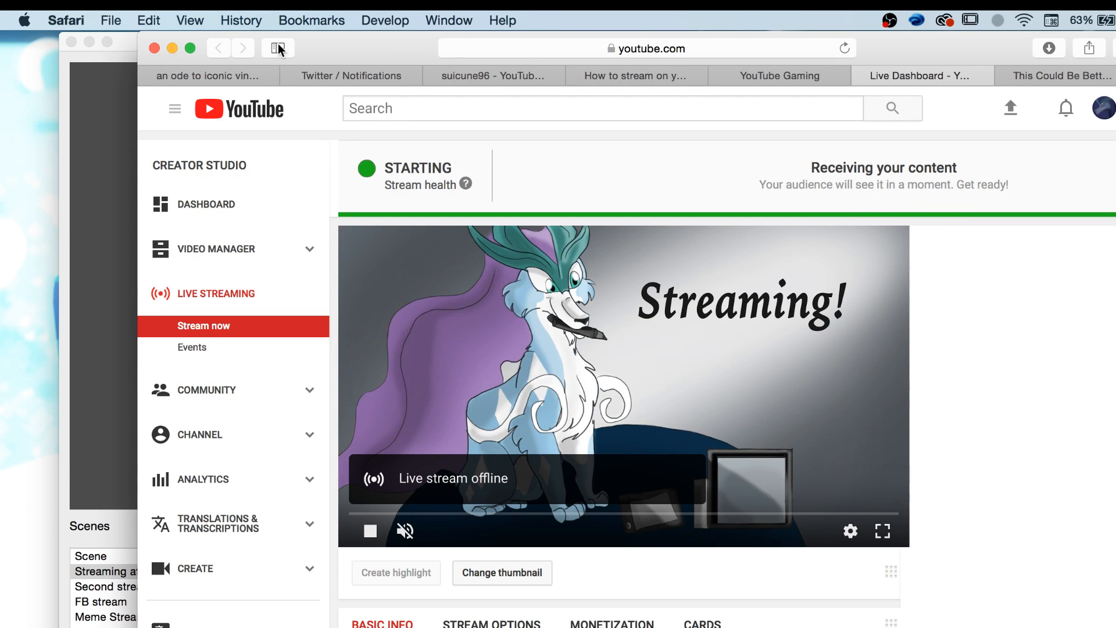
Minimize the window behind Safari and load the YouTube home page in the tab showing the Tumblr post.
left_click(89, 42)
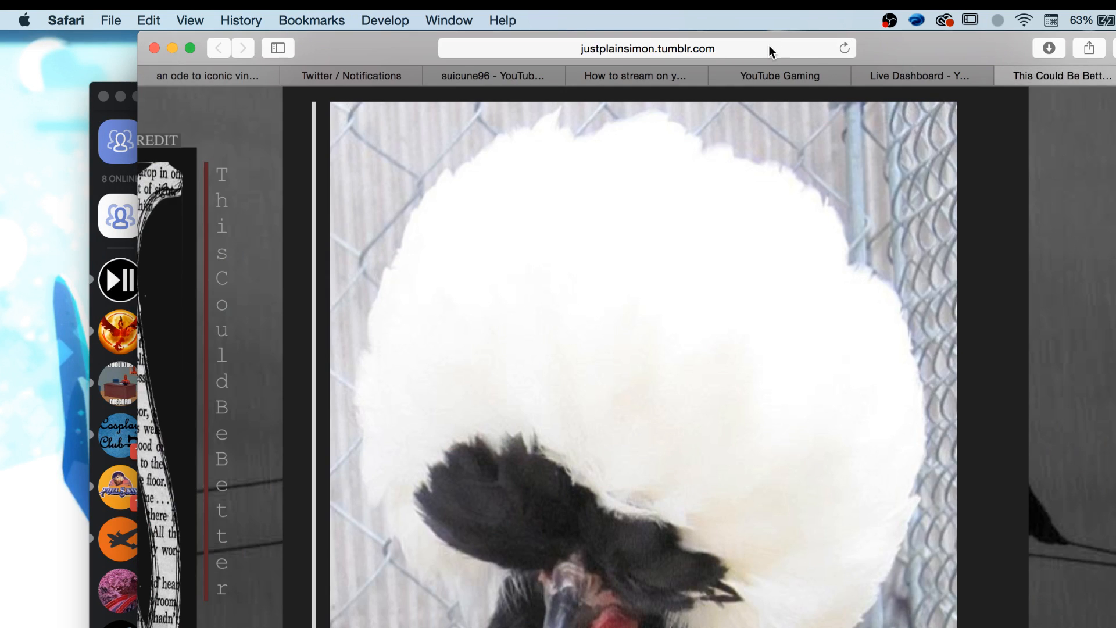
left_click(1034, 82)
left_click(763, 51)
key("BackSpace")
type("yo")
key("Return")
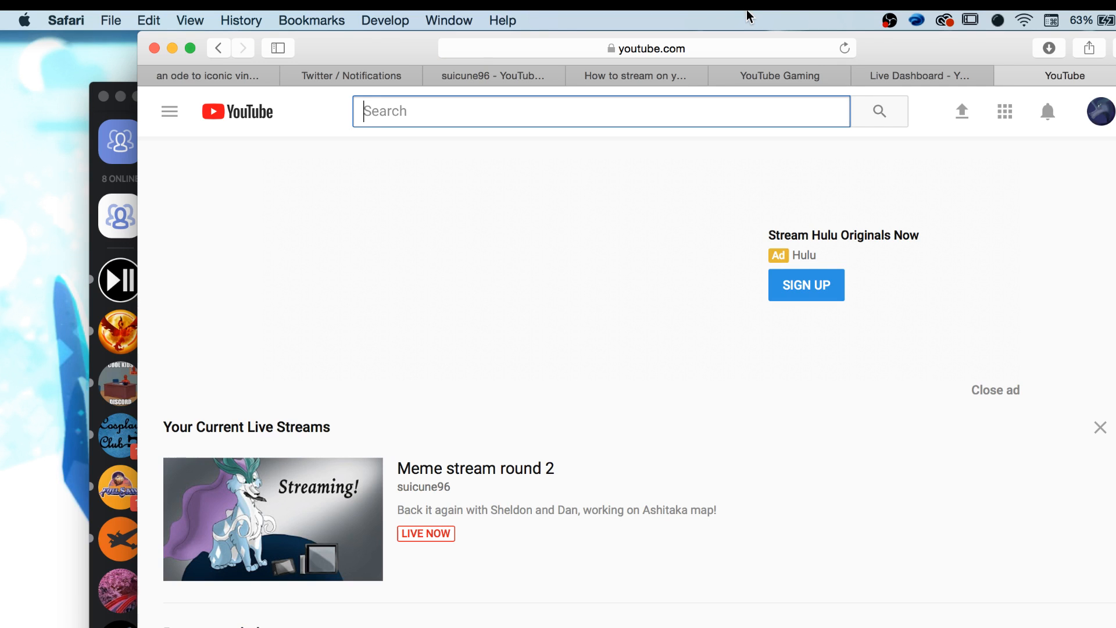
left_click(170, 119)
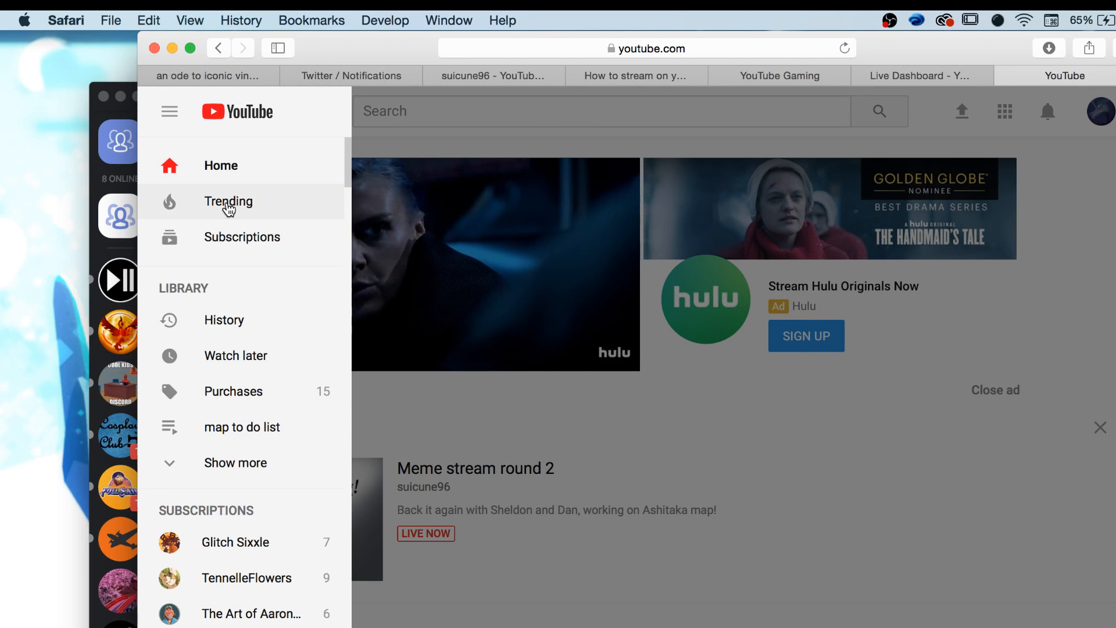
left_click(680, 463)
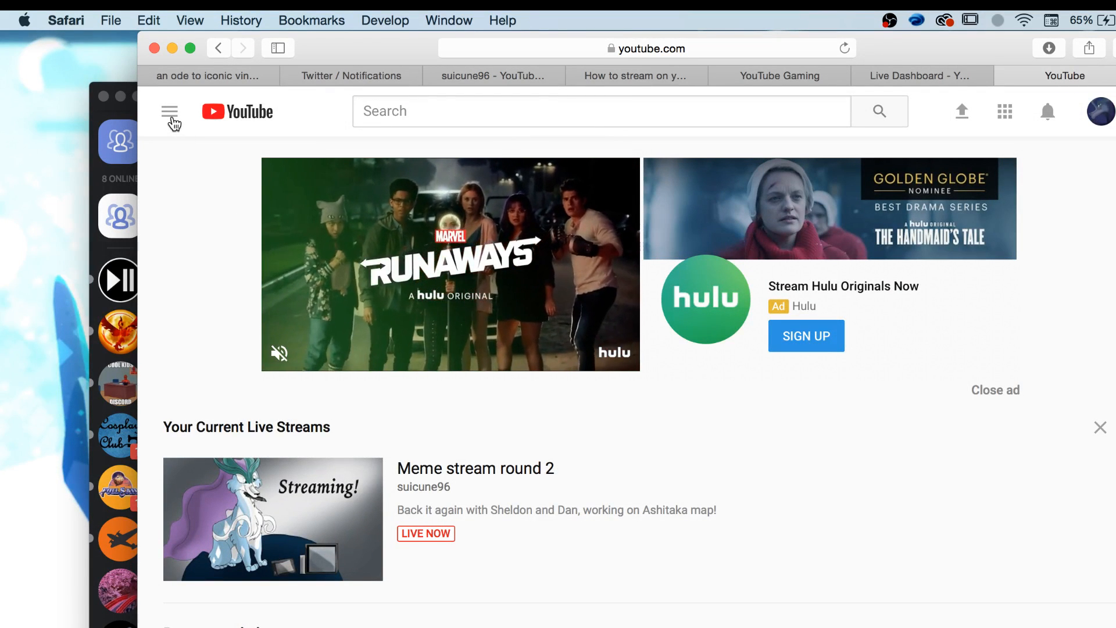
left_click(171, 113)
Switch to Discord and open the shitposting channel of the Animator's rest-stop server.
left_click(173, 49)
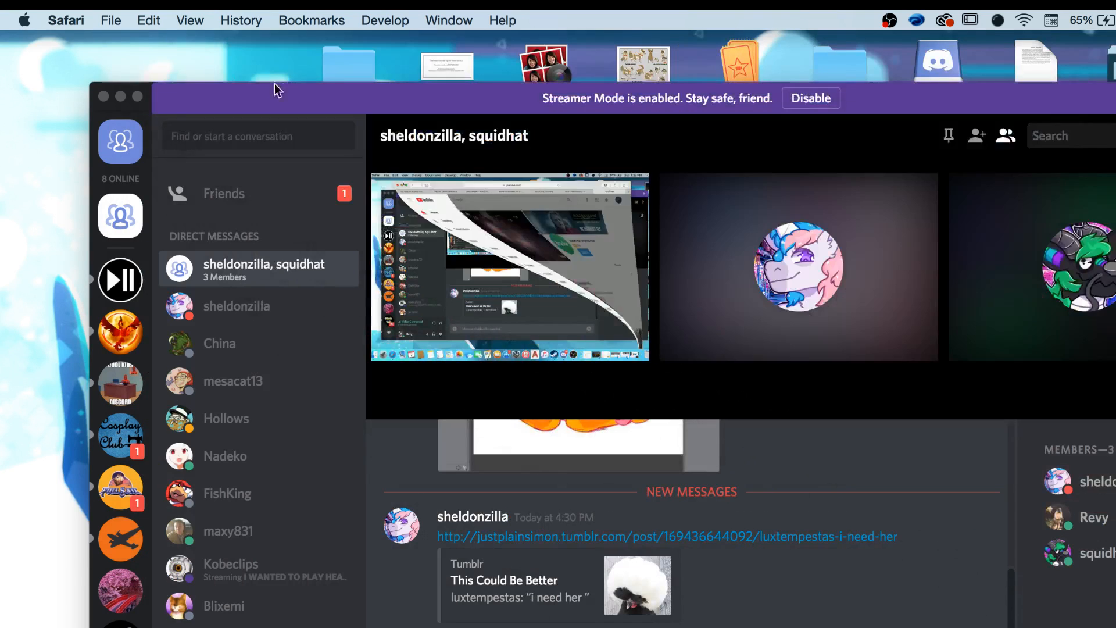
left_click(361, 103)
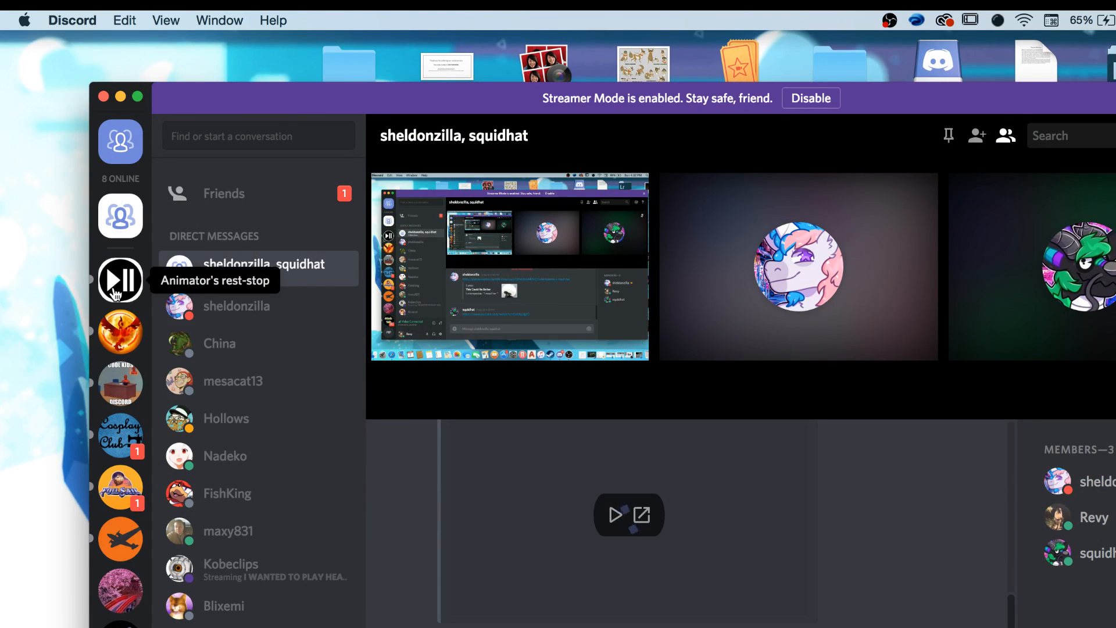
left_click(116, 291)
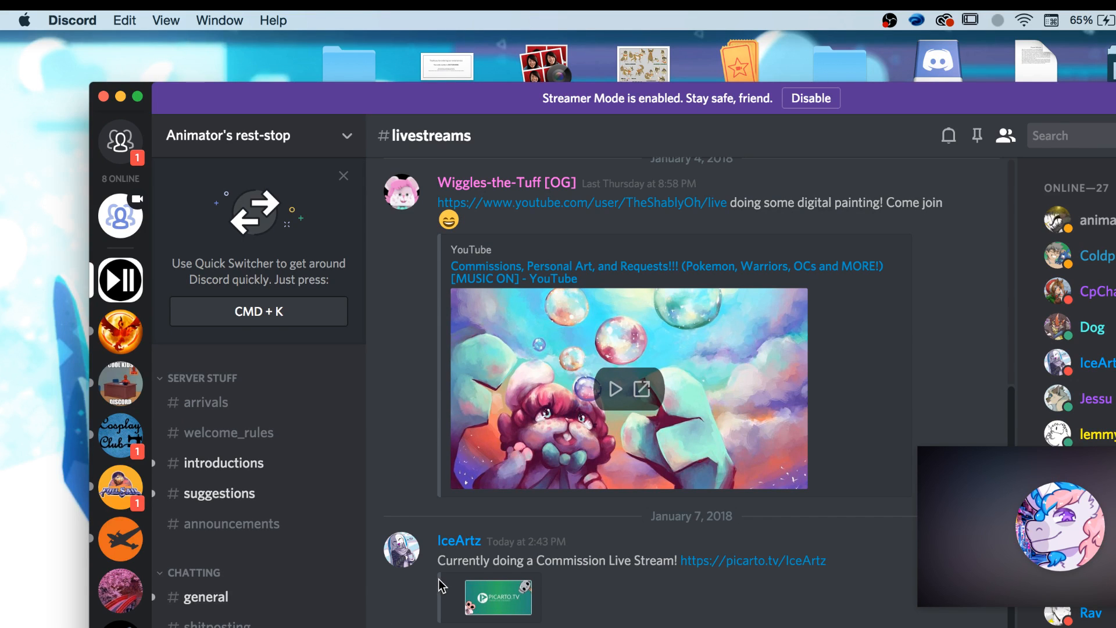
left_click(273, 621)
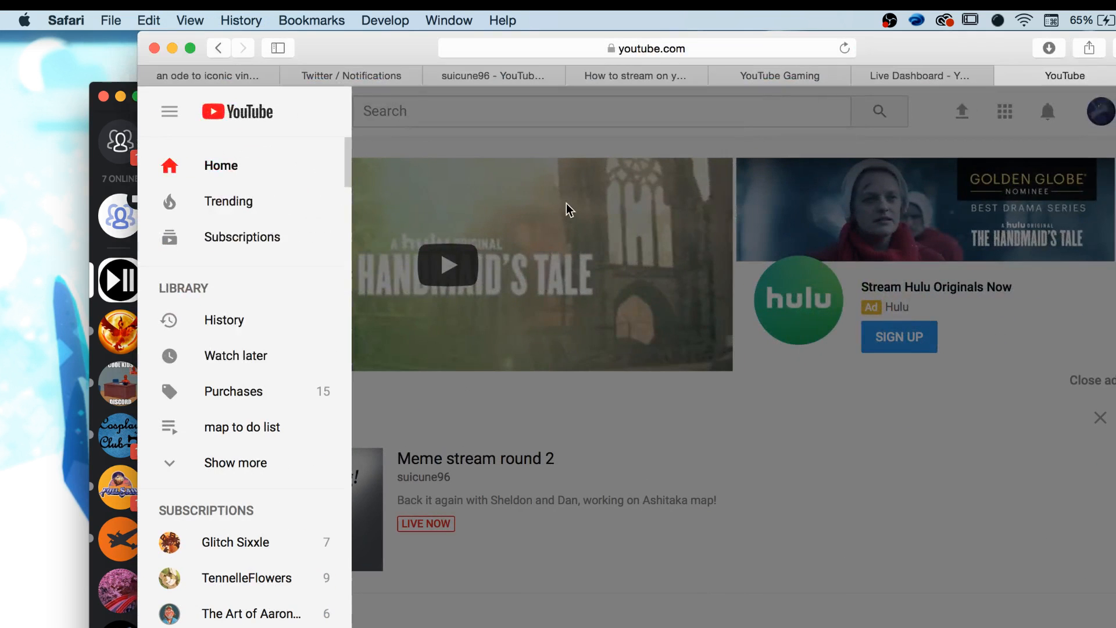
In Safari, open the "Meme stream round 2" live stream from the YouTube home page and pause its playback.
left_click(171, 47)
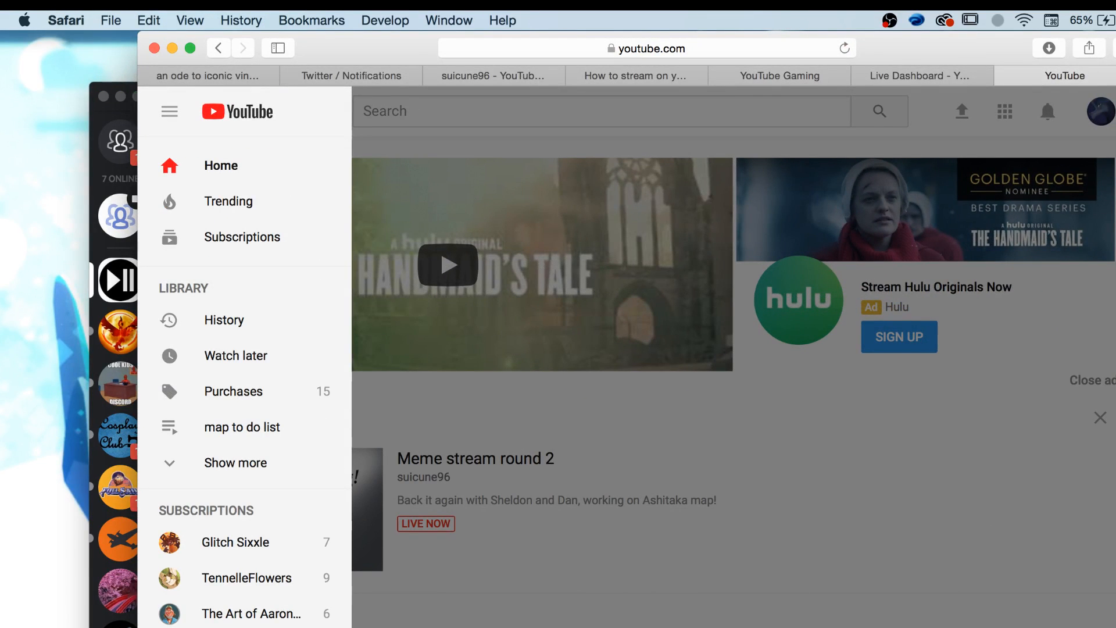
key("super+t")
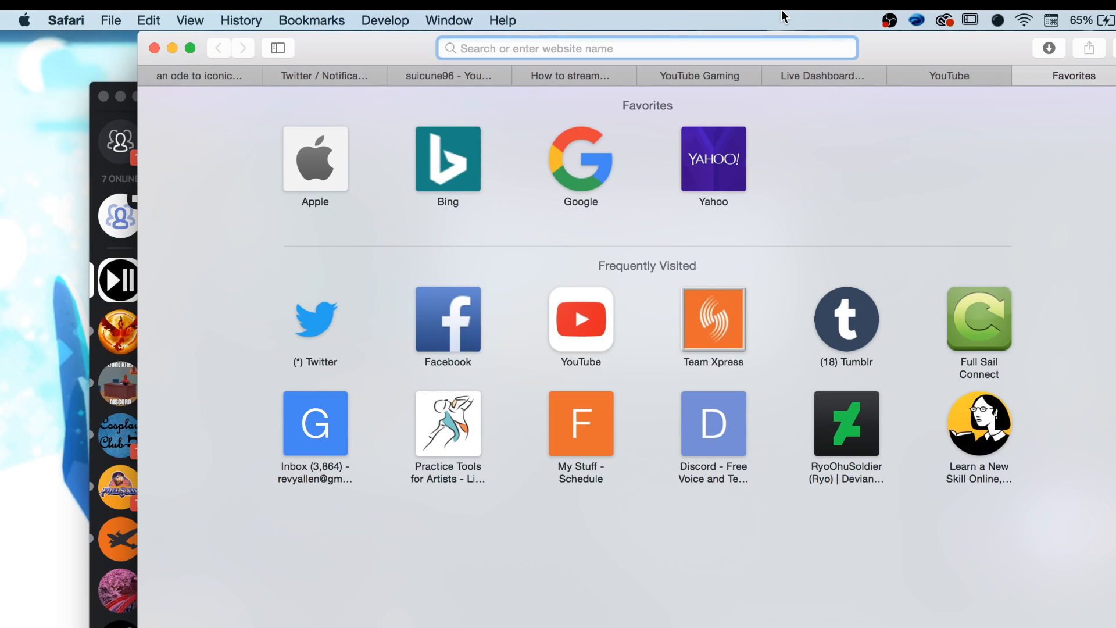
left_click(950, 79)
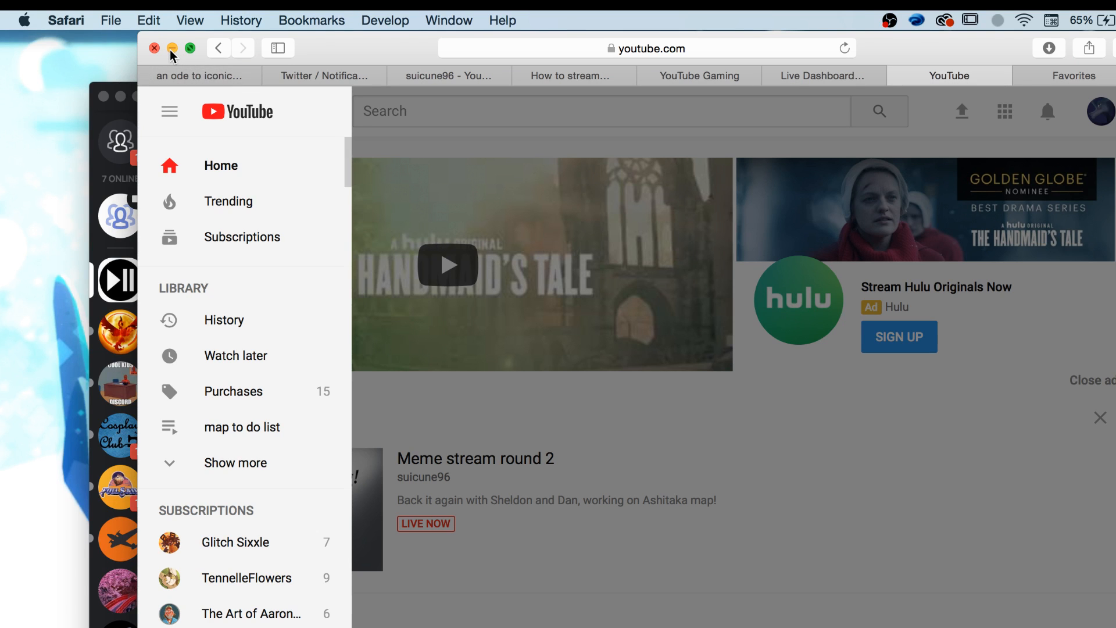
left_click(820, 521)
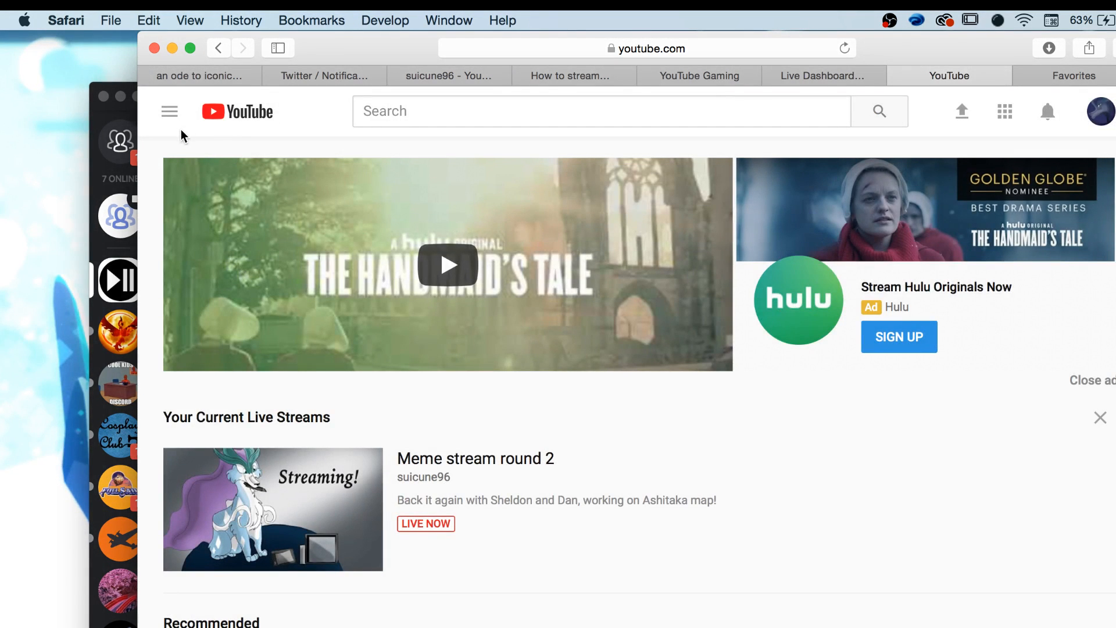
left_click(216, 474)
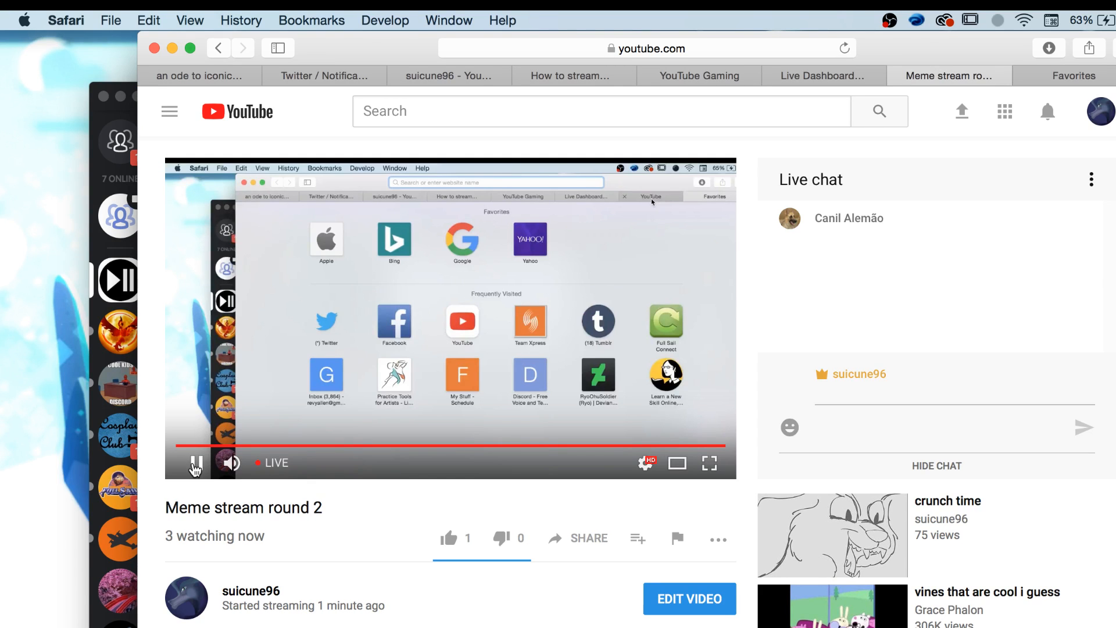
left_click(195, 465)
Copy the web address of the live stream's watch page.
left_click(678, 51)
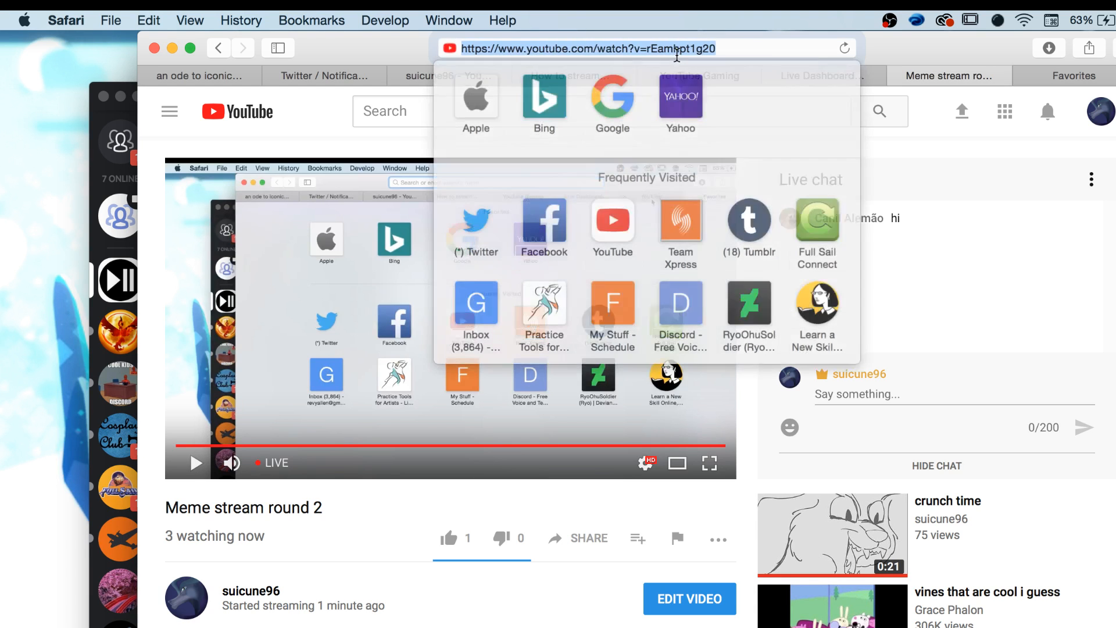
right_click(678, 52)
left_click(700, 75)
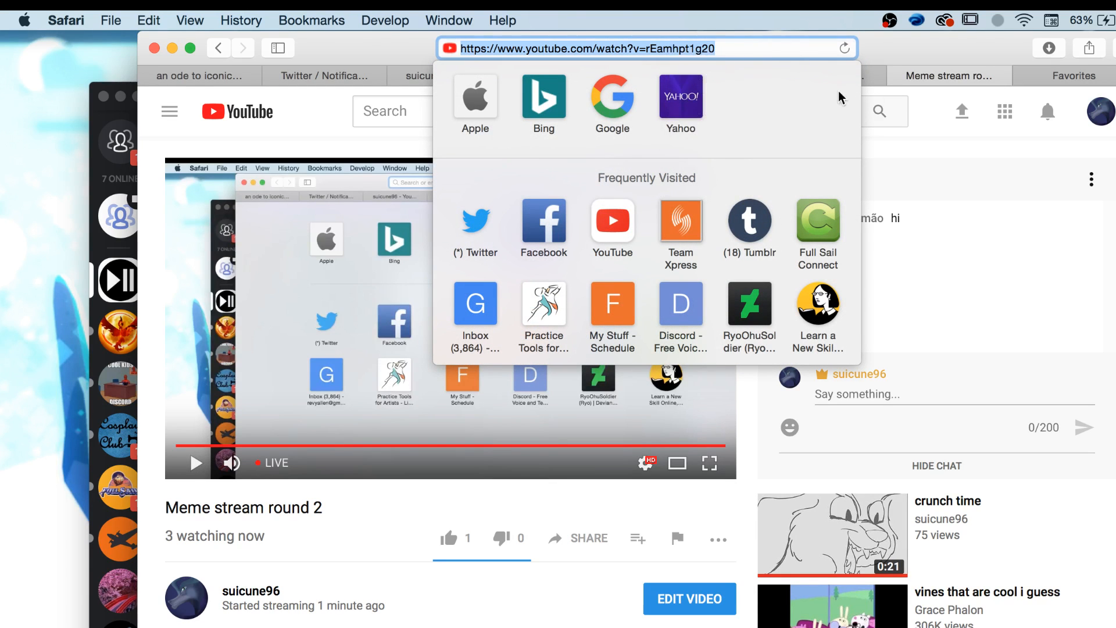
left_click(881, 54)
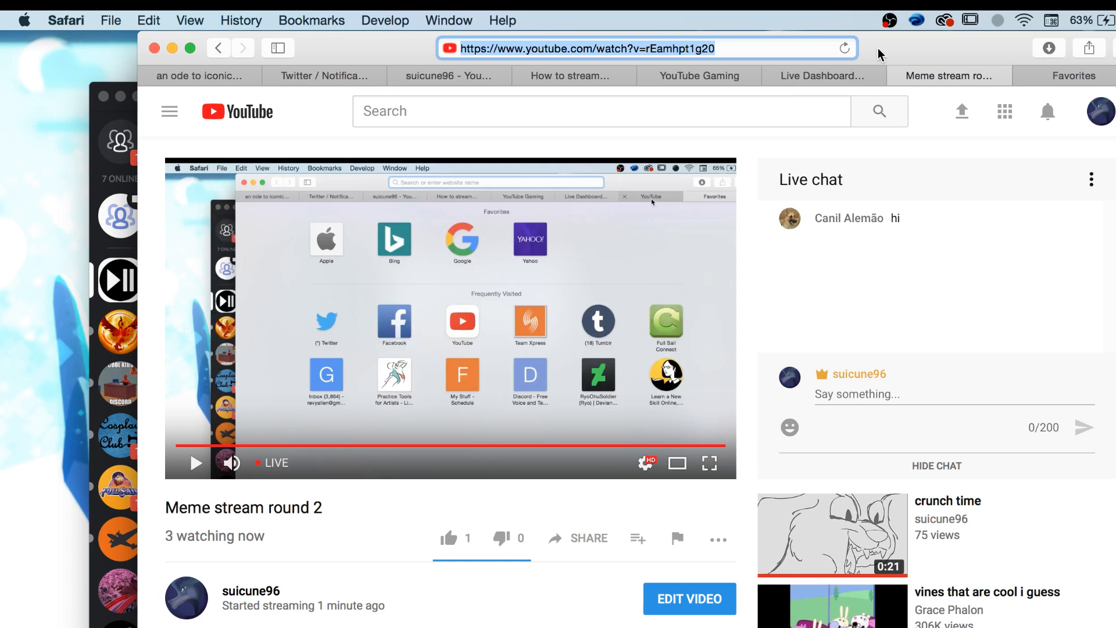
Send the message "hello!" in the stream's live chat.
left_click(858, 394)
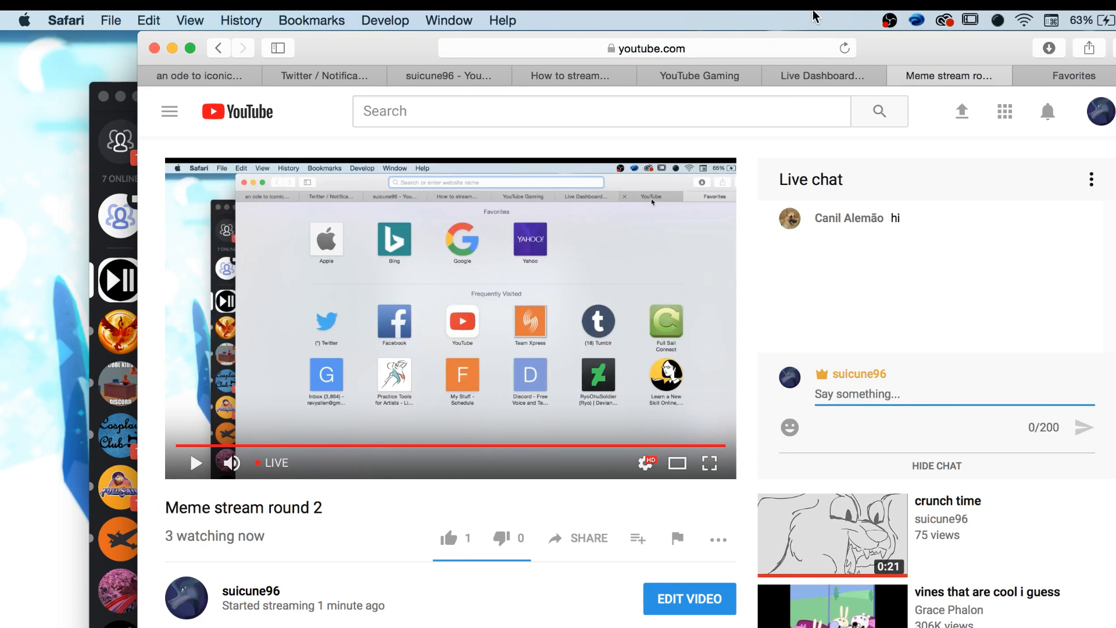
type("hello!")
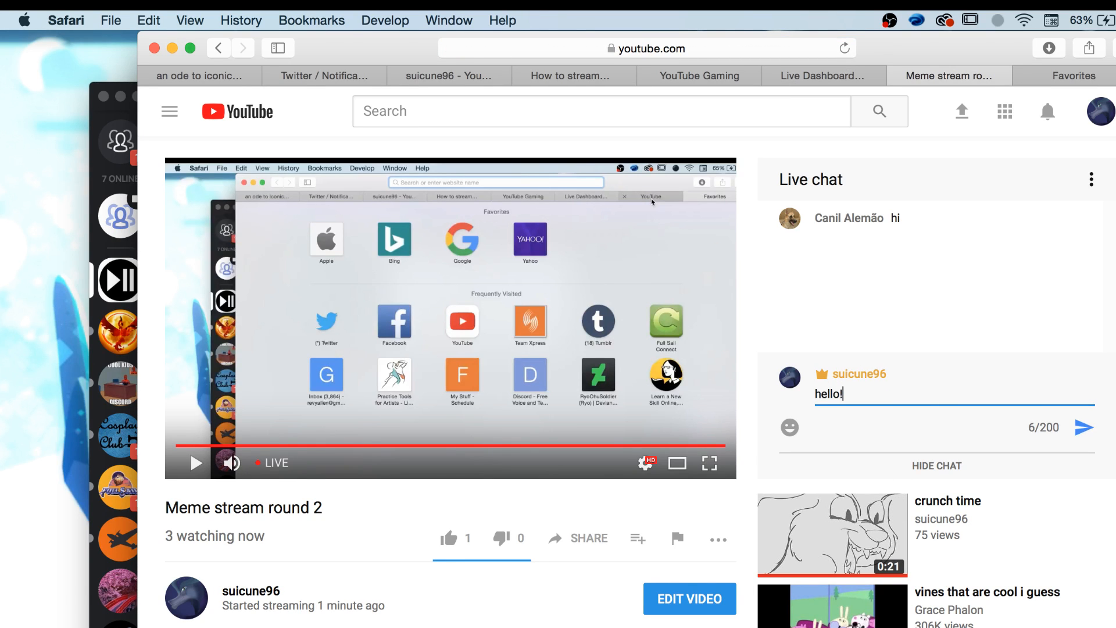
key("Return")
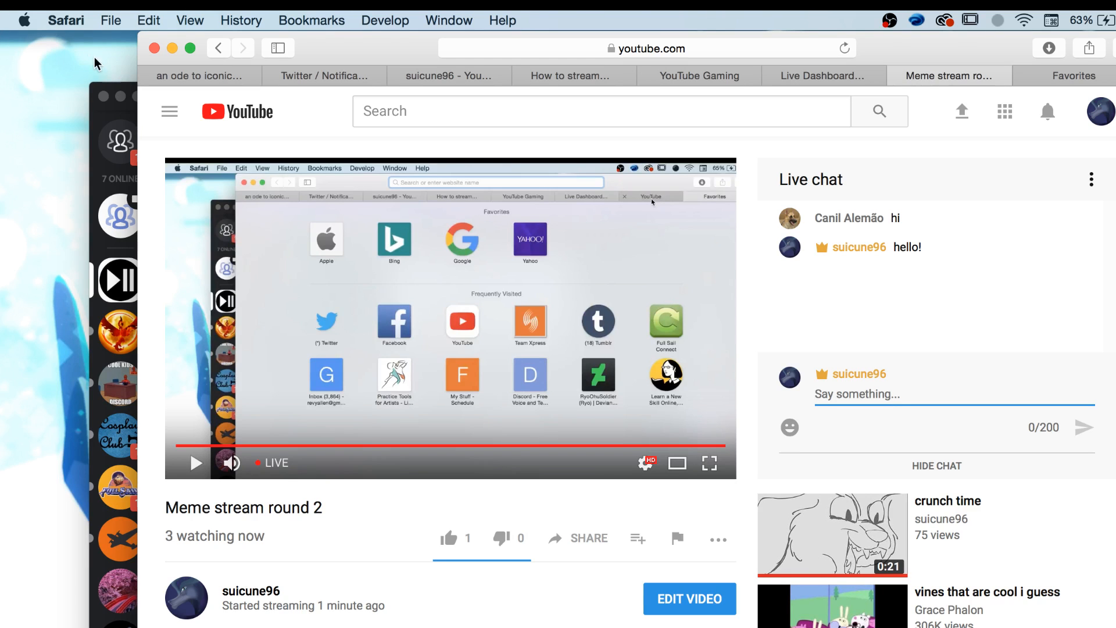
Switch to Discord and open the livestreams channel of the Animator's rest-stop server.
left_click(173, 49)
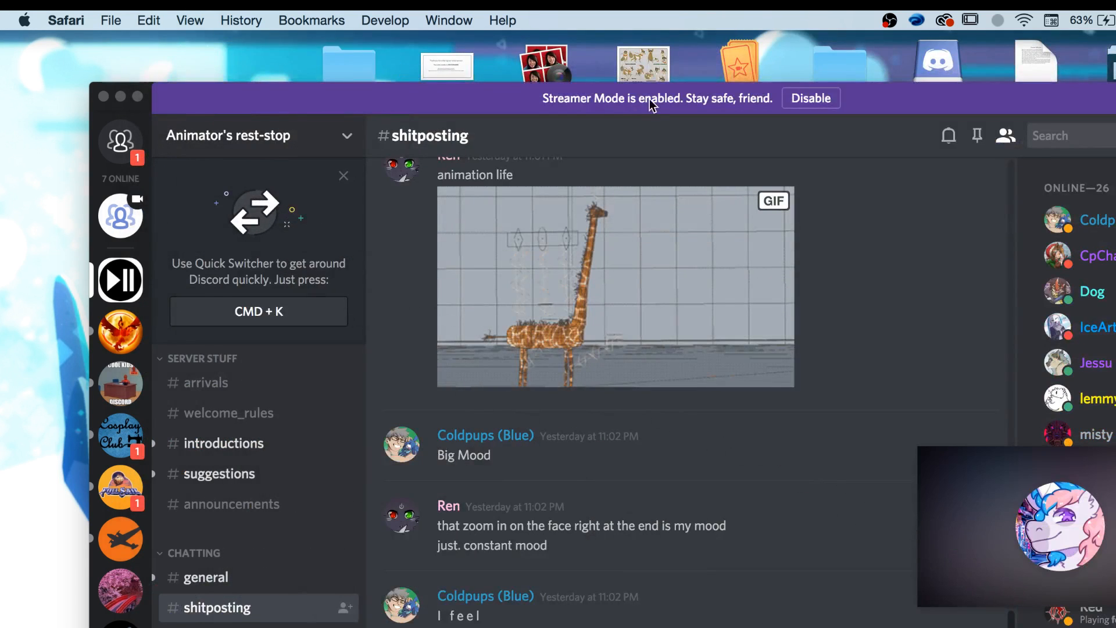
left_click(487, 105)
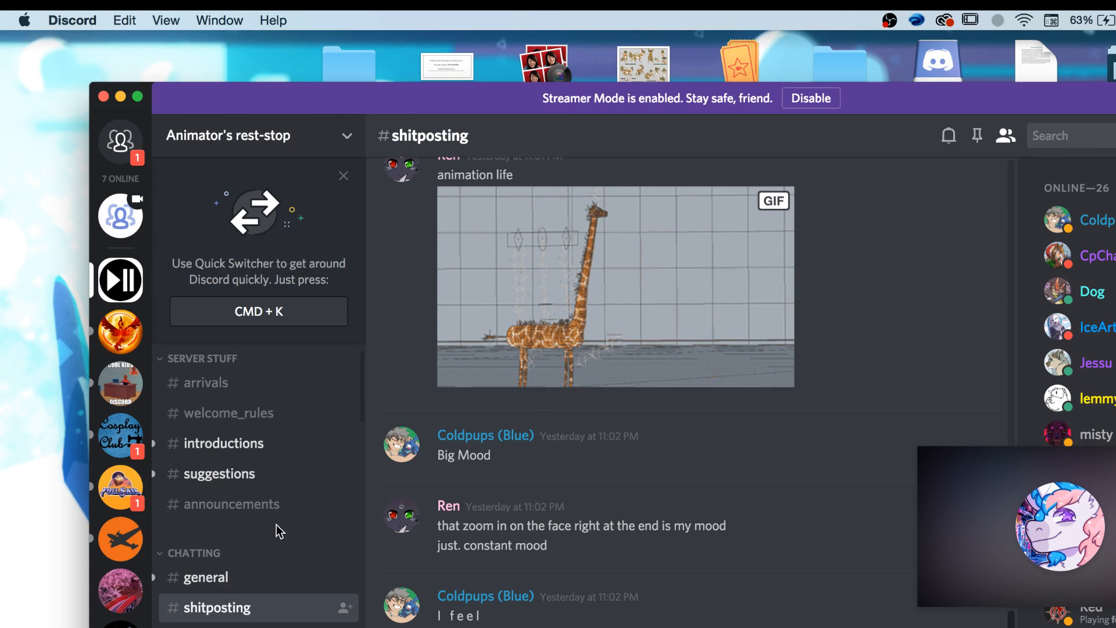
scroll(268, 535, "down", 2)
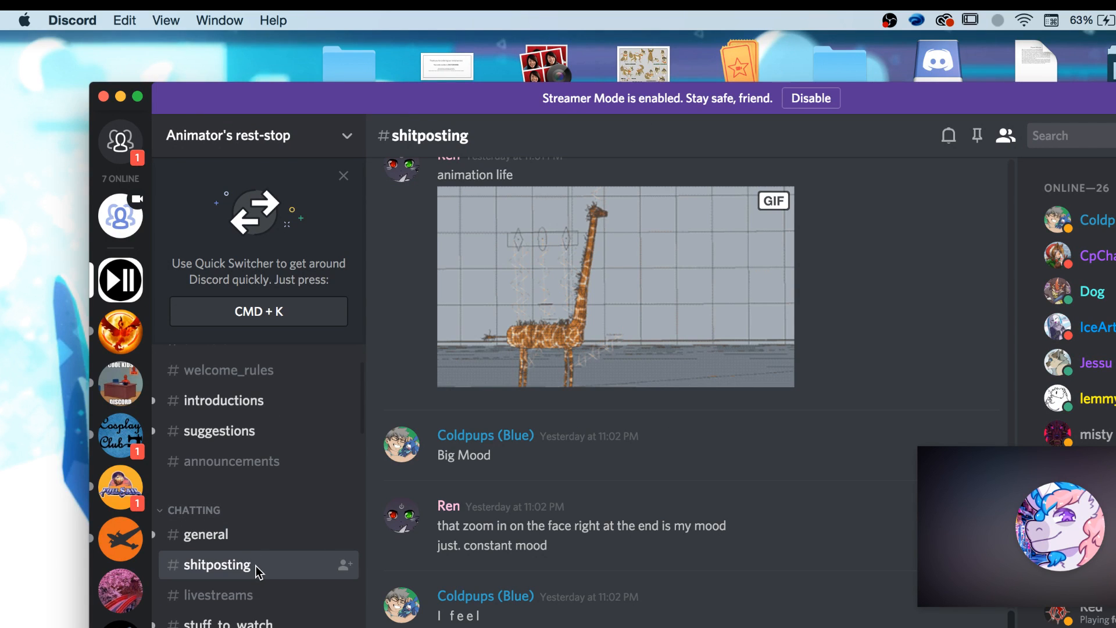
scroll(250, 557, "down", 1)
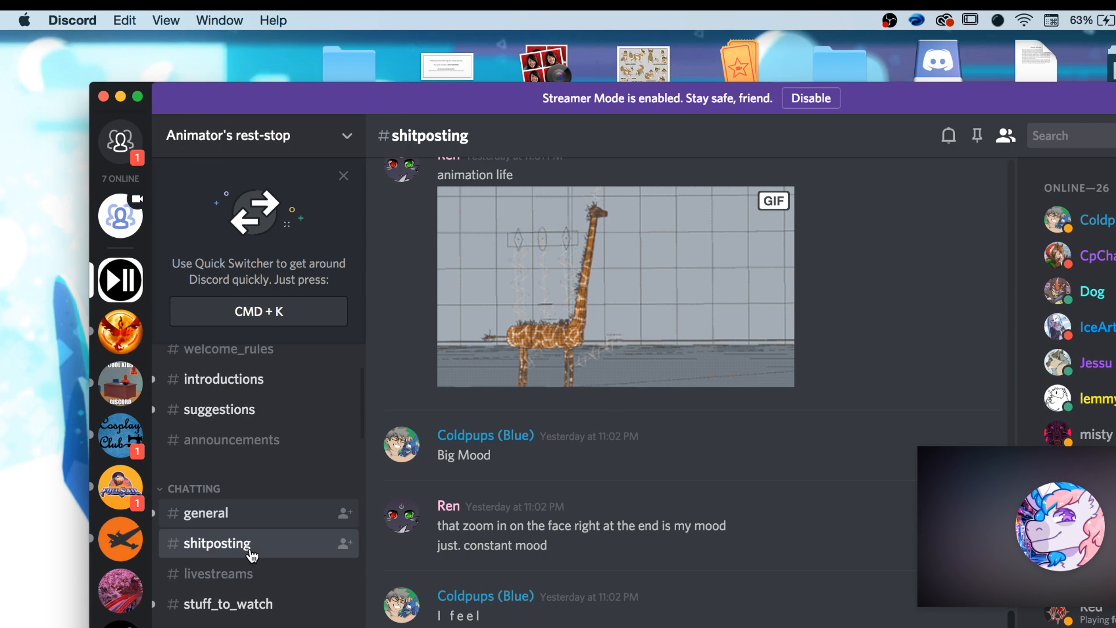
left_click(243, 576)
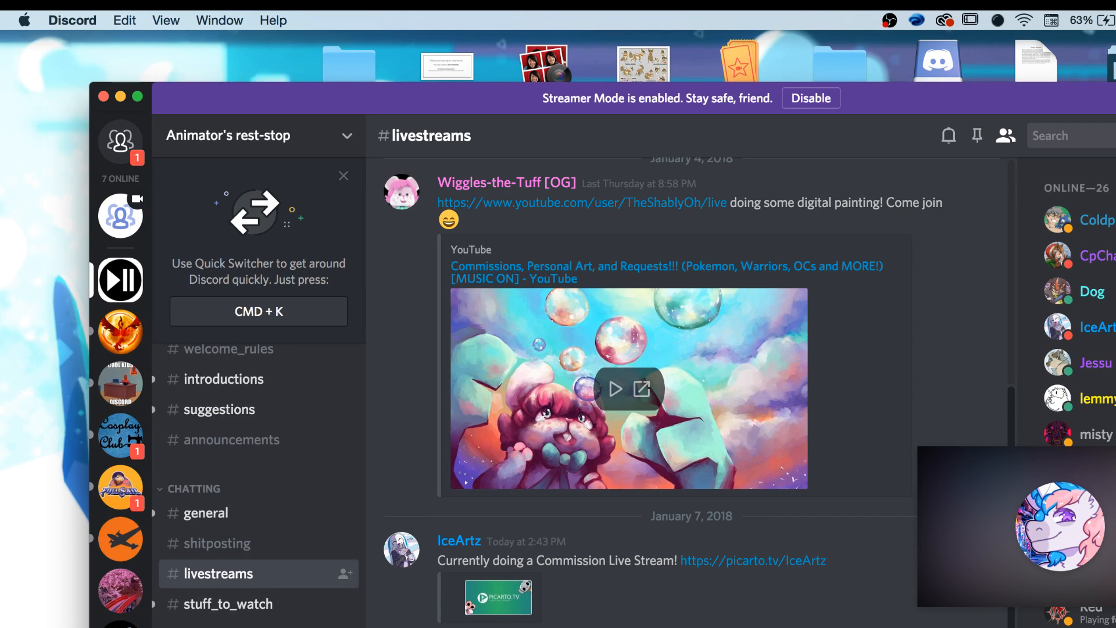
Post "Doing a stream!" with the copied YouTube link in the livestreams channel.
right_click(550, 625)
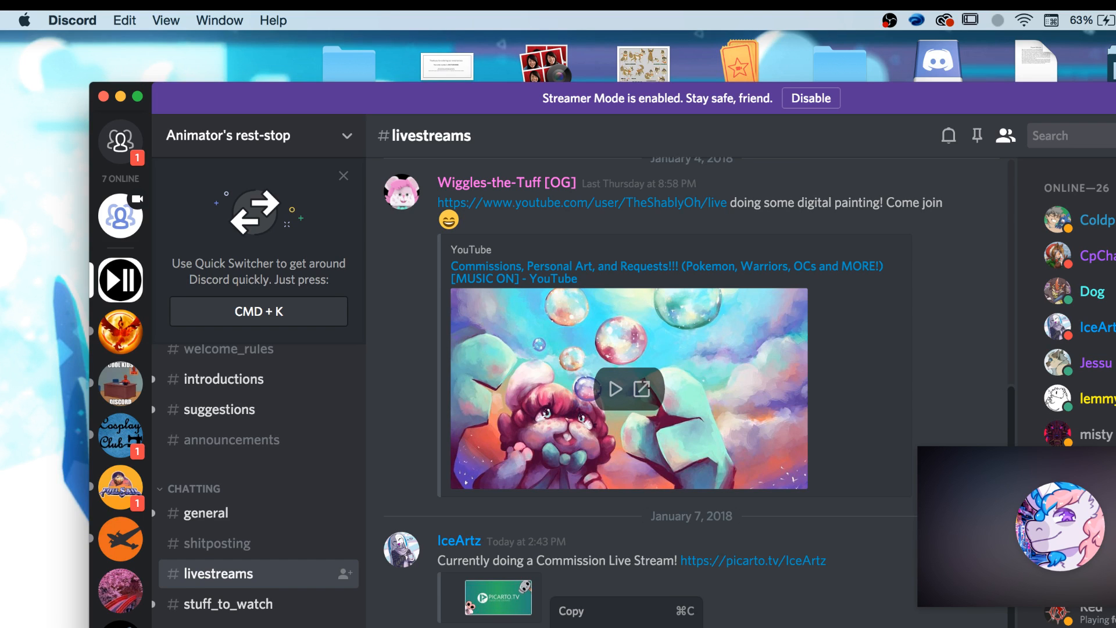
left_click(573, 627)
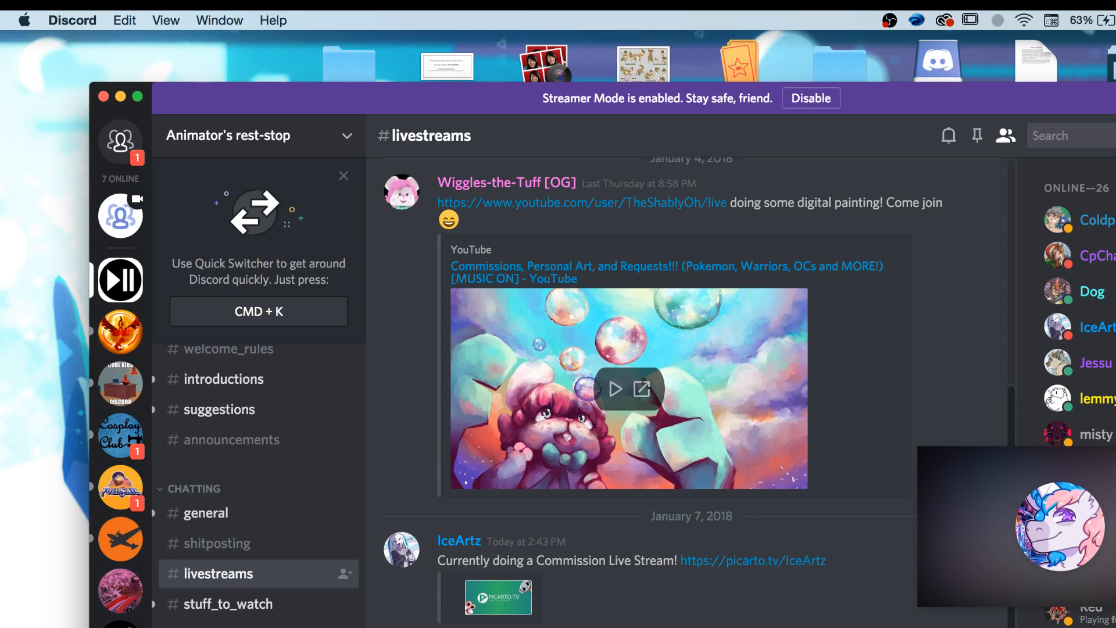
scroll(692, 389, "down", 5)
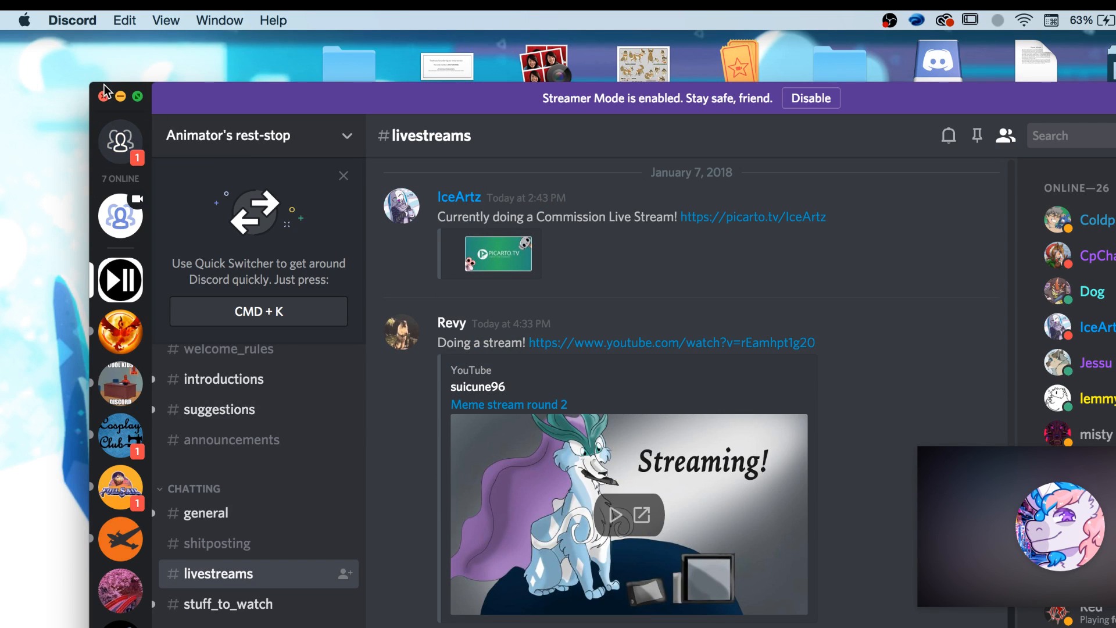
Minimize Discord, open the work folder of Legend of Ashitaka Part 2 from MAPS, and select Ashitaka Map animating v04.psd.
left_click(121, 97)
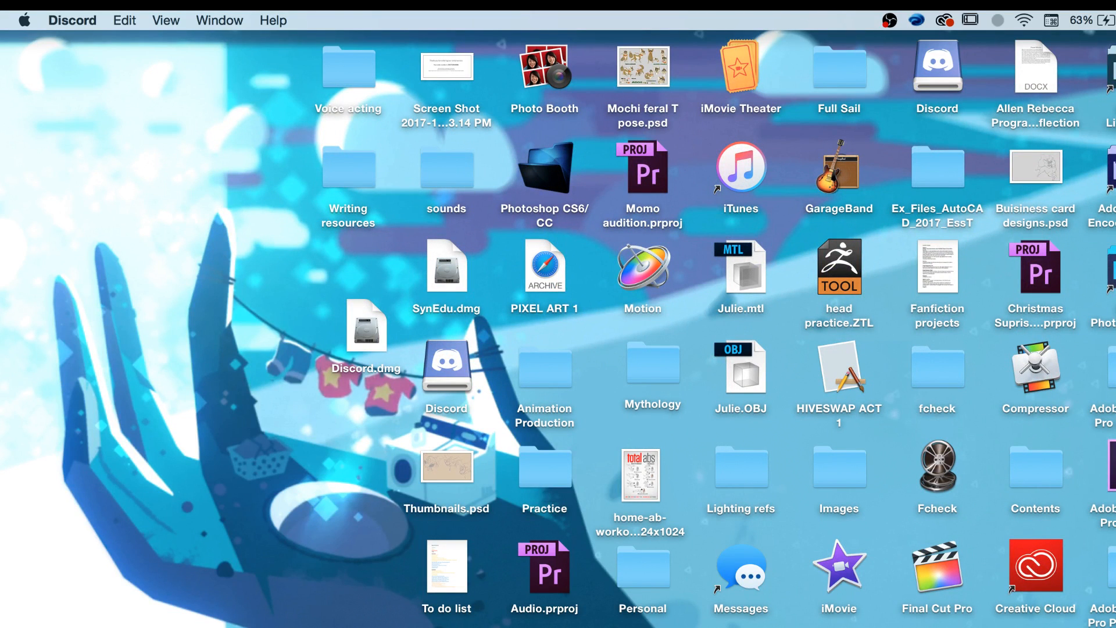
left_click(452, 627)
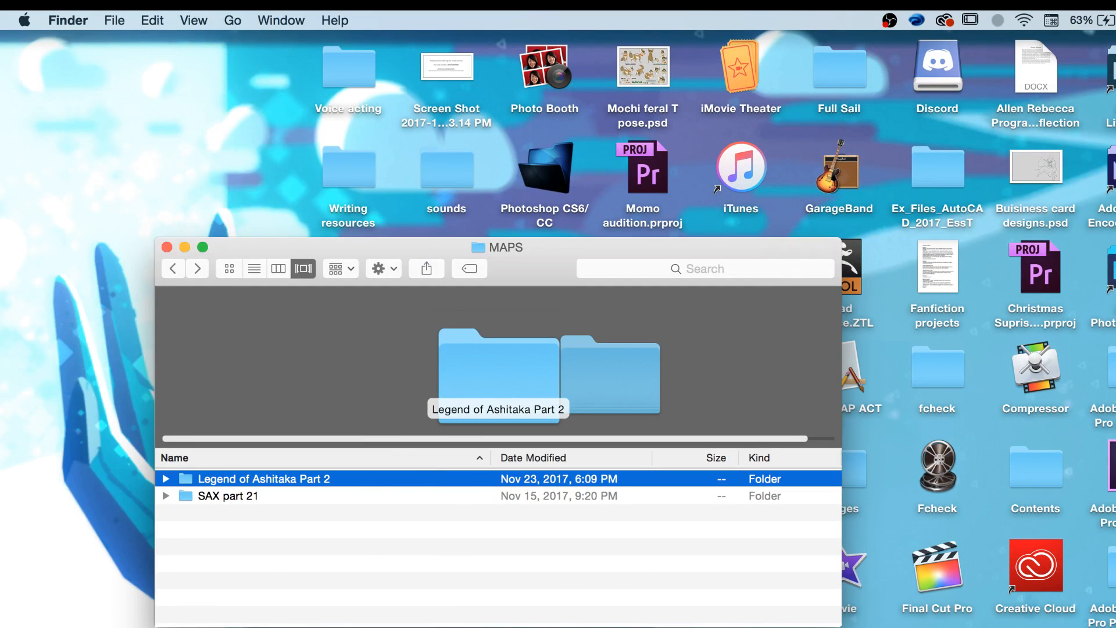
double_click(322, 479)
left_click(234, 529)
double_click(235, 530)
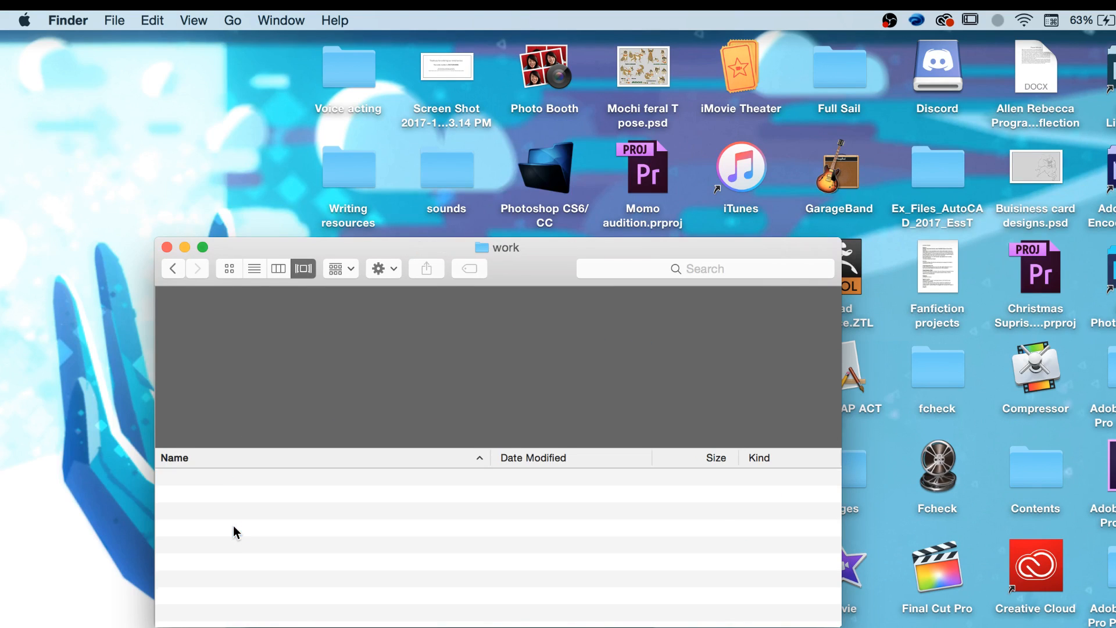
left_click(289, 530)
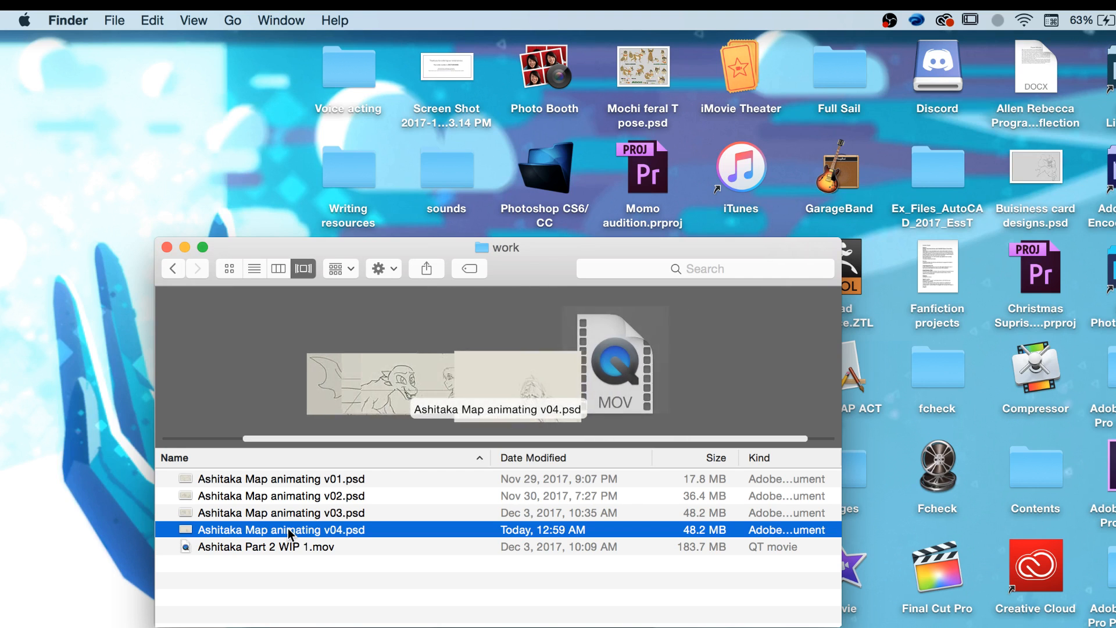
double_click(289, 529)
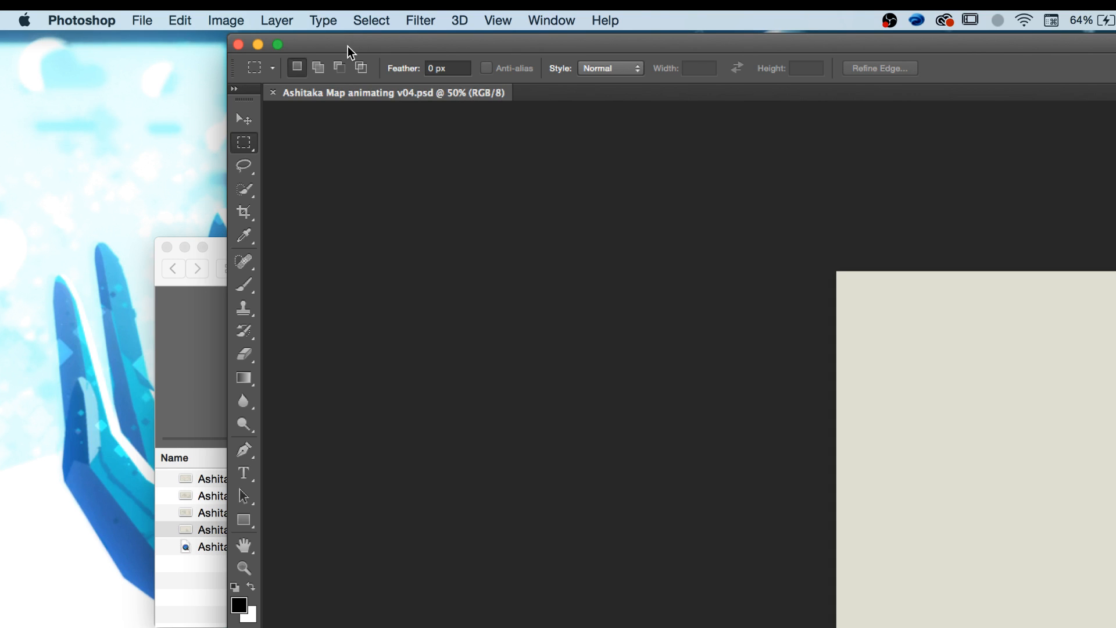
double_click(355, 43)
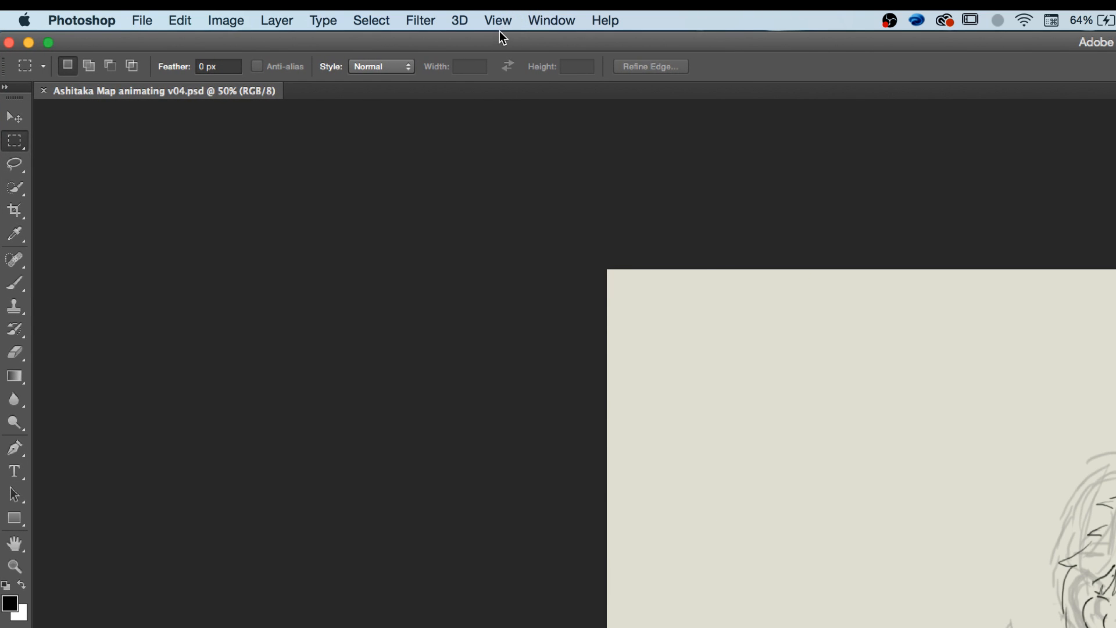
left_click(9, 43)
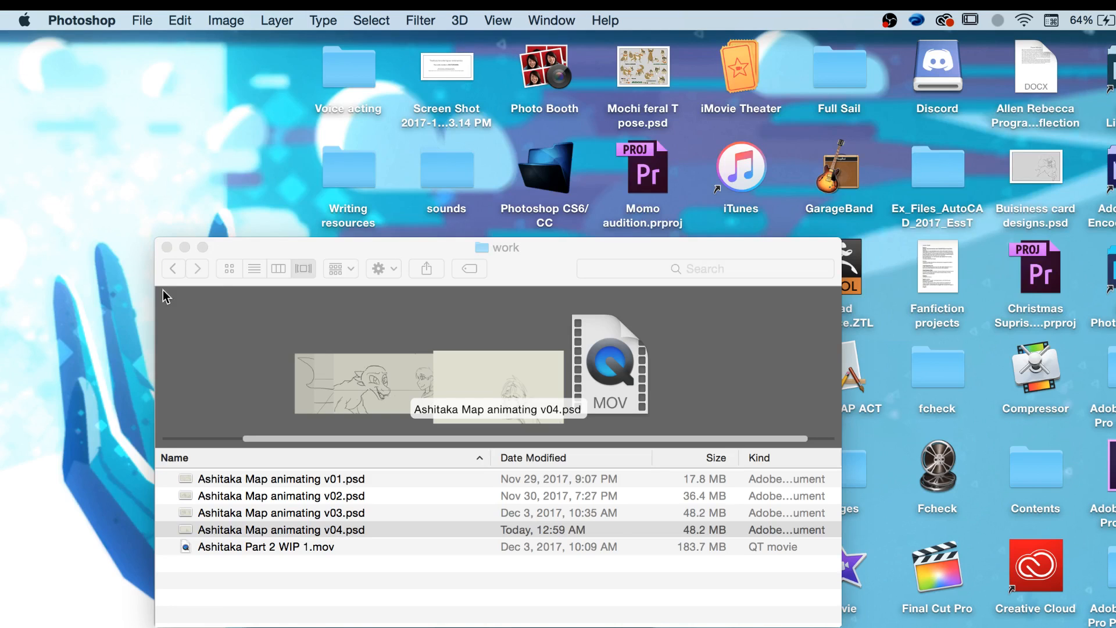
Open Ashitaka Map animating v04.psd with Adobe Photoshop CC 2017.
left_click(244, 249)
right_click(287, 529)
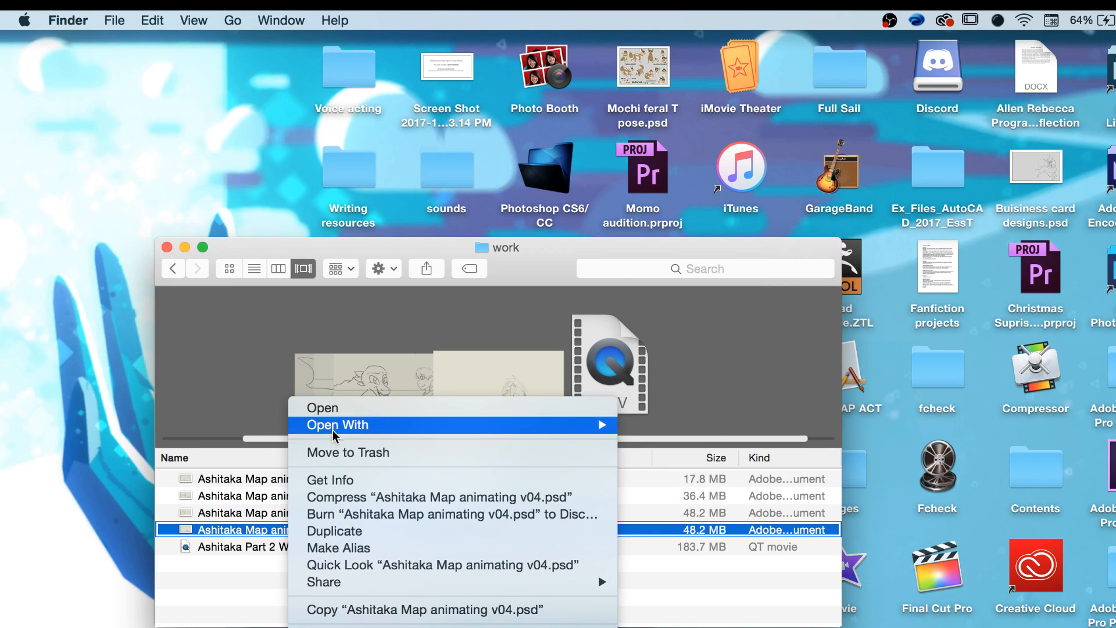
mouse_move(337, 437)
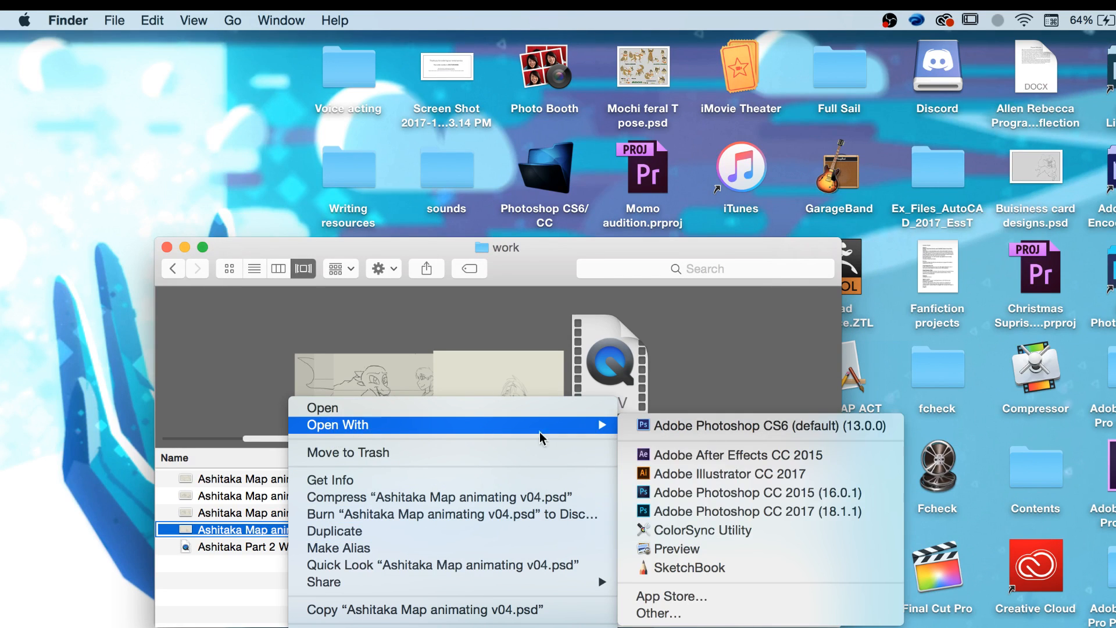
left_click(736, 511)
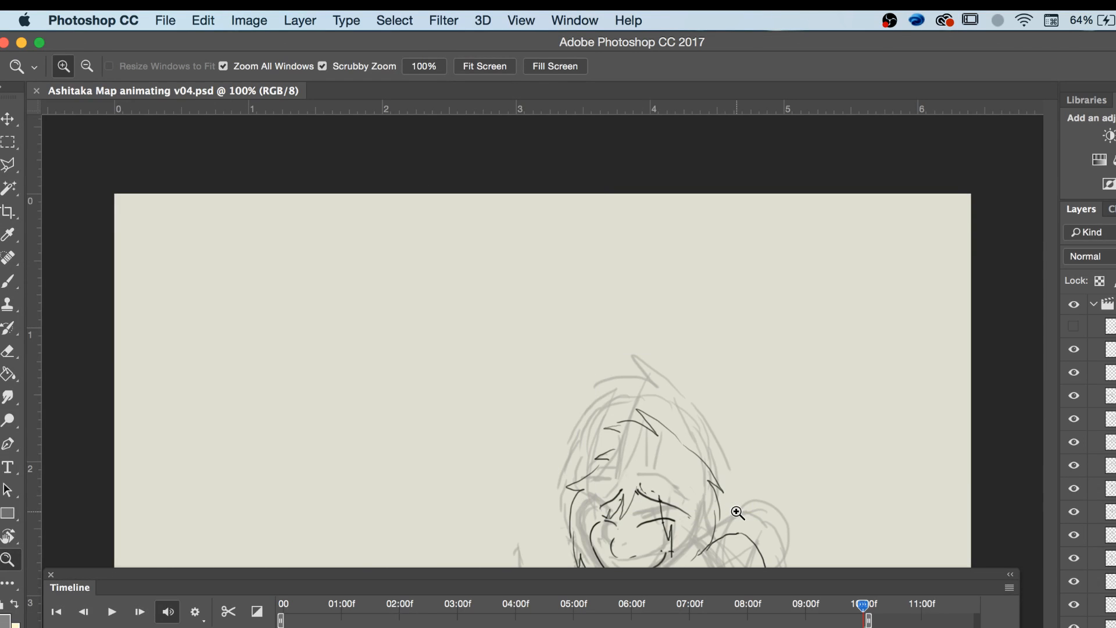
Zoom the canvas out to 50%, return the playhead to the start, and compress the timeline scale.
key("super+minus")
key("super+minus")
left_click(367, 604)
left_click_drag(336, 608, 246, 589)
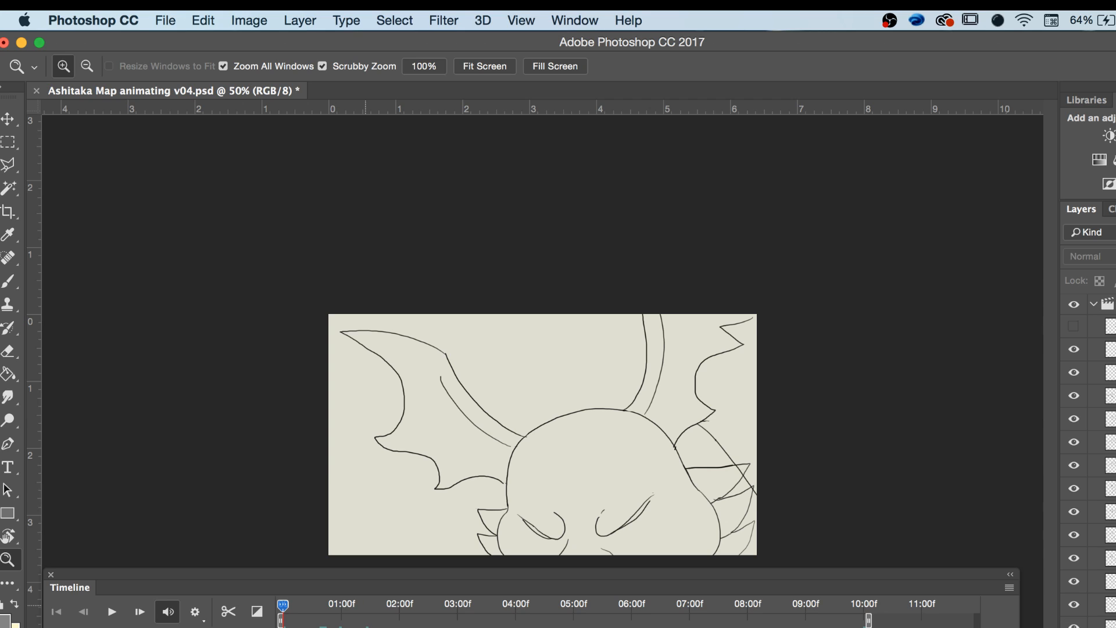
left_click_drag(273, 627, 266, 627)
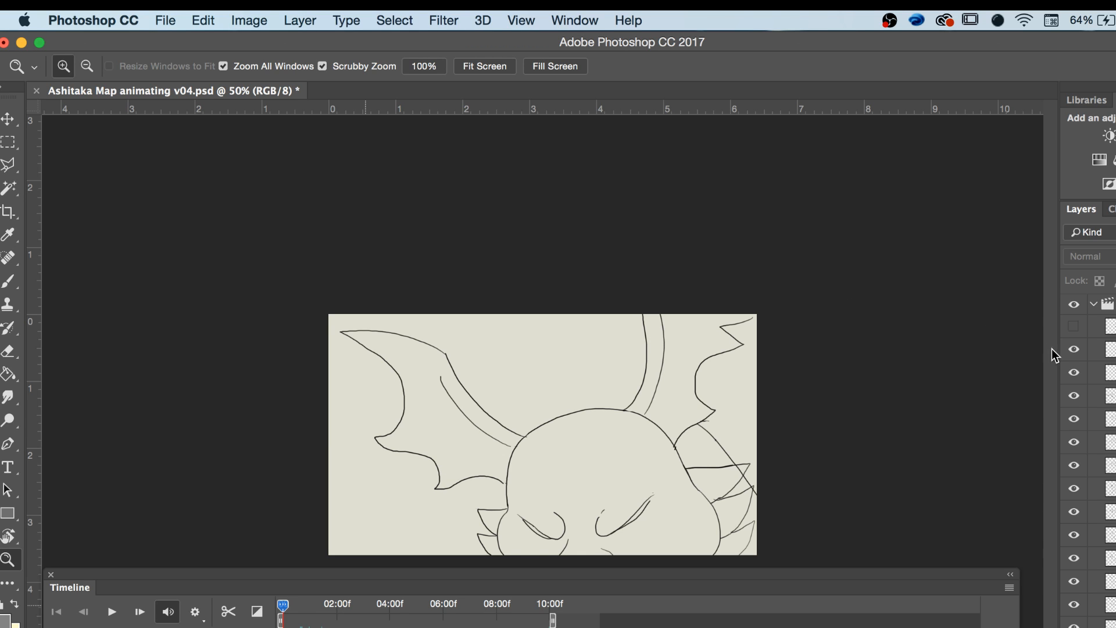
Collapse the expanded video groups in the layer stack, including Takato shot 6.
left_click(1094, 304)
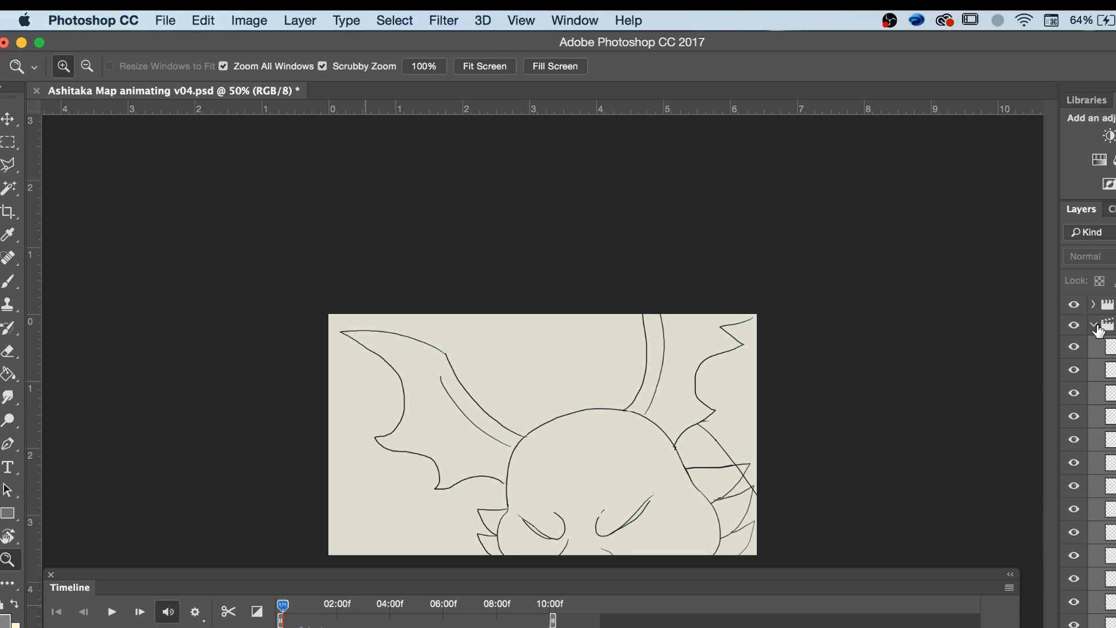
left_click(1094, 325)
left_click(1093, 348)
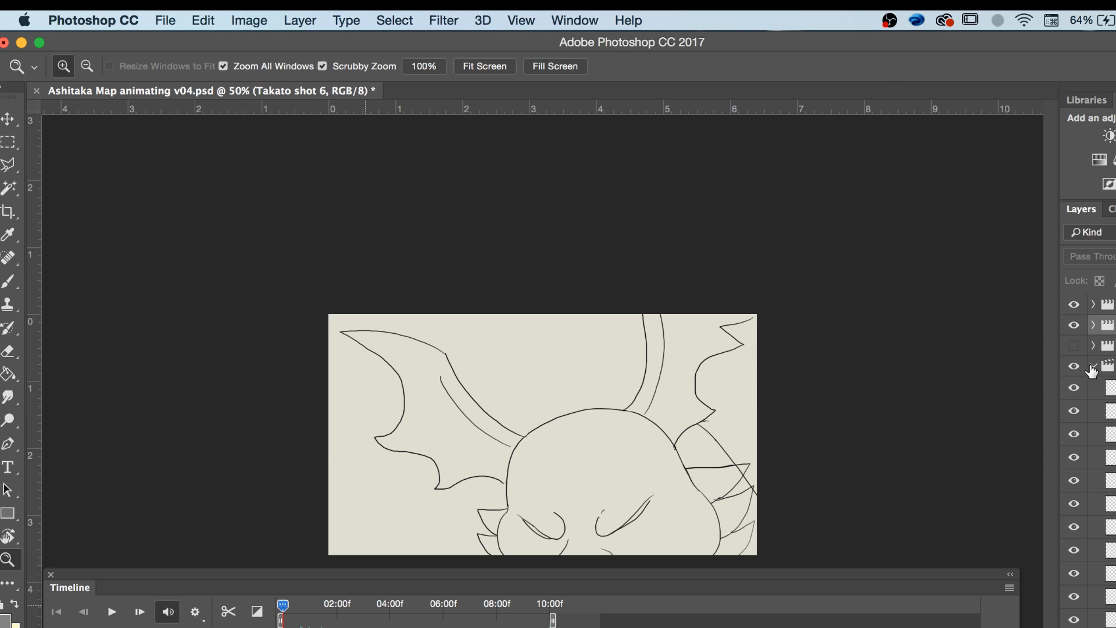
left_click(1094, 366)
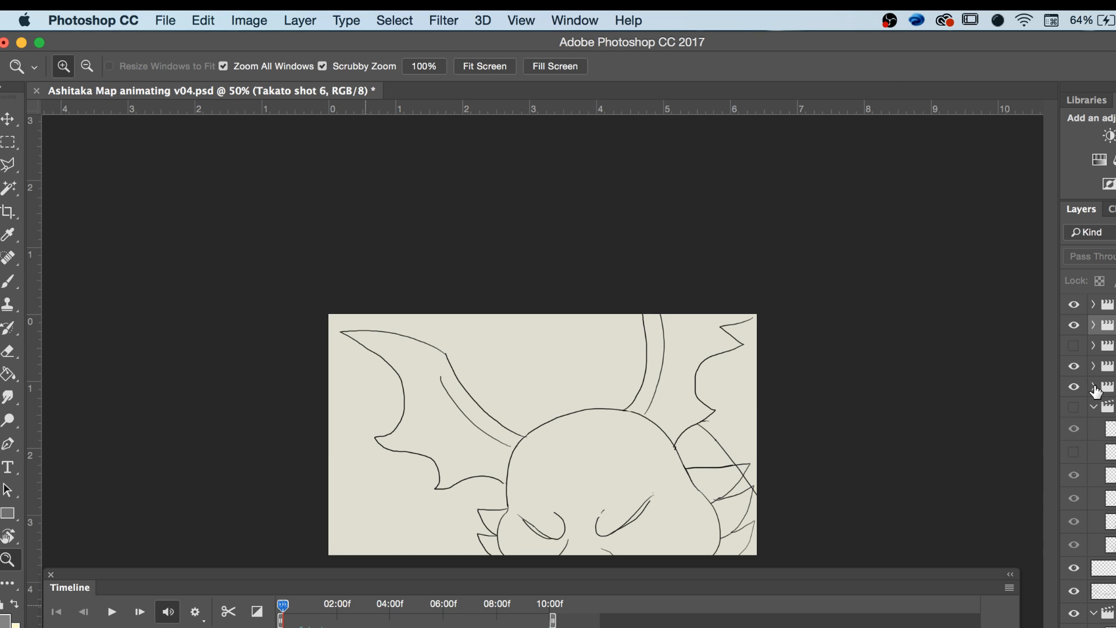
left_click(1096, 411)
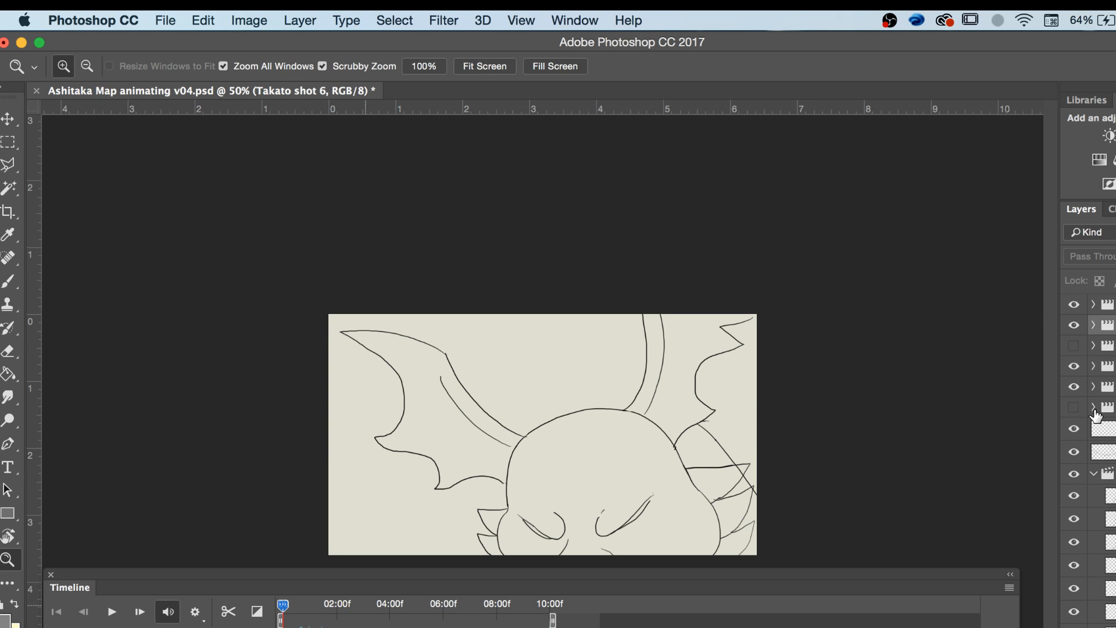
left_click(1095, 480)
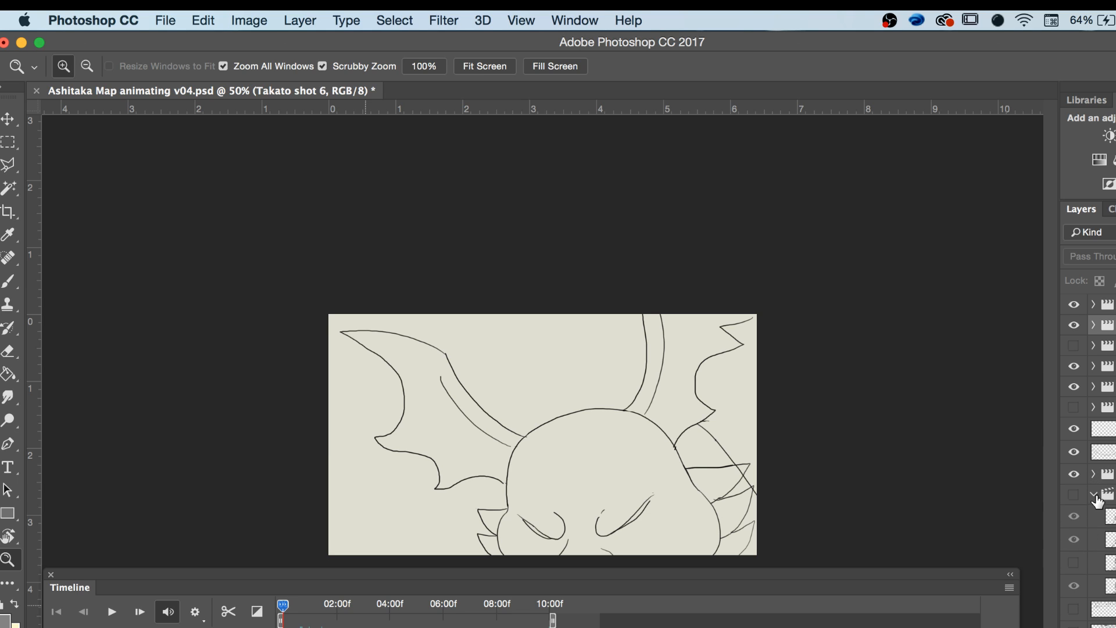
left_click(1097, 497)
scroll(1101, 605, "down", 6)
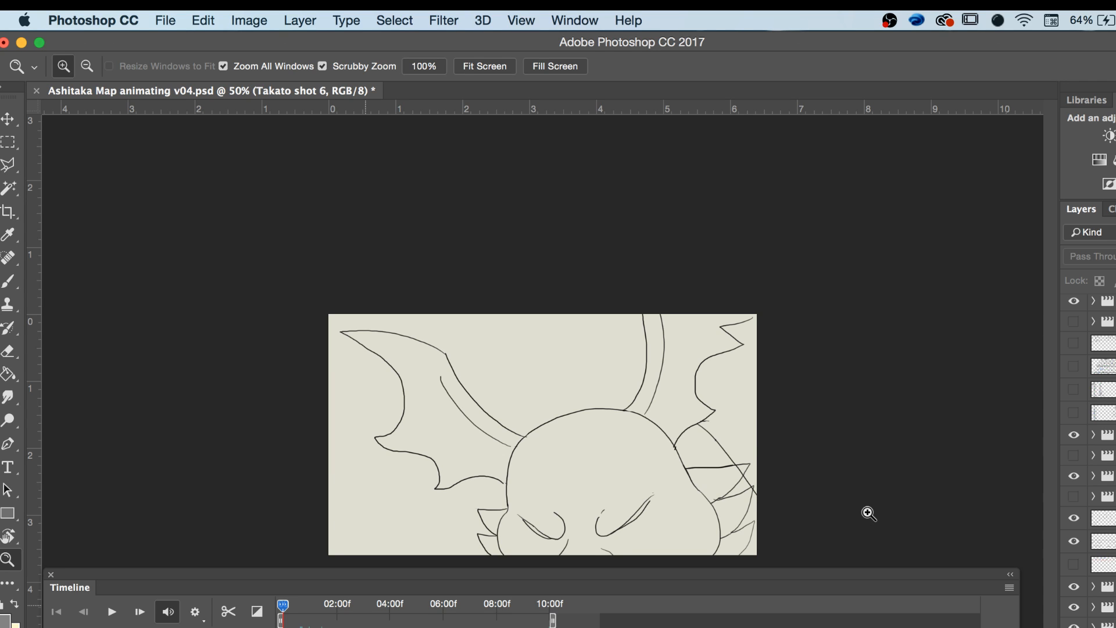
Move the Timeline panel clear of the drawing and set the canvas zoom to 66.7%.
key("super+equal")
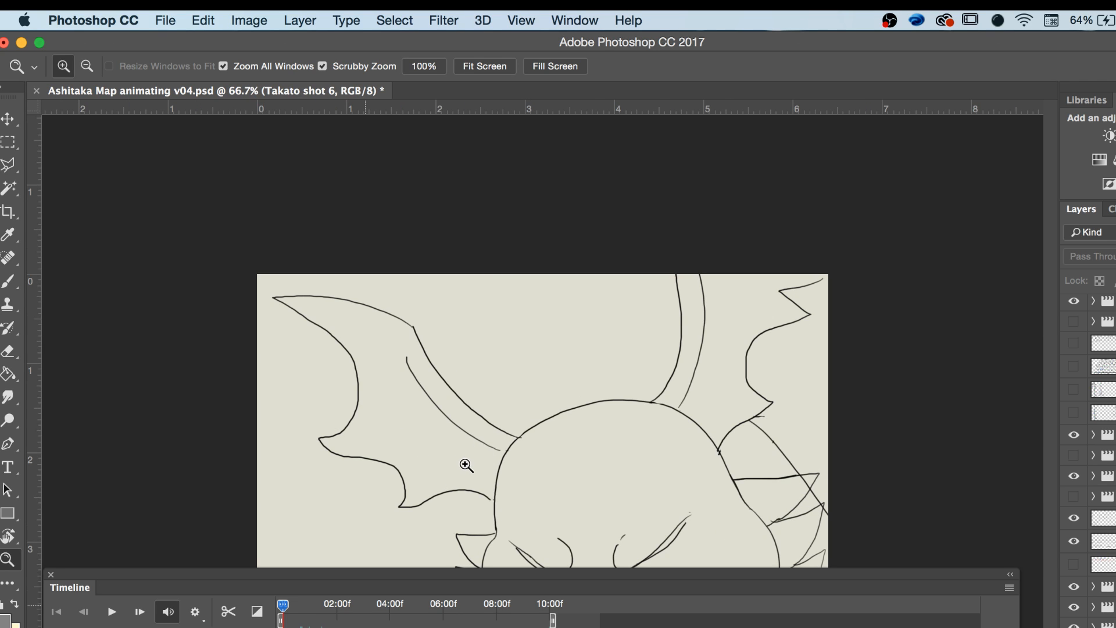
key("super+minus")
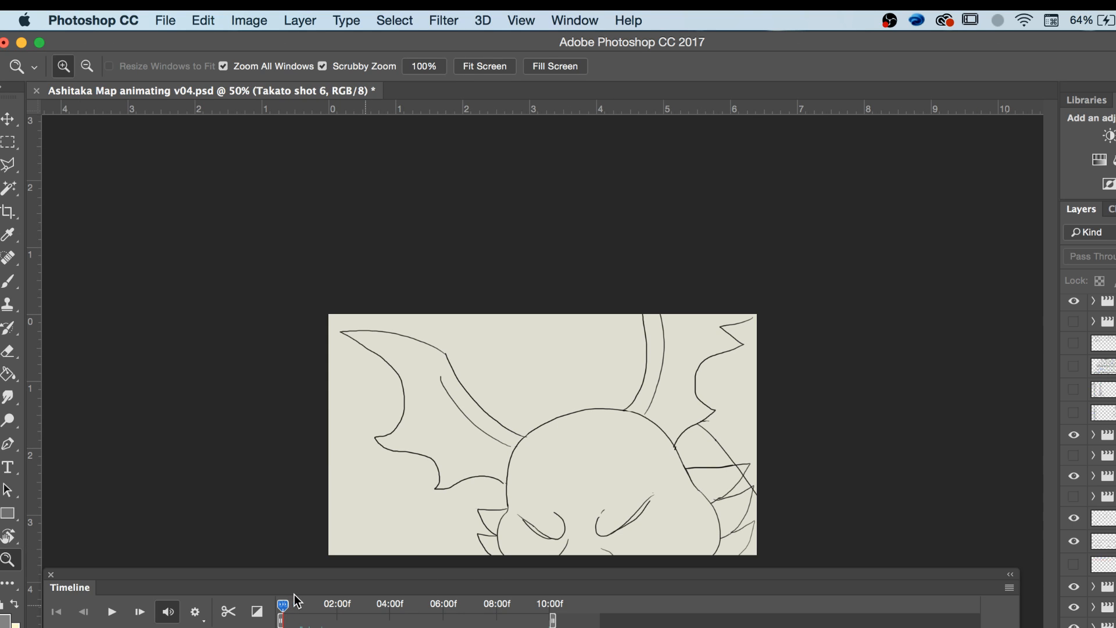
mouse_move(298, 609)
left_mouse_down()
mouse_move(309, 609)
mouse_move(283, 610)
left_mouse_up()
double_click(267, 575)
key("super+plus")
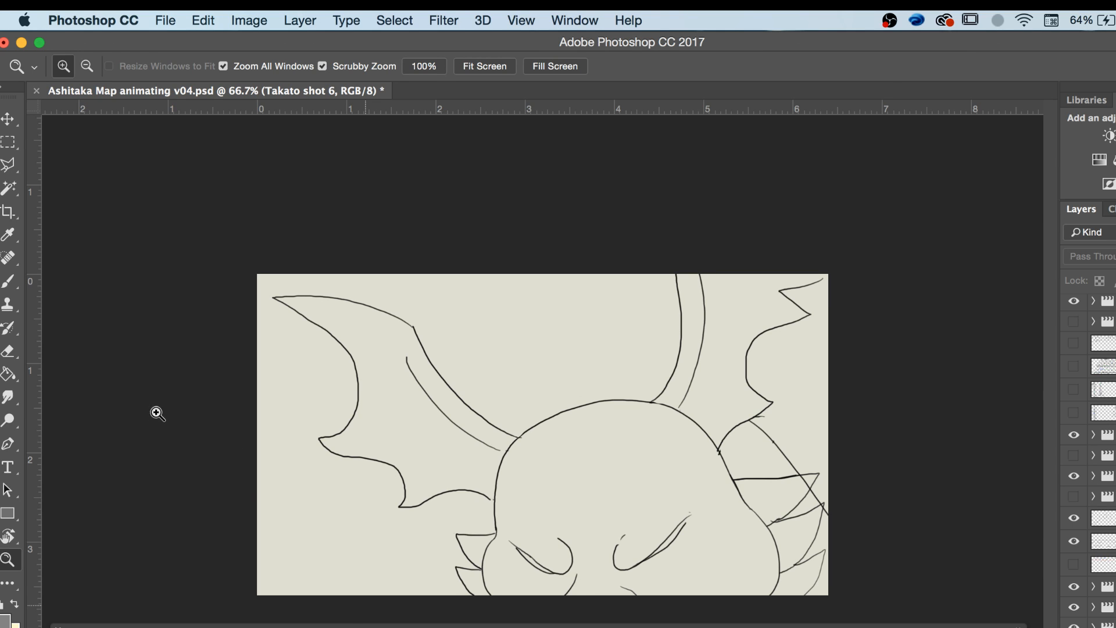
key("XF86AudioRaiseVolume")
key("super+minus")
key("super+minus")
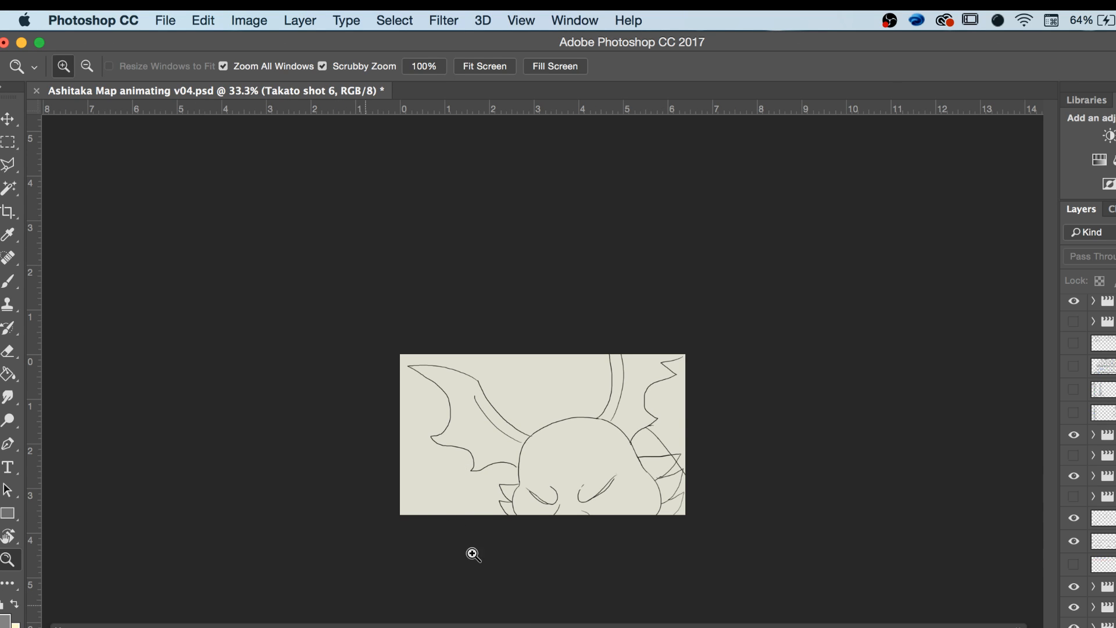
left_click(481, 491)
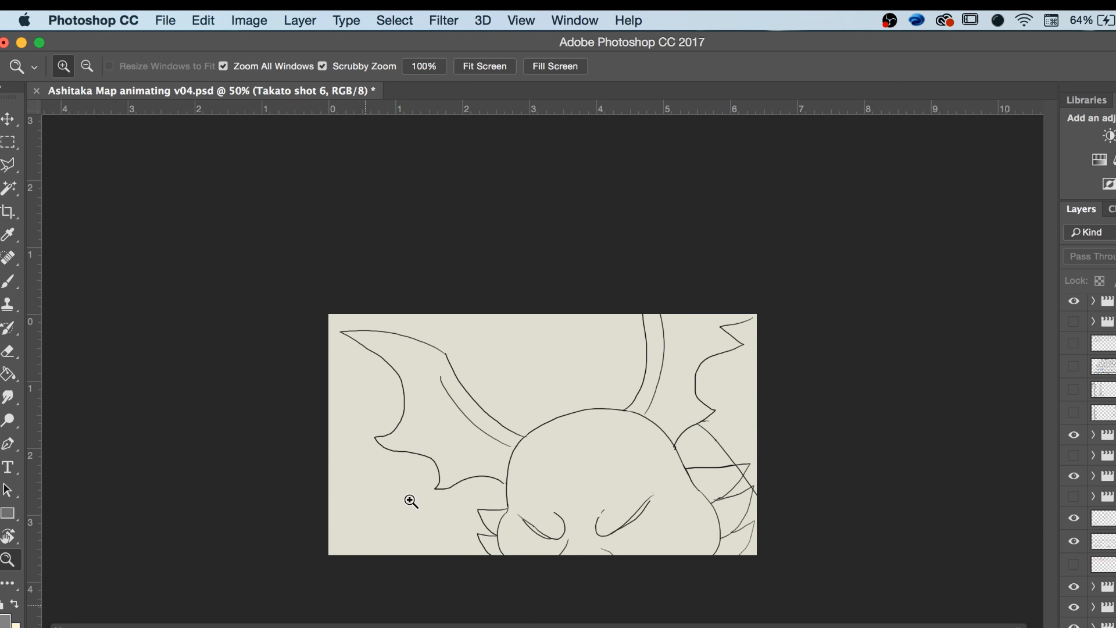
left_click(439, 490)
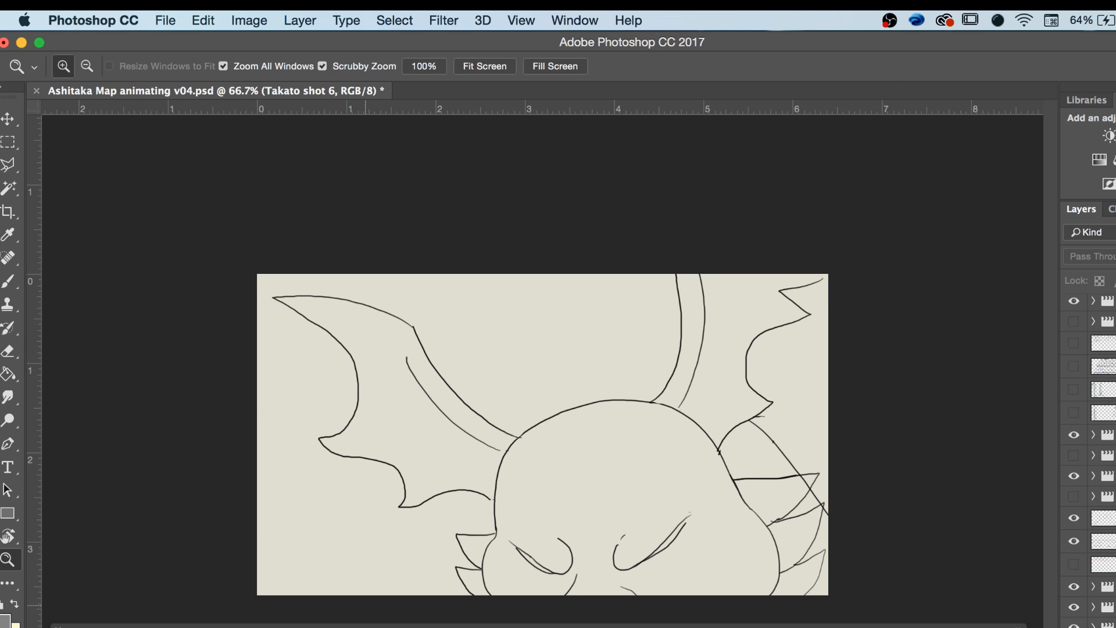
Select the Layer 5 clip in the timeline.
right_click(365, 627)
left_click(322, 627)
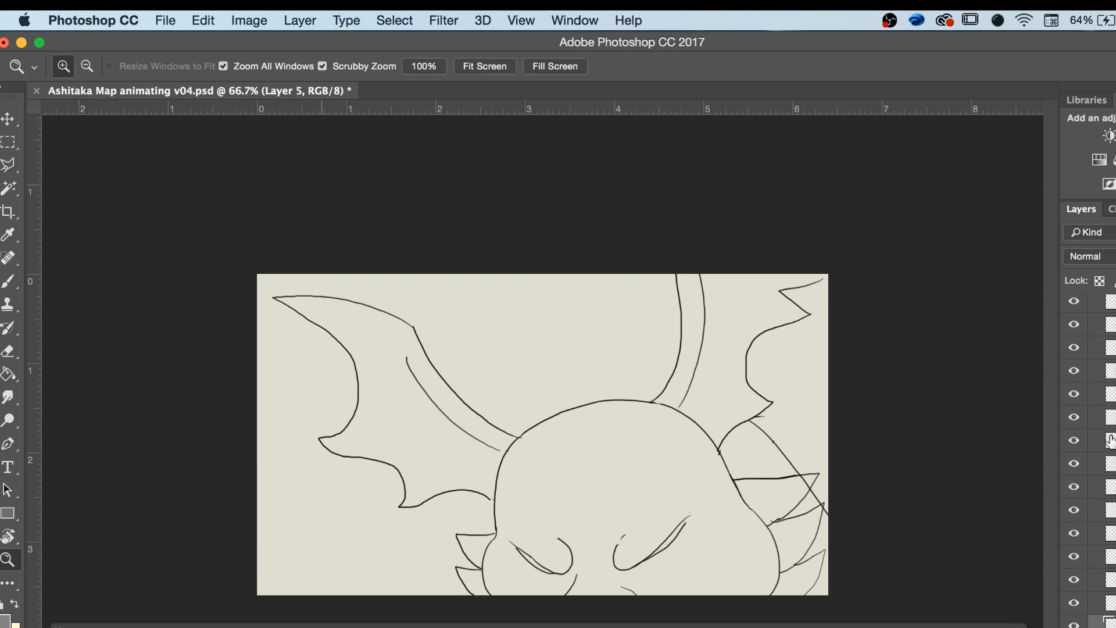
scroll(1088, 459, "down", 5)
Play the animation from the start at 50% zoom with the sound volume raised to review the shots.
key("super+minus")
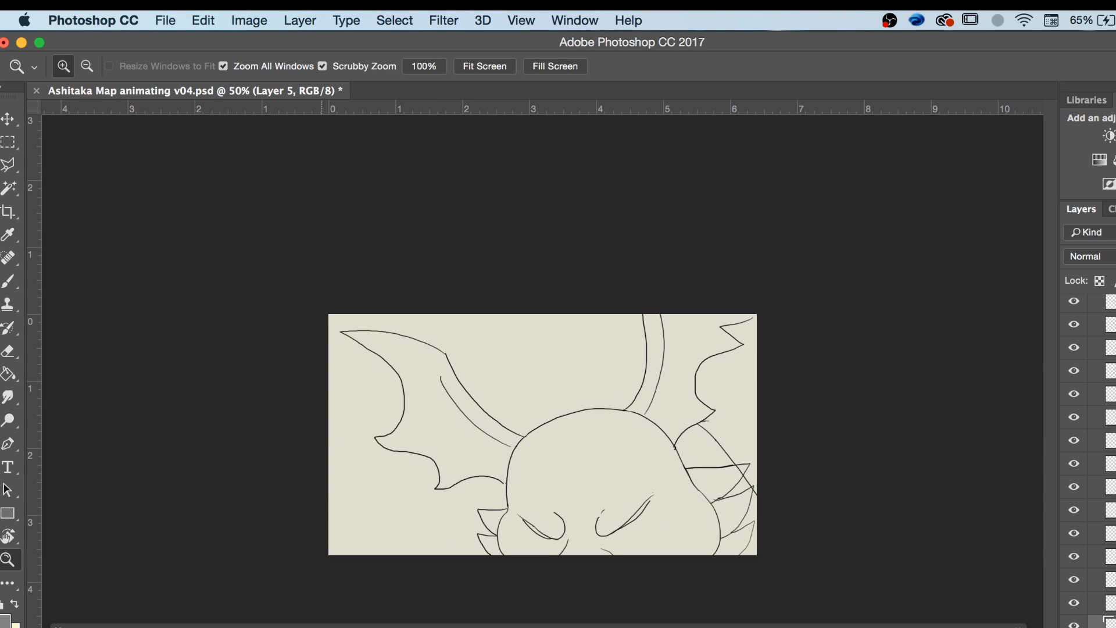
key("space")
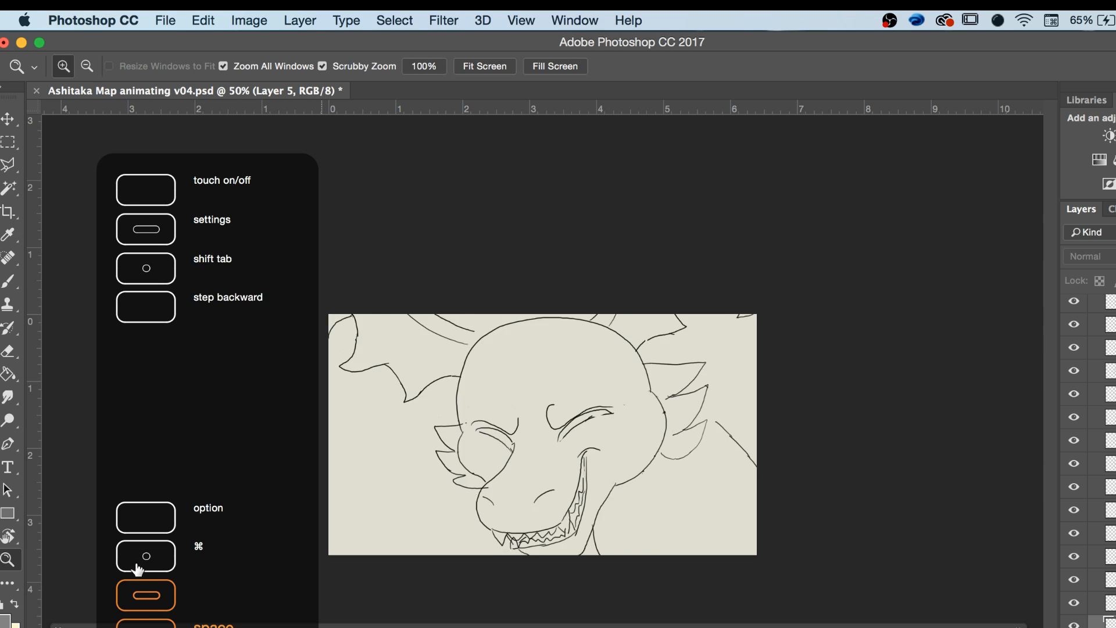
key("XF86AudioRaiseVolume")
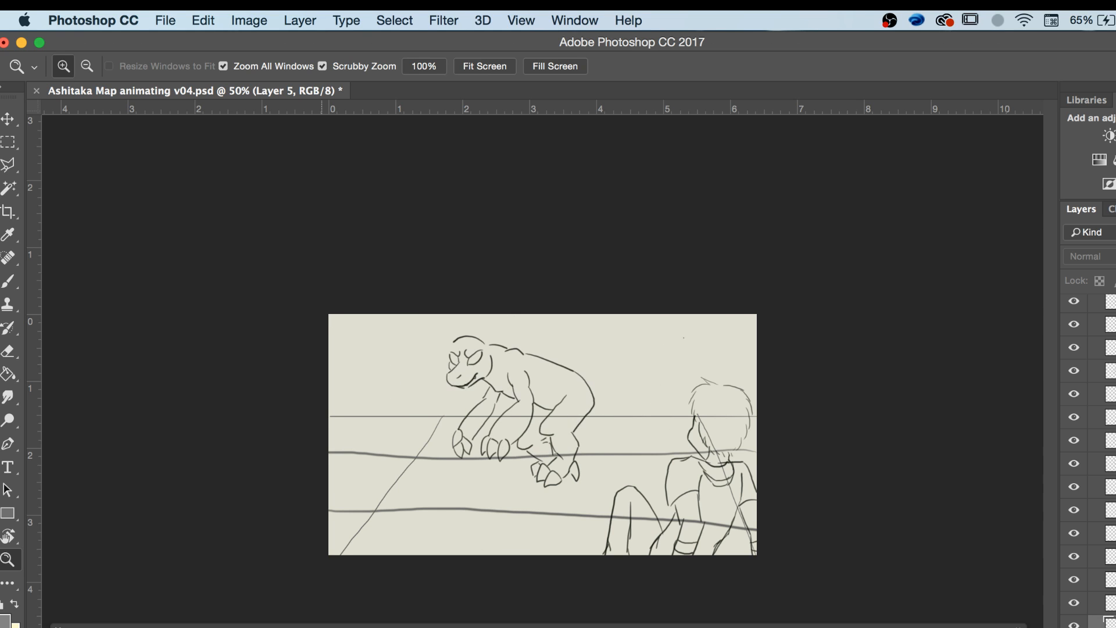
key("space")
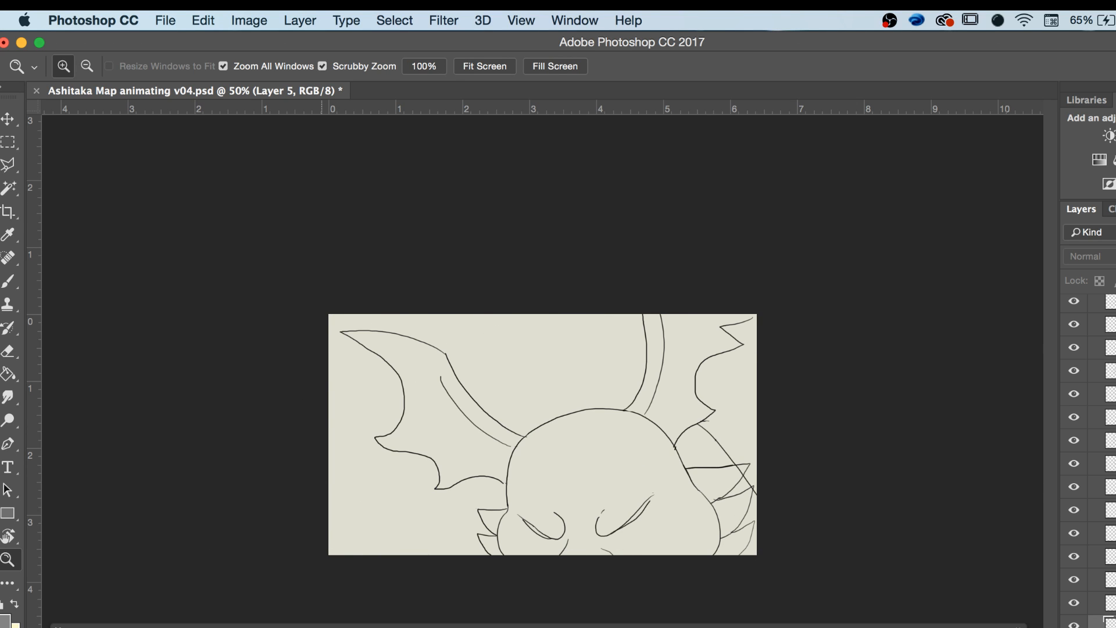
key("space")
key("space")
key("XF86AudioRaiseVolume")
key("space")
Select Layer 7 of the Shot 1 neck group, zoom in to 100%, and activate the Eraser tool.
left_click(322, 627)
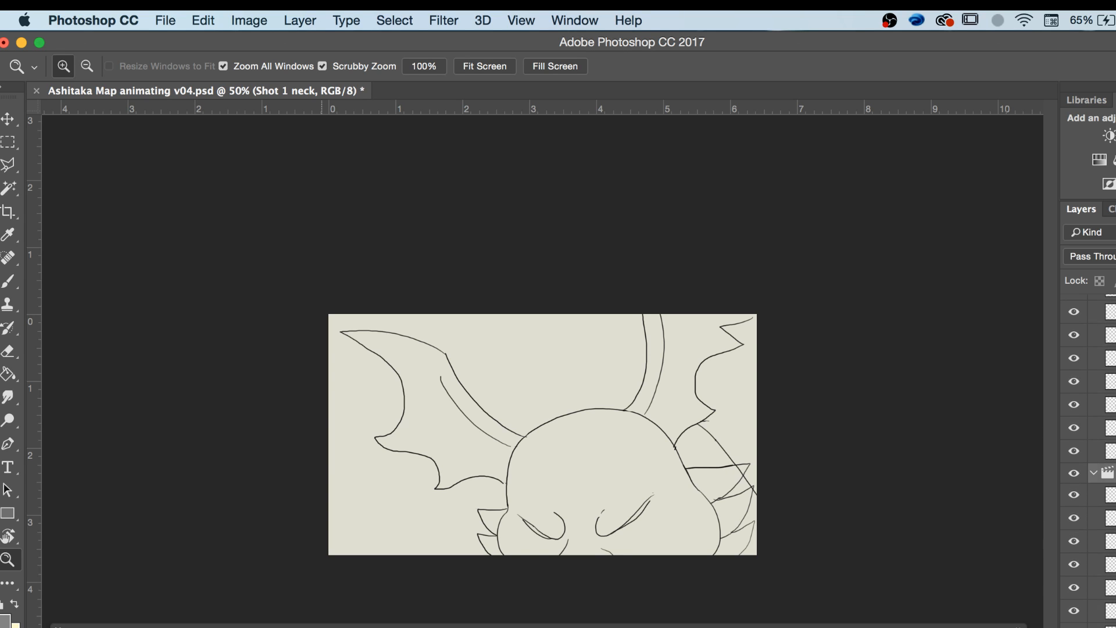
left_click(321, 627)
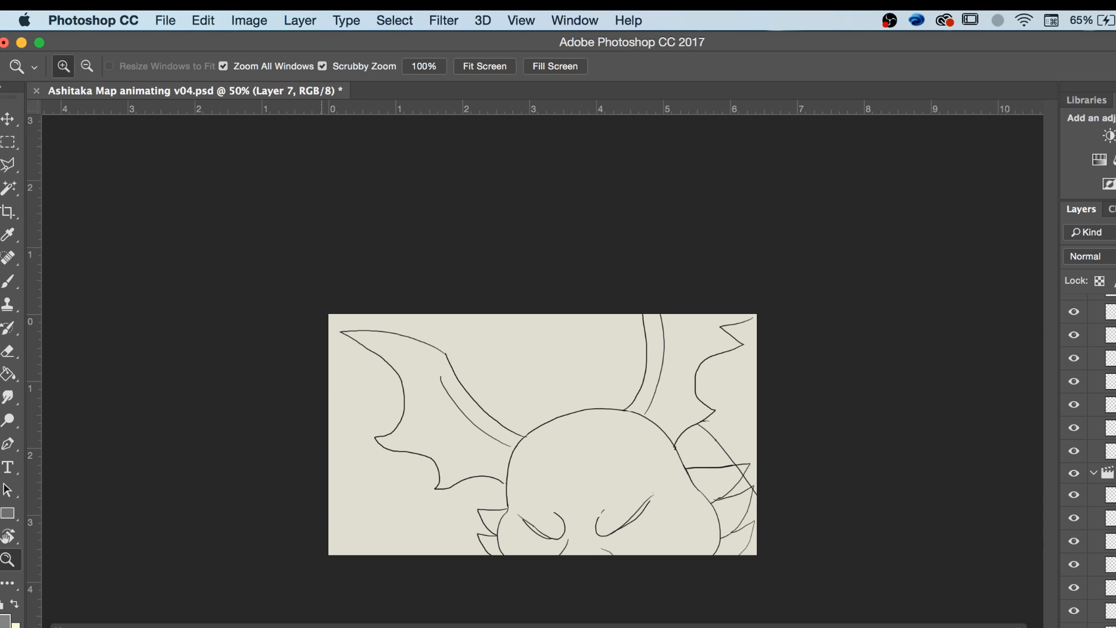
key("space")
left_click(740, 474)
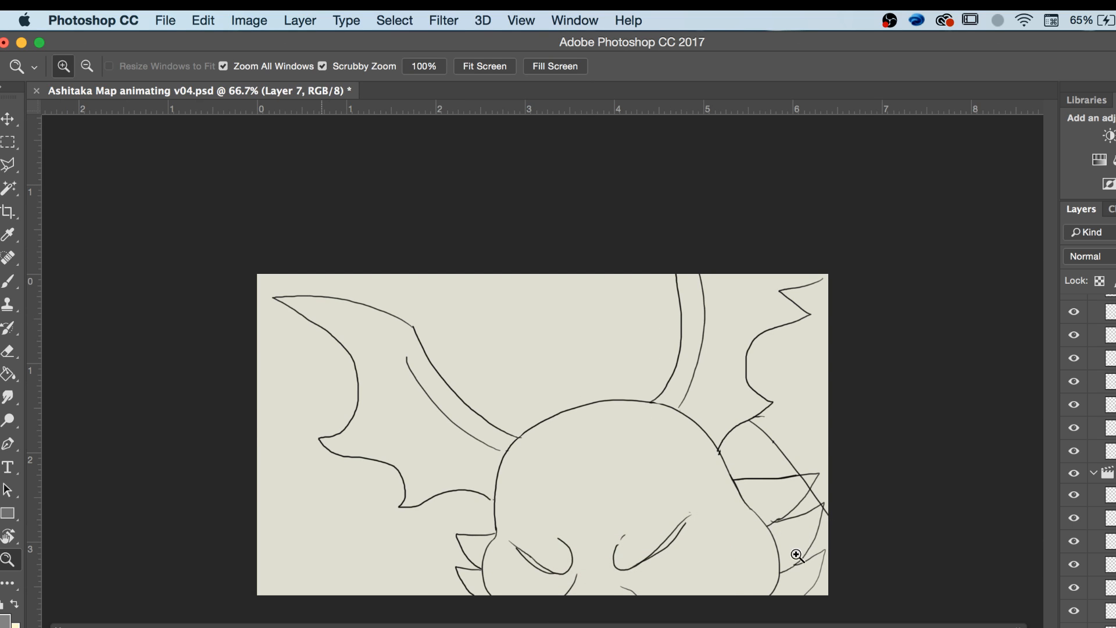
left_click(825, 528)
key("e")
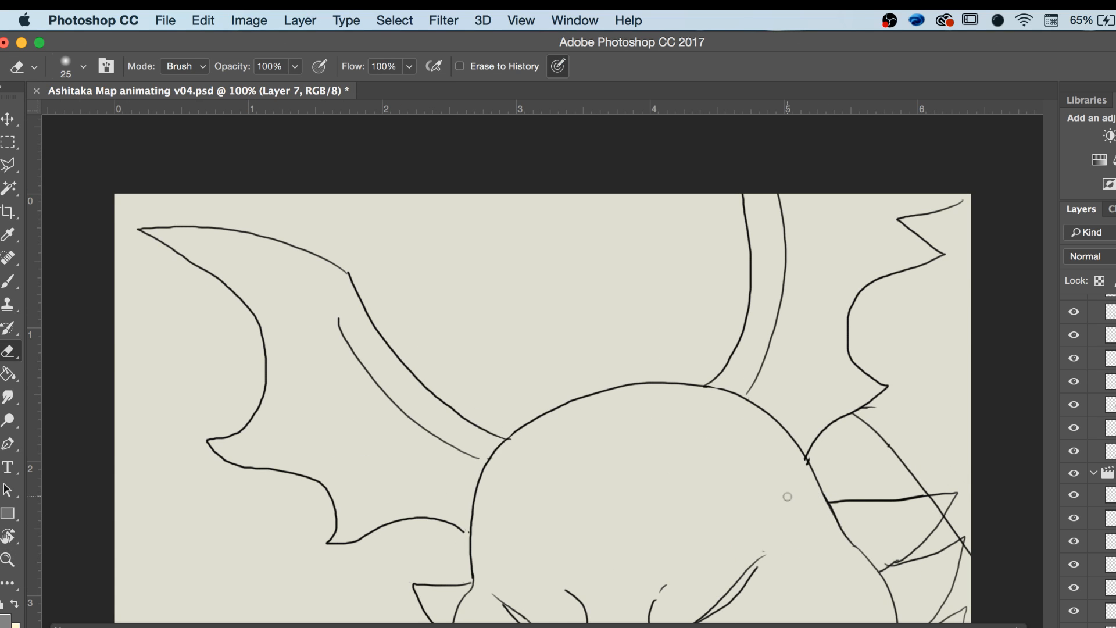
Step through the opening frames of the winged creature's shot and play them to examine the neck line behind the ear spikes.
key("Right")
key("Right")
key("Right")
key("Right")
key("Right")
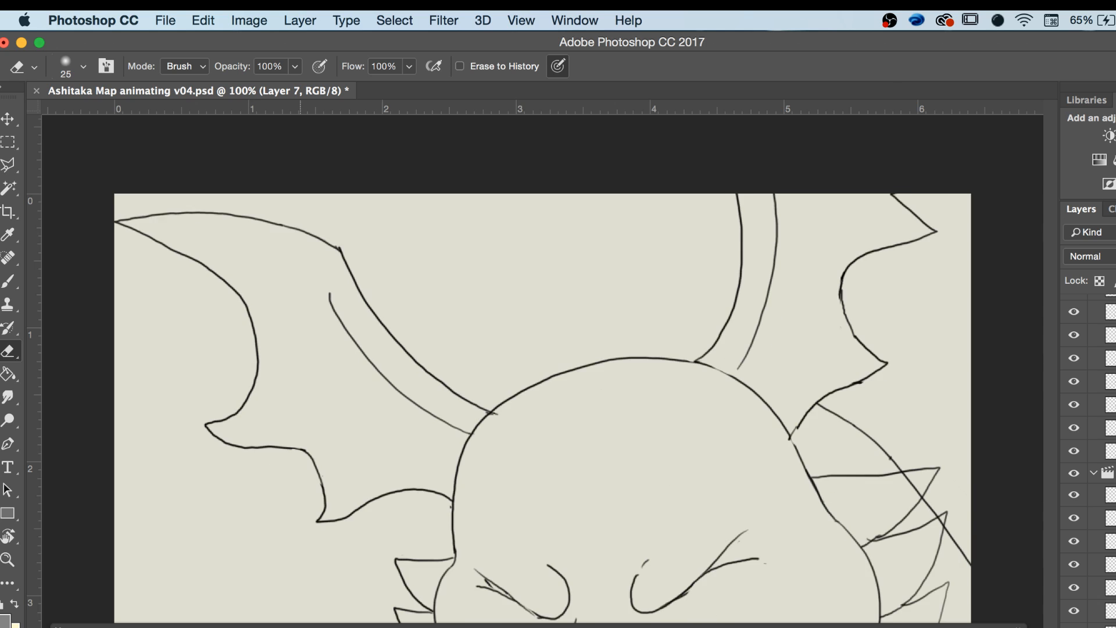
key("Left")
key("Left")
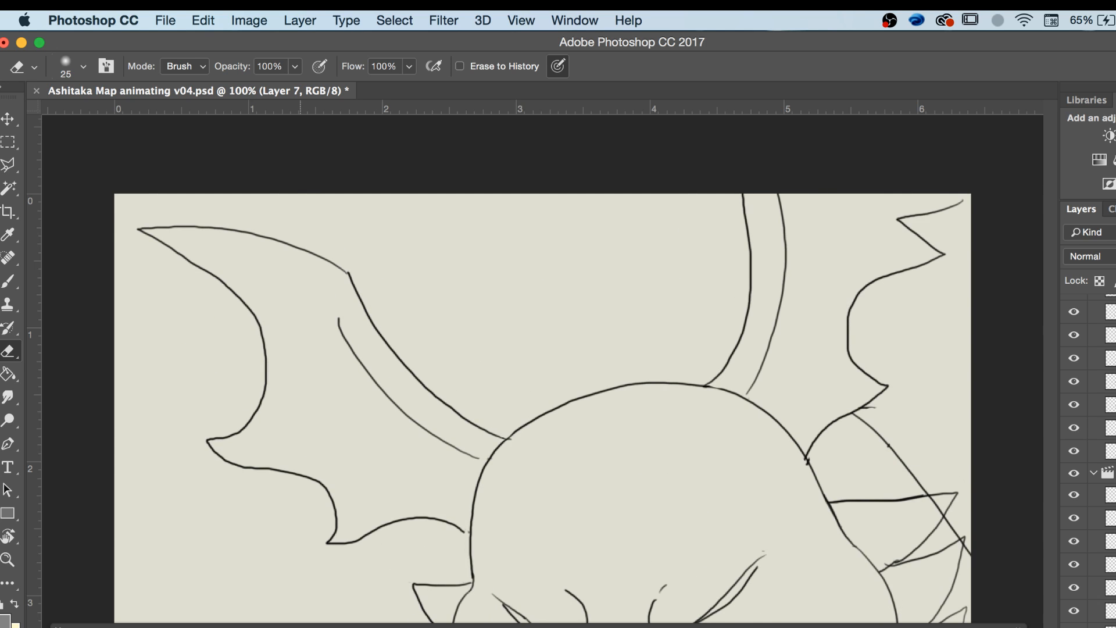
left_click_drag(300, 626, 320, 627)
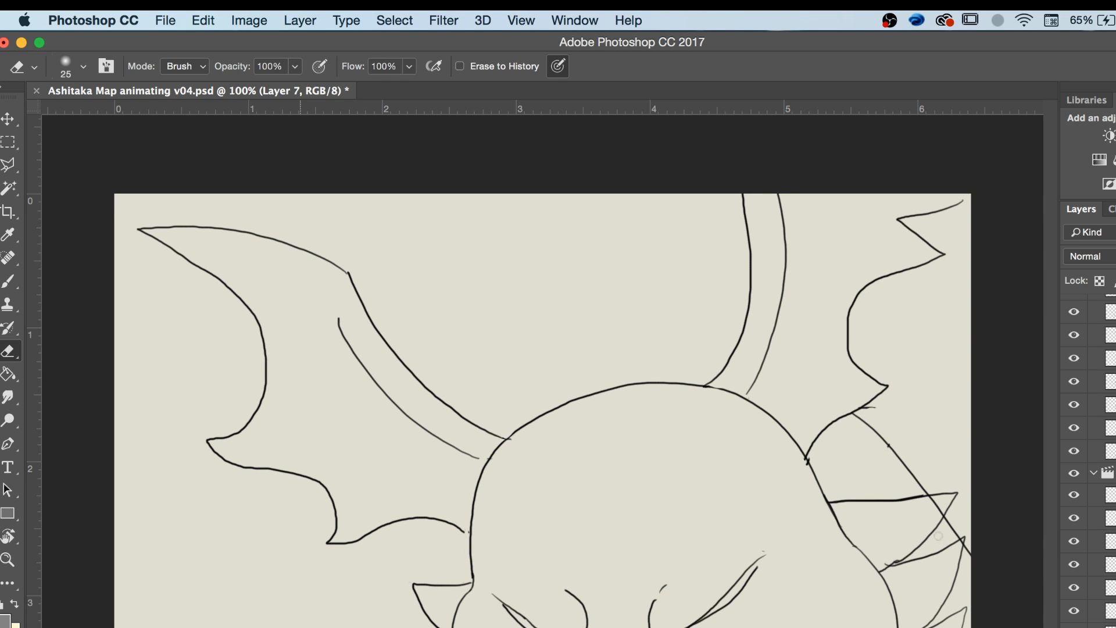
key("Right")
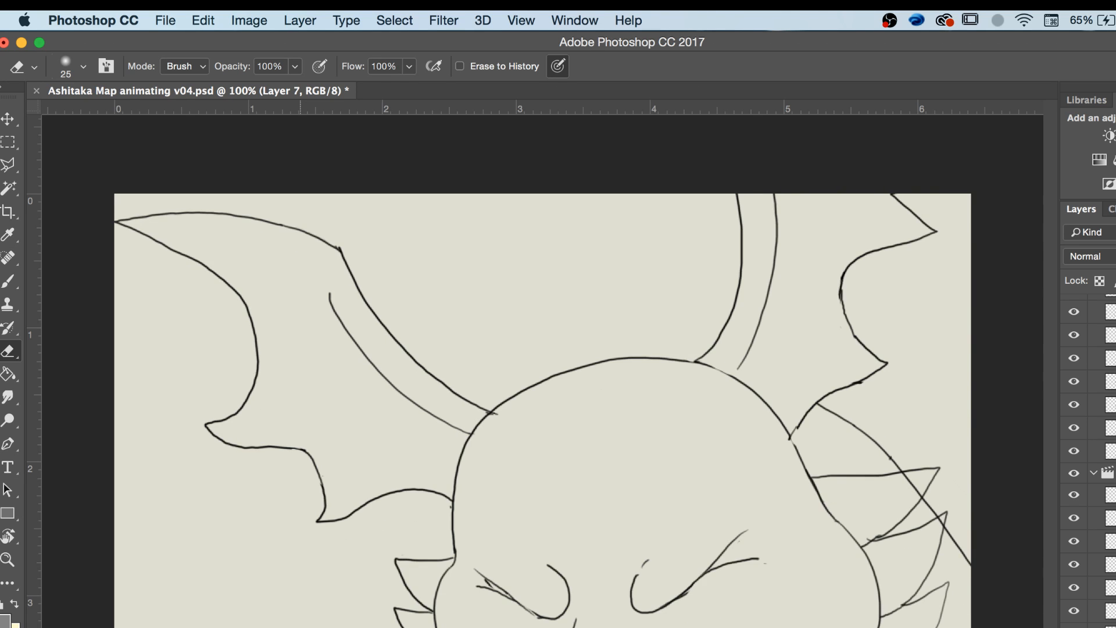
key("space")
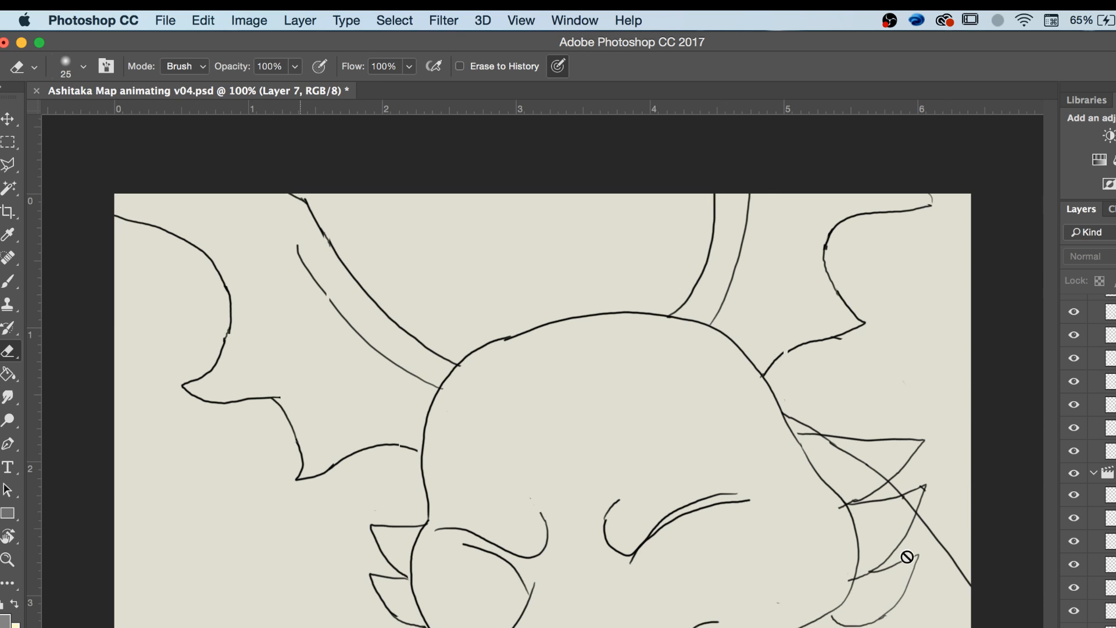
Save the document as a new version named Ashitaka Map animating v05.psd with Maximize Compatibility on.
left_click(161, 19)
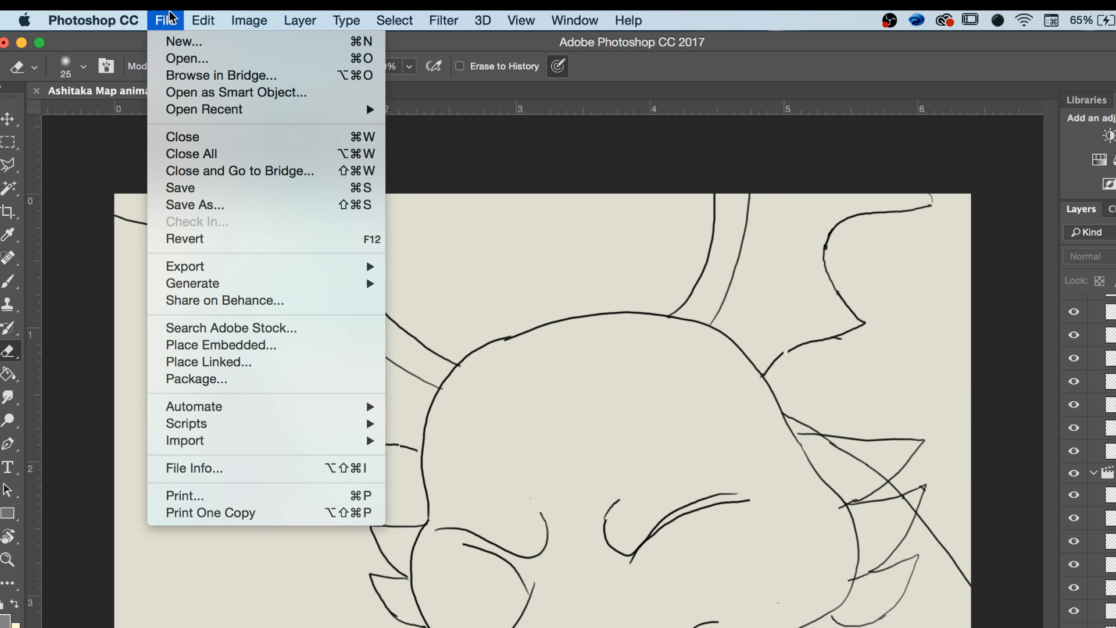
left_click(160, 20)
left_click(164, 21)
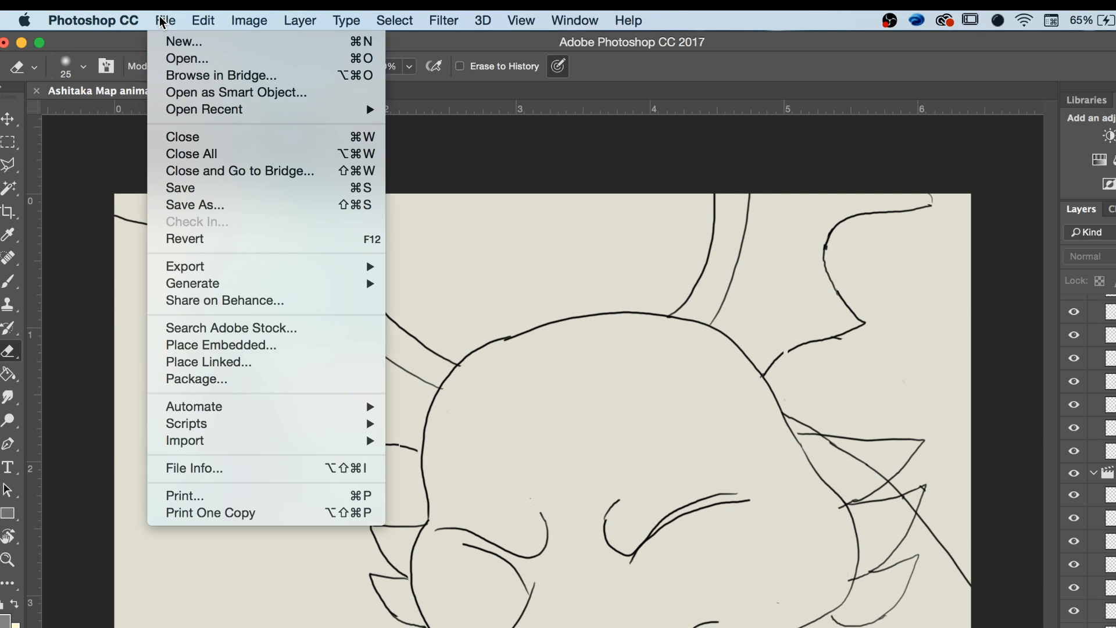
left_click(207, 206)
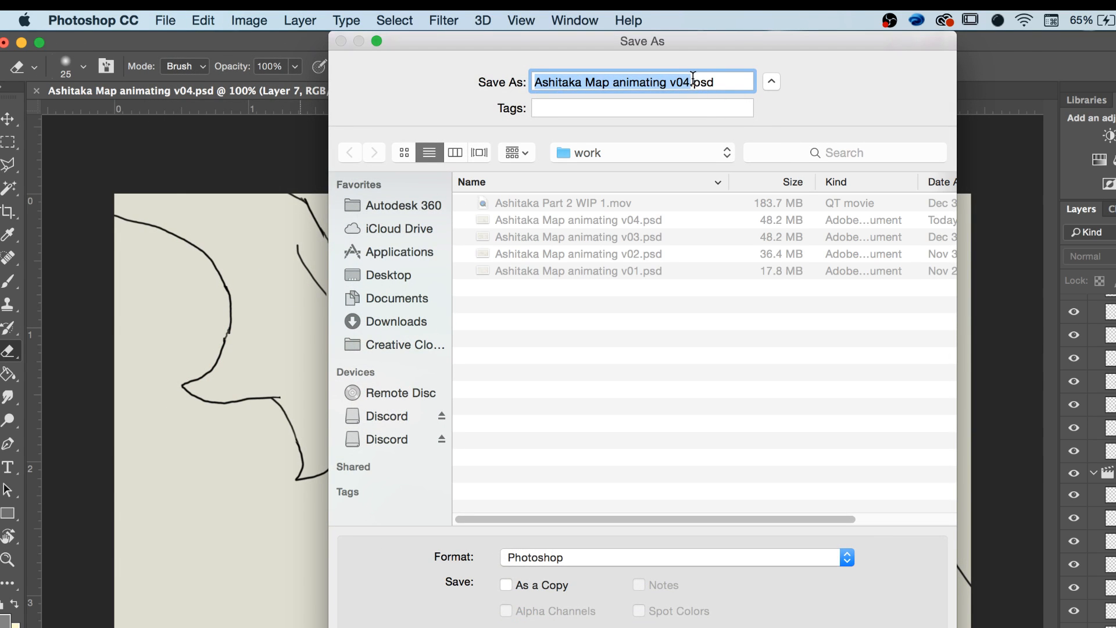
left_click(691, 80)
key("BackSpace")
type("5")
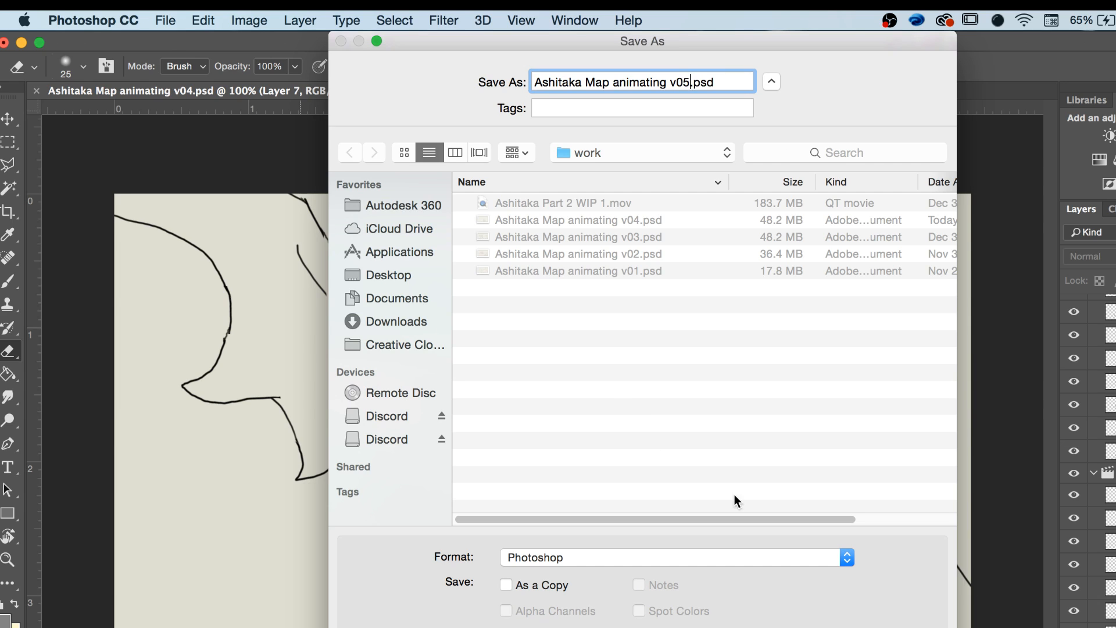
key("Return")
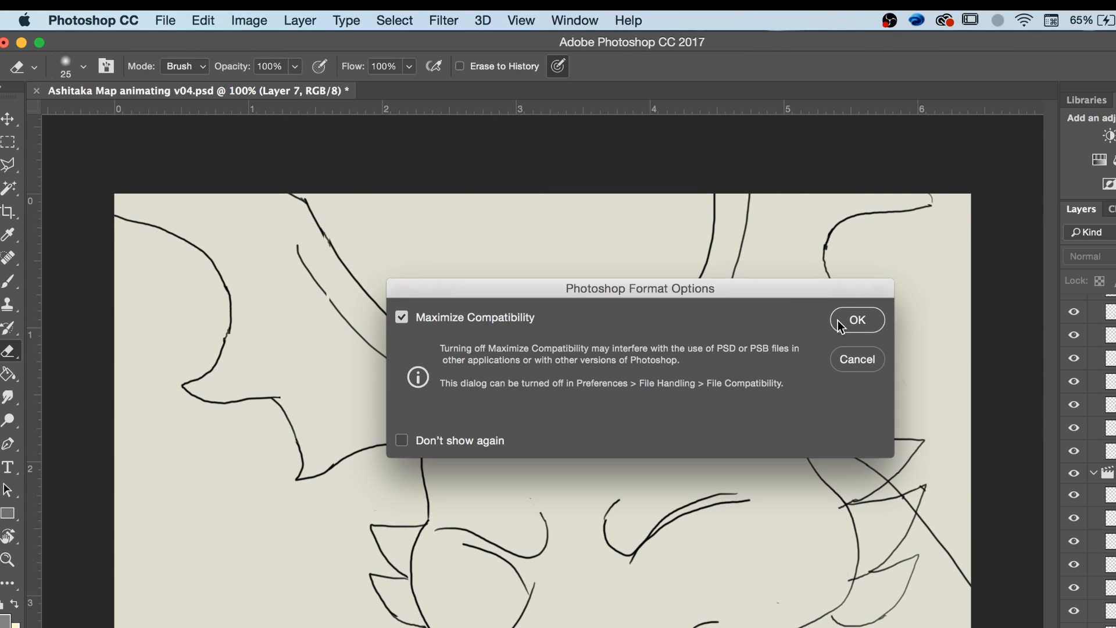
left_click(855, 320)
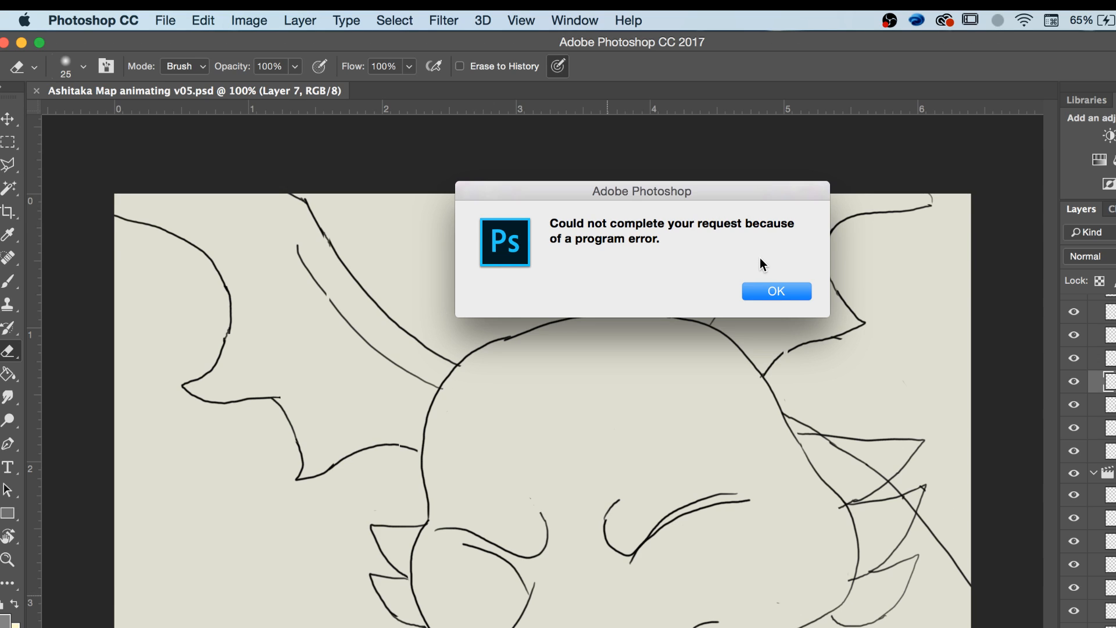
left_click(775, 289)
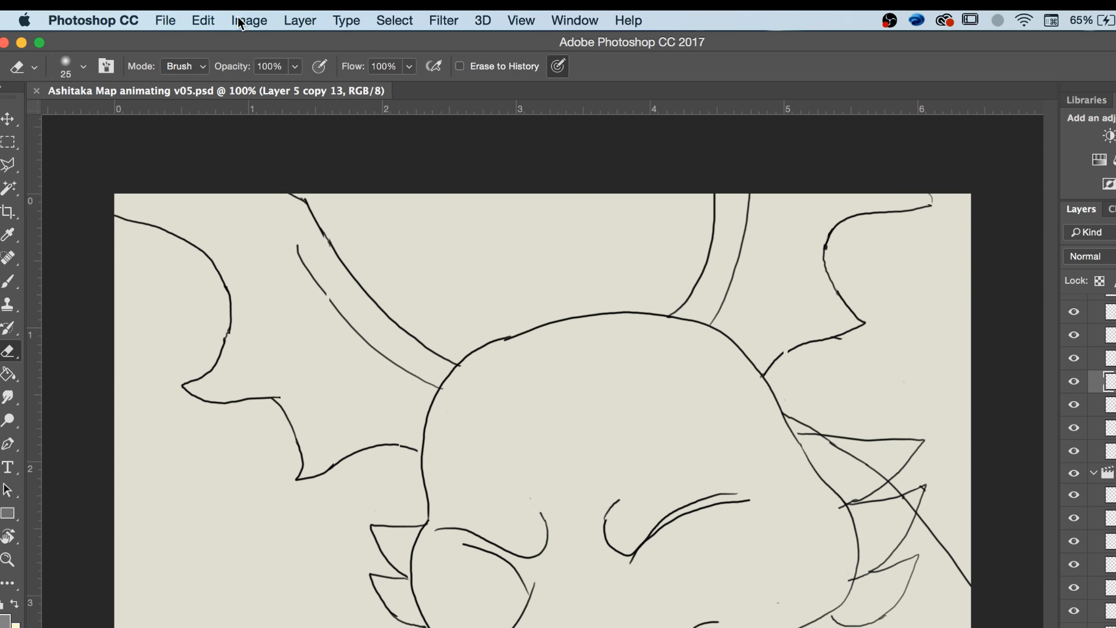
Try to save another new version of the document as Ashitaka Map animating v06.psd.
left_click(169, 19)
left_click(170, 20)
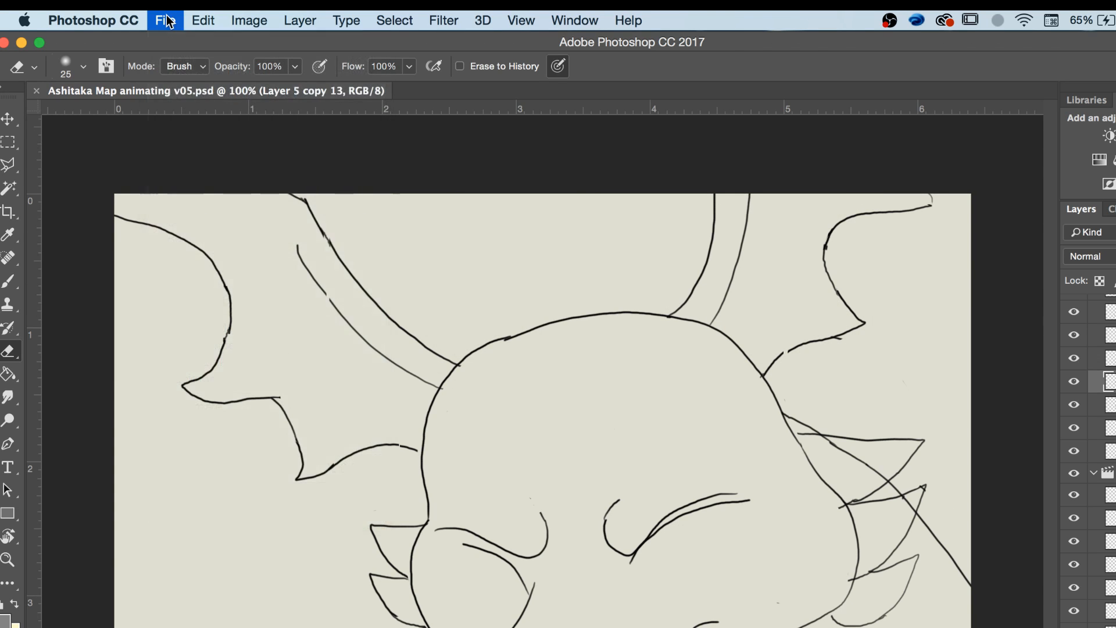
left_click(170, 20)
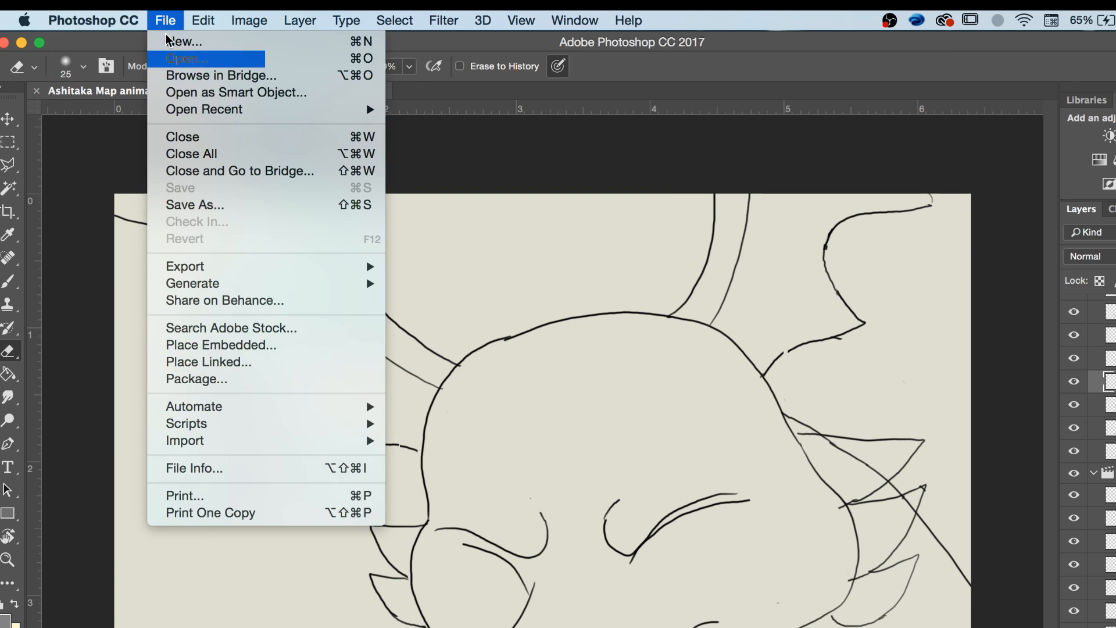
left_click(197, 207)
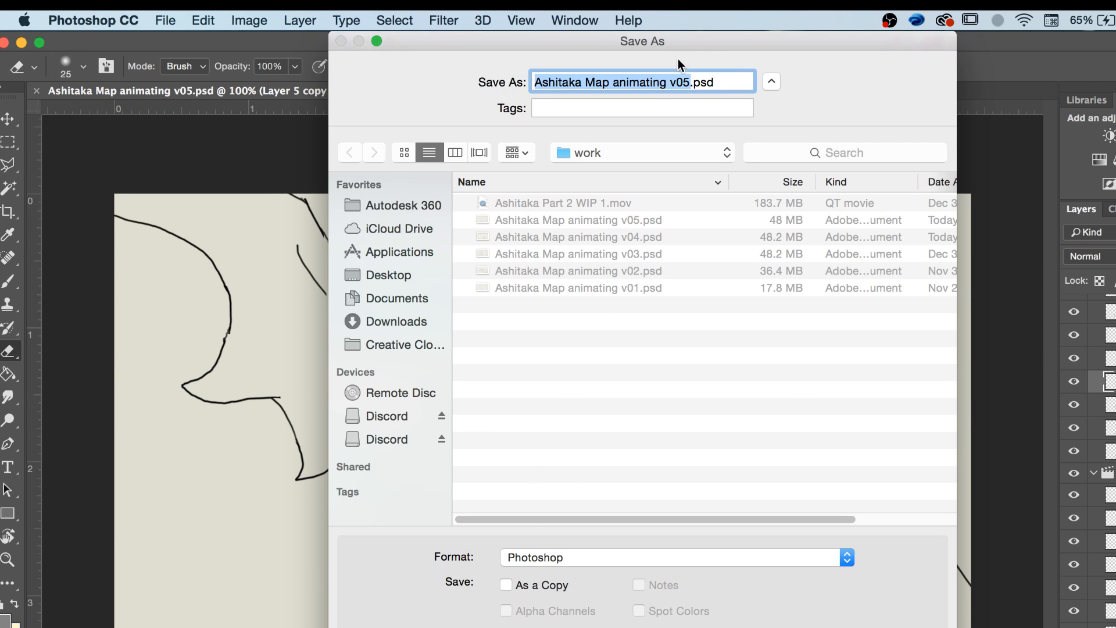
key("Right")
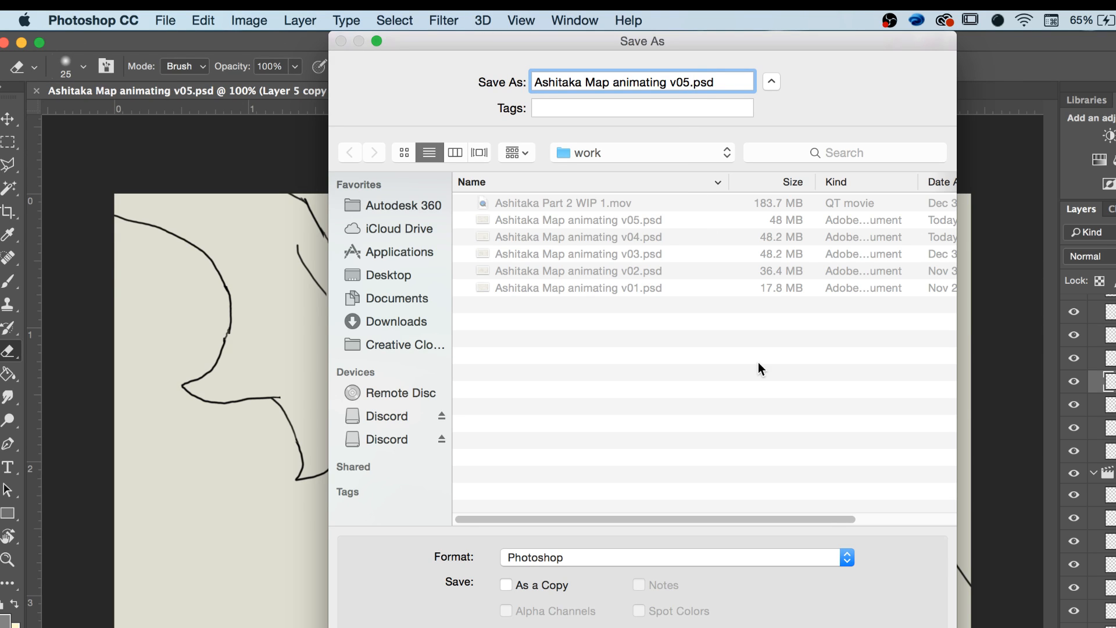
key("BackSpace")
type("6")
key("Return")
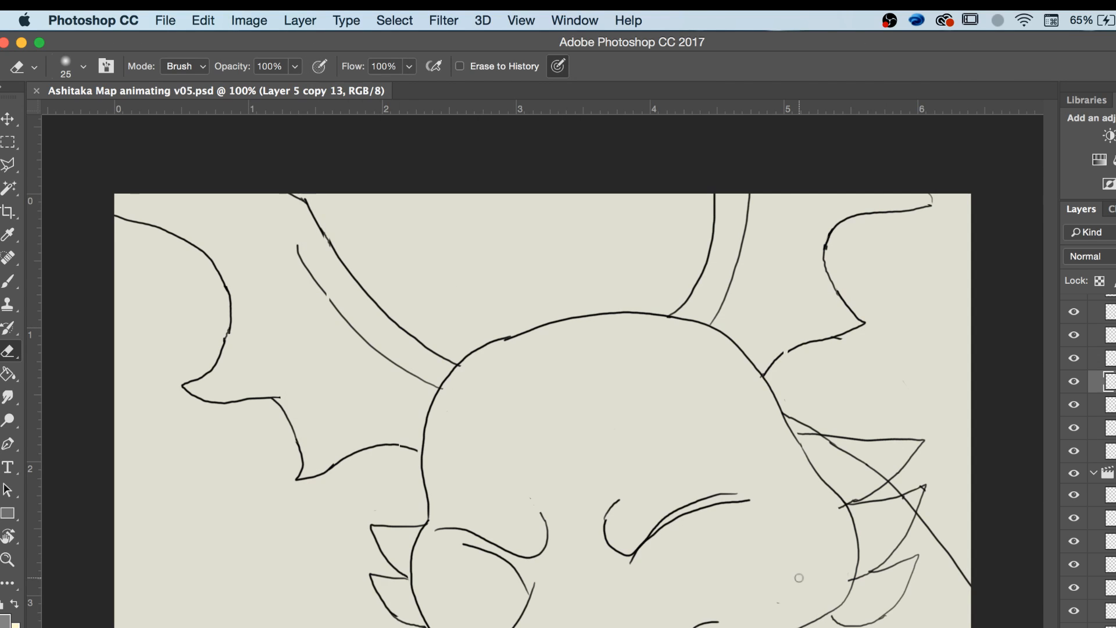
Close the document and reopen Ashitaka Map animating v05.psd from the work folder in Finder with Photoshop.
key("z")
key("super+minus")
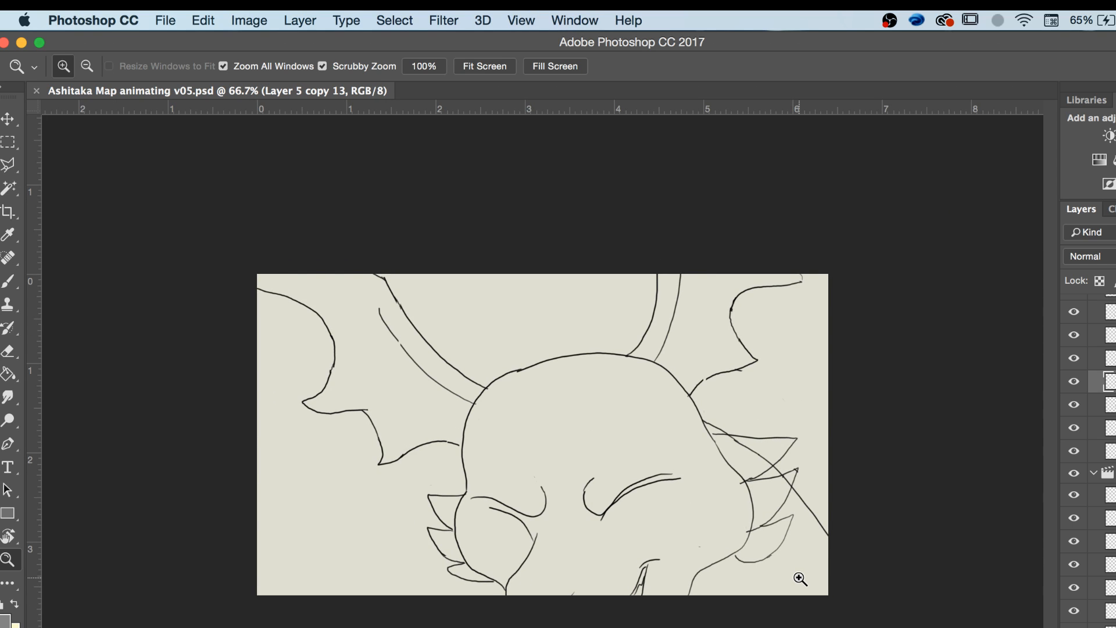
left_click(5, 42)
left_click(324, 527)
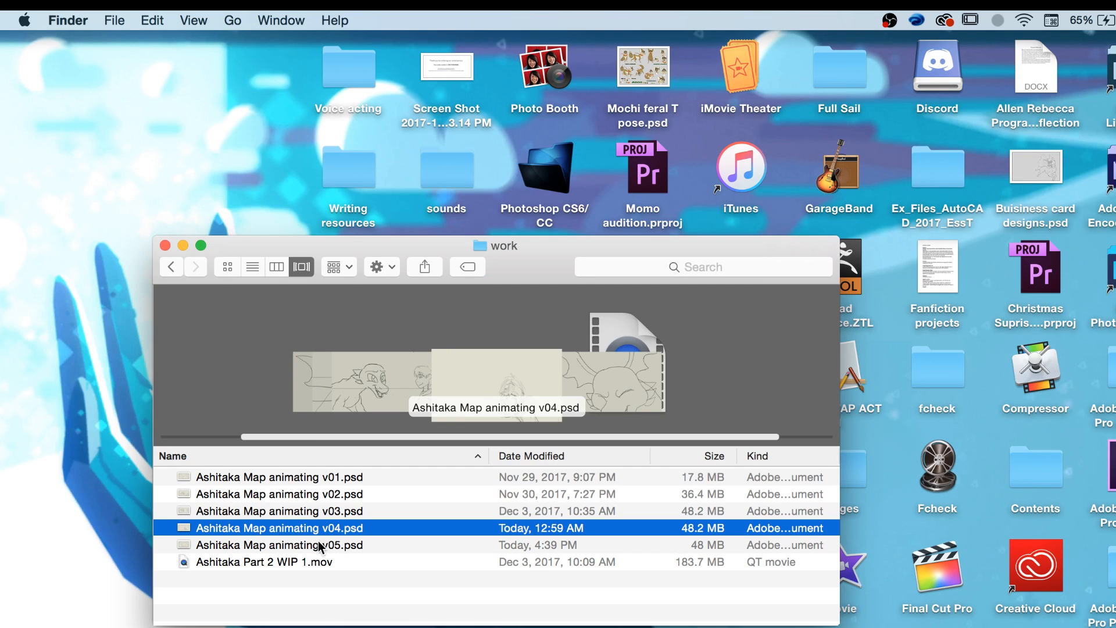
left_click(308, 545)
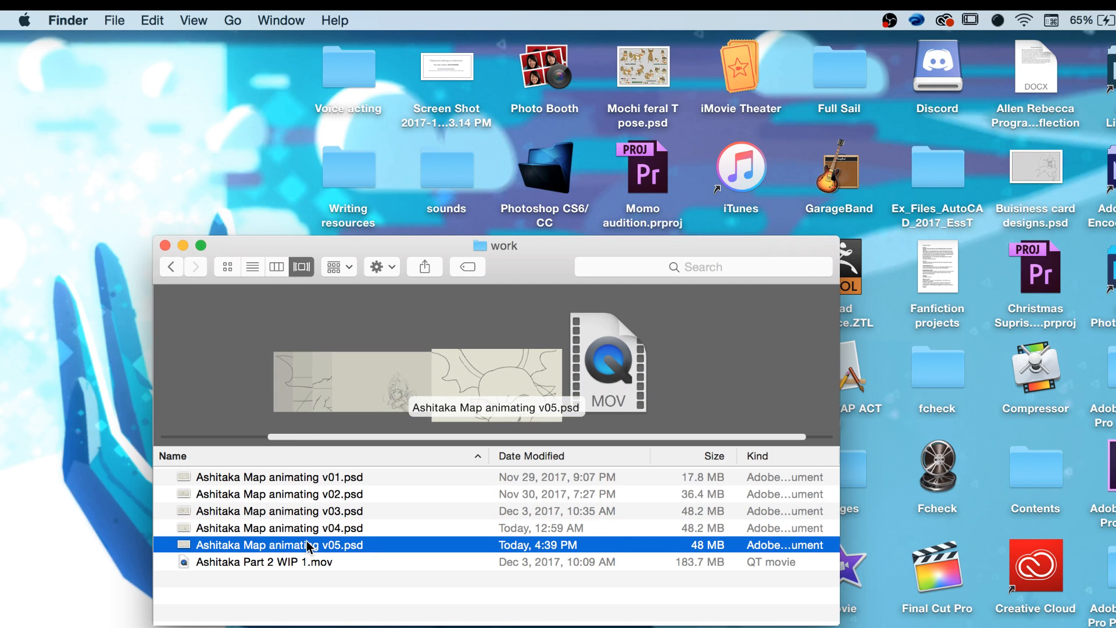
right_click(293, 545)
mouse_move(386, 428)
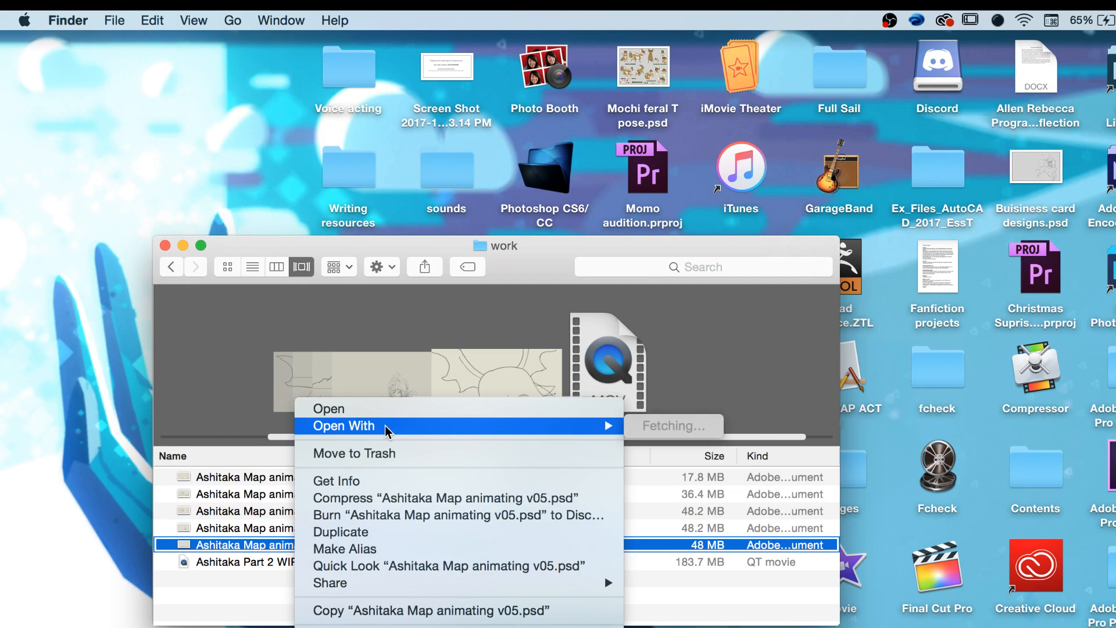
left_click(694, 512)
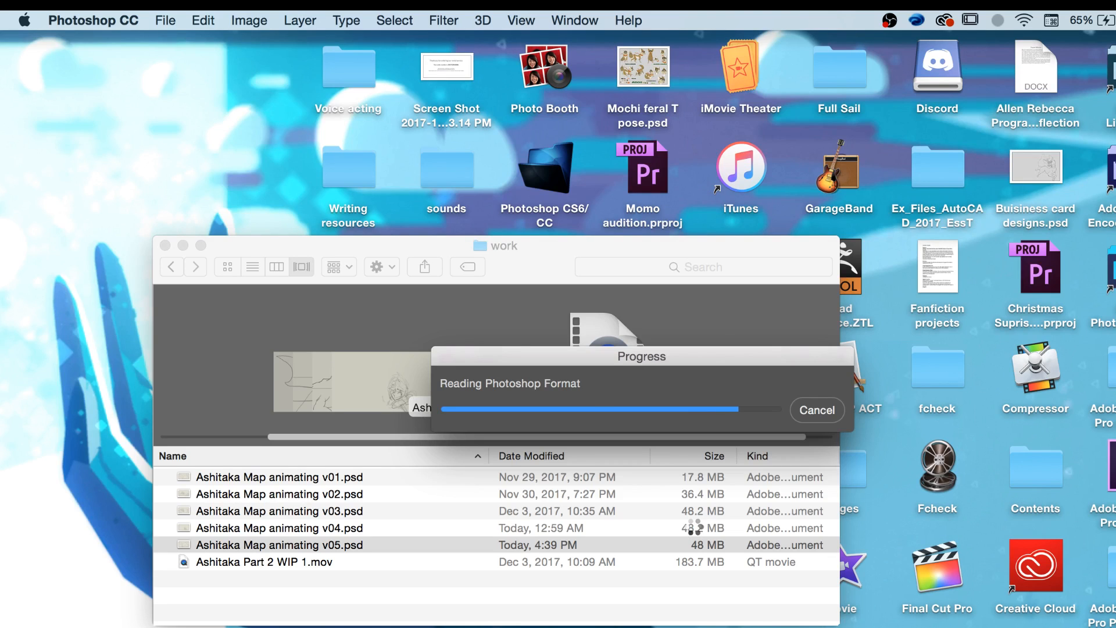
Return to the winged creature's frame at 100% zoom and activate the Eraser tool for the neck line.
key("super+minus")
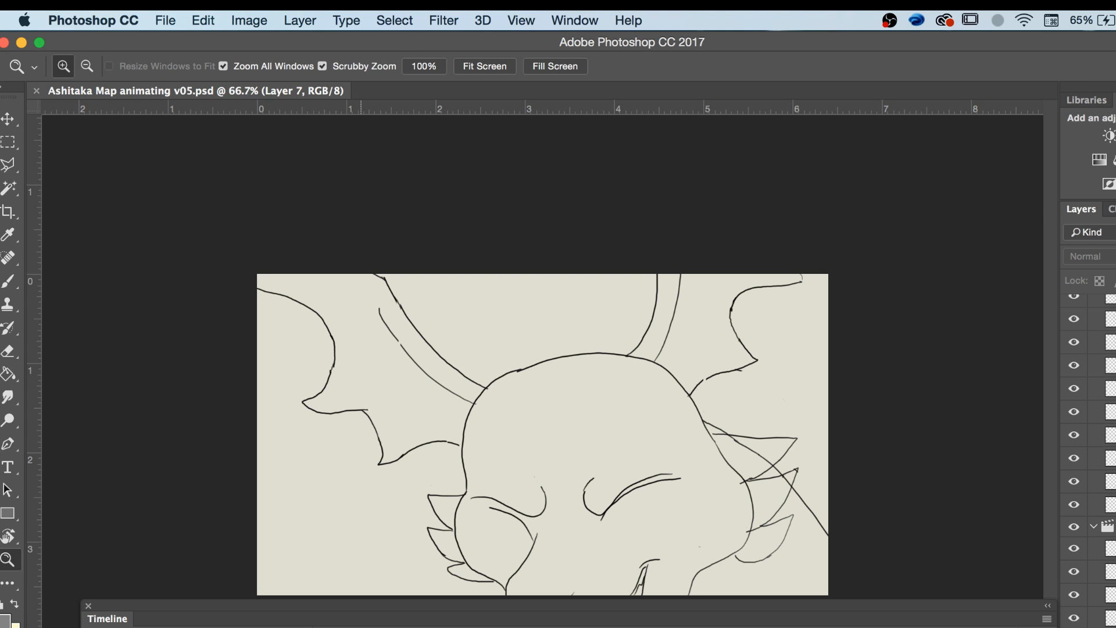
left_click(1109, 417)
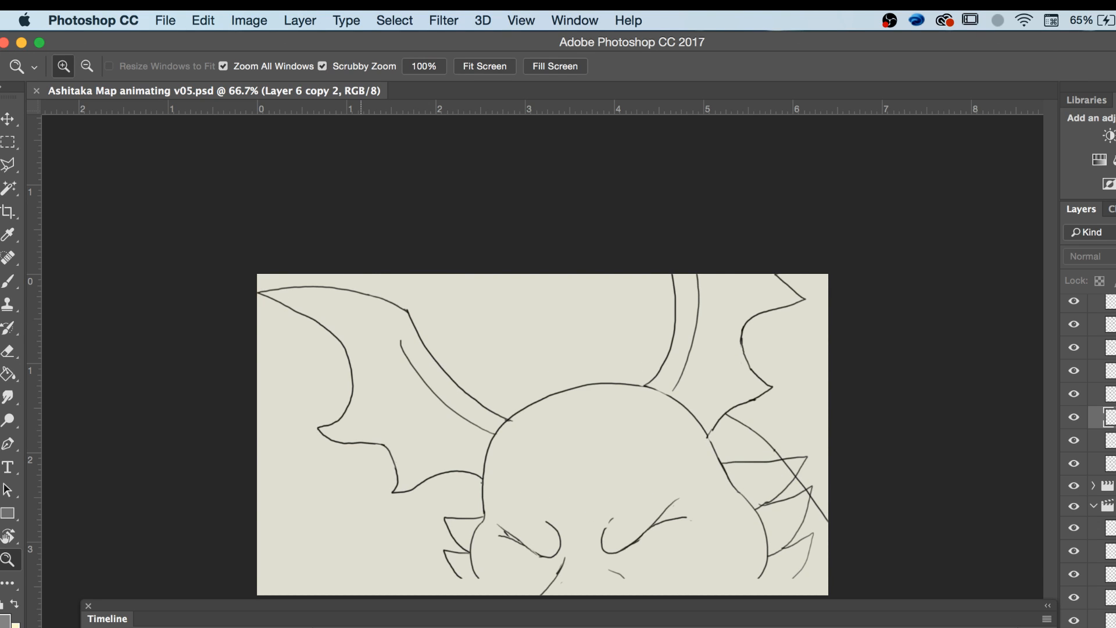
key("space")
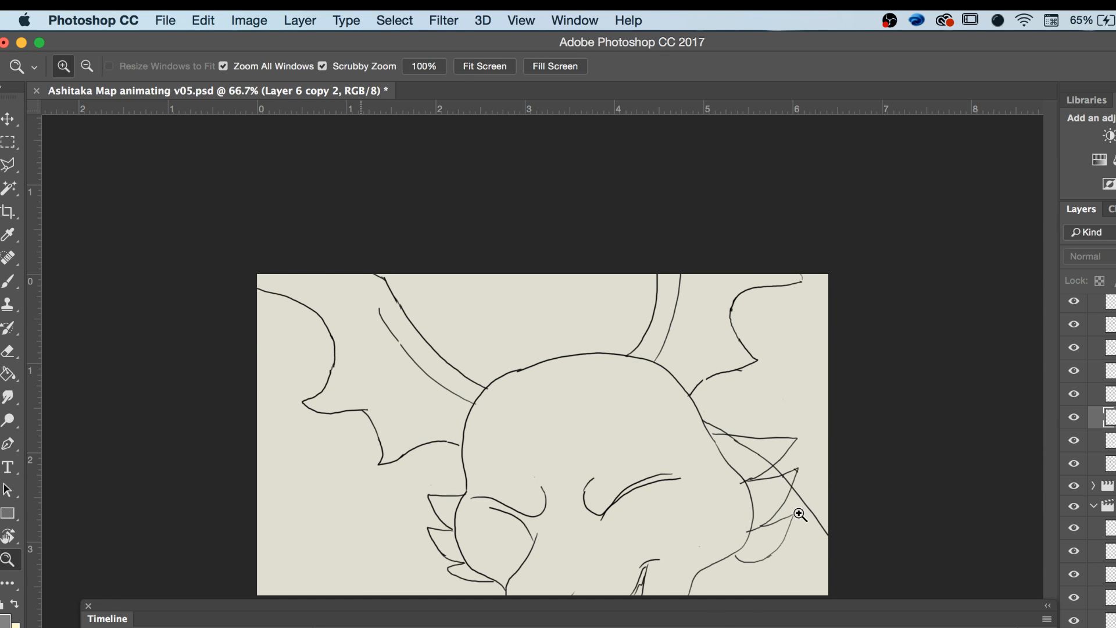
left_click(803, 501)
key("e")
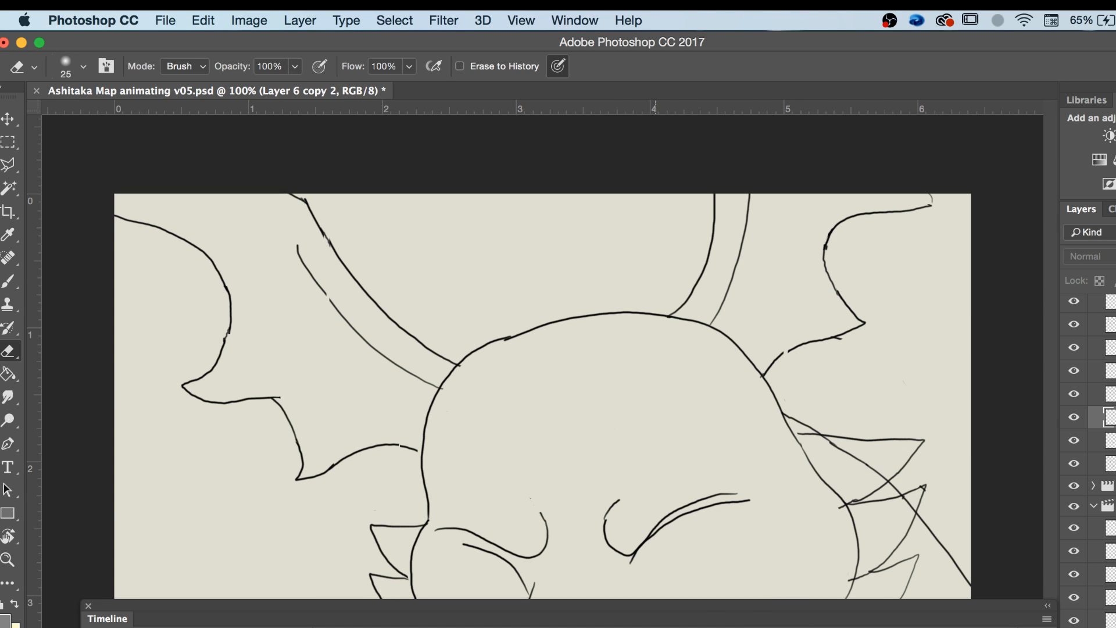
Toggle the visibility of candidate layers to locate the neck line, and select Layer 7 copy 3.
key("alt+bracketright")
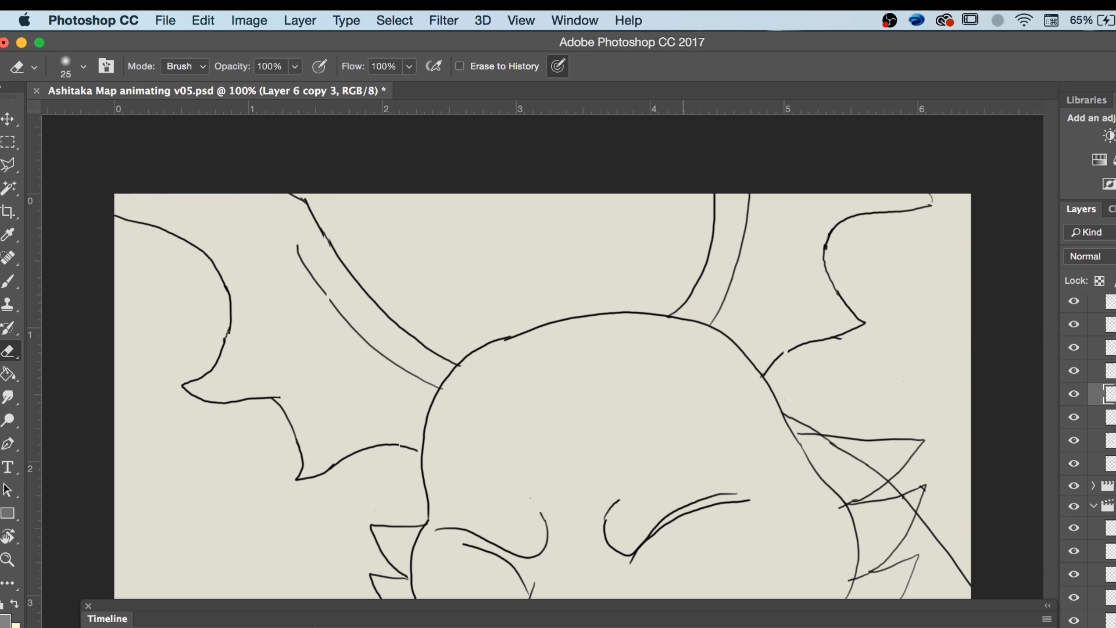
left_click(1075, 394)
left_click(1076, 395)
left_click(841, 591, "super")
left_click(1074, 620)
left_click(1075, 620)
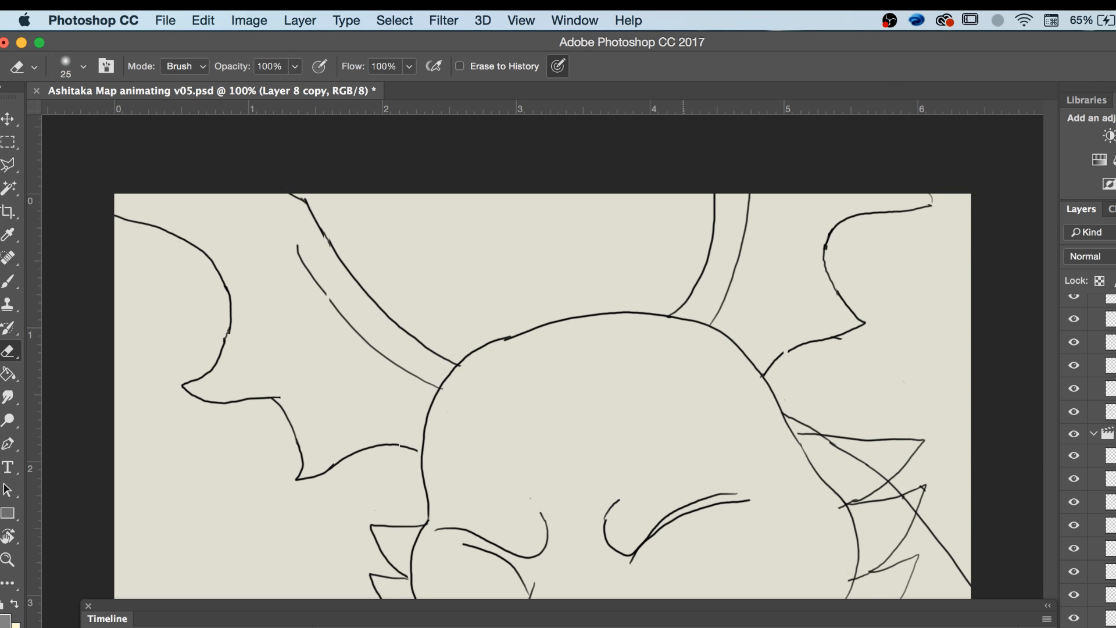
left_click(684, 512, "super")
left_click(1075, 619)
left_click(1074, 619)
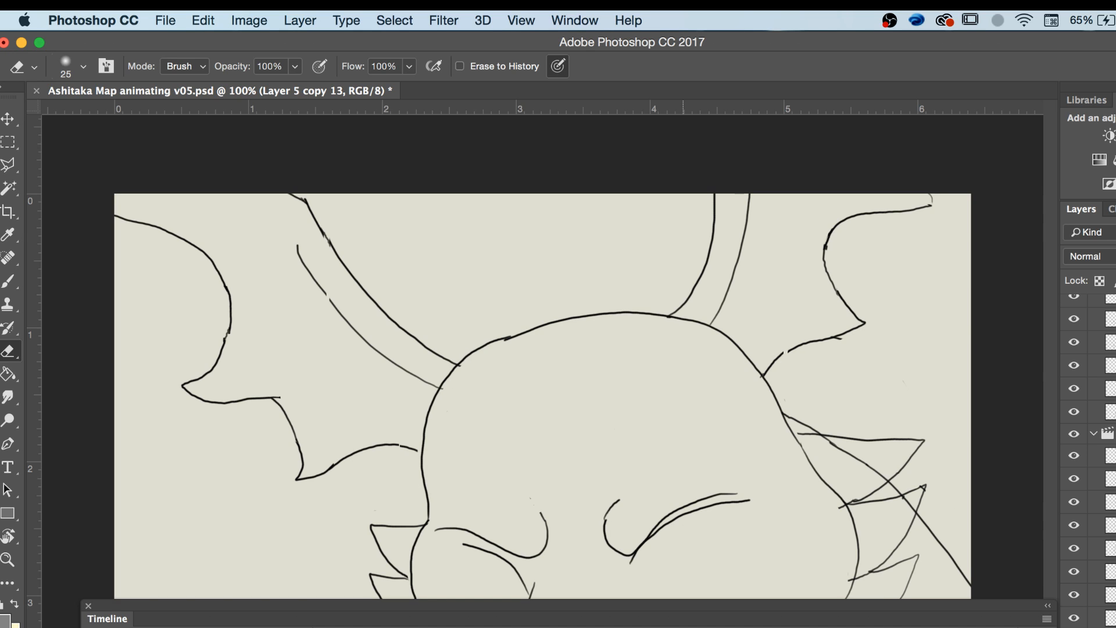
left_click(683, 307, "super")
left_click(1075, 619)
left_click(1074, 619)
Erase the old neck line behind and across the ear spikes, reducing the eraser to 15 px for the inner part.
left_click_drag(835, 605, 878, 627)
mouse_move(943, 535)
left_mouse_down()
mouse_move(942, 567)
mouse_move(963, 604)
left_mouse_up()
left_click_drag(932, 527, 922, 519)
key("bracketleft")
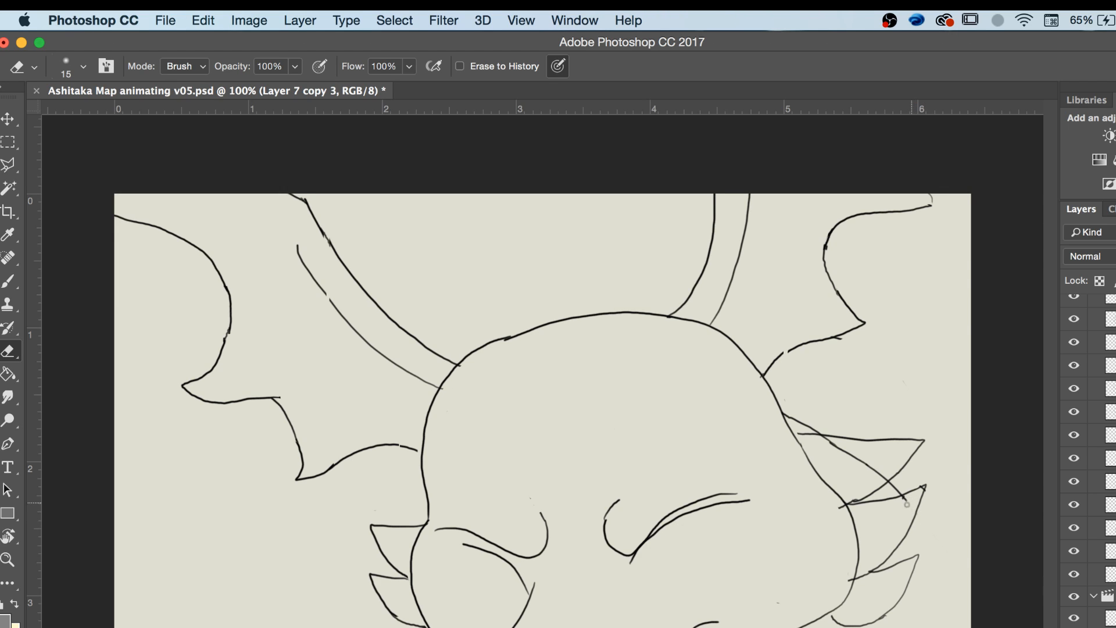
mouse_move(906, 499)
left_mouse_down()
mouse_move(872, 479)
mouse_move(888, 478)
mouse_move(785, 414)
left_mouse_up()
Activate the Brush tool and set the foreground colour to black.
key("b")
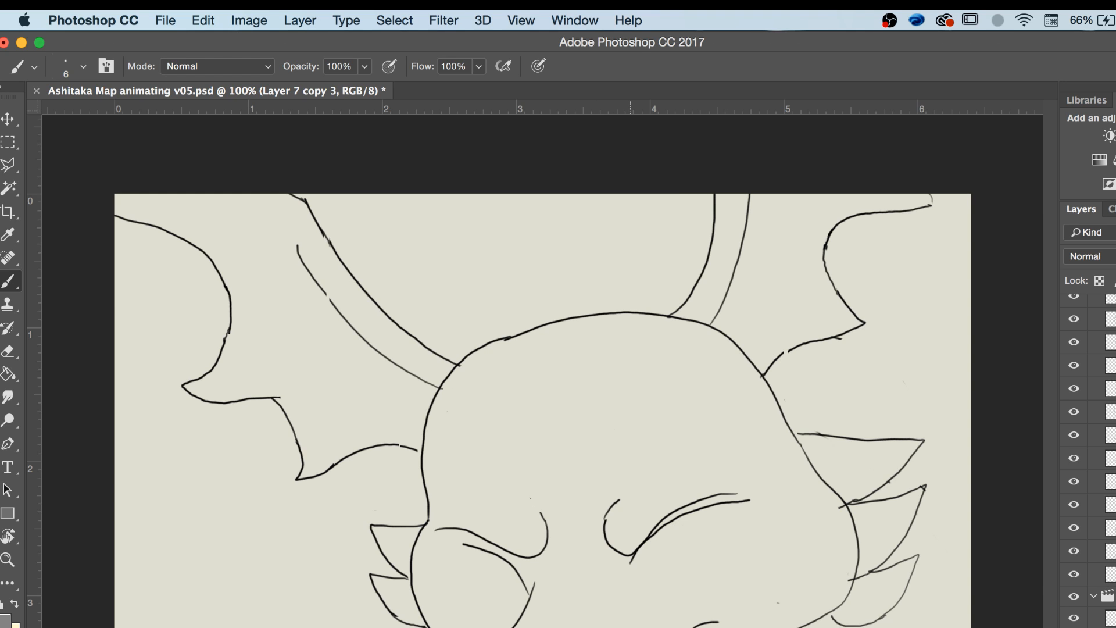
double_click(590, 627)
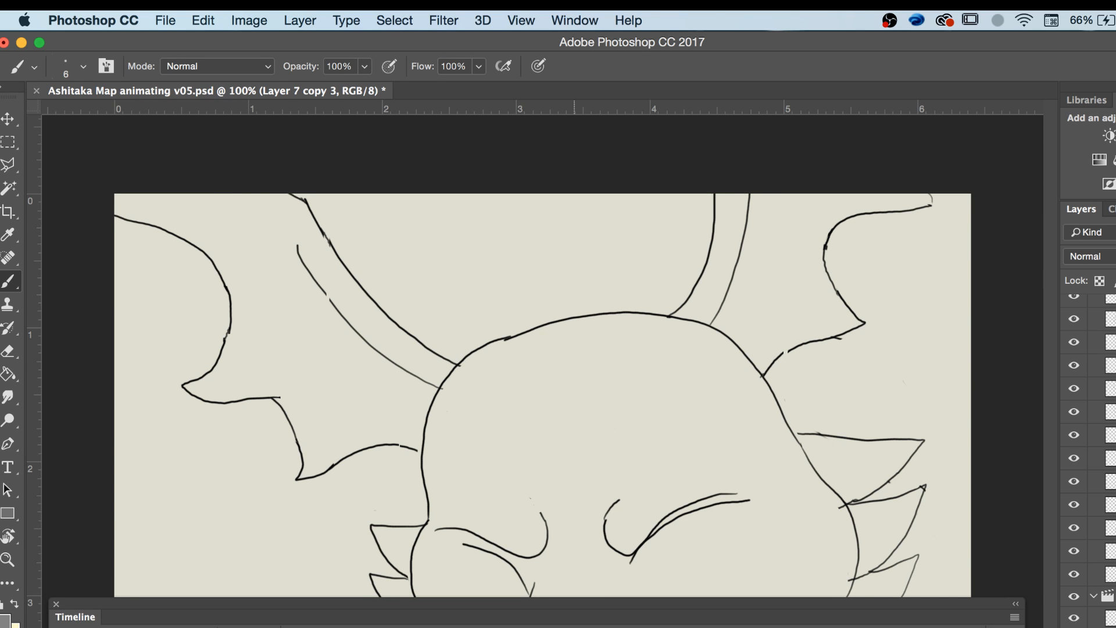
double_click(607, 613)
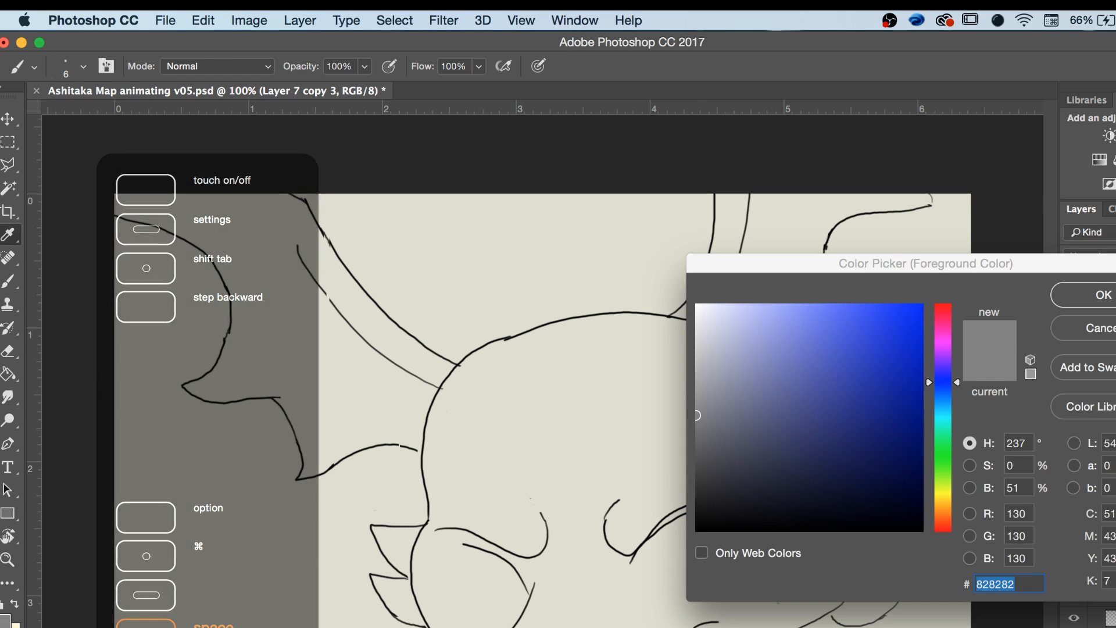
left_click(639, 541)
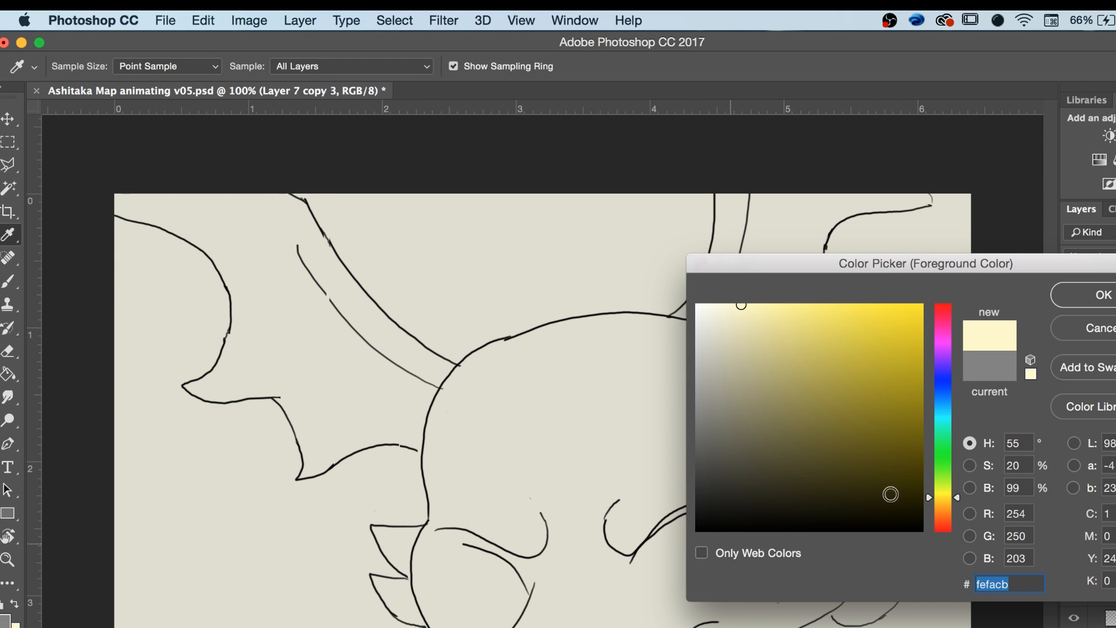
left_click(701, 518)
left_click(1083, 297)
key("b")
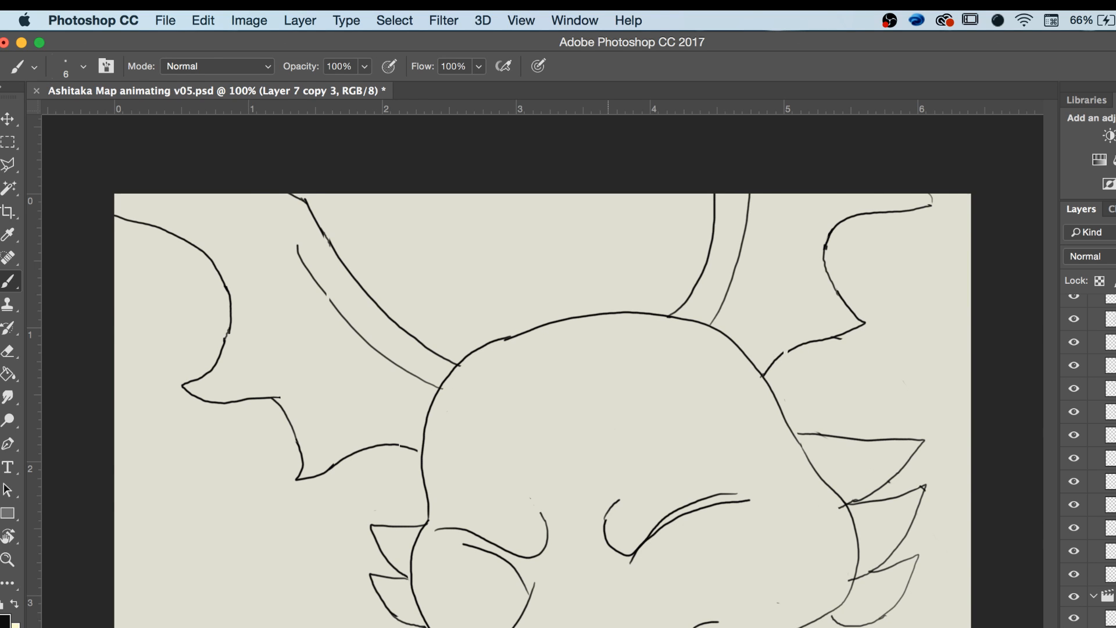
Compare the neighbouring frames and redraw the neck line from the wing base behind the ear spikes to the canvas edge.
key("Right")
key("Left")
key("Right")
key("Right")
key("Right")
left_click_drag(770, 374, 852, 427)
key("super+z")
left_click_drag(774, 365, 866, 440)
left_click_drag(907, 475, 971, 605)
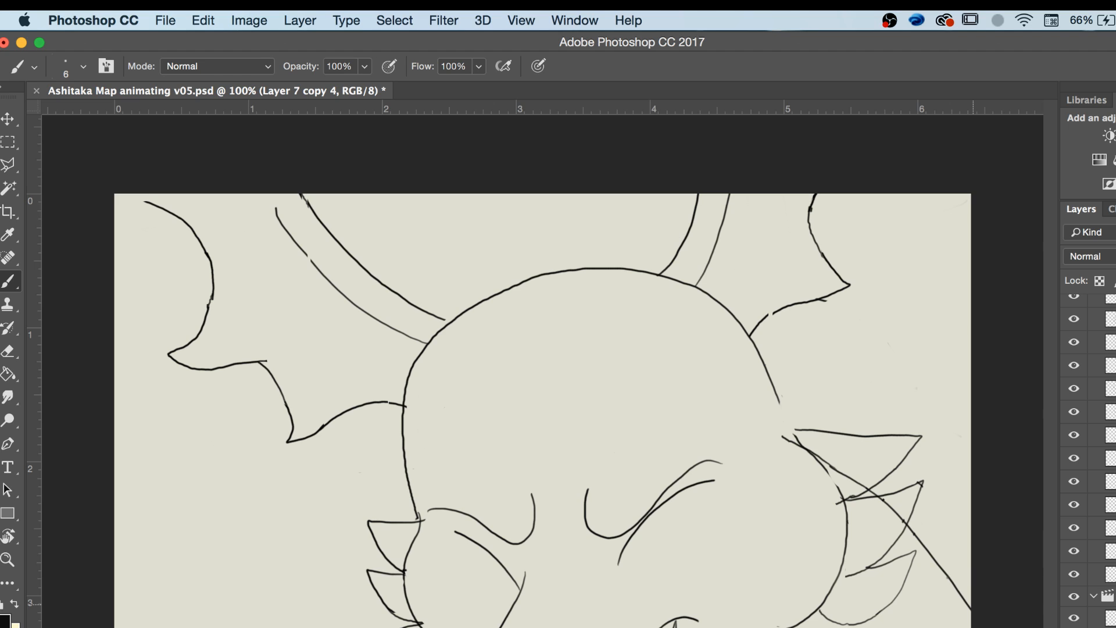
Erase the outer part of the old neck line beyond the ear spikes on Layer 7 copy 4 with a 45 px eraser.
key("e")
key("bracketright")
key("bracketright")
key("bracketright")
mouse_move(934, 593)
left_mouse_down()
mouse_move(953, 551)
mouse_move(931, 581)
mouse_move(917, 533)
left_mouse_up()
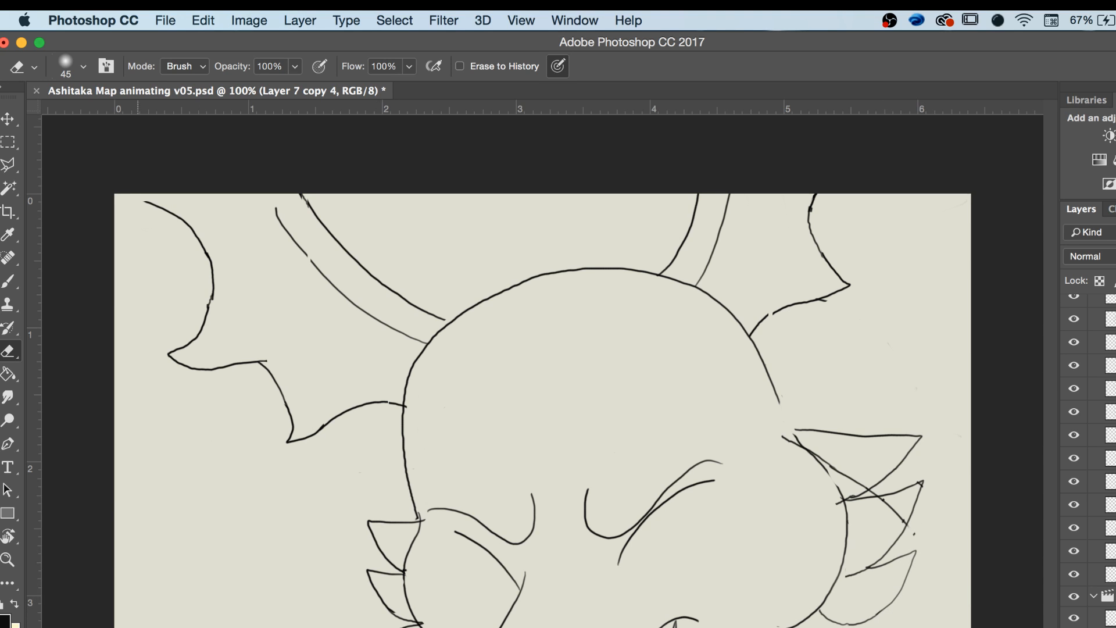
Switch the eraser to a hard round tip and erase the old neck line inside the ear spikes, reducing the size to 15 px.
left_click(69, 71)
left_click(124, 244)
left_click(133, 42)
left_click_drag(887, 511, 891, 521)
key("bracketleft")
key("bracketleft")
key("bracketleft")
key("bracketleft")
key("bracketright")
mouse_move(849, 479)
left_mouse_down()
mouse_move(869, 490)
mouse_move(829, 458)
left_mouse_up()
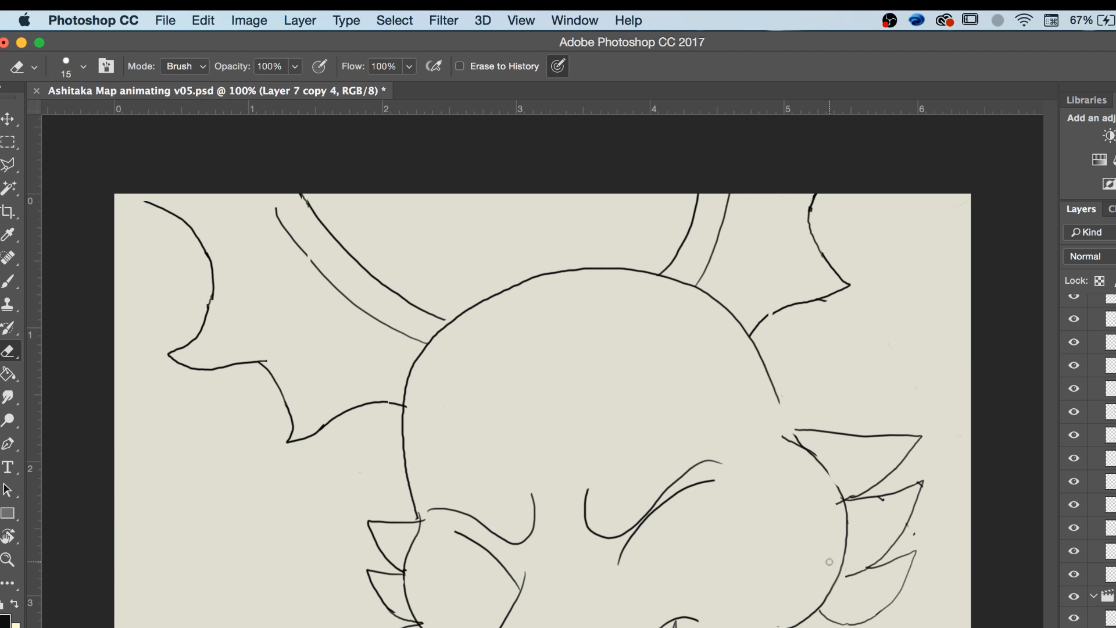
key("bracketleft")
key("bracketleft")
Compare the neighbouring frames and redraw the neck line on Layer 7 copy 4 from the wing base behind the ear spikes to the canvas edge.
key("b")
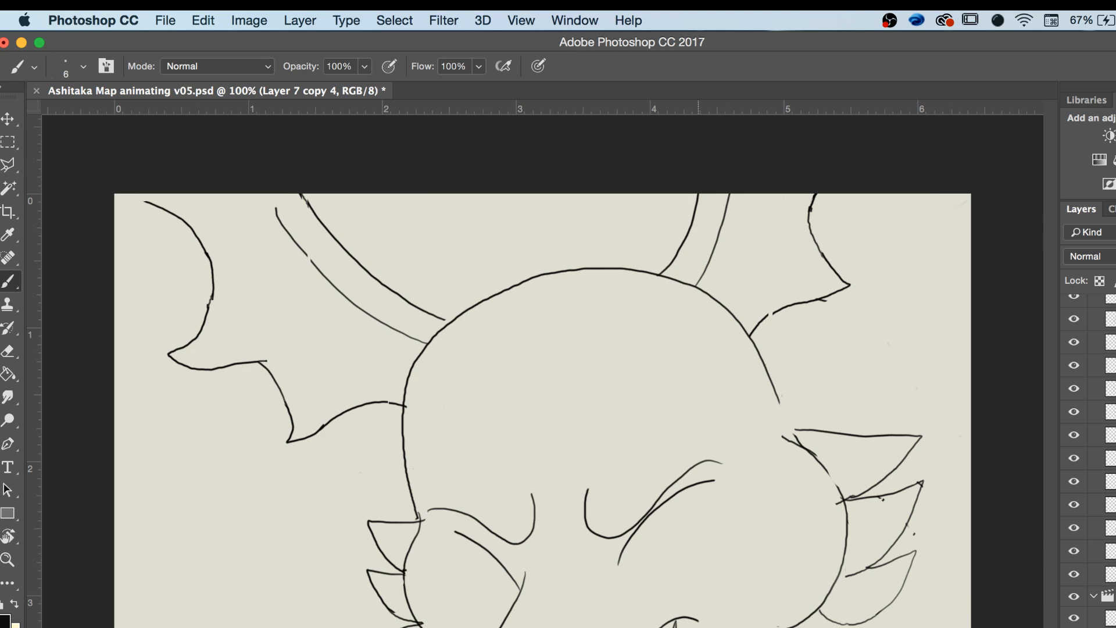
key("Left")
key("Right")
key("Left")
key("Left")
key("Left")
key("Right")
key("Right")
key("Right")
key("Left")
key("Right")
key("Left")
key("Right")
left_click_drag(752, 340, 868, 430)
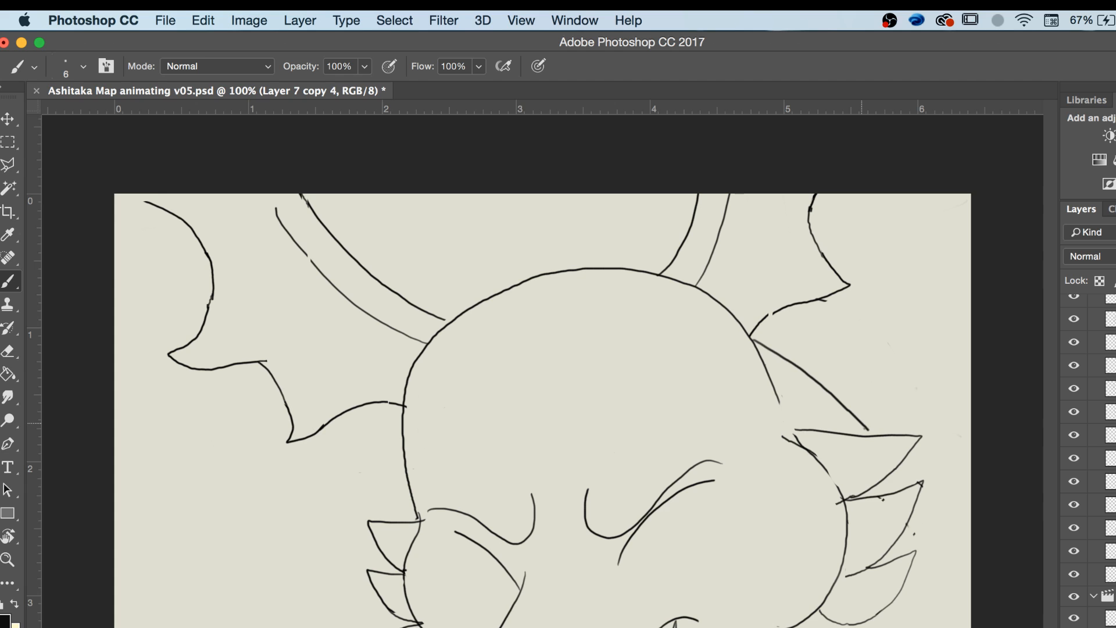
left_click_drag(905, 465, 970, 587)
Check the redrawn line against adjacent frames, then erase the outer part of the old neck line on Layer 7 copy 5 with a 30 px eraser.
key("Left")
key("Right")
key("Right")
key("Right")
key("Left")
key("Right")
key("Left")
key("alt+bracketright")
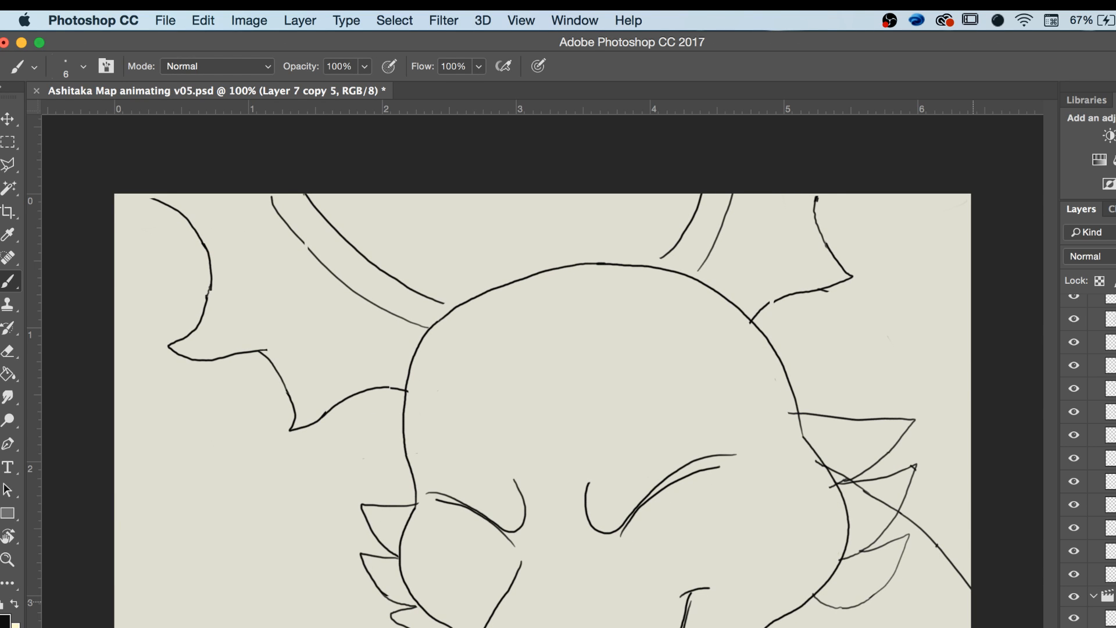
key("e")
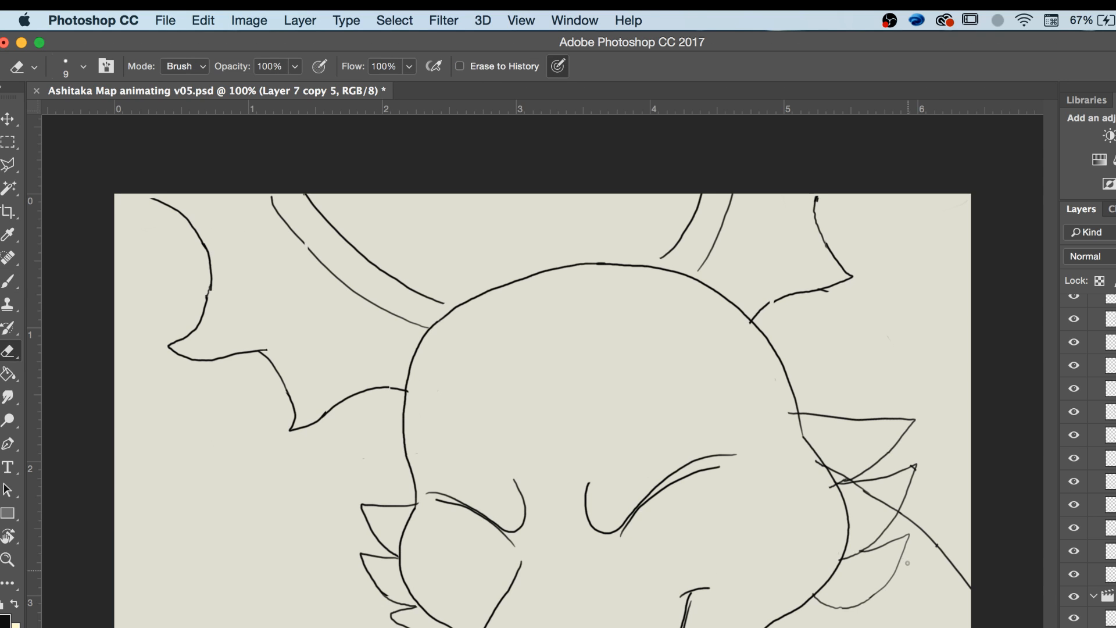
key("bracketright")
key("bracketright")
key("bracketright")
key("bracketright")
mouse_move(934, 542)
left_mouse_down()
mouse_move(937, 565)
mouse_move(978, 590)
left_mouse_up()
mouse_move(931, 519)
left_mouse_down()
mouse_move(928, 546)
mouse_move(900, 516)
left_mouse_up()
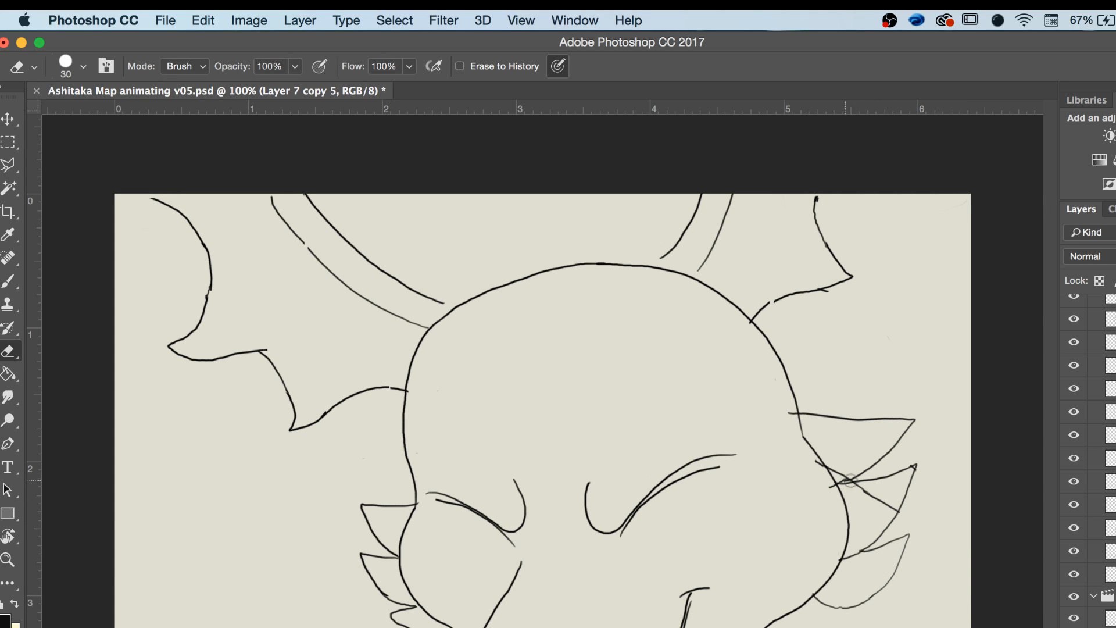
Erase the rest of the old neck line inside the ear spikes on Layer 7 copy 5 with a 20 px eraser.
key("bracketleft")
left_click(874, 496)
mouse_move(871, 502)
left_mouse_down()
mouse_move(894, 513)
mouse_move(856, 495)
left_mouse_up()
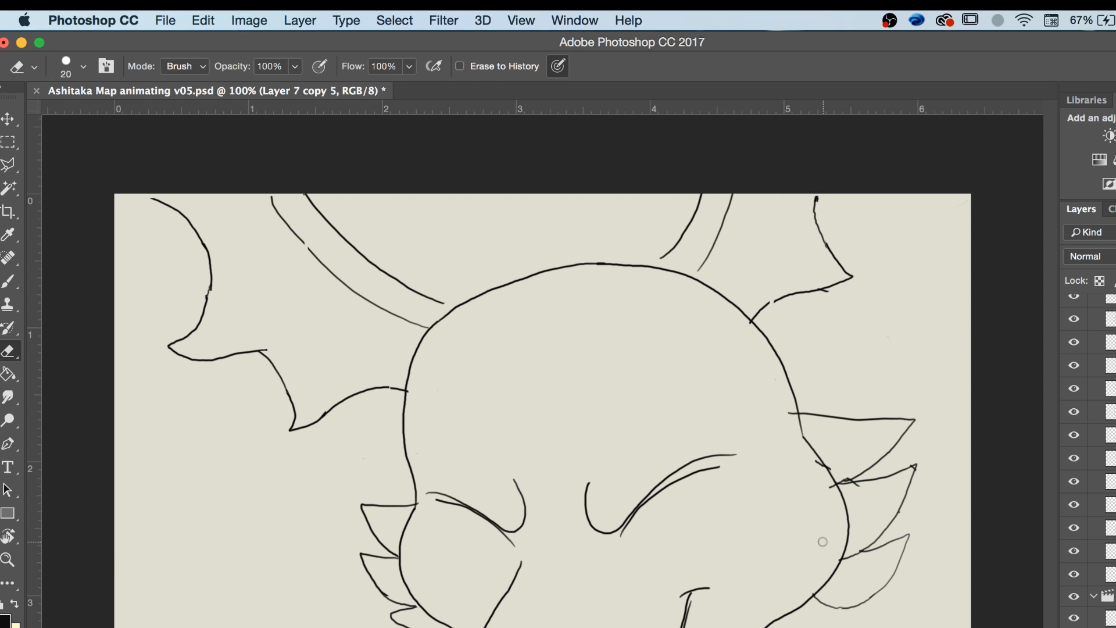
Using the previous frame as reference, brush a new neck line on Layer 7 copy 5 from the wing base past the top ear spike to the canvas edge.
key("b")
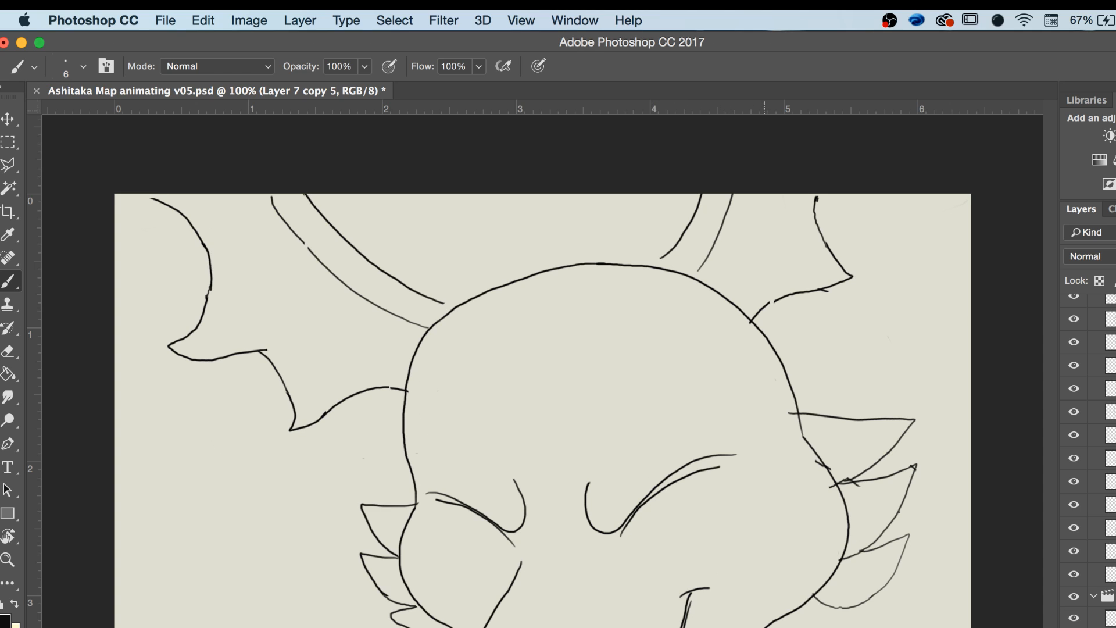
key("space")
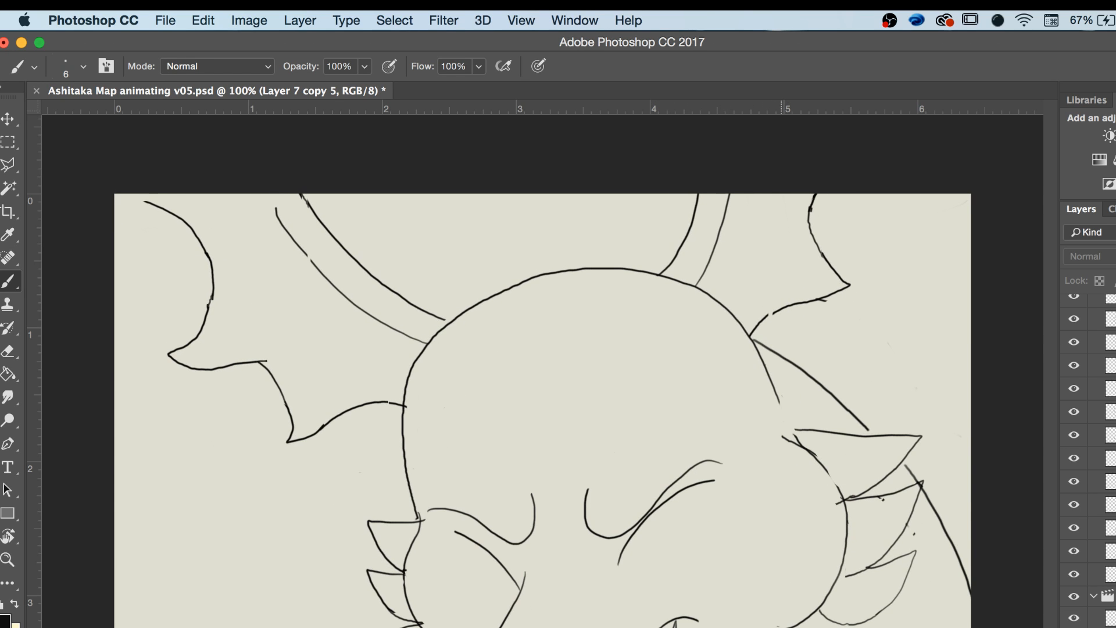
key("space")
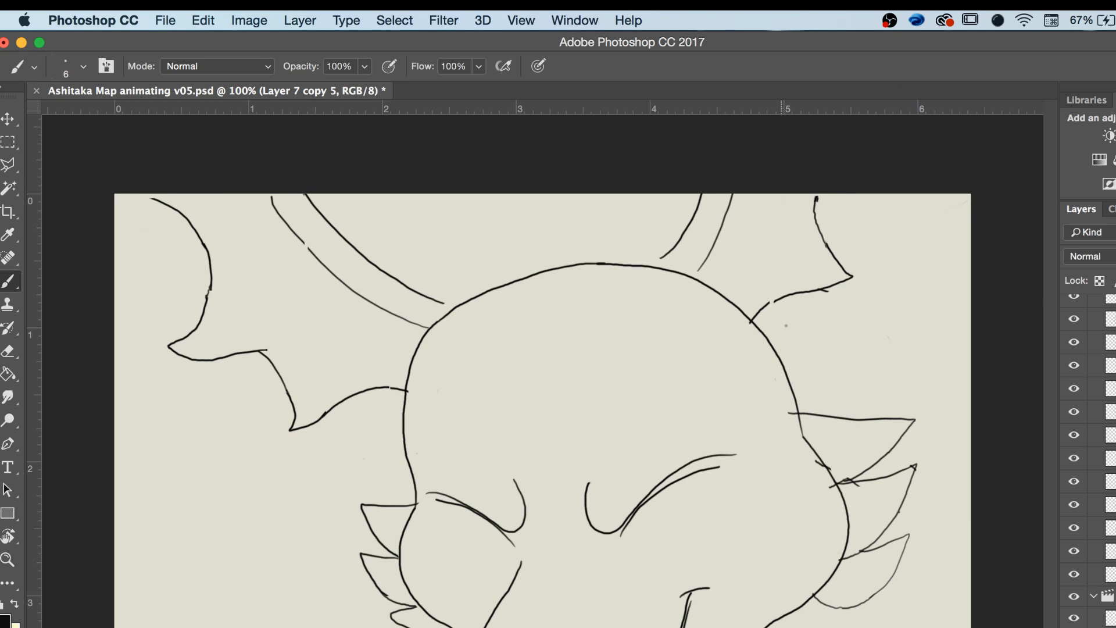
mouse_move(766, 333)
left_mouse_down()
mouse_move(879, 406)
mouse_move(971, 526)
left_mouse_up()
key("Left")
key("Right")
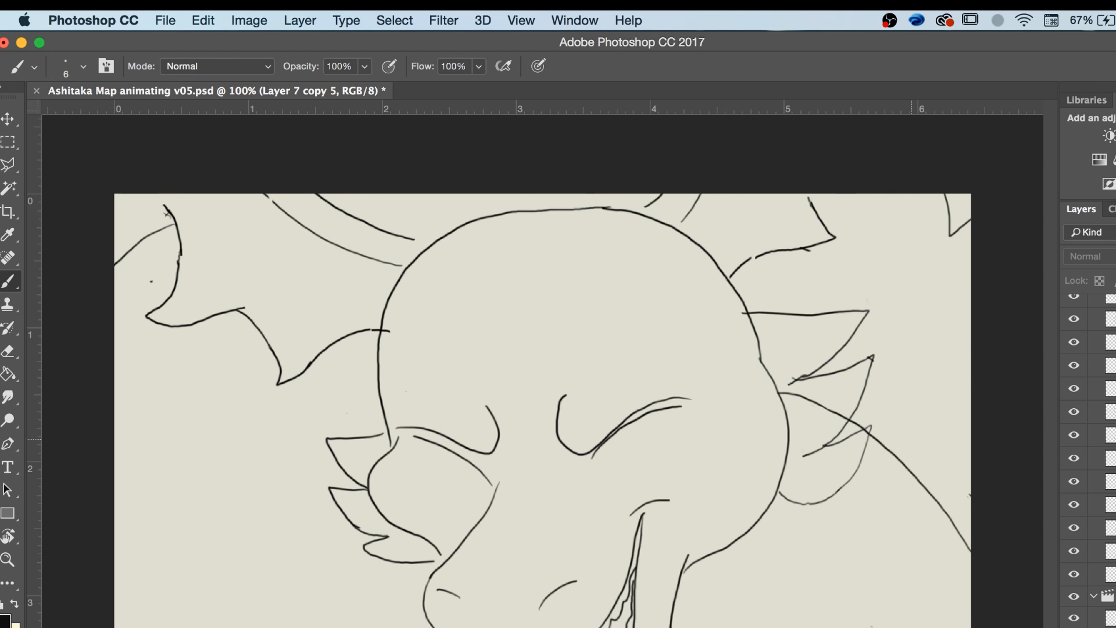
View the whole drawing and flip through the neighbouring frames to check how the redrawn neck line moves.
key("z")
key("super+minus")
key("super+minus")
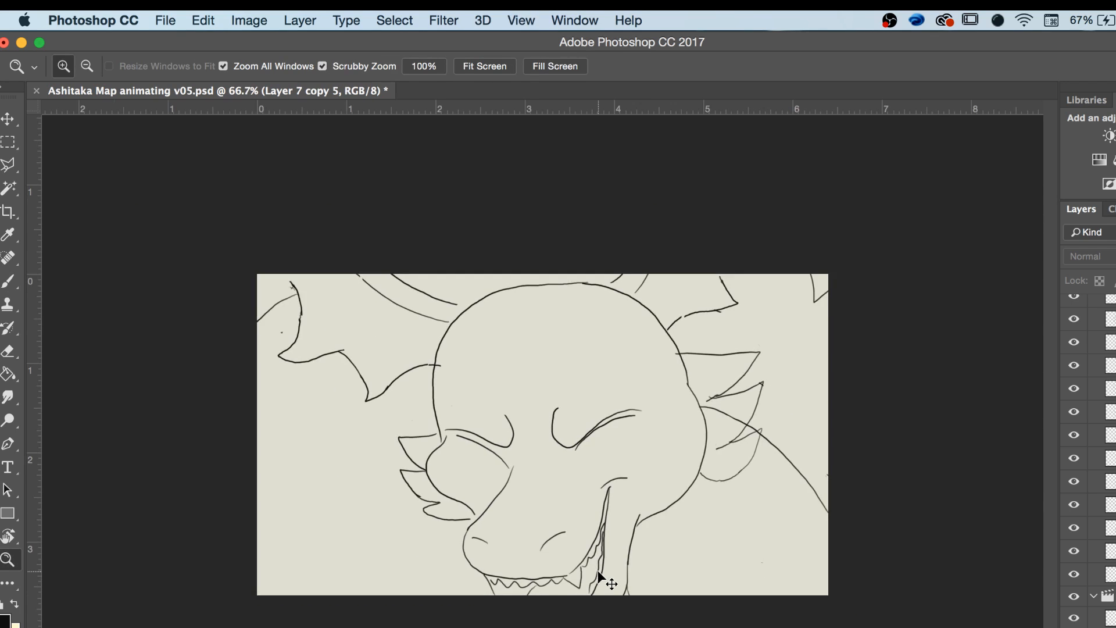
left_click_drag(583, 627, 596, 613)
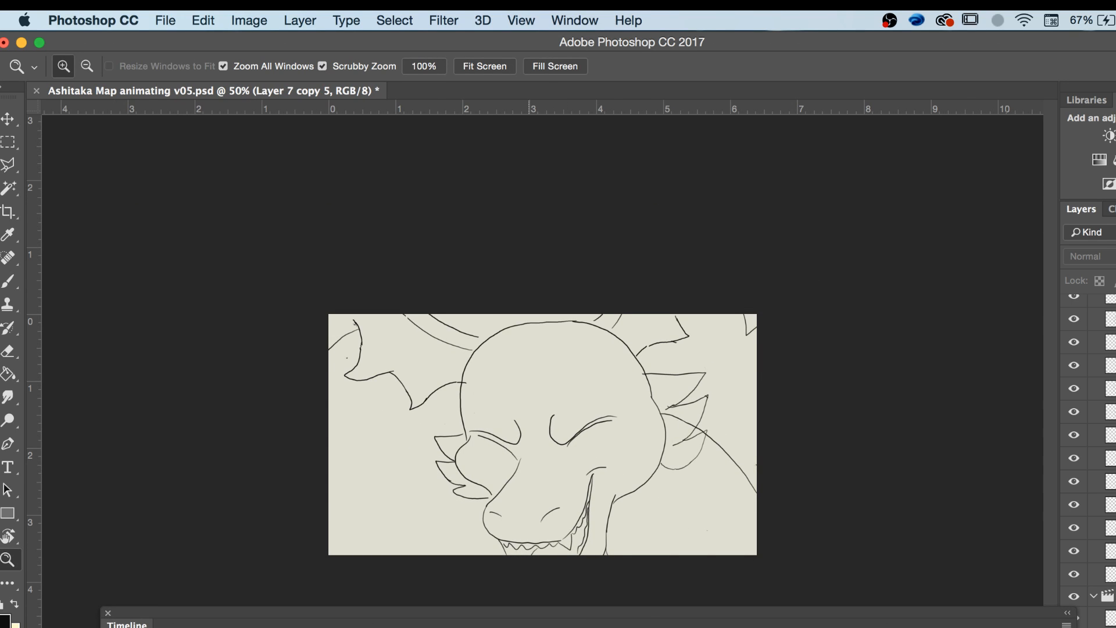
key("space")
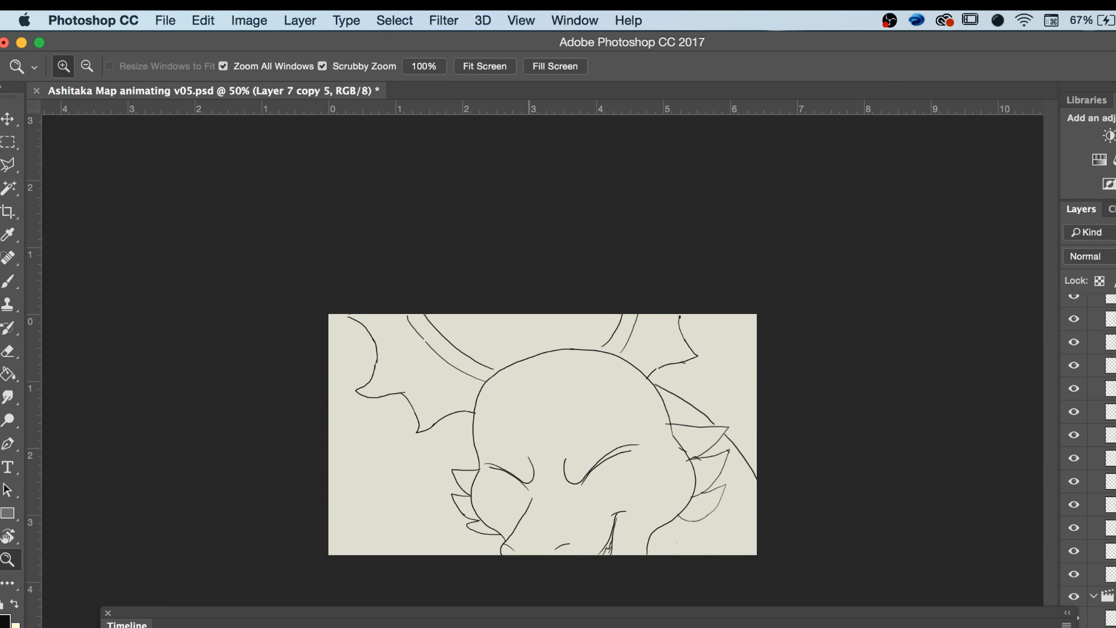
key("Left")
key("Right")
key("Left")
key("Left")
key("Right")
key("Right")
key("Left")
key("Right")
Erase the inner tip of the old neck line inside the head outline on Layer 7 copy 6 with a 20 px eraser.
left_click(725, 411)
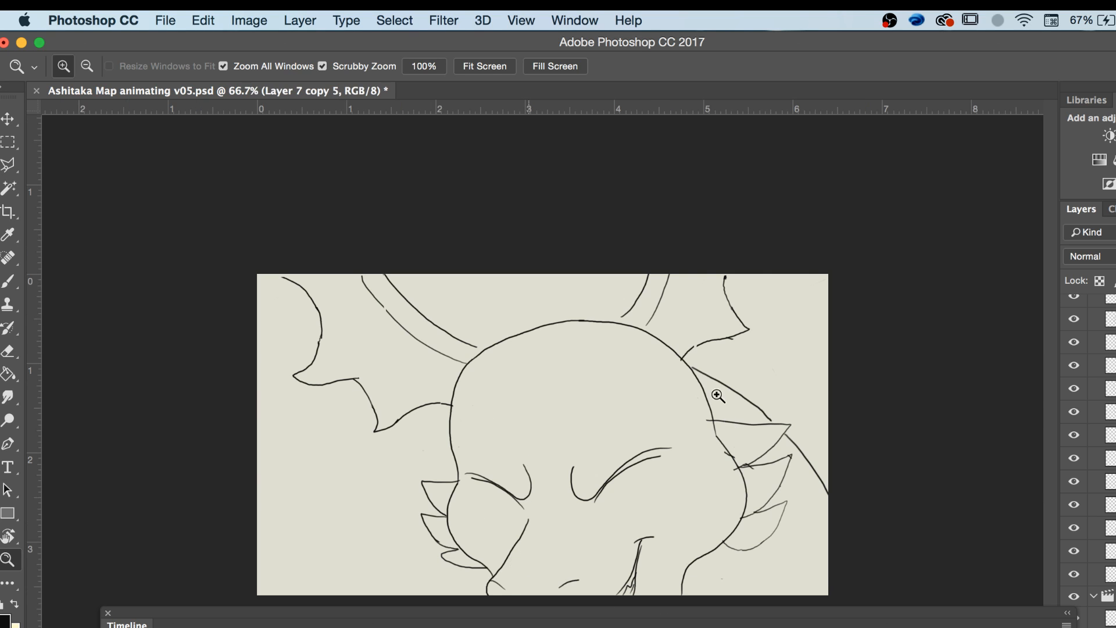
left_click(786, 461)
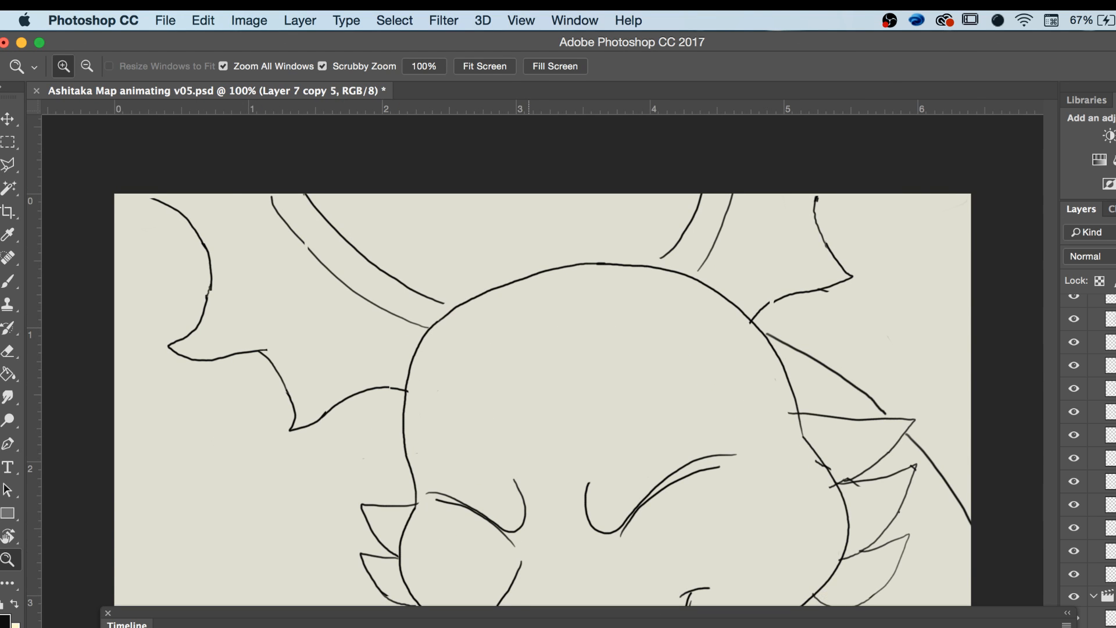
left_click_drag(653, 619, 654, 627)
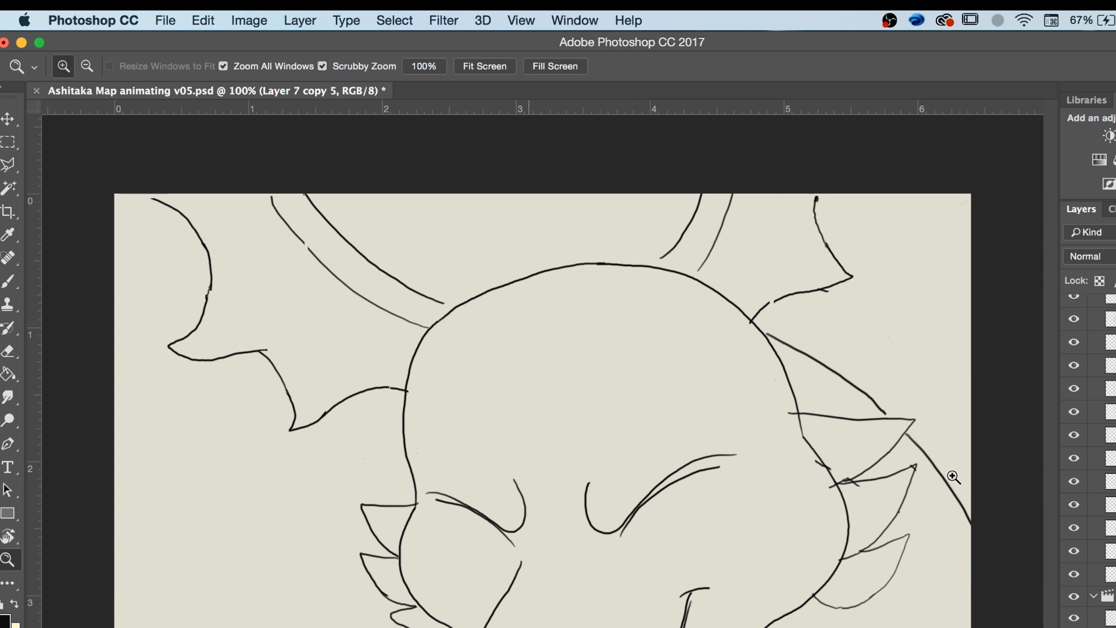
left_click(960, 482)
scroll(756, 495, "left", 5)
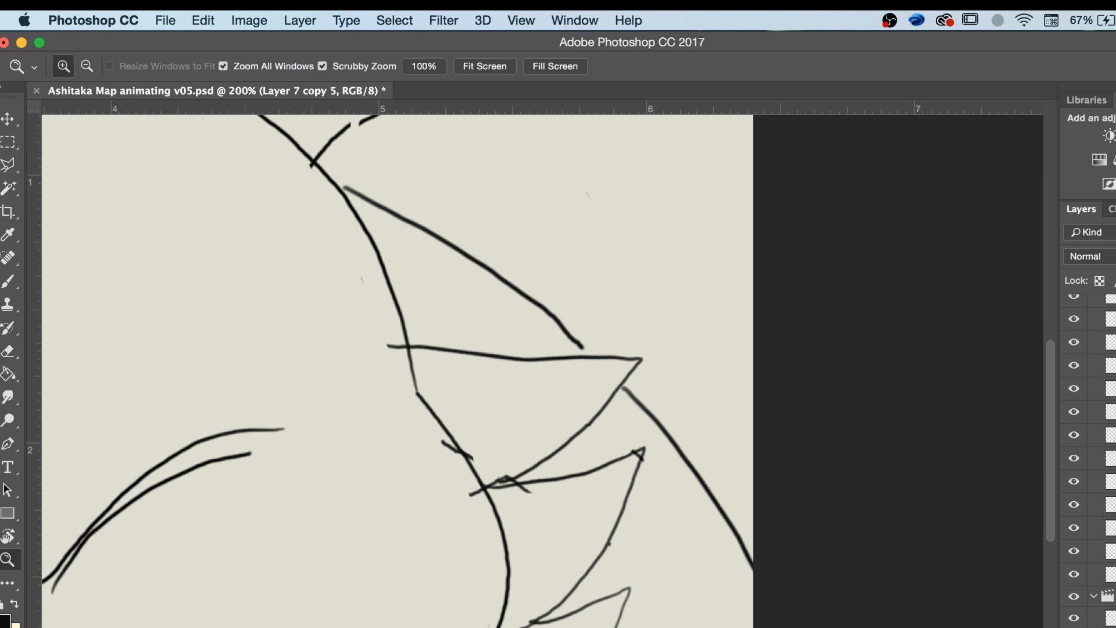
scroll(601, 495, "down", 10)
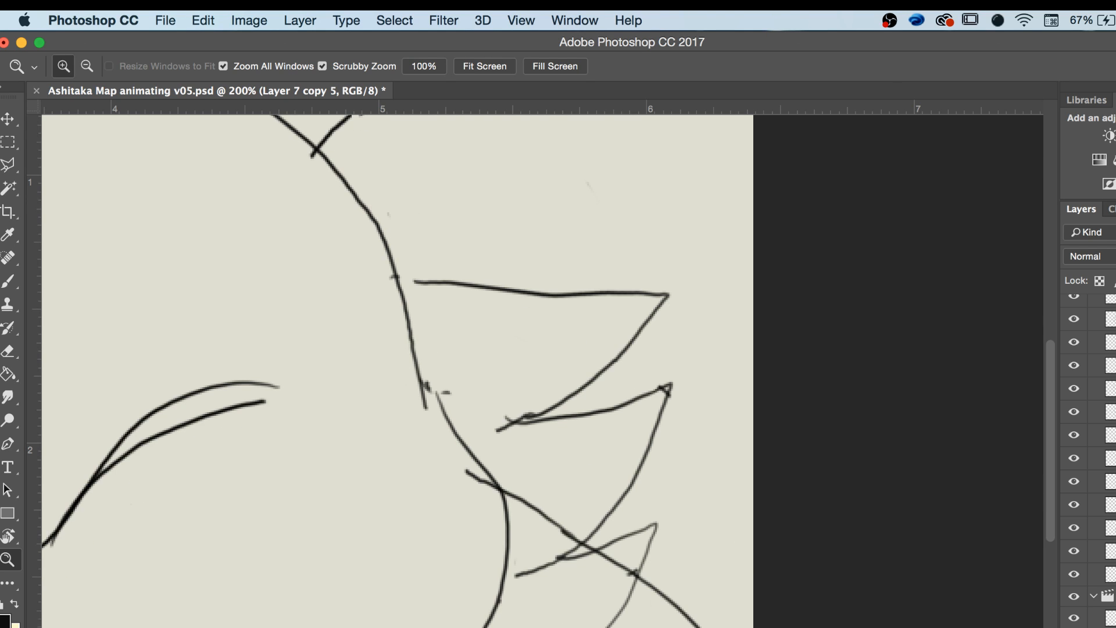
key("super+minus")
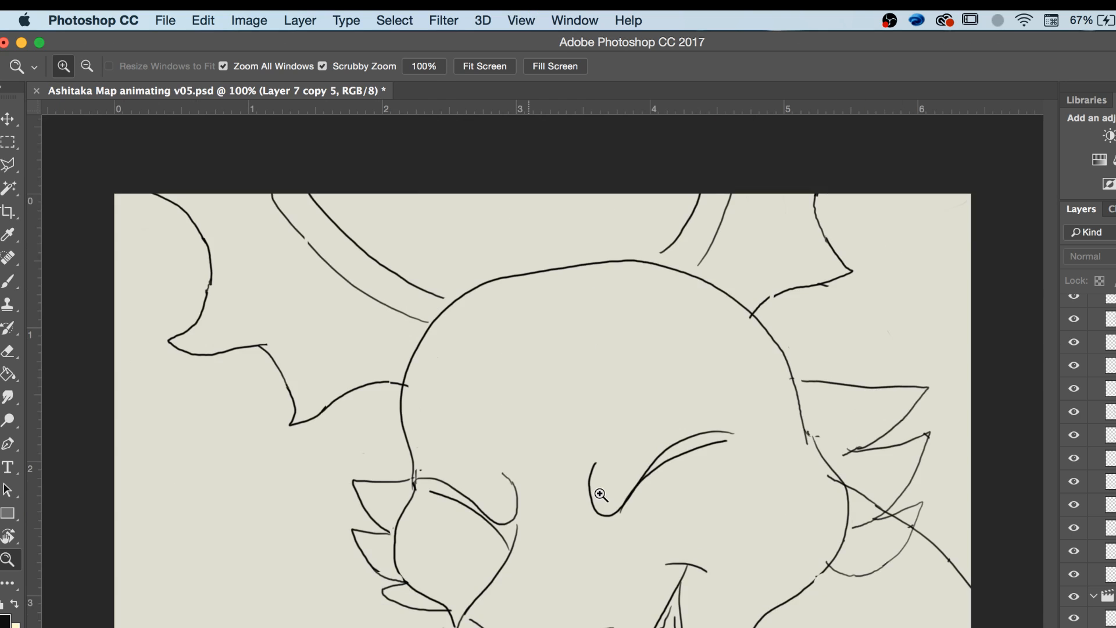
left_click(842, 505)
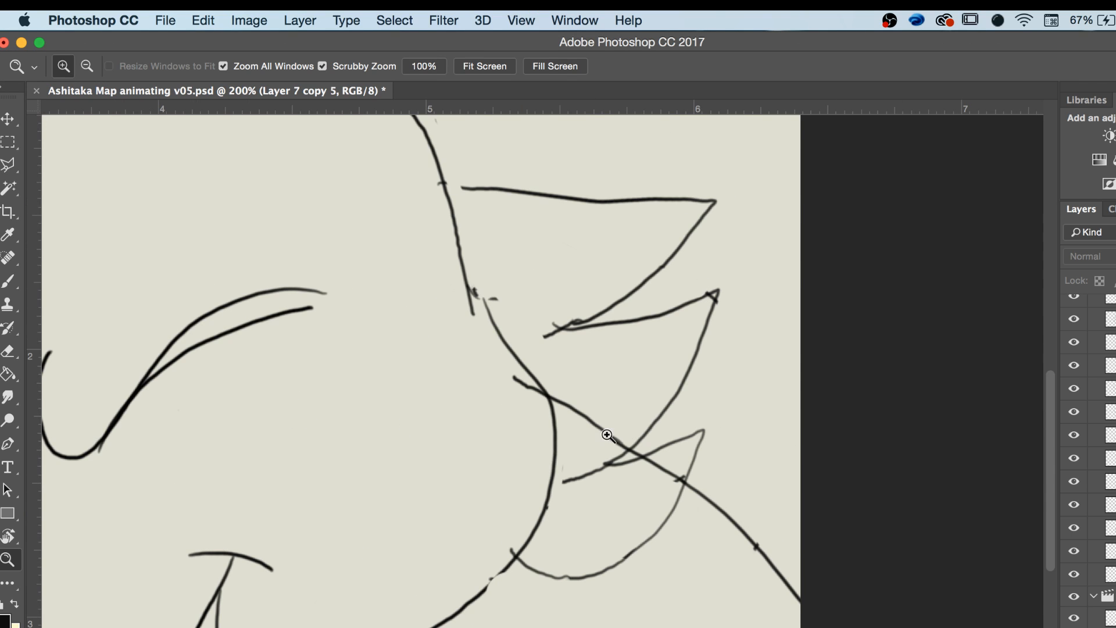
key("e")
left_click(633, 626)
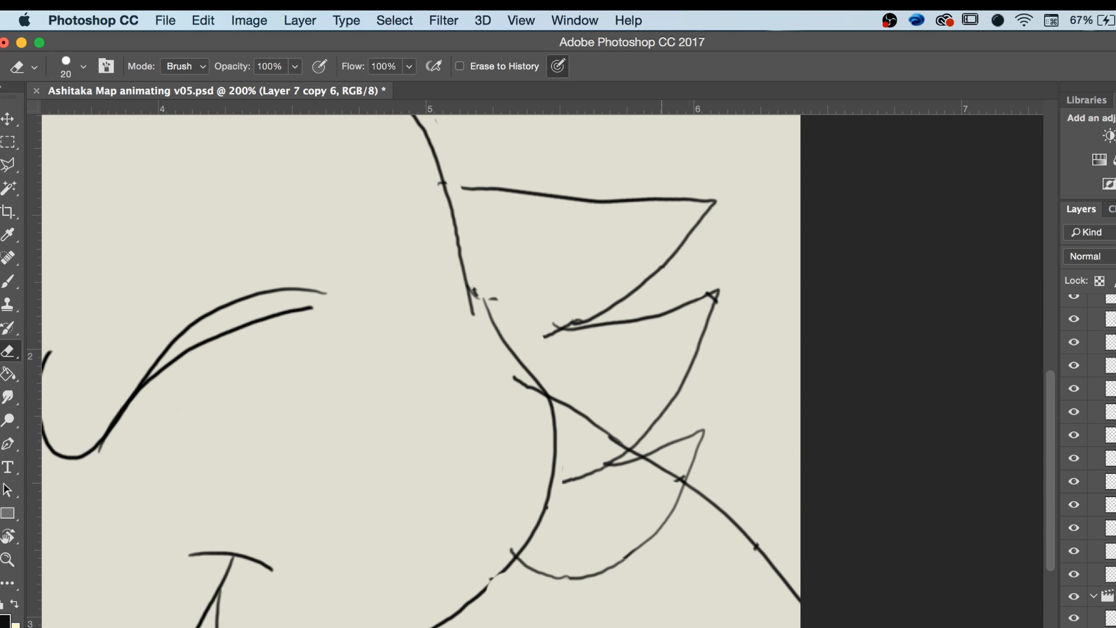
left_click_drag(677, 627, 680, 576)
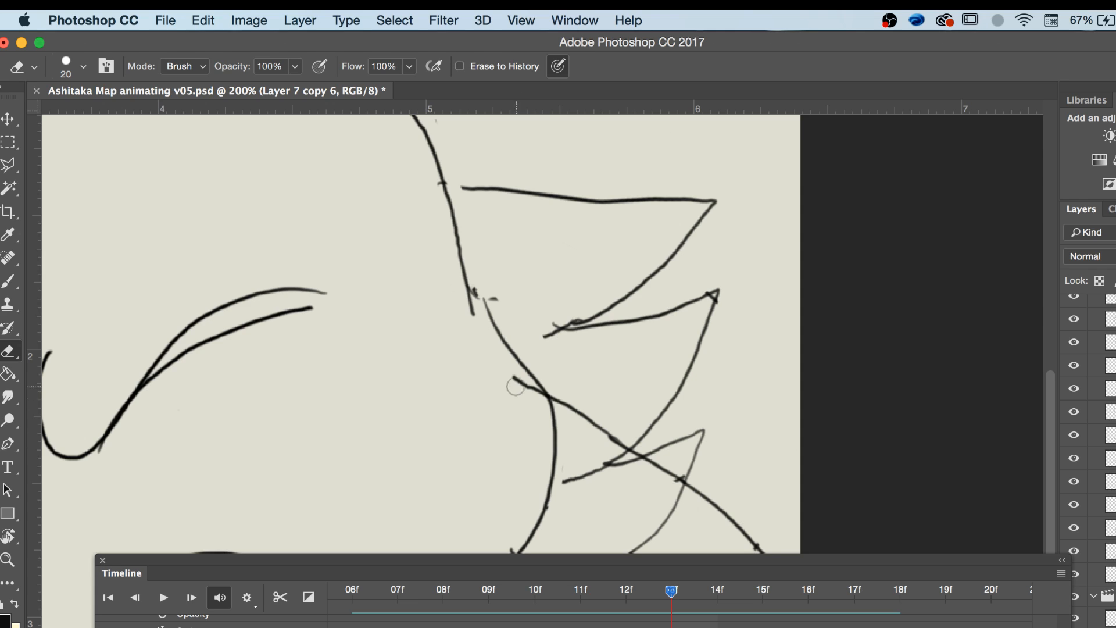
left_click_drag(521, 383, 537, 392)
Erase the old neck line between the head and the lowest ear spike on Layer 7 copy 6, refining near the spike with an 8 px eraser.
left_click(1110, 618)
key("alt+bracketleft")
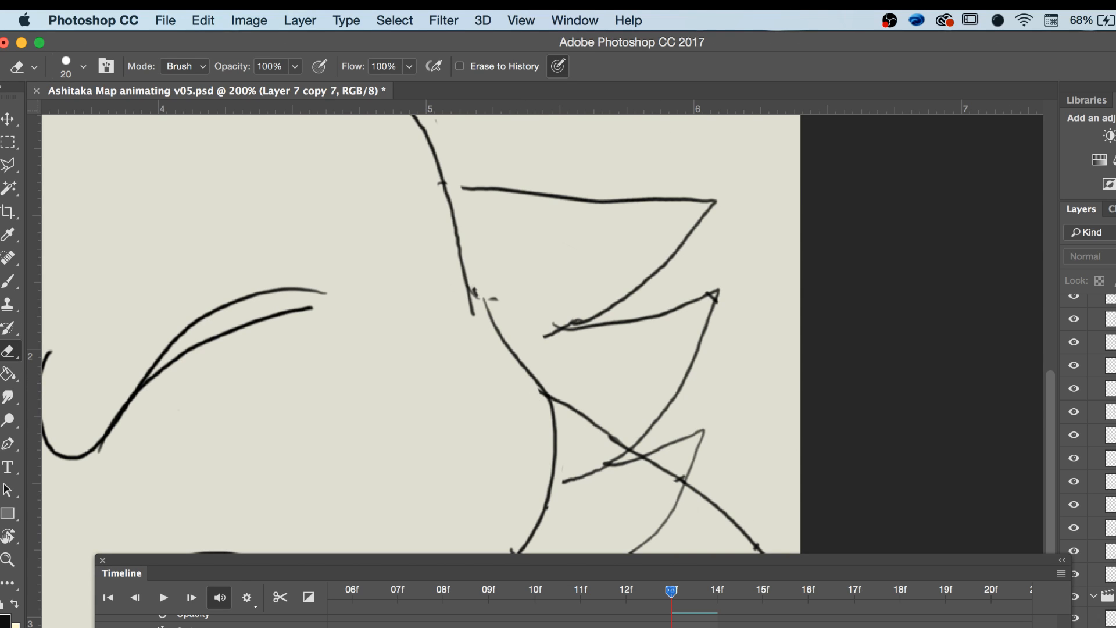
key("alt+bracketleft")
mouse_move(615, 416)
left_mouse_down()
mouse_move(613, 449)
mouse_move(581, 403)
mouse_move(572, 418)
mouse_move(553, 394)
left_mouse_up()
key("bracketleft")
key("bracketleft")
key("bracketleft")
key("bracketleft")
key("bracketleft")
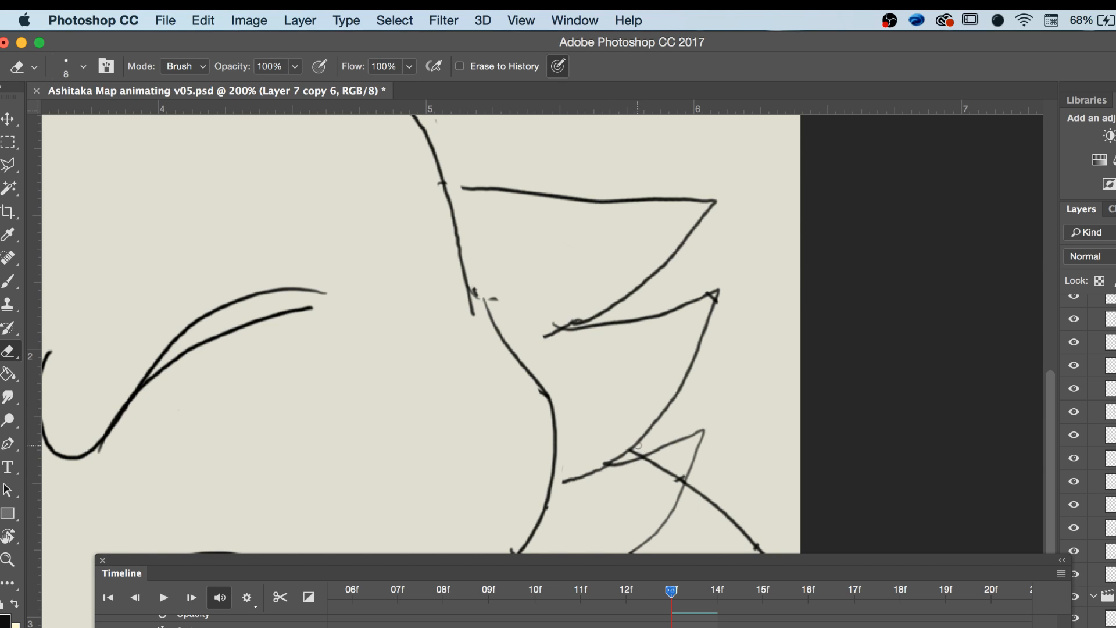
mouse_move(644, 450)
left_mouse_down()
mouse_move(674, 490)
mouse_move(648, 464)
left_mouse_up()
Erase the old neck line from the lowest ear spike out to the canvas edge with a 25 px eraser.
key("bracketright")
key("bracketright")
mouse_move(620, 567)
left_mouse_down()
mouse_move(641, 570)
mouse_move(646, 626)
left_mouse_up()
key("bracketright")
key("bracketright")
key("bracketright")
key("bracketright")
left_click_drag(738, 516, 792, 617)
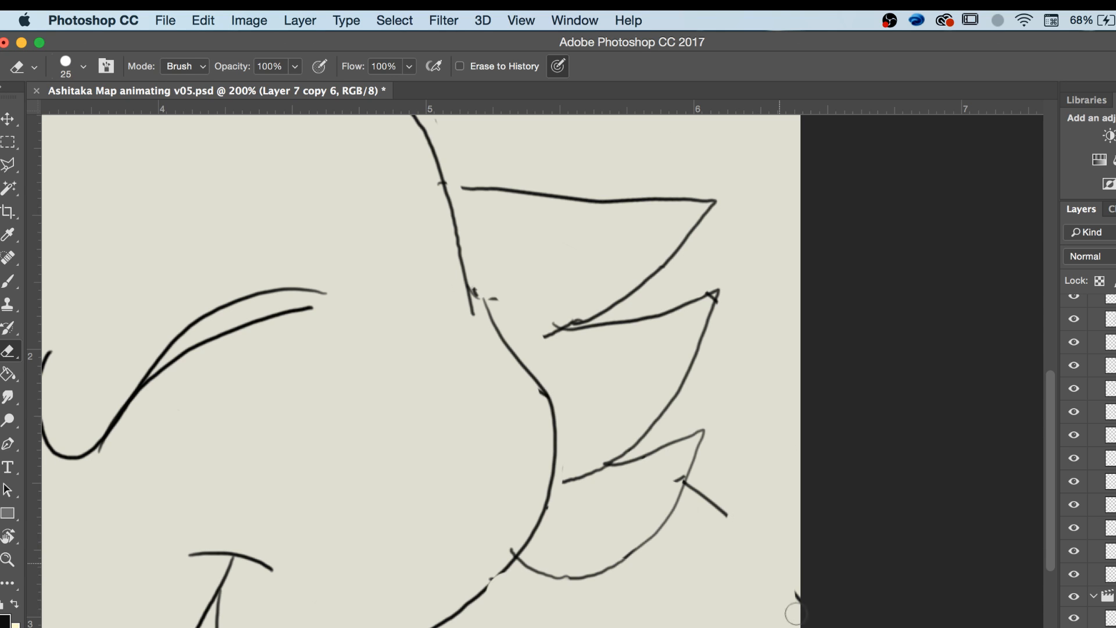
mouse_move(731, 526)
left_mouse_down()
mouse_move(702, 489)
mouse_move(695, 501)
left_mouse_up()
Compare the adjacent frames and brush the new neck line on Layer 7 copy 6 from the wing base behind the top ear spike to the canvas edge.
key("z")
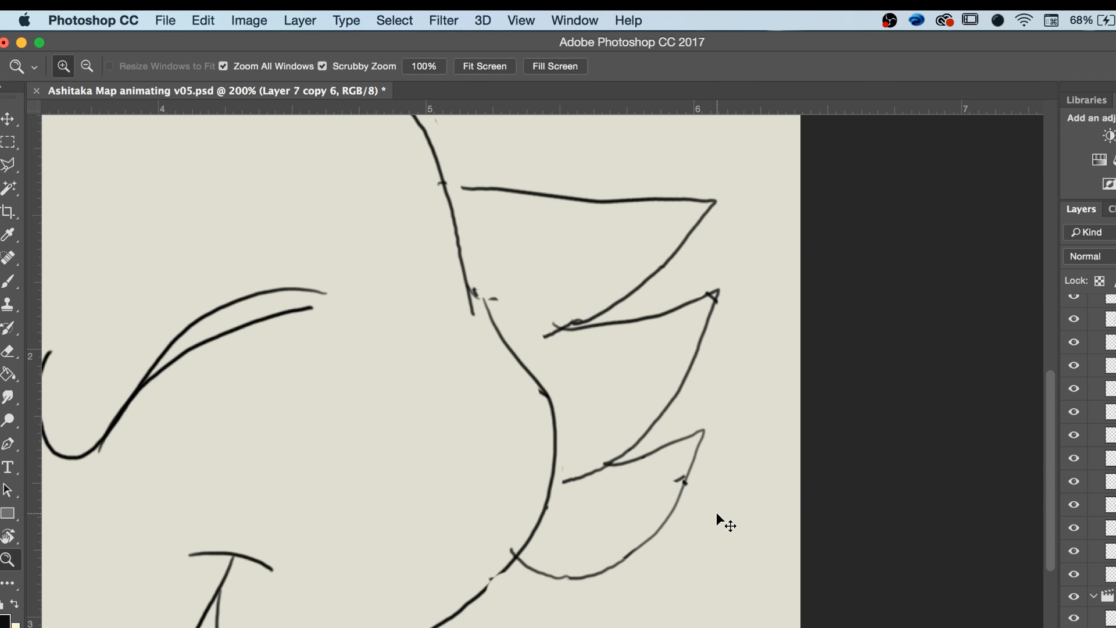
key("super+minus")
key("super+minus")
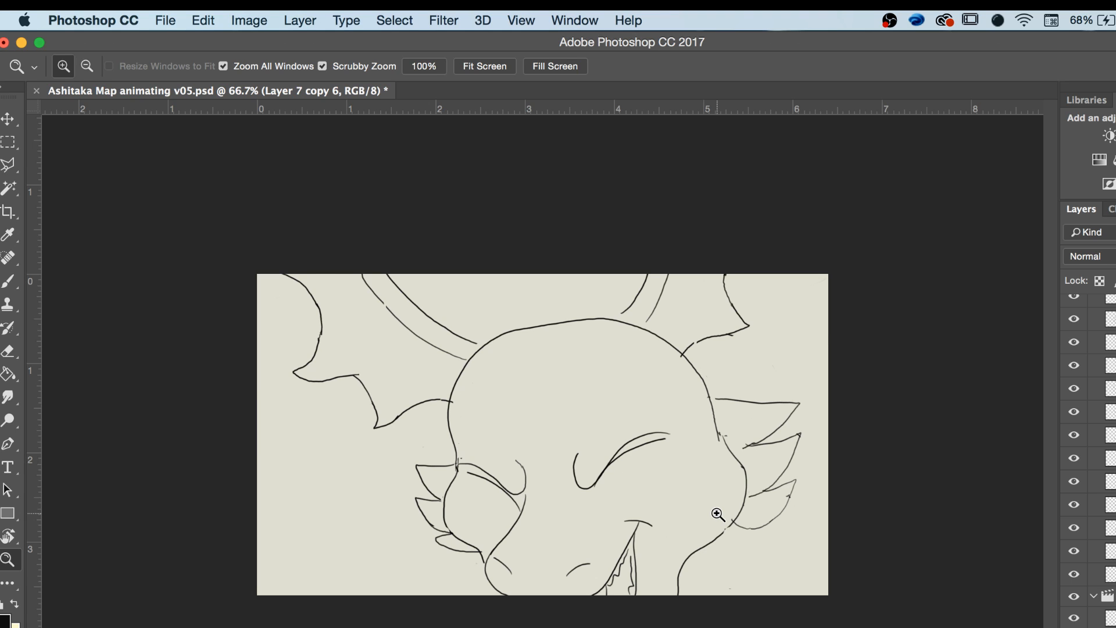
key("b")
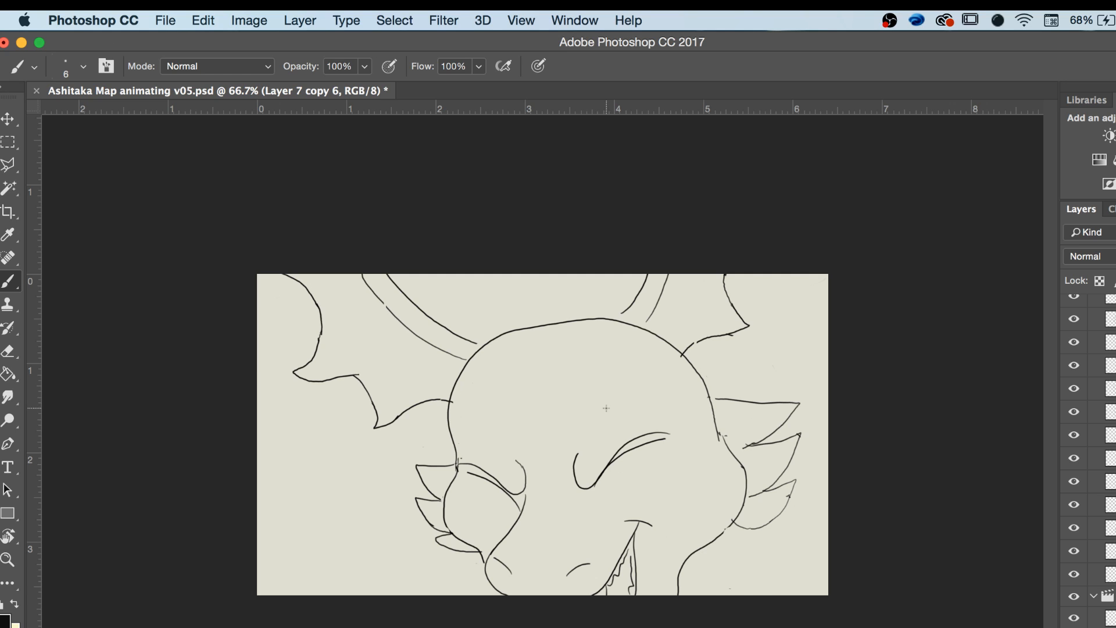
left_click_drag(743, 627, 743, 615)
key("Left")
key("Right")
key("Left")
key("Left")
mouse_move(576, 627)
left_mouse_down()
mouse_move(564, 627)
mouse_move(636, 627)
mouse_move(607, 626)
mouse_move(658, 526)
mouse_move(777, 434)
left_mouse_up()
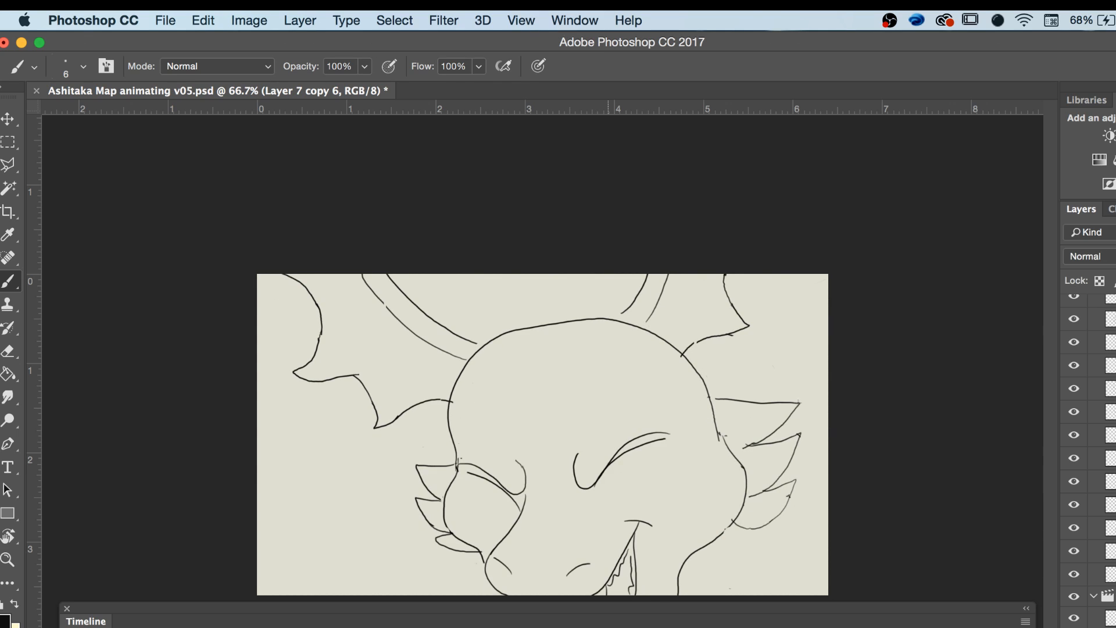
left_click_drag(688, 357, 772, 398)
key("super+z")
key("super+shift+z")
left_click_drag(790, 415, 846, 501)
Compare the new line with adjacent frames, then erase the neck line beyond the ear spikes on Layer 7 copy 7 with a 25 px eraser.
key("Left")
key("Right")
key("Left")
key("Left")
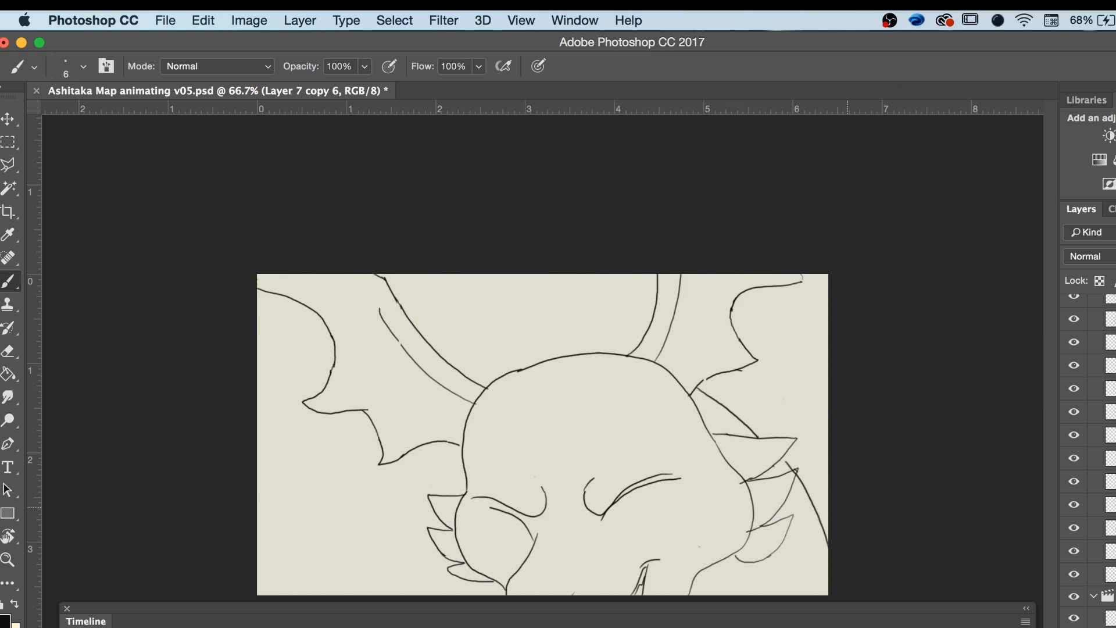
key("Right")
key("Right")
key("Left")
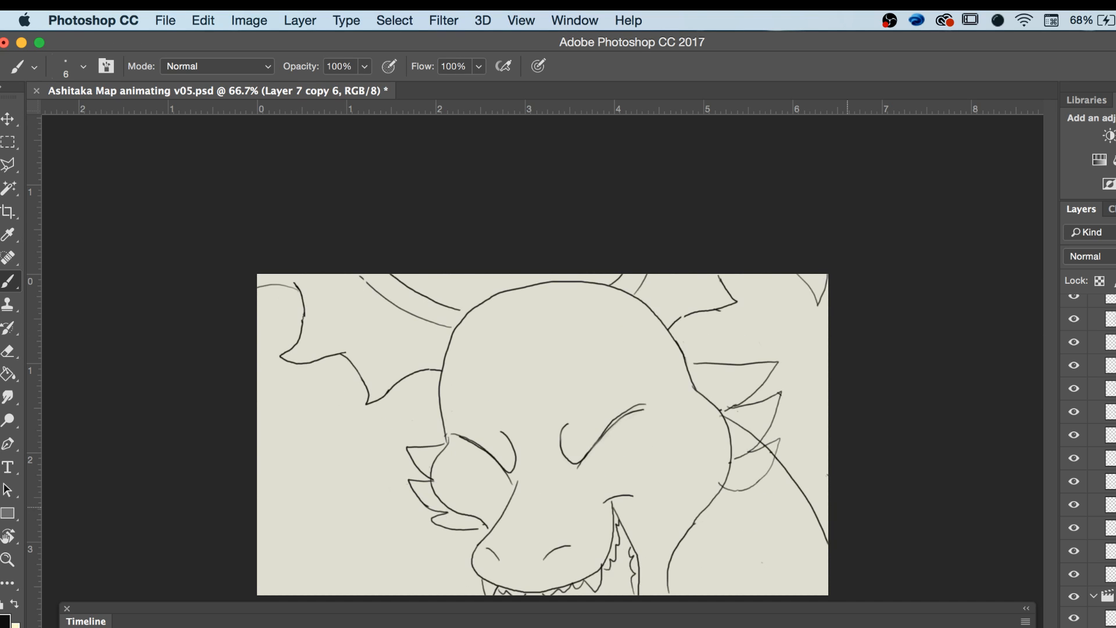
key("Right")
key("Left")
key("alt+]")
key("e")
mouse_move(800, 492)
left_mouse_down()
mouse_move(826, 551)
mouse_move(809, 535)
mouse_move(786, 464)
left_mouse_up()
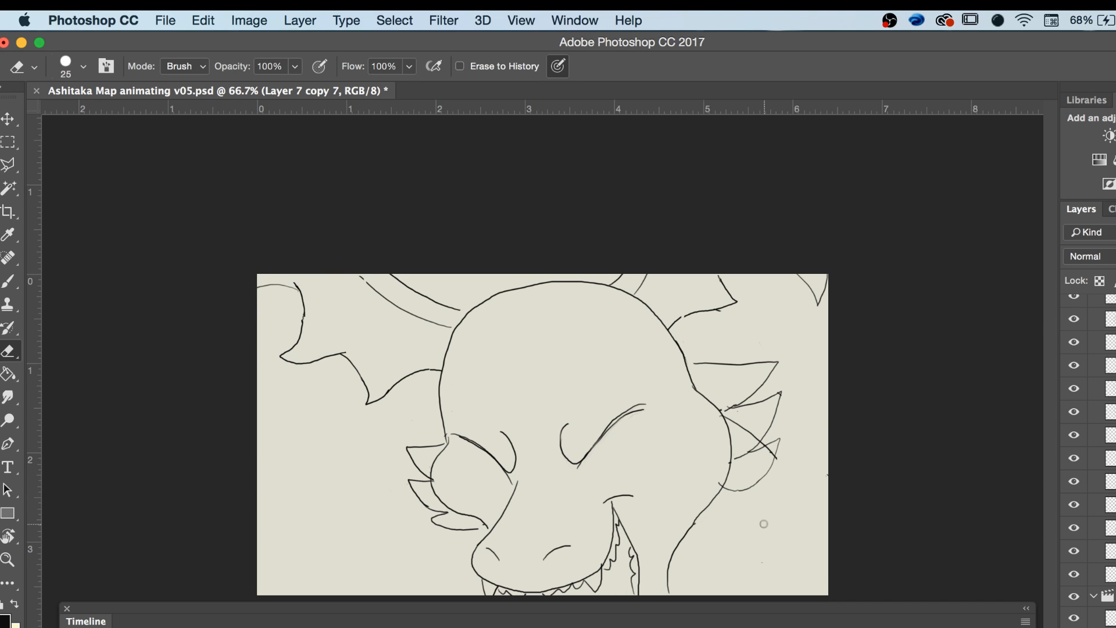
Erase the remaining old neck line between the head outline and the lower ear spikes on Layer 7 copy 7 with a smaller eraser.
key("z")
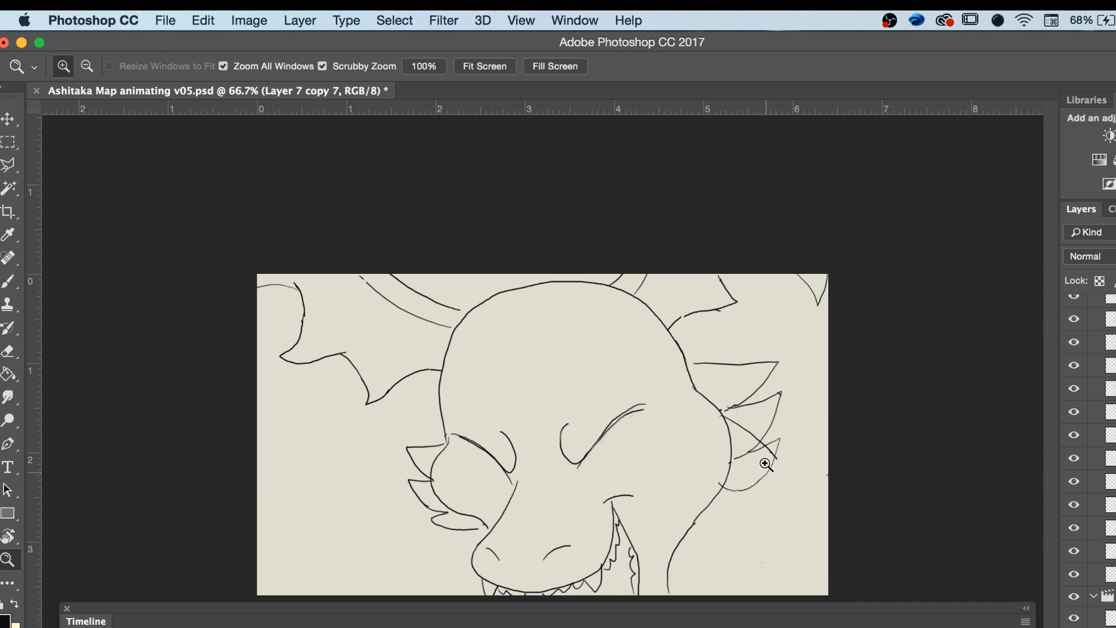
left_click(733, 470)
left_click(874, 457)
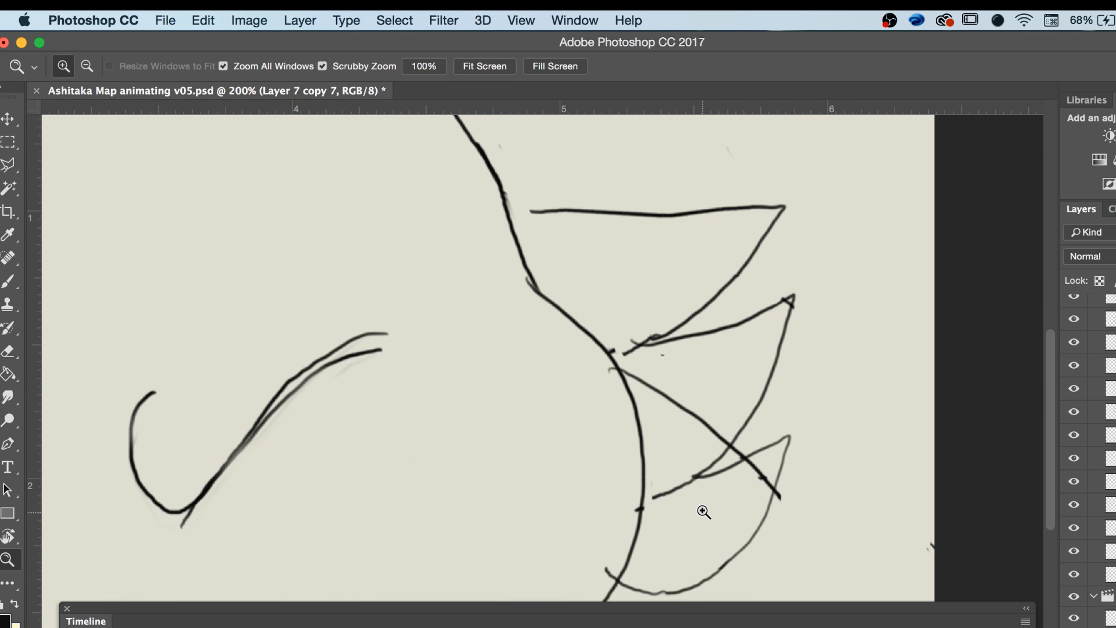
key("e")
key("bracketleft")
key("bracketleft")
key("bracketleft")
mouse_move(764, 476)
left_mouse_down()
mouse_move(758, 502)
mouse_move(744, 468)
left_mouse_up()
left_click_drag(781, 512, 782, 500)
mouse_move(739, 446)
left_mouse_down()
mouse_move(708, 441)
mouse_move(701, 453)
mouse_move(717, 444)
mouse_move(618, 361)
left_mouse_up()
key("bracketright")
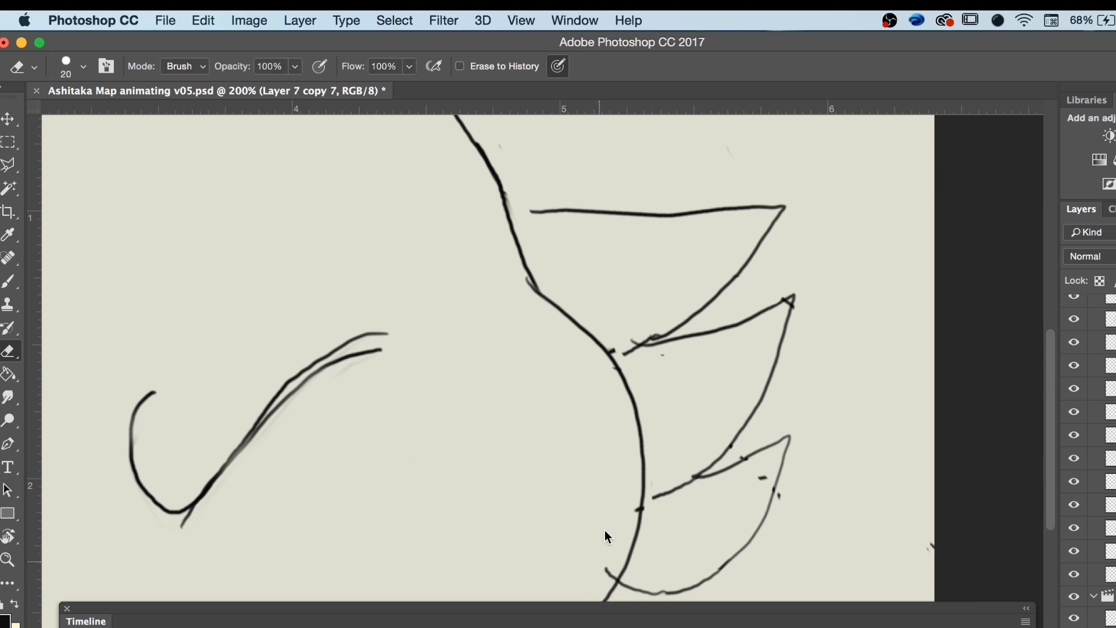
Brush the new neck line on Layer 7 copy 7 from the wing base behind the ear spikes to the canvas edge, comparing adjacent frames.
key("z")
key("super+minus")
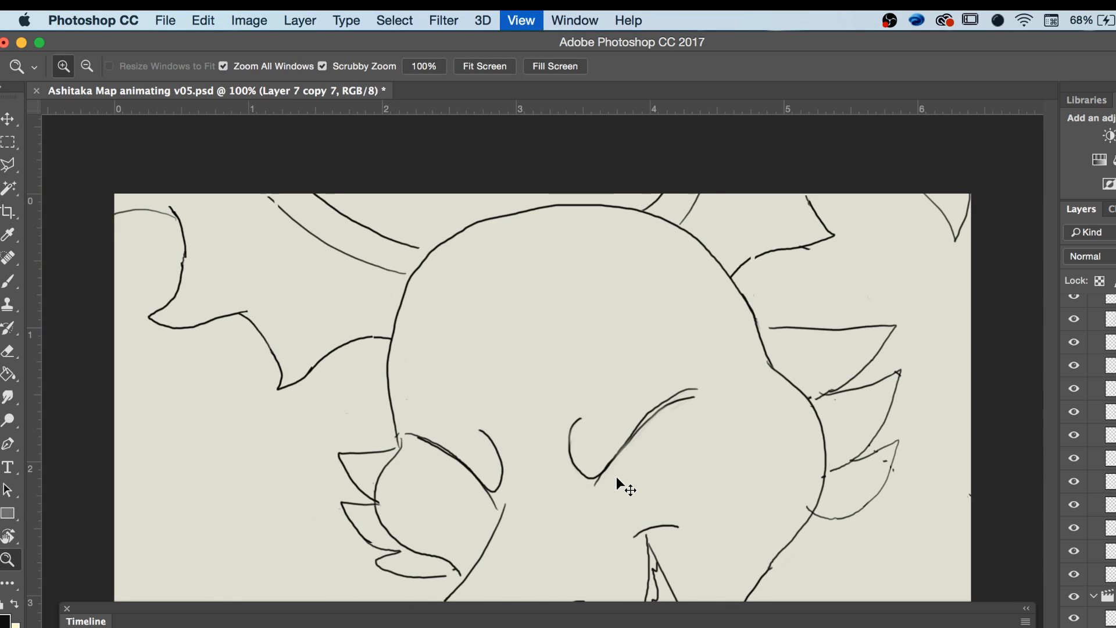
key("super+minus")
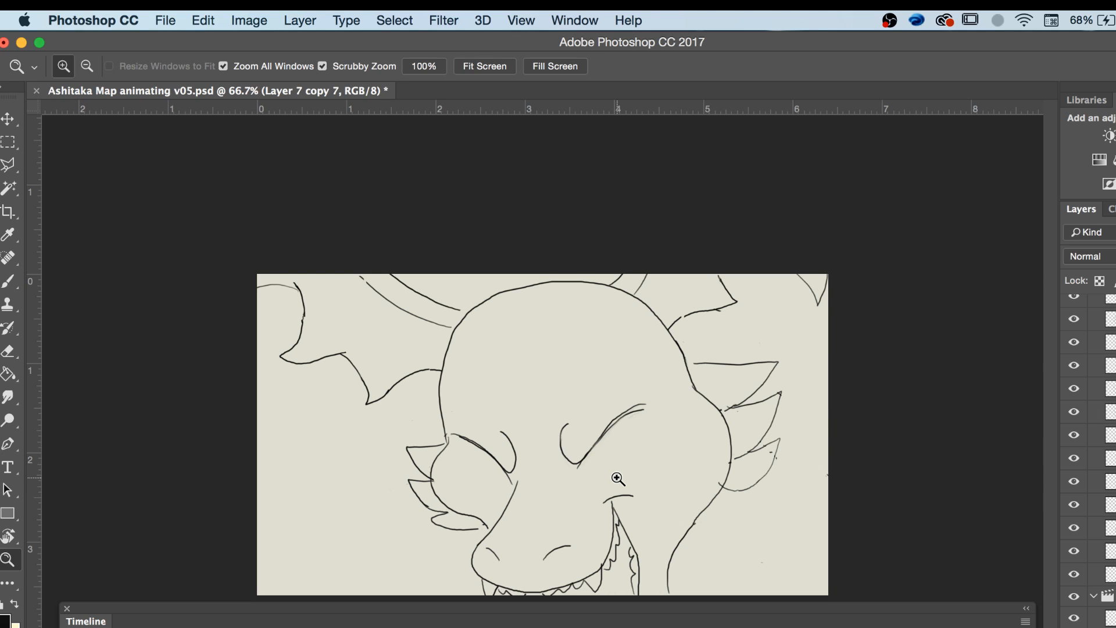
key("b")
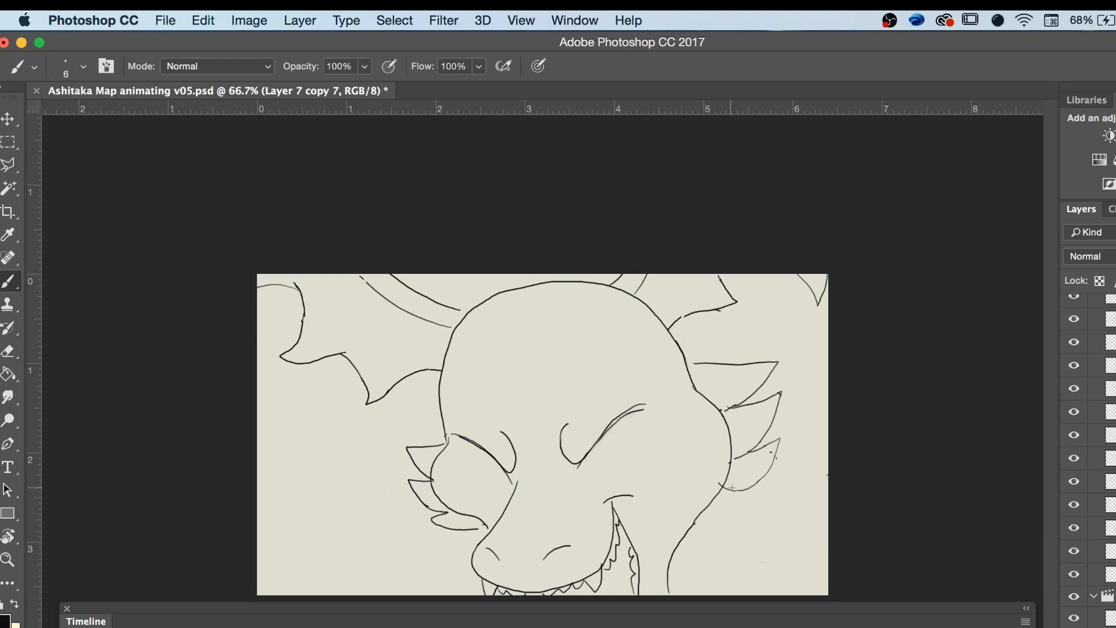
key("Left")
key("Right")
left_click_drag(775, 399, 847, 525)
key("Left")
key("Right")
left_click_drag(755, 361, 671, 326)
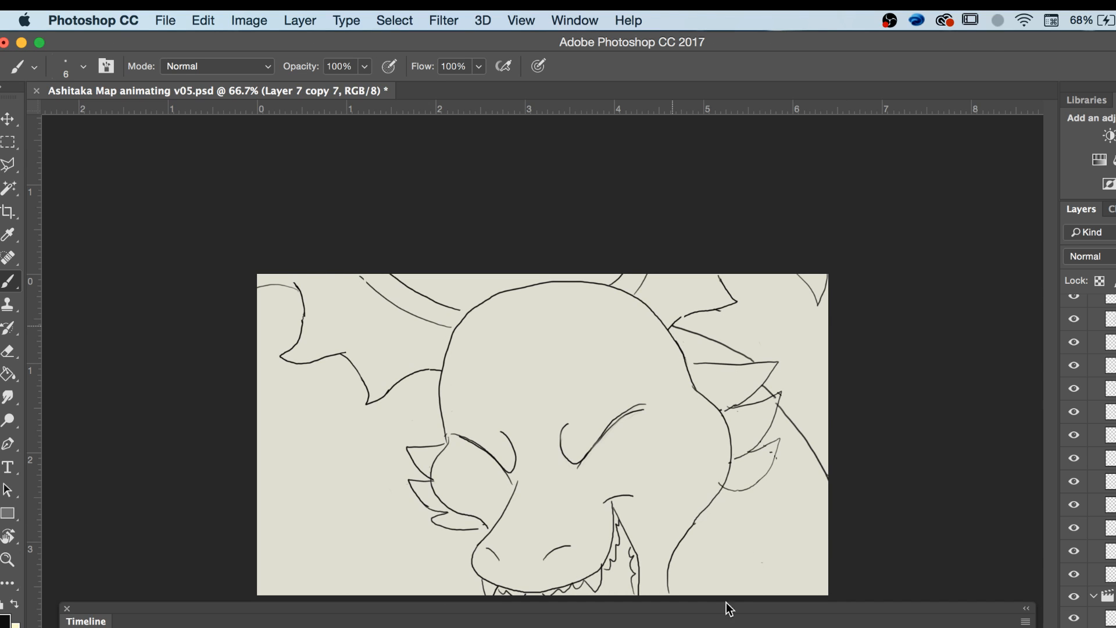
Erase the neck segment above the top ear spike with a 20 px eraser and redraw it lower, meeting the head outline below the wing base.
key("space")
key("z")
left_click(721, 378)
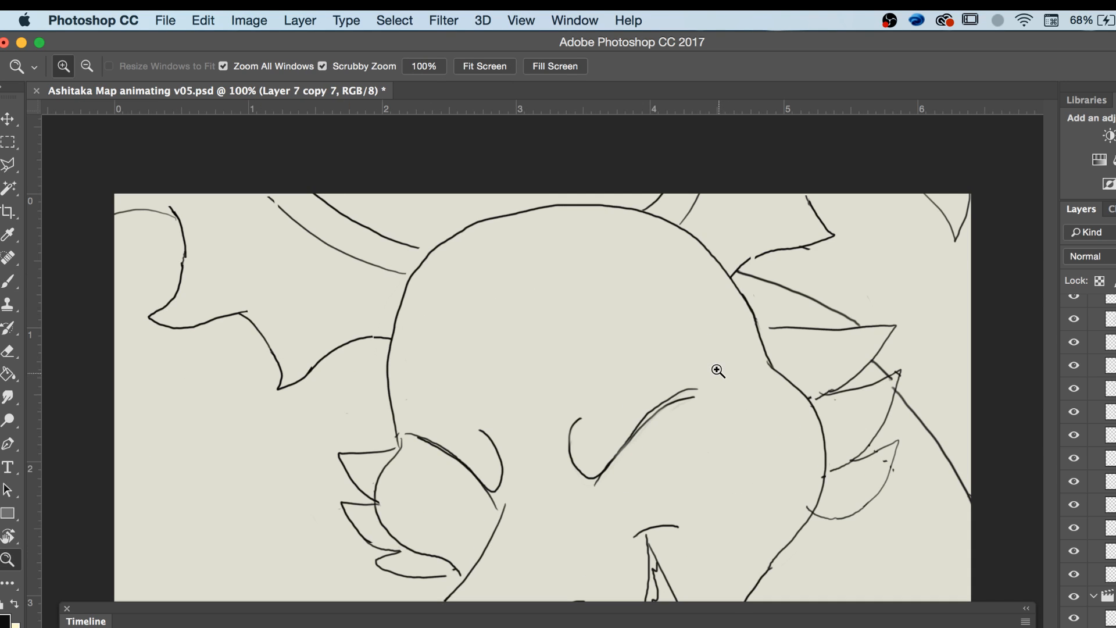
left_click(748, 350)
key("e")
left_click_drag(667, 326, 773, 382)
left_click_drag(660, 328, 536, 285)
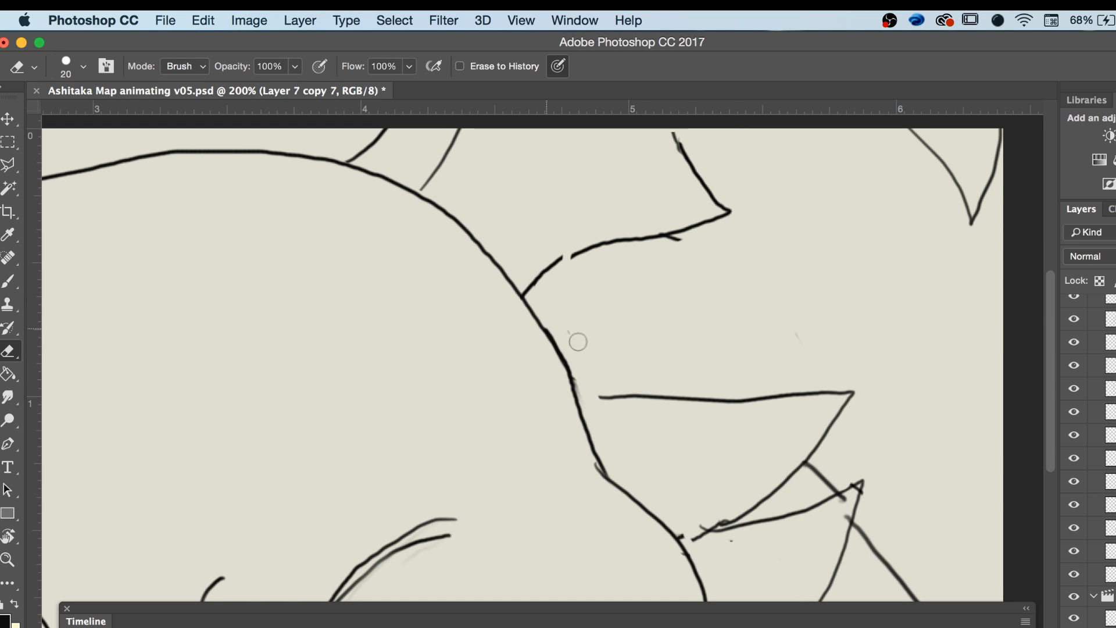
key("b")
left_click_drag(744, 400, 557, 330)
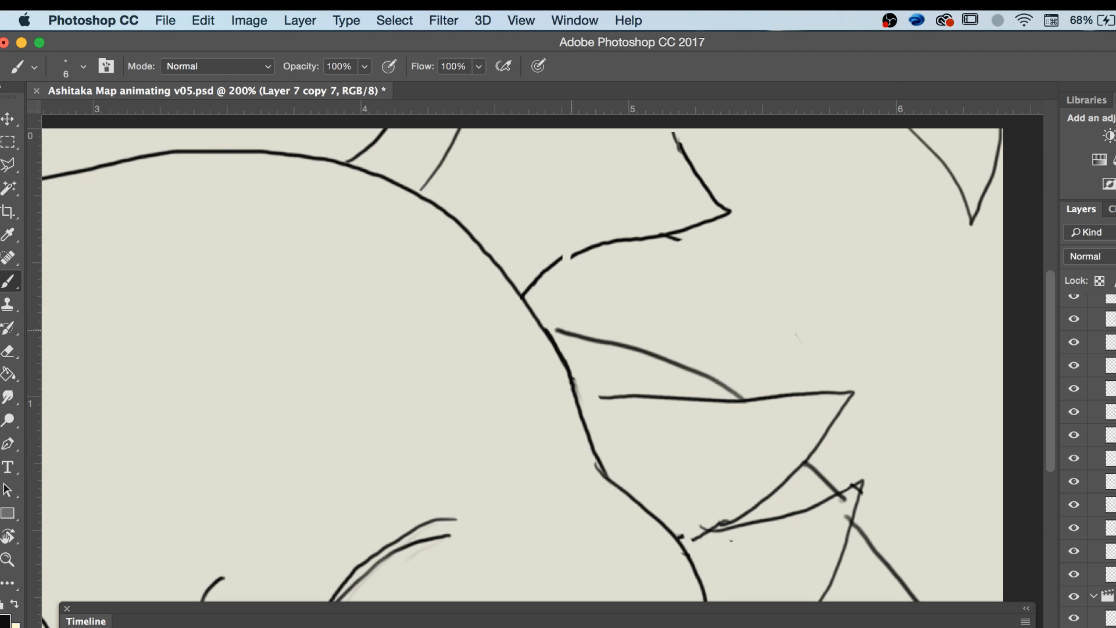
Compare the redrawn neck line on Layer 7 copy 7 with the neighbouring frames.
key("z")
key("super+minus")
key("super+minus")
key("super+minus")
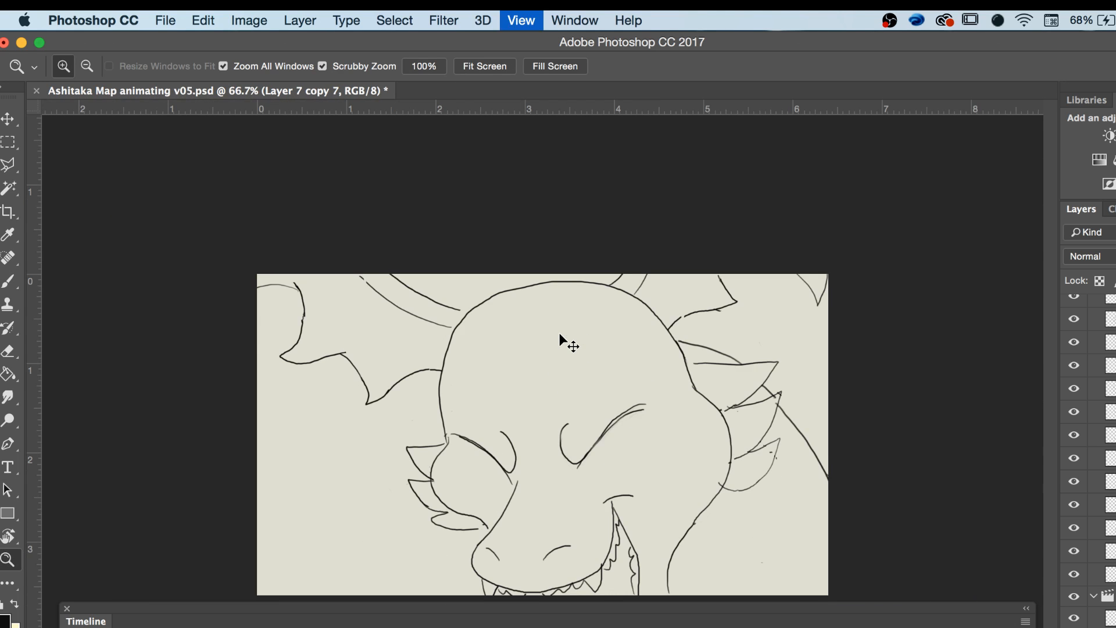
key("Left")
key("Left")
key("Right")
key("Right")
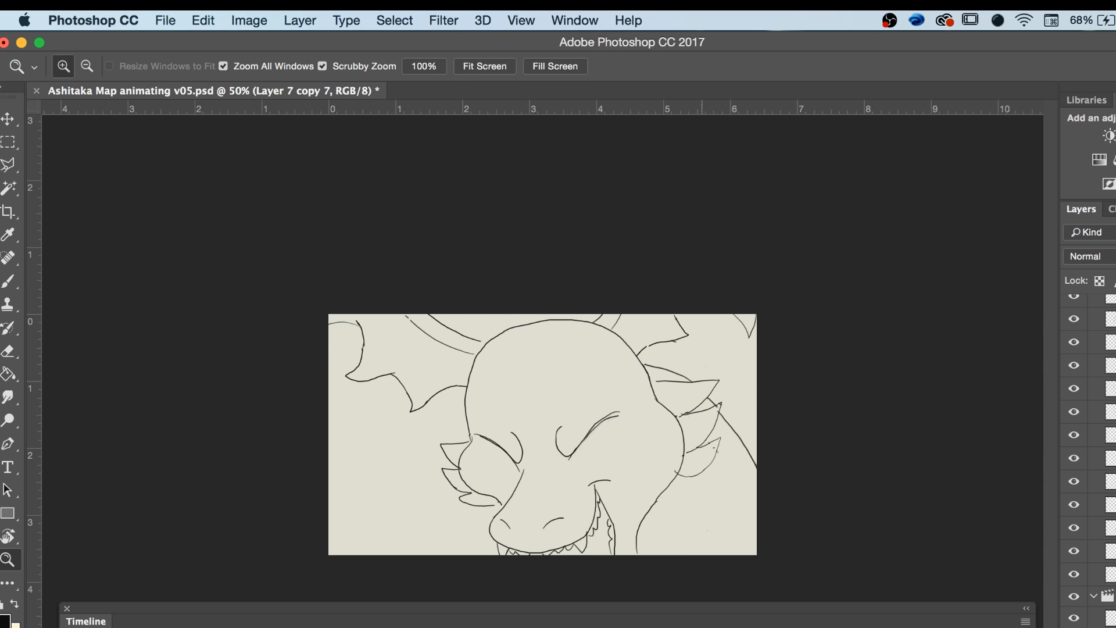
key("Left")
key("Right")
key("Left")
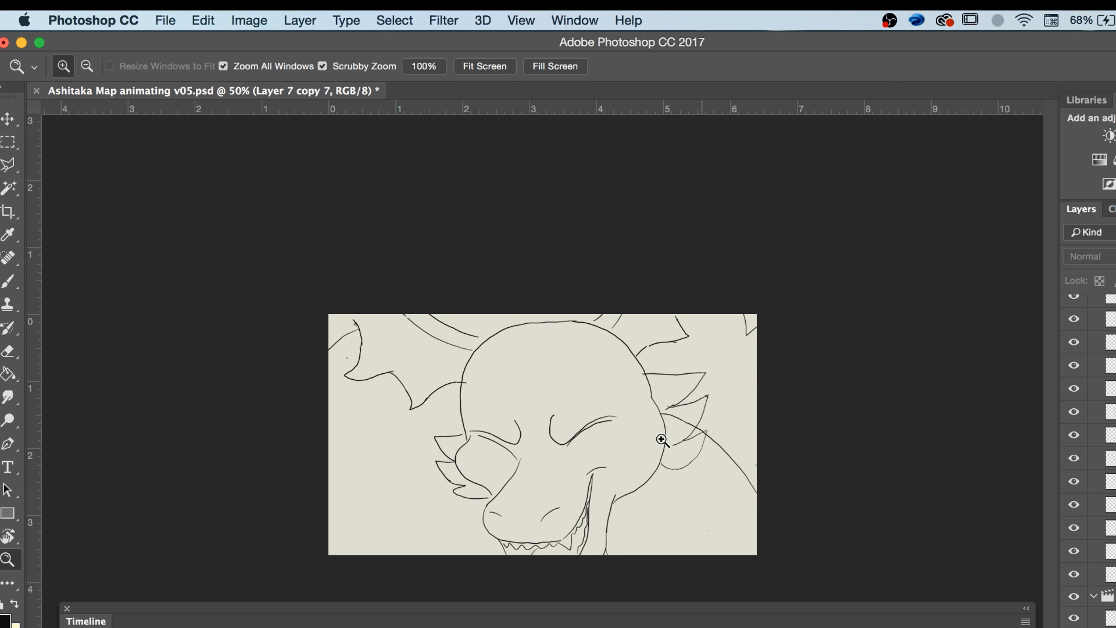
Activate Layer 7 copy 8 and erase its old neck line from the ear spikes out to the canvas edge with a 40 px eraser.
left_click(723, 485)
left_click(814, 497)
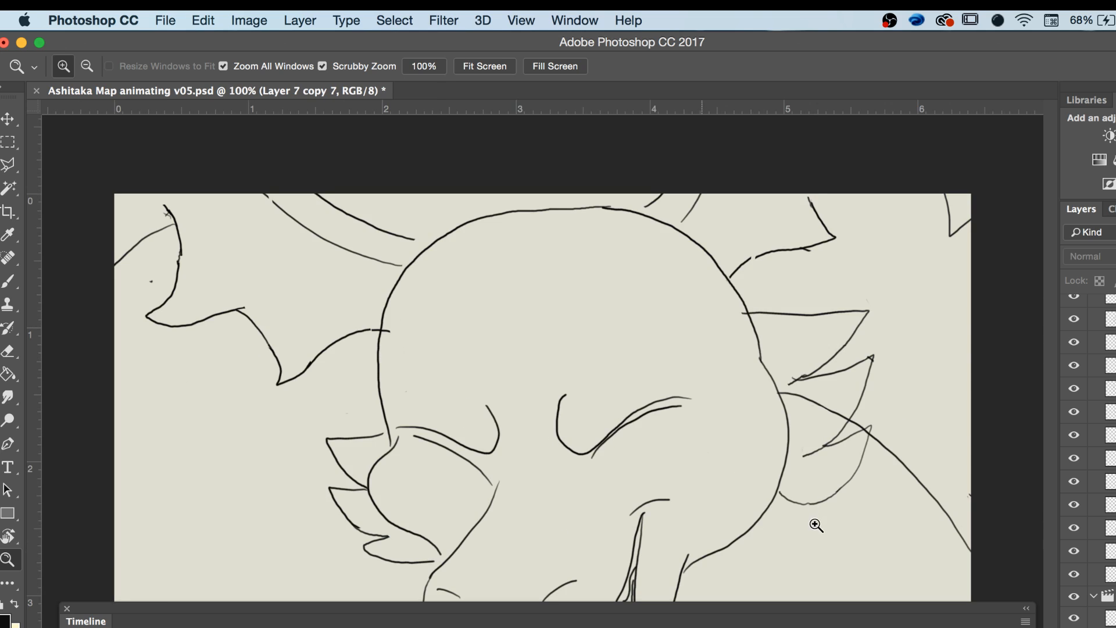
left_click_drag(785, 620, 820, 627)
key("e")
left_click(904, 488)
key("Return")
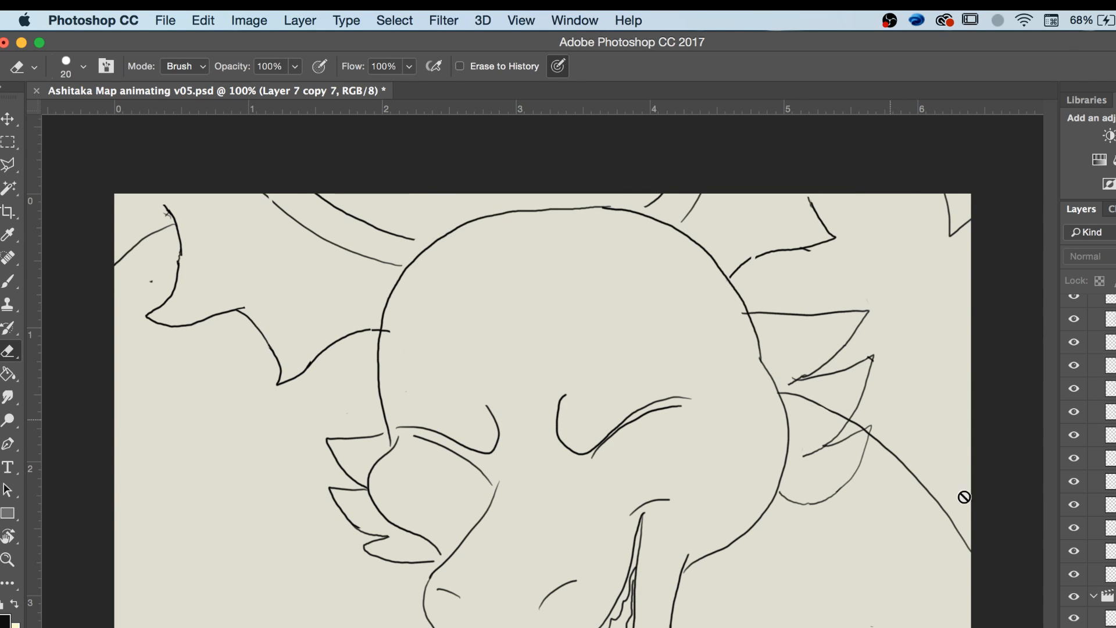
key("alt+]")
key("bracketright")
key("bracketright")
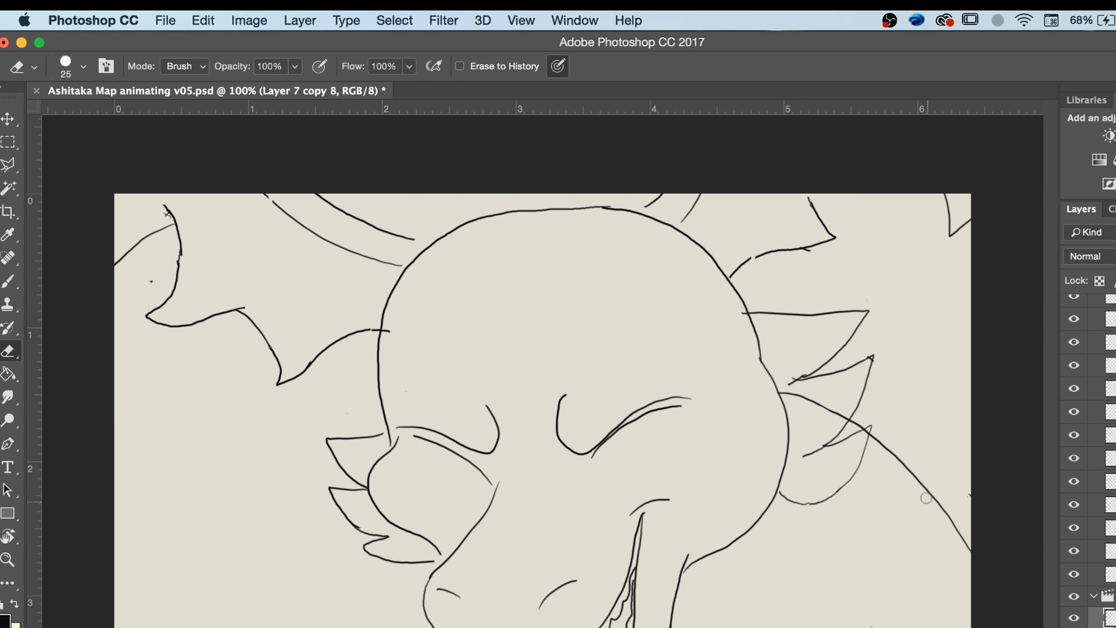
left_click(920, 489)
mouse_move(920, 490)
left_mouse_down()
mouse_move(929, 543)
mouse_move(955, 566)
mouse_move(964, 538)
left_mouse_up()
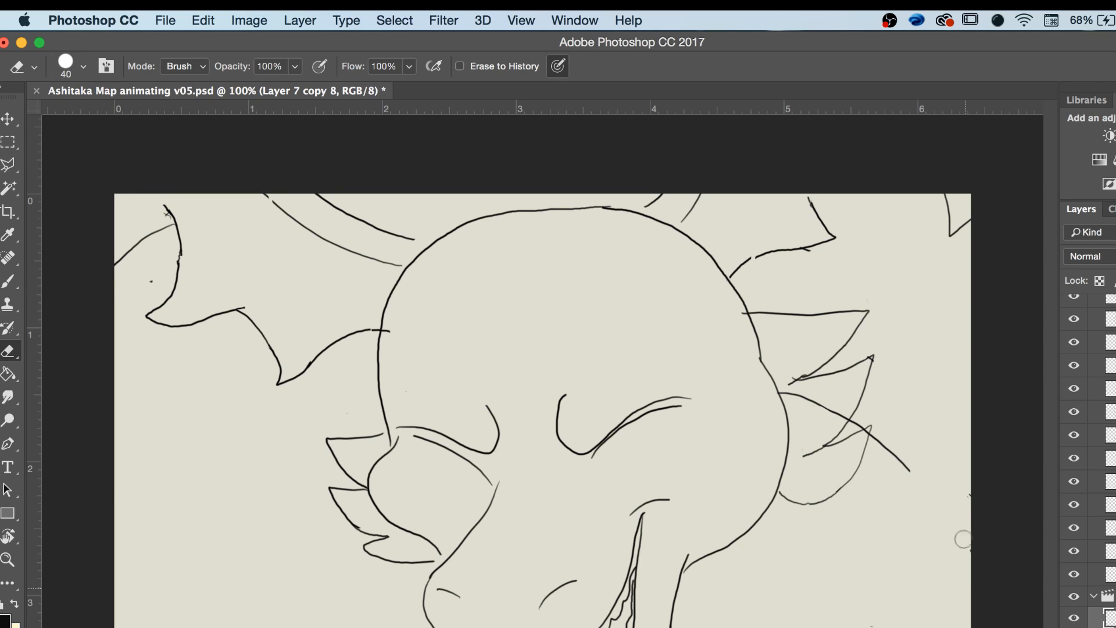
mouse_move(902, 457)
left_mouse_down()
mouse_move(898, 477)
mouse_move(877, 438)
left_mouse_up()
Erase the old neck line around the lowest ear spike's tip and between the lower two spikes with a smaller eraser.
key("z")
left_click(835, 434)
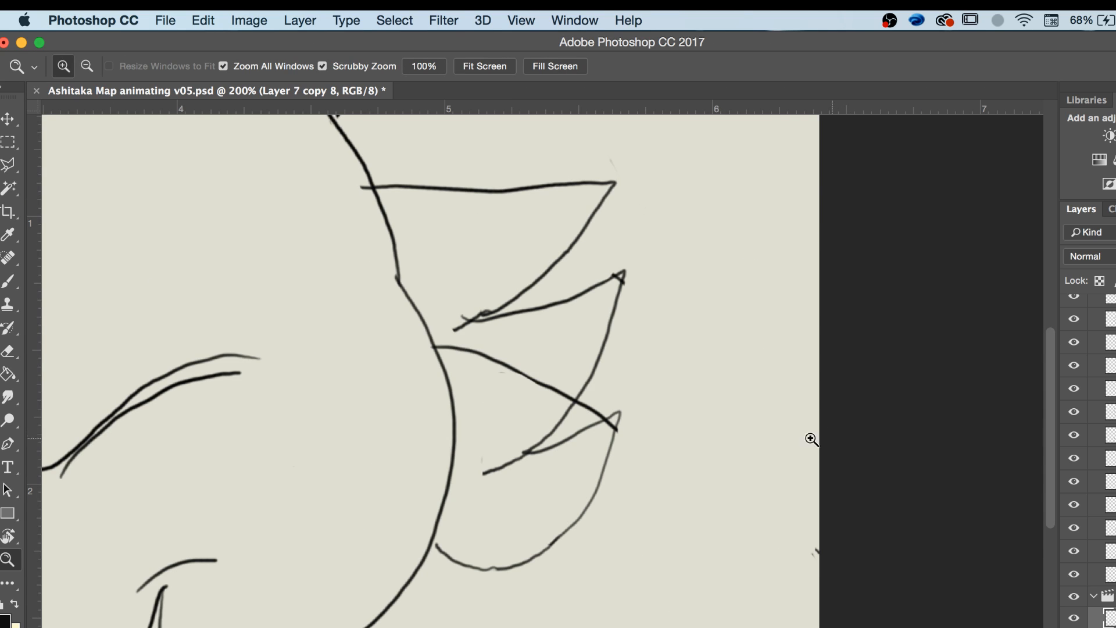
left_click(545, 414)
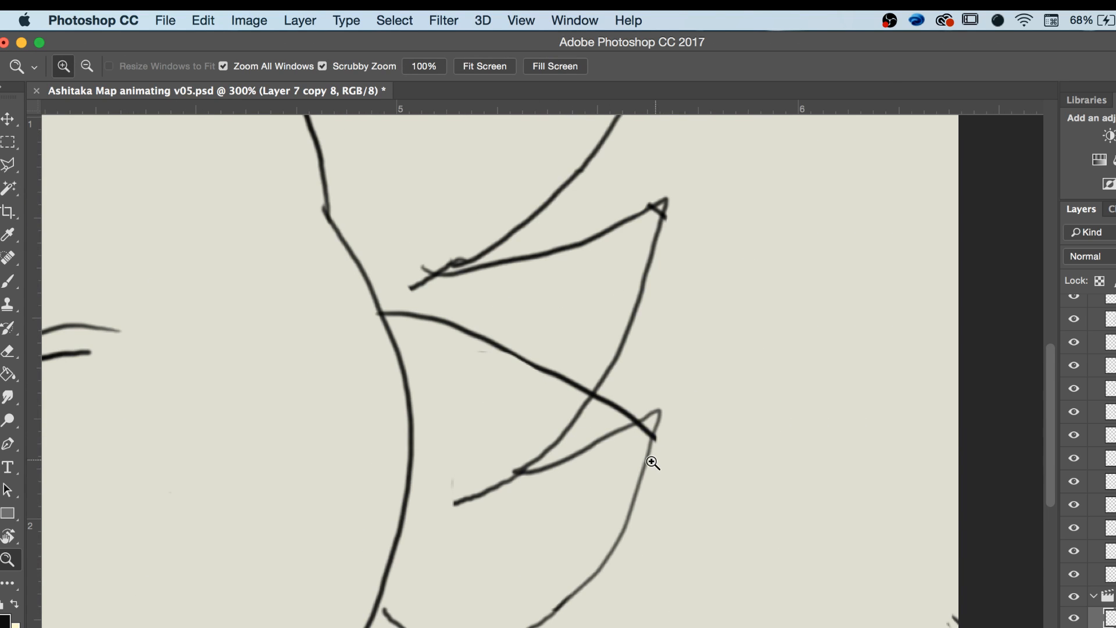
key("e")
key("bracketleft")
key("bracketleft")
key("bracketleft")
key("bracketleft")
key("bracketleft")
key("bracketleft")
key("bracketleft")
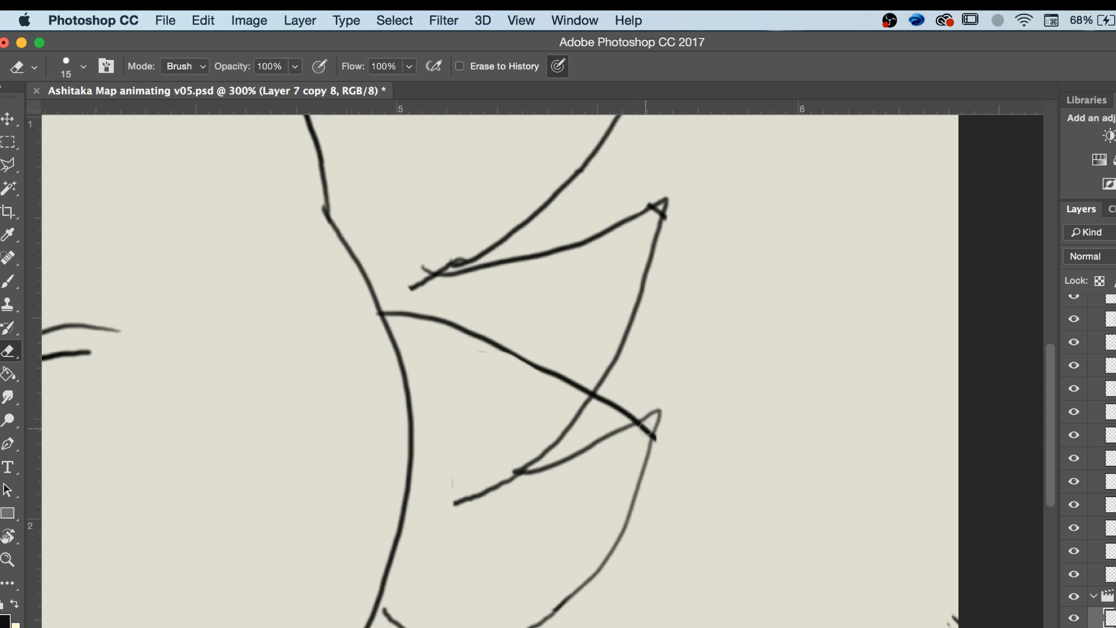
mouse_move(650, 436)
left_mouse_down()
mouse_move(609, 407)
mouse_move(609, 425)
mouse_move(637, 412)
mouse_move(655, 438)
left_mouse_up()
mouse_move(616, 397)
left_mouse_down()
mouse_move(610, 388)
mouse_move(598, 406)
left_mouse_up()
Erase the remaining neck line between the middle ear spike and the head outline with a 15 px eraser.
key("bracketright")
key("bracketright")
key("bracketright")
key("bracketright")
key("bracketright")
mouse_move(538, 346)
left_mouse_down()
mouse_move(578, 391)
mouse_move(408, 303)
mouse_move(393, 311)
left_mouse_up()
right_click(404, 307)
left_click(395, 294)
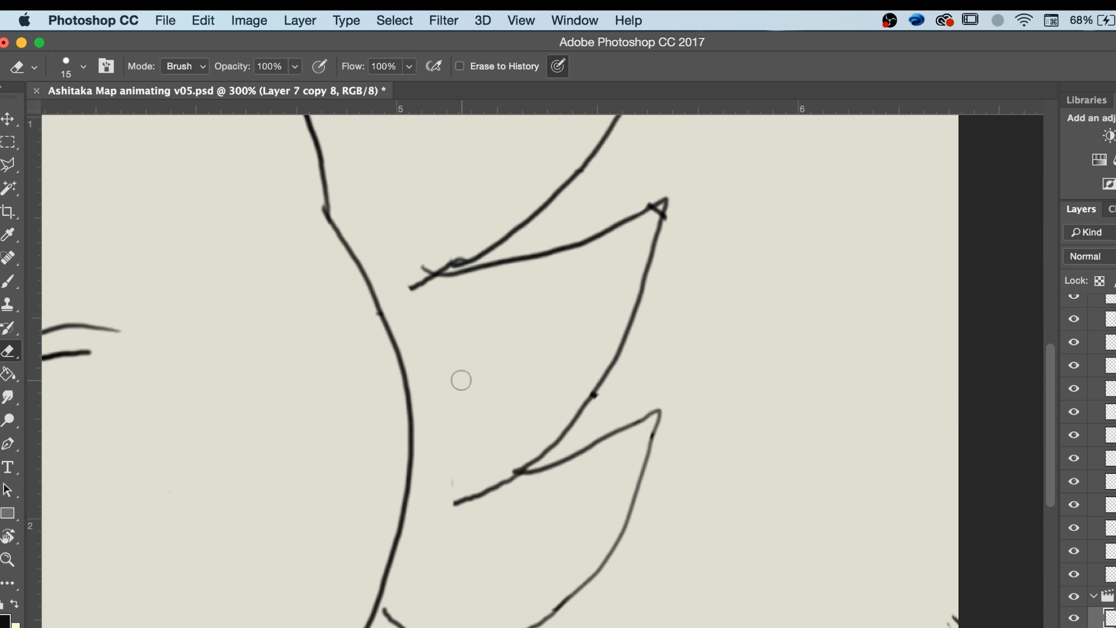
Brush the new neck line on Layer 7 copy 8 from the wing base behind the ear spikes toward the canvas edge.
key("super+minus")
key("super+minus")
key("super+minus")
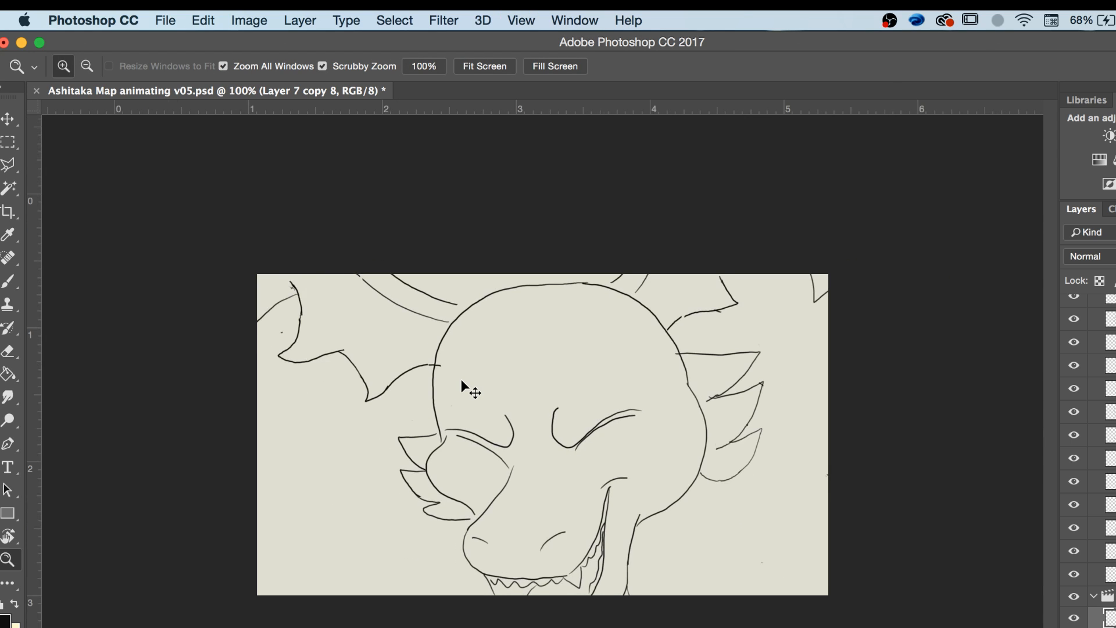
key("b")
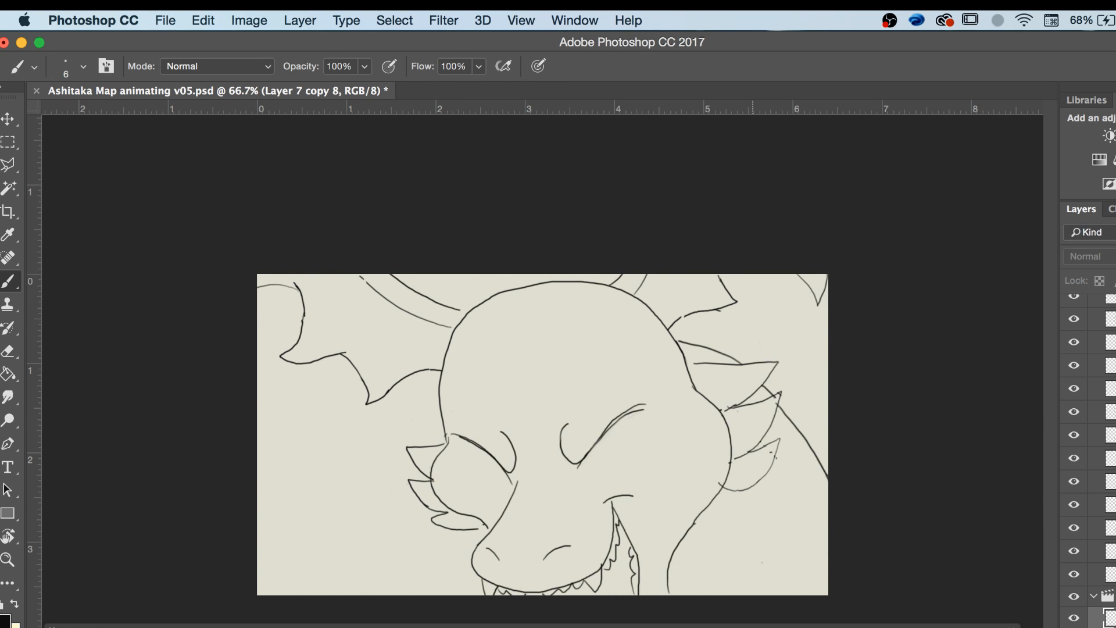
left_click_drag(700, 335, 672, 324)
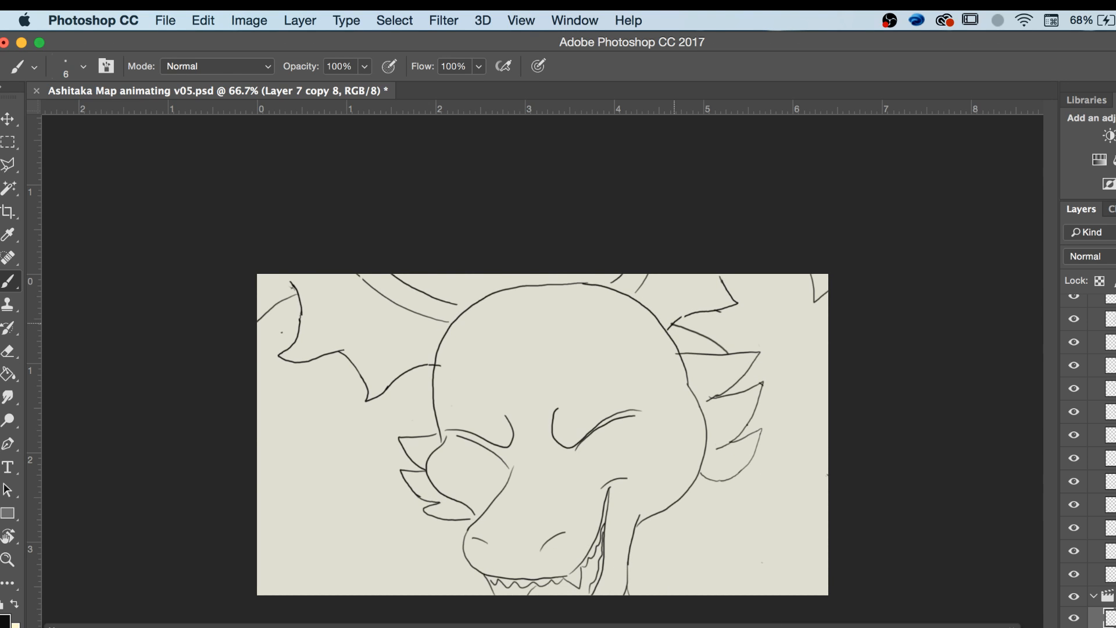
left_click_drag(763, 391, 829, 498)
key("Left")
key("Right")
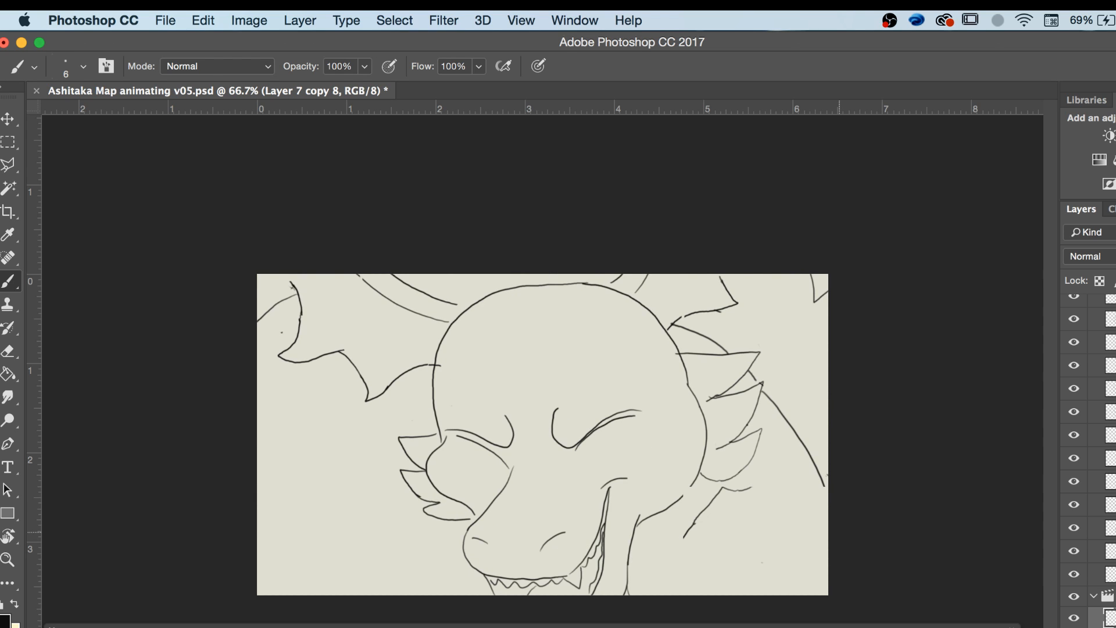
Flip repeatedly through the adjacent frames to check the new neck line's position on Layer 7 copy 8.
key("Left")
key("Left")
key("Right")
key("Right")
key("Left")
key("Right")
key("Left")
key("Left")
key("Right")
key("Right")
key("Left")
key("Left")
key("Right")
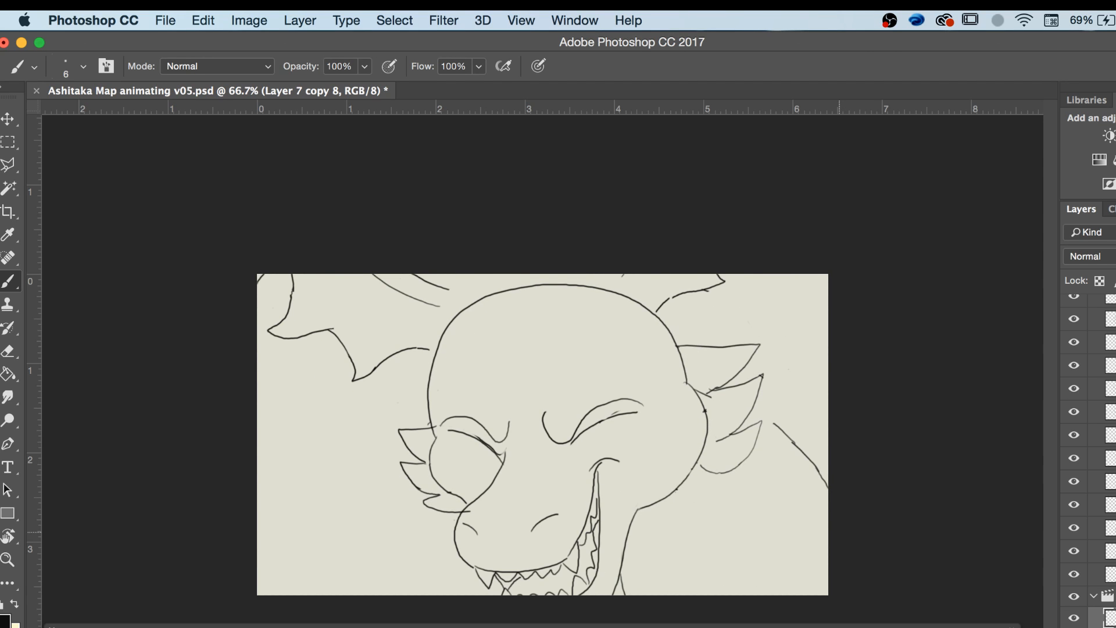
key("z")
key("super+minus")
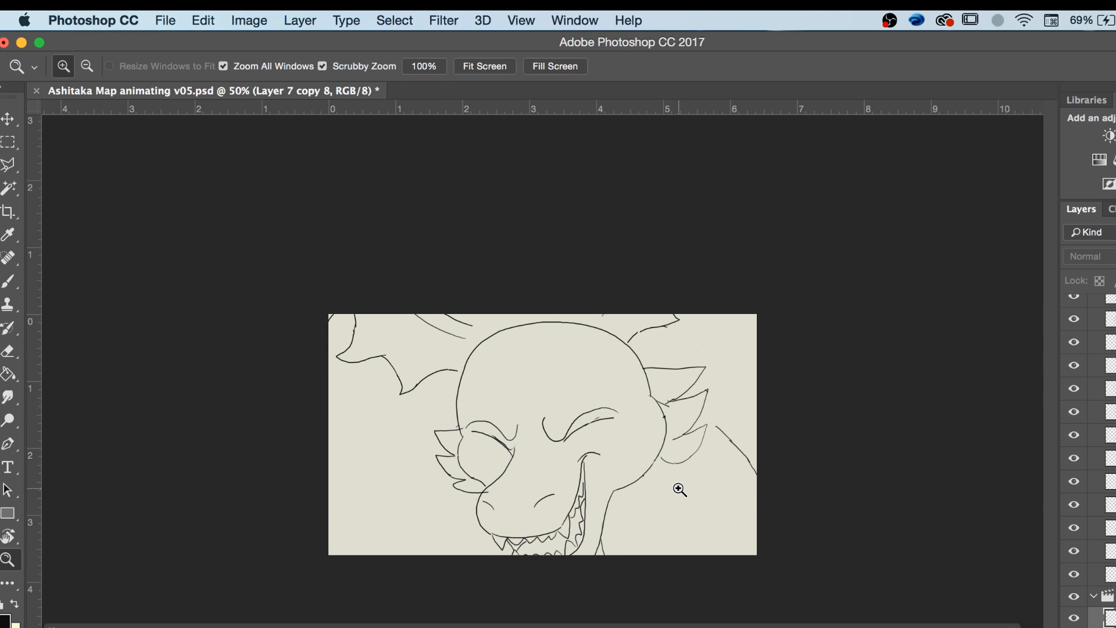
key("Right")
key("Left")
left_click(731, 509)
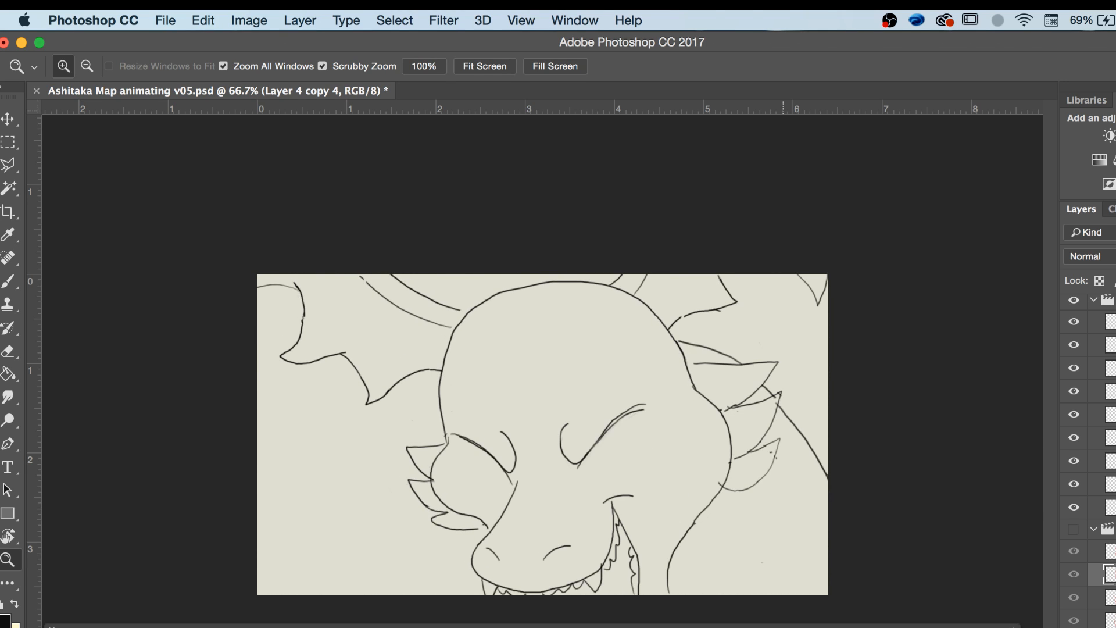
Switch to Discord and open the group direct message to view the shared owl photo.
left_click(1112, 625)
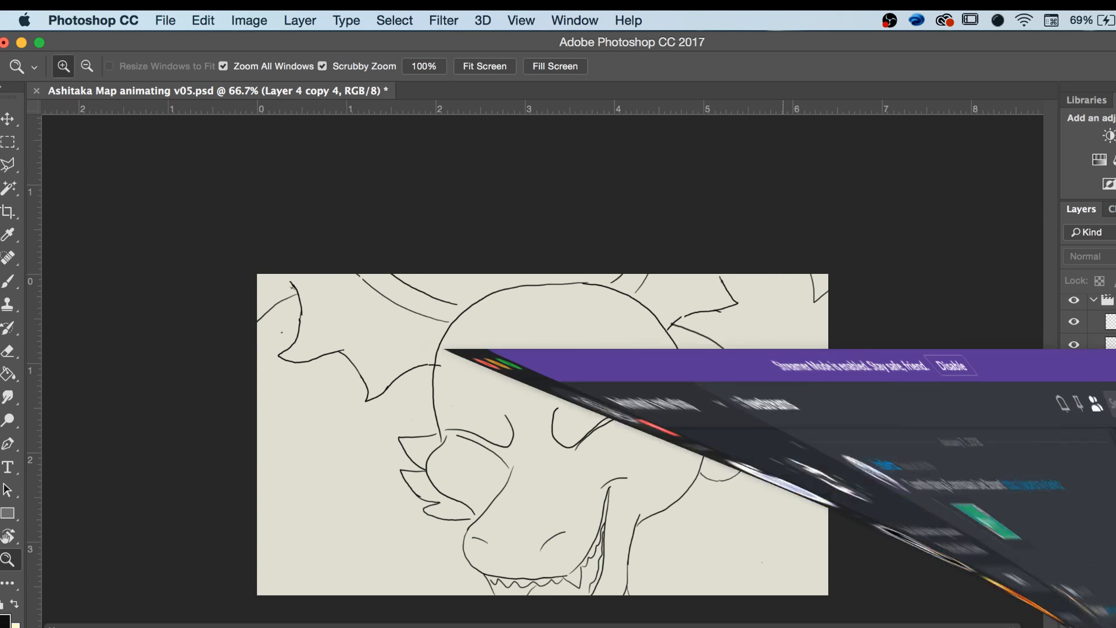
scroll(258, 466, "down", 5)
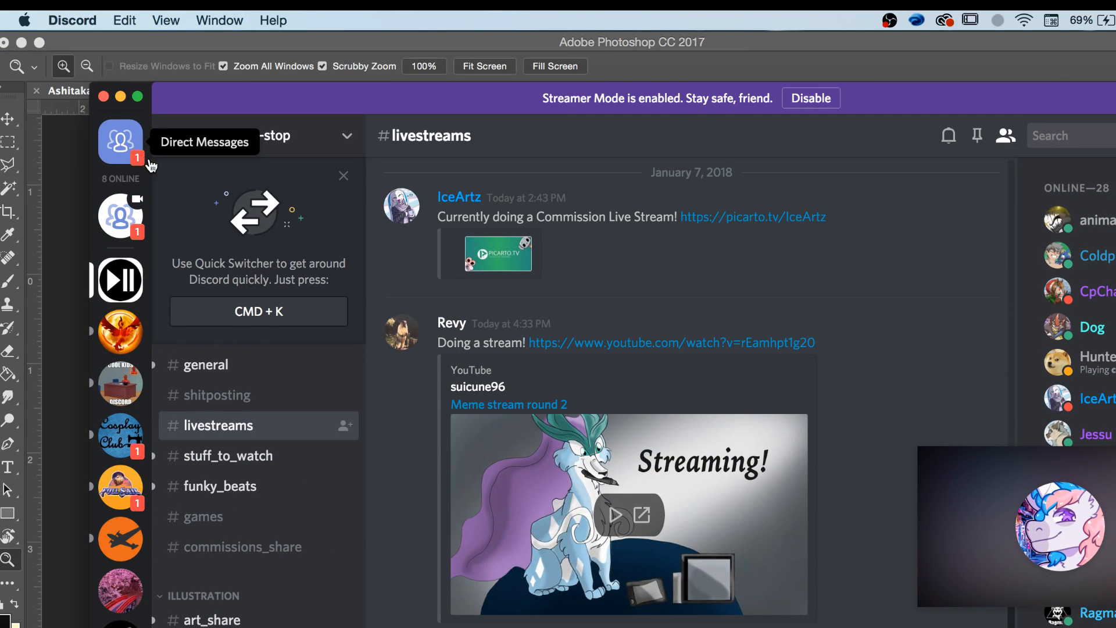
left_click(122, 147)
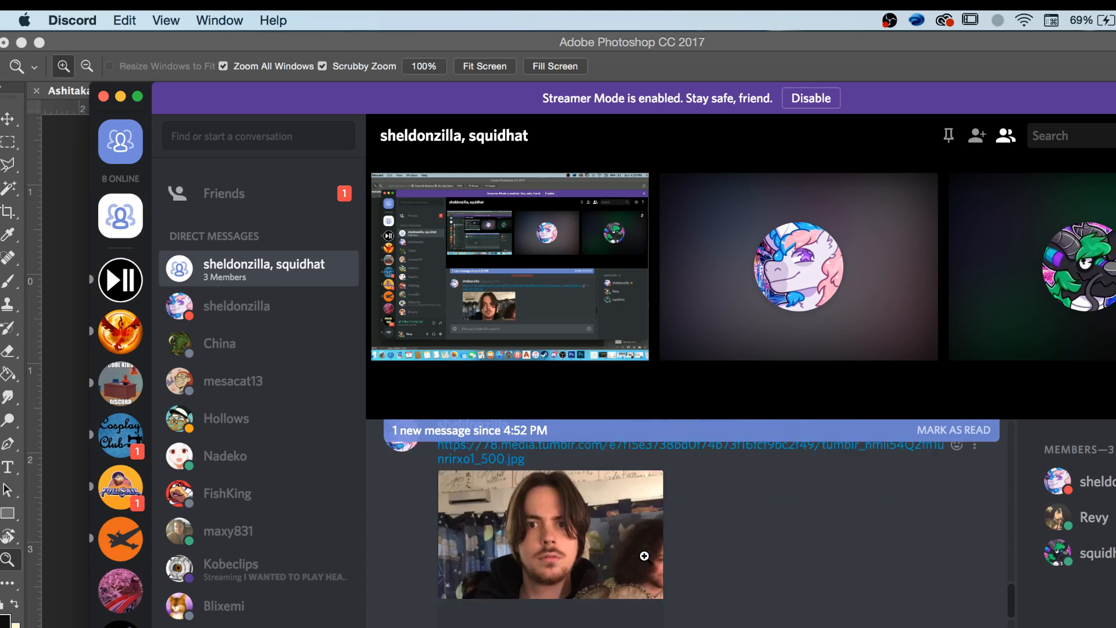
scroll(645, 557, "up", 2)
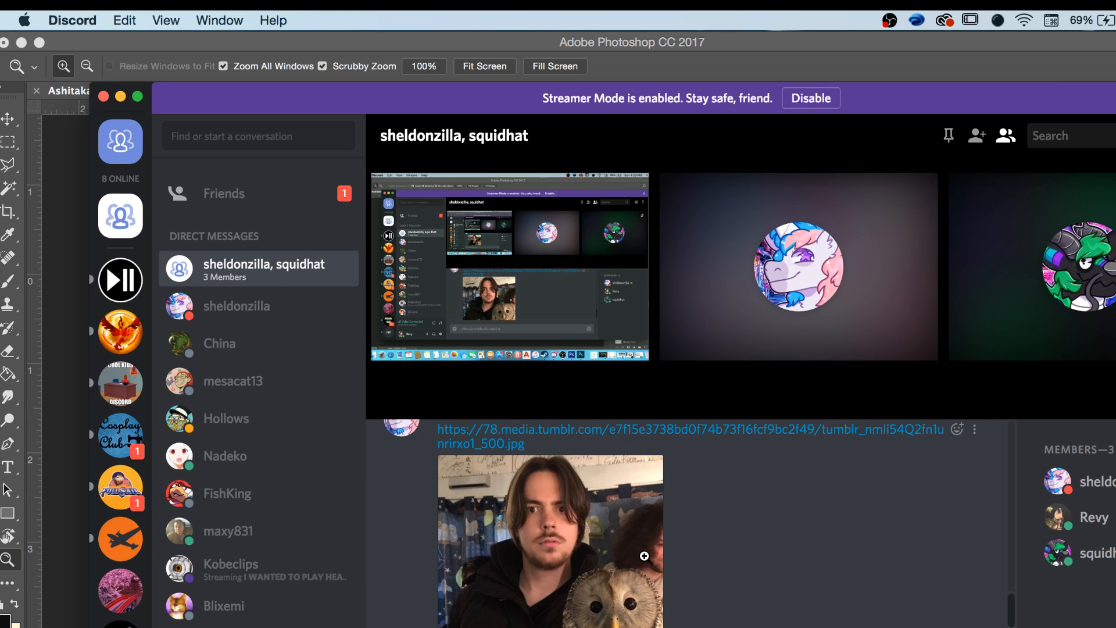
scroll(734, 538, "down", 2)
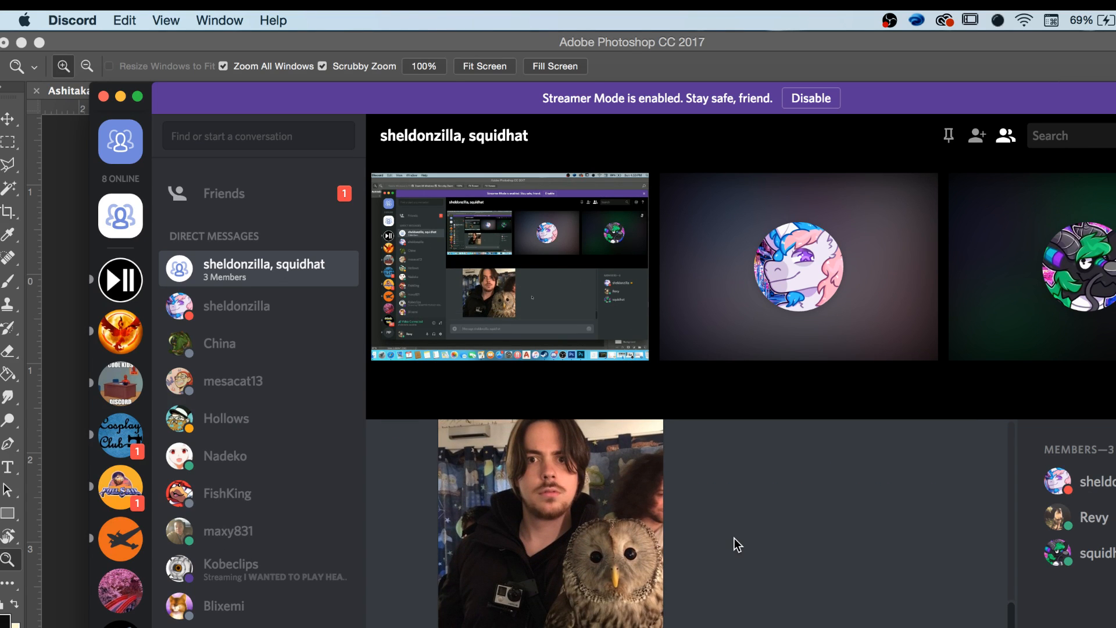
scroll(735, 538, "down", 1)
scroll(734, 539, "up", 1)
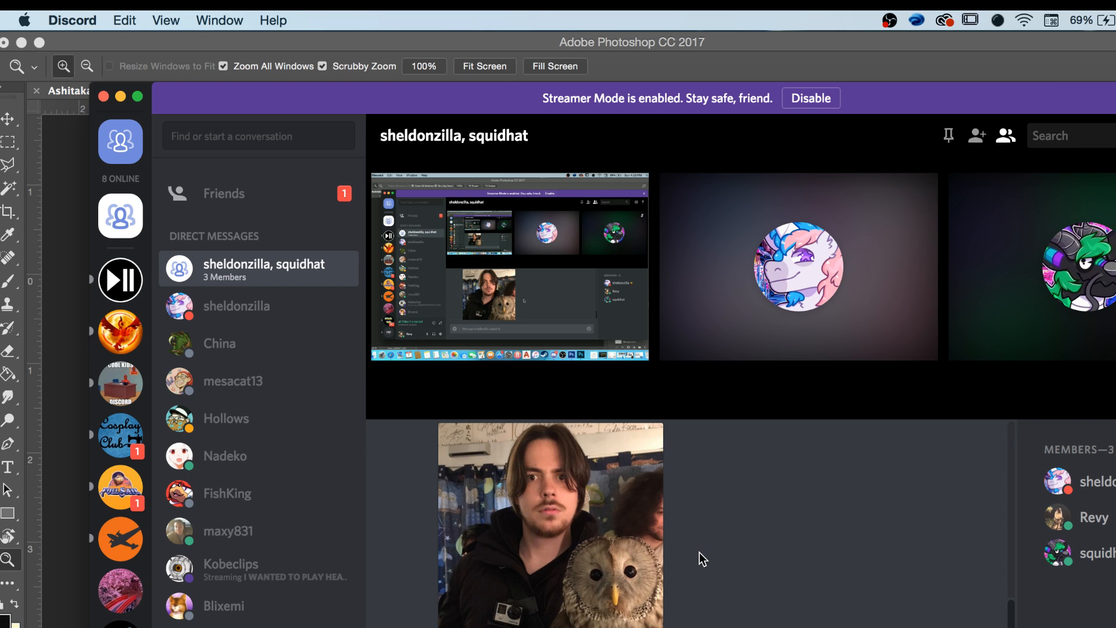
Enlarge the shared photo and examine the owl close up.
left_click(637, 574)
scroll(683, 456, "up", 5)
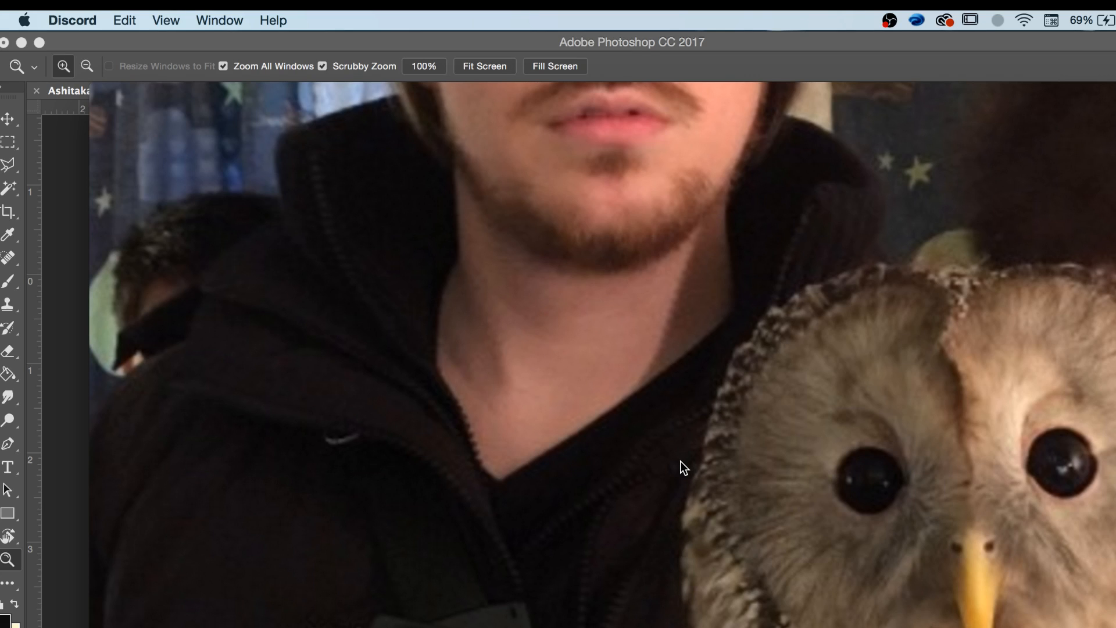
scroll(682, 456, "down", 5)
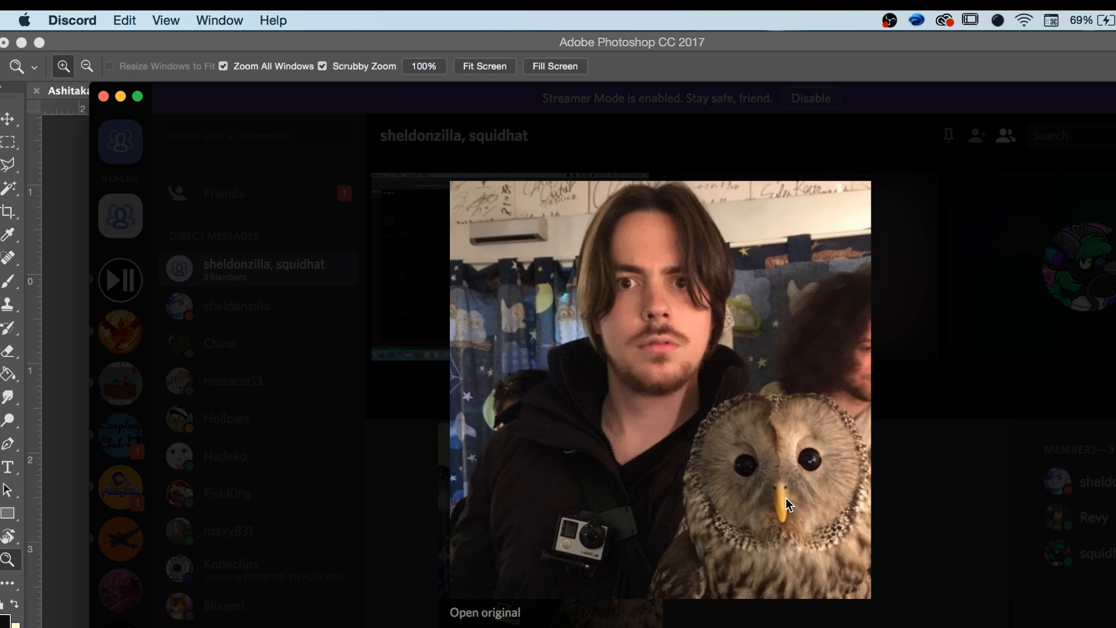
scroll(786, 497, "up", 5)
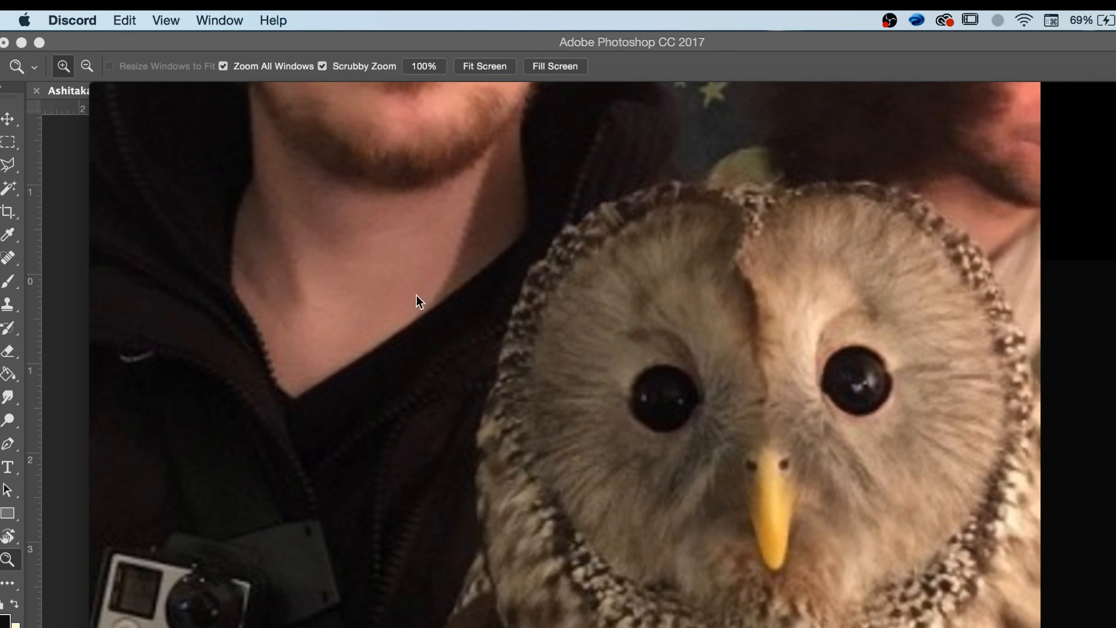
scroll(456, 329, "down", 5)
scroll(589, 456, "down", 4)
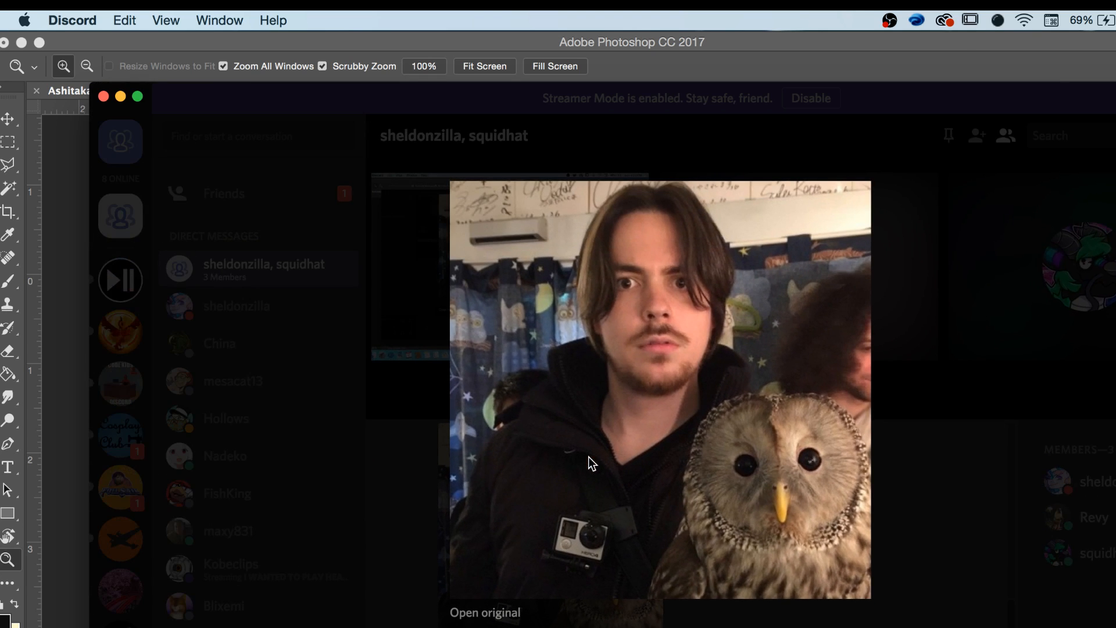
Look at the shared owl photo once more in the group chat and return to Photoshop.
left_click(938, 574)
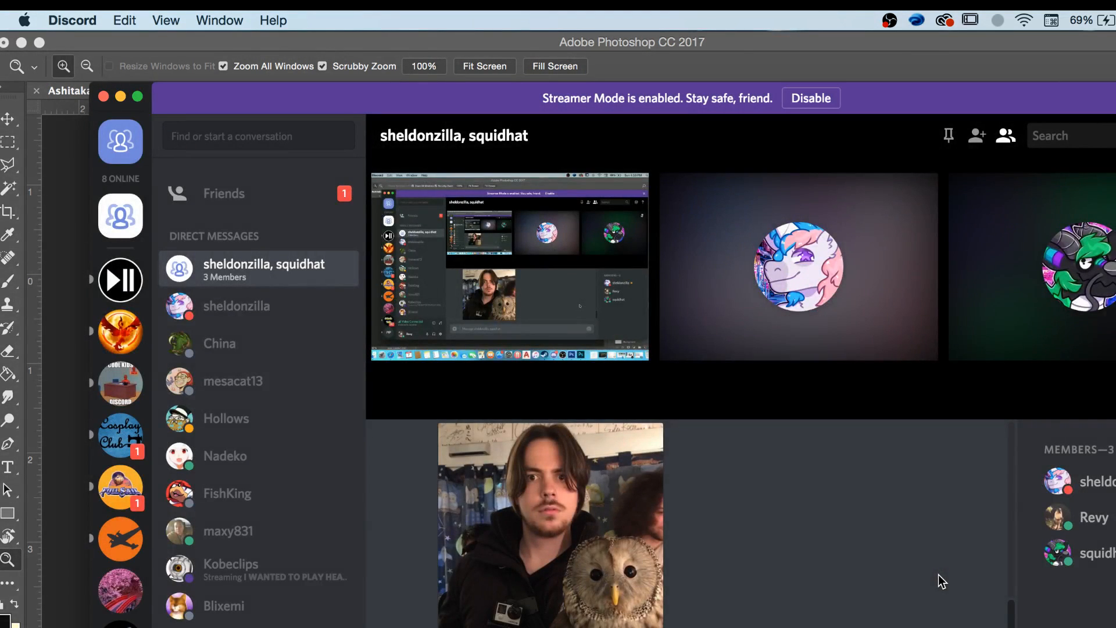
left_click(651, 553)
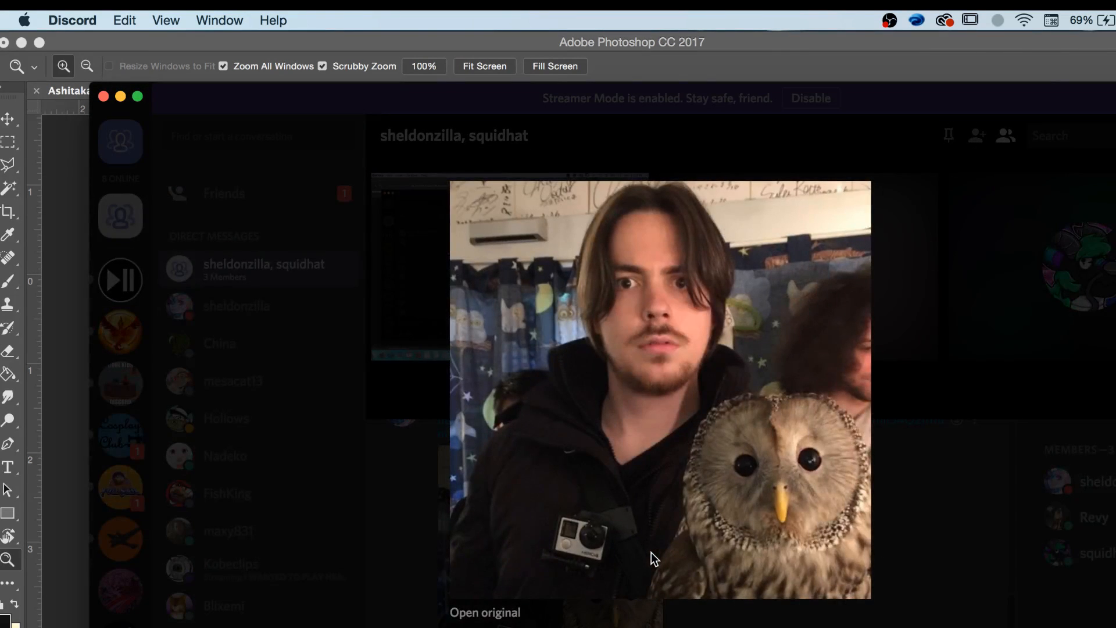
left_click(385, 452)
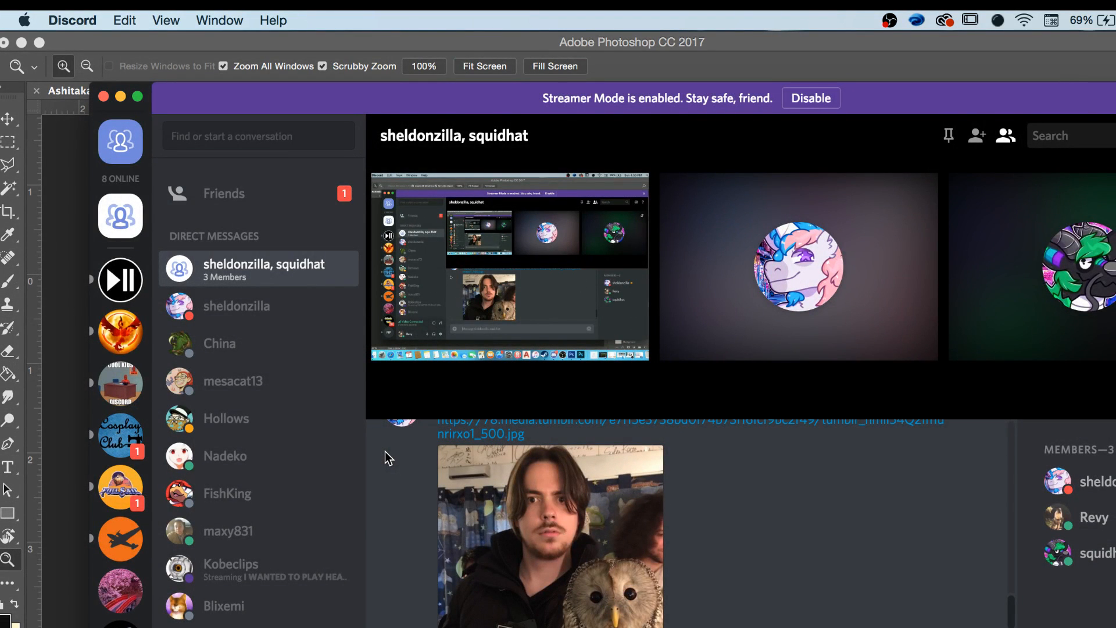
scroll(385, 451, "down", 1)
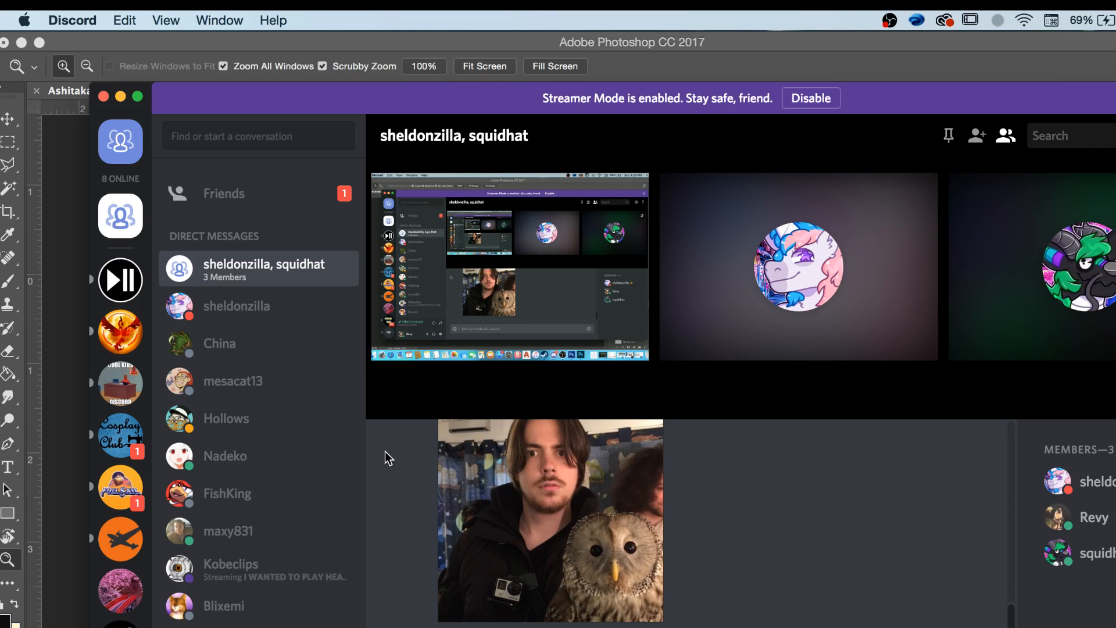
left_click(120, 96)
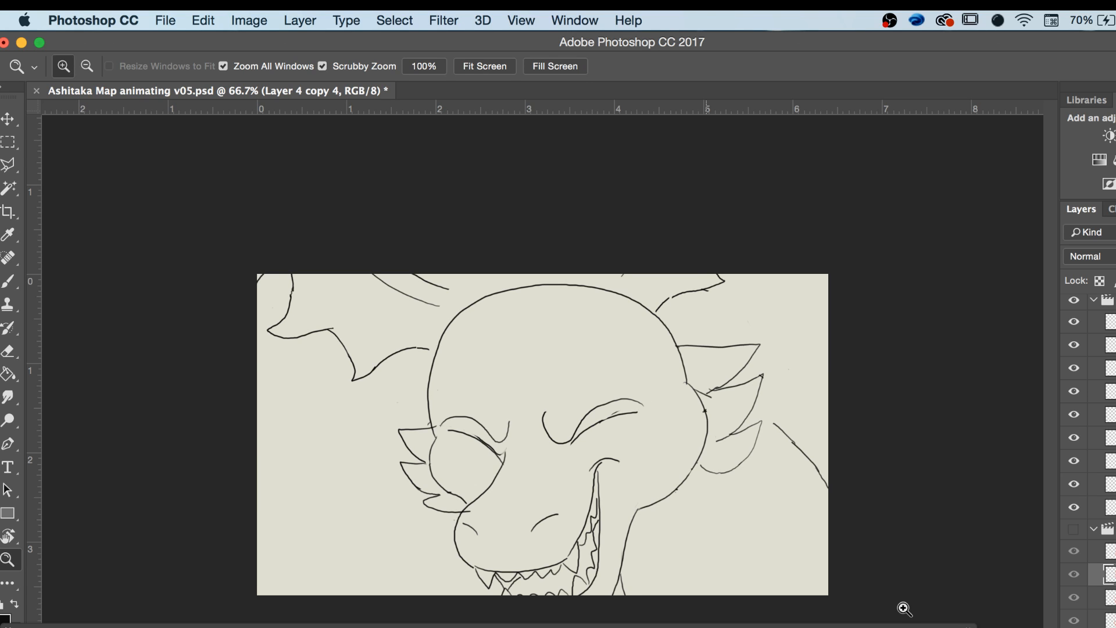
Select Layer 5 copy 3 and erase the old neck line between the ear spikes and the canvas edge.
key("space")
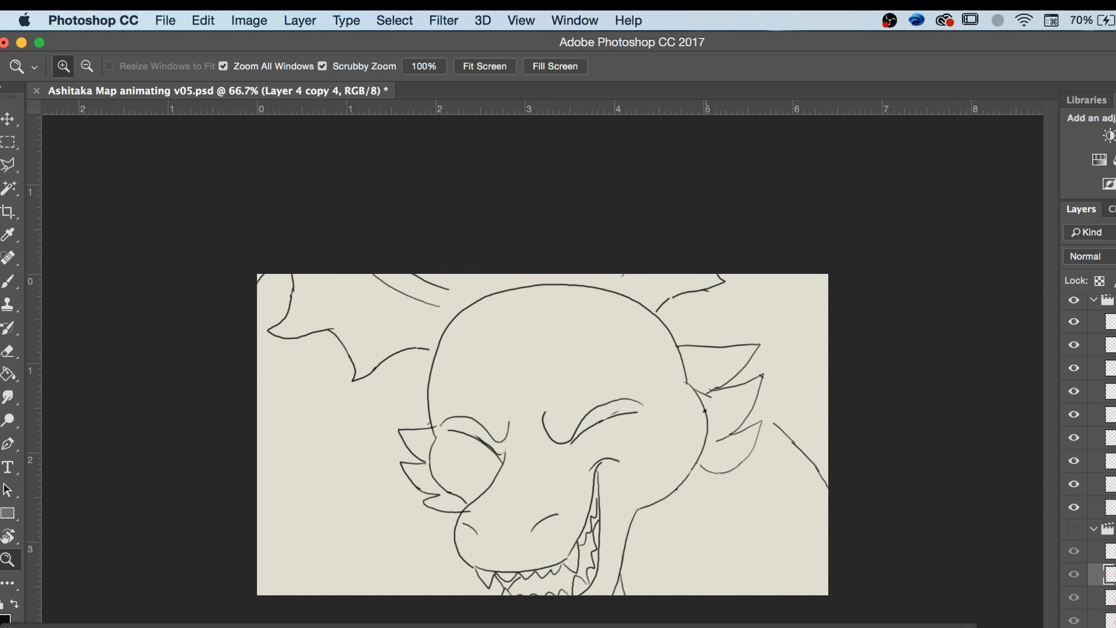
left_click(1093, 530)
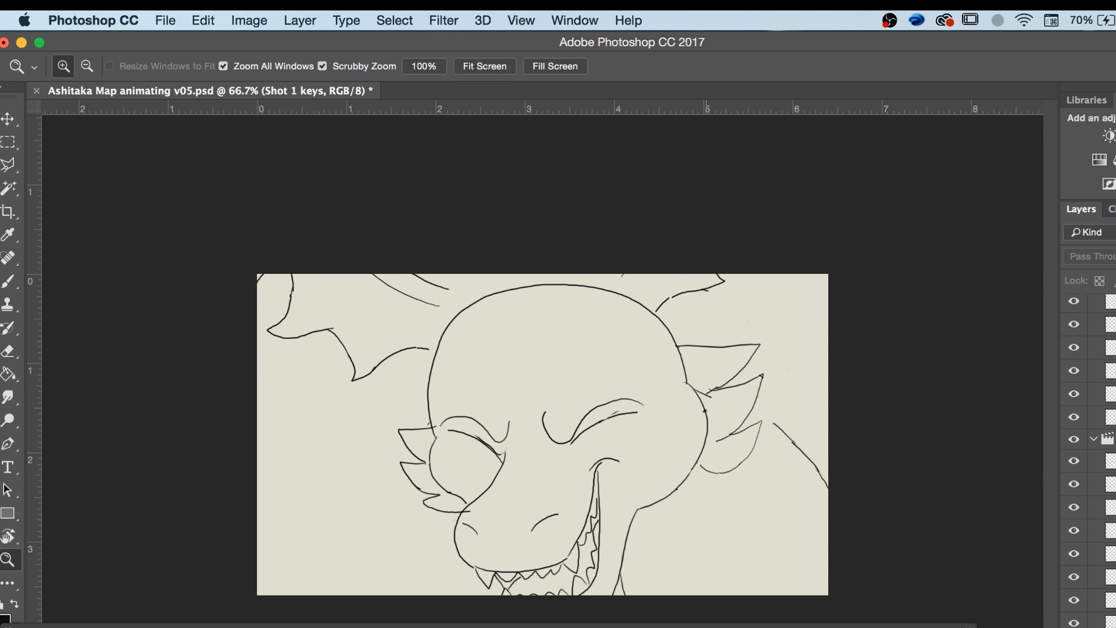
left_click(1109, 461)
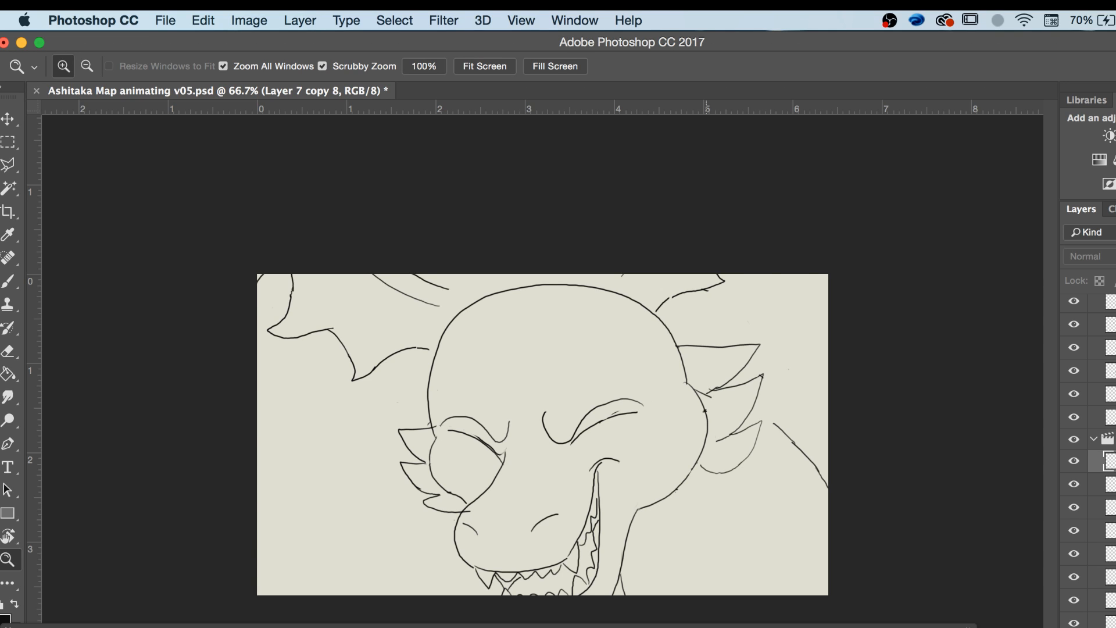
left_click(1109, 625)
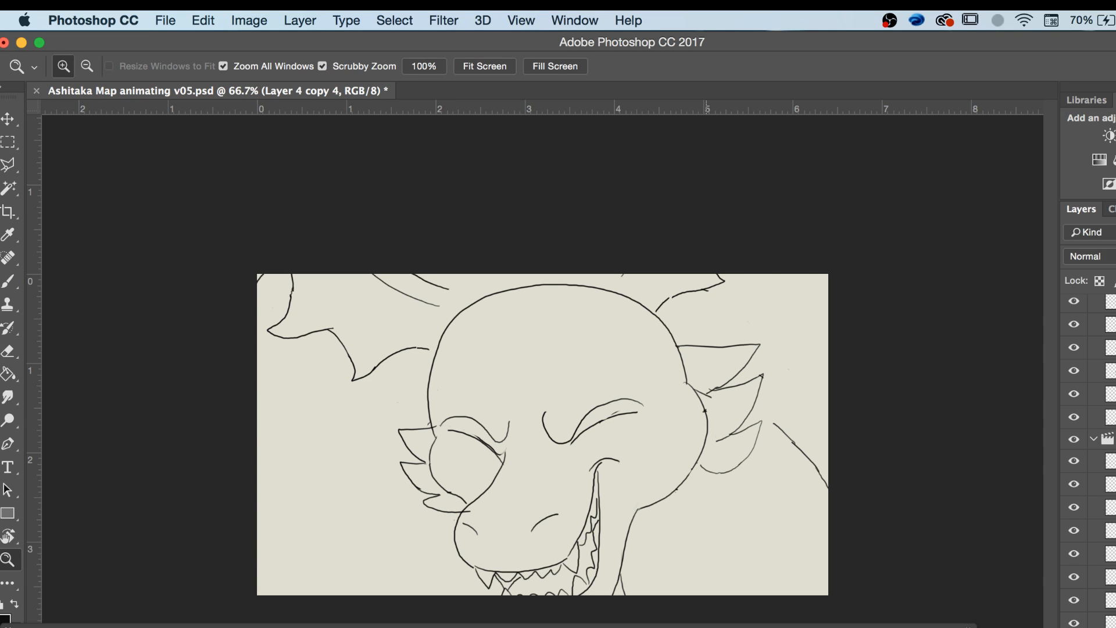
scroll(1099, 459, "down", 5)
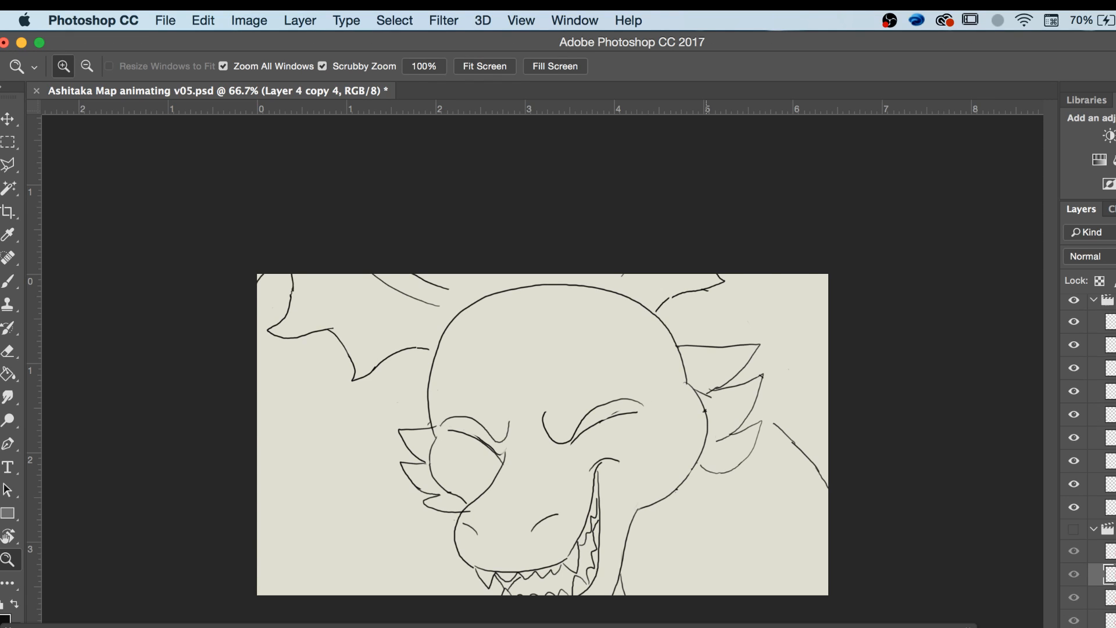
left_click(1105, 529)
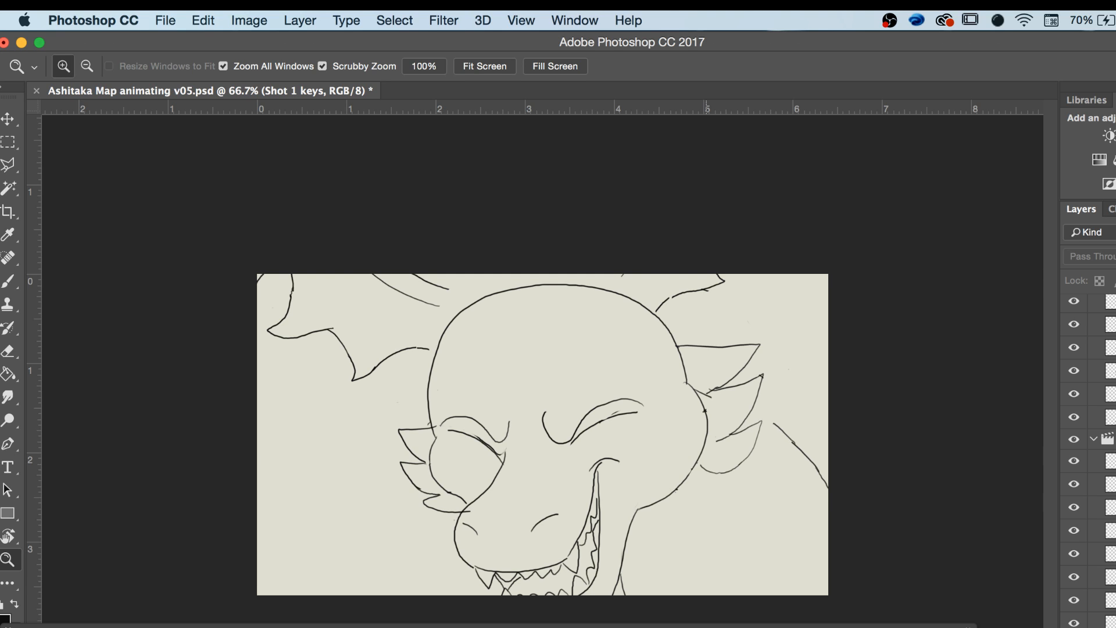
left_click(1104, 305)
scroll(1104, 419, "down", 4)
scroll(1105, 419, "up", 8)
left_click_drag(1060, 408, 1061, 409)
left_click(1074, 420)
left_click(1075, 421)
left_click(1077, 423)
left_click(1077, 423)
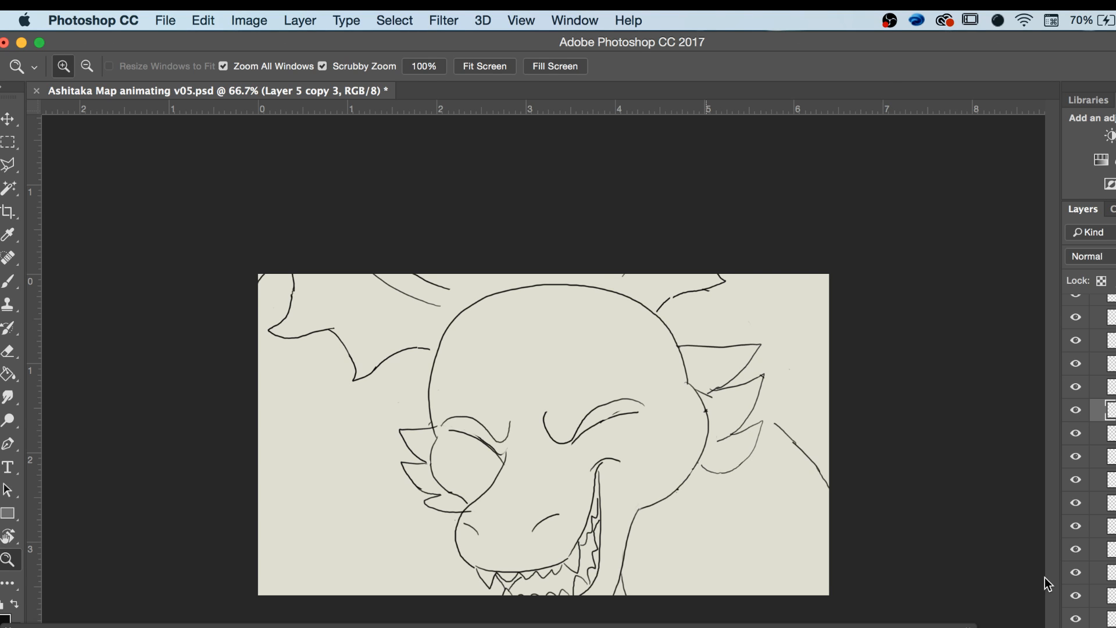
key("e")
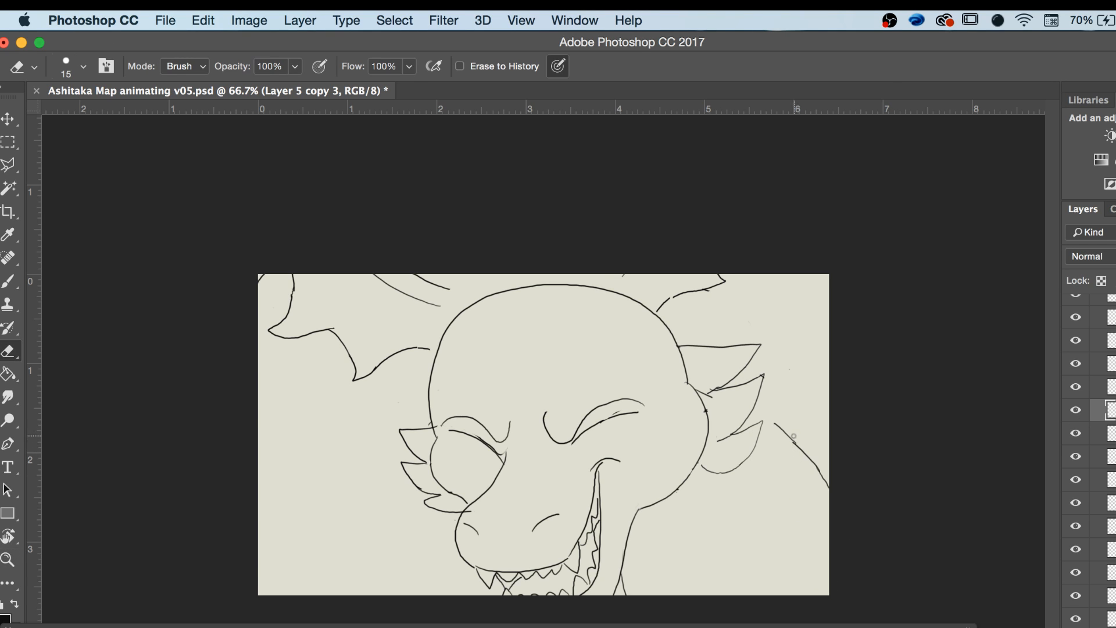
mouse_move(798, 447)
left_mouse_down()
mouse_move(774, 423)
mouse_move(817, 471)
mouse_move(799, 445)
left_mouse_up()
Brush a new neck line on Layer 5 copy 3 from the wing base behind the ear spikes toward the canvas edge.
key("b")
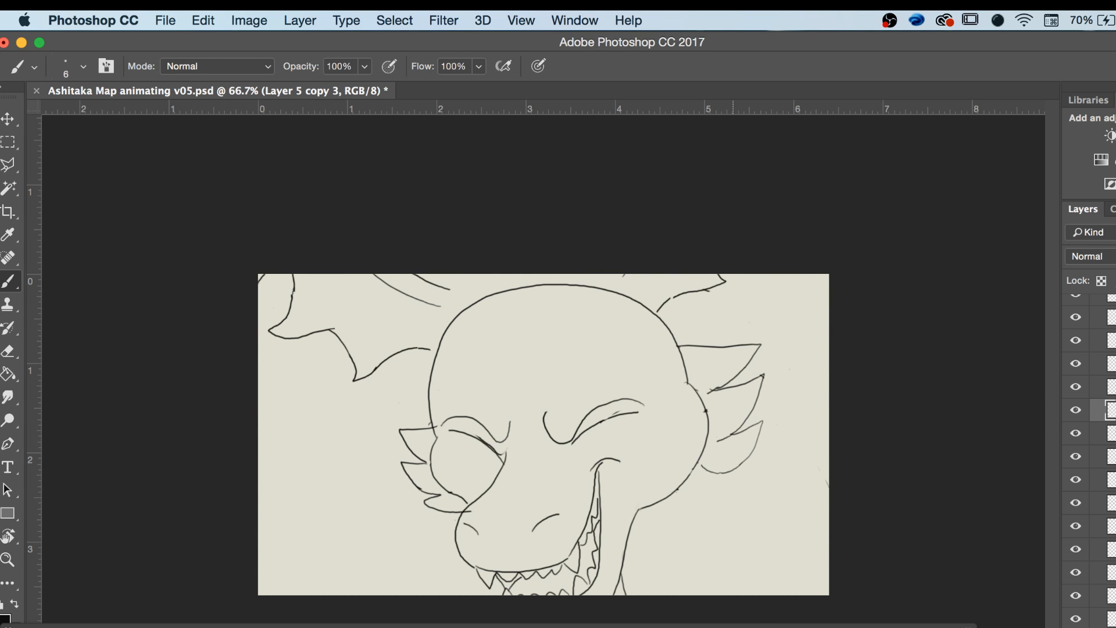
left_click_drag(662, 314, 707, 333)
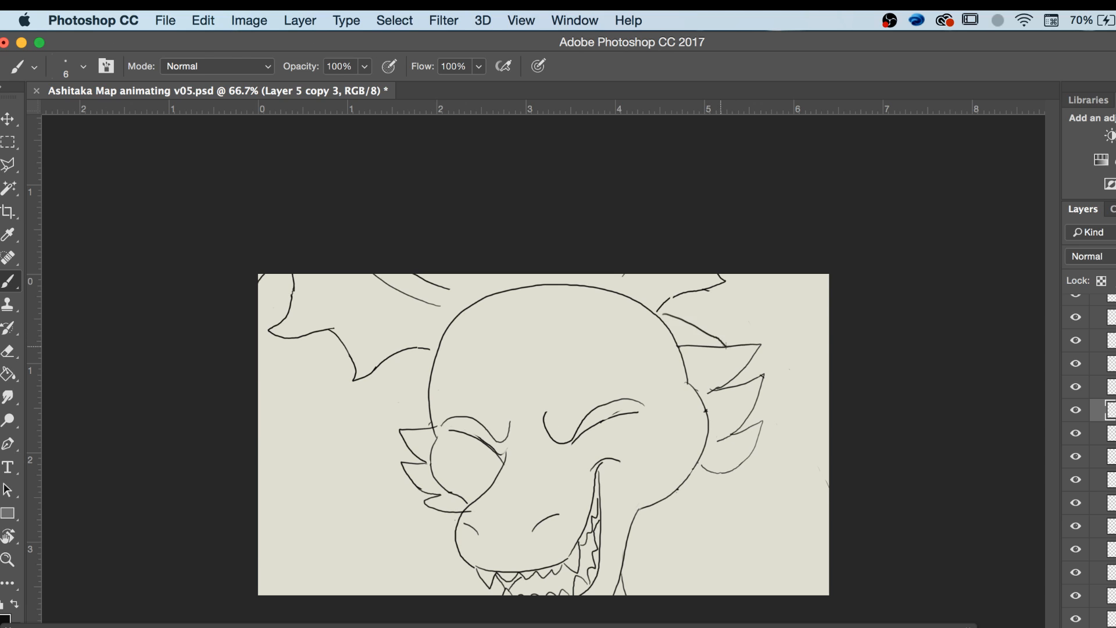
key("super+z")
left_click_drag(673, 318, 658, 311)
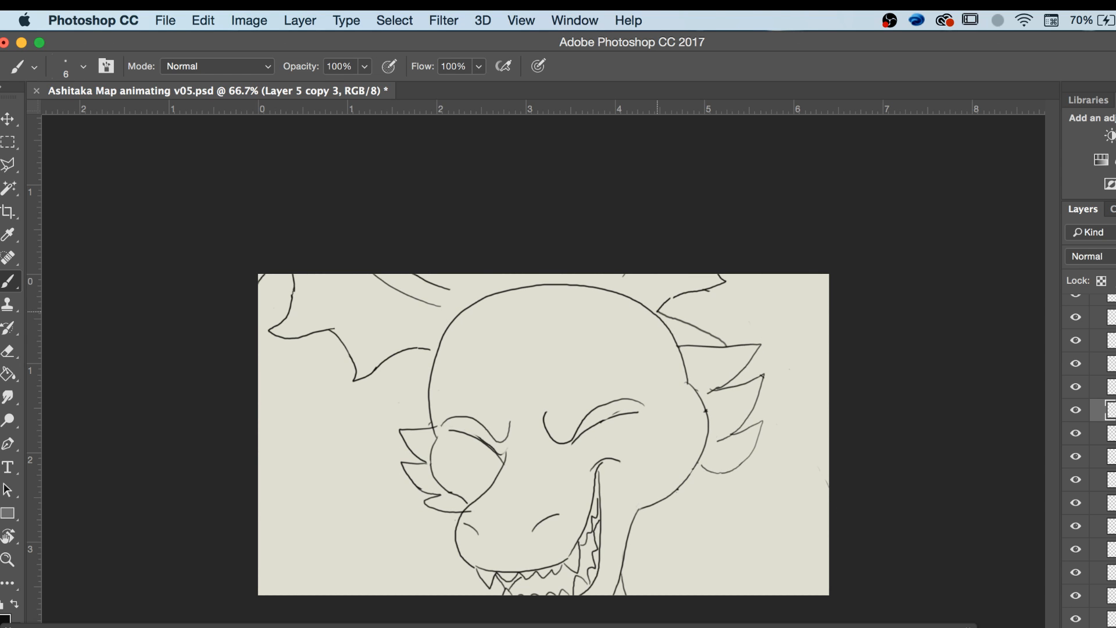
mouse_move(750, 366)
left_mouse_down()
mouse_move(811, 441)
mouse_move(840, 513)
left_mouse_up()
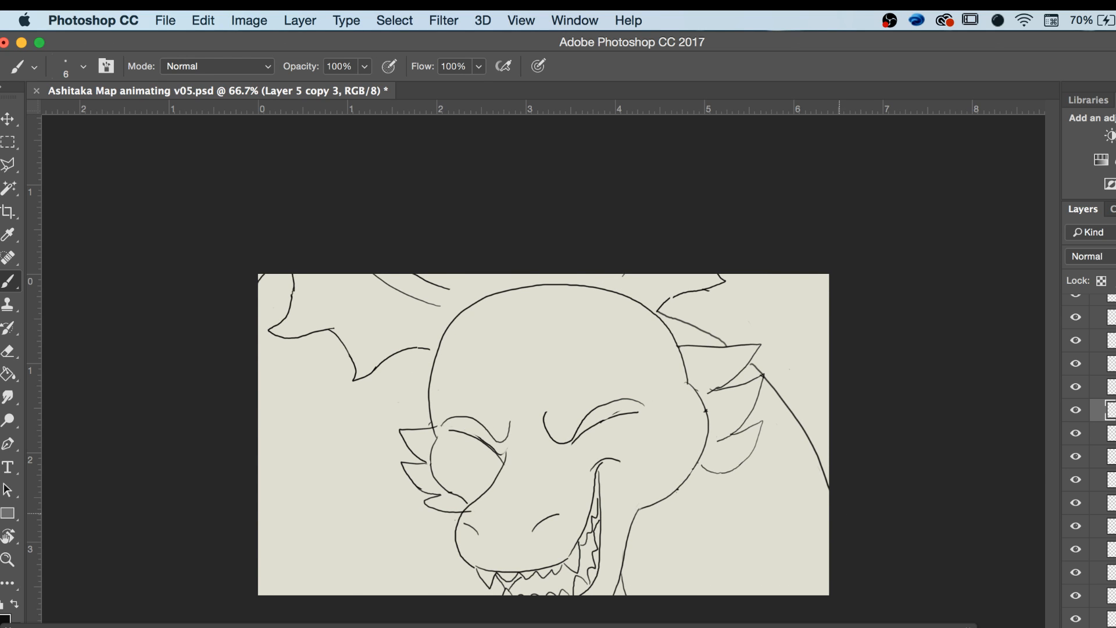
Flip back and forth through the neighbouring frames to check the neck line redrawn on Layer 5 copy 3.
key("Left")
key("Left")
key("Left")
key("Right")
key("Right")
key("Right")
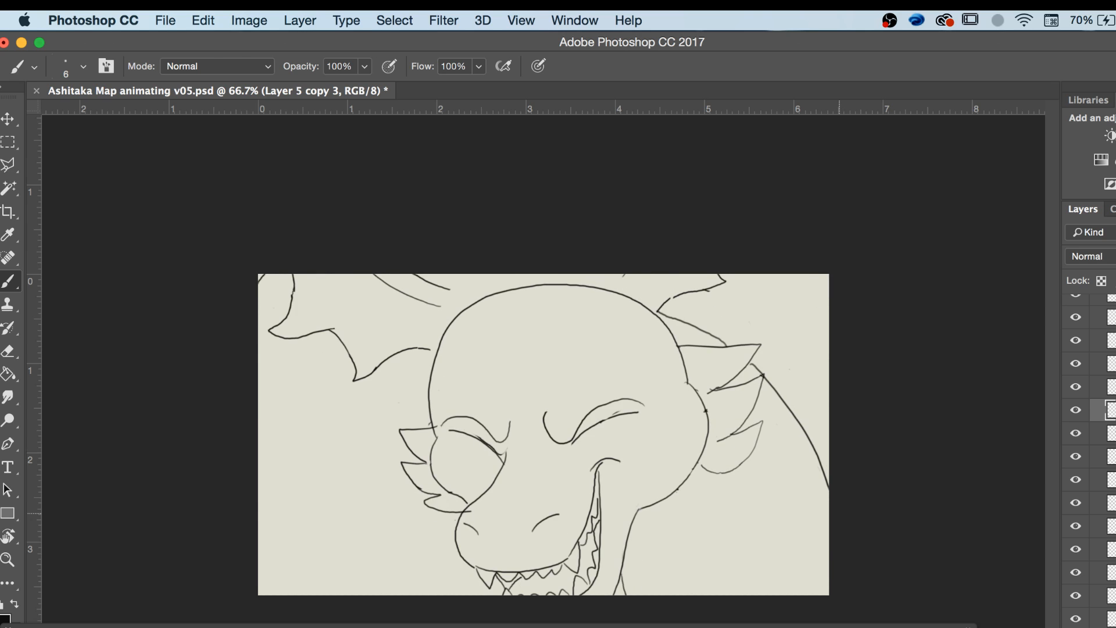
Advance the timeline to the frame just past 20f and select Layer 5 copy 6 for the next correction.
key("z")
left_click(733, 517, "alt")
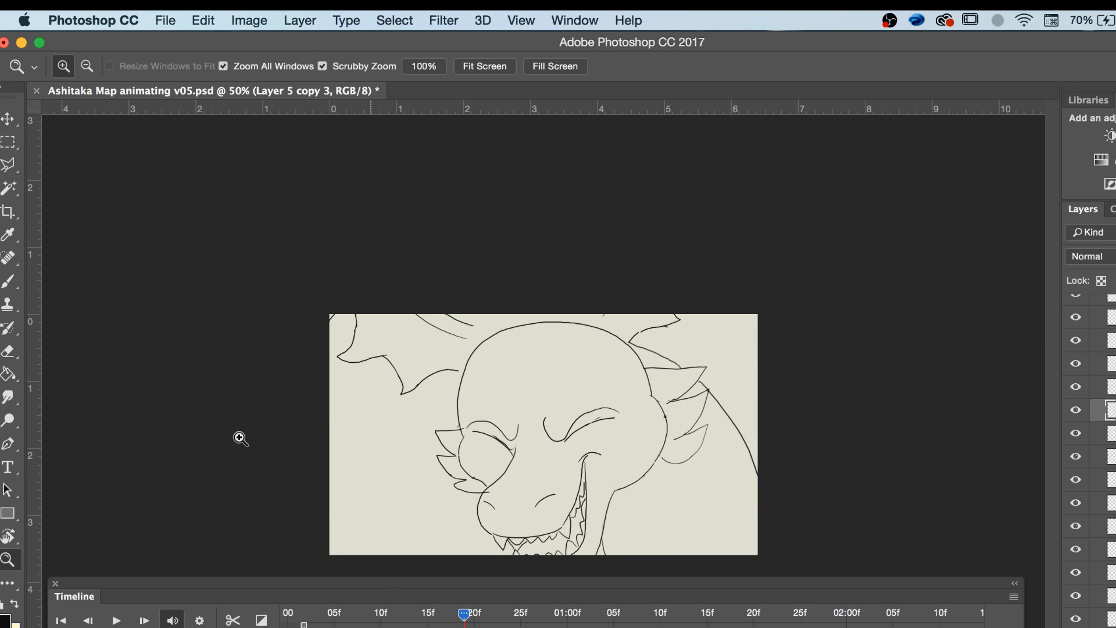
mouse_move(464, 622)
left_mouse_down()
mouse_move(378, 626)
mouse_move(521, 622)
mouse_move(483, 617)
left_mouse_up()
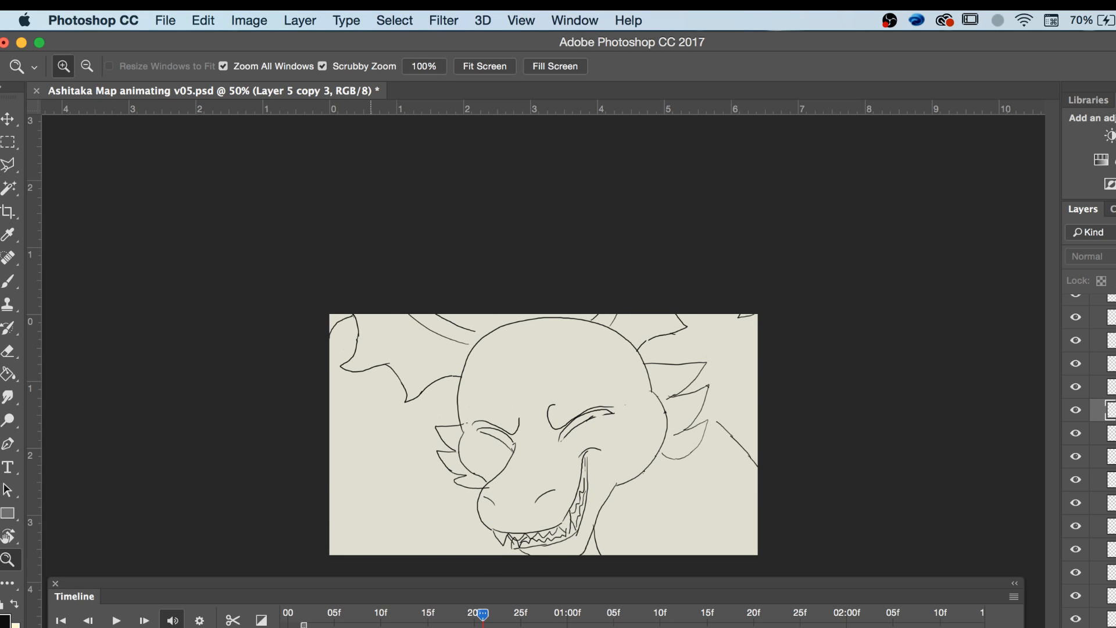
left_click(1108, 387)
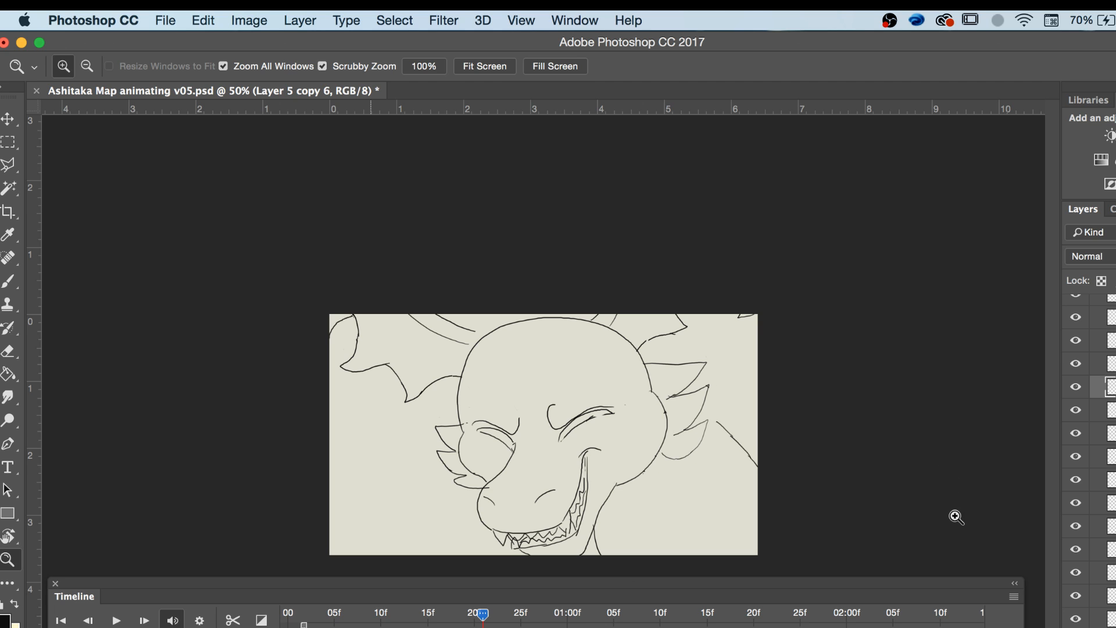
Switch to Safari to check the YouTube live chat, and return to Photoshop.
left_click(1108, 625)
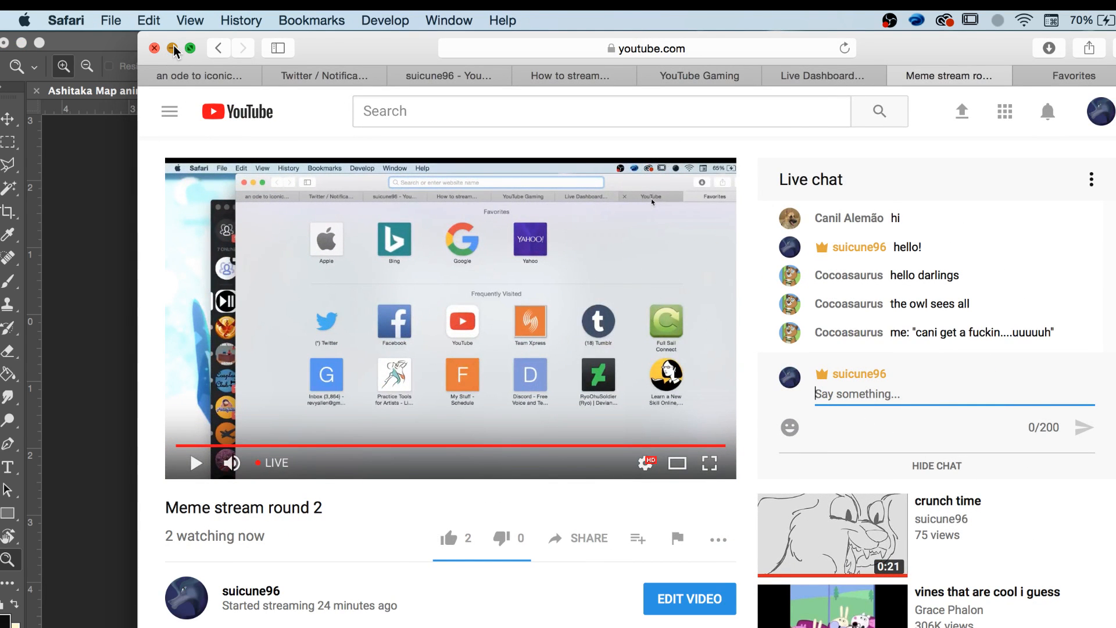
left_click(173, 48)
left_click(181, 47)
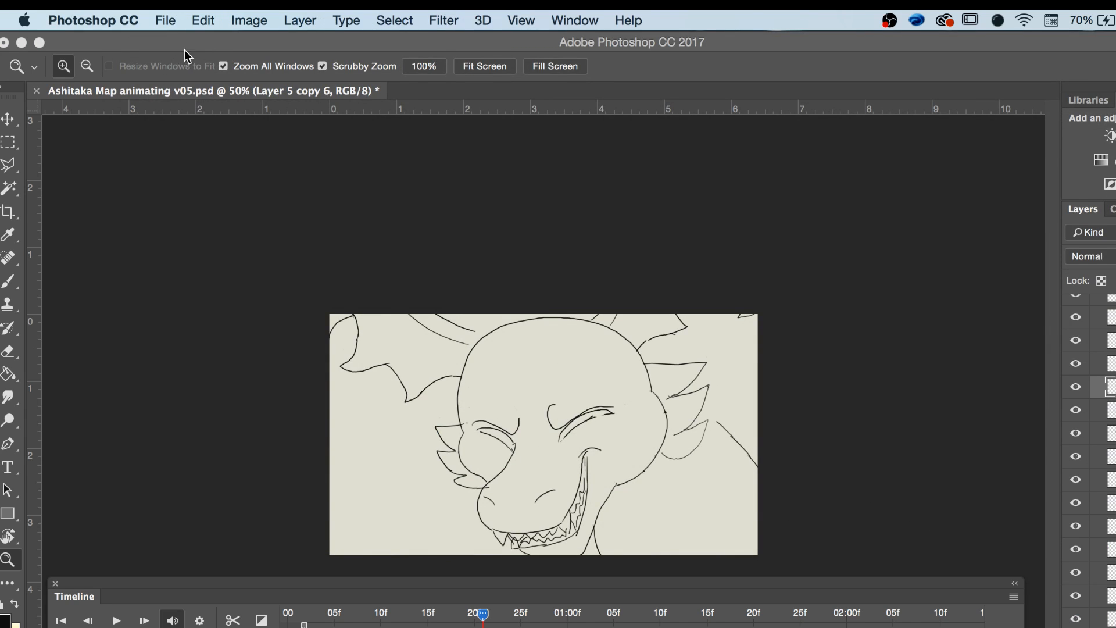
Erase the old neck line beside the ear spikes on Layer 5 copy 6 with the 15 px eraser.
mouse_move(480, 620)
left_mouse_down()
mouse_move(468, 620)
mouse_move(482, 621)
left_mouse_up()
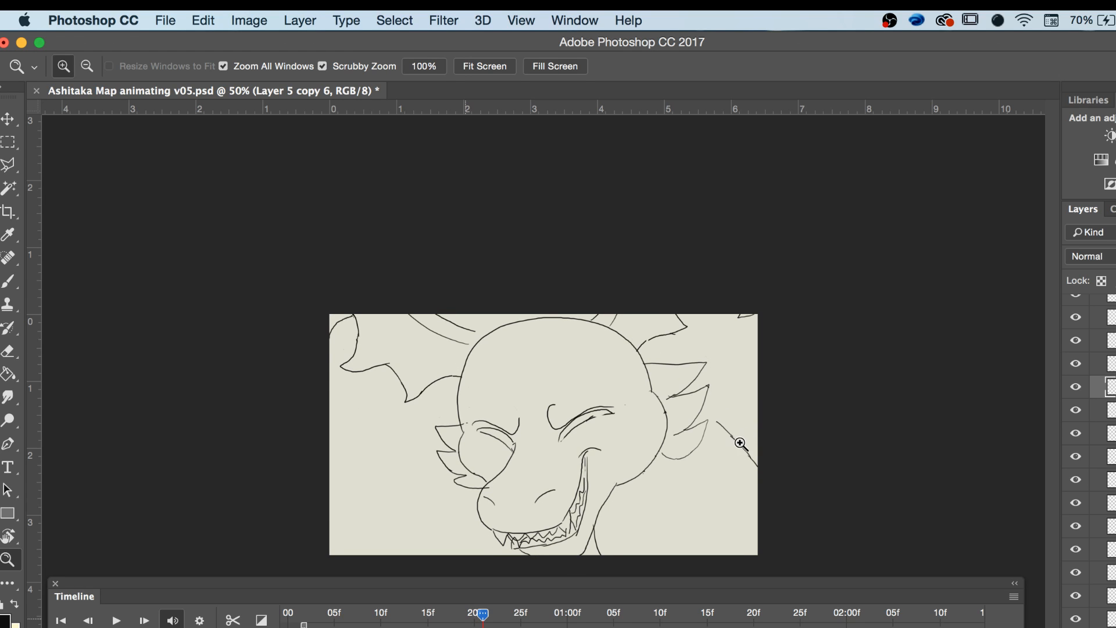
left_click(744, 465)
left_click(789, 486)
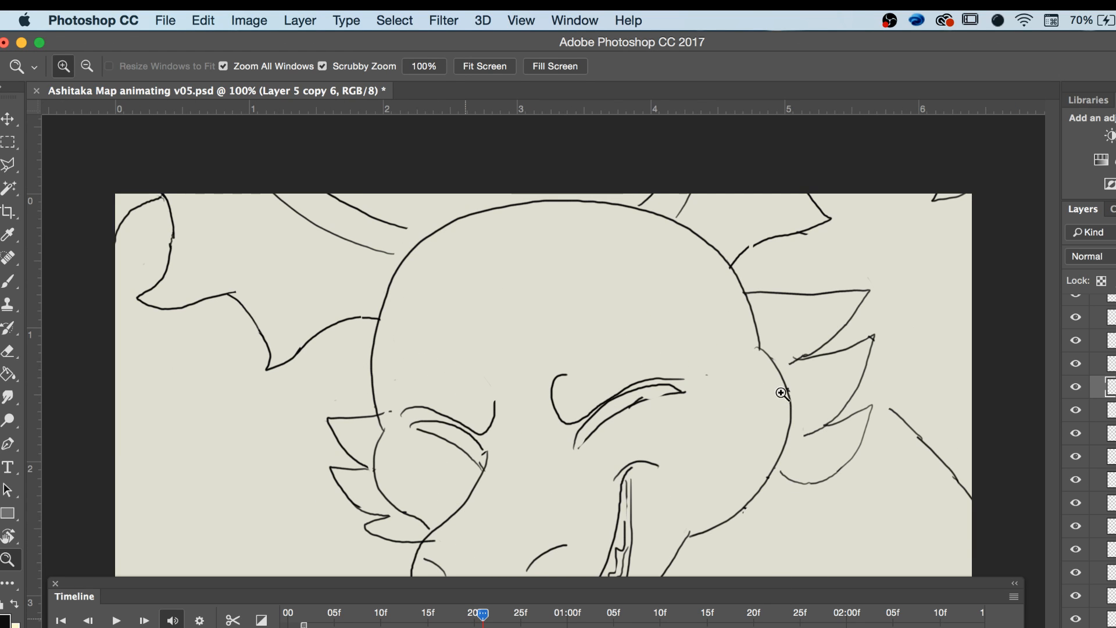
double_click(689, 586)
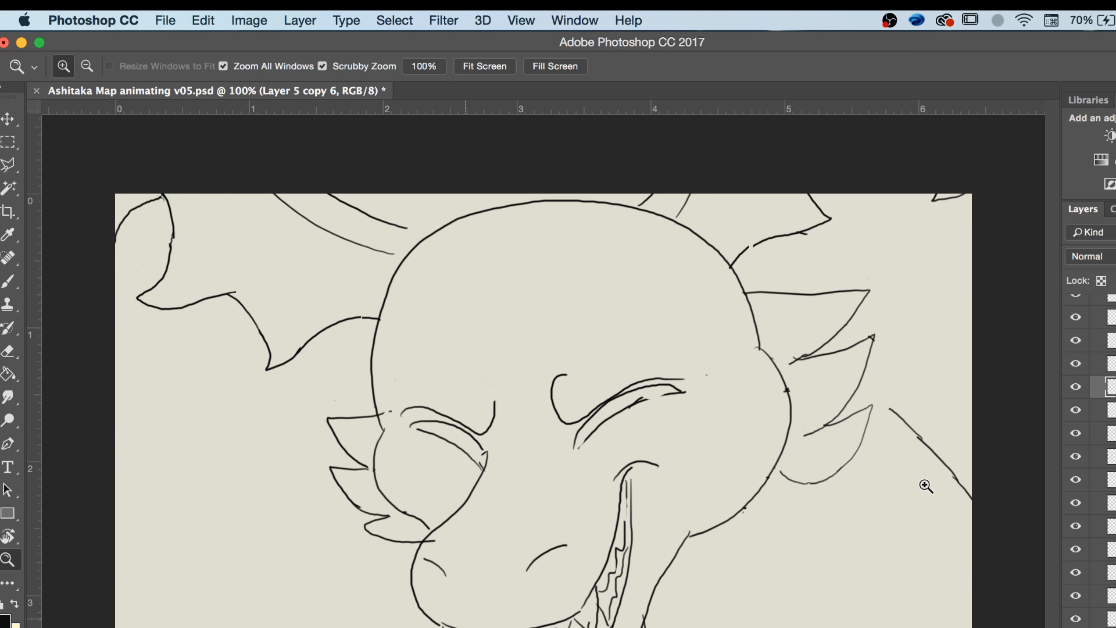
key("e")
left_click_drag(939, 464, 924, 443)
mouse_move(957, 492)
left_mouse_down()
mouse_move(950, 468)
mouse_move(892, 406)
left_mouse_up()
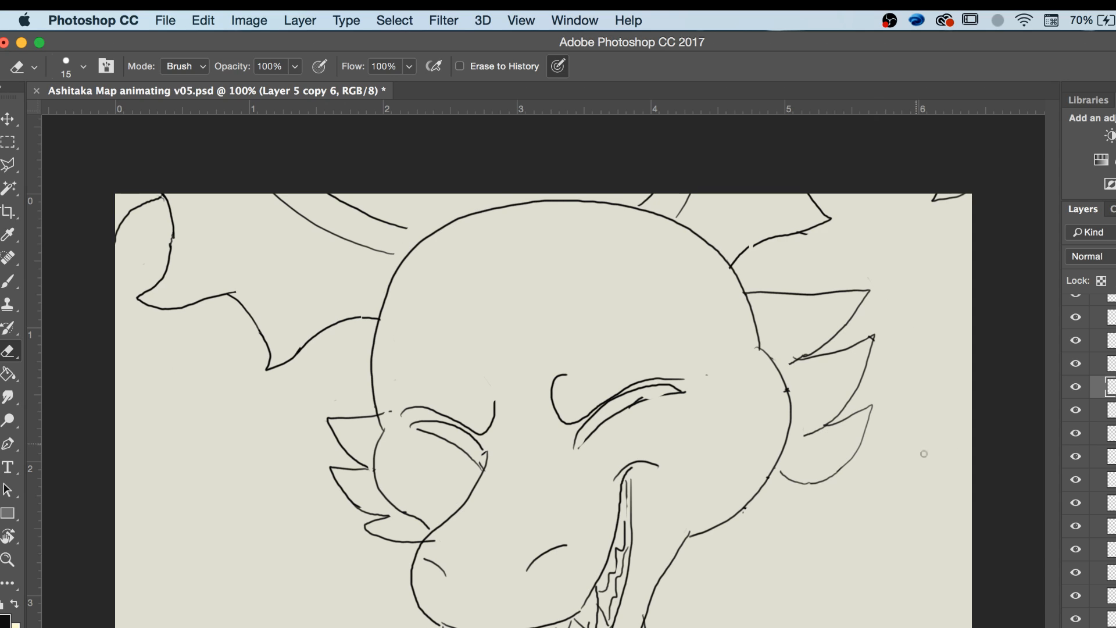
Brush the new neck line on Layer 5 copy 6 from the wing base past the ear spikes, using the previous frame as reference.
key("b")
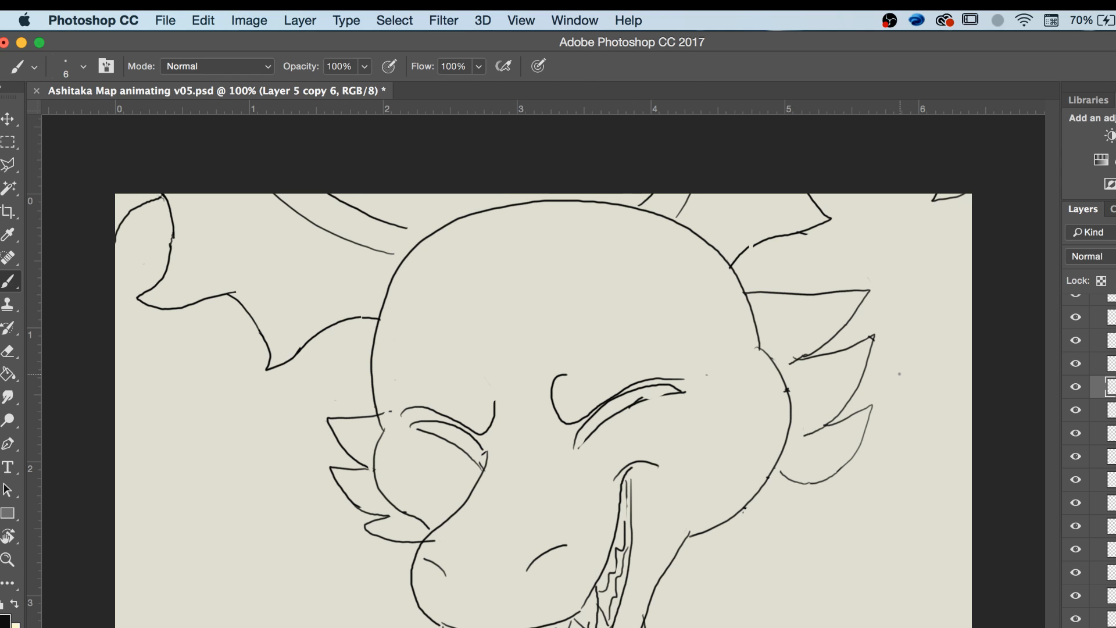
key("z")
key("super+minus")
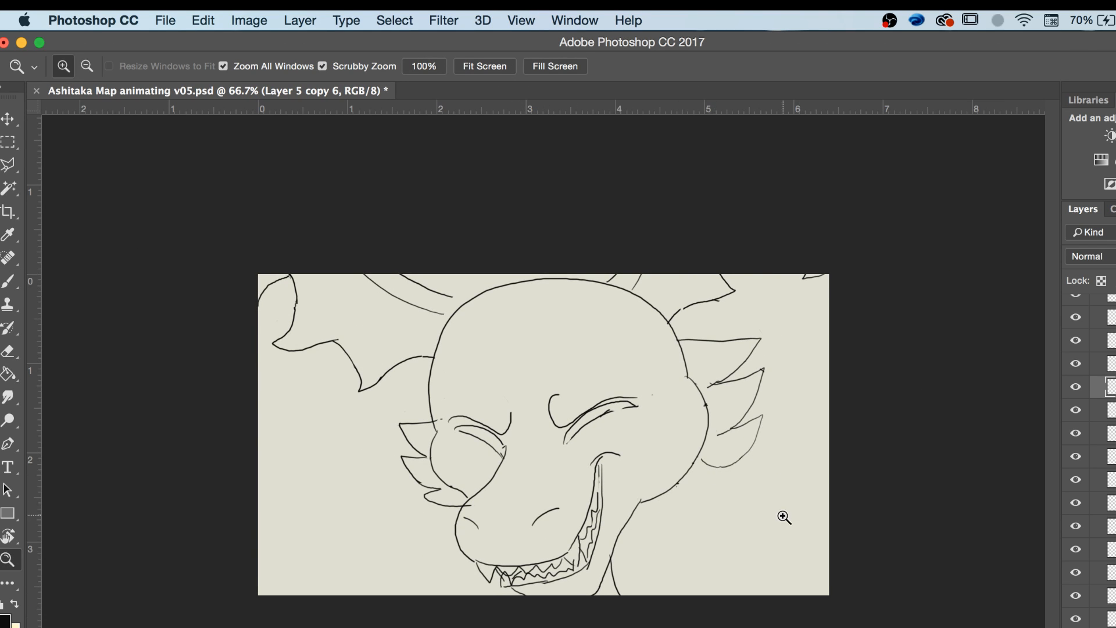
key("b")
key("space")
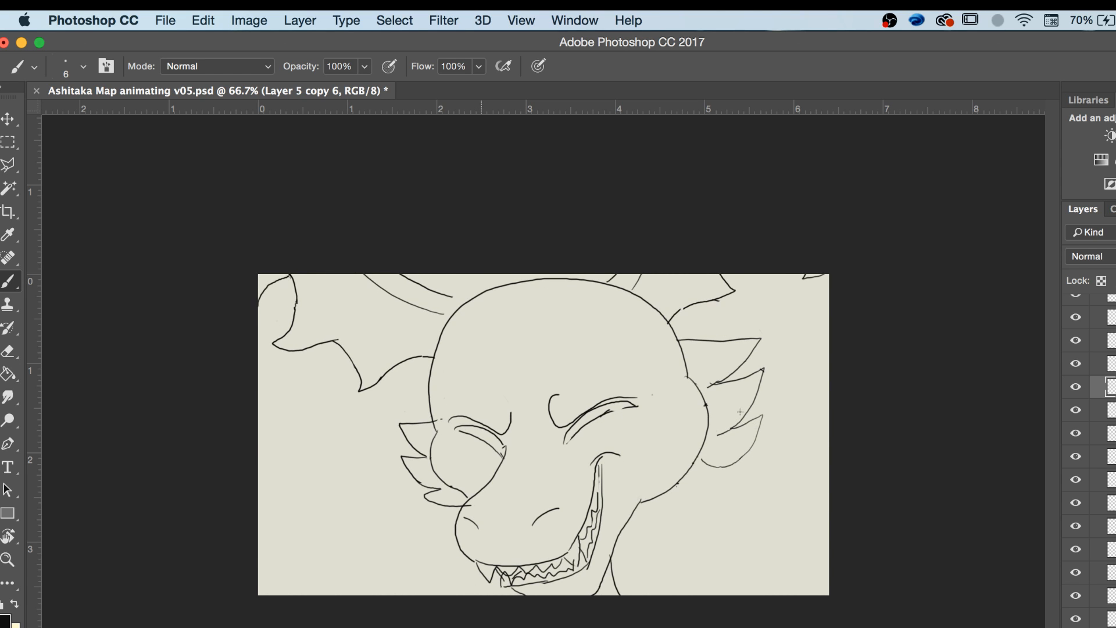
left_click_drag(719, 341, 675, 318)
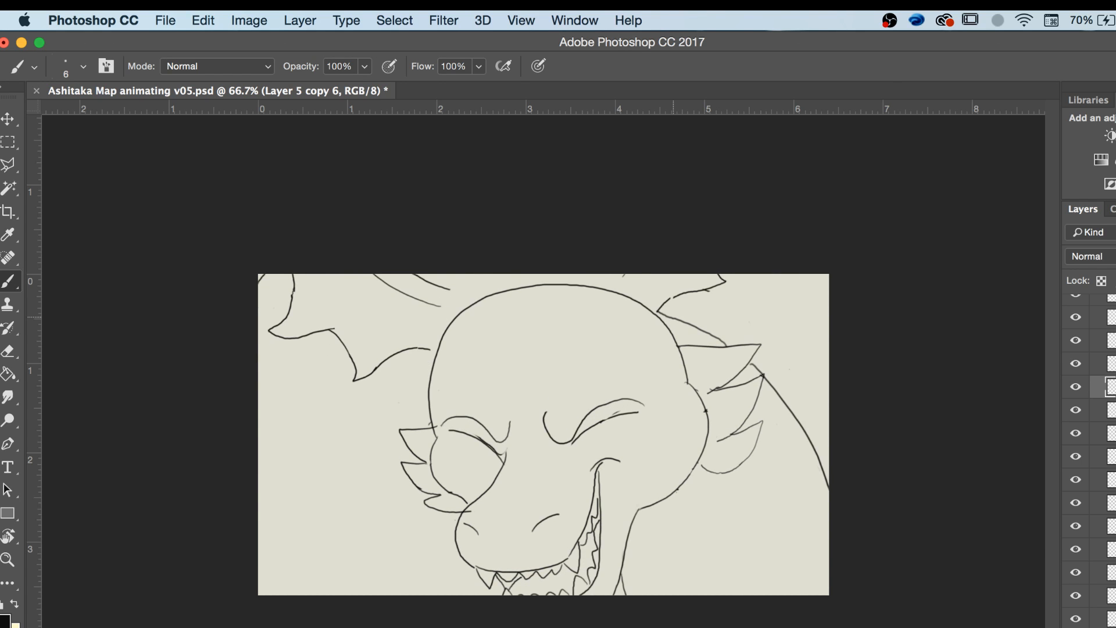
mouse_move(752, 359)
left_mouse_down()
mouse_move(814, 460)
mouse_move(832, 578)
left_mouse_up()
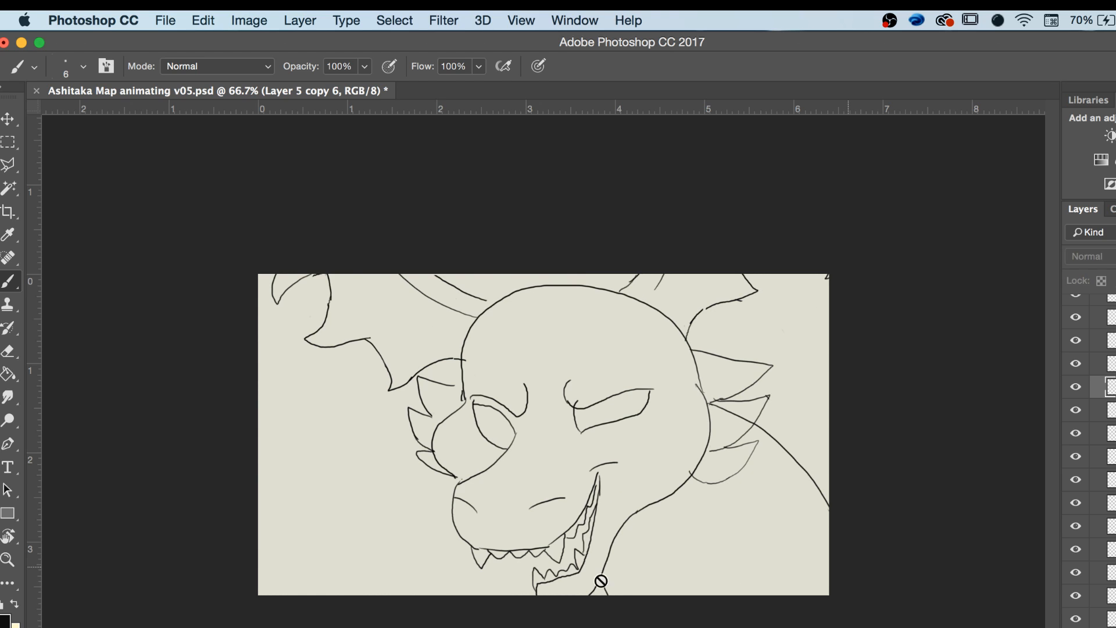
Select Layer 5 copy 15 and erase its old neck line behind the ear spikes with an enlarged eraser.
left_click(1105, 364)
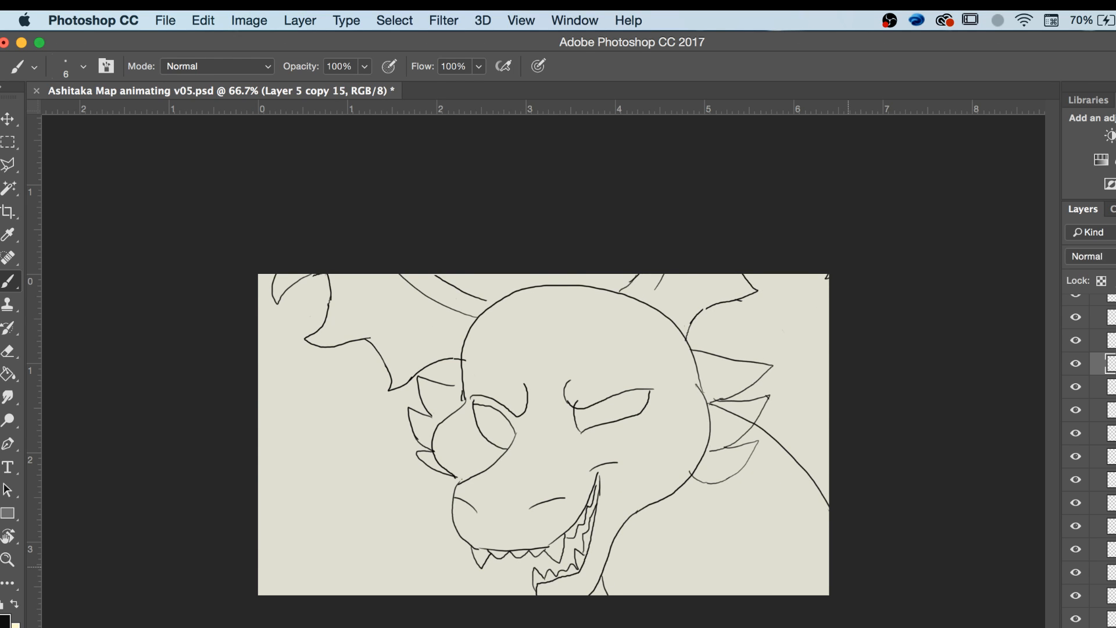
key("e")
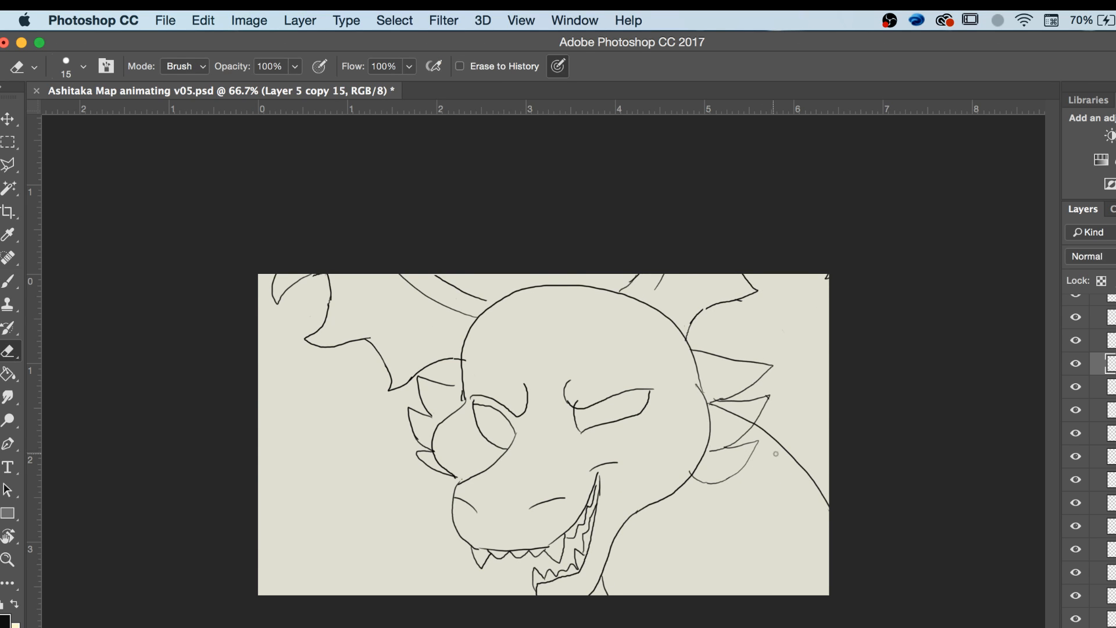
key("bracketright")
key("bracketright")
mouse_move(811, 501)
left_mouse_down()
mouse_move(810, 462)
mouse_move(794, 471)
mouse_move(772, 428)
mouse_move(759, 435)
mouse_move(761, 424)
mouse_move(724, 419)
mouse_move(750, 421)
mouse_move(719, 417)
left_mouse_up()
Brush a short upper neck line segment on Layer 5 copy 15 from the wing base to the top ear spike, checking against the adjacent frame.
key("b")
key("Left")
key("Right")
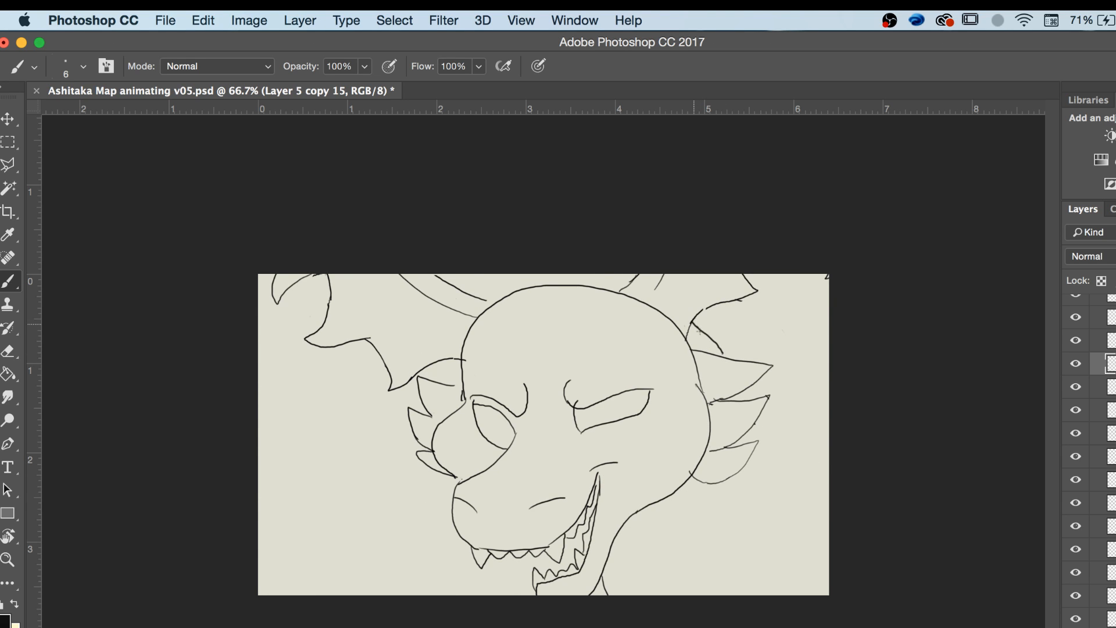
key("super+z")
left_click_drag(724, 355, 697, 328)
key("Left")
key("Right")
key("Left")
key("Right")
Brush the lower neck line on Layer 5 copy 15 from the ear spikes to the canvas edge and compare it with the neighbouring frames.
mouse_move(765, 411)
left_mouse_down()
mouse_move(817, 484)
mouse_move(827, 525)
left_mouse_up()
key("Left")
key("Right")
key("Left")
key("Right")
key("Left")
key("Right")
key("Right")
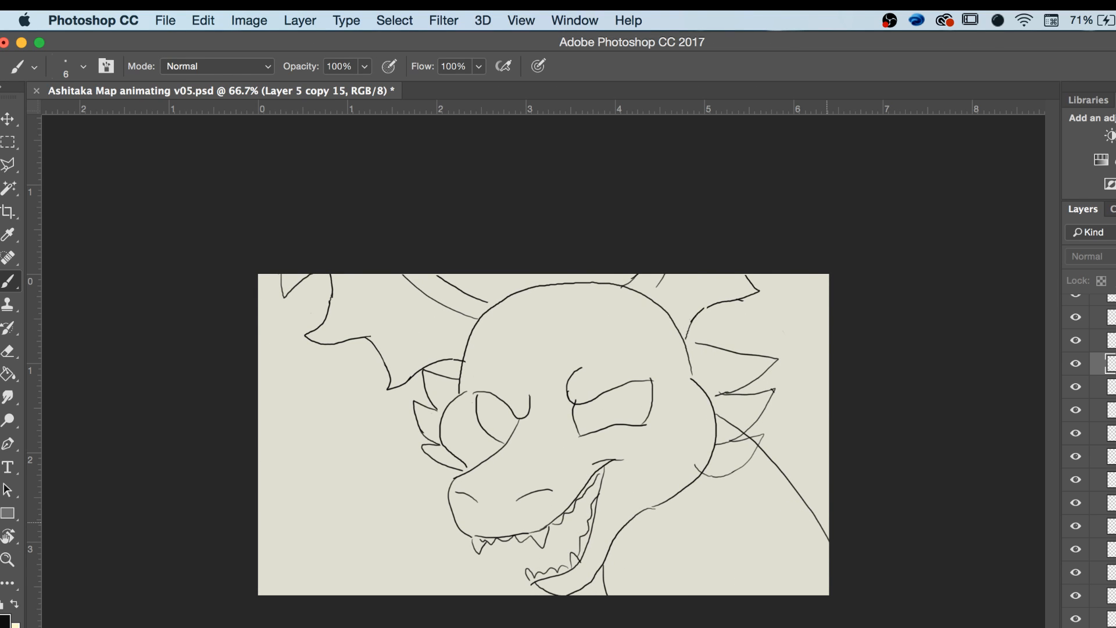
Select Layer 5 copy 11 and erase its old neck line outside the ear spikes with the 35 px eraser.
left_click(1109, 340)
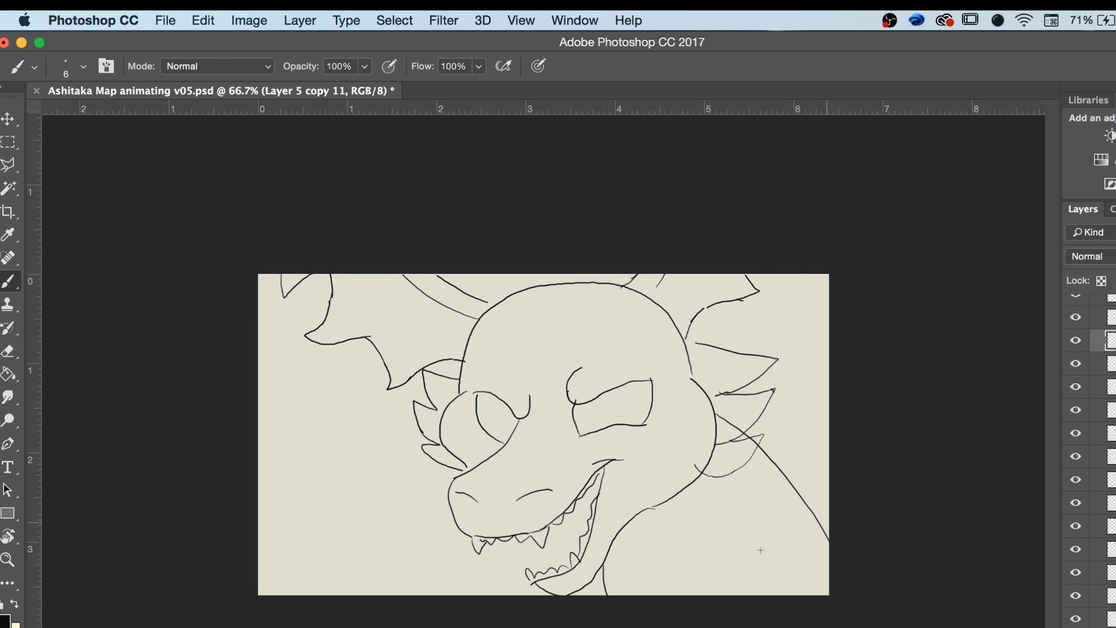
key("e")
mouse_move(792, 487)
left_mouse_down()
mouse_move(808, 559)
mouse_move(822, 552)
mouse_move(819, 501)
mouse_move(774, 484)
mouse_move(767, 454)
left_mouse_up()
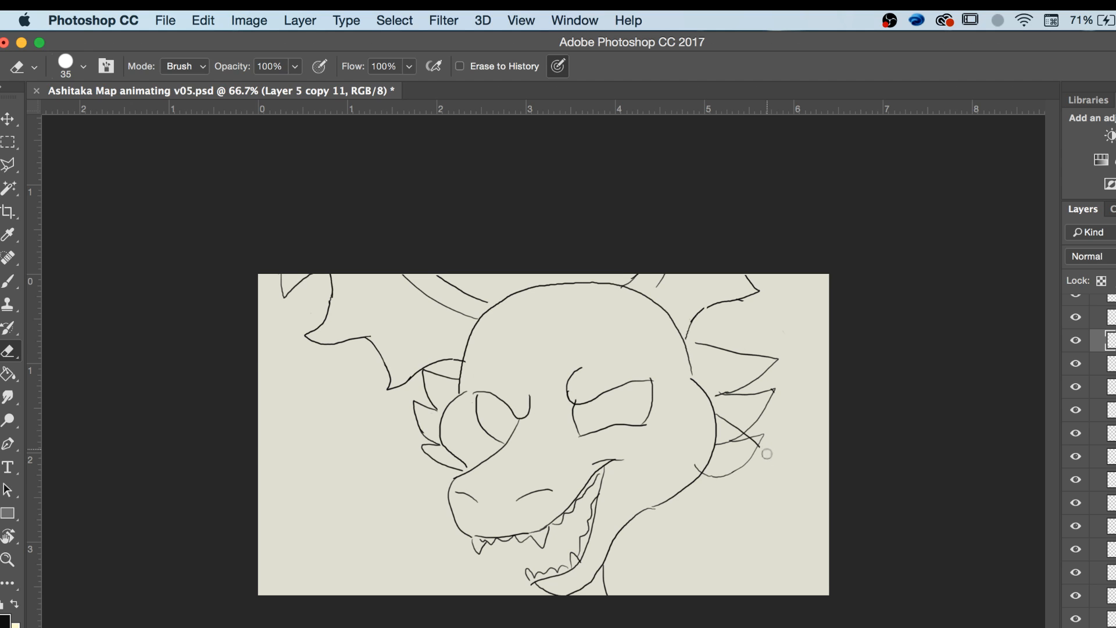
Erase the rest of the old neck line inside the ear spikes on Layer 5 copy 11 with a 10 px eraser.
key("z")
left_click(755, 430)
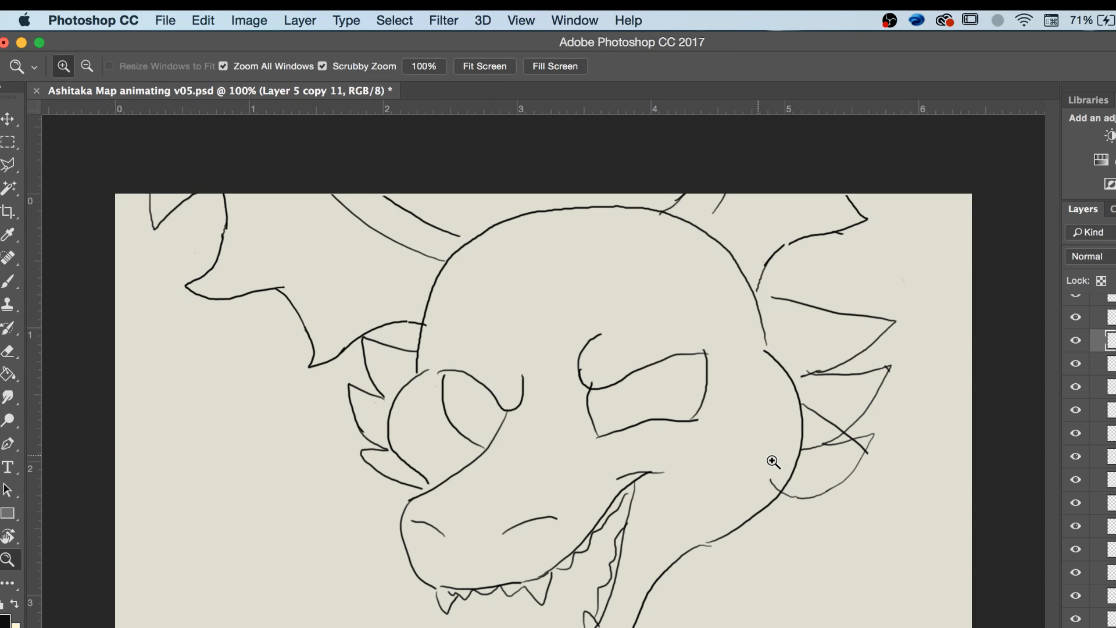
left_click(844, 477)
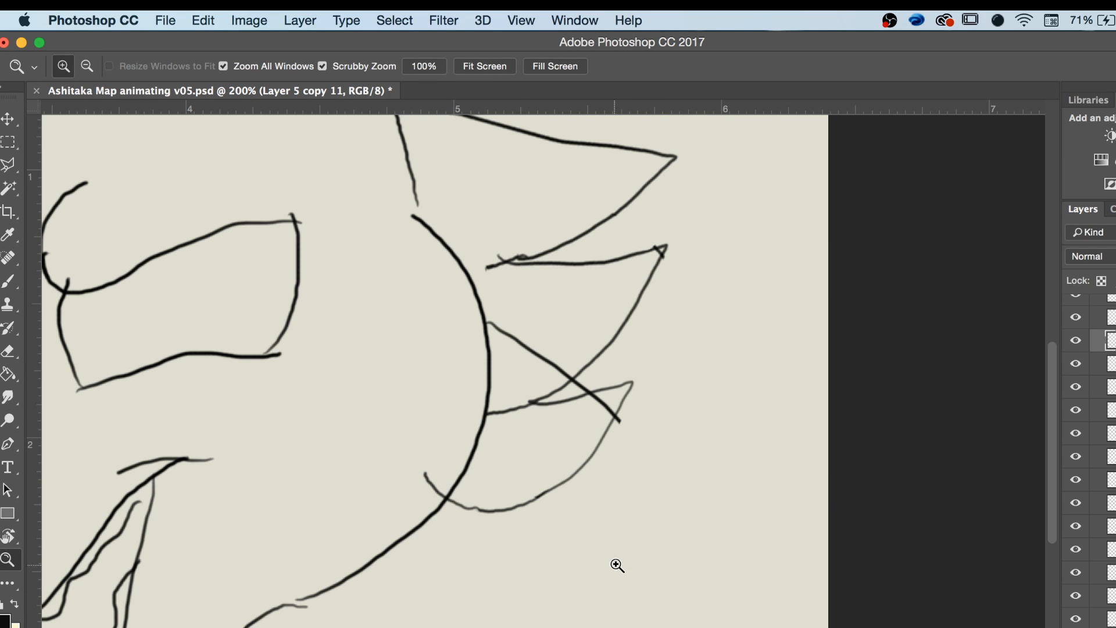
key("e")
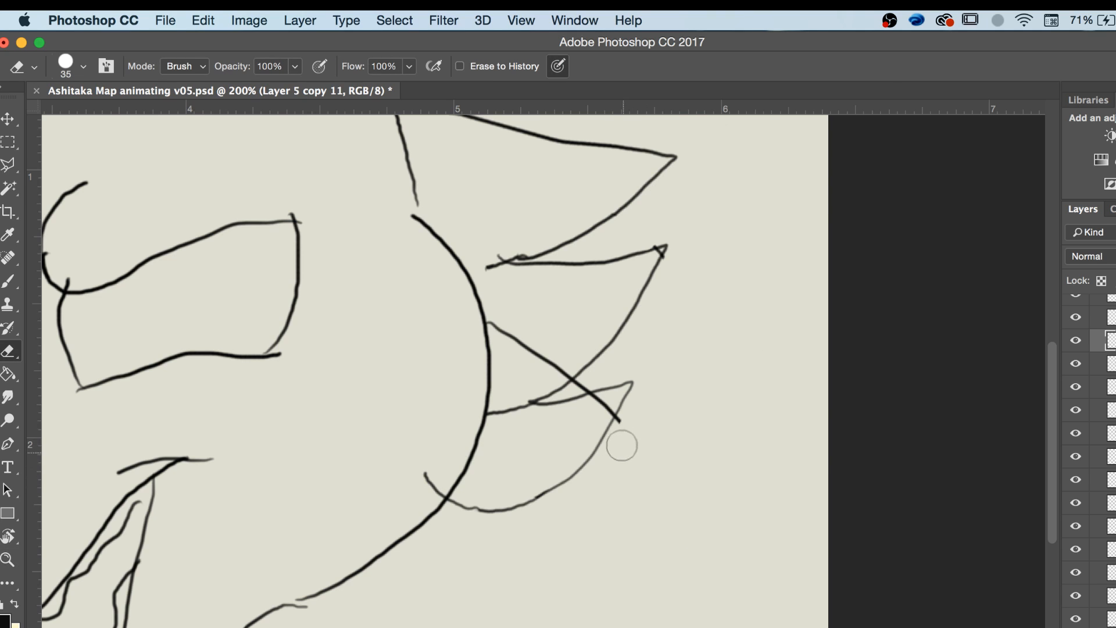
key("bracketleft")
key("bracketleft")
key("bracketleft")
mouse_move(621, 421)
left_mouse_down()
mouse_move(604, 400)
mouse_move(609, 417)
mouse_move(572, 383)
mouse_move(588, 384)
mouse_move(535, 372)
mouse_move(562, 376)
mouse_move(509, 332)
left_mouse_up()
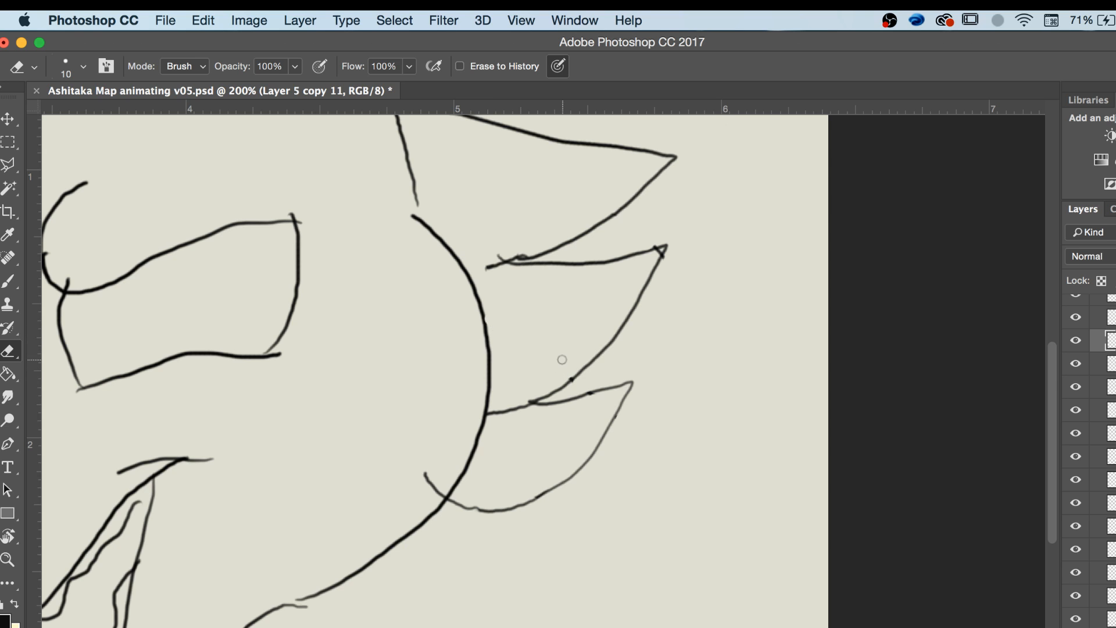
Try to brush the upper neck line segment on Layer 5 copy 11 between the top ear spike and the wing.
key("z")
key("super+minus")
key("super+minus")
key("super+minus")
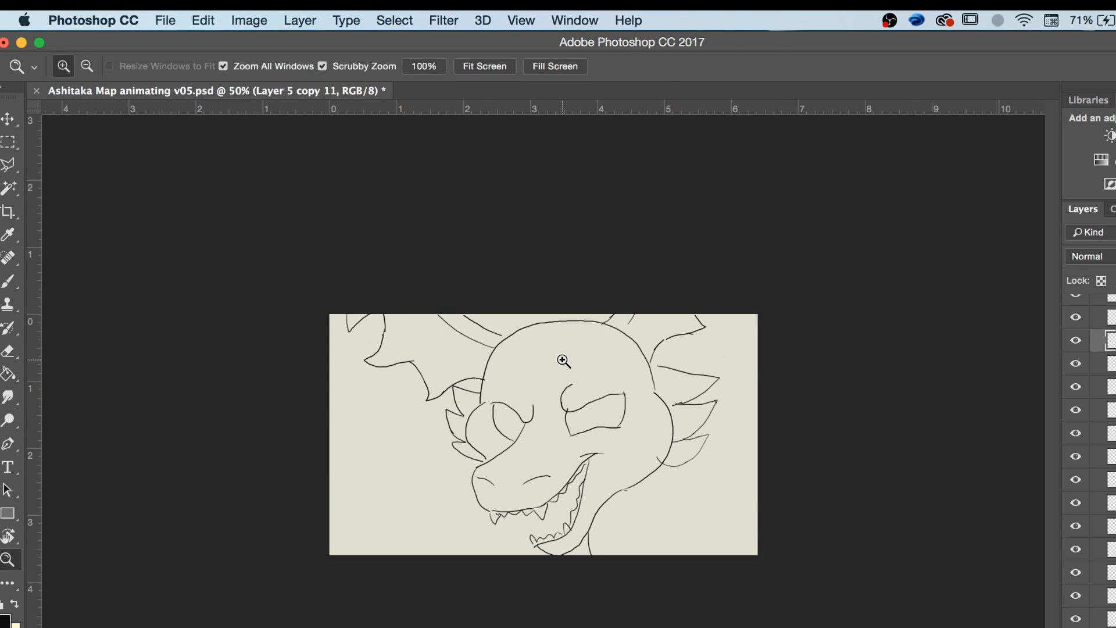
key("b")
key("space")
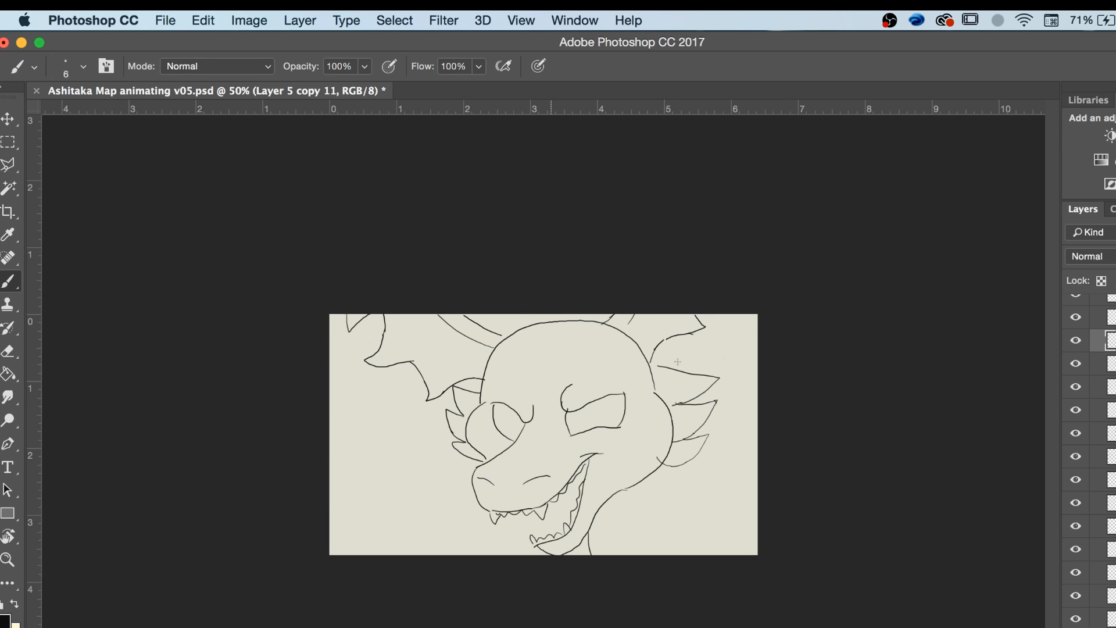
left_click_drag(680, 370, 660, 348)
key("super+z")
Brush the upper neck line segment on Layer 5 copy 11 from the top ear spike to the wing base, matching the previous frame.
key("z")
left_click(692, 414)
left_click(754, 336)
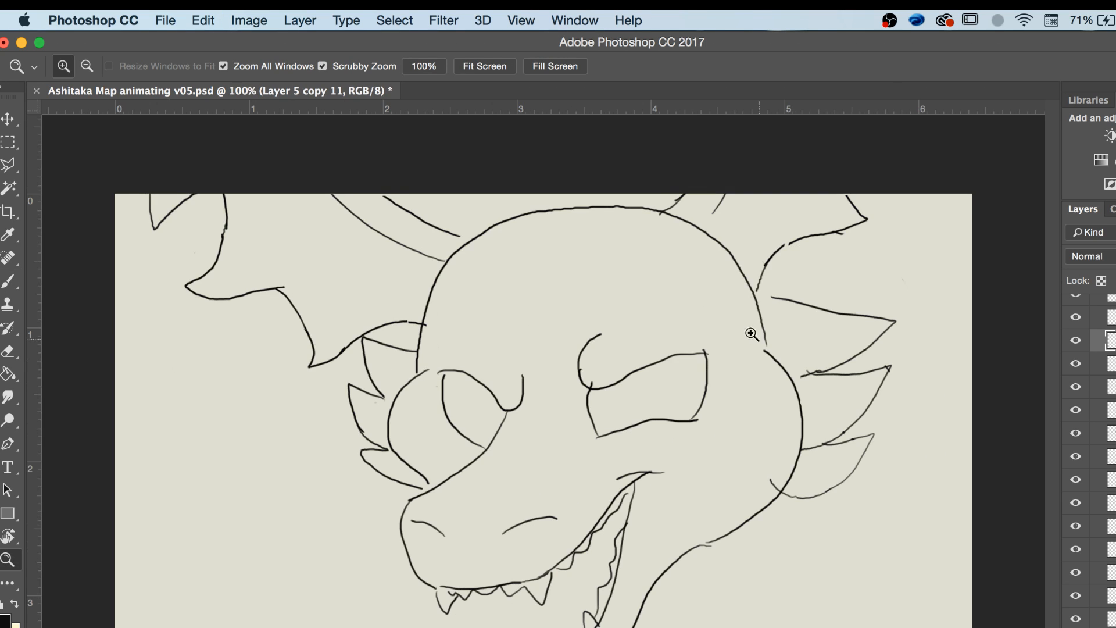
key("b")
key("Left")
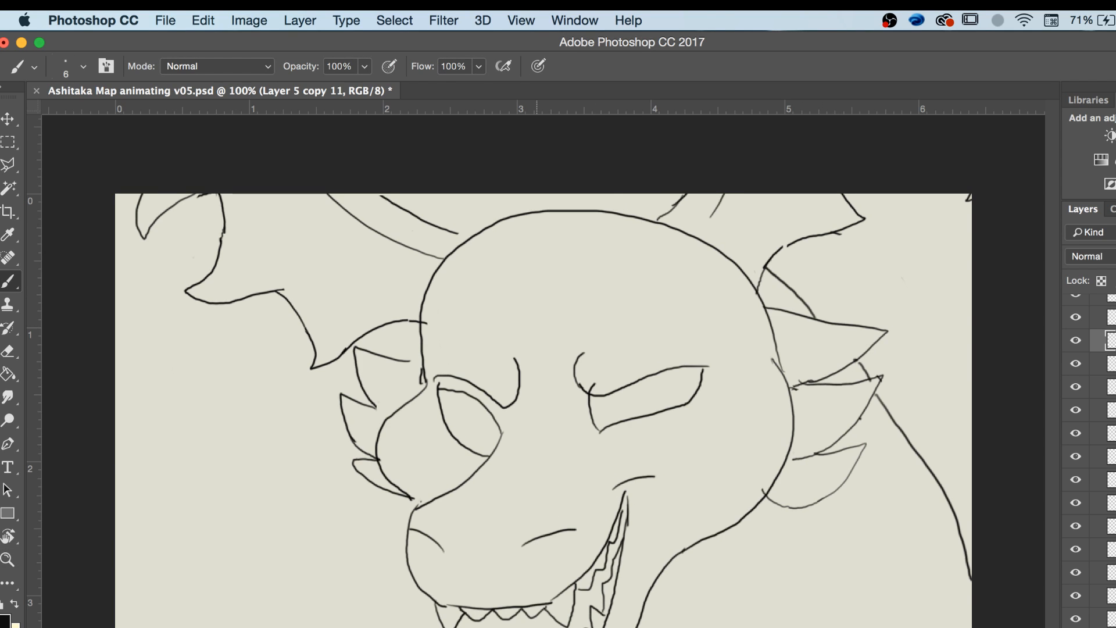
key("Right")
left_click_drag(812, 304, 767, 260)
key("Left")
key("Right")
key("Left")
key("Right")
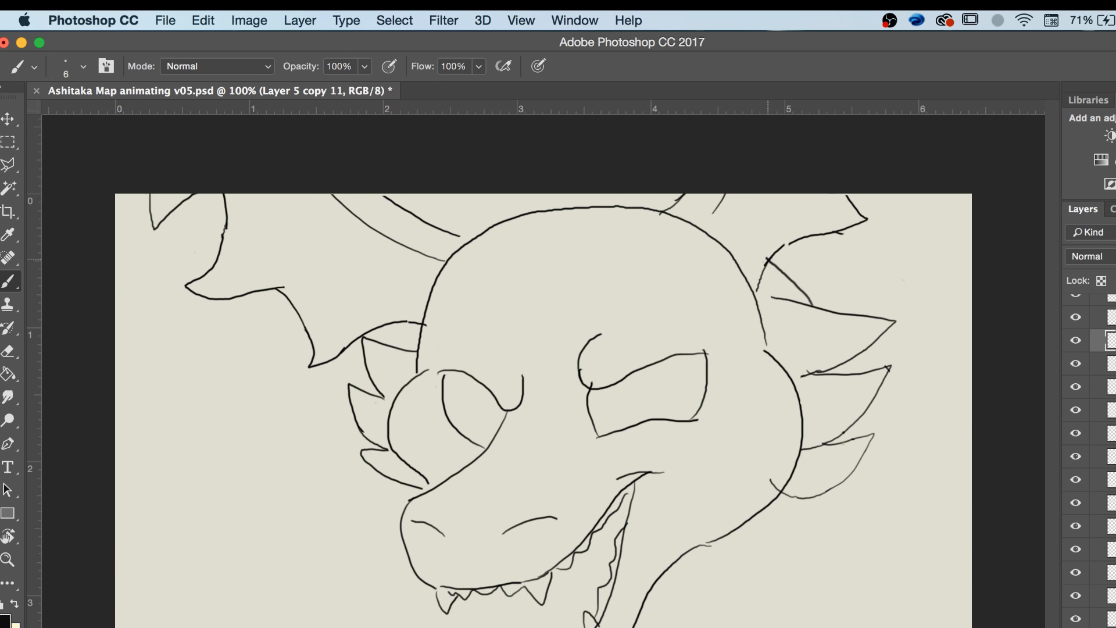
Continue the neck line on Layer 5 copy 11 between the upper ear spikes and down toward the canvas edge, using the previous frame as reference.
left_click_drag(863, 352, 873, 370)
key("Left")
key("Right")
key("Left")
key("Right")
left_click_drag(883, 386, 968, 596)
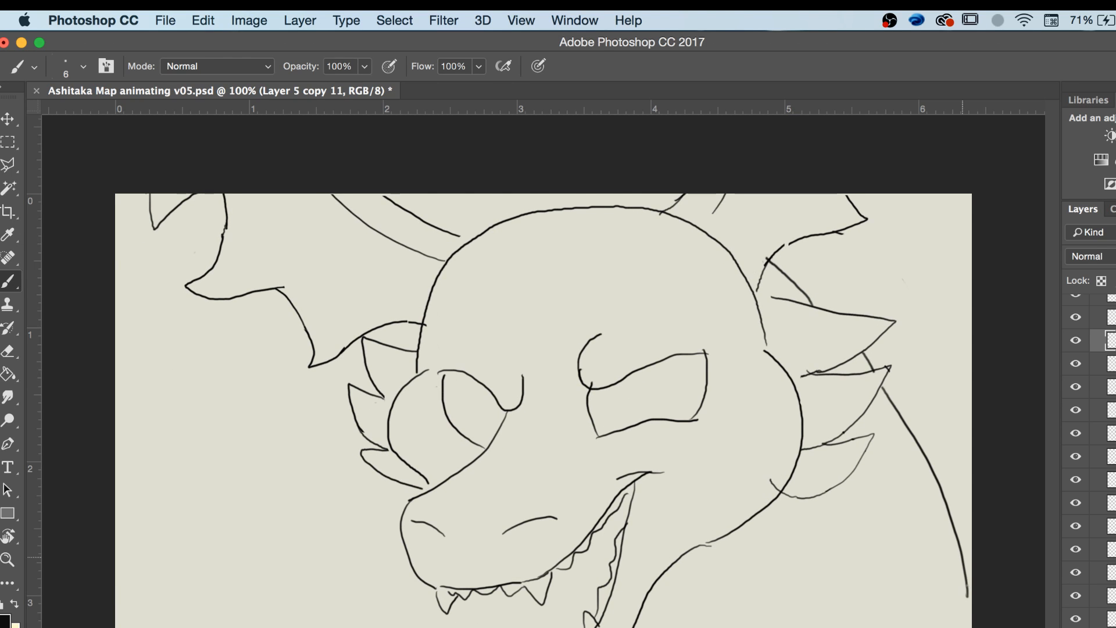
key("Left")
key("Right")
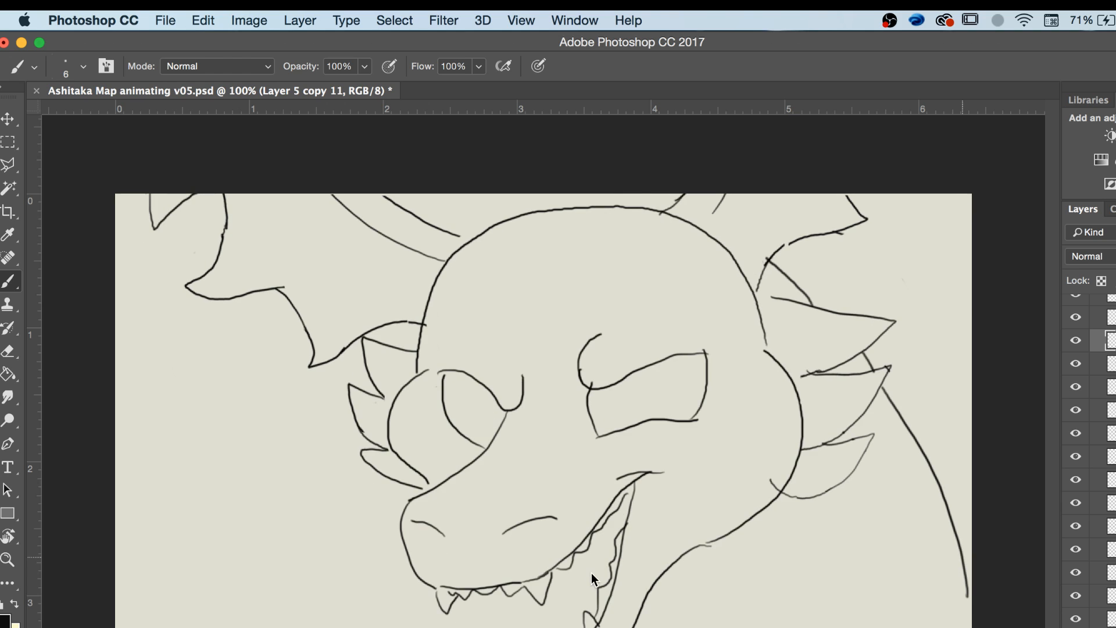
Play back the animation to check the redrawn neck lines, stopping on the next frame with an old neck line.
key("z")
key("super+minus")
key("super+minus")
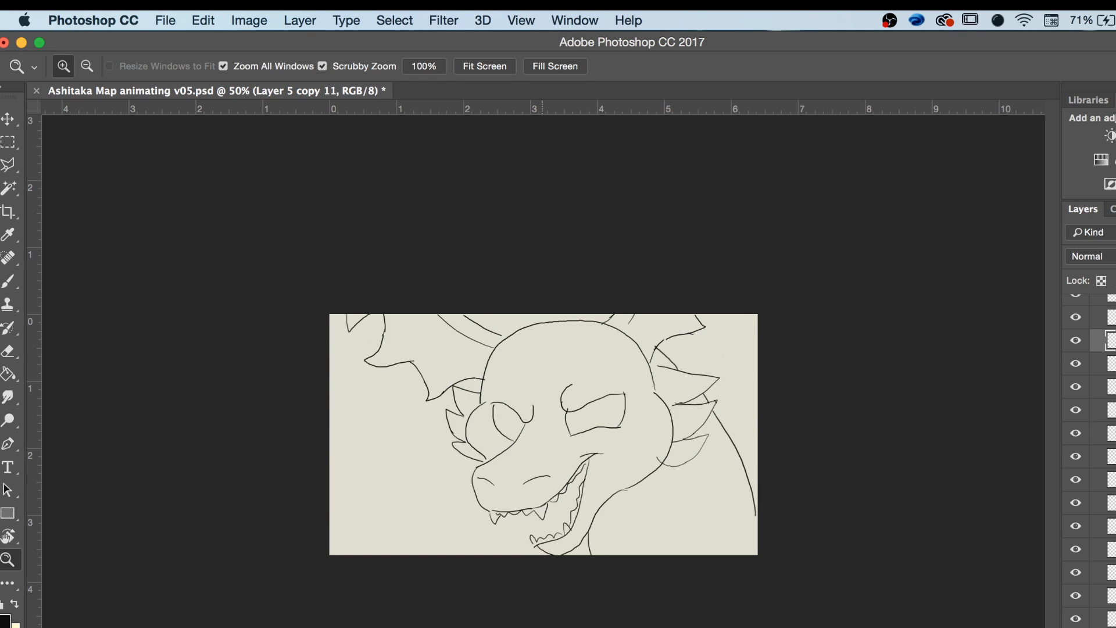
key("space")
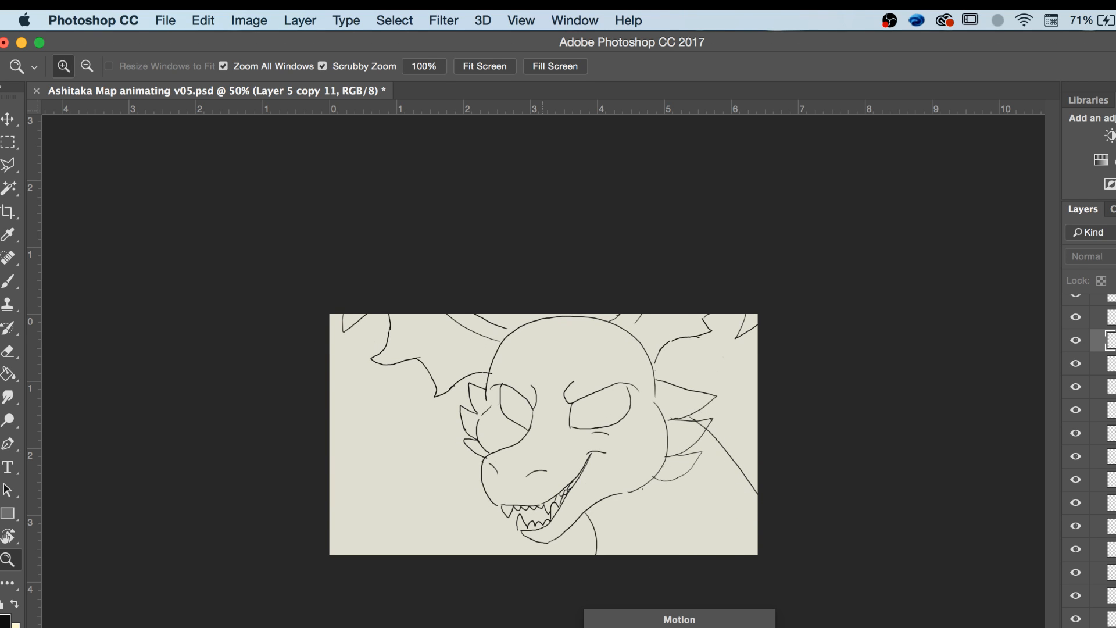
key("Escape")
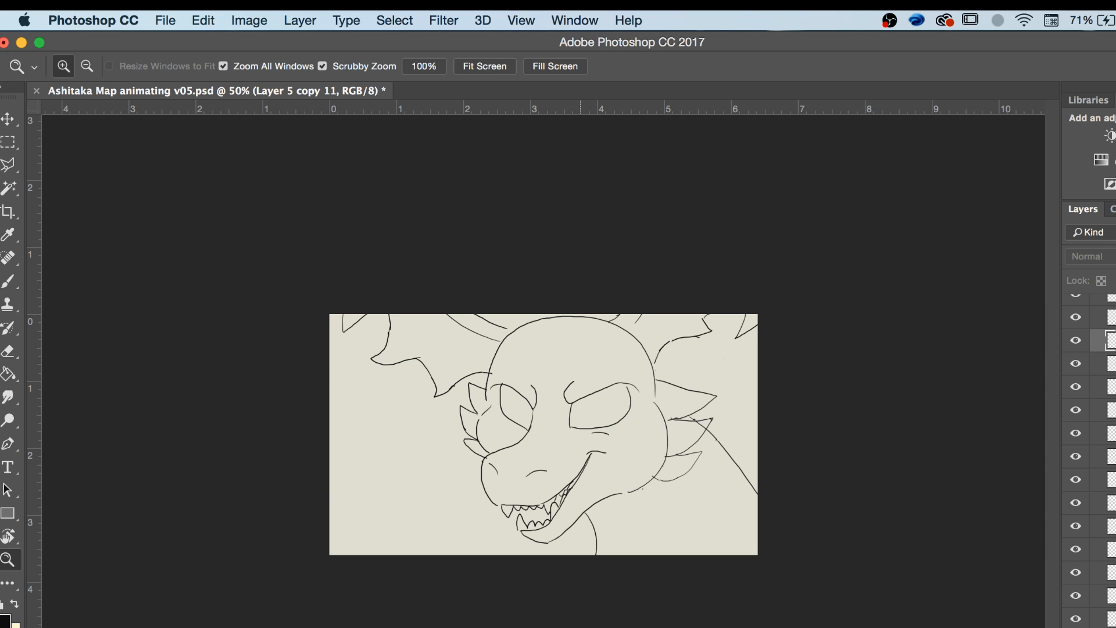
Select Layer 5 copy 4 and erase its old neck line behind and inside the ear spikes, adjusting the eraser size as needed.
left_click(1111, 317)
left_click(724, 473)
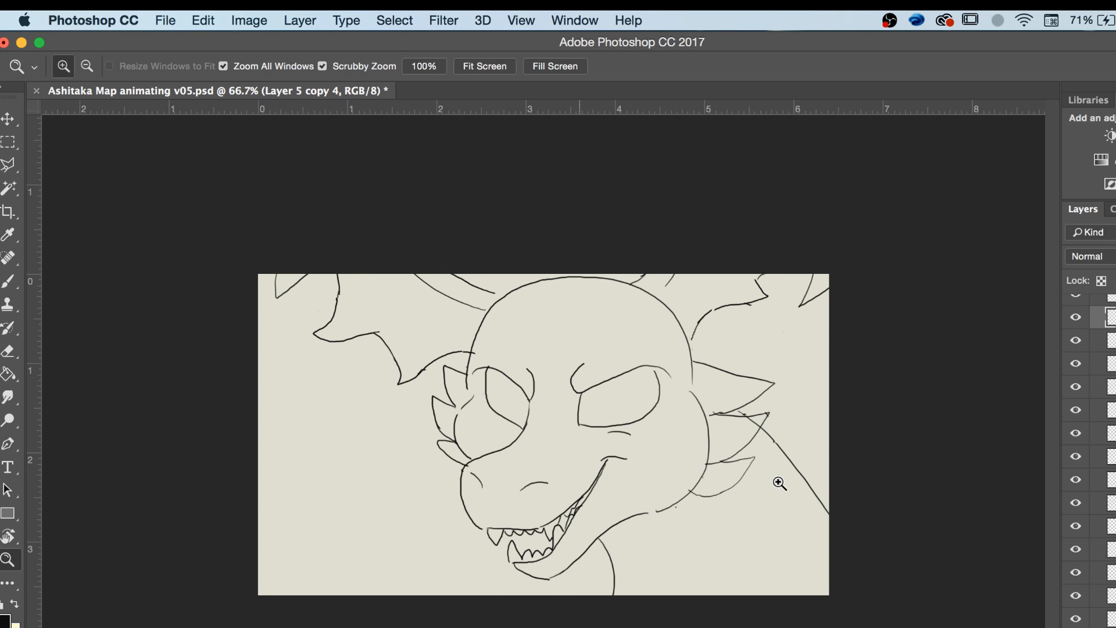
left_click(775, 484)
key("e")
mouse_move(898, 454)
left_mouse_down()
mouse_move(935, 520)
mouse_move(920, 465)
mouse_move(974, 588)
mouse_move(968, 545)
left_mouse_up()
key("bracketright")
key("bracketright")
key("bracketright")
mouse_move(876, 439)
left_mouse_down()
mouse_move(863, 475)
mouse_move(842, 470)
mouse_move(853, 418)
left_mouse_up()
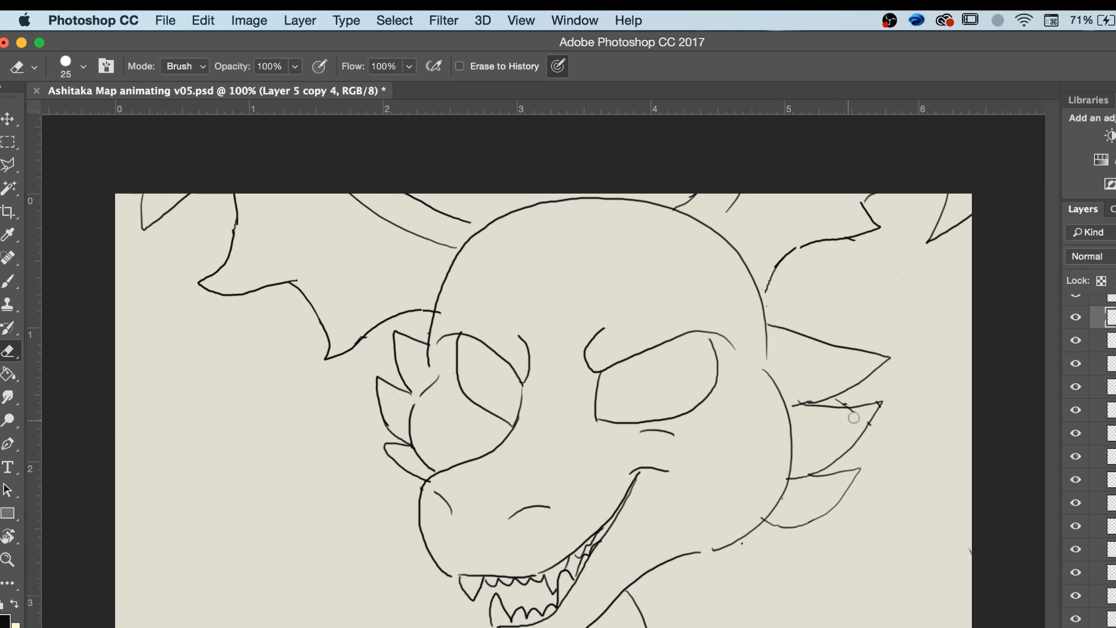
key("bracketleft")
key("bracketleft")
Try to brush the upper neck line segment on Layer 5 copy 4 from the top ear spike to the wing base.
key("Left")
key("Right")
key("b")
left_click_drag(830, 346, 775, 268)
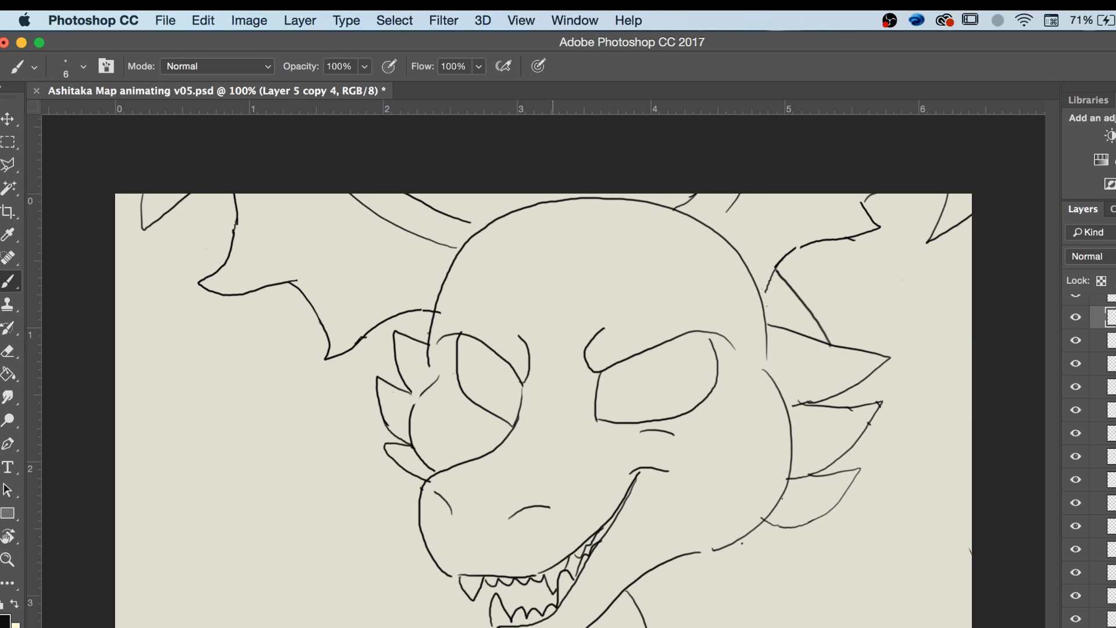
key("Left")
key("Right")
left_click(203, 20)
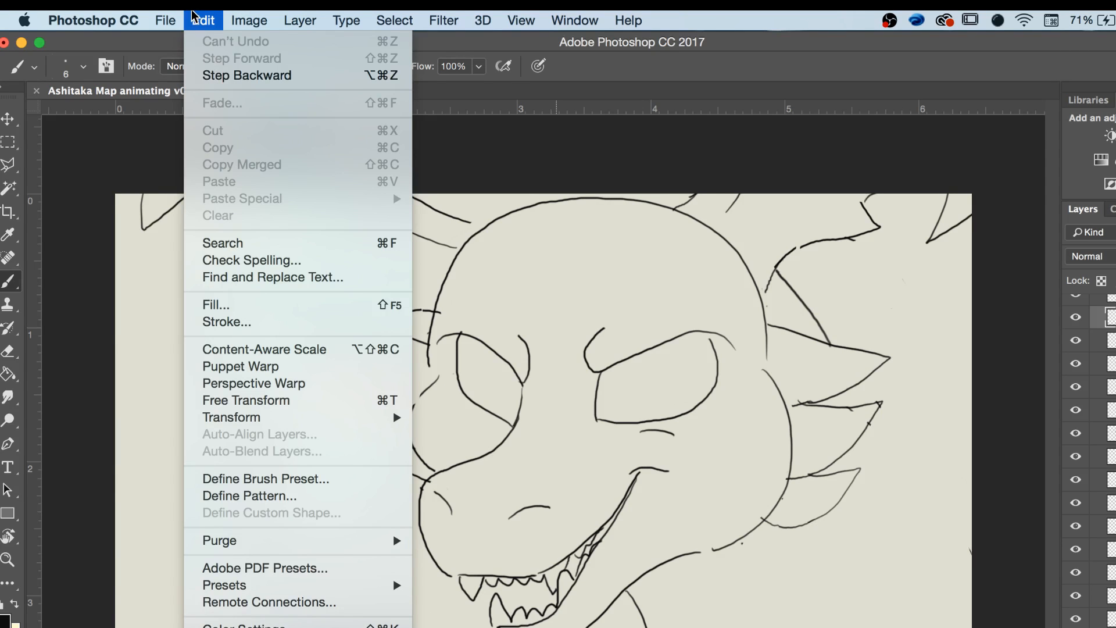
left_click(220, 75)
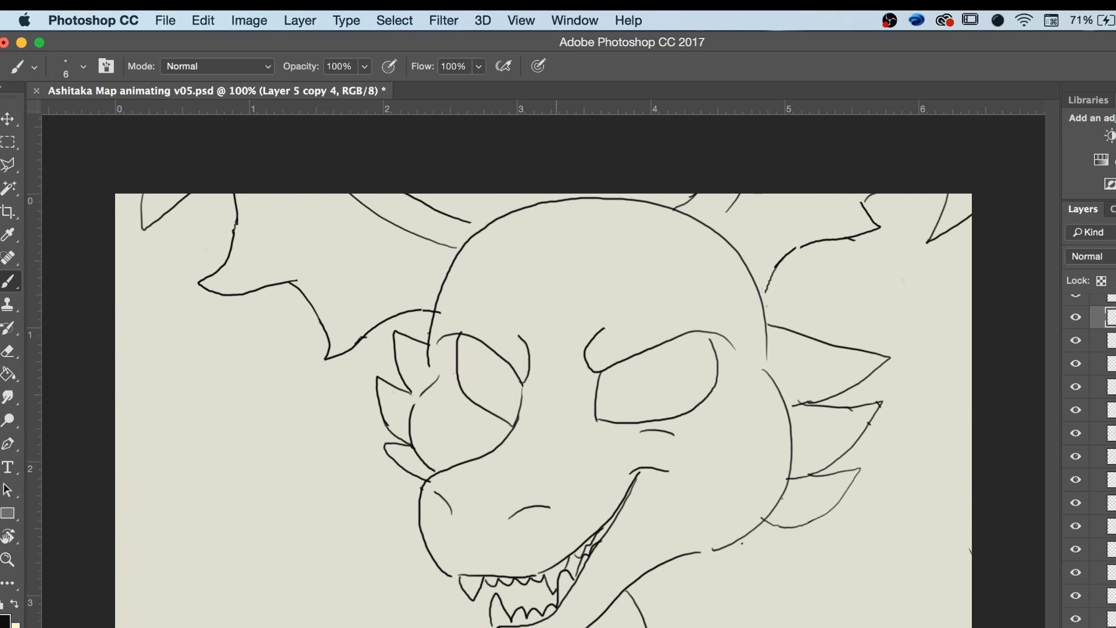
Brush the neck line on Layer 5 copy 4 from the wing base past the ear spikes to the canvas edge, reworking the upper segment.
left_click_drag(775, 269, 828, 341)
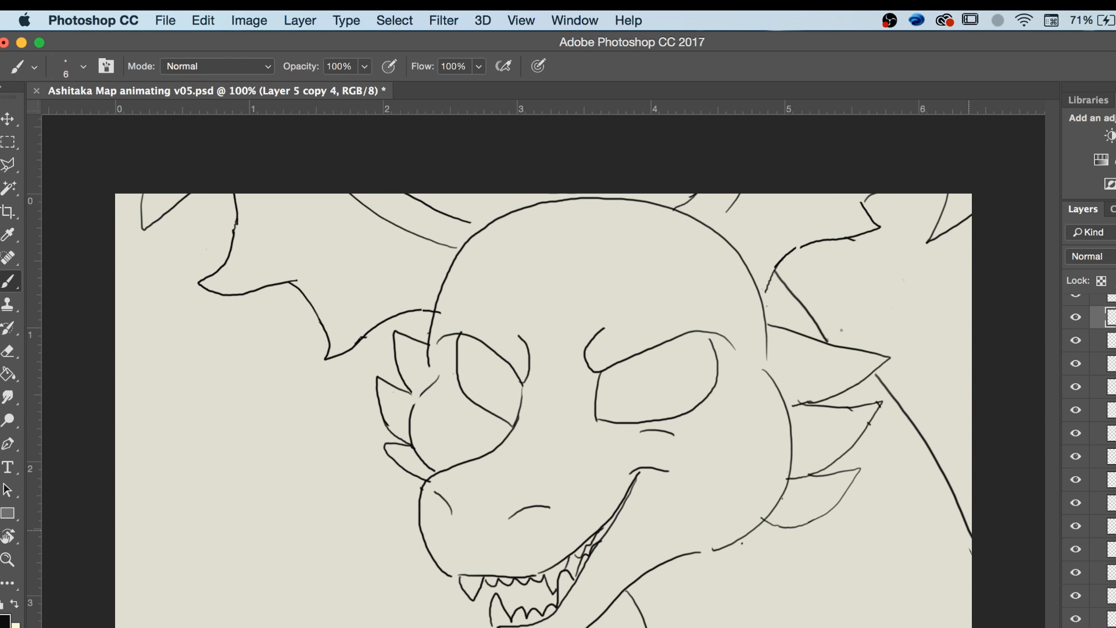
key("e")
mouse_move(808, 305)
left_mouse_down()
mouse_move(828, 339)
mouse_move(774, 269)
left_mouse_up()
key("b")
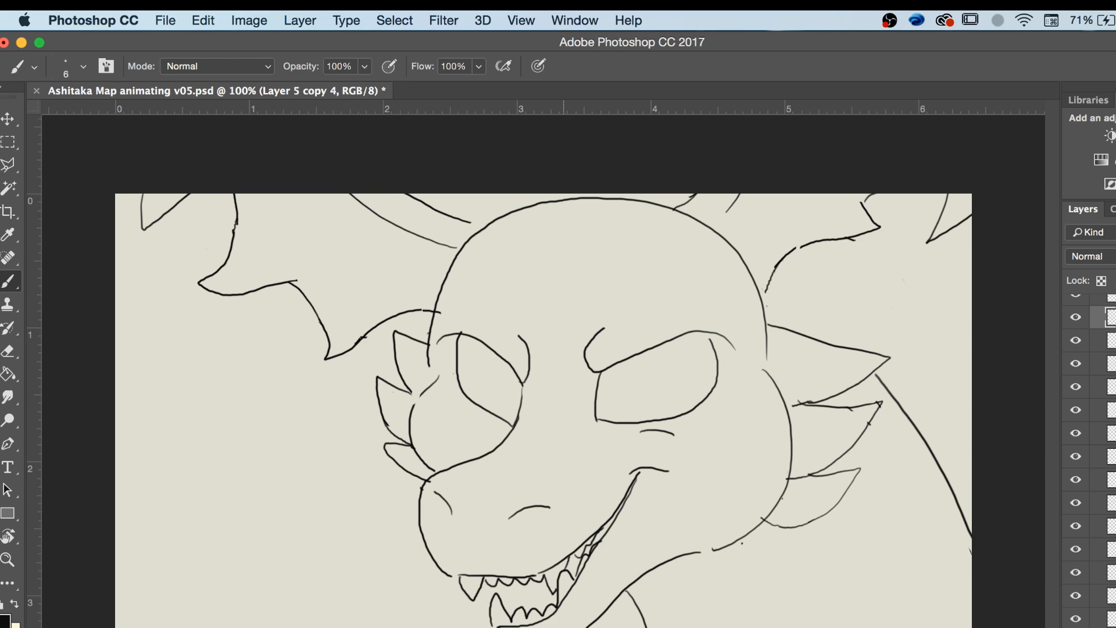
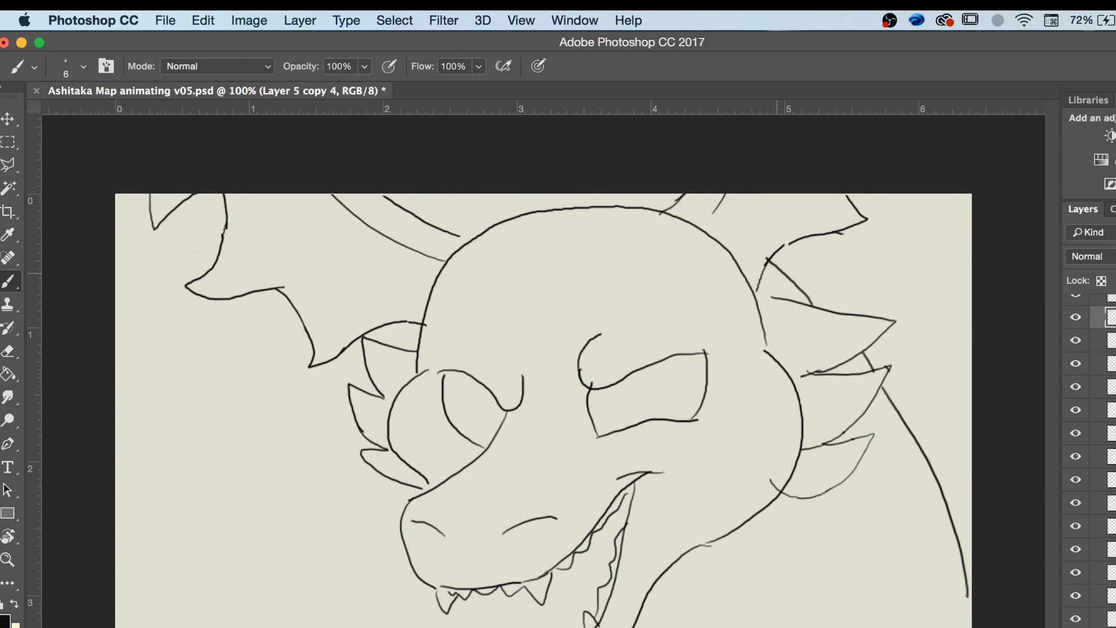
View the whole frame and save the Ashitaka Map animating v05 document.
key("z")
key("super+minus")
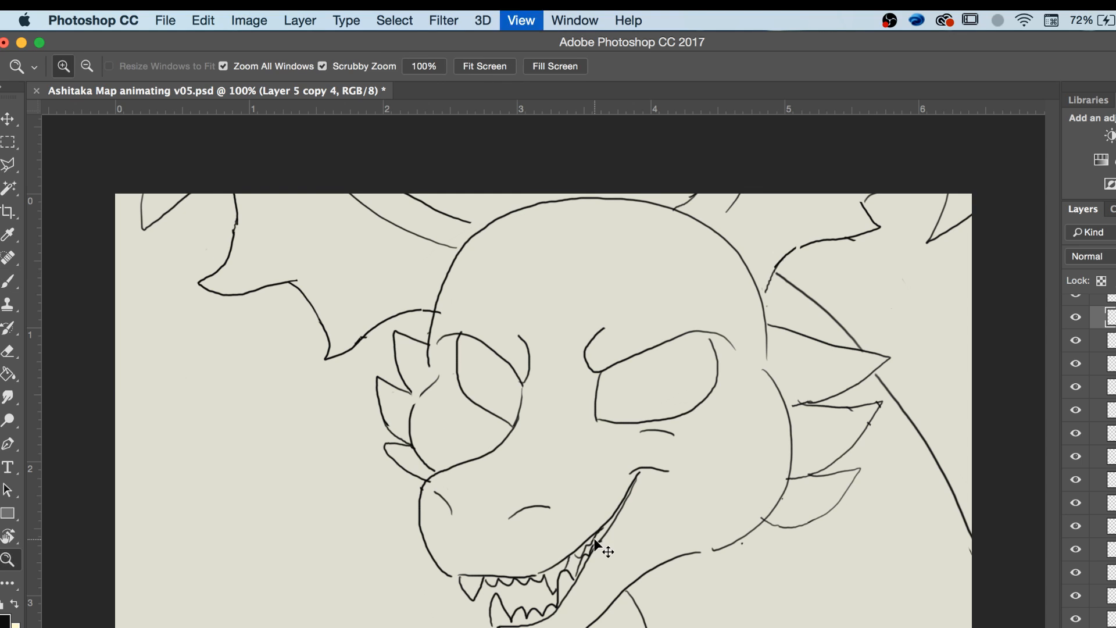
key("super+minus")
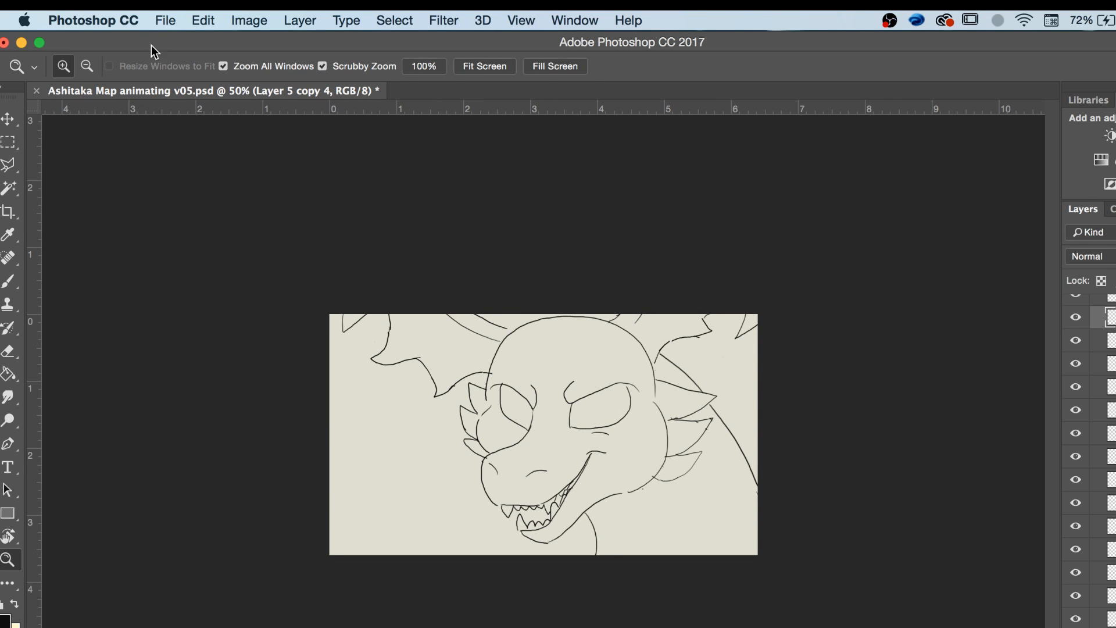
left_click(167, 22)
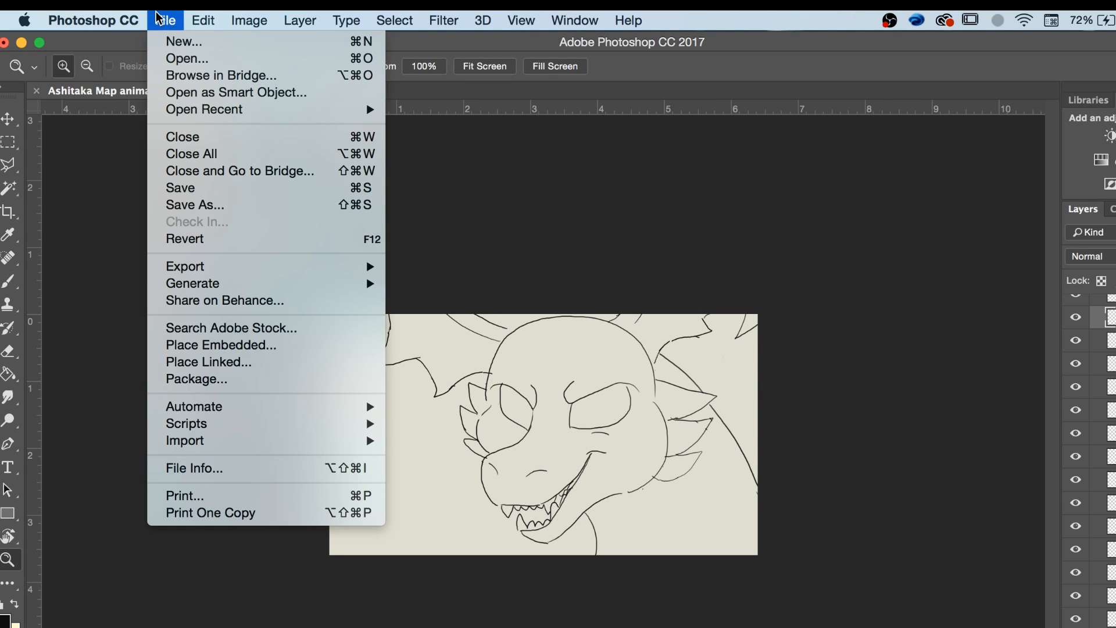
left_click(181, 185)
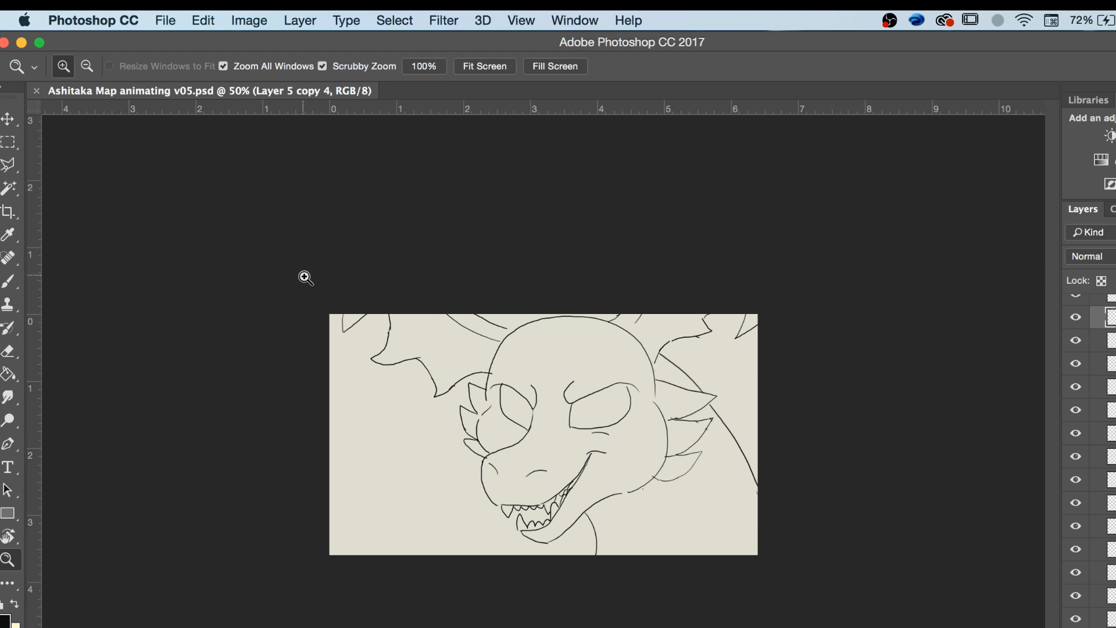
Bring up the Timeline and toggle the visibility of Layer 5 copy 4 and the layer above it to check the frames.
left_click_drag(603, 627, 604, 604)
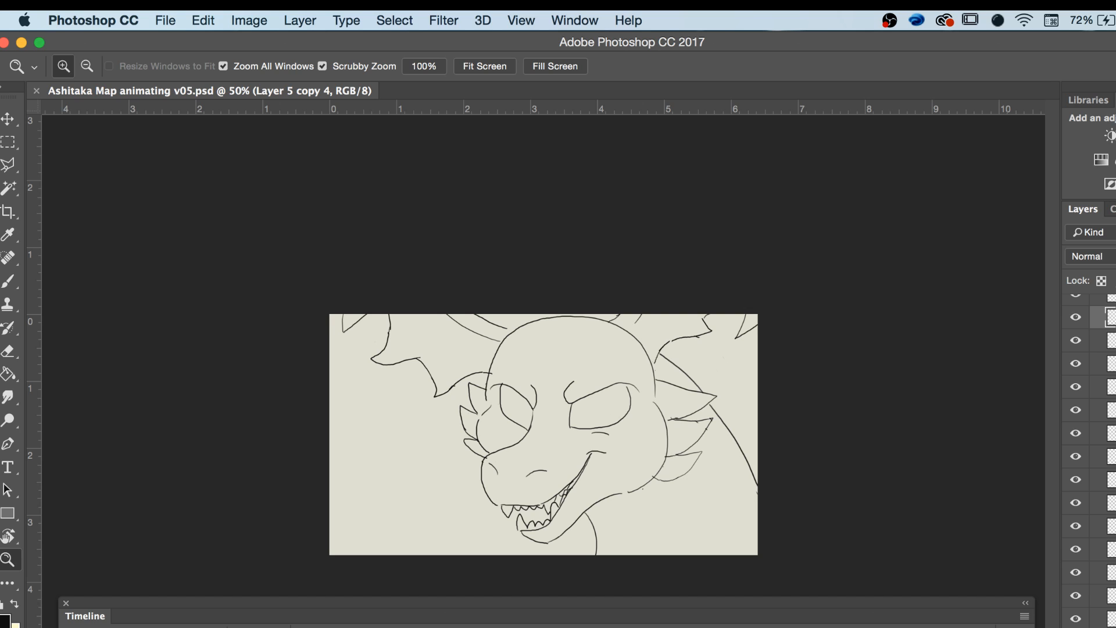
scroll(1093, 407, "up", 3)
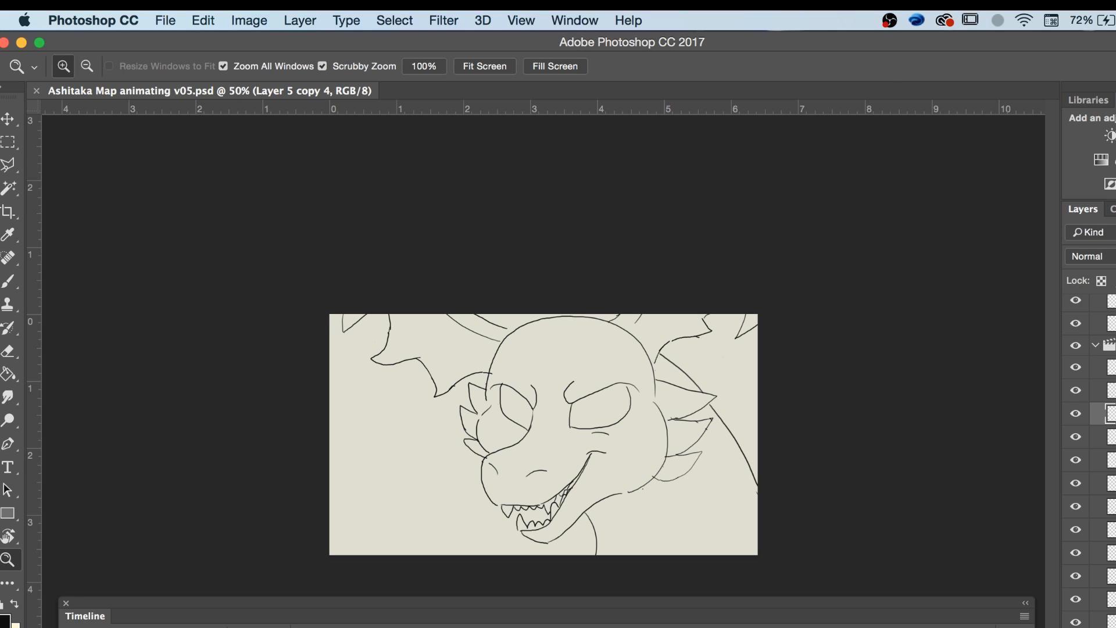
left_click(1075, 391)
left_click(1076, 413)
left_click(1075, 415)
Save the document again and select Layer 5 copy 7, directly above Layer 5 copy 4.
left_click(165, 20)
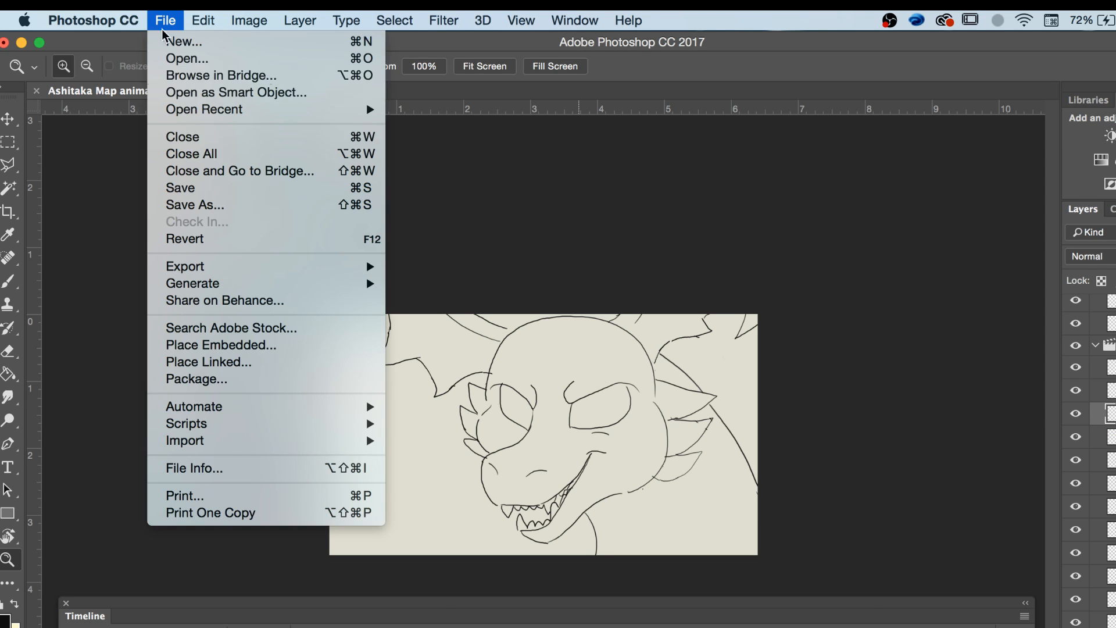
left_click(196, 188)
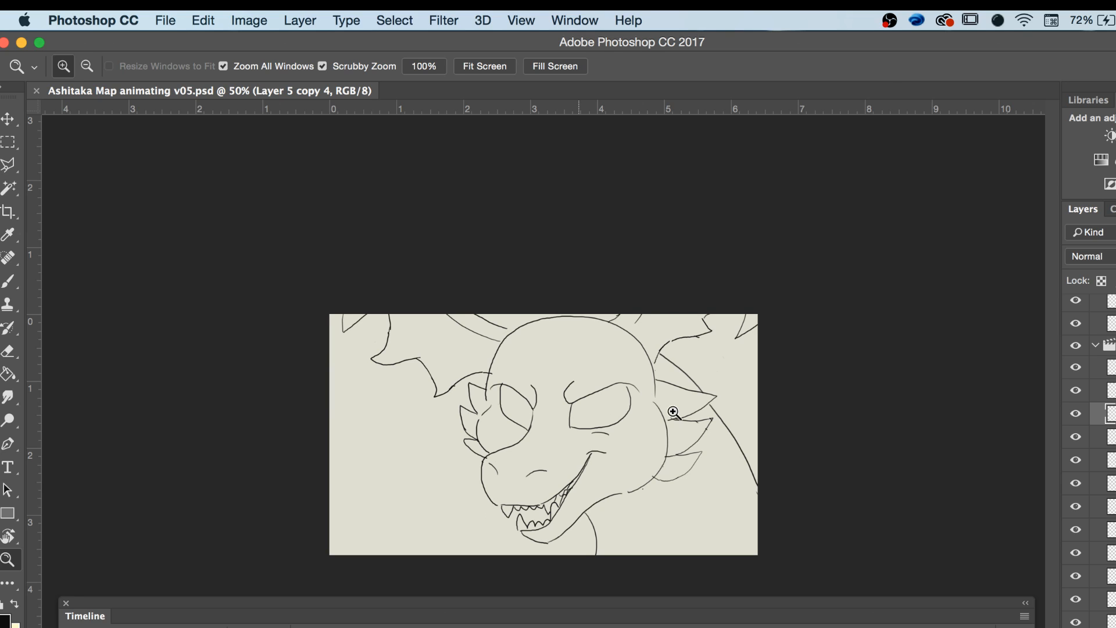
key("alt+bracketright")
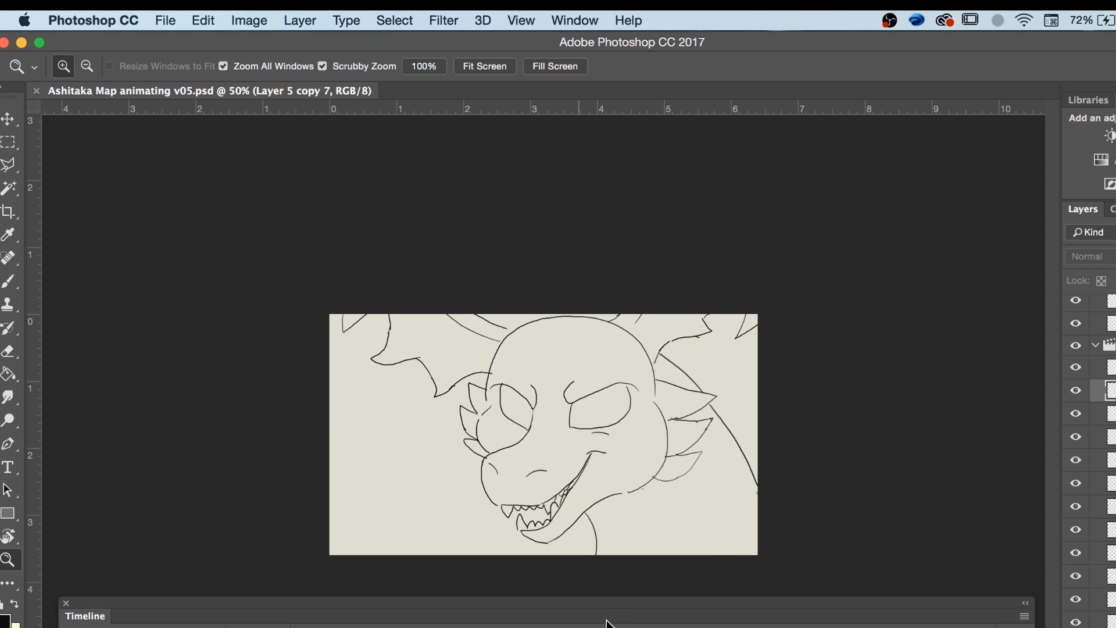
Erase the neck line beyond and inside the ear spikes on Layer 5 copy 7, including the leftover specks.
key("space")
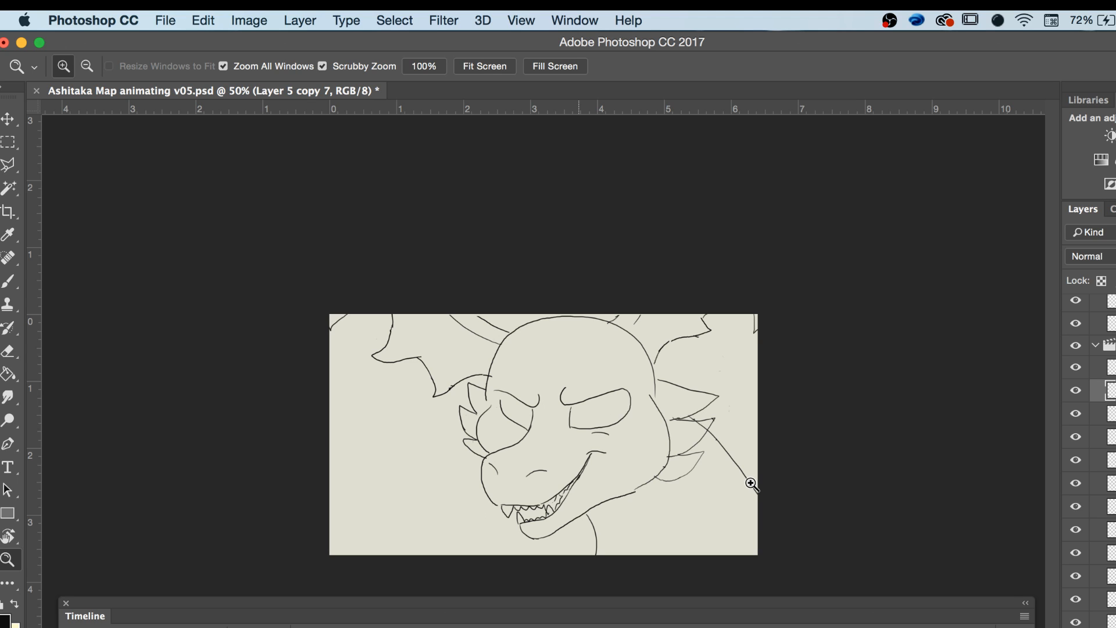
left_click(681, 500)
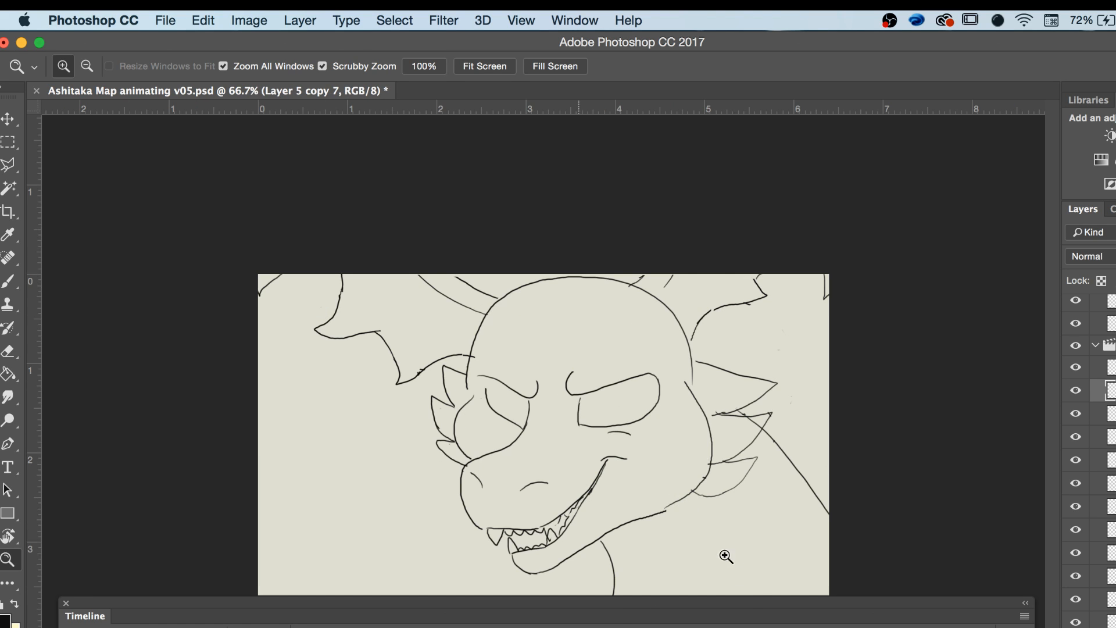
left_click(791, 557)
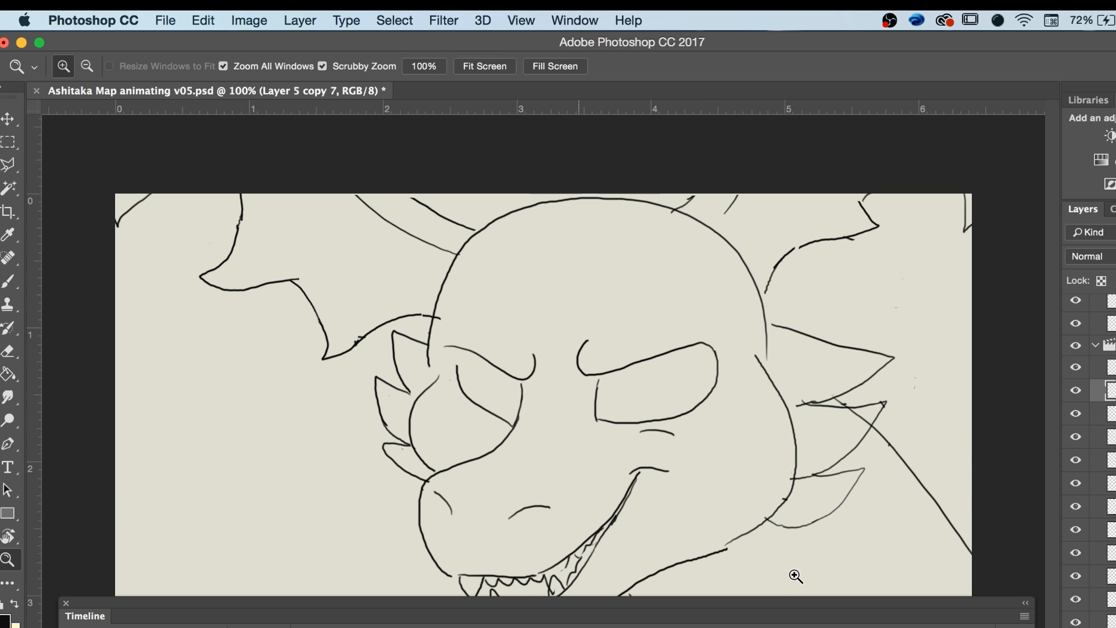
key("e")
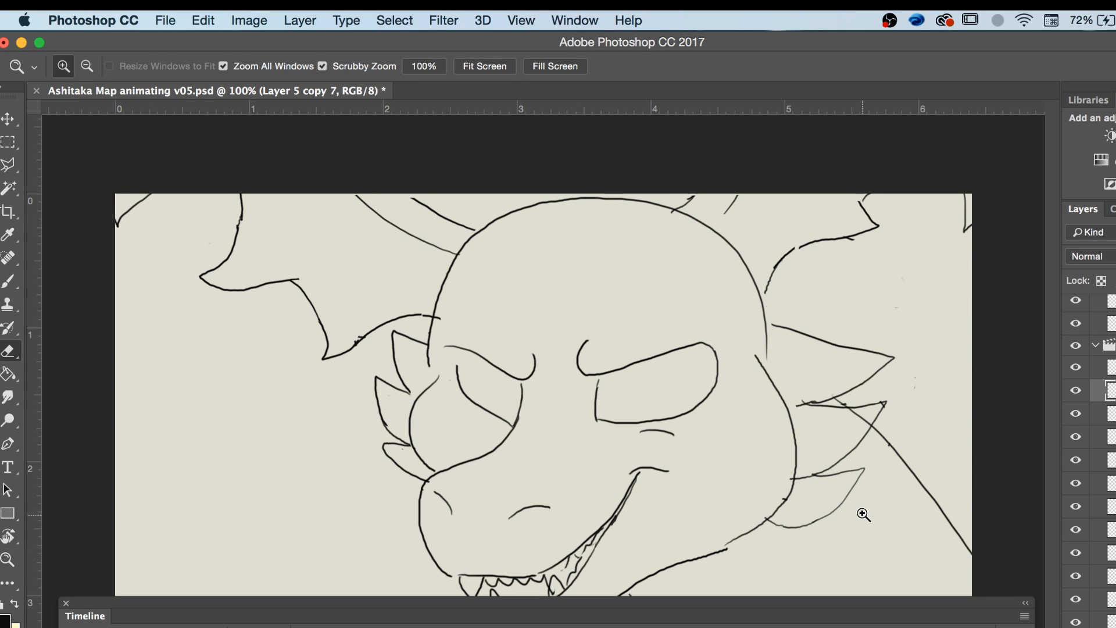
mouse_move(905, 463)
left_mouse_down()
mouse_move(915, 506)
mouse_move(921, 456)
mouse_move(970, 556)
left_mouse_up()
left_click_drag(899, 468, 876, 430)
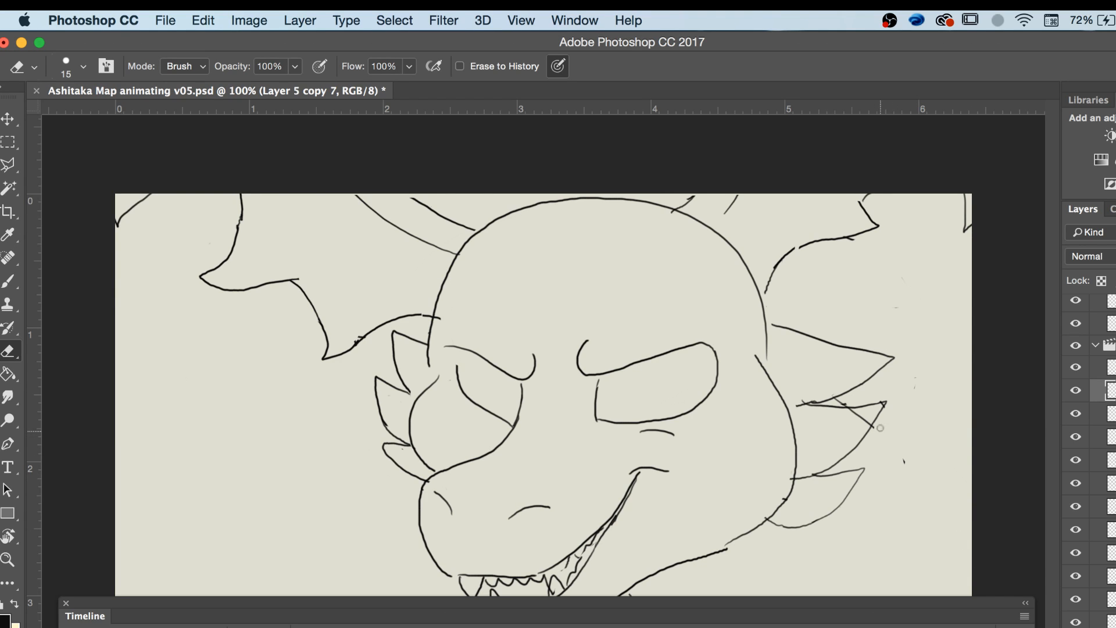
left_click_drag(904, 452, 911, 458)
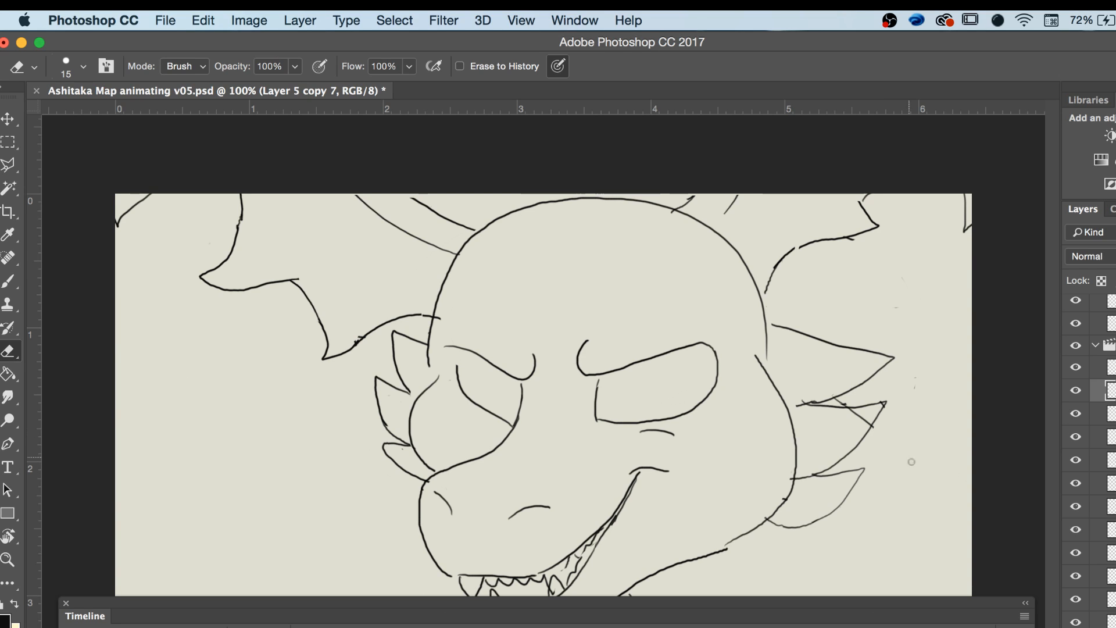
left_click_drag(850, 428, 864, 428)
key("z")
key("super+minus")
key("super+minus")
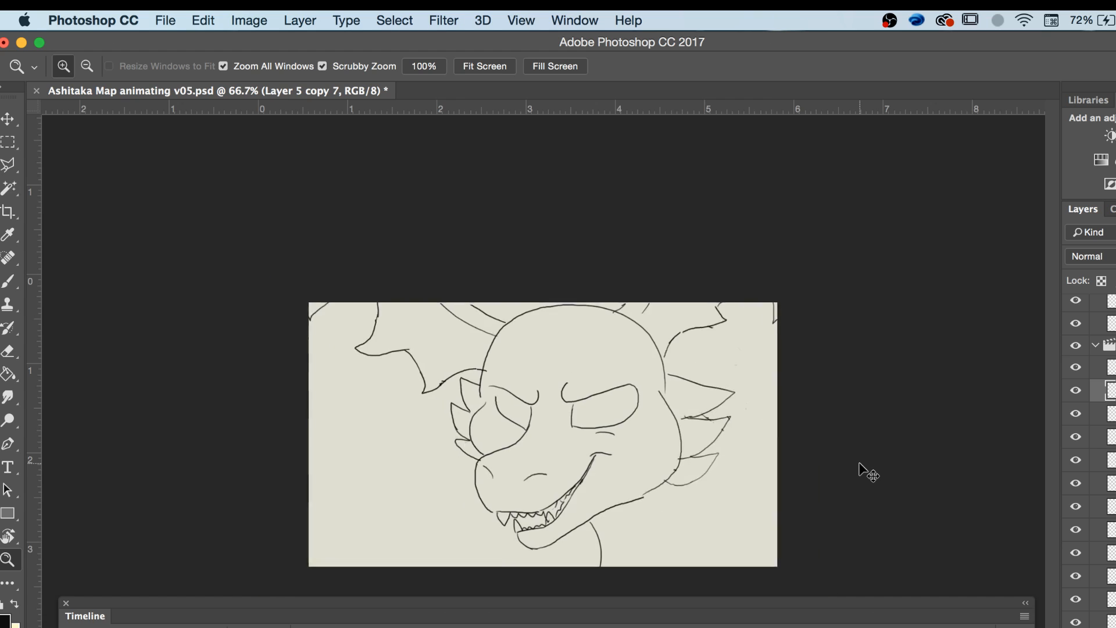
Flip back and forth between the neighbouring frames and play the animation to check the neck area.
key("b")
key("Left")
key("Right")
key("Left")
key("Right")
key("Left")
key("Right")
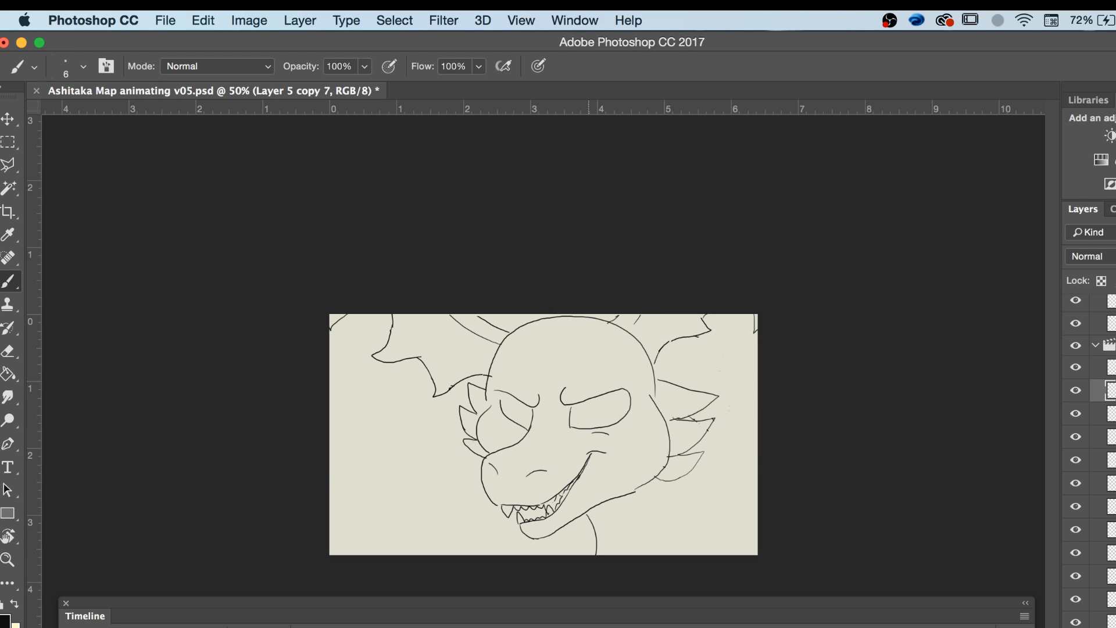
key("space")
key("space")
Switch to Discord, enlarge the shared Godzilla ceremony photo, and return to Photoshop.
left_click(930, 627)
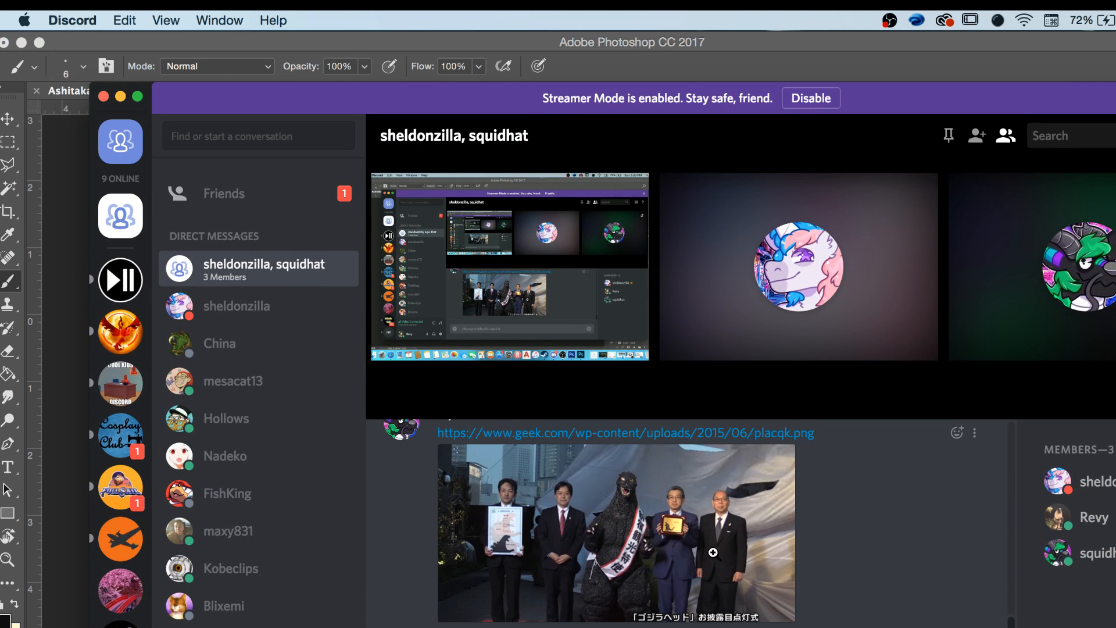
left_click(551, 494)
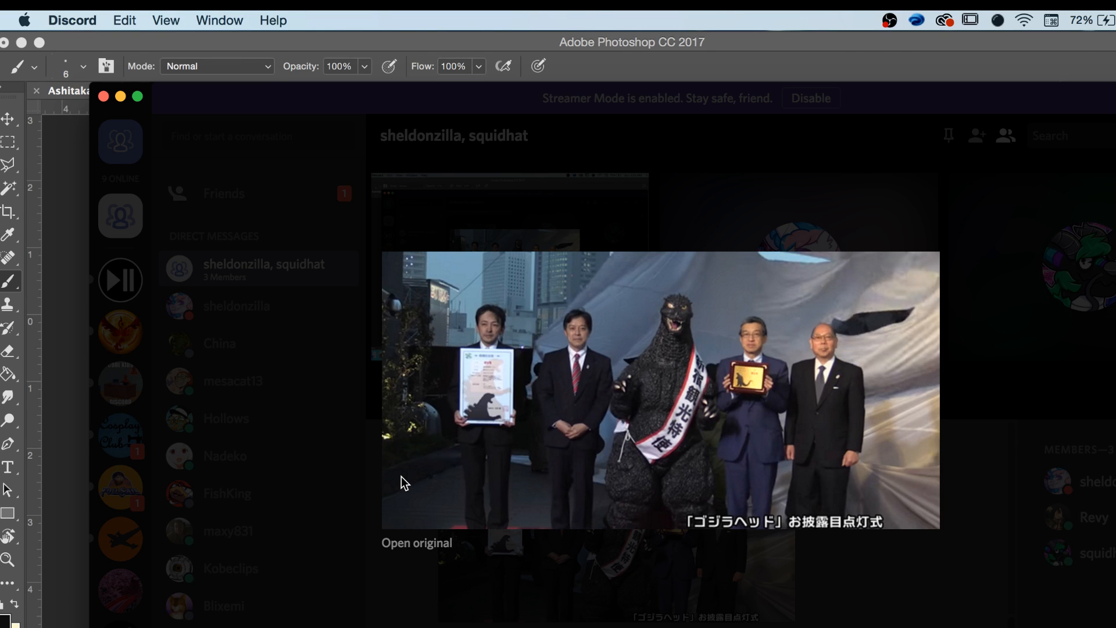
left_click(121, 96)
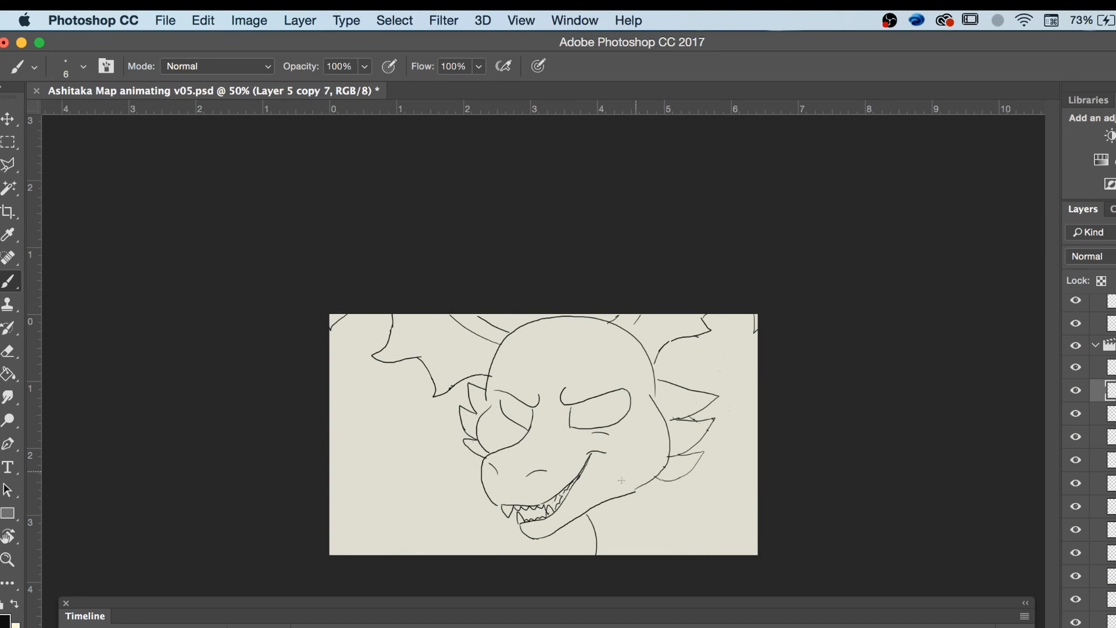
left_click(591, 627)
key("super+Tab")
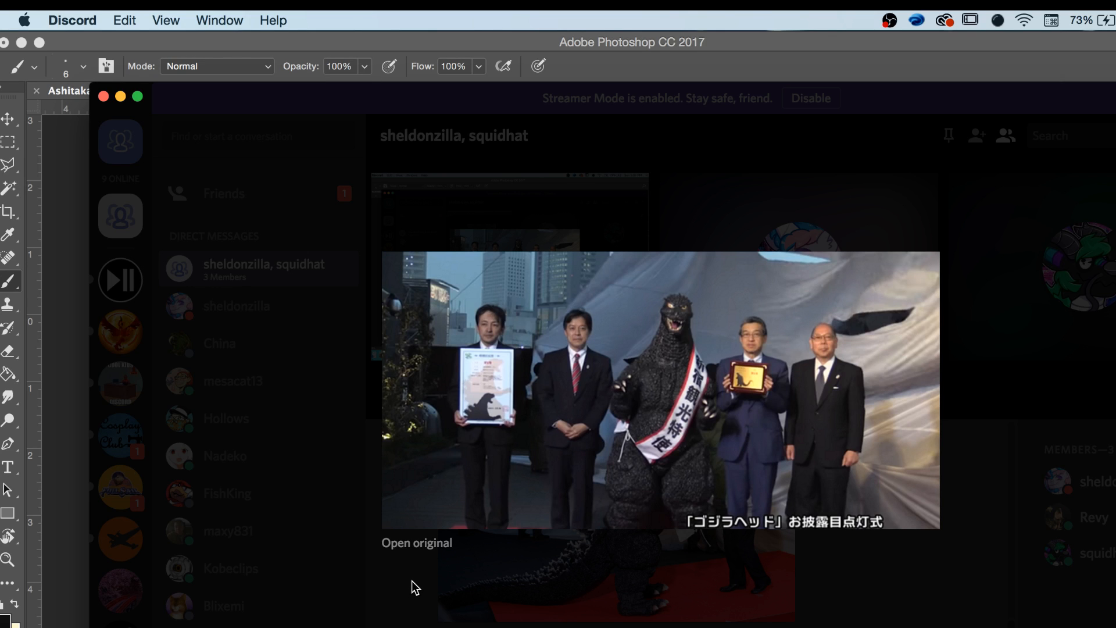
left_click(121, 97)
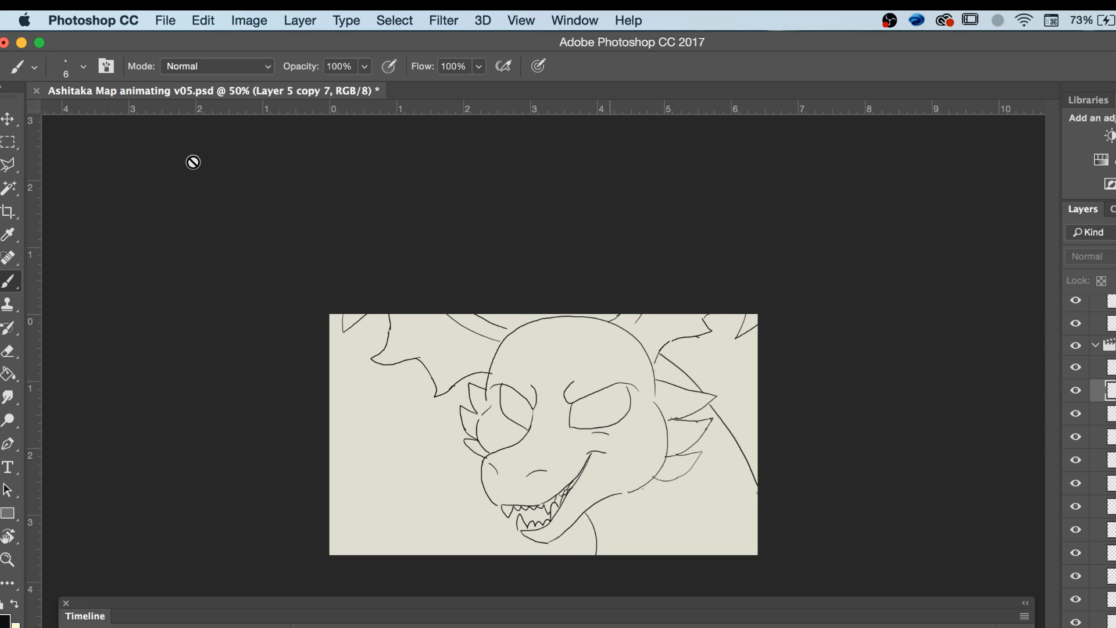
Marquee-select a rectangle around the ear spikes and neck line, extending to the canvas edge.
left_click(165, 20)
left_click(208, 188)
left_click(7, 142)
left_click_drag(758, 527, 653, 351)
left_click(204, 20)
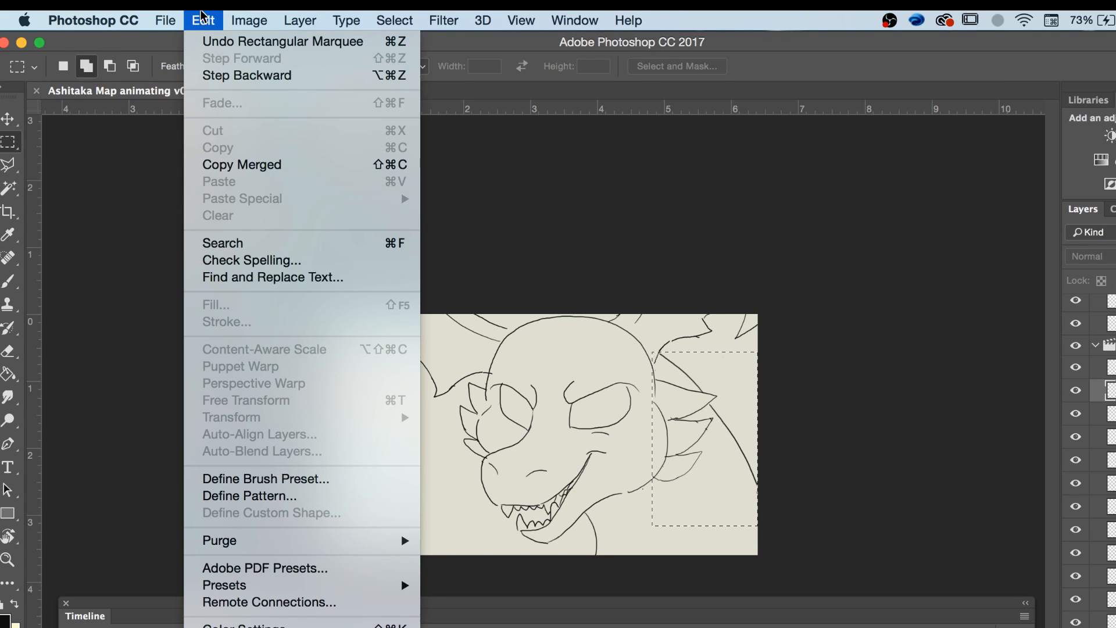
left_click(202, 16)
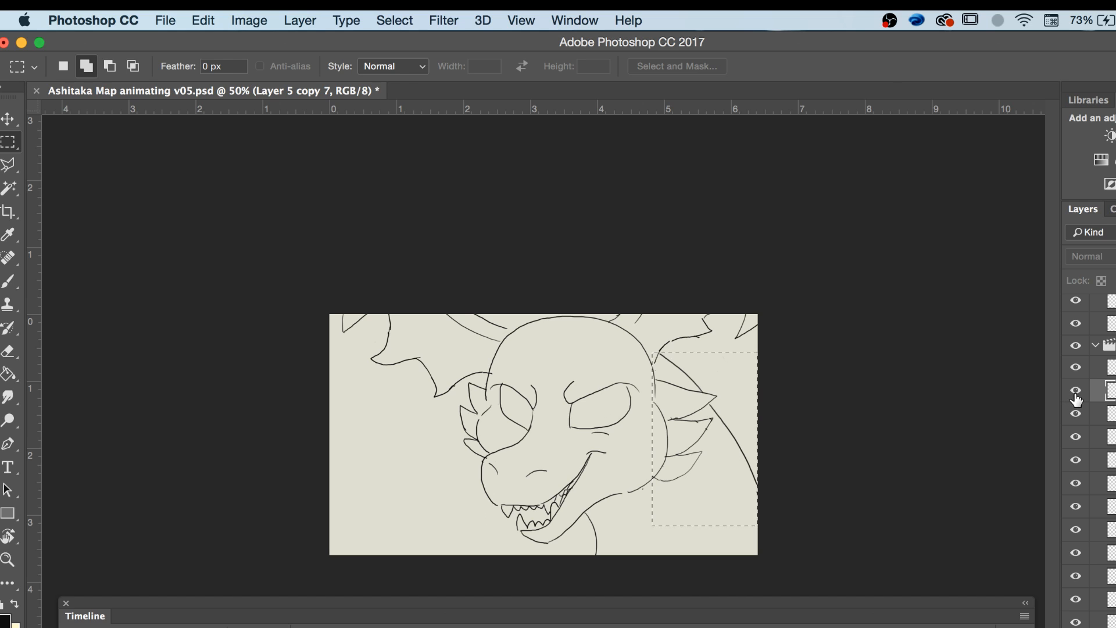
Toggle the visibility of the layer above Layer 5 copy 7 and collapse the Shot 1 Main group.
left_click(1075, 367)
left_click(1075, 368)
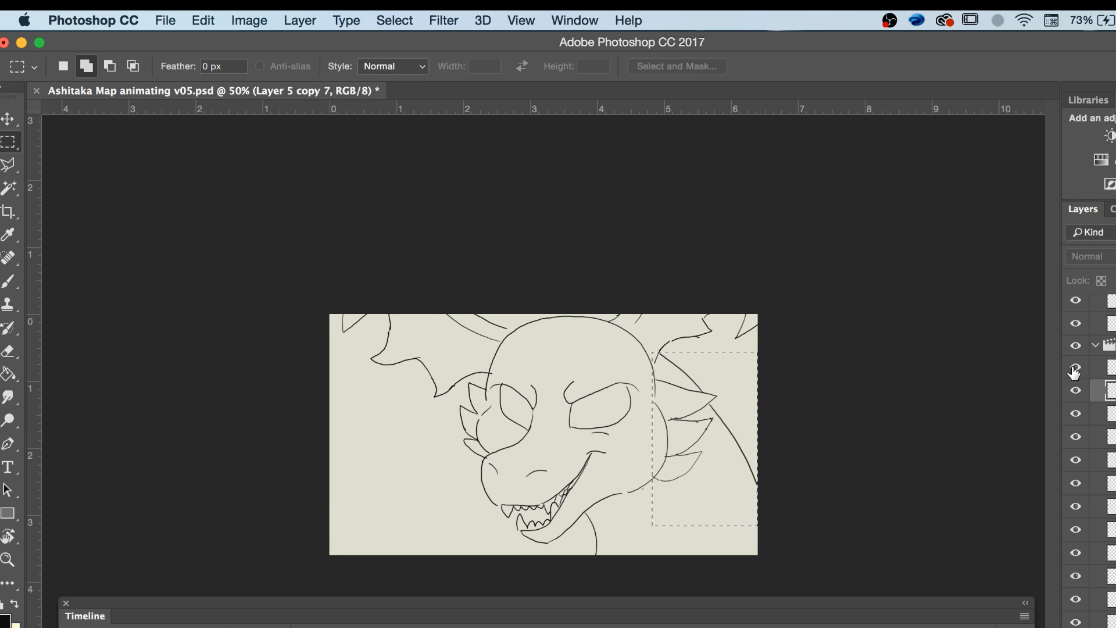
left_click(1096, 348)
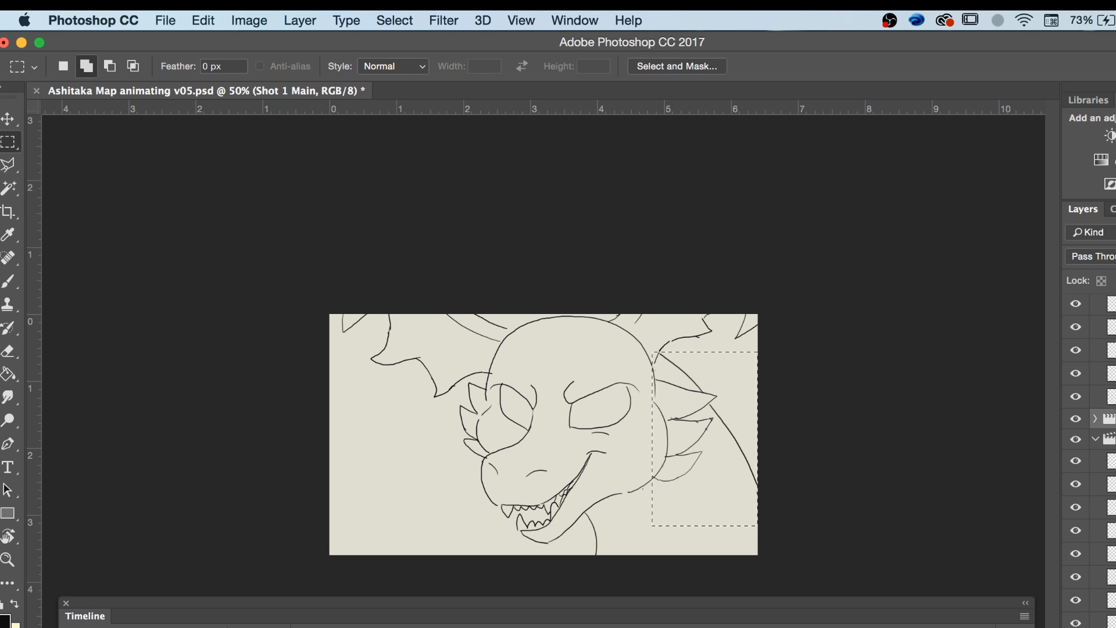
Toggle the visibility of the group below Shot 1 Main and several of its layers to find the displayed drawing.
left_click(1075, 485)
left_click(1076, 486)
left_click(1077, 508)
left_click(1076, 508)
left_click(1077, 531)
left_click(1076, 536)
left_click(1076, 561)
left_click(1076, 562)
left_click(1075, 581)
left_click(1074, 582)
left_click(1076, 440)
left_click(1075, 441)
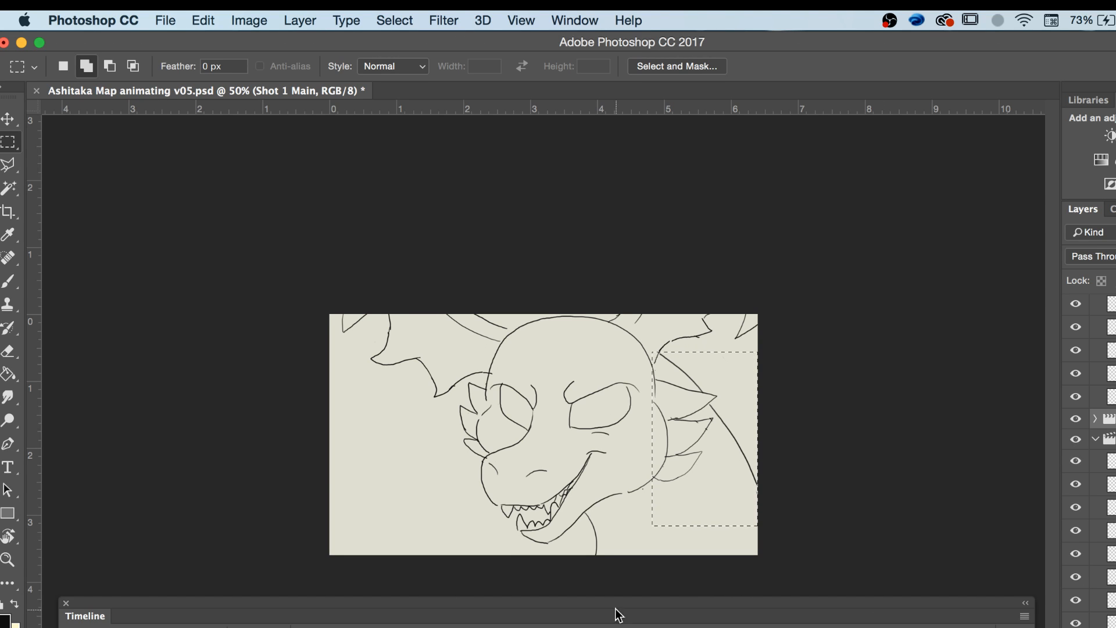
Switch to Discord, enlarge the shared white mascot picture to examine it, and return to Photoshop.
left_click(813, 611)
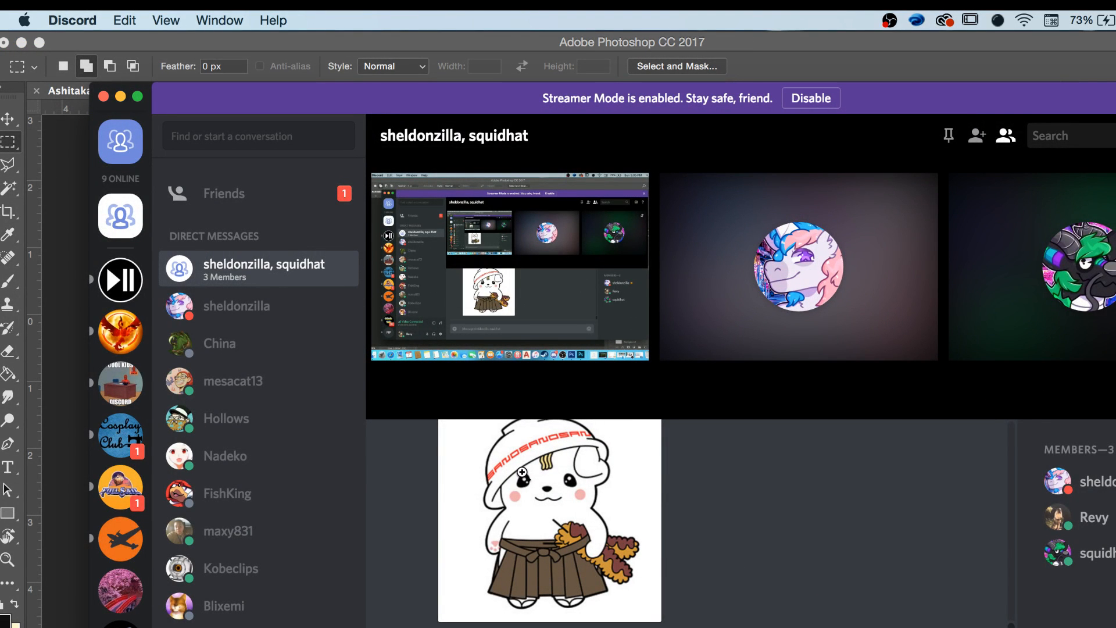
left_click(525, 482)
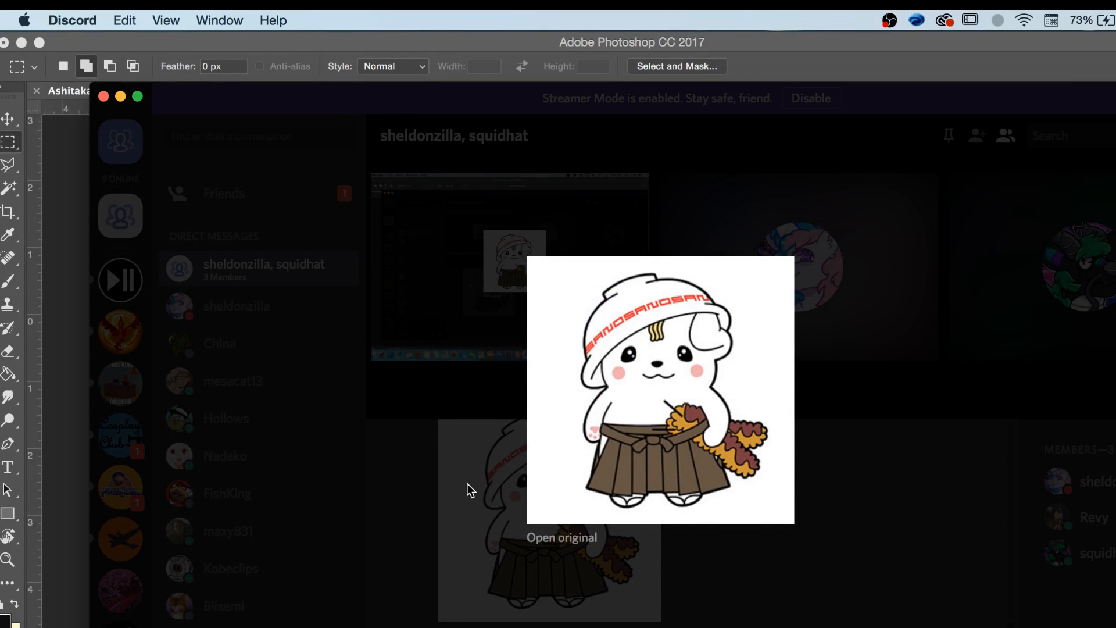
scroll(675, 384, "up", 5)
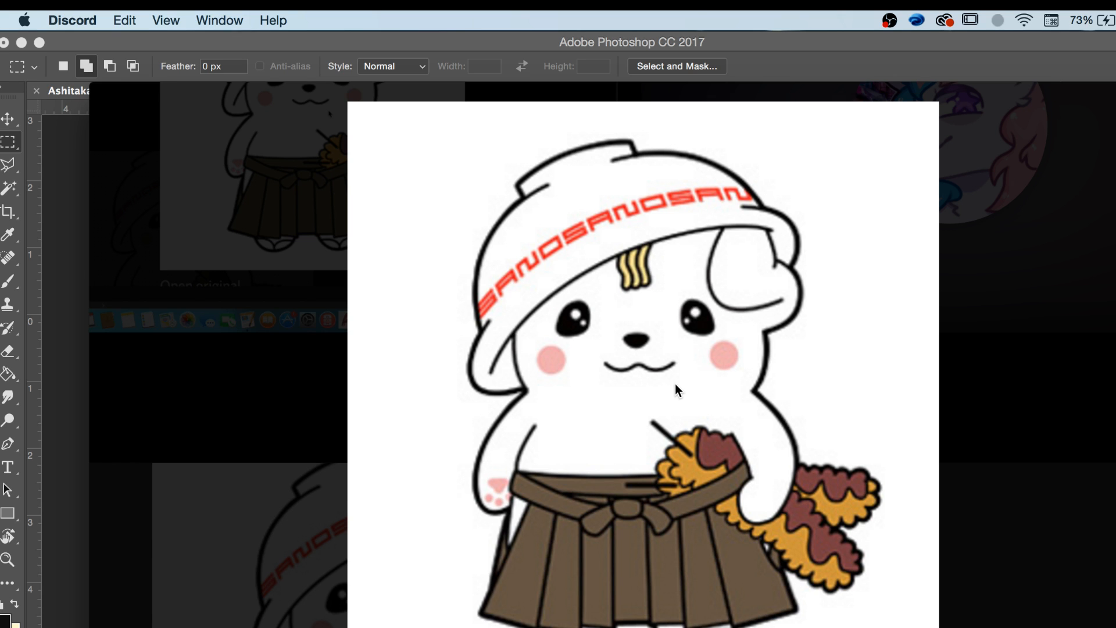
left_click(1075, 385)
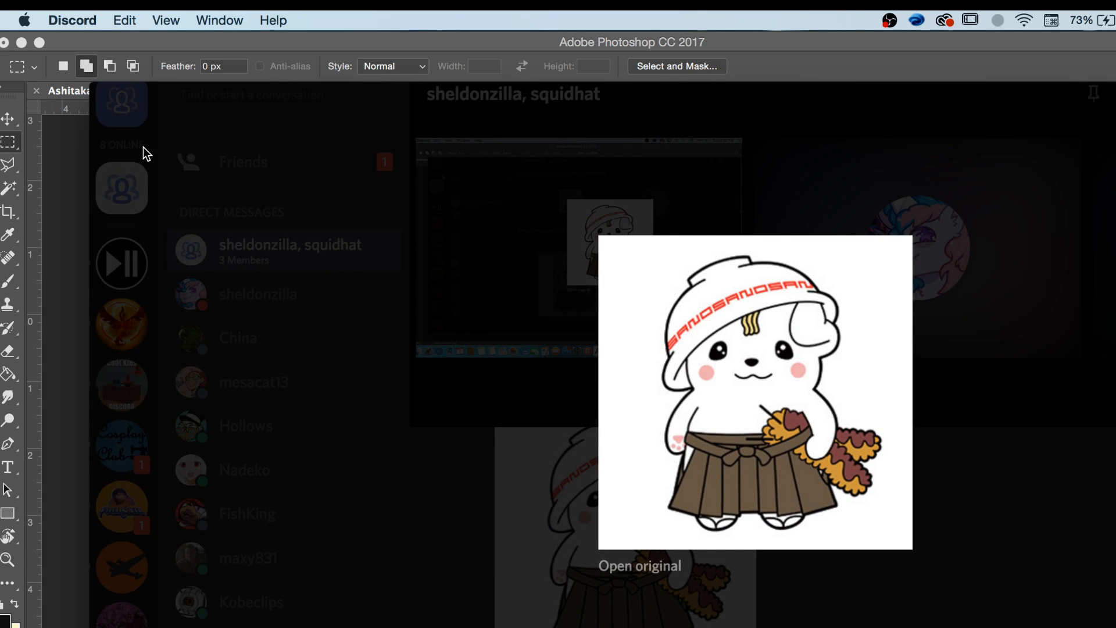
left_click(853, 164)
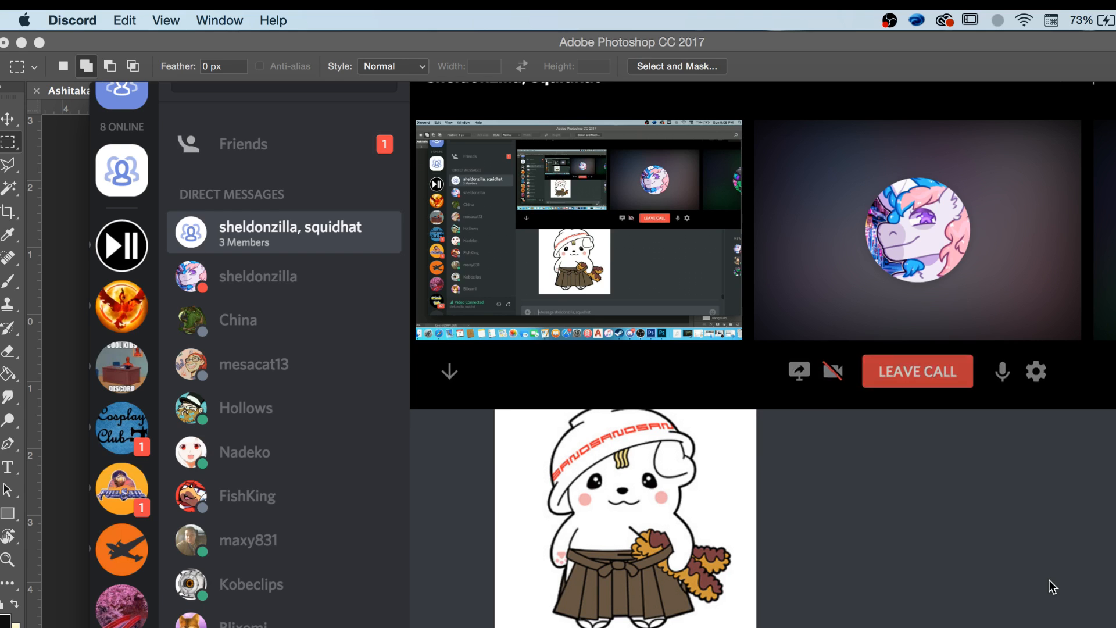
scroll(1049, 580, "down", 2)
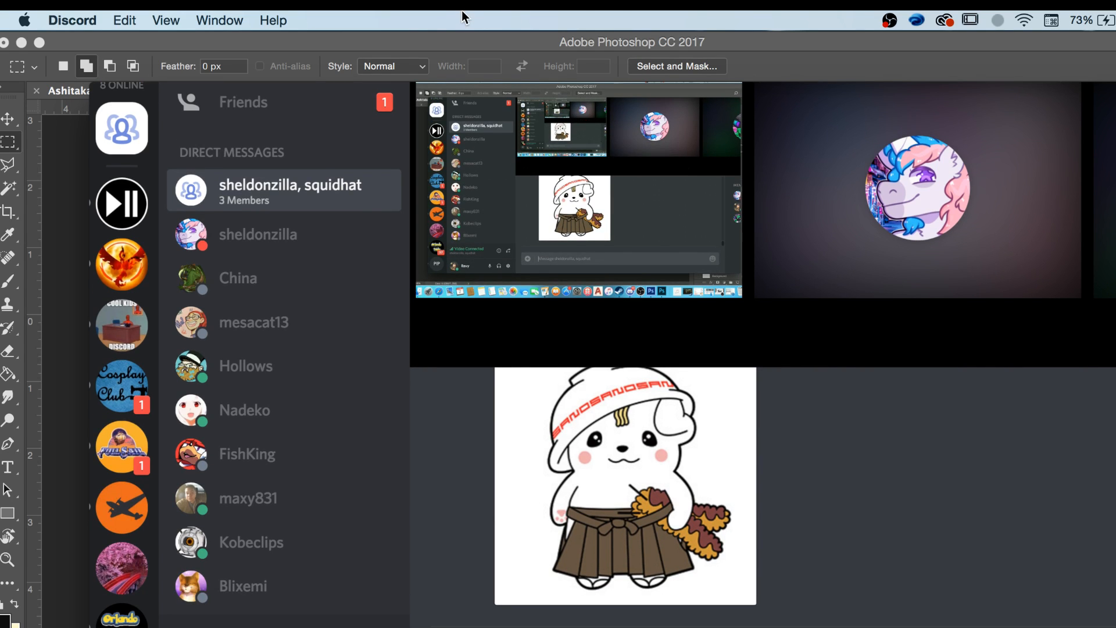
left_click(420, 41)
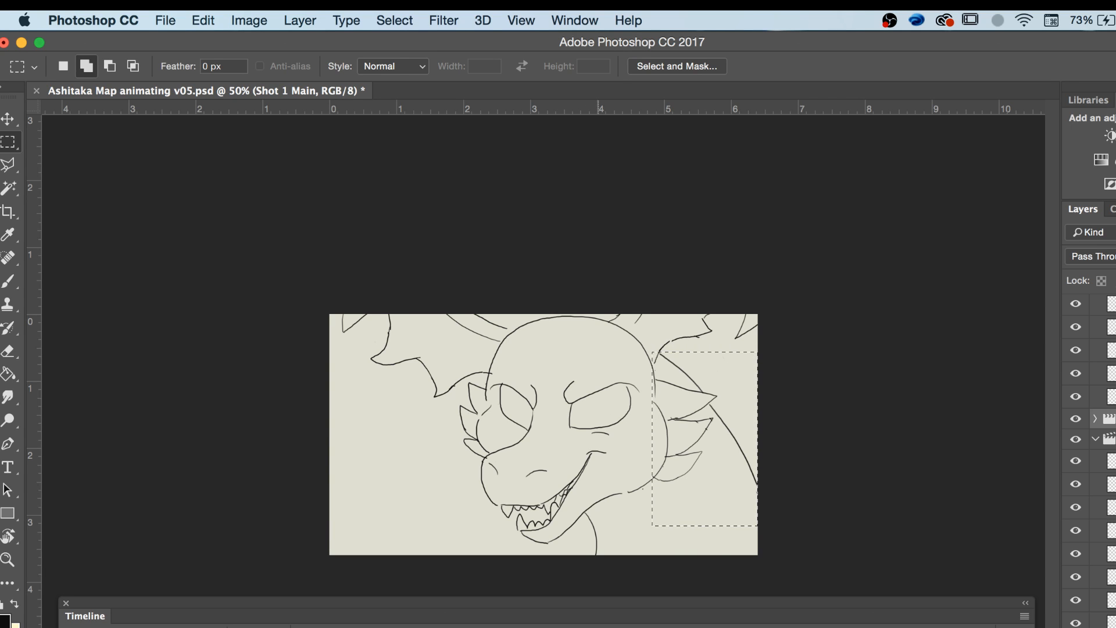
Toggle the Shot 1 Main group's visibility, expand it, and check its layers for the displayed frame.
left_click(1076, 419)
left_click(1076, 420)
left_click(1095, 421)
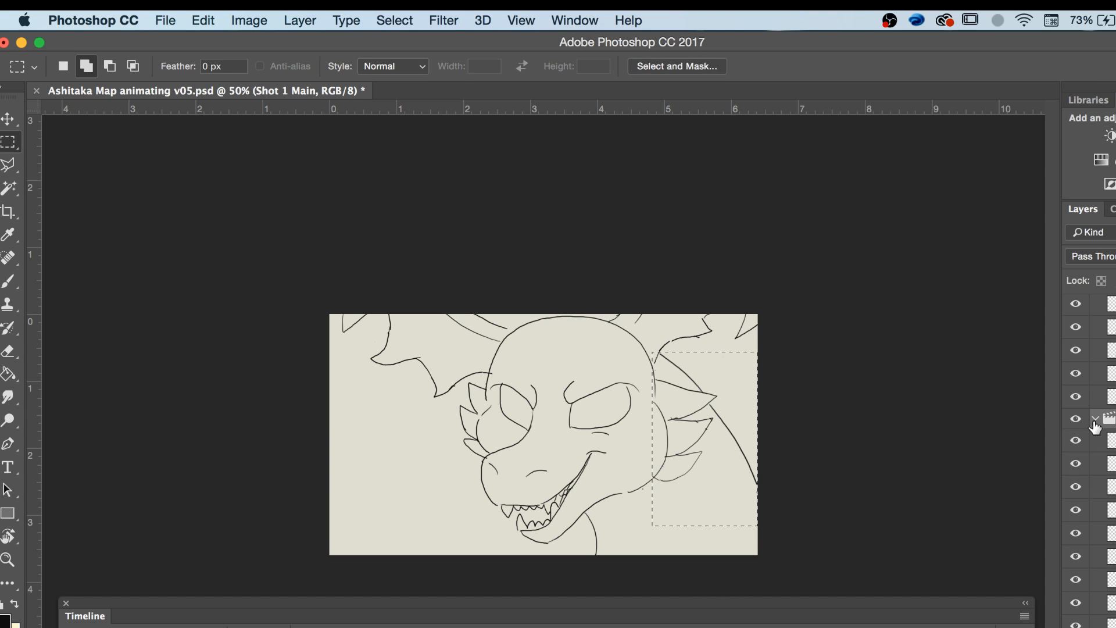
left_click(1081, 534)
left_click(1081, 534)
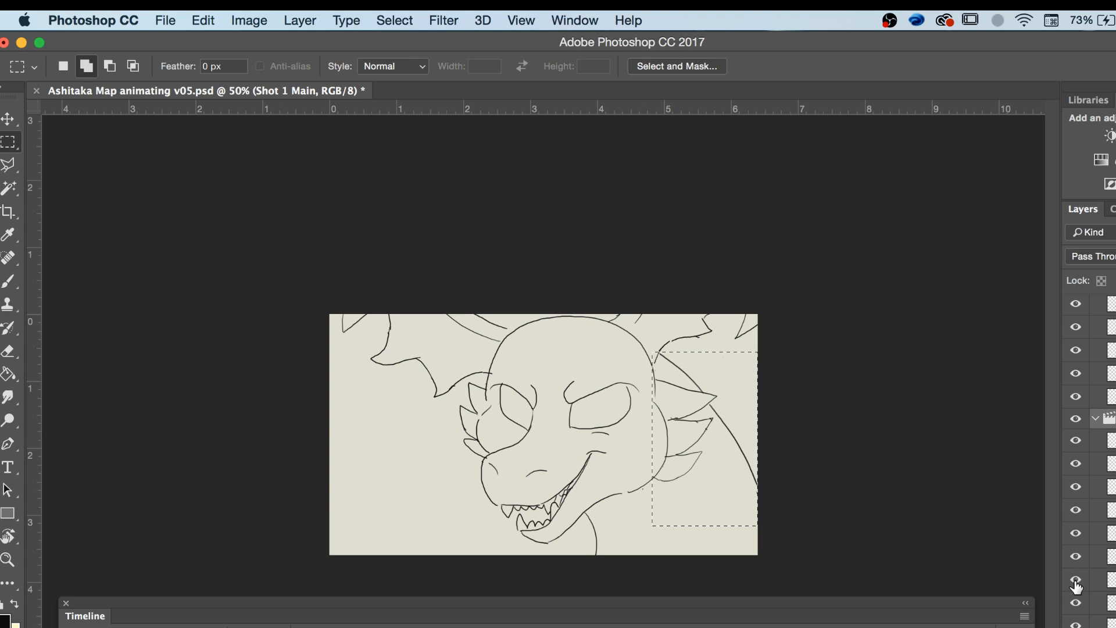
left_click(1076, 626)
scroll(1087, 465, "up", 3)
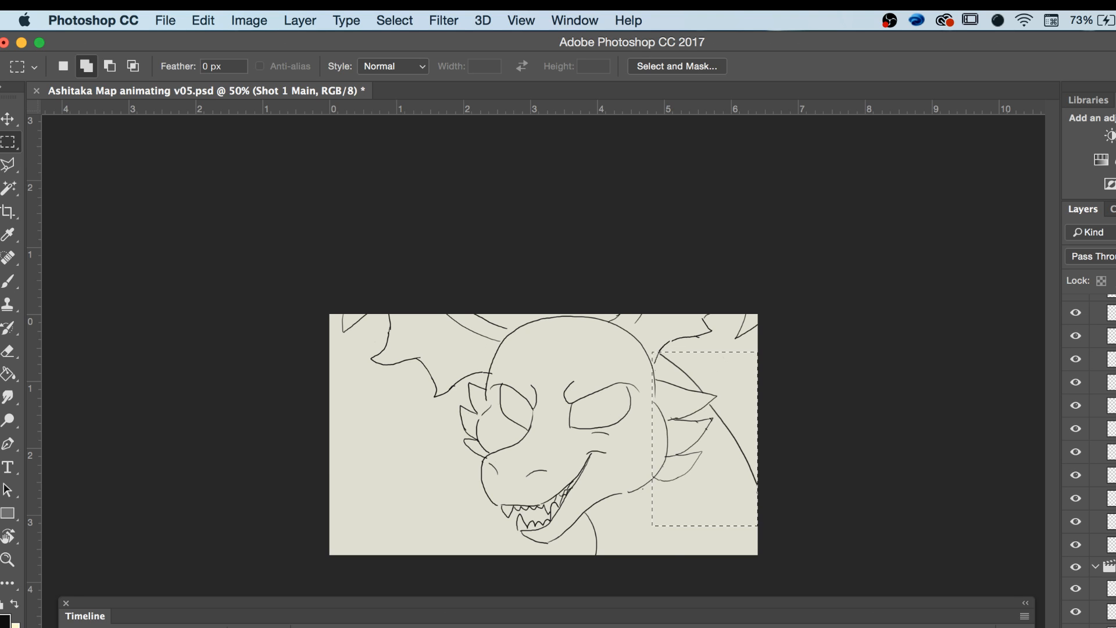
Select Layer 5 copy and toggle the visibility of it and the layer above to check the frame.
left_click(1111, 452)
left_click(1076, 455)
left_click(1076, 456)
left_click(1078, 429)
left_click(1078, 430)
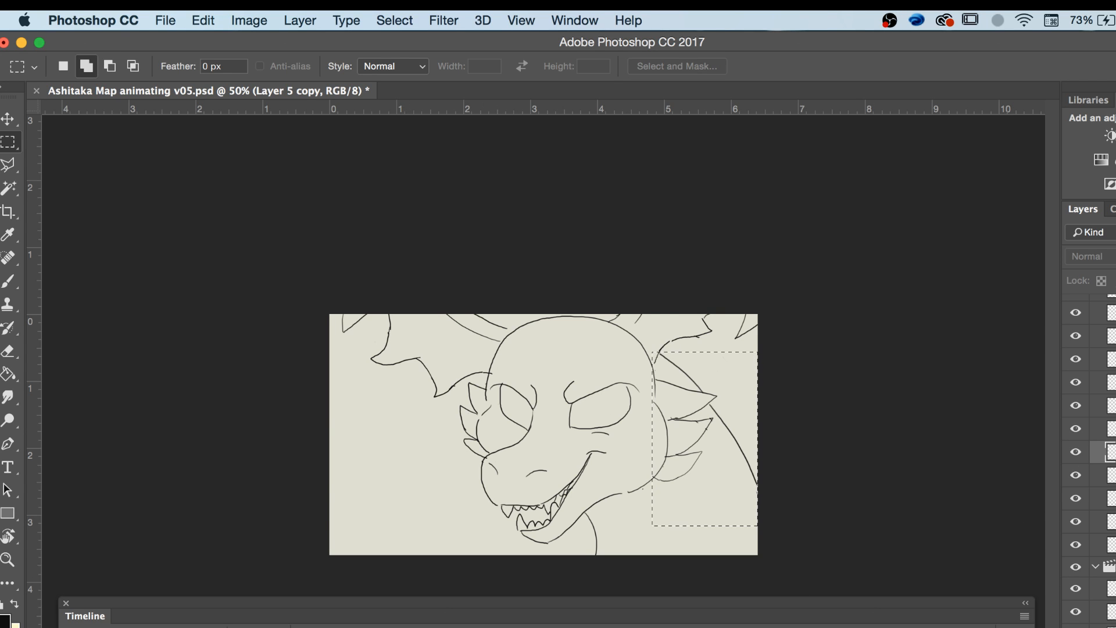
Go up through the Shot 1 Main layers to select Layer 5 copy 4 and toggle its visibility.
scroll(1090, 453, "up", 3)
scroll(1093, 453, "up", 3)
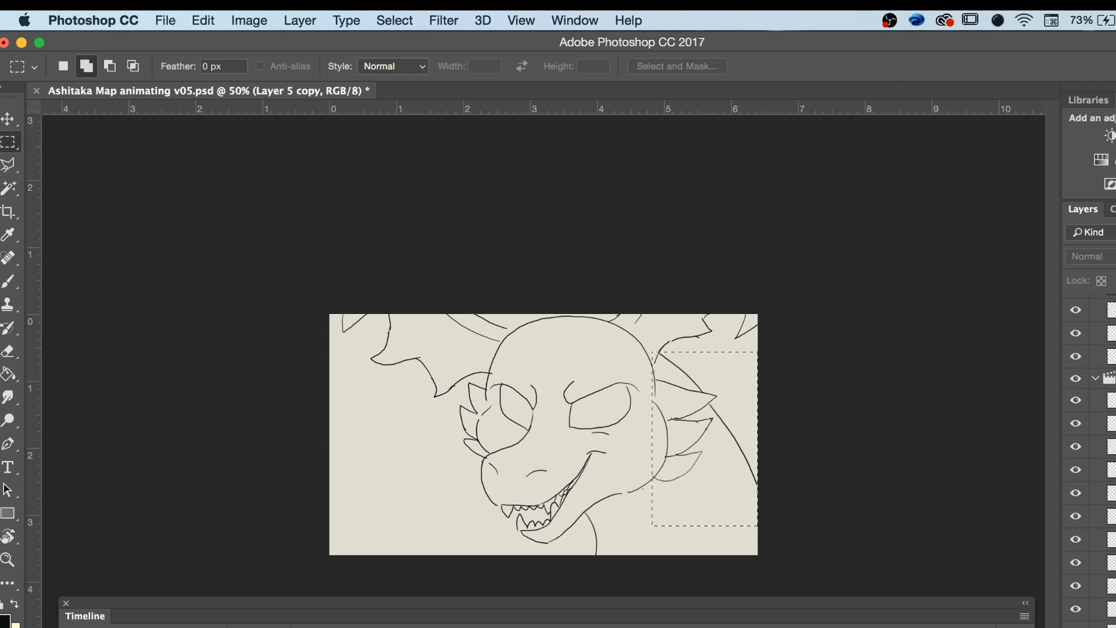
left_click(1103, 624)
left_click(1102, 609)
left_click(1103, 585)
left_click(1103, 563)
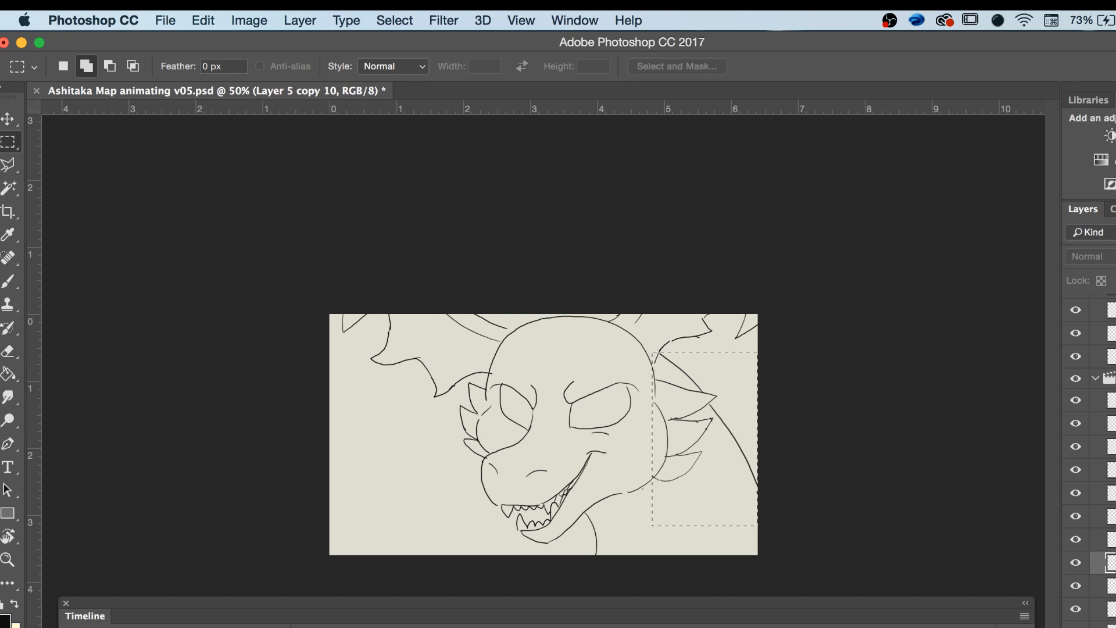
left_click(1103, 539)
left_click(1102, 516)
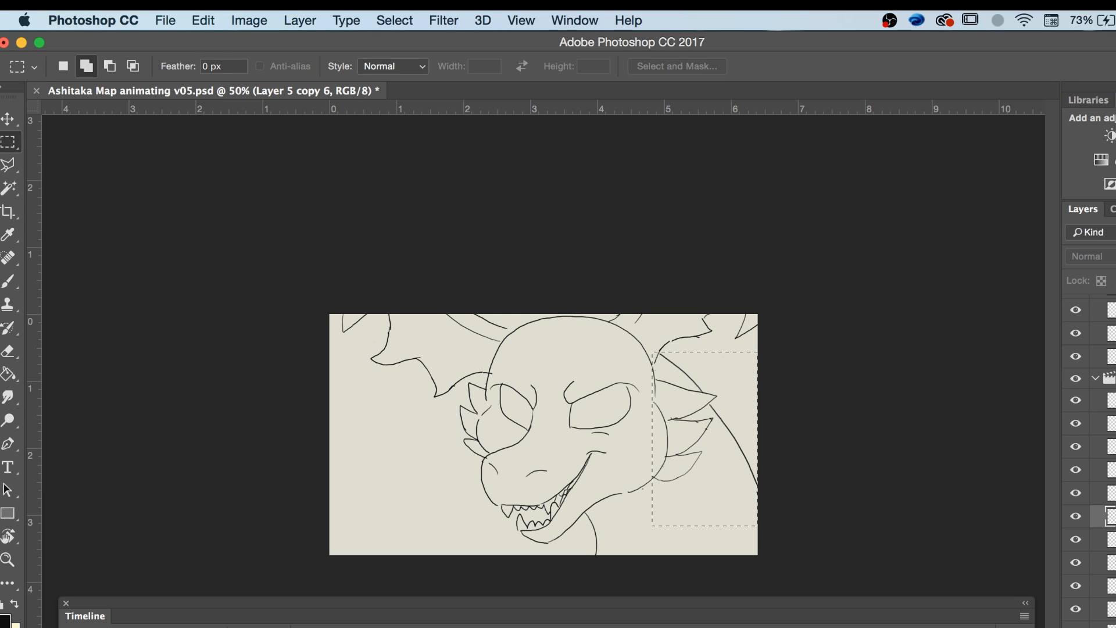
left_click(1103, 492)
left_click(1103, 469)
left_click(1103, 446)
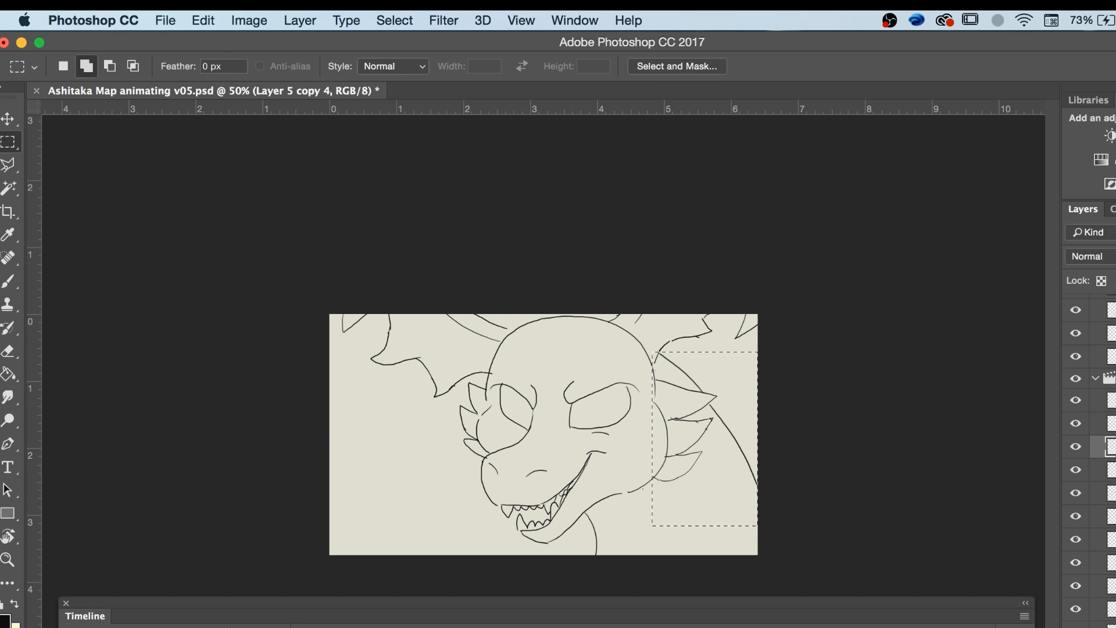
left_click(1077, 447)
left_click(1077, 447)
Minimize Photoshop and switch to Discord to read the new message in the group chat.
left_click(20, 43)
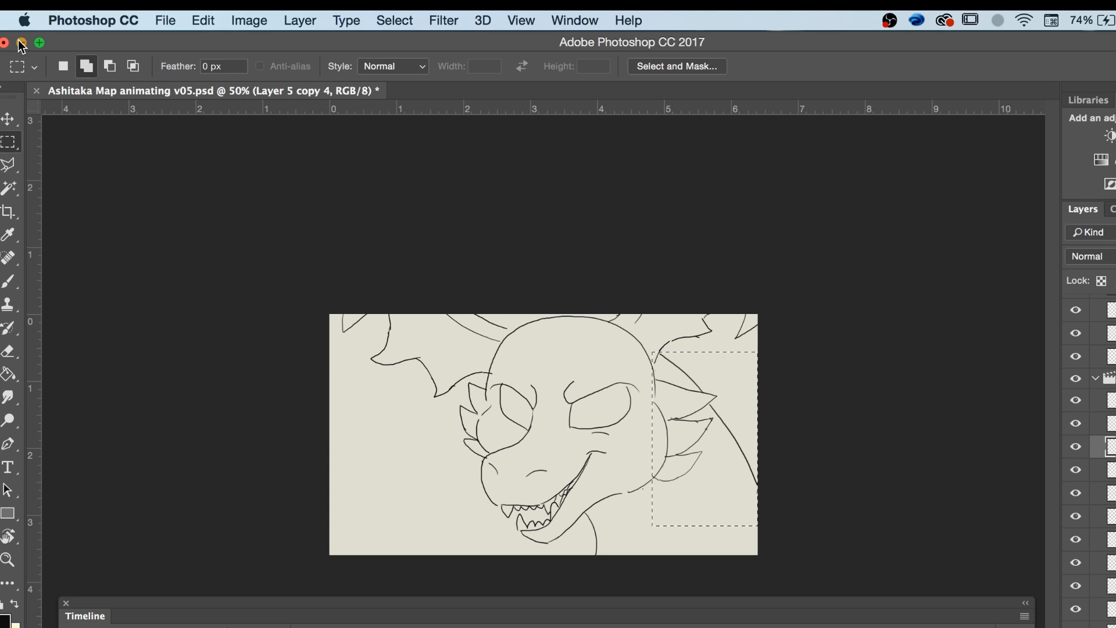
left_click(447, 544)
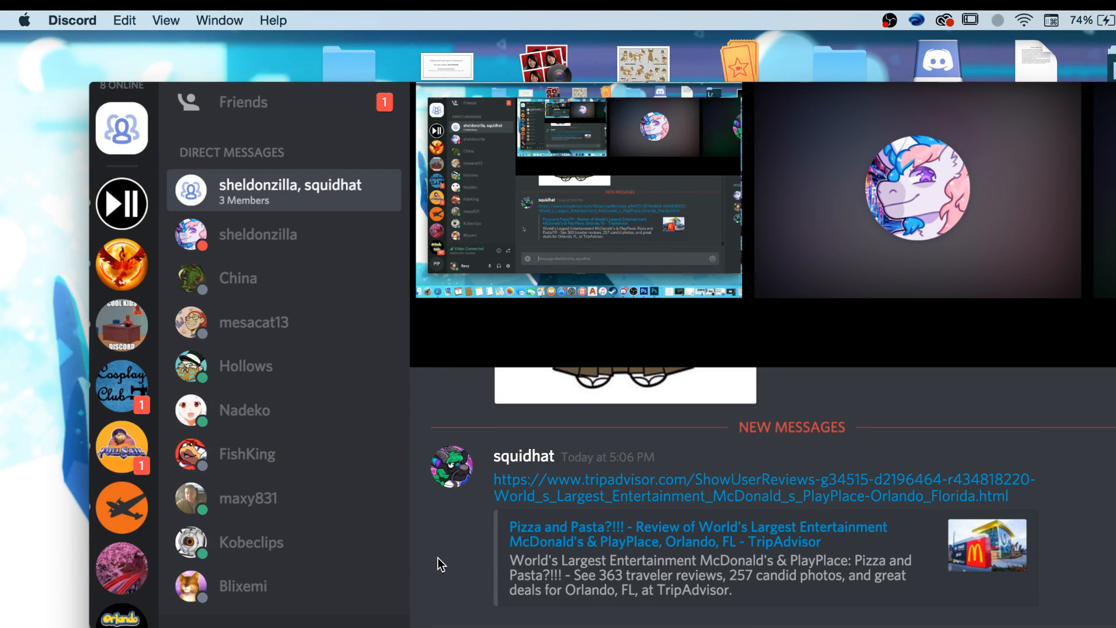
Open the TripAdvisor review link from the group chat in Safari and minimize the browser.
left_click(812, 542)
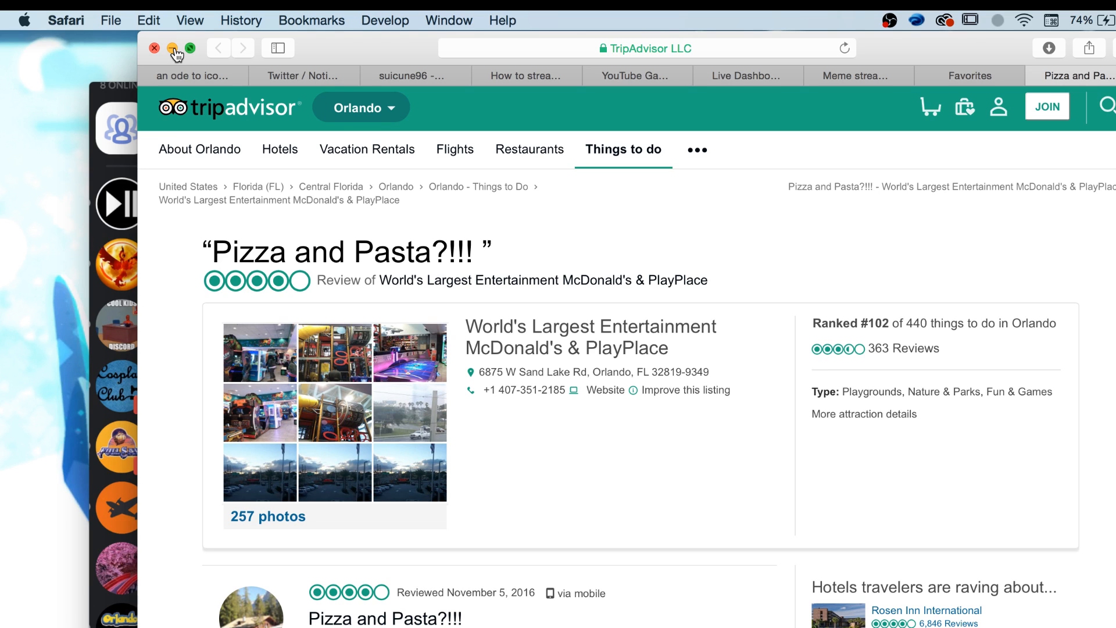
left_click(173, 49)
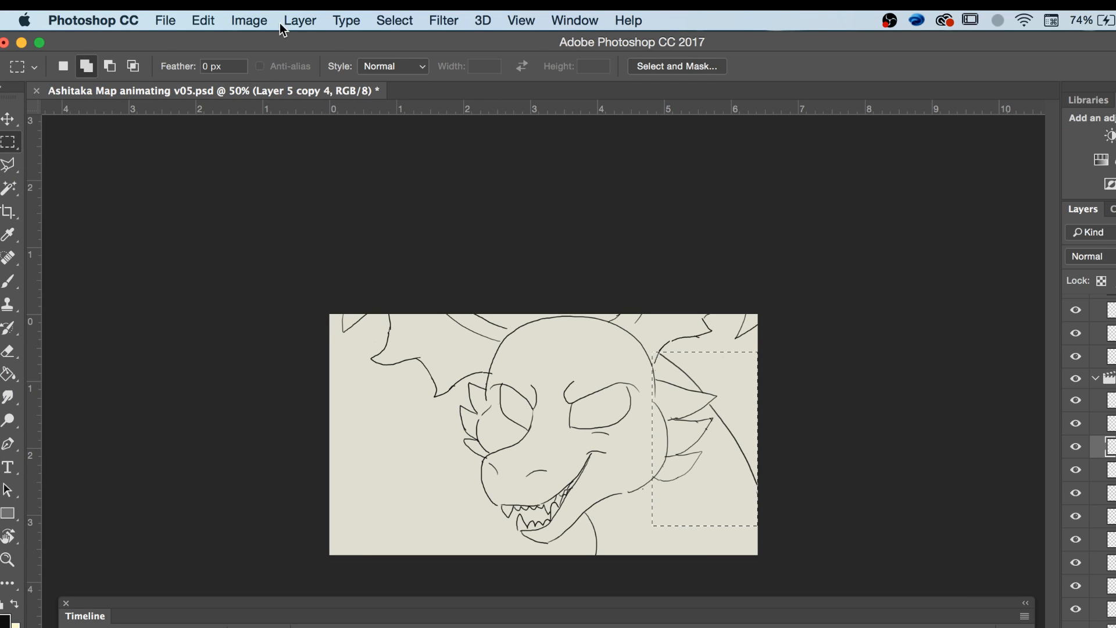
Bring Safari back, view the Meme stream round 2 page with its live chat, and minimize the browser to return to Photoshop.
left_click(198, 18)
left_click(198, 16)
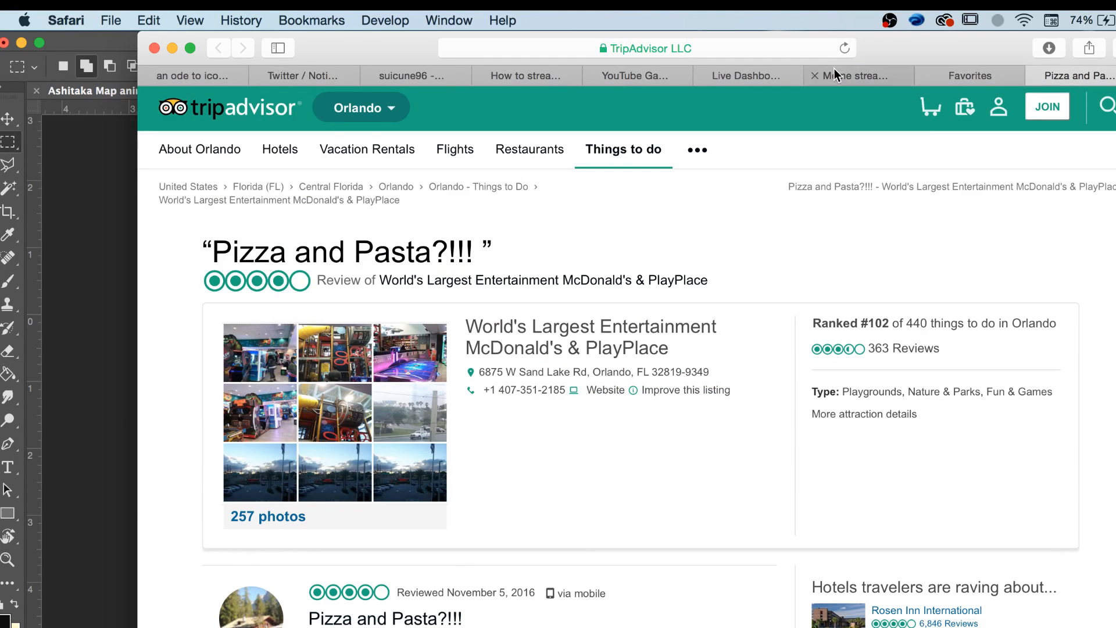
left_click(848, 75)
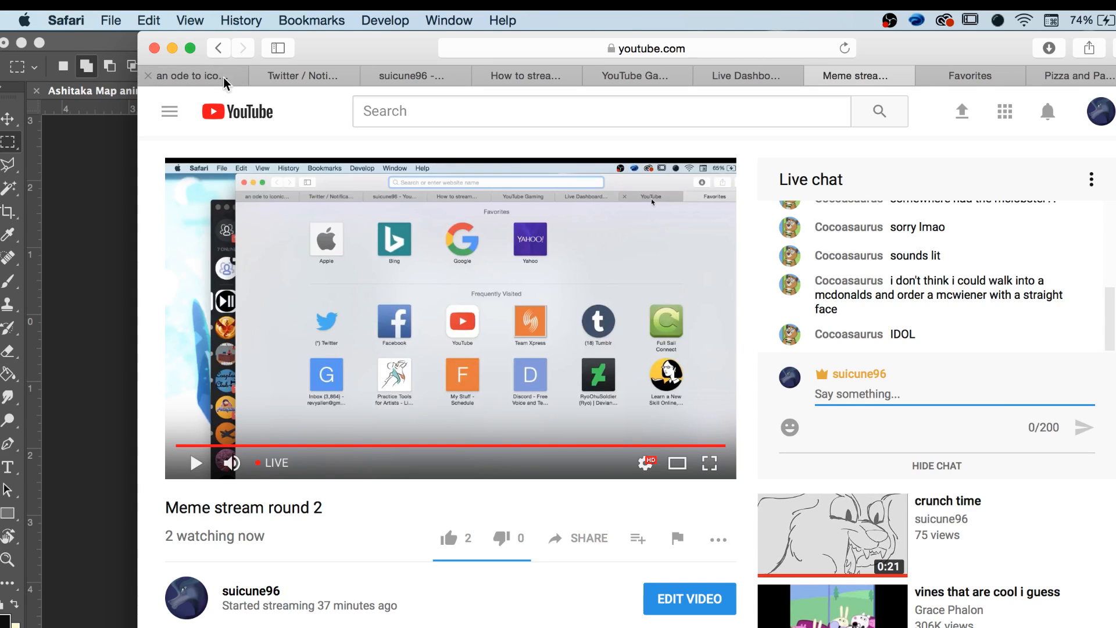
left_click(172, 48)
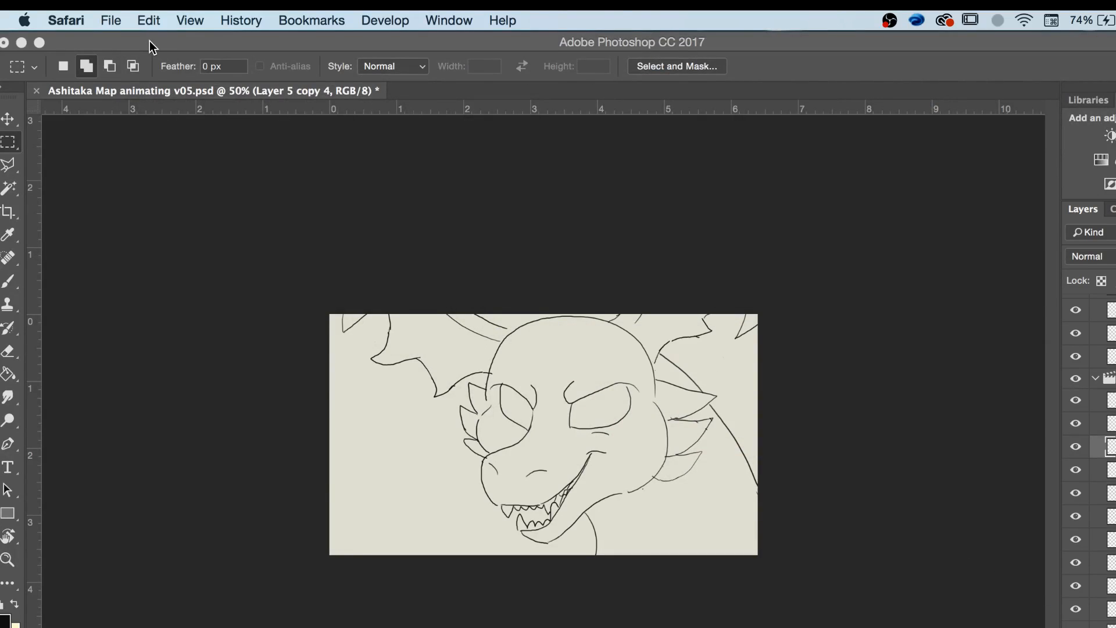
Toggle the visibility of Layer 5 copy 4 to check the neck line inside the rectangular marquee selection.
left_click_drag(652, 352, 832, 526)
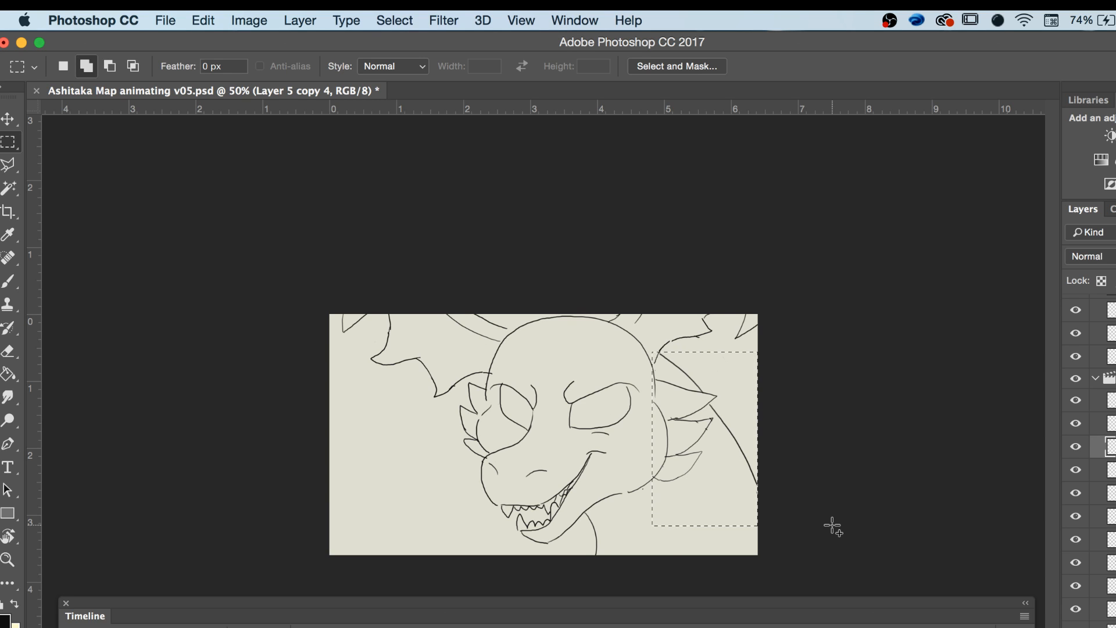
left_click(1075, 448)
left_click(1075, 448)
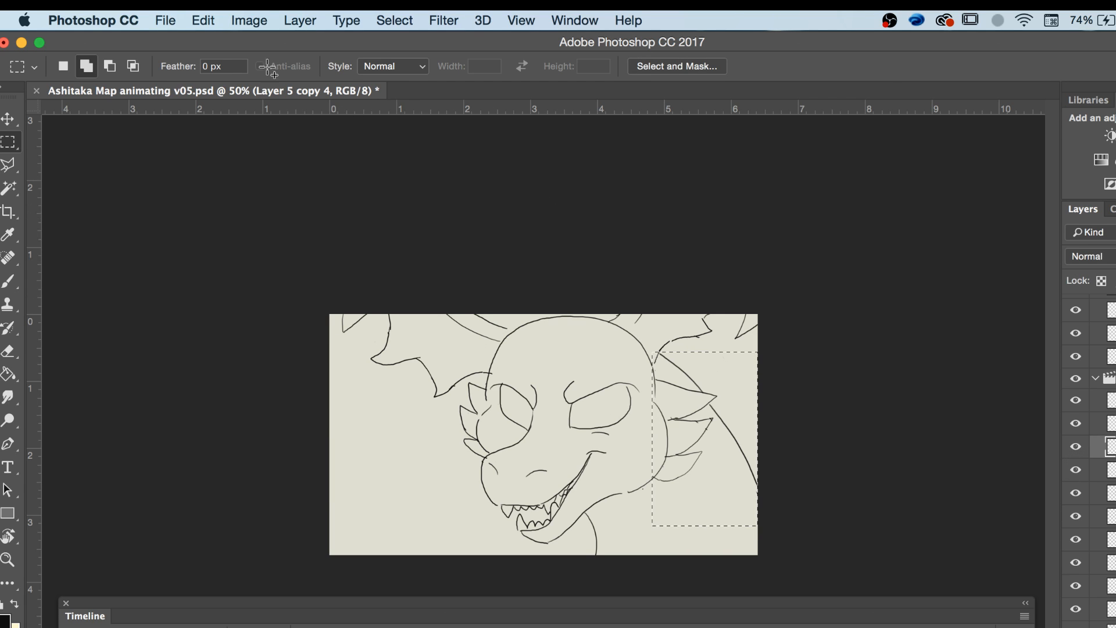
left_click(163, 19)
left_click(174, 187)
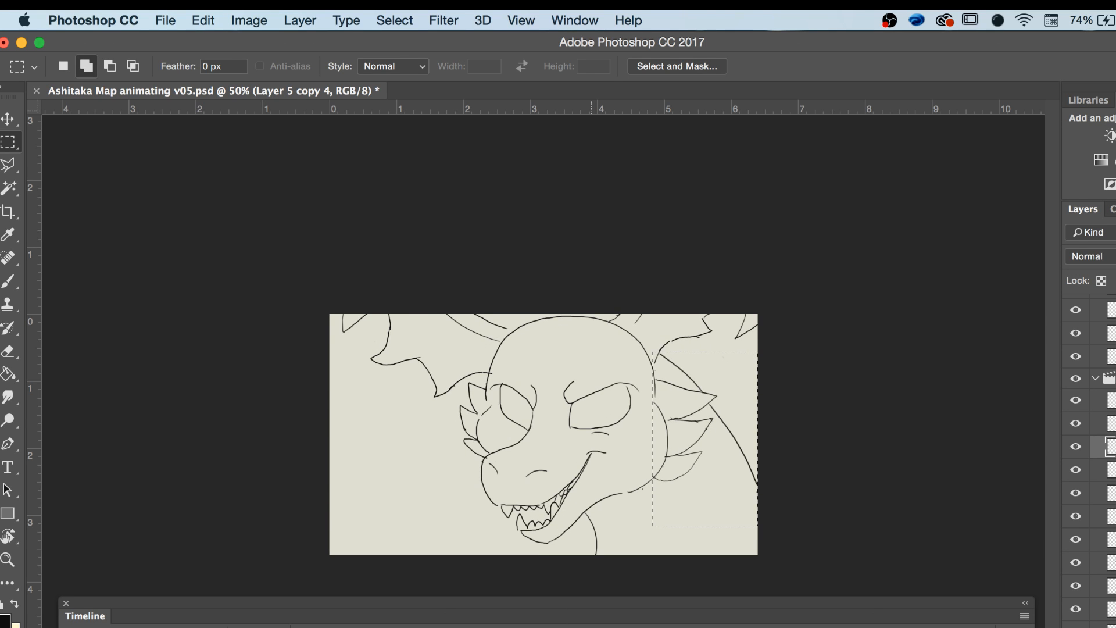
Try to copy the marquee-selected neck area and paste it on the neighbouring frame without a neck line, and undo the paste.
left_click(201, 20)
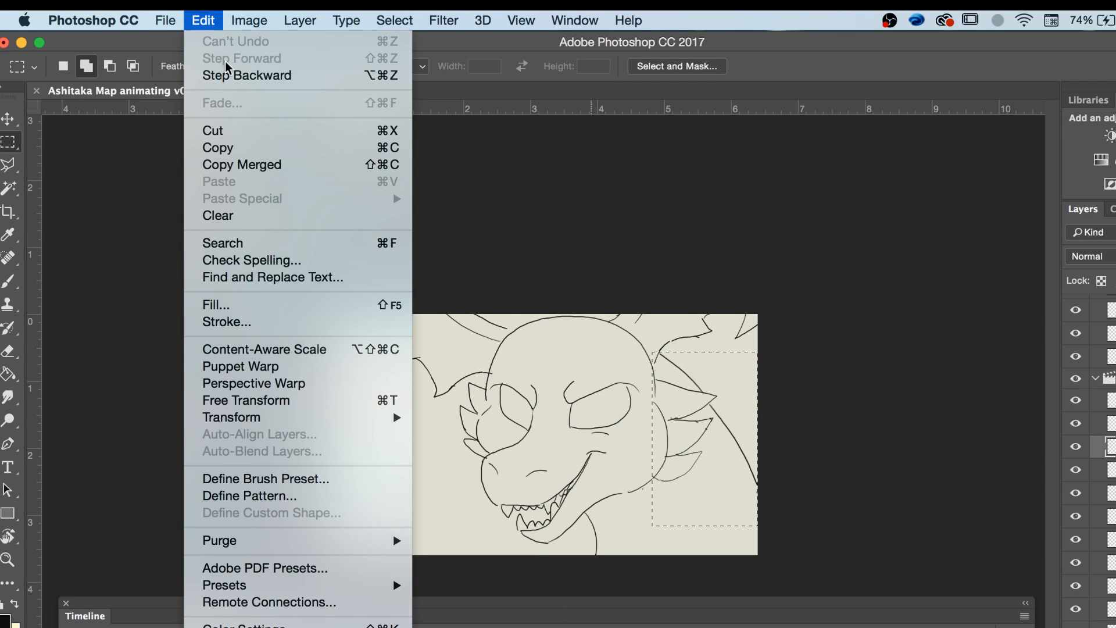
left_click(215, 147)
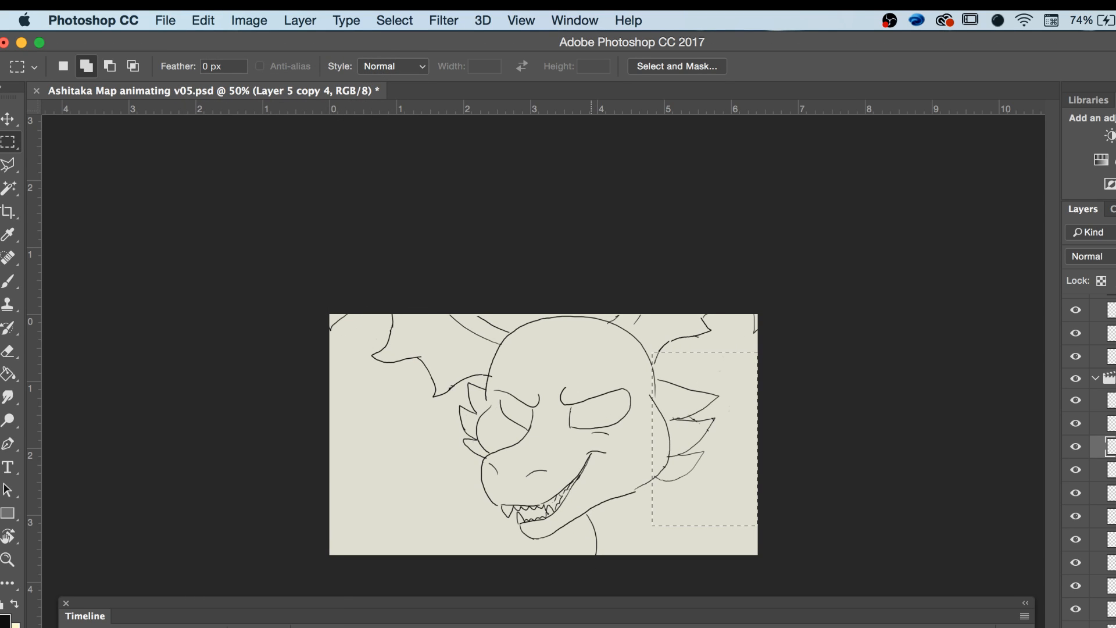
left_click(201, 20)
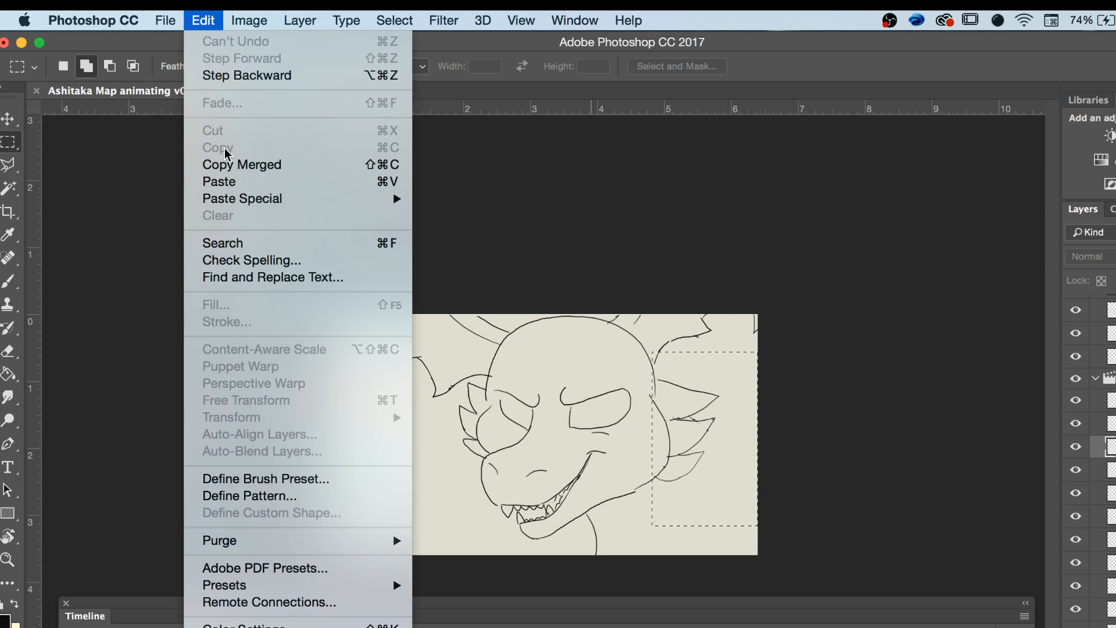
left_click(238, 187)
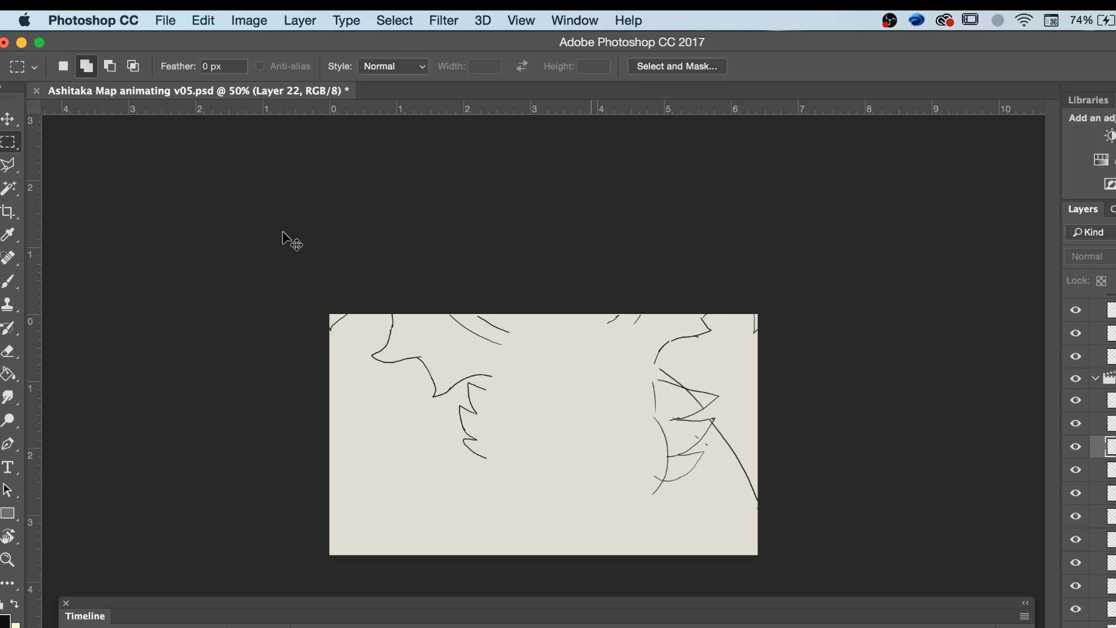
key("super+z")
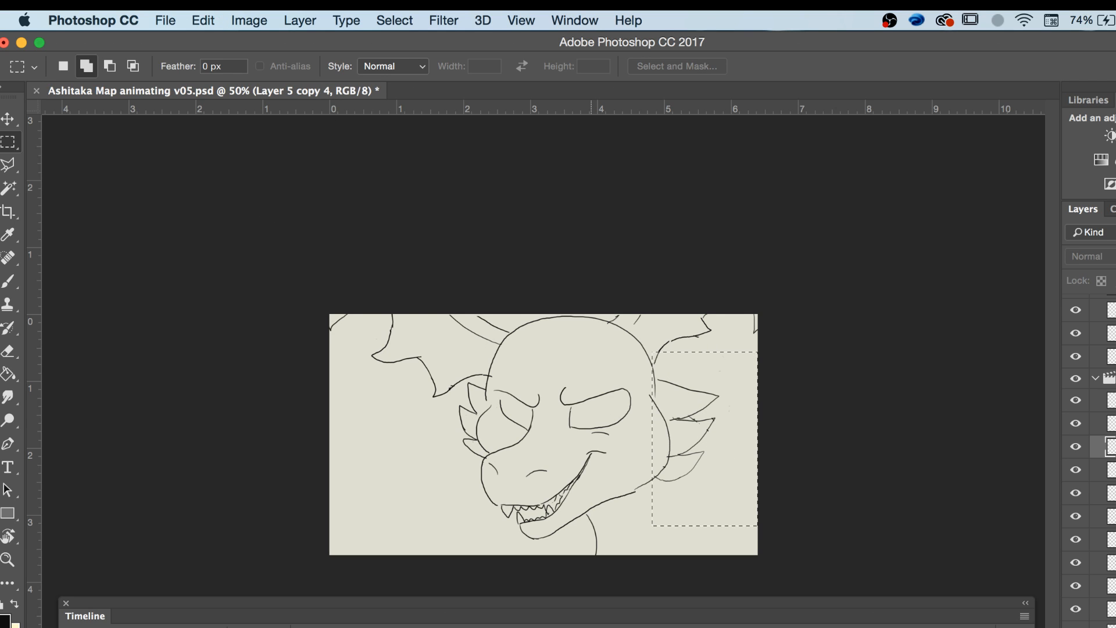
Go back to the frame with the neck line, copy the selected area again, try pasting it on the adjacent frame, and undo.
key("Left")
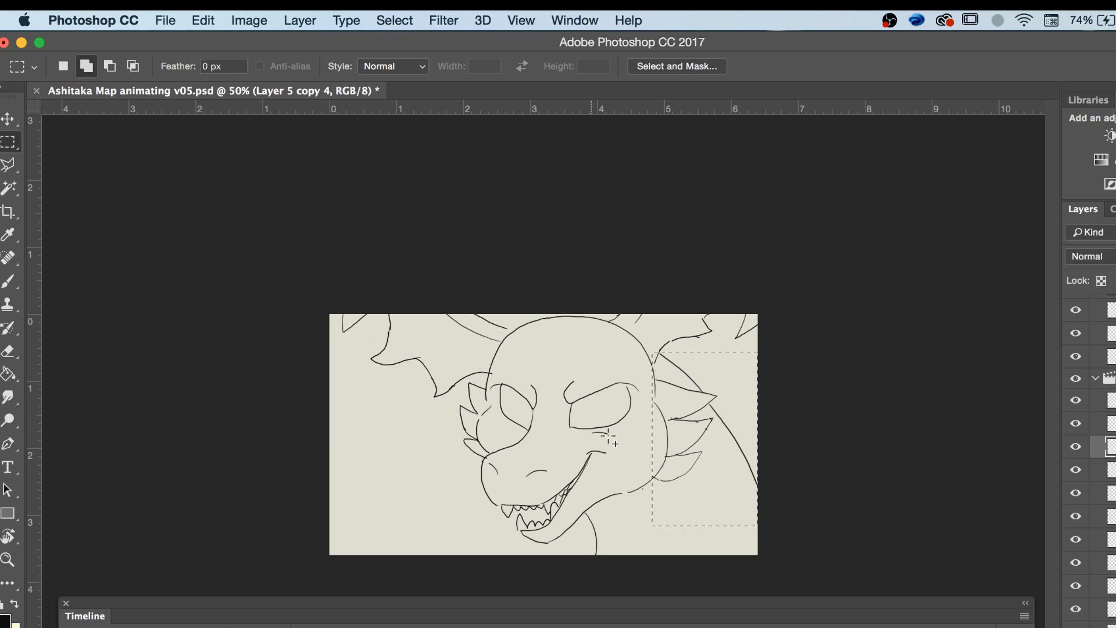
left_click(203, 18)
left_click(205, 16)
left_click(204, 18)
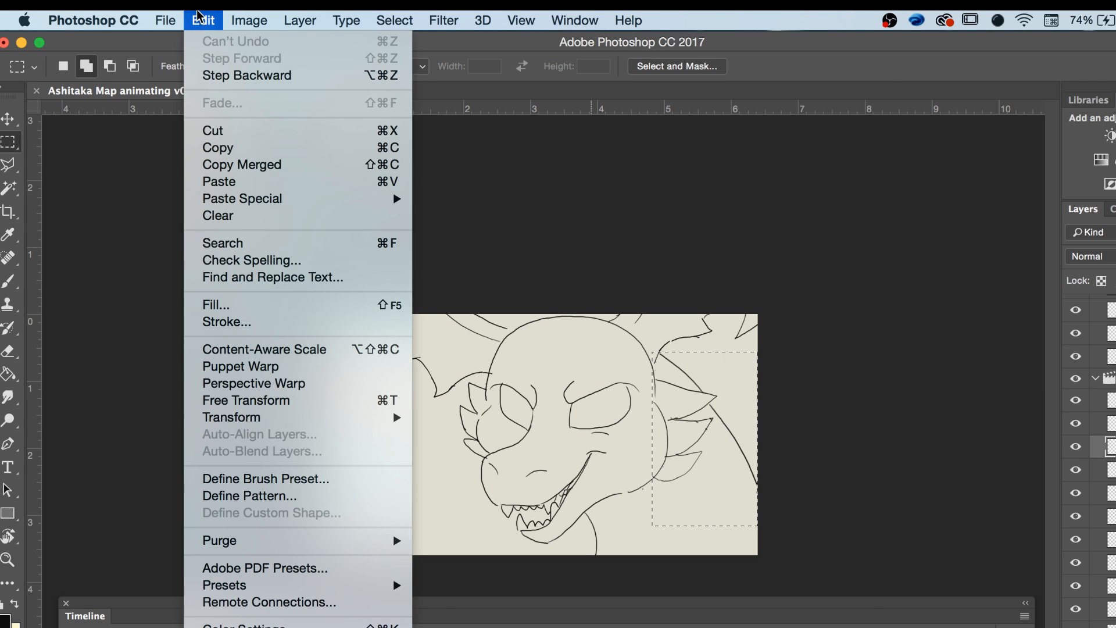
left_click(232, 152)
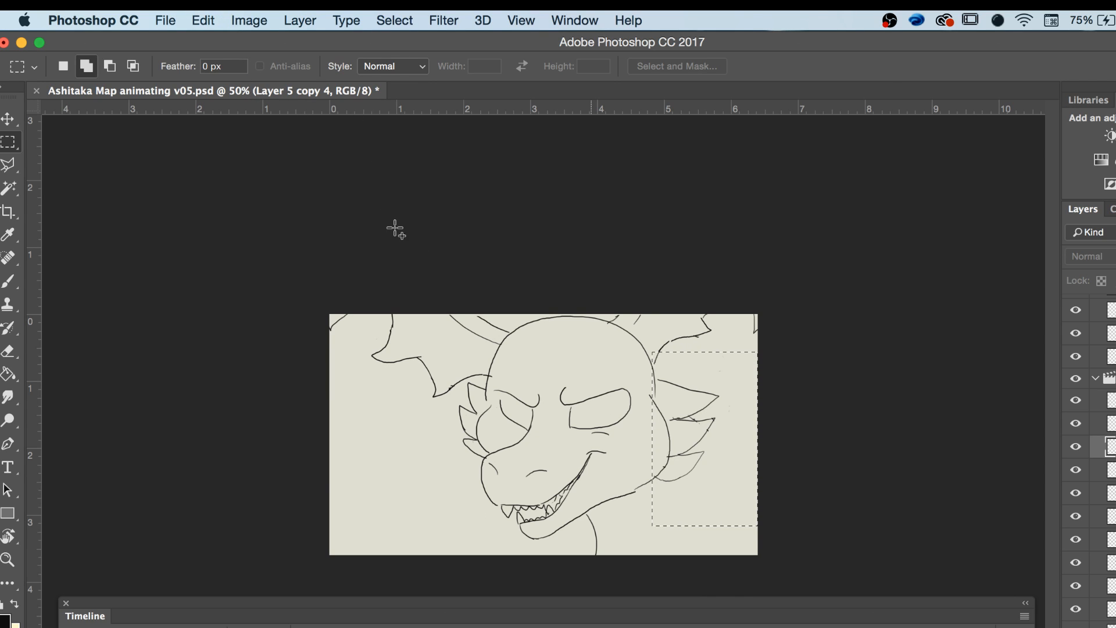
left_click(205, 27)
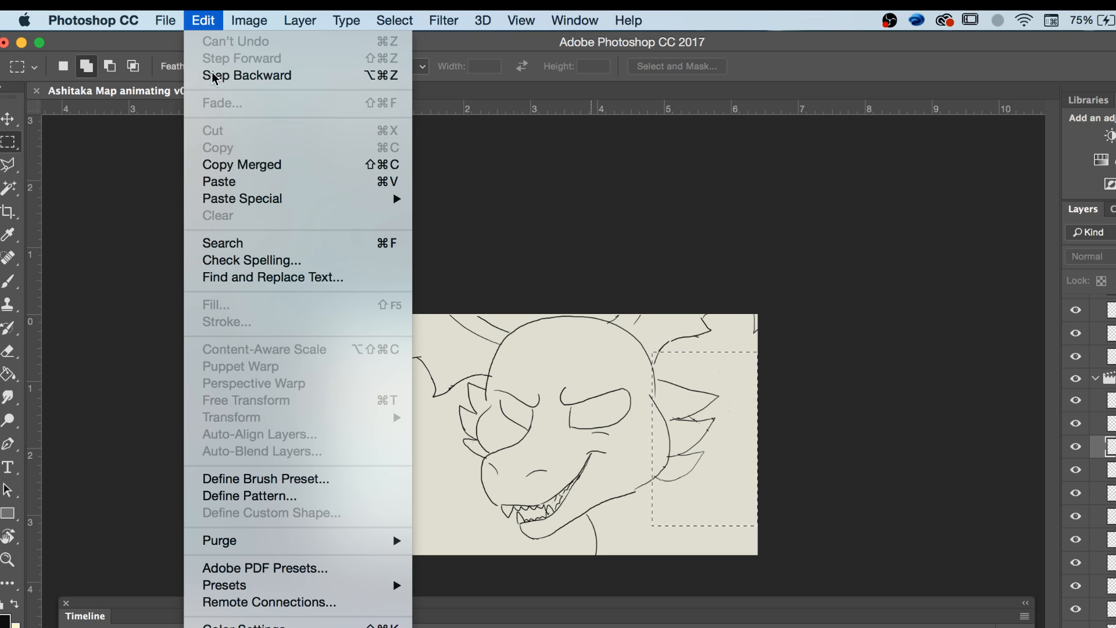
left_click(205, 23)
left_click(202, 19)
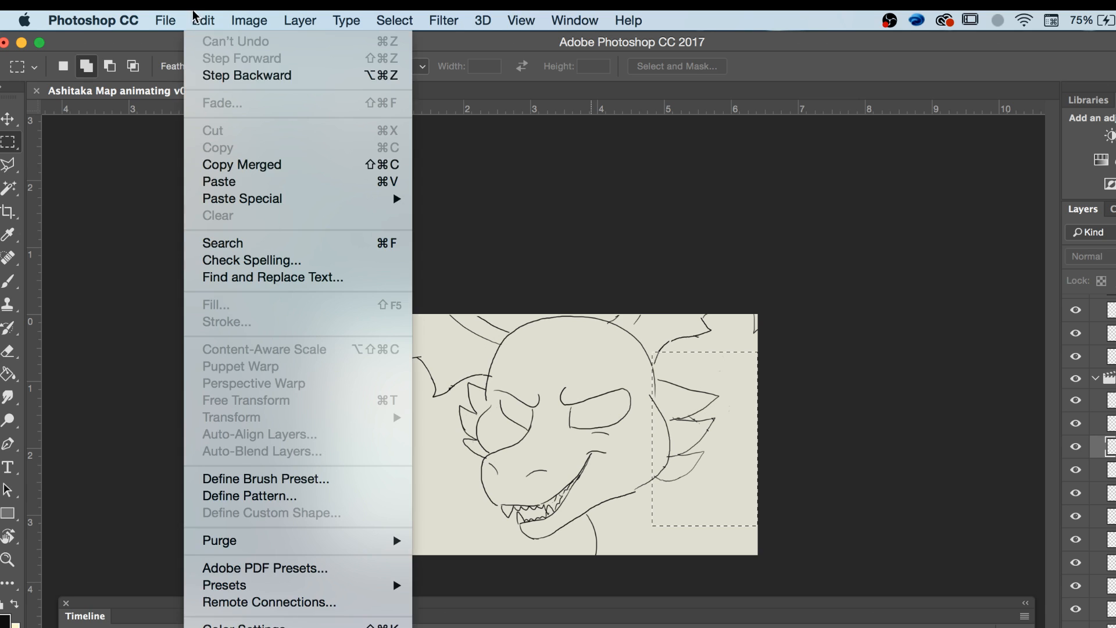
left_click(232, 184)
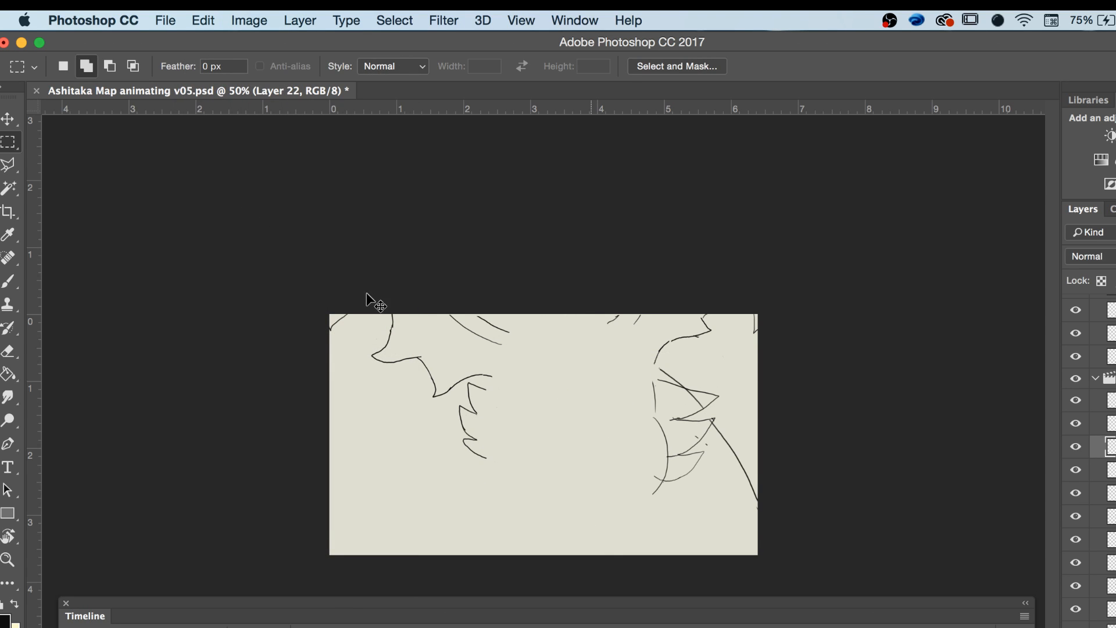
key("super+z")
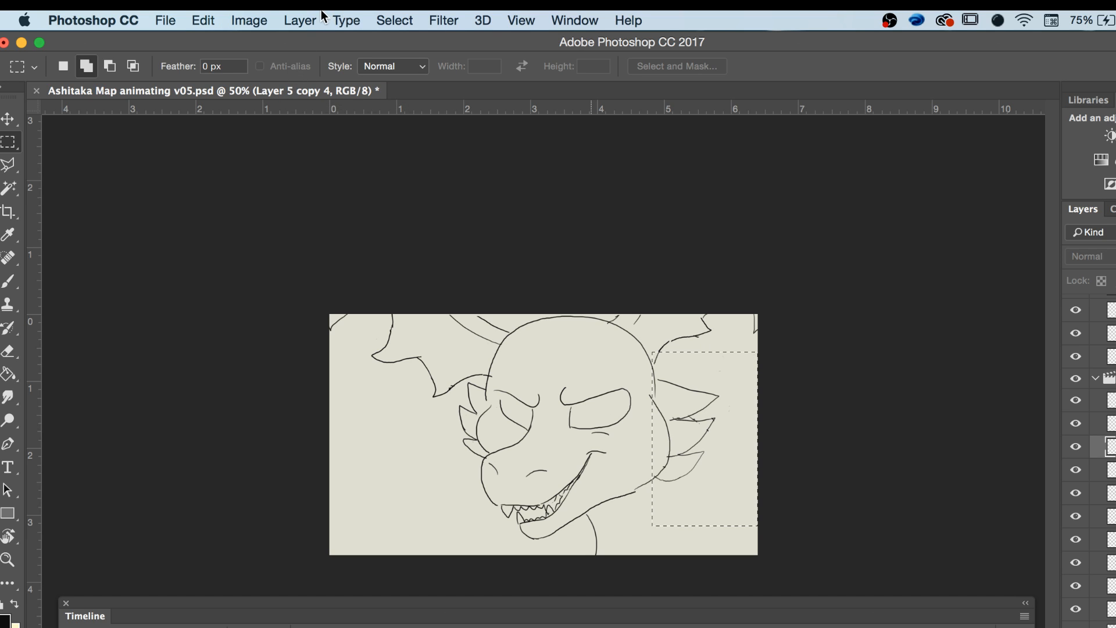
Try once more to paste the copied neck area on the frame missing the neck line, and undo the paste.
left_click(200, 17)
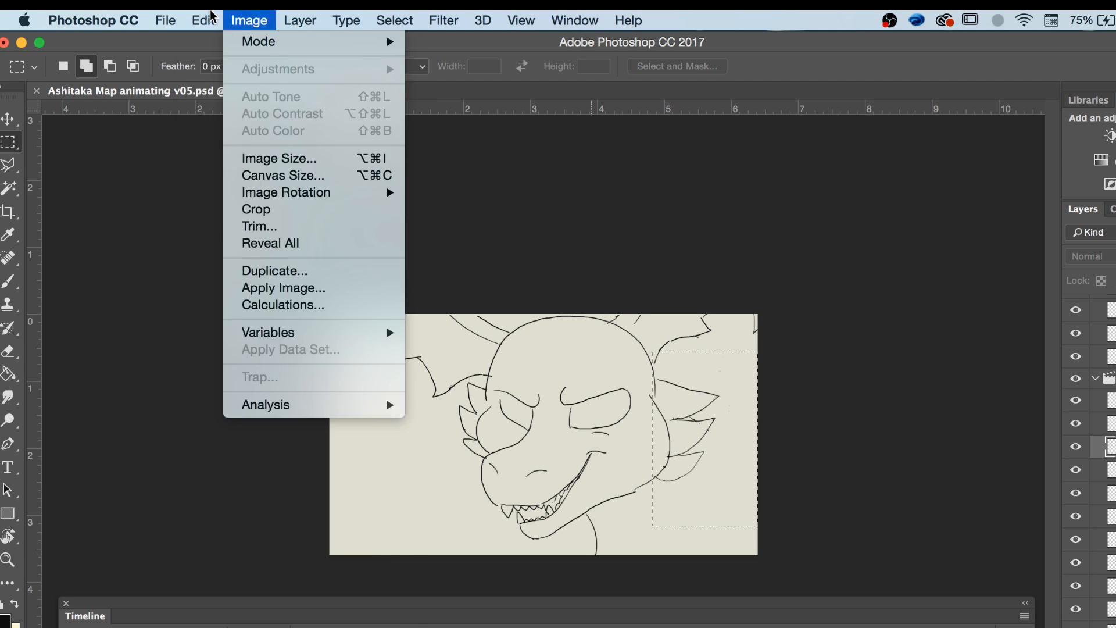
left_click(203, 15)
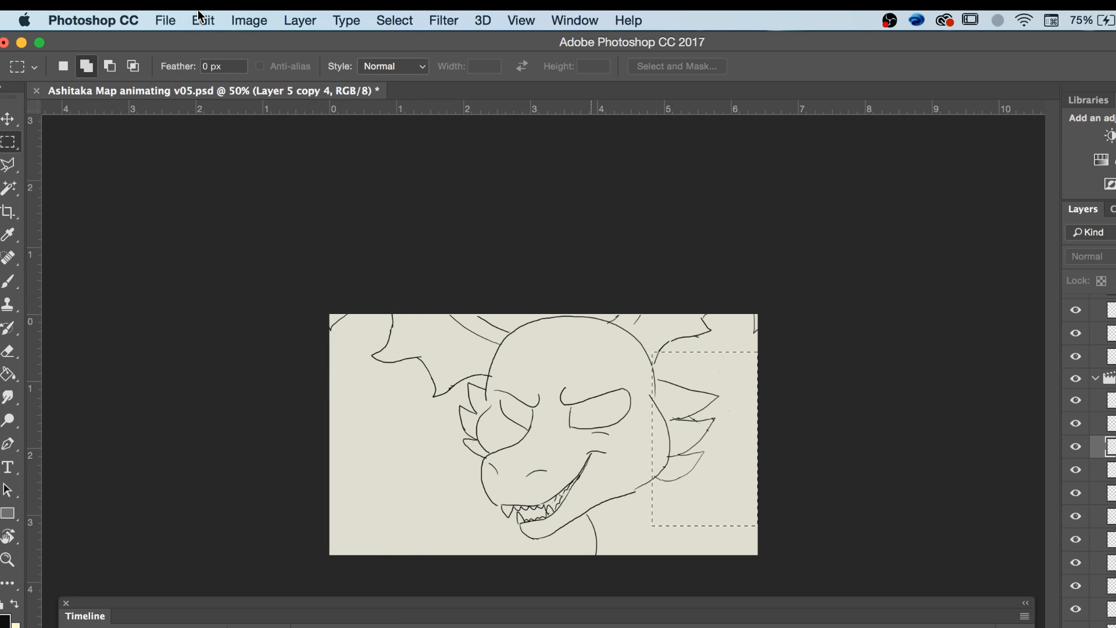
left_click(199, 15)
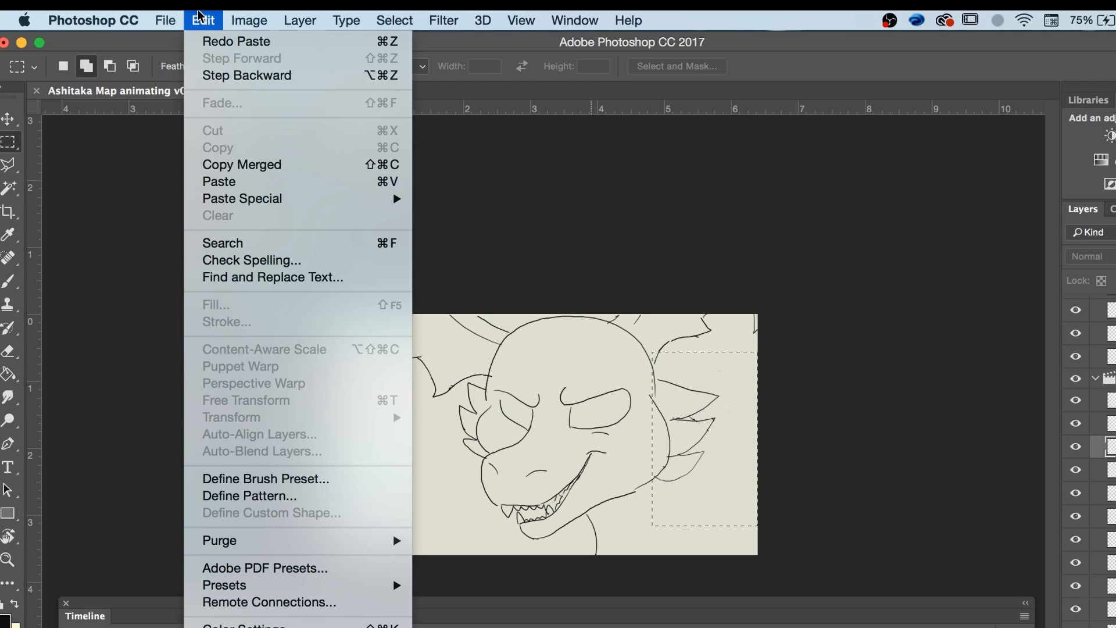
left_click(199, 15)
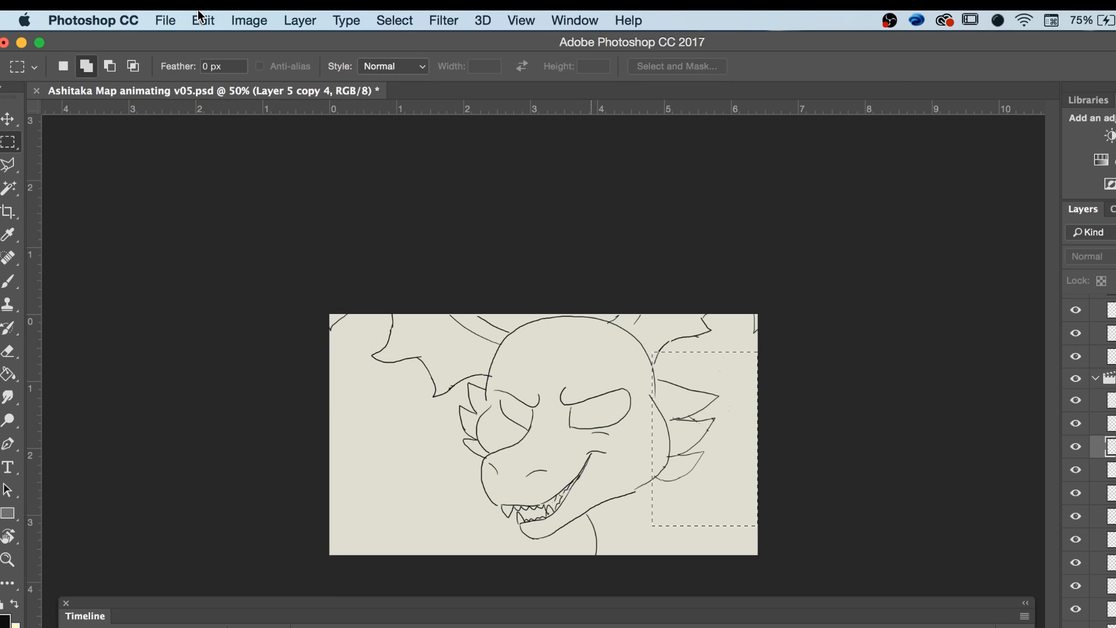
left_click(199, 15)
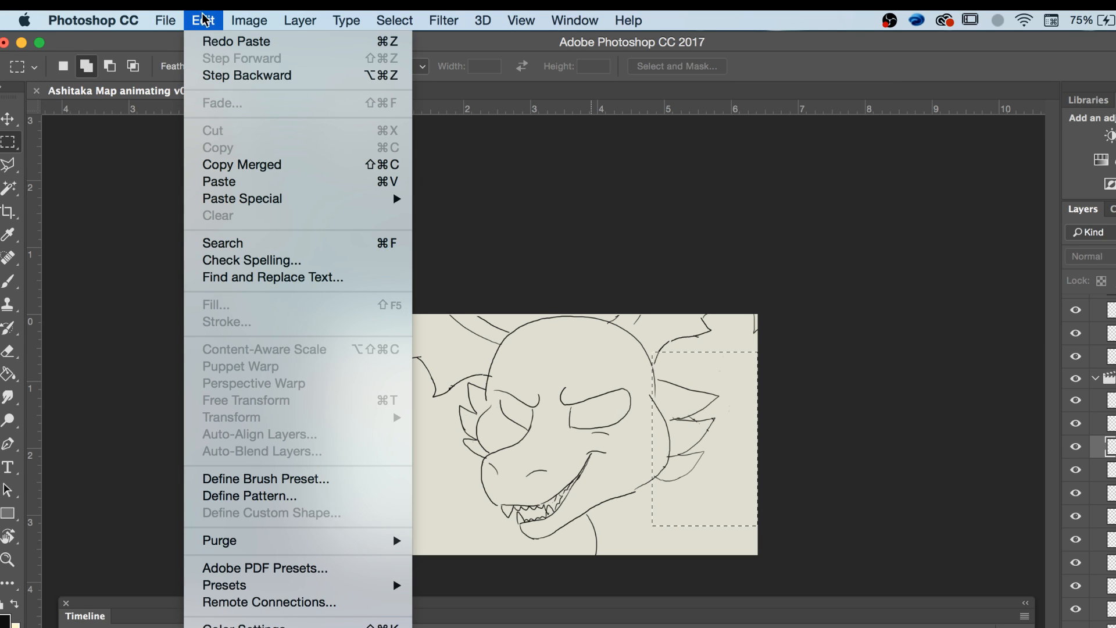
left_click(217, 182)
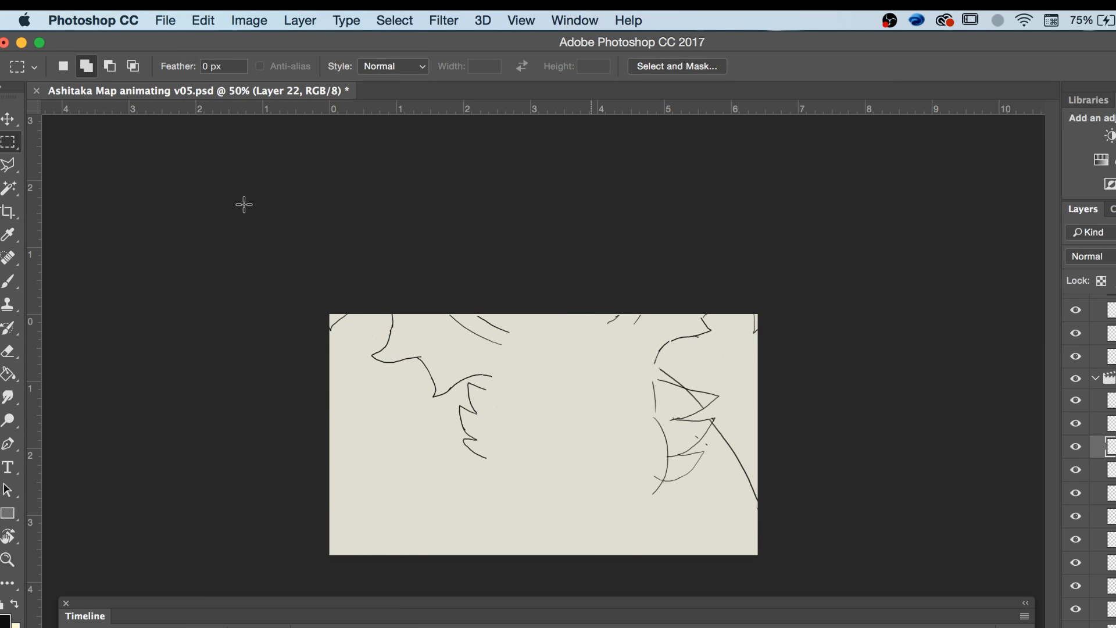
key("super+z")
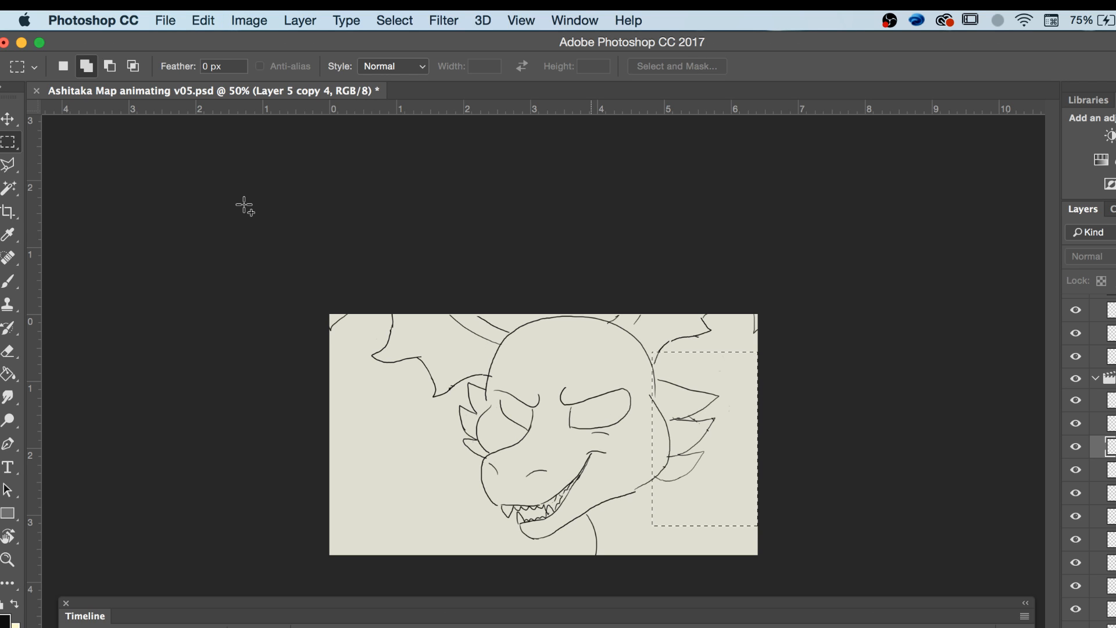
Try Paste in Place for the copied neck area on the same frame, and undo it.
left_click(198, 26)
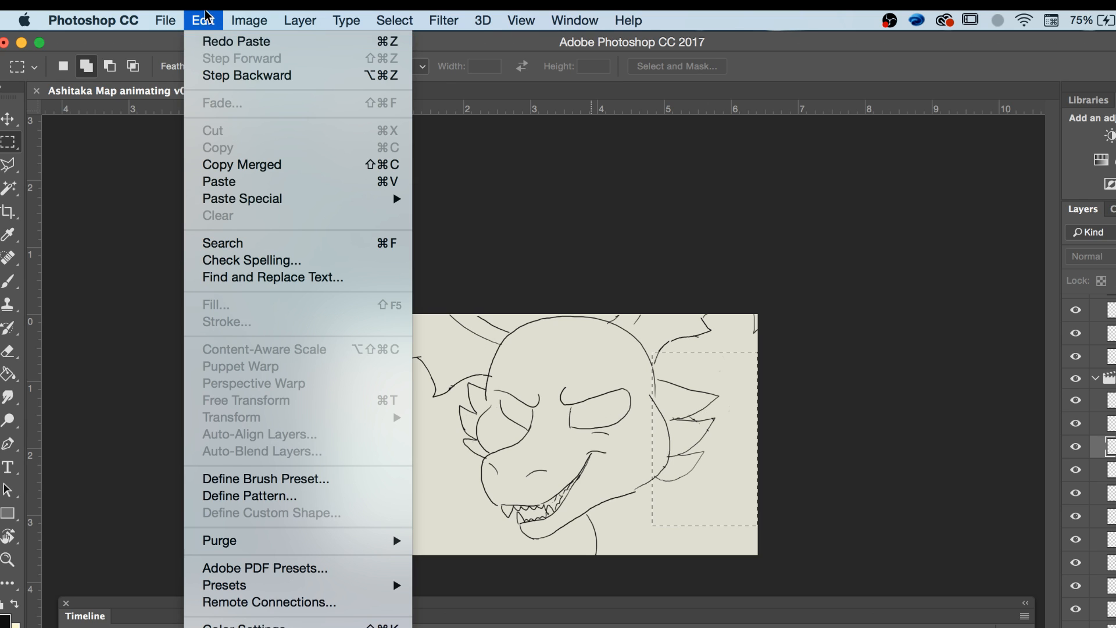
mouse_move(227, 199)
left_click(438, 197)
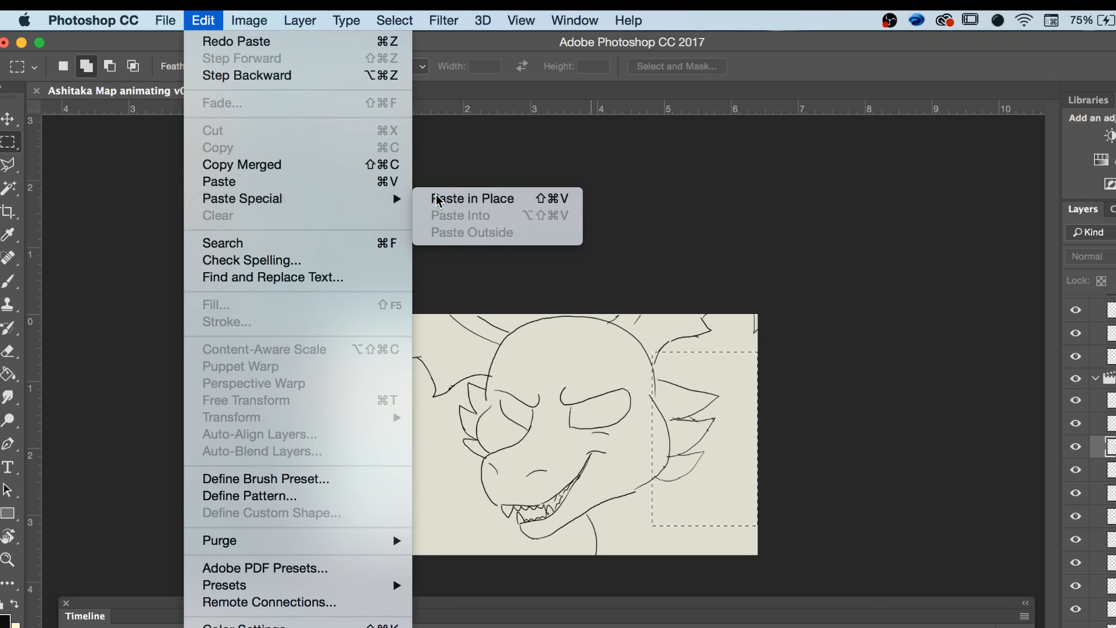
key("ctrl+z")
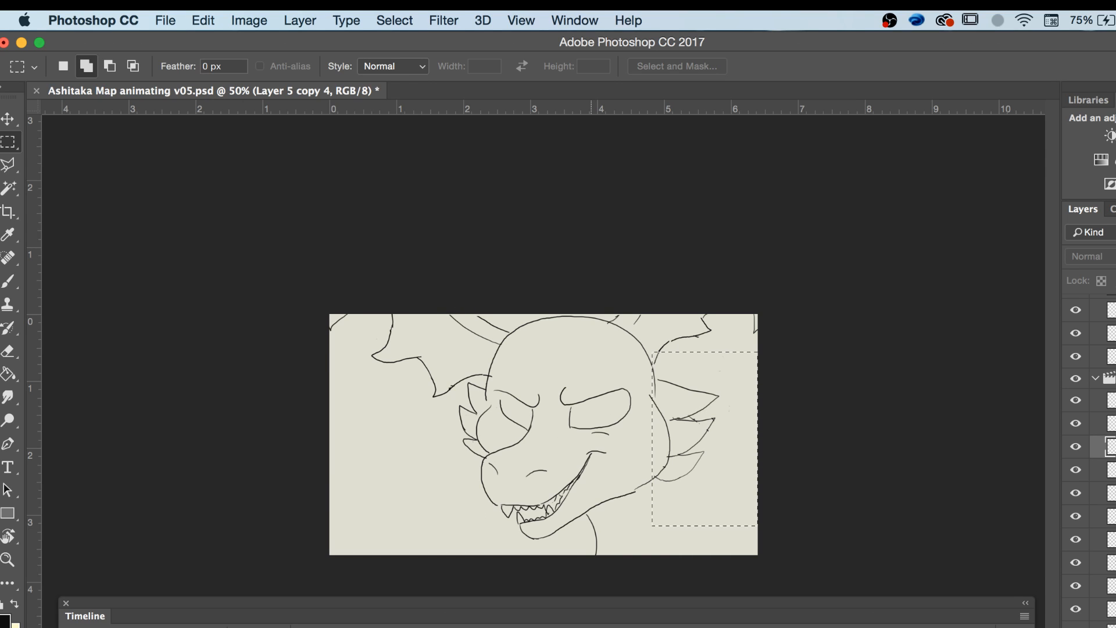
Step back and forth through the neighbouring frames to compare the creature's neck line.
key("Right")
key("Left")
key("Right")
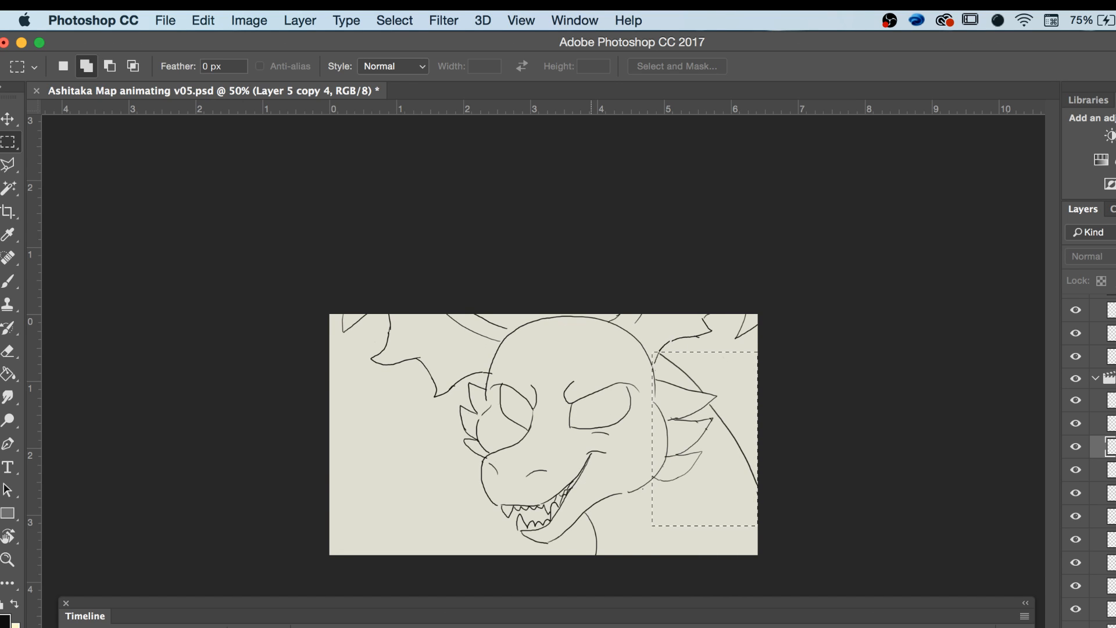
key("Left")
key("Right")
key("Left")
key("Left")
key("Left")
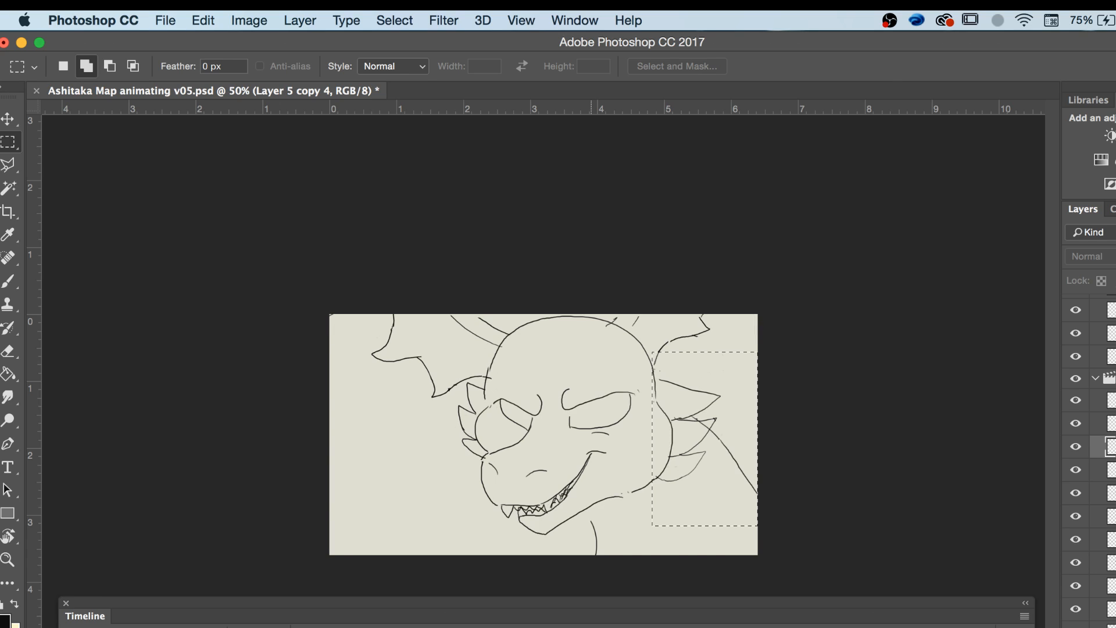
key("Right")
key("Right")
key("Right")
key("Right")
key("Right")
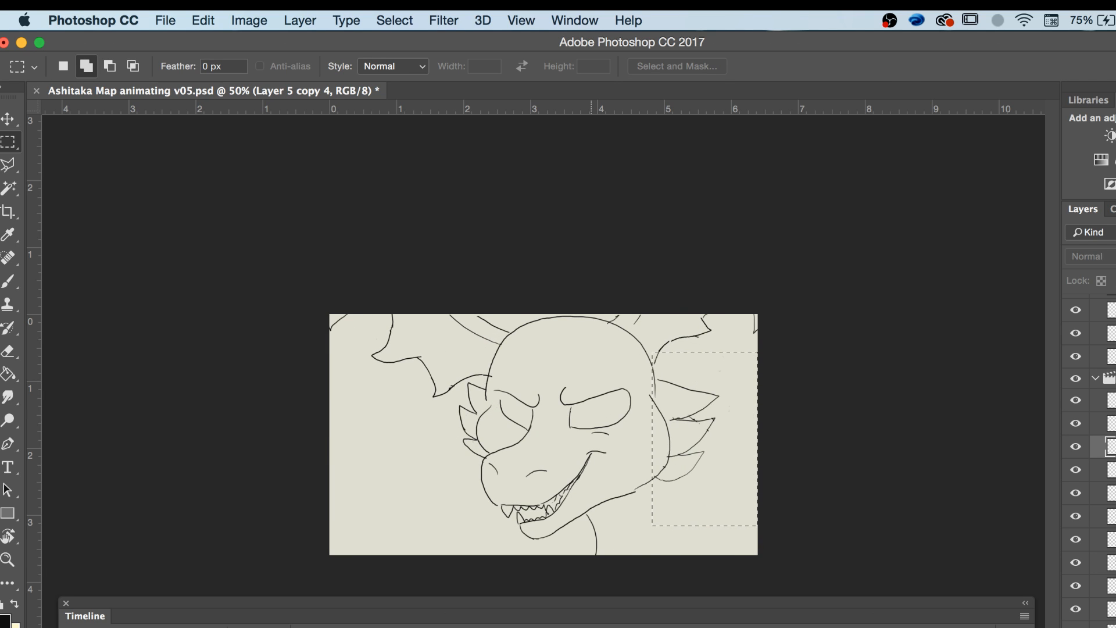
Deselect and erase the neck line behind the cheek spikes on the Layer 5 copy 5 frame.
key("Right")
key("Right")
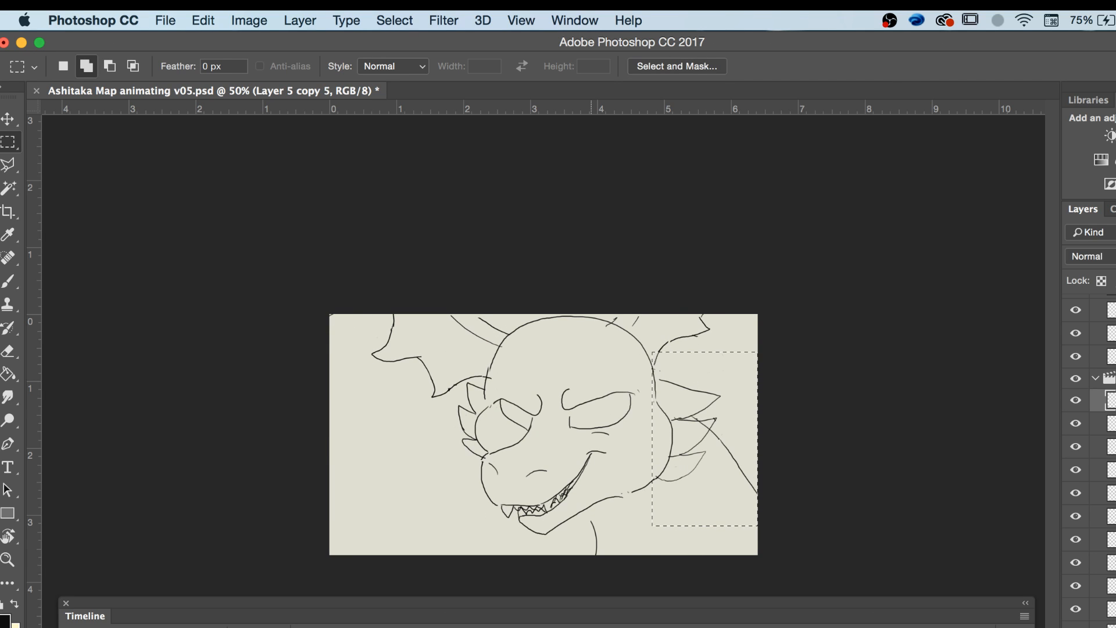
key("super+d")
key("z")
left_click(778, 517)
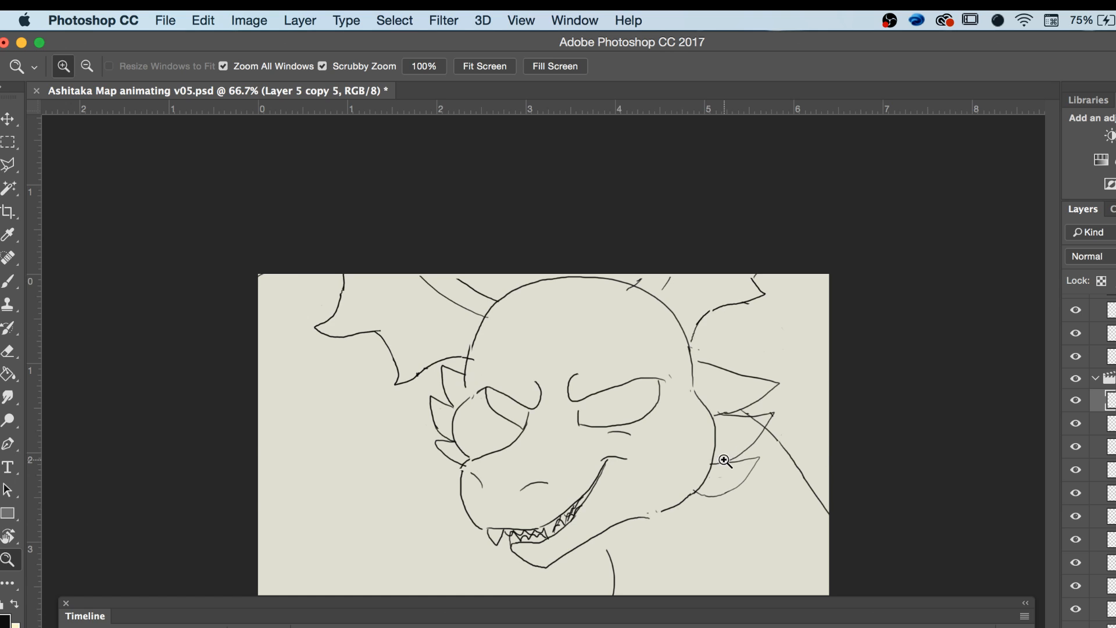
left_click(736, 470)
key("e")
left_click_drag(898, 441, 971, 555)
mouse_move(897, 445)
left_mouse_down()
mouse_move(881, 446)
mouse_move(881, 427)
mouse_move(868, 425)
left_mouse_up()
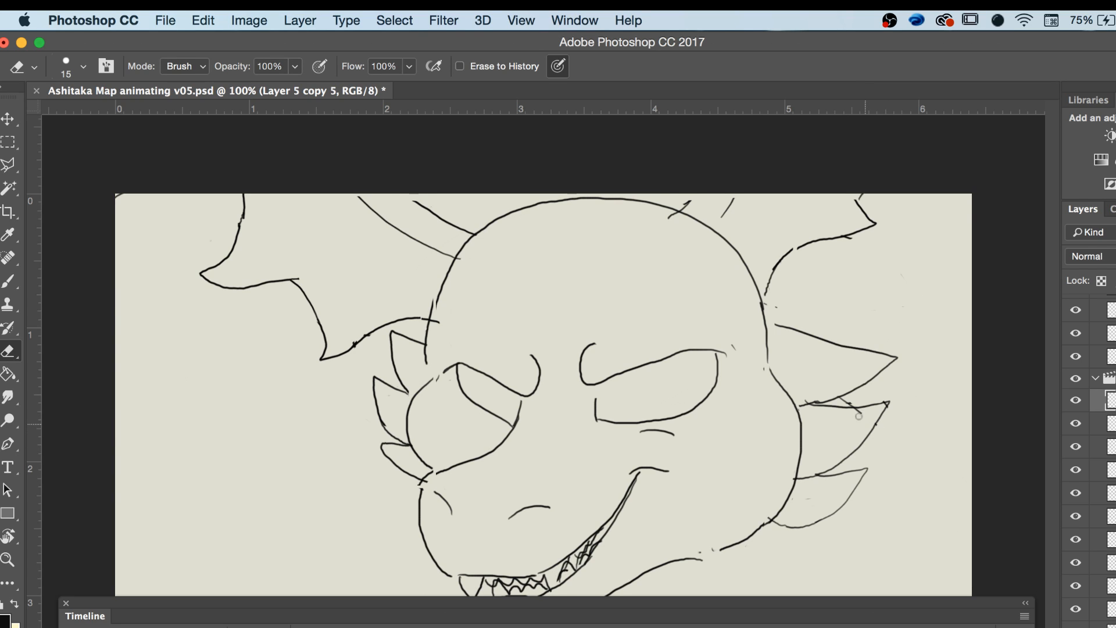
key("bracketleft")
key("z")
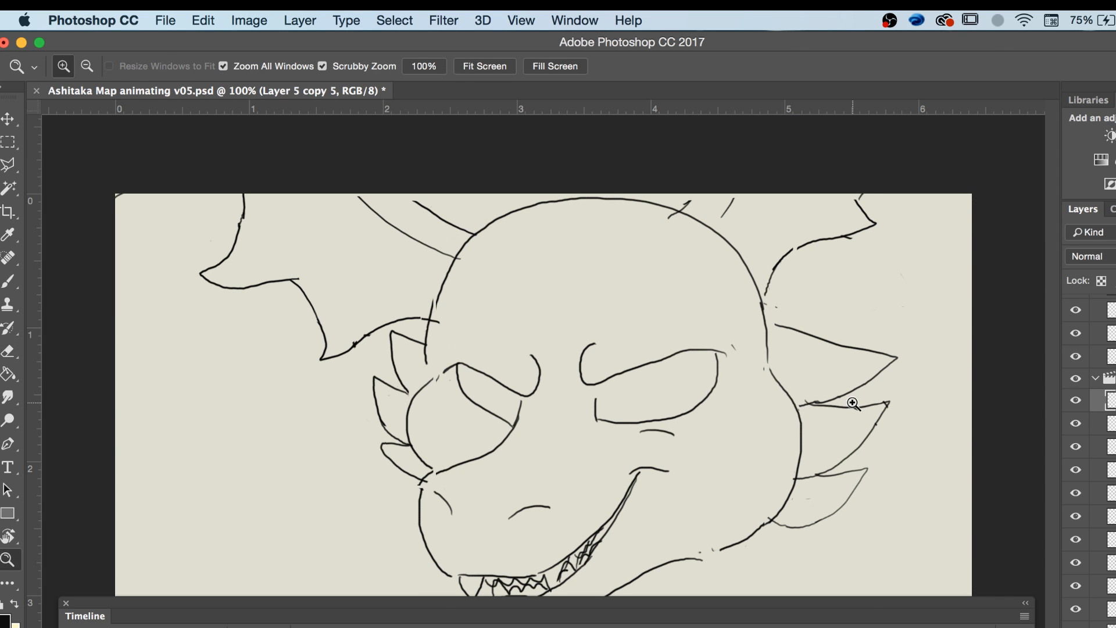
key("super+minus")
key("super+minus")
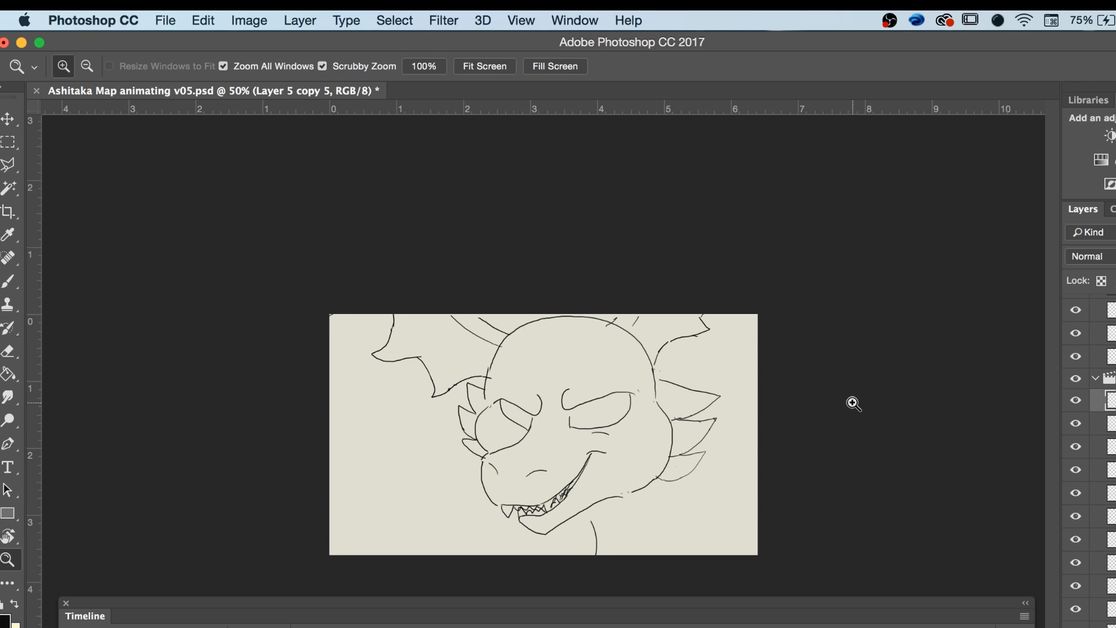
Go to the adjacent frame on Layer 5 copy 7 and erase the stray marks around the middle cheek spike.
left_click_drag(565, 627, 583, 627)
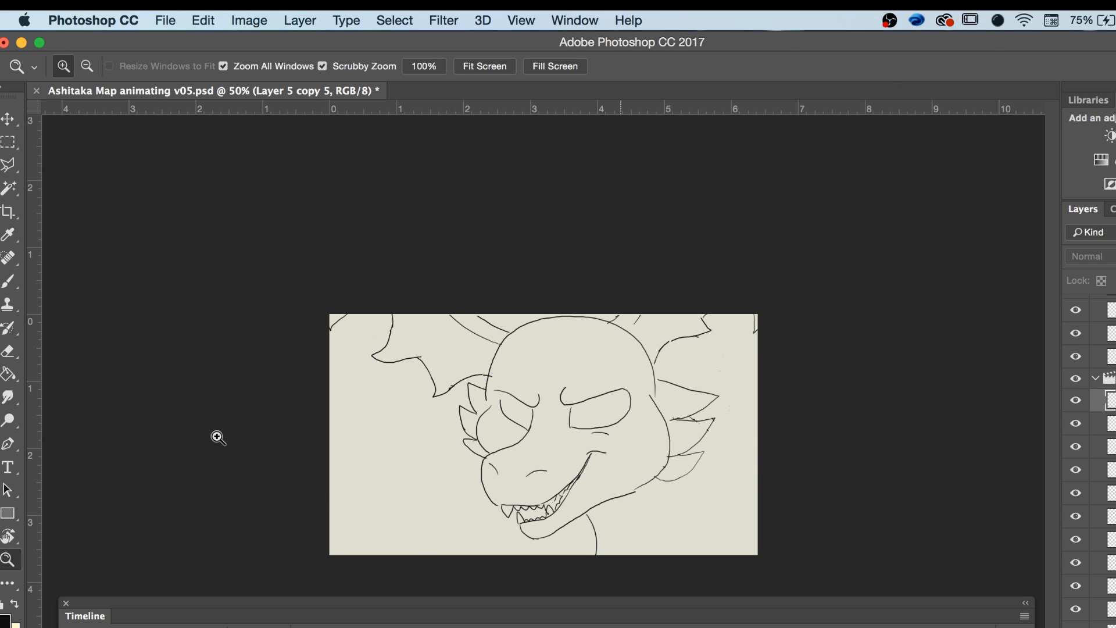
left_click(687, 417)
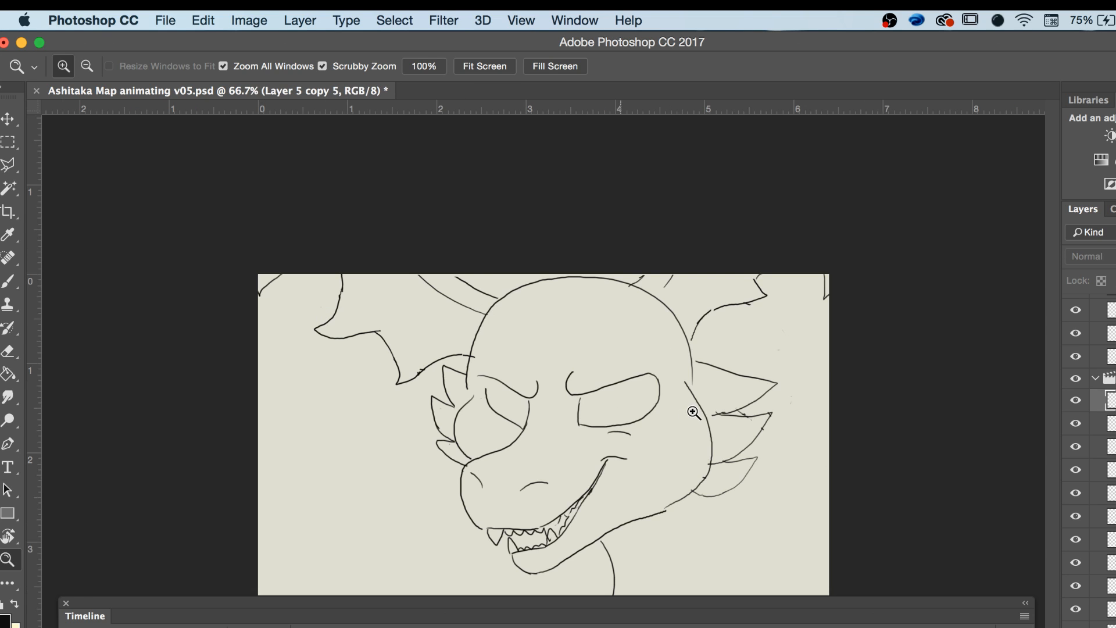
left_click(746, 472)
left_click(866, 424)
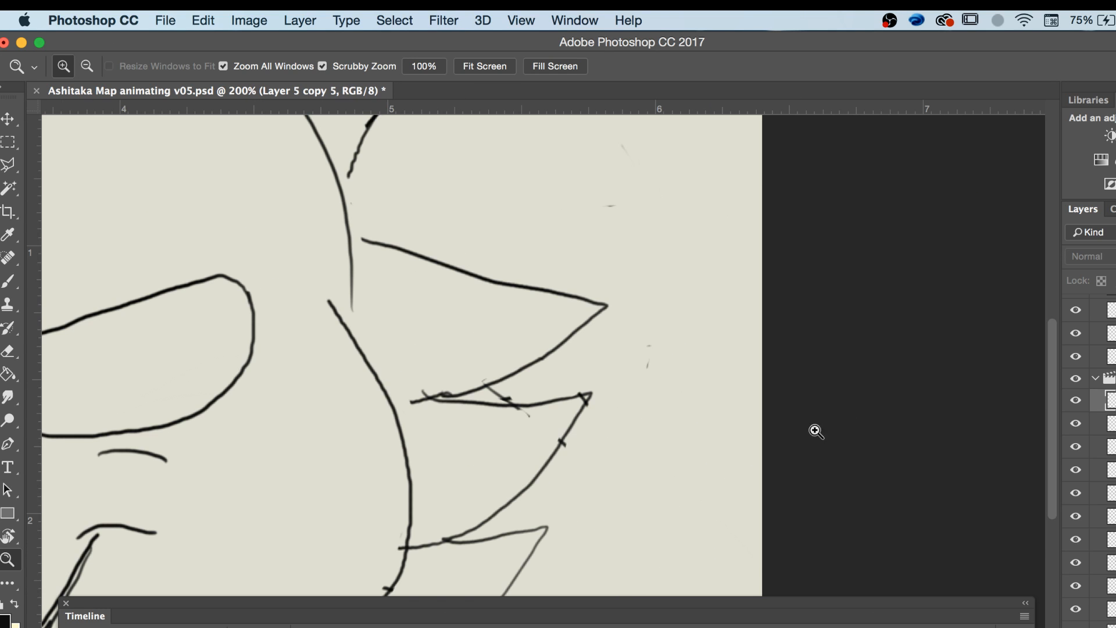
left_click(423, 365)
key("e")
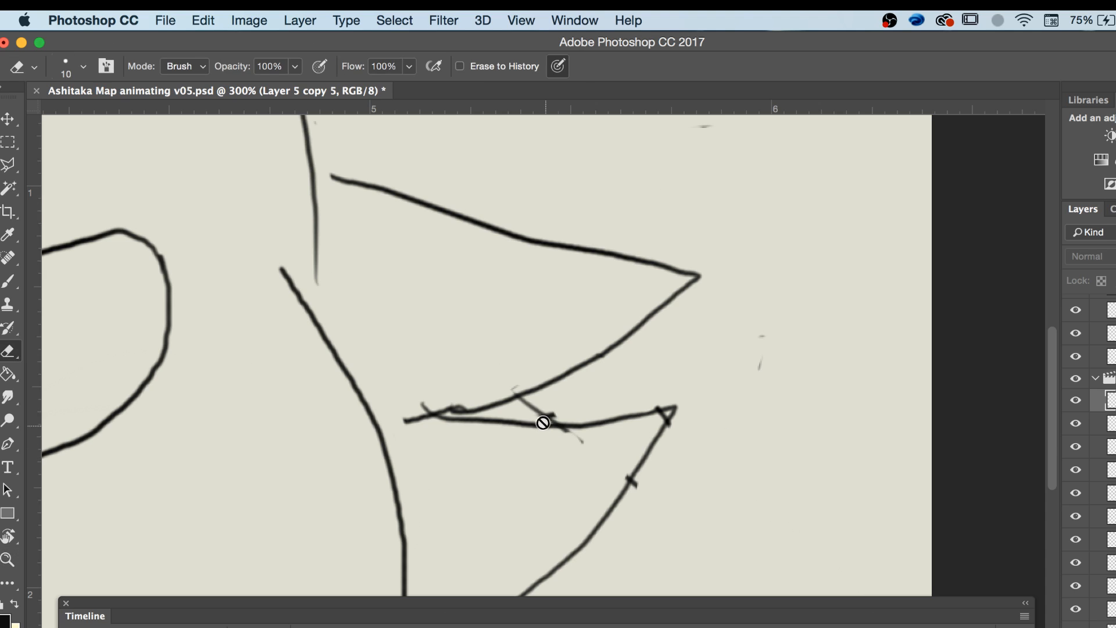
key("alt+bracketleft")
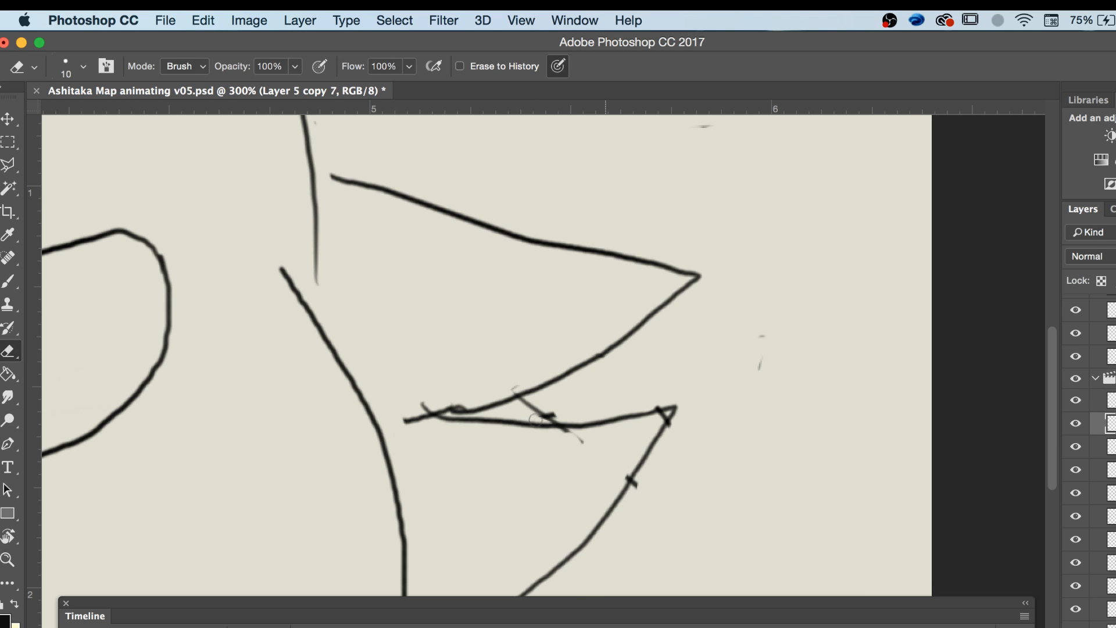
left_click_drag(548, 411, 522, 404)
left_click_drag(548, 441, 565, 438)
left_click_drag(633, 484, 636, 498)
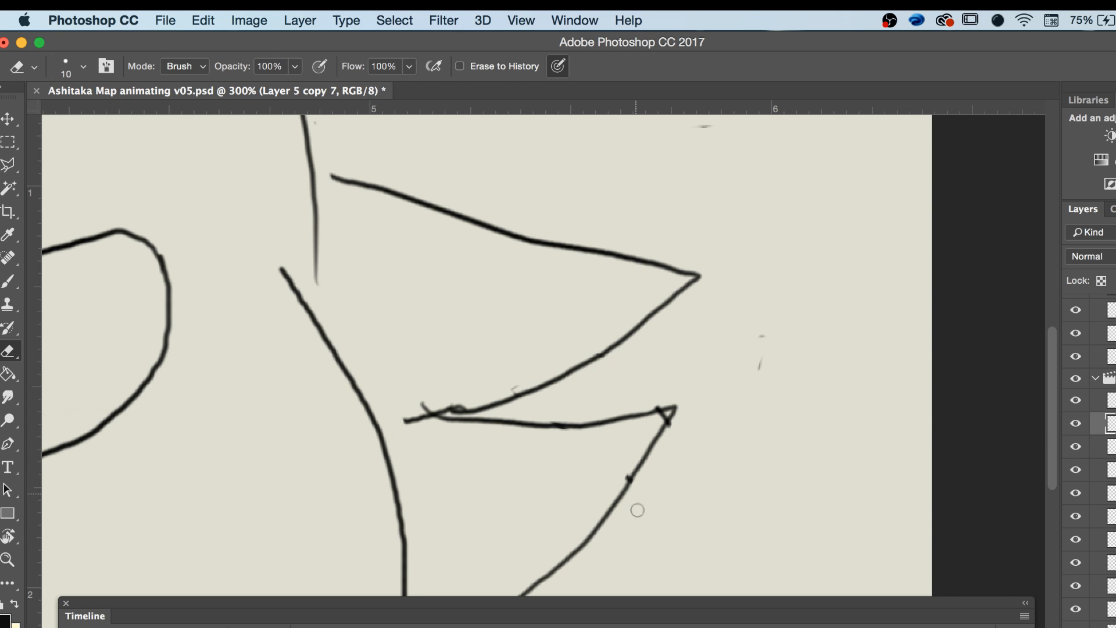
key("bracketleft")
key("bracketleft")
key("z")
left_click(658, 422, "alt")
left_click(658, 422, "alt")
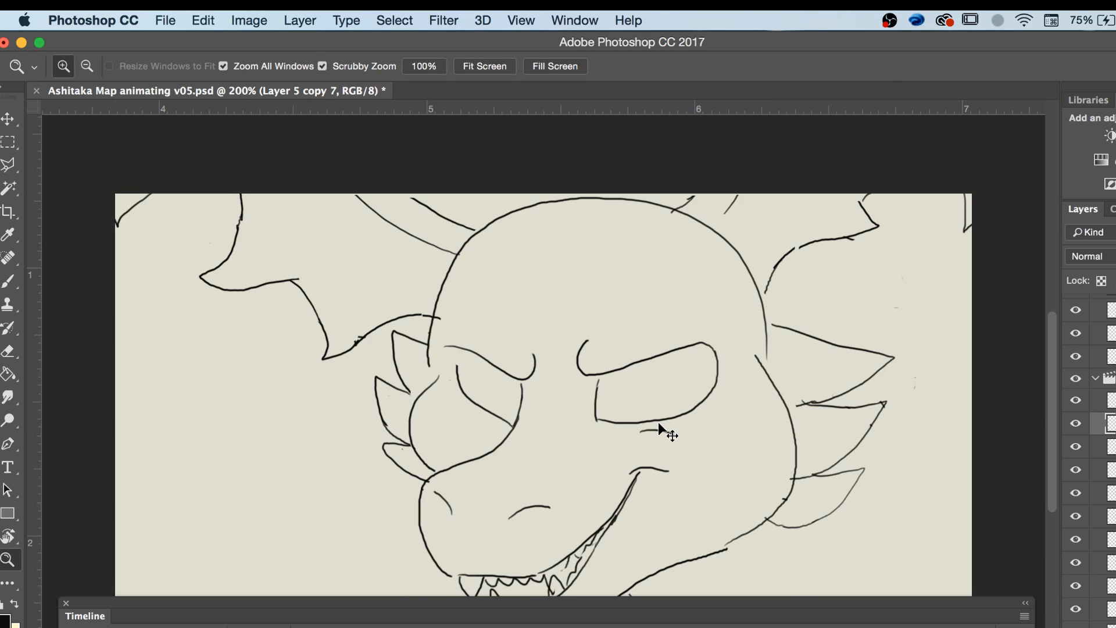
left_click(658, 422, "alt")
left_click(658, 422, "alt")
Play back the animation to check the cleanup, and return to the Layer 5 copy 7 frame.
key("space")
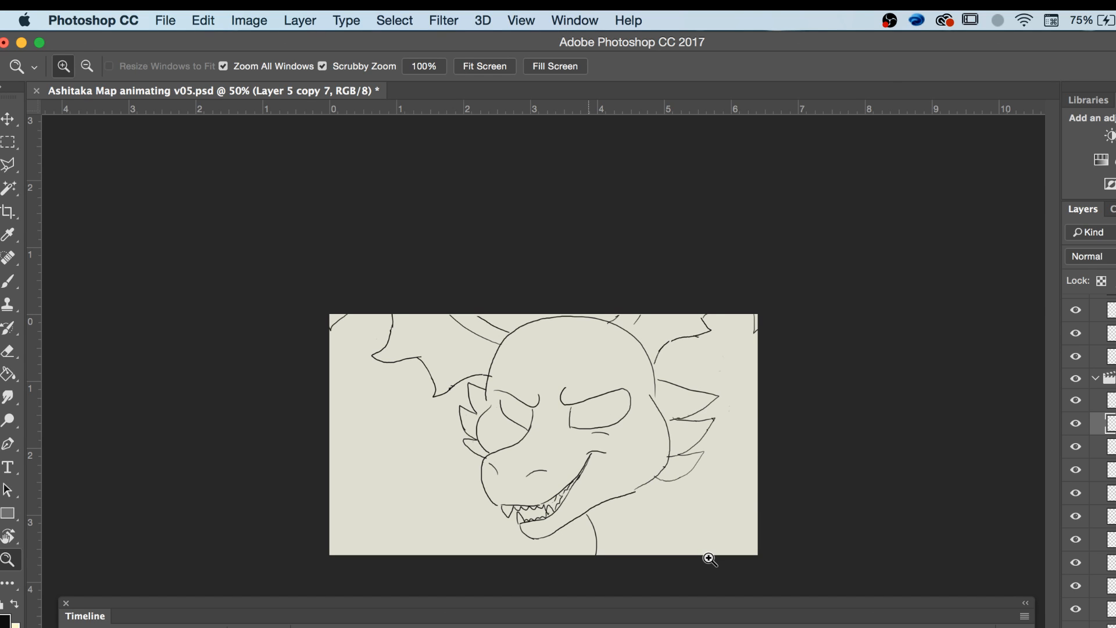
key("space")
key("space")
left_click(761, 544)
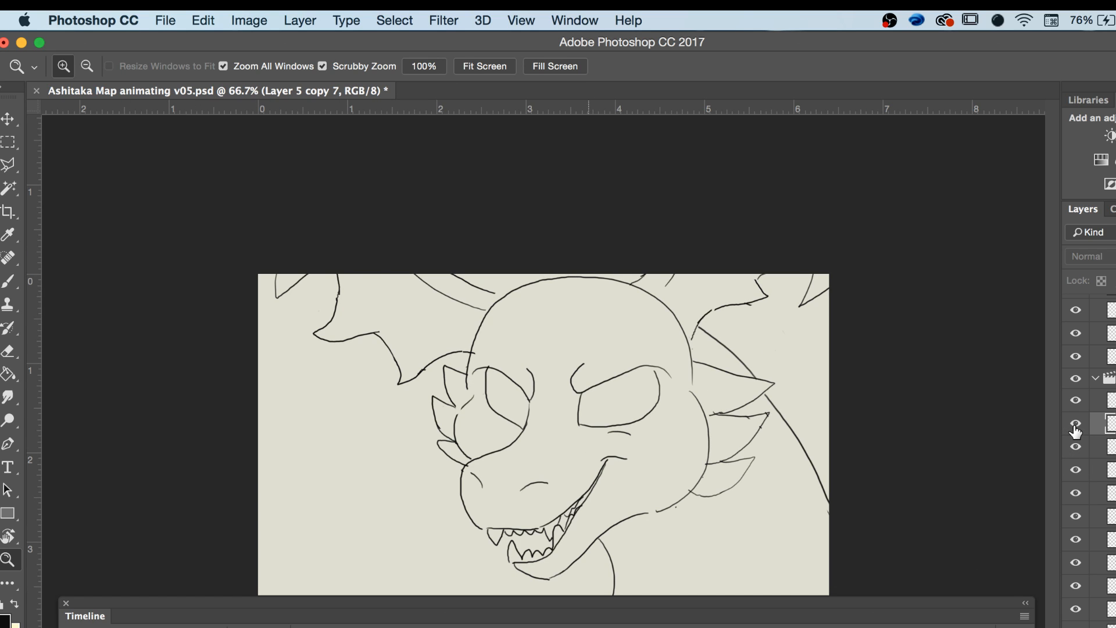
left_click(10, 144)
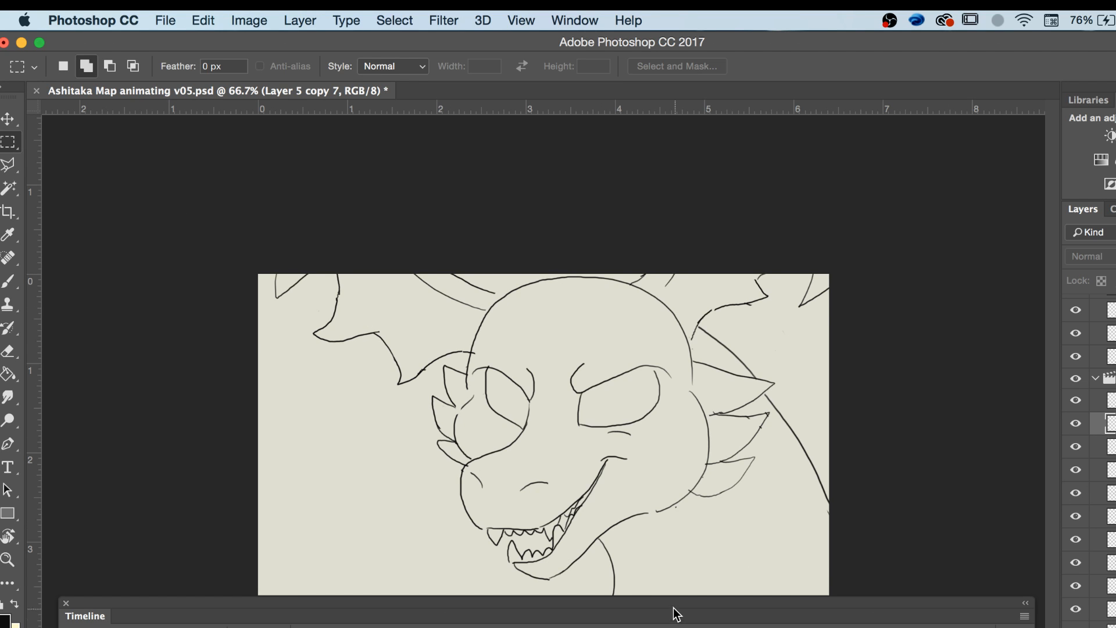
left_click_drag(589, 627, 584, 627)
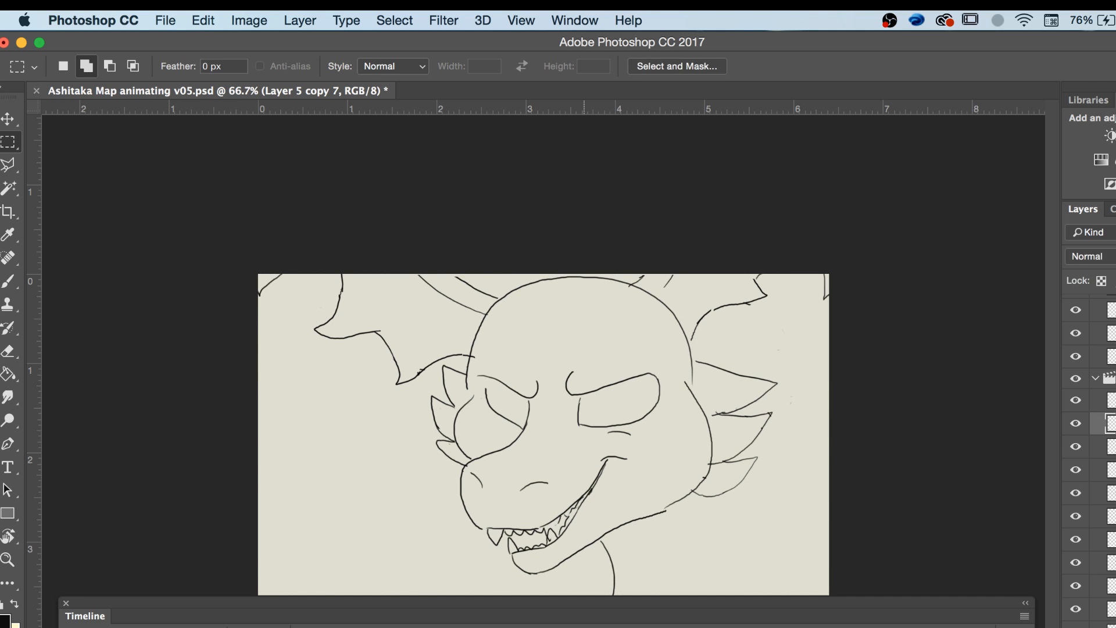
Save the animation file, activate the Brush tool, and shift the floating timeline slightly lower.
right_click(1113, 423)
left_click(275, 39)
left_click(180, 20)
left_click(184, 186)
key("b")
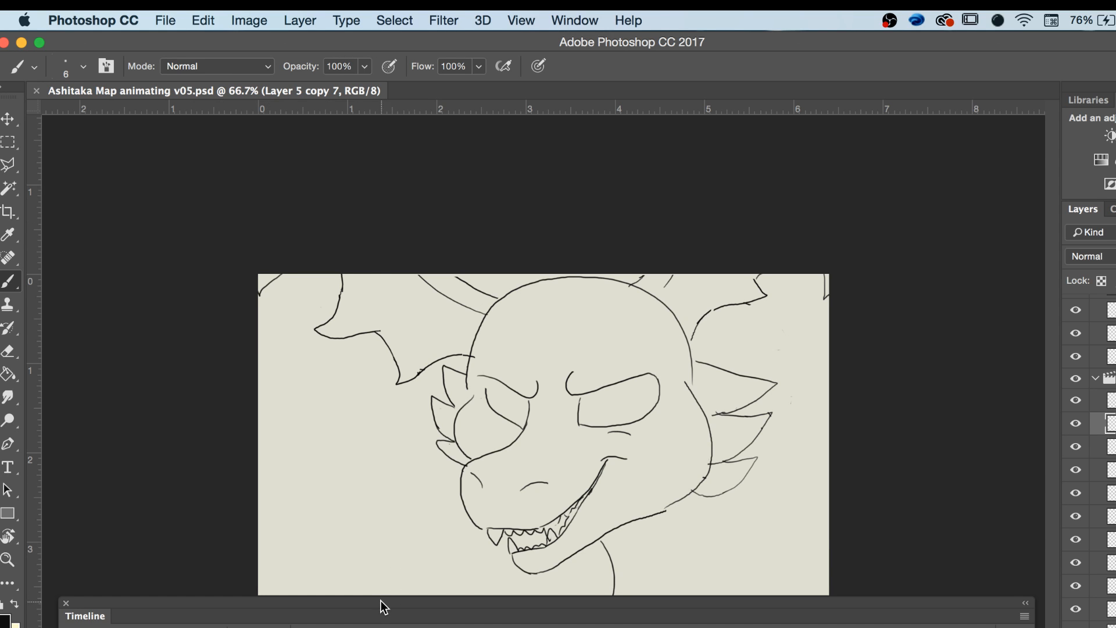
mouse_move(376, 604)
left_mouse_down()
mouse_move(376, 627)
mouse_move(363, 617)
left_mouse_up()
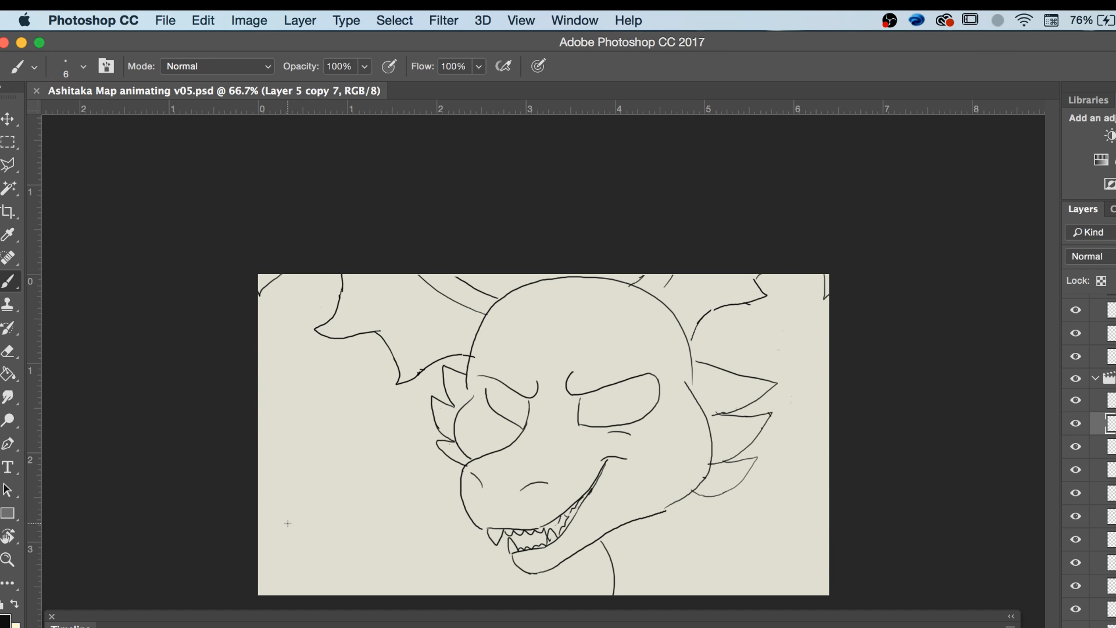
Compare the neighbouring frames and duplicate Layer 5 copy 7 as Layer 5 copy 16 in the same document.
key("Left")
key("Right")
key("Left")
key("Right")
right_click(1111, 423)
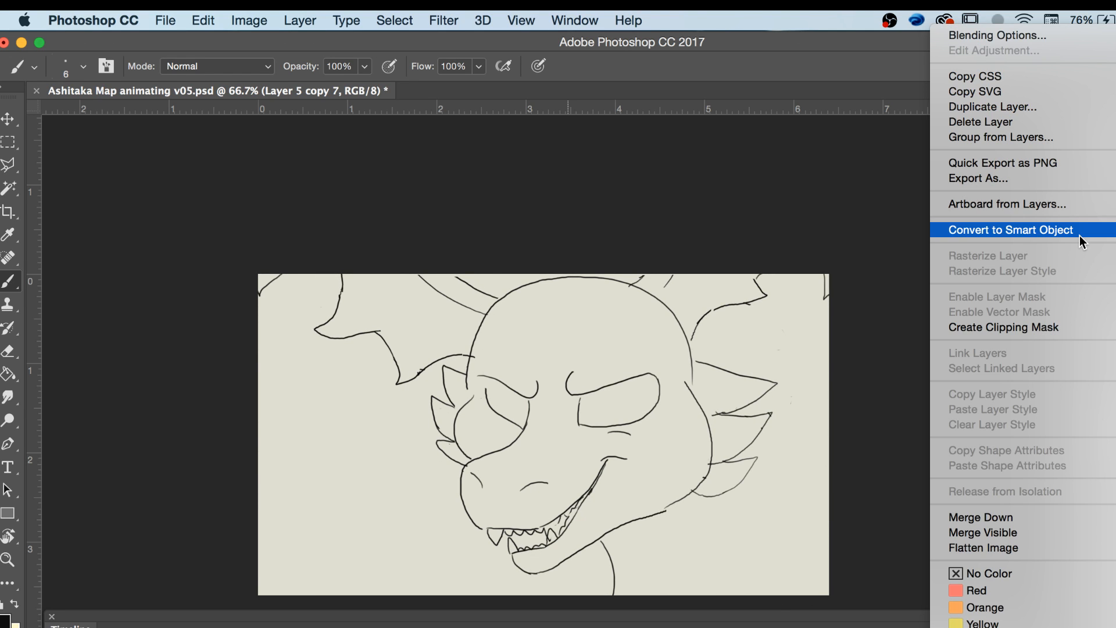
left_click(1034, 107)
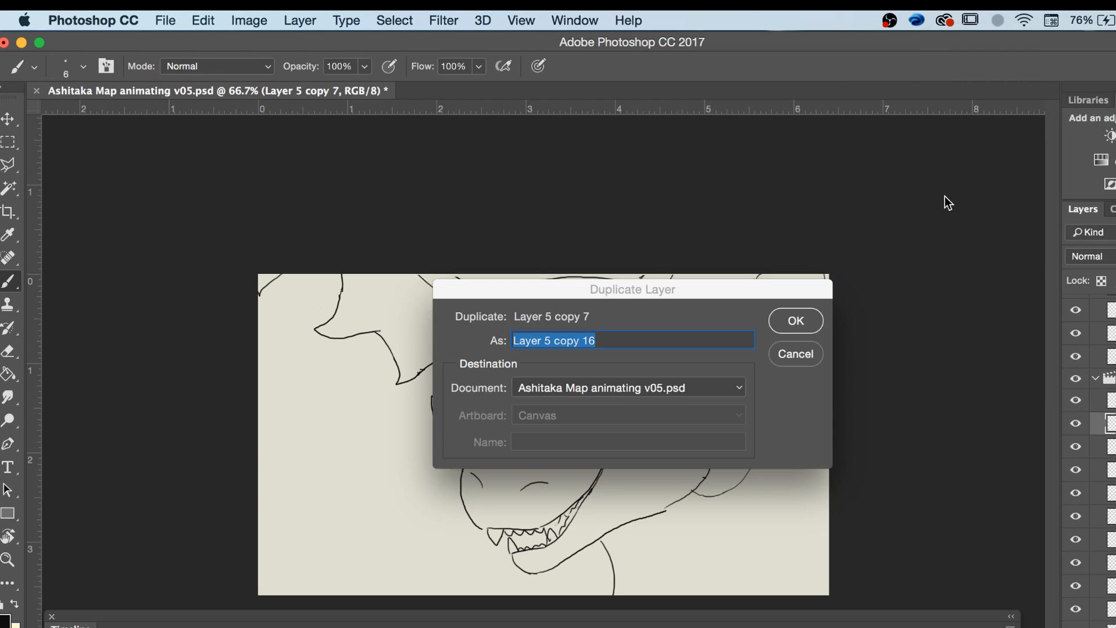
left_click(791, 324)
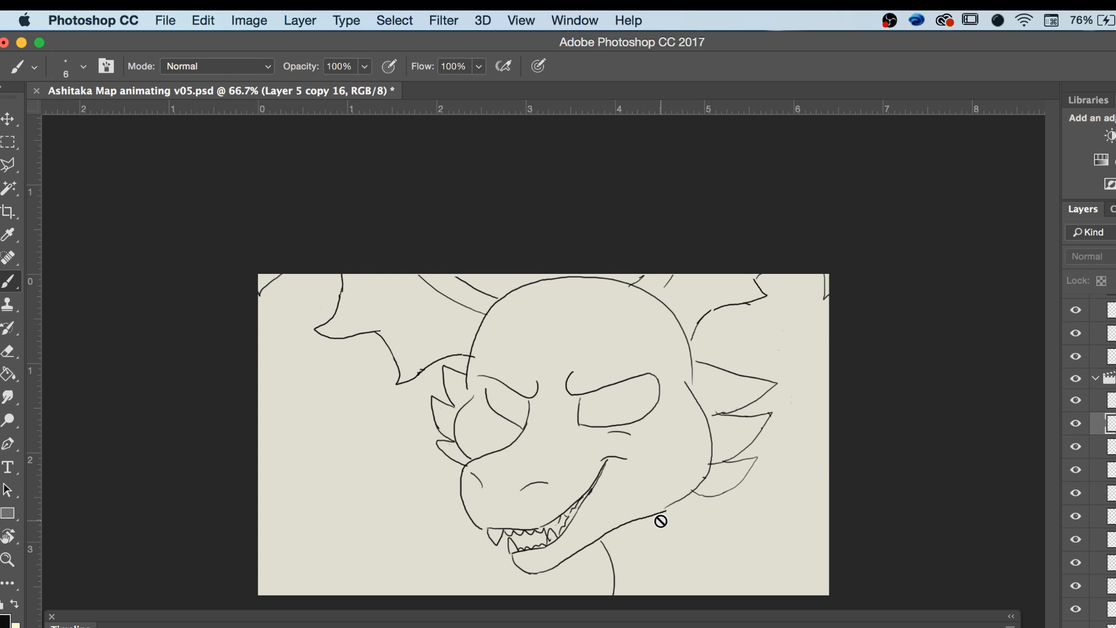
Switch to Safari to check the YouTube live chat, minimize that window, and return to the Photoshop animation.
left_click(1099, 626)
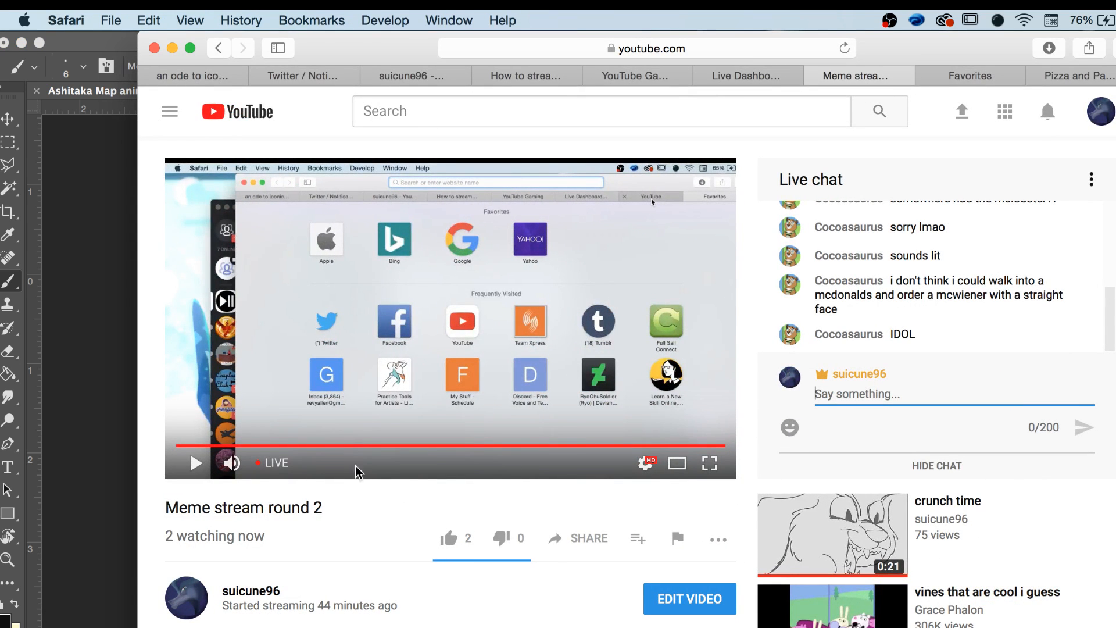
left_click(173, 48)
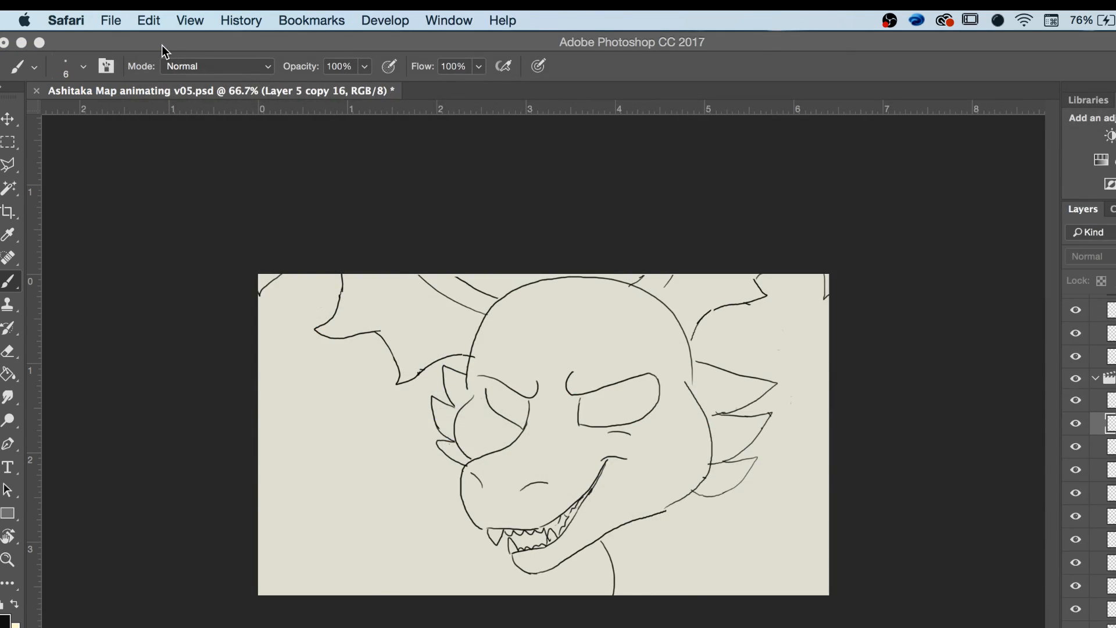
left_click(161, 44)
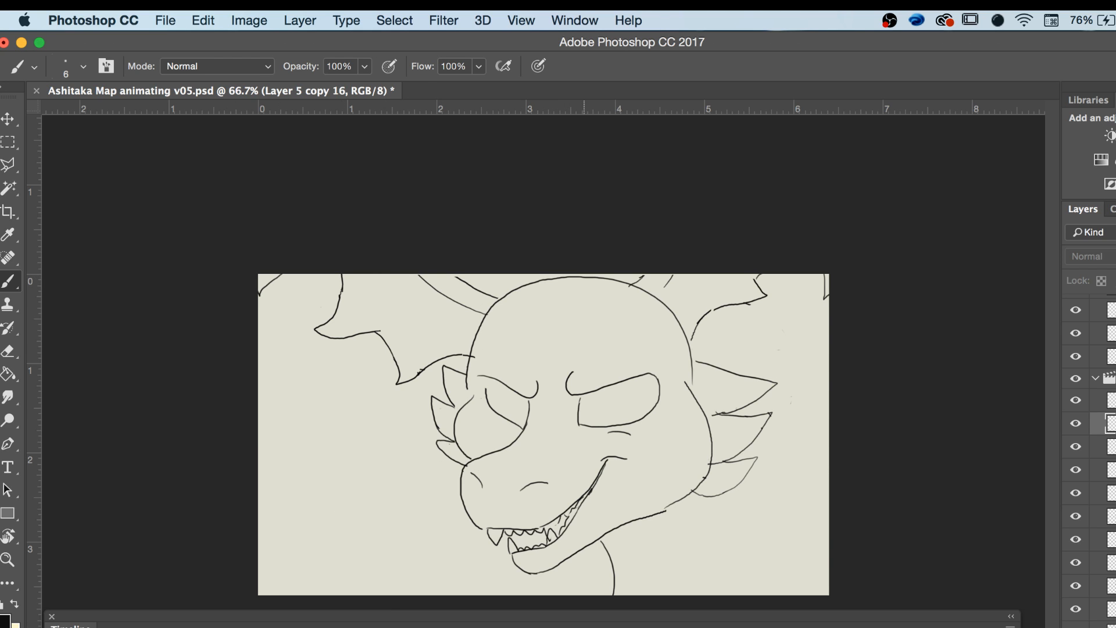
key("space")
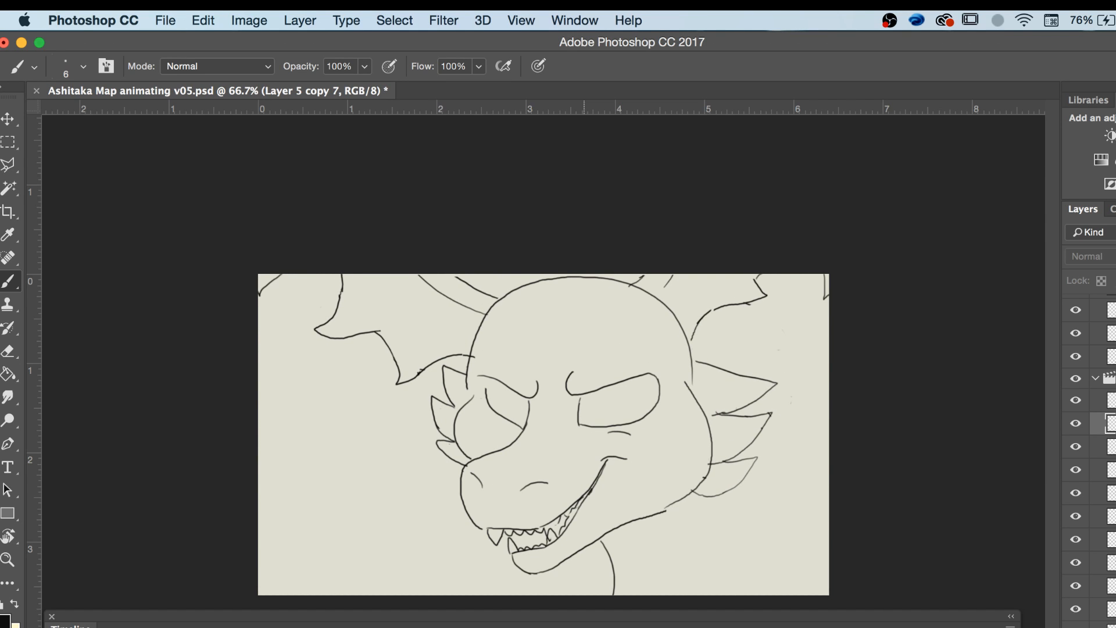
Collapse and reopen the Shot 1 Main group, select Layer 5 copy 7, and toggle its visibility to check its content.
left_click(1102, 382)
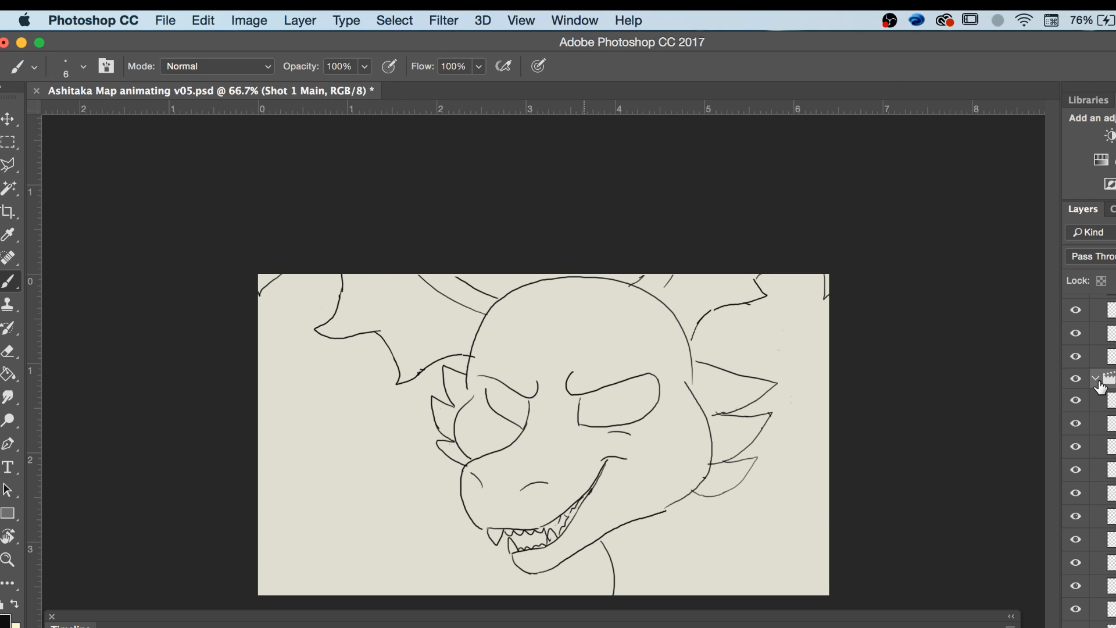
left_click(1097, 380)
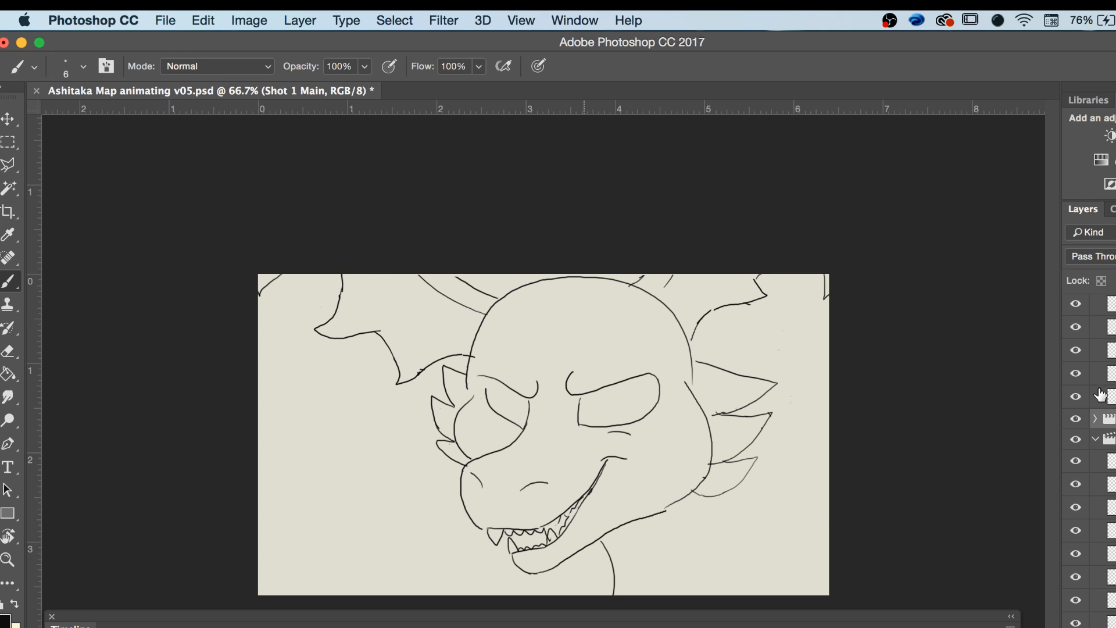
left_click(1096, 420)
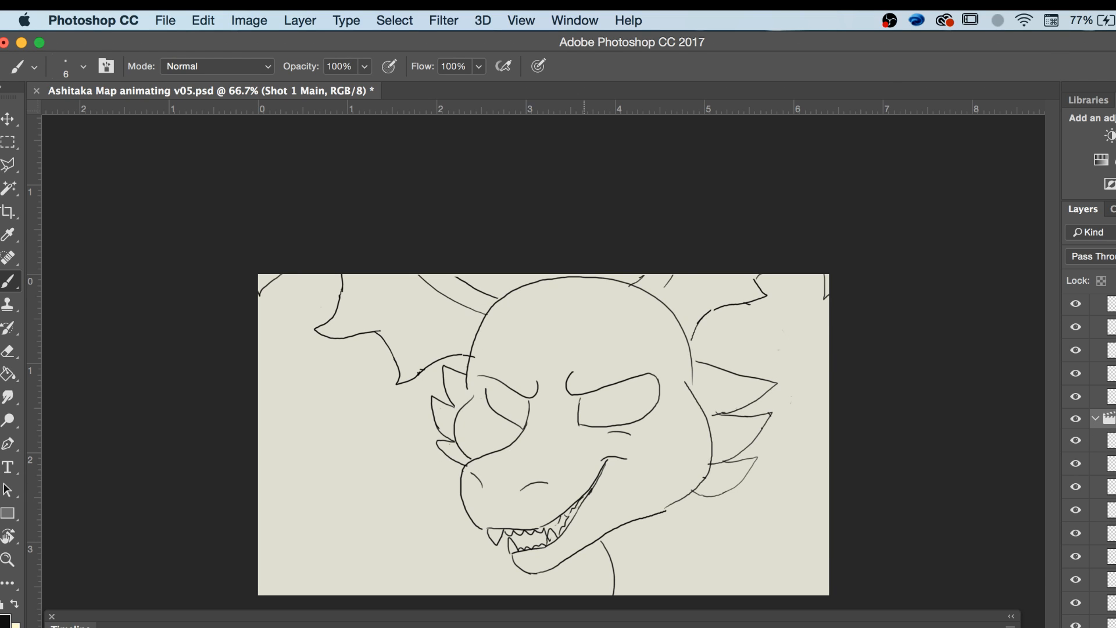
right_click(599, 627)
left_click(555, 625)
left_click(1111, 463)
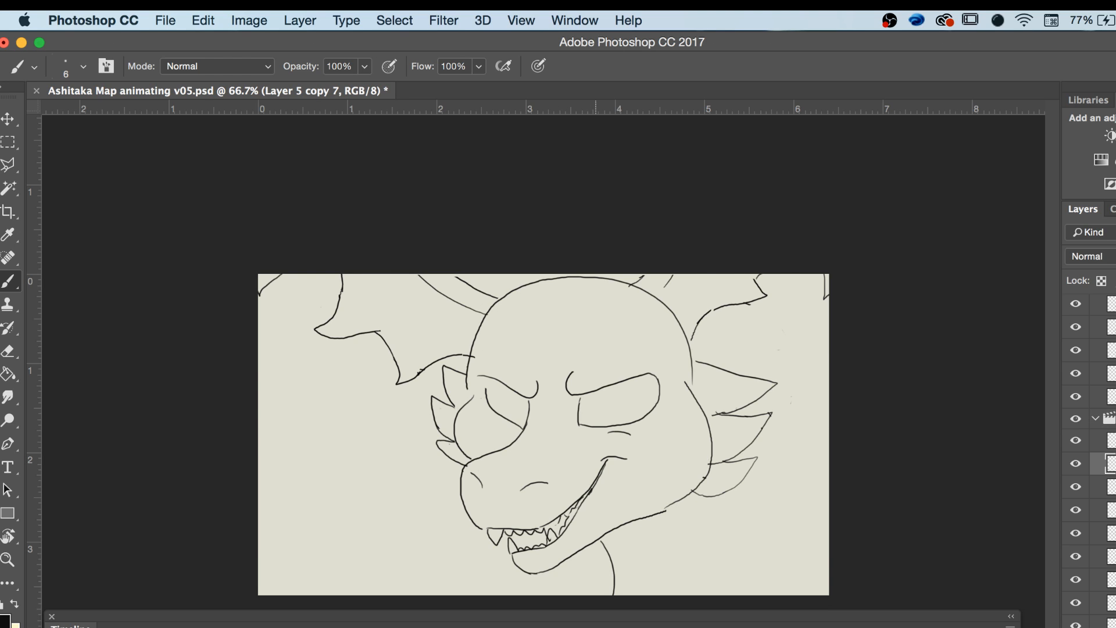
left_click(1076, 464)
left_click(1076, 465)
Toggle the expanded shot groups off and on to check which drawings they contain.
scroll(1093, 459, "down", 3)
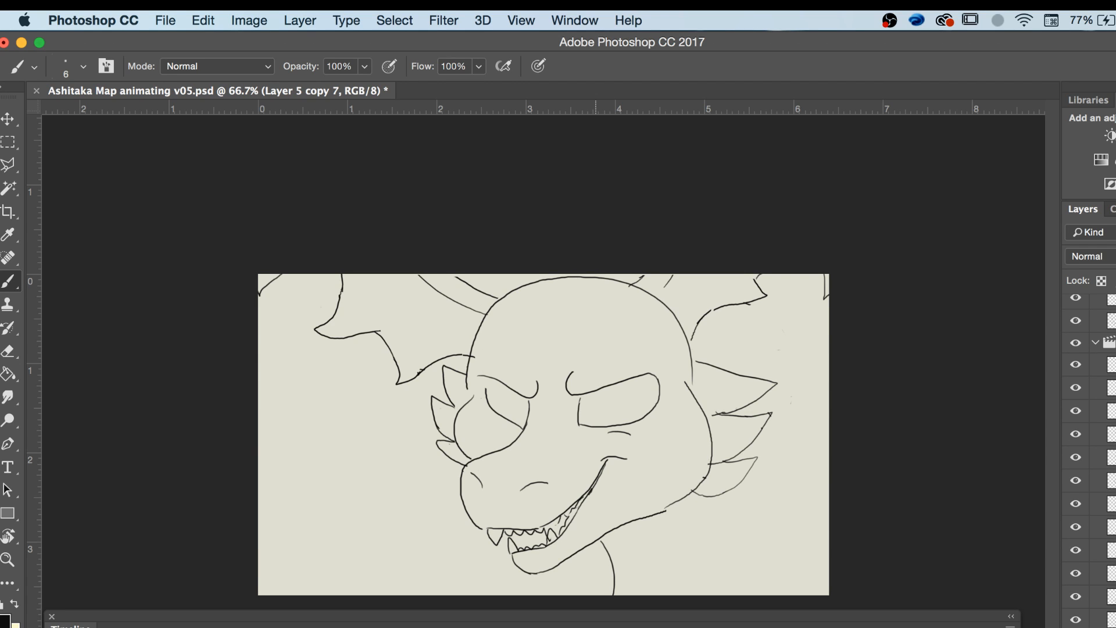
left_click(1077, 344)
left_click(1076, 344)
scroll(1079, 347, "up", 6)
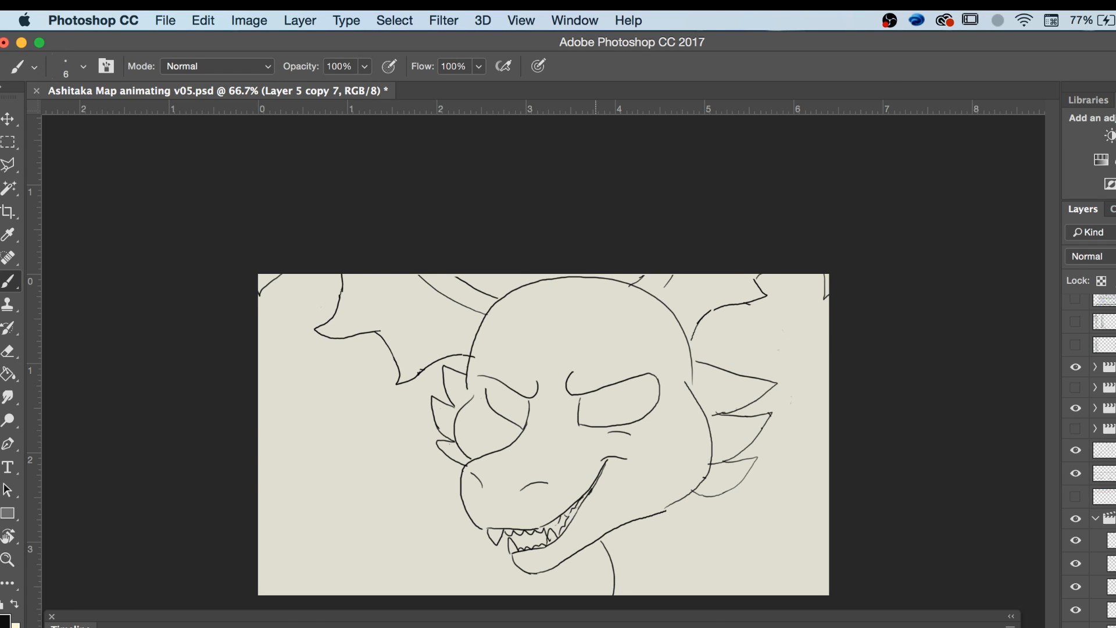
left_click(1076, 519)
left_click(1075, 520)
Select Layer 8 copy 12, then Layer 6 copy 14, and toggle the latter's visibility to check which drawing it holds.
scroll(1104, 453, "down", 5)
left_click(1104, 453)
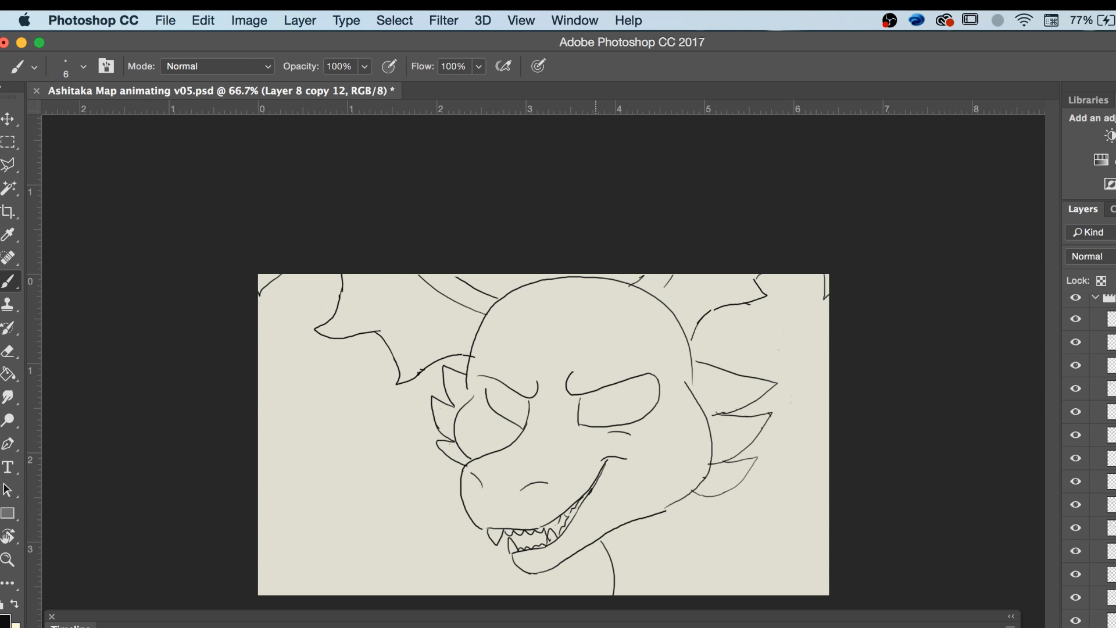
scroll(1103, 453, "down", 5)
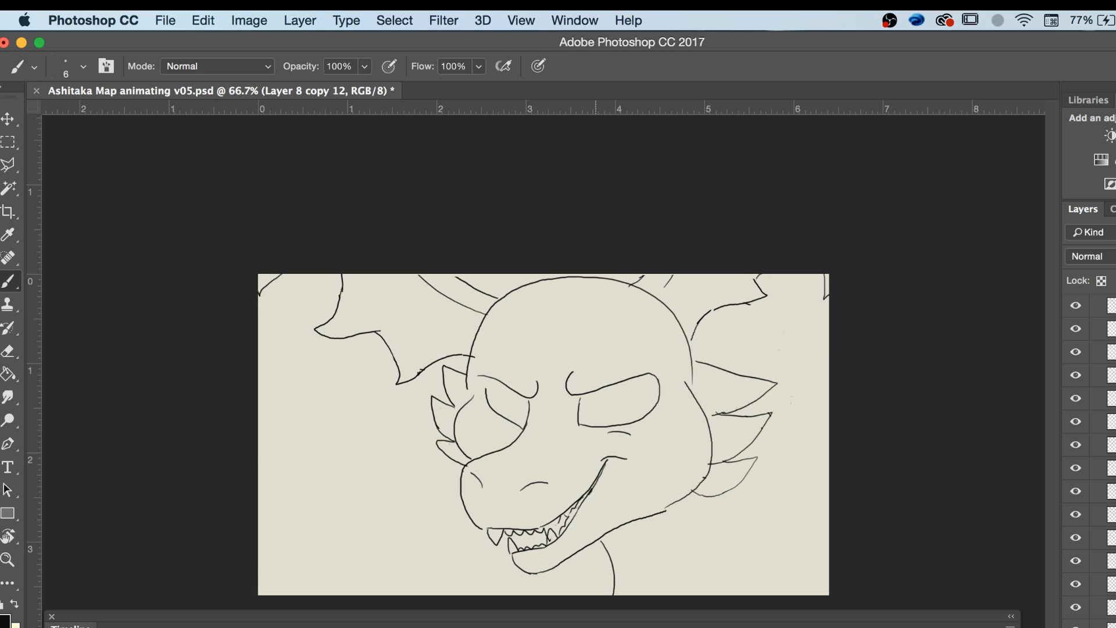
left_click(1104, 306)
left_click(1076, 305)
left_click(1076, 305)
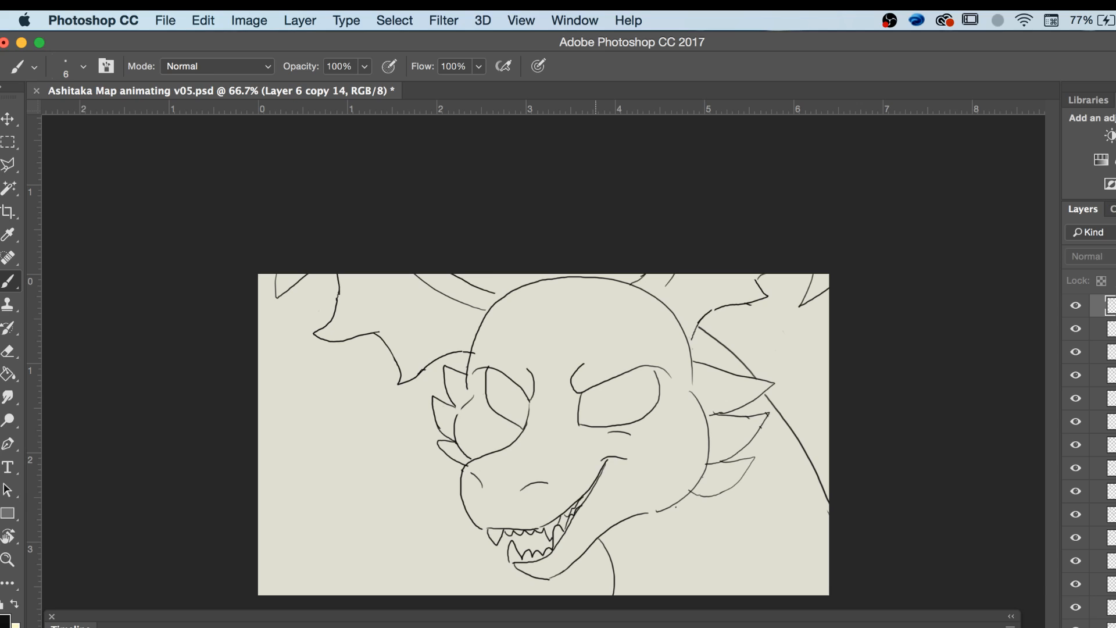
Collapse the expanded Shot 1 ears group and the expanded group directly below it.
scroll(1104, 615, "down", 15)
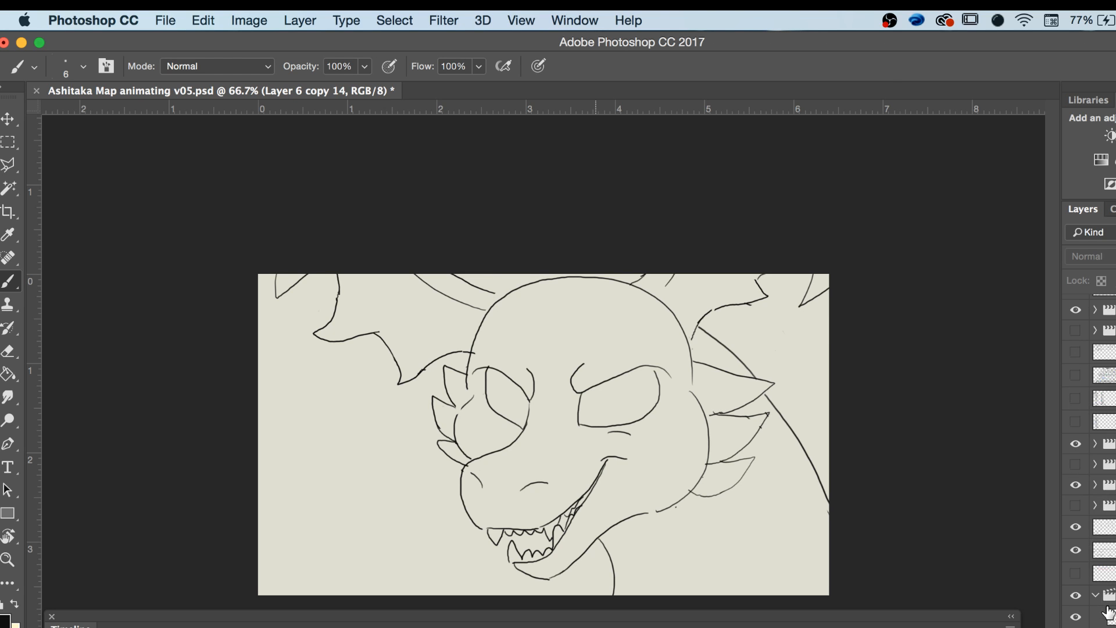
left_click(1096, 596)
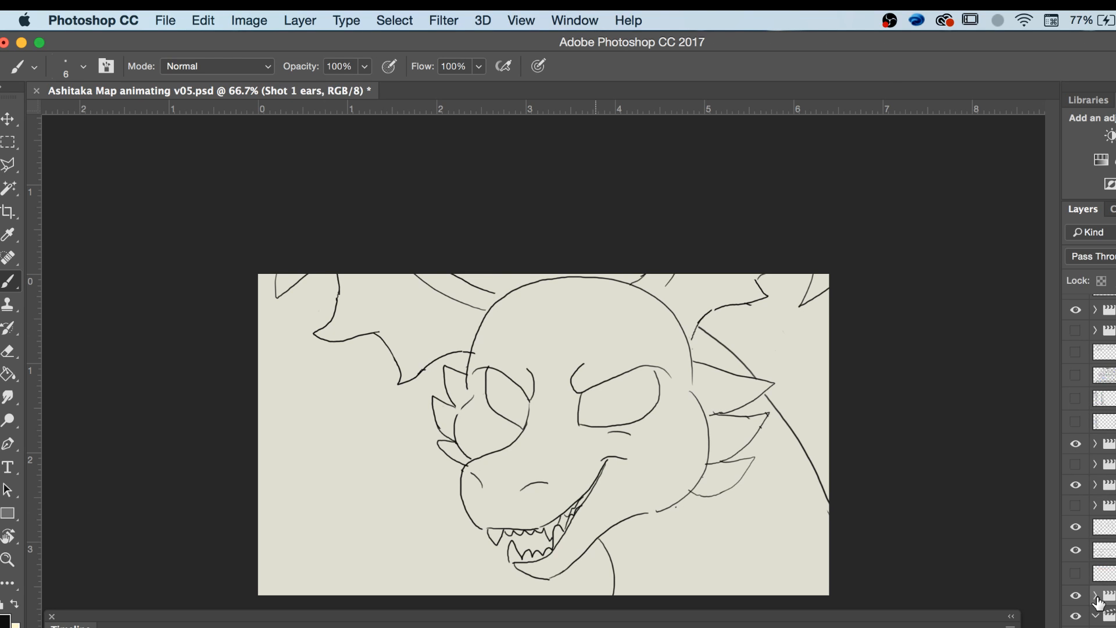
left_click(1093, 617)
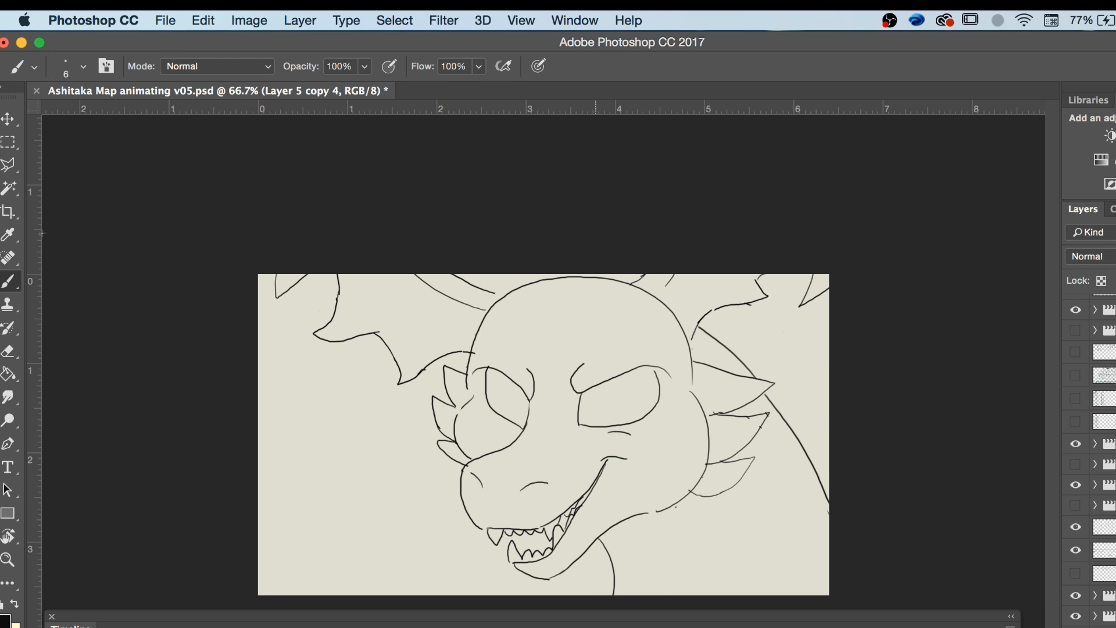
Try to copy the rectangular area around the neck line from Layer 5 copy 4 into the Layer 5 copy 7 frame, then undo and deselect.
left_click(8, 142)
left_click_drag(829, 526, 669, 311)
left_click(204, 20)
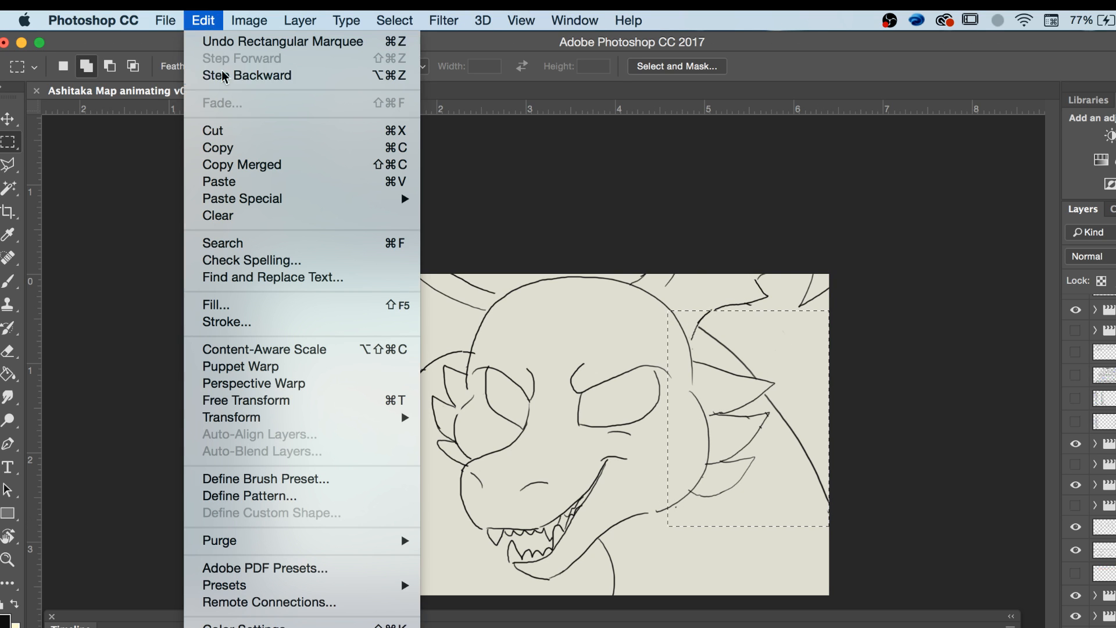
left_click(238, 149)
left_click(238, 627)
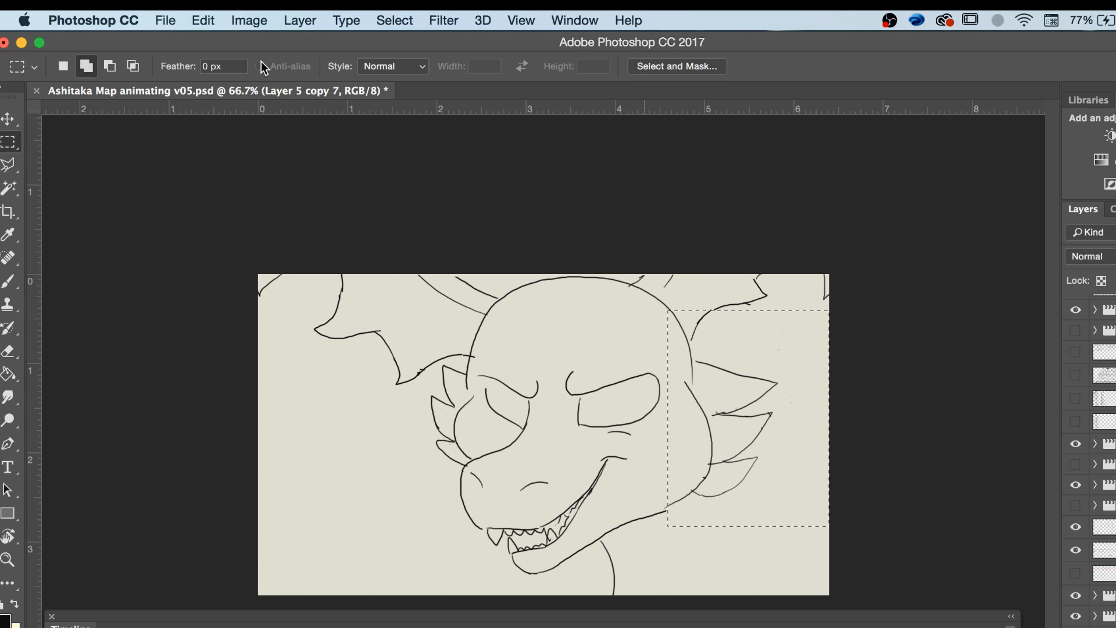
left_click(202, 20)
left_click(223, 182)
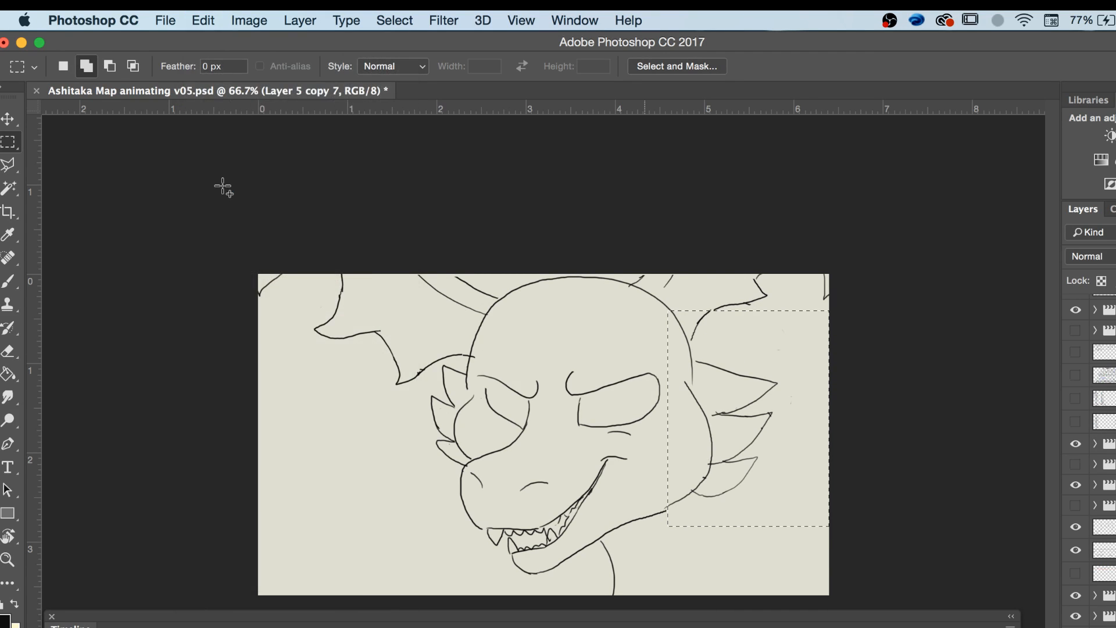
key("super+z")
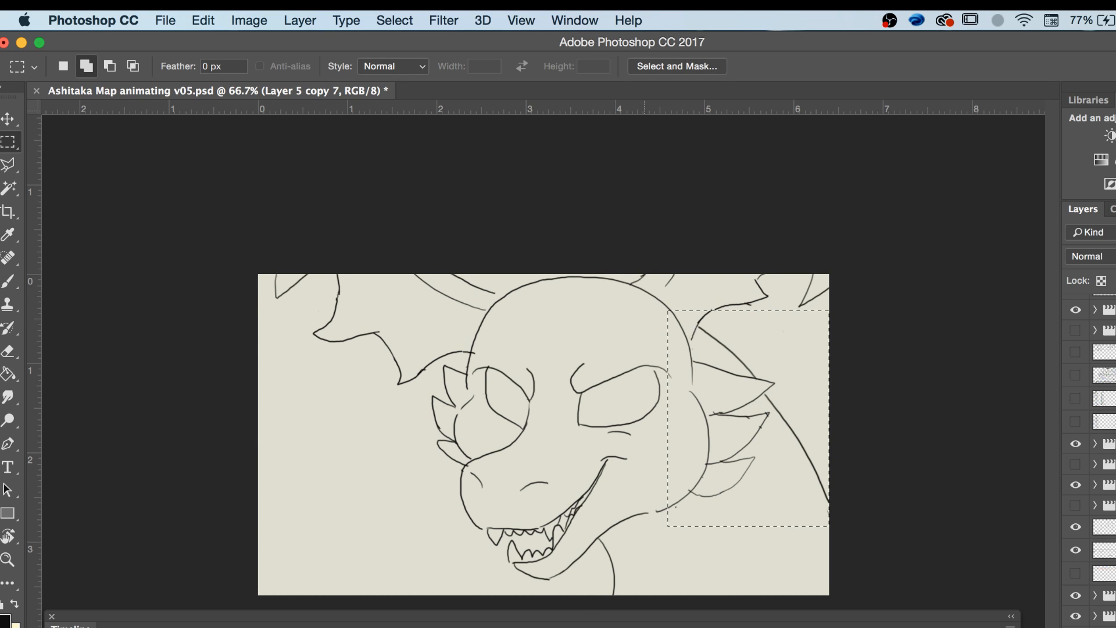
left_click(259, 18)
mouse_move(395, 21)
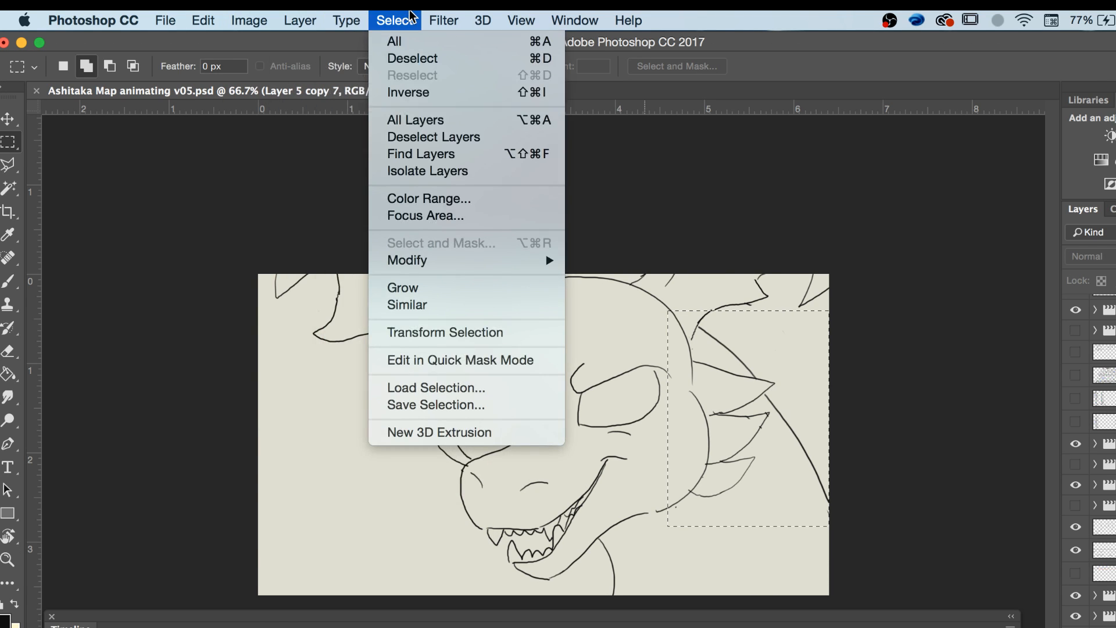
left_click(409, 60)
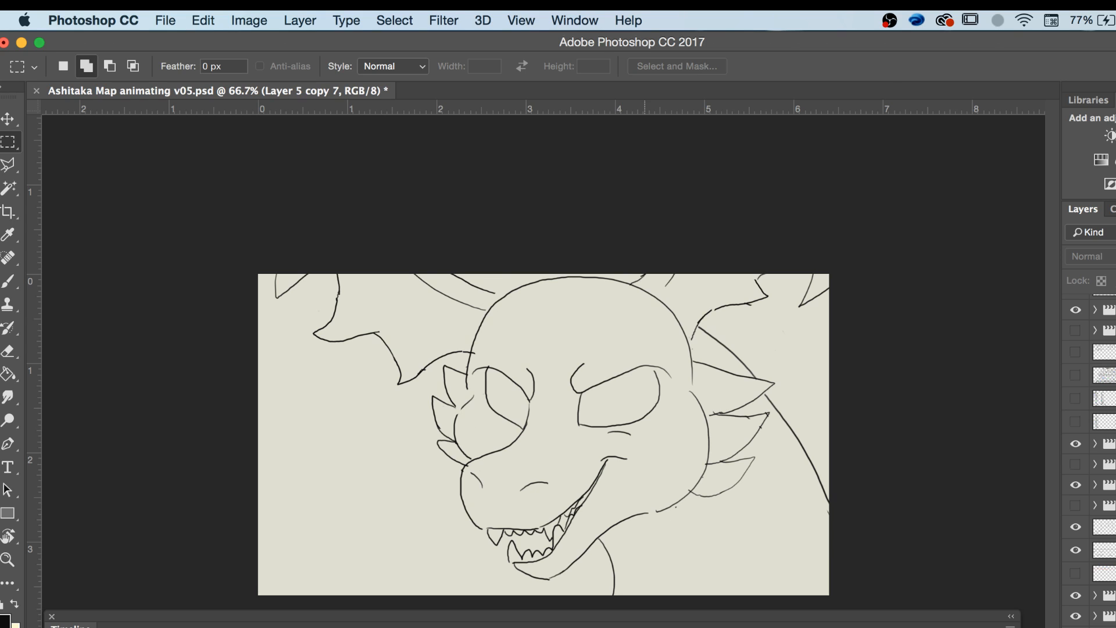
Try duplicating Layer 5 copy 7 as Layer 5 copy 16, then undo the duplication.
right_click(1112, 375)
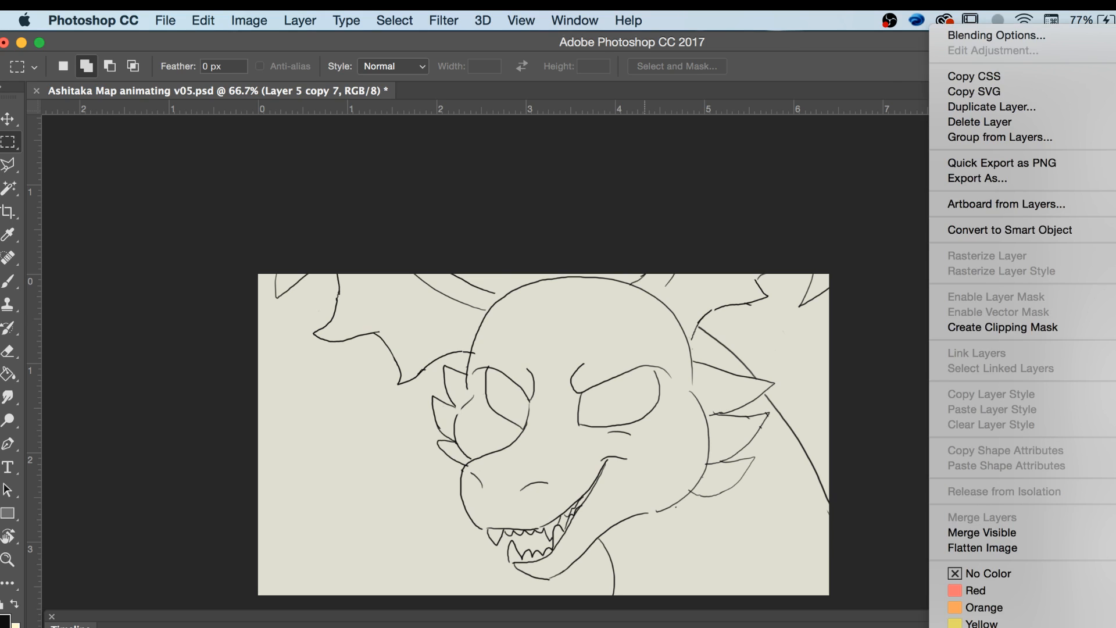
left_click(986, 109)
left_click(807, 319)
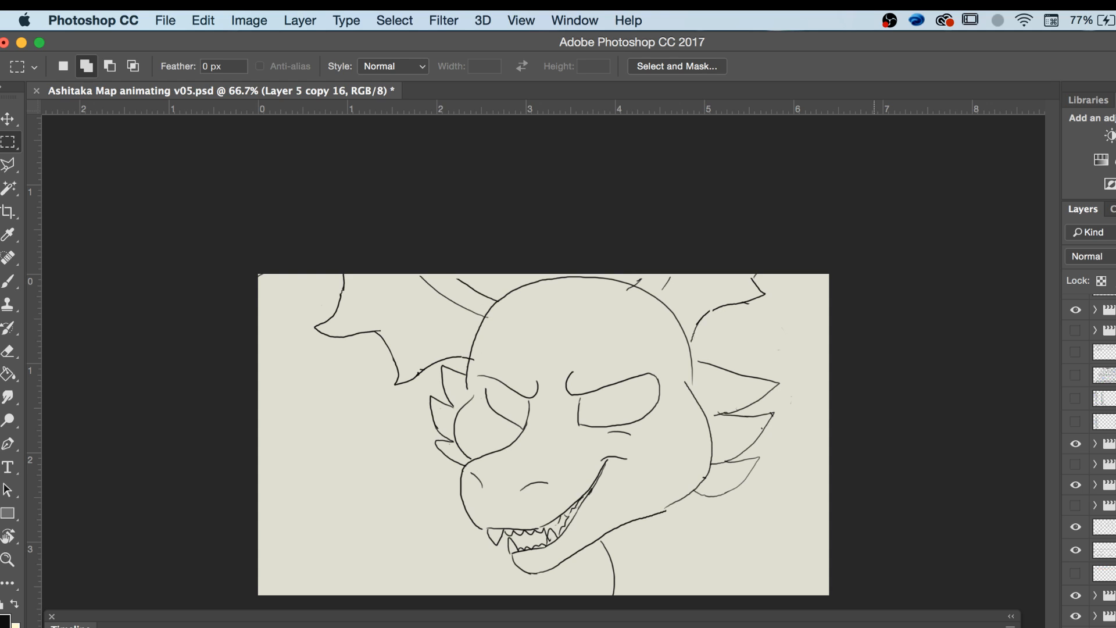
key("super+z")
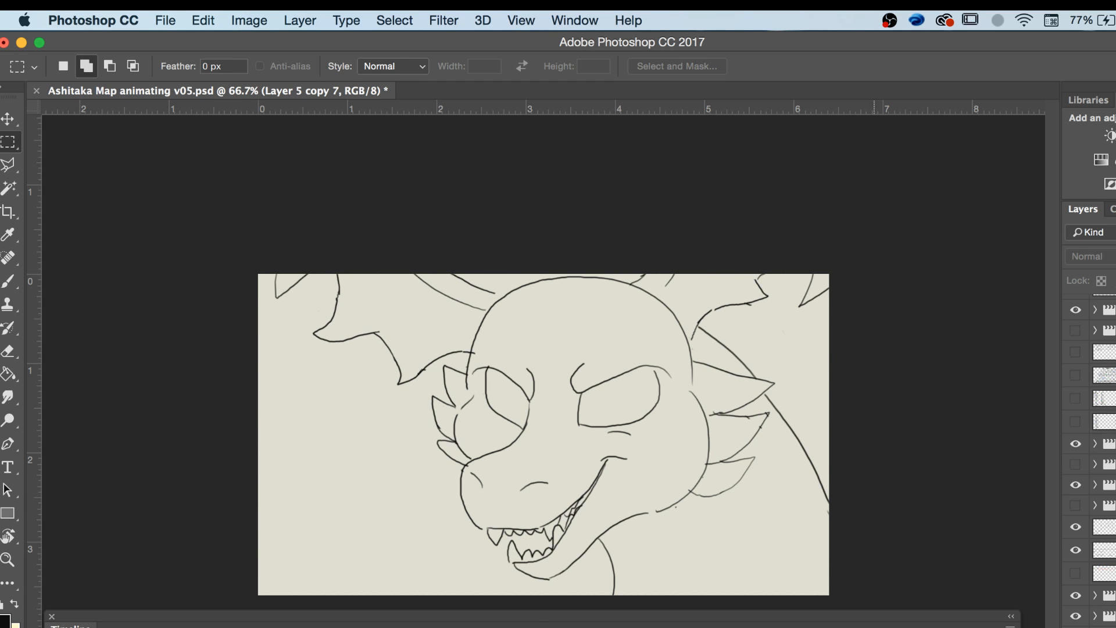
Make Layer 5 copy 4 the active layer.
scroll(1093, 459, "down", 1)
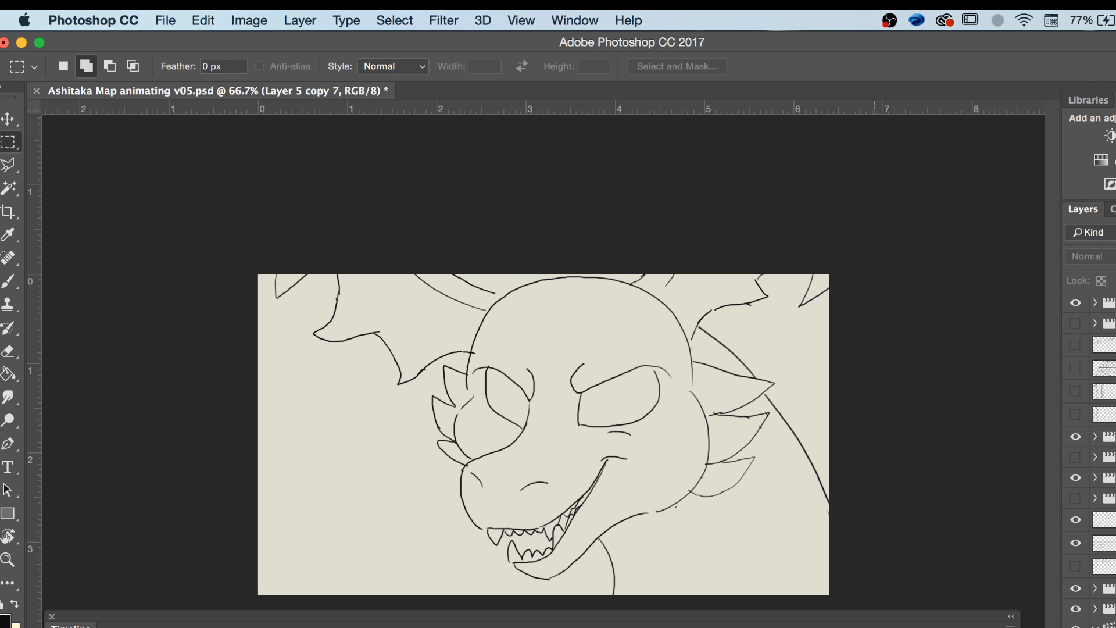
key("alt+[")
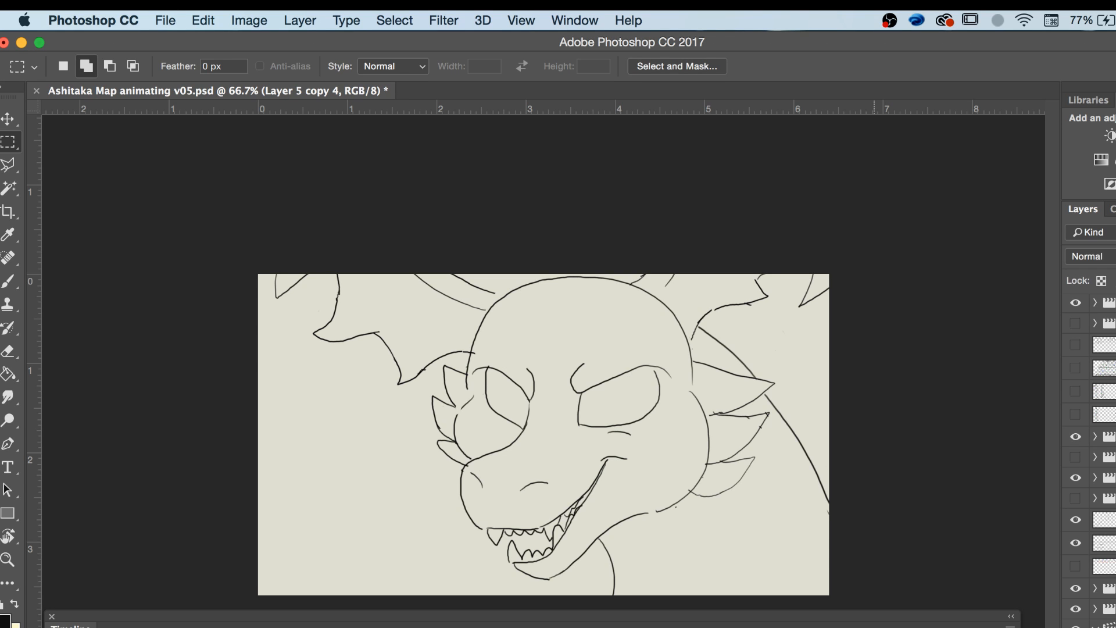
Save the animation document.
left_click(165, 18)
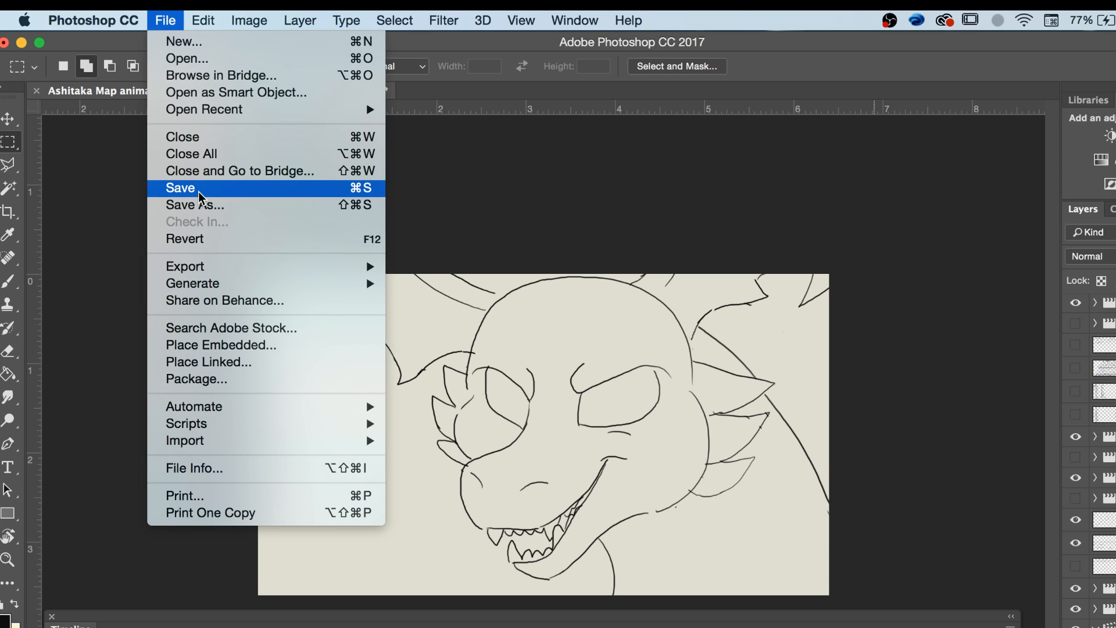
left_click(198, 189)
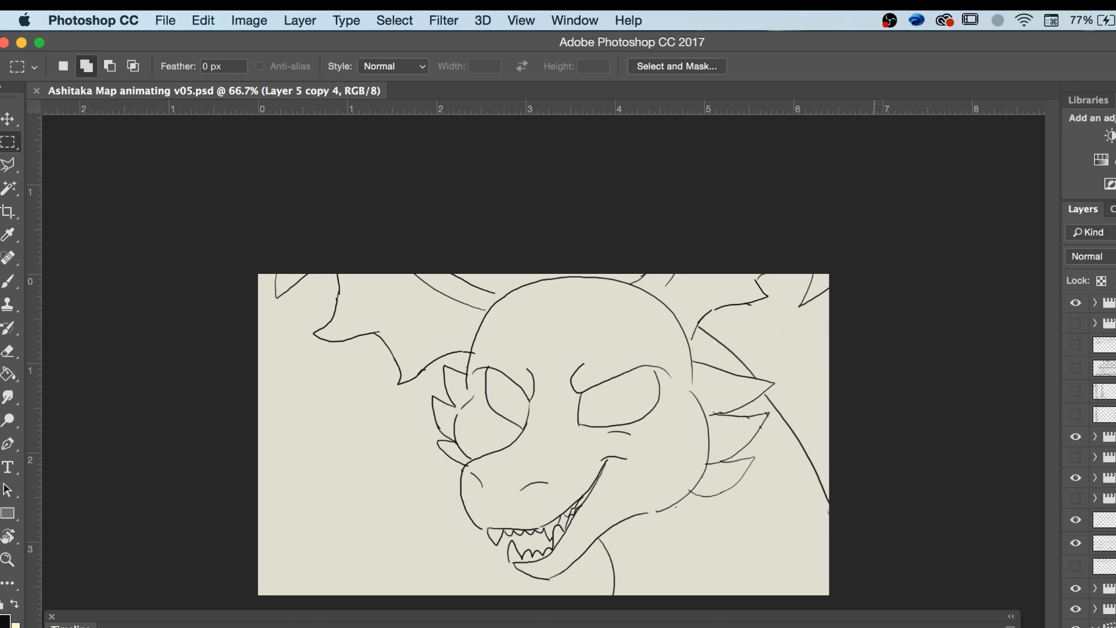
Locate the frame drawings inside the Shot 1 Main group and select the layer Layer 5 copy 7.
key("super+comma")
key("super+comma")
key("super+comma")
scroll(1090, 454, "down", 5)
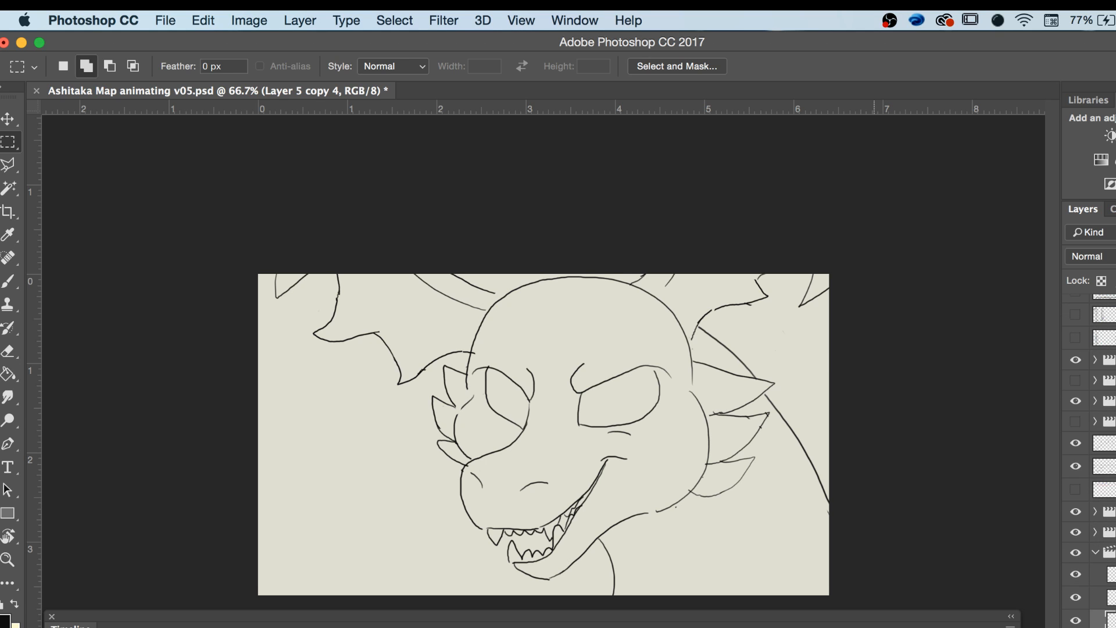
scroll(1090, 453, "down", 3)
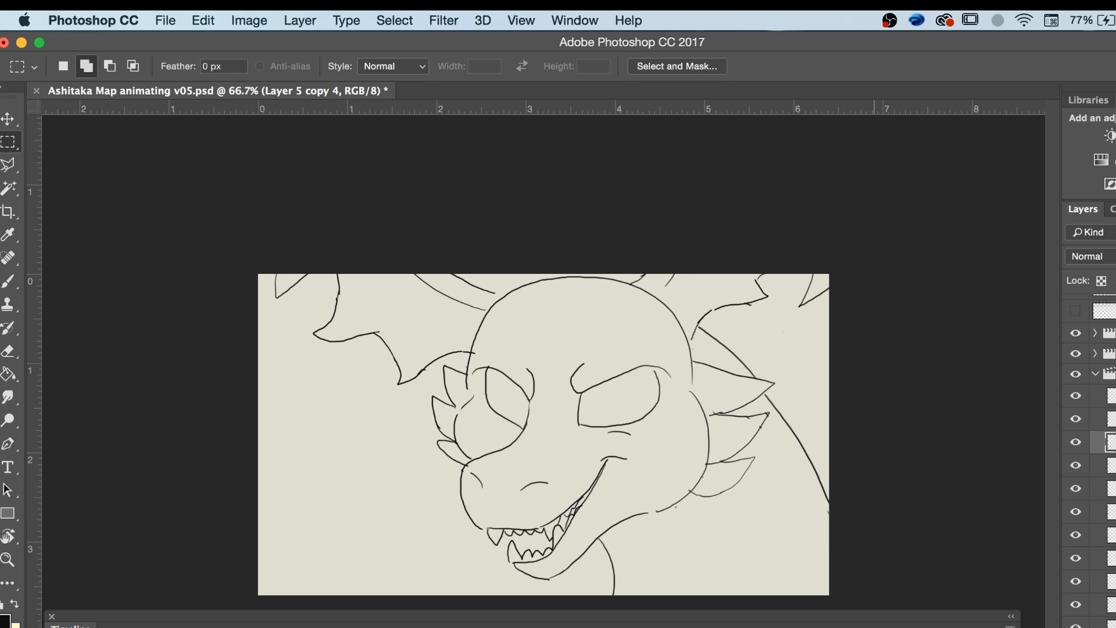
left_click(1095, 377)
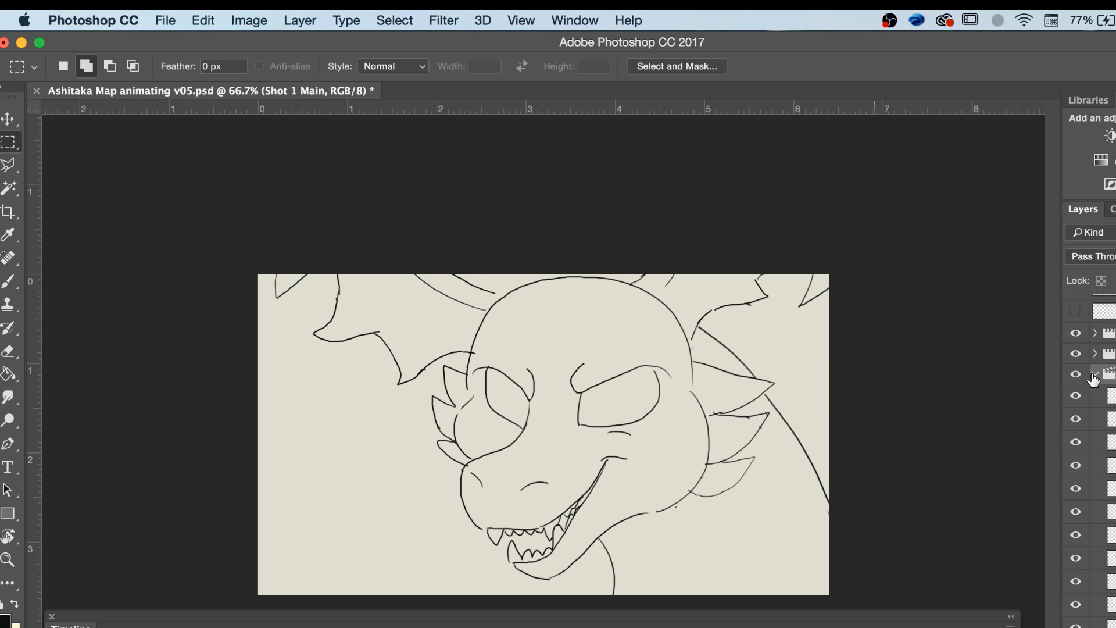
left_click(1108, 442)
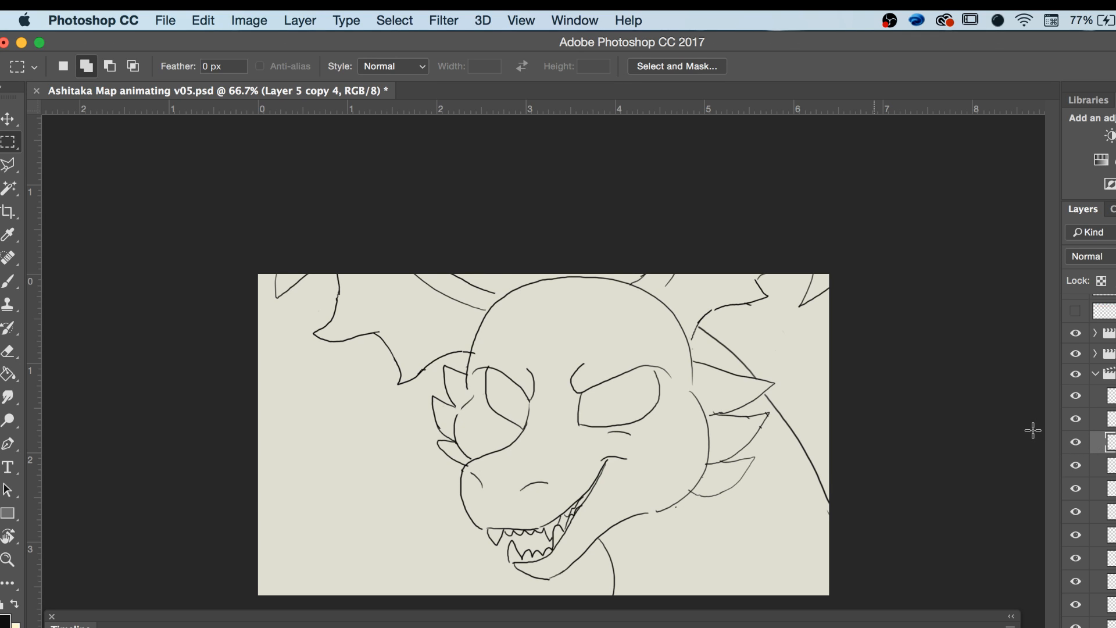
left_click(1074, 442)
left_click(1074, 442)
left_click(1112, 418)
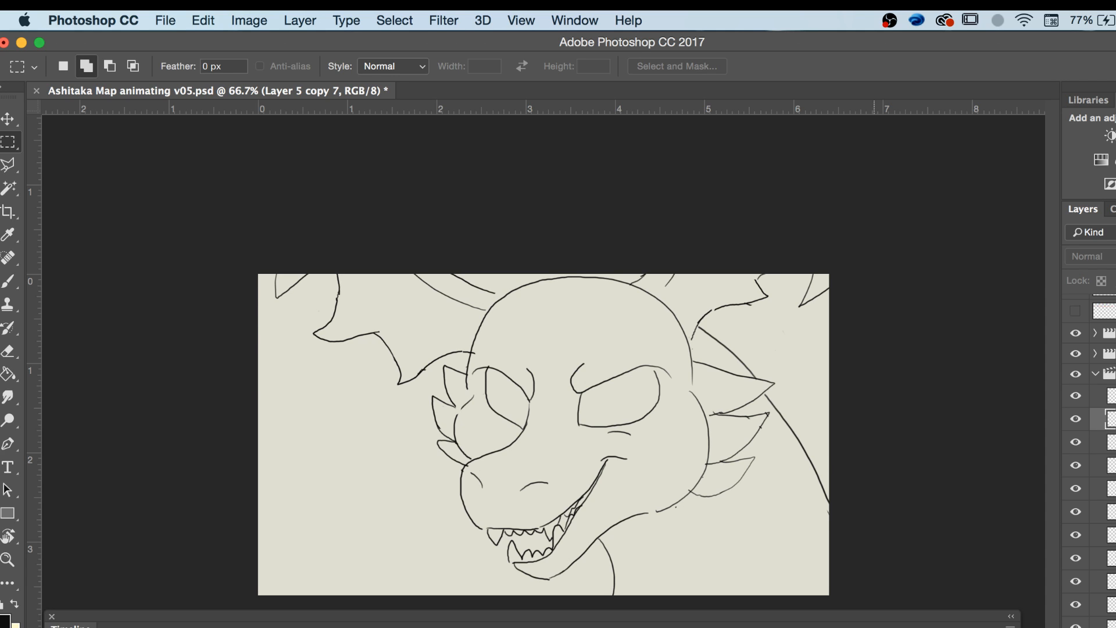
Step through the frames to the dragon drawing missing the line behind its cheek spikes, and enable onion skins.
key("Right")
key("Right")
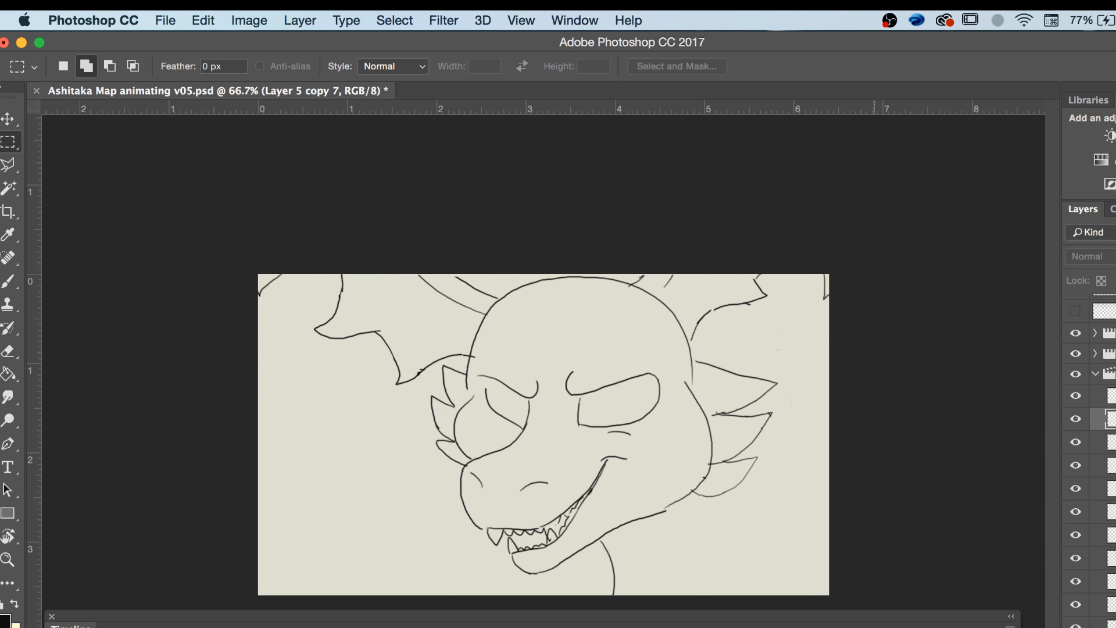
key("Right")
key("Left")
key("Right")
key("Right")
key("Right")
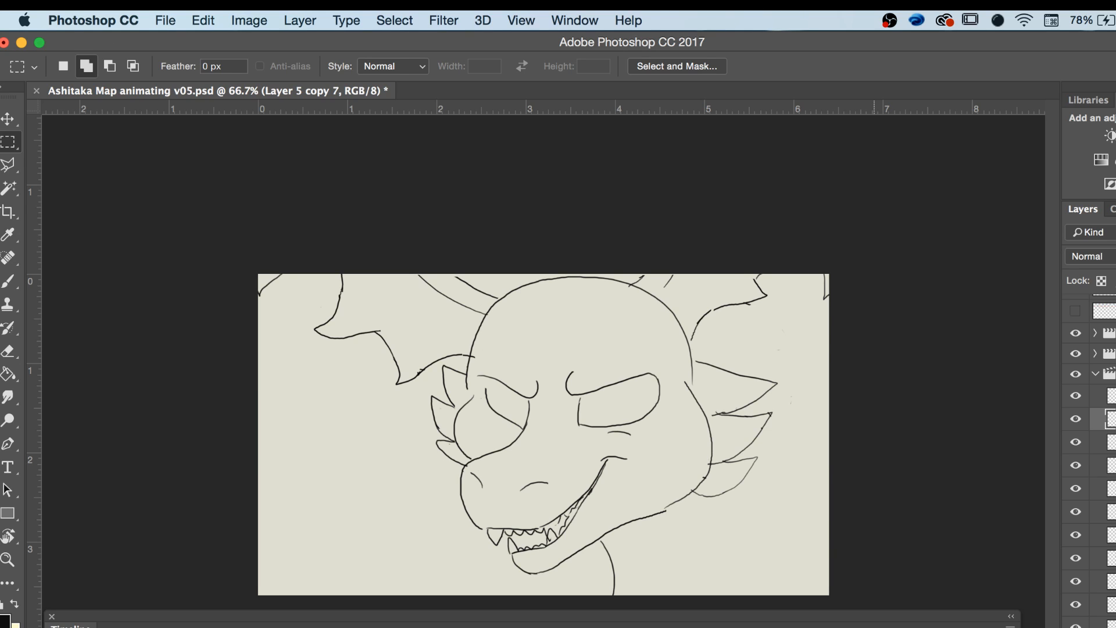
key("space")
left_click(1011, 625)
left_click(1023, 609)
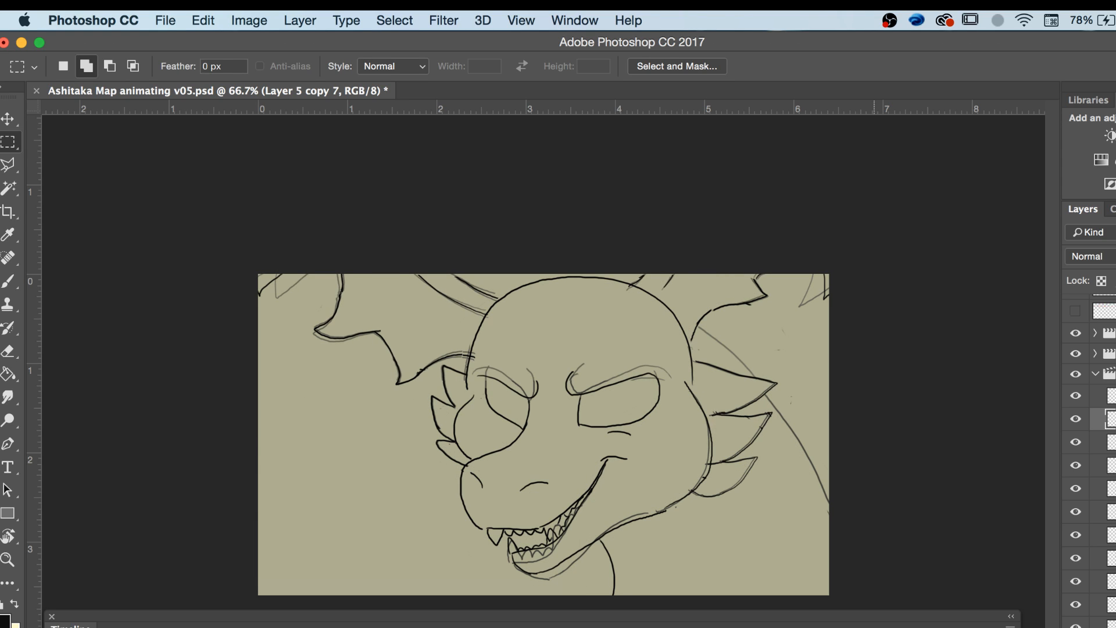
Trace the upper part of the onion-skinned line from the wing down to the top cheek spike with the 6 px Brush.
key("z")
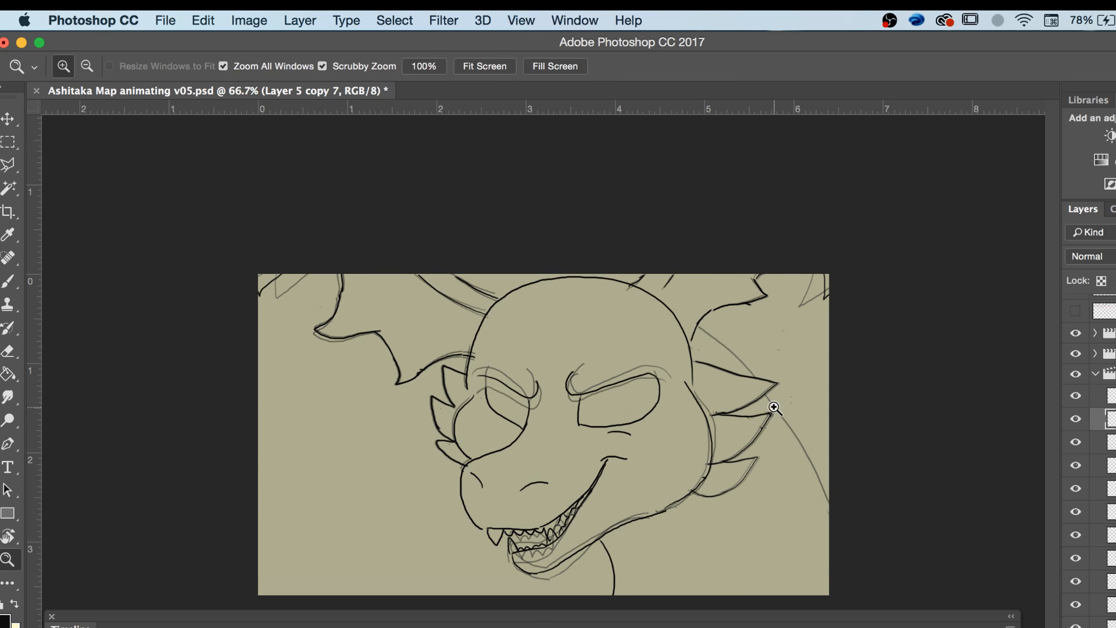
left_click(761, 388)
left_click(811, 362)
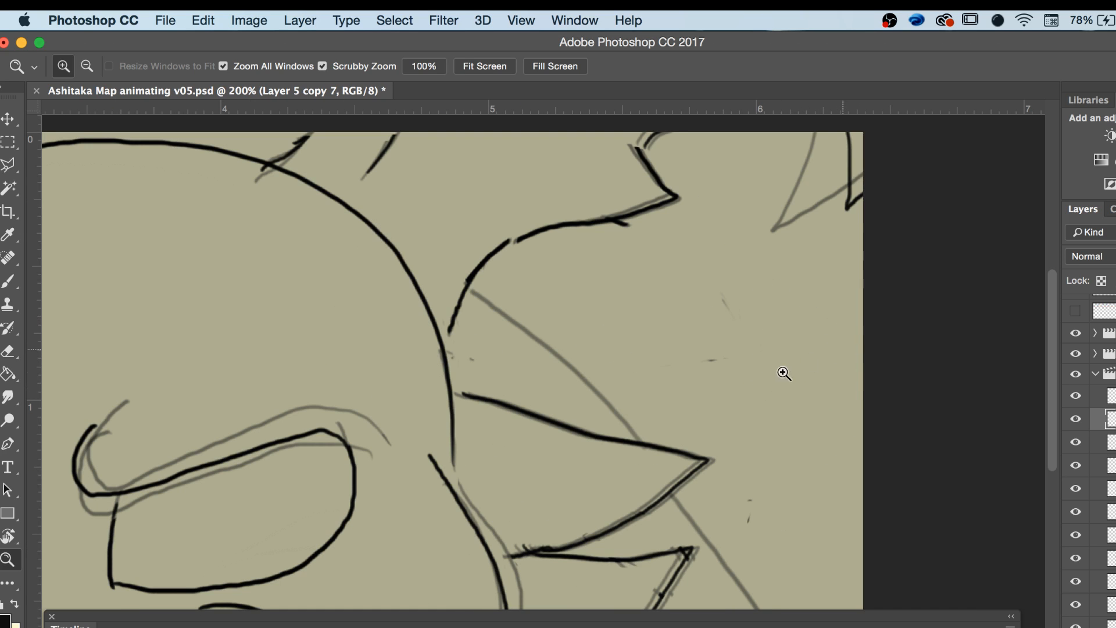
left_click(566, 391)
key("b")
left_click_drag(421, 235, 561, 356)
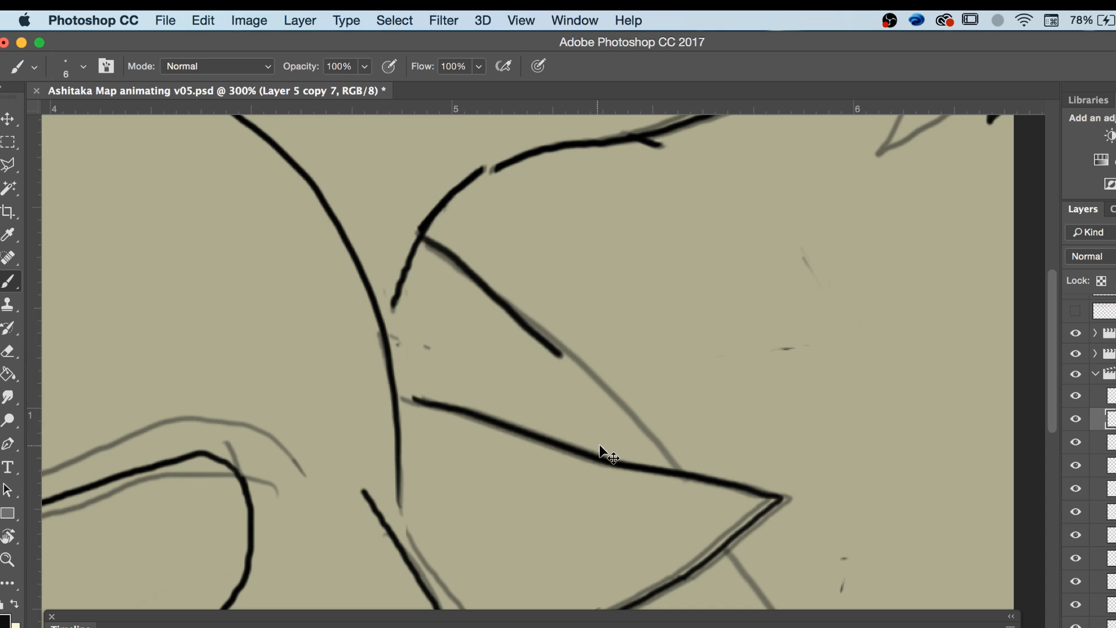
key("super+z")
mouse_move(422, 242)
left_mouse_down()
mouse_move(596, 379)
mouse_move(689, 483)
left_mouse_up()
scroll(554, 423, "down", 1)
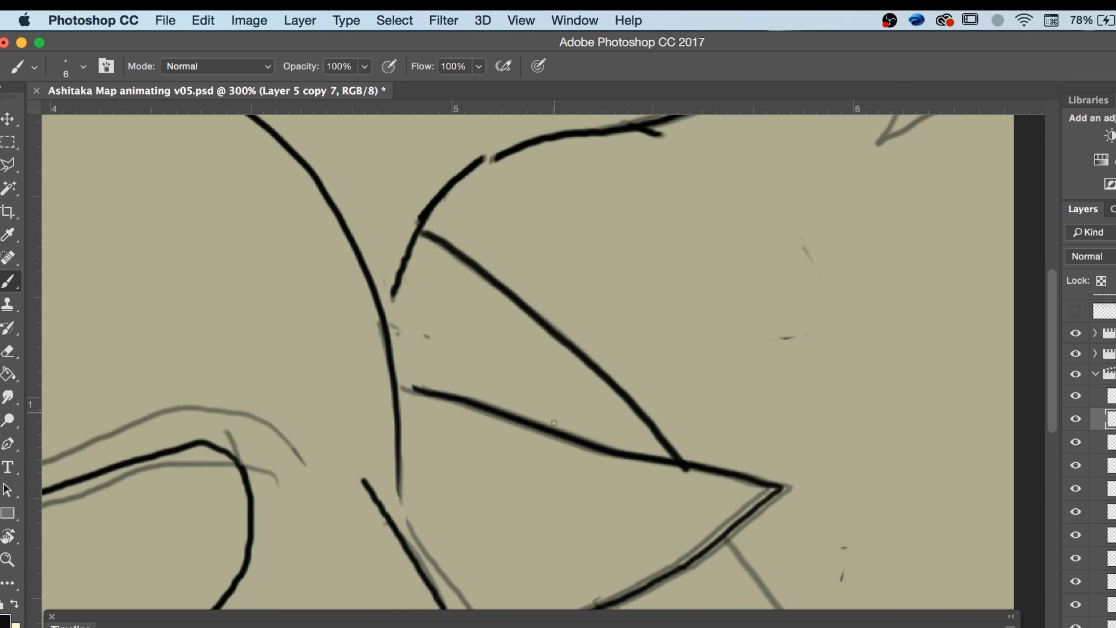
Continue the traced line from beneath the top cheek spike down to the right edge of the canvas.
scroll(554, 422, "down", 10)
scroll(554, 422, "right", 5)
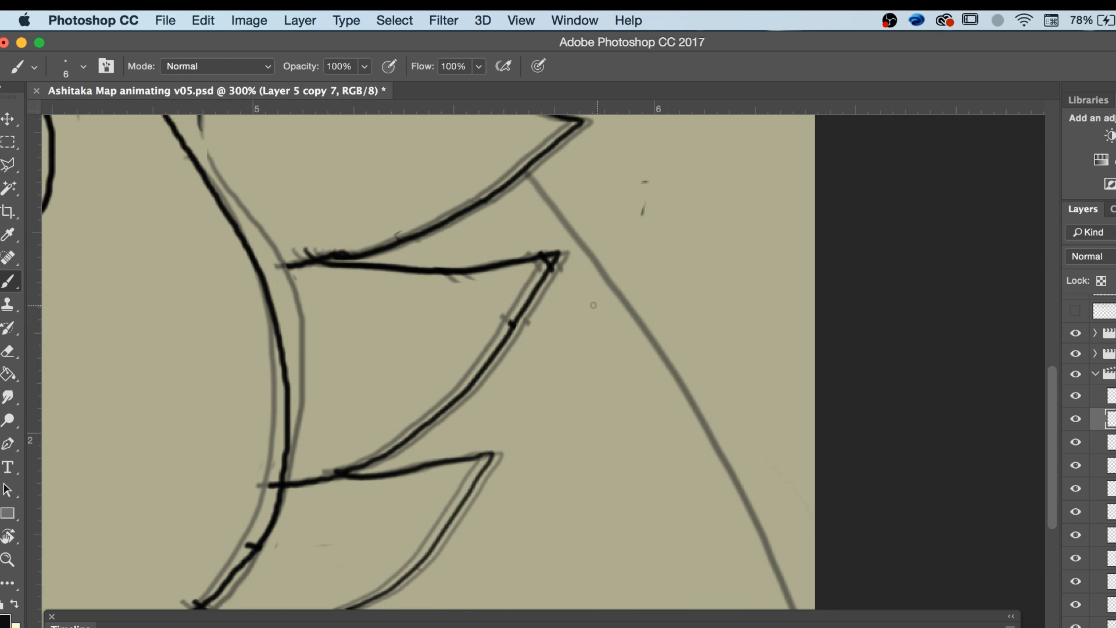
left_click_drag(527, 173, 709, 440)
scroll(712, 448, "down", 5)
scroll(712, 448, "right", 3)
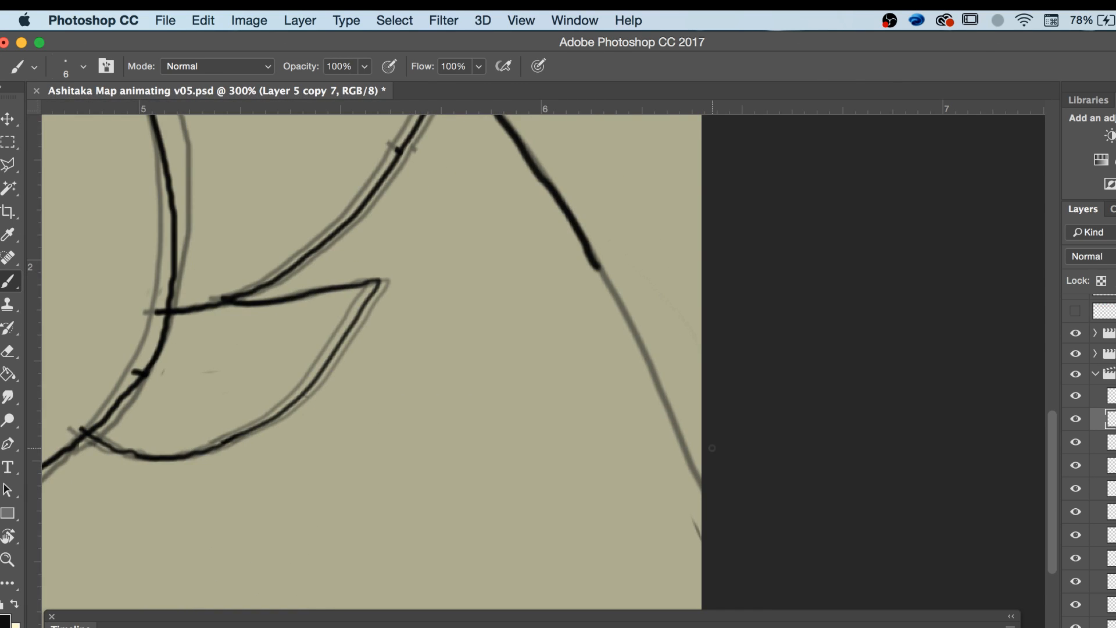
scroll(711, 448, "up", 1)
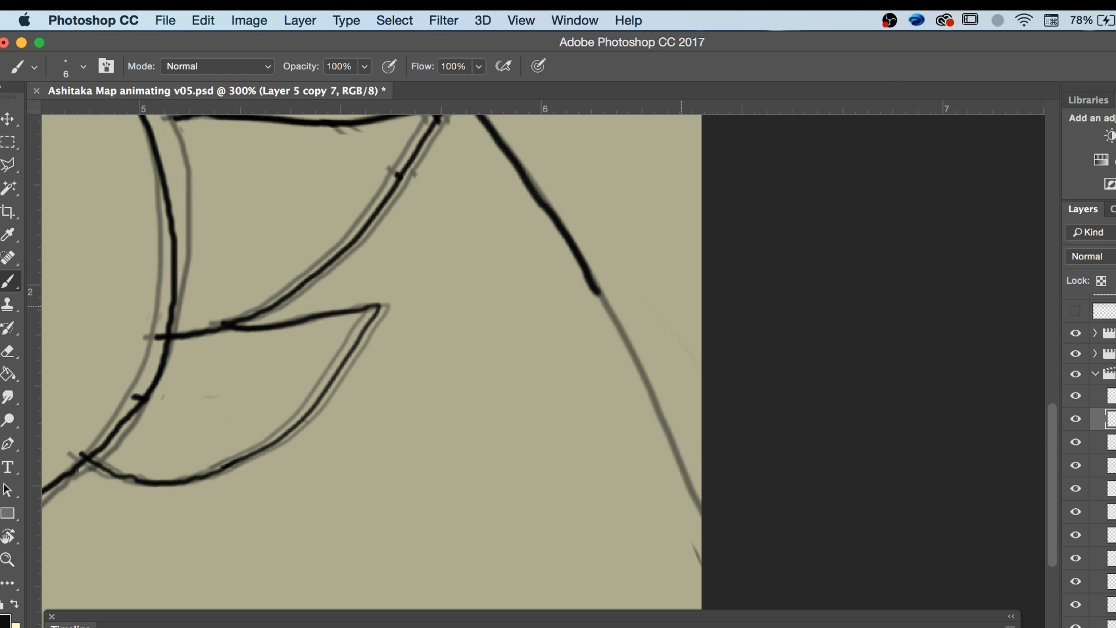
mouse_move(597, 291)
left_mouse_down()
mouse_move(641, 366)
mouse_move(701, 520)
left_mouse_up()
scroll(709, 506, "up", 4)
scroll(709, 506, "left", 1)
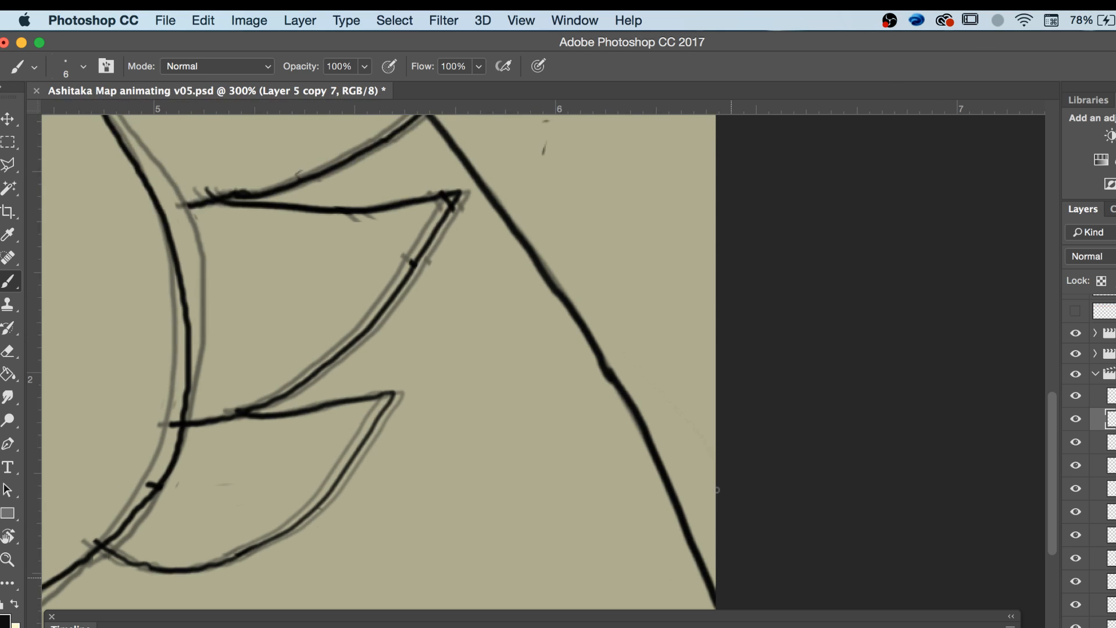
Turn off onion skins and check the finished line against the whole dragon drawing.
key("z")
key("super+minus")
key("super+minus")
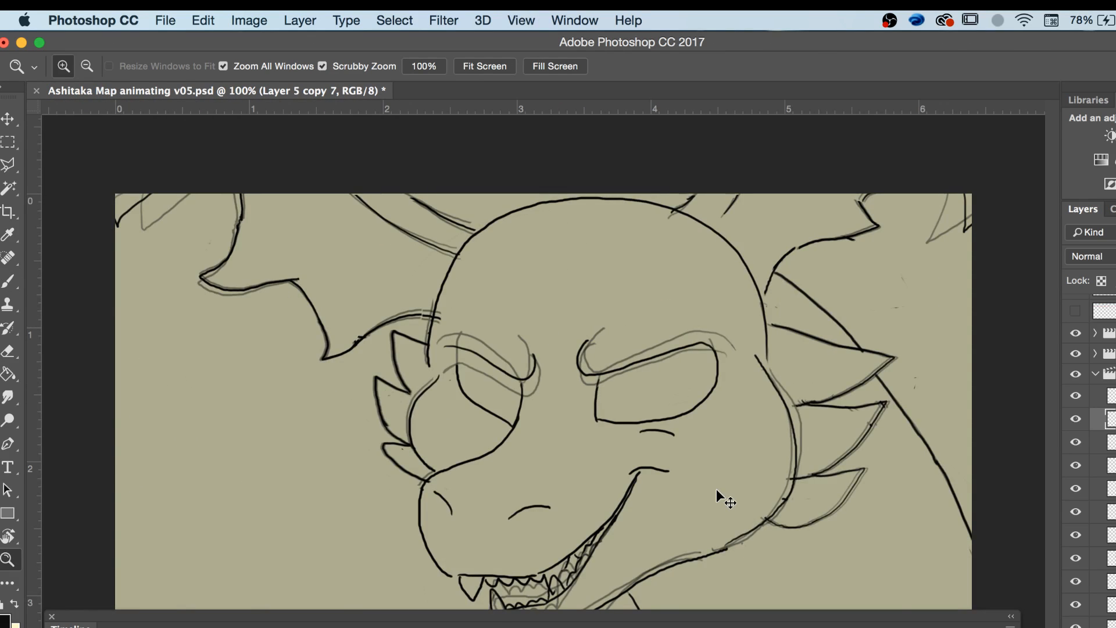
key("super+minus")
left_click(1009, 627)
left_click(1041, 609)
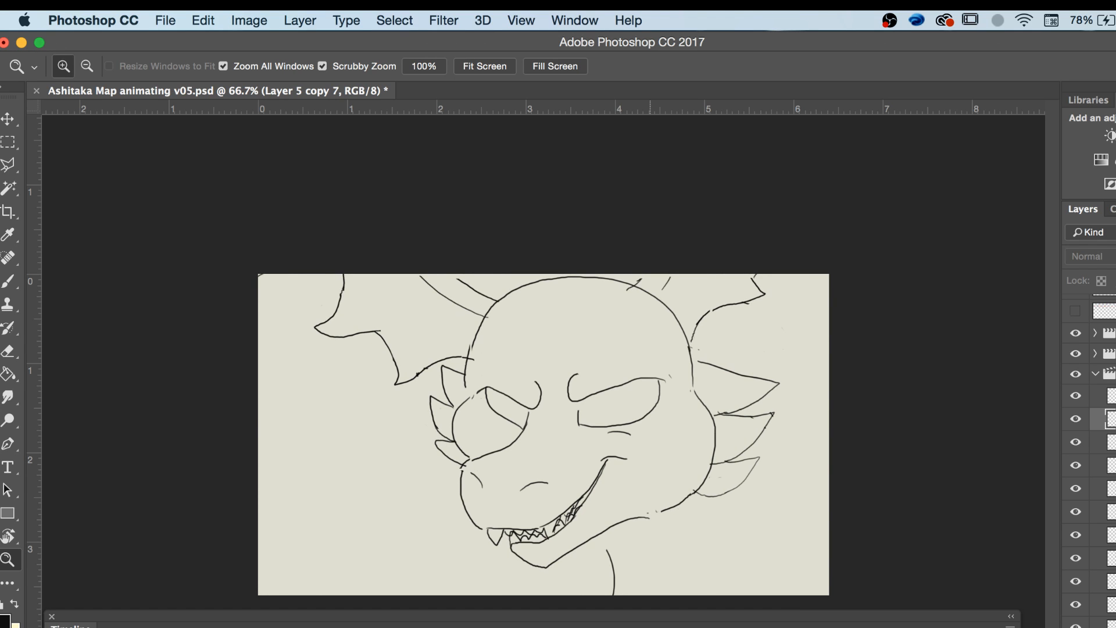
Enable onion skins on the following frame and make Layer 5 copy 5 the active layer for brush drawing.
left_click(1011, 625)
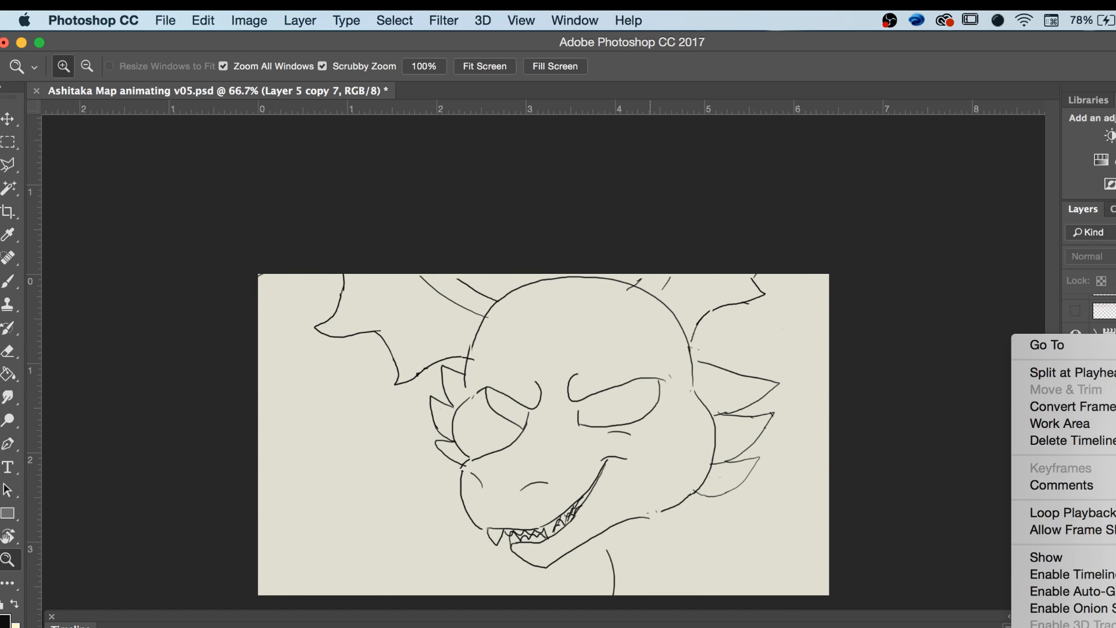
left_click(1033, 609)
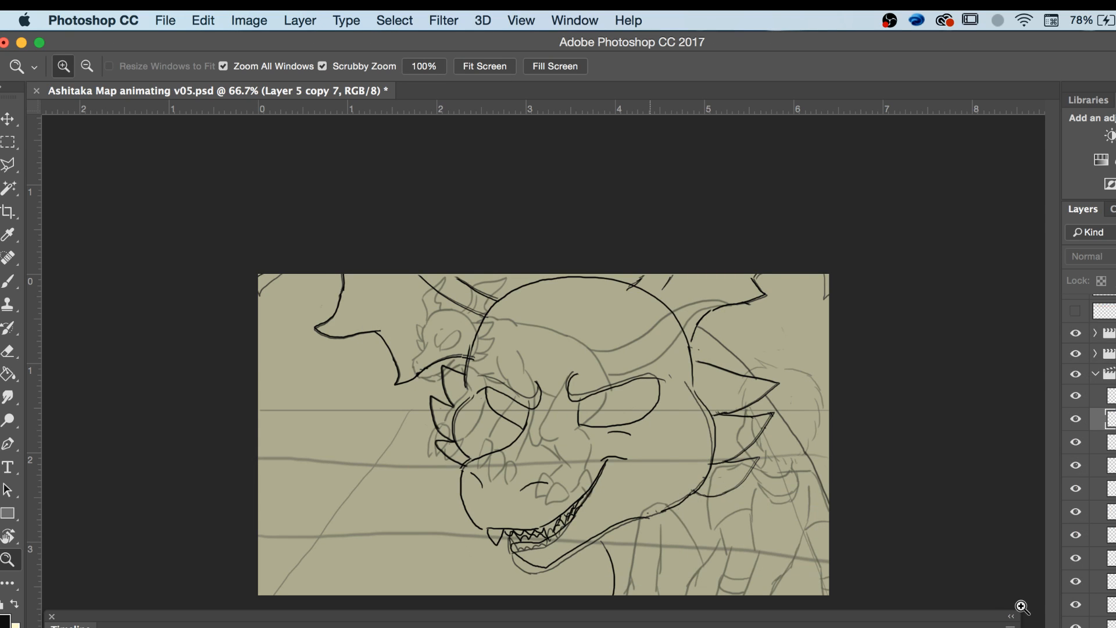
left_click(756, 377)
left_click(751, 372)
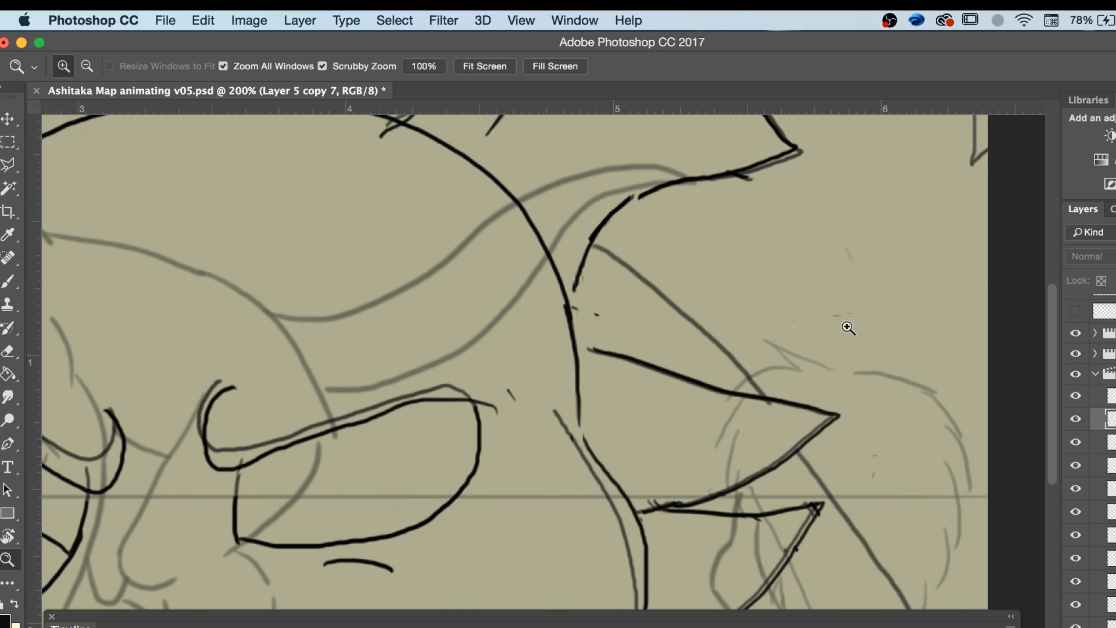
left_click(713, 349)
key("b")
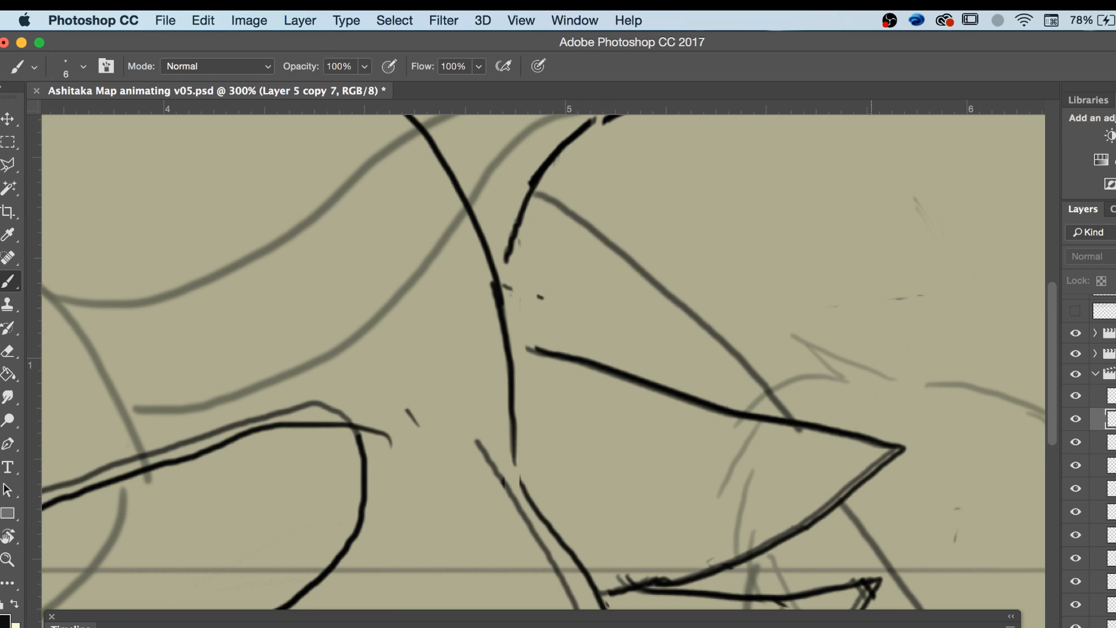
left_click(1111, 396)
left_click(799, 492)
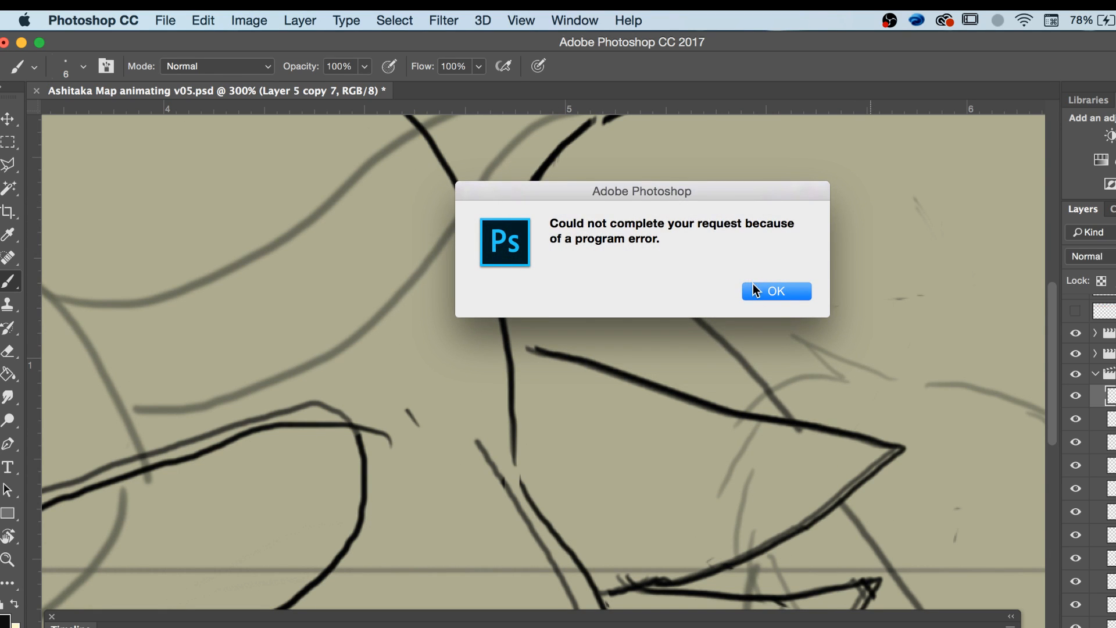
left_click(762, 291)
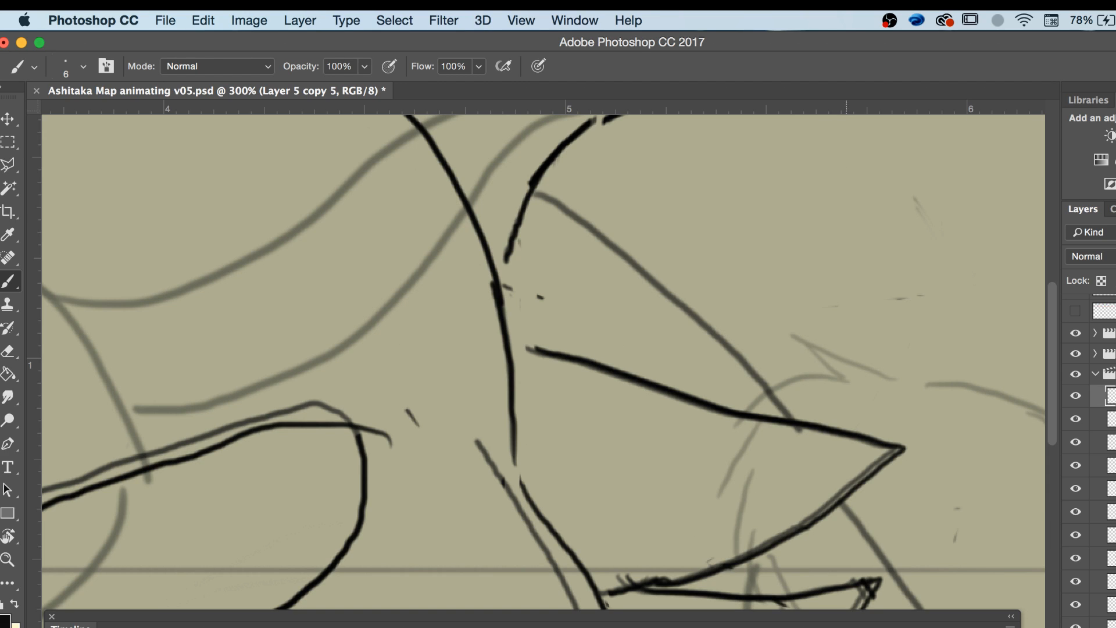
Trace the line on Layer 5 copy 5 from the wing, behind the top cheek spike, to the canvas's right edge.
mouse_move(533, 191)
left_mouse_down()
mouse_move(619, 246)
mouse_move(796, 430)
left_mouse_up()
scroll(797, 430, "down", 5)
scroll(796, 430, "right", 2)
scroll(789, 426, "down", 4)
scroll(788, 426, "right", 5)
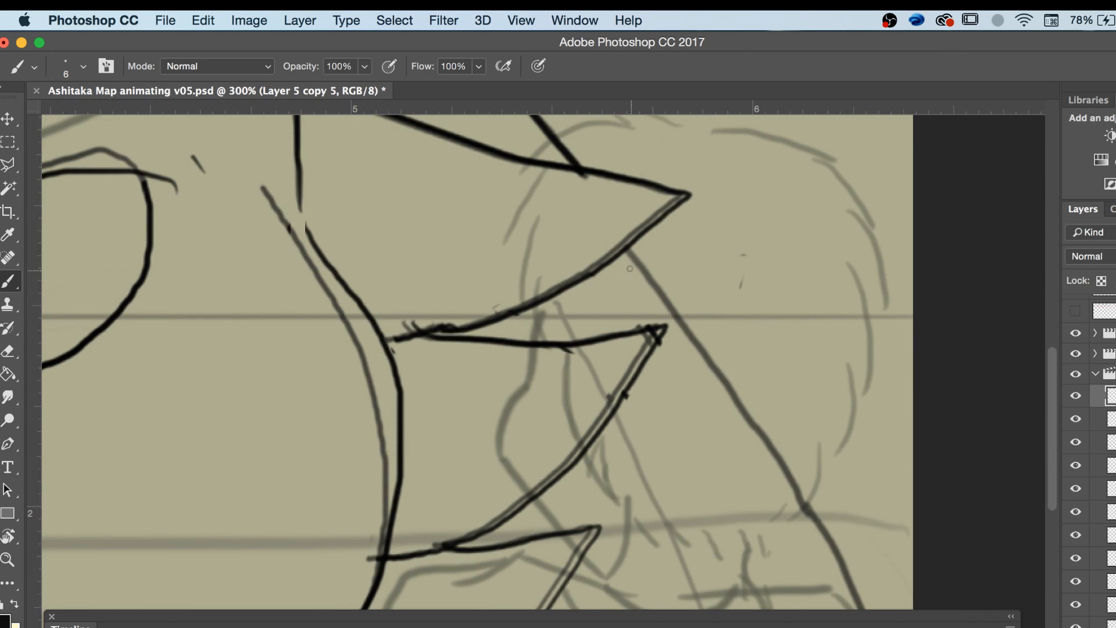
mouse_move(627, 248)
left_mouse_down()
mouse_move(734, 387)
mouse_move(808, 516)
left_mouse_up()
scroll(800, 494, "down", 6)
scroll(800, 494, "right", 3)
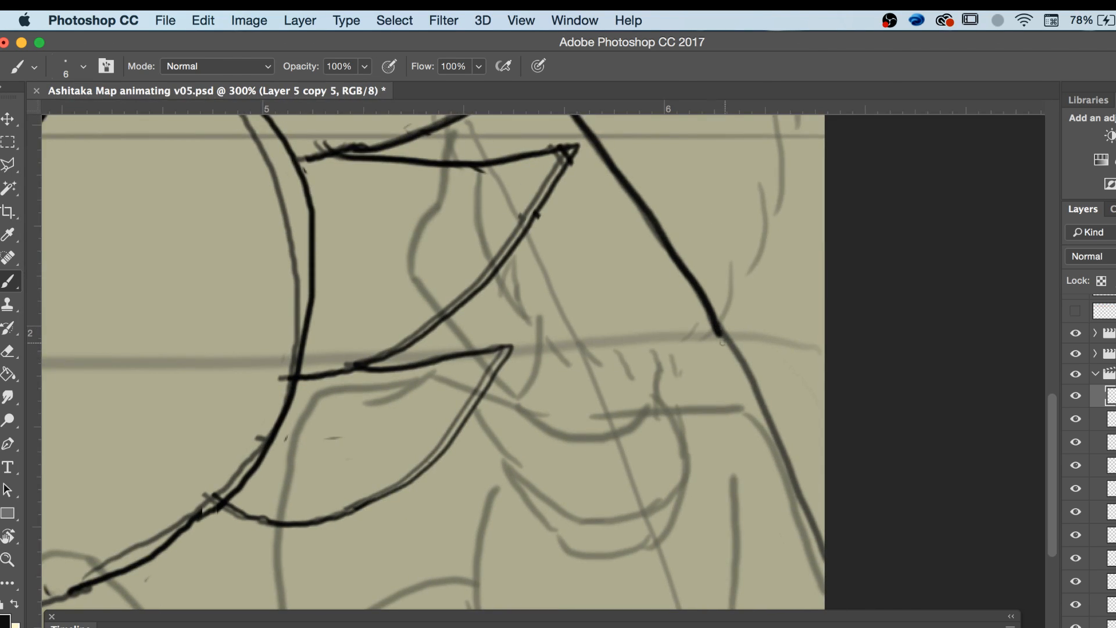
left_click_drag(719, 334, 824, 561)
View the whole canvas, turn off onion skins and preview the corrected frames.
key("z")
key("super+minus")
key("super+minus")
key("super+minus")
key("super+minus")
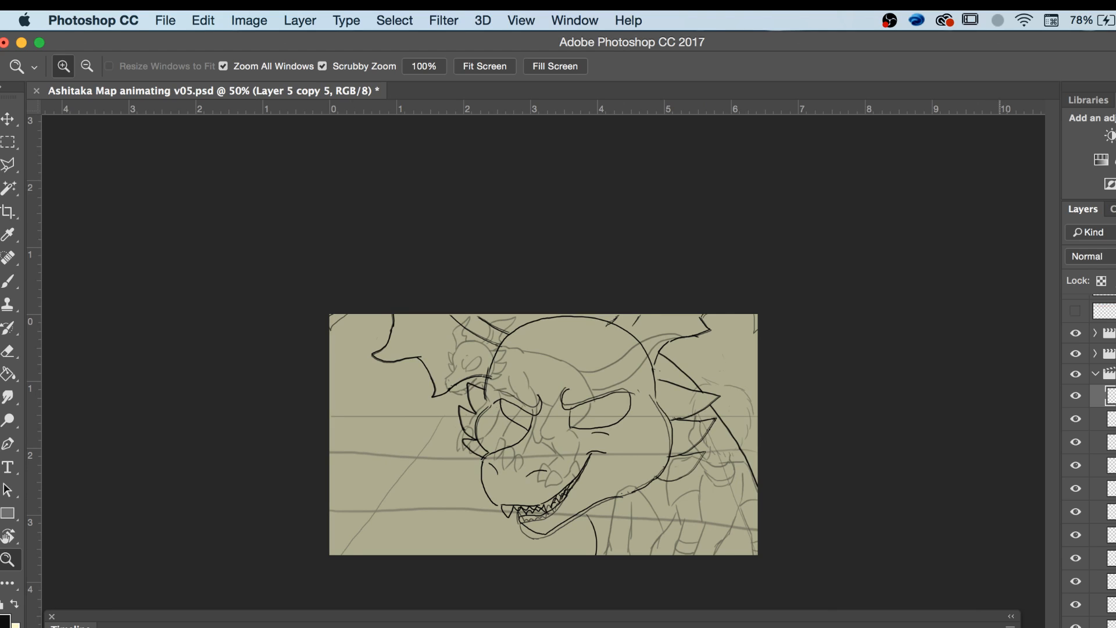
left_click(1011, 625)
left_click(1041, 606)
key("space")
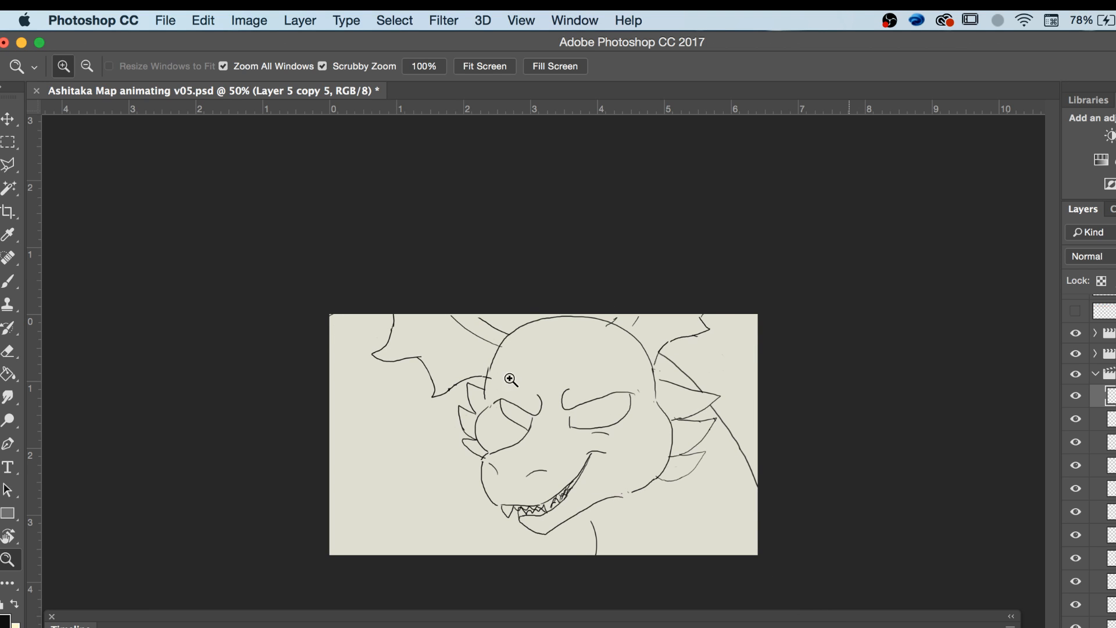
Save the document with the newly traced lines.
left_click(172, 14)
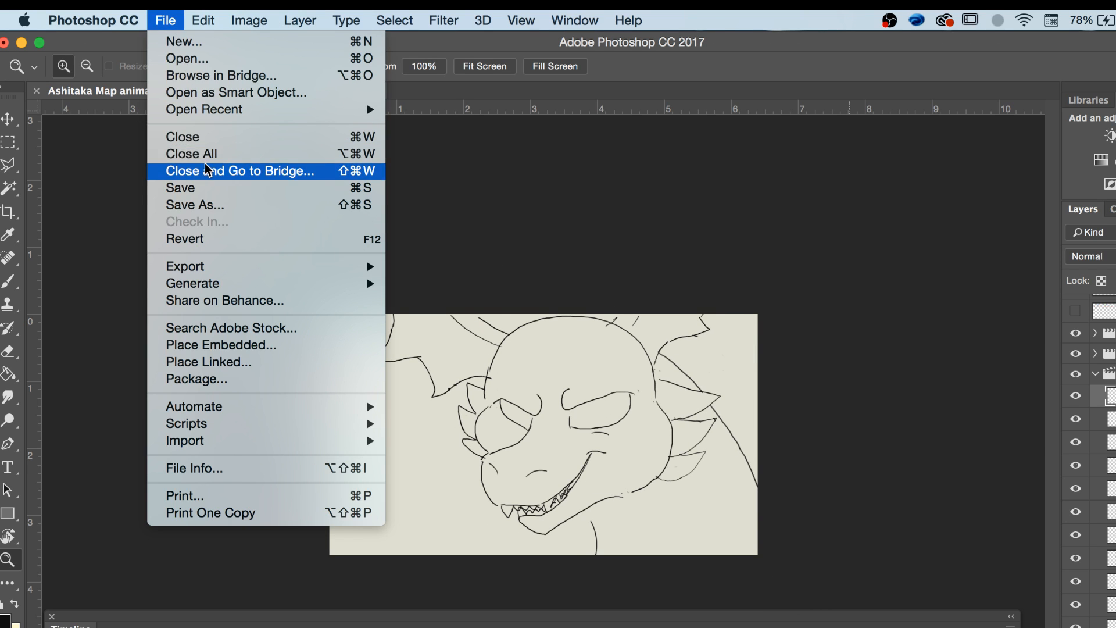
left_click(201, 185)
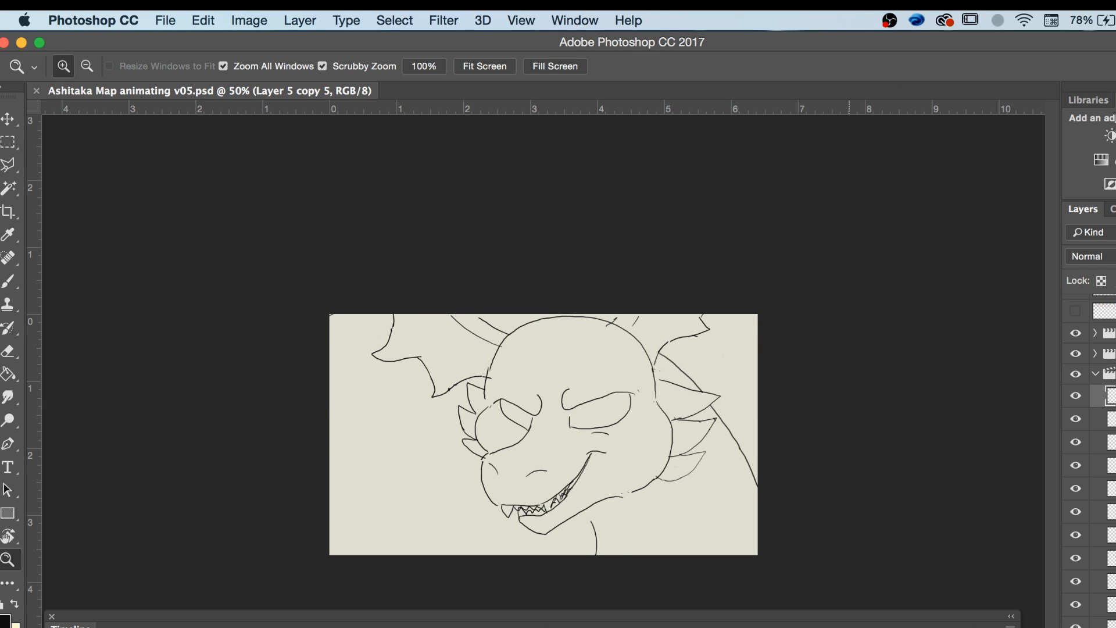
Play back the dragon animation to check the added line across the frames.
key("space")
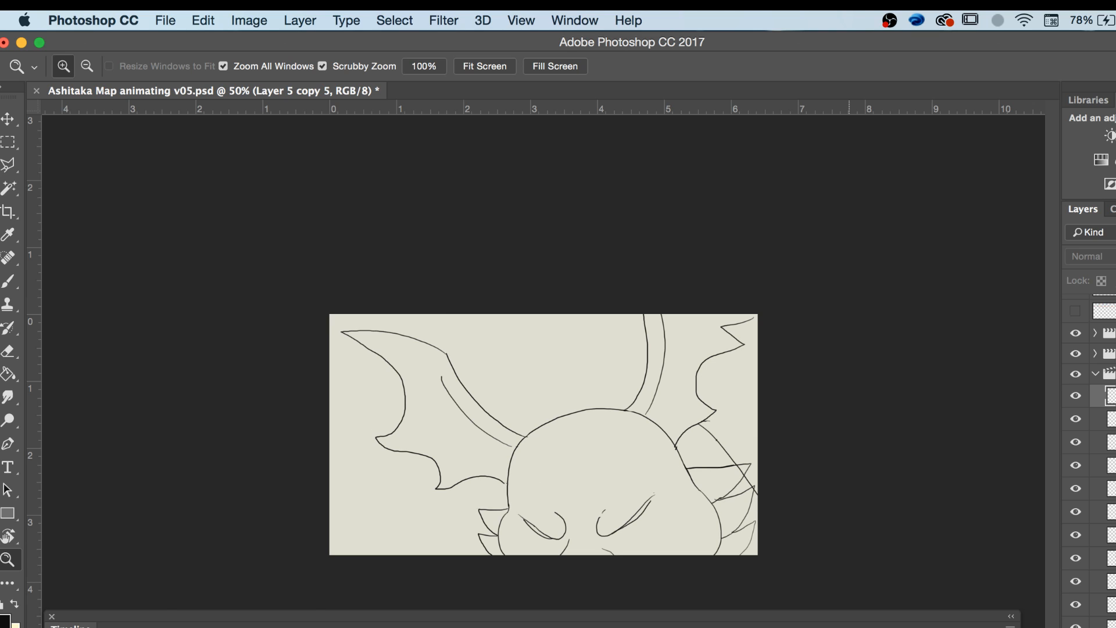
key("space")
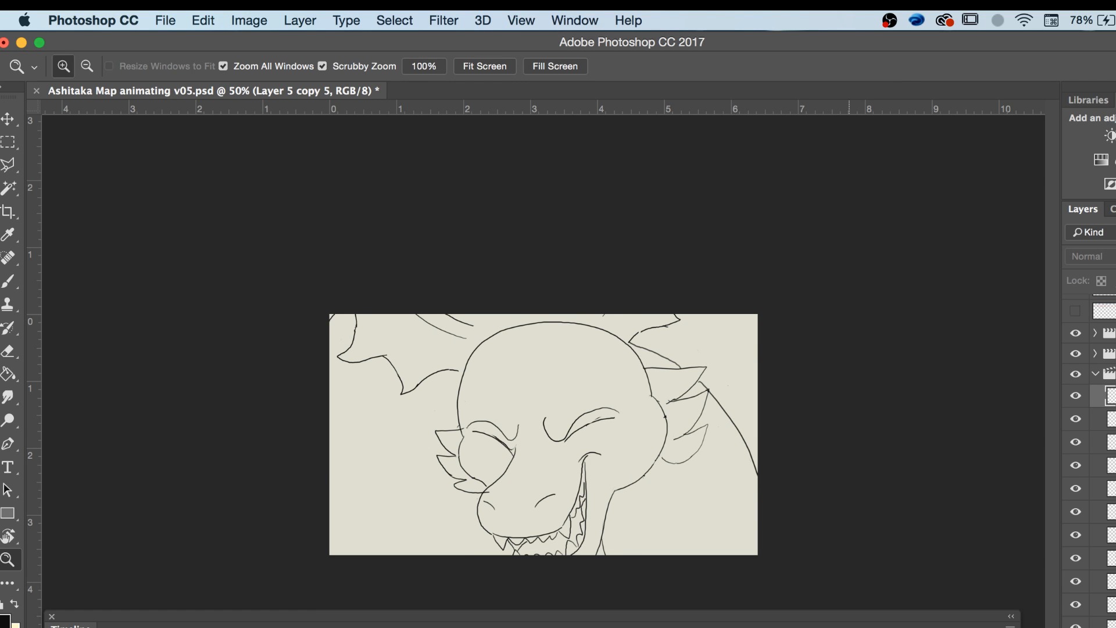
key("space")
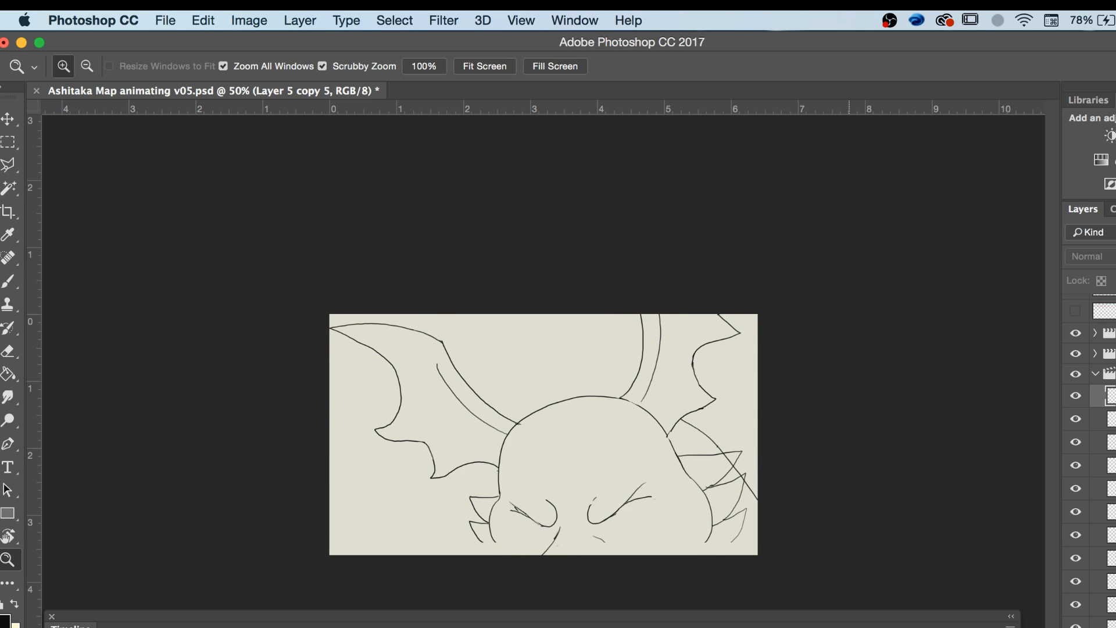
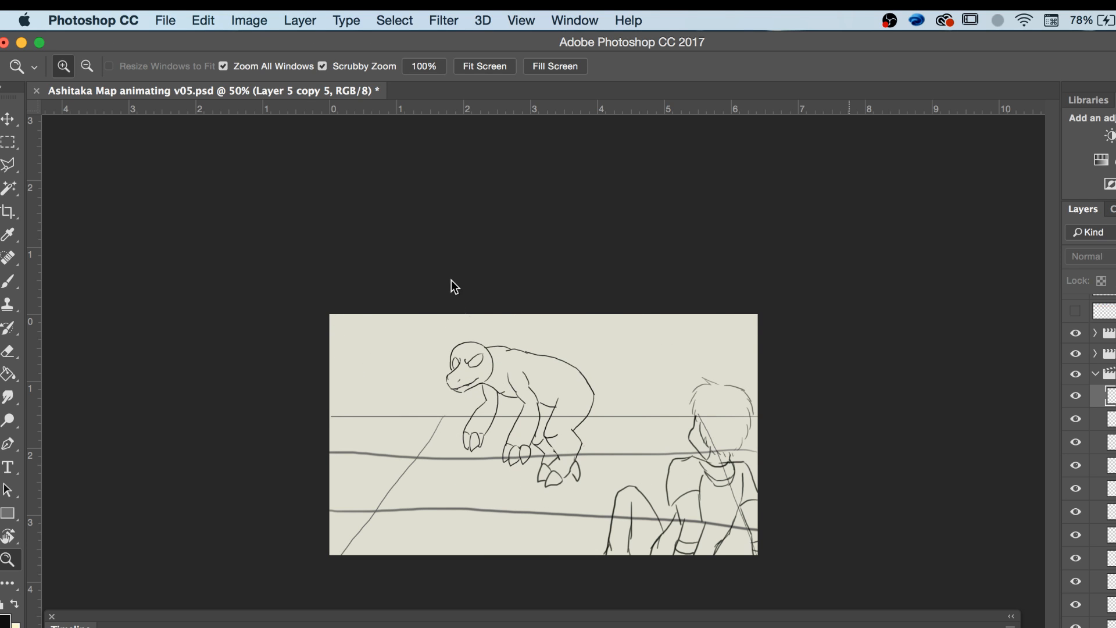
Save the document, replay the dragon animation through the added line, and save again.
left_click(154, 22)
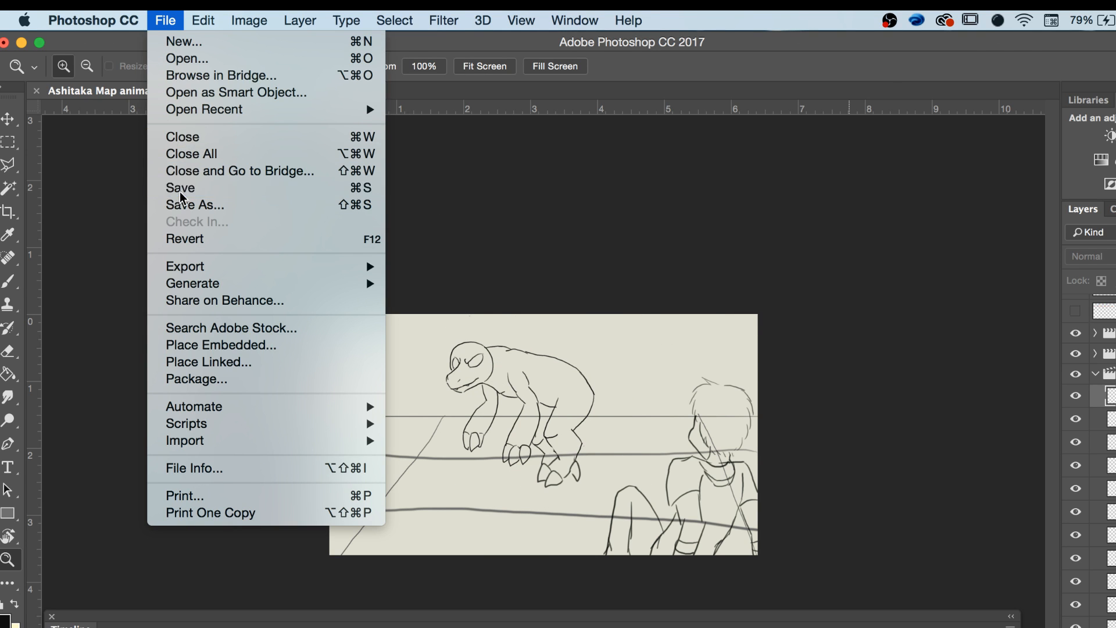
left_click(175, 187)
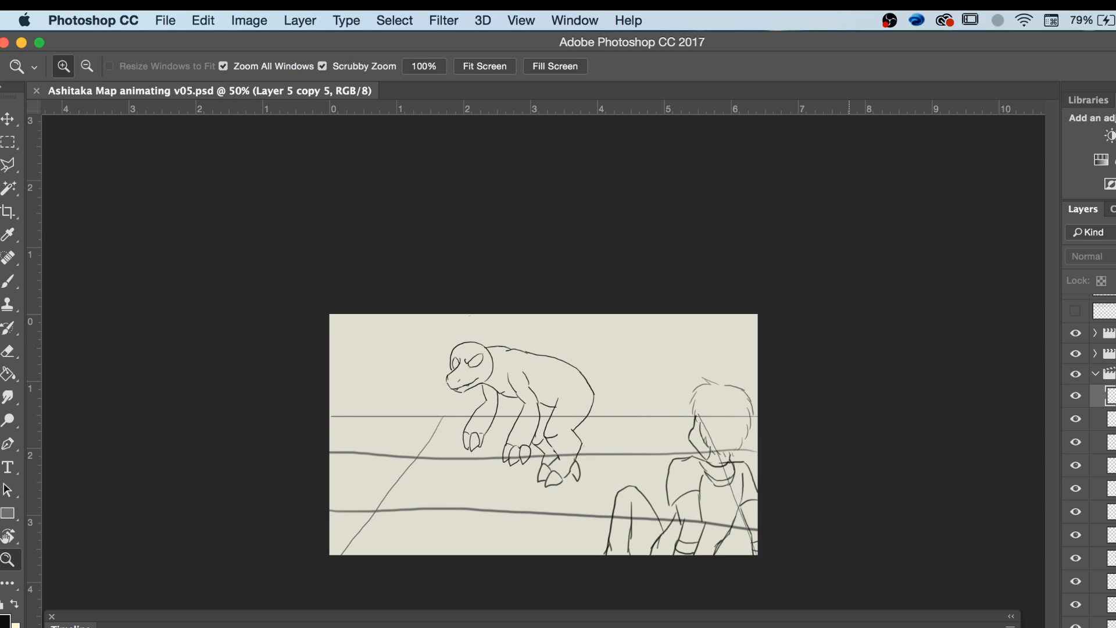
key("space")
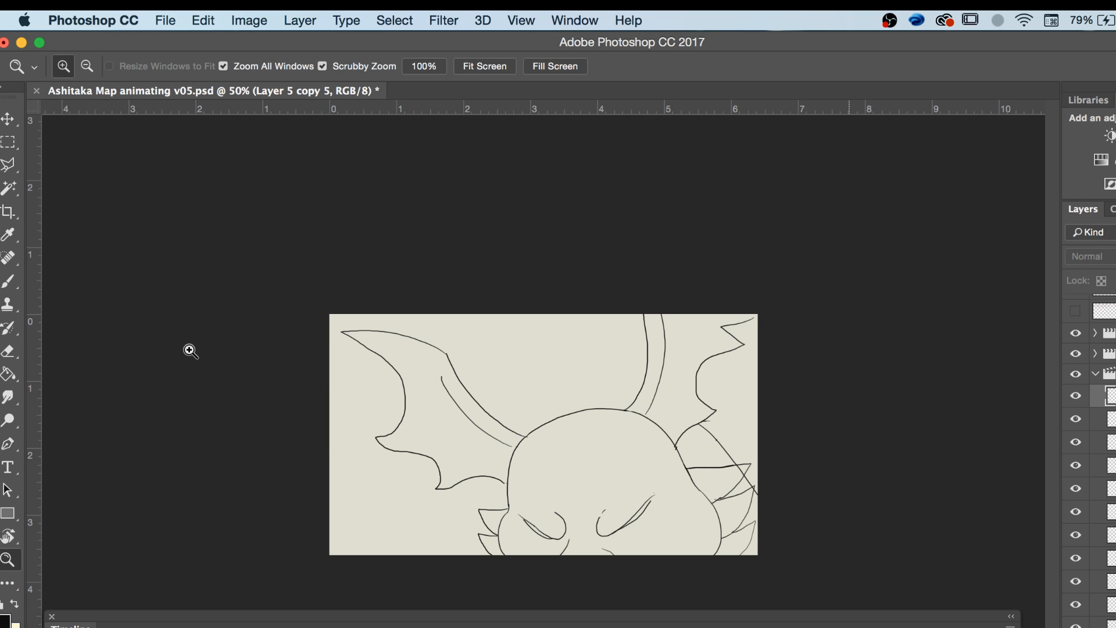
left_click(165, 20)
left_click(173, 192)
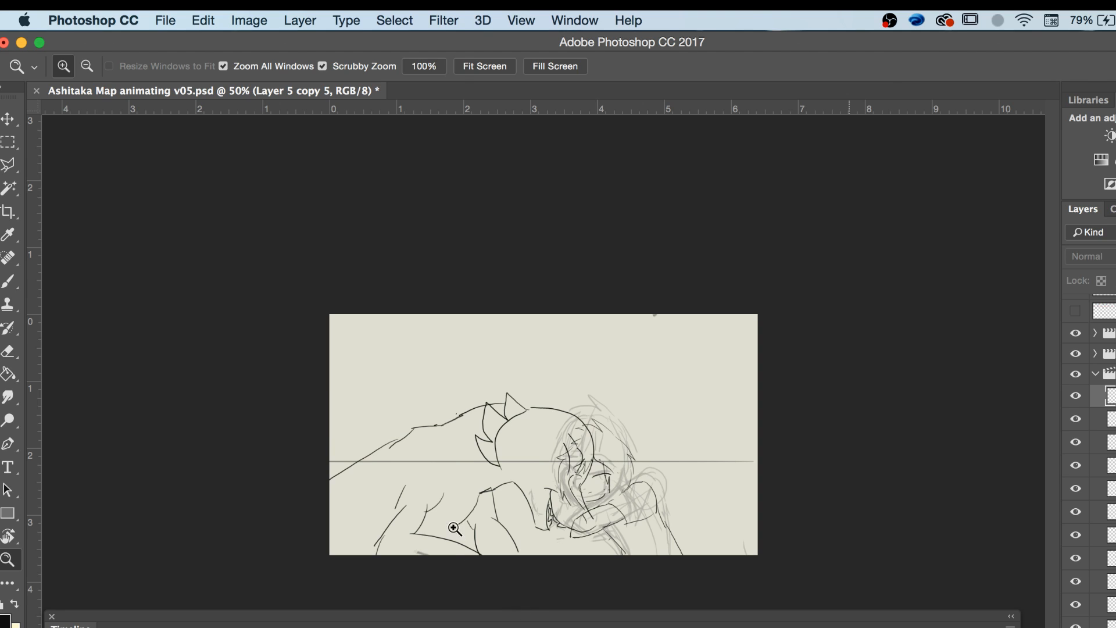
Examine the dragon and embraced character at different frames of the hugging shot in the animation timeline.
key("Right")
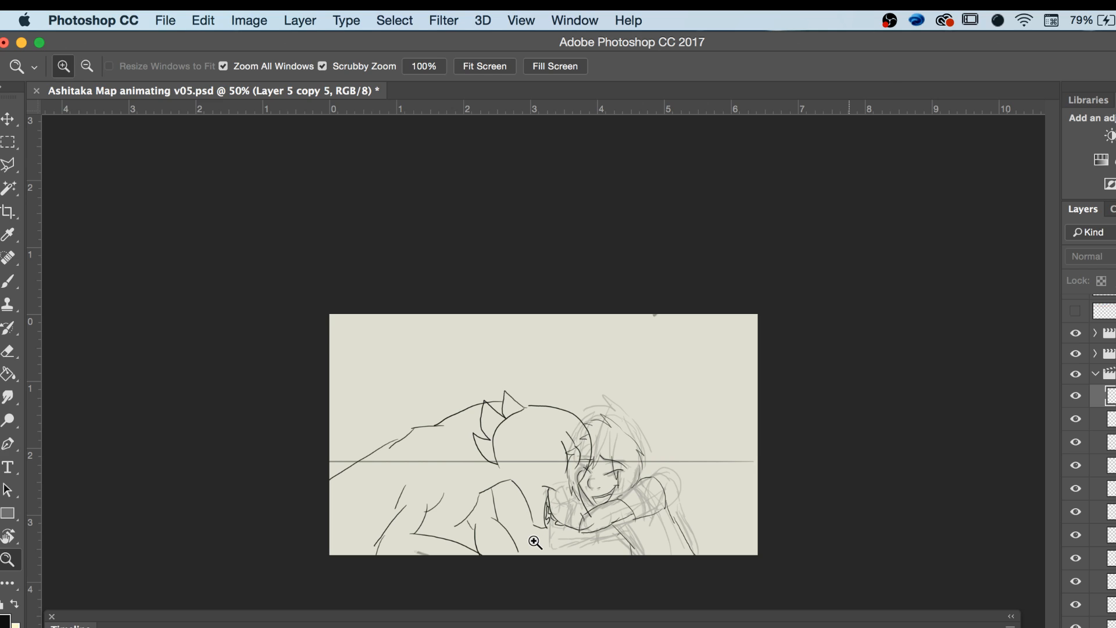
left_click(849, 627)
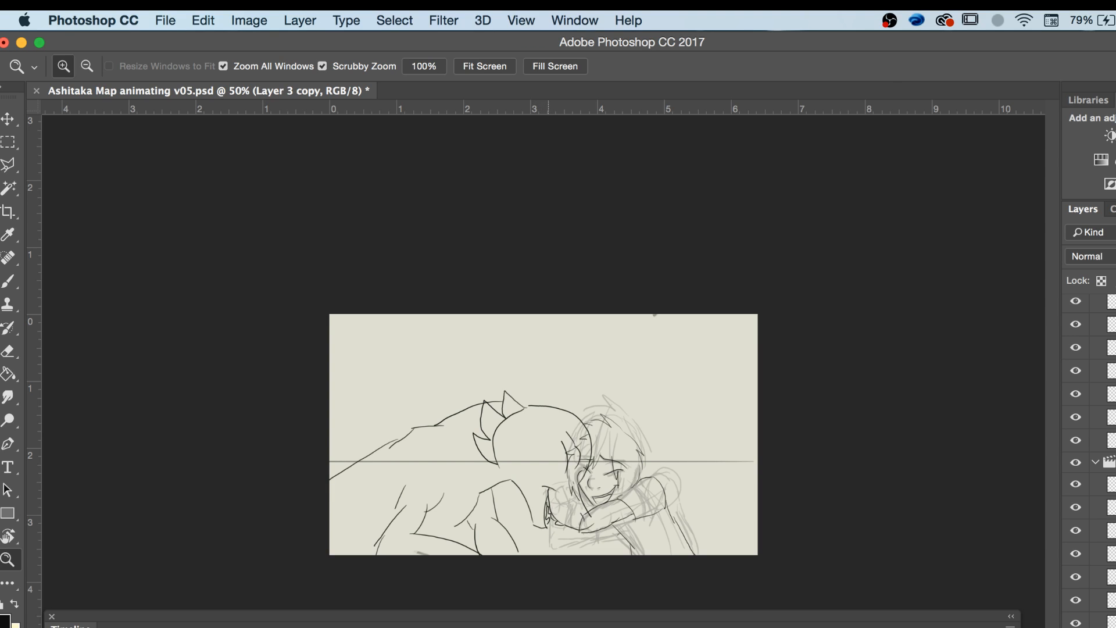
key("space")
left_click(548, 625)
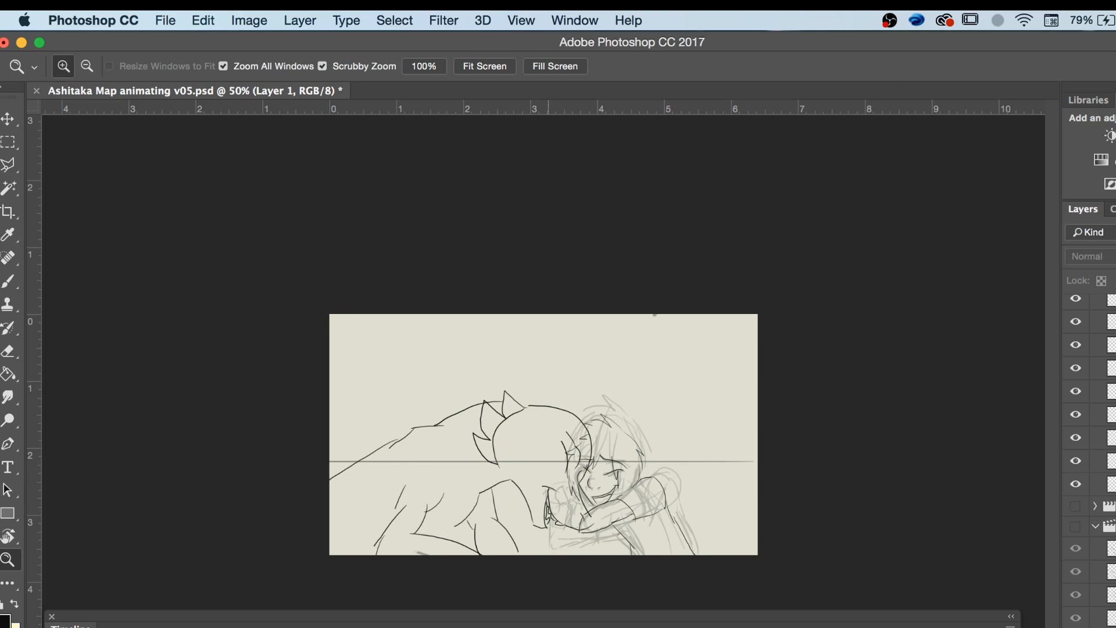
left_click(634, 626)
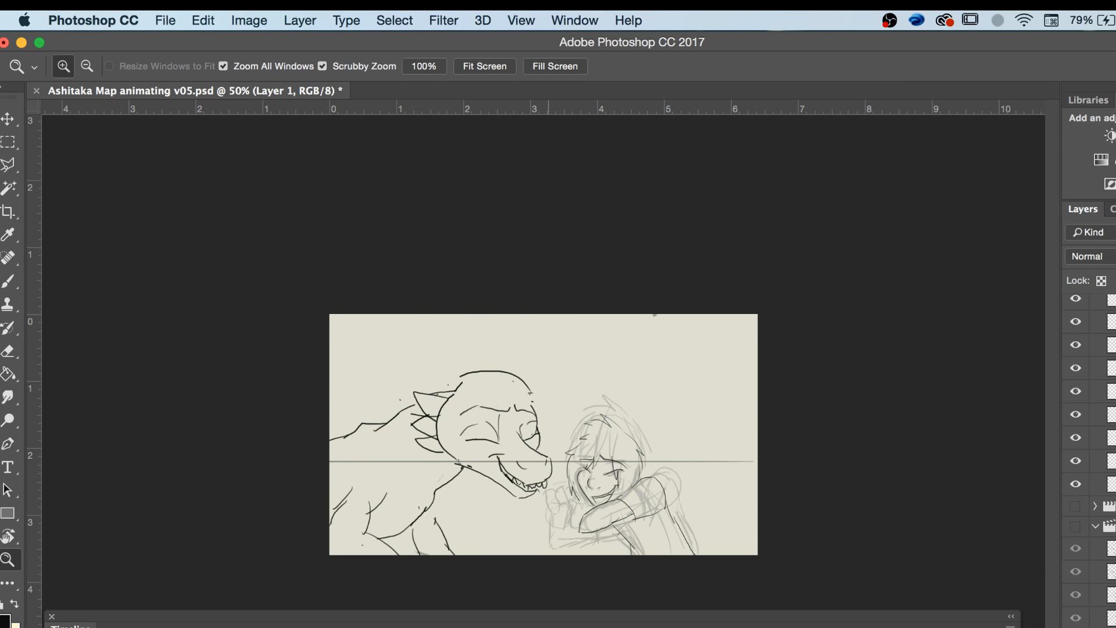
Save the current state of the Ashitaka Map animating v05.psd document.
left_click(175, 16)
left_click(166, 18)
left_click(163, 17)
left_click(196, 190)
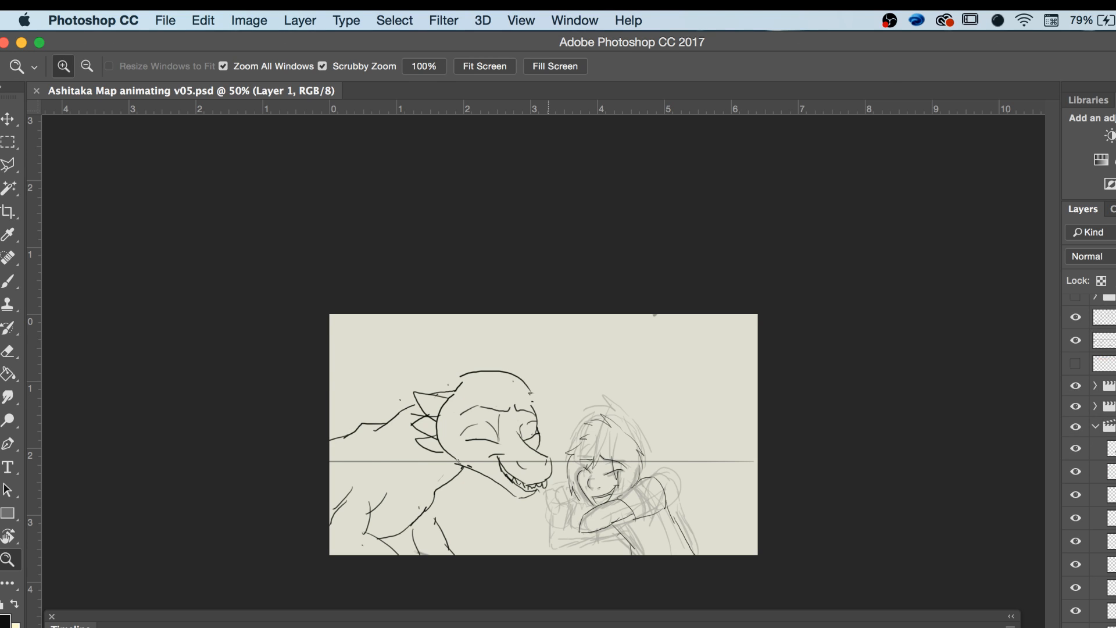
Collapse the expanded layer groups, including Shot 1 neck and the storyboard group.
left_click(1096, 428)
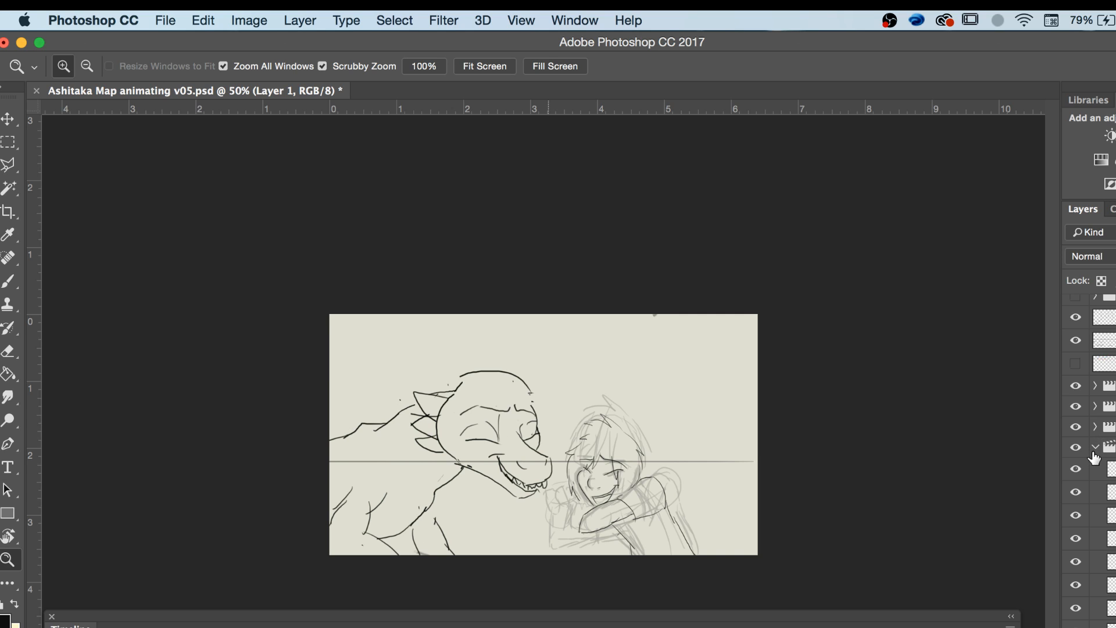
left_click(1095, 451)
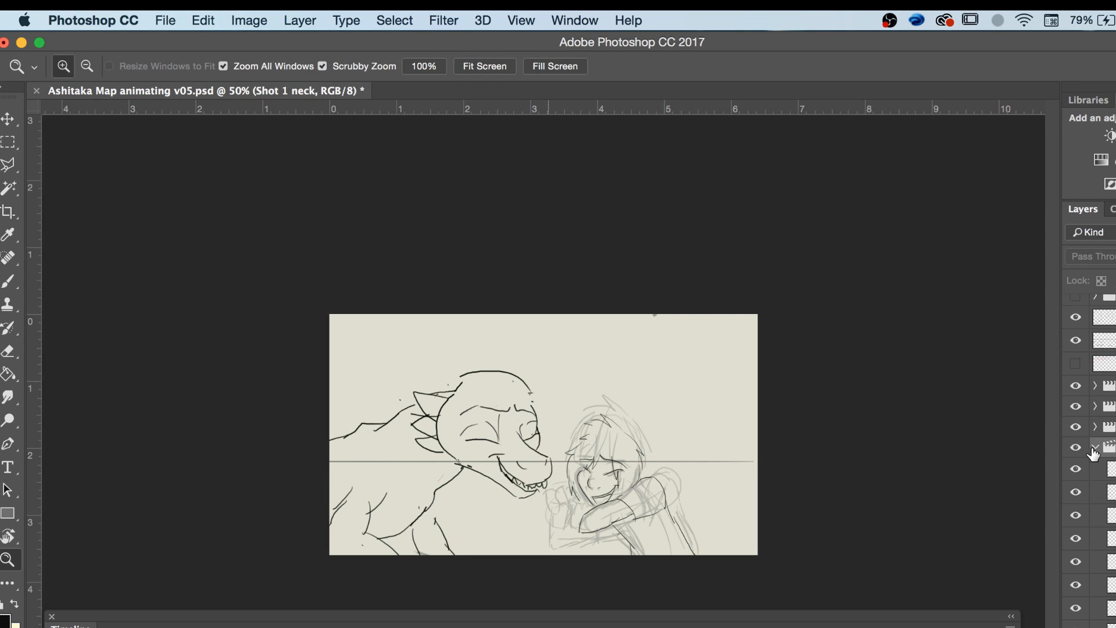
left_click(1096, 451)
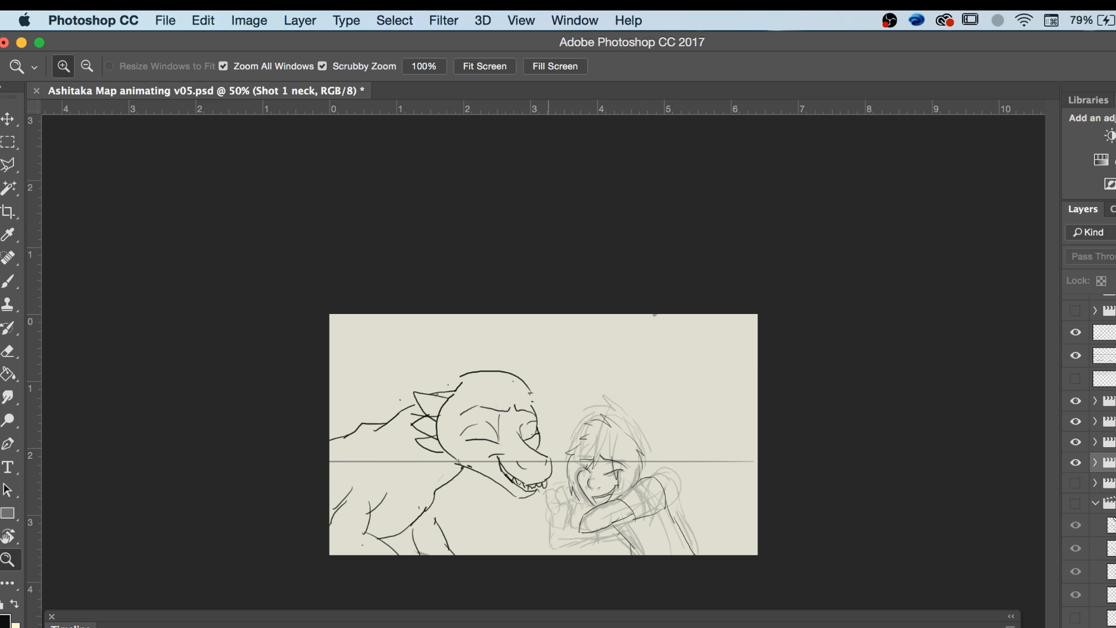
left_click(1098, 504)
left_click(1096, 504)
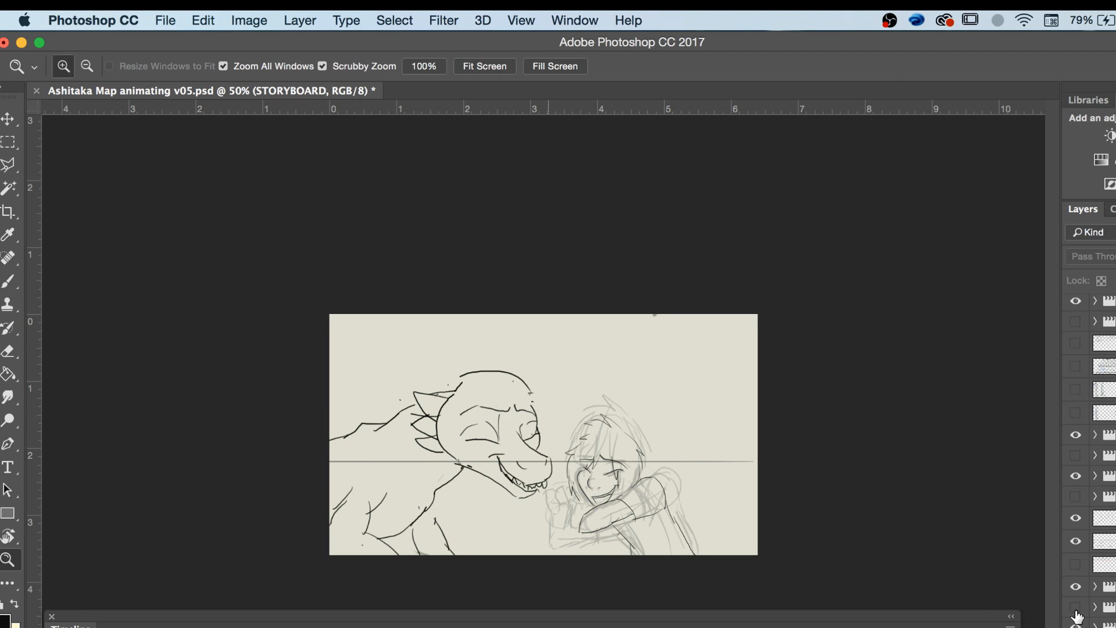
Hide the layer group holding the grey rough sketch of the character beside the dragon.
left_click(1076, 588)
scroll(1089, 601, "up", 2)
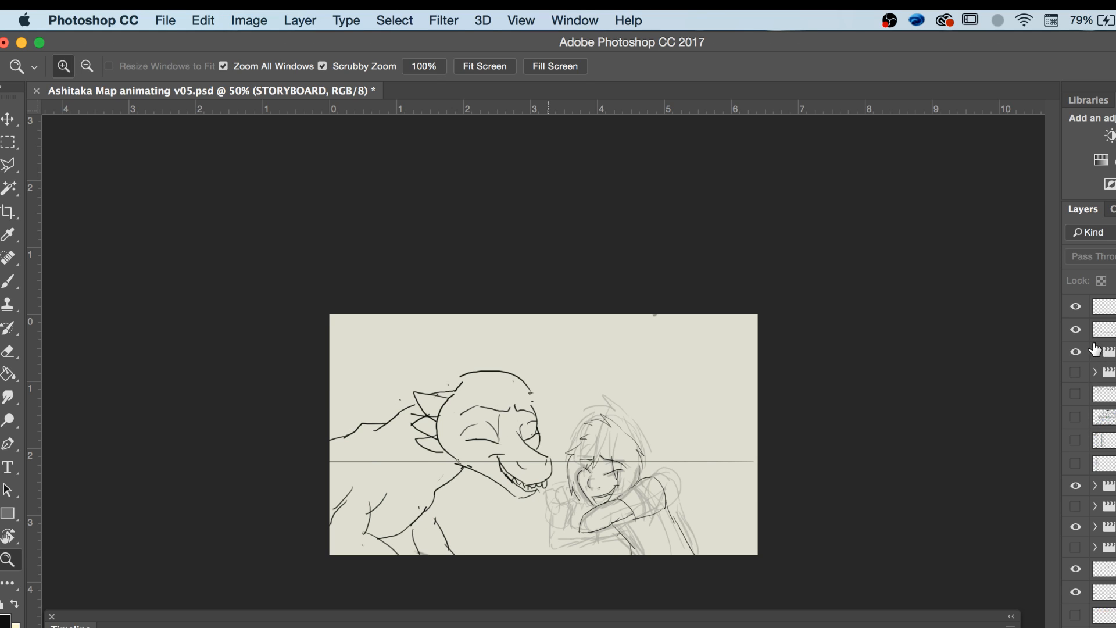
scroll(1098, 383, "up", 5)
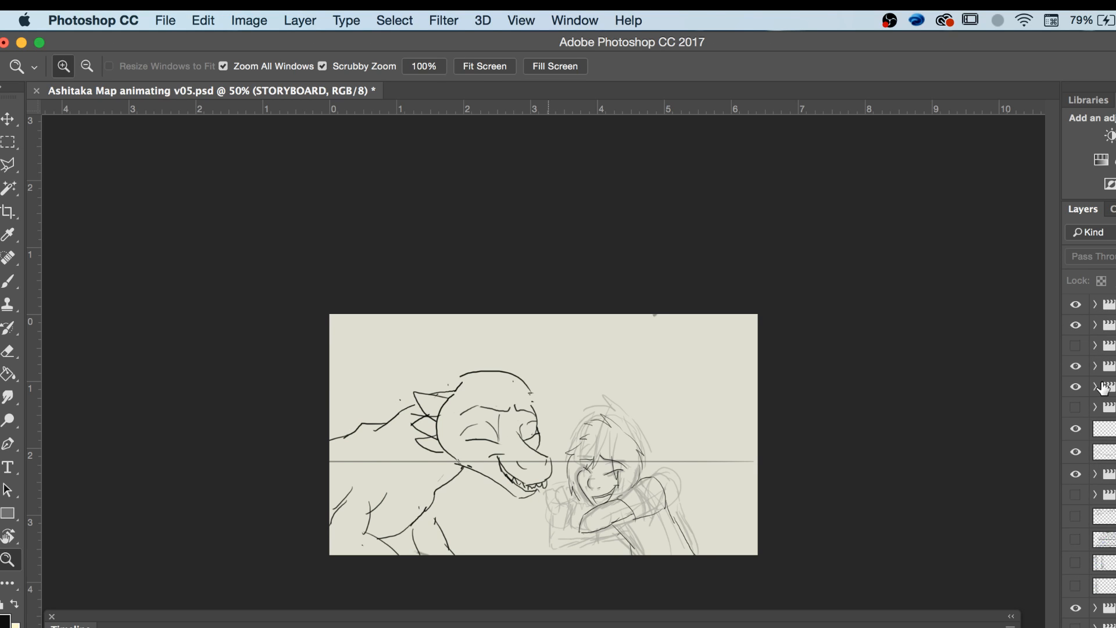
left_click(1074, 368)
left_click(1075, 368)
left_click(1074, 368)
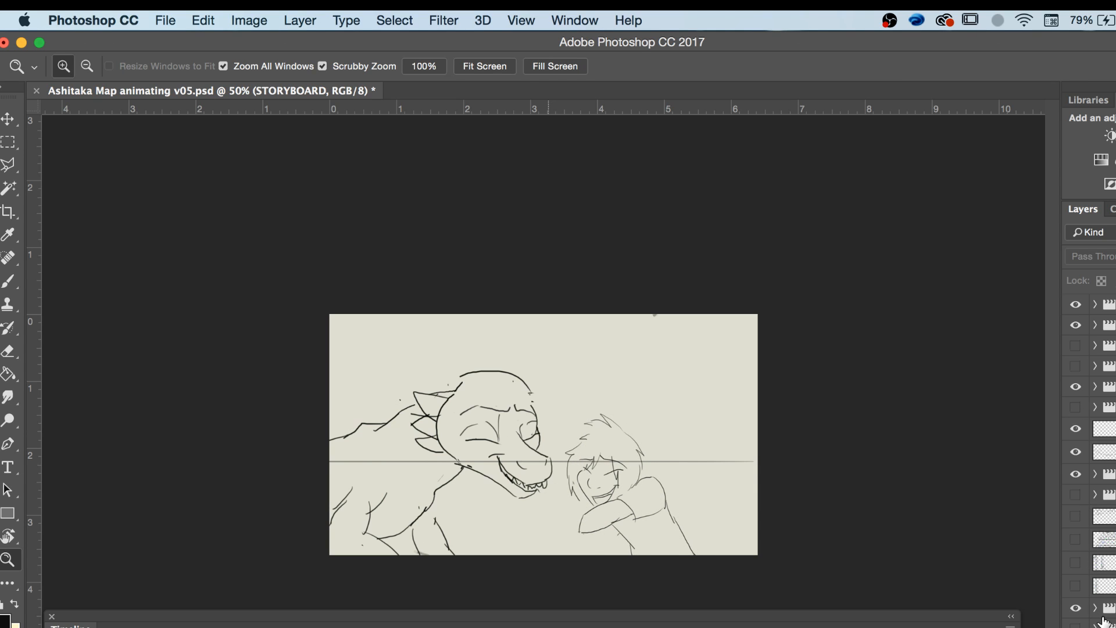
scroll(1105, 622, "down", 2)
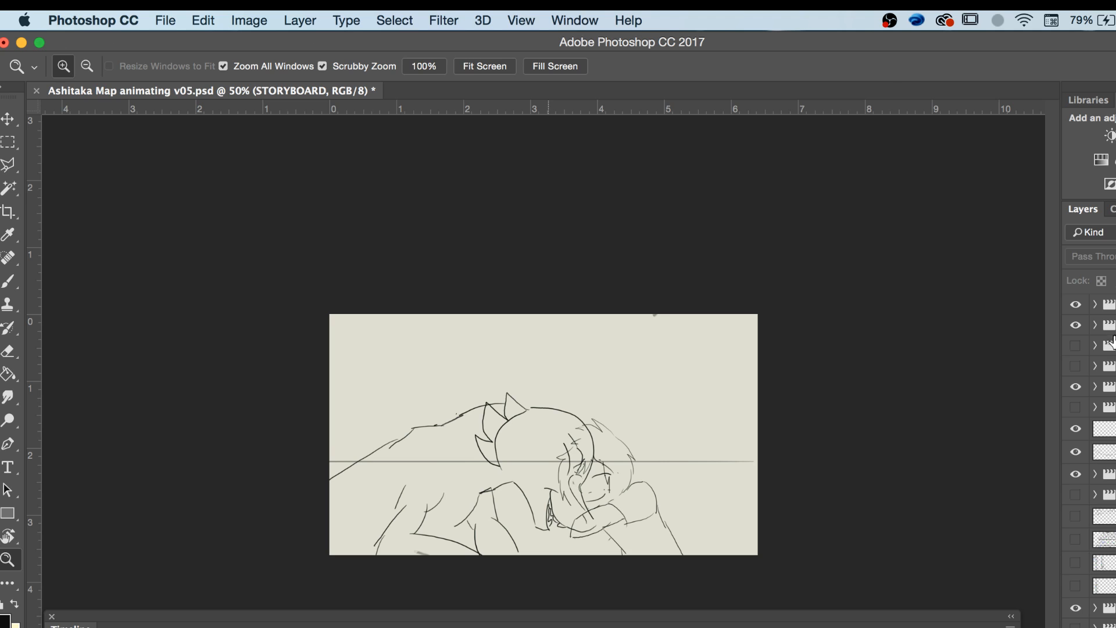
Save the document with the rough sketch group hidden.
left_click(1096, 326)
left_click(1097, 326)
left_click(164, 19)
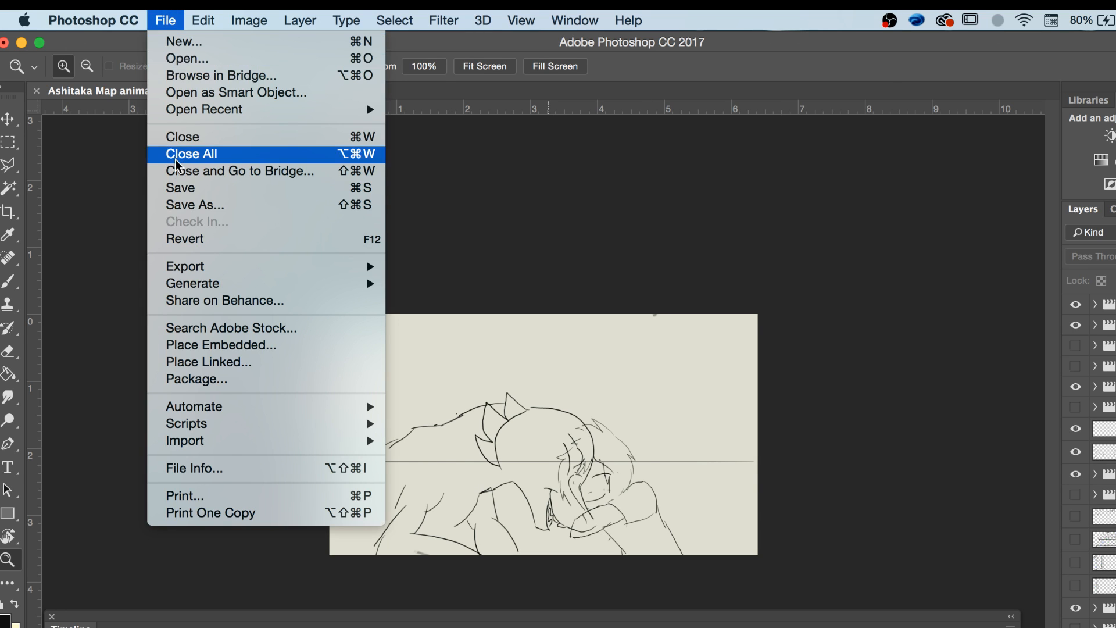
left_click(182, 190)
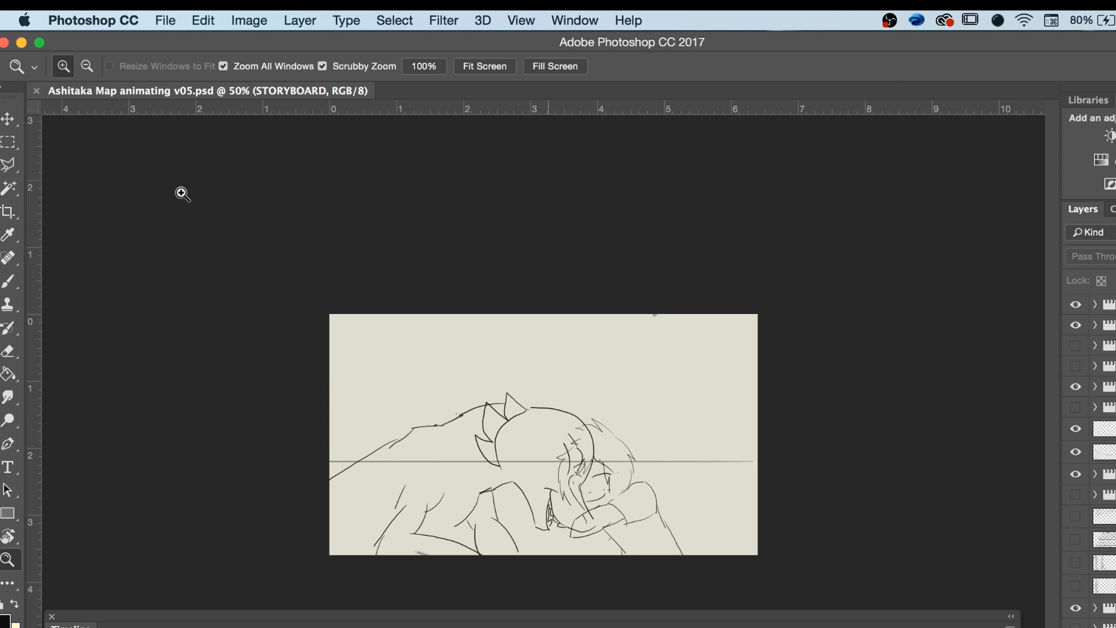
Minimize the Photoshop window, move the Discord window aside, and bring up the project's work folder in Finder.
left_click(21, 43)
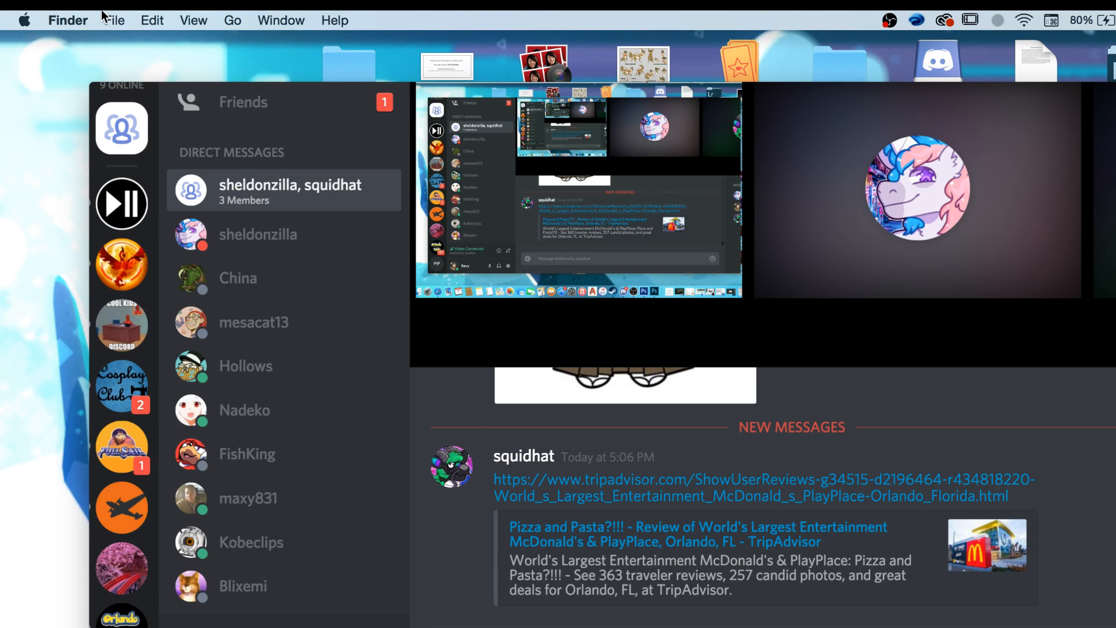
left_click_drag(291, 90, 508, 124)
left_click(253, 237)
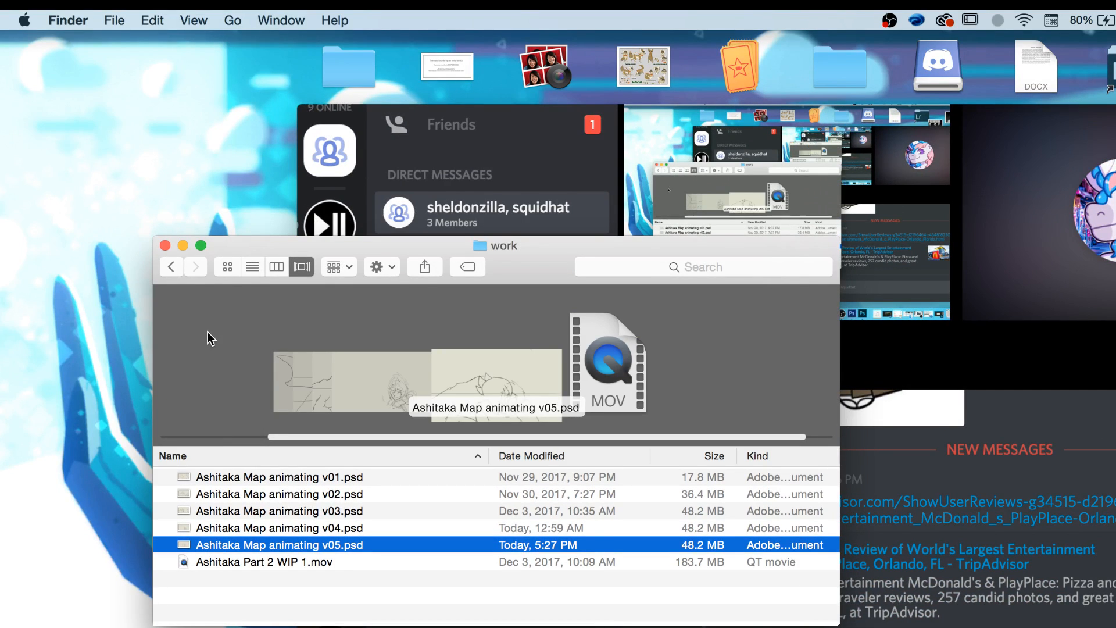
Look into the Assets folder of Legend of Ashitaka Part 2 and return to the project folder.
left_click(176, 263)
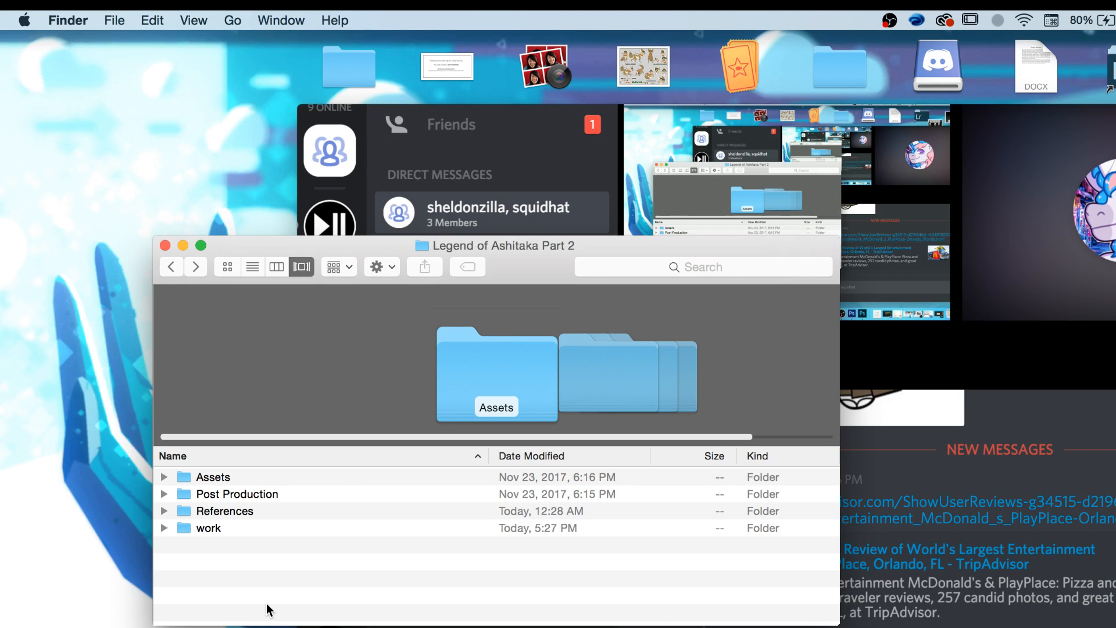
double_click(241, 477)
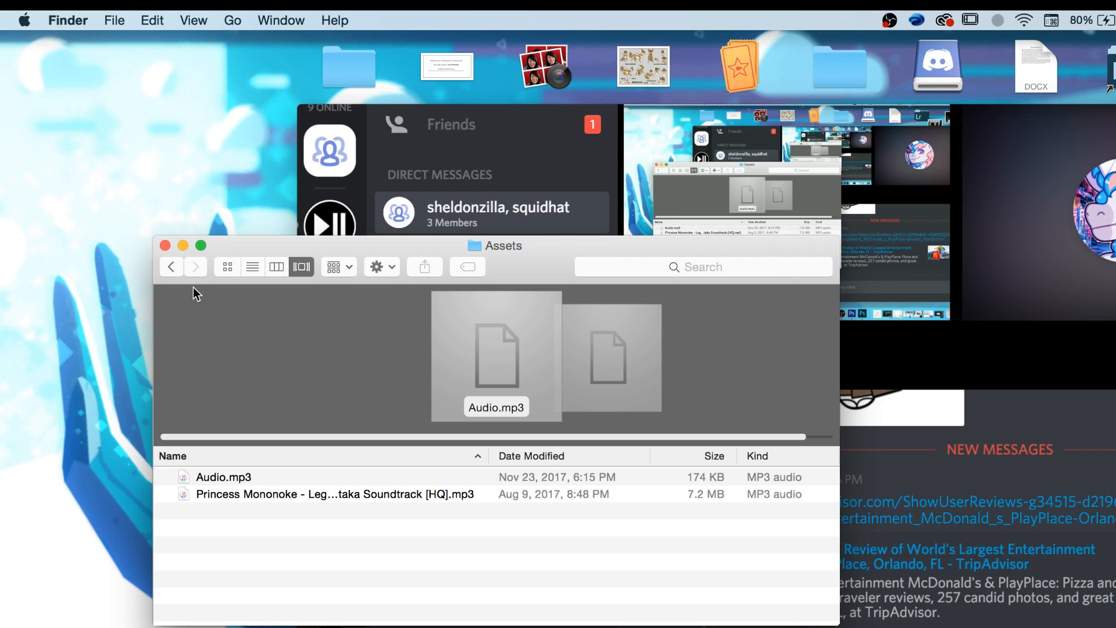
left_click(170, 268)
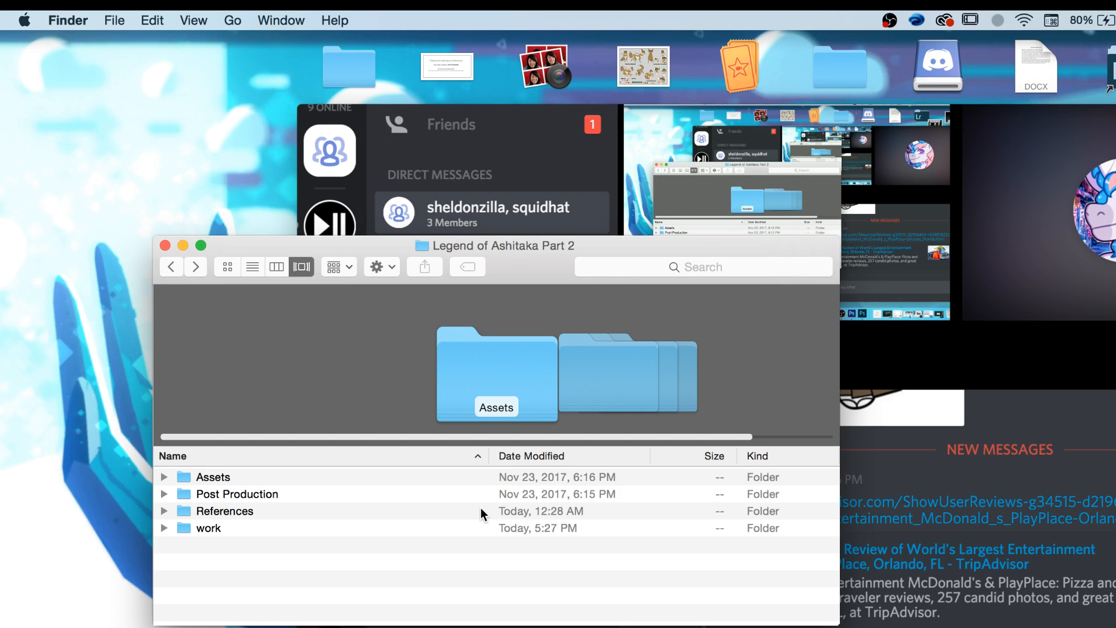
Open the References folder of the project and look through its acting reference movies and Photoshop files.
left_click(385, 500)
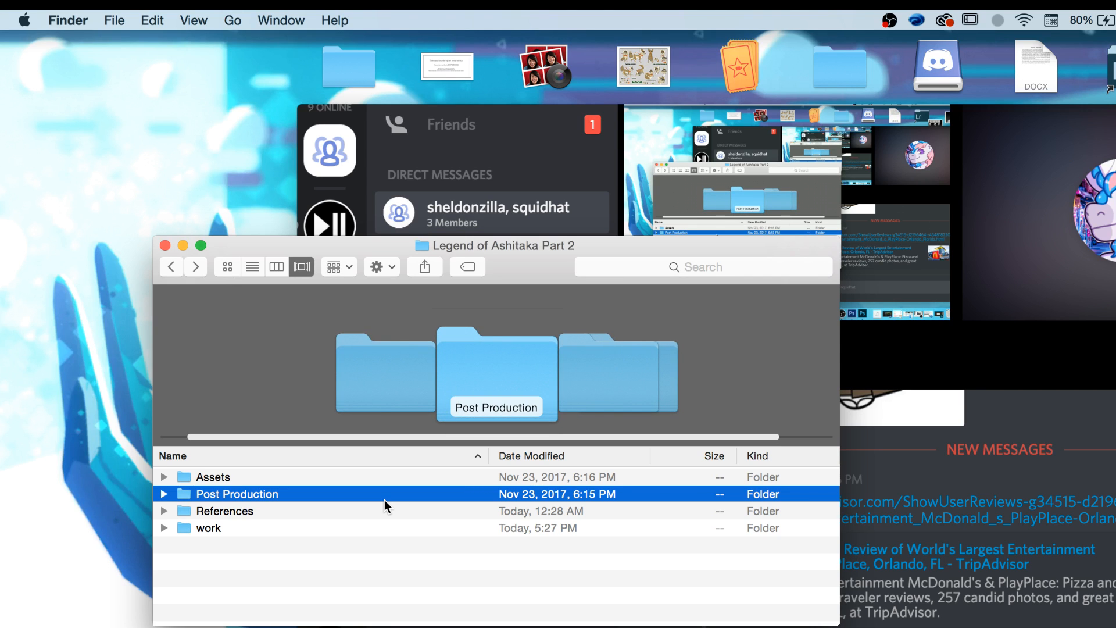
key("Down")
key("Down")
key("Up")
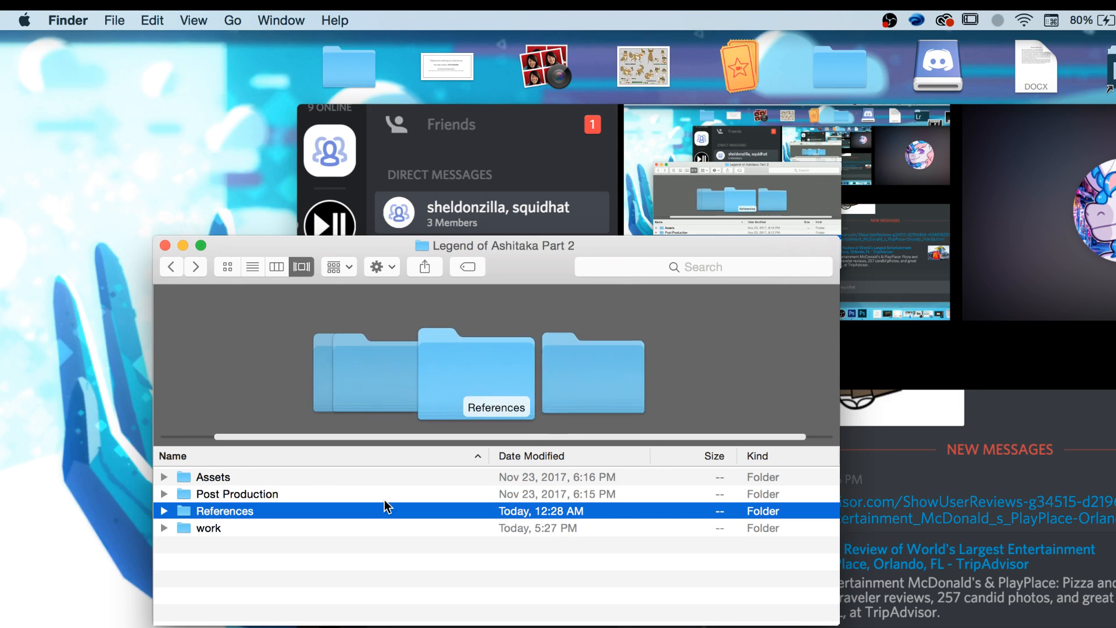
key("Down")
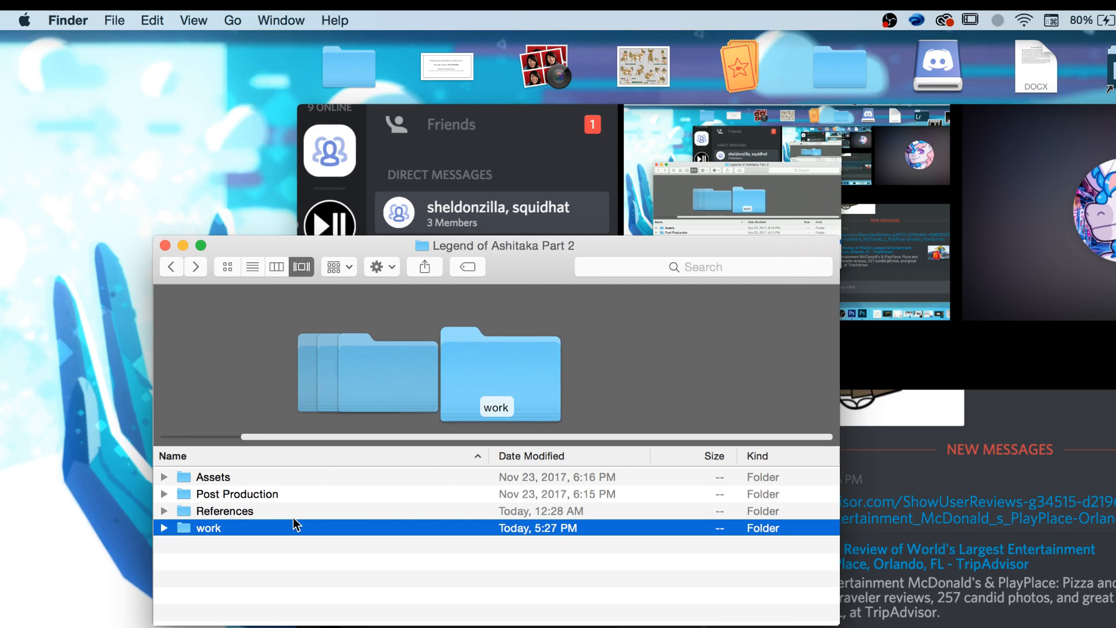
key("Up")
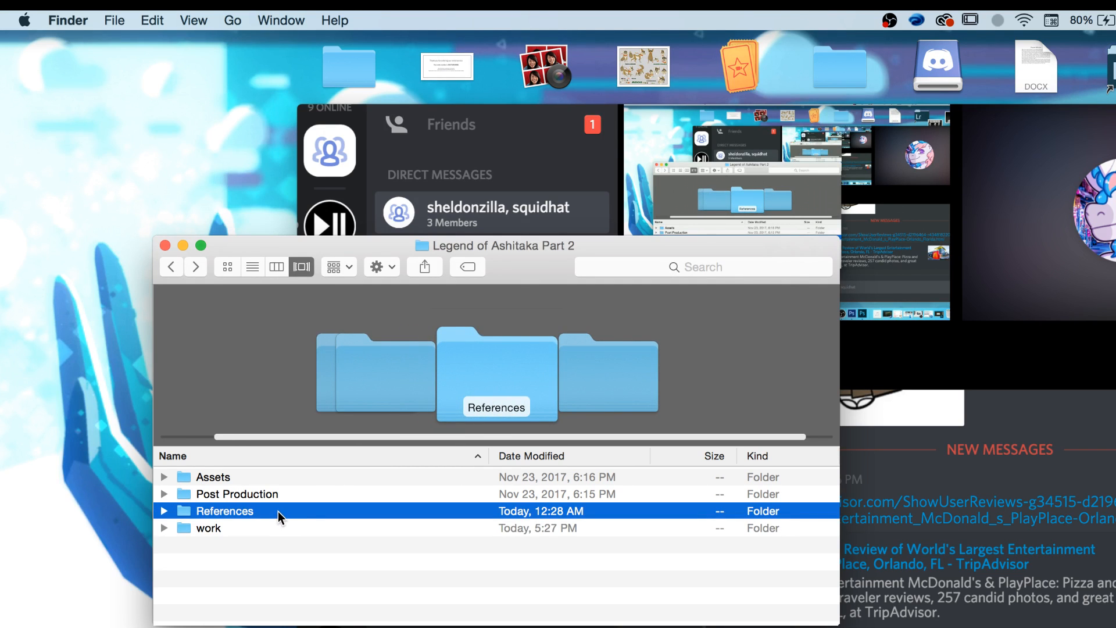
double_click(278, 511)
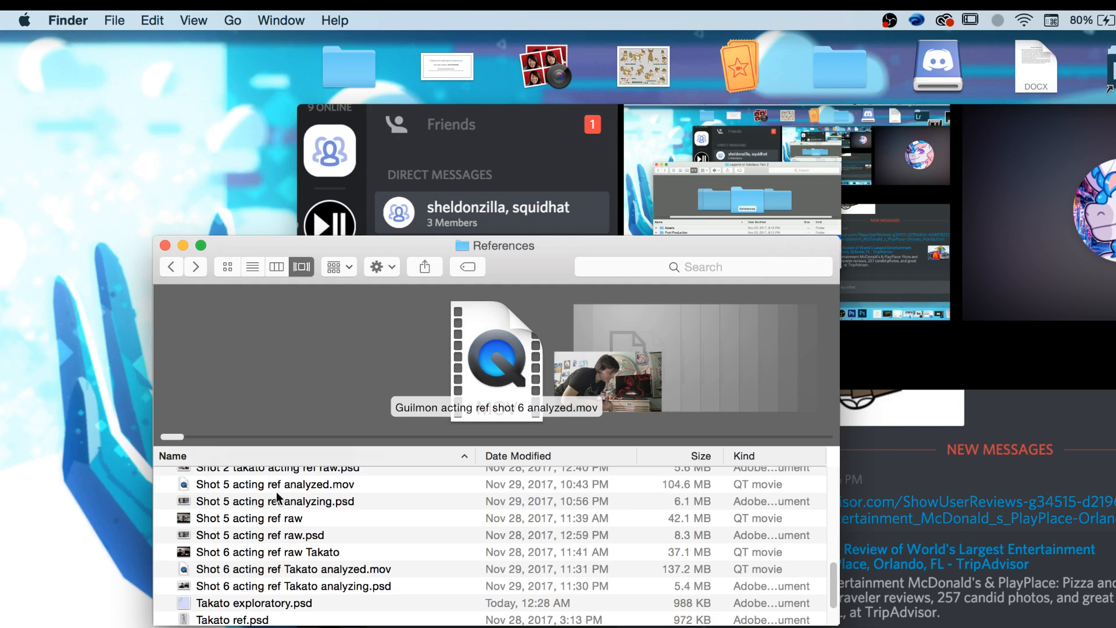
scroll(263, 526, "down", 3)
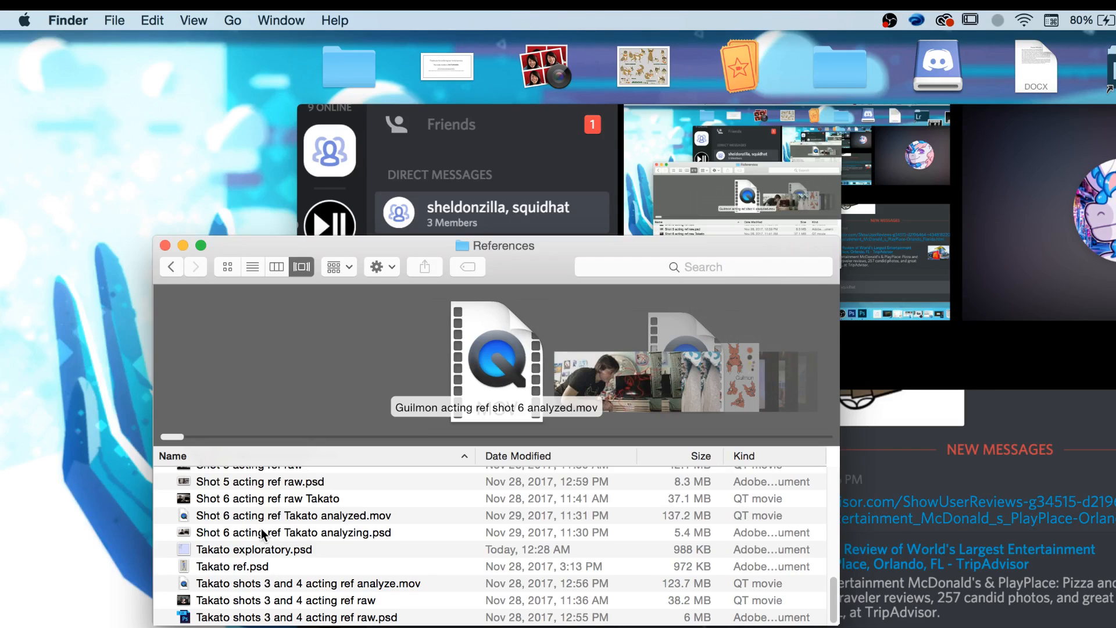
scroll(263, 534, "down", 1)
scroll(263, 534, "up", 5)
Minimize the References folder window and move the Discord window aside to uncover the desktop folders.
left_click(182, 245)
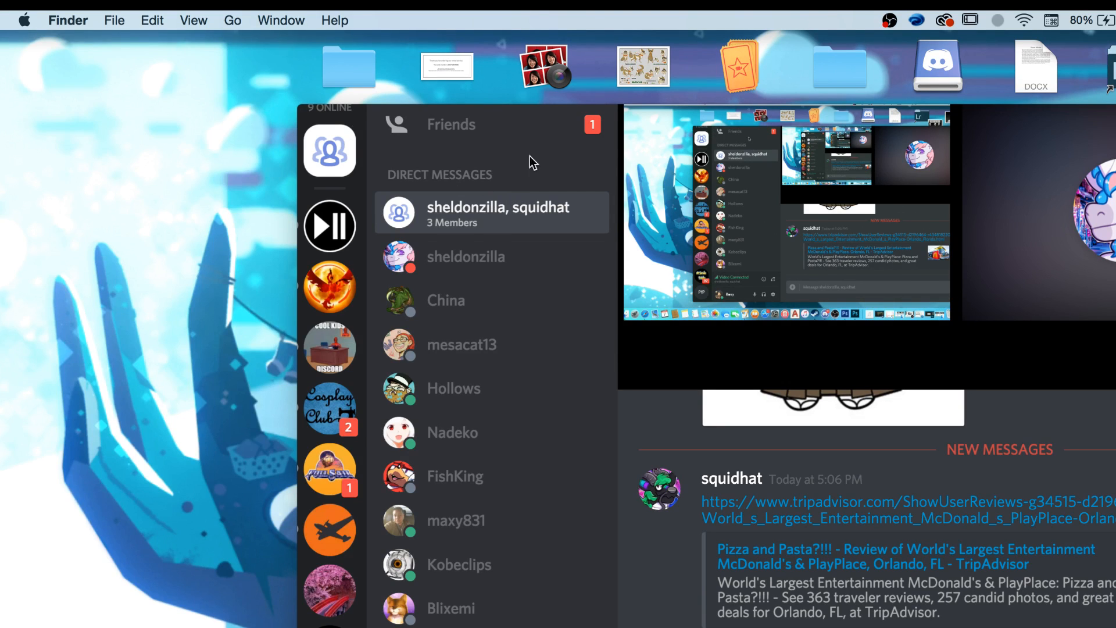
left_click(542, 164)
left_click_drag(574, 151, 902, 131)
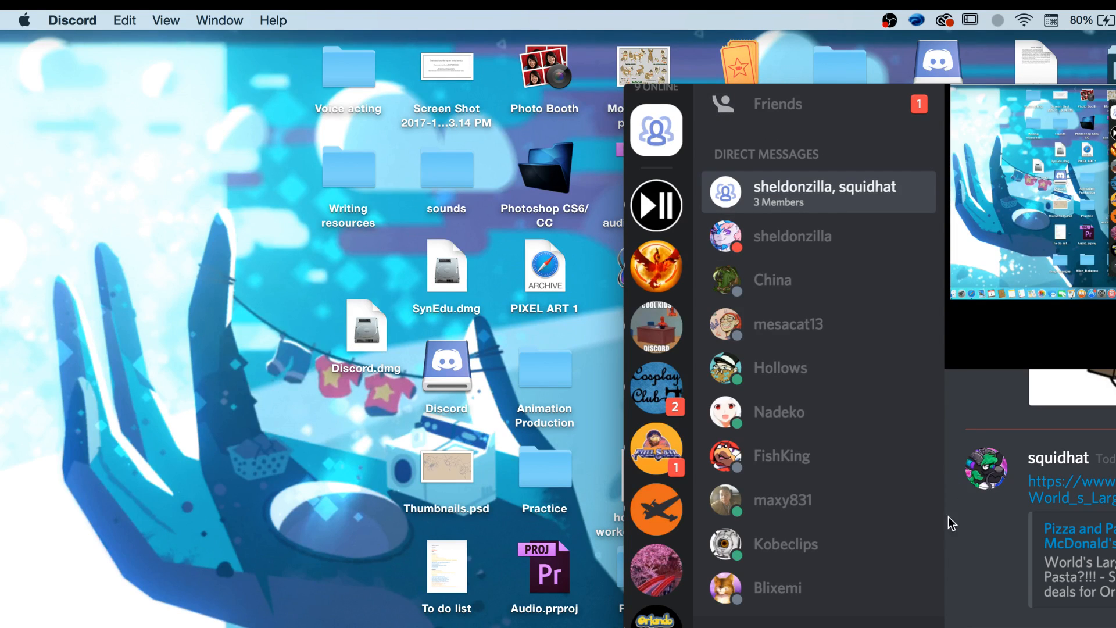
left_click_drag(953, 523, 1108, 616)
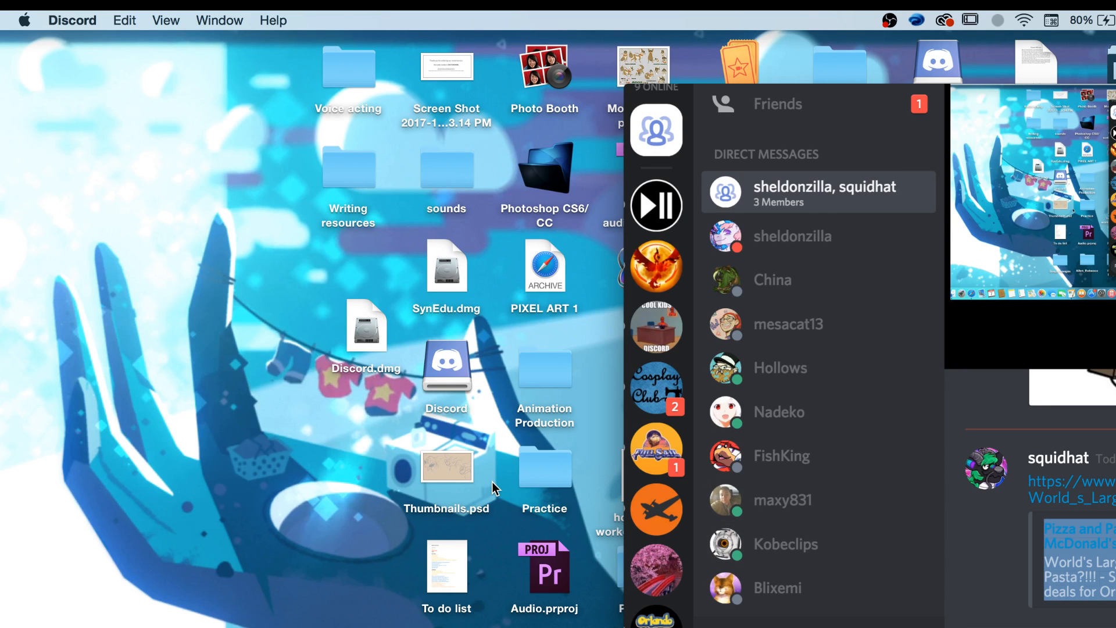
Look into the Animation Production folder on the desktop, close it, and minimize the Applications window.
left_click(543, 388)
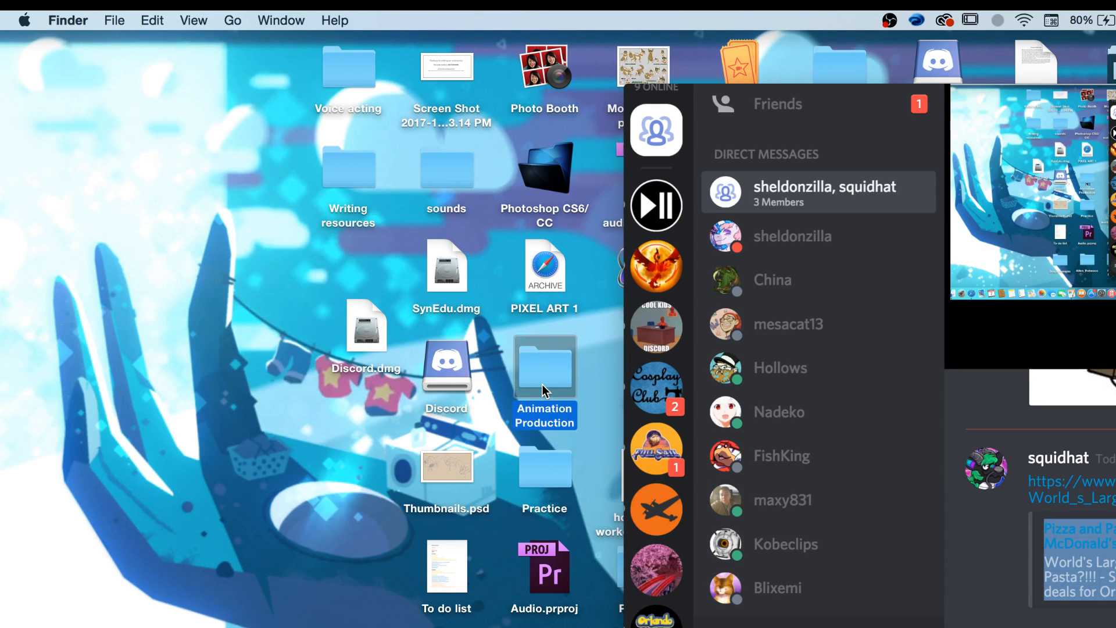
double_click(543, 388)
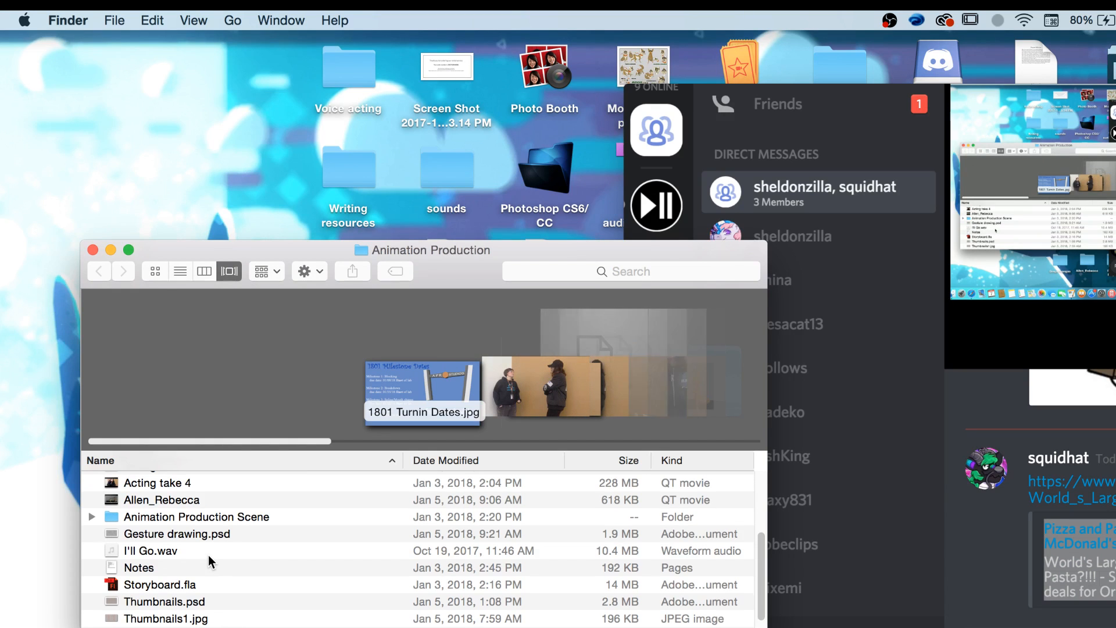
left_click(93, 250)
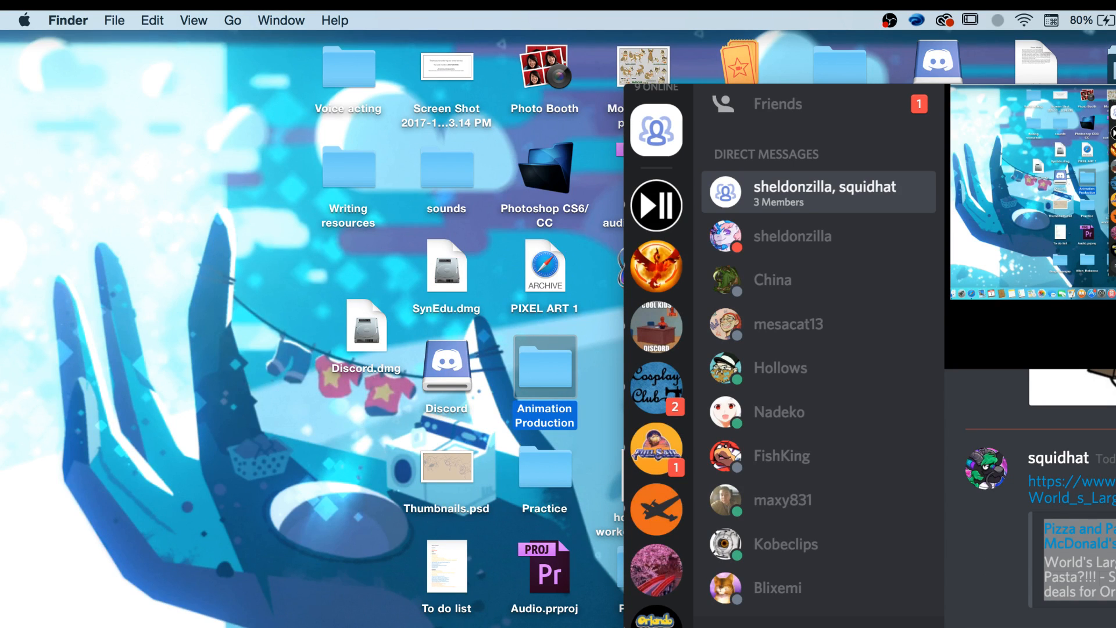
left_click(60, 627)
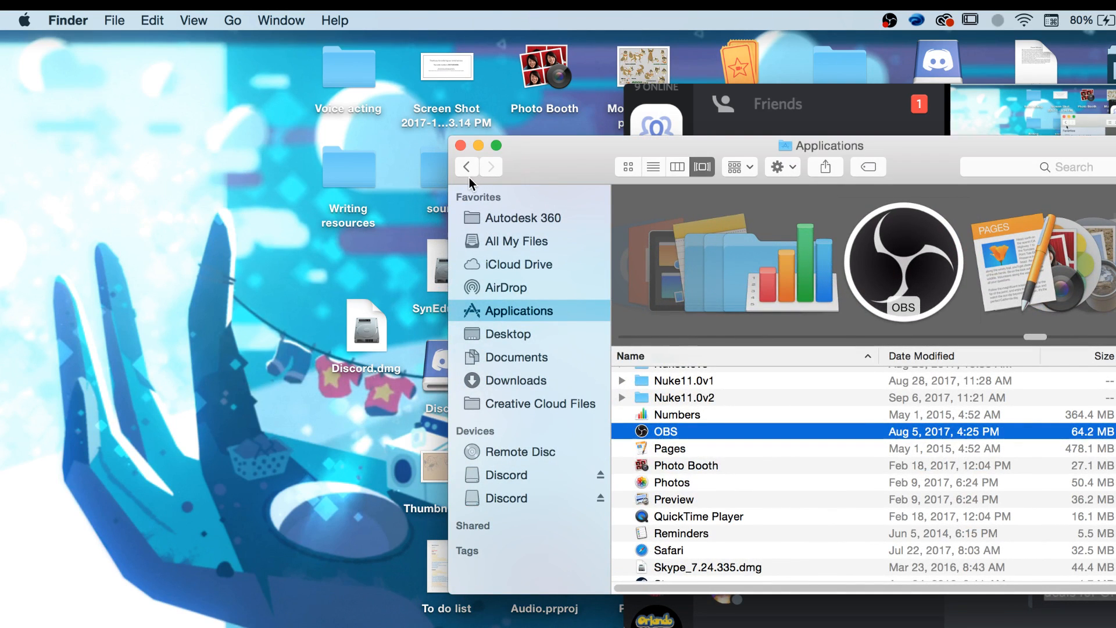
left_click(477, 146)
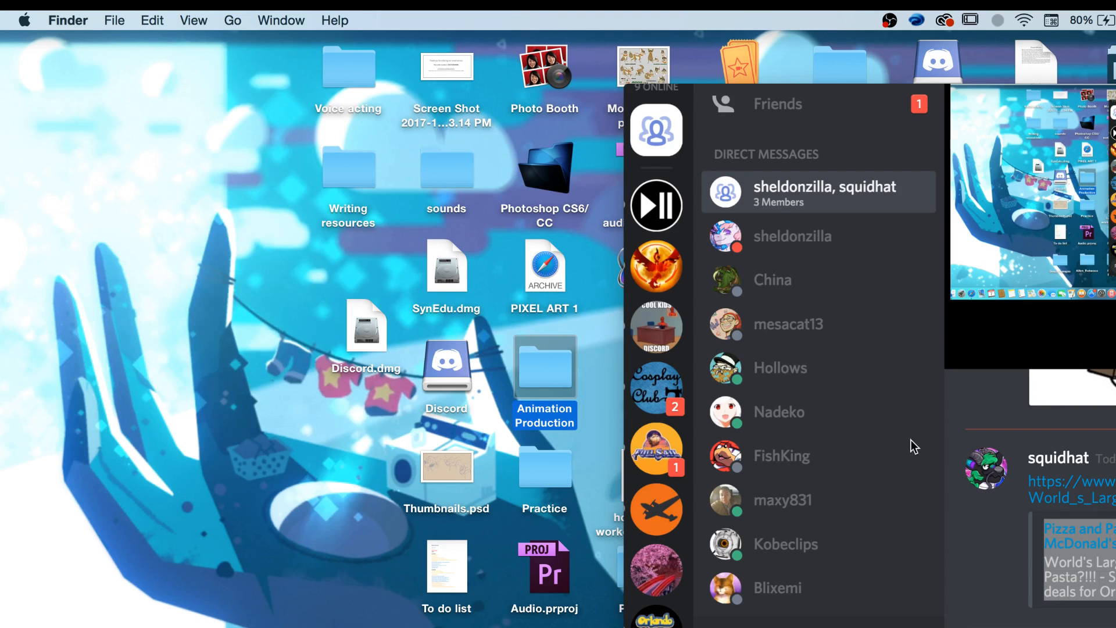
Move the Discord window farther aside so most of the desktop icons are uncovered.
left_click(1019, 571)
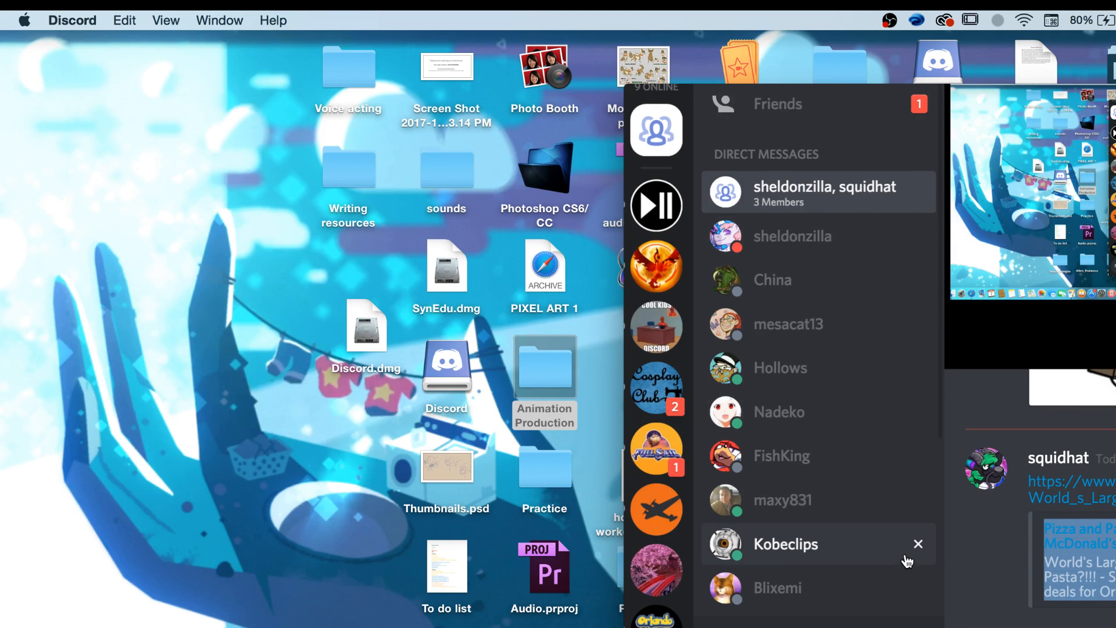
left_click(978, 559)
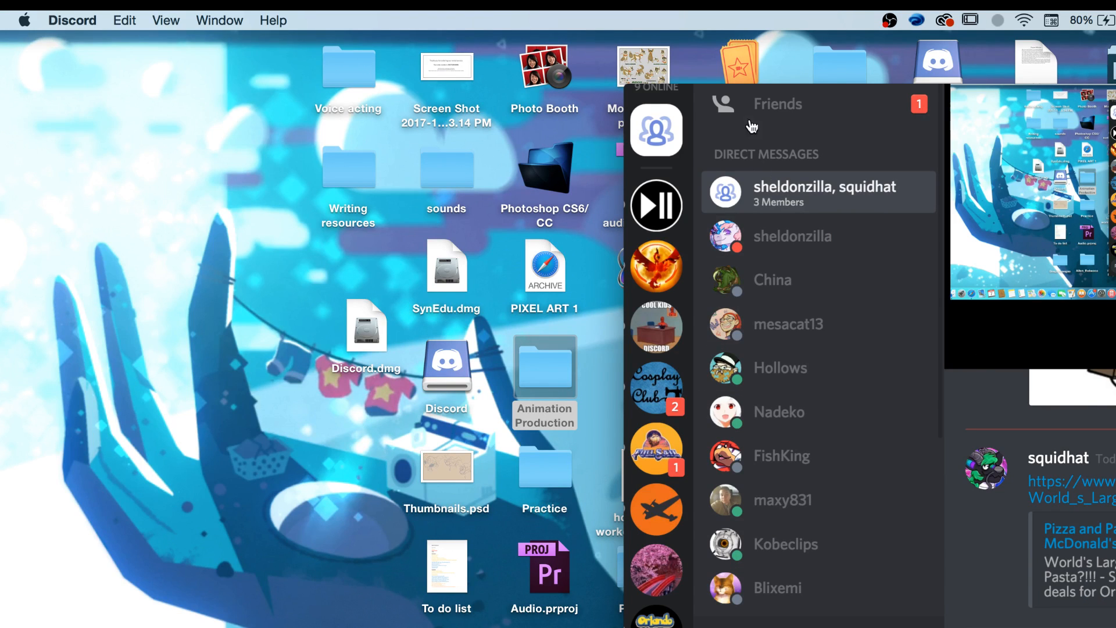
left_click_drag(687, 84, 701, 154)
left_click_drag(624, 186, 855, 216)
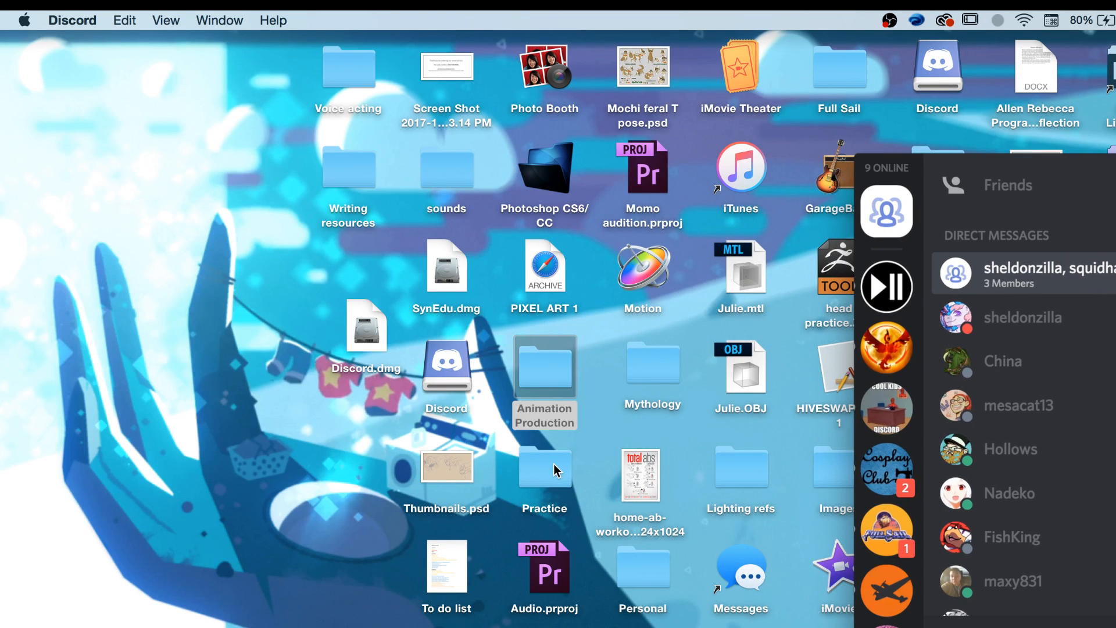
Bring up the Personal Projects folder in Finder and browse through Animation and 2D Animation to the MAPS folder.
left_click(361, 558)
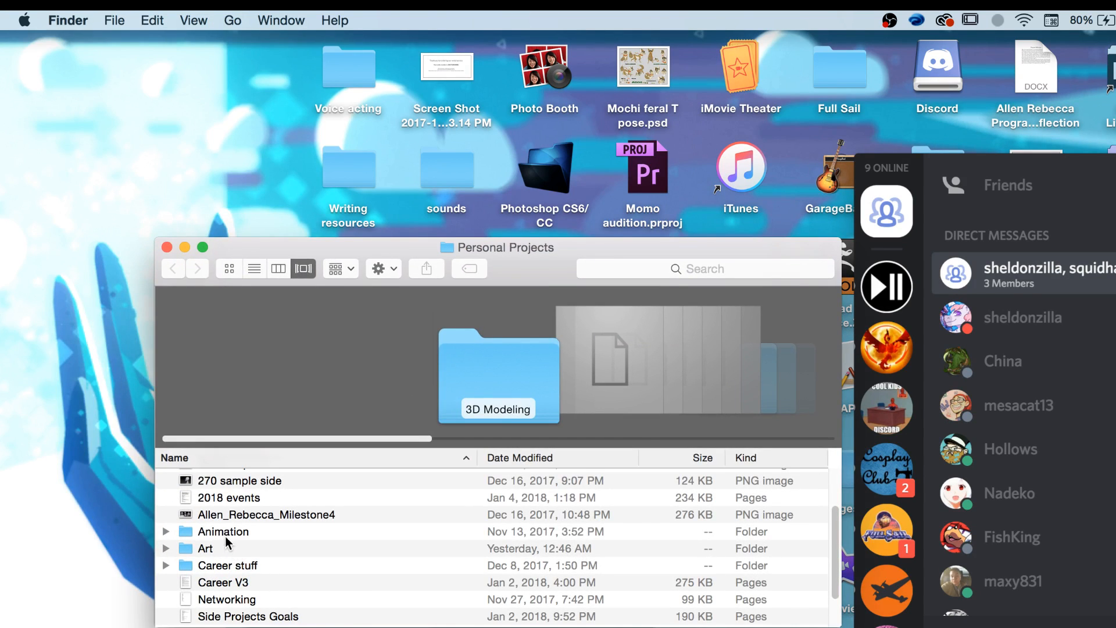
double_click(222, 531)
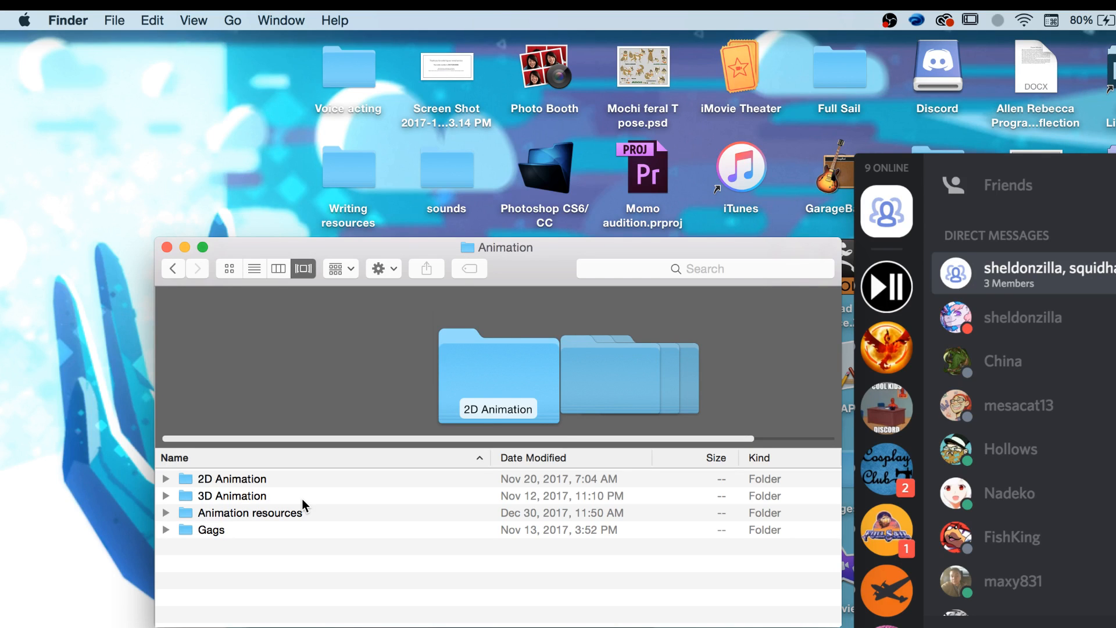
double_click(260, 479)
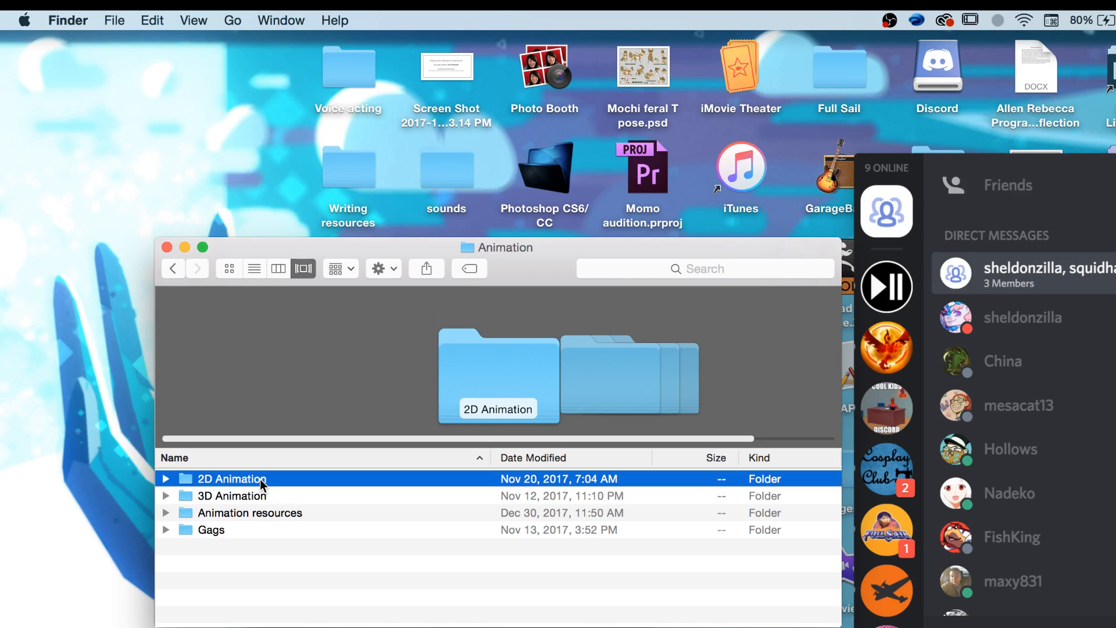
double_click(230, 484)
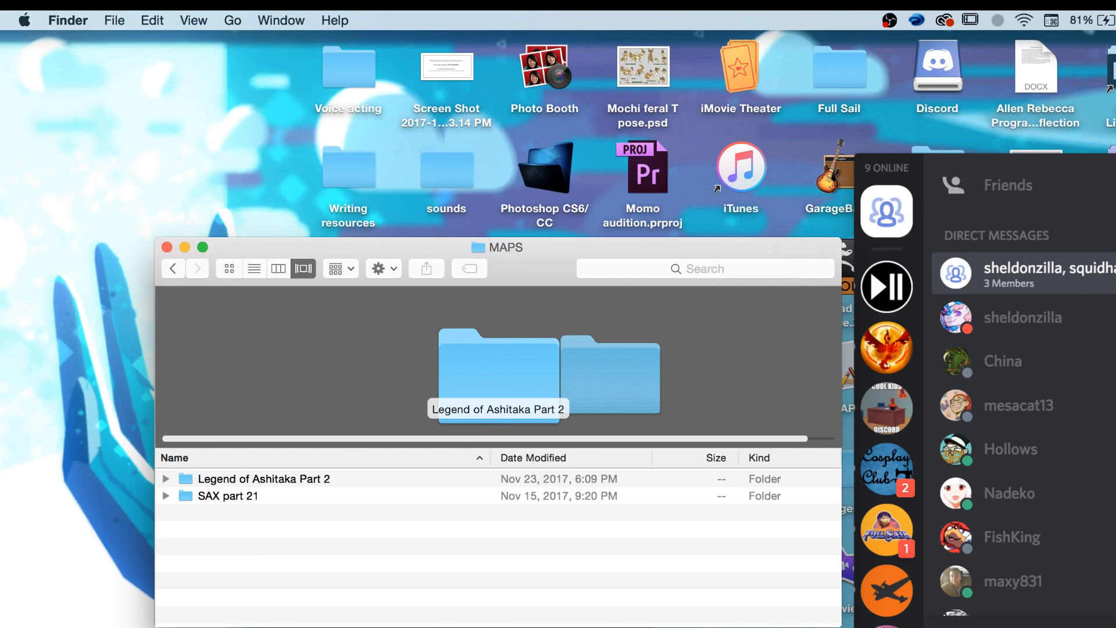
Move the Discord window back into view and enlarge the posted Darth Maul chair photo for a closer look.
left_click(1088, 217)
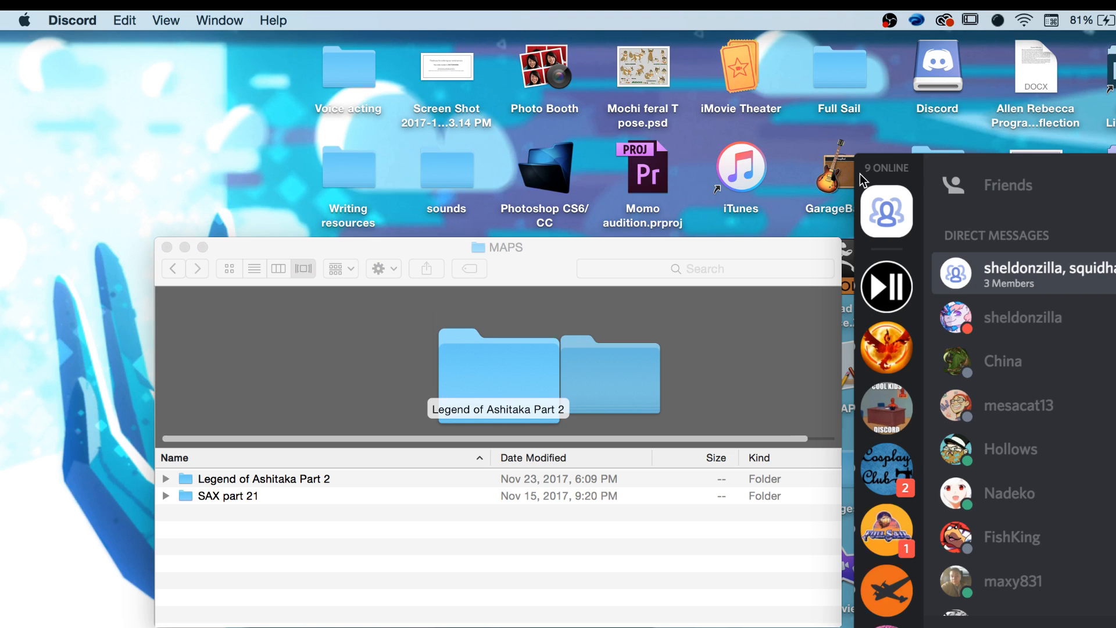
left_click_drag(857, 179, 348, 137)
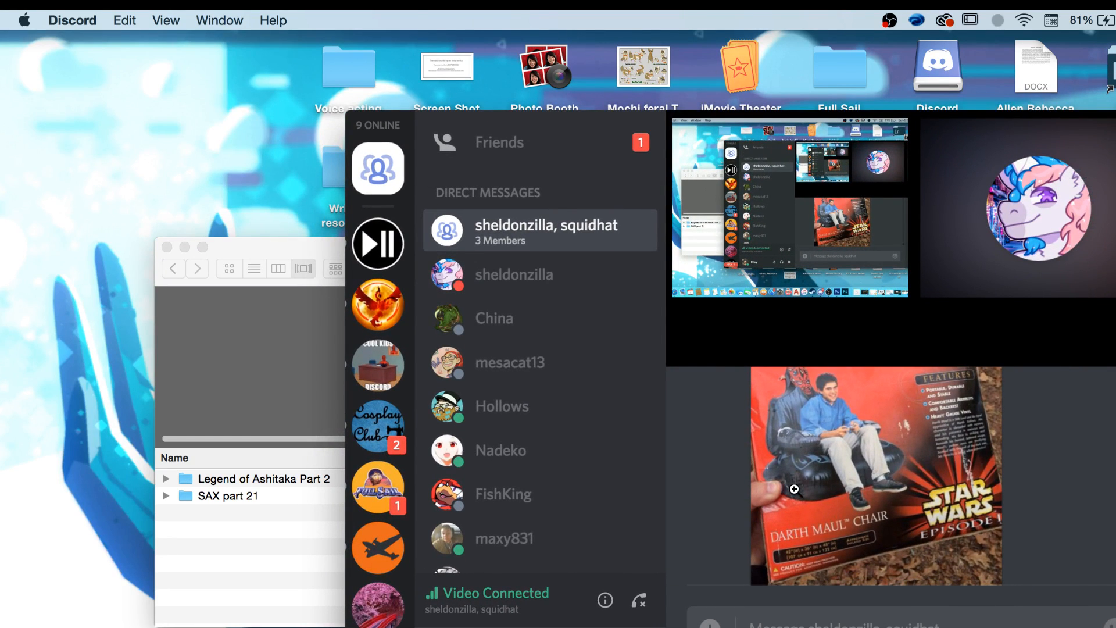
left_click(820, 487)
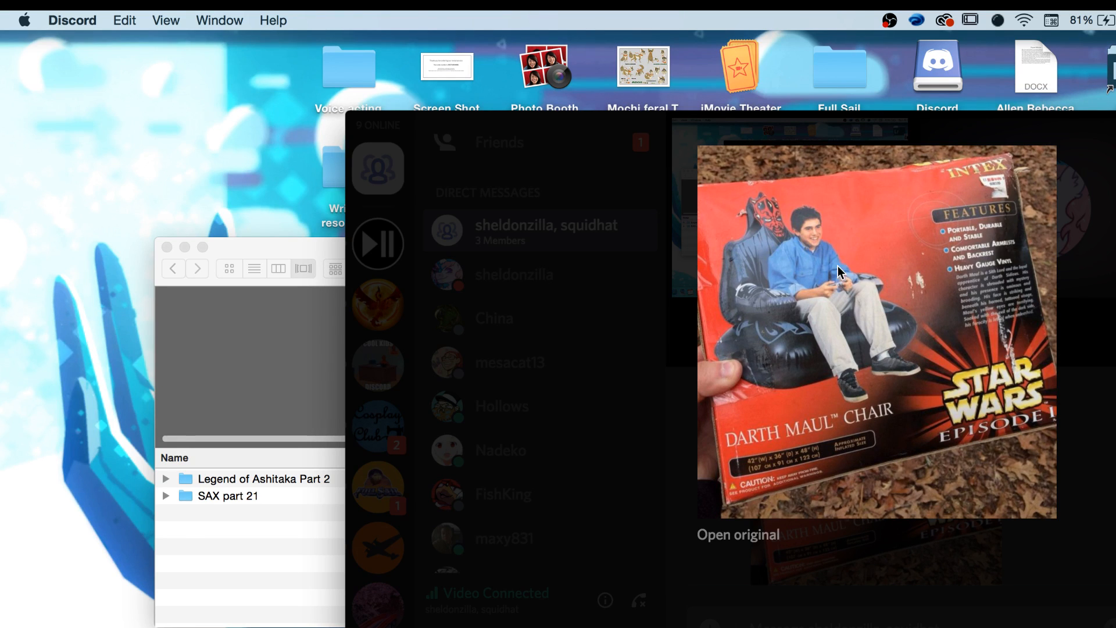
scroll(812, 235, "up", 5)
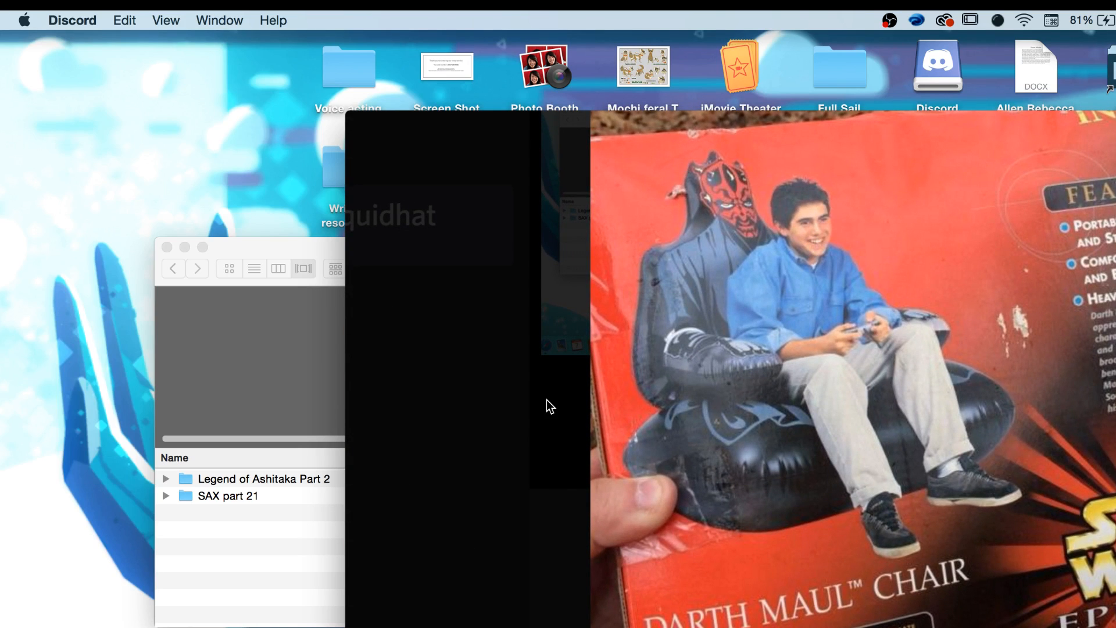
scroll(792, 256, "up", 2)
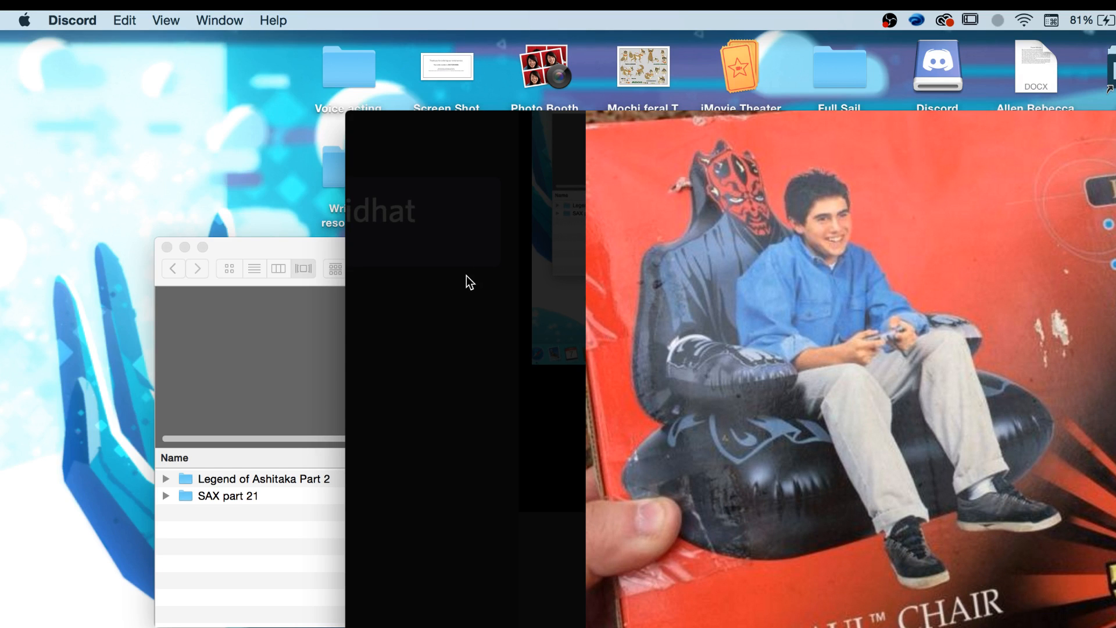
left_click(269, 243)
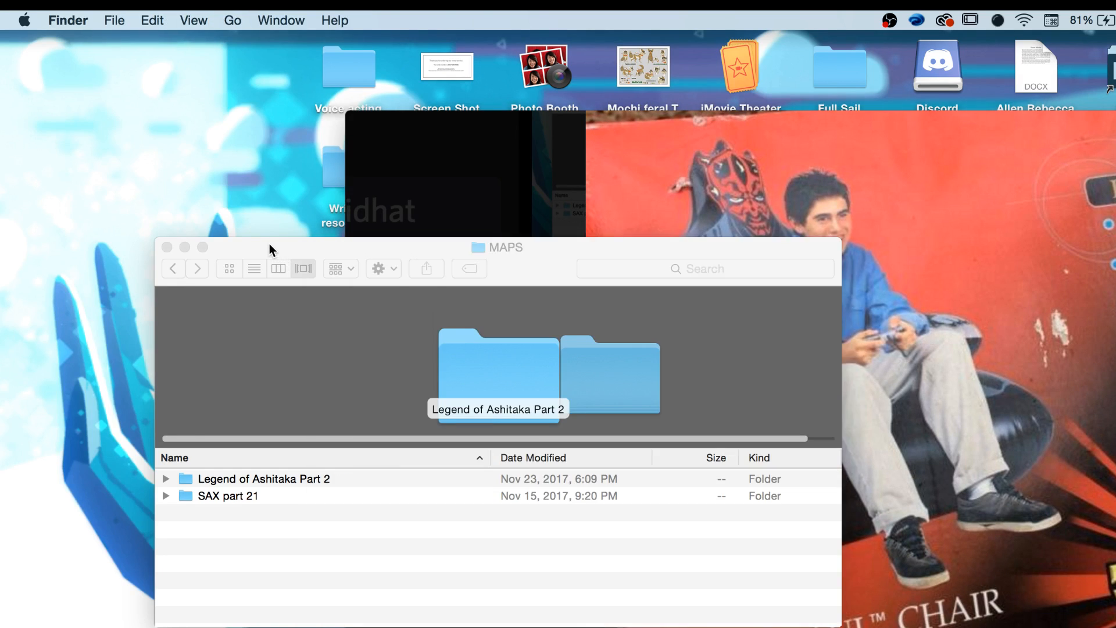
left_click(530, 170)
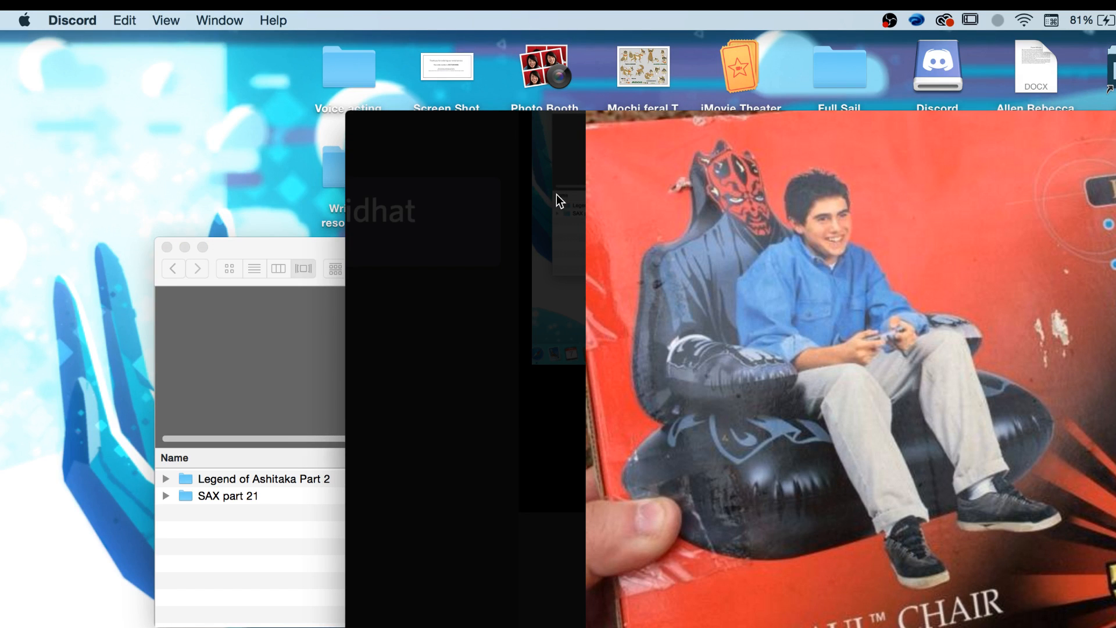
left_click(292, 244)
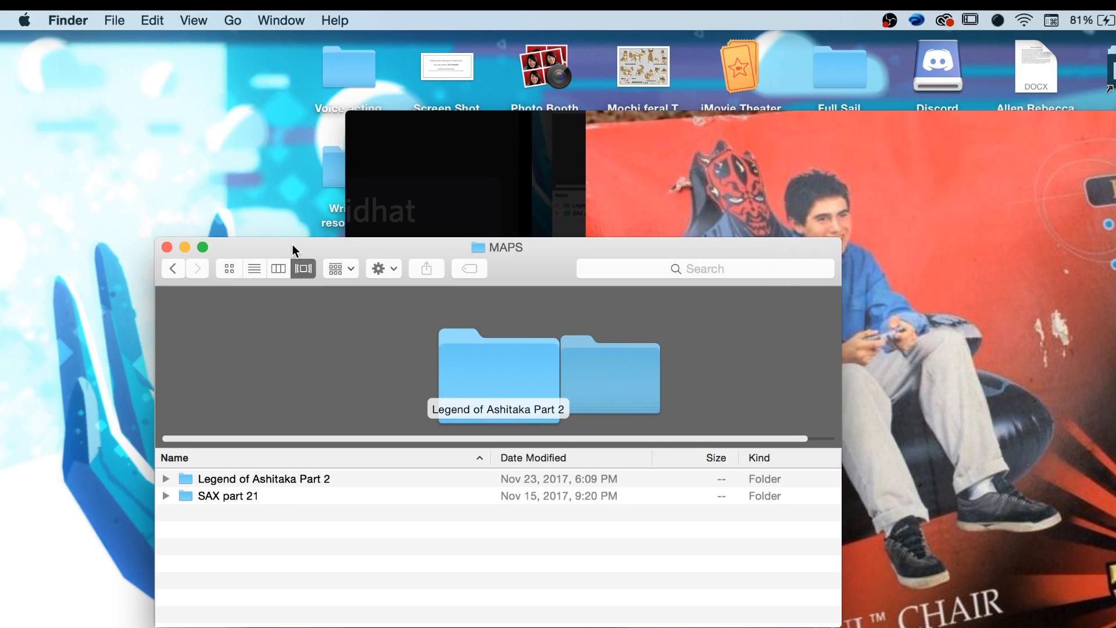
left_click(430, 200)
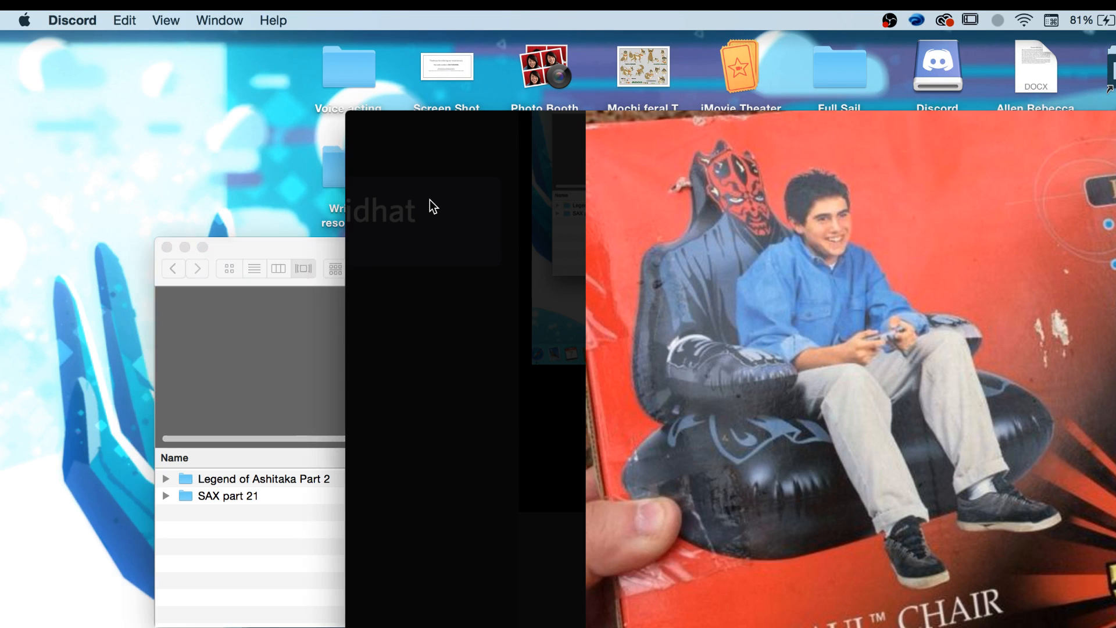
Switch to Finder, open the Legend of Ashitaka Part 2 folder, look into Assets, and return to the project folder.
left_click(283, 243)
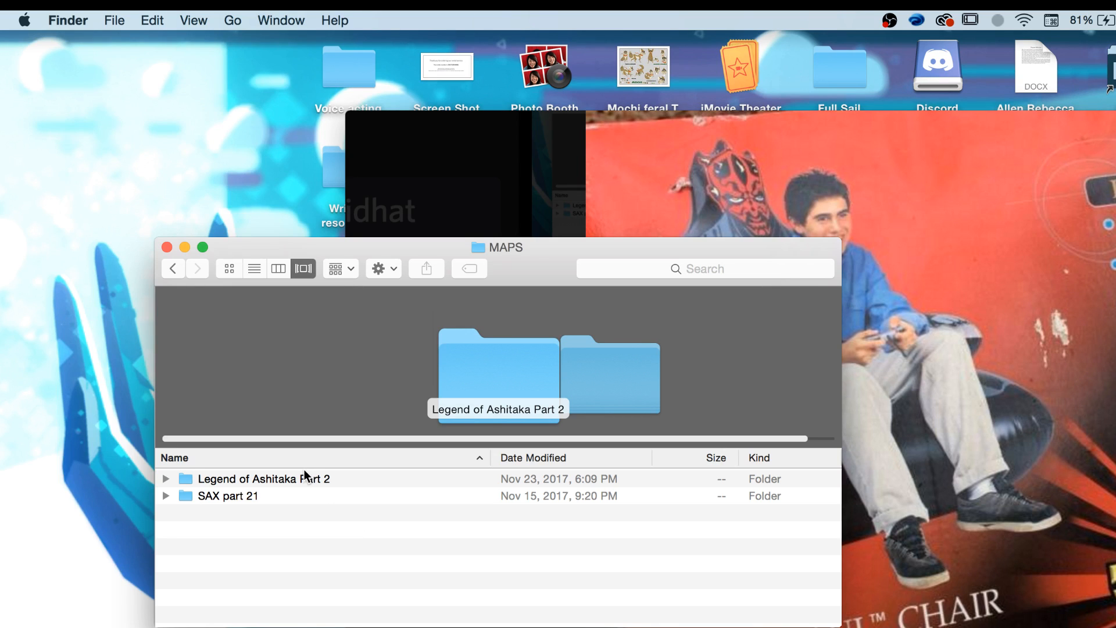
double_click(285, 479)
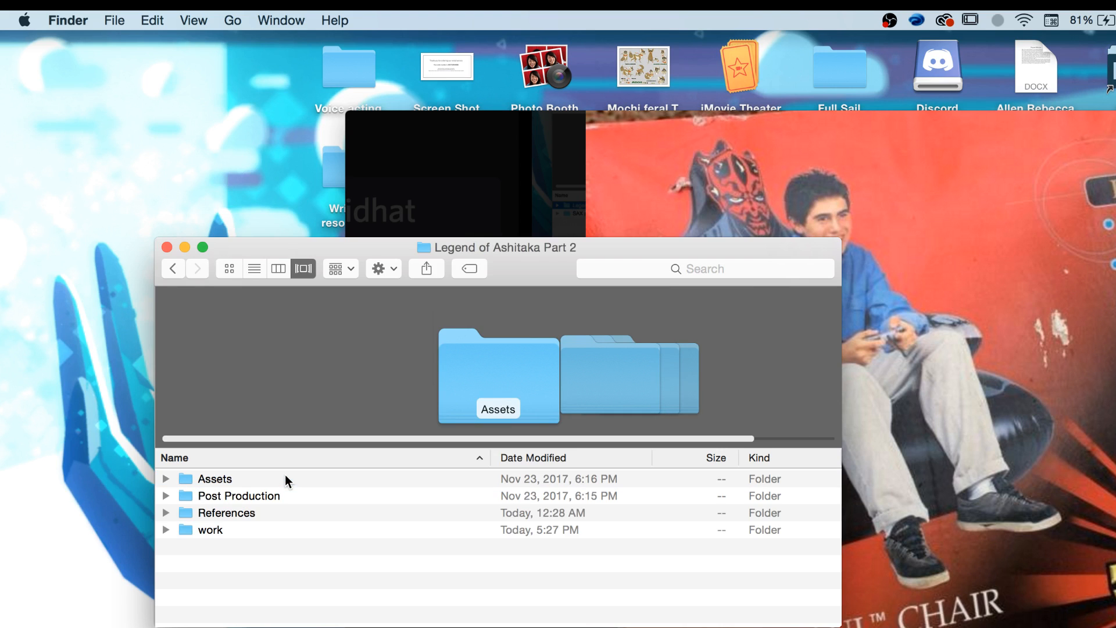
double_click(261, 482)
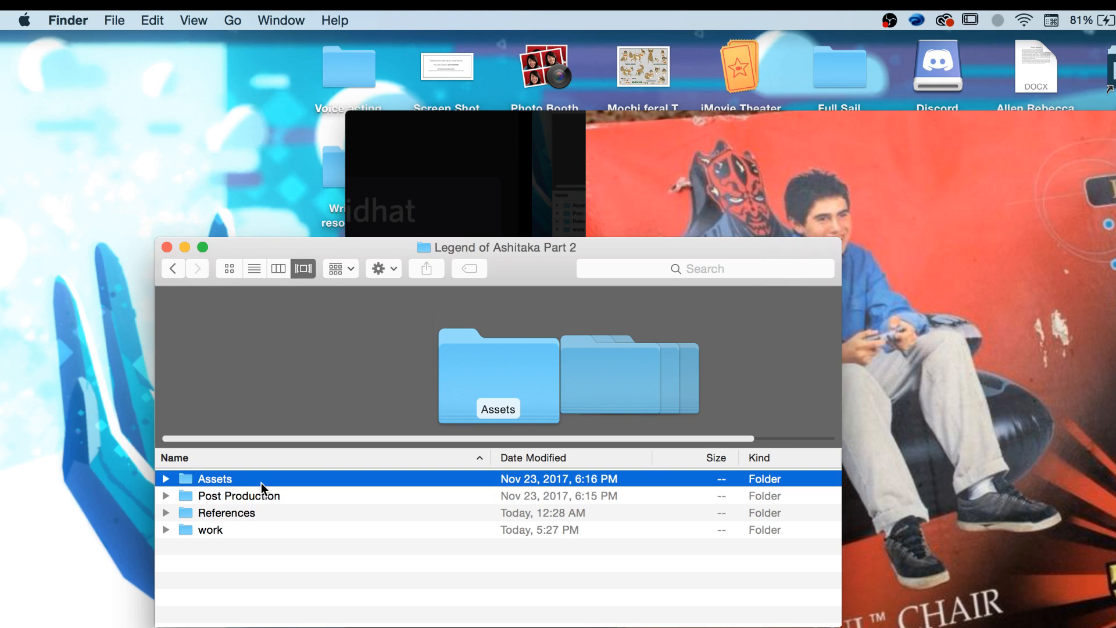
left_click(174, 264)
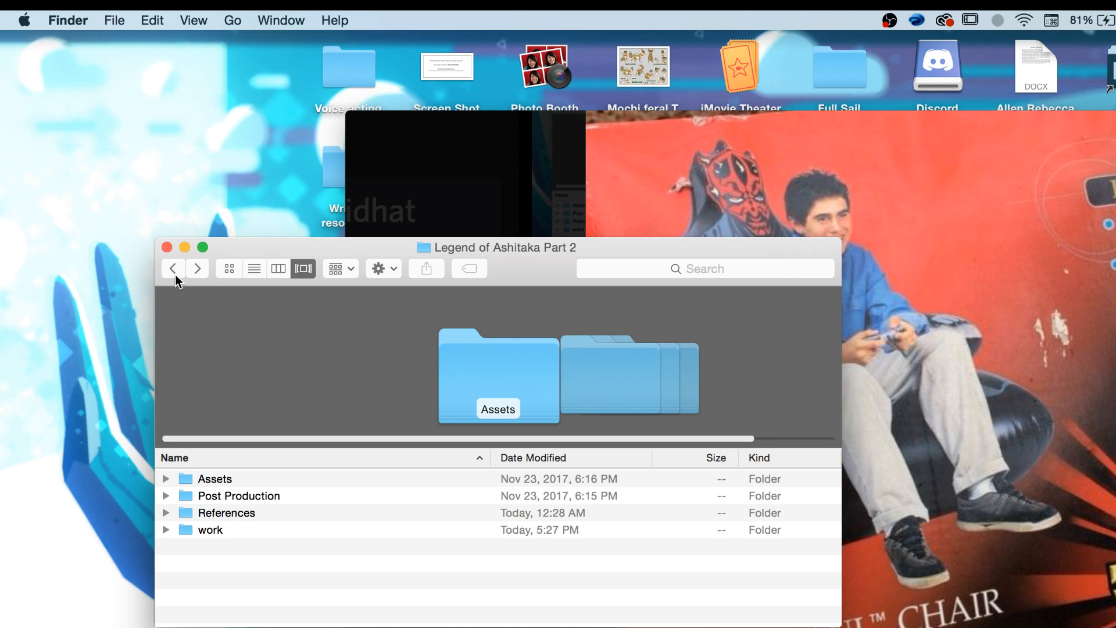
Minimize the Finder window, play the storyboard animation in Photoshop, and close Ashitaka Map animating v05.psd with its changes saved.
left_click(184, 247)
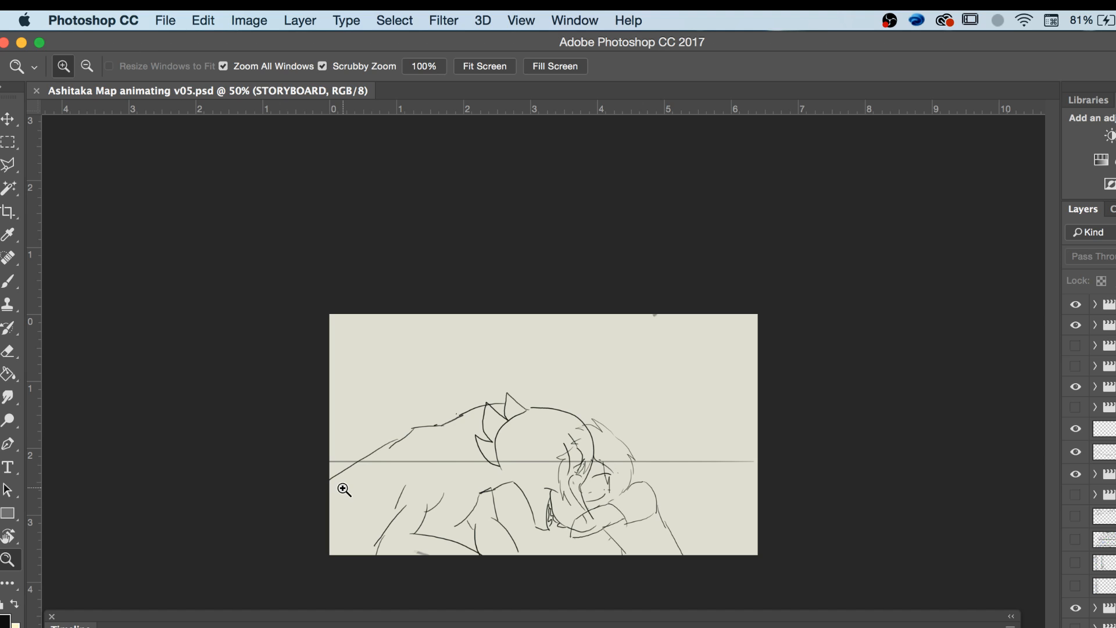
left_click(182, 10)
left_click(182, 9)
key("space")
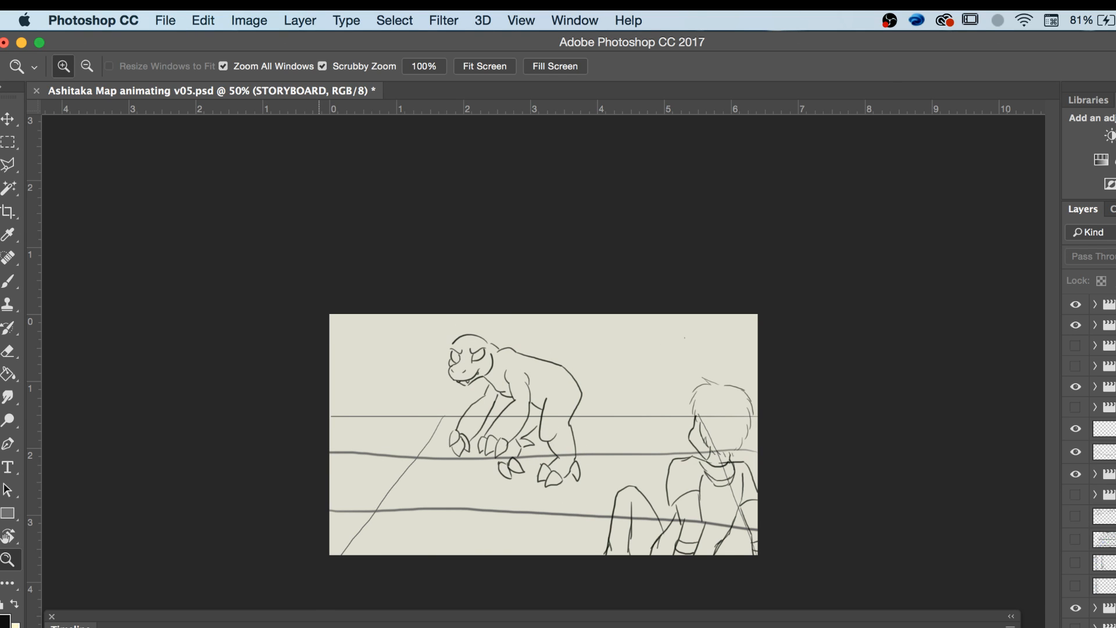
left_click(4, 43)
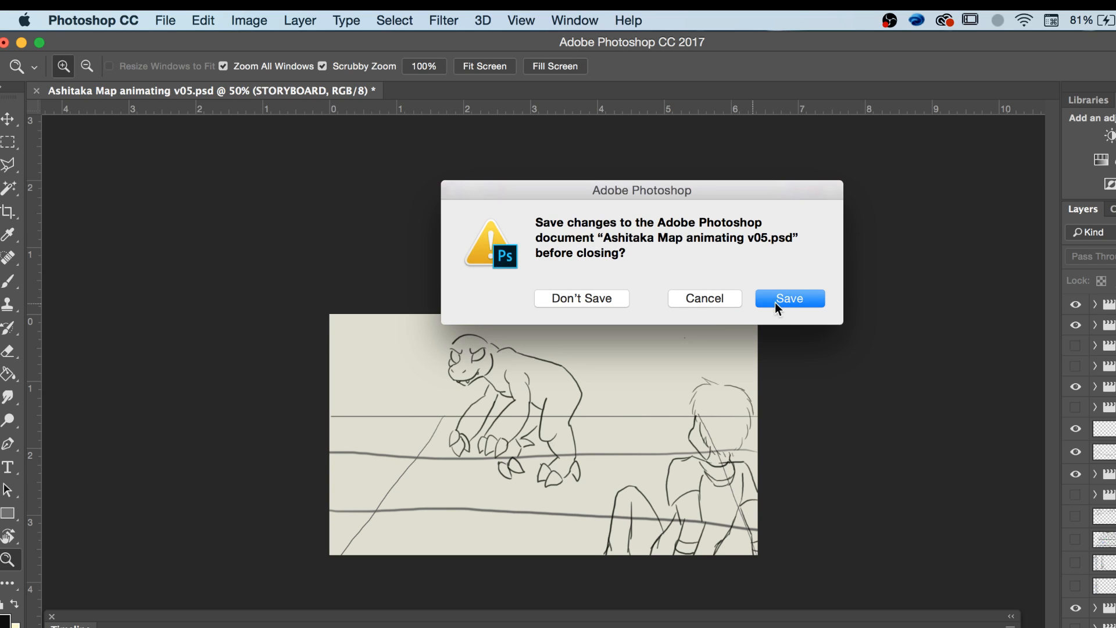
left_click(782, 299)
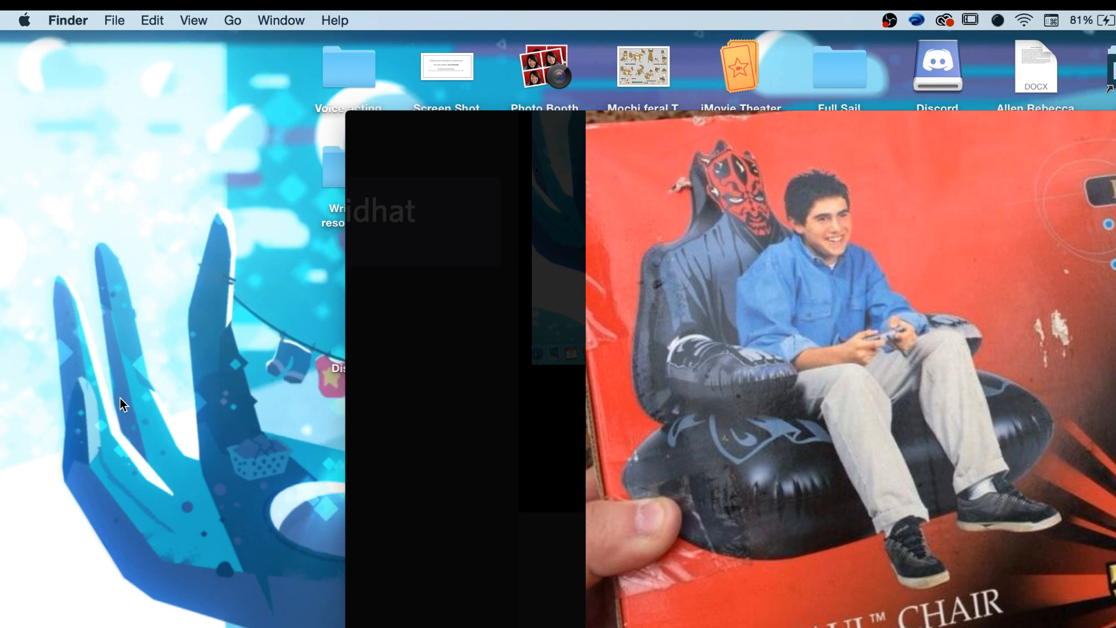
Launch Autodesk Maya 2016 and dismiss the What's New Highlight Settings dialog.
key("F4")
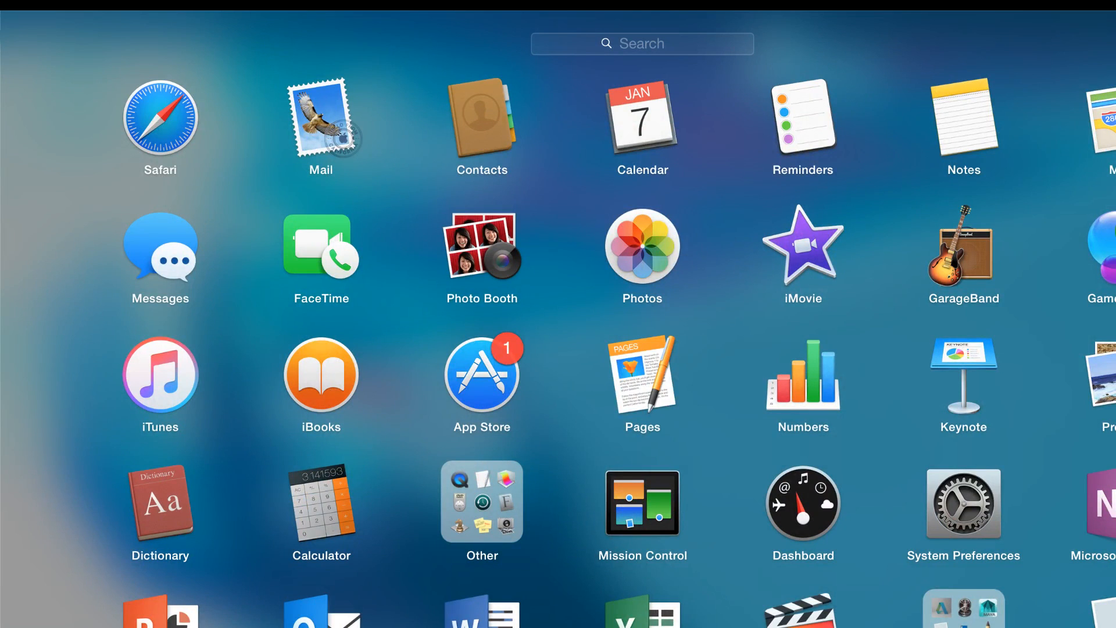
left_click(964, 607)
left_click(482, 346)
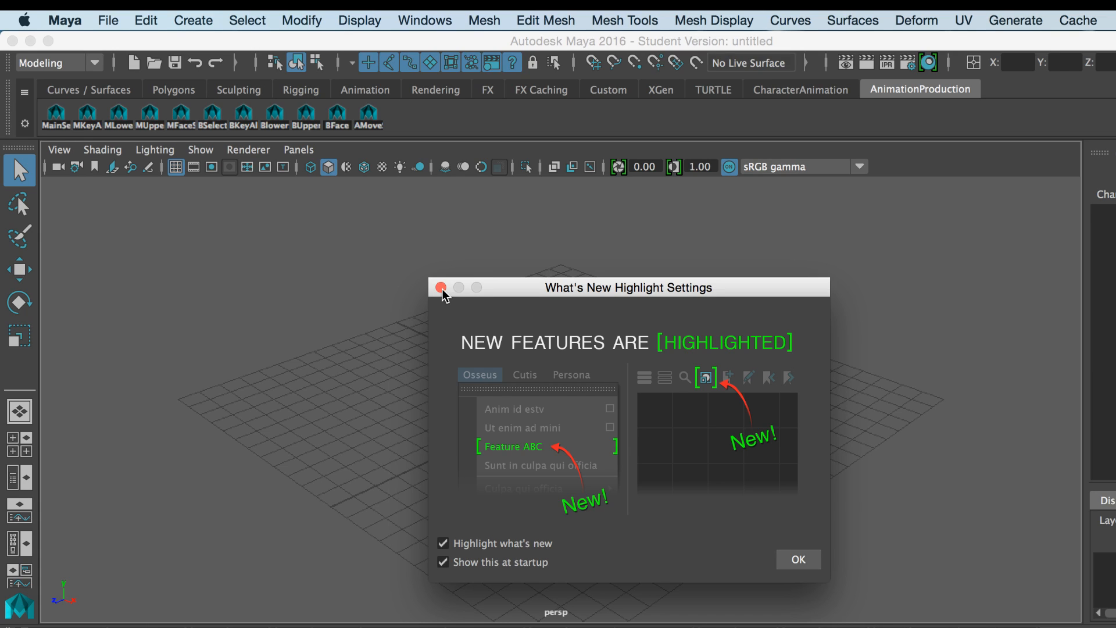
left_click(440, 288)
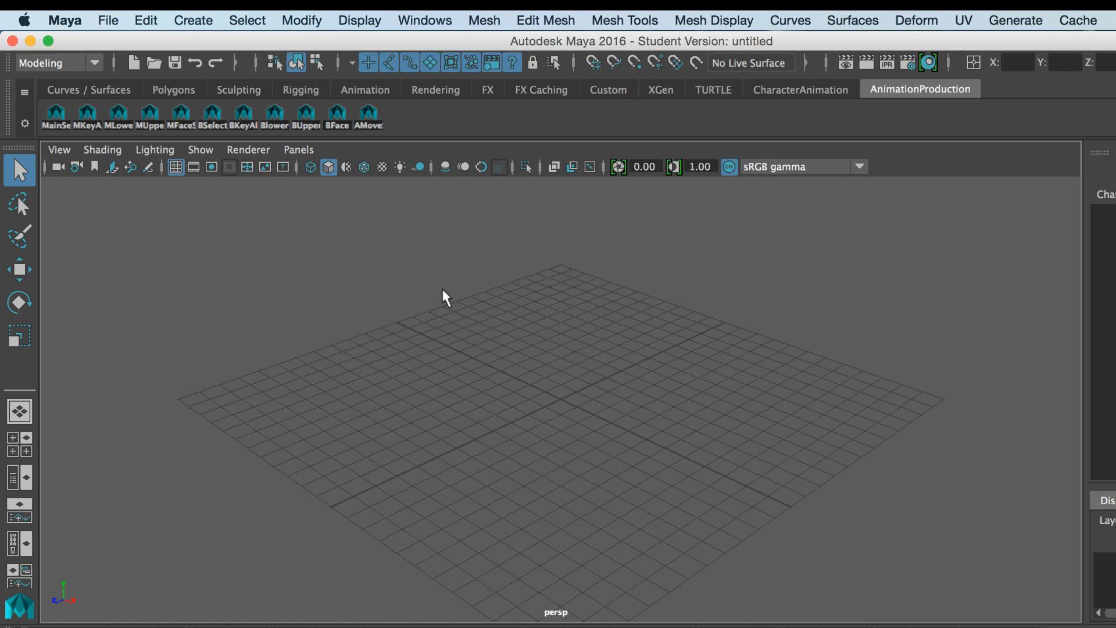
Open the scene file save 11.ma from the project's scenes folder.
left_click(102, 19)
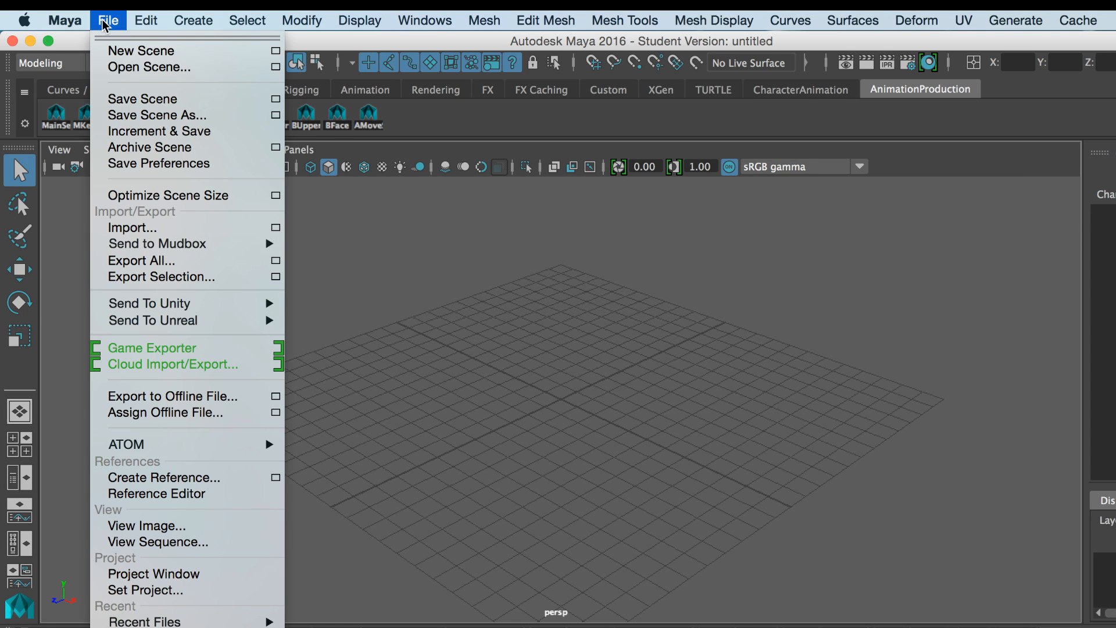
left_click(123, 68)
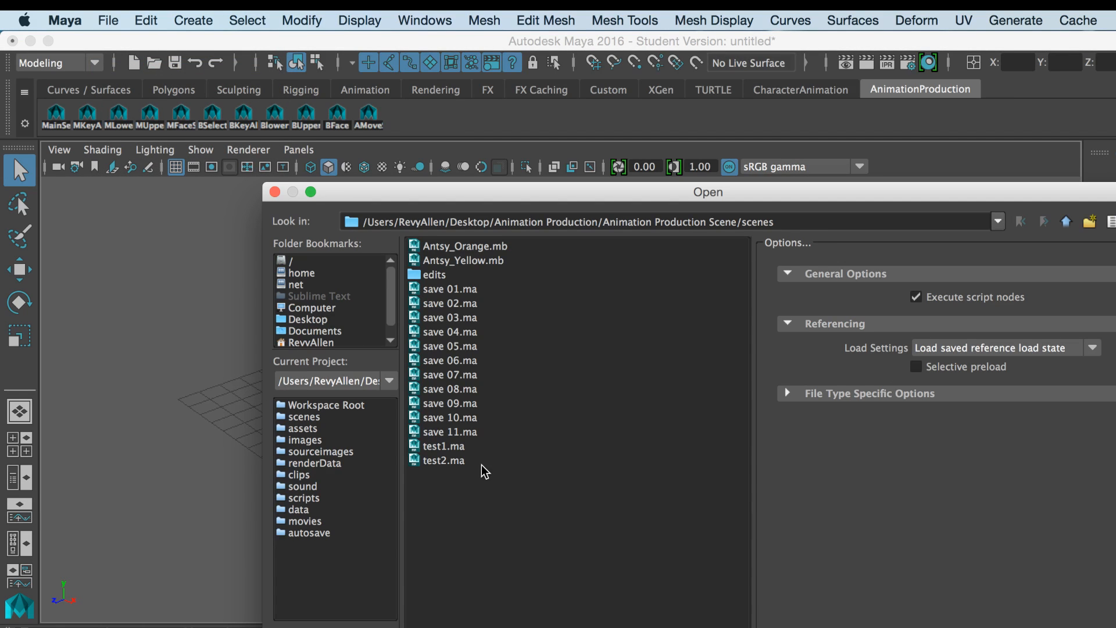
left_click(468, 433)
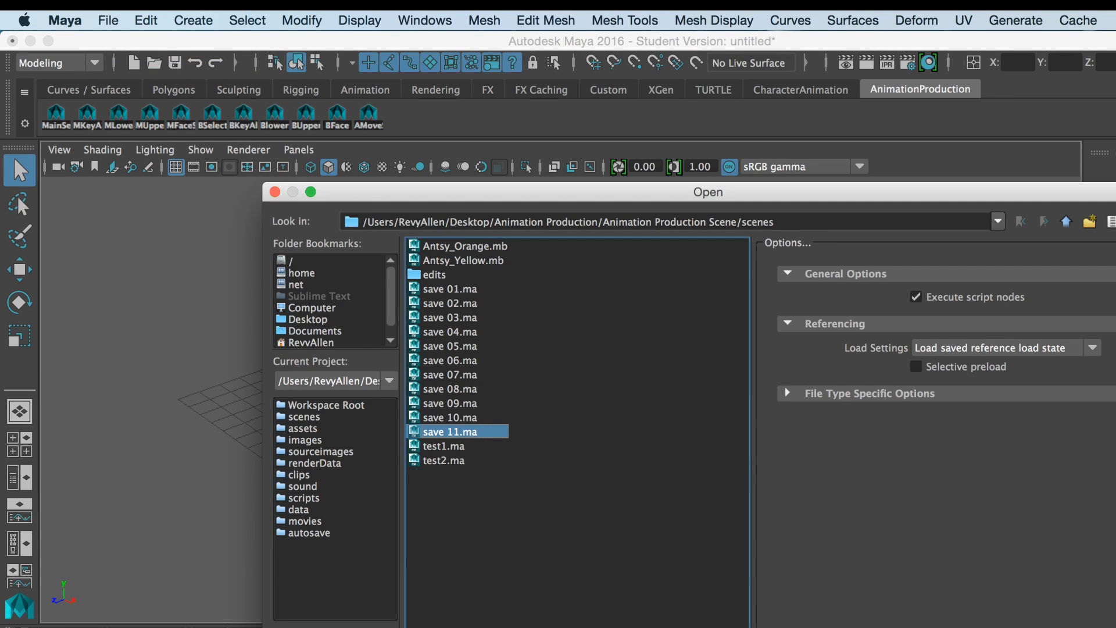
key("Return")
left_click(620, 409)
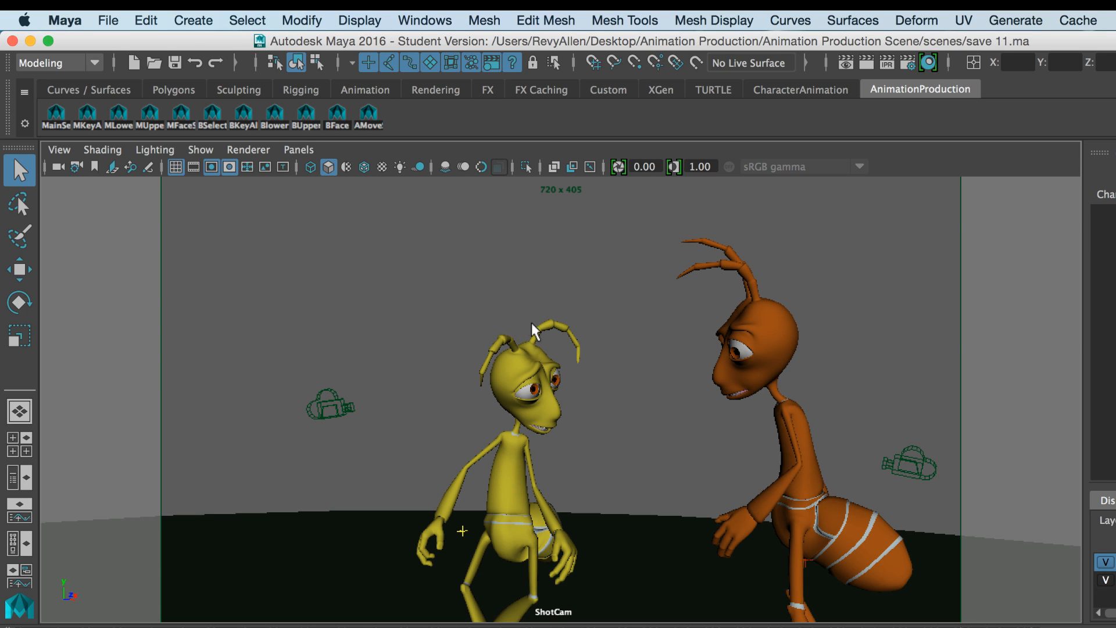
Switch to the four-view layout and change the front view to the persp camera.
key("space")
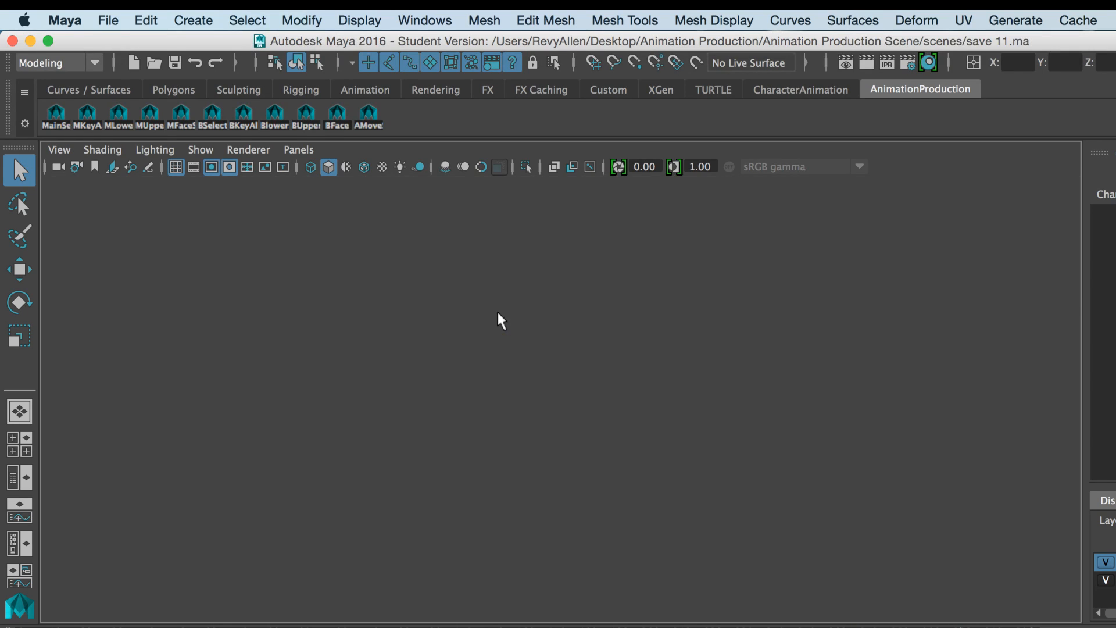
key("space")
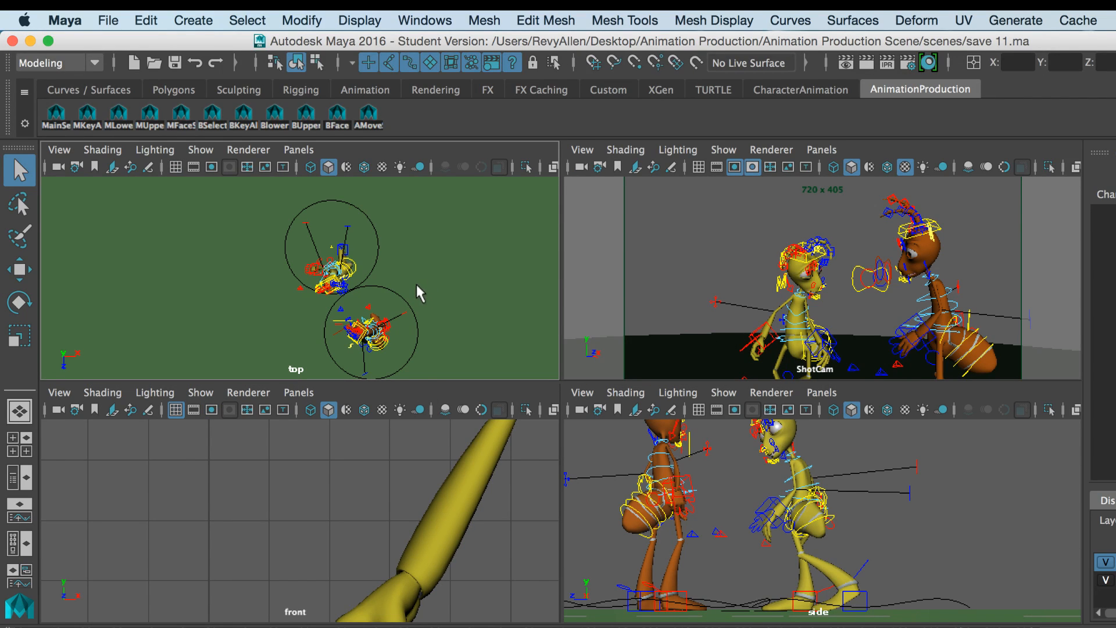
left_click(298, 393)
mouse_move(314, 410)
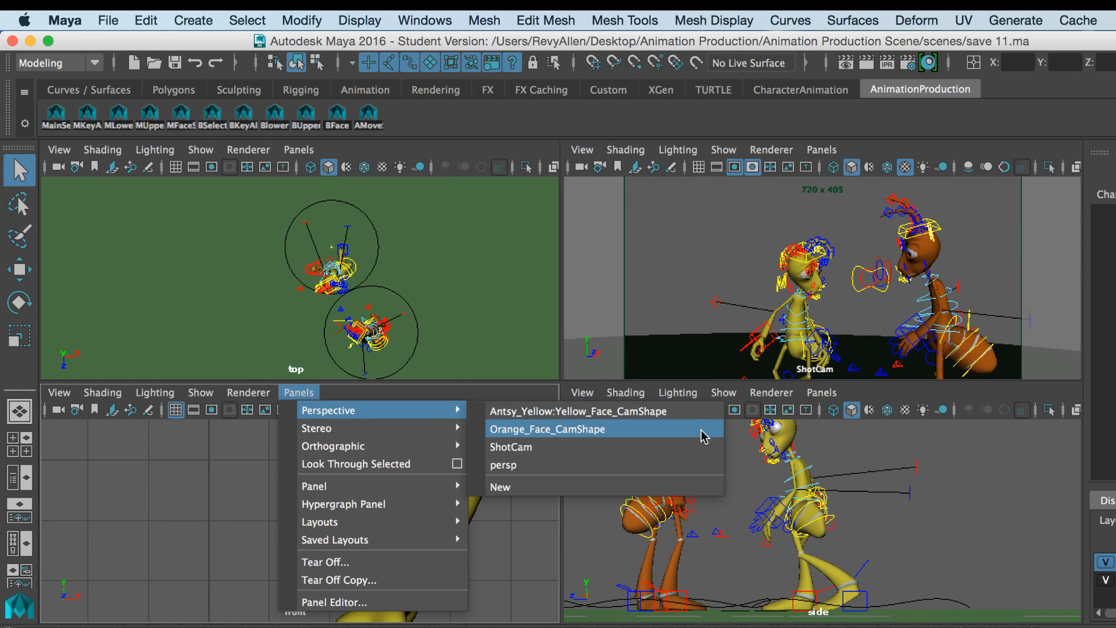
left_click(616, 468)
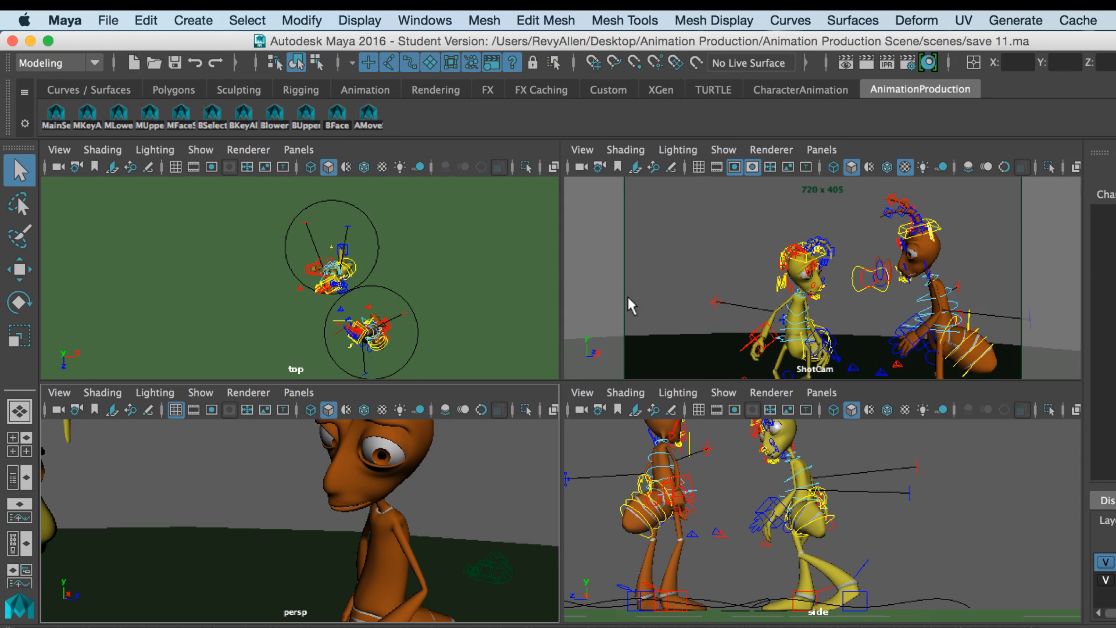
Maximize the ShotCam view to watch the animation with the volume raised, and return to the four-view layout.
key("space")
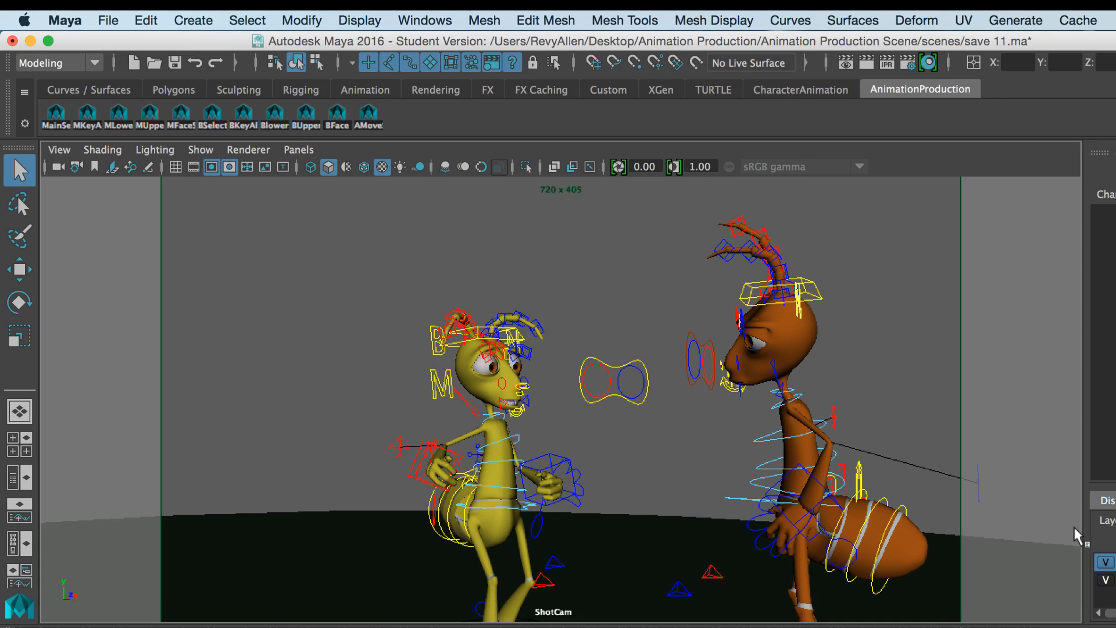
key("XF86AudioRaiseVolume")
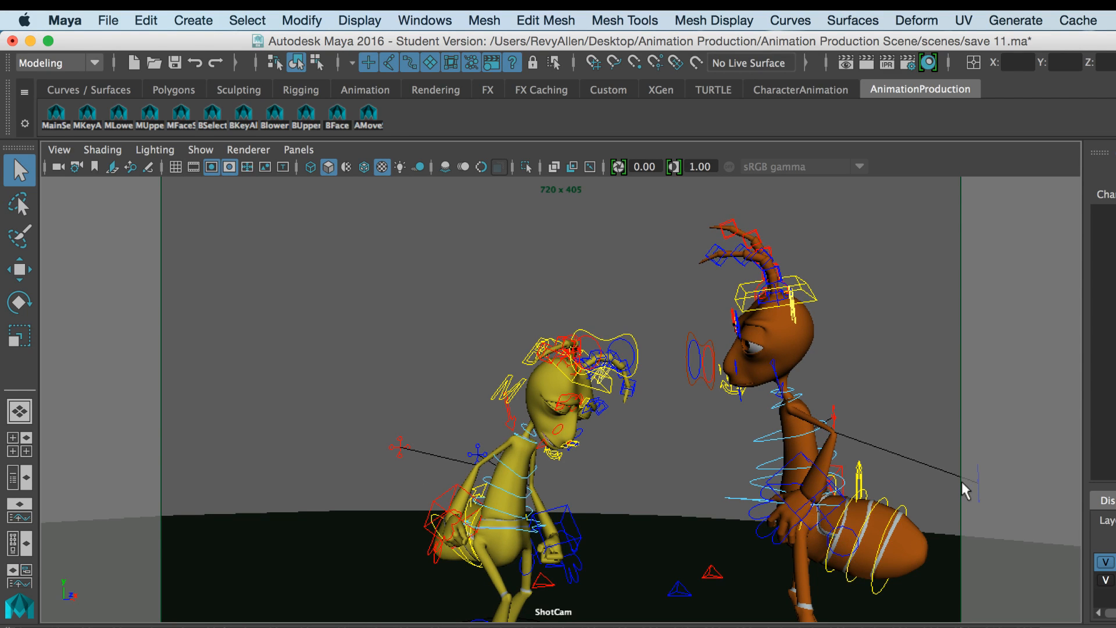
key("space")
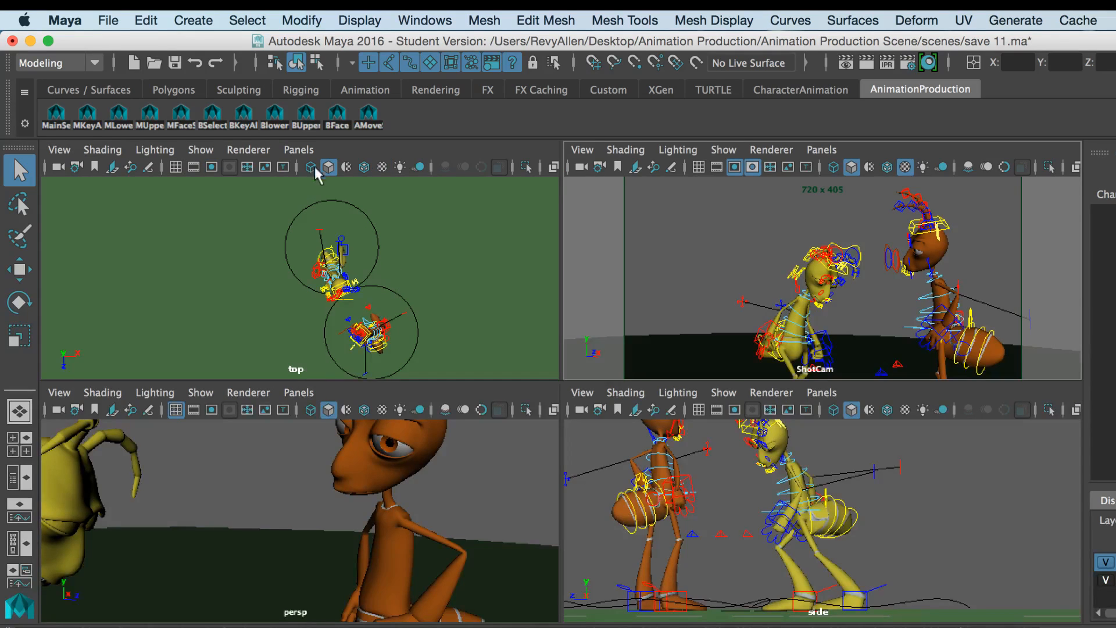
left_click(299, 149)
mouse_move(311, 168)
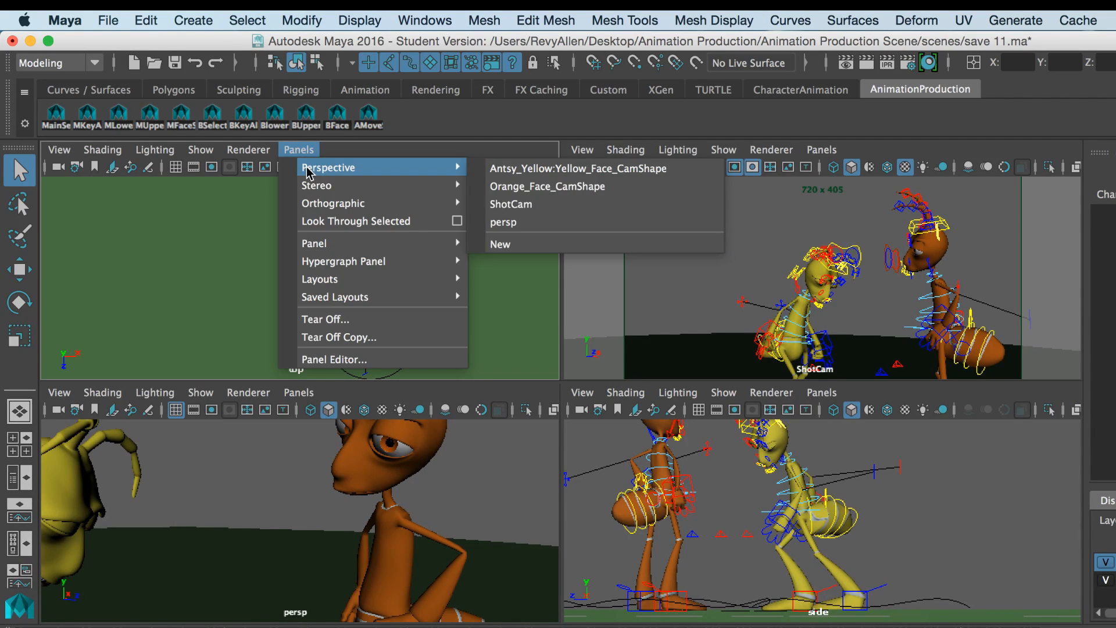
left_click(299, 149)
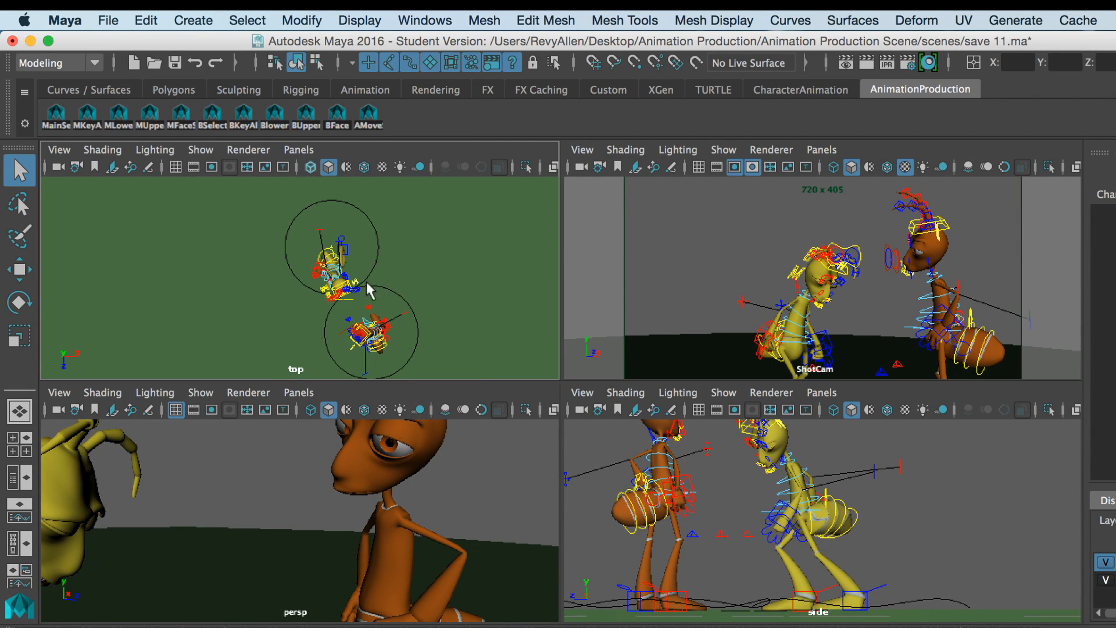
Hide the NURBS curves in the ShotCam view.
left_click(721, 148)
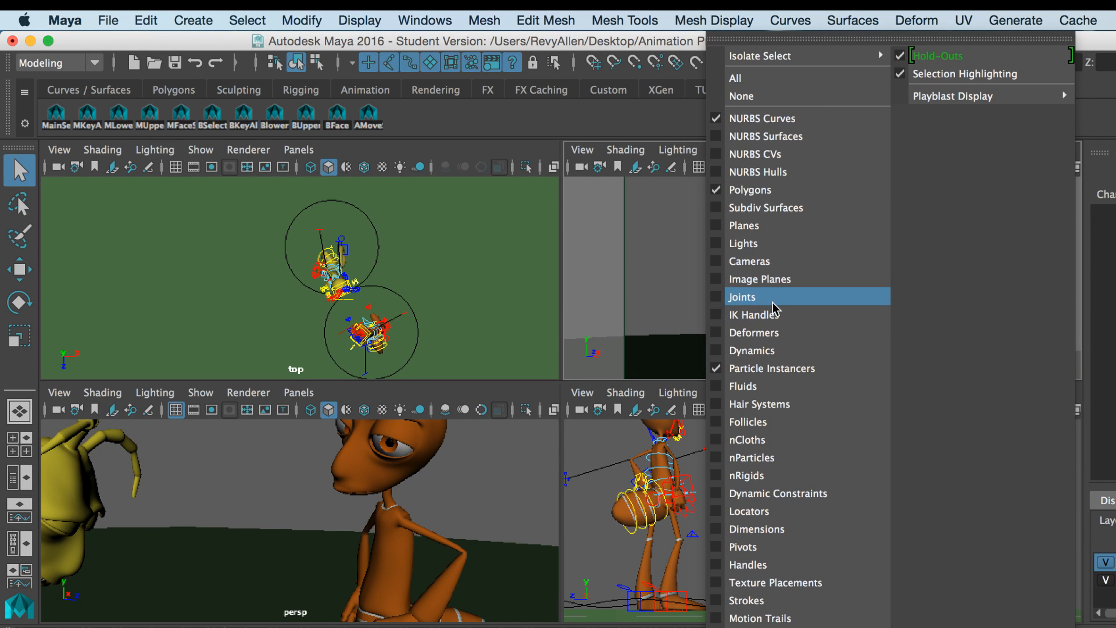
left_click(630, 365)
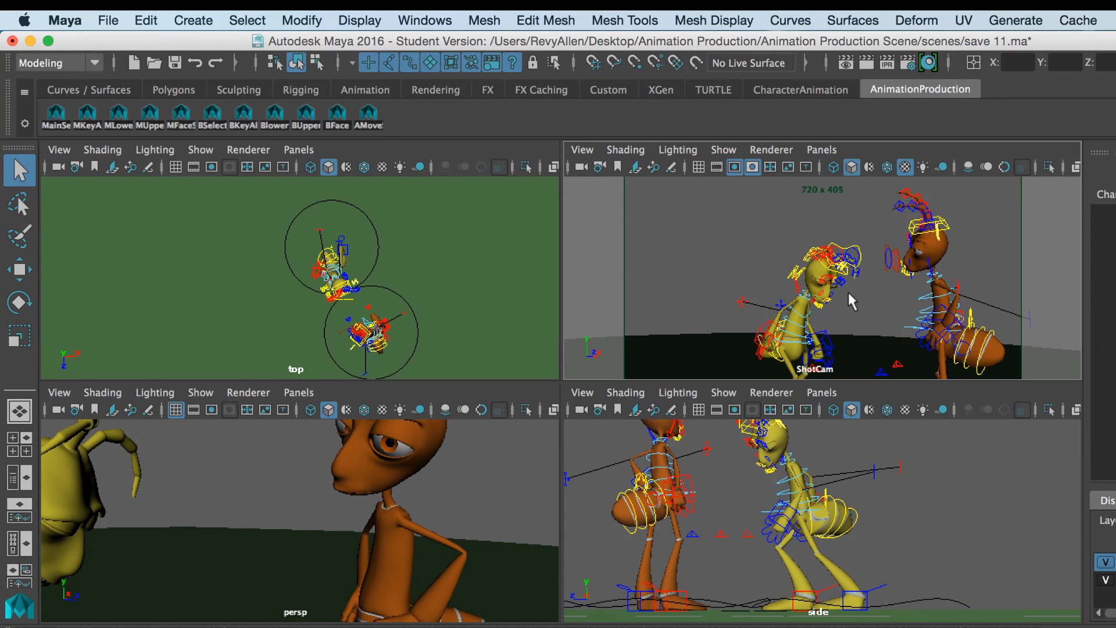
left_click(725, 150)
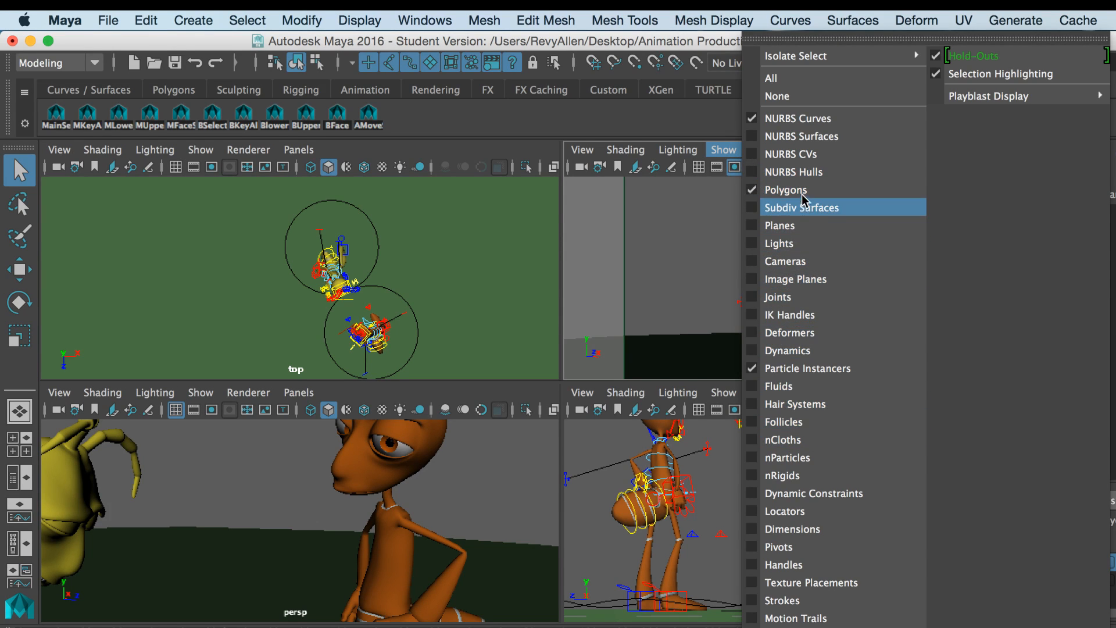
left_click(796, 119)
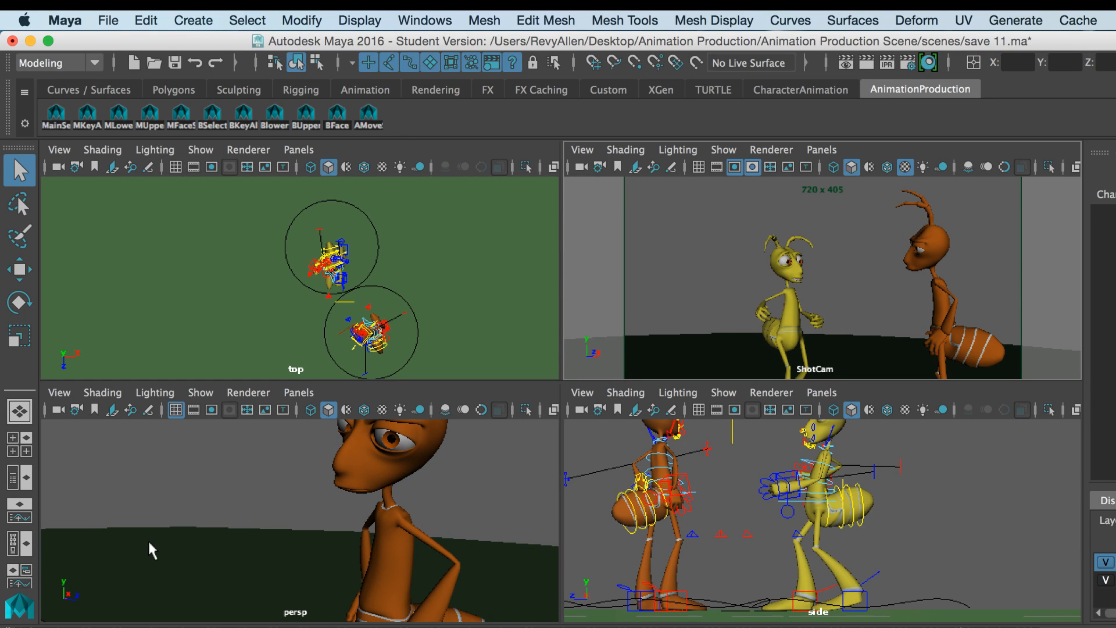
Select all of the yellow ant's rig controls and go forward through its keyframes to review the poses.
key("space")
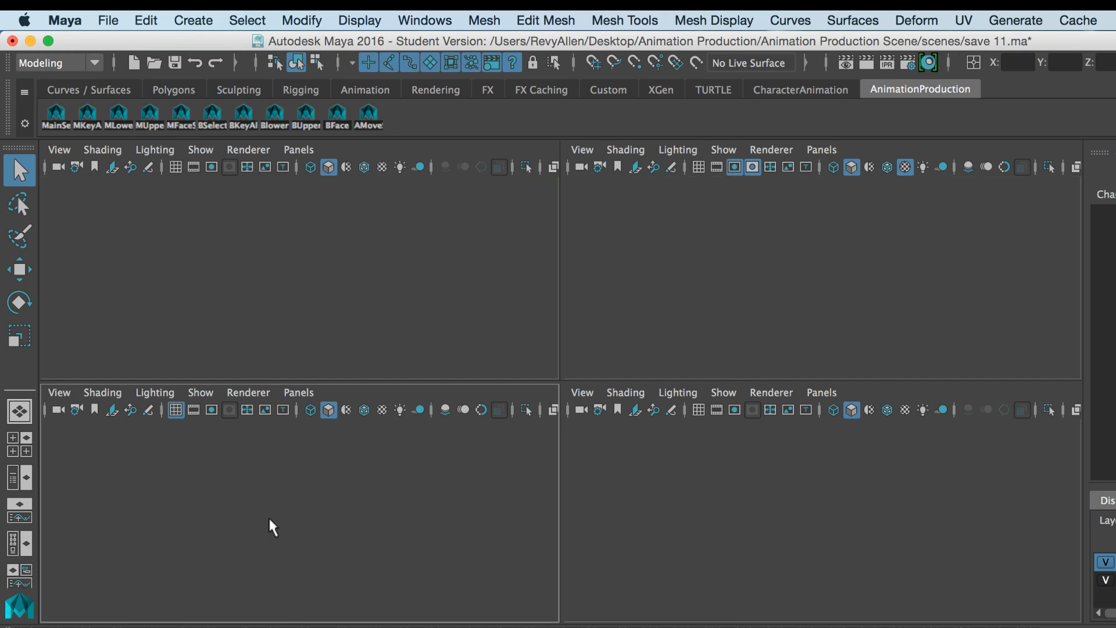
key("space")
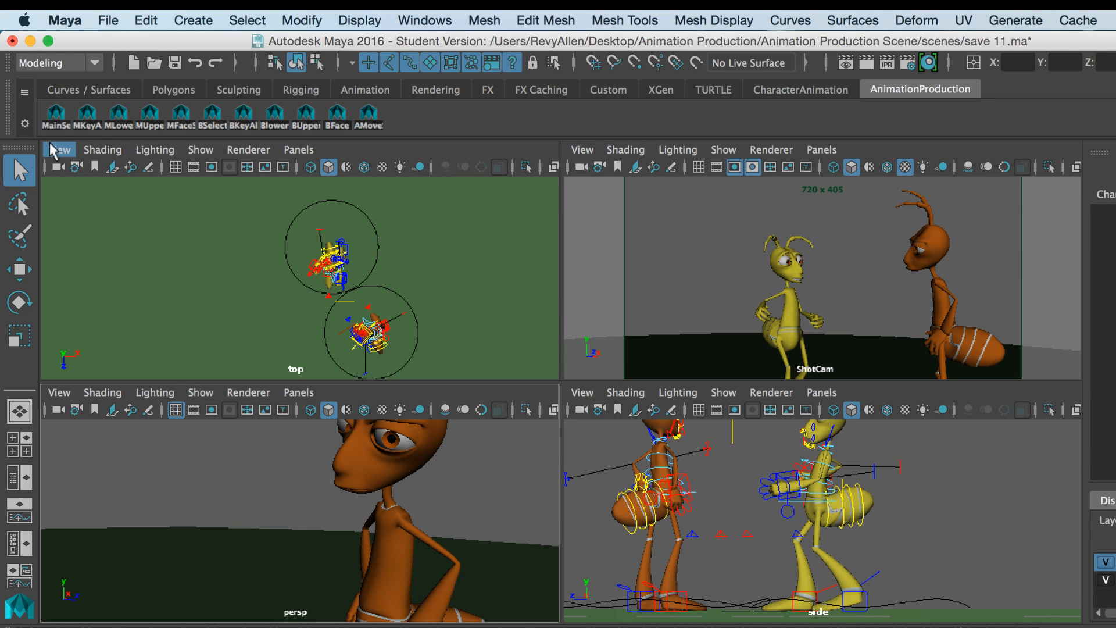
left_click(54, 120)
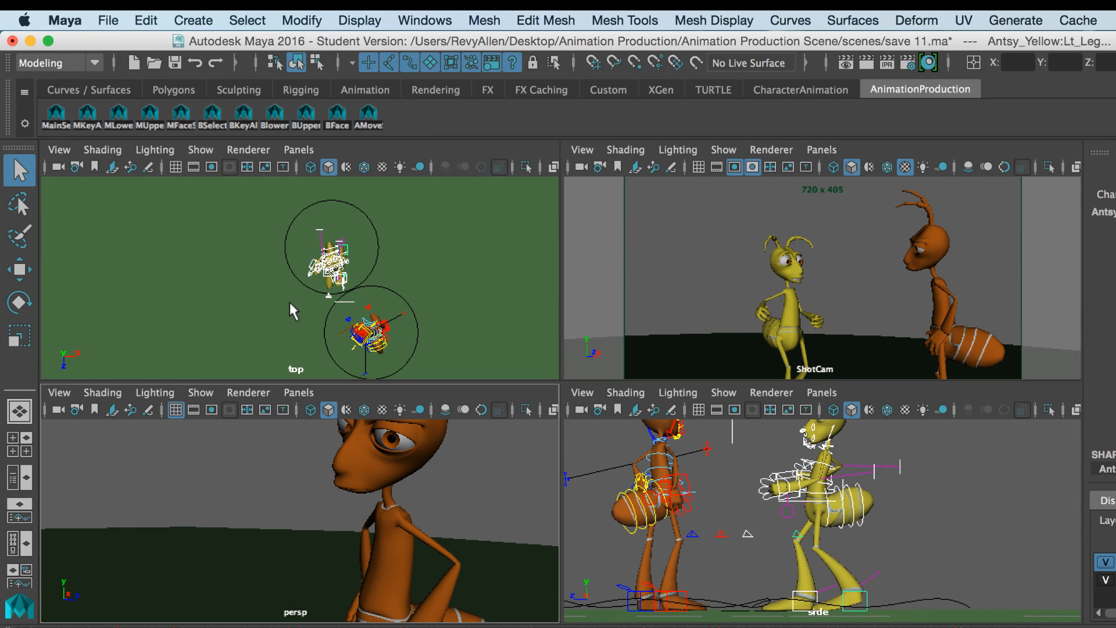
key("period")
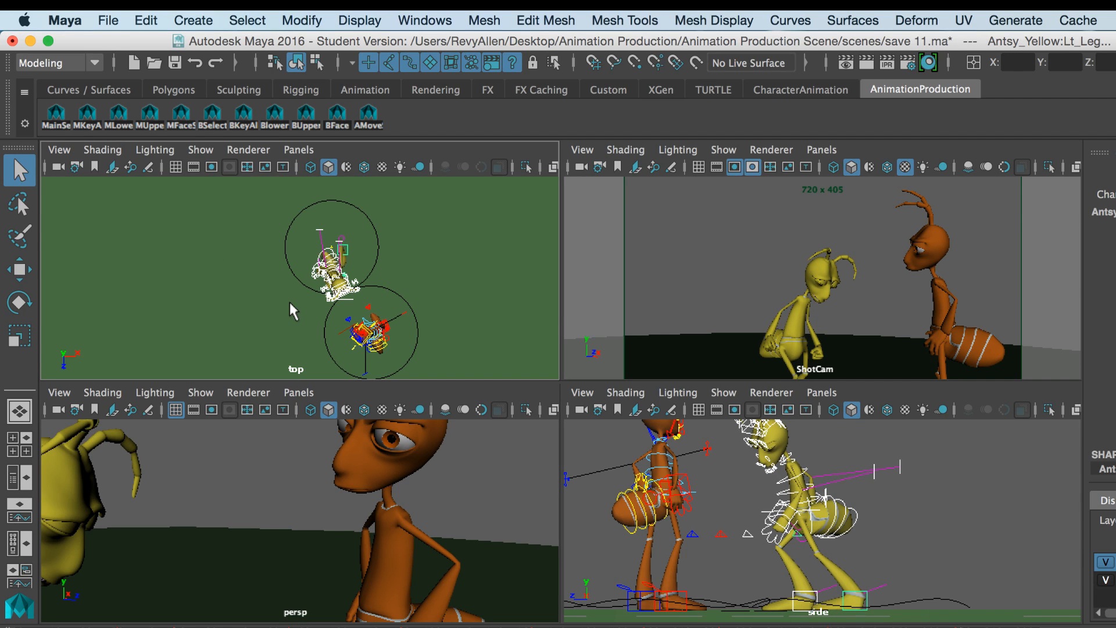
key("period")
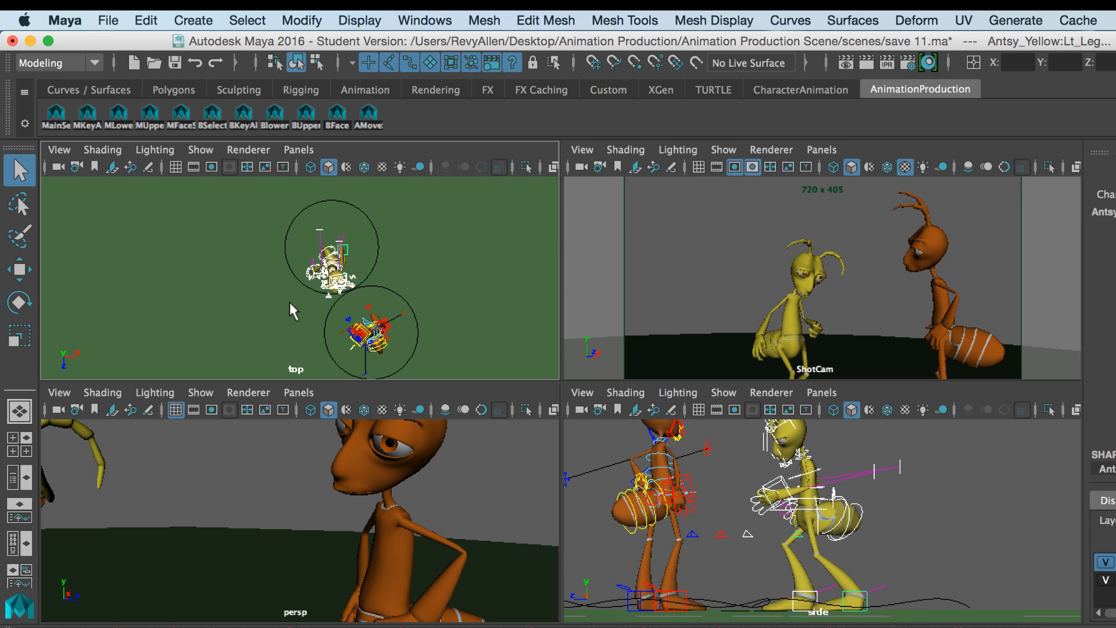
key("period")
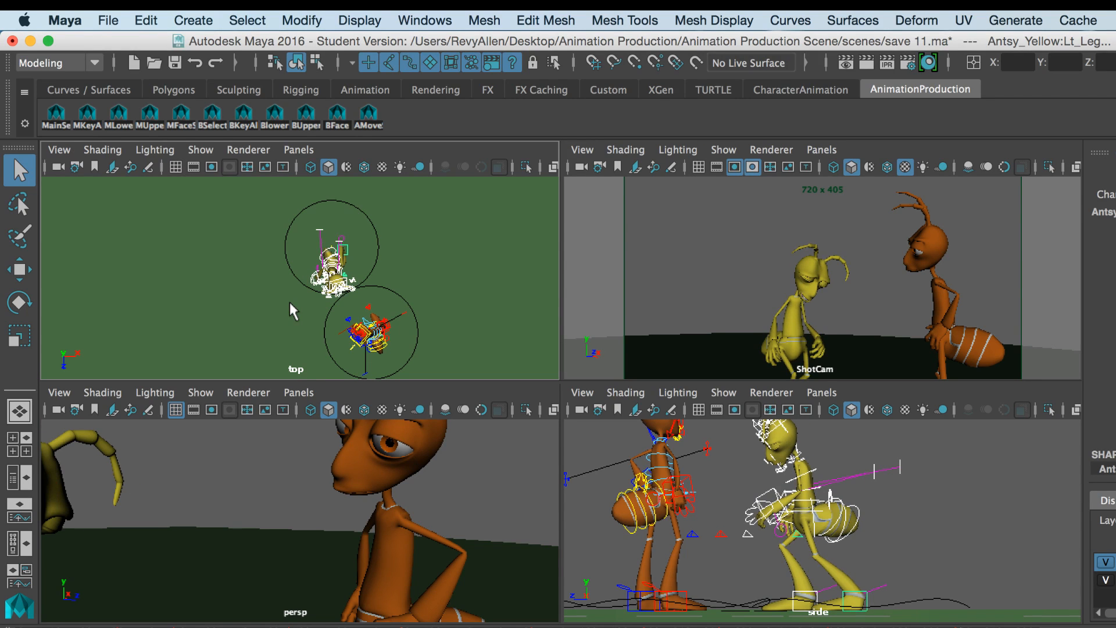
key("period")
key("period")
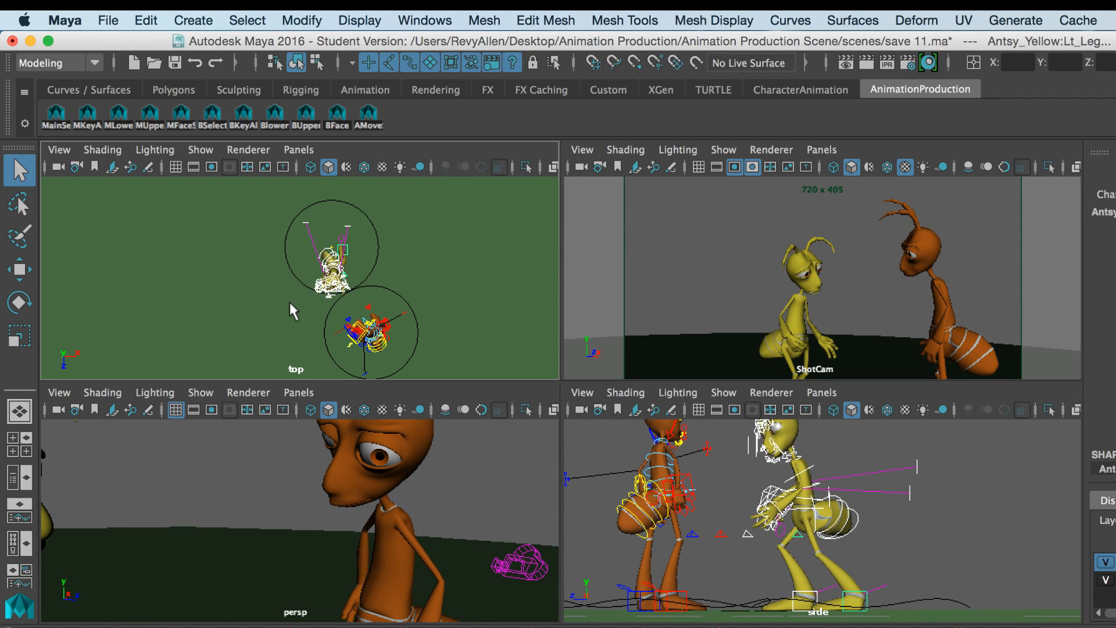
key("period")
key("period")
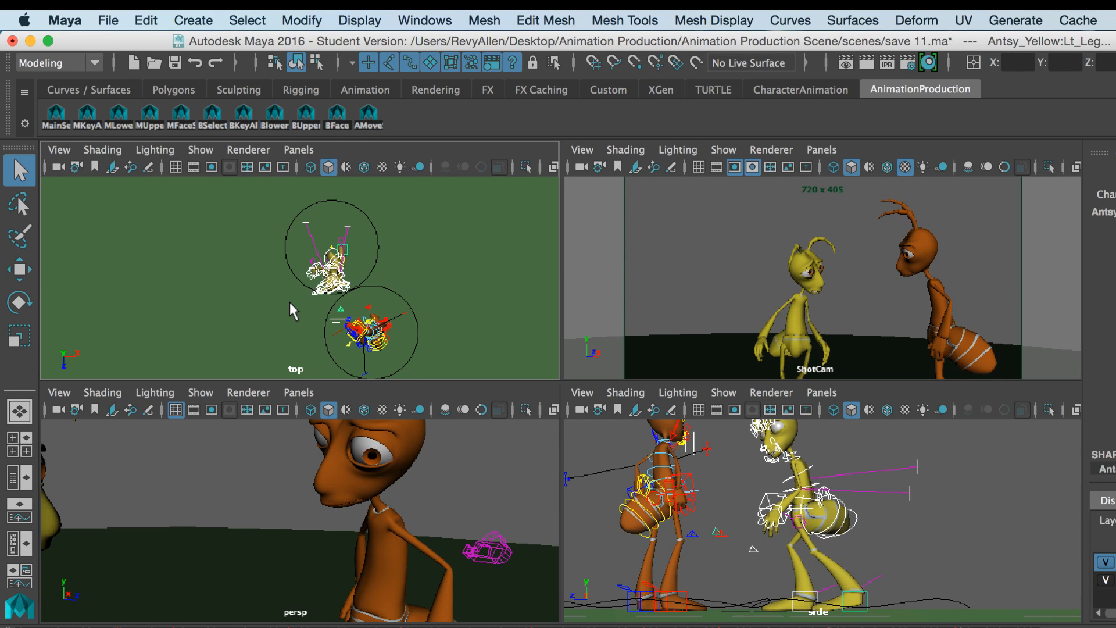
key("period")
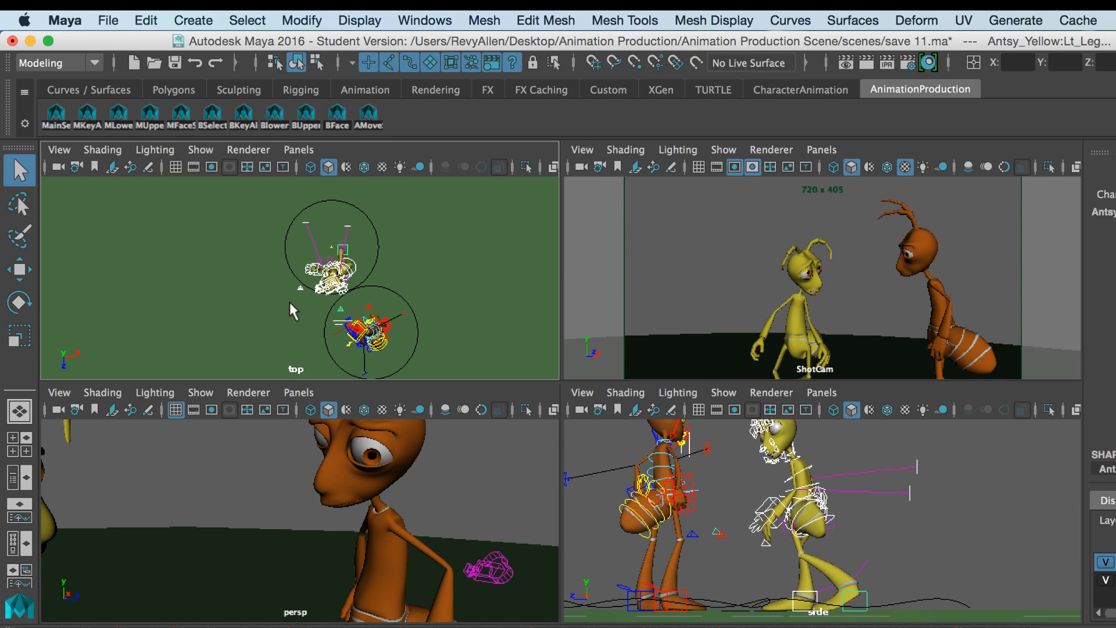
key("period")
key("period")
Turn on the display of NURBS curves in the persp view.
scroll(242, 458, "down", 5)
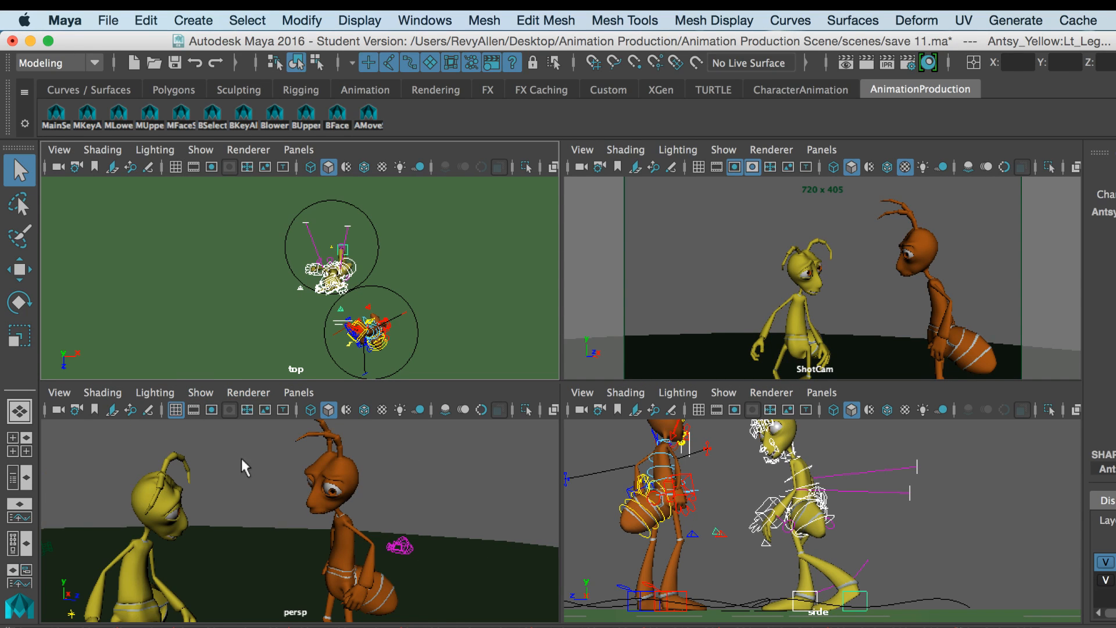
left_click(197, 395)
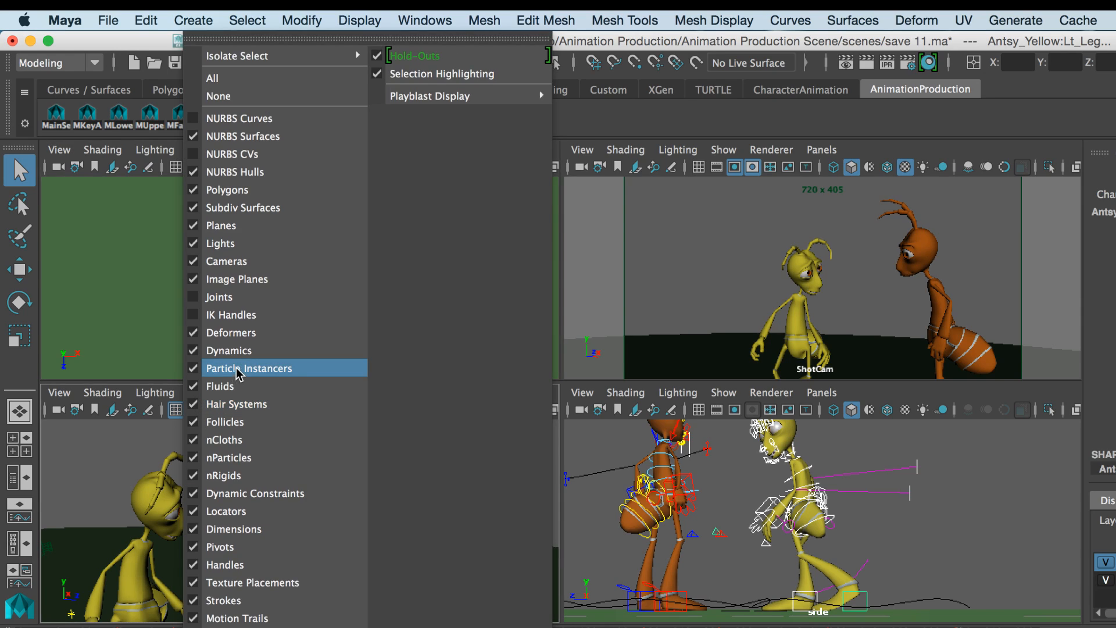
left_click(114, 308)
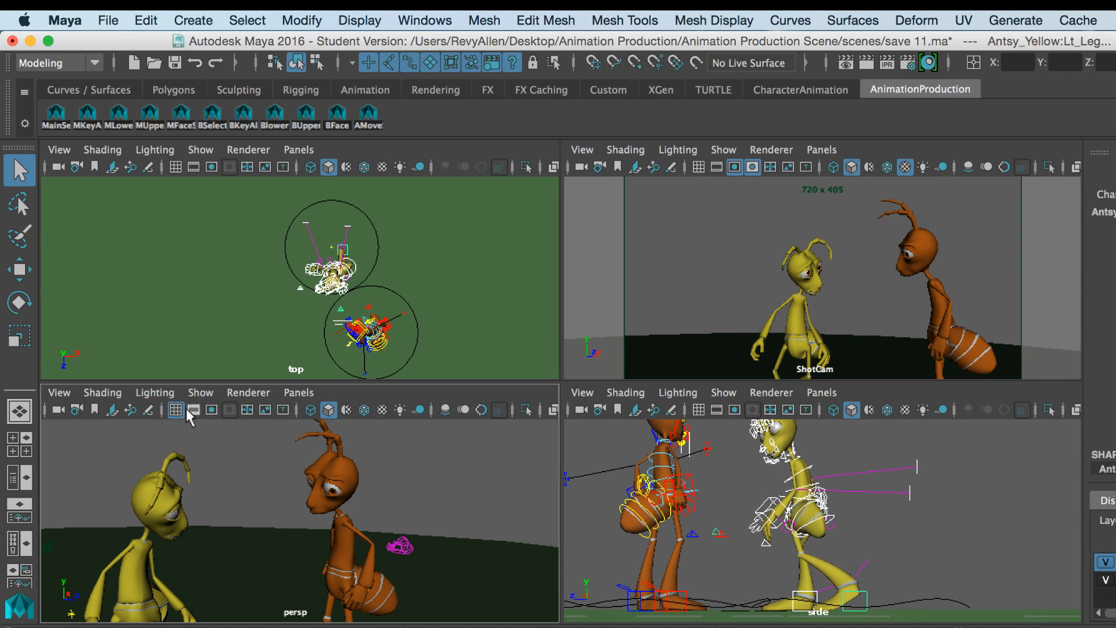
left_click(197, 396)
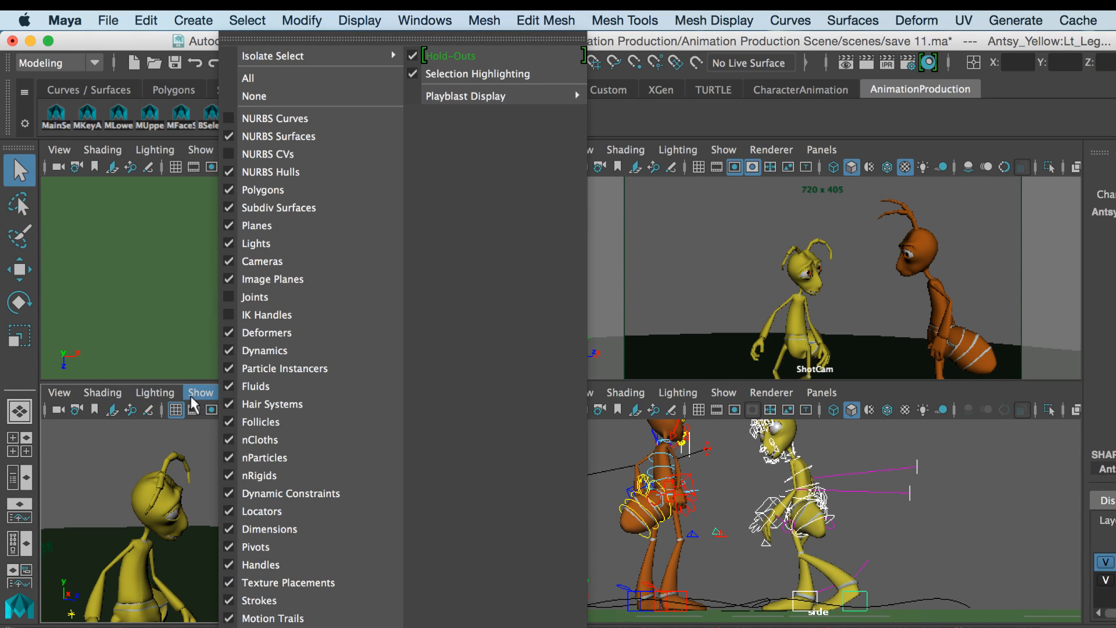
left_click(189, 399)
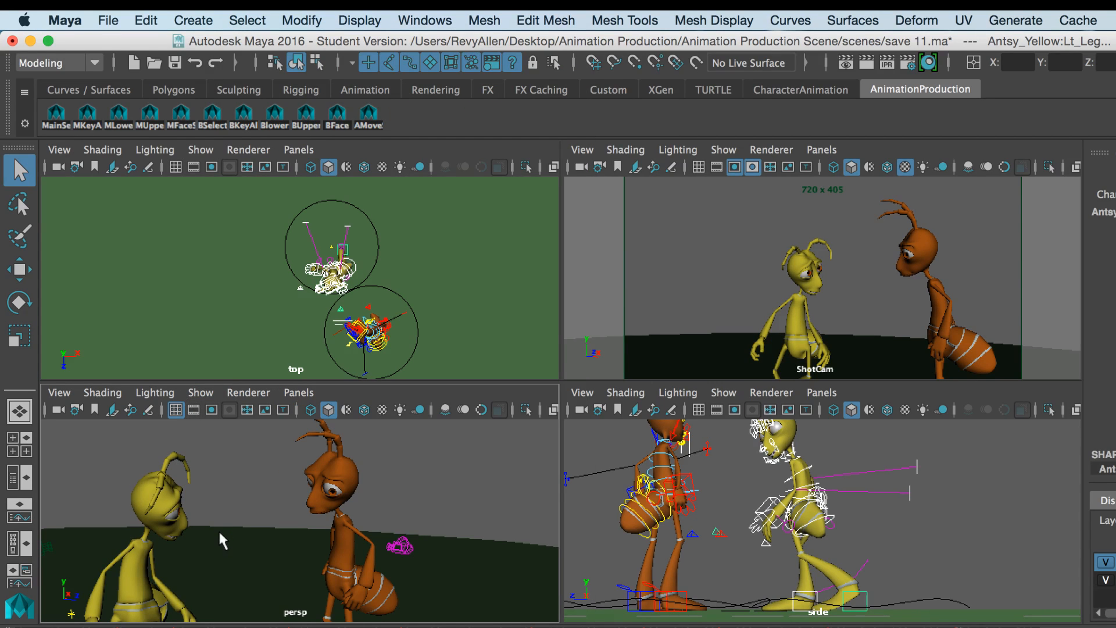
left_click(202, 396)
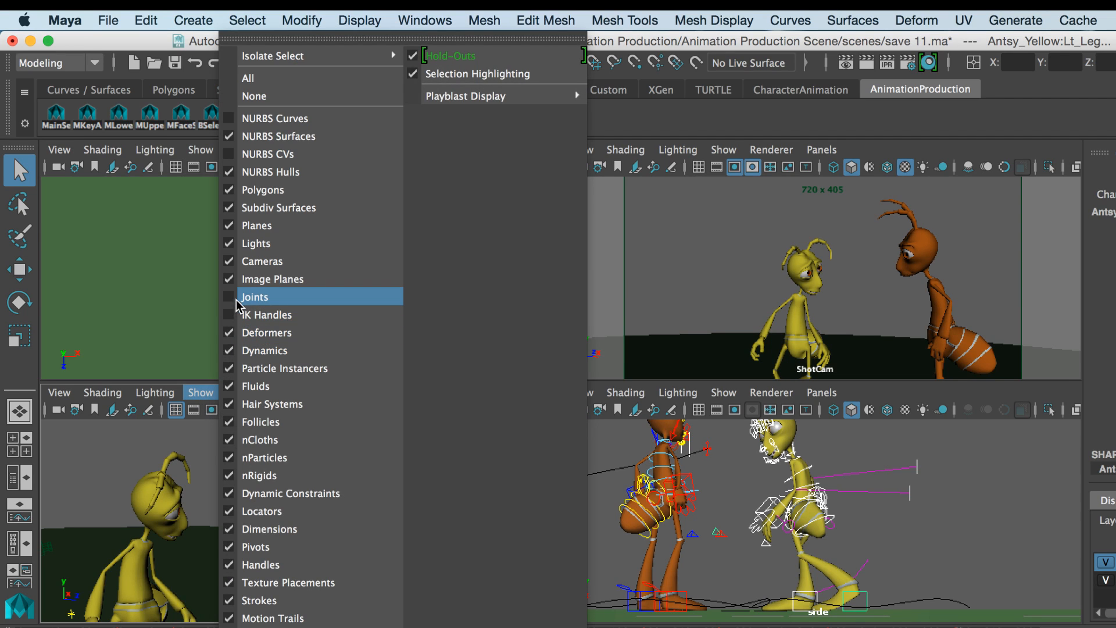
left_click(253, 122)
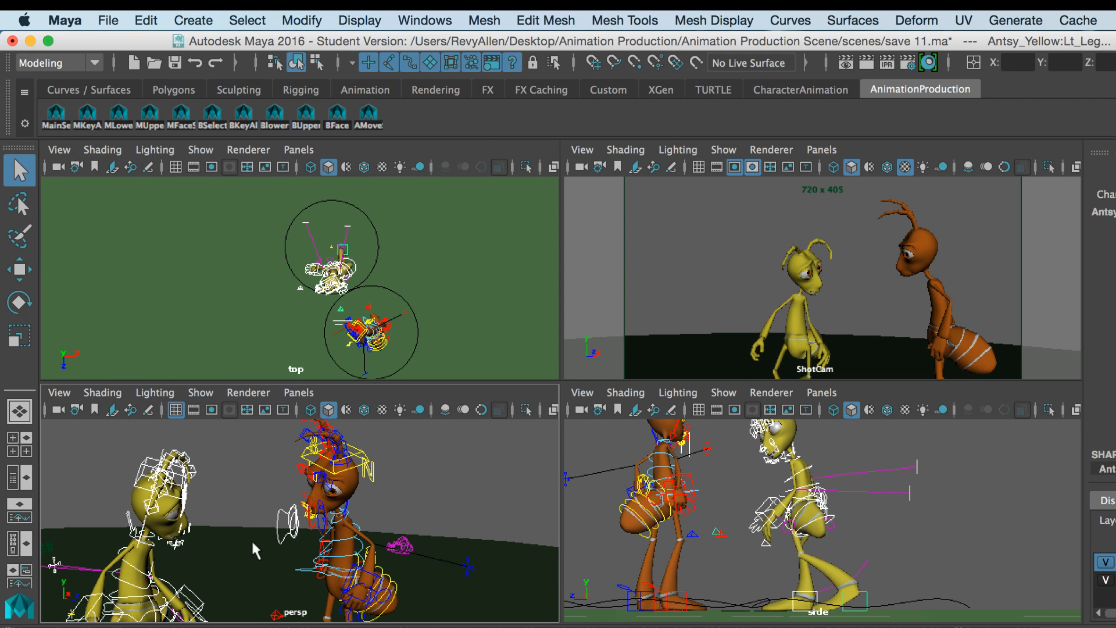
Select the yellow ant's COG hips control in the persp view.
left_click_drag(248, 537, 310, 469)
mouse_move(317, 547)
left_mouse_down()
mouse_move(244, 567)
mouse_move(314, 551)
left_mouse_up()
scroll(312, 551, "up", 3)
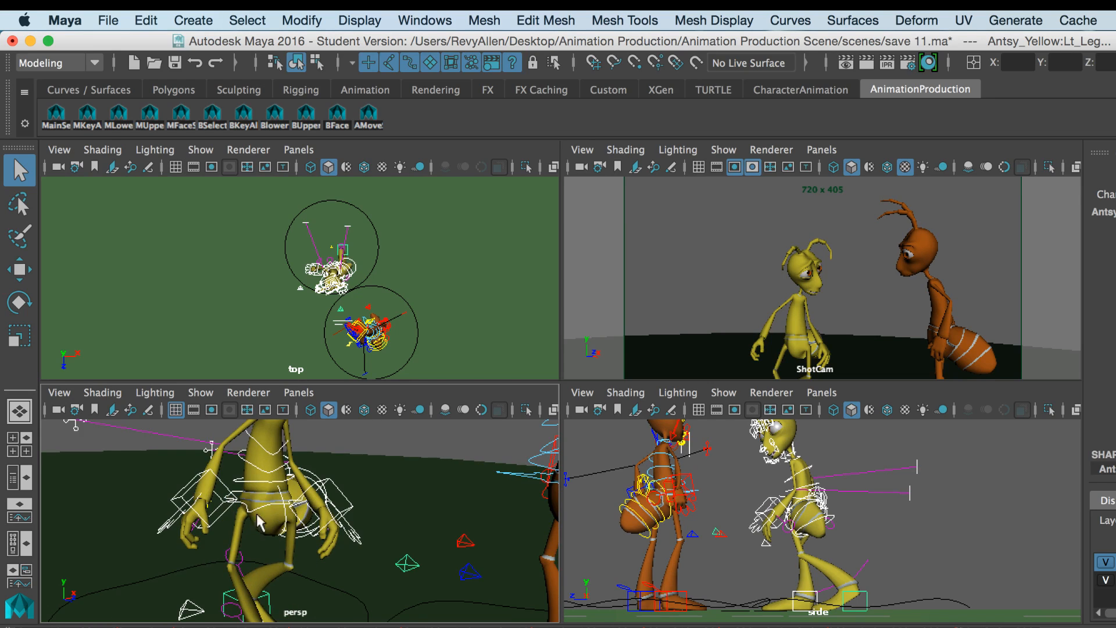
left_click(258, 514)
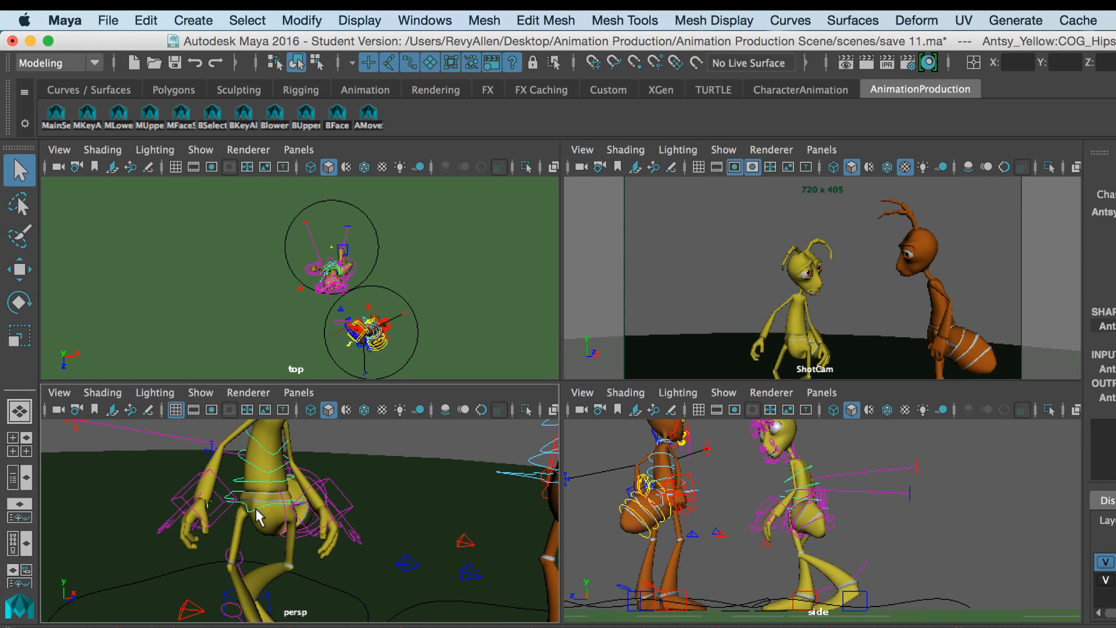
Move the yellow ant's COG hips control slightly along X and key all of the ant's rig controls.
key("w")
left_click_drag(277, 530, 223, 558)
scroll(239, 551, "down", 2)
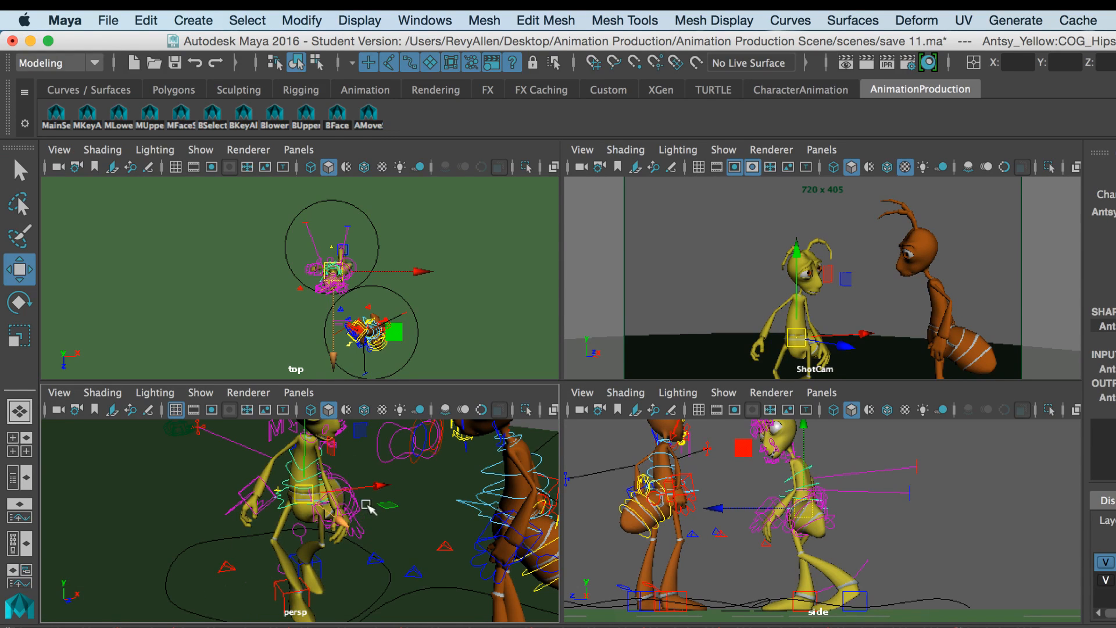
left_click_drag(378, 486, 376, 491)
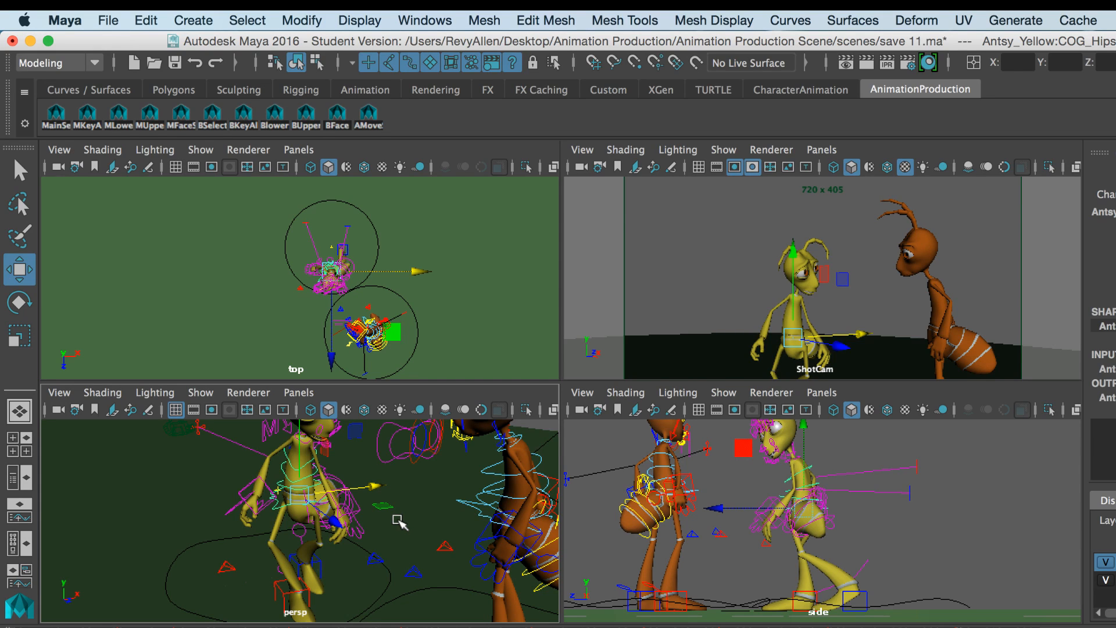
left_click(91, 124)
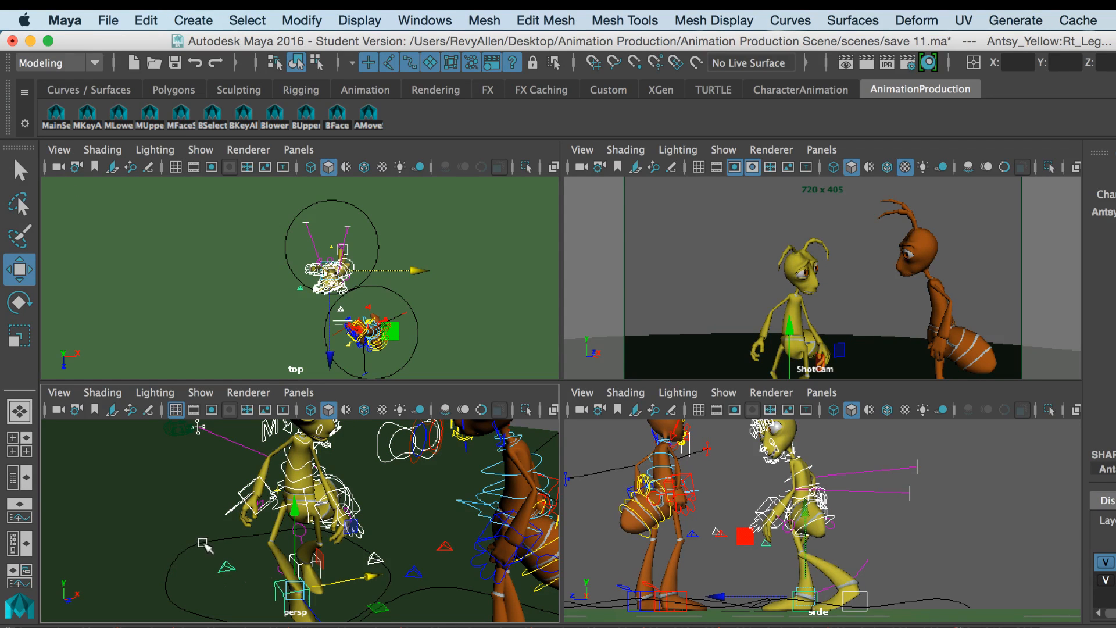
Save the scene over the existing file.
scroll(206, 543, "up", 4)
scroll(232, 541, "up", 5)
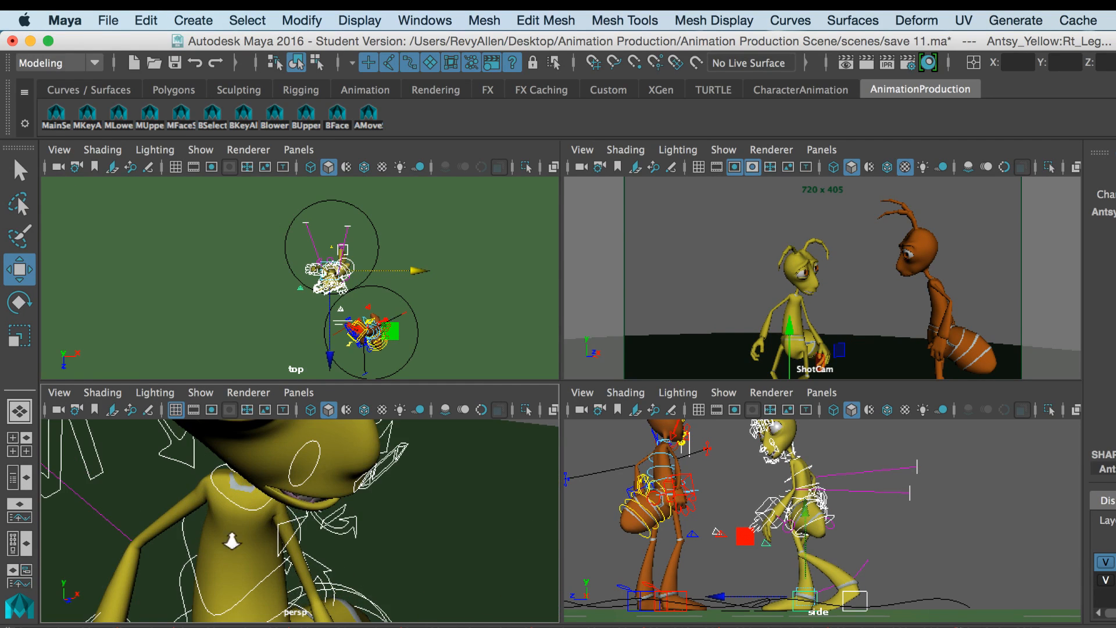
left_click_drag(386, 557, 280, 500)
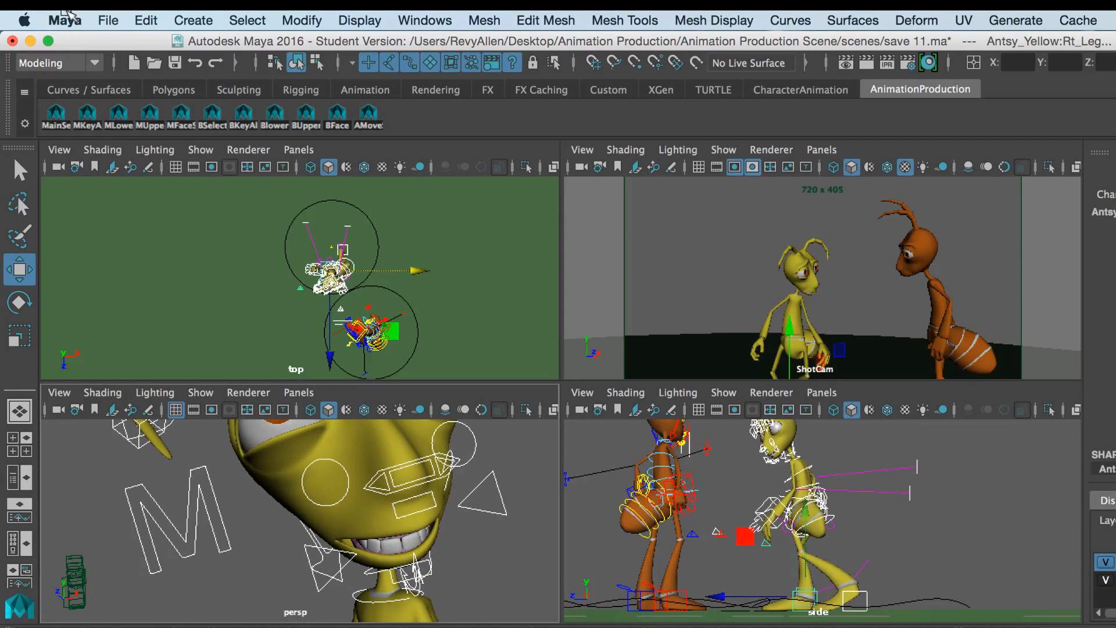
left_click(108, 21)
left_click(126, 100)
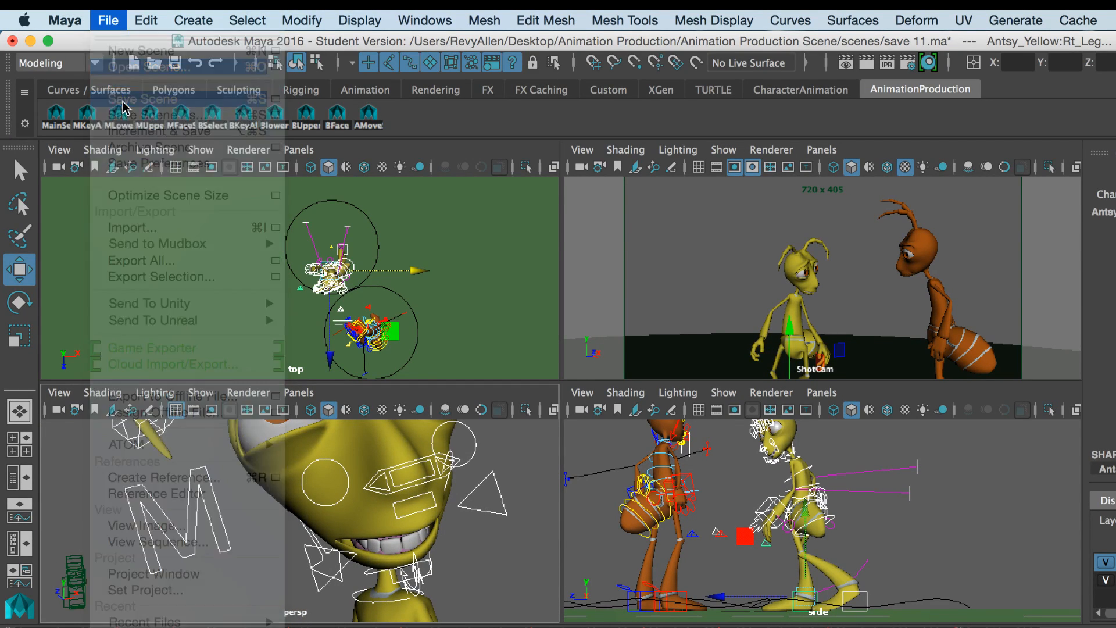
left_click(609, 445)
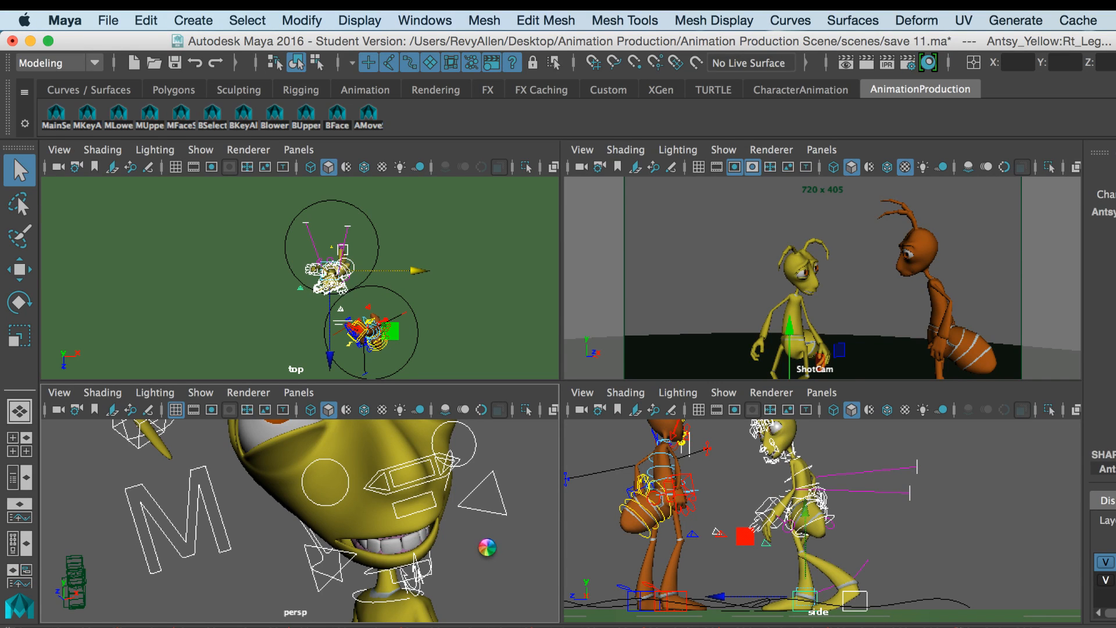
Try opening the yellow ant's mouth by rotating its jaw control, and undo the rotation.
key("w")
left_click_drag(457, 576, 485, 579)
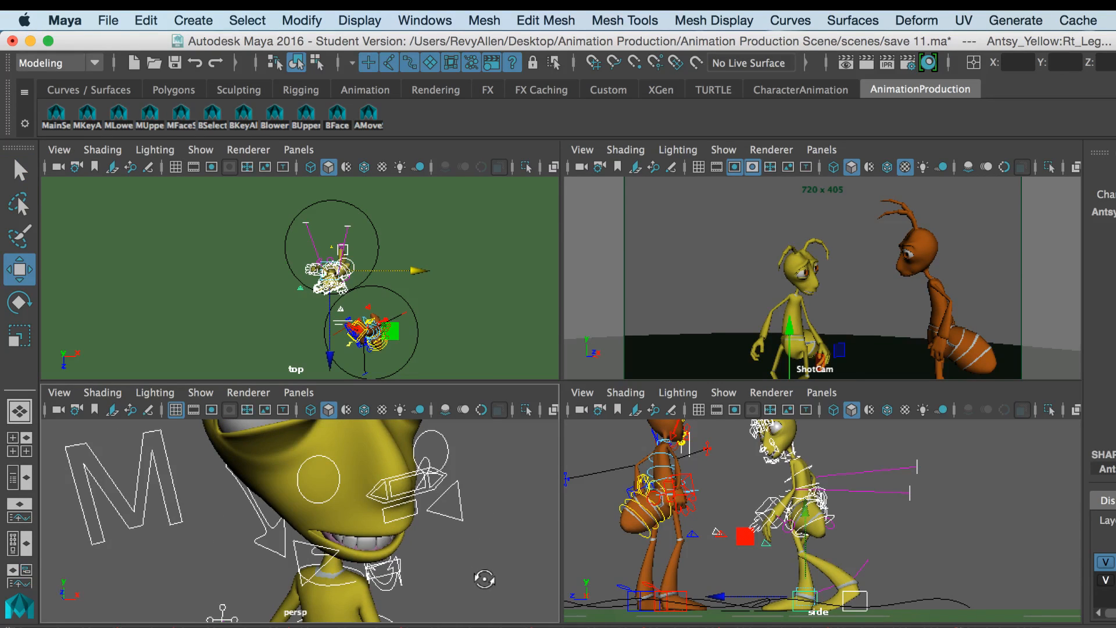
left_click(398, 586)
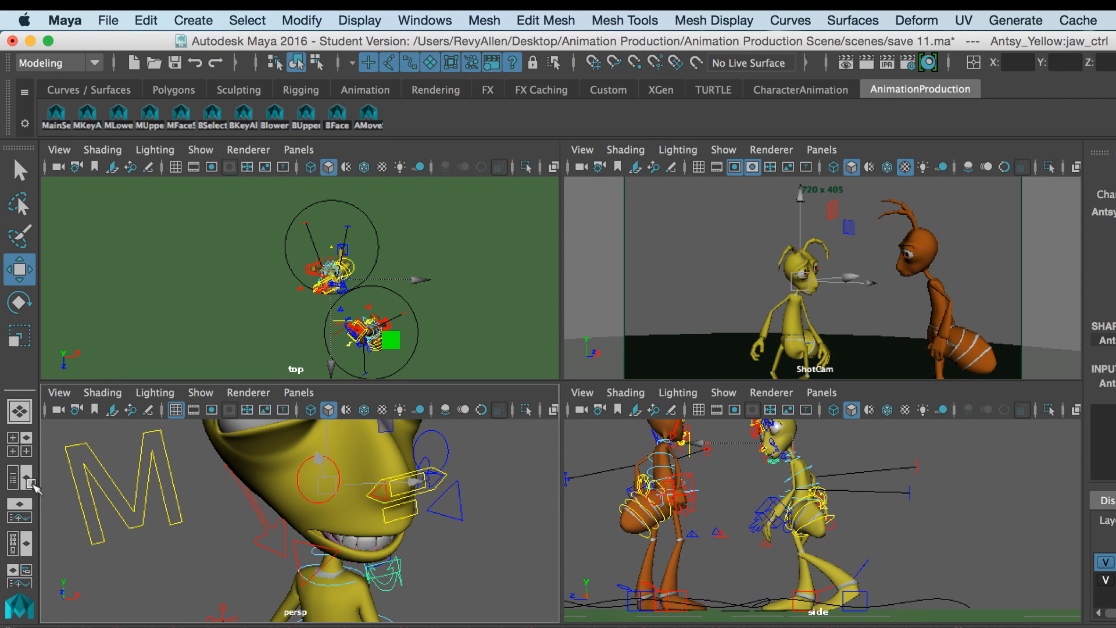
left_click(19, 302)
mouse_move(396, 443)
left_mouse_down()
mouse_move(405, 476)
mouse_move(392, 528)
mouse_move(312, 533)
left_mouse_up()
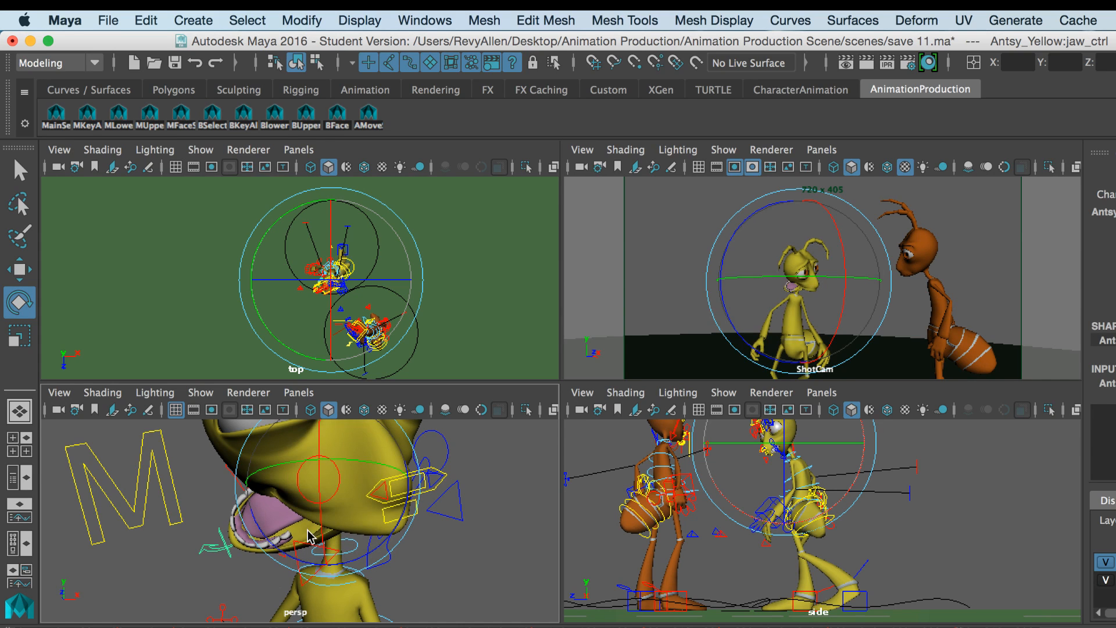
key("super+z")
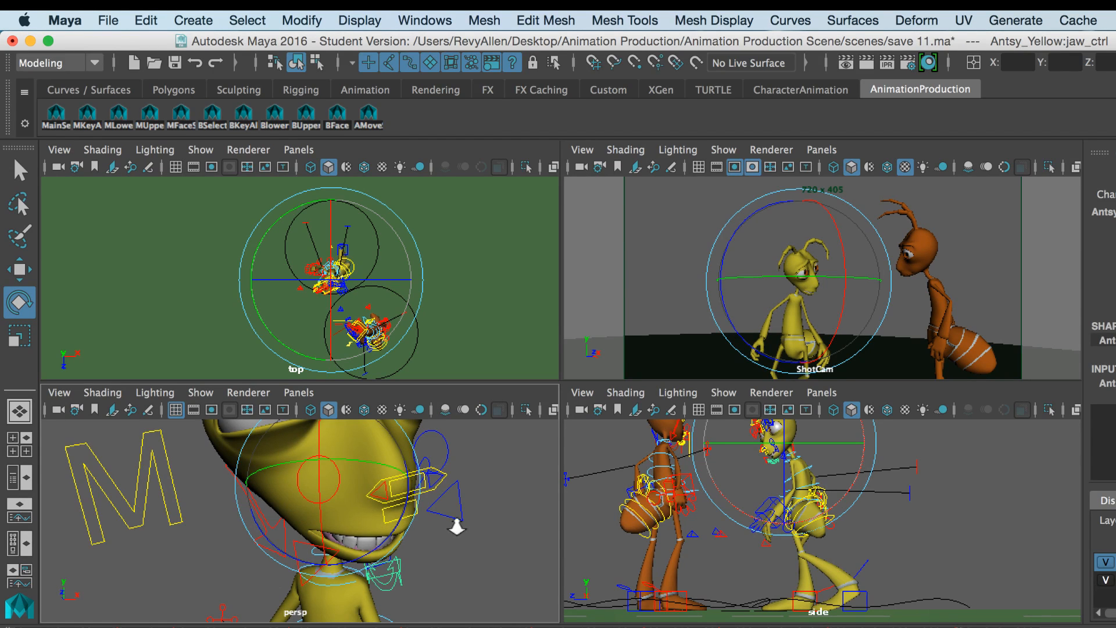
Clear the selection and restrict selectable objects to curves, turning off handles, joints, surfaces, deformations, dynamics, rendering and miscellaneous objects.
scroll(457, 527, "down", 3)
scroll(456, 529, "down", 8)
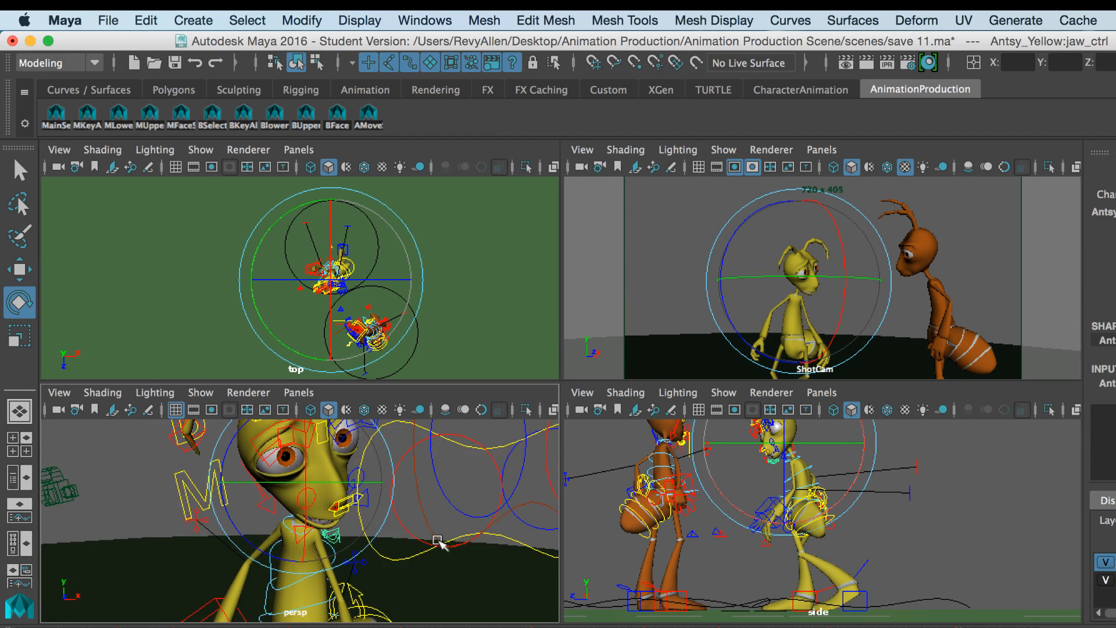
left_click_drag(388, 577, 393, 622)
left_click(19, 170)
scroll(380, 498, "up", 6)
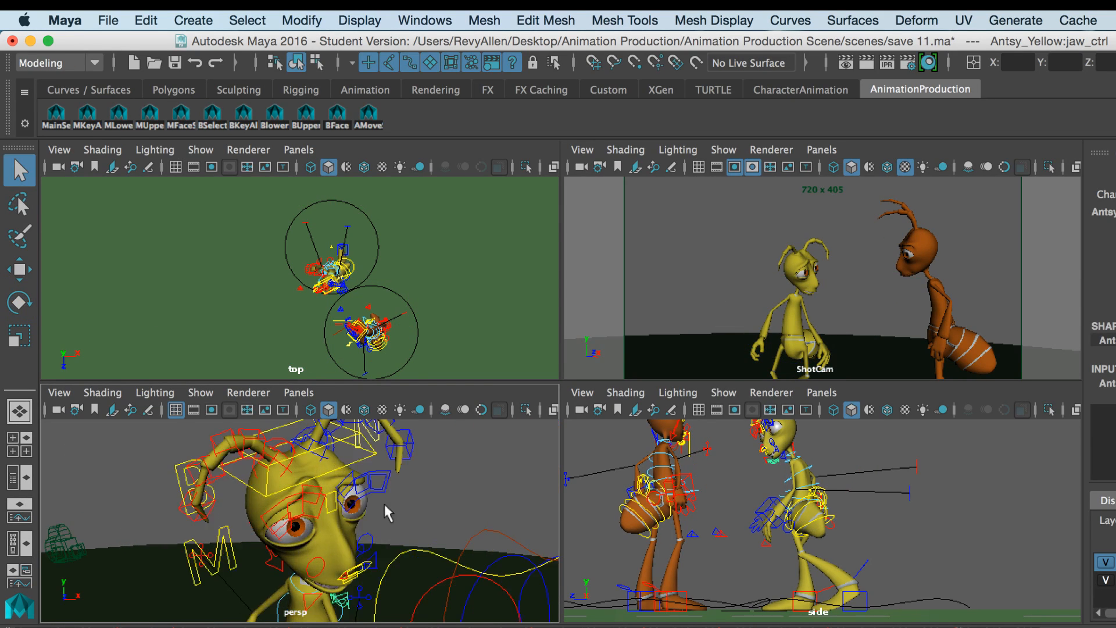
left_click(330, 513)
left_click(471, 515)
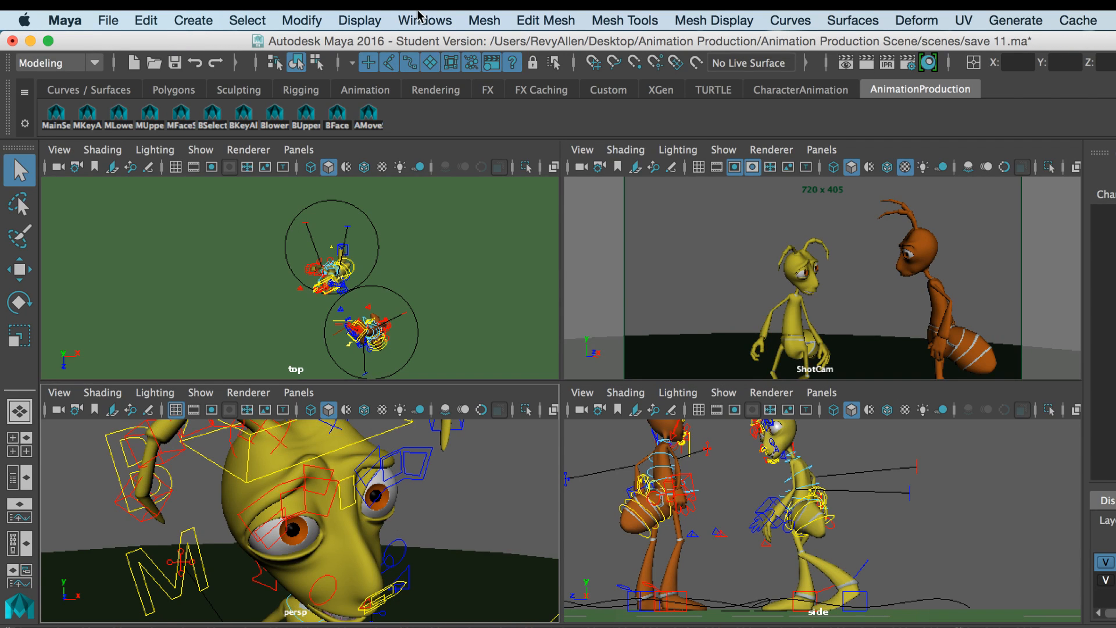
left_click(362, 66)
left_click(386, 64)
left_click(433, 60)
left_click(450, 62)
left_click(471, 63)
left_click(491, 63)
left_click(513, 62)
scroll(320, 515, "up", 3)
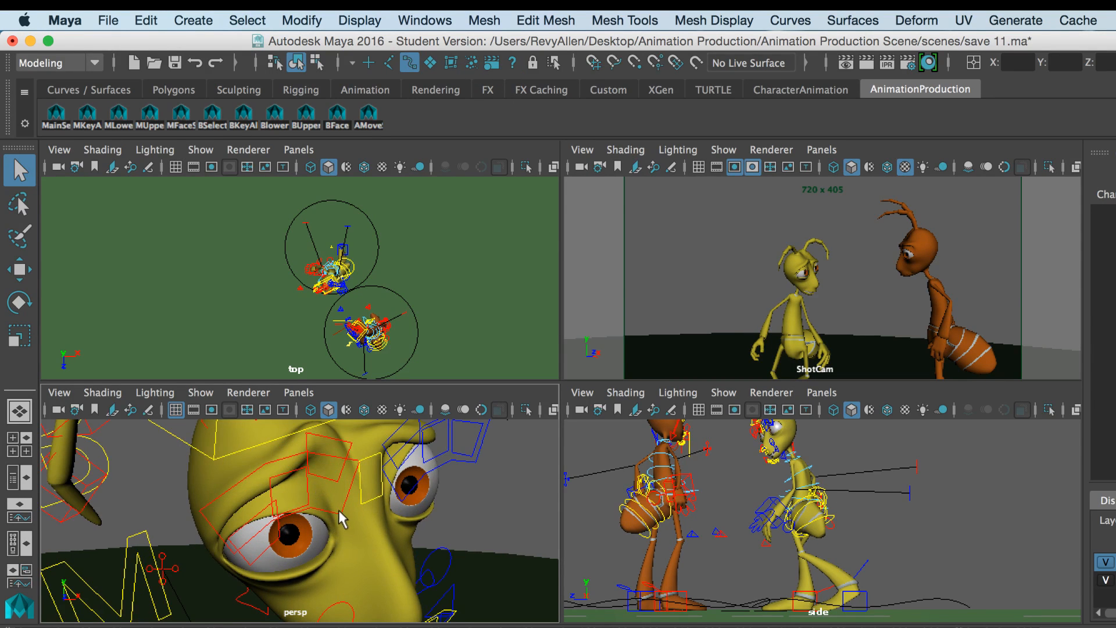
Select the yellow ant's B-shaped brow blend control in the persp view.
scroll(342, 518, "down", 6)
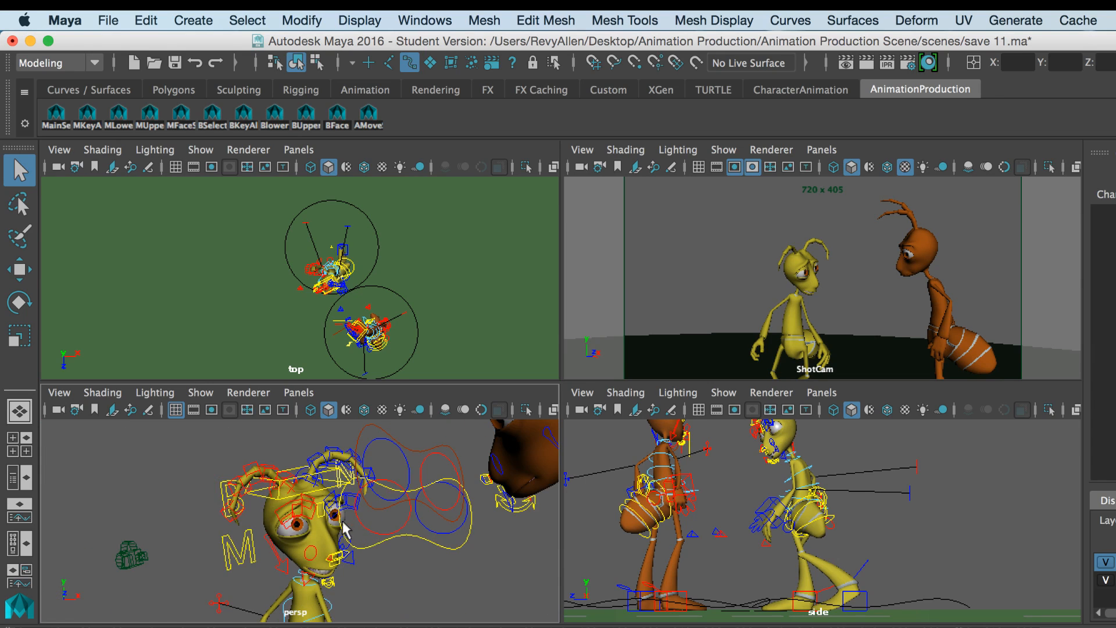
left_click_drag(261, 528, 312, 556)
scroll(206, 514, "up", 5)
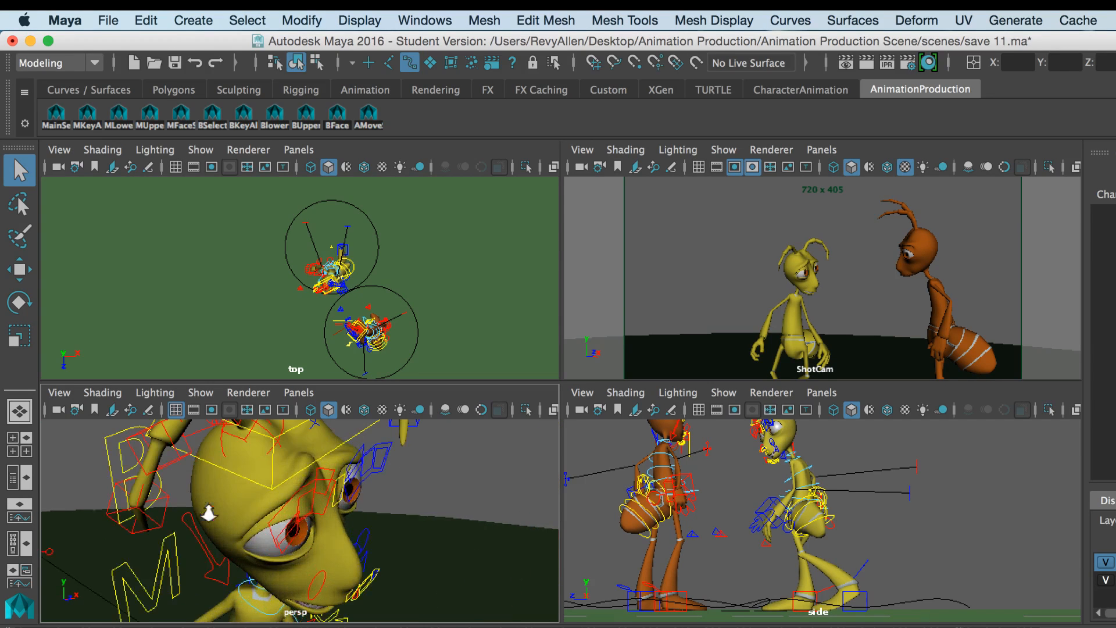
left_click(108, 447)
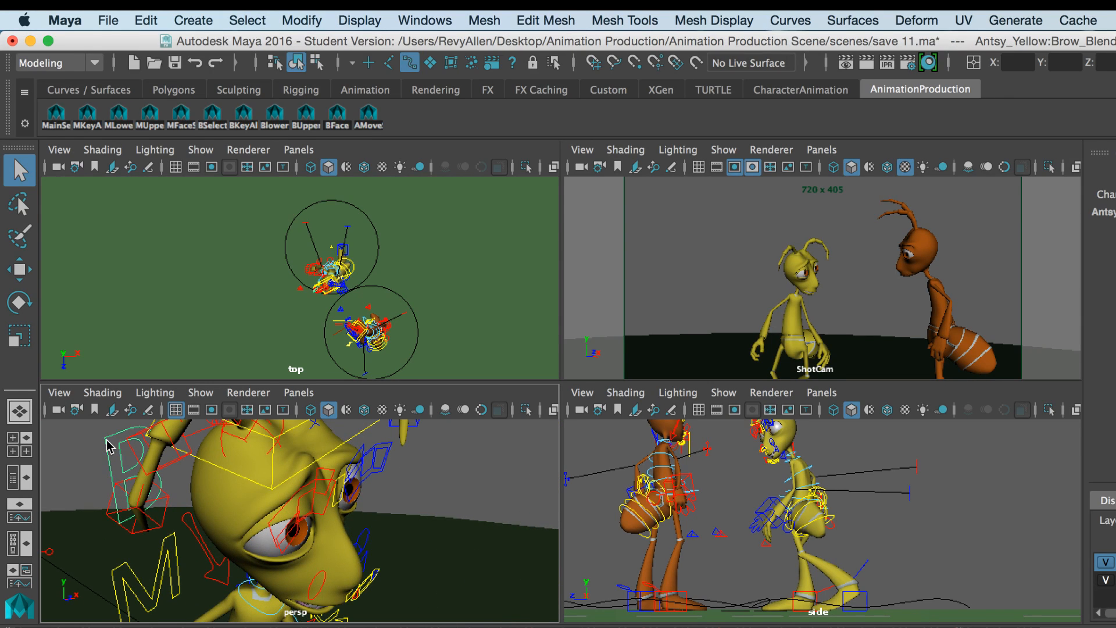
Select the yellow ant's M-shaped mouth blend control and try out different values on its first two channels.
left_click(150, 592)
left_click_drag(611, 542, 560, 518)
left_click_drag(485, 511, 402, 491)
left_click_drag(451, 533, 430, 480)
scroll(431, 465, "up", 3)
left_click(1104, 225)
left_click_drag(512, 509, 543, 504)
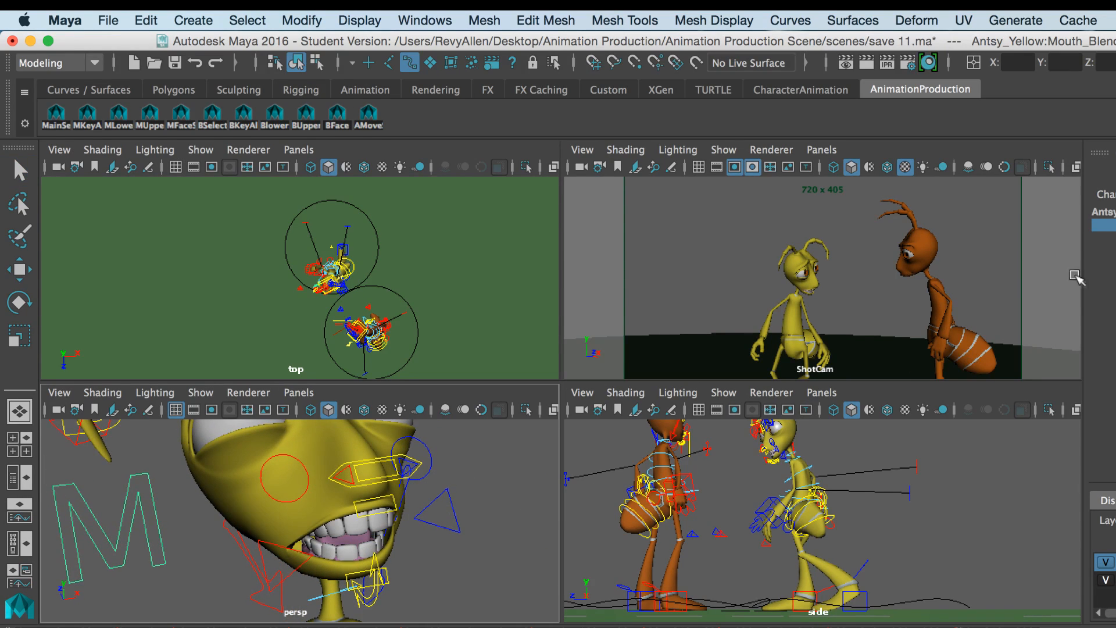
left_click(1103, 239)
left_click_drag(468, 526, 506, 533)
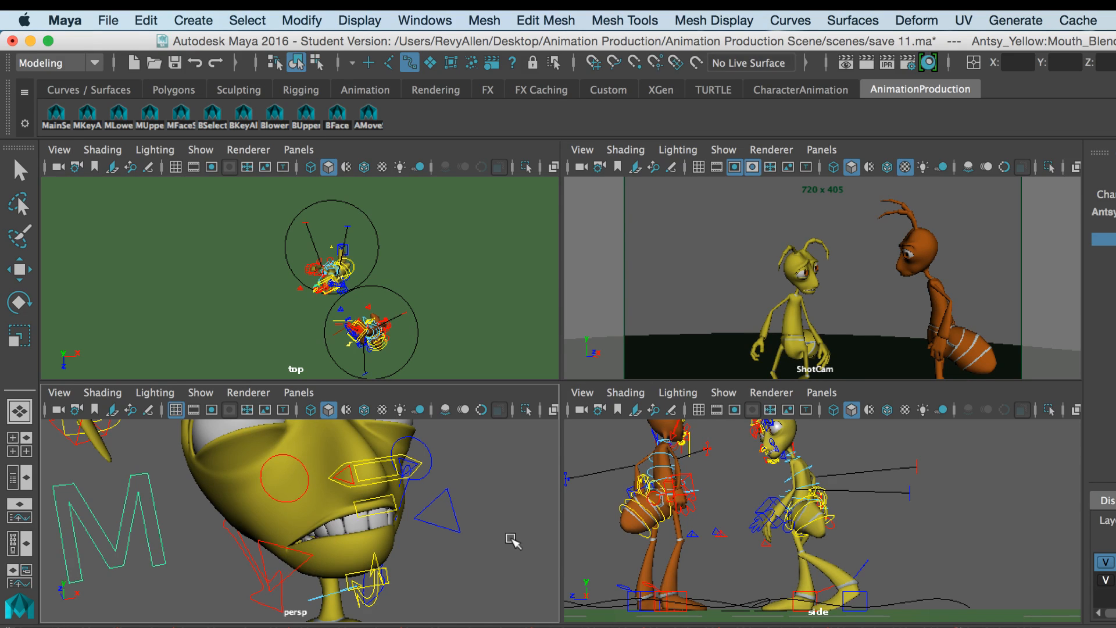
Select the yellow ant's right brow control, try moving it, and undo the move.
scroll(500, 543, "down", 5)
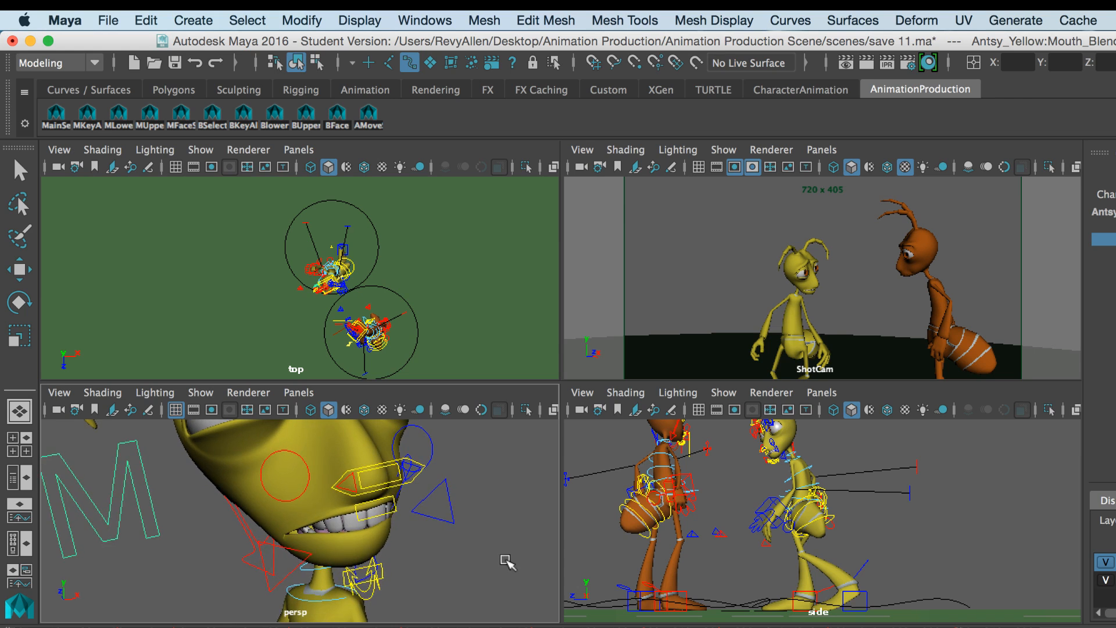
left_click_drag(520, 601, 586, 627)
left_click_drag(483, 546, 493, 558)
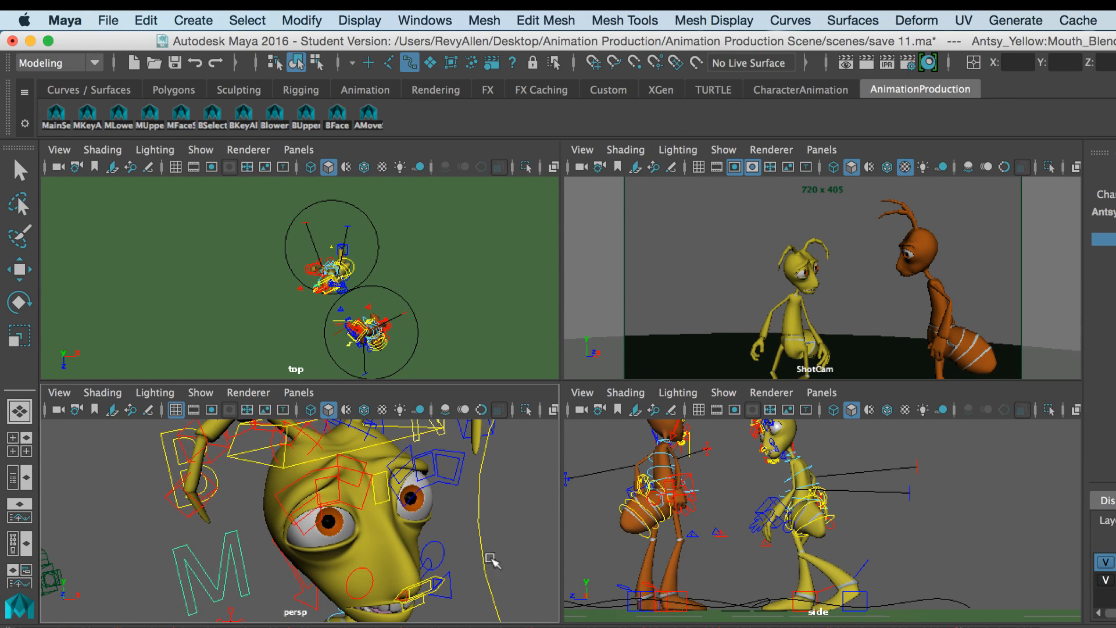
key("q")
left_click(364, 512)
key("w")
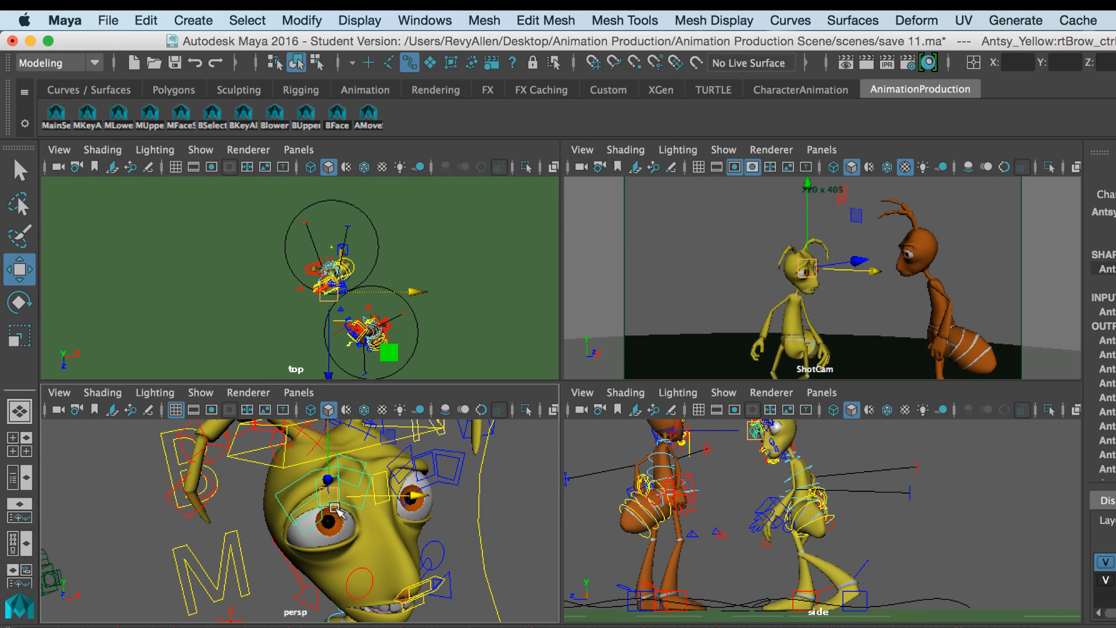
left_click_drag(332, 491, 332, 455)
key("z")
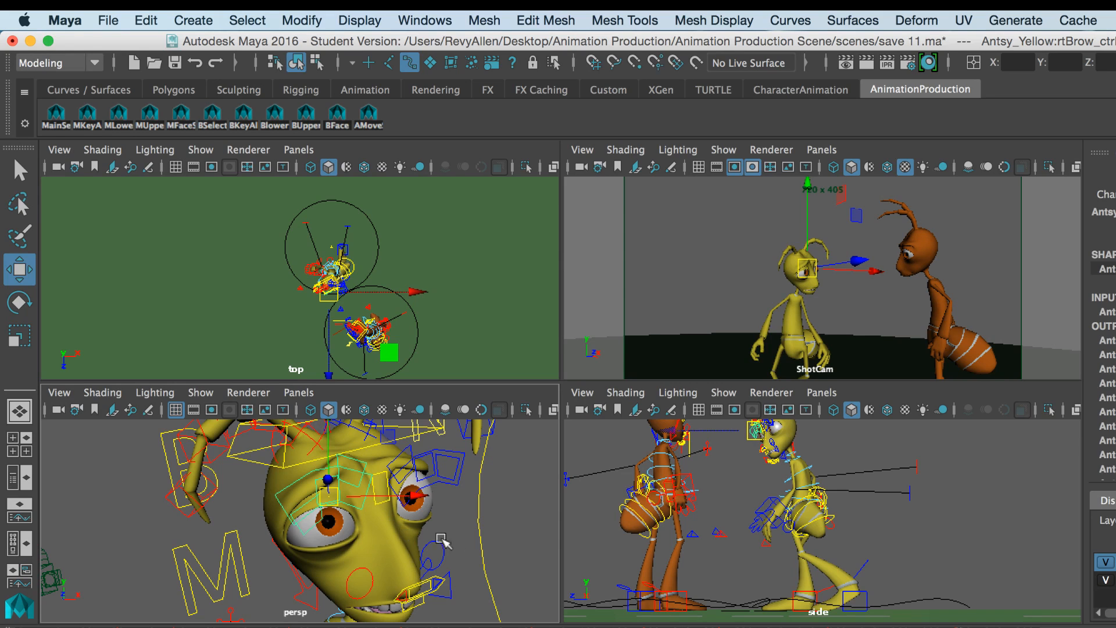
Reselect the yellow ant's mouth blend control and try out two neighbouring channels further down its channel list.
scroll(486, 531, "down", 5)
scroll(407, 592, "up", 5)
scroll(361, 589, "down", 2)
scroll(361, 588, "down", 4)
left_click_drag(350, 590, 280, 575)
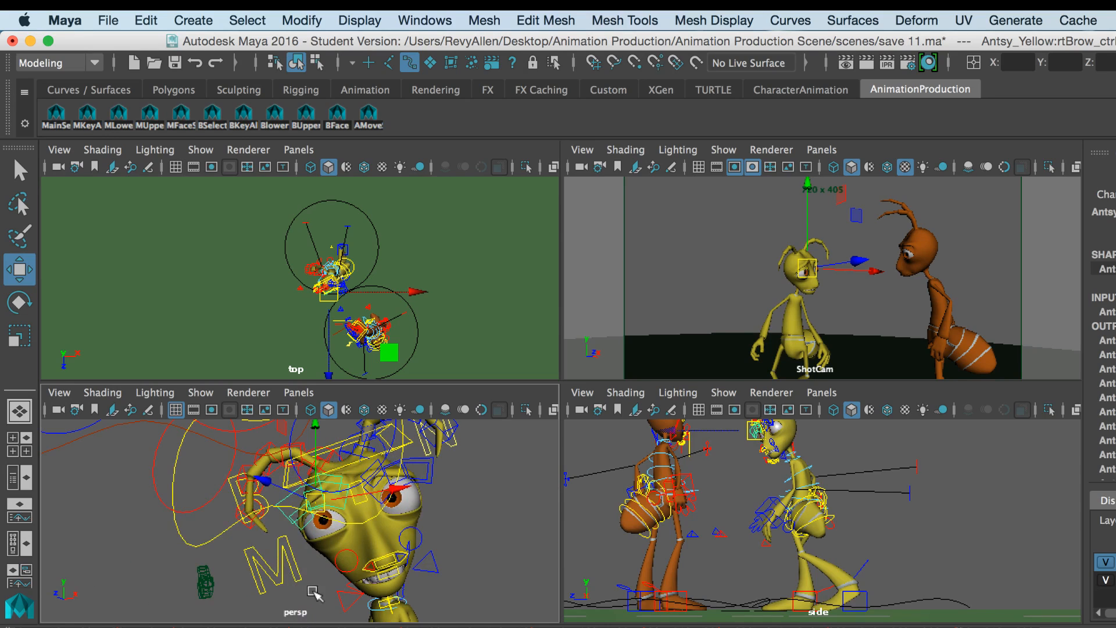
left_click(276, 578)
left_click(1104, 368)
left_click_drag(496, 496, 540, 517)
left_click(1103, 382)
left_click_drag(474, 541, 572, 518)
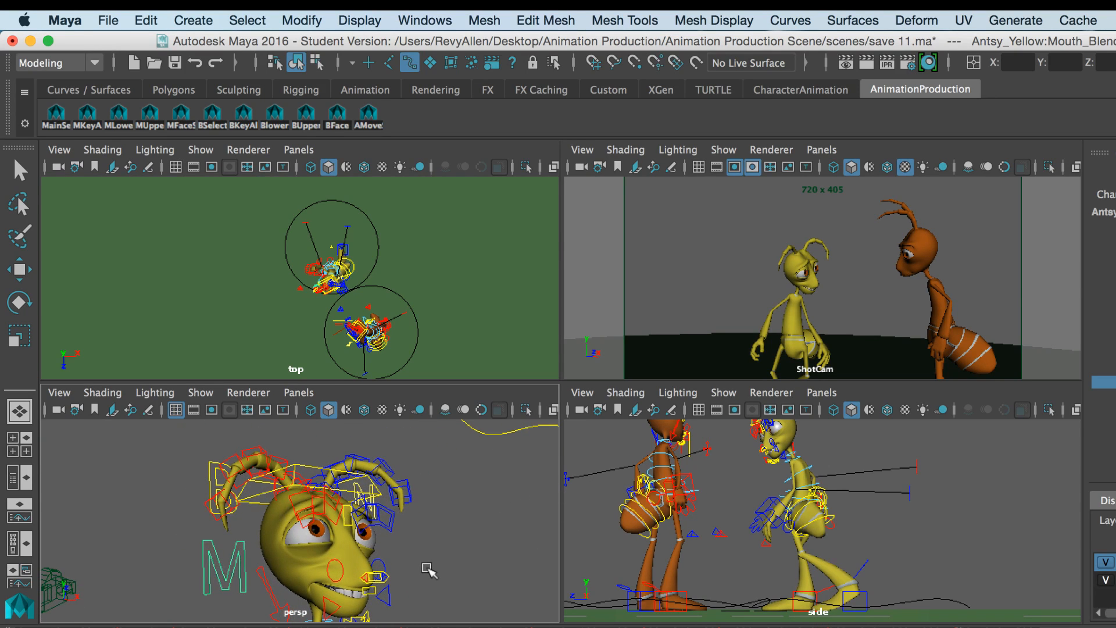
scroll(430, 566, "up", 6)
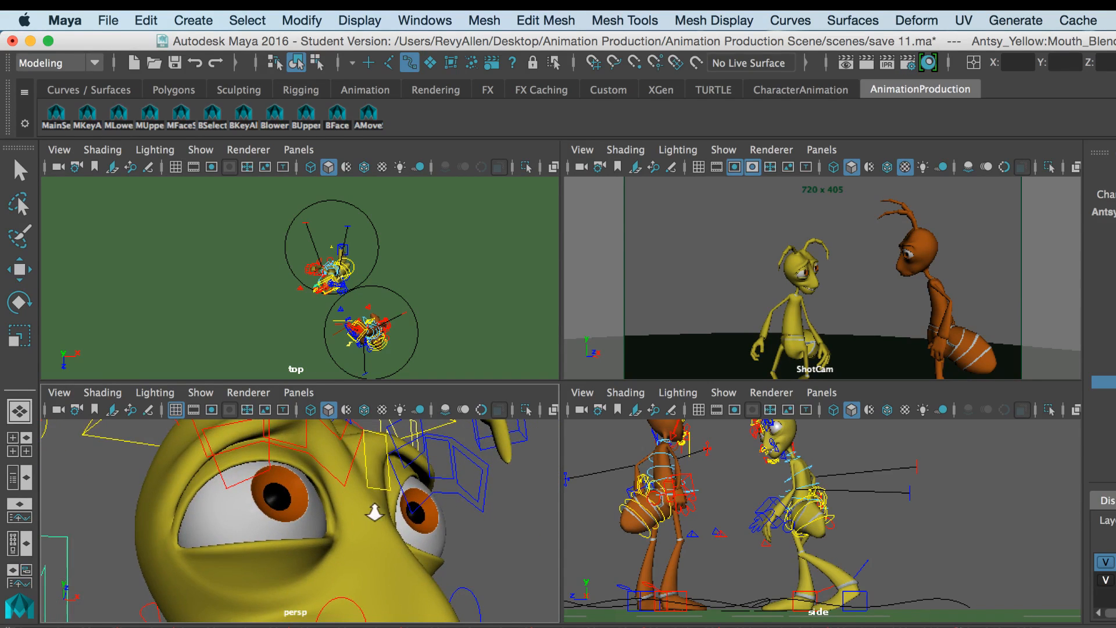
scroll(365, 512, "down", 5)
Start a new empty scene.
left_click(120, 20)
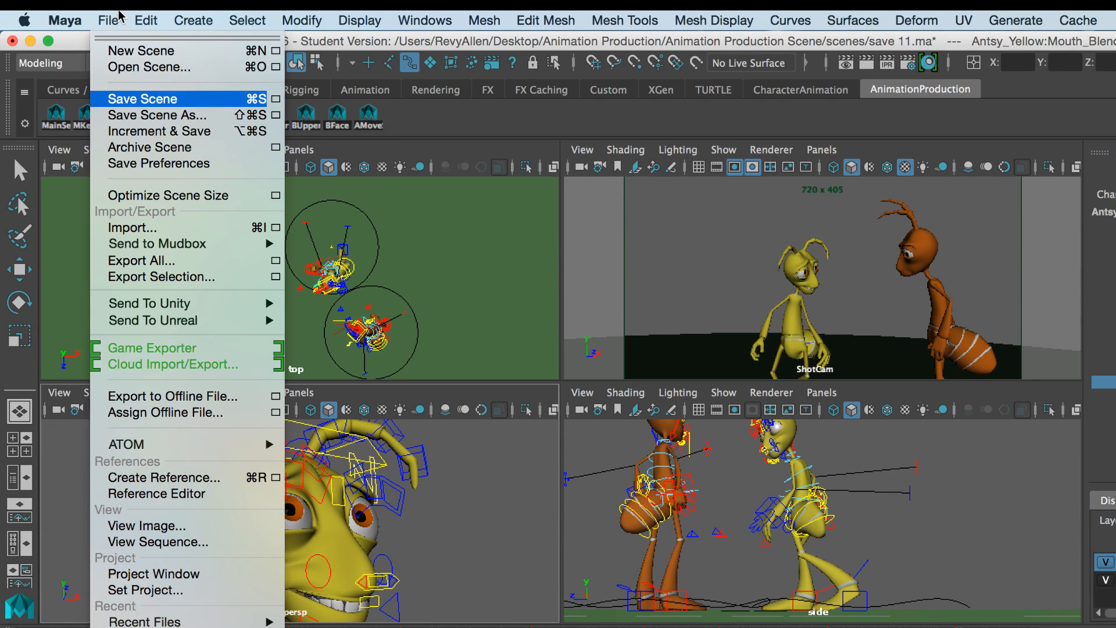
left_click(135, 52)
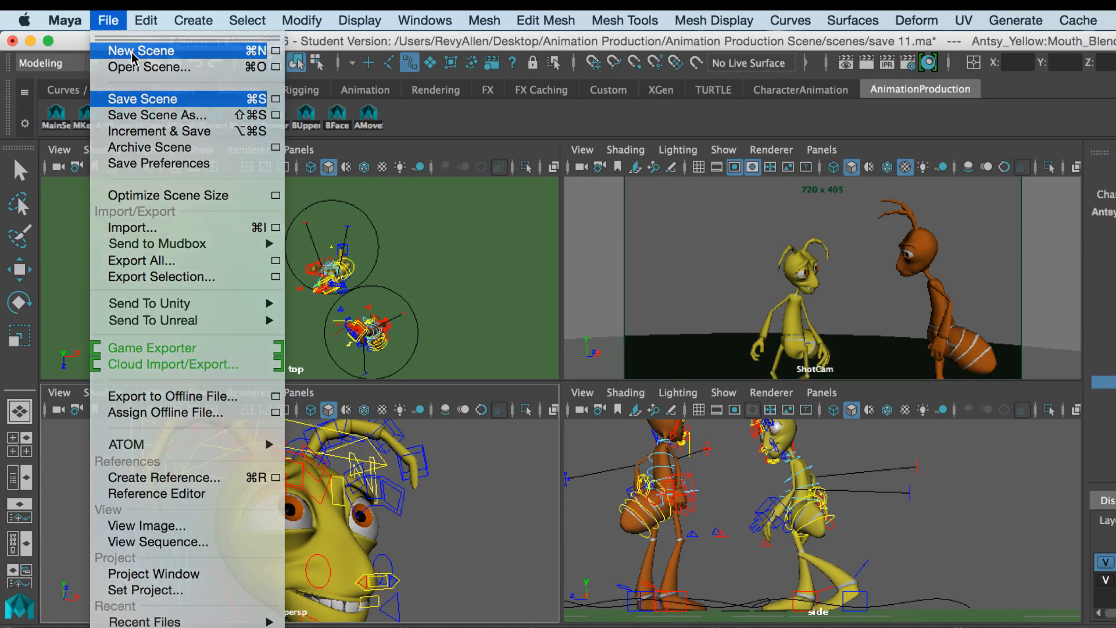
left_click(641, 423)
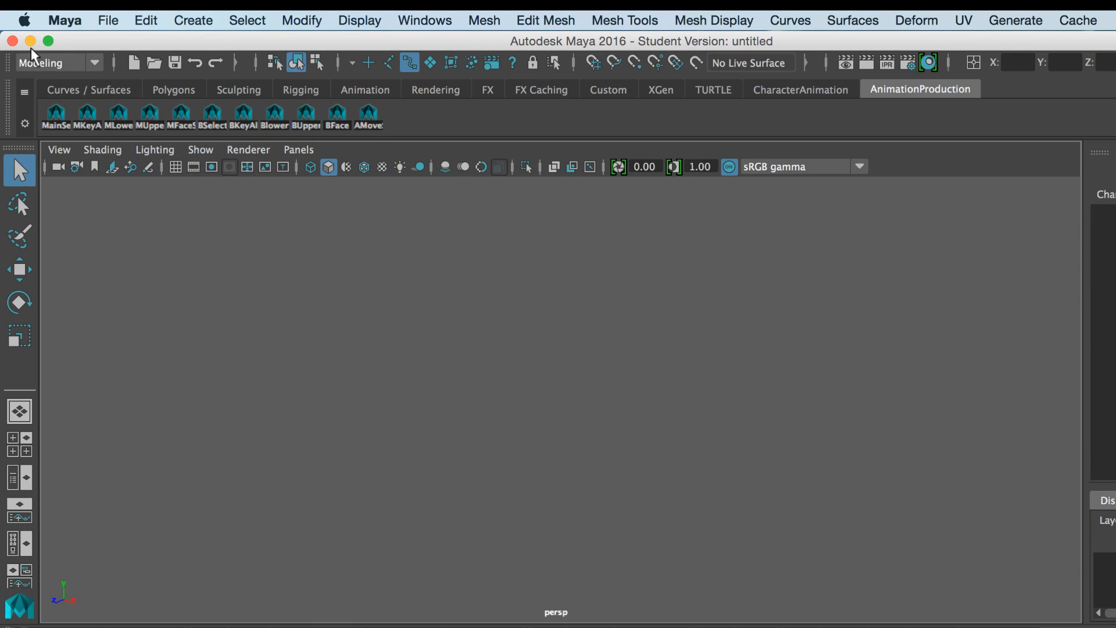
Open the scene save 11.ma from the project's scenes folder.
left_click(100, 19)
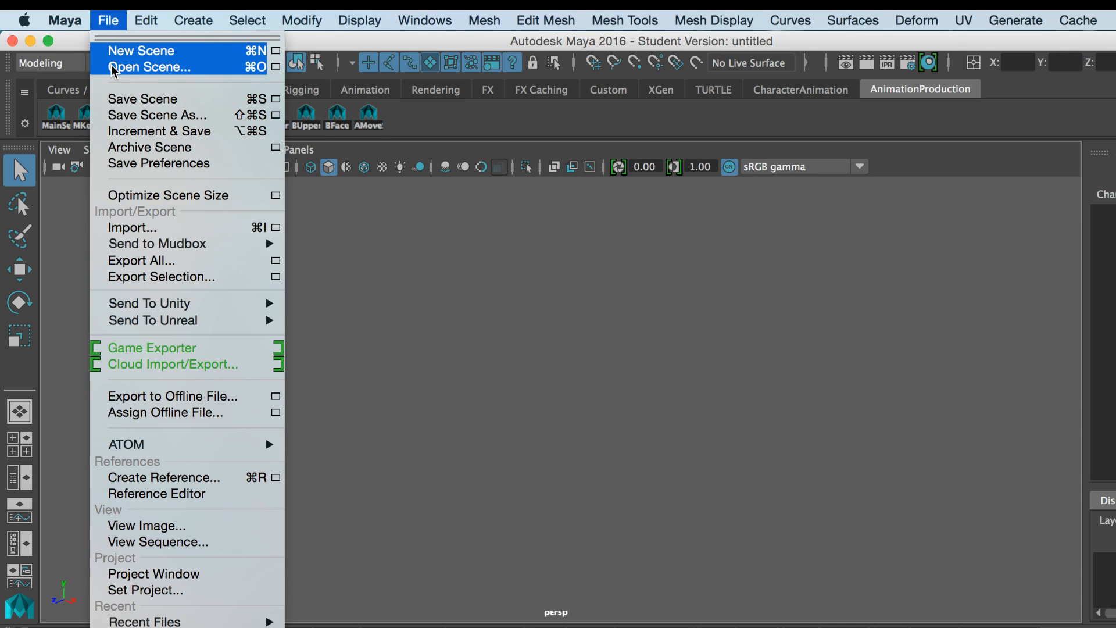
key("super+o")
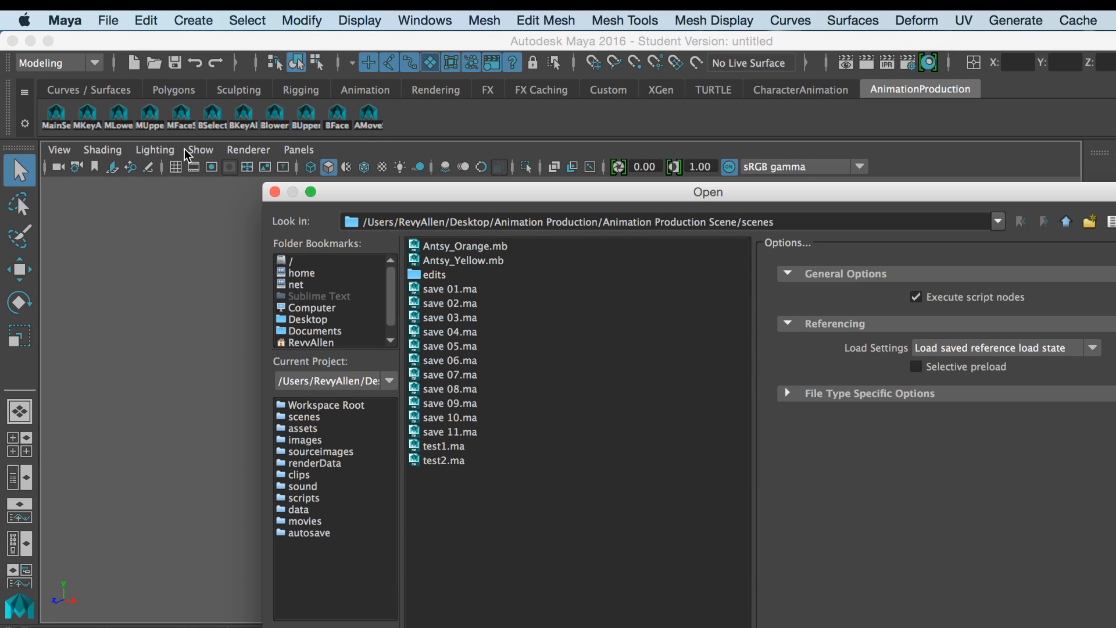
left_click(470, 437)
left_click(924, 626)
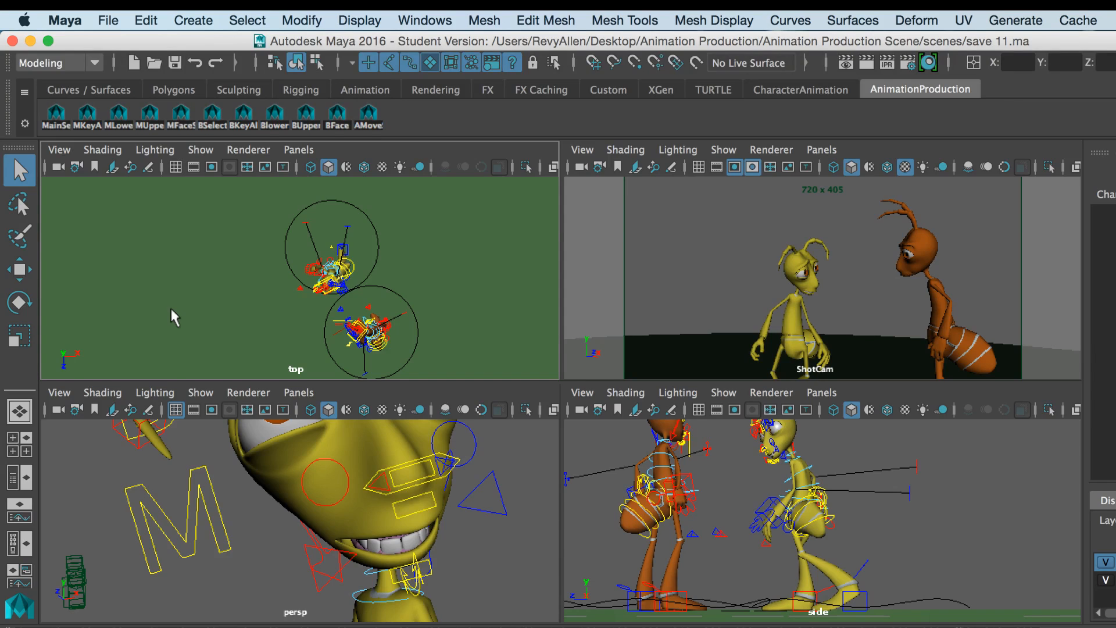
scroll(169, 307, "down", 10)
scroll(171, 310, "up", 15)
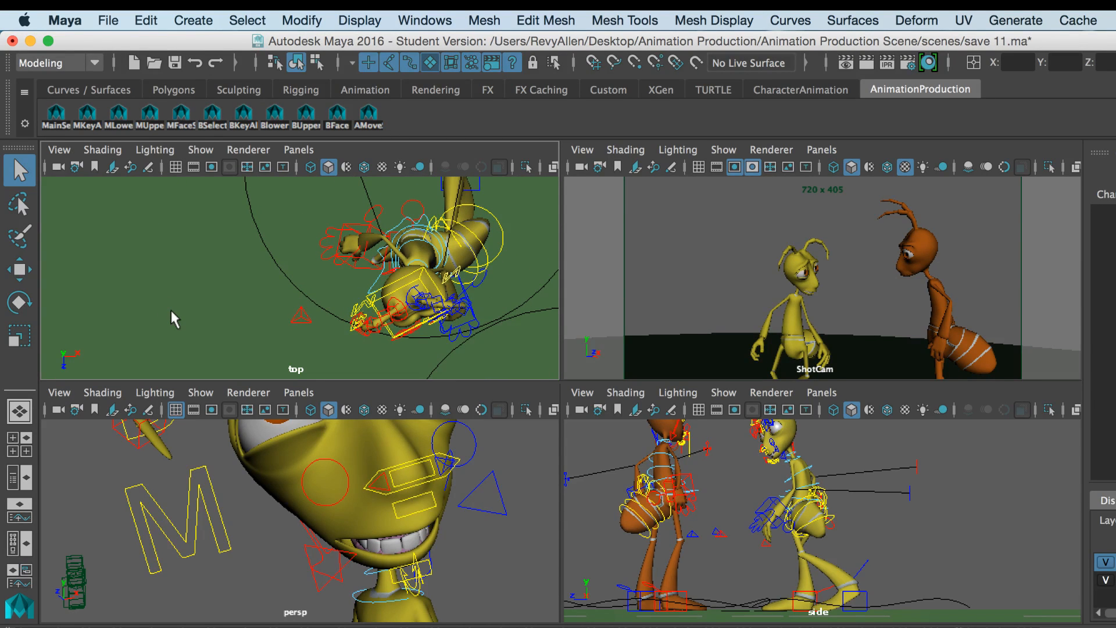
scroll(170, 307, "down", 4)
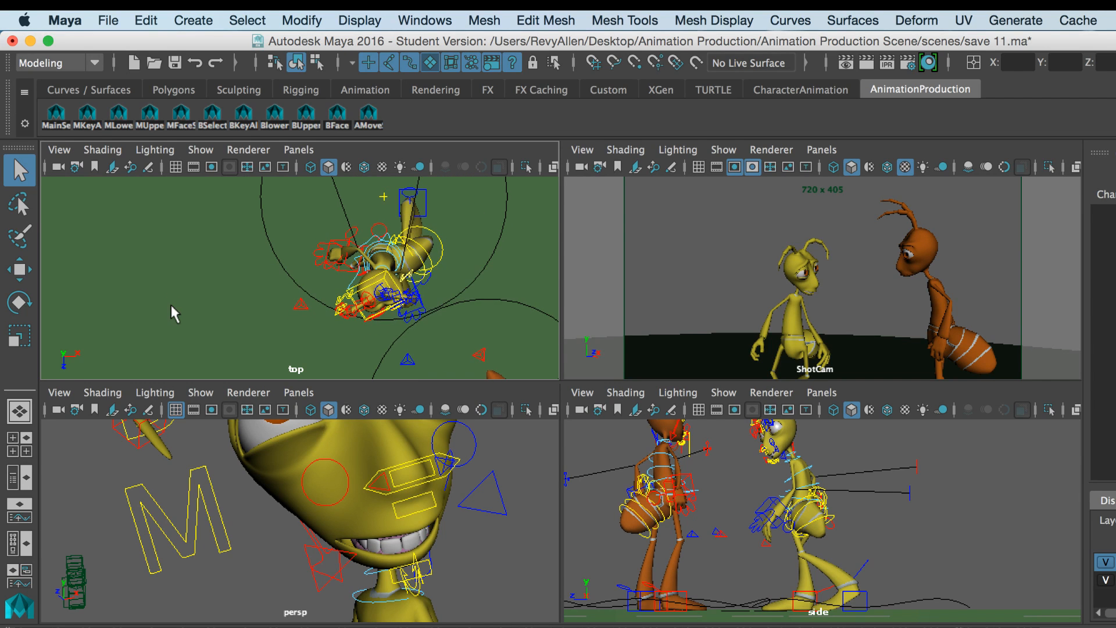
Select all of the yellow ant's controls at once with the main selection shelf script.
scroll(238, 582, "down", 3)
scroll(240, 587, "up", 4)
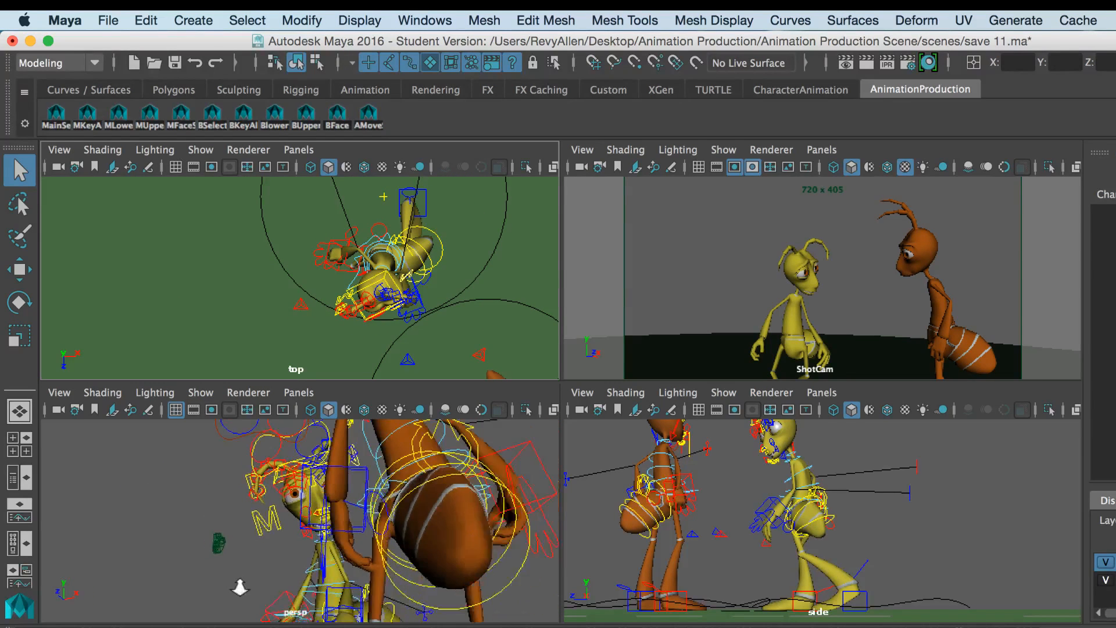
scroll(239, 587, "down", 4)
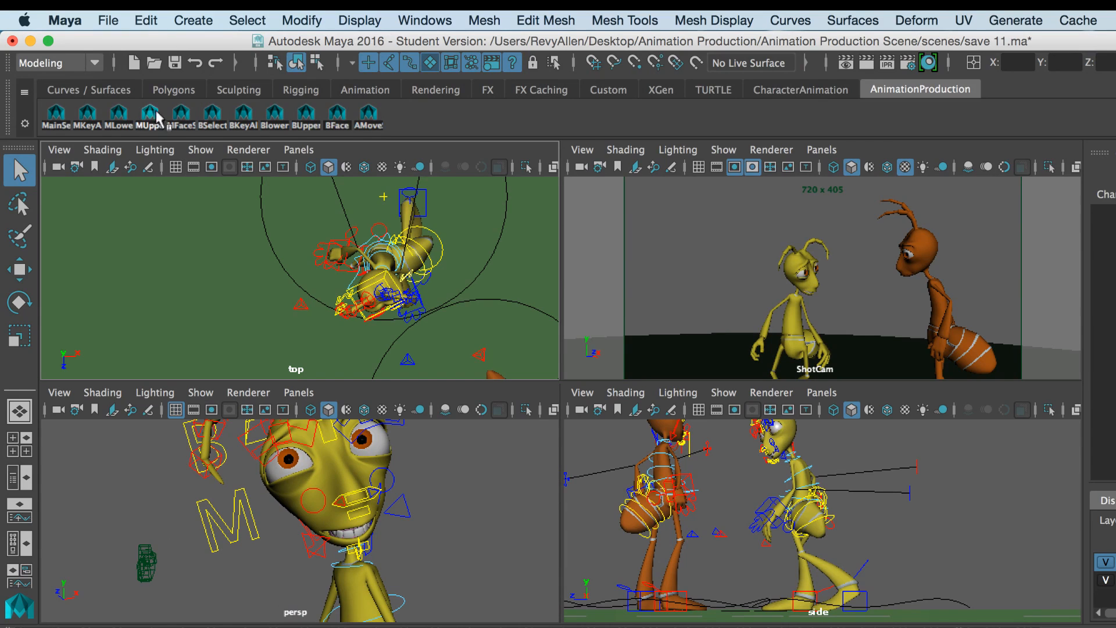
left_click(57, 113)
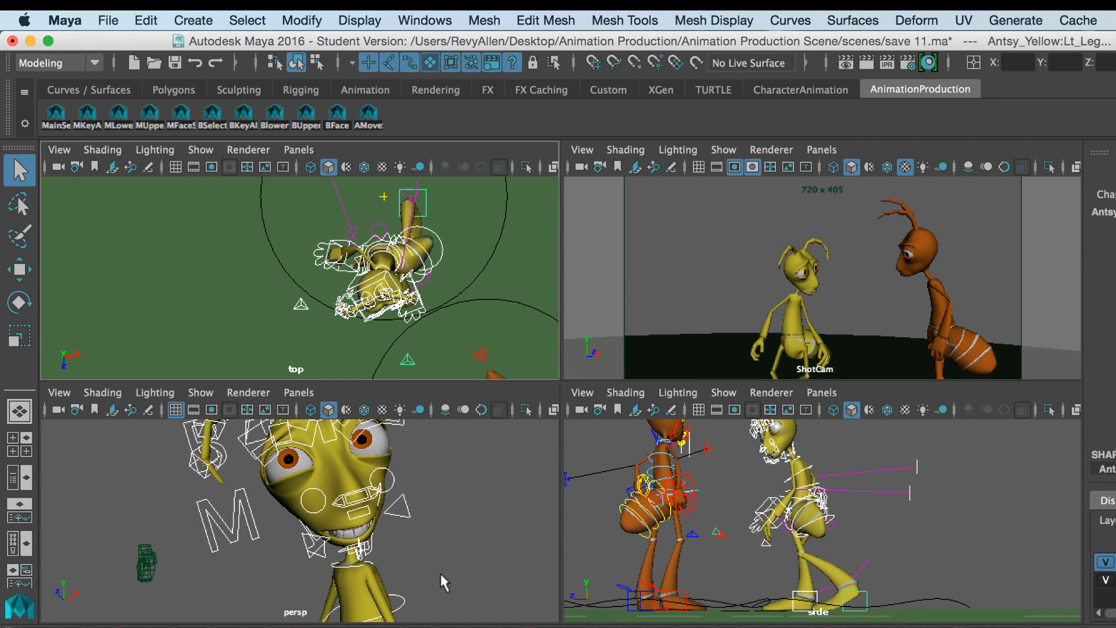
Select the yellow ant's right mouth control and nudge it slightly with the Move tool.
left_click_drag(447, 559, 557, 582)
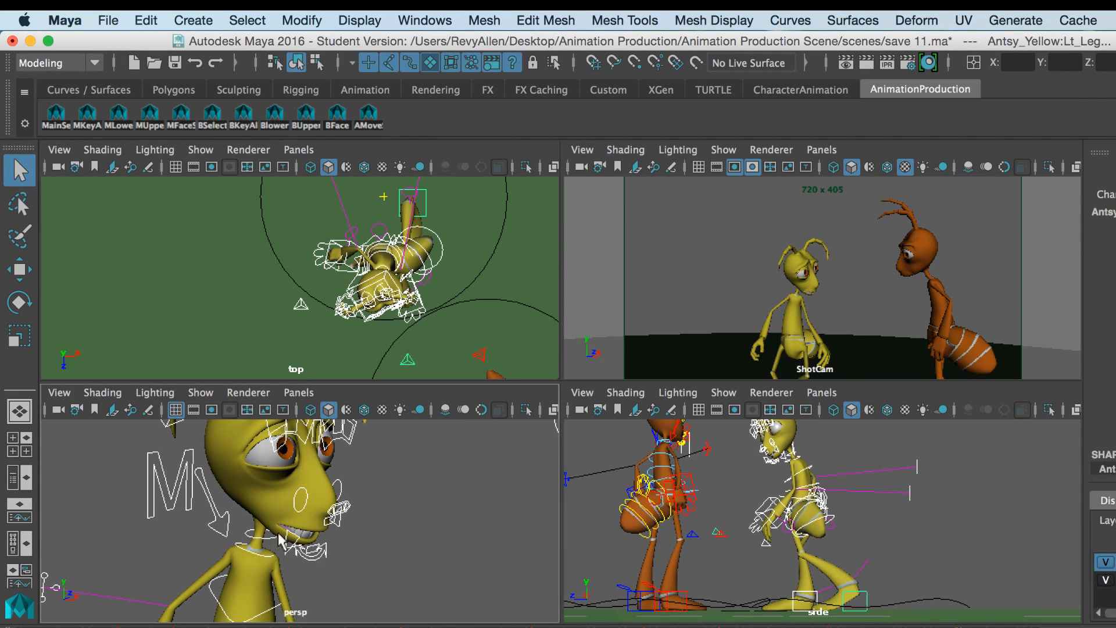
scroll(282, 543, "up", 5)
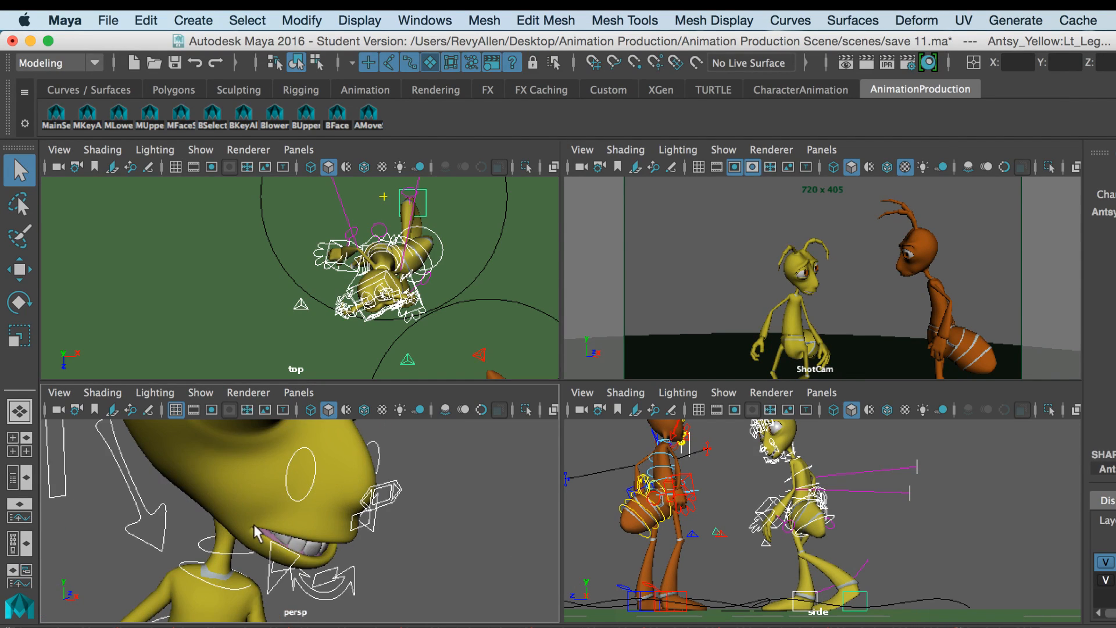
left_click(274, 558)
key("w")
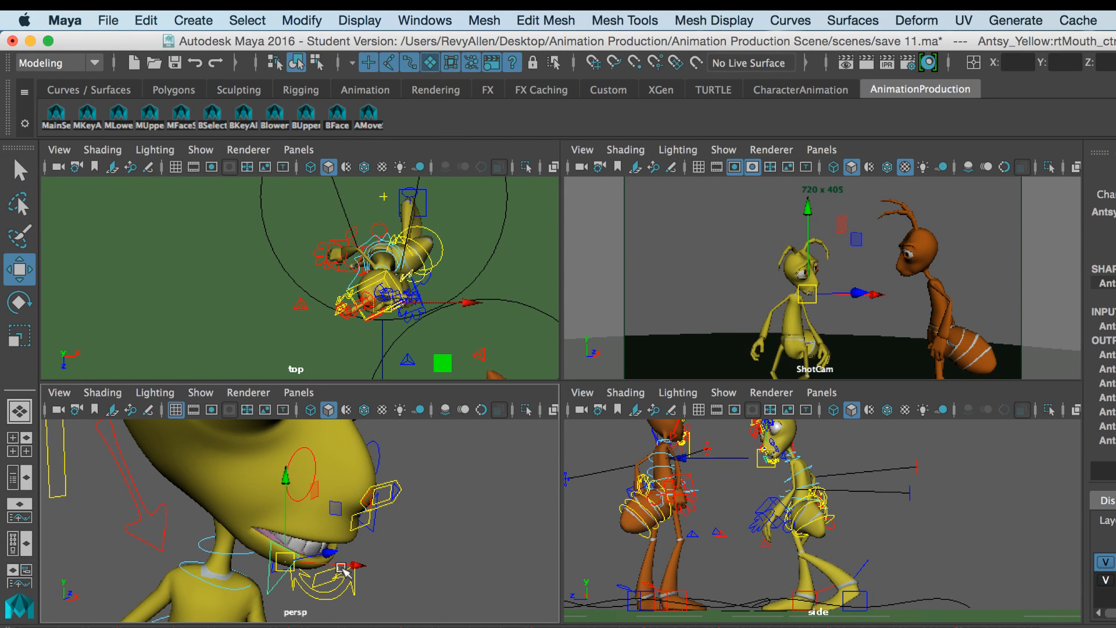
mouse_move(279, 553)
left_mouse_down()
mouse_move(413, 488)
mouse_move(378, 529)
mouse_move(315, 525)
left_mouse_up()
left_click_drag(384, 470, 369, 474)
left_click(369, 474)
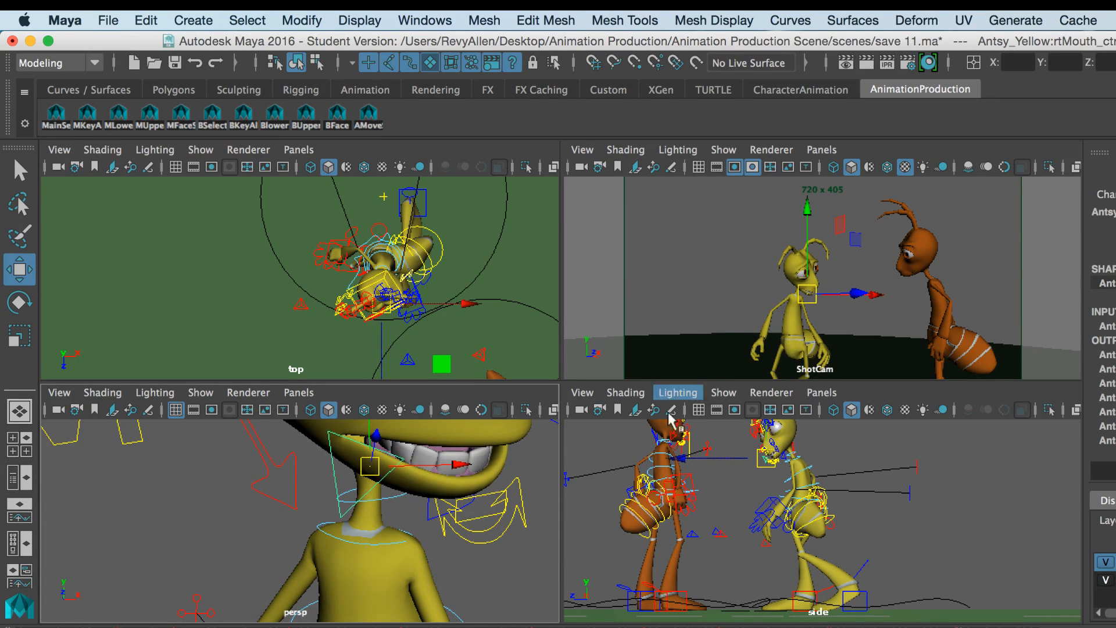
Reselect all of the yellow ant's controls and examine them around its body, hands and legs.
scroll(528, 505, "down", 5)
left_click_drag(528, 505, 486, 551)
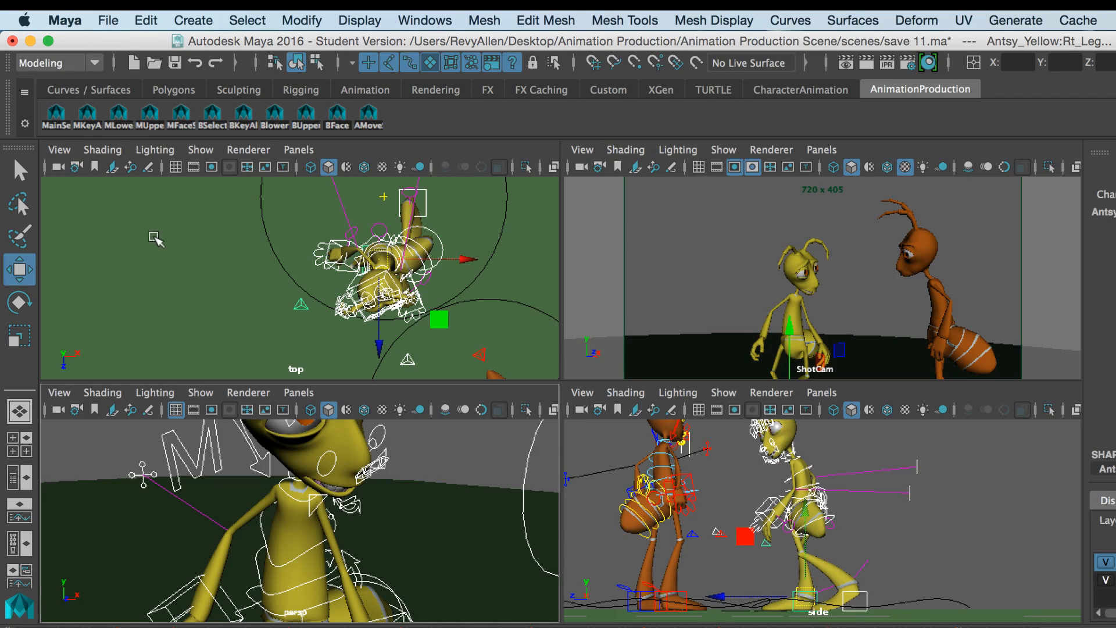
left_click(267, 342, "alt")
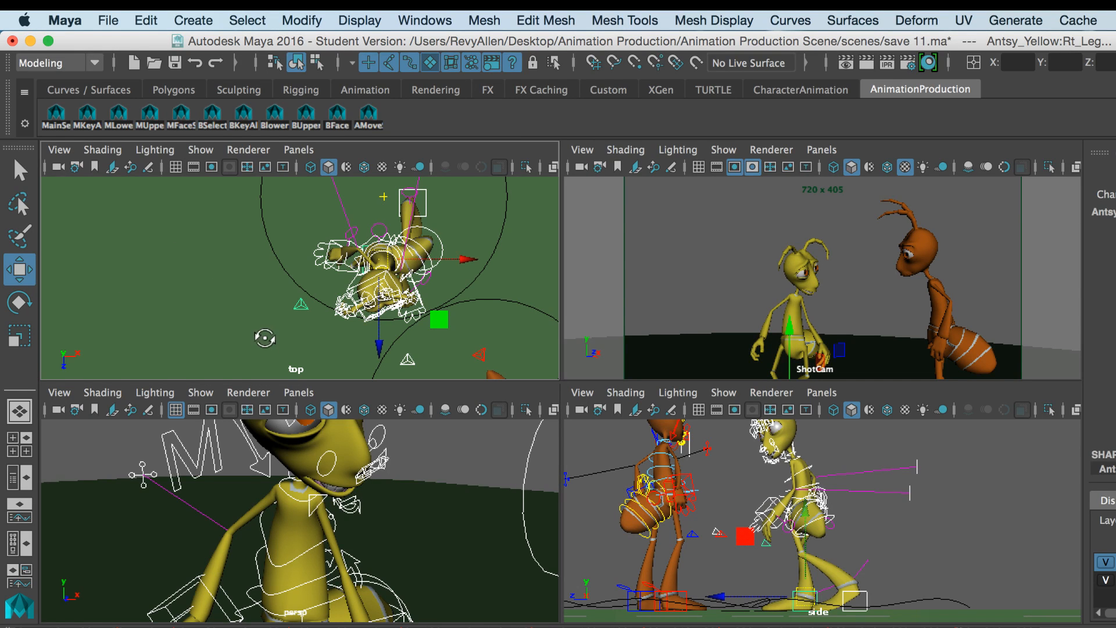
scroll(321, 545, "down", 10)
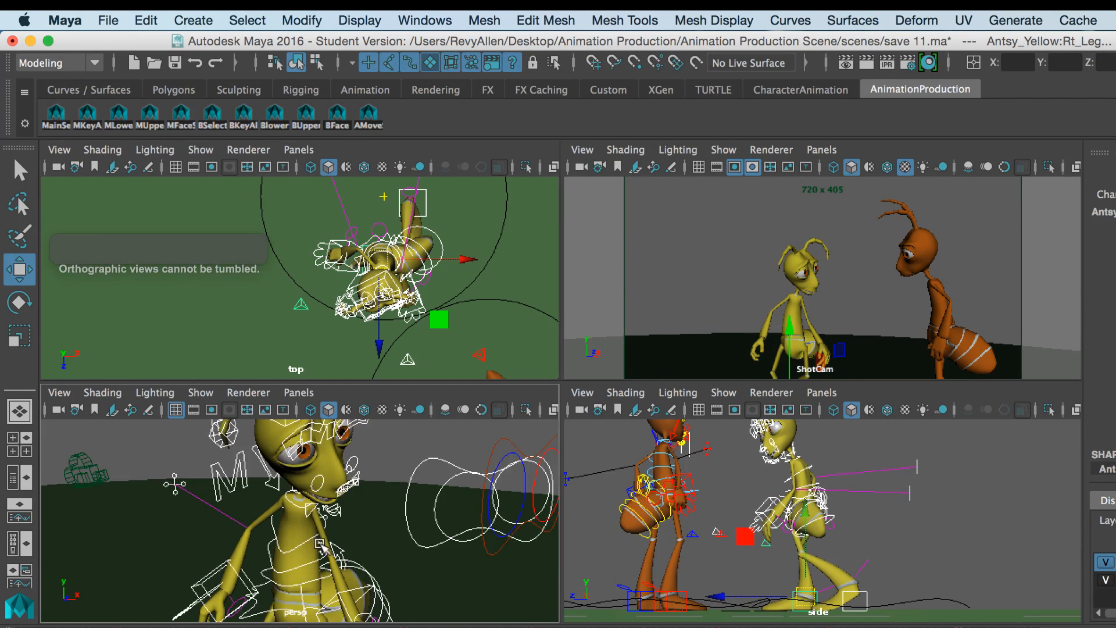
scroll(210, 544, "up", 6)
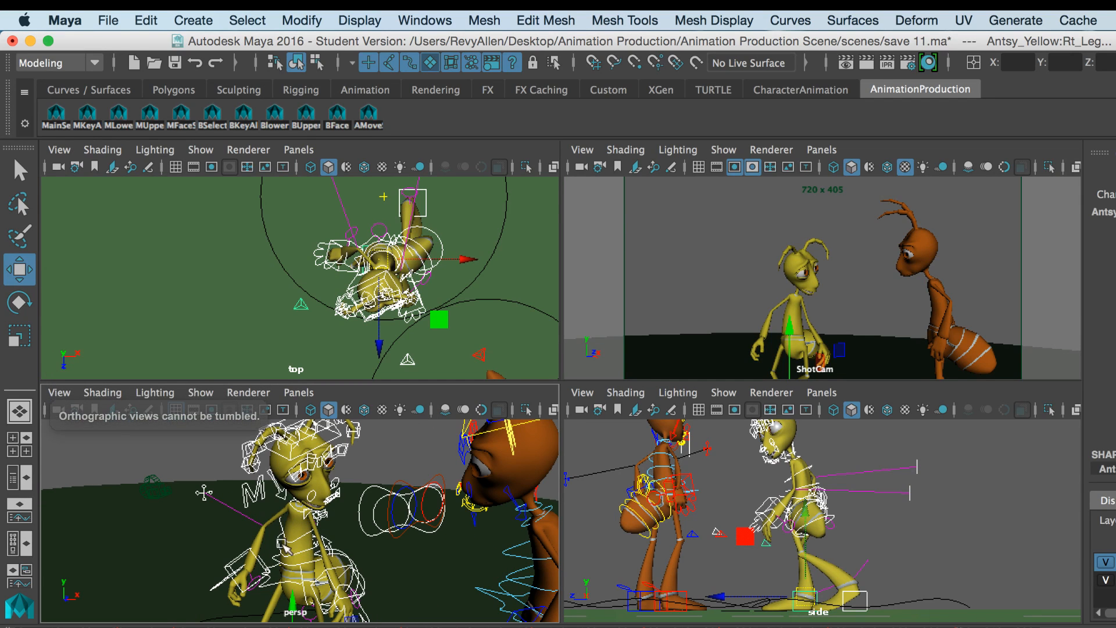
left_click_drag(209, 544, 326, 458)
scroll(343, 462, "up", 3)
scroll(256, 488, "up", 3)
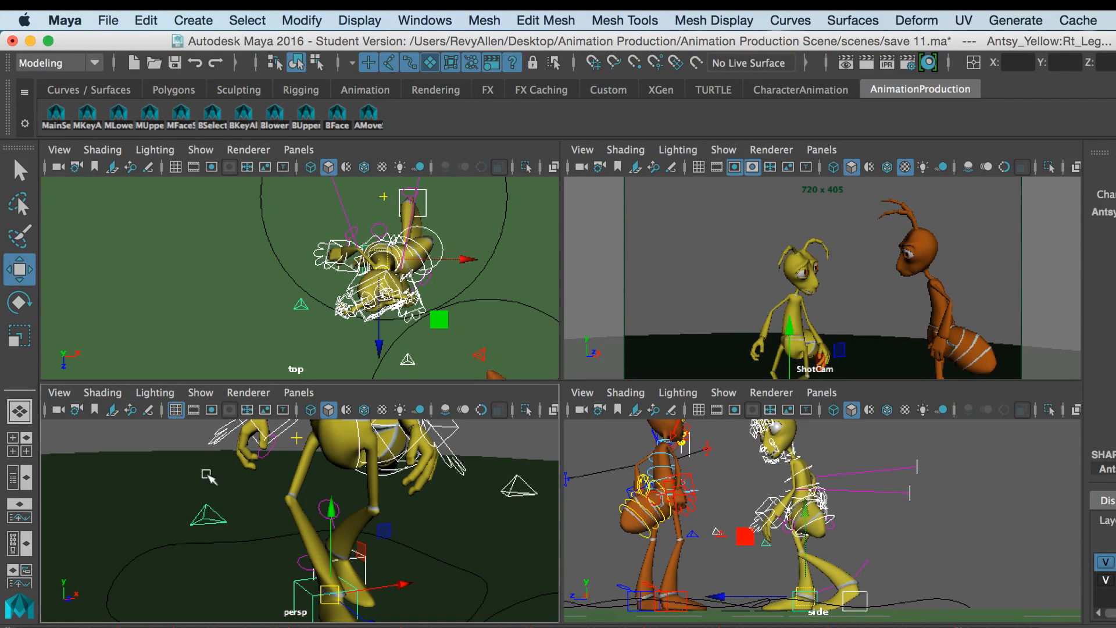
left_click_drag(192, 531, 225, 508)
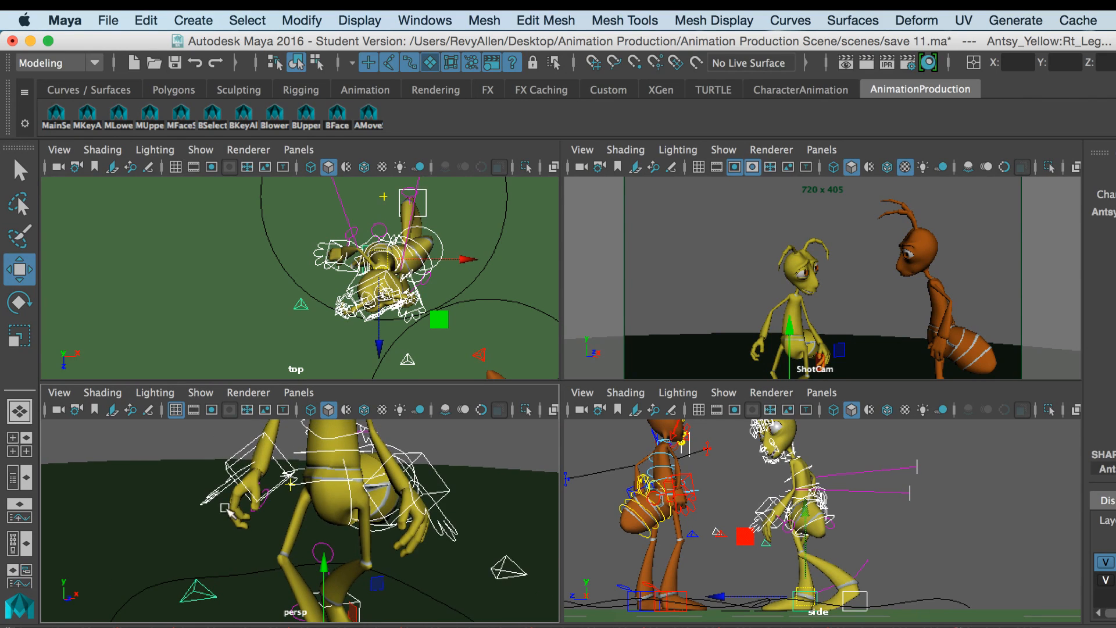
Rotate the yellow ant's right arm control slightly about its vertical axis, undoing the first attempt, and key all of the ant's controls.
left_click(280, 460)
left_click(19, 302)
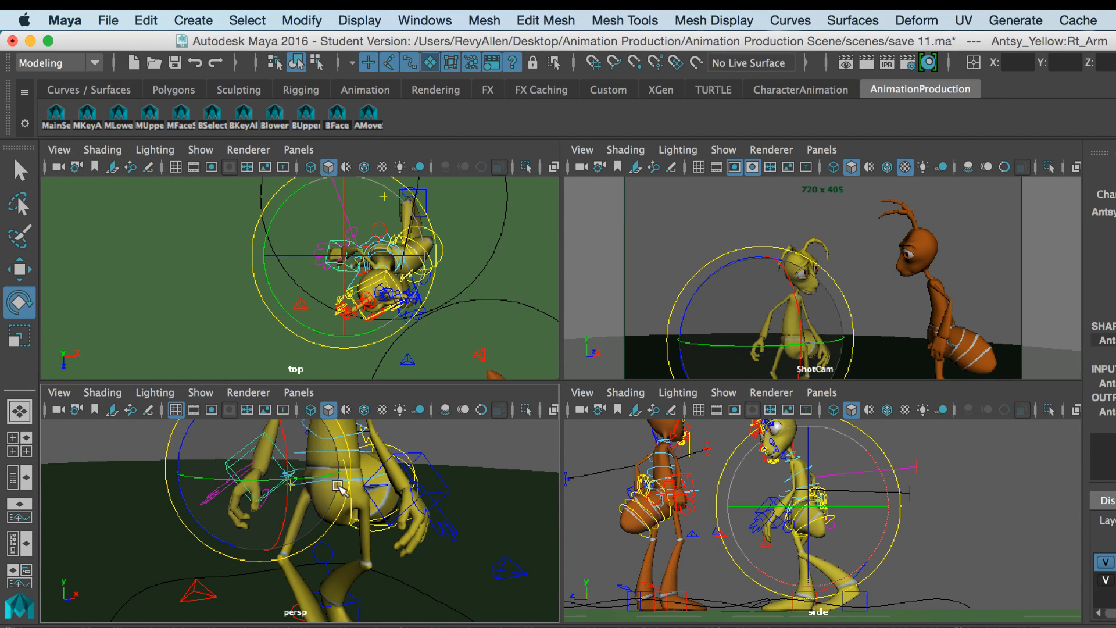
left_click_drag(323, 476, 132, 451)
key("super+z")
left_click_drag(262, 487, 229, 477)
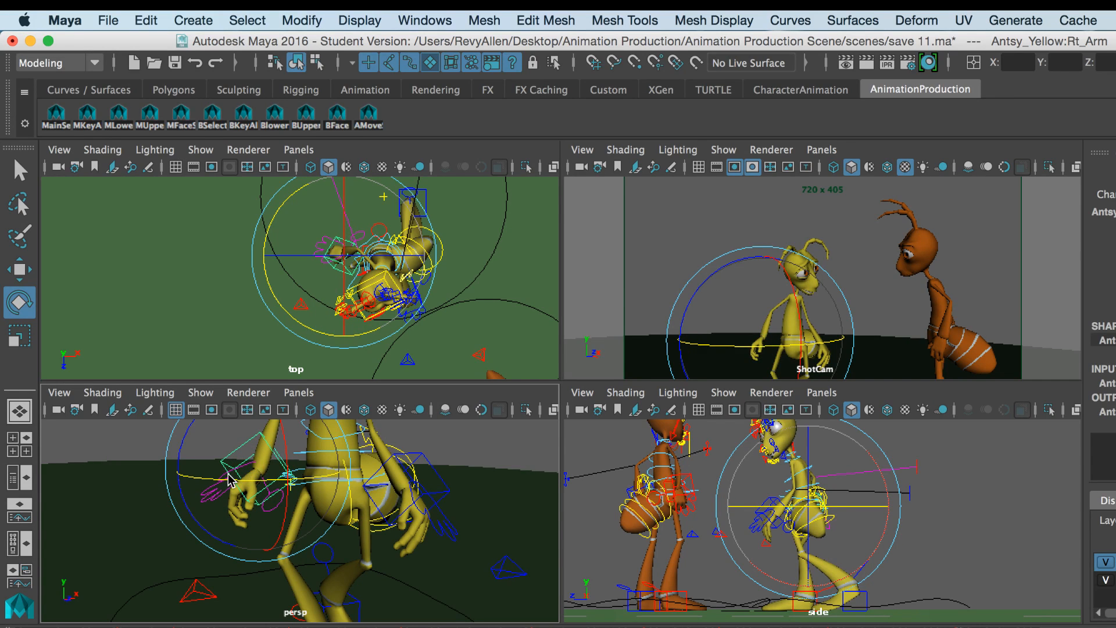
left_click(90, 120)
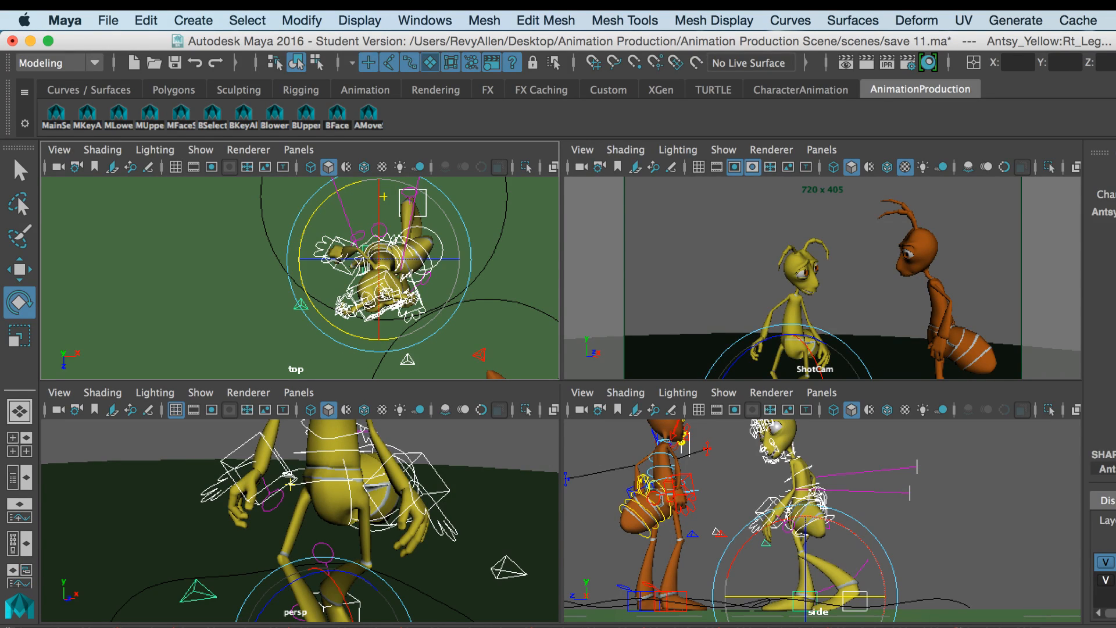
Step forward through the yellow ant's keyframes to review its poses across the shot.
scroll(481, 564, "down", 5)
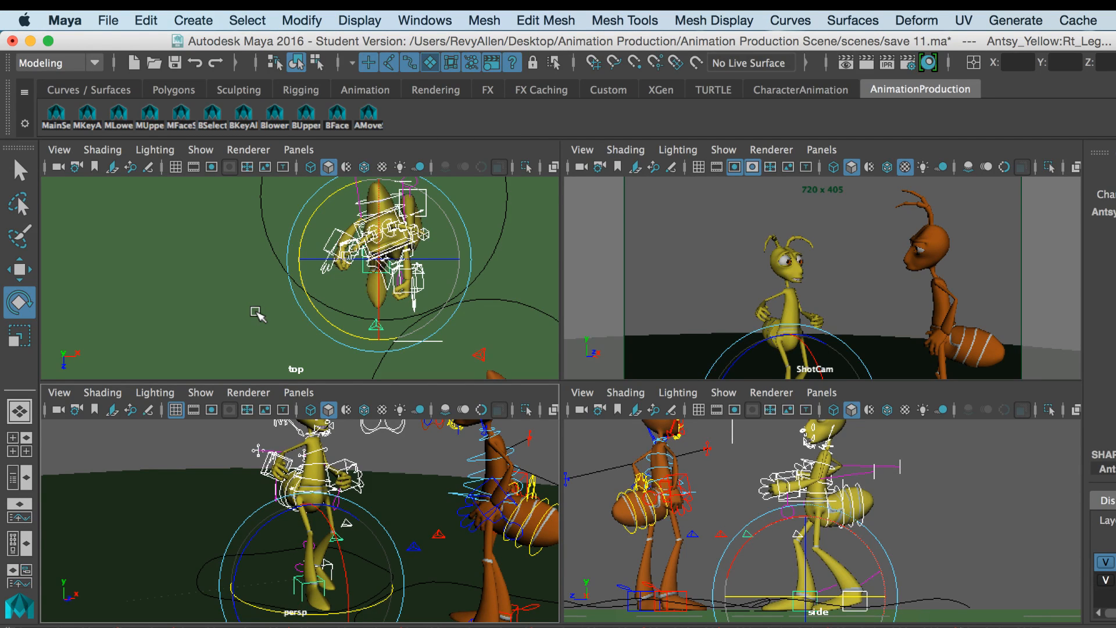
key("period")
key("period")
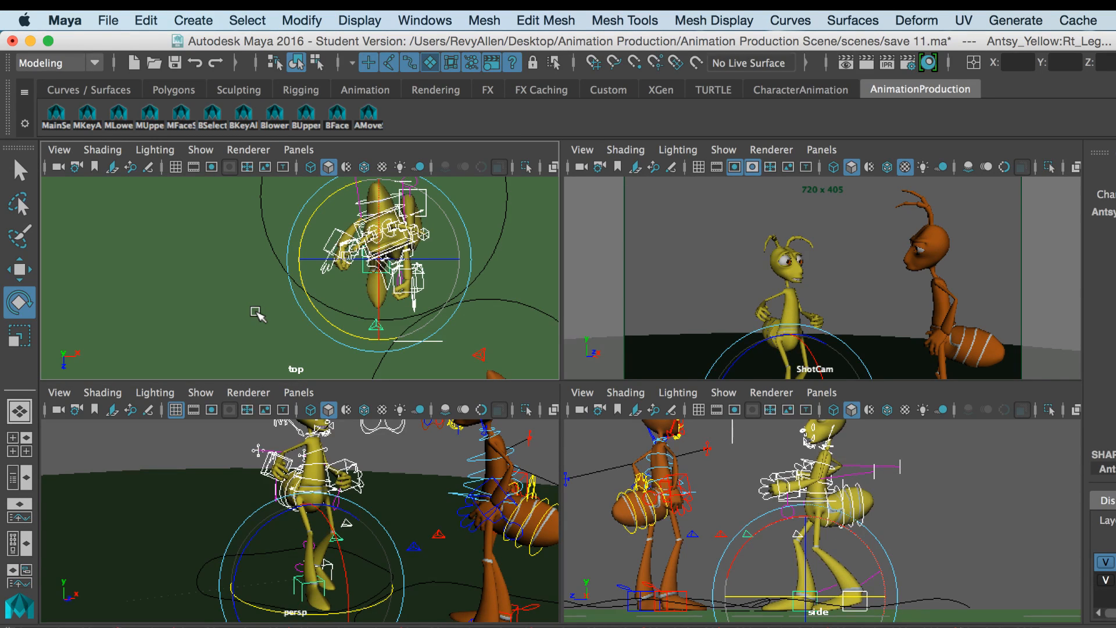
key("period")
key("period")
key("period")
key("period")
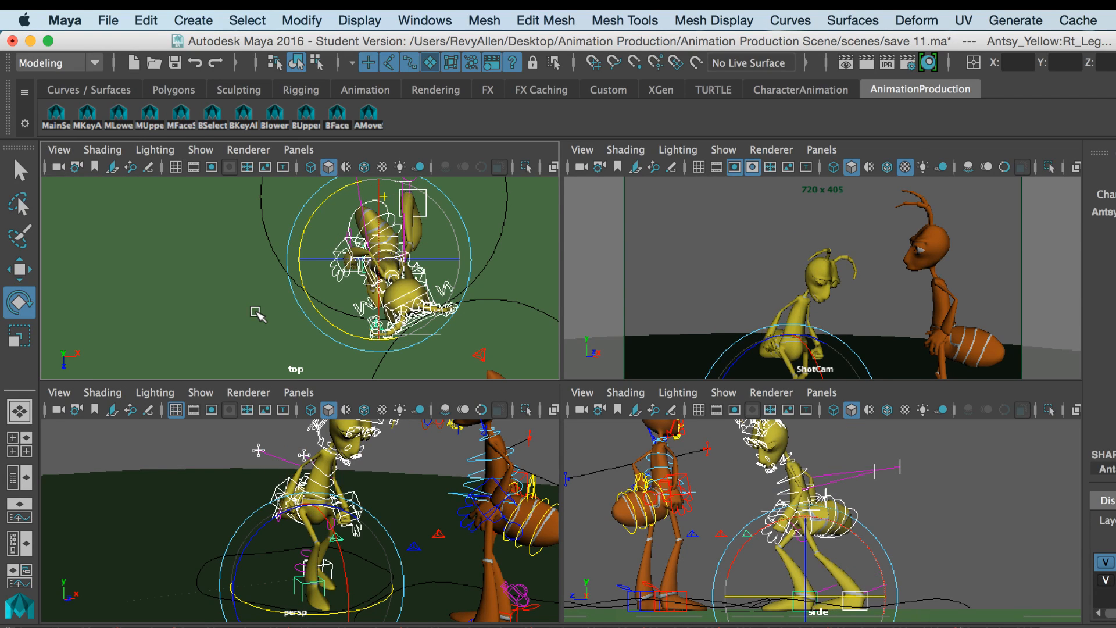
key("period")
key("period")
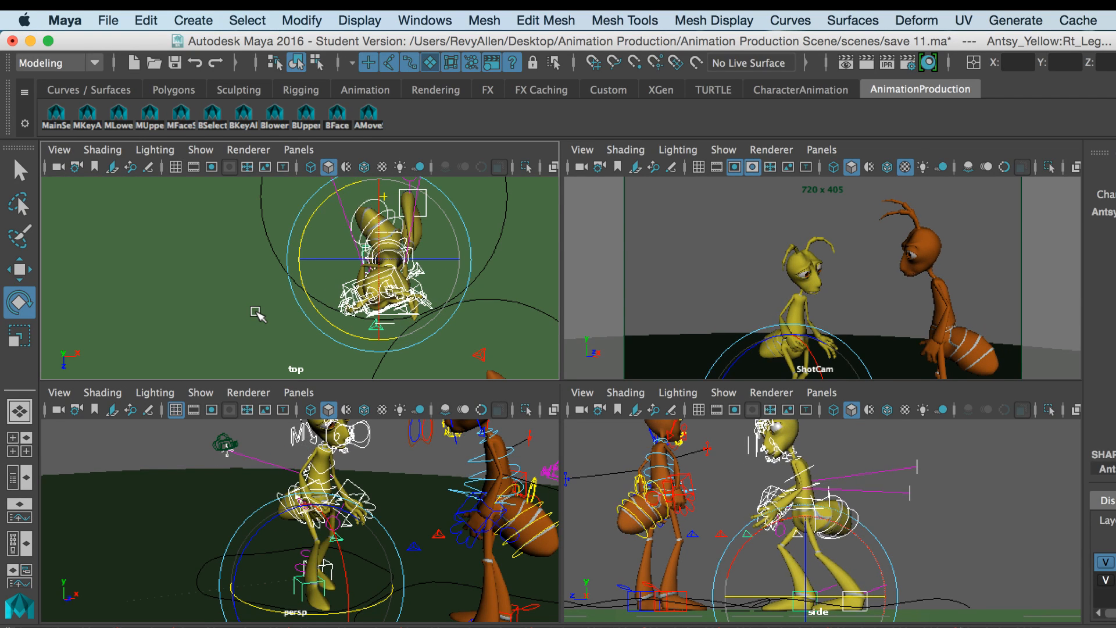
key("period")
key("period")
key("period")
key("period")
key("period")
key("period")
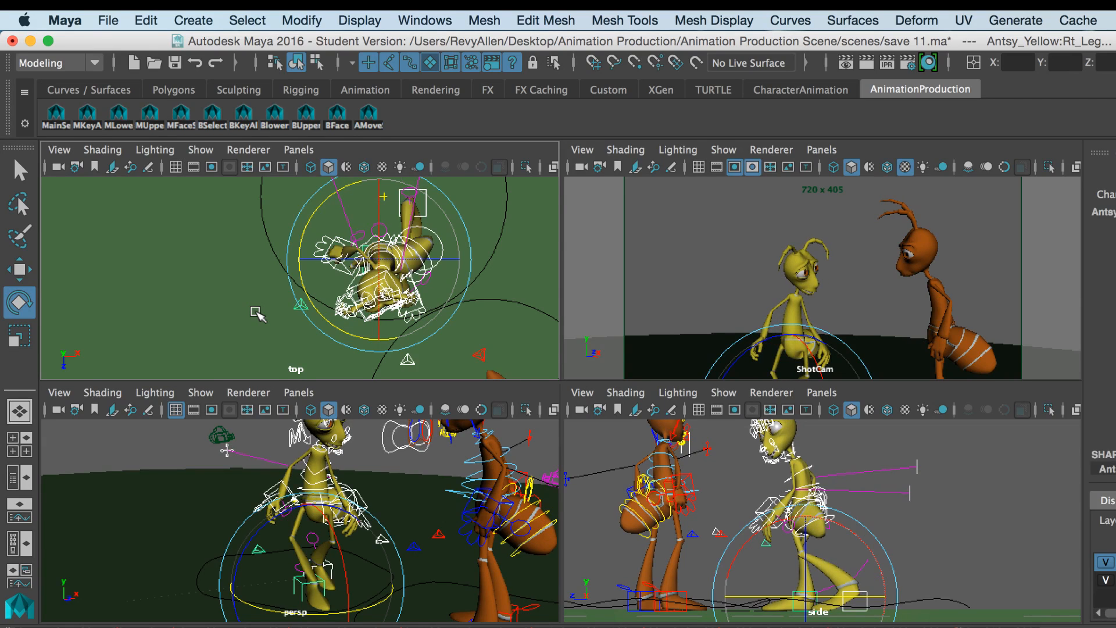
key("period")
key("period")
key("period")
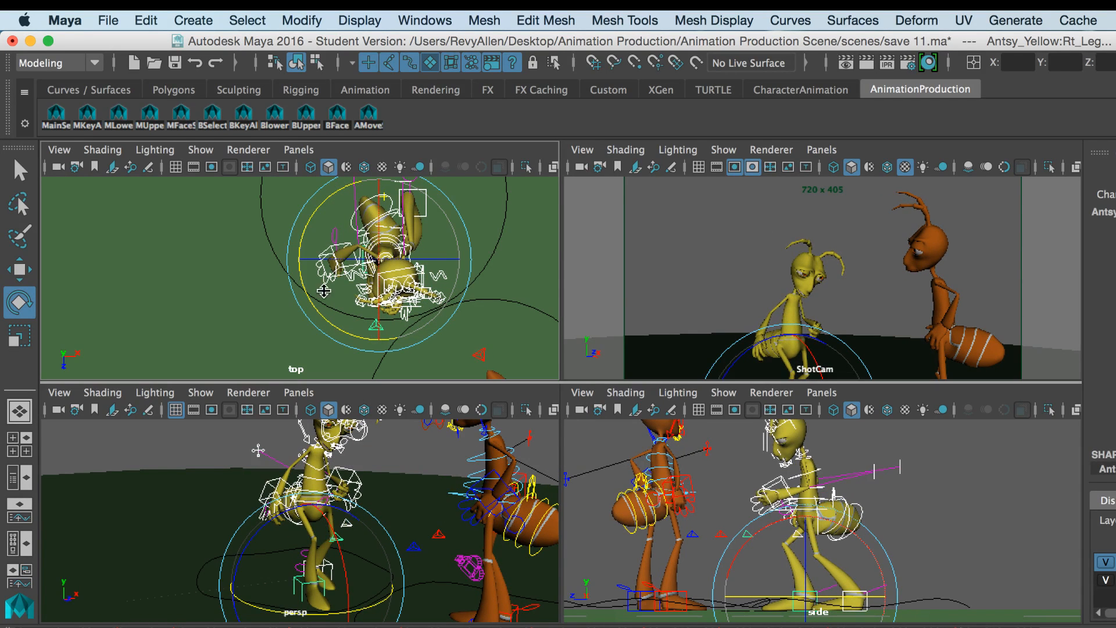
key("period")
key("period")
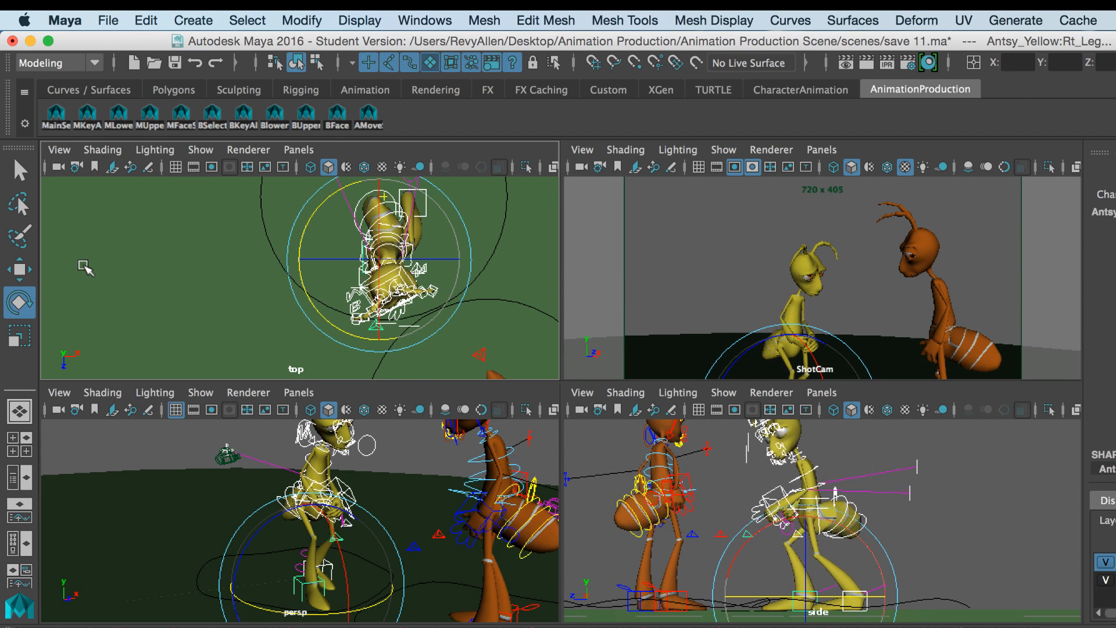
key("period")
key("period")
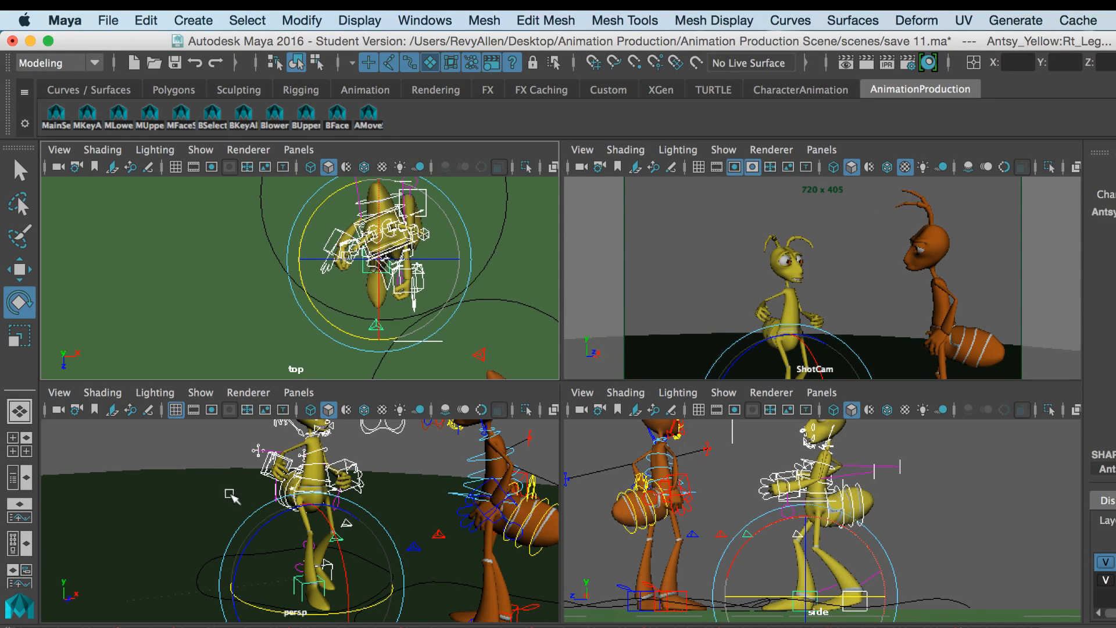
Save the scene under its current name as a Student Version file.
left_click_drag(228, 493, 342, 513)
left_click(106, 21)
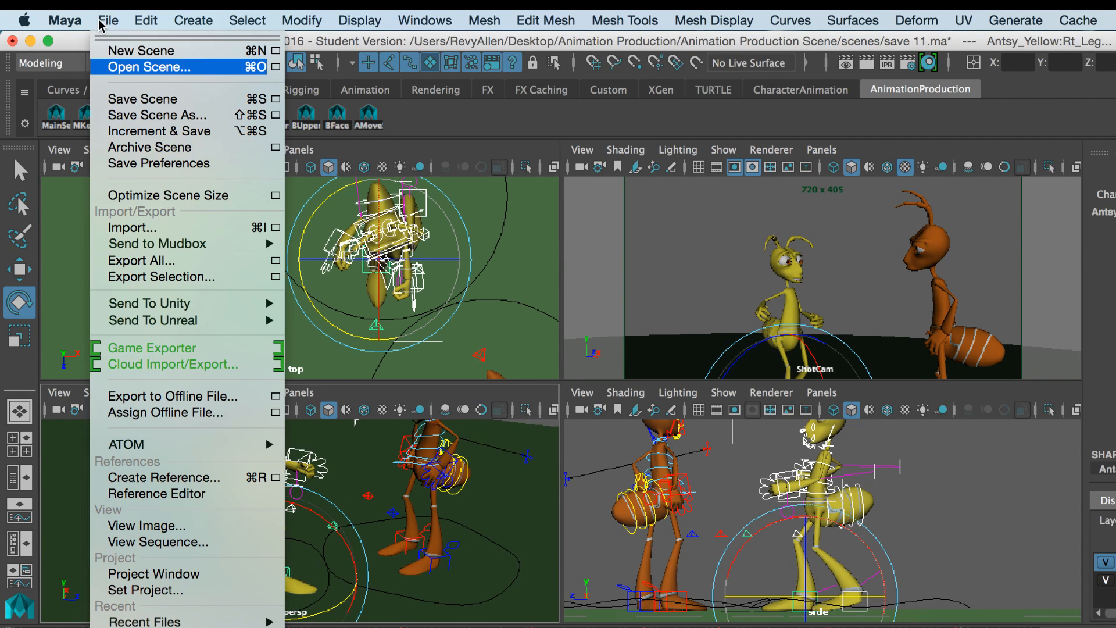
left_click(124, 107)
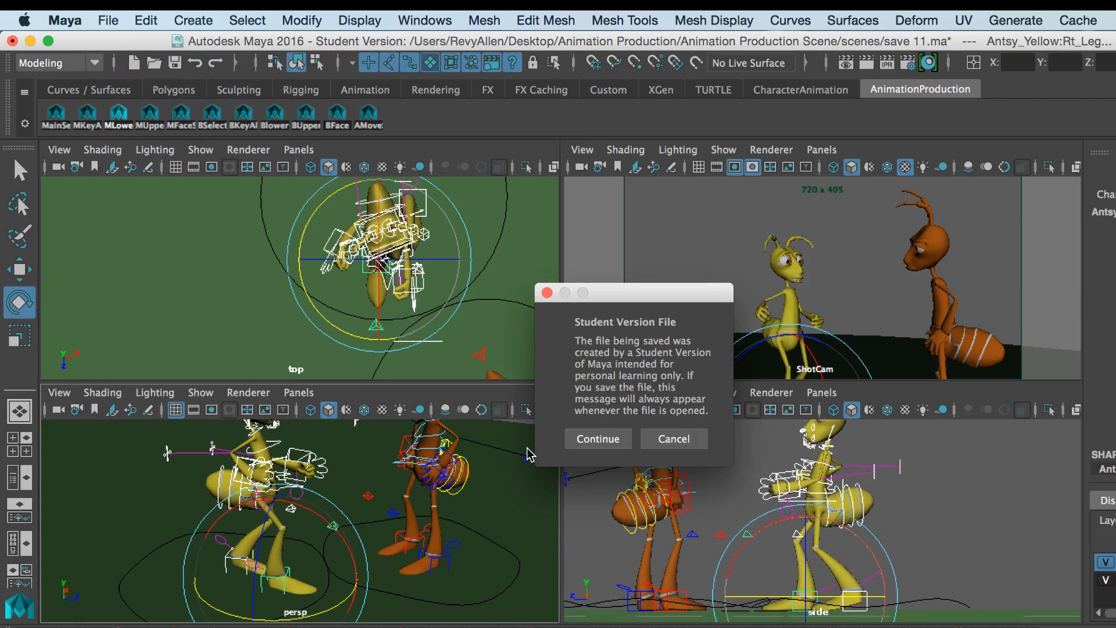
left_click(580, 450)
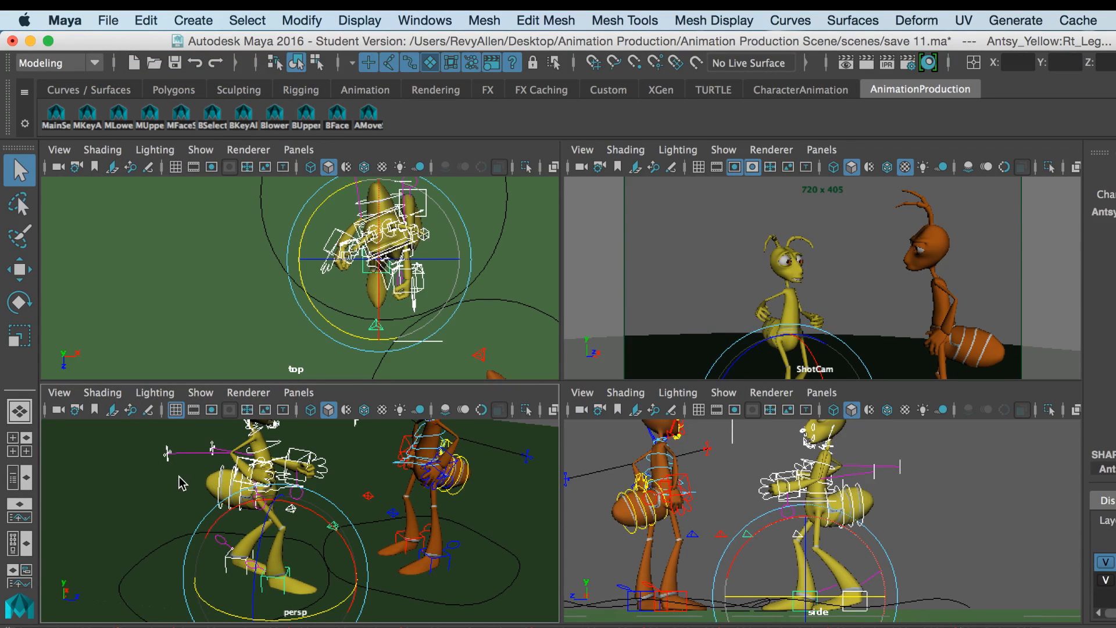
key("e")
left_click_drag(158, 488, 63, 457)
left_click_drag(208, 491, 152, 489)
left_click_drag(346, 514, 339, 514)
scroll(246, 453, "up", 5)
scroll(245, 454, "down", 5)
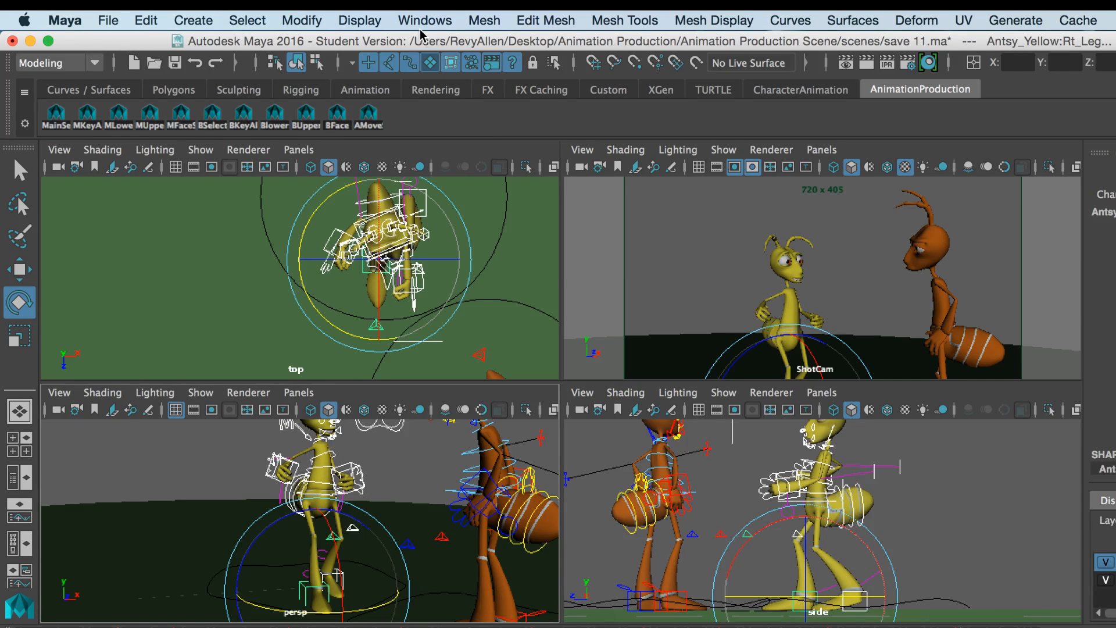
Open the Script Editor and clear its command history.
left_click_drag(423, 43, 375, 43)
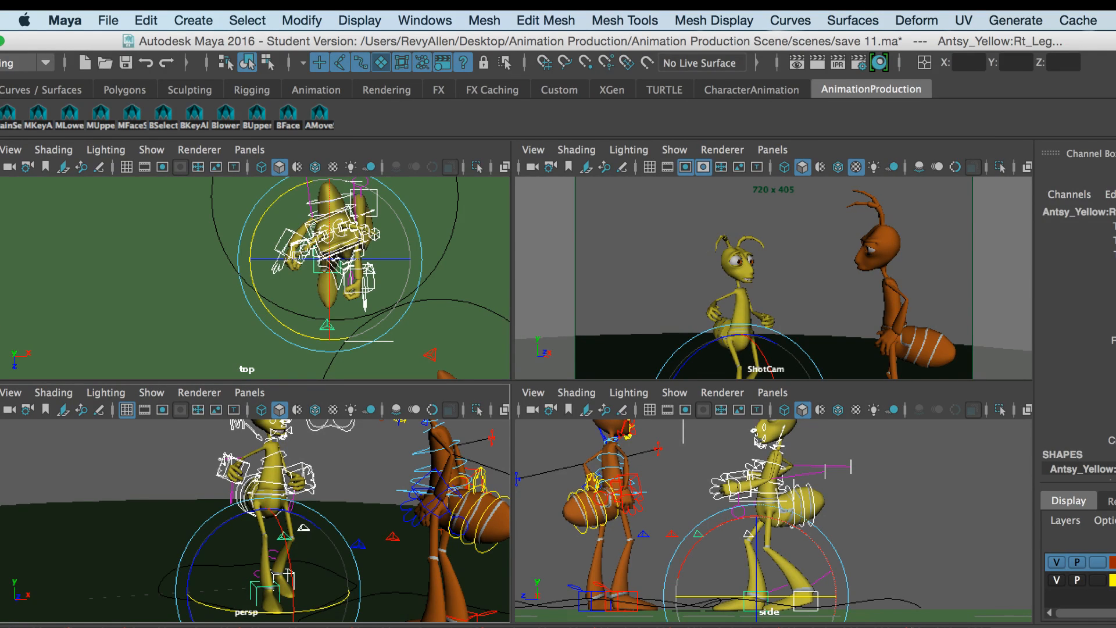
left_click(1112, 625)
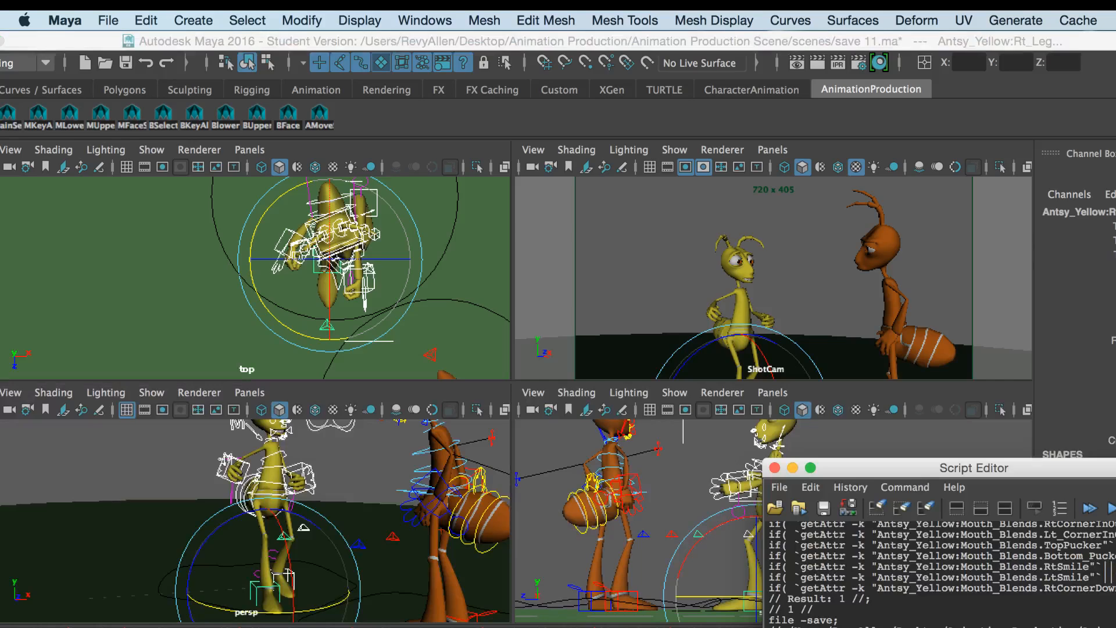
left_click(879, 508)
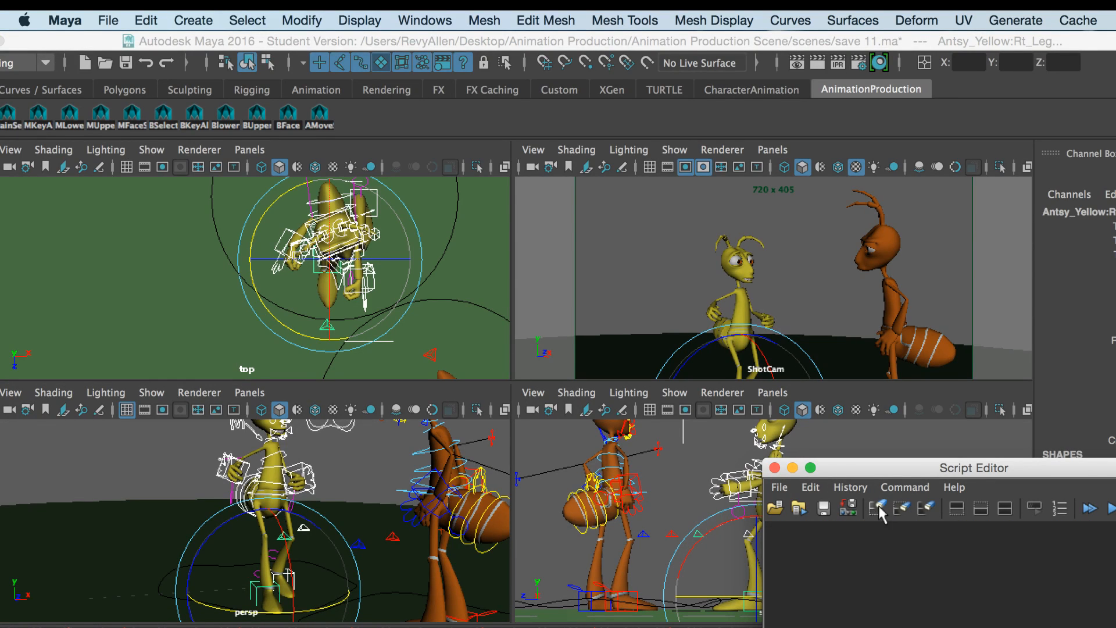
Select the yellow ant's right arm control and key all its translate, rotate and follows channels so the commands are logged.
left_click_drag(178, 498, 260, 512)
left_click_drag(143, 487, 177, 517)
scroll(176, 517, "up", 5)
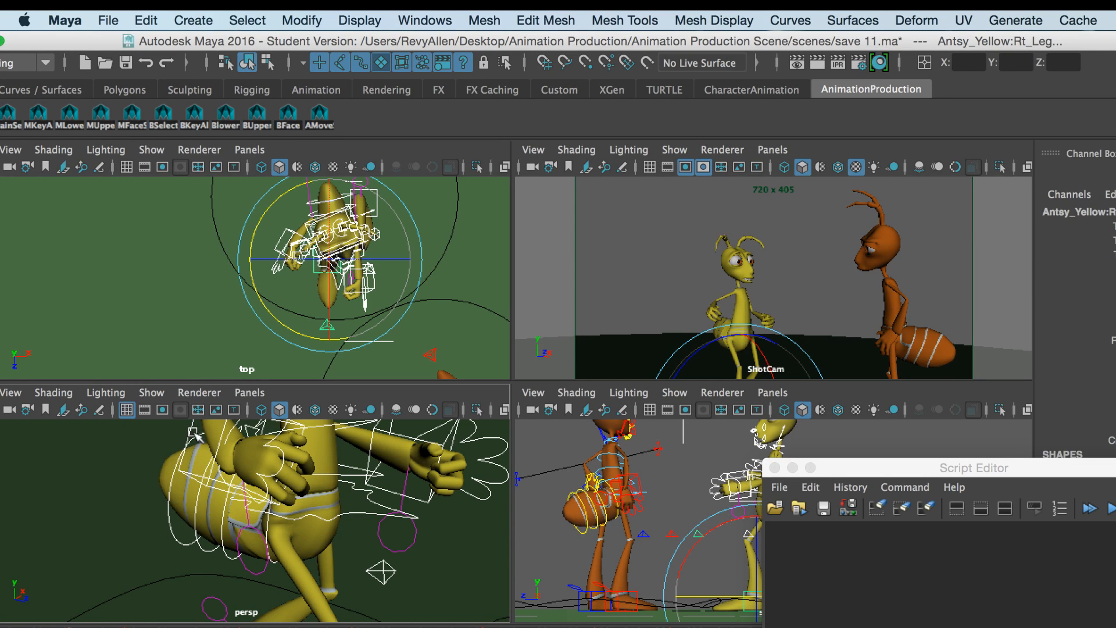
left_click(194, 432)
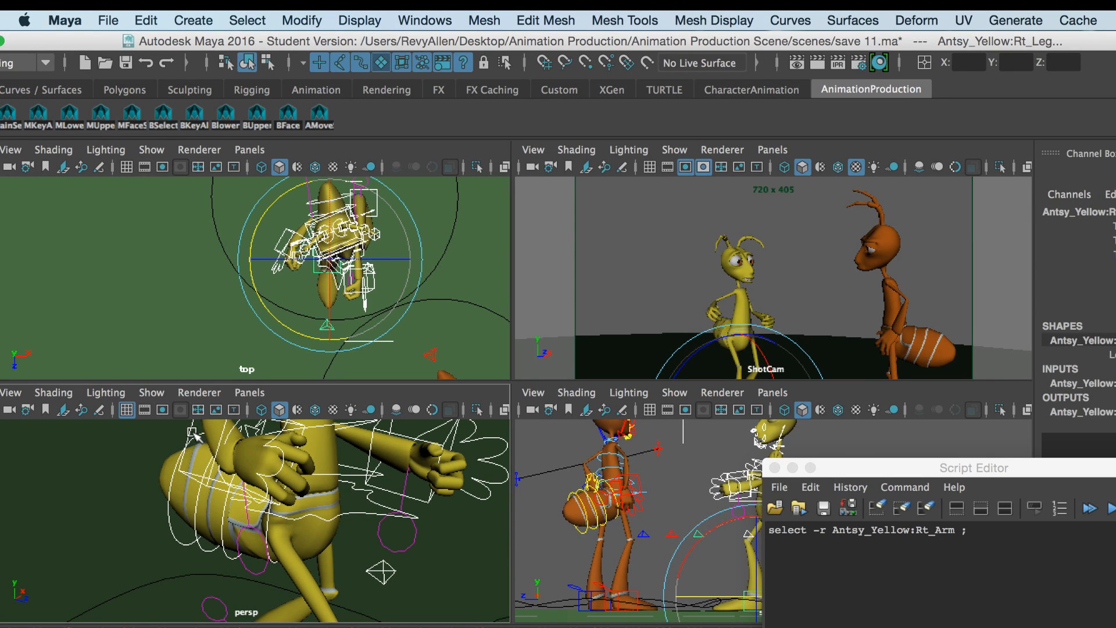
left_click_drag(1076, 226, 1081, 311)
right_click(1100, 253)
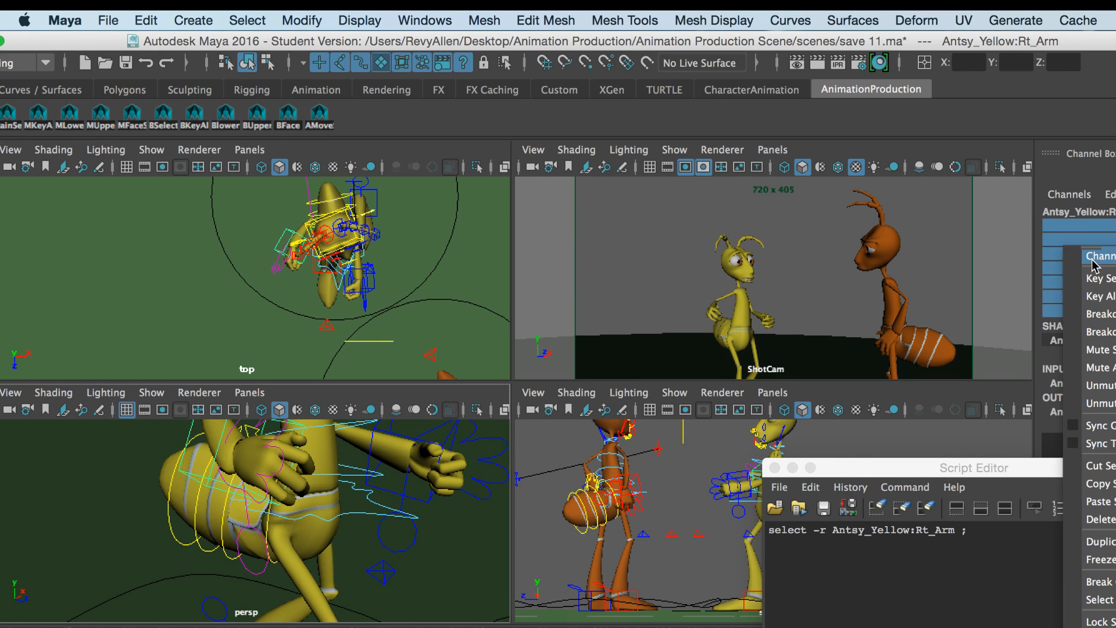
left_click(1097, 269)
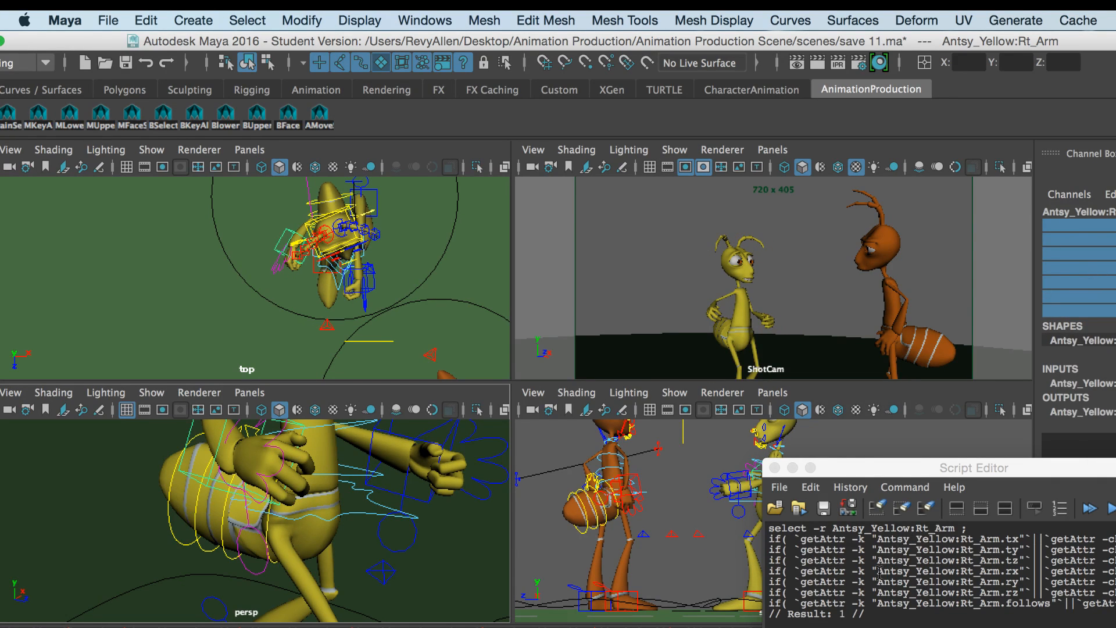
Save all the logged right arm selection and keying commands to the shelf as a MEL script named Key, and close the Script Editor.
left_click_drag(869, 615, 756, 502)
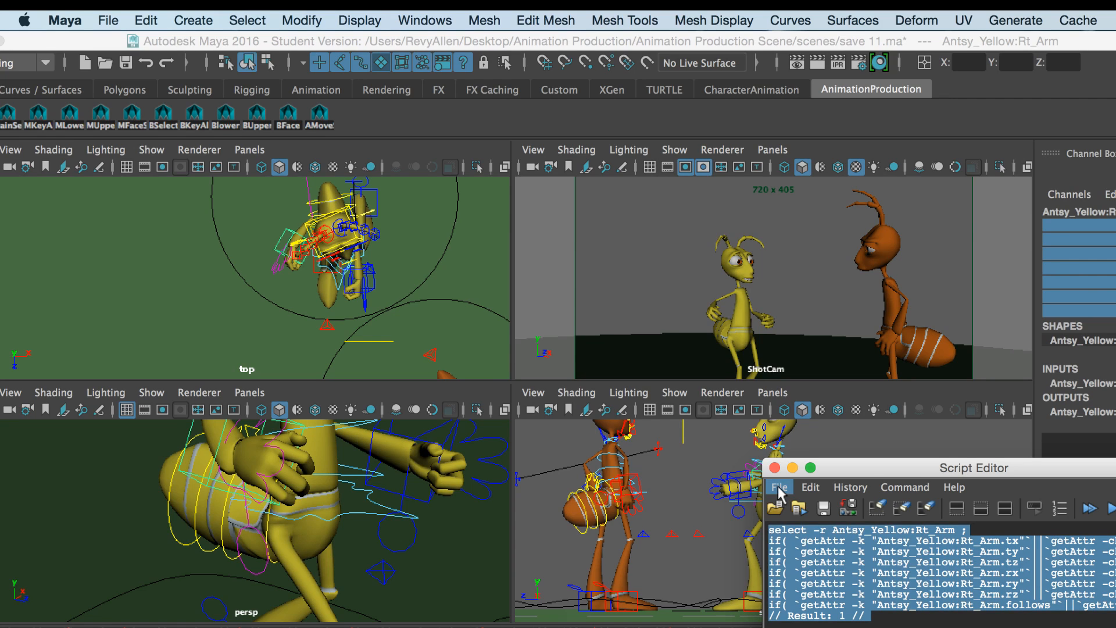
left_click(780, 487)
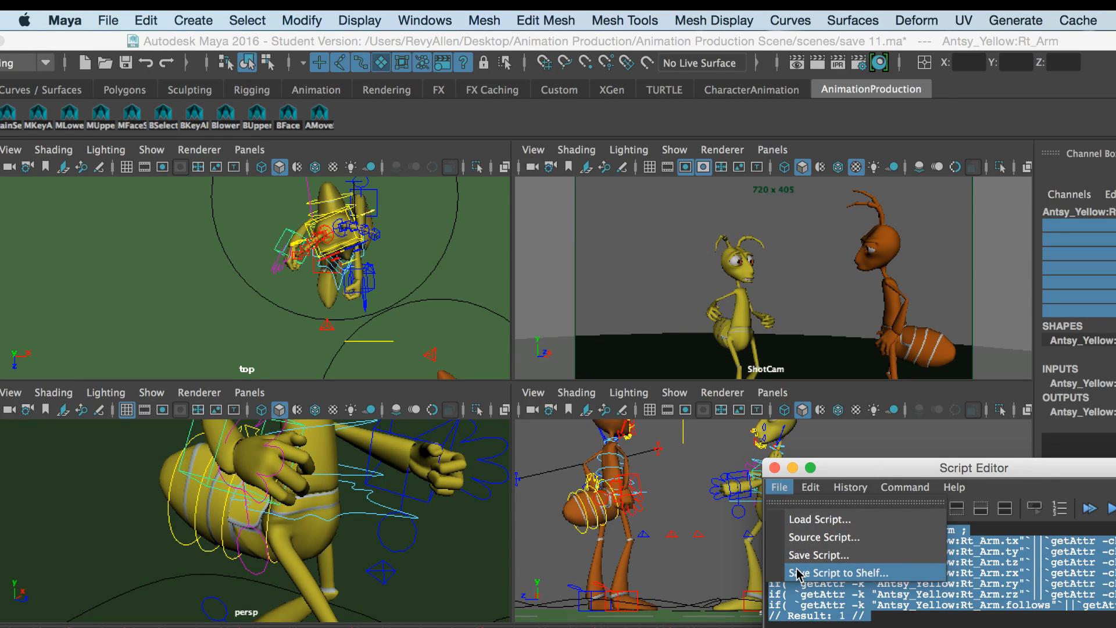
left_click(798, 574)
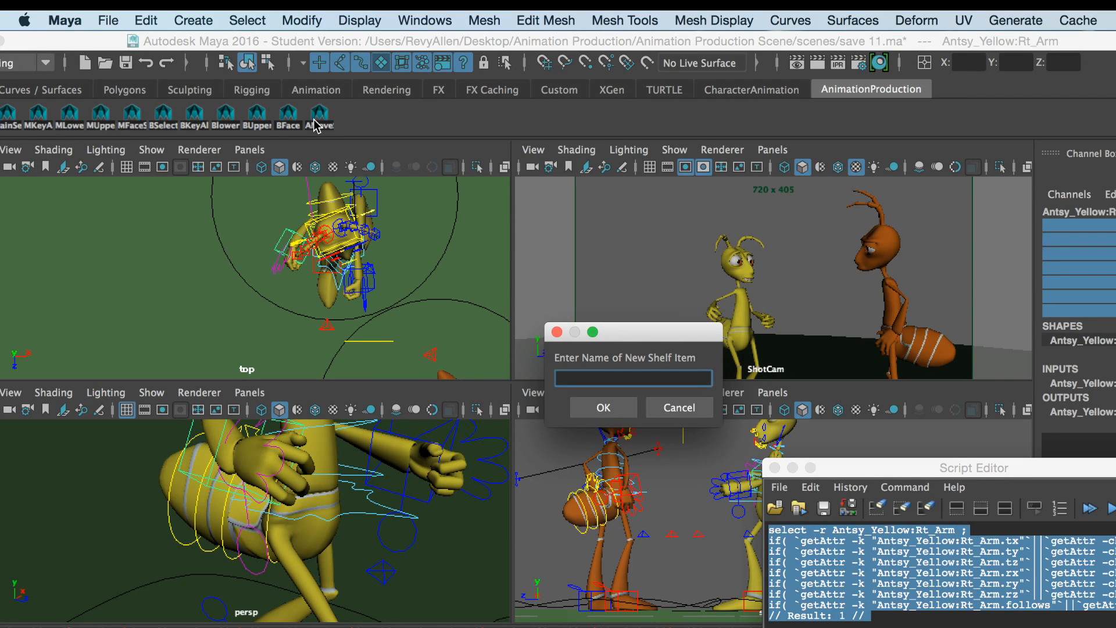
type("Key")
left_click(599, 408)
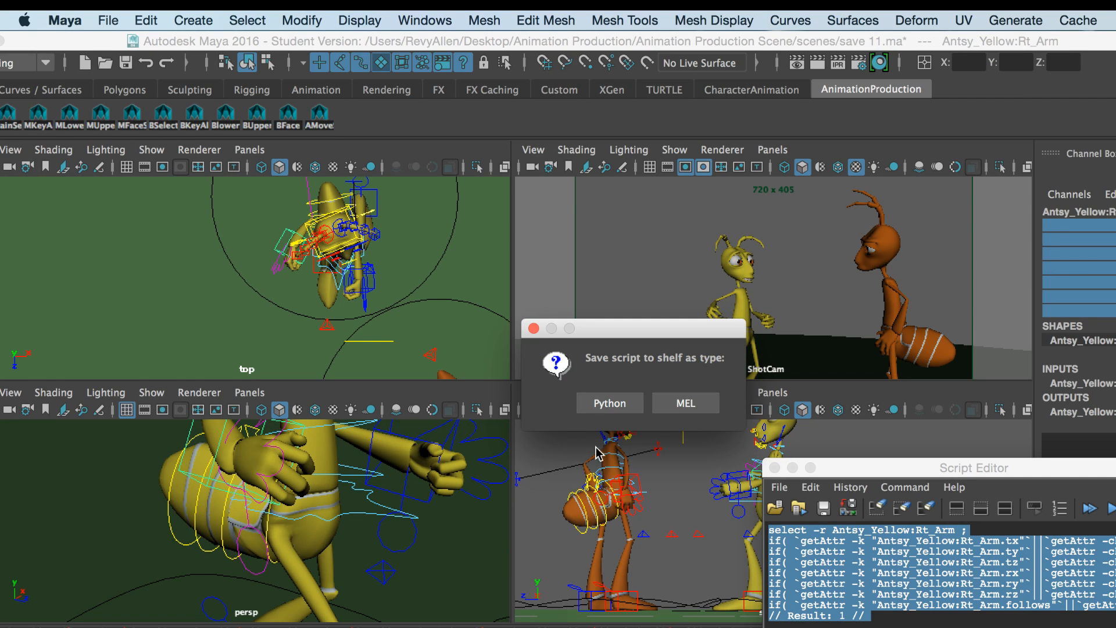
left_click(674, 406)
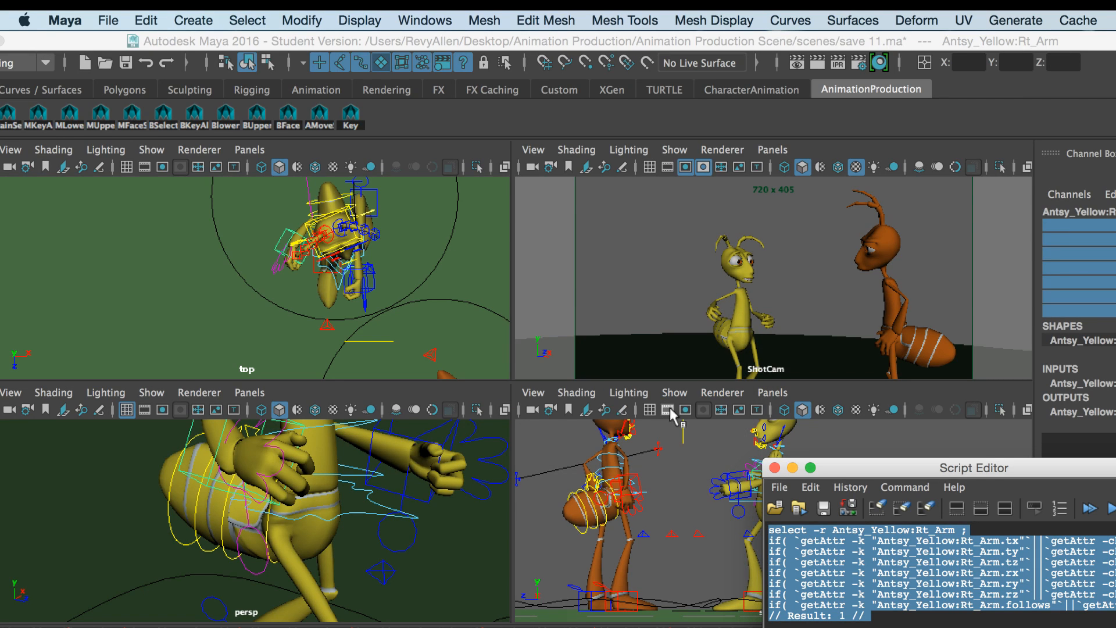
left_click(774, 468)
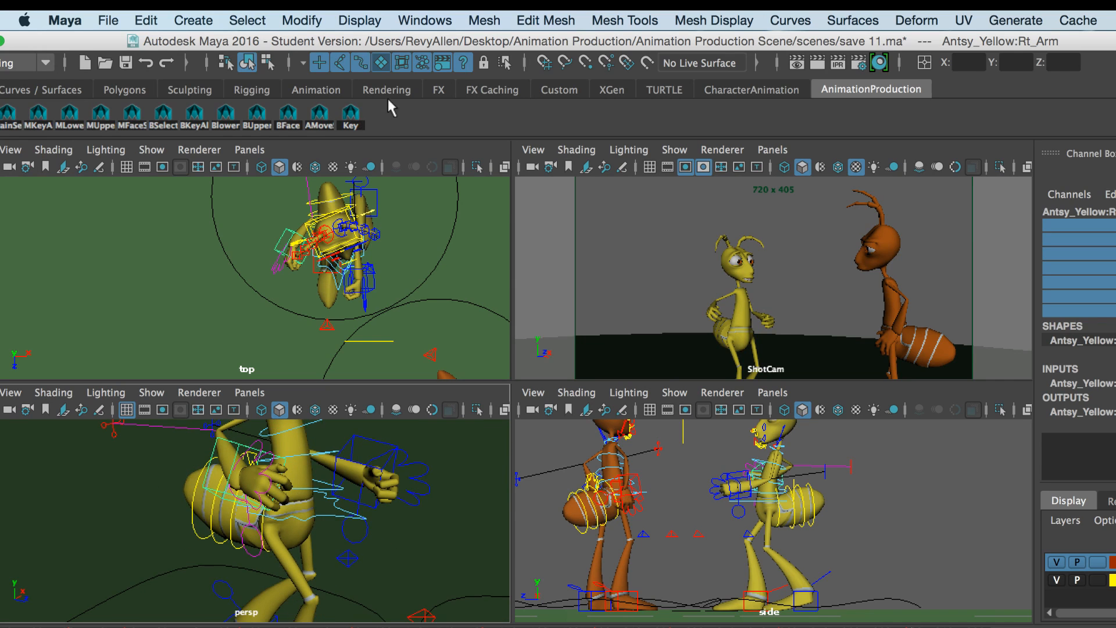
Select the yellow ant's right arm control for moving and run the new Key shelf script on it.
left_click_drag(326, 42, 424, 47)
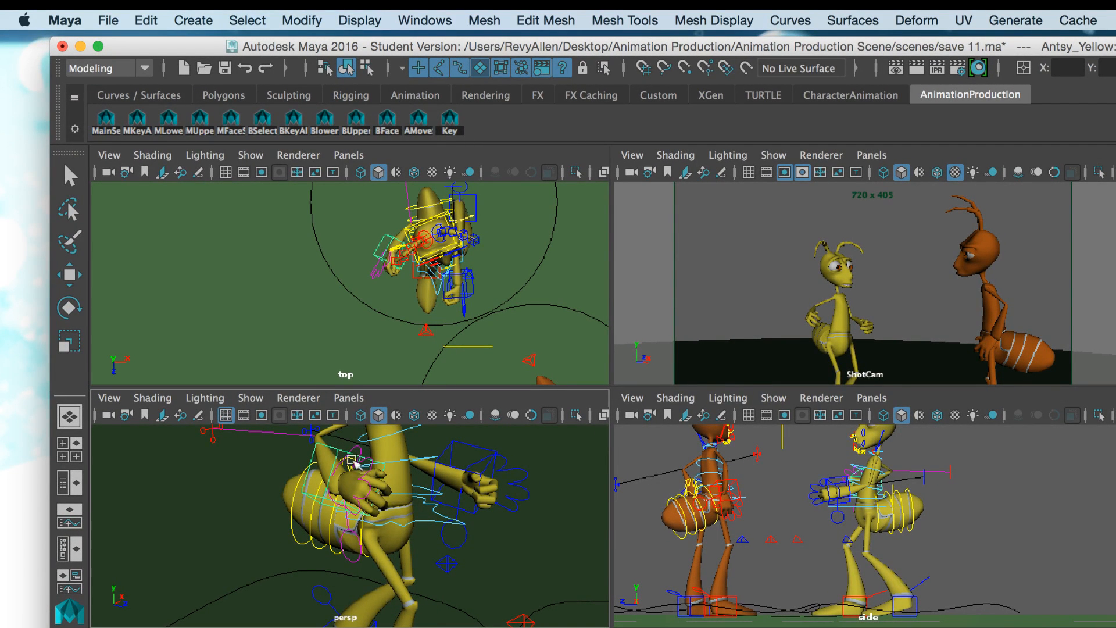
left_click(327, 456)
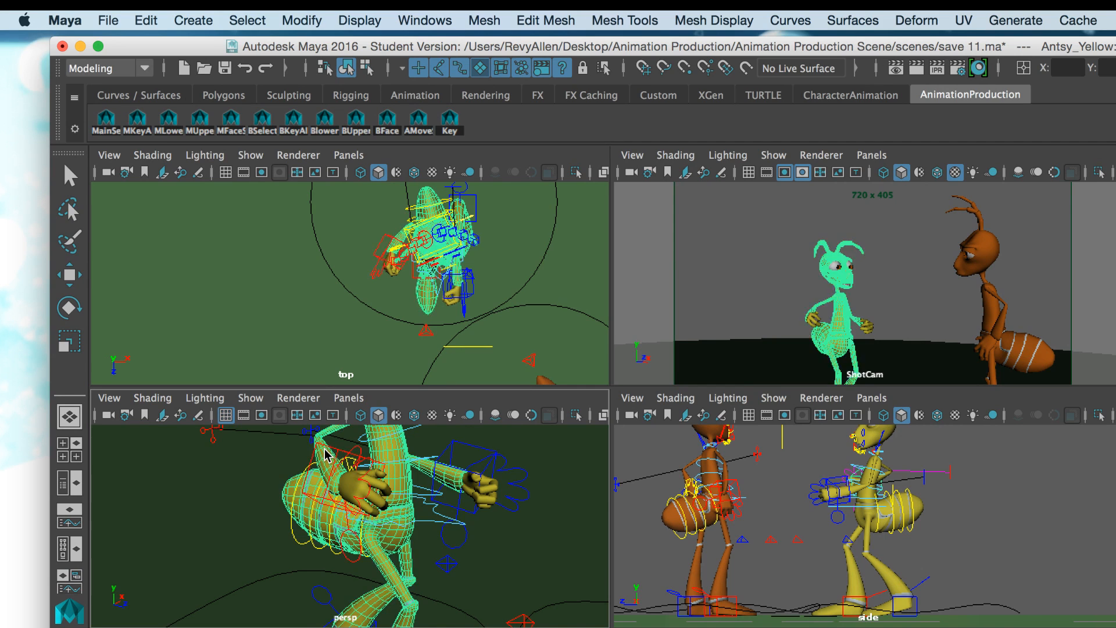
left_click(288, 462)
scroll(292, 461, "up", 4)
left_click_drag(281, 475, 296, 533)
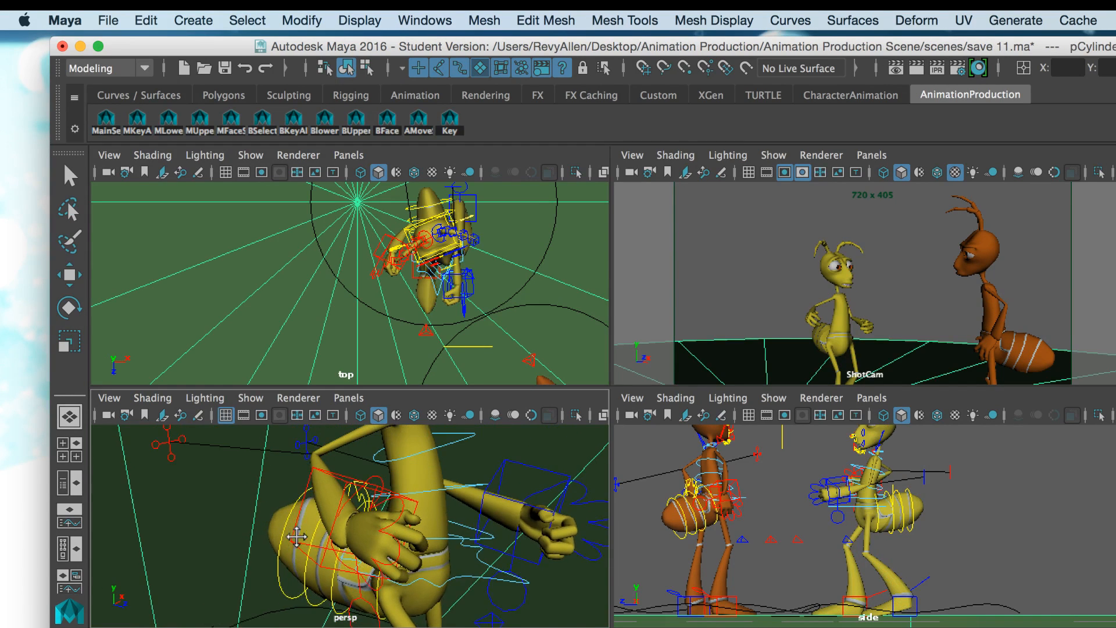
left_click(404, 449)
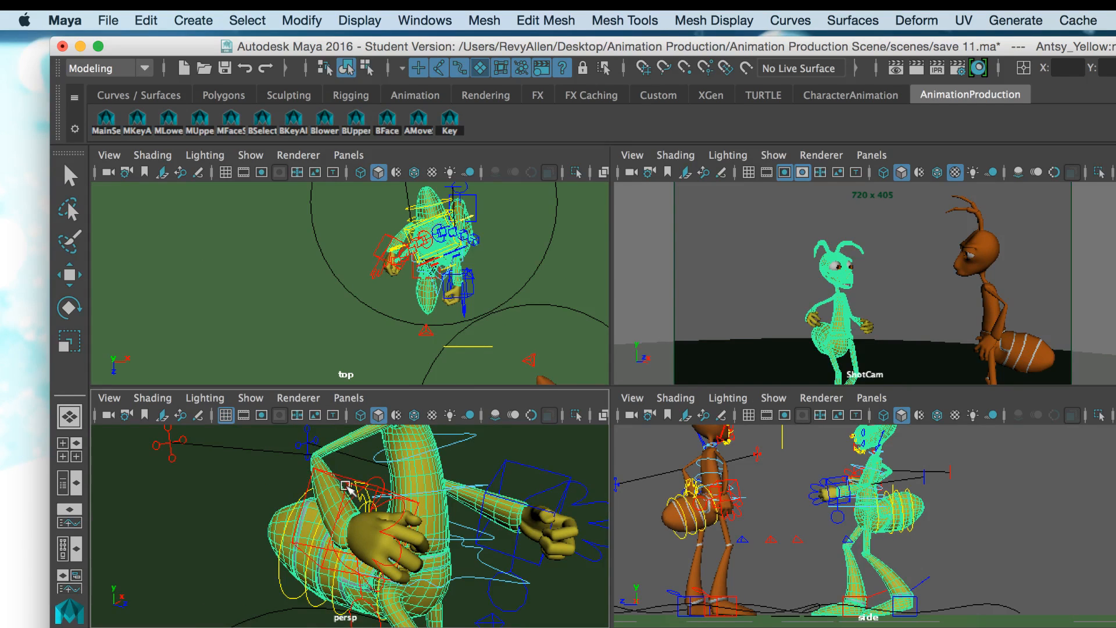
scroll(338, 480, "up", 3)
left_click(252, 465)
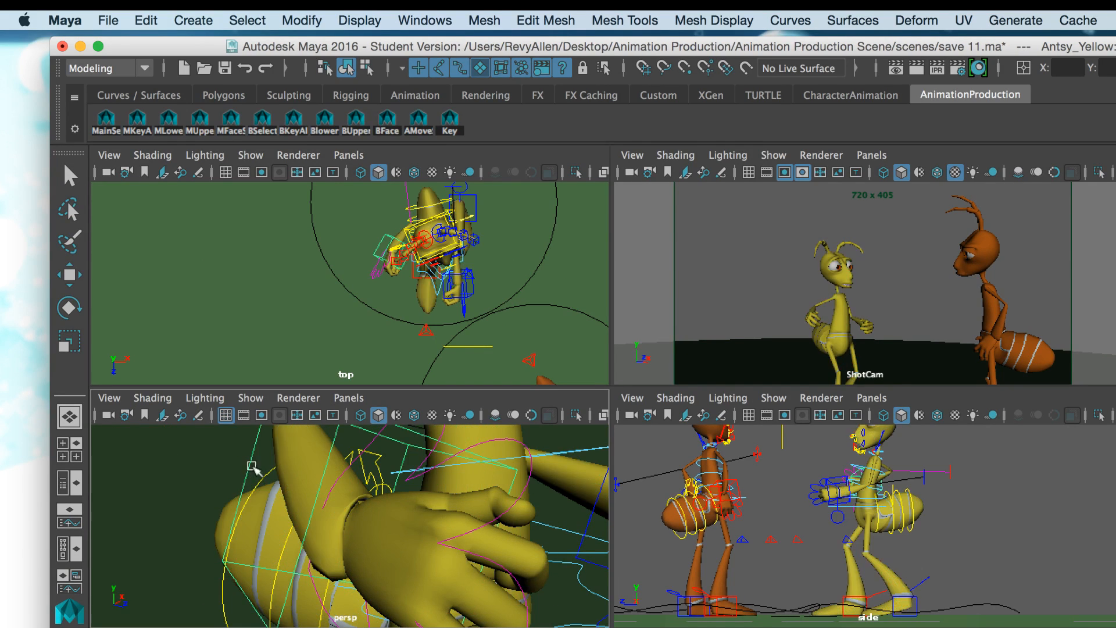
scroll(261, 486, "down", 5)
left_click(69, 276)
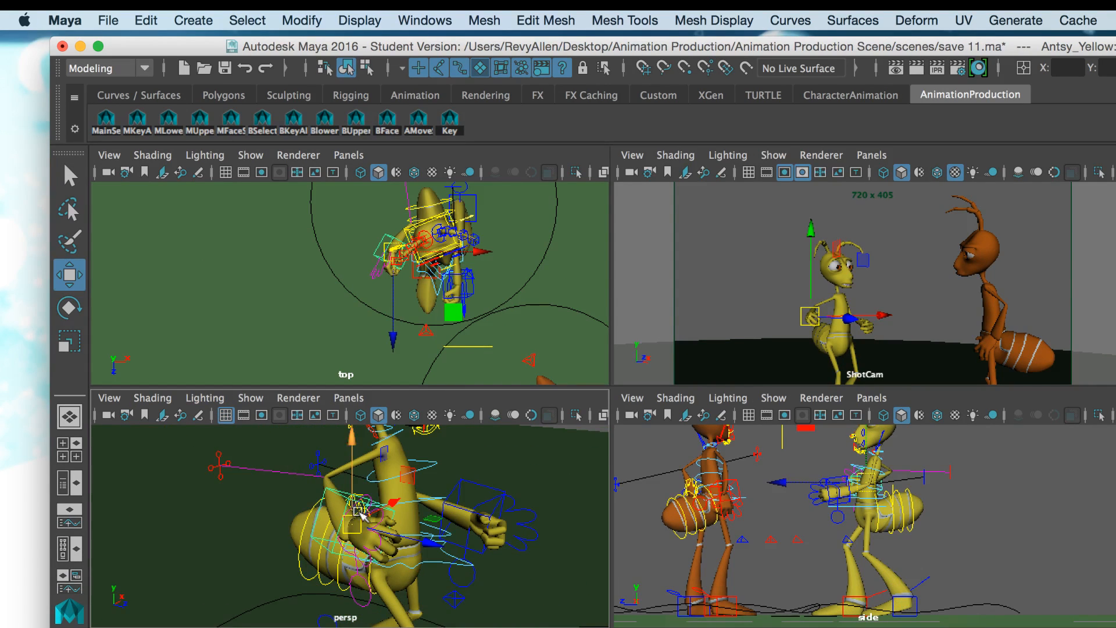
left_click(394, 506)
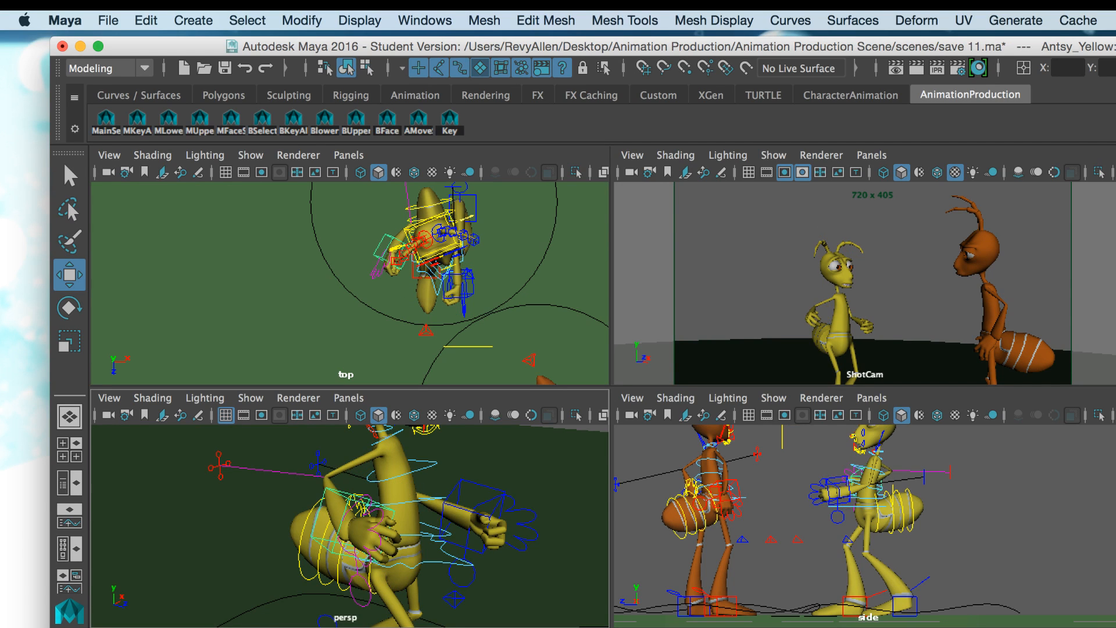
left_click(451, 129)
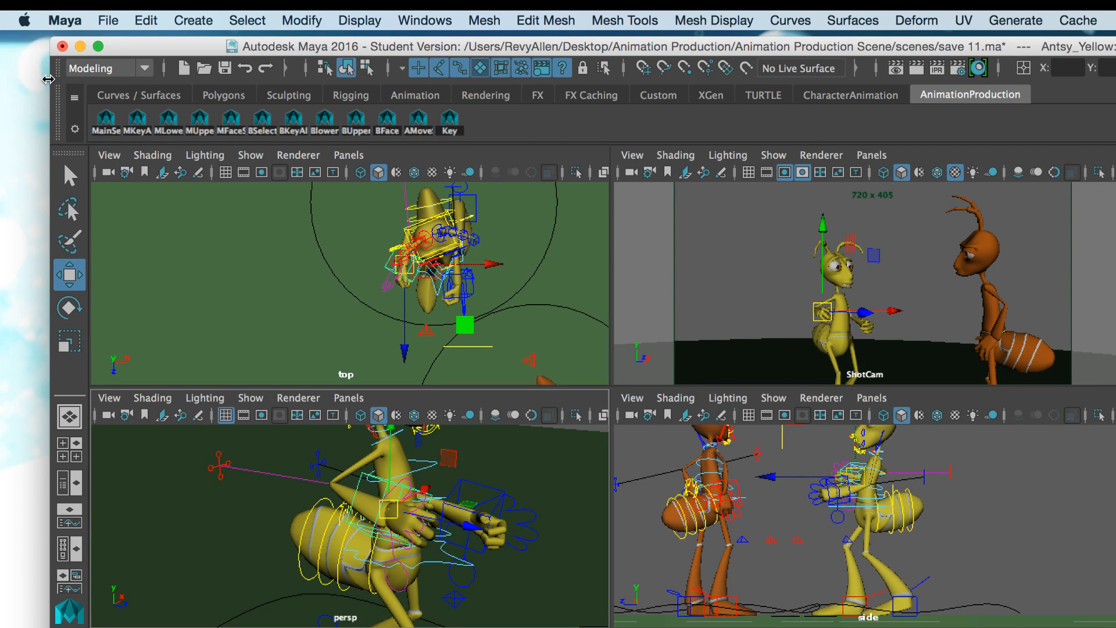
Close Maya without saving the changes to save 11.ma.
left_click(62, 47)
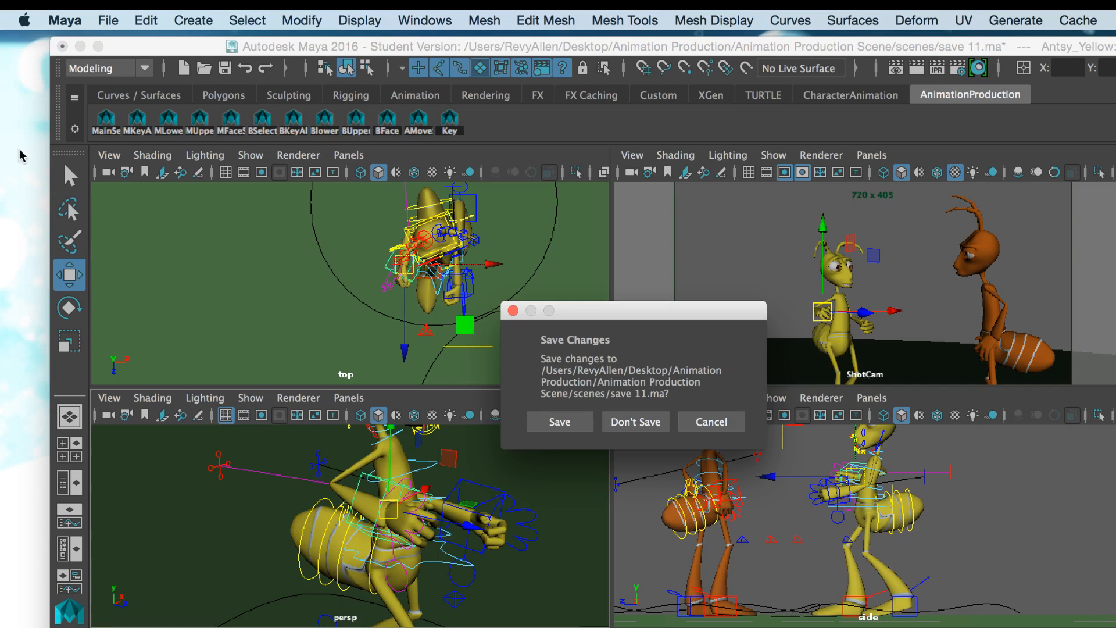
left_click(635, 429)
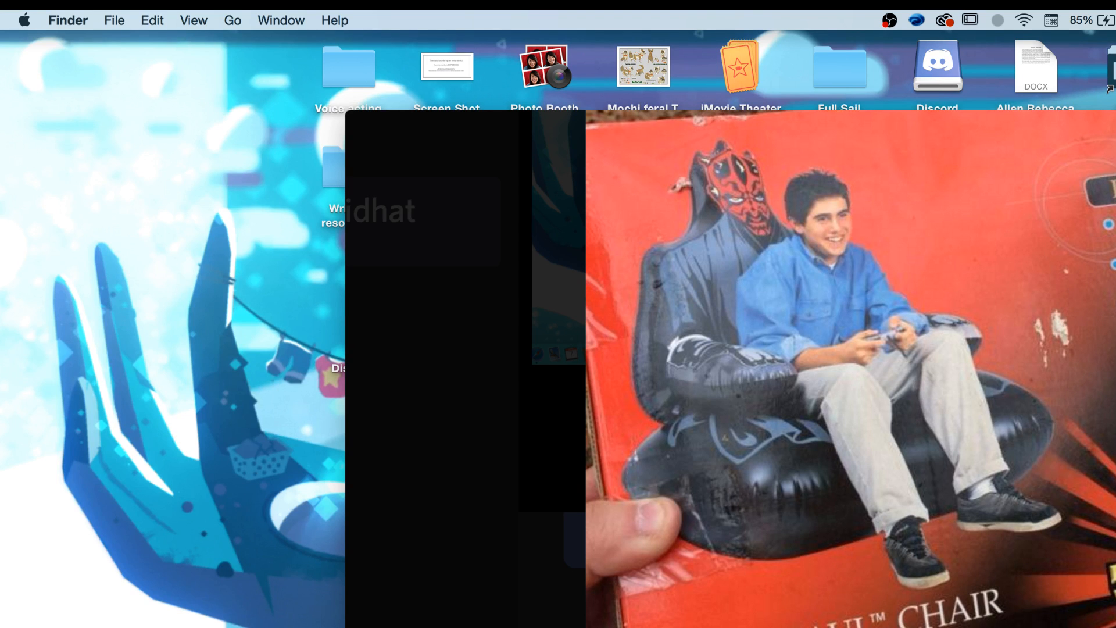
Switch to Finder and open Ashitaka Map animating v05.psd from the work folder of Legend of Ashitaka Part 2 in Photoshop CC 2017.
left_click(1093, 627)
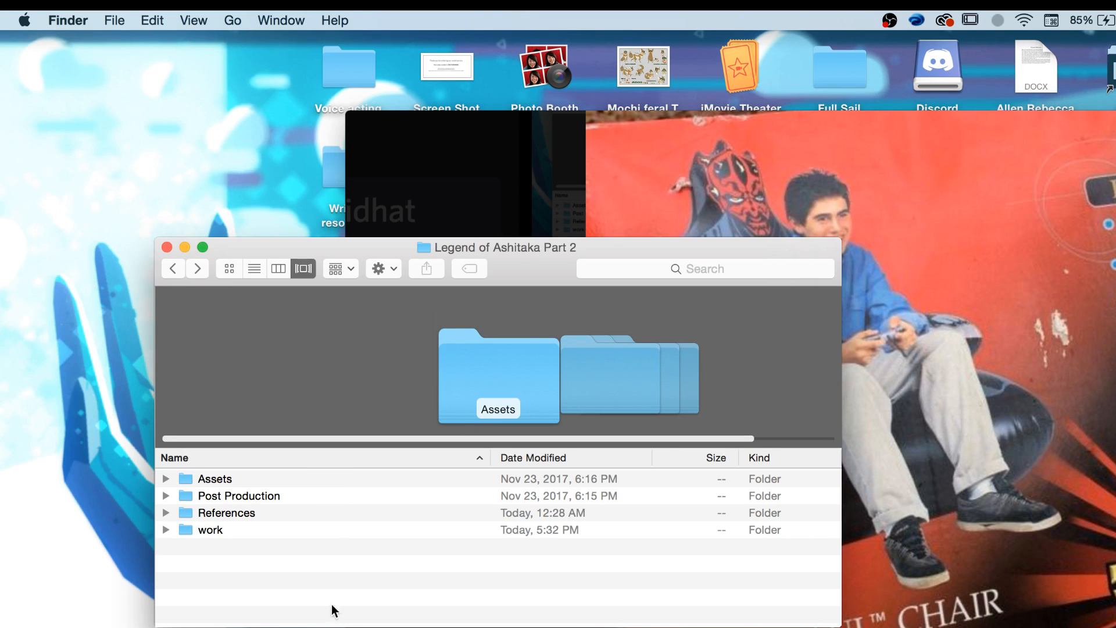
double_click(306, 525)
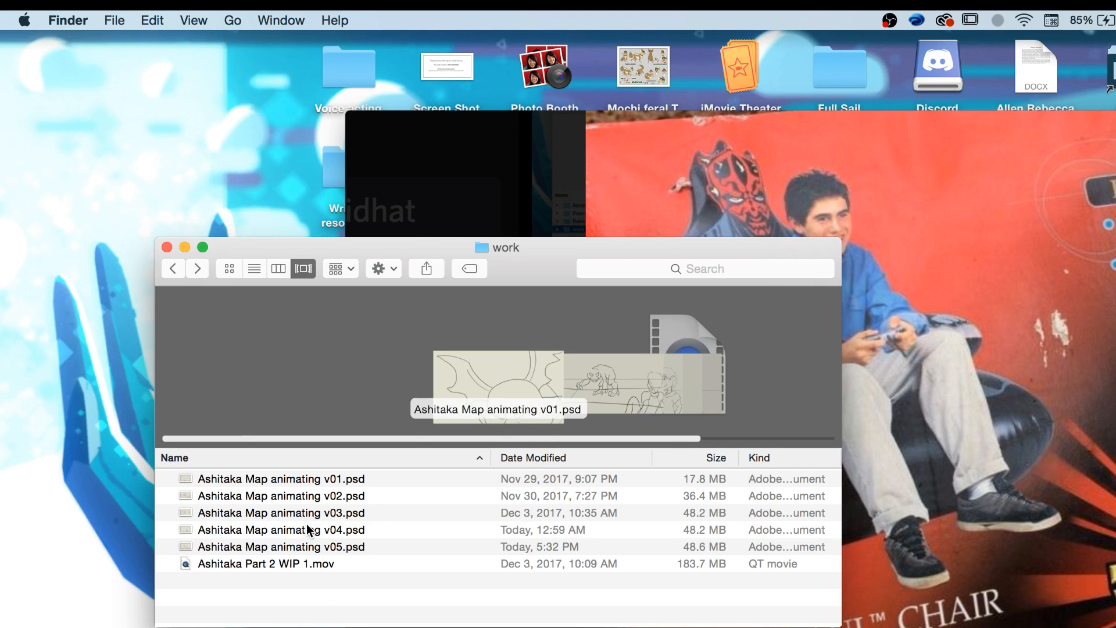
left_click(312, 548)
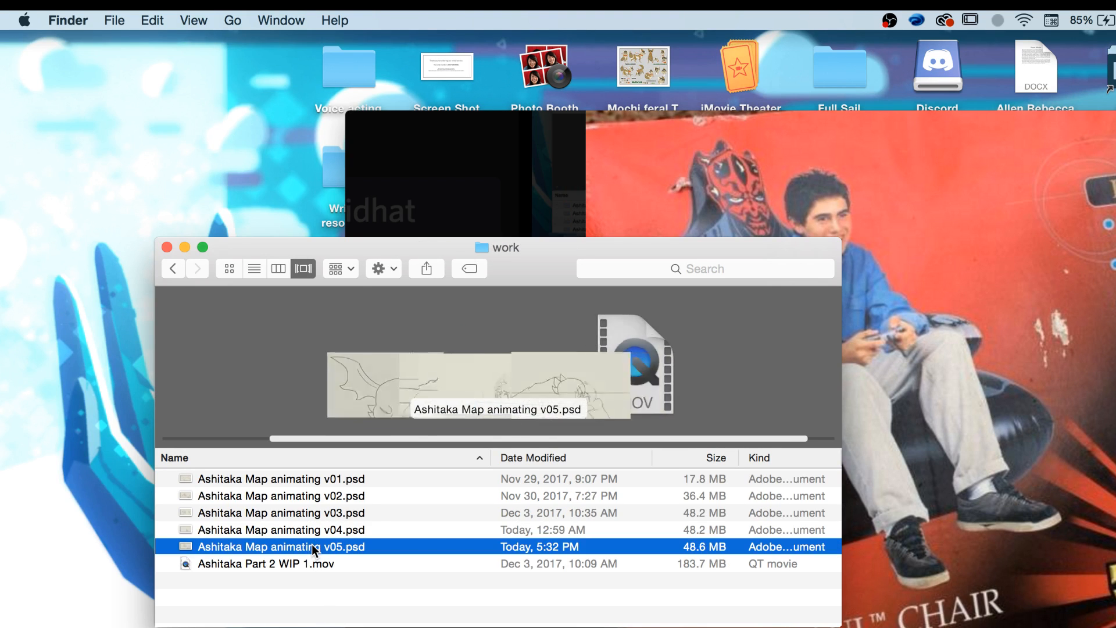
right_click(312, 548)
mouse_move(396, 426)
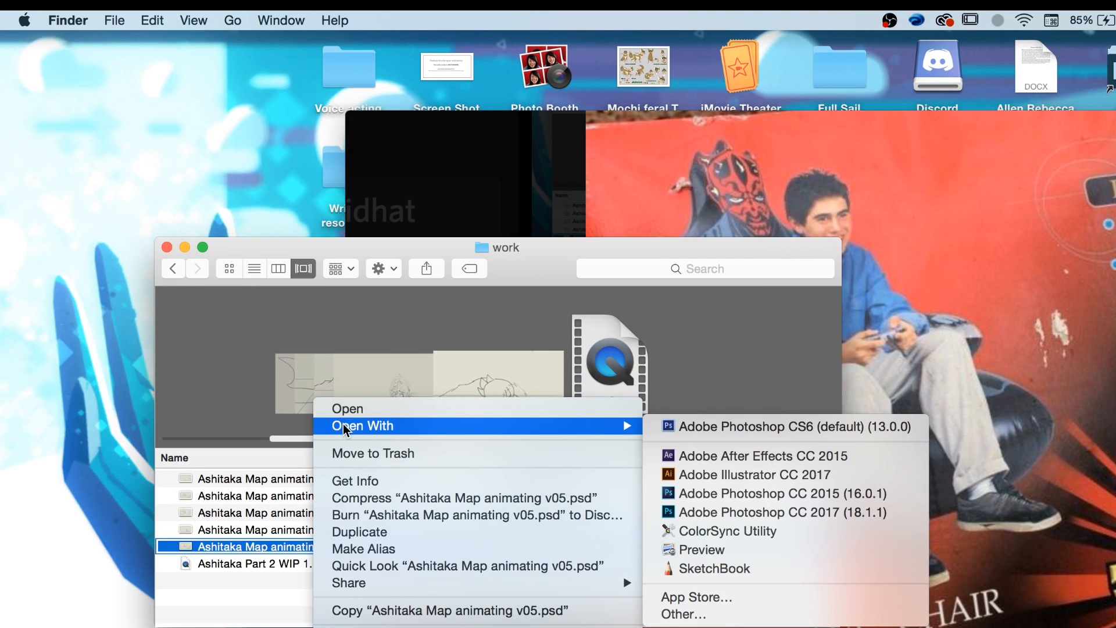
left_click(742, 512)
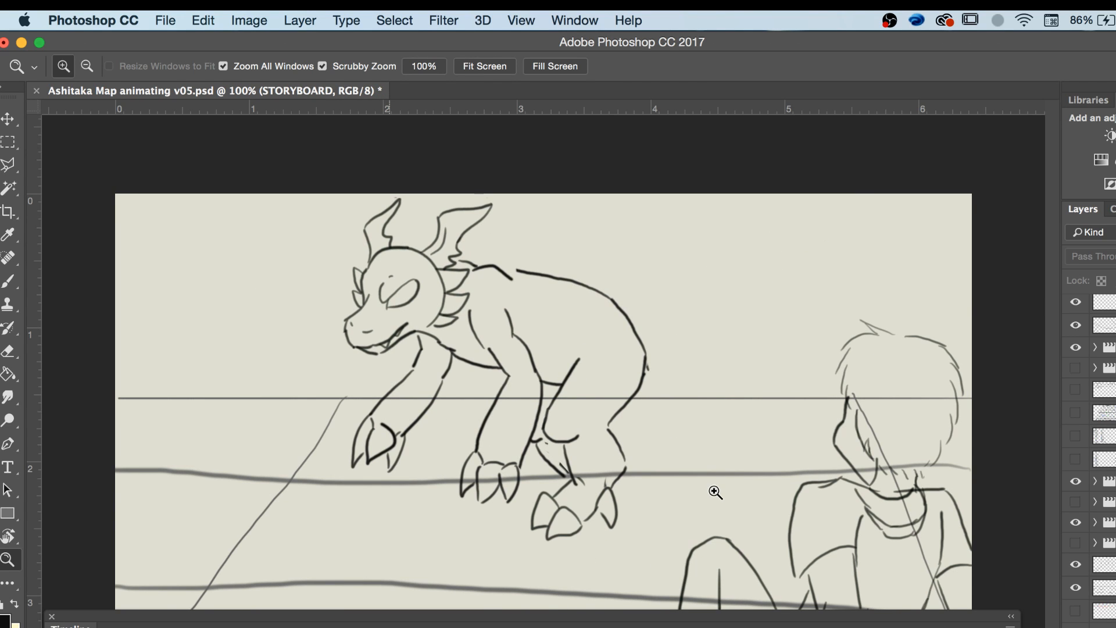
Play back the creature animation with the whole canvas in view at 50% zoom.
key("super+minus")
key("super+minus")
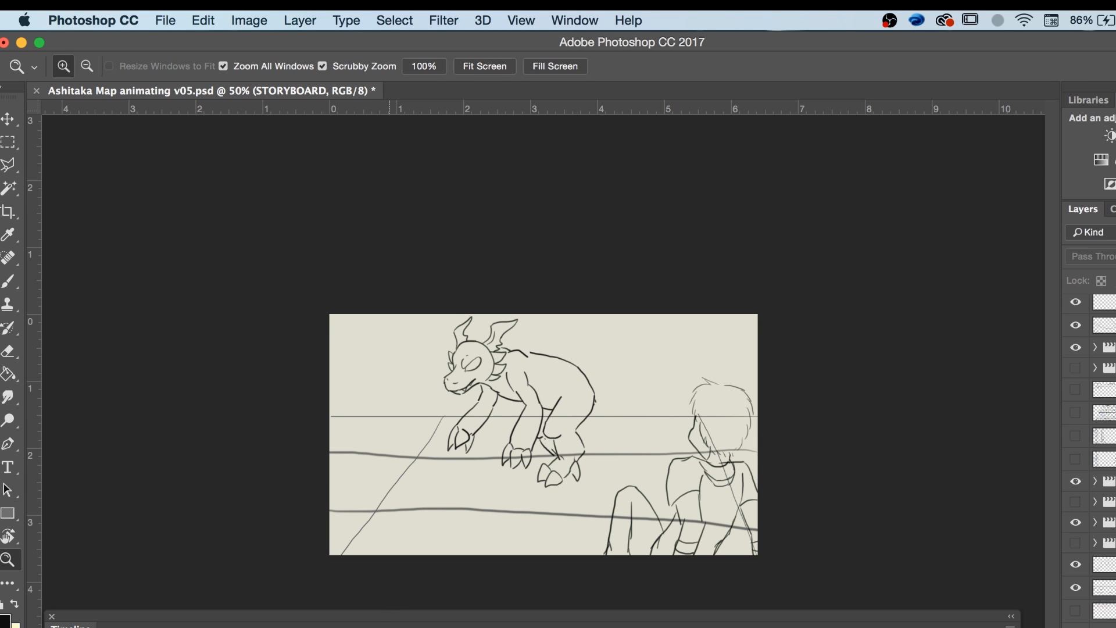
key("space")
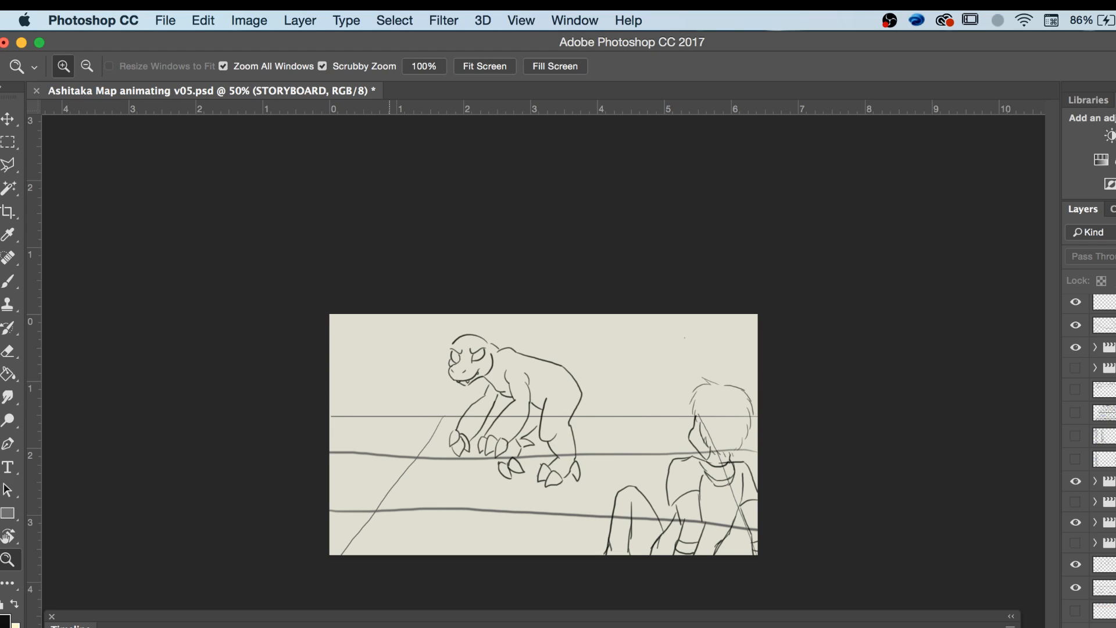
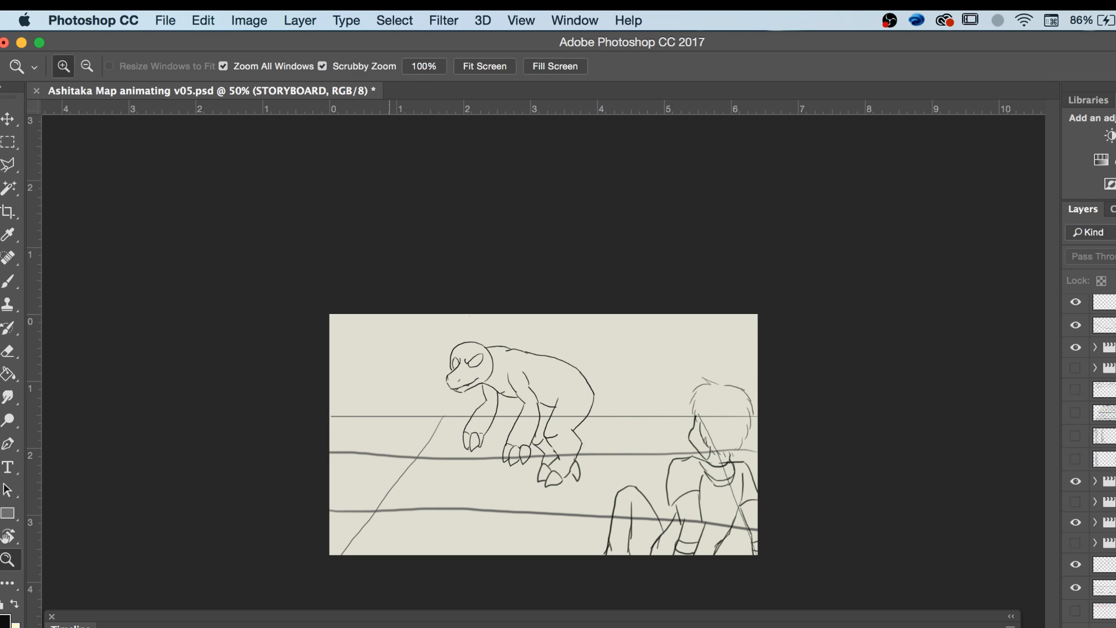
Switch to Safari to check the YouTube live stream page, and minimise its window to return to Photoshop.
key("super+Tab")
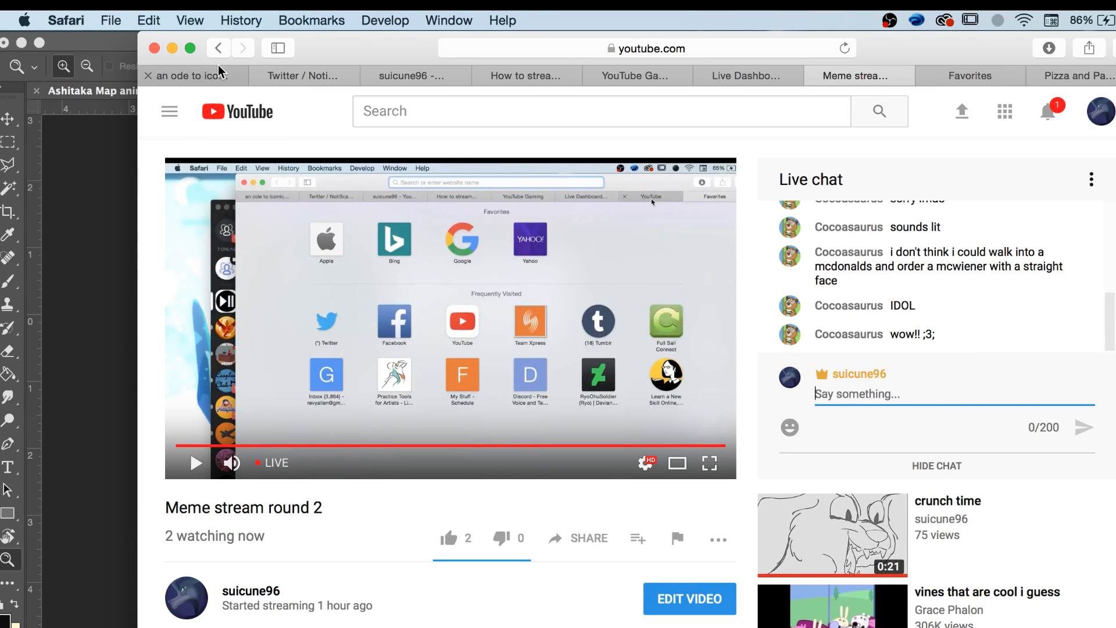
left_click(173, 48)
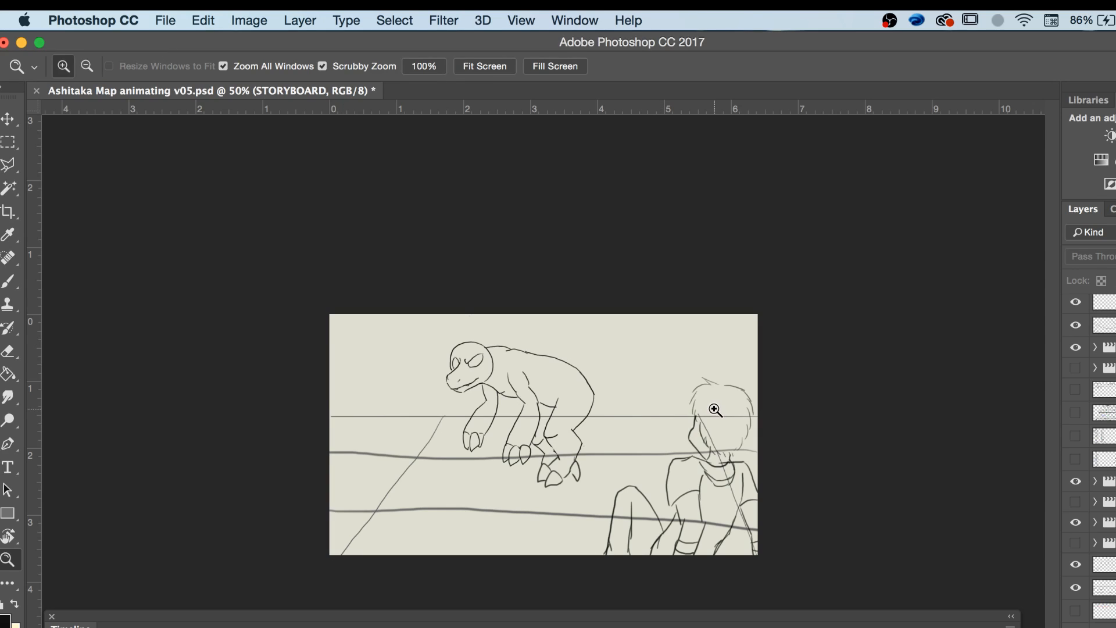
Bring the Timeline up into view over the lower canvas and select the Guilmon shot 6 group.
scroll(1093, 465, "down", 2)
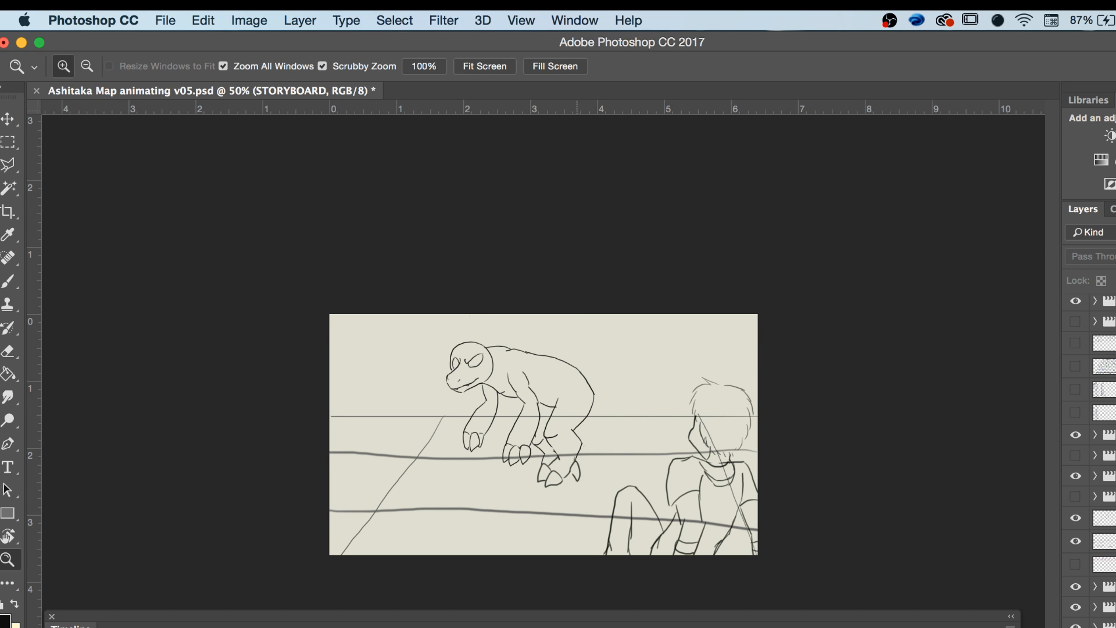
left_click_drag(436, 622, 514, 577)
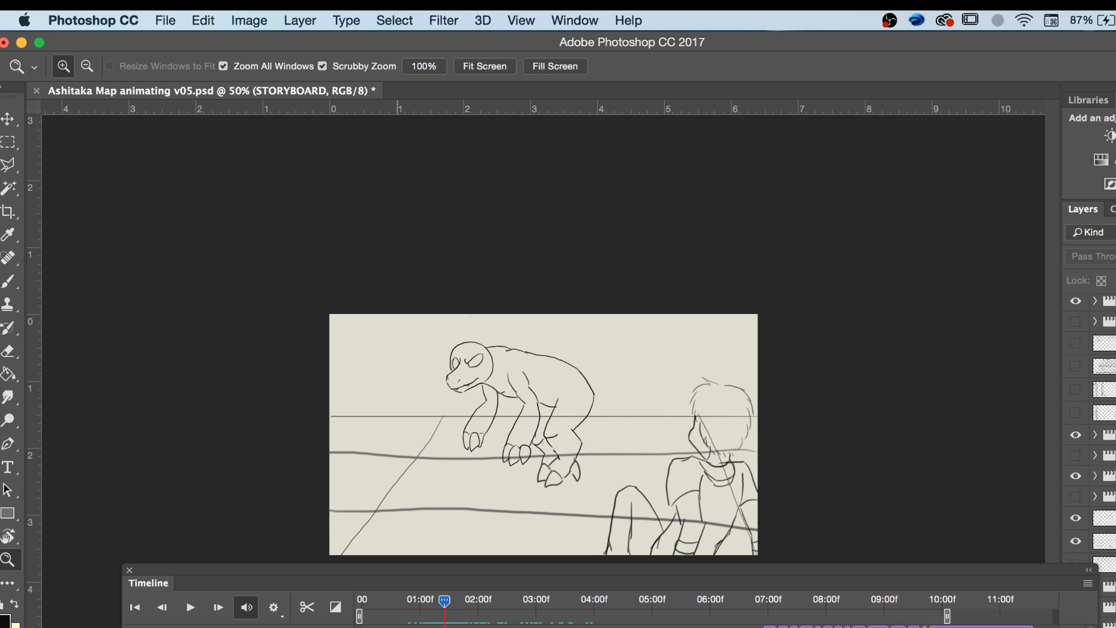
left_click(169, 626)
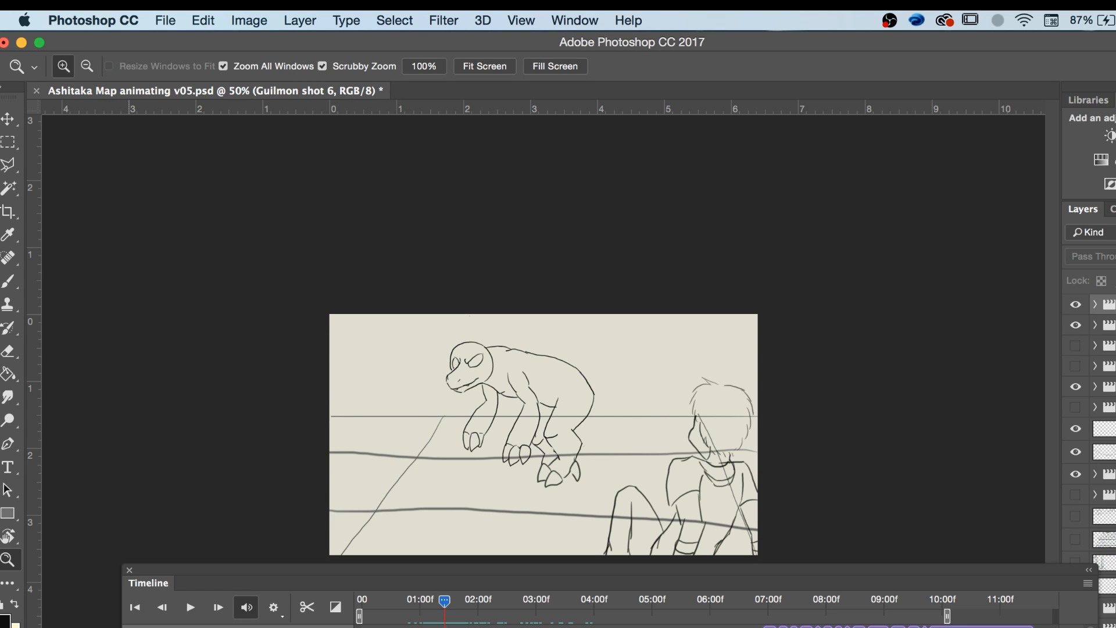
Expand the visible video group below the hidden sketch layers after toggling its visibility, and move the playhead to about 02:00f.
scroll(498, 625, "down", 3)
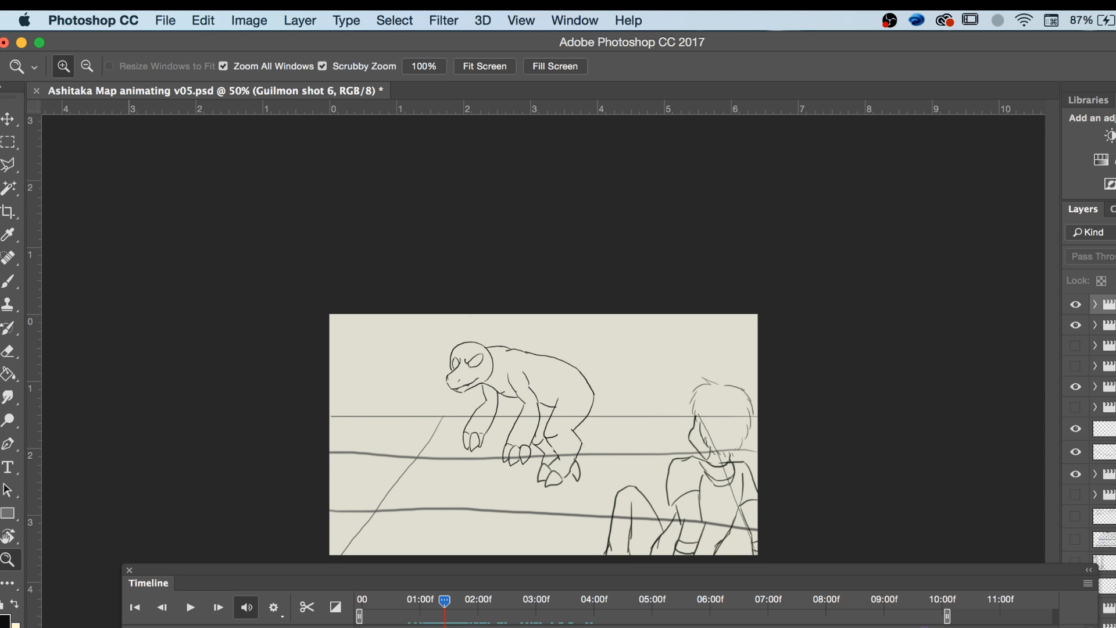
scroll(523, 625, "down", 3)
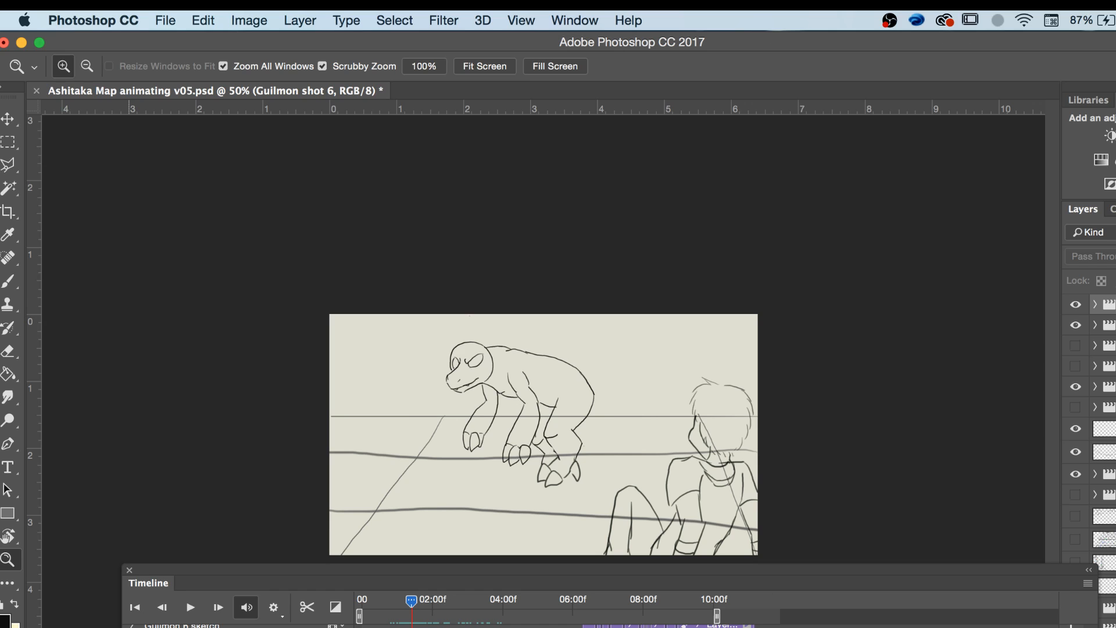
scroll(465, 625, "down", 2)
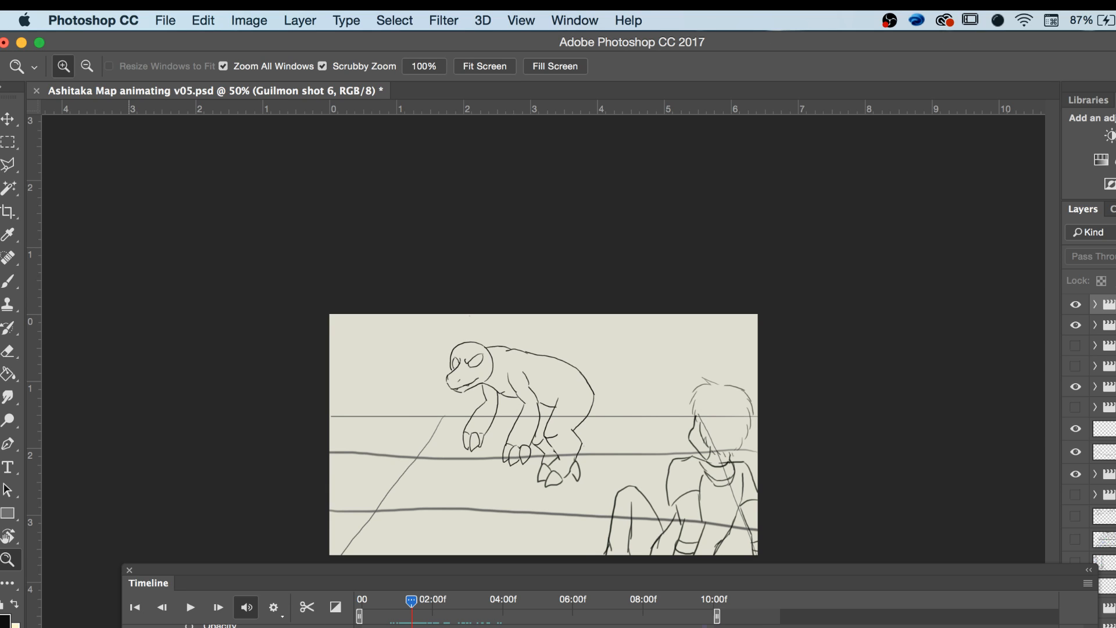
scroll(465, 626, "down", 2)
scroll(465, 625, "down", 2)
scroll(465, 626, "down", 4)
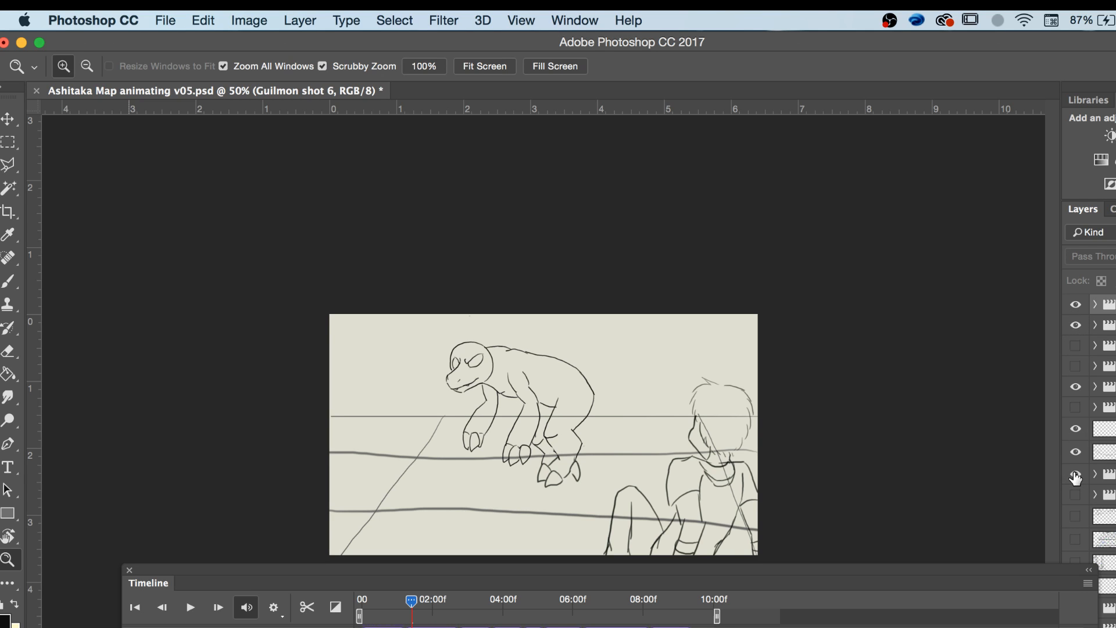
scroll(1072, 493, "down", 3)
left_click(1076, 533)
left_click(1077, 533)
left_click(1096, 533)
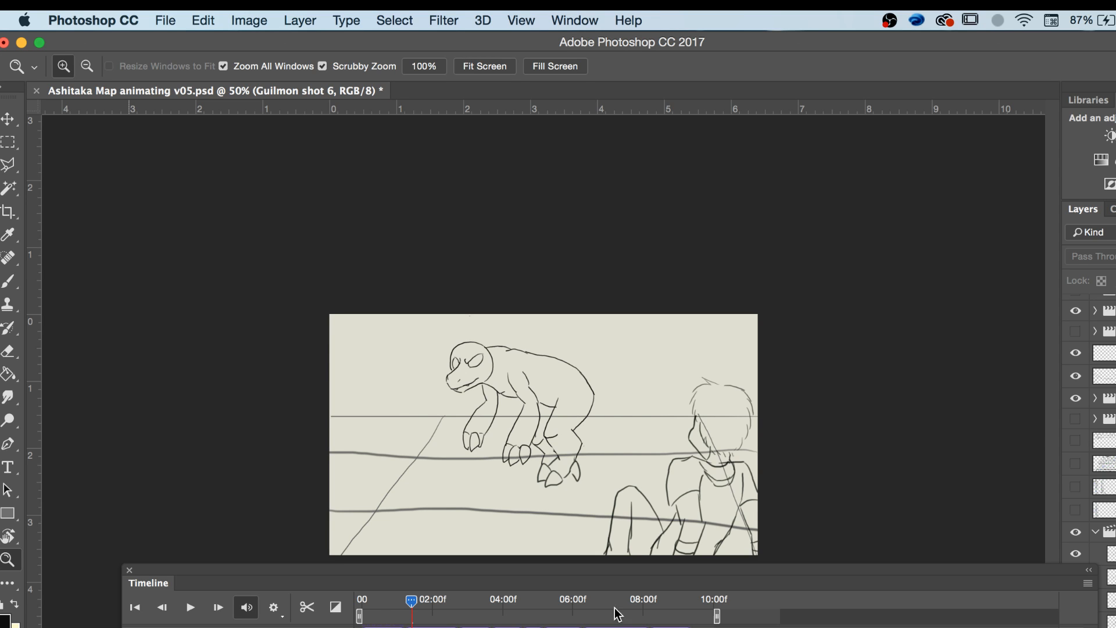
left_click_drag(401, 610, 437, 614)
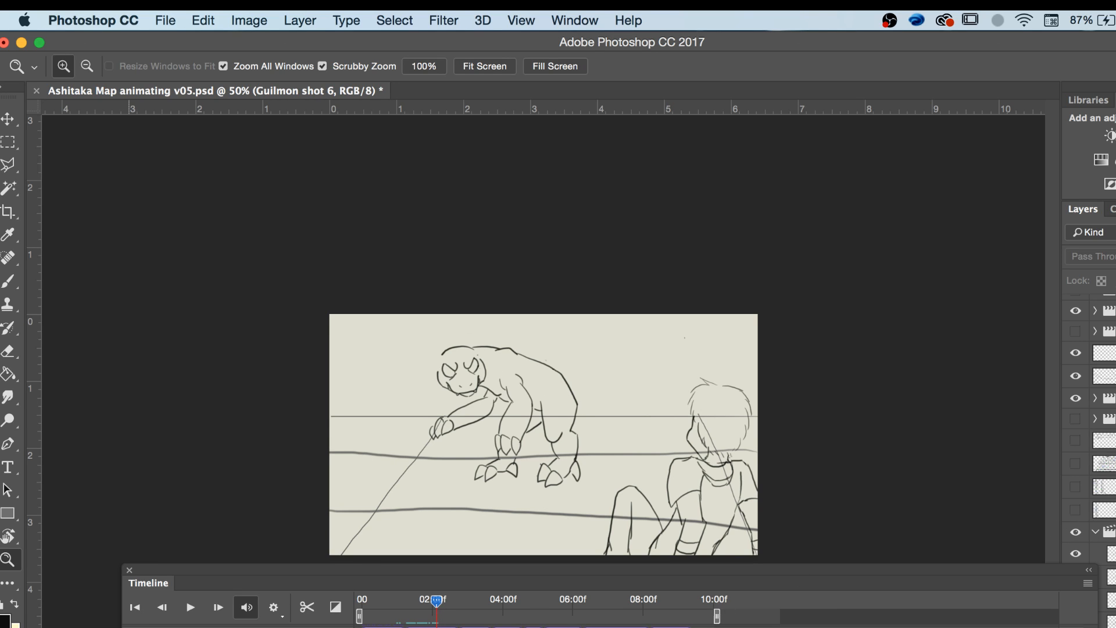
Shift the Photoshop window downward and lower the floating Timeline to uncover the whole canvas.
scroll(1090, 430, "down", 5)
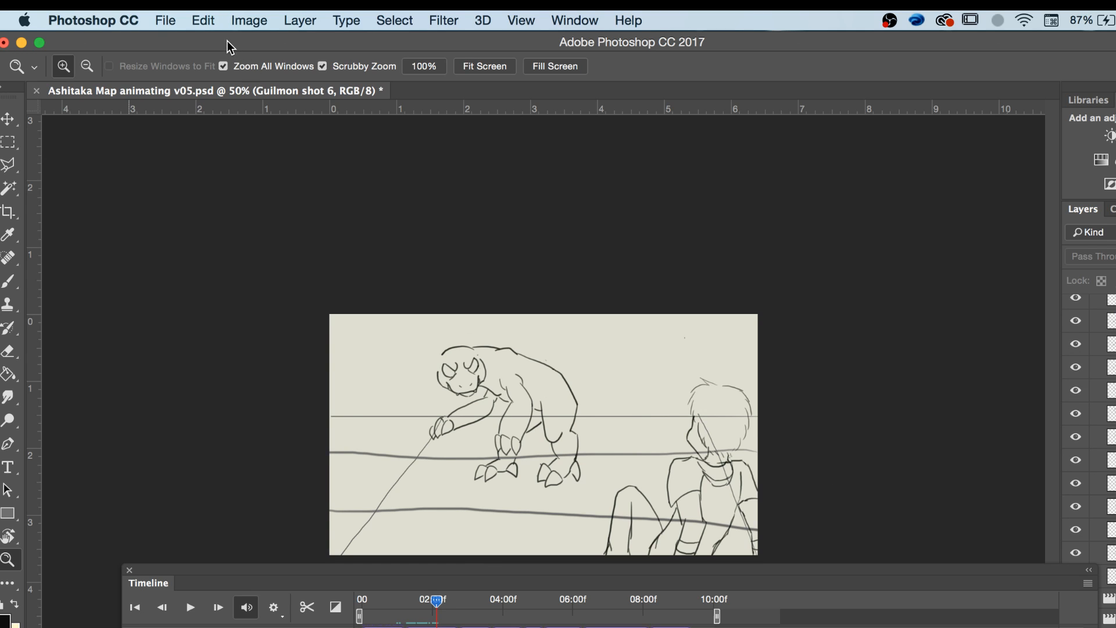
left_click_drag(216, 40, 224, 98)
left_click(184, 247)
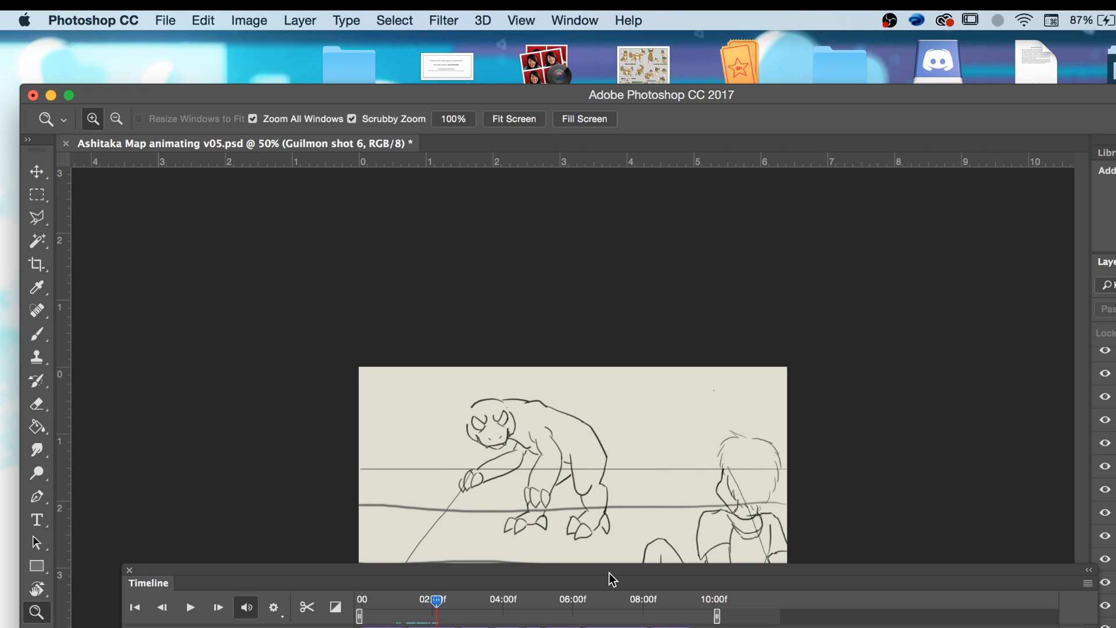
left_click_drag(689, 570, 684, 627)
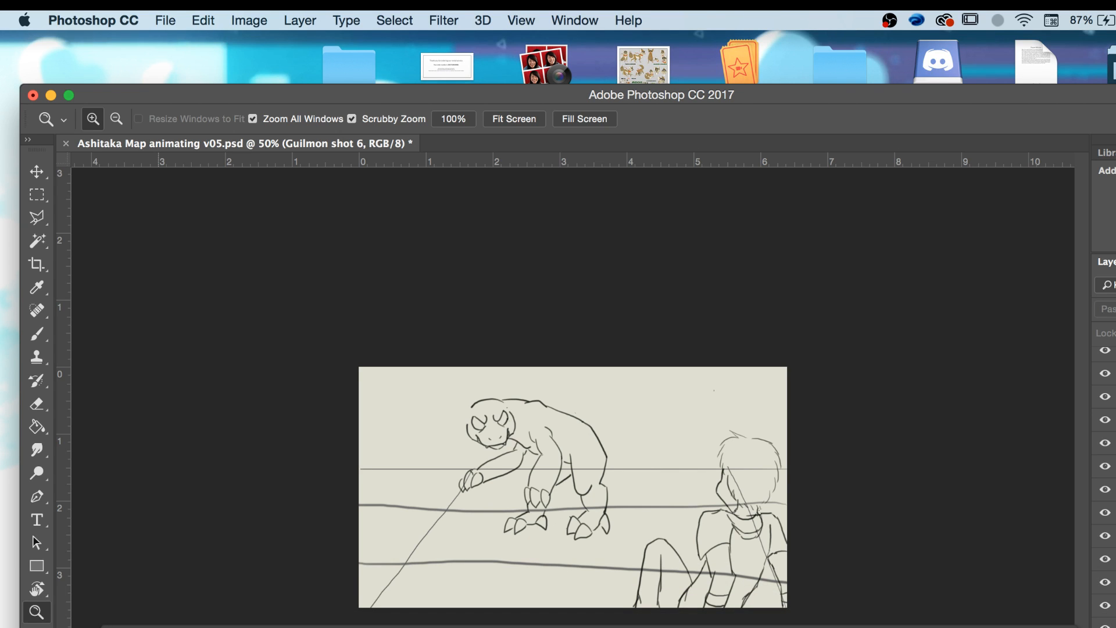
Go through the drawing layers Layer 2 copy, Perspective lines and Layer 9 copy, ending with Layer 16 copy 2 selected.
left_click(1112, 478)
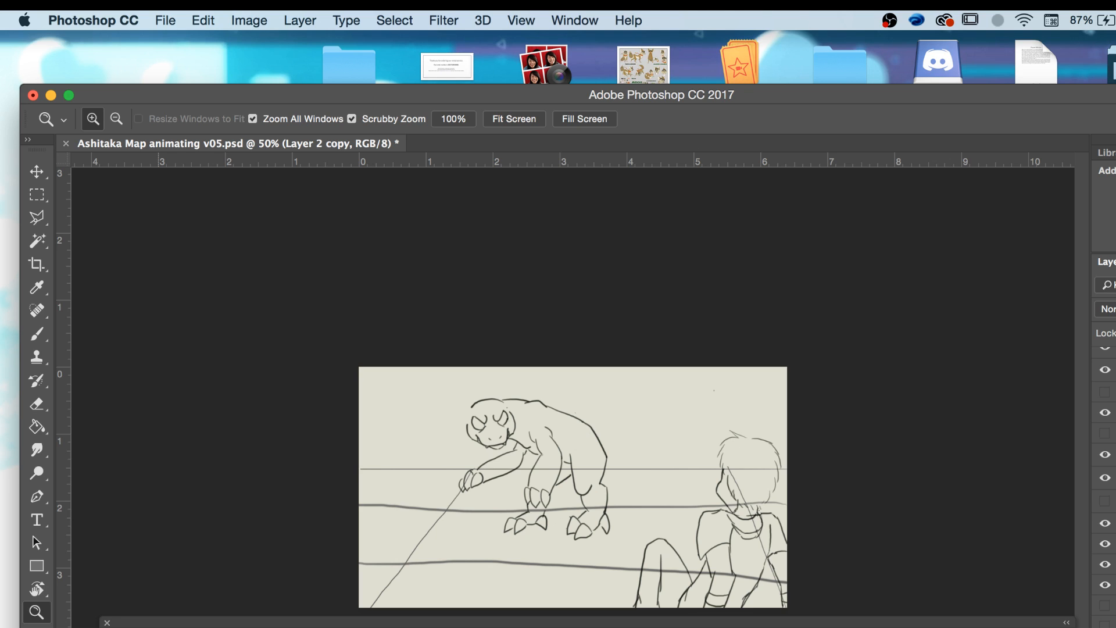
left_click(1112, 500)
left_click(1112, 523)
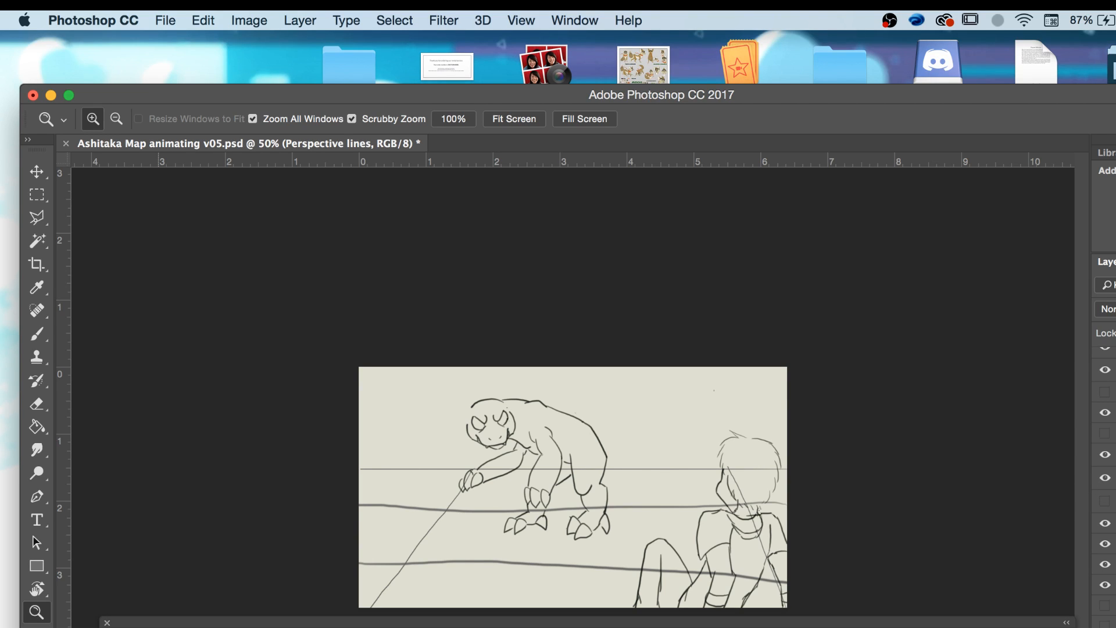
left_click(1115, 433)
left_click(1115, 477)
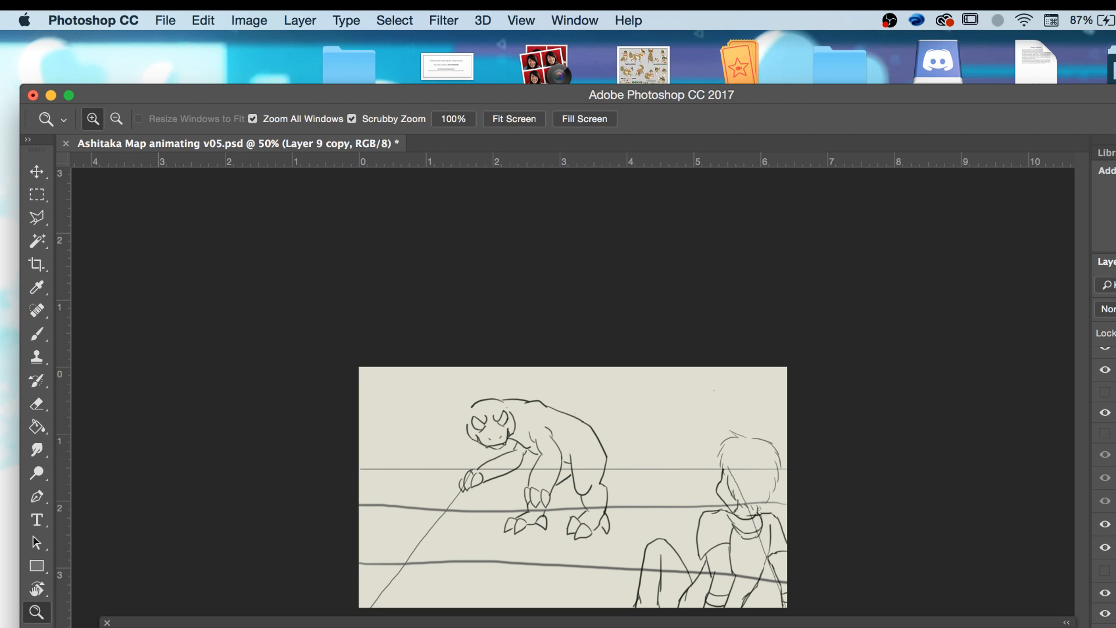
left_click(348, 627)
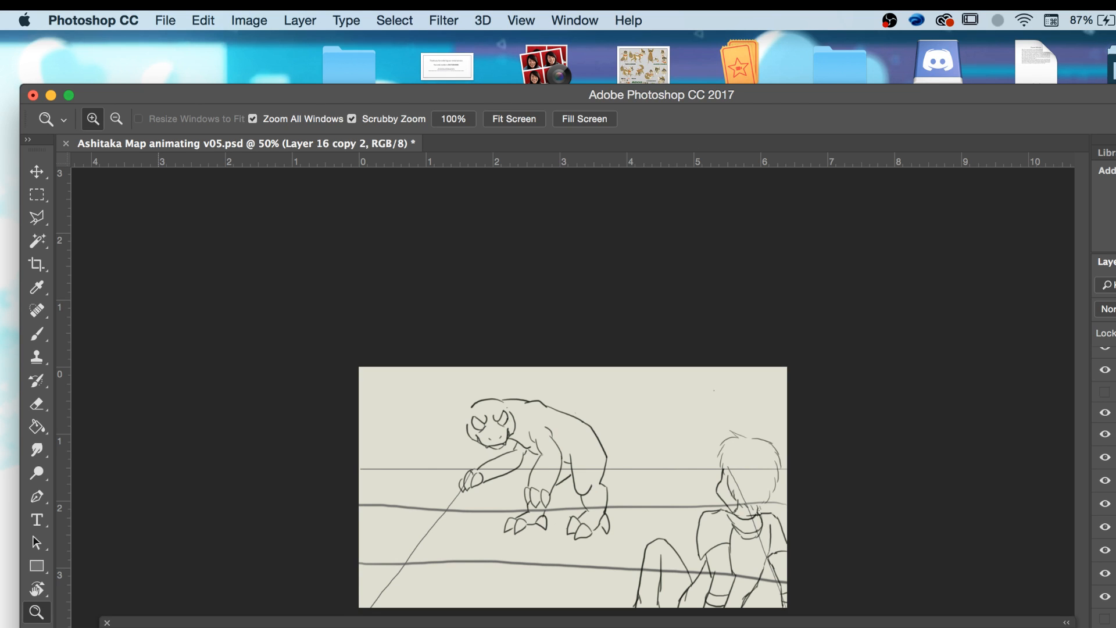
Select Layer 17 copy 3 and toggle layer visibility off and on to check the drawings.
left_click(1105, 576)
left_click(1106, 576)
left_click(349, 627)
left_click(1114, 359)
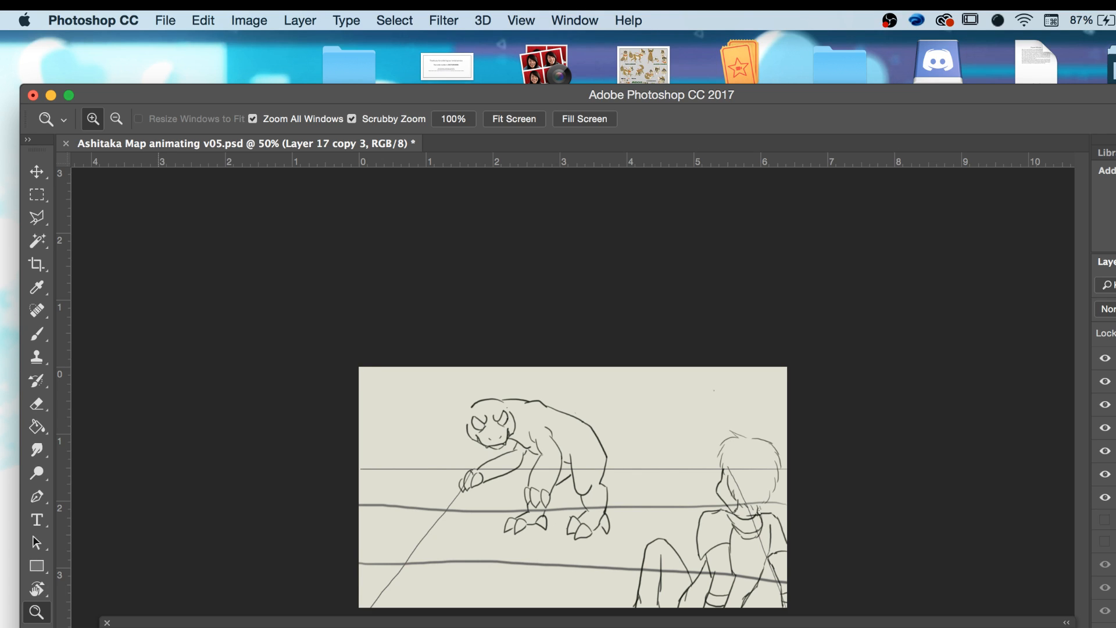
left_click(1106, 364)
left_click(1106, 364)
left_click(1105, 363)
left_click(1105, 363)
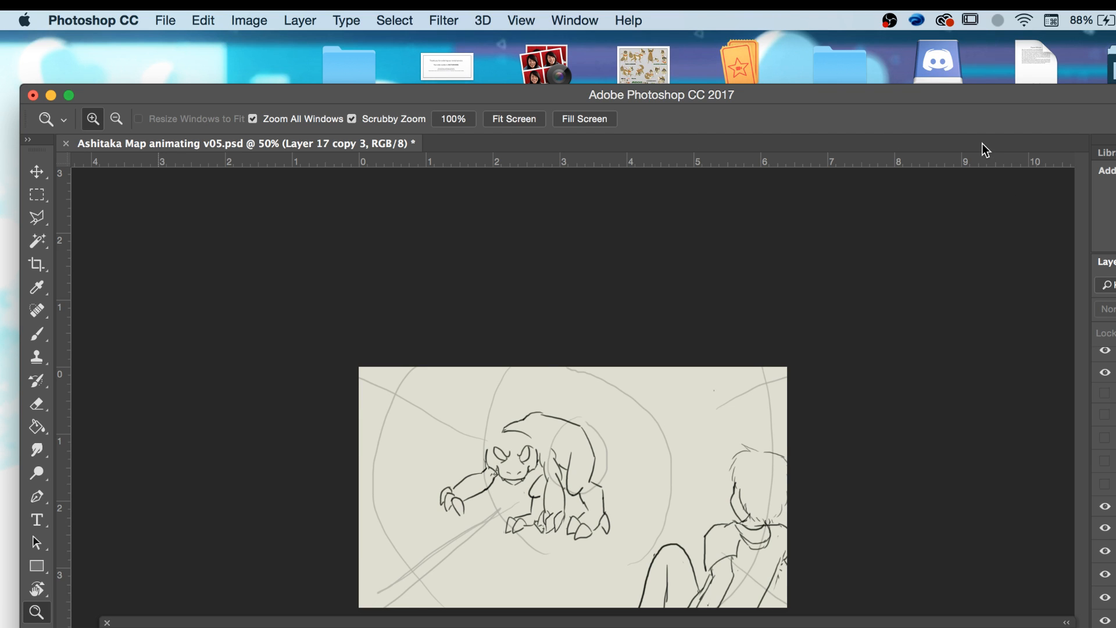
Move the Photoshop window back up, select Layer 17 copy 8 and play back the animation after toggling layer visibility.
left_click_drag(936, 96, 933, 40)
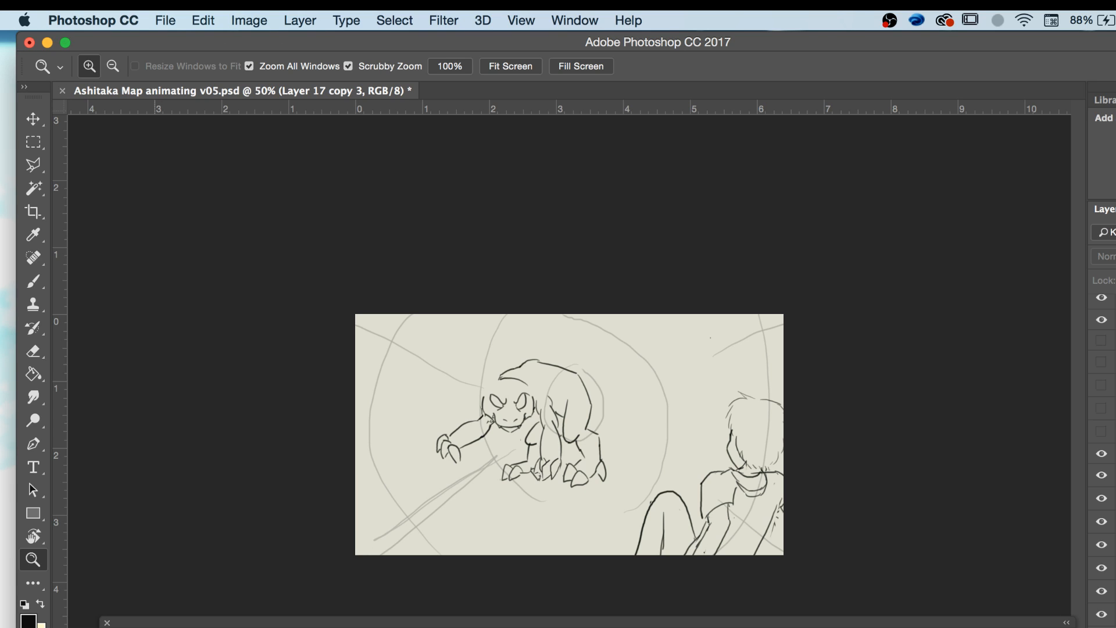
left_click(1113, 320)
left_click(1100, 547)
left_click(1096, 553)
left_click(1100, 546)
left_click(1100, 547)
key("alt+bracketright")
key("space")
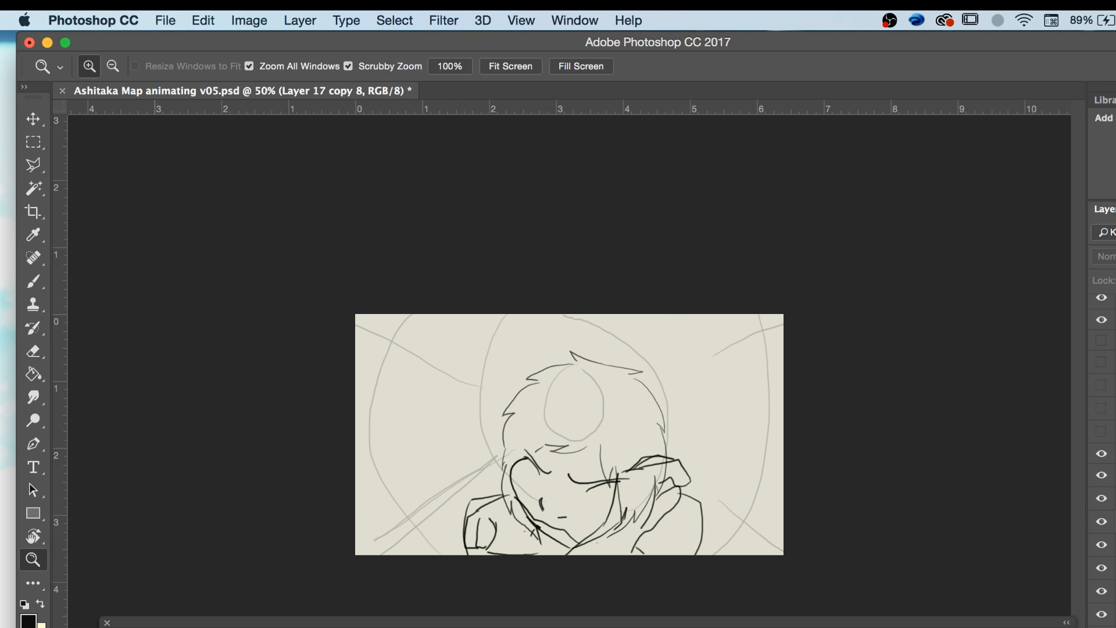
Select the Guilmon shot 2 group and look through the layer stack, checking which groups and layers are hidden.
left_click(1113, 455)
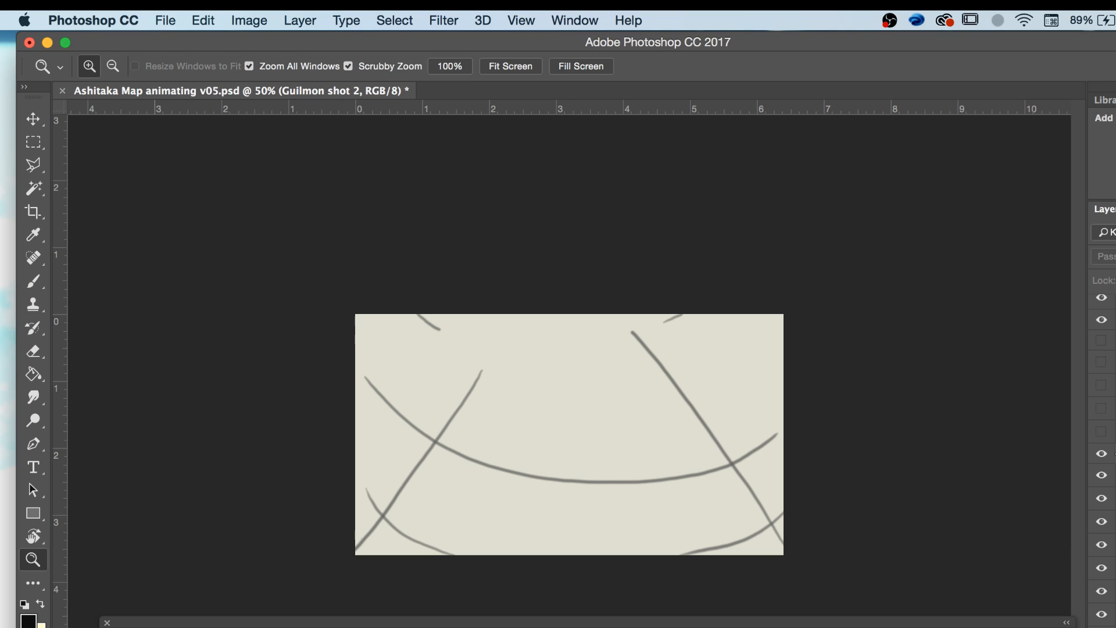
left_click(1115, 454)
scroll(1102, 454, "up", 3)
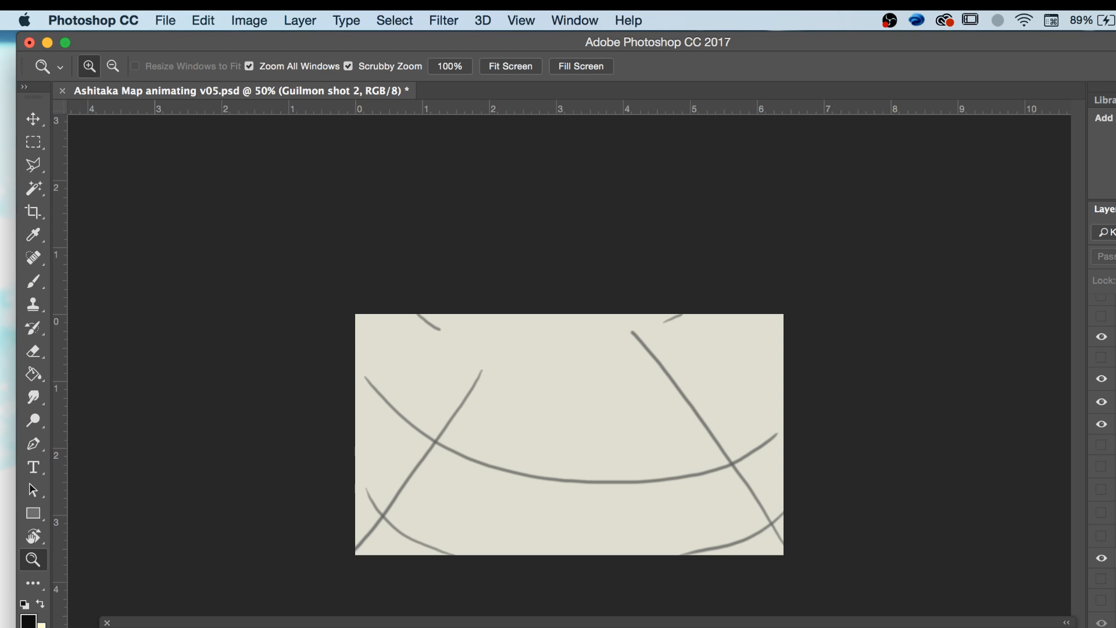
scroll(1103, 447, "down", 4)
left_click(1106, 426)
left_click(1106, 427)
scroll(1106, 436, "down", 6)
scroll(1105, 436, "down", 4)
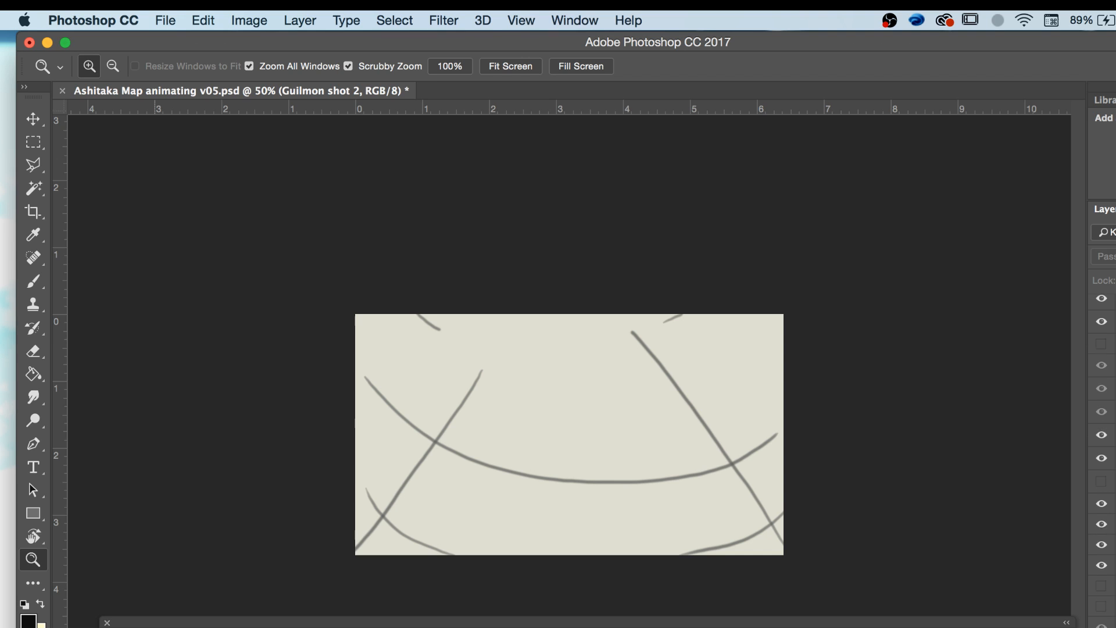
scroll(1102, 453, "down", 6)
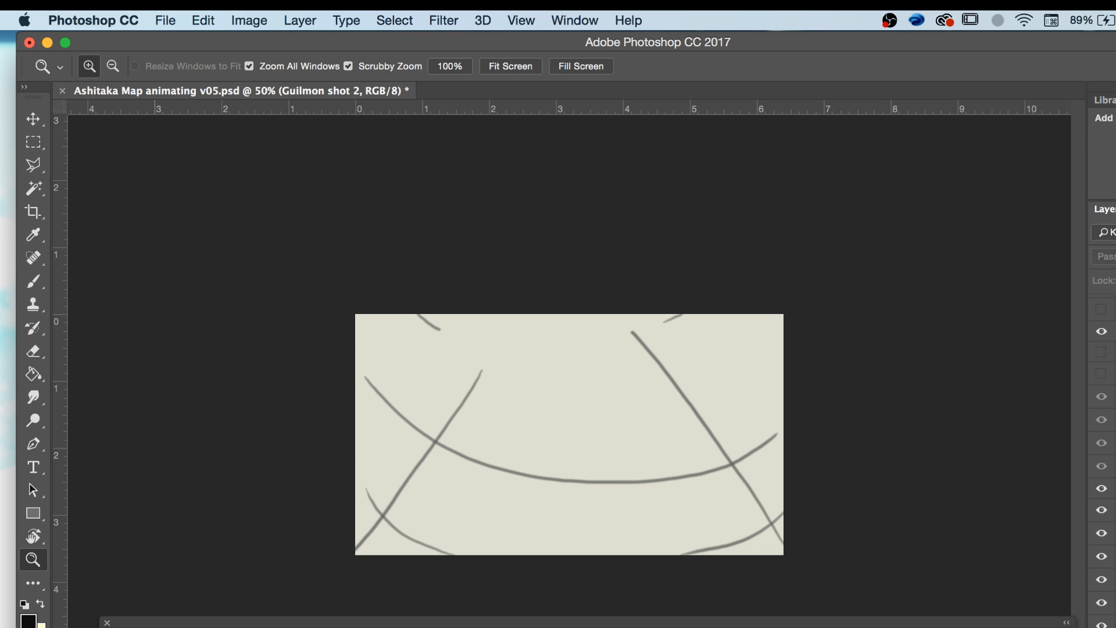
left_click(1099, 371)
left_click(1098, 372)
scroll(1107, 407, "up", 3)
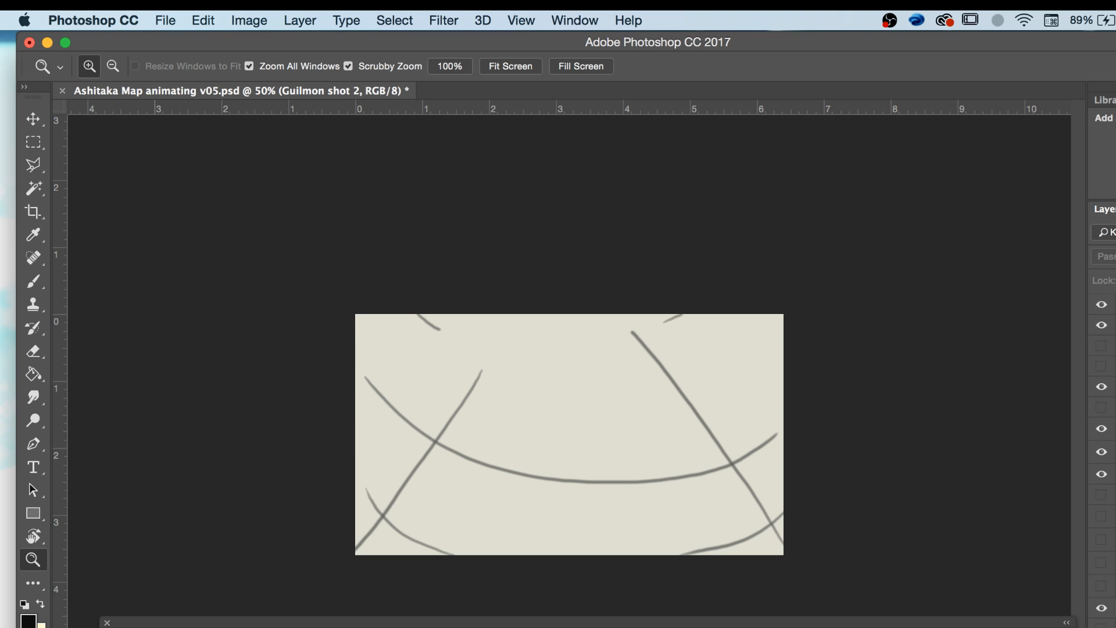
Show the lower of the two adjacent hidden groups after toggling the hidden entry beneath the next visible one.
left_click(1104, 411)
left_click(1101, 411)
left_click(1102, 411)
left_click(1102, 411)
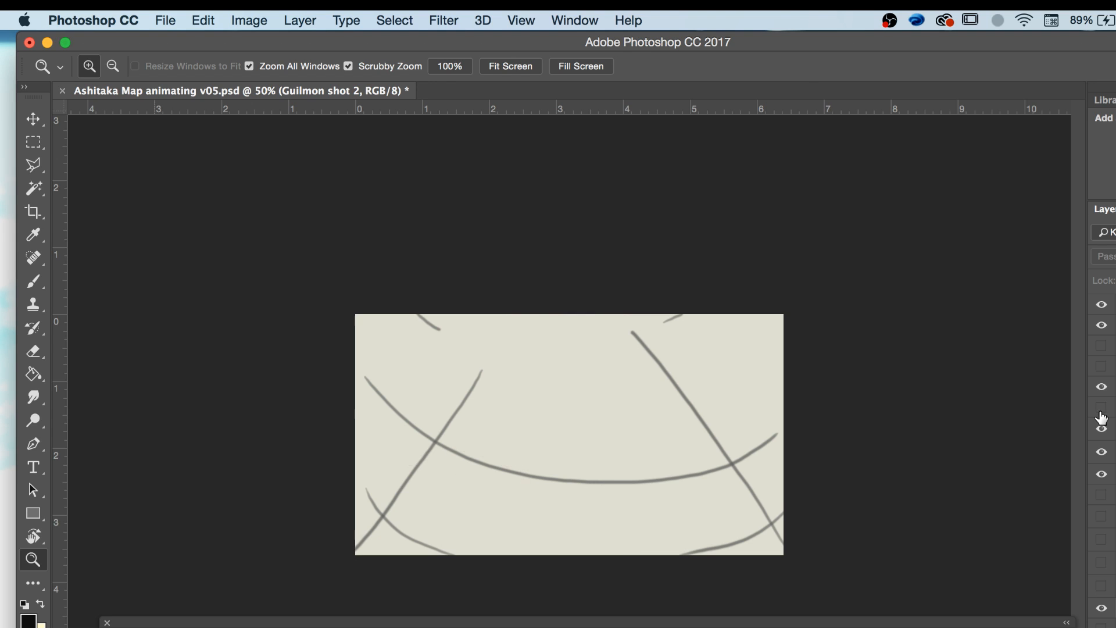
left_click(1101, 369)
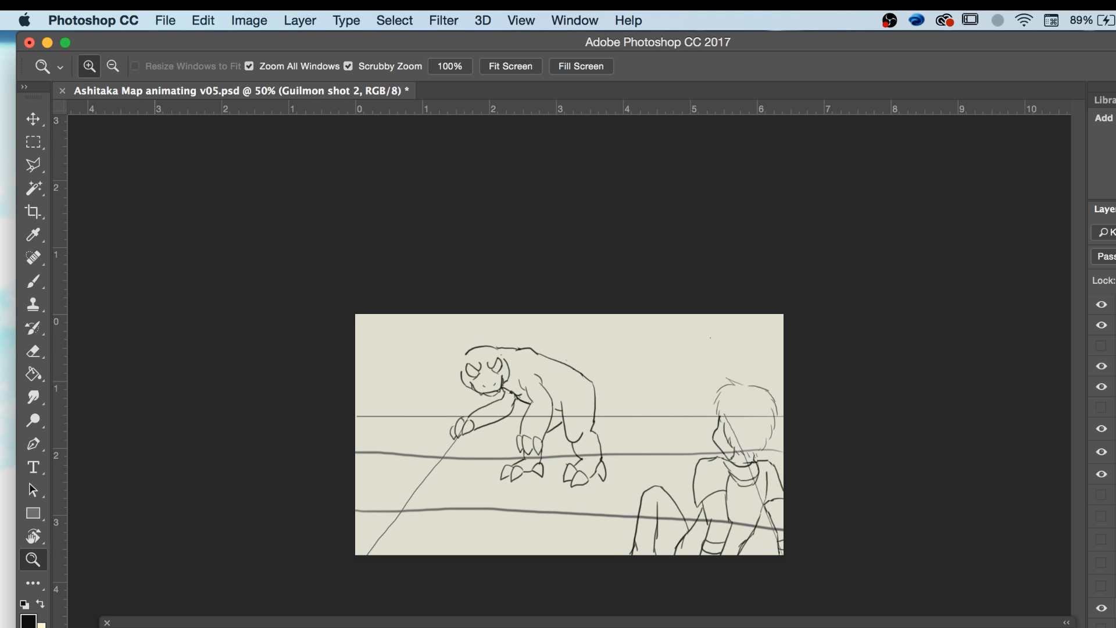
On Layer 17 copy 14, erase the creature's body, arms and legs with a 50 px eraser, leaving the head and feet.
left_click(1113, 618)
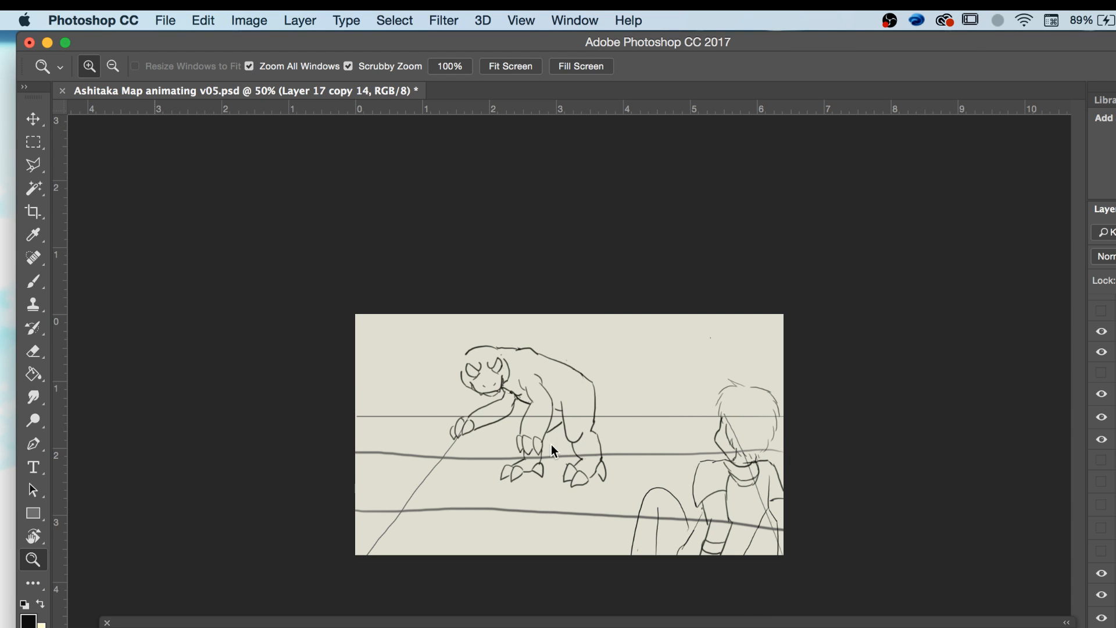
left_click(528, 453)
left_click(528, 453)
key("e")
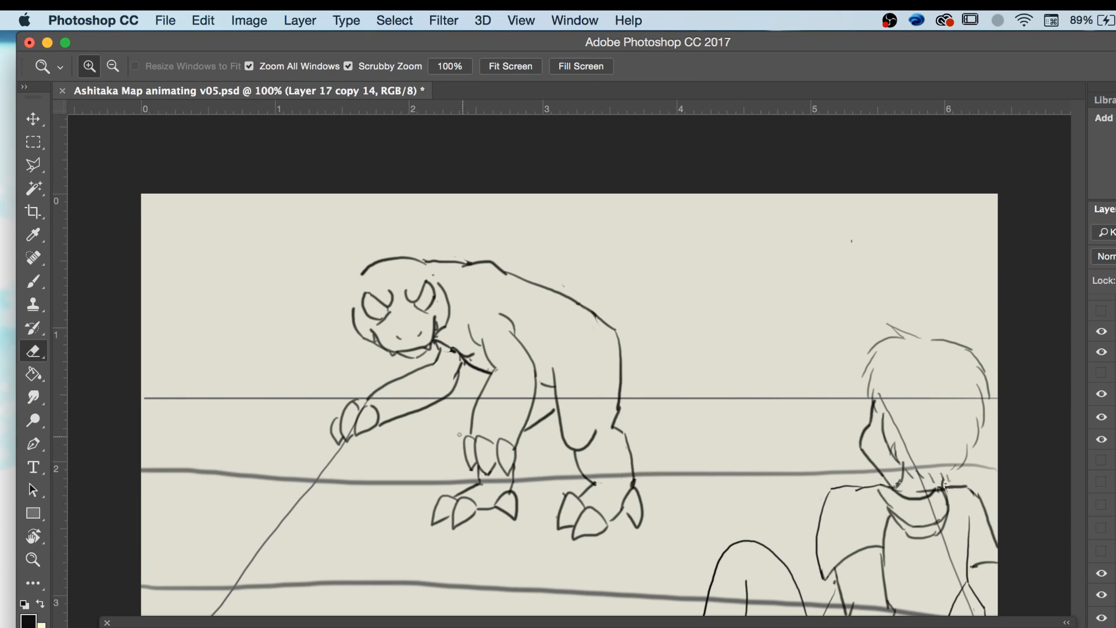
key("bracketright")
key("bracketright")
key("bracketright")
key("bracketright")
key("bracketright")
key("bracketright")
key("bracketright")
key("bracketright")
key("bracketright")
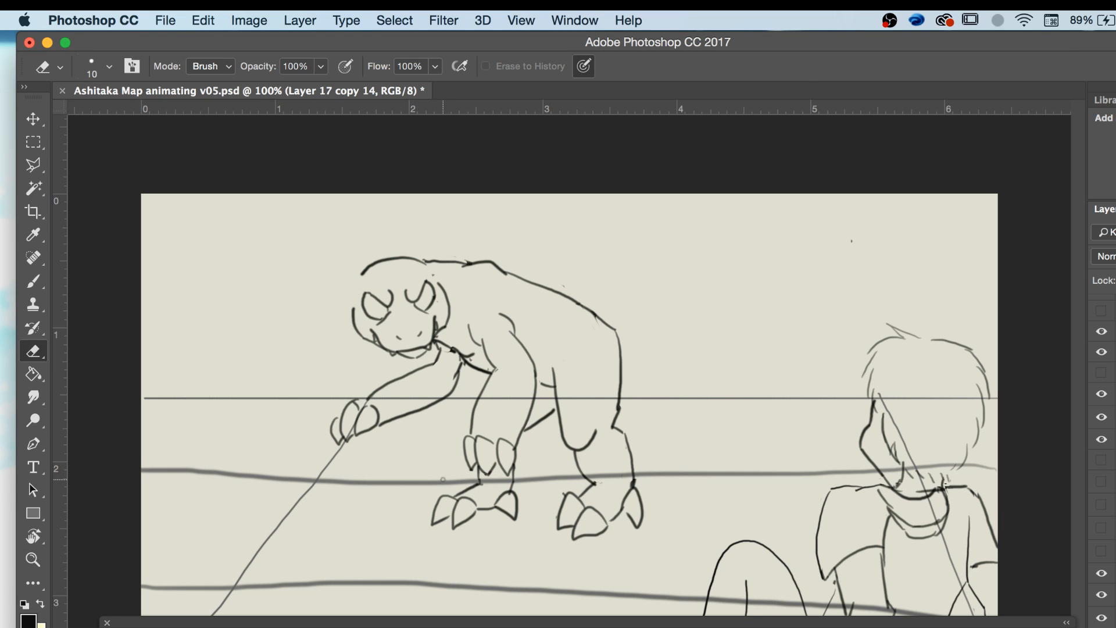
key("bracketright")
mouse_move(467, 463)
left_mouse_down()
mouse_move(456, 426)
mouse_move(480, 420)
mouse_move(494, 467)
mouse_move(561, 451)
mouse_move(617, 410)
left_mouse_up()
mouse_move(612, 351)
left_mouse_down()
mouse_move(497, 268)
mouse_move(546, 356)
mouse_move(541, 386)
mouse_move(516, 378)
mouse_move(488, 333)
mouse_move(496, 424)
mouse_move(471, 429)
mouse_move(452, 353)
mouse_move(451, 389)
mouse_move(437, 409)
mouse_move(403, 386)
mouse_move(443, 363)
mouse_move(429, 371)
mouse_move(446, 346)
mouse_move(402, 421)
mouse_move(431, 403)
mouse_move(400, 385)
mouse_move(342, 390)
mouse_move(369, 428)
left_mouse_up()
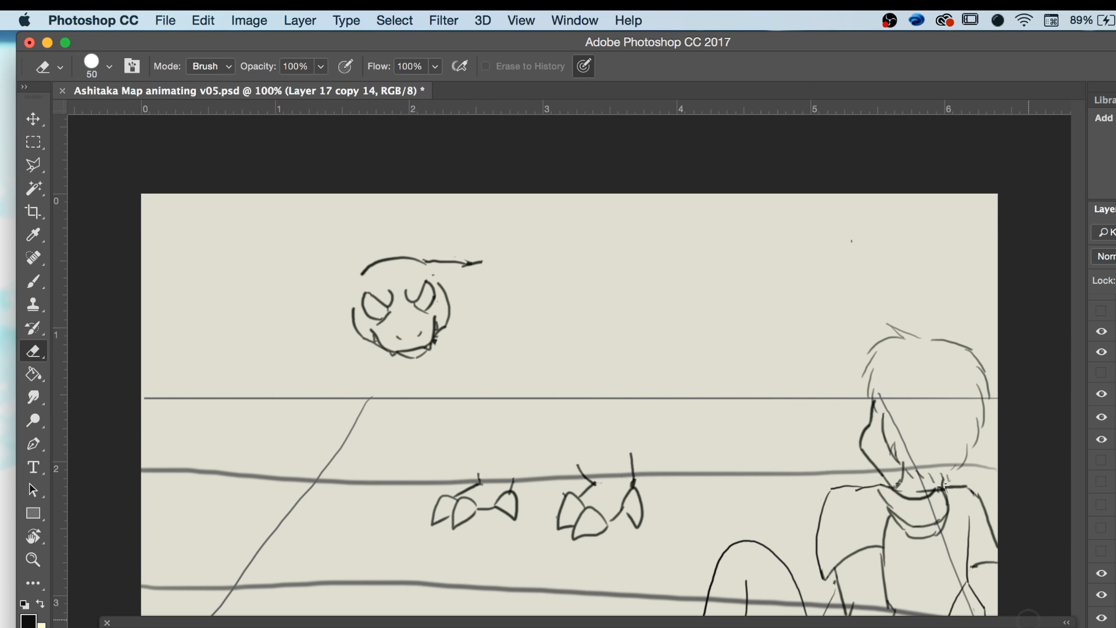
Enable onion skins for the timeline and step between neighbouring frames to compare the creature's poses.
left_click(1066, 623)
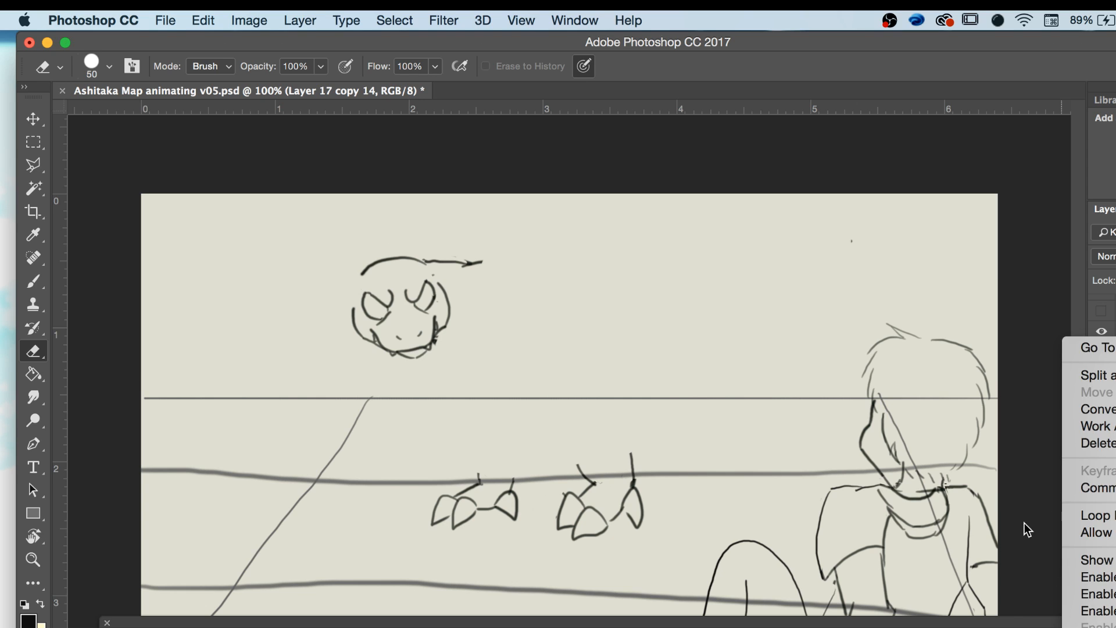
left_click(1018, 624)
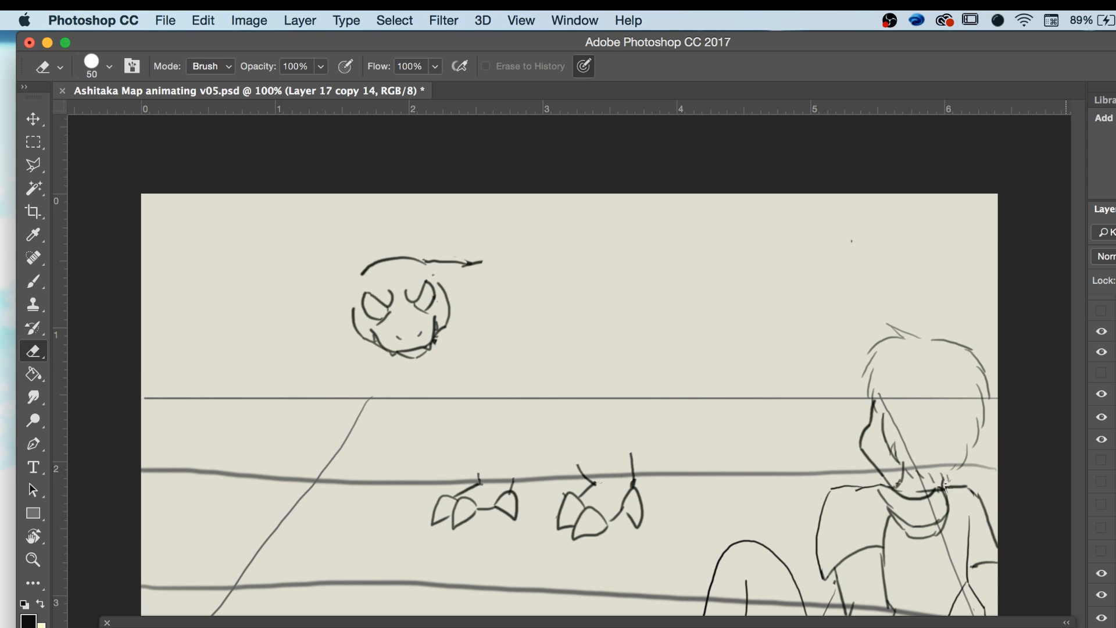
left_click(1066, 622)
left_click(933, 610)
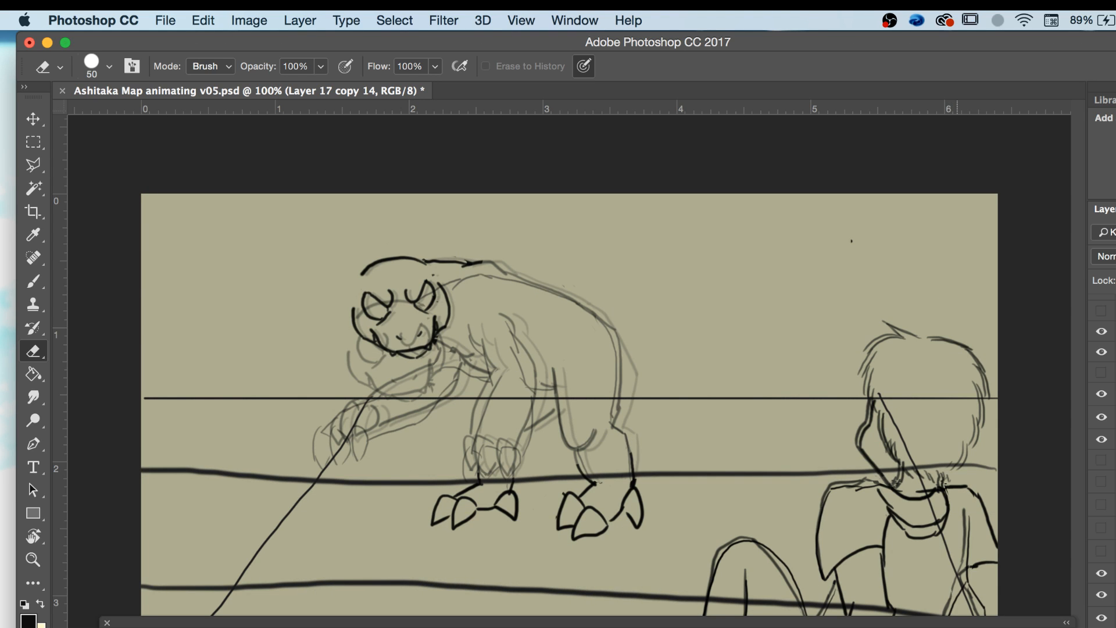
key("Right")
key("Right")
key("Left")
key("Right")
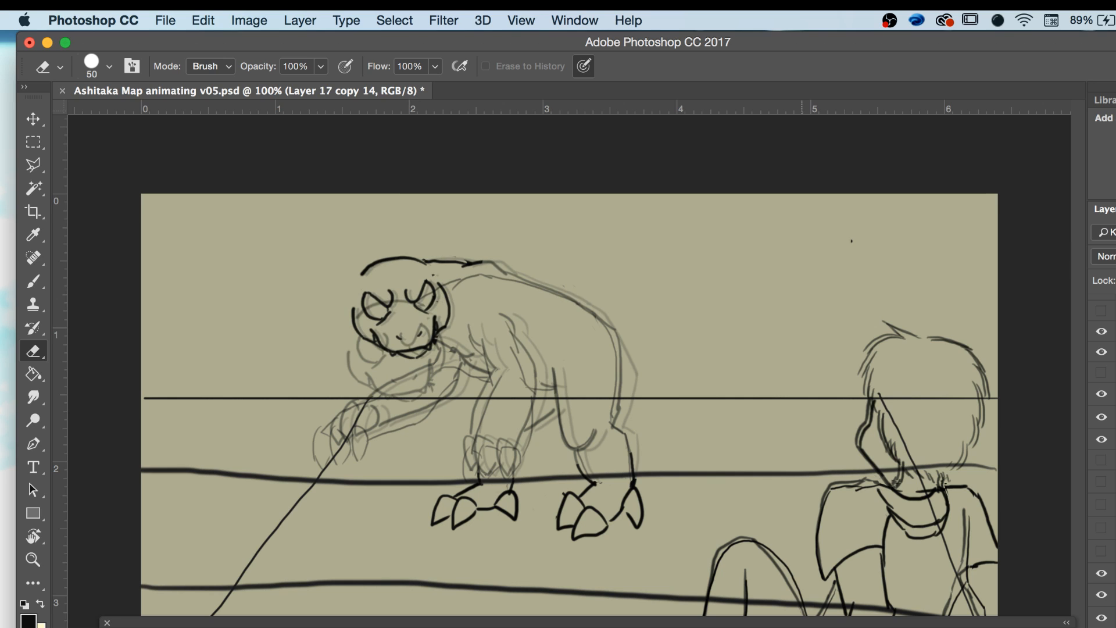
left_click(36, 120)
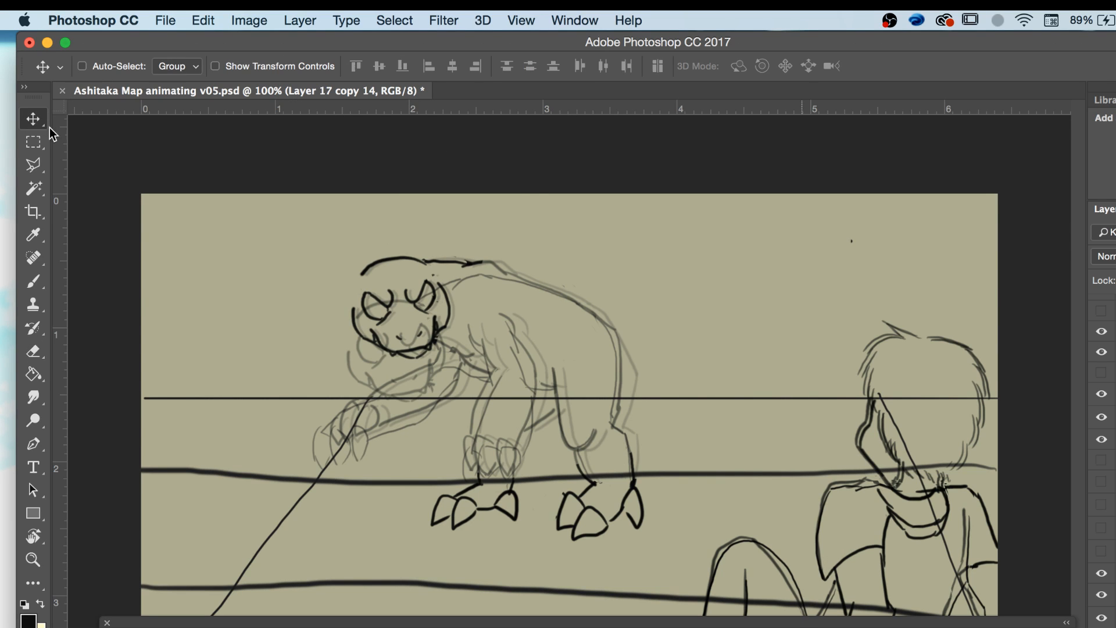
mouse_move(391, 382)
left_mouse_down()
mouse_move(356, 414)
mouse_move(354, 357)
left_mouse_up()
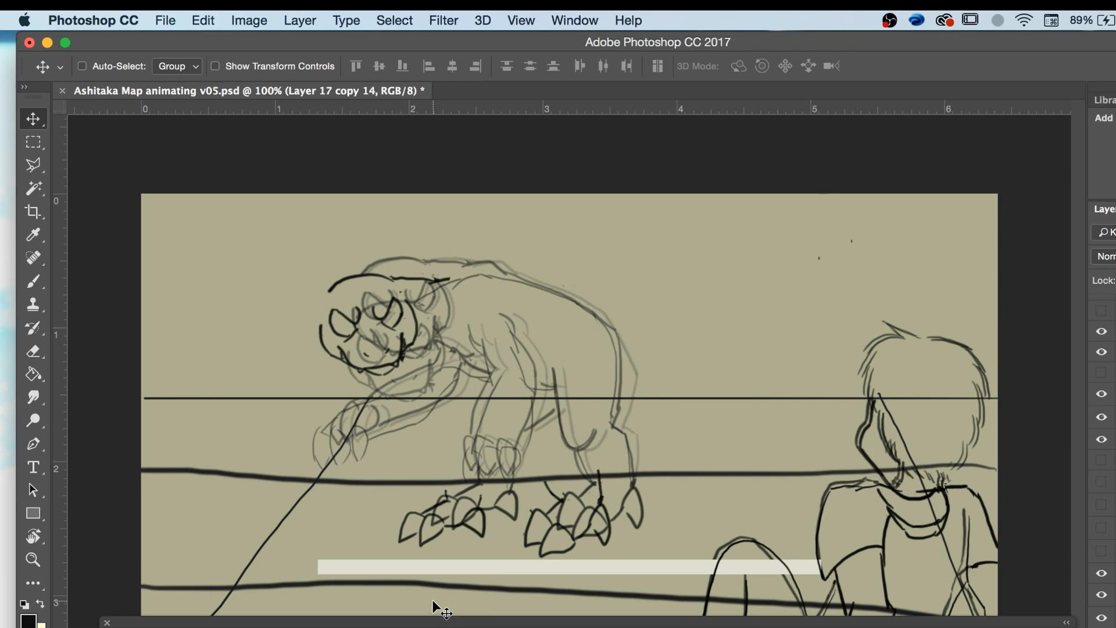
left_click(204, 20)
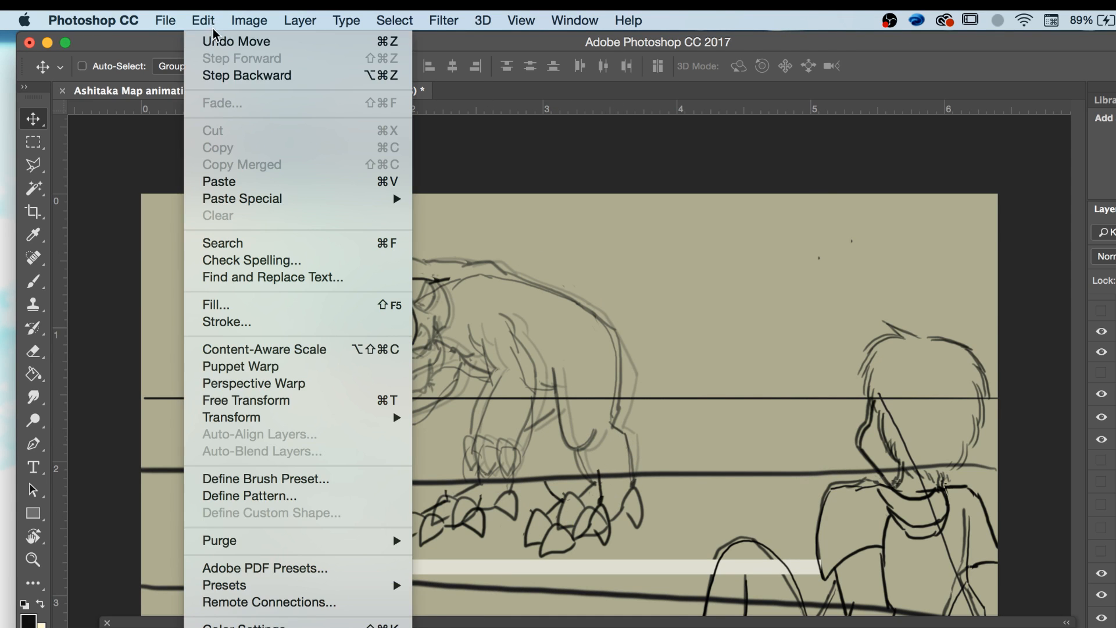
left_click(215, 75)
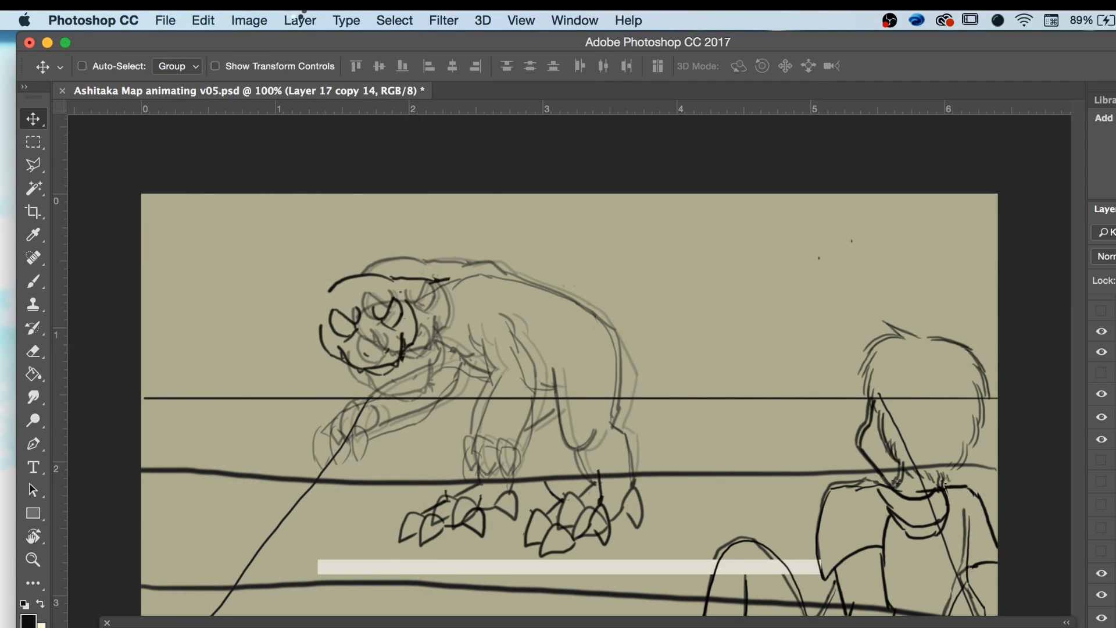
left_click(205, 20)
left_click(204, 21)
Select the creature's head with a rectangular marquee, move it down and left toward the lower onion-skin head, and deselect.
key("m")
left_click_drag(274, 235, 494, 360)
left_click(32, 118)
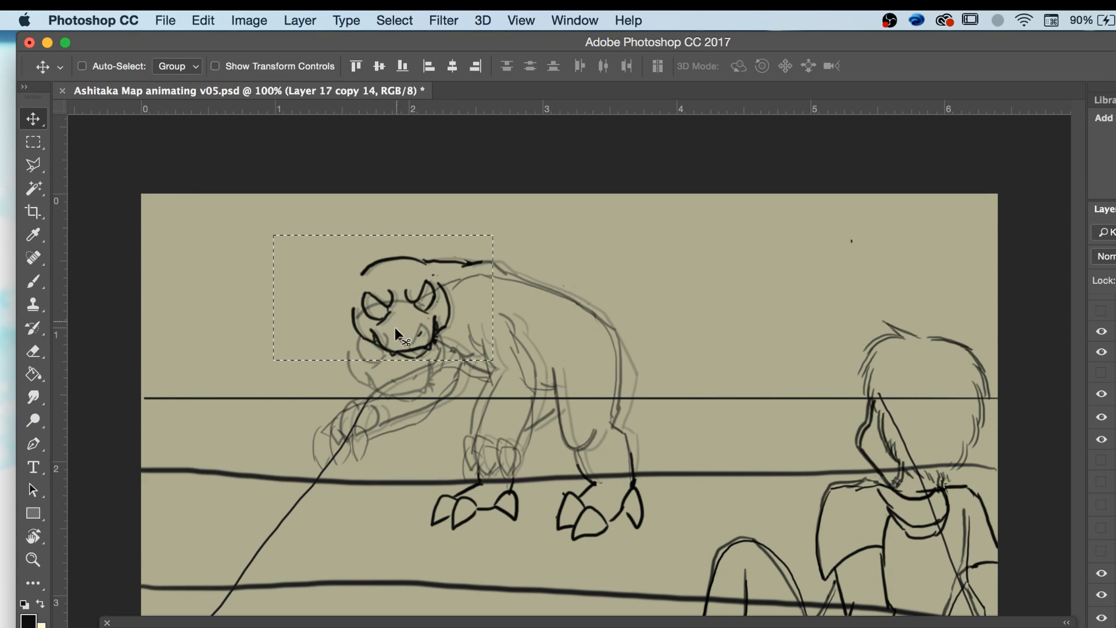
left_click_drag(392, 354, 364, 388)
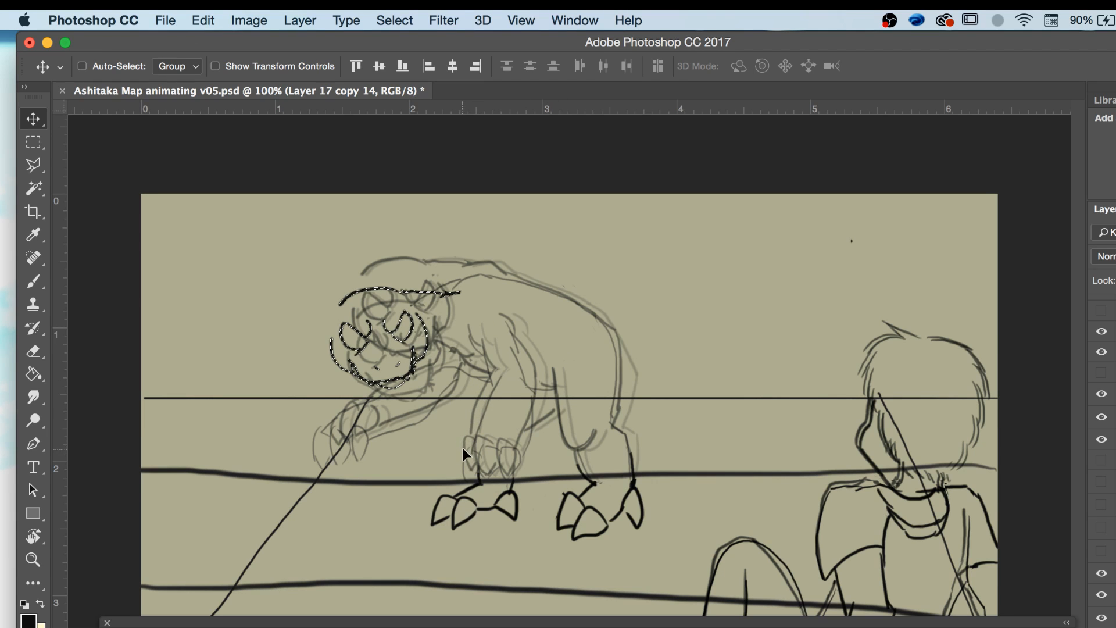
key("super+d")
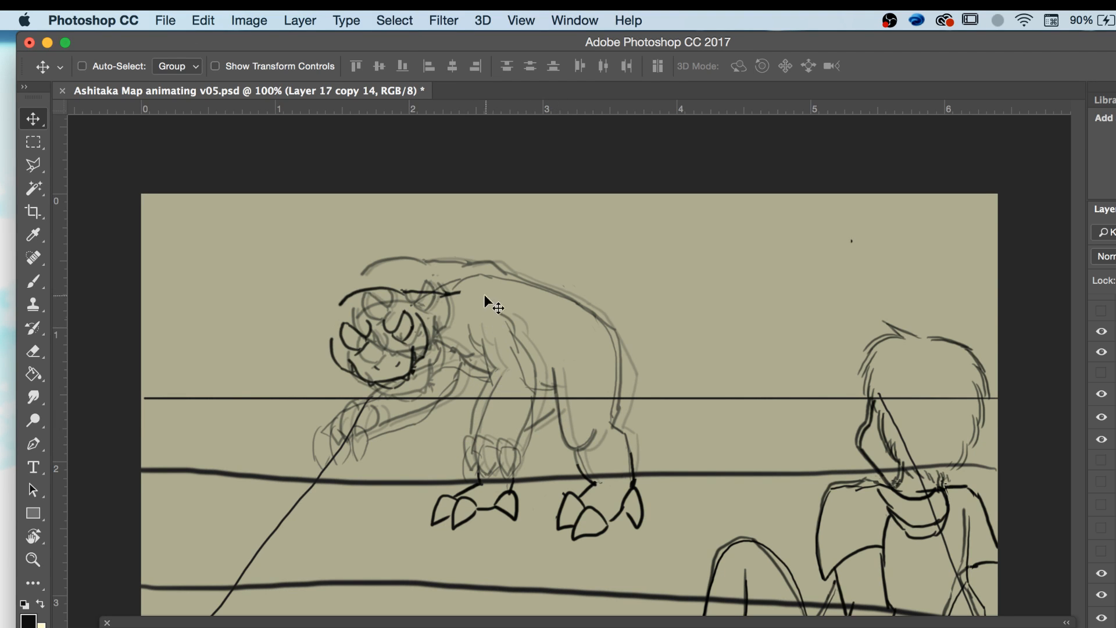
Zoom to 200% and erase the leftover back line trailing behind the moved head.
key("z")
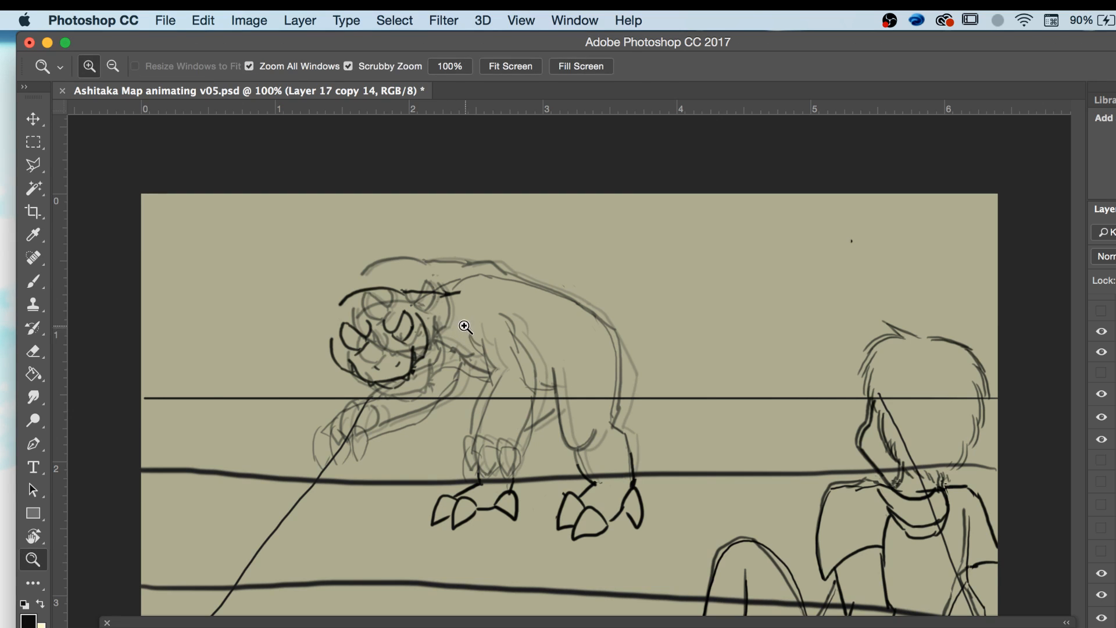
left_click(462, 324)
key("e")
mouse_move(581, 378)
left_mouse_down()
mouse_move(545, 359)
mouse_move(534, 402)
mouse_move(504, 374)
left_mouse_up()
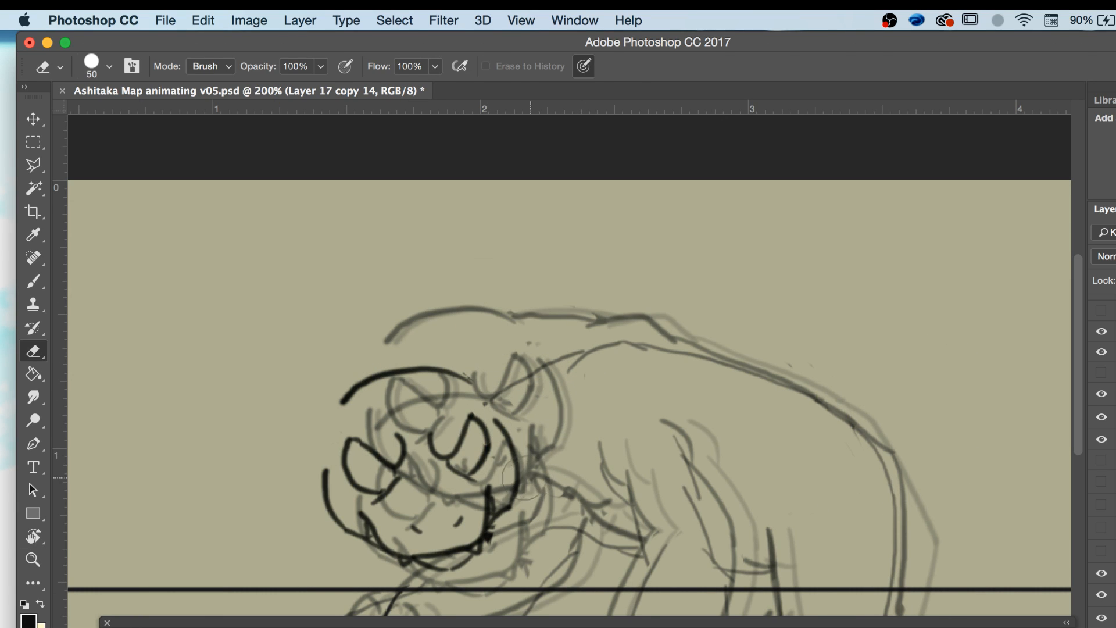
With a 6 px brush, draw the creature's back line from the head over the shoulder hump toward the rump, following the onion skins.
key("b")
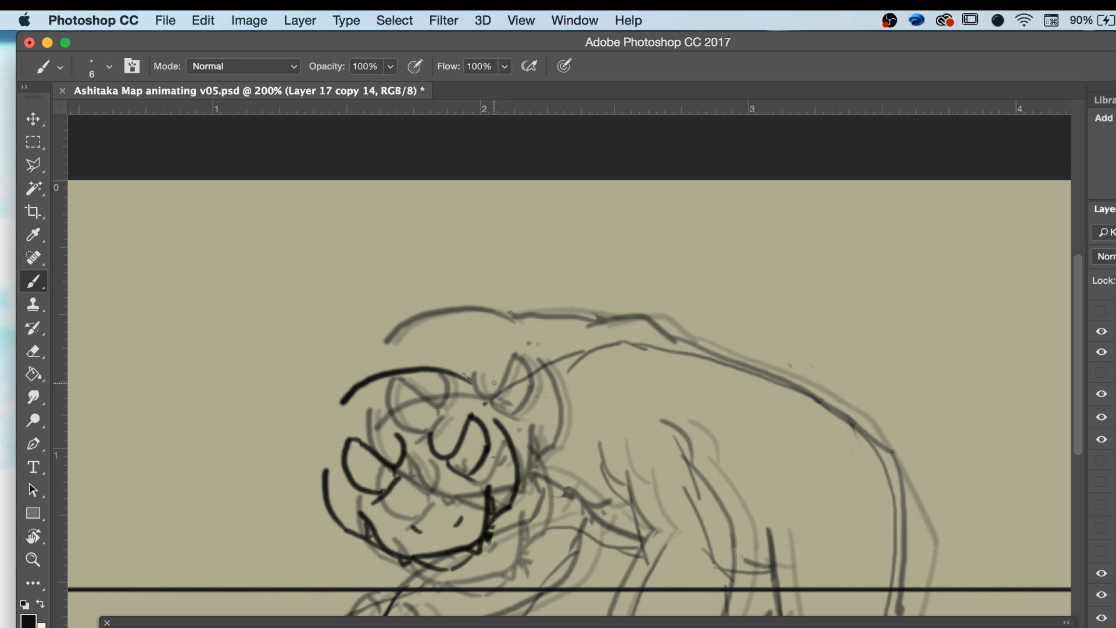
left_click_drag(463, 377, 607, 331)
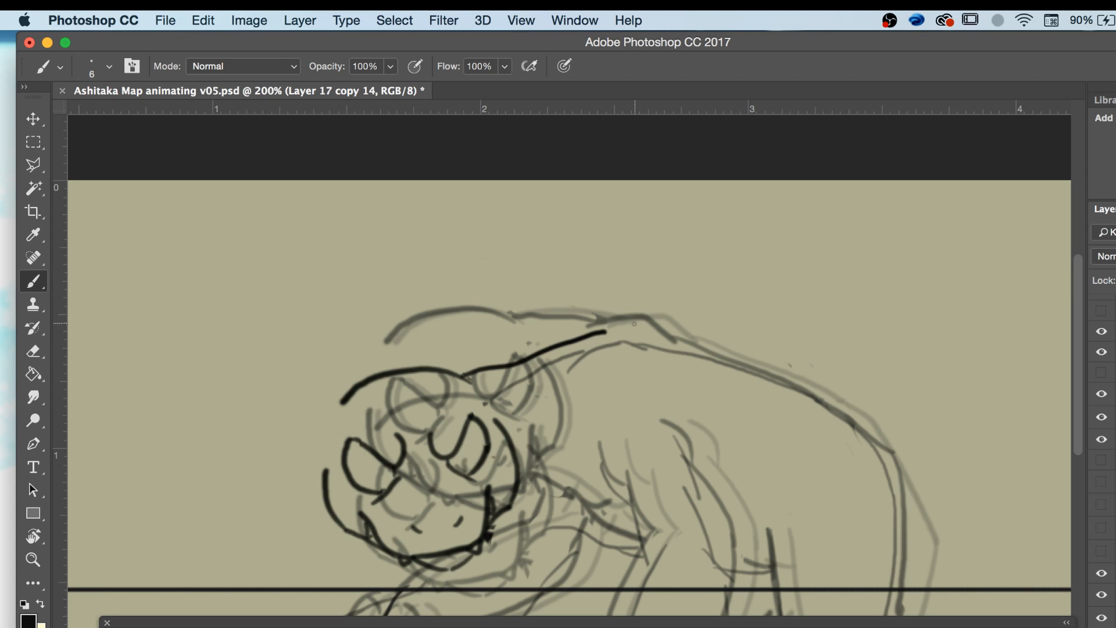
mouse_move(593, 338)
left_mouse_down()
mouse_move(636, 316)
mouse_move(693, 342)
left_mouse_up()
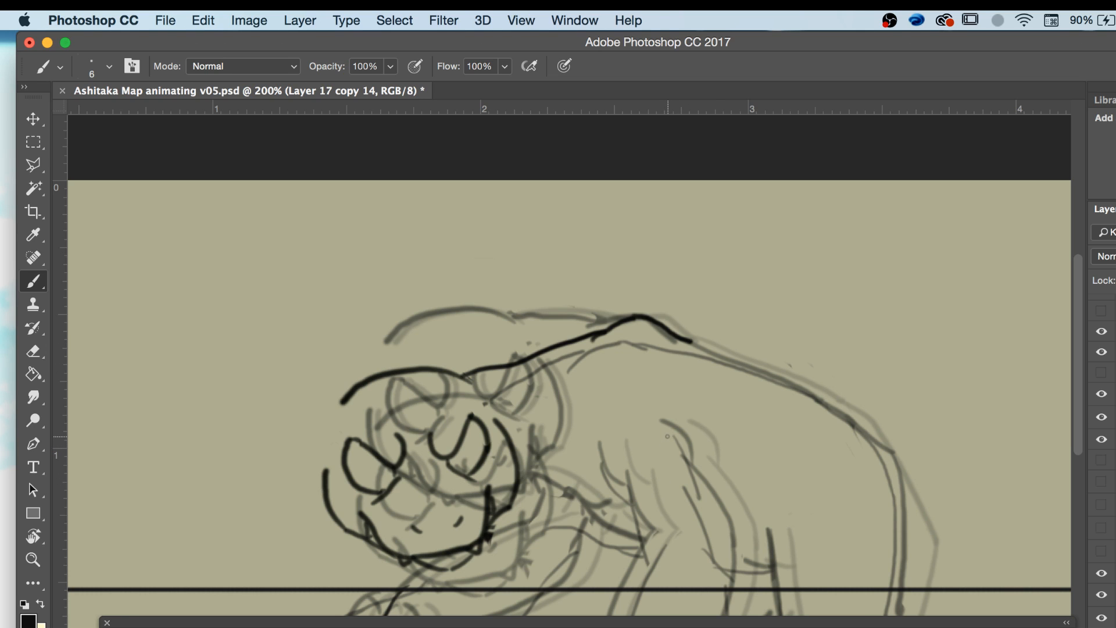
key("super+z")
left_click_drag(696, 343, 629, 316)
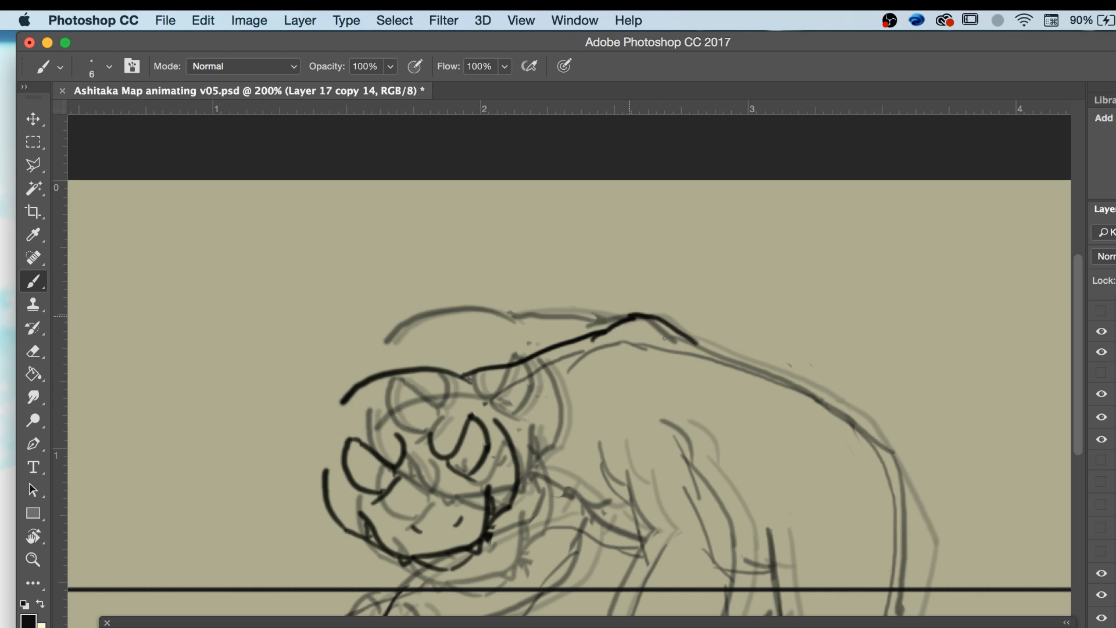
left_click_drag(697, 344, 756, 359)
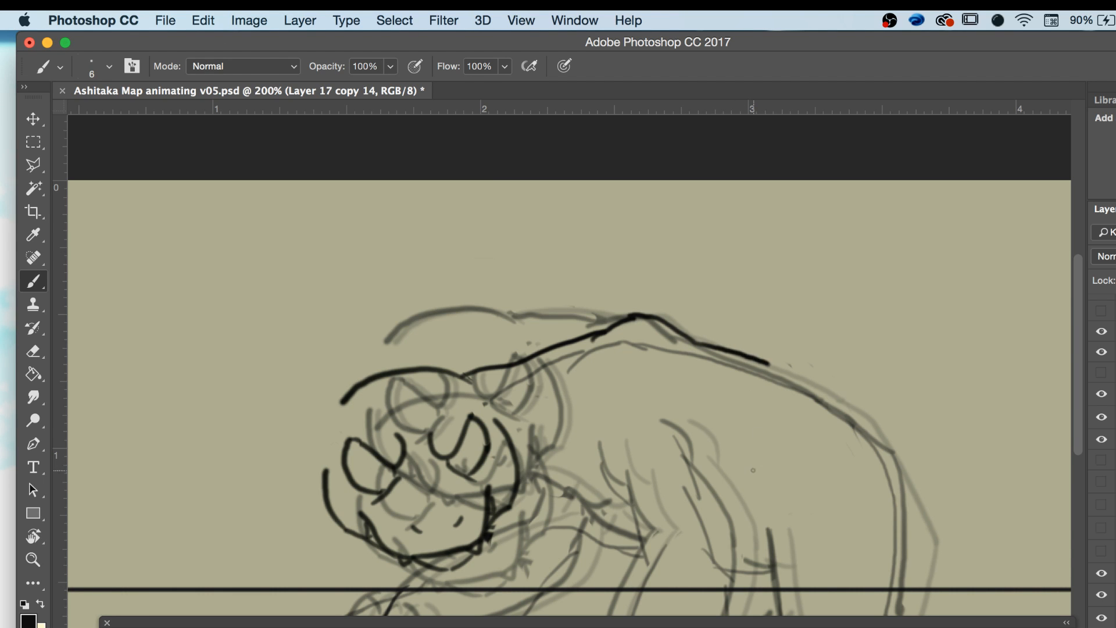
key("super+z")
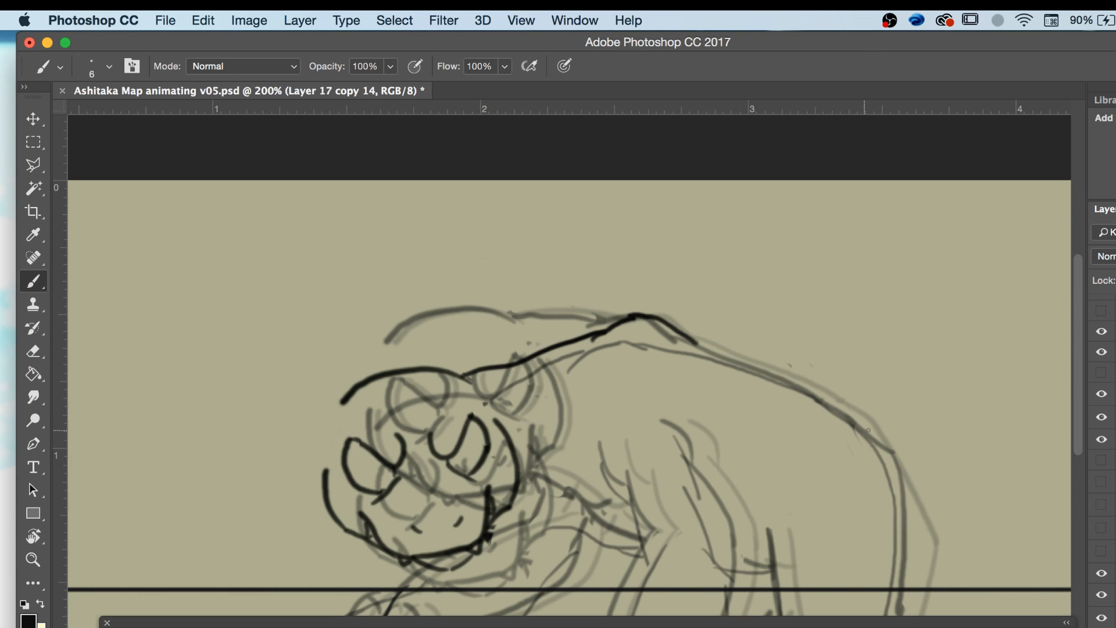
left_click_drag(877, 433, 692, 343)
Disable onion skins and step between neighbouring frames to compare the new back line with the adjacent poses.
scroll(789, 492, "down", 5)
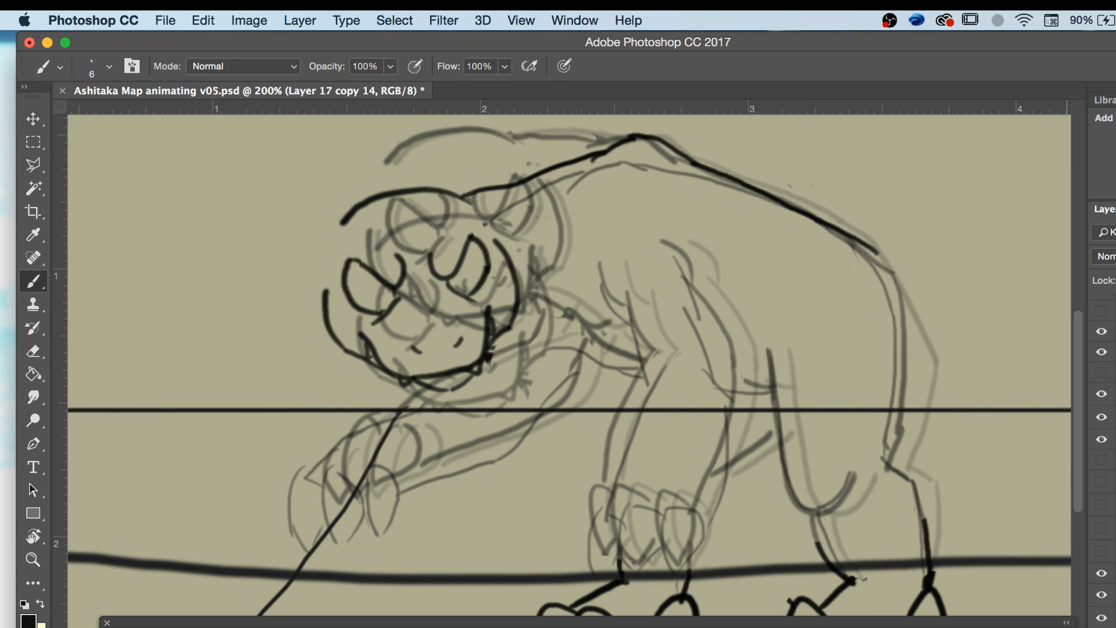
left_click(1067, 623)
left_click(935, 608)
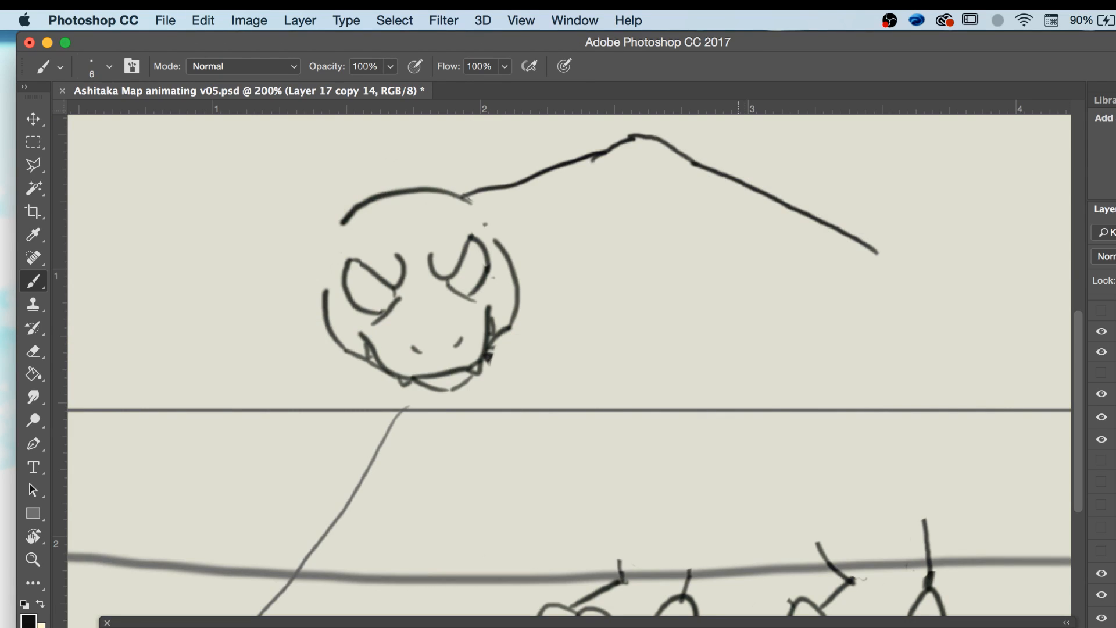
key("Left")
key("Right")
key("Right")
key("Left")
key("Left")
key("Right")
key("Left")
key("Right")
key("Left")
key("Right")
key("Right")
key("Left")
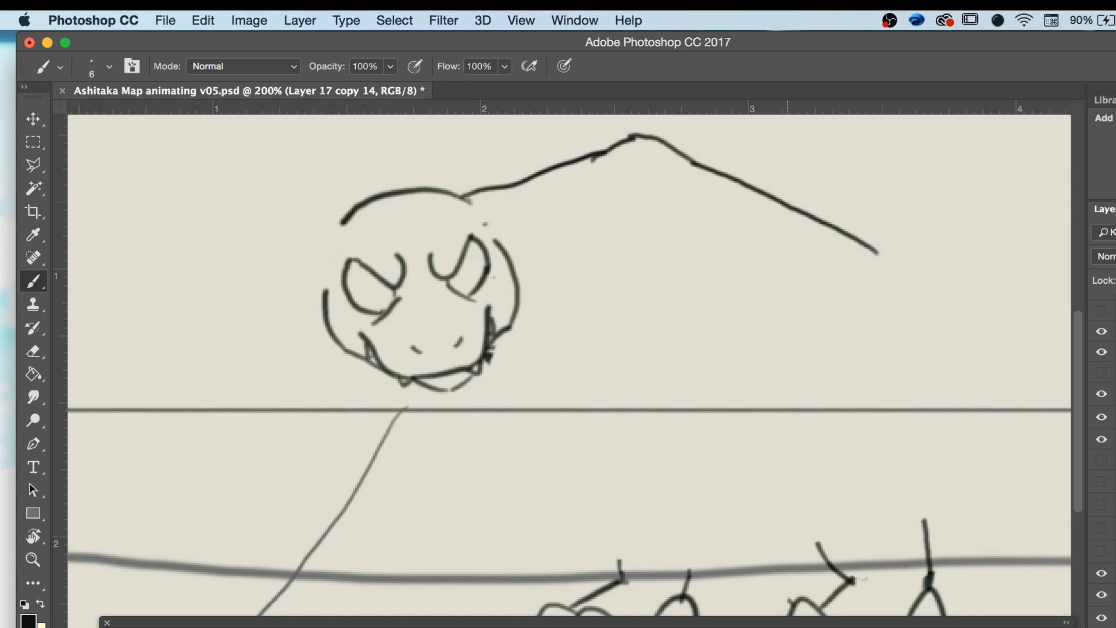
key("Left")
key("Right")
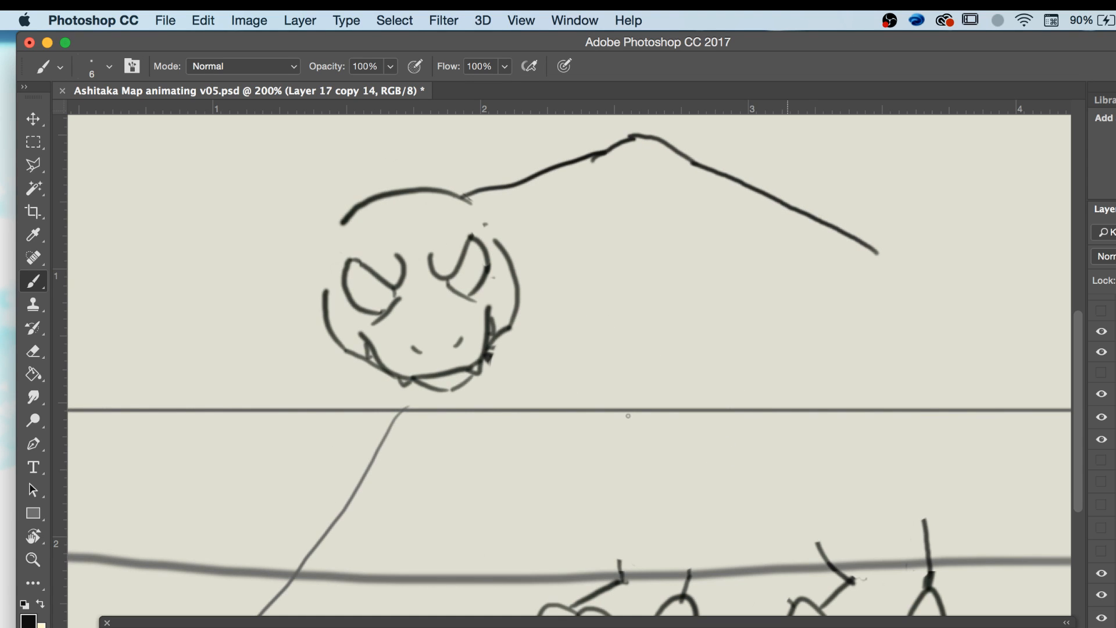
Erase the hump and rear back line with a 50 px eraser and redraw a lower, pointed shoulder hump with the 6 px brush.
scroll(628, 416, "up", 5)
key("e")
mouse_move(663, 360)
left_mouse_down()
mouse_move(681, 334)
mouse_move(695, 359)
mouse_move(593, 416)
left_mouse_up()
mouse_move(773, 378)
left_mouse_down()
mouse_move(831, 410)
mouse_move(875, 391)
left_mouse_up()
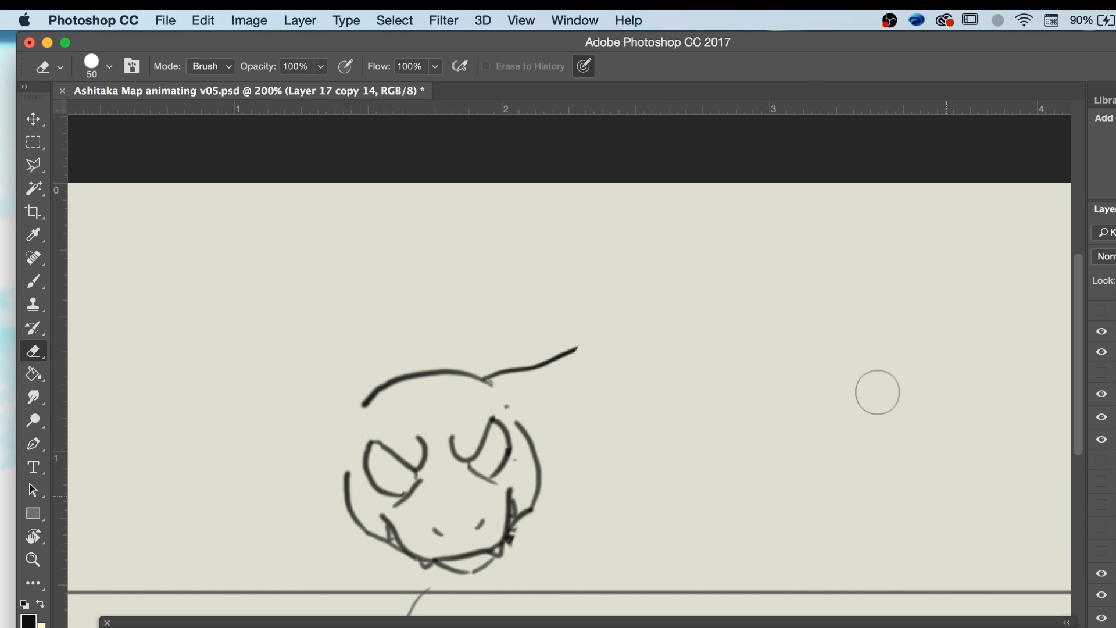
key("b")
mouse_move(571, 350)
left_mouse_down()
mouse_move(624, 332)
mouse_move(676, 365)
left_mouse_up()
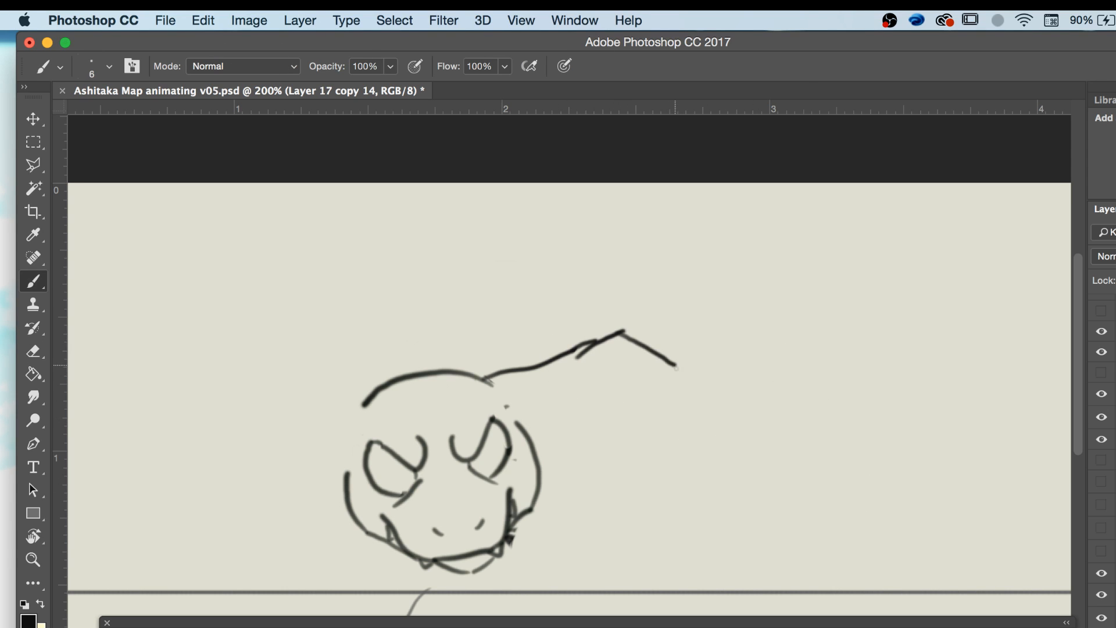
Flip between the neighbouring frames to check how the redrawn shoulder hump moves.
key("Left")
key("Right")
key("Right")
key("Left")
key("Left")
key("Right")
key("Left")
key("Right")
key("Right")
key("Left")
key("Left")
key("Right")
key("Left")
key("Left")
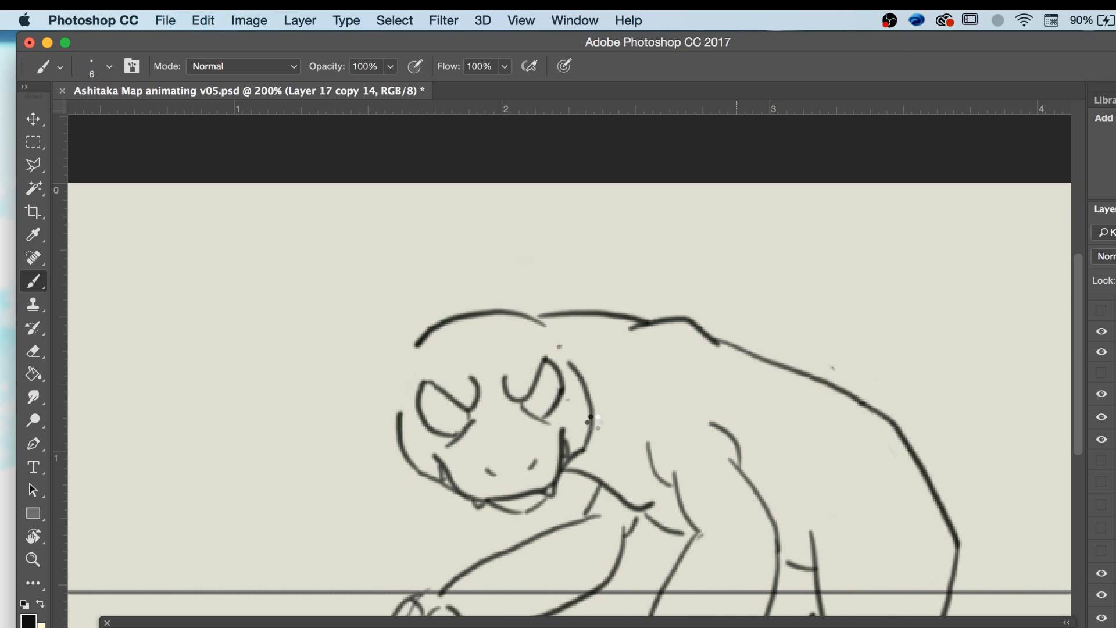
key("Right")
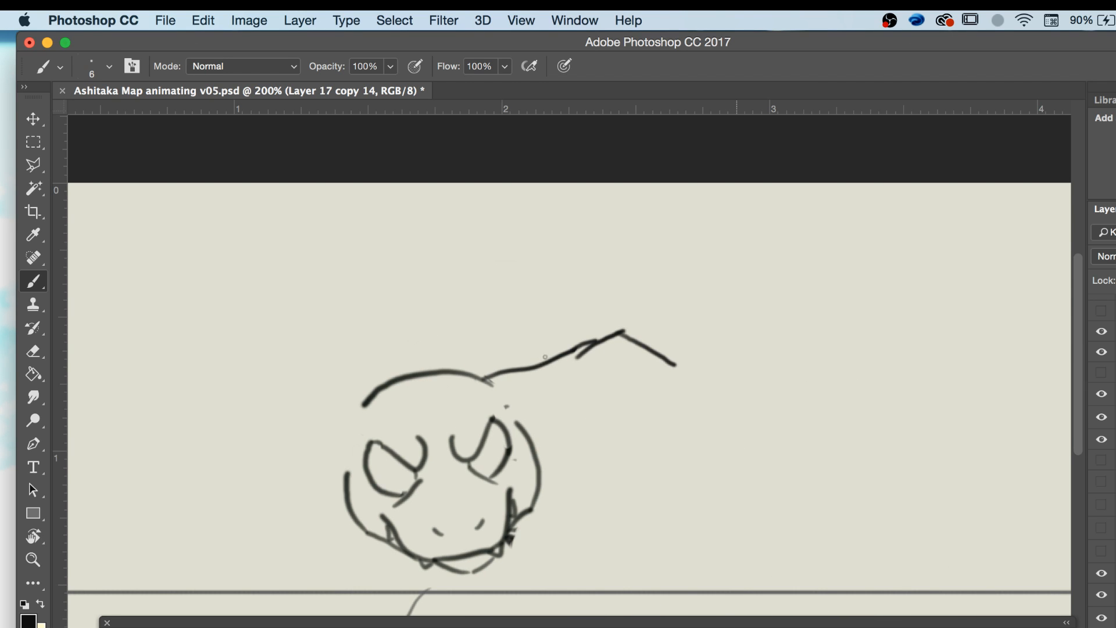
Erase the neck and hump lines behind the head and redraw a short, straighter neck line rising from the crown.
key("e")
mouse_move(573, 343)
left_mouse_down()
mouse_move(646, 351)
mouse_move(628, 342)
mouse_move(546, 353)
mouse_move(560, 372)
mouse_move(505, 358)
mouse_move(571, 393)
left_mouse_up()
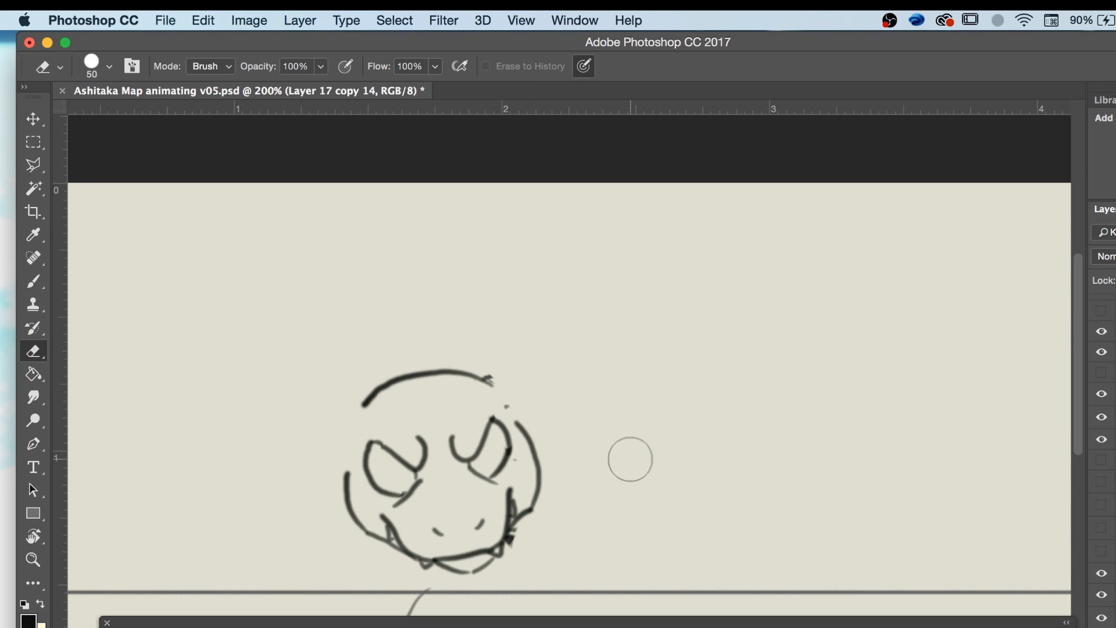
key("b")
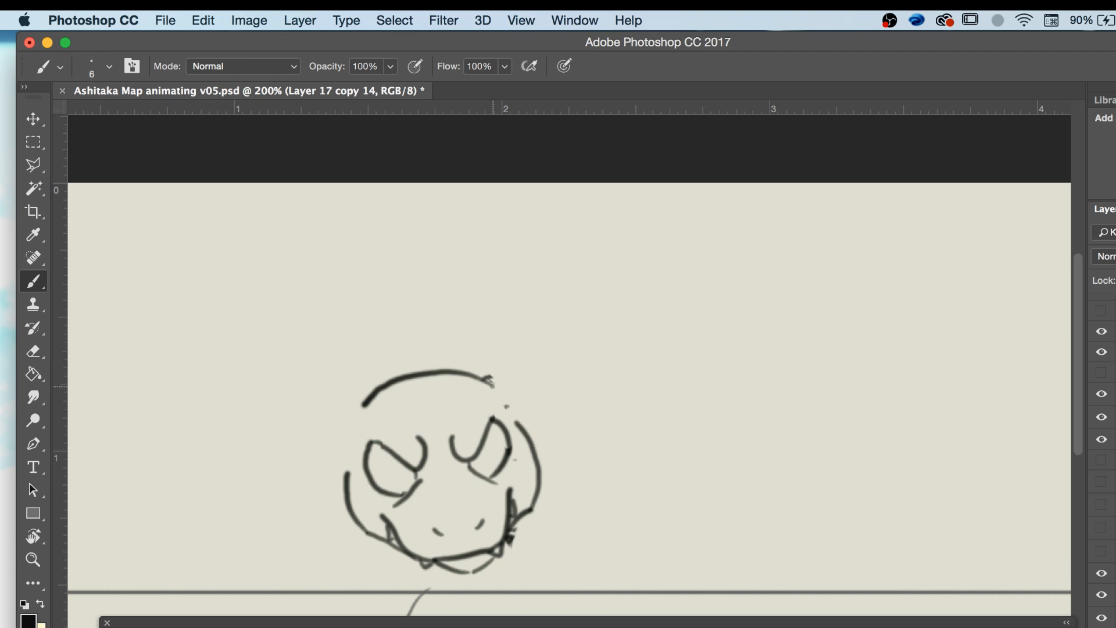
left_click_drag(489, 381, 575, 350)
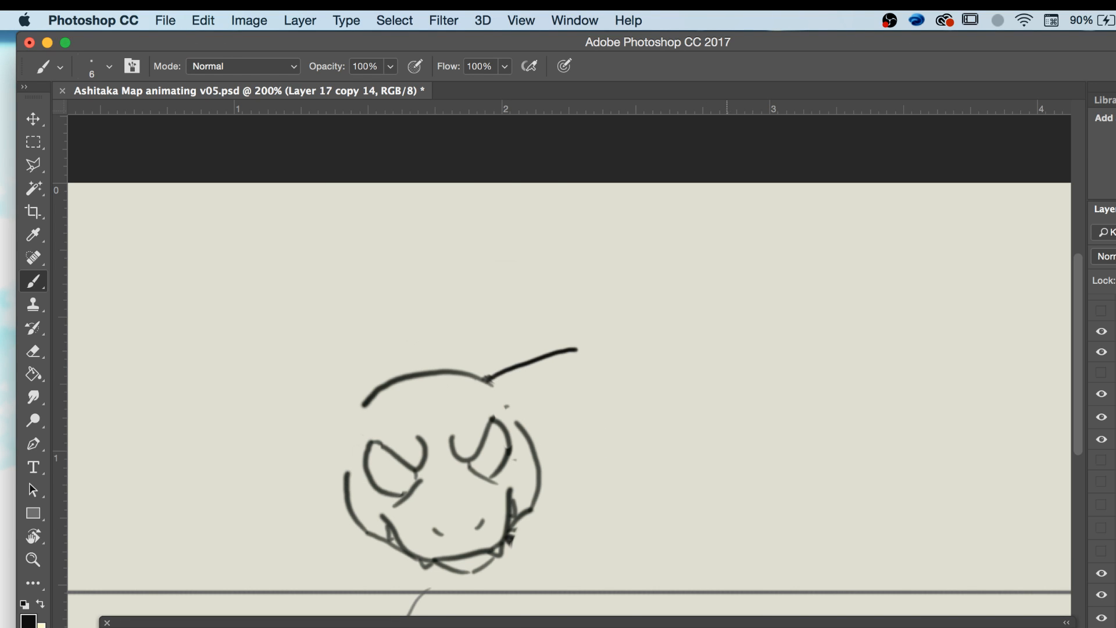
Step through the neighbouring frames to compare the new neck line with the adjacent poses.
key("Left")
key("Right")
key("Right")
key("Left")
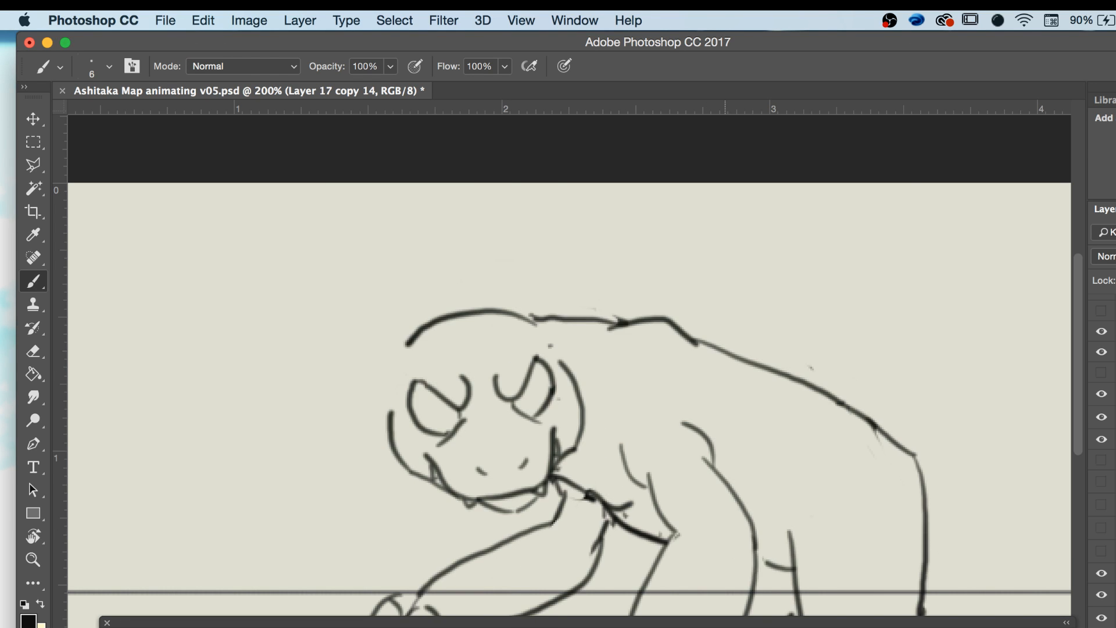
key("Left")
key("Left")
key("Right")
key("Right")
key("Left")
key("Left")
key("Right")
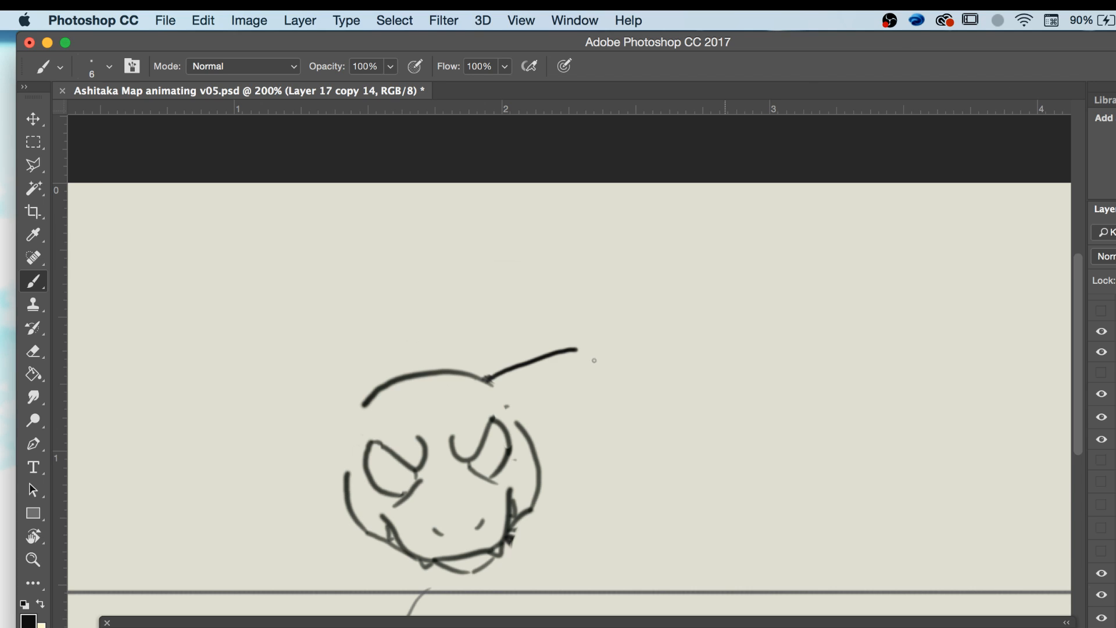
Compare the adjacent frames once more and draw a small shoulder hump continuing from the end of the neck line.
key("Left")
key("Right")
key("Right")
key("Left")
mouse_move(568, 355)
left_mouse_down()
mouse_move(599, 334)
mouse_move(653, 358)
left_mouse_up()
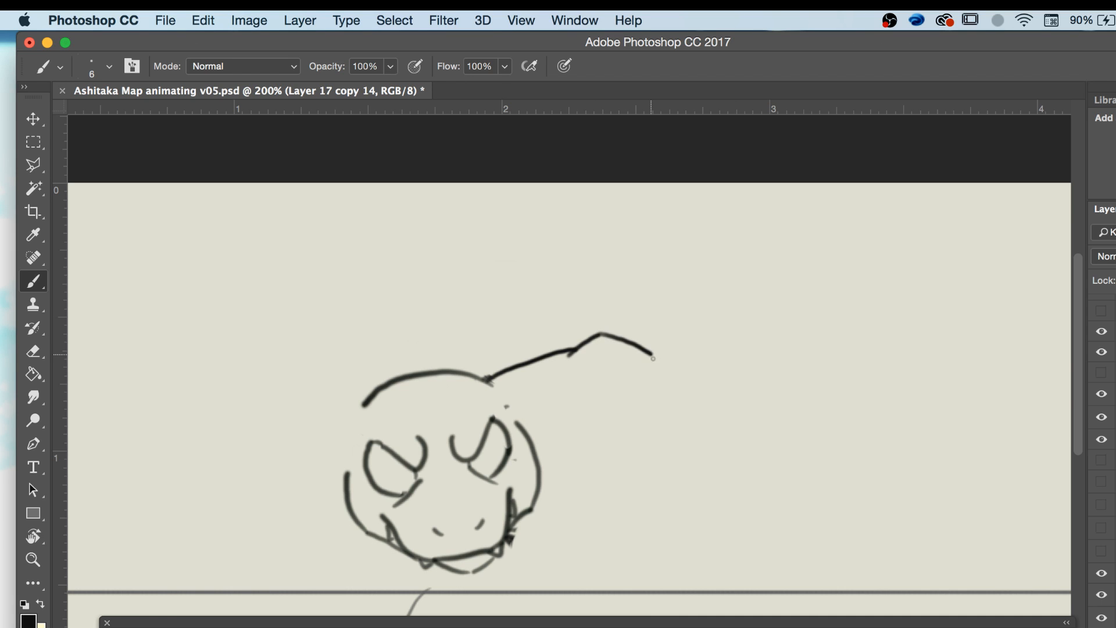
Flip back and forth between this frame and the previous one to check the shoulder hump's motion.
key("Left")
key("Right")
key("Left")
key("Right")
key("Left")
key("Right")
key("Left")
key("Right")
key("Left")
key("Right")
key("Left")
key("Right")
key("Left")
key("Right")
Enable onion skins, try to draw the back line from the shoulder hump toward the rump, and disable onion skins again.
left_click(1067, 627)
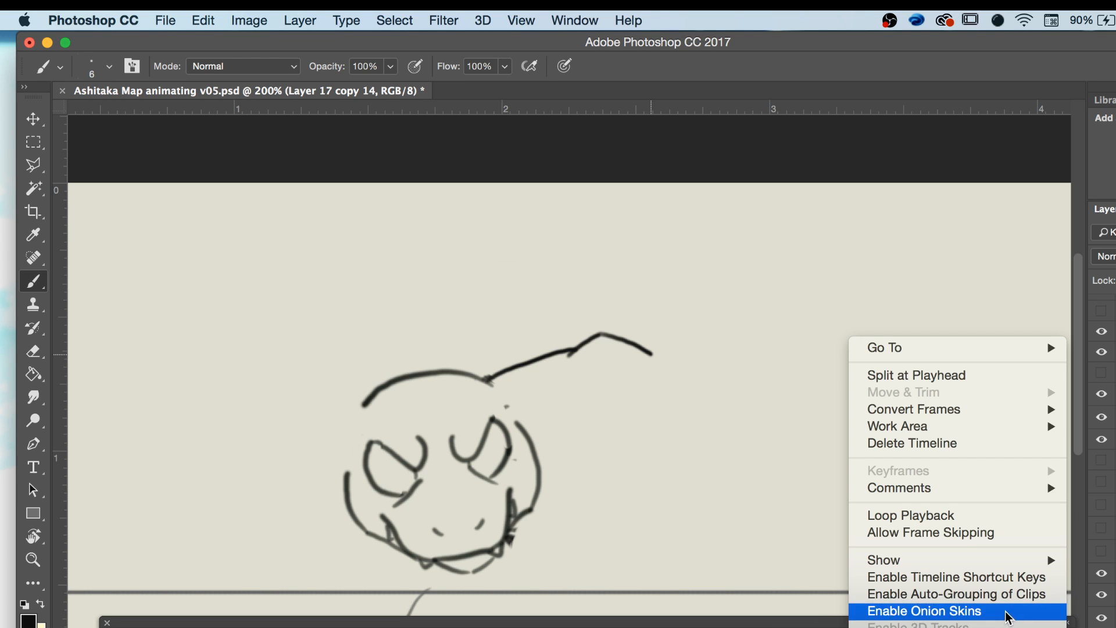
left_click(1007, 612)
mouse_move(642, 343)
left_mouse_down()
mouse_move(756, 357)
mouse_move(905, 433)
left_mouse_up()
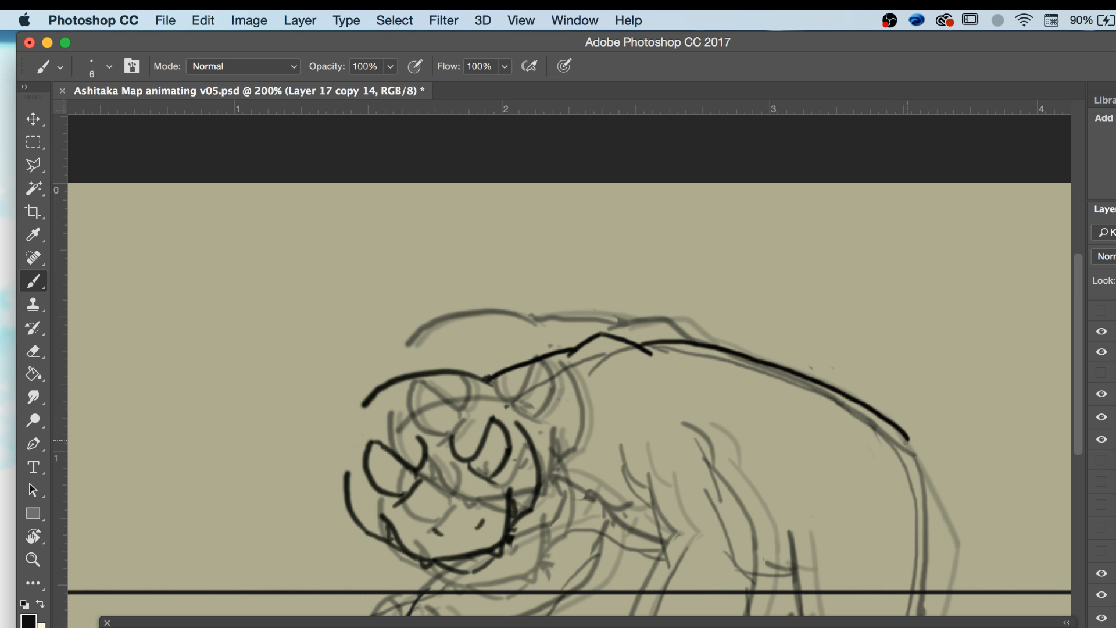
key("cmd+z")
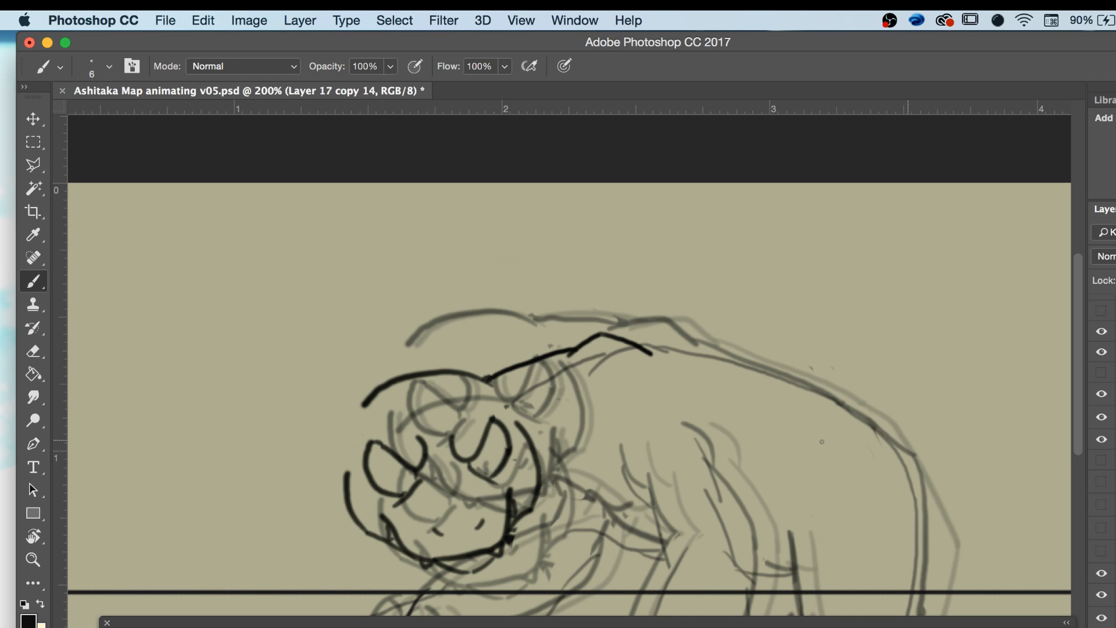
scroll(832, 456, "down", 3)
scroll(831, 456, "right", 4)
mouse_move(541, 282)
left_mouse_down()
mouse_move(645, 306)
mouse_move(730, 343)
left_mouse_up()
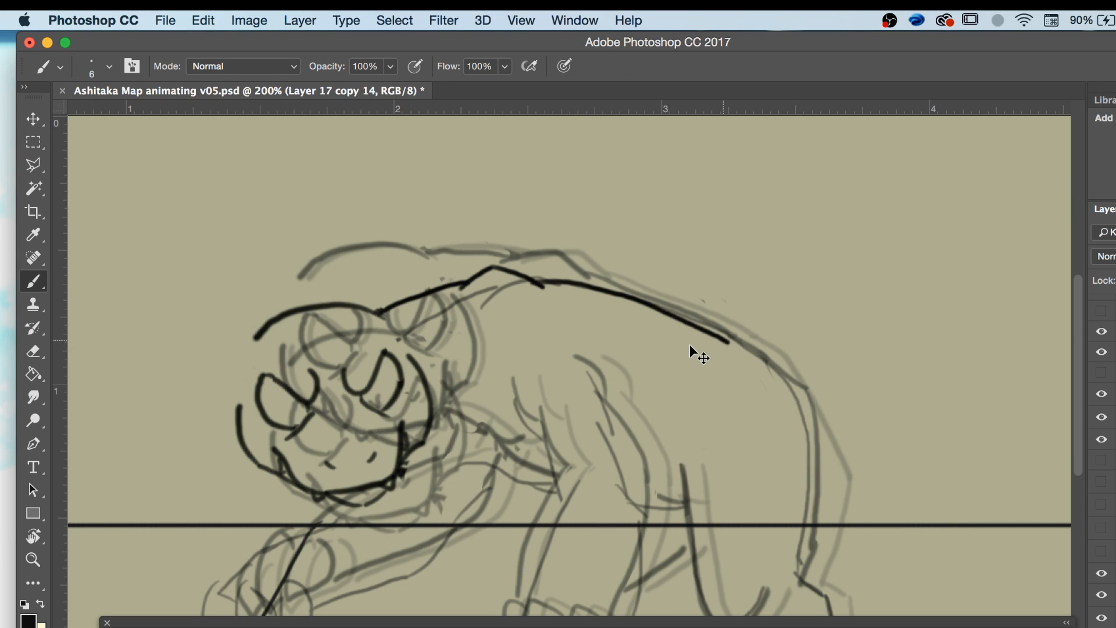
key("super+z")
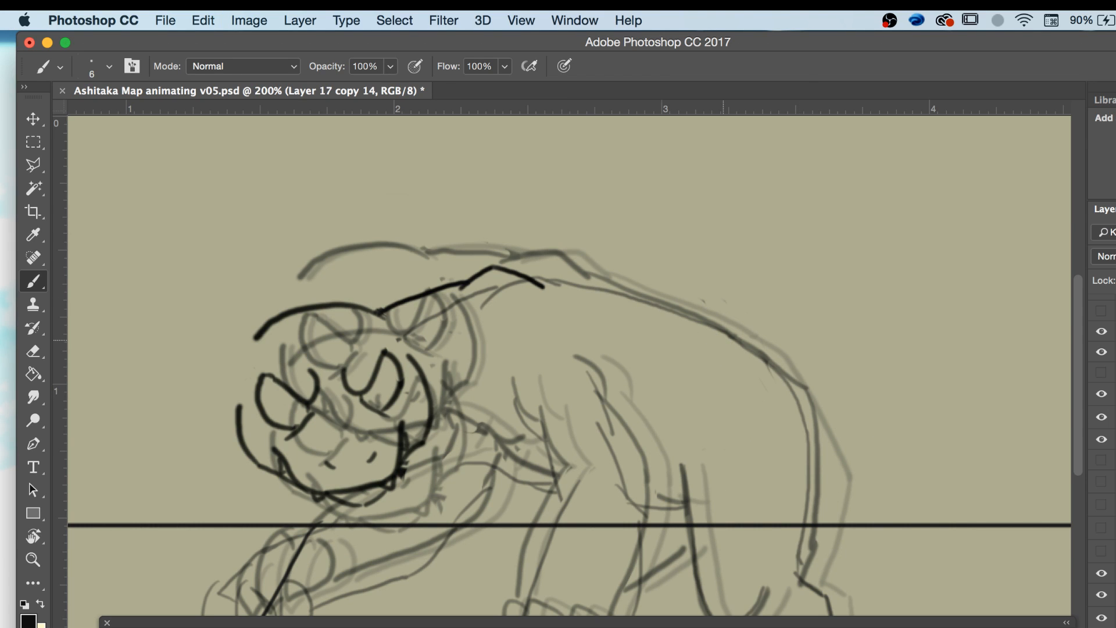
left_click(1067, 627)
left_click(1017, 614)
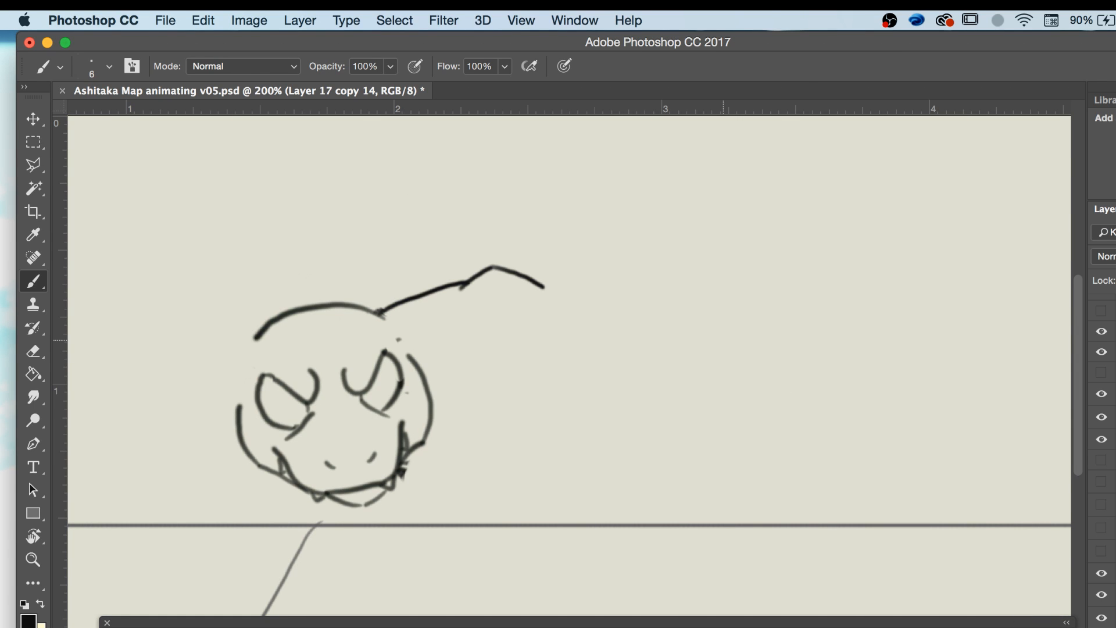
Enable onion skins and draw the long back line from the shoulder hump down to the top of the rump.
left_click(1066, 623)
left_click(1083, 615)
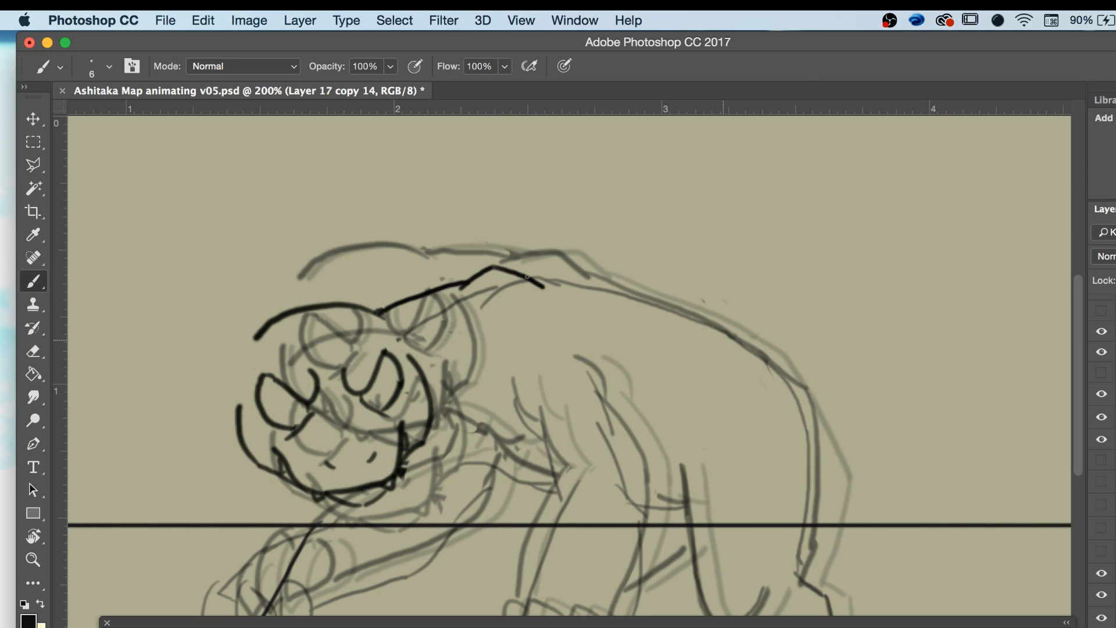
mouse_move(534, 279)
left_mouse_down()
mouse_move(649, 298)
mouse_move(789, 369)
mouse_move(809, 392)
left_mouse_up()
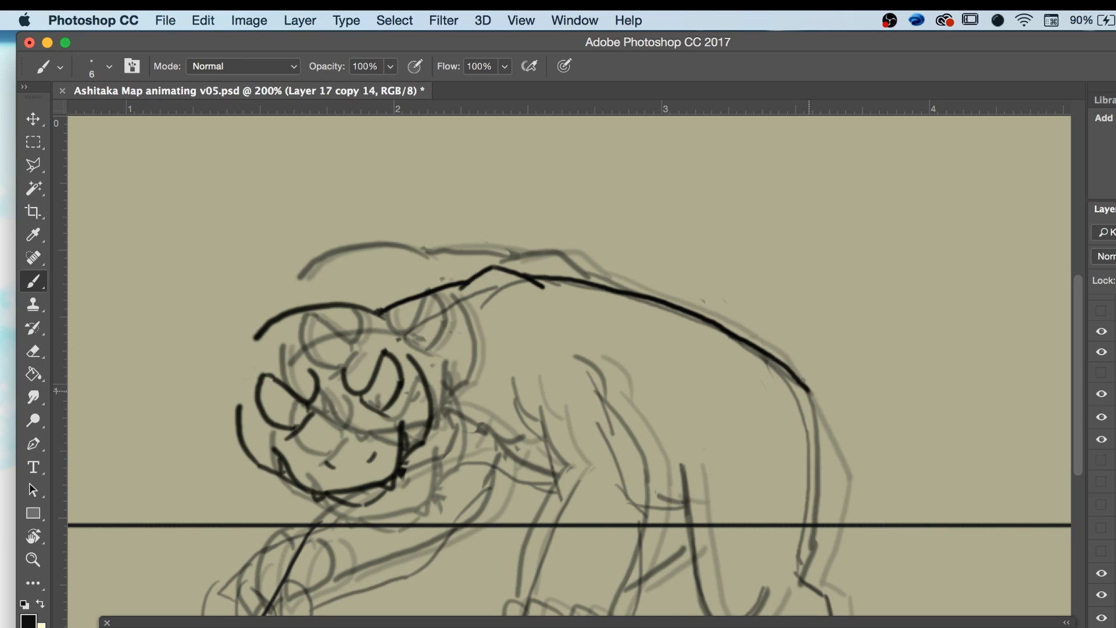
left_click_drag(801, 379, 819, 393)
key("super+z")
Draw the rump and the back of the hind leg down to the existing lower-leg line, between the onion-skin outlines.
scroll(889, 426, "down", 3)
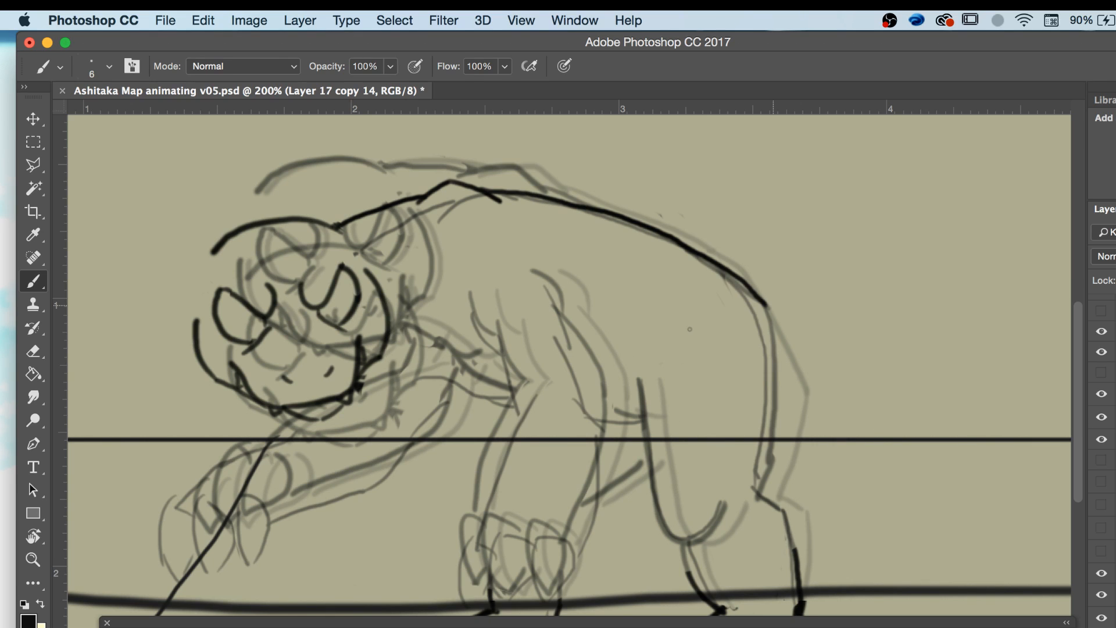
scroll(799, 329, "up", 2)
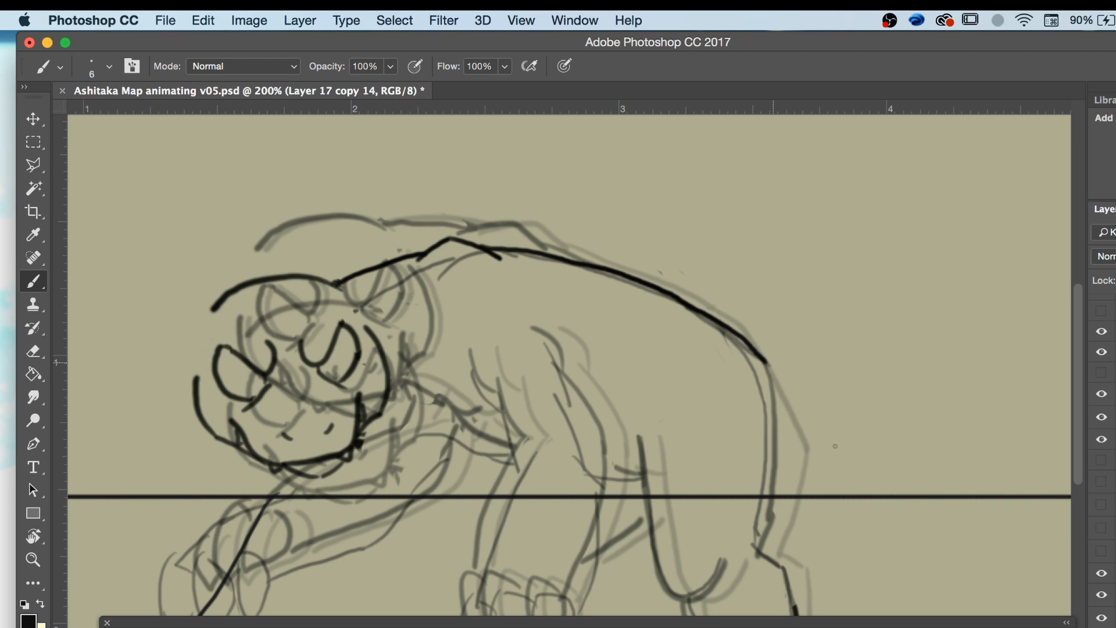
mouse_move(768, 362)
left_mouse_down()
mouse_move(783, 410)
mouse_move(768, 560)
mouse_move(797, 613)
left_mouse_up()
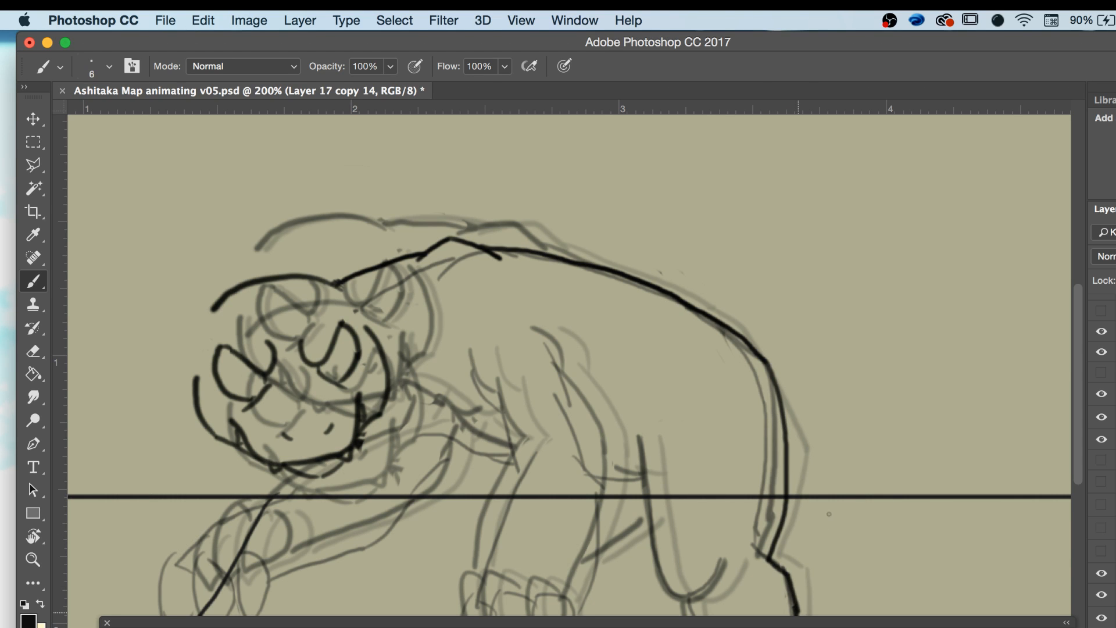
Draw the curved thigh and knee of the other hind leg, erase its old shin stub, and redraw the shin down to the ankle.
scroll(855, 478, "down", 5)
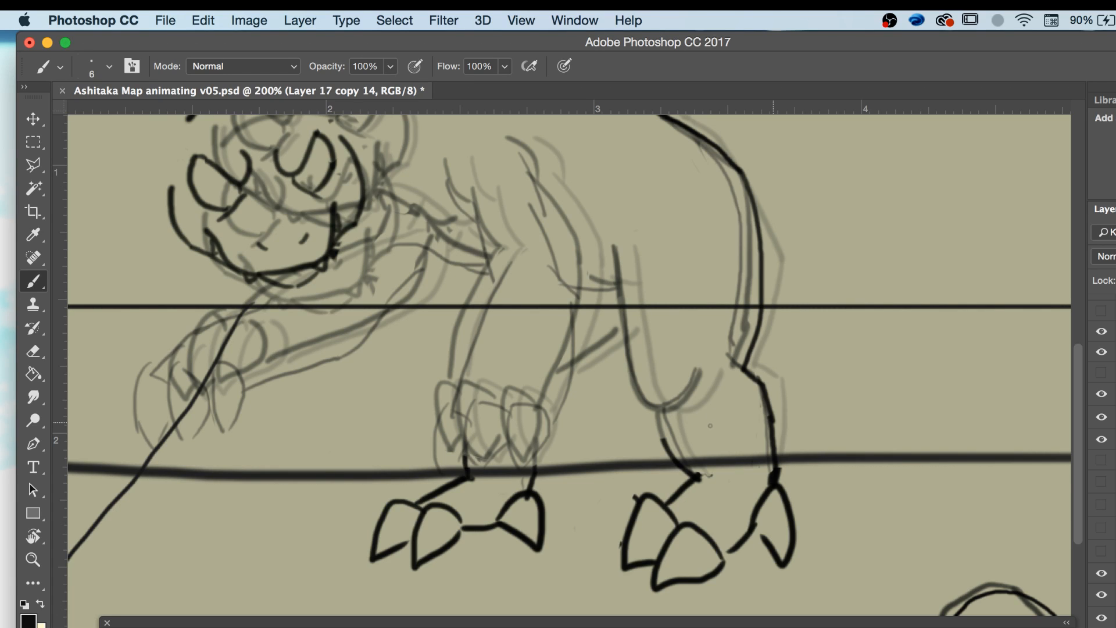
mouse_move(709, 373)
left_mouse_down()
mouse_move(683, 412)
mouse_move(641, 356)
mouse_move(626, 265)
left_mouse_up()
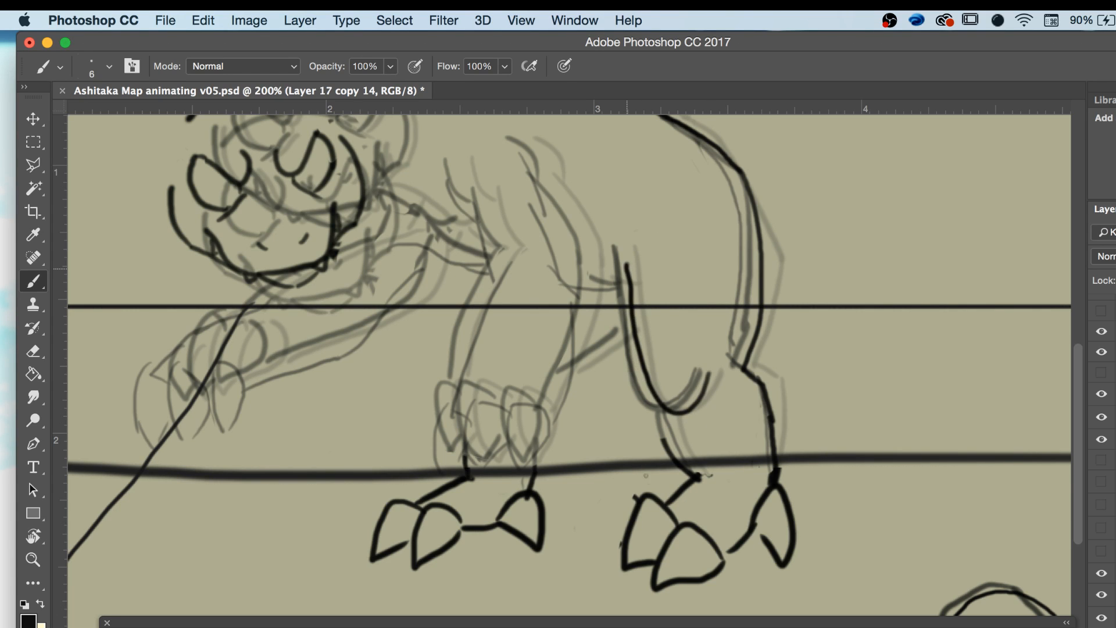
key("e")
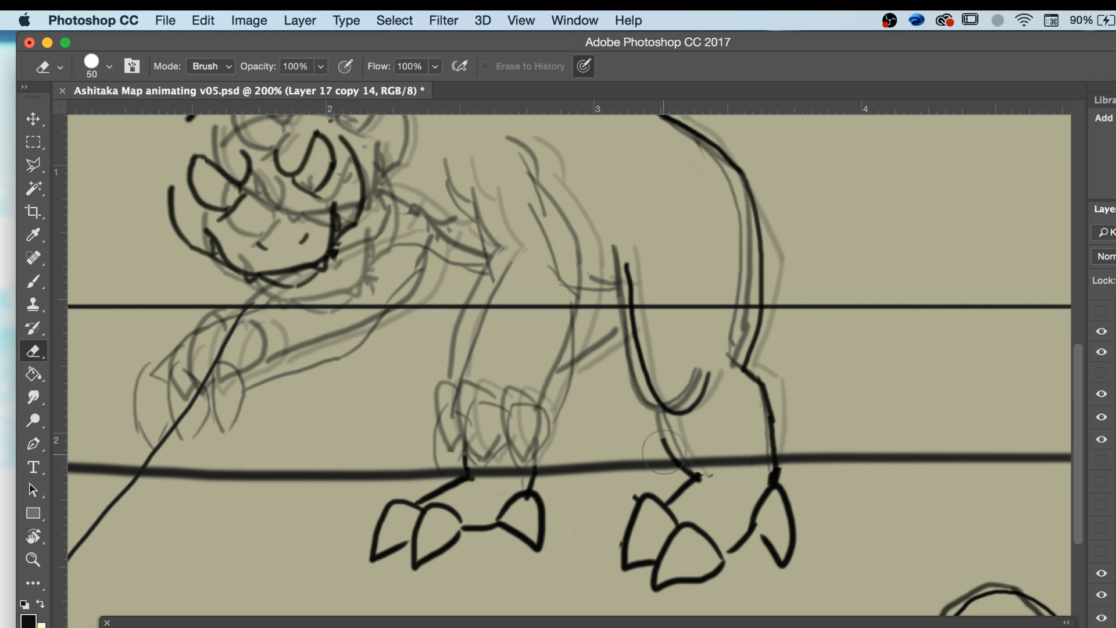
mouse_move(668, 450)
left_mouse_down()
mouse_move(680, 476)
mouse_move(665, 410)
mouse_move(680, 458)
left_mouse_up()
key("b")
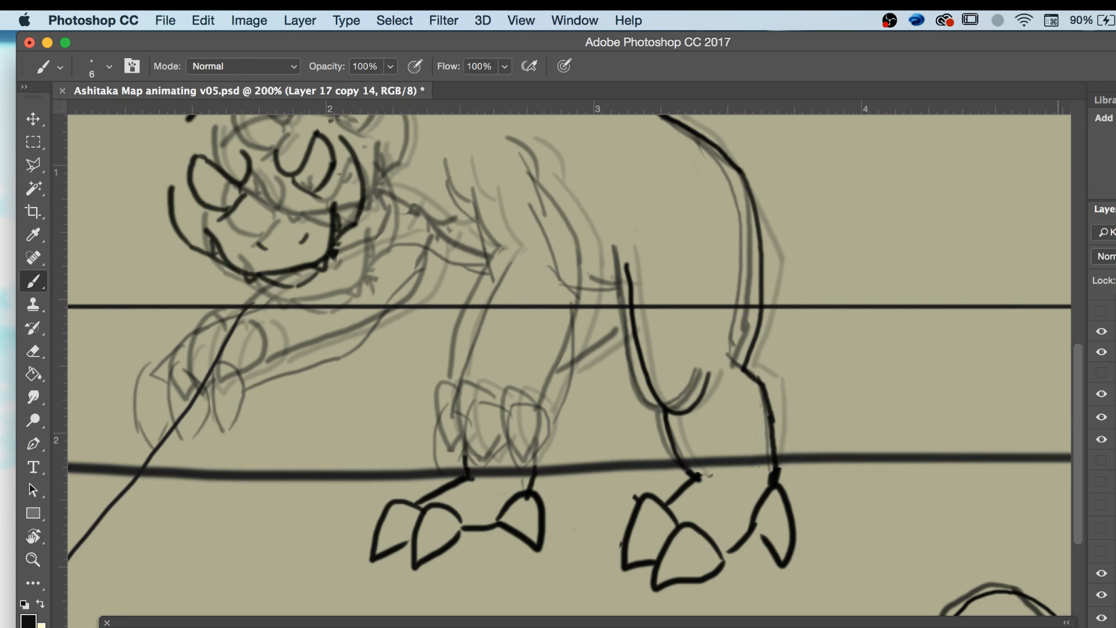
Disable onion skins and flip through the neighbouring frames to compare the hind-leg pose.
left_click(1064, 627)
left_click(1087, 611)
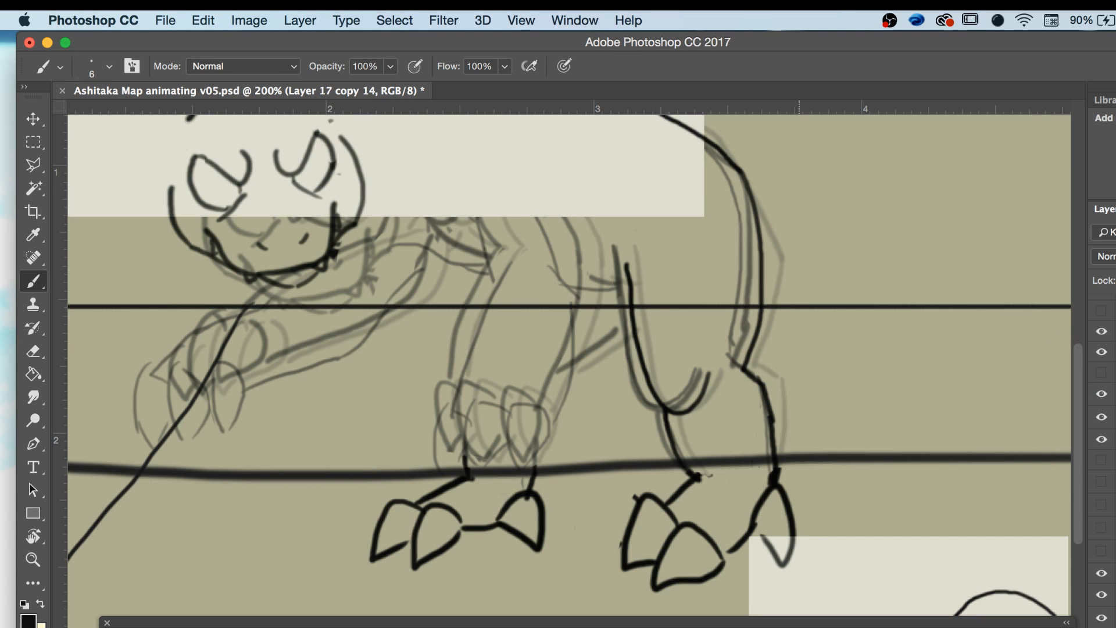
key("Left")
key("Right")
key("Left")
key("Left")
key("Left")
key("Left")
key("Right")
key("Left")
key("Left")
key("Left")
key("Right")
key("Right")
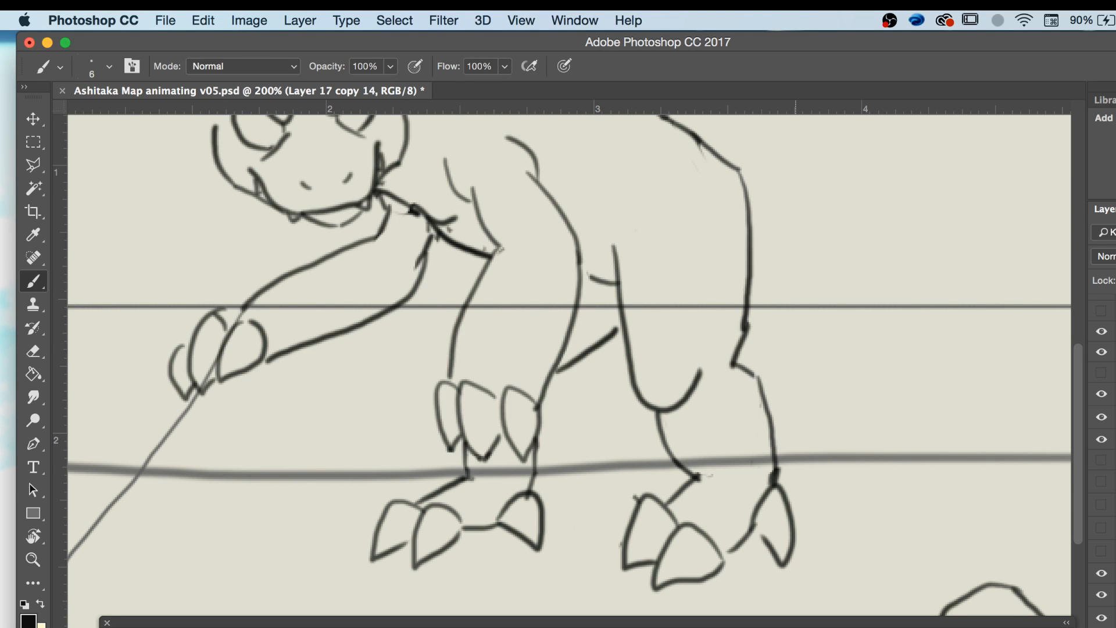
key("Left")
key("Left")
key("Right")
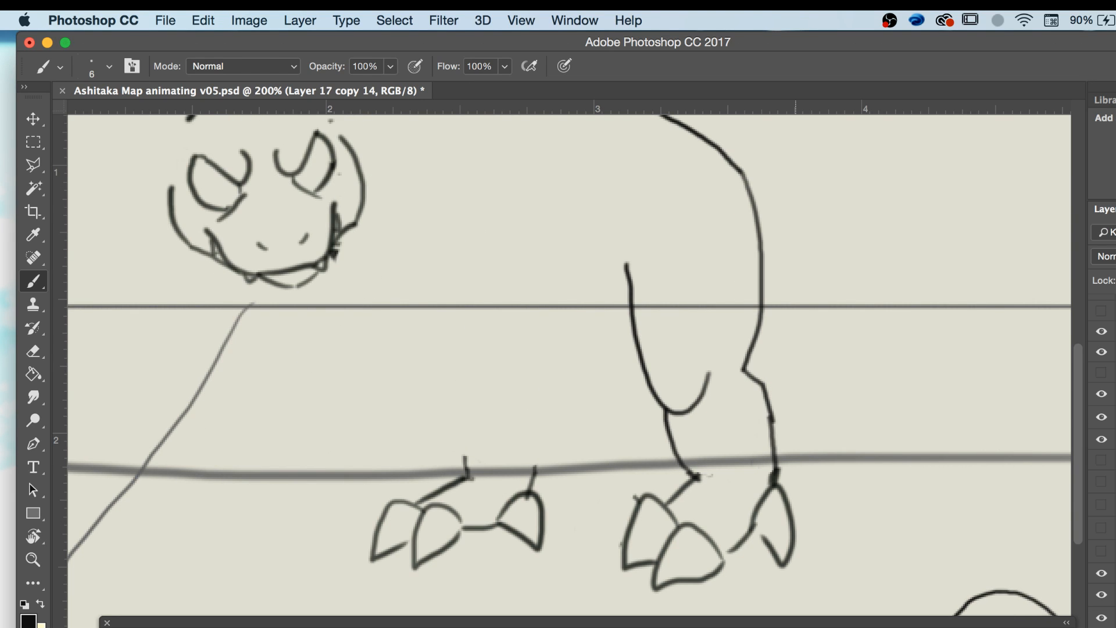
Erase the inner hind leg's thigh, knee and upper shin, keeping the short stub above the ankle.
key("e")
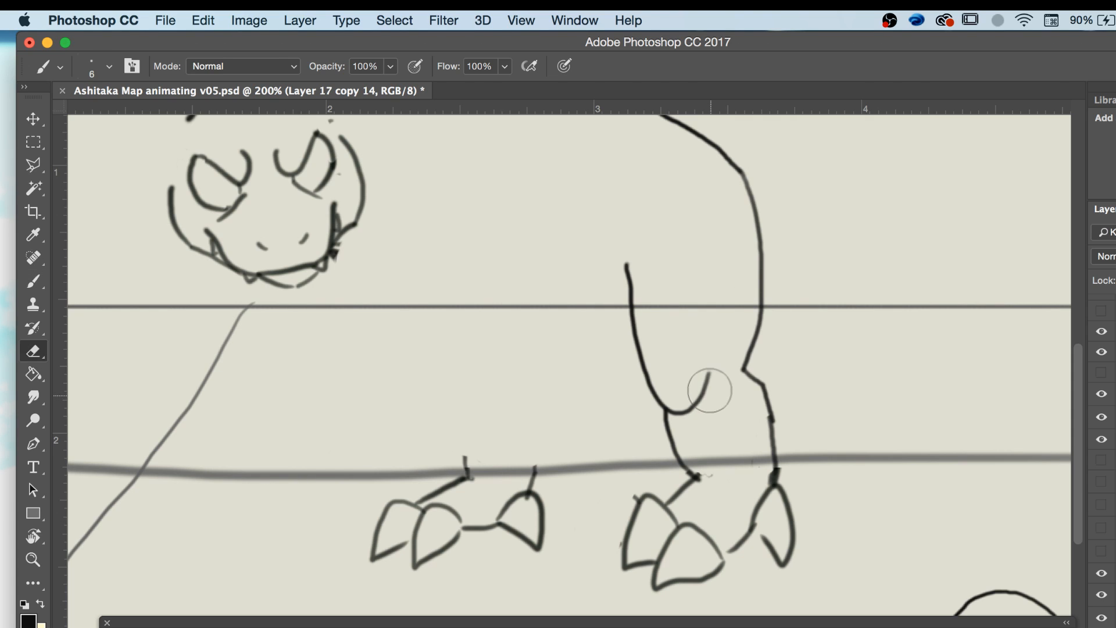
mouse_move(709, 373)
left_mouse_down()
mouse_move(682, 370)
mouse_move(644, 326)
mouse_move(615, 252)
left_mouse_up()
key("b")
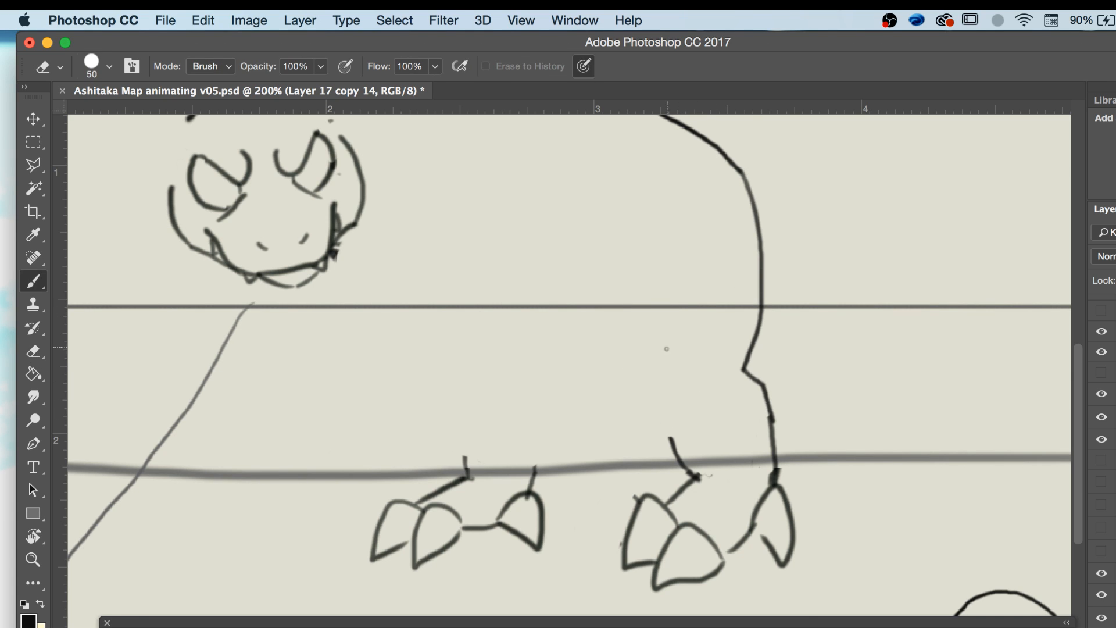
Flip repeatedly between the current and the next frame to compare the hind-leg placement.
key("Right")
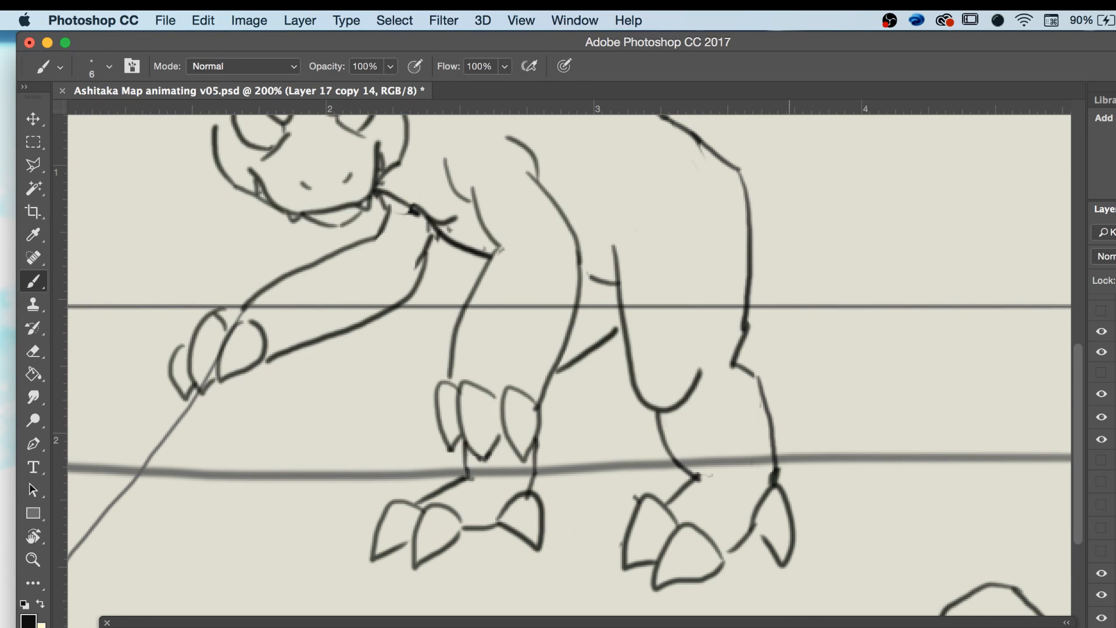
key("Left")
key("Right")
key("Left")
key("Right")
key("Left")
key("Right")
key("Left")
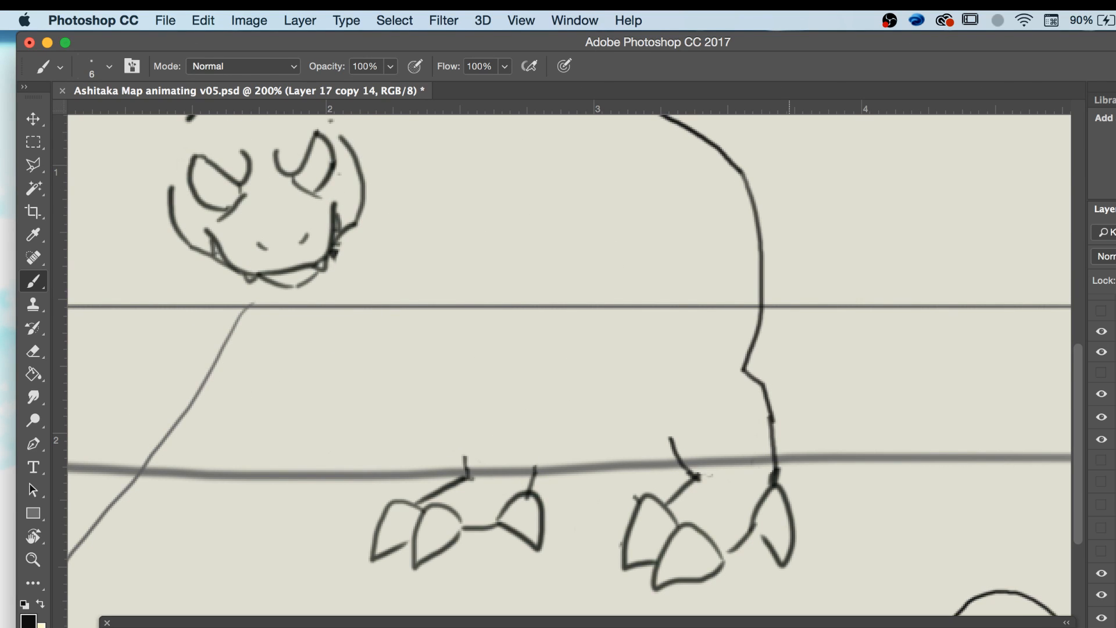
key("Right")
key("Left")
Enable onion skins and try redrawing the inner hind leg's thigh, knee and shin with a short belly line ahead of it.
left_click(1066, 627)
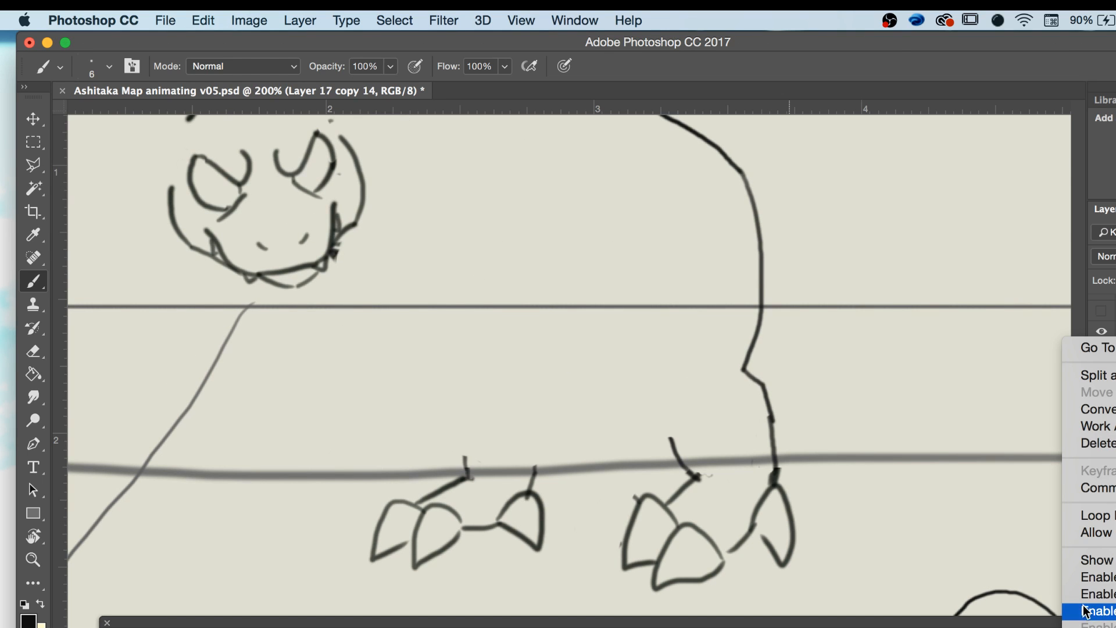
left_click(1064, 617)
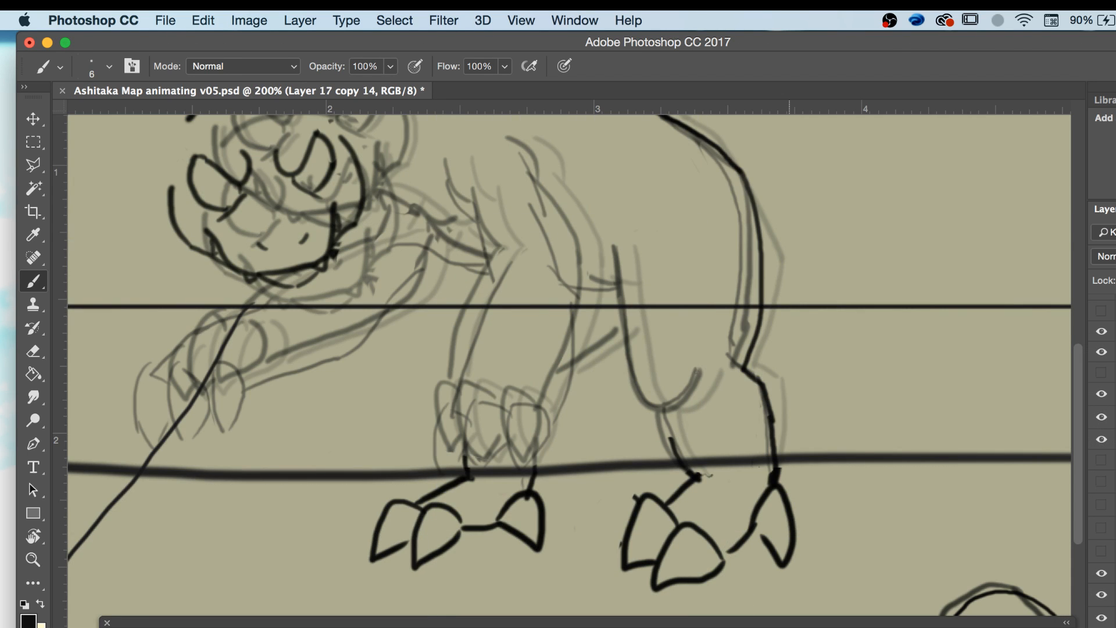
mouse_move(708, 370)
left_mouse_down()
mouse_move(635, 319)
mouse_move(633, 257)
left_mouse_up()
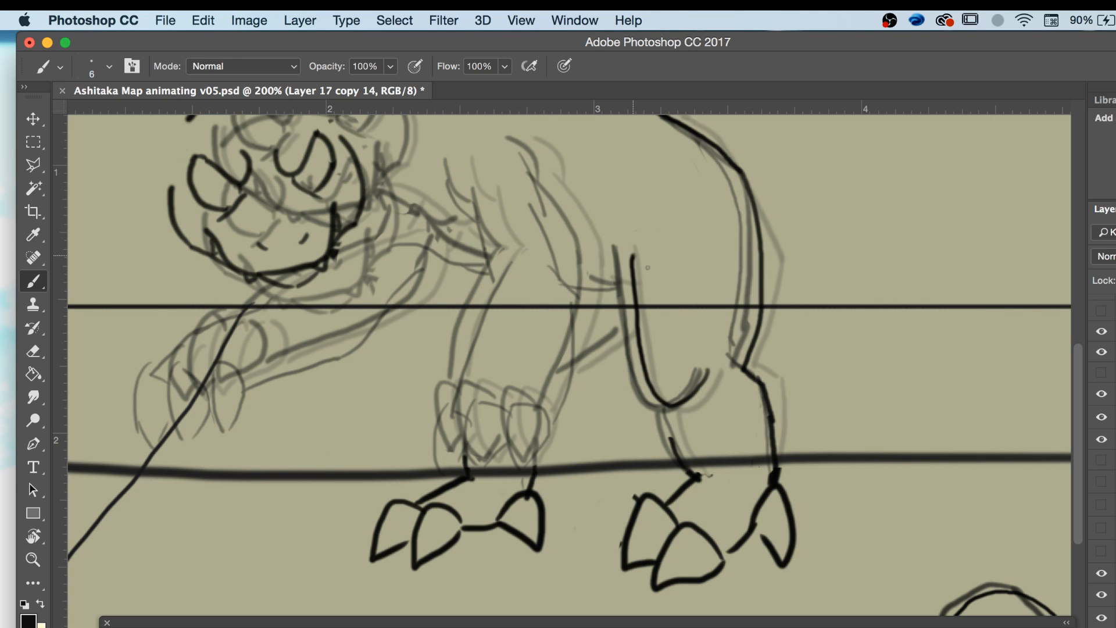
key("super+z")
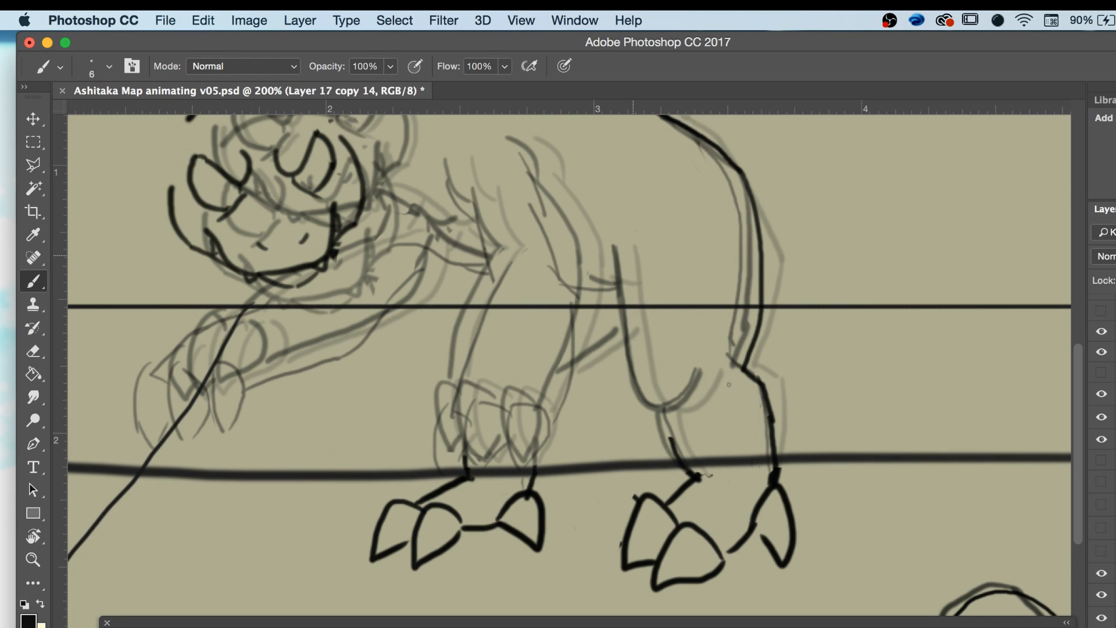
mouse_move(708, 371)
left_mouse_down()
mouse_move(681, 404)
mouse_move(642, 346)
mouse_move(626, 262)
left_mouse_up()
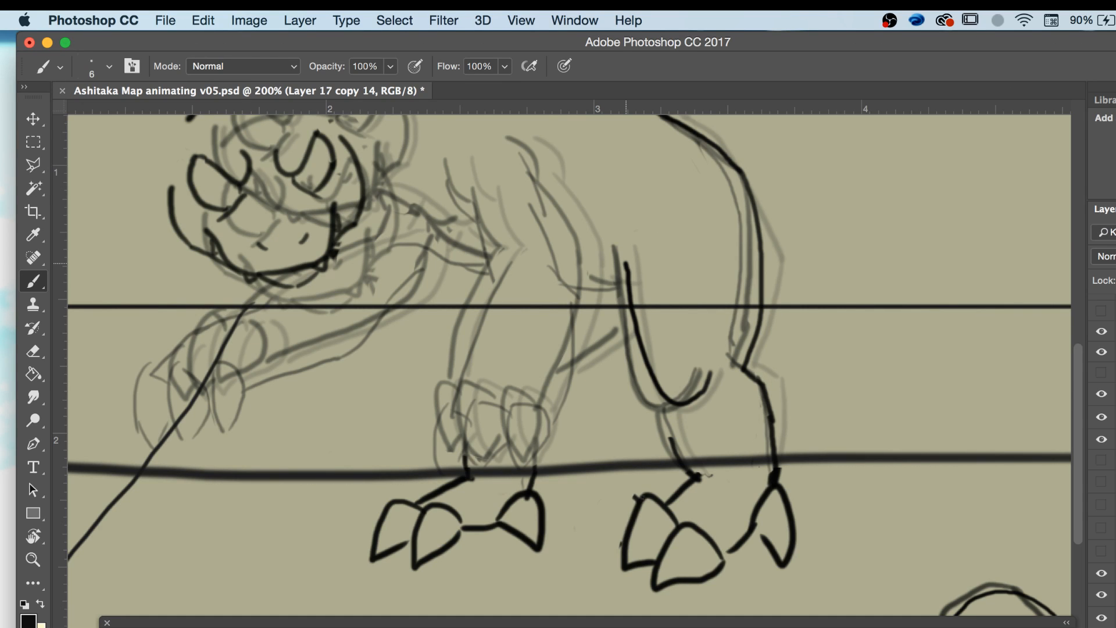
left_click_drag(673, 447, 661, 390)
left_click_drag(628, 282, 586, 278)
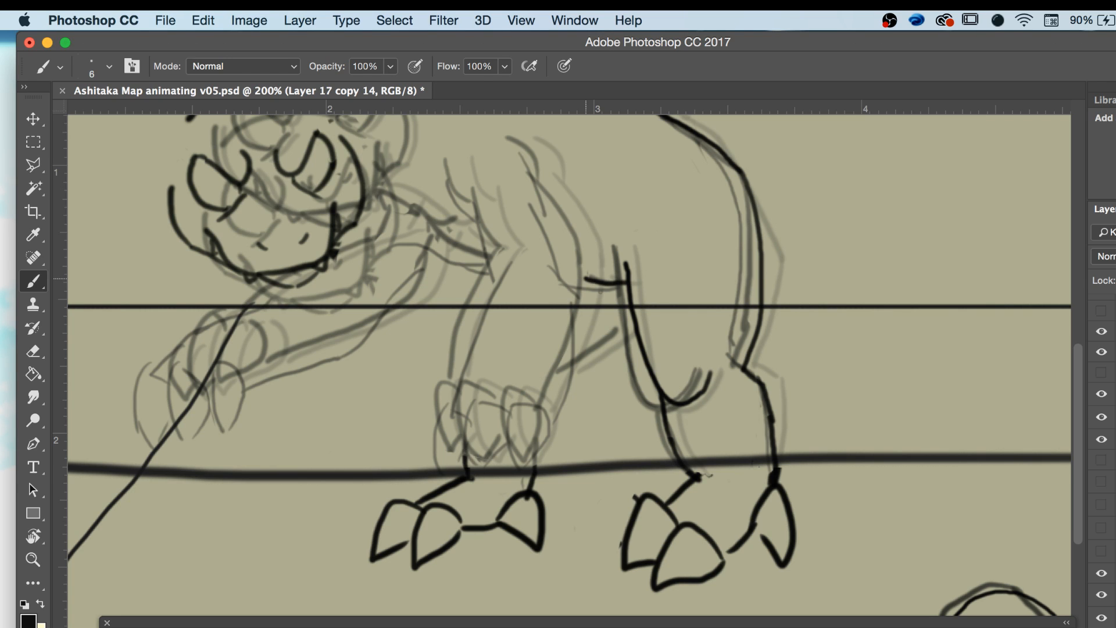
key("super+z")
left_click_drag(628, 282, 583, 279)
Disable onion skins and check the redrawn hind leg against the previous and next frames.
left_click(1066, 627)
left_click(996, 616)
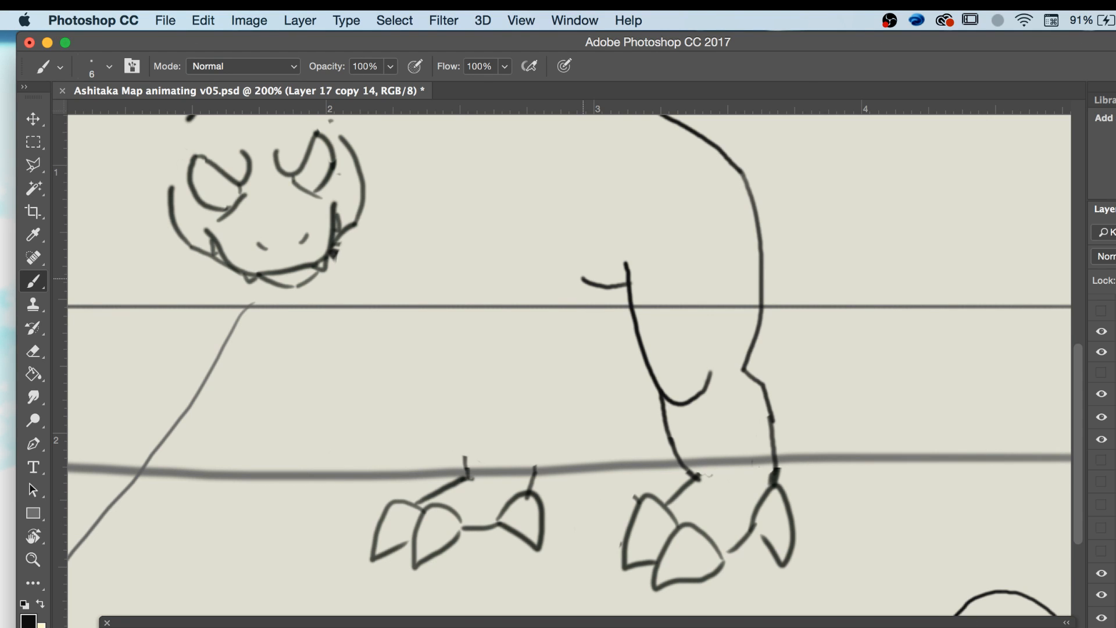
key("Left")
key("Right")
key("Right")
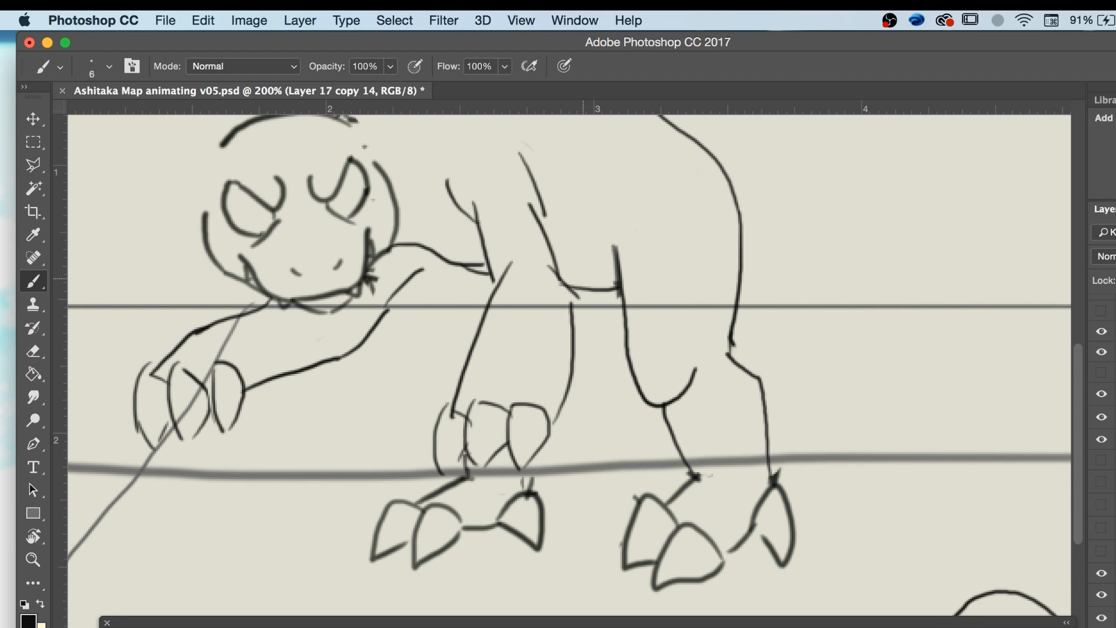
key("Left")
key("Right")
key("Left")
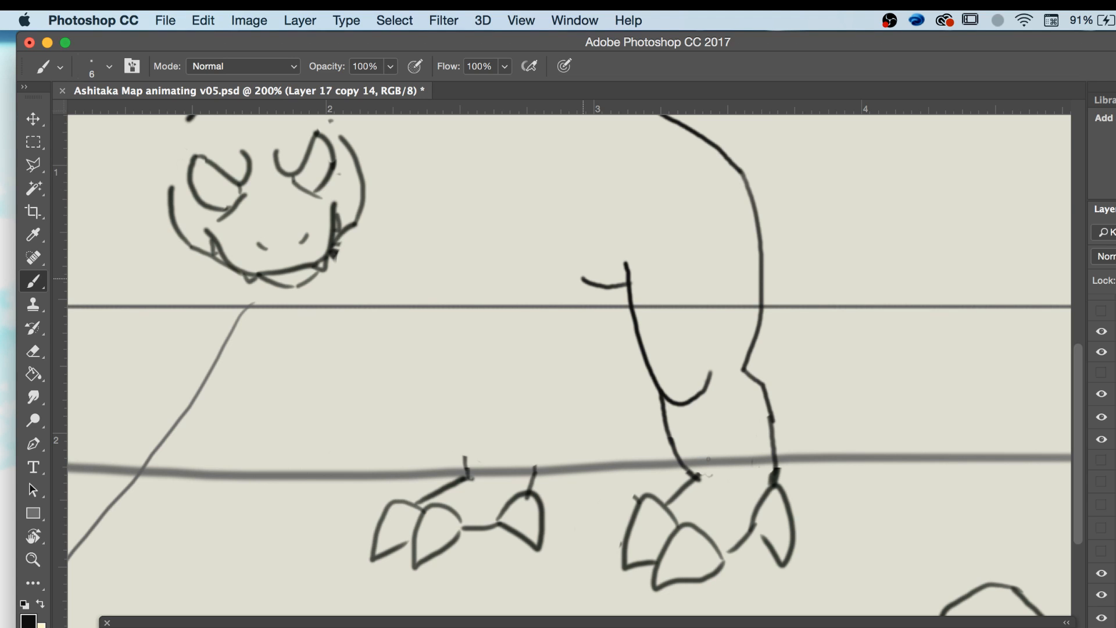
Erase the redrawn thigh, knee, upper shin and belly line of the inner hind leg.
key("e")
mouse_move(709, 392)
left_mouse_down()
mouse_move(654, 322)
mouse_move(643, 299)
mouse_move(651, 283)
mouse_move(661, 332)
mouse_move(560, 285)
mouse_move(558, 269)
mouse_move(616, 284)
left_mouse_up()
key("b")
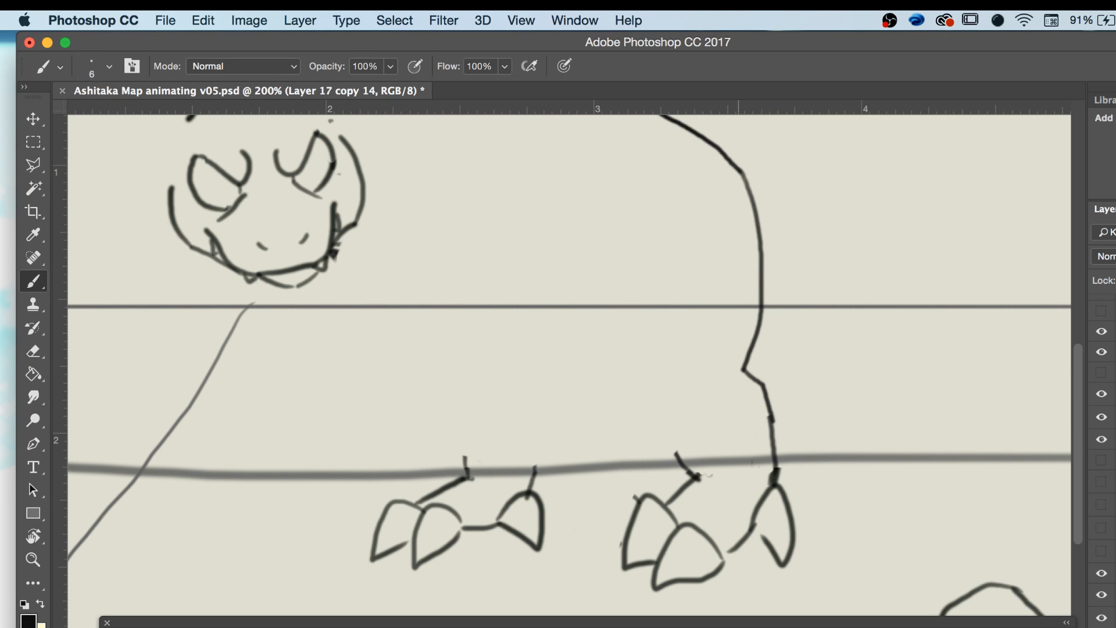
Compare the adjacent frames, enable onion skins, and draw the inner hind leg's thigh, rounded knee and shin down to the ankle.
left_click(695, 627)
left_click(695, 627)
left_click(695, 627)
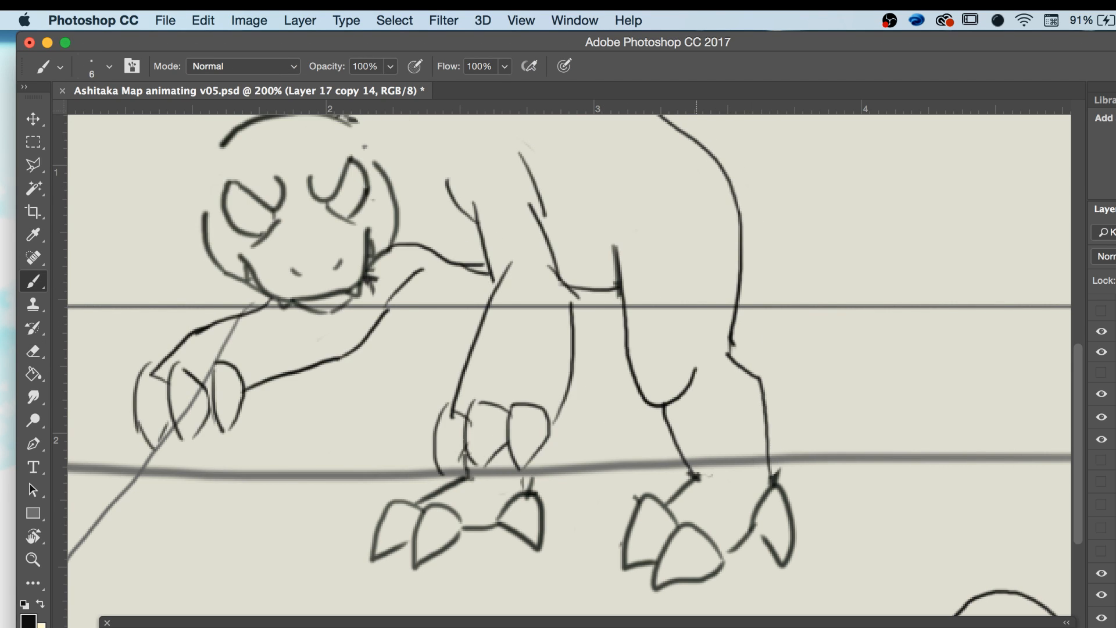
left_click(694, 627)
left_click(695, 627)
left_click(695, 627)
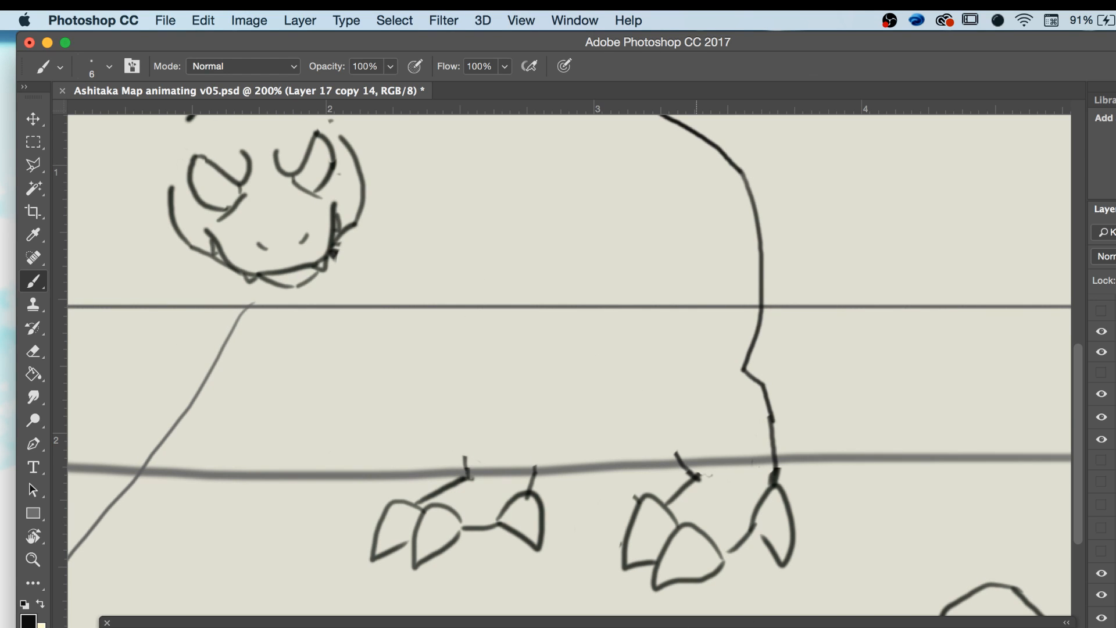
left_click(1065, 627)
left_click(1004, 609)
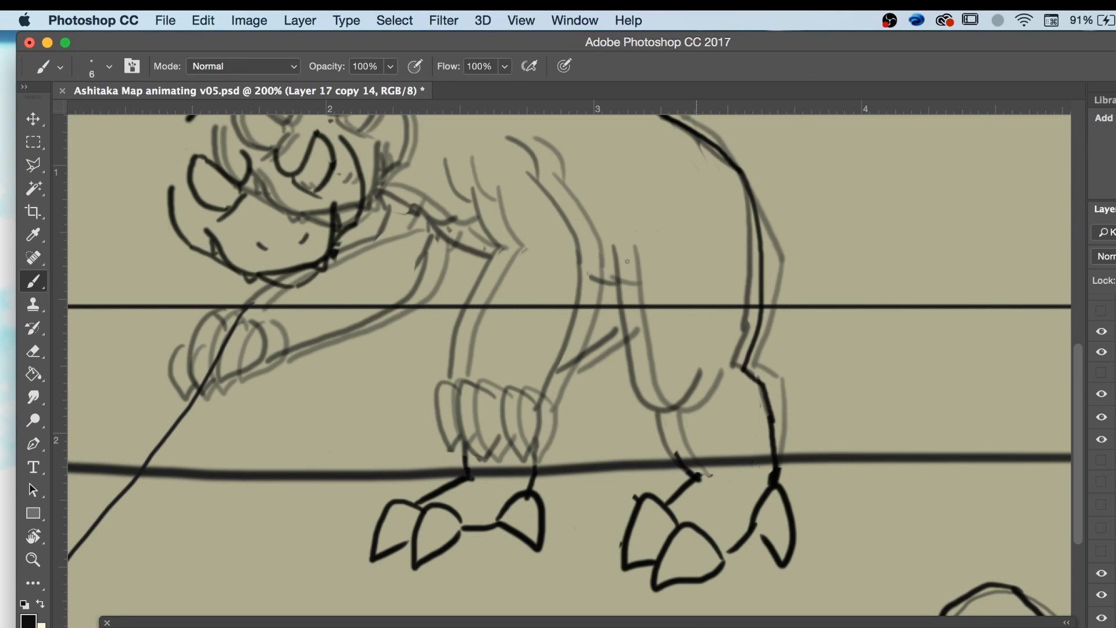
mouse_move(623, 250)
left_mouse_down()
mouse_move(656, 396)
mouse_move(675, 407)
mouse_move(705, 372)
left_mouse_up()
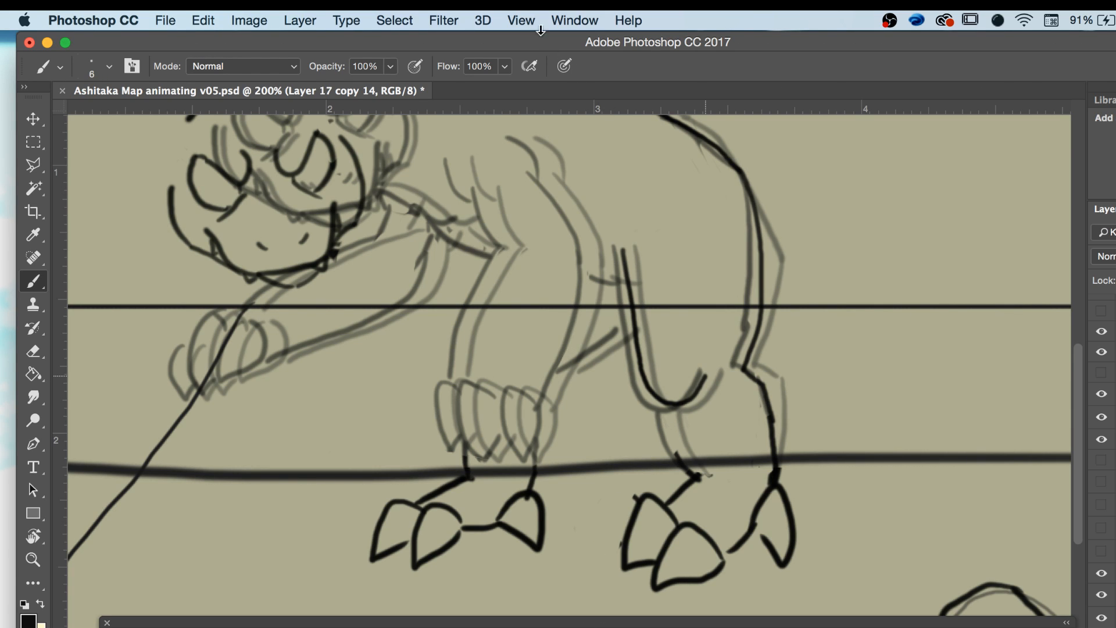
mouse_move(499, 42)
left_mouse_down()
mouse_move(585, 62)
mouse_move(481, 42)
left_mouse_up()
left_click_drag(676, 475, 646, 410)
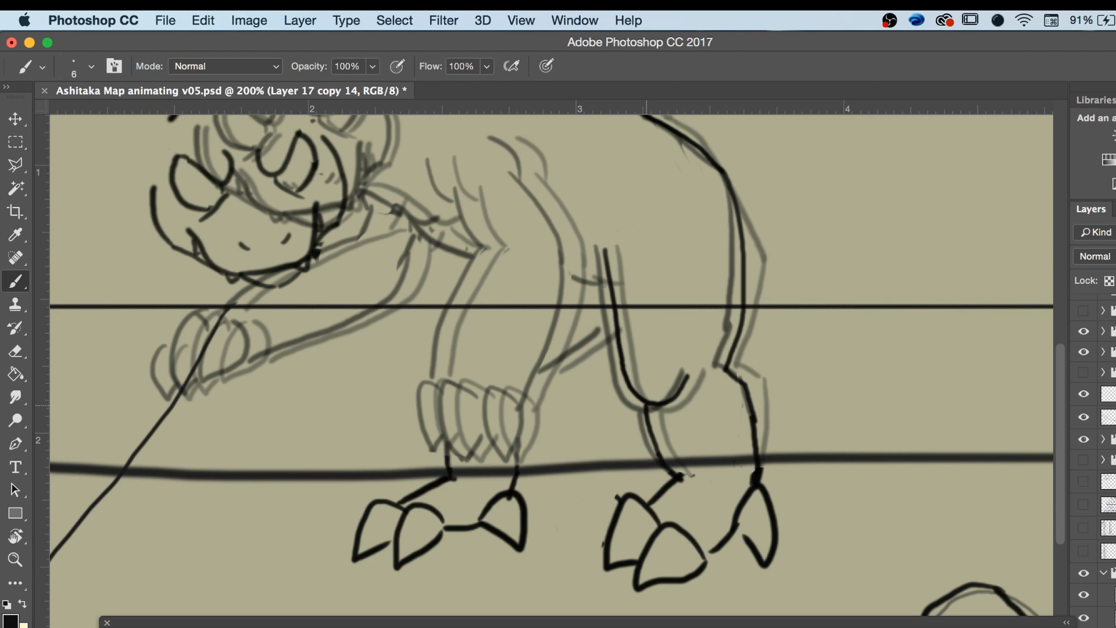
Draw a short belly line ahead of the thigh and a curve at the top of the shoulder, and disable onion skins.
left_click_drag(607, 283, 581, 272)
left_click_drag(532, 173, 496, 133)
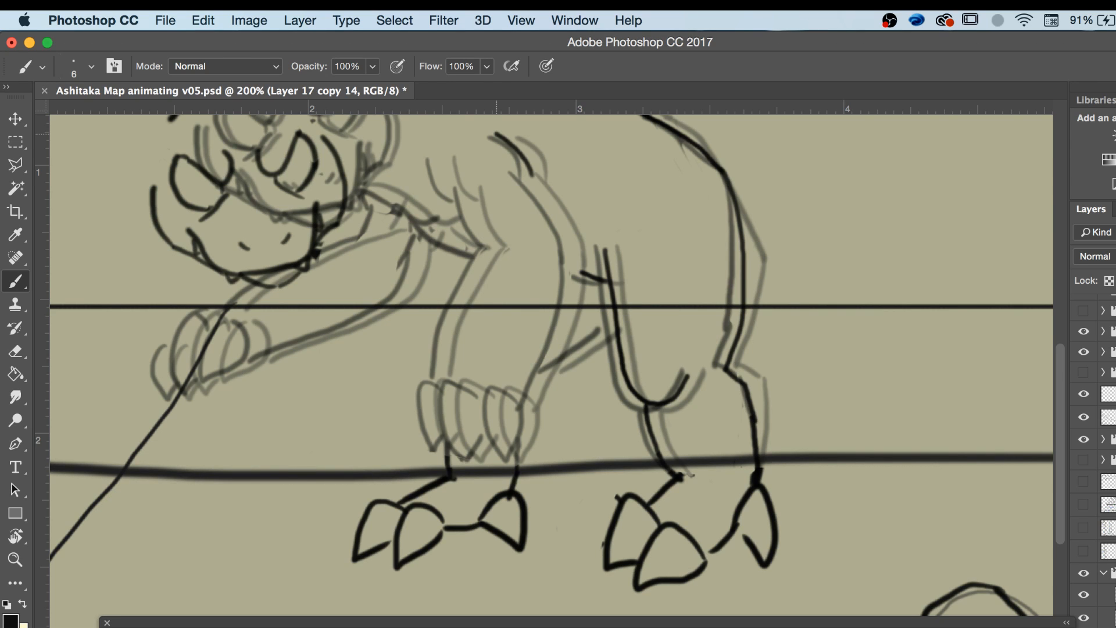
right_click(844, 624)
left_click(945, 608)
Flip back and forth through the neighbouring frames to compare the new leg, belly and shoulder lines.
key("Left")
key("Right")
key("Right")
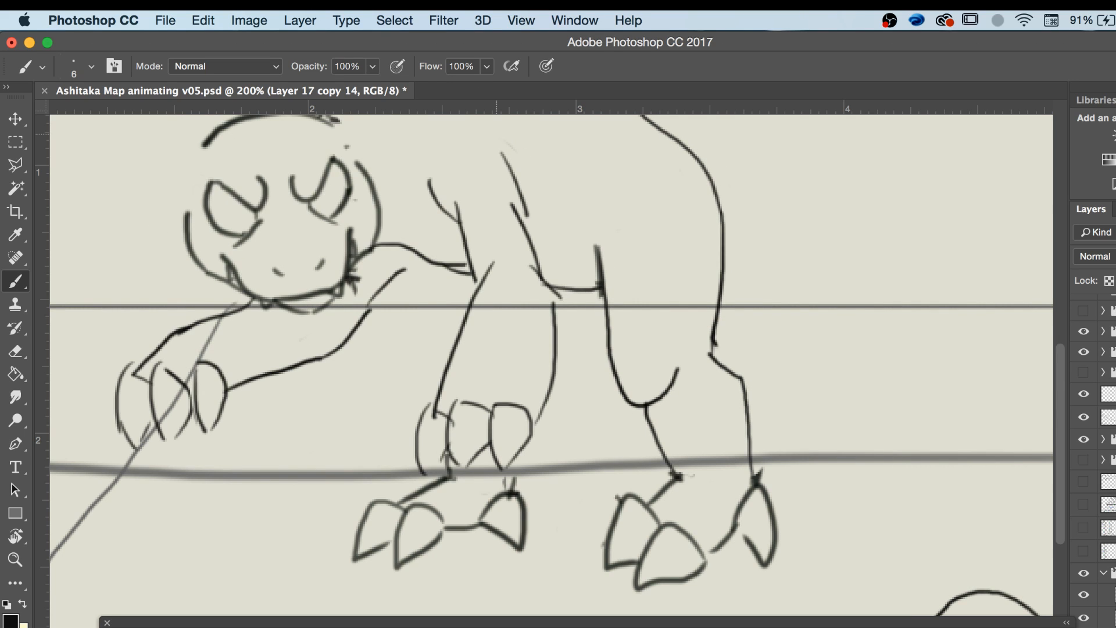
key("Left")
key("Left")
key("Right")
key("Right")
key("Left")
key("Left")
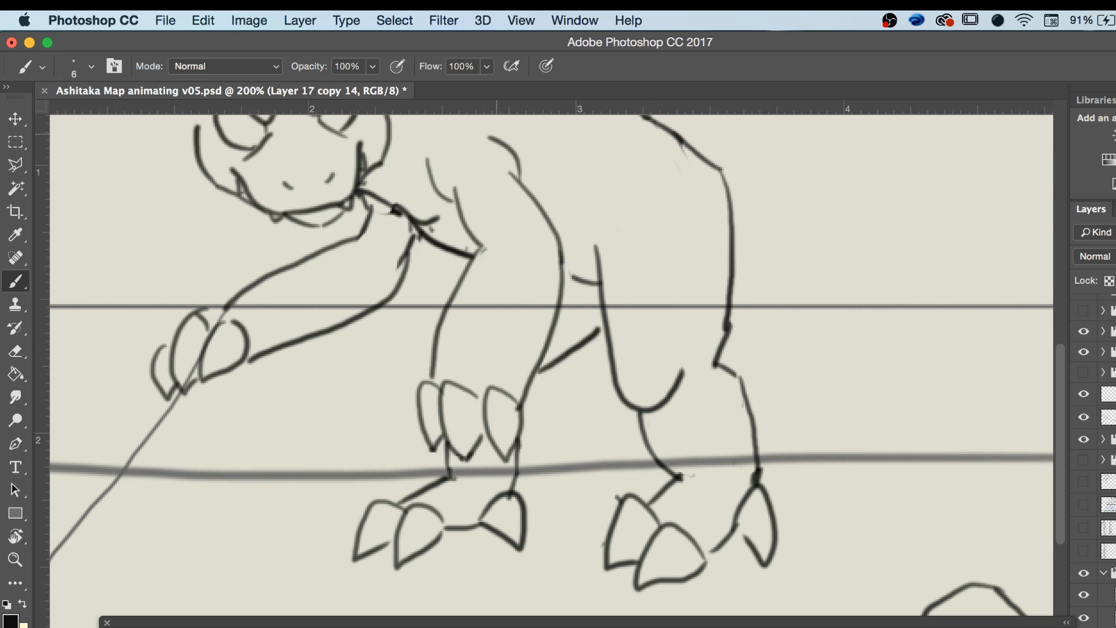
key("Right")
key("Right")
key("Left")
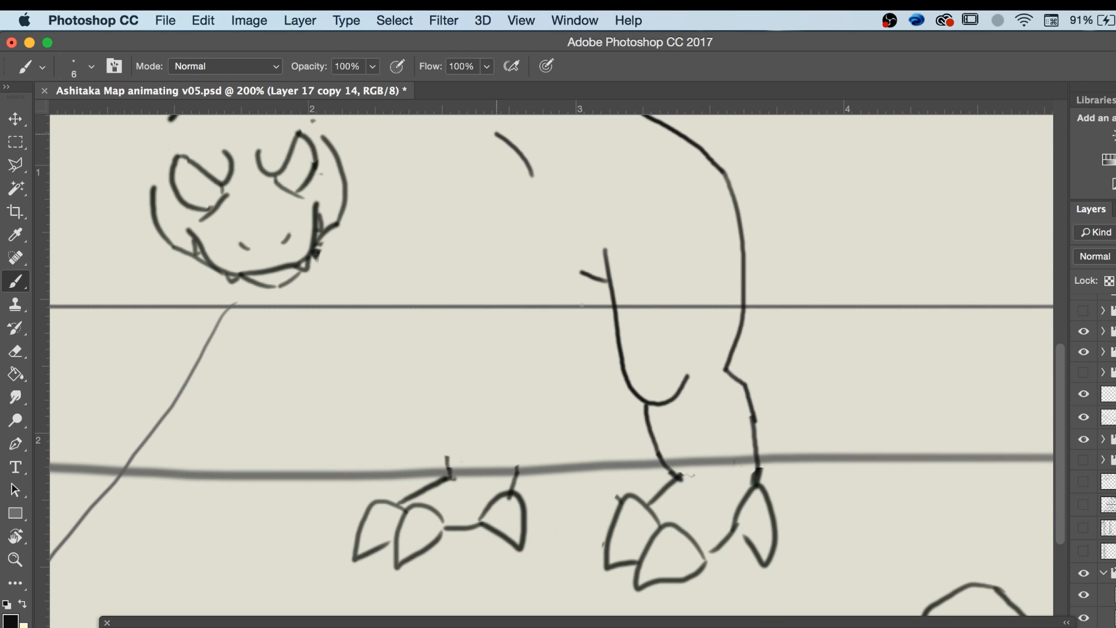
Erase the short belly line ahead of the thigh, enable onion skins, and redraw it meeting the thigh.
key("e")
left_click_drag(573, 274, 586, 291)
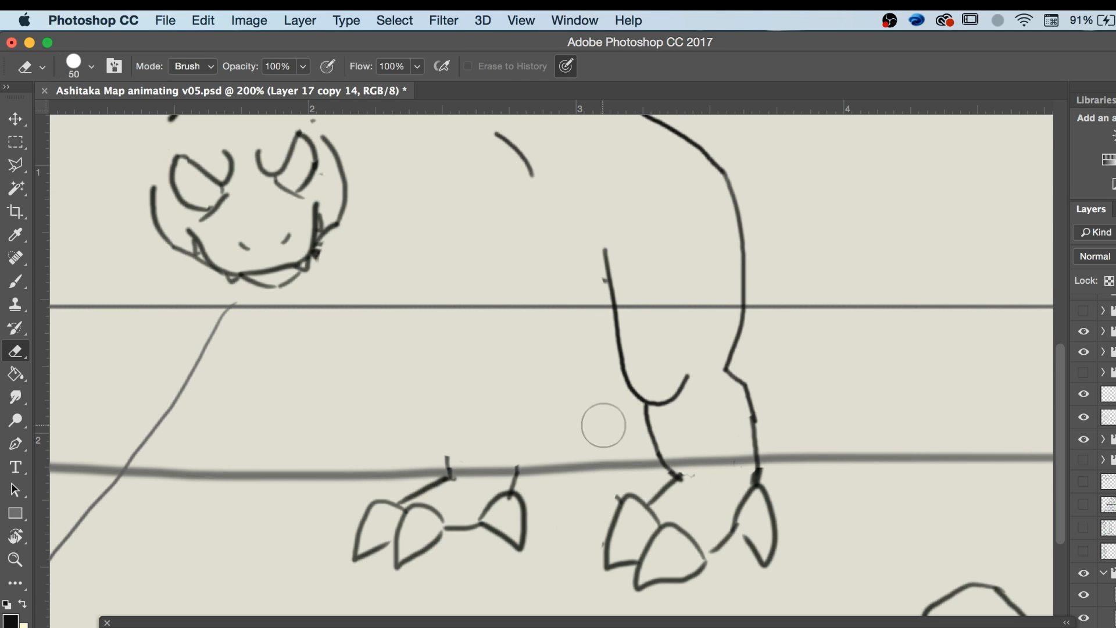
key("b")
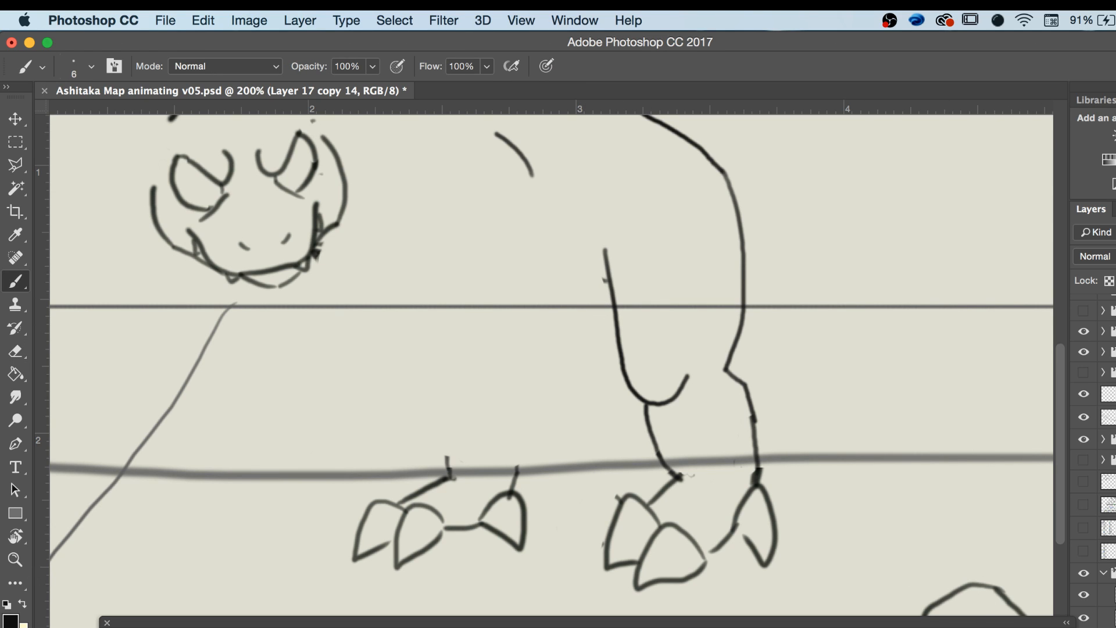
left_click(1066, 626)
left_click(999, 613)
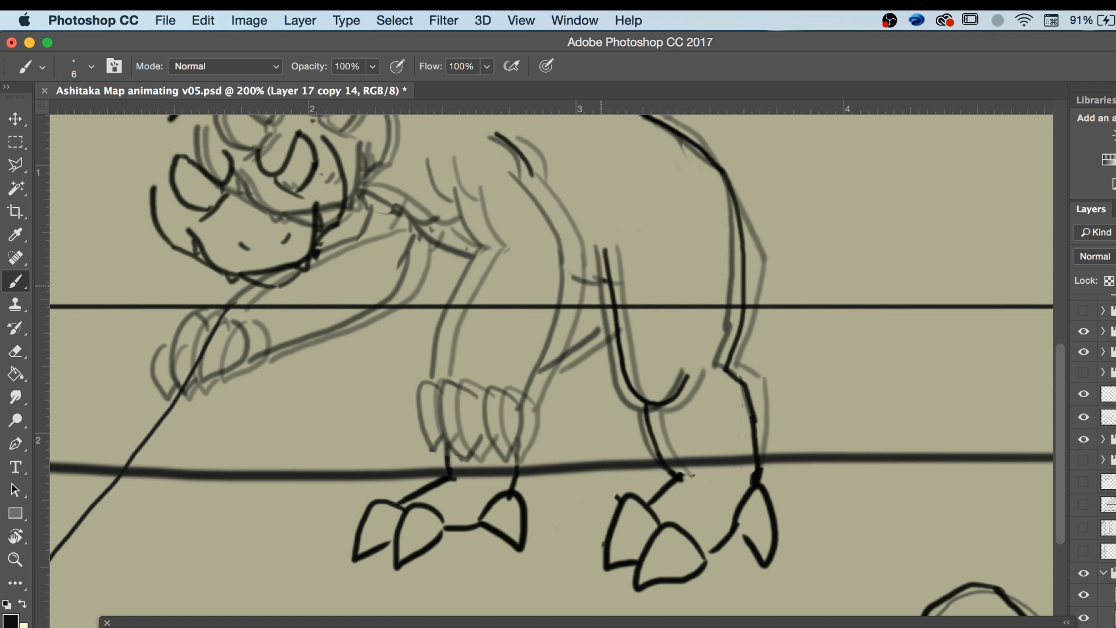
mouse_move(608, 283)
left_mouse_down()
mouse_move(584, 273)
mouse_move(610, 284)
left_mouse_up()
Draw the chest and shoulder lines and the front edge of the planted front leg, following the onion-skin outlines.
mouse_move(437, 165)
left_mouse_down()
mouse_move(485, 212)
mouse_move(473, 193)
mouse_move(499, 250)
left_mouse_up()
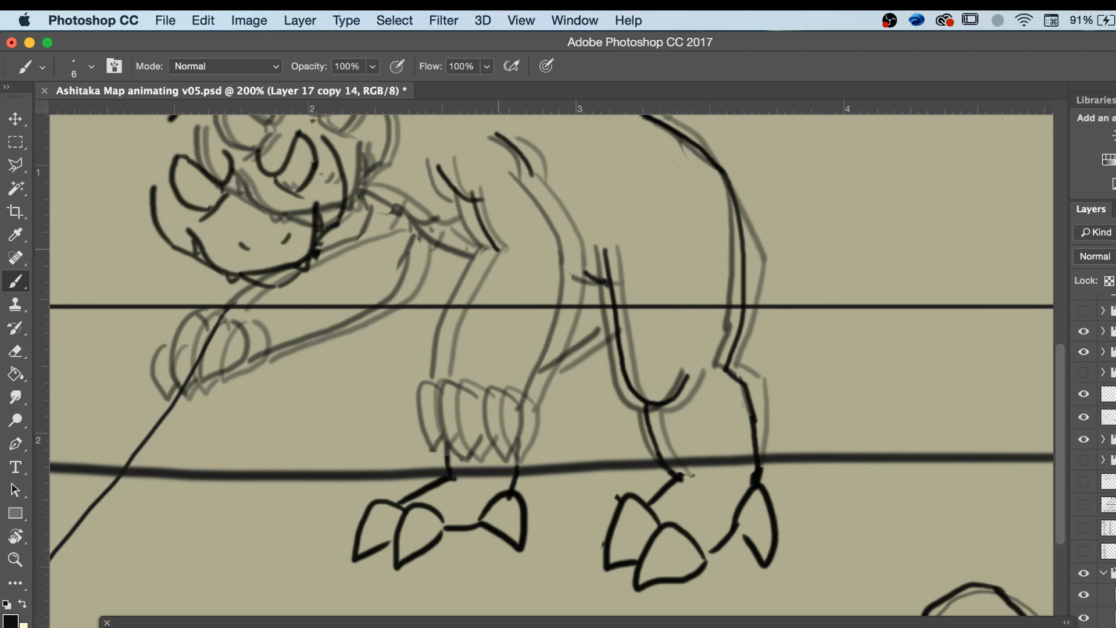
left_click_drag(564, 232, 510, 164)
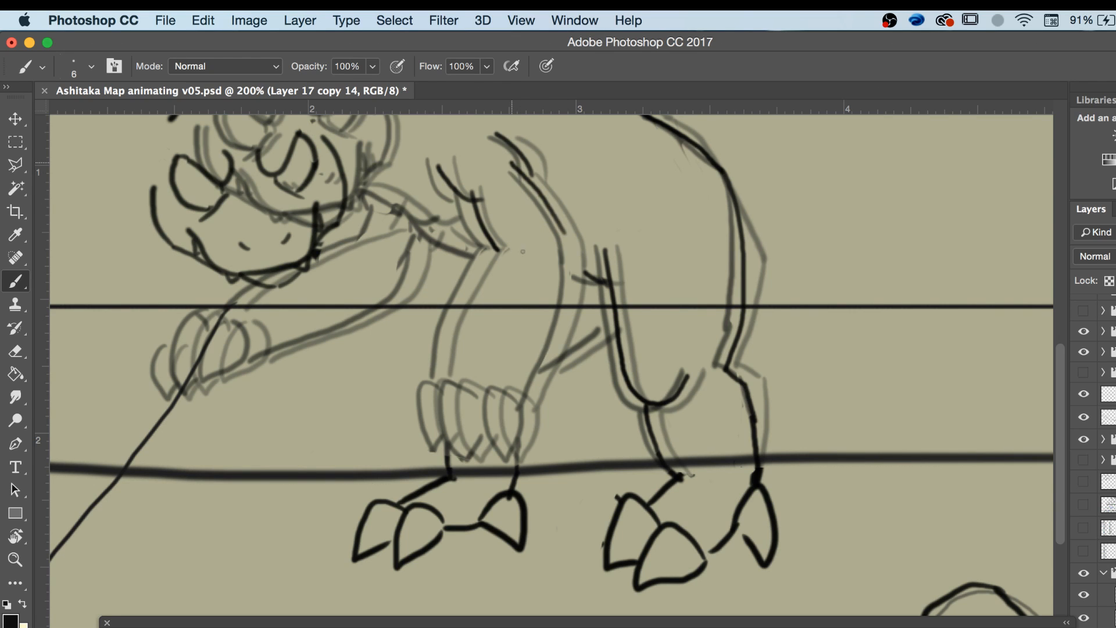
left_click_drag(496, 248, 443, 357)
key("super+z")
mouse_move(490, 245)
left_mouse_down()
mouse_move(455, 314)
mouse_move(451, 372)
left_mouse_up()
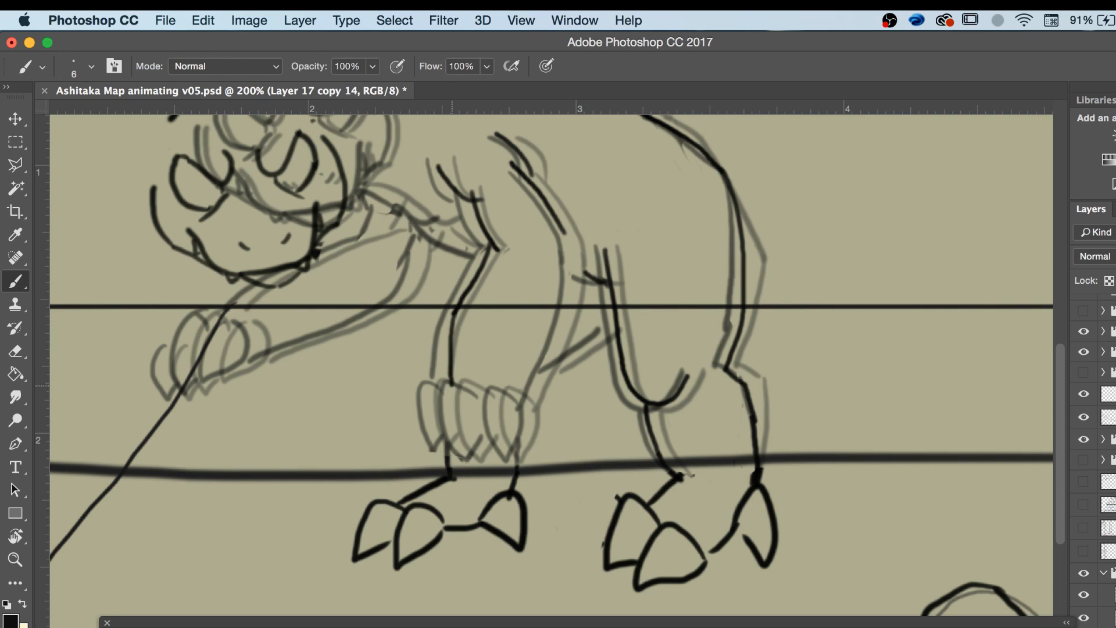
Draw the rear edge of the planted front leg from above the foot up to the shoulder line, redoing the first stroke.
left_click_drag(532, 401, 567, 266)
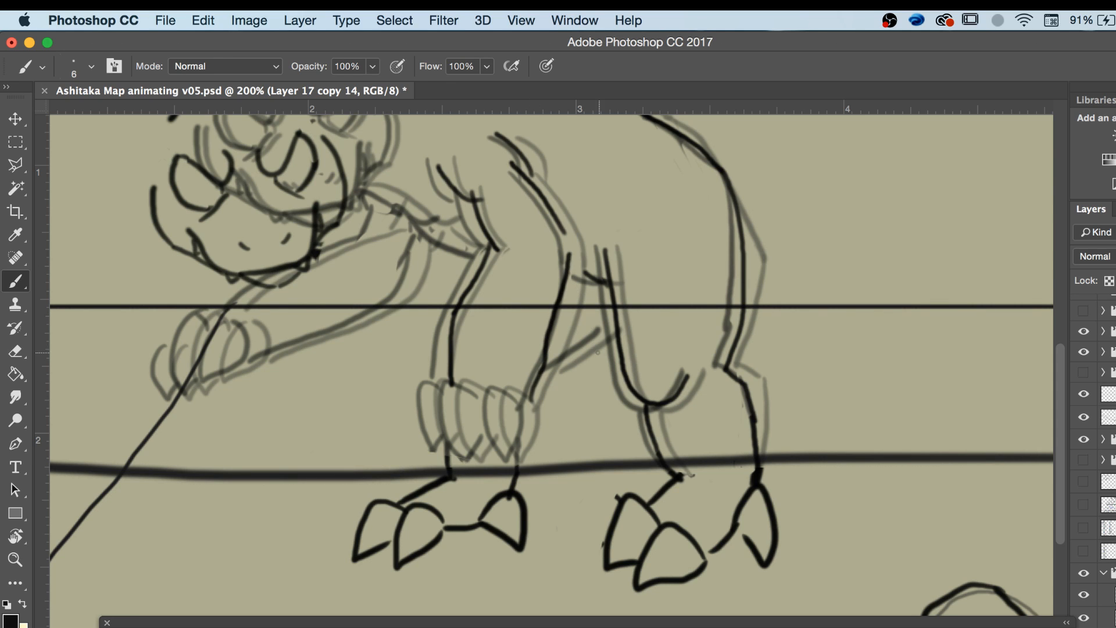
key("super+z")
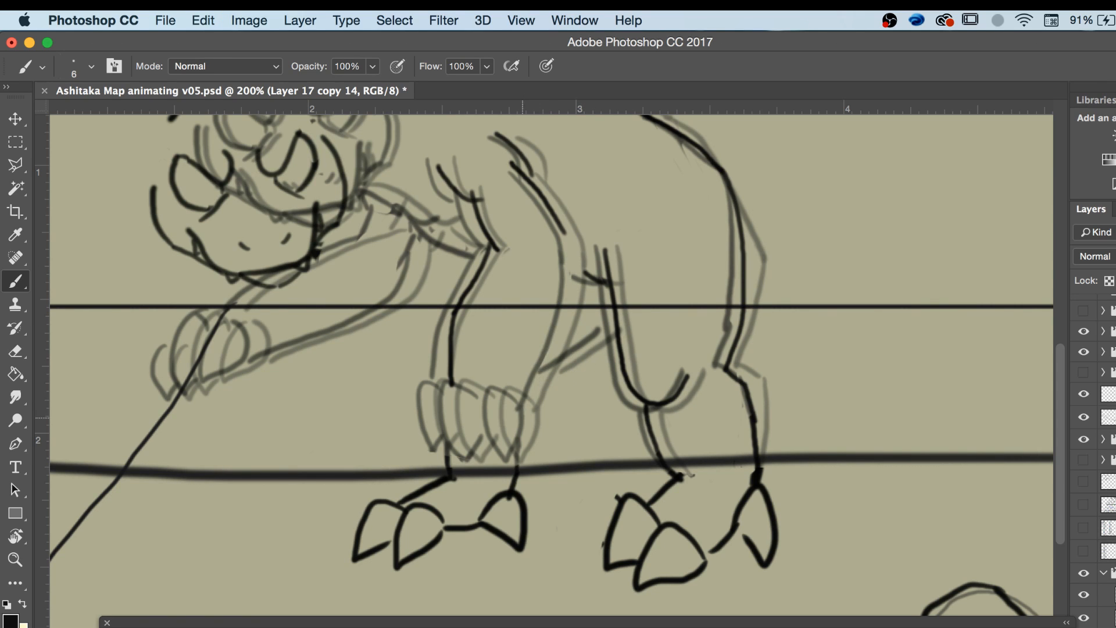
mouse_move(535, 396)
left_mouse_down()
mouse_move(567, 289)
mouse_move(572, 244)
mouse_move(558, 228)
left_mouse_up()
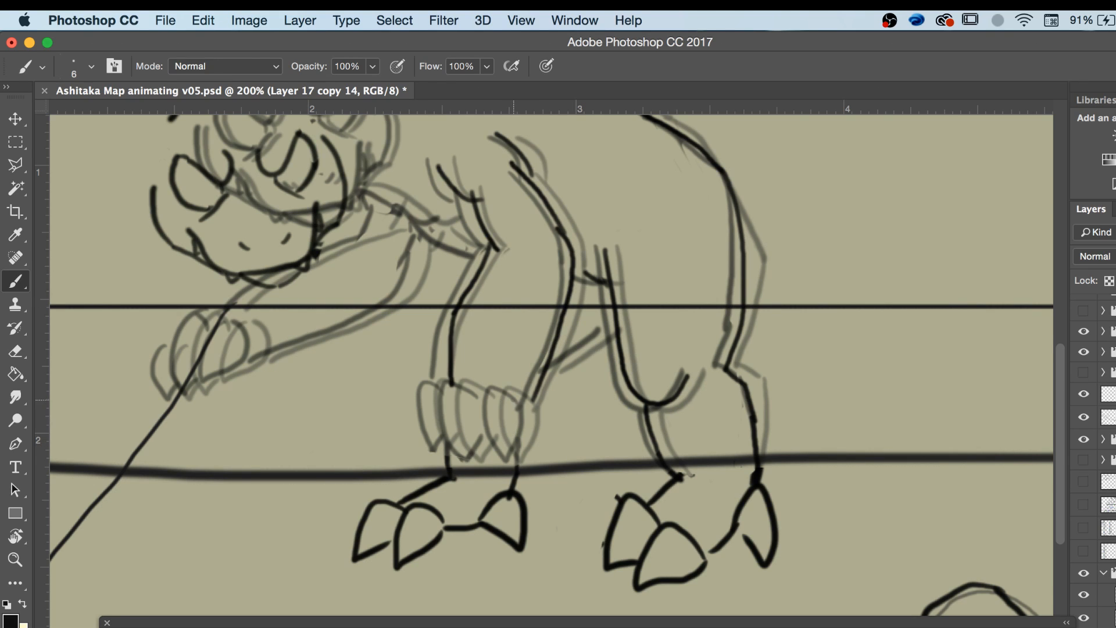
Draw the three claws of the planted front foot, following the onion-skin outlines, and disable onion skins.
mouse_move(525, 399)
left_mouse_down()
mouse_move(500, 385)
mouse_move(510, 462)
mouse_move(526, 400)
left_mouse_up()
left_click_drag(491, 424, 470, 460)
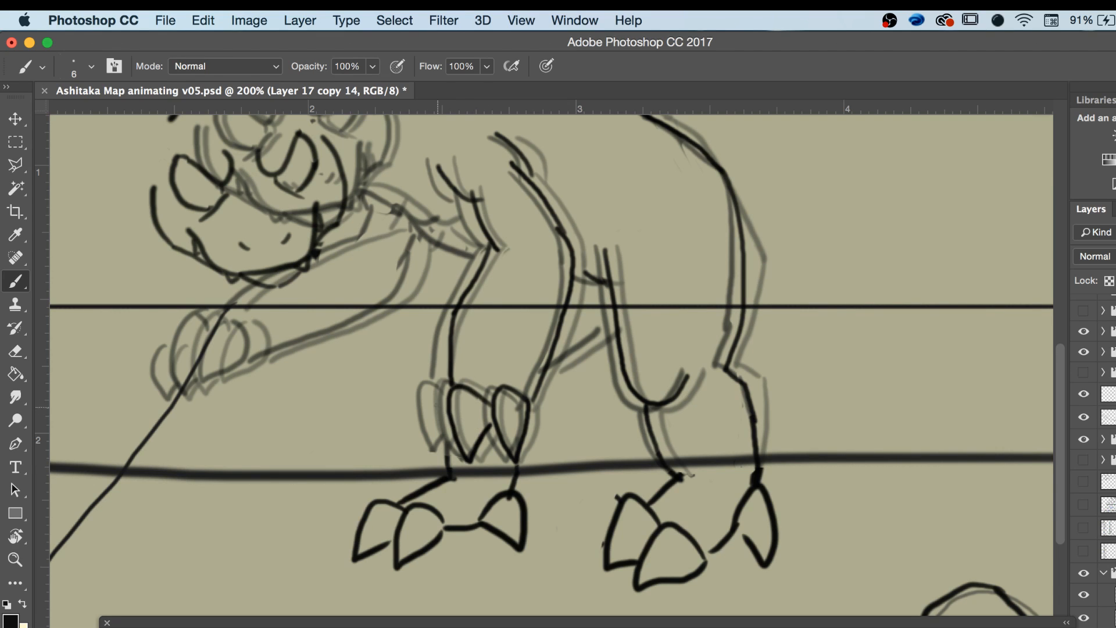
left_click_drag(445, 407, 429, 397)
mouse_move(429, 398)
left_mouse_down()
mouse_move(434, 453)
mouse_move(459, 451)
left_mouse_up()
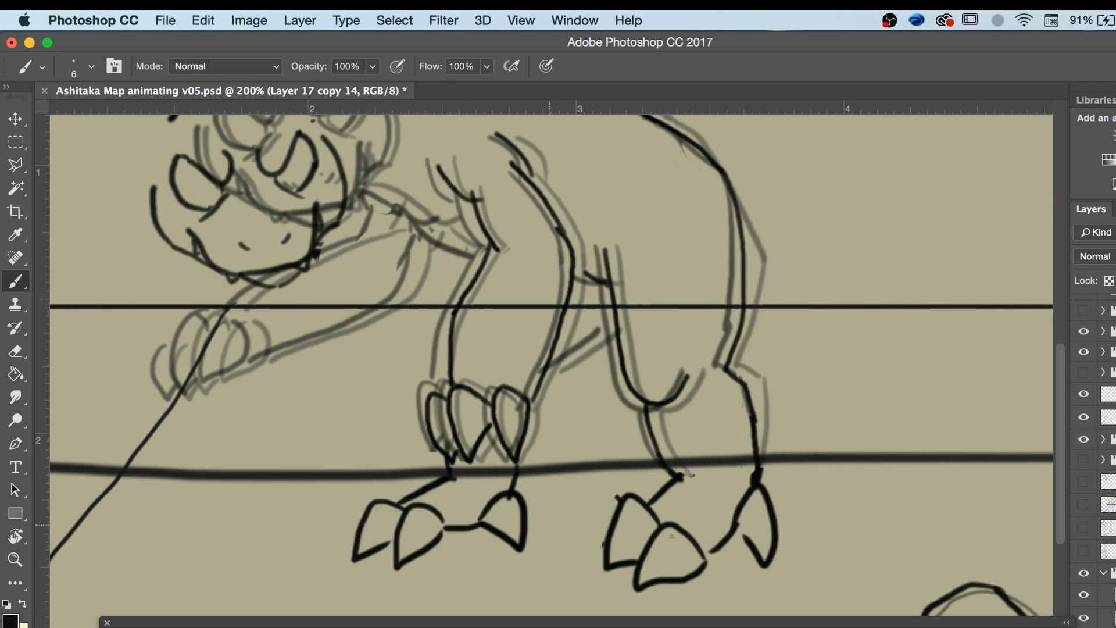
left_click(1067, 623)
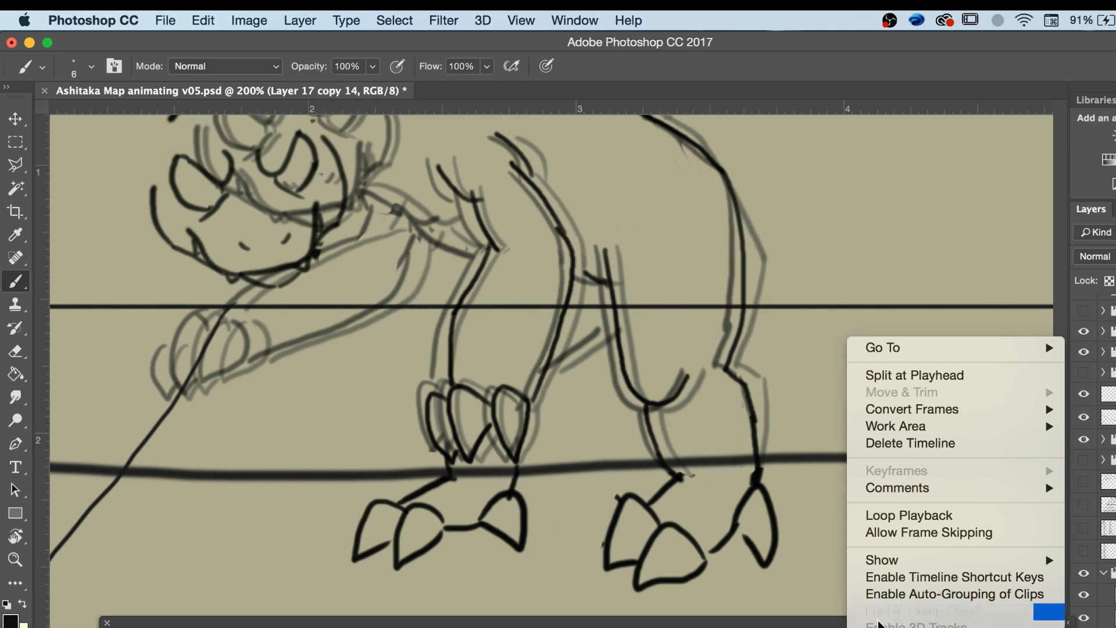
left_click(924, 608)
Flip back and forth through the neighbouring frames to compare the new front leg and claws with the adjacent poses.
key("Left")
key("Right")
key("Right")
key("Right")
key("Left")
key("Left")
key("Left")
key("Right")
key("Right")
key("Right")
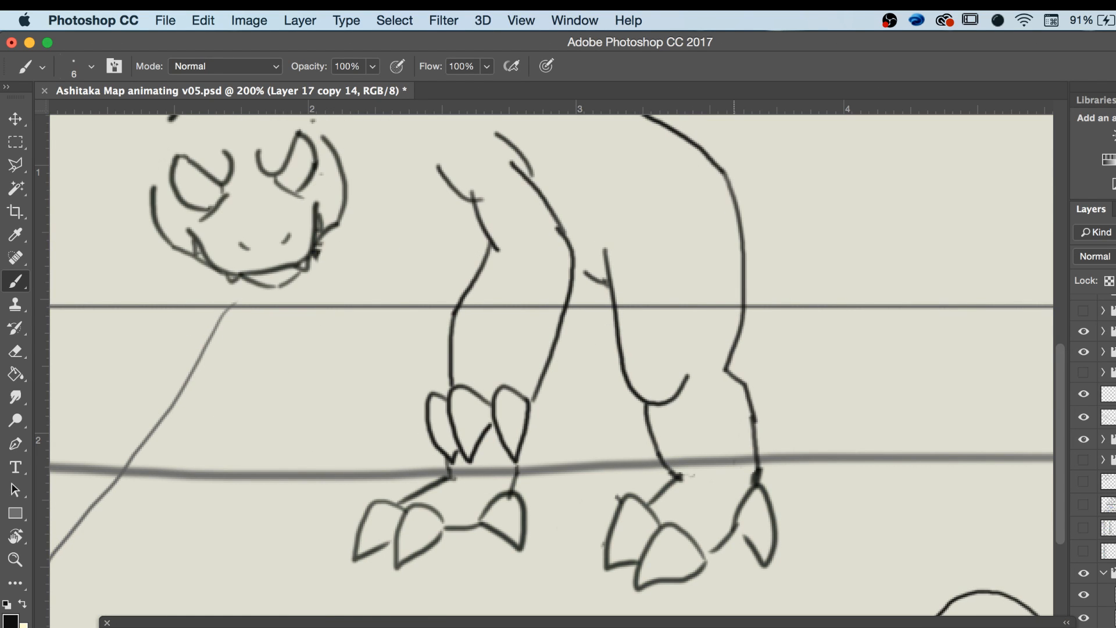
key("Left")
key("Left")
key("Right")
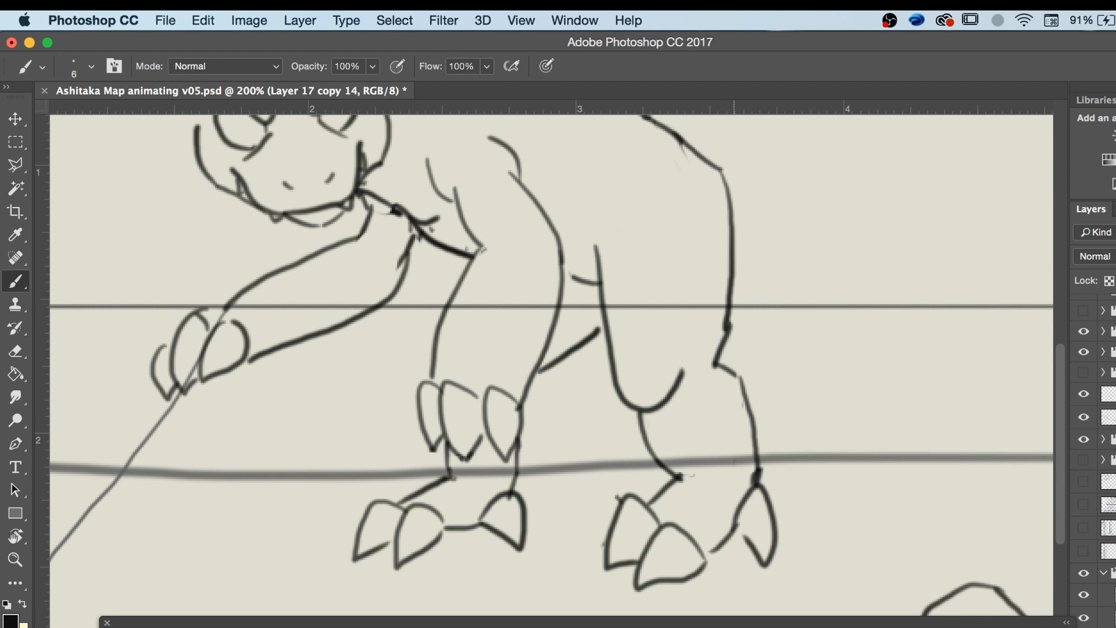
key("Left")
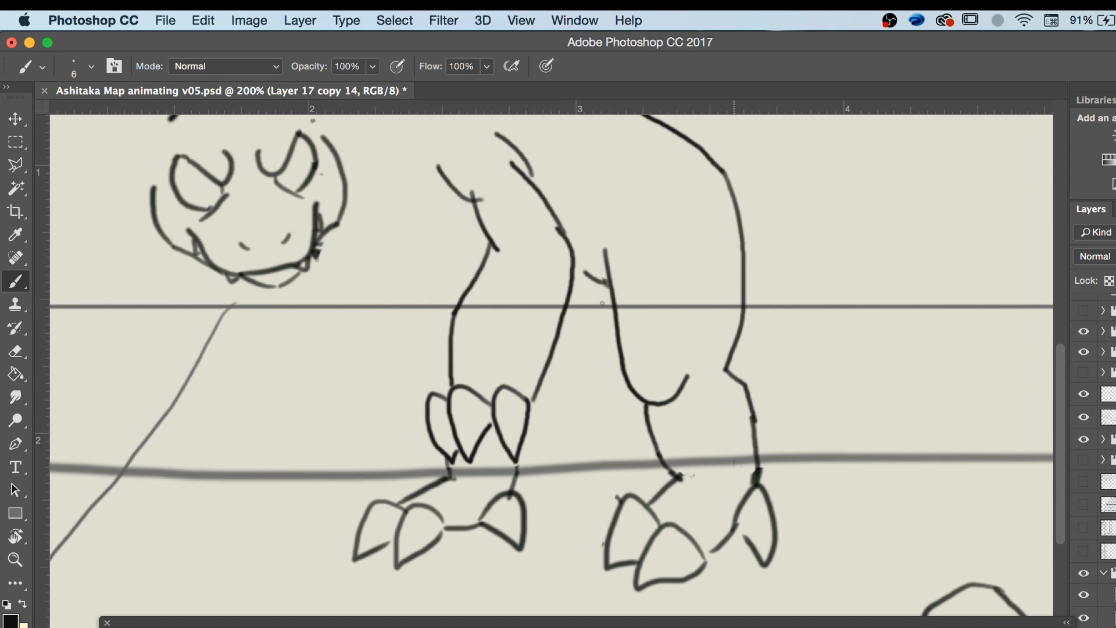
Extend the short belly line from the thigh forward to the rear edge of the planted front leg.
left_click_drag(601, 288, 573, 275)
scroll(622, 556, "up", 5)
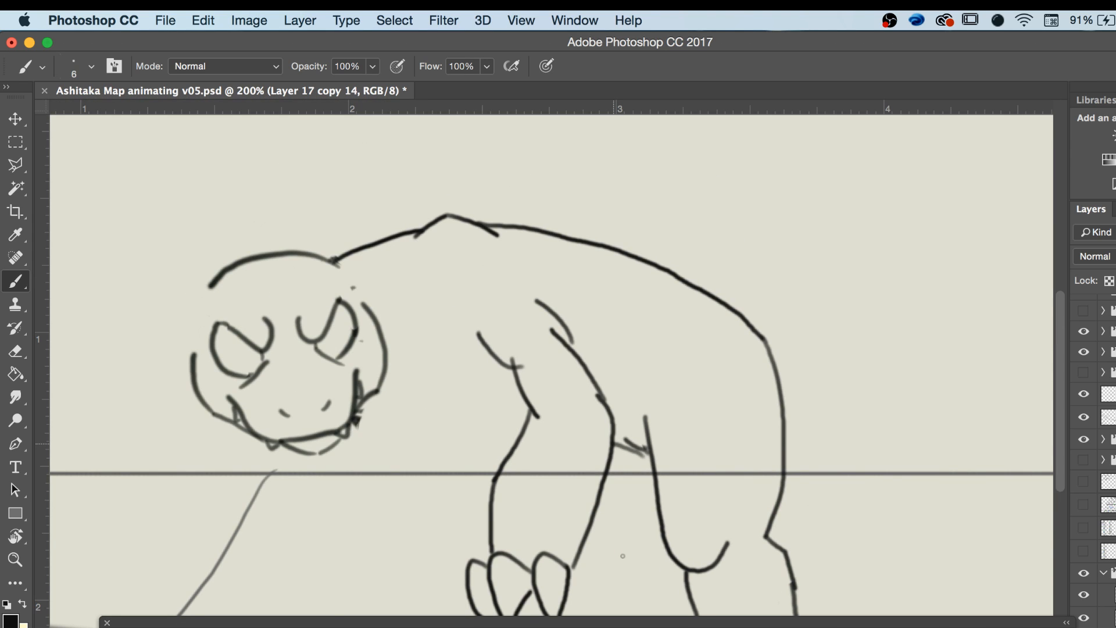
scroll(622, 556, "left", 4)
scroll(676, 505, "left", 2)
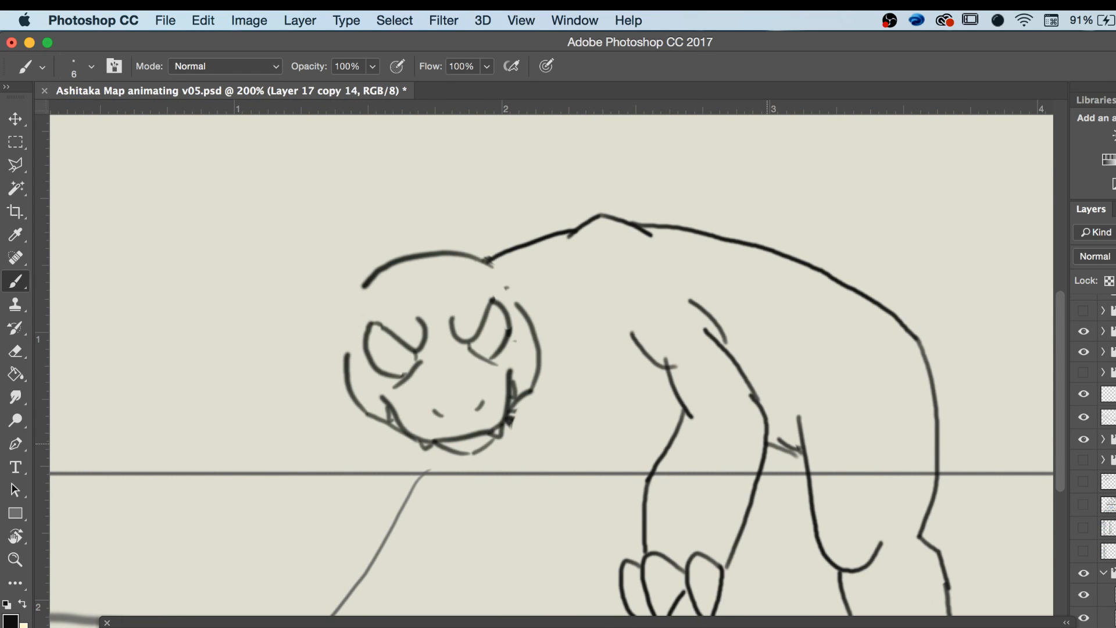
left_click(1065, 627)
left_click(990, 616)
left_click_drag(538, 371, 614, 395)
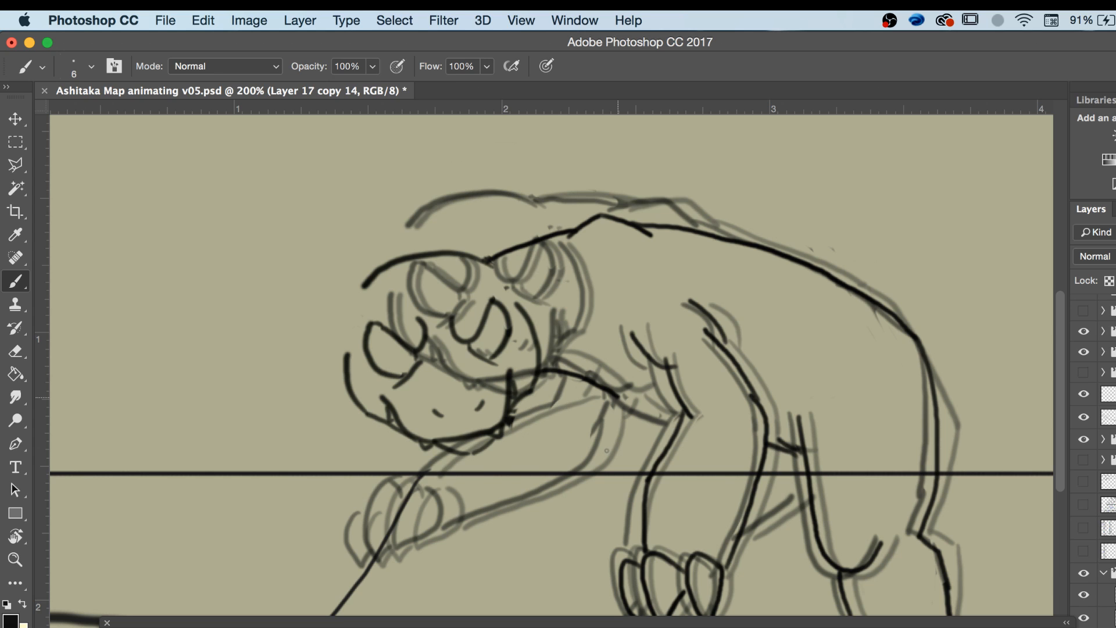
key("super+z")
left_click(1066, 627)
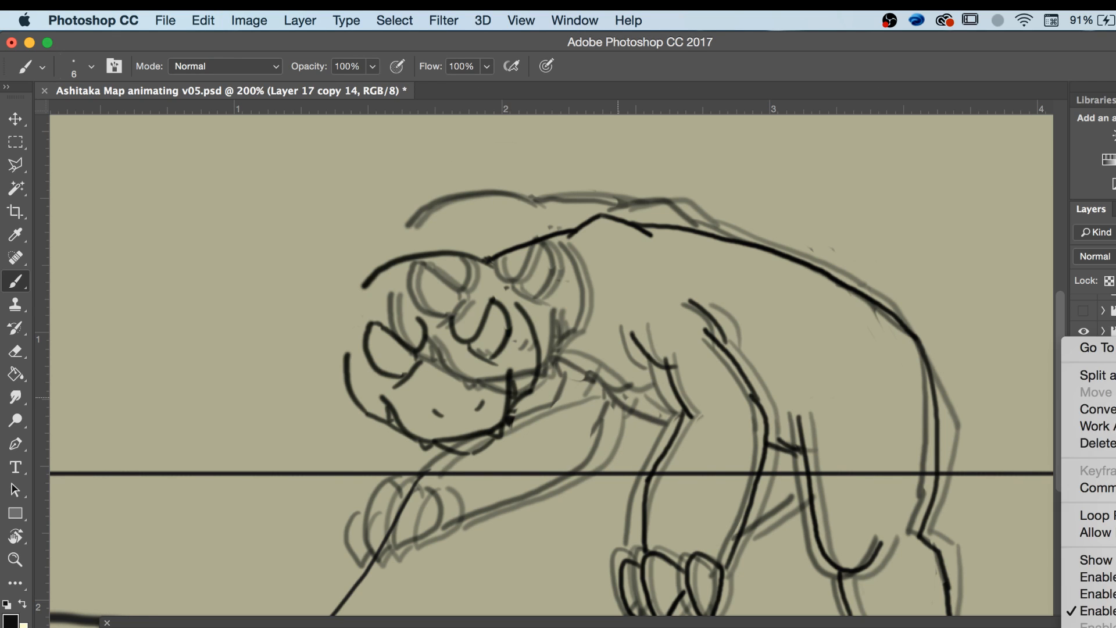
left_click(1077, 612)
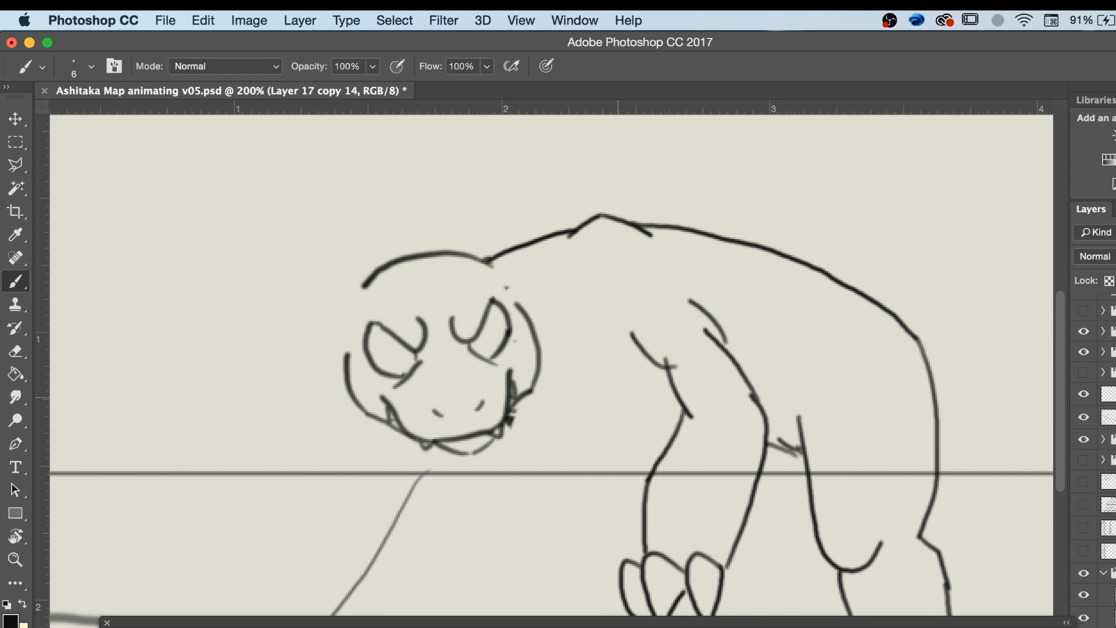
Draw the creature's chest line curving from the jaw to the near front leg, and enable onion skins.
mouse_move(526, 394)
left_mouse_down()
mouse_move(592, 396)
mouse_move(678, 426)
left_mouse_up()
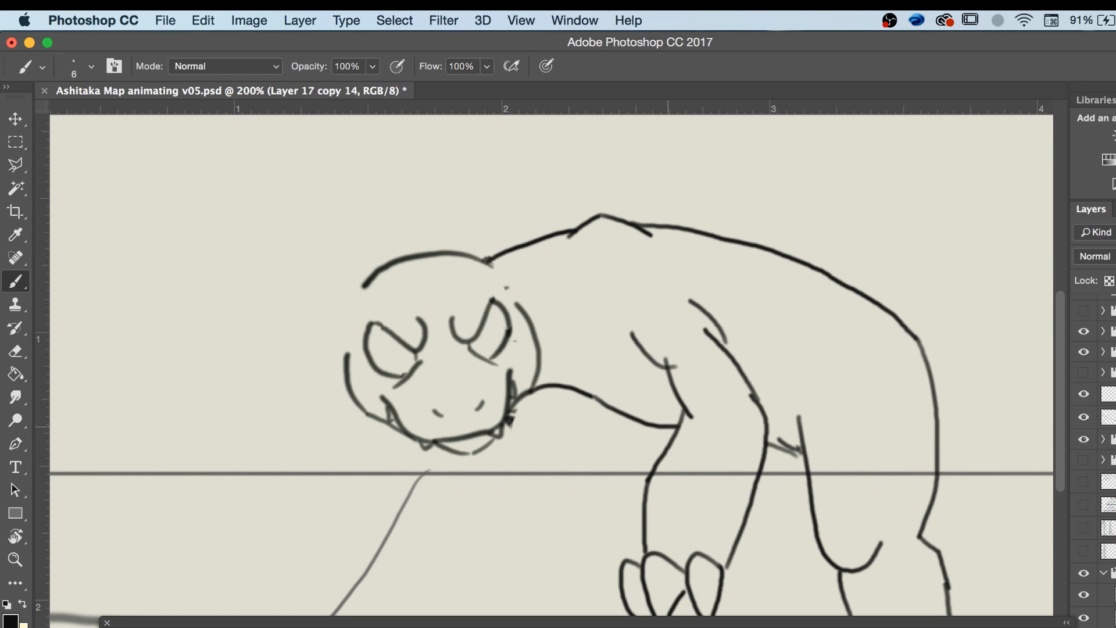
left_click(1062, 626)
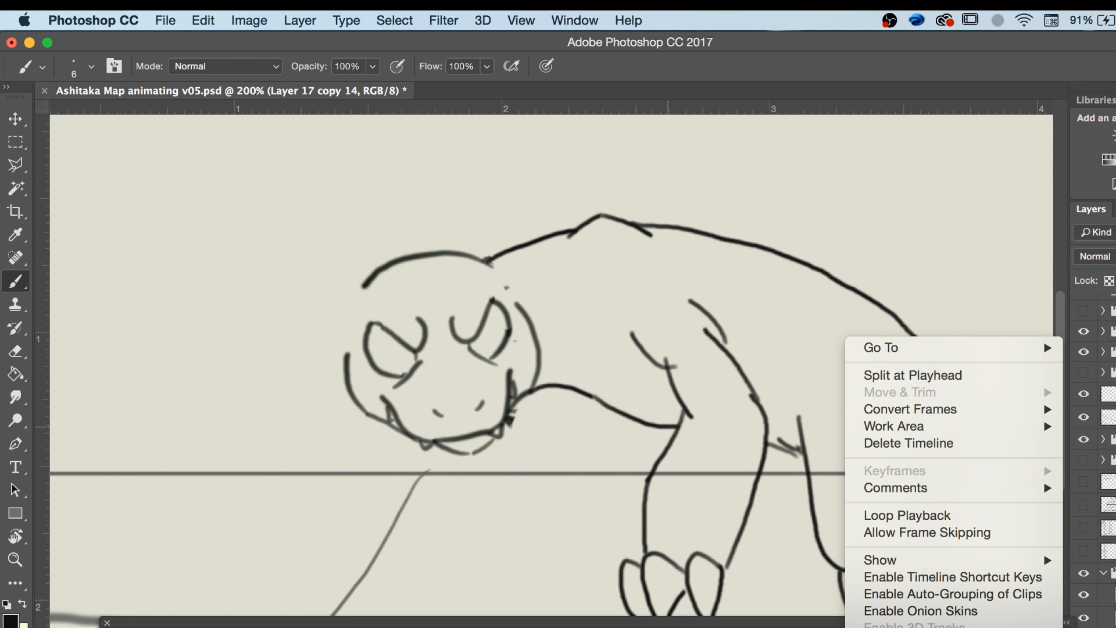
left_click(921, 610)
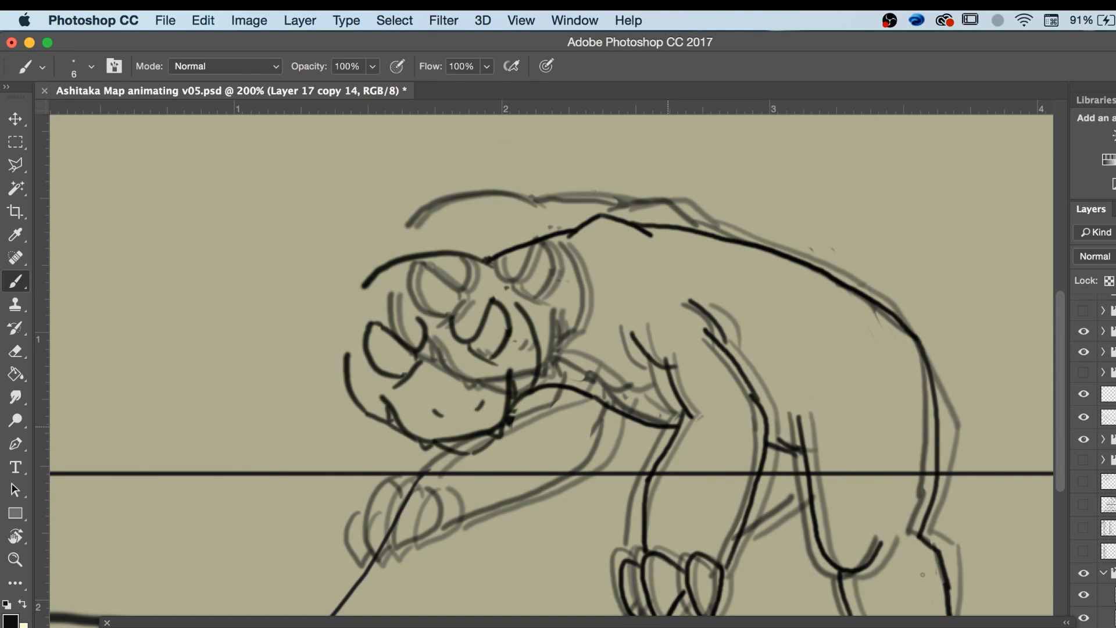
Draw the creature's belly line between the near front leg and the hind leg, following the onion-skin guide.
scroll(722, 461, "down", 6)
scroll(756, 512, "up", 4)
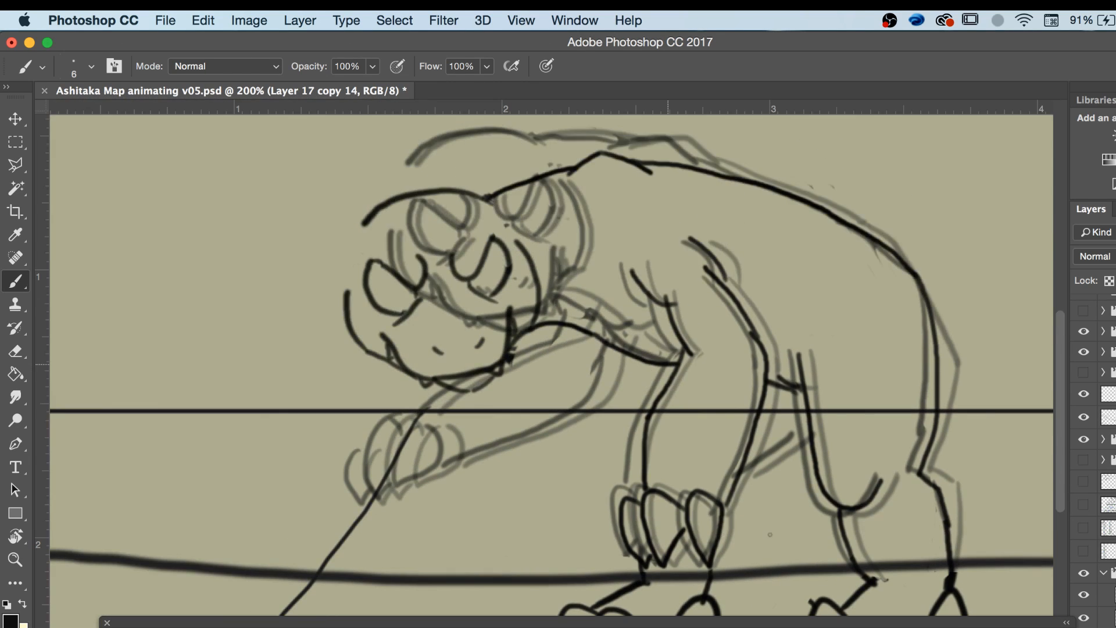
key("super+z")
left_click_drag(736, 486, 809, 431)
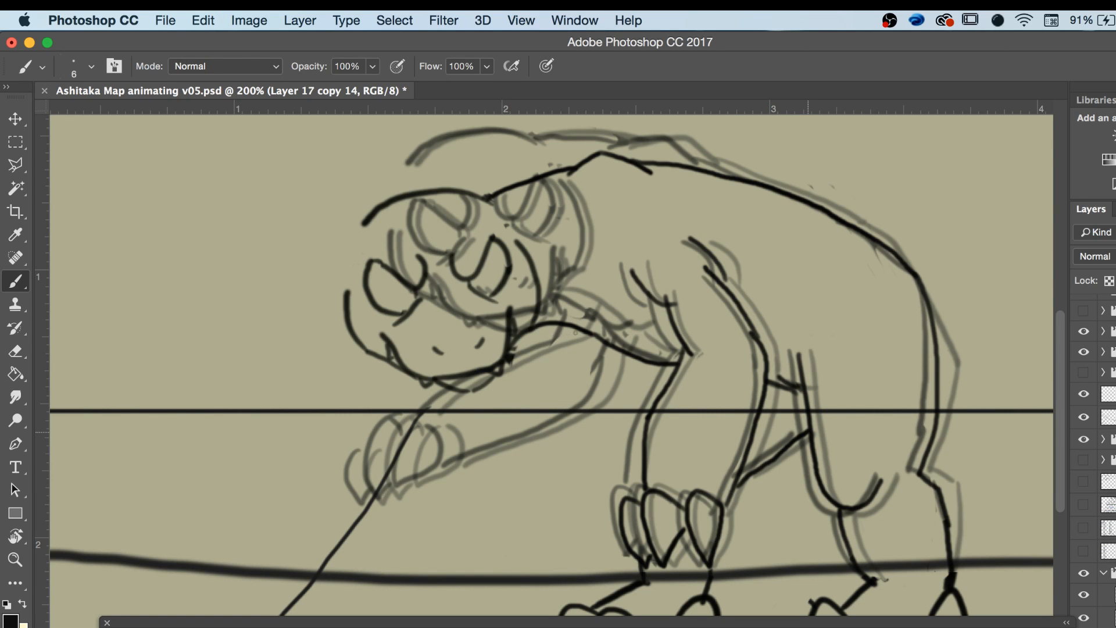
Draw the upper and lower outlines of the raised front leg up to the chest, redoing the lower line until it follows the guide.
left_click_drag(573, 328, 423, 418)
left_click_drag(453, 464, 612, 395)
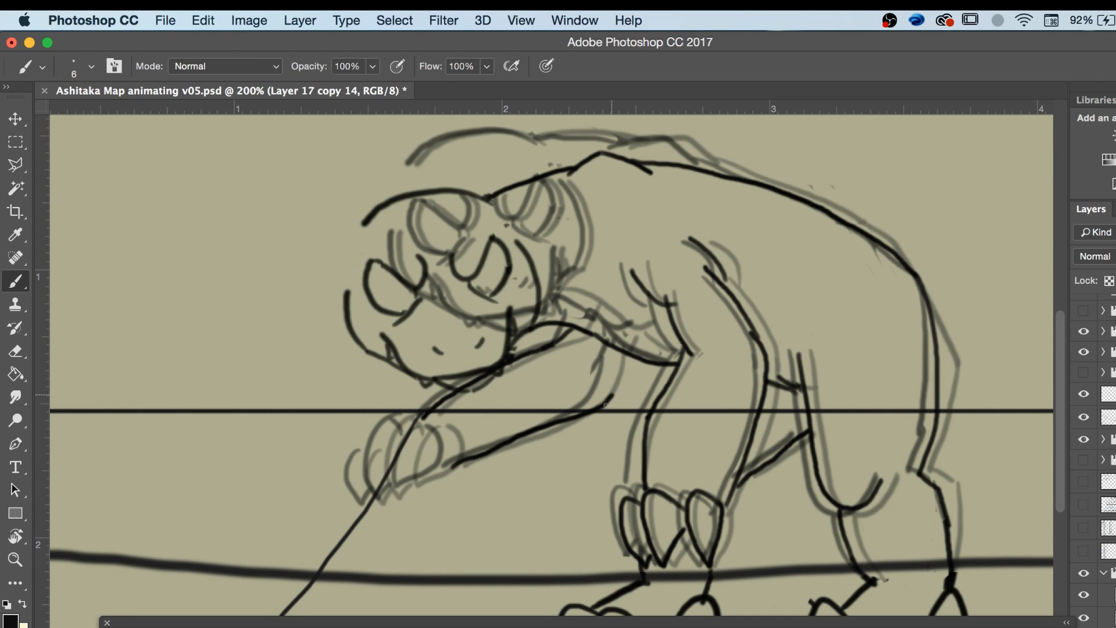
key("super+z")
left_click_drag(459, 461, 595, 384)
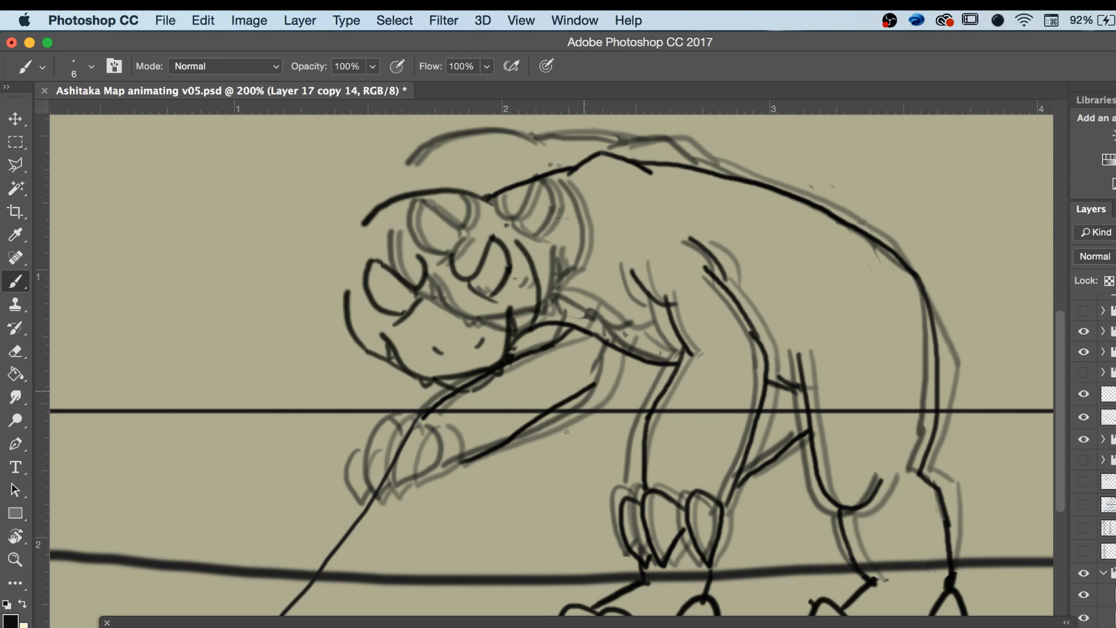
key("super+z")
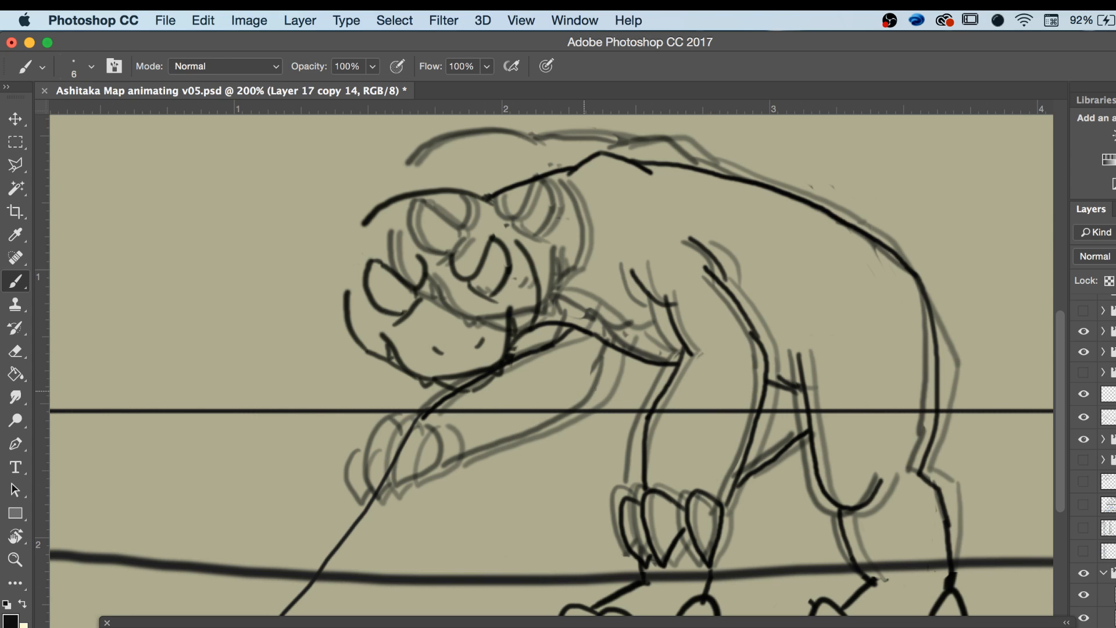
mouse_move(600, 375)
left_mouse_down()
mouse_move(591, 406)
mouse_move(542, 431)
mouse_move(456, 457)
left_mouse_up()
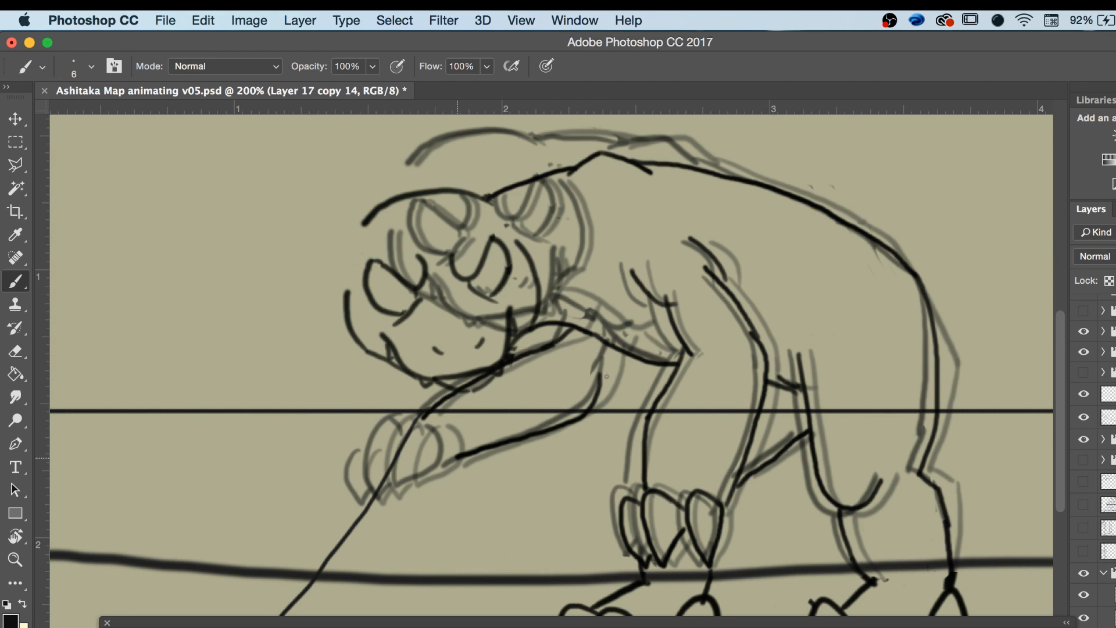
left_click_drag(604, 389, 628, 353)
Draw the three claws on the raised paw and turn onion skins off to check the whole frame.
mouse_move(459, 457)
left_mouse_down()
mouse_move(428, 429)
mouse_move(411, 496)
mouse_move(456, 458)
mouse_move(408, 445)
mouse_move(410, 482)
left_mouse_up()
mouse_move(378, 423)
left_mouse_down()
mouse_move(352, 465)
mouse_move(373, 481)
left_mouse_up()
right_click(853, 621)
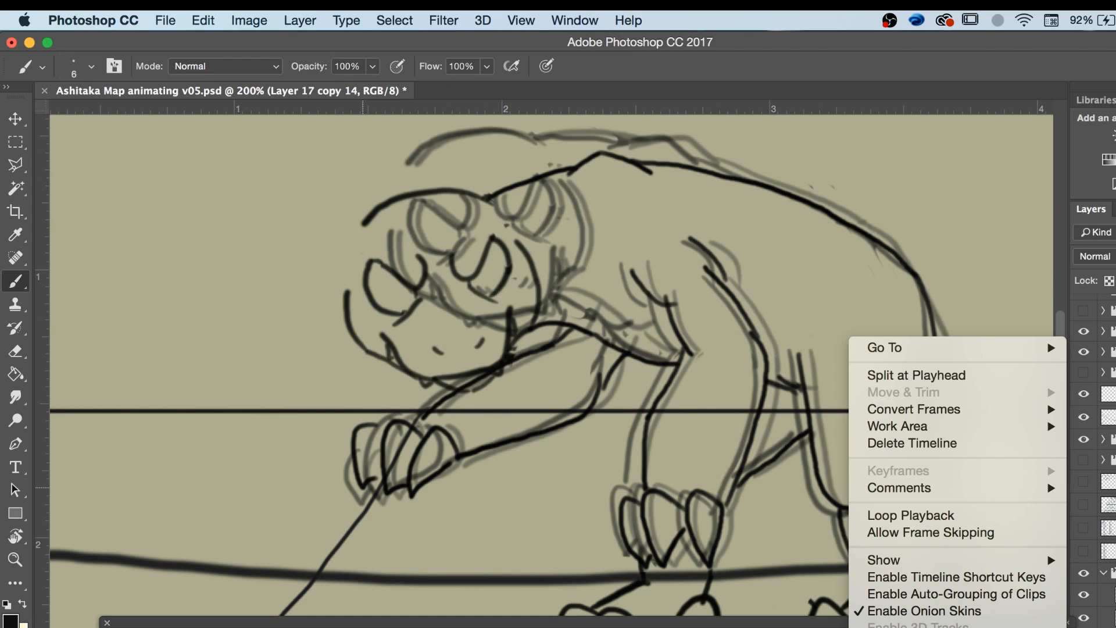
left_click(907, 608)
key("space")
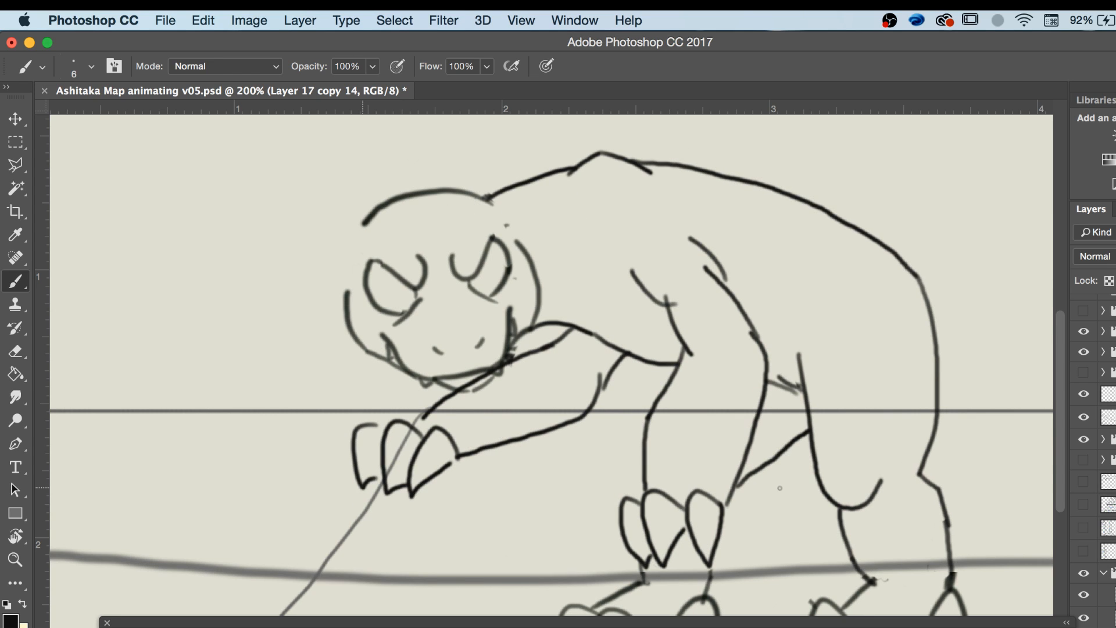
key("z")
key("super+minus")
key("super+minus")
key("super+minus")
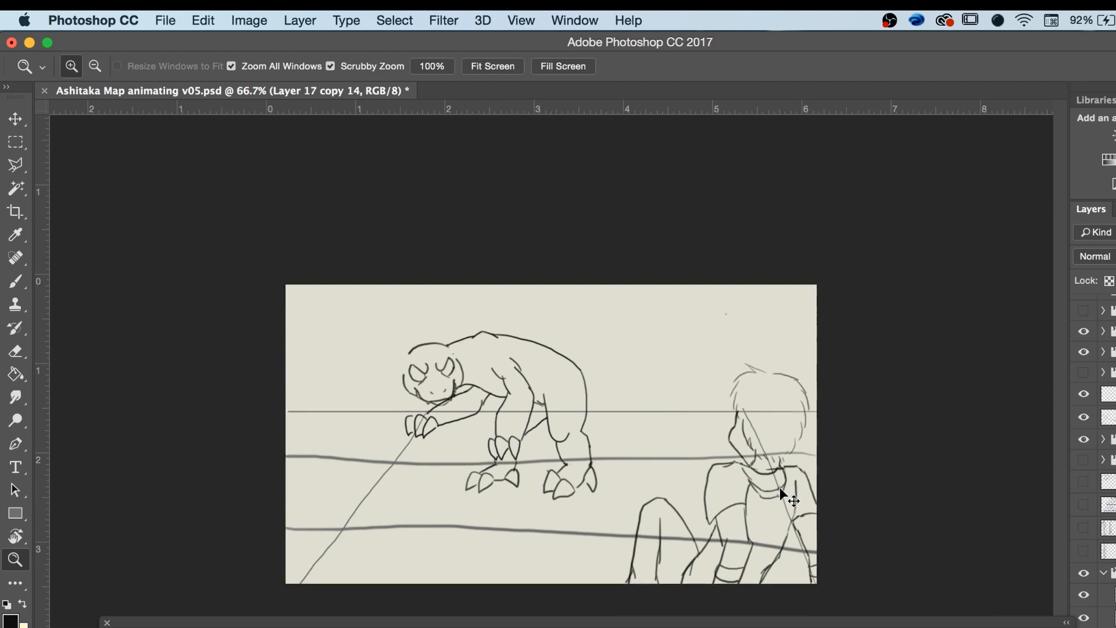
Minimize the Photoshop window and close the enlarged photo in Discord.
left_click(28, 44)
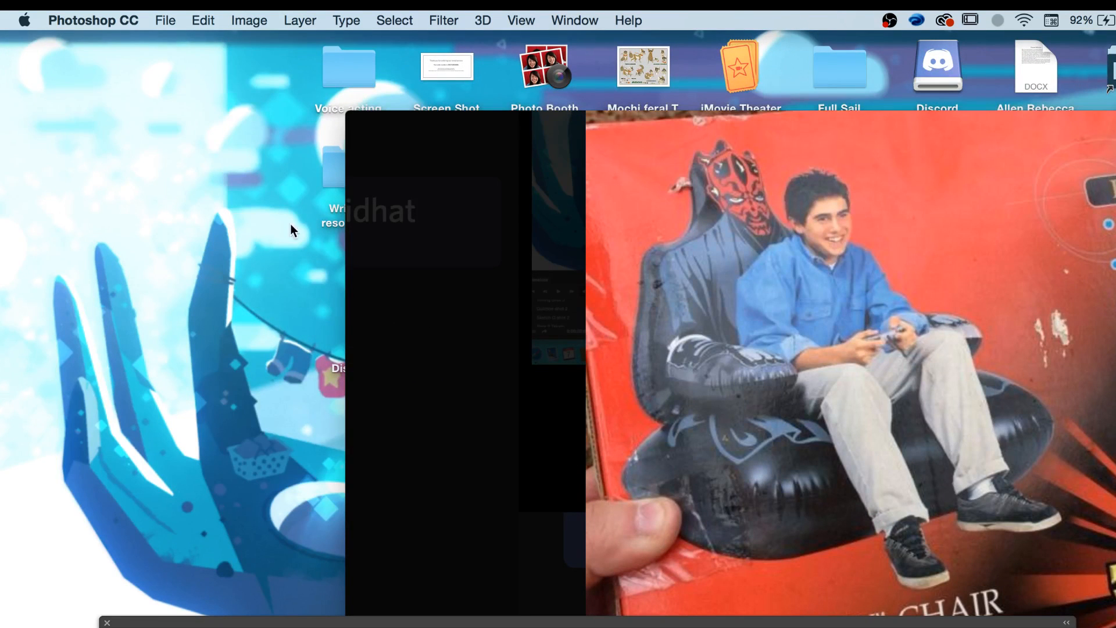
left_click(550, 301)
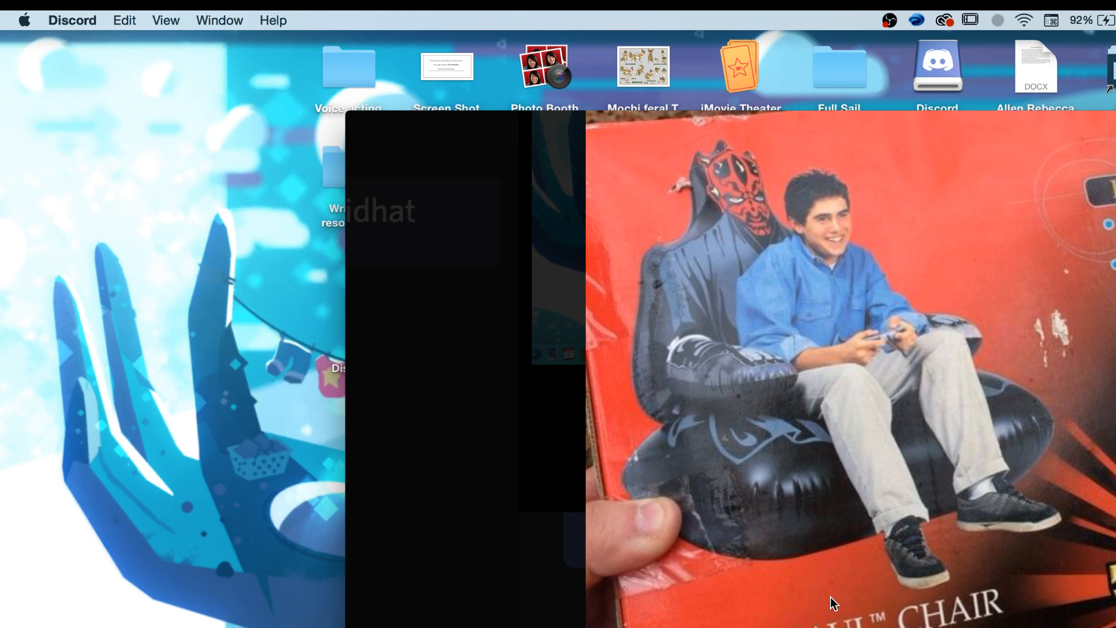
left_click(549, 568)
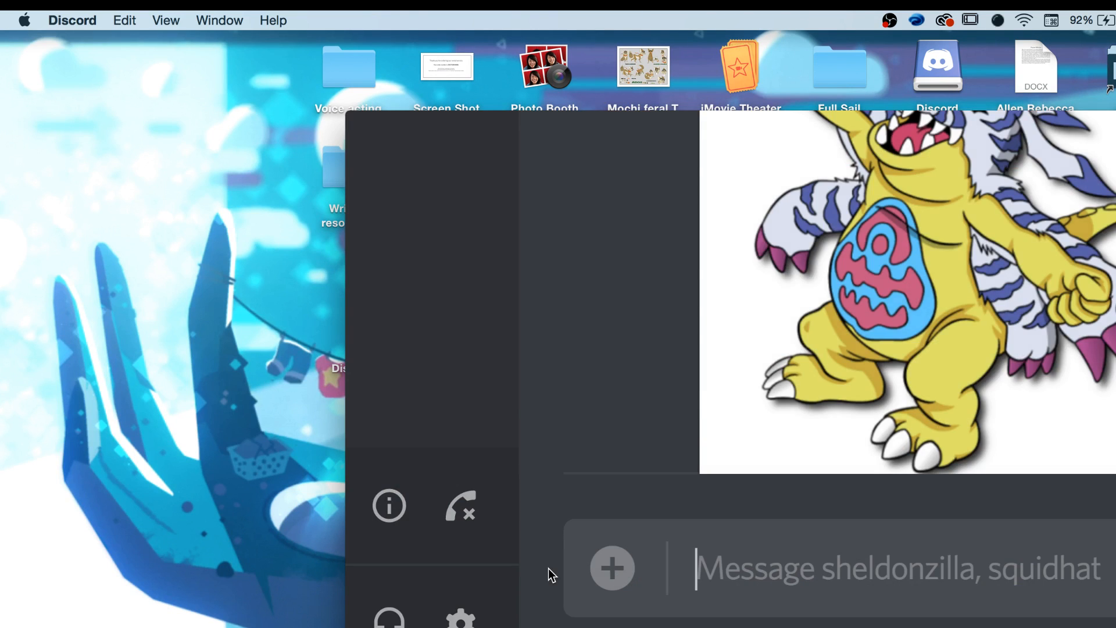
Stop sharing the screen in the Discord group call.
scroll(664, 379, "up", 2)
scroll(664, 379, "down", 3)
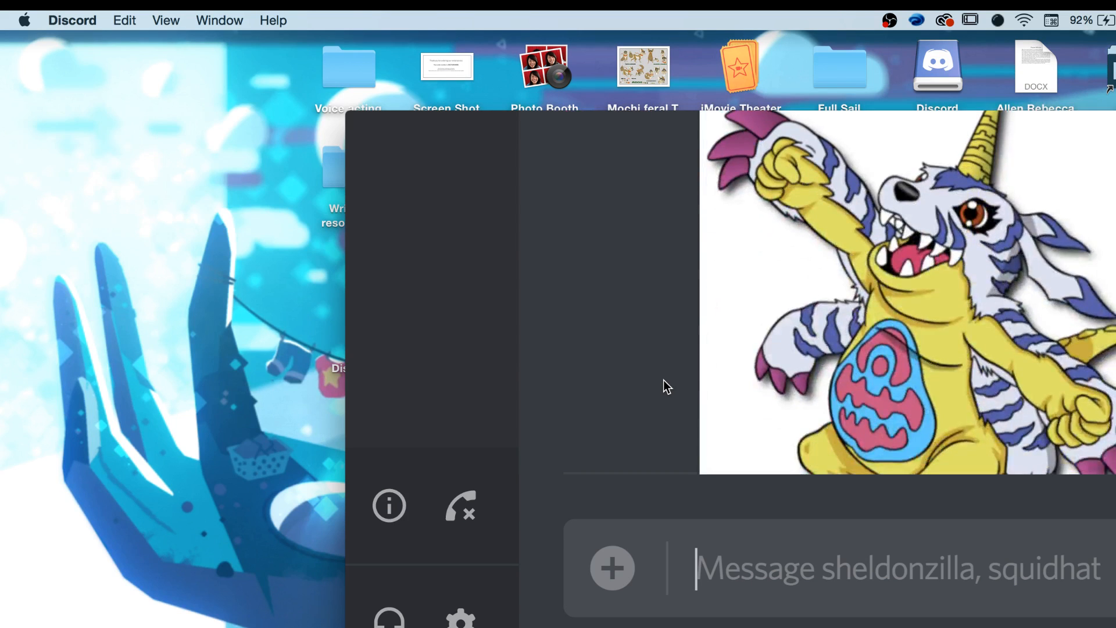
scroll(655, 425, "down", 3)
scroll(655, 426, "down", 5)
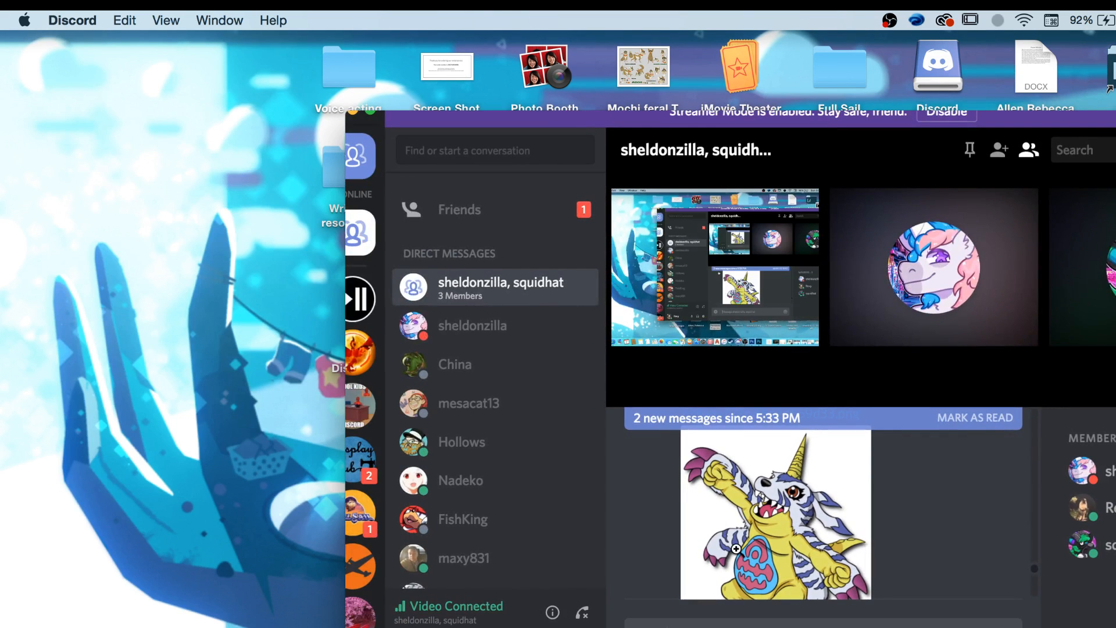
scroll(747, 522, "down", 1)
mouse_move(744, 301)
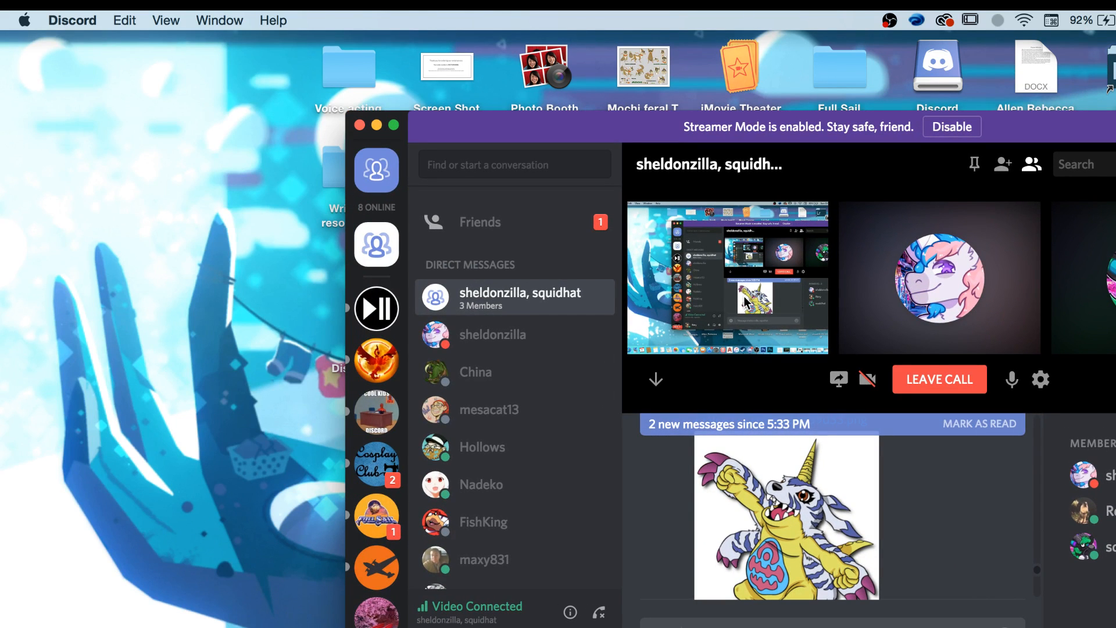
left_click(838, 388)
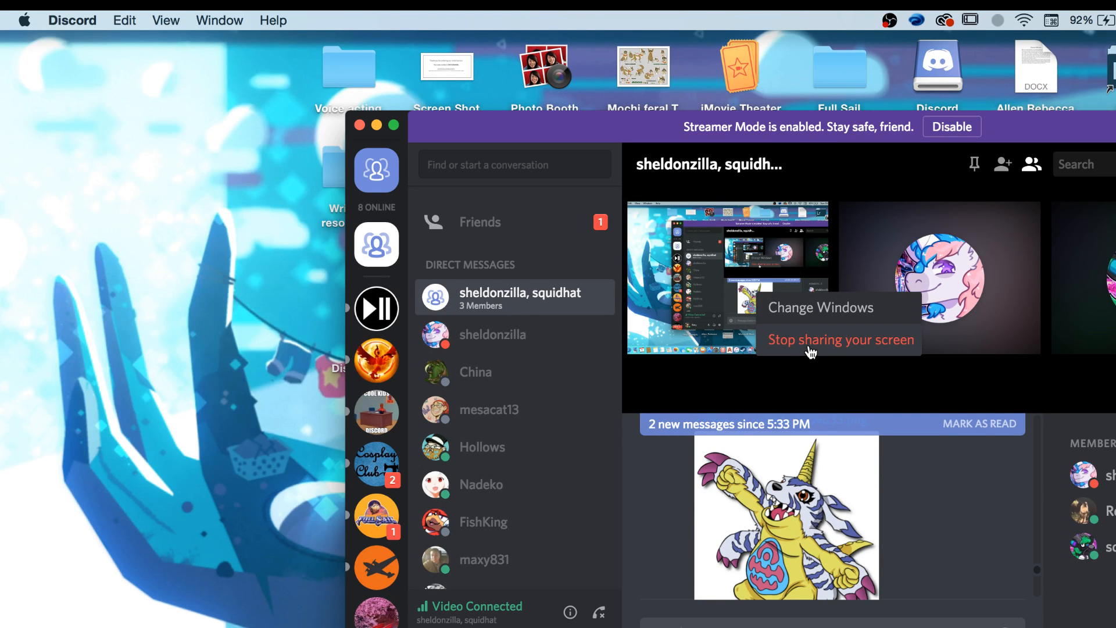
left_click(811, 349)
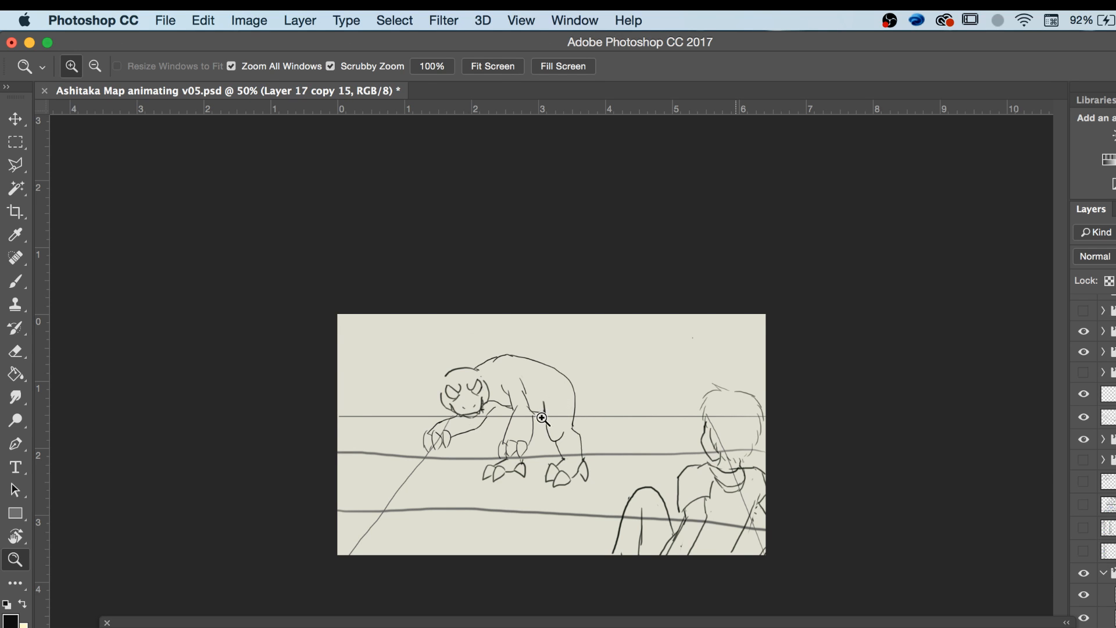
Erase the creature's torso and most of its standing legs on Layer 17 copy 15 in Photoshop with a size 80 eraser, keeping the head and raised leg.
left_click(541, 440)
left_click(489, 431)
left_click(459, 419)
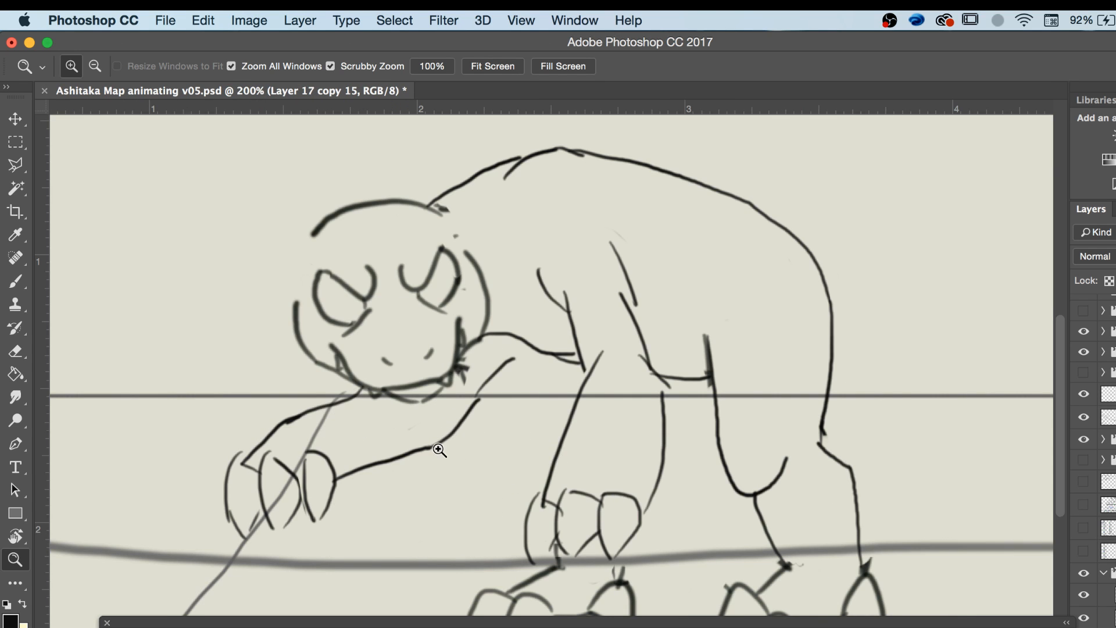
key("e")
mouse_move(578, 534)
left_mouse_down()
mouse_move(620, 542)
mouse_move(636, 532)
mouse_move(633, 496)
left_mouse_up()
key("bracketright")
key("bracketright")
key("bracketright")
mouse_move(802, 508)
left_mouse_down()
mouse_move(778, 478)
mouse_move(817, 415)
mouse_move(824, 356)
mouse_move(796, 289)
mouse_move(734, 221)
mouse_move(712, 355)
mouse_move(605, 242)
mouse_move(631, 400)
mouse_move(584, 392)
mouse_move(557, 316)
mouse_move(586, 444)
mouse_move(596, 216)
mouse_move(513, 163)
mouse_move(722, 242)
mouse_move(773, 303)
left_mouse_up()
scroll(773, 303, "left", 5)
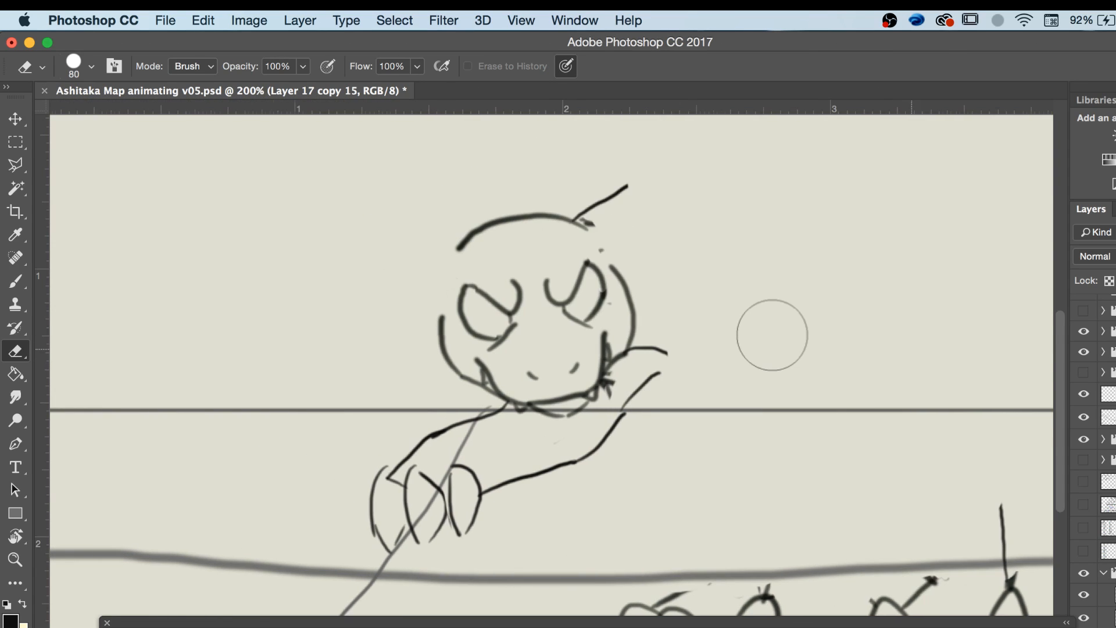
Minimize Photoshop, check the YouTube live chat in Safari and minimize the browser window.
left_click(29, 42)
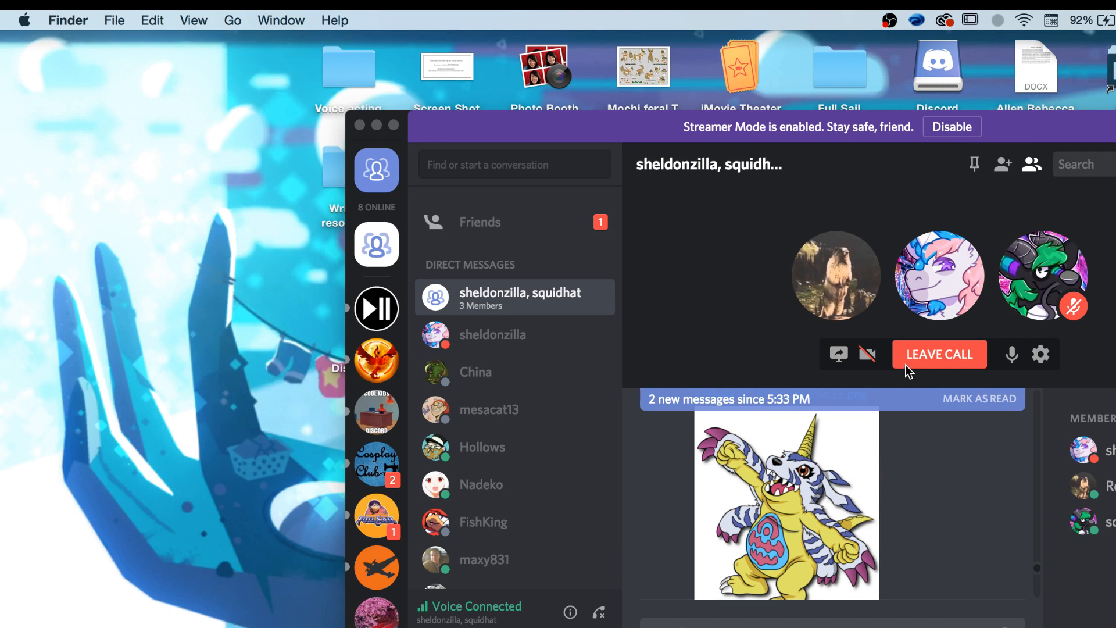
left_click(1092, 608)
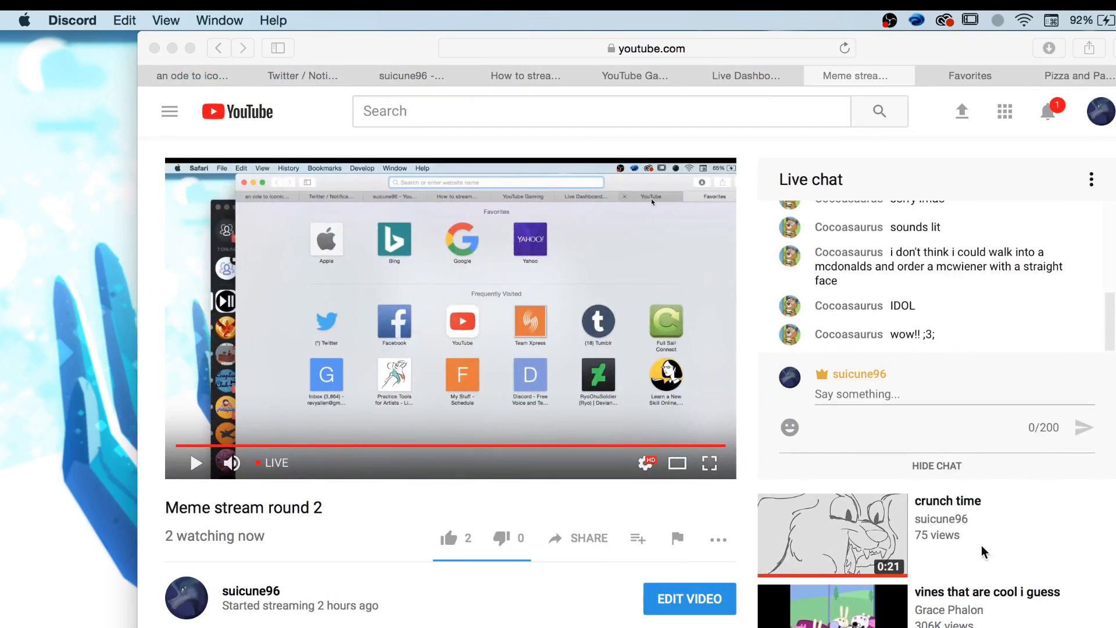
left_click(186, 55)
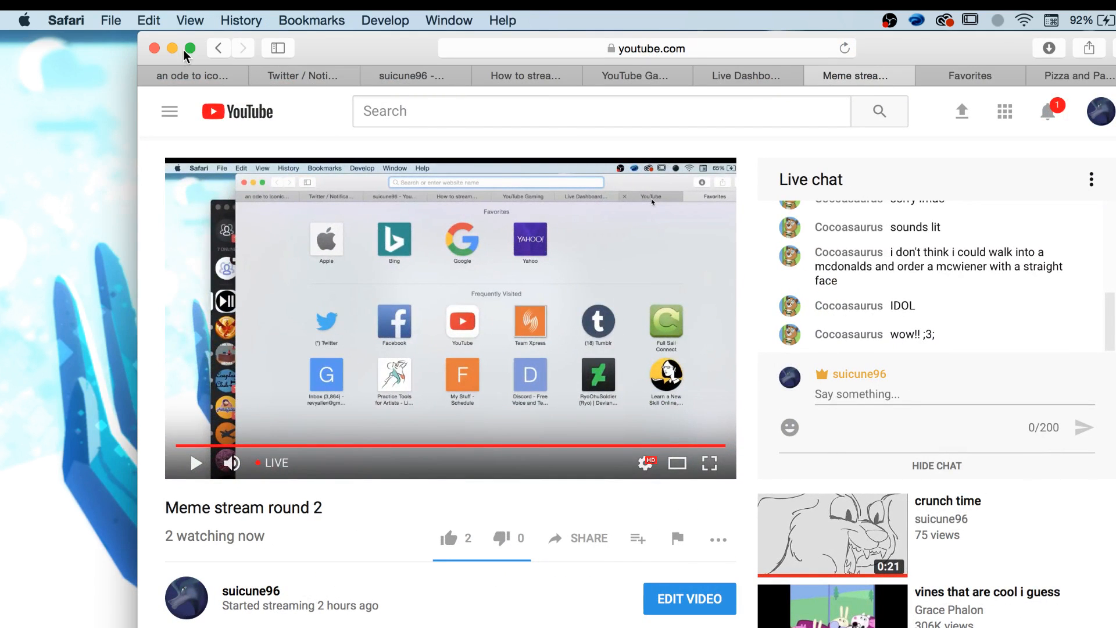
left_click(172, 49)
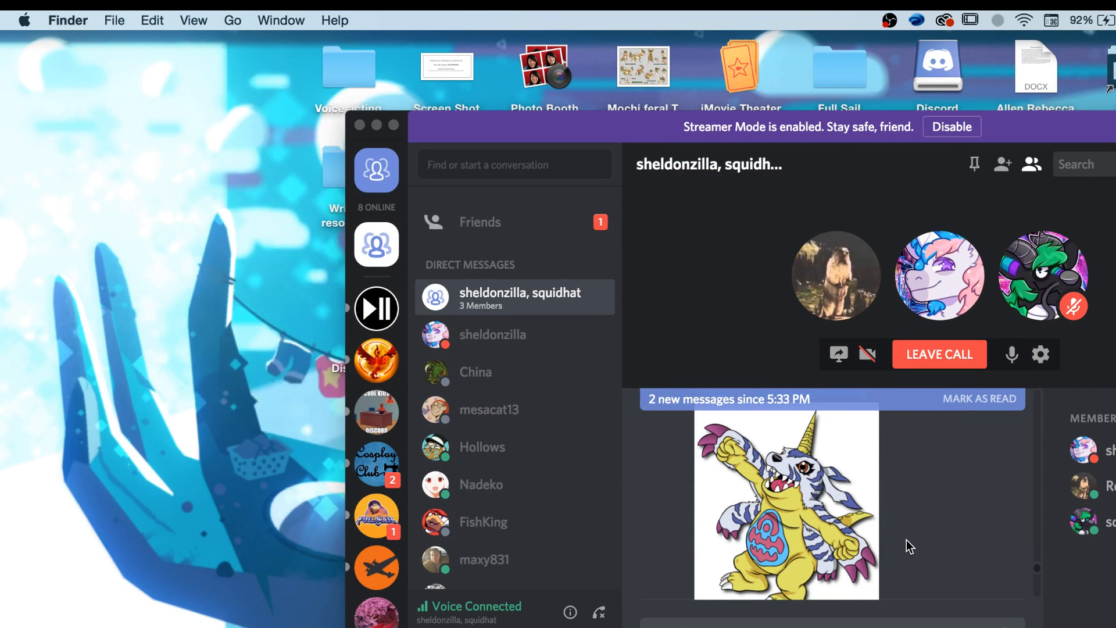
Check the latest messages in the Discord group conversation and raise the system volume.
scroll(902, 546, "down", 5)
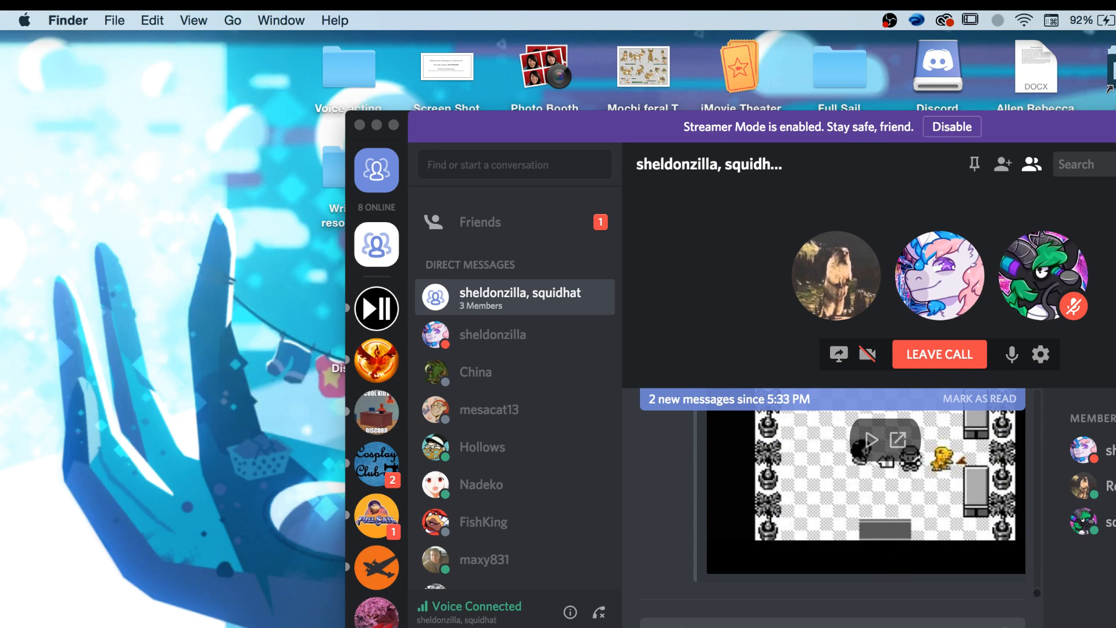
key("super+Tab")
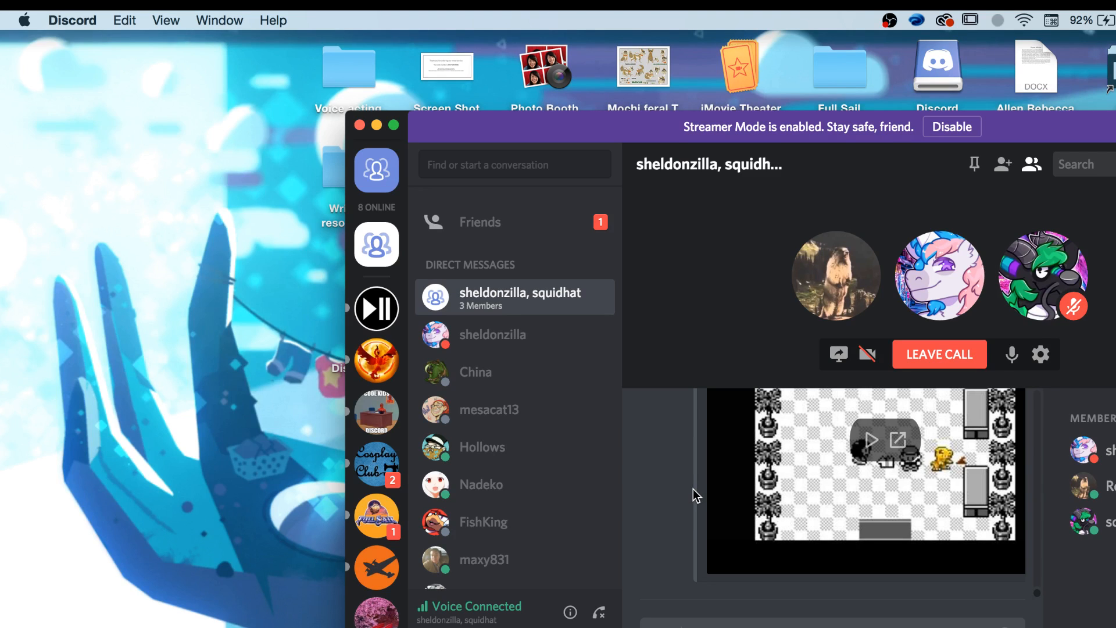
key("XF86AudioRaiseVolume")
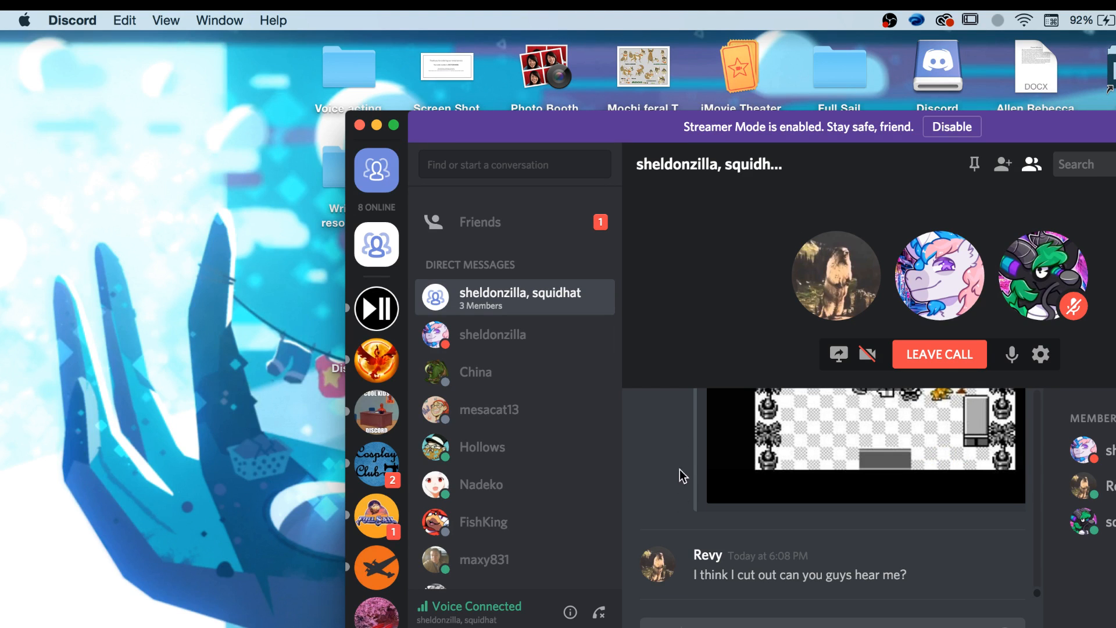
Minimize Discord and switch to the Meme stream round 2 page in Safari.
left_click(377, 125)
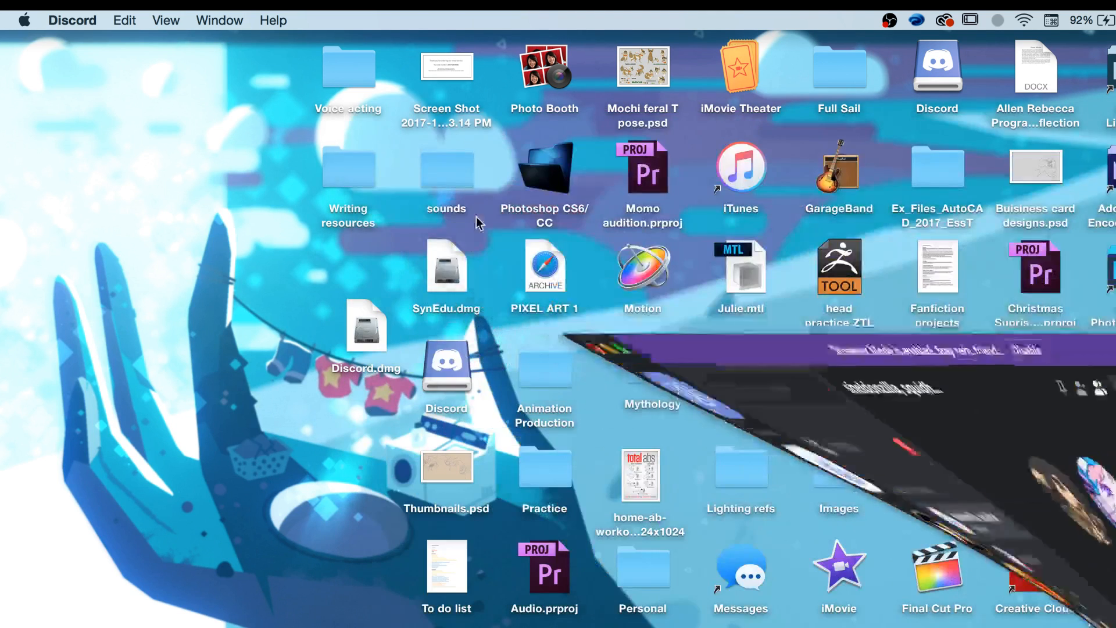
left_click(546, 602)
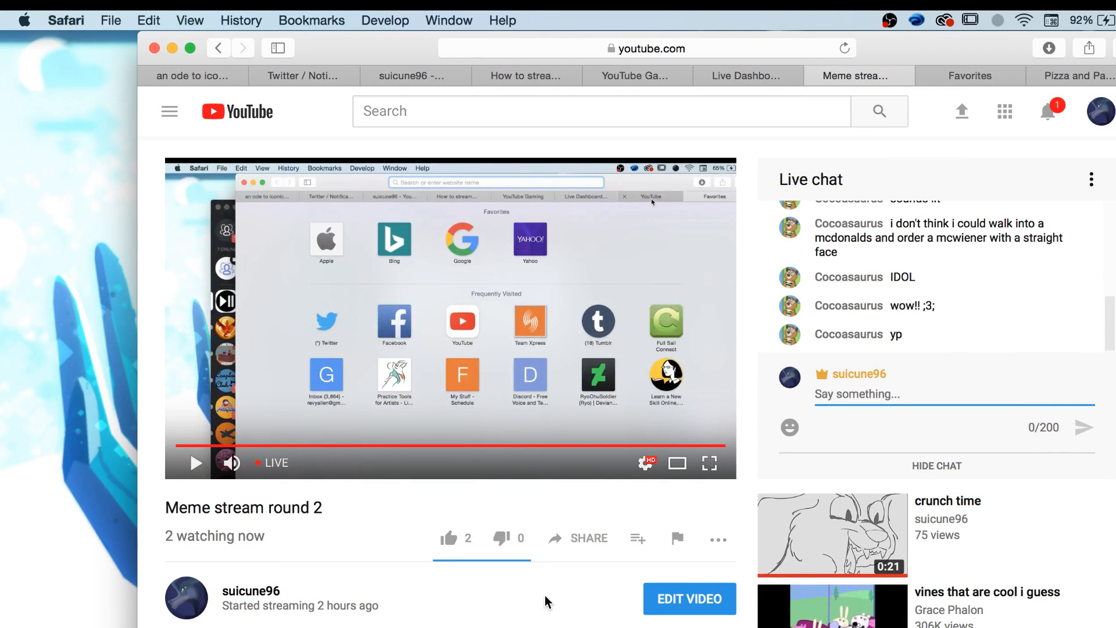
Check the stream's live chat, reposition the Safari and Photoshop windows to uncover it, and minimize Photoshop.
scroll(548, 601, "down", 1)
scroll(547, 601, "up", 2)
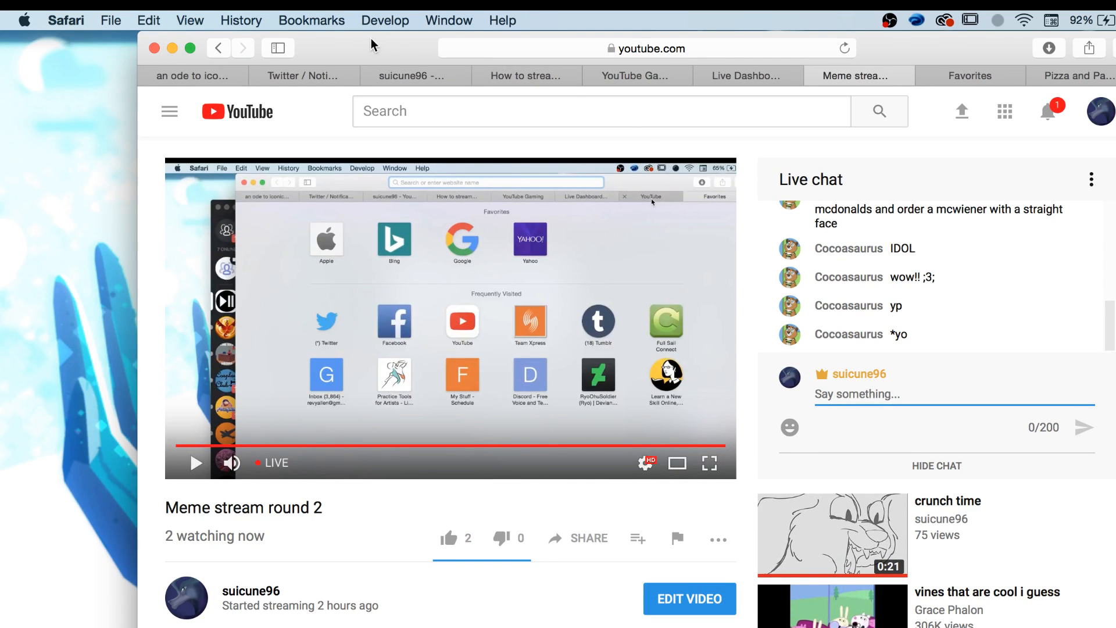
left_click_drag(342, 45, 238, 41)
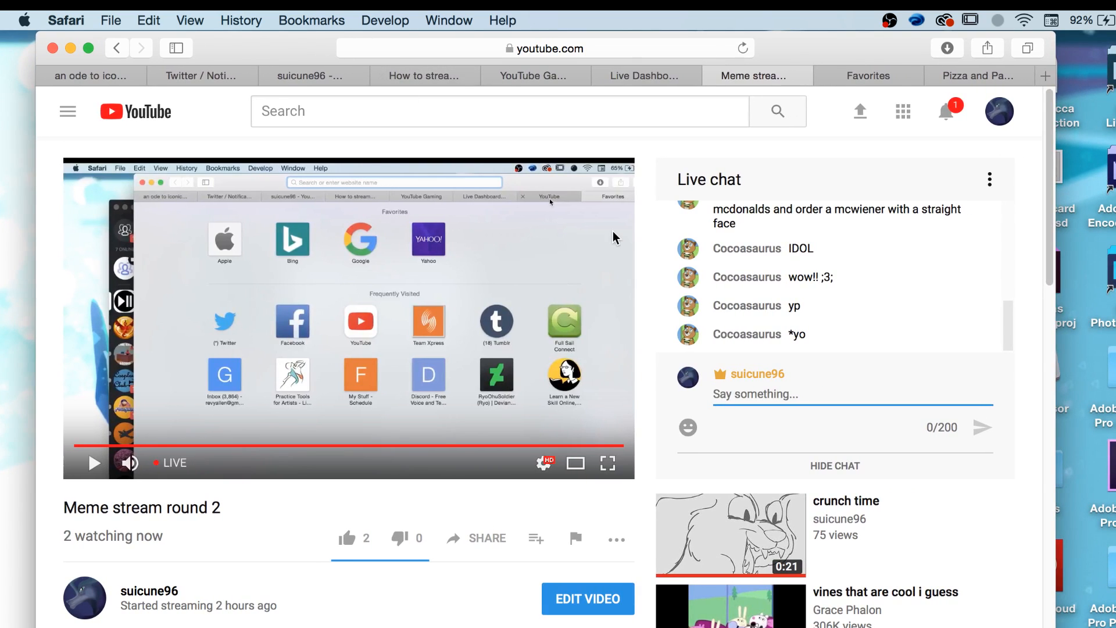
left_click_drag(779, 38, 492, 52)
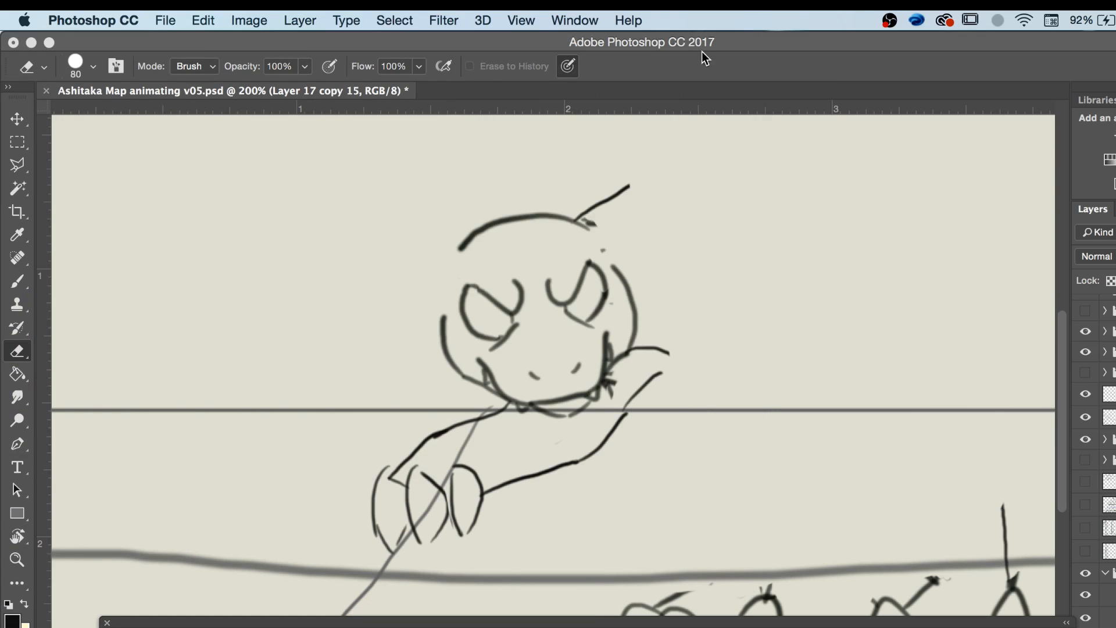
left_click_drag(124, 44, 756, 55)
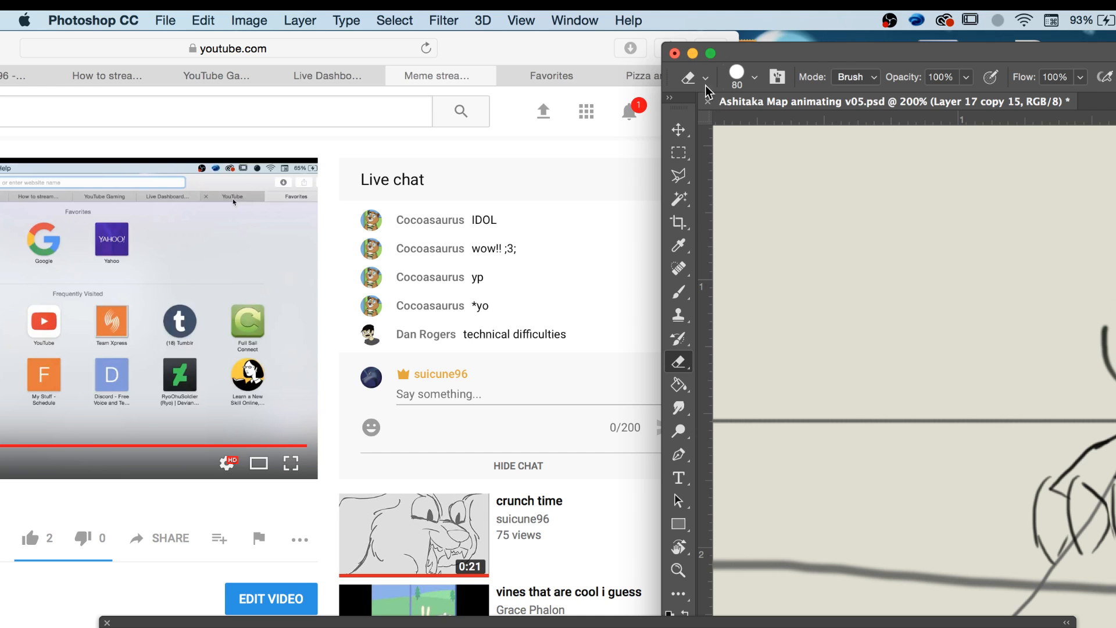
left_click(693, 54)
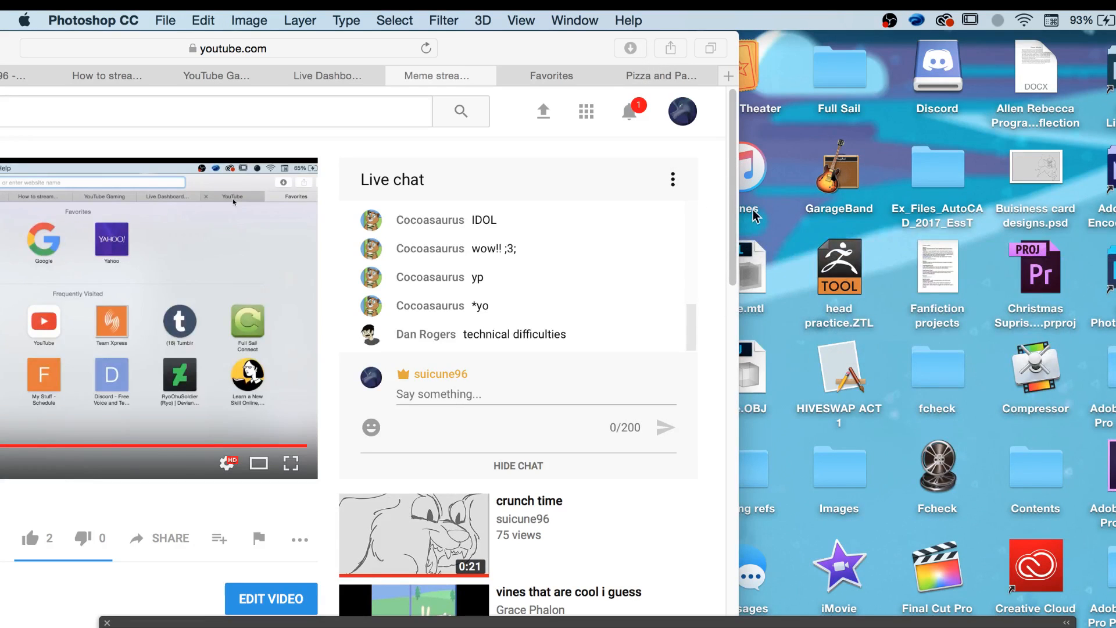
Post "Gotcha should we restart the call?" in the YouTube live chat in Safari.
left_click(519, 46)
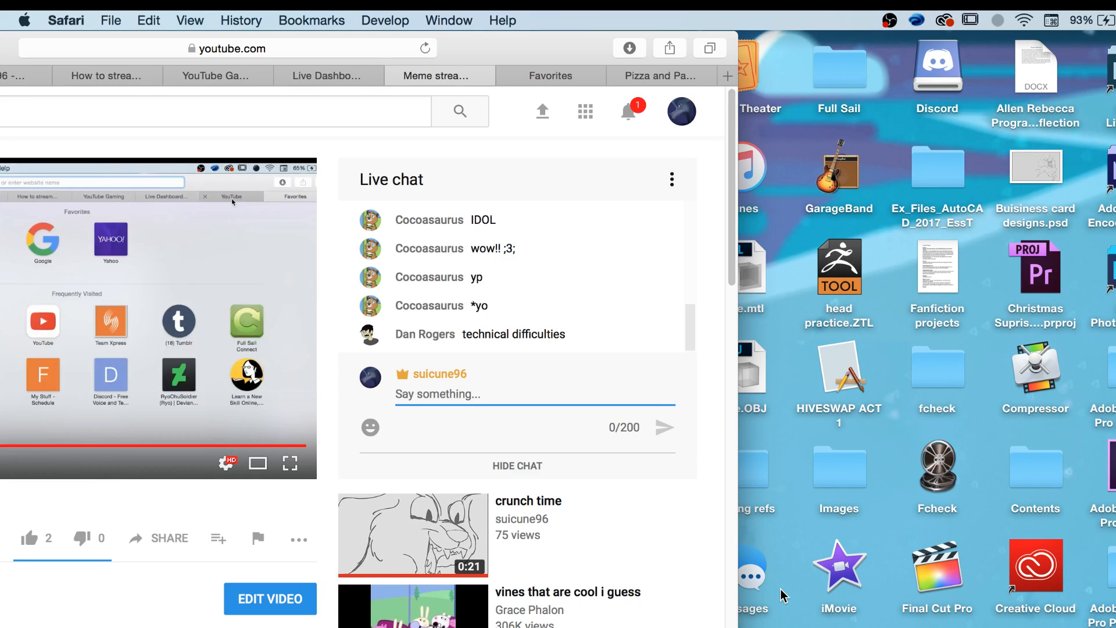
type("Gotcha s")
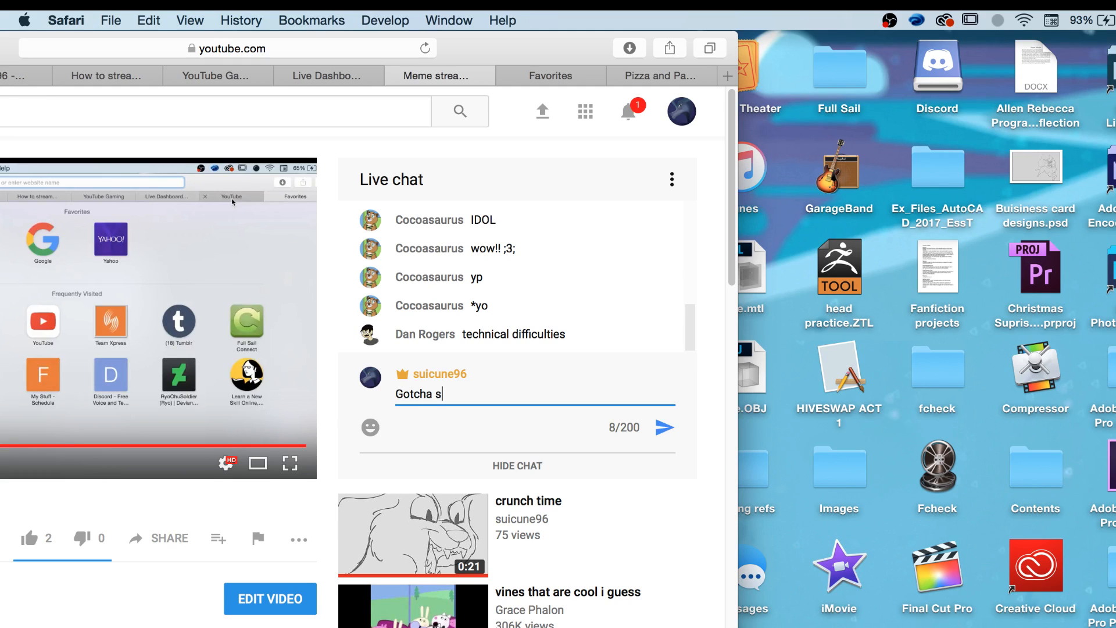
type("hould we restart the call?")
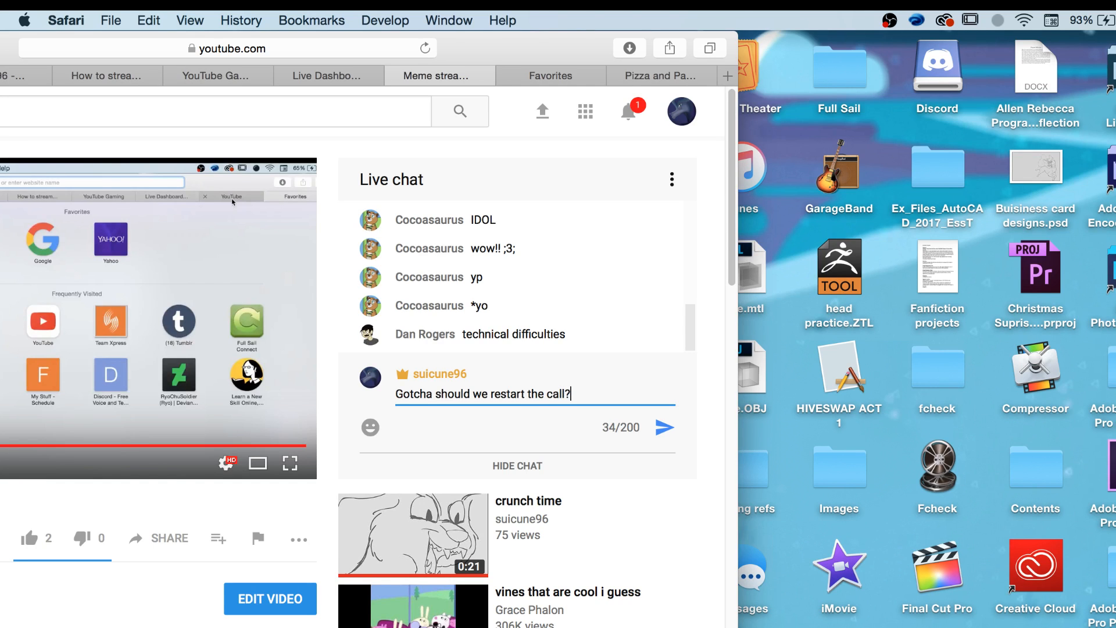
key("Return")
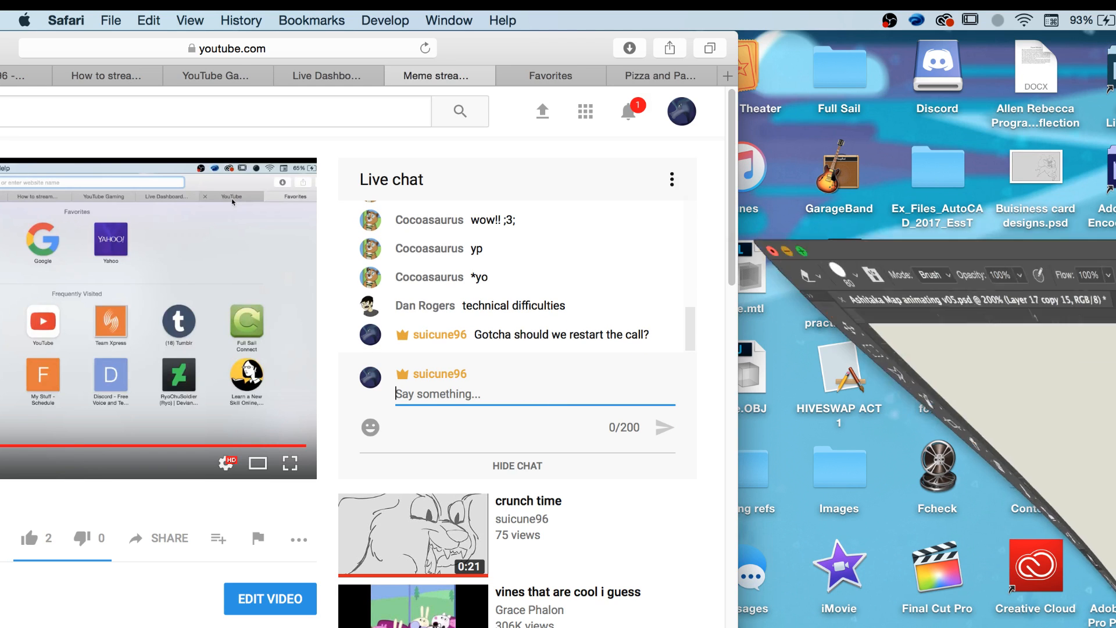
Restore Photoshop, erase the creature's raised leg on Layer 17 copy 15, and switch to the size 6 brush.
left_click(763, 50)
left_click_drag(762, 50, 168, 34)
key("Right")
key("Left")
key("Left")
key("Right")
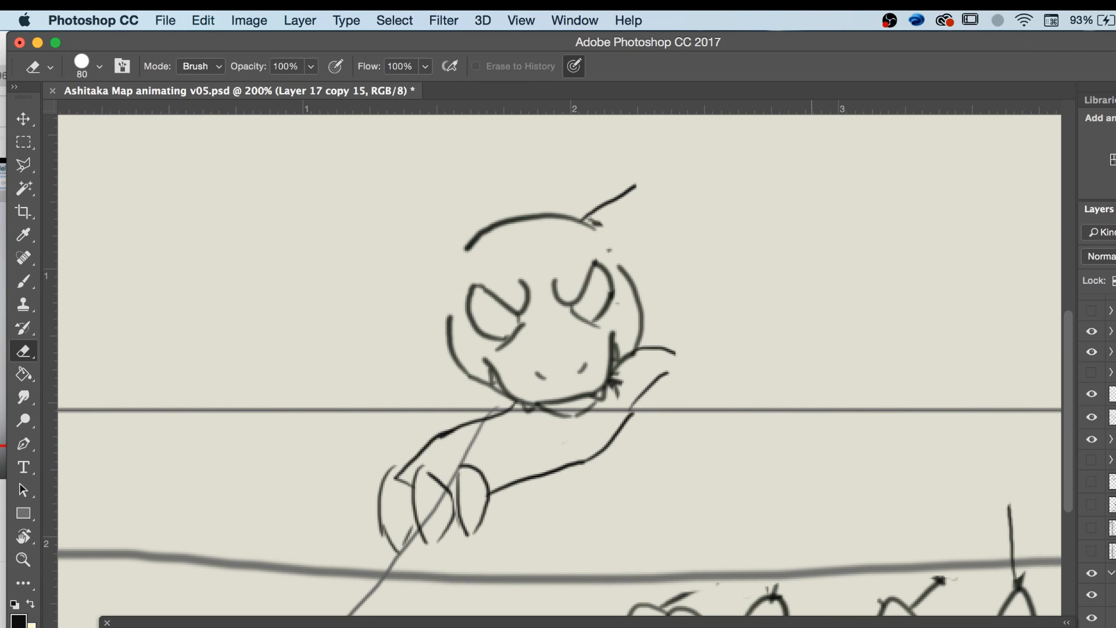
mouse_move(581, 465)
left_mouse_down()
mouse_move(640, 479)
mouse_move(666, 398)
mouse_move(616, 465)
mouse_move(554, 509)
mouse_move(501, 536)
mouse_move(384, 537)
mouse_move(480, 437)
left_mouse_up()
key("b")
Minimize Photoshop, bring up Discord, check the new group messages and leave the voice call.
left_click_drag(181, 43, 749, 52)
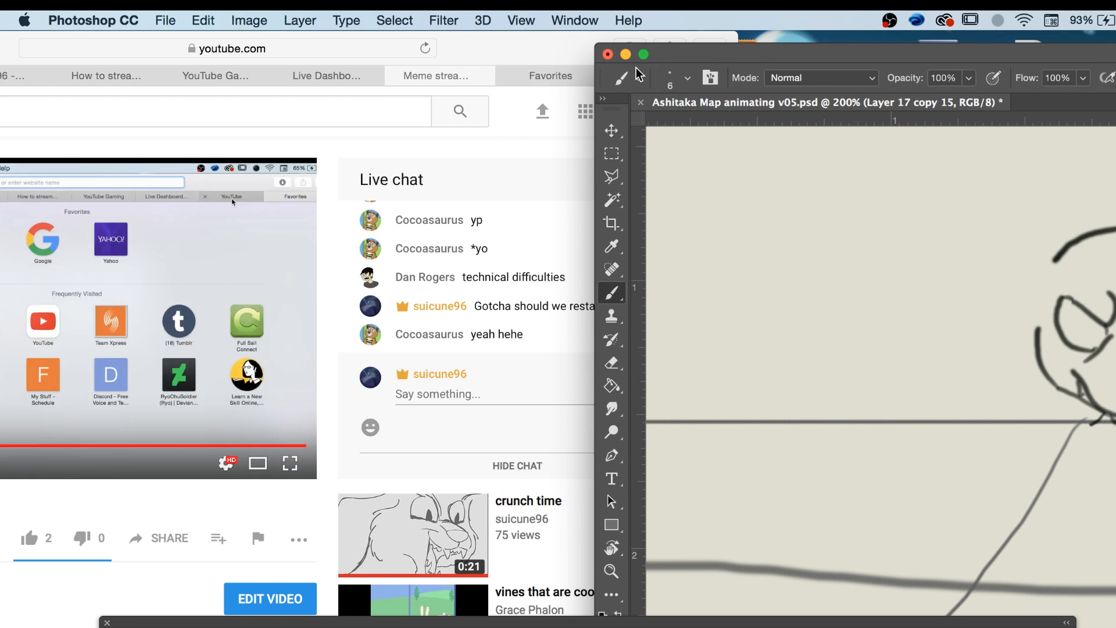
left_click(626, 54)
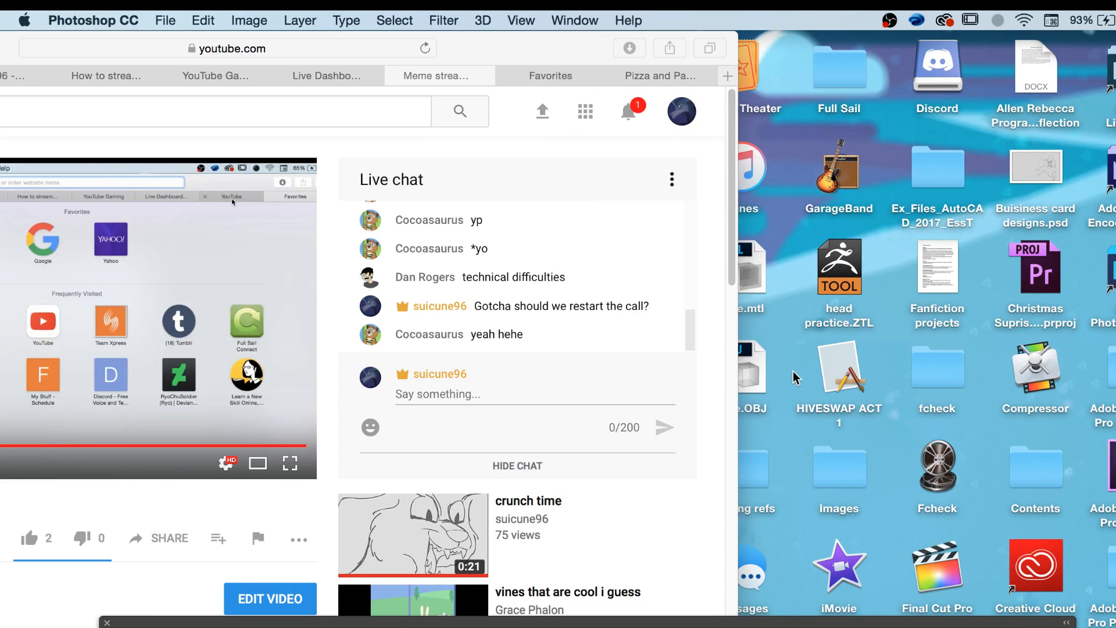
left_click(792, 377)
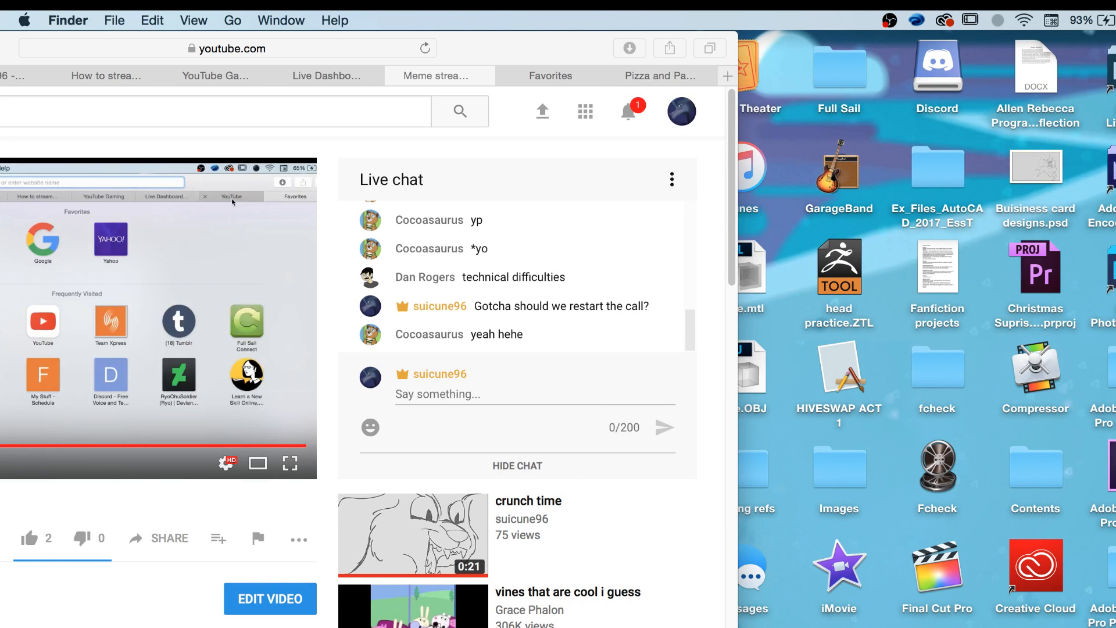
left_click(1104, 626)
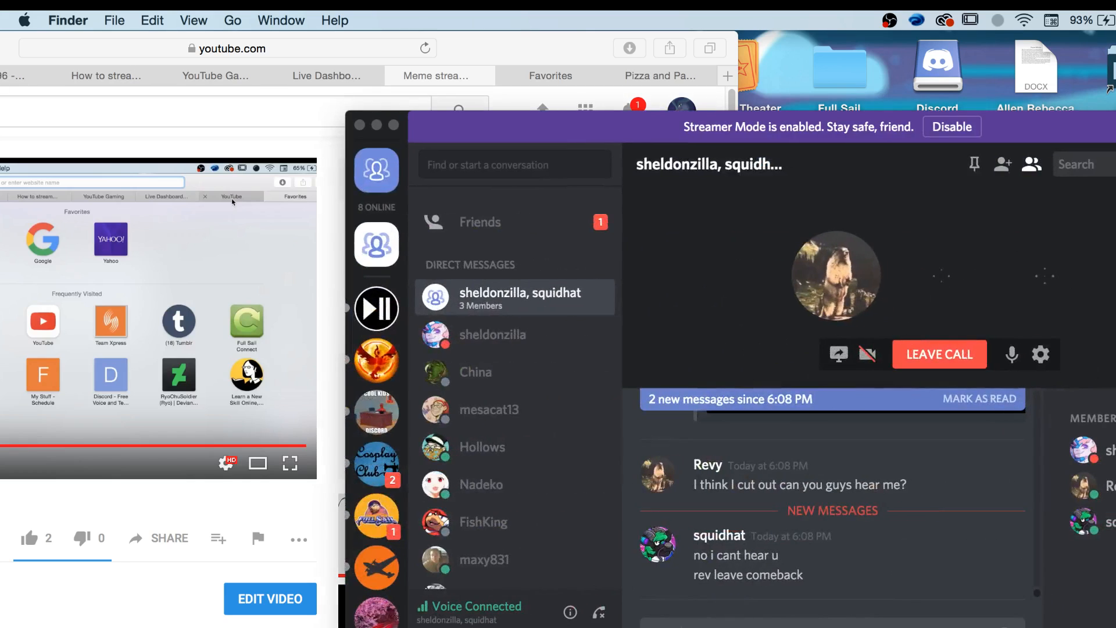
left_click(728, 398)
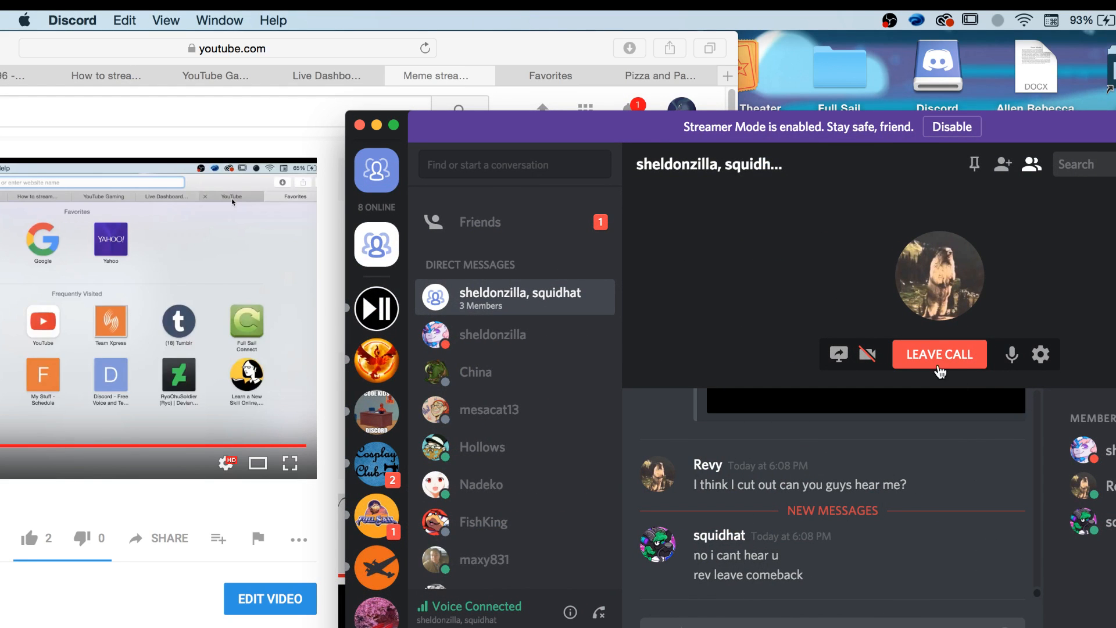
left_click_drag(481, 120, 536, 106)
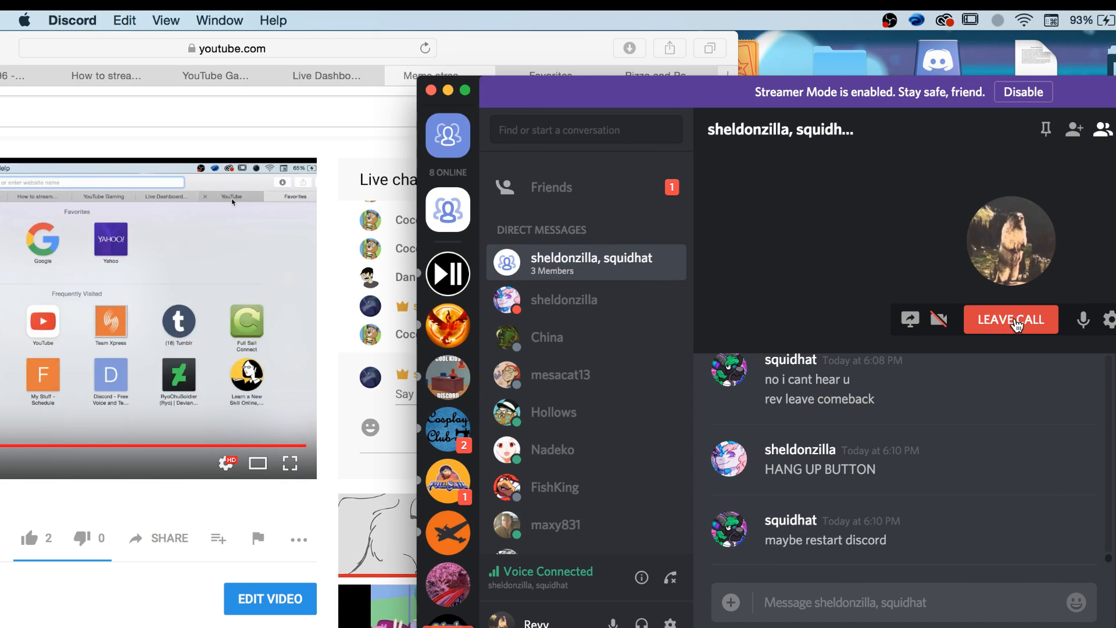
left_click(1011, 321)
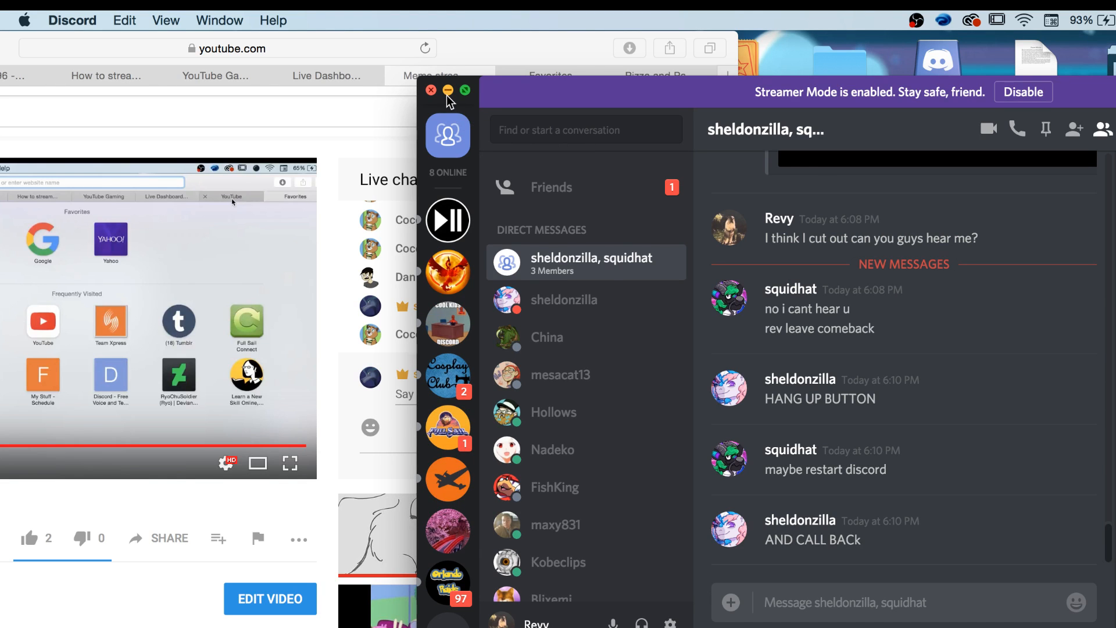
Join the incoming Discord group call and raise the system volume.
left_click(448, 92)
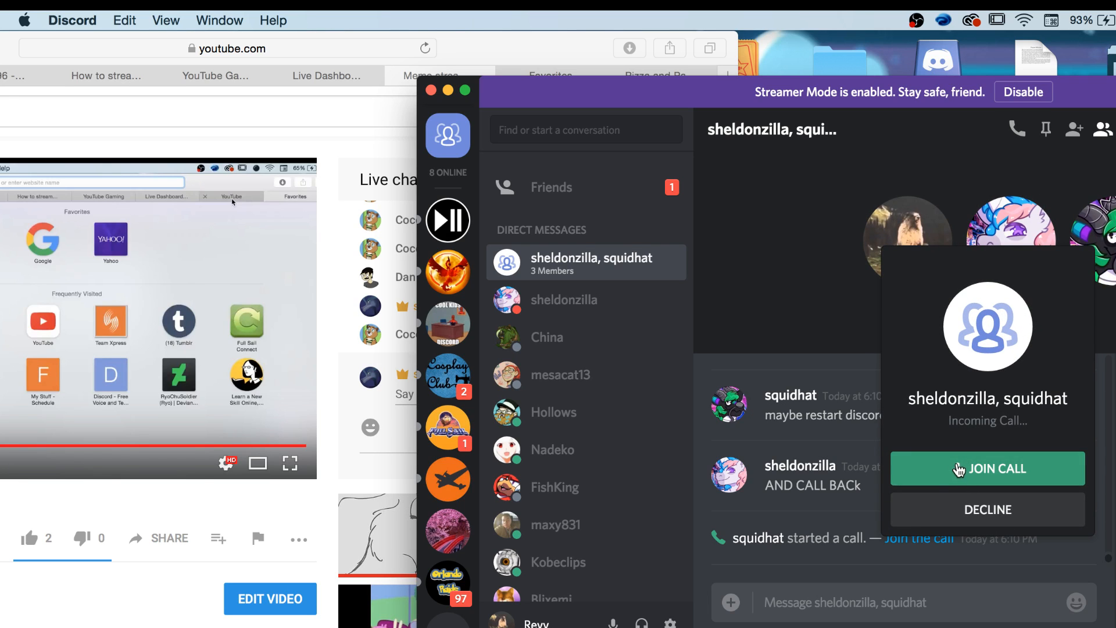
left_click(957, 470)
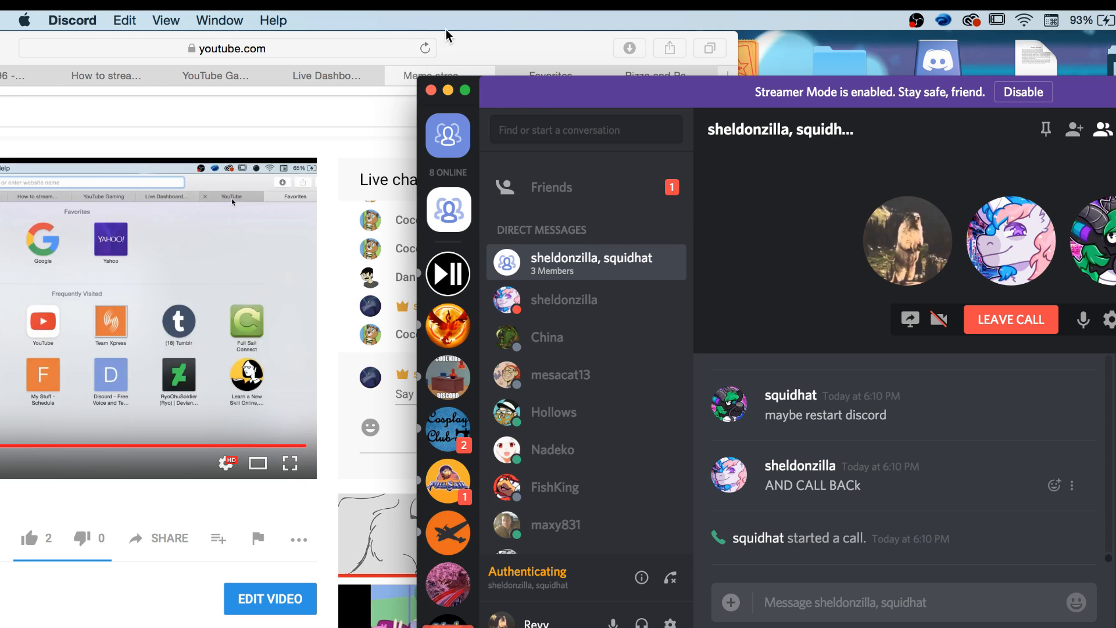
key("XF86AudioRaiseVolume")
left_click(989, 627)
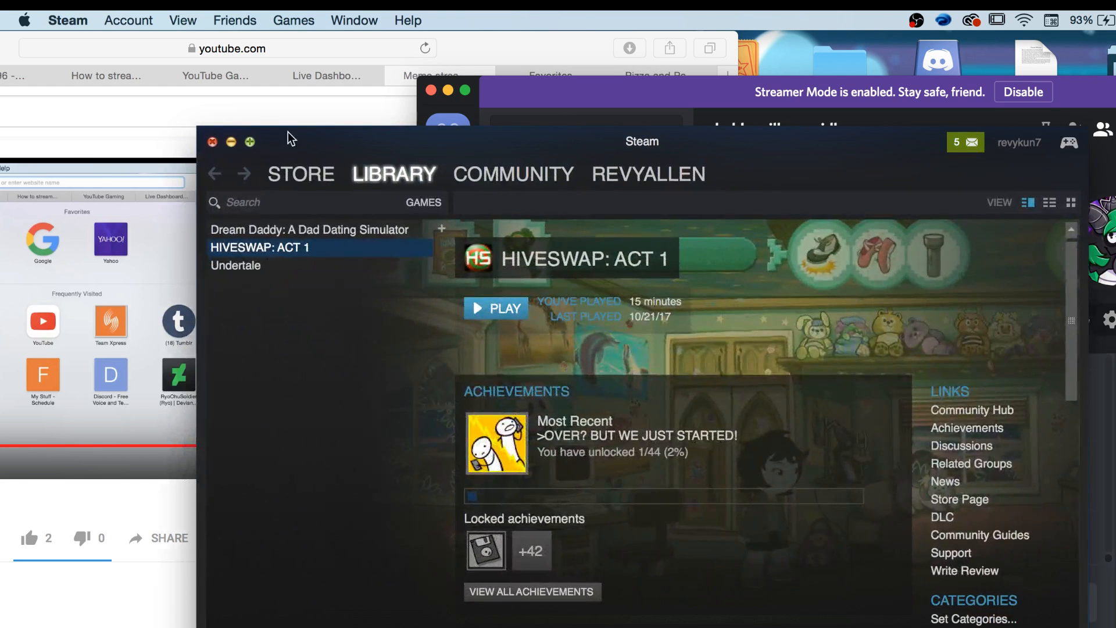
left_click(212, 142)
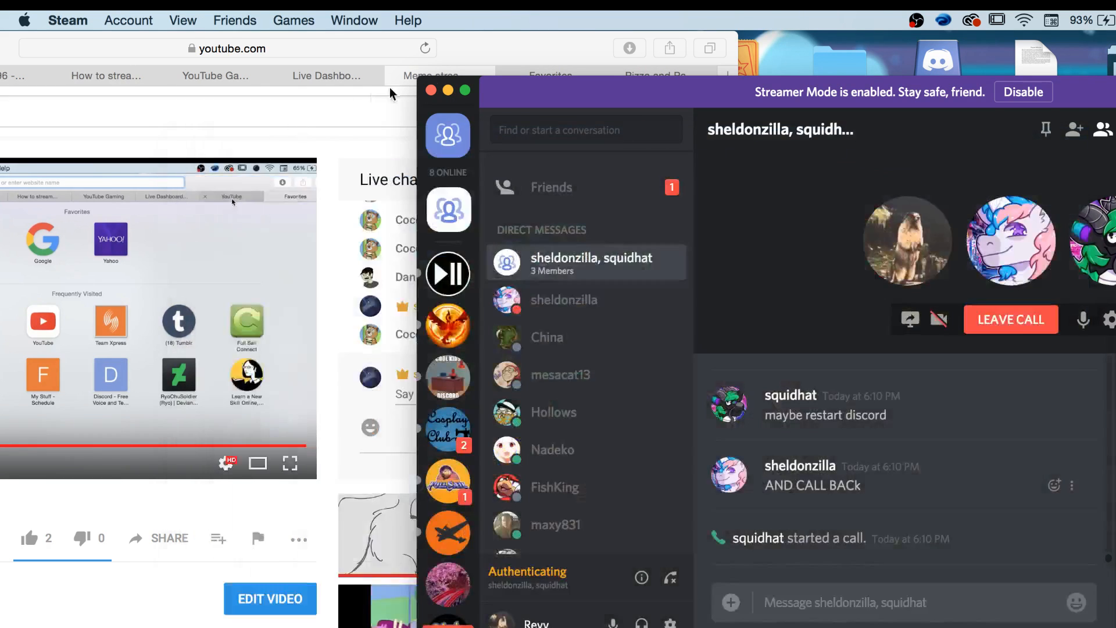
left_click(460, 57)
left_click(782, 108)
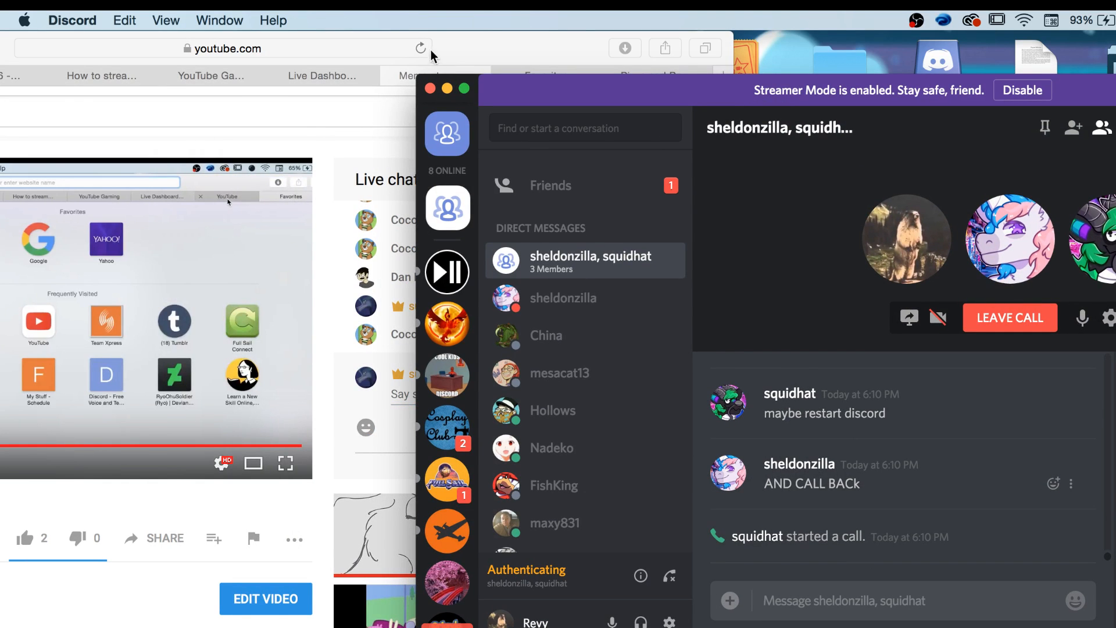
Quit and relaunch Discord, read the group call's conversation, and minimize the window.
left_click_drag(449, 92, 495, 137)
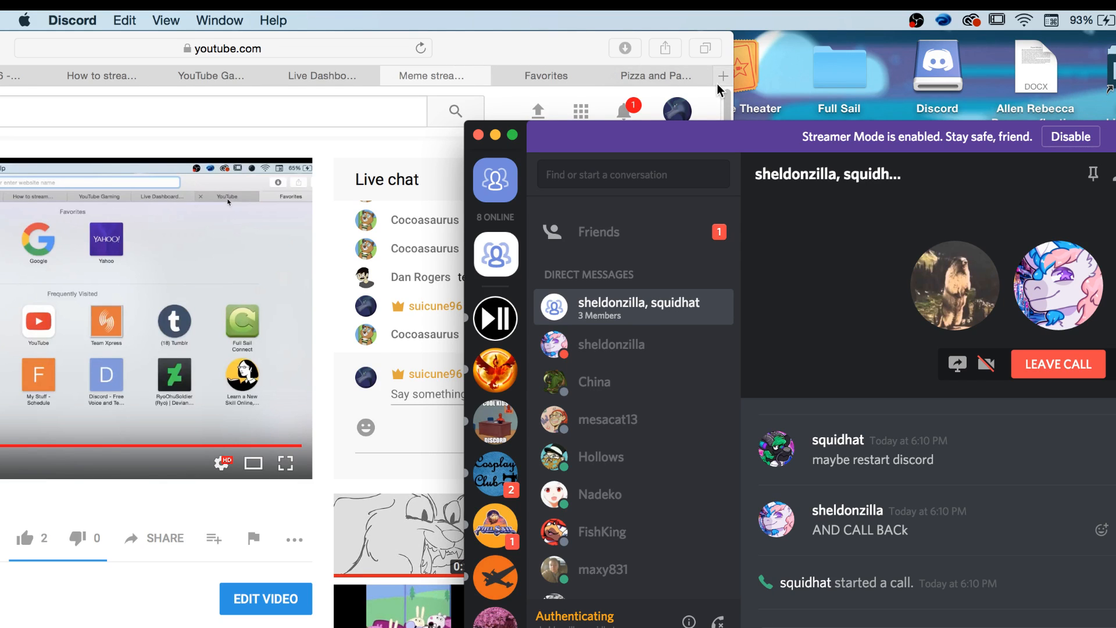
left_click_drag(718, 139, 1010, 215)
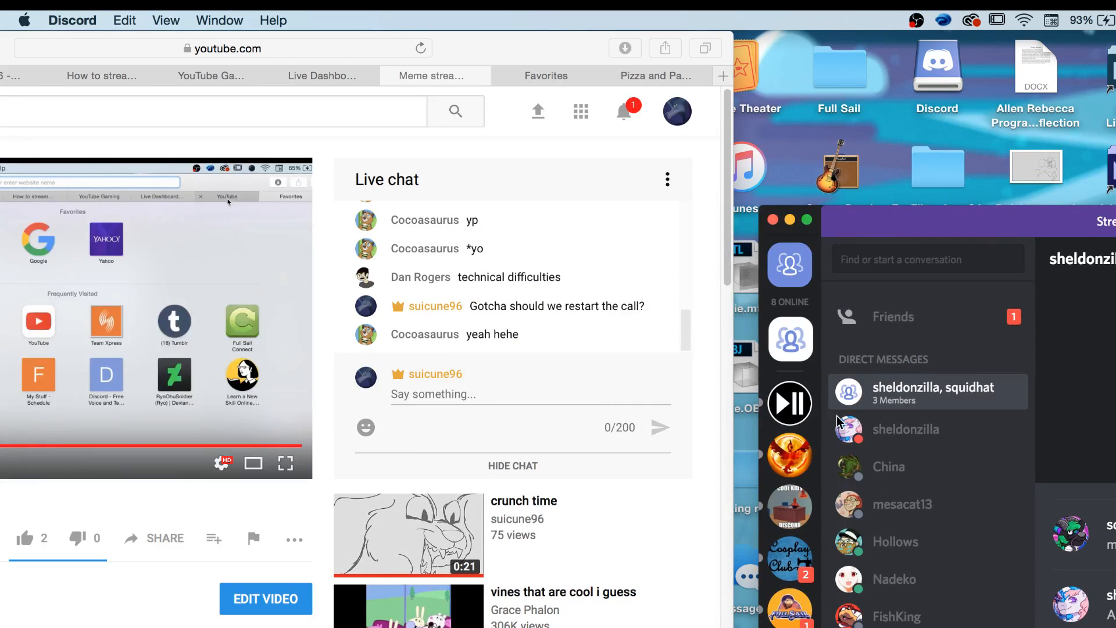
left_click_drag(938, 230, 767, 151)
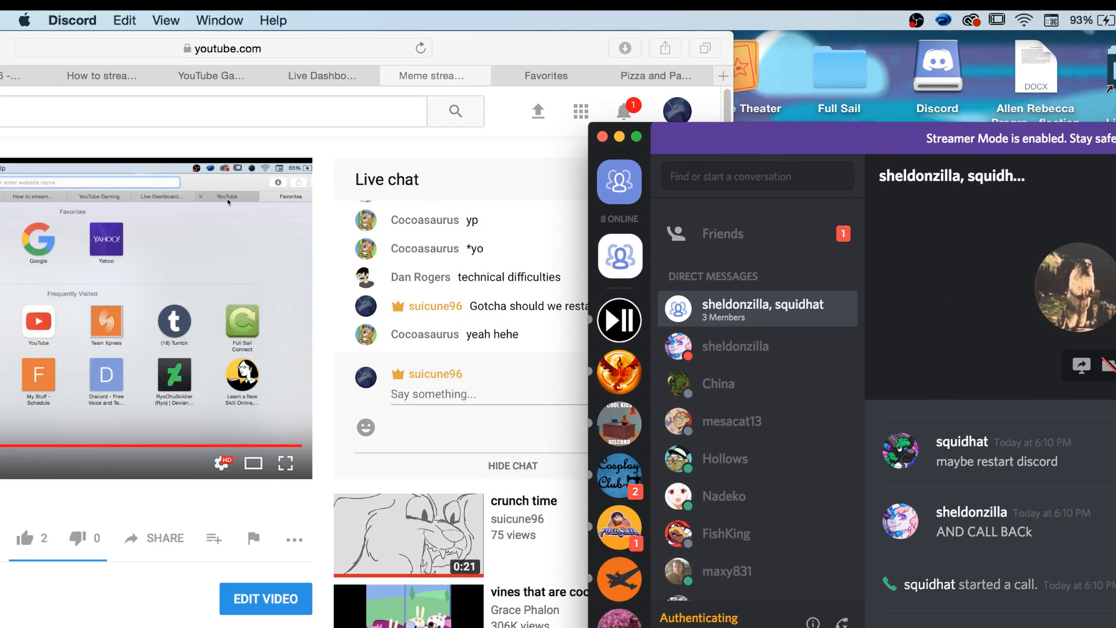
key("super+q")
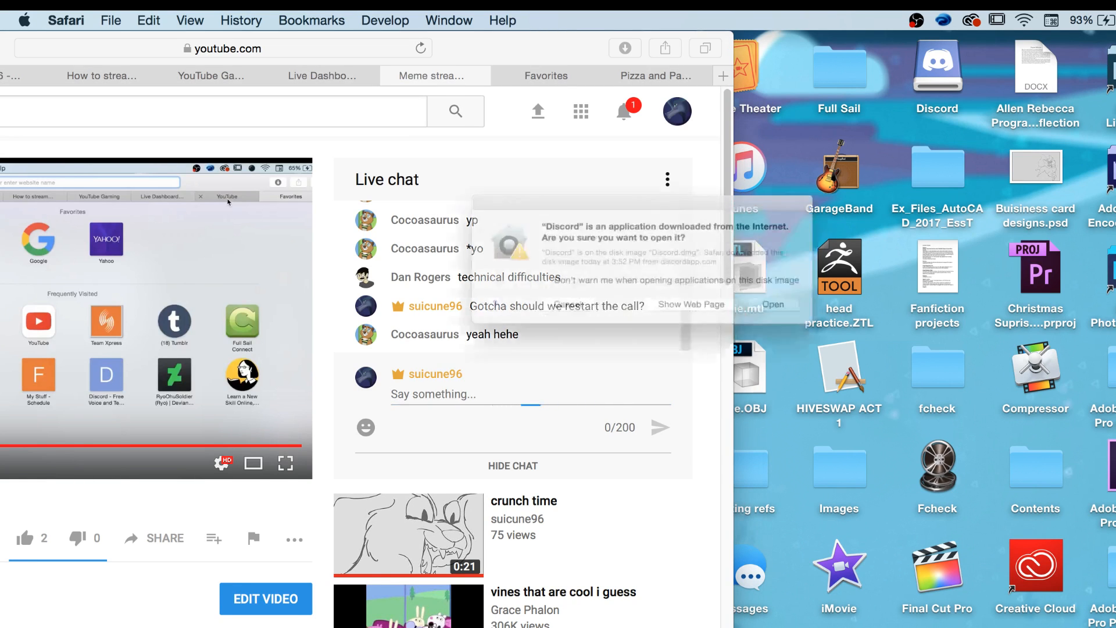
left_click(813, 325)
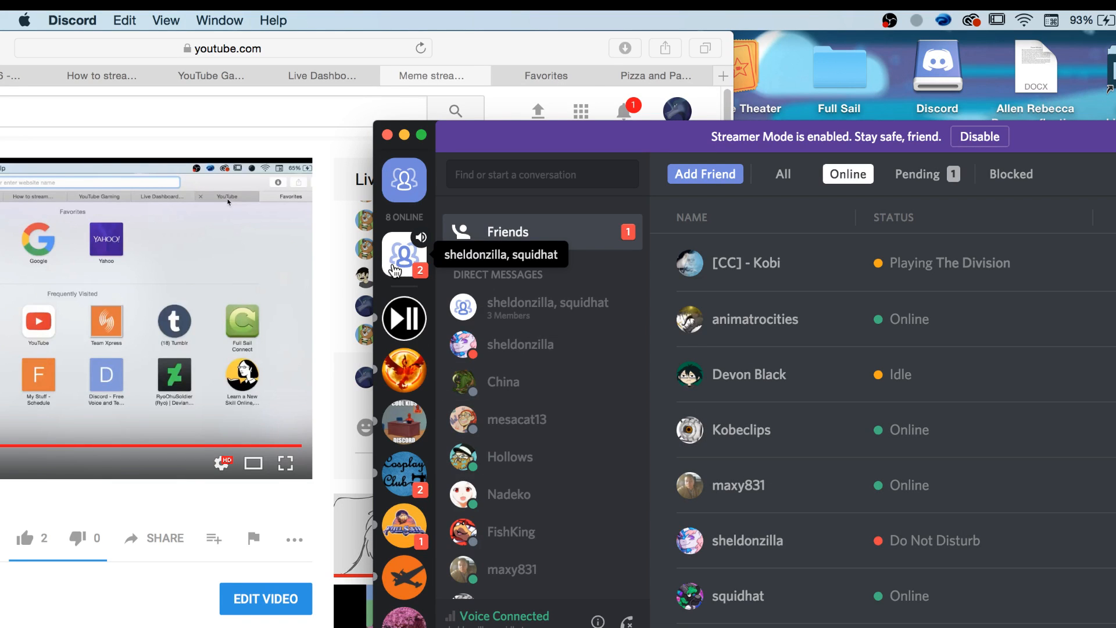
left_click(394, 268)
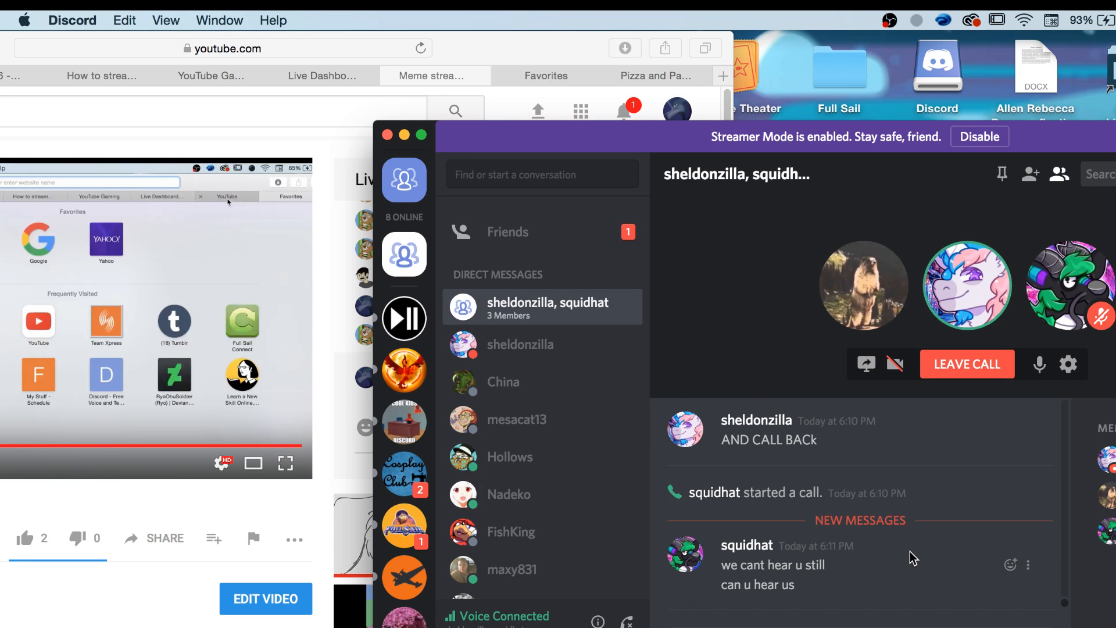
left_click(404, 135)
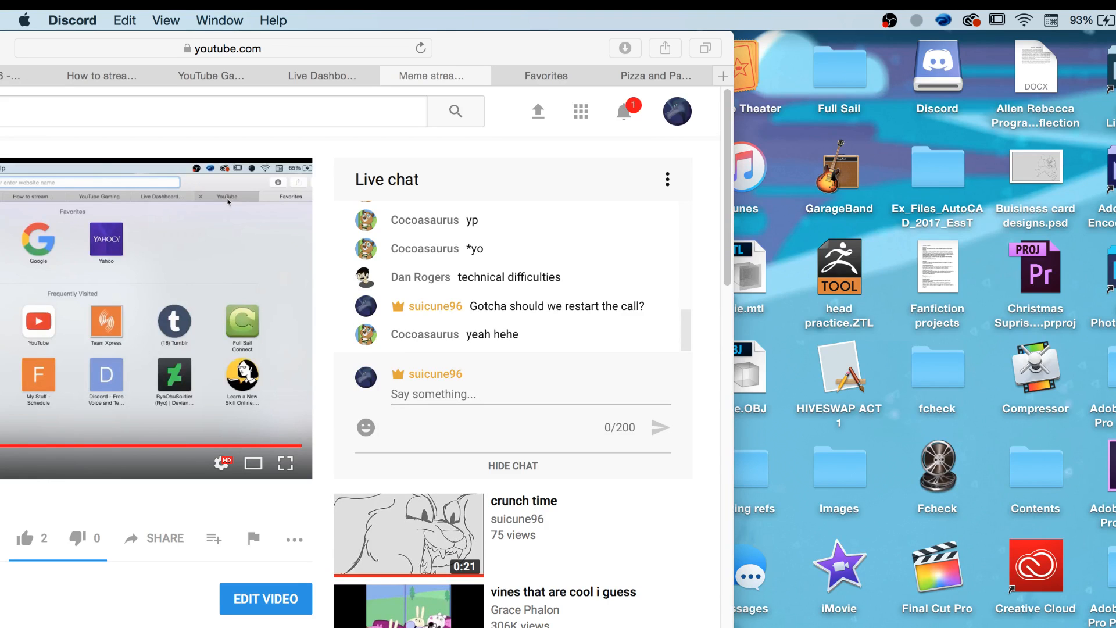
Restore Photoshop and set it aside, and mute the Meme stream round 2 video in Safari.
left_click(1115, 627)
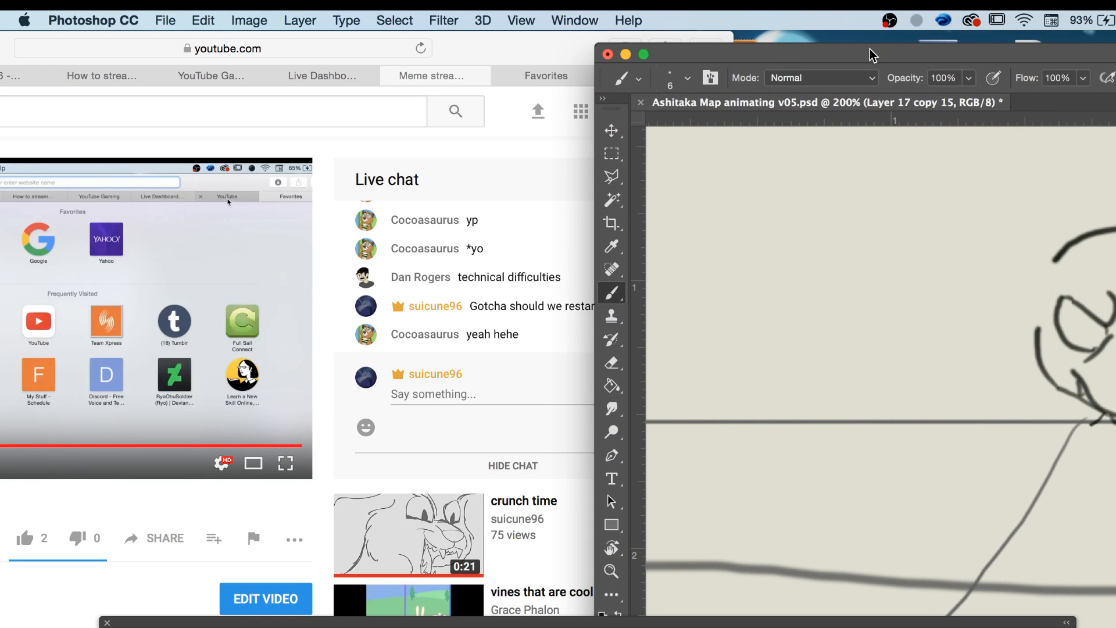
left_click_drag(871, 56, 927, 54)
double_click(543, 60)
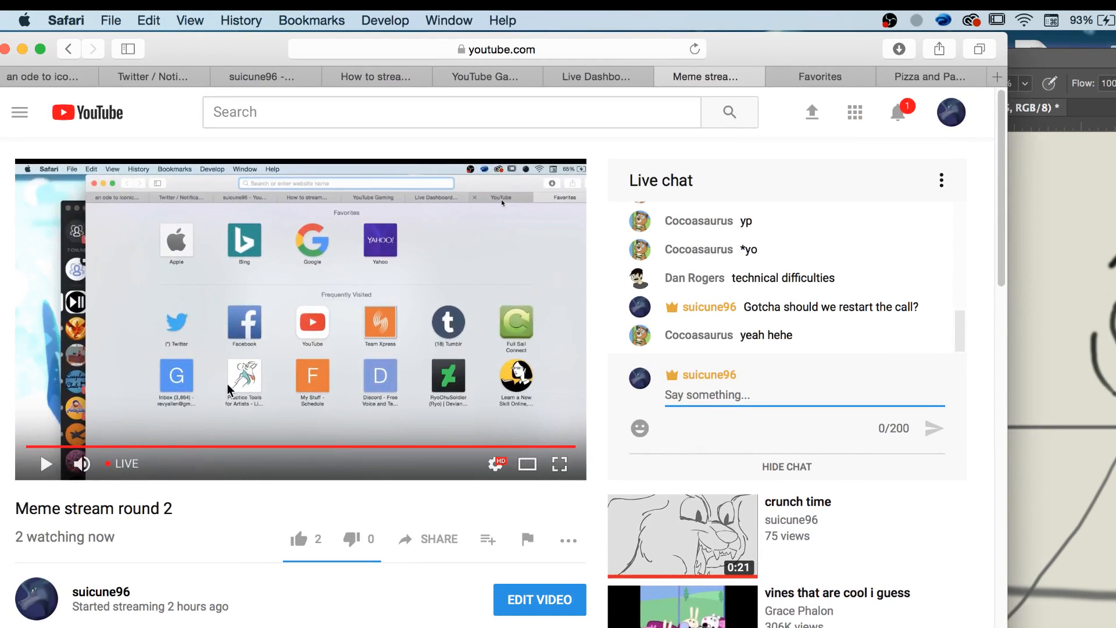
left_click(82, 463)
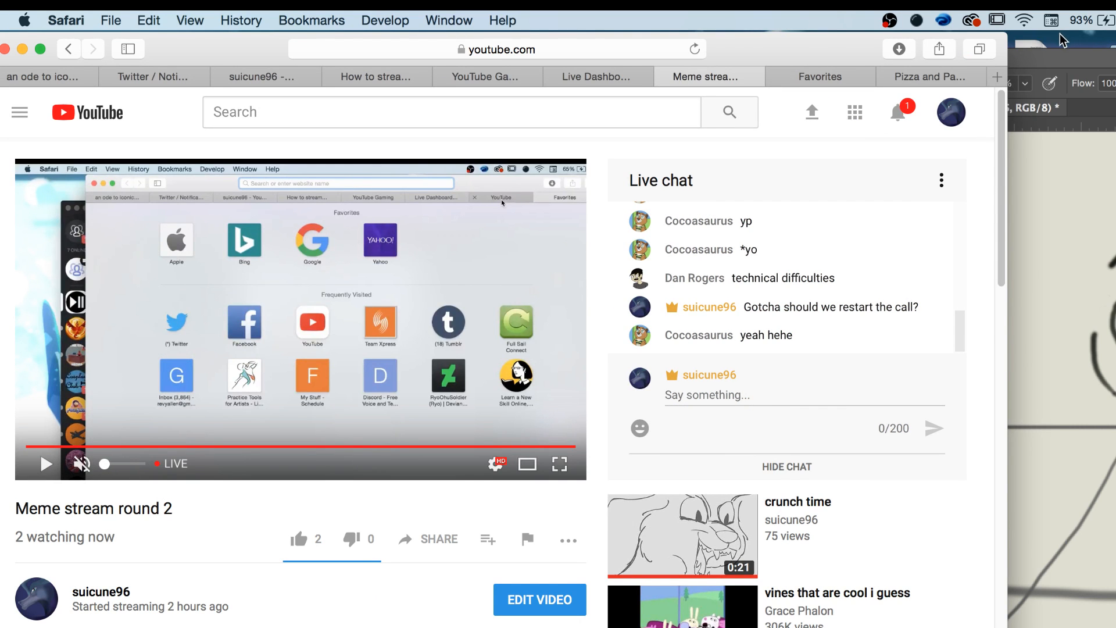
Bring the Photoshop window back over Safari and enable onion skins for the timeline.
left_click(997, 59)
left_click_drag(988, 60, 410, 29)
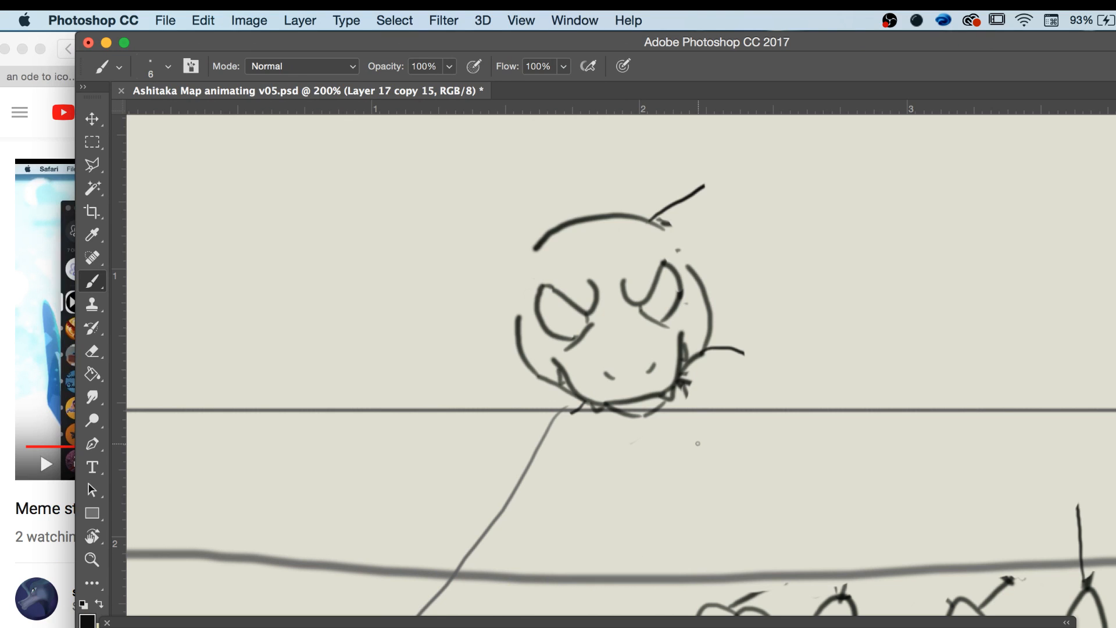
right_click(842, 621)
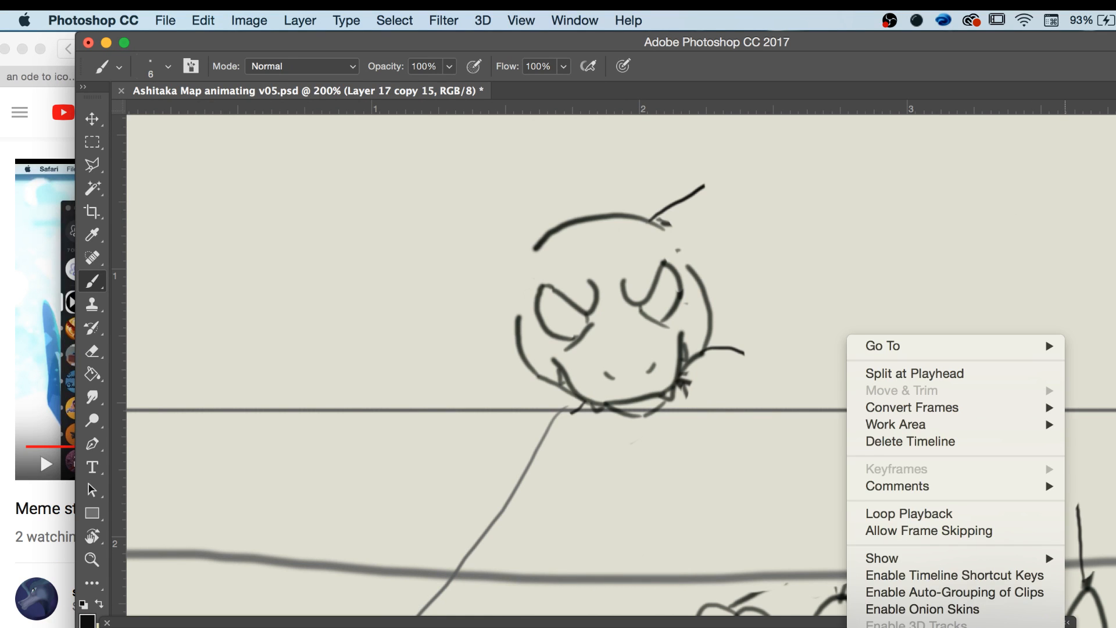
left_click(988, 605)
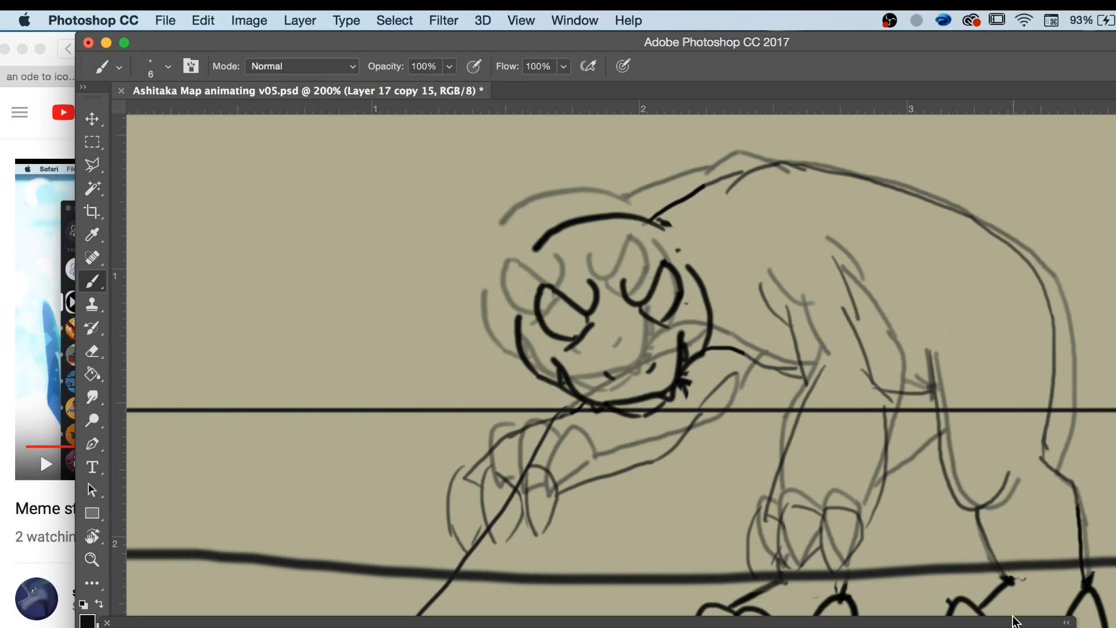
Ink the creature's shoulder lines and the front edge of its near foreleg over the onion-skinned pose.
left_click_drag(769, 283, 809, 319)
key("super+z")
left_click_drag(757, 270, 805, 314)
mouse_move(820, 237)
left_mouse_down()
mouse_move(852, 285)
mouse_move(809, 333)
mouse_move(818, 370)
left_mouse_up()
left_click_drag(888, 375, 850, 288)
mouse_move(846, 282)
left_mouse_down()
mouse_move(874, 321)
mouse_move(888, 375)
left_mouse_up()
mouse_move(824, 356)
left_mouse_down()
mouse_move(769, 482)
mouse_move(765, 517)
left_mouse_up()
left_click_drag(818, 372, 765, 517)
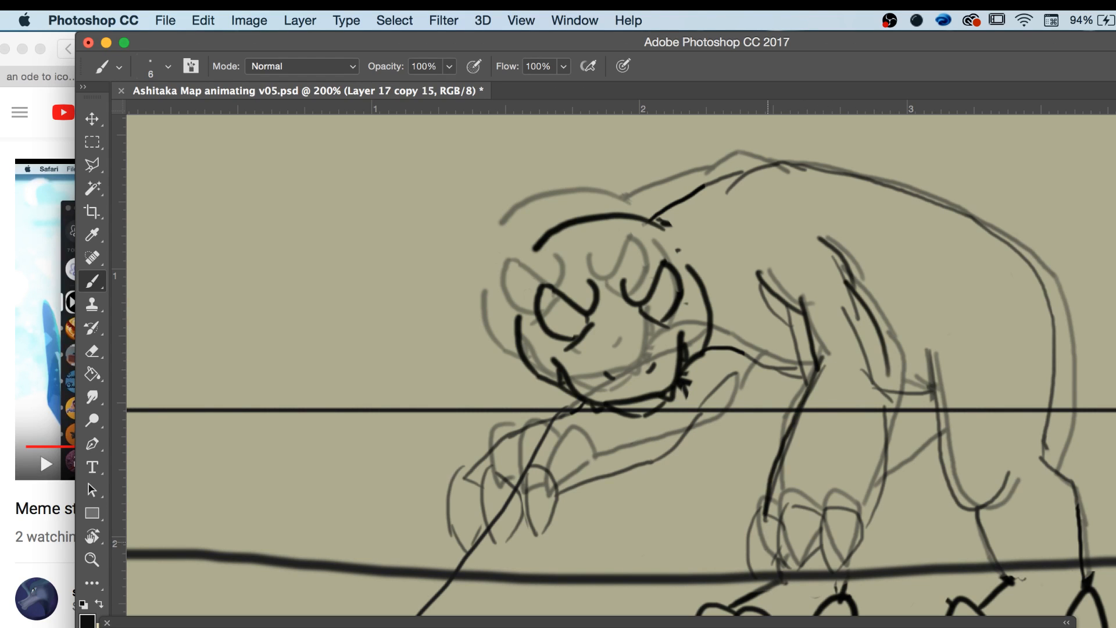
Draw the rear edge of the near foreleg and the three pointed claws on its paw.
mouse_move(882, 359)
left_mouse_down()
mouse_move(892, 460)
mouse_move(867, 521)
mouse_move(892, 468)
left_mouse_up()
mouse_move(865, 518)
left_mouse_down()
mouse_move(840, 498)
mouse_move(843, 561)
mouse_move(872, 525)
left_mouse_up()
mouse_move(796, 502)
left_mouse_down()
mouse_move(828, 512)
mouse_move(802, 550)
mouse_move(826, 538)
mouse_move(810, 556)
left_mouse_up()
key("super+z")
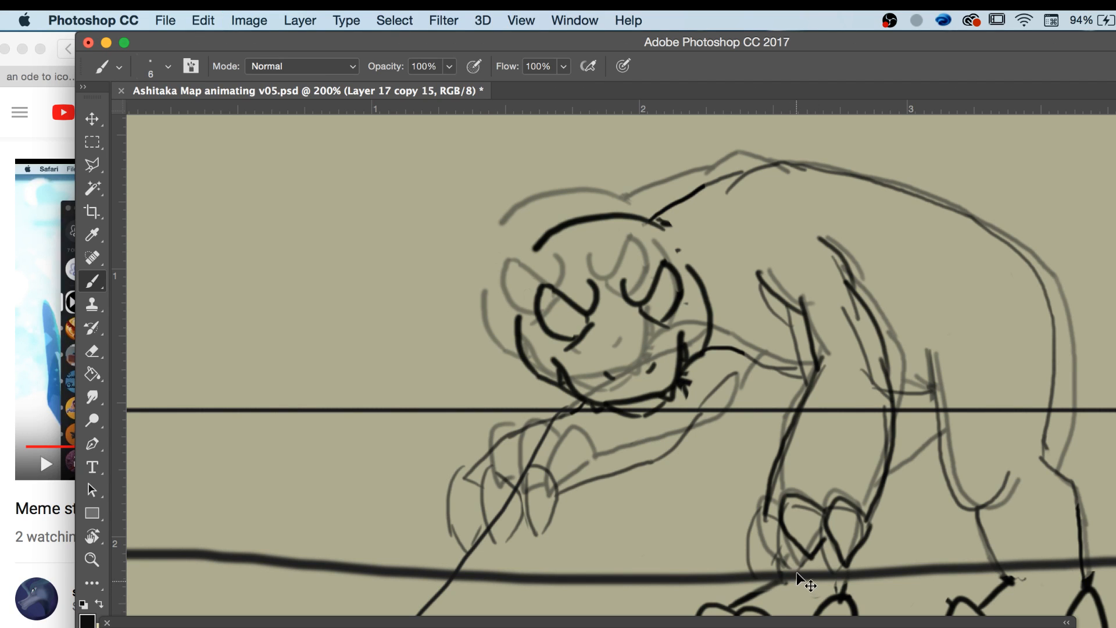
key("super+z")
mouse_move(788, 499)
left_mouse_down()
mouse_move(777, 523)
mouse_move(802, 564)
left_mouse_up()
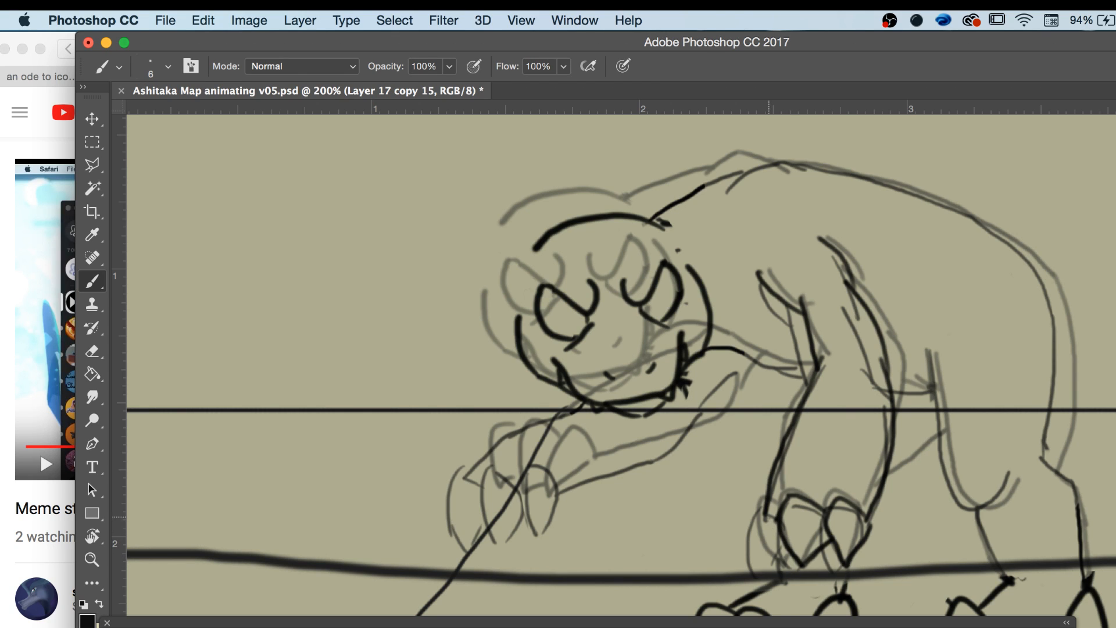
mouse_move(750, 500)
left_mouse_down()
mouse_move(748, 543)
mouse_move(772, 573)
mouse_move(786, 545)
mouse_move(780, 577)
left_mouse_up()
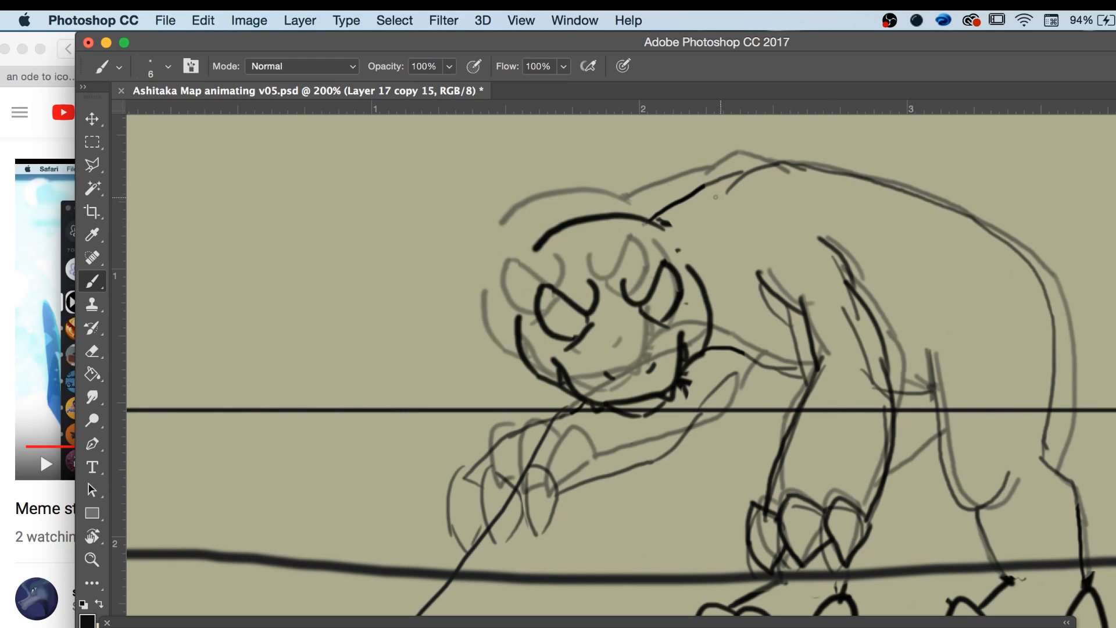
Draw the creature's neck, shoulder hump, belly line and hind thigh, and trace the back outline down to the hind leg.
left_click_drag(700, 187, 715, 181)
left_click_drag(743, 352, 807, 374)
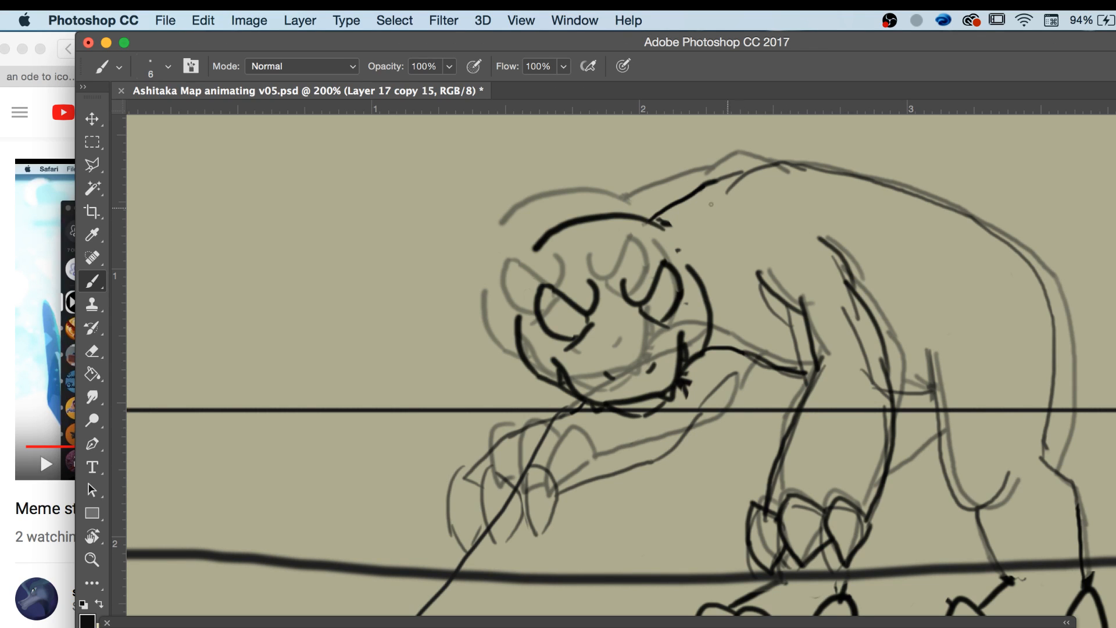
mouse_move(718, 189)
left_mouse_down()
mouse_move(756, 154)
mouse_move(806, 173)
left_mouse_up()
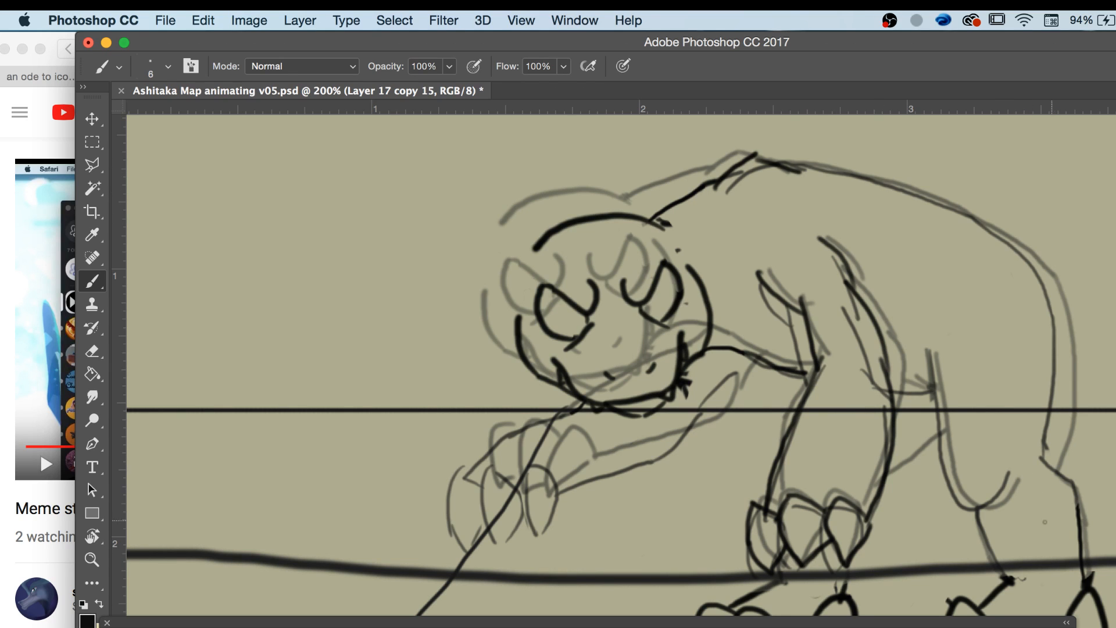
mouse_move(1009, 482)
left_mouse_down()
mouse_move(974, 508)
mouse_move(955, 501)
mouse_move(941, 352)
left_mouse_up()
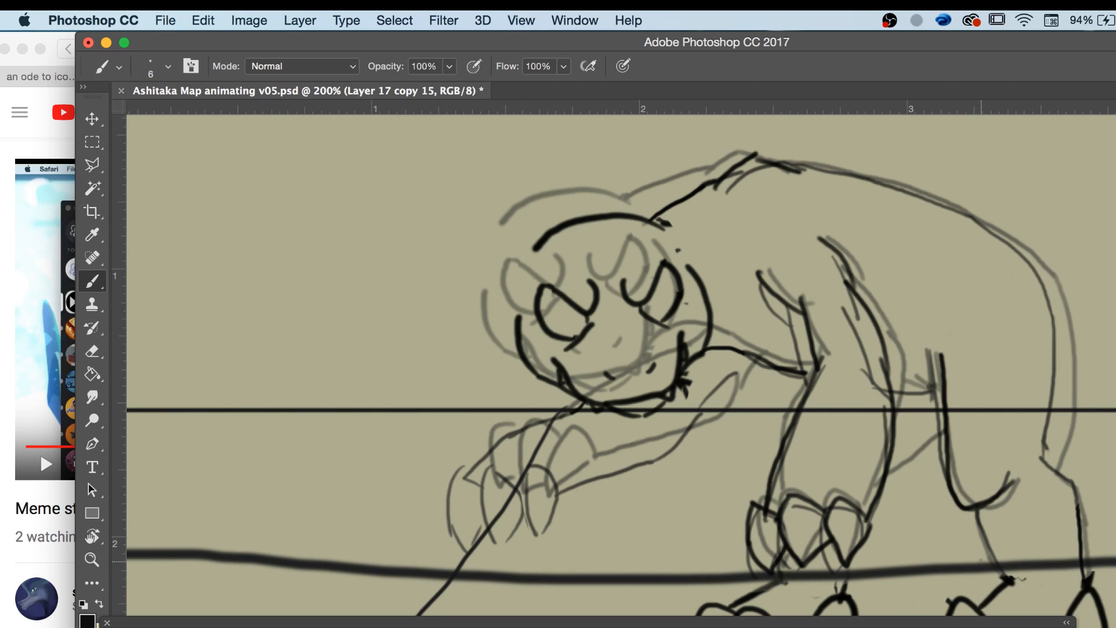
key("ctrl+z")
mouse_move(1010, 481)
left_mouse_down()
mouse_move(965, 495)
mouse_move(947, 463)
mouse_move(929, 352)
mouse_move(891, 385)
mouse_move(933, 388)
left_mouse_up()
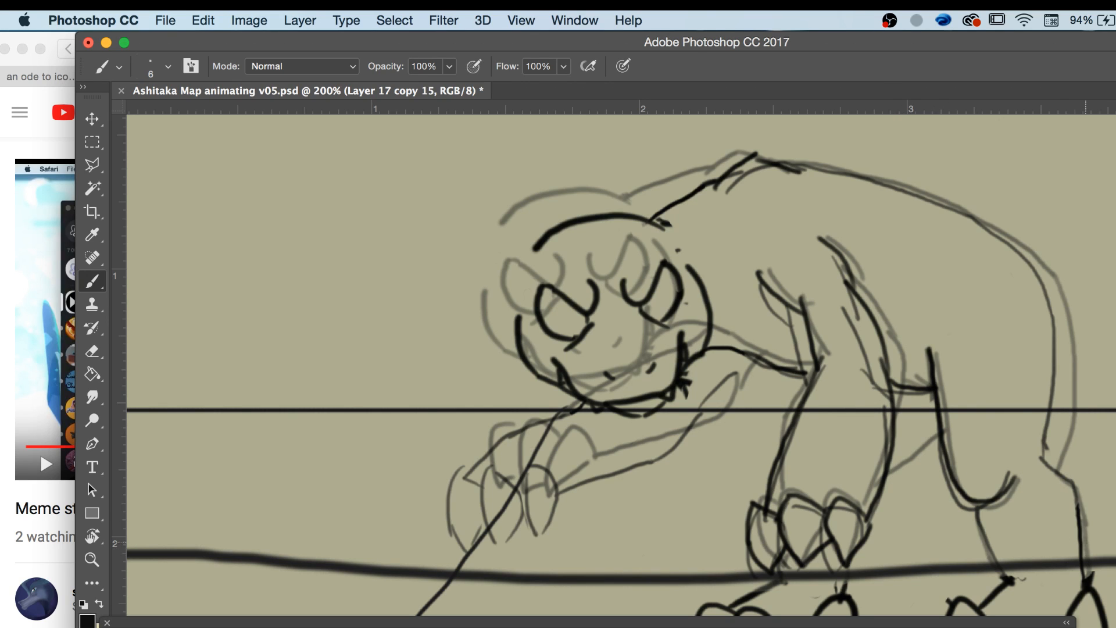
mouse_move(1079, 510)
left_mouse_down()
mouse_move(1055, 461)
mouse_move(1055, 336)
mouse_move(1032, 255)
mouse_move(935, 199)
mouse_move(776, 156)
left_mouse_up()
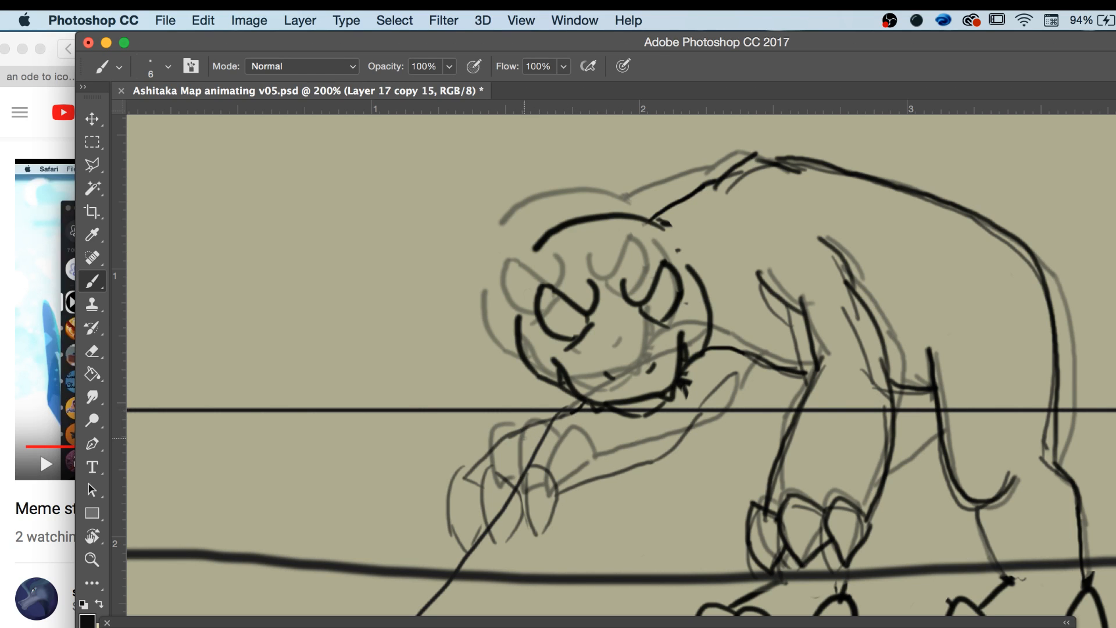
Draw the creature's outstretched arm and its three claws below the head.
left_click_drag(579, 404, 530, 432)
mouse_move(552, 450)
left_mouse_down()
mouse_move(538, 471)
mouse_move(573, 541)
mouse_move(569, 460)
mouse_move(543, 456)
left_mouse_up()
key("e")
mouse_move(578, 494)
left_mouse_down()
mouse_move(561, 524)
mouse_move(580, 543)
left_mouse_up()
key("b")
left_click_drag(582, 476, 555, 518)
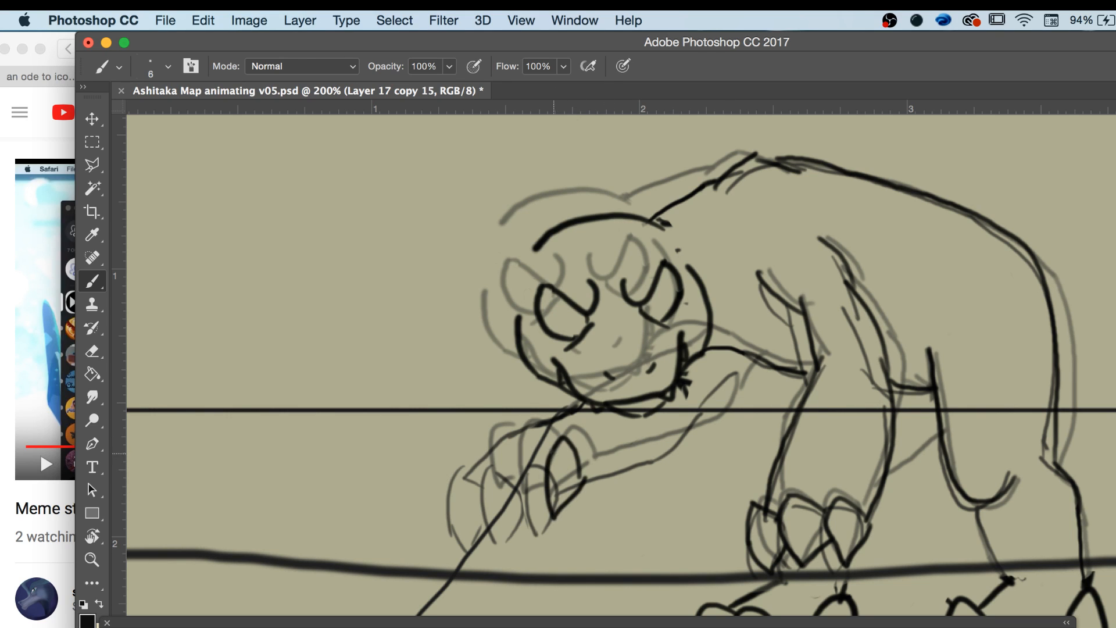
left_click_drag(550, 445, 545, 495)
mouse_move(523, 433)
left_mouse_down()
mouse_move(523, 514)
mouse_move(490, 503)
mouse_move(505, 490)
left_mouse_up()
mouse_move(588, 474)
left_mouse_down()
mouse_move(682, 447)
mouse_move(759, 364)
left_mouse_up()
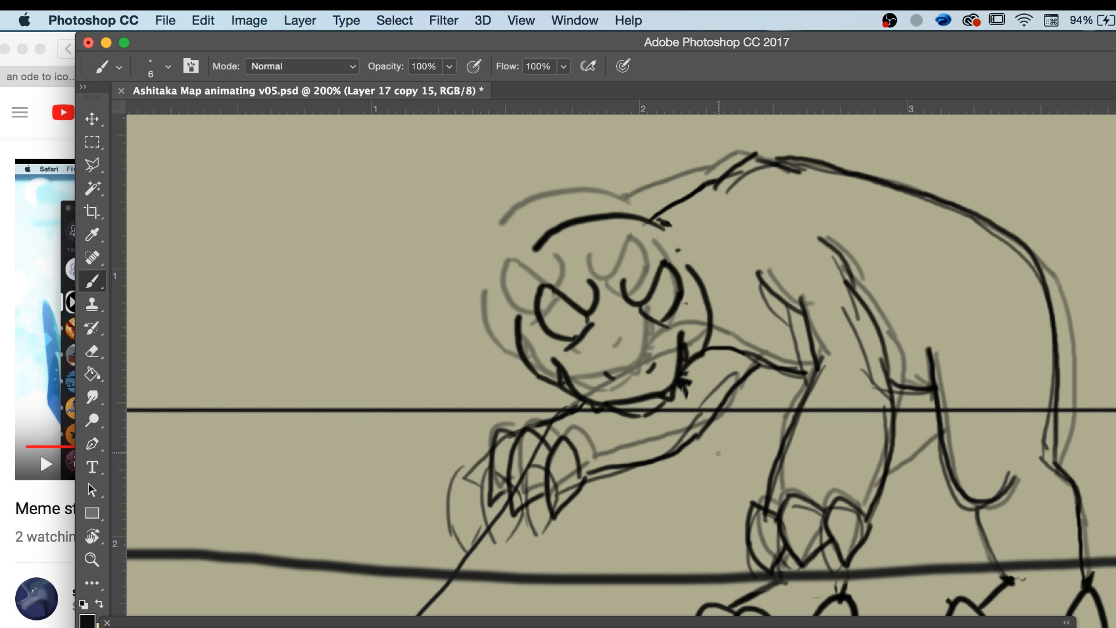
Turn off onion skins to show the finished frame of the full scene on its own.
key("z")
left_click(717, 484, "alt")
left_click(717, 485, "alt")
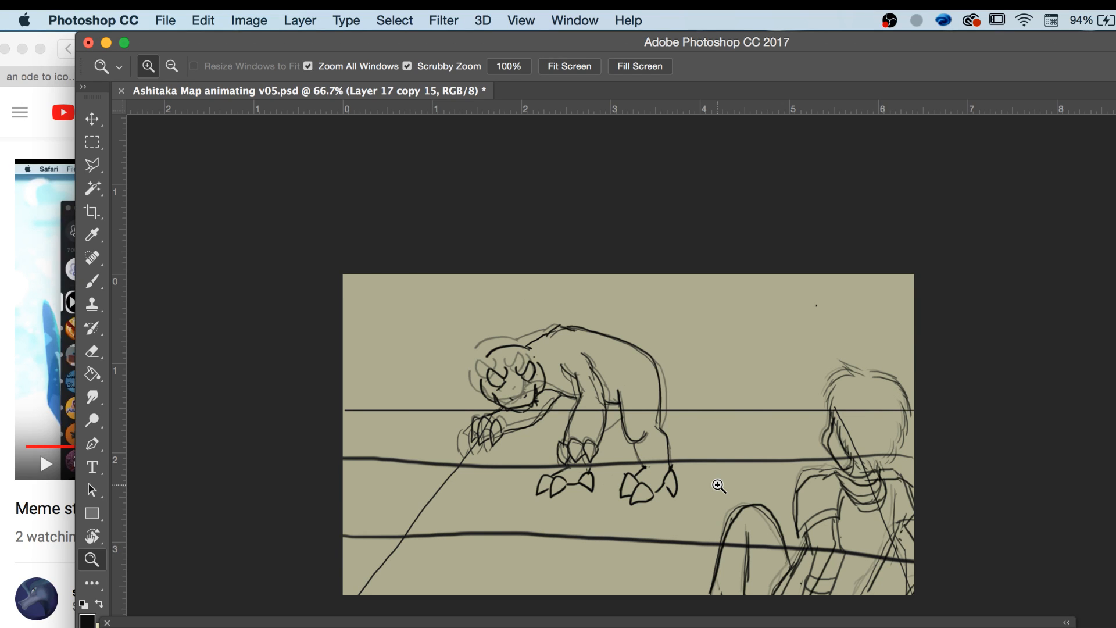
left_click(1067, 627)
left_click(1015, 611)
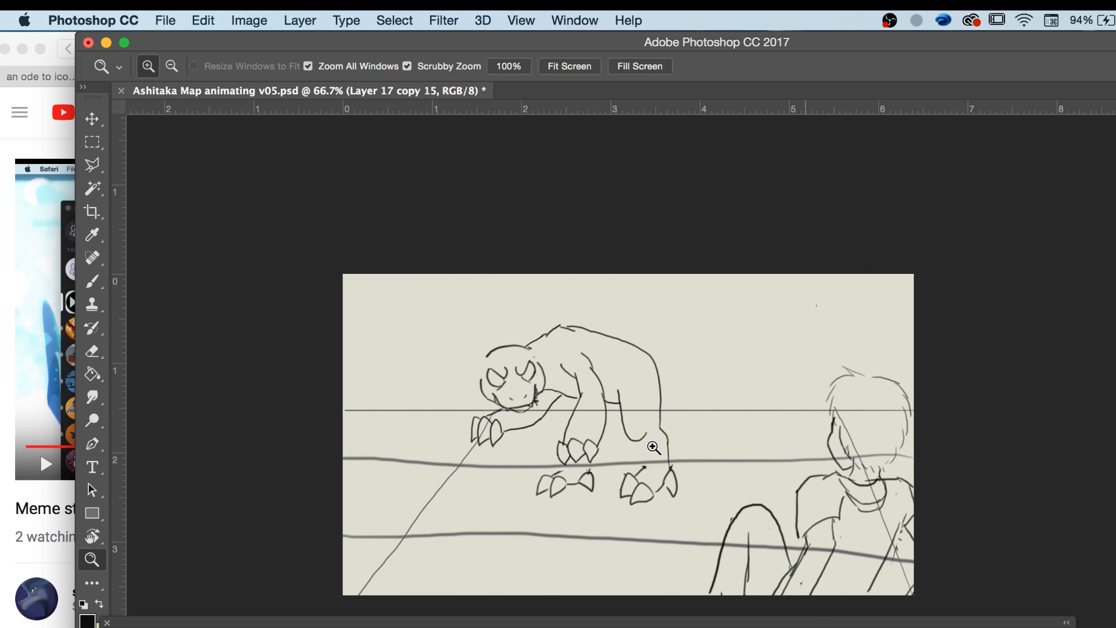
Erase the creature's body, foreleg and outstretched arm, keeping the head and hind feet, and compare with the neighbouring frames.
key("e")
mouse_move(623, 430)
left_mouse_down()
mouse_move(620, 407)
mouse_move(647, 434)
mouse_move(660, 433)
mouse_move(666, 407)
mouse_move(625, 355)
mouse_move(564, 330)
left_mouse_up()
mouse_move(580, 397)
left_mouse_down()
mouse_move(563, 443)
mouse_move(588, 440)
mouse_move(601, 370)
mouse_move(574, 407)
mouse_move(535, 428)
mouse_move(515, 435)
mouse_move(476, 430)
left_mouse_up()
key("Right")
key("Left")
key("Left")
key("Right")
key("Right")
key("Left")
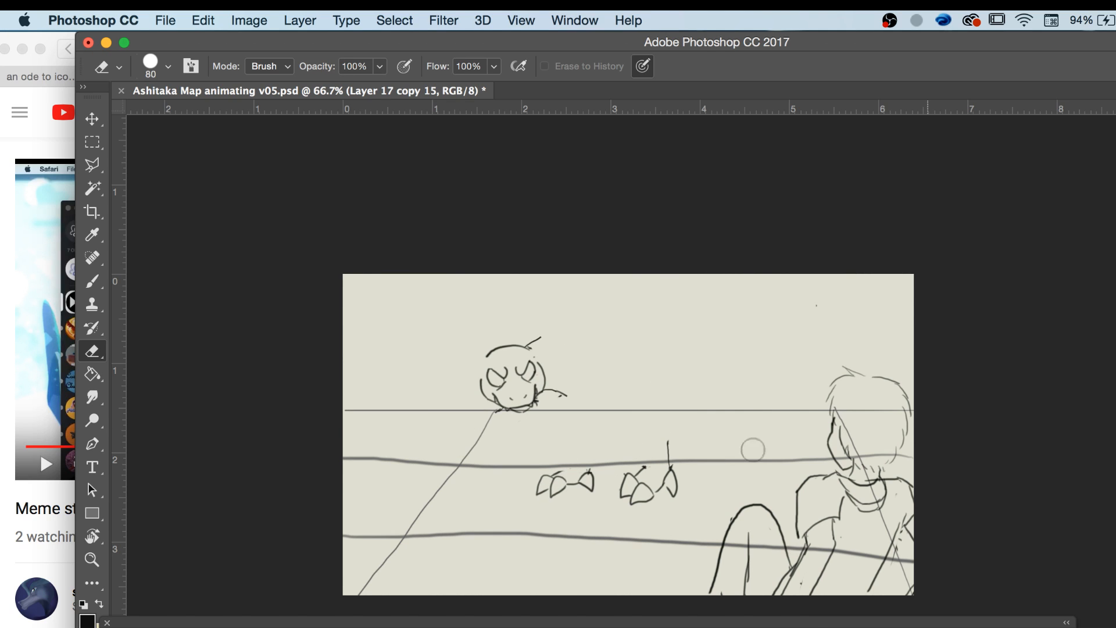
left_click(91, 120)
left_click_drag(539, 396, 557, 399)
mouse_move(550, 453)
left_mouse_down()
mouse_move(553, 482)
mouse_move(532, 450)
left_mouse_up()
Select the creature's head, move it slightly down and to the right, enlarge it a little, and deselect it.
left_click(92, 143)
left_click_drag(448, 323, 608, 436)
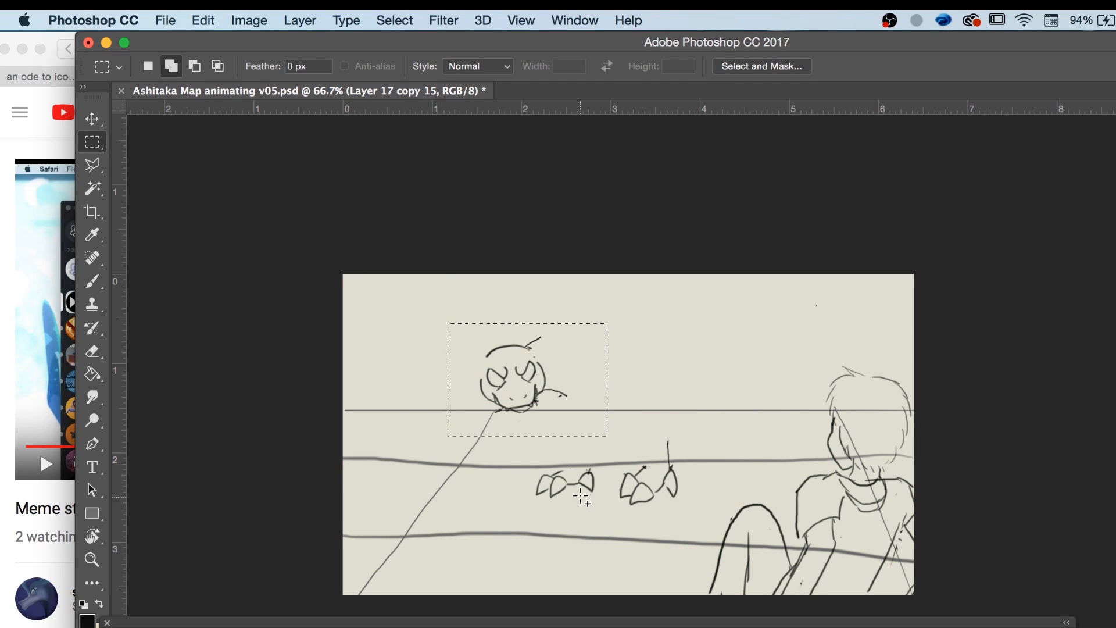
left_click(92, 119)
mouse_move(532, 389)
left_mouse_down()
mouse_move(551, 380)
mouse_move(553, 401)
left_mouse_up()
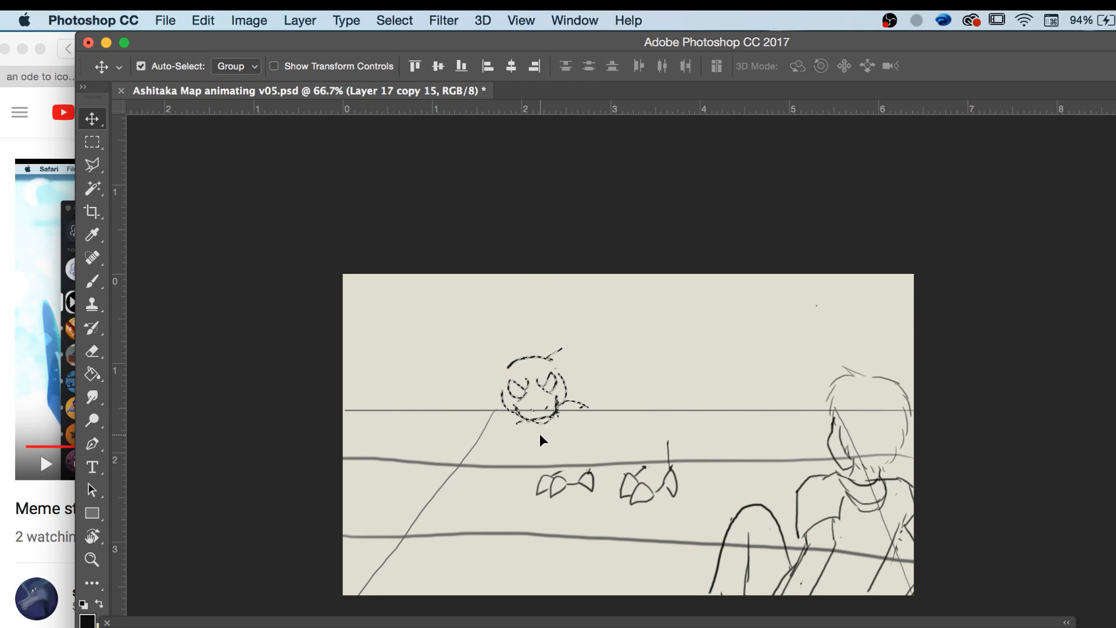
key("super+t")
left_click_drag(499, 348, 496, 341)
key("Return")
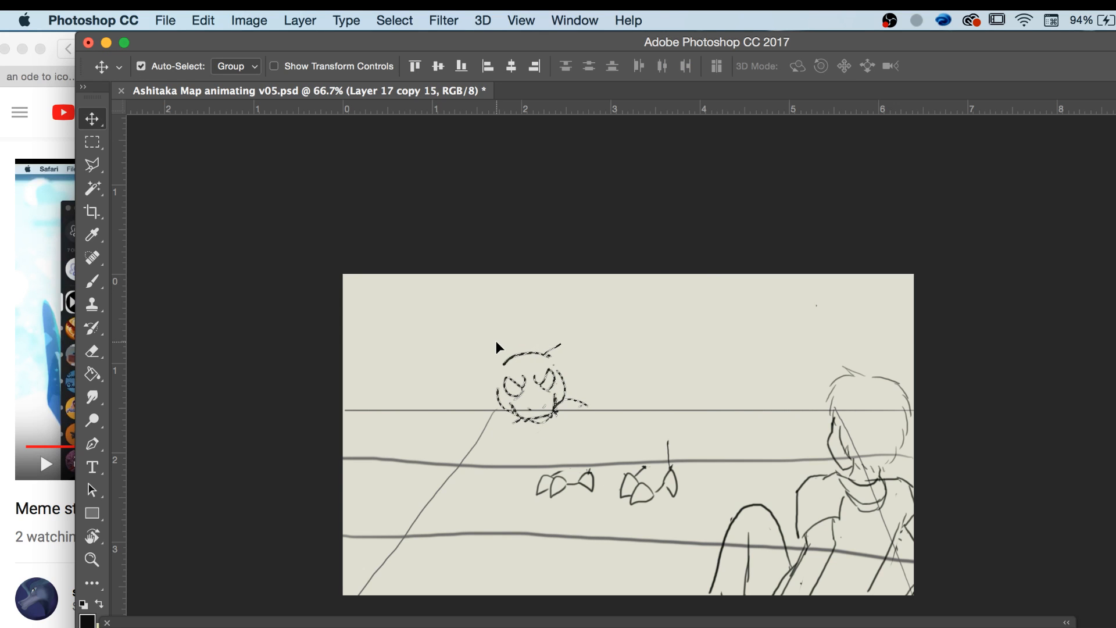
key("super+d")
Flip between the neighbouring frames to check the head's new position against the next pose.
mouse_move(811, 627)
left_mouse_down()
mouse_move(826, 626)
mouse_move(814, 627)
left_mouse_up()
key("Right")
key("Right")
key("Left")
key("Left")
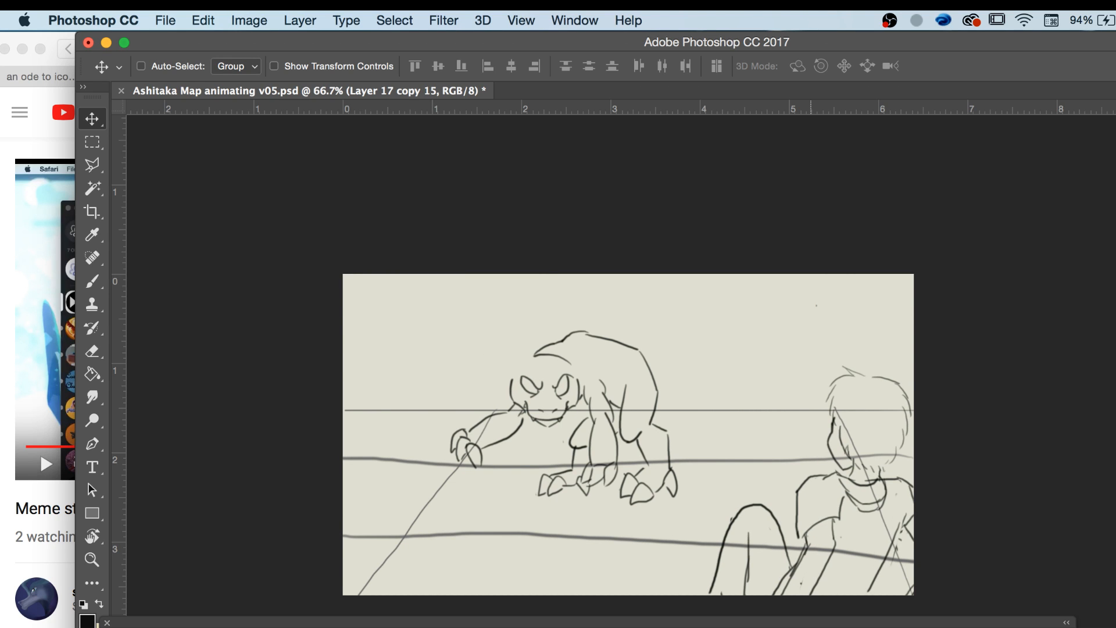
key("Right")
key("Left")
key("Right")
key("Left")
key("Right")
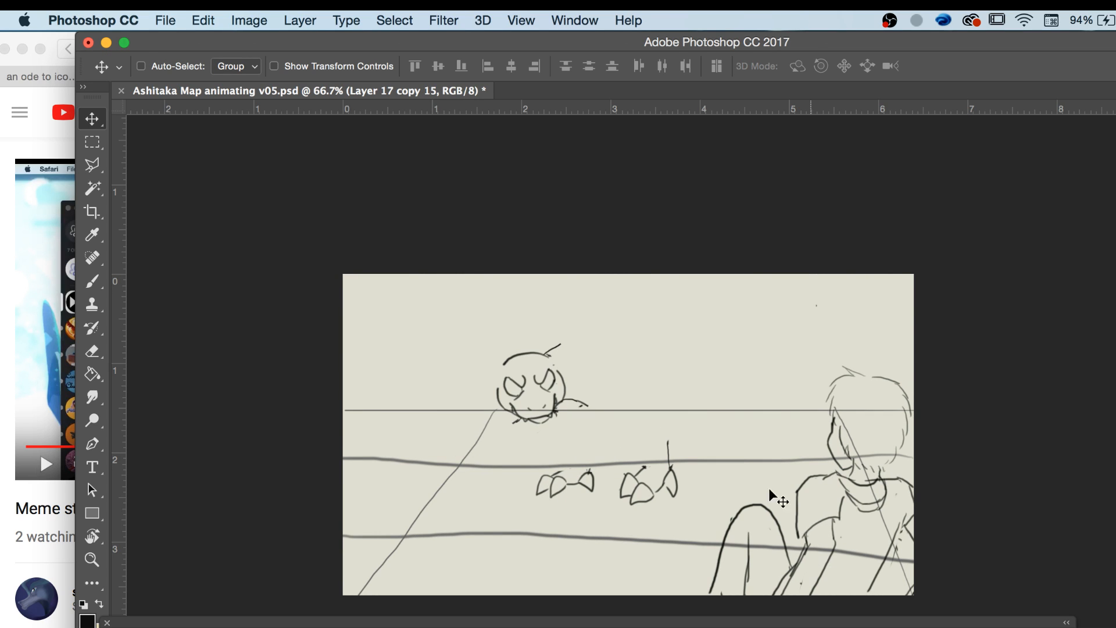
Select the creature's head again, rotate it slightly clockwise, and deselect it.
key("super+t")
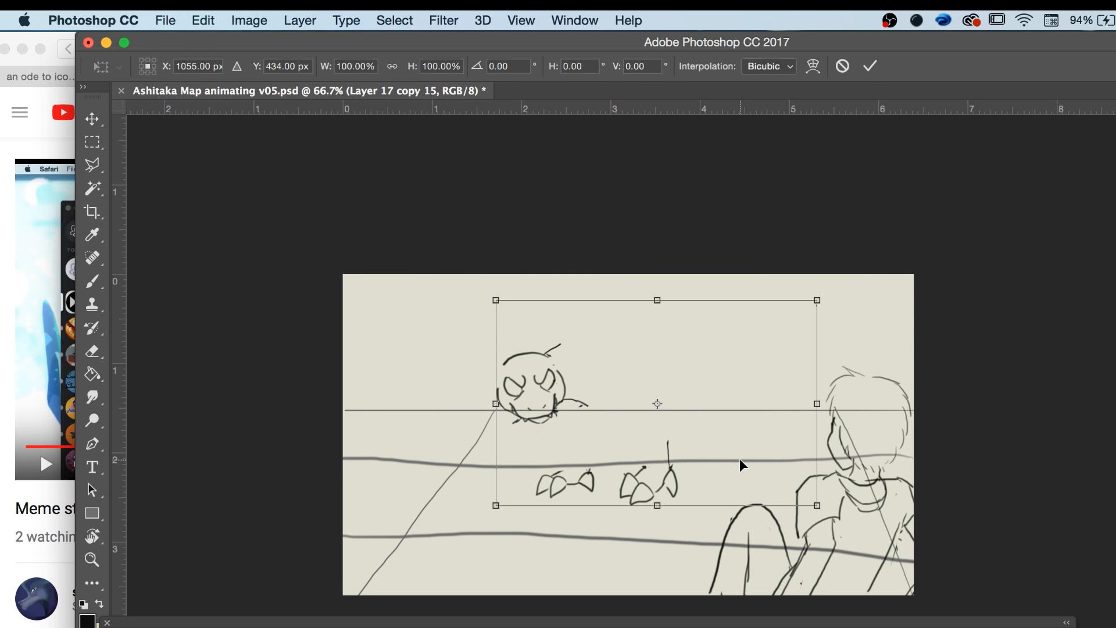
key("Escape")
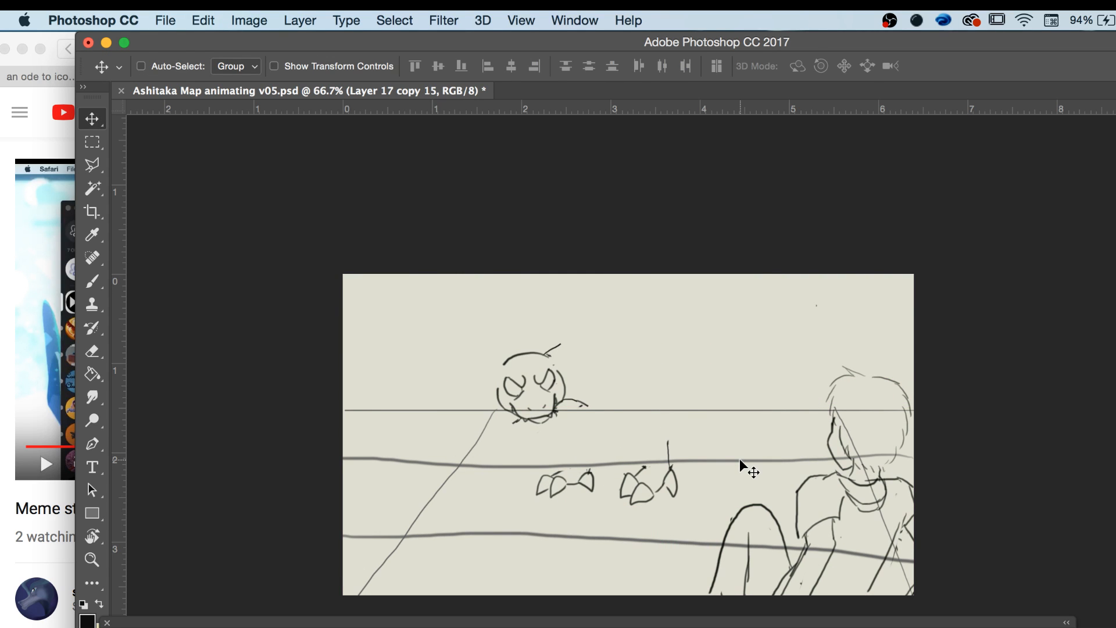
left_click(93, 141)
mouse_move(461, 323)
left_mouse_down()
mouse_move(601, 446)
mouse_move(642, 434)
left_mouse_up()
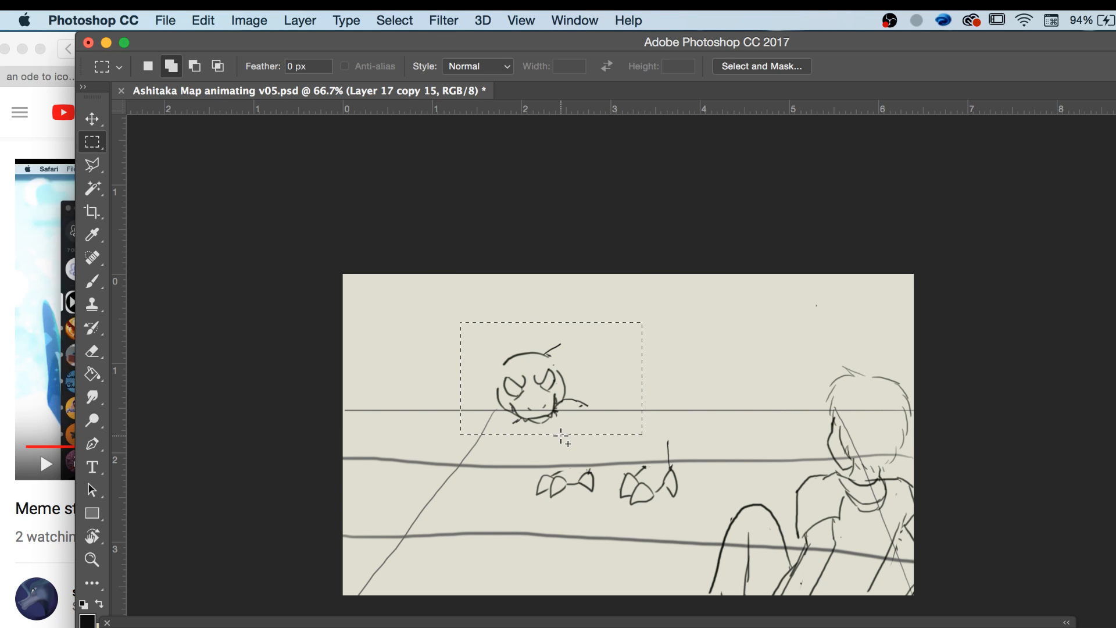
key("super+t")
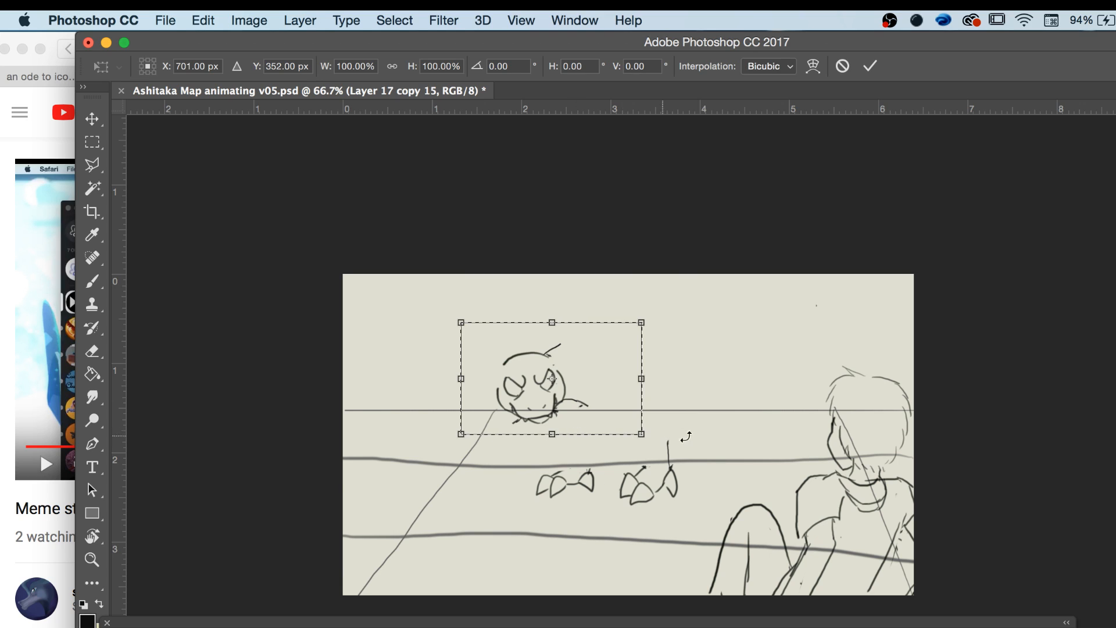
left_click_drag(676, 436, 674, 445)
key("Return")
key("super+d")
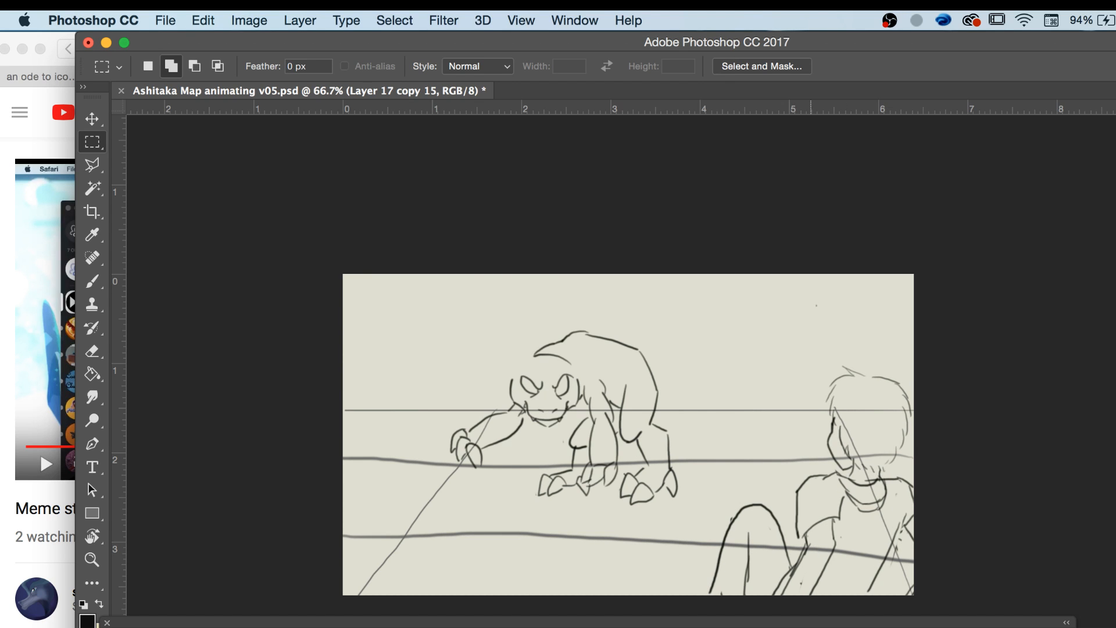
Step back and forth through the frames to check the rotated head's motion.
key("Right")
key("Right")
key("Left")
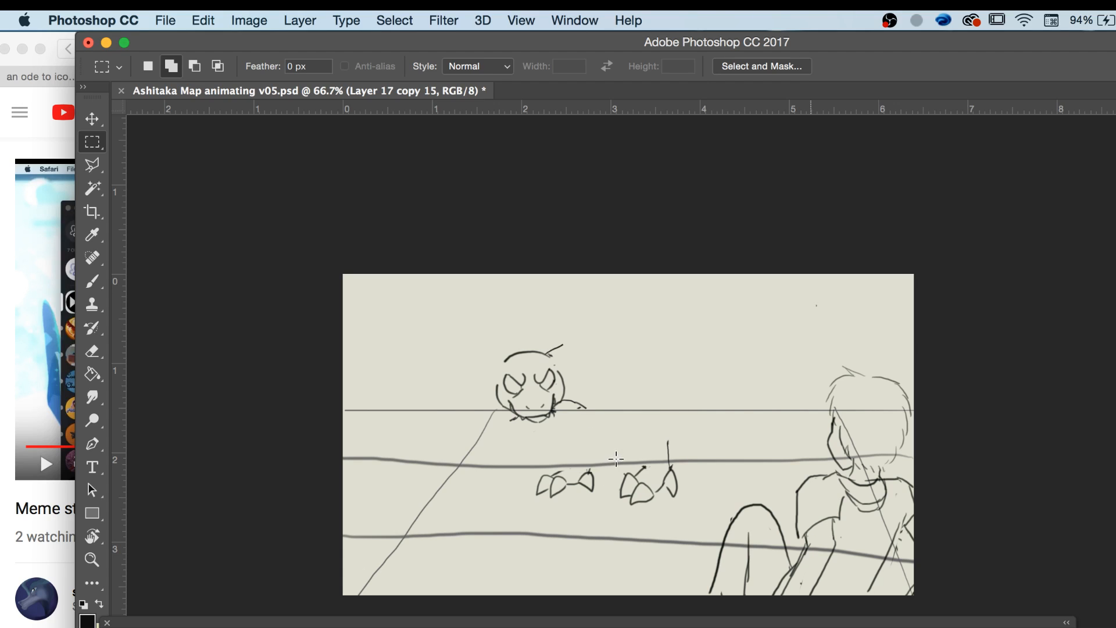
key("Left")
key("Right")
key("Right")
key("Left")
Erase the leftover neck and shoulder strokes beside the head, and enable onion skins.
key("z")
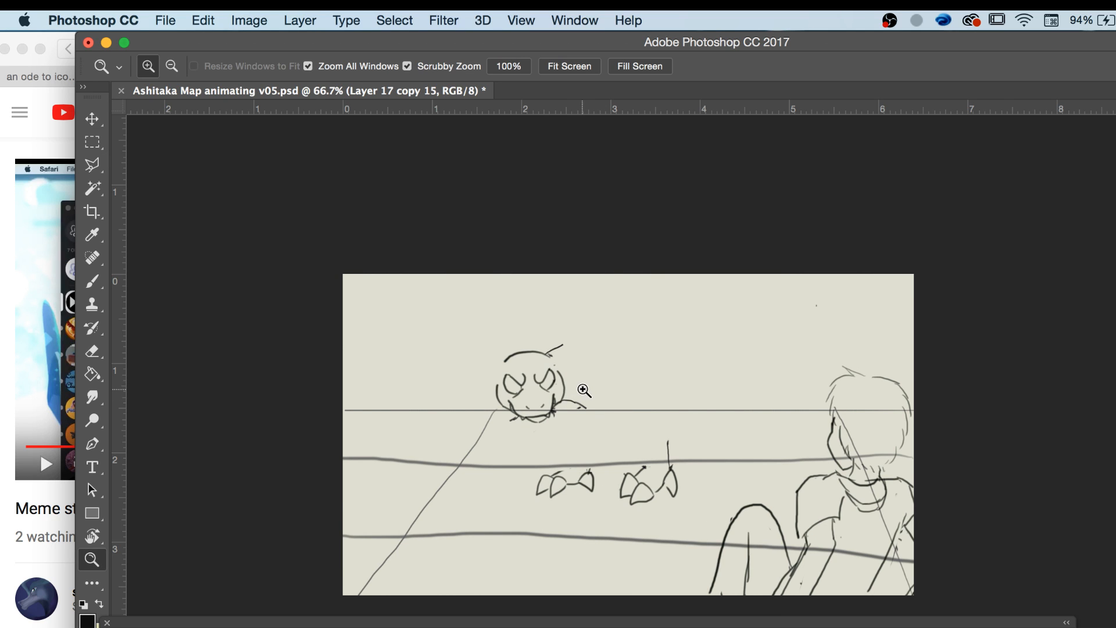
left_click(566, 401)
left_click(566, 401)
key("e")
mouse_move(565, 399)
left_mouse_down()
mouse_move(583, 394)
mouse_move(585, 428)
left_mouse_up()
left_click_drag(536, 212, 538, 226)
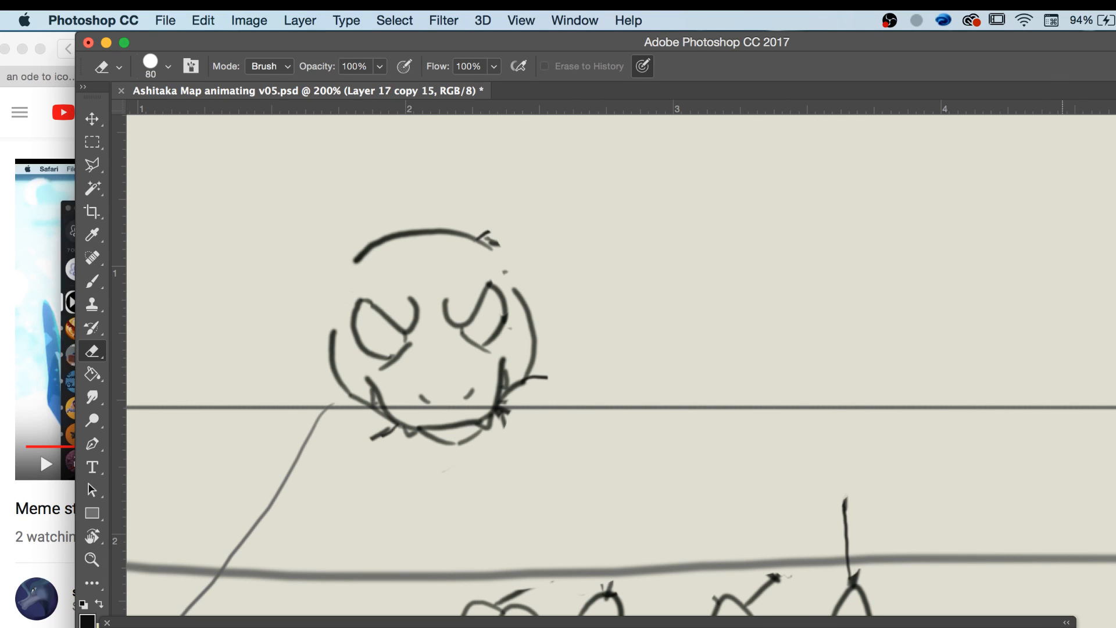
left_click(1067, 627)
left_click(1078, 609)
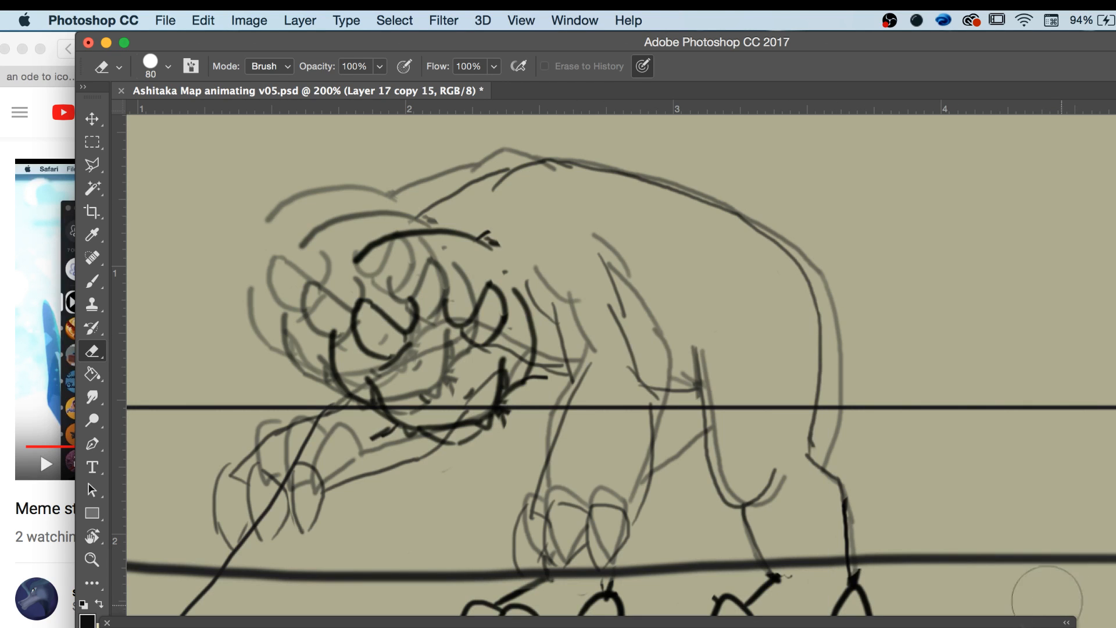
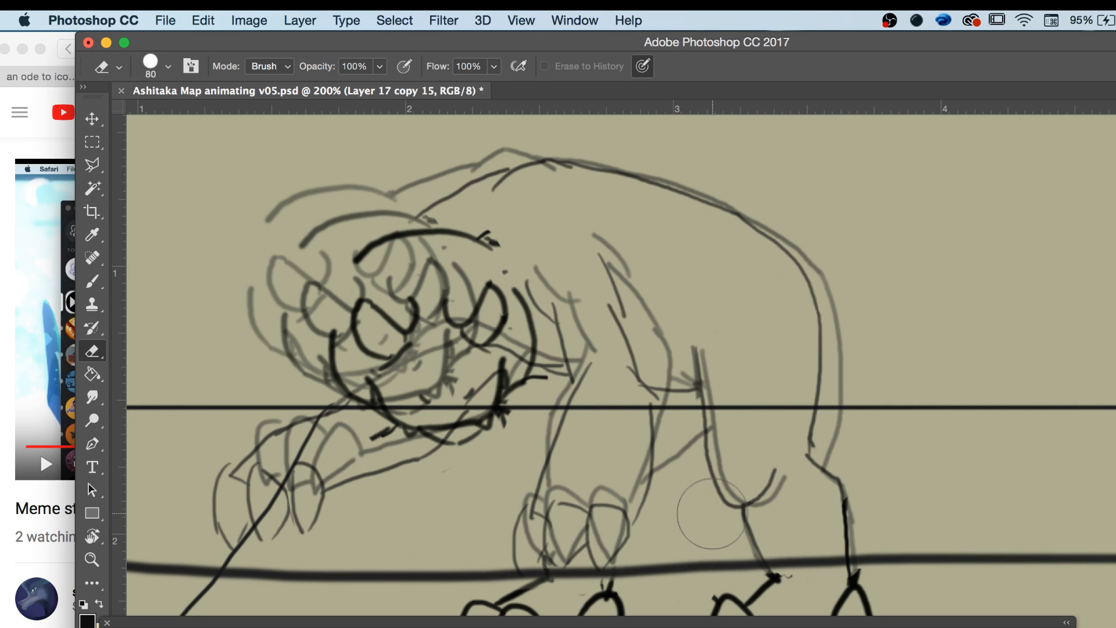
Brush in the shoulder lines and the upper front and rear edges of the near foreleg.
key("b")
mouse_move(567, 310)
left_mouse_down()
mouse_move(522, 271)
mouse_move(569, 309)
left_mouse_up()
mouse_move(621, 274)
left_mouse_down()
mouse_move(587, 234)
mouse_move(623, 274)
left_mouse_up()
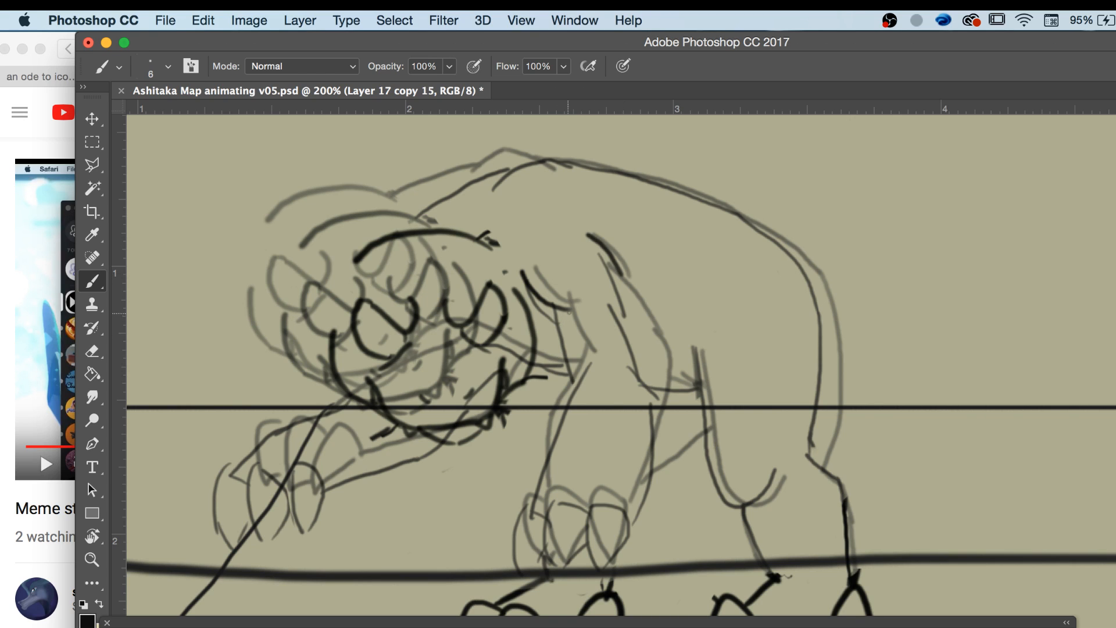
left_click_drag(564, 297, 578, 365)
mouse_move(618, 271)
left_mouse_down()
mouse_move(665, 376)
mouse_move(622, 276)
left_mouse_up()
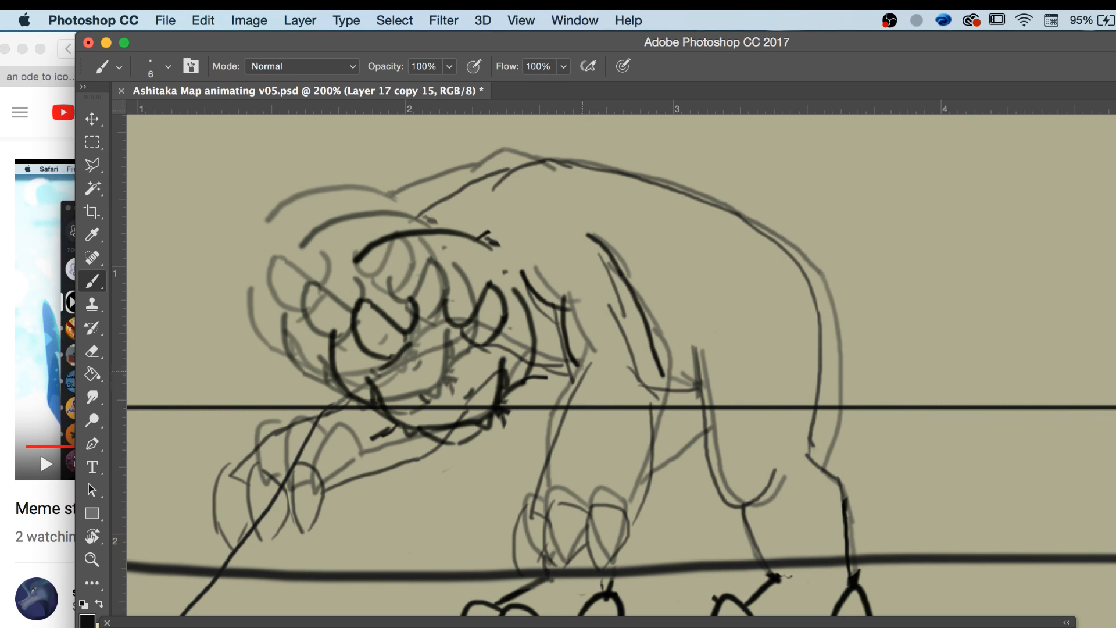
Draw the front edge of the near foreleg down to the paw and add three pointed claws.
left_click_drag(582, 353, 564, 440)
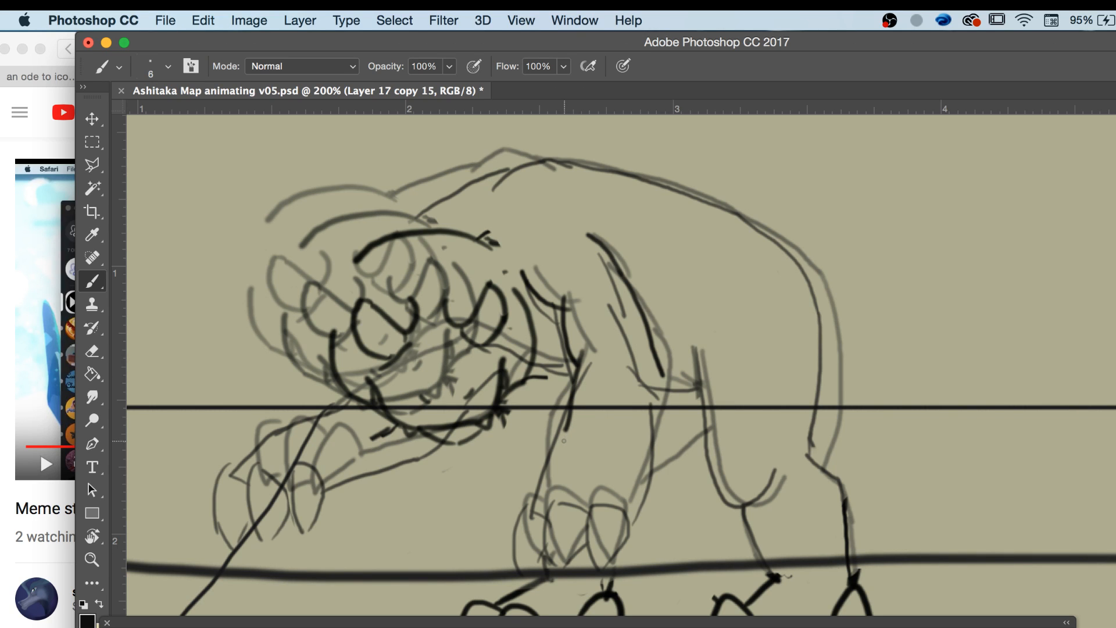
key("super+z")
left_click_drag(585, 365, 544, 434)
mouse_move(586, 361)
left_mouse_down()
mouse_move(543, 432)
mouse_move(535, 497)
mouse_move(550, 427)
left_mouse_up()
mouse_move(629, 509)
left_mouse_down()
mouse_move(595, 499)
mouse_move(621, 561)
mouse_move(633, 511)
left_mouse_up()
mouse_move(571, 490)
left_mouse_down()
mouse_move(588, 505)
mouse_move(557, 555)
mouse_move(599, 526)
mouse_move(555, 552)
left_mouse_up()
mouse_move(530, 497)
left_mouse_down()
mouse_move(512, 565)
mouse_move(545, 546)
left_mouse_up()
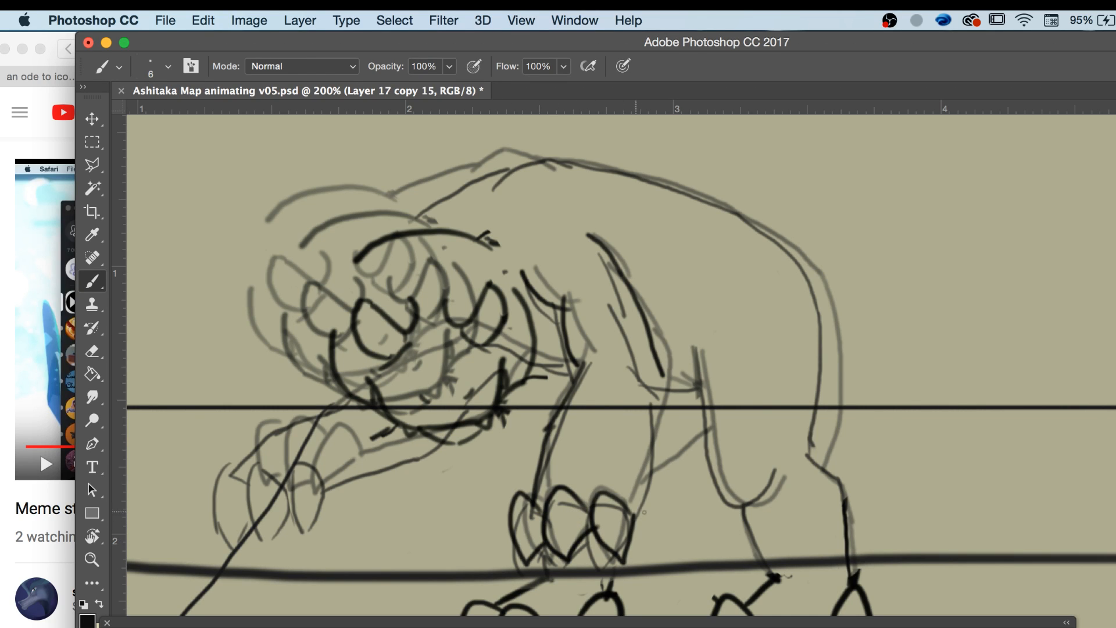
mouse_move(632, 511)
left_mouse_down()
mouse_move(663, 436)
mouse_move(652, 357)
mouse_move(664, 413)
left_mouse_up()
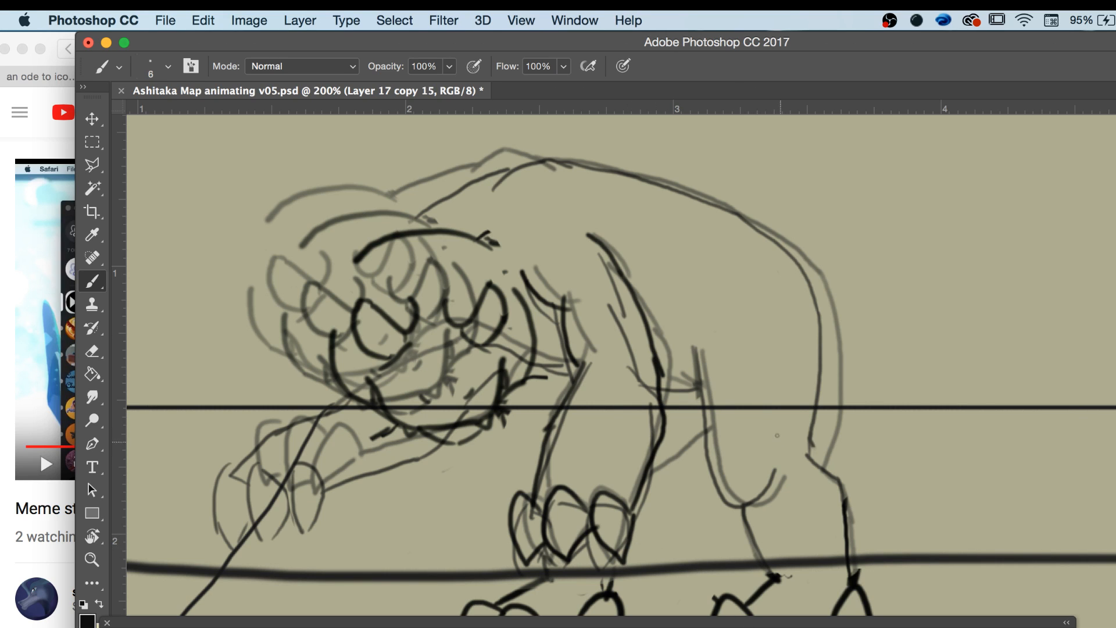
key("super+alt+z")
key("super+alt+z")
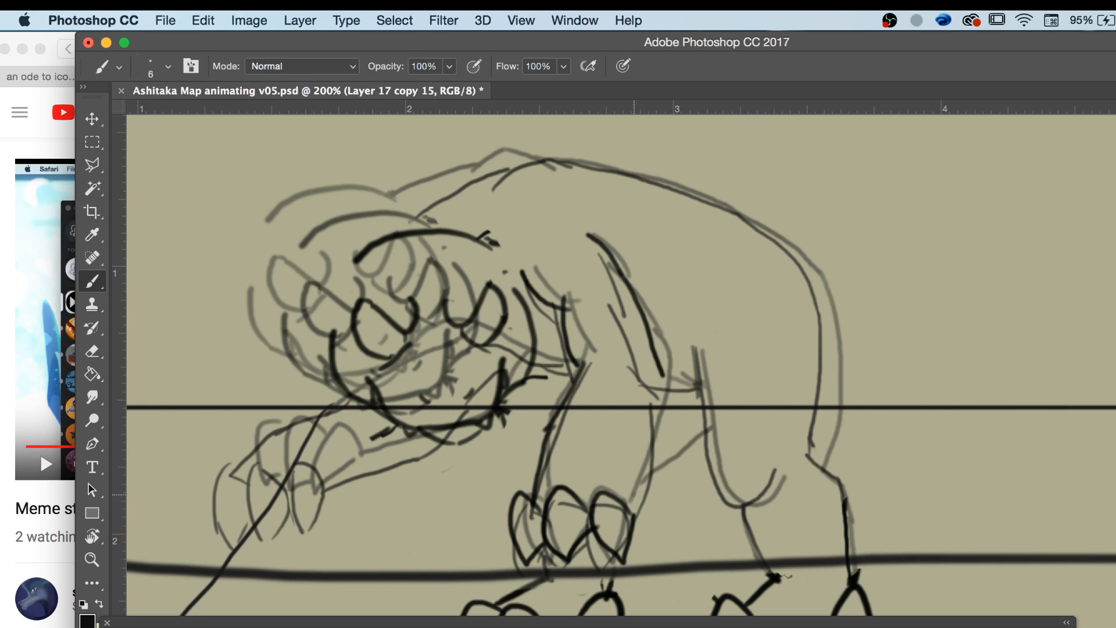
Brush in the rear edge of the near foreleg and the hind leg's outline, from the rump to the thigh and belly.
mouse_move(632, 510)
left_mouse_down()
mouse_move(664, 391)
mouse_move(660, 364)
mouse_move(632, 509)
left_mouse_up()
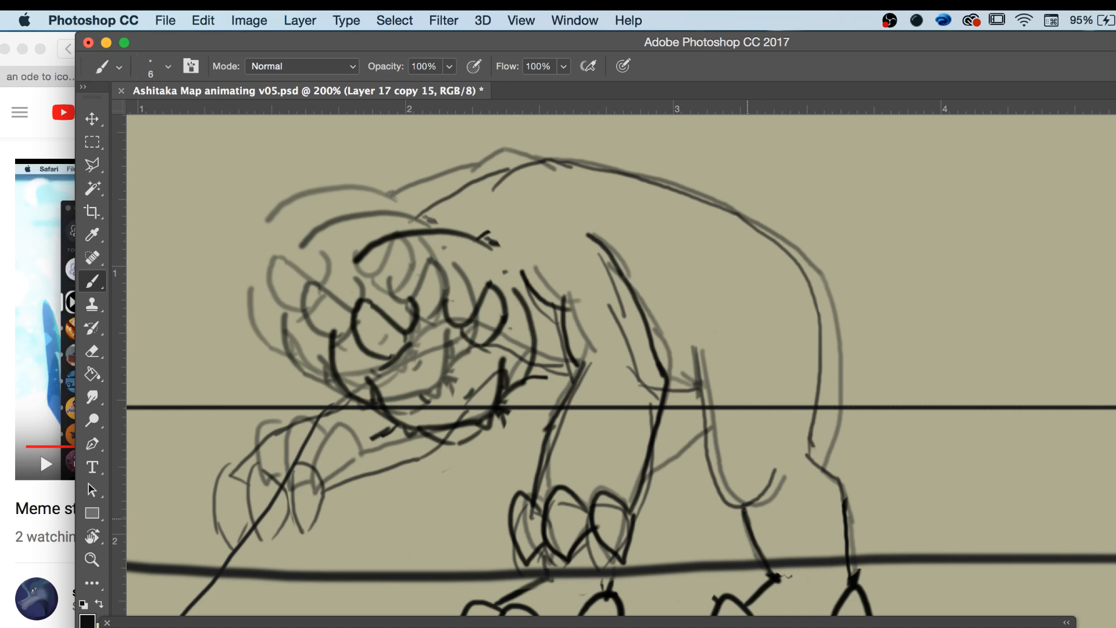
mouse_move(845, 507)
left_mouse_down()
mouse_move(810, 457)
mouse_move(832, 409)
mouse_move(835, 343)
mouse_move(785, 236)
left_mouse_up()
mouse_move(781, 483)
left_mouse_down()
mouse_move(735, 504)
mouse_move(691, 339)
left_mouse_up()
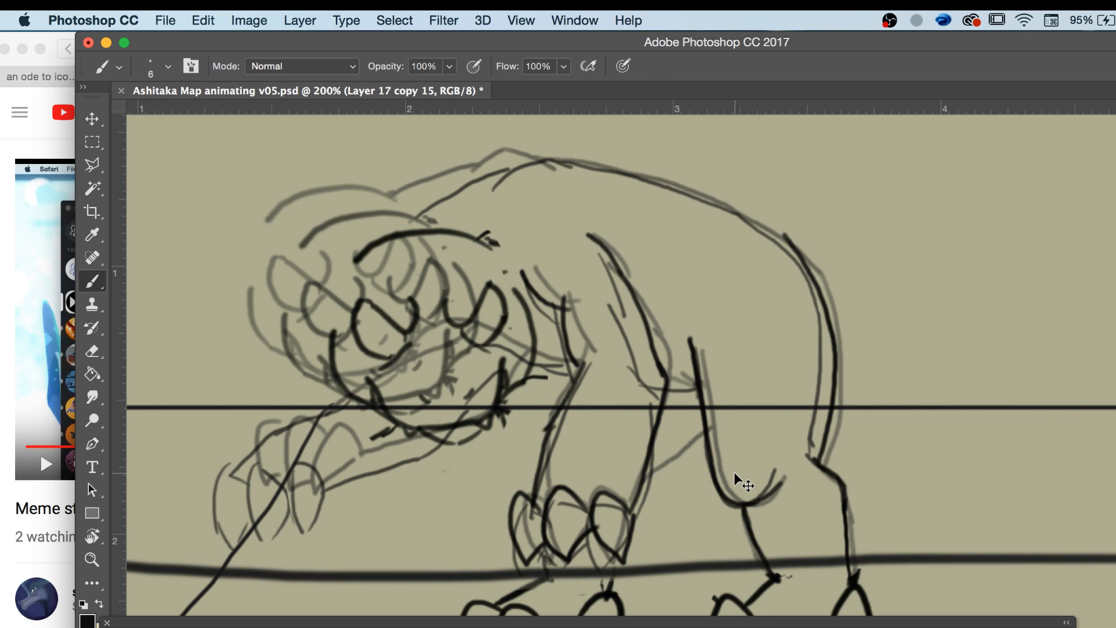
key("super+z")
mouse_move(783, 473)
left_mouse_down()
mouse_move(745, 504)
mouse_move(714, 462)
mouse_move(693, 354)
mouse_move(684, 389)
mouse_move(701, 391)
left_mouse_up()
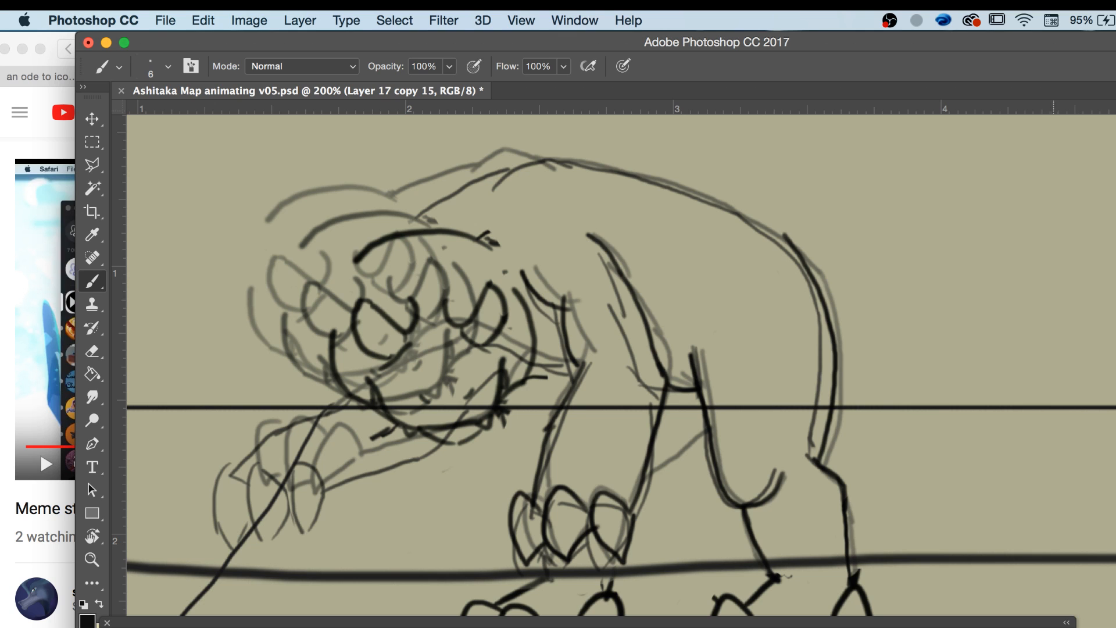
Disable onion skins to examine the new leg lines within the whole frame.
left_click(1064, 627)
left_click(1083, 610)
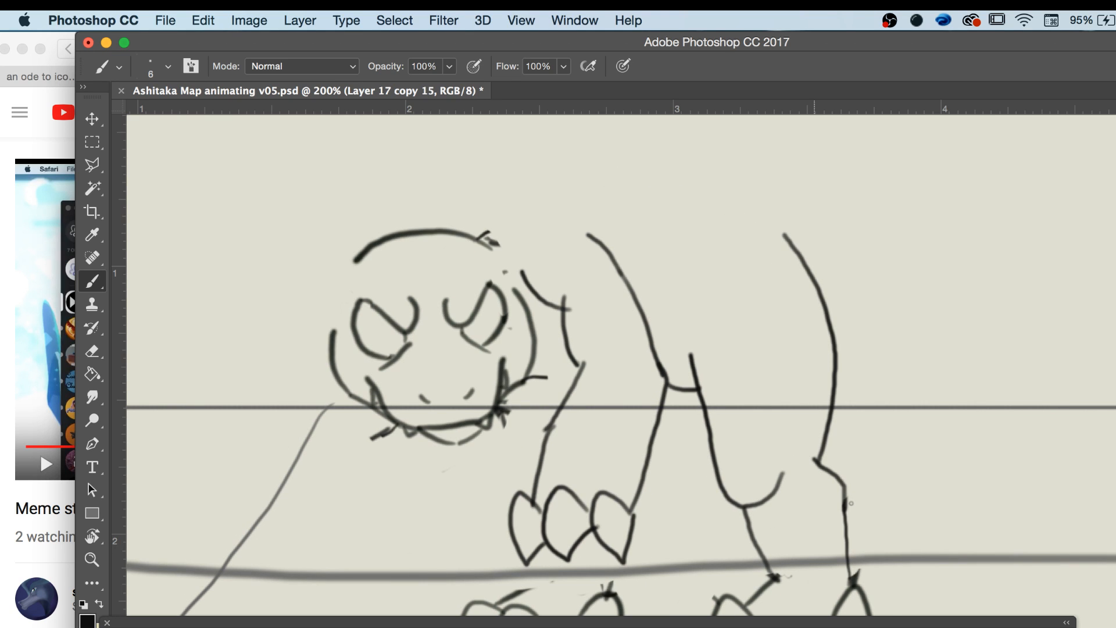
key("z")
key("super+minus")
key("super+minus")
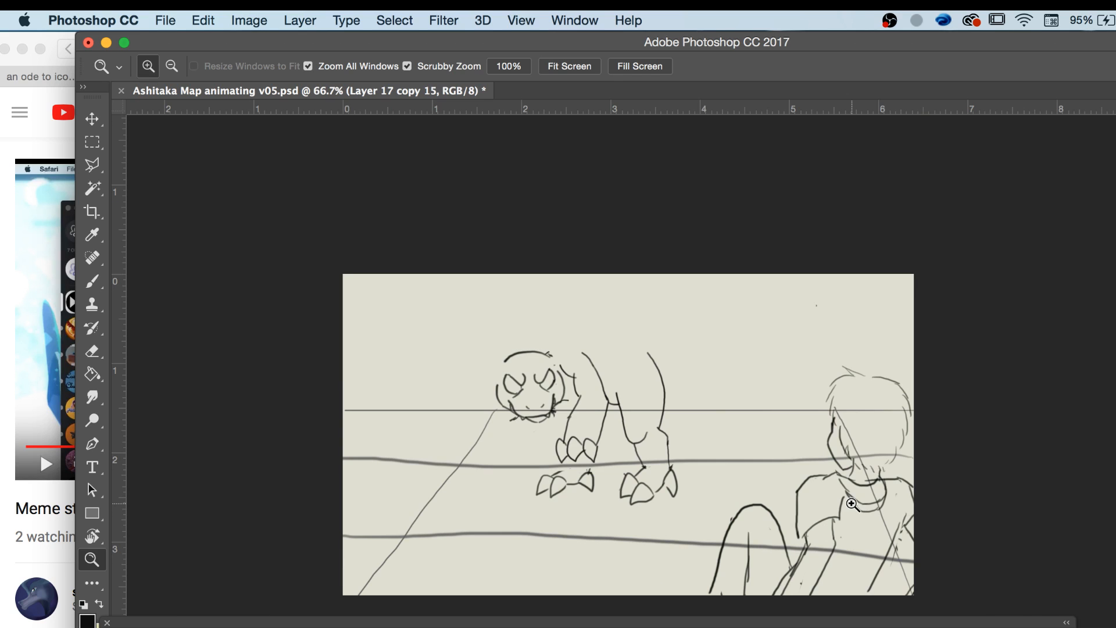
Enable onion skins and draw the creature's outstretched foreleg below the head, ending in three curved claws.
left_click(1066, 623)
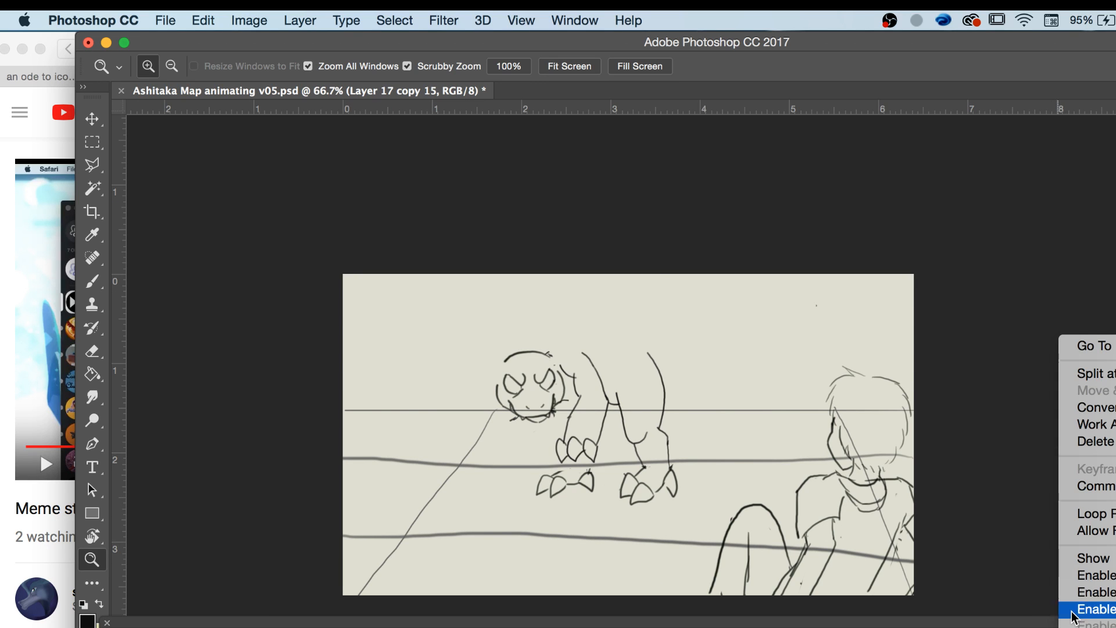
left_click(1081, 603)
left_click(500, 417)
left_click(483, 416)
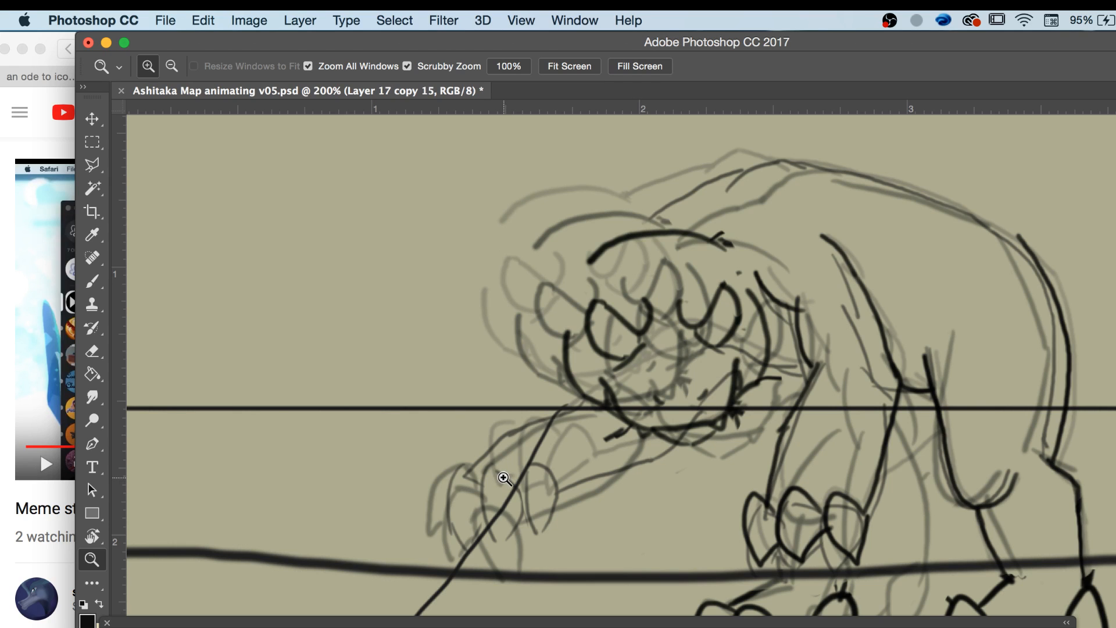
key("b")
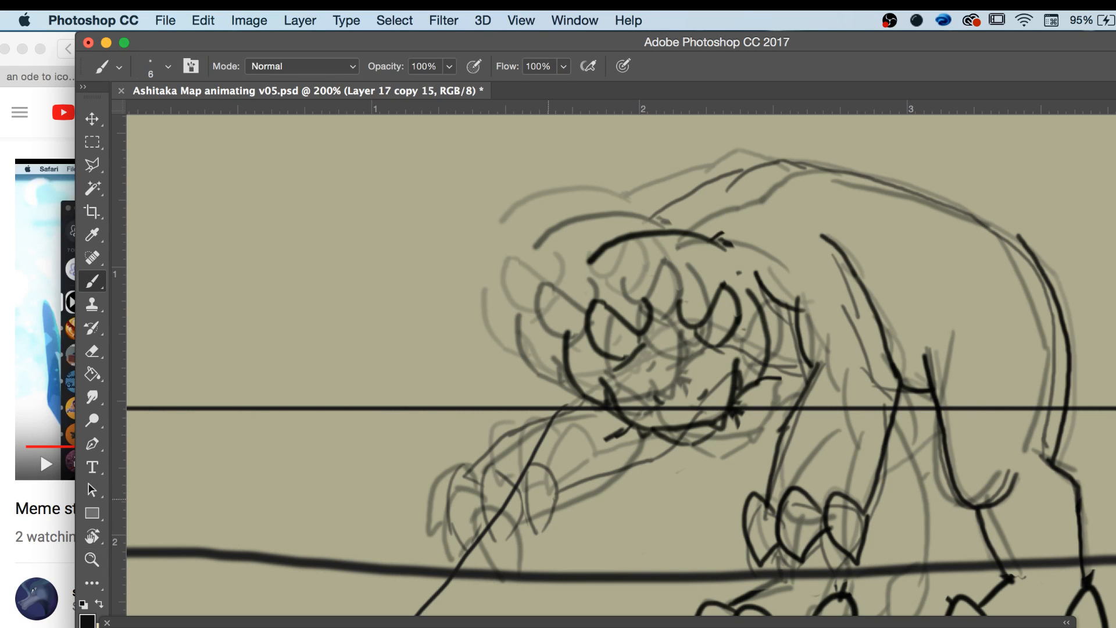
left_click_drag(580, 395, 519, 445)
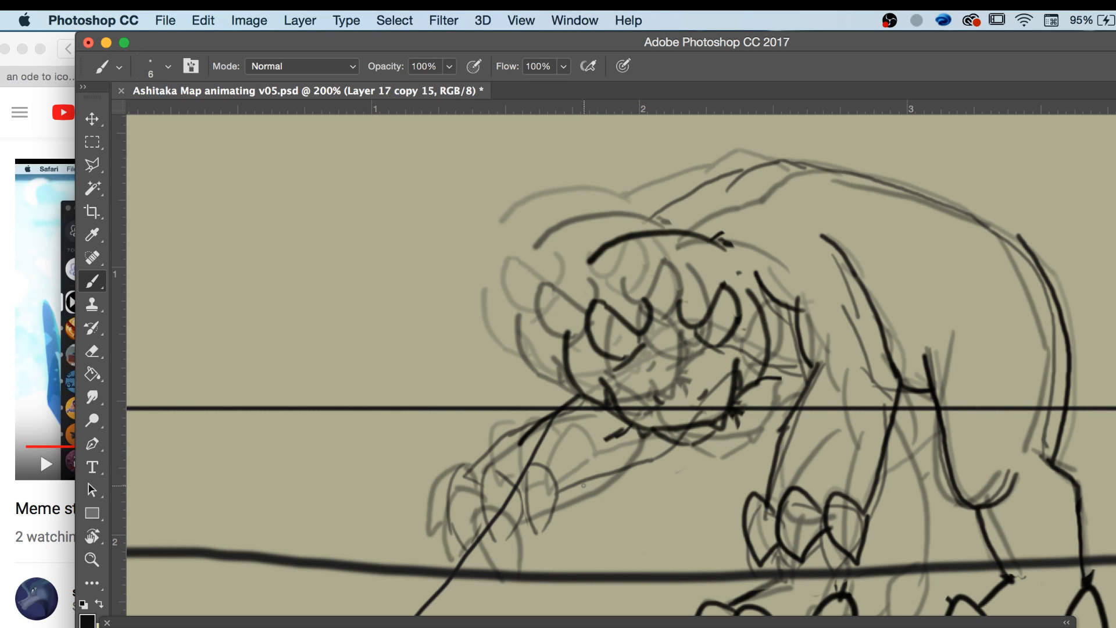
left_click_drag(573, 482, 685, 444)
mouse_move(574, 442)
left_mouse_down()
mouse_move(540, 523)
mouse_move(578, 500)
mouse_move(577, 448)
mouse_move(509, 460)
mouse_move(546, 492)
left_mouse_up()
mouse_move(522, 437)
left_mouse_down()
mouse_move(475, 505)
mouse_move(501, 490)
left_mouse_up()
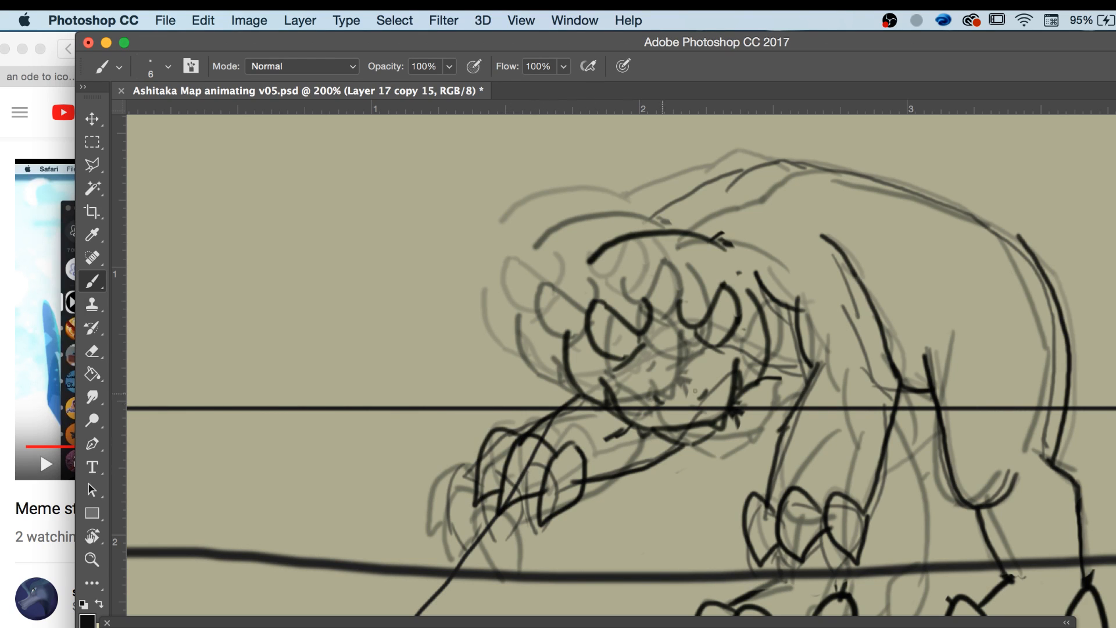
Draw the back contour from the rump over the shoulders down to the top of the head.
mouse_move(1029, 257)
left_mouse_down()
mouse_move(949, 199)
mouse_move(806, 162)
left_mouse_up()
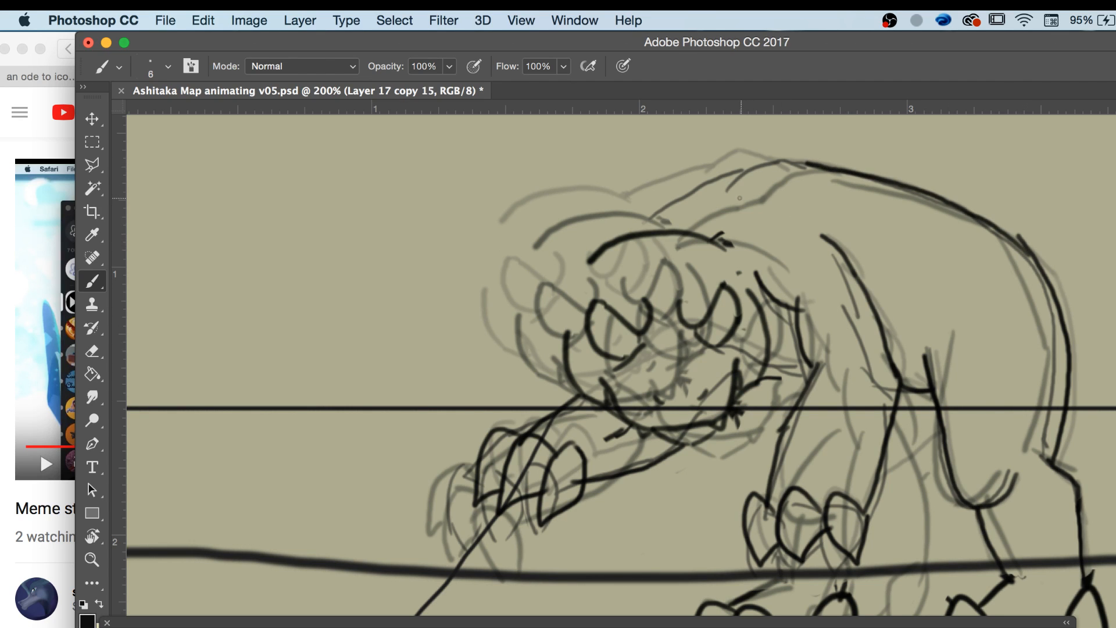
mouse_move(739, 191)
left_mouse_down()
mouse_move(784, 166)
mouse_move(823, 170)
left_mouse_up()
left_click_drag(736, 195, 683, 235)
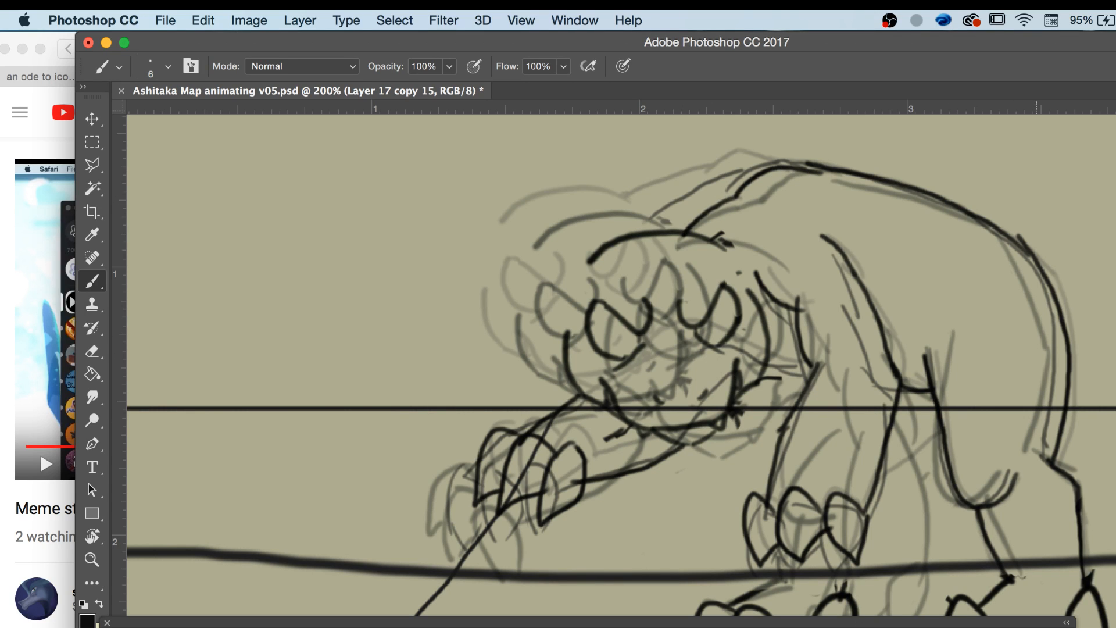
Disable onion skins and step back and forth through the frames to check the creature's motion.
left_click(1069, 627)
left_click(1081, 611)
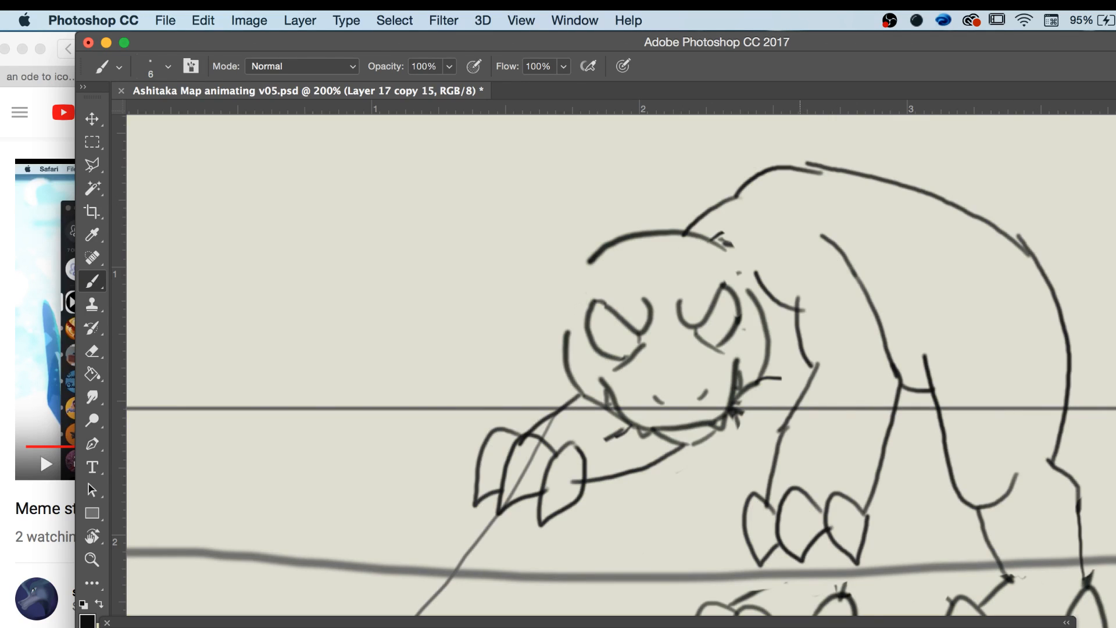
key("Left")
key("Right")
key("Left")
key("Left")
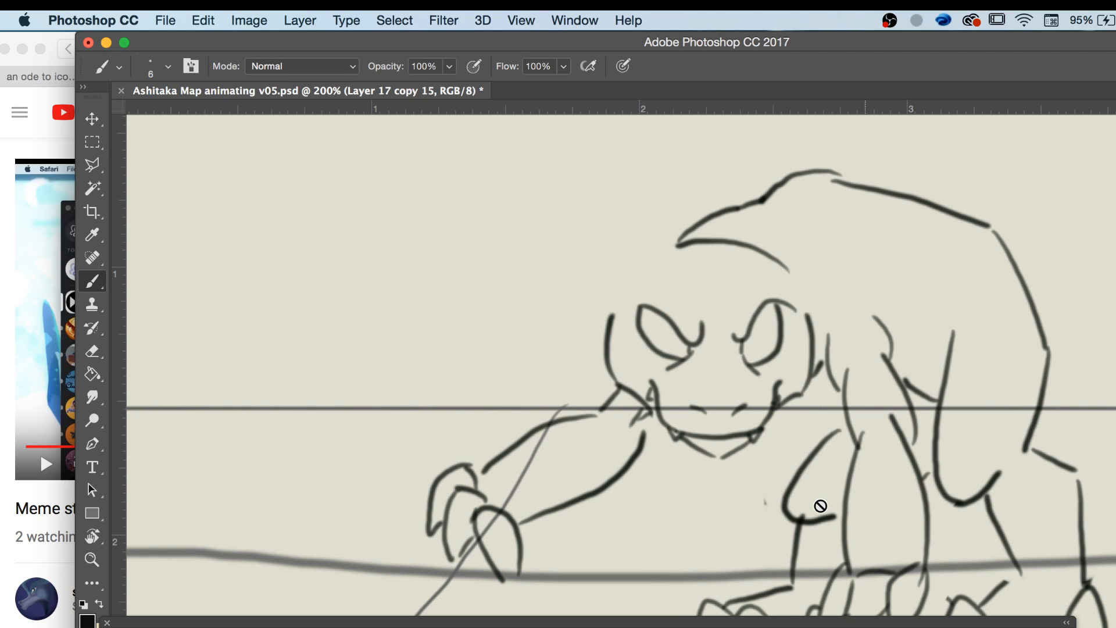
Save the animation document and minimize the browser window behind it.
key("z")
key("super+minus")
key("super+minus")
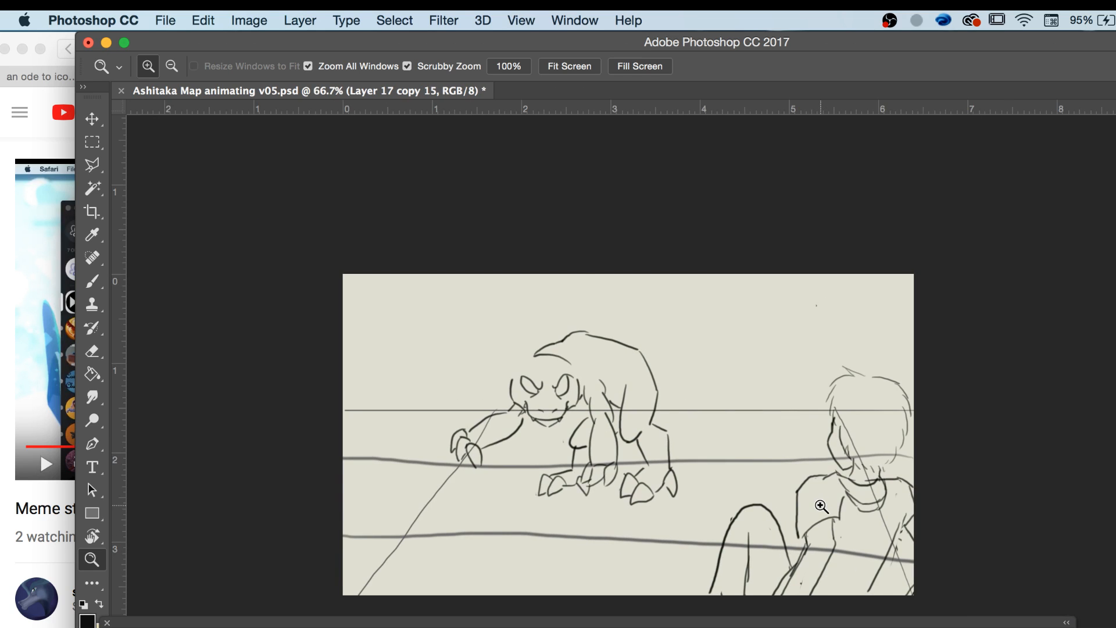
left_click(180, 22)
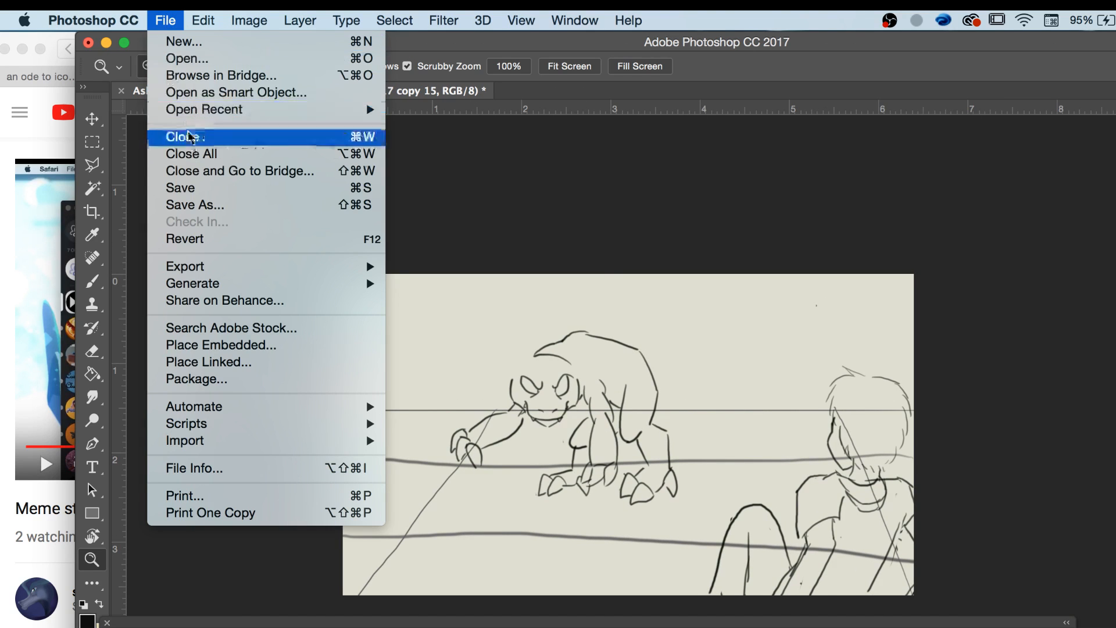
left_click(191, 185)
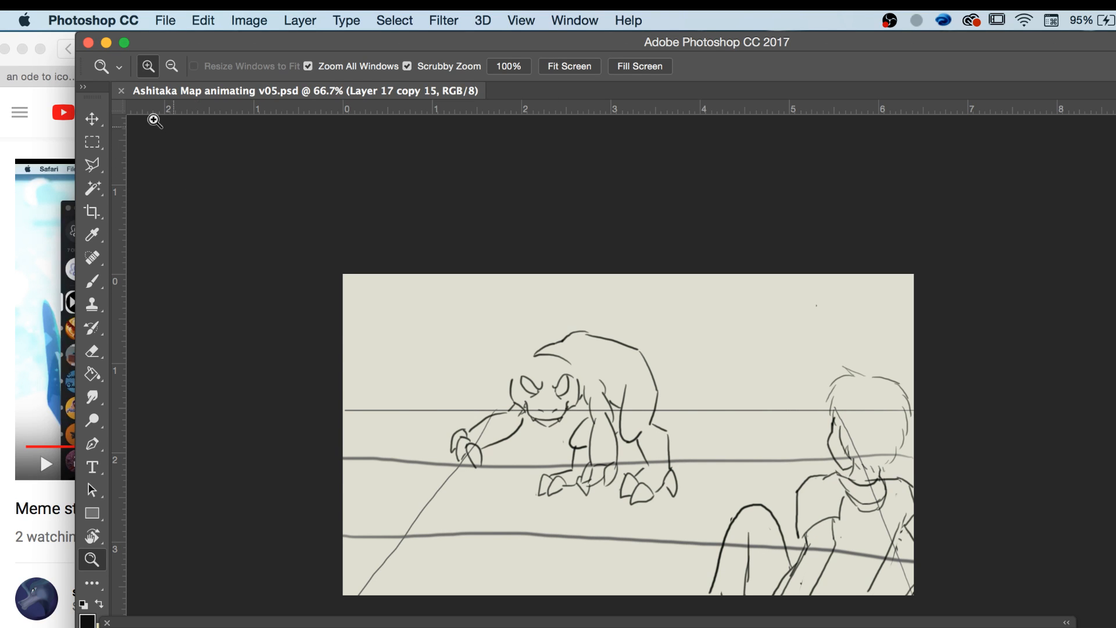
left_click(23, 49)
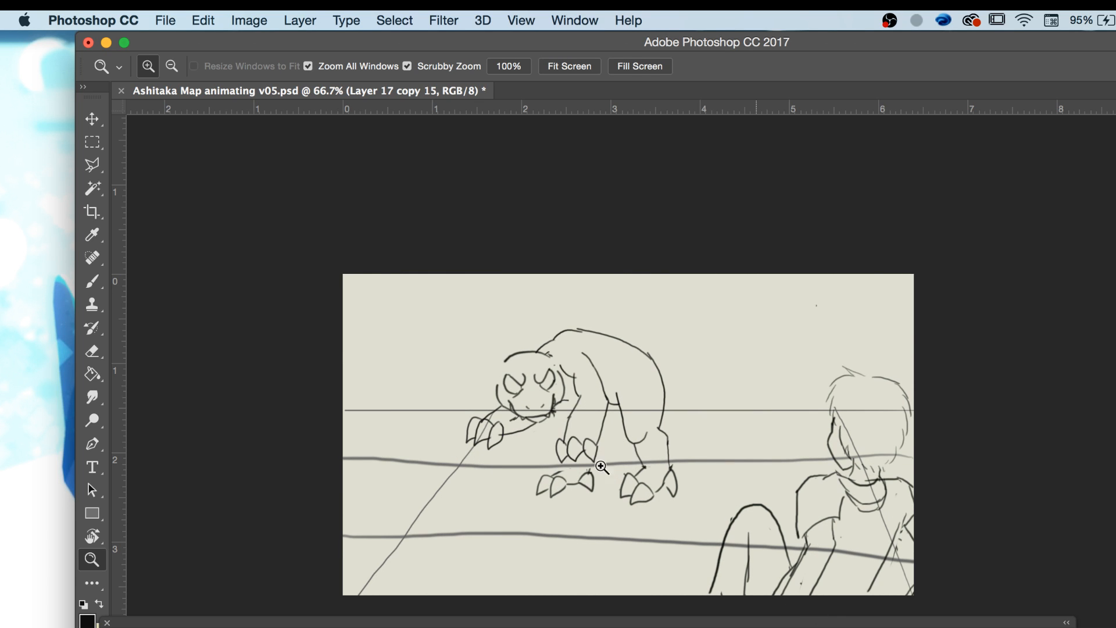
Erase the near foreleg, including its shoulder lines and claws, with a 45 px eraser.
left_click(615, 480)
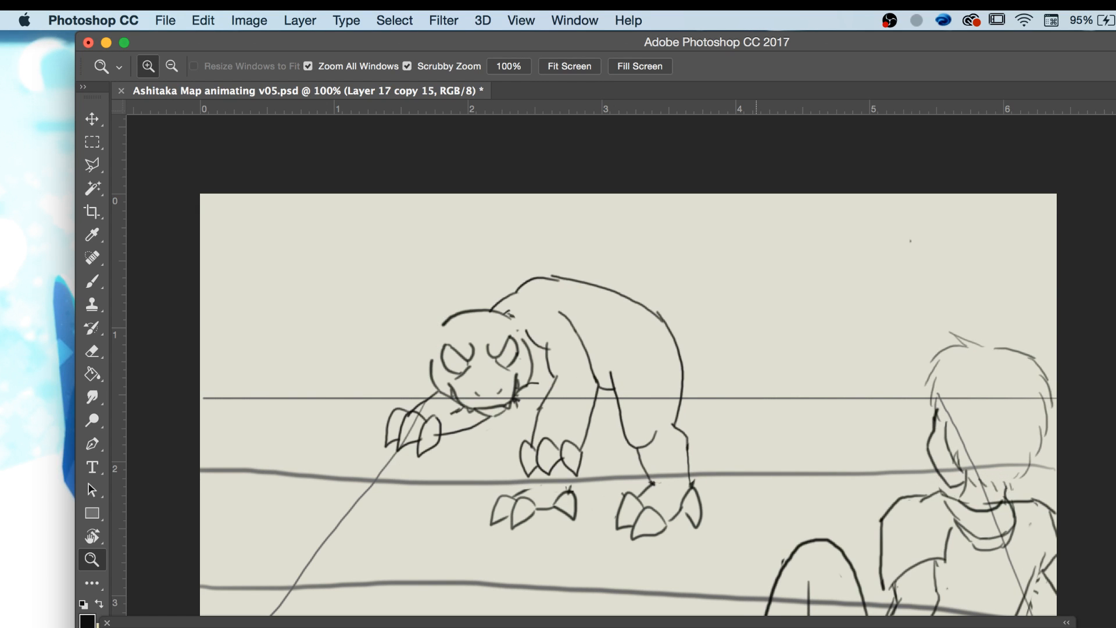
key("e")
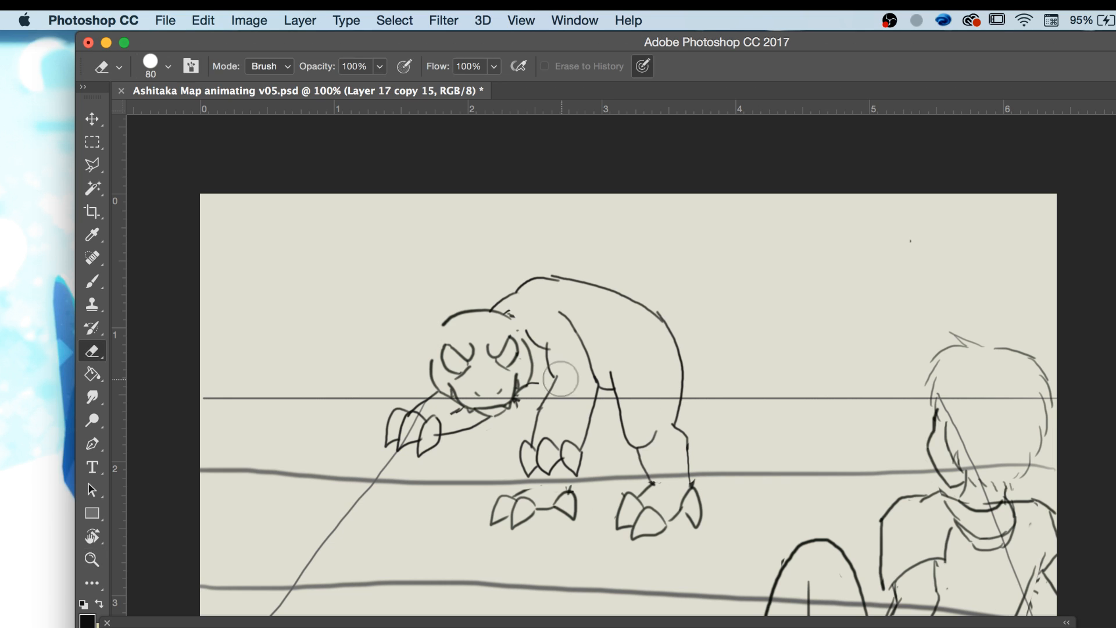
key("[")
key("[")
key("[")
key("[")
mouse_move(551, 373)
left_mouse_down()
mouse_move(536, 327)
mouse_move(571, 361)
mouse_move(590, 361)
mouse_move(590, 401)
mouse_move(568, 452)
left_mouse_up()
mouse_move(555, 443)
left_mouse_down()
mouse_move(535, 468)
mouse_move(549, 401)
mouse_move(545, 438)
left_mouse_up()
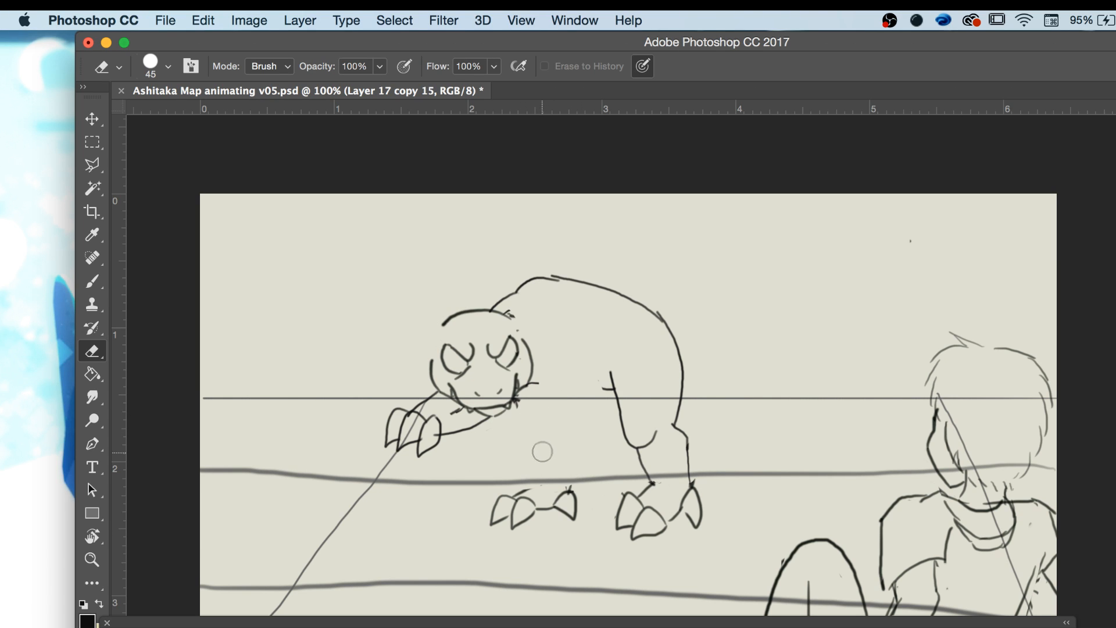
Enable onion skins and try new shoulder lines for the near foreleg behind the head.
key("b")
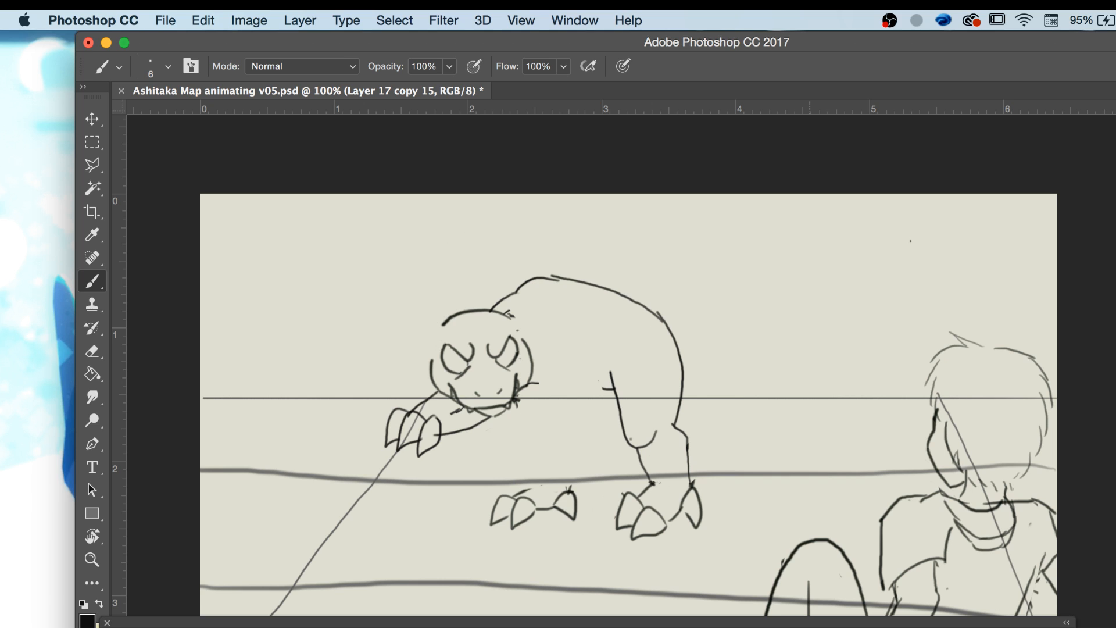
left_click(1067, 622)
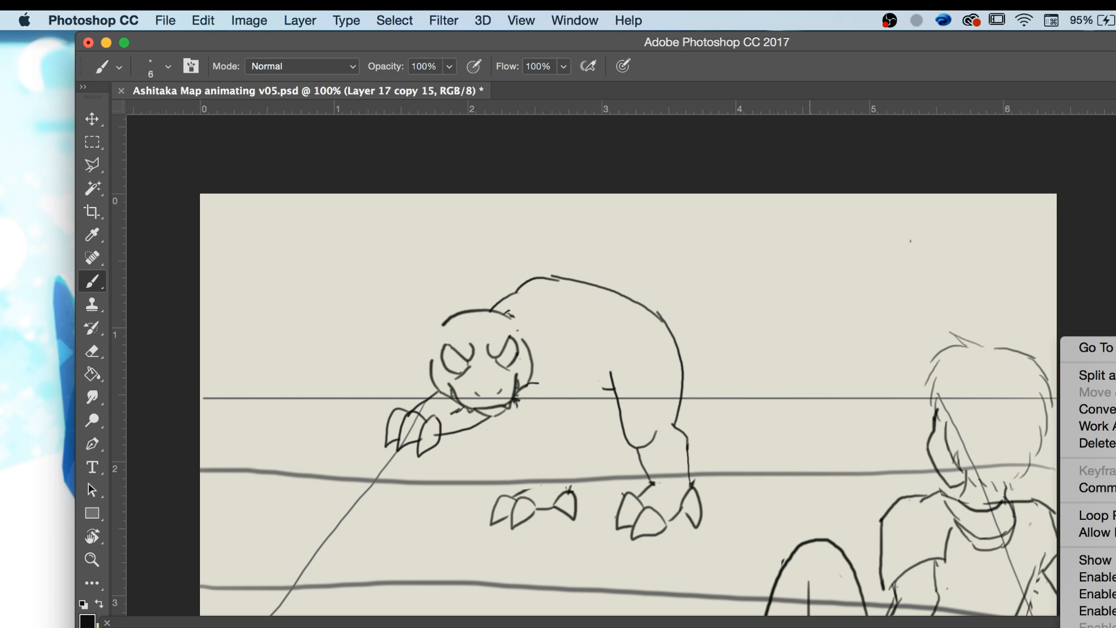
left_click(1068, 614)
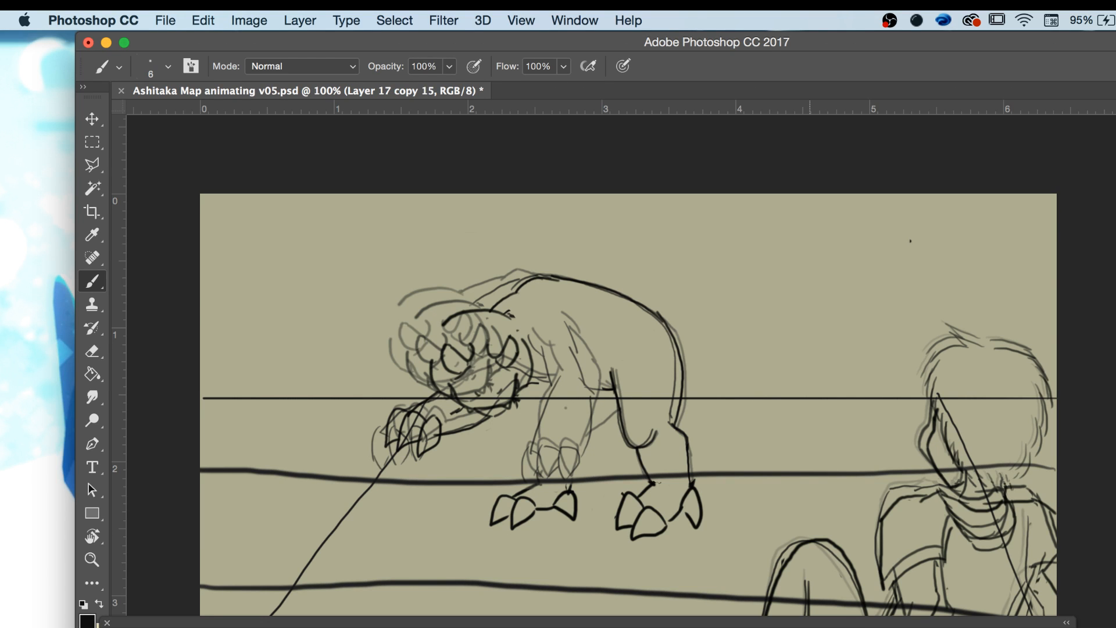
key("z")
left_click(564, 360)
left_click(668, 332)
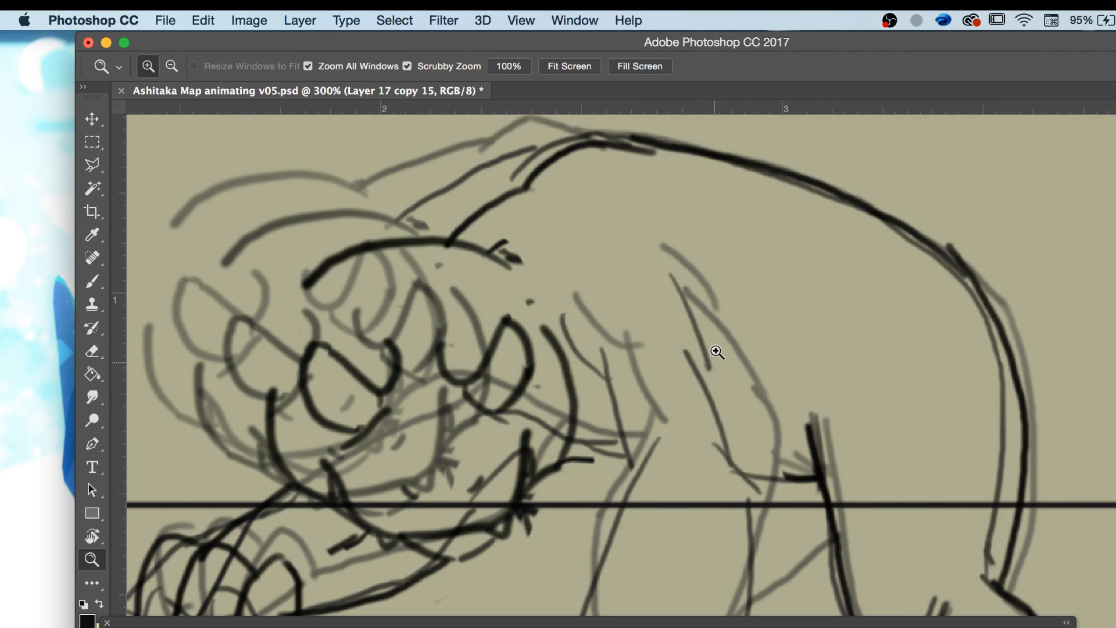
key("b")
left_click_drag(700, 320, 646, 253)
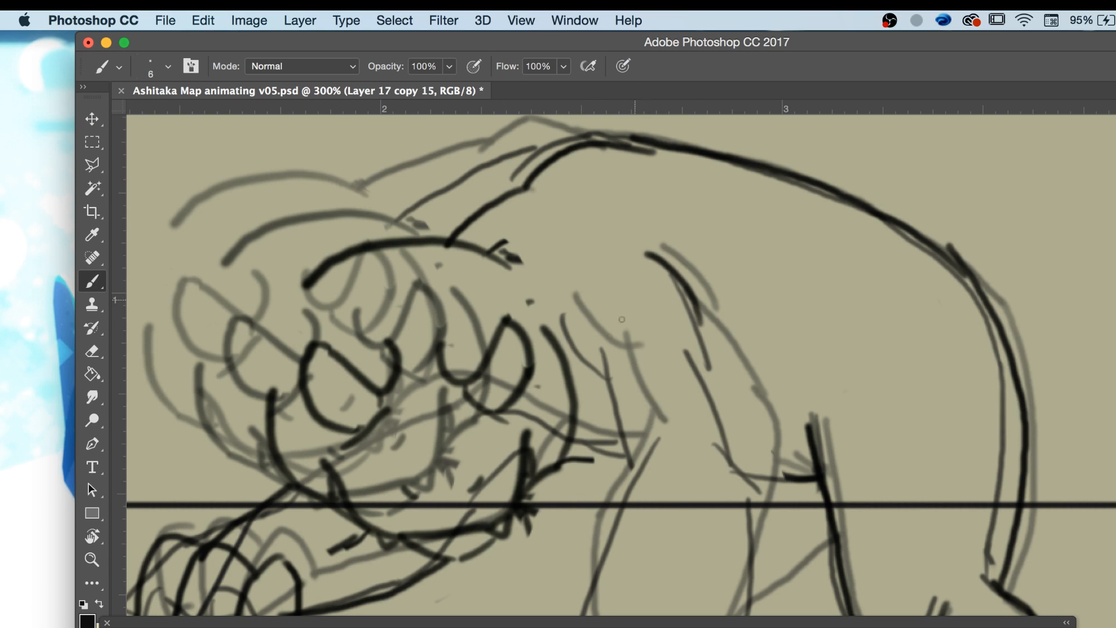
mouse_move(557, 293)
left_mouse_down()
mouse_move(607, 354)
mouse_move(647, 433)
left_mouse_up()
left_click_drag(701, 317, 753, 431)
Try new front and rear edges for the near foreleg, running down to the paw.
scroll(621, 371, "down", 5)
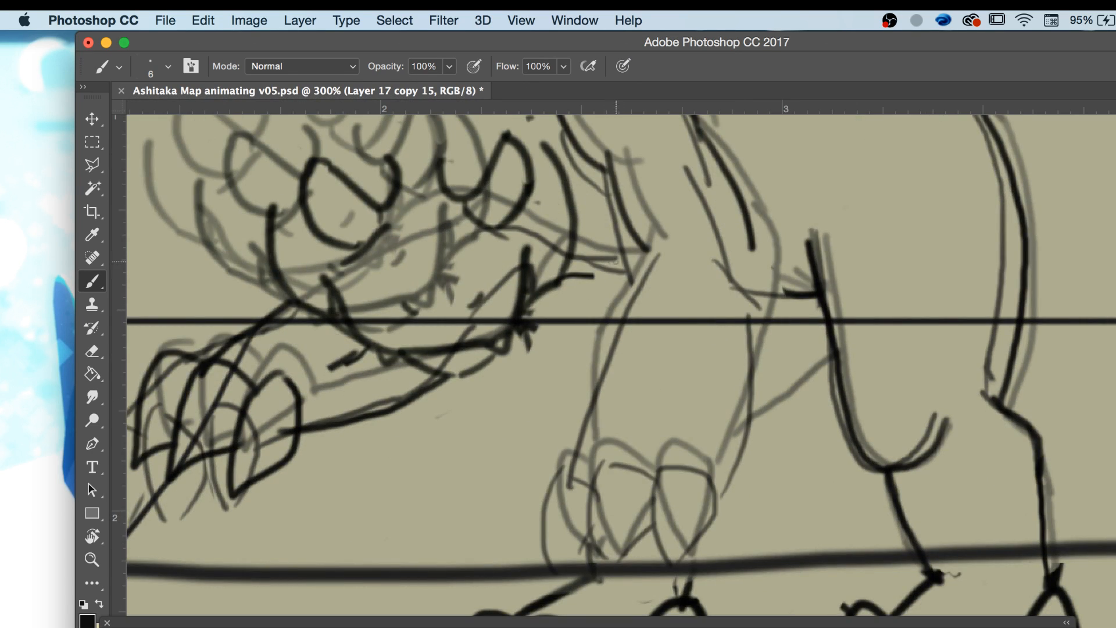
left_click_drag(651, 250, 574, 463)
mouse_move(740, 239)
left_mouse_down()
mouse_move(757, 266)
mouse_move(746, 446)
mouse_move(723, 468)
mouse_move(692, 449)
mouse_move(665, 509)
left_mouse_up()
key("super+z")
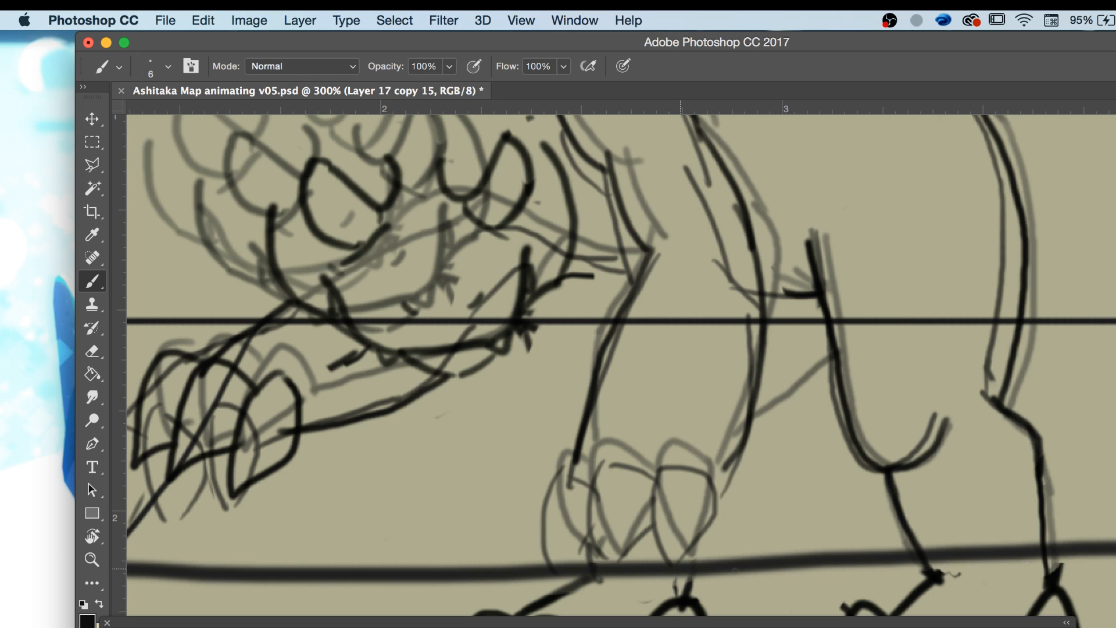
Disable onion skins and play the frames to check the redrawn foreleg's motion.
right_click(841, 620)
left_click(858, 606)
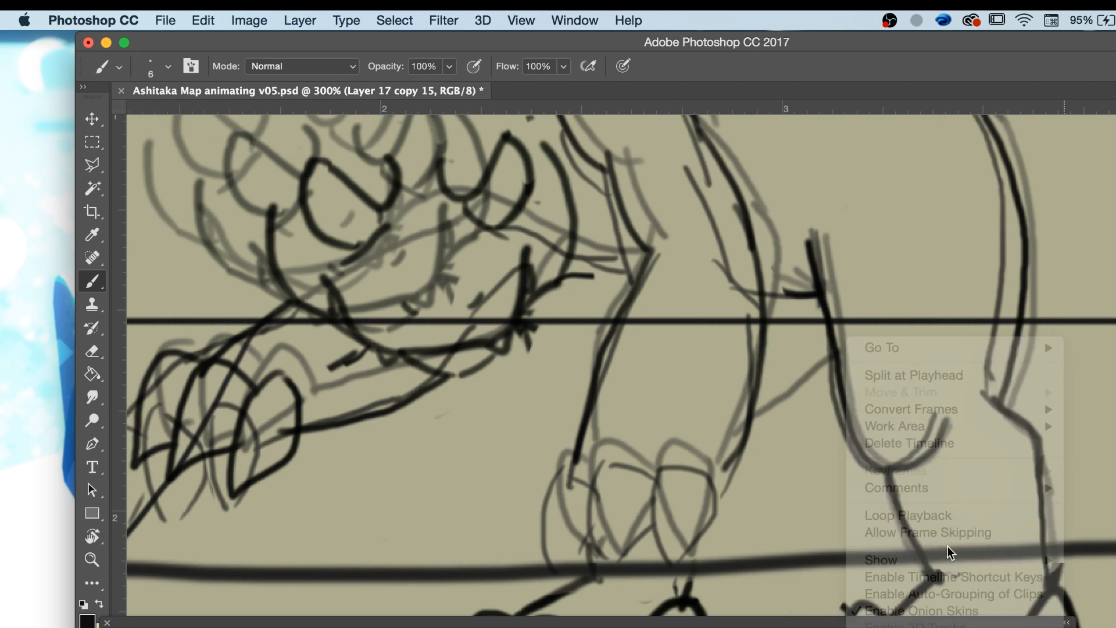
key("z")
key("super+minus")
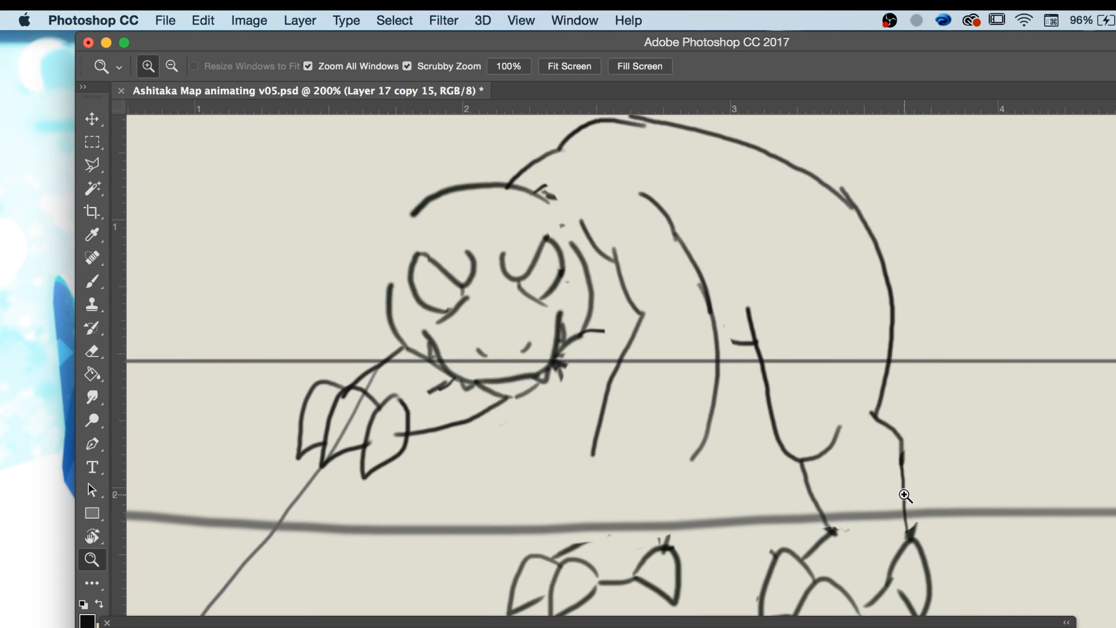
key("space")
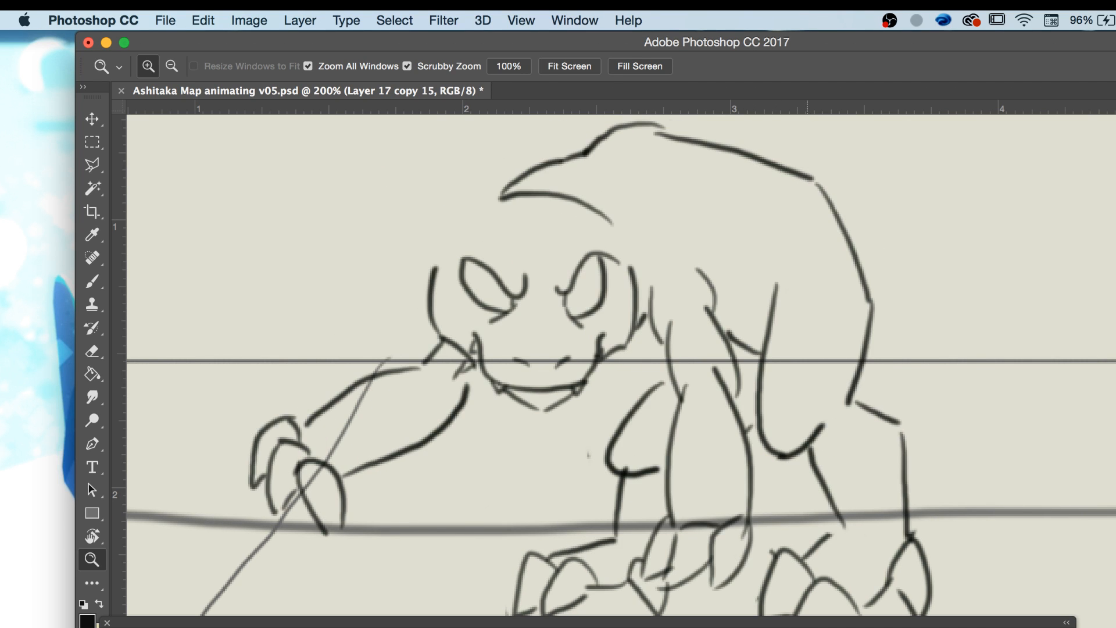
key("space")
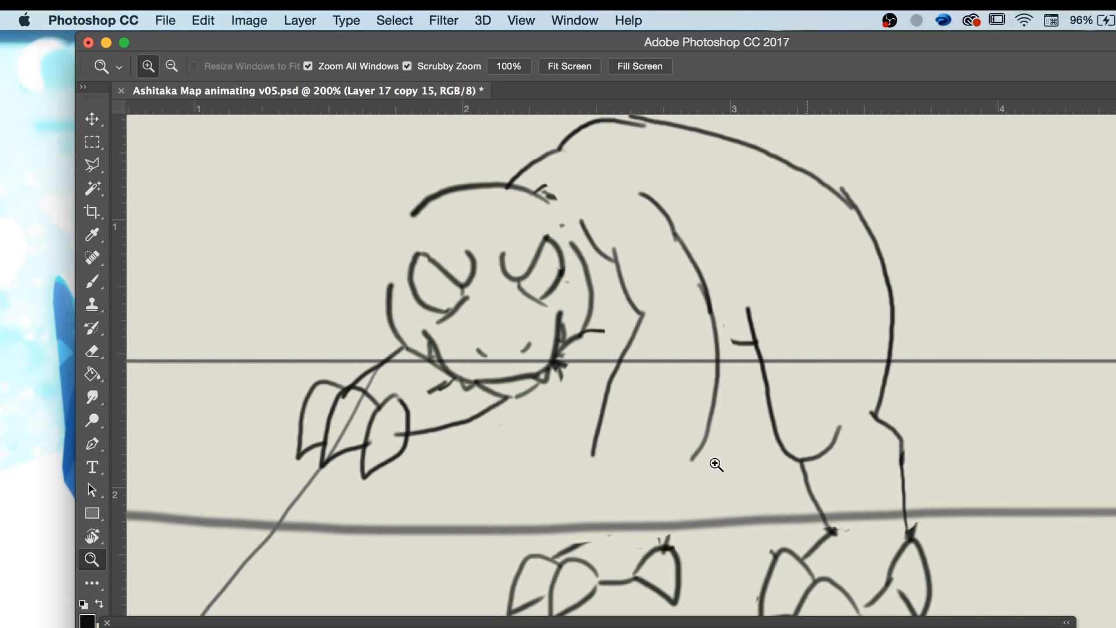
Erase the redrawn near foreleg and the stray strokes at the back of the head.
key("e")
mouse_move(700, 456)
left_mouse_down()
mouse_move(704, 320)
mouse_move(675, 255)
mouse_move(603, 231)
mouse_move(637, 290)
mouse_move(603, 471)
mouse_move(562, 202)
mouse_move(578, 199)
mouse_move(553, 175)
left_mouse_up()
key("b")
key("space")
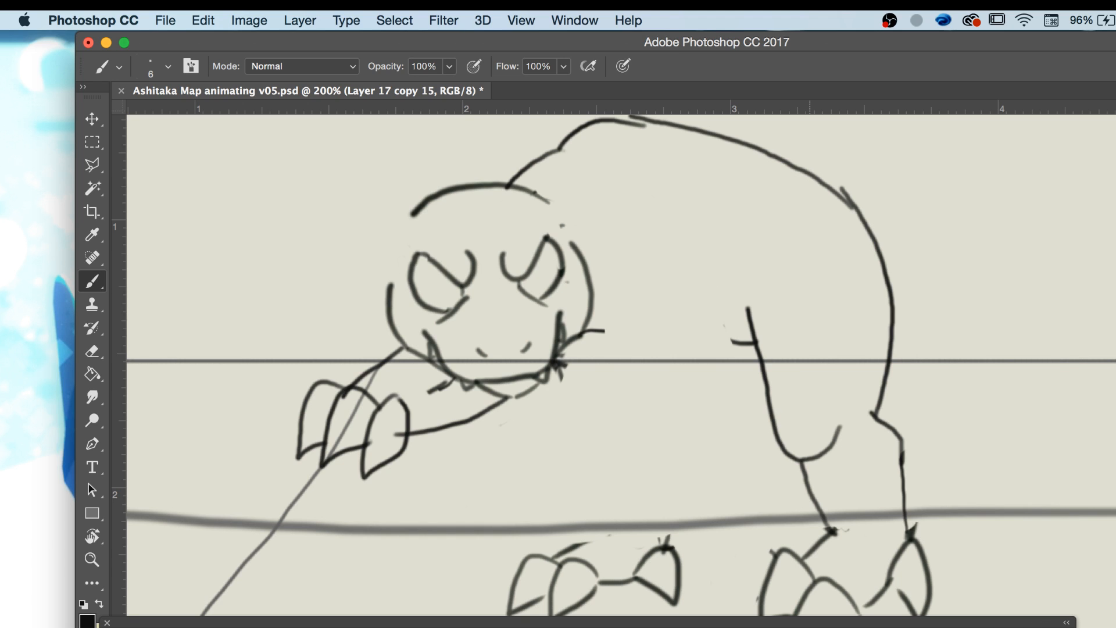
Enable onion skins on the timeline for the current frame.
left_click(1066, 627)
left_click(1021, 613)
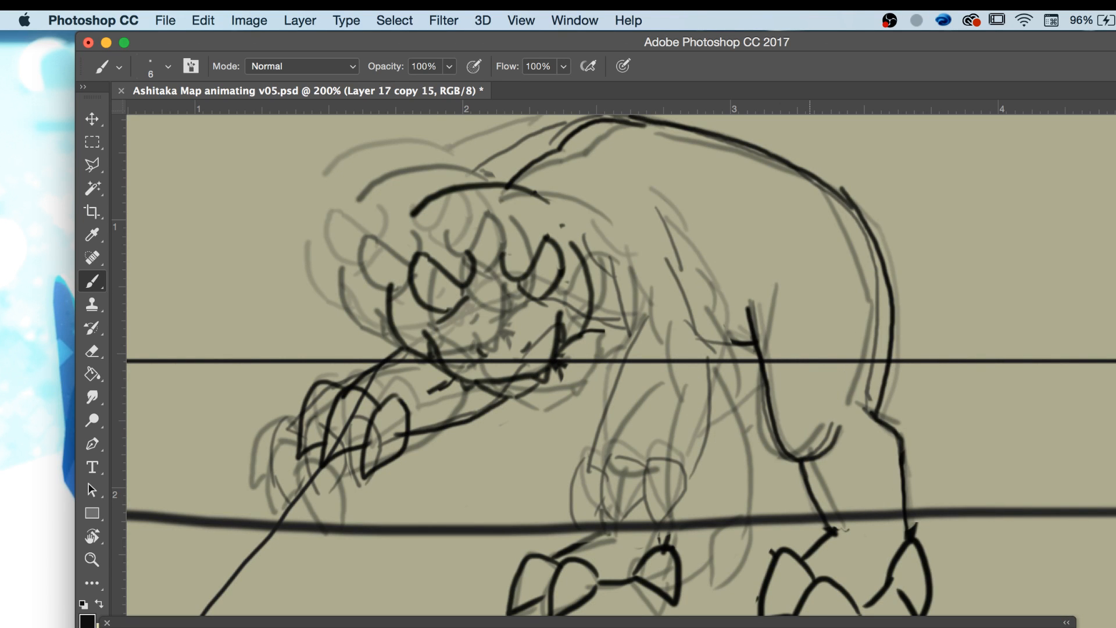
left_click(1067, 627)
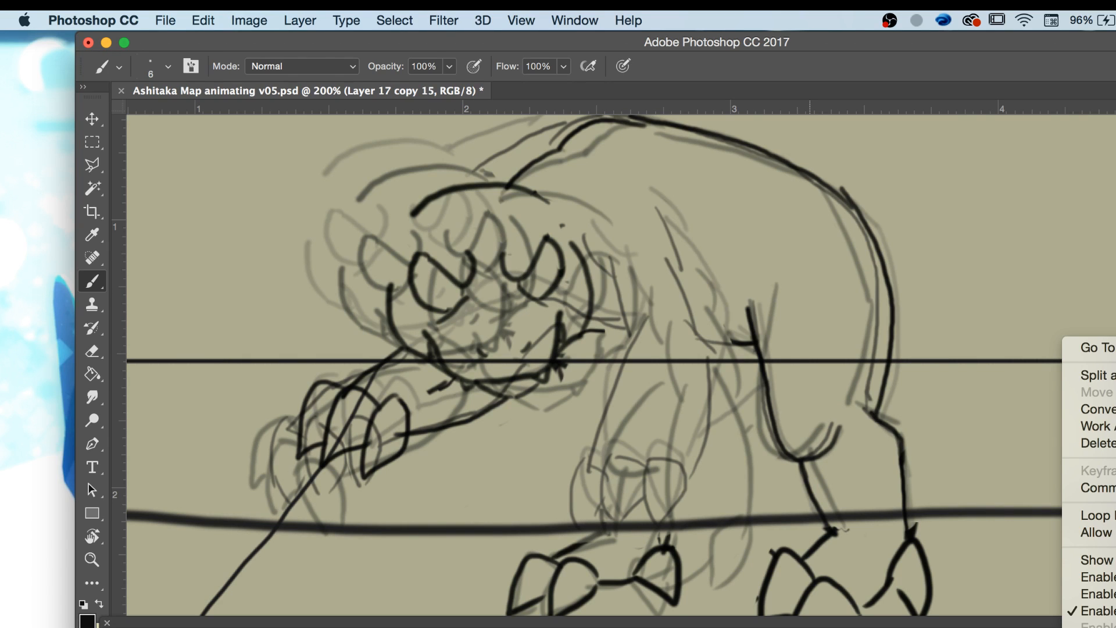
left_click(1067, 627)
left_click(1065, 627)
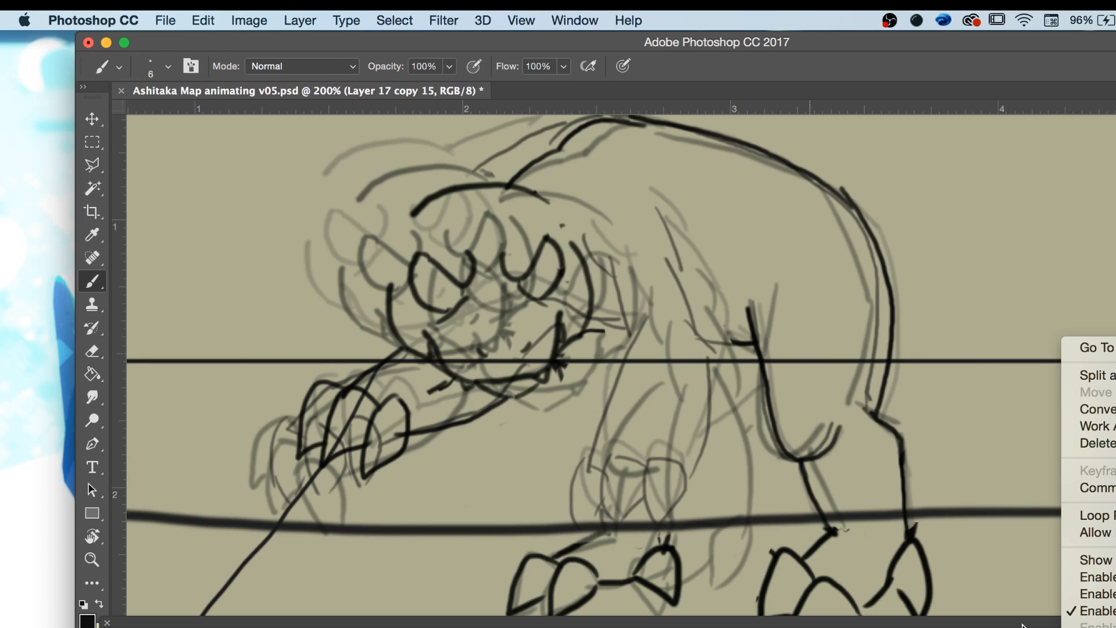
key("Escape")
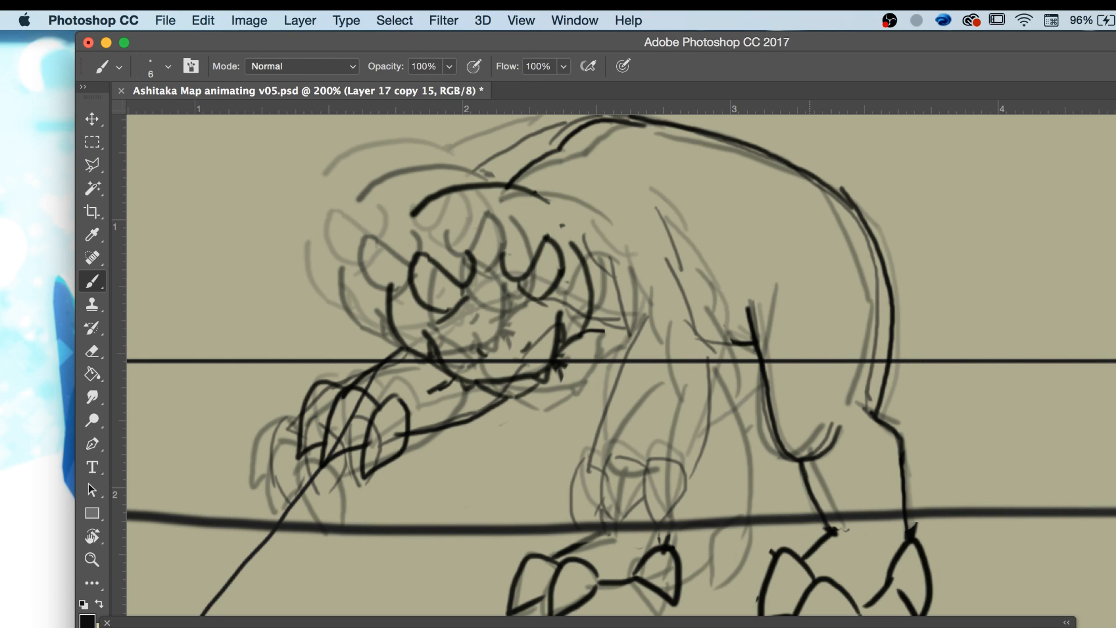
left_click(1067, 623)
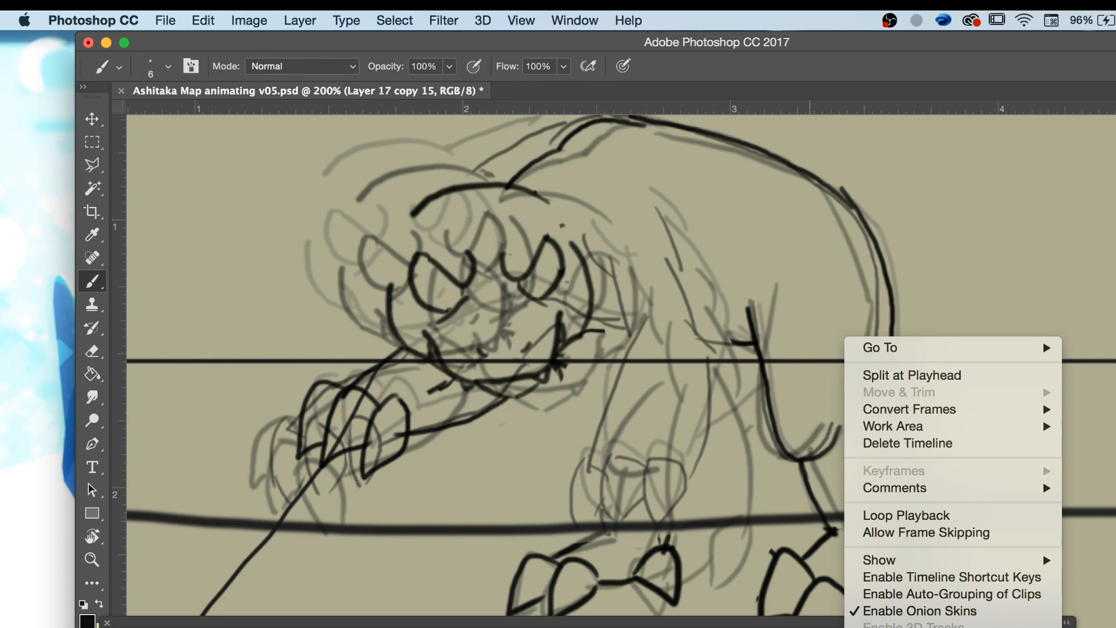
left_click(825, 626)
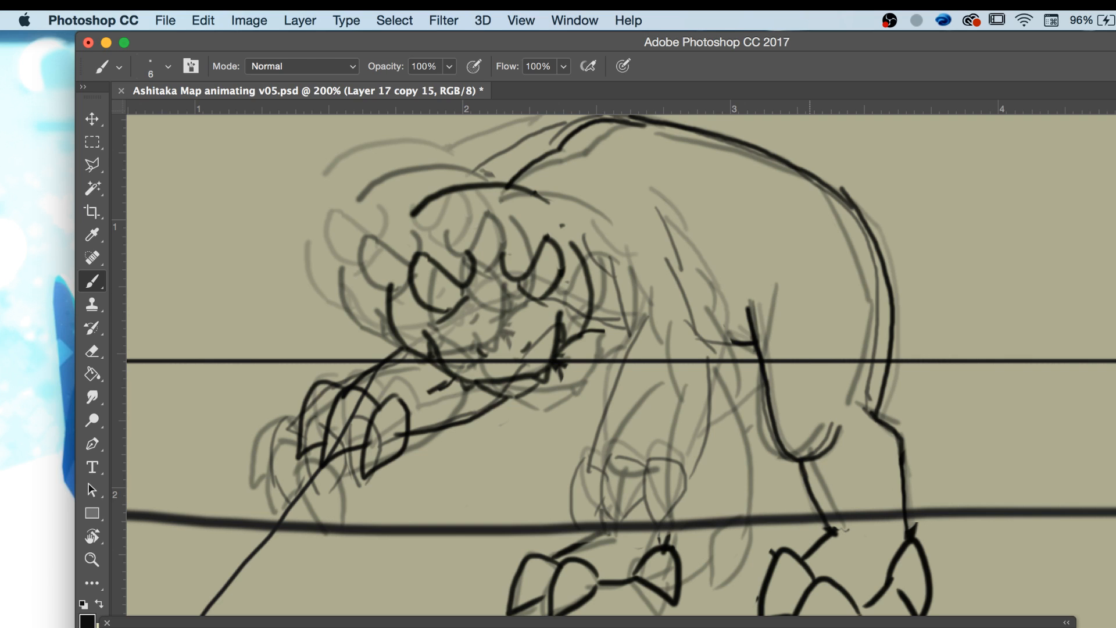
left_click(1068, 626)
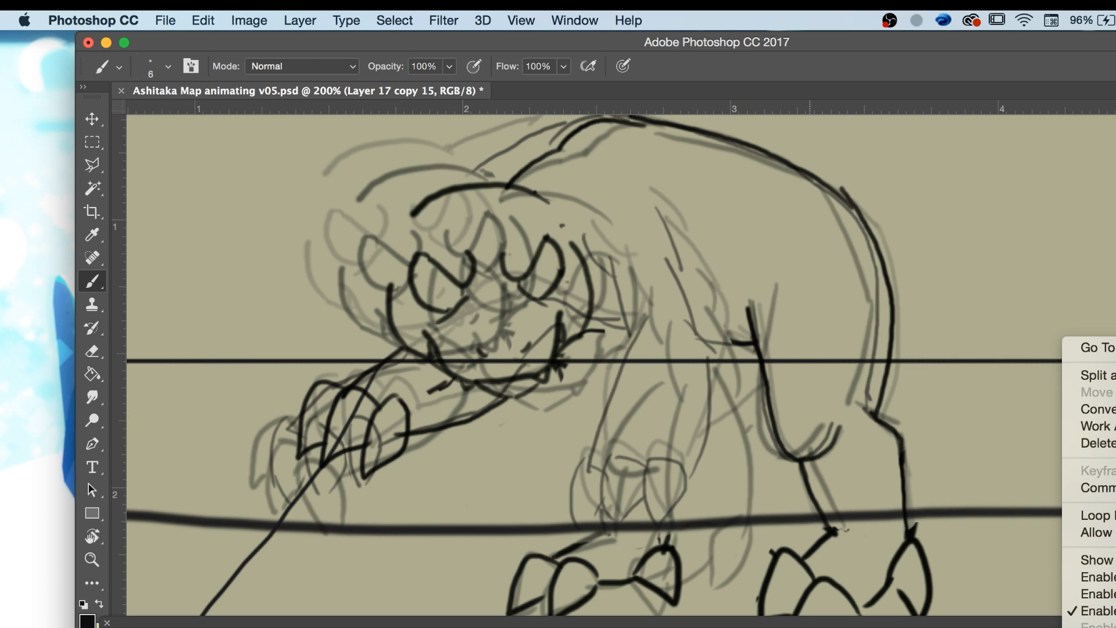
left_click(1064, 627)
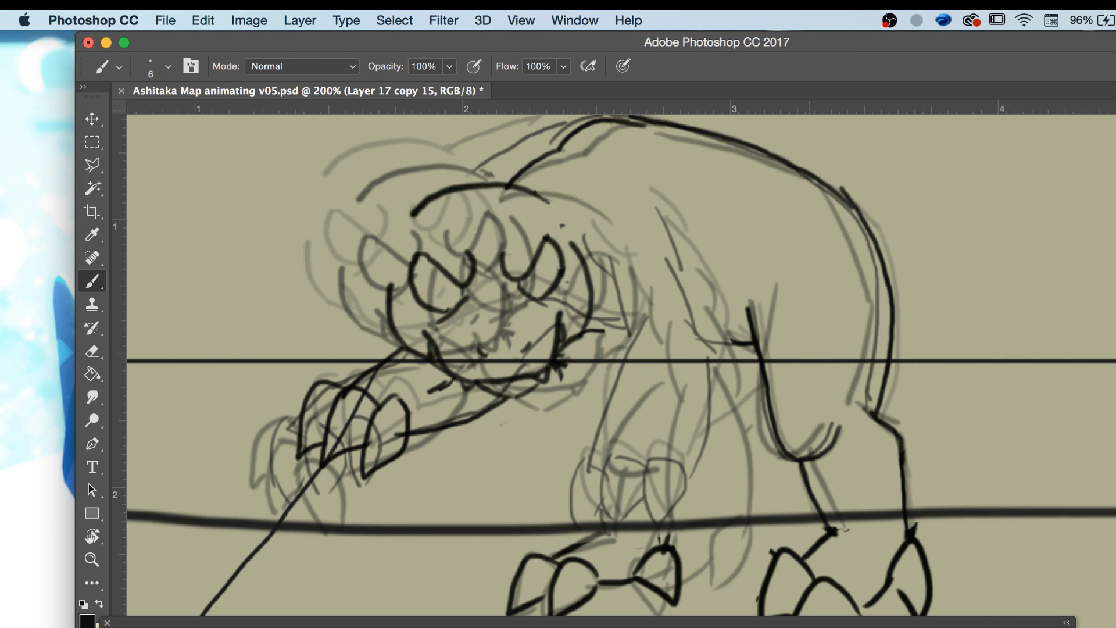
left_click(1062, 627)
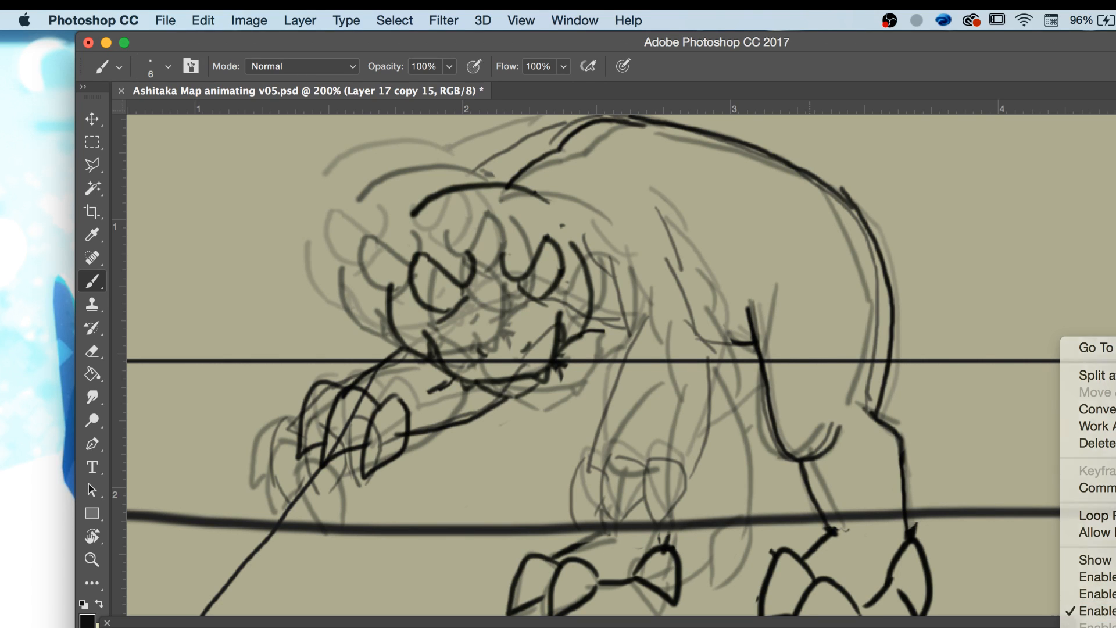
left_click(1093, 624)
type("1")
left_click(750, 295)
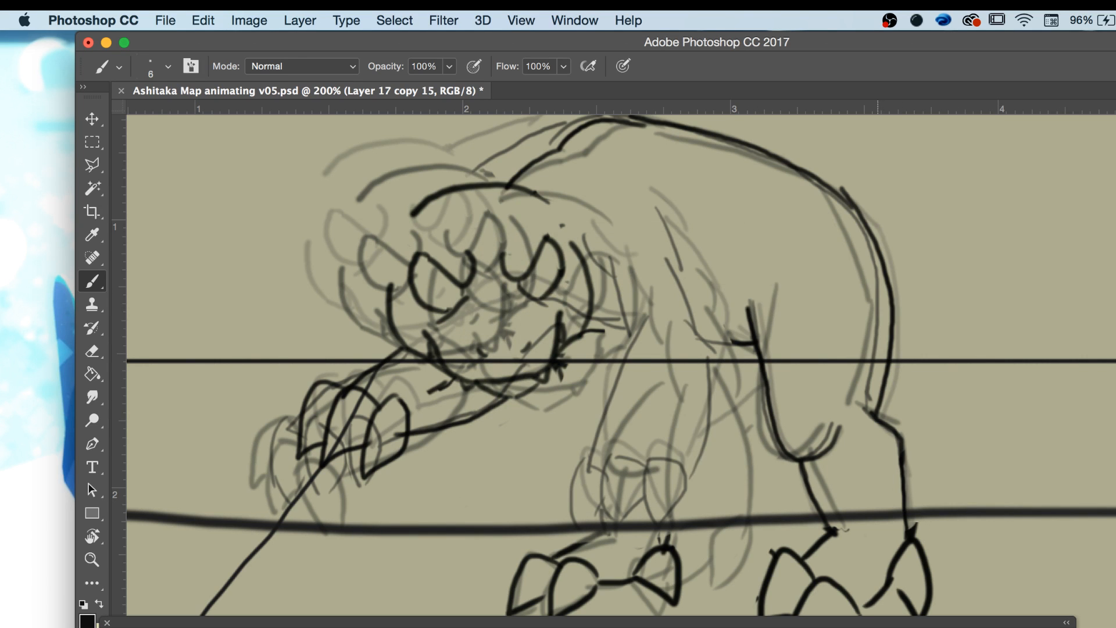
Step through the neighbouring frames with onion skins on to compare the creature's poses.
key("Right")
key("Left")
key("Right")
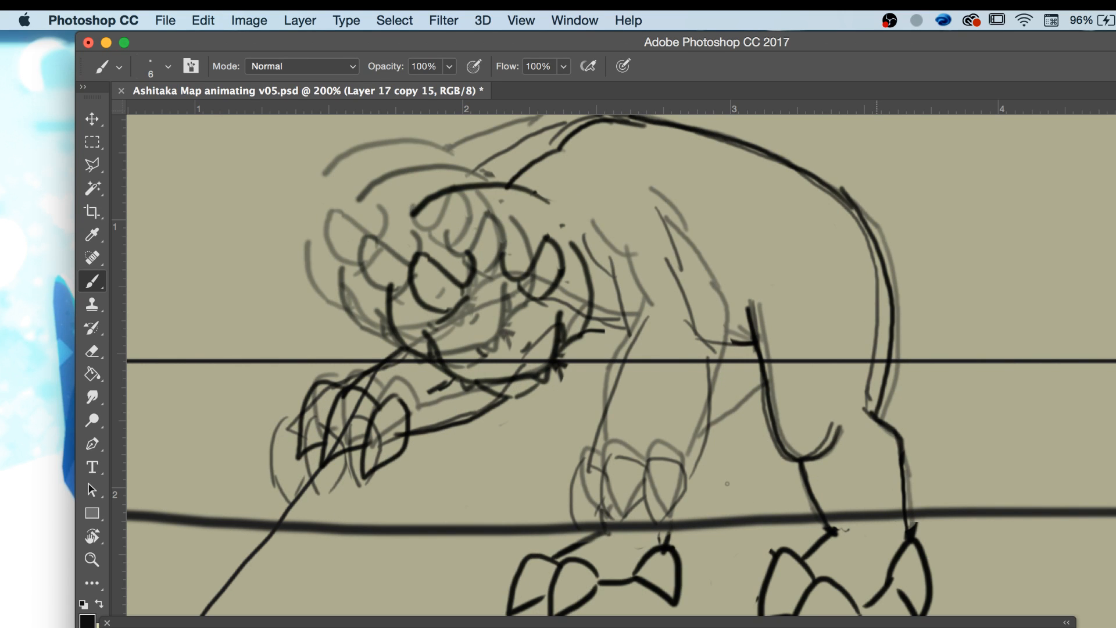
key("Right")
key("Right")
key("Left")
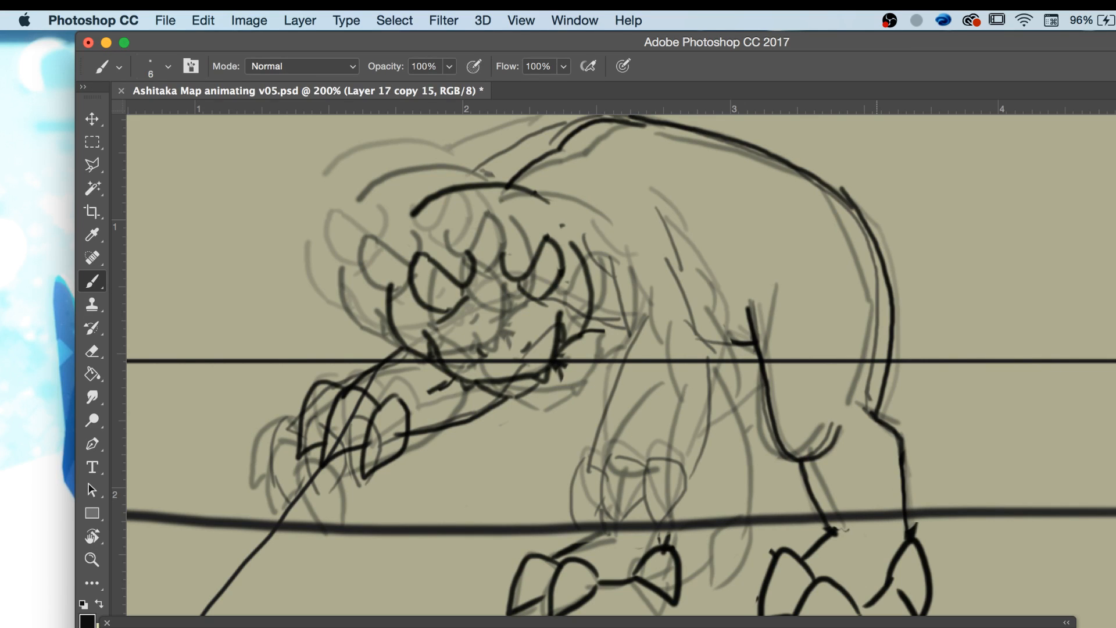
left_click(92, 143)
left_click(93, 167)
left_click(334, 208)
left_click(239, 370)
left_click(296, 344)
left_click(352, 255)
left_click(336, 206)
key("super+d")
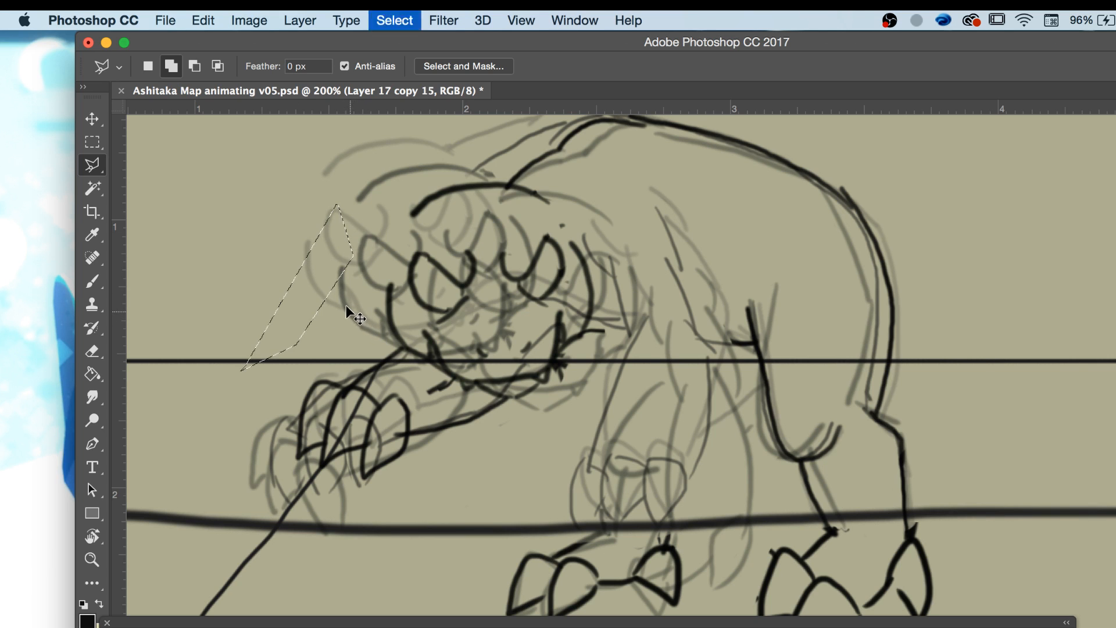
Erase the outstretched far foreleg and its clawed paw from the current frame.
key("e")
mouse_move(308, 390)
left_mouse_down()
mouse_move(314, 419)
mouse_move(369, 442)
mouse_move(406, 448)
mouse_move(498, 422)
mouse_move(391, 386)
mouse_move(385, 405)
left_mouse_up()
scroll(385, 404, "up", 4)
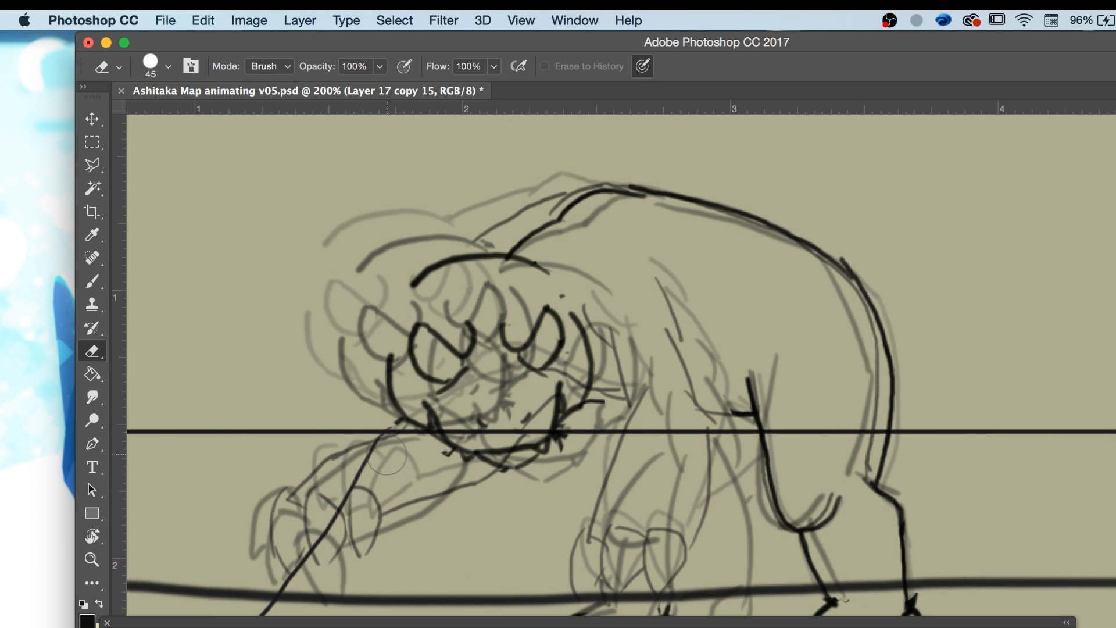
Select the creature's head with a rectangular marquee, move it slightly down and to the left, and deselect it.
left_click(92, 141)
left_click_drag(268, 269, 596, 496)
key("super+d")
left_click_drag(281, 236, 625, 488)
left_click(99, 121)
left_click_drag(510, 464, 518, 488)
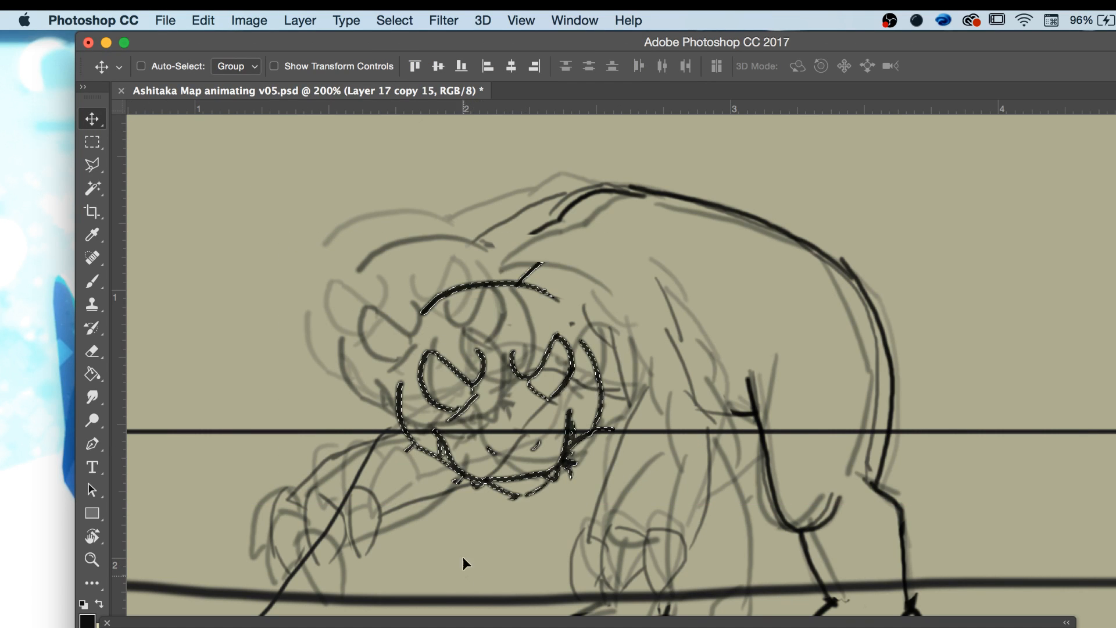
left_click_drag(456, 465, 429, 457)
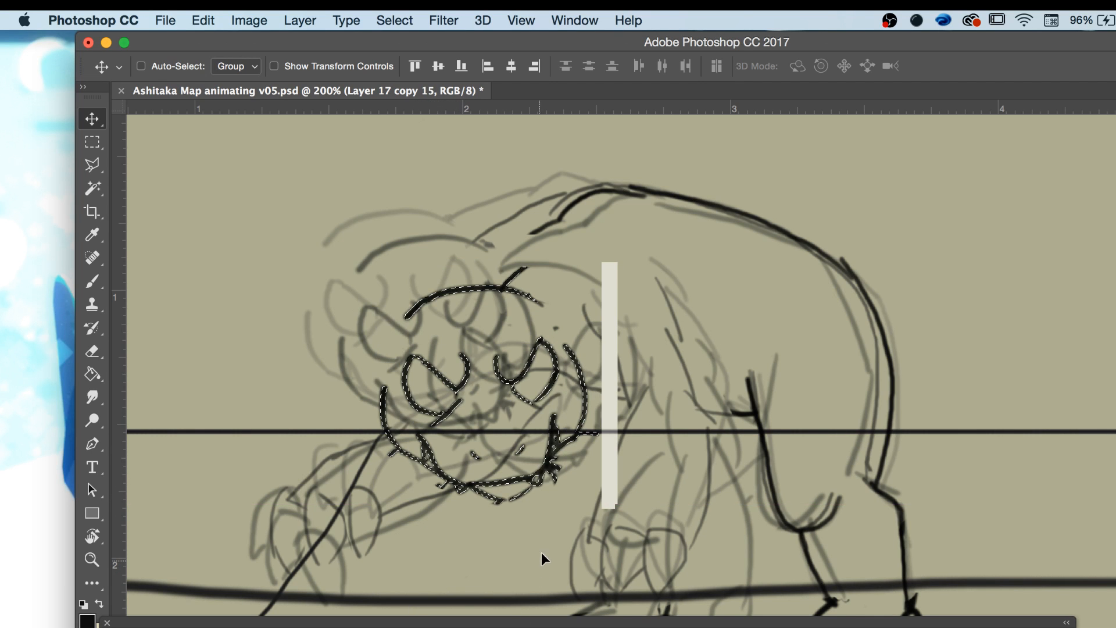
left_click_drag(487, 477, 484, 514)
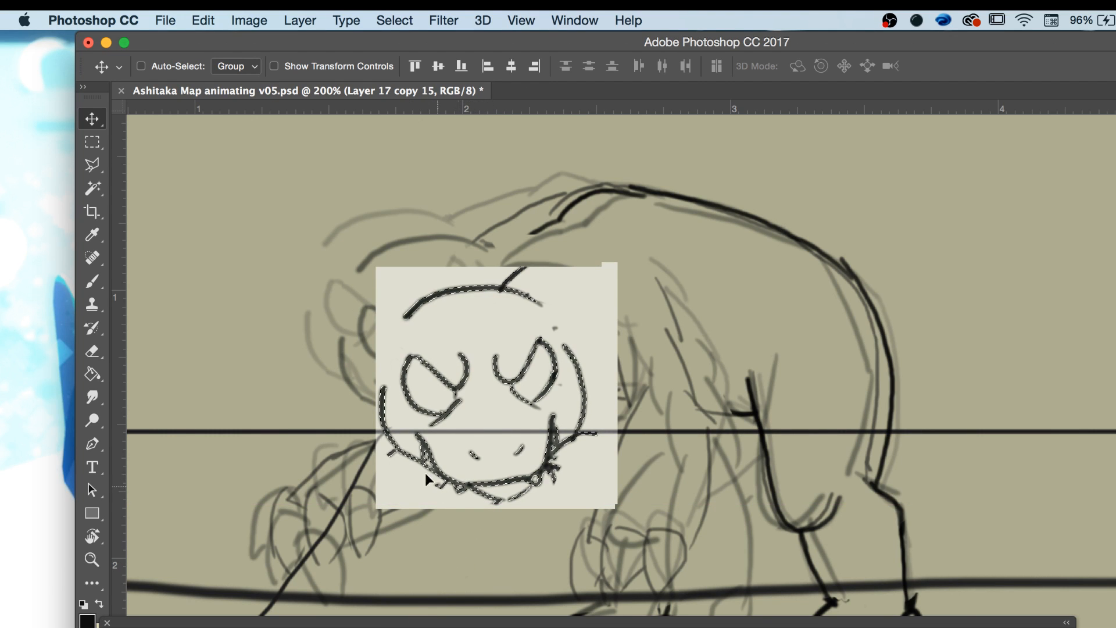
left_click_drag(471, 475, 472, 481)
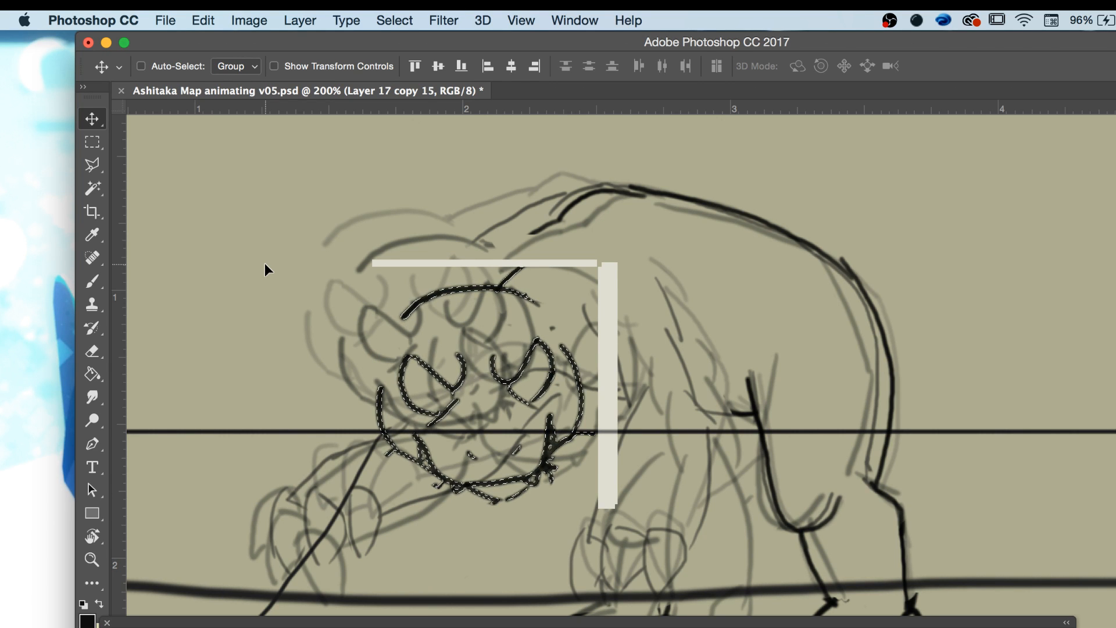
key("super+d")
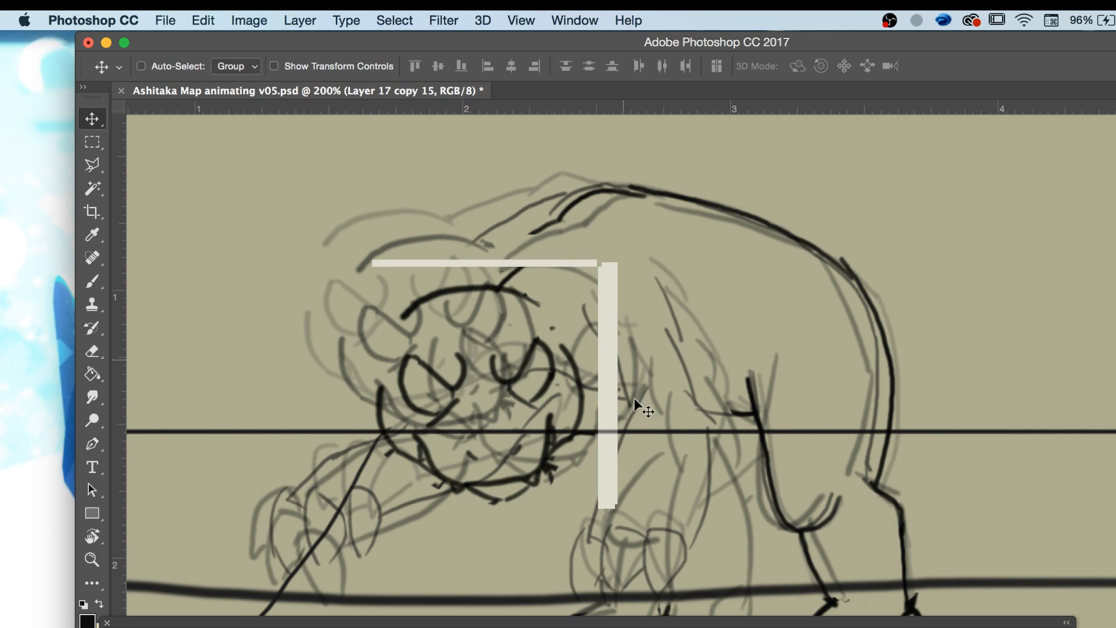
Erase the leftover neck stroke above the moved head with a 25 px eraser.
key("e")
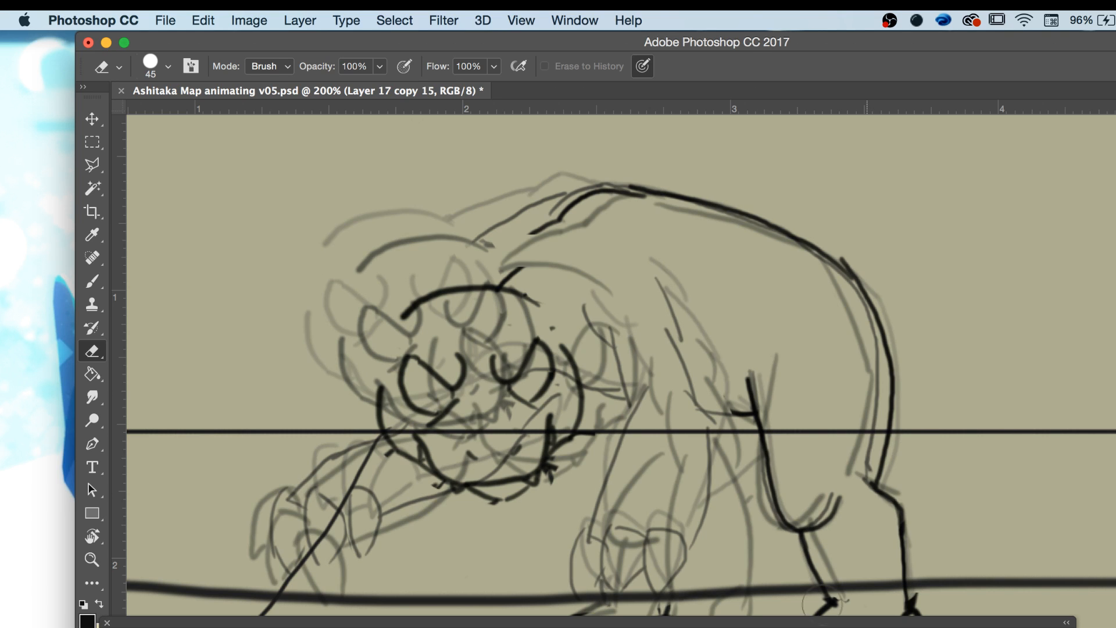
key("b")
key("e")
key("[")
key("[")
key("[")
key("[")
left_click_drag(522, 274, 504, 274)
Draw the neck line between the shoulder hump and the top of the head, replacing the first attempt with a flatter stroke.
key("b")
left_click_drag(531, 233, 478, 295)
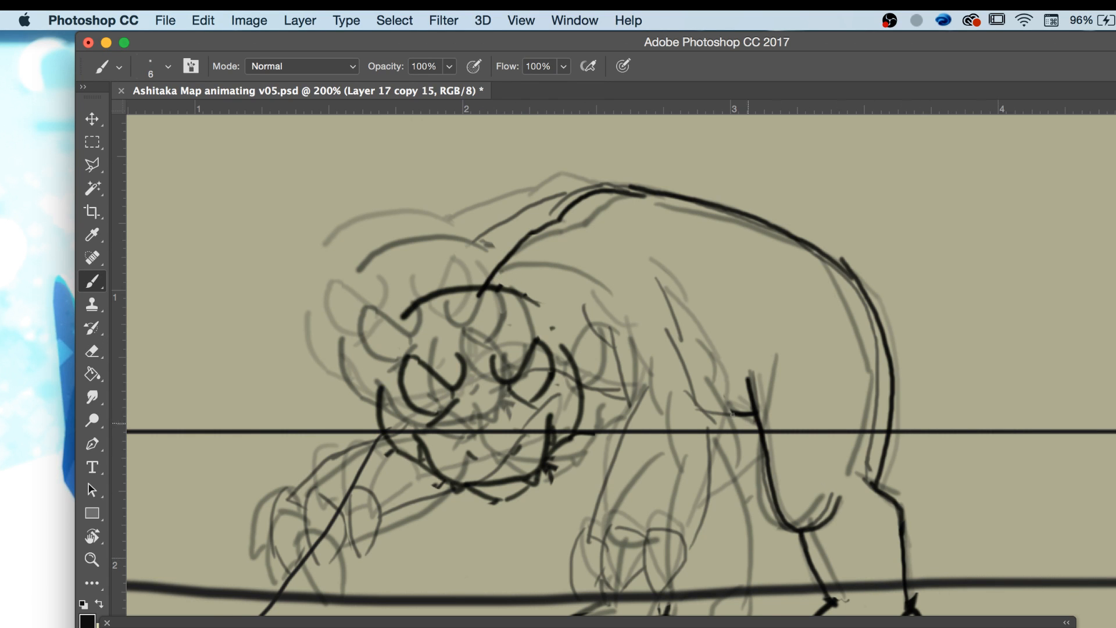
scroll(780, 444, "down", 3)
scroll(750, 428, "down", 1)
scroll(719, 412, "up", 3)
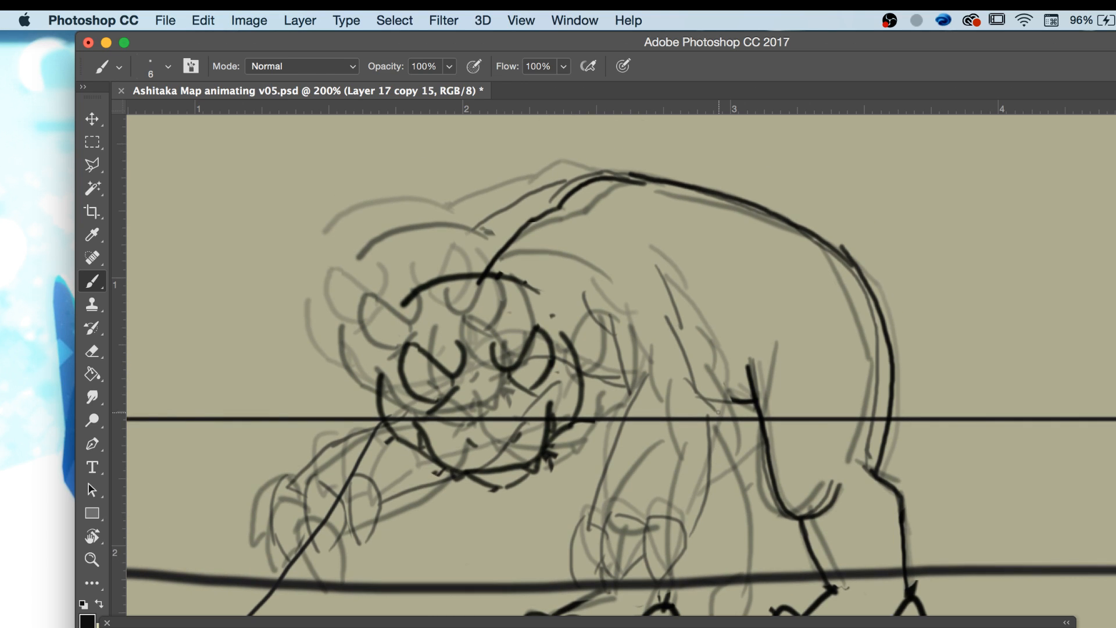
key("super+z")
left_click_drag(453, 276, 553, 209)
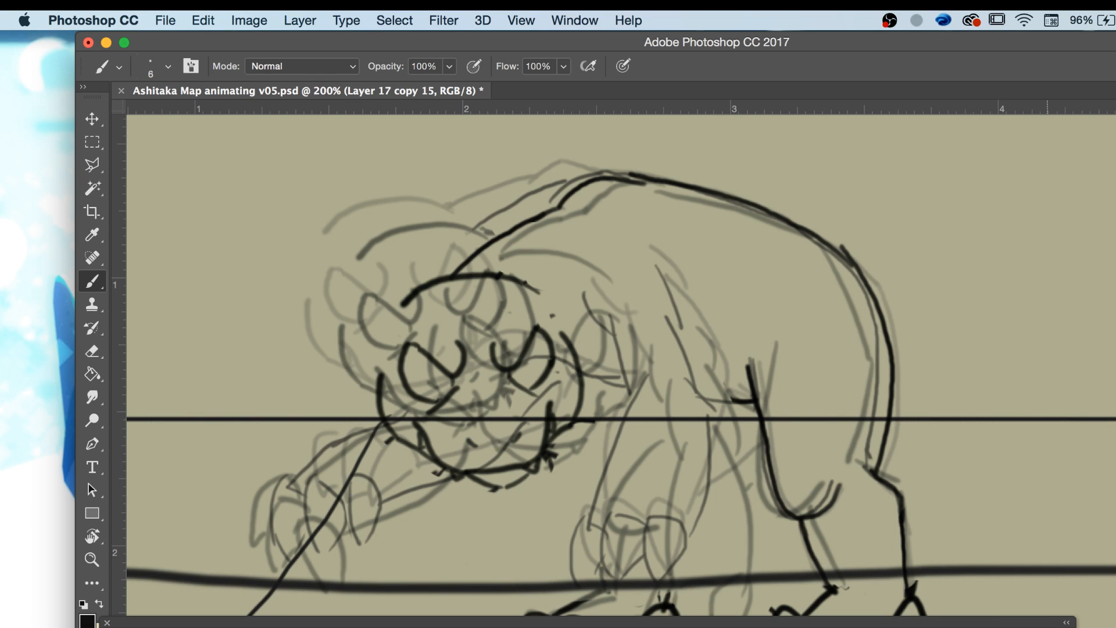
left_click(1099, 627)
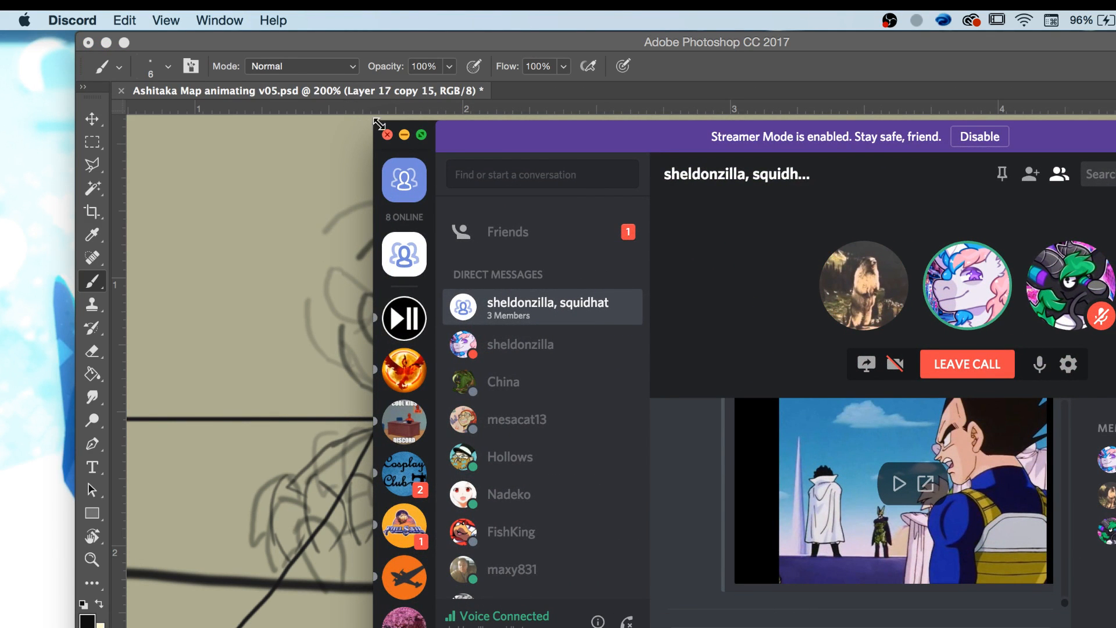
left_click(404, 134)
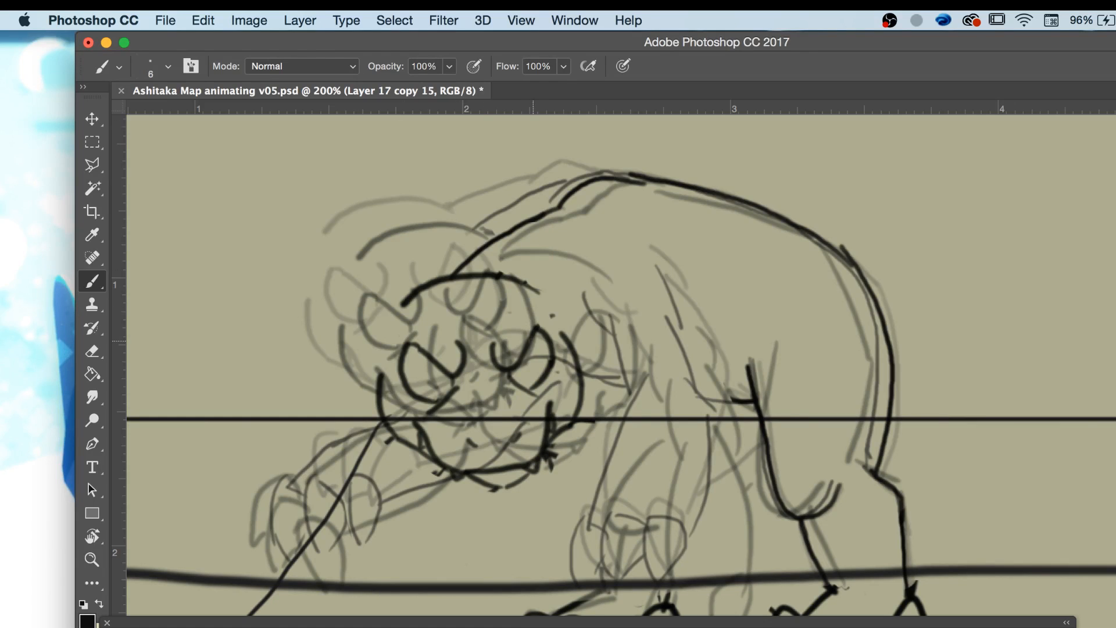
key("XF86AudioRaiseVolume")
Try new shoulder lines and a long rear edge for the near foreleg behind the head.
scroll(833, 535, "right", 2)
scroll(833, 535, "down", 1)
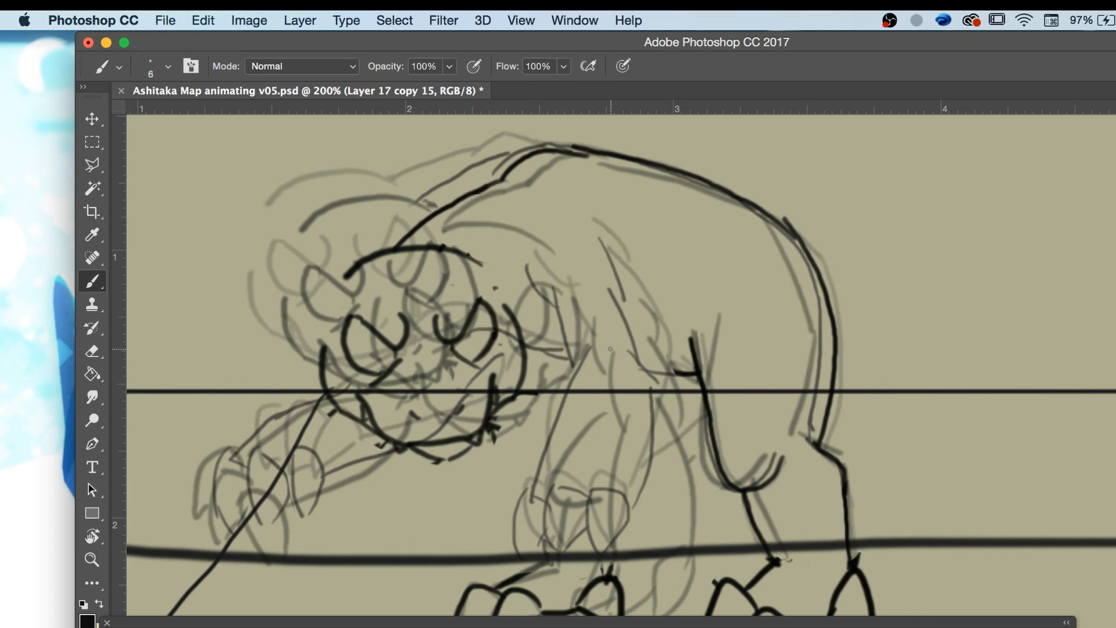
left_click_drag(539, 264, 560, 296)
left_click_drag(604, 232, 656, 367)
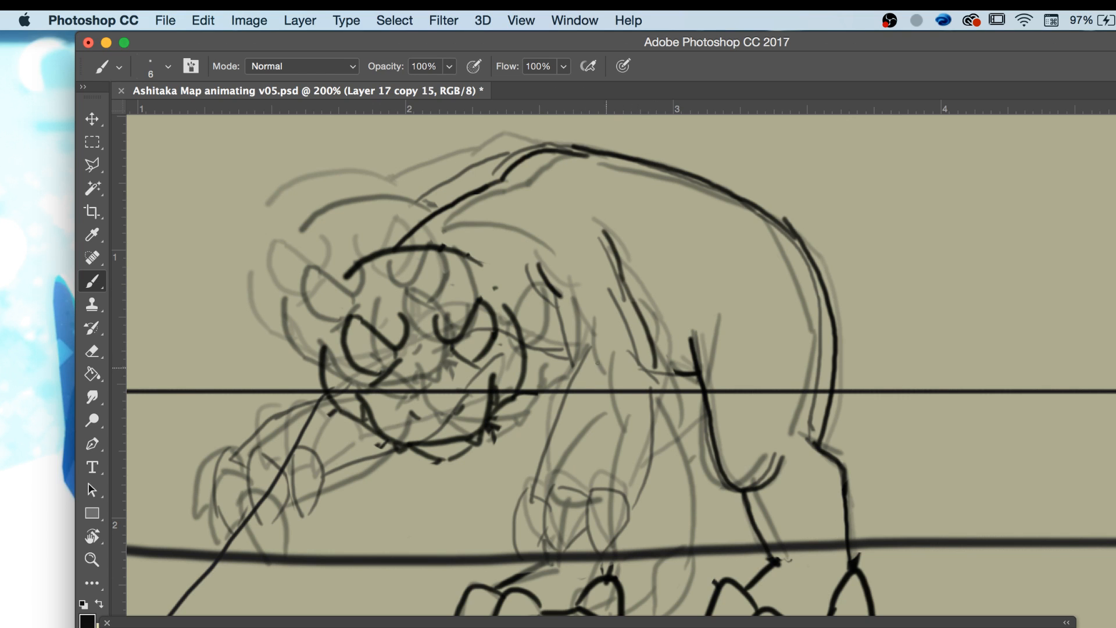
mouse_move(568, 293)
left_mouse_down()
mouse_move(589, 369)
mouse_move(671, 513)
left_mouse_up()
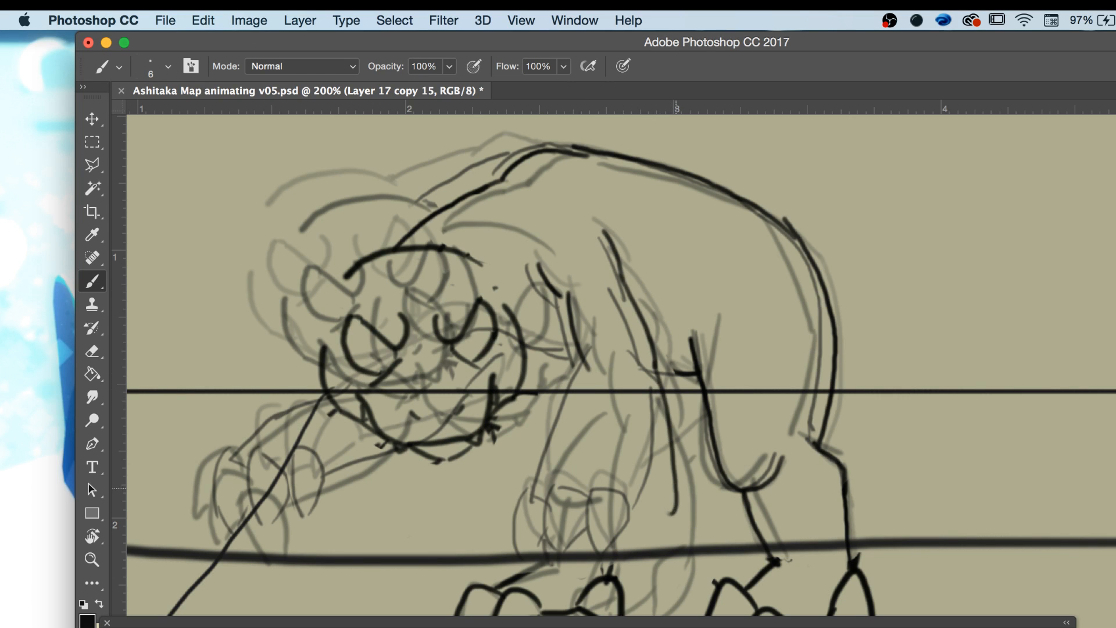
Try a front edge for the near foreleg and a raised paw with claws at its lower end.
left_click_drag(597, 347, 601, 490)
mouse_move(675, 495)
left_mouse_down()
mouse_move(650, 584)
mouse_move(638, 514)
mouse_move(675, 495)
left_mouse_up()
mouse_move(602, 573)
left_mouse_down()
mouse_move(621, 500)
mouse_move(652, 502)
left_mouse_up()
mouse_move(604, 540)
left_mouse_down()
mouse_move(576, 521)
mouse_move(602, 489)
mouse_move(627, 494)
left_mouse_up()
Disable onion skins and flip back and forth between neighbouring frames to check the near foreleg's motion.
left_click(1065, 627)
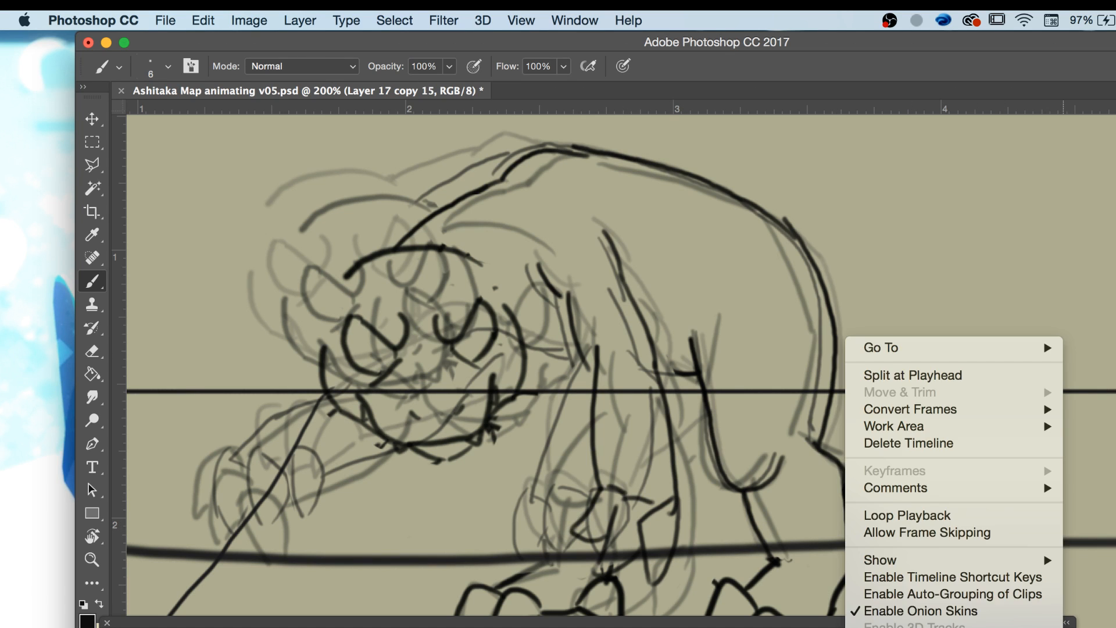
left_click(1022, 612)
key("Left")
key("Right")
key("Right")
key("Left")
key("Left")
key("Right")
key("Right")
key("Left")
key("Left")
key("Right")
key("Right")
key("Left")
key("Left")
key("Right")
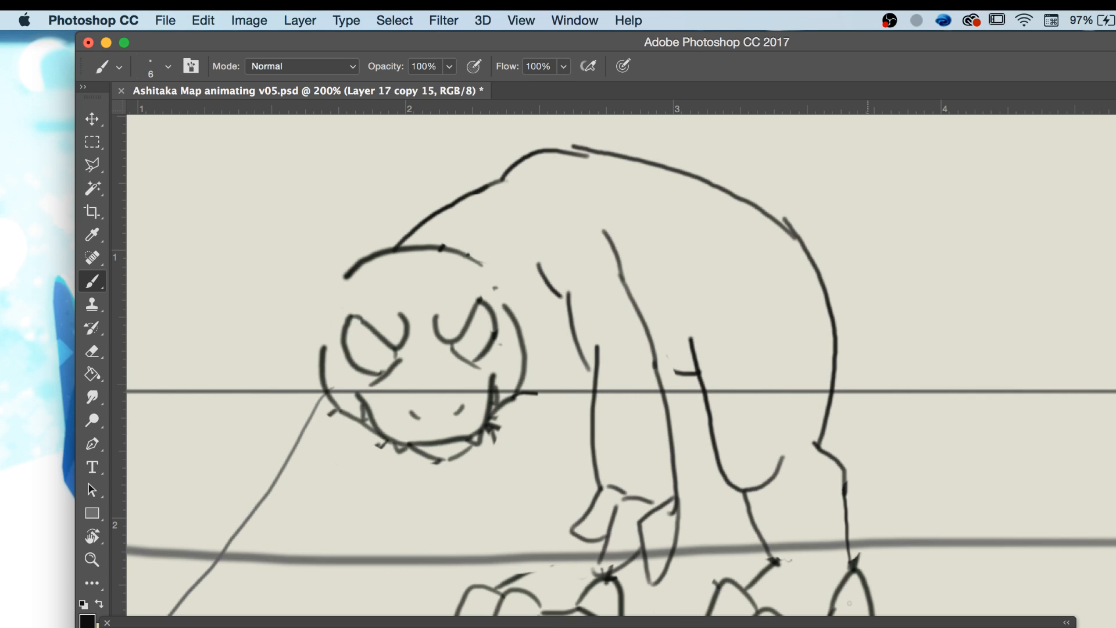
Erase the newly drawn near foreleg, including its shoulder lines and paw.
key("e")
mouse_move(578, 368)
left_mouse_down()
mouse_move(594, 386)
mouse_move(599, 348)
mouse_move(585, 323)
mouse_move(616, 289)
mouse_move(607, 242)
mouse_move(680, 474)
mouse_move(672, 457)
mouse_move(665, 545)
mouse_move(643, 518)
mouse_move(587, 528)
mouse_move(601, 429)
mouse_move(589, 461)
mouse_move(594, 546)
mouse_move(605, 543)
mouse_move(579, 540)
left_mouse_up()
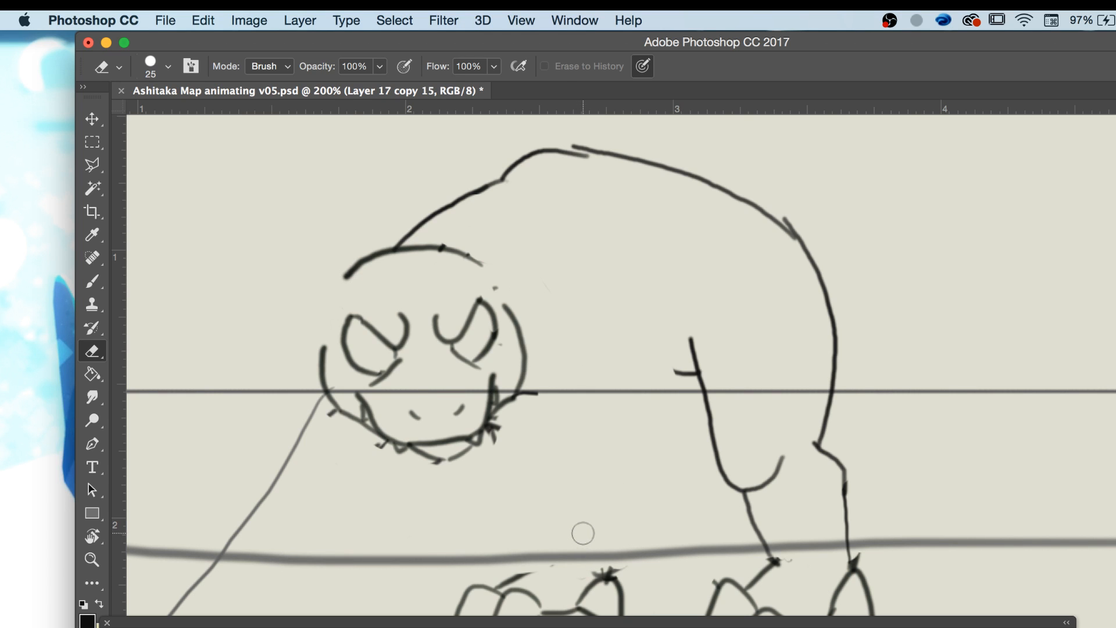
key("b")
Flip through the adjacent frames to study how both forelegs are posed before and after the current frame.
key("Right")
key("Left")
key("Right")
key("Right")
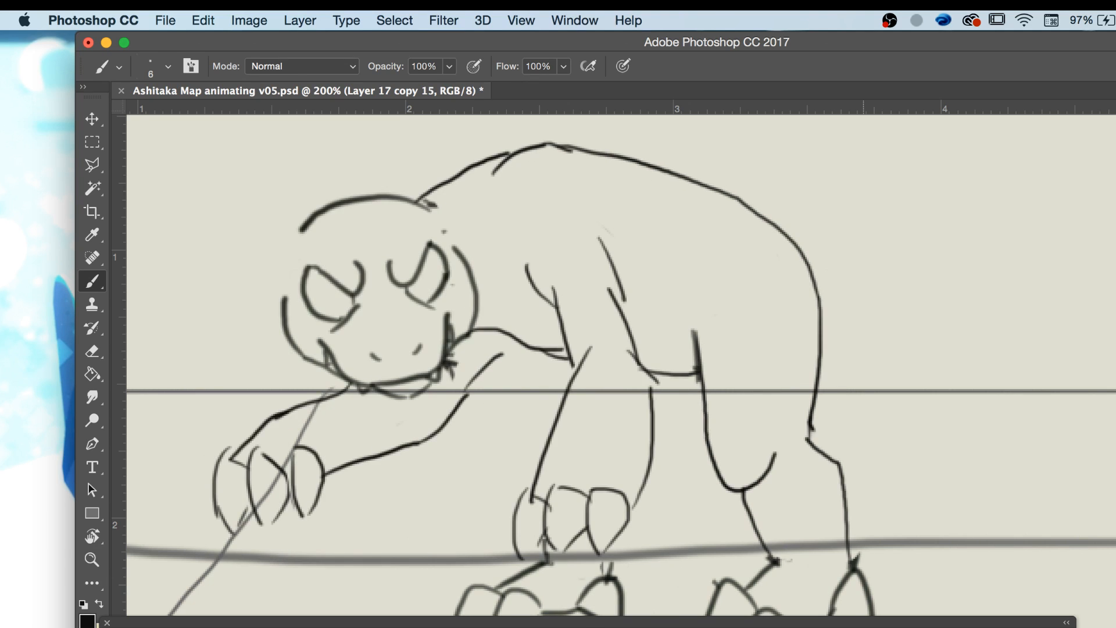
key("Right")
key("Left")
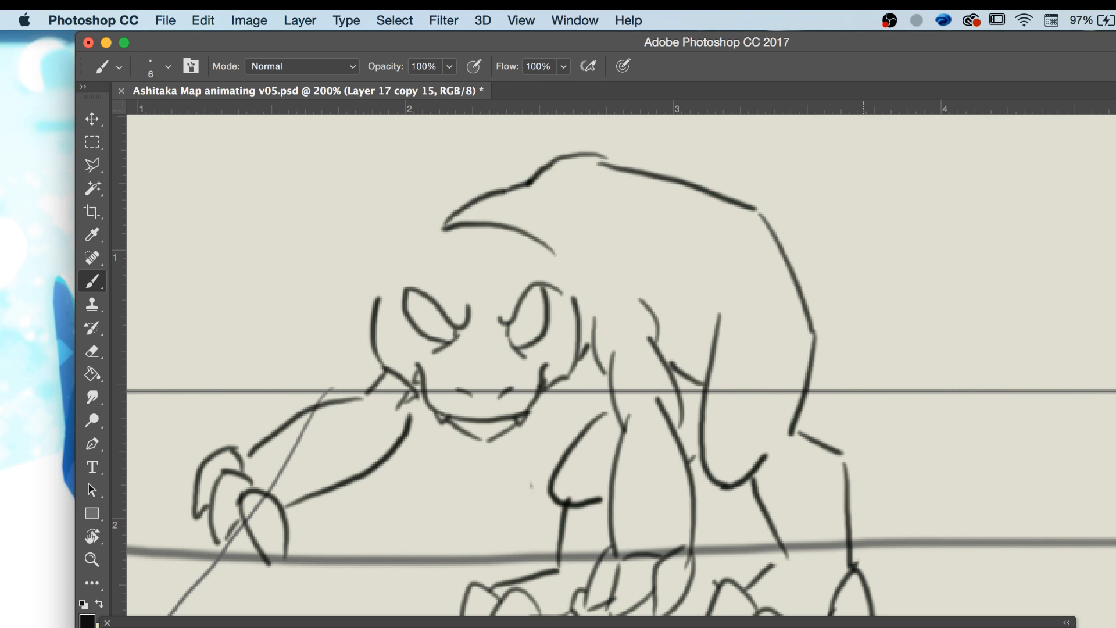
key("Right")
key("Left")
key("Right")
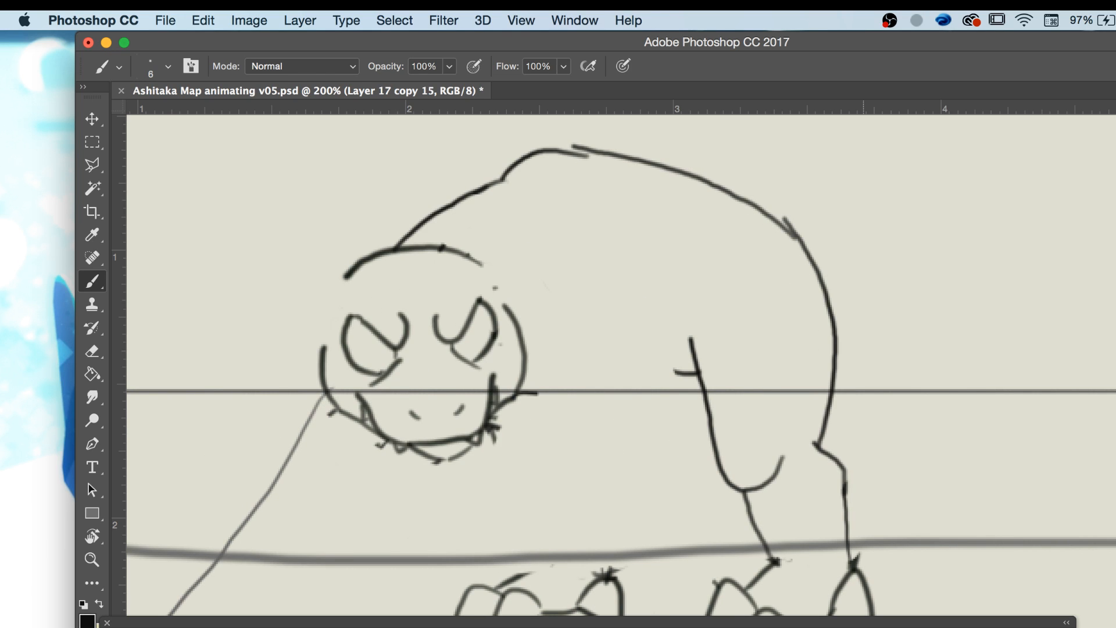
key("Right")
key("Right")
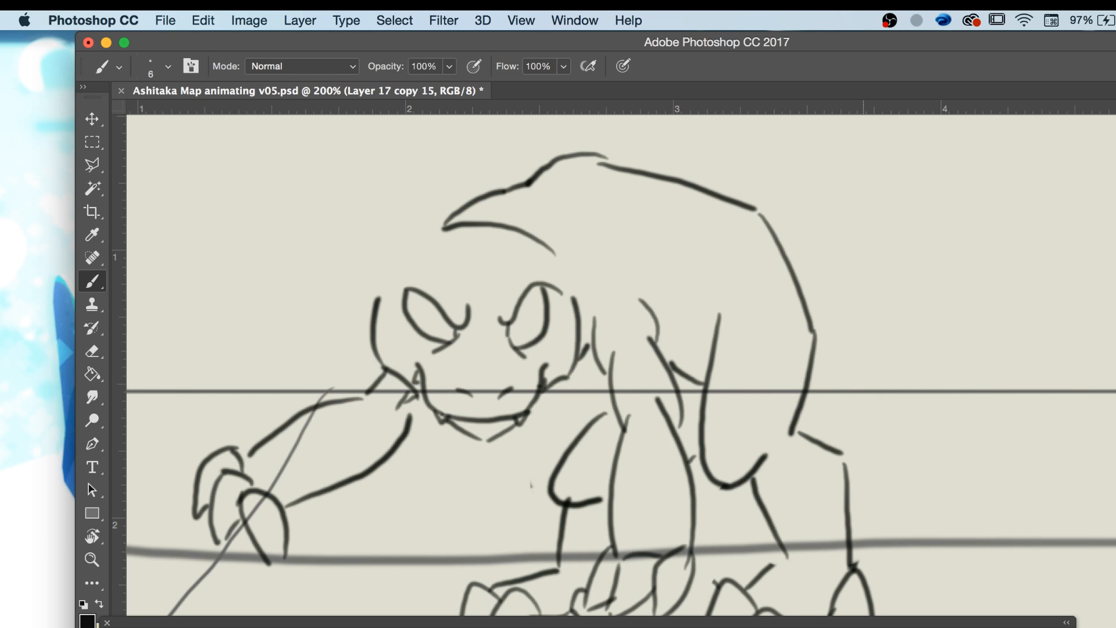
Turn onion skins on to compare the current pose with the surrounding frames, and turn them off again.
key("Right")
left_click(1067, 627)
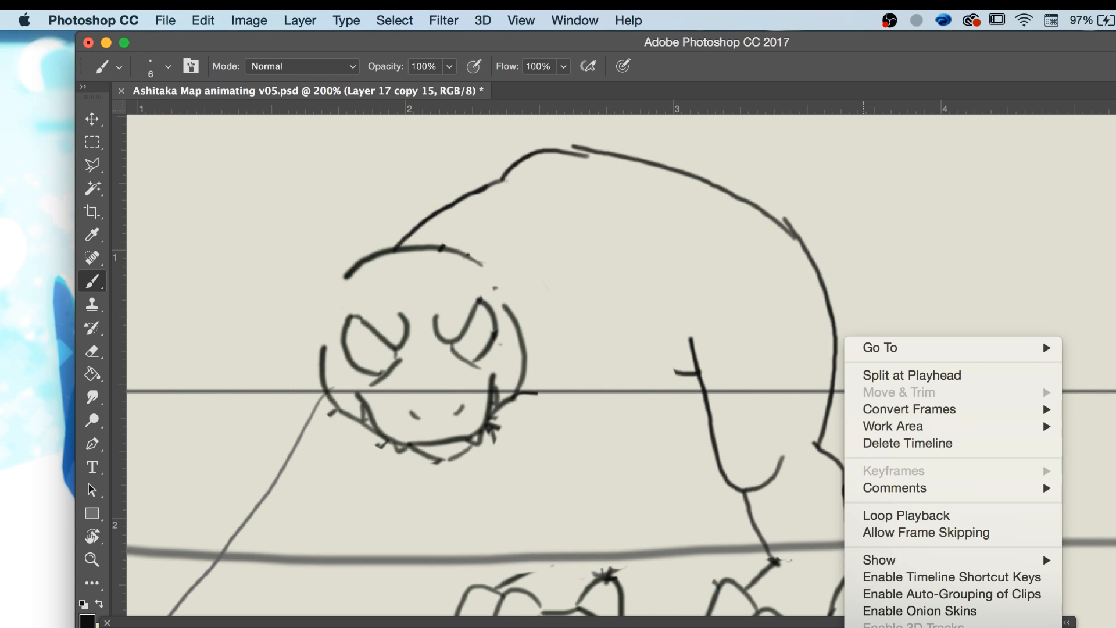
left_click(1027, 610)
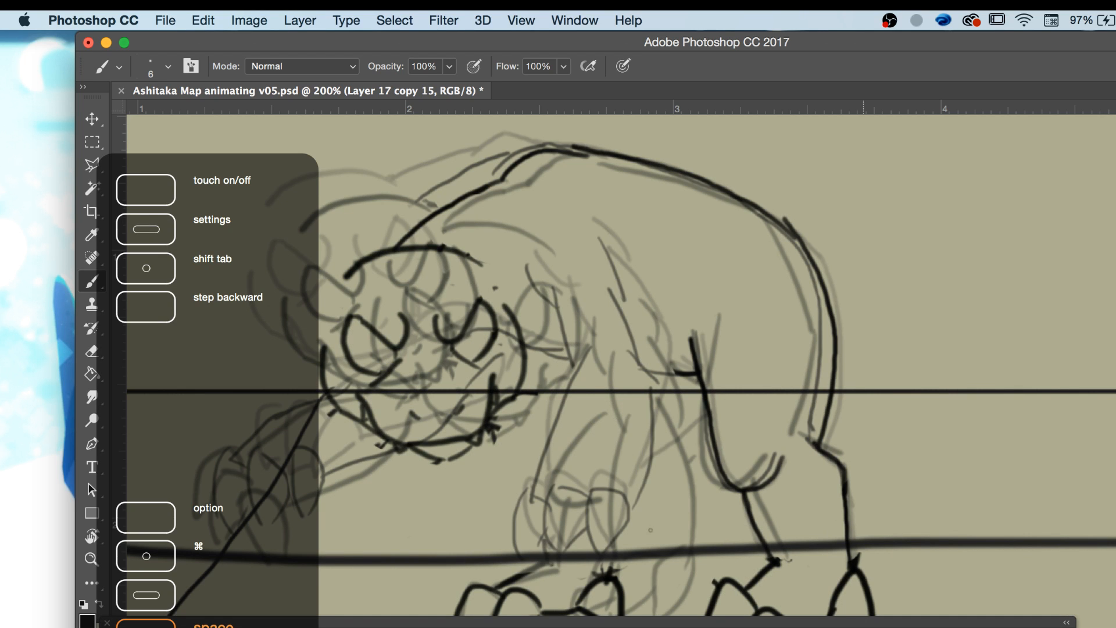
left_click(1067, 625)
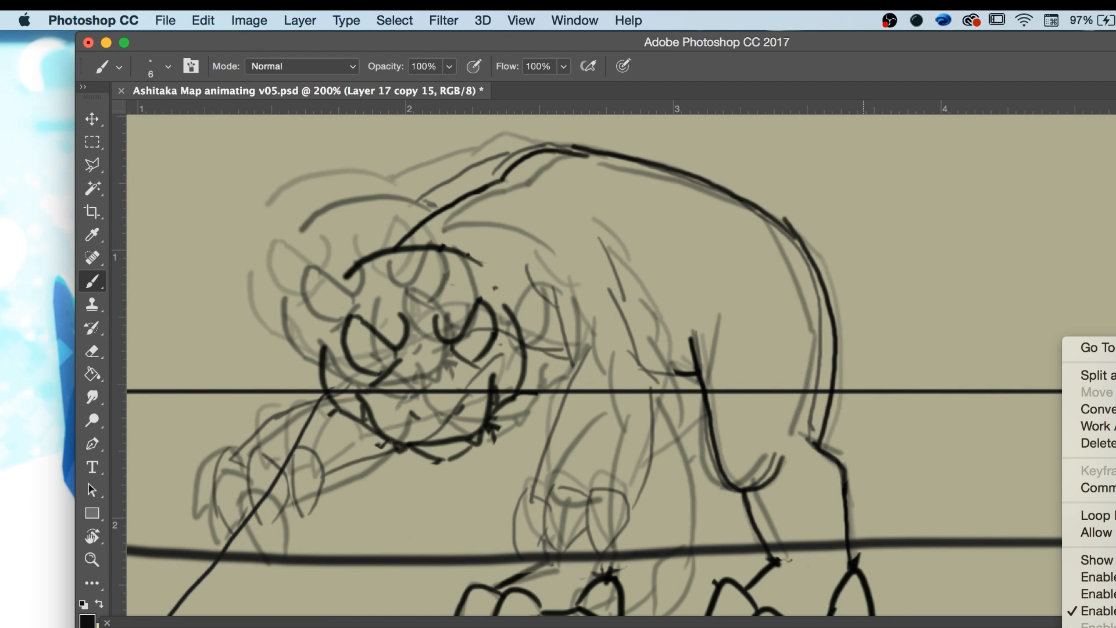
left_click(1087, 611)
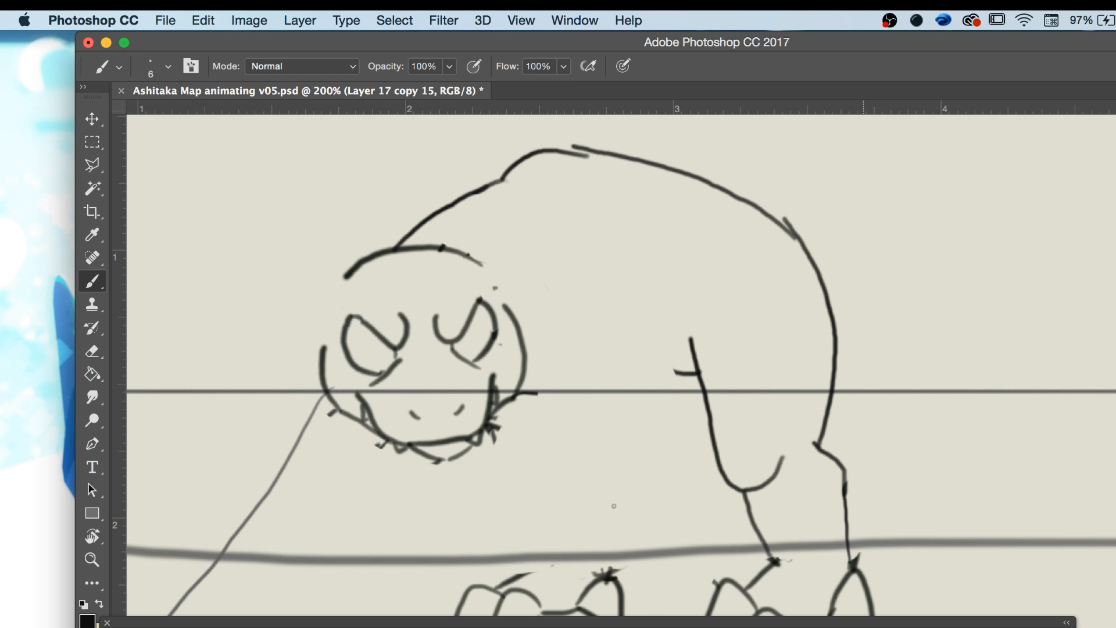
Flip back and forth through the neighbouring frames to study where the near foreleg should sit.
key("Left")
key("Right")
key("Right")
key("Left")
key("Left")
key("Right")
key("Right")
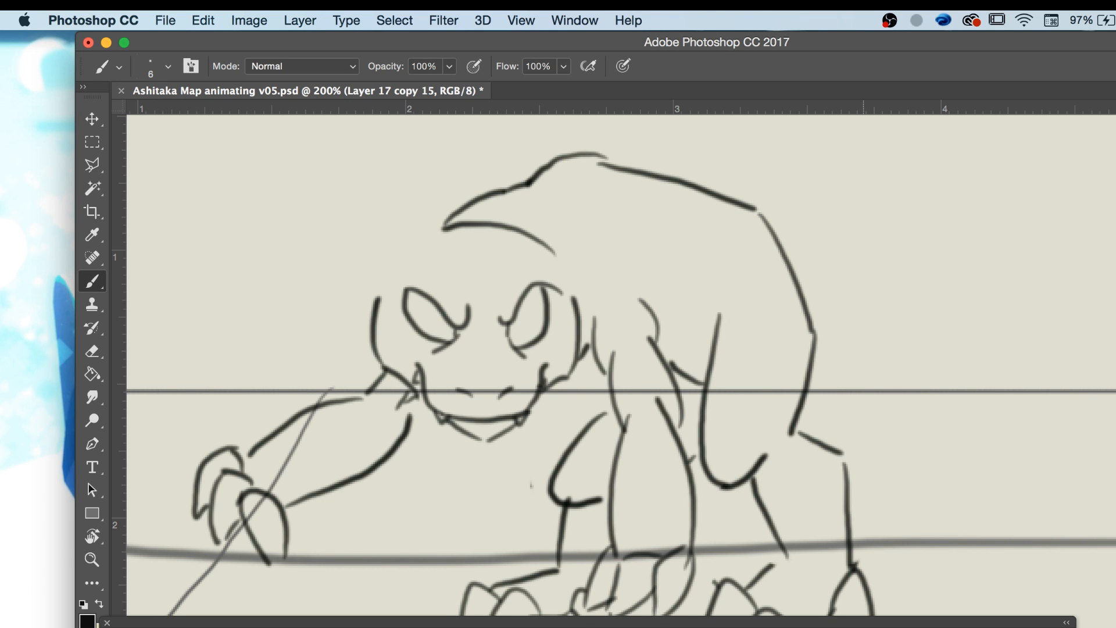
key("Left")
key("Left")
key("Right")
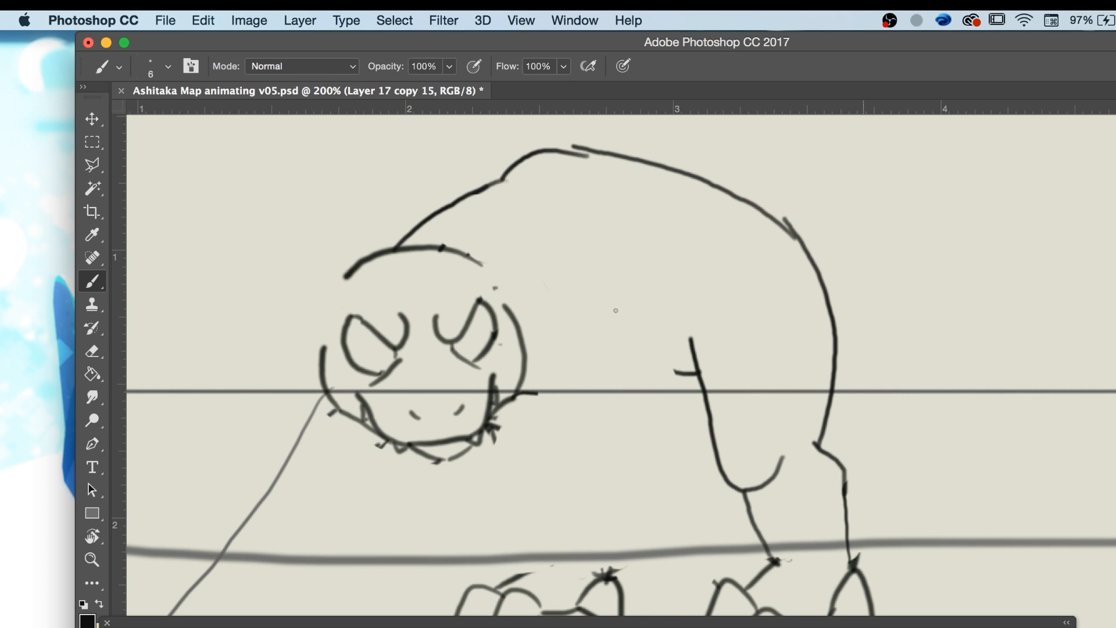
Try a short vertical line for the near foreleg behind the head, compare it with the adjacent frames, and erase it.
left_click_drag(603, 301, 604, 354)
key("Right")
key("Left")
key("Left")
key("Right")
key("e")
left_click_drag(590, 352, 598, 314)
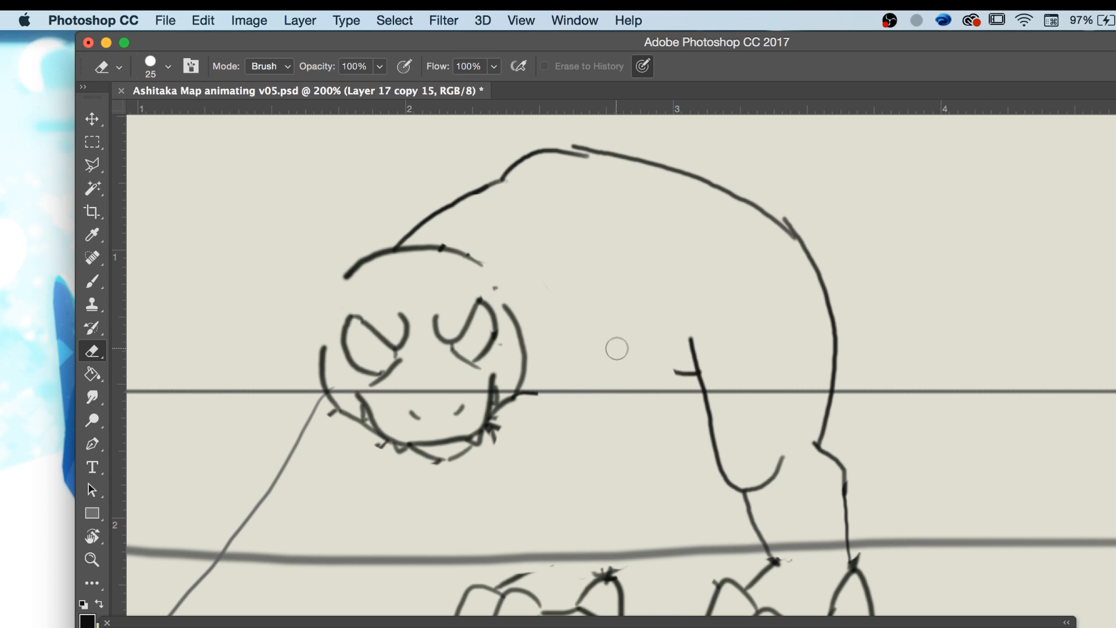
Draw the front and back edges of the near foreleg's upper part, between the head and the hind leg.
key("b")
key("Right")
key("Left")
key("Left")
key("Right")
left_click_drag(627, 363, 626, 314)
left_click_drag(559, 371, 543, 308)
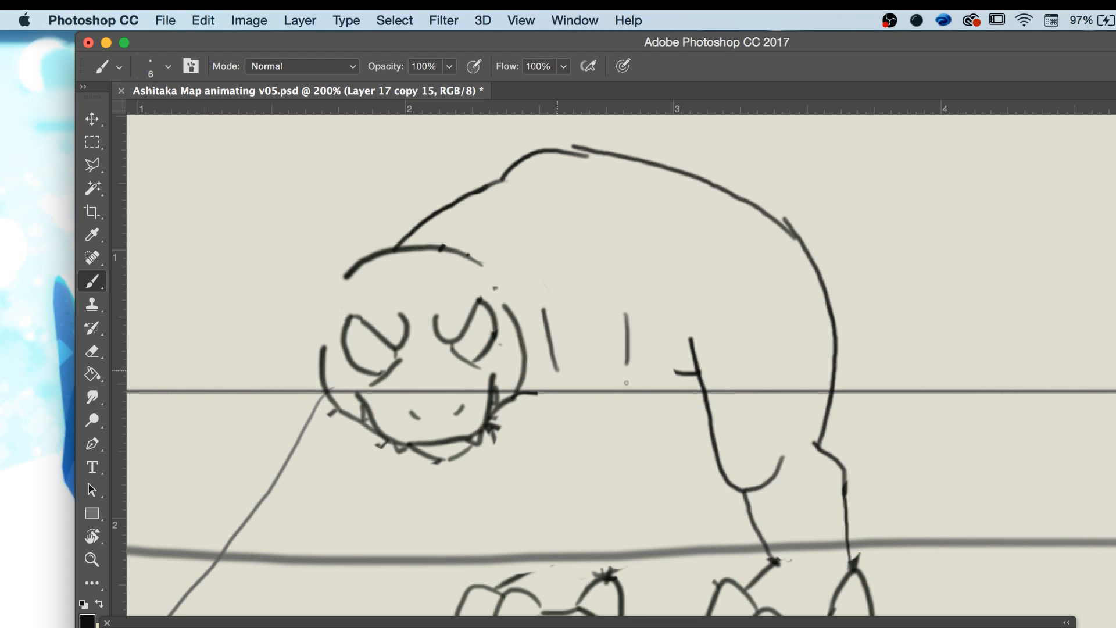
mouse_move(618, 350)
left_mouse_down()
mouse_move(636, 449)
mouse_move(557, 342)
left_mouse_up()
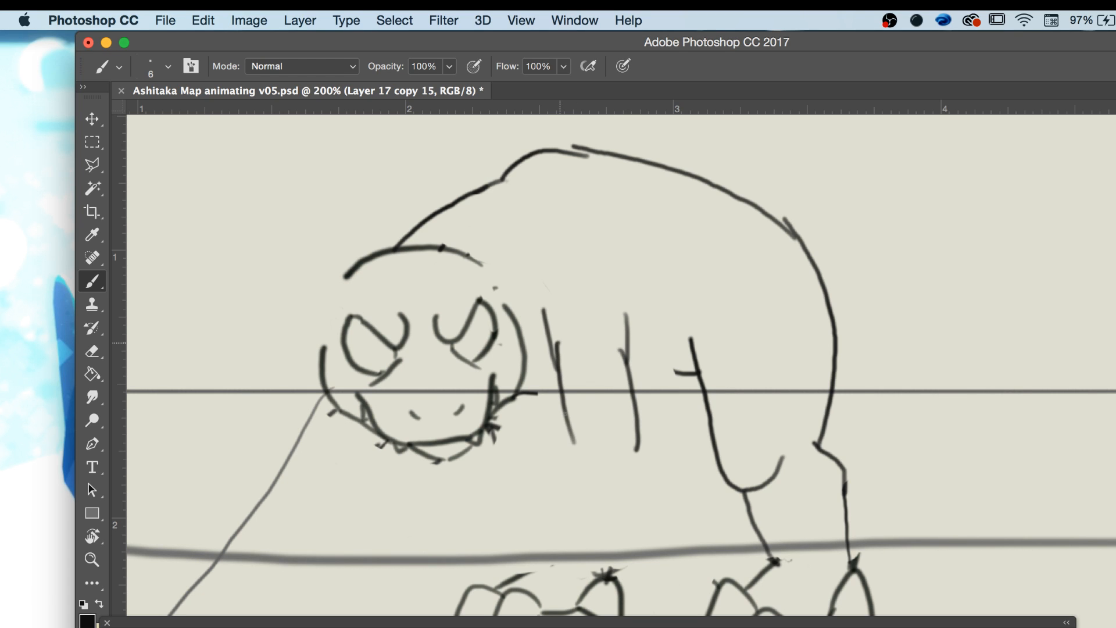
Check the new foreleg lines against the previous frame and inspect them within the whole composition.
key("Left")
key("Right")
key("z")
key("super+minus")
key("super+minus")
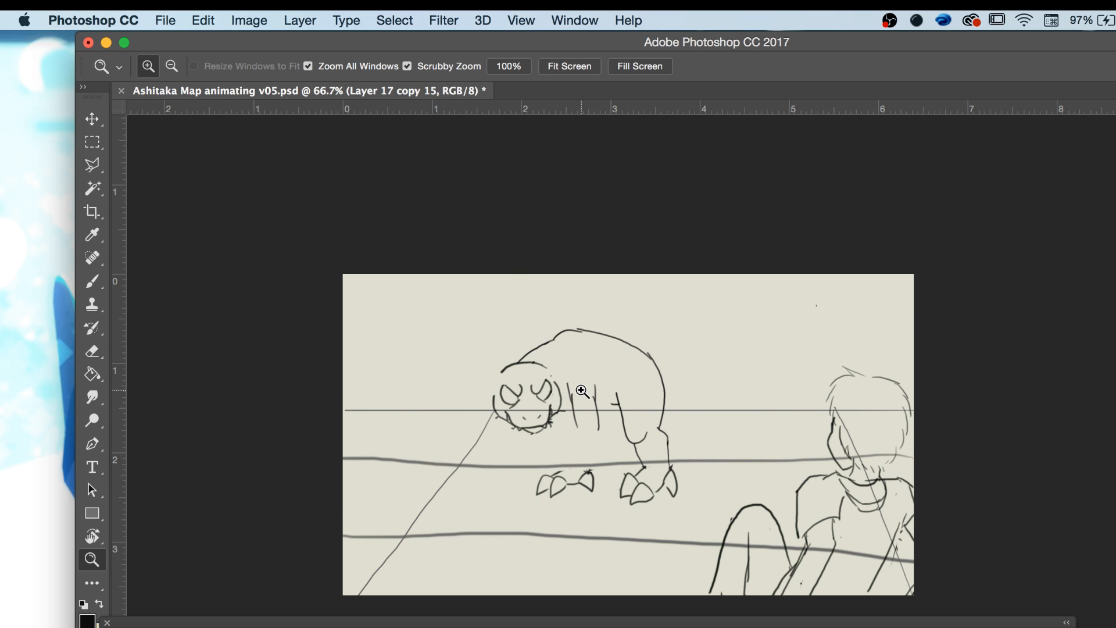
left_click(582, 391)
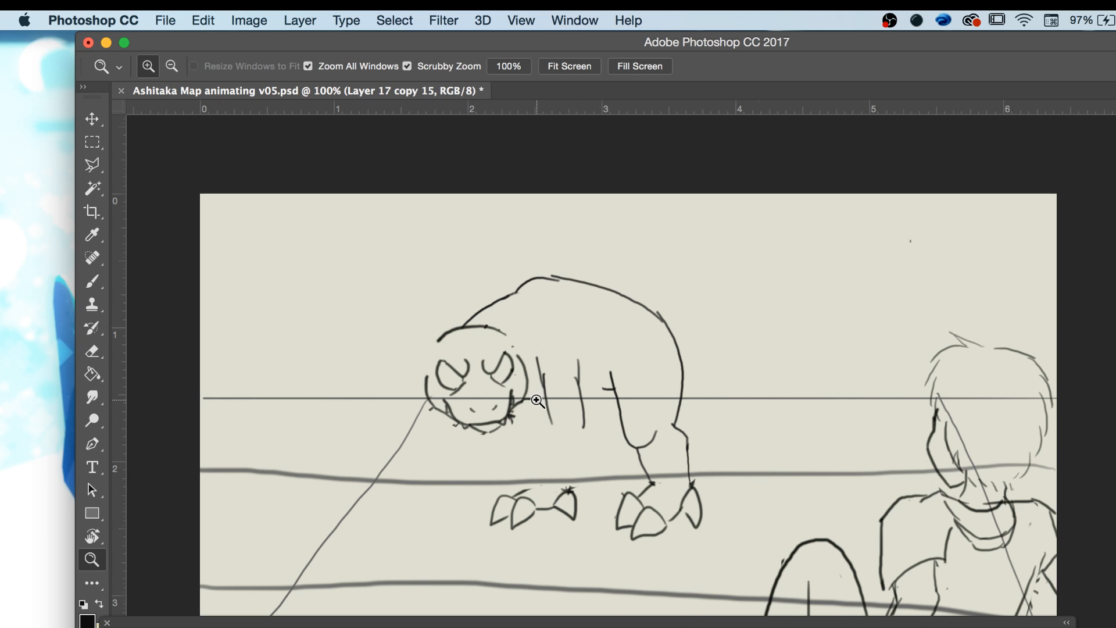
left_click(537, 400)
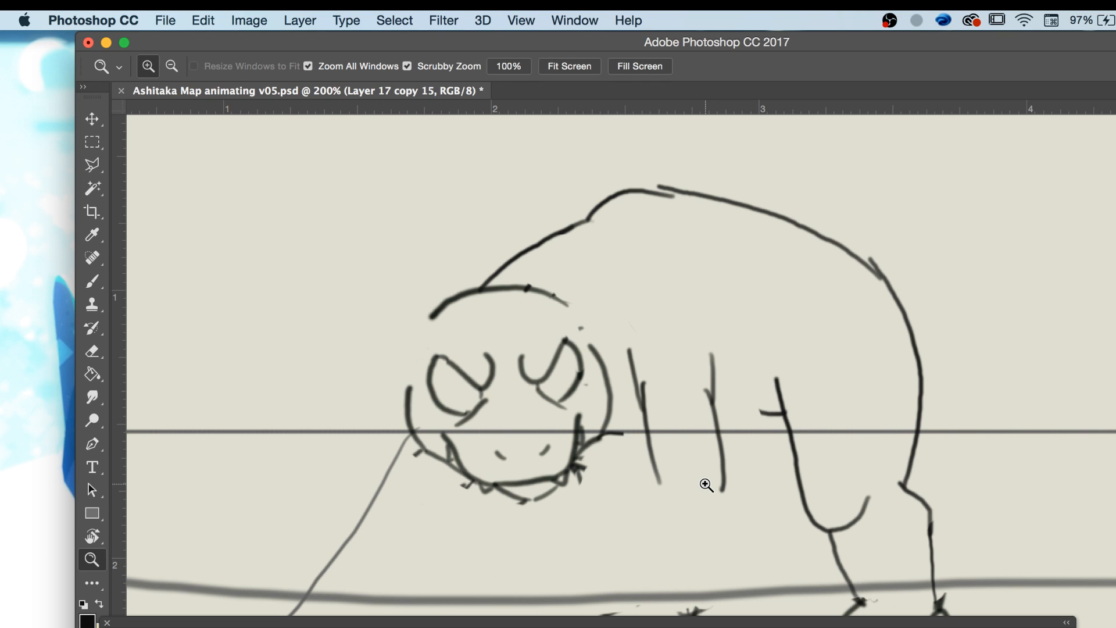
key("super+minus")
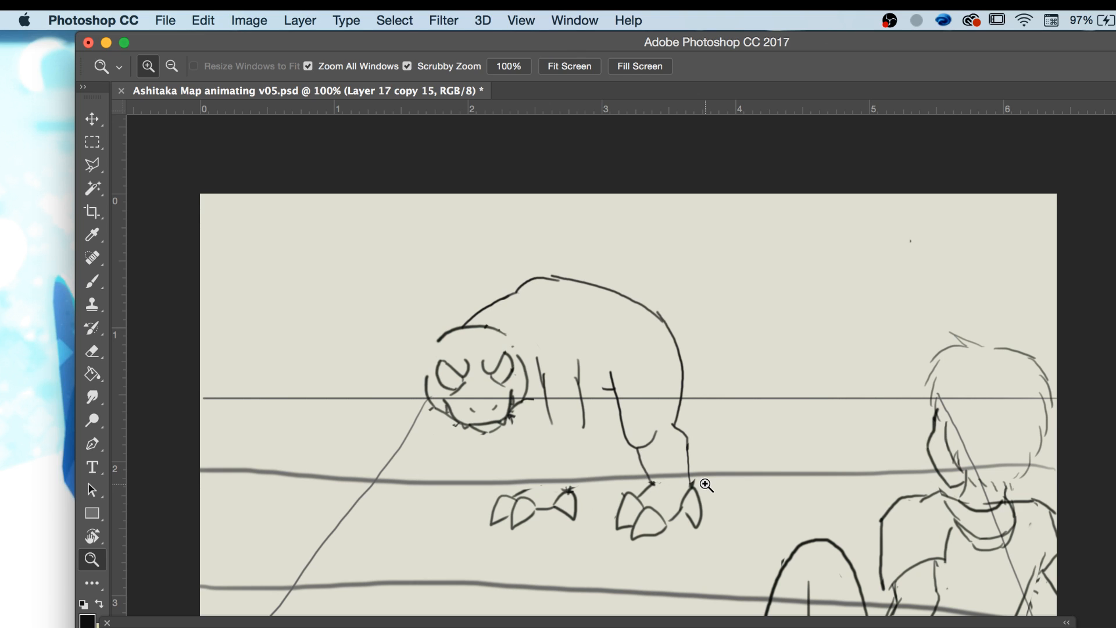
Flip repeatedly through the neighbouring frames at 100% to judge the motion of the head and forelegs.
key("b")
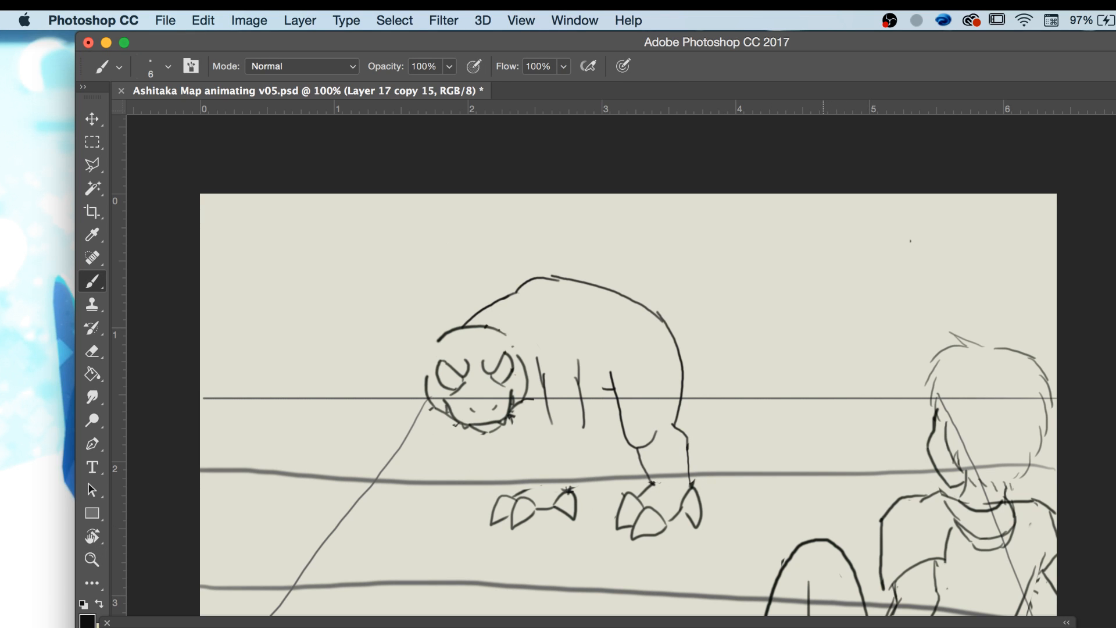
key("Left")
key("Right")
key("Left")
key("Right")
key("Left")
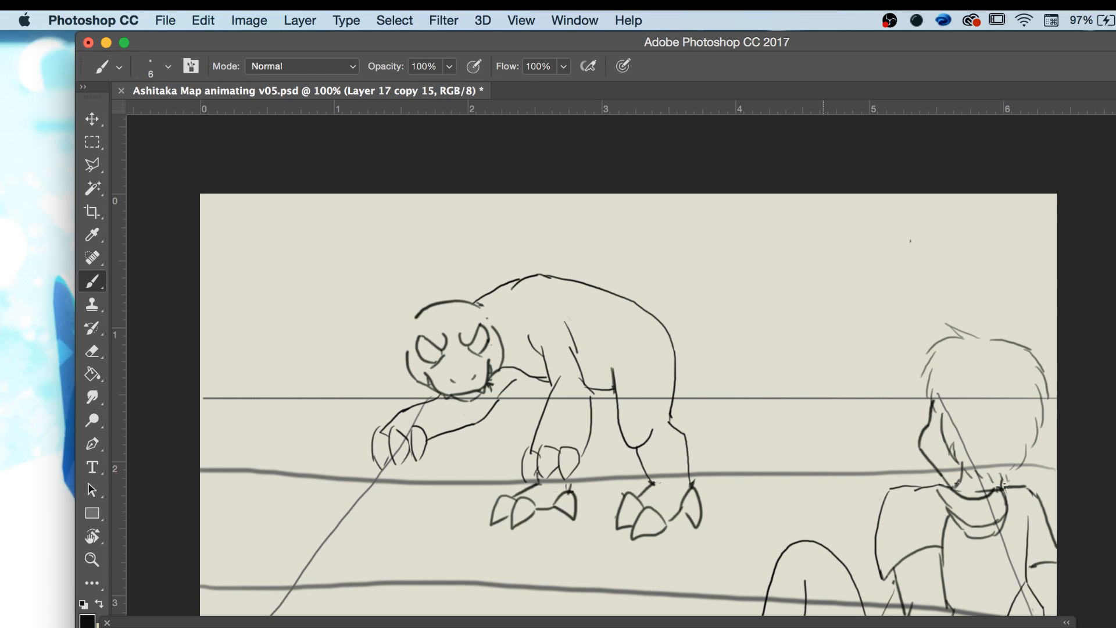
key("Right")
key("Right")
key("Left")
key("Left")
key("Right")
key("Left")
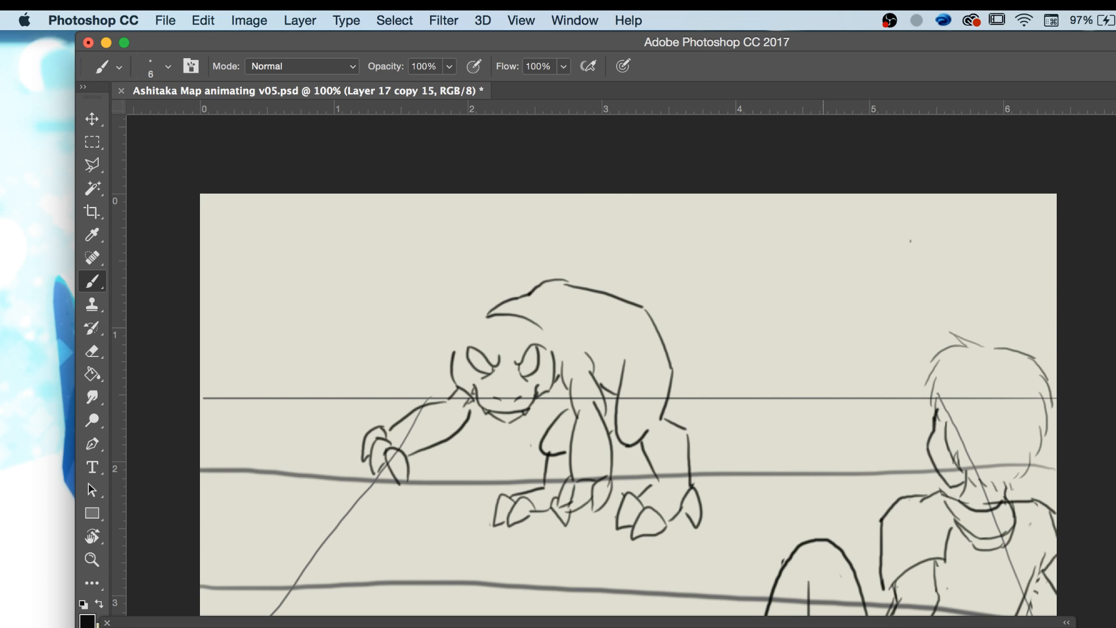
key("Right")
key("Left")
key("Right")
key("Right")
key("Left")
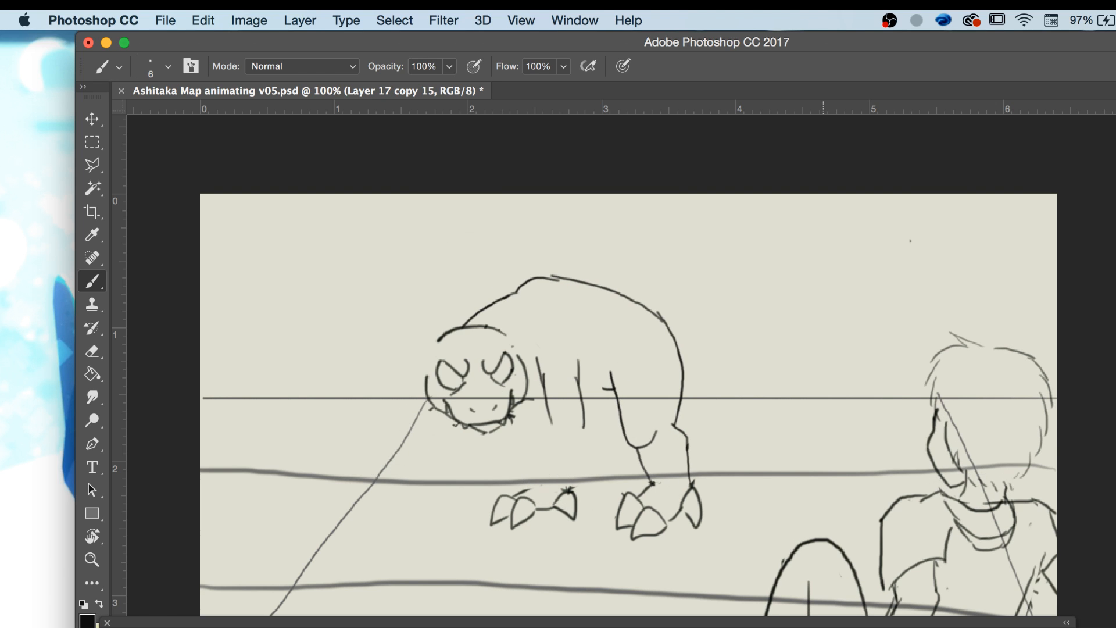
key("Left")
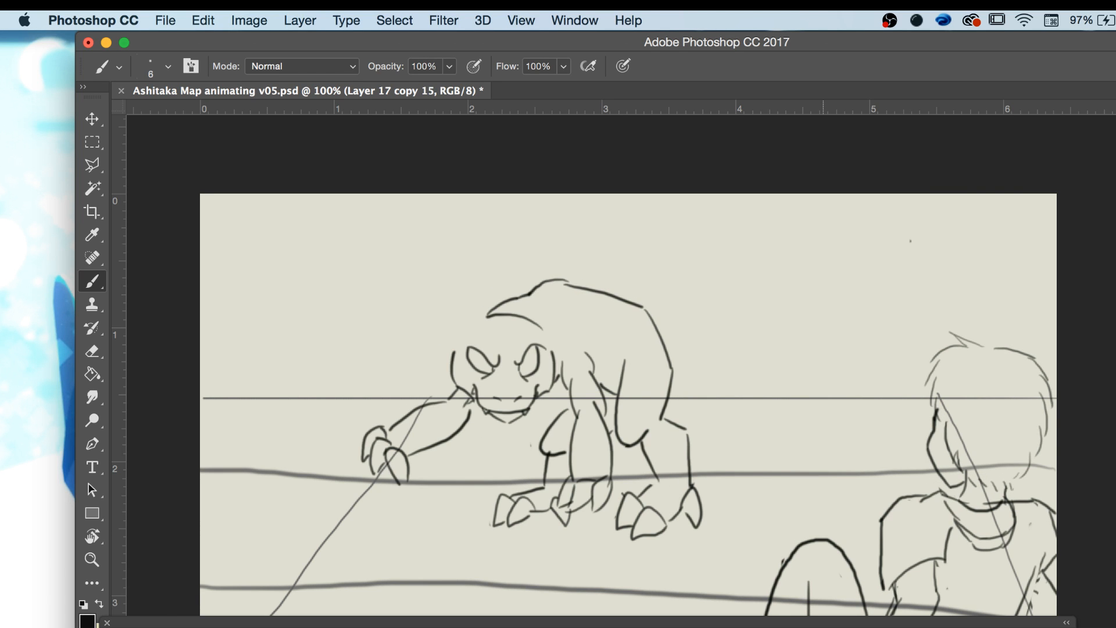
key("Right")
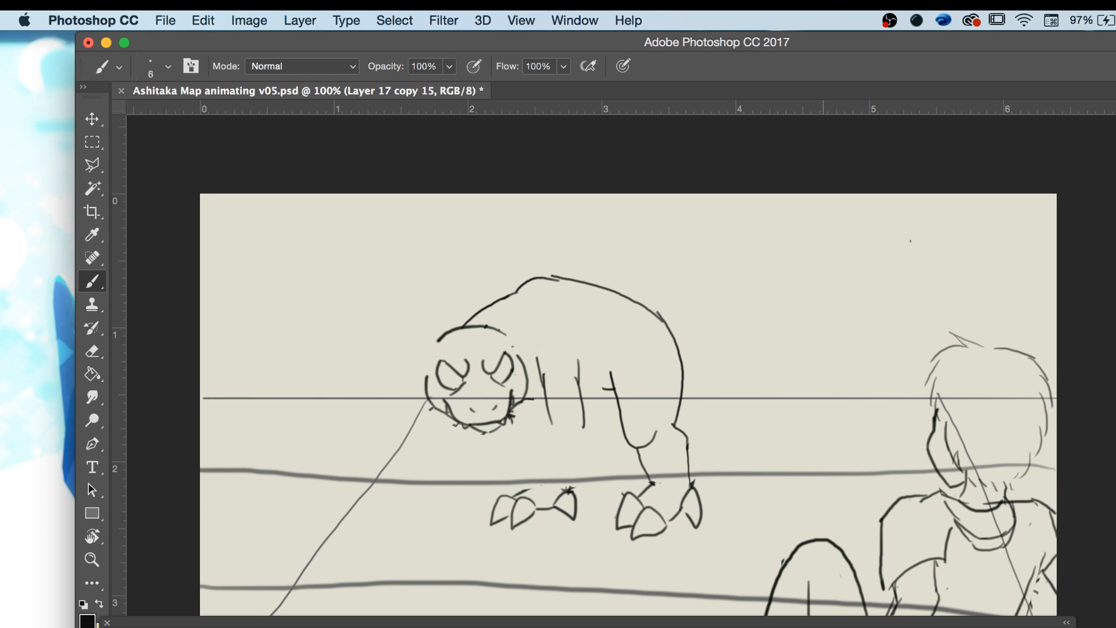
key("Left")
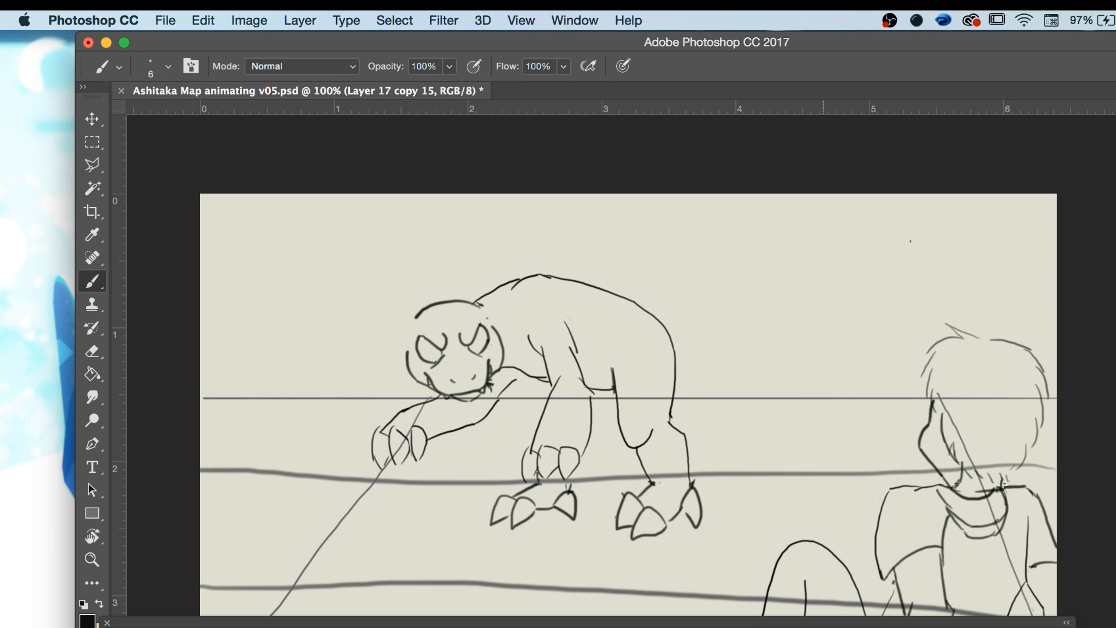
Hide the panels and step through the frames before and after the current one to compare the creature's foreleg poses.
key("shift+Tab")
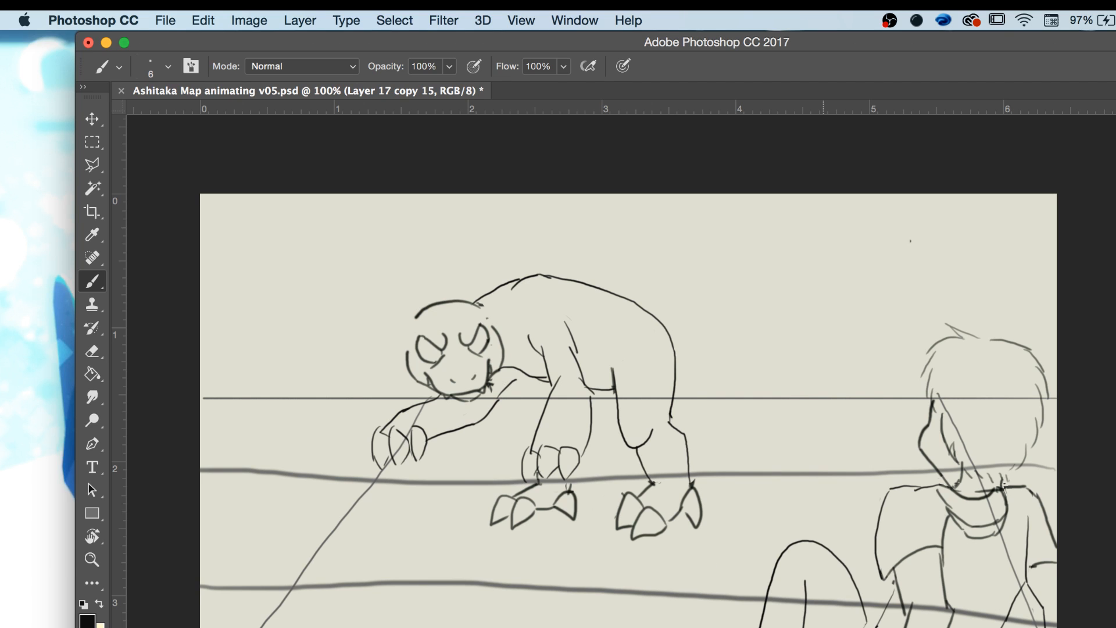
key("alt+bracketleft")
key("Right")
key("Right")
key("Left")
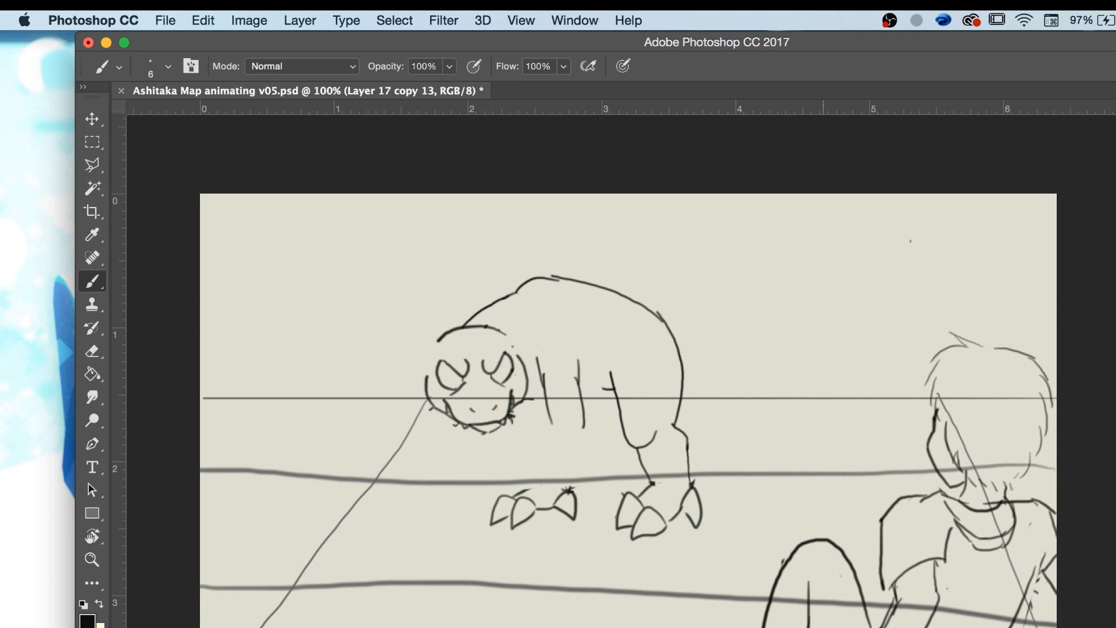
key("Right")
key("Left")
key("Right")
key("Left")
key("Right")
key("Left")
key("Right")
key("Left")
key("ctrl+j")
key("Left")
key("Right")
key("Right")
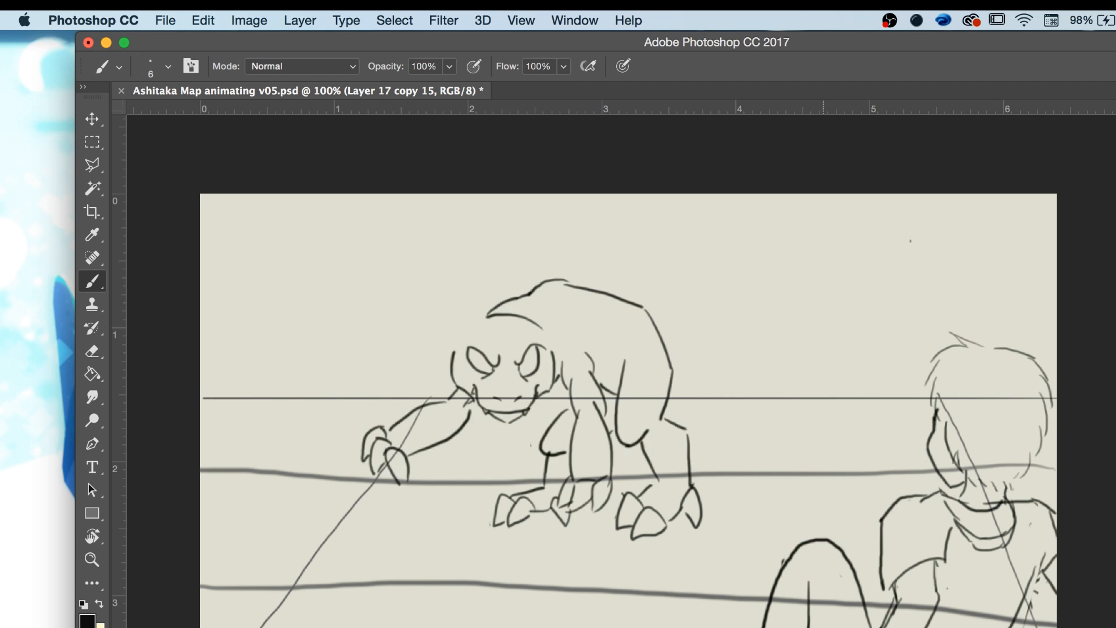
Extend the near foreleg's back edge down towards the foot and enable onion skins.
key("Left")
left_click_drag(581, 429, 584, 484)
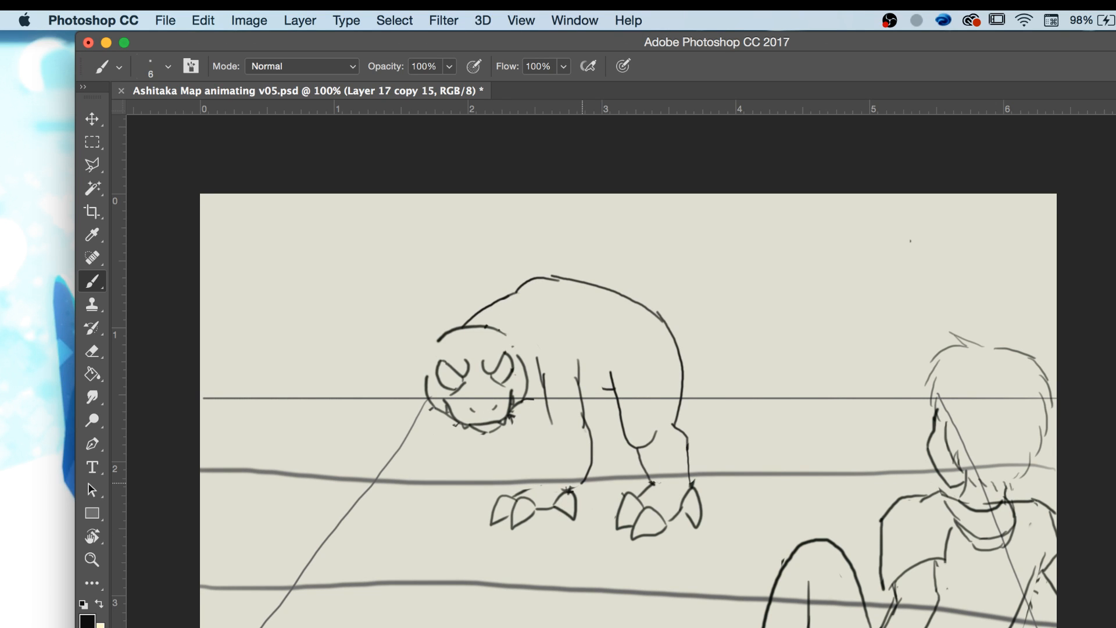
key("space")
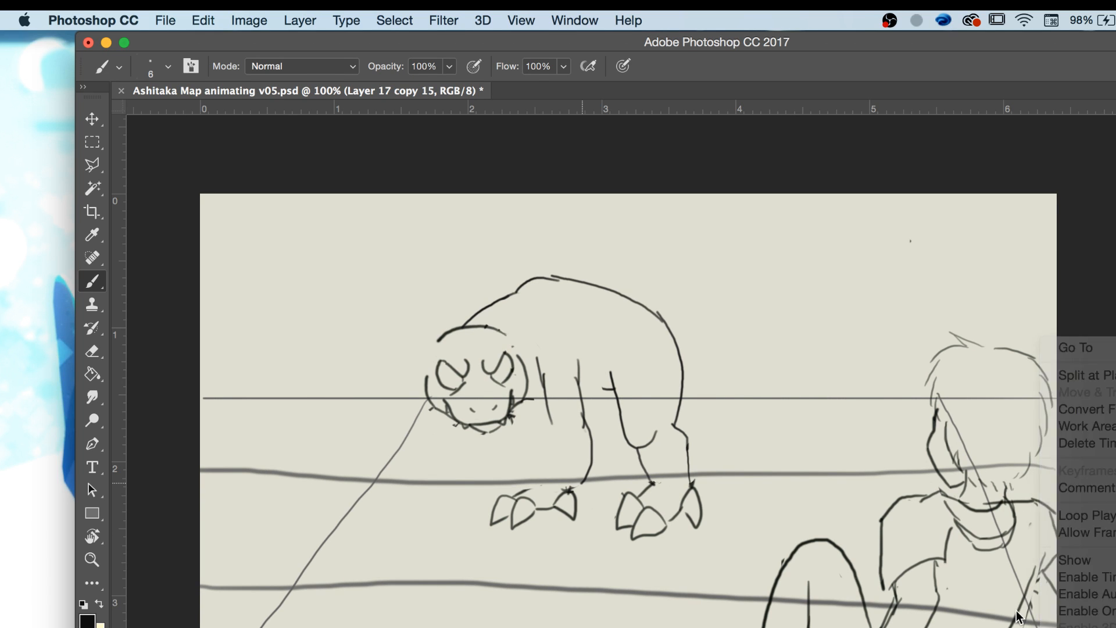
left_click(1083, 611)
Draw the near foreleg's paw with its claws and complete the leg's lower front edge.
key("z")
left_click(485, 521)
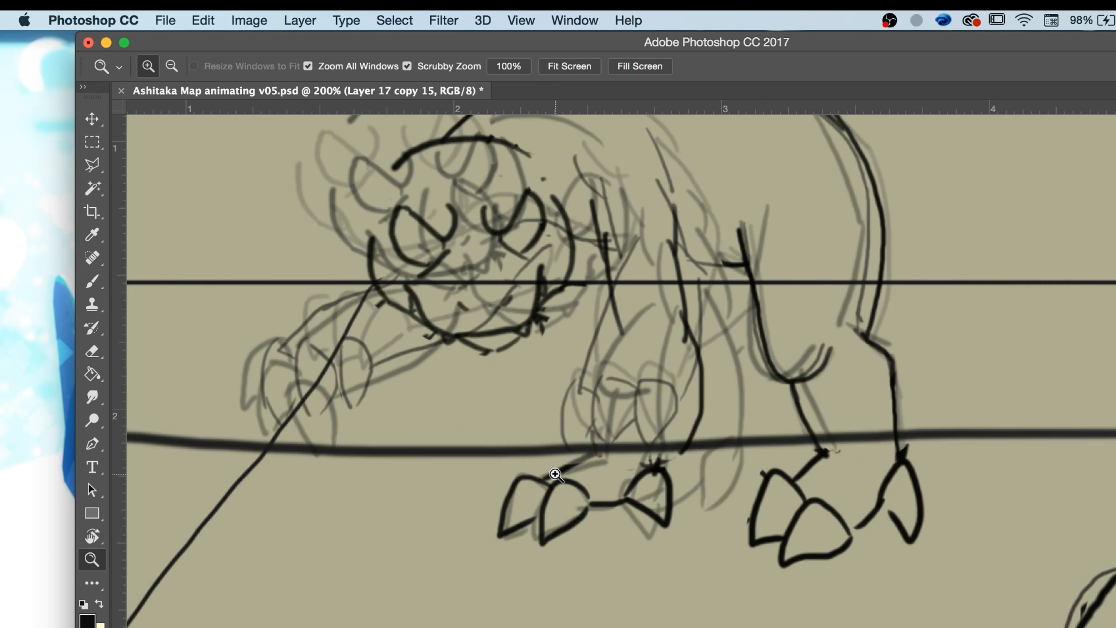
key("b")
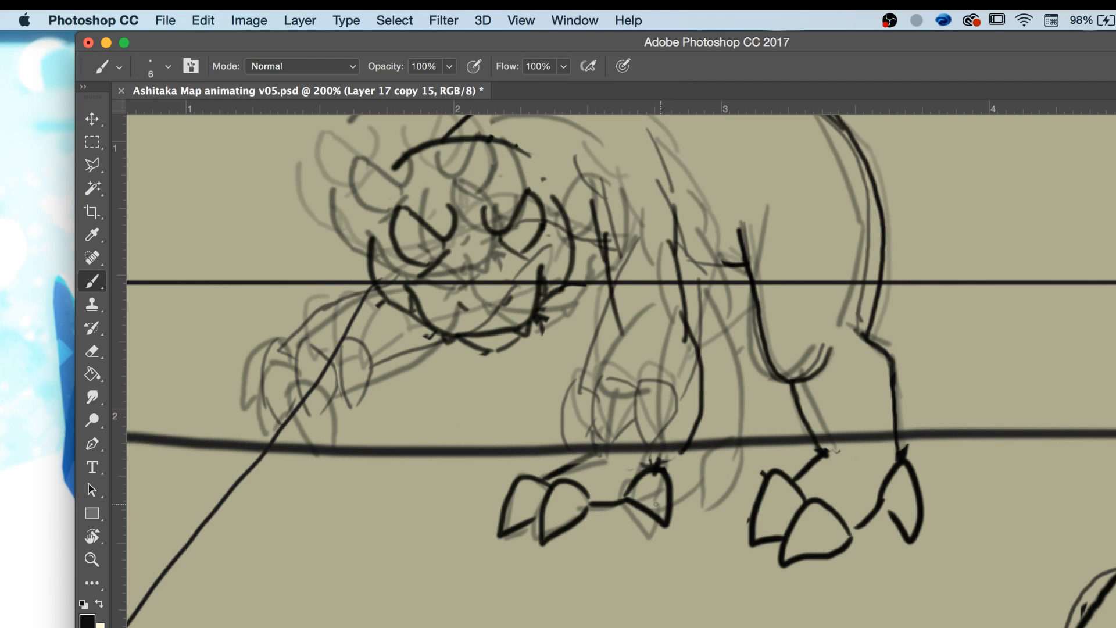
left_click_drag(694, 431, 658, 490)
mouse_move(657, 484)
left_mouse_down()
mouse_move(648, 487)
mouse_move(646, 437)
mouse_move(695, 406)
left_mouse_up()
mouse_move(643, 458)
left_mouse_down()
mouse_move(594, 469)
mouse_move(625, 408)
mouse_move(675, 400)
left_mouse_up()
left_click_drag(605, 455, 573, 460)
mouse_move(578, 454)
left_mouse_down()
mouse_move(605, 412)
mouse_move(636, 400)
mouse_move(626, 387)
mouse_move(624, 298)
left_mouse_up()
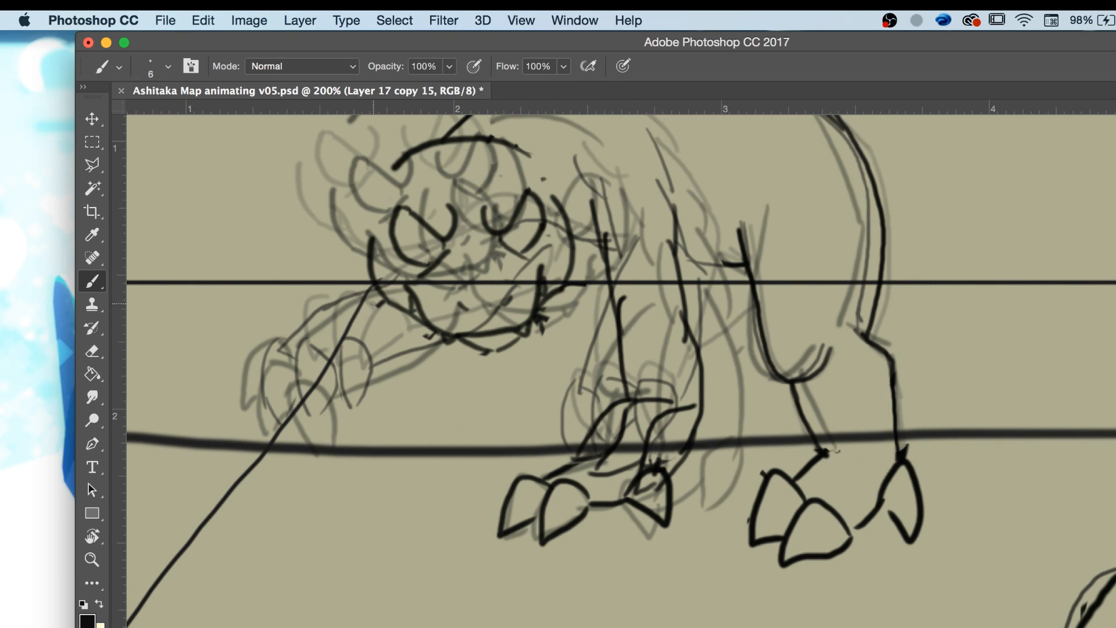
Draw a short chest line behind the head and the upper edge of the reaching foreleg, and try its lower edge.
left_click_drag(378, 293, 295, 341)
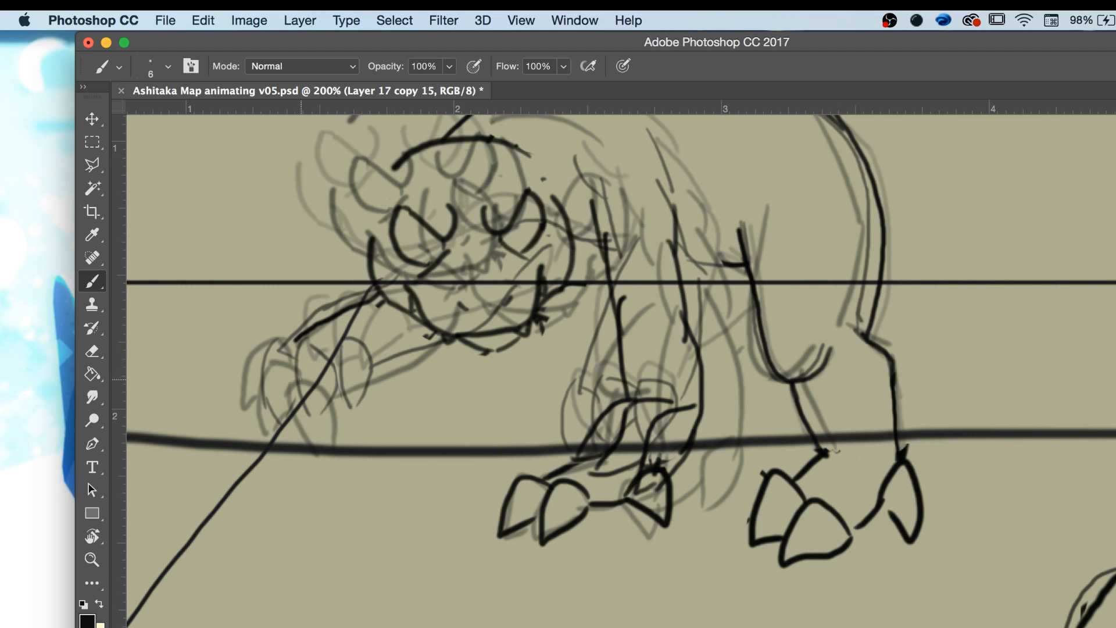
key("super+z")
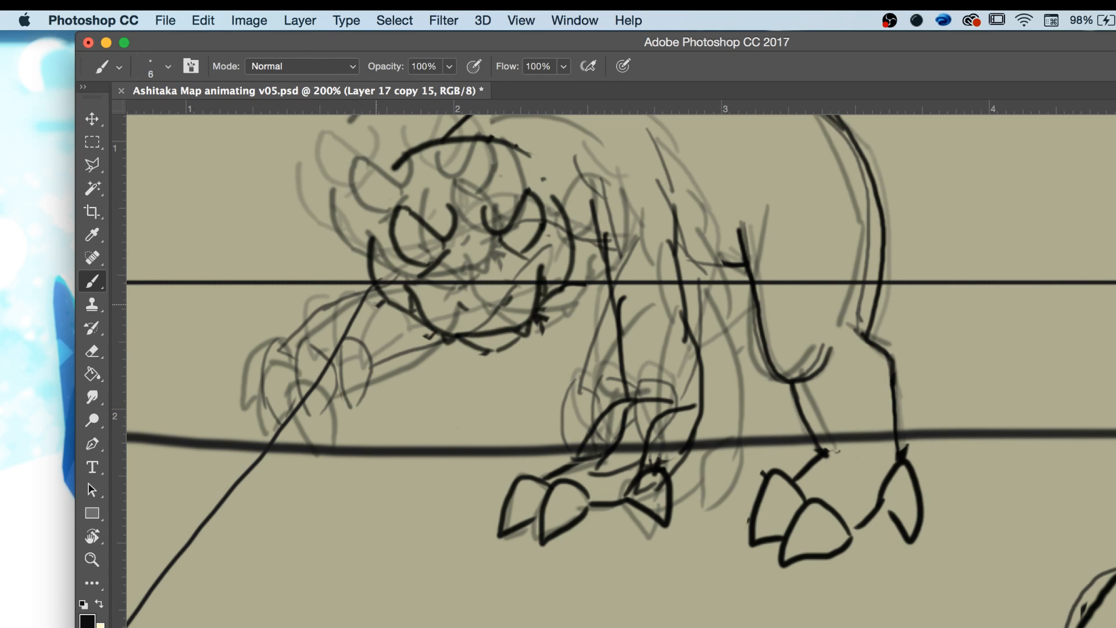
scroll(452, 430, "up", 2)
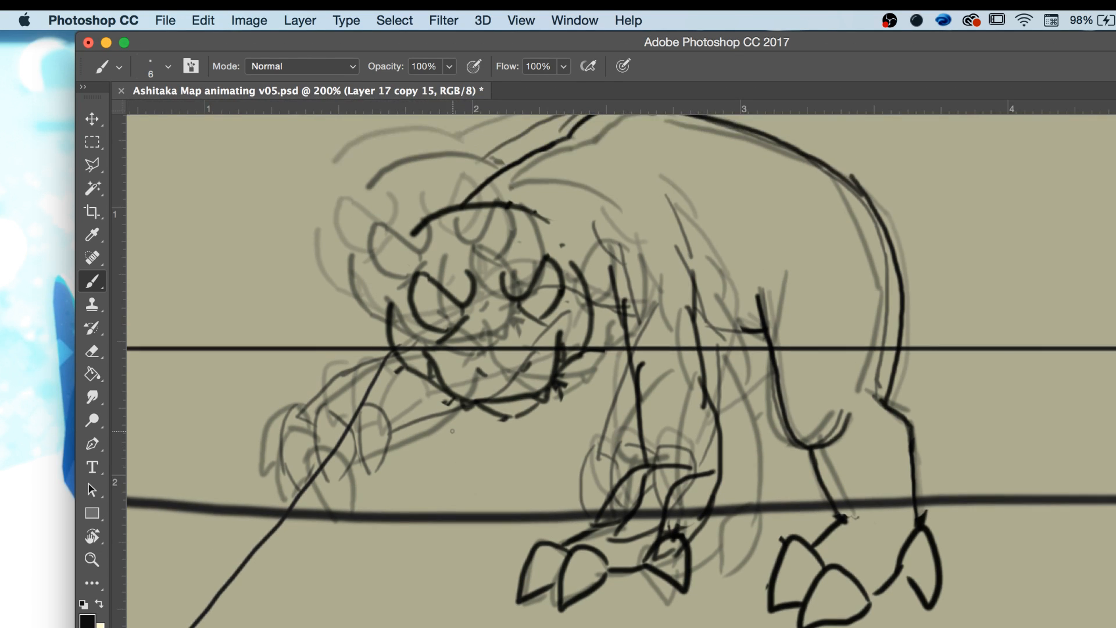
scroll(535, 559, "up", 2)
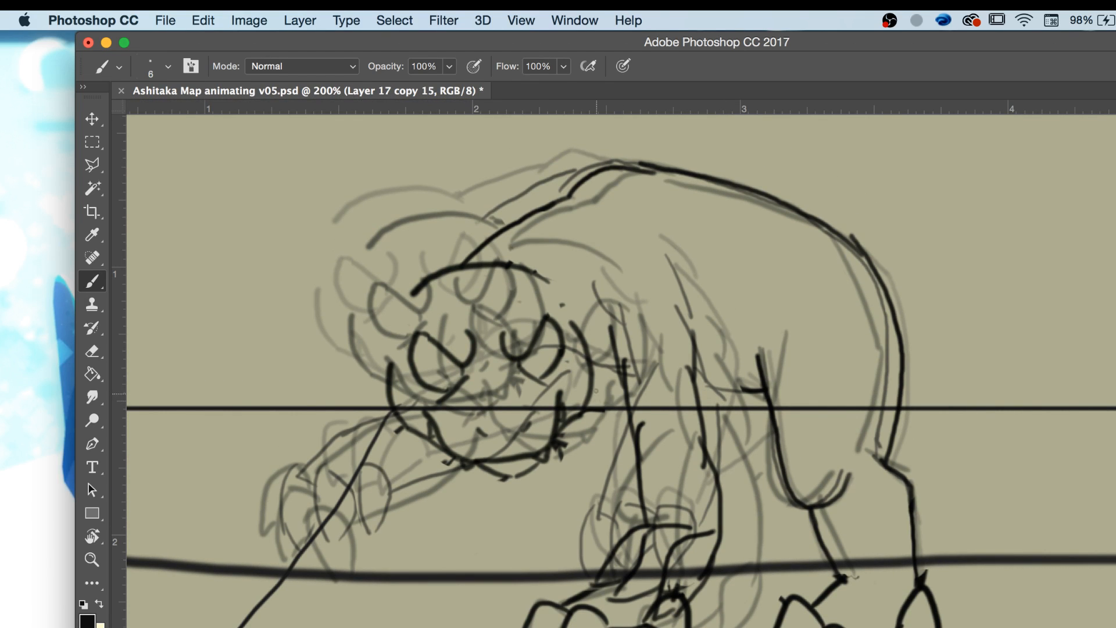
left_click_drag(591, 369, 628, 381)
left_click_drag(391, 412, 337, 457)
left_click_drag(492, 472, 378, 504)
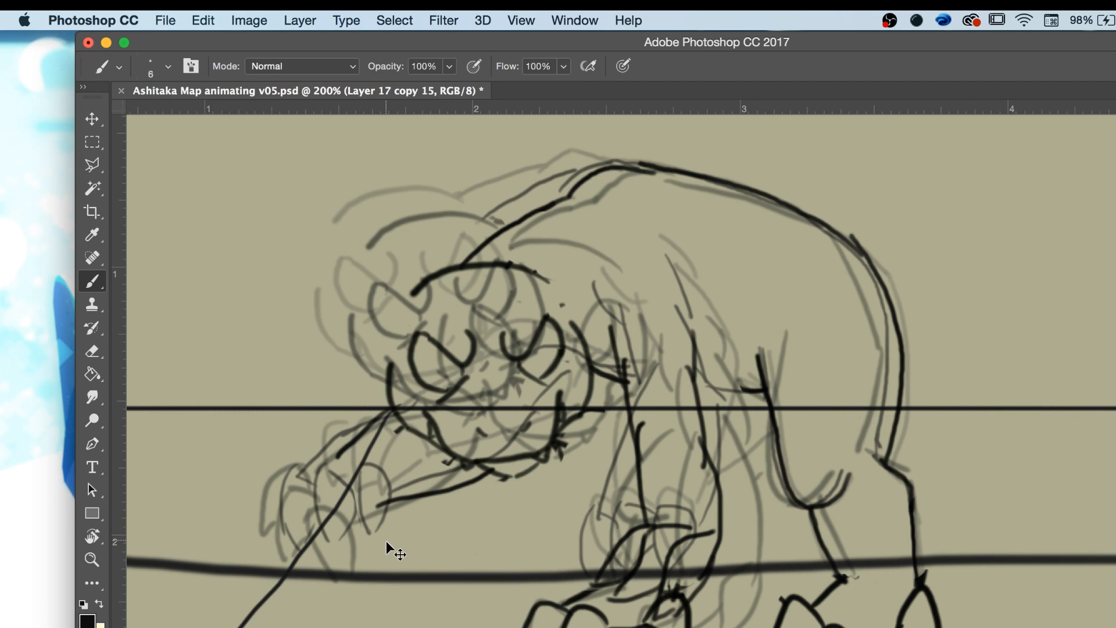
Redraw the reaching foreleg's lower edge and add three claws at its end.
left_click_drag(387, 484, 478, 474)
mouse_move(369, 479)
left_mouse_down()
mouse_move(370, 539)
mouse_move(393, 476)
mouse_move(382, 461)
mouse_move(324, 516)
mouse_move(360, 510)
left_mouse_up()
mouse_move(334, 451)
left_mouse_down()
mouse_move(295, 516)
mouse_move(323, 517)
left_mouse_up()
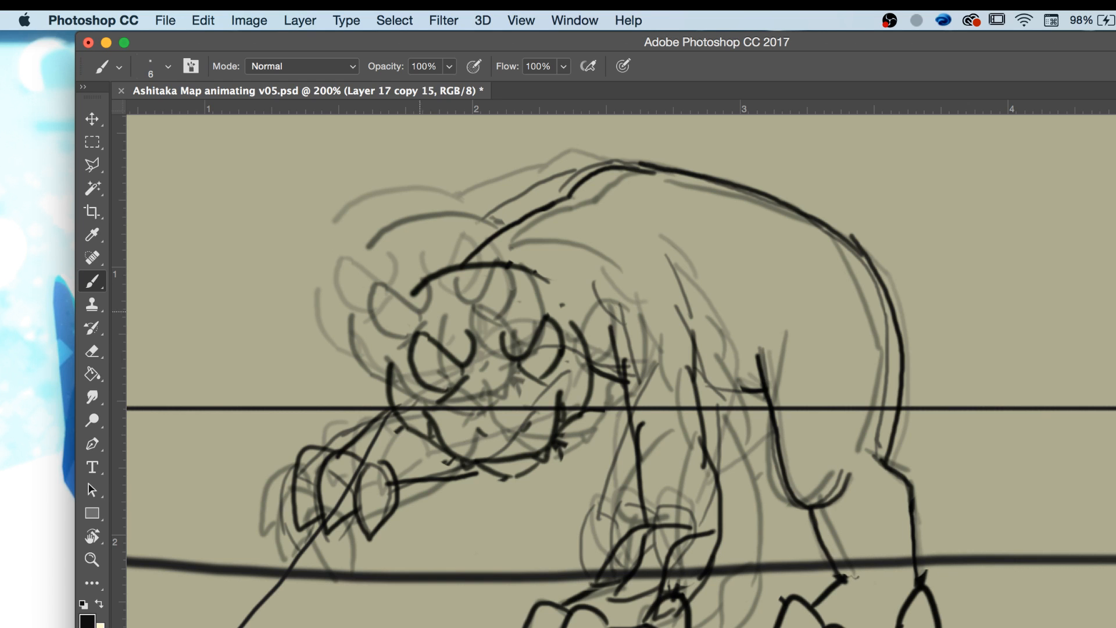
Turn off onion skins and play back the animation to check the redrawn creature frames and the following shot.
right_click(1041, 337)
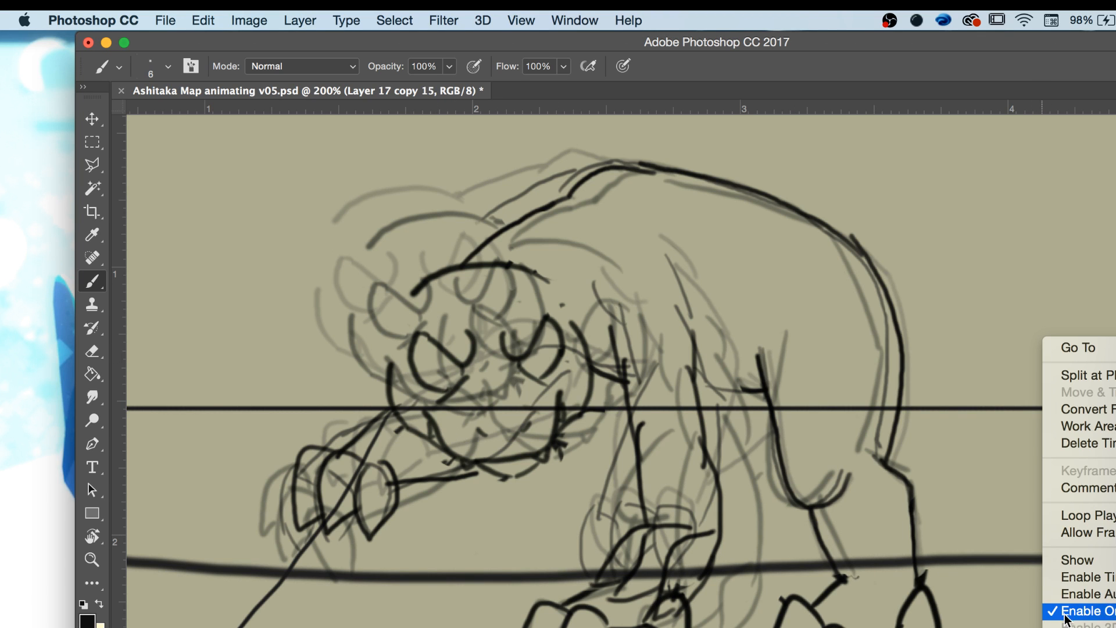
left_click(1069, 615)
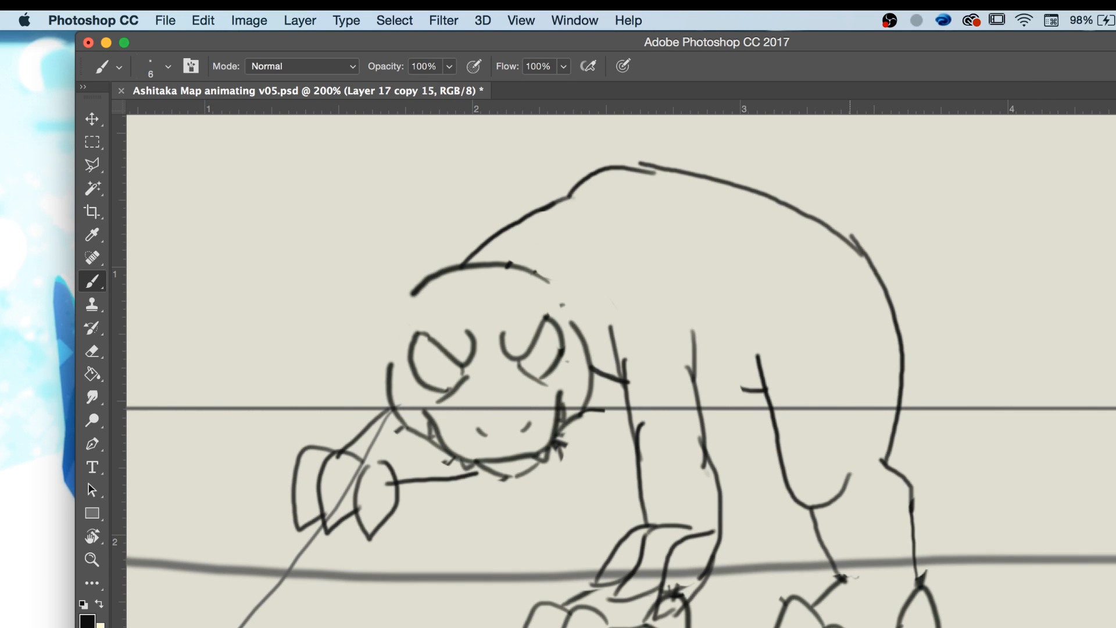
key("space")
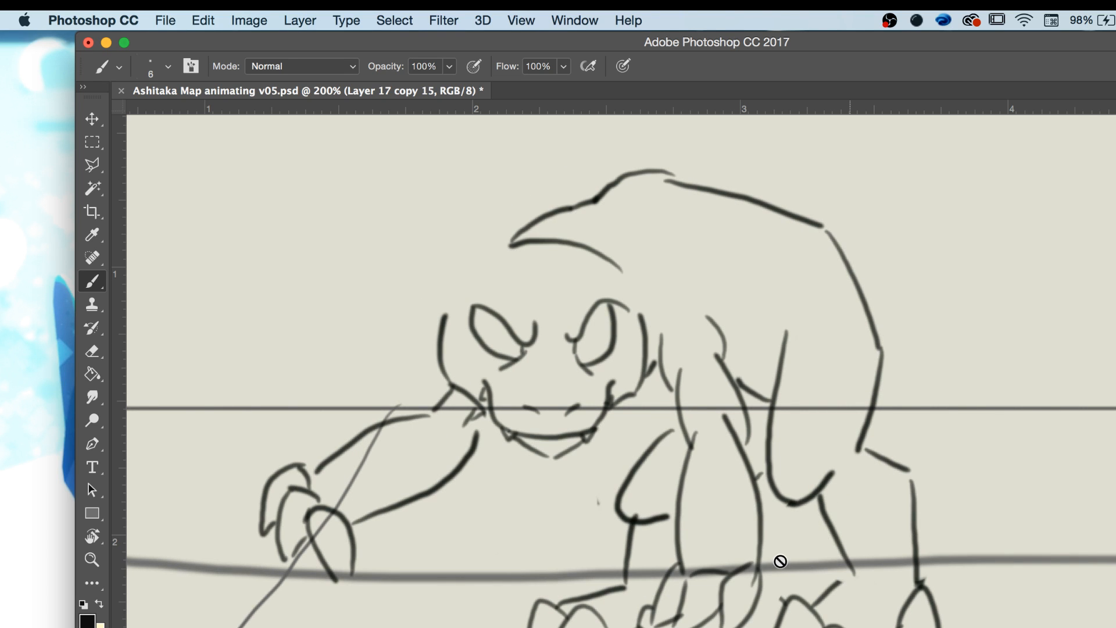
key("z")
key("super+minus")
key("super+minus")
key("super+minus")
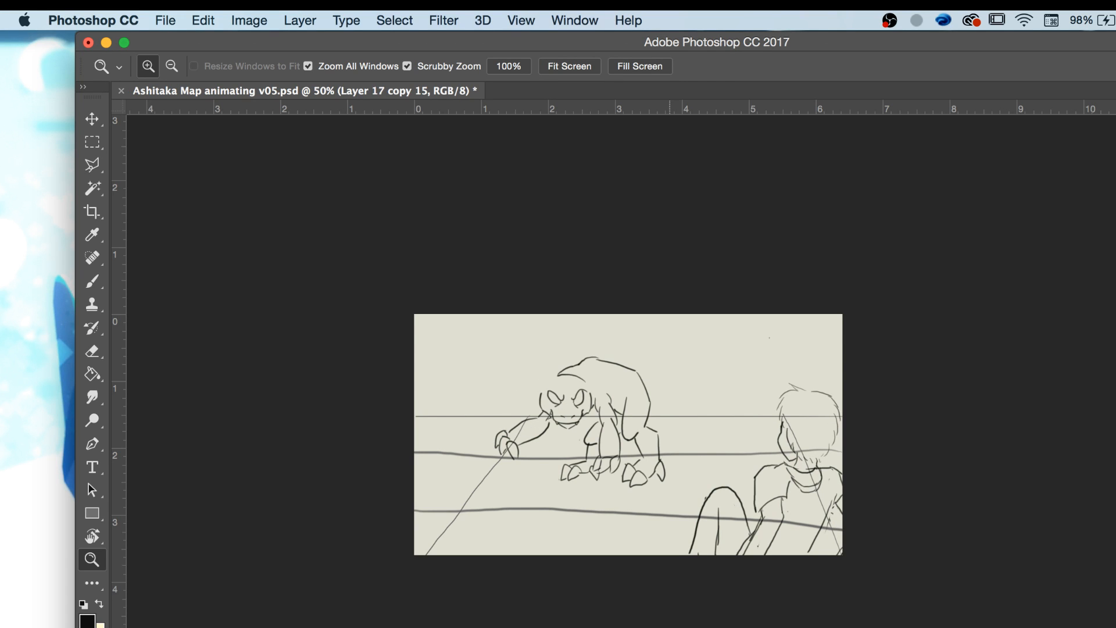
left_click_drag(538, 627, 537, 604)
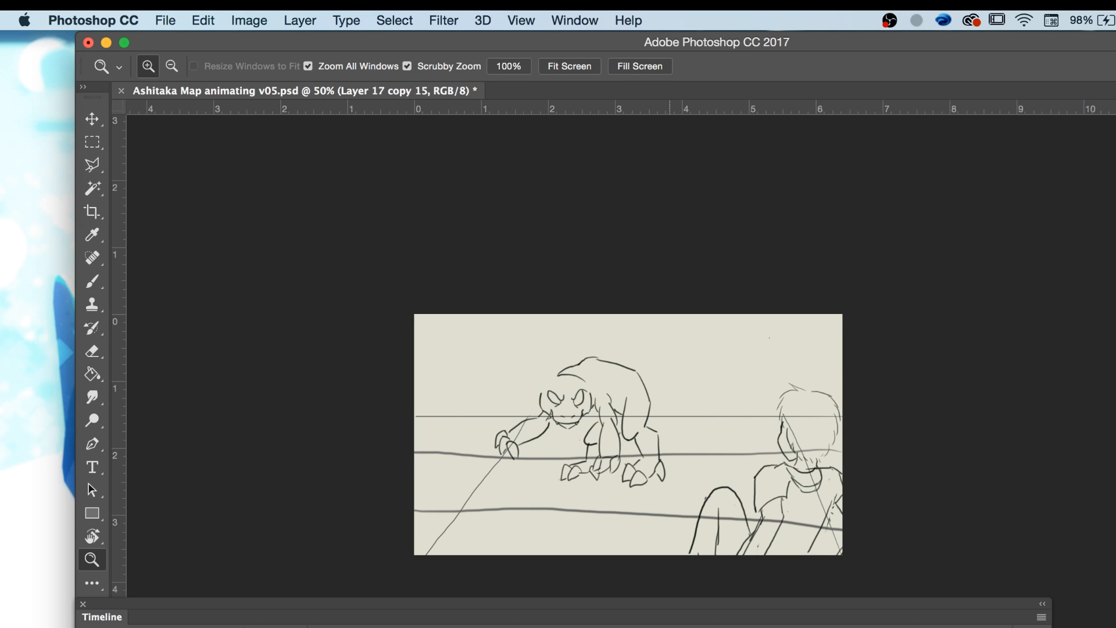
key("space")
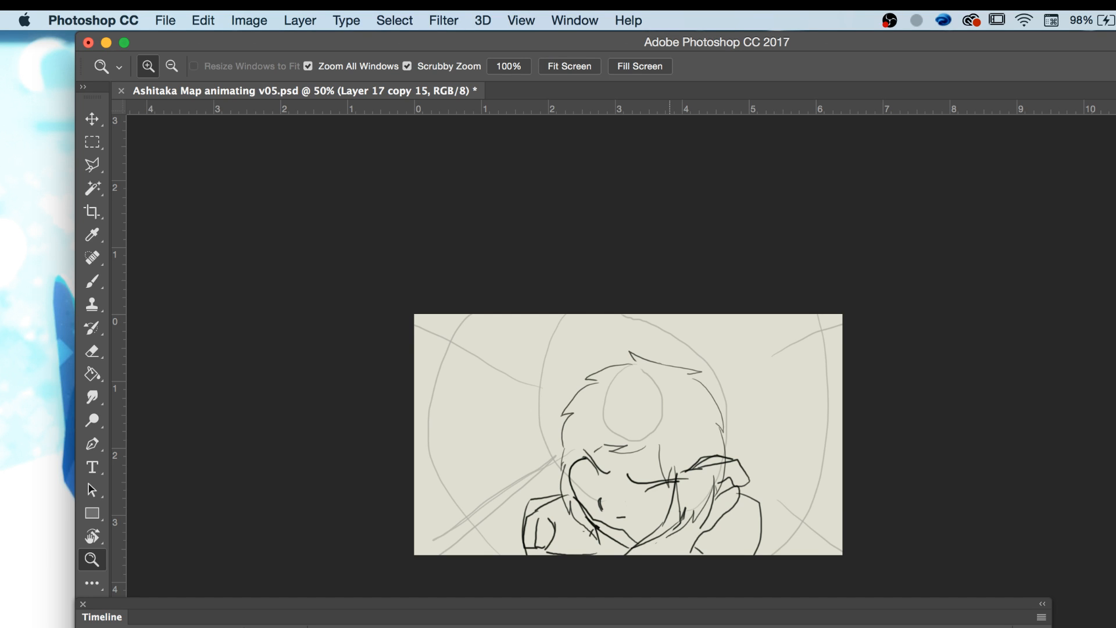
Save the document and reposition the Timeline panel and the program window to bring the layer list into view.
left_click(166, 20)
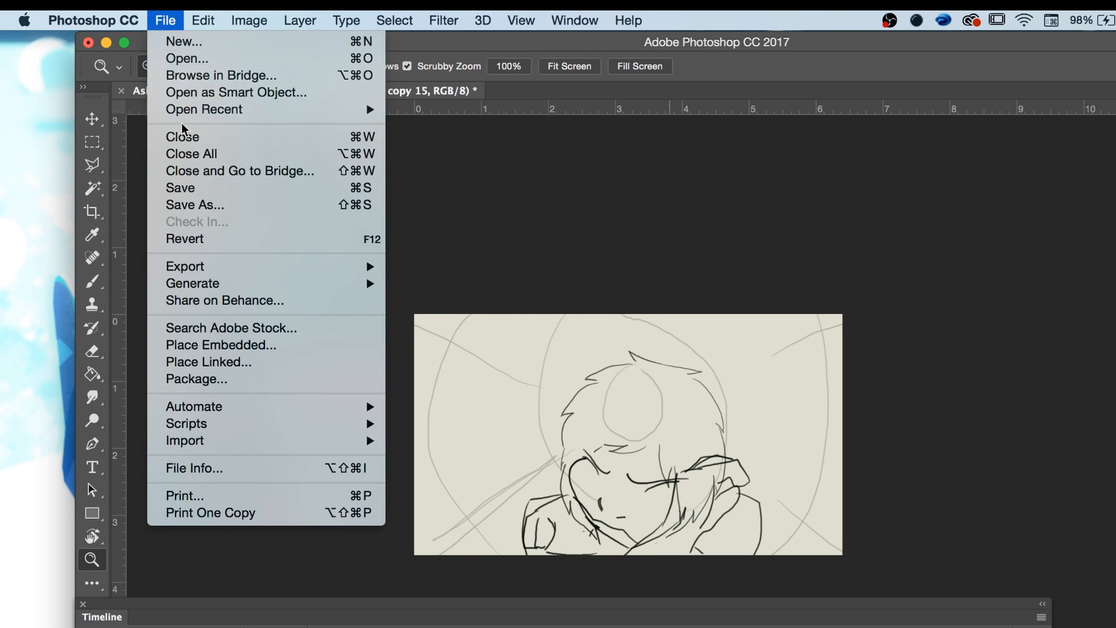
left_click(192, 187)
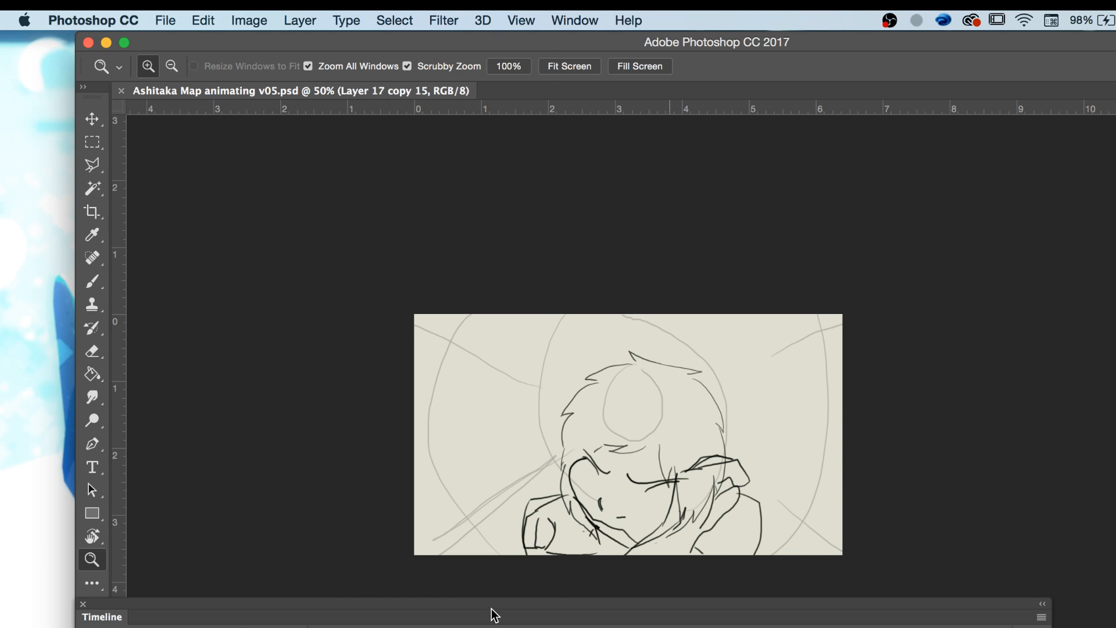
left_click_drag(491, 613, 442, 600)
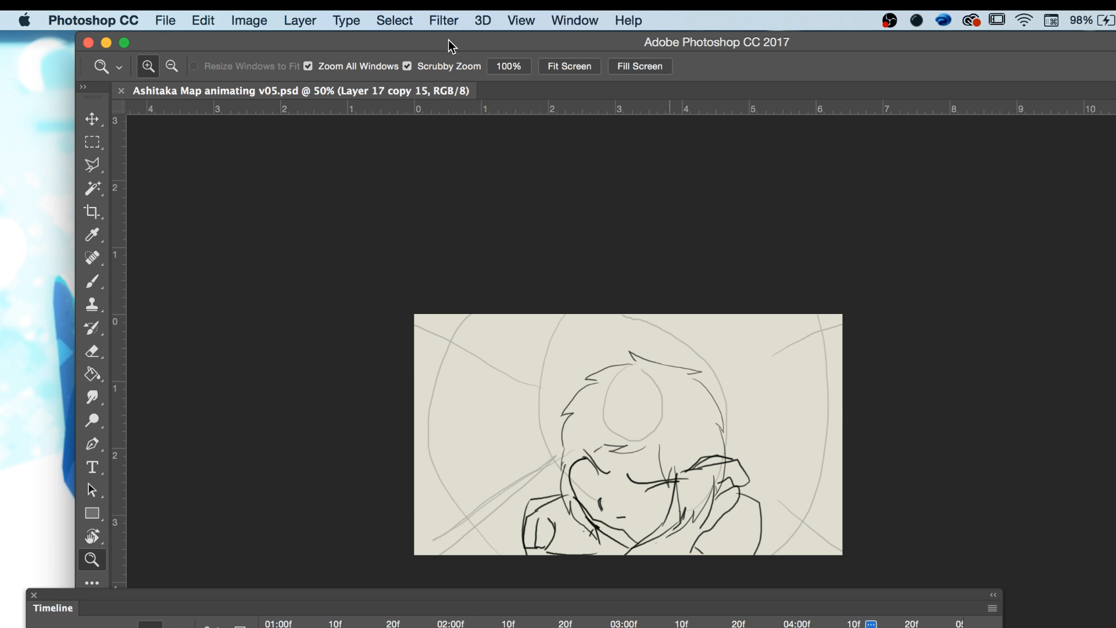
left_click_drag(452, 42, 325, 28)
left_click_drag(882, 606, 868, 609)
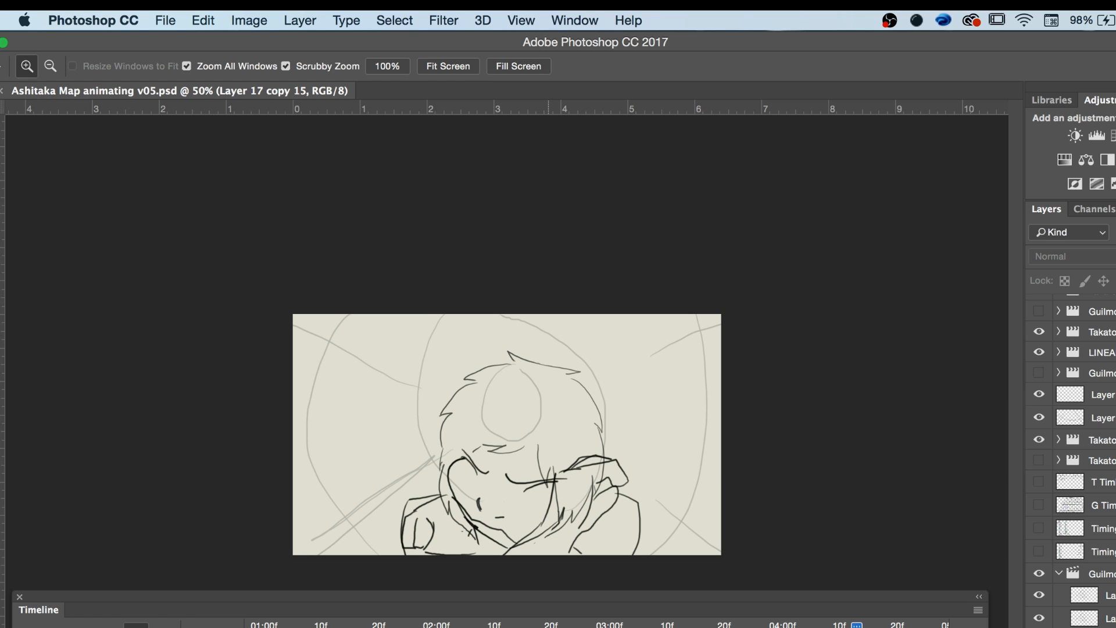
Collapse the Guilmon shot 2 layer group, expand the visible Takato group and select Layer 18 copy 6 inside it.
scroll(1071, 466, "up", 2)
left_click(1079, 625)
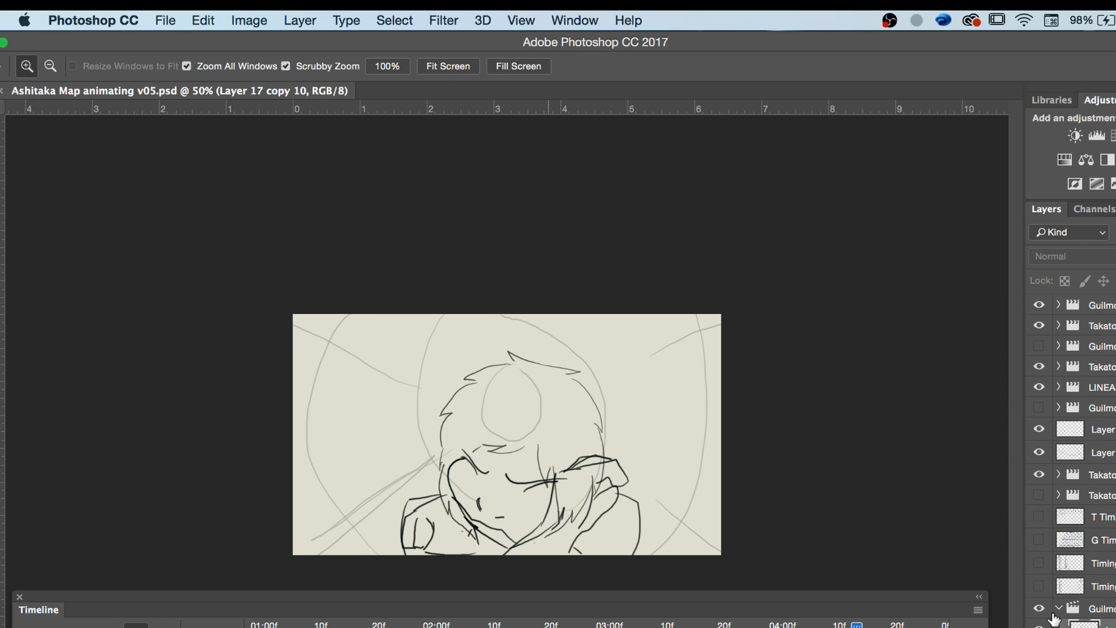
left_click(1058, 612)
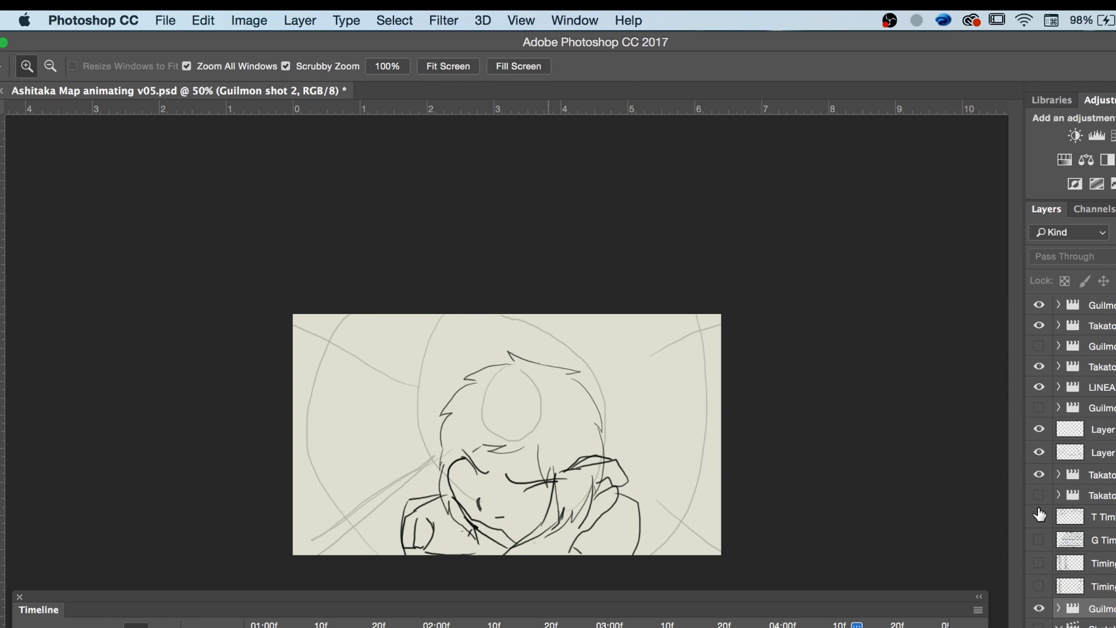
left_click(1058, 474)
left_click(1039, 475)
left_click(1040, 475)
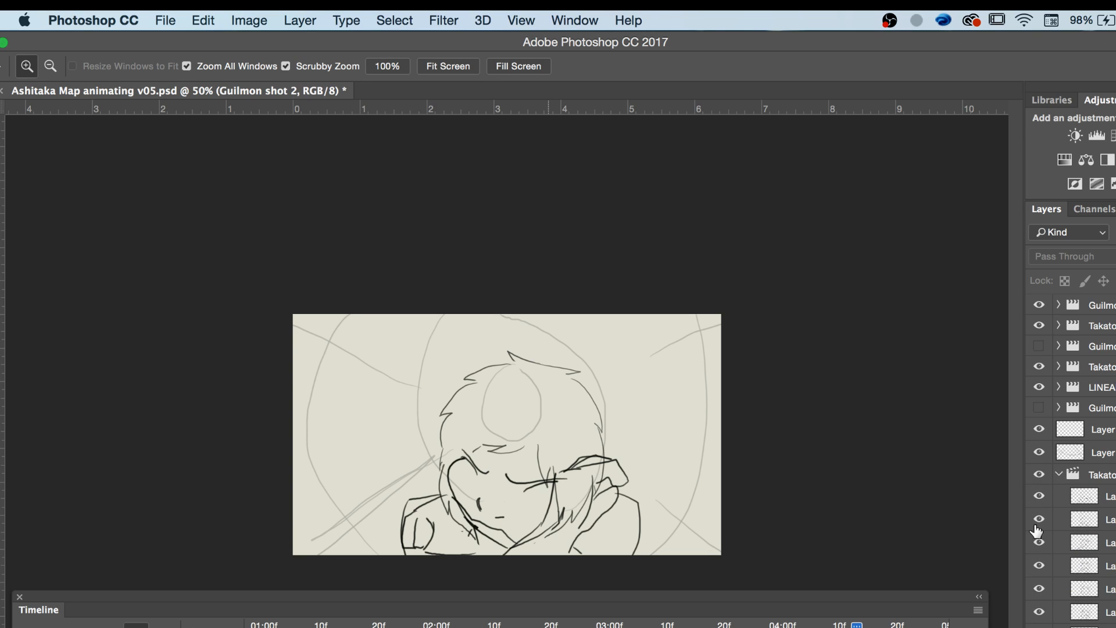
left_click(1091, 592)
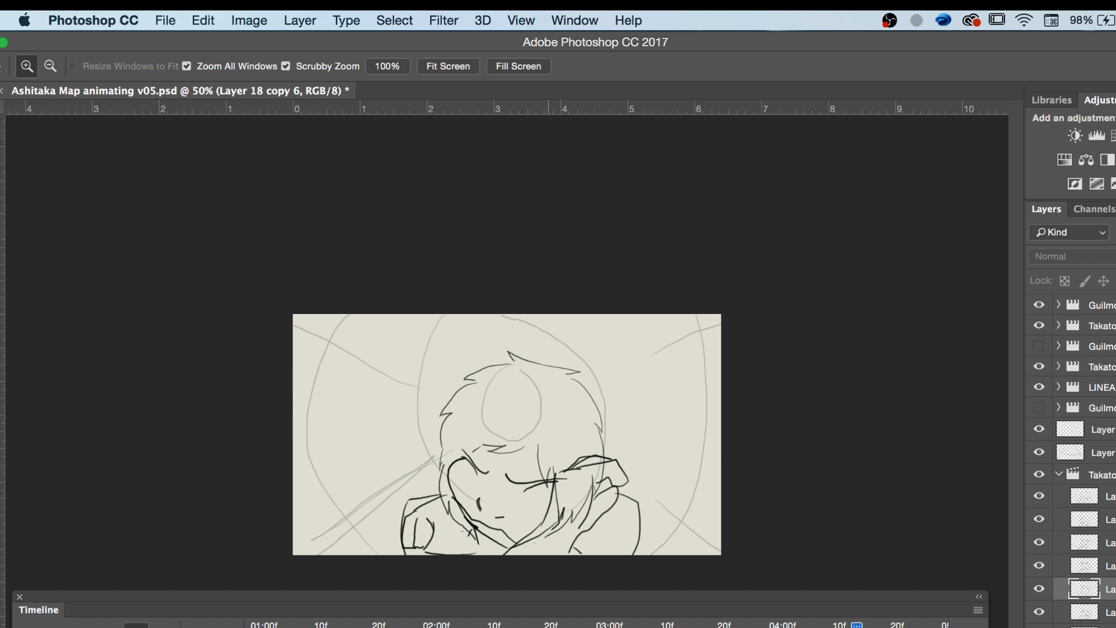
Scrub the timeline between 04:00f and 05:00f and toggle the expanded Takato group's visibility to locate its drawings.
left_click_drag(256, 627, 243, 627)
scroll(596, 625, "left", 2)
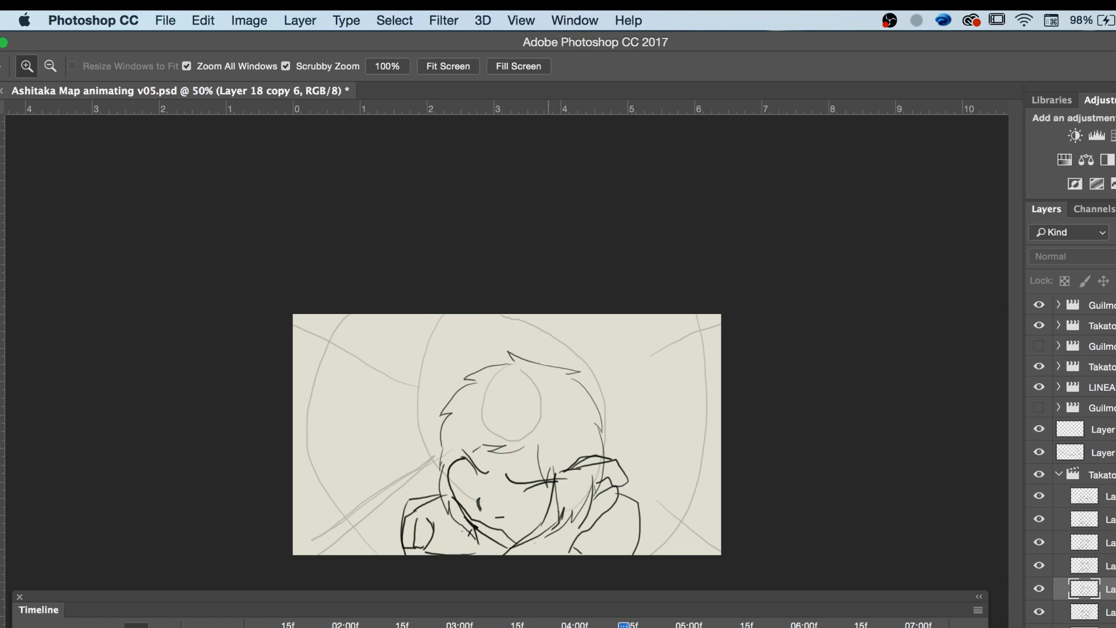
left_click(581, 627)
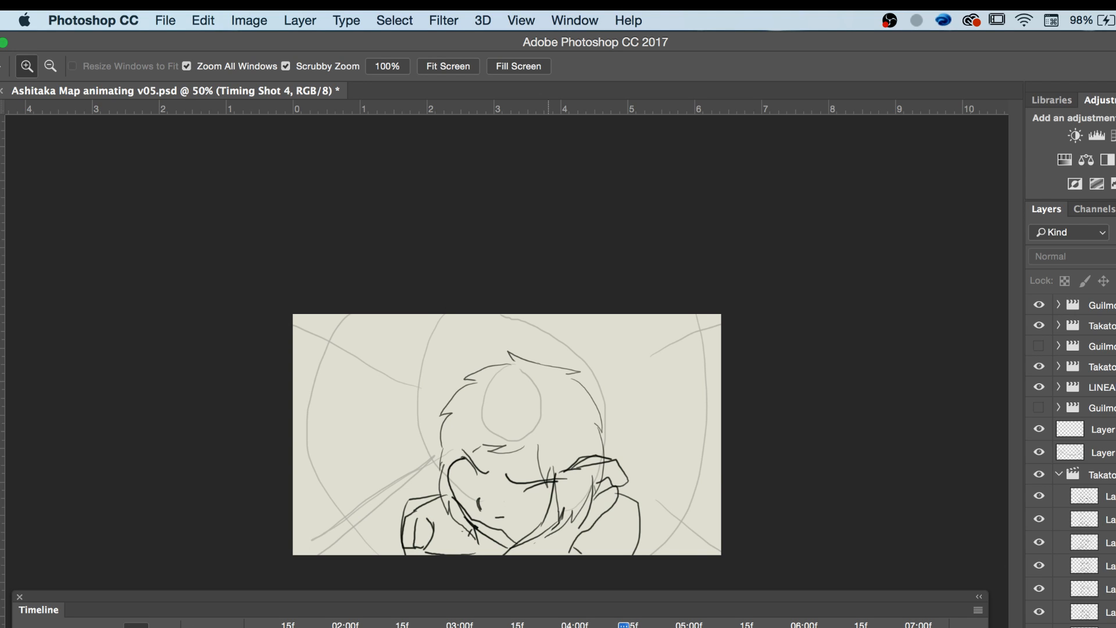
left_click(1040, 476)
left_click(1040, 476)
left_click(1039, 474)
left_click(1039, 473)
left_click_drag(624, 625, 693, 625)
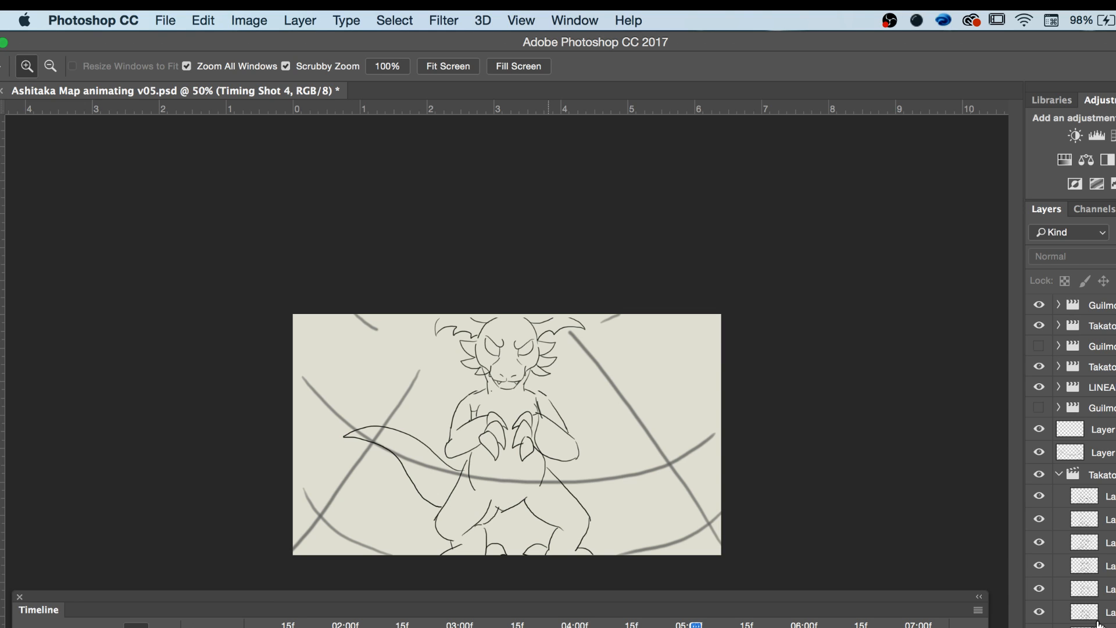
key("Up")
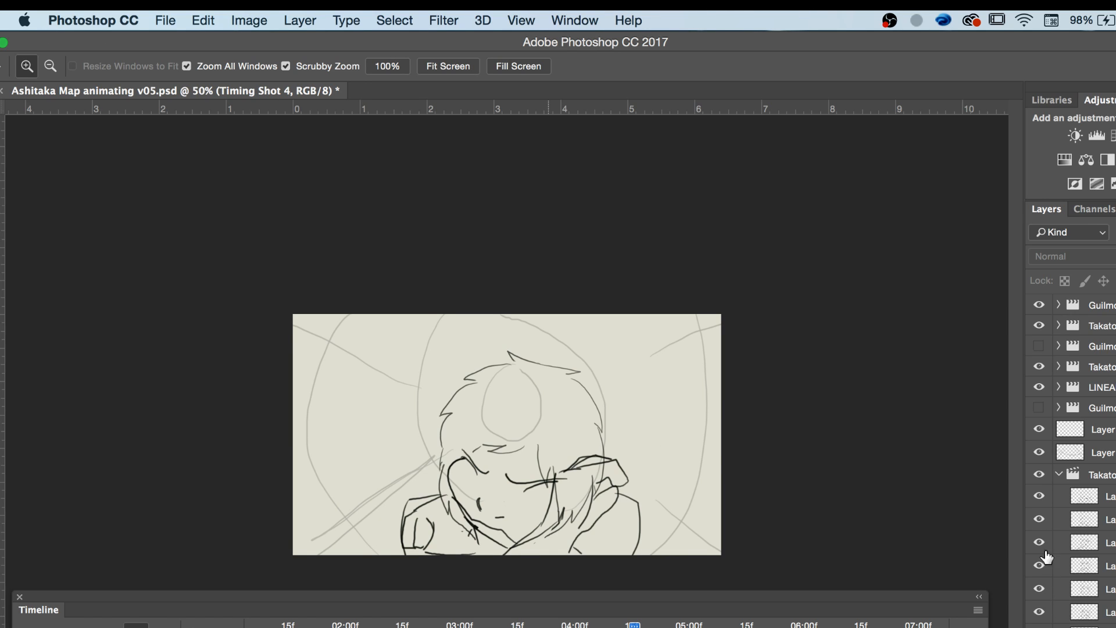
Toggle the visibility of the uppermost layer in the expanded Takato group to check its drawing.
left_click(1039, 496)
left_click(1039, 496)
left_click(1036, 496)
left_click(1036, 496)
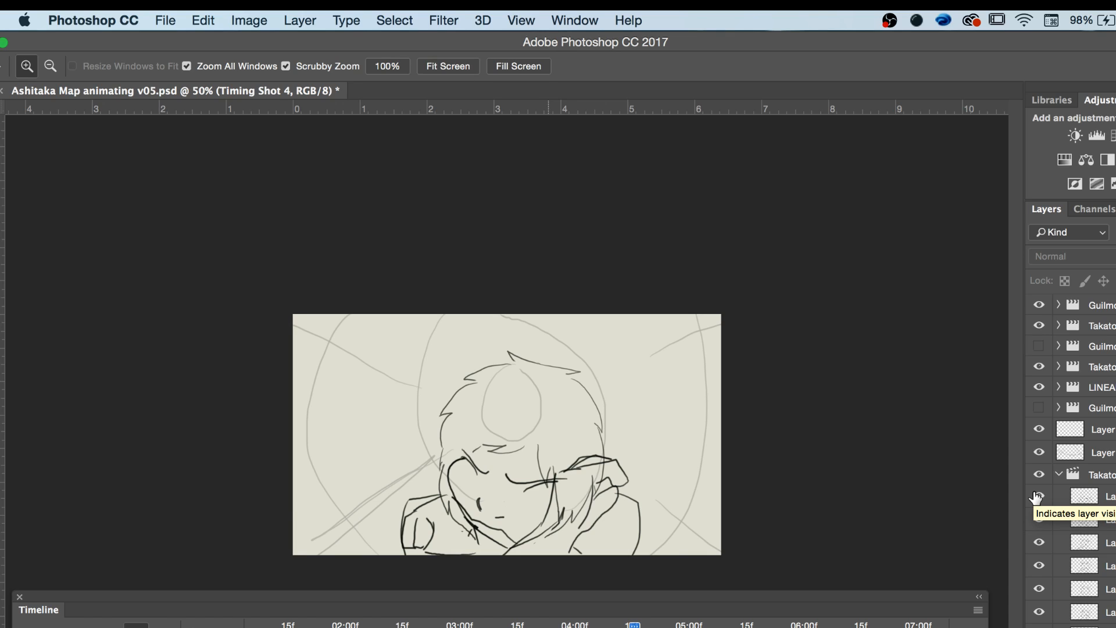
left_click(1036, 497)
left_click(1037, 497)
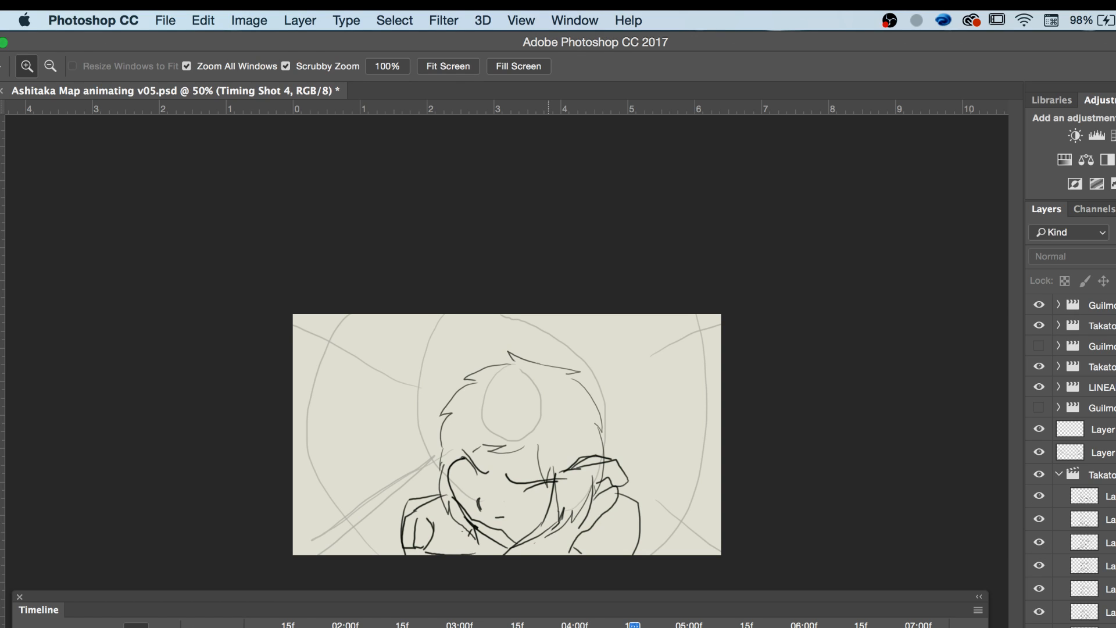
Inspect the Perspective lines copy, Shot 1 Timing and Timing Shot 4 layers to find where the Takato shot's drawings are.
mouse_move(634, 625)
left_mouse_down()
mouse_move(569, 626)
mouse_move(646, 626)
mouse_move(631, 626)
left_mouse_up()
left_click(616, 627)
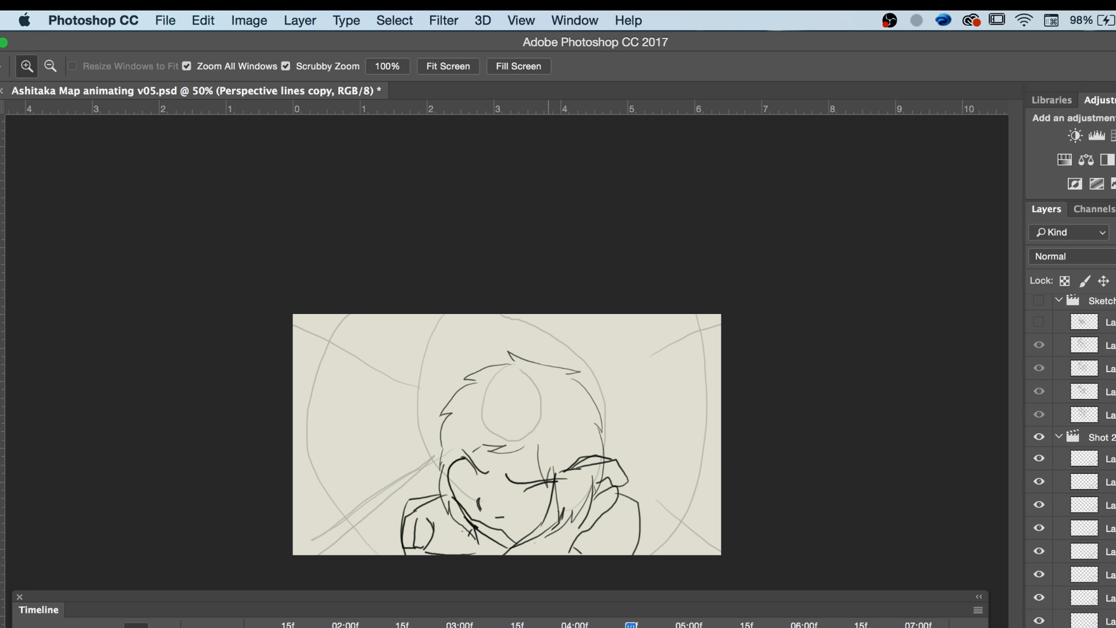
left_click(548, 626)
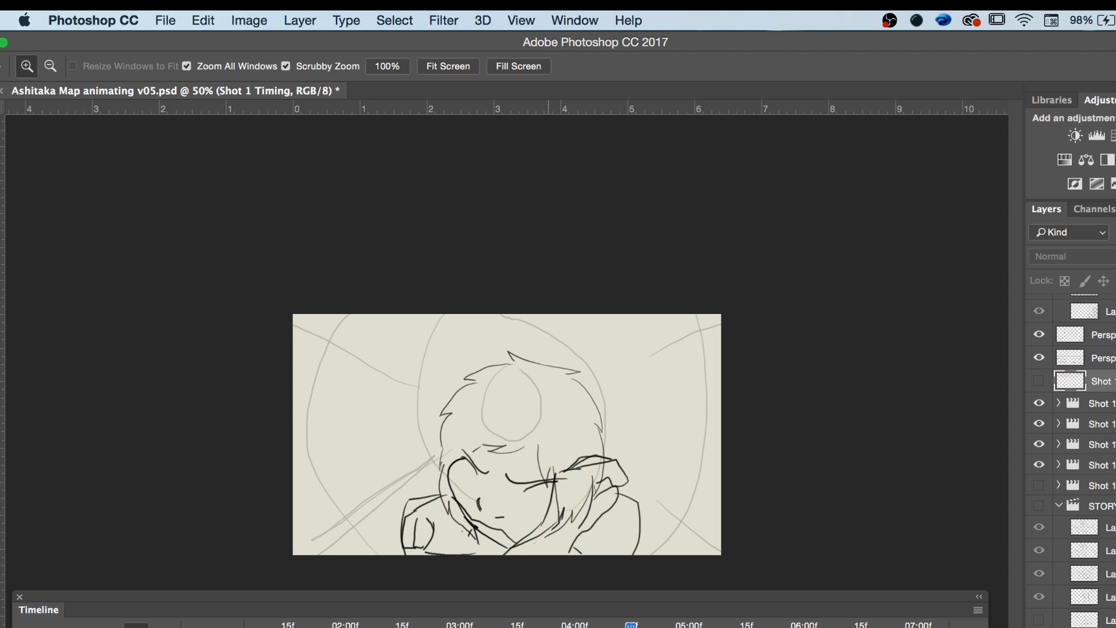
scroll(1075, 400, "up", 3)
left_click(1075, 407)
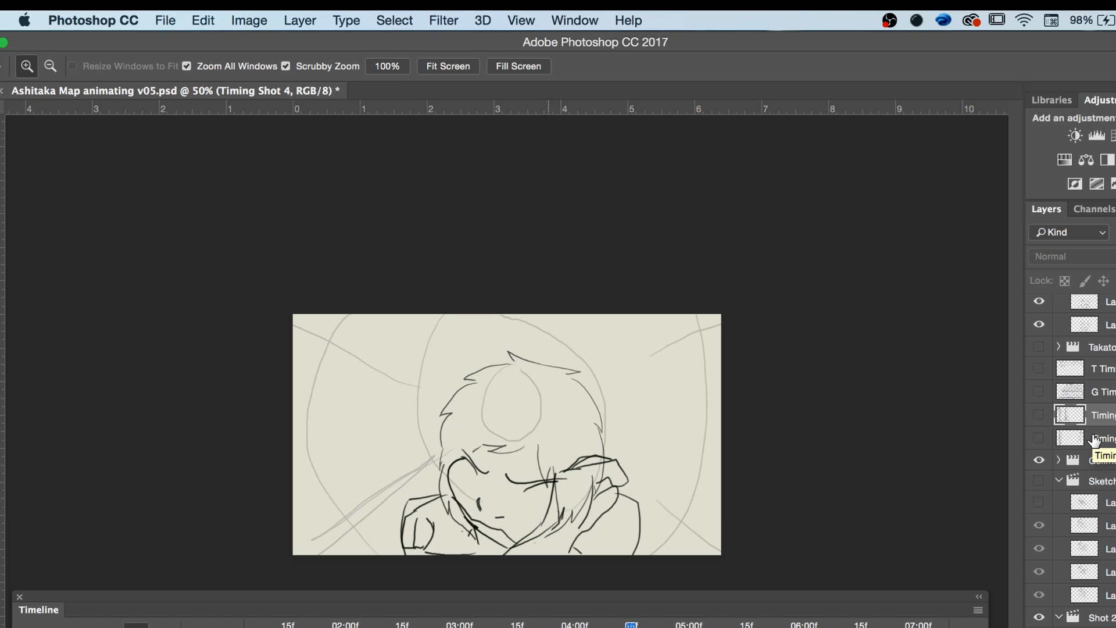
scroll(1095, 441, "up", 4)
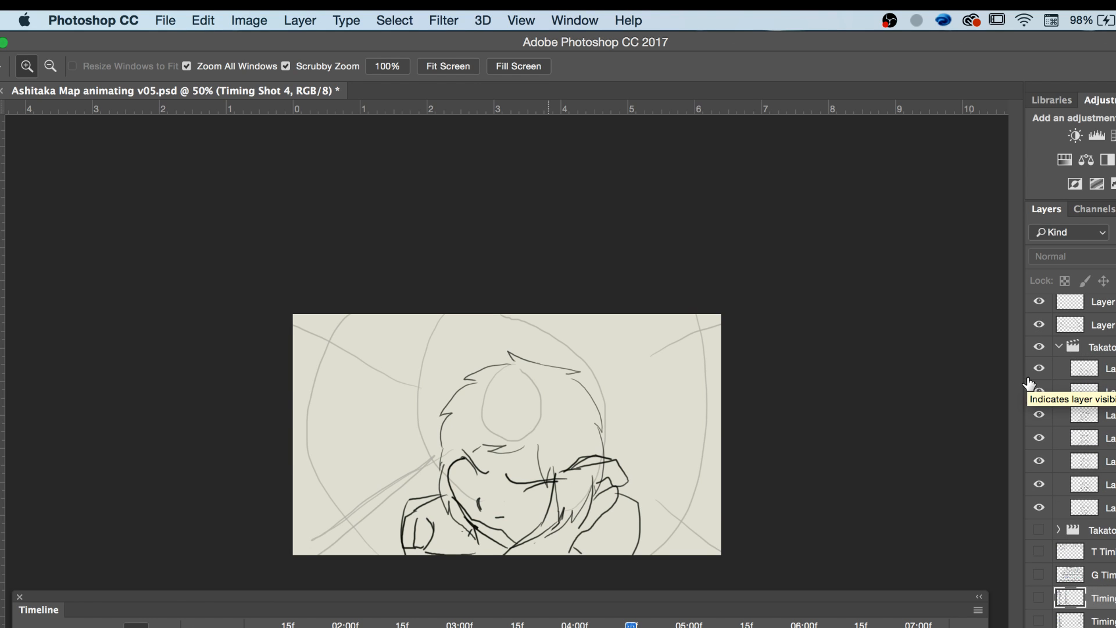
Select Layer 18 copy 2 in the Takato group, check its visibility and set the playhead just after 04:00f.
left_click(1039, 347)
left_click(1039, 347)
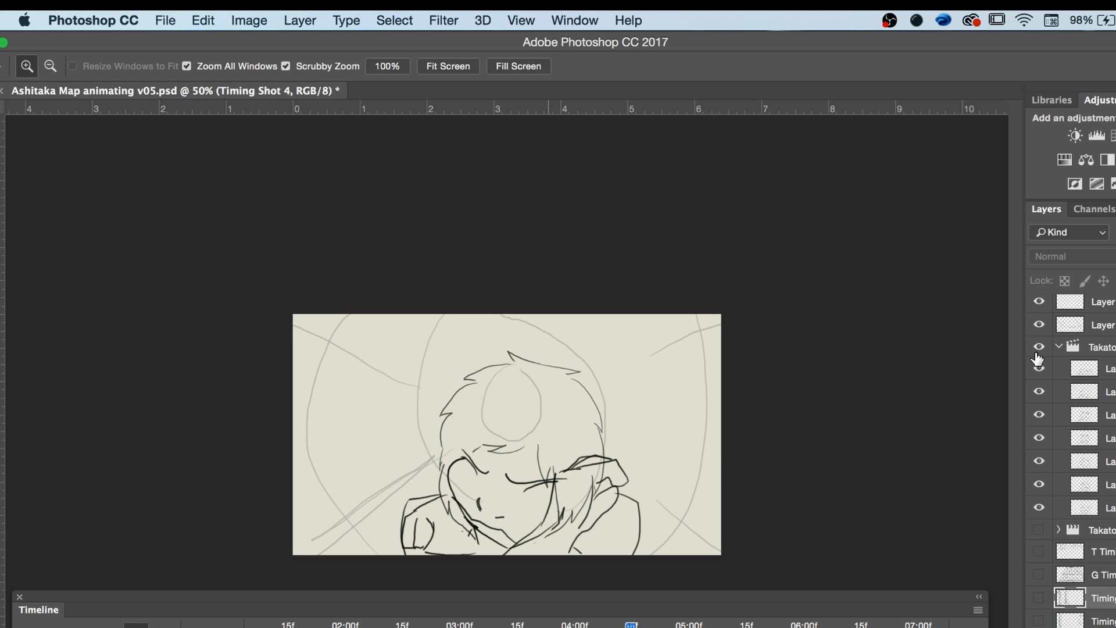
left_click(1107, 371)
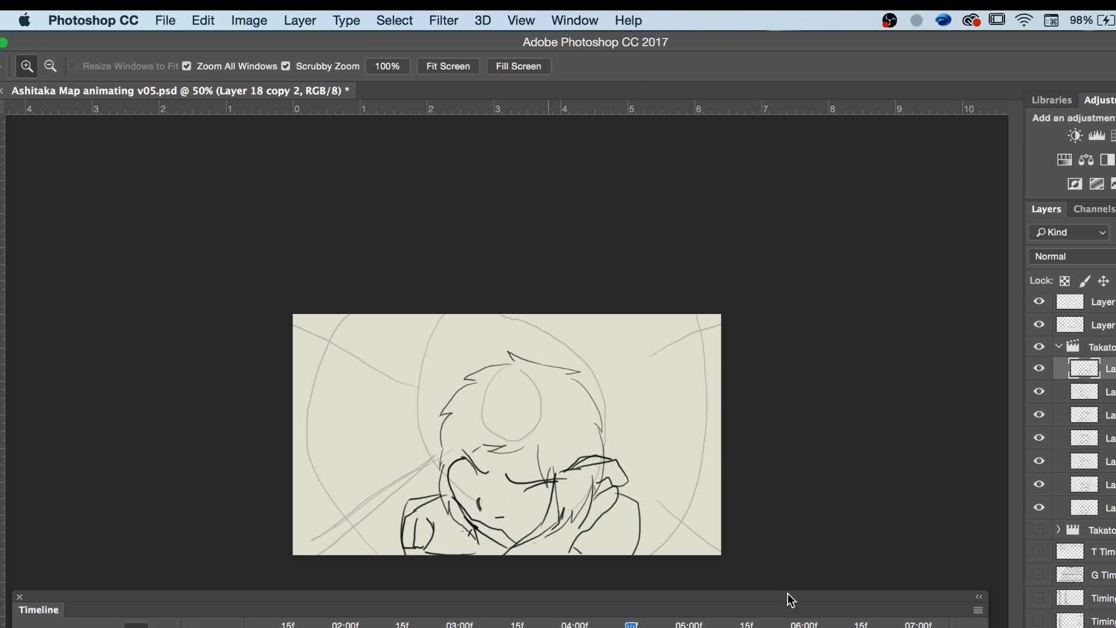
left_click(1039, 370)
left_click(1039, 369)
left_click_drag(628, 625, 597, 626)
Save the document and shift the program window so that the full set of drawing tools is visible.
left_click(164, 19)
left_click(179, 188)
left_click_drag(158, 39, 211, 39)
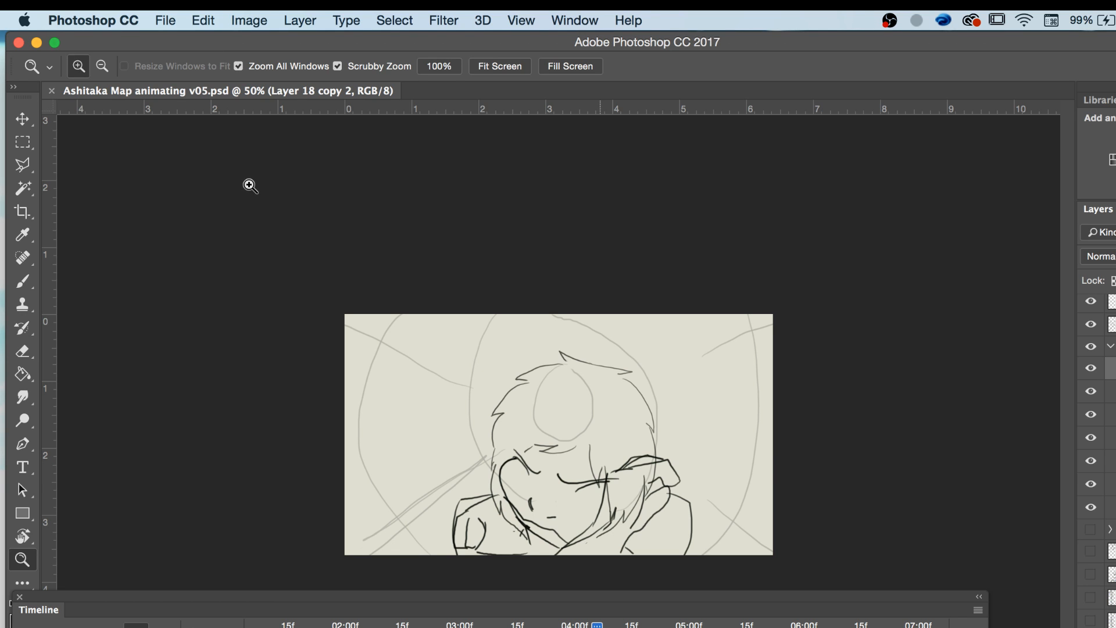
Minimize and restore the document window, and lower the Timeline panel to uncover the canvas.
left_click(36, 42)
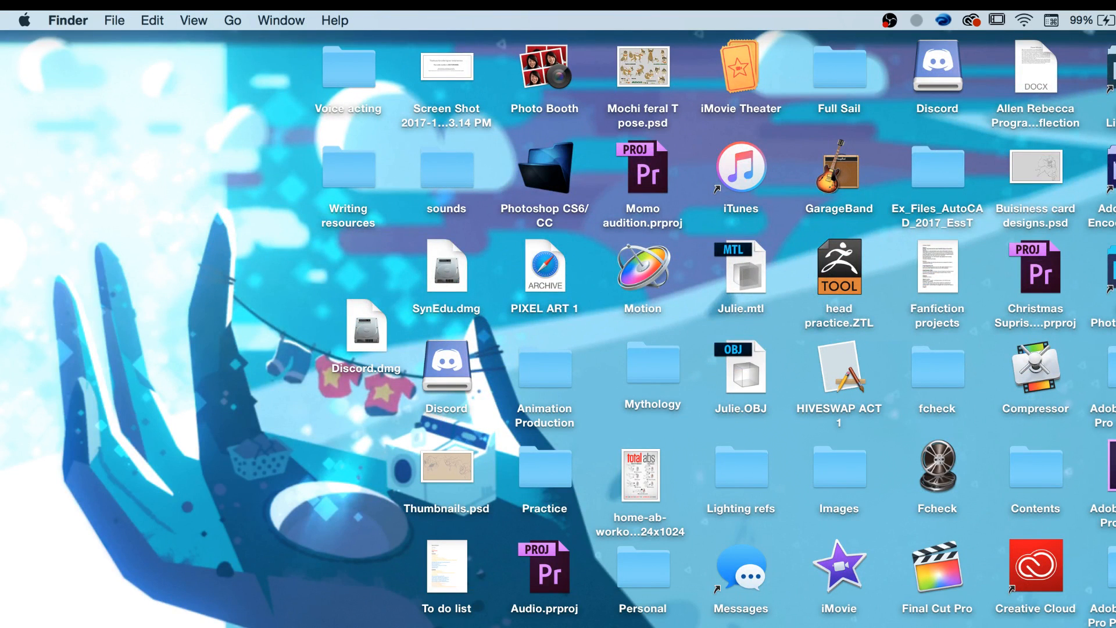
left_click(1009, 626)
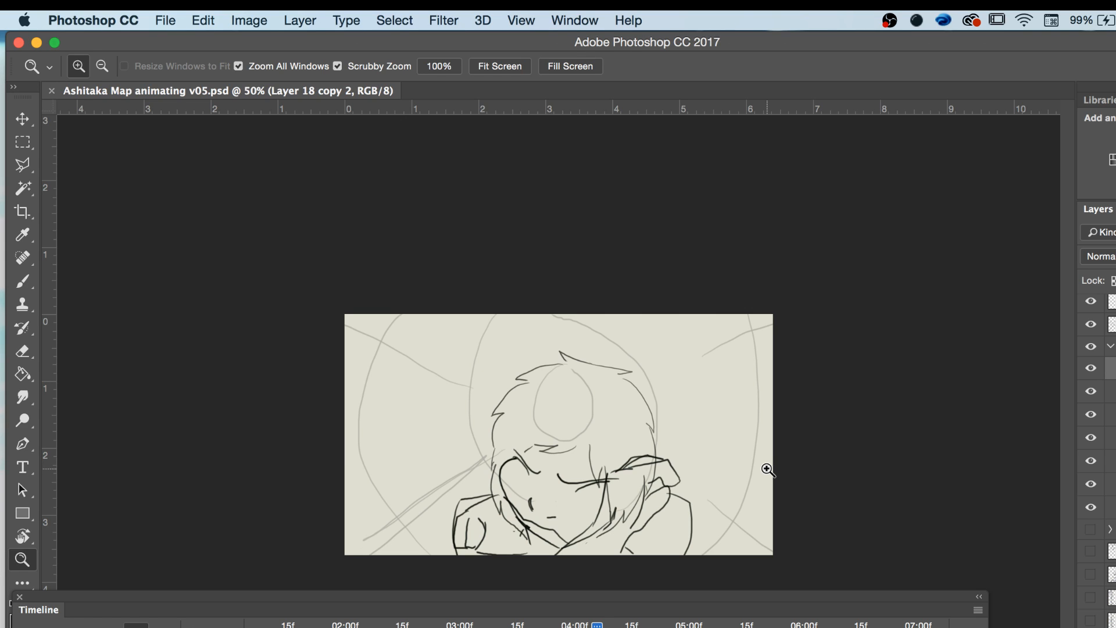
left_click(694, 495)
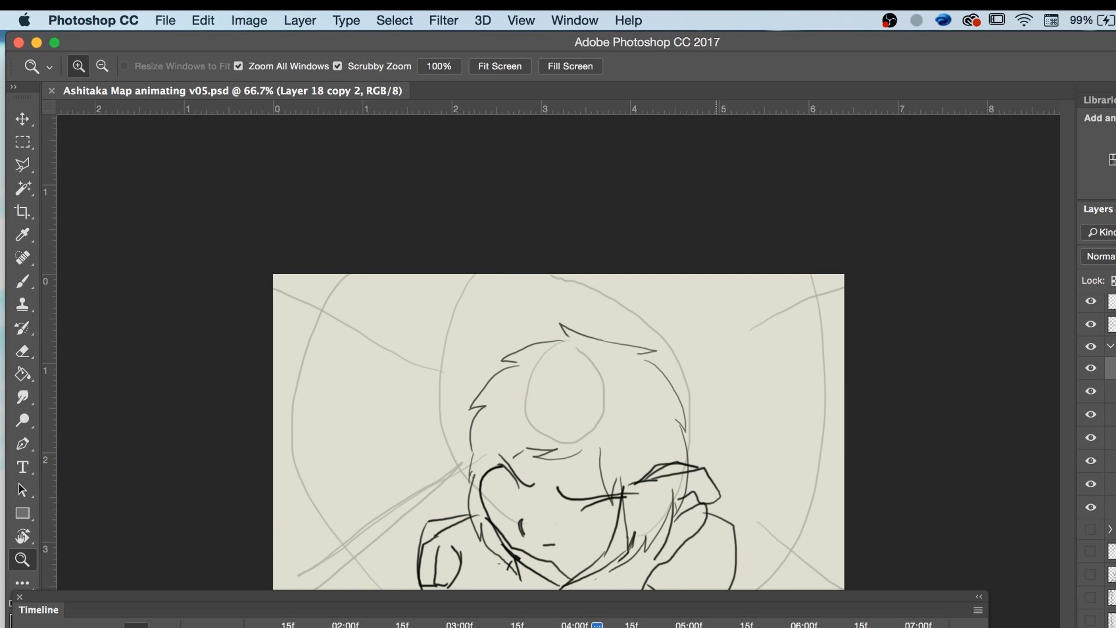
left_click_drag(631, 609, 639, 627)
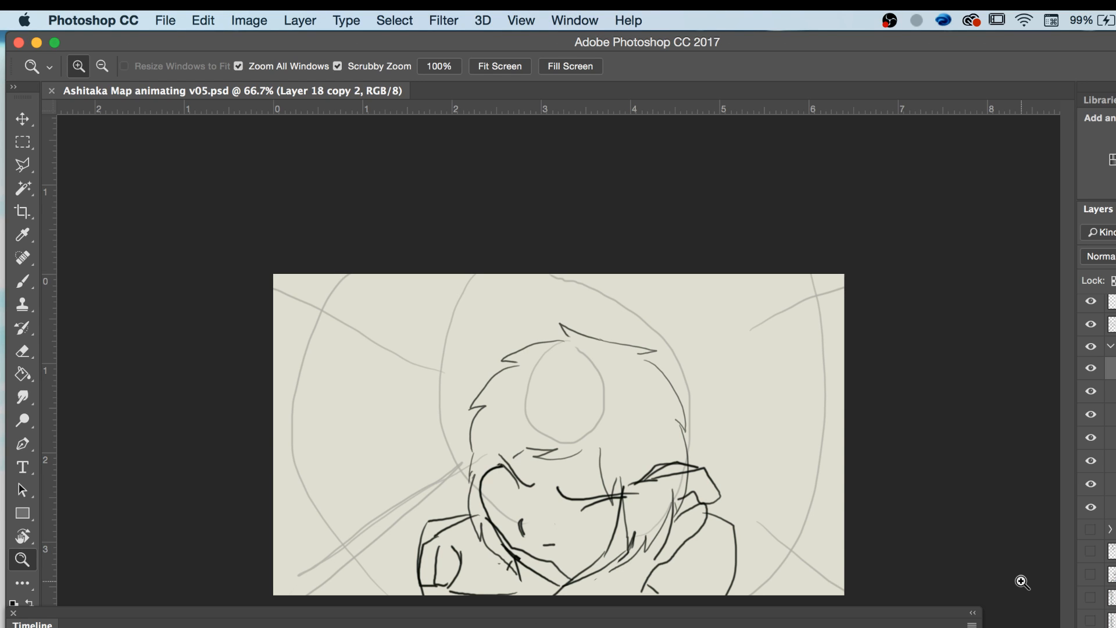
Hide and show Layer 18 copy 2 again to check what it contributes to the boy's drawing.
left_click(1092, 368)
left_click(1091, 368)
left_click(164, 17)
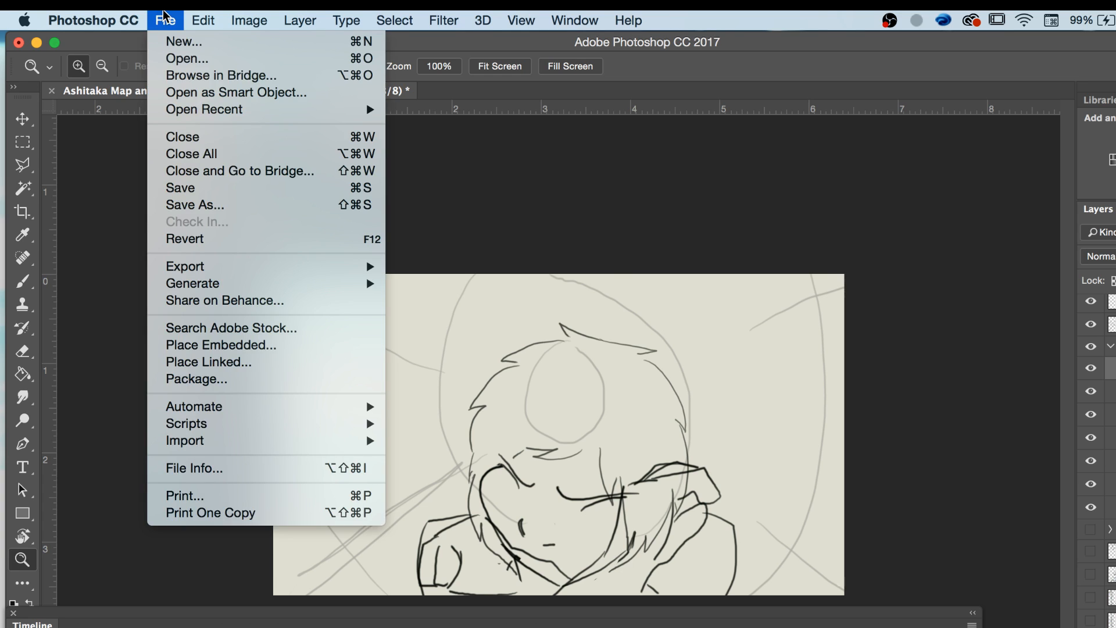
left_click(164, 19)
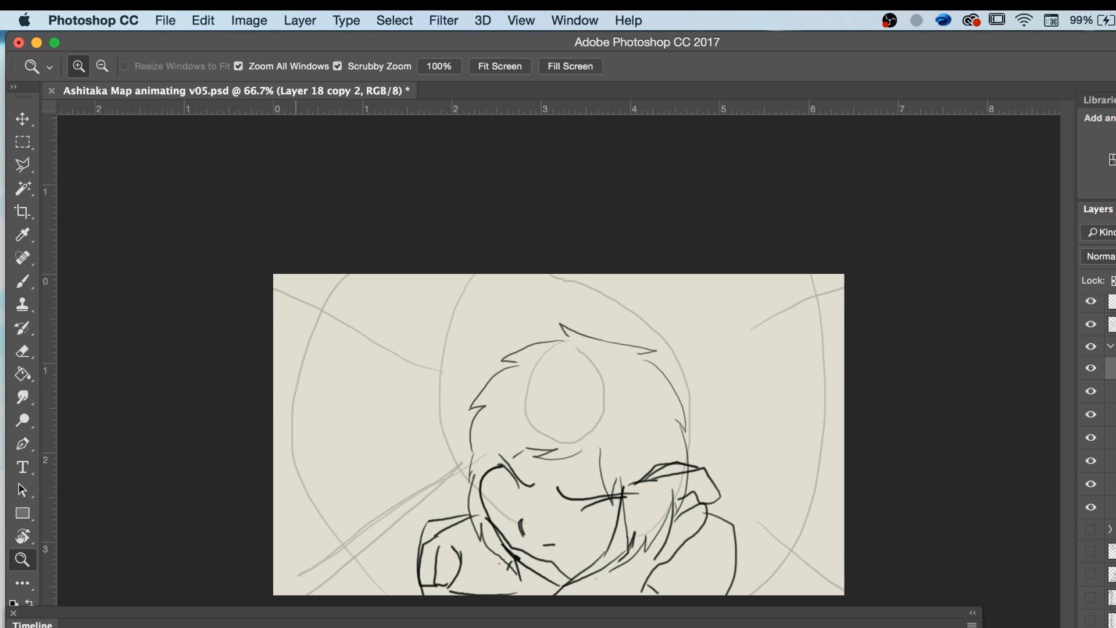
Move the Timeline panel clear of the tools, select Layer 18 copy 2 and switch to the YouTube live stream page in Safari.
left_click_drag(528, 616, 600, 611)
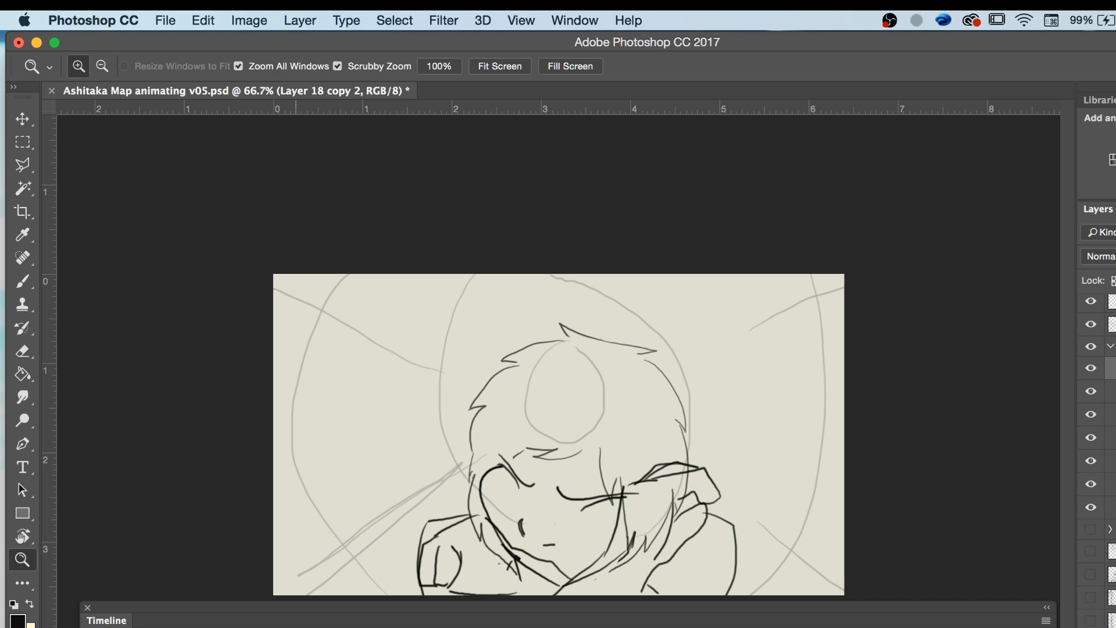
left_click(1111, 368)
left_click(1115, 627)
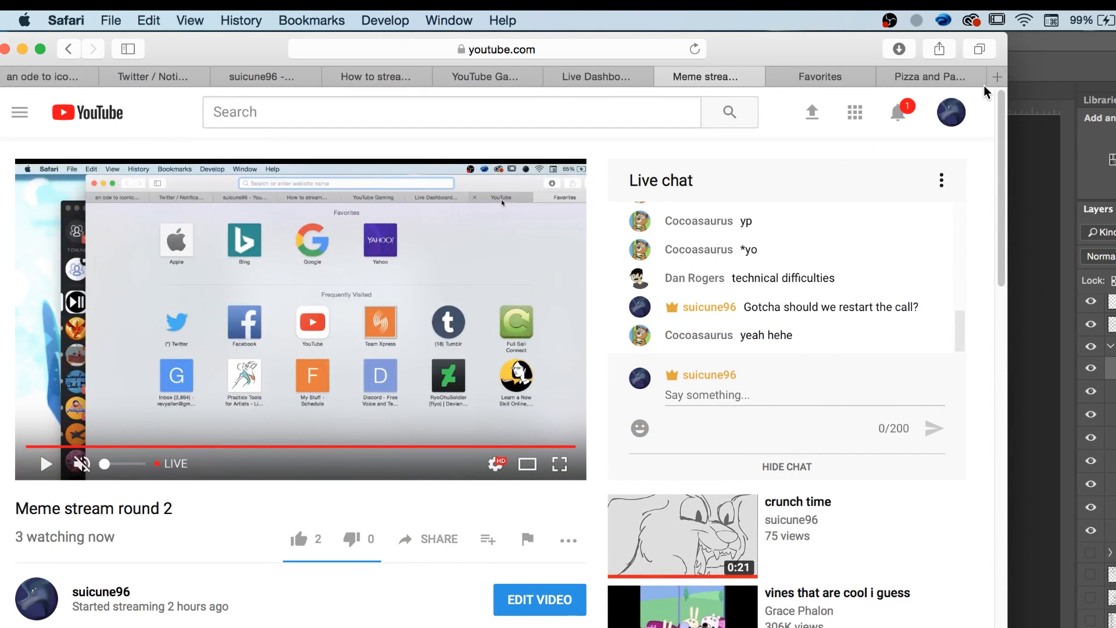
Open twitter.com in a new browser tab and like the tweet sharing the Meme stream round 2 live stream.
left_click(997, 76)
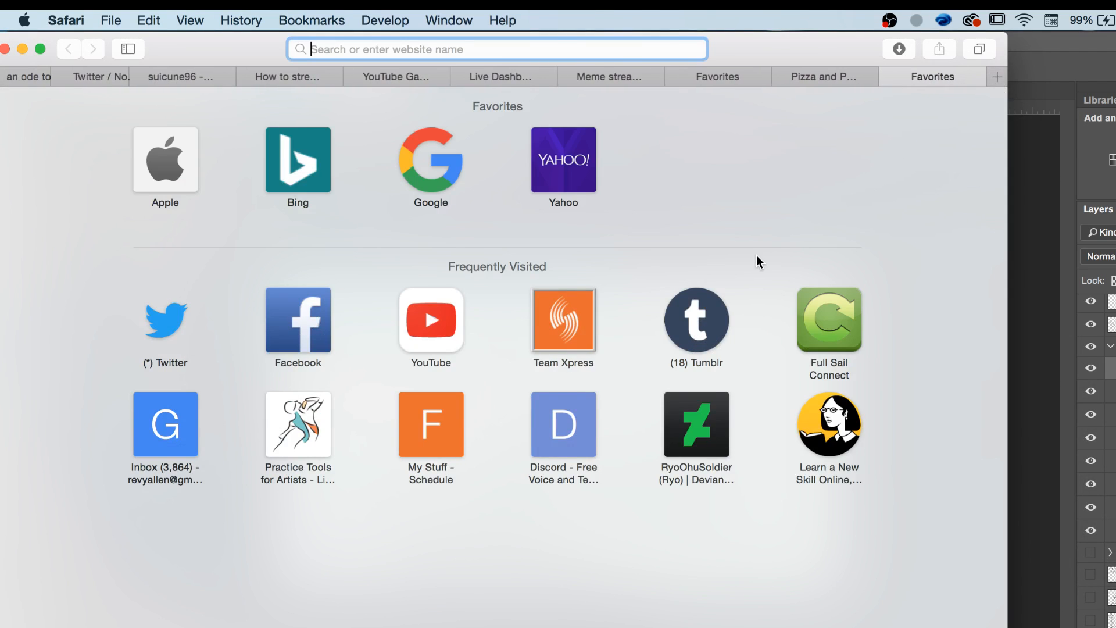
type("twitter.com")
key("Return")
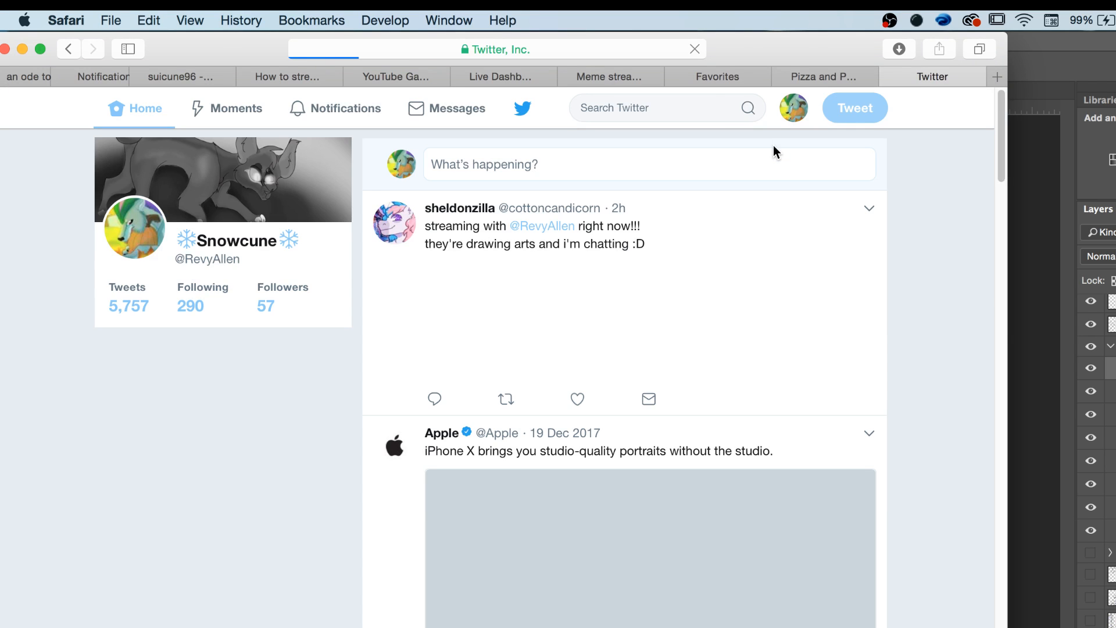
left_click(690, 100)
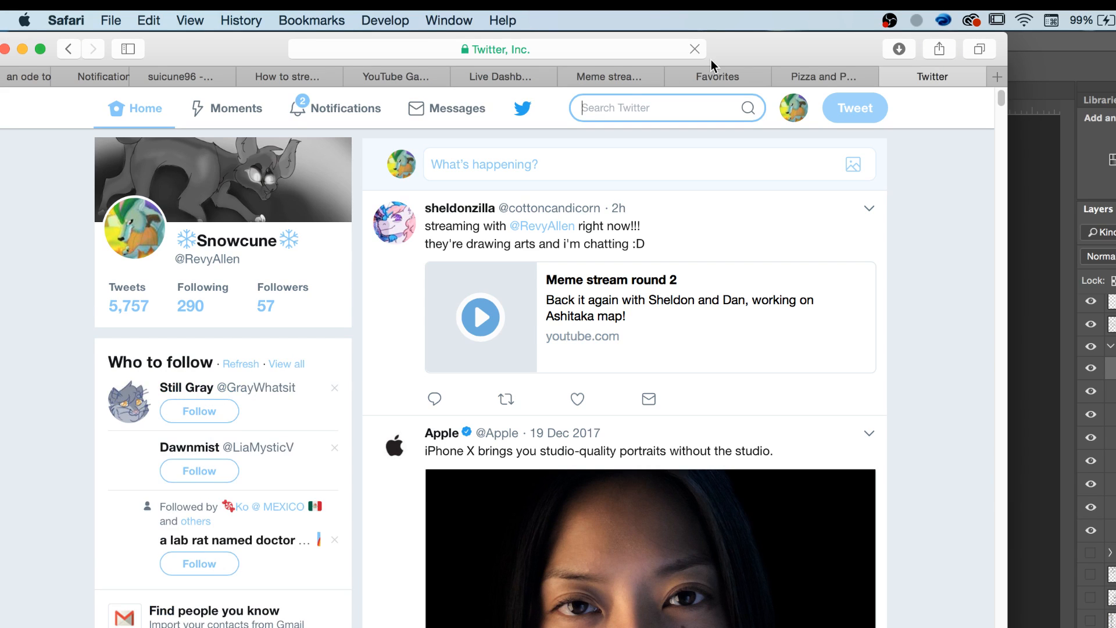
left_click(583, 403)
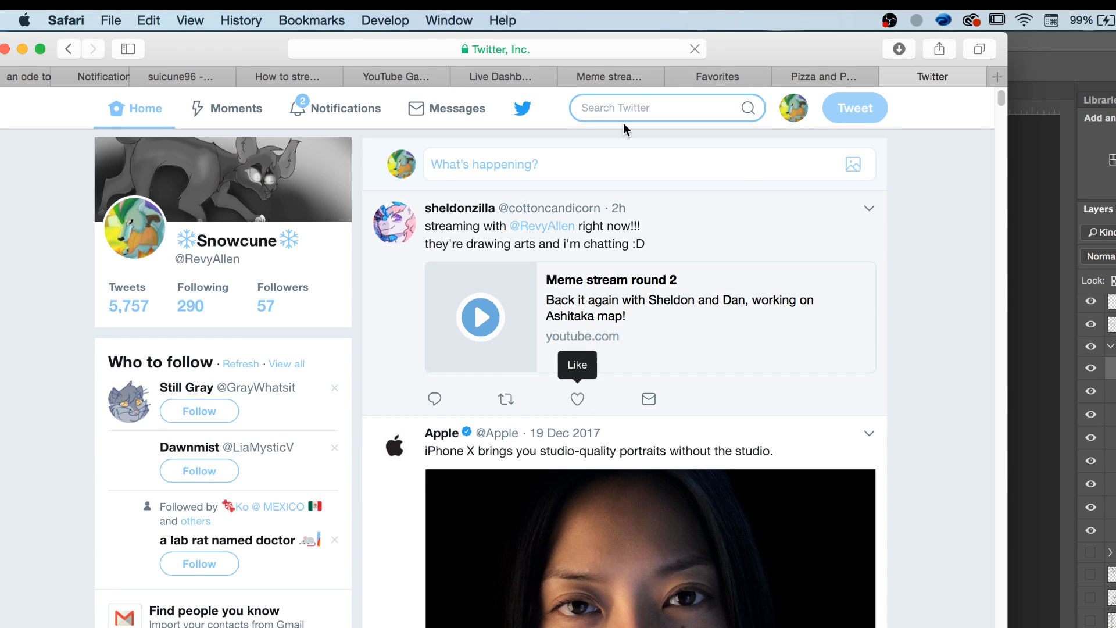
Search Twitter for "boot", open the Bootleg Stuff profile and enlarge the pinned A L A N shirt photo.
type("boot")
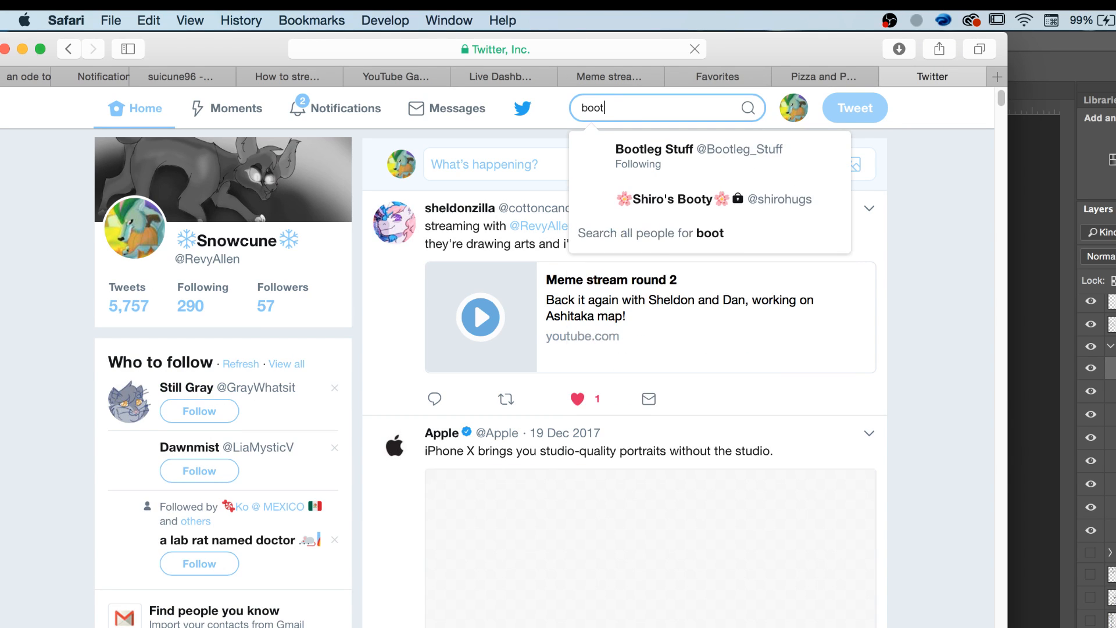
left_click(726, 326)
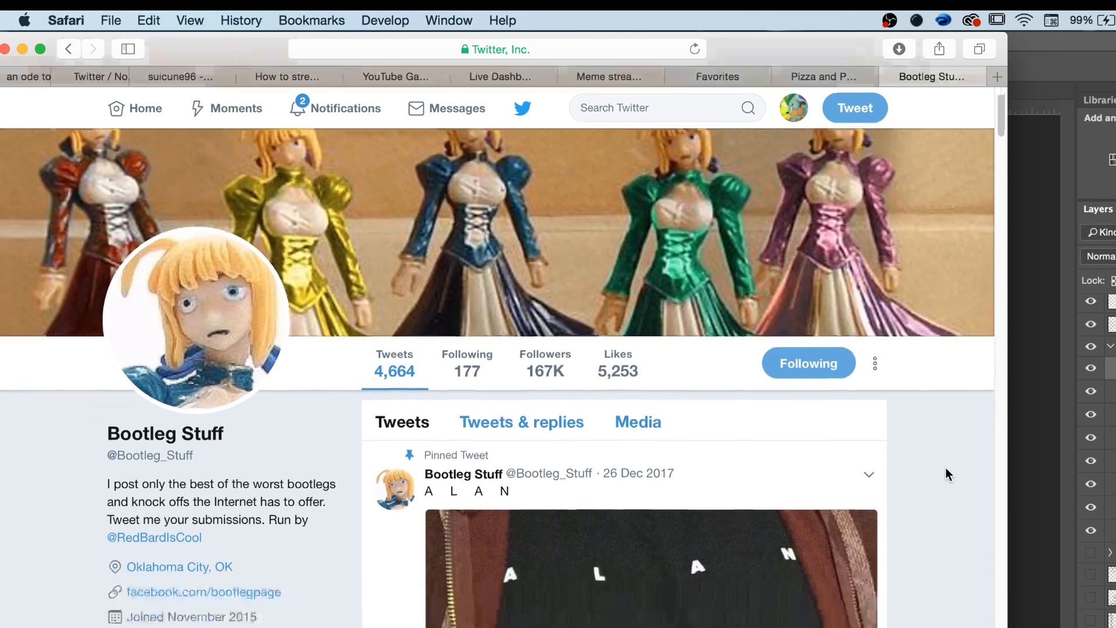
scroll(943, 467, "down", 5)
left_click(802, 460)
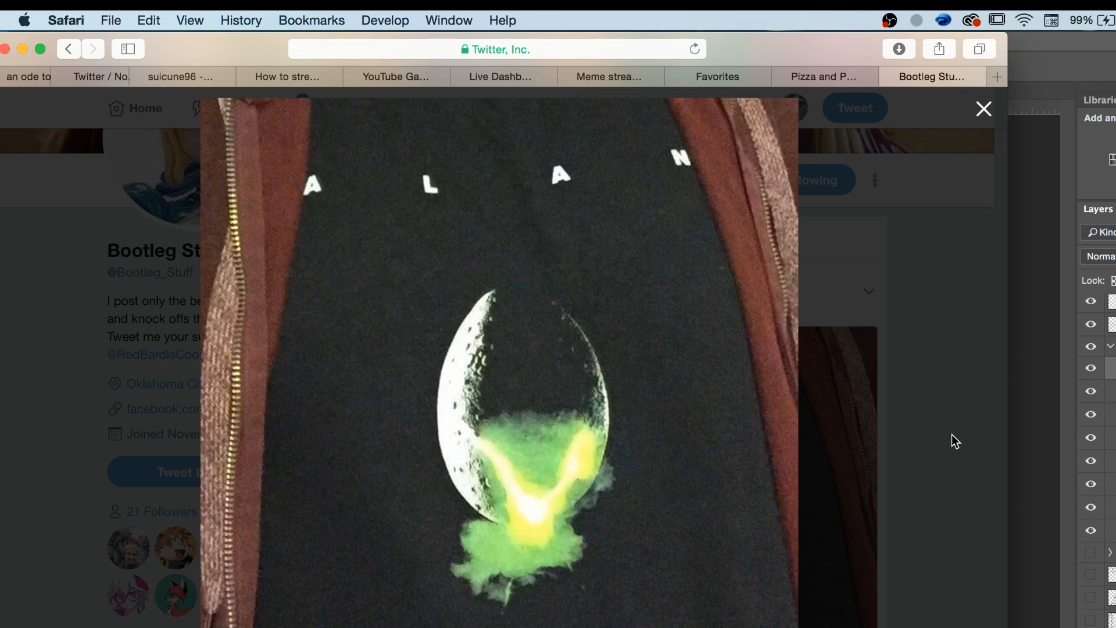
Copy the A L A N shirt photo into the Discord group chat, then minimize Discord and close the enlarged photo.
right_click(556, 407)
left_click(591, 563)
key("super+Tab")
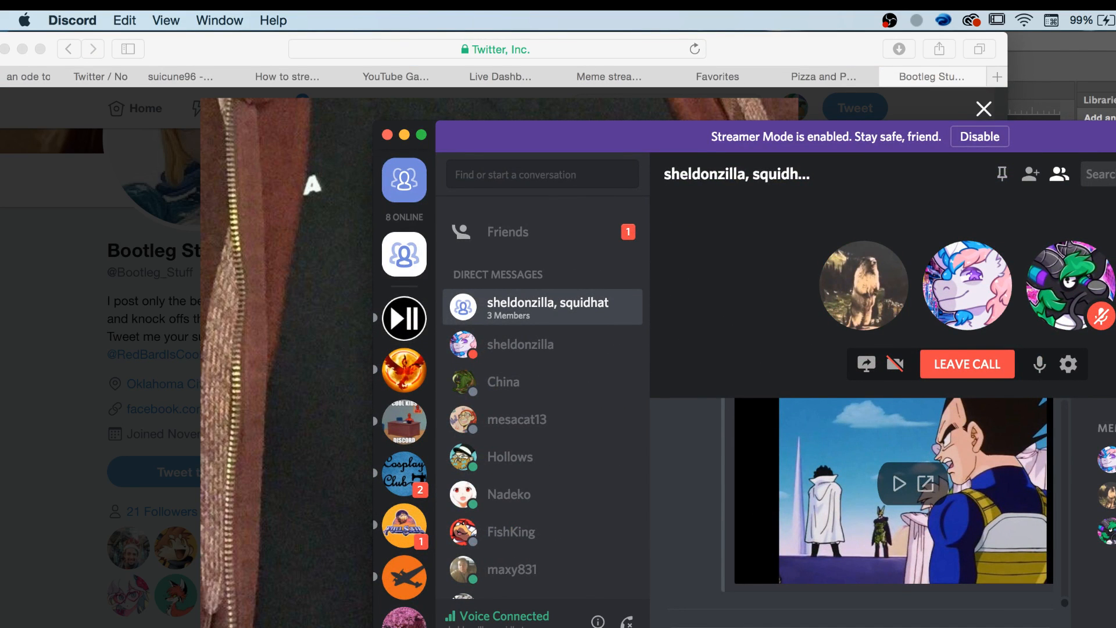
key("super+v")
left_click(1019, 499)
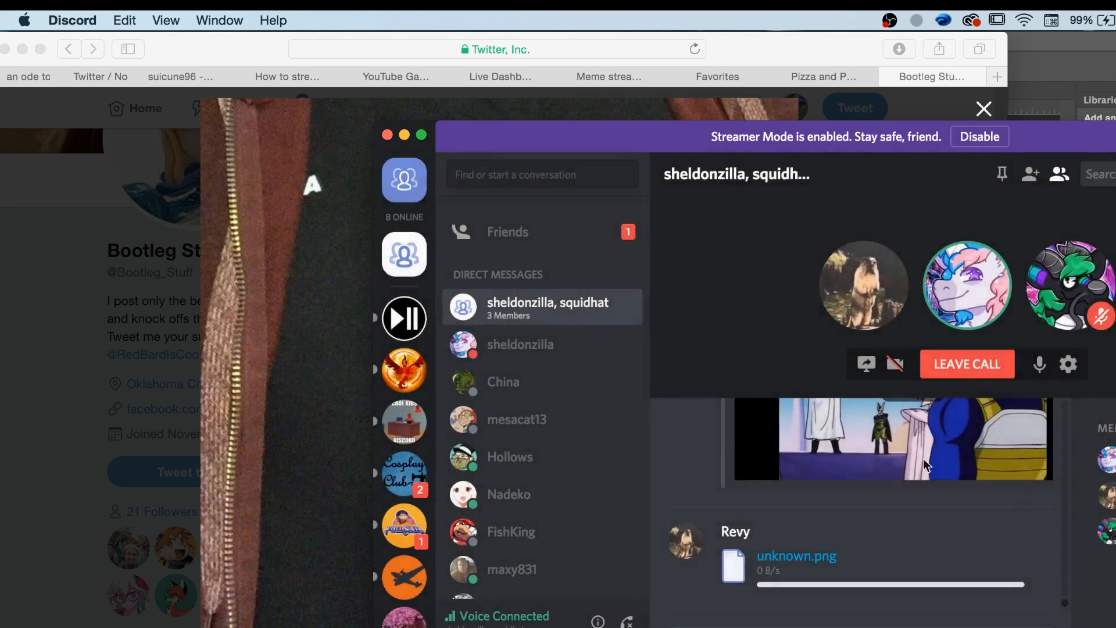
left_click(404, 135)
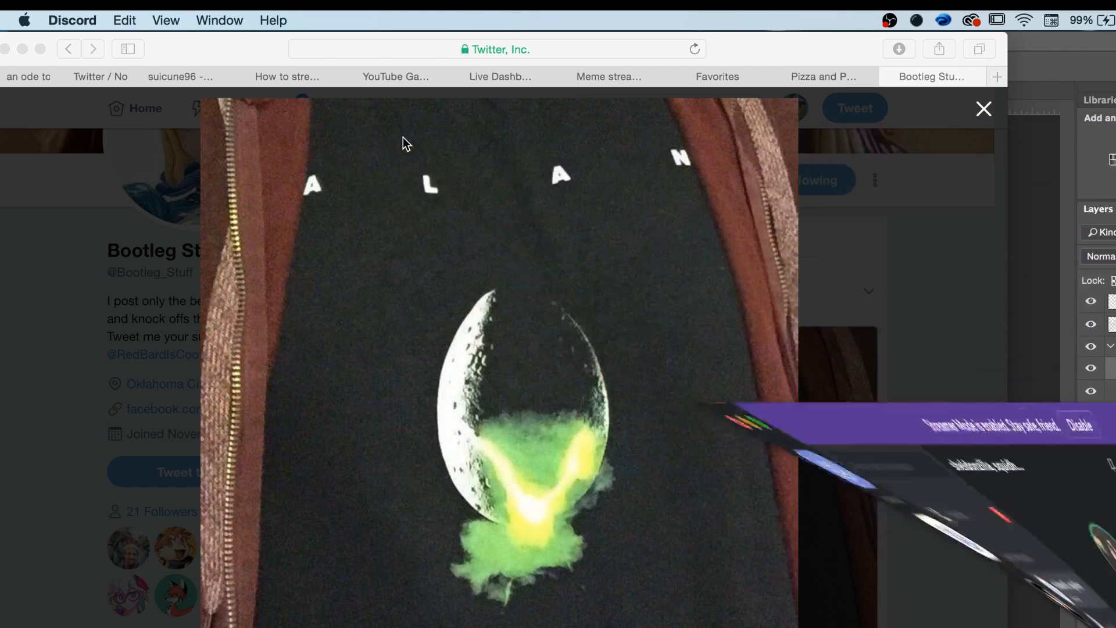
left_click(926, 398)
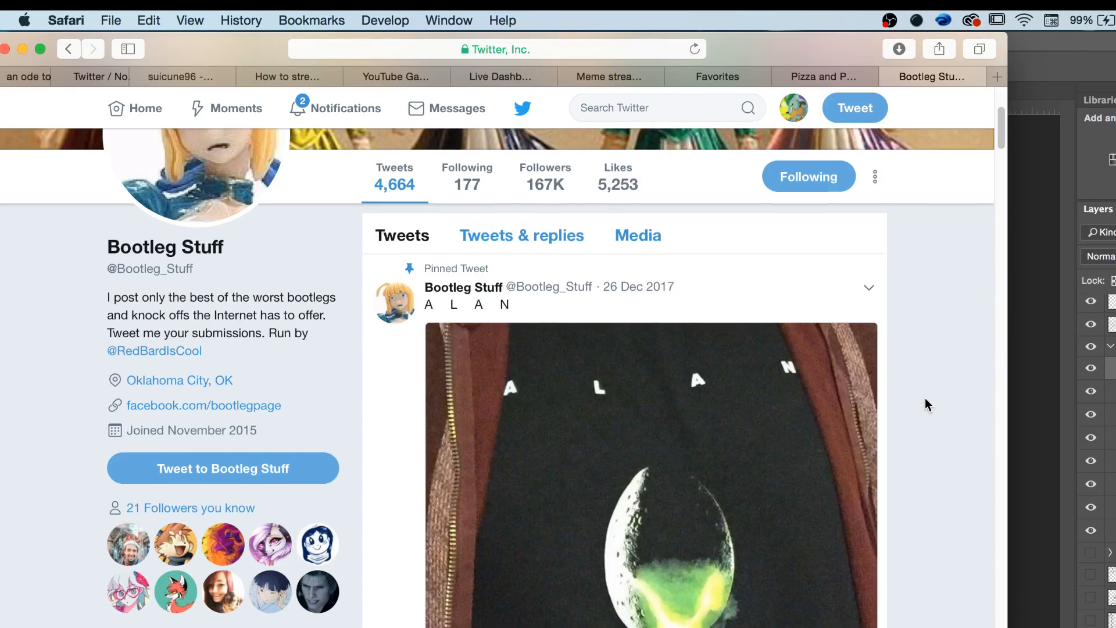
Browse the Bootleg Stuff feed, viewing the Call of Life toy and Family of Animal photos at full size.
scroll(926, 399, "down", 10)
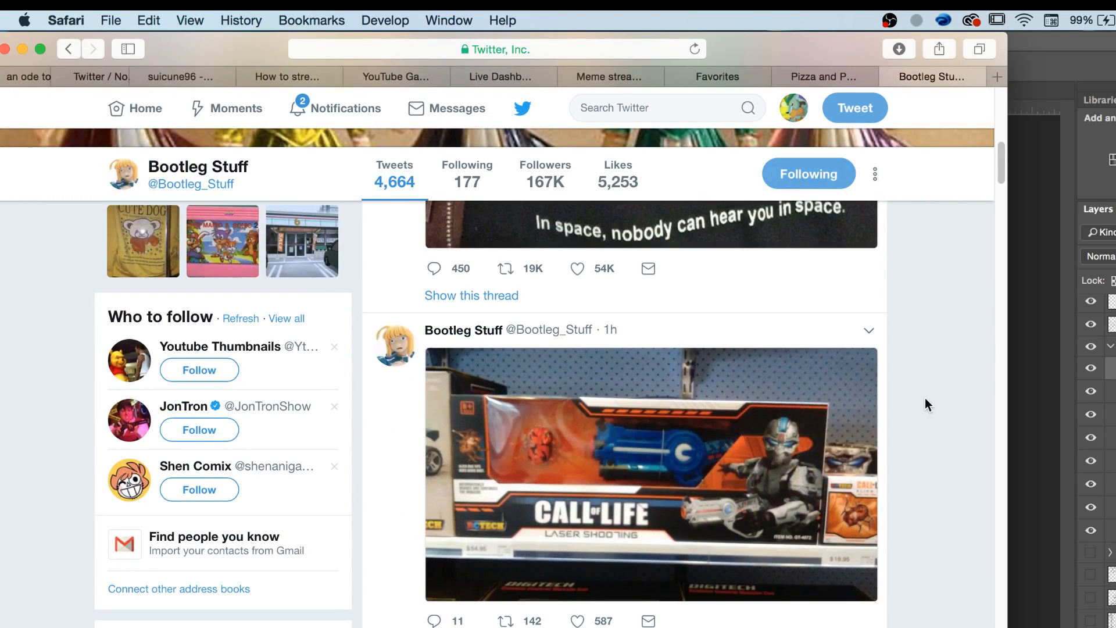
scroll(913, 390, "down", 3)
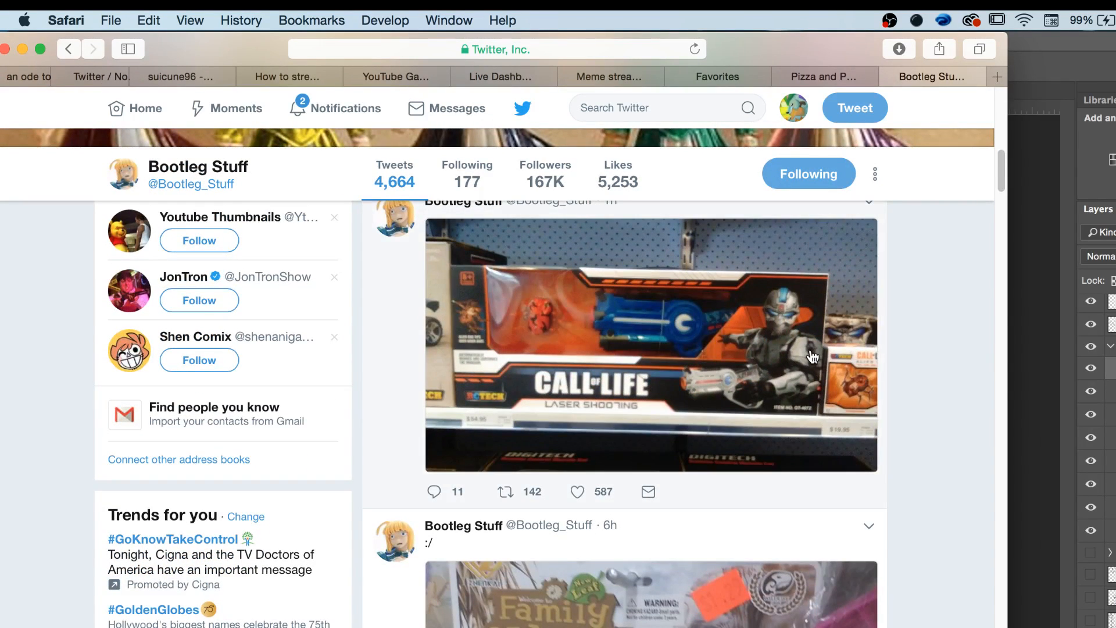
left_click(812, 356)
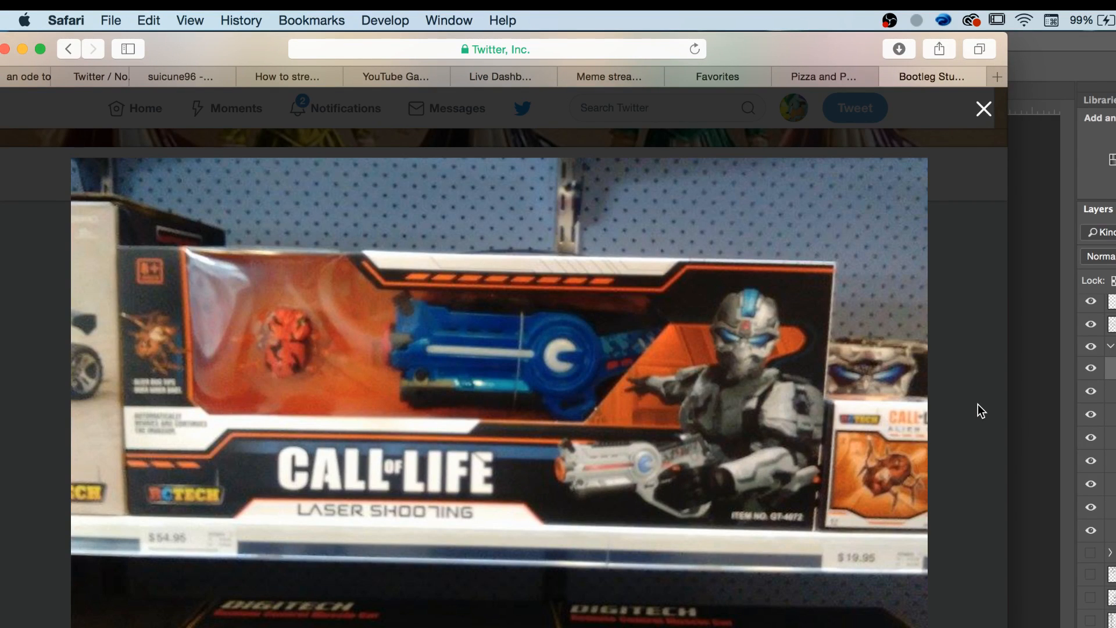
left_click(982, 111)
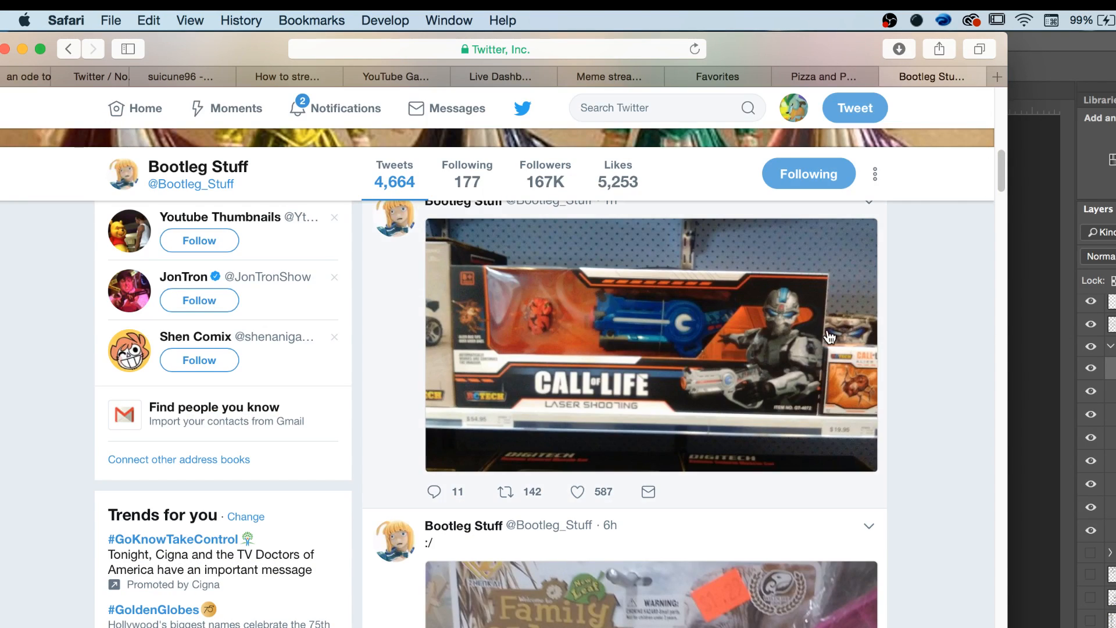
scroll(827, 339, "up", 2)
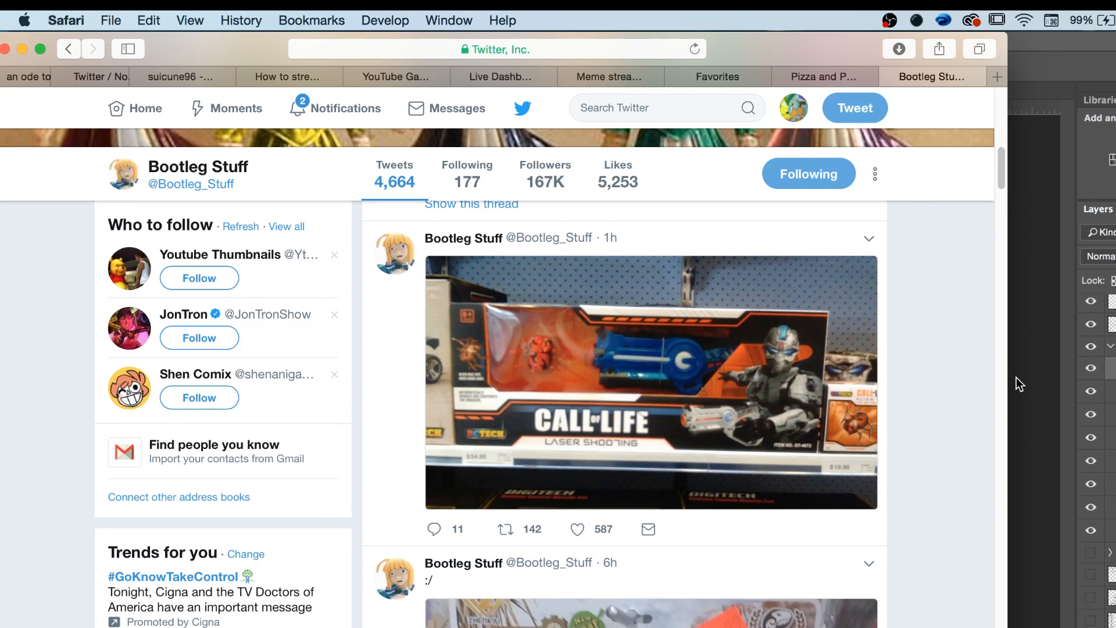
scroll(949, 427, "down", 5)
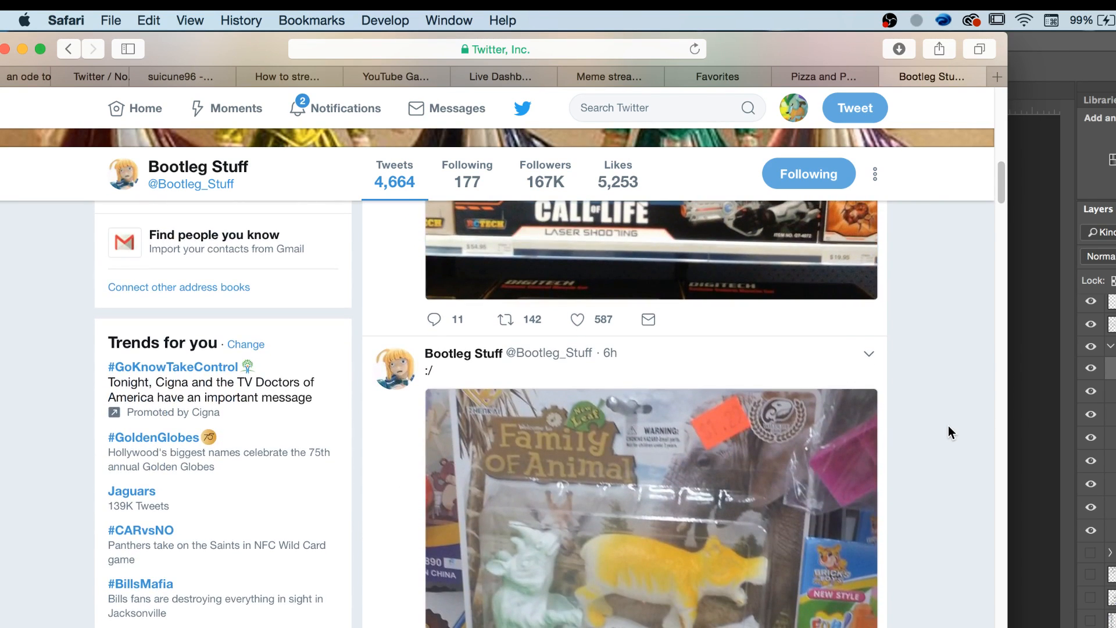
scroll(949, 433, "down", 2)
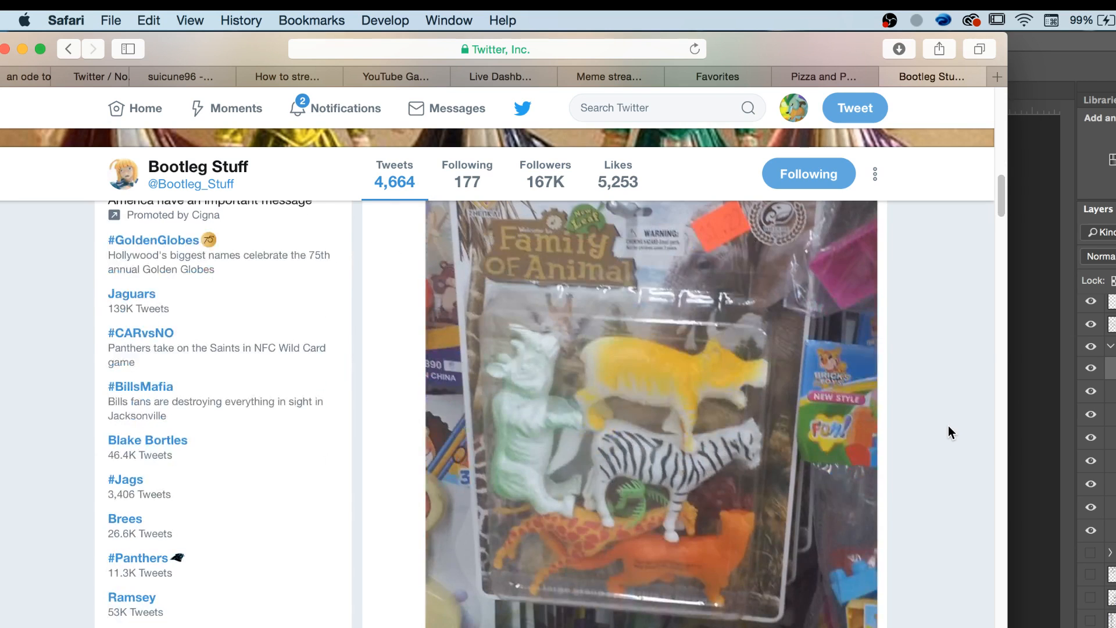
left_click(810, 471)
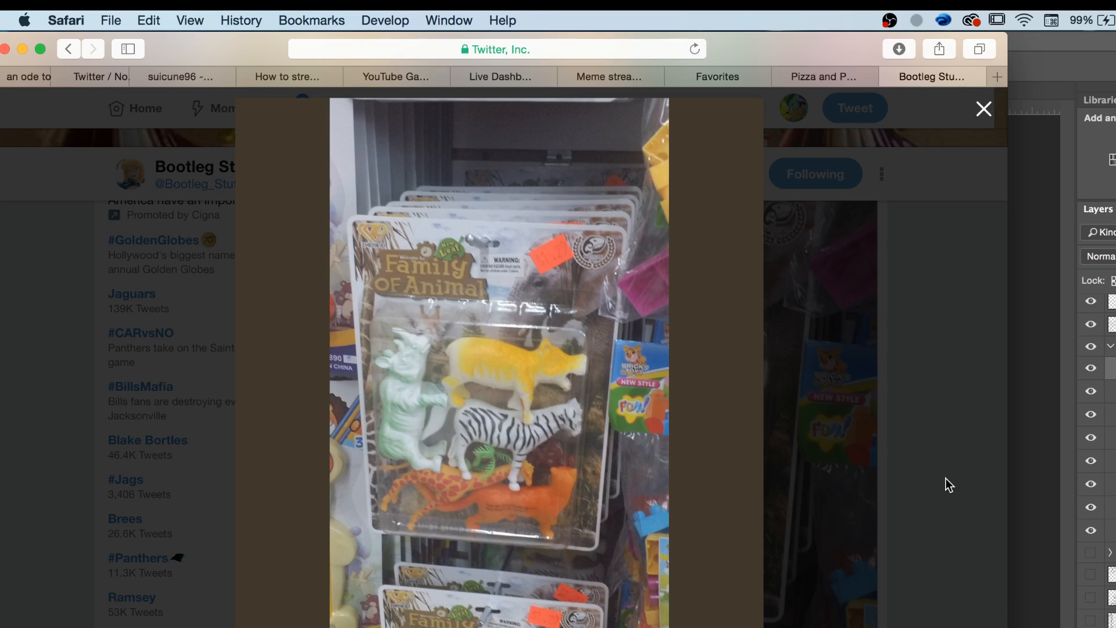
left_click(946, 478)
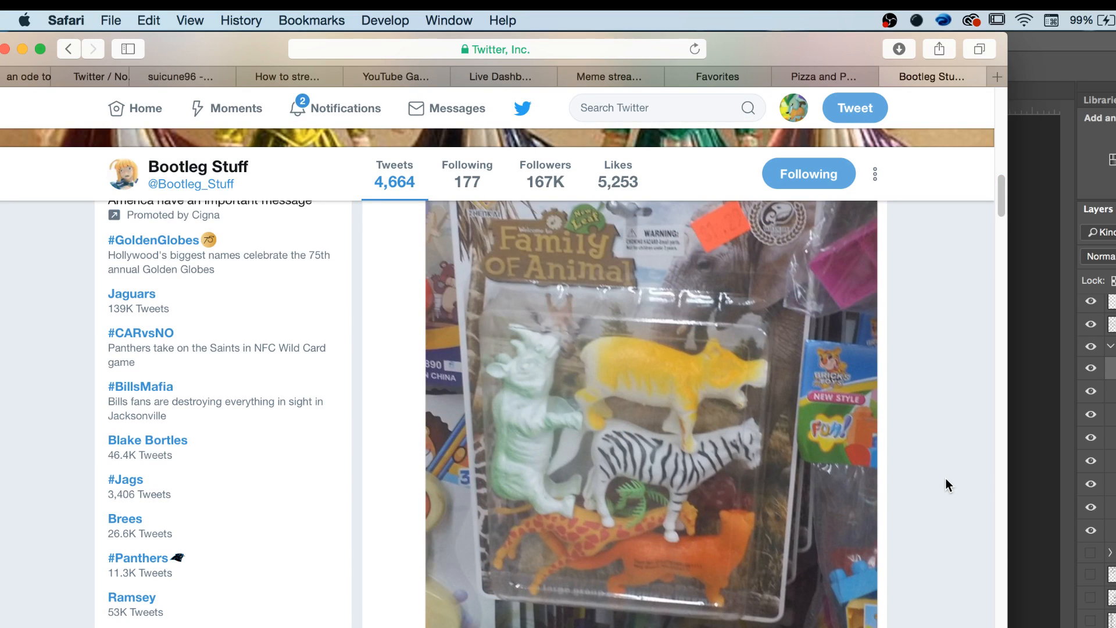
Continue through the Bootleg Stuff feed to the Silent Lake post and view its photo at full size.
scroll(946, 478, "down", 2)
scroll(948, 448, "down", 10)
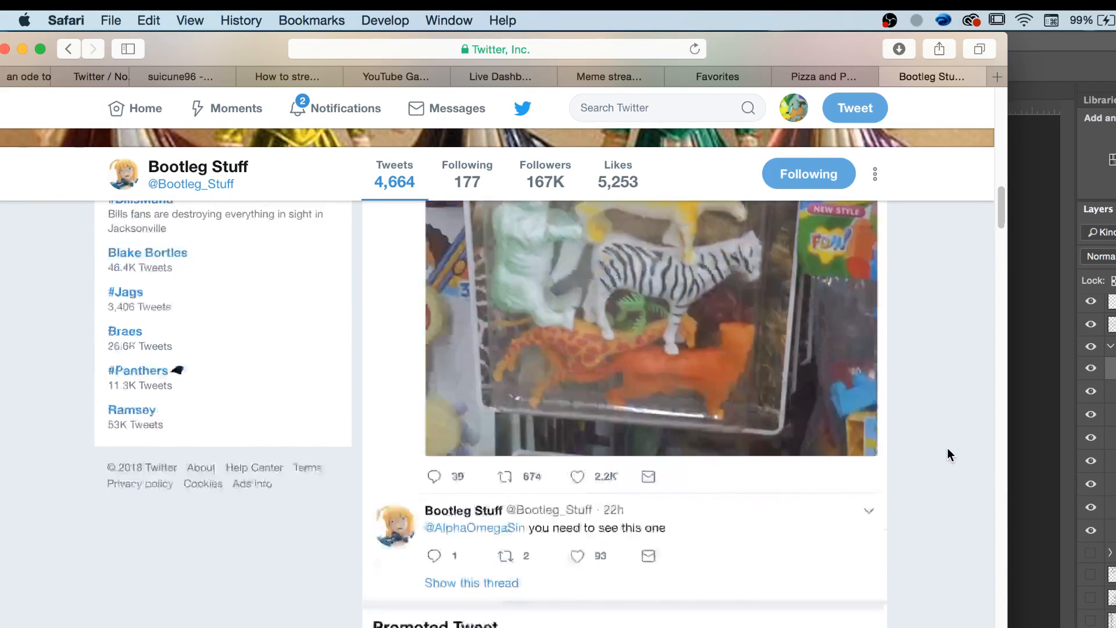
scroll(947, 449, "down", 8)
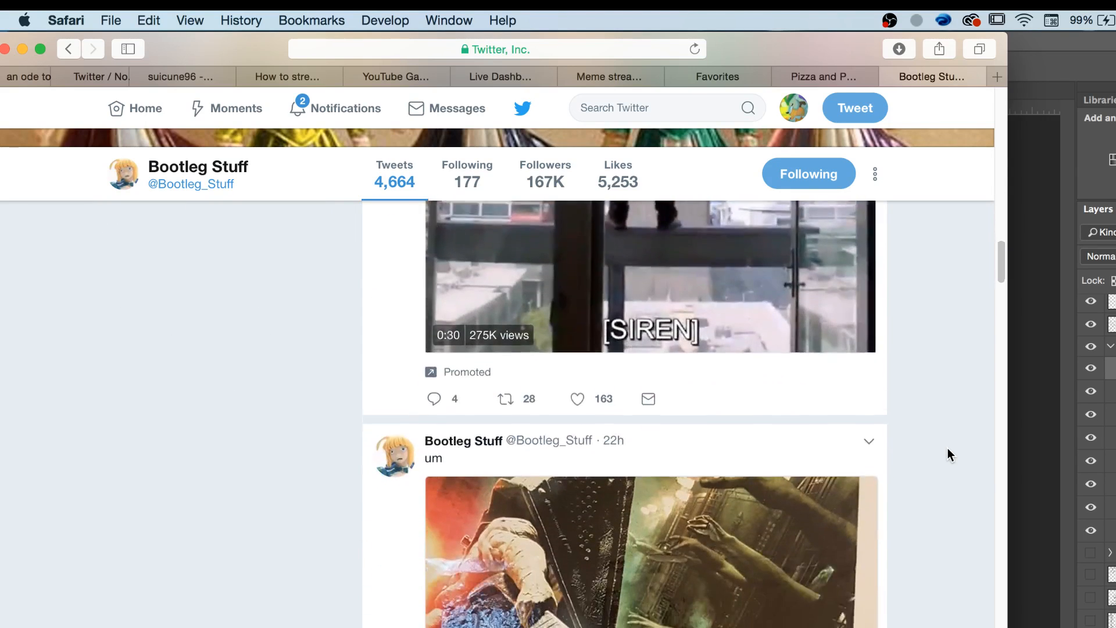
scroll(948, 449, "down", 4)
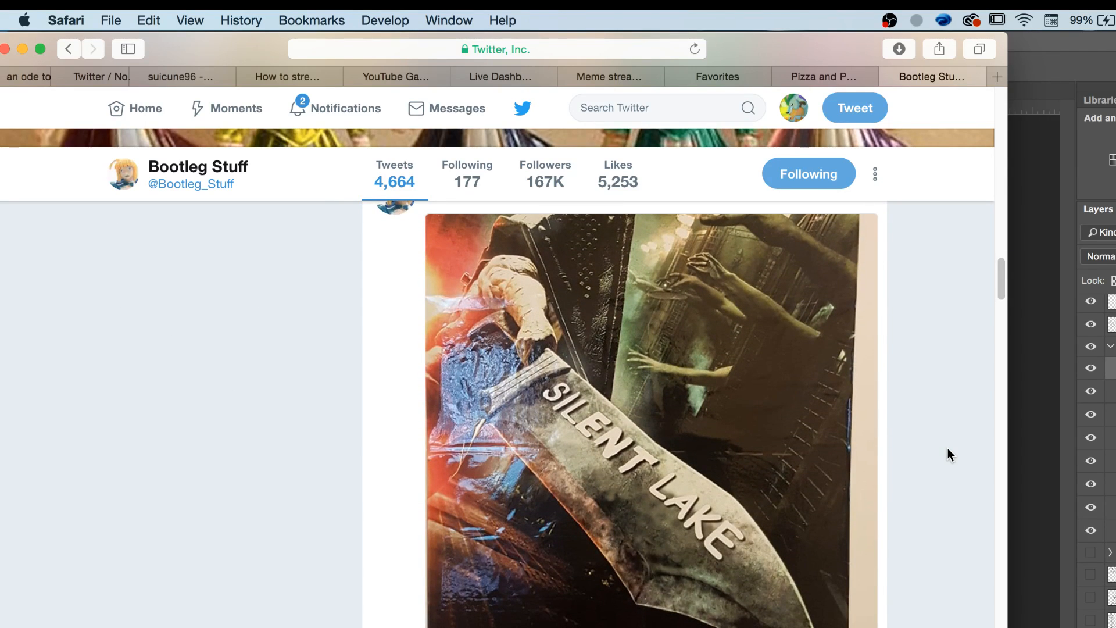
left_click(801, 442)
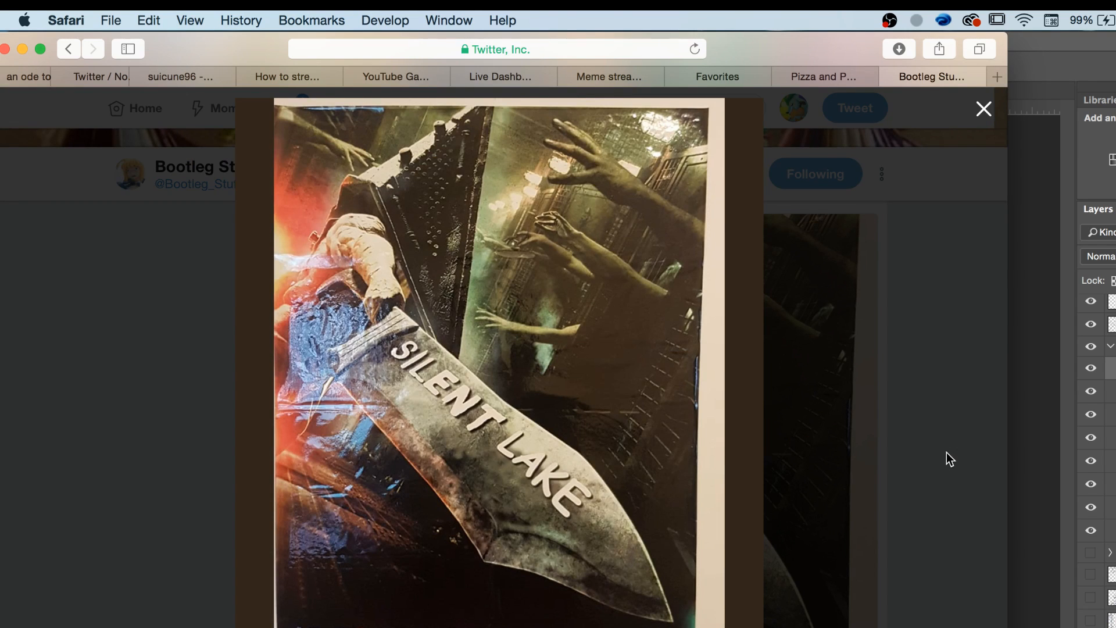
left_click(946, 452)
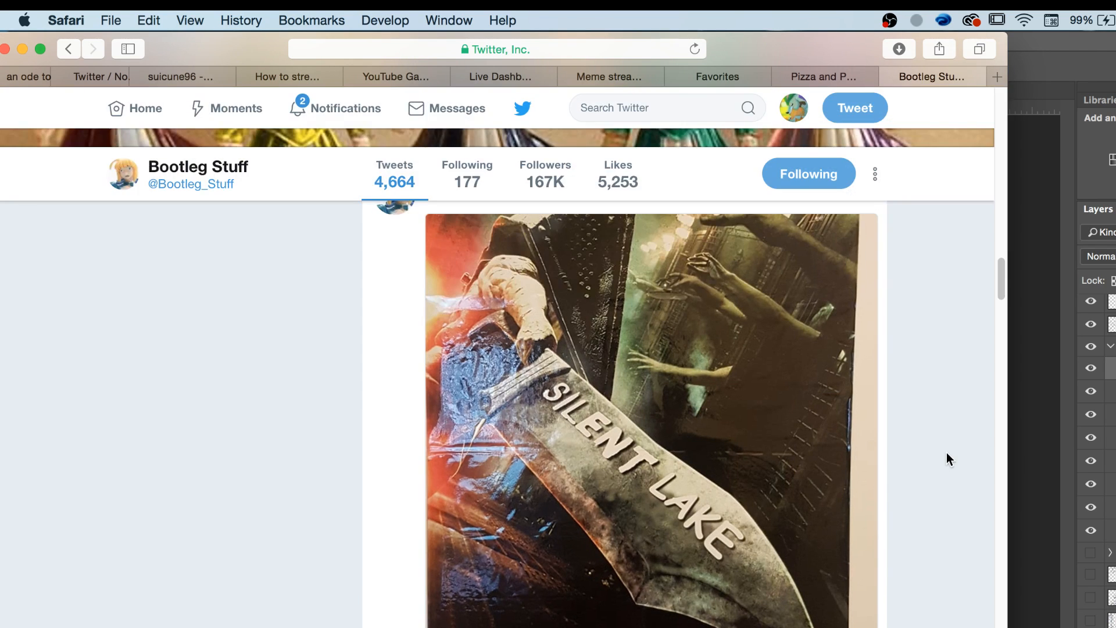
Look through the older Bootleg Stuff posts from January 6 to January 4 and enlarge the Cool Topic storefront photo.
scroll(946, 452, "down", 5)
scroll(946, 453, "down", 5)
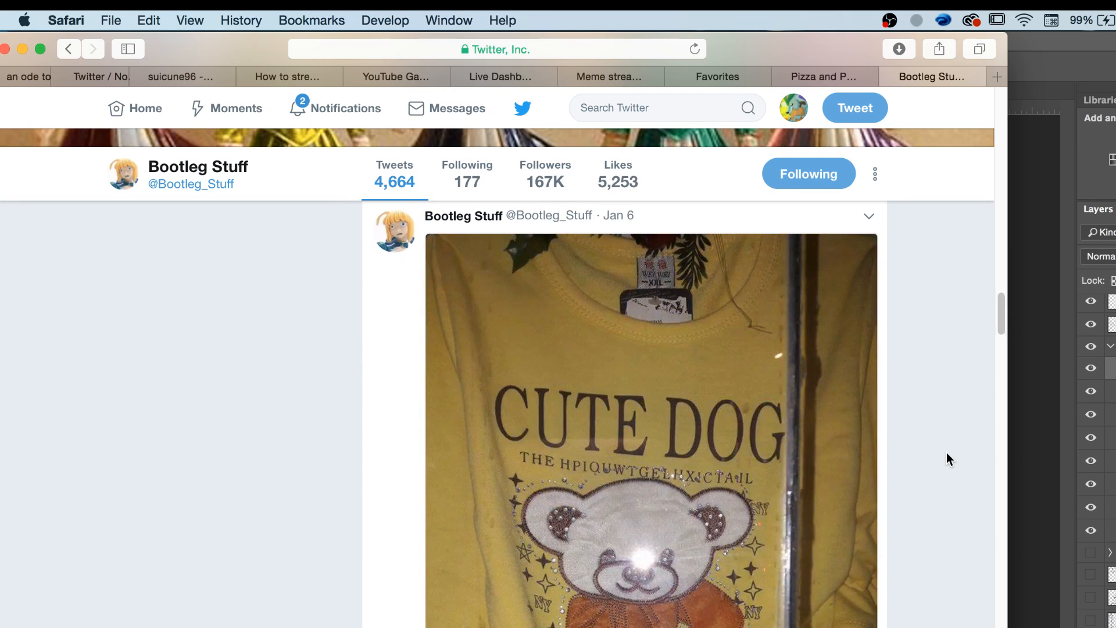
scroll(946, 452, "down", 5)
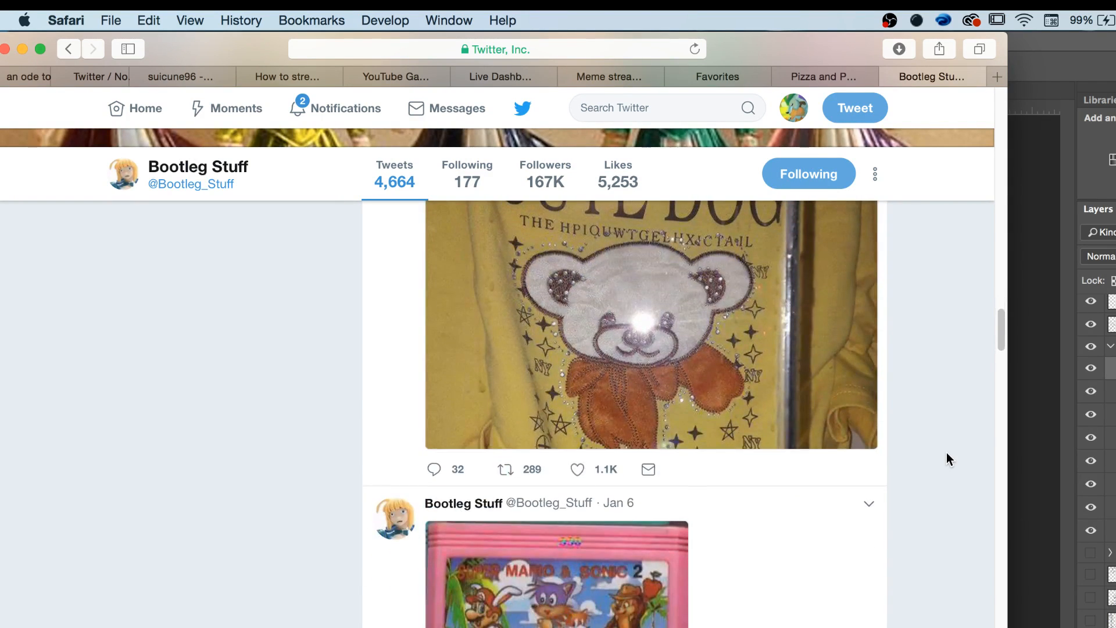
scroll(947, 452, "down", 4)
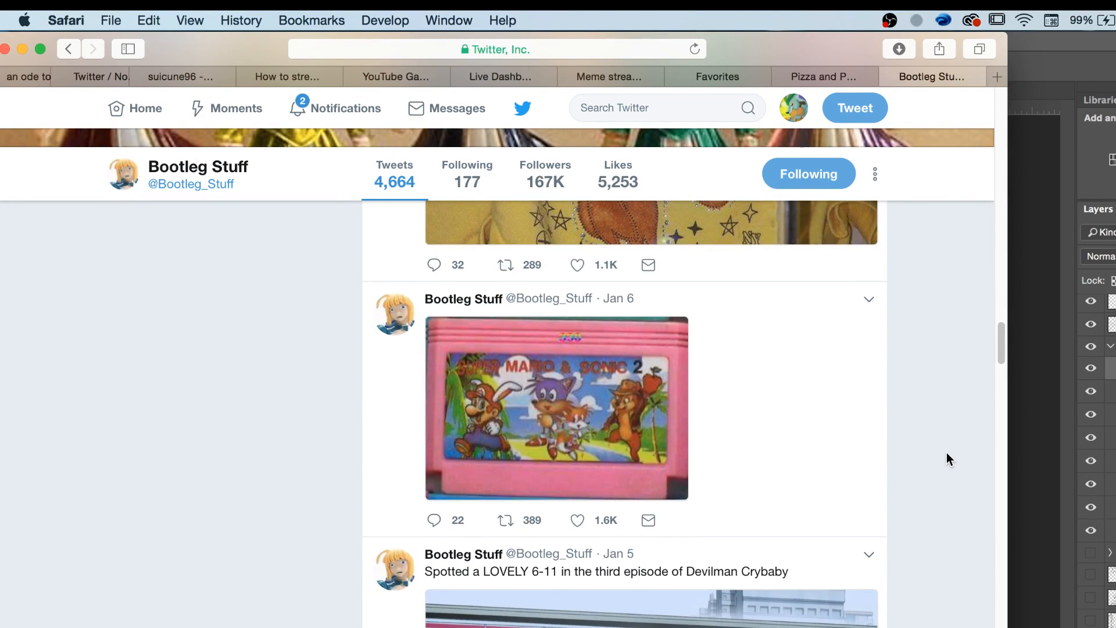
scroll(947, 458, "down", 3)
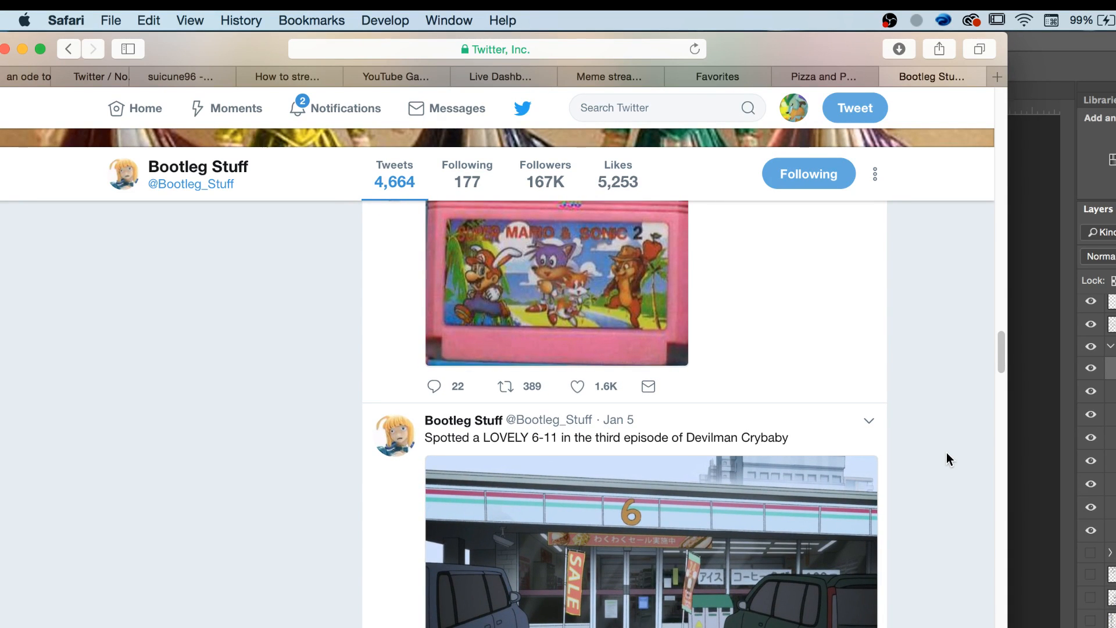
scroll(947, 453, "down", 1)
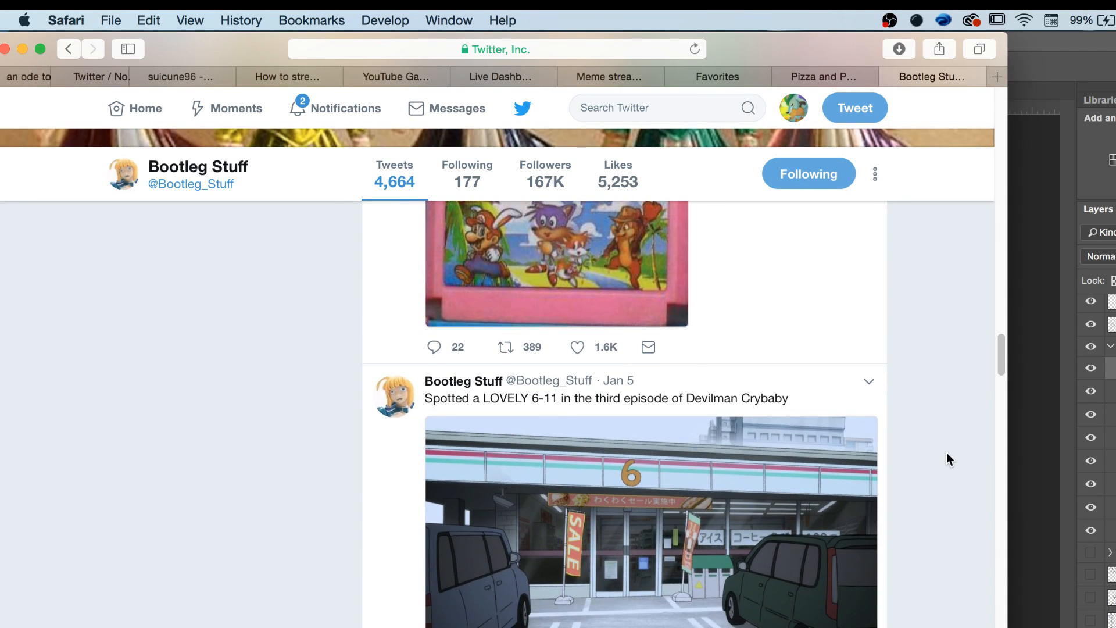
scroll(946, 454, "down", 3)
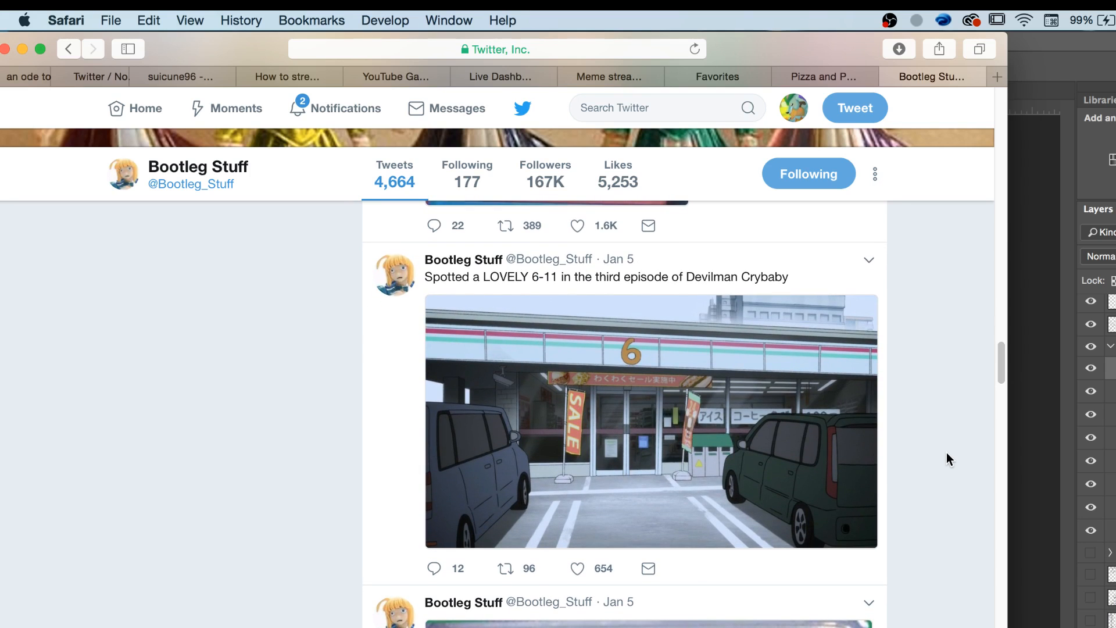
scroll(946, 453, "down", 2)
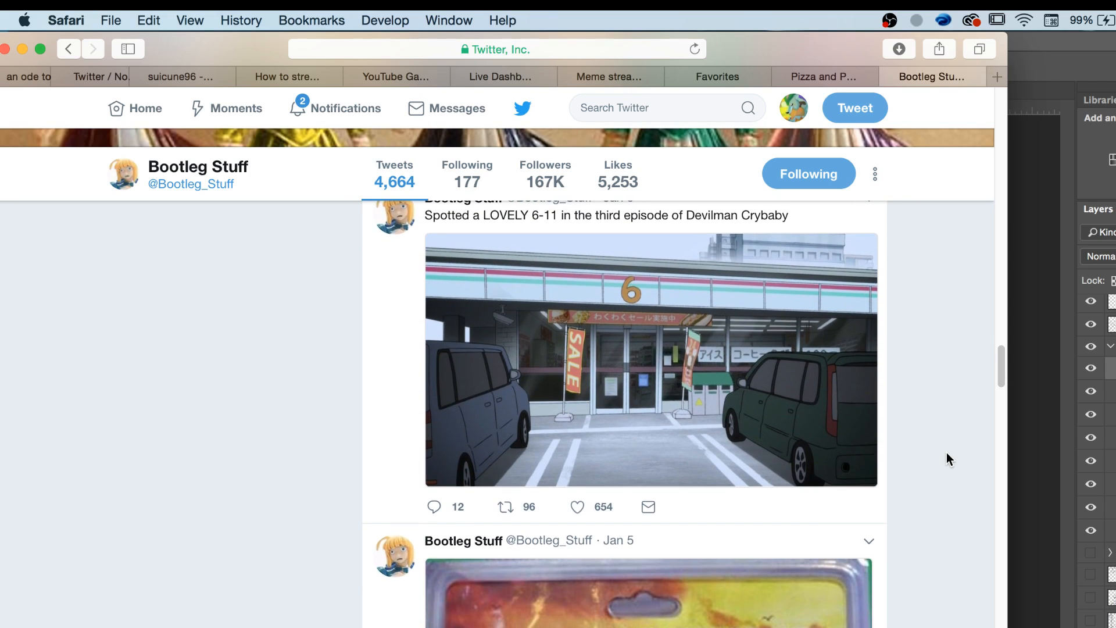
scroll(946, 452, "down", 4)
scroll(946, 452, "down", 10)
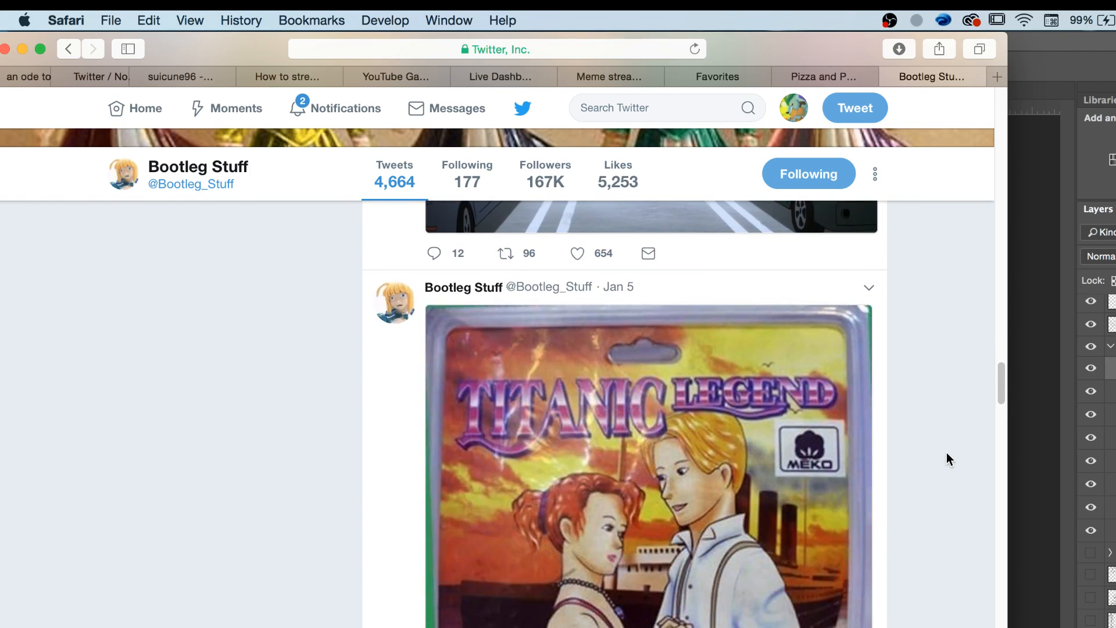
scroll(918, 405, "down", 5)
scroll(916, 397, "down", 4)
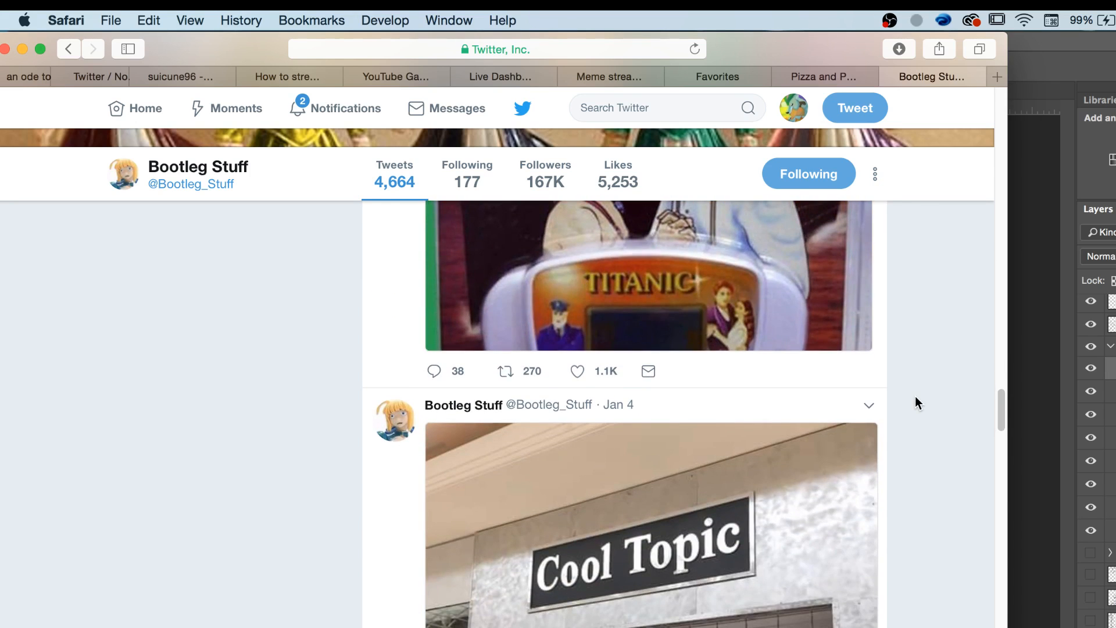
left_click(751, 461)
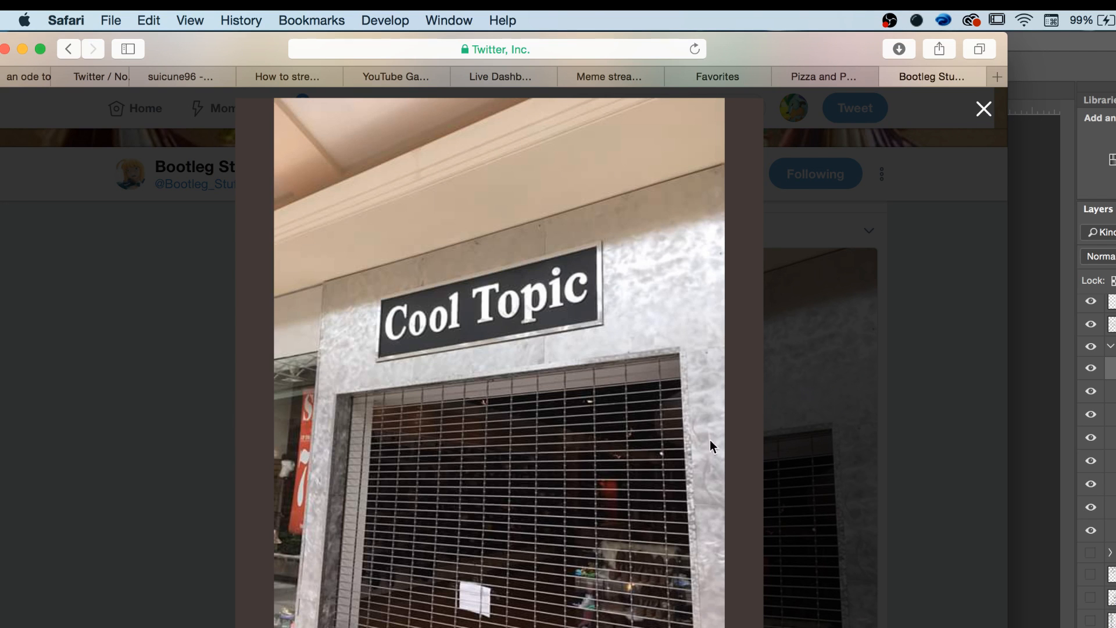
Share the Cool Topic storefront photo in the Discord group chat, then minimize Discord and close the enlarged photo.
right_click(626, 451)
left_click(660, 599)
key("super+Tab")
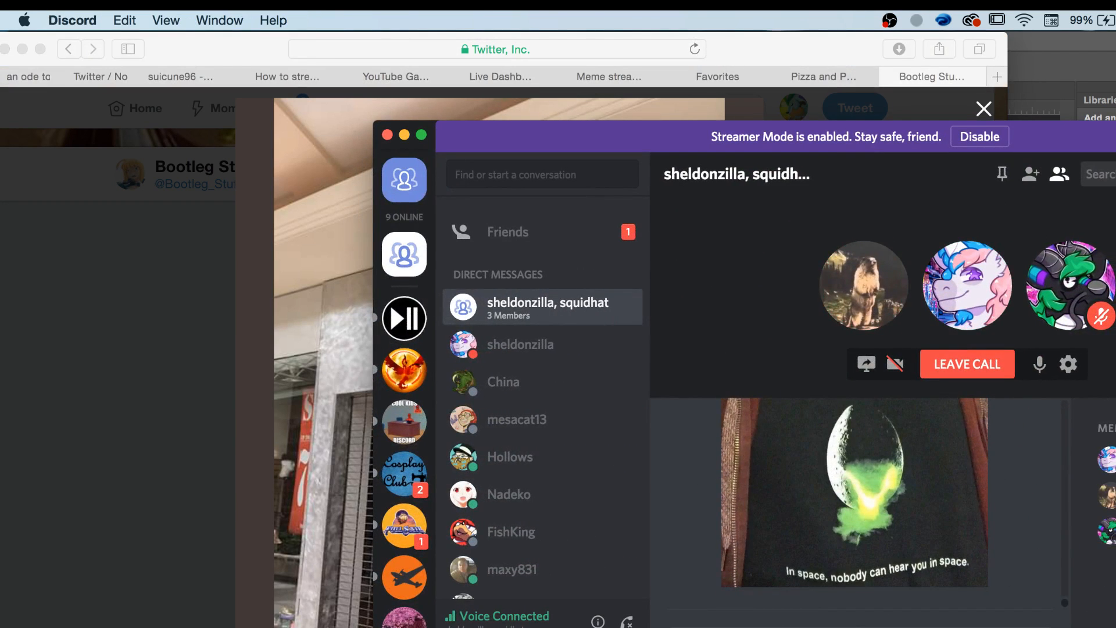
key("super+v")
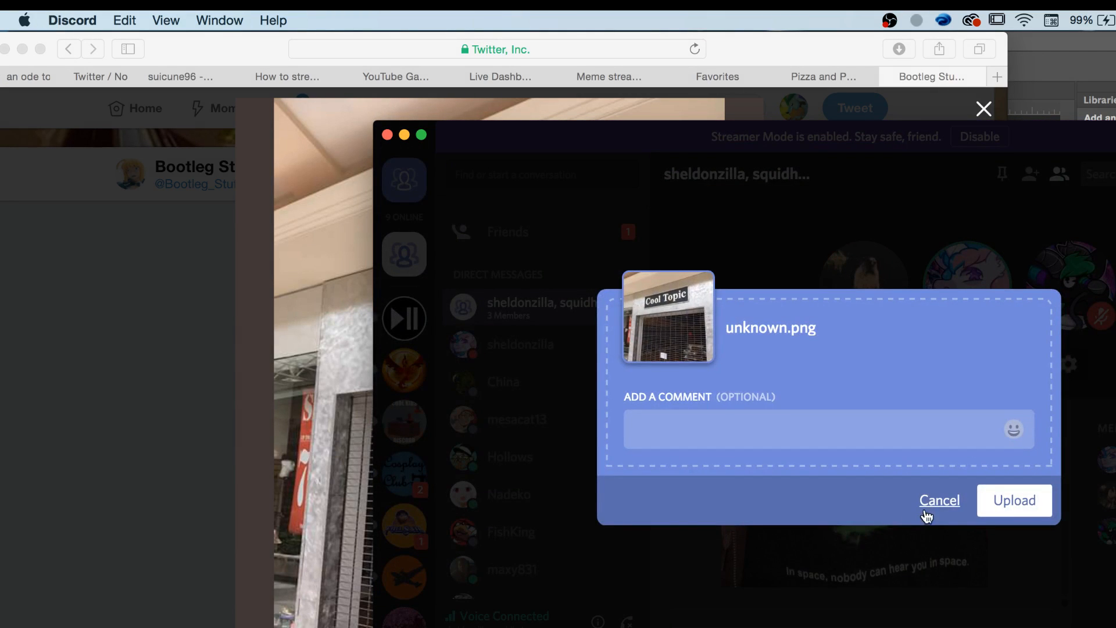
left_click(995, 499)
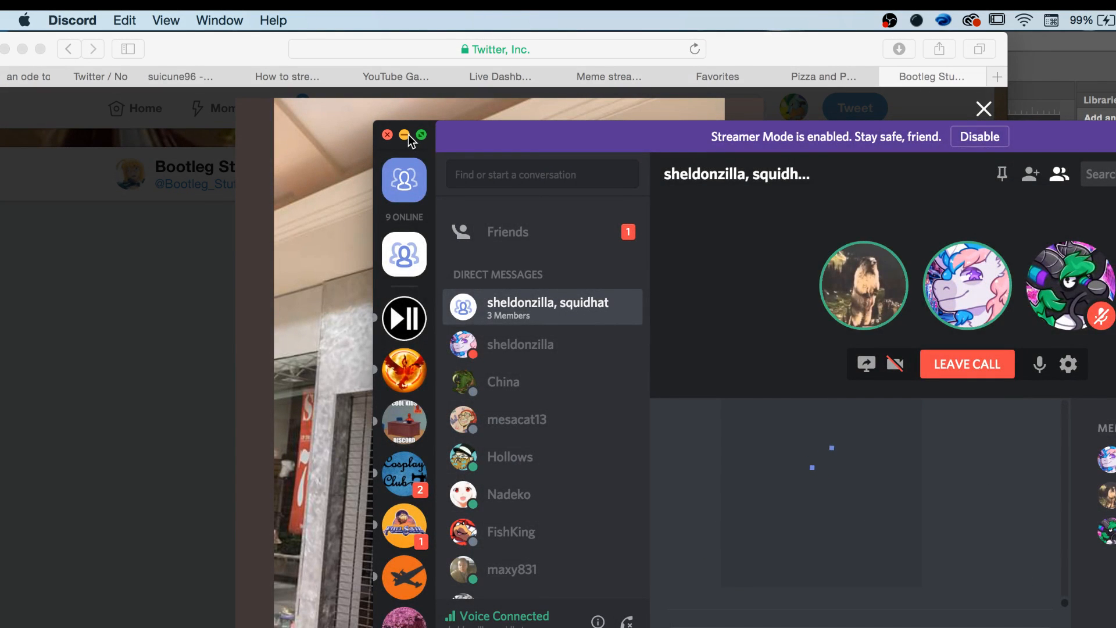
left_click(407, 134)
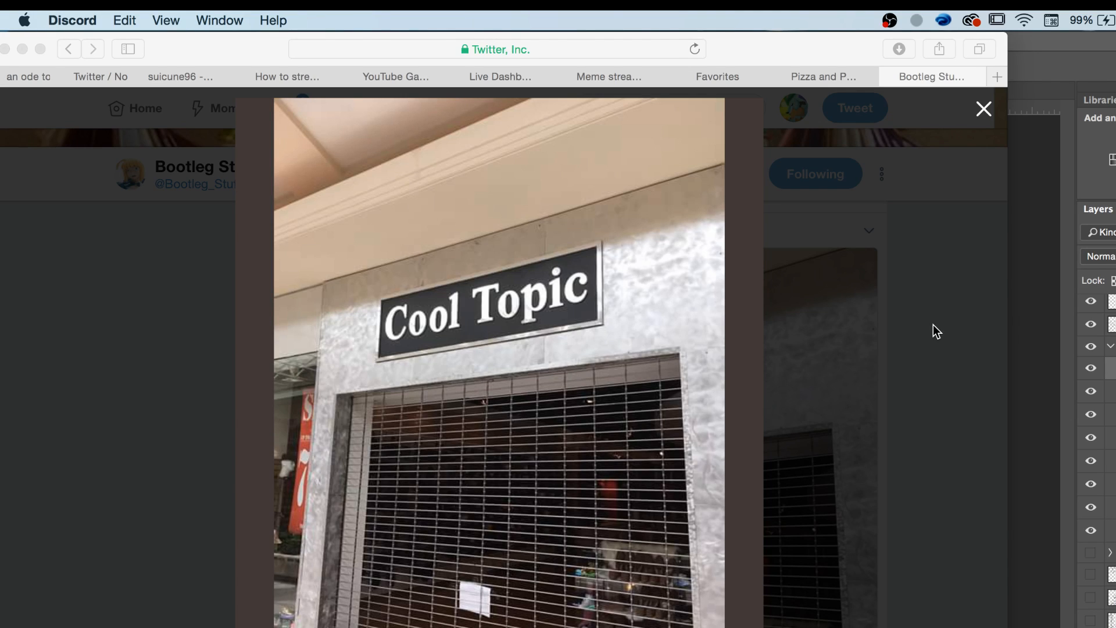
left_click(937, 328)
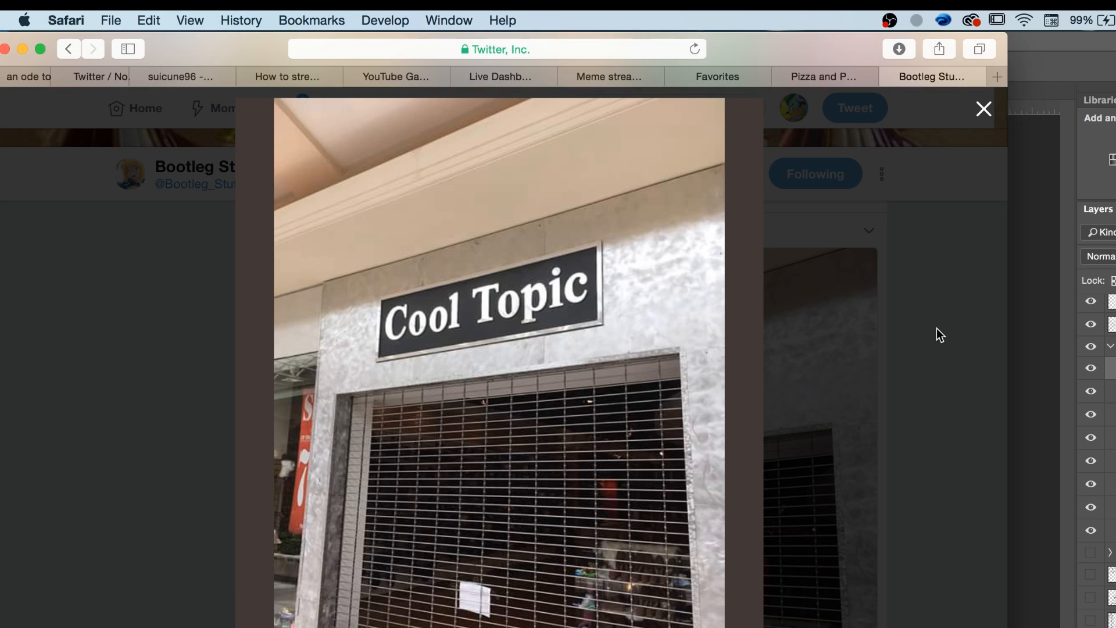
left_click(982, 110)
Look through the January 4 Bootleg Stuff posts, past the bootleg Pokémon toys to the fairground plane ride.
scroll(947, 364, "down", 10)
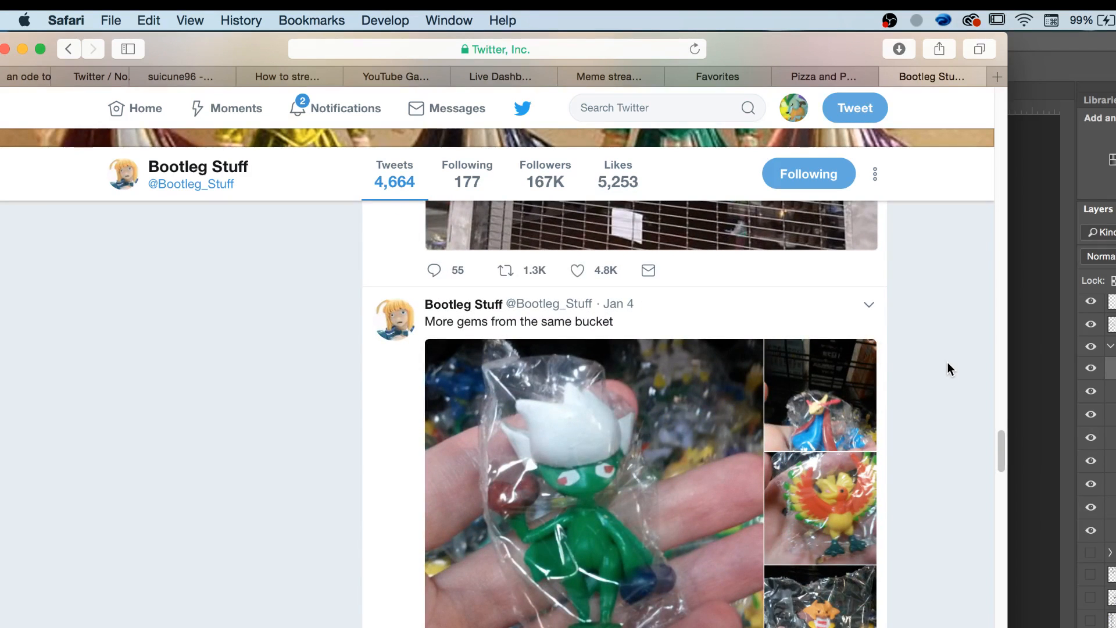
scroll(947, 363, "down", 5)
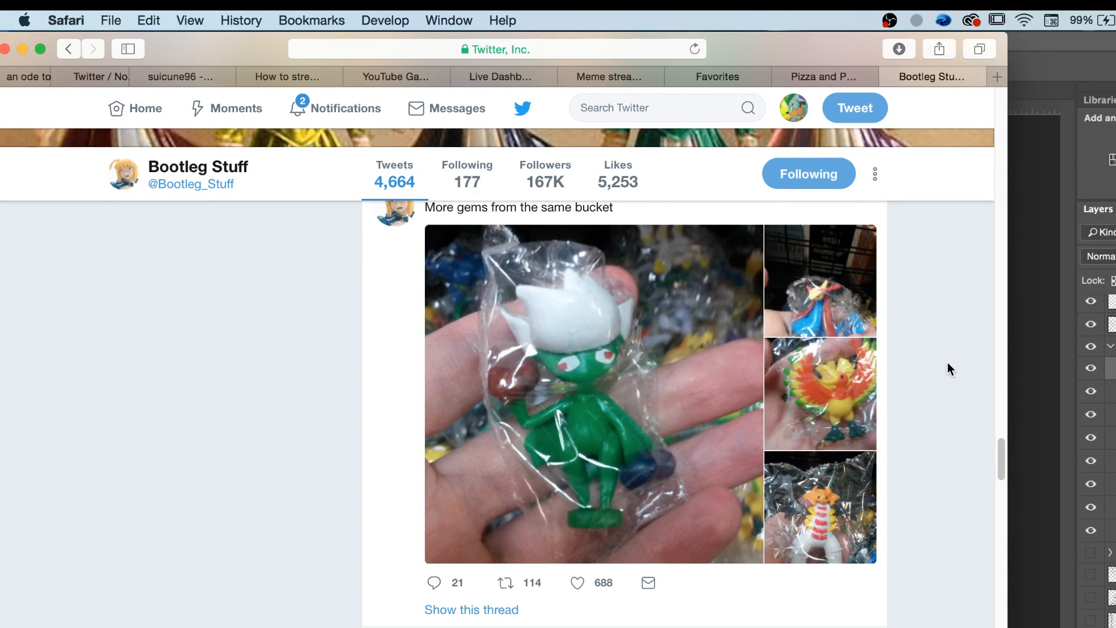
scroll(948, 364, "down", 5)
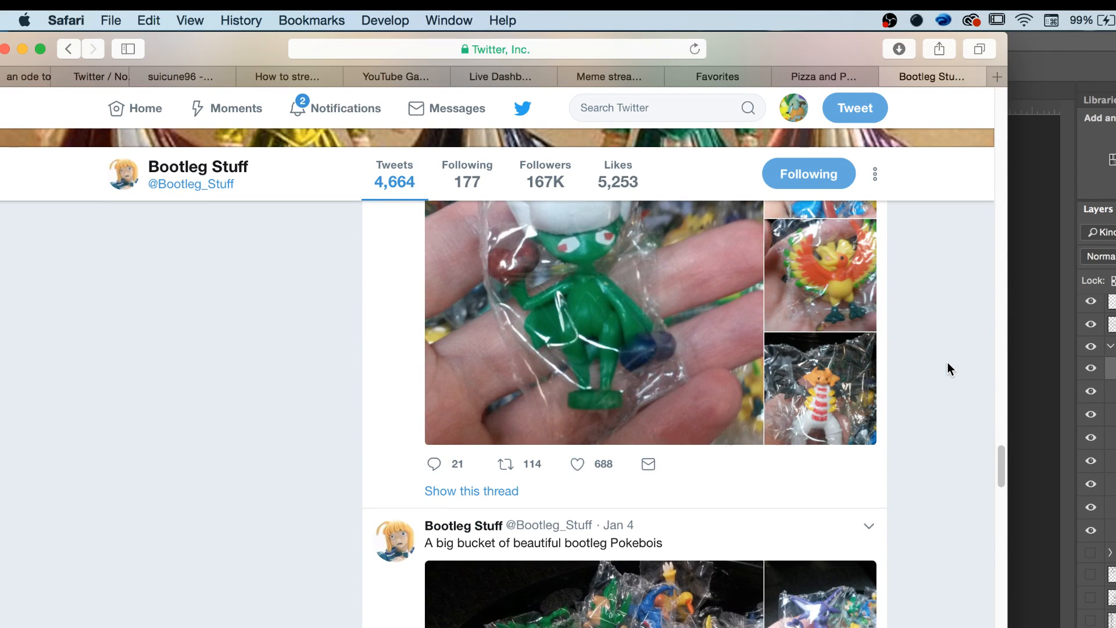
scroll(948, 363, "down", 5)
scroll(948, 361, "down", 5)
scroll(948, 358, "down", 5)
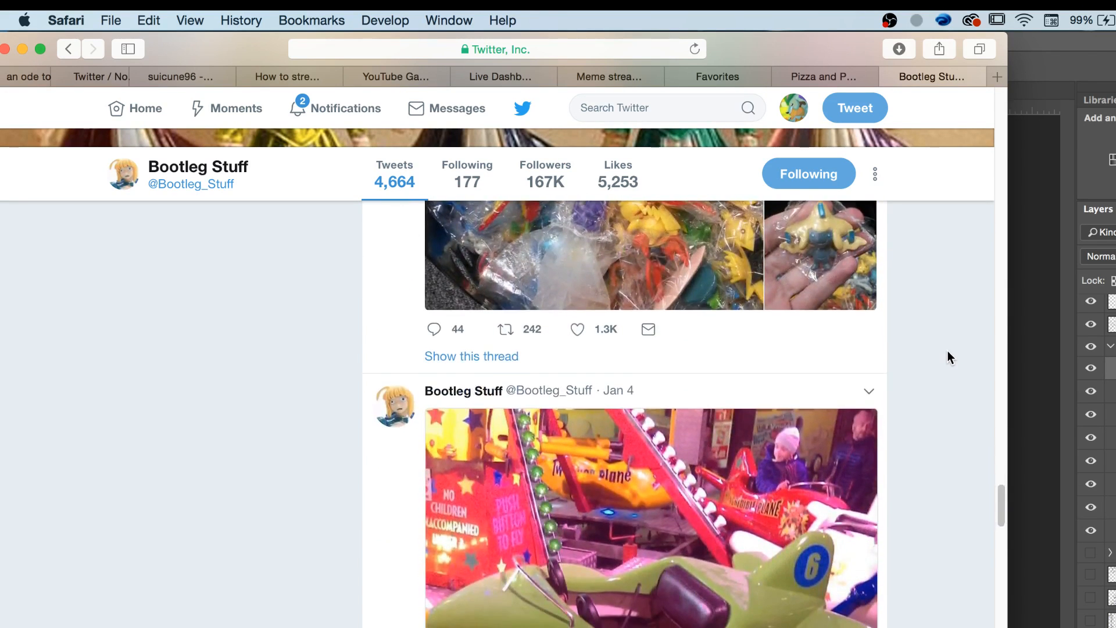
Enlarge and examine the Shrek Plane ride photo, then minimize the browser to return to Photoshop.
left_click(683, 429)
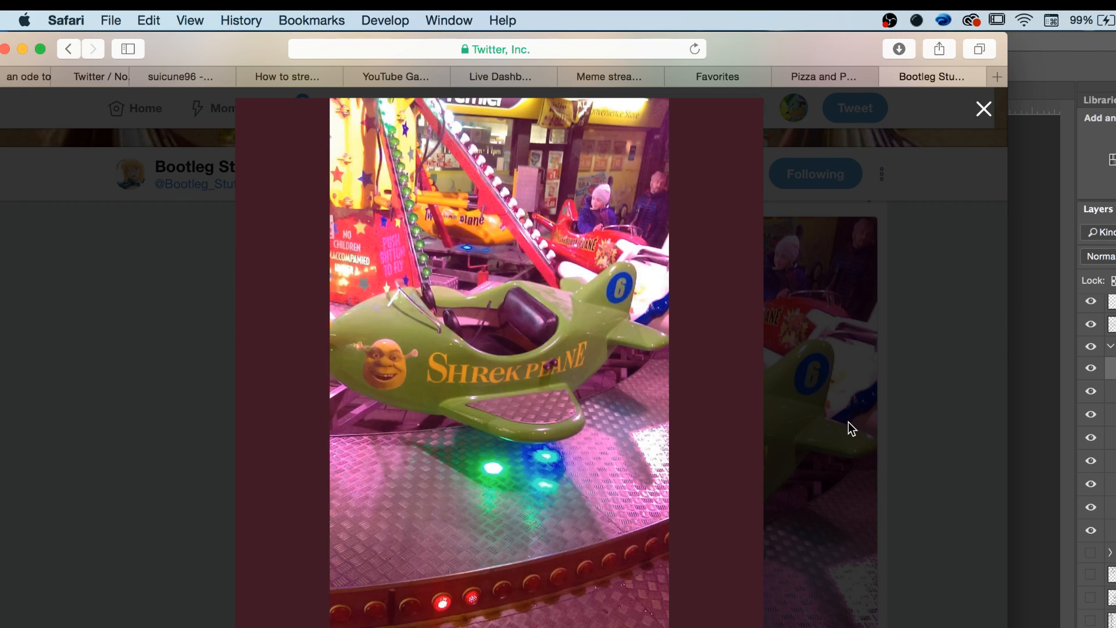
scroll(469, 336, "up", 5)
scroll(468, 336, "down", 5)
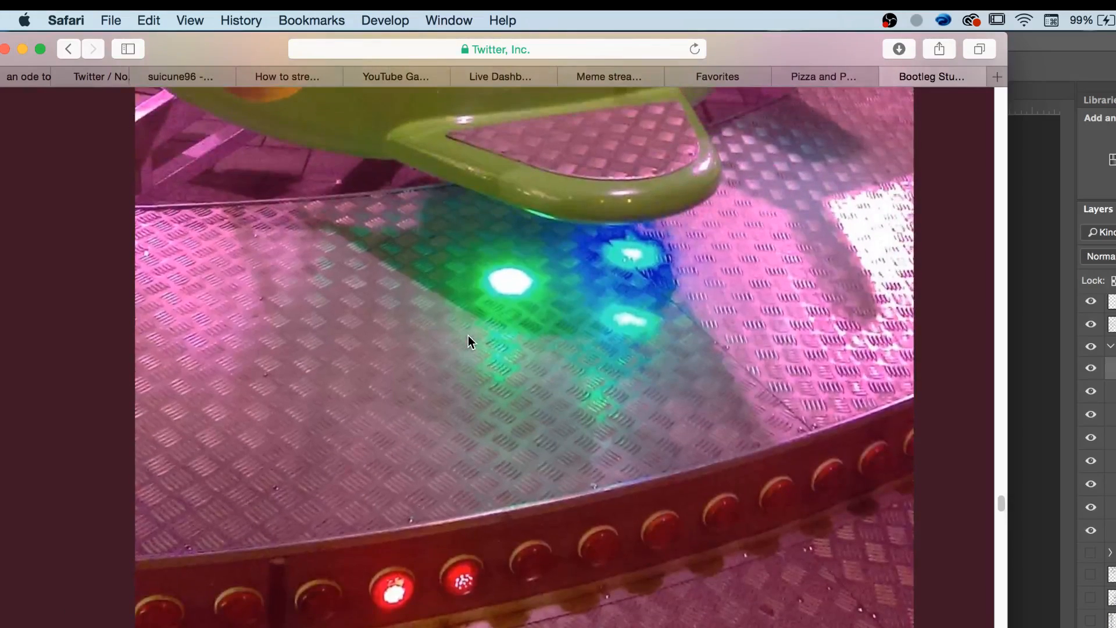
scroll(469, 336, "up", 5)
scroll(468, 336, "up", 3)
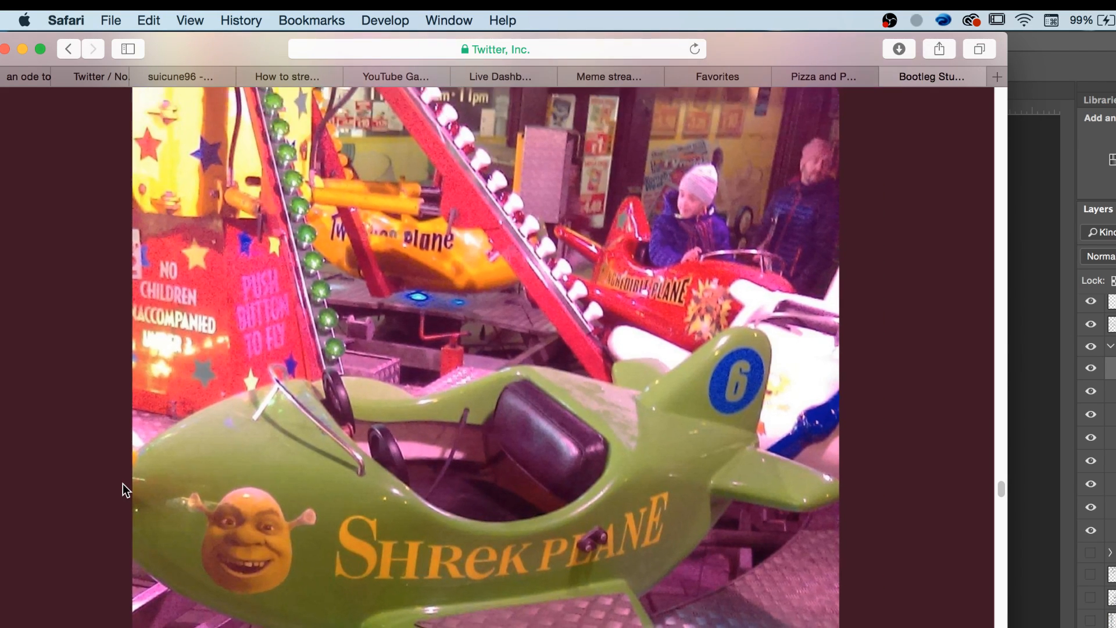
scroll(95, 532, "down", 5)
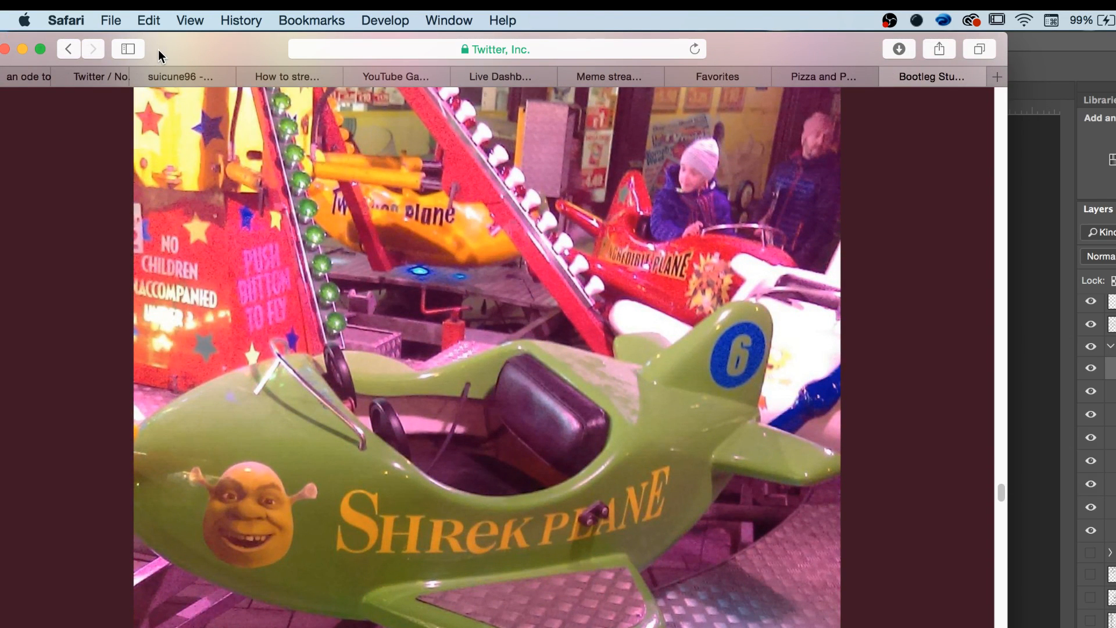
left_click_drag(158, 50, 245, 62)
left_click(107, 61)
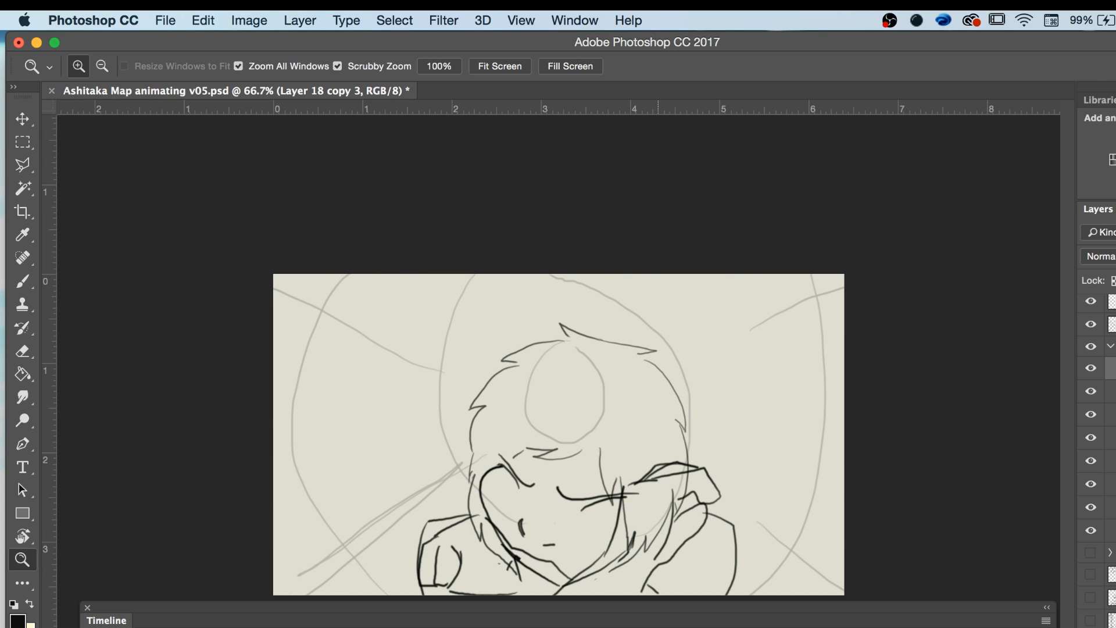
Play back the animation and check the boy's drawings on Layer 18 copy 2 and Layer 18 copy 3.
key("space")
left_click(1111, 391)
left_click(1111, 368)
left_click(872, 627)
left_click(817, 576)
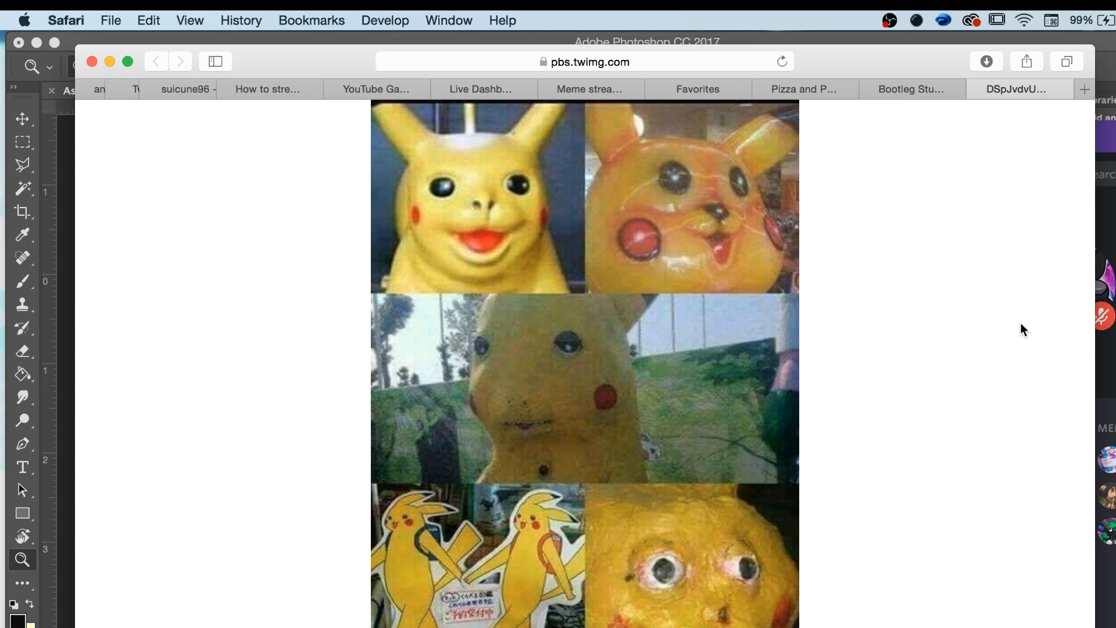
Close the Bootleg Stuff page in the browser and clear the windows away to return to Photoshop.
left_click(871, 89)
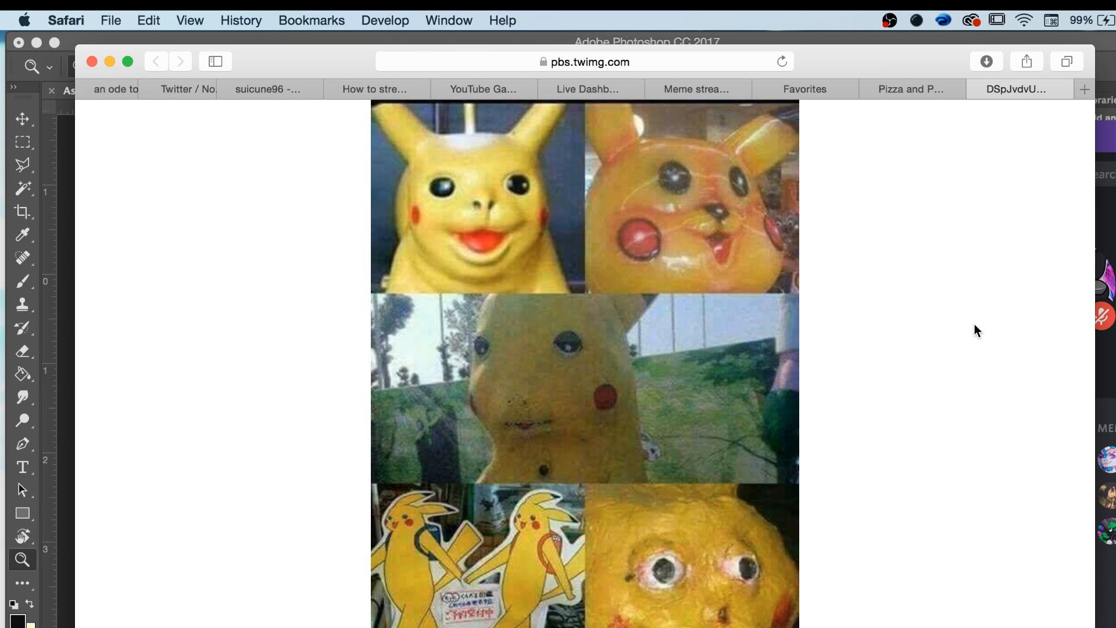
left_click(110, 62)
left_click(175, 53)
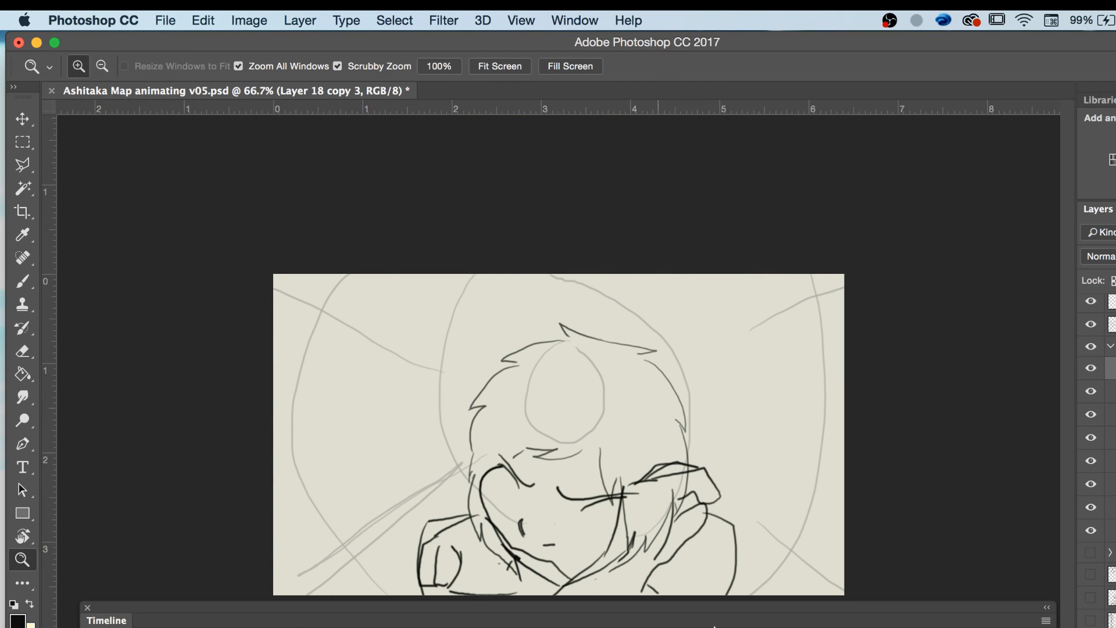
Preview the animation, then reselect Layer 18 copy 3 and move the floating Timeline slightly lower.
key("space")
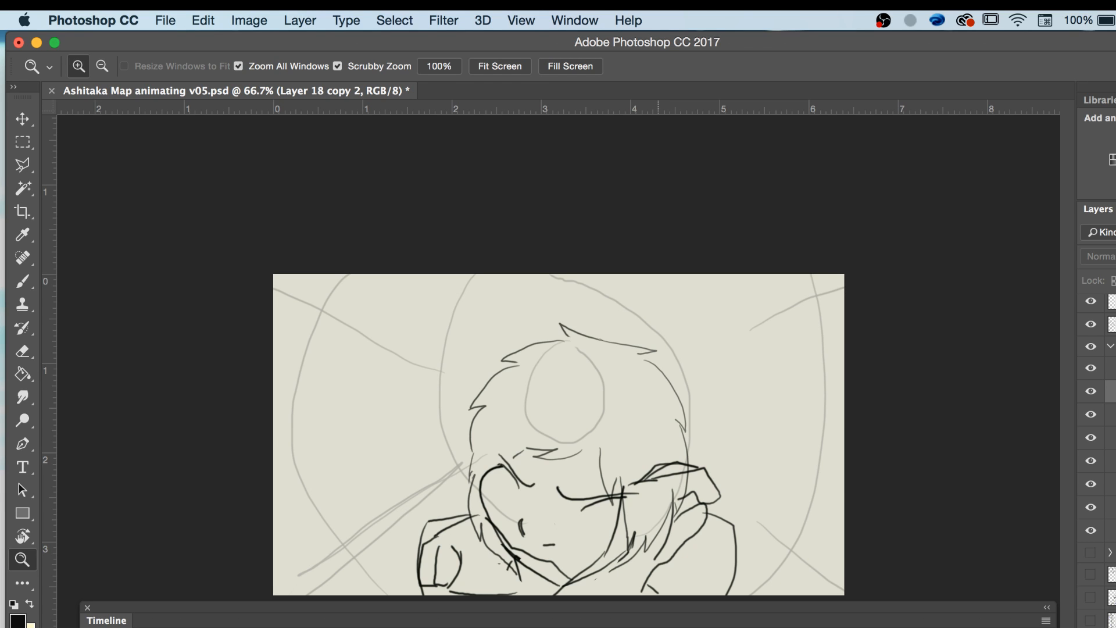
left_click(1110, 368)
left_click_drag(796, 608, 786, 620)
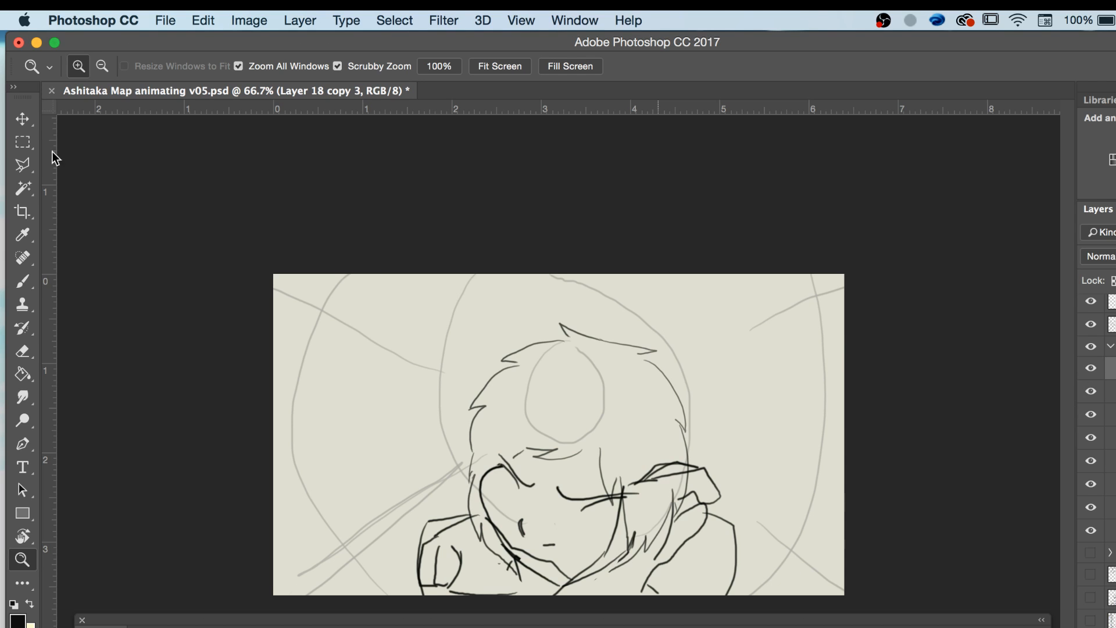
Nudge the boy's drawing on Layer 18 copy 3 slightly down and save the document.
left_click(22, 119)
key("Down")
key("Down")
key("Down")
key("Down")
key("Down")
key("Down")
key("Down")
key("Down")
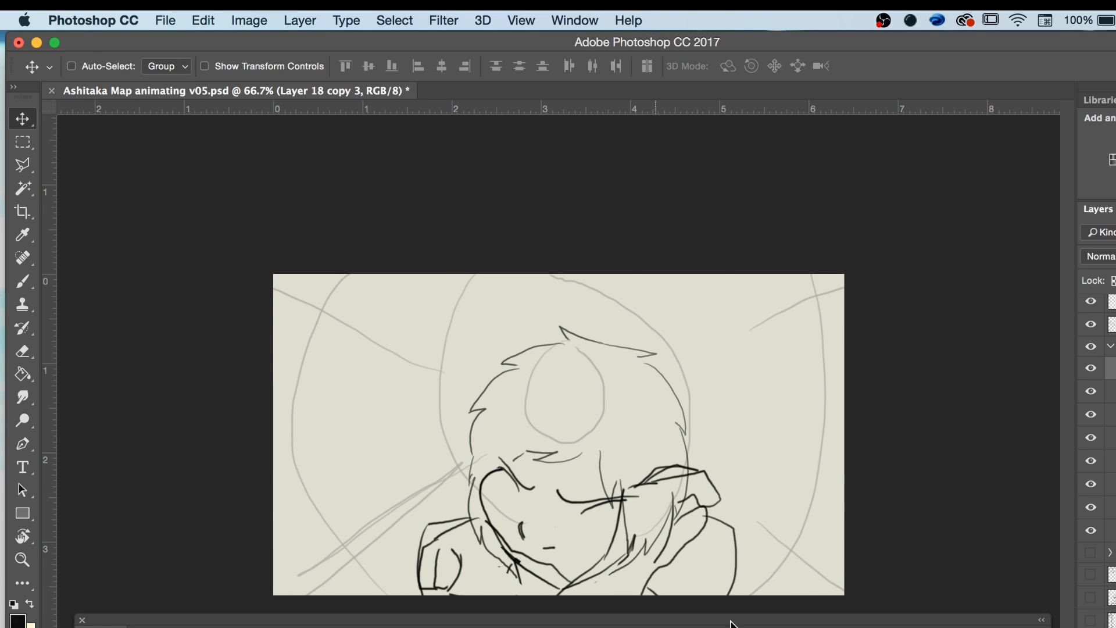
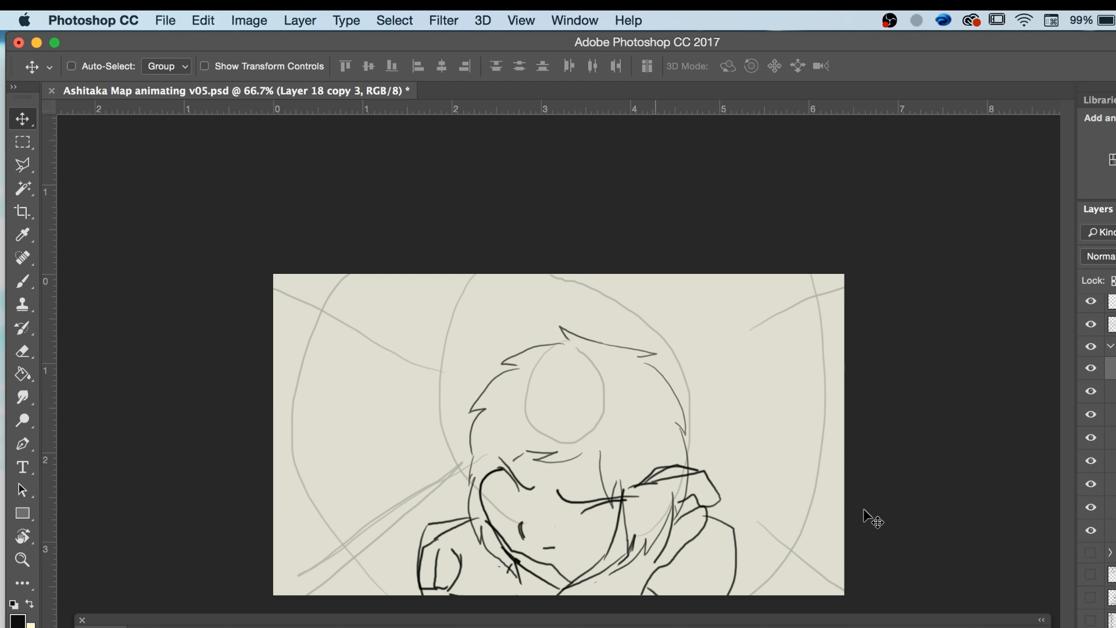
left_click(165, 20)
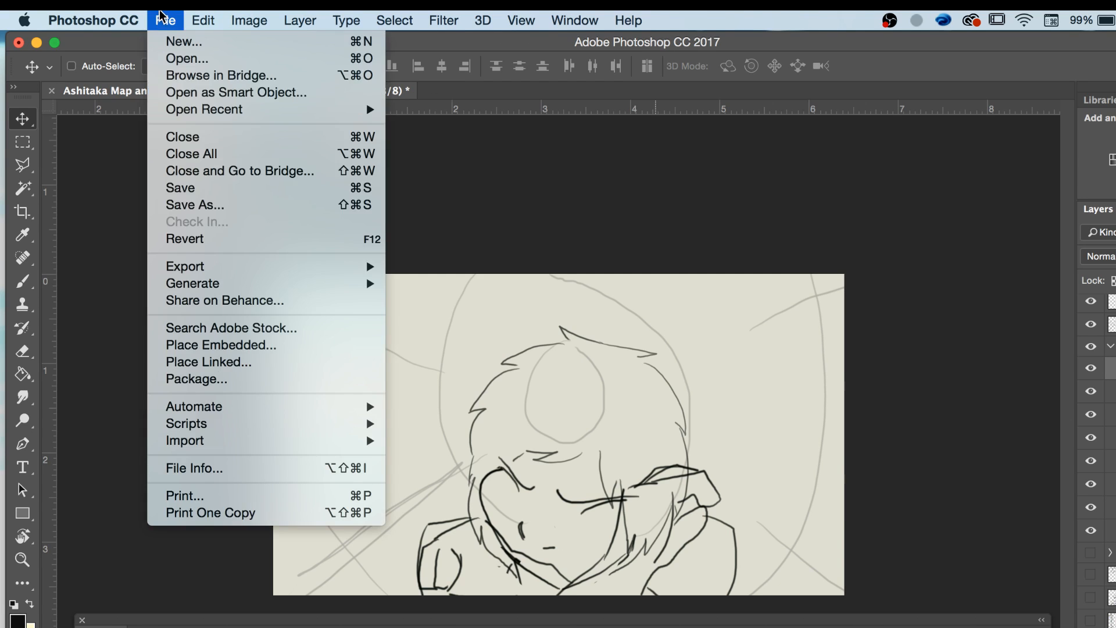
left_click(190, 189)
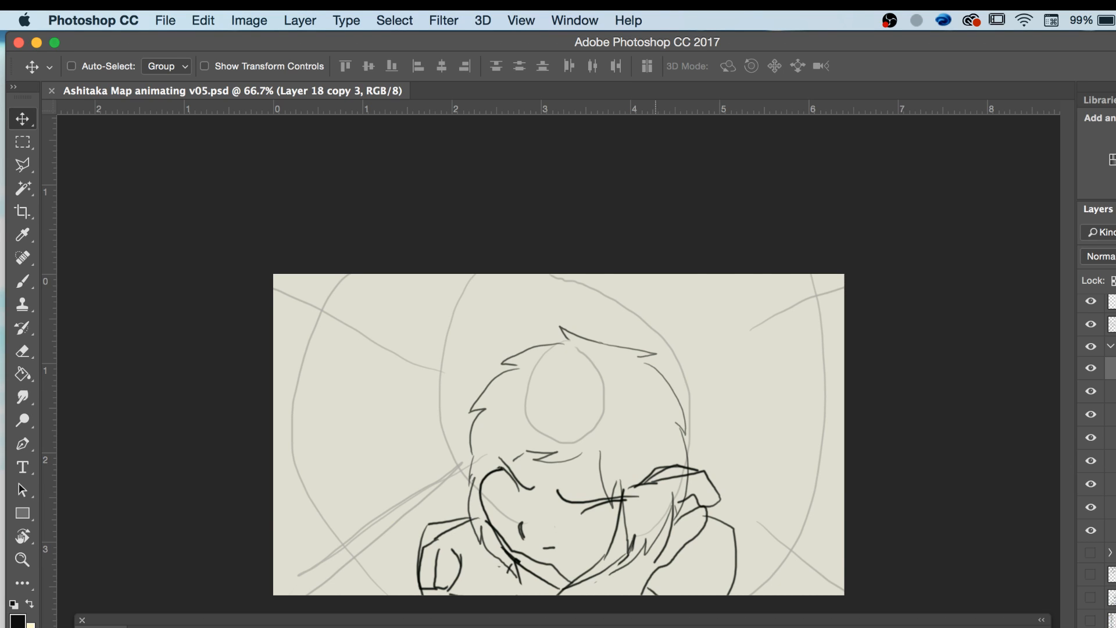
Duplicate the boy's drawing from Layer 18 copy 3 as another frame and nudge the duplicate slightly down.
key("super+g")
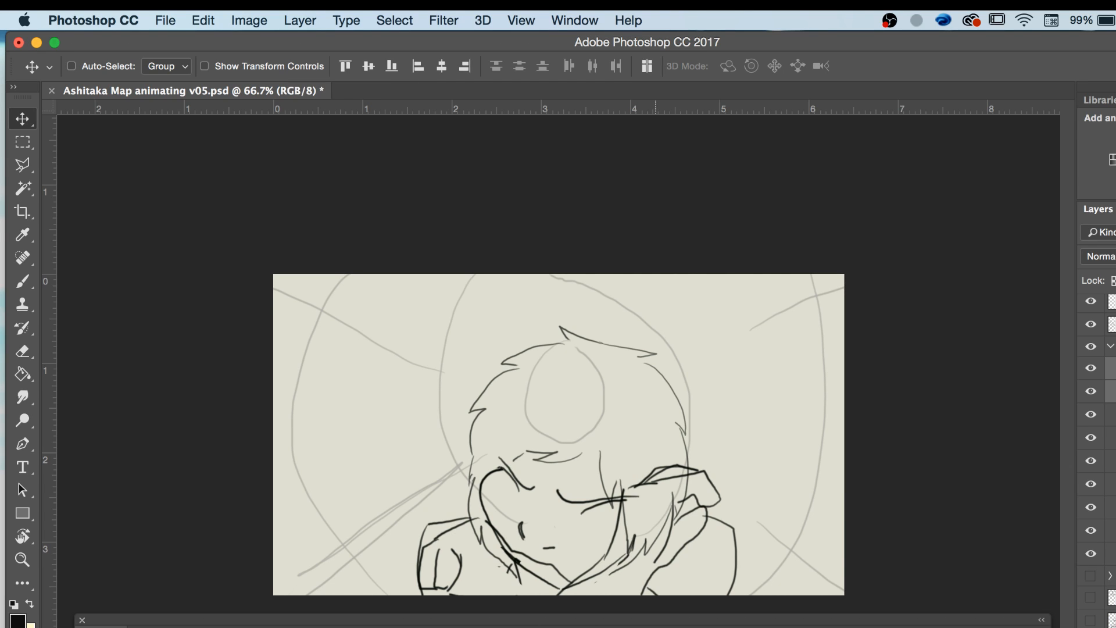
left_click(1112, 368)
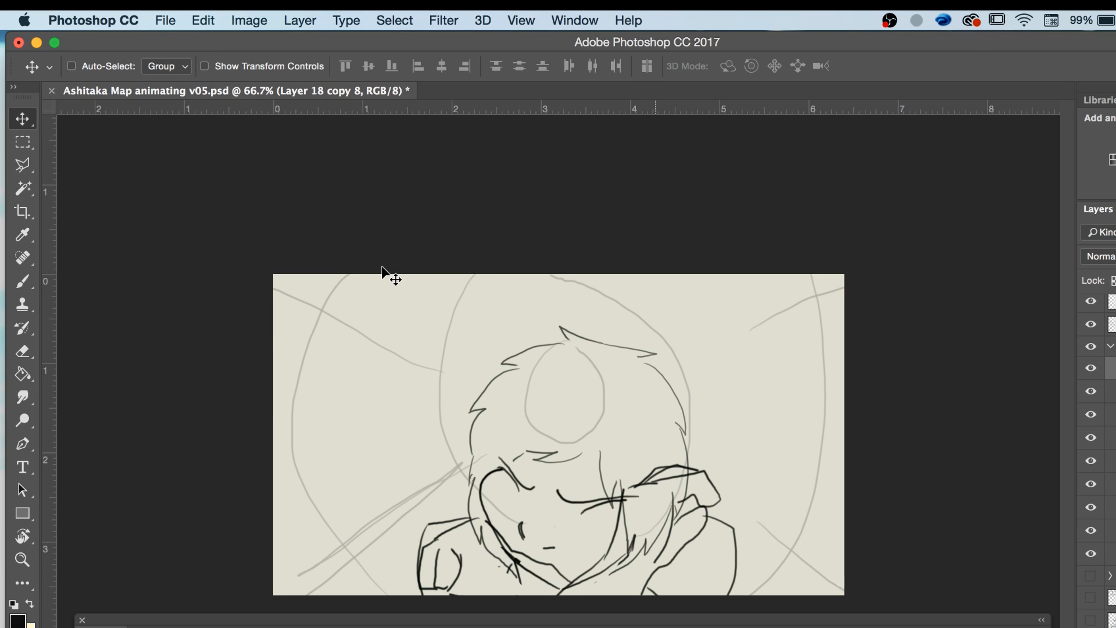
key("space")
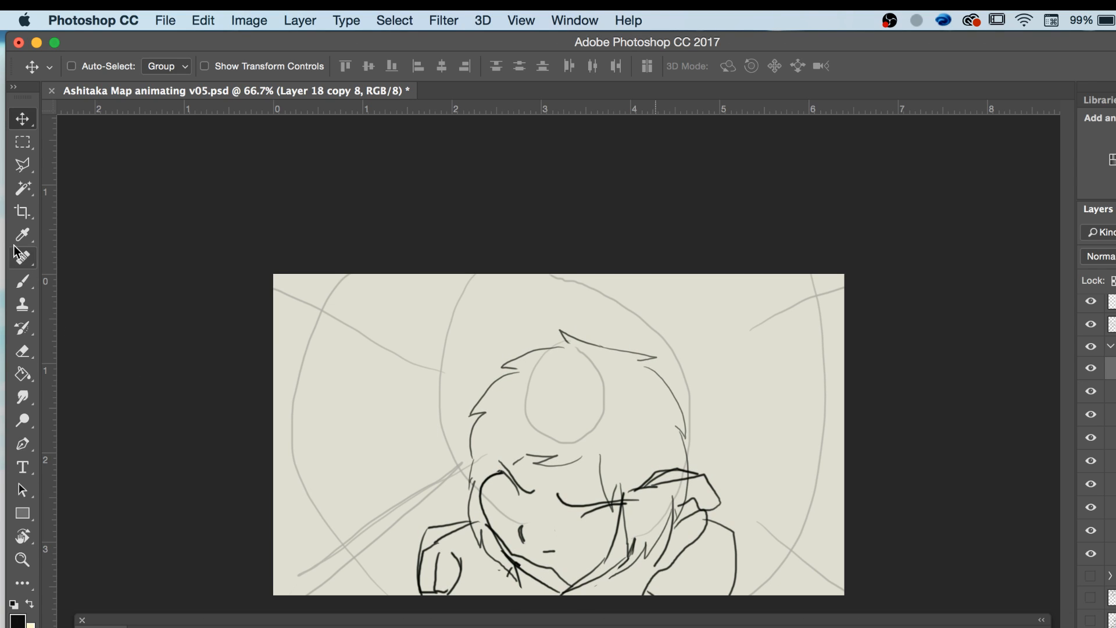
Outline the boy's raised hand and the hair and collar lines beside it with the Polygonal Lasso.
left_click(23, 165)
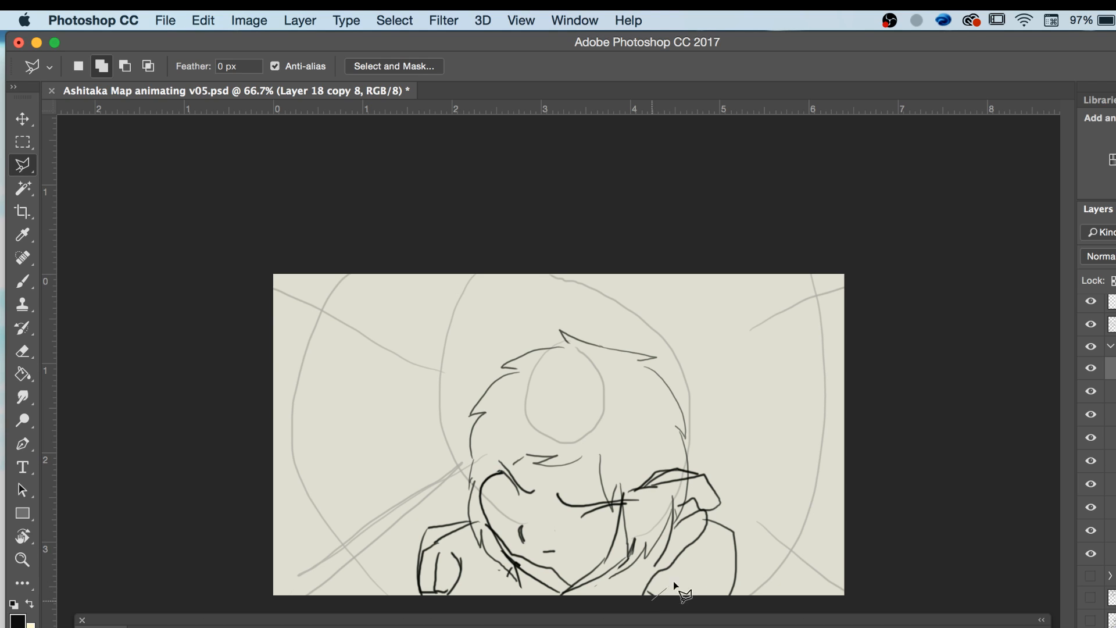
left_click(731, 508)
left_click(727, 462)
left_click(665, 454)
left_click(621, 474)
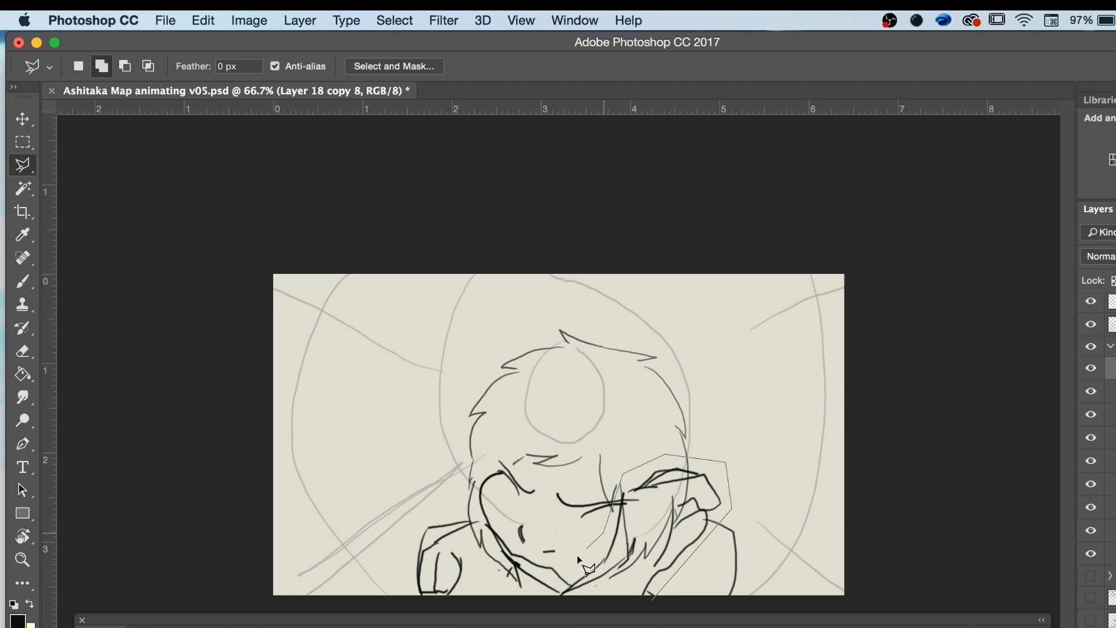
left_click(542, 600)
left_click(652, 599)
Nudge the selected raised hand and hair lines slightly down and left, then deselect.
left_click(24, 120)
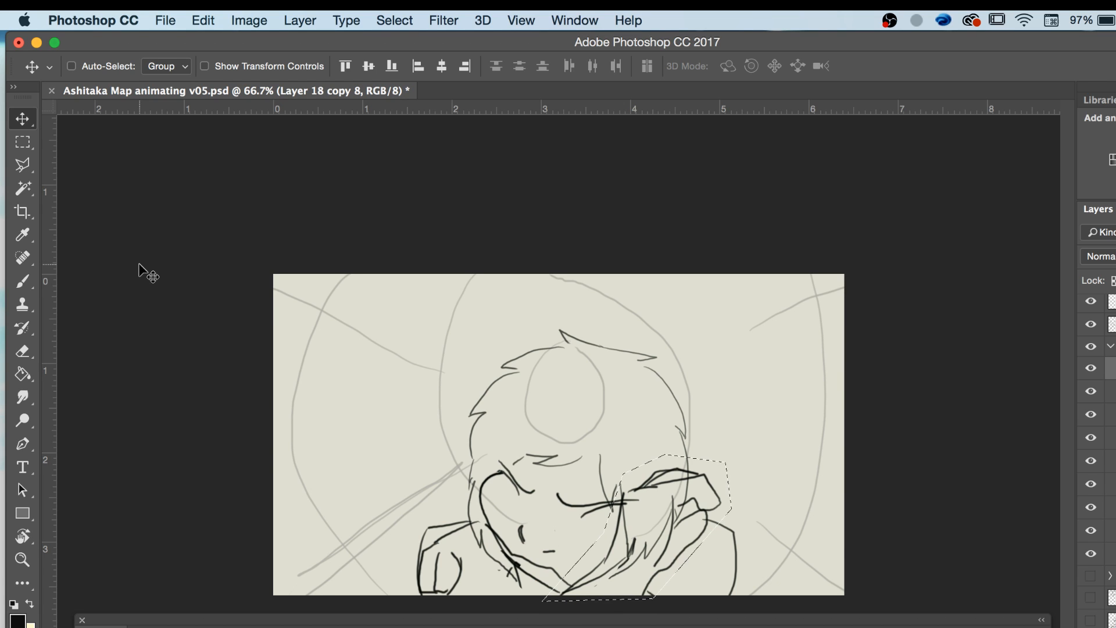
key("Down")
key("Down")
key("Down")
key("Down")
key("Down")
key("Down")
key("Down")
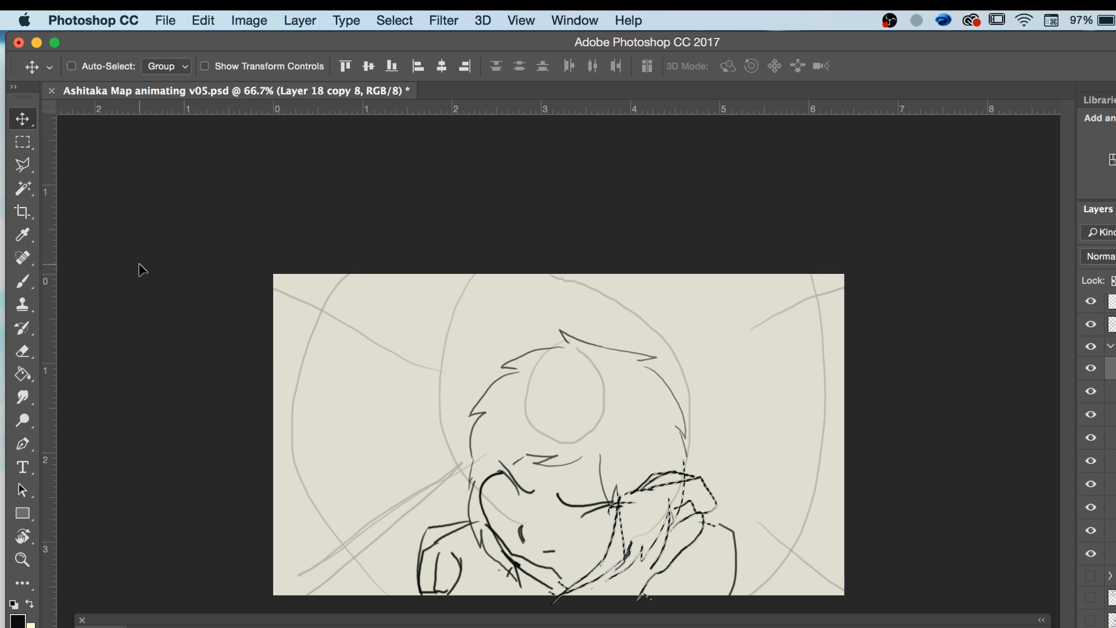
key("super+d")
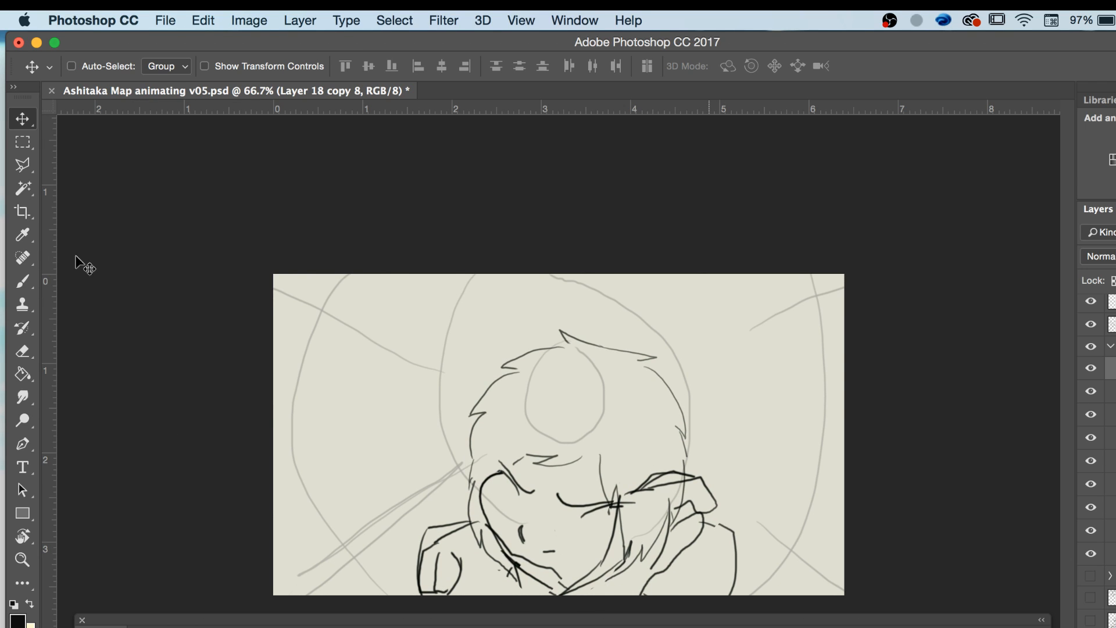
Outline the boy's lower fist, sleeve and adjoining collar lines on the opposite side with the Polygonal Lasso.
left_click(22, 165)
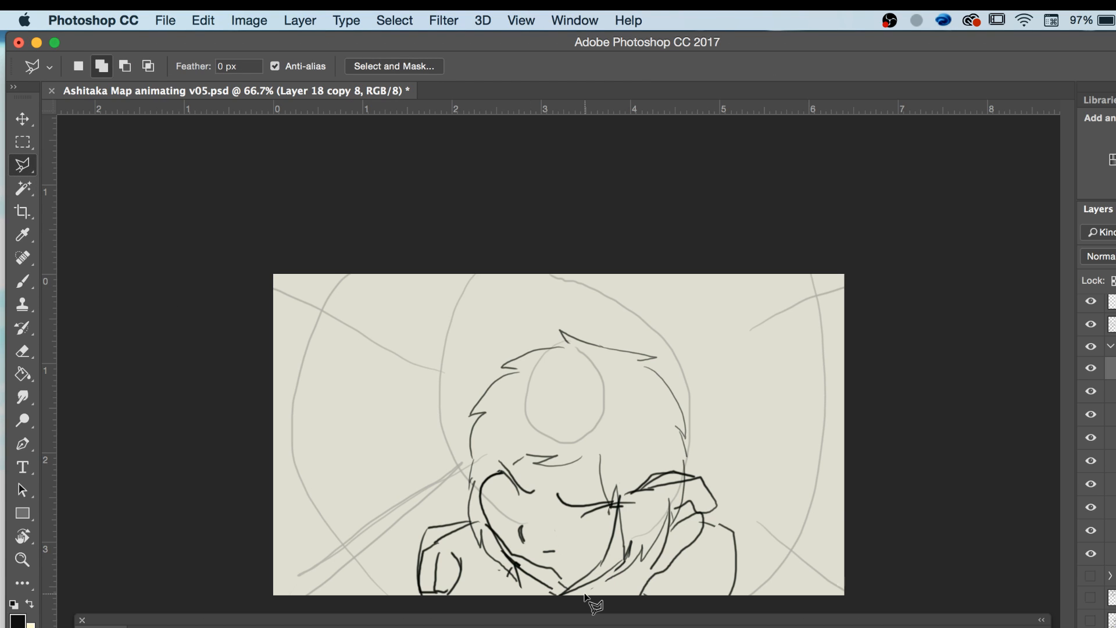
left_click(539, 601)
left_click(519, 544)
left_click(463, 505)
left_click(407, 516)
left_click(392, 574)
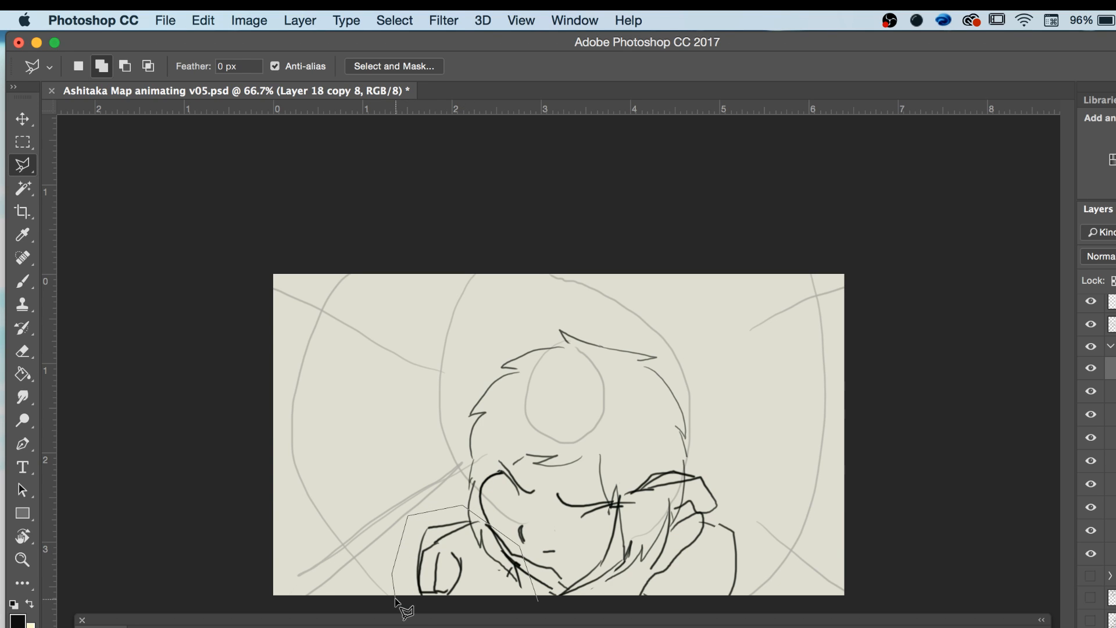
left_click(395, 599)
double_click(540, 602)
Nudge the selected fist and sleeve slightly down and left, then deselect.
key("v")
key("Down")
key("Down")
key("Down")
key("Down")
key("Down")
key("Left")
key("Left")
key("Left")
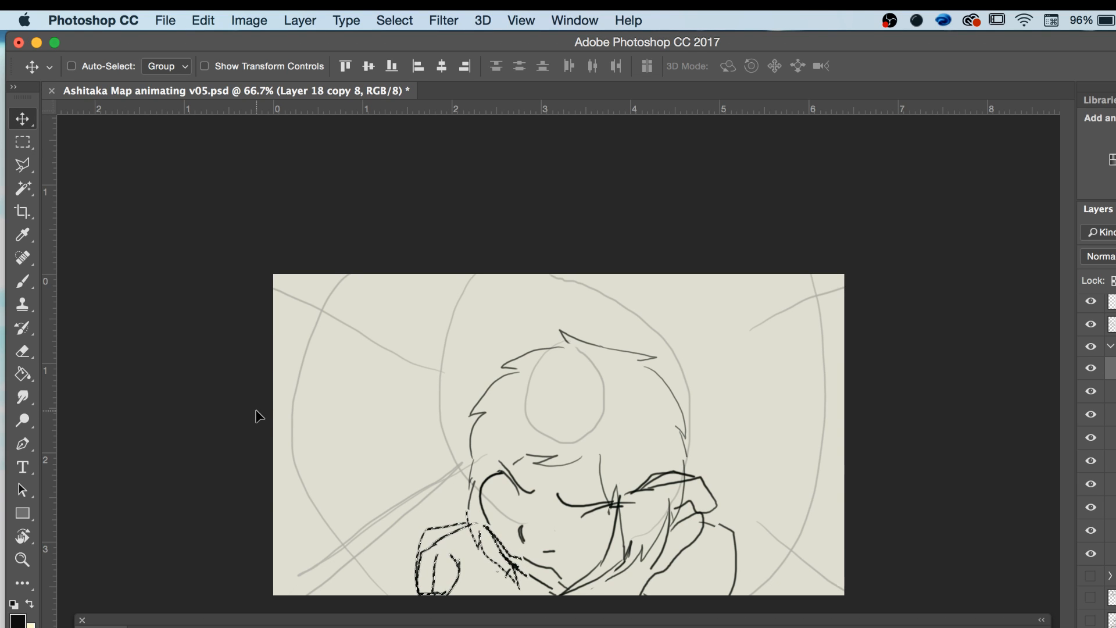
key("super+d")
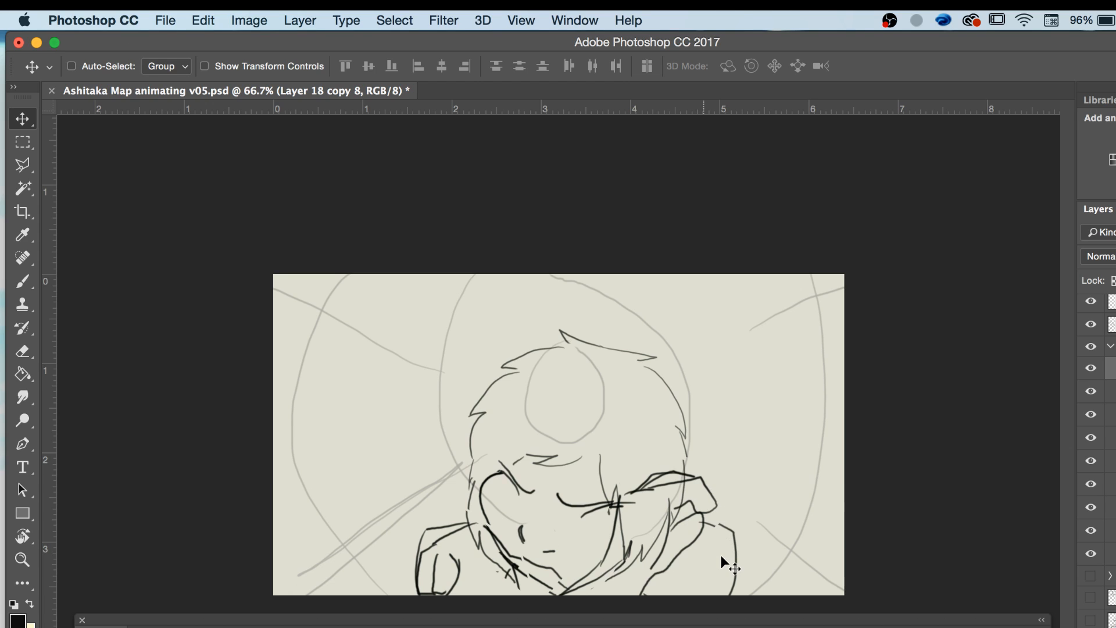
Outline the boy's shoulder line below the raised hand with the Polygonal Lasso.
key("e")
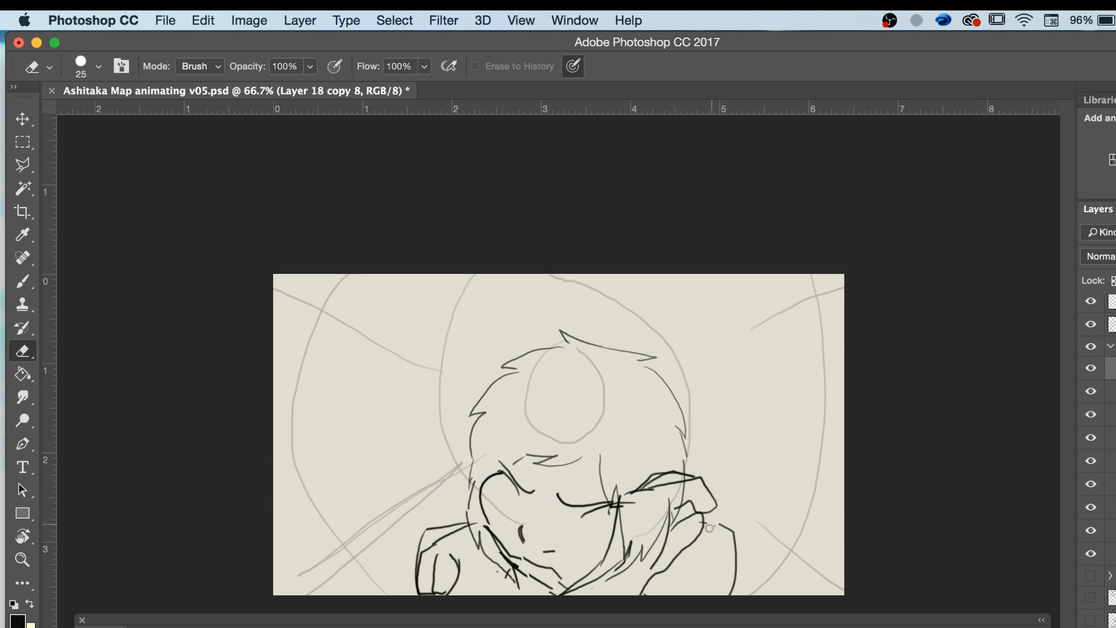
key("b")
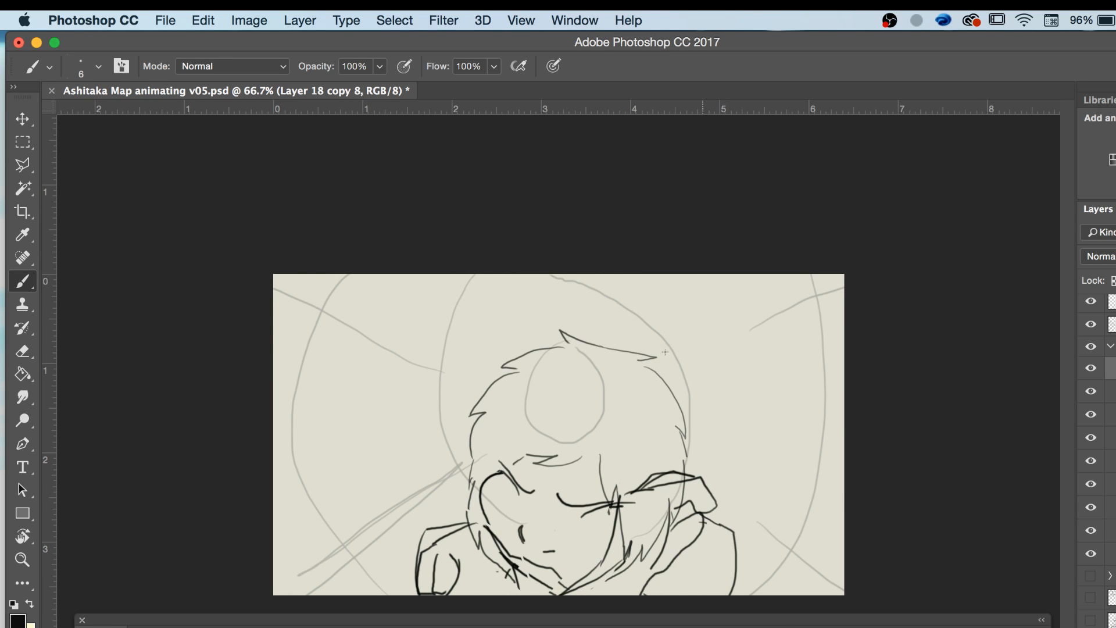
left_click(22, 142)
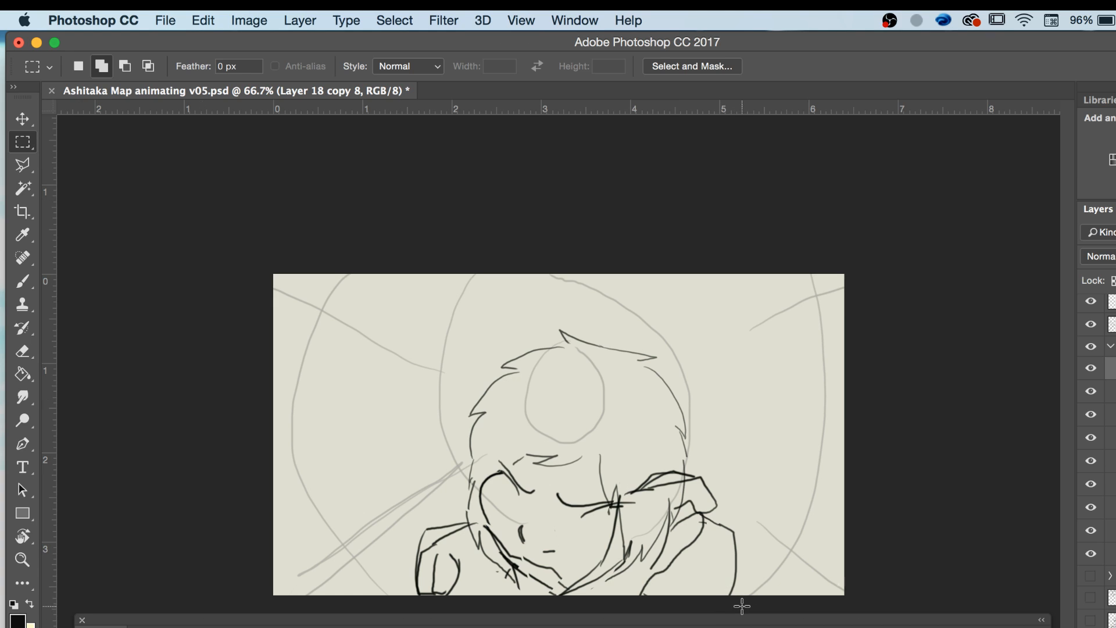
left_click(22, 165)
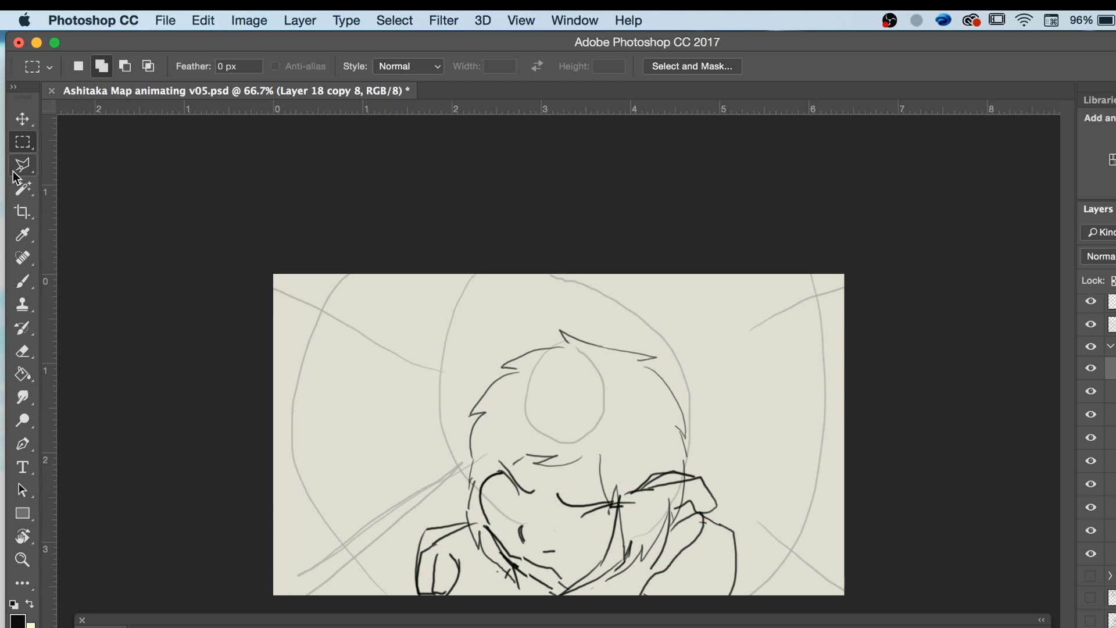
left_click(725, 545)
left_click(696, 605)
left_click(744, 607)
left_click(716, 511)
double_click(703, 532)
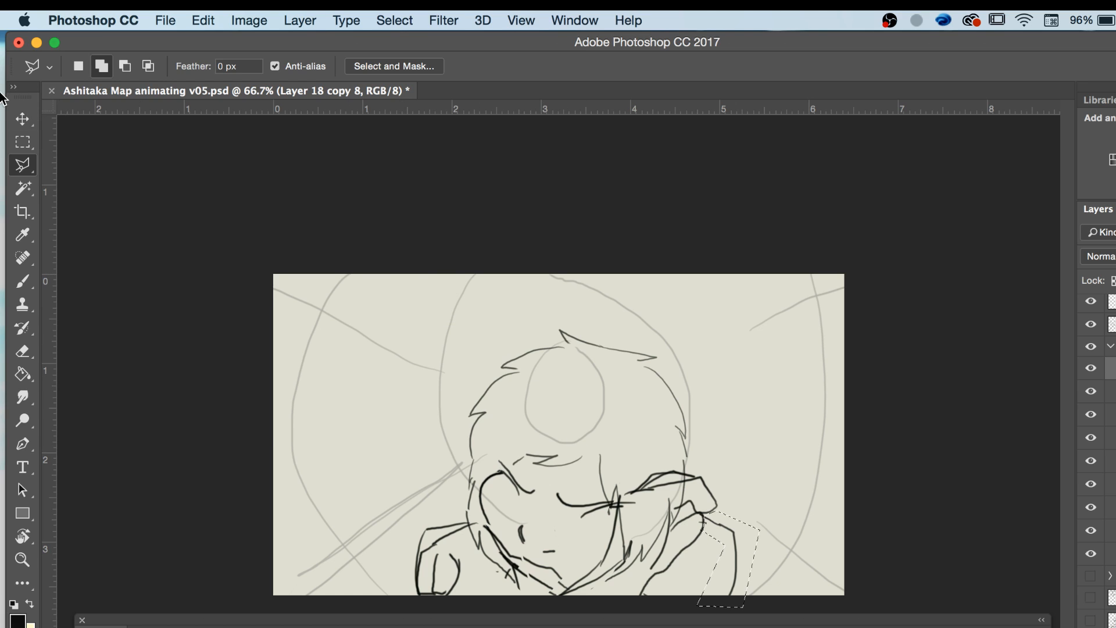
Nudge the selected shoulder line slightly up, then deselect.
left_click(22, 119)
key("Up")
key("Up")
key("Up")
key("Up")
key("Up")
key("Up")
key("Up")
key("Up")
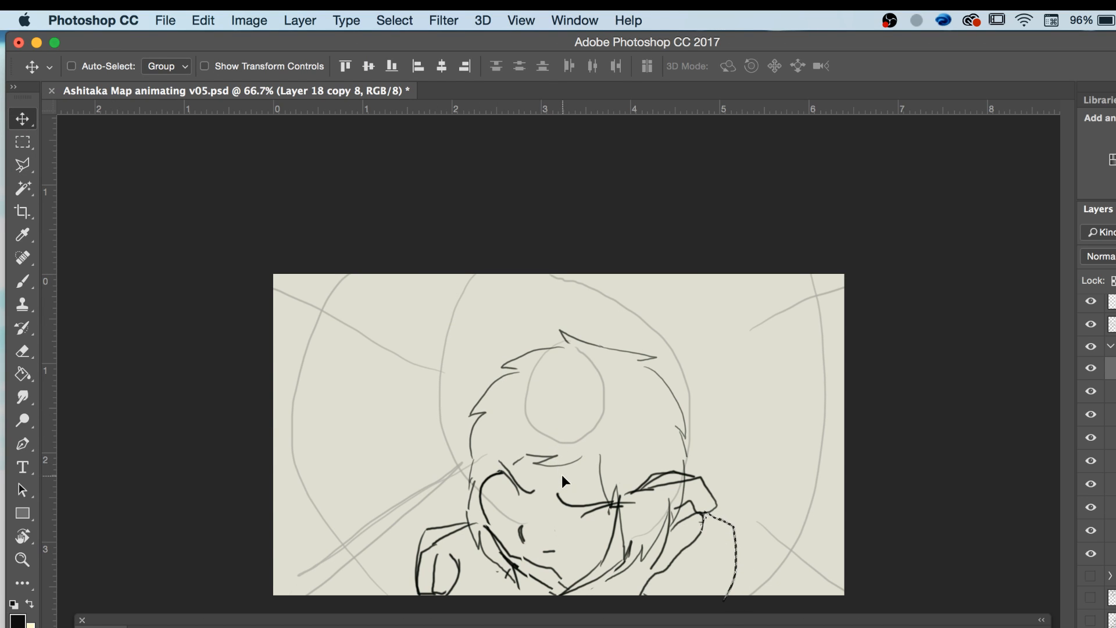
key("super+d")
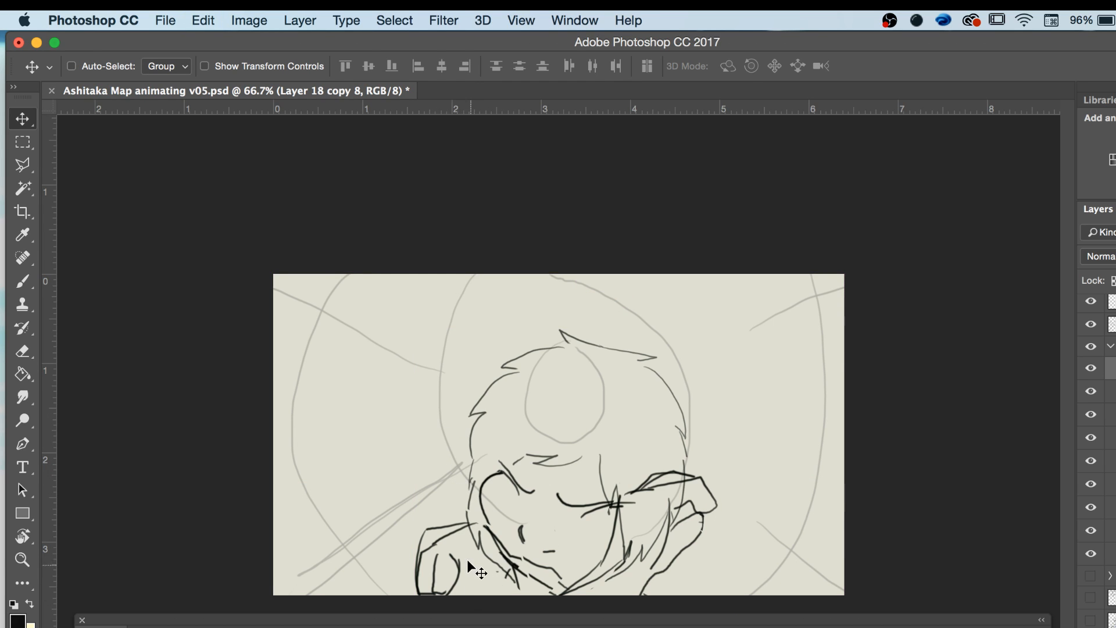
Try outlining the sleeve edge above the boy's lower fist and shifting it slightly, then deselect.
left_click(21, 164)
left_click(423, 551)
left_click(430, 532)
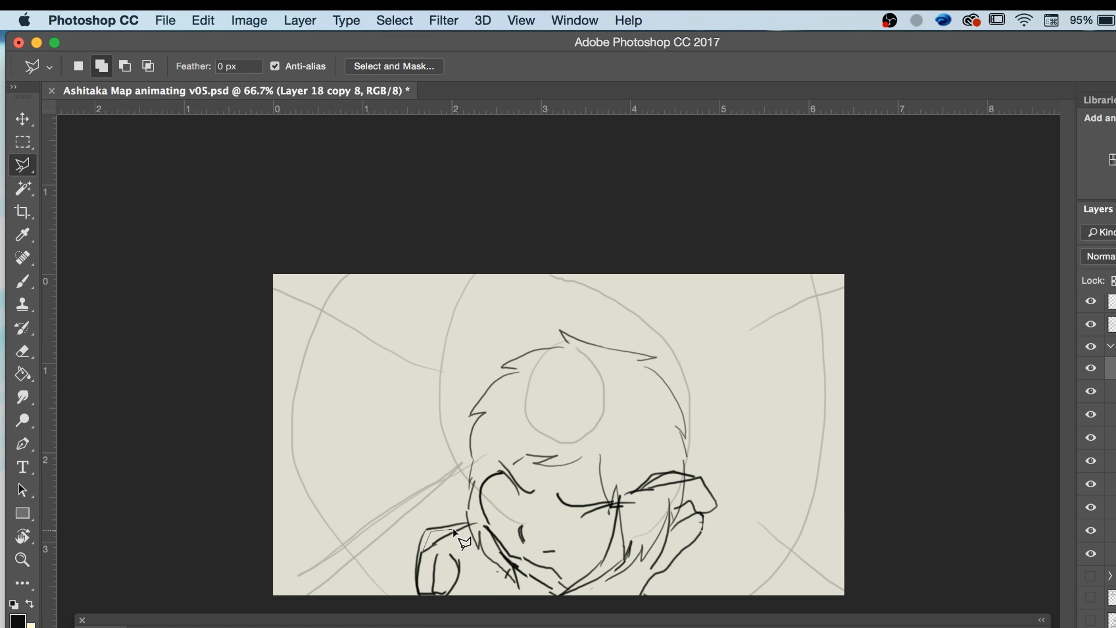
left_click(467, 523)
left_click(466, 514)
left_click(414, 519)
double_click(420, 552)
double_click(425, 541)
left_click(22, 119)
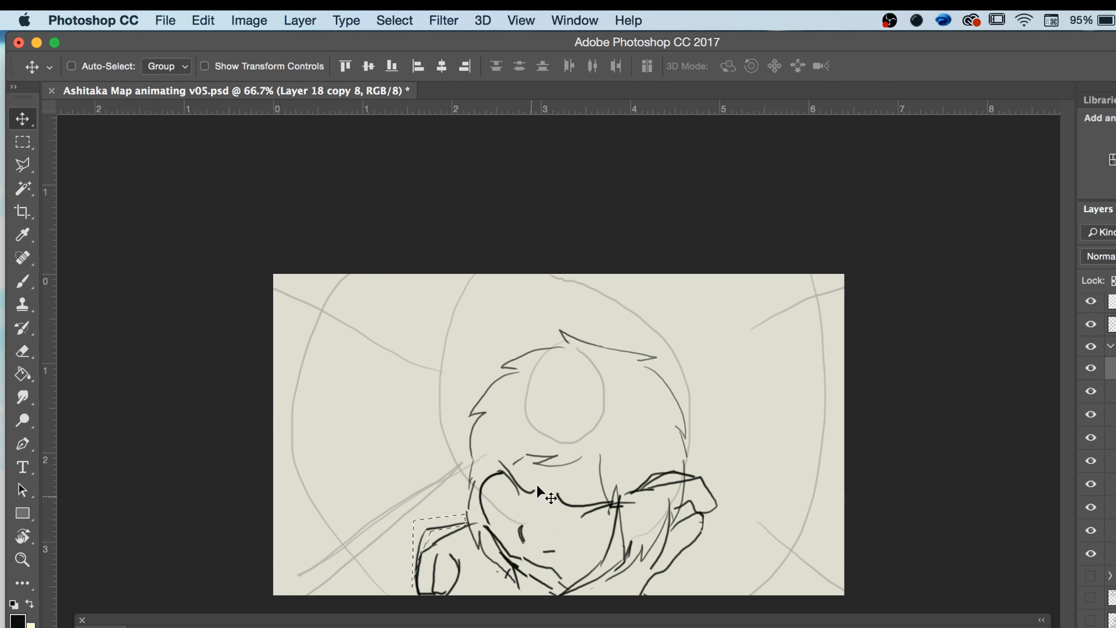
left_click_drag(427, 595, 425, 592)
key("super+d")
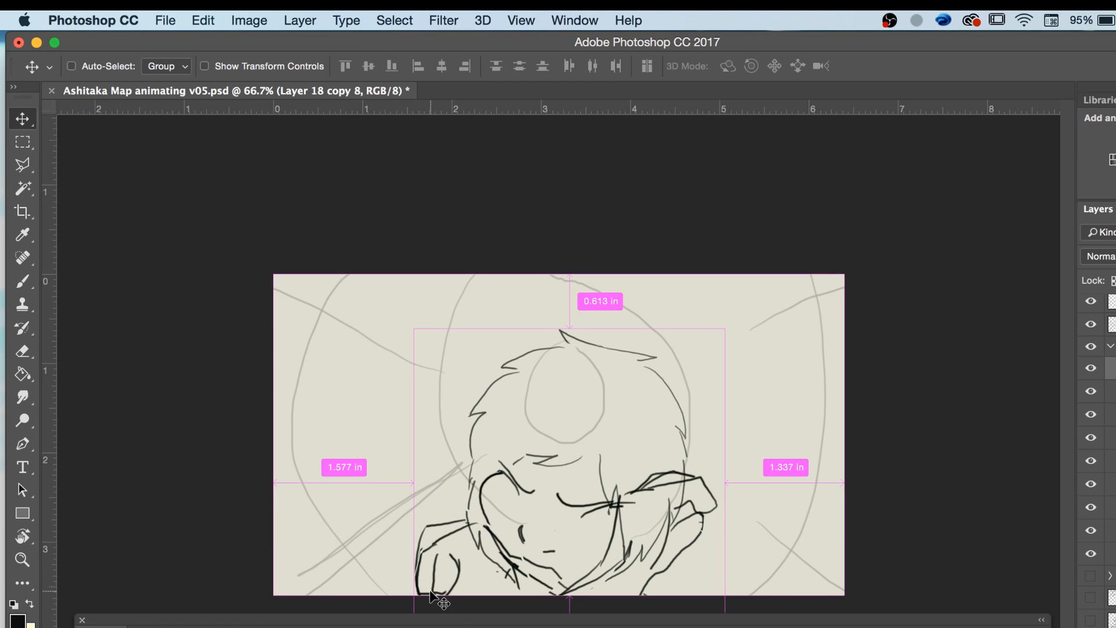
Flip back and forth between neighbouring frames to check the boy's movement.
key("Left")
key("Right")
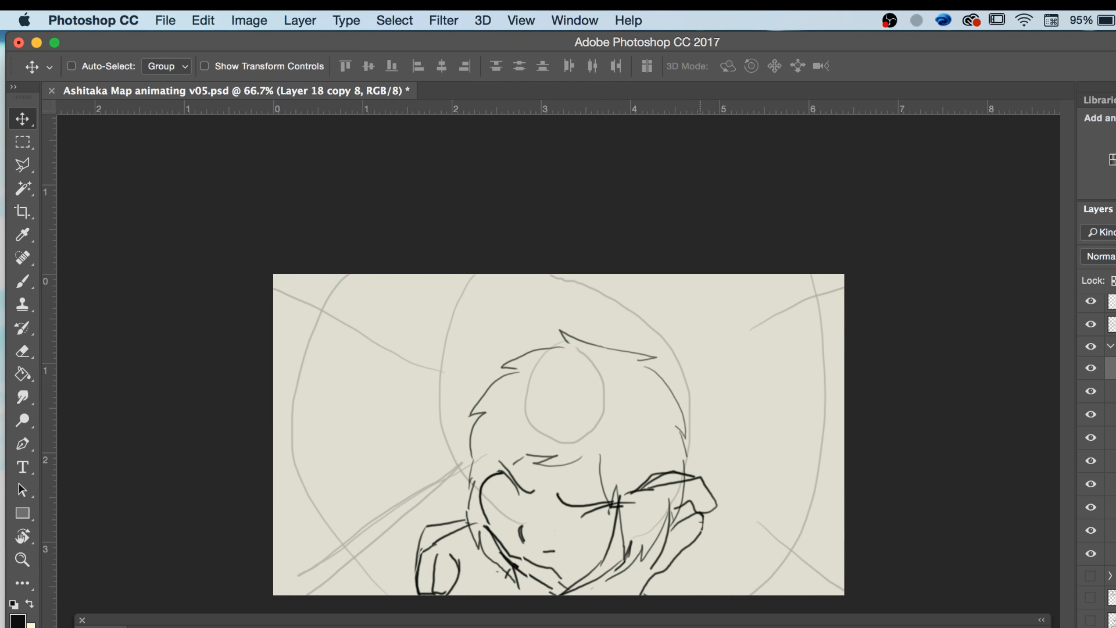
key("Left")
key("Left")
key("Right")
key("Right")
key("Left")
key("Right")
key("Left")
key("Right")
key("b")
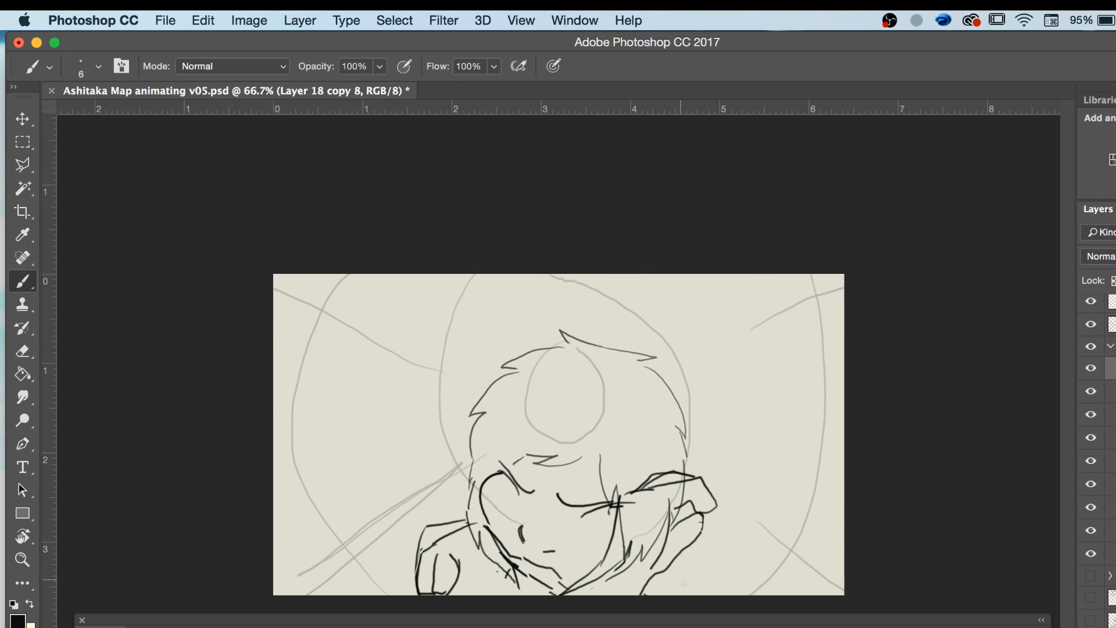
key("Right")
key("Left")
Step back through the last edits to the point where the nudged shoulder line is still selected.
left_click(209, 21)
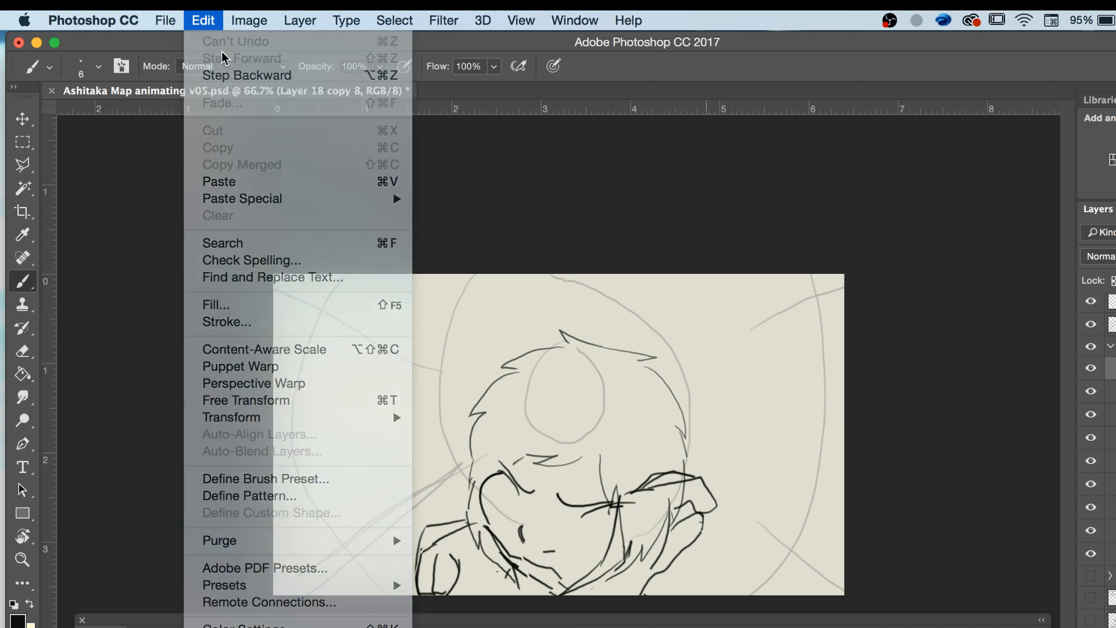
left_click(228, 79)
left_click(210, 20)
left_click(224, 80)
left_click(209, 21)
left_click(226, 76)
left_click(205, 17)
left_click(227, 80)
left_click(204, 21)
left_click(206, 20)
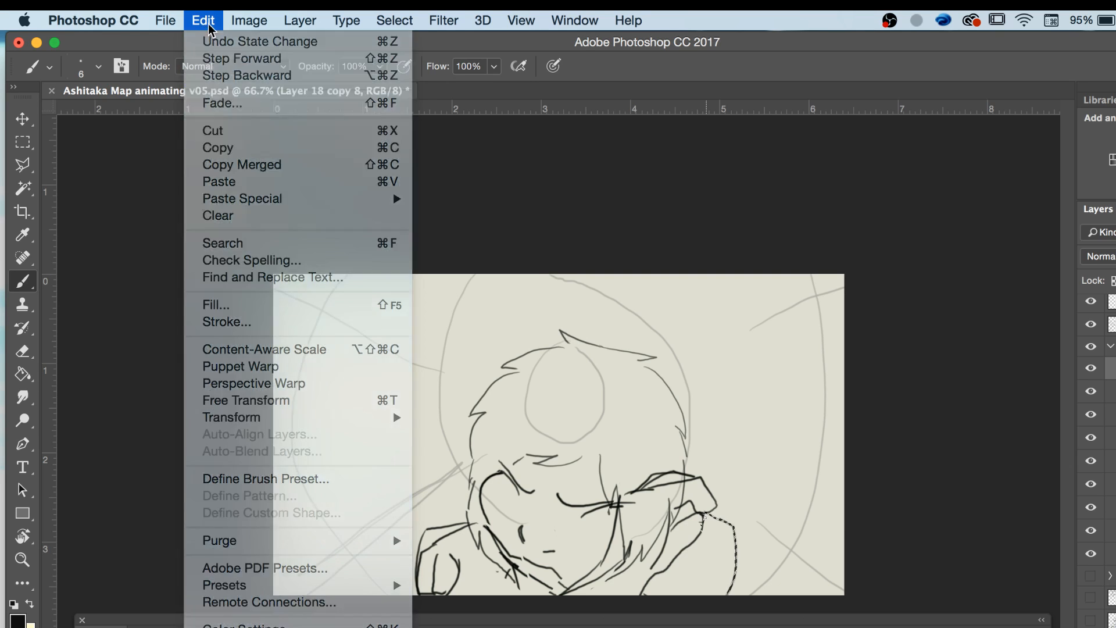
Shift the selected shoulder line slightly right and up, deselect, and compare it with the neighbouring frame.
left_click(29, 119)
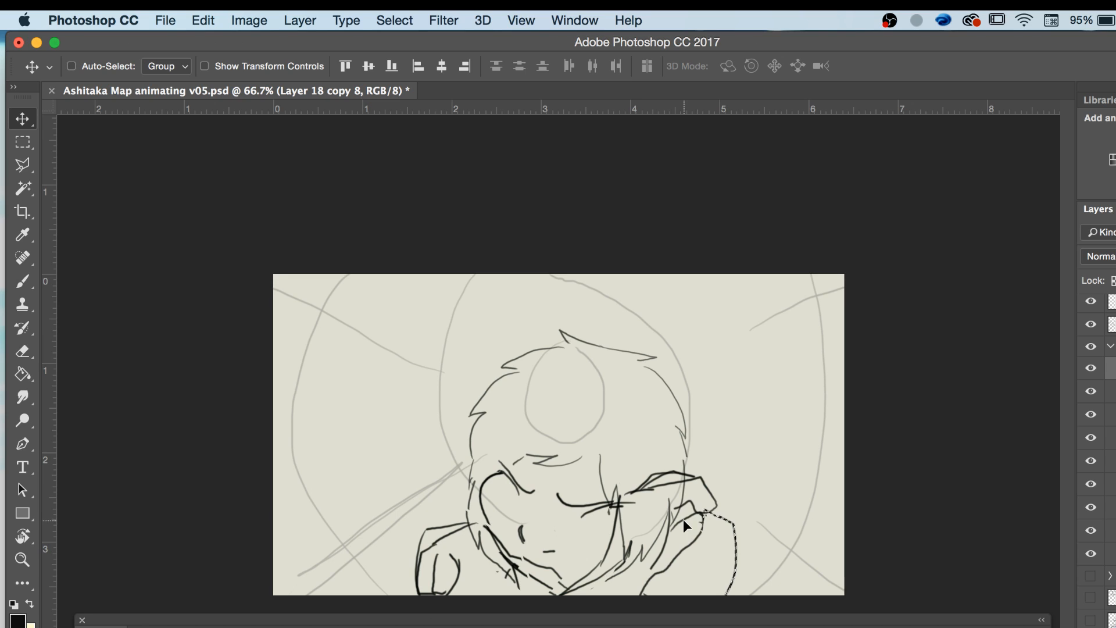
left_click_drag(682, 518, 685, 517)
key("super+d")
key("Left")
key("Right")
Outline the outer sleeve edge above the boy's lower fist with the Polygonal Lasso.
key("l")
left_click(453, 507)
left_click(404, 530)
left_click(411, 588)
left_click(422, 551)
left_click(472, 524)
left_click(455, 503)
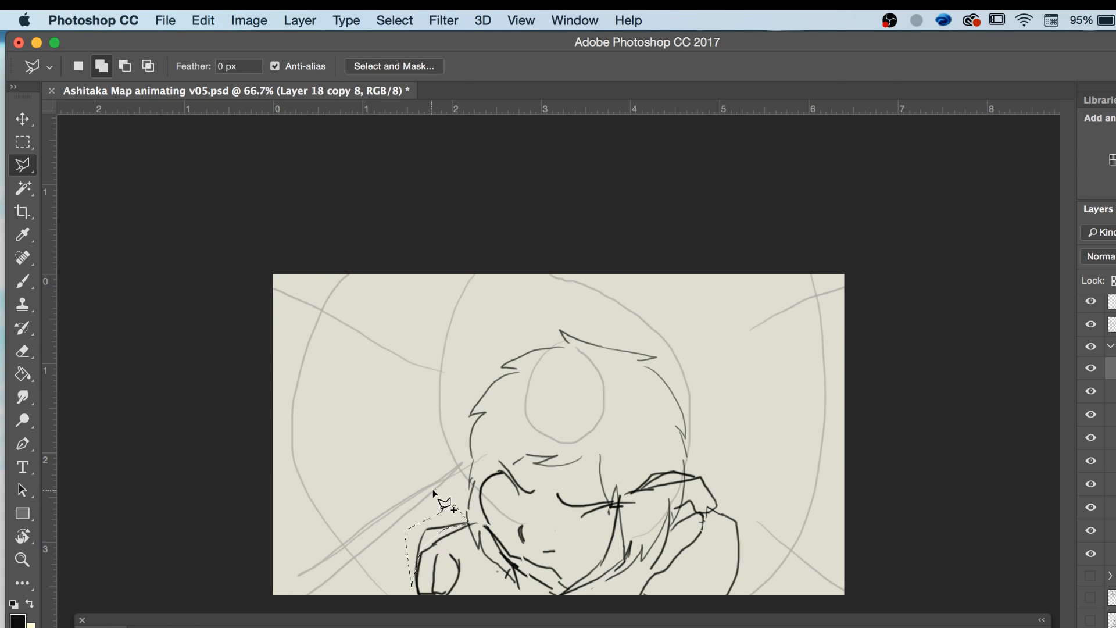
Nudge the selected sleeve edge slightly up, then deselect.
left_click(23, 120)
key("Up")
key("Up")
key("Up")
key("Up")
key("Up")
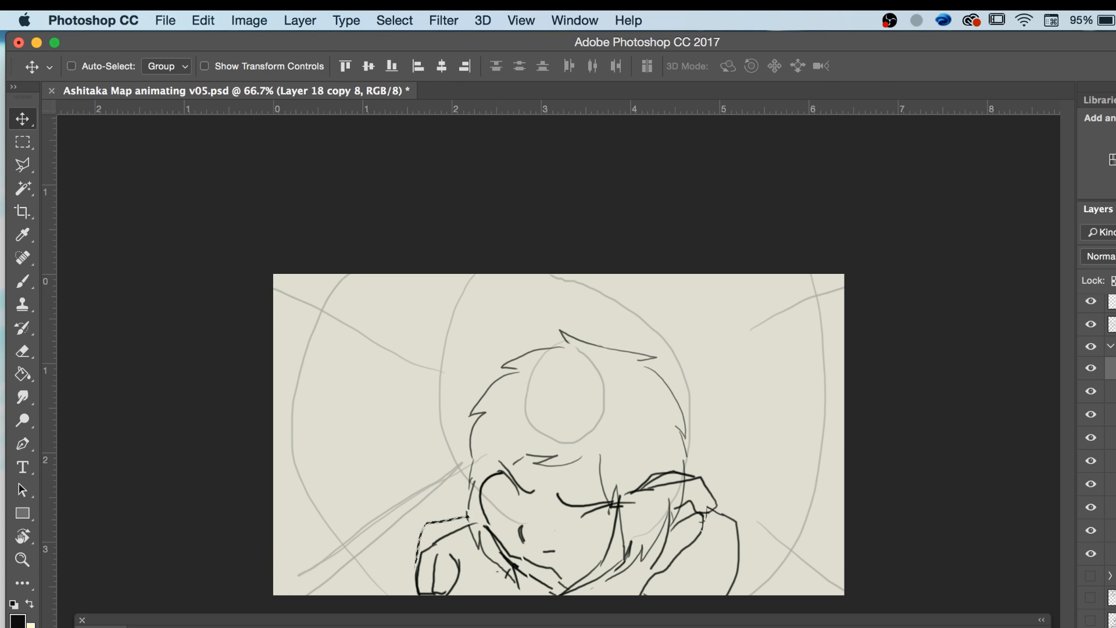
key("super+d")
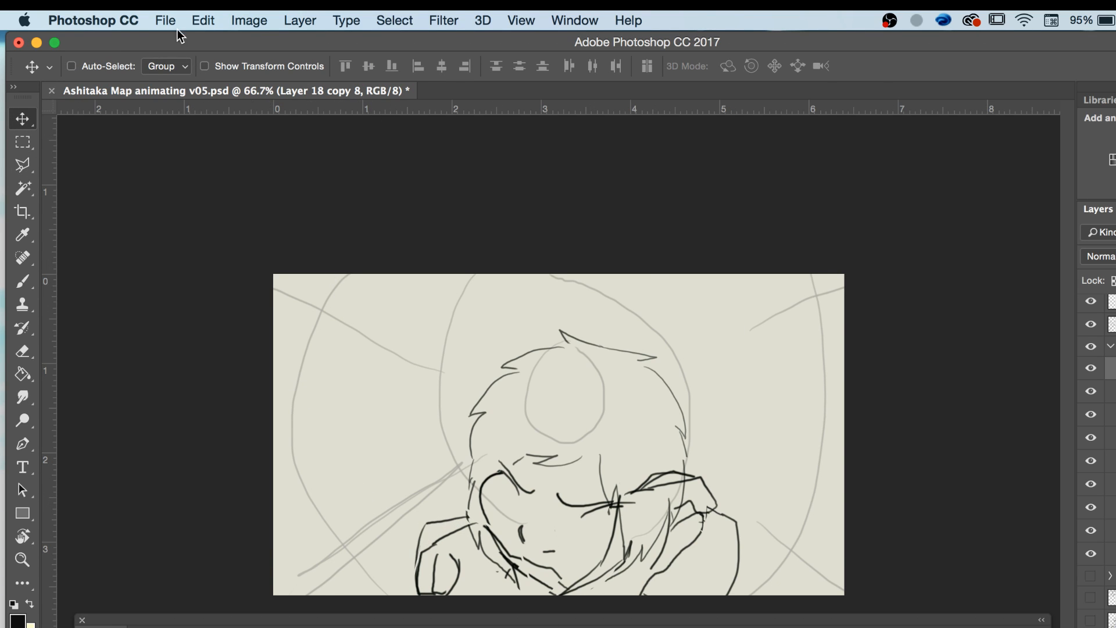
Save the animation document and minimize the Photoshop window.
left_click(165, 21)
left_click(182, 188)
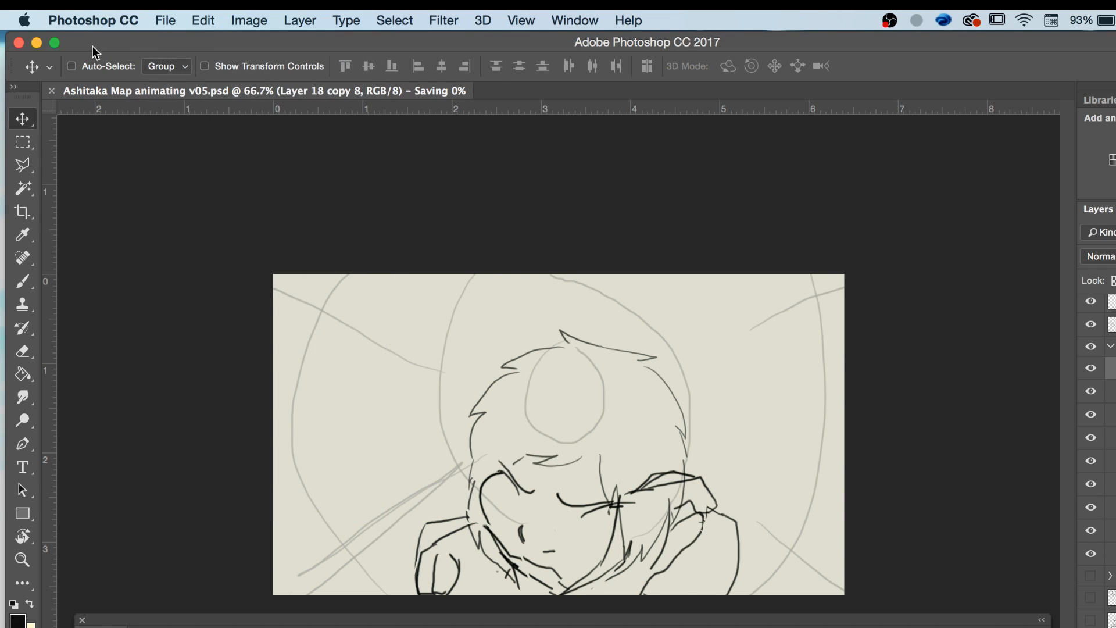
left_click(35, 42)
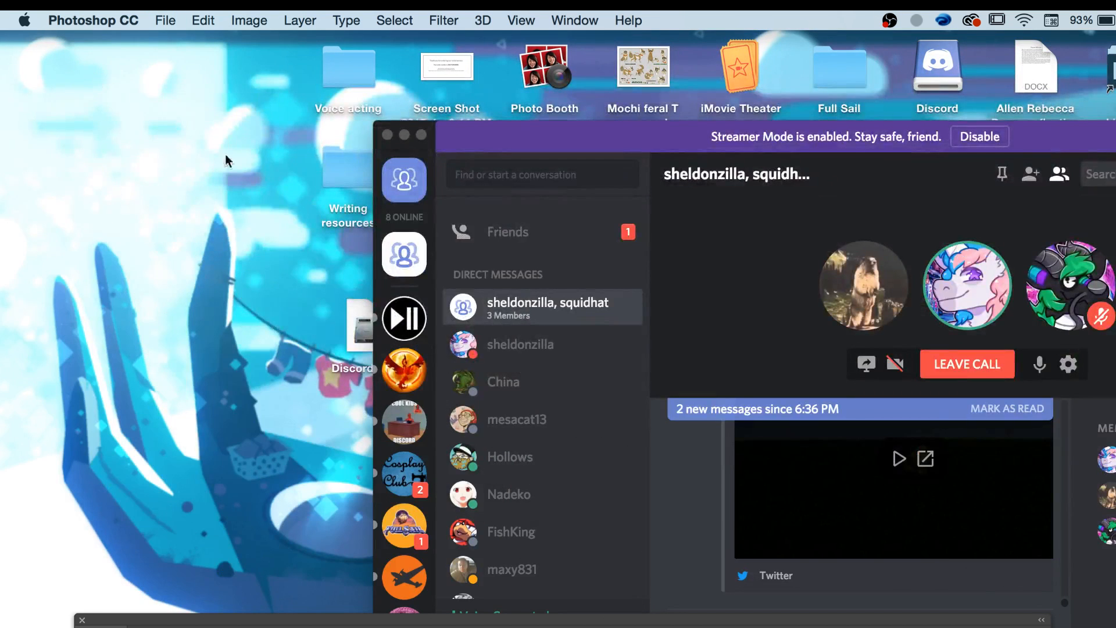
Switch to the Discord group chat, find the shared ferret video and play it.
left_click(688, 512)
scroll(689, 529, "up", 2)
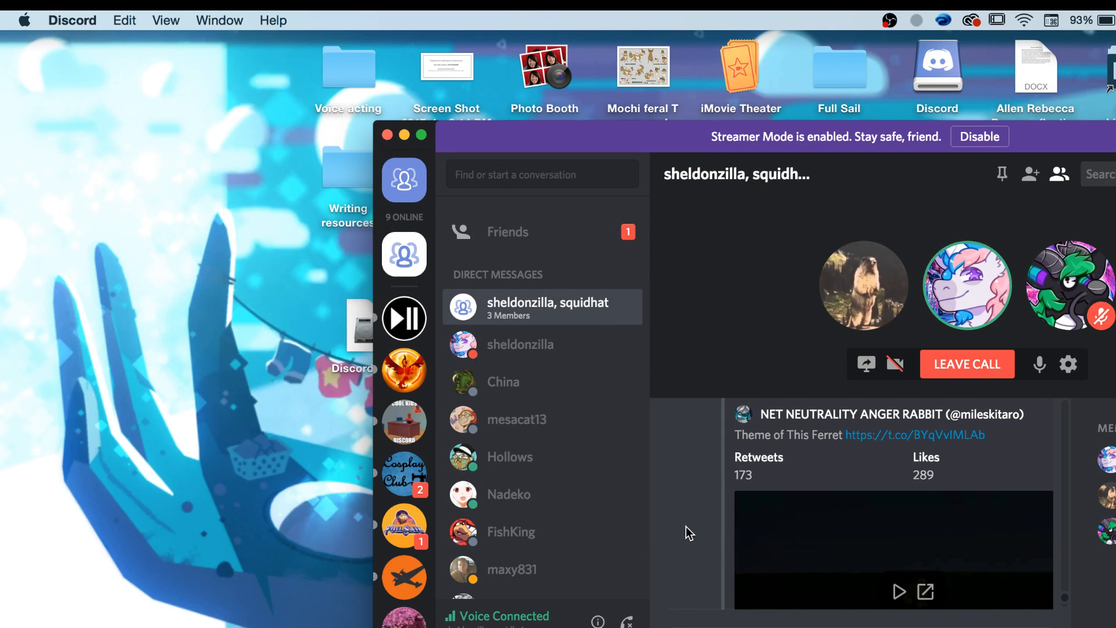
scroll(702, 542, "up", 1)
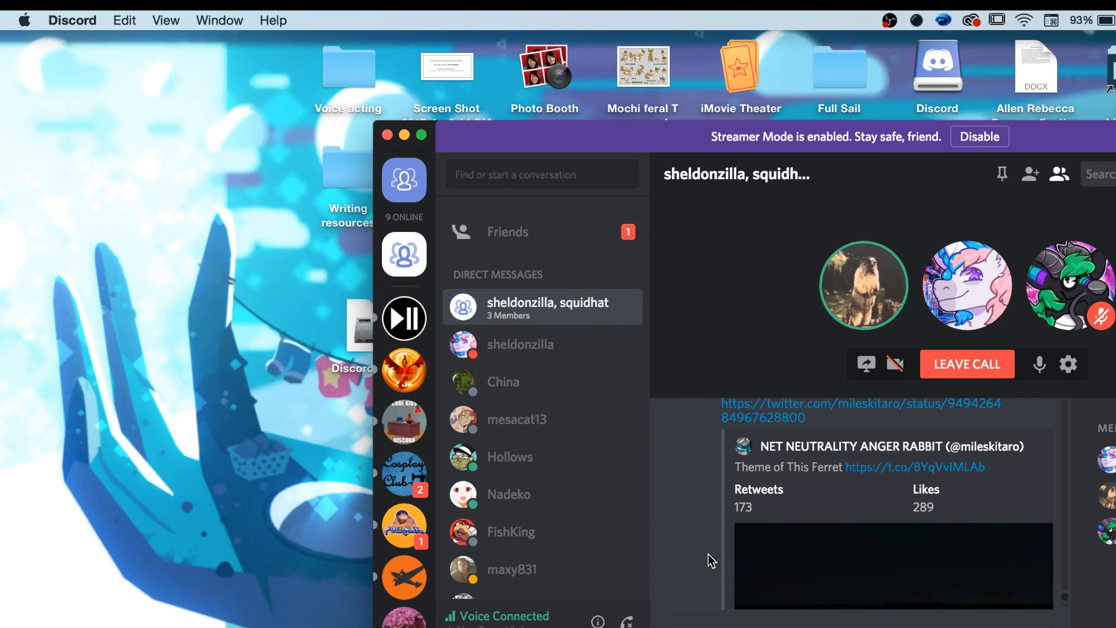
scroll(711, 553, "down", 3)
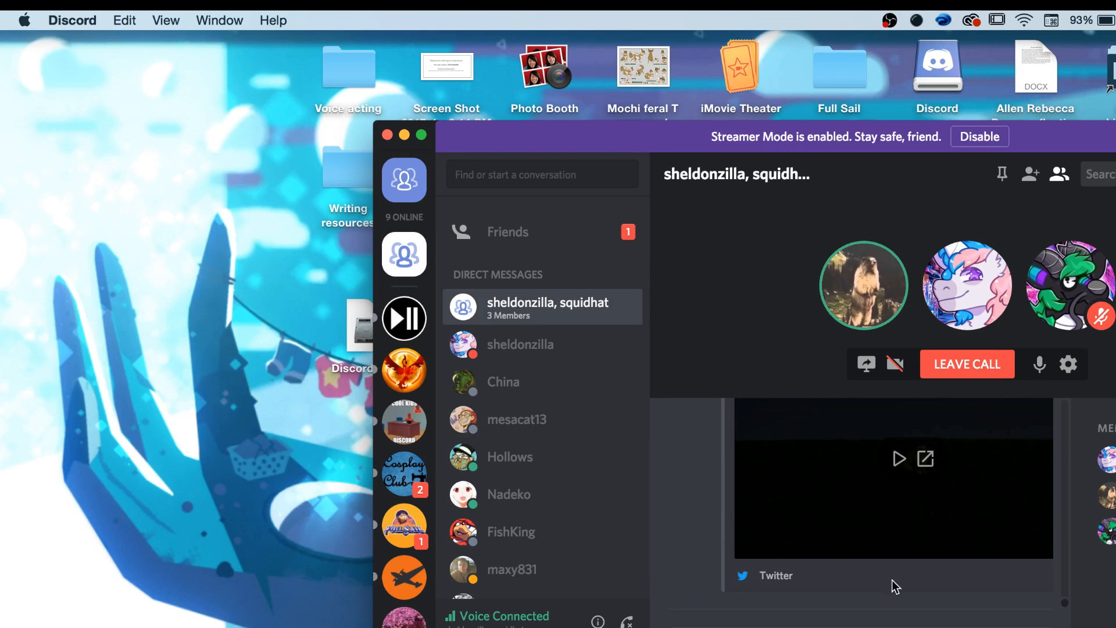
left_click(898, 460)
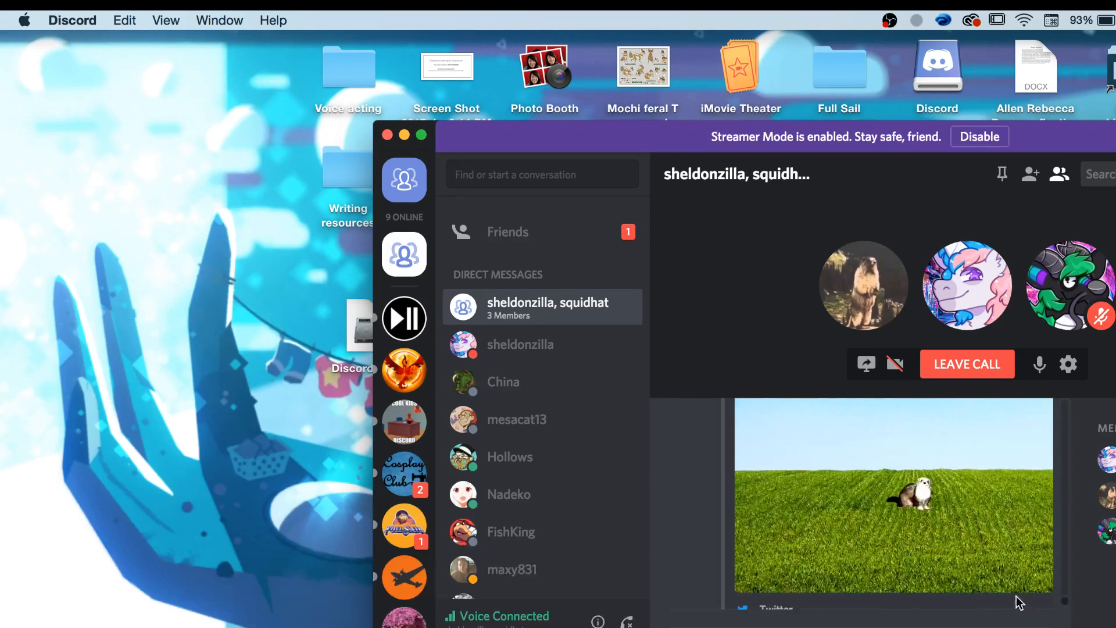
Enlarge the Discord window, watch the ferret video including in full screen, and exit full screen.
left_click_drag(373, 120, 94, 60)
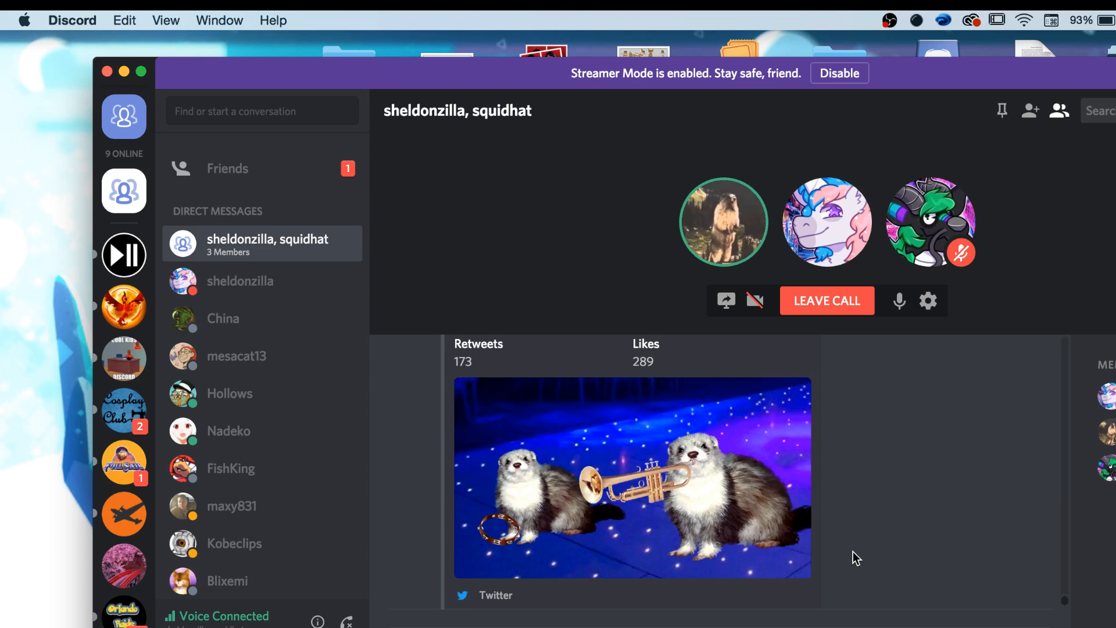
scroll(853, 551, "up", 1)
scroll(853, 552, "down", 1)
scroll(853, 552, "up", 1)
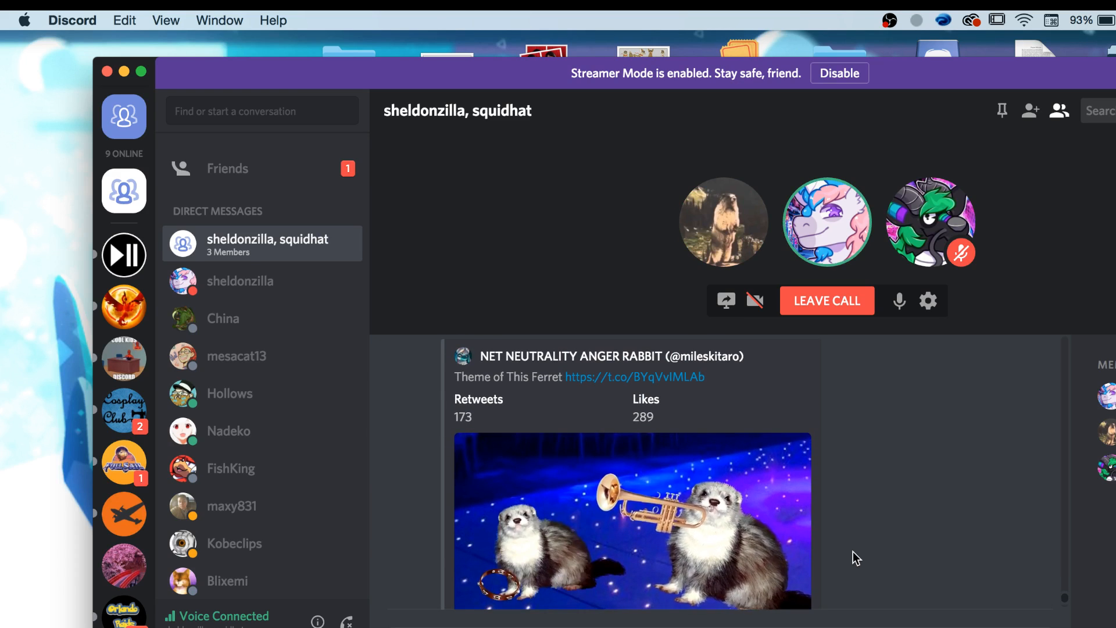
scroll(853, 551, "down", 1)
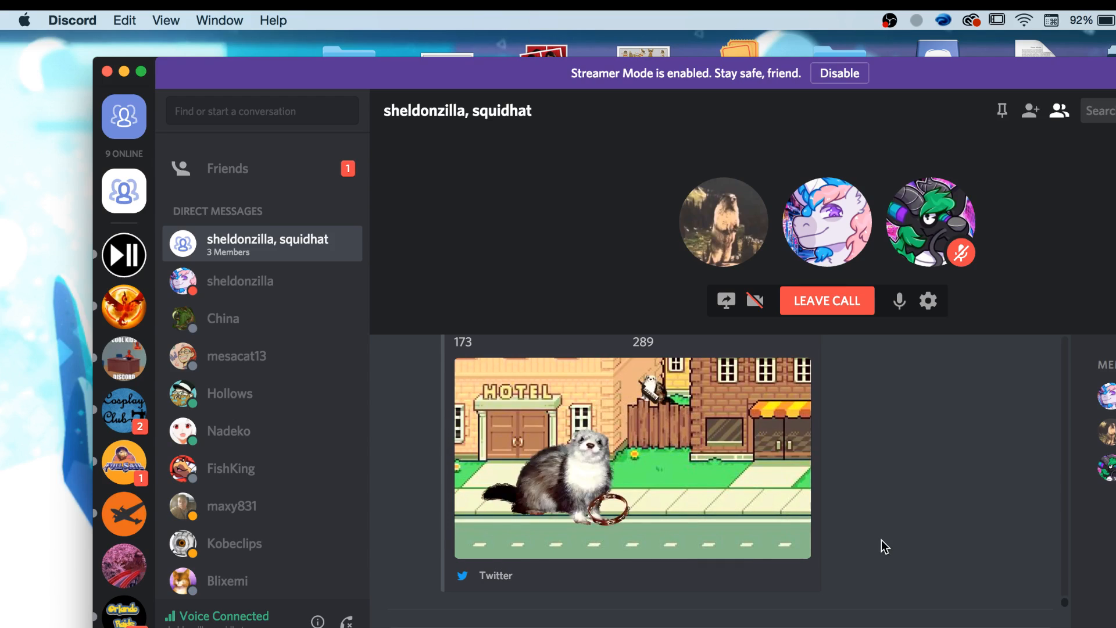
left_click(789, 542)
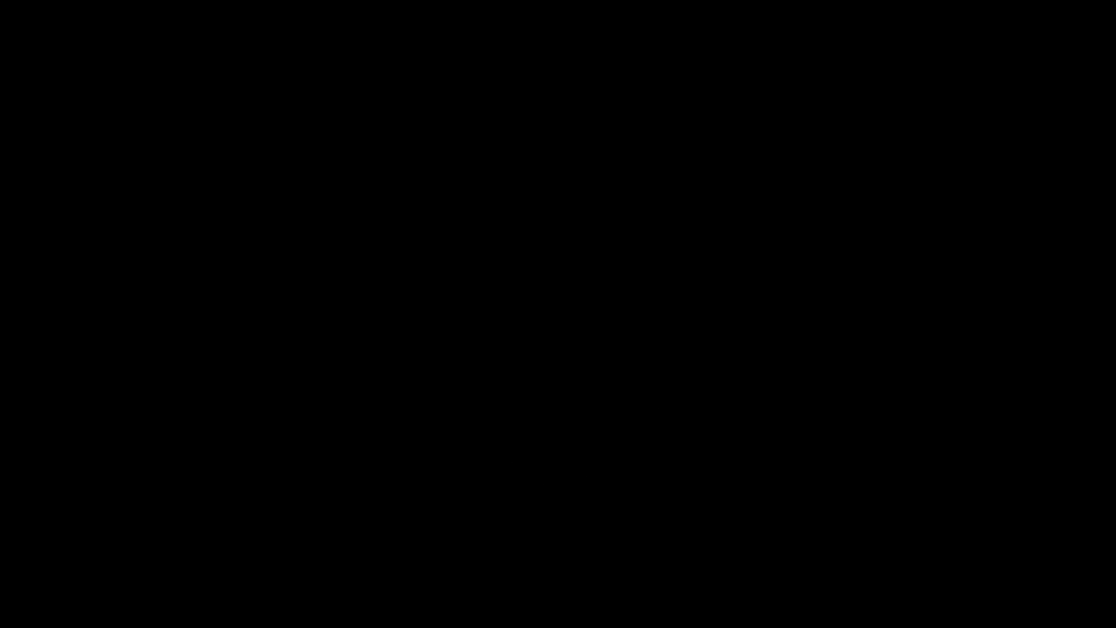
key("Escape")
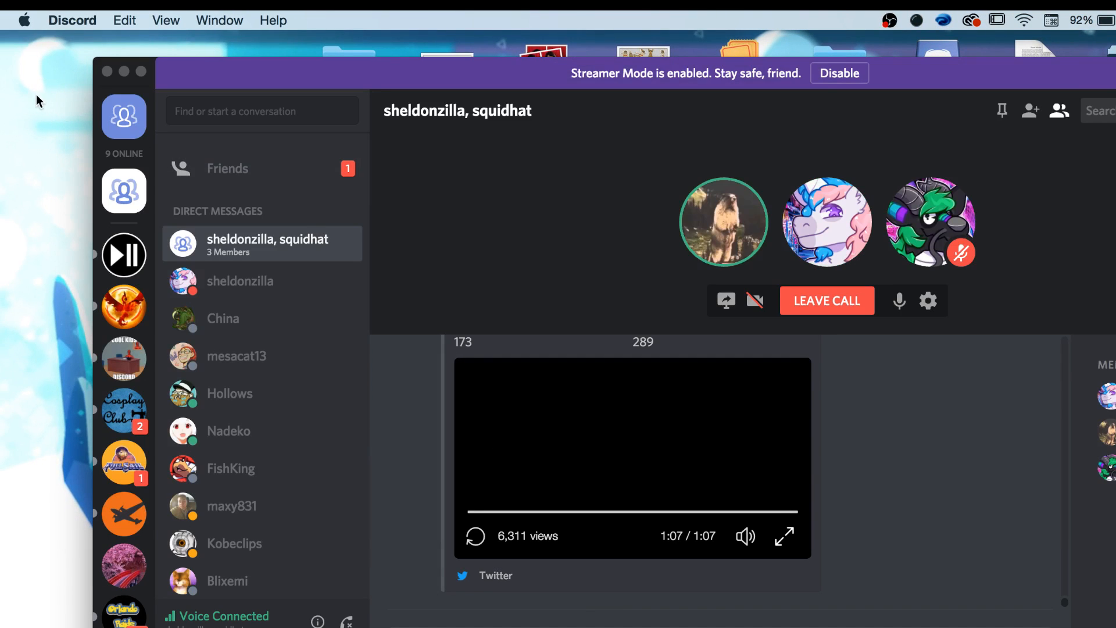
Minimize Discord, return to Photoshop and duplicate the boy's current drawing layer for the next frame.
left_click(123, 71)
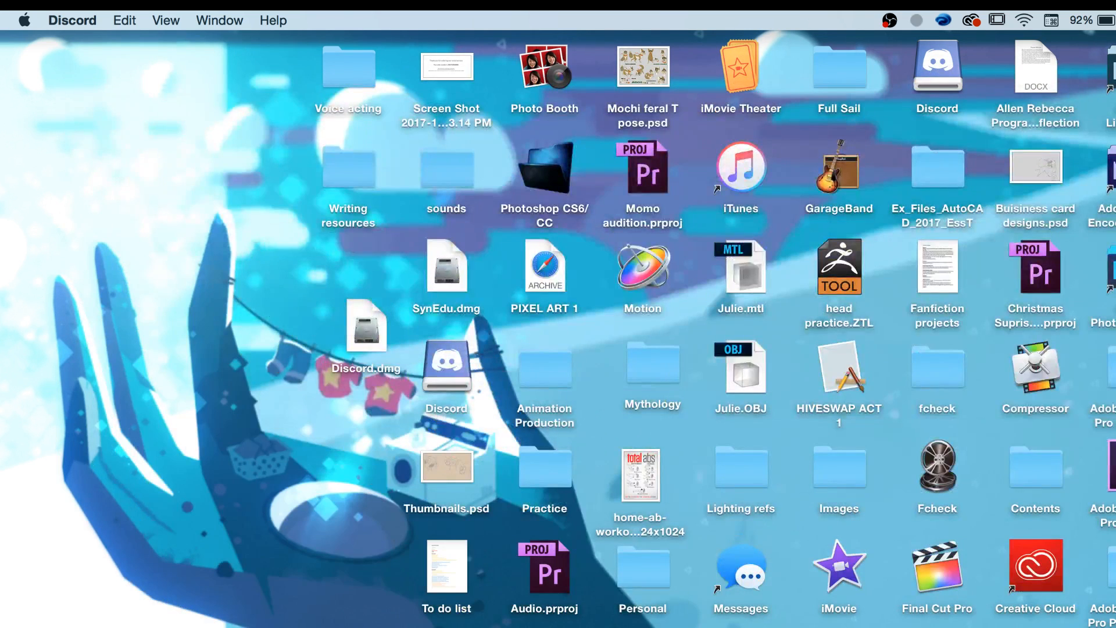
left_click(896, 627)
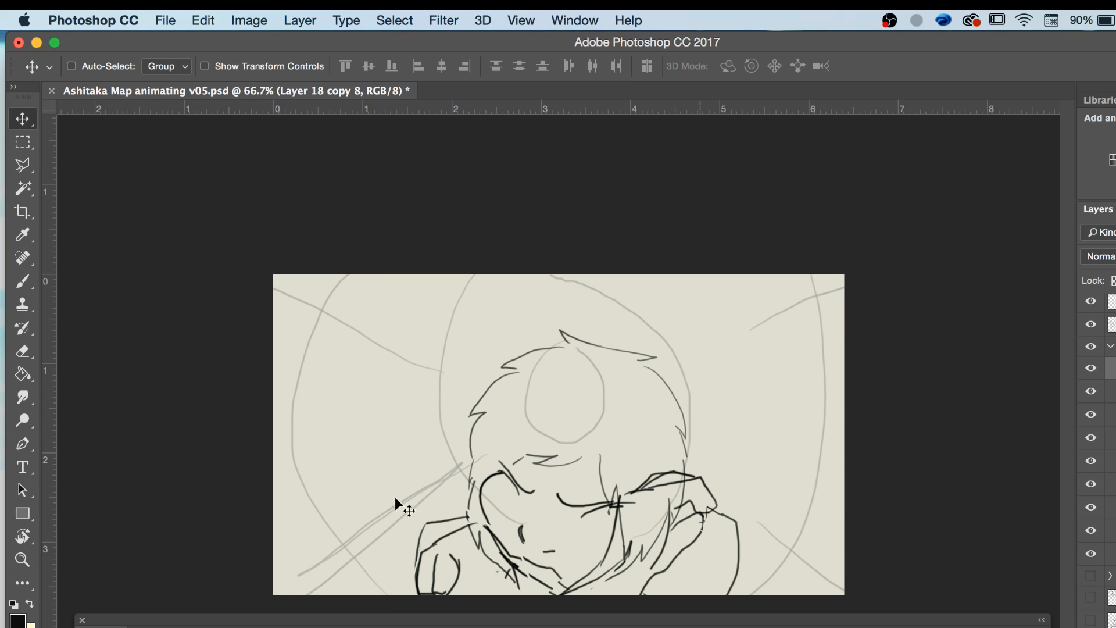
left_click(204, 20)
left_click(211, 72)
key("super+j")
Save the animation document and zoom the canvas to 100%.
left_click(167, 16)
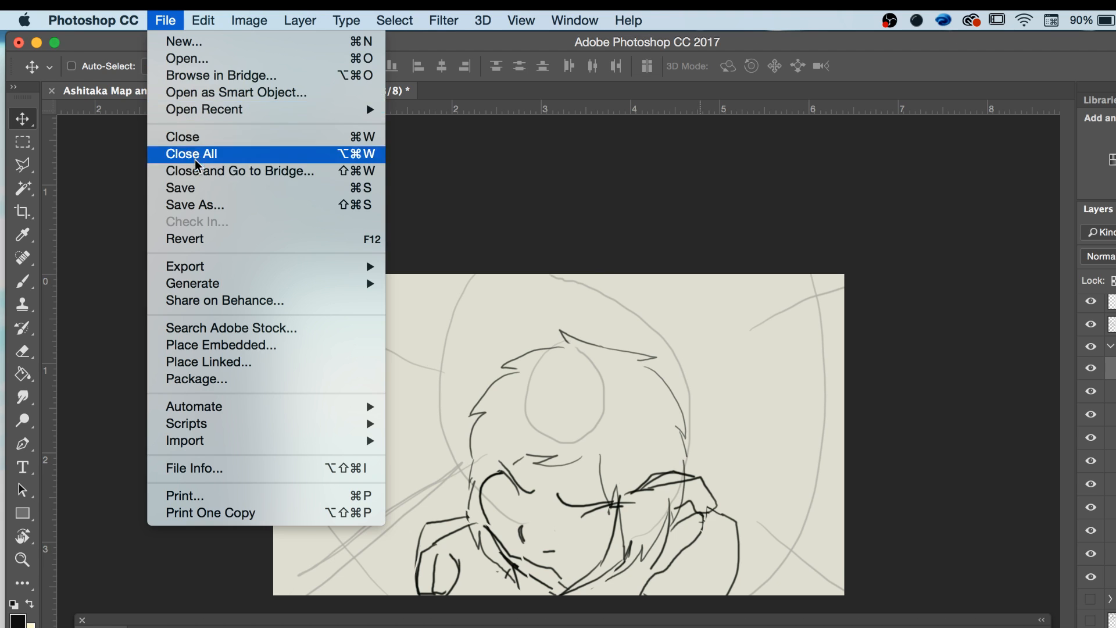
left_click(179, 187)
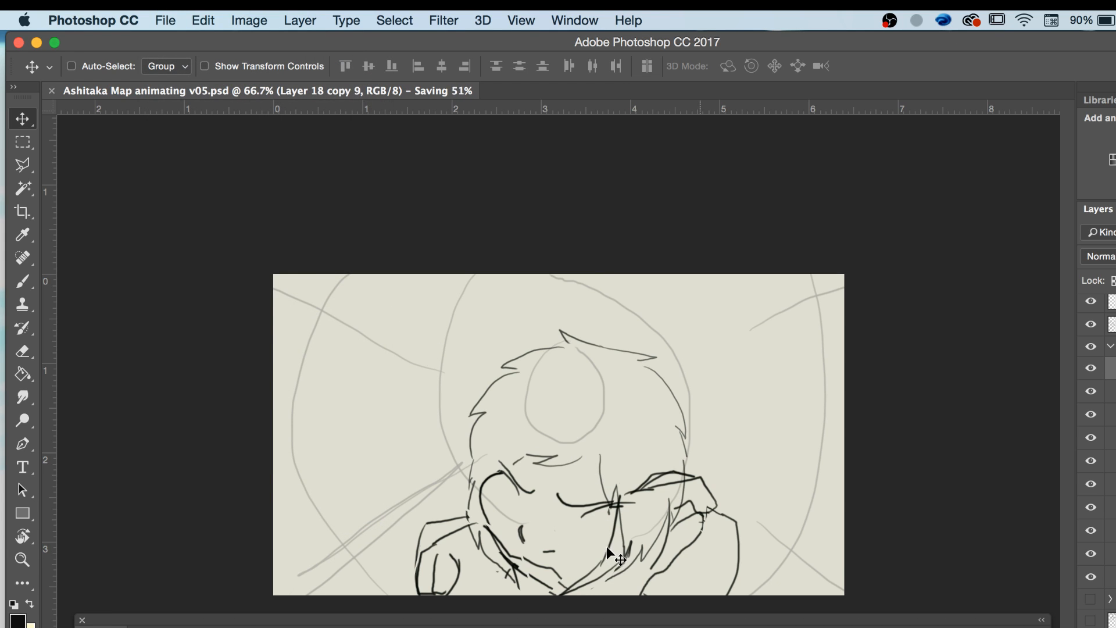
key("z")
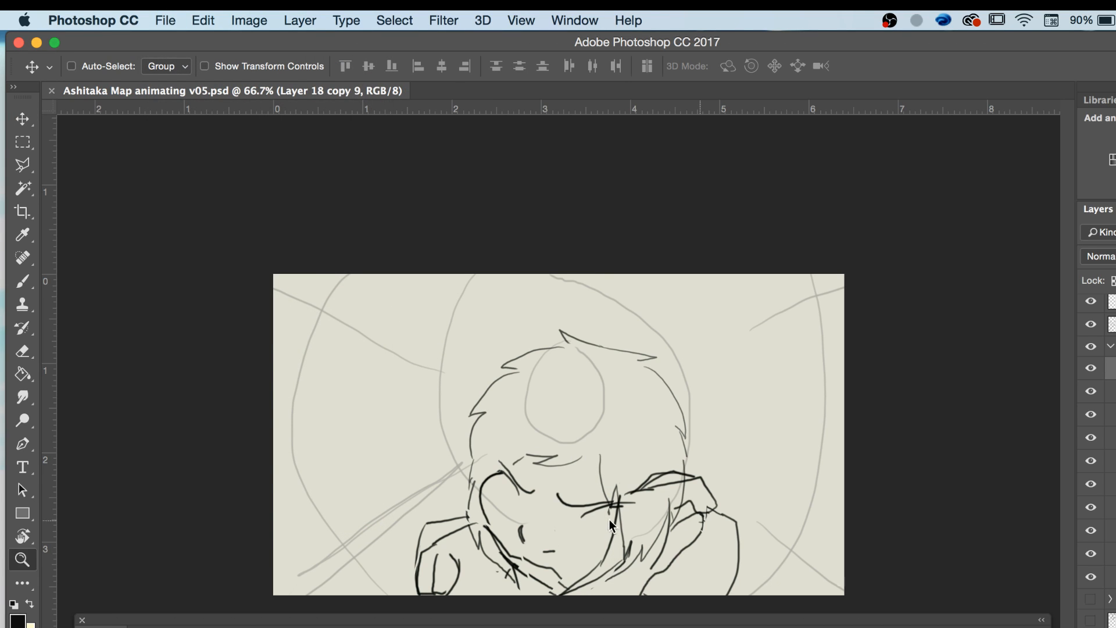
left_click(589, 562)
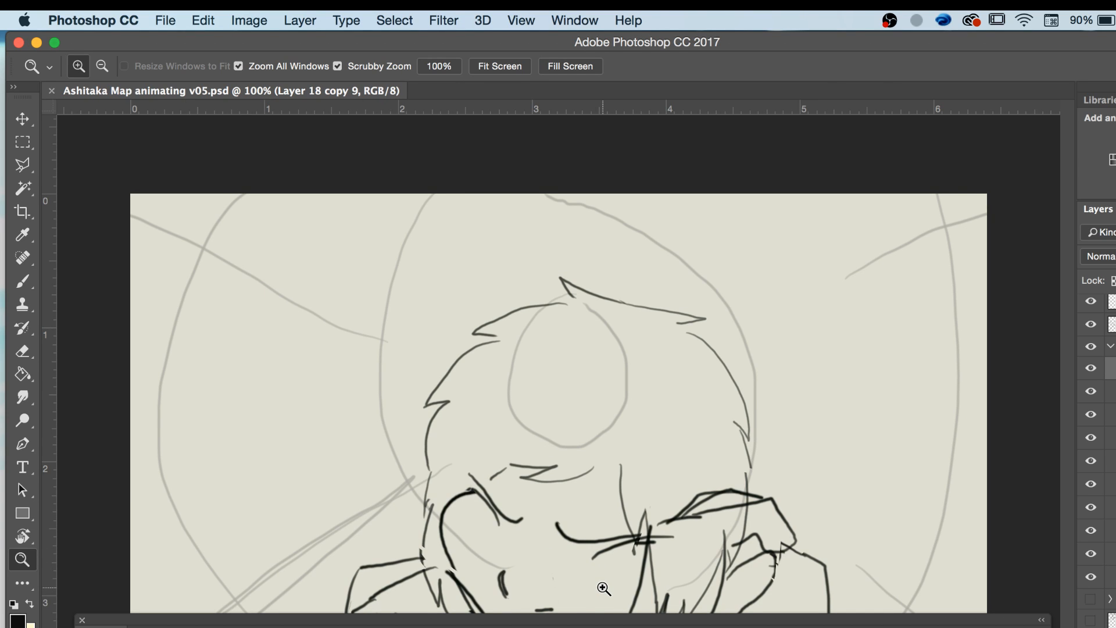
Move the panel covering the lower canvas out of the way and try a brush stroke beneath the boy's left-hand brow, undoing the stroke.
left_click_drag(555, 621, 574, 627)
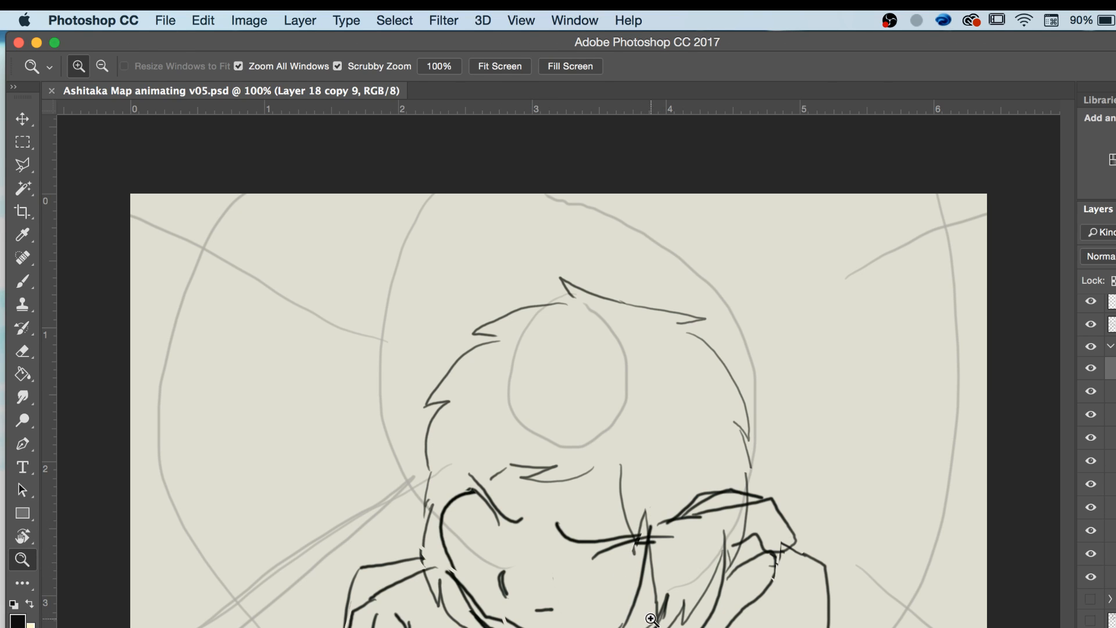
key("e")
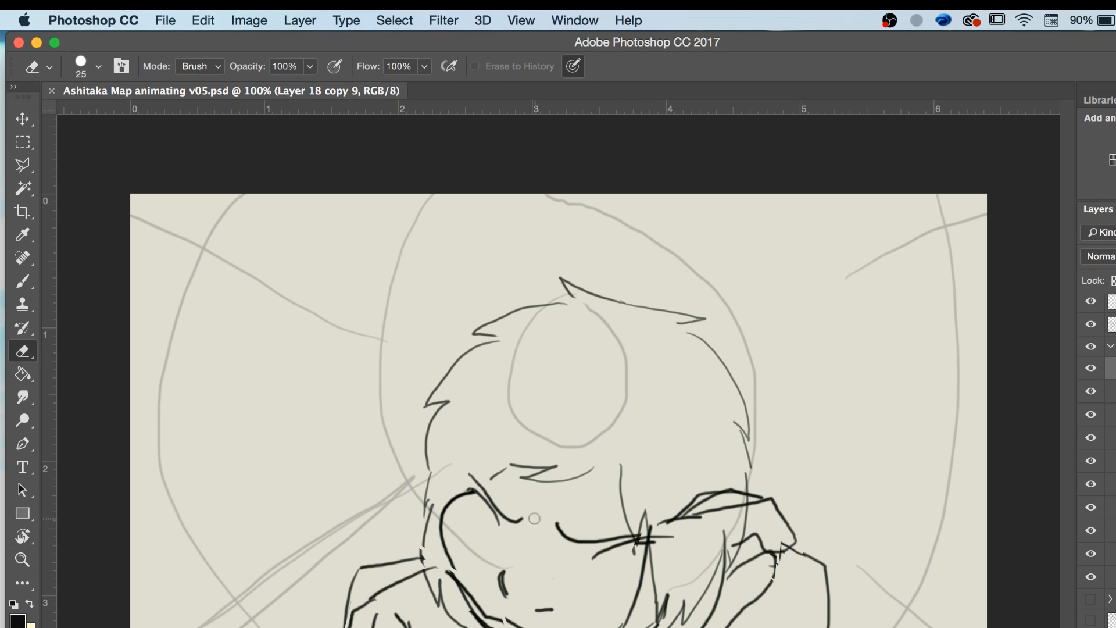
key("b")
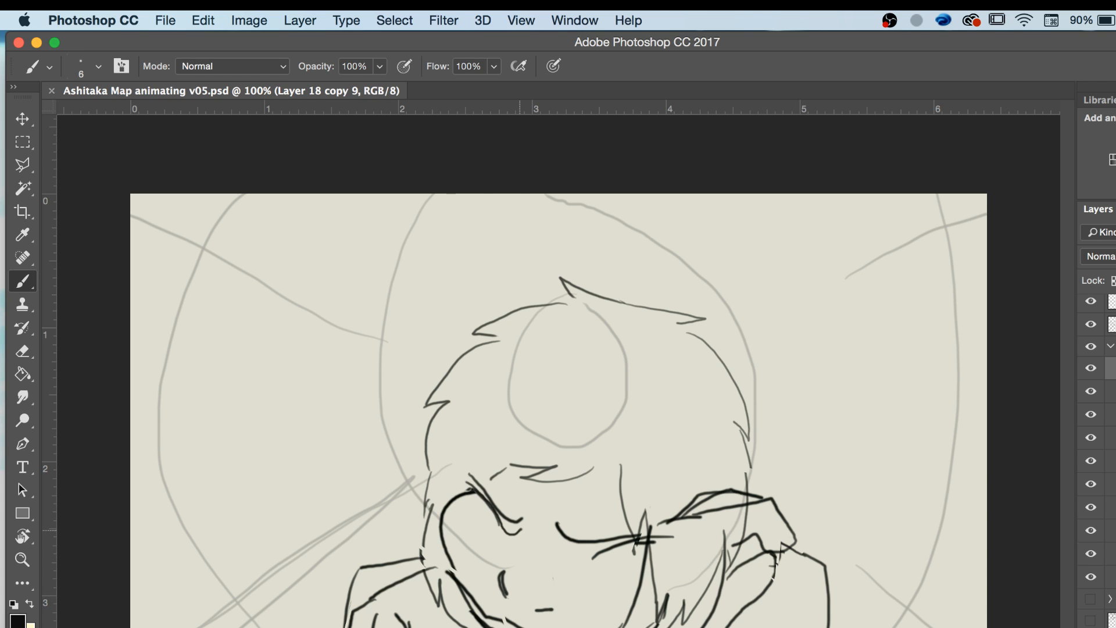
key("super+z")
Redraw the boy's left-hand brow with a size 6 brush line just below the existing one, working at 200% zoom.
key("z")
left_click(491, 543)
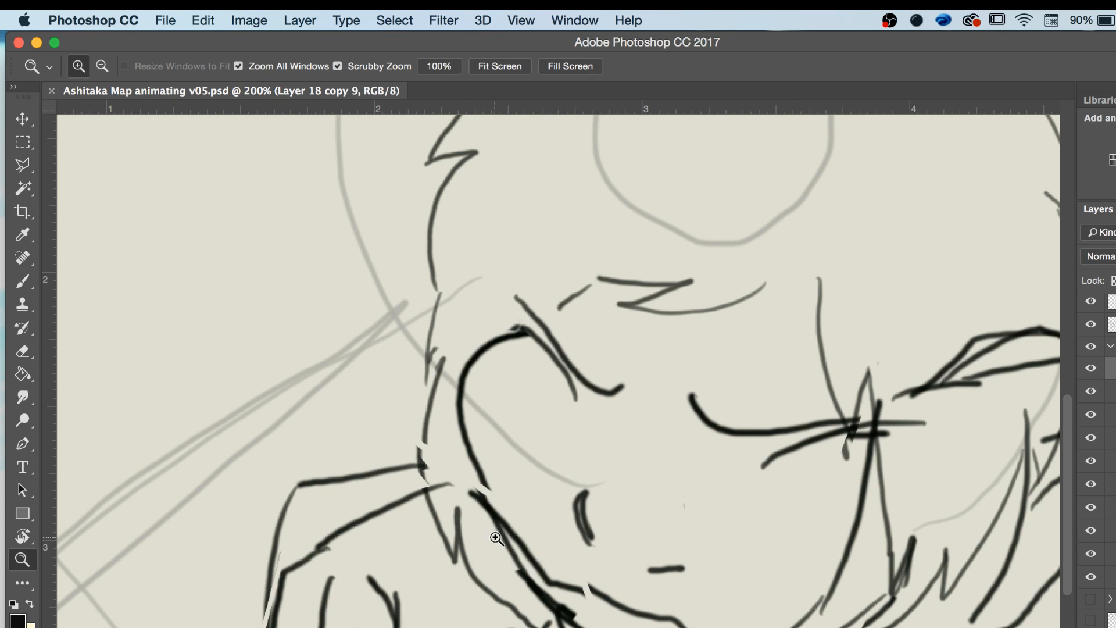
key("b")
left_click_drag(538, 333, 581, 389)
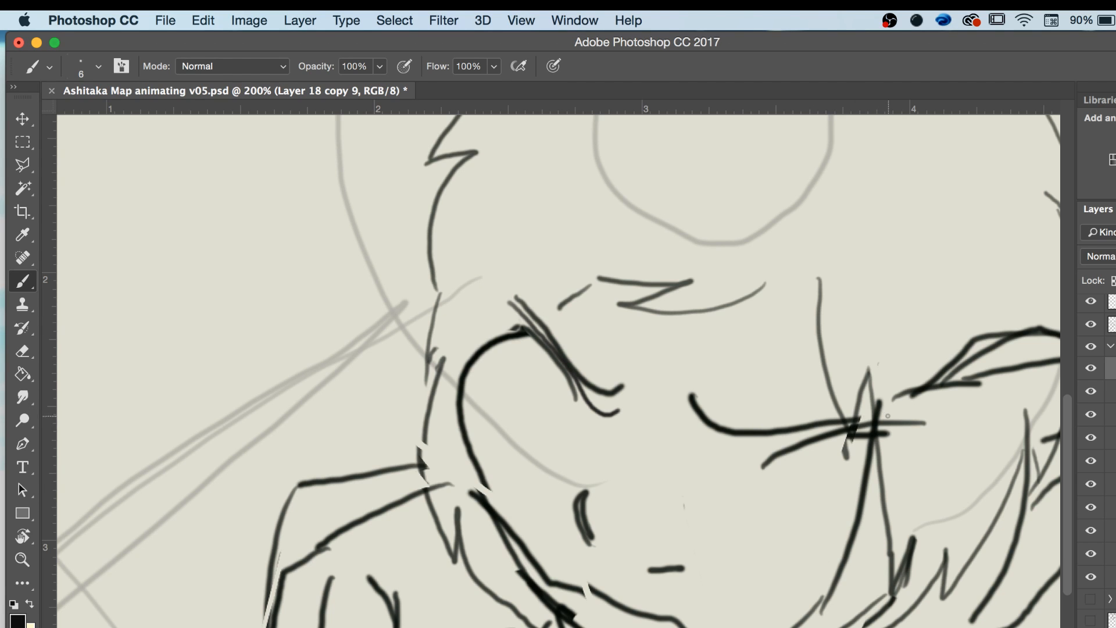
Draw a new curved brush line just below the boy's right-hand brow, following it across to the hair strands.
scroll(794, 484, "right", 15)
scroll(808, 484, "left", 5)
scroll(808, 484, "left", 2)
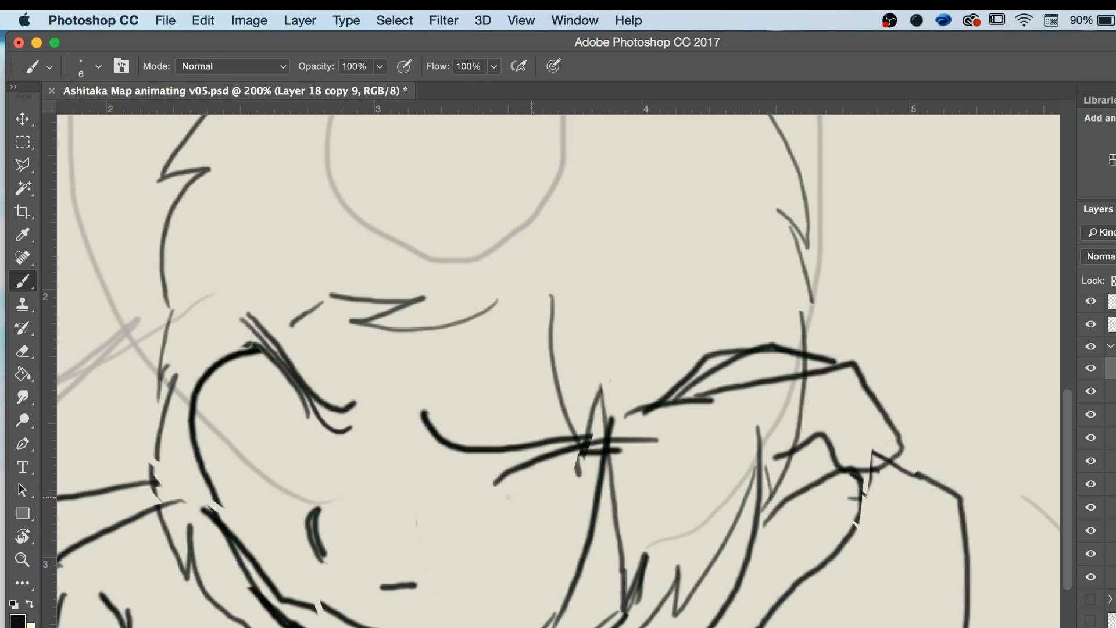
mouse_move(414, 425)
left_mouse_down()
mouse_move(430, 447)
mouse_move(533, 453)
mouse_move(675, 430)
left_mouse_up()
scroll(675, 441, "left", 6)
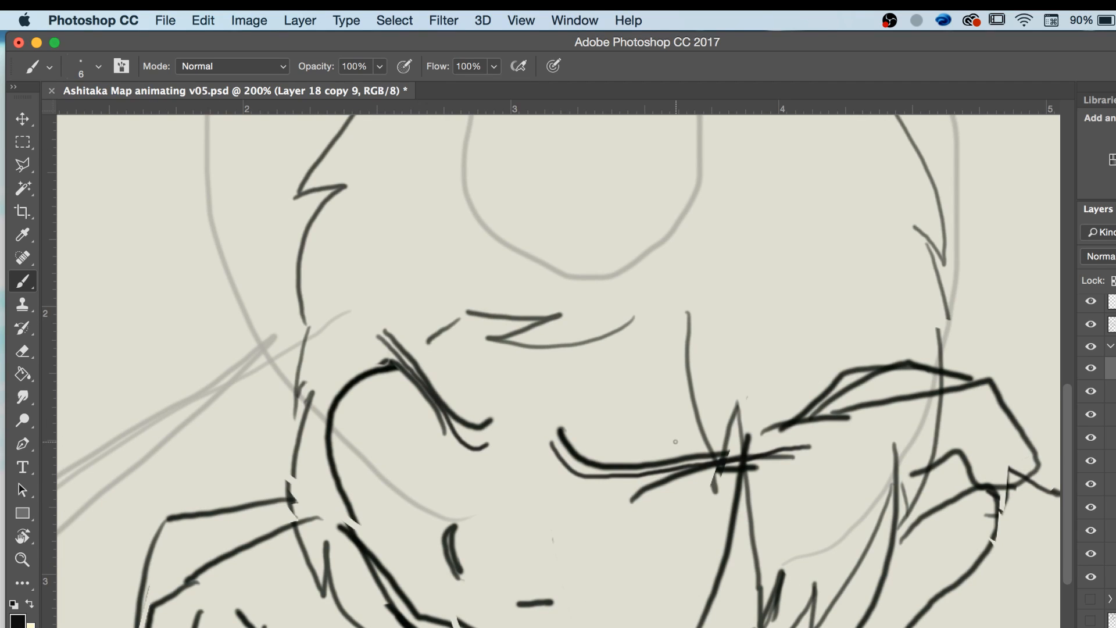
Erase the thick duplicate strokes above both brow lines, adjusting the eraser size to 10 and then 20.
key("e")
mouse_move(473, 405)
left_mouse_down()
mouse_move(471, 423)
mouse_move(457, 401)
left_mouse_up()
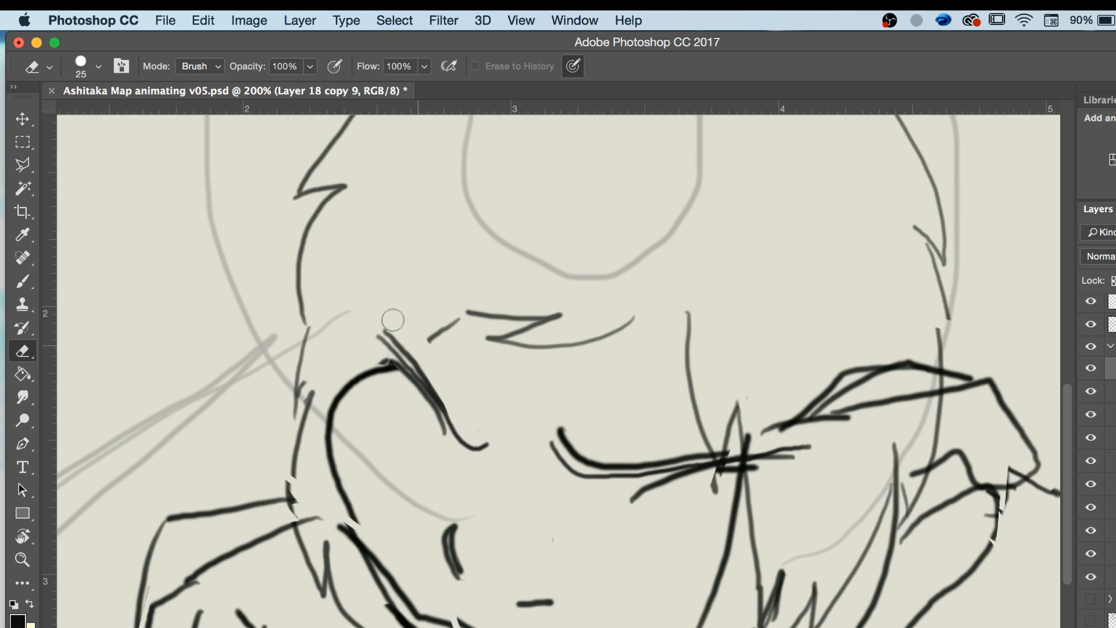
key("bracketleft")
key("bracketleft")
key("bracketleft")
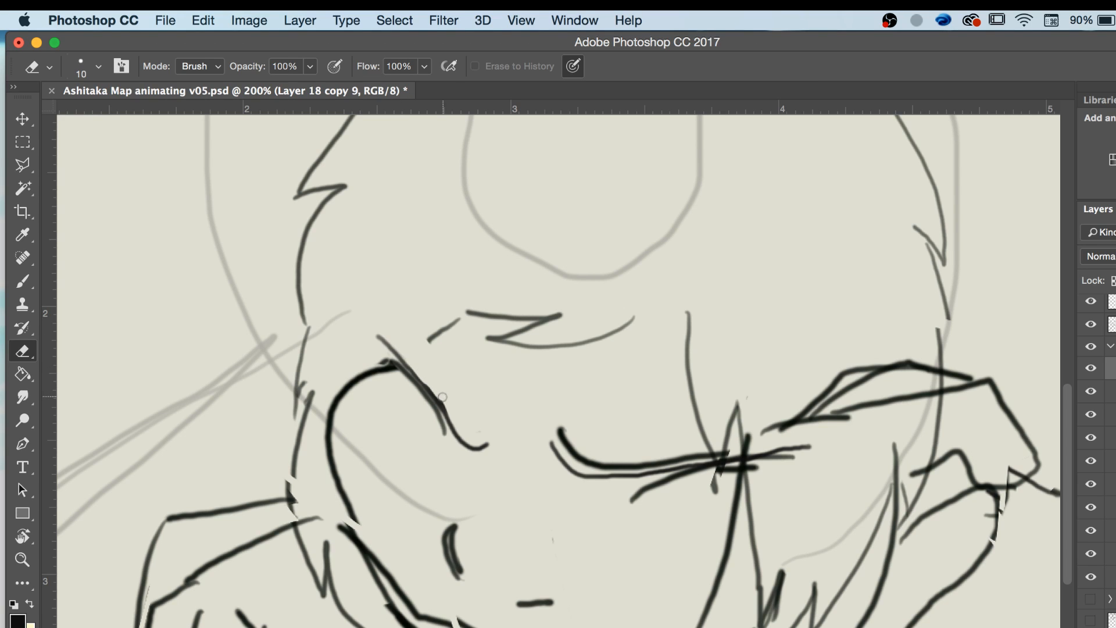
key("bracketright")
mouse_move(590, 462)
left_mouse_down()
mouse_move(650, 457)
mouse_move(640, 462)
mouse_move(627, 462)
mouse_move(698, 449)
left_mouse_up()
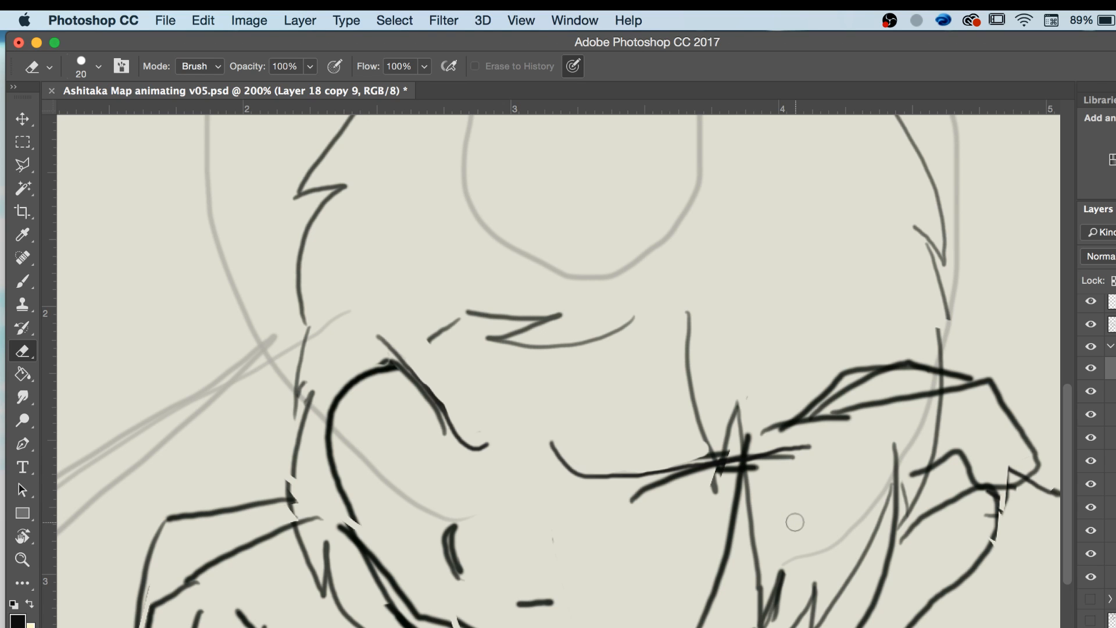
Duplicate Layer 18 copy 9 as the next animation frame and compare it with the neighbouring frame in the timeline.
key("z")
key("super+minus")
key("super+minus")
key("super+minus")
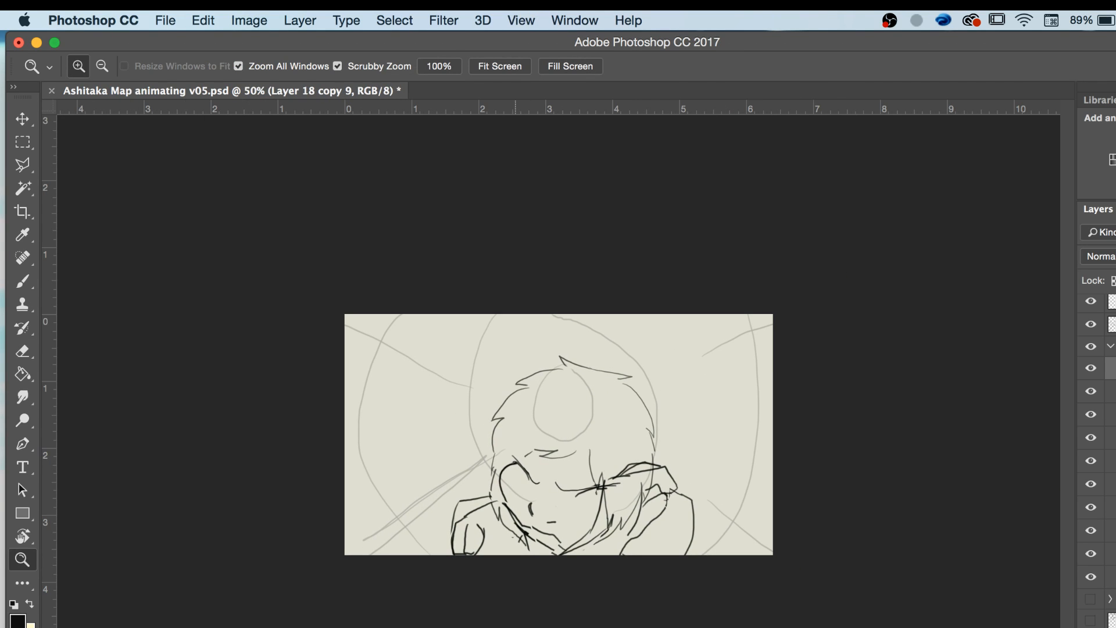
left_click_drag(514, 627, 512, 620)
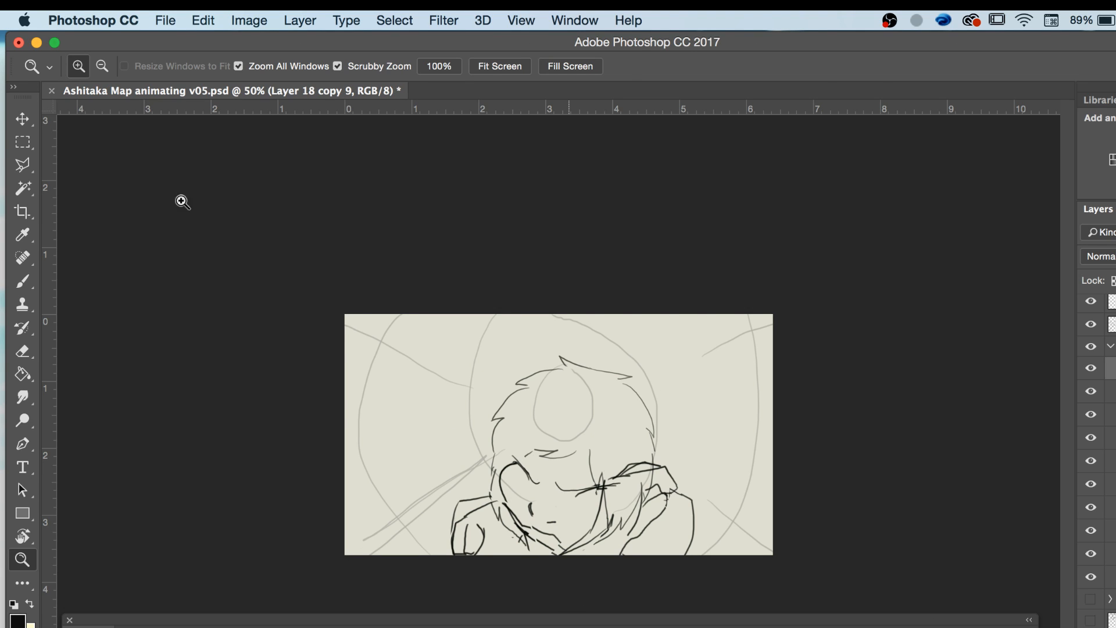
left_click(22, 120)
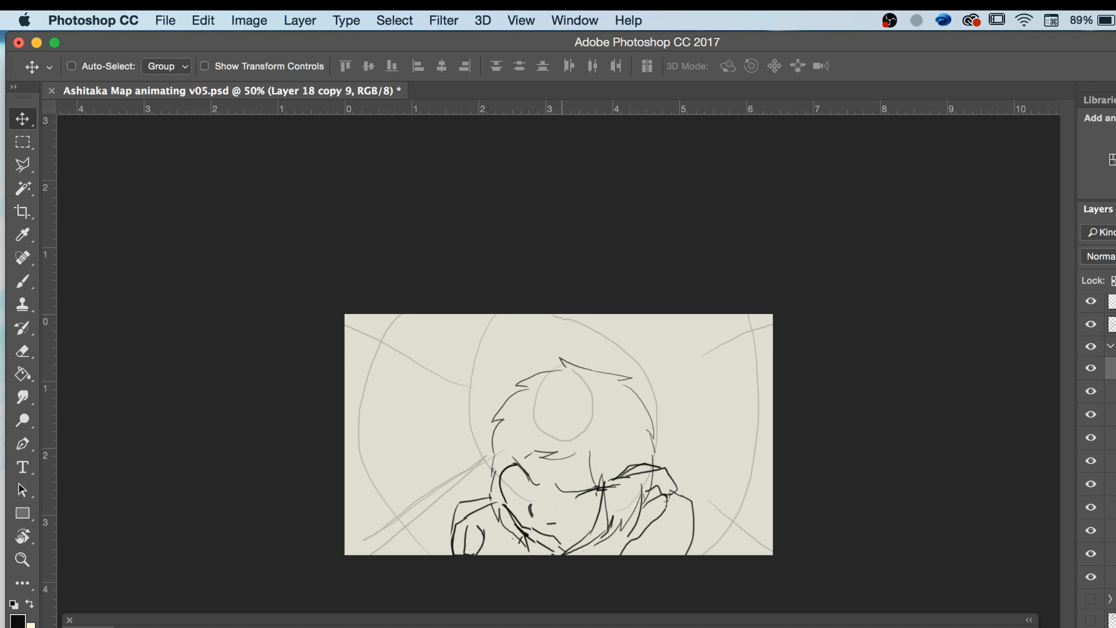
key("super+j")
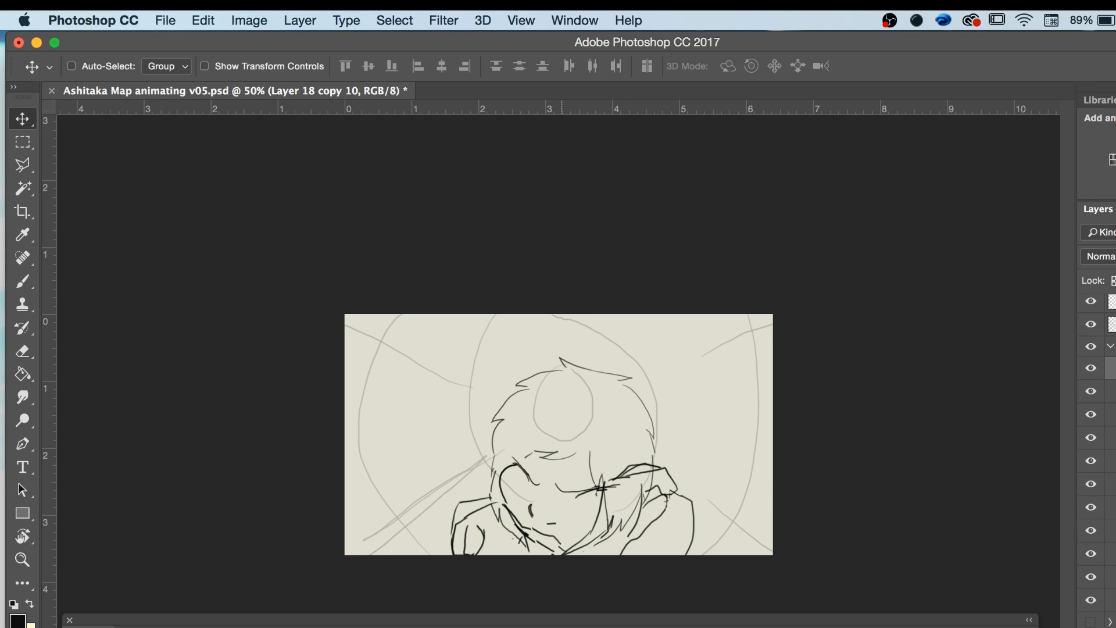
key("Left")
key("Right")
key("space")
Select the wrist lines below the raised hand with the Polygonal Lasso, rotate them -2.75 degrees, and clear the selection.
key("z")
left_click(651, 519)
left_click(681, 478)
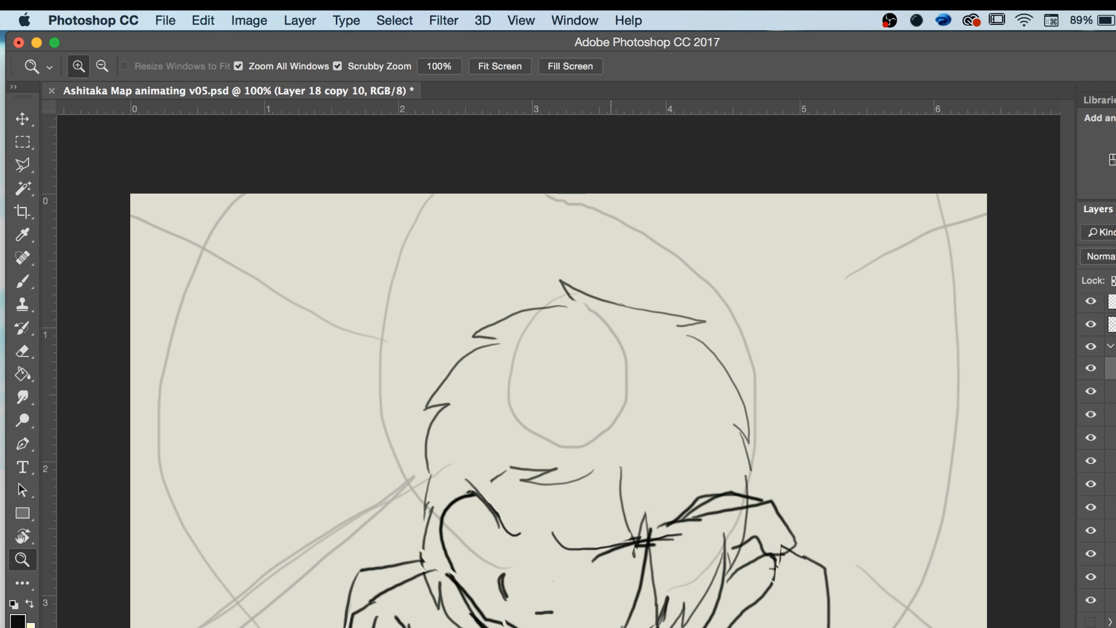
key("e")
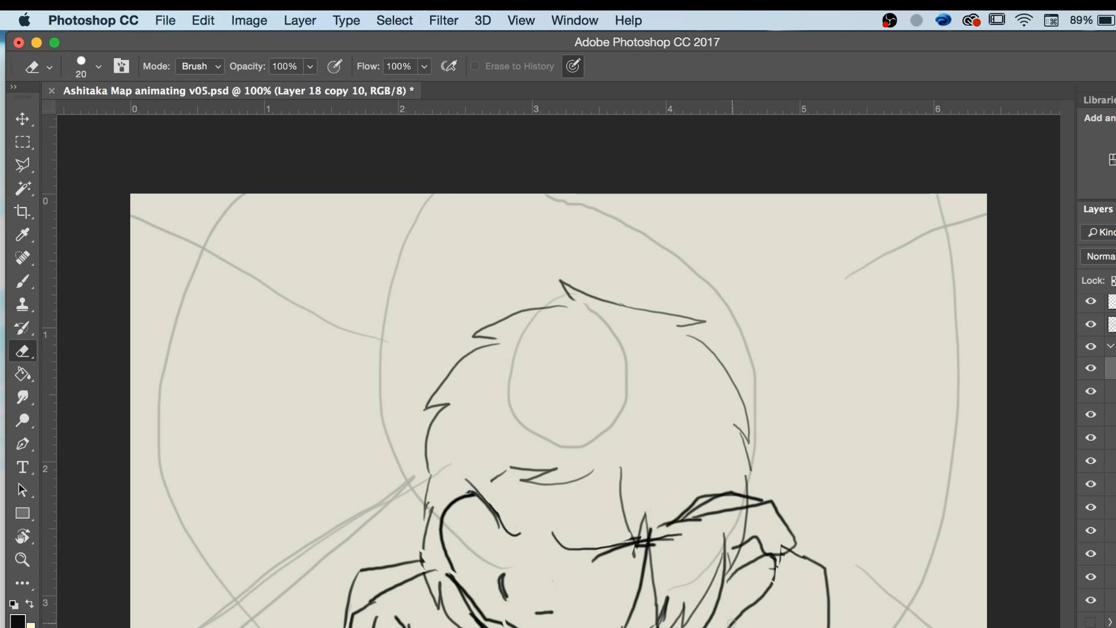
left_click(17, 170)
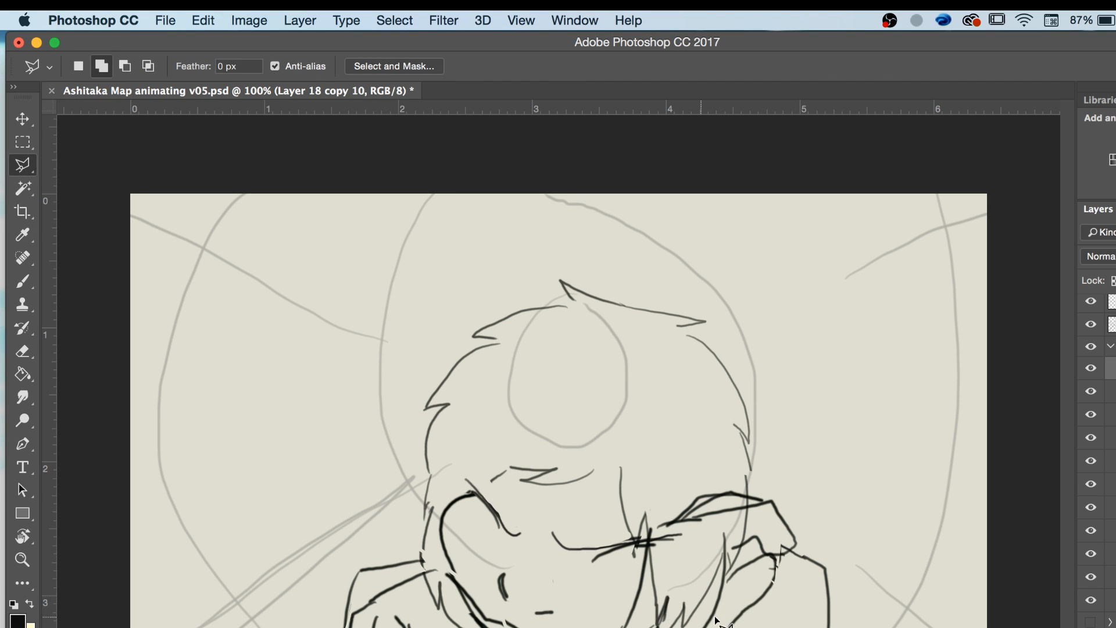
left_click(712, 591)
left_click(785, 584)
left_click(778, 552)
left_click(748, 547)
left_click(712, 588)
key("super+t")
left_click_drag(801, 544, 795, 541)
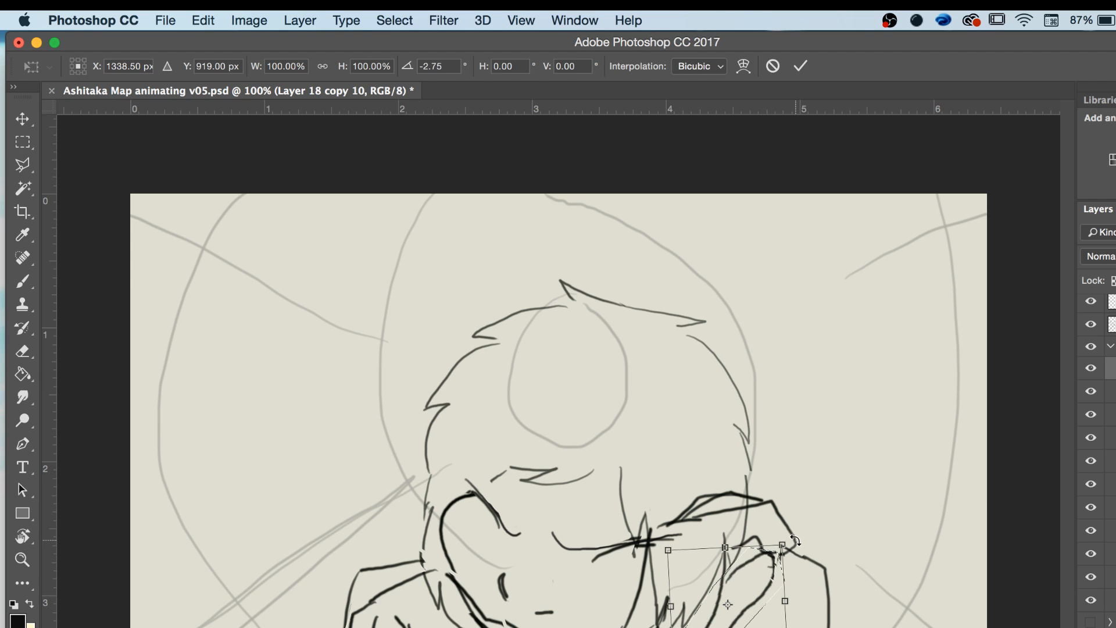
key("Return")
key("super+d")
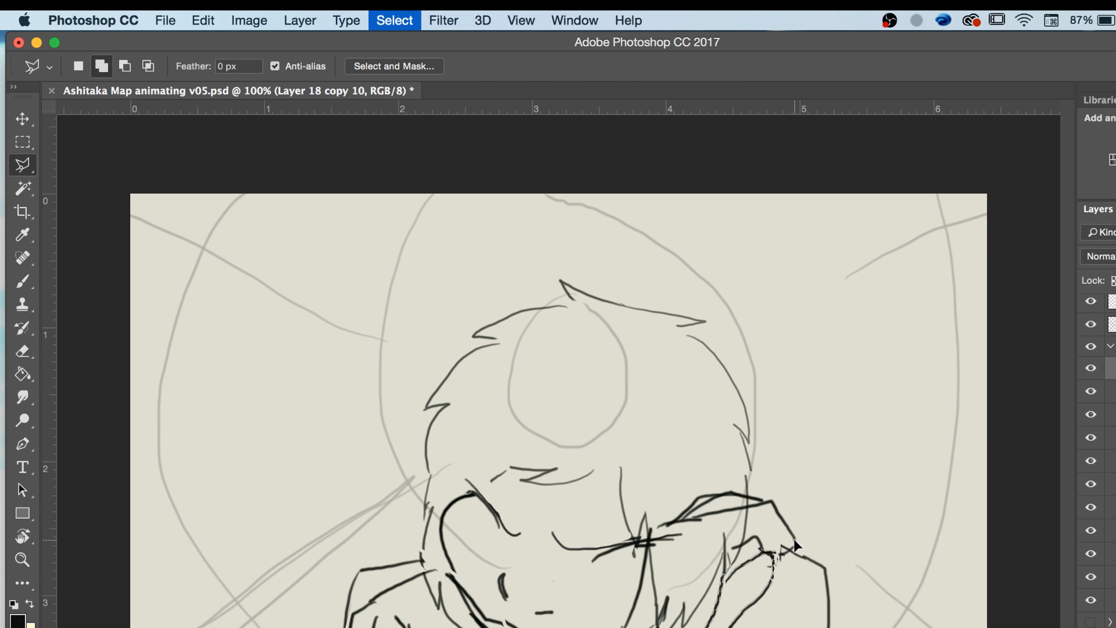
Try outlining the raised hand beside the head with the Polygonal Lasso and rotating it 11.18 degrees.
key("b")
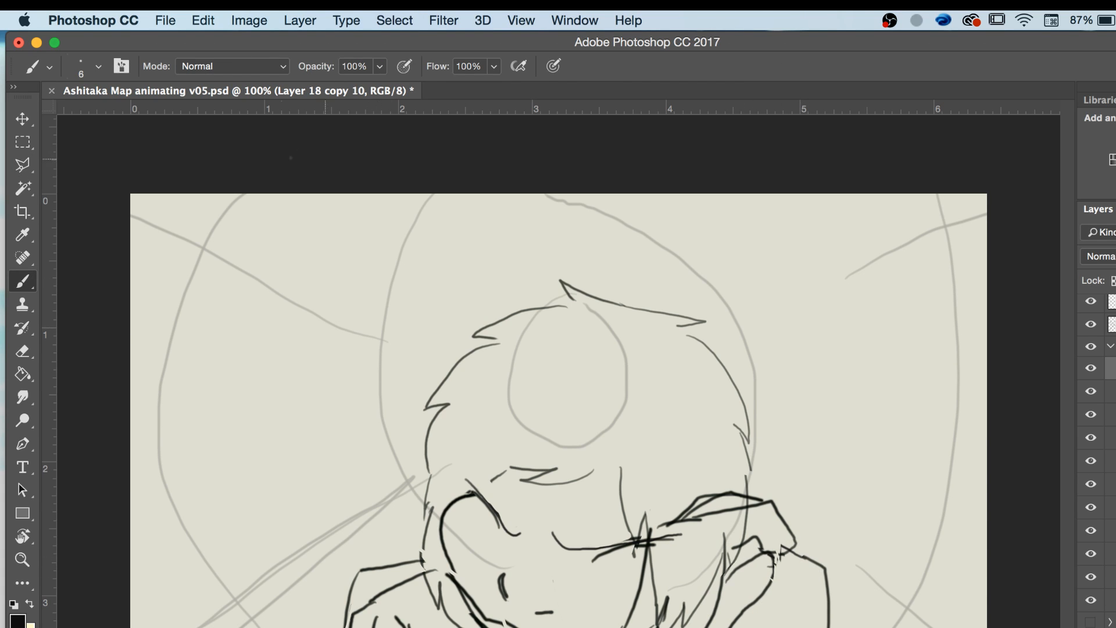
left_click(22, 165)
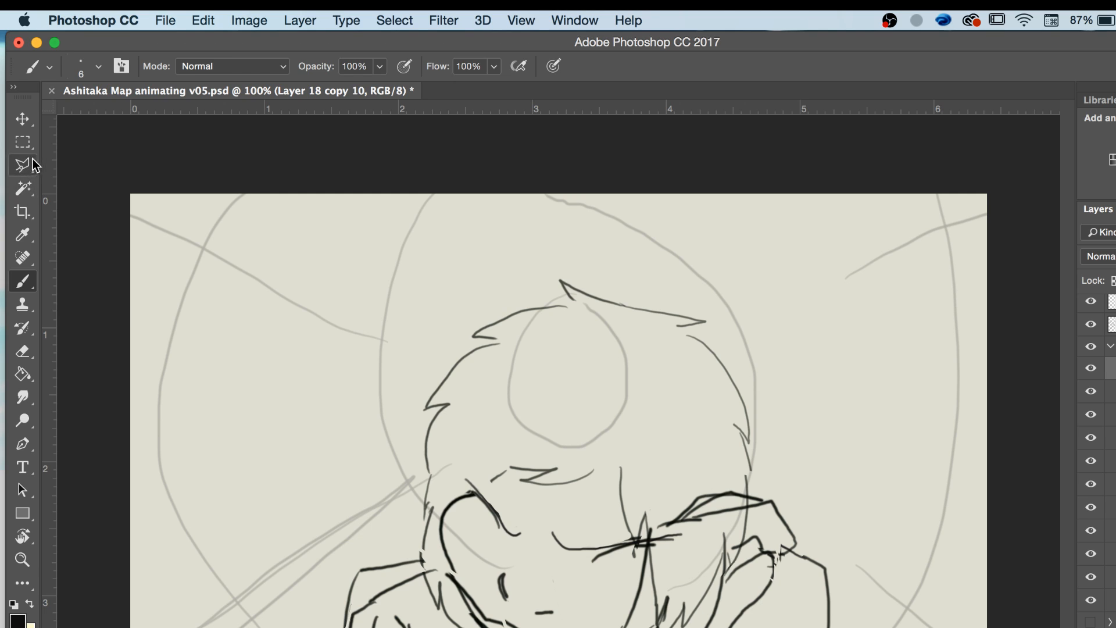
left_click(751, 552)
left_click(763, 552)
left_click(787, 560)
left_click(806, 544)
left_click(782, 494)
left_click(648, 524)
left_click(664, 535)
left_click(718, 529)
double_click(704, 574)
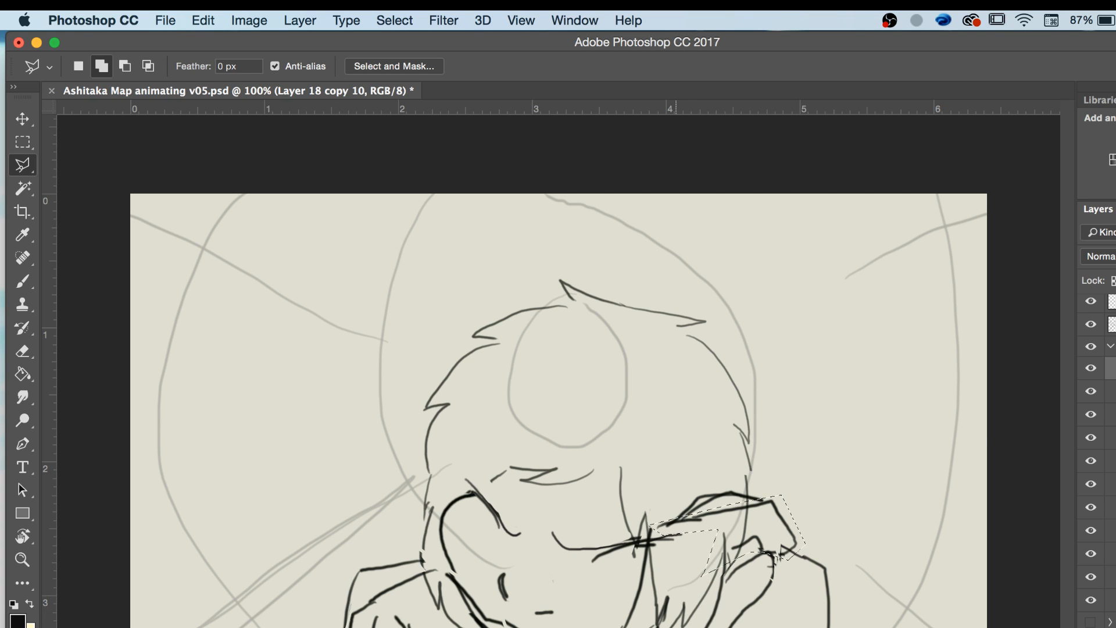
key("super+t")
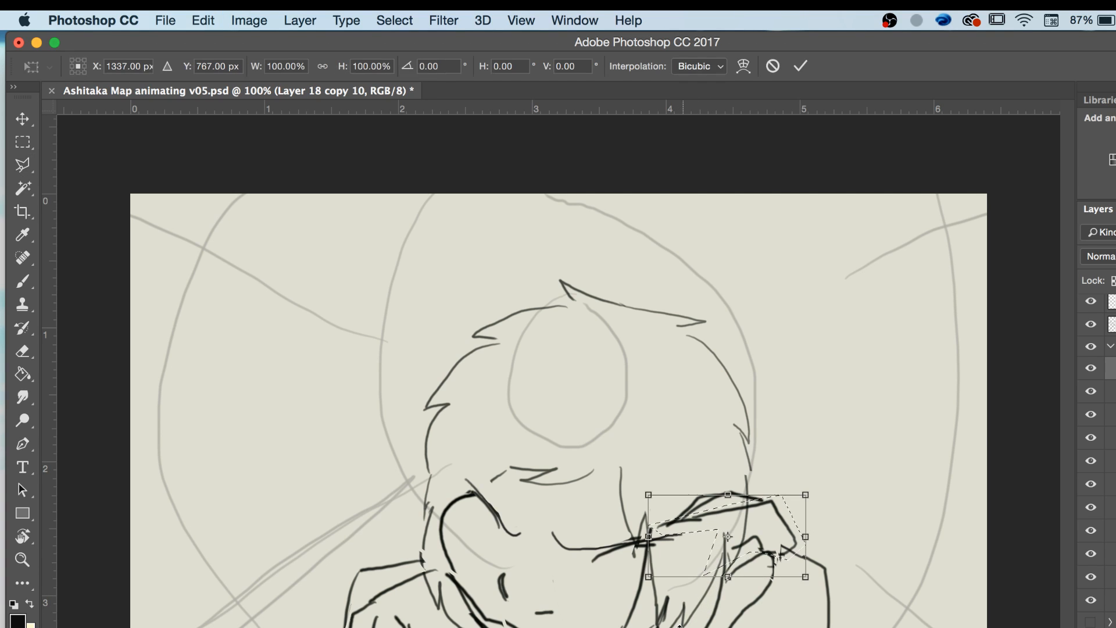
left_click_drag(817, 581, 802, 596)
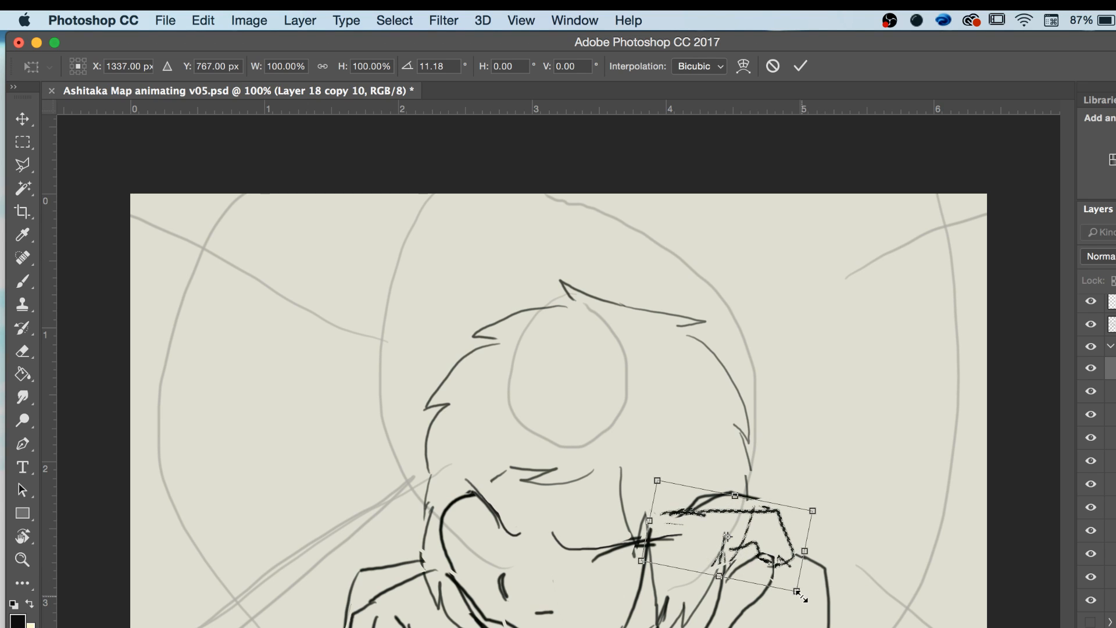
key("Return")
key("super+d")
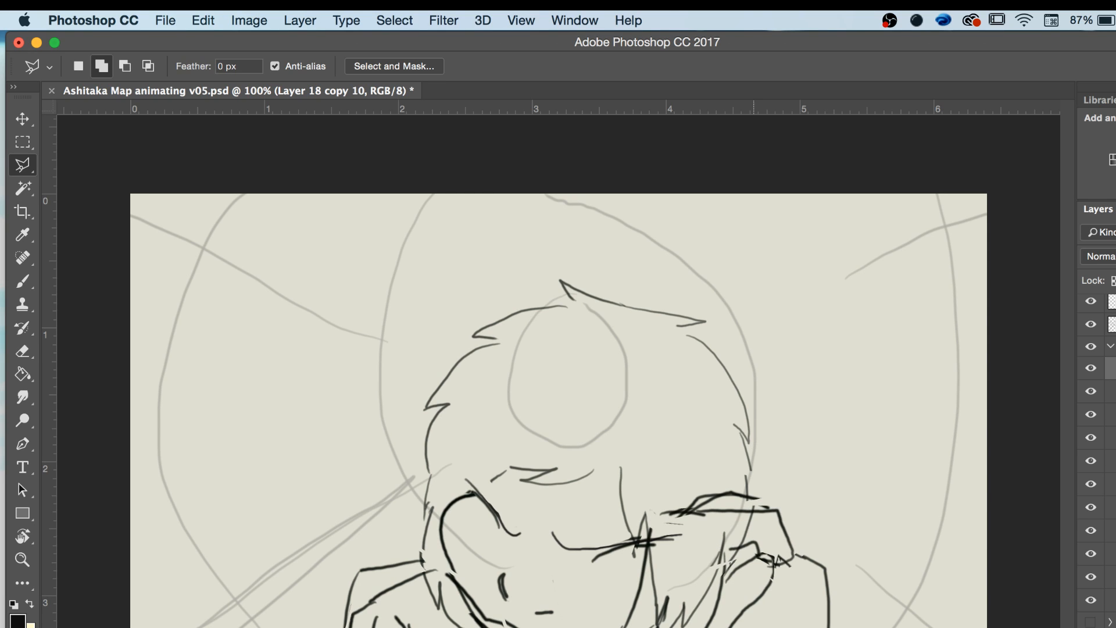
Step back through the history to undo the raised hand's rotation, and clear the remaining selection.
key("e")
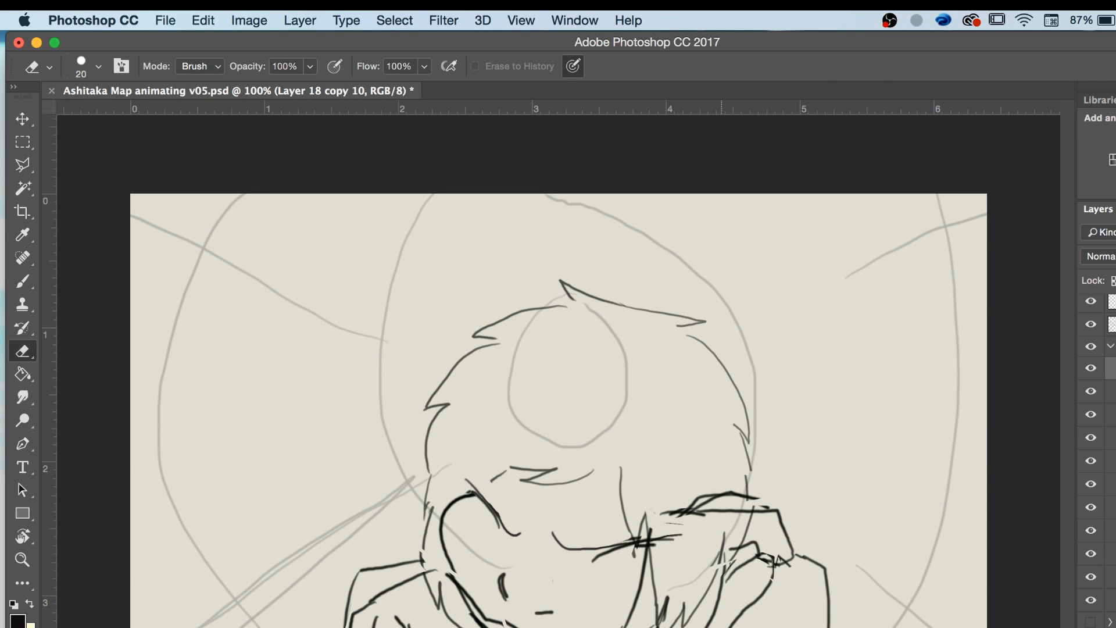
left_click(205, 17)
left_click(247, 75)
left_click(191, 15)
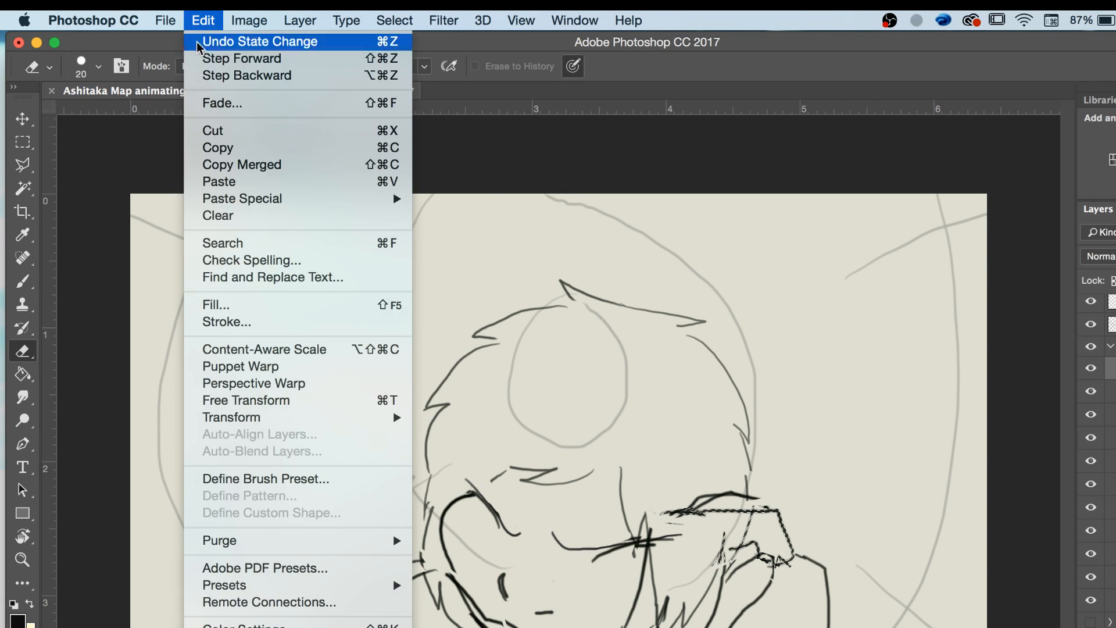
left_click(210, 75)
left_click(214, 19)
left_click(242, 76)
key("super+d")
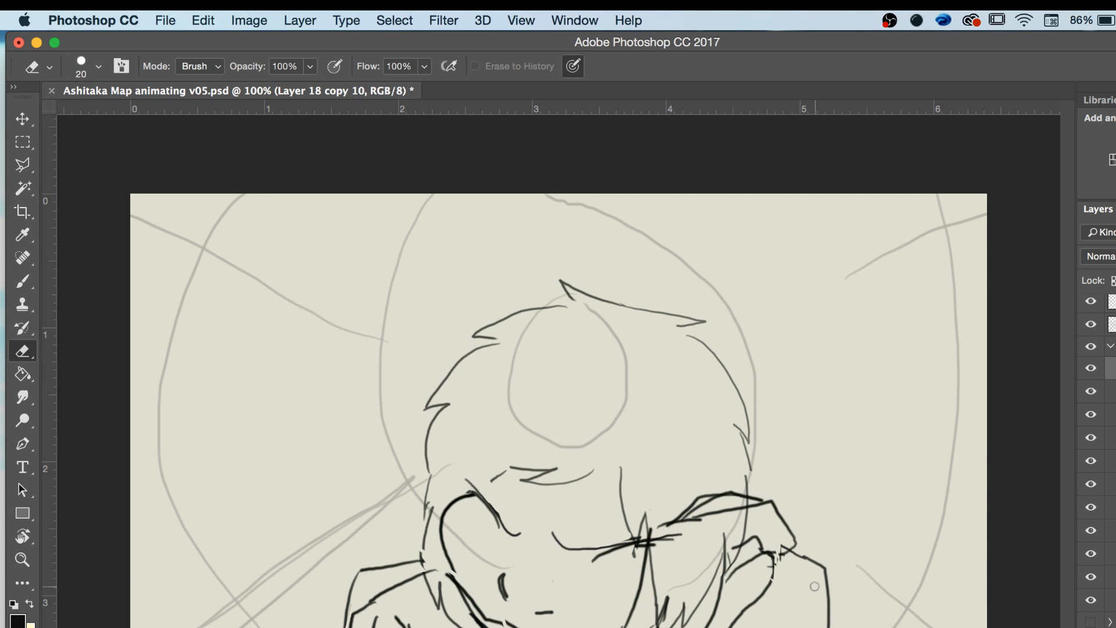
Erase the wrist line below the raised hand, redraw it closer to the face, and erase the hand's outer outline.
key("z")
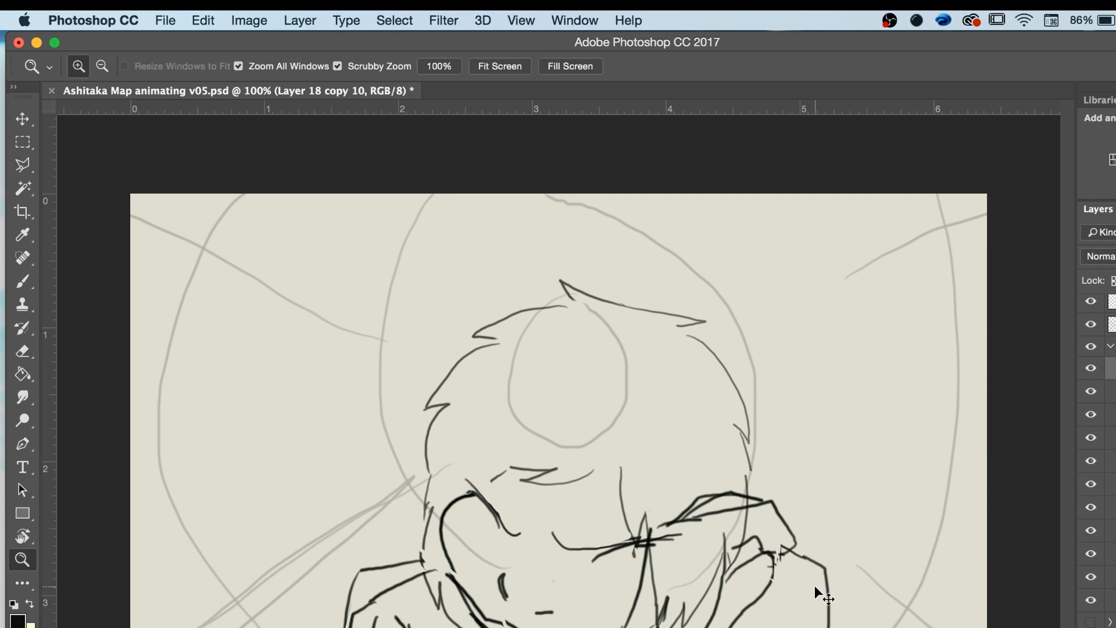
key("super+minus")
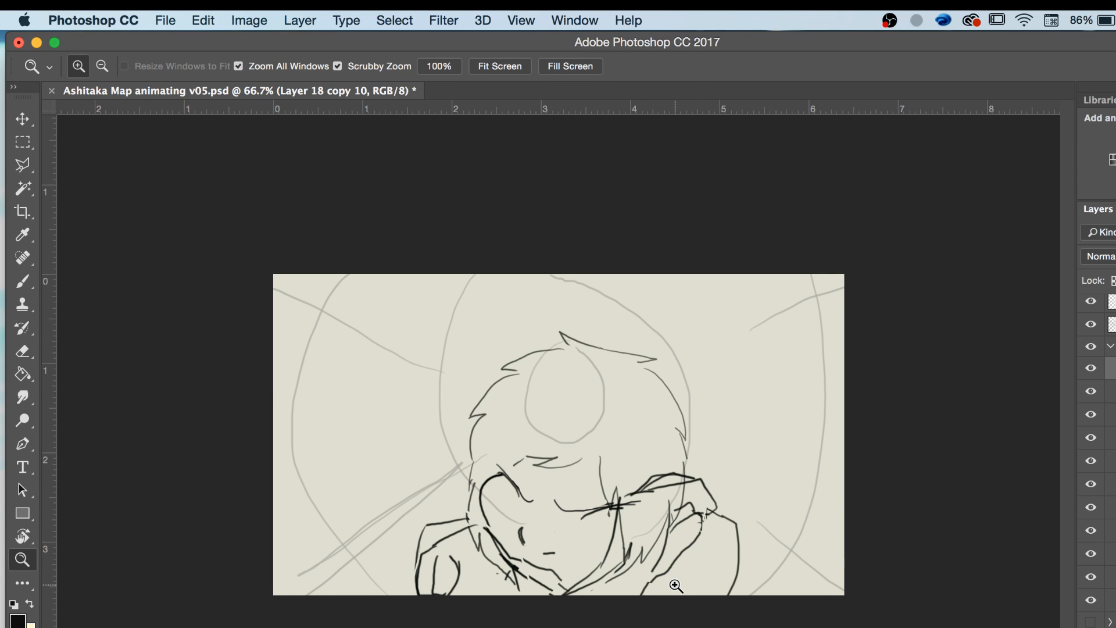
left_click(692, 576)
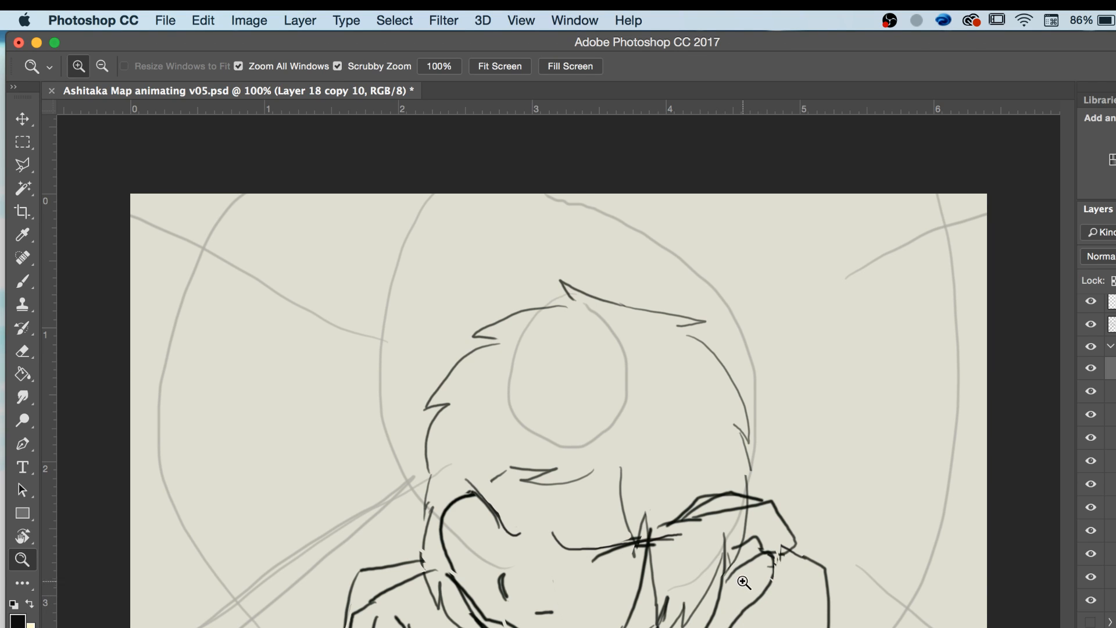
key("e")
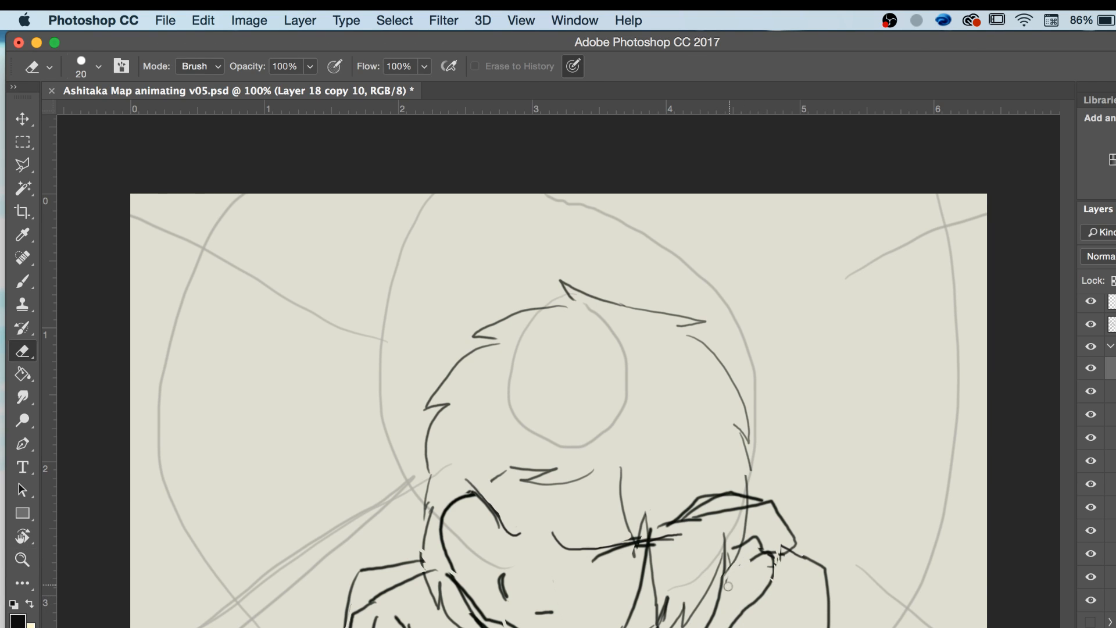
mouse_move(758, 558)
left_mouse_down()
mouse_move(768, 579)
mouse_move(737, 626)
left_mouse_up()
key("b")
mouse_move(762, 550)
left_mouse_down()
mouse_move(720, 626)
mouse_move(753, 559)
left_mouse_up()
key("super+z")
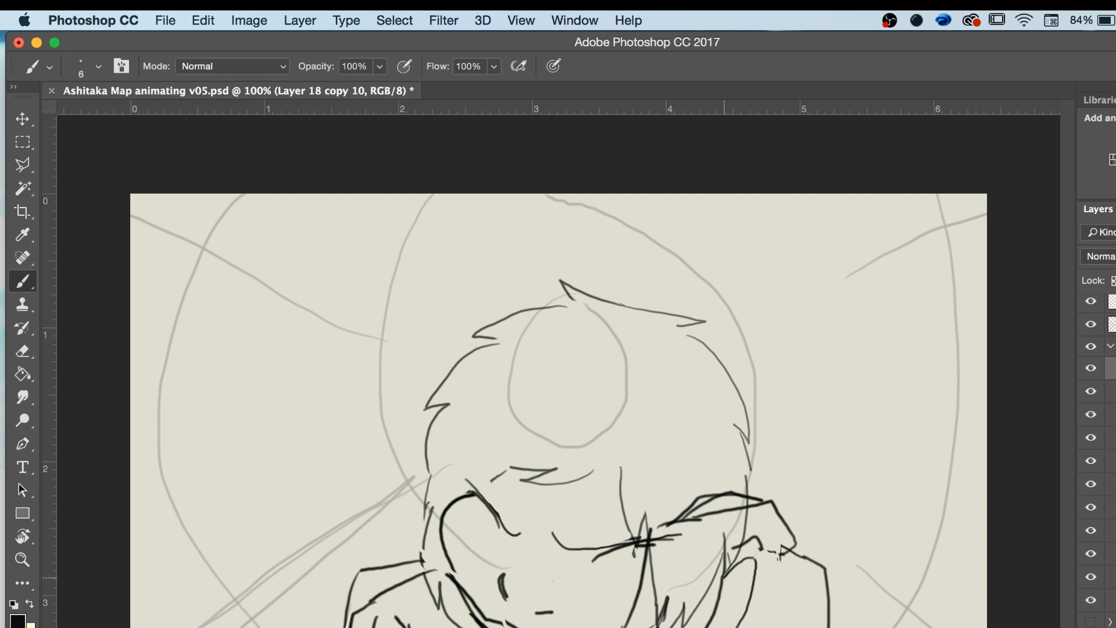
key("e")
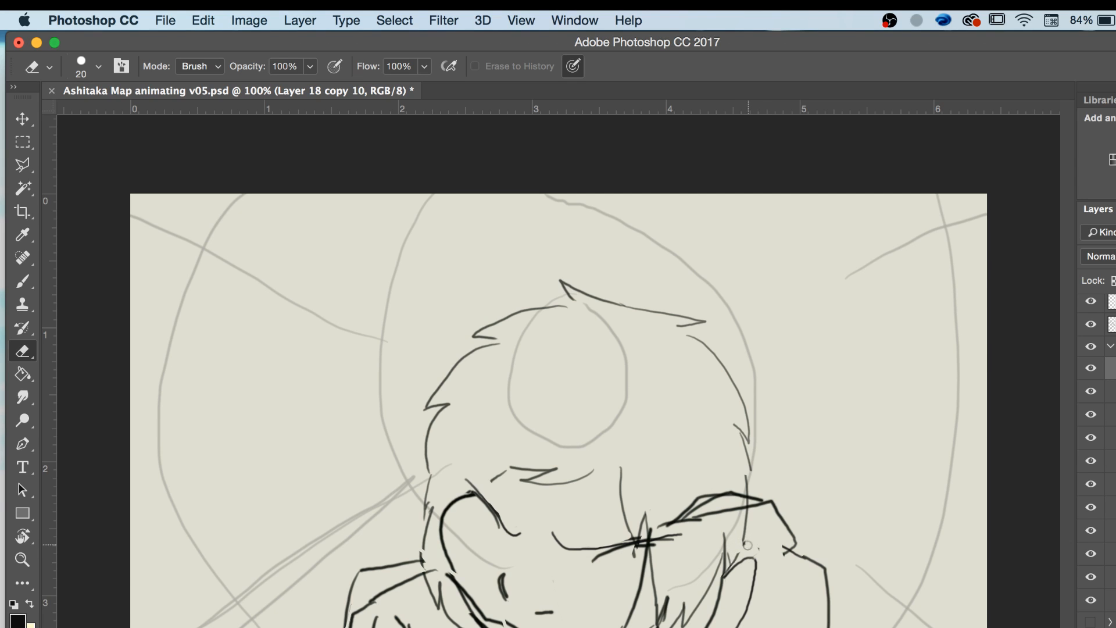
mouse_move(786, 553)
left_mouse_down()
mouse_move(793, 530)
mouse_move(776, 499)
mouse_move(707, 516)
mouse_move(745, 505)
left_mouse_up()
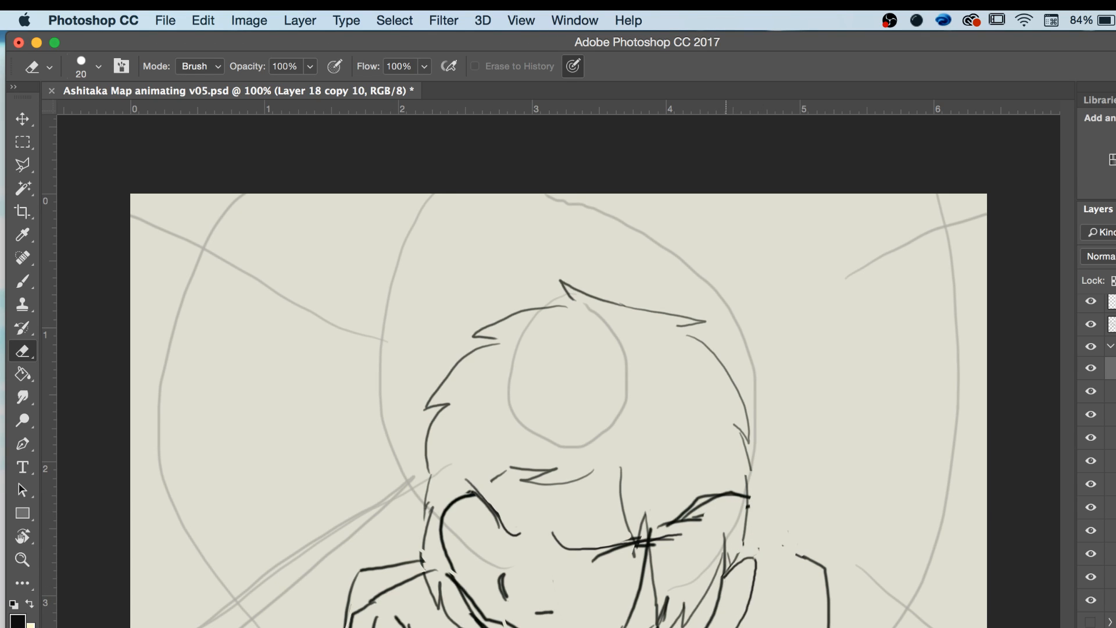
Try redrawing the raised hand's outer outline and wrist with the size 6 brush, and undo the strokes.
key("b")
left_click_drag(703, 517, 782, 551)
left_click_drag(732, 546, 778, 554)
left_click_drag(728, 580, 773, 572)
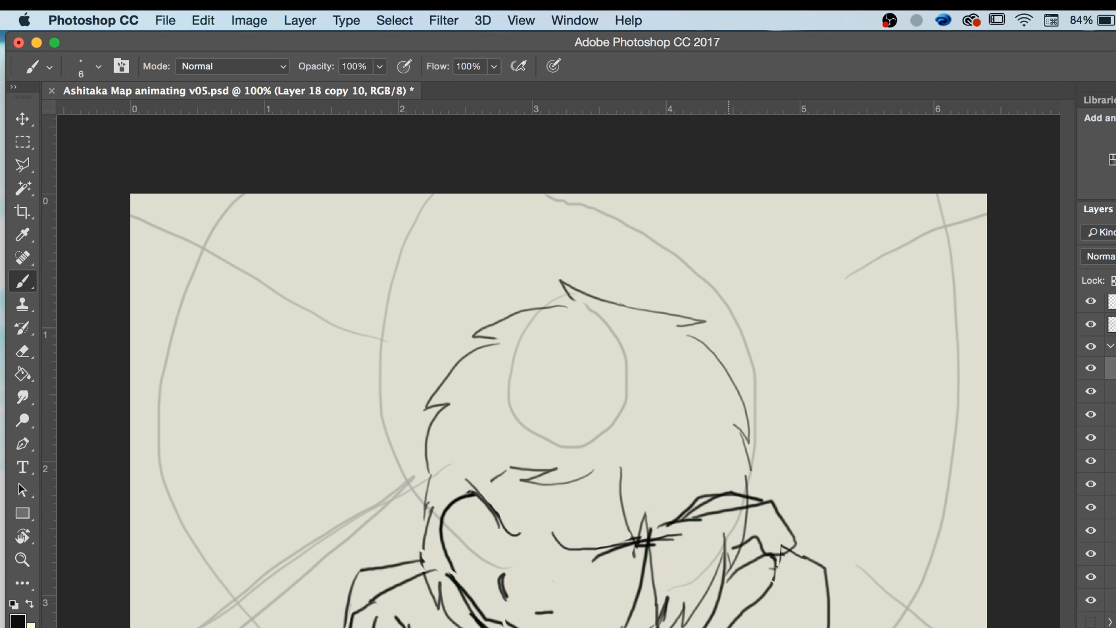
key("super+z")
key("super+z")
key("super+z")
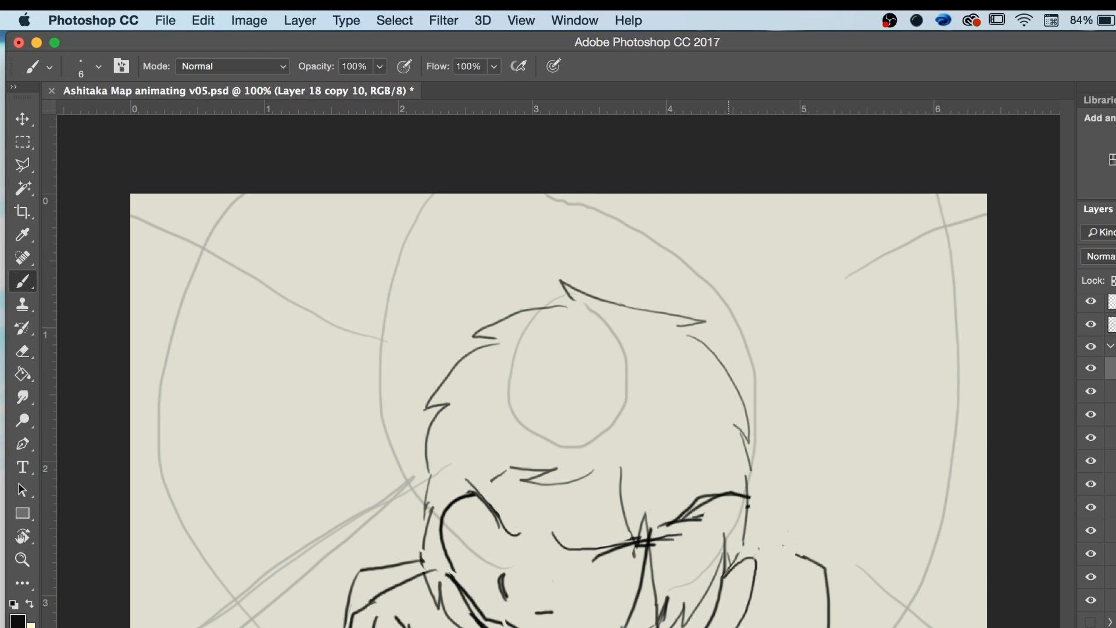
Draw a narrower raised hand outline from the knuckles down to the wrist and compare it with the neighbouring frames.
mouse_move(700, 517)
left_mouse_down()
mouse_move(754, 502)
mouse_move(774, 562)
mouse_move(756, 566)
left_mouse_up()
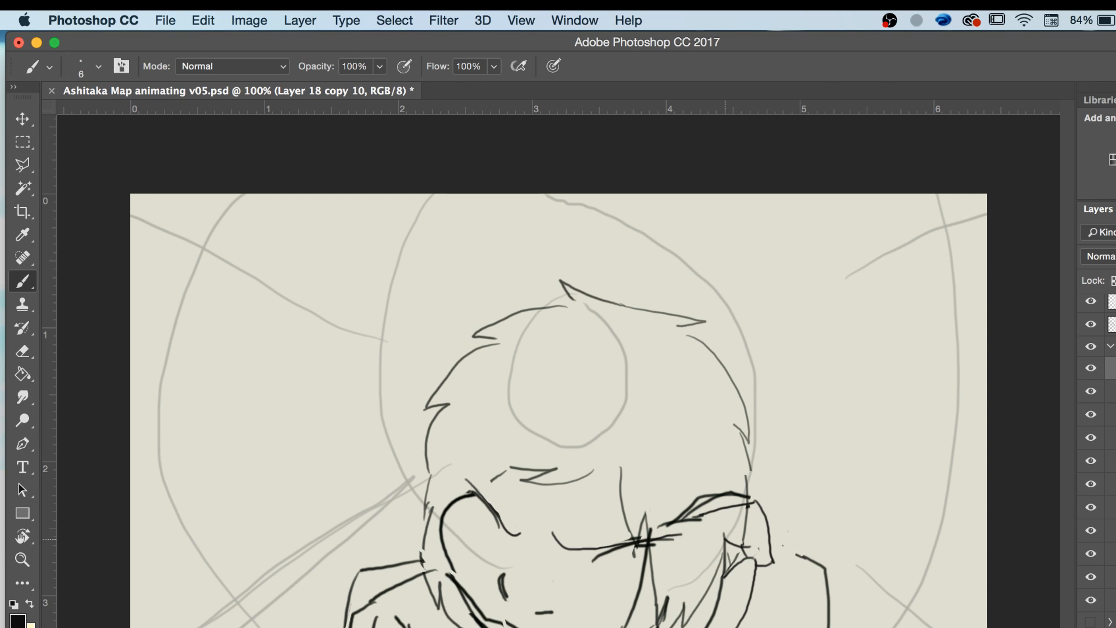
left_click_drag(741, 499, 739, 499)
key("Left")
key("Right")
key("Left")
key("Left")
key("Left")
key("Left")
Select the collar and sleeve lines beside the left cheek with the Polygonal Lasso, nudge them, and play back the animation.
left_click(23, 165)
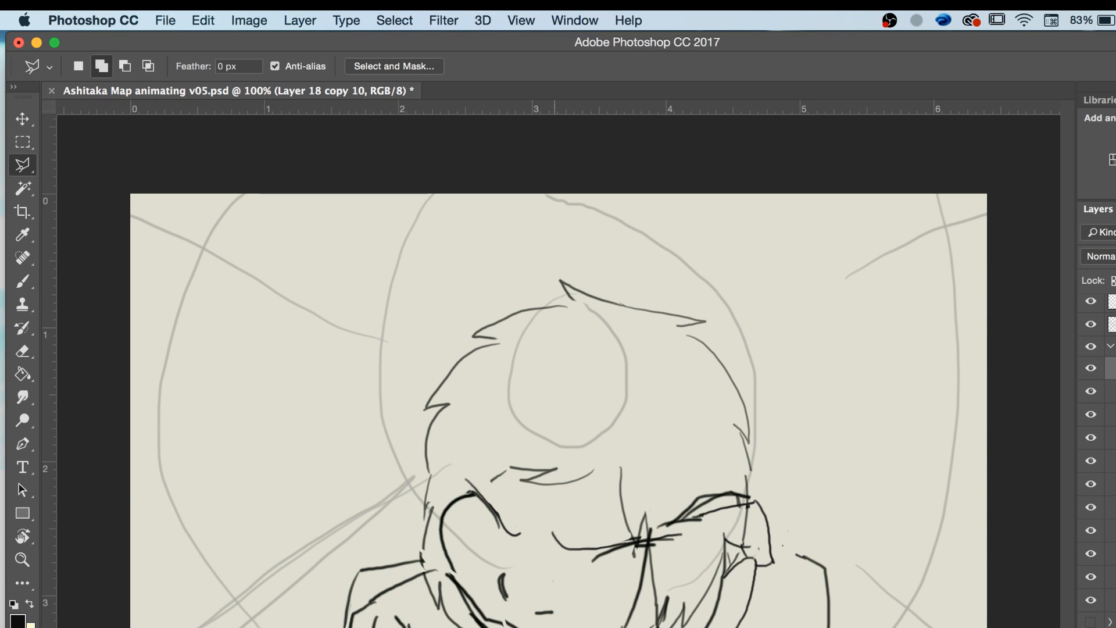
left_click(501, 608)
left_click(446, 560)
left_click(372, 583)
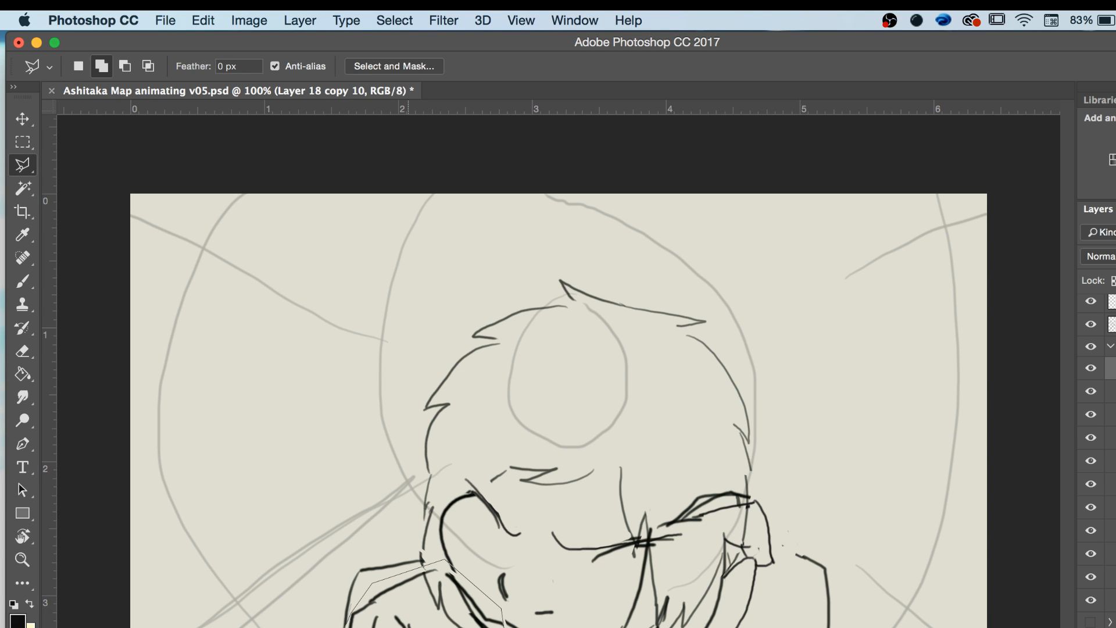
left_click(517, 627)
key("v")
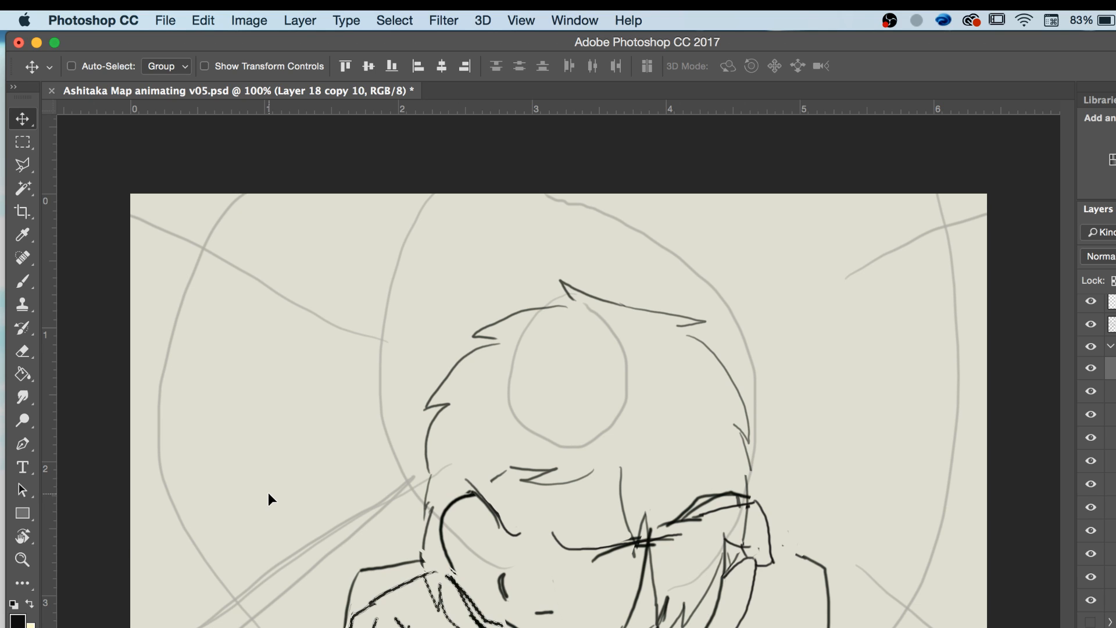
key("z")
left_click(339, 501, "alt")
left_click(338, 502, "alt")
key("space")
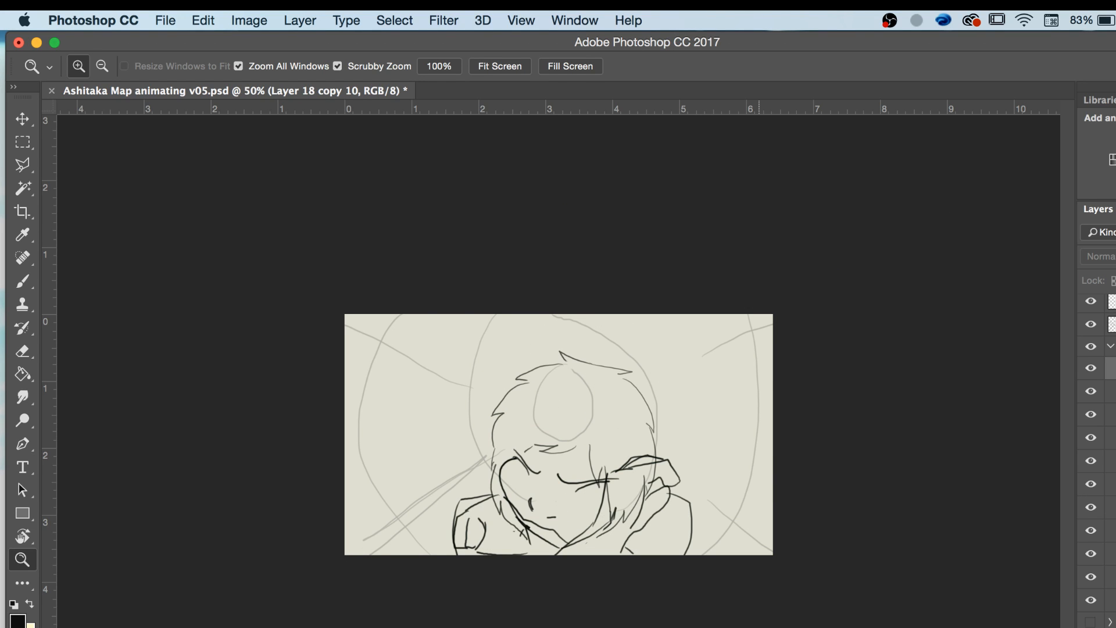
Play back the frames of the character raising his hands beside his face and save the document.
key("space")
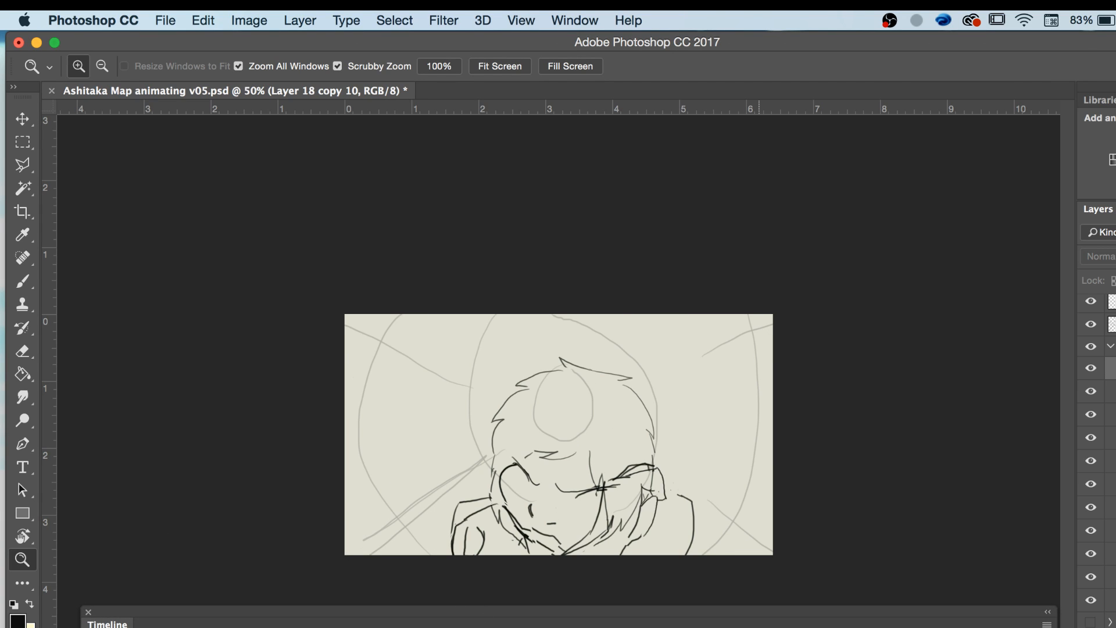
key("space")
key("super+minus")
left_click(165, 20)
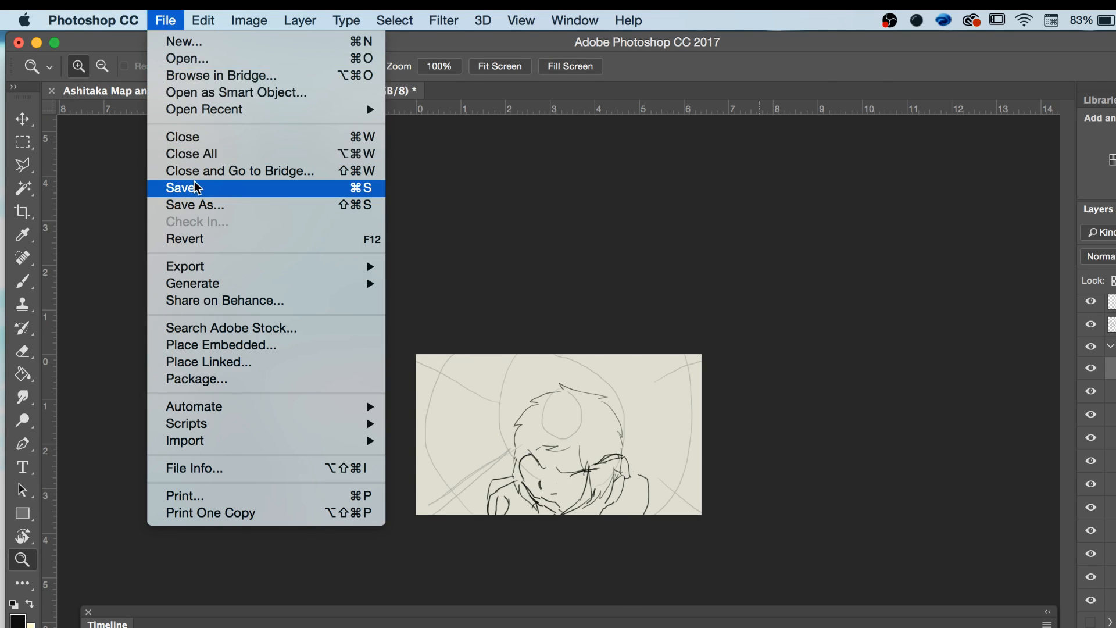
left_click(218, 188)
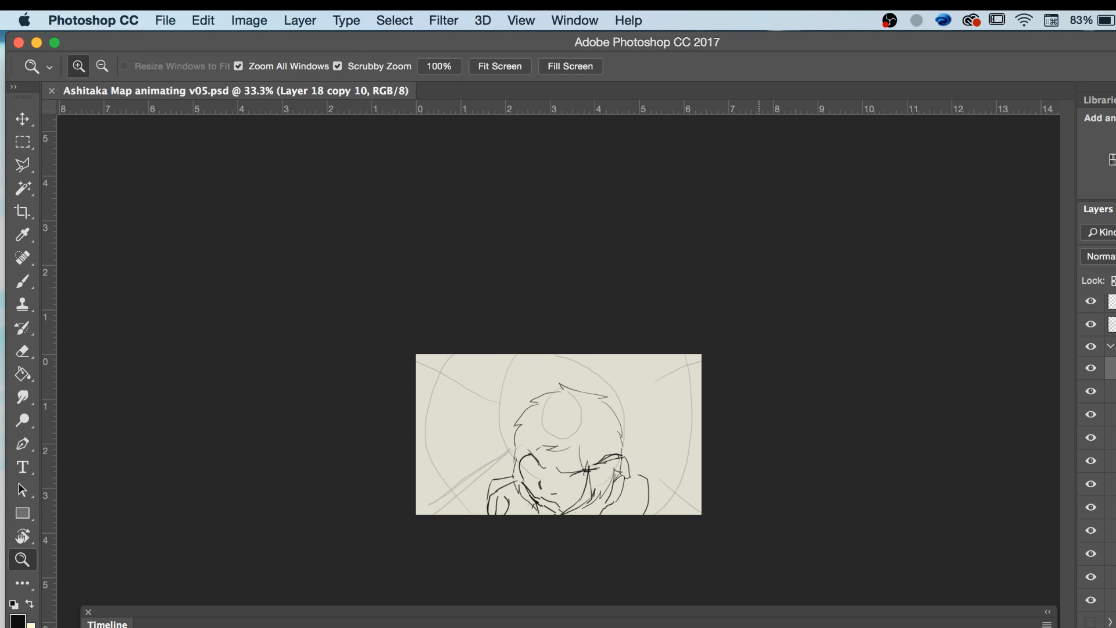
Play the animation on into the dragon's face close-up and save the document again.
key("space")
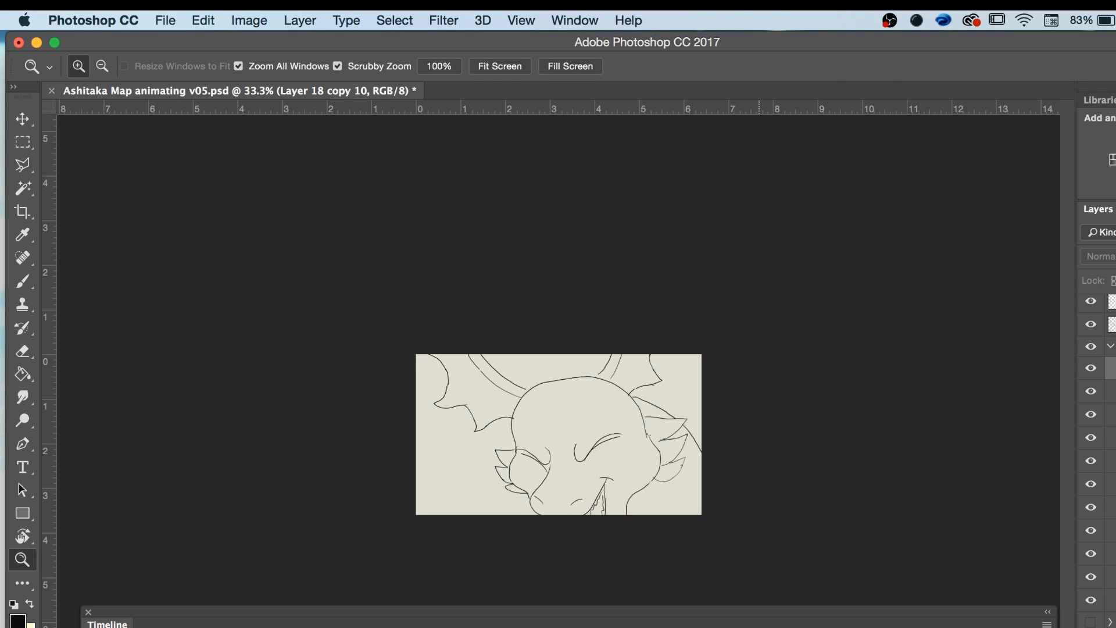
left_click(165, 21)
left_click(189, 192)
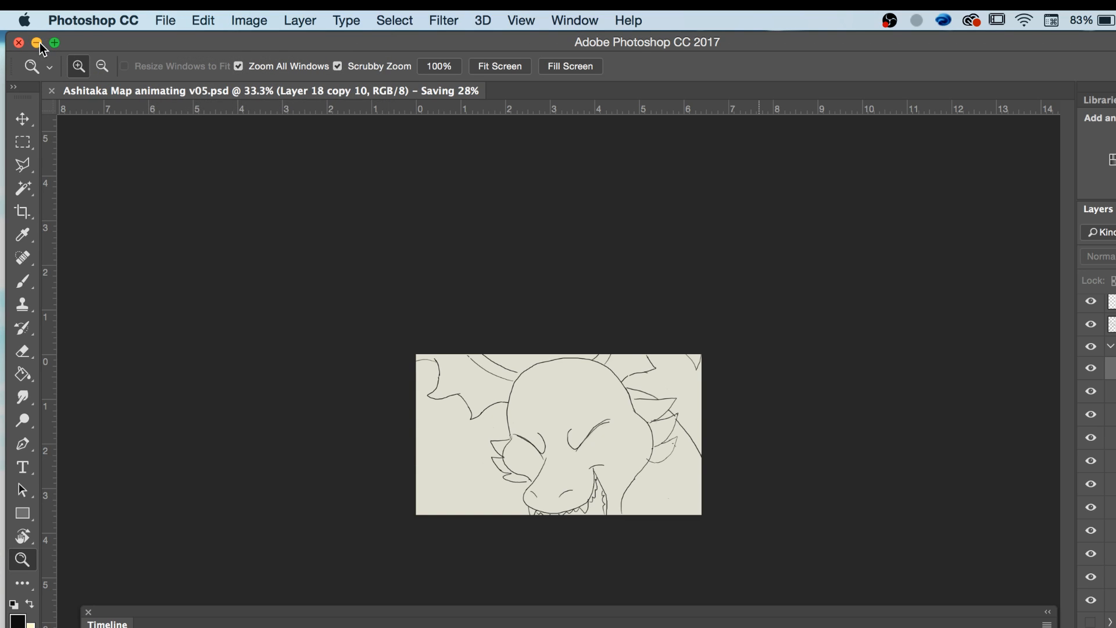
Switch to Discord and look through the latest group chat message with the shared YouTube link.
left_click(37, 43)
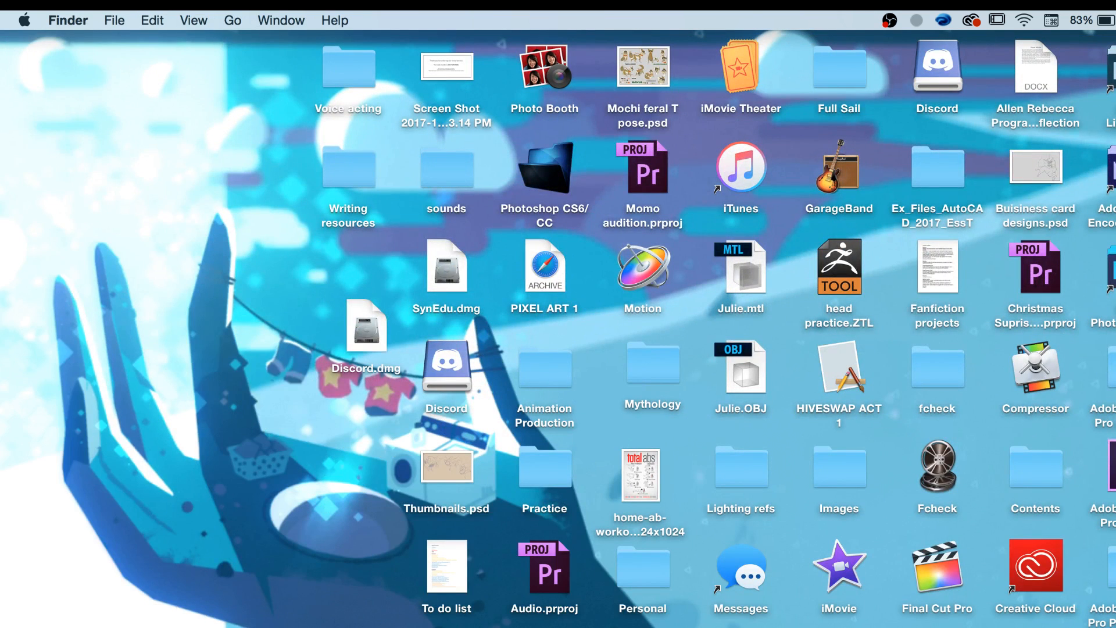
left_click(756, 627)
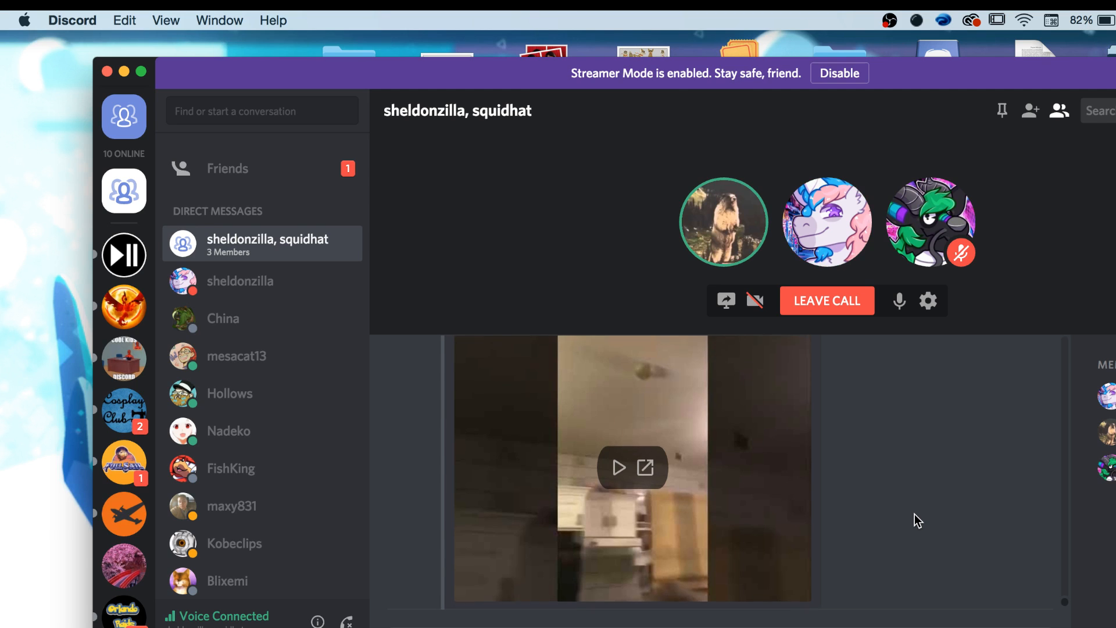
scroll(918, 520, "up", 1)
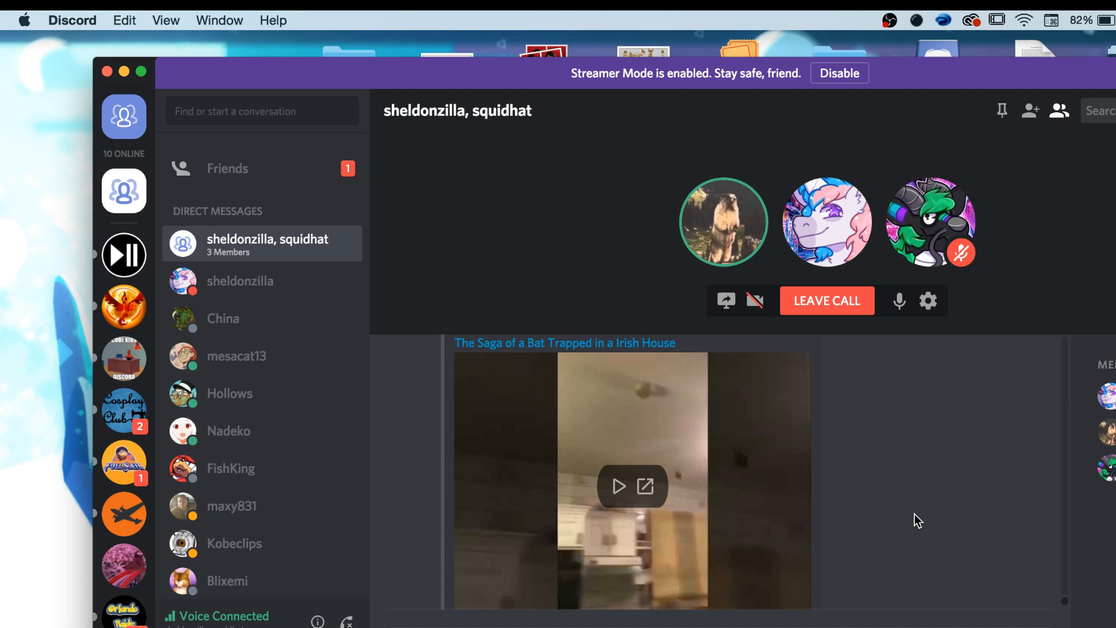
scroll(917, 520, "up", 3)
scroll(918, 520, "down", 3)
scroll(918, 520, "up", 2)
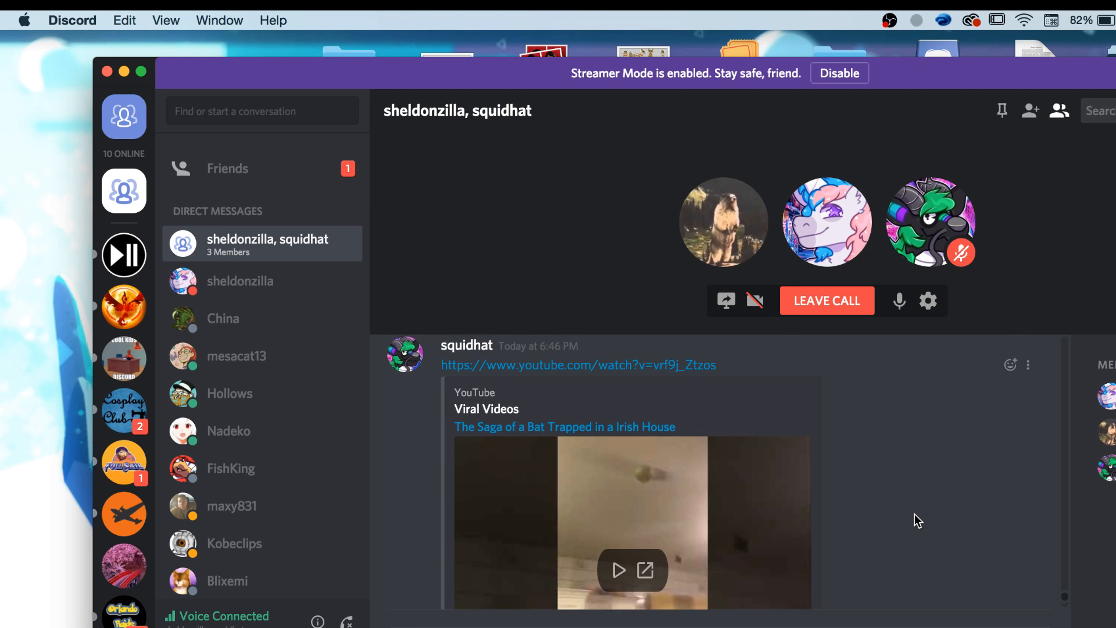
scroll(915, 521, "down", 3)
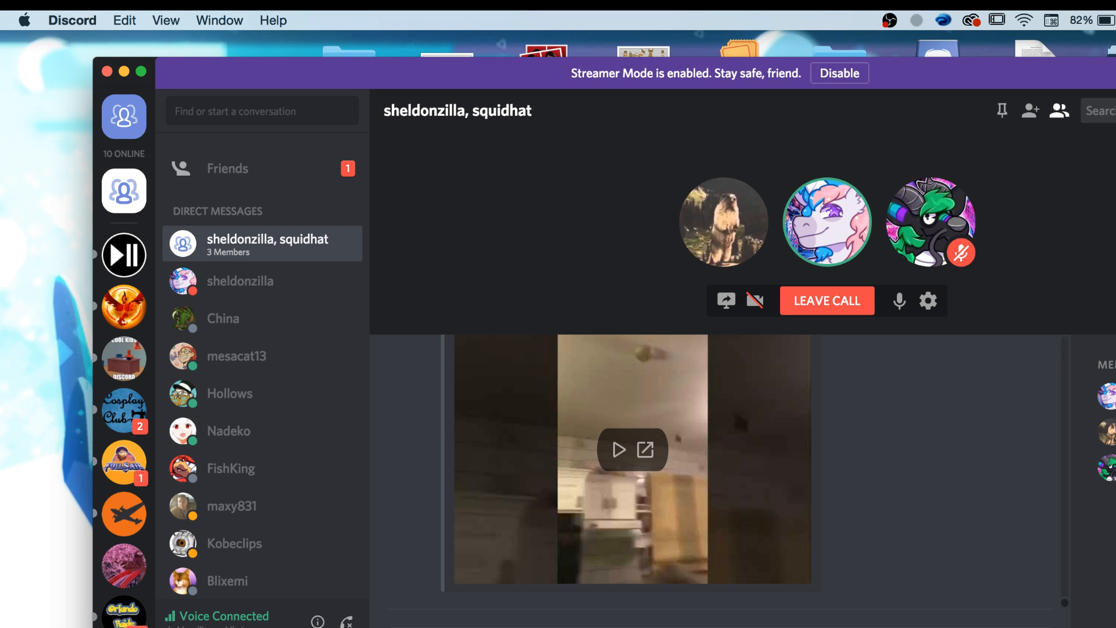
Return to Photoshop and play the animation as far as the full-body shot of the horned creature.
key("super+Tab")
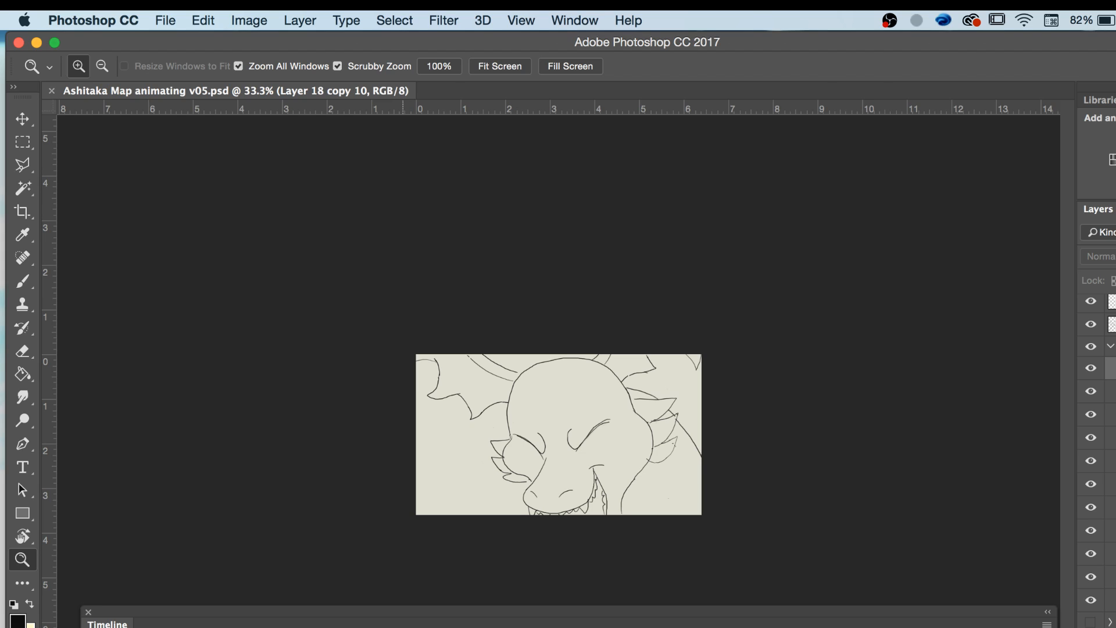
key("space")
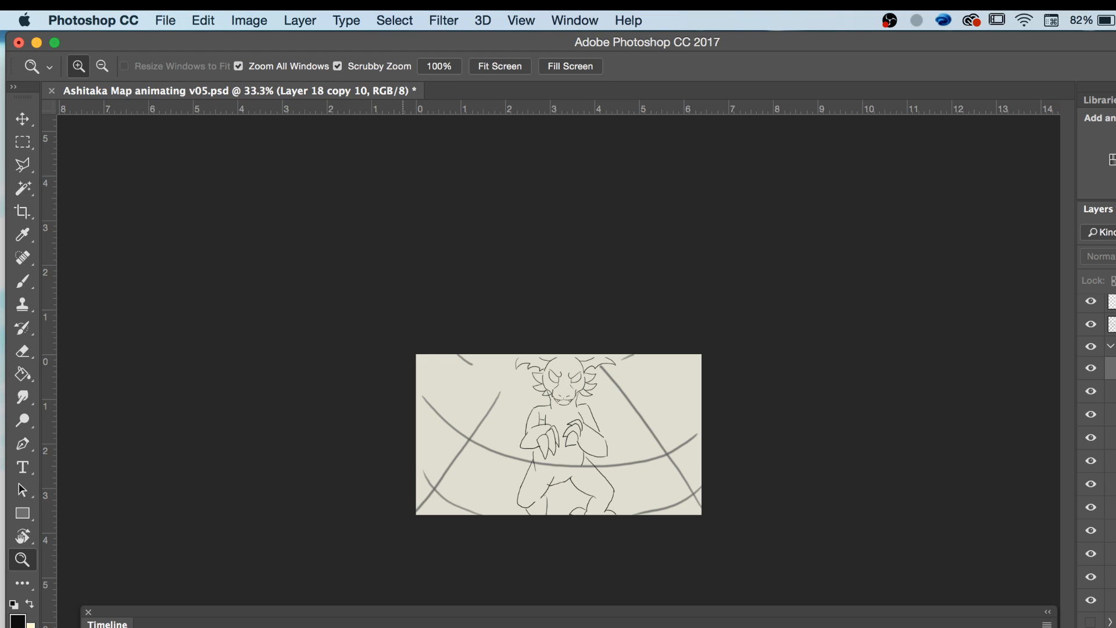
Collapse the "Takato shot 3 and 4" layer group, expand and select the "Takato sketch shot 5" group, and save the document.
left_click(1110, 348)
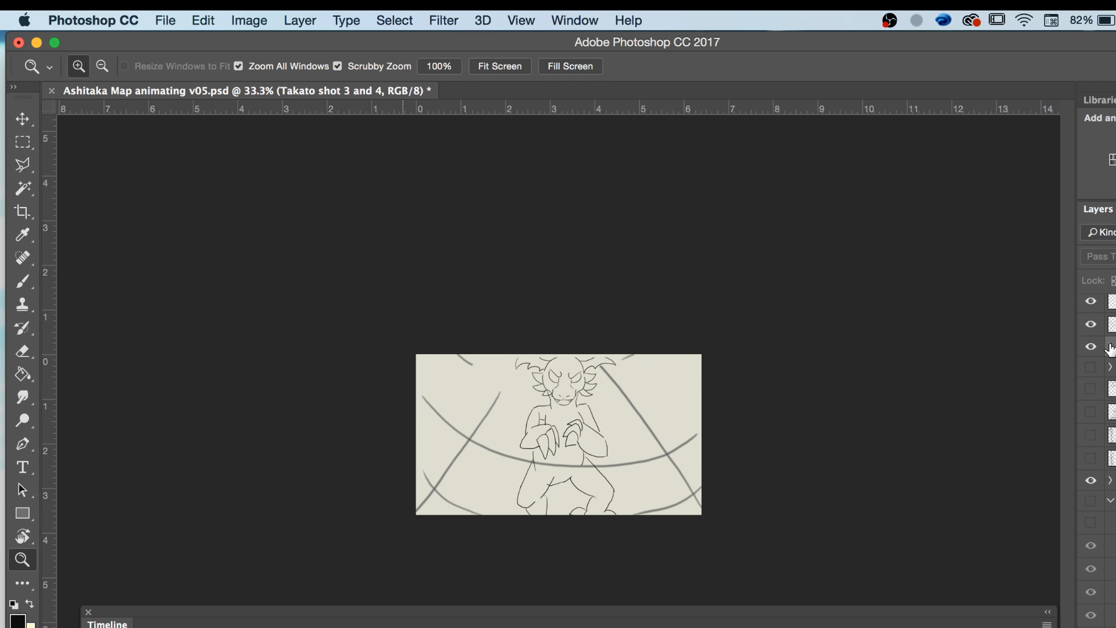
scroll(1111, 349, "up", 4)
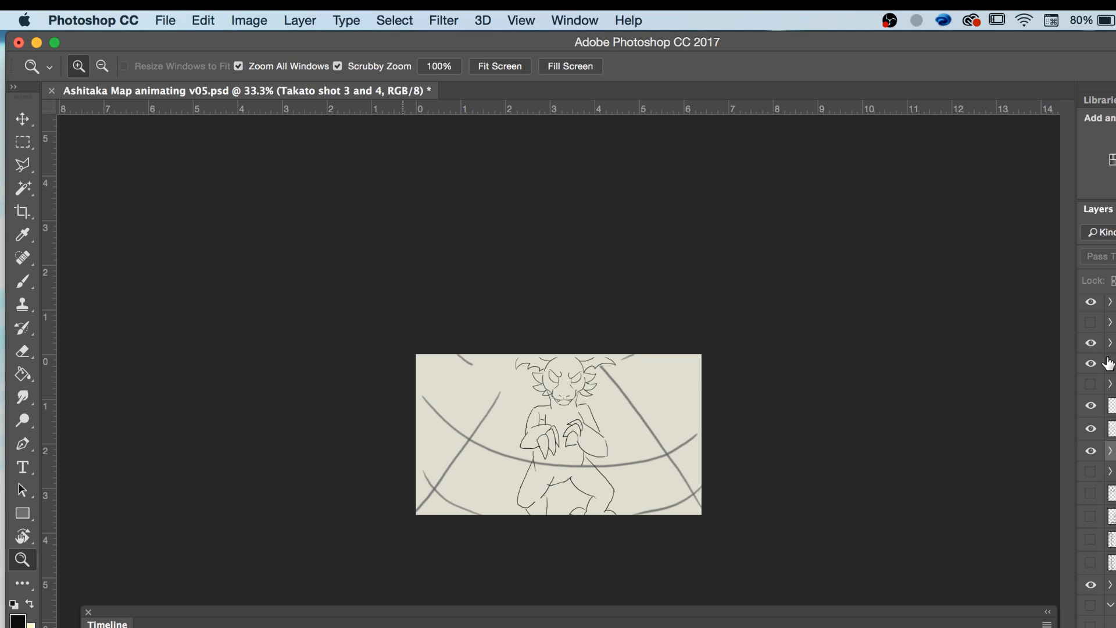
left_click(1091, 345)
left_click(1091, 346)
left_click(1111, 343)
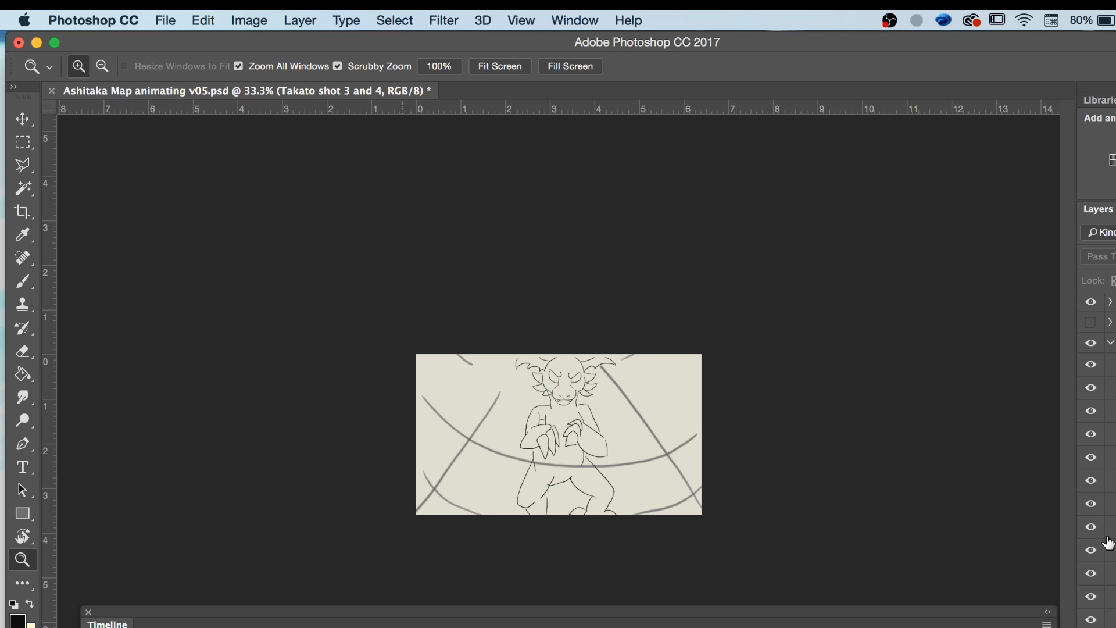
left_click(1114, 343)
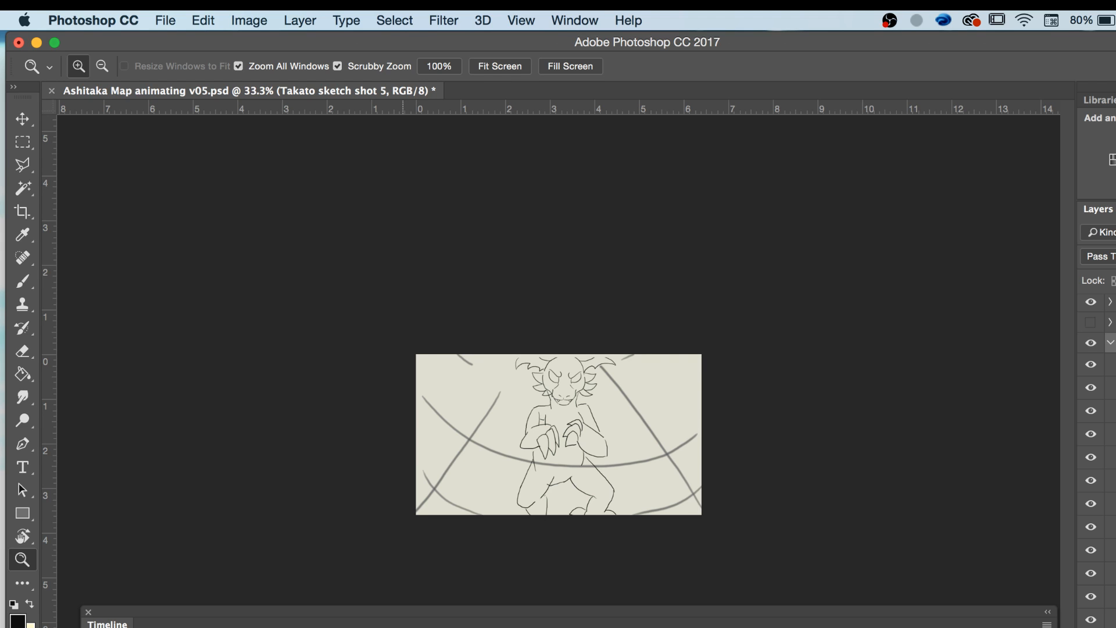
left_click(165, 19)
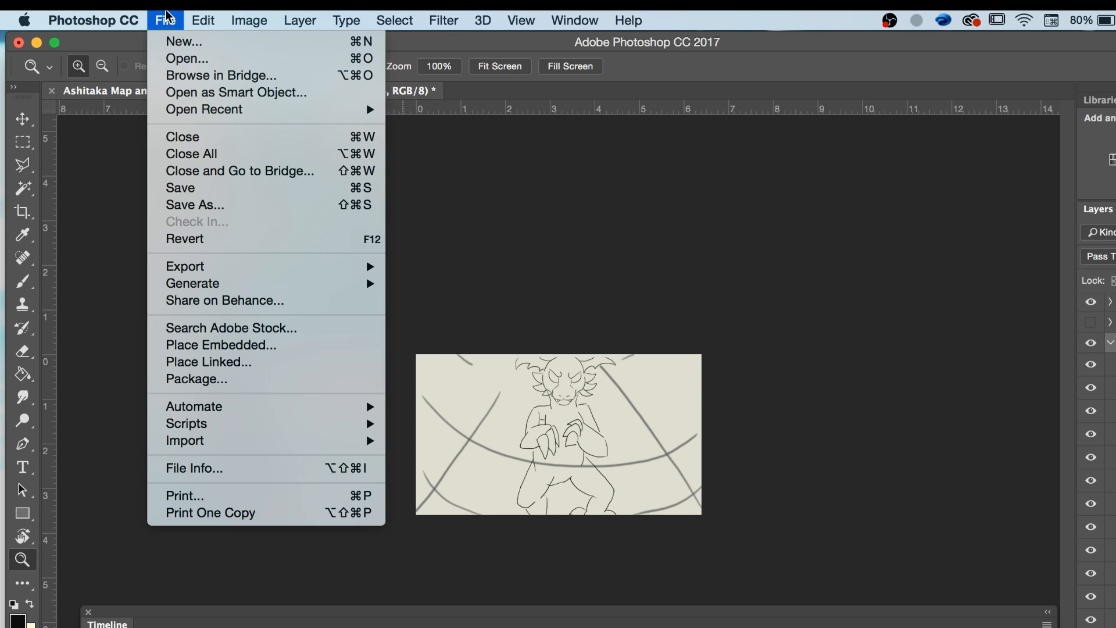
left_click(176, 189)
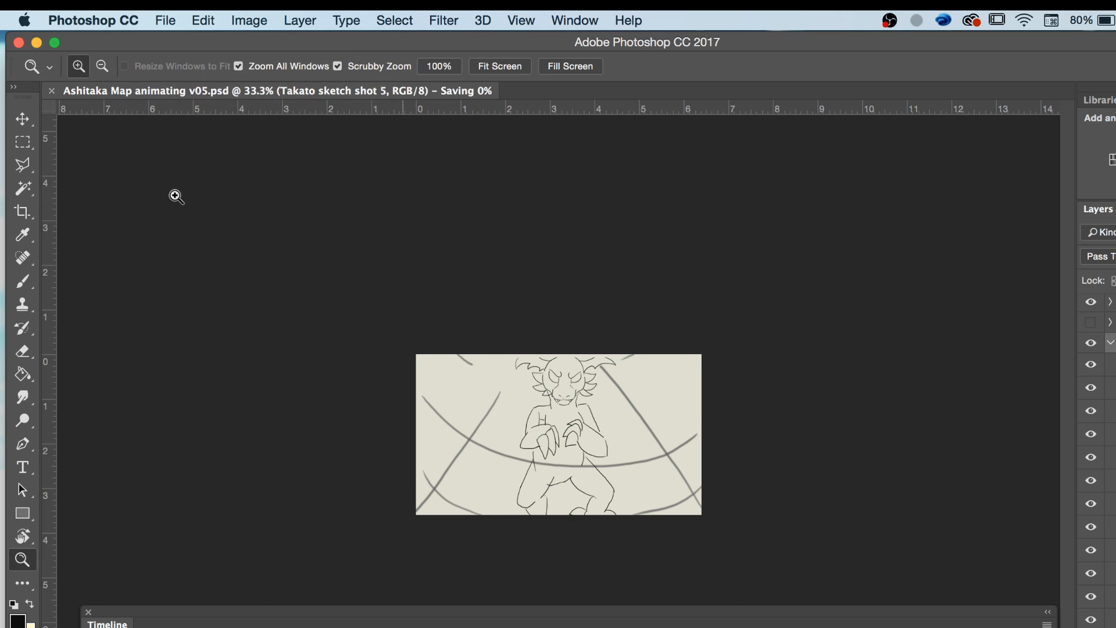
Switch to Discord and play the linked video "The Saga of a Bat Trapped in a Irish House" full screen.
left_click(36, 43)
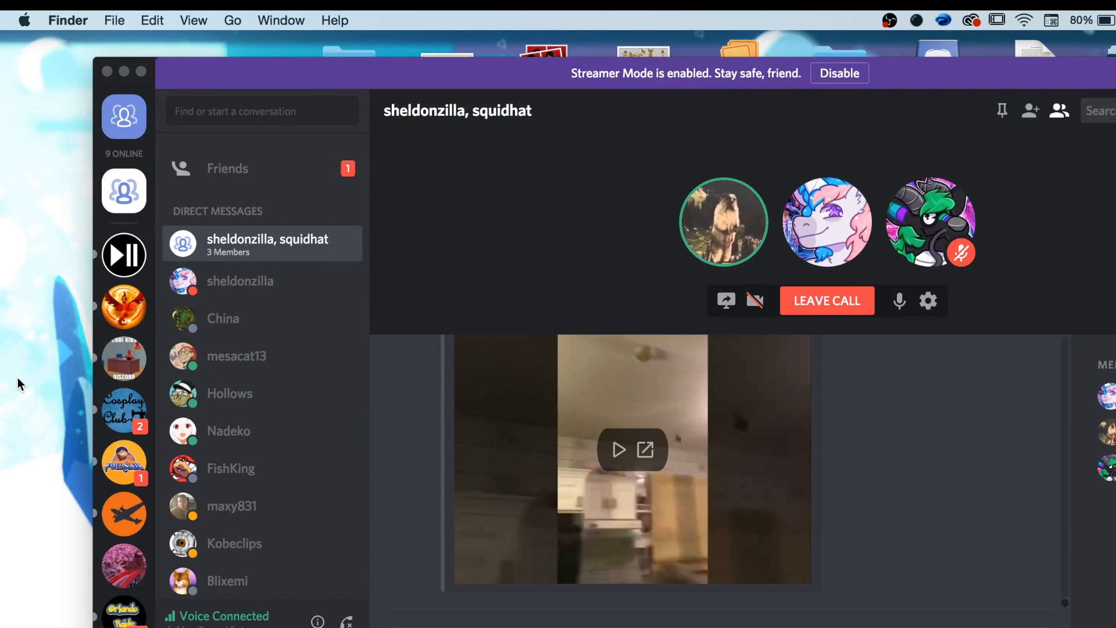
left_click(855, 485)
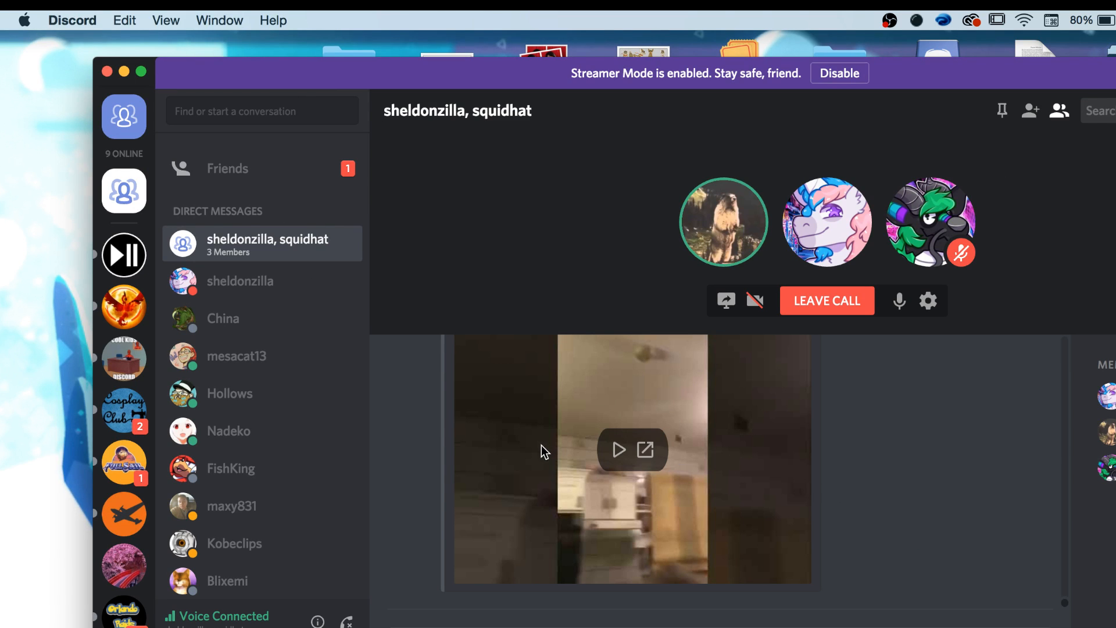
left_click(617, 451)
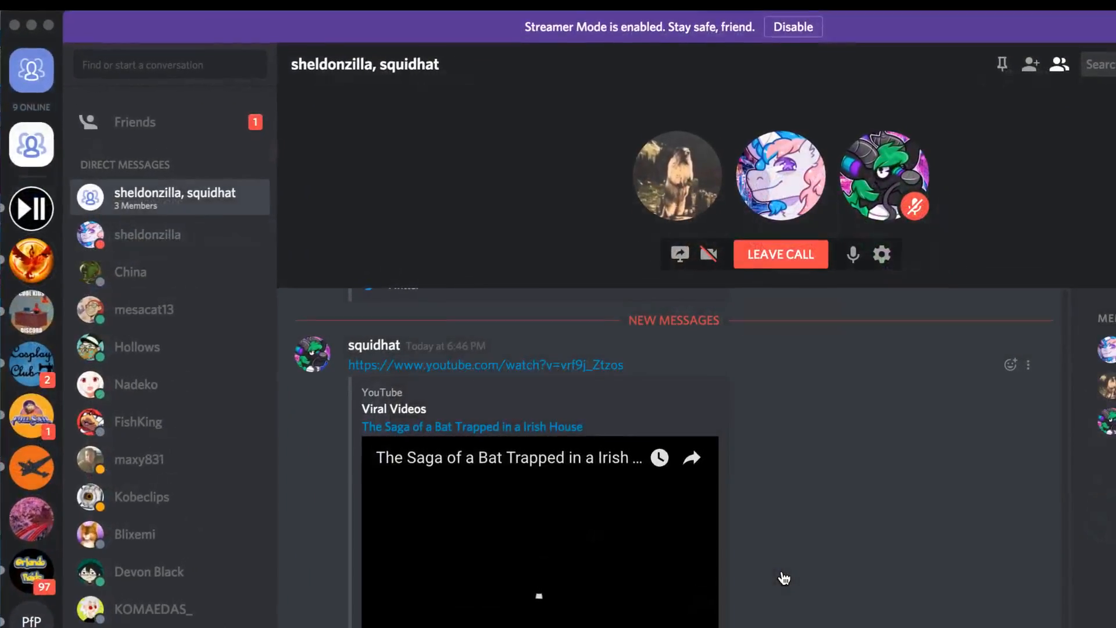
left_click(785, 576)
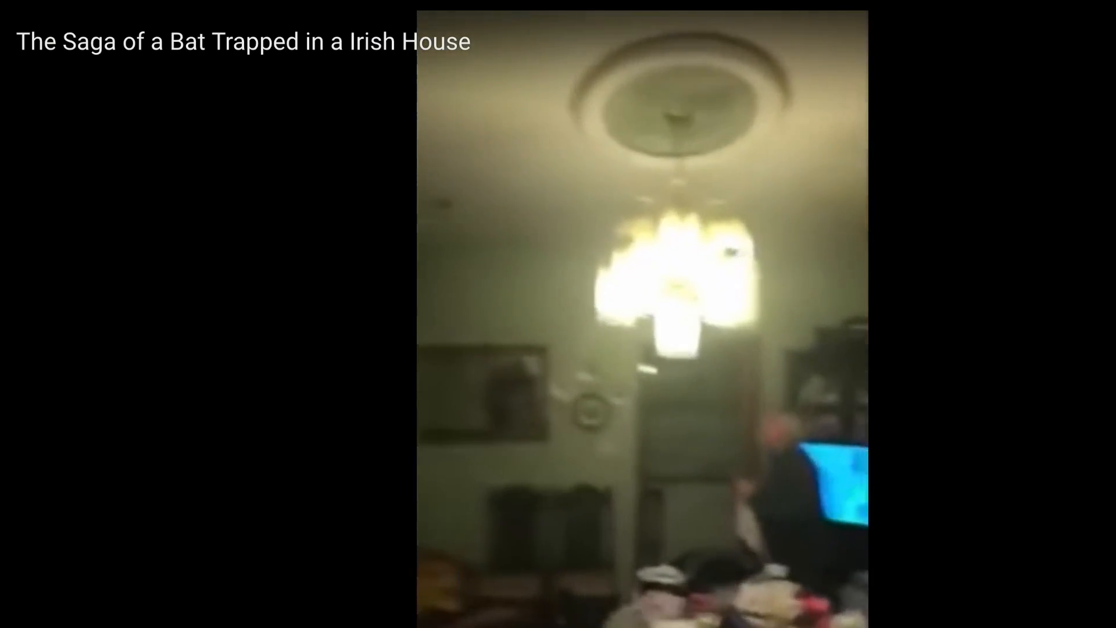
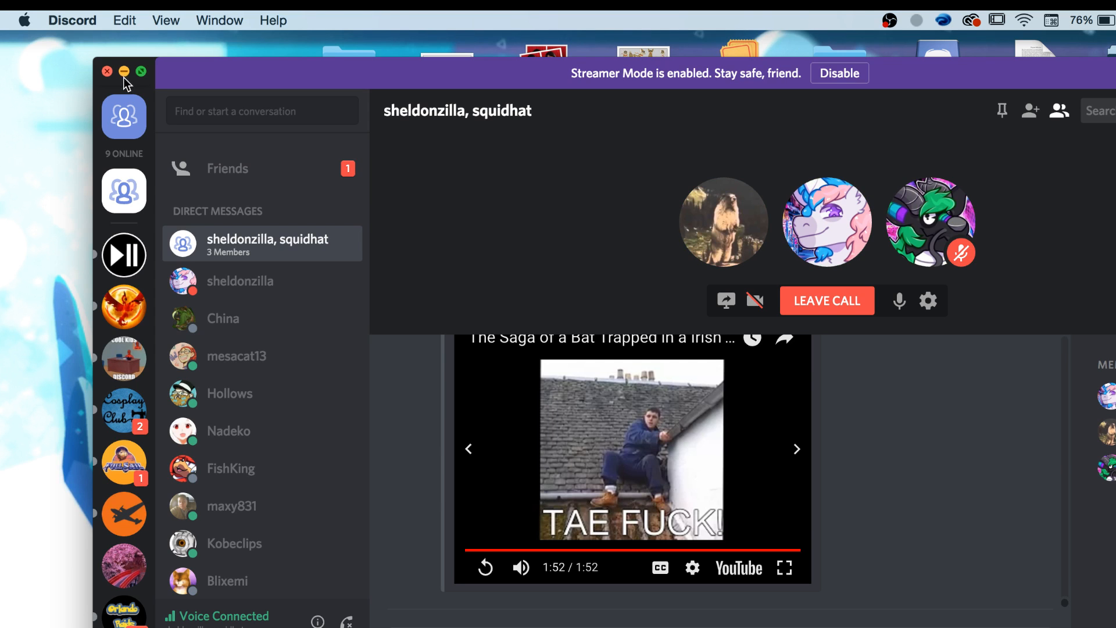
Minimize Discord, return to Photoshop, select "Layer 19 copy 12" of the shot 5 sketch, and save the document.
left_click(123, 72)
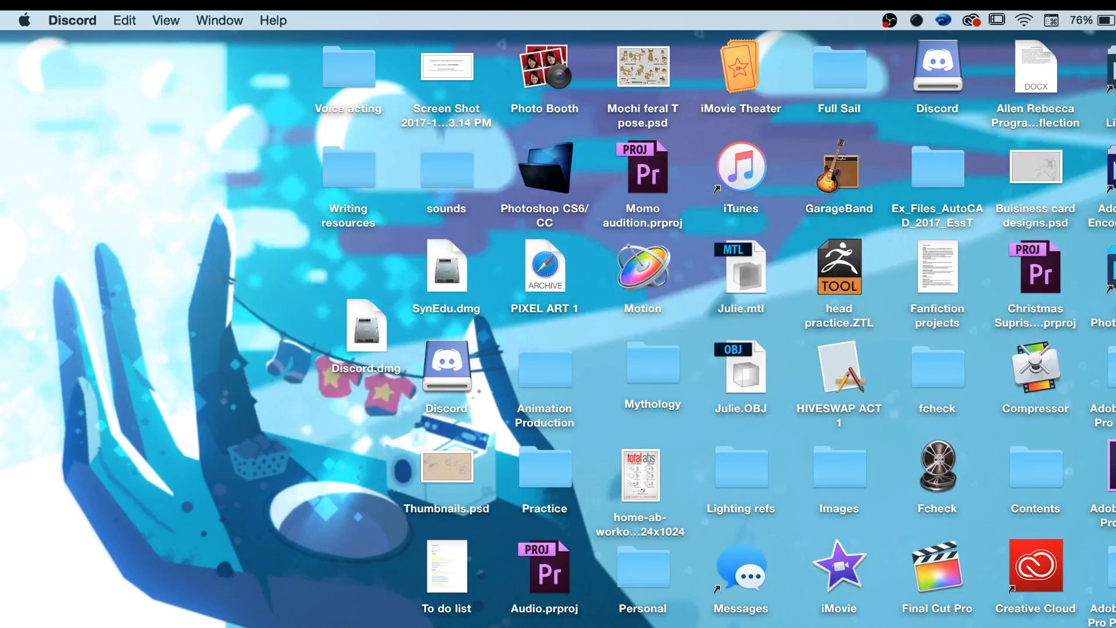
left_click(1111, 625)
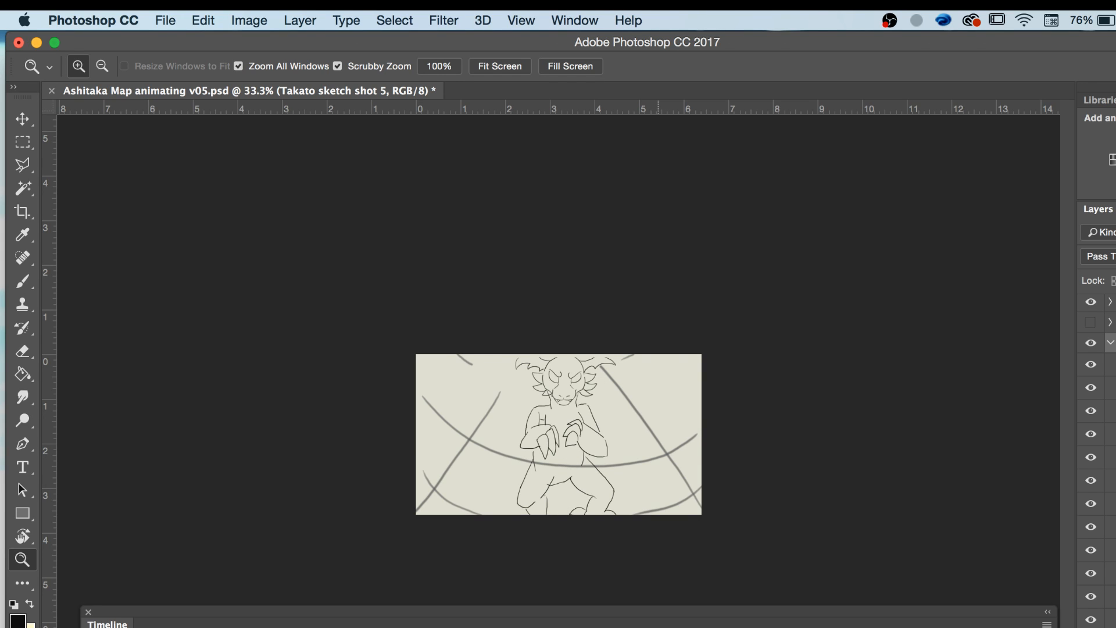
left_click(587, 626)
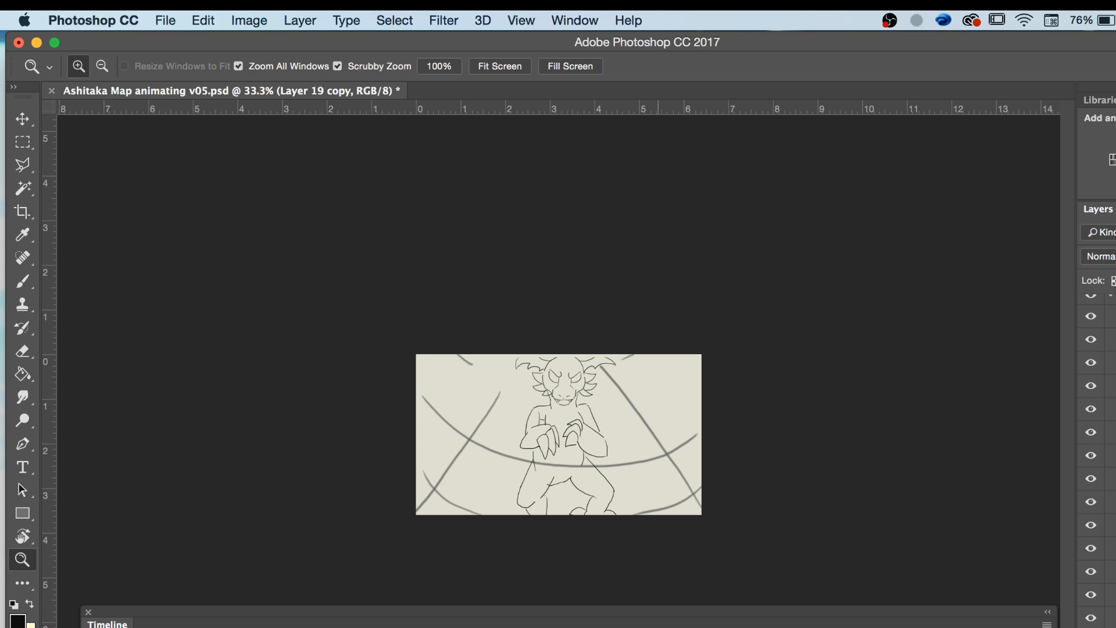
left_click(658, 627)
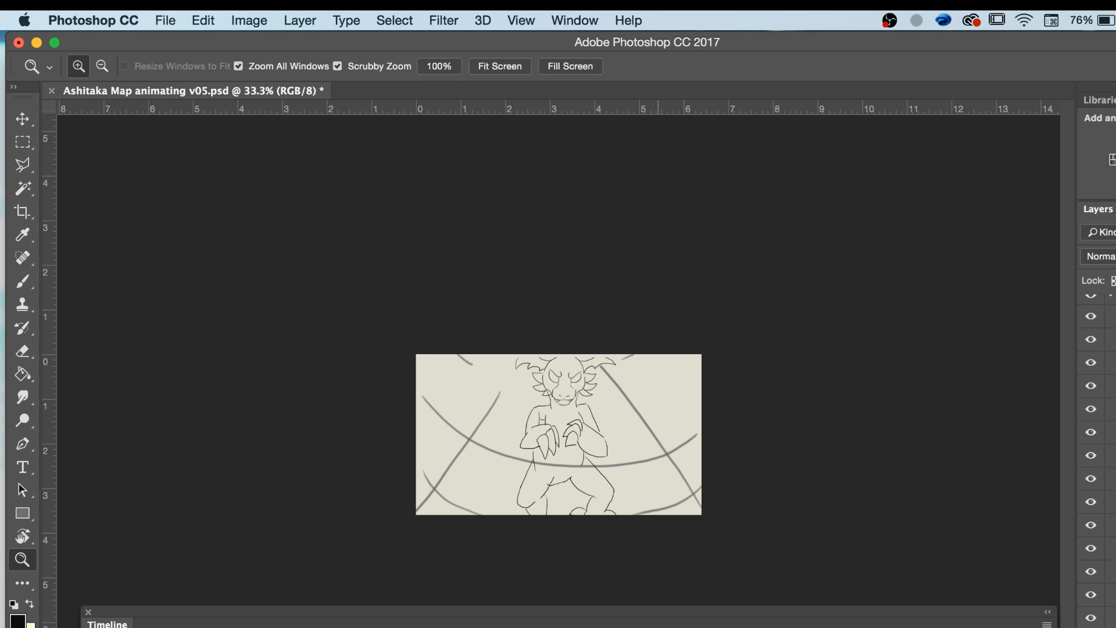
left_click(466, 626)
left_click(162, 16)
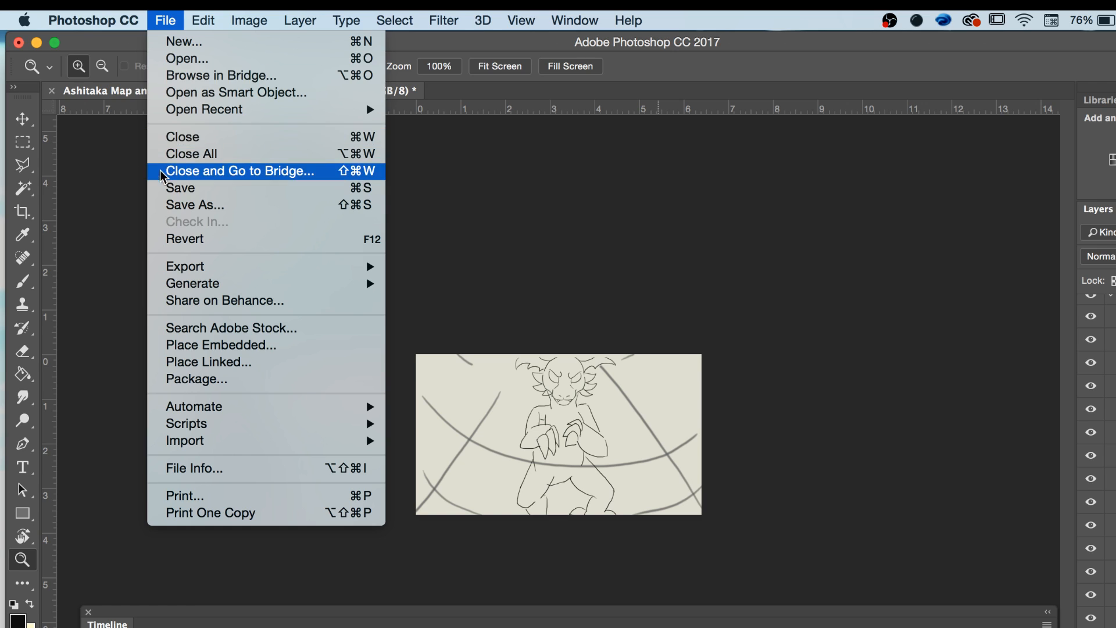
left_click(164, 187)
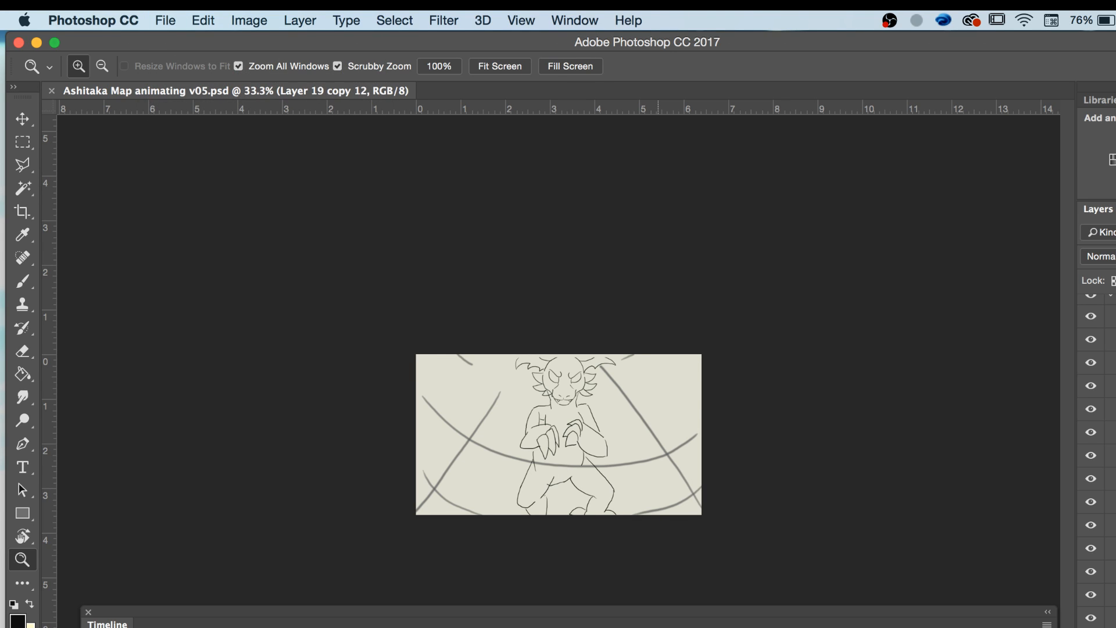
Switch to Safari, look over the Pizza and Pasta, Pikachu picture and Meme stream pages, and return to Photoshop.
key("super+Tab")
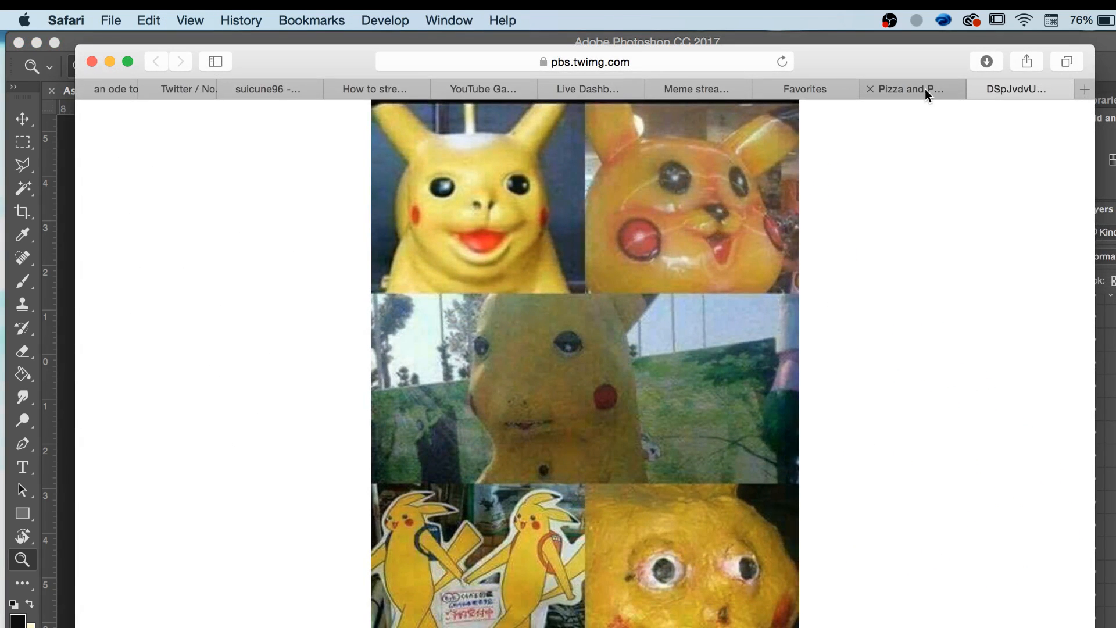
left_click(925, 89)
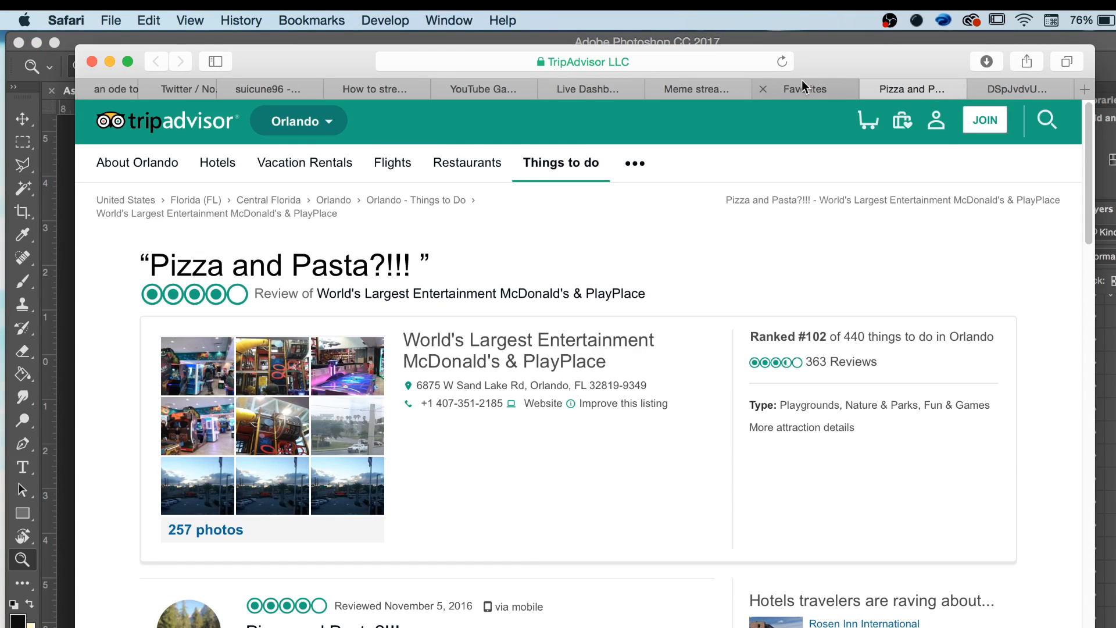
left_click(998, 86)
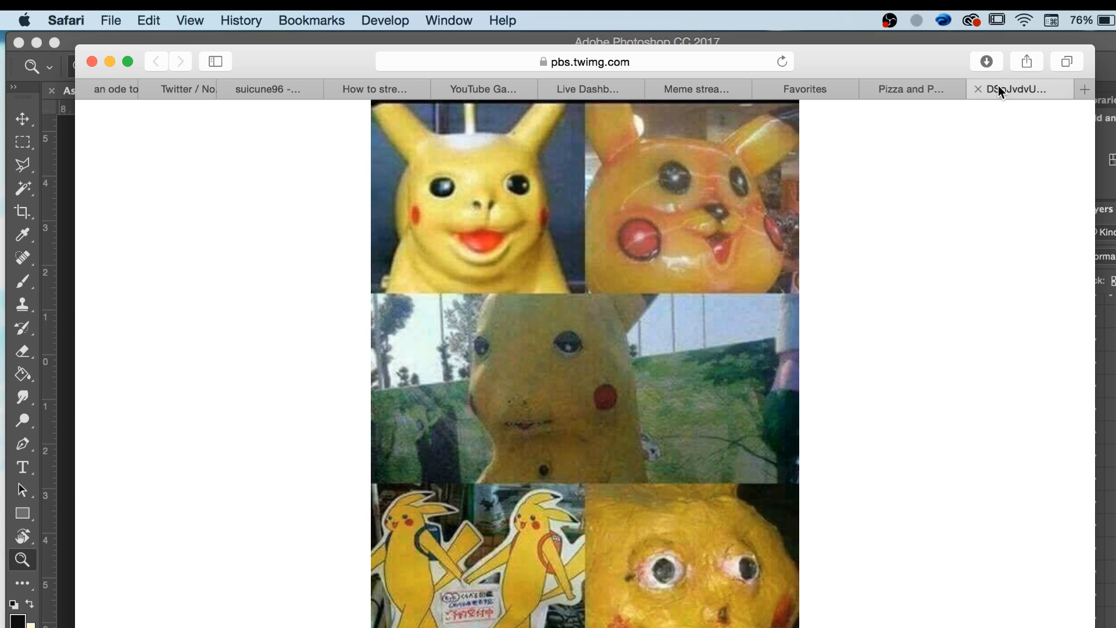
left_click(703, 92)
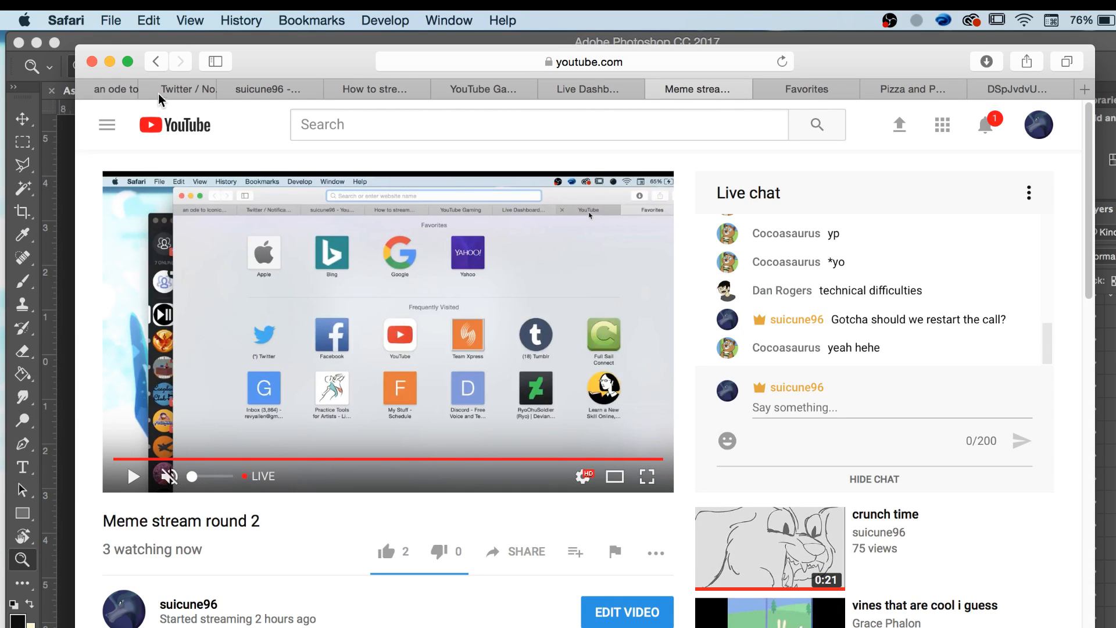
left_click(109, 61)
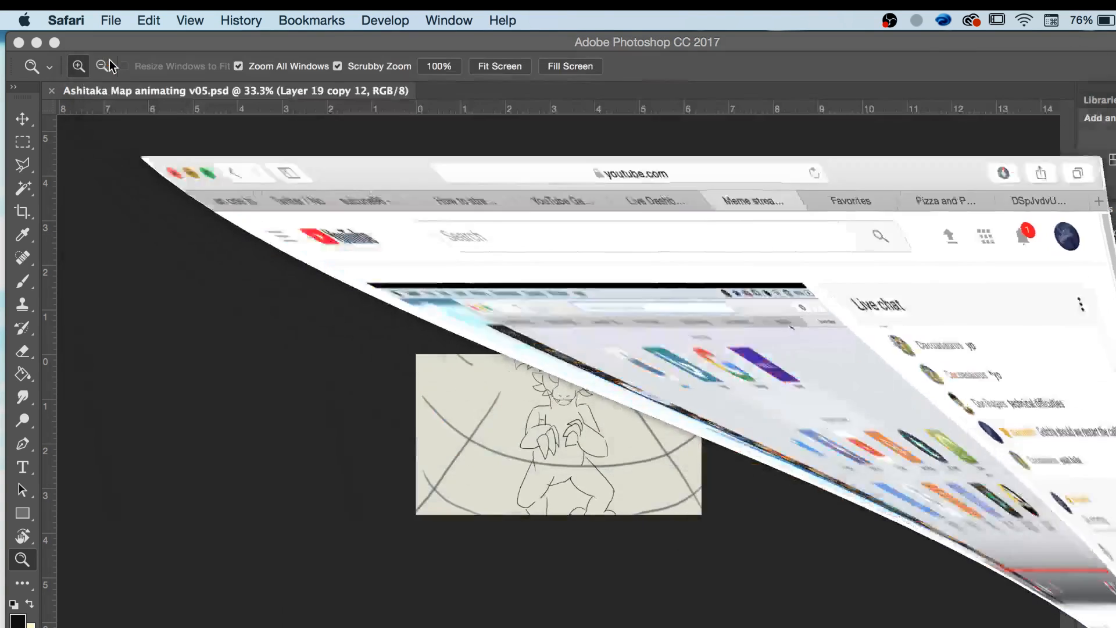
left_click(181, 47)
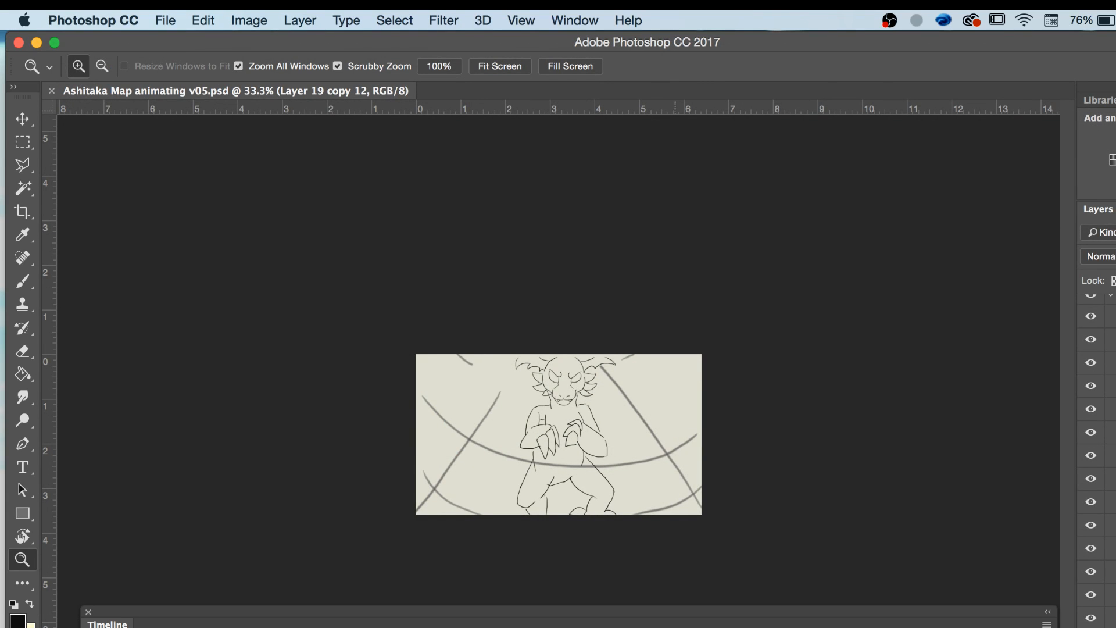
Examine the character's face, arms, claws and legs up close in the shot 5 sketch drawing.
key("space")
key("super+equal")
key("super+equal")
key("super+equal")
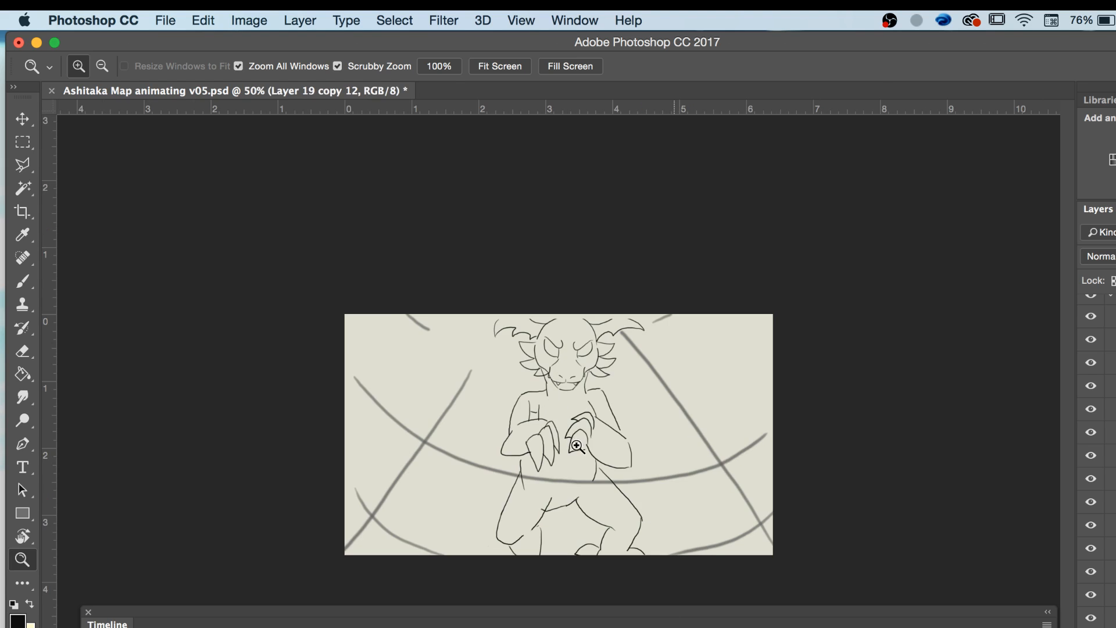
key("super+equal")
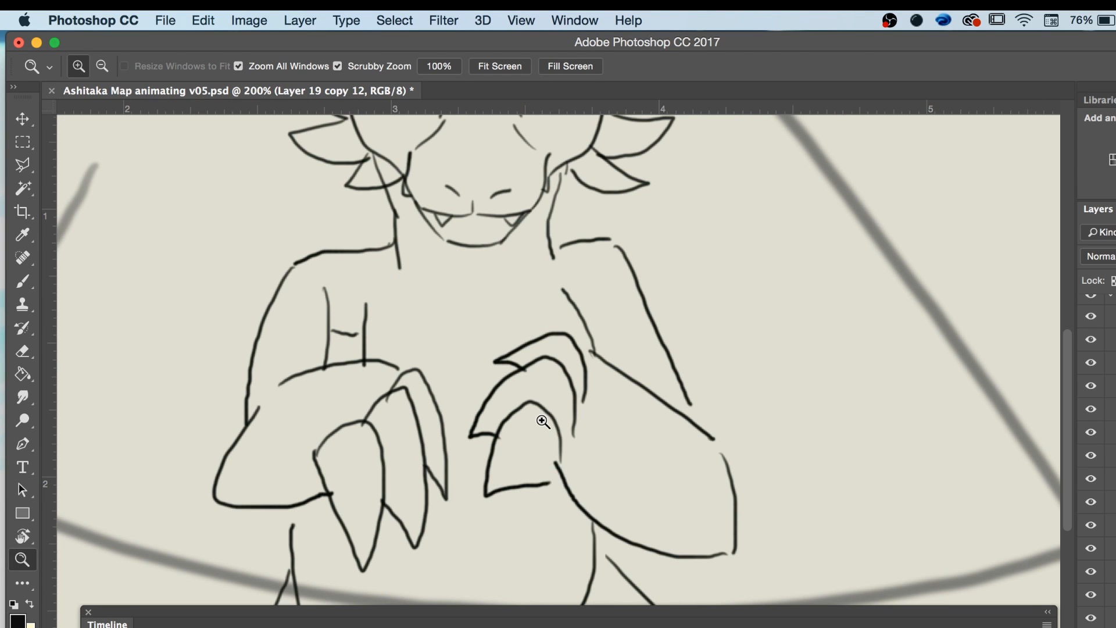
scroll(541, 418, "up", 10)
scroll(543, 421, "down", 5)
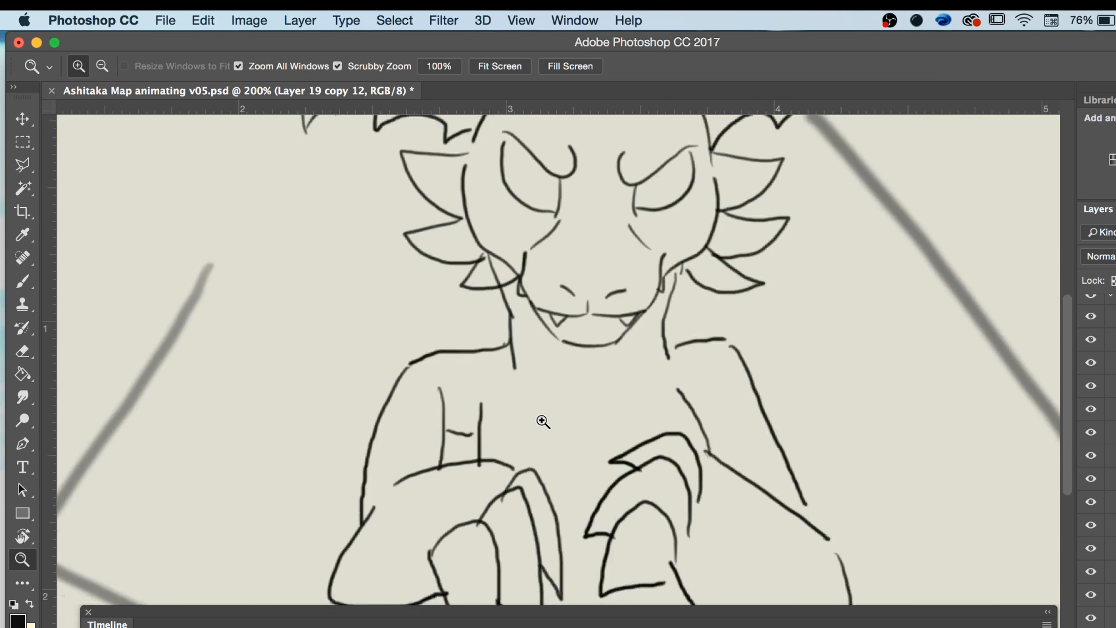
scroll(543, 421, "up", 3)
scroll(542, 421, "down", 3)
scroll(541, 420, "down", 2)
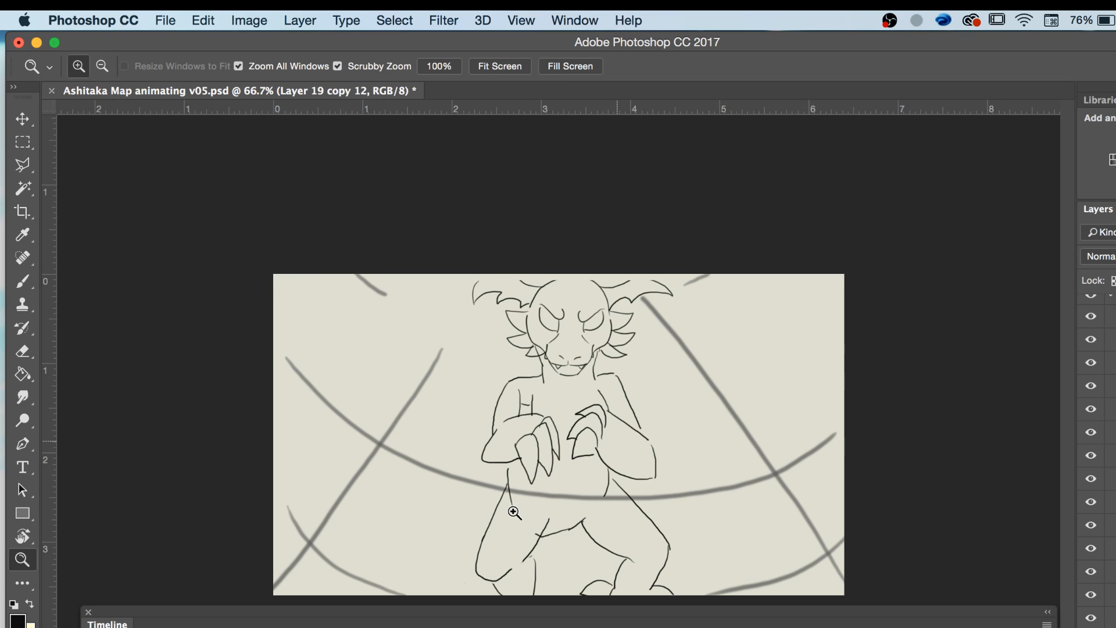
Erase the character's torso, arms and most of the legs on "Layer 19 copy 12" with an 80 px eraser, keeping the head.
key("e")
key("bracketright")
key("bracketright")
key("bracketright")
mouse_move(544, 392)
left_mouse_down()
mouse_move(514, 373)
mouse_move(485, 445)
mouse_move(500, 476)
mouse_move(531, 482)
mouse_move(532, 471)
mouse_move(533, 507)
mouse_move(549, 478)
mouse_move(587, 468)
mouse_move(594, 433)
mouse_move(624, 410)
mouse_move(578, 413)
mouse_move(578, 438)
mouse_move(595, 436)
mouse_move(603, 408)
left_mouse_up()
key("bracketright")
key("bracketright")
key("bracketright")
key("bracketright")
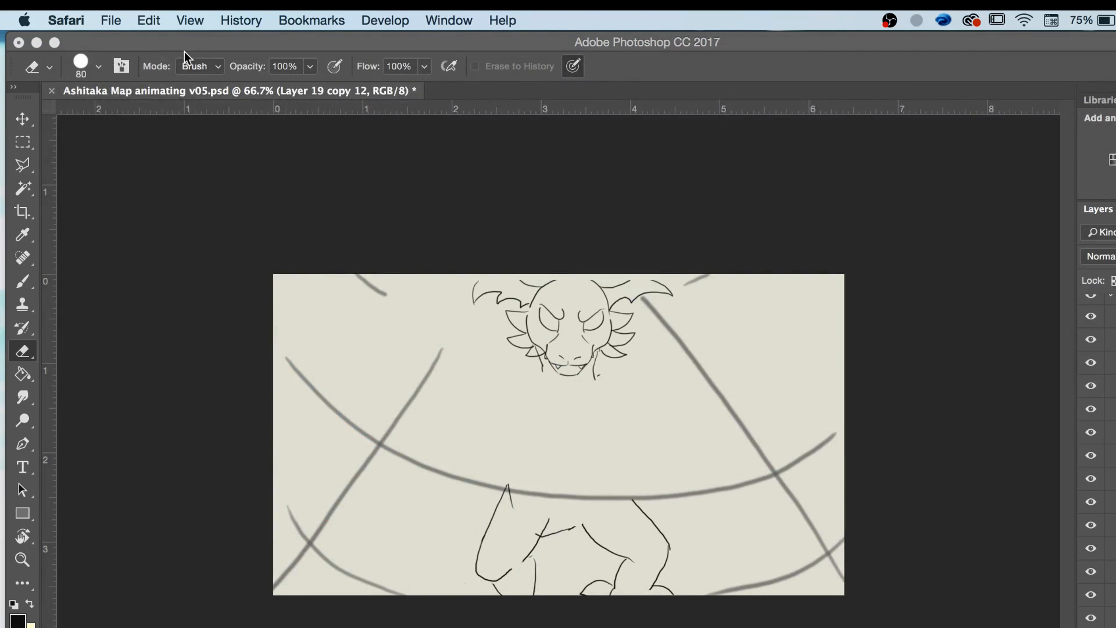
left_click(184, 51)
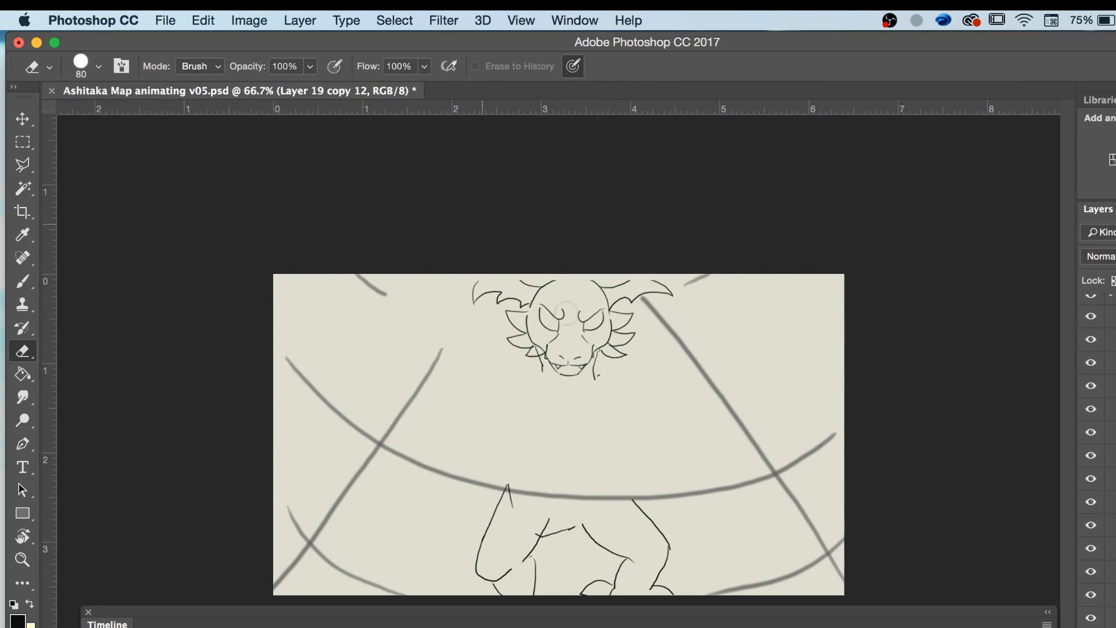
mouse_move(526, 487)
left_mouse_down()
mouse_move(468, 546)
mouse_move(469, 571)
mouse_move(489, 587)
mouse_move(543, 534)
mouse_move(651, 498)
left_mouse_up()
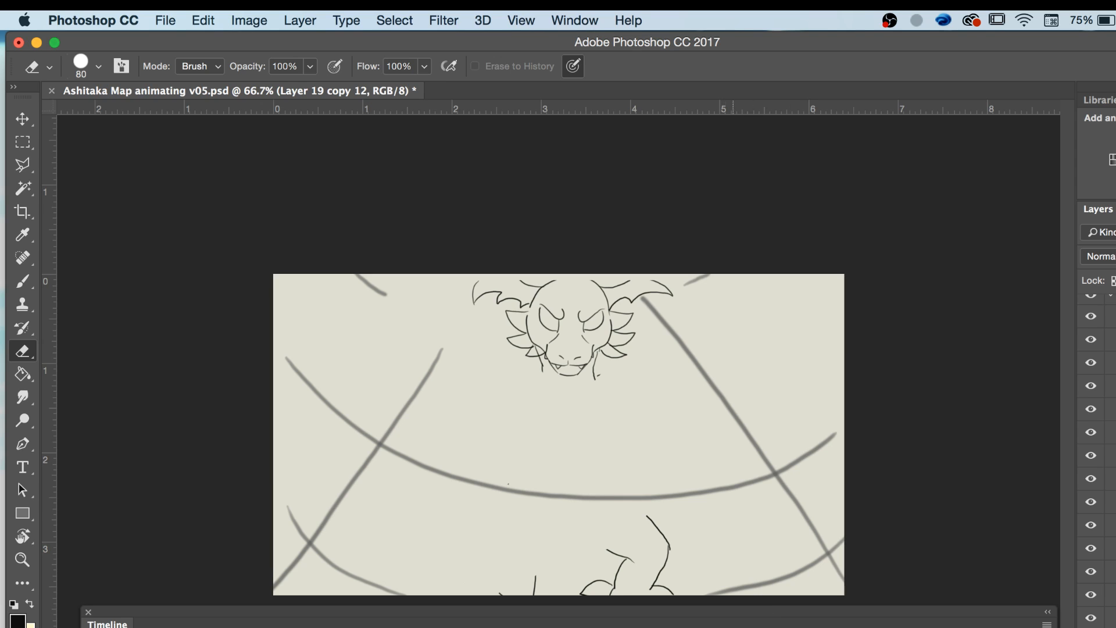
Flip back and forth through the neighbouring frames to compare the partly erased drawing with the full poses.
key("Left")
key("Left")
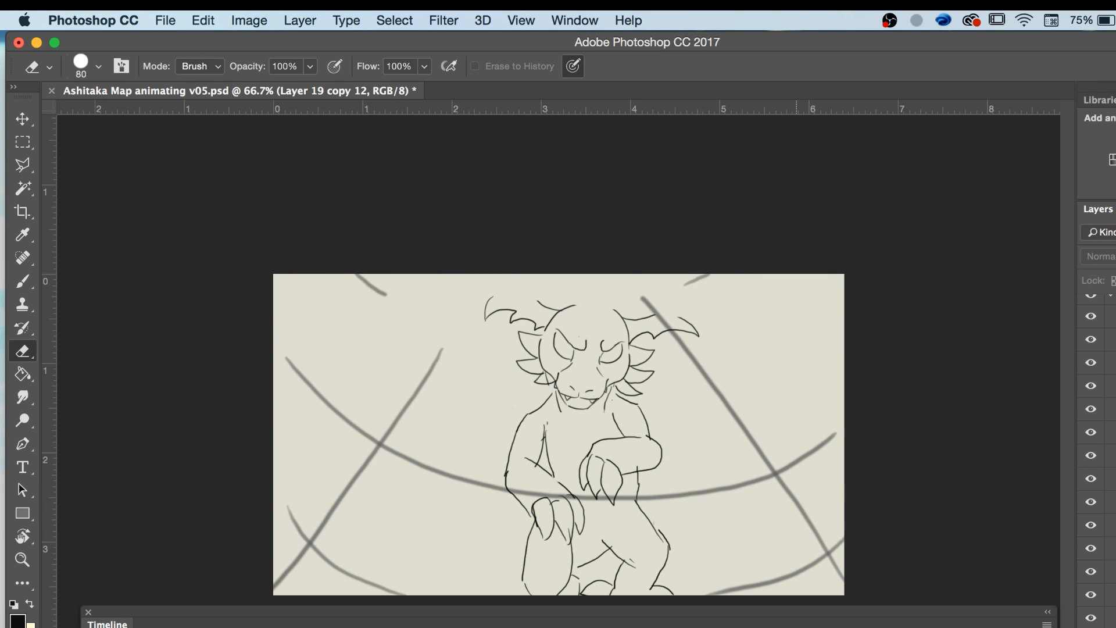
key("Left")
key("Right")
key("Right")
key("Left")
key("Right")
key("Right")
key("Left")
key("Left")
key("Right")
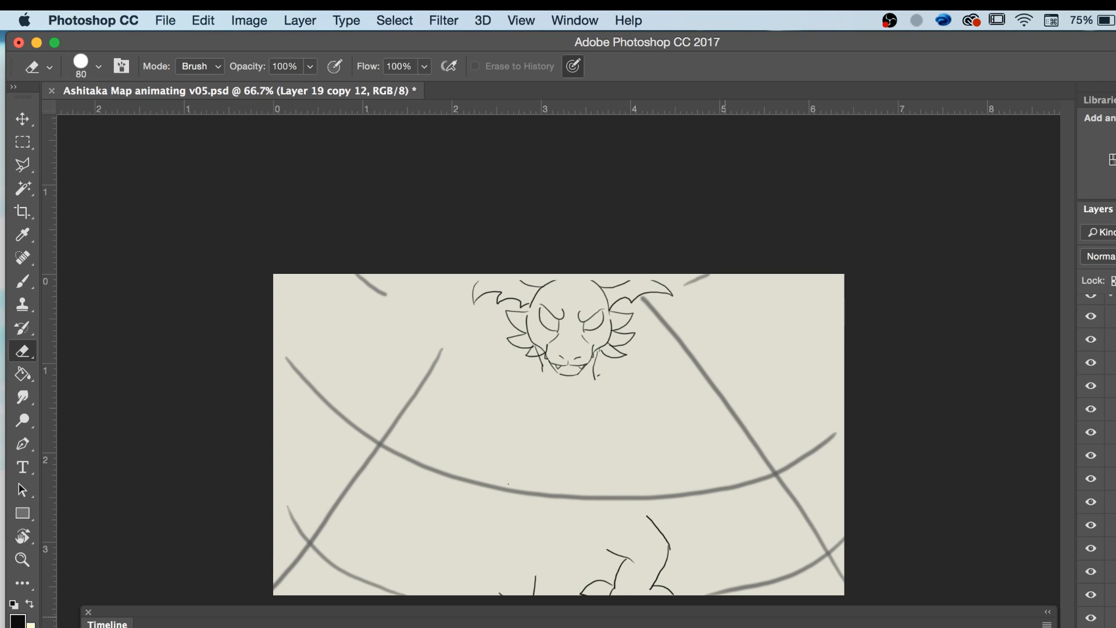
Turn on onion skins, check how the poses overlap on the neighbouring frames, and turn onion skins off again.
left_click(1047, 623)
left_click(1064, 606)
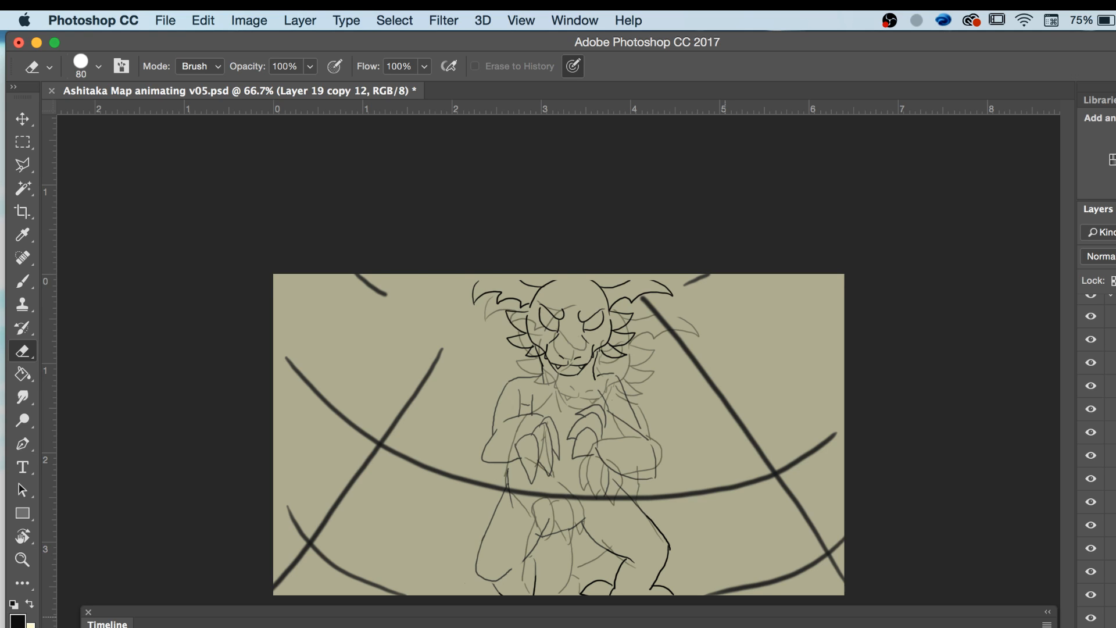
key("Right")
key("Right")
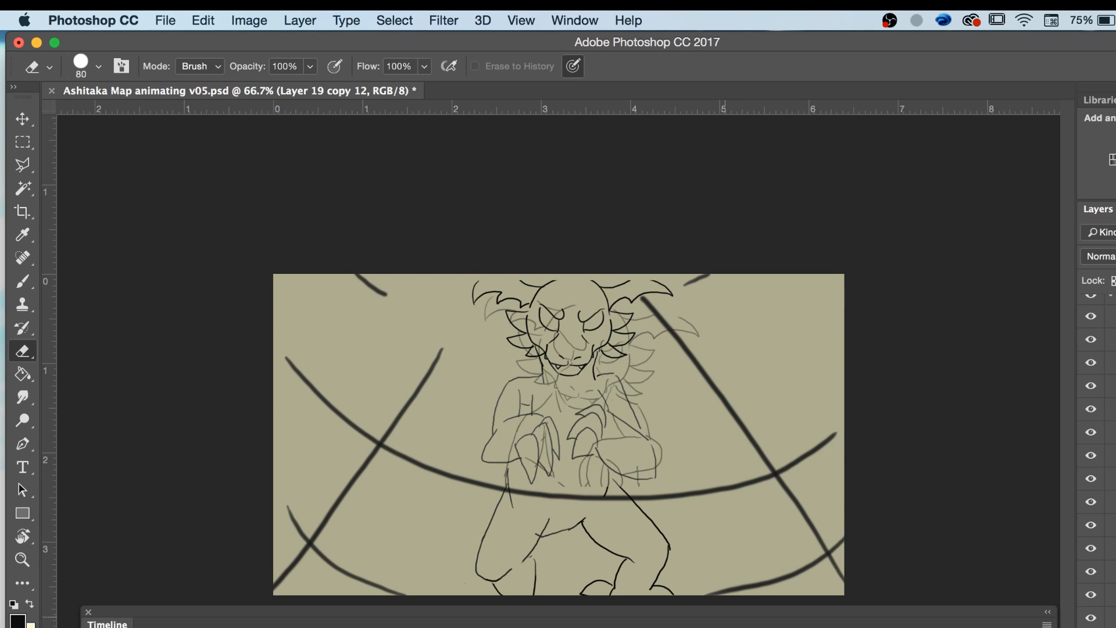
key("Right")
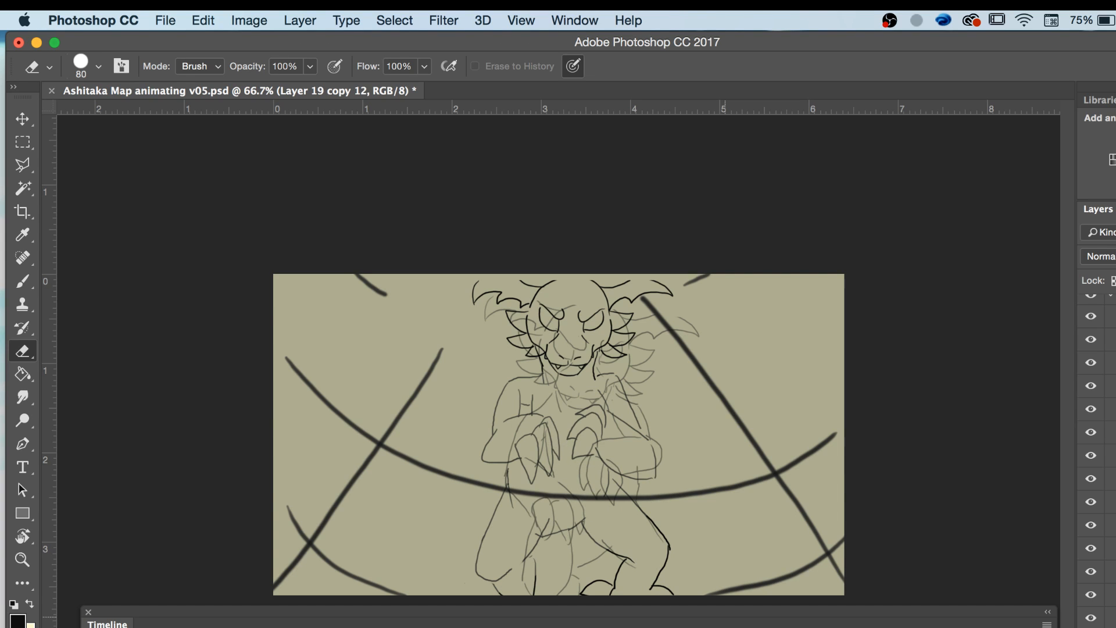
left_click(1046, 624)
left_click(1082, 609)
Compare the character's head and arm positions across the adjacent poses without onion skins.
key("Left")
key("Left")
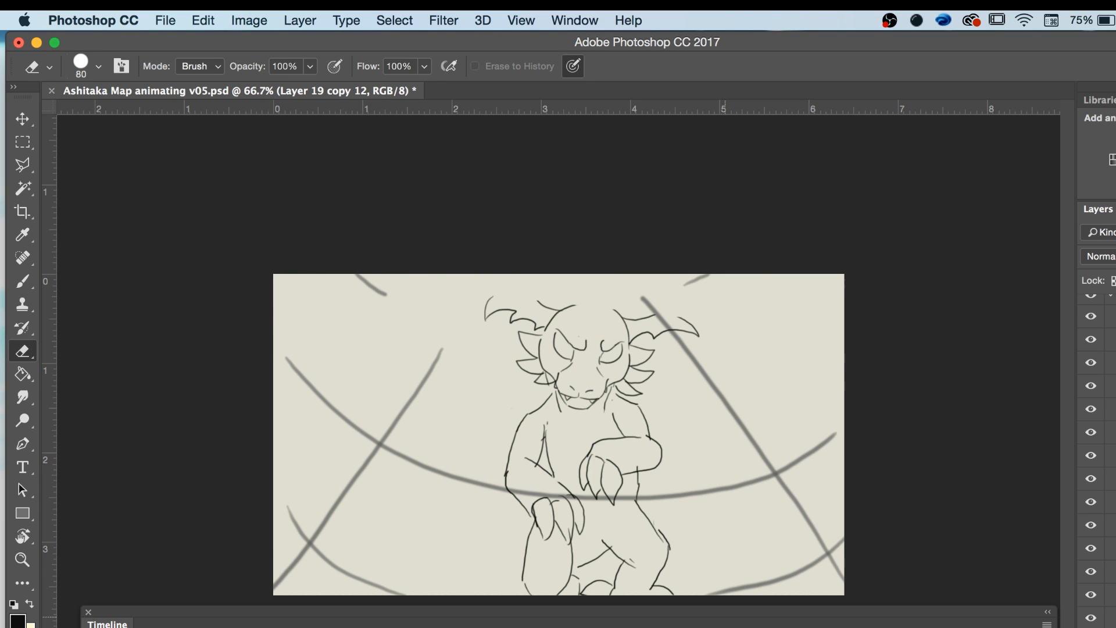
key("Right")
key("Right")
key("Left")
key("Left")
key("Right")
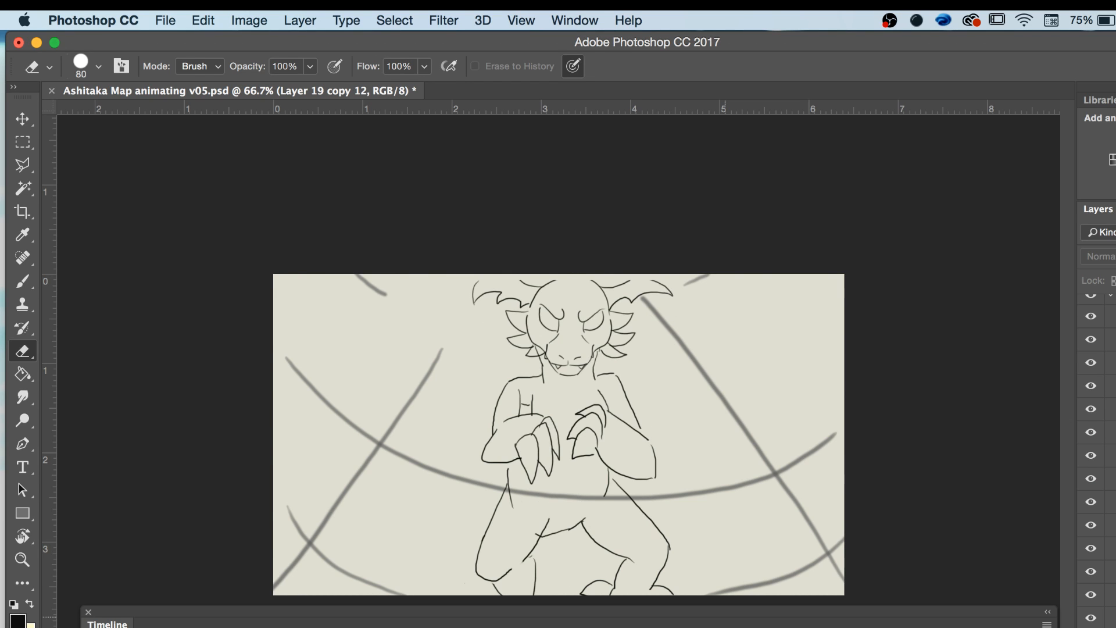
key("Right")
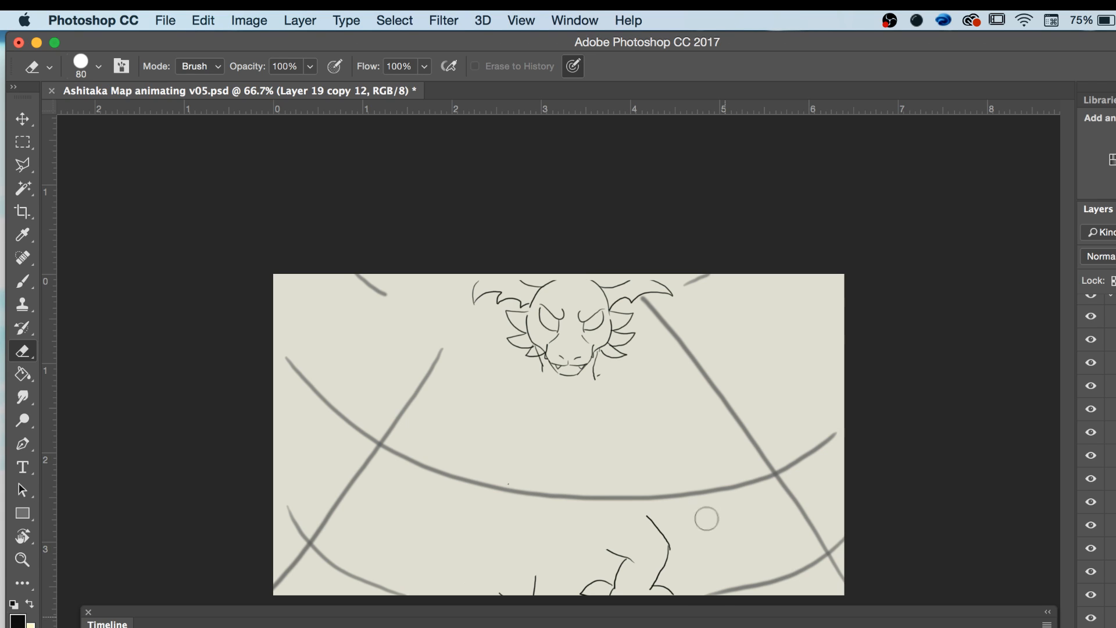
key("b")
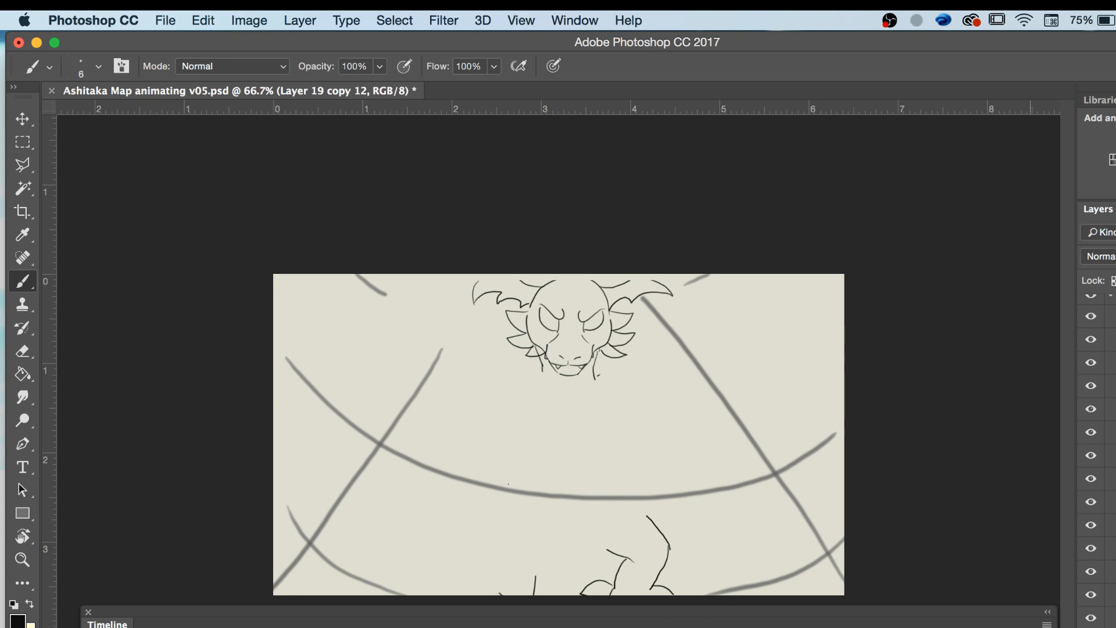
left_click(1047, 623)
left_click(1053, 615)
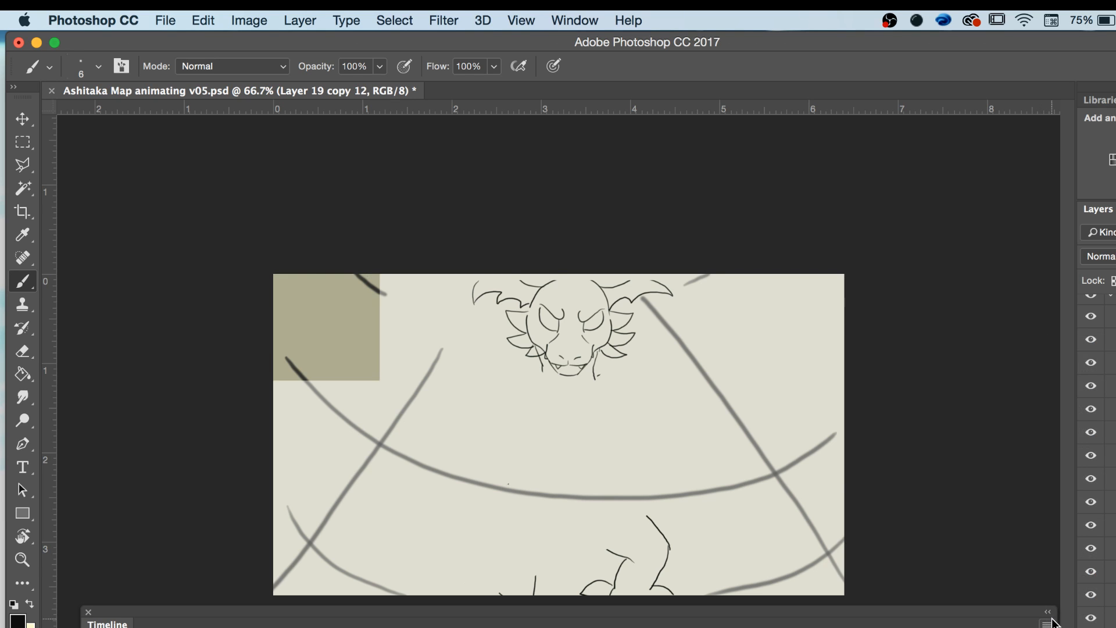
left_click(1046, 624)
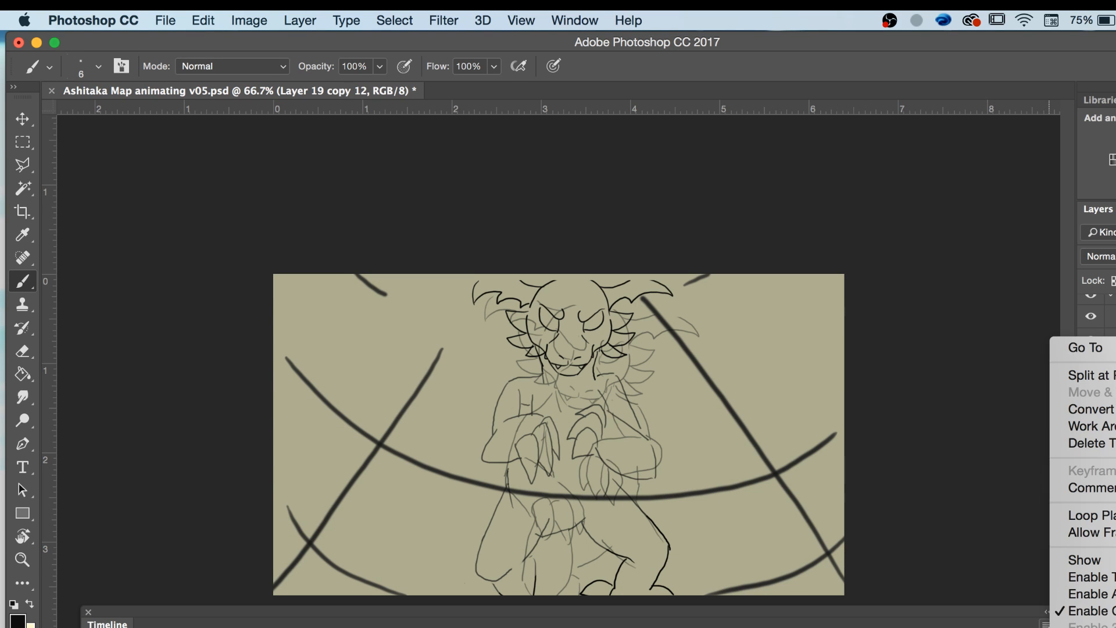
left_click(1072, 612)
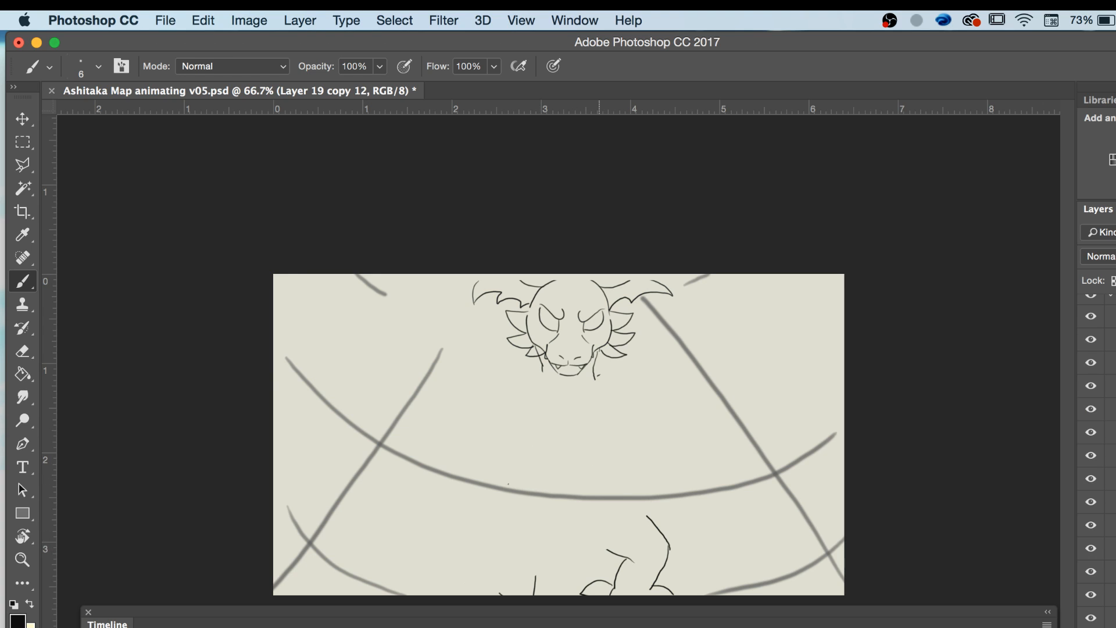
Flip repeatedly between the previous, current and next frames to judge the in-between pose of the head.
key("Left")
key("Left")
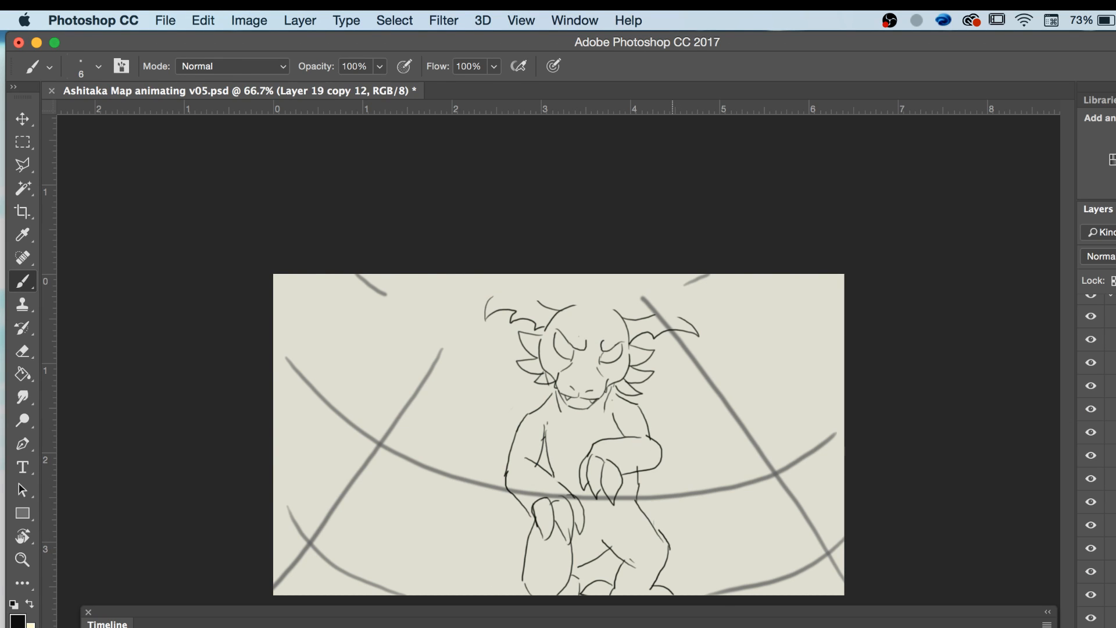
key("Right")
key("Right")
key("Left")
key("Left")
key("Right")
key("Right")
key("Left")
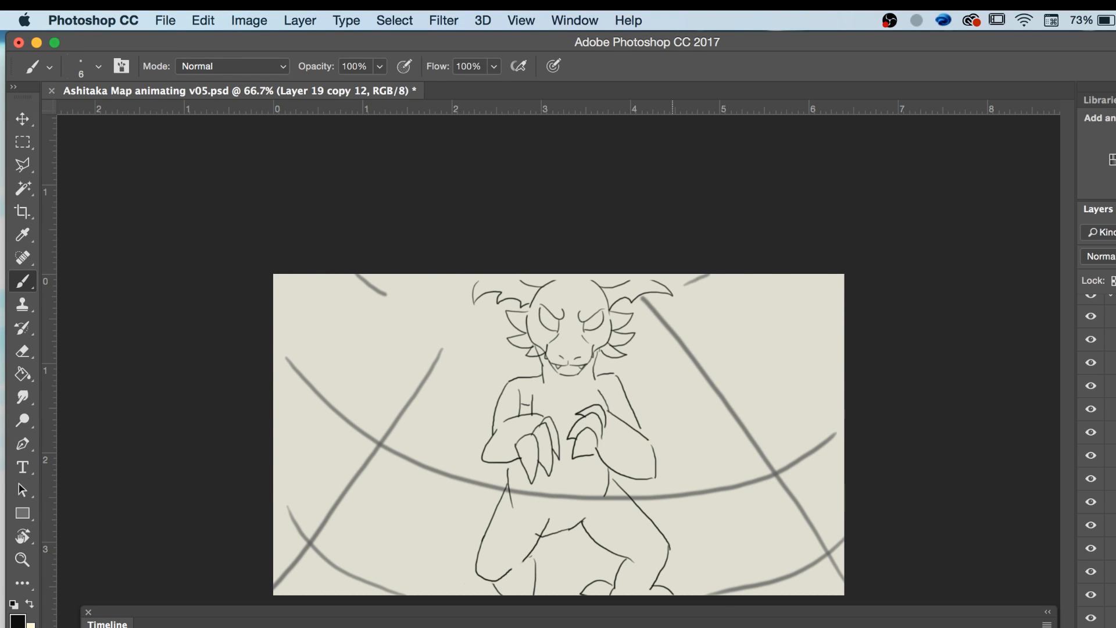
key("Right")
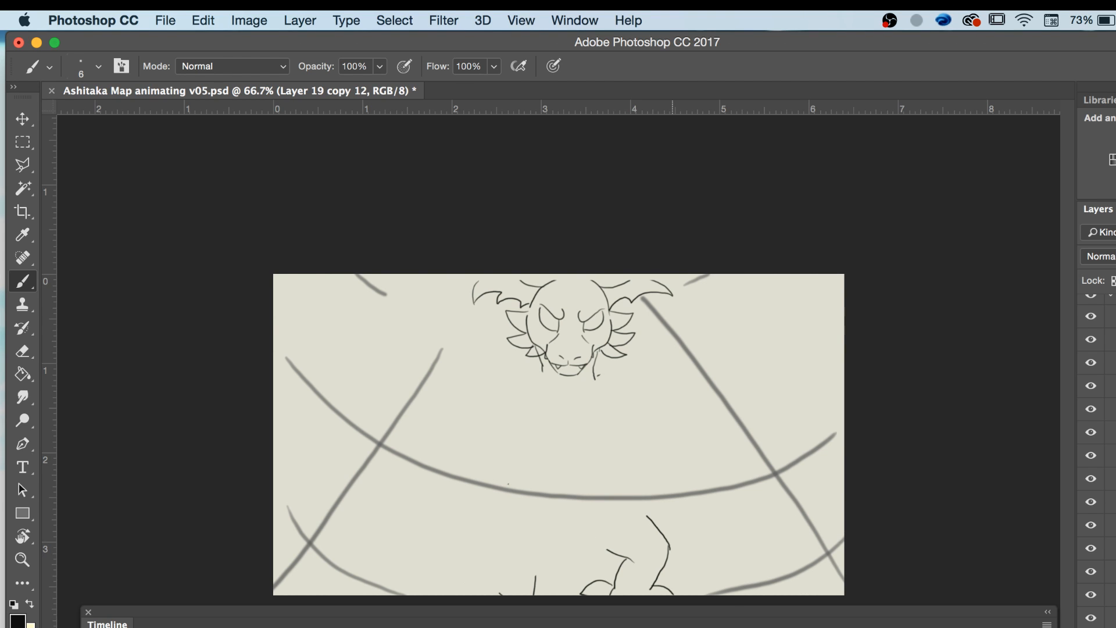
Enable onion skins on the partly erased frame and try to shift its drawing downward with the Move tool.
left_click(1047, 625)
left_click(1076, 611)
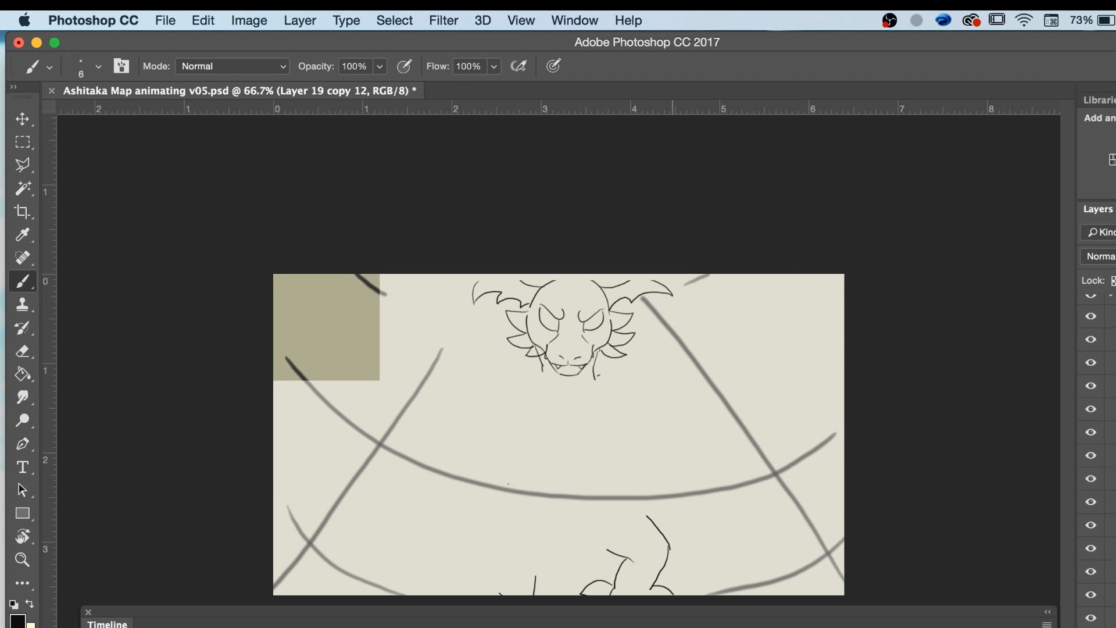
key("v")
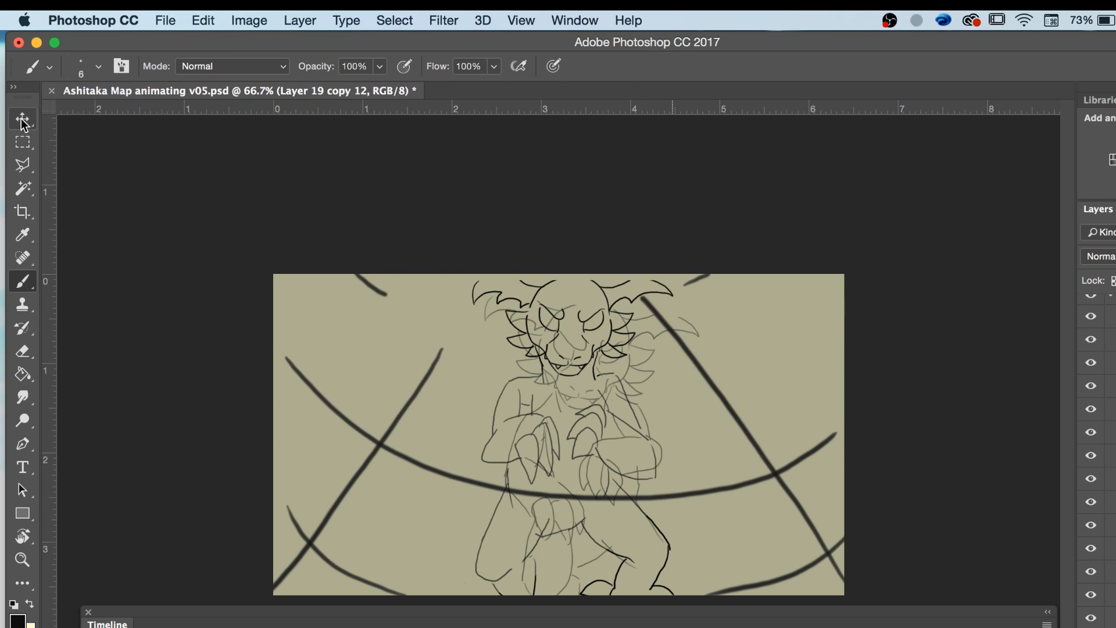
left_click_drag(573, 377, 575, 392)
key("super")
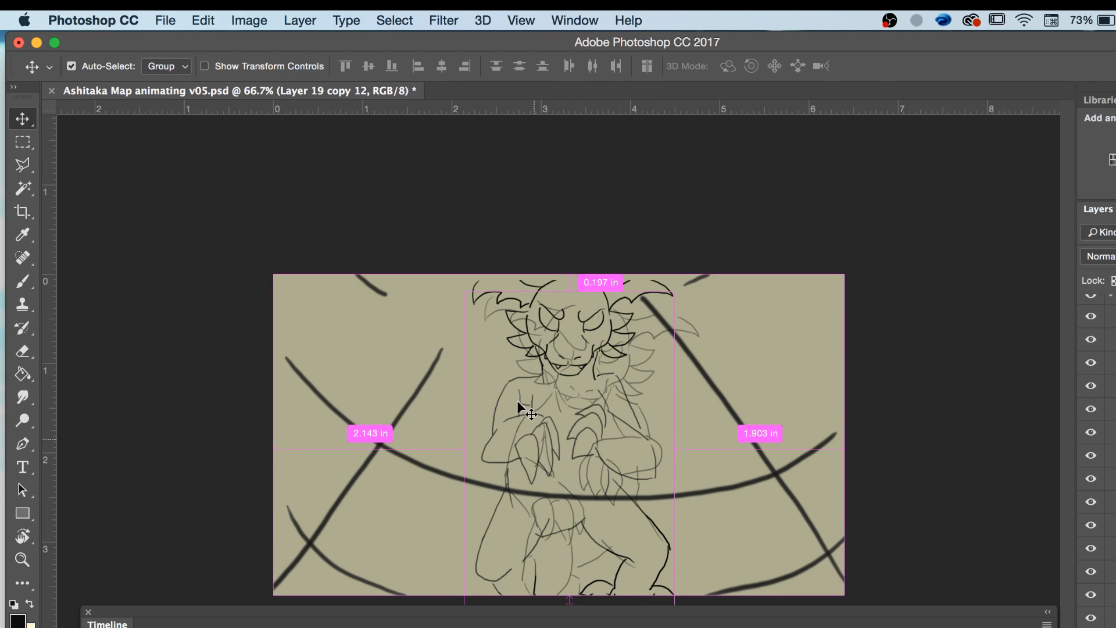
Select the head with a rectangular marquee, rotate it 6.23°, scale it to 101.93% by 102.73%, and deselect.
key("m")
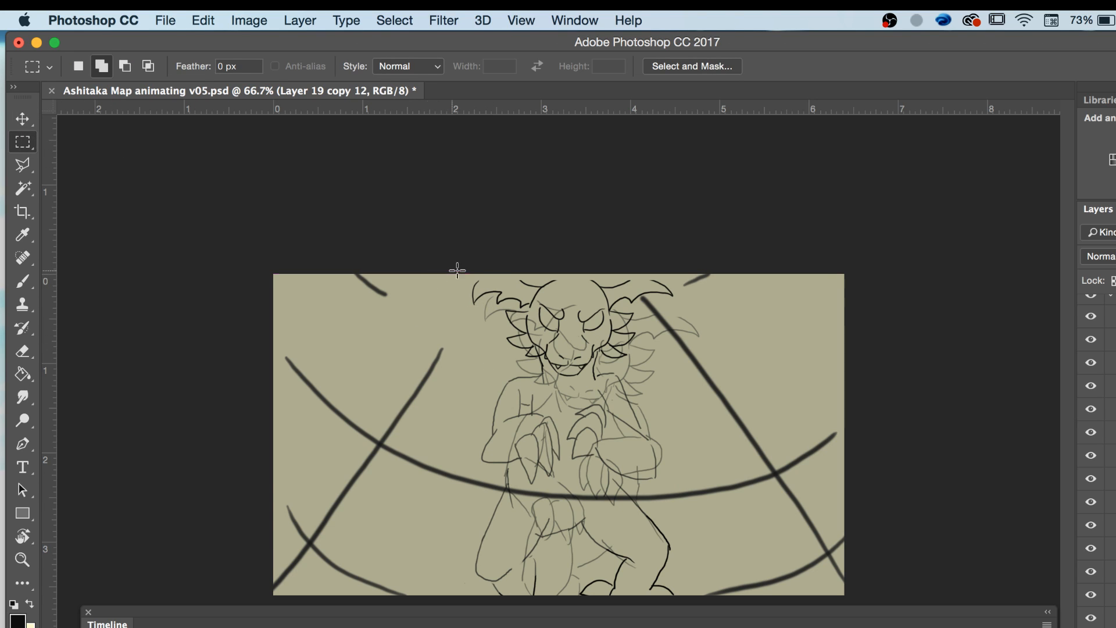
left_click_drag(427, 274, 702, 407)
key("super+t")
left_click_drag(595, 358, 607, 372)
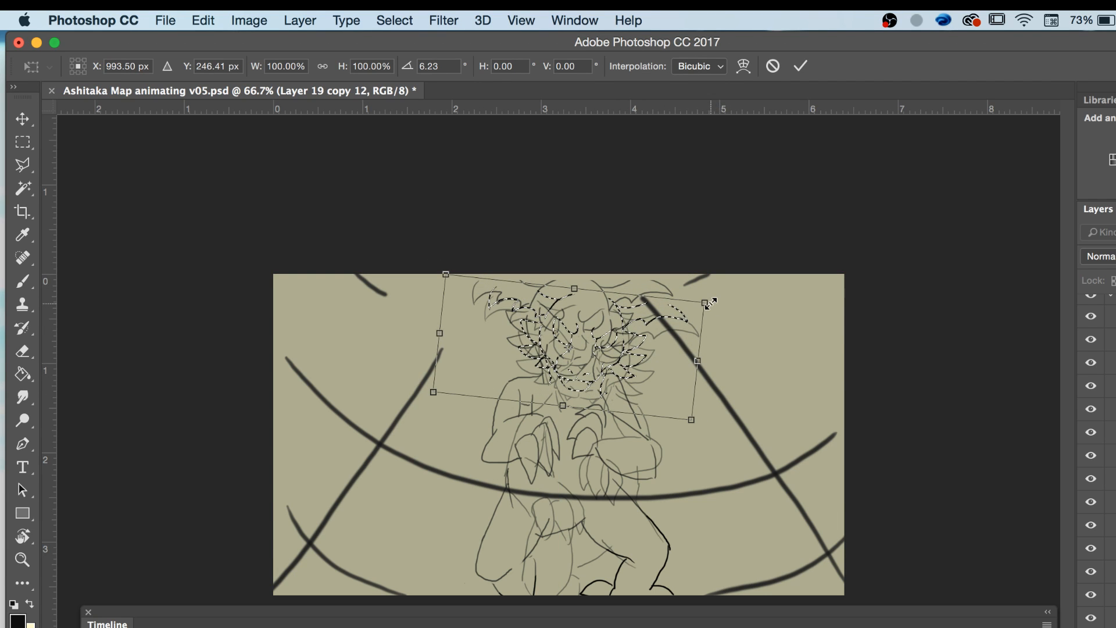
left_click_drag(706, 302, 713, 298)
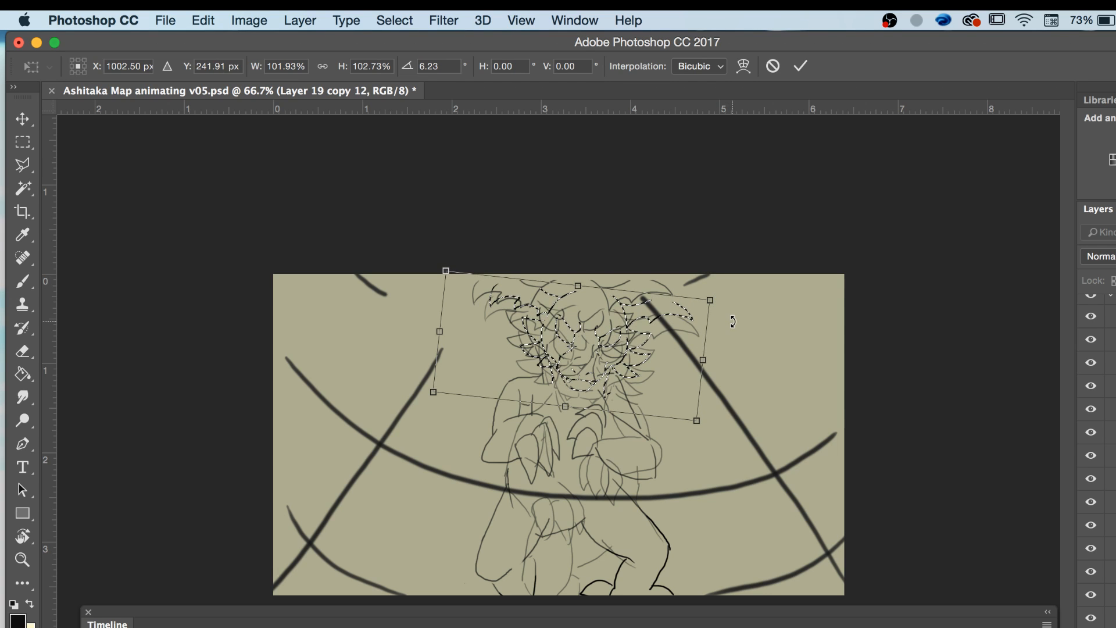
key("Return")
key("super+d")
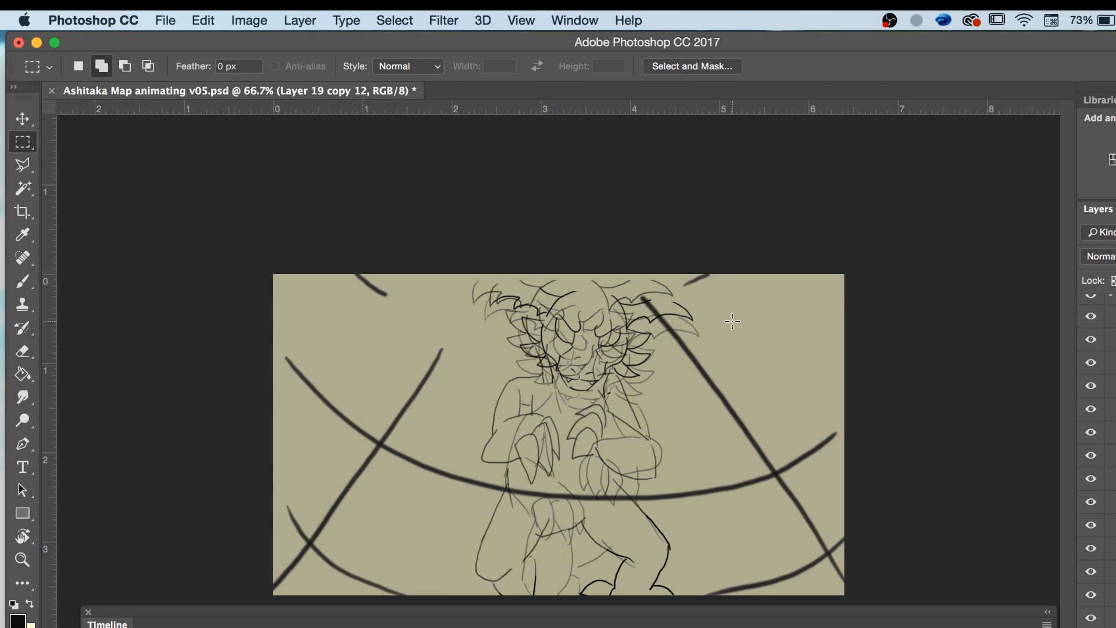
Turn off onion skins and play back the animation to check the repositioned head.
left_click(1047, 623)
left_click(1081, 602)
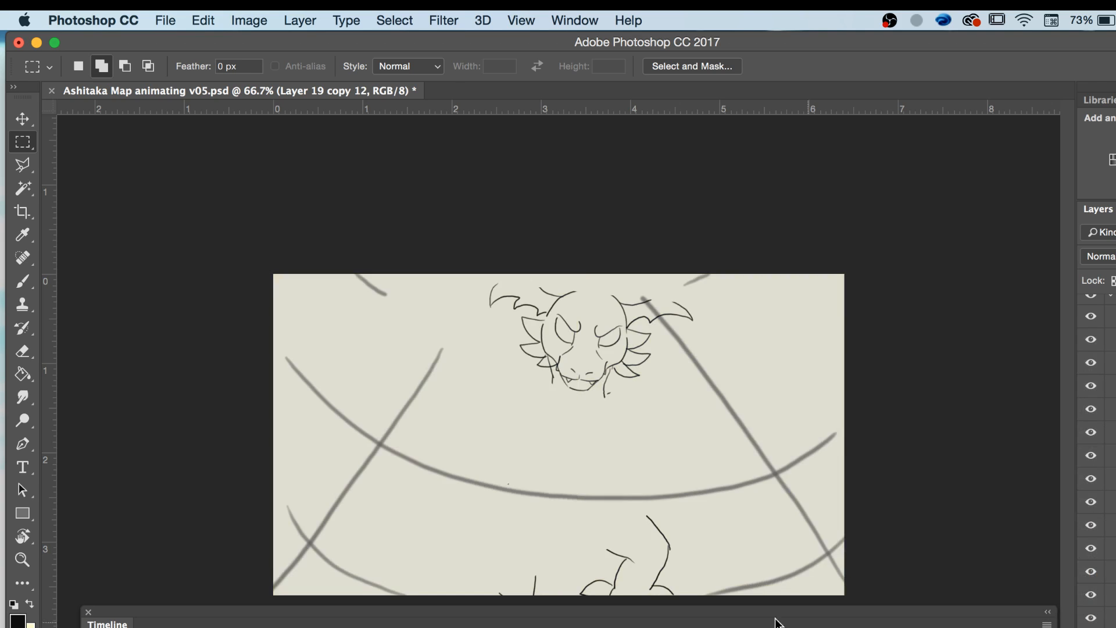
key("space")
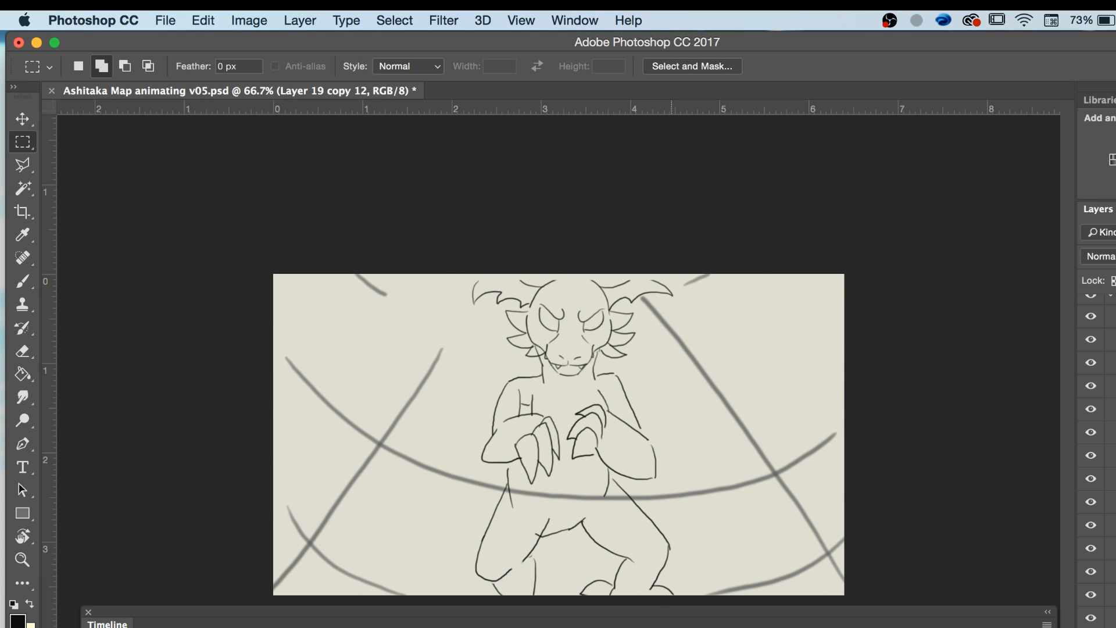
Switch to the 6 px brush, turn onion skins on, and move the Timeline panel clear of the drawing.
key("z")
left_click(604, 442)
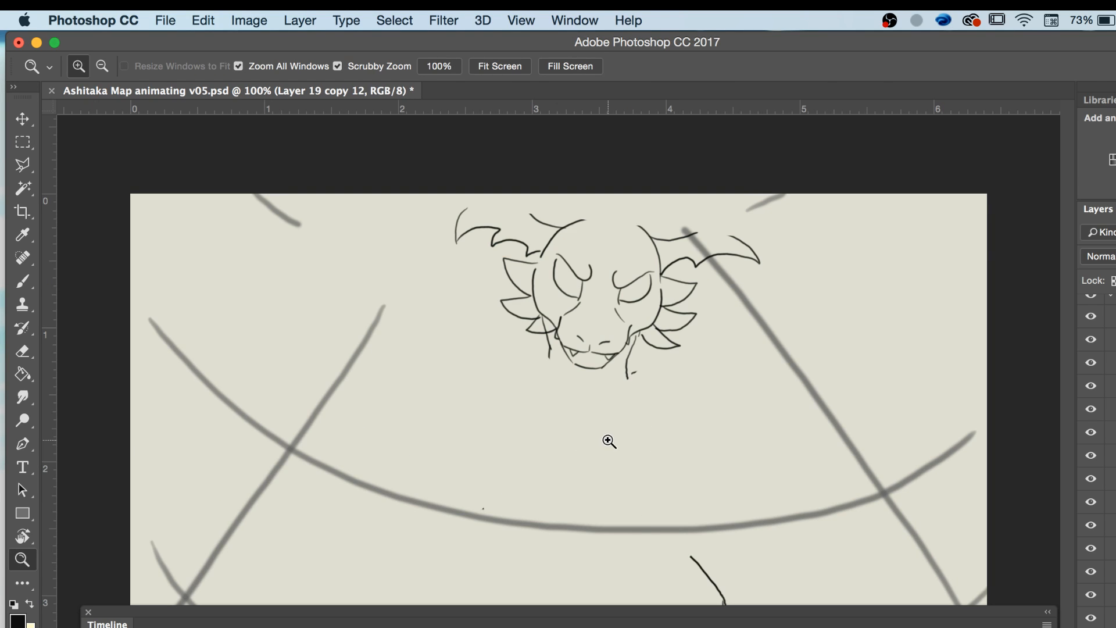
key("b")
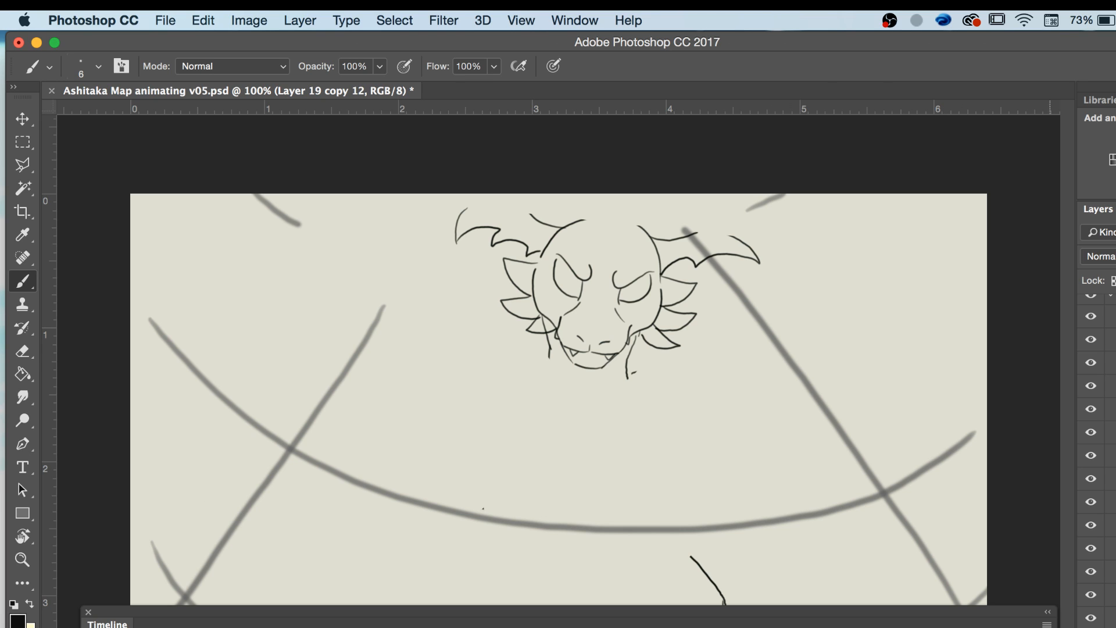
left_click(1048, 625)
left_click(1075, 611)
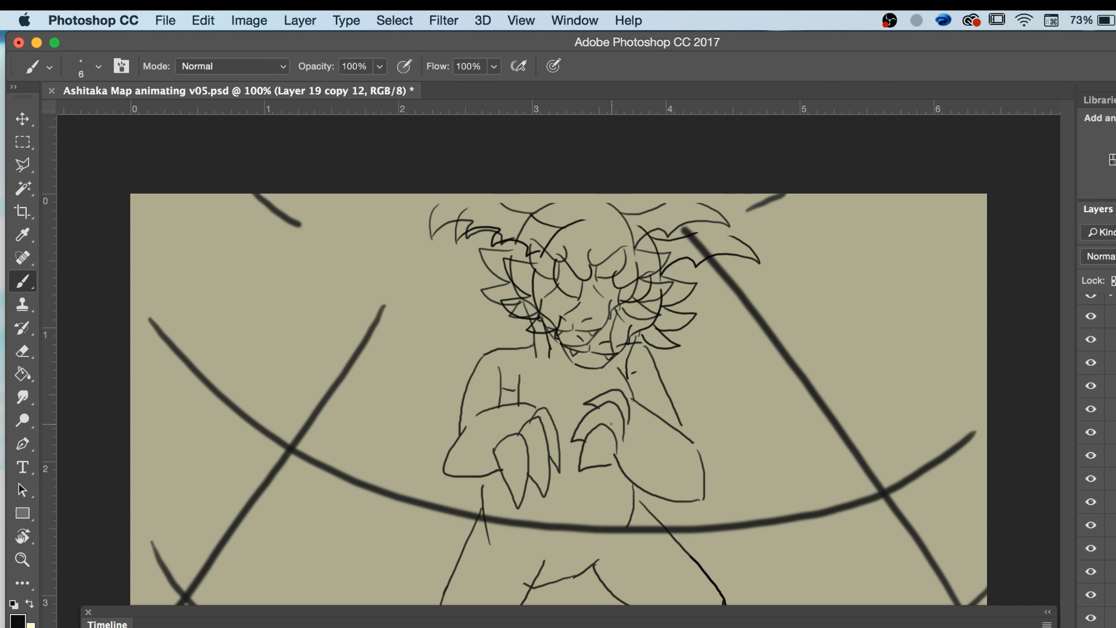
left_click_drag(620, 620, 640, 627)
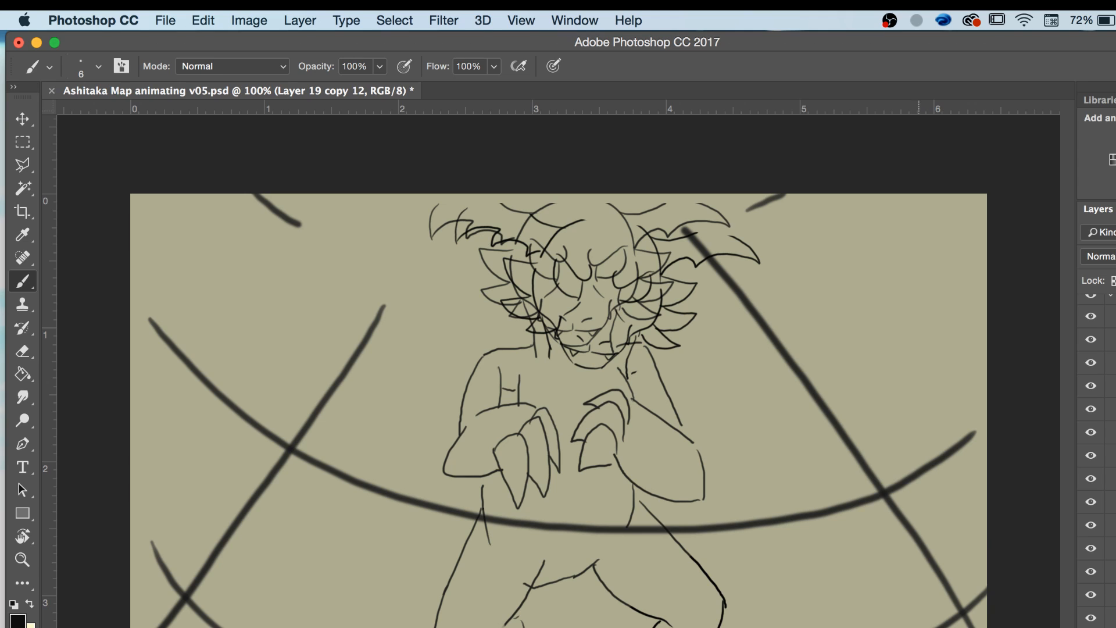
Draw the in-between pose's right-hand arm, bent forearm and clawed hand over the onion-skinned neighbouring poses.
key("Right")
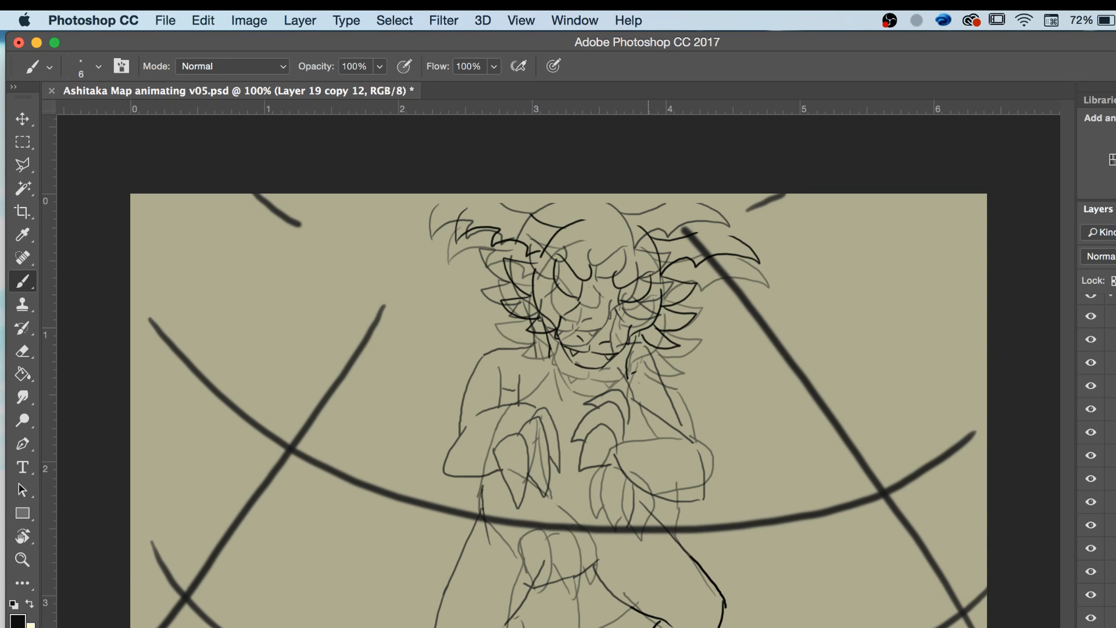
mouse_move(631, 374)
left_mouse_down()
mouse_move(692, 429)
mouse_move(637, 416)
mouse_move(627, 393)
left_mouse_up()
mouse_move(674, 431)
left_mouse_down()
mouse_move(609, 438)
mouse_move(578, 469)
mouse_move(573, 516)
mouse_move(599, 493)
mouse_move(597, 465)
left_mouse_up()
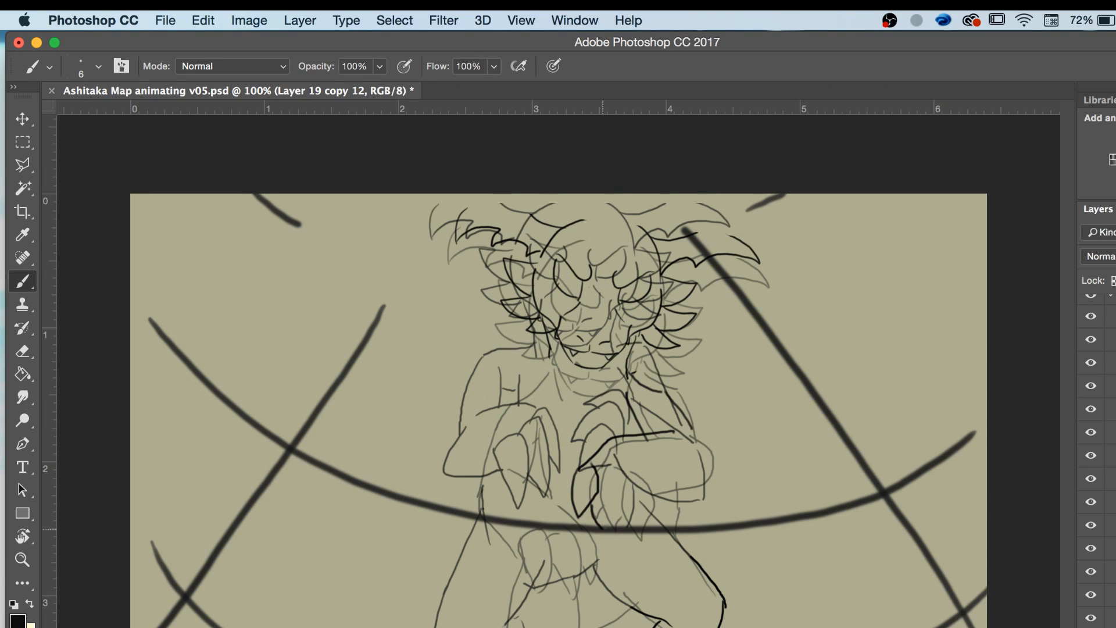
mouse_move(604, 529)
left_mouse_down()
mouse_move(617, 485)
mouse_move(631, 538)
mouse_move(610, 469)
left_mouse_up()
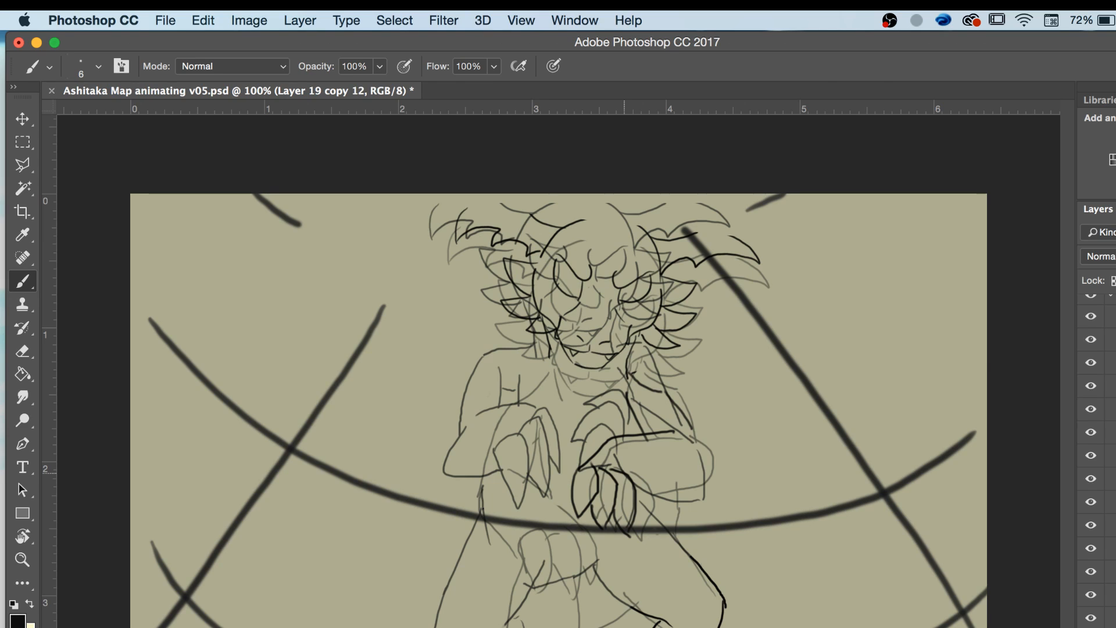
mouse_move(635, 496)
left_mouse_down()
mouse_move(702, 495)
mouse_move(704, 462)
mouse_move(685, 427)
left_mouse_up()
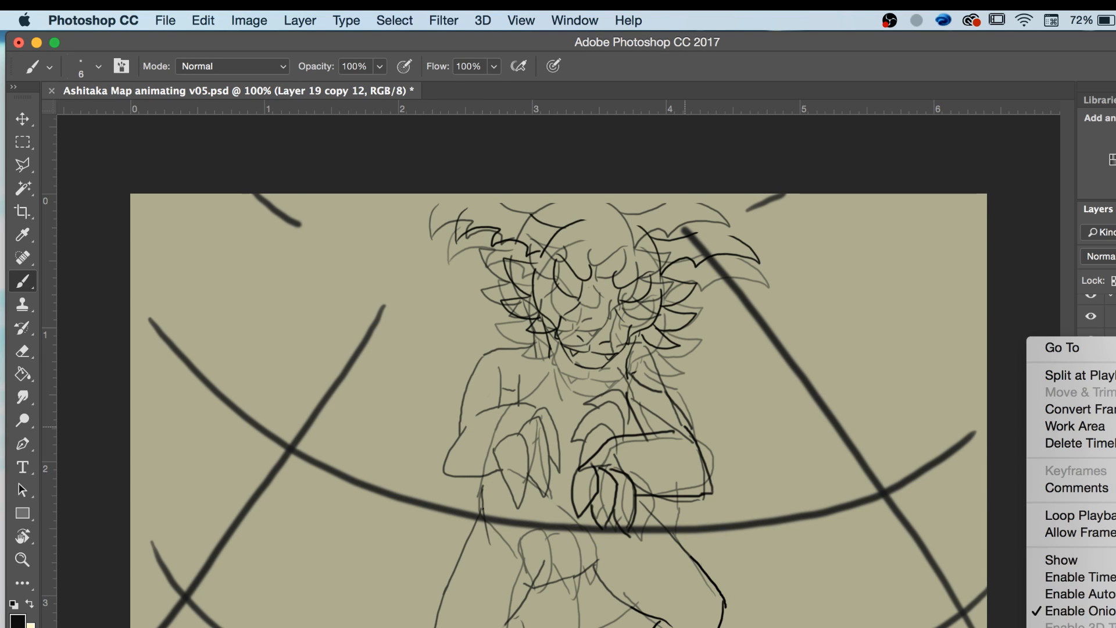
Turn off onion skins and flip through the adjacent frames to check the newly drawn arm.
left_click(1079, 610)
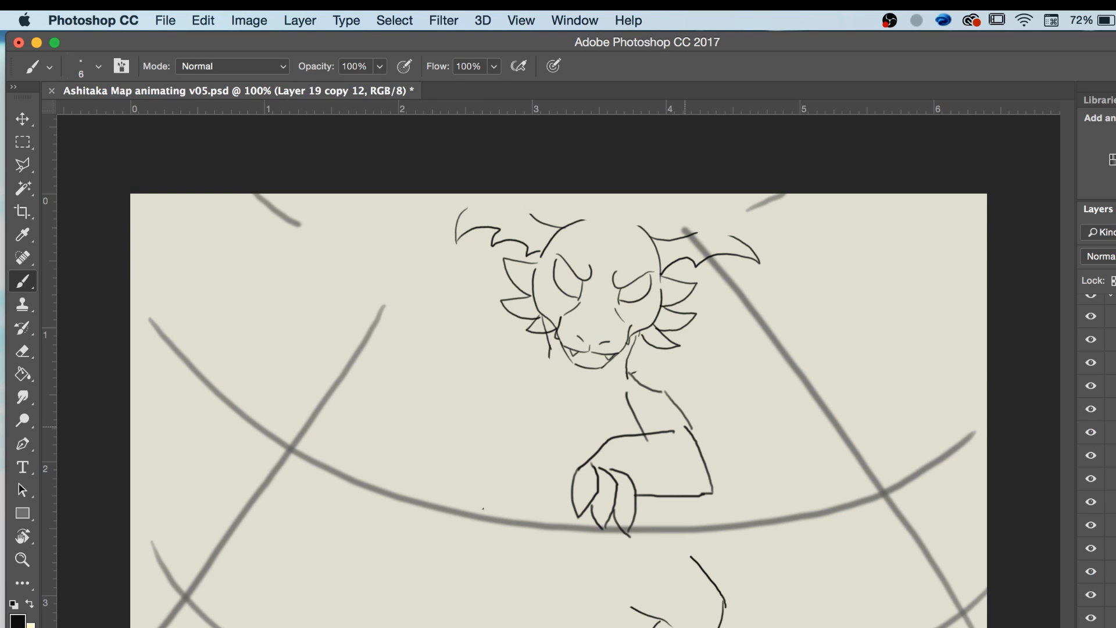
key("Left")
key("Left")
key("Right")
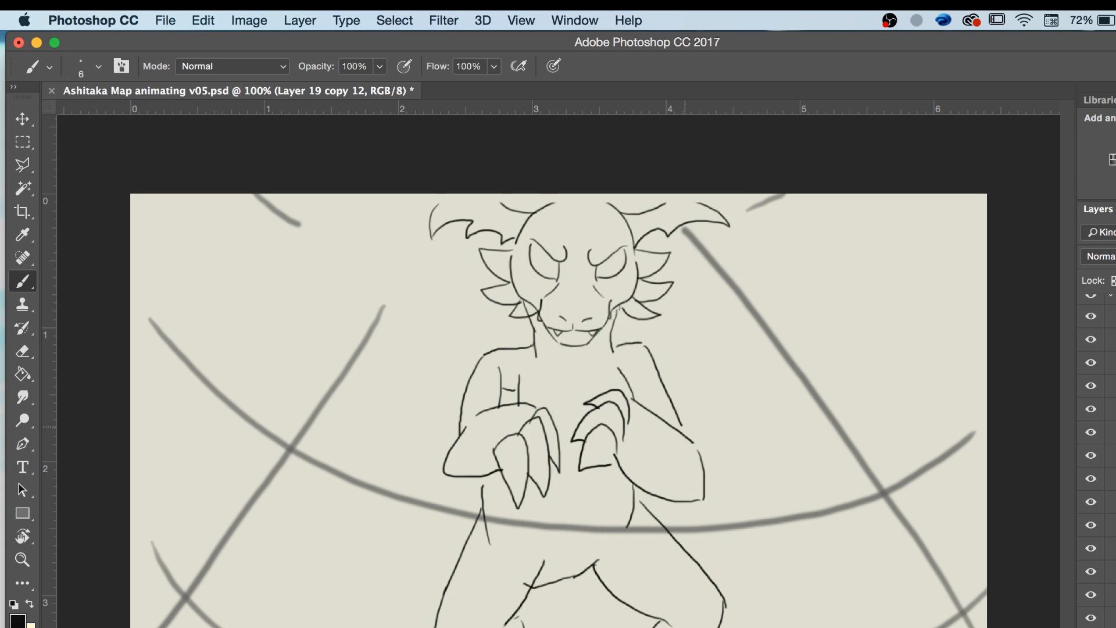
key("Left")
key("Left")
key("Right")
key("Right")
key("Left")
key("Left")
key("Right")
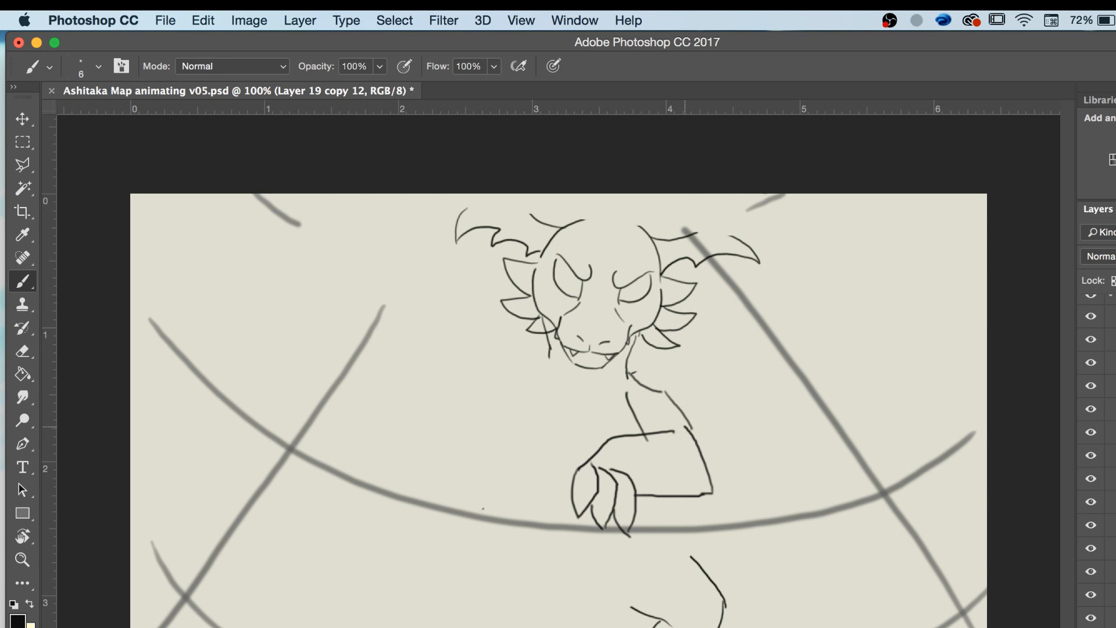
key("Right")
key("Left")
Erase the angular elbow and underside of the right-hand forearm and redraw them as a rounded curve.
key("e")
mouse_move(710, 501)
left_mouse_down()
mouse_move(700, 471)
mouse_move(655, 494)
left_mouse_up()
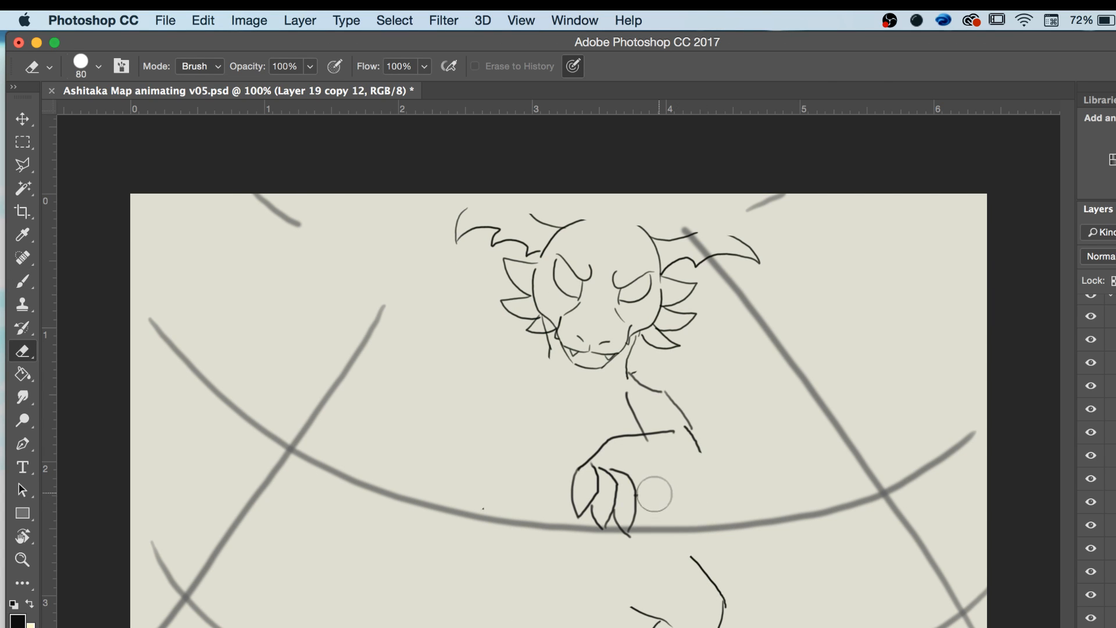
key("b")
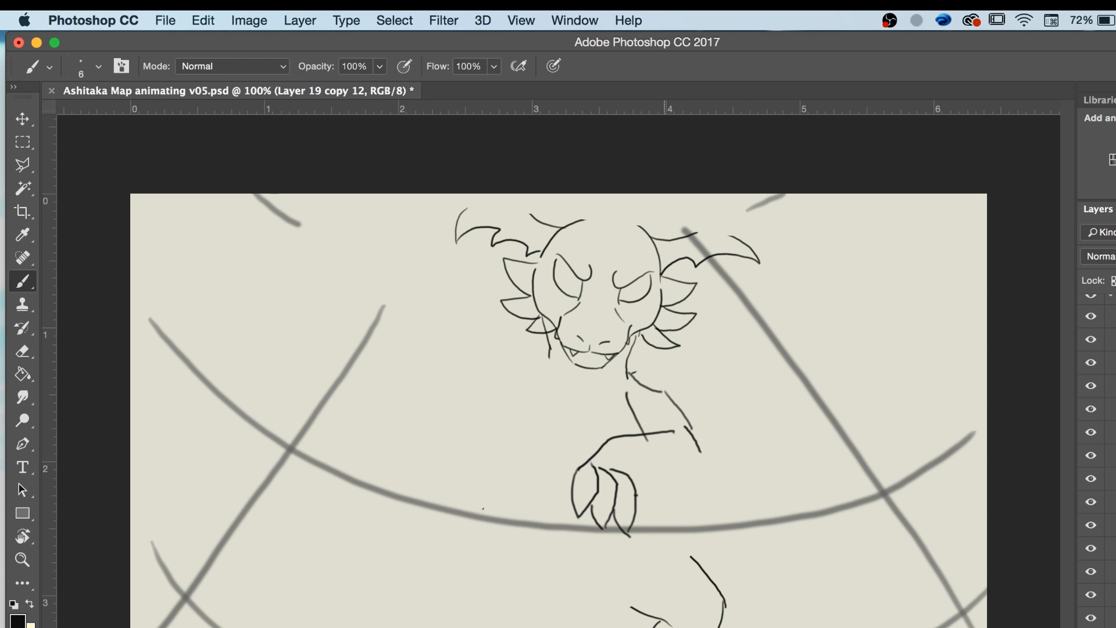
key("Left")
key("Right")
key("Right")
key("Left")
mouse_move(700, 466)
left_mouse_down()
mouse_move(663, 499)
mouse_move(638, 497)
left_mouse_up()
Flip back and forth between the in-between and its neighbouring frames to examine the arm's motion.
key("Left")
key("Right")
key("Right")
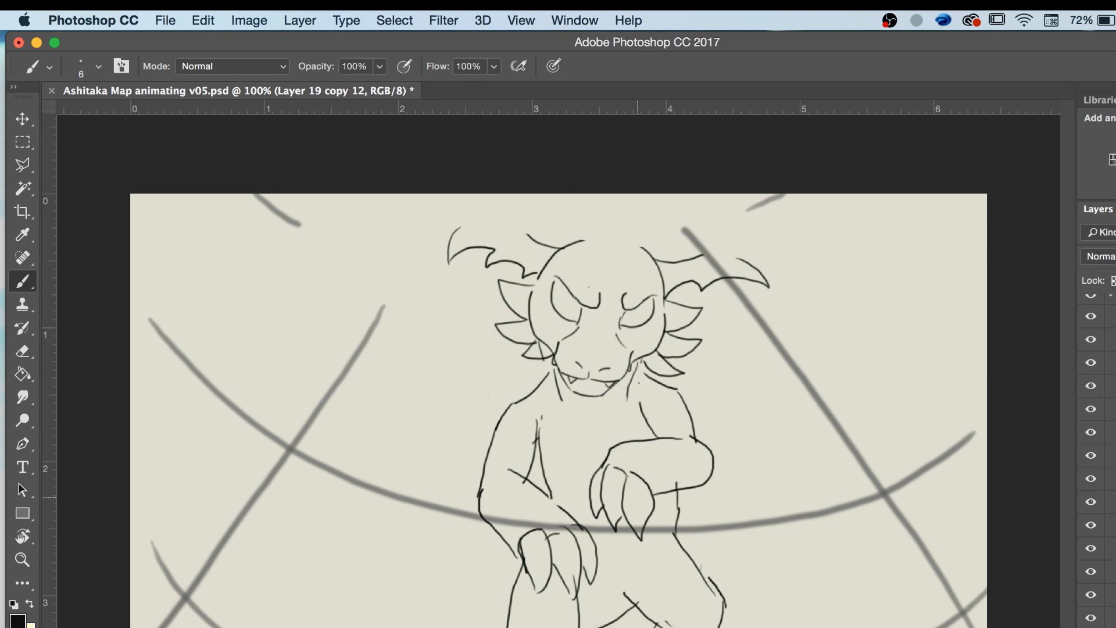
key("Left")
key("Left")
key("Right")
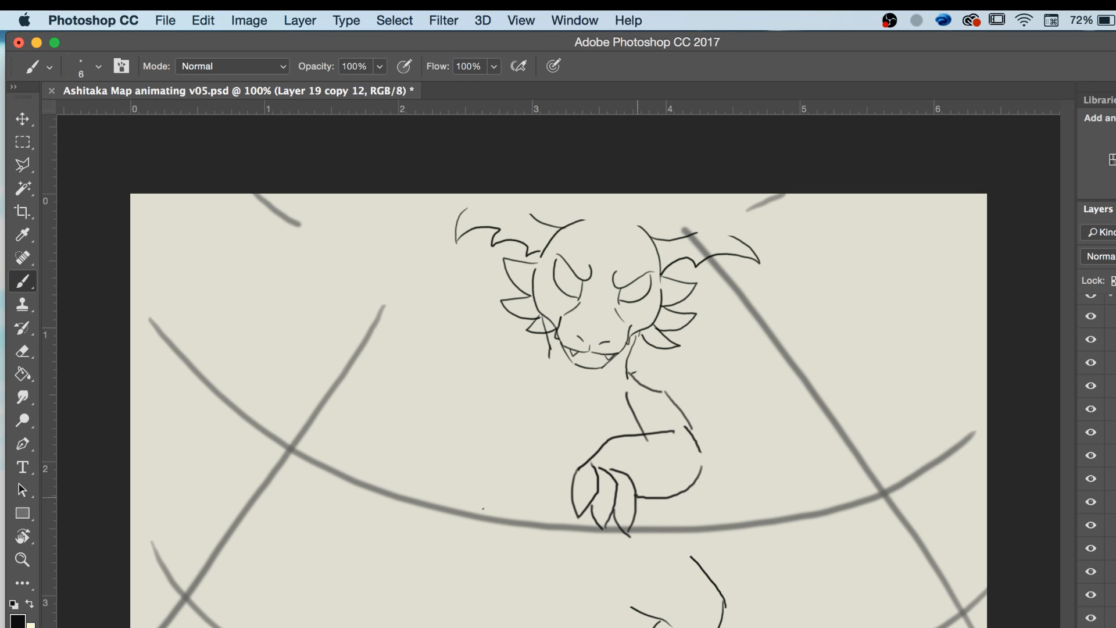
key("Left")
key("Right")
key("Right")
key("Left")
key("Left")
key("Right")
key("Right")
key("Left")
key("Right")
key("Left")
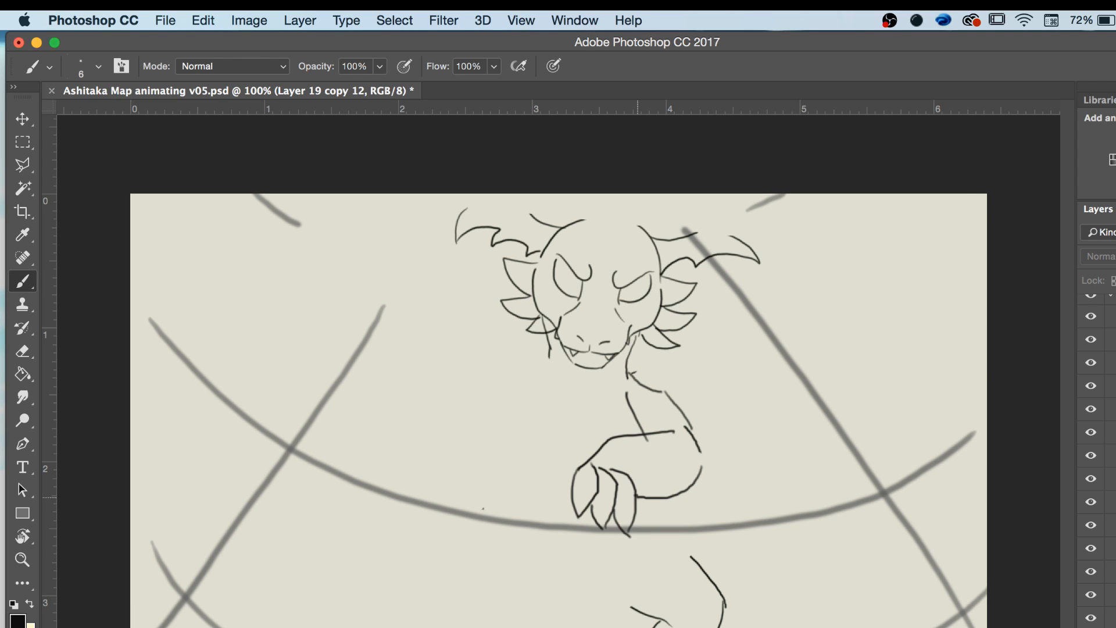
key("Right")
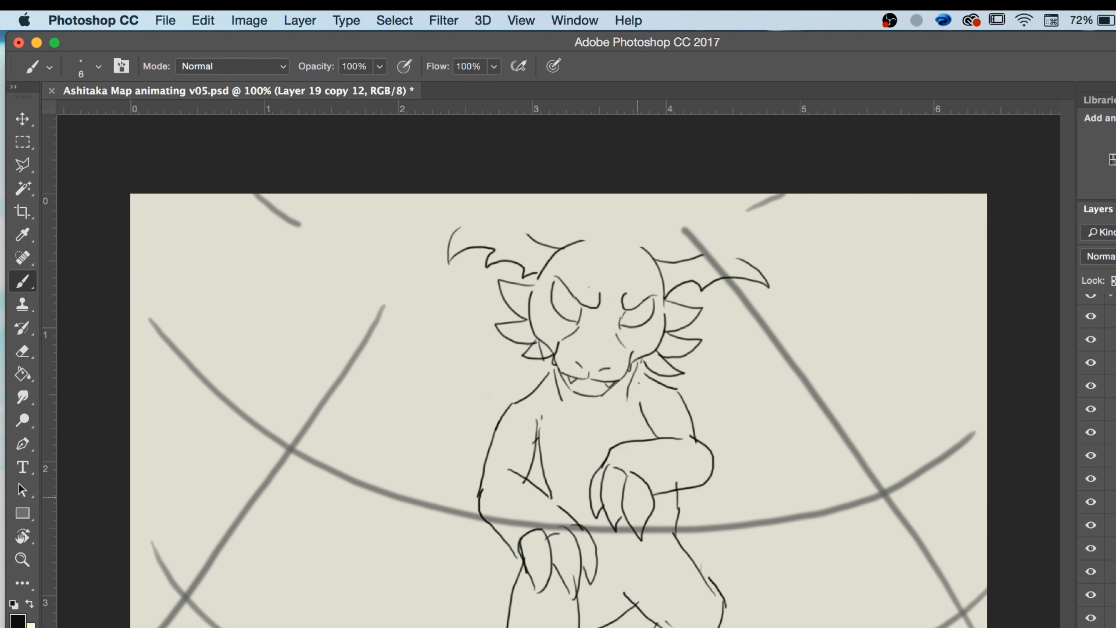
key("Right")
key("Right")
key("Left")
key("Left")
key("Left")
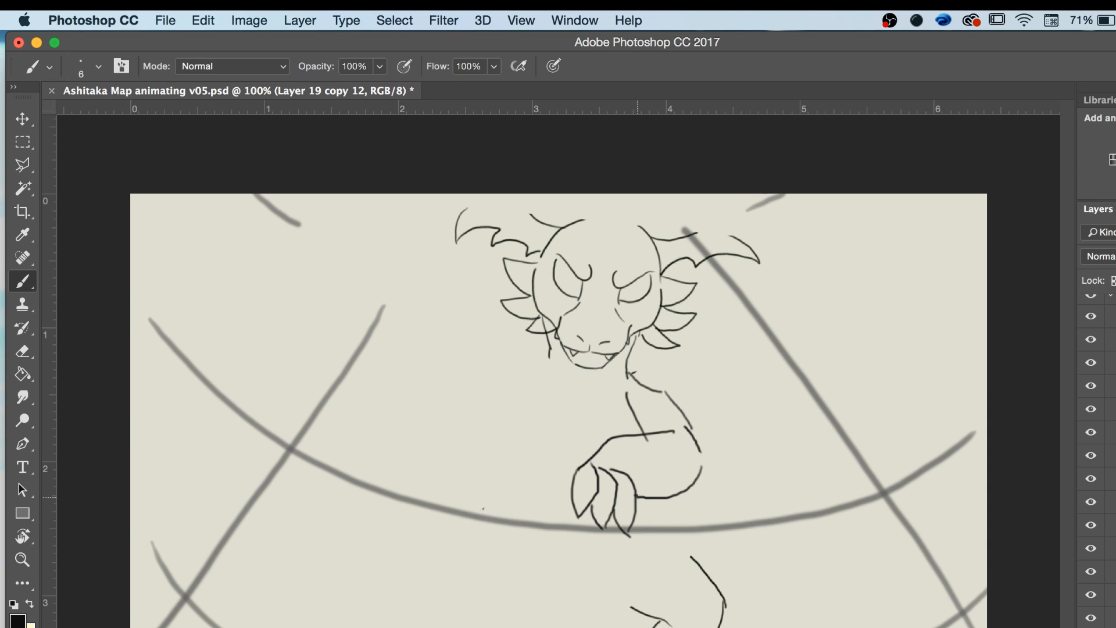
Enable onion skins and set the onion skin count to 2 frames before.
left_click(1114, 627)
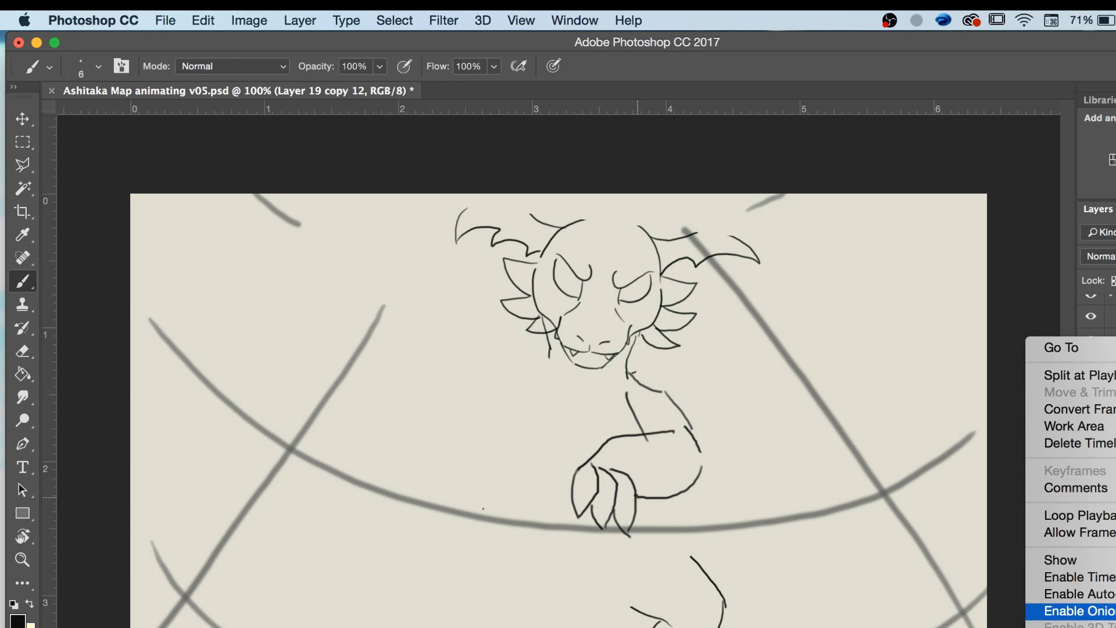
left_click(1058, 611)
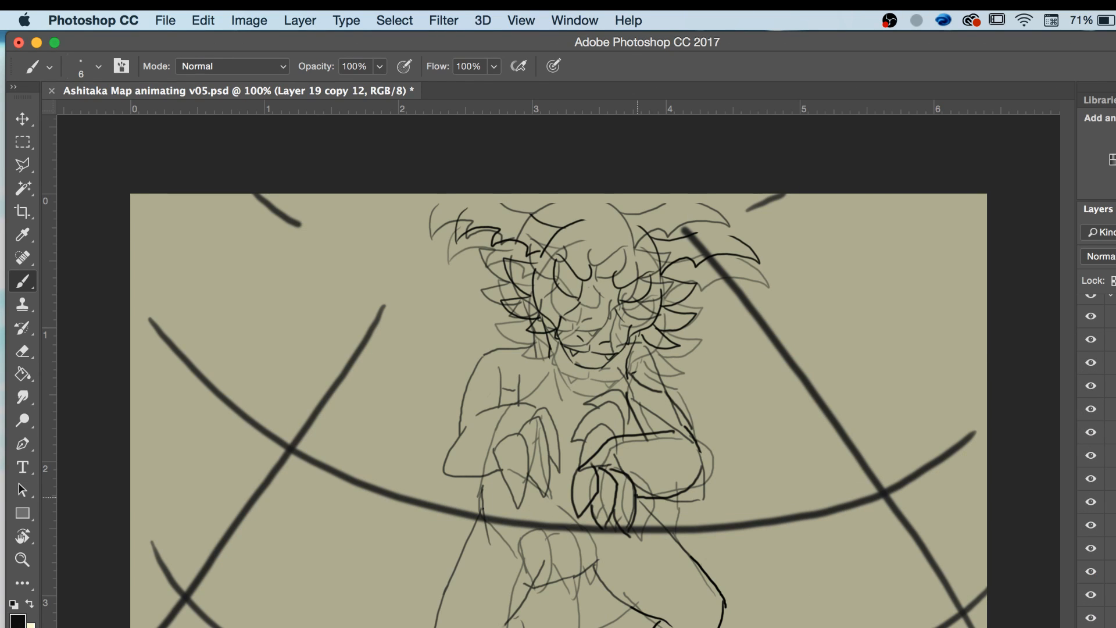
left_click(1114, 626)
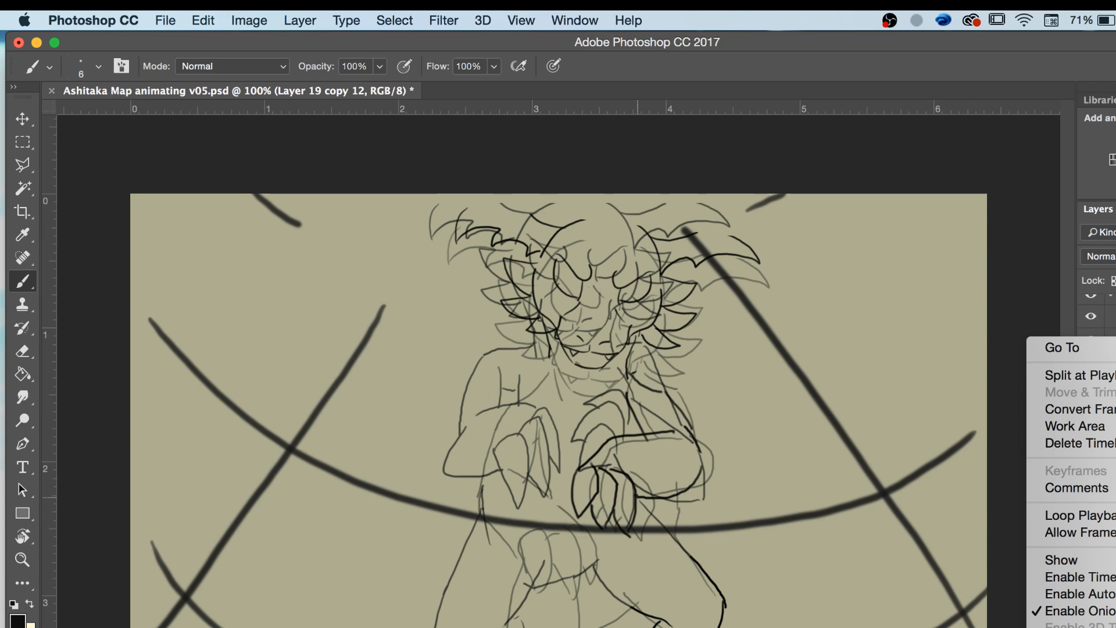
left_click(1070, 623)
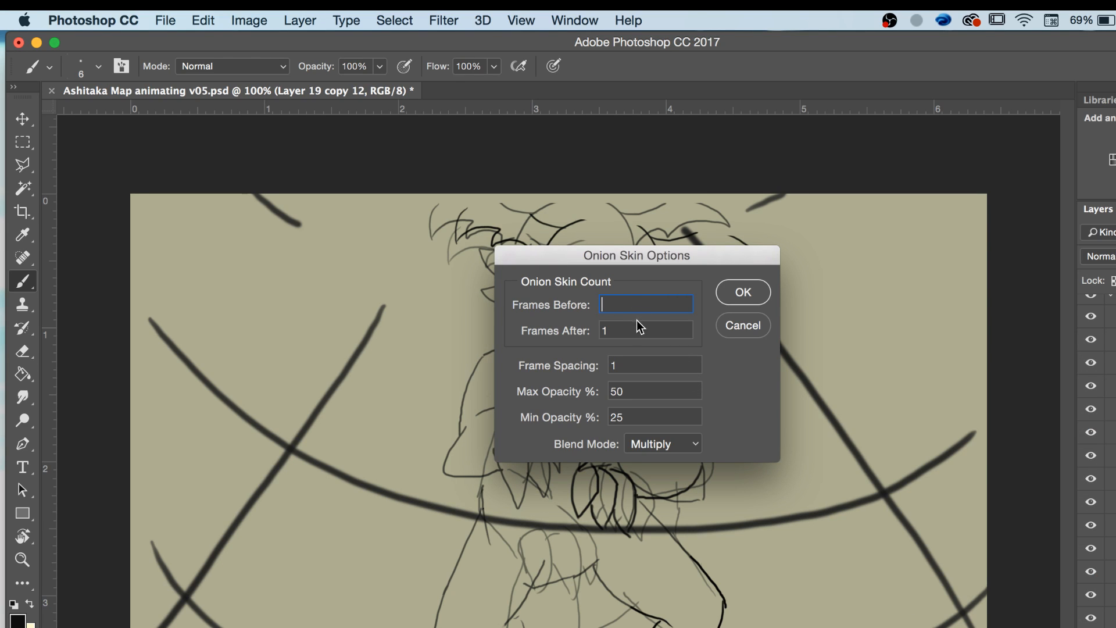
type("2")
left_click(745, 292)
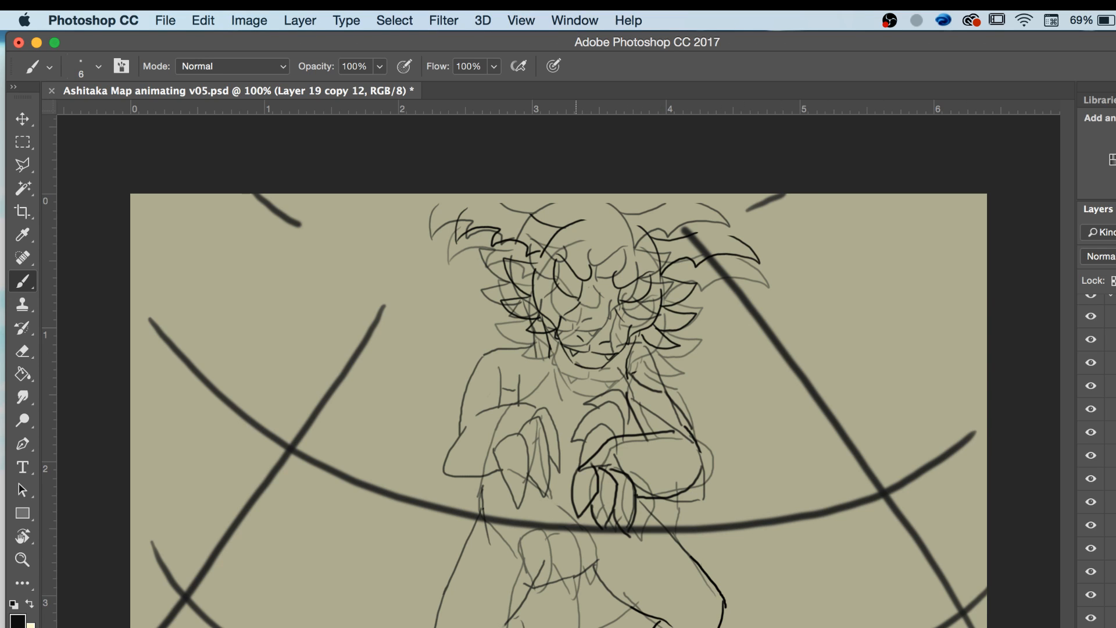
Compare the onion skins at frames 23f and 22f, turn onion skins off, and move the Timeline clear of the drawing.
left_click_drag(349, 627, 372, 627)
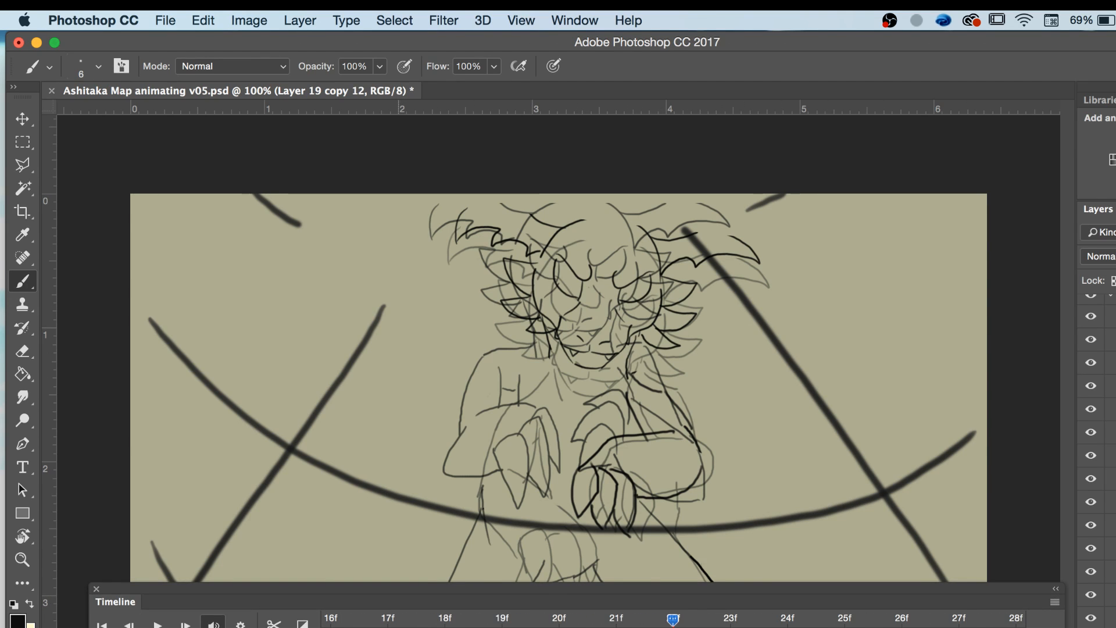
left_click(726, 620)
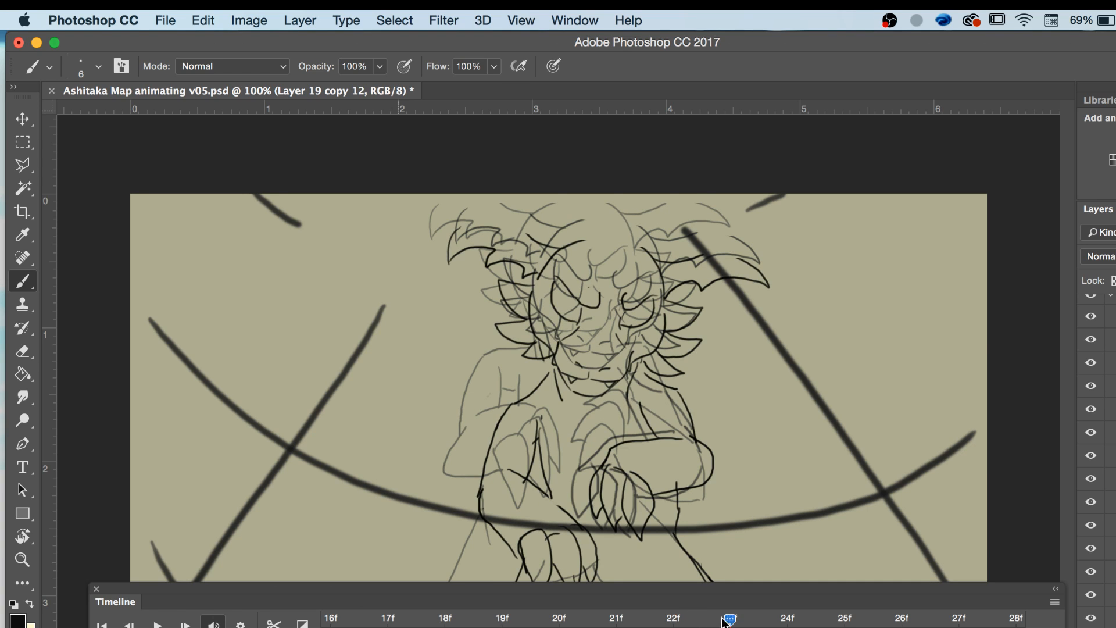
left_click_drag(723, 618, 694, 618)
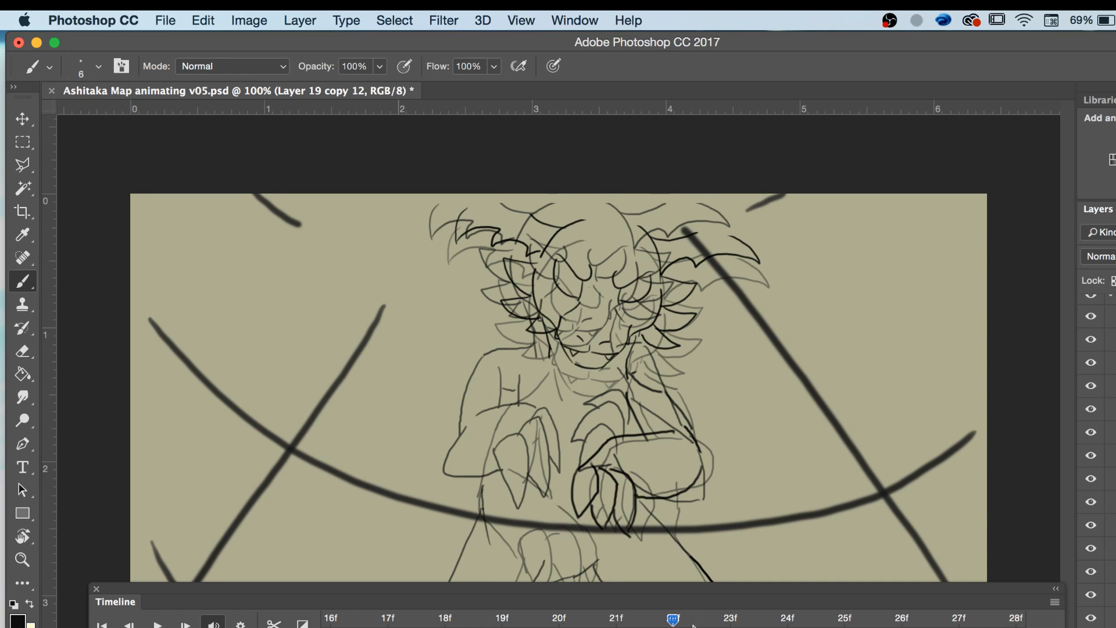
left_click(1056, 602)
left_click(1067, 608)
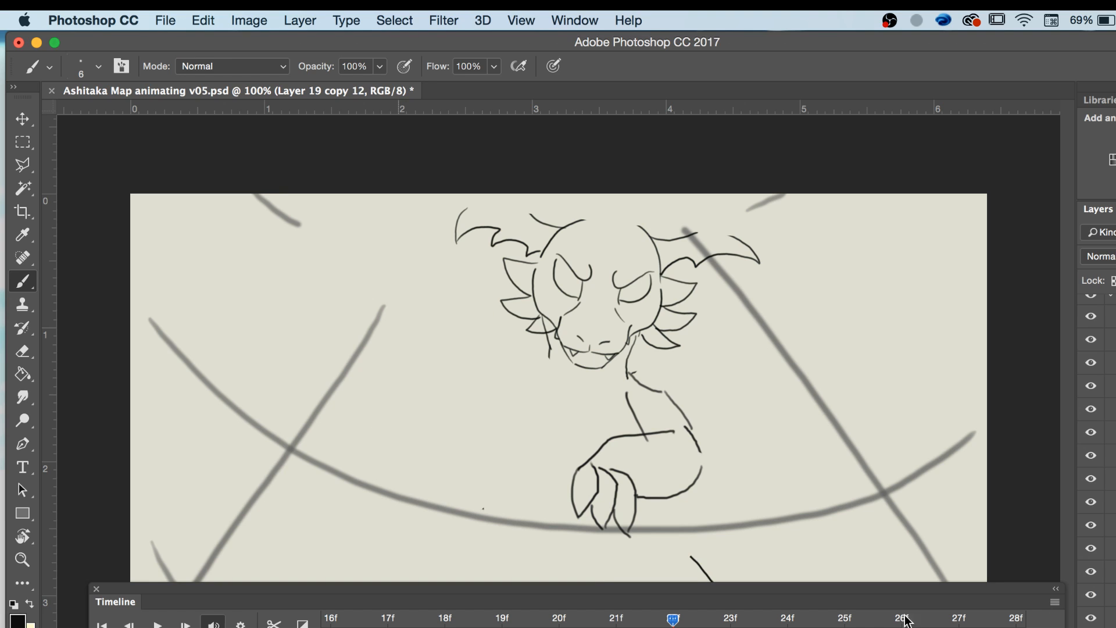
left_click_drag(833, 589, 855, 627)
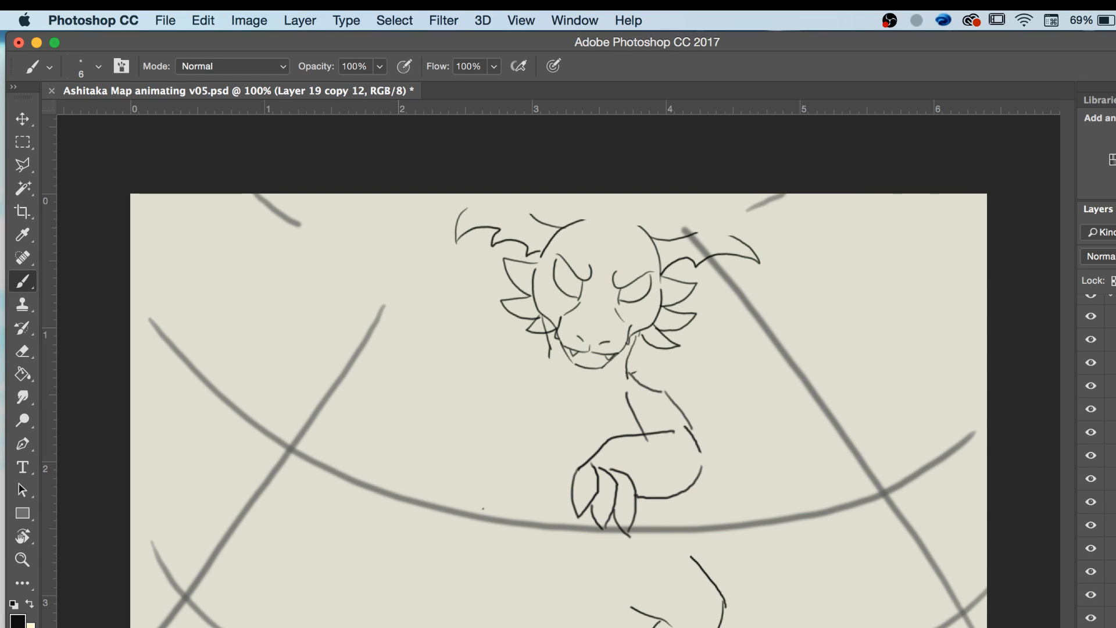
Draw the waist line below the right-hand forearm and the upper thigh line, flipping to adjacent frames for reference.
key("Left")
key("Right")
key("Right")
key("Left")
key("Left")
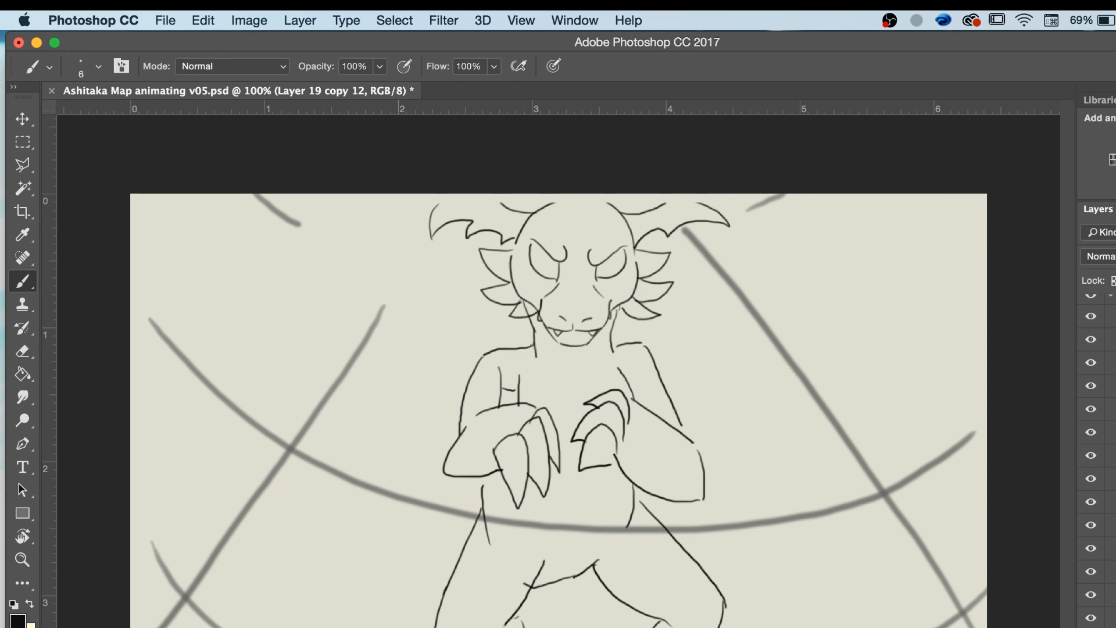
key("Right")
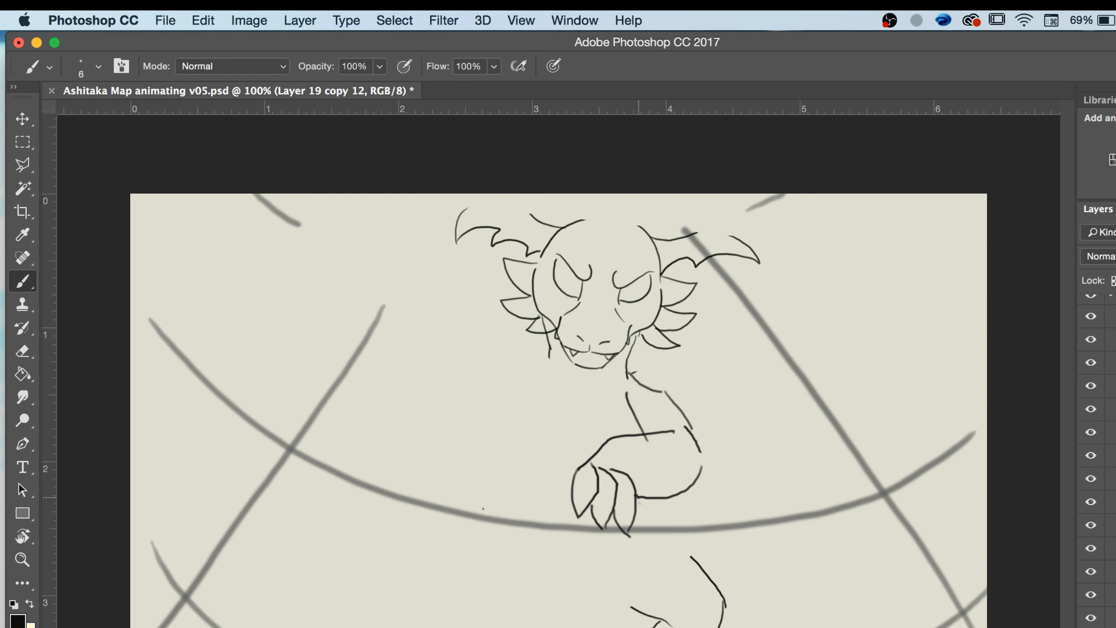
left_click_drag(636, 497, 638, 547)
key("Left")
key("Right")
key("Left")
key("Right")
left_click_drag(692, 557, 642, 525)
key("Left")
key("Right")
key("Right")
key("Left")
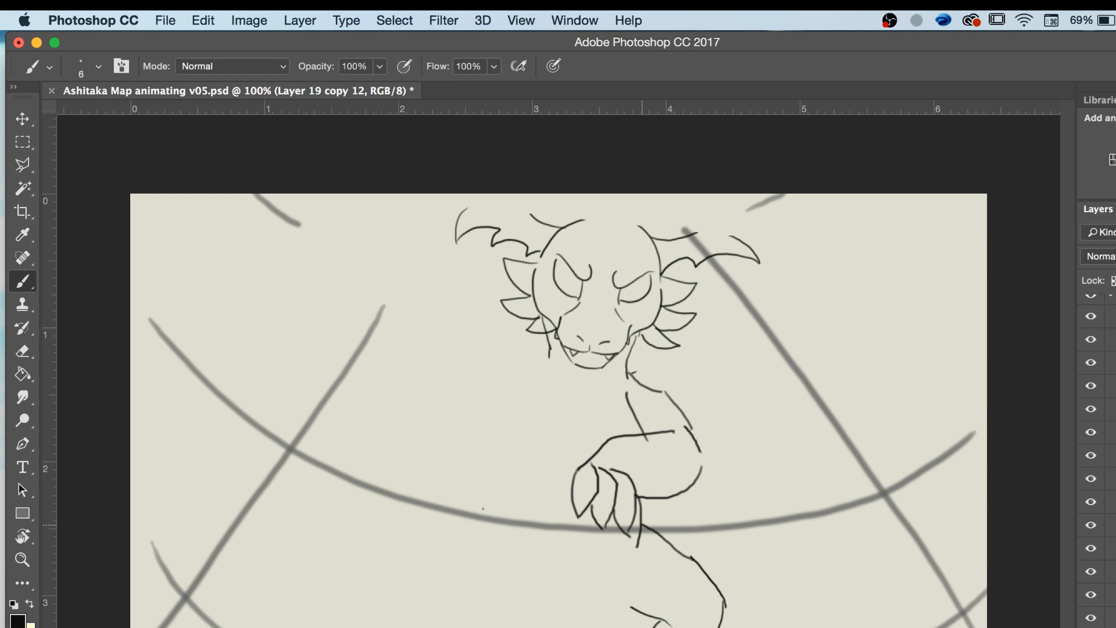
Flip between the in-between and its neighbouring frames to examine the torso, thigh and shoulder lines.
key("e")
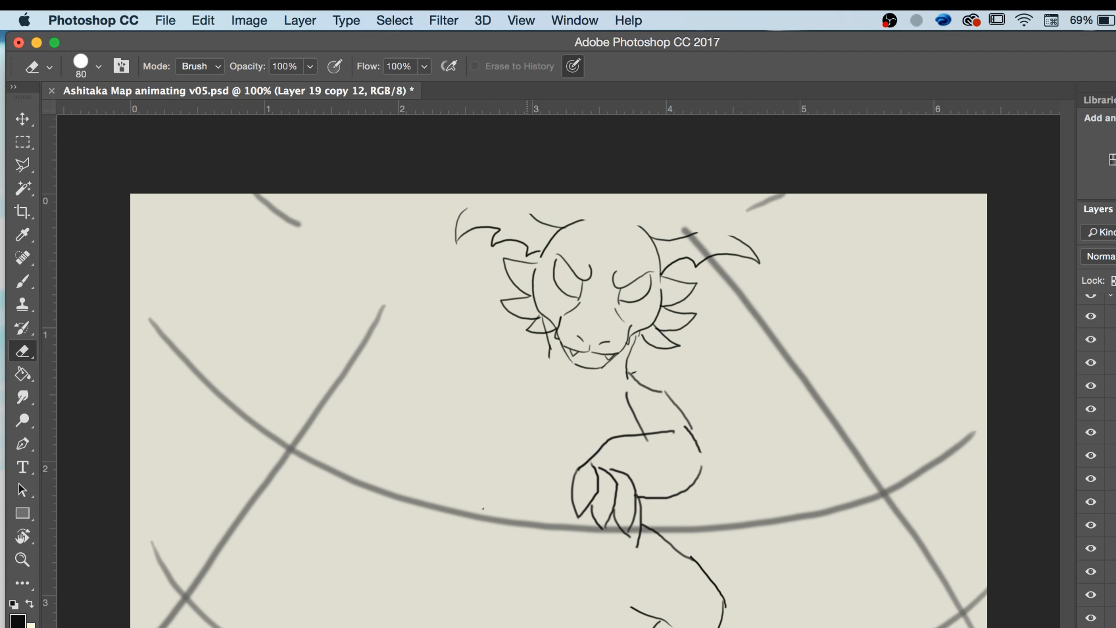
key("b")
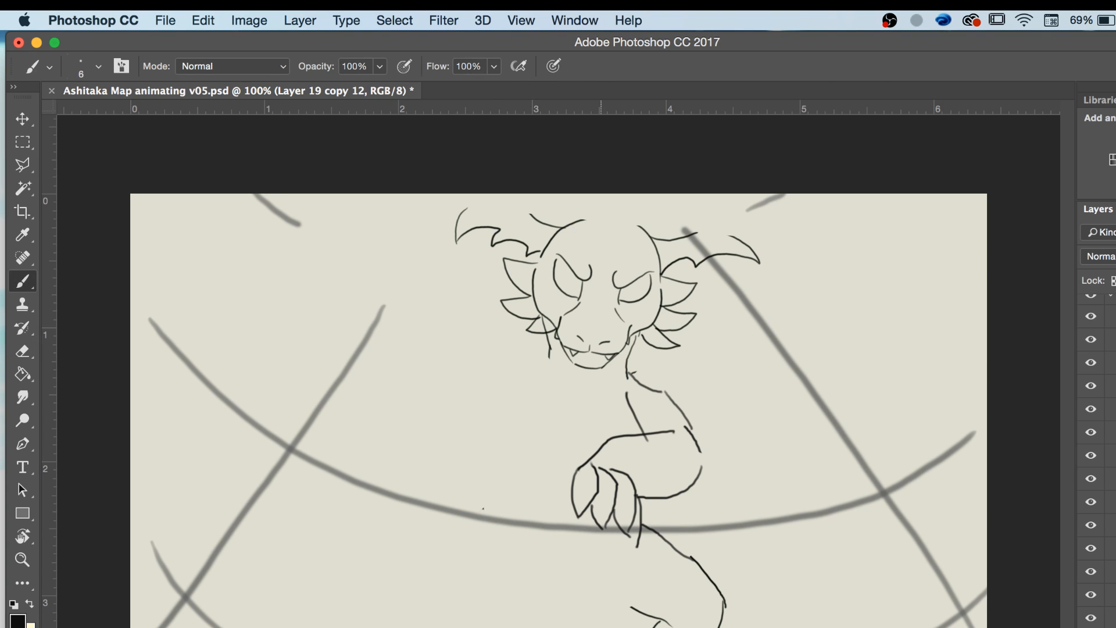
key("Right")
key("Left")
key("Left")
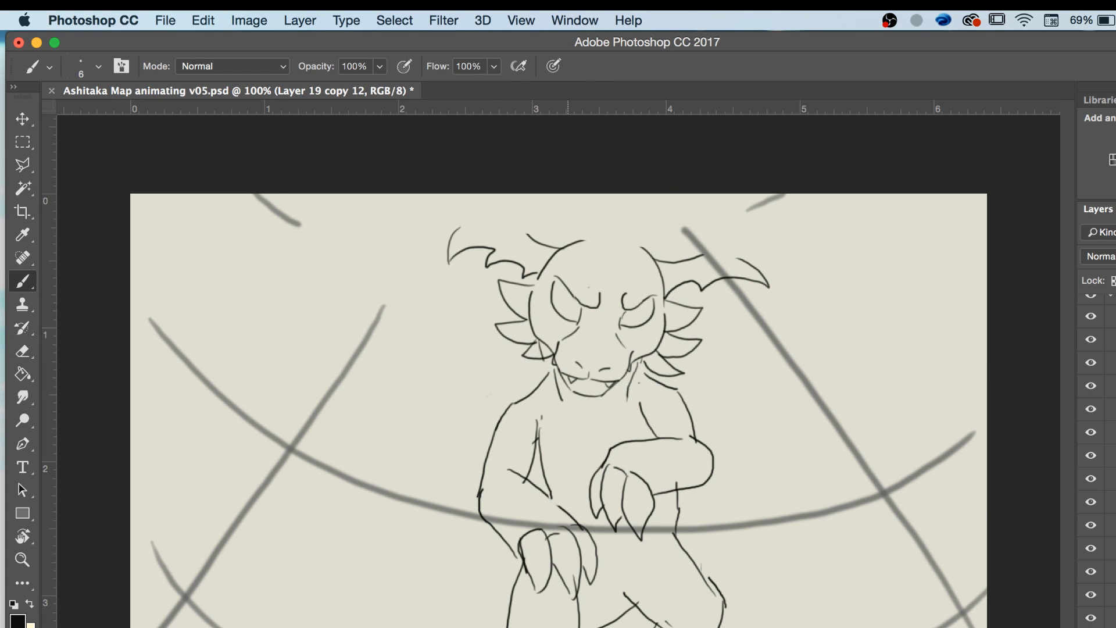
key("Right")
key("Right")
key("Left")
key("Right")
key("Left")
key("Left")
key("Right")
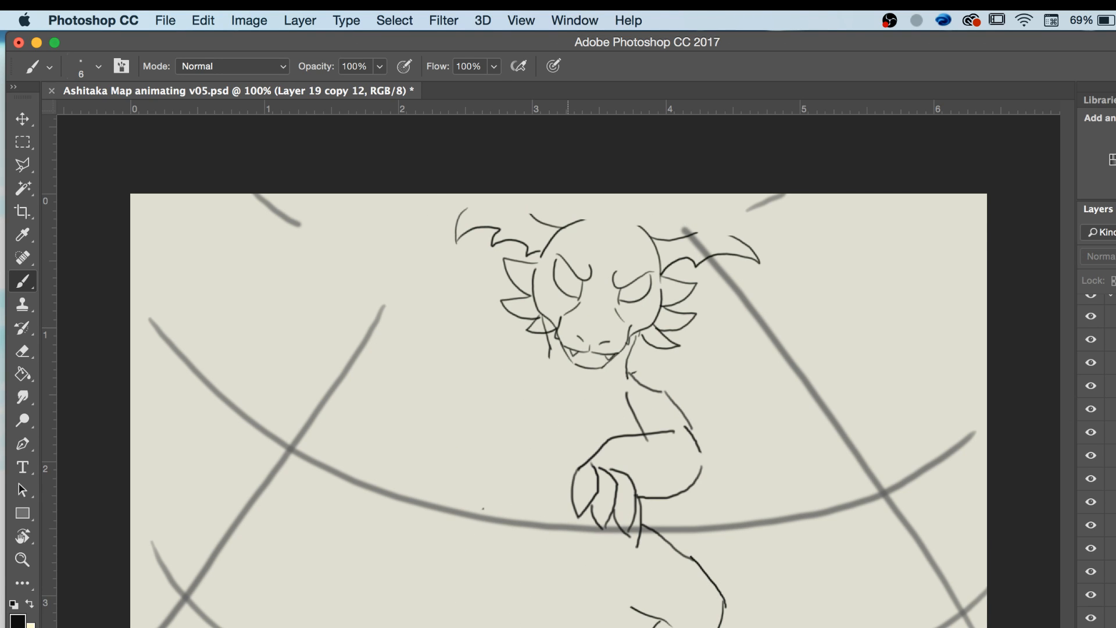
Erase the right-hand shoulder line, redraw it as a smoother curve from neck to arm, and check it against adjacent frames.
key("e")
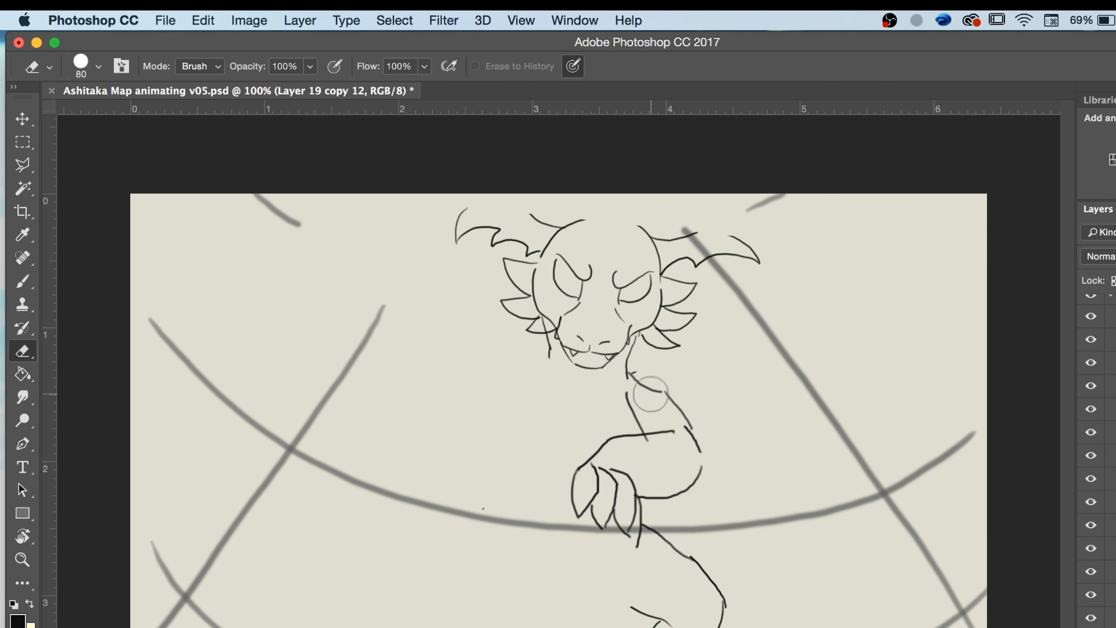
key("b")
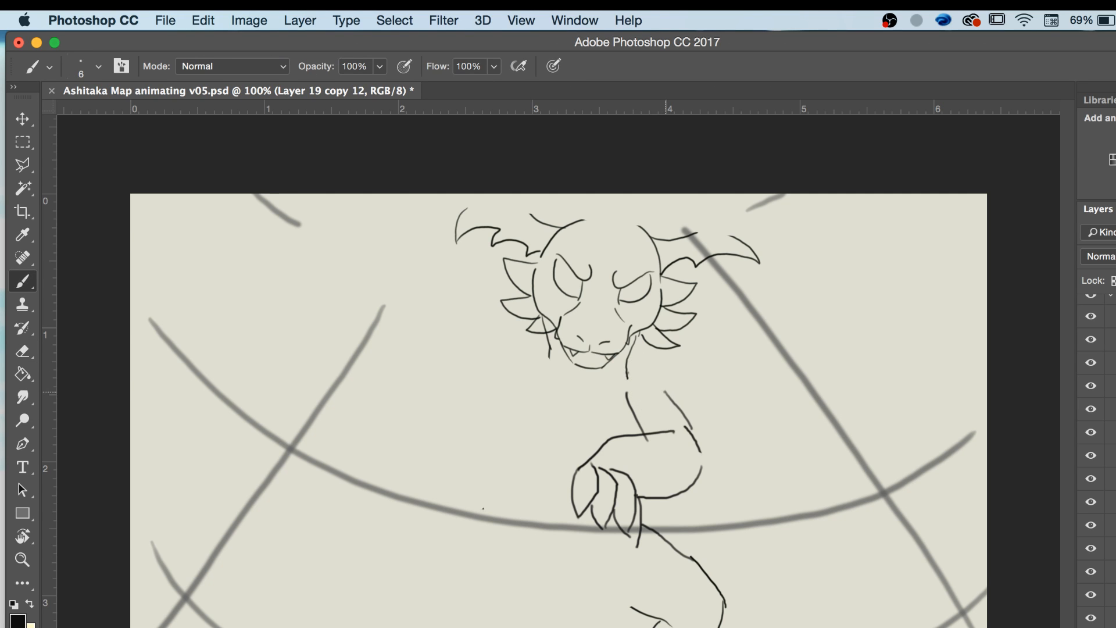
left_click_drag(665, 391, 630, 371)
key("Left")
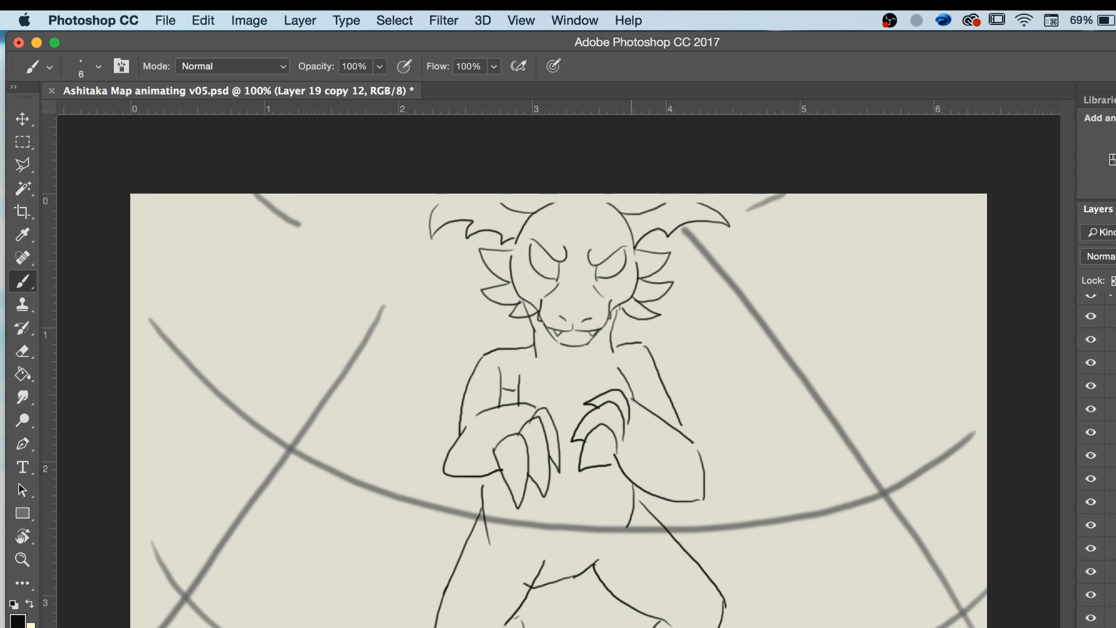
key("Right")
key("Right")
key("Left")
key("Left")
key("Right")
key("Right")
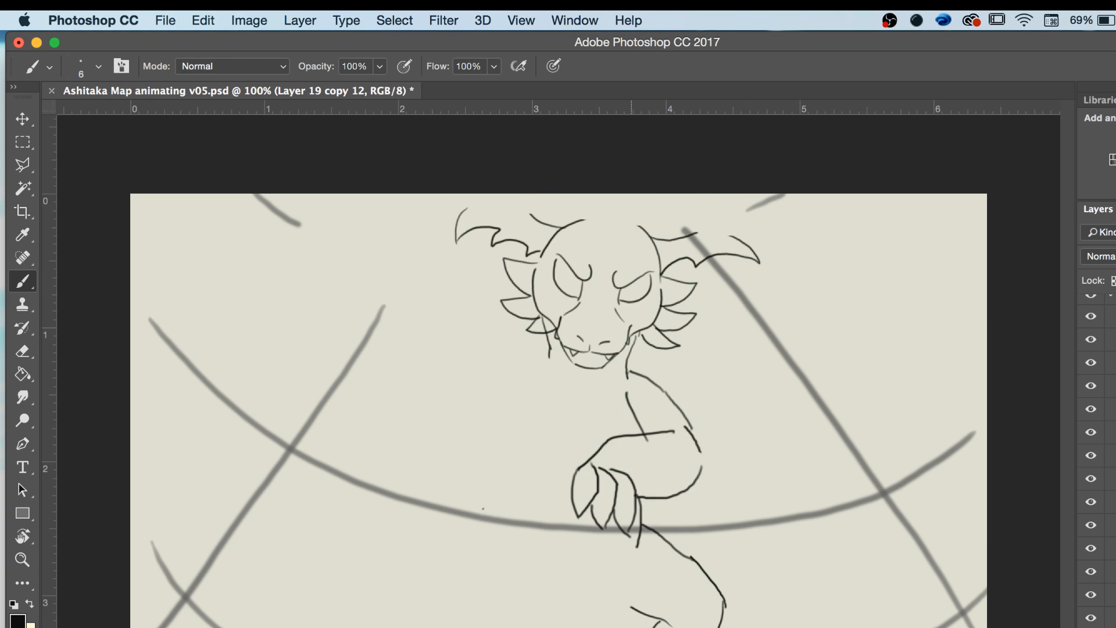
Flip between the in-between and its neighbouring frames to examine the shoulder, arm and thigh positions.
key("Left")
key("Right")
key("Left")
key("Right")
key("Left")
key("Left")
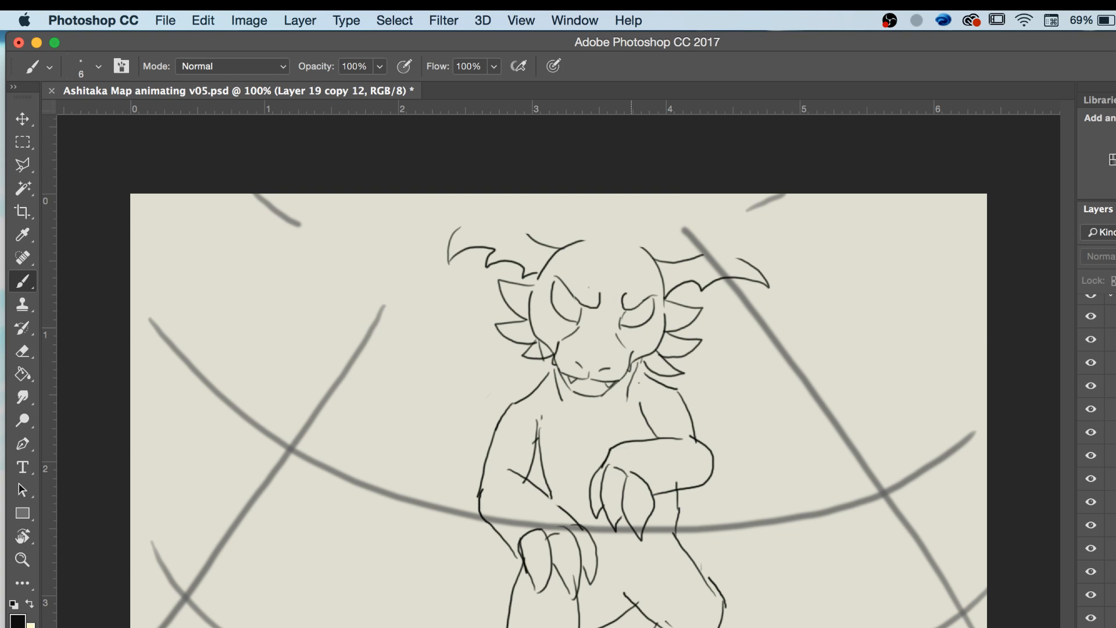
key("Right")
key("Right")
key("Left")
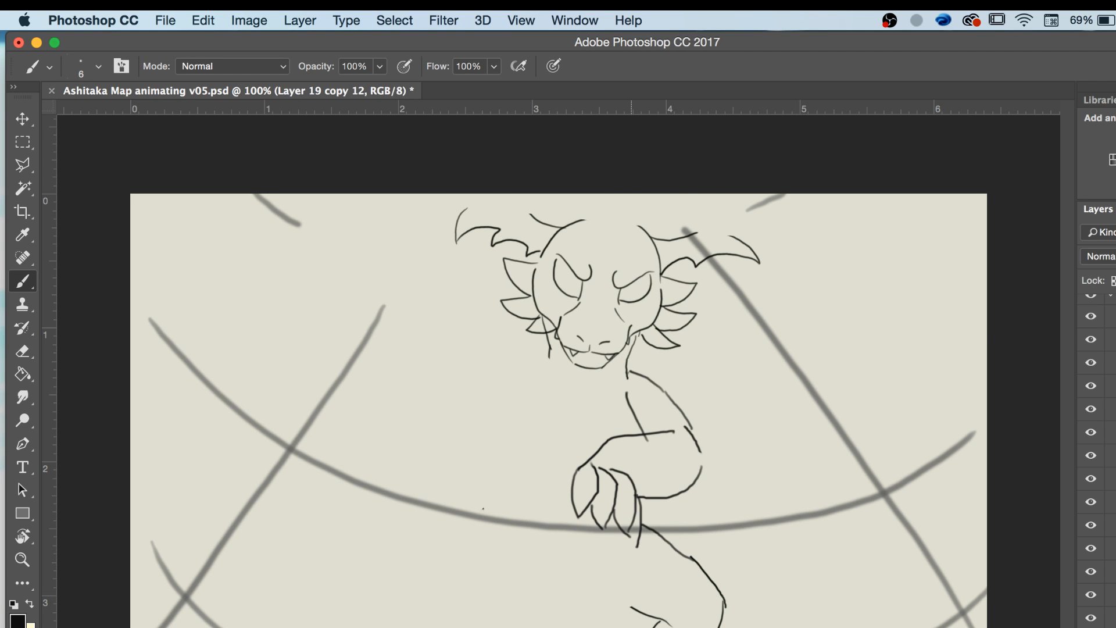
key("Right")
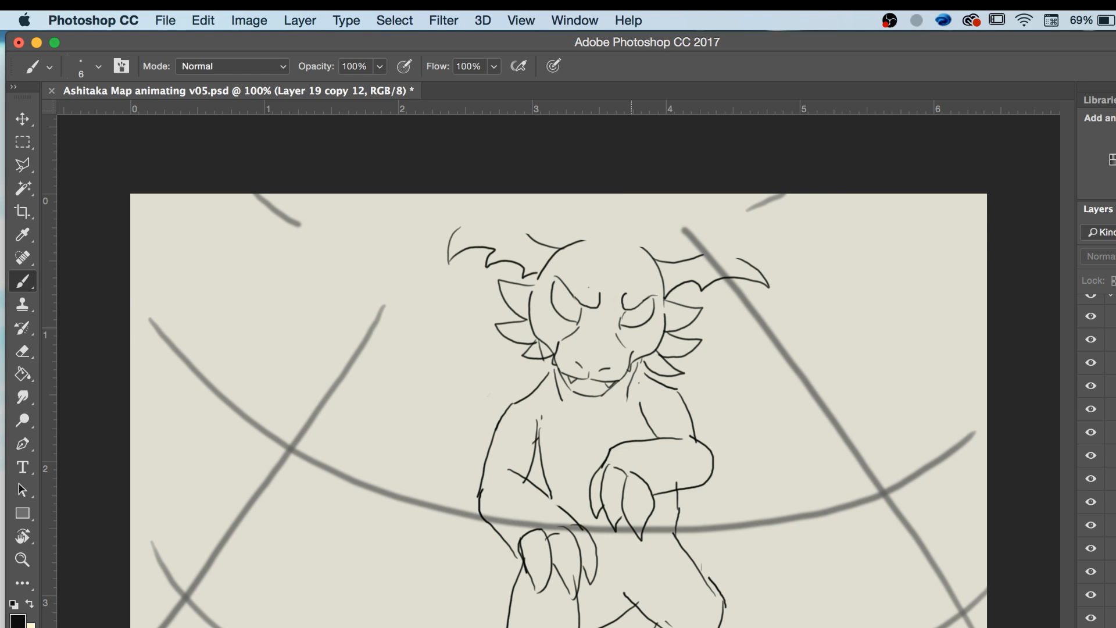
key("Left")
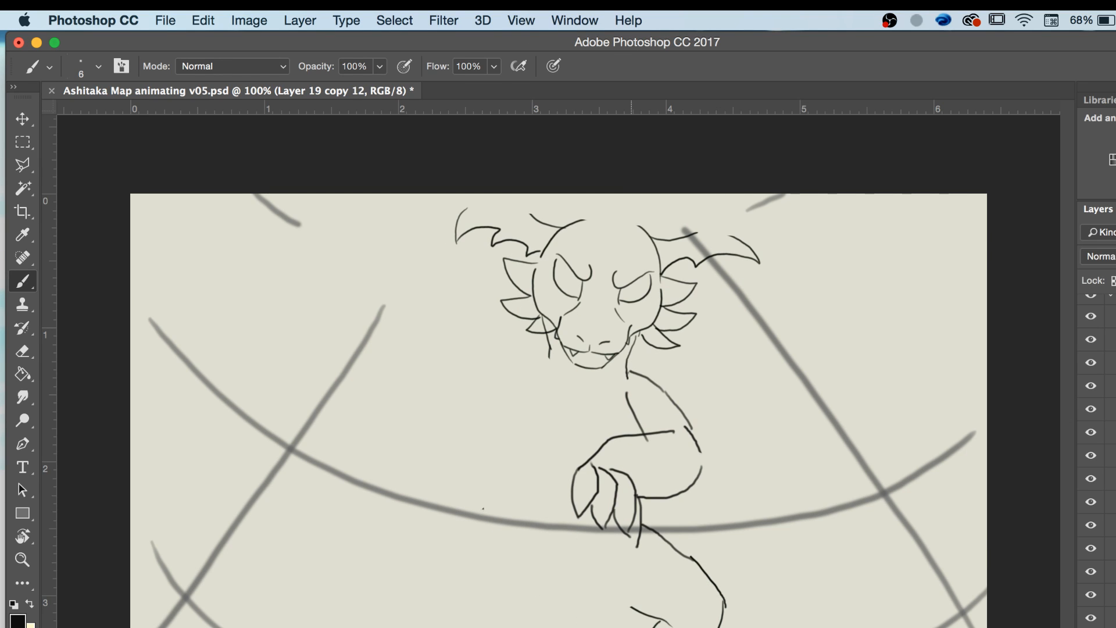
key("Right")
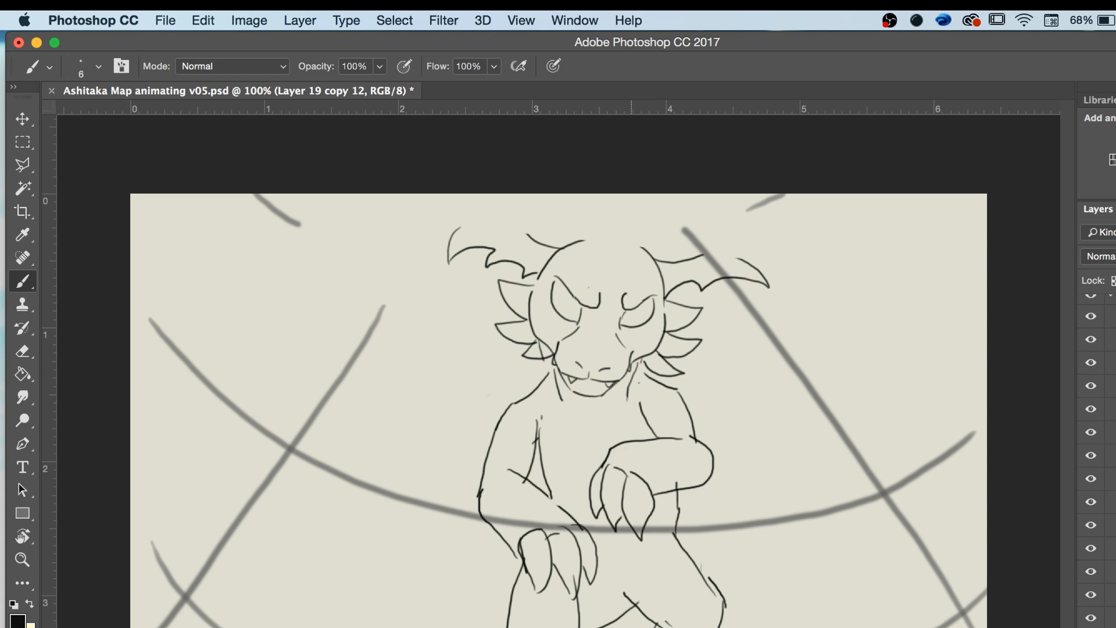
key("Left")
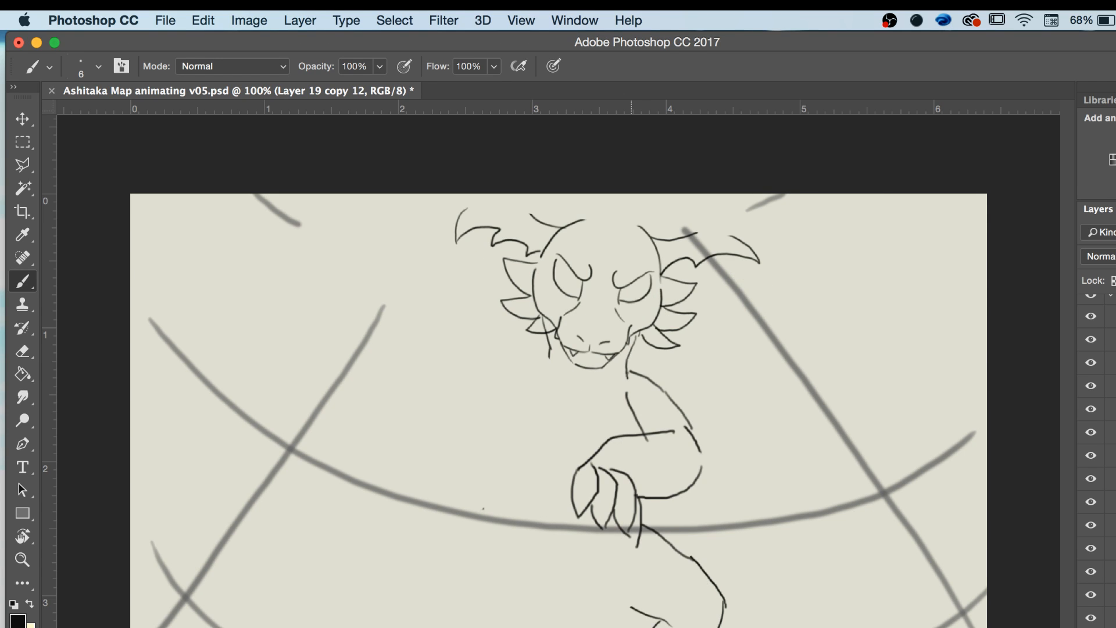
key("Right")
key("Left")
key("Right")
key("Left")
key("Right")
key("Right")
Erase the upper end of the right-hand shoulder line, redraw it starting higher on the neck, and compare it with adjacent frames.
key("e")
mouse_move(631, 374)
left_mouse_down()
mouse_move(661, 389)
mouse_move(631, 365)
left_mouse_up()
key("b")
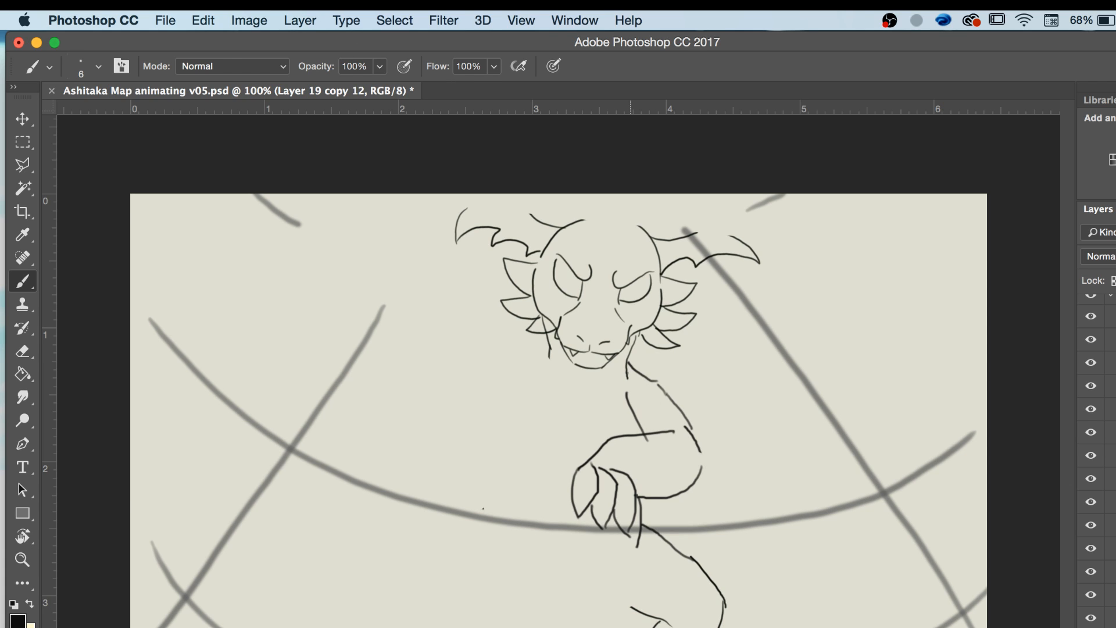
key("Left")
key("Right")
key("Right")
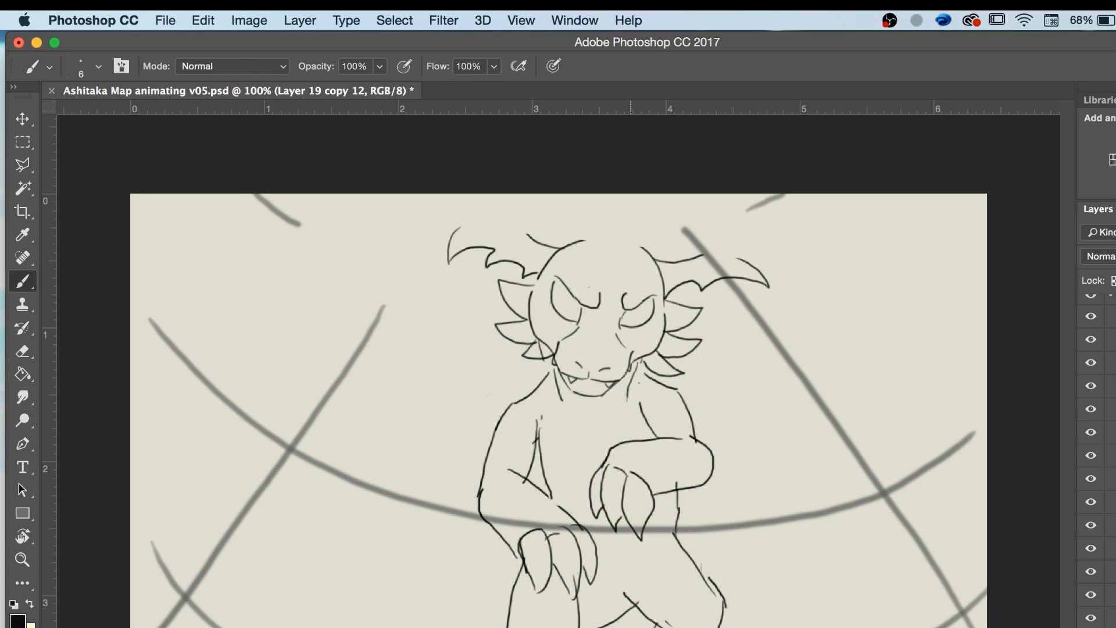
Draw the short diagonal crotch line beside the right-hand thigh and check it against the neighbouring frames.
key("Right")
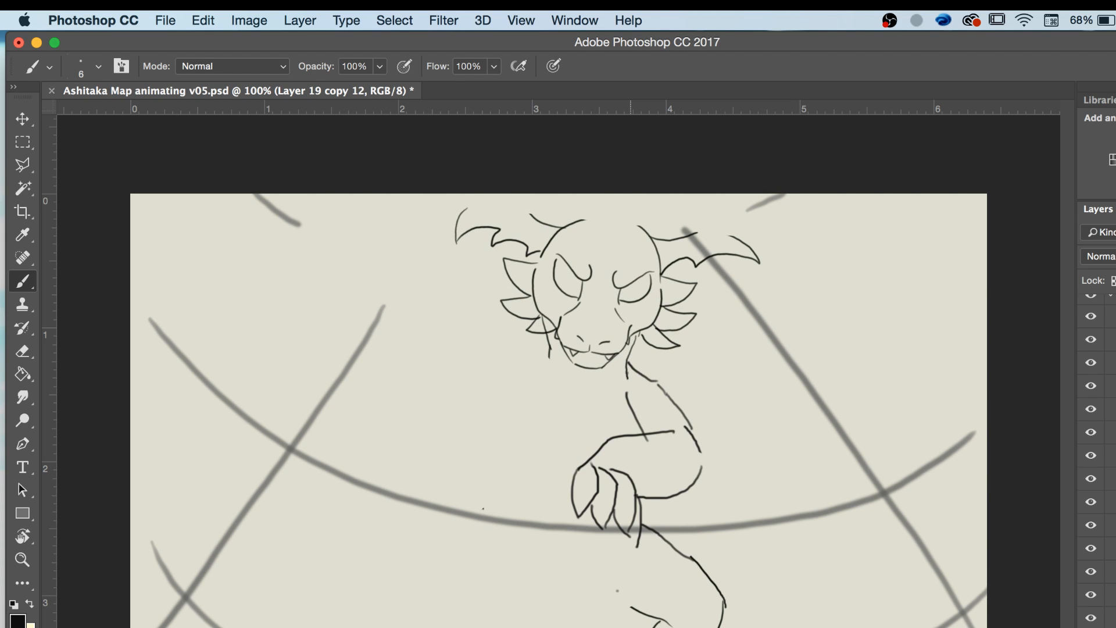
left_click_drag(630, 582, 588, 615)
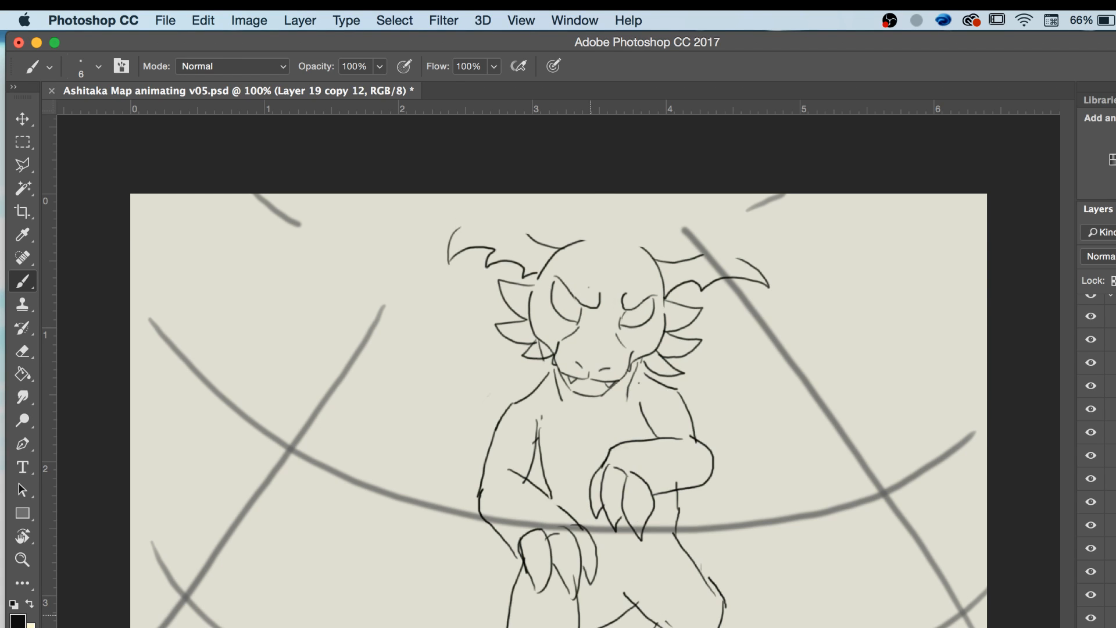
key("Right")
key("Right")
key("Left")
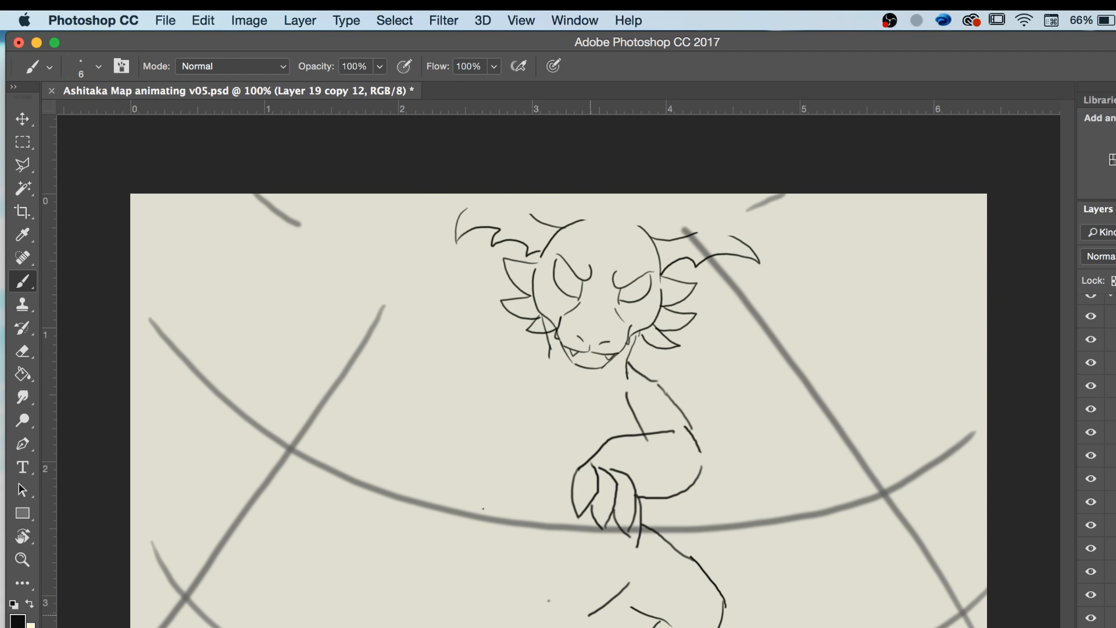
key("Left")
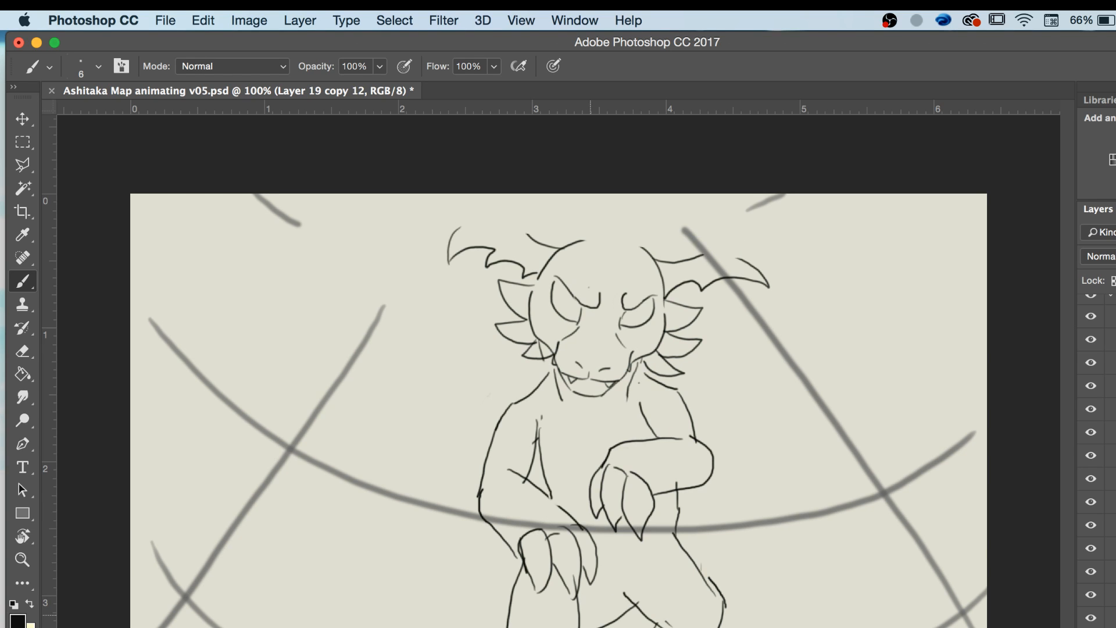
key("Right")
key("Left")
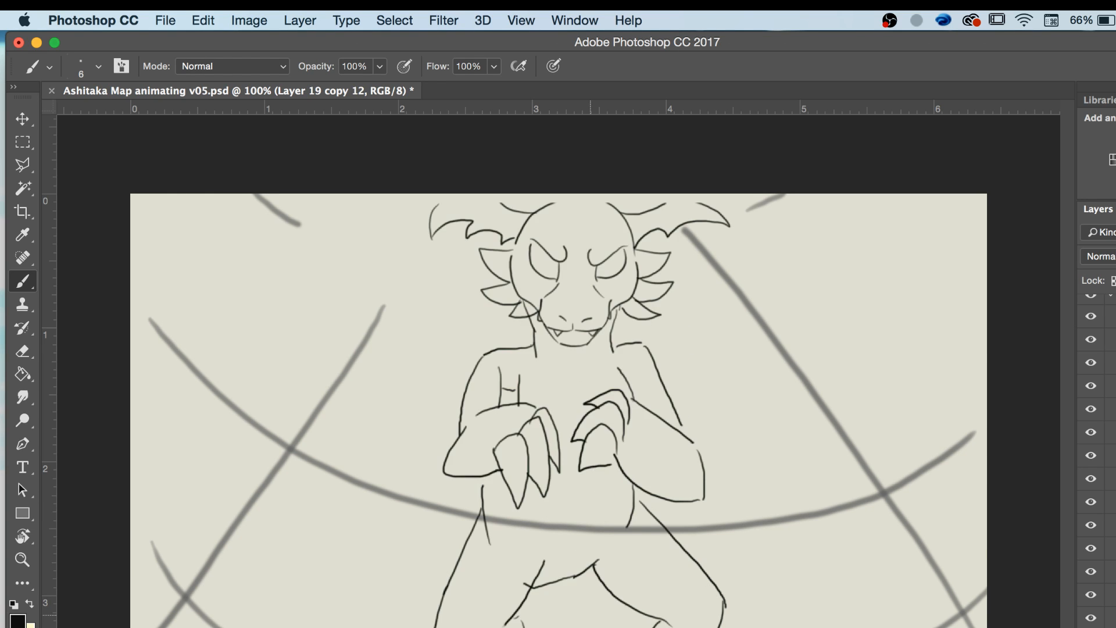
key("Right")
key("Right")
key("Left")
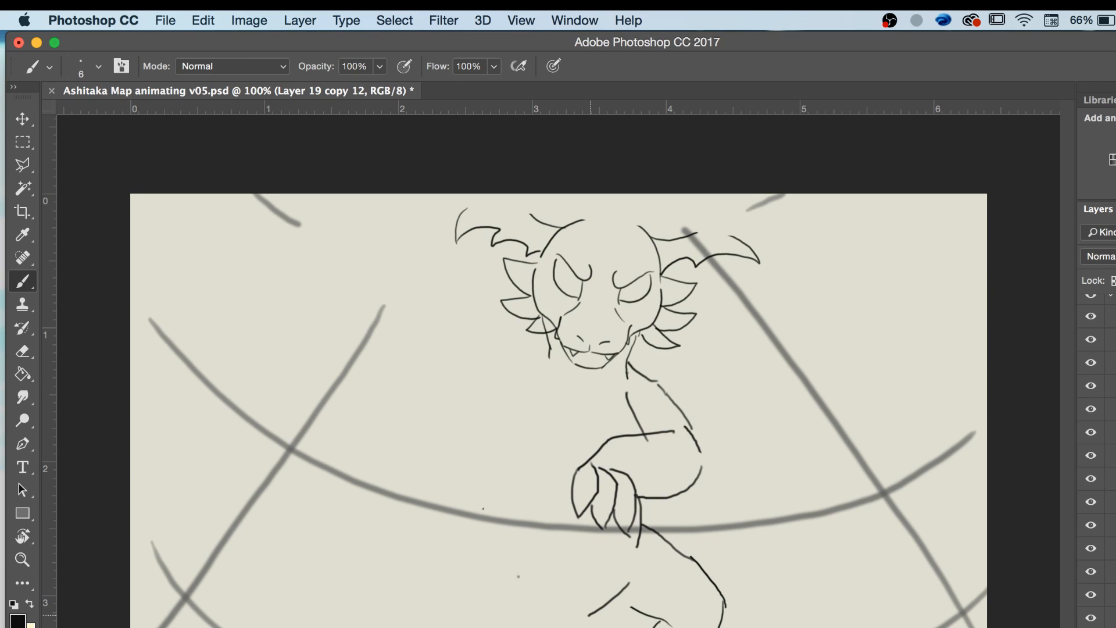
Try to draw the left-hand outer thigh line, compare it with the previous frame, and erase it.
left_click_drag(500, 542, 451, 613)
key("Left")
key("Right")
key("e")
left_click_drag(449, 610, 474, 585)
key("b")
key("Left")
key("Right")
Draw the left-hand outer and inner thigh lines over temporary onion skins, undoing the last stray stroke.
left_click(1046, 611)
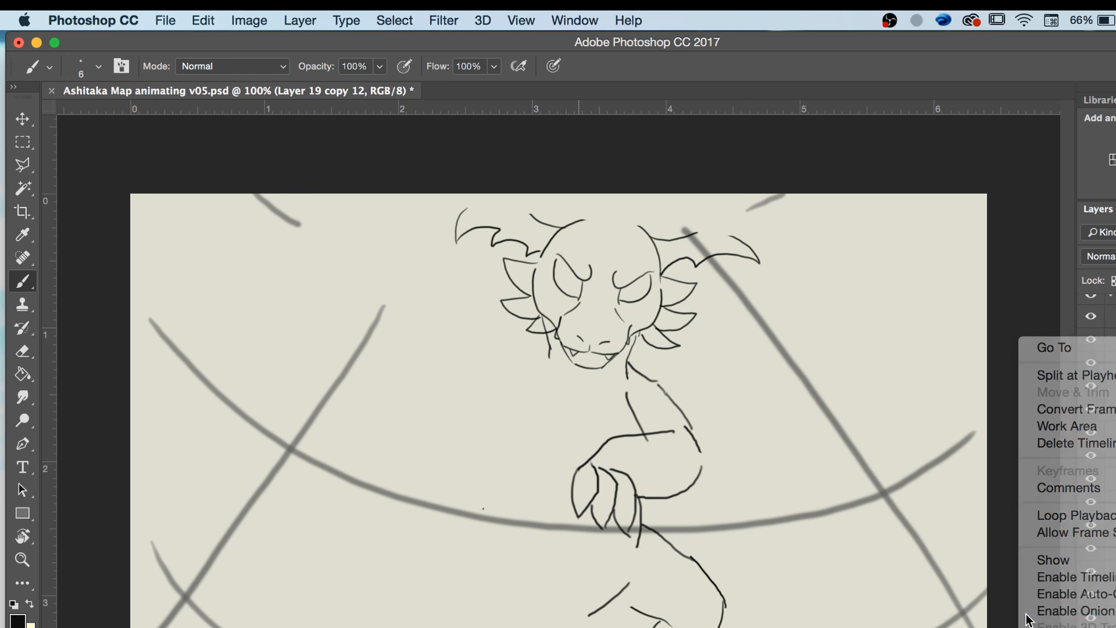
left_click_drag(478, 532, 453, 627)
left_click_drag(536, 596, 517, 627)
left_click_drag(553, 569, 522, 622)
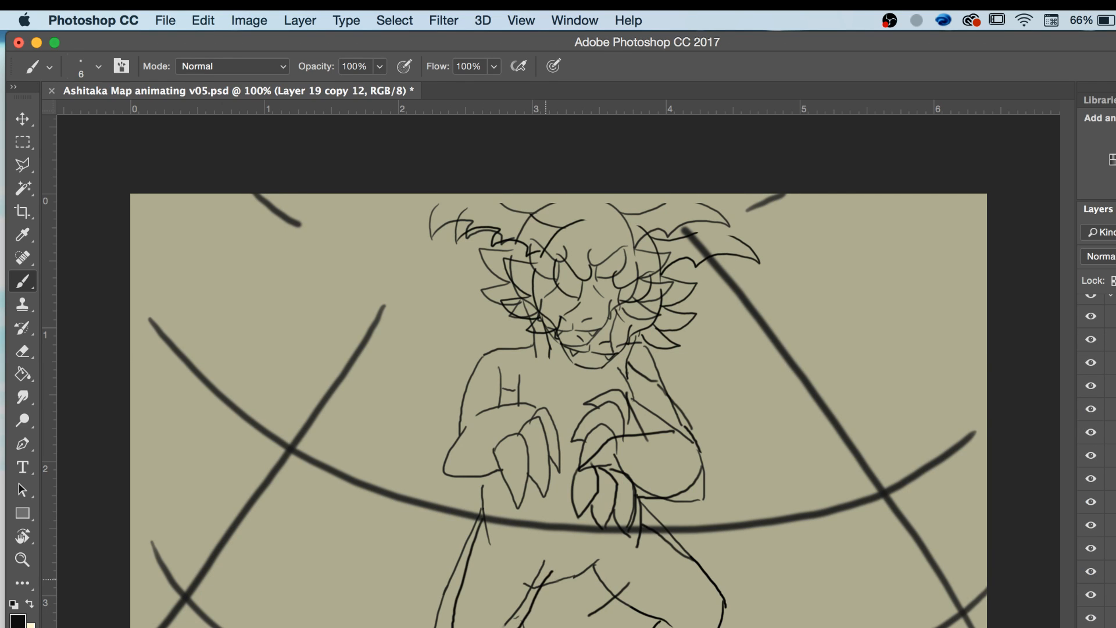
left_click_drag(595, 613, 543, 627)
key("super+z")
left_click(1109, 625)
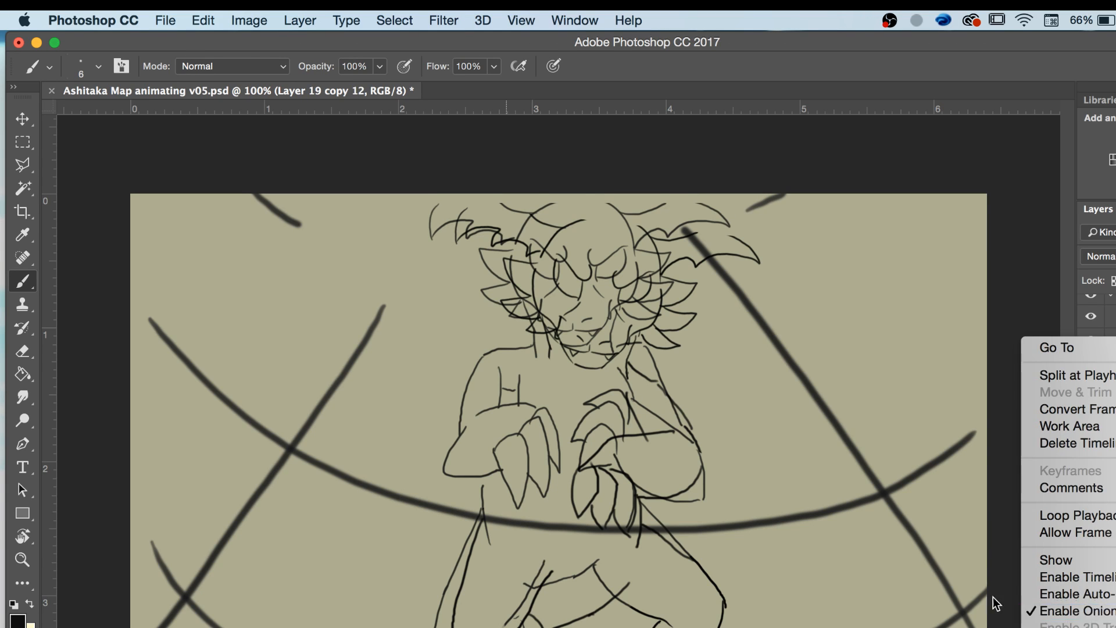
left_click(1047, 611)
Compare the thighs with the adjacent frame and clean up around the lower end of the diagonal crotch line with the eraser.
key("Right")
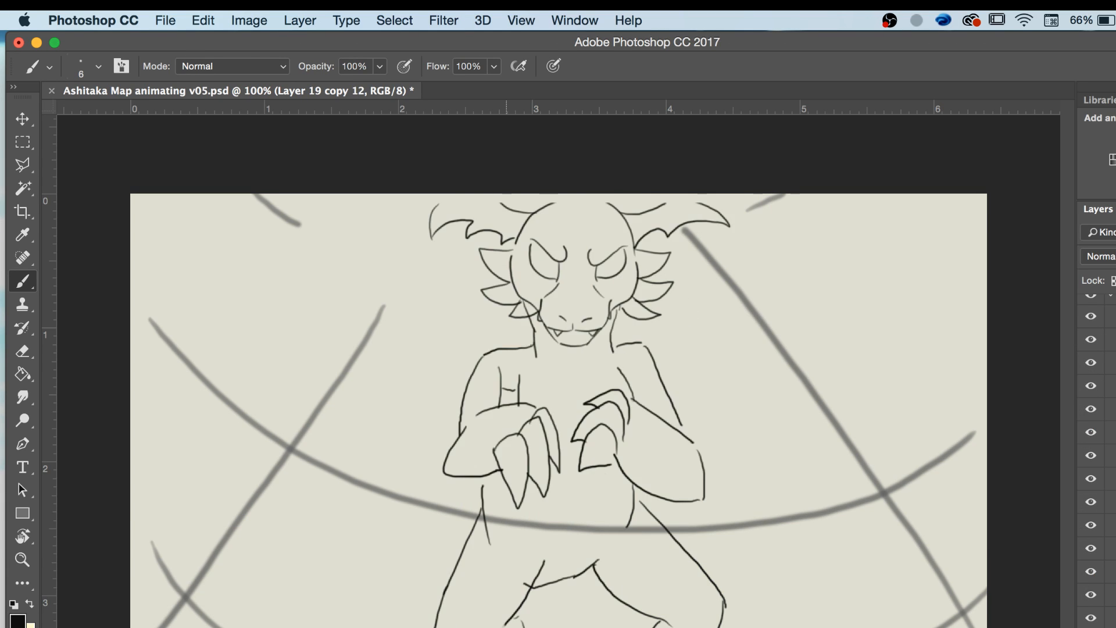
key("Left")
key("Right")
key("Left")
key("Right")
key("Left")
key("e")
left_click(594, 587)
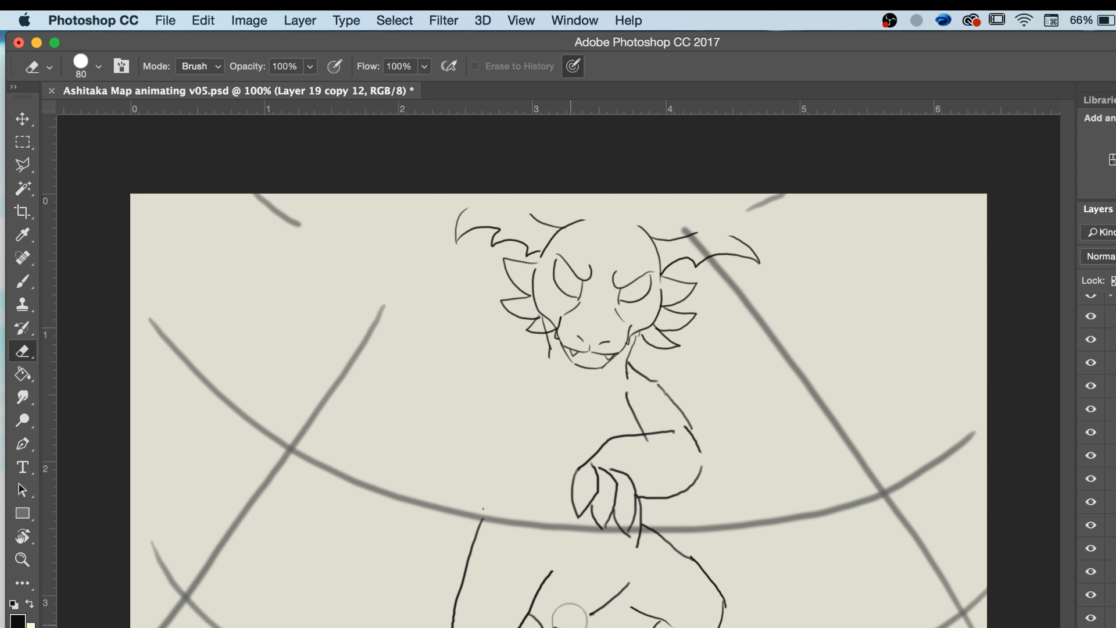
key("b")
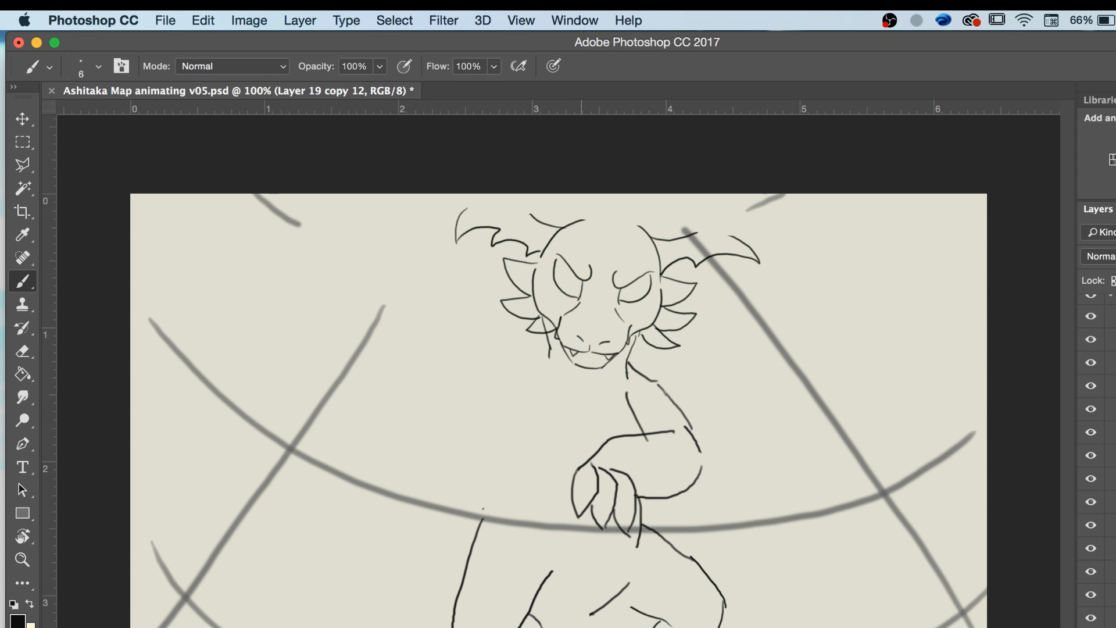
Flip through the frames before and after the in-between to examine how the left-hand thigh should move.
key("Right")
key("Left")
key("Right")
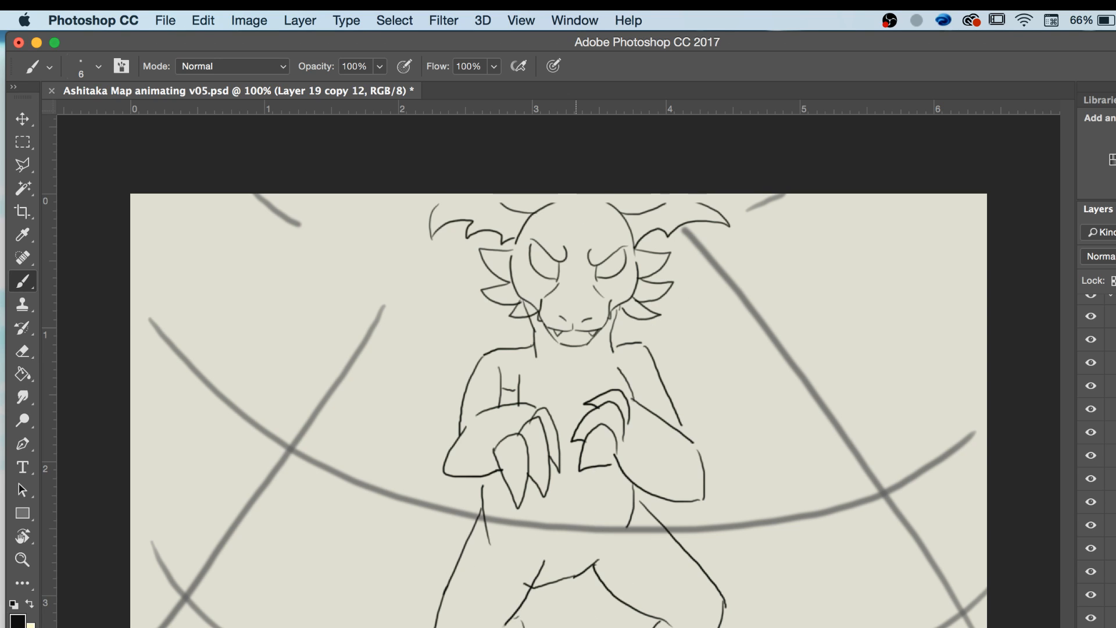
key("Left")
key("Right")
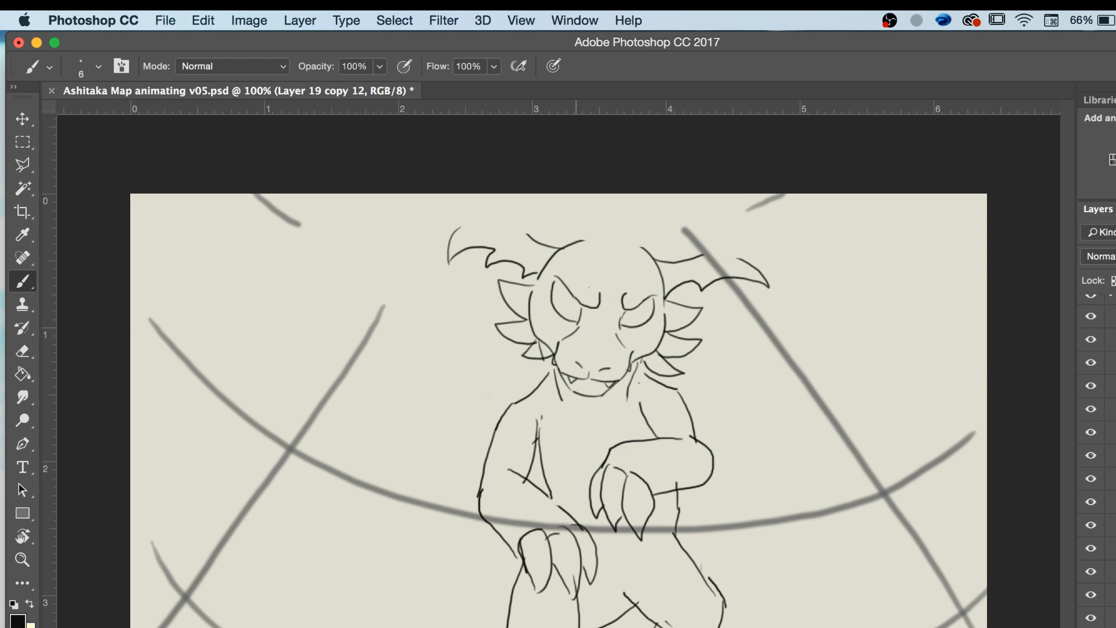
key("Left")
key("Right")
key("Left")
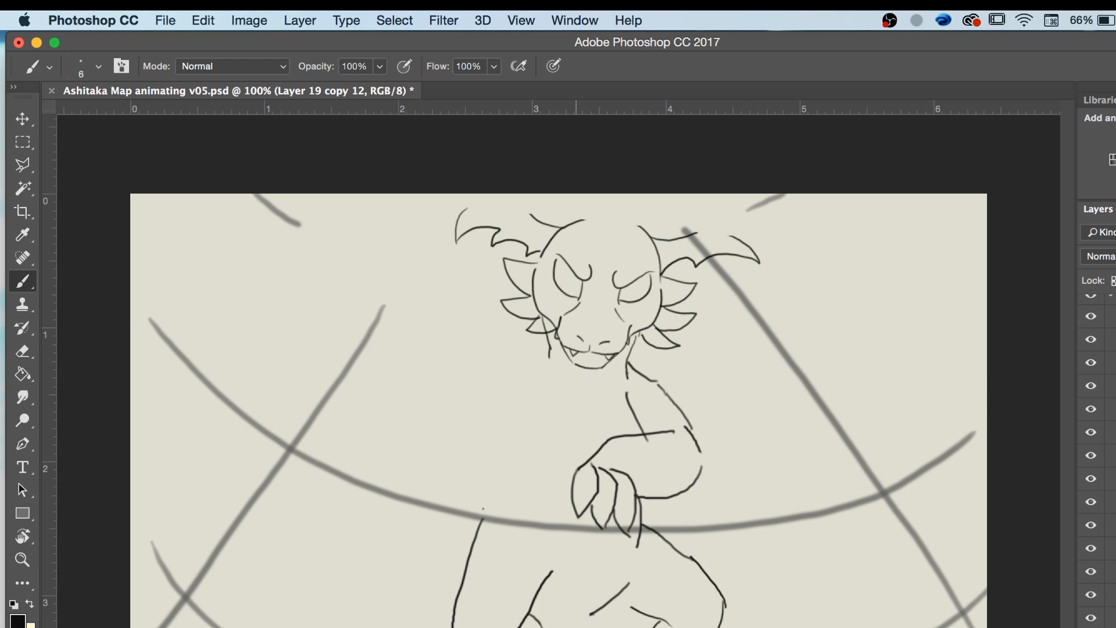
key("Left")
key("Right")
Erase the upper part of the left-hand outer thigh line.
key("e")
left_click_drag(486, 553, 473, 538)
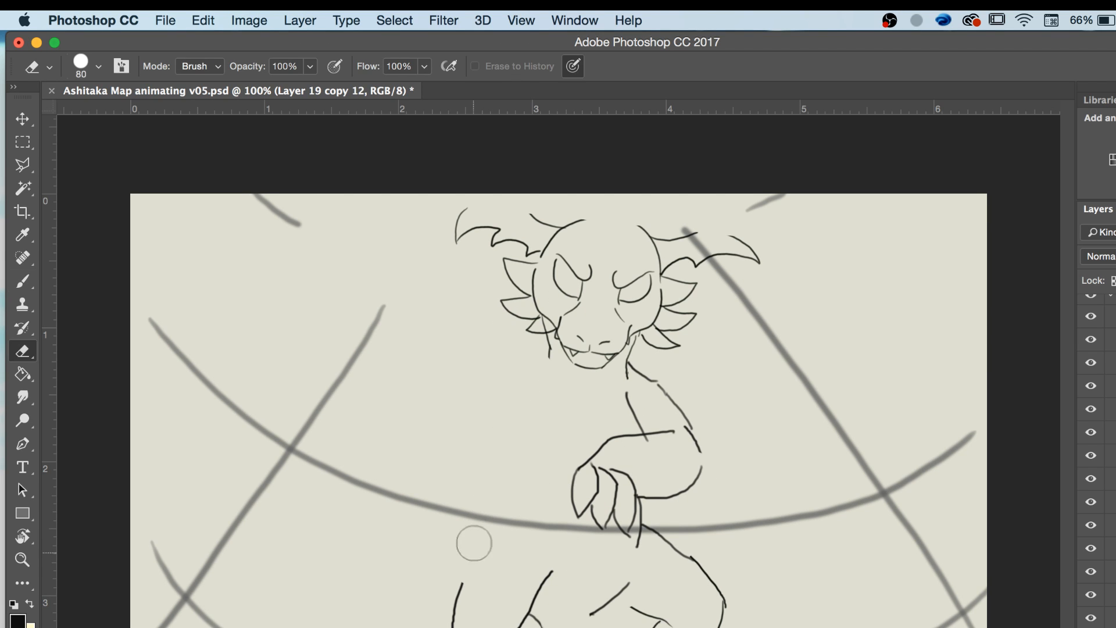
key("b")
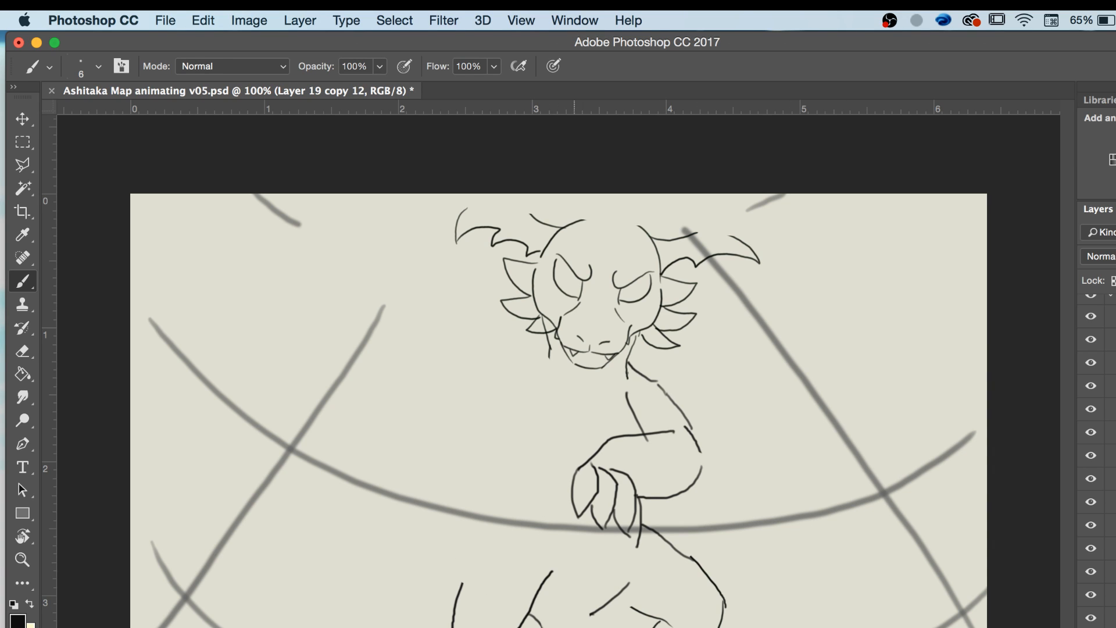
Replace the left-hand inner thigh line with a shorter stroke closer to the body's centre and compare it with the previous frame.
key("space")
key("e")
key("b")
key("space")
key("space")
key("e")
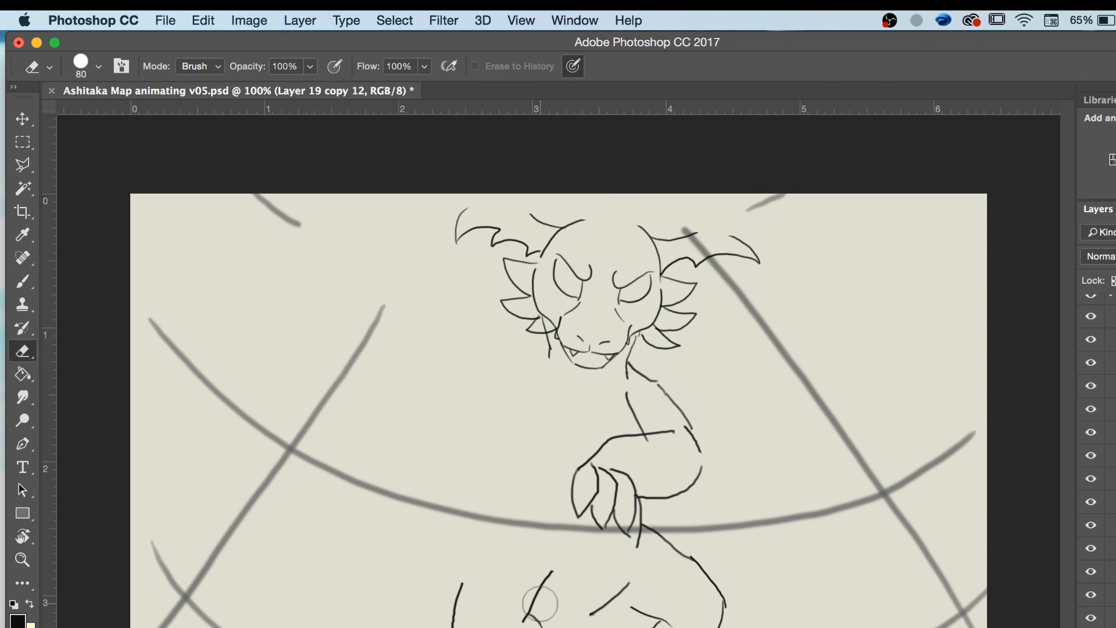
key("b")
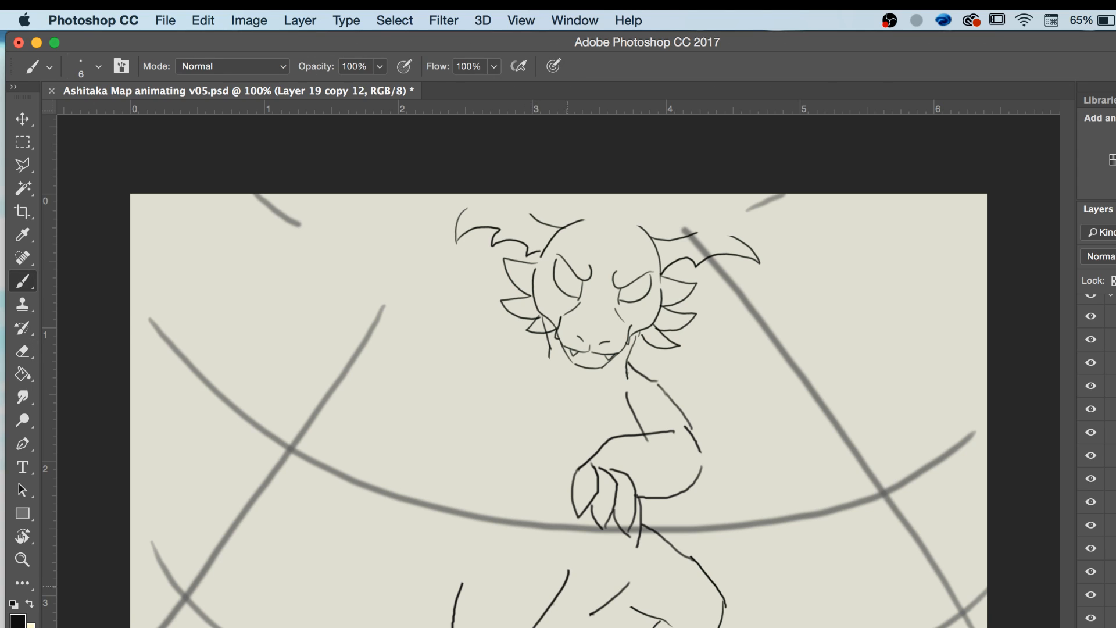
left_click_drag(558, 589, 532, 627)
key("Left")
key("Right")
Erase the remaining left-hand outer thigh line and redraw it curving farther inward toward the waist.
key("e")
mouse_move(449, 606)
left_mouse_down()
mouse_move(461, 613)
mouse_move(507, 555)
left_mouse_up()
key("b")
Using temporary onion skins, draw the left-hand waist line down to the thigh and a short inner arm line above it.
left_click(1019, 627)
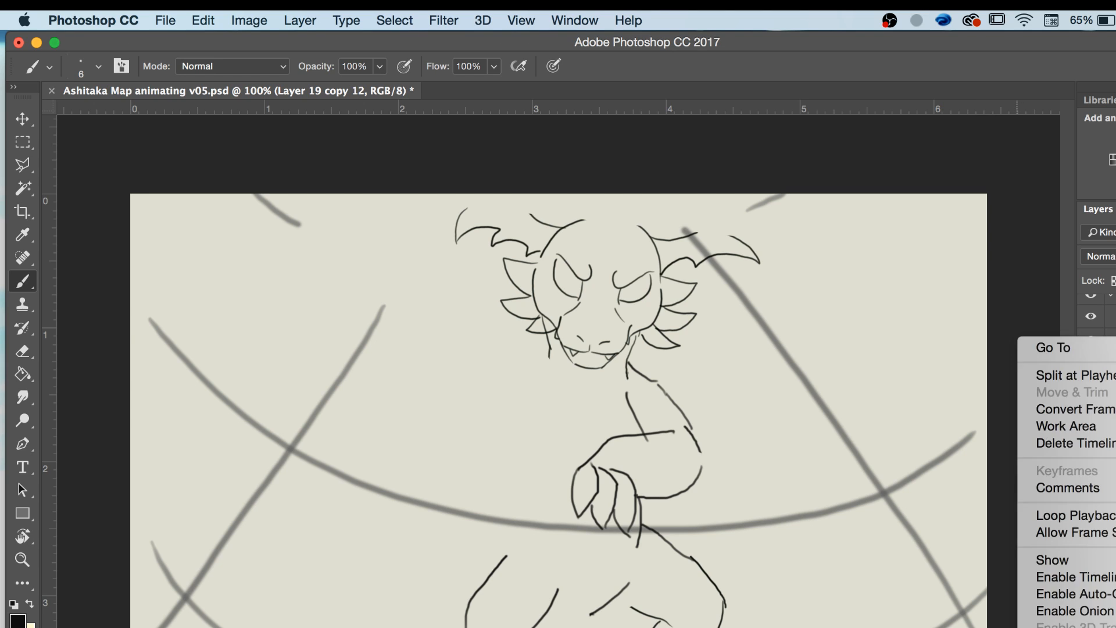
left_click(1022, 617)
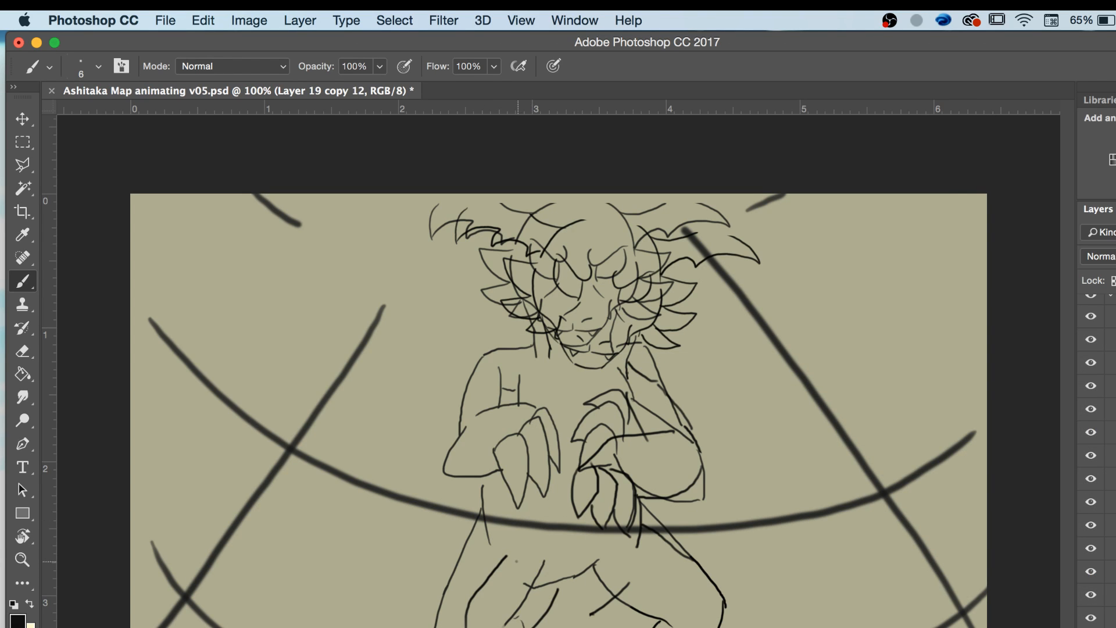
mouse_move(509, 560)
left_mouse_down()
mouse_move(492, 490)
mouse_move(507, 554)
left_mouse_up()
left_click_drag(512, 387, 510, 421)
right_click(1019, 336)
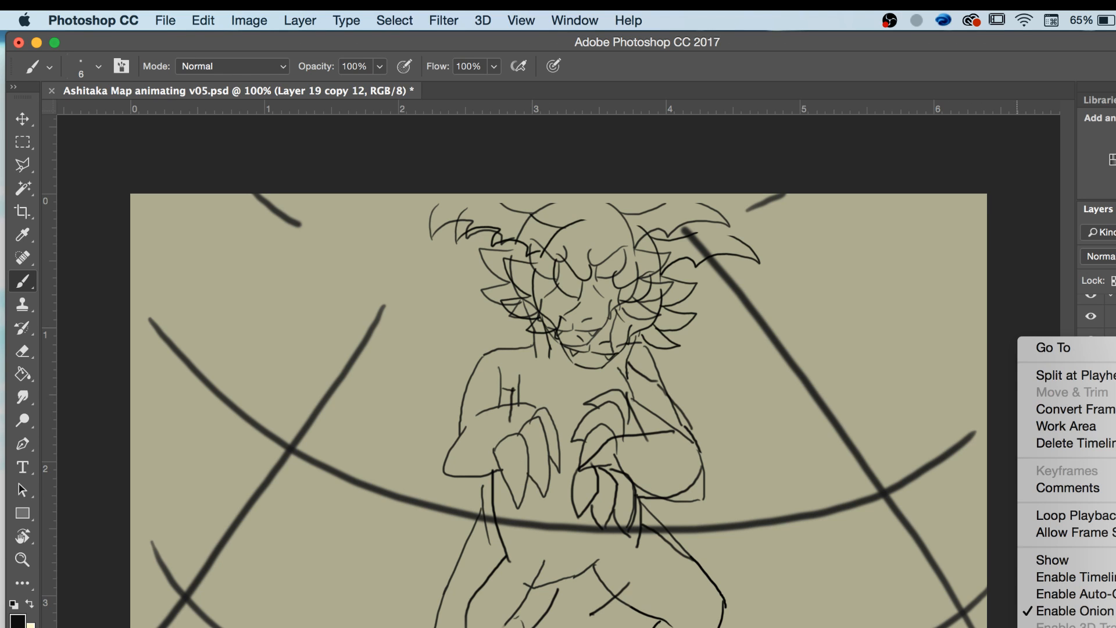
left_click(1064, 606)
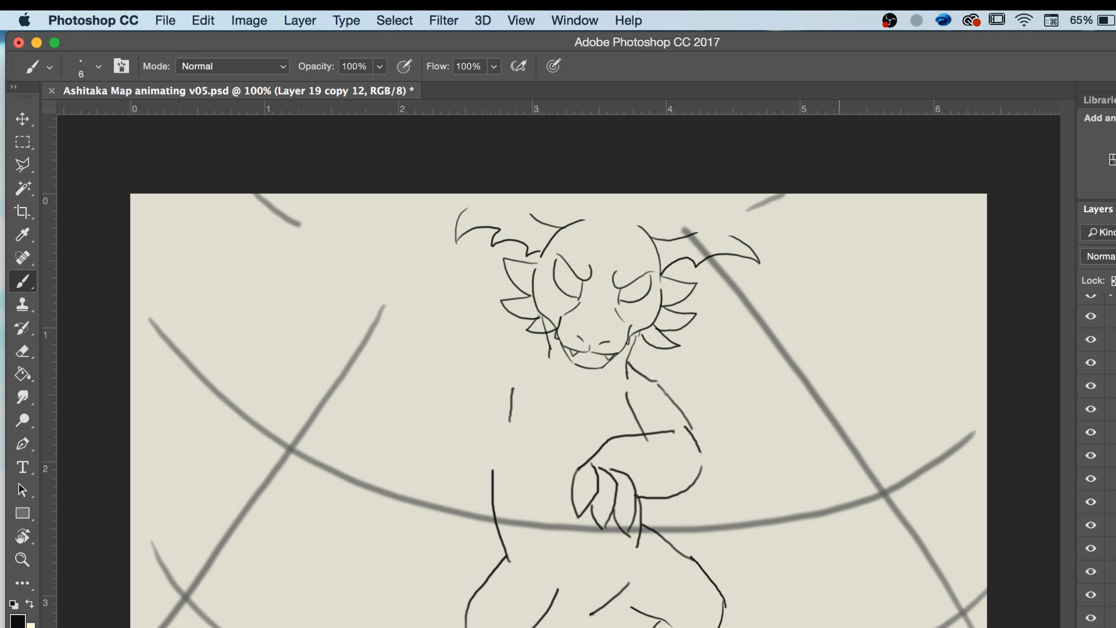
Flip between the in-between and its neighbouring frames to examine the new waist and inner arm lines.
key("Left")
key("Right")
key("Right")
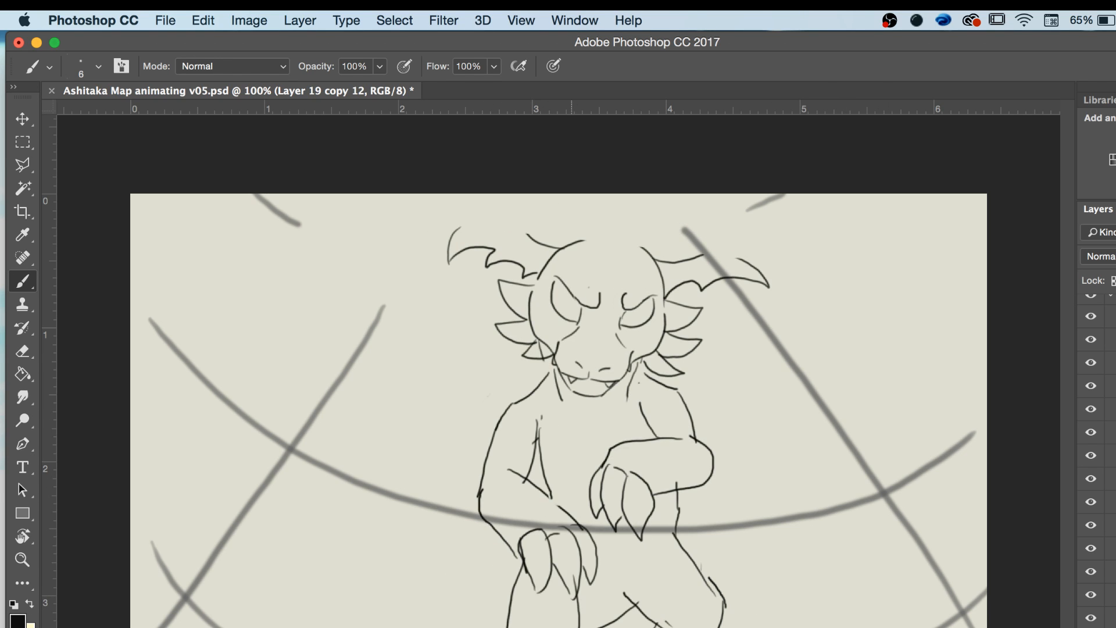
key("Left")
key("Left")
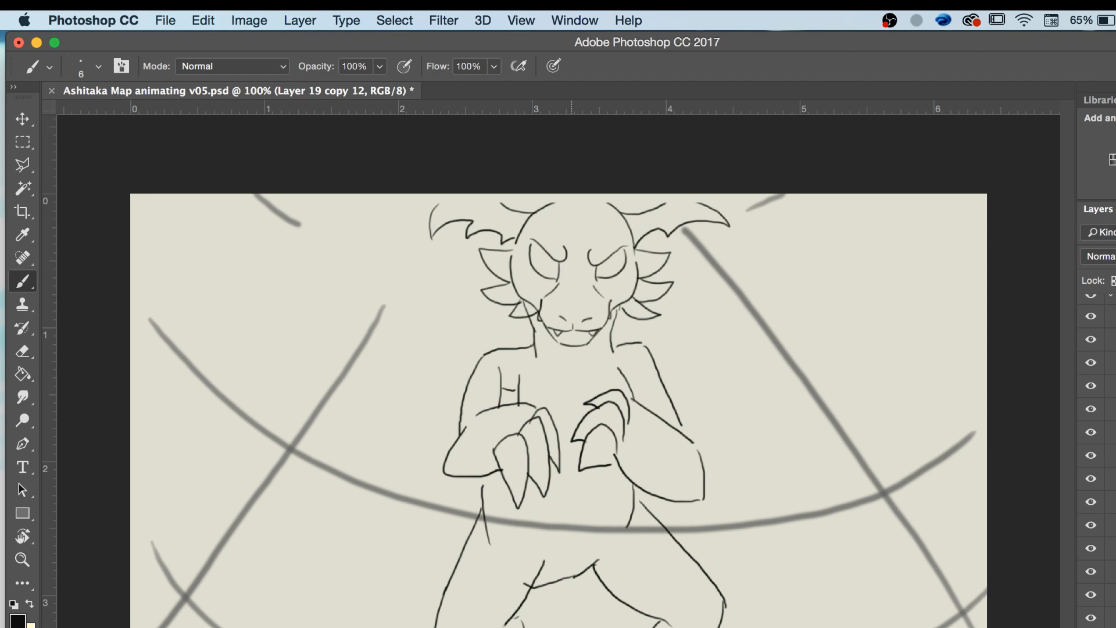
key("Right")
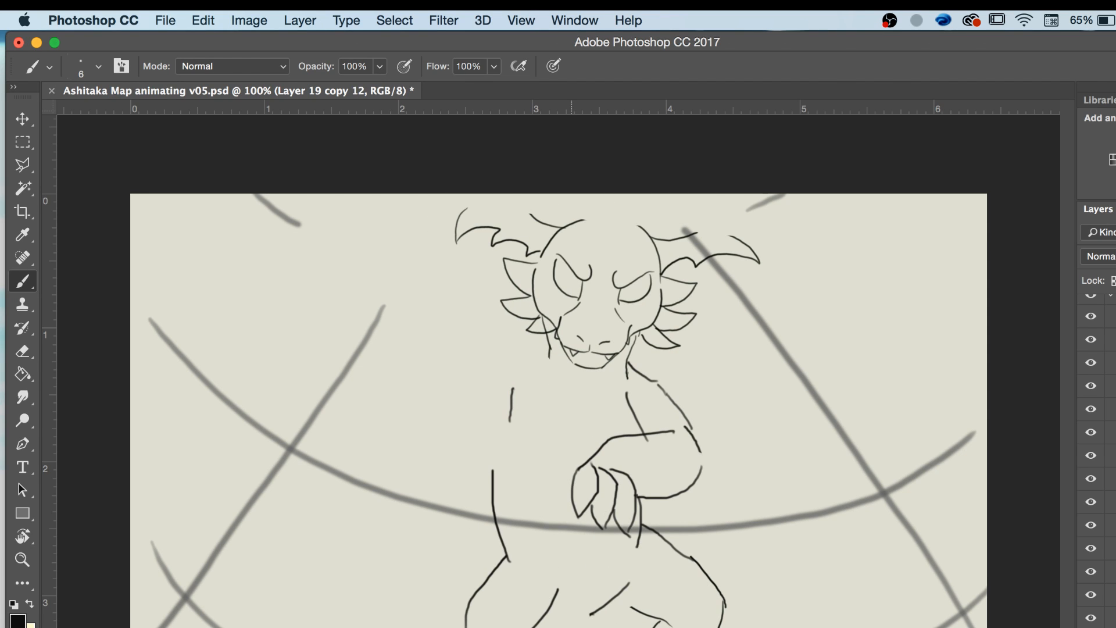
key("Left")
key("Right")
key("Left")
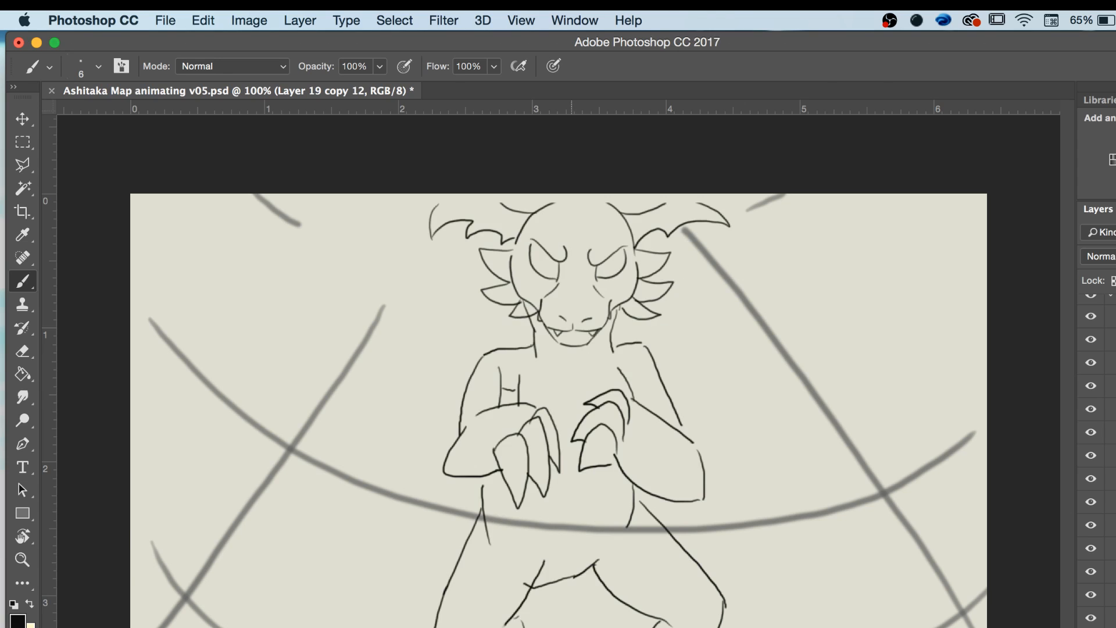
Draw a left-hand shoulder line outward from the neck on the in-between and compare it with the neighbouring frames.
key("Right")
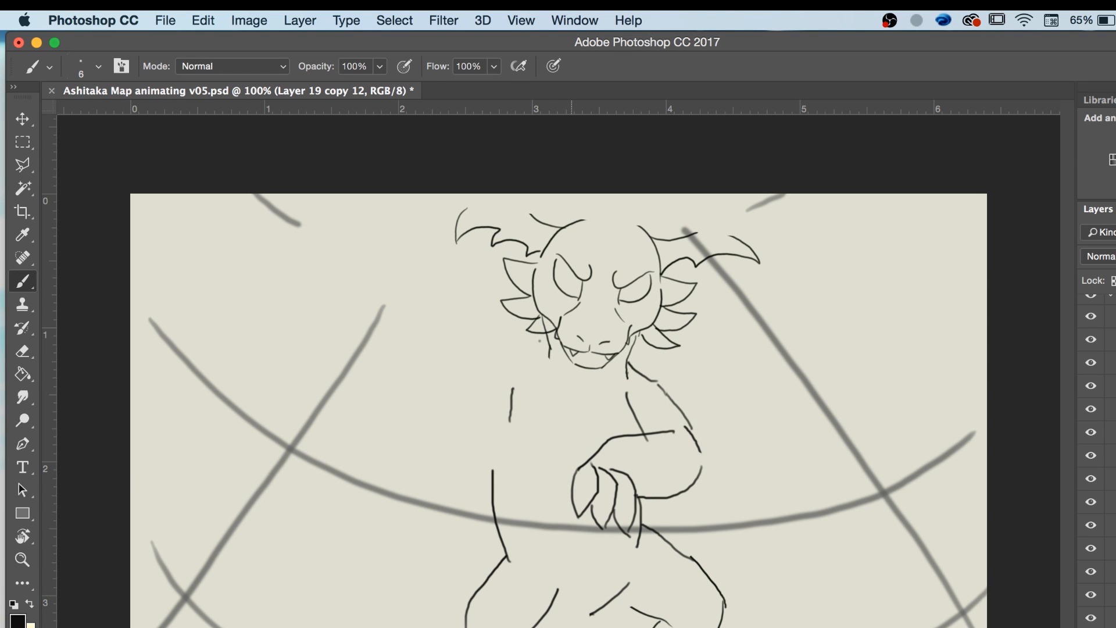
left_click_drag(547, 343, 499, 357)
key("Right")
key("Left")
key("Left")
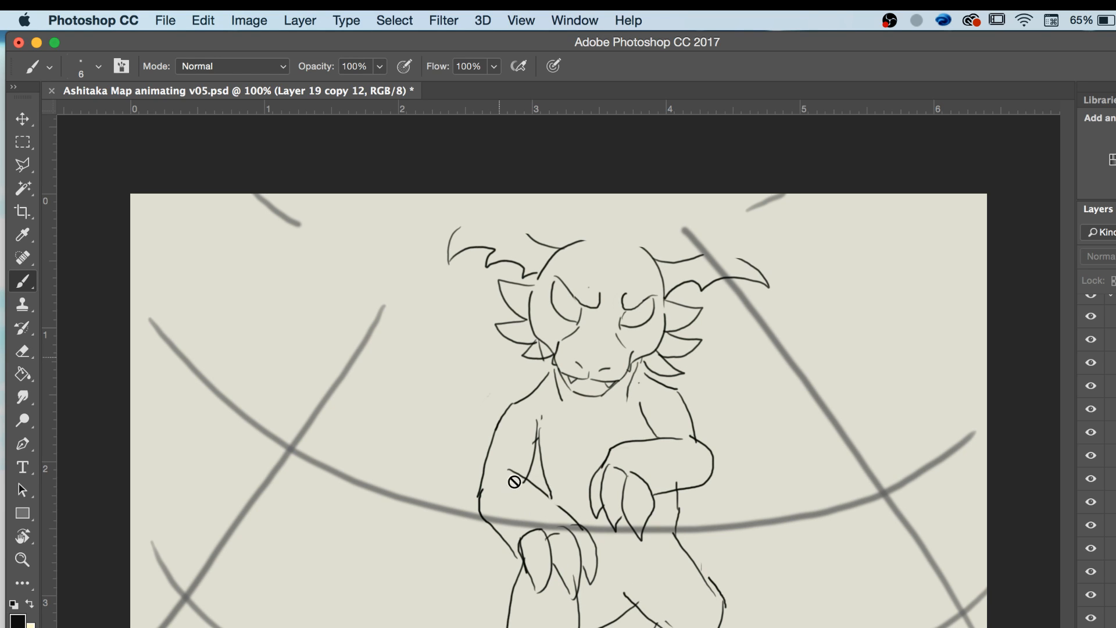
key("Right")
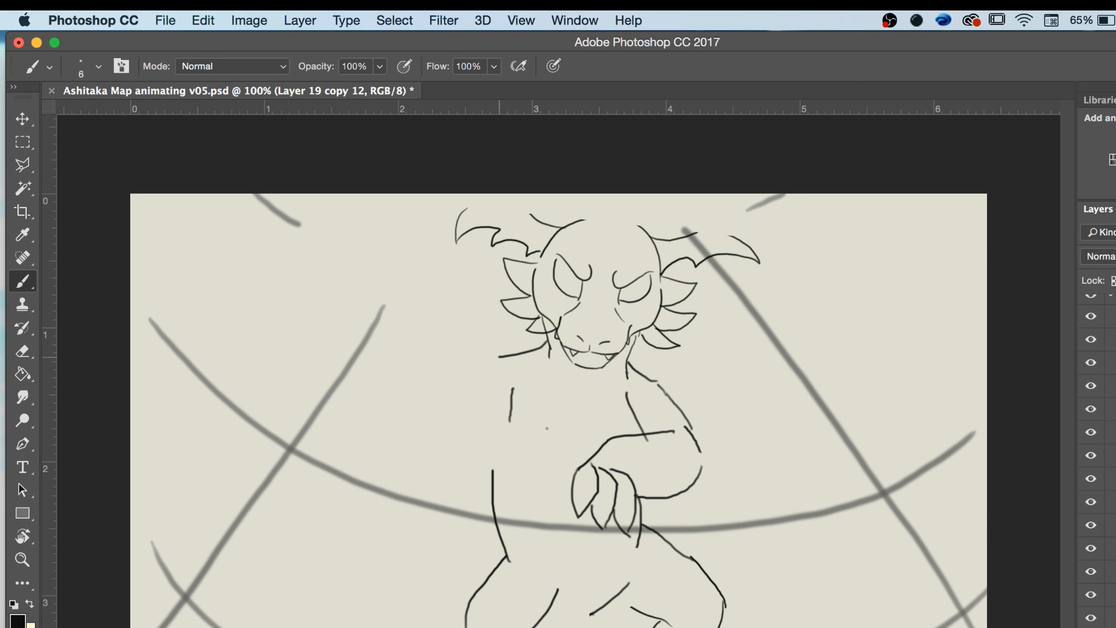
Check the in-between's new shoulder line against the neighbouring poses with onion skins and by flipping frames.
left_click(1115, 627)
left_click(1076, 610)
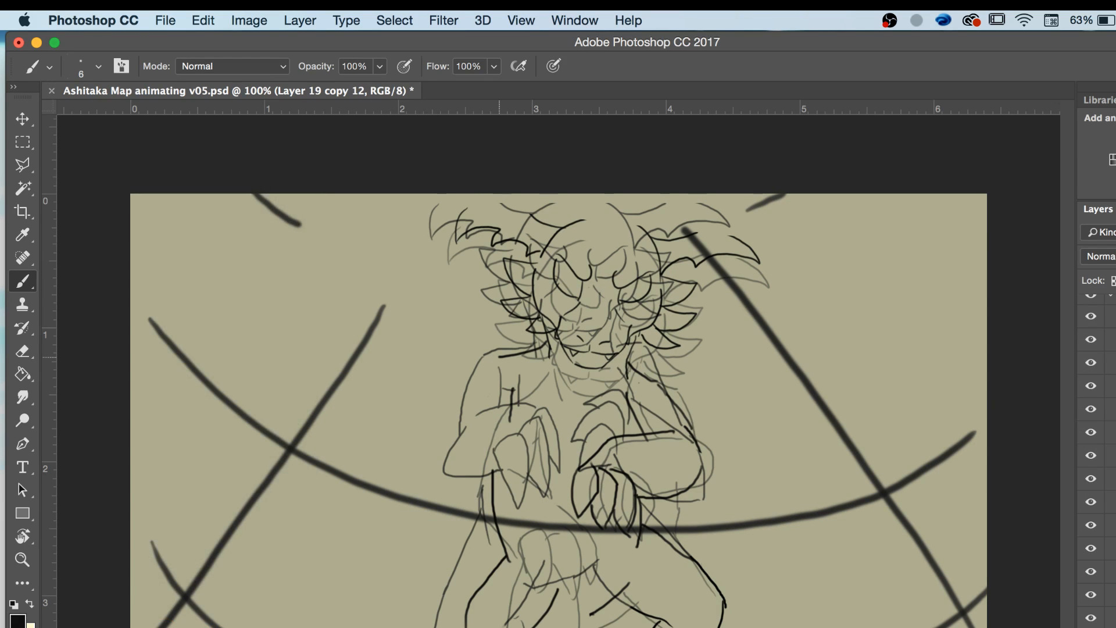
left_click(1115, 627)
left_click(1076, 608)
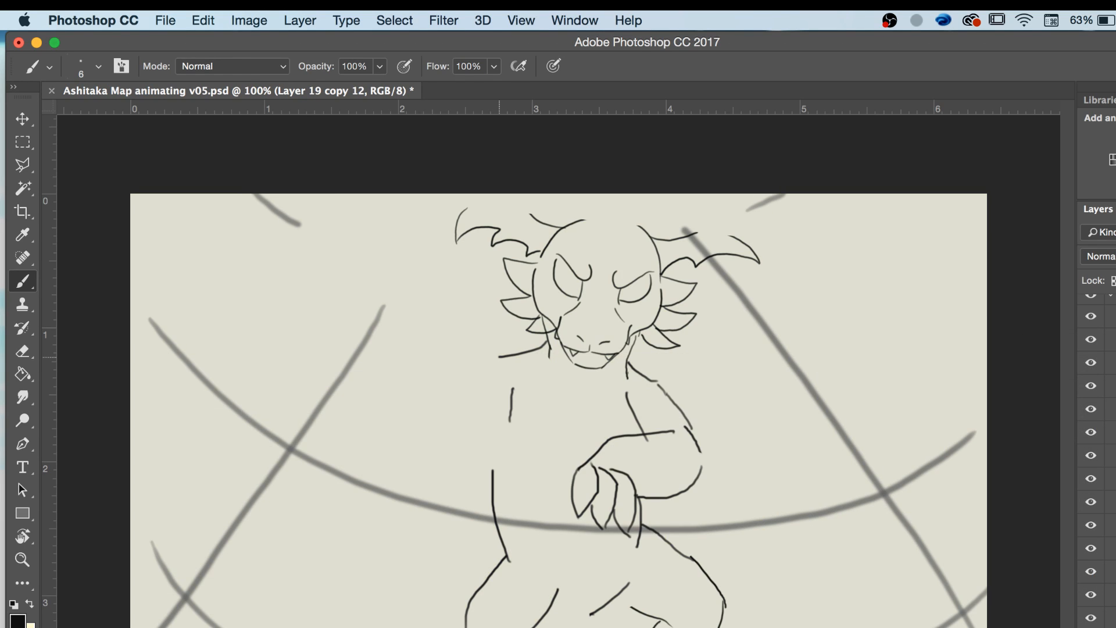
key("Left")
key("Right")
key("Right")
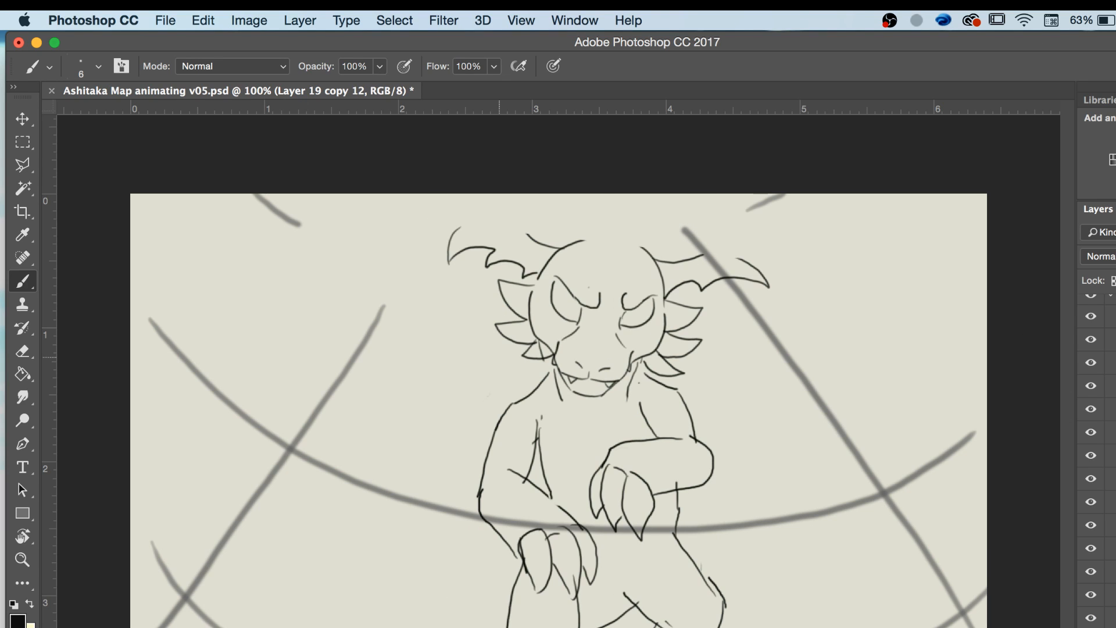
key("Right")
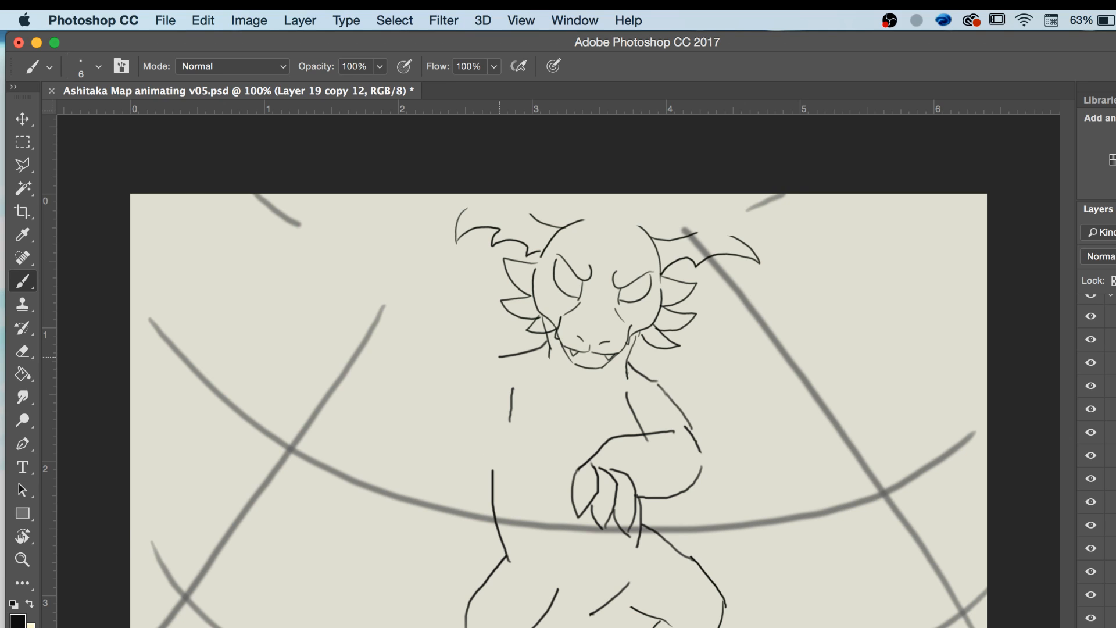
Using temporary onion skins, draw the left-hand upper arm's outer and inner lines, a short chest line and a forearm line running toward the waist.
left_click(1067, 627)
left_click(1045, 612)
left_click(1067, 626)
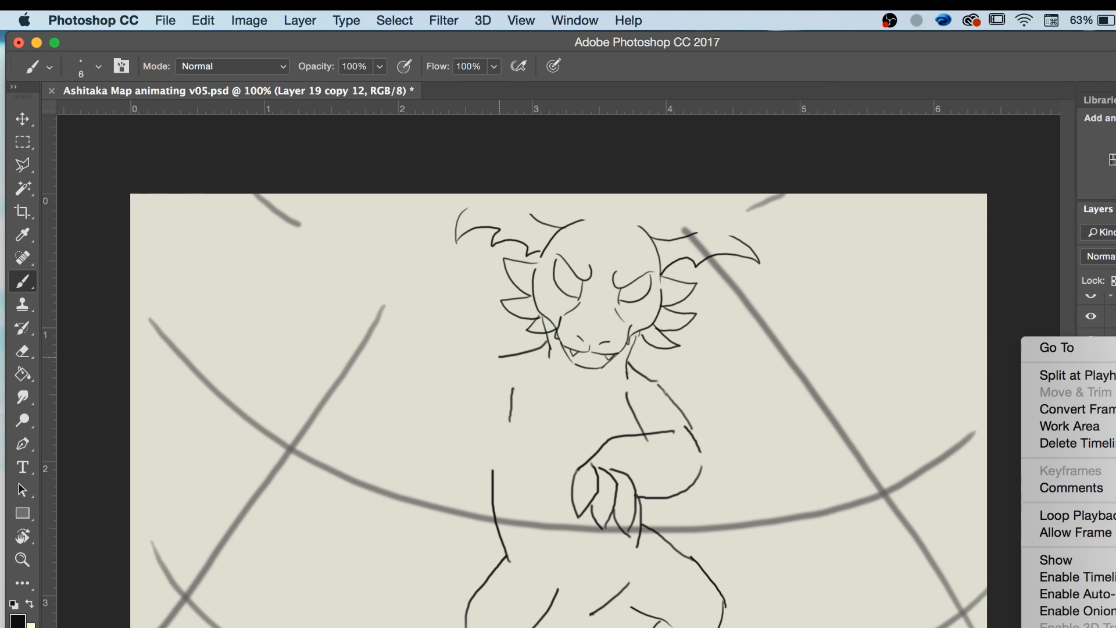
left_click(1045, 608)
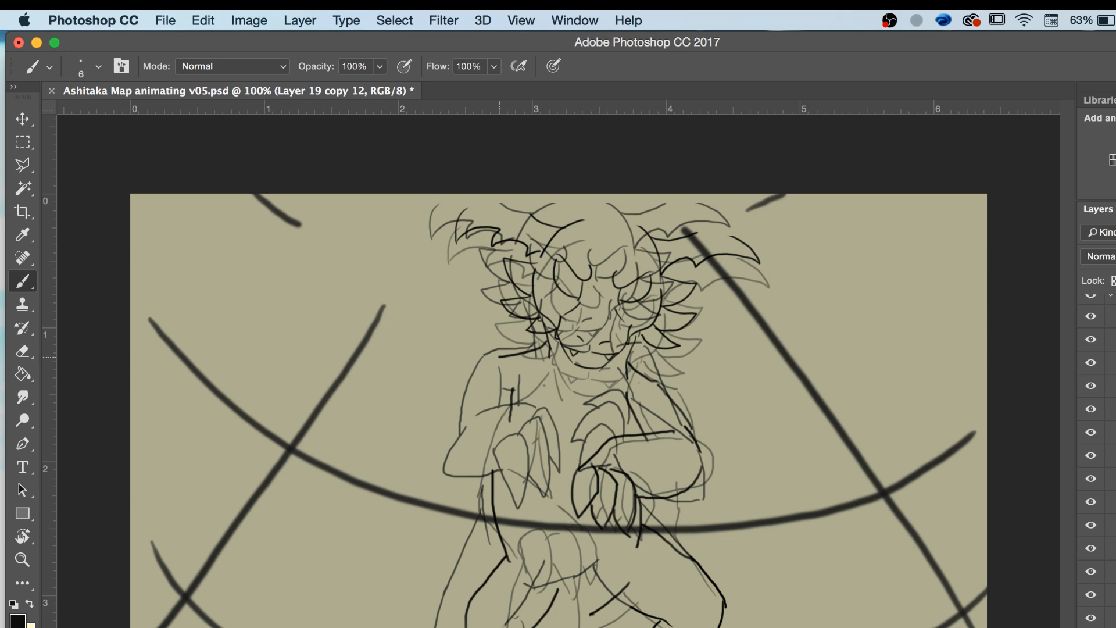
mouse_move(506, 394)
left_mouse_down()
mouse_move(544, 385)
mouse_move(511, 396)
mouse_move(512, 440)
left_mouse_up()
mouse_move(493, 361)
left_mouse_down()
mouse_move(474, 448)
mouse_move(560, 500)
mouse_move(556, 541)
left_mouse_up()
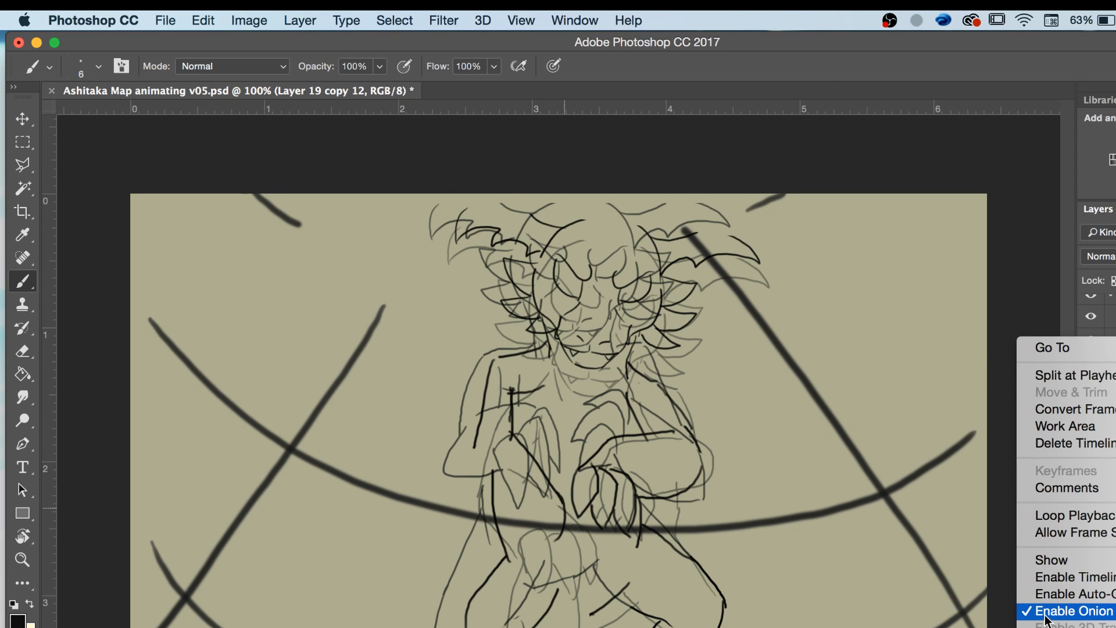
left_click(1070, 611)
Flip repeatedly between the in-between and its neighbouring frames to examine the left-hand arm and shoulder lines.
key("Right")
key("Right")
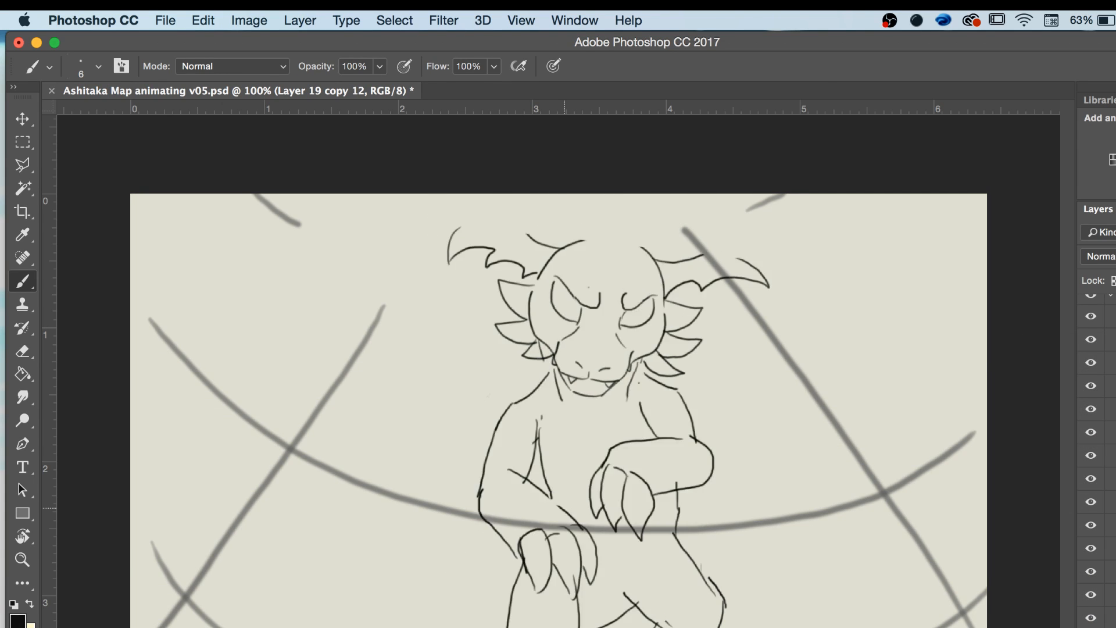
key("Left")
key("Left")
key("Right")
key("Right")
key("Left")
key("Left")
key("Right")
key("Right")
key("Left")
key("Left")
key("Right")
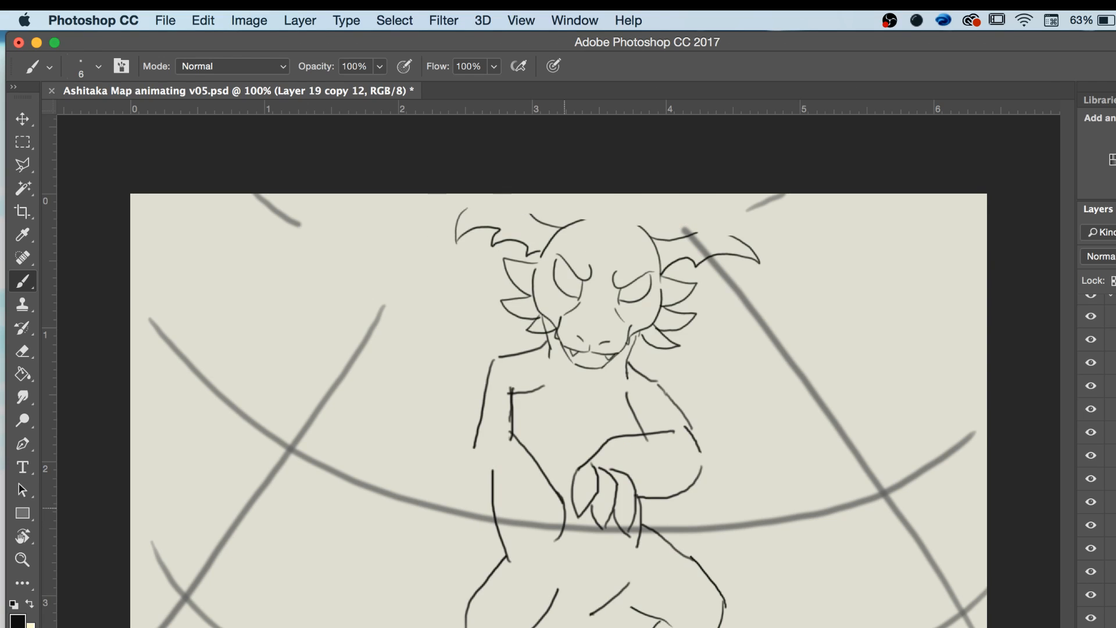
key("Right")
key("Left")
key("Left")
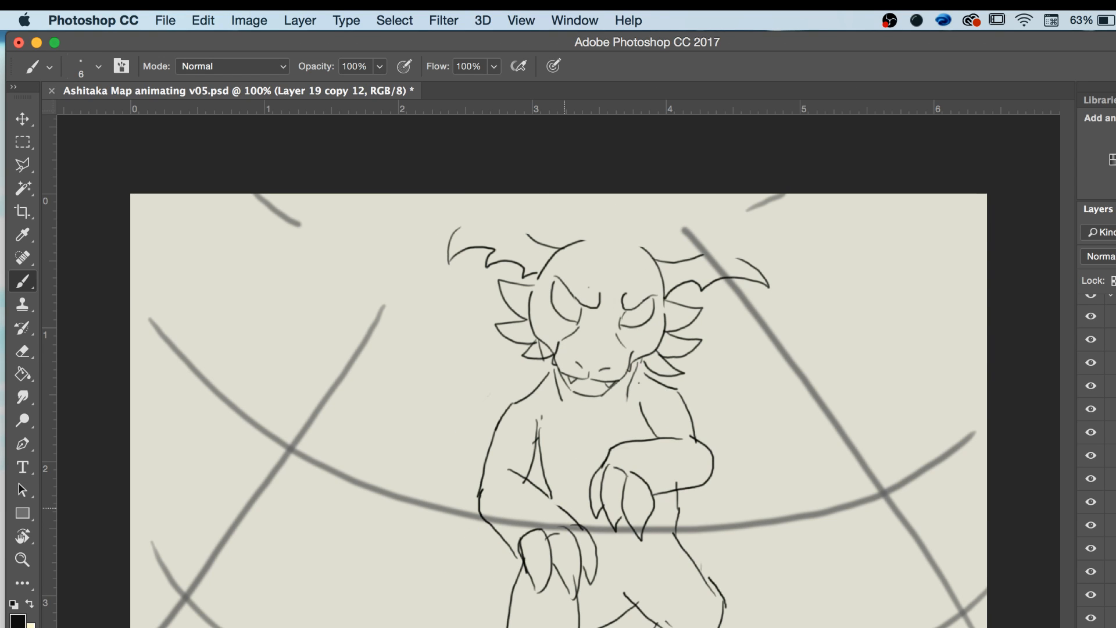
key("Right")
key("Right")
key("Left")
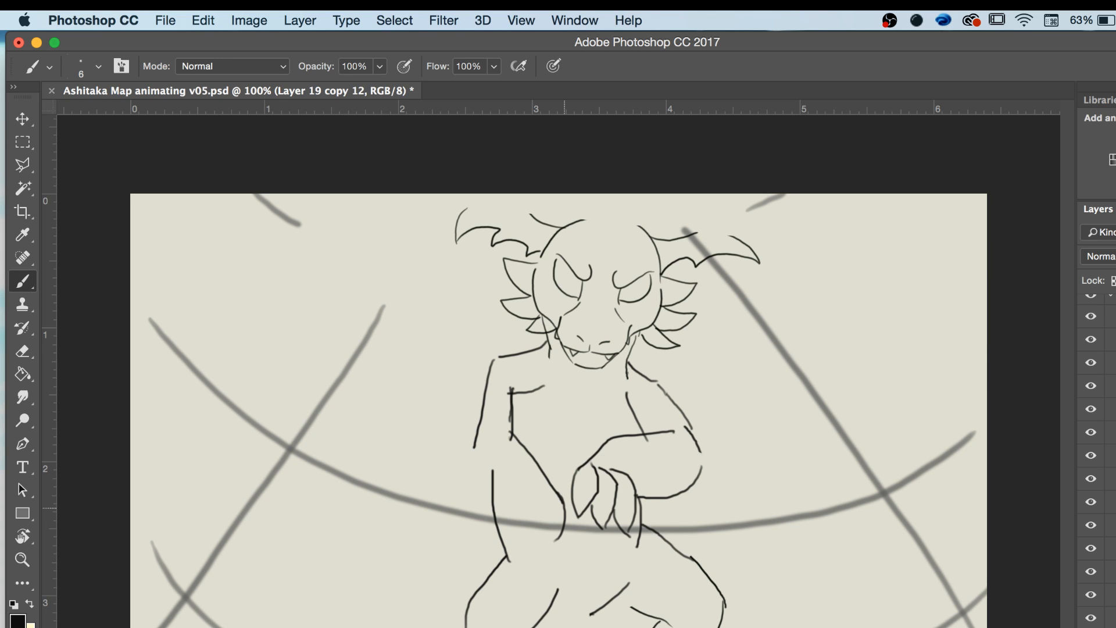
key("Right")
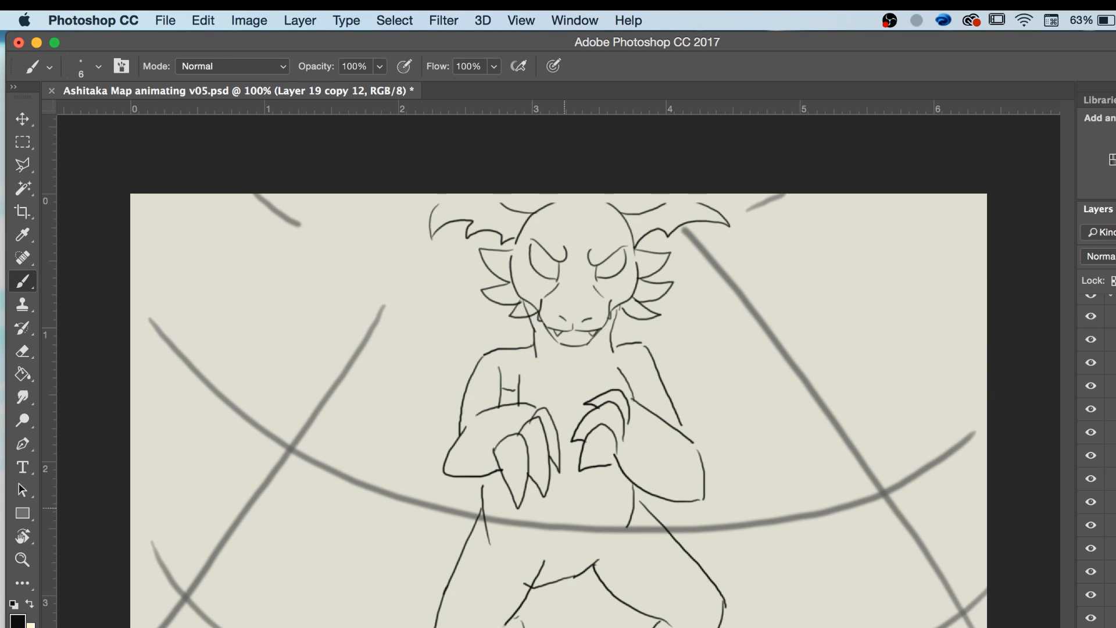
key("Left")
key("Left")
key("Right")
key("Right")
key("Left")
key("Right")
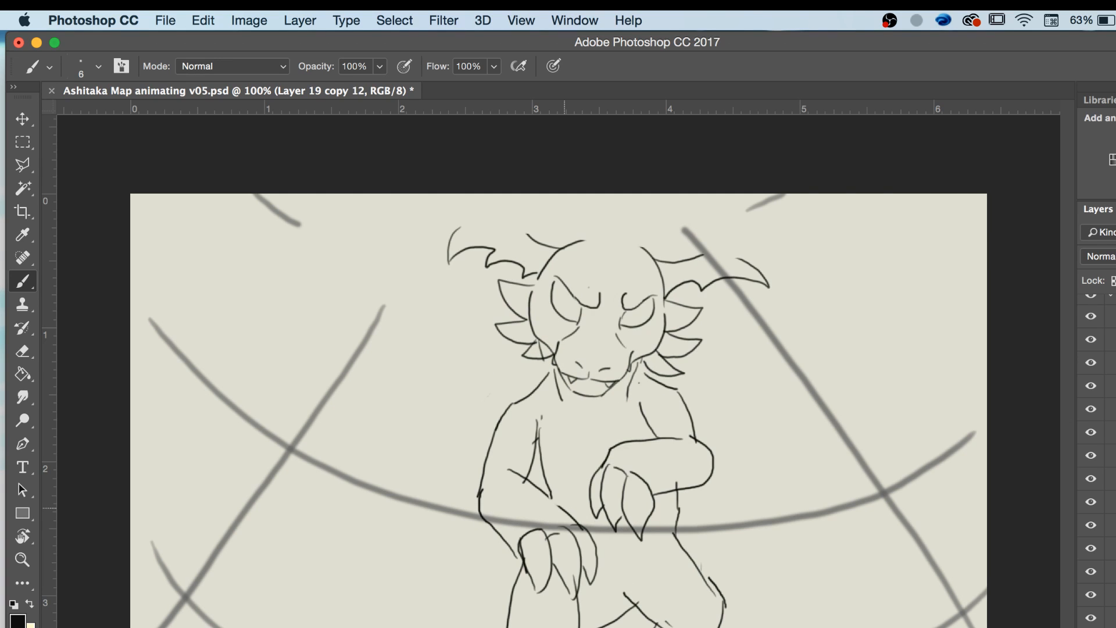
key("Left")
key("Left")
key("Right")
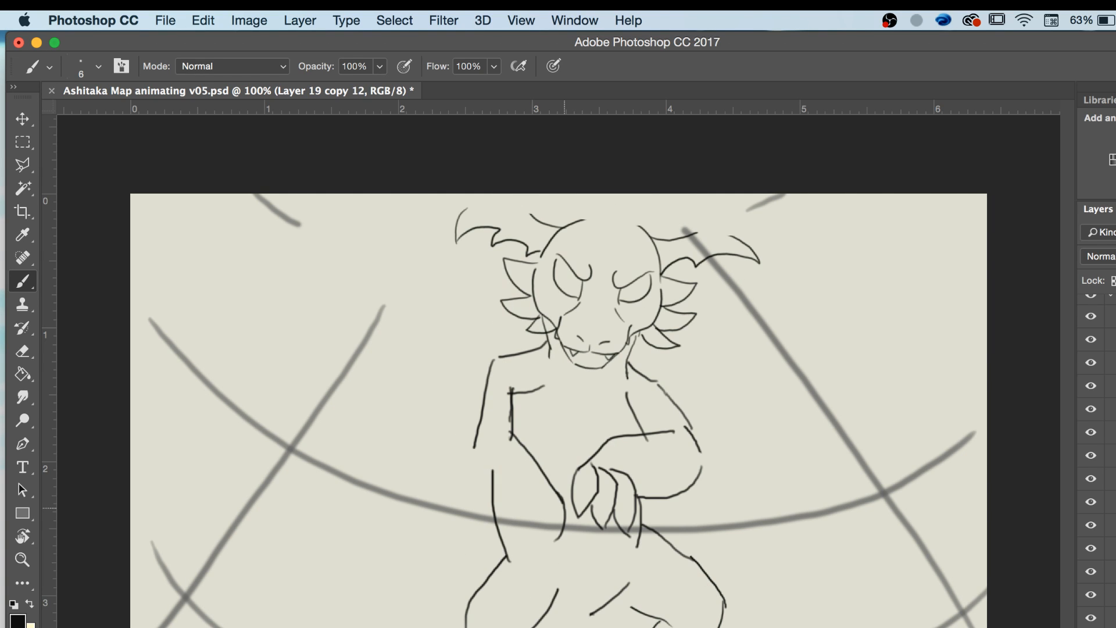
key("Right")
key("Left")
Erase the in-between's left-hand shoulder, upper arm and forearm lines, keeping the waist line.
key("e")
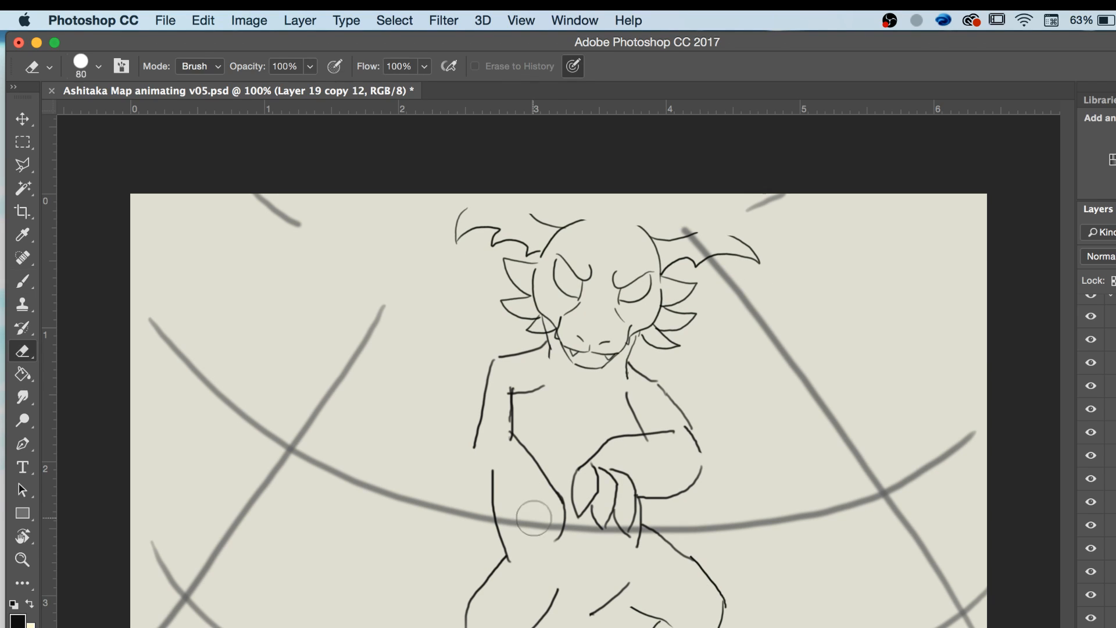
mouse_move(548, 526)
left_mouse_down()
mouse_move(521, 459)
mouse_move(514, 396)
mouse_move(528, 357)
mouse_move(464, 441)
left_mouse_up()
mouse_move(640, 447)
left_mouse_down()
mouse_move(634, 417)
mouse_move(666, 429)
mouse_move(683, 462)
mouse_move(689, 435)
mouse_move(652, 513)
left_mouse_up()
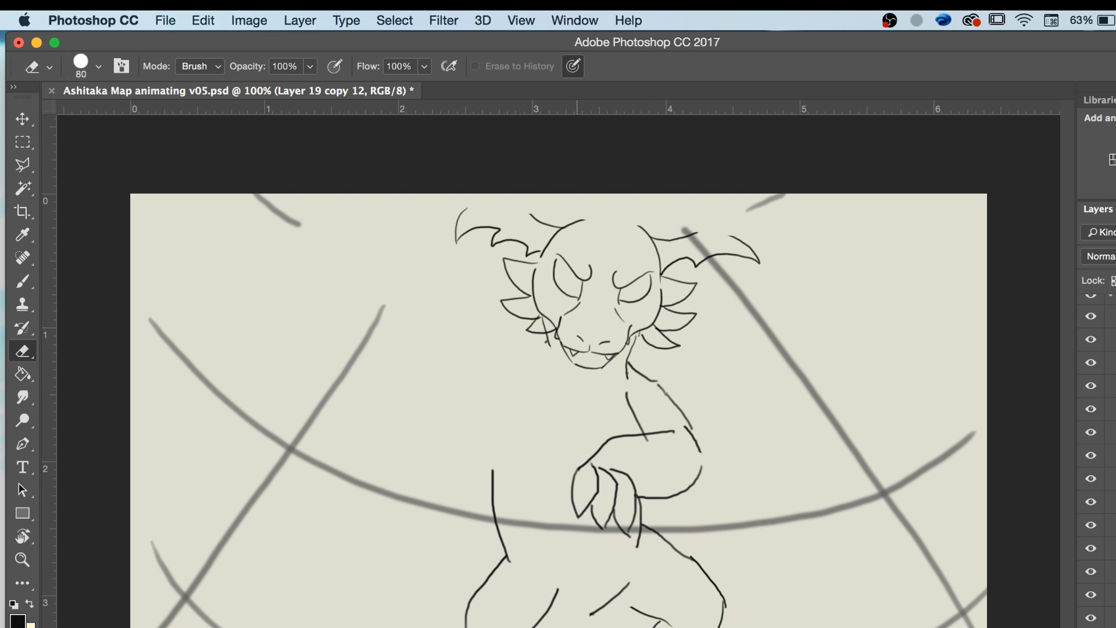
Flip between the in-between and the adjacent frame to examine the right-hand shoulder and upper arm.
key("Left")
key("Right")
key("Left")
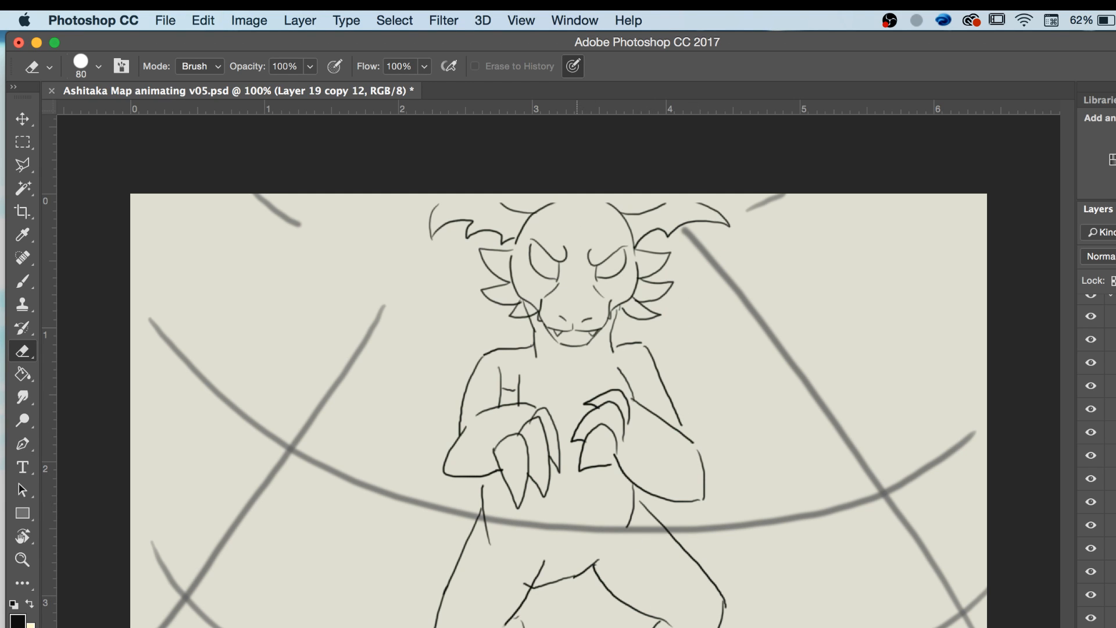
key("Right")
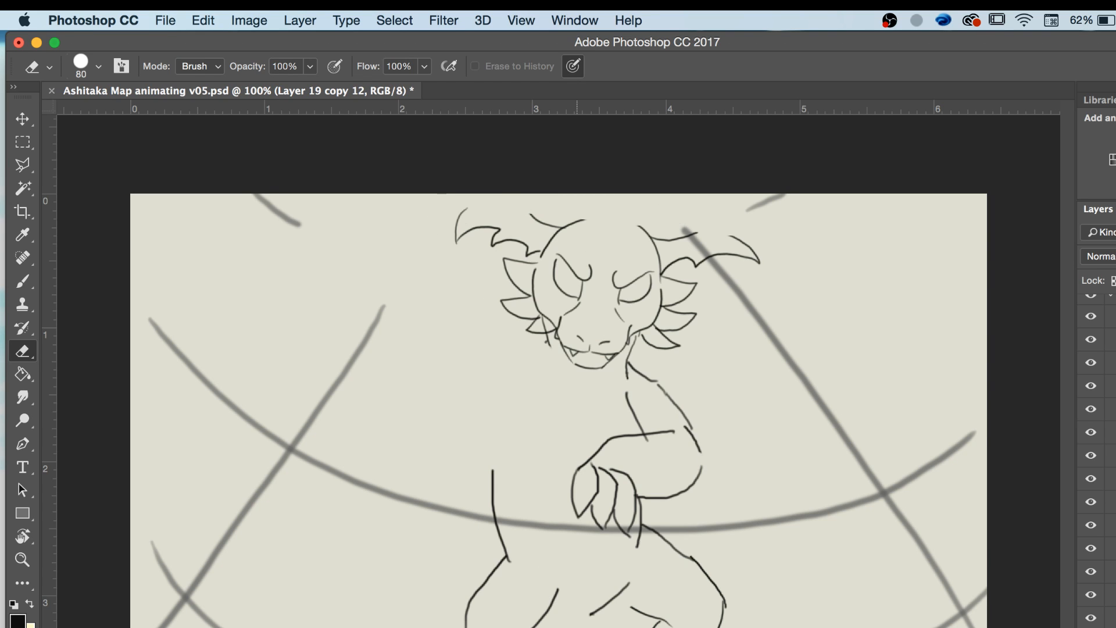
key("Left")
key("Right")
key("Left")
key("Right")
key("Left")
key("Right")
Erase the right-hand shoulder and upper arm lines, redraw them sloping out from the neck and down to the elbow, and compare frames.
left_click_drag(641, 419, 657, 384)
key("b")
mouse_move(692, 432)
left_mouse_down()
mouse_move(688, 388)
mouse_move(634, 353)
left_mouse_up()
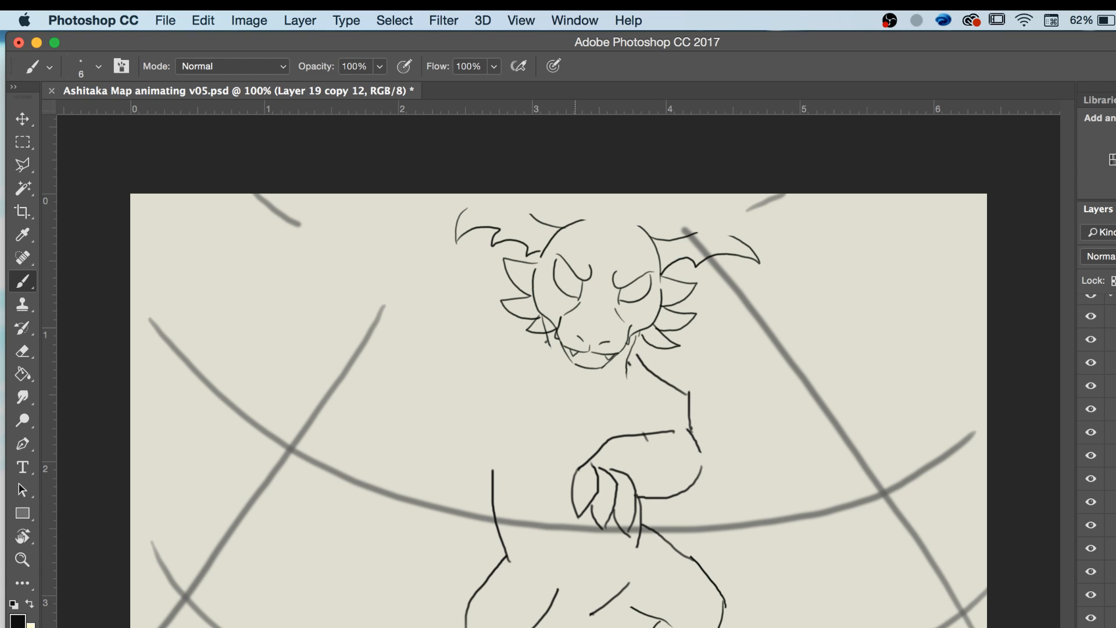
key("Left")
key("Right")
key("Left")
key("Right")
Erase the angular right-hand shoulder and redraw the outer upper arm as a straight diagonal down to the elbow.
key("e")
mouse_move(690, 403)
left_mouse_down()
mouse_move(645, 360)
mouse_move(651, 383)
left_mouse_up()
key("b")
key("Left")
key("Right")
key("Left")
key("Right")
left_click_drag(652, 365, 693, 437)
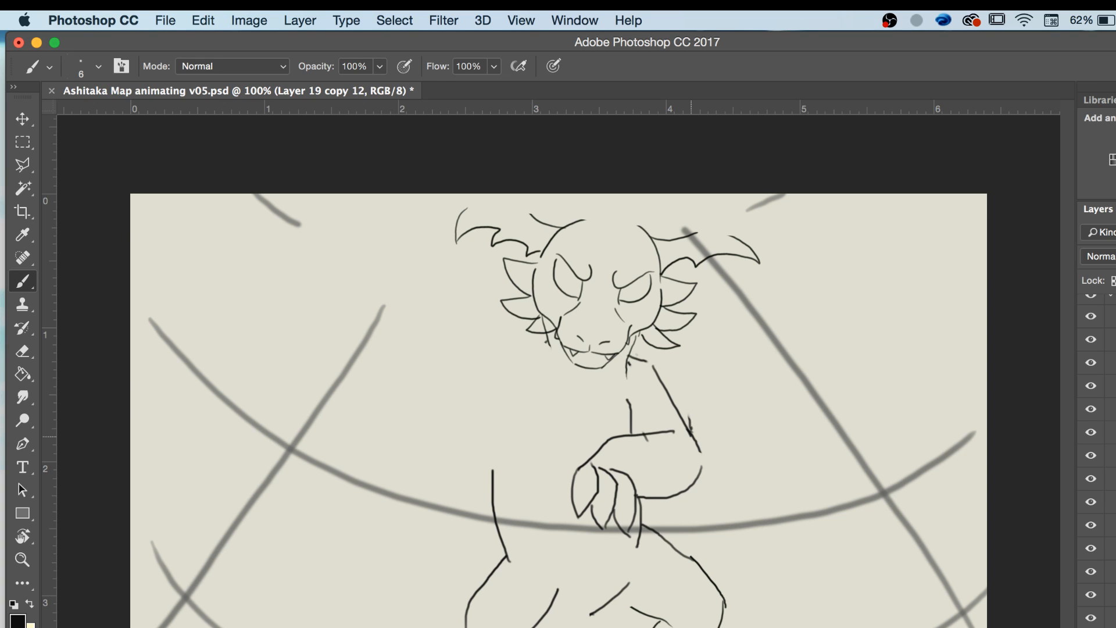
Flip between the in-between and the adjacent frame to examine the redrawn right-hand arm and the waist.
key("Left")
key("Right")
key("Left")
key("Right")
key("Left")
key("Right")
key("Left")
key("Right")
key("Left")
key("Right")
Erase the left-hand waist line and redraw it longer and closer to the body's centre, from the thigh up to the chest.
key("e")
left_click_drag(523, 543, 503, 506)
key("b")
left_click_drag(510, 558, 515, 433)
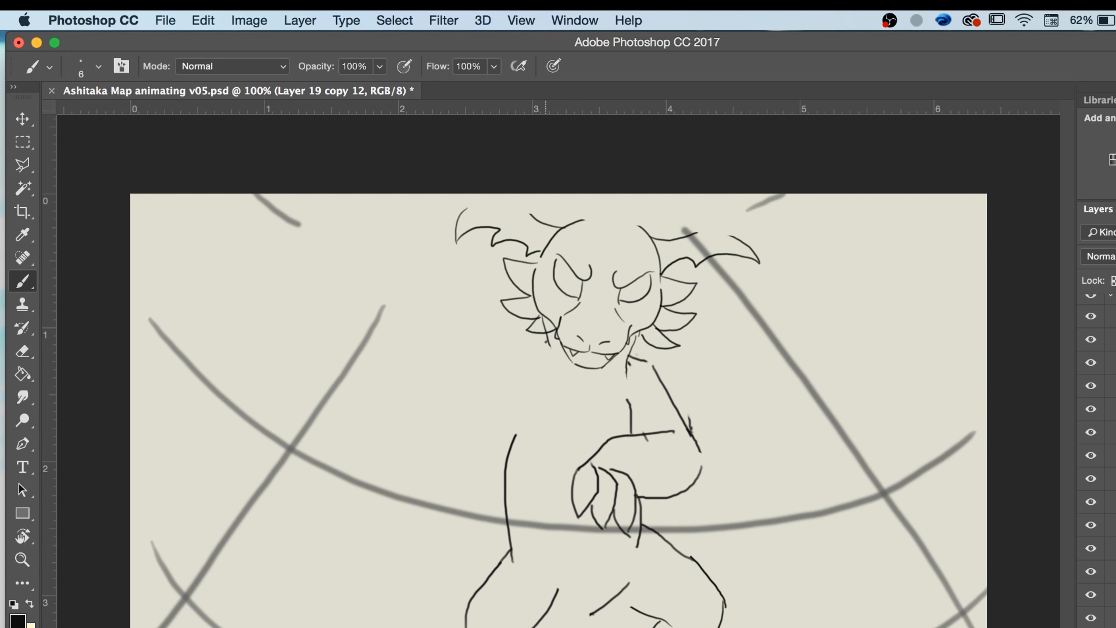
Flip between the in-between and its neighbouring frames to examine the new left-hand waist line.
key("Left")
key("Right")
key("Left")
key("Right")
key("Left")
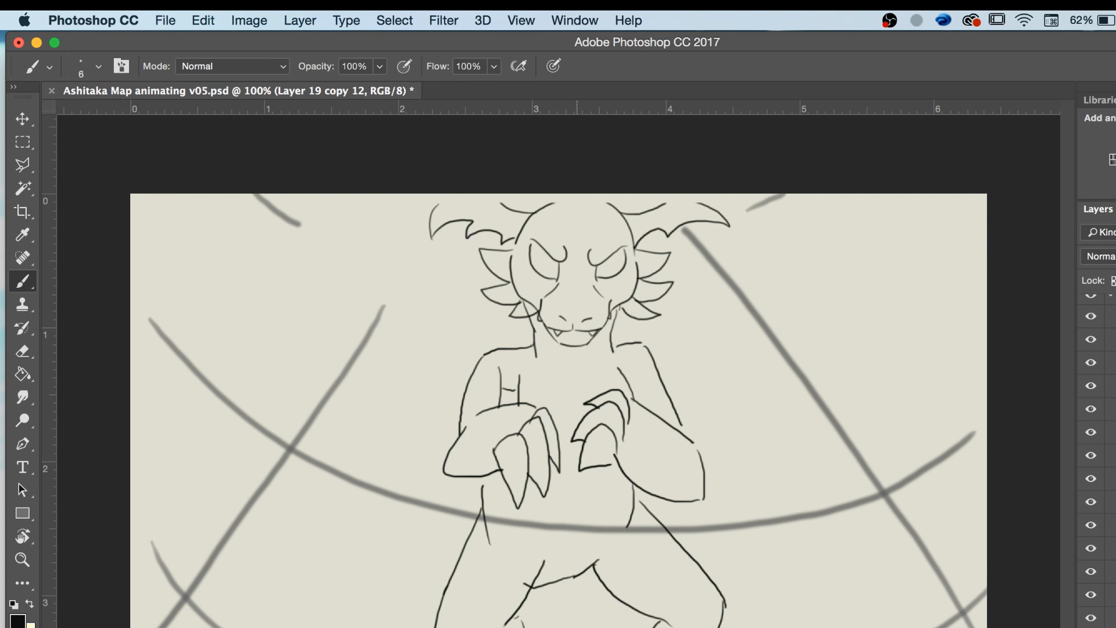
key("Right")
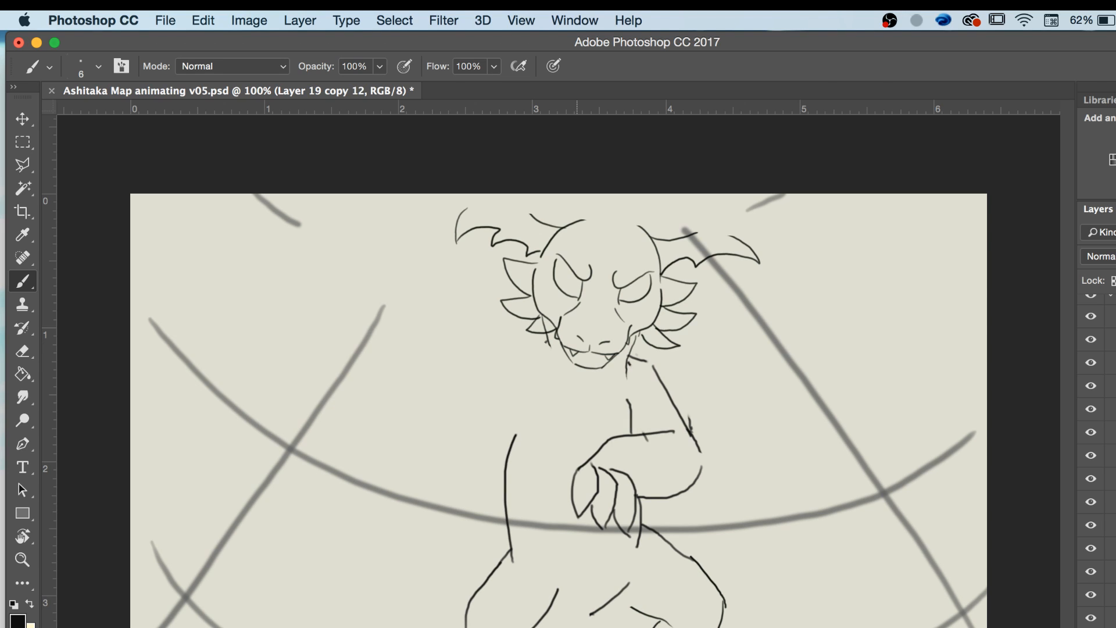
key("Left")
key("Left")
key("Right")
key("Left")
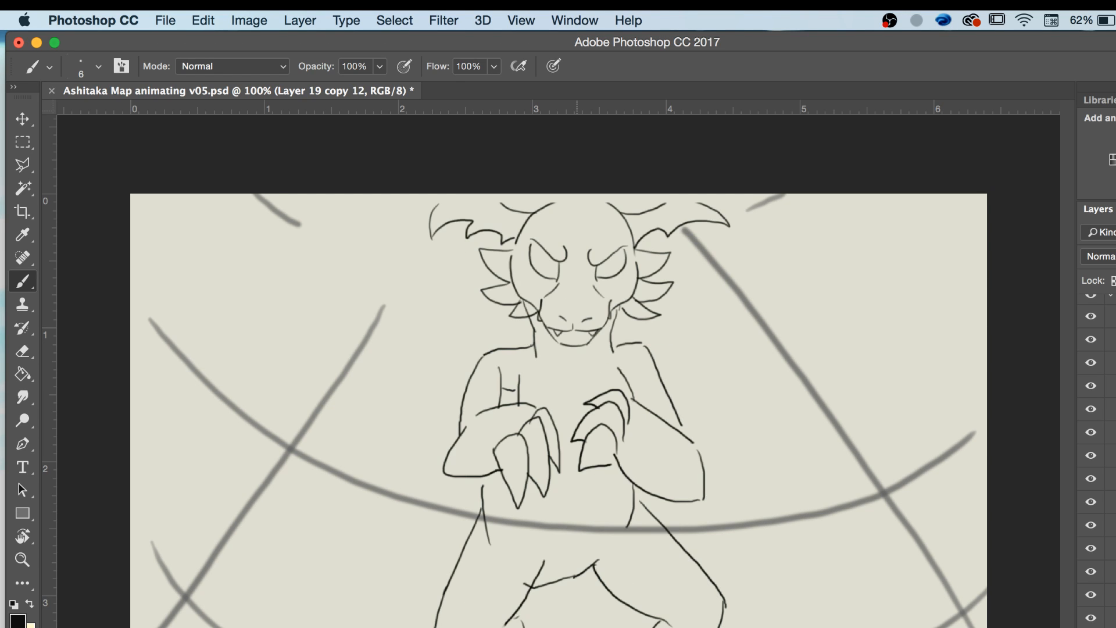
key("Right")
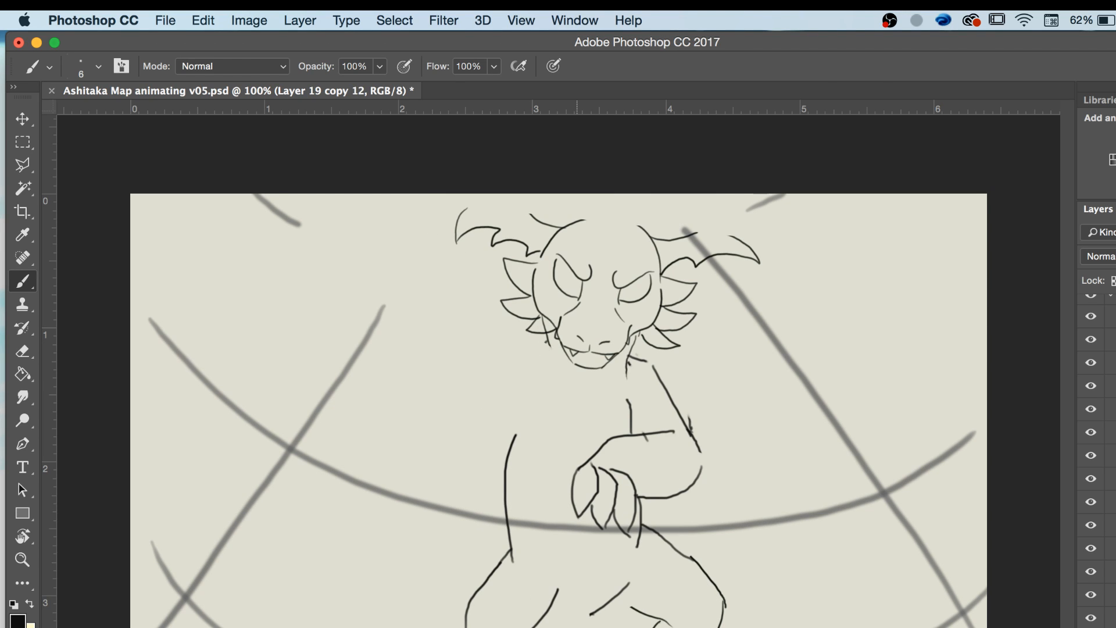
key("Left")
key("Right")
Extend the left-hand neck line slightly downward and add a short diagonal inner line to the right-hand upper arm.
left_click_drag(548, 341, 554, 353)
key("Left")
key("Right")
key("Left")
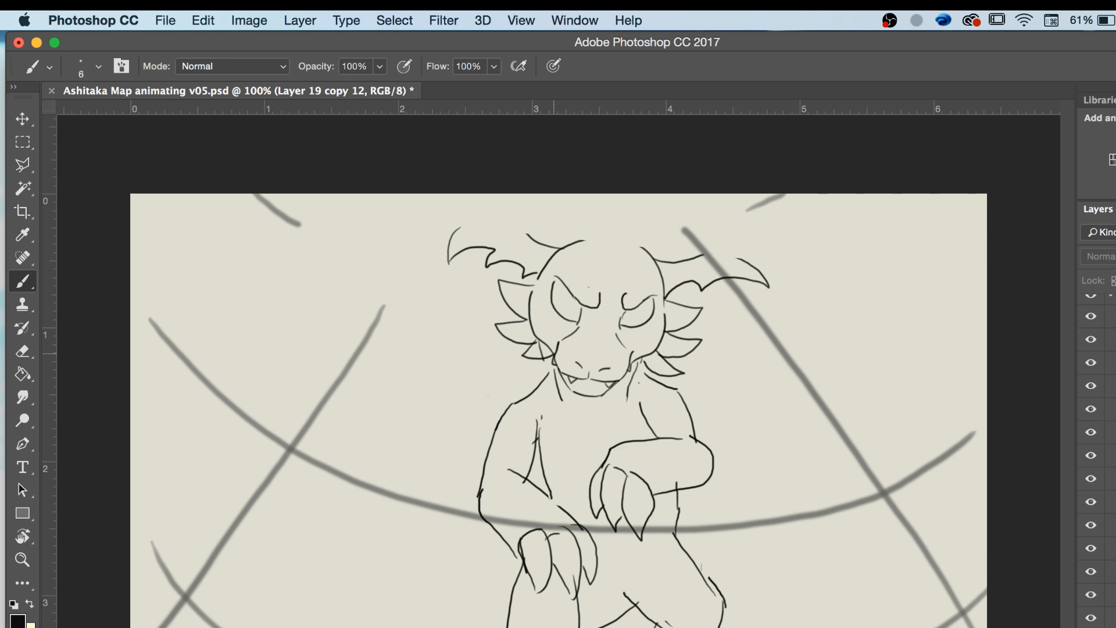
key("Right")
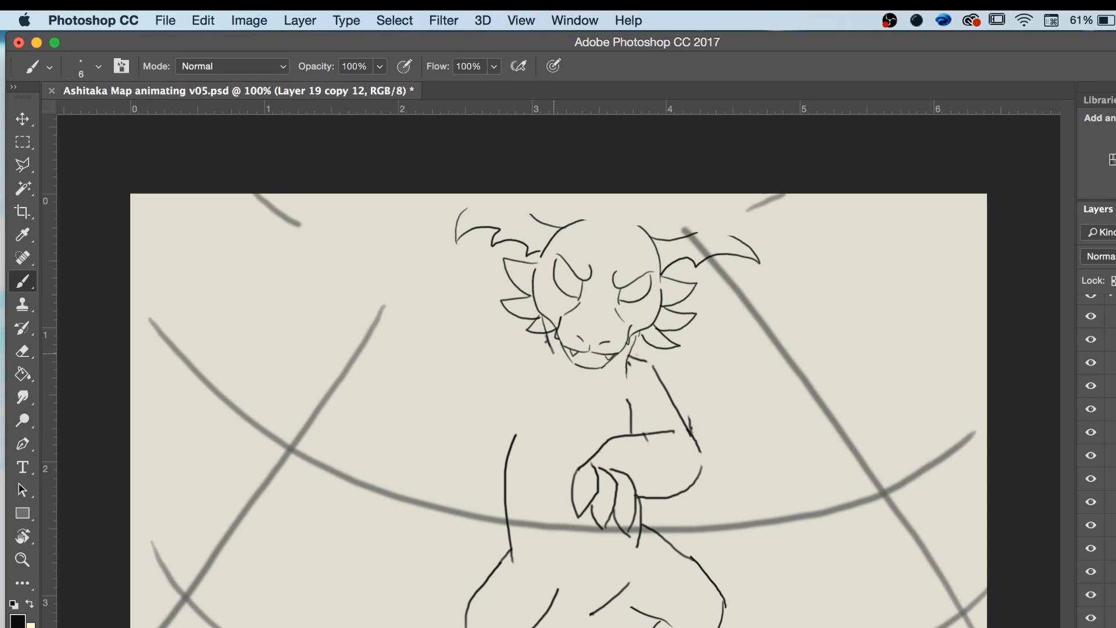
left_click_drag(647, 438, 629, 408)
Using temporary onion skins, draw the left-hand shoulder line outward from the neck and compare it with the adjacent frame.
left_click(1050, 611)
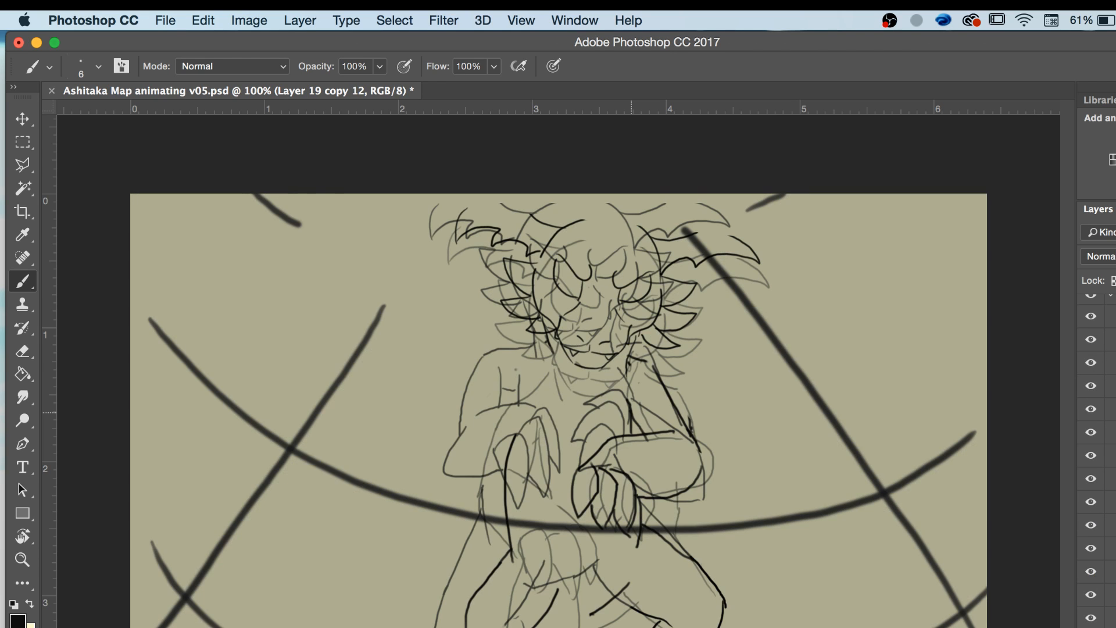
key("space")
left_click_drag(548, 351, 499, 362)
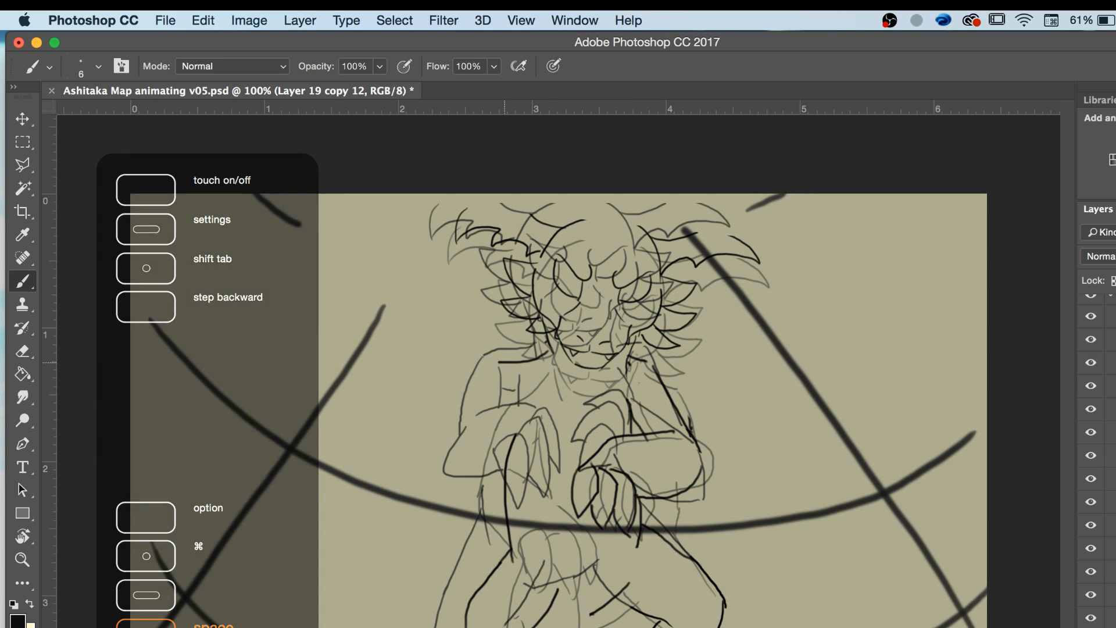
left_click(1050, 611)
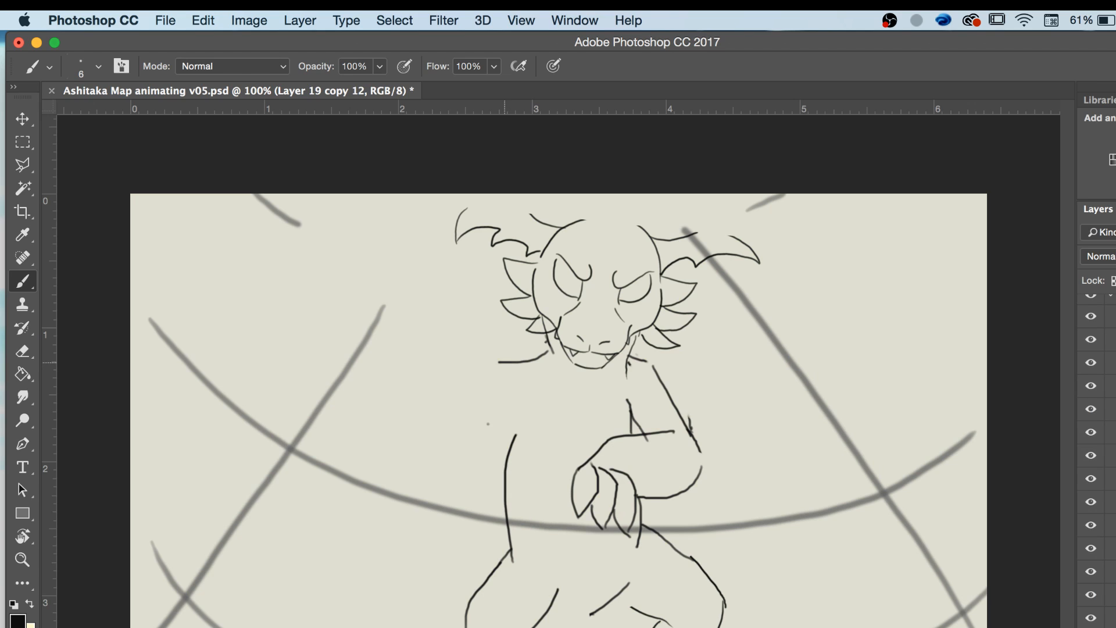
key("space")
key("Left")
key("Right")
Draw a short curved crotch line between the inner thighs, replacing a first attempt, and compare it with the neighbouring frames.
left_click_drag(588, 613, 550, 617)
key("cmd+z")
left_click_drag(550, 615, 577, 614)
key("Left")
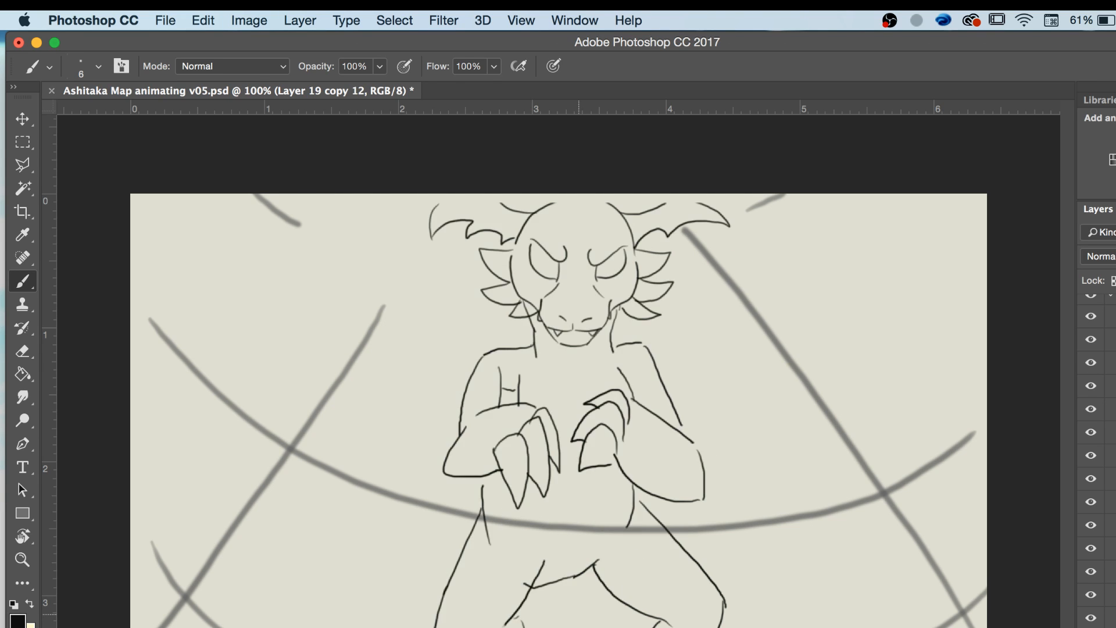
key("Right")
key("Right")
key("Left")
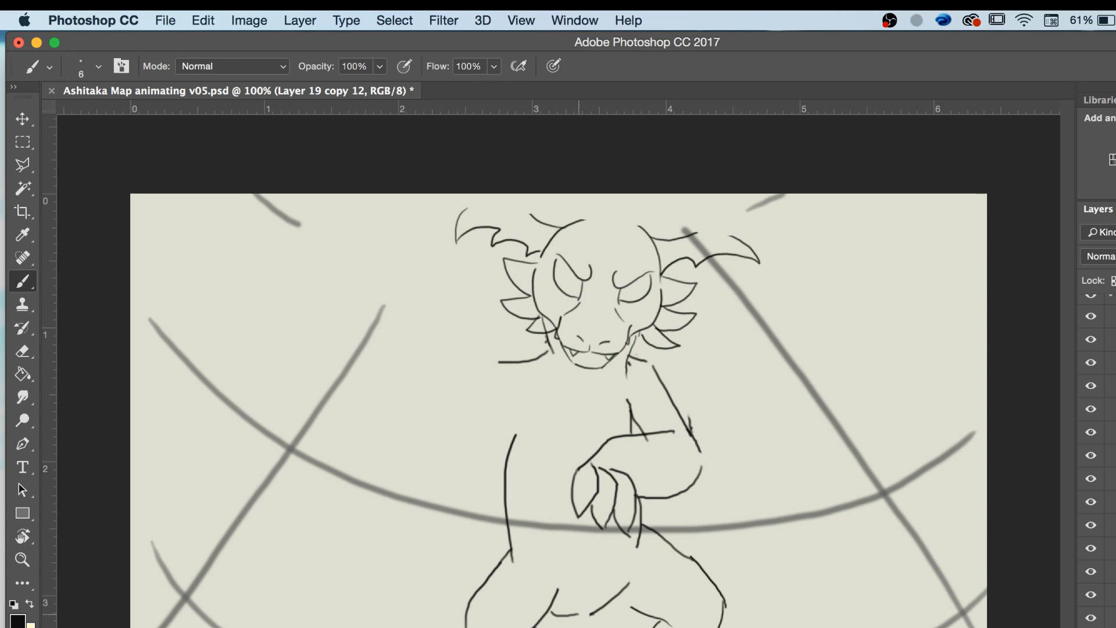
With onion skins enabled, extend the left-hand shoulder line and draw the outer upper-arm line and a short armpit curve below it.
key("Left")
key("Right")
key("Left")
key("Right")
key("Right")
key("Left")
left_click(1027, 626)
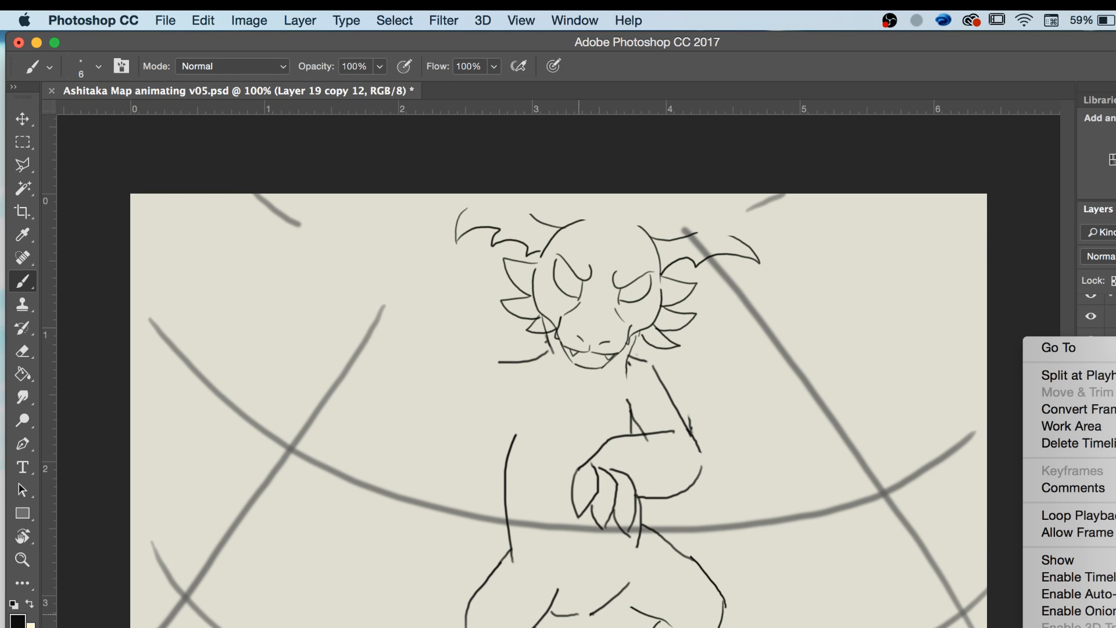
left_click(1048, 614)
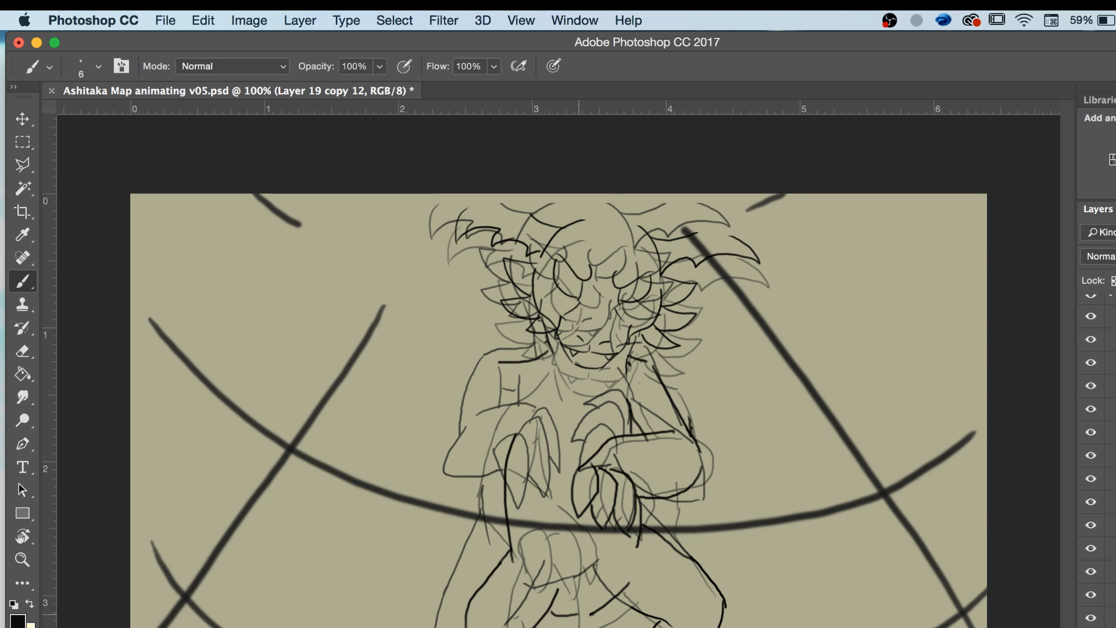
mouse_move(534, 407)
left_mouse_down()
mouse_move(513, 419)
mouse_move(556, 477)
mouse_move(564, 525)
left_mouse_up()
key("super+z")
mouse_move(499, 363)
left_mouse_down()
mouse_move(486, 372)
mouse_move(489, 474)
left_mouse_up()
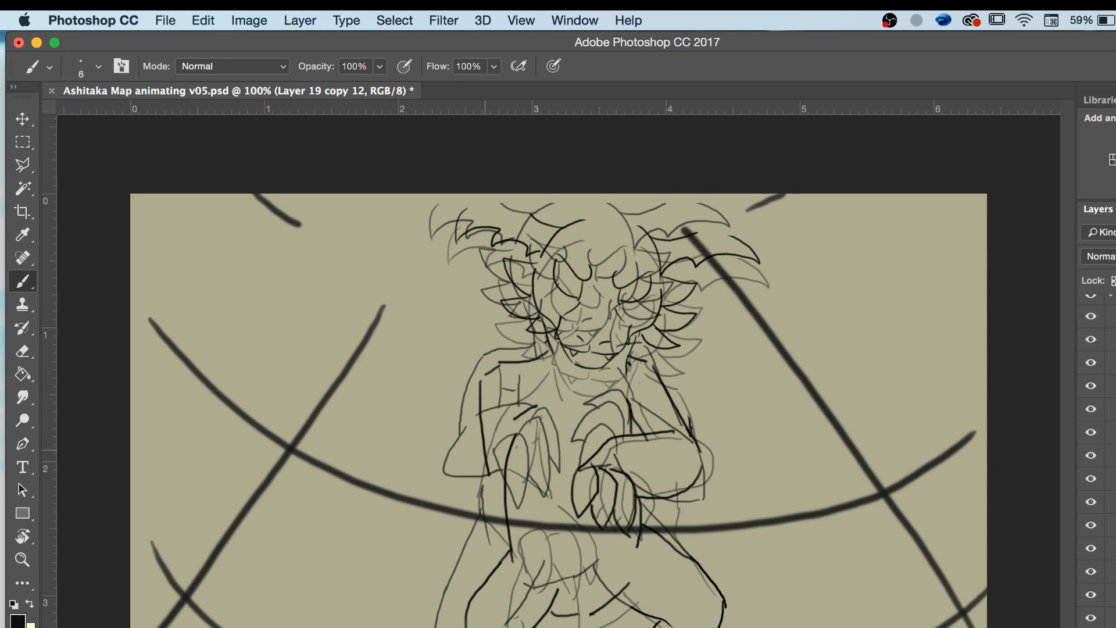
Sketch the left-hand forearm reaching diagonally down and inward, ending in a clawed hand beside the waist.
mouse_move(516, 432)
left_mouse_down()
mouse_move(562, 493)
mouse_move(561, 560)
mouse_move(551, 486)
left_mouse_up()
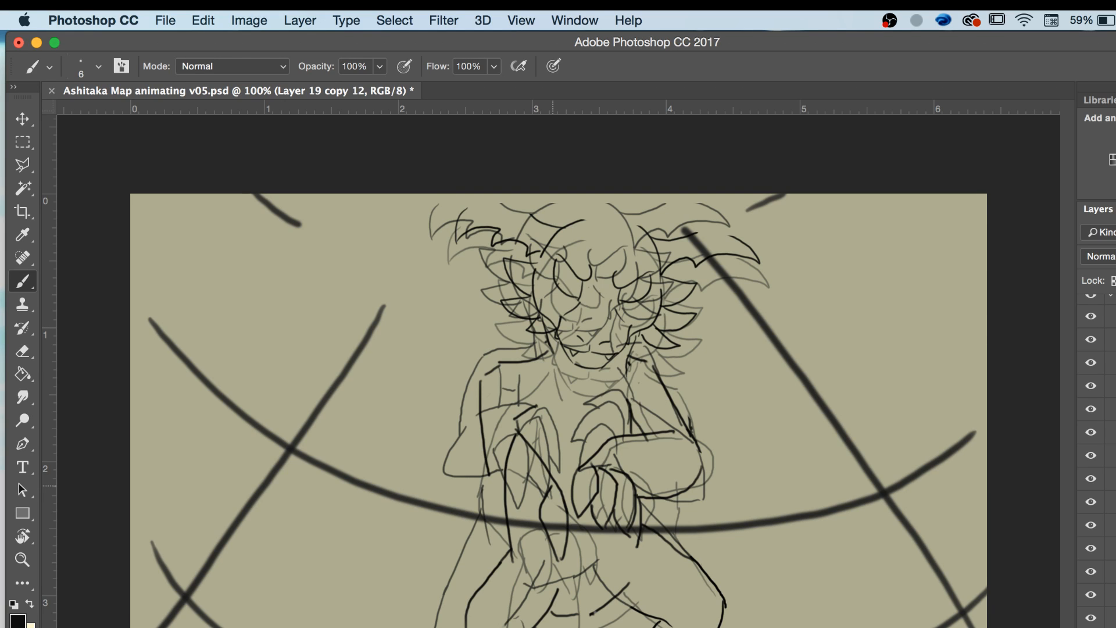
key("super+z")
mouse_move(550, 503)
left_mouse_down()
mouse_move(560, 575)
mouse_move(531, 514)
mouse_move(538, 505)
left_mouse_up()
mouse_move(535, 554)
left_mouse_down()
mouse_move(519, 587)
mouse_move(519, 516)
mouse_move(558, 497)
left_mouse_up()
Turn off onion skins and erase the left-hand forearm and most of its clawed hand with the size 80 eraser.
left_click(1067, 626)
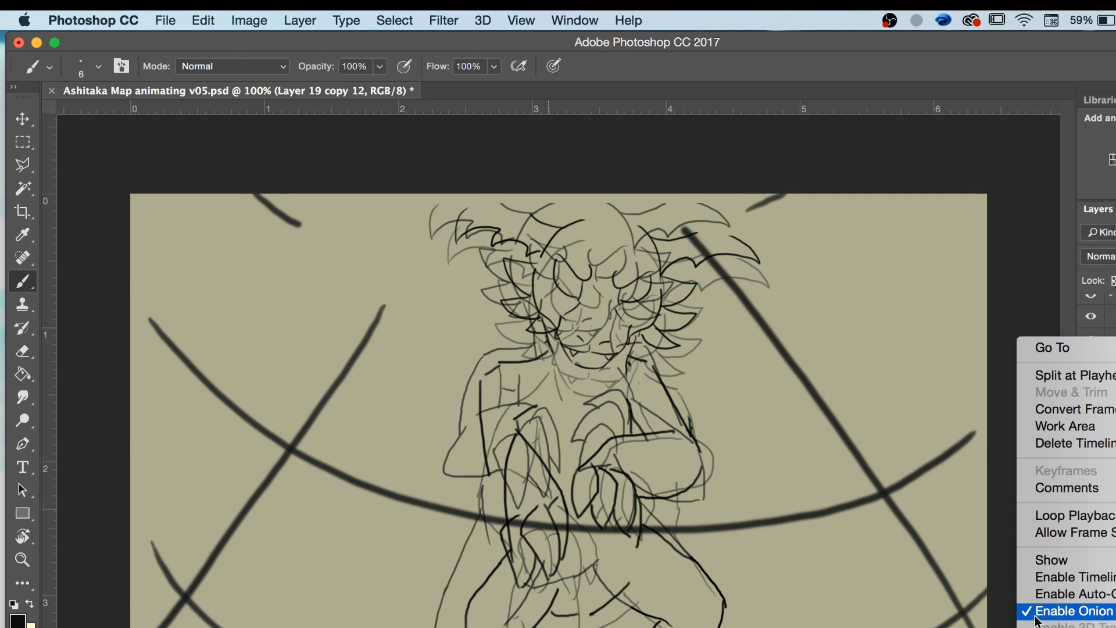
left_click(1071, 610)
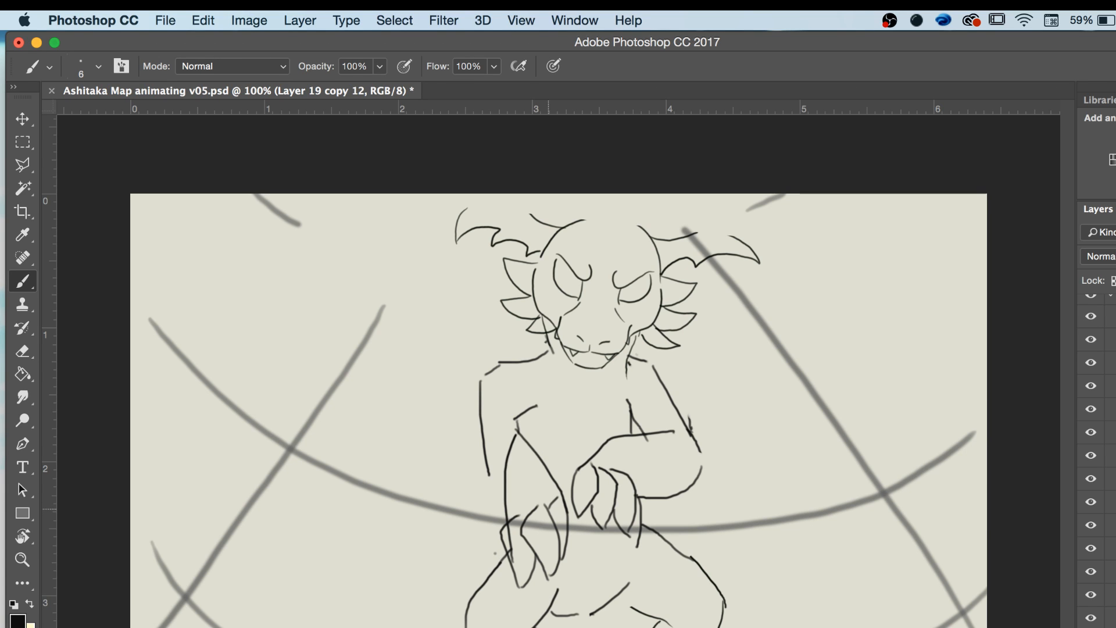
key("e")
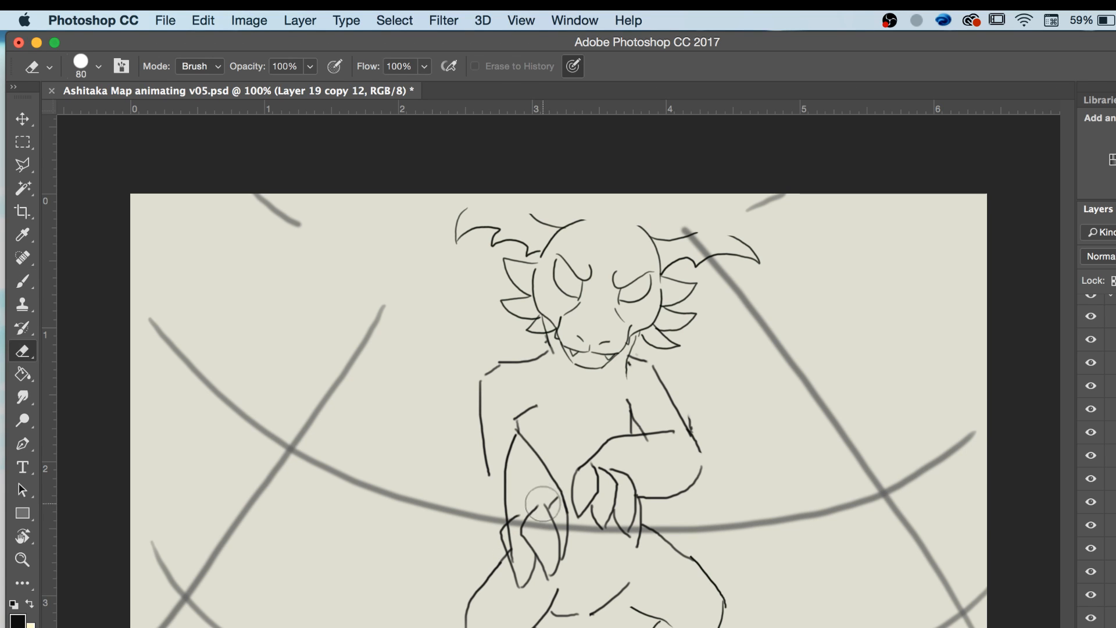
mouse_move(543, 502)
left_mouse_down()
mouse_move(564, 522)
mouse_move(547, 506)
mouse_move(546, 557)
mouse_move(535, 523)
mouse_move(538, 575)
mouse_move(524, 586)
mouse_move(546, 513)
mouse_move(533, 455)
left_mouse_up()
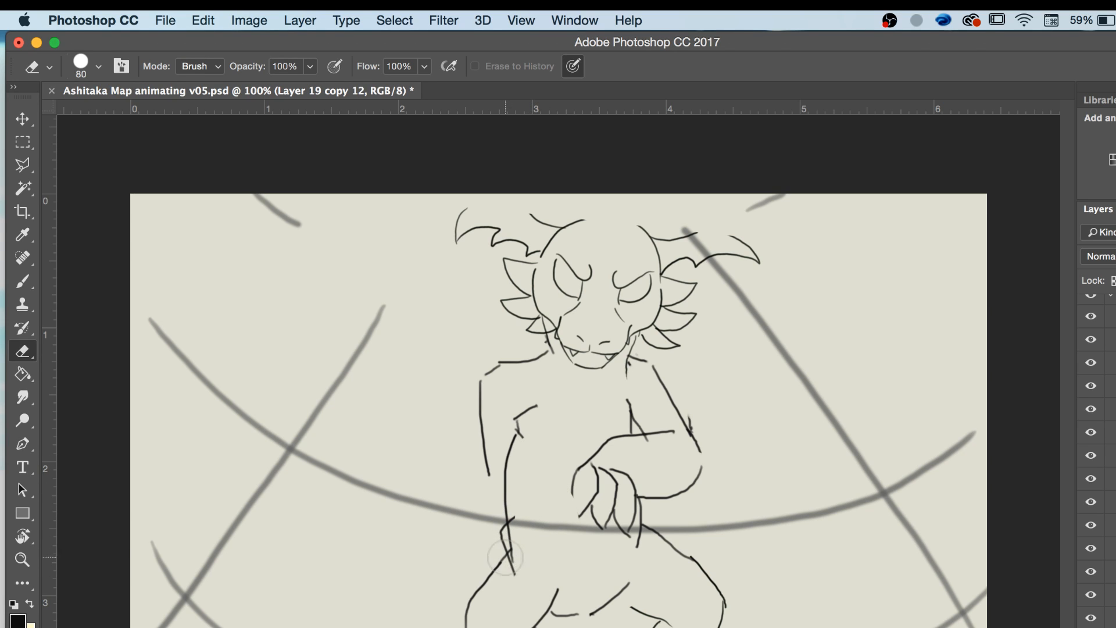
Reduce the eraser size to 25 and remove the leftover hand lines around the left-hand side of the waist.
key("bracketleft")
key("bracketleft")
key("bracketleft")
key("bracketleft")
key("bracketleft")
key("bracketleft")
key("bracketleft")
key("bracketleft")
left_click_drag(512, 581, 508, 567)
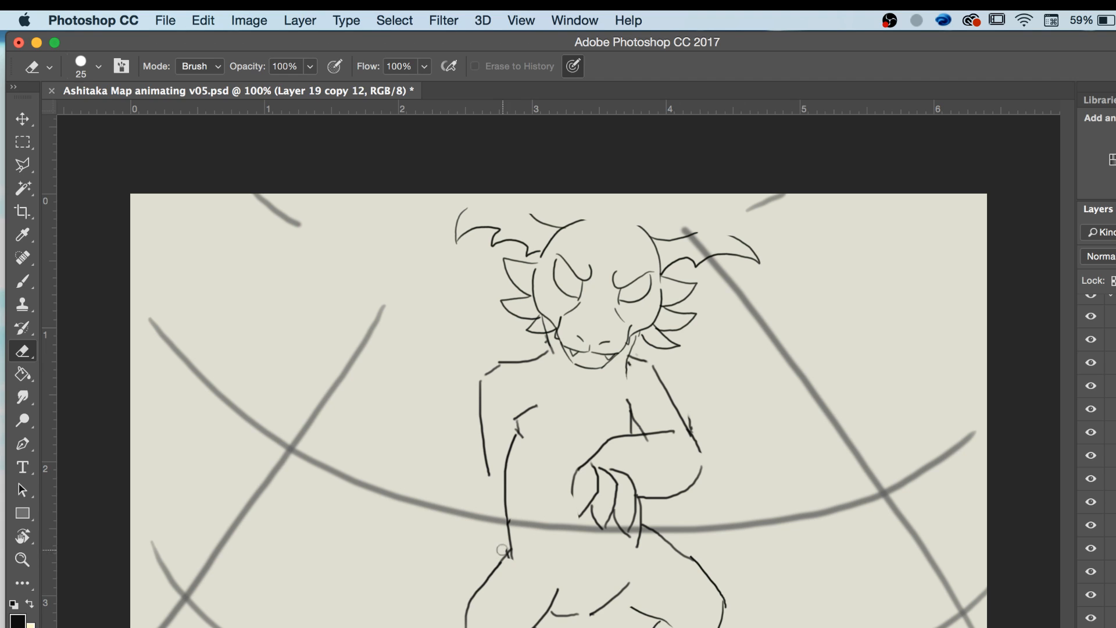
Try a single diagonal brush line for the left-hand forearm and compare it with the neighbouring frames.
key("b")
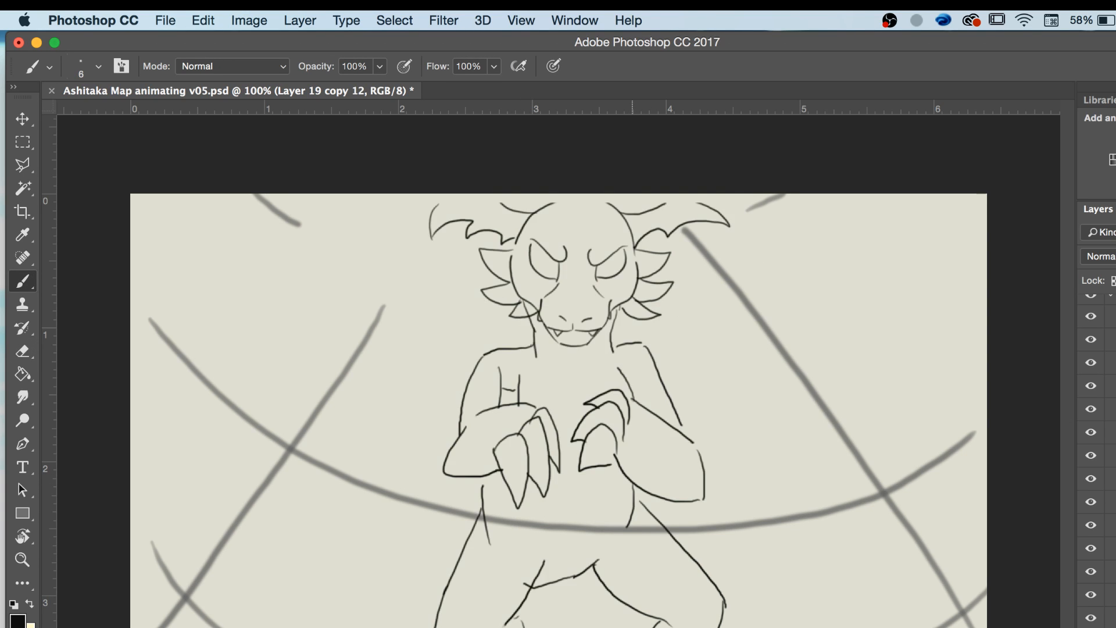
left_click_drag(514, 432, 570, 519)
key("Left")
key("Right")
key("Right")
key("Left")
key("Left")
key("Right")
key("Left")
key("Right")
key("Left")
key("Right")
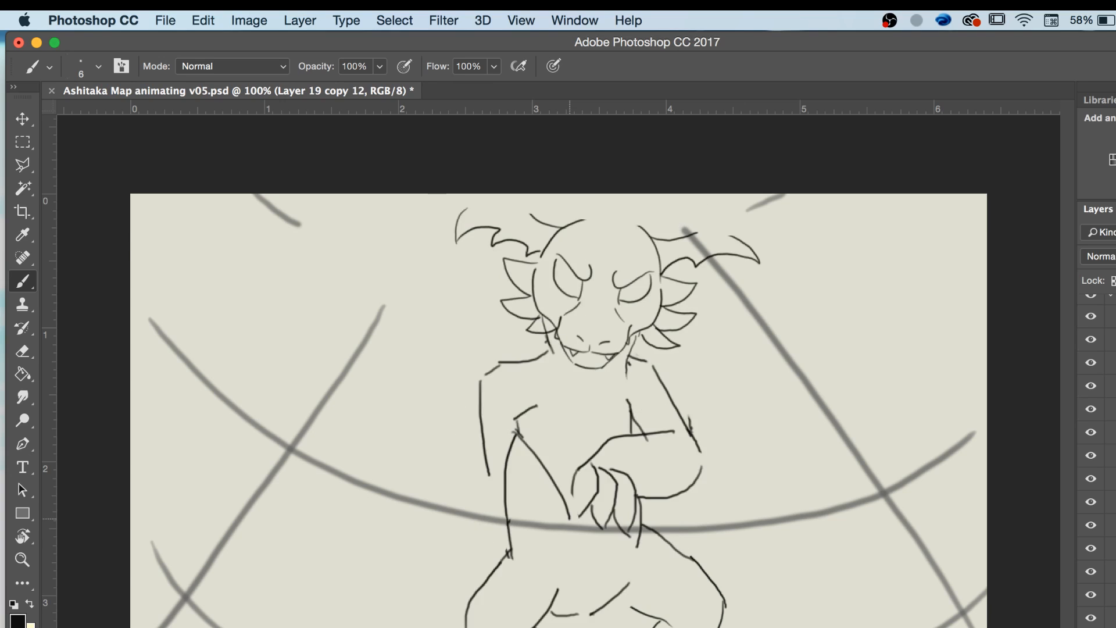
key("Left")
key("Right")
Erase the diagonal left-hand forearm line and save the document.
key("e")
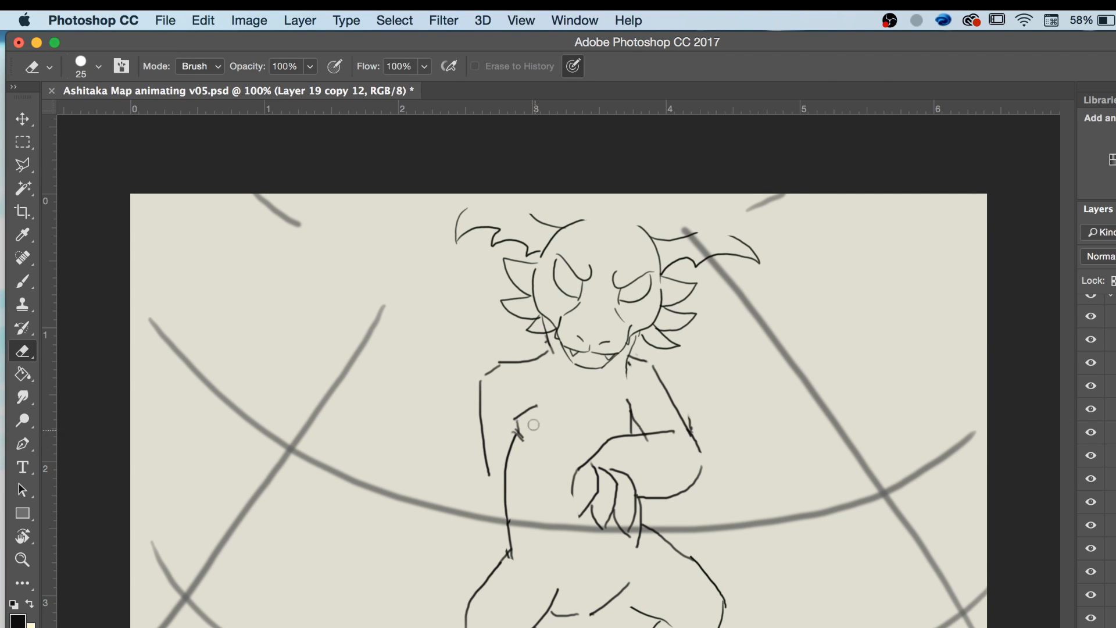
left_click(165, 22)
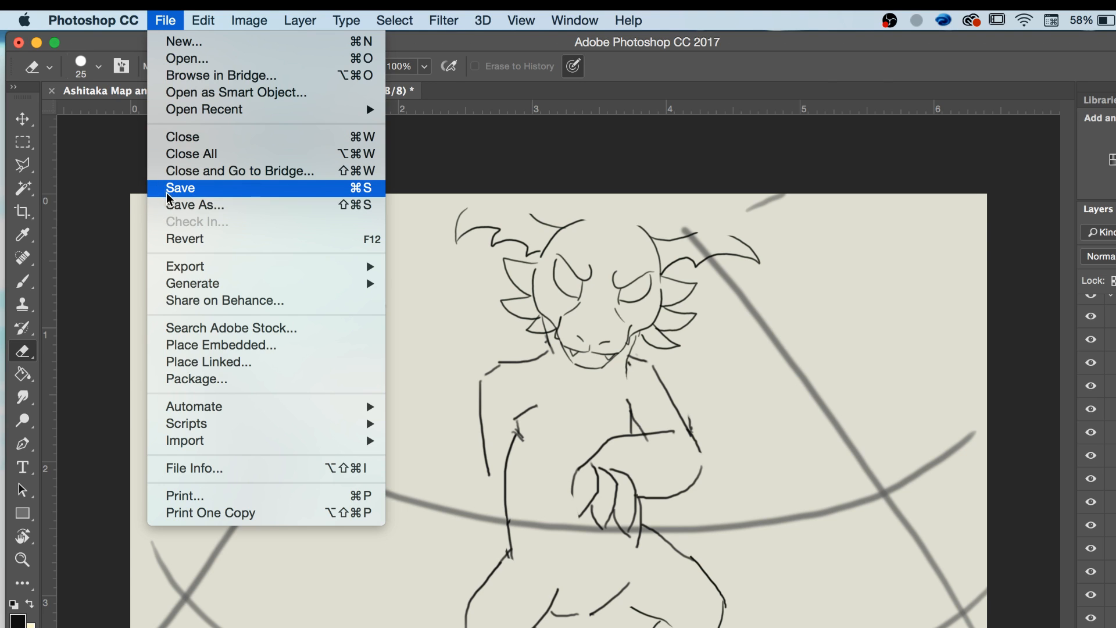
left_click(169, 189)
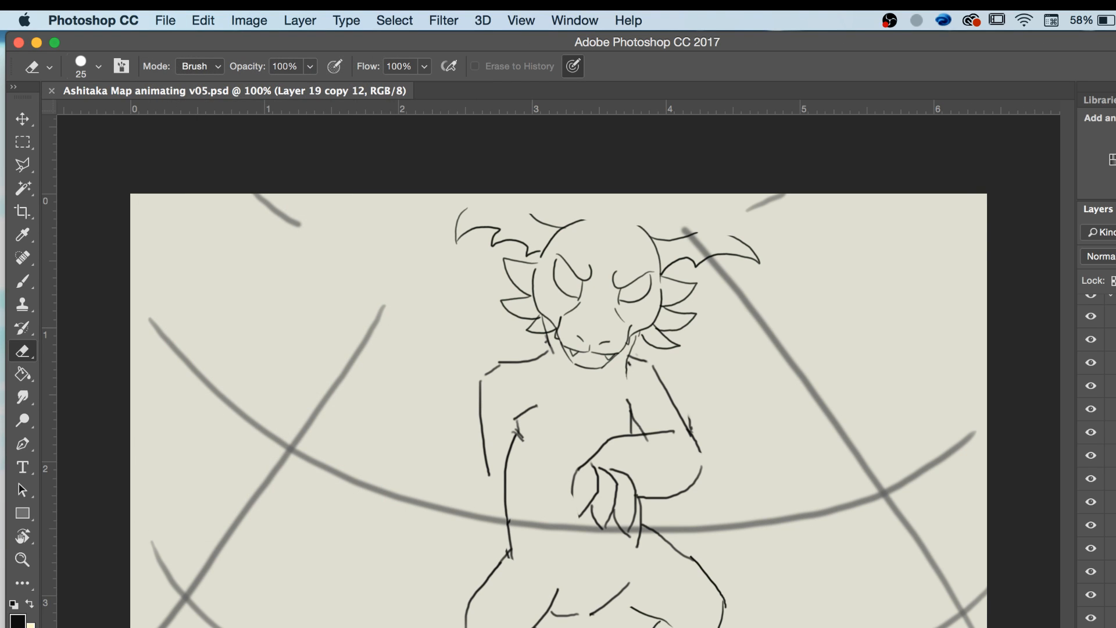
Switch to Safari and post "Hellooo!!" in the YouTube stream's live chat.
left_click(140, 626)
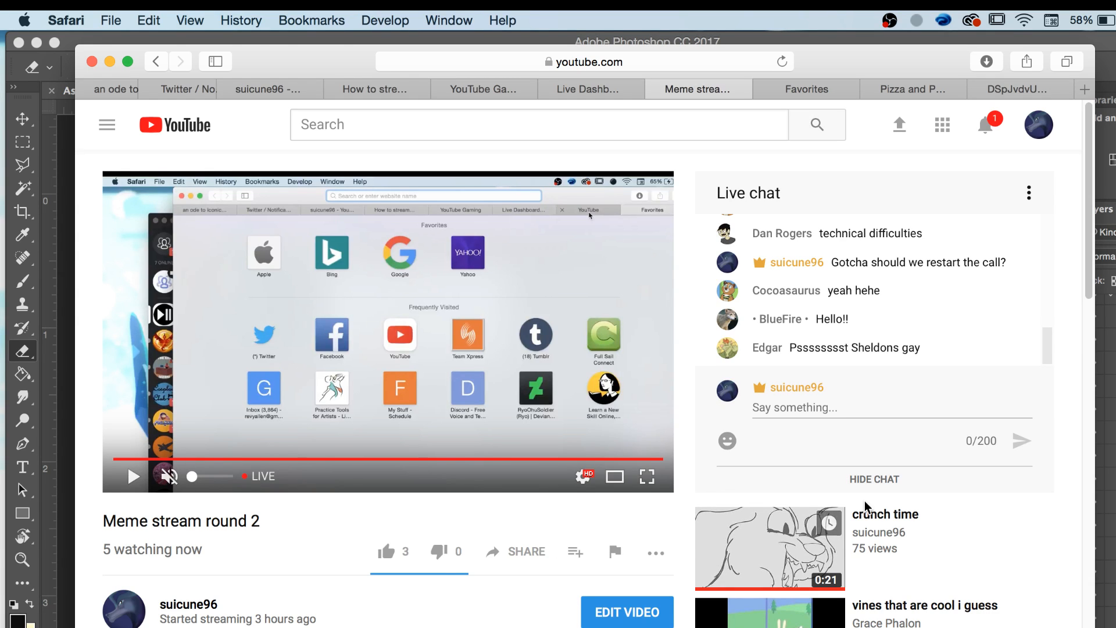
left_click(780, 400)
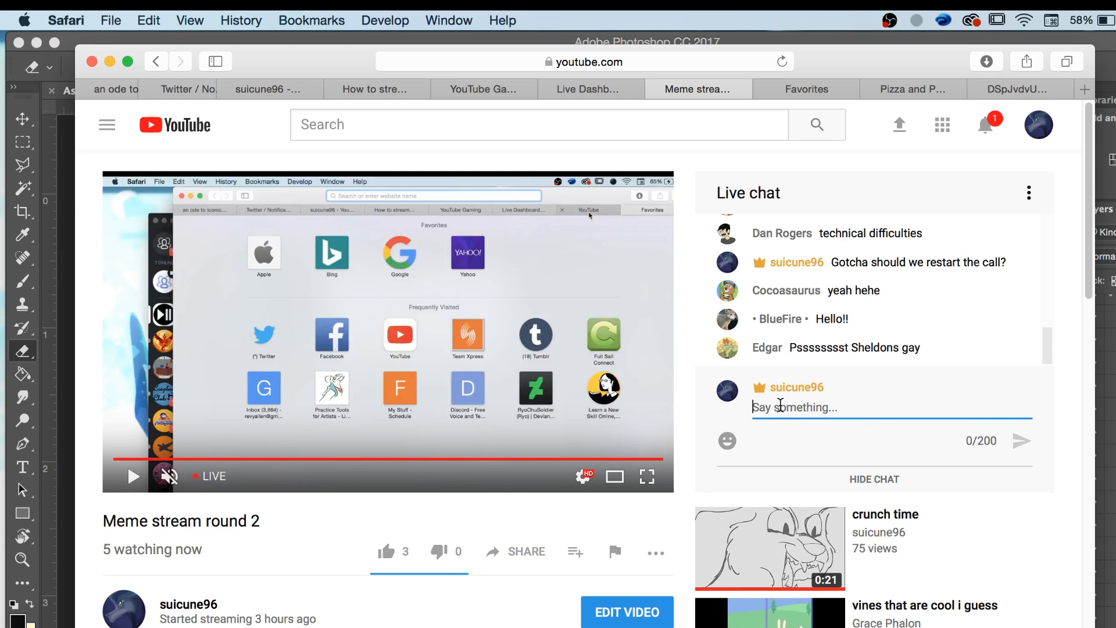
type("He")
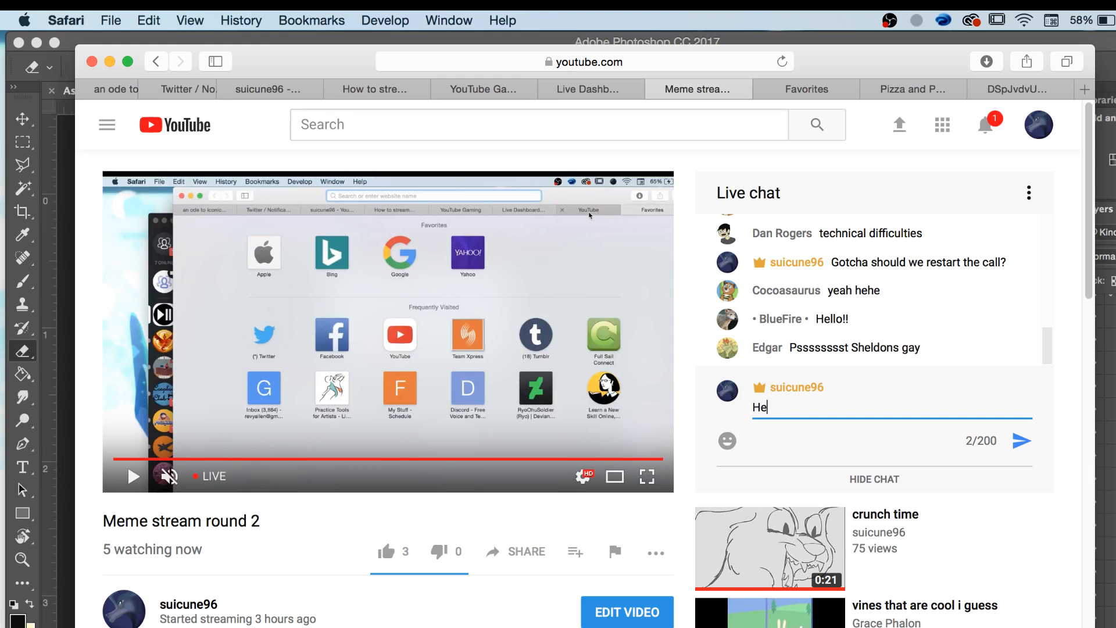
type("llooo!!")
key("Return")
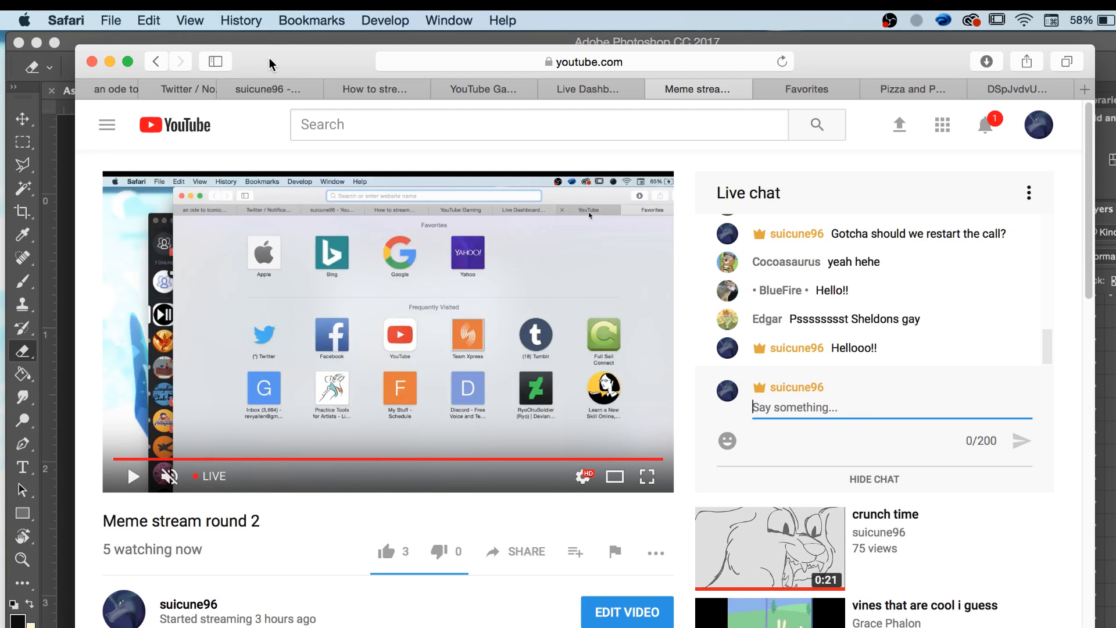
Reposition the Safari window and bring the Photoshop window back in front, placed over the browser.
left_click_drag(270, 63, 131, 21)
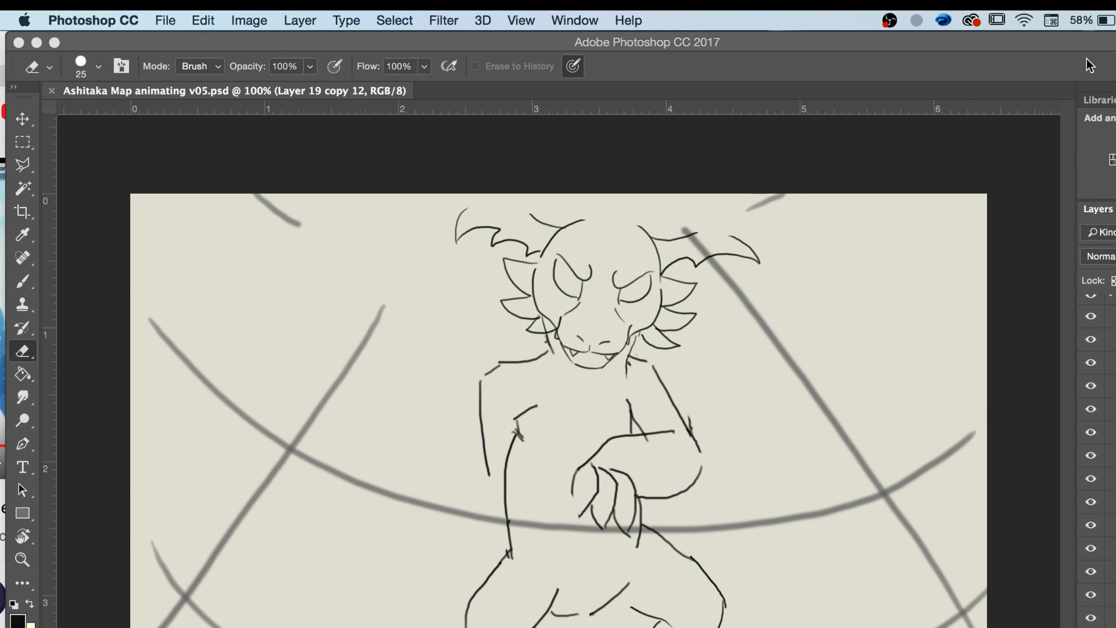
left_click(1084, 65)
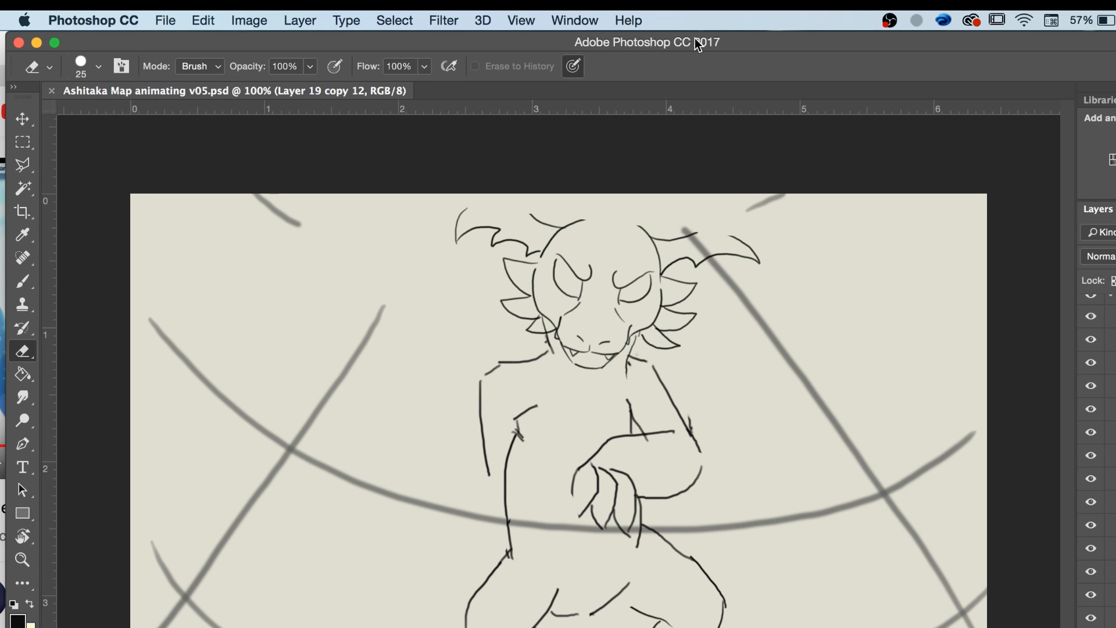
left_click_drag(698, 46, 1058, 43)
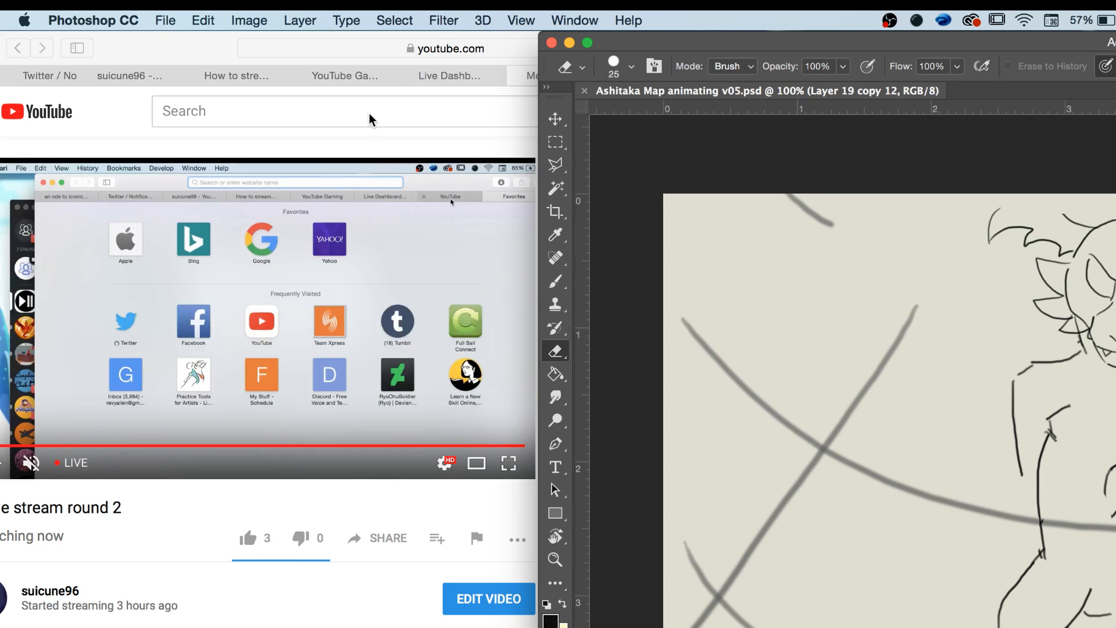
left_click(192, 49)
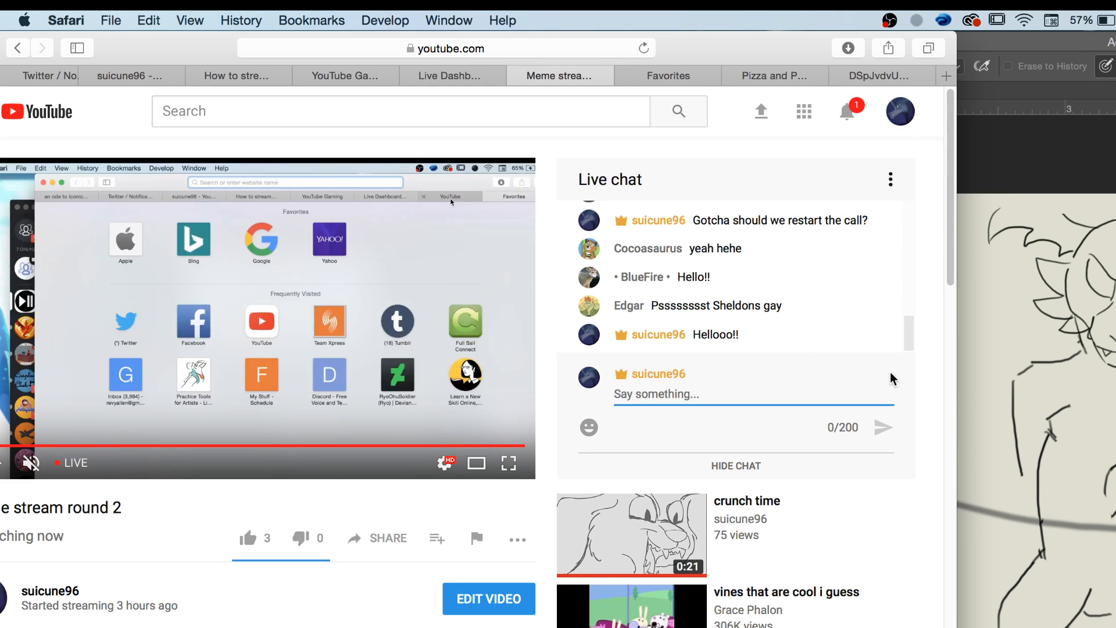
left_click(1051, 44)
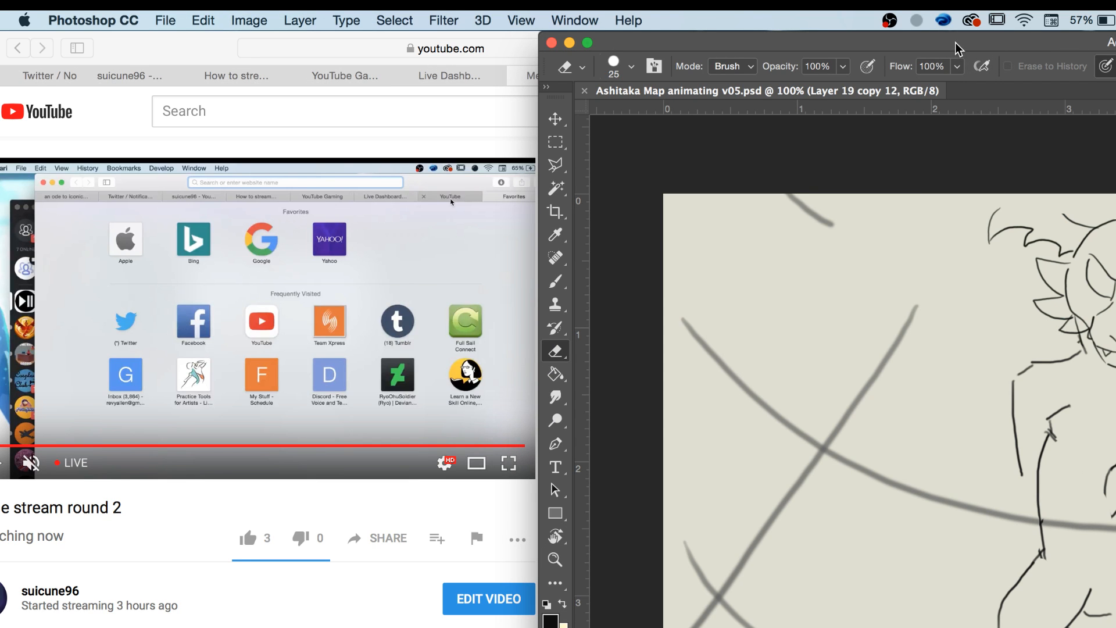
left_click_drag(958, 49, 403, 43)
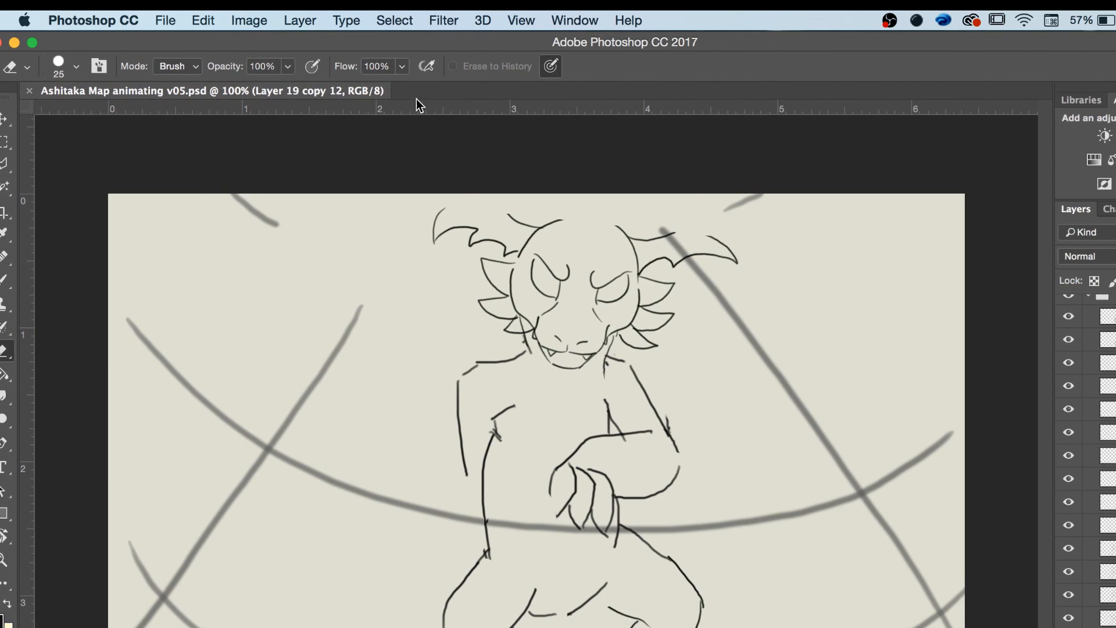
Flip between the in-between and its neighbouring frames to examine how the left-hand arm moves.
key("b")
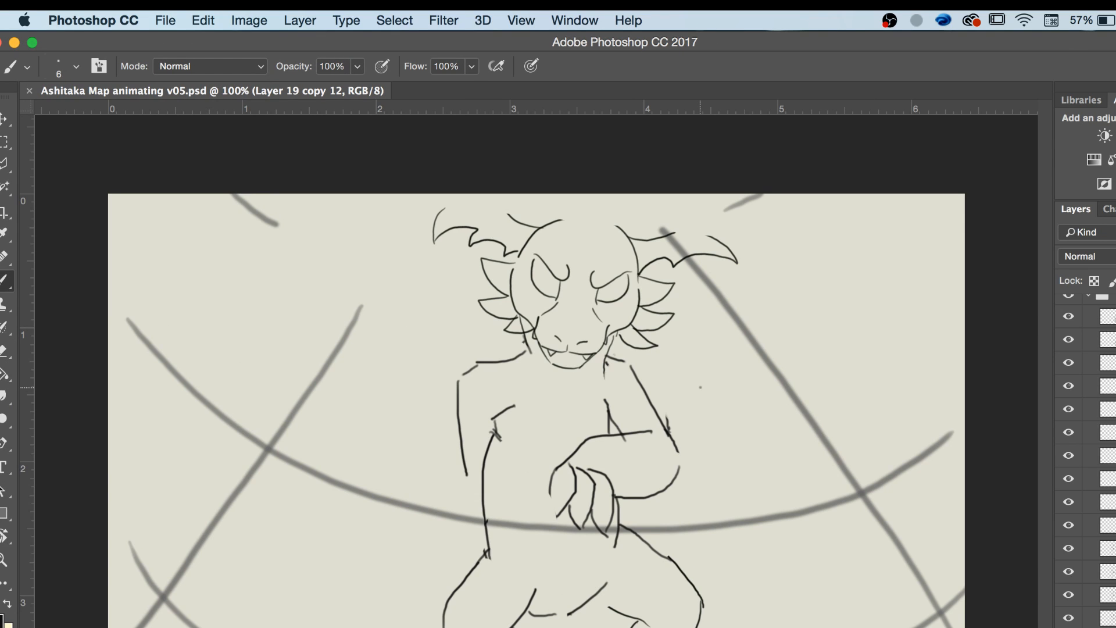
key("Left")
key("Right")
key("Right")
key("Left")
key("Left")
key("Right")
key("Right")
key("Right")
key("Right")
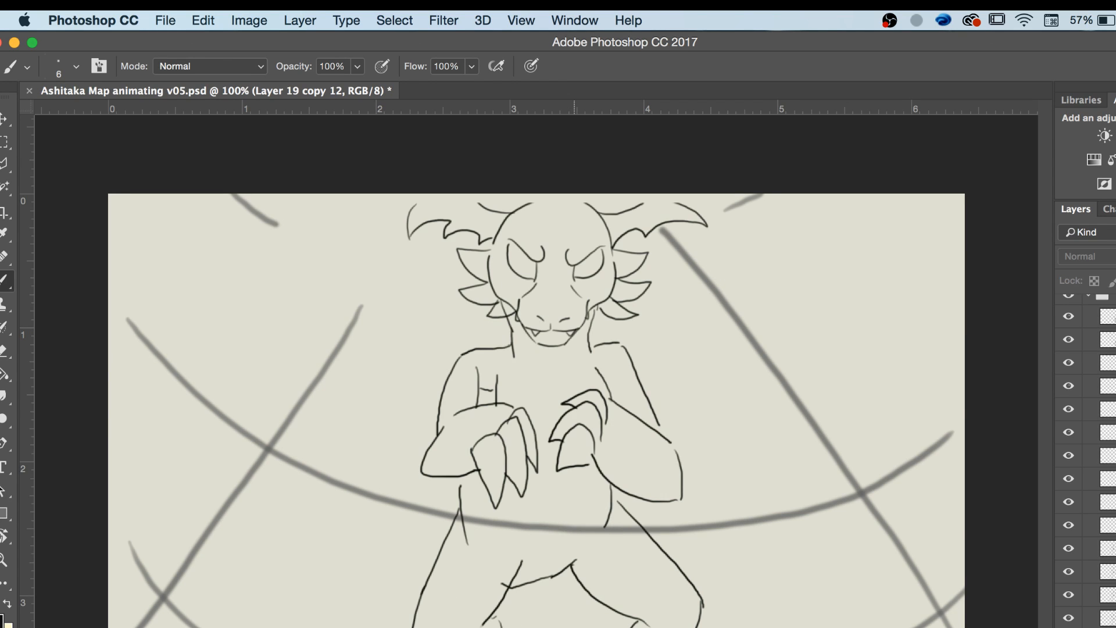
key("Left")
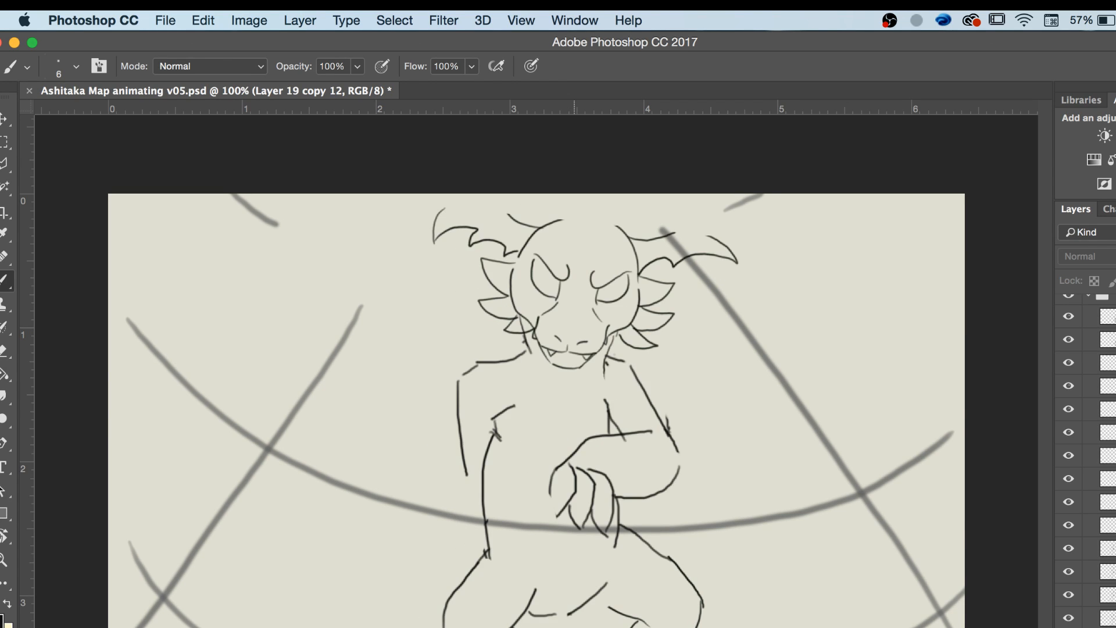
key("Left")
key("Right")
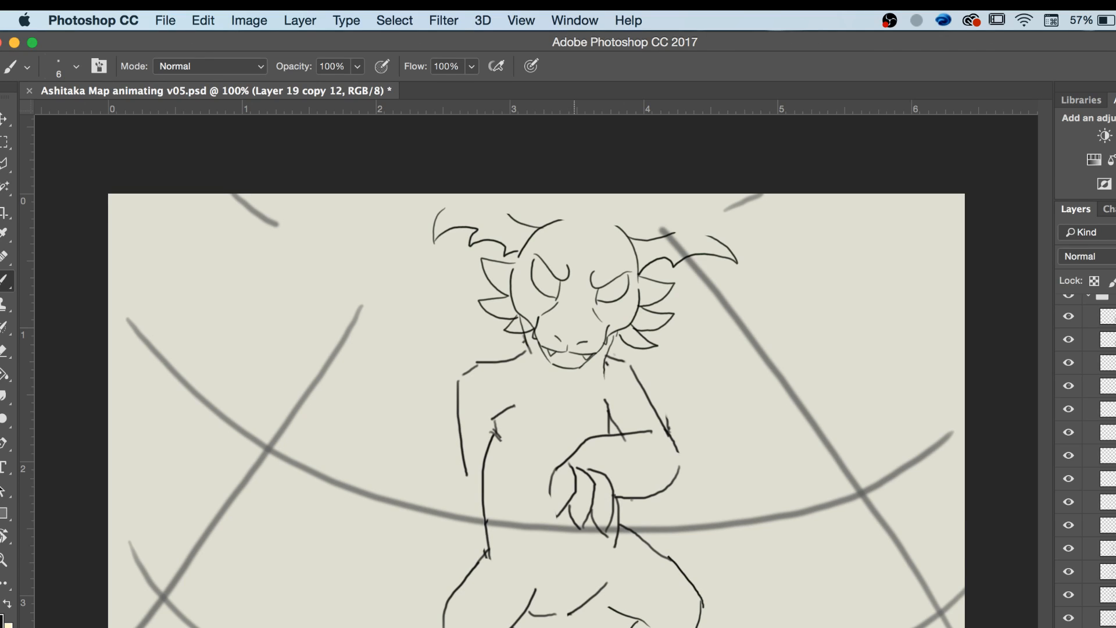
key("Right")
key("Right")
Erase the outer line of the left-hand upper arm, keeping the shoulder line, and return to the Brush tool.
key("e")
left_click_drag(468, 479, 457, 385)
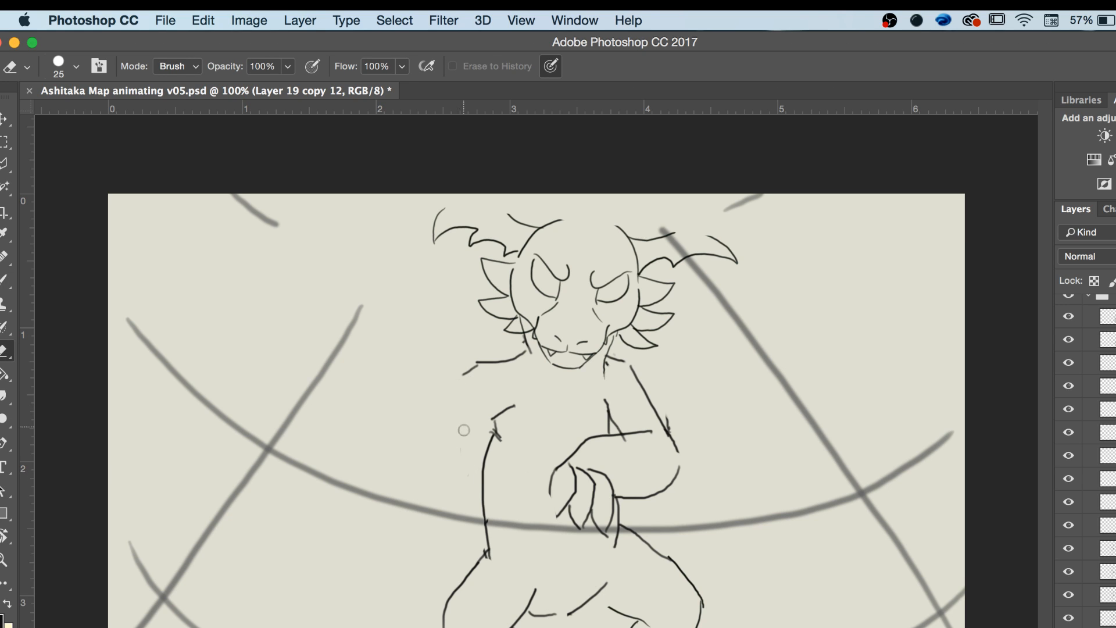
key("b")
Step back and forth through the adjacent poses to study the left-hand arm's path with its outer line removed.
key("Left")
key("Right")
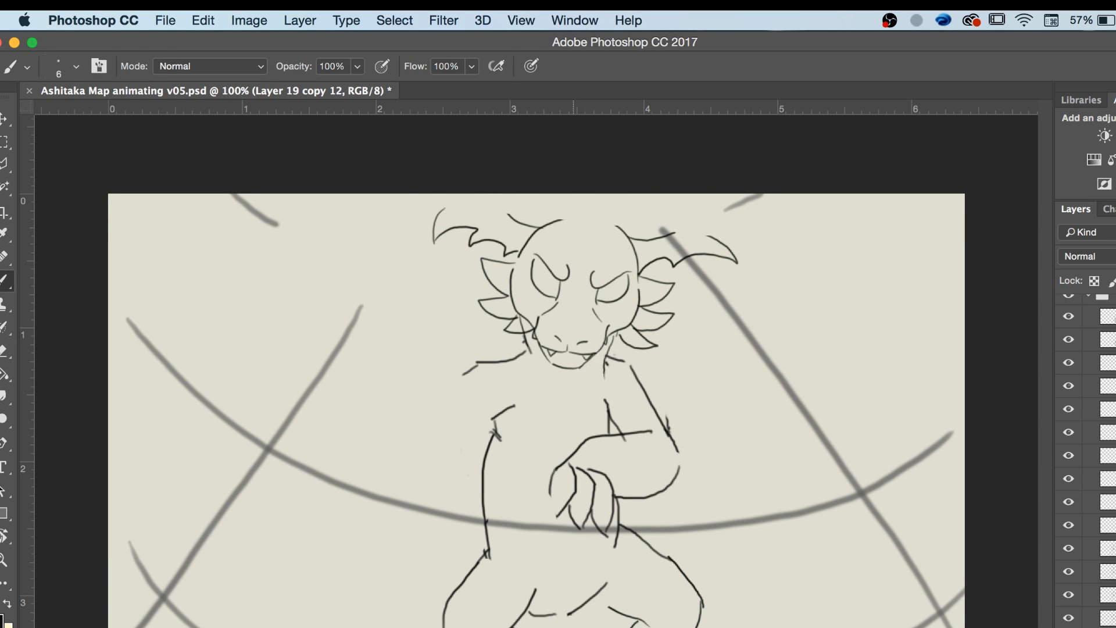
key("Right")
key("Left")
key("Left")
key("Right")
key("Right")
key("Right")
key("Left")
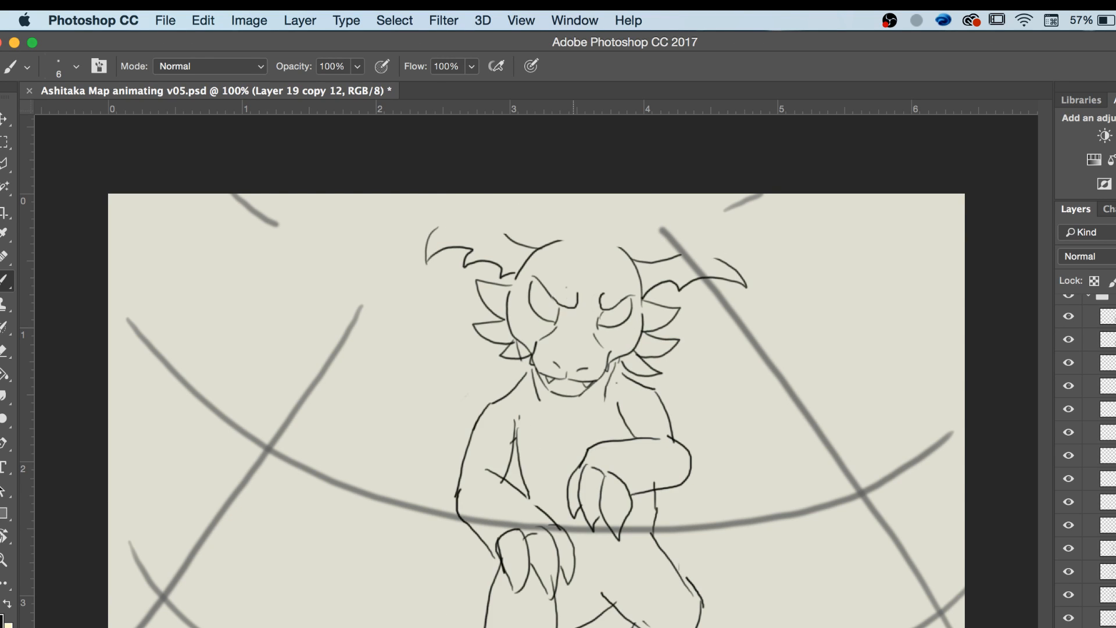
key("Left")
key("Left")
key("Right")
key("Right")
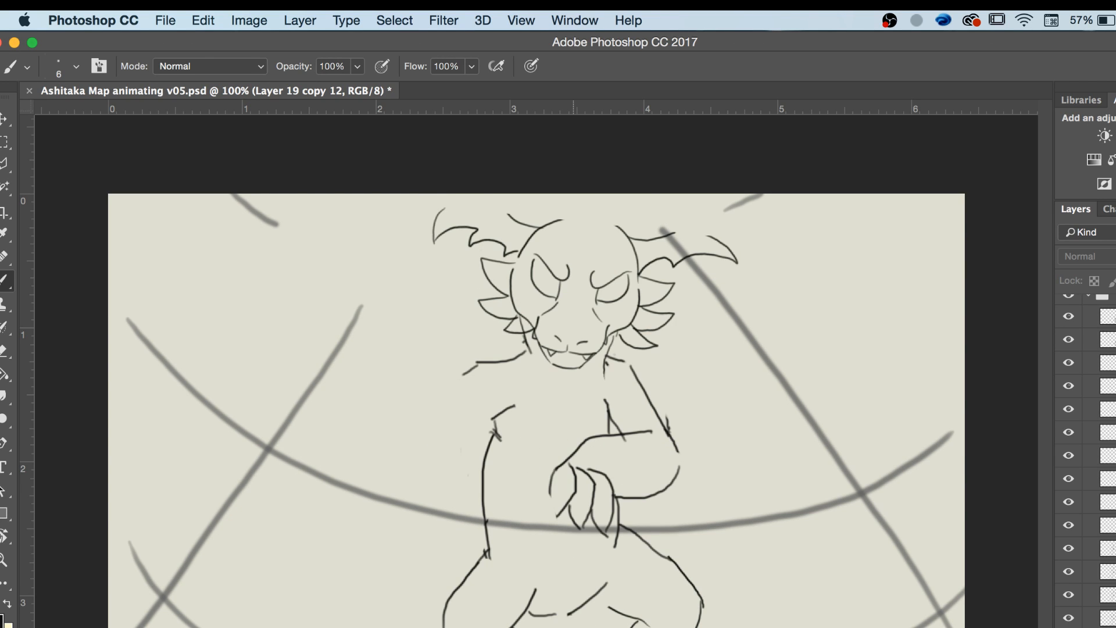
key("Right")
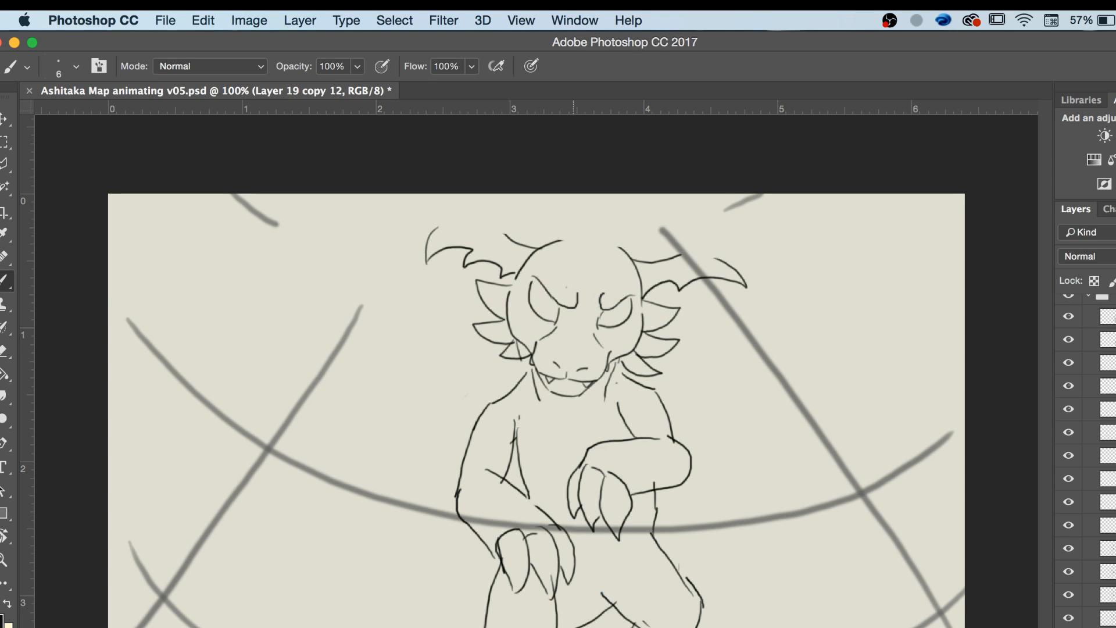
key("Left")
key("Left")
key("Left")
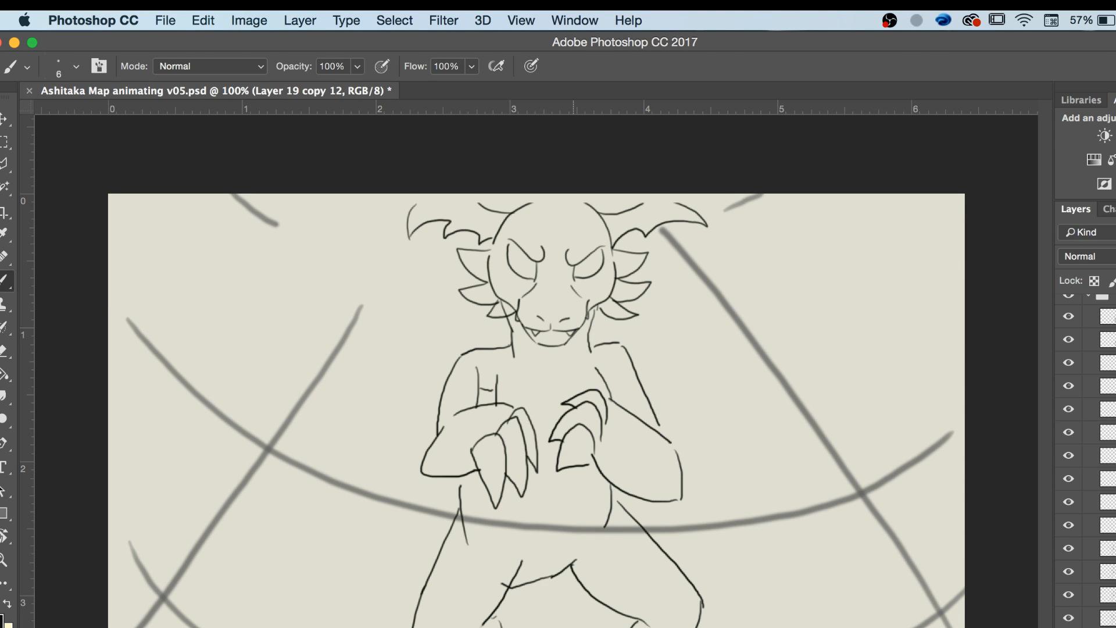
key("Right")
key("Right")
key("Left")
key("Left")
key("Right")
key("Right")
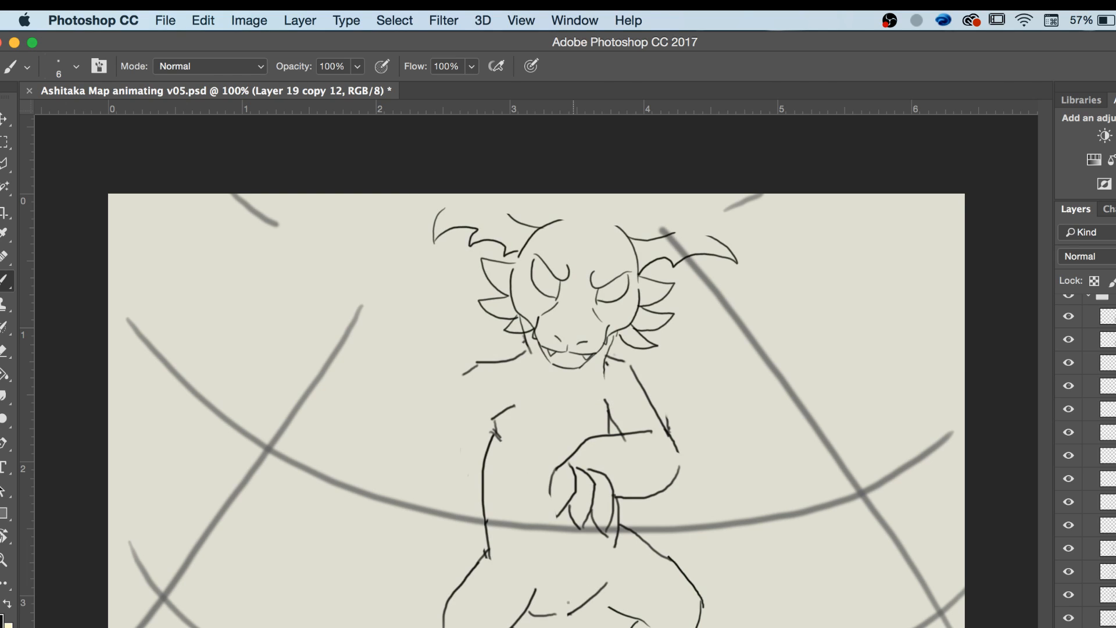
Compare the in-between with the neighbouring pose to examine how the left-hand arm lines up.
key("Left")
key("Left")
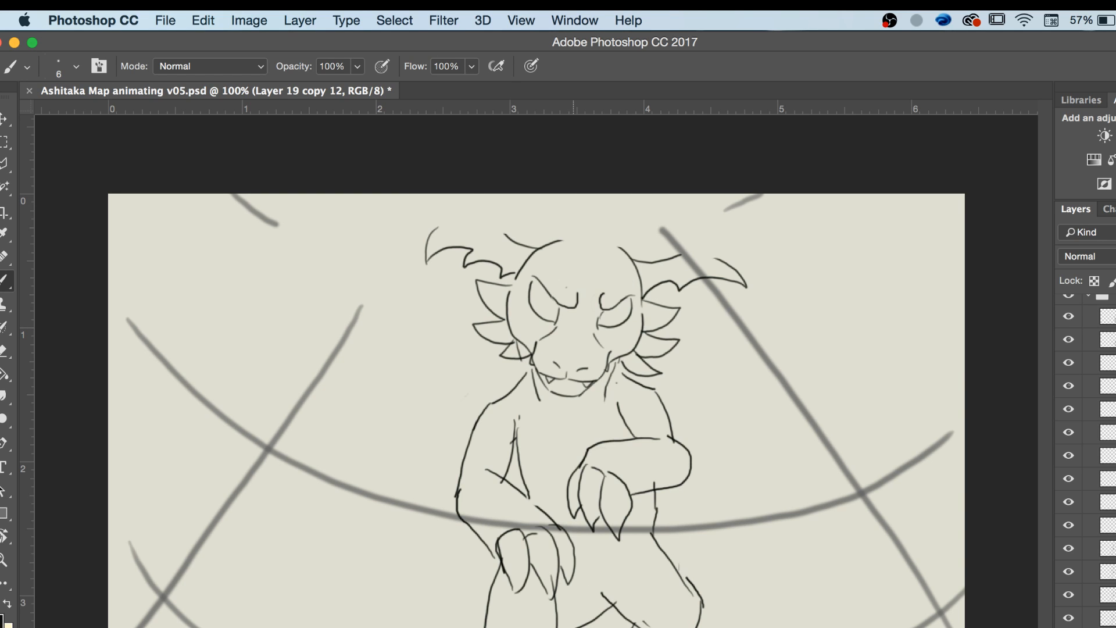
key("Right")
key("Right")
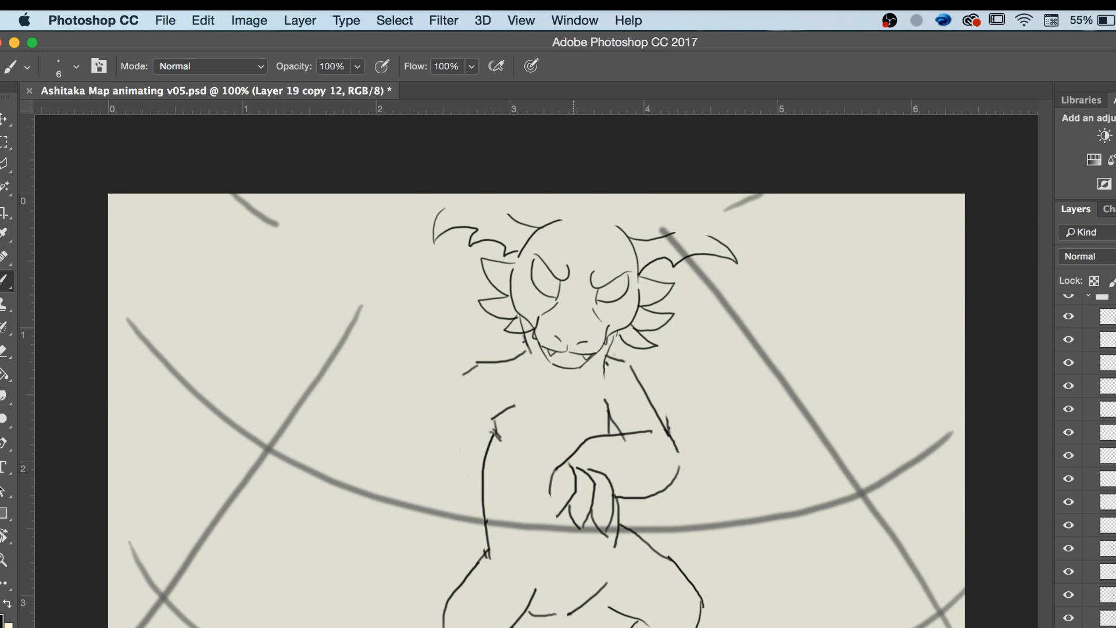
Reposition the Photoshop window so its tools are in view, and draw the outer and inner lines of the left-hand upper arm.
left_click_drag(113, 37, 608, 495)
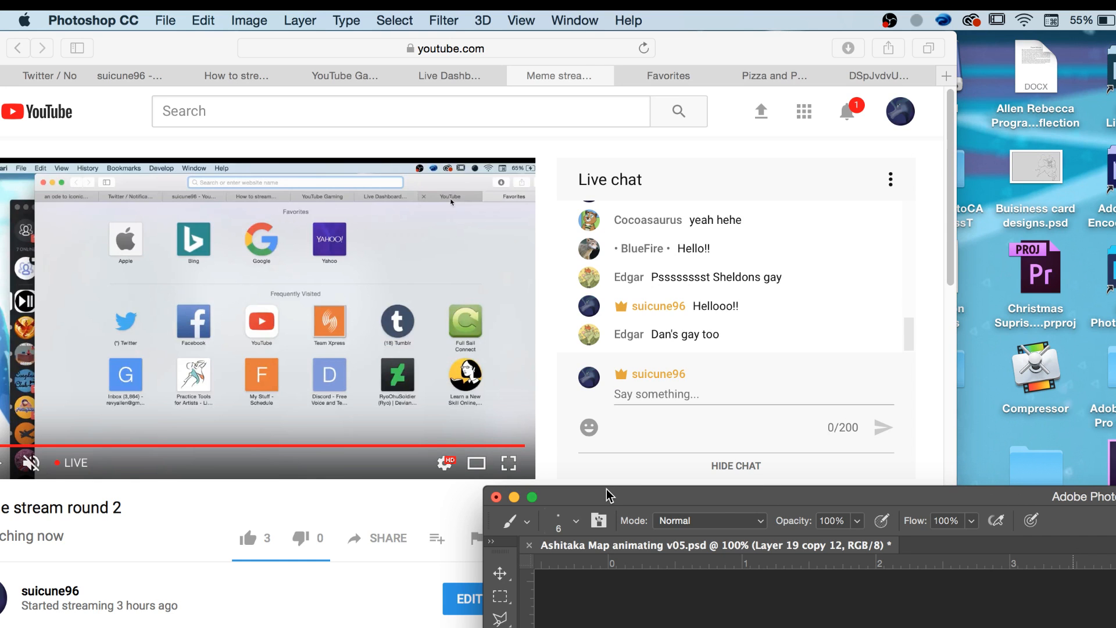
mouse_move(606, 490)
left_mouse_down()
mouse_move(616, 327)
mouse_move(539, 125)
mouse_move(318, 28)
left_mouse_up()
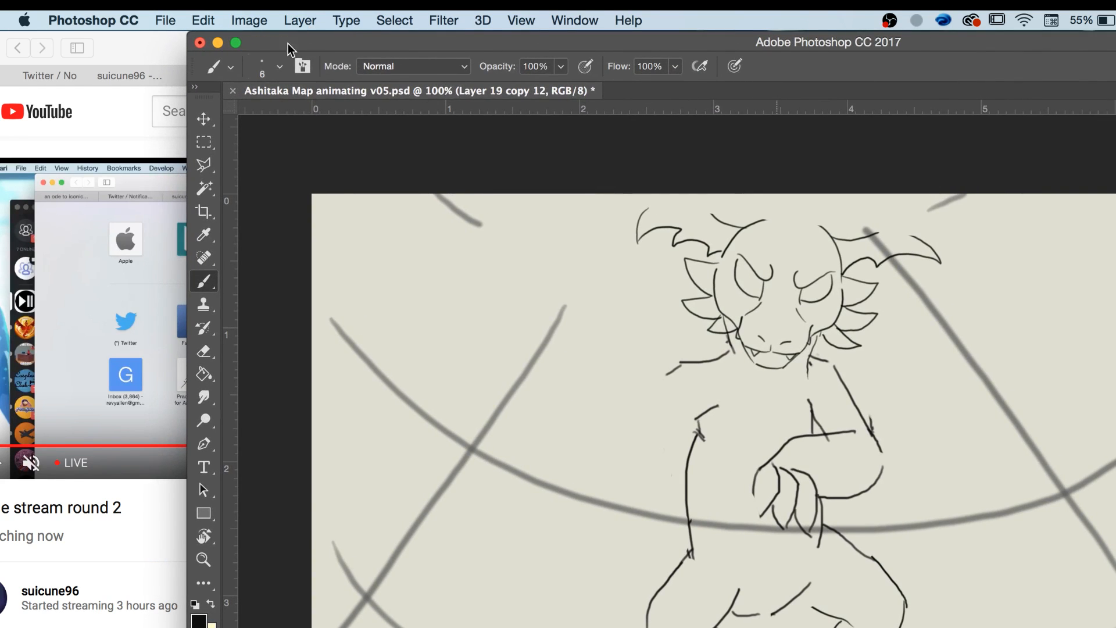
left_click_drag(699, 396, 682, 468)
left_click_drag(673, 375, 643, 452)
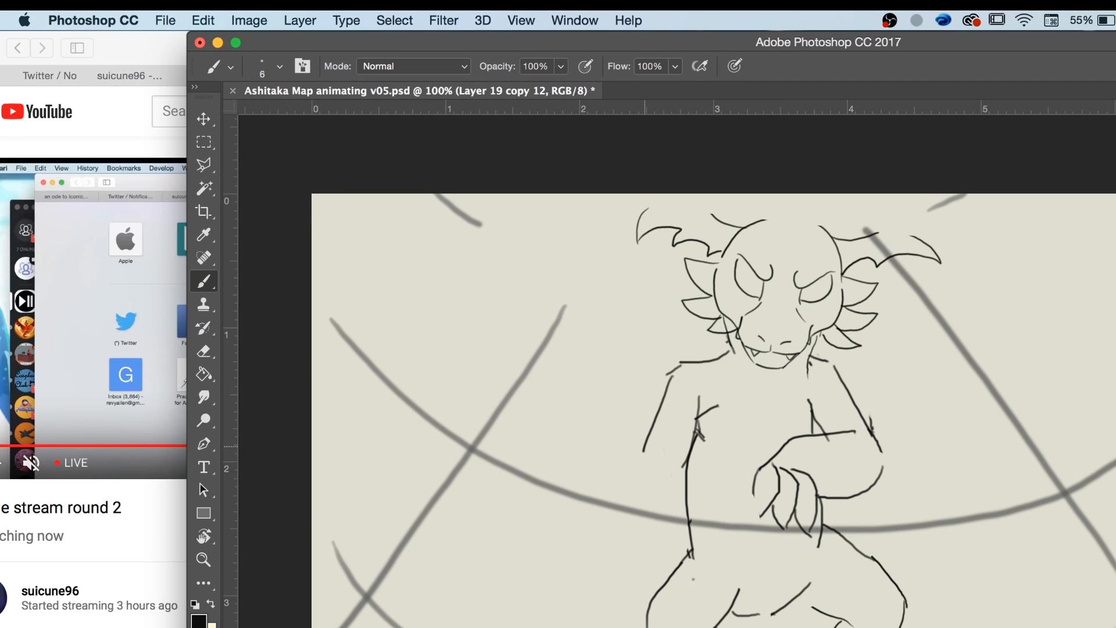
Check the upper arm against the adjacent frames and draw the inner forearm line curving down from the elbow.
key("Left")
key("Right")
key("Right")
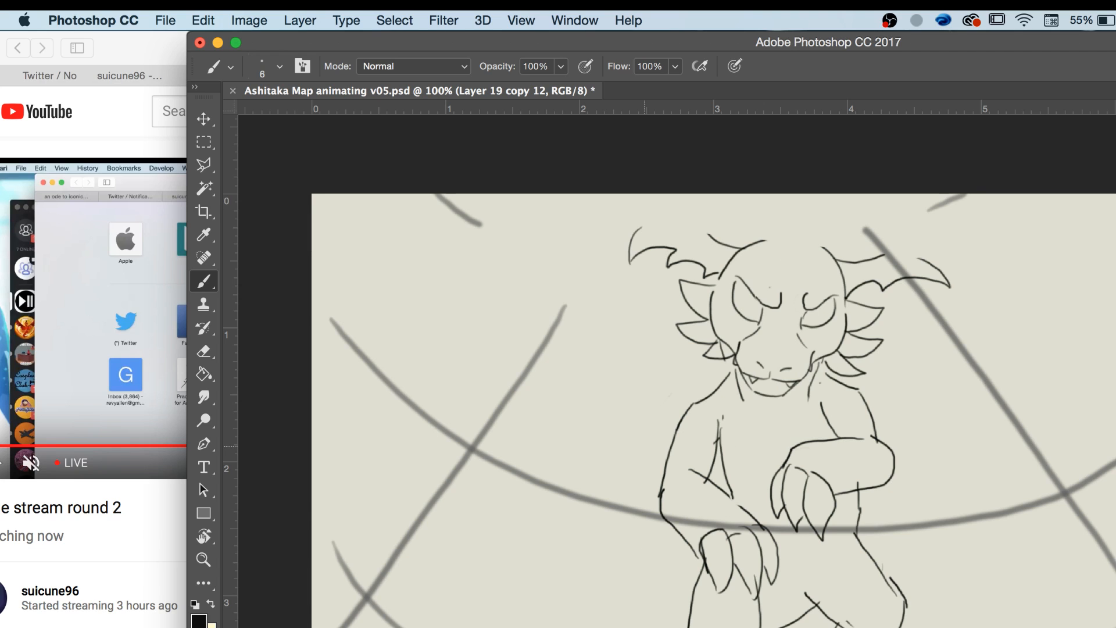
key("Left")
key("Left")
key("Right")
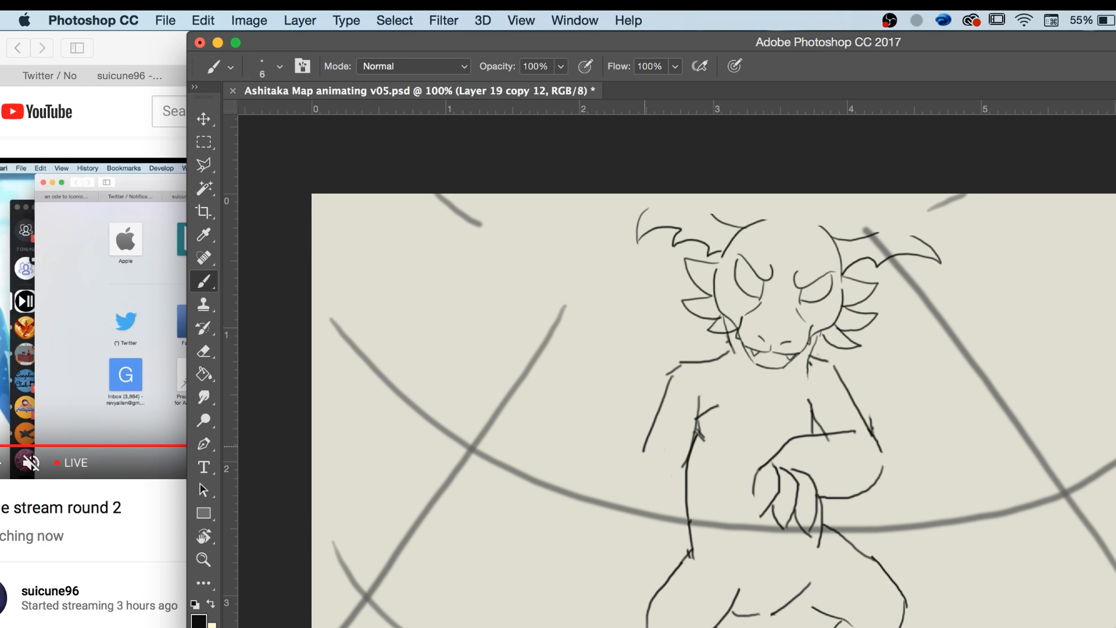
key("Right")
key("Left")
left_click_drag(668, 427, 715, 529)
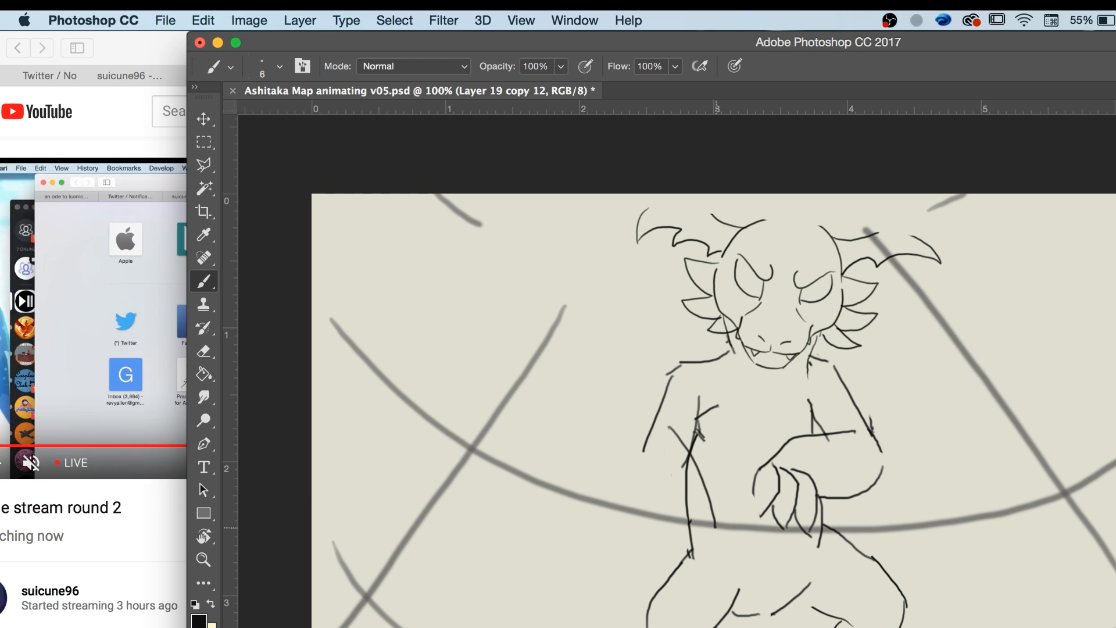
Check the forearm against the adjacent frames and draw the clawed fingers of the left-hand hand at its end.
key("Left")
key("Right")
key("Right")
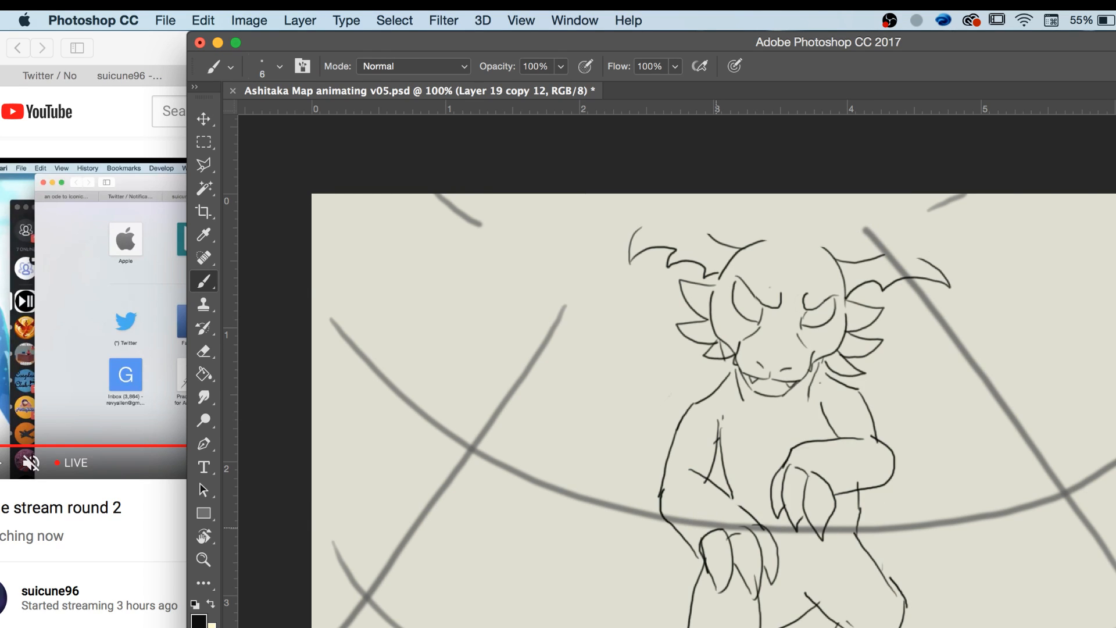
key("Left")
key("Left")
key("Right")
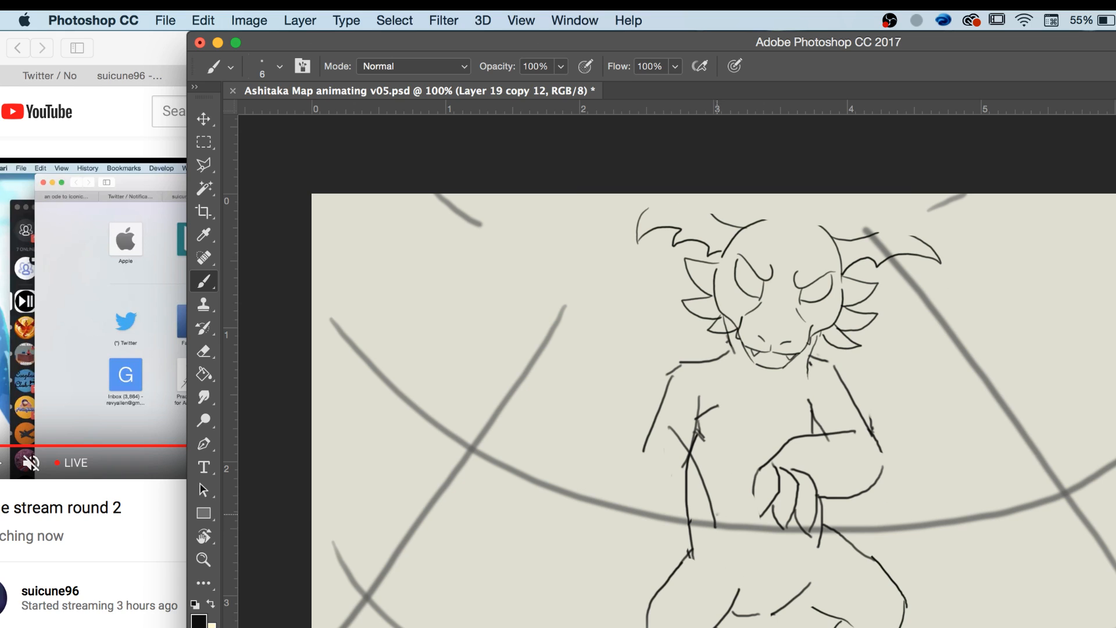
mouse_move(717, 514)
left_mouse_down()
mouse_move(714, 579)
mouse_move(683, 591)
mouse_move(672, 539)
left_mouse_up()
Compare the hand with the adjacent poses and draw the outer forearm line up to the elbow, adding the outermost finger.
key("Right")
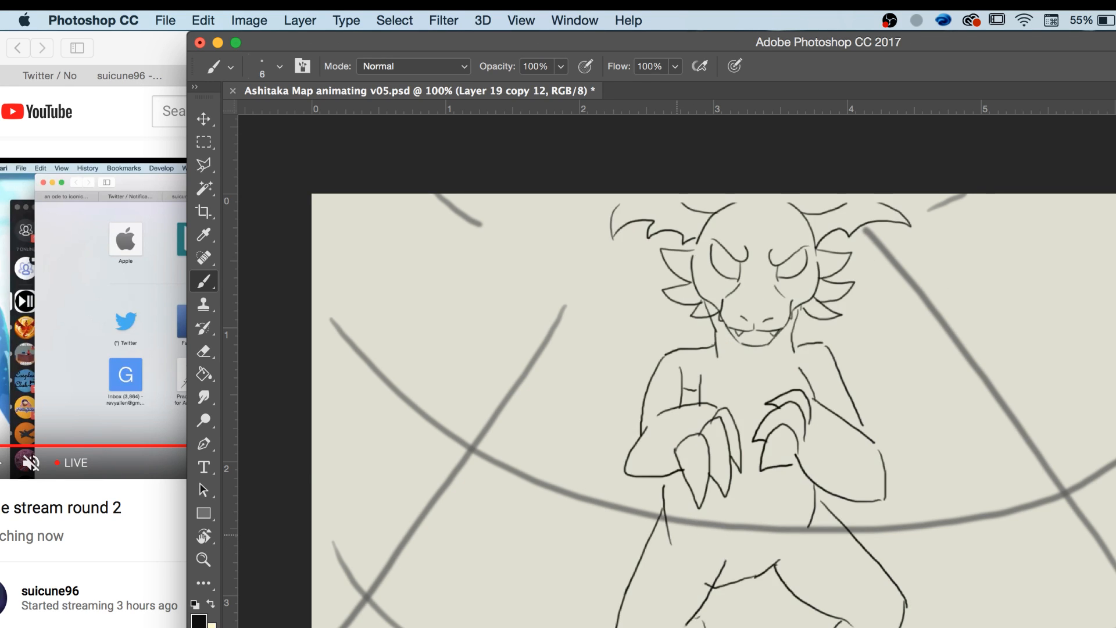
key("Left")
key("Left")
key("Right")
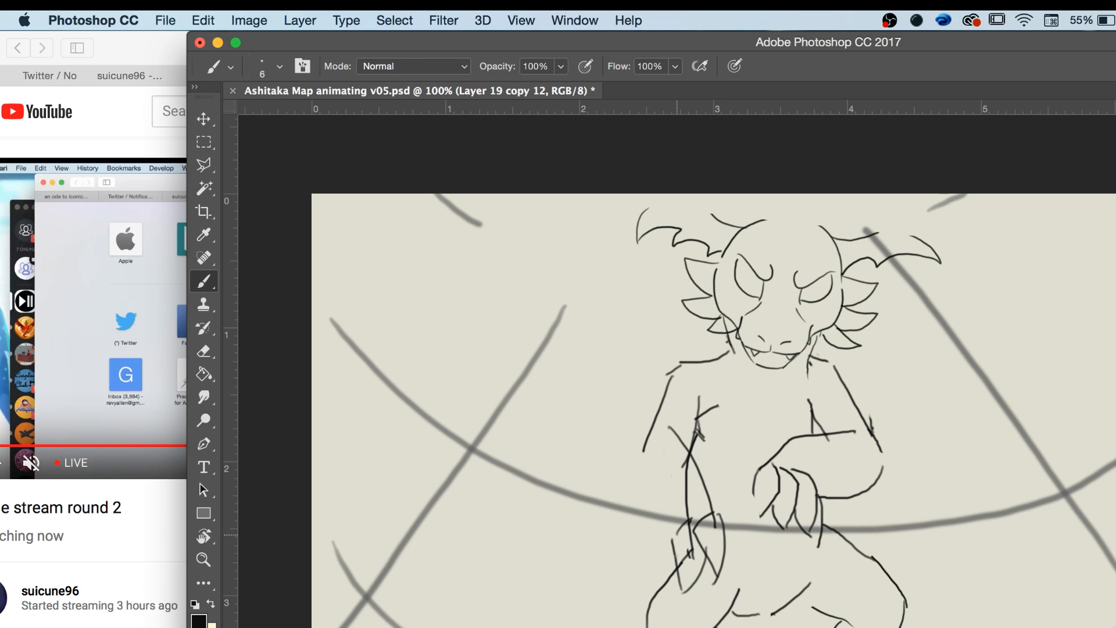
mouse_move(681, 554)
left_mouse_down()
mouse_move(659, 587)
mouse_move(653, 546)
mouse_move(669, 524)
mouse_move(661, 535)
mouse_move(645, 442)
left_mouse_up()
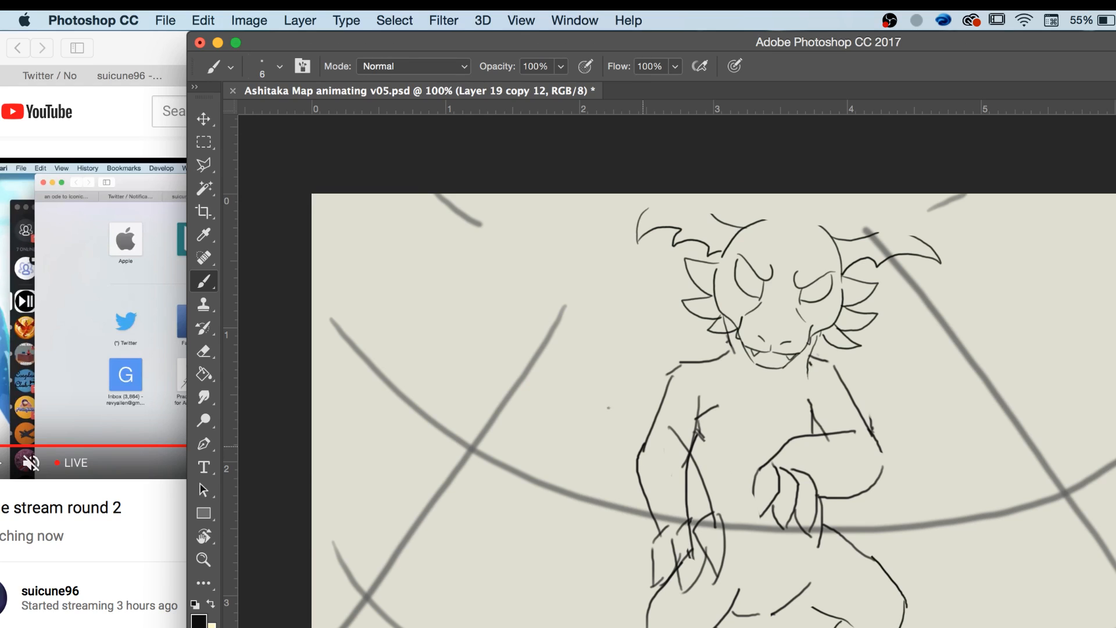
Erase the old torso line running through the left-hand forearm and save the document.
key("e")
mouse_move(669, 576)
left_mouse_down()
mouse_move(691, 556)
mouse_move(684, 453)
left_mouse_up()
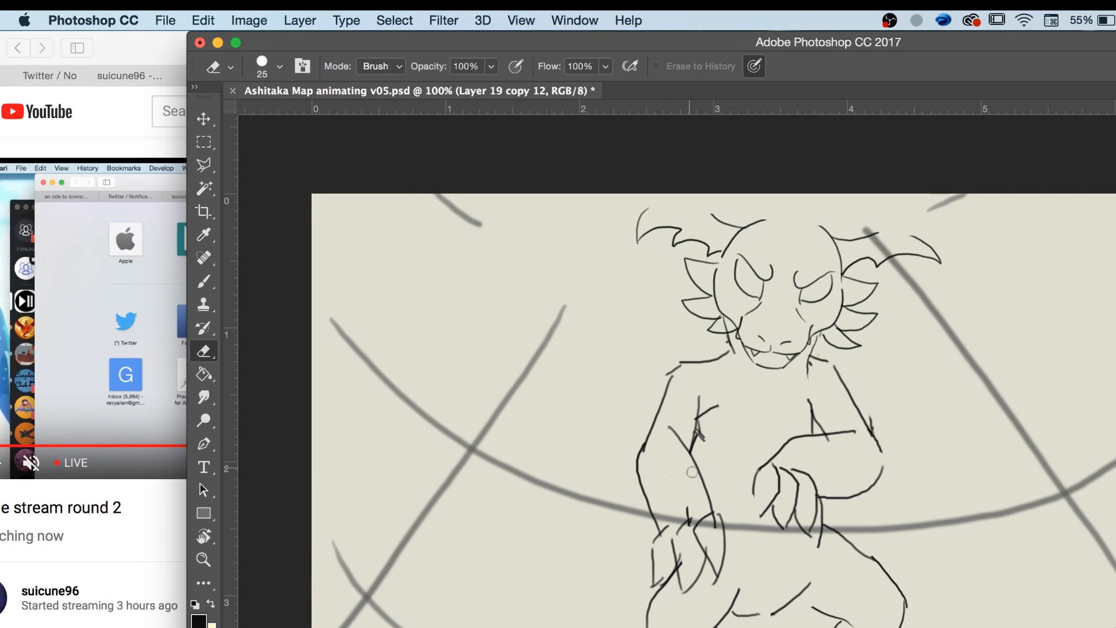
left_click(166, 20)
left_click(197, 188)
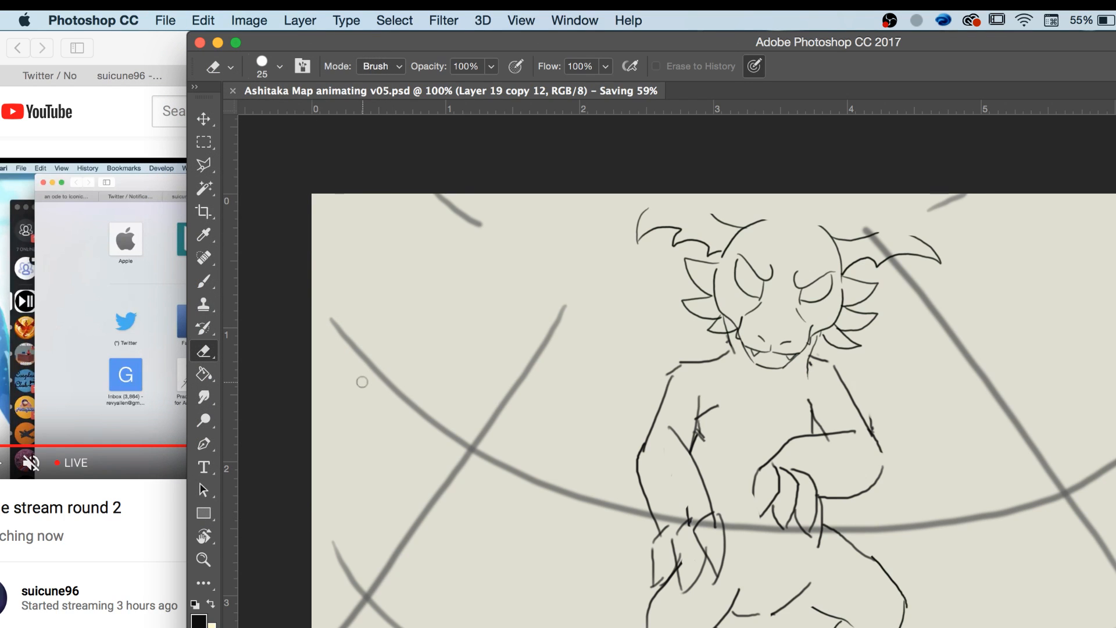
Bring the Timeline into view with the canvas at 50%, reposition the Photoshop window, and save the document.
key("z")
key("super+minus")
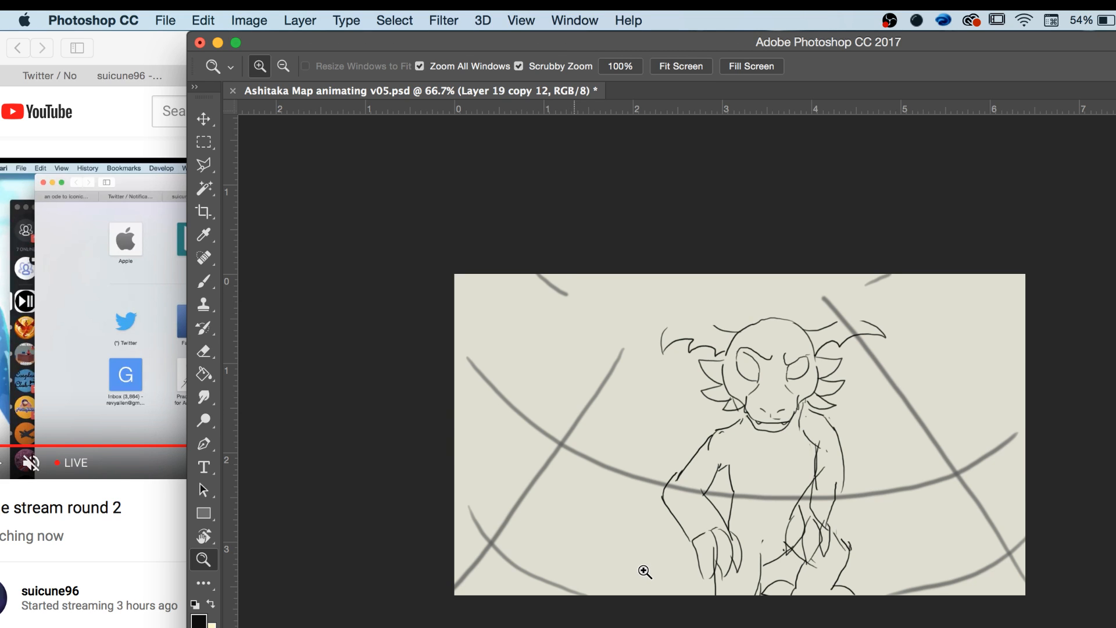
key("super+minus")
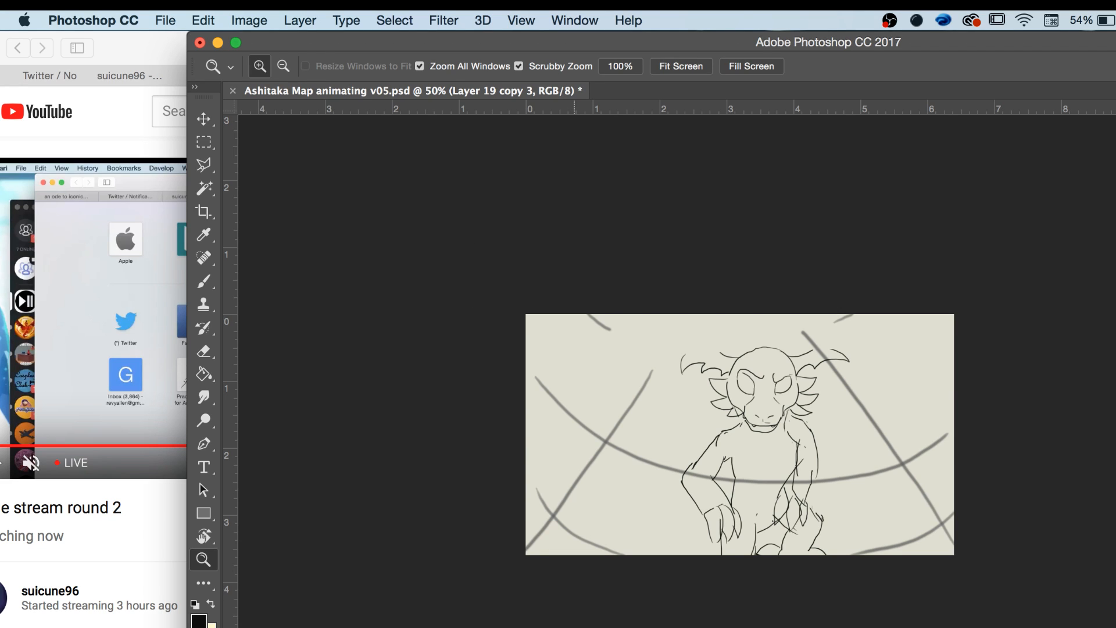
double_click(485, 626)
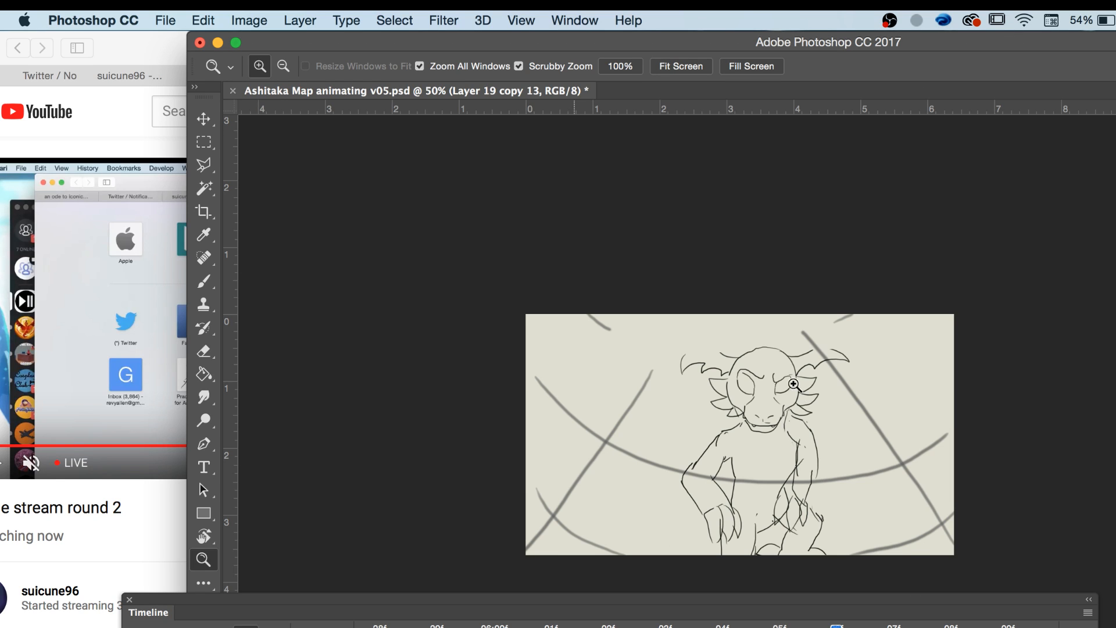
left_click_drag(355, 43, 211, 45)
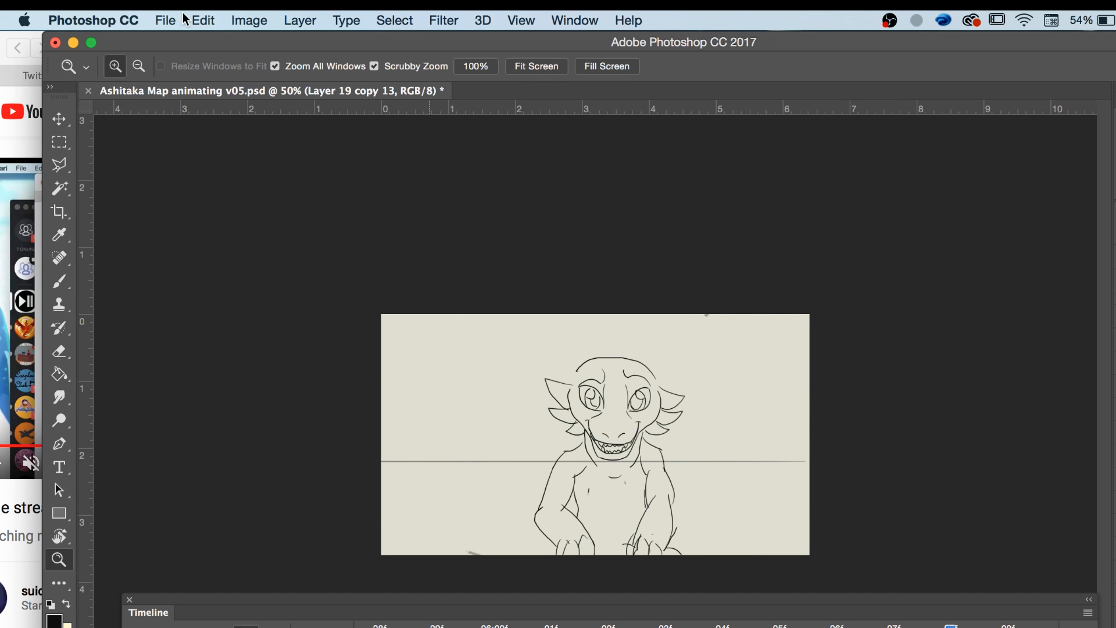
left_click(165, 21)
left_click(197, 188)
Switch to Discord, look back through the group conversation, and minimize its window.
left_click(892, 615)
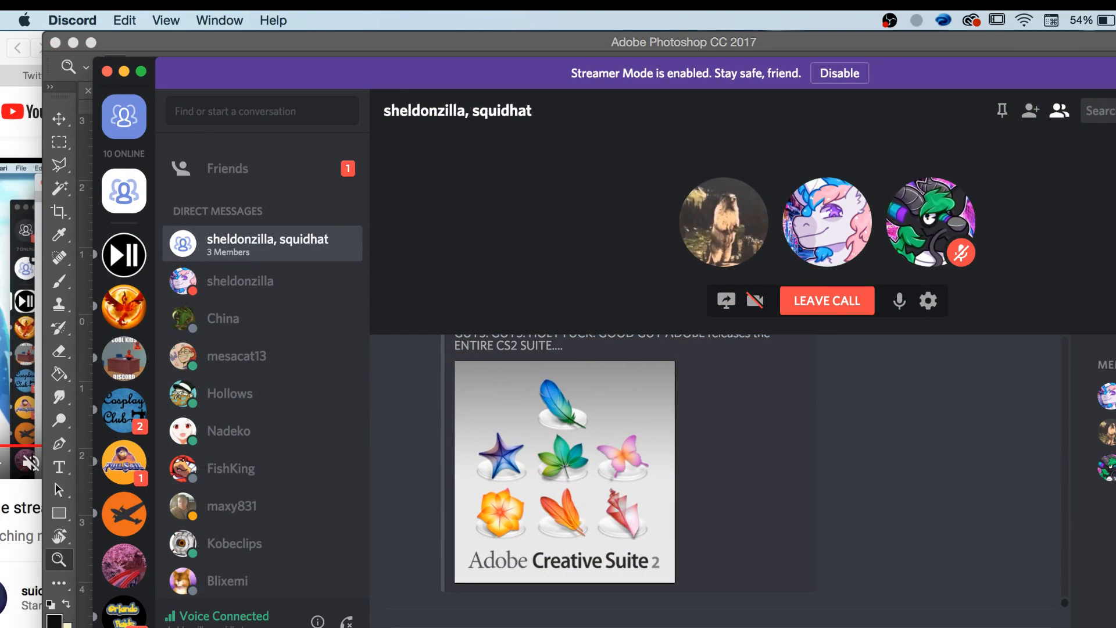
scroll(904, 535, "up", 3)
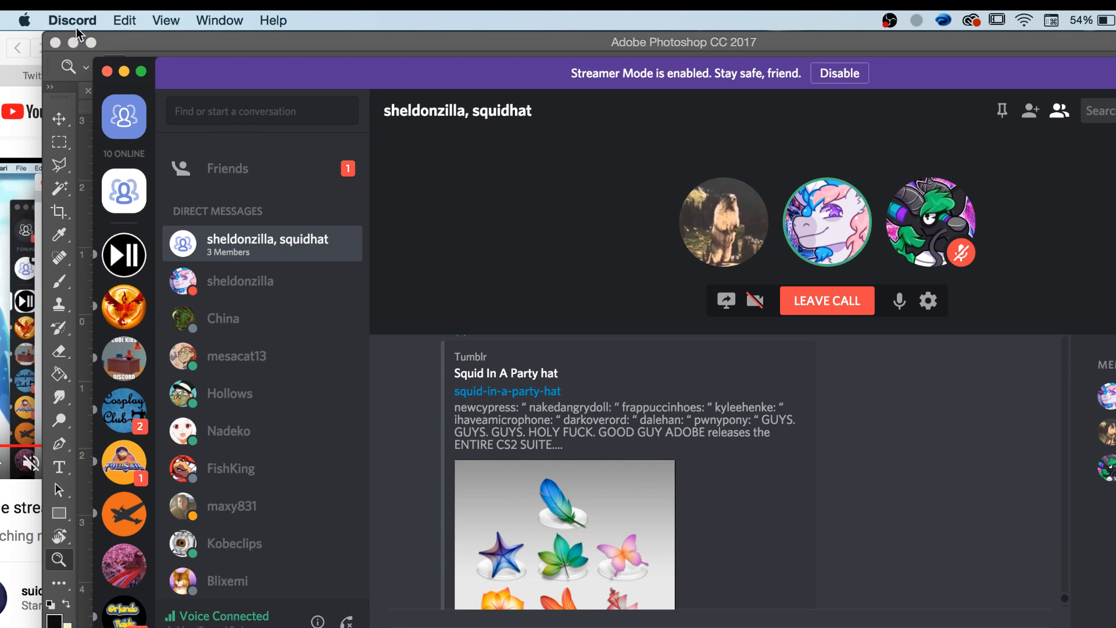
left_click(125, 70)
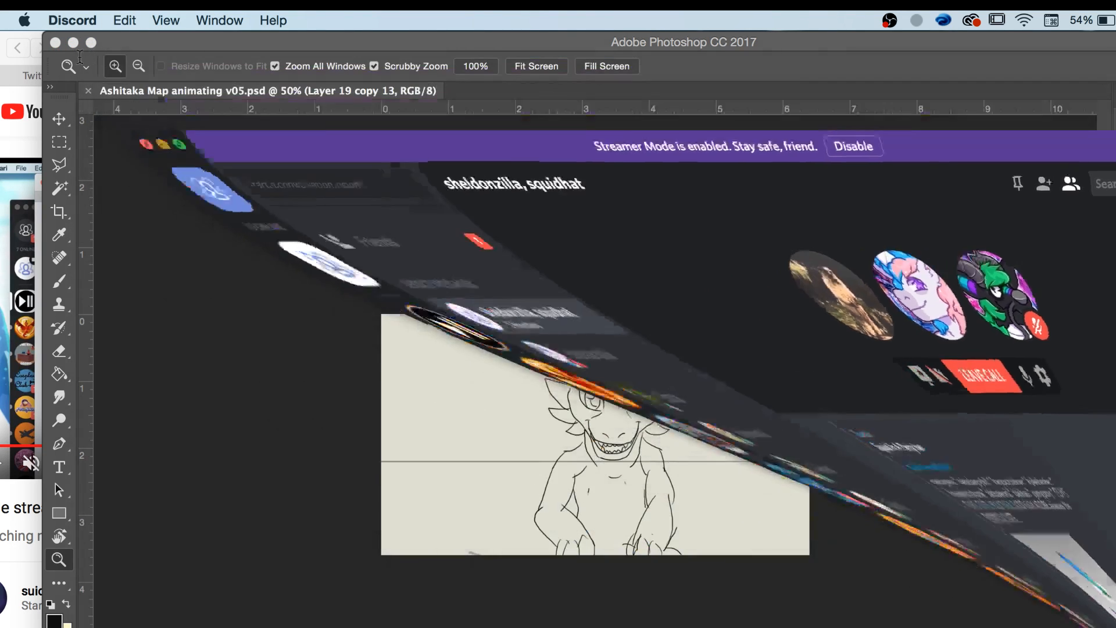
Scrub the timeline around the cut between the scowling crouched pose and the smiling close-up shot.
mouse_move(953, 626)
left_mouse_down()
mouse_move(893, 627)
mouse_move(955, 627)
left_mouse_up()
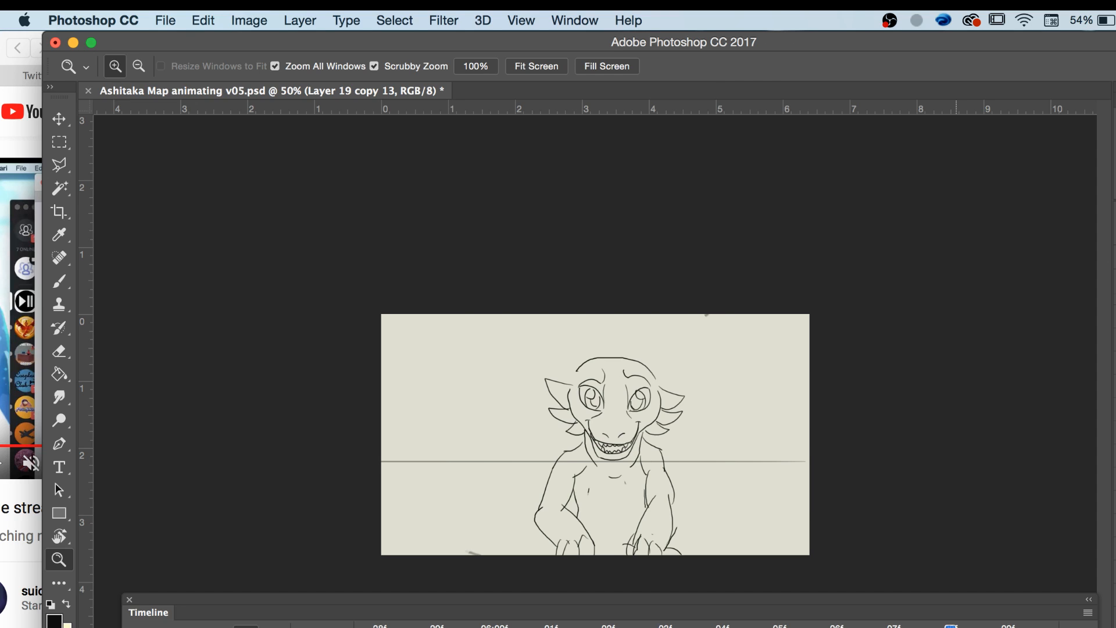
left_click_drag(951, 627, 837, 627)
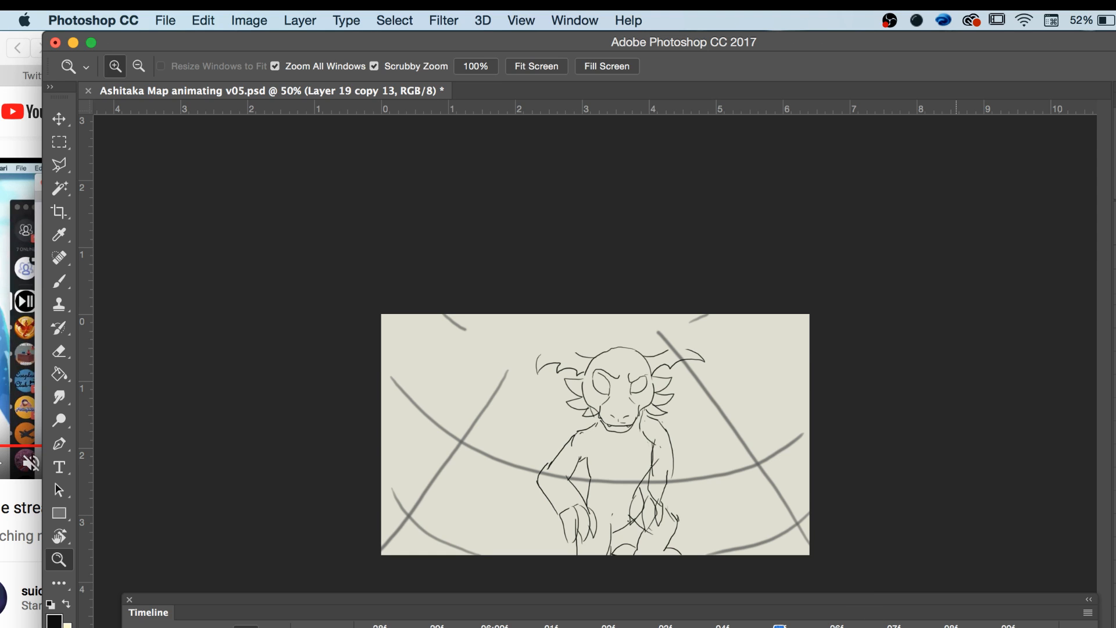
left_click(948, 619)
left_click(841, 618)
mouse_move(859, 606)
left_mouse_down()
mouse_move(953, 611)
mouse_move(840, 626)
left_mouse_up()
left_click(790, 621)
mouse_move(893, 626)
left_mouse_down()
mouse_move(947, 626)
mouse_move(837, 626)
mouse_move(948, 627)
mouse_move(880, 627)
left_mouse_up()
Inspect the scowling crouched pose up close and flip between it and the smiling drawing that follows.
left_click(637, 384)
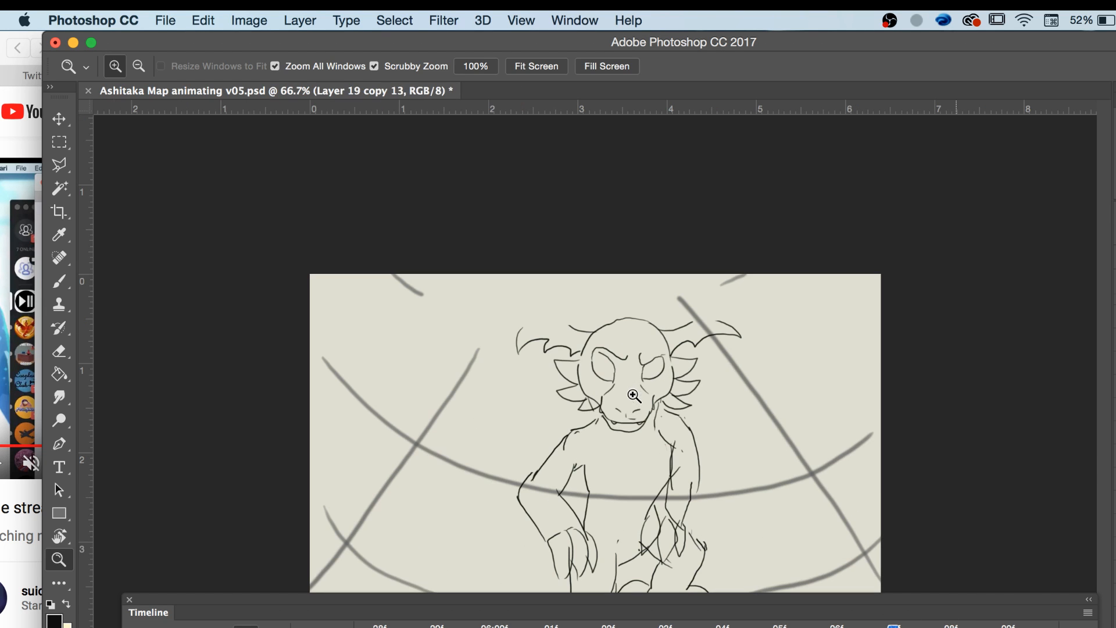
left_click(618, 401)
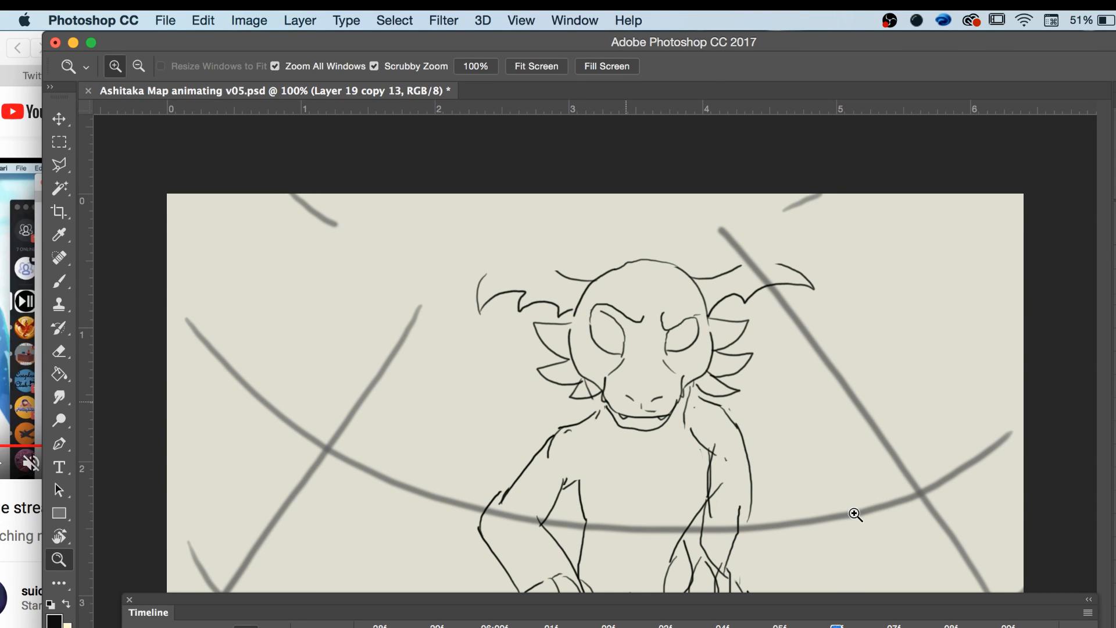
key("super+minus")
key("super+minus")
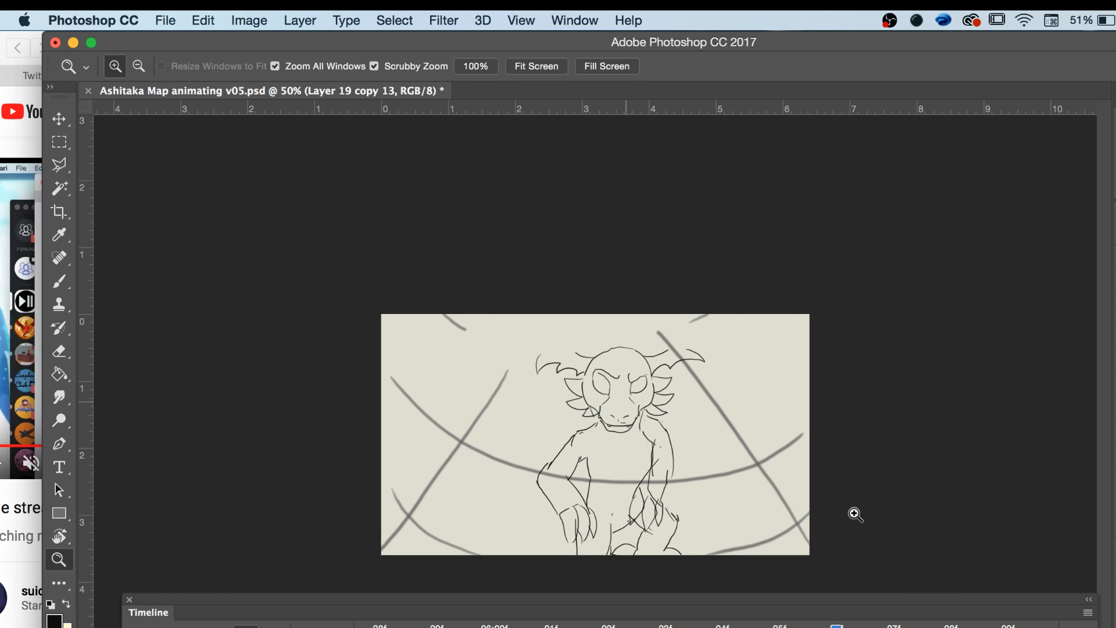
key("Right")
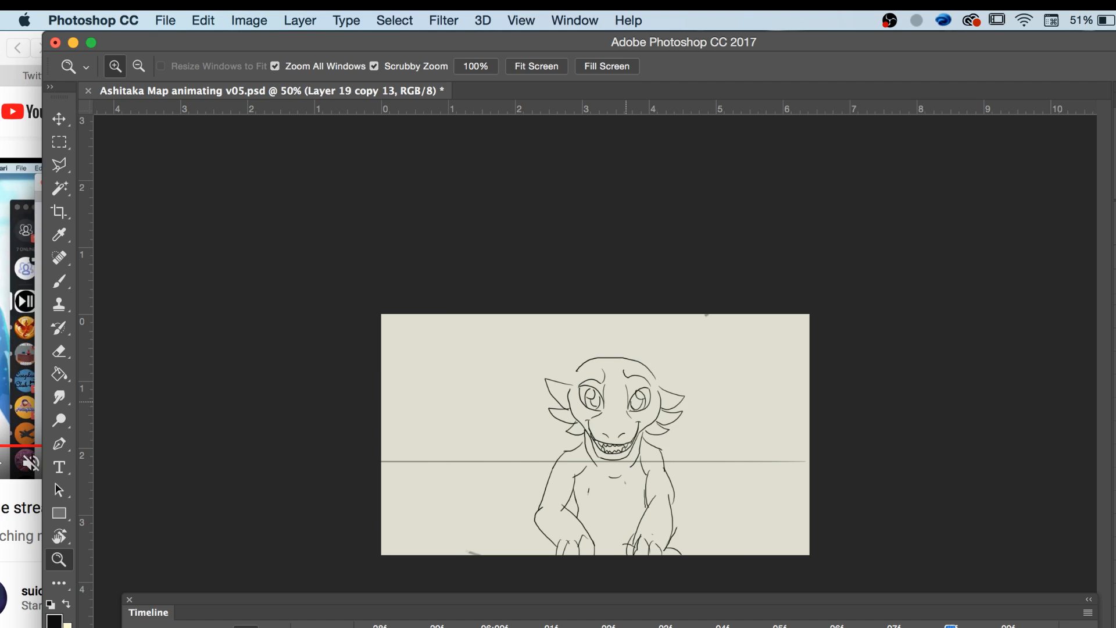
key("Left")
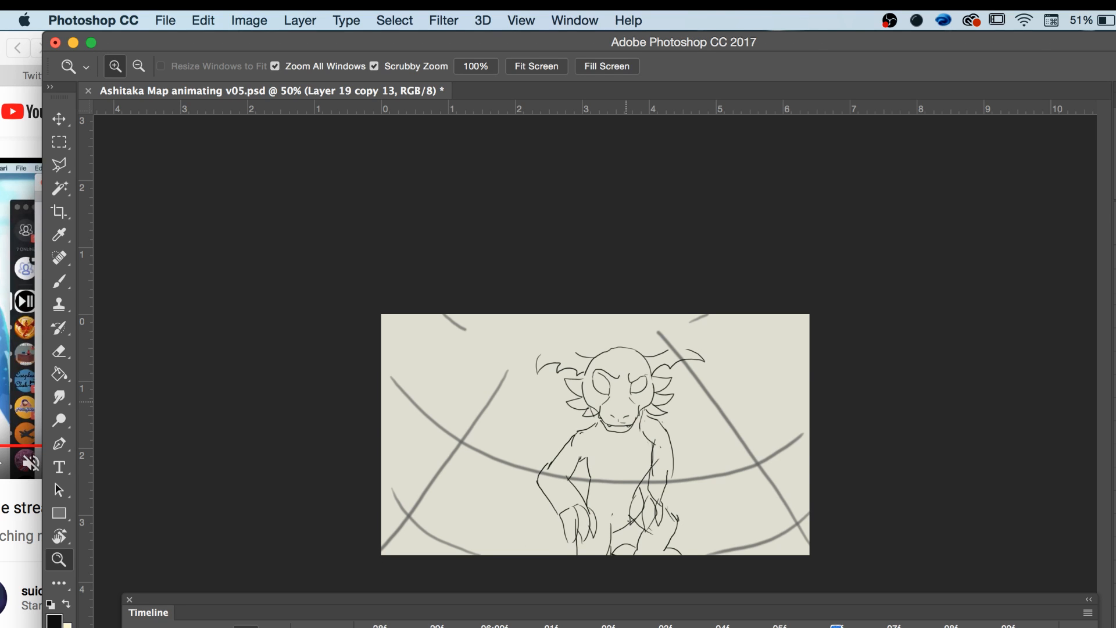
left_click(940, 625)
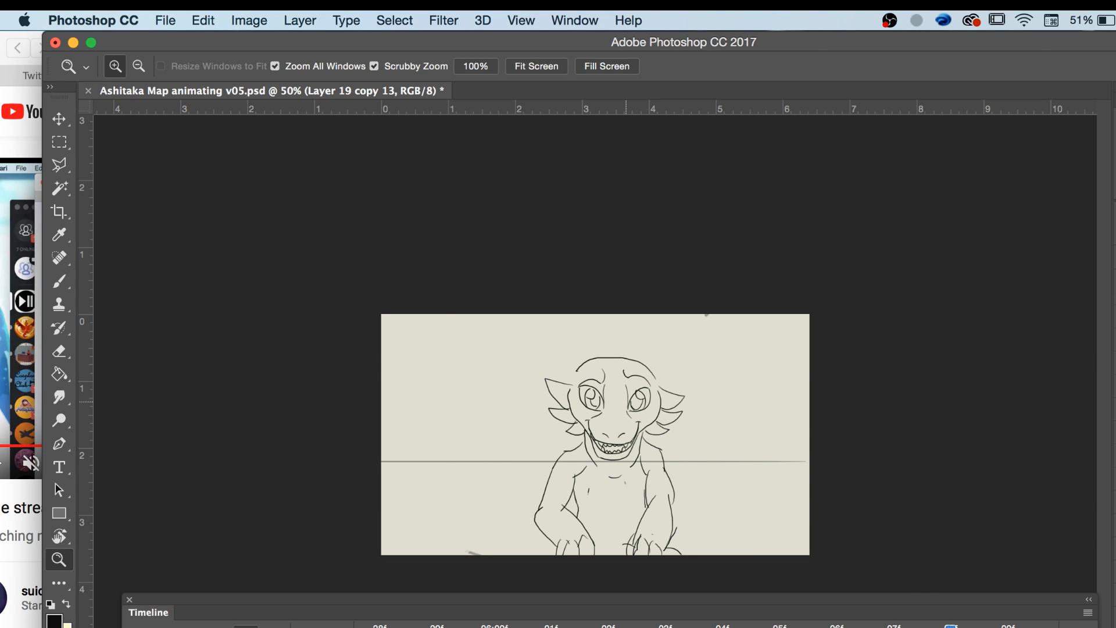
key("Left")
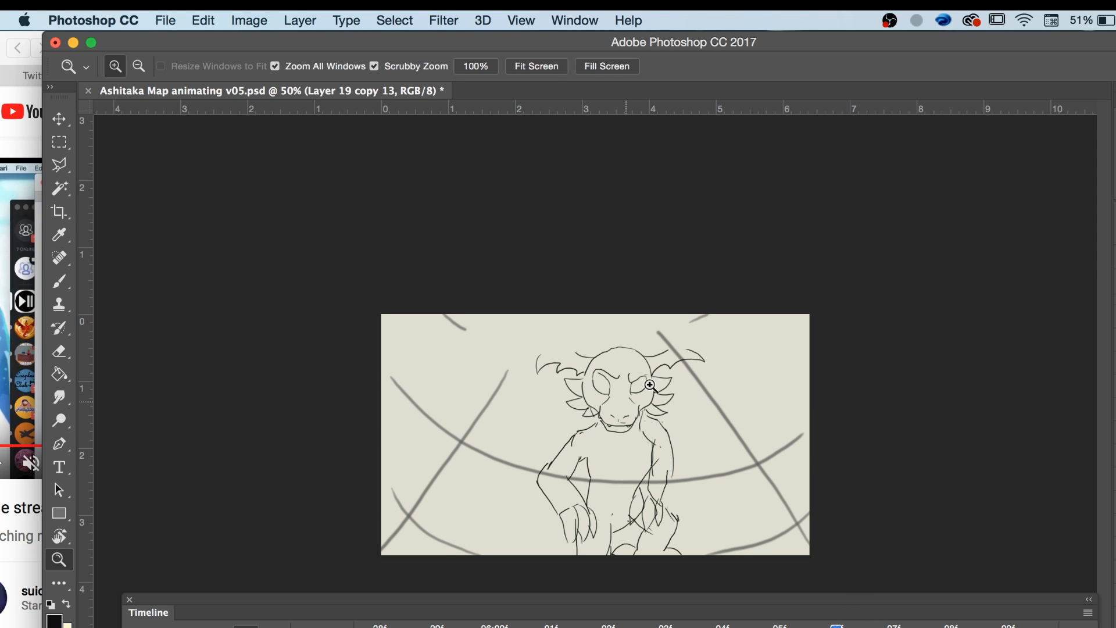
View the scowling crouched frame at 100%, activate the Brush tool, and move the Timeline clear of the drawing.
left_click(632, 395)
left_click(627, 392)
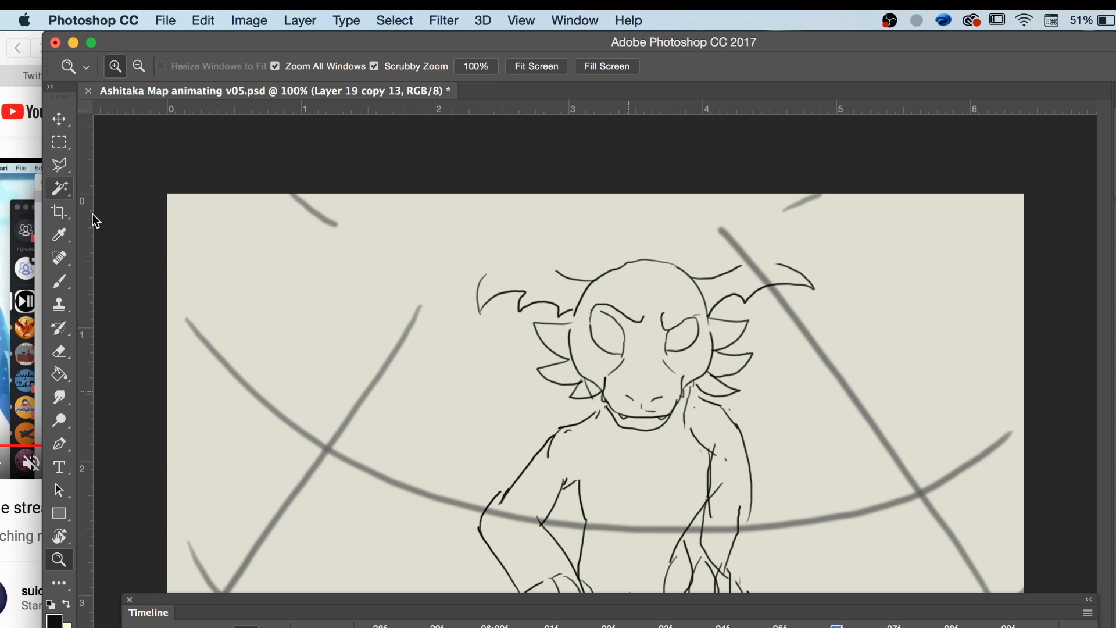
key("b")
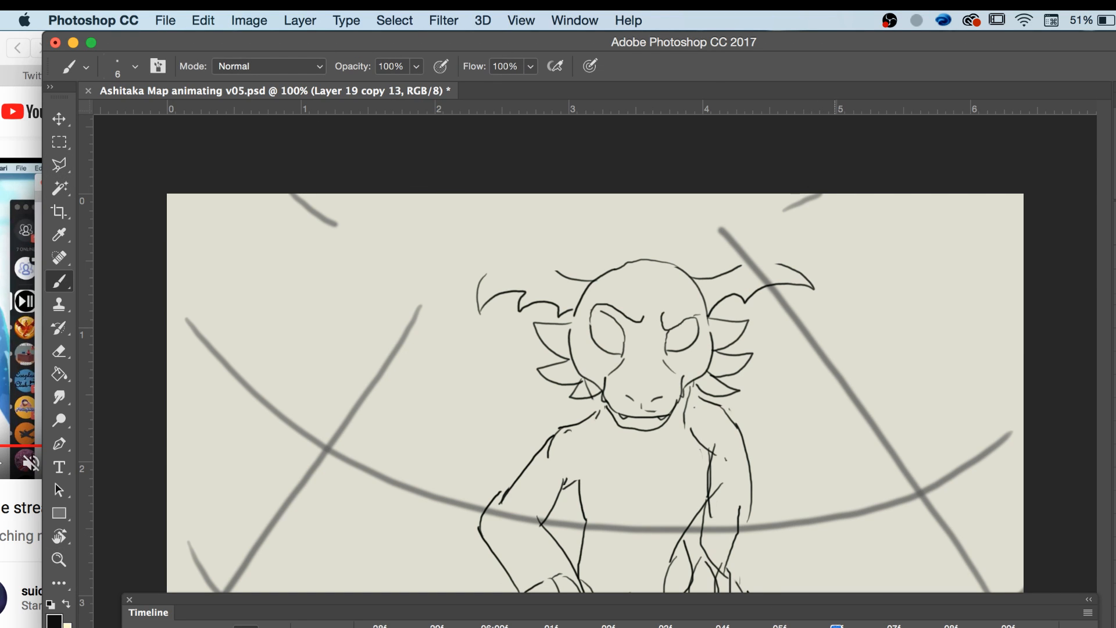
left_click_drag(836, 626, 807, 627)
mouse_move(920, 627)
left_mouse_down()
mouse_move(929, 626)
mouse_move(907, 627)
left_mouse_up()
left_click_drag(786, 600, 821, 627)
Activate the Eraser and enlarge its tip to 100 px.
key("e")
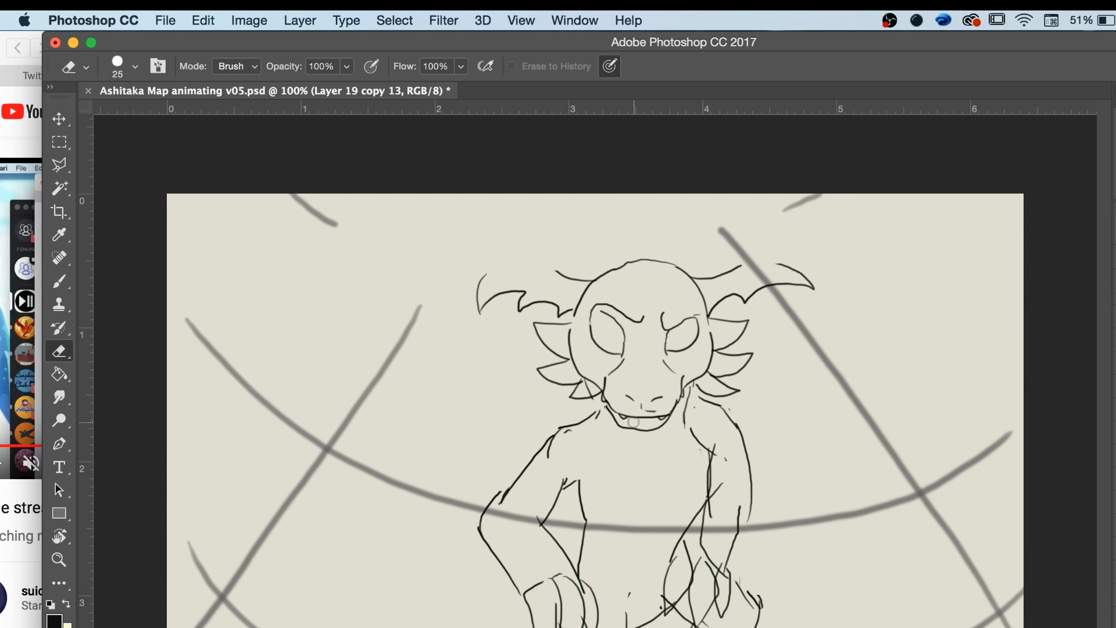
key("bracketright")
key("bracketright")
key("bracketright")
key("bracketright")
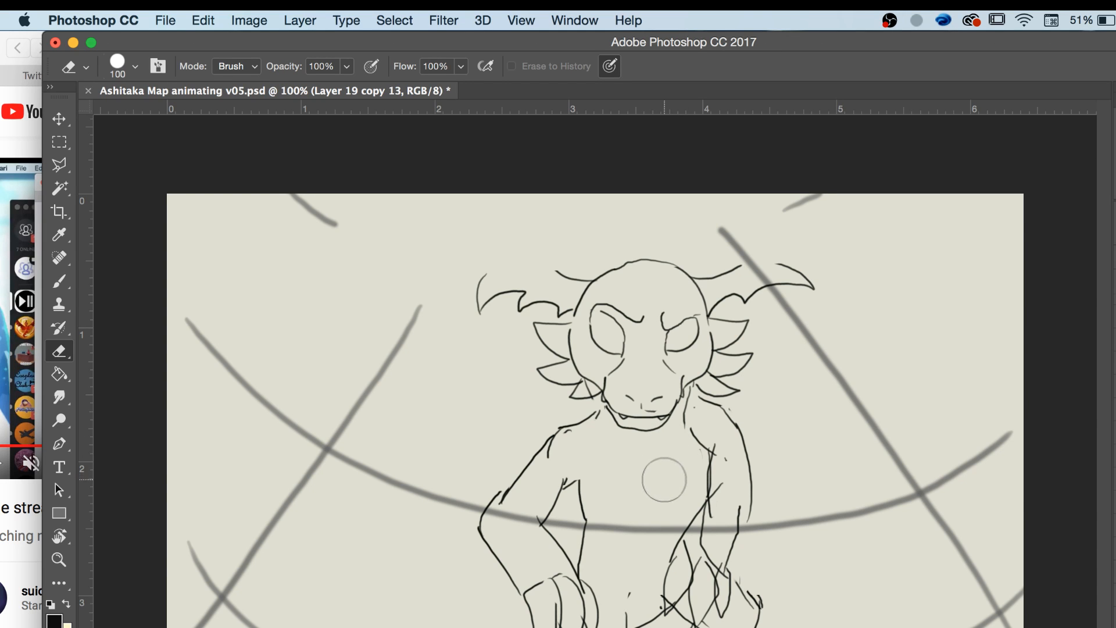
Select the scowling head with a rectangular marquee, shift it down toward the shoulders and scale it up to about 103%.
left_click(58, 142)
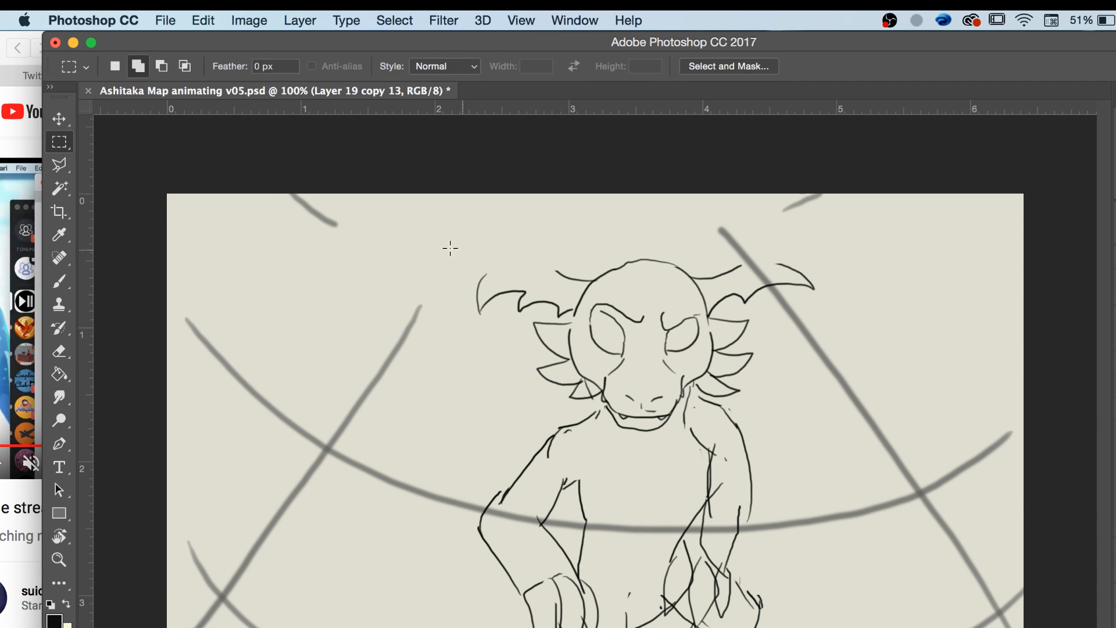
left_click_drag(392, 229, 846, 438)
key("v")
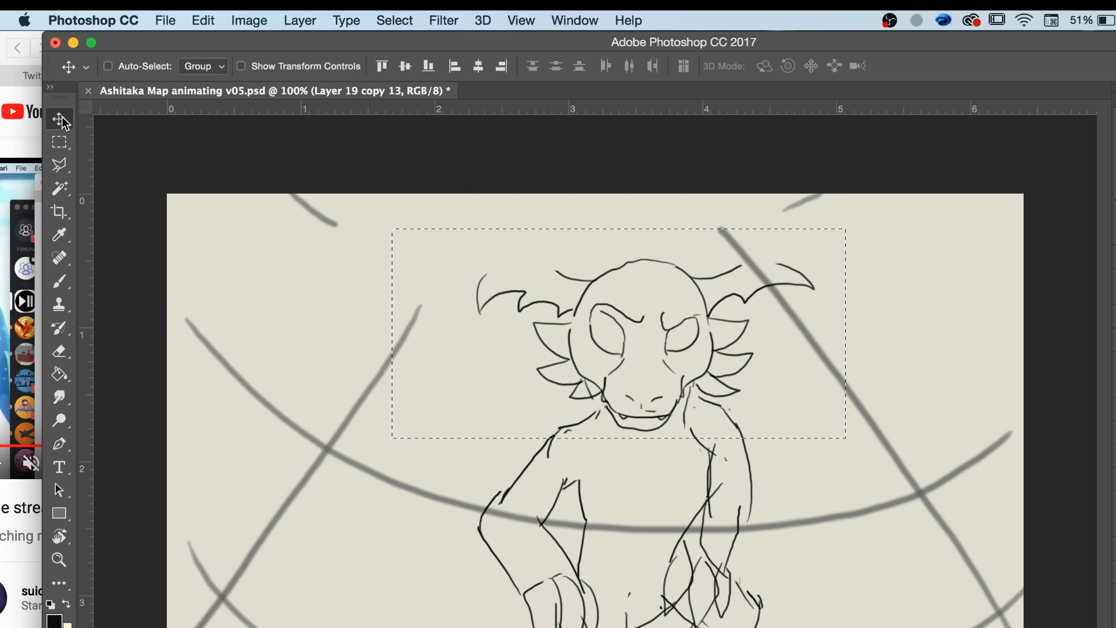
key("shift+Down")
key("shift+Down")
key("shift+Down")
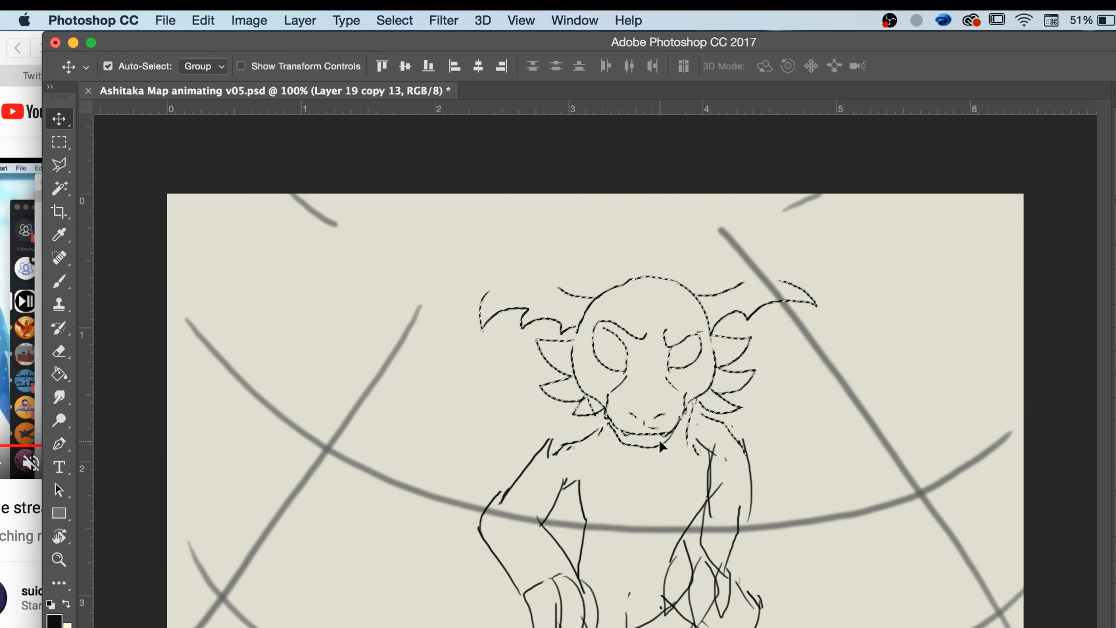
key("super+t")
mouse_move(480, 274)
left_mouse_down()
mouse_move(456, 242)
mouse_move(471, 266)
left_mouse_up()
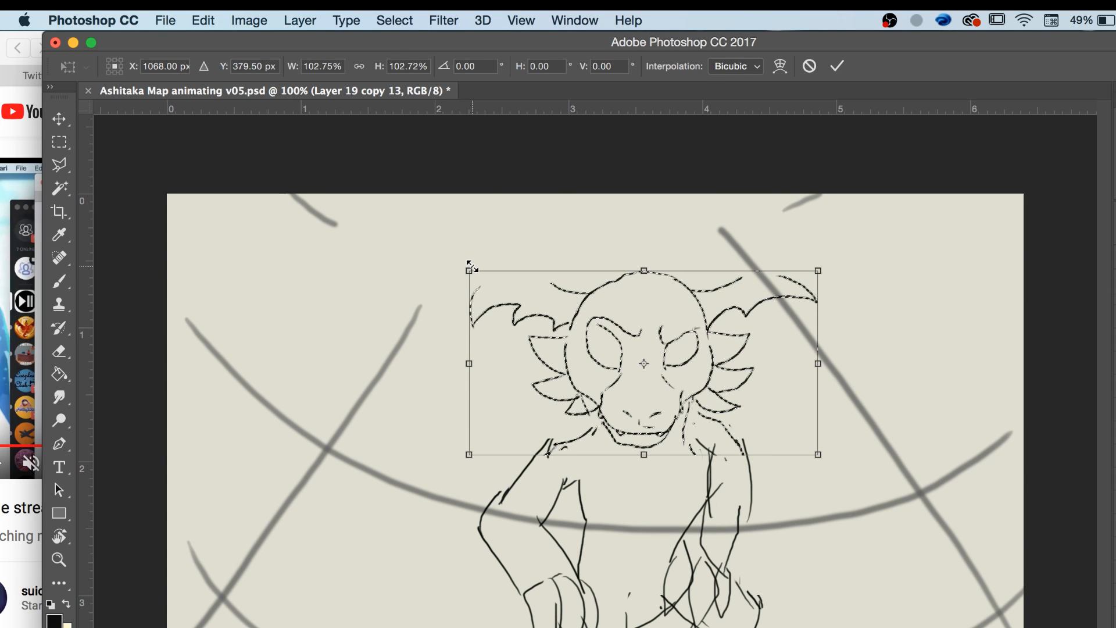
key("Return")
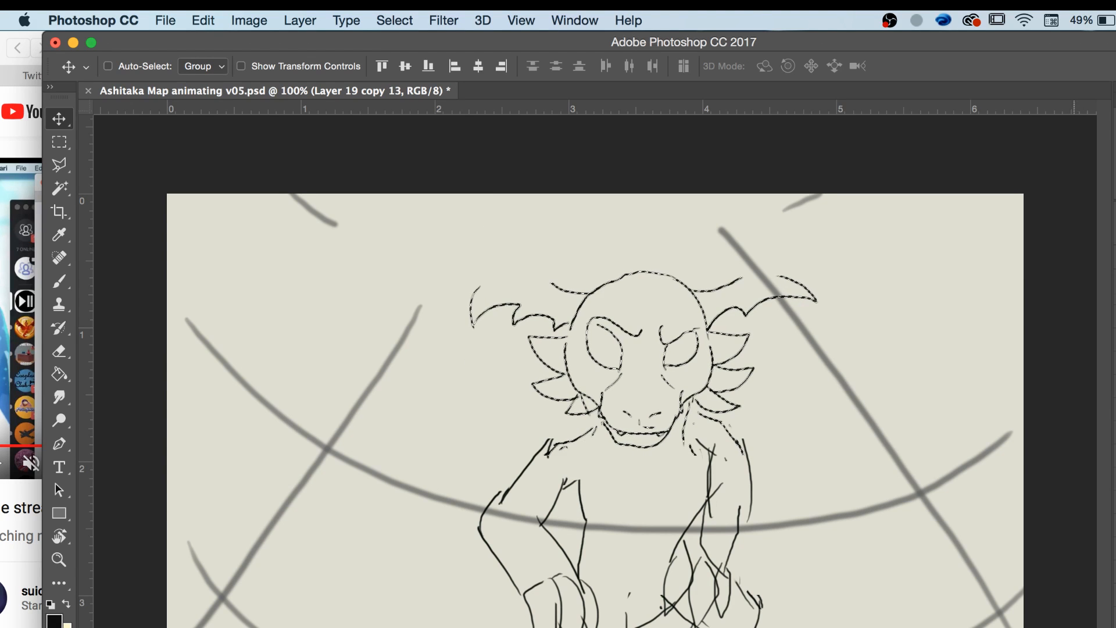
Turn on onion skins to compare the shifted head with the neighbouring frames, and turn them off again.
left_click(1064, 627)
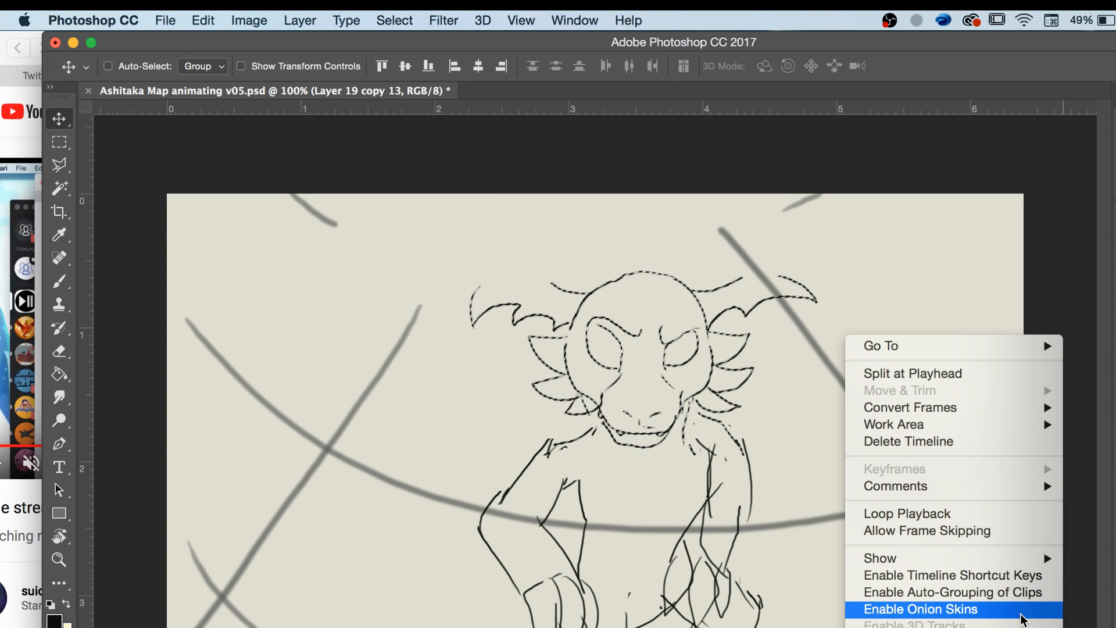
left_click(930, 608)
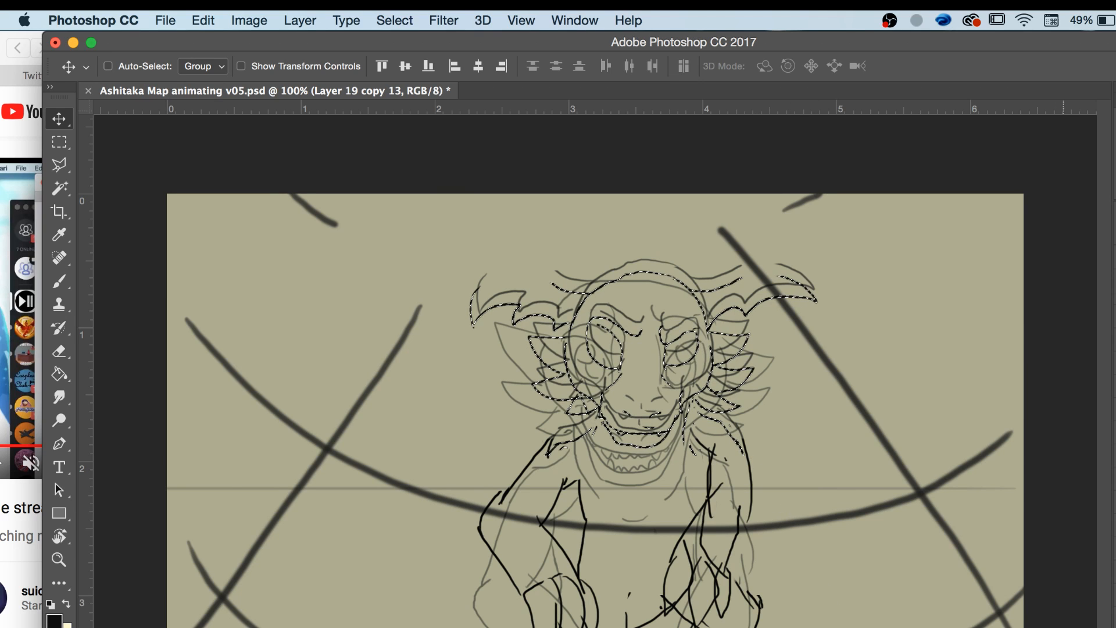
left_click(1060, 627)
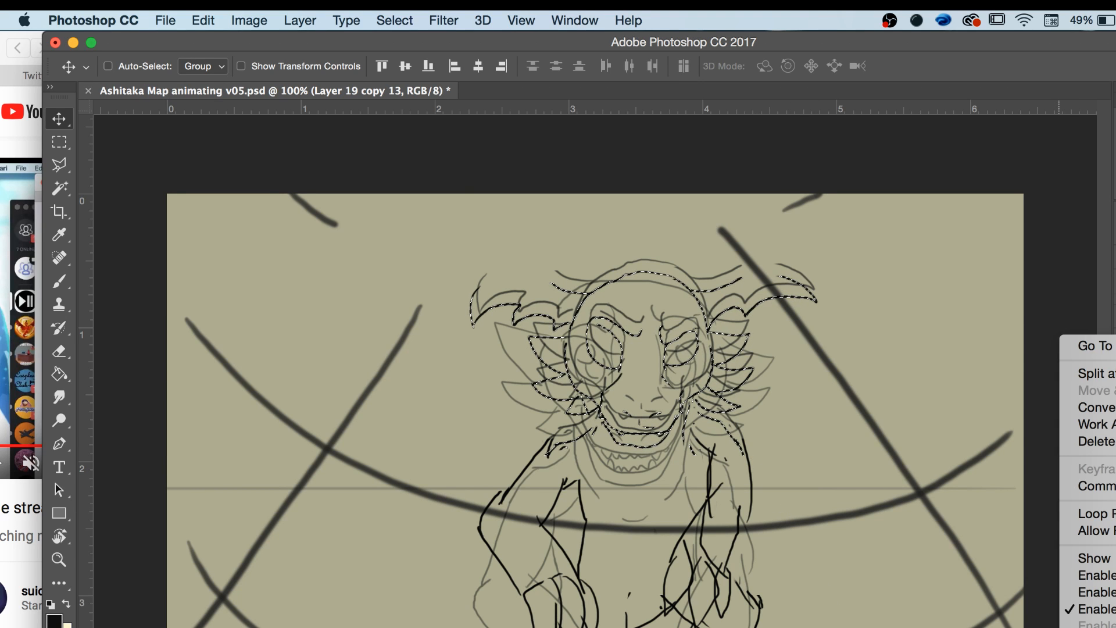
left_click(1093, 609)
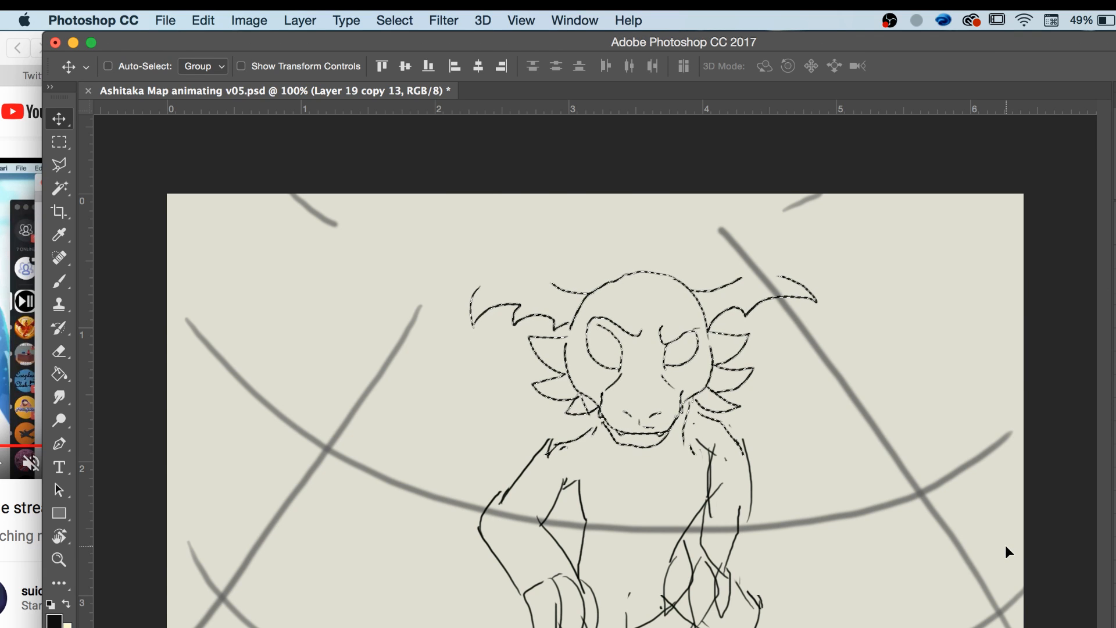
Reselect the head with a rectangular marquee, rotate it by -4.23 degrees, and clear the selection.
key("super")
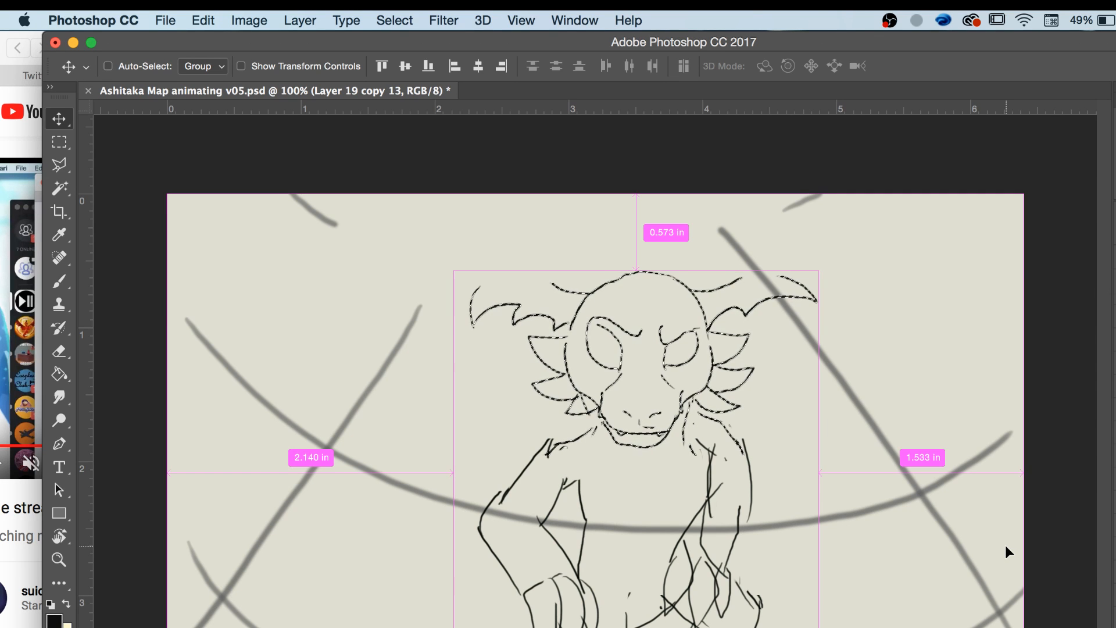
key("super+d")
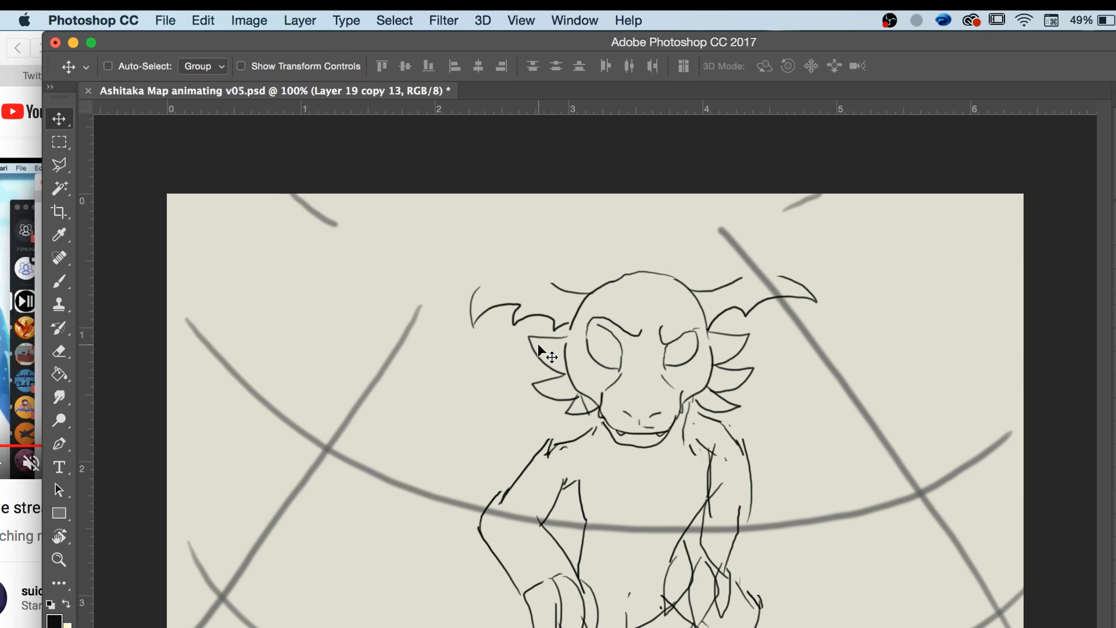
left_click(60, 142)
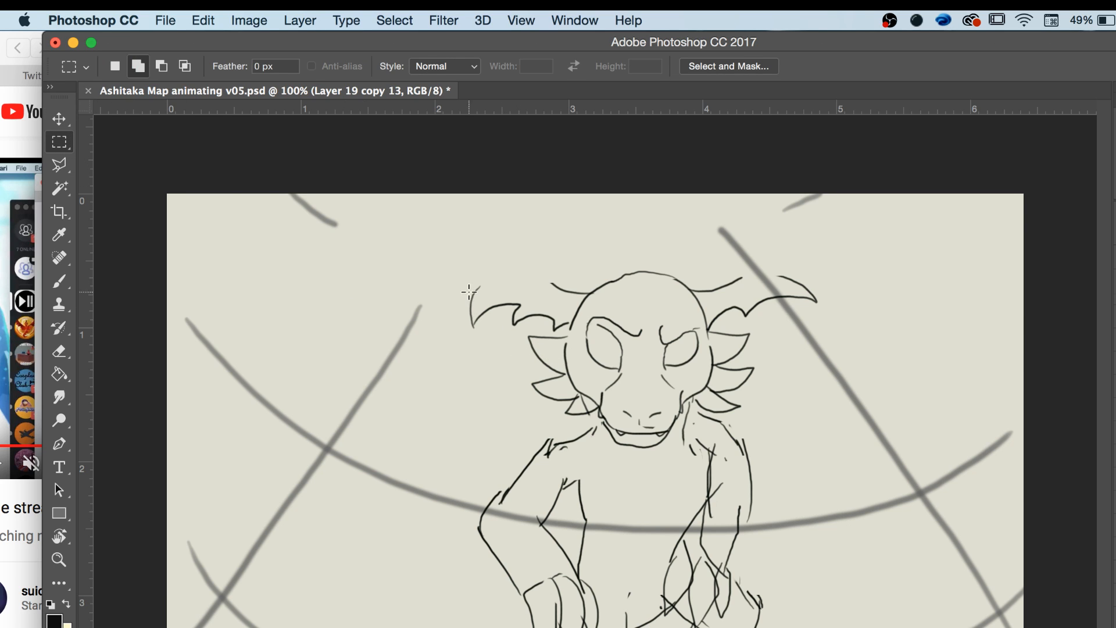
left_click_drag(429, 243, 891, 462)
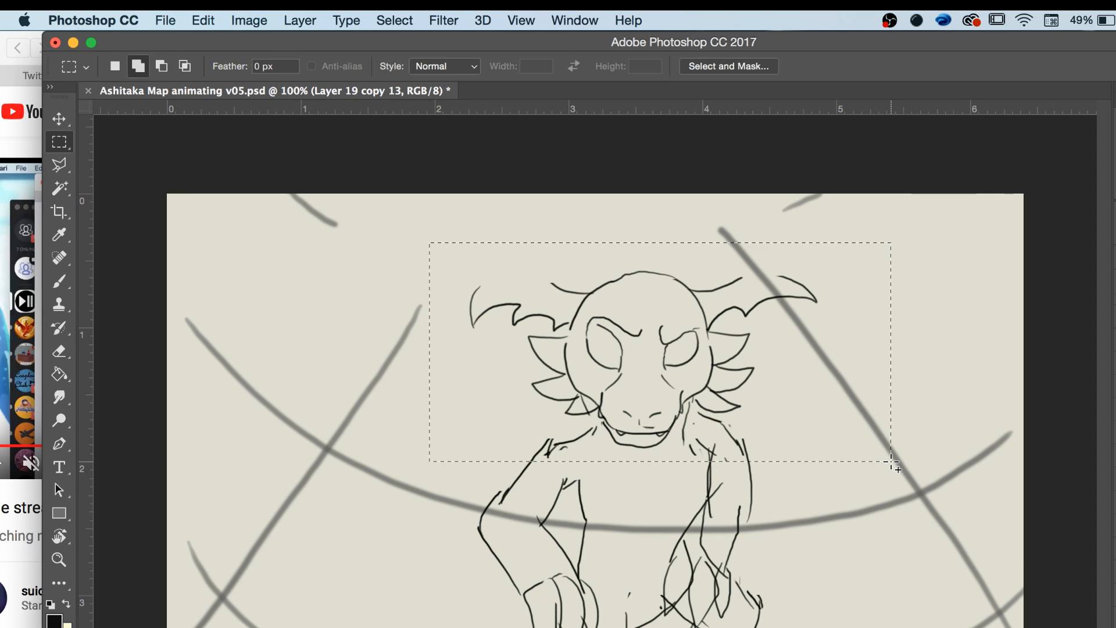
key("ctrl+t")
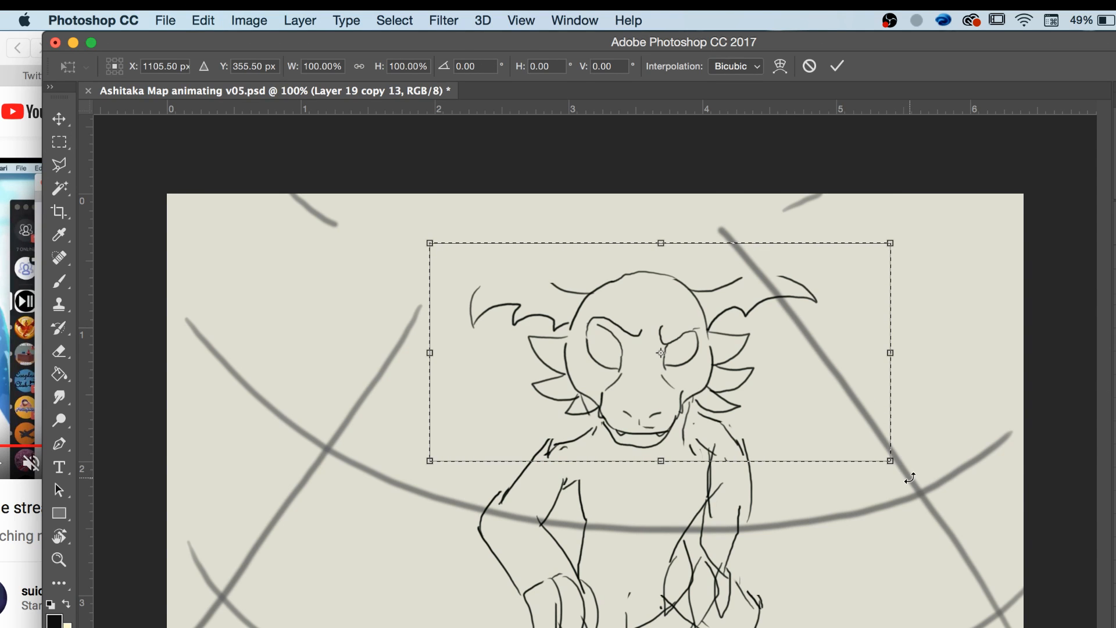
mouse_move(907, 446)
left_mouse_down()
mouse_move(907, 464)
mouse_move(903, 453)
left_mouse_up()
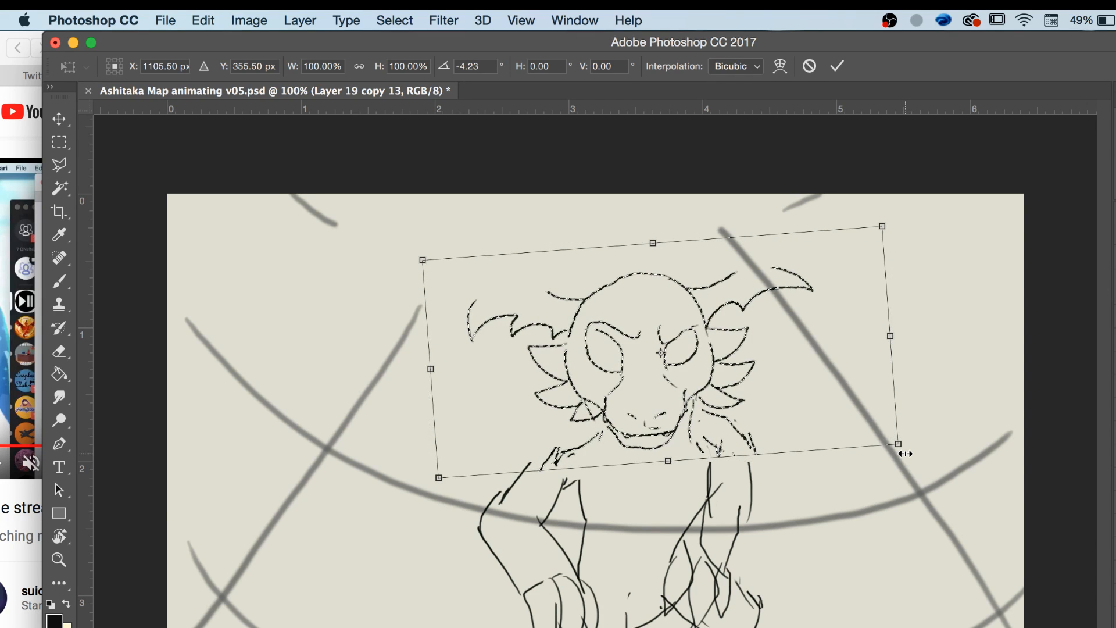
key("Return")
key("super+d")
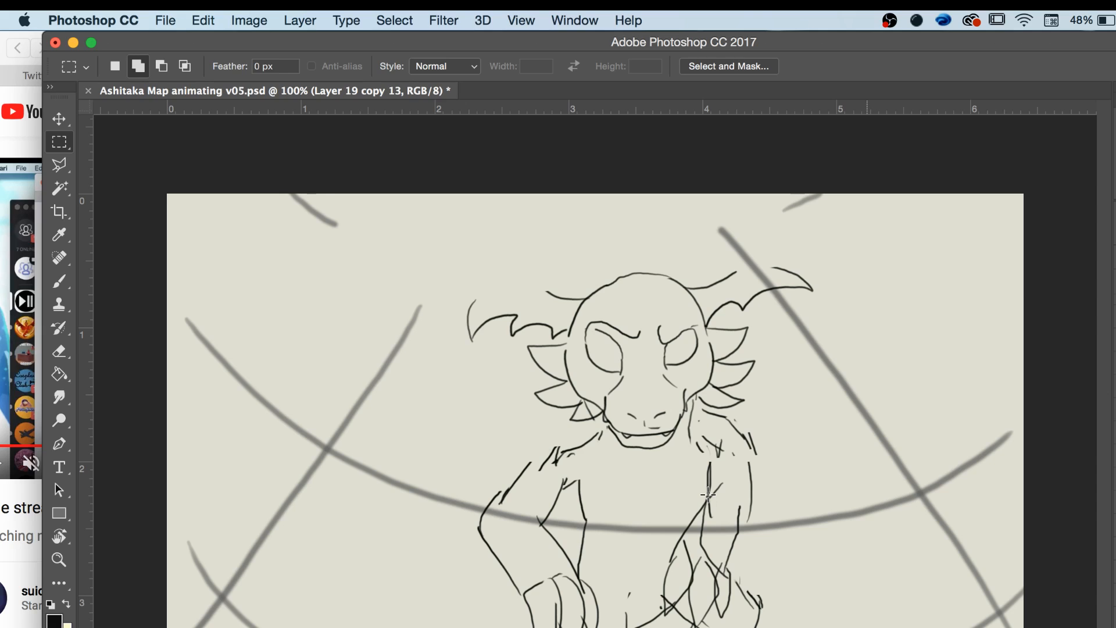
Erase the broken shoulder and upper-arm lines on both sides below the head.
key("z")
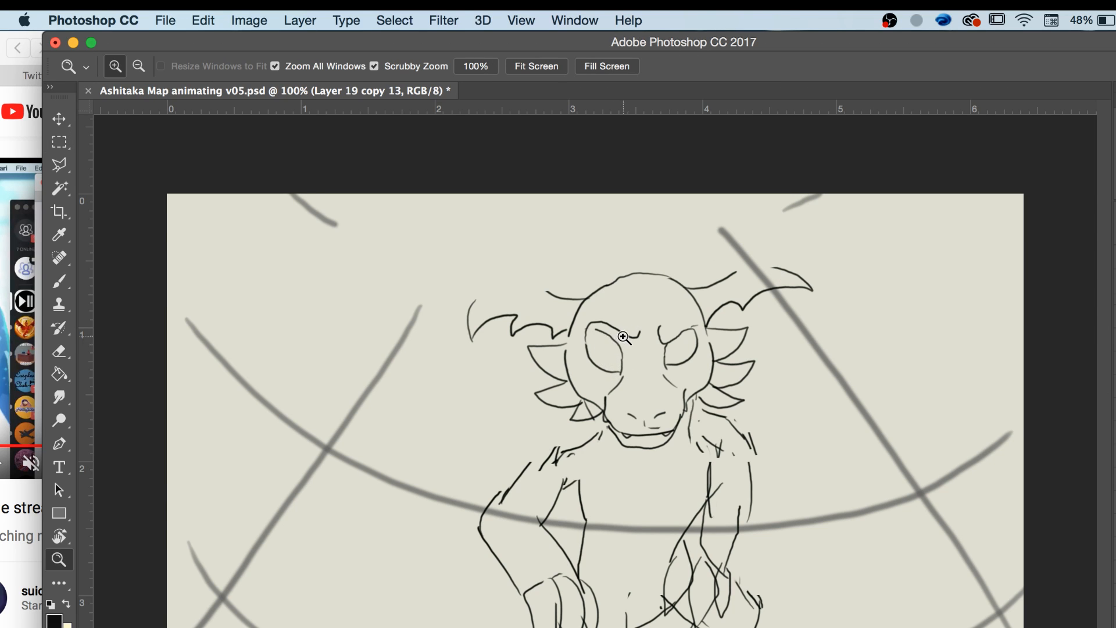
left_click(625, 356)
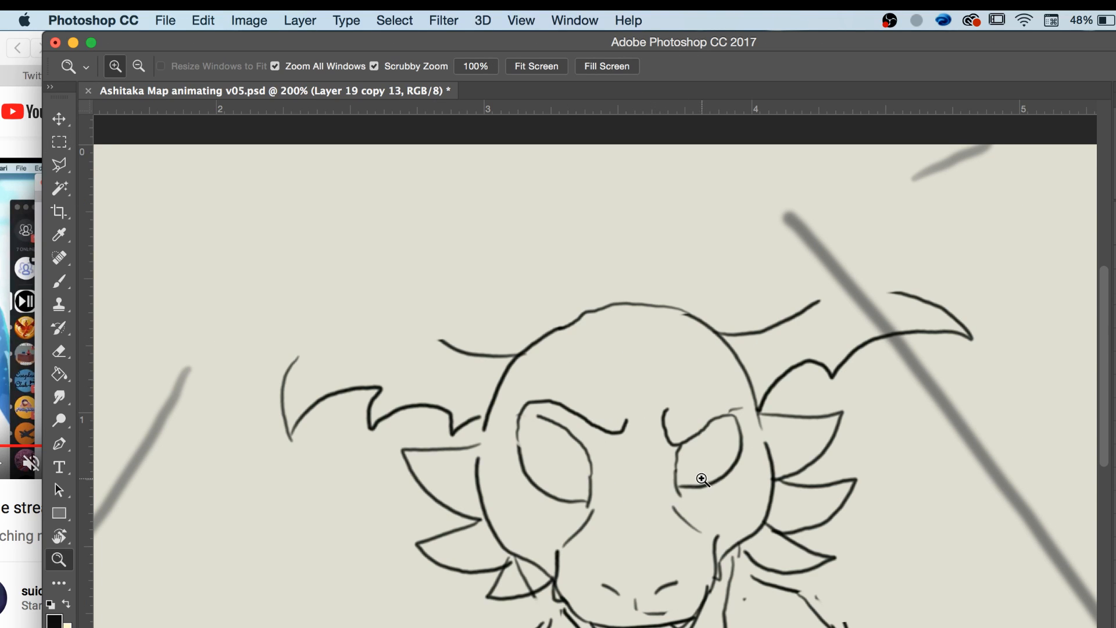
scroll(697, 469, "down", 5)
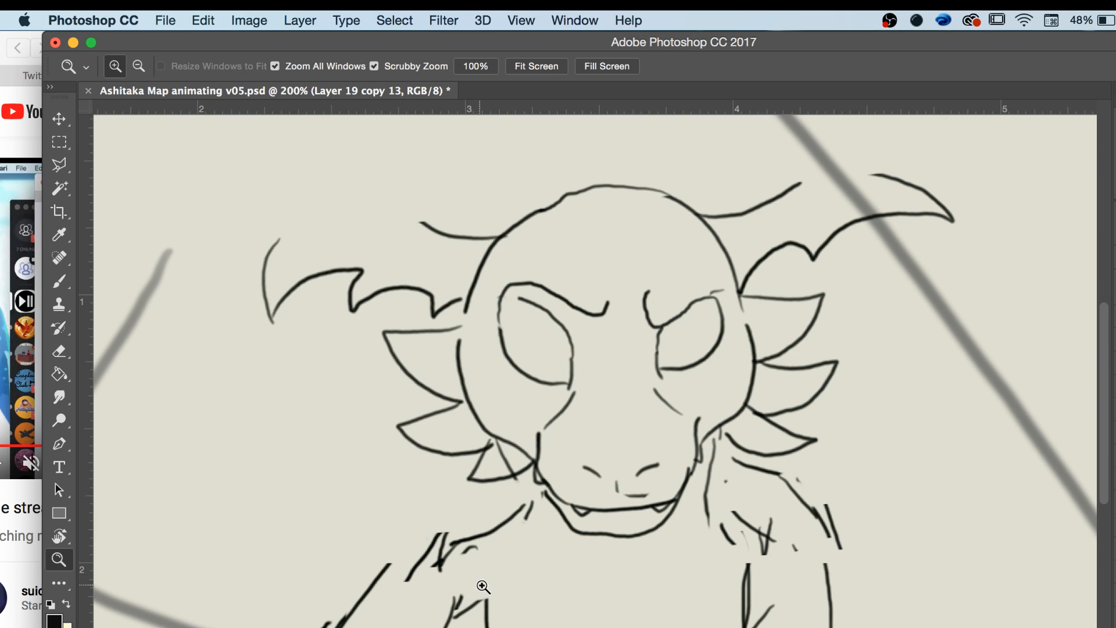
key("e")
mouse_move(475, 555)
left_mouse_down()
mouse_move(438, 564)
mouse_move(413, 530)
left_mouse_up()
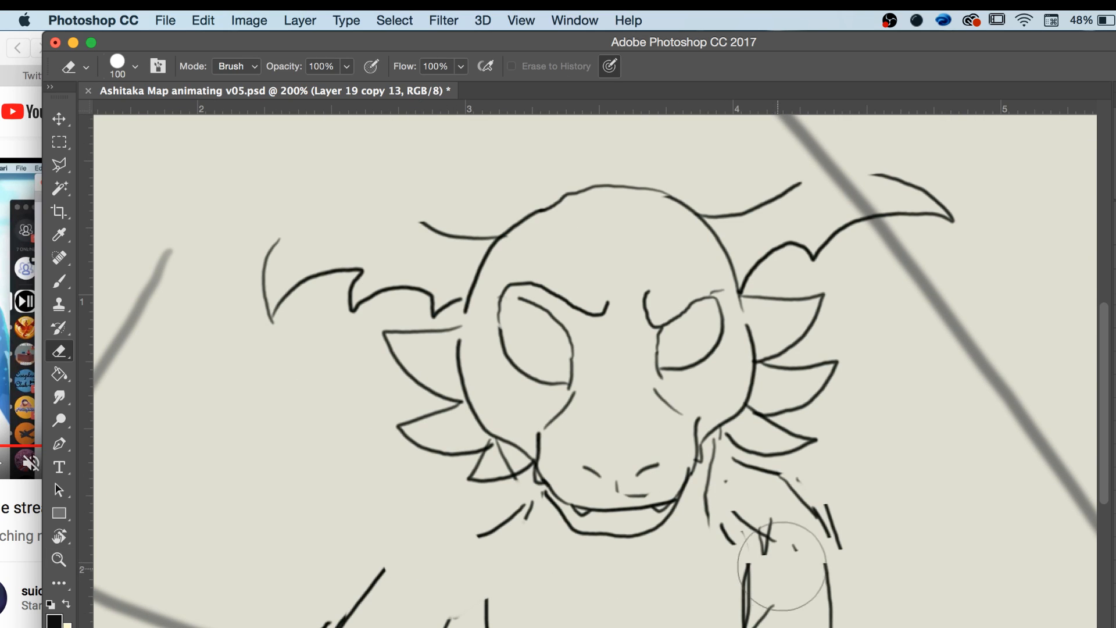
mouse_move(780, 585)
left_mouse_down()
mouse_move(774, 533)
mouse_move(810, 530)
mouse_move(797, 605)
mouse_move(735, 587)
left_mouse_up()
Erase the remaining arm and hand lines of the crouched body at 66.7% zoom.
scroll(782, 549, "down", 1)
scroll(779, 540, "down", 8)
key("z")
left_click(789, 554, "alt")
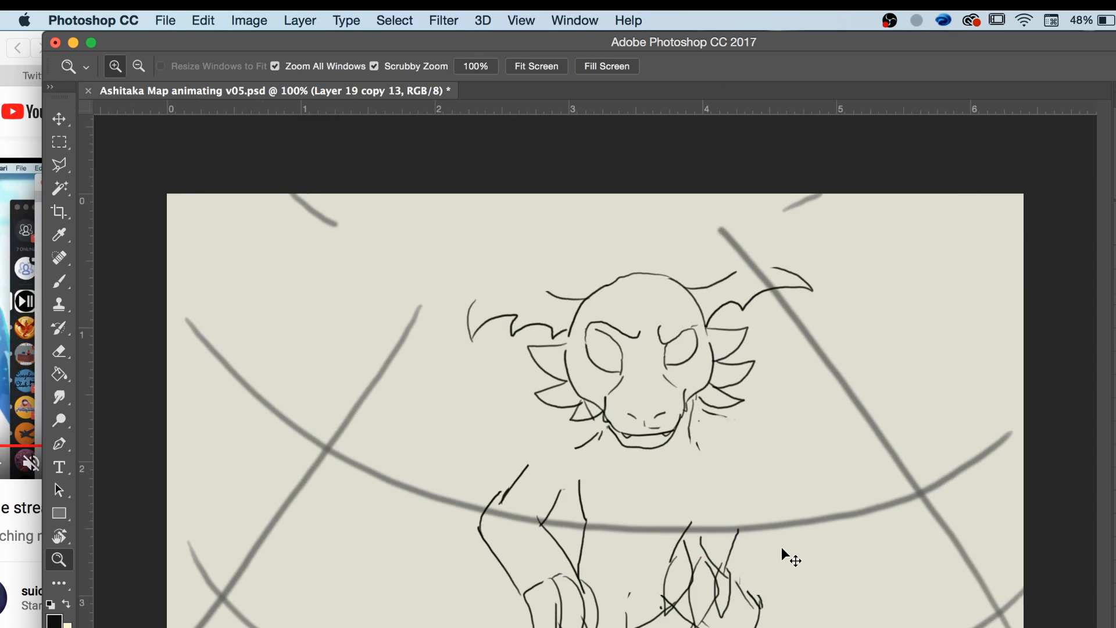
left_click(785, 551, "alt")
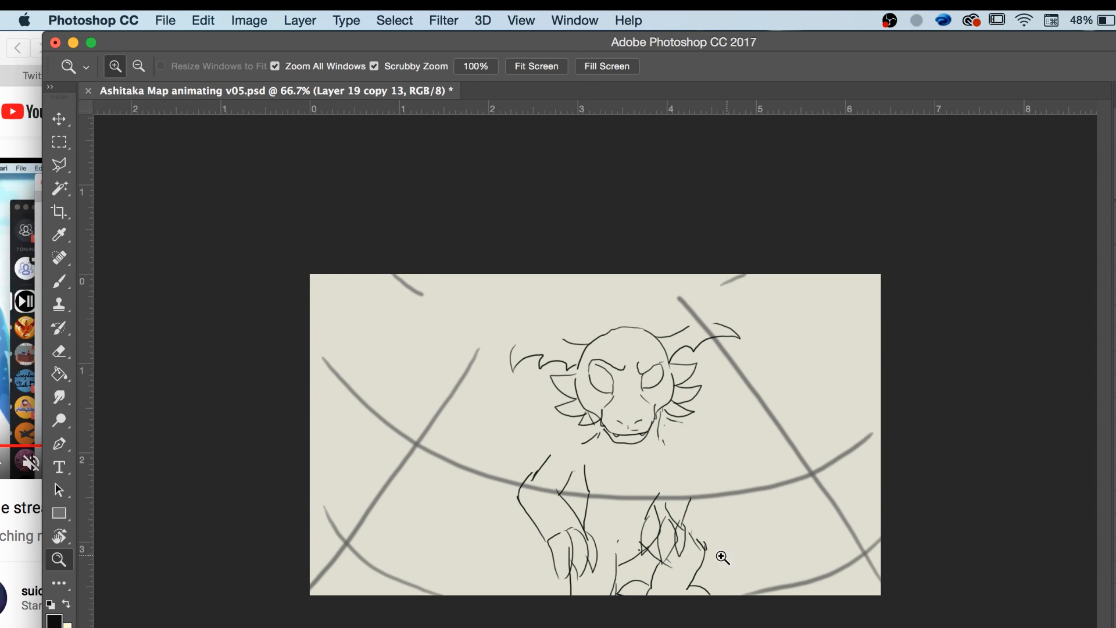
key("e")
mouse_move(694, 576)
left_mouse_down()
mouse_move(694, 537)
mouse_move(667, 542)
mouse_move(693, 516)
mouse_move(639, 528)
mouse_move(619, 555)
mouse_move(599, 541)
mouse_move(585, 566)
mouse_move(575, 470)
mouse_move(521, 472)
left_mouse_up()
Flip between the adjacent frames to compare the repositioned head with the neighbouring drawings.
left_click(801, 627)
key("Right")
key("Right")
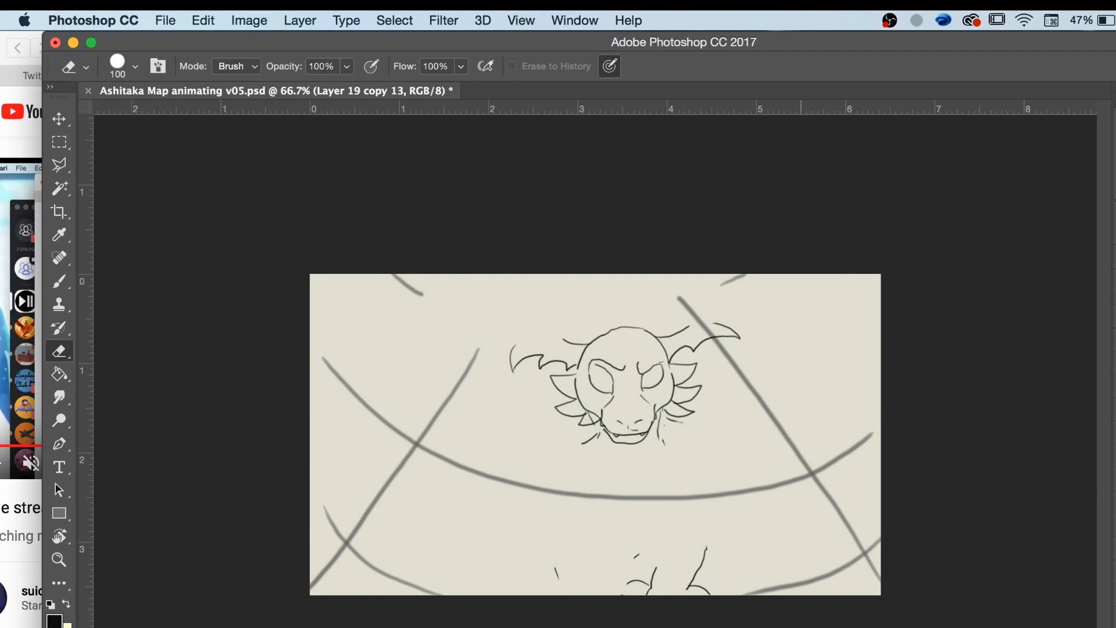
key("Left")
key("Left")
key("Right")
Move the Photoshop window aside to check the stream's live chat, and bring it back over the browser.
left_click_drag(162, 42, 511, 421)
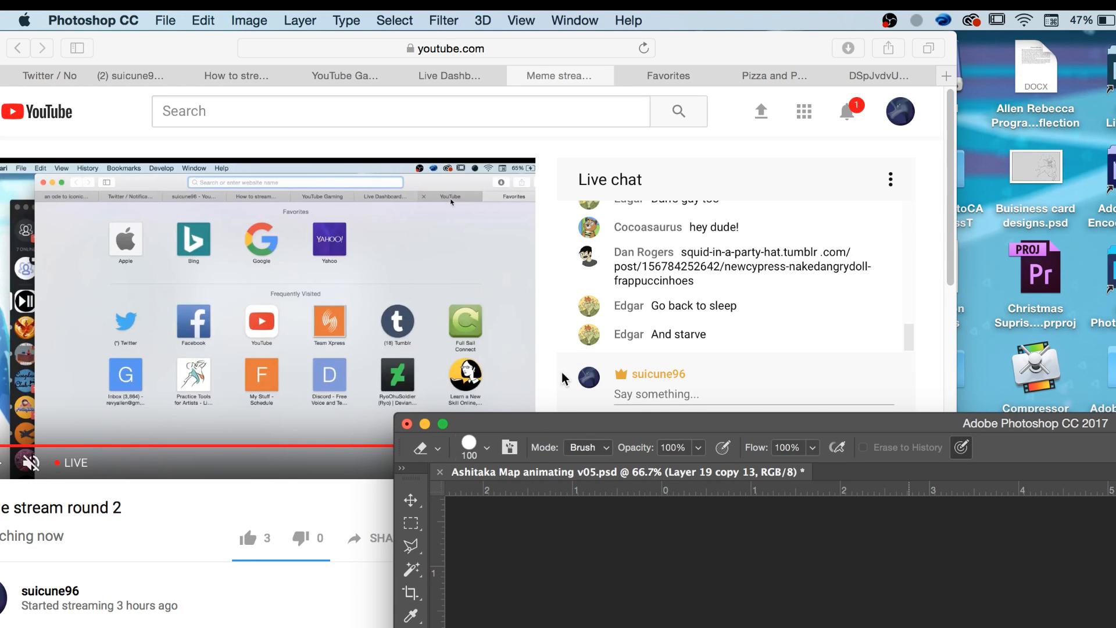
mouse_move(553, 423)
left_mouse_down()
mouse_move(366, 120)
mouse_move(224, 44)
left_mouse_up()
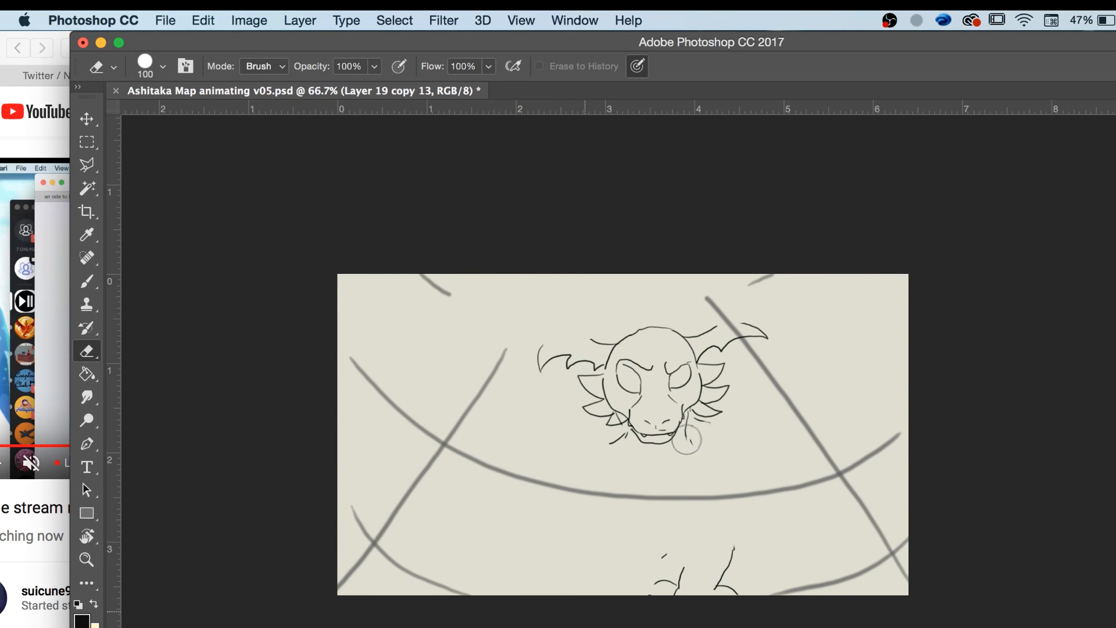
Reduce the eraser size, erase the upper end of the muzzle's left-hand side line, and redraw it with the 6 px brush.
key("z")
left_click(705, 386)
left_click(705, 386)
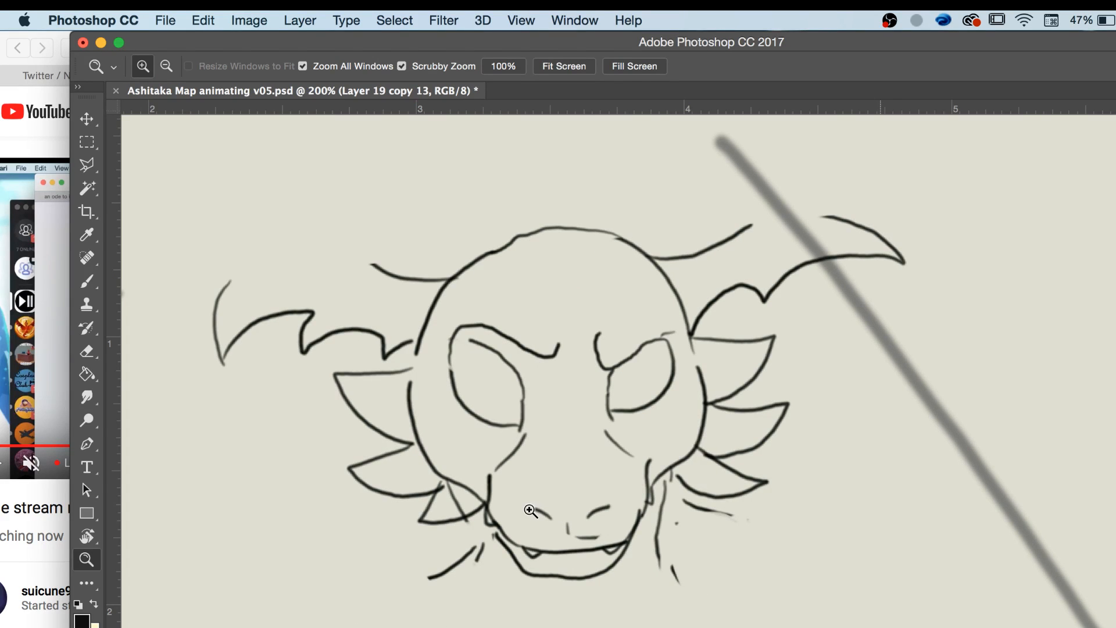
key("e")
key("bracketleft")
key("bracketleft")
key("bracketleft")
key("bracketleft")
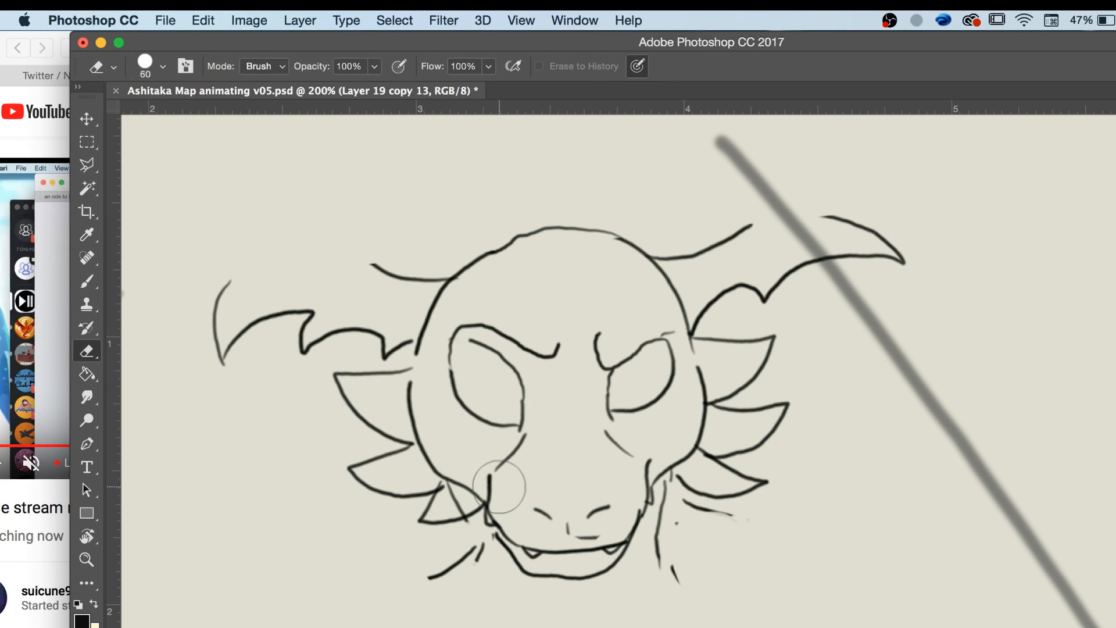
key("b")
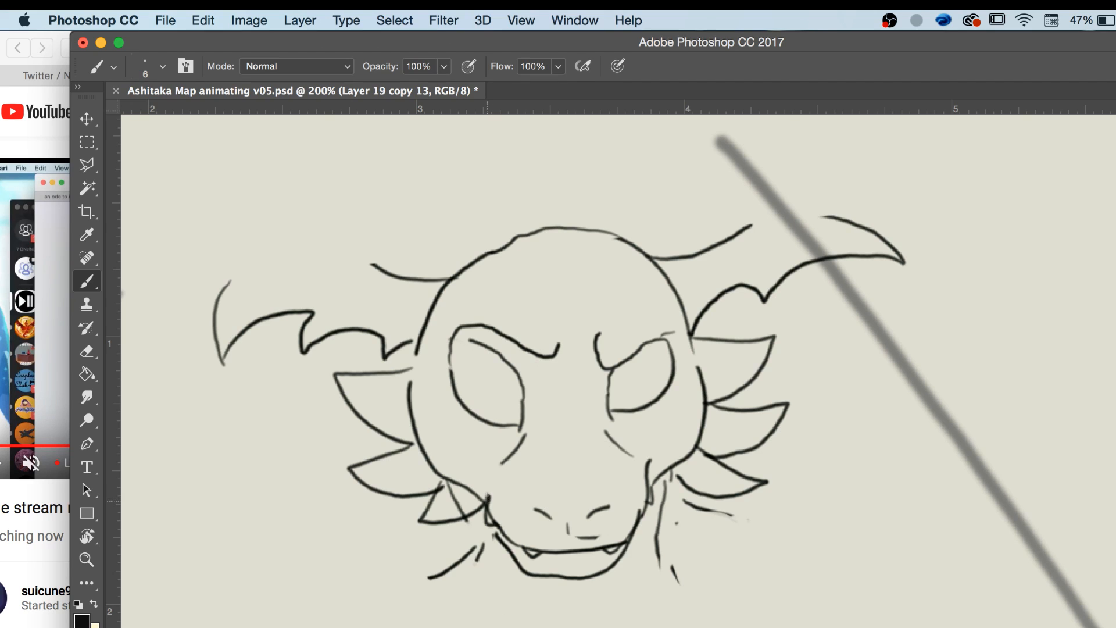
left_click_drag(487, 499, 496, 480)
Erase the upper end of the muzzle's right-hand side line with a 35 px eraser and redraw it with the brush.
key("e")
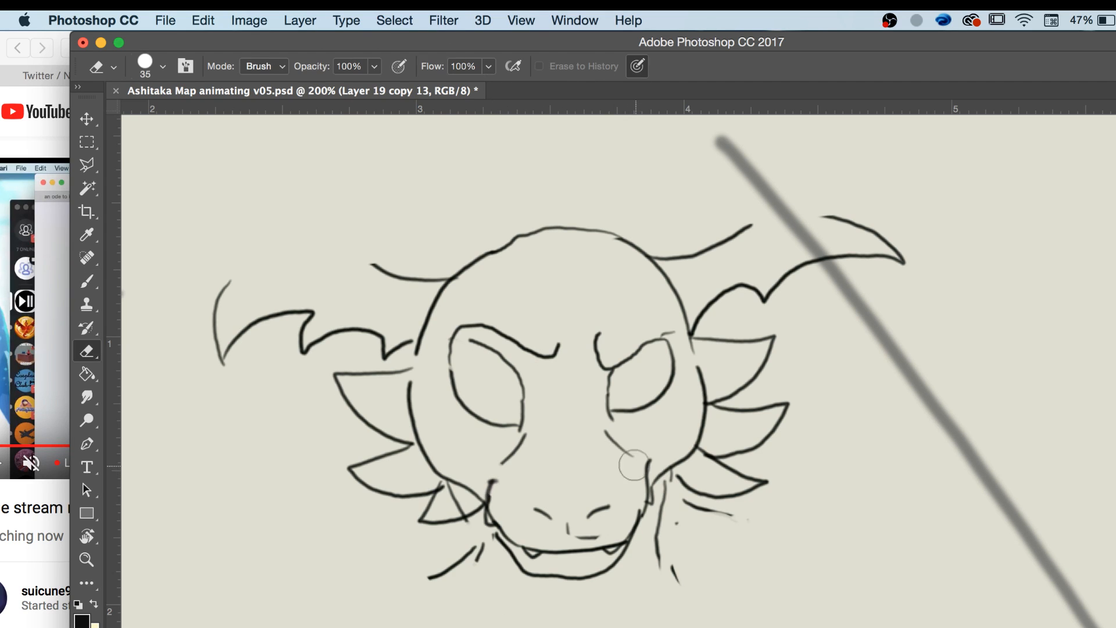
key("b")
left_click_drag(647, 484, 644, 458)
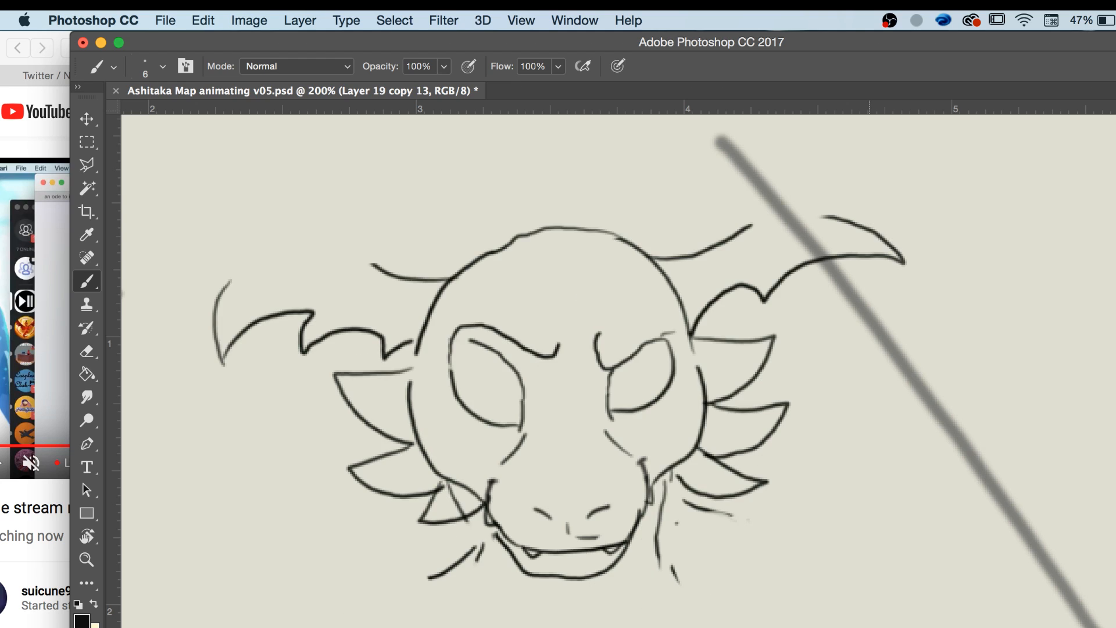
Draw a curved line with teeth below the upper lip to open the mouth slightly, comparing it with the previous frame.
mouse_move(632, 547)
left_mouse_down()
mouse_move(609, 562)
mouse_move(536, 567)
mouse_move(515, 553)
left_mouse_up()
key("super+z")
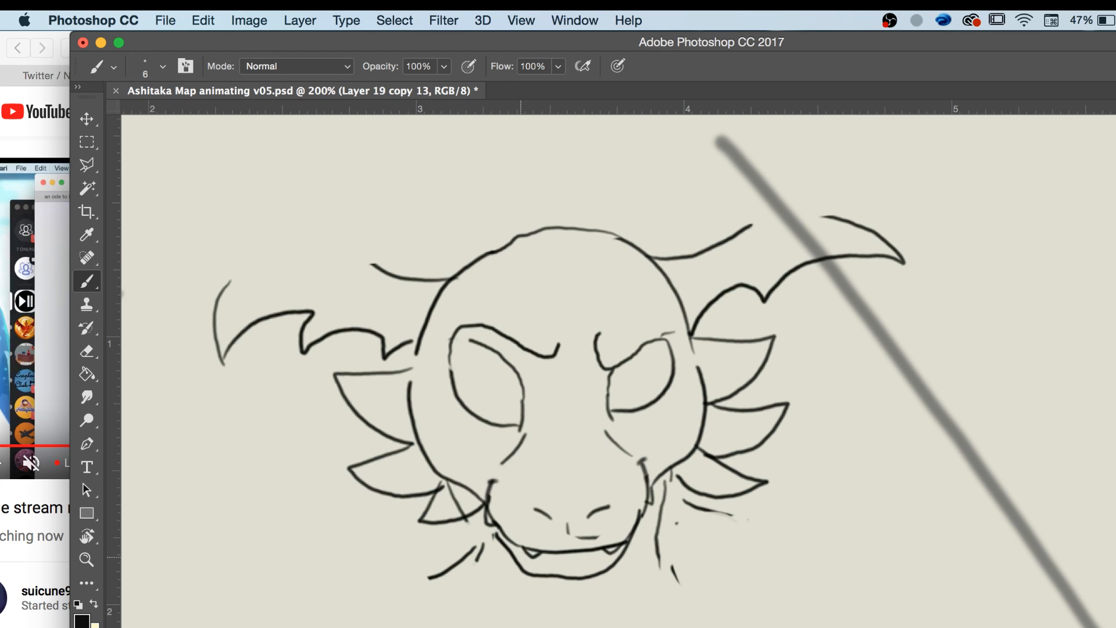
key("Left")
key("Right")
mouse_move(622, 549)
left_mouse_down()
mouse_move(561, 560)
mouse_move(513, 548)
left_mouse_up()
left_click_drag(606, 550, 611, 561)
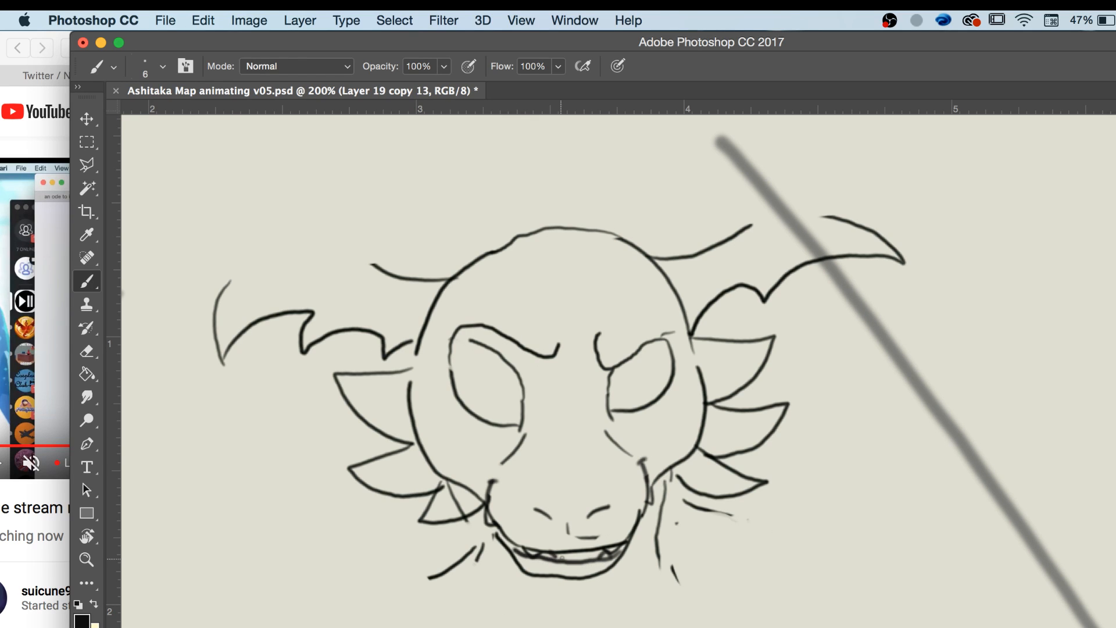
left_click_drag(561, 556, 595, 559)
key("Left")
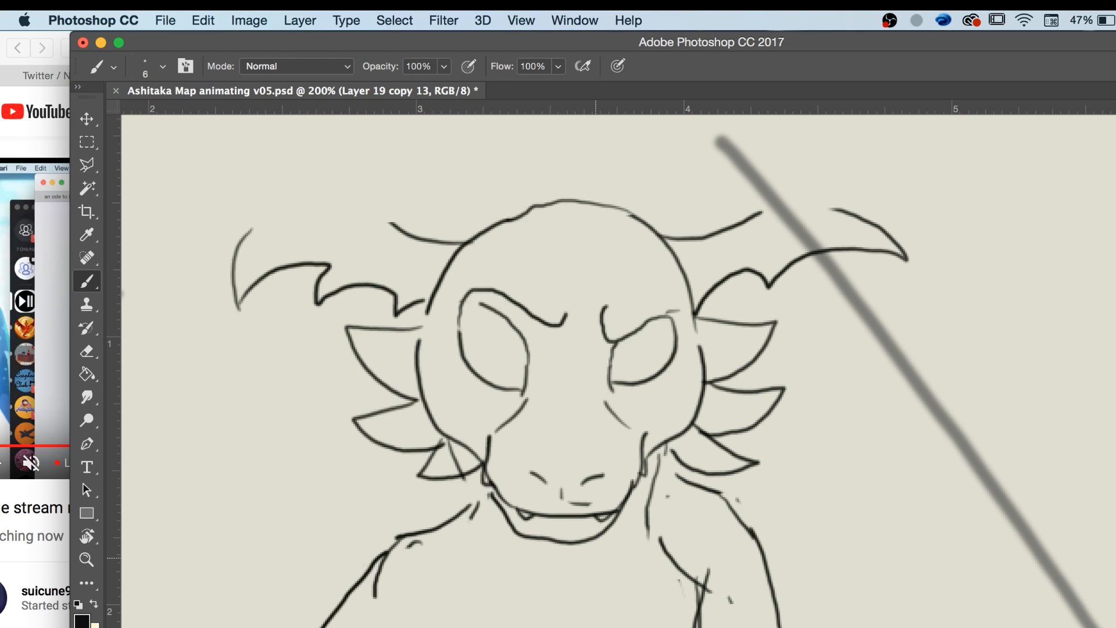
Try to redraw the left-hand eyebrow as a steeper line with an upturned inner end, after erasing the old one.
key("Right")
key("Right")
key("Left")
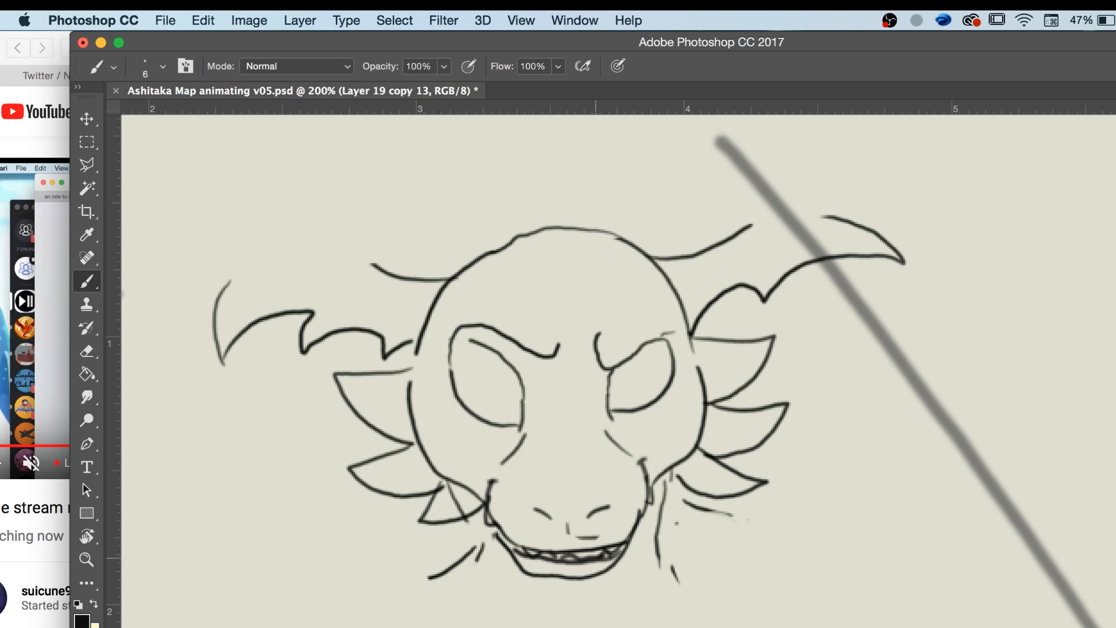
key("e")
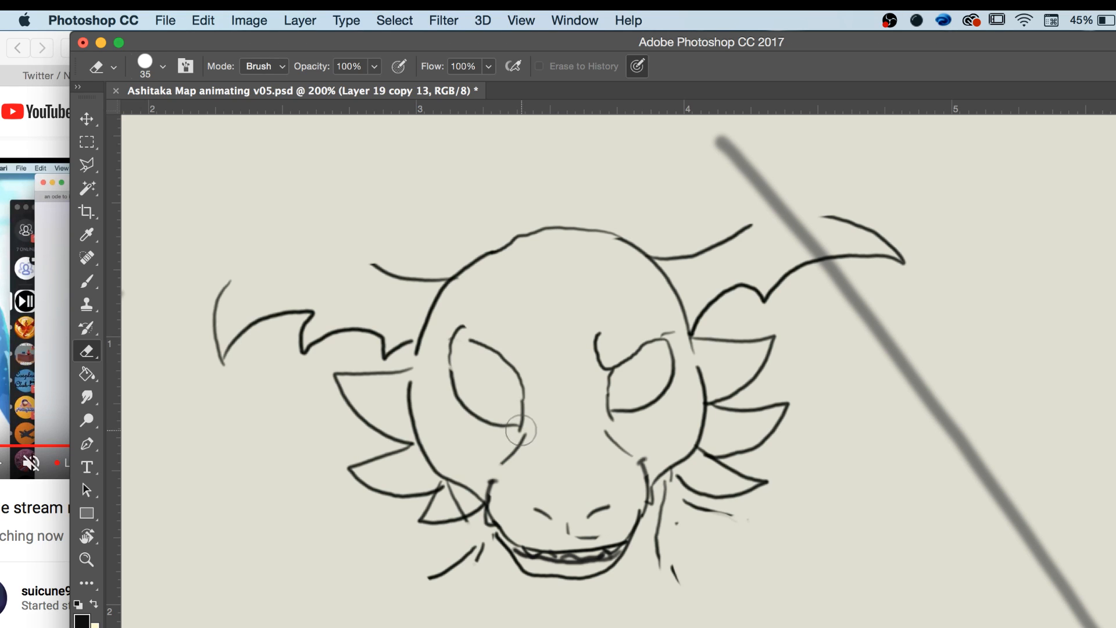
key("b")
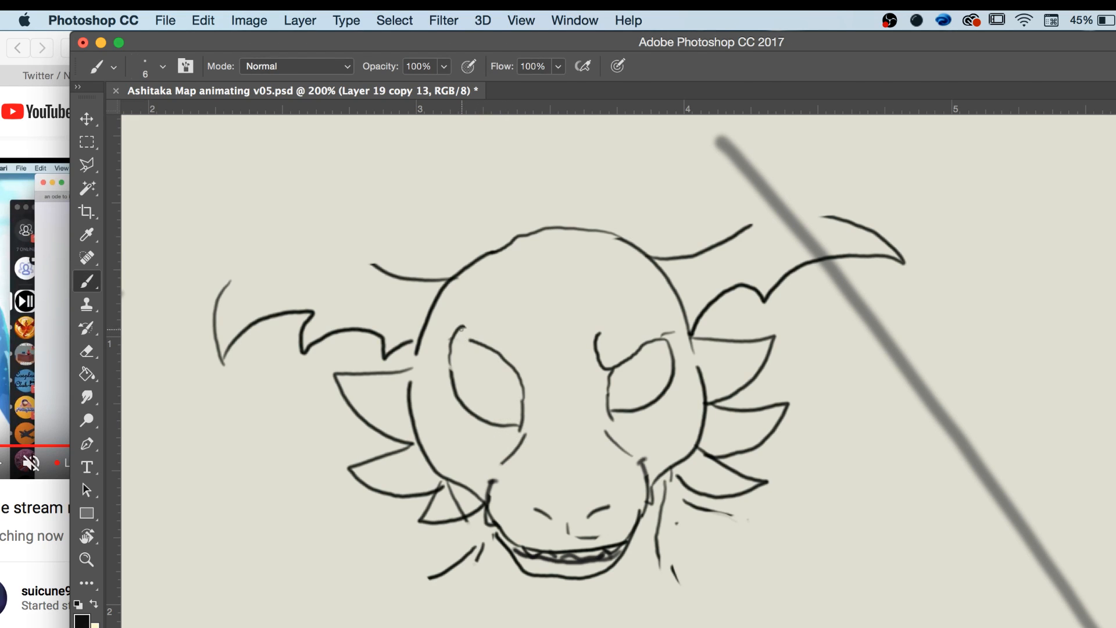
mouse_move(462, 328)
left_mouse_down()
mouse_move(523, 366)
mouse_move(546, 345)
left_mouse_up()
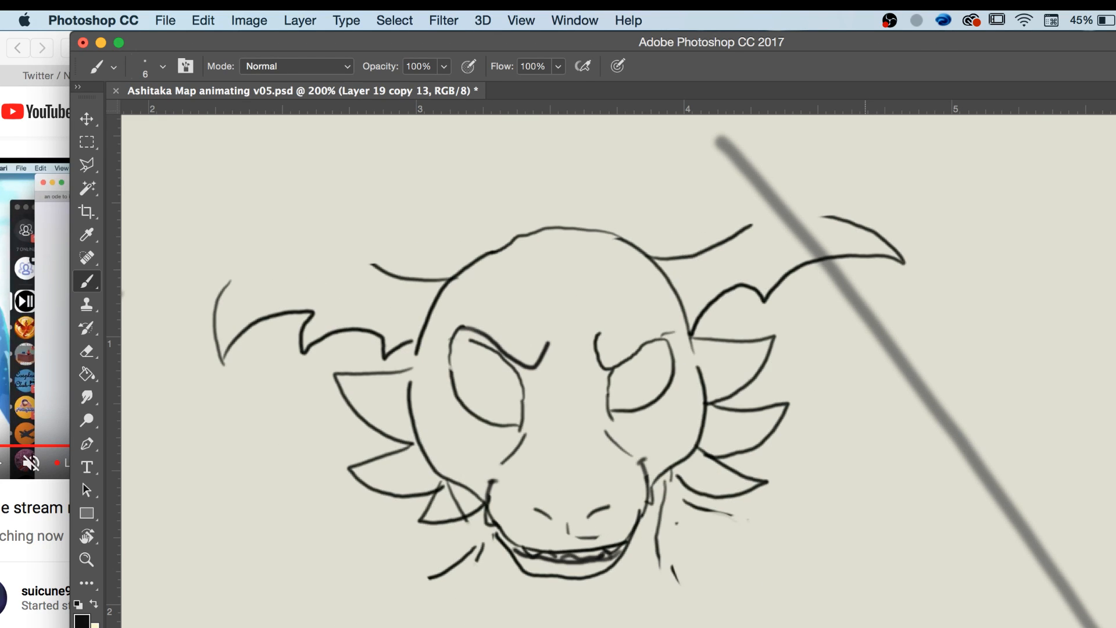
Erase both eyebrows with the 35 px eraser, keeping the eye outlines.
key("e")
mouse_move(543, 341)
left_mouse_down()
mouse_move(546, 382)
mouse_move(531, 353)
mouse_move(482, 321)
left_mouse_up()
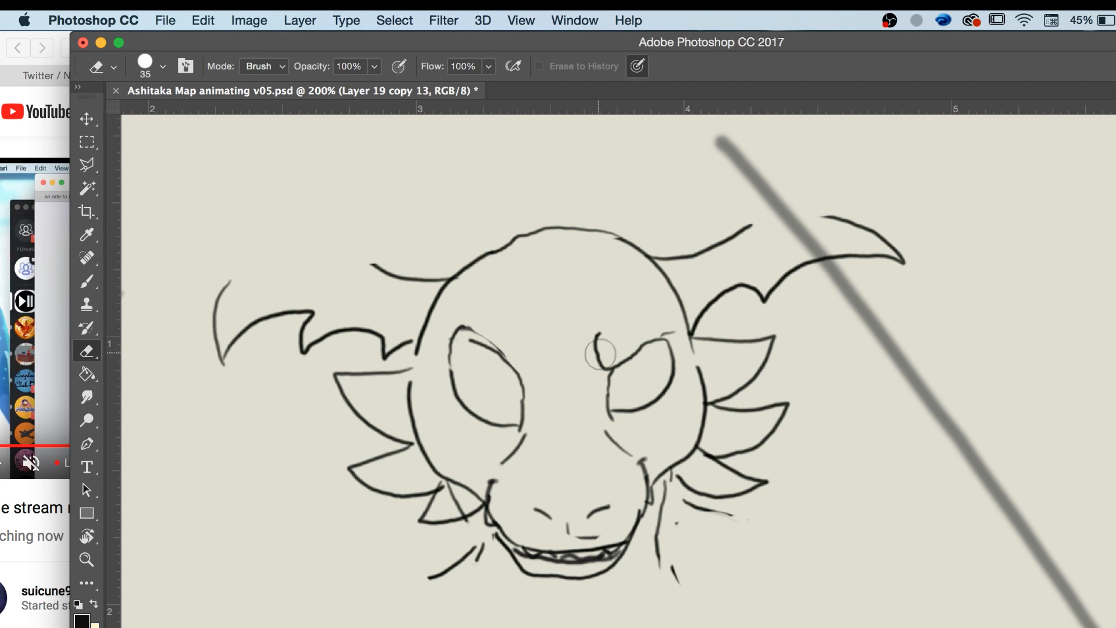
left_click_drag(593, 355, 598, 357)
key("b")
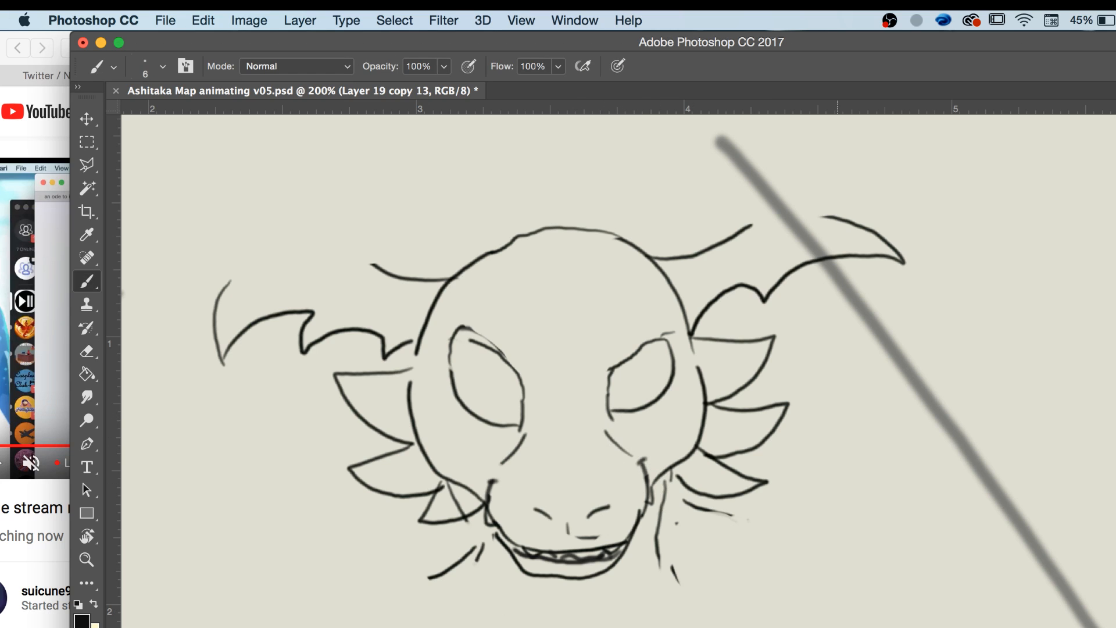
Redraw both eyebrows as flatter curves with the 6 px brush, comparing the head with the previous and following frames.
key("Left")
key("Right")
key("Right")
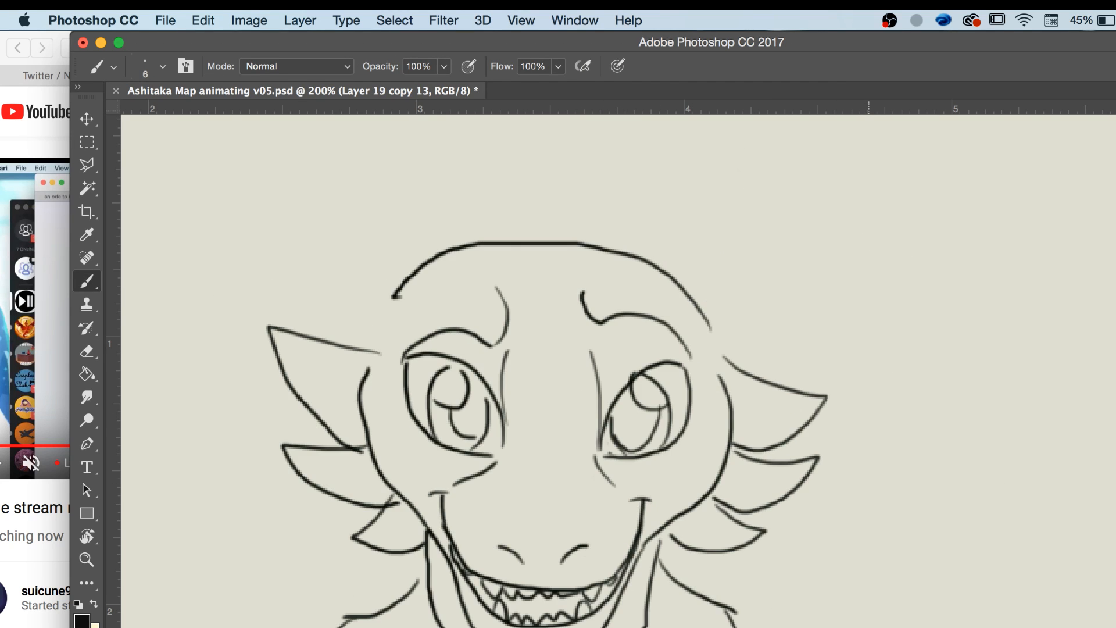
key("Left")
mouse_move(461, 329)
left_mouse_down()
mouse_move(532, 355)
mouse_move(547, 349)
left_mouse_up()
mouse_move(669, 333)
left_mouse_down()
mouse_move(599, 354)
mouse_move(580, 336)
left_mouse_up()
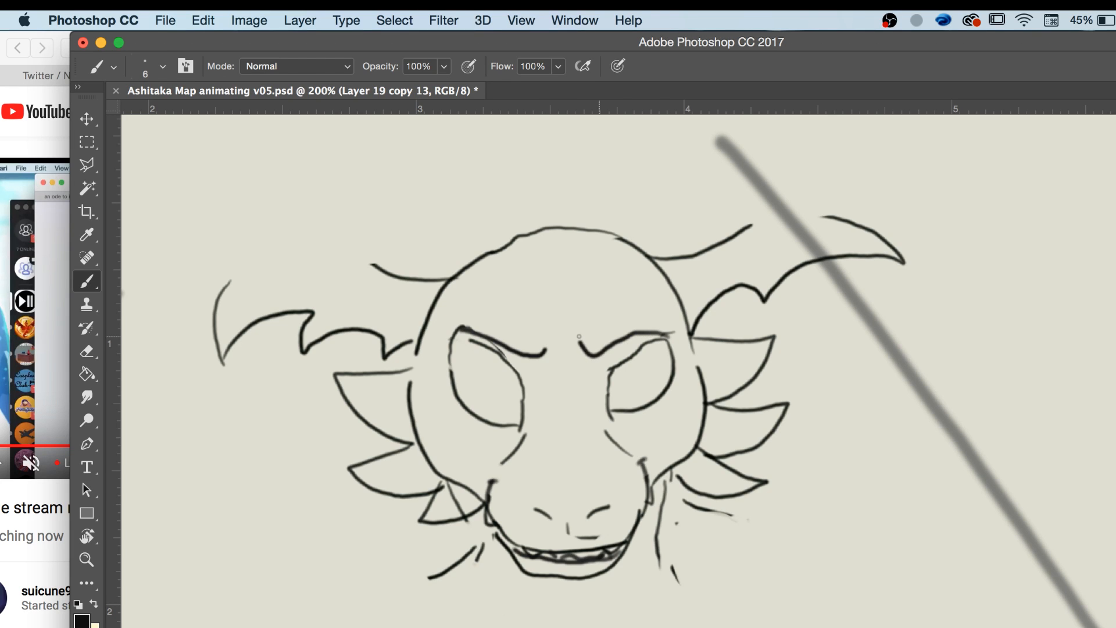
key("Left")
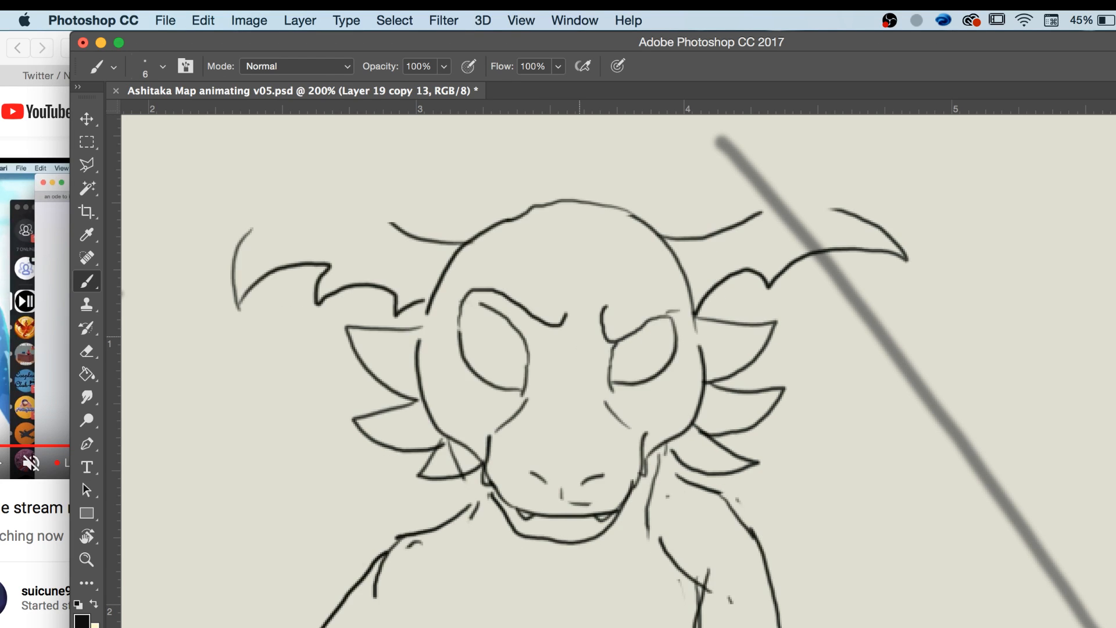
key("Right")
key("Right")
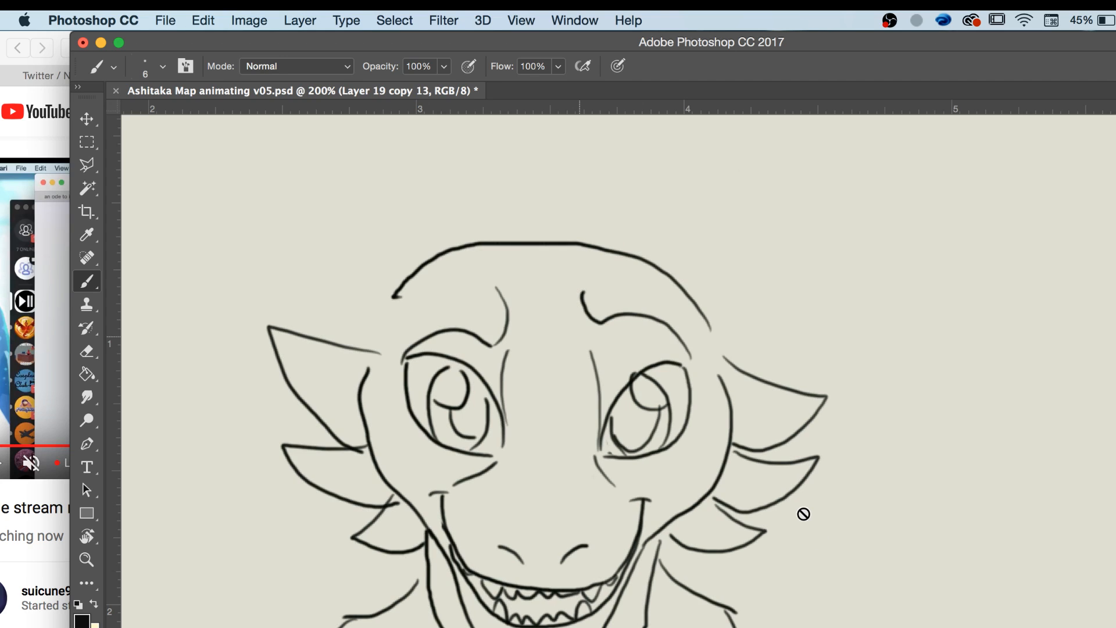
Play back the animation at 50% zoom to review the new in-between.
key("z")
key("super+minus")
key("super+minus")
key("super+minus")
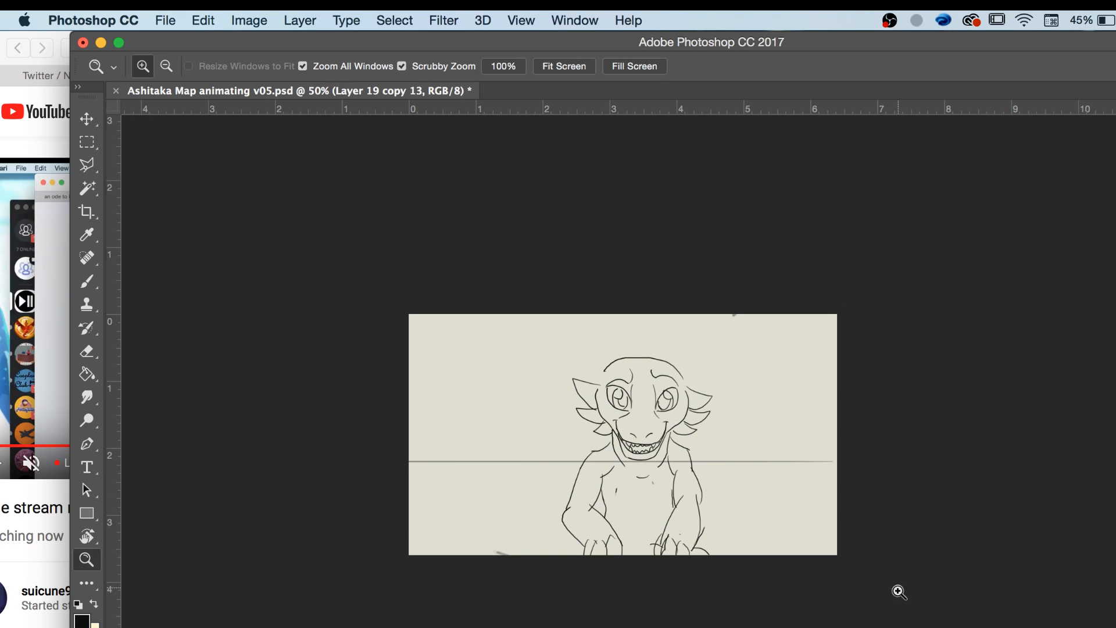
key("space")
Select the head with a rectangular marquee, scale it to 106.08%, rotate it 2.50°, and play back the animation to check it.
key("super+t")
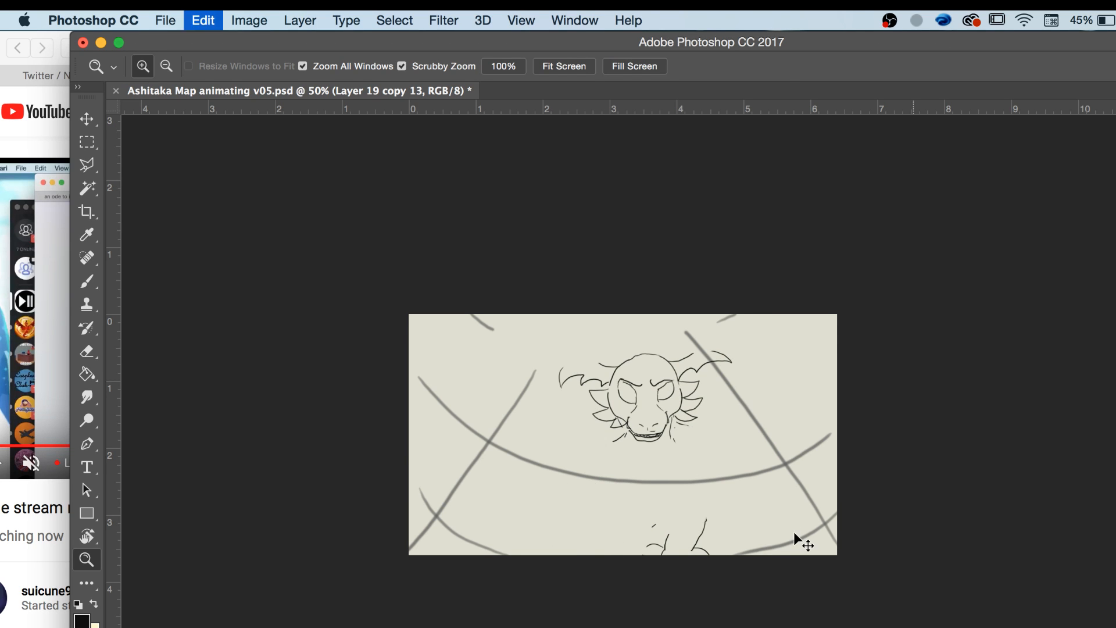
key("Escape")
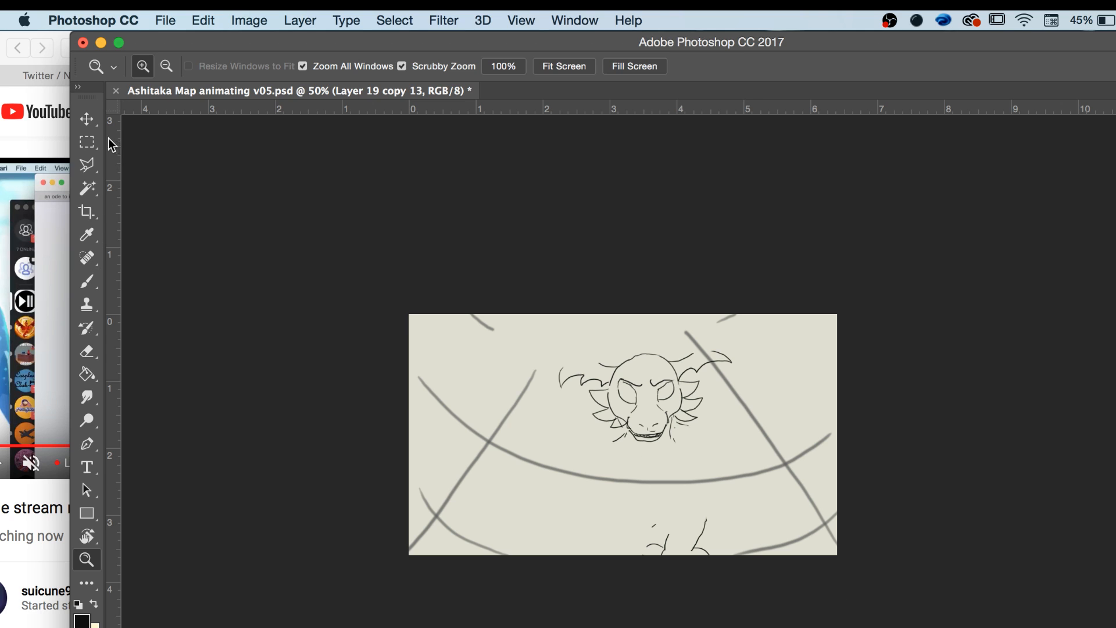
left_click(86, 142)
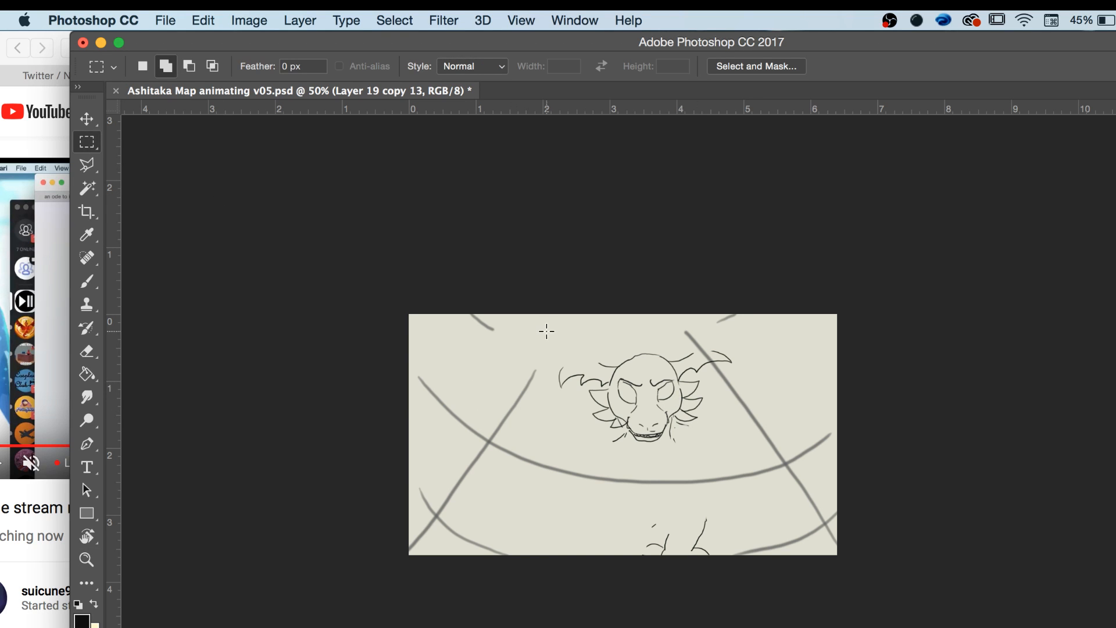
left_click_drag(541, 327, 786, 460)
key("super+t")
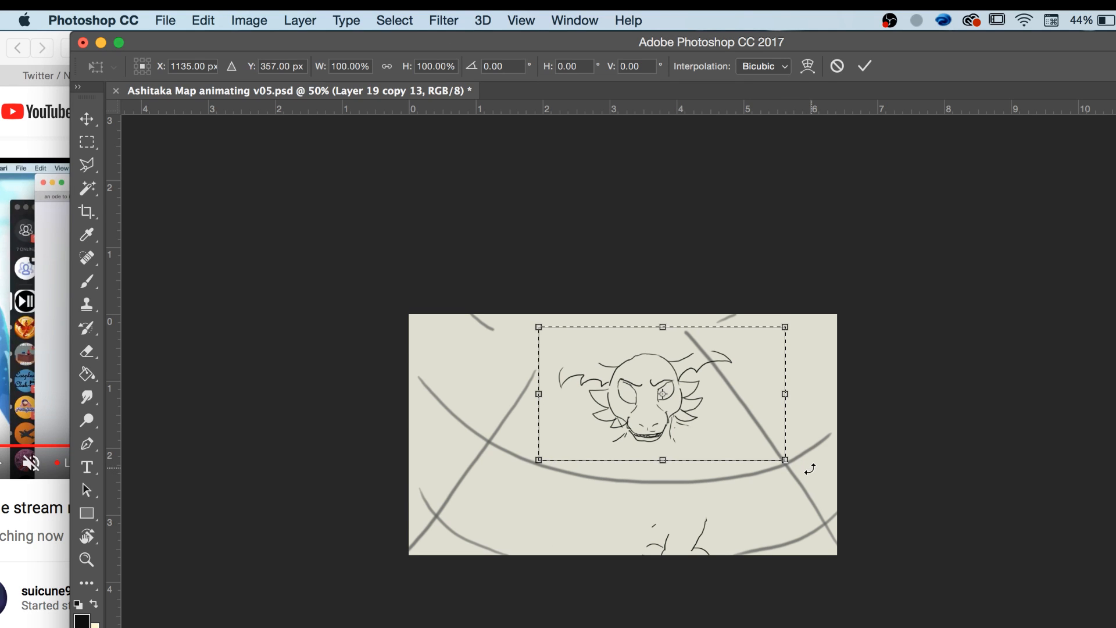
mouse_move(810, 465)
left_mouse_down()
mouse_move(779, 465)
mouse_move(797, 474)
left_mouse_up()
left_click_drag(666, 445, 661, 440)
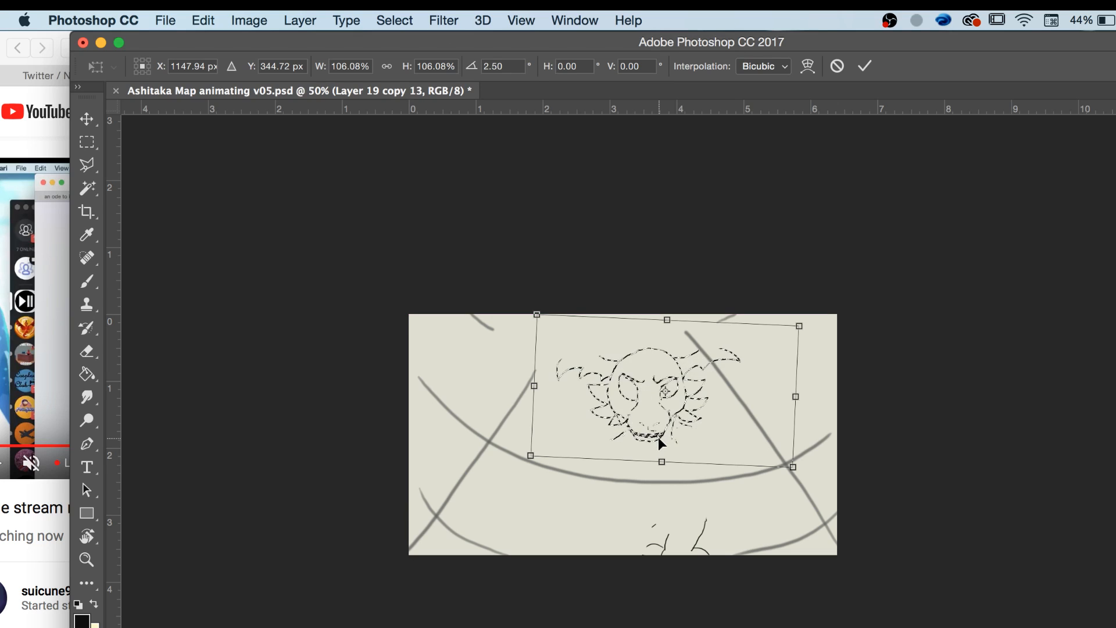
key("Return")
left_click(660, 442)
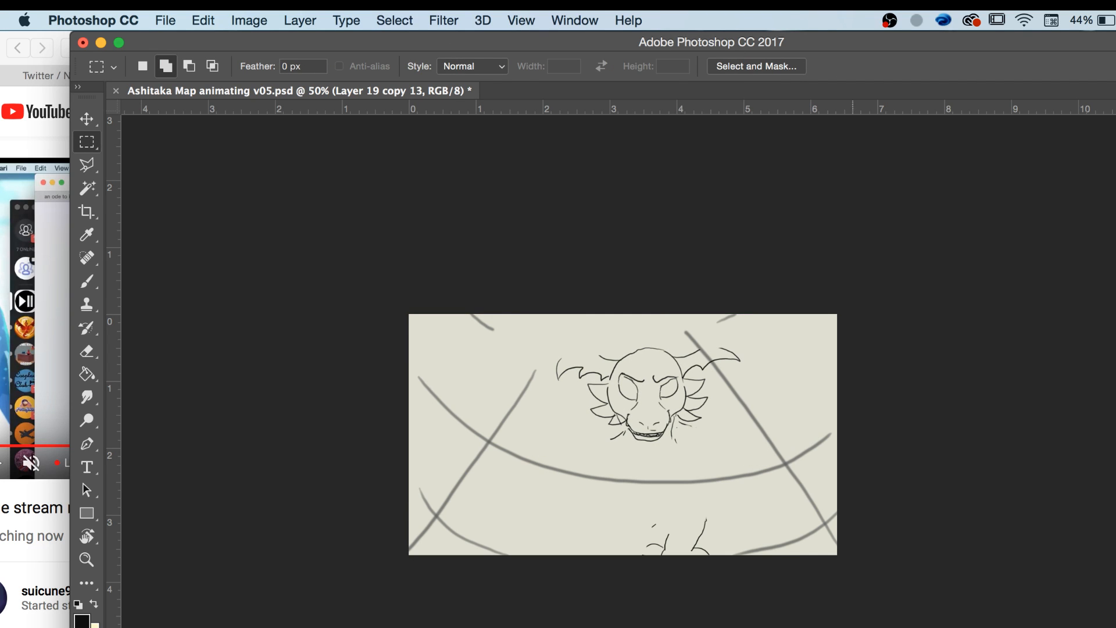
key("space")
mouse_move(722, 613)
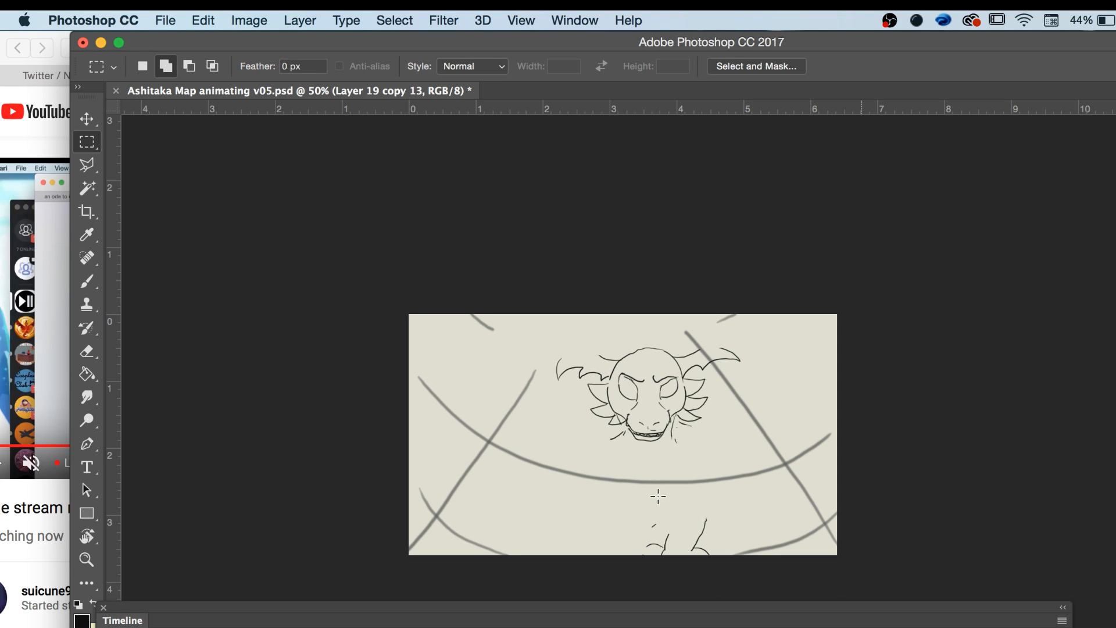
Erase the leftover neck and shoulder strokes on both sides below the jaw with the 35 px eraser.
key("z")
left_click(644, 460)
left_click(654, 457)
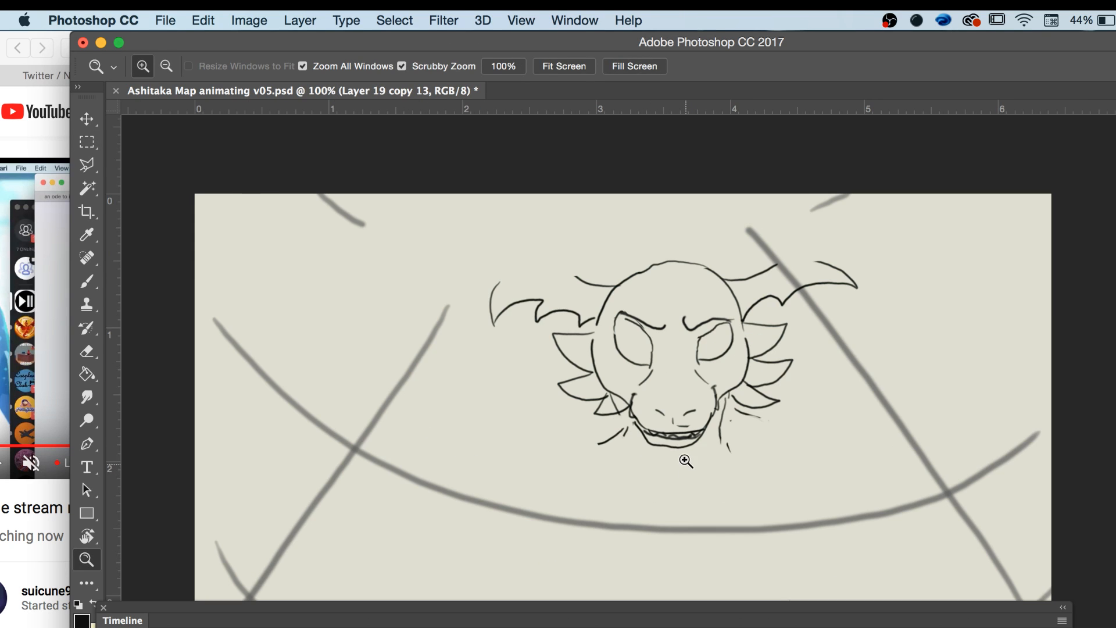
left_click(716, 455)
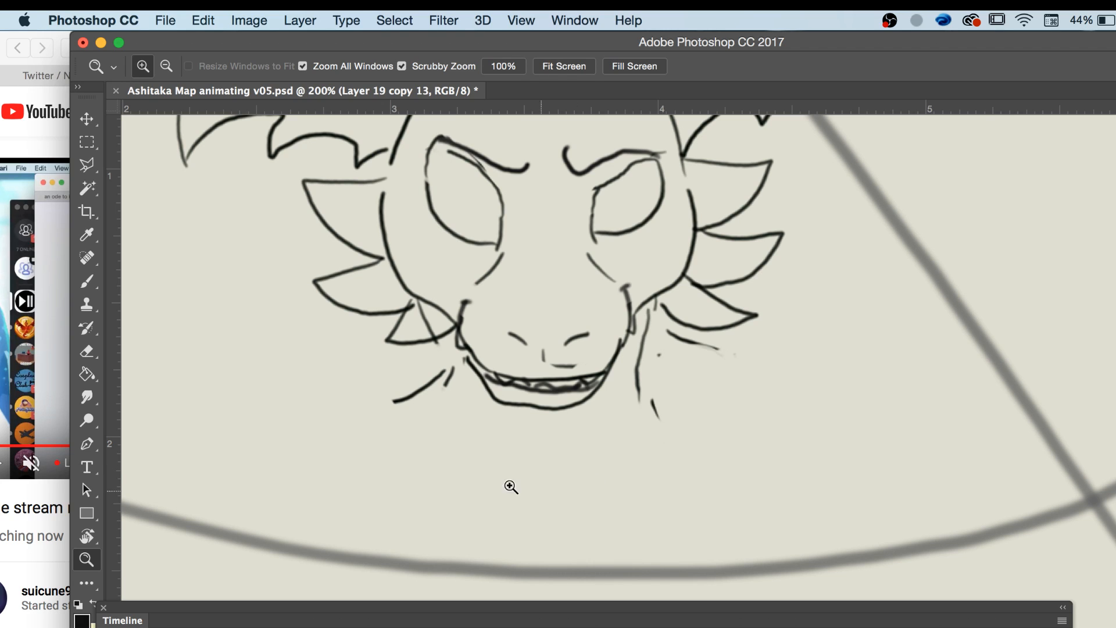
key("e")
left_click_drag(435, 378, 393, 407)
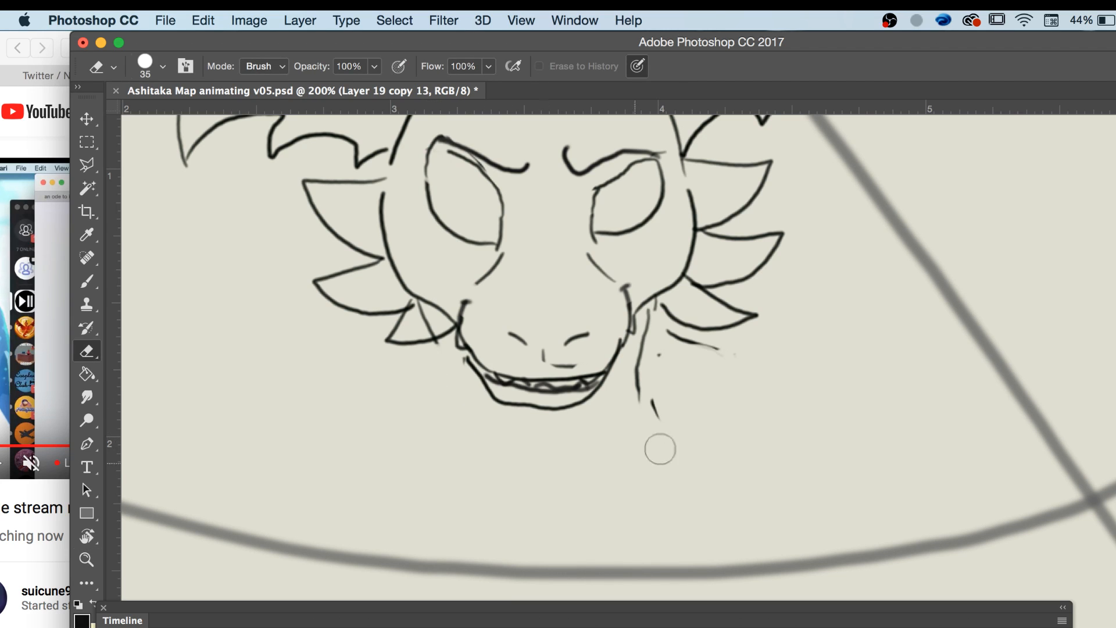
mouse_move(660, 449)
left_mouse_down()
mouse_move(638, 419)
mouse_move(655, 410)
mouse_move(642, 349)
mouse_move(662, 334)
mouse_move(715, 364)
left_mouse_up()
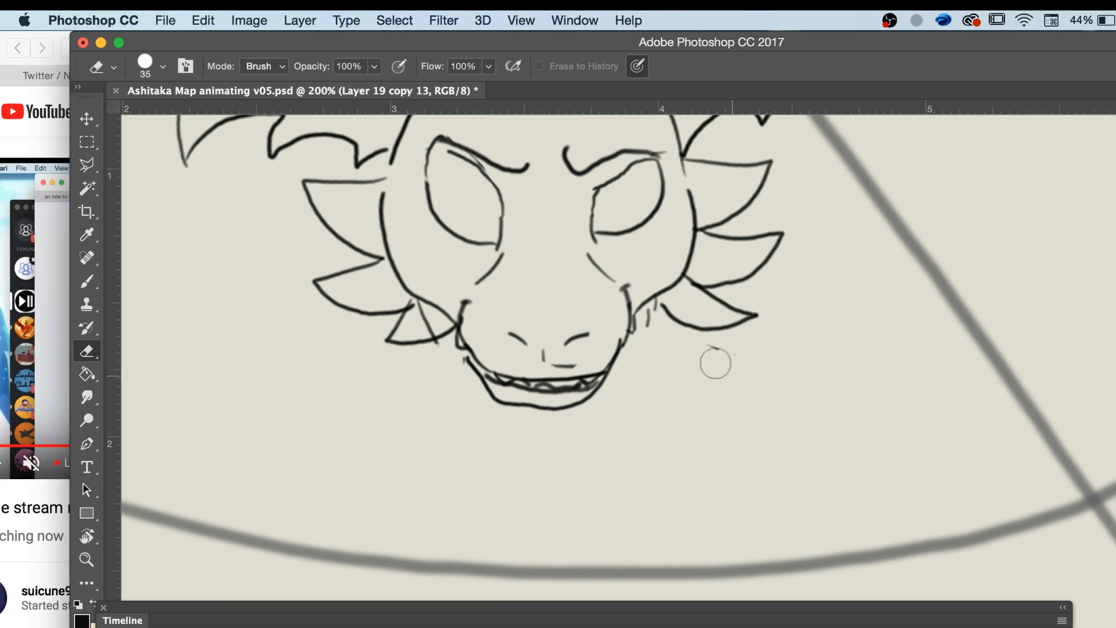
Compare the in-between's head size and position with the neighbouring frames by flipping back and forth at 66.7% zoom.
key("b")
scroll(692, 471, "up", 5)
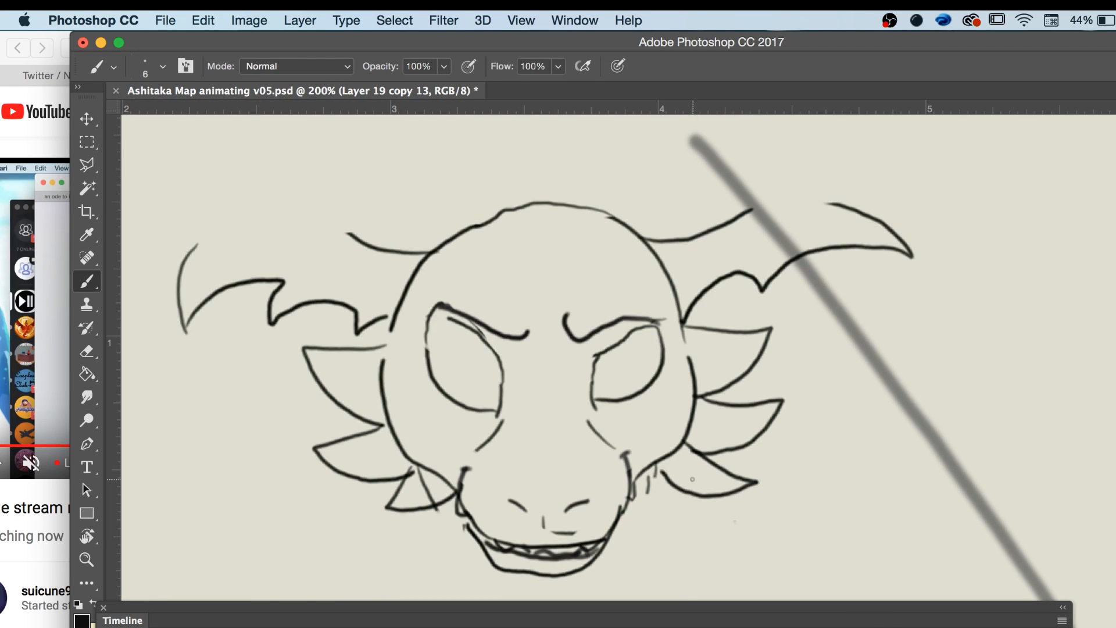
scroll(692, 479, "left", 6)
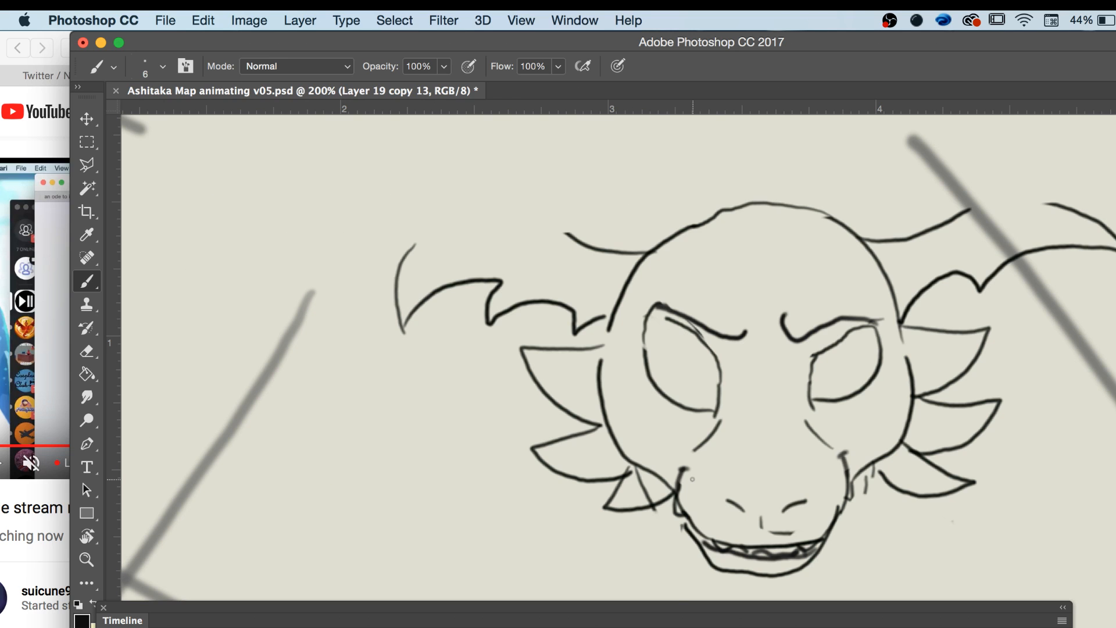
left_click(693, 480, "alt")
left_click(693, 480, "alt")
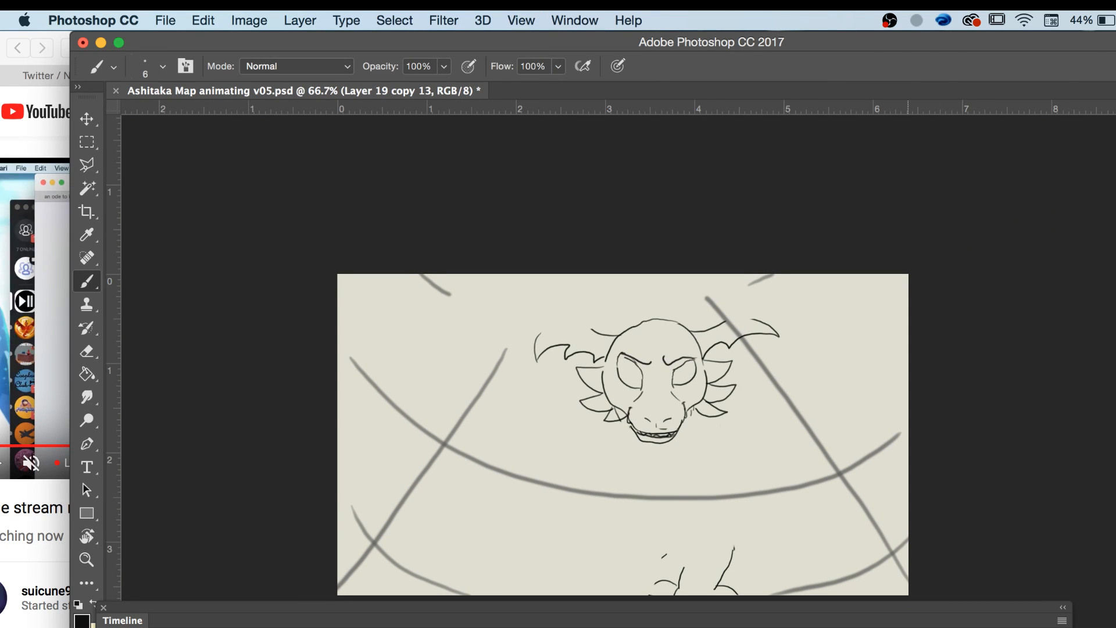
key("Right")
key("Left")
key("Left")
key("Right")
key("Right")
key("Left")
key("Right")
key("Left")
key("Right")
key("Left")
key("Right")
key("Left")
key("Right")
key("Left")
key("Left")
key("Left")
Draw a short neck line down from each side of the jaw, moving the Photoshop window off the browser page in between.
left_click_drag(692, 412, 673, 447)
mouse_move(189, 41)
left_mouse_down()
mouse_move(592, 226)
mouse_move(760, 446)
mouse_move(311, 98)
left_mouse_up()
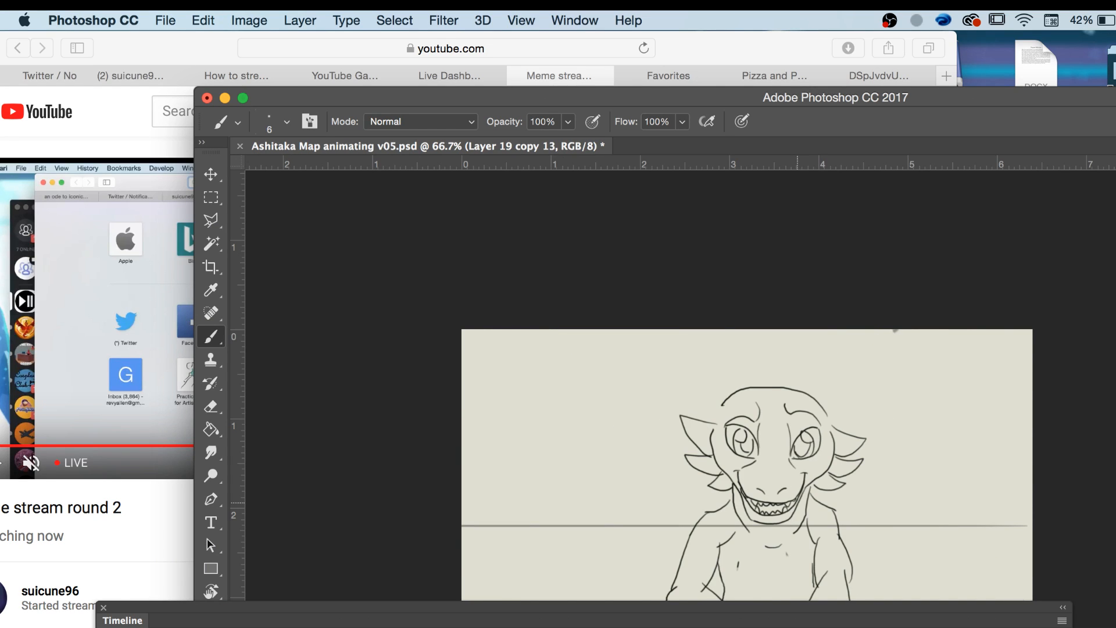
left_click_drag(741, 473, 750, 505)
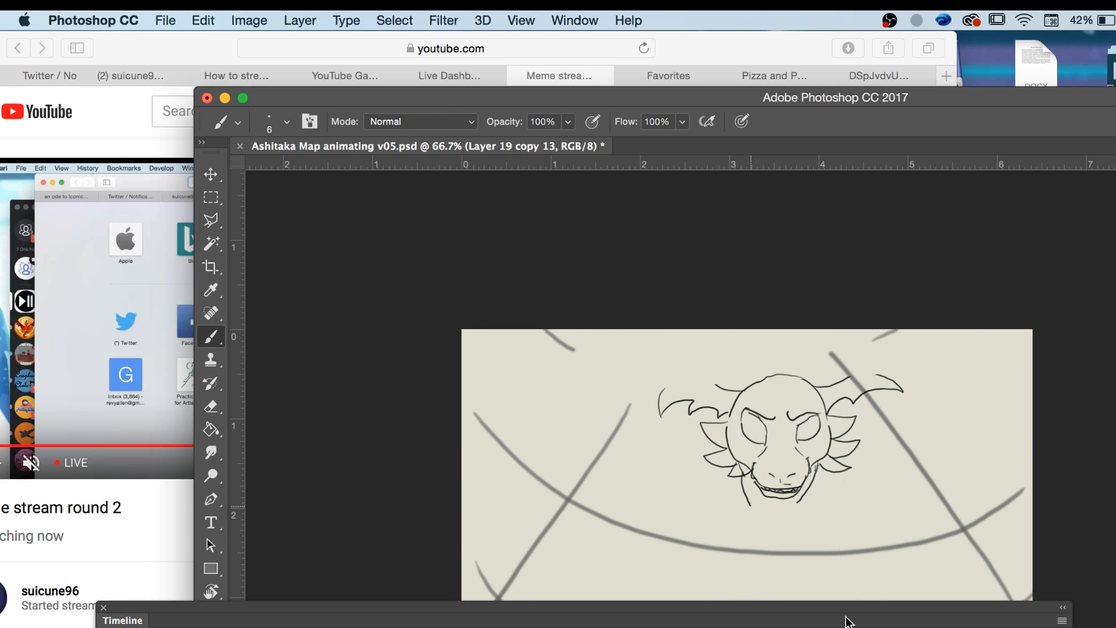
Move the Timeline panel off the canvas and draw the right-hand shoulder line and a short curve for the armpit below it.
left_click_drag(845, 619, 844, 627)
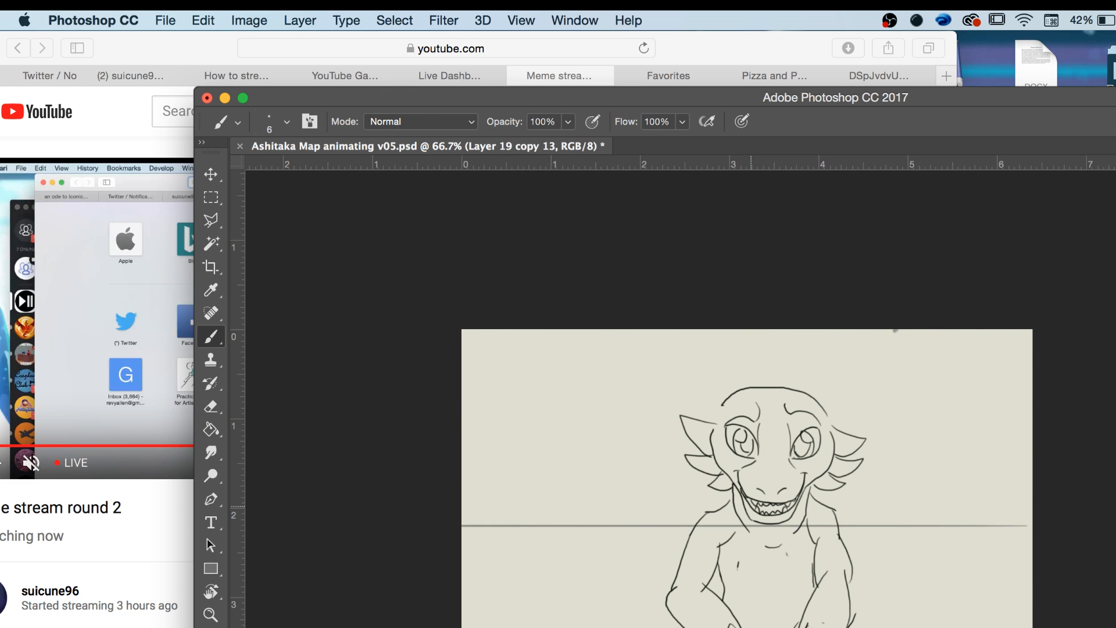
left_click_drag(814, 491, 830, 508)
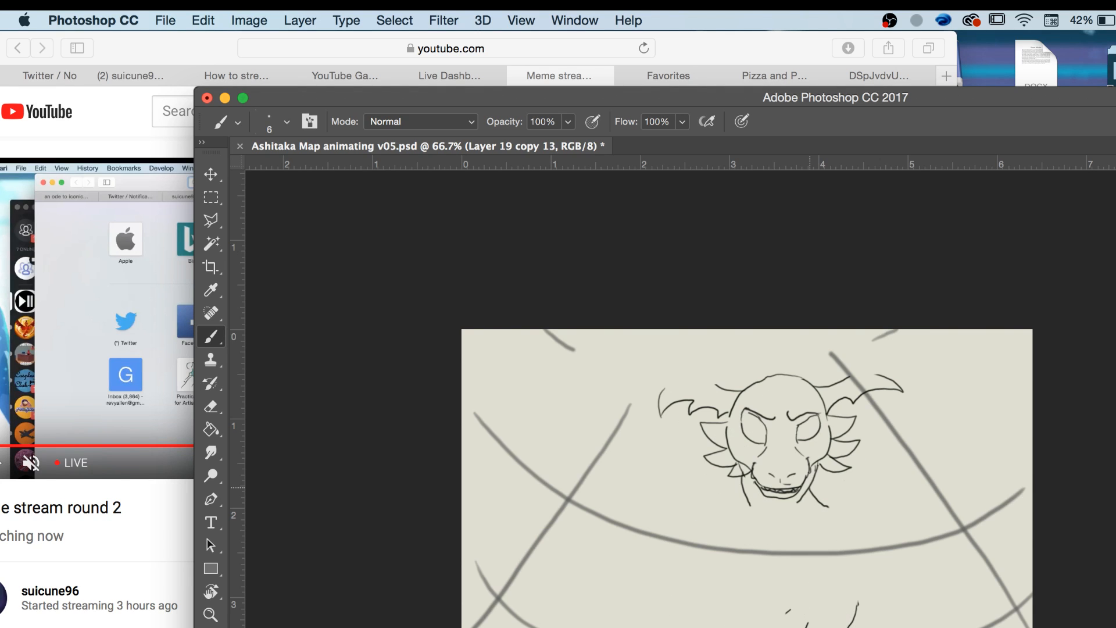
left_click_drag(798, 513, 818, 543)
Try to draw the two side lines of the right-hand upper arm.
left_click_drag(818, 533, 834, 582)
left_click_drag(854, 533, 867, 580)
key("e")
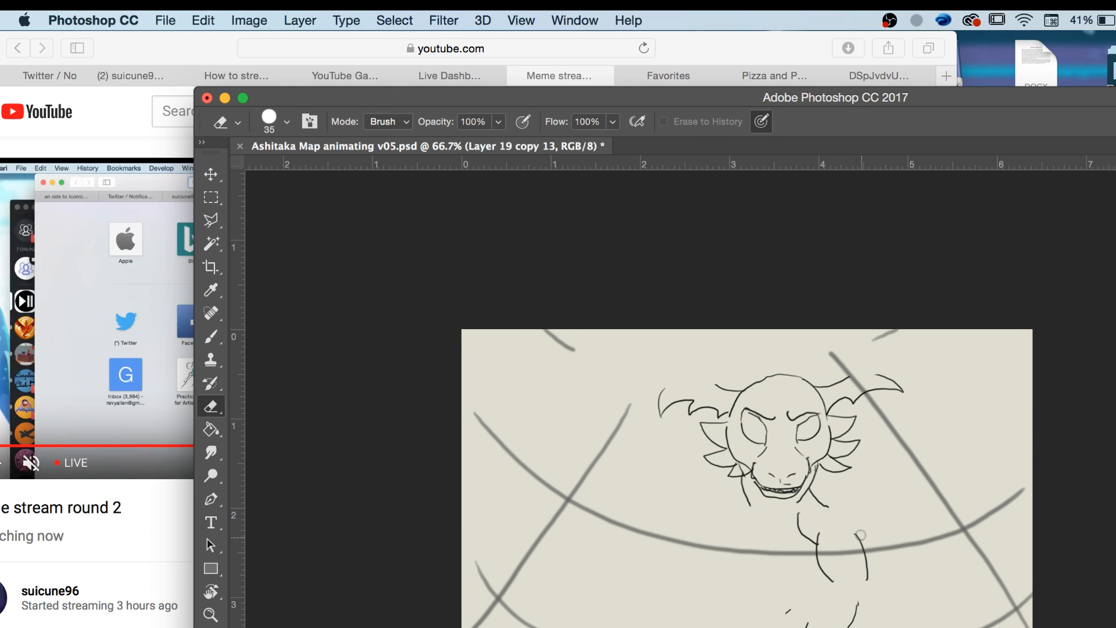
mouse_move(858, 535)
left_mouse_down()
mouse_move(868, 581)
mouse_move(825, 562)
mouse_move(818, 532)
mouse_move(817, 547)
left_mouse_up()
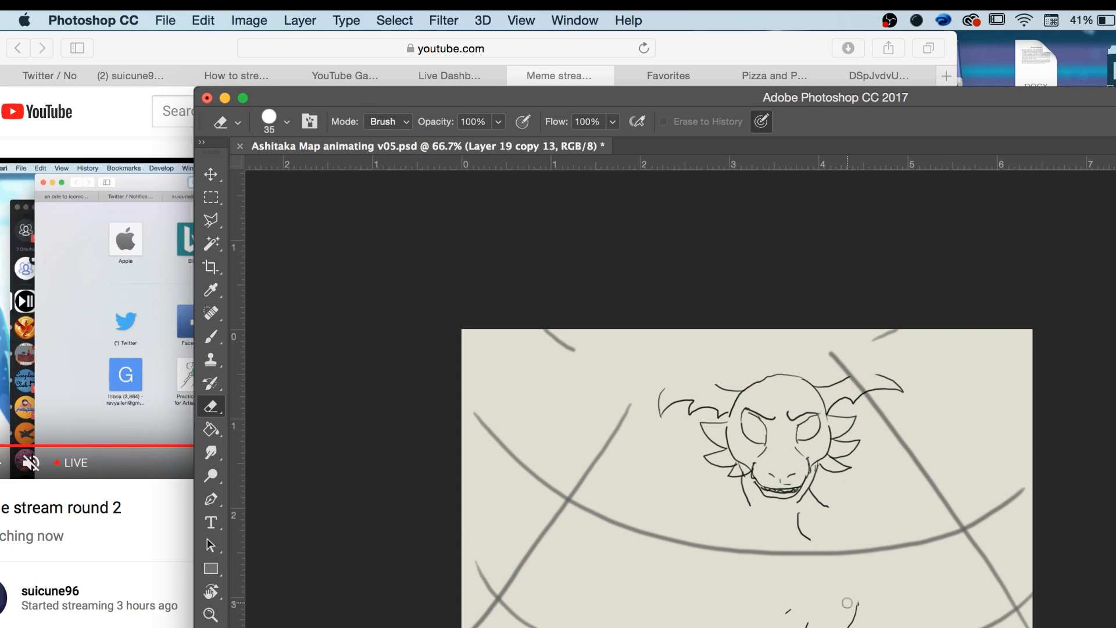
key("b")
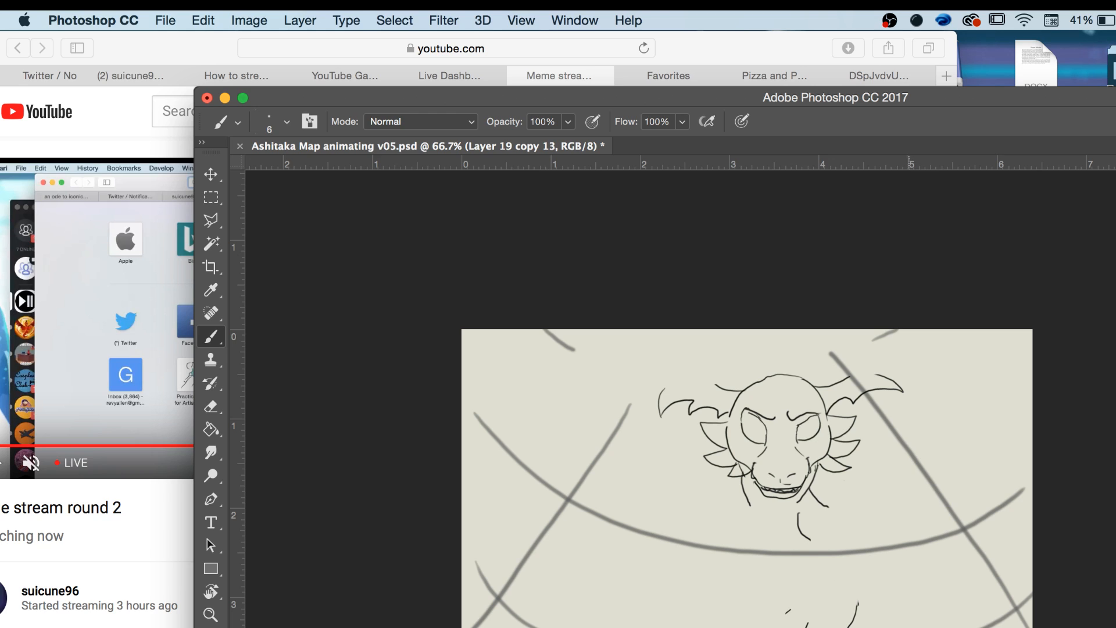
Draw the two side lines of the right-hand upper arm with the 6 px brush, using the neighbouring frames as reference.
key("Left")
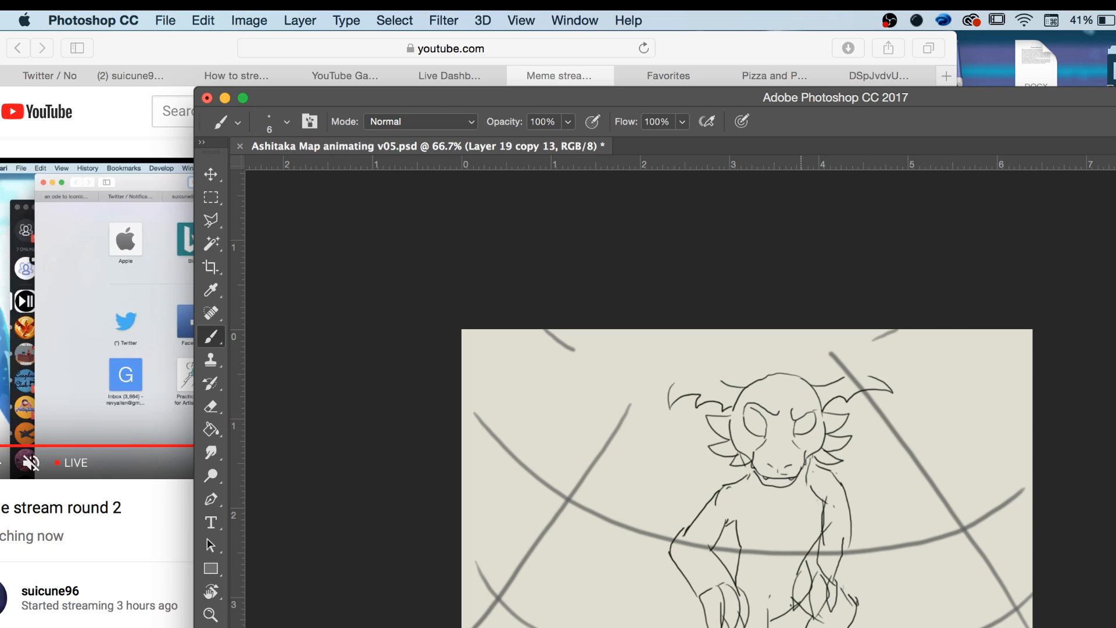
key("Right")
key("Right")
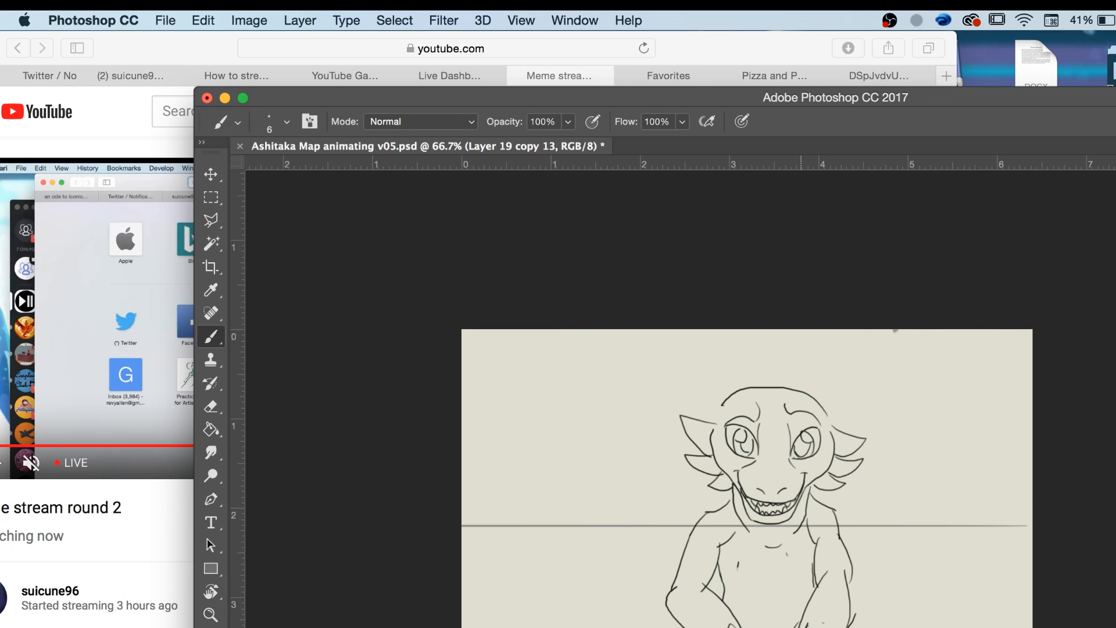
key("Left")
key("Left")
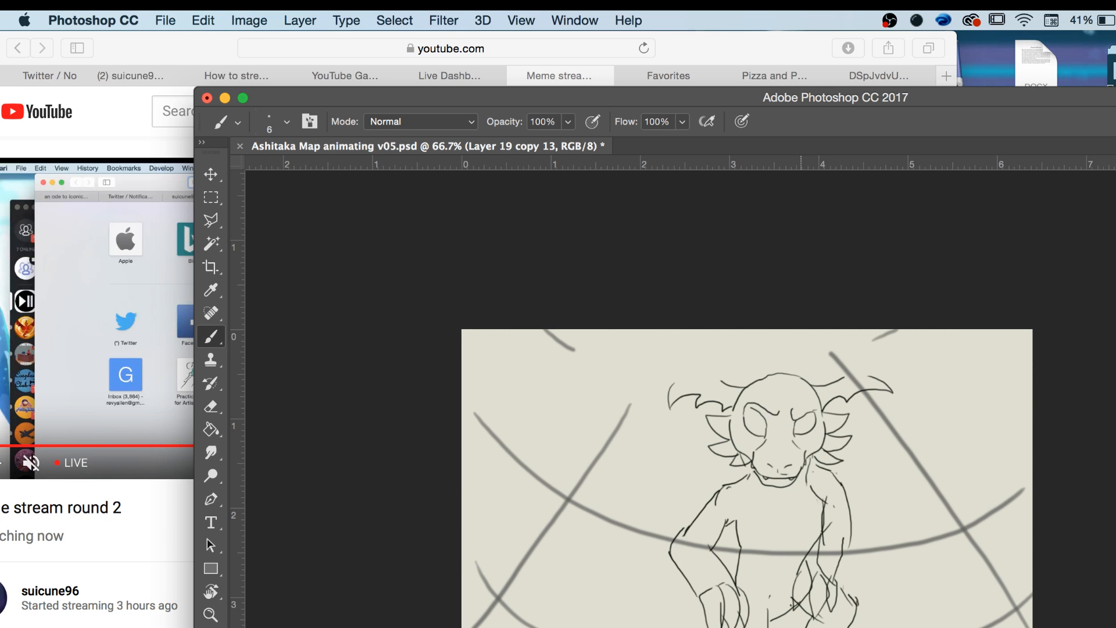
key("Right")
key("Left")
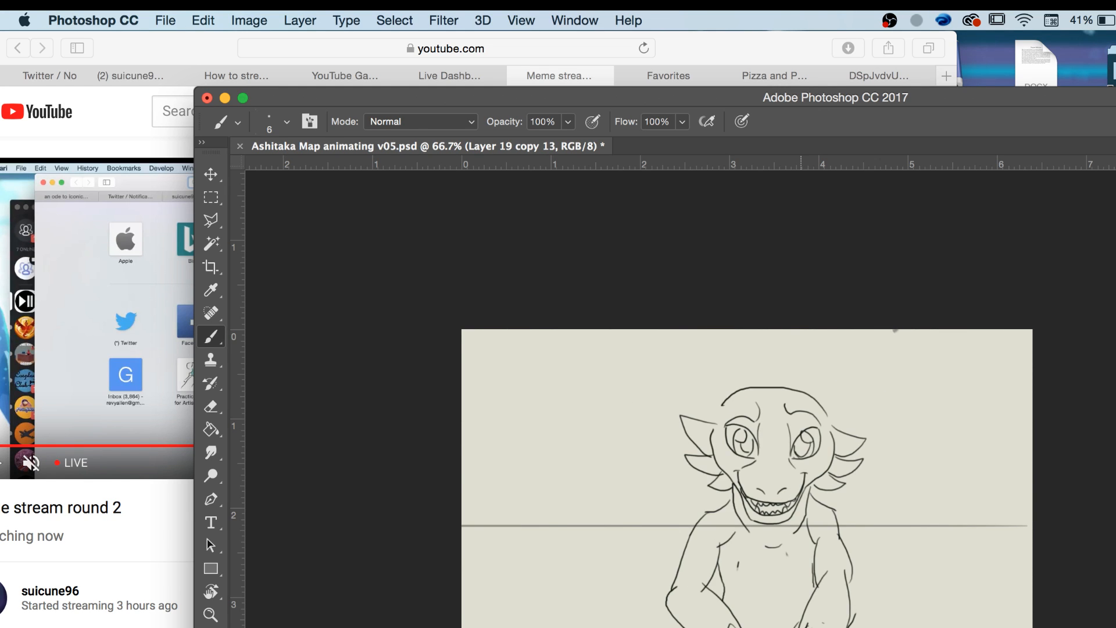
key("Right")
left_click_drag(808, 526, 815, 574)
left_click_drag(846, 523, 852, 569)
key("Left")
key("Right")
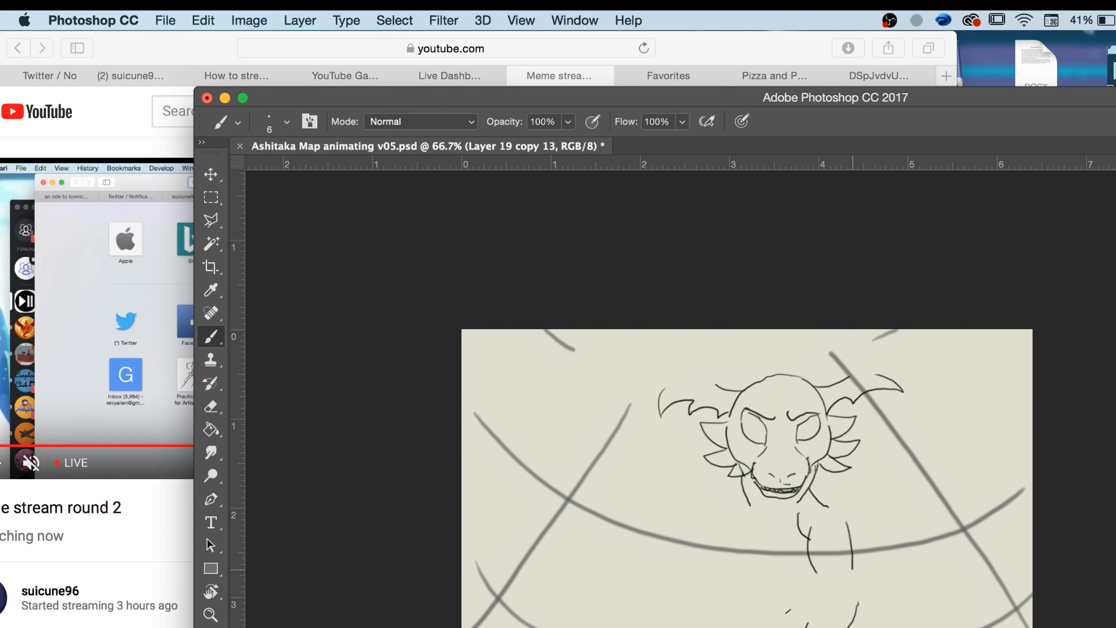
Draw the two side lines of the right-hand forearm down from the elbow, comparing them with the previous and following frames.
key("Right")
key("Left")
left_click_drag(820, 567, 794, 621)
left_click_drag(854, 576, 849, 627)
key("Left")
key("Right")
key("Right")
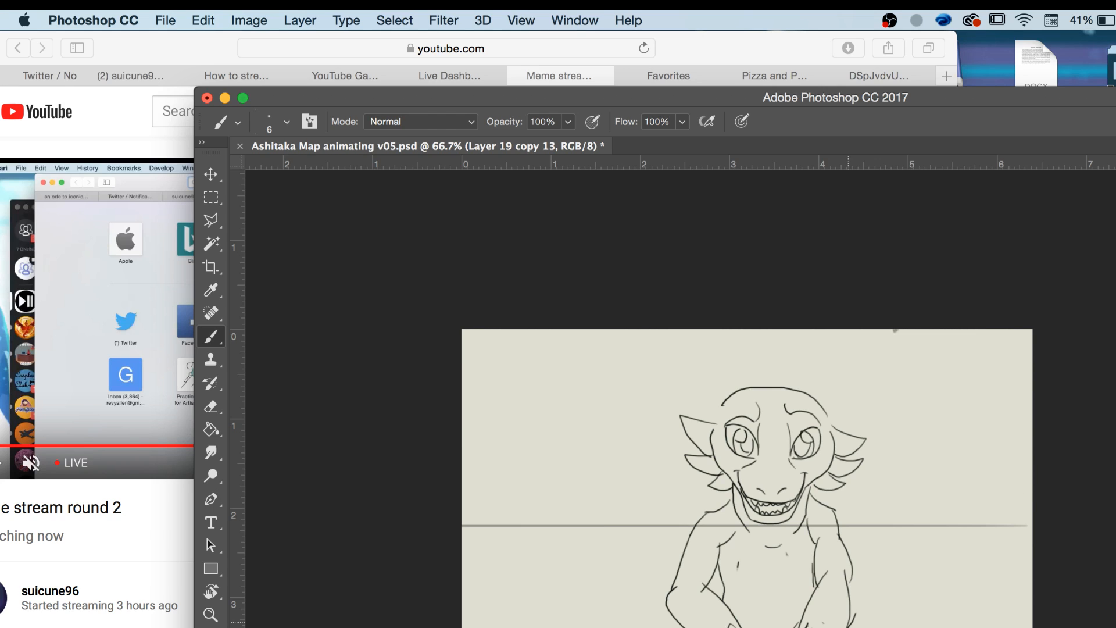
key("Left")
key("Right")
key("Left")
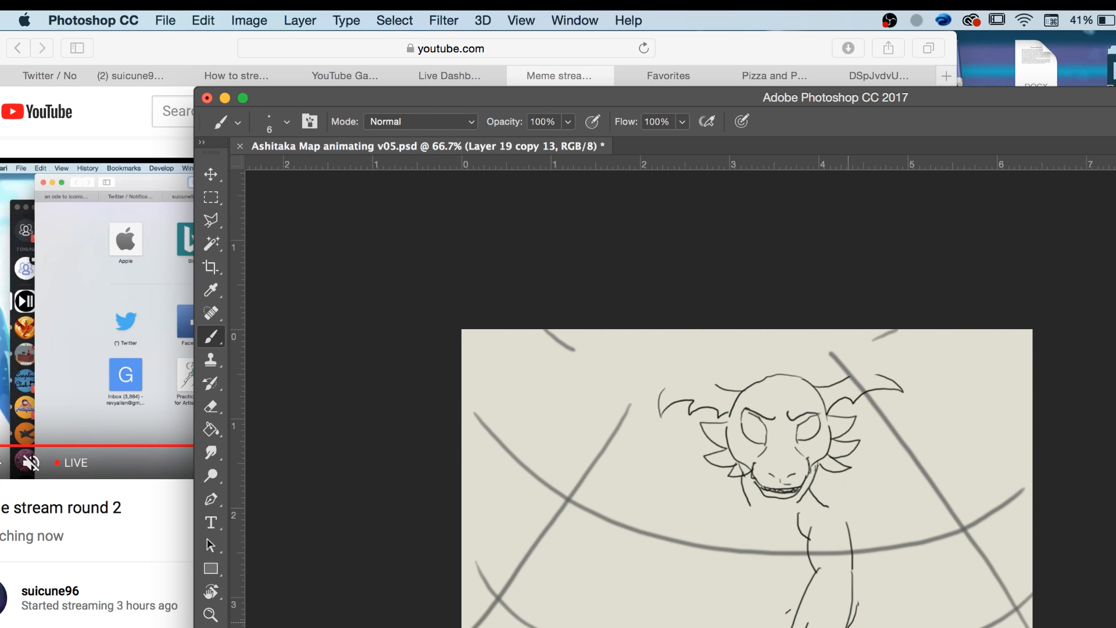
key("Right")
key("Left")
key("e")
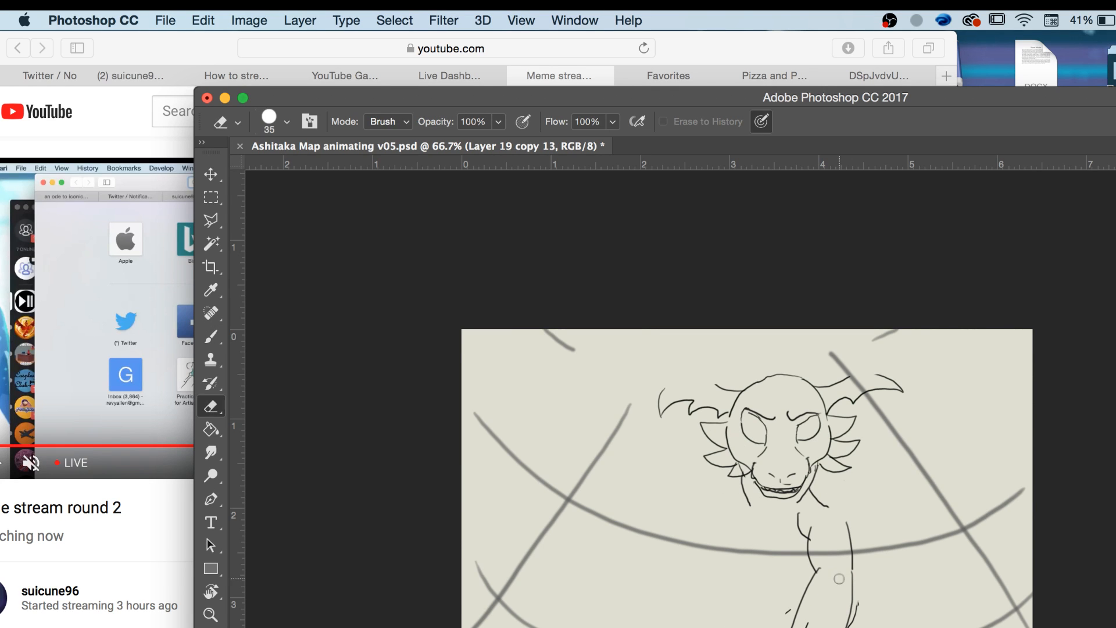
Erase the old neck, arm and torso lines below the horned creature's head on the current frame.
left_click_drag(814, 532, 795, 529)
left_click_drag(801, 578, 802, 623)
key("super+z")
mouse_move(849, 591)
left_mouse_down()
mouse_move(845, 542)
mouse_move(851, 572)
mouse_move(850, 551)
mouse_move(801, 613)
mouse_move(820, 564)
mouse_move(795, 513)
left_mouse_up()
left_click_drag(862, 594, 860, 599)
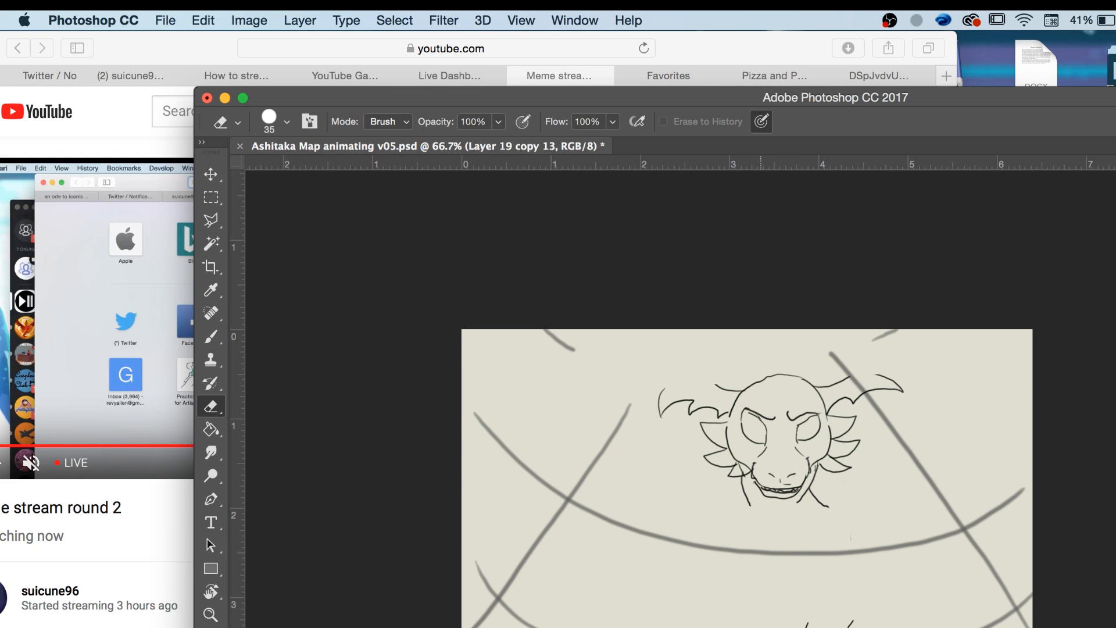
key("b")
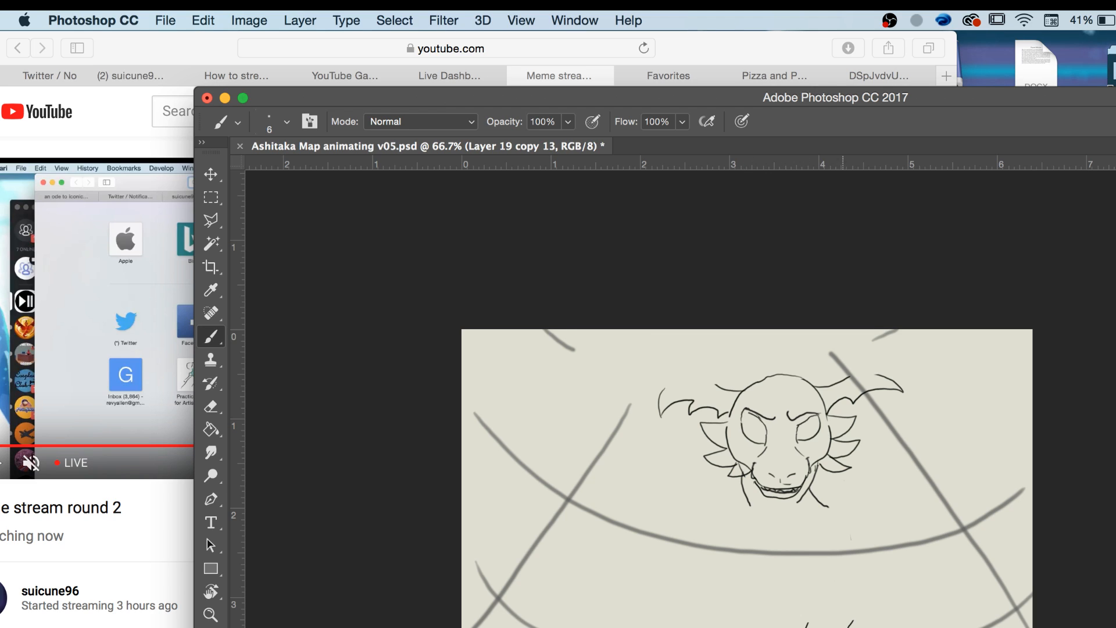
Compare the current frame with the previous and following animation frames to judge the creature's body pose.
key("Left")
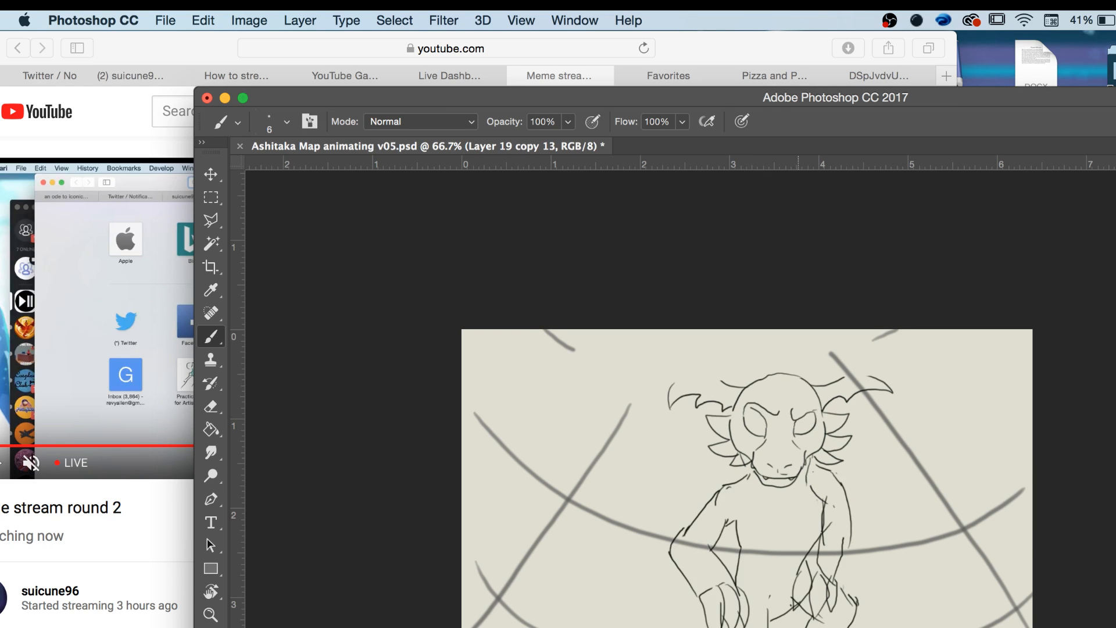
key("Right")
key("Right")
key("Left")
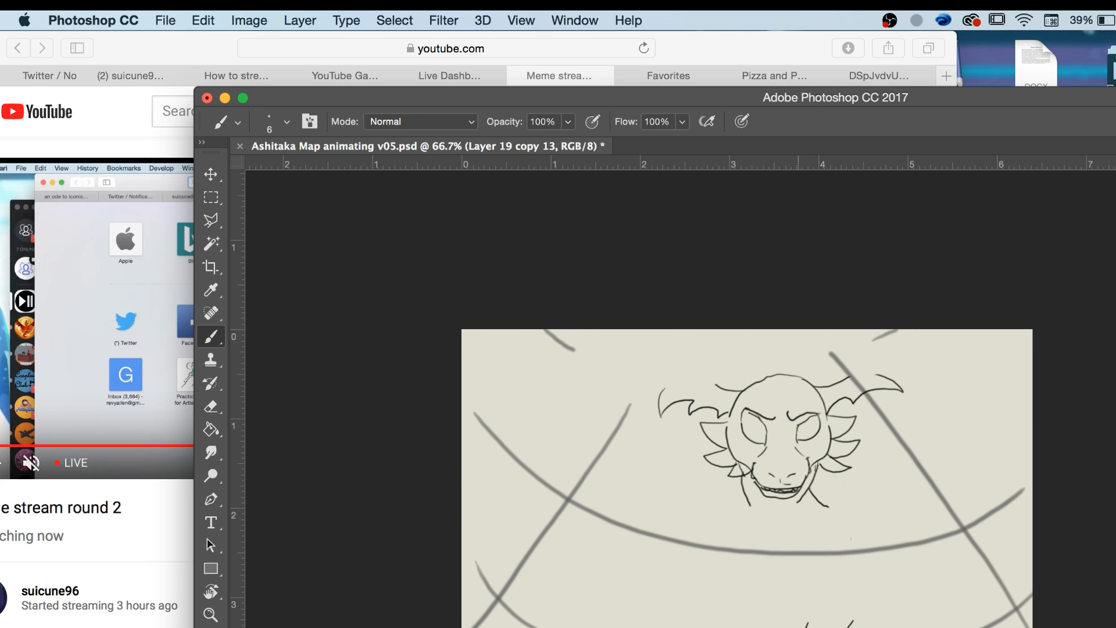
key("Left")
key("Right")
key("Left")
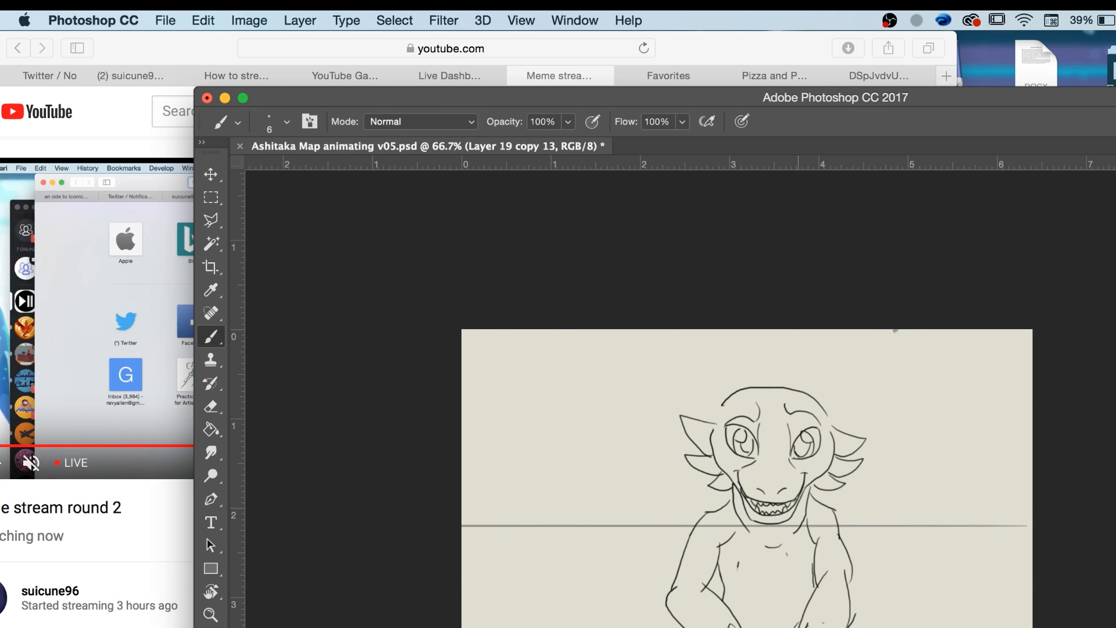
key("Right")
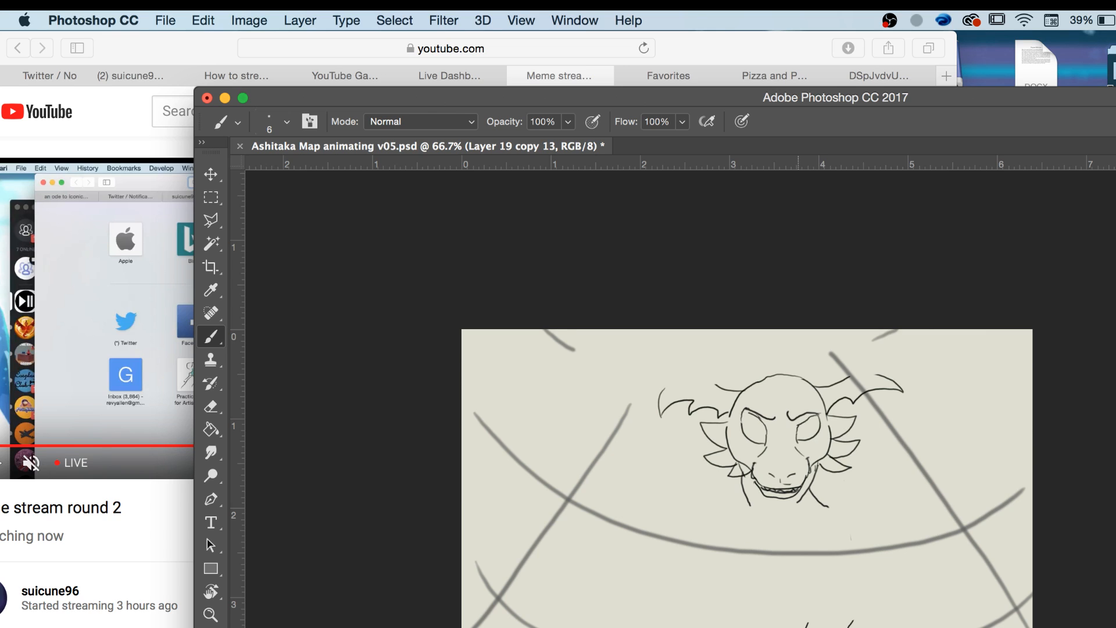
key("Left")
key("Right")
key("Left")
key("Right")
key("Left")
key("Right")
key("Right")
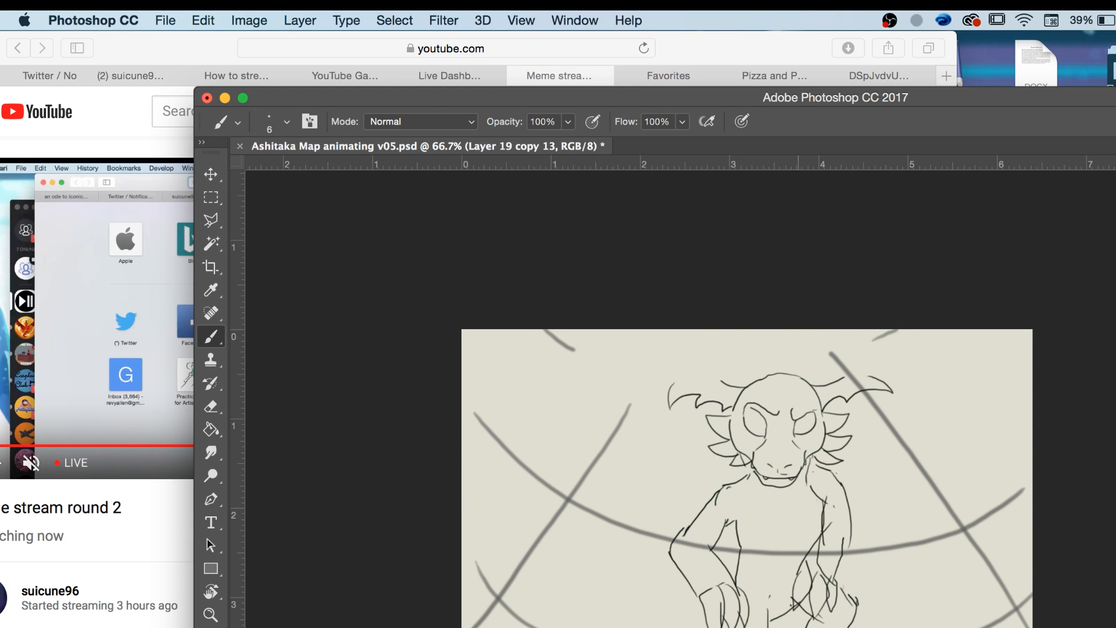
Draw a short curved line for the right side of the creature's torso, below the neck.
key("Left")
left_click_drag(829, 545, 823, 584)
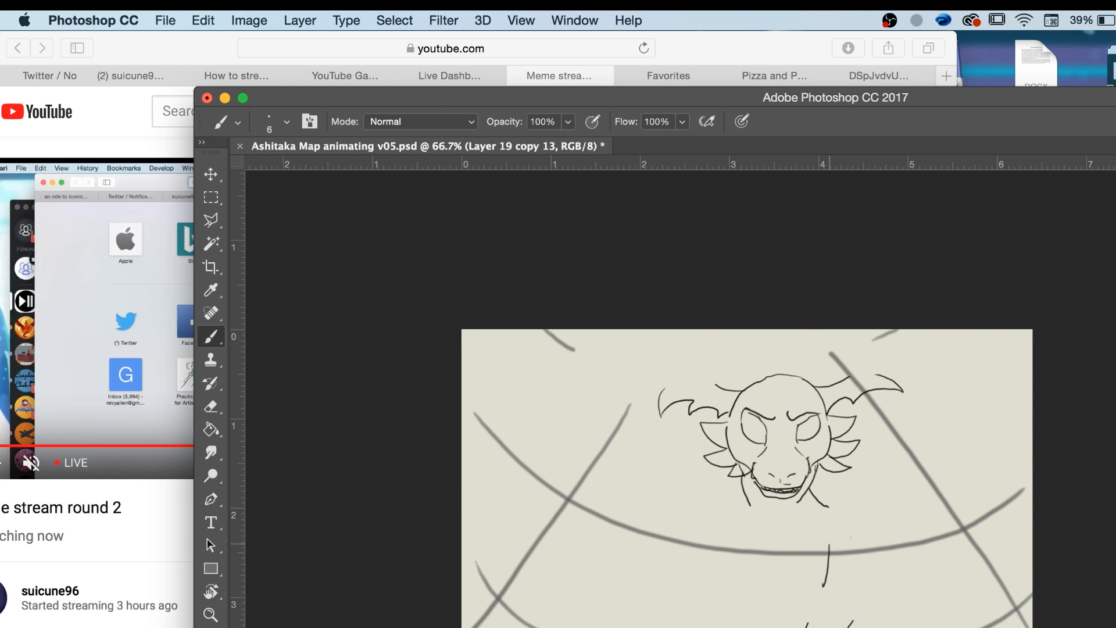
key("Left")
key("Right")
left_click_drag(731, 538, 708, 627)
key("super+z")
key("Left")
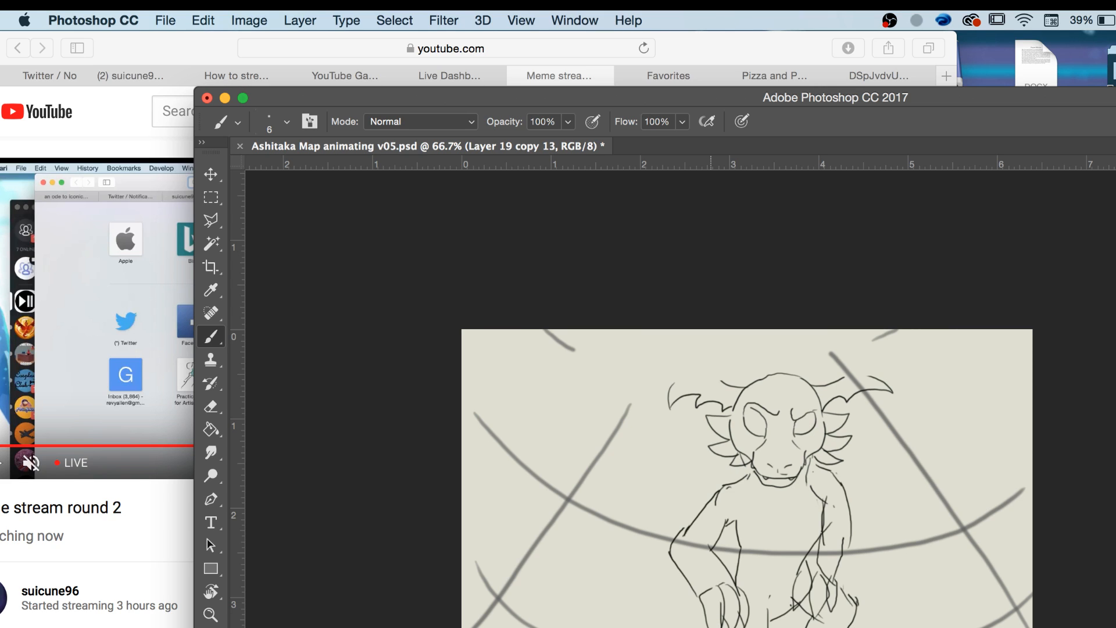
key("Right")
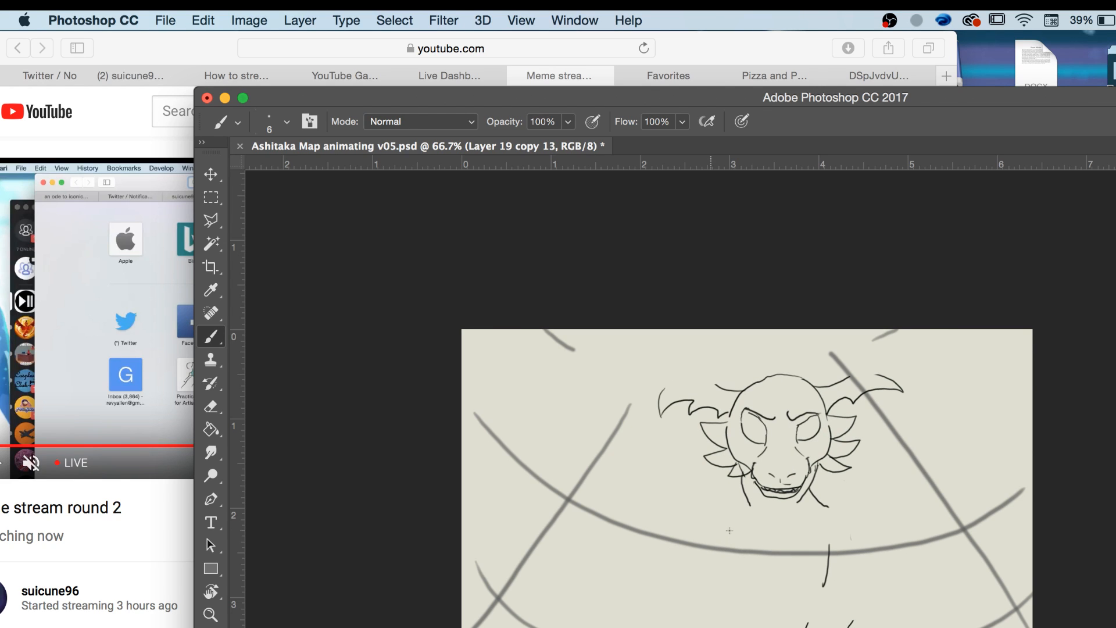
Draw the left side of the creature's torso and erase the lower part of that line.
mouse_move(729, 531)
left_mouse_down()
mouse_move(731, 578)
mouse_move(708, 627)
left_mouse_up()
key("e")
left_click_drag(731, 577, 709, 622)
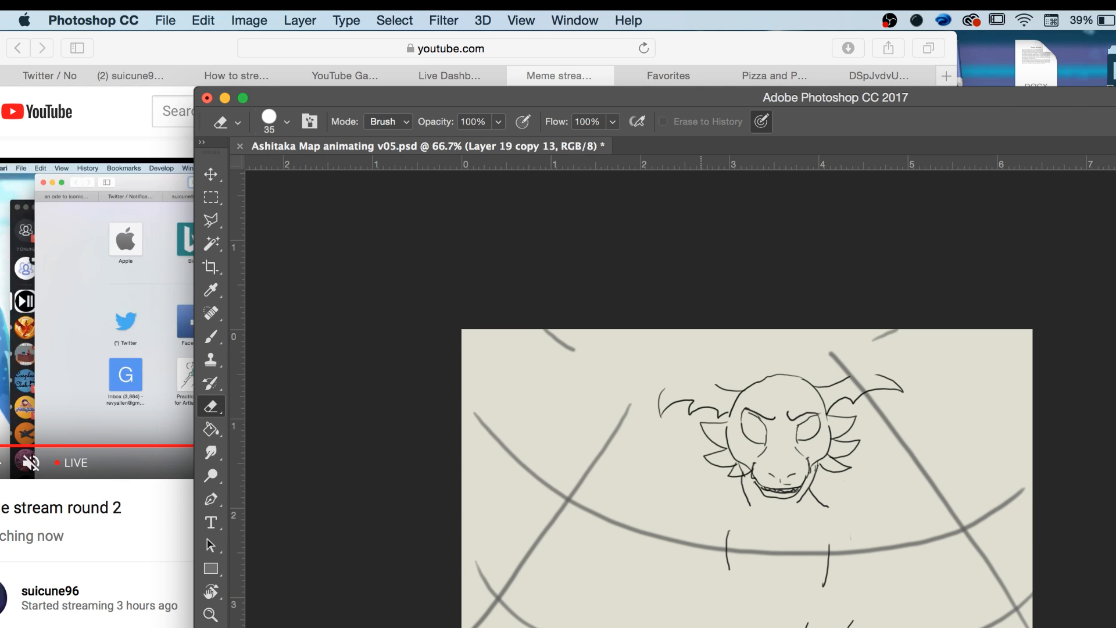
key("b")
Extend the left torso line downward with a curve, checking it against the neighbouring frames.
key("Left")
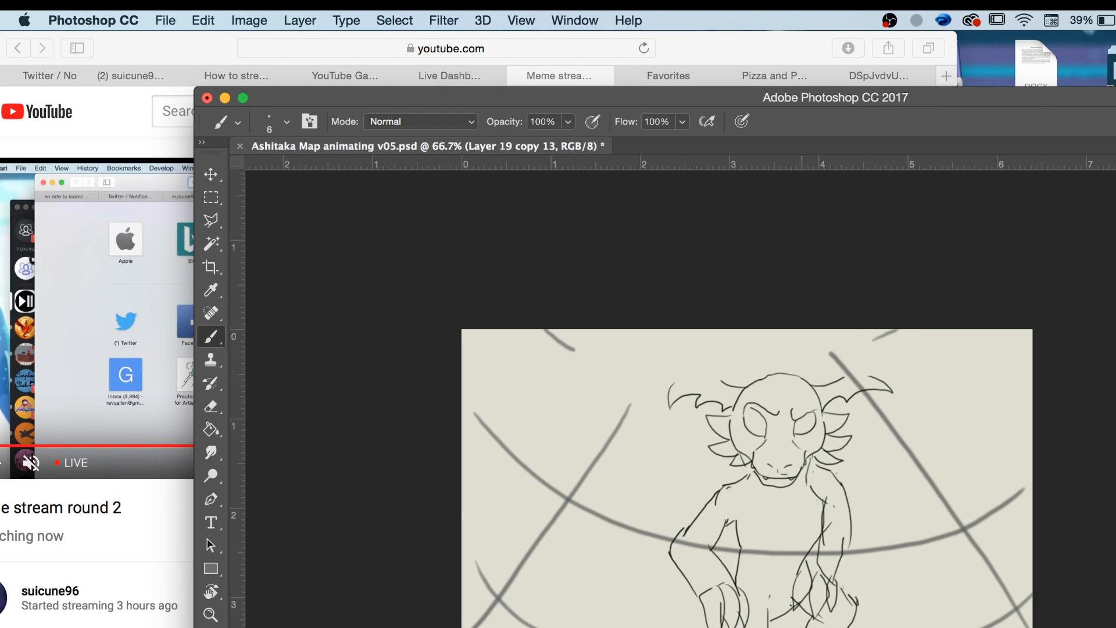
key("Right")
left_click_drag(728, 569, 724, 627)
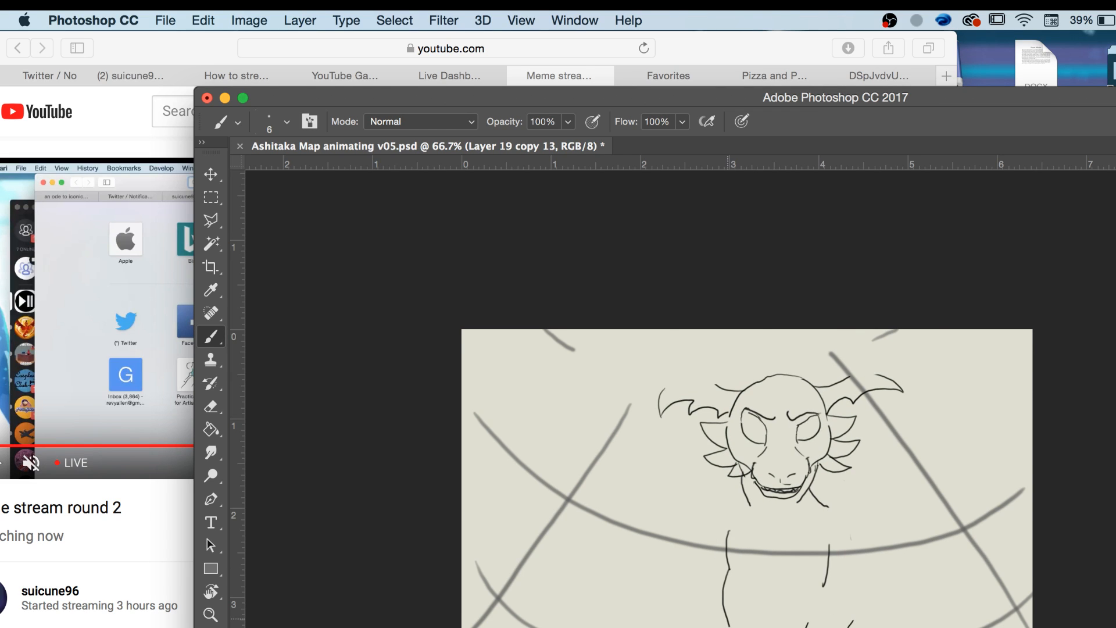
key("Left")
key("Right")
key("Left")
key("Right")
Draw a short shoulder line from the left of the neck and compare it with the neighbouring frames.
left_click_drag(744, 490, 720, 502)
key("Left")
key("Right")
key("Left")
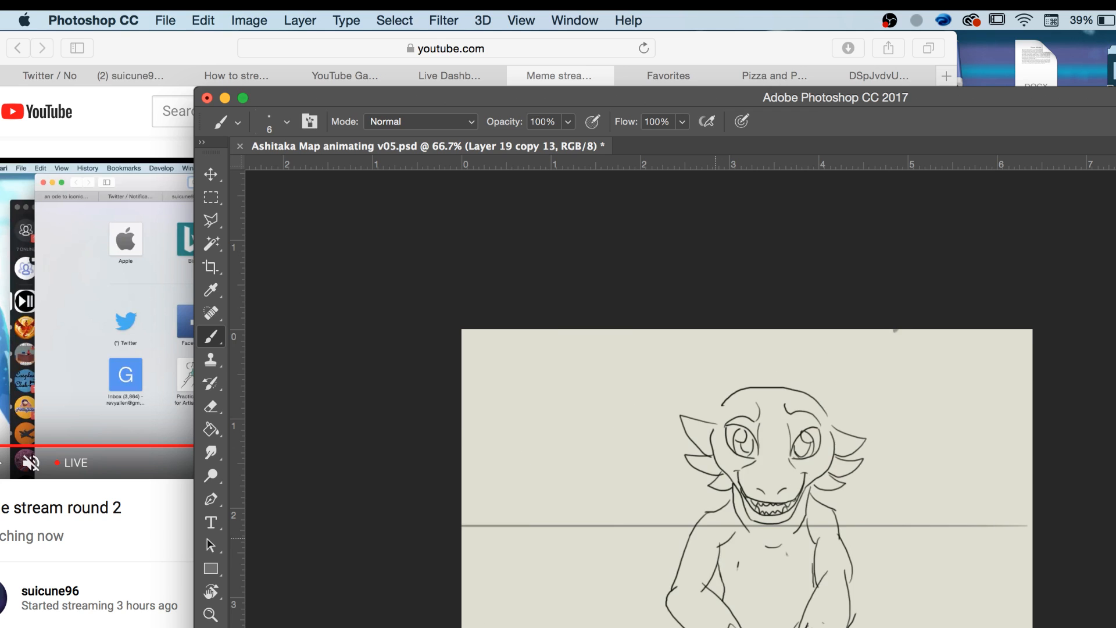
key("Right")
key("Right")
key("Left")
key("Left")
key("Right")
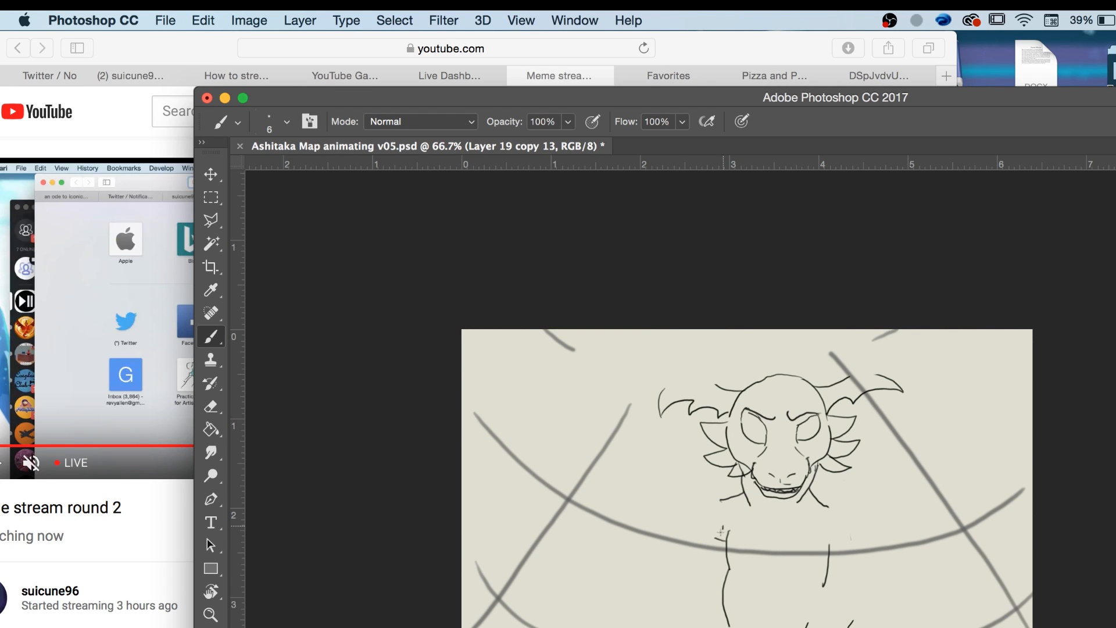
left_click_drag(724, 529, 677, 566)
key("super+z")
key("Left")
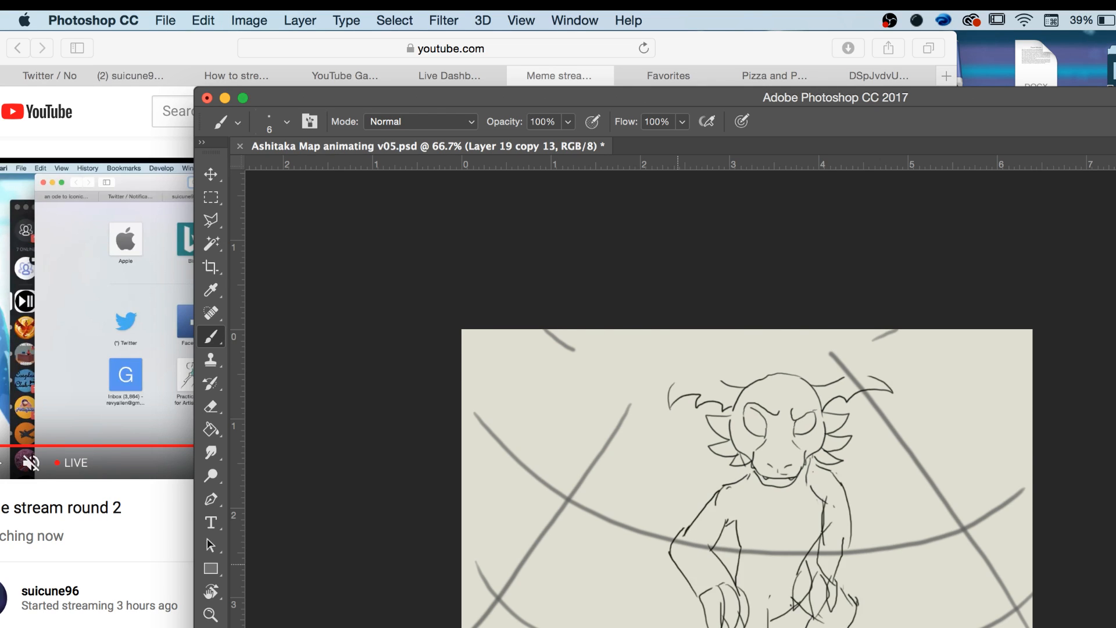
key("Right")
Sketch the inner and outer lines of the left upper arm and compare them with the neighbouring frames.
left_click_drag(725, 530, 686, 576)
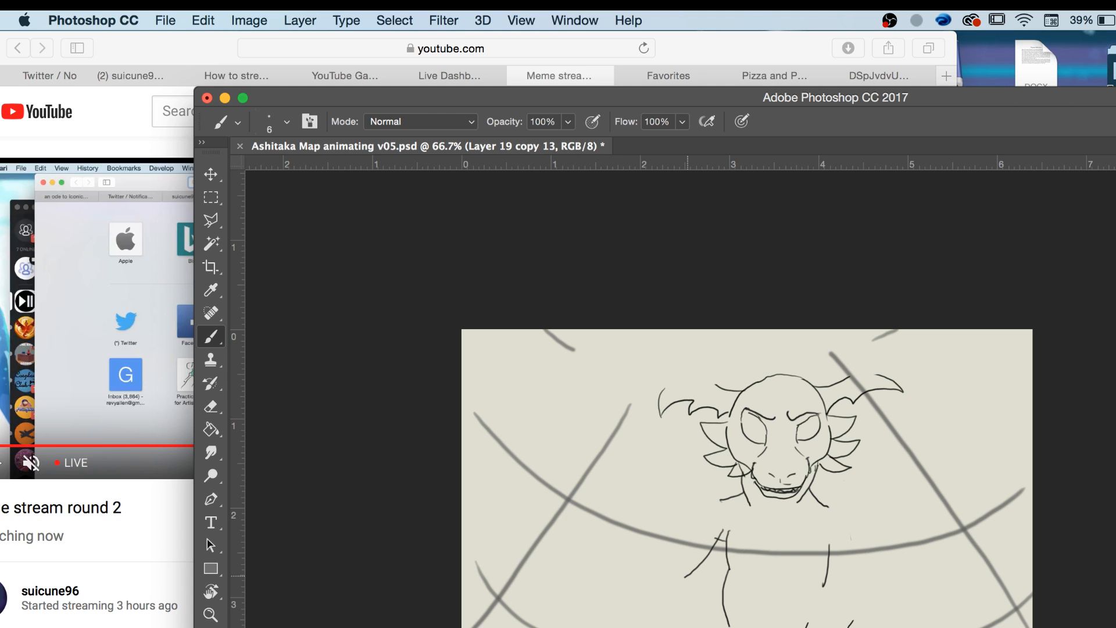
key("Left")
key("Right")
left_click_drag(716, 501, 668, 554)
key("Left")
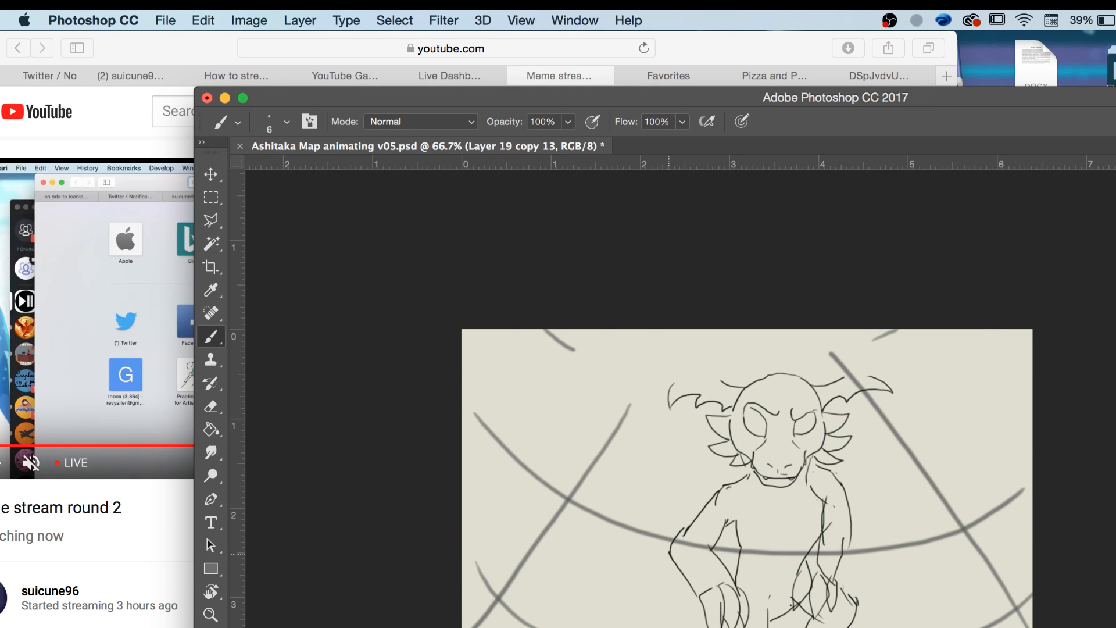
key("Right")
key("Right")
key("Left")
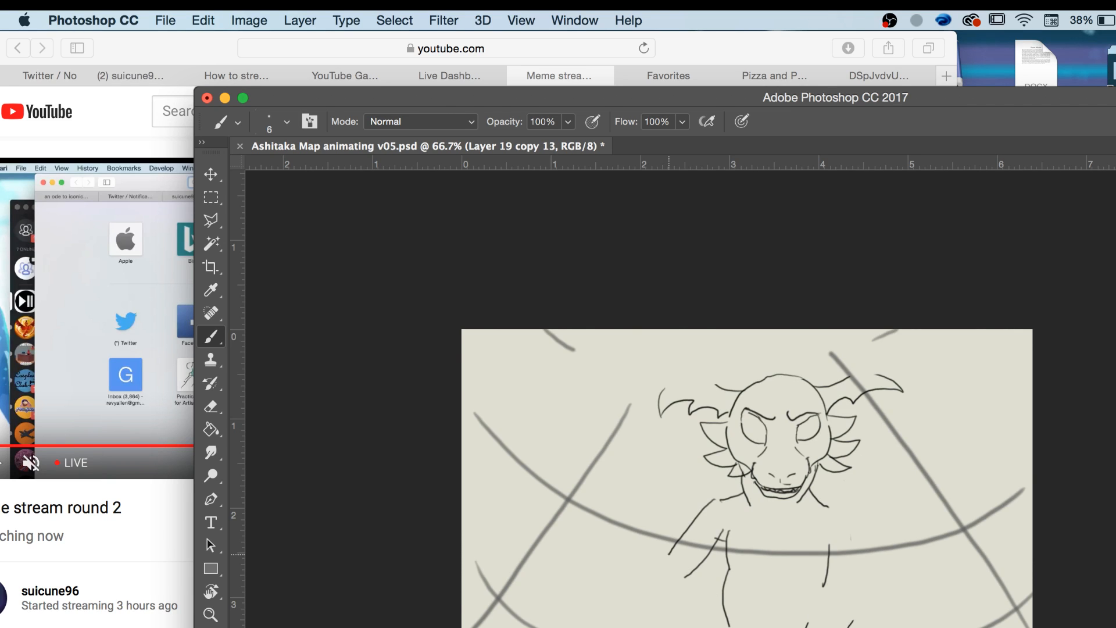
key("Right")
key("Left")
key("Right")
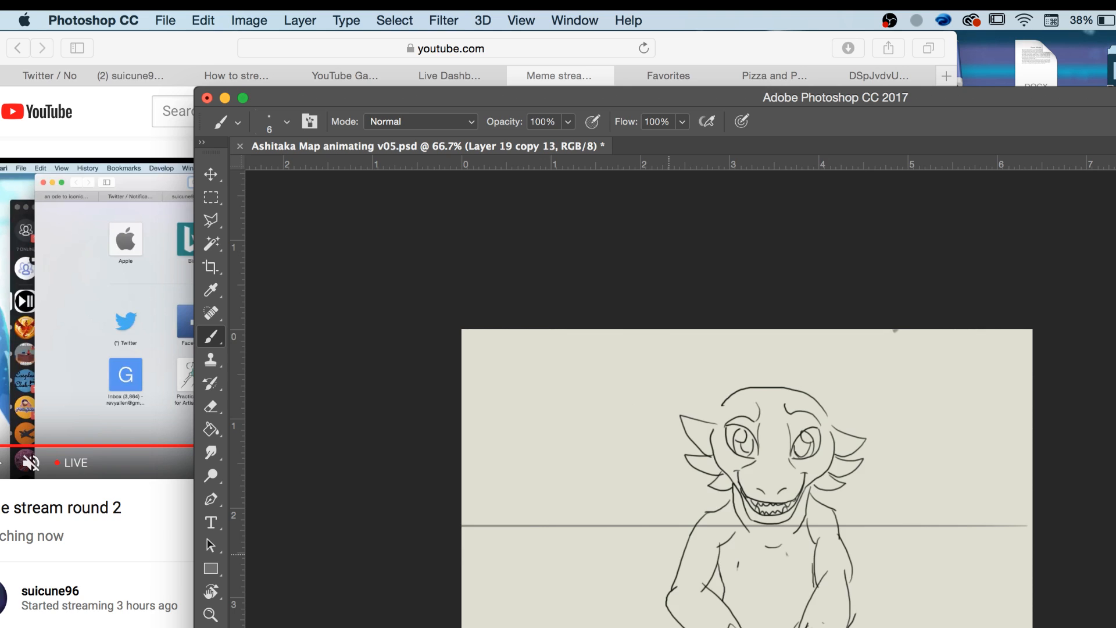
key("Left")
key("Left")
key("Right")
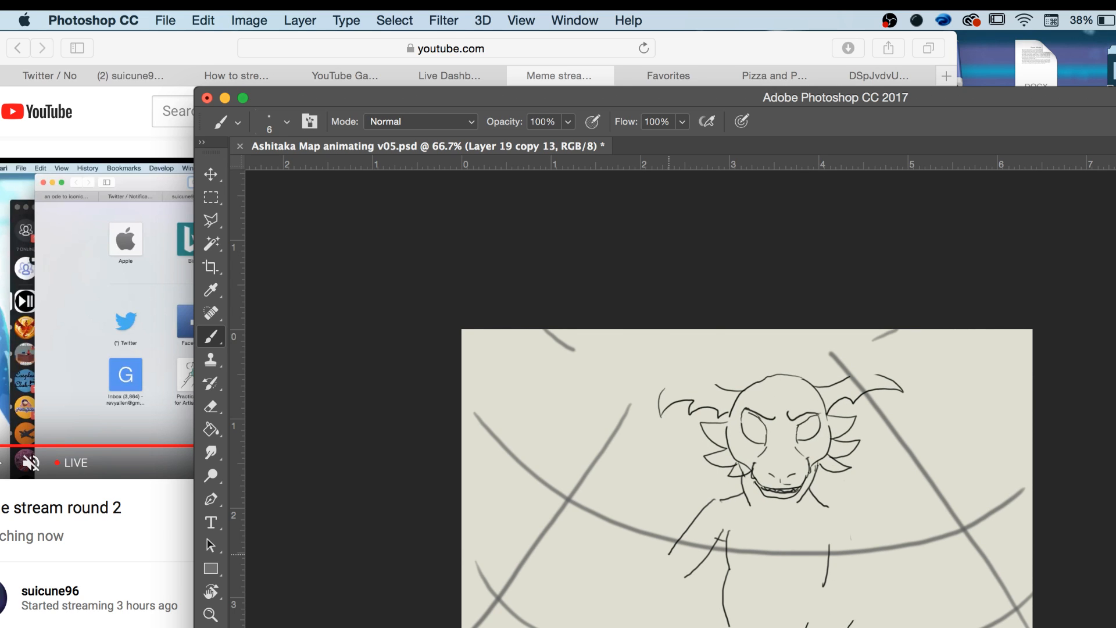
Erase both lines of the left upper arm, keeping the shoulder and torso lines.
key("e")
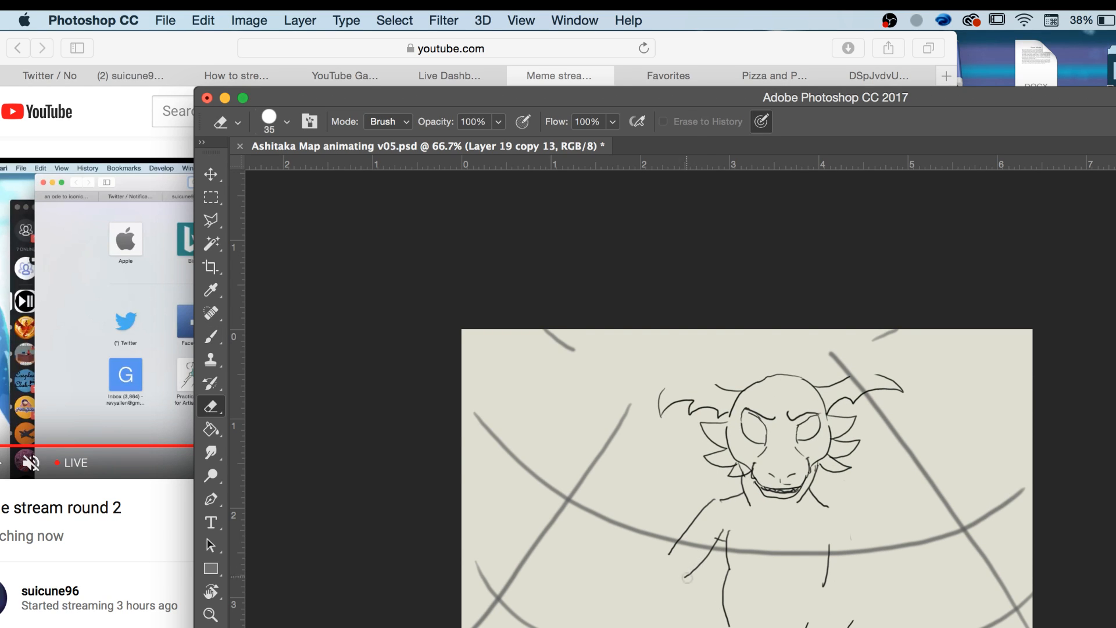
mouse_move(712, 538)
left_mouse_down()
mouse_move(674, 543)
mouse_move(708, 495)
left_mouse_up()
key("b")
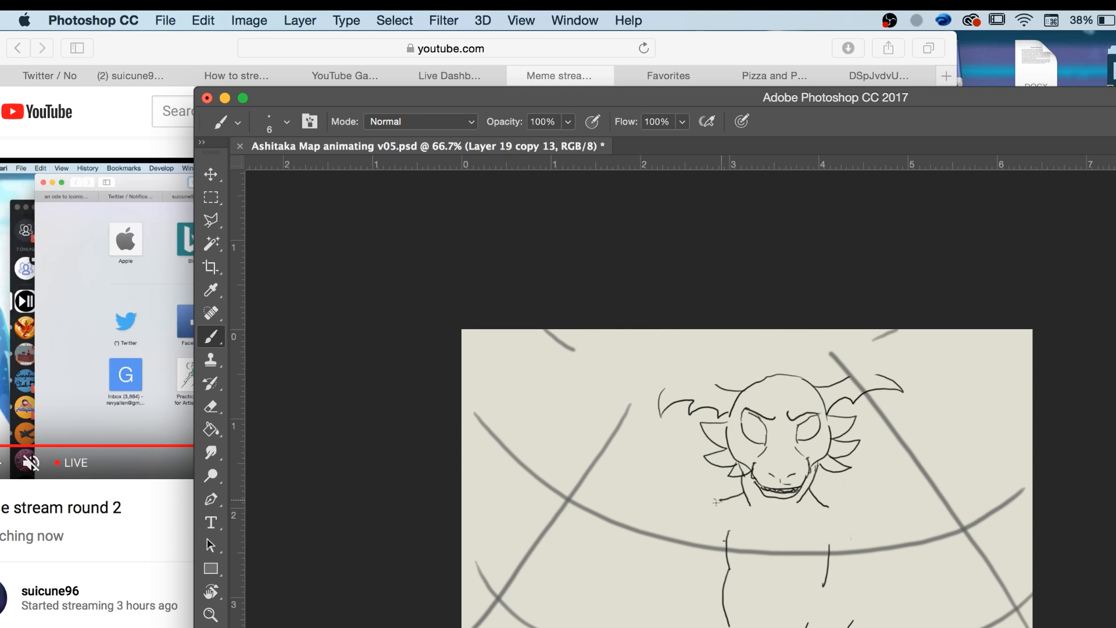
Retrace the shoulder tip and redraw the inner and outer lines of the left upper arm.
left_click_drag(720, 499, 710, 509)
left_click_drag(727, 533, 692, 567)
left_click_drag(716, 499, 668, 558)
key("Right")
Erase the redrawn left upper arm lines again and check the arm's position in the adjacent frame.
key("e")
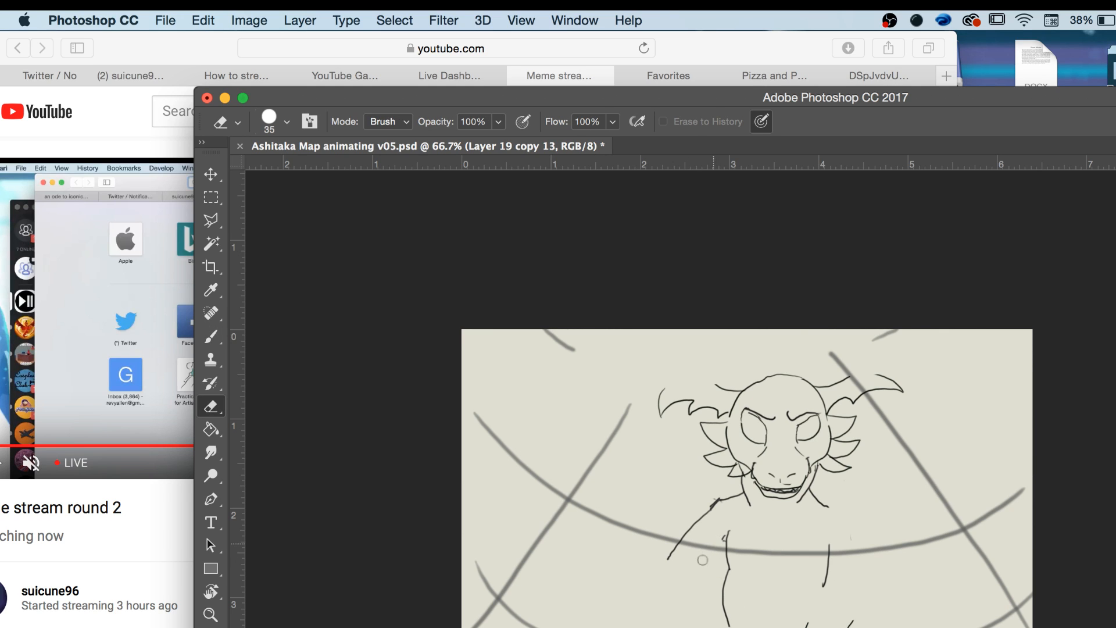
mouse_move(719, 540)
left_mouse_down()
mouse_move(705, 527)
mouse_move(671, 545)
mouse_move(665, 564)
left_mouse_up()
key("b")
key("Left")
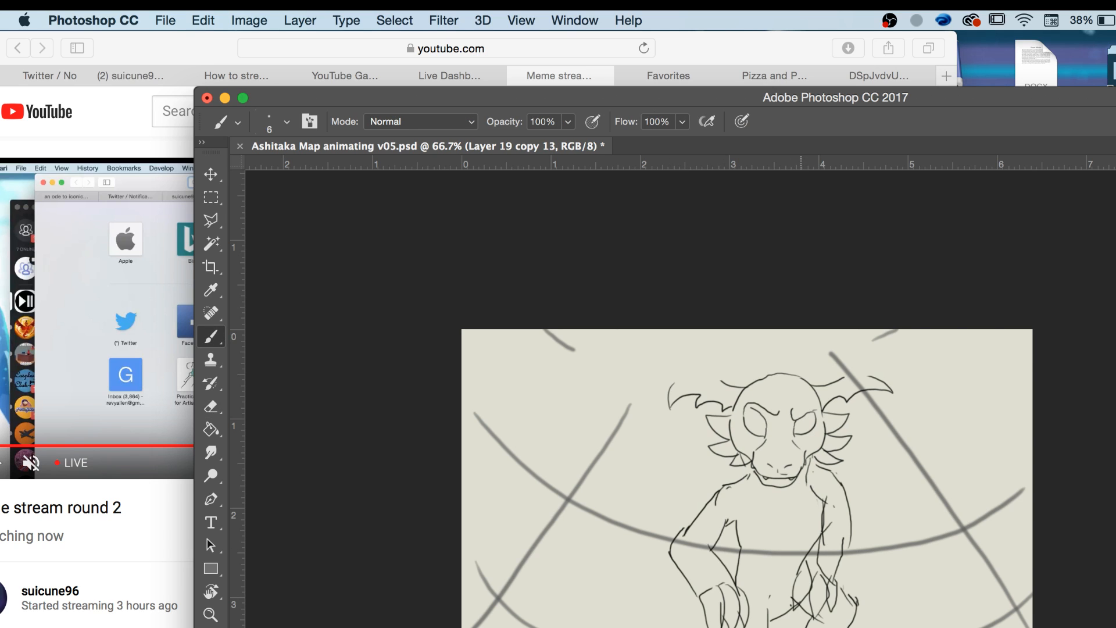
key("Right")
key("Left")
key("Right")
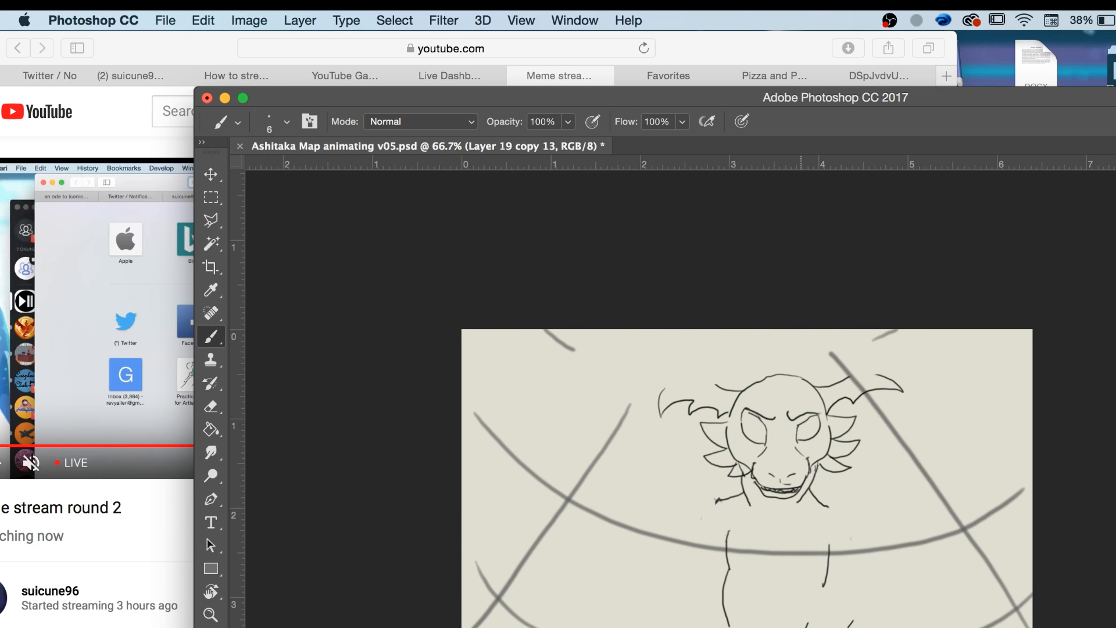
Draw a short armpit stroke across the upper end of the left torso line.
left_click_drag(740, 529, 713, 534)
key("Left")
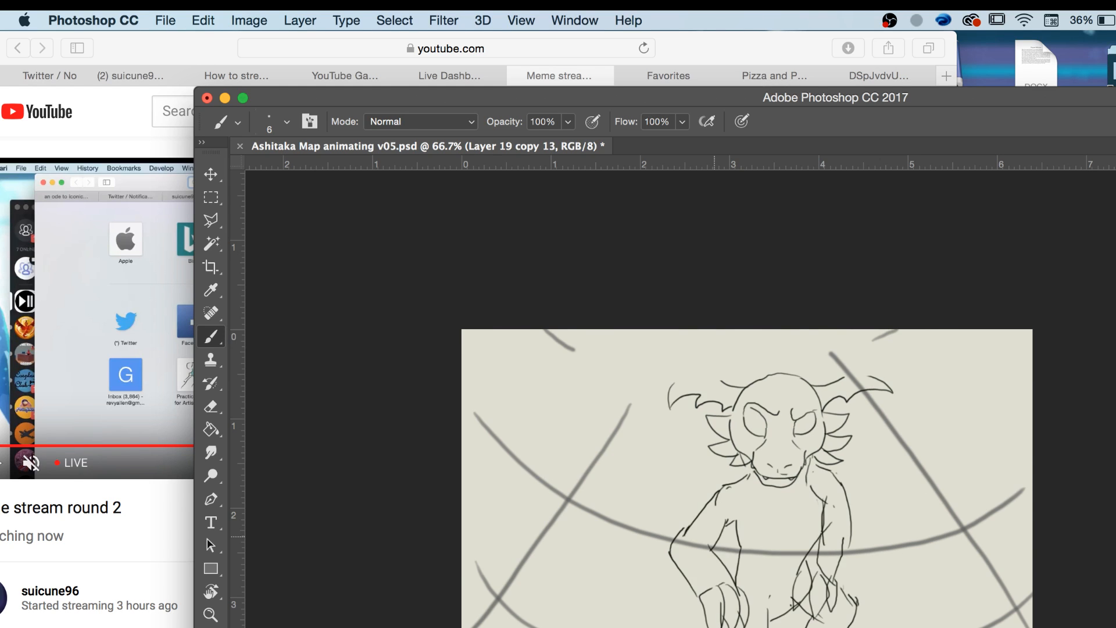
key("Right")
key("Left")
key("Right")
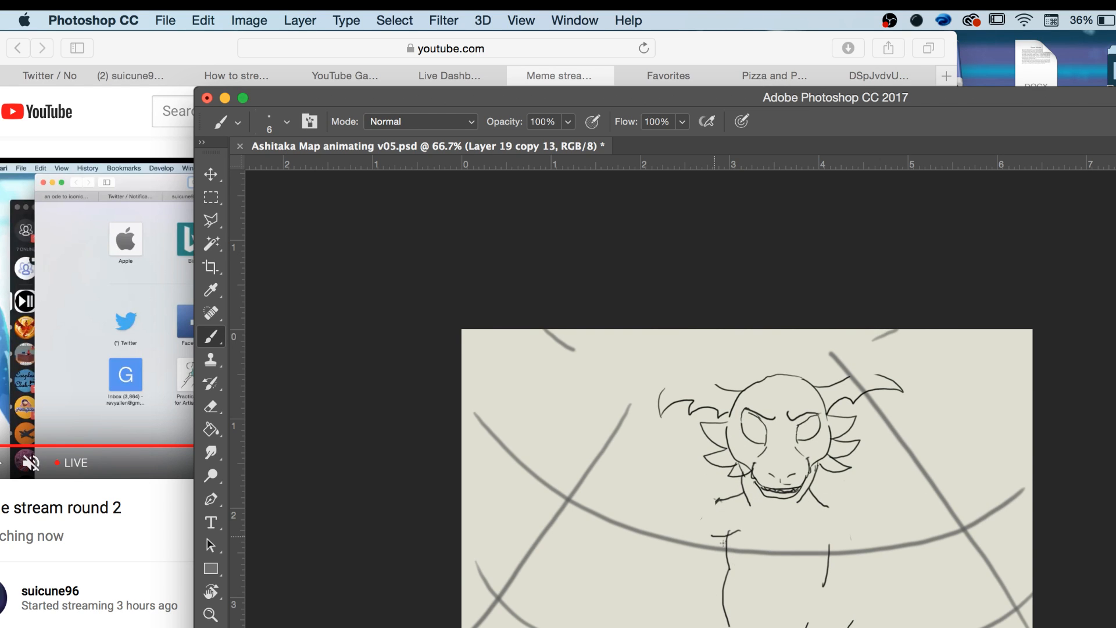
Draw the inner line of the left upper arm from the armpit down to the elbow.
left_click_drag(727, 529, 698, 570)
key("Right")
key("Left")
key("Left")
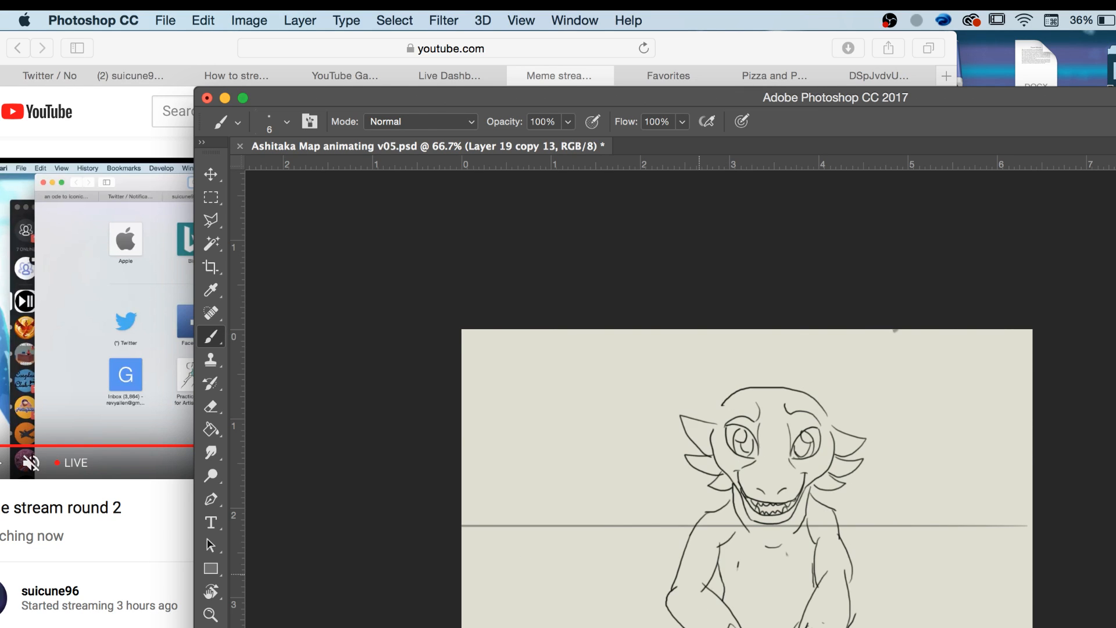
key("Right")
Draw the outer line of the left upper arm from the shoulder, matching it to the neighbouring frames.
left_click_drag(720, 501, 675, 551)
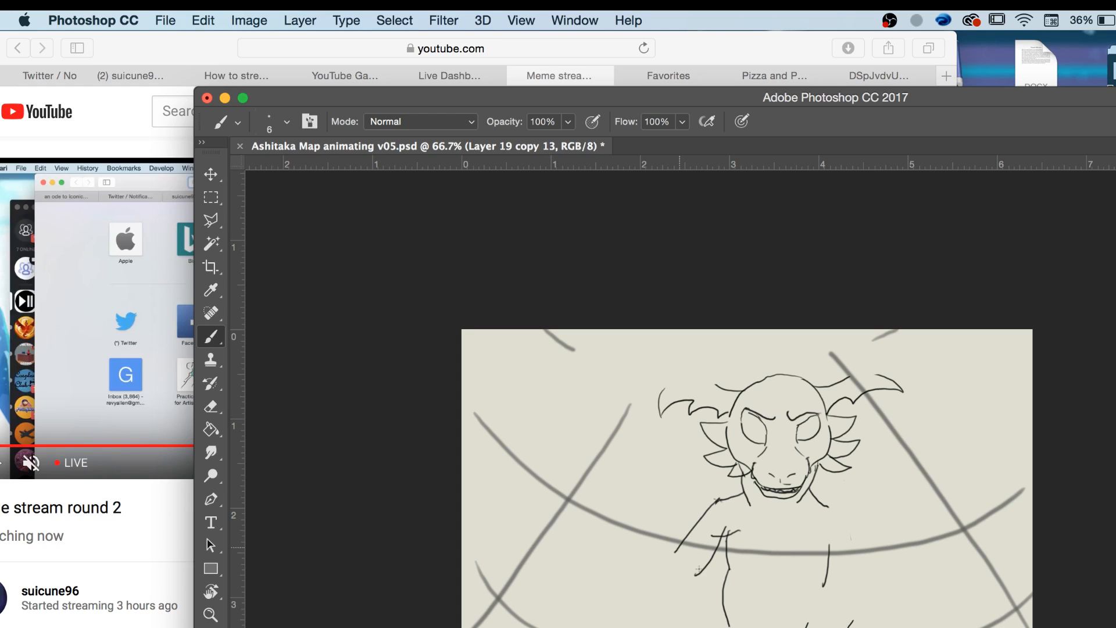
key("Right")
key("Left")
key("Left")
key("Right")
key("Right")
key("Left")
Draw the inner forearm line from the elbow down across the left side of the torso.
left_click_drag(693, 562, 727, 627)
key("Right")
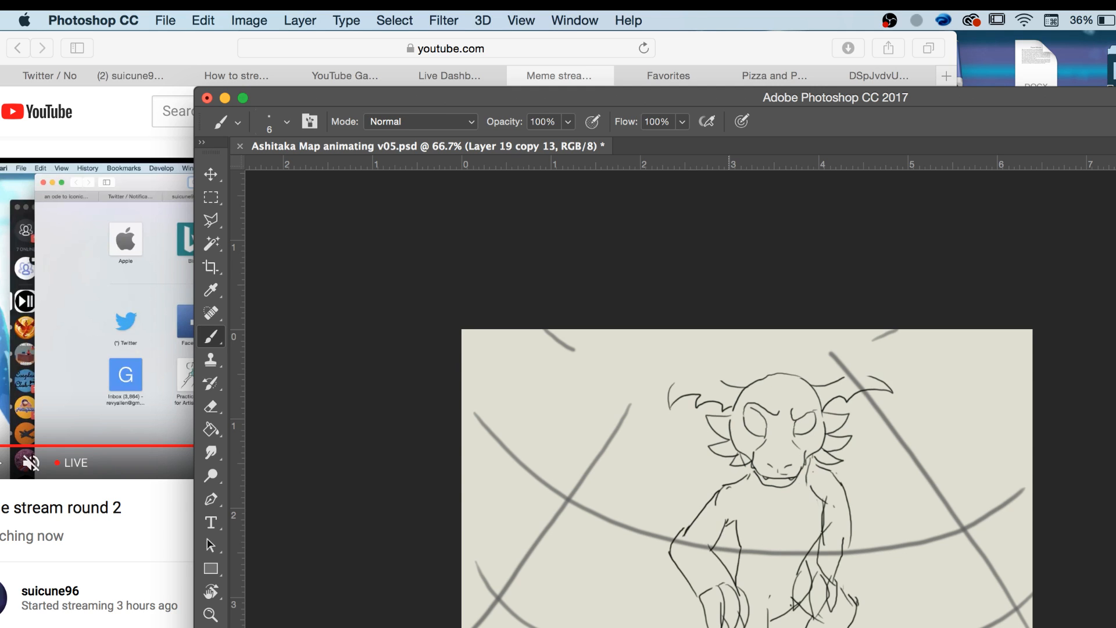
key("Left")
key("Left")
key("Right")
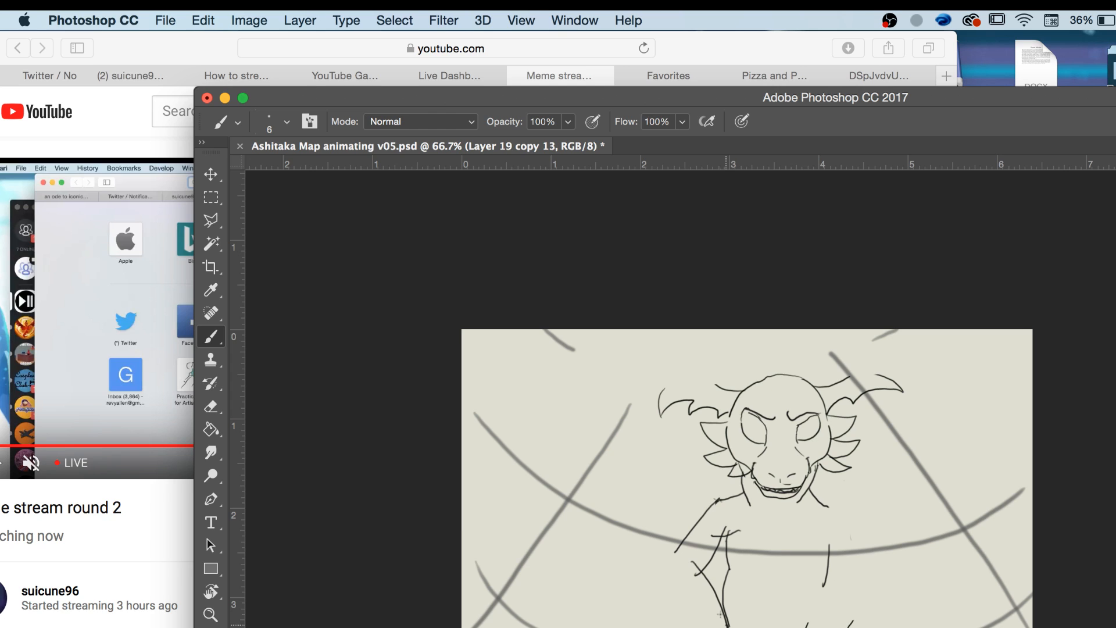
Sketch small curved strokes for the hand at the lower end of the left forearm, comparing with adjacent frames.
mouse_move(720, 614)
left_mouse_down()
mouse_move(711, 626)
mouse_move(701, 618)
mouse_move(711, 627)
left_mouse_up()
key("Right")
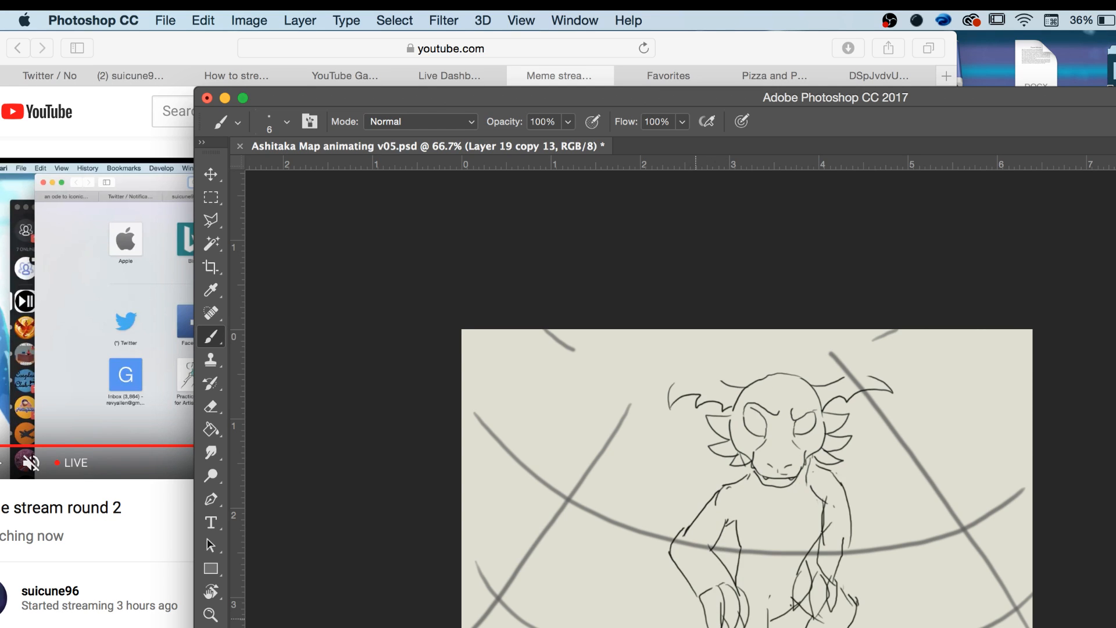
key("Left")
key("Left")
key("Right")
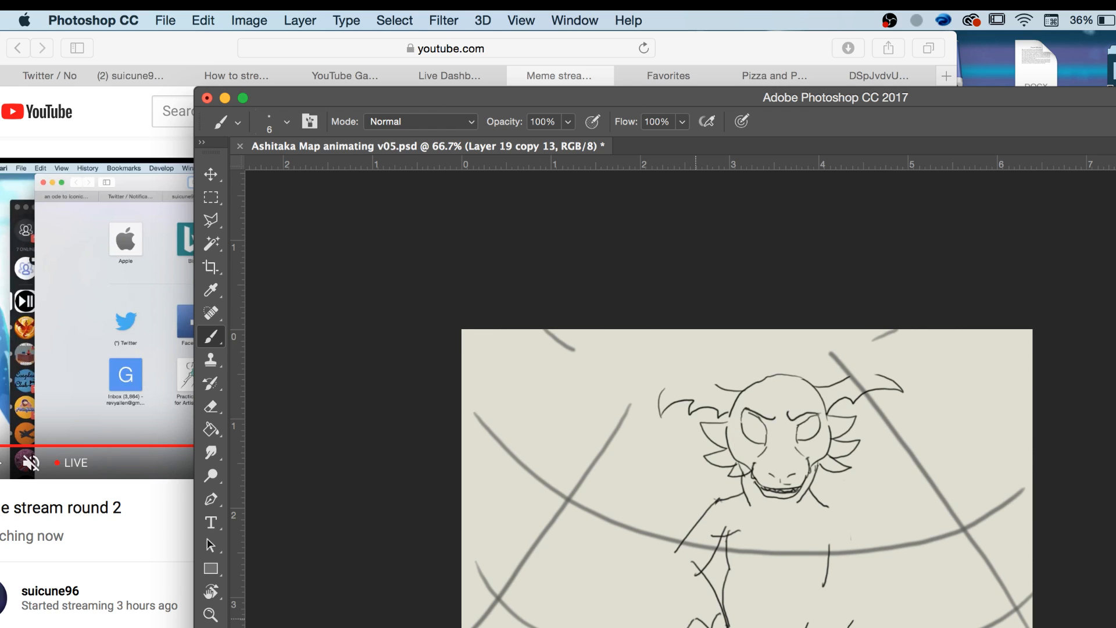
left_click_drag(694, 627, 670, 627)
key("Left")
key("Right")
key("Left")
key("Right")
Draw the outer line of the left forearm downward from the elbow and check it against the neighbouring frames.
left_click_drag(678, 548, 663, 627)
key("Right")
key("Left")
key("Left")
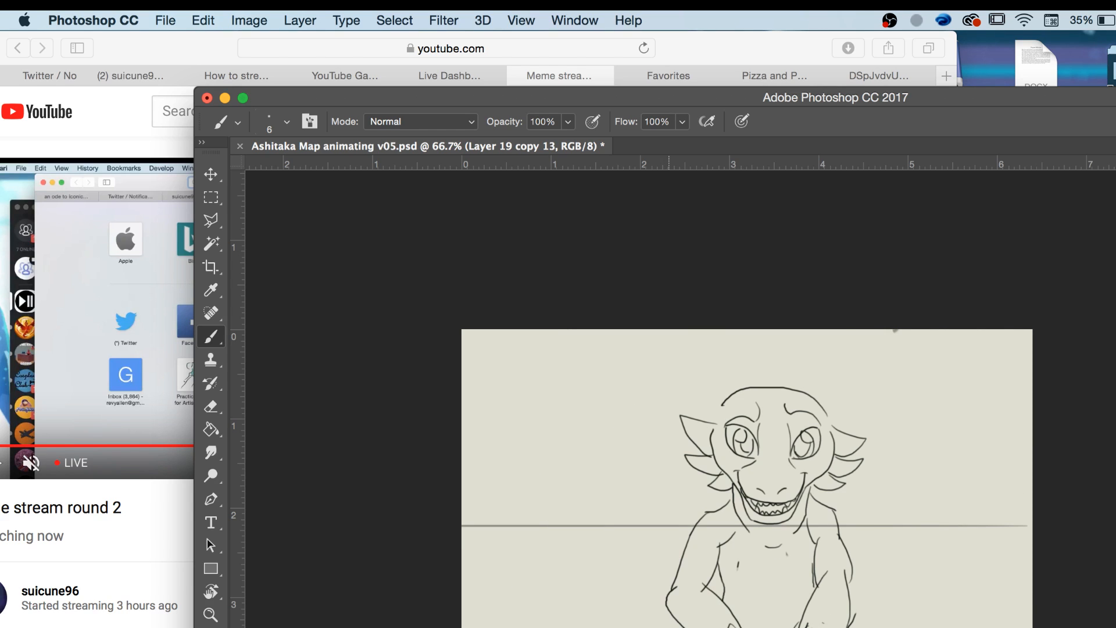
Extend the right shoulder line and add a short diagonal stroke below it for the upper arm, comparing with the neighbouring frames.
key("Right")
key("Right")
key("Left")
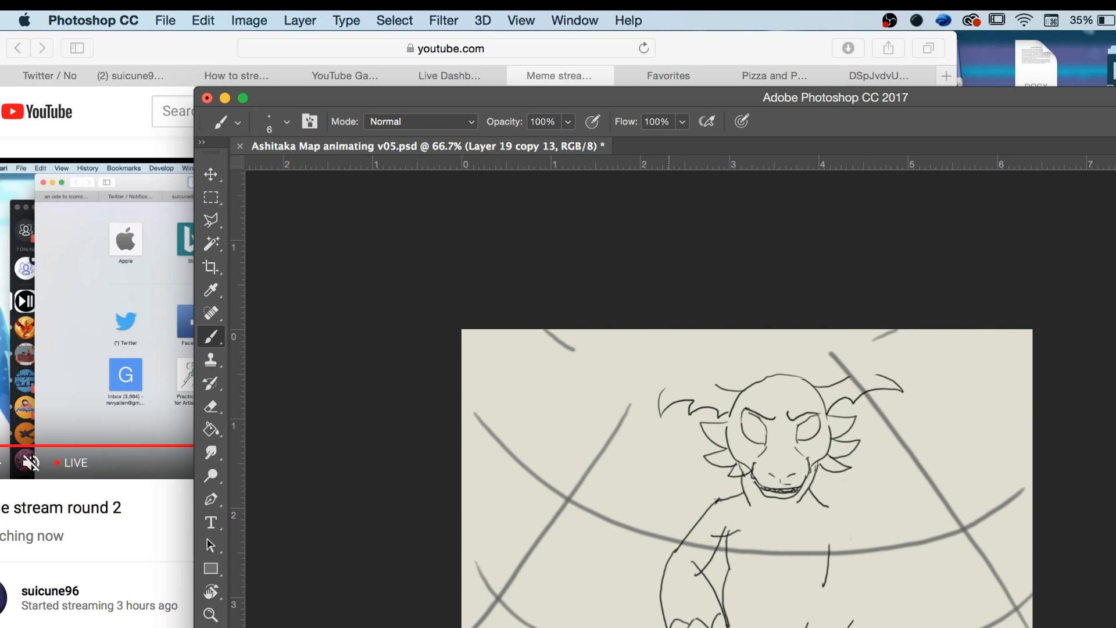
key("Left")
key("Right")
key("Left")
key("Right")
key("Left")
key("Left")
left_click_drag(826, 505, 843, 525)
left_click_drag(812, 519, 838, 555)
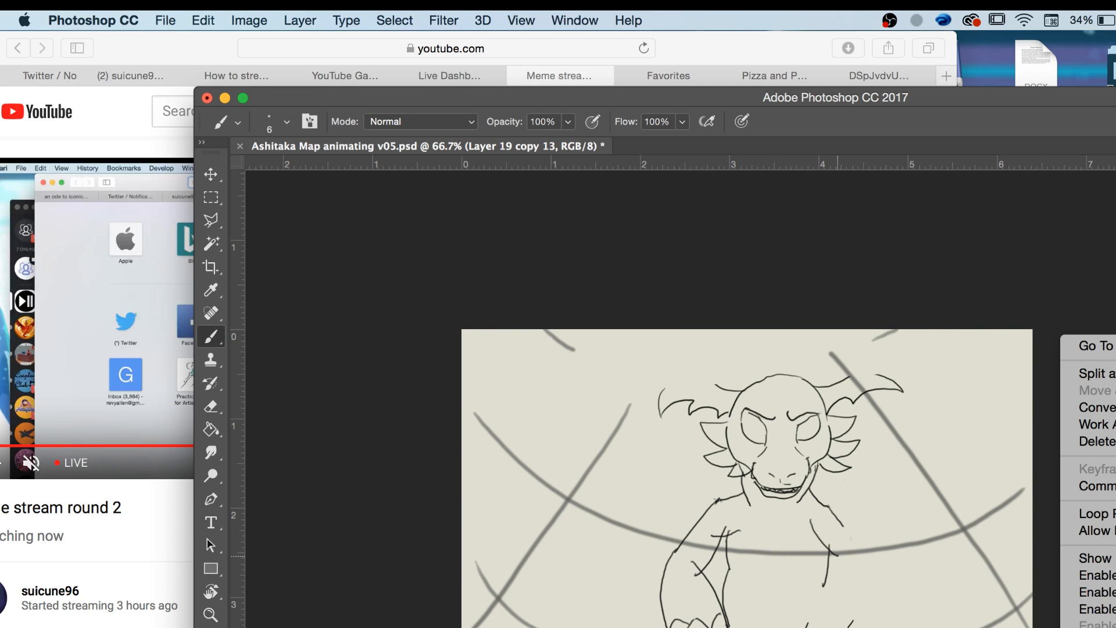
Turn on onion skins for the timeline and look at the onion skin options without changing them.
left_click(1093, 605)
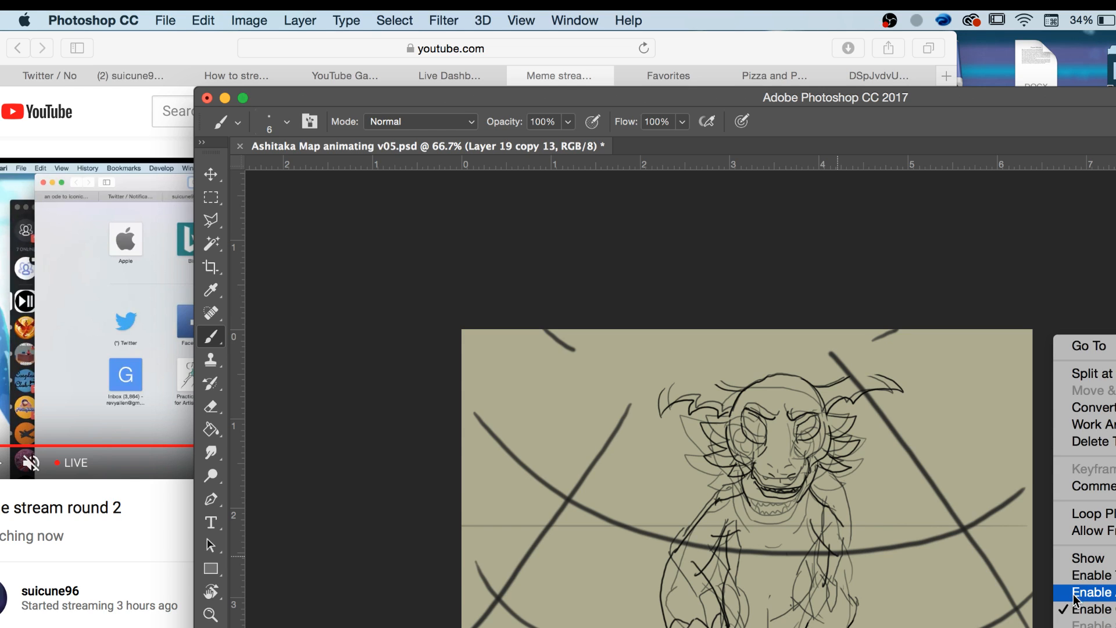
left_click(1074, 595)
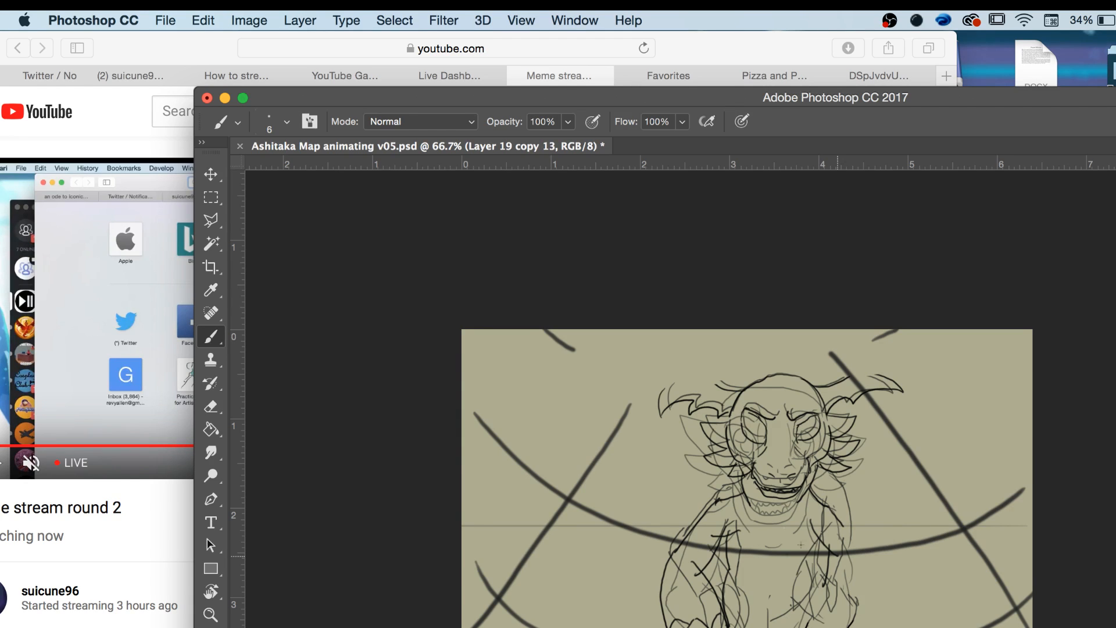
left_click(1079, 609)
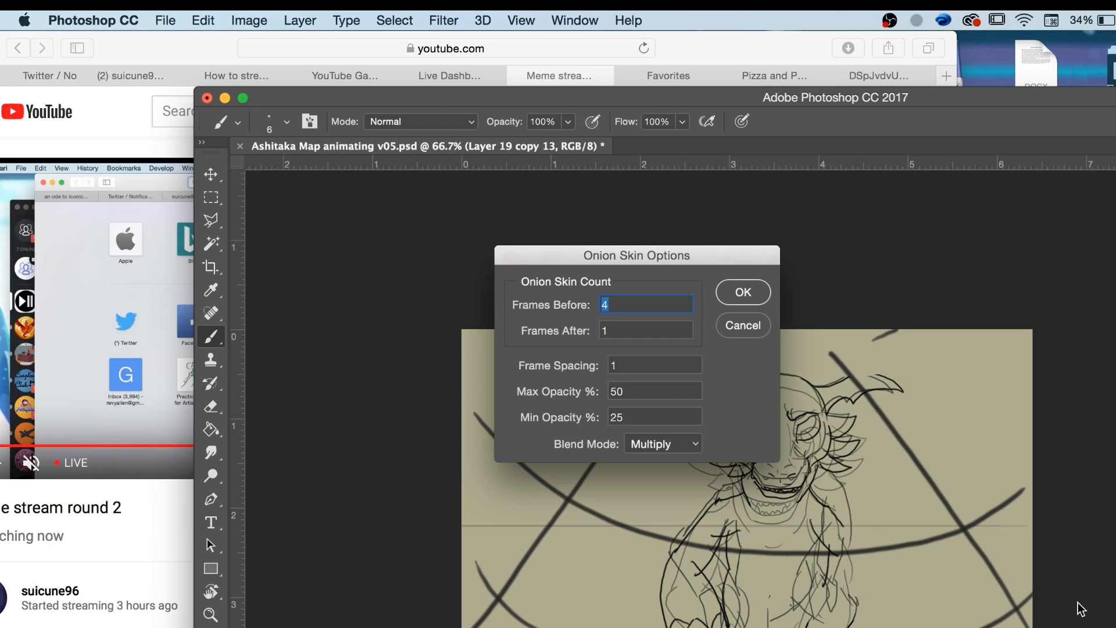
left_click(738, 326)
left_click(1096, 606)
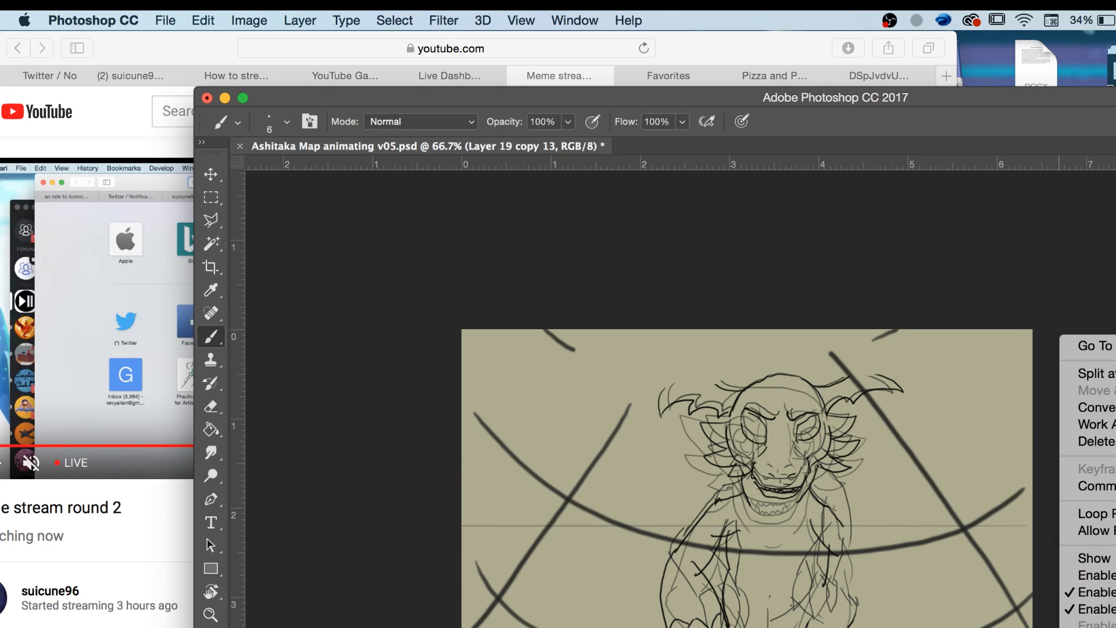
left_click(1096, 608)
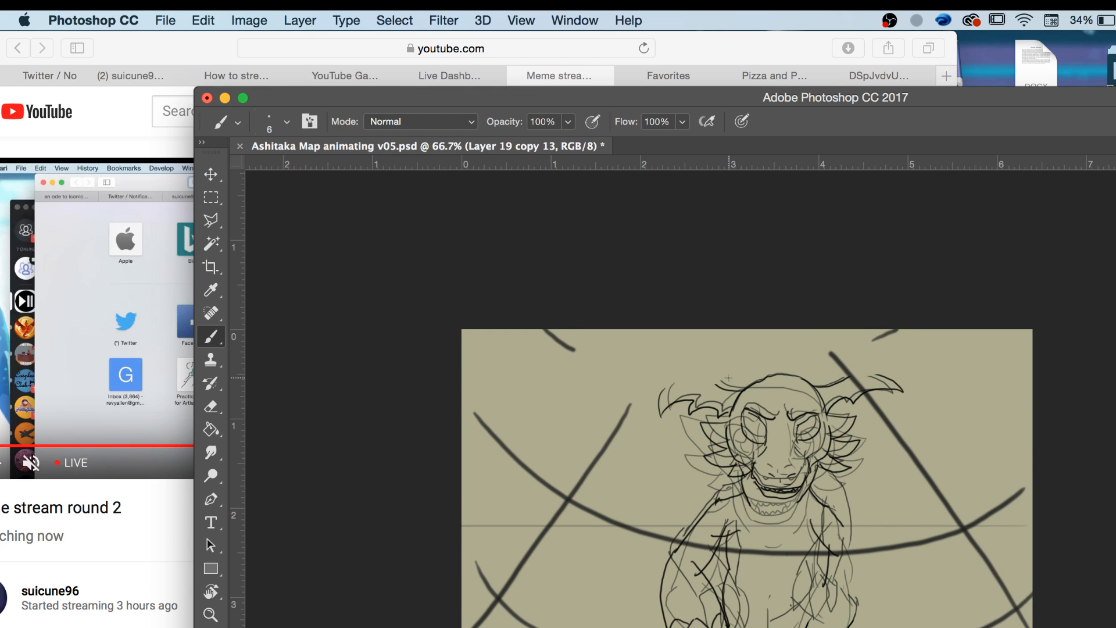
Switch to Safari, check the YouTube live stream dashboard, then minimise the browser and return to Photoshop.
left_click(150, 50)
left_click_drag(150, 49, 349, 87)
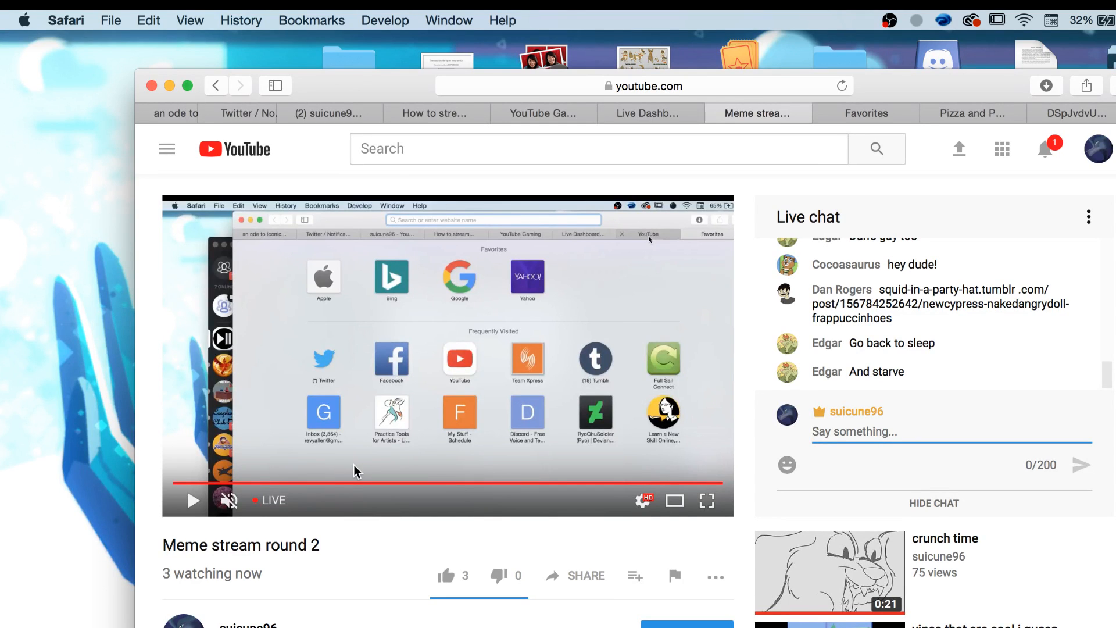
scroll(357, 465, "down", 3)
left_click(665, 116)
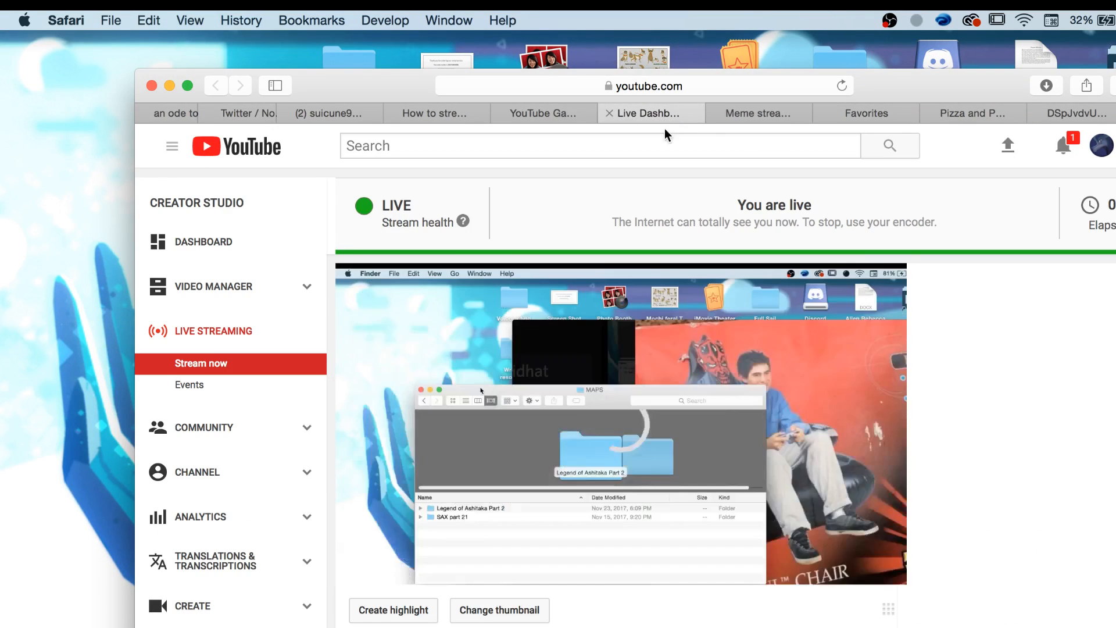
left_click(169, 86)
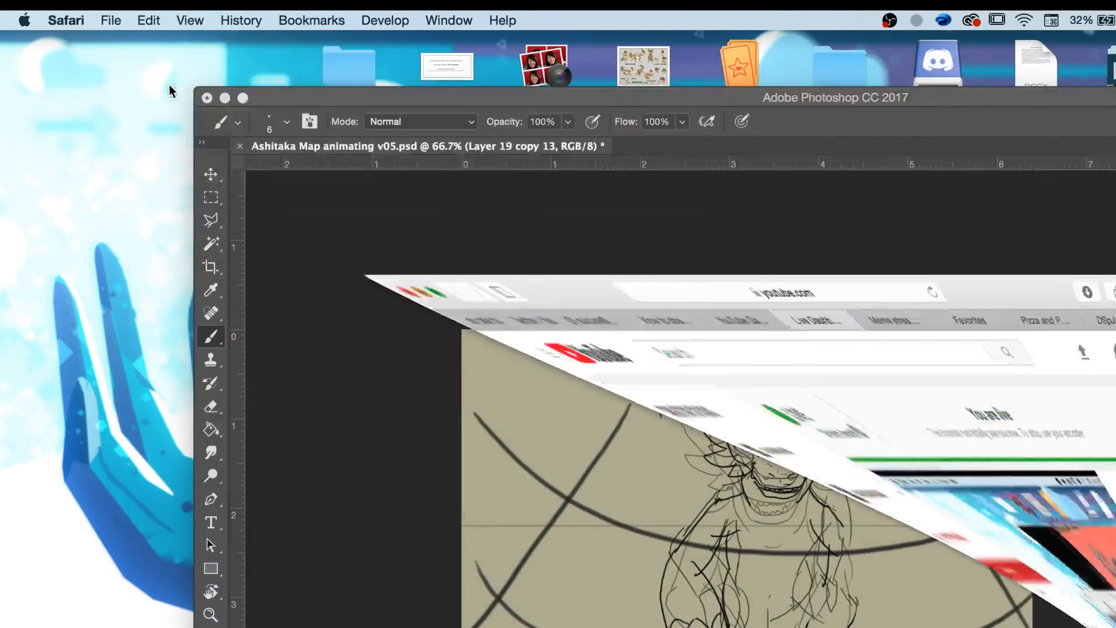
left_click(615, 100)
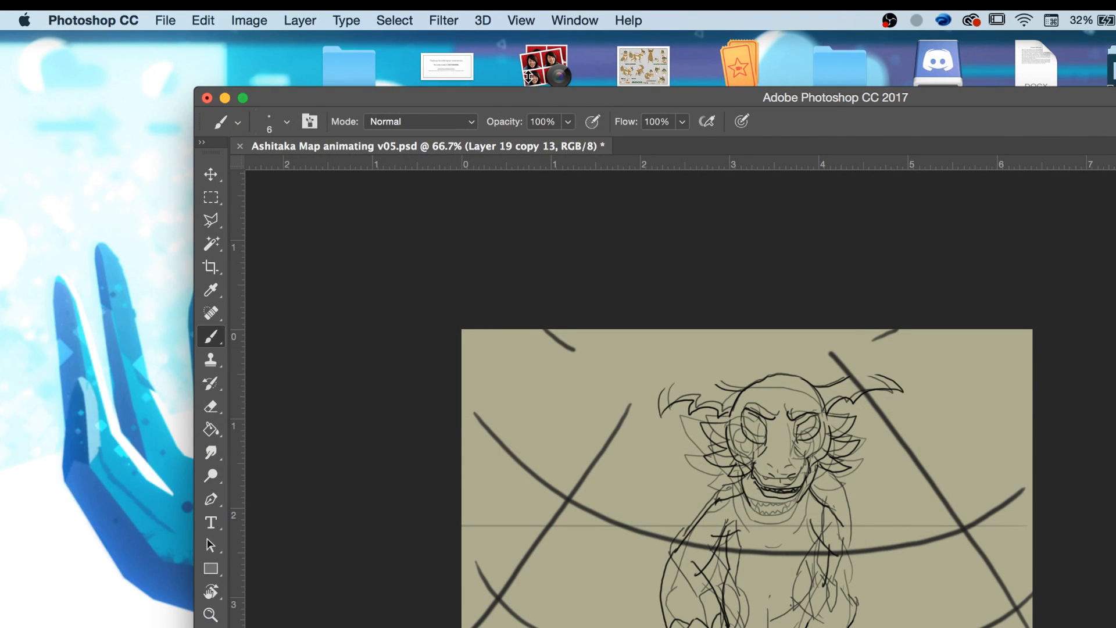
Move the Photoshop window toward the upper-left corner of the desktop and turn off onion skins.
left_click_drag(512, 101, 351, 57)
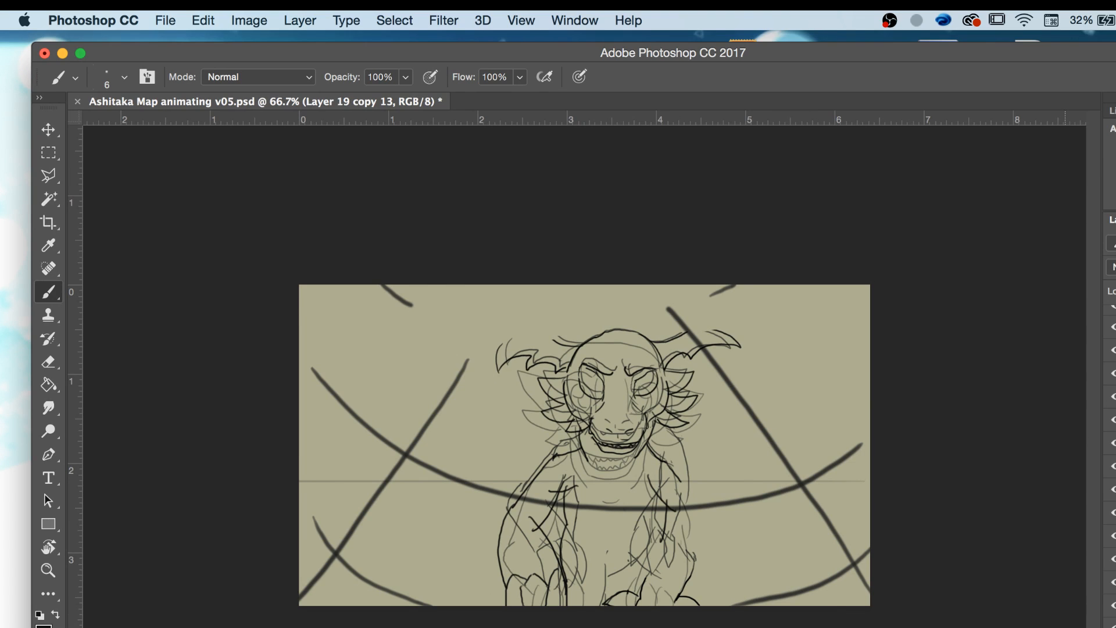
left_click(1062, 626)
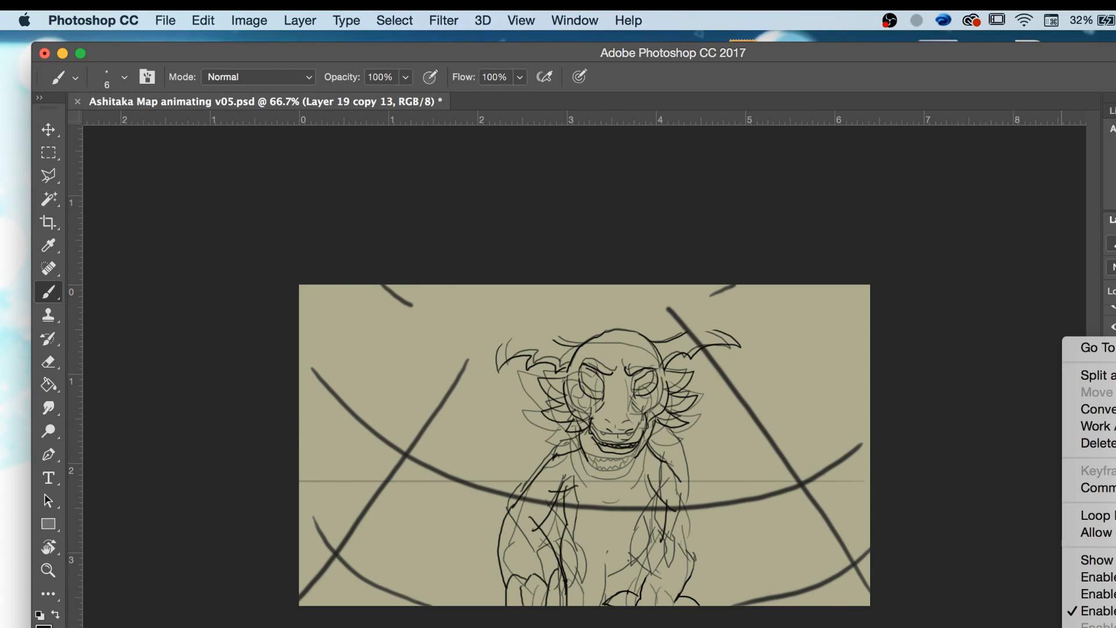
left_click(1080, 611)
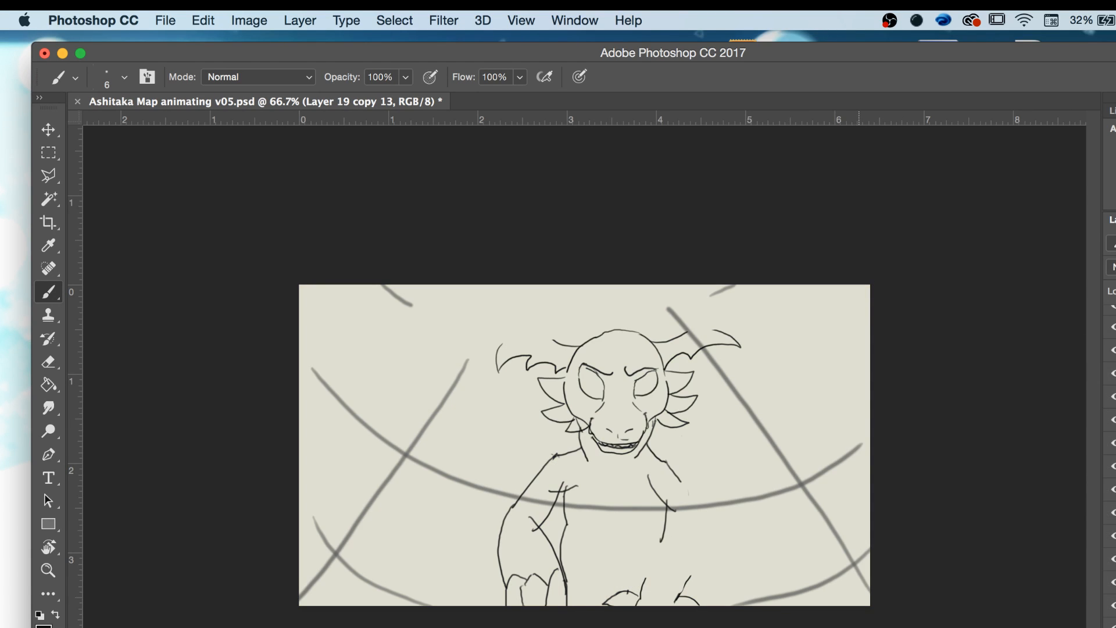
Erase the curved foot strokes at the canvas's lower edge, just below the torso.
key("space")
key("e")
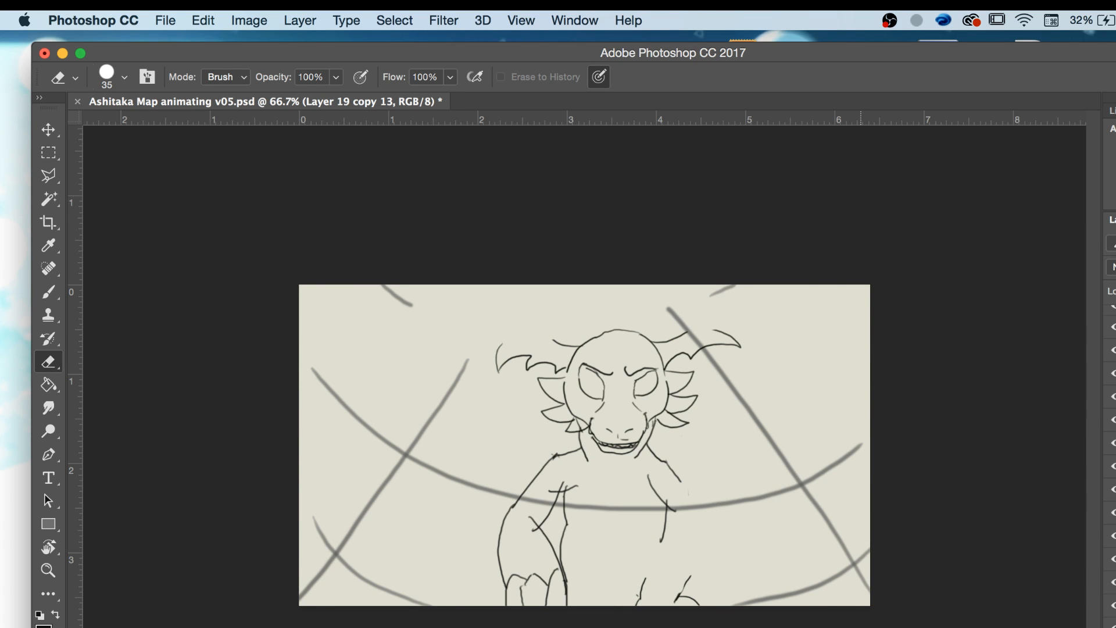
key("b")
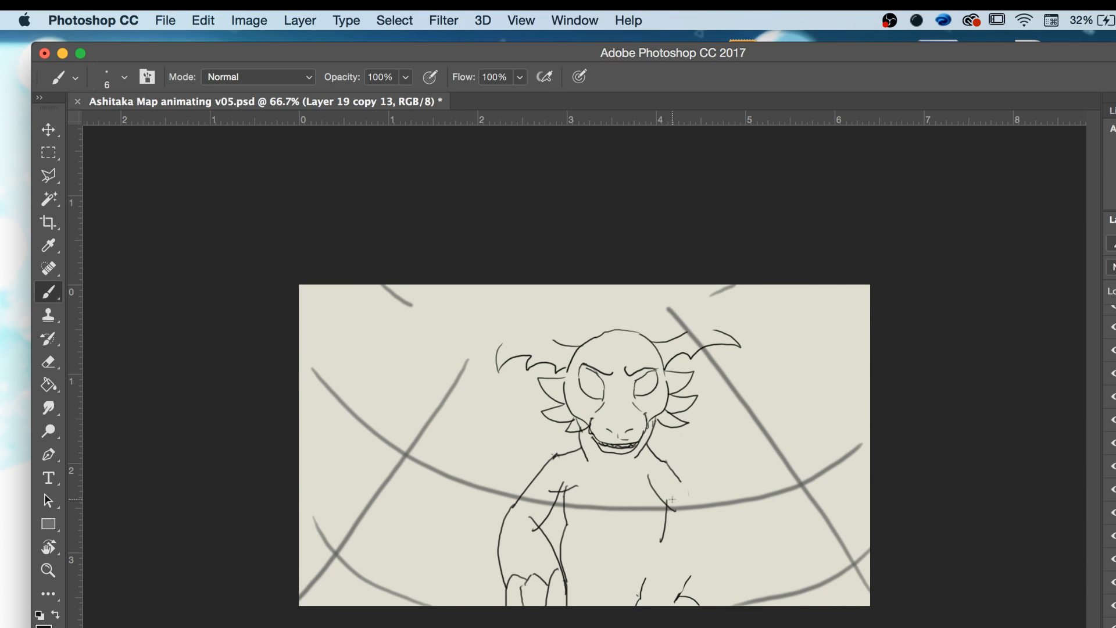
Draw a short inner line on the right upper arm and compare it with the adjacent frames.
left_click_drag(672, 500, 673, 540)
key("Left")
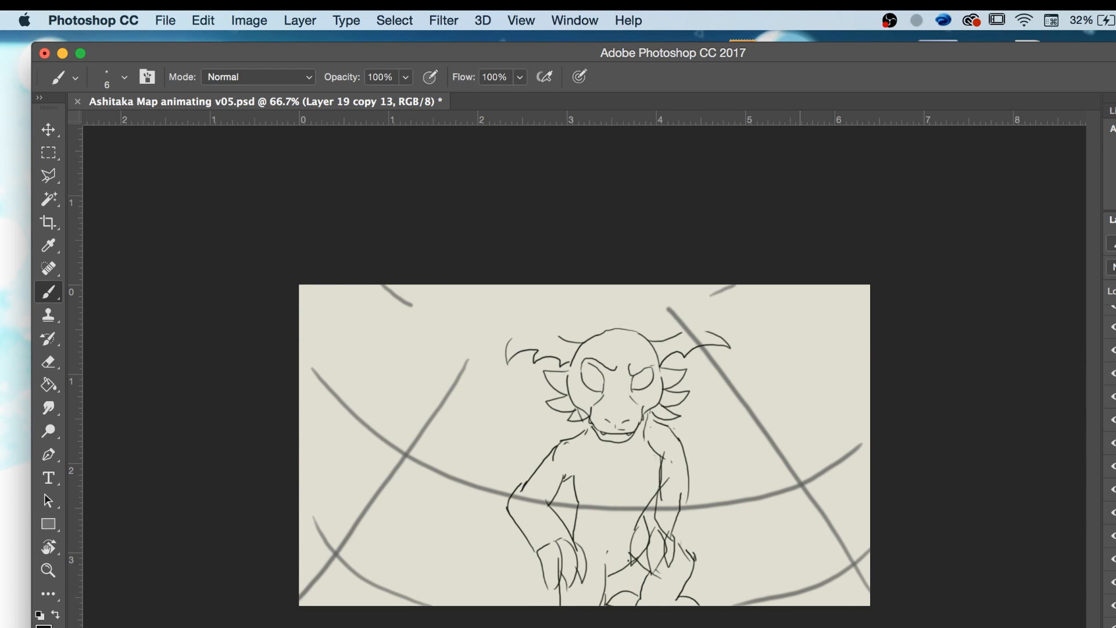
key("Right")
key("Right")
key("Left")
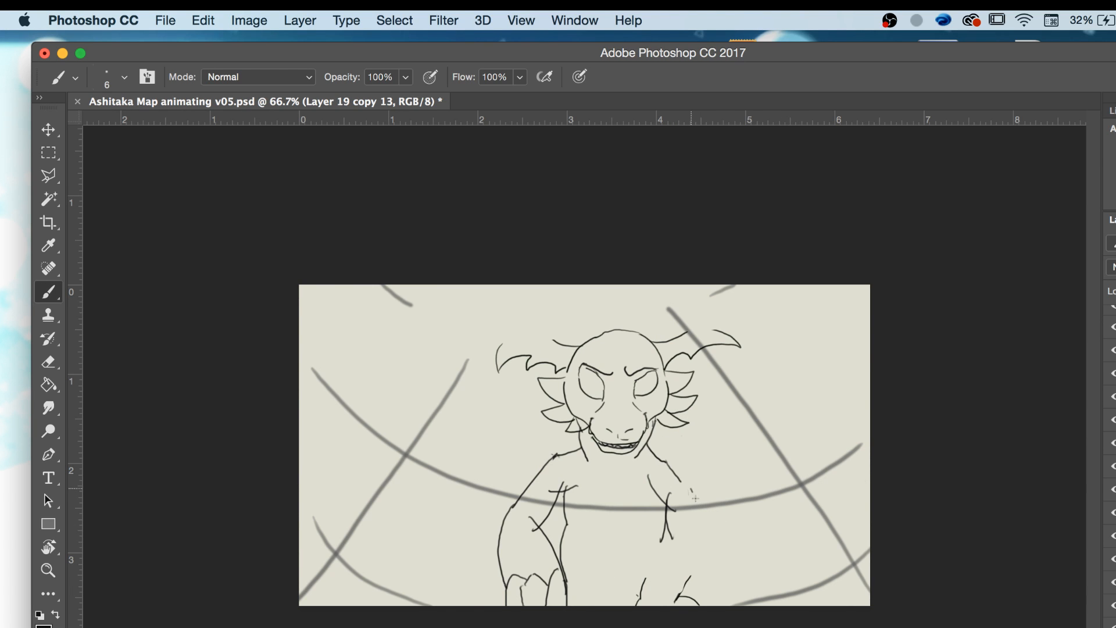
Draw the outer line of the right upper arm curving down toward the elbow, matching it to the neighbouring frames.
left_click_drag(691, 489, 706, 539)
key("Left")
key("Right")
key("Right")
key("Left")
key("Left")
key("Right")
Try an inner line for the right forearm running straight down from the elbow and check it against adjacent frames.
left_click_drag(674, 529, 644, 594)
key("Left")
key("Right")
key("Right")
key("Left")
Erase the trial forearm line together with the short leg stroke beneath it.
key("e")
left_click_drag(670, 541, 644, 602)
key("b")
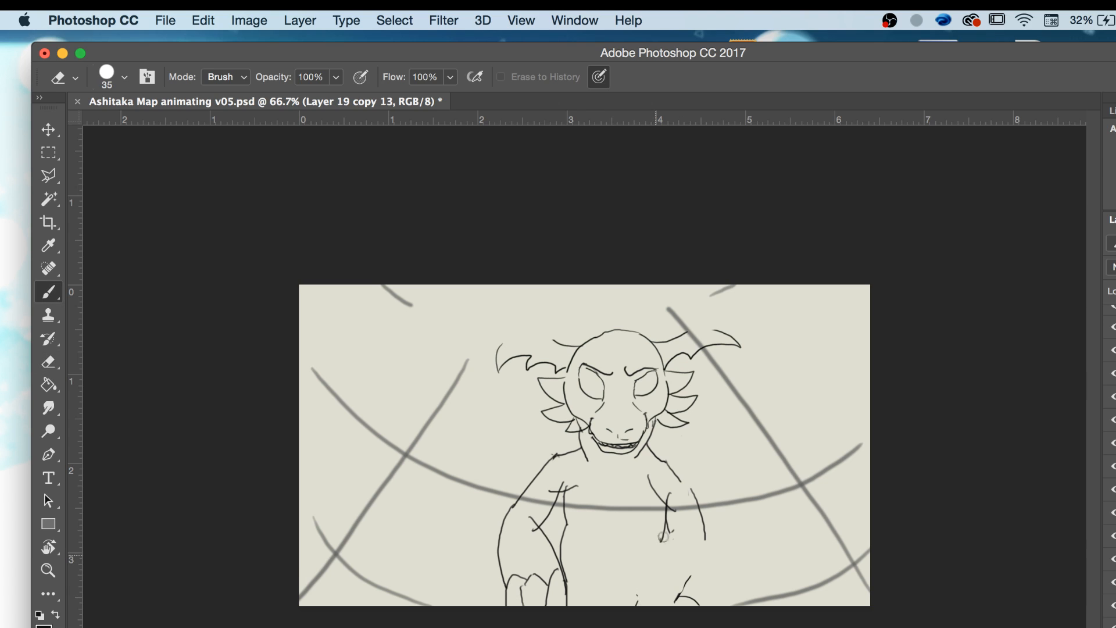
Draw the right forearm's inner and outer lines sweeping from the elbow toward the body's centre, comparing with the neighbouring frames.
mouse_move(675, 520)
left_mouse_down()
mouse_move(635, 574)
mouse_move(688, 566)
mouse_move(705, 544)
left_mouse_up()
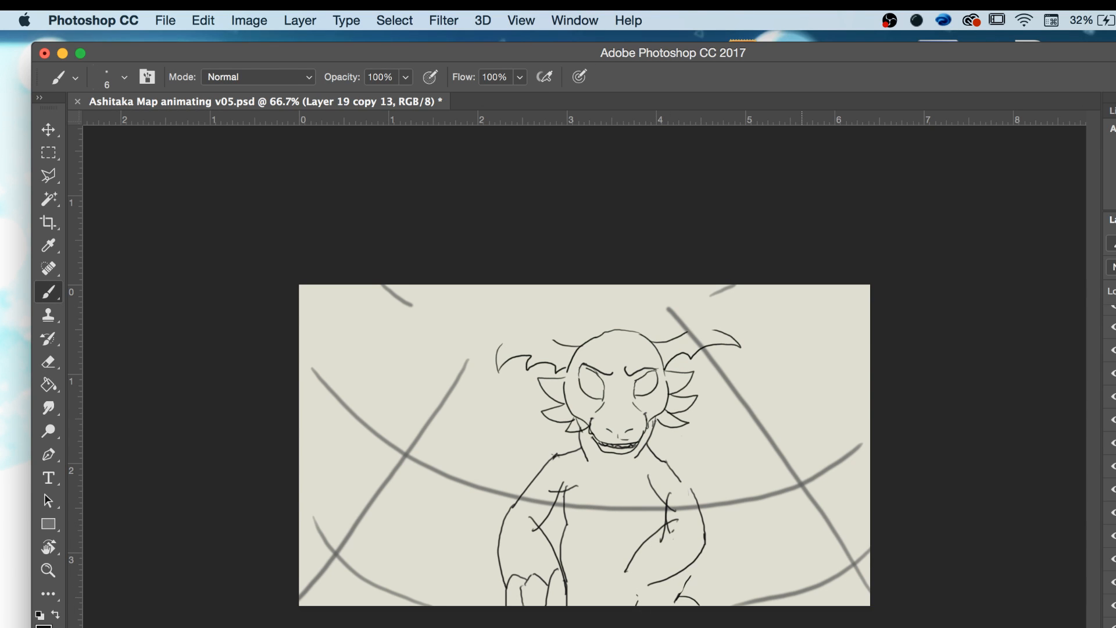
key("Left")
key("Right")
key("Right")
key("Left")
key("Left")
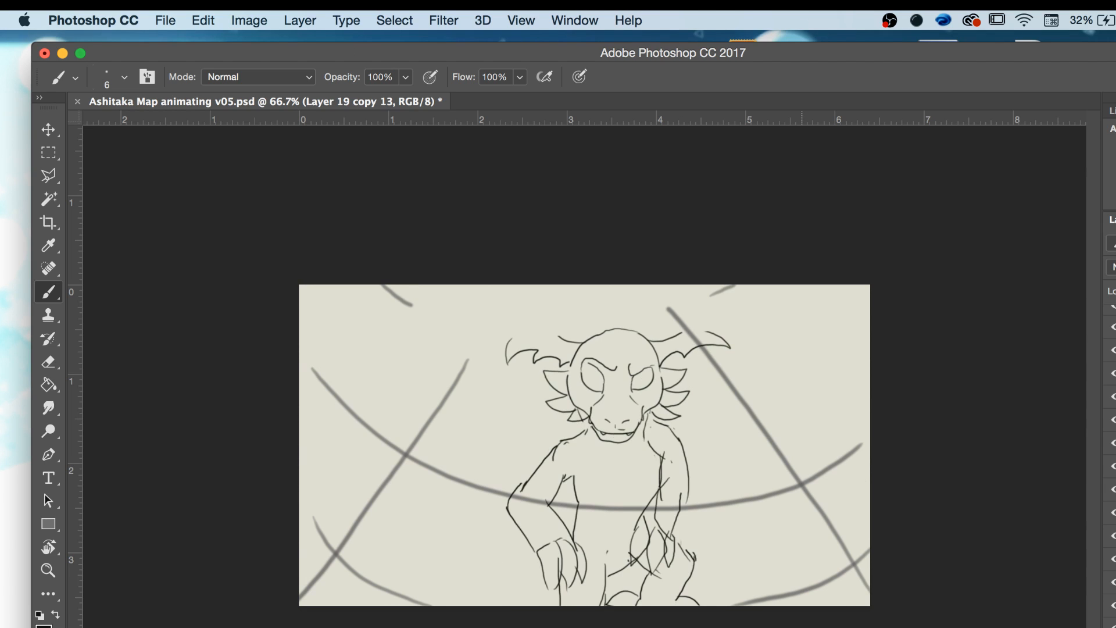
key("Right")
Draw the curved fingers of the right hand and the angled leg line beside it, checking against the previous frame.
mouse_move(638, 571)
left_mouse_down()
mouse_move(631, 615)
mouse_move(640, 572)
mouse_move(628, 567)
mouse_move(610, 607)
mouse_move(630, 597)
mouse_move(602, 605)
left_mouse_up()
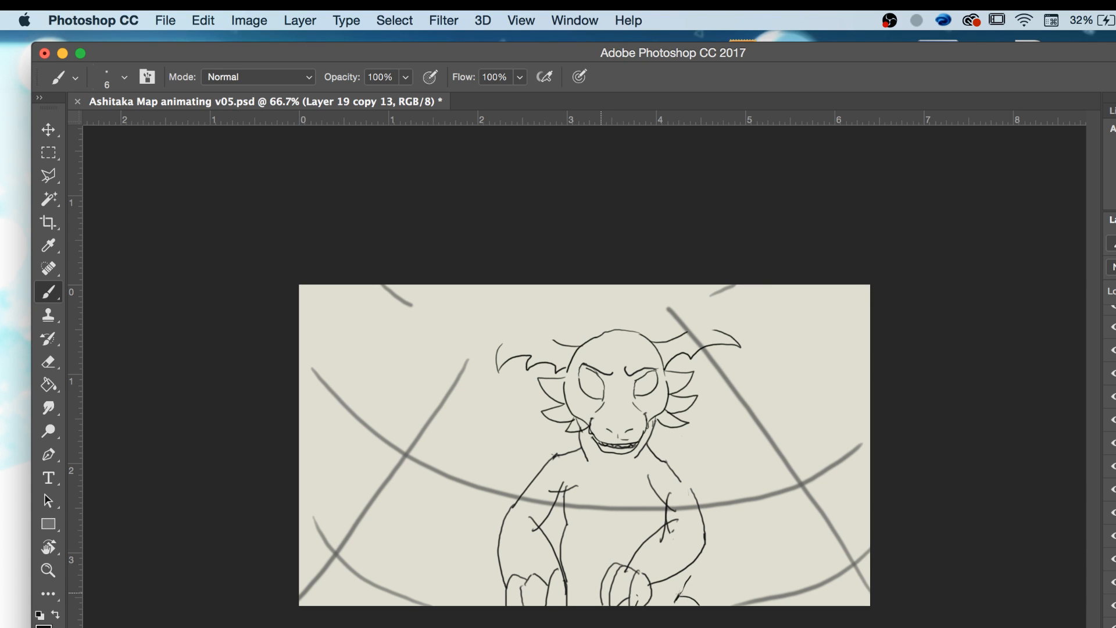
left_click_drag(678, 600, 695, 572)
key("Left")
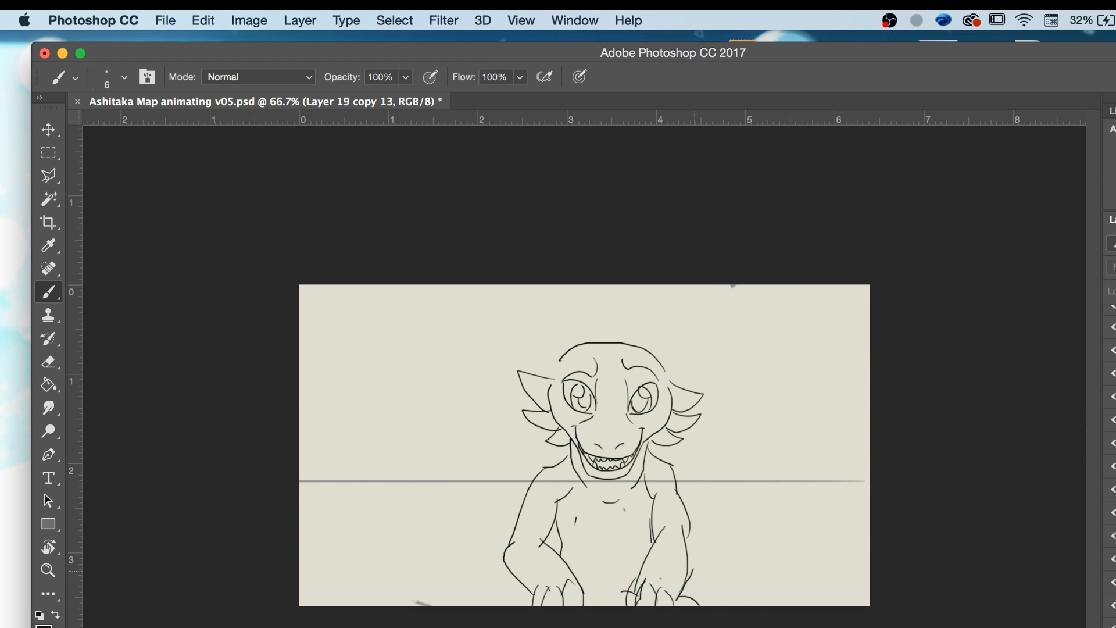
key("Right")
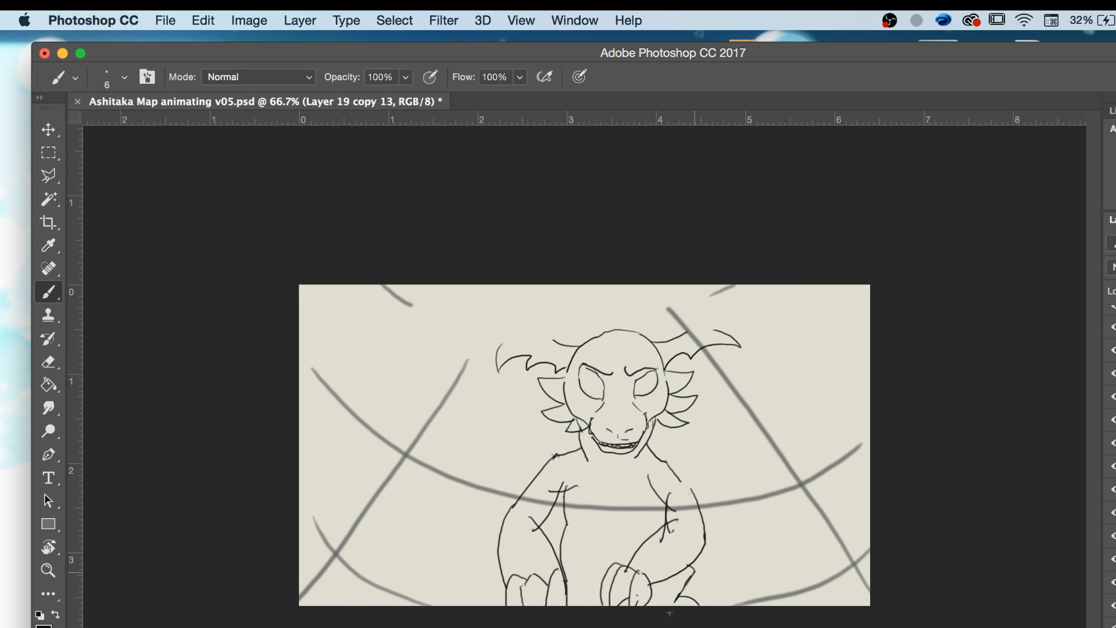
key("Left")
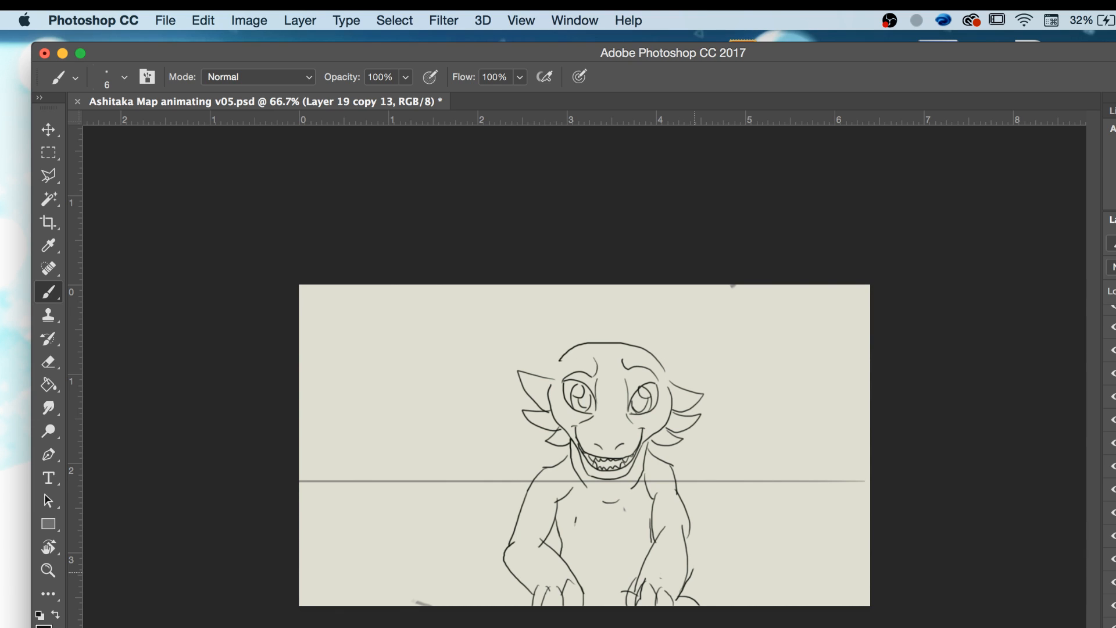
Zoom out to 50% and save the document.
key("z")
left_click(820, 547, "alt")
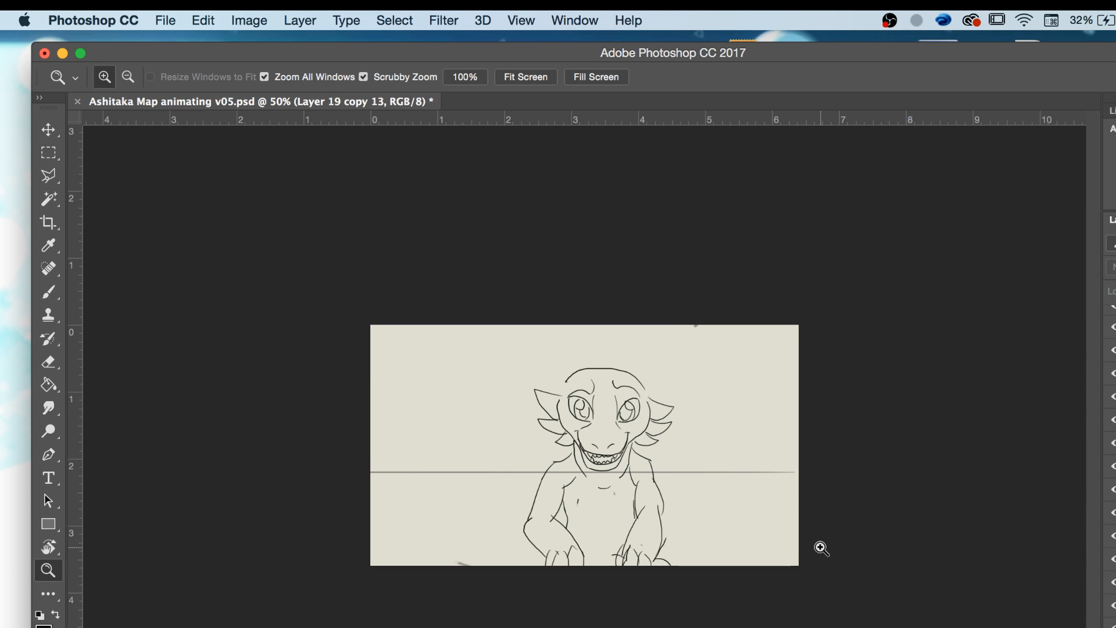
left_click(165, 21)
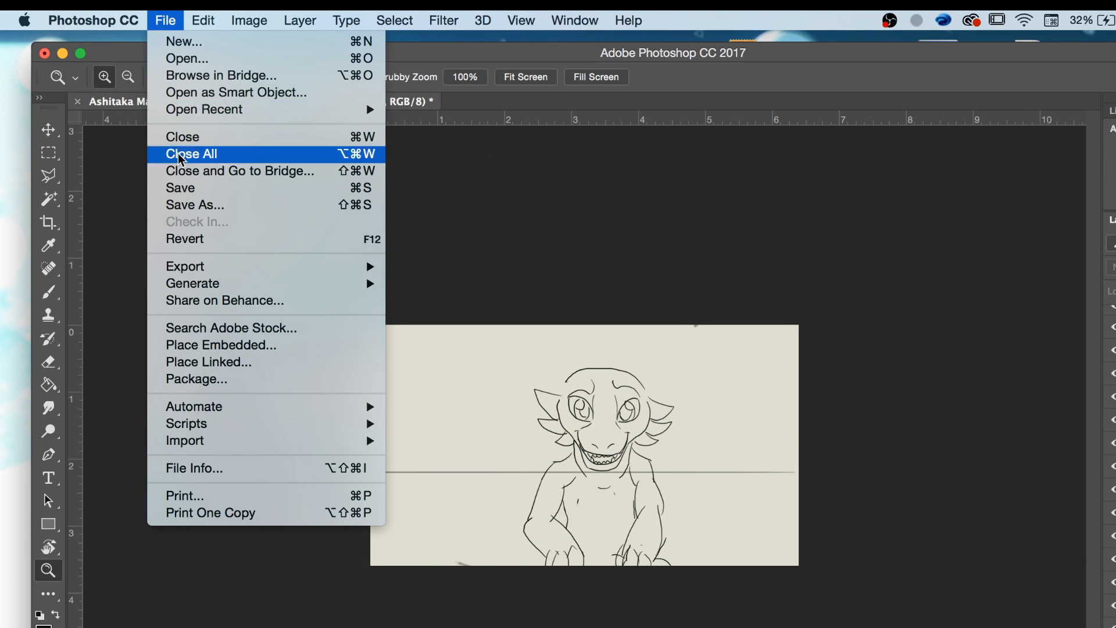
left_click(184, 185)
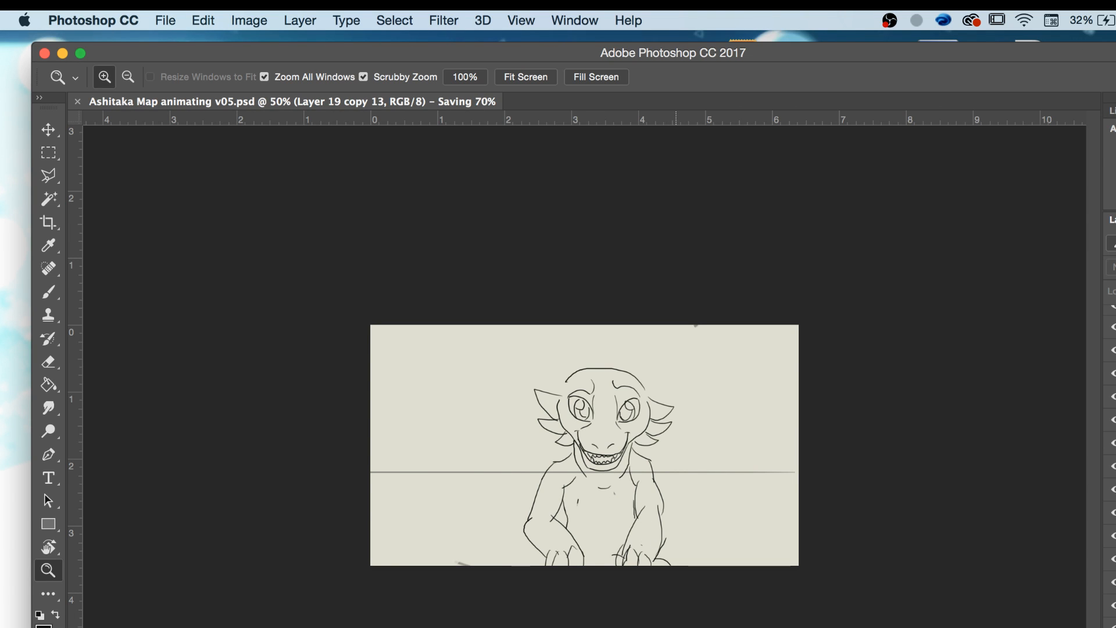
Move the Timeline panel up into view, play back the animation, and save the document again.
key("space")
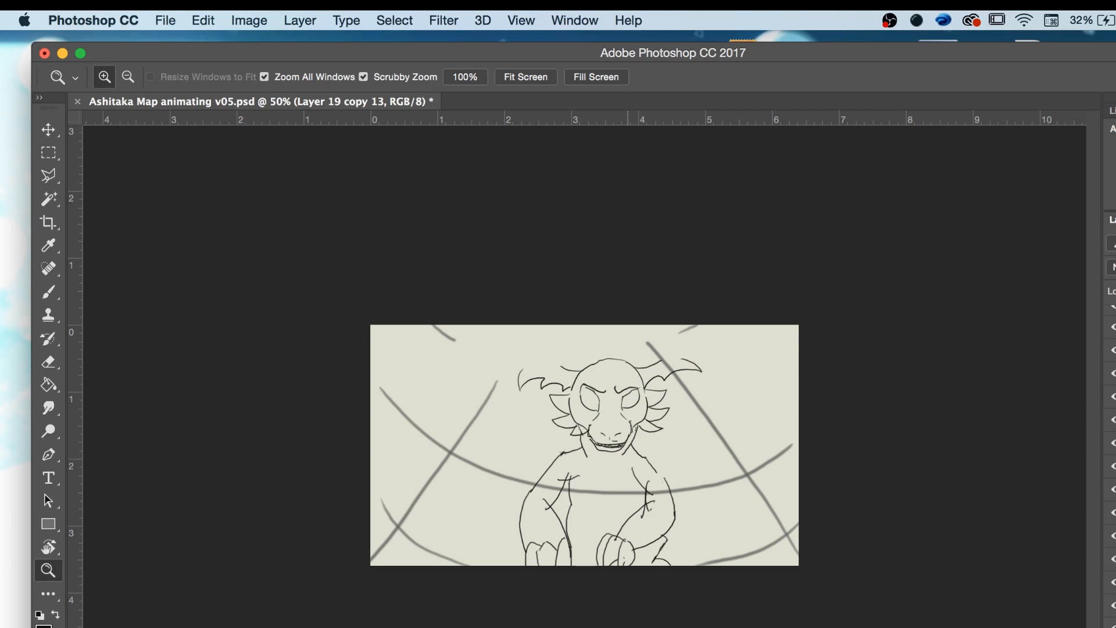
left_click_drag(446, 627, 440, 626)
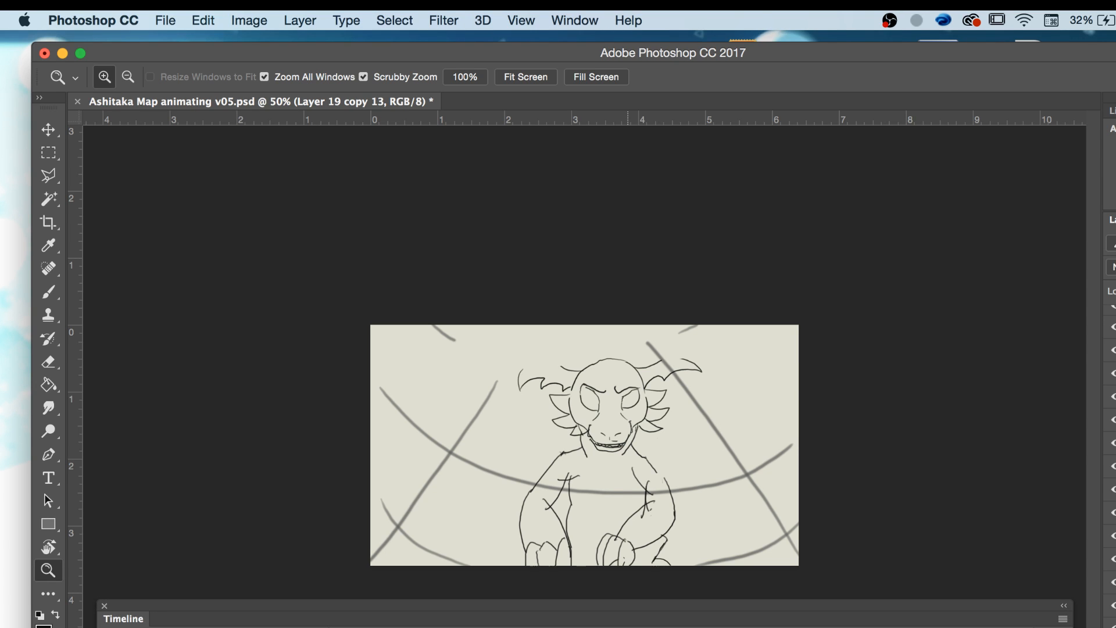
key("space")
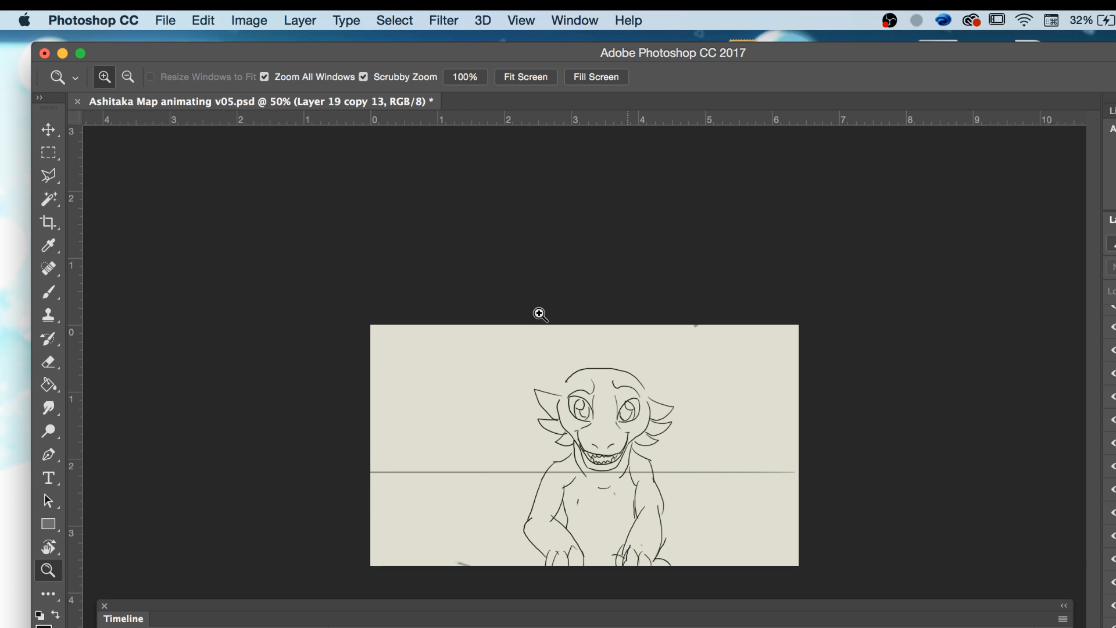
left_click(165, 20)
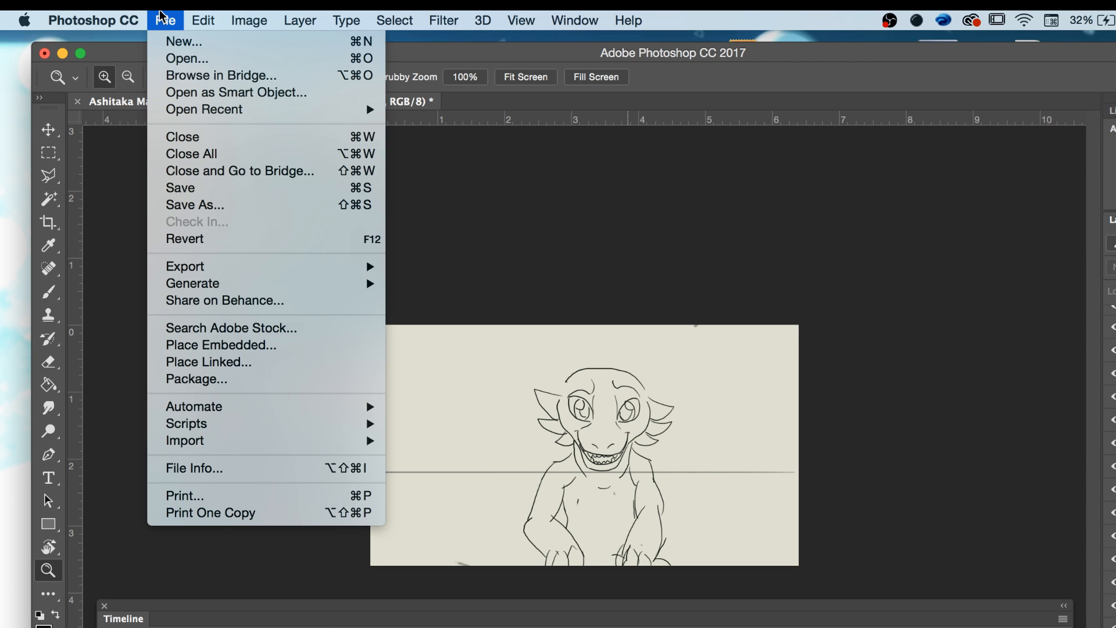
left_click(179, 187)
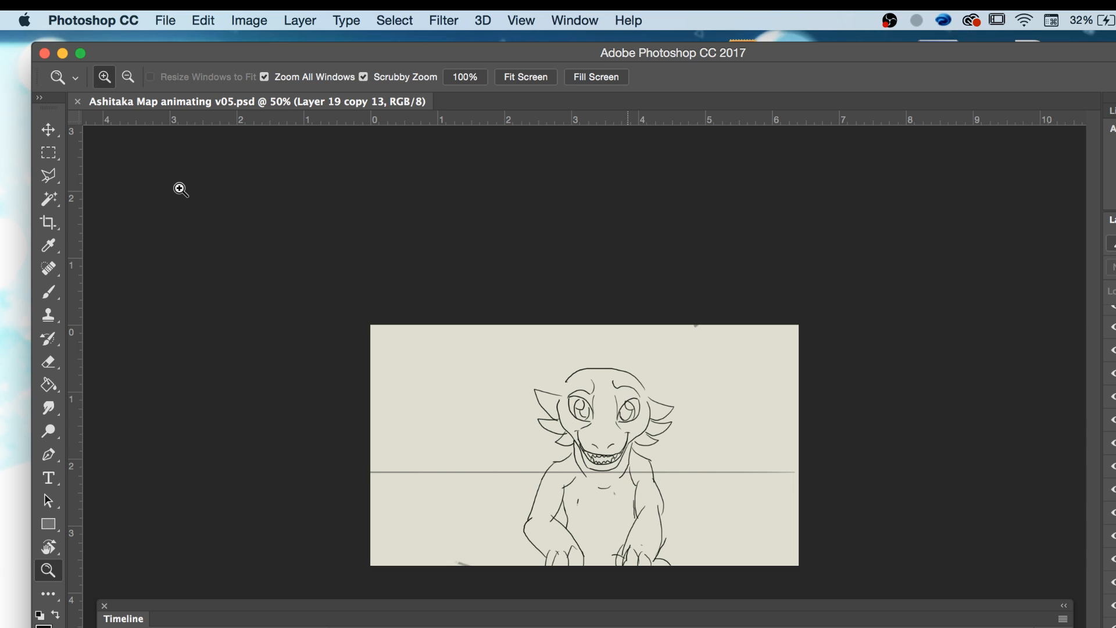
Play back the animation to review the creature's redrawn poses.
left_click(62, 53)
left_click(78, 186)
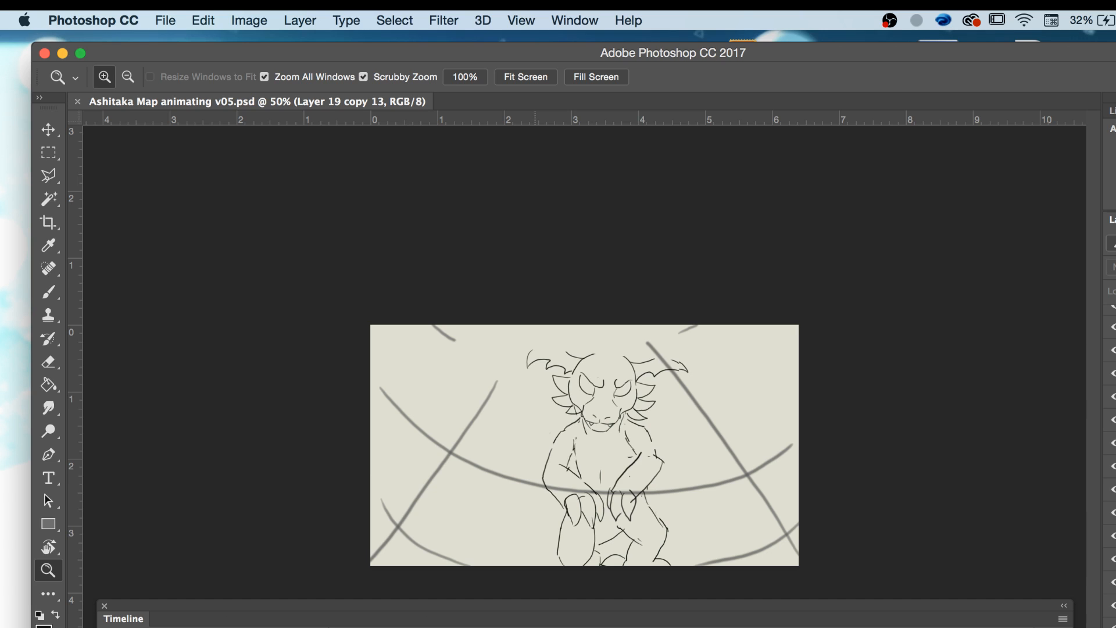
key("space")
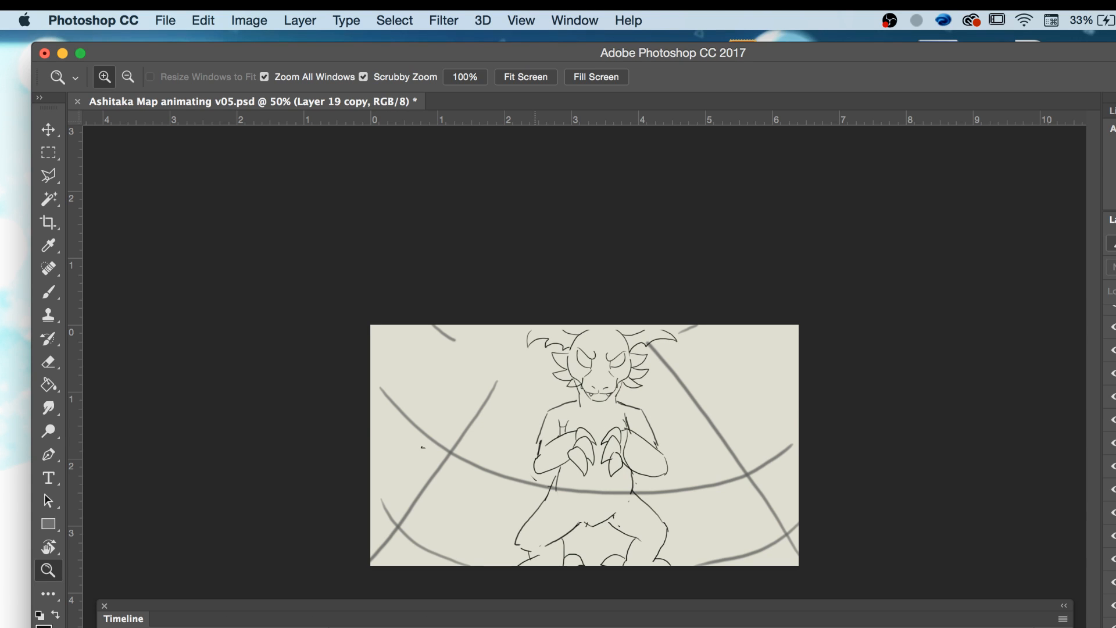
On the Layer 19 copy 6 frame, erase the brow line over the left eye and redraw it lower and straighter, comparing adjacent frames.
left_click(549, 626)
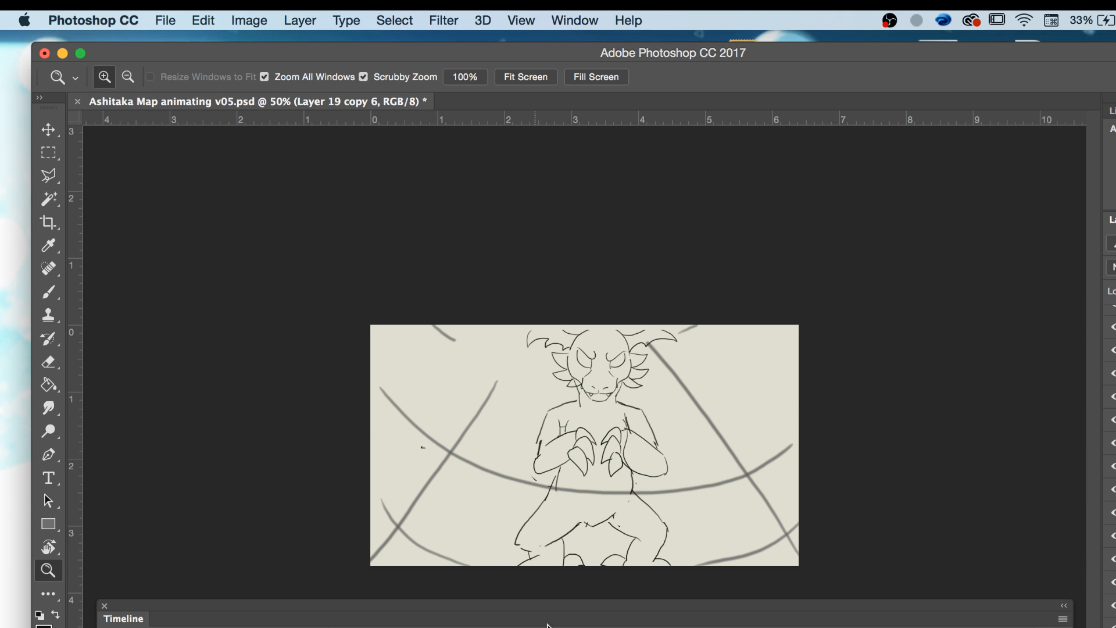
left_click(600, 360)
left_click(599, 360)
left_click(600, 360)
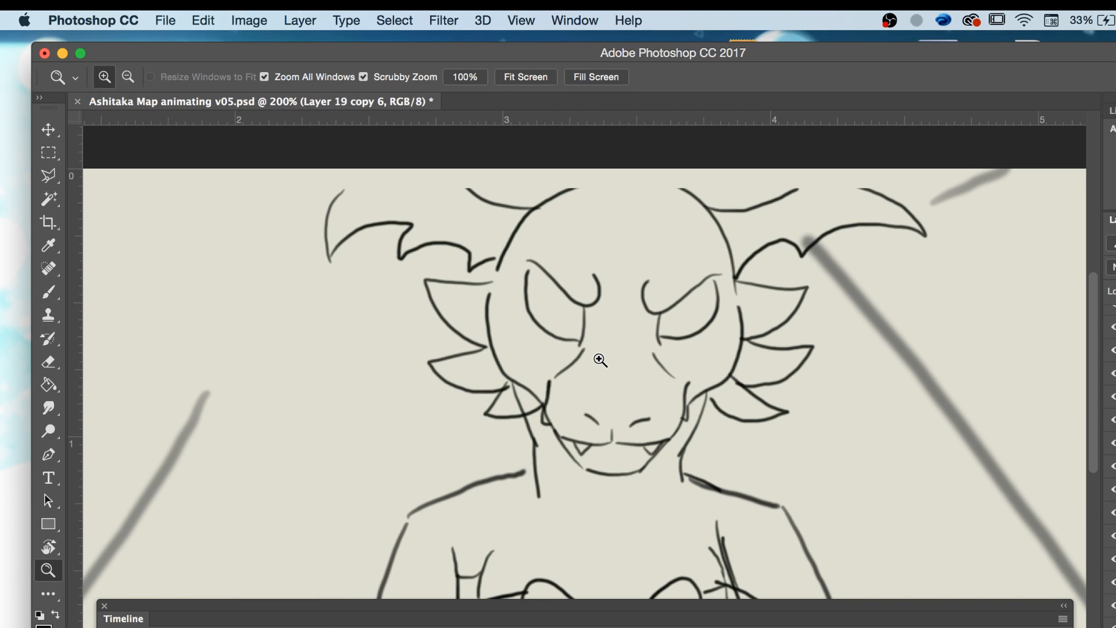
scroll(599, 360, "up", 2)
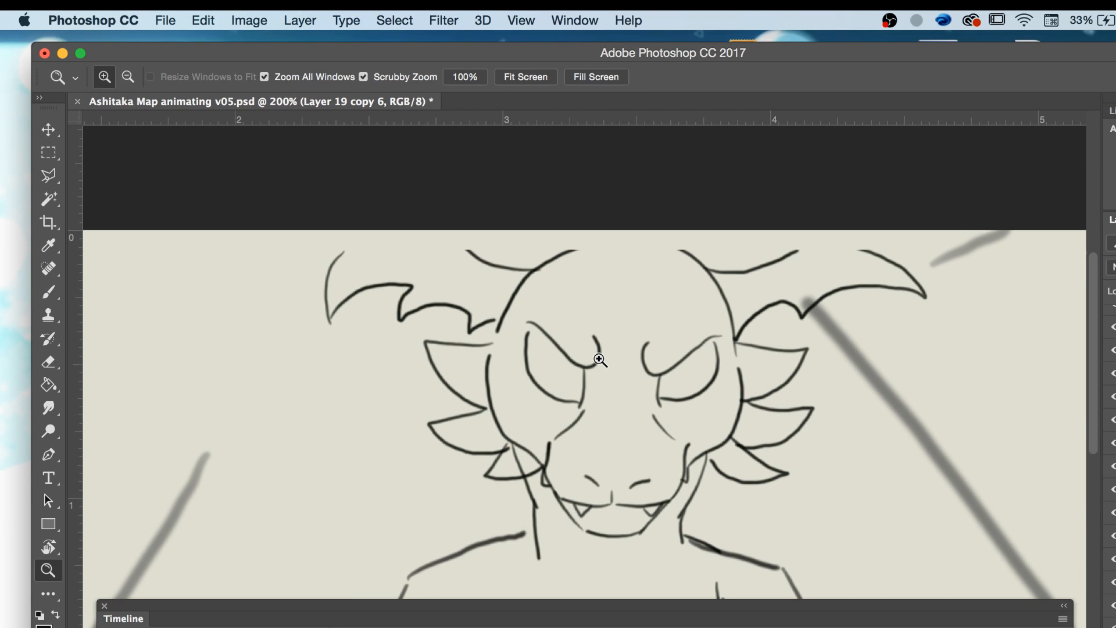
key("e")
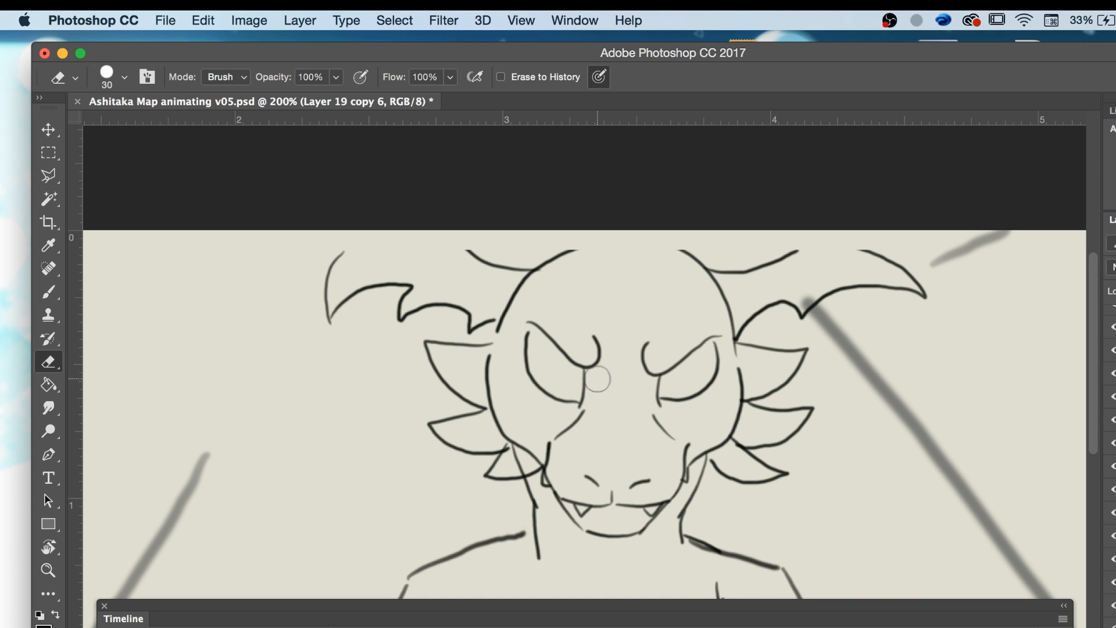
mouse_move(602, 351)
left_mouse_down()
mouse_move(585, 337)
mouse_move(570, 351)
mouse_move(531, 320)
mouse_move(585, 379)
mouse_move(599, 351)
left_mouse_up()
key("b")
key("Left")
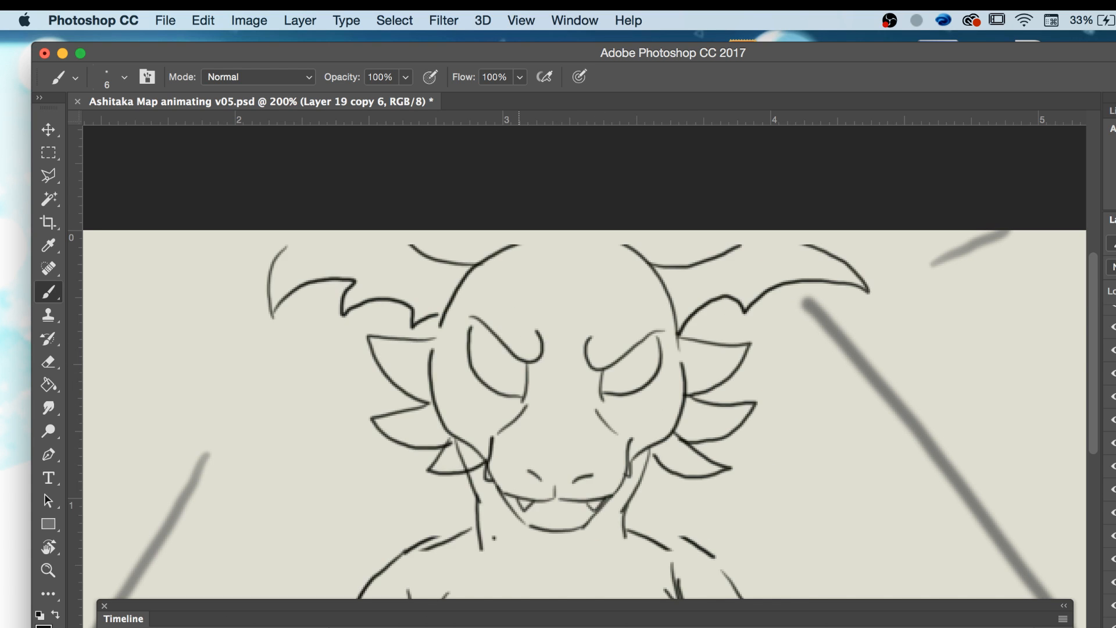
key("Right")
Erase the right eye's brow line on the same frame and redraw it as a flatter slanted stroke with a hooked inner end.
key("e")
mouse_move(719, 329)
left_mouse_down()
mouse_move(685, 364)
mouse_move(643, 355)
left_mouse_up()
key("b")
left_click_drag(717, 351, 657, 389)
key("super+z")
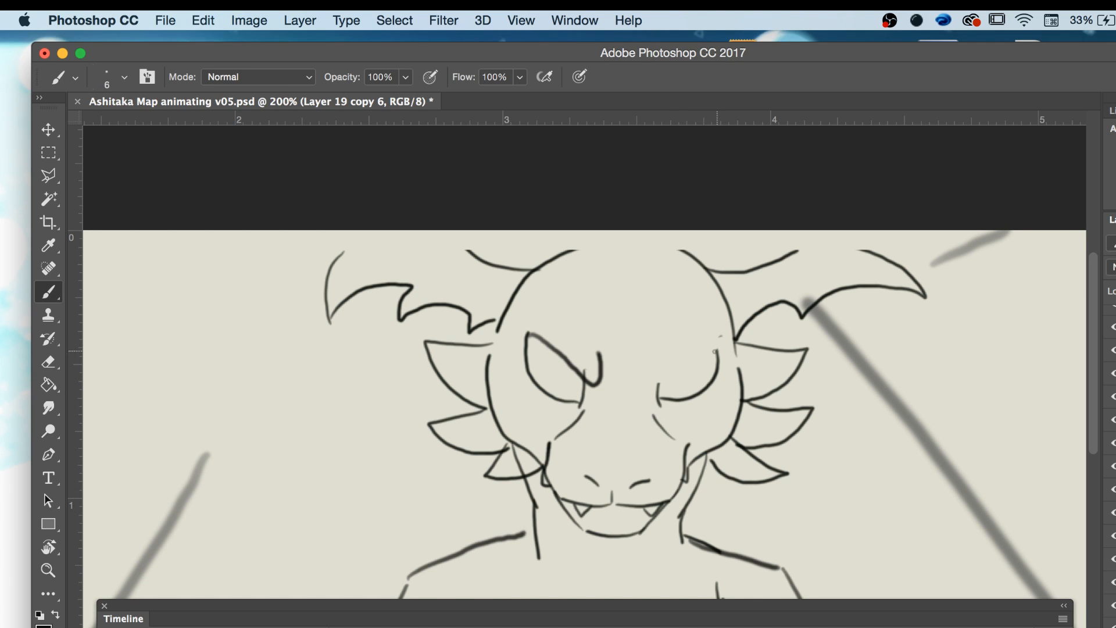
mouse_move(717, 353)
left_mouse_down()
mouse_move(656, 378)
mouse_move(649, 352)
left_mouse_up()
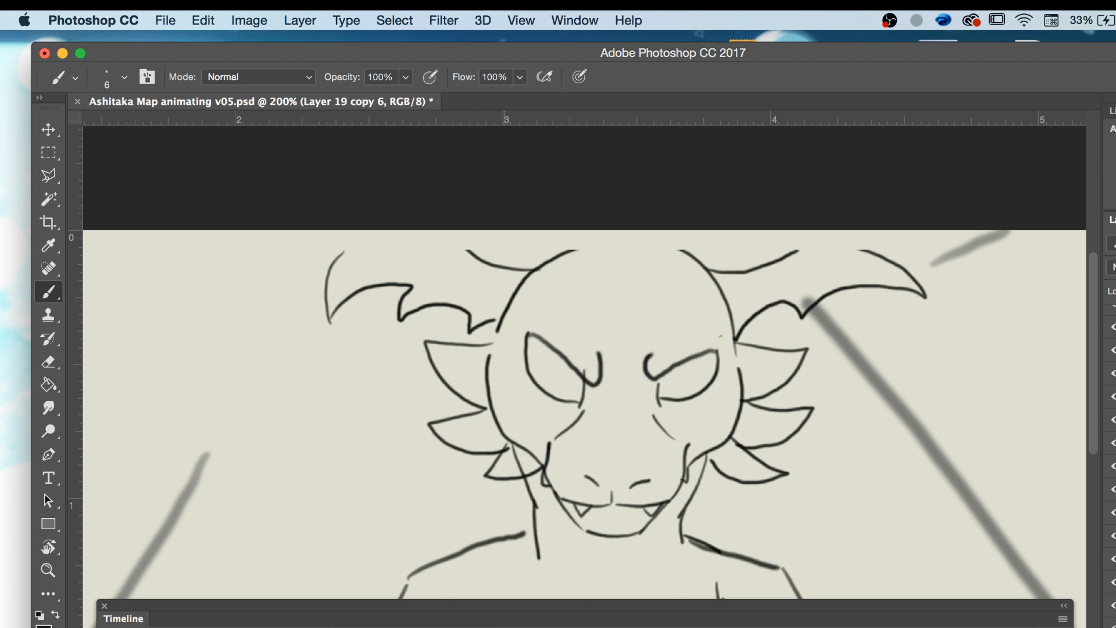
Go to the Layer 19 copy frame and view the whole creature to check its eyes and pose.
left_click(504, 627)
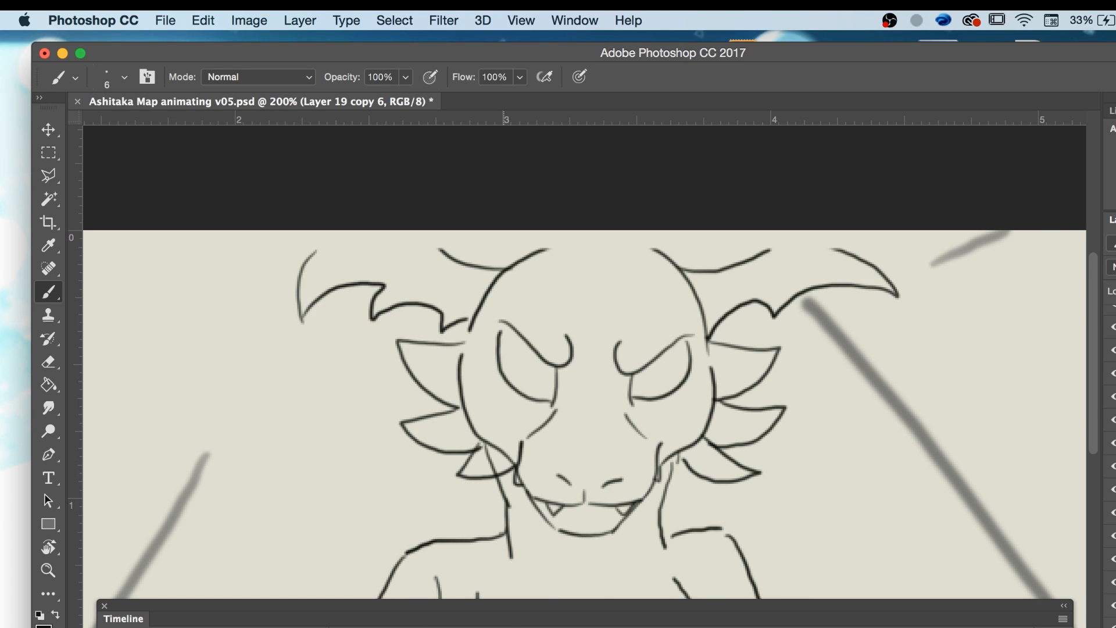
left_click(664, 399, "super")
key("z")
key("super+minus")
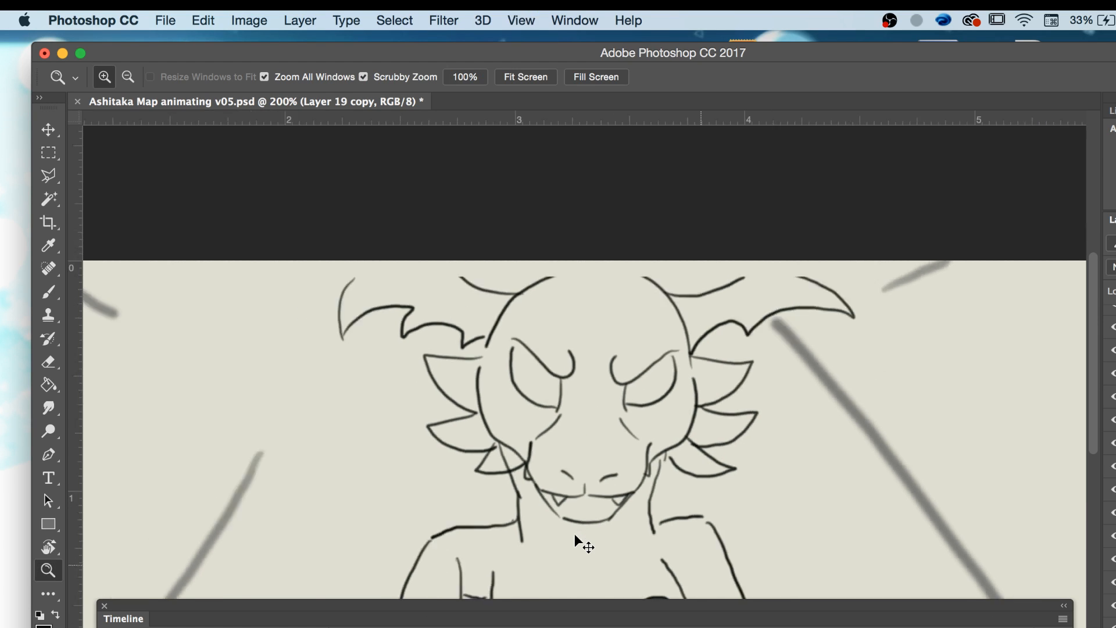
key("super+minus")
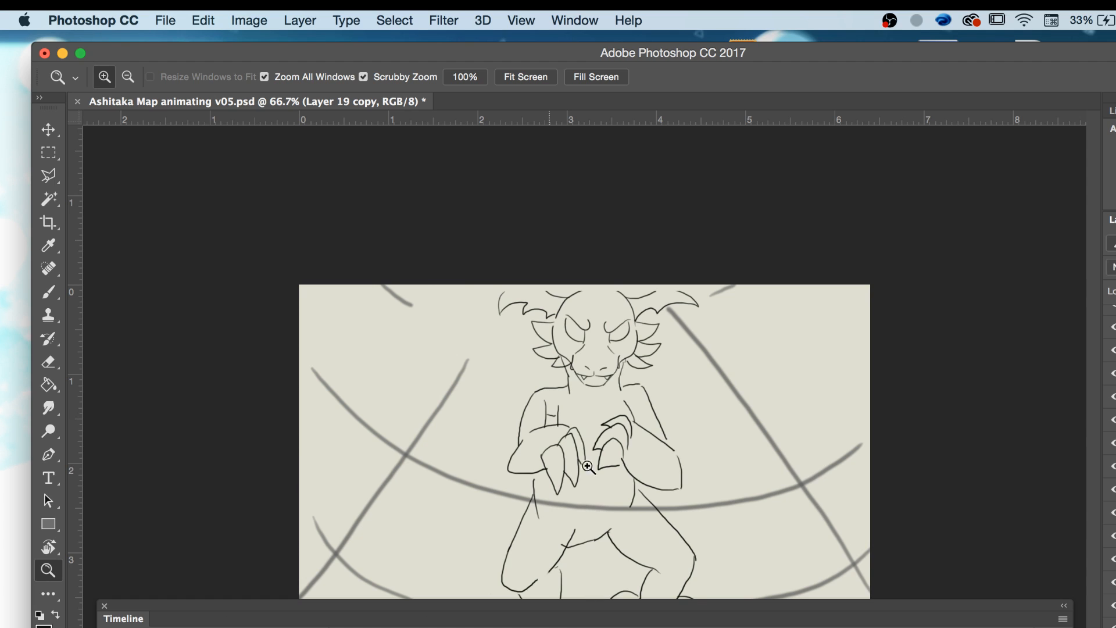
On the Layer 19 copy 7 frame, erase the left eye's brow line and redraw it as a steeper hooked stroke, comparing adjacent frames.
left_click(607, 351)
left_click(607, 311)
left_click(615, 411)
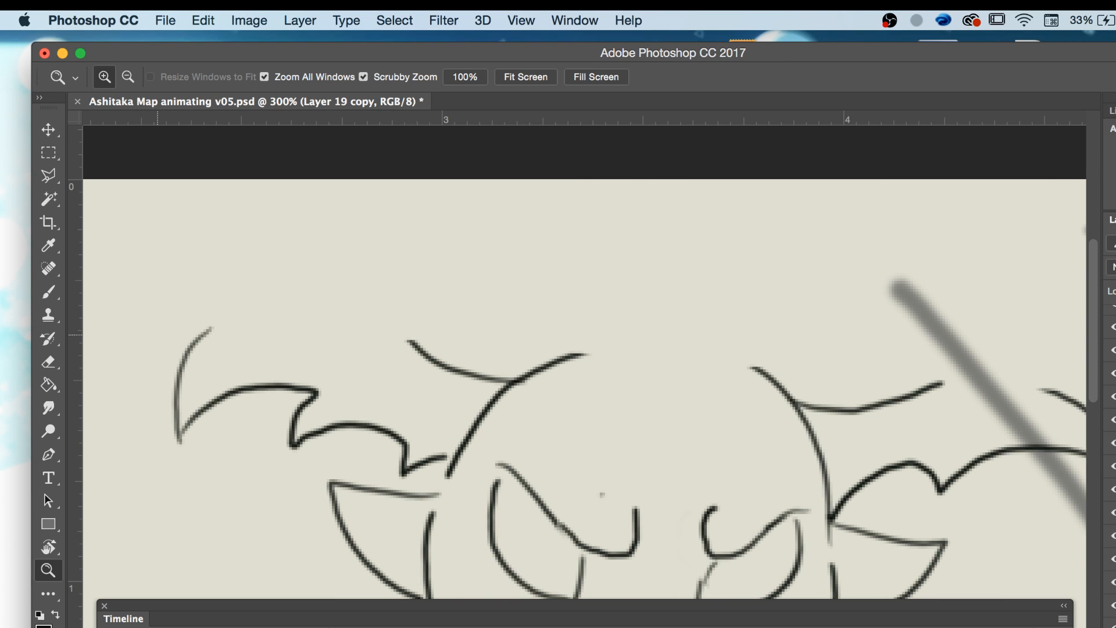
scroll(674, 499, "down", 5)
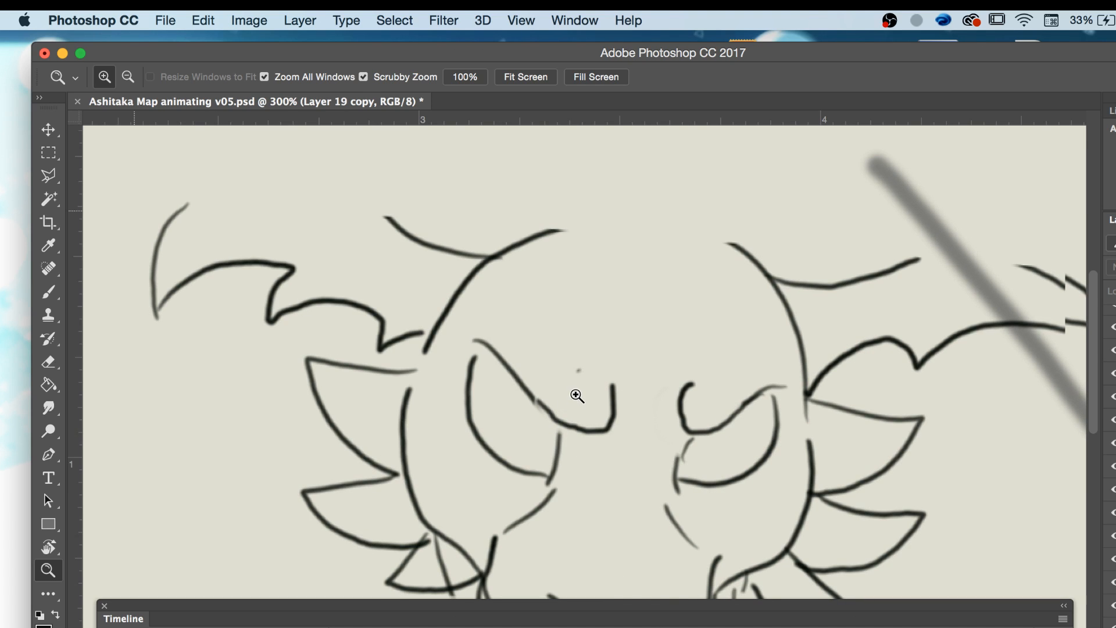
key("e")
left_click(654, 626)
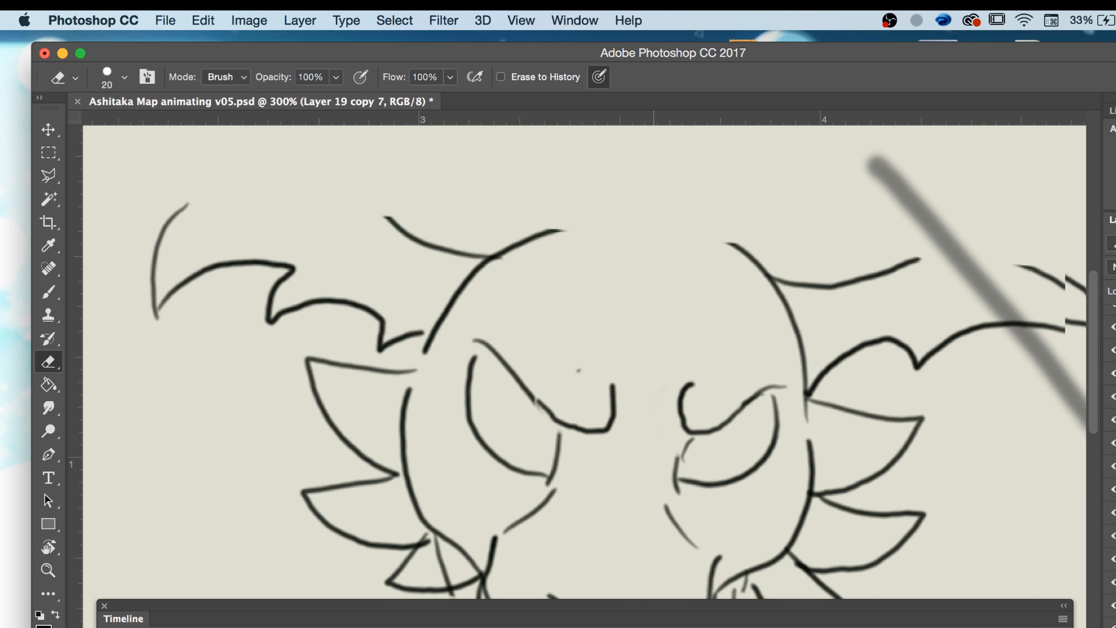
mouse_move(610, 387)
left_mouse_down()
mouse_move(603, 423)
mouse_move(612, 385)
mouse_move(548, 406)
mouse_move(484, 333)
mouse_move(572, 450)
mouse_move(590, 421)
mouse_move(578, 388)
left_mouse_up()
key("b")
key("Left")
key("Right")
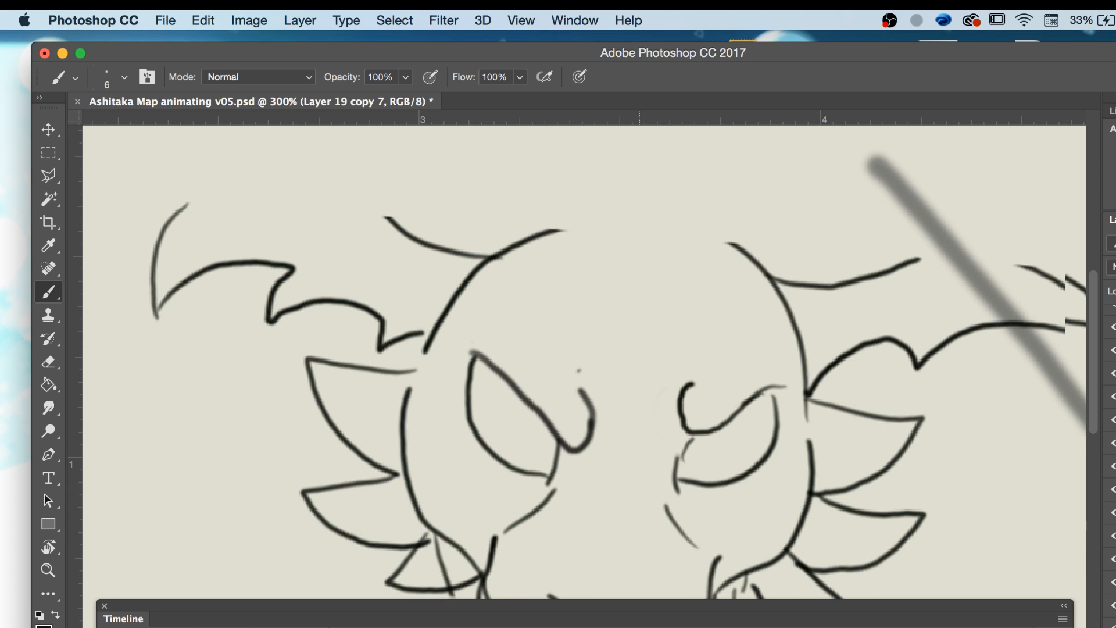
key("Left")
key("Right")
Erase the right eye's brow line on the Layer 19 copy 7 frame and redraw it raised and arched, checking against the previous frame.
key("e")
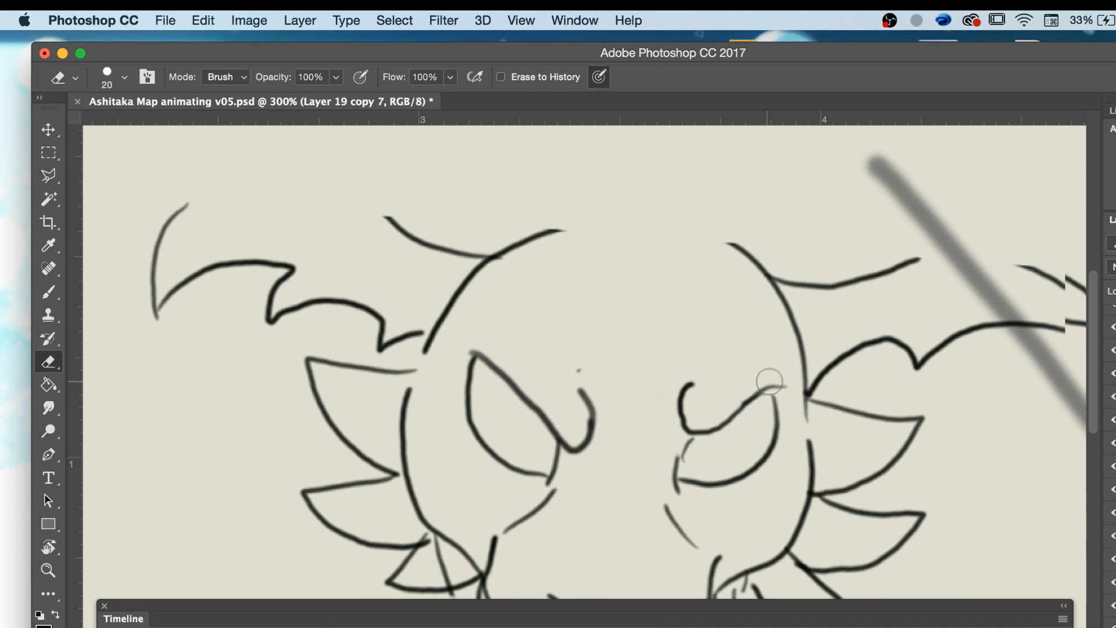
mouse_move(768, 375)
left_mouse_down()
mouse_move(702, 431)
mouse_move(691, 386)
mouse_move(729, 395)
mouse_move(695, 413)
mouse_move(662, 400)
mouse_move(665, 372)
left_mouse_up()
key("b")
key("Left")
key("Right")
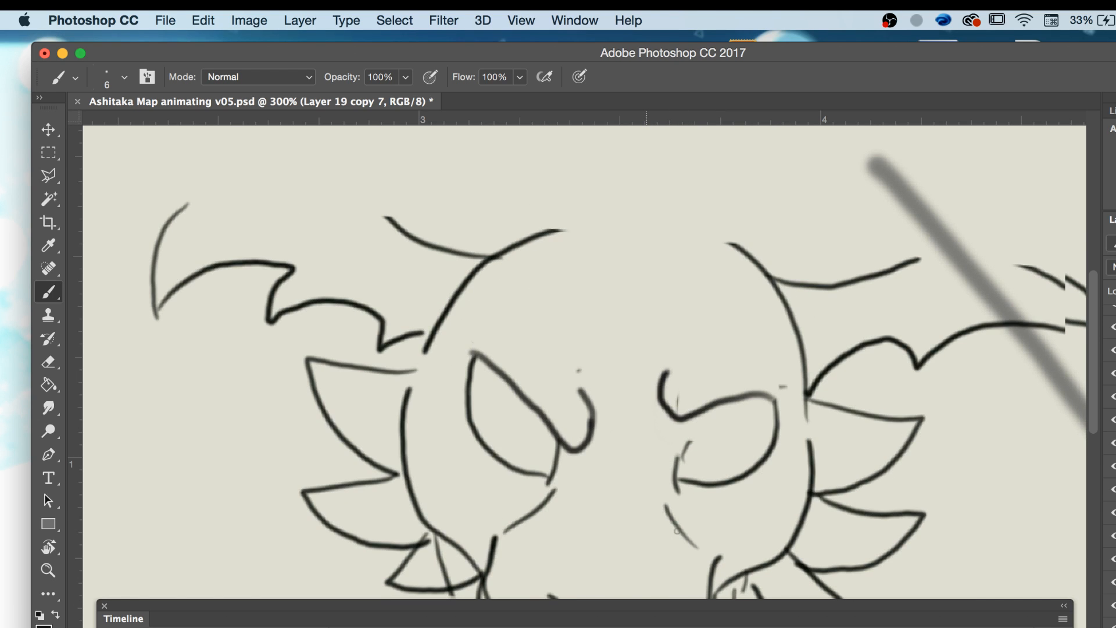
Check the whole figure, and draw a curved upper lid inside the right eye beneath its raised brow.
key("z")
key("super+minus")
key("super+minus")
key("super+minus")
key("super+minus")
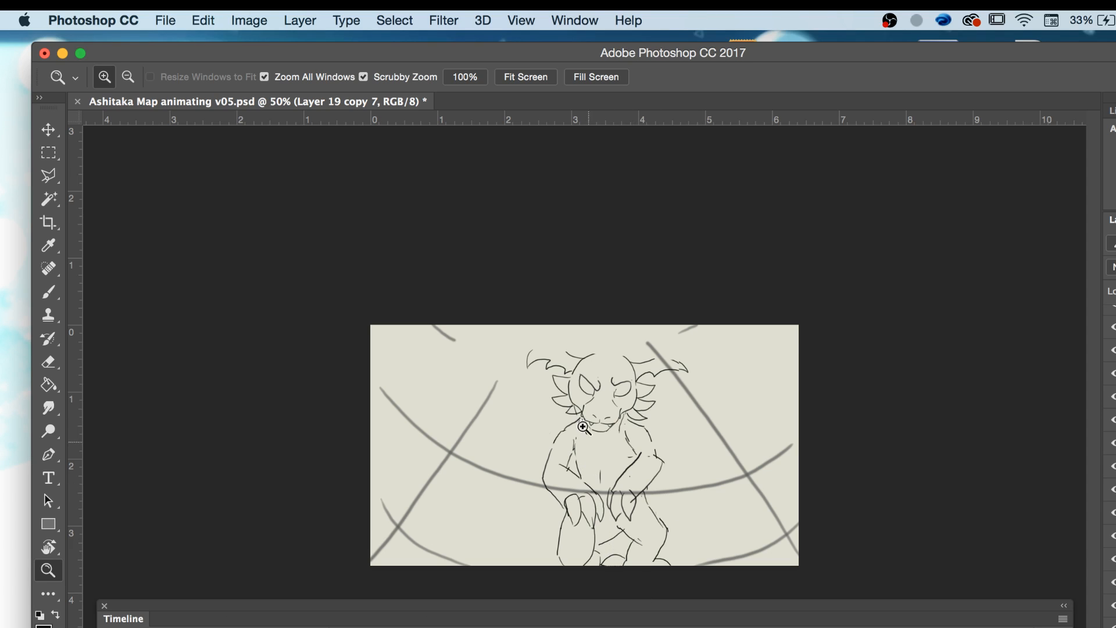
left_click(598, 411)
left_click(611, 362)
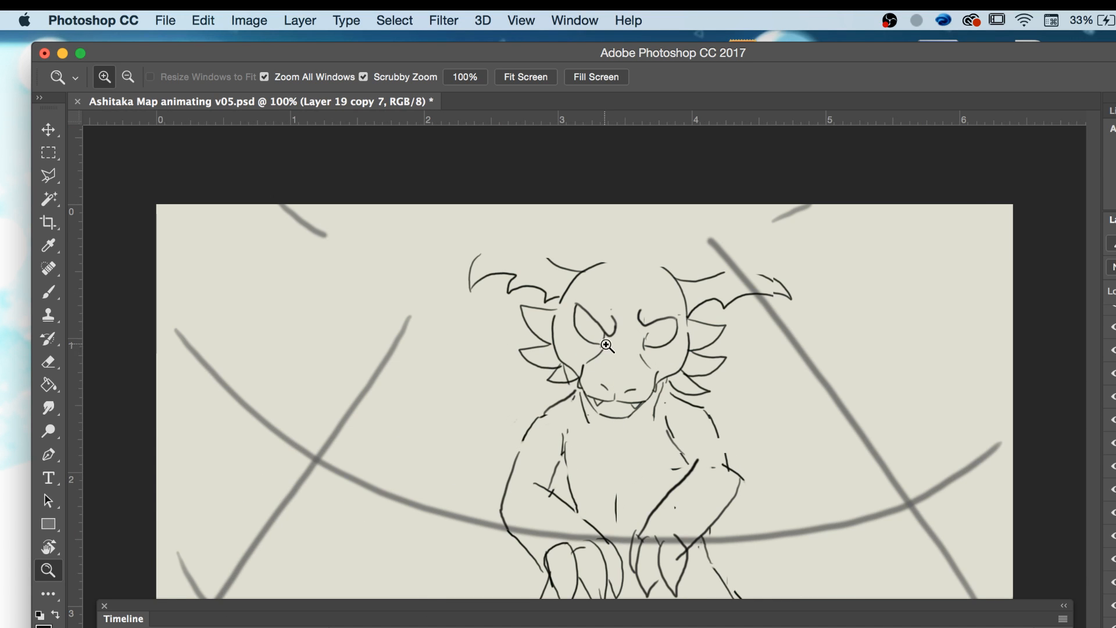
left_click(608, 347)
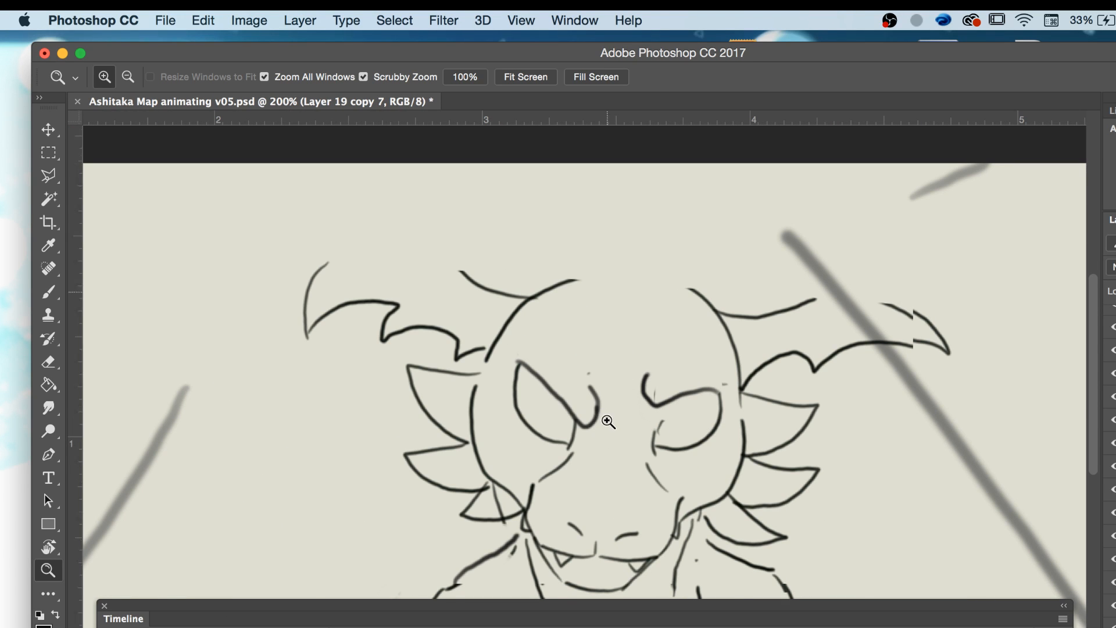
left_click(605, 418)
key("b")
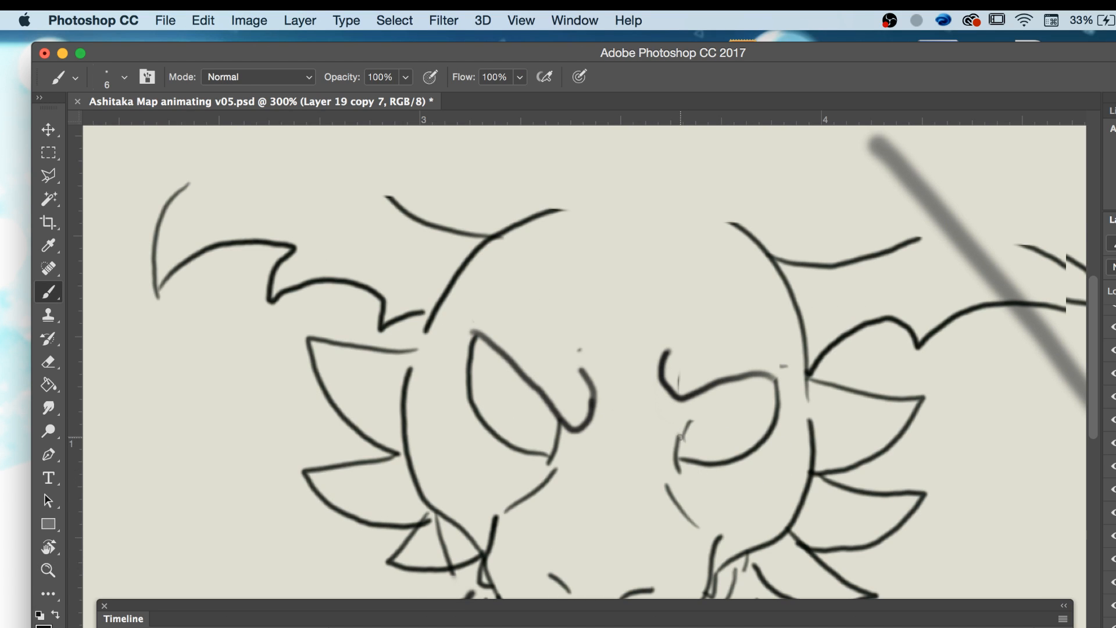
mouse_move(687, 443)
left_mouse_down()
mouse_move(693, 413)
mouse_move(770, 384)
left_mouse_up()
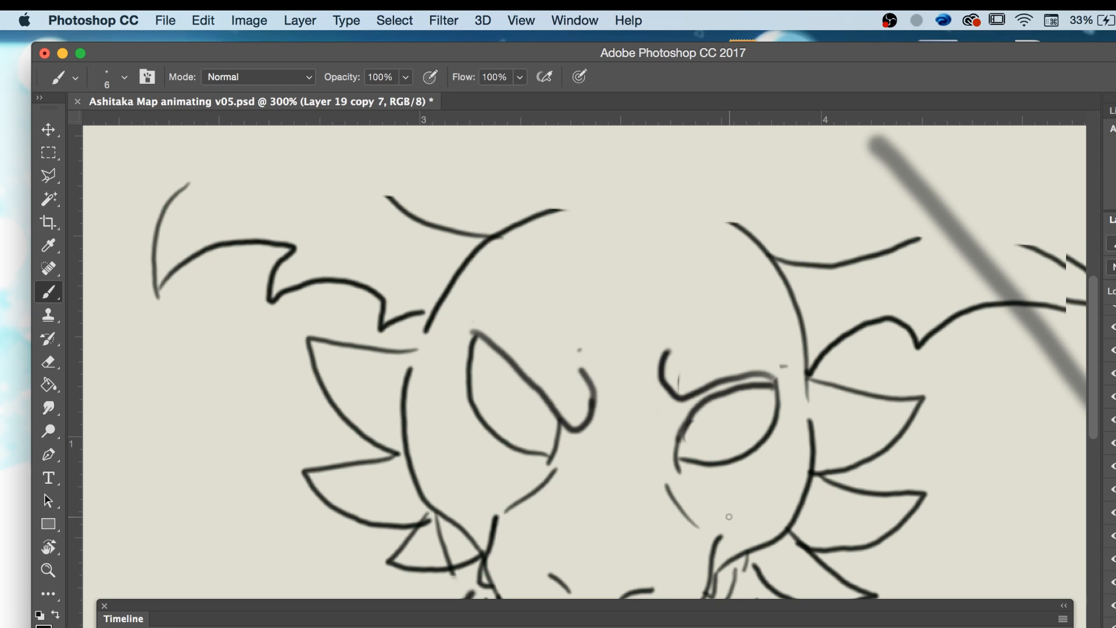
View the whole canvas at 50%, show the frame with the raised right arm, and save the document.
key("z")
key("super+minus")
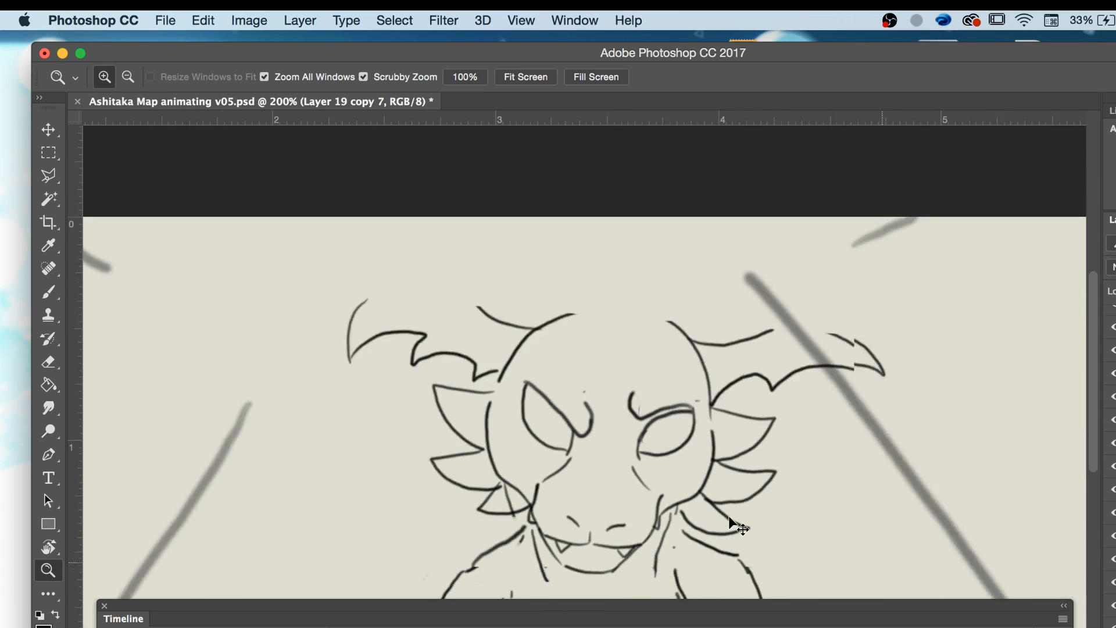
key("super+minus")
key("super+minus")
key("super+minus")
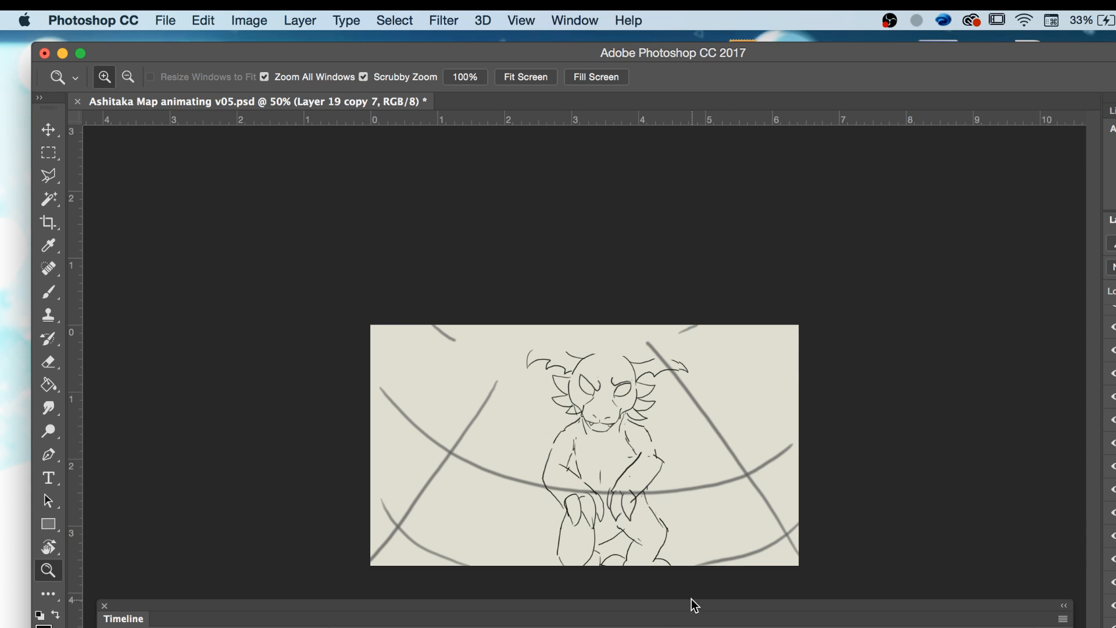
left_click(652, 627)
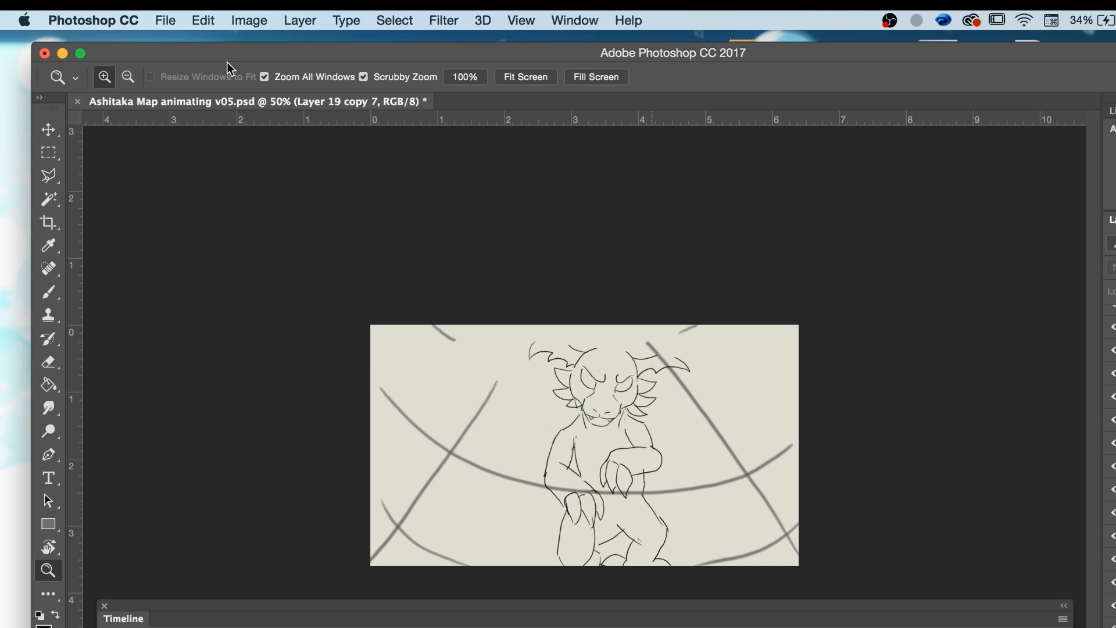
left_click(166, 20)
left_click(170, 187)
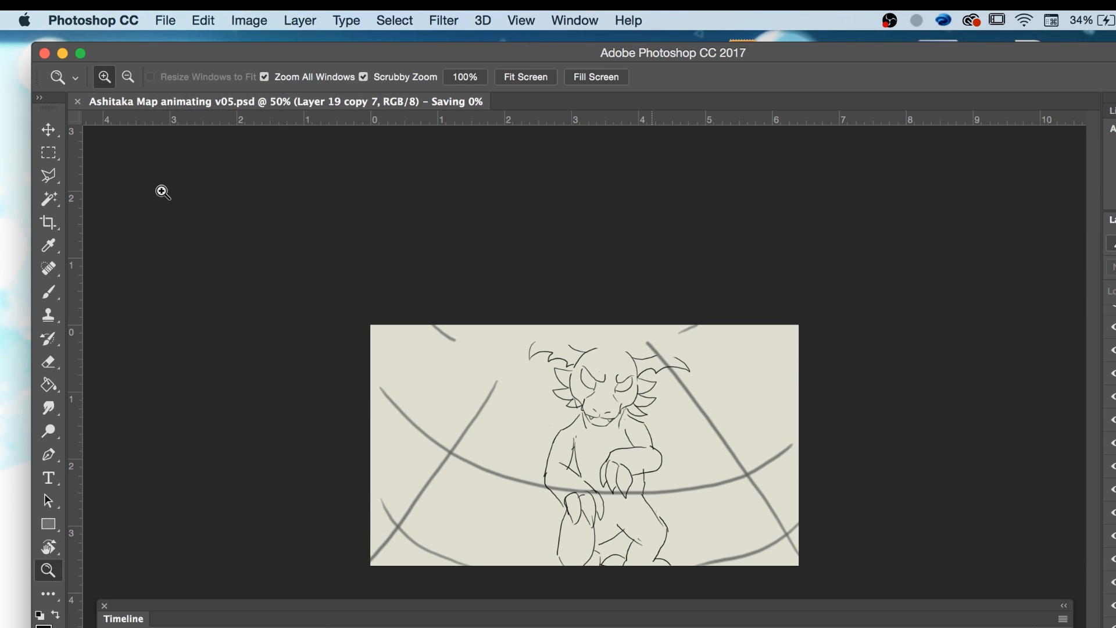
Zoom out to 33.3%, adjust the sound volume, and play back the animation to review the shots.
key("super+minus")
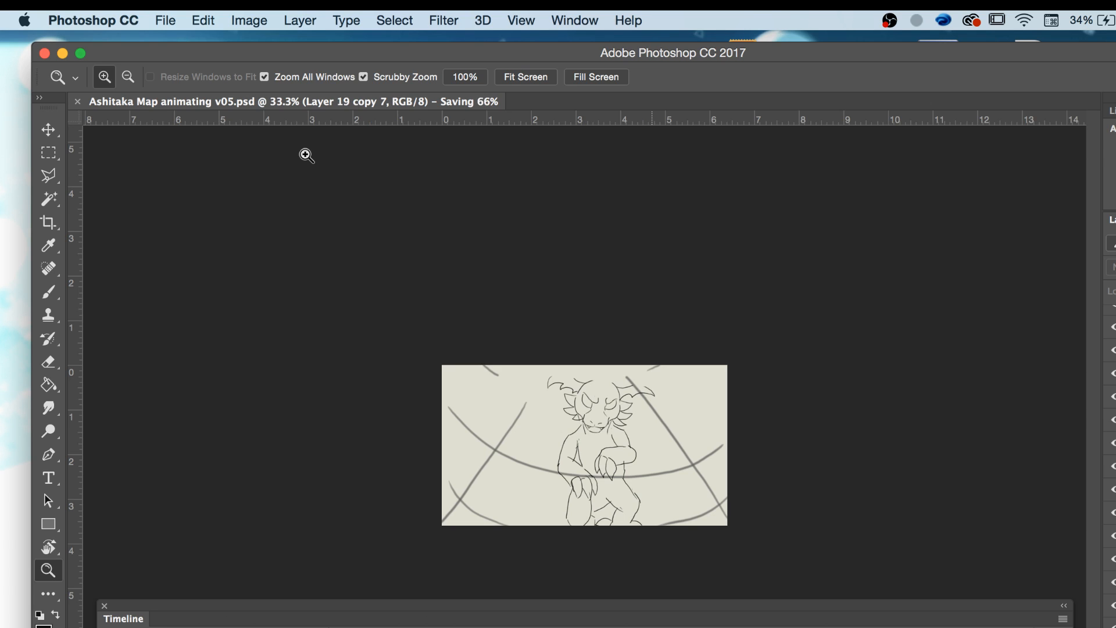
key("XF86AudioRaiseVolume")
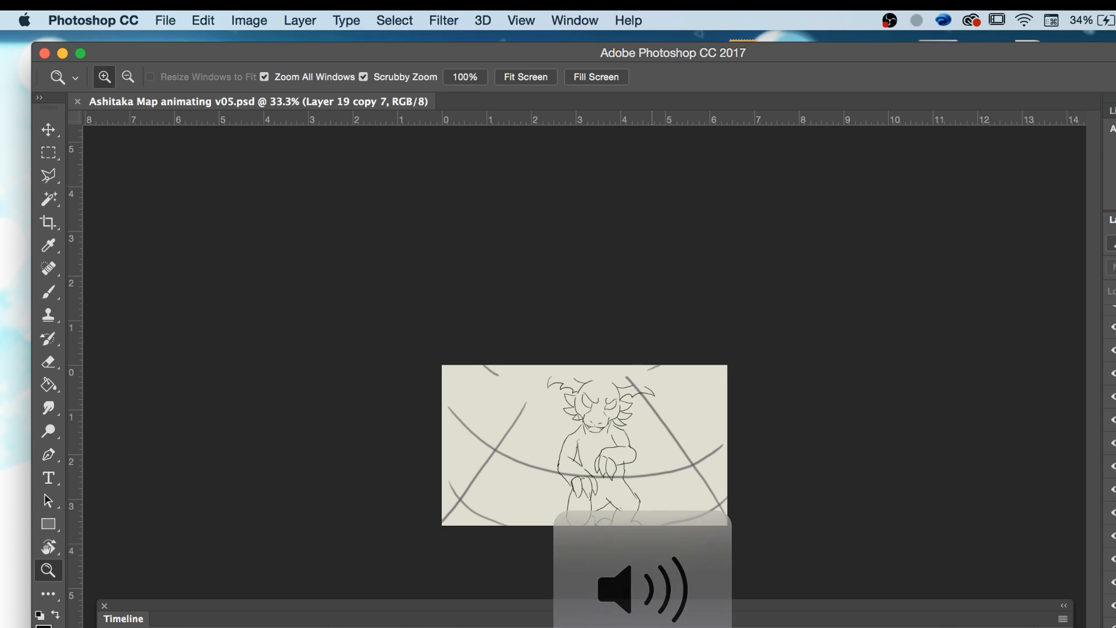
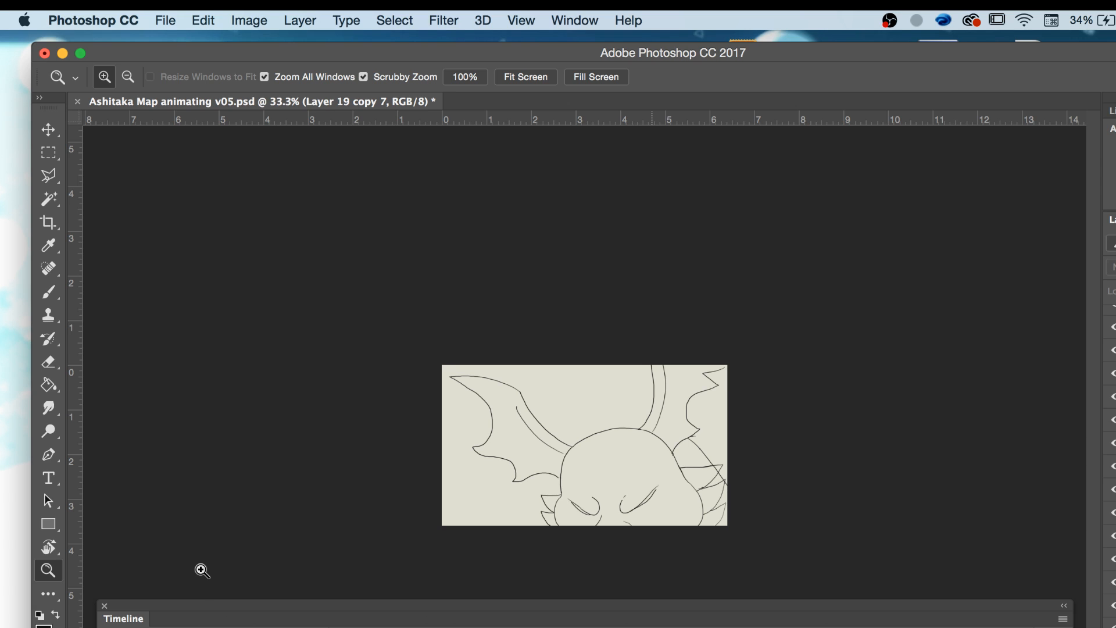
key("space")
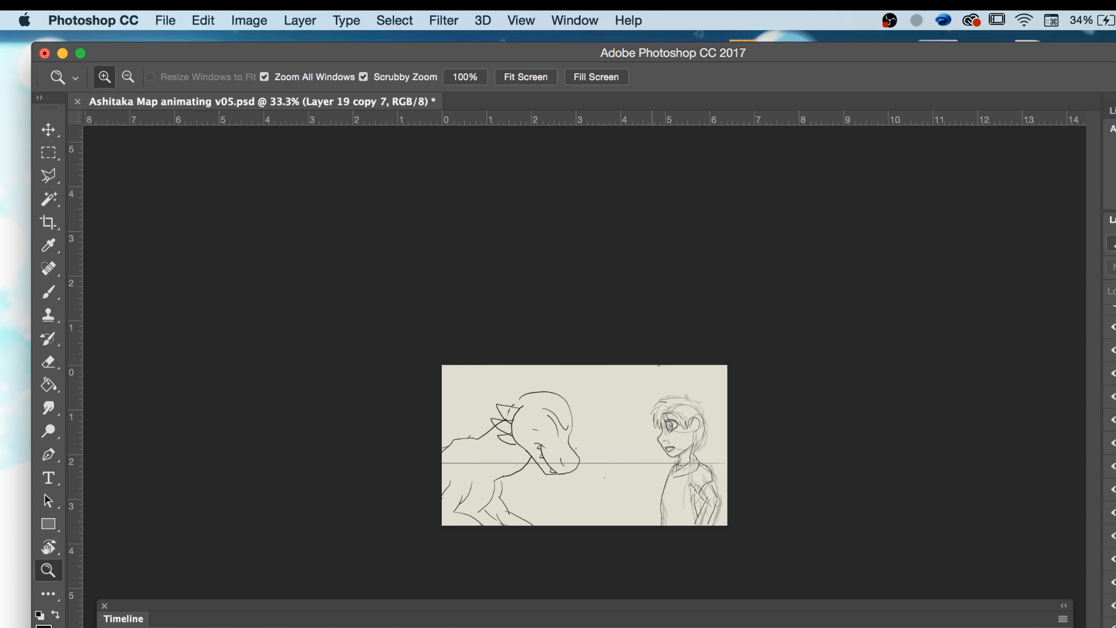
Save the document on the shot of the creature facing the boy, and adjust the sound volume.
left_click(160, 18)
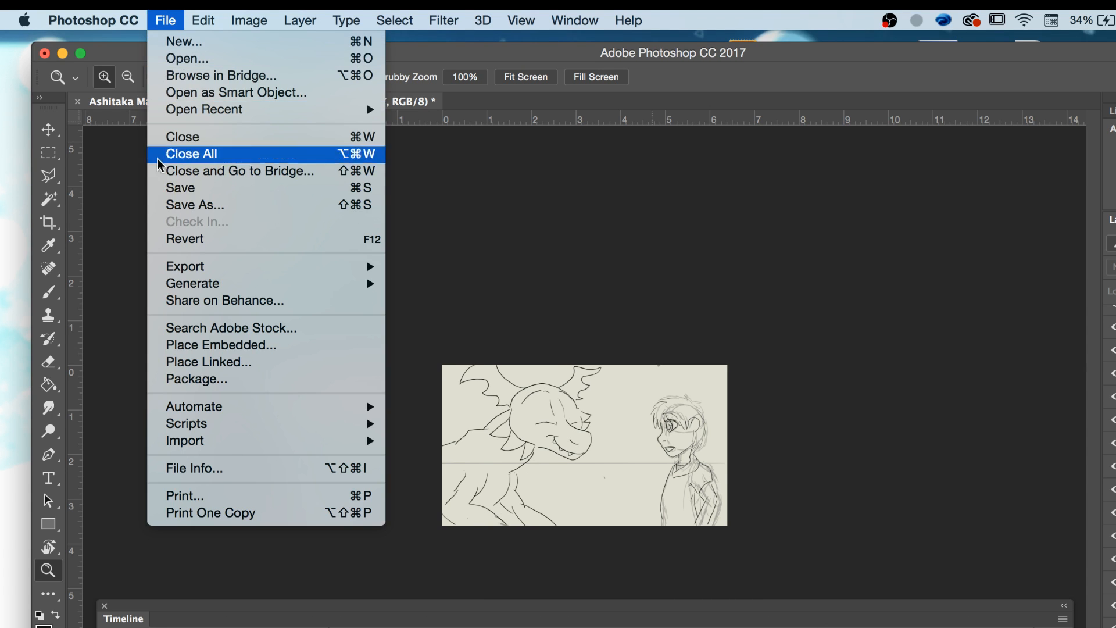
left_click(192, 185)
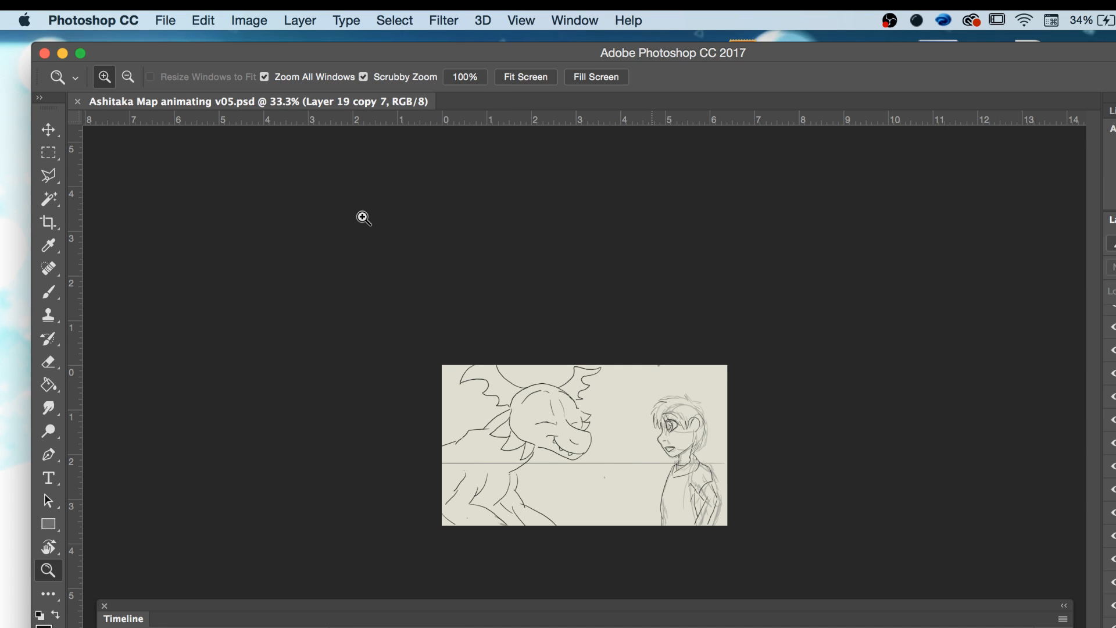
key("XF86AudioRaiseVolume")
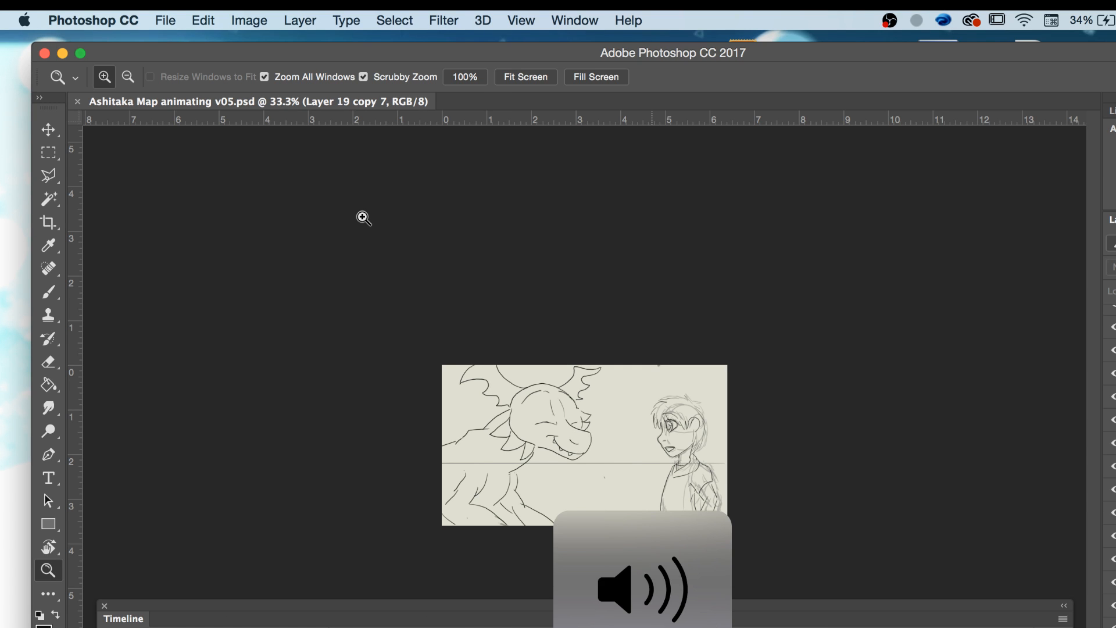
Select the Takato sketch shot 5 layer and look through the layers of that shot.
scroll(1112, 454, "up", 5)
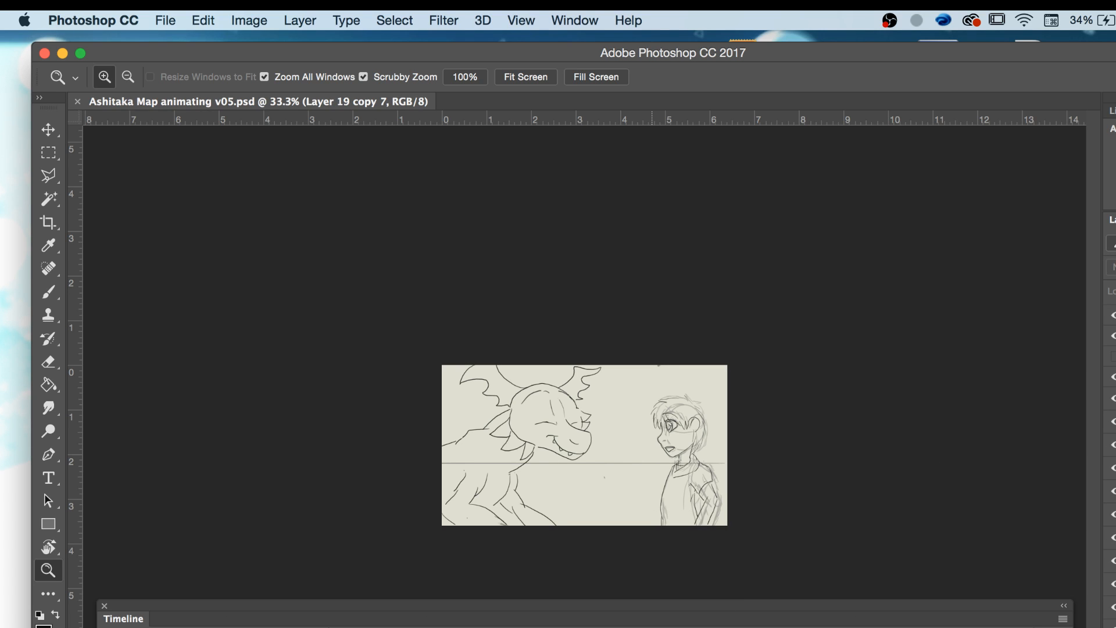
left_click(1115, 376)
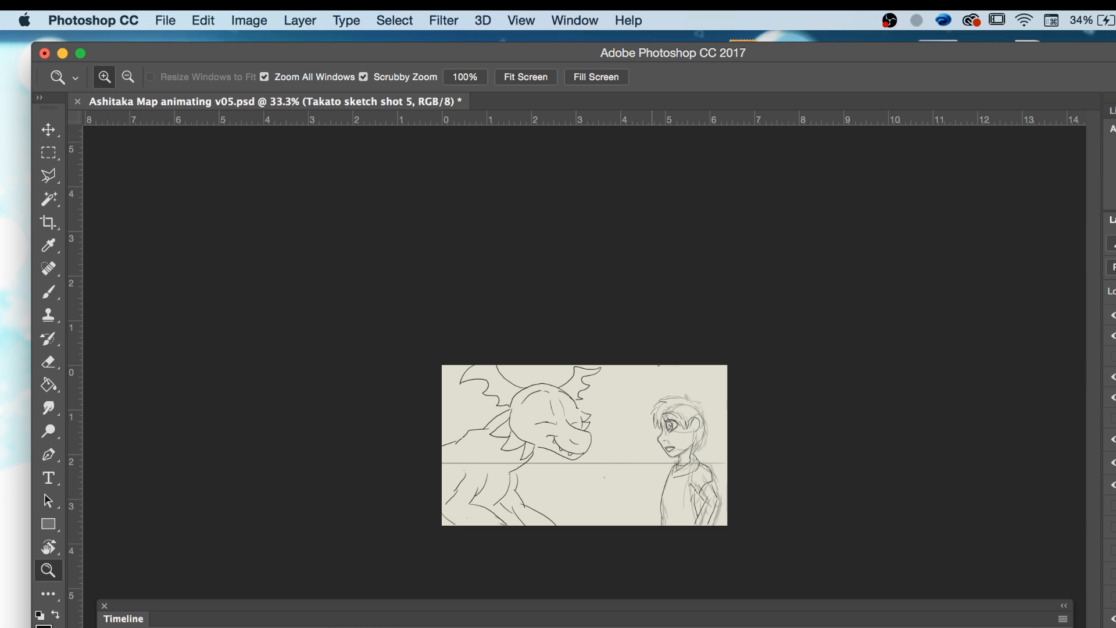
scroll(1112, 453, "down", 2)
scroll(1111, 453, "down", 5)
scroll(1112, 453, "down", 5)
scroll(1109, 465, "down", 3)
scroll(1109, 465, "down", 5)
Toggle the visibility of the shot's layers to hide the boy's rough sketch and leave his clean line drawing showing.
left_click(1111, 352)
left_click(1114, 355)
left_click(1114, 336)
left_click(1114, 336)
left_click(1113, 355)
left_click(1113, 377)
left_click(1113, 377)
left_click(1113, 377)
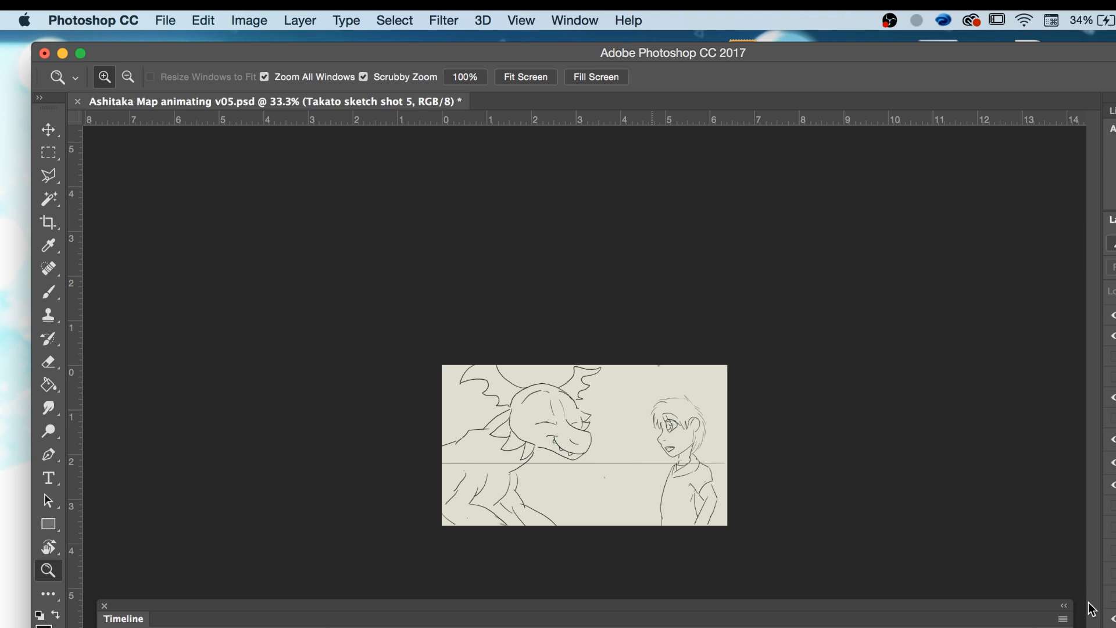
Check the live stream dashboard and the stream's chat page in Safari, minimise the browser, and return to Photoshop.
left_click(1104, 627)
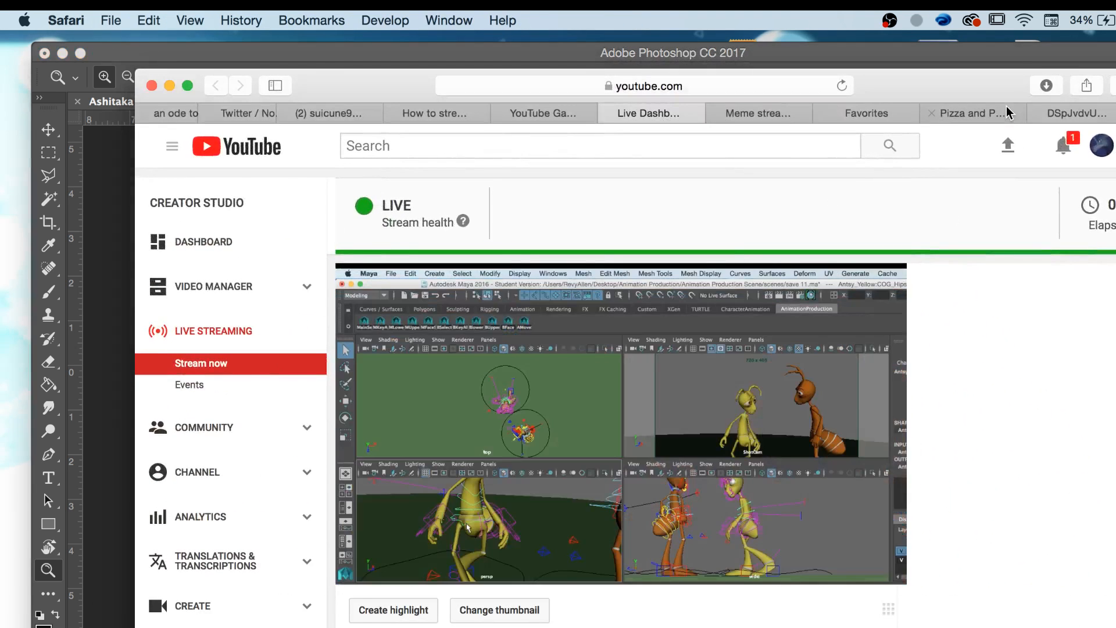
left_click(763, 110)
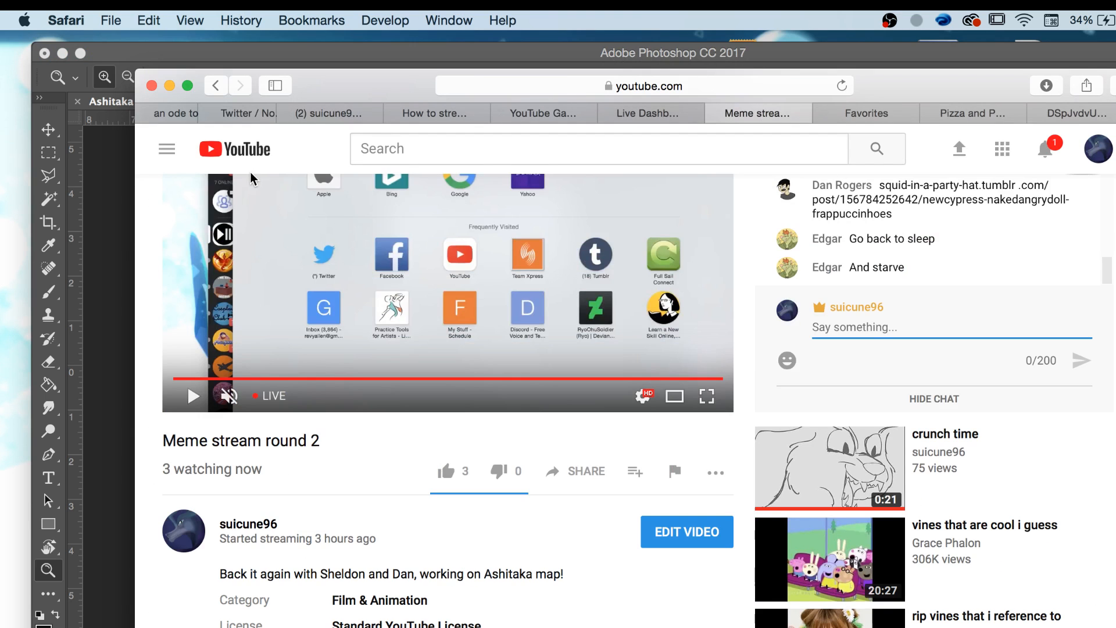
left_click(169, 85)
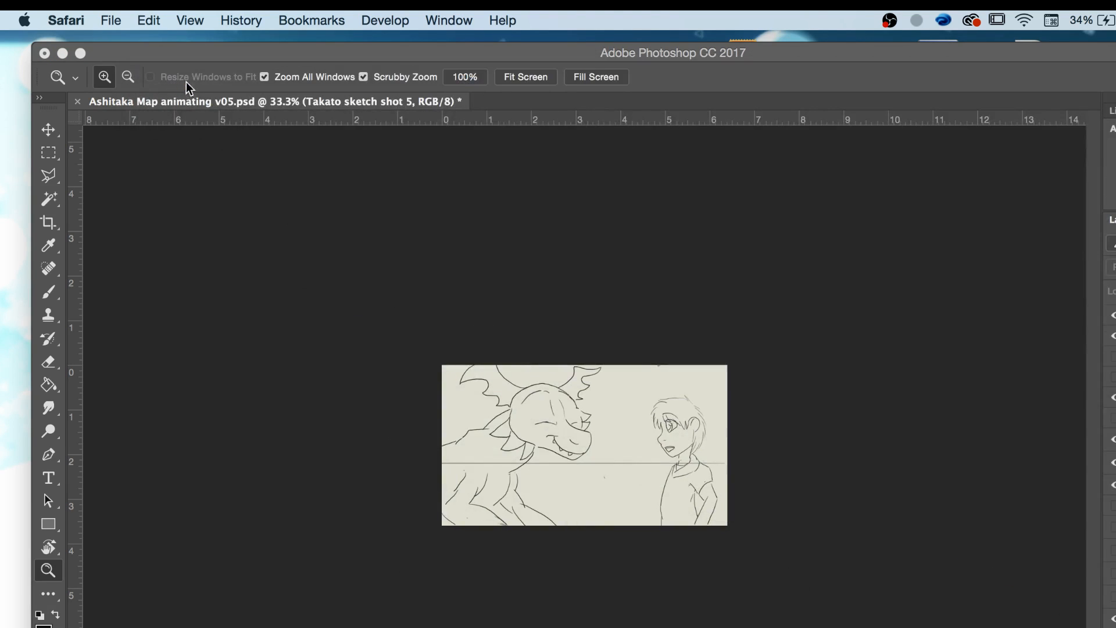
left_click(246, 50)
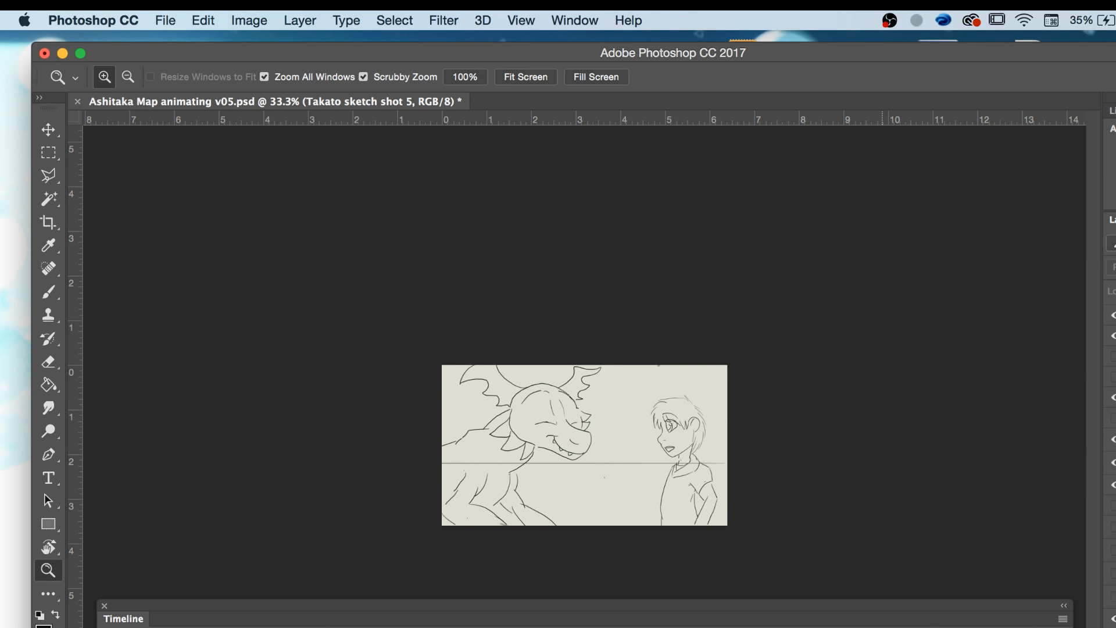
Look through the shot's layers from Layer 14 copy, select Layer 14 copy 10, and save the document.
left_click(1114, 491)
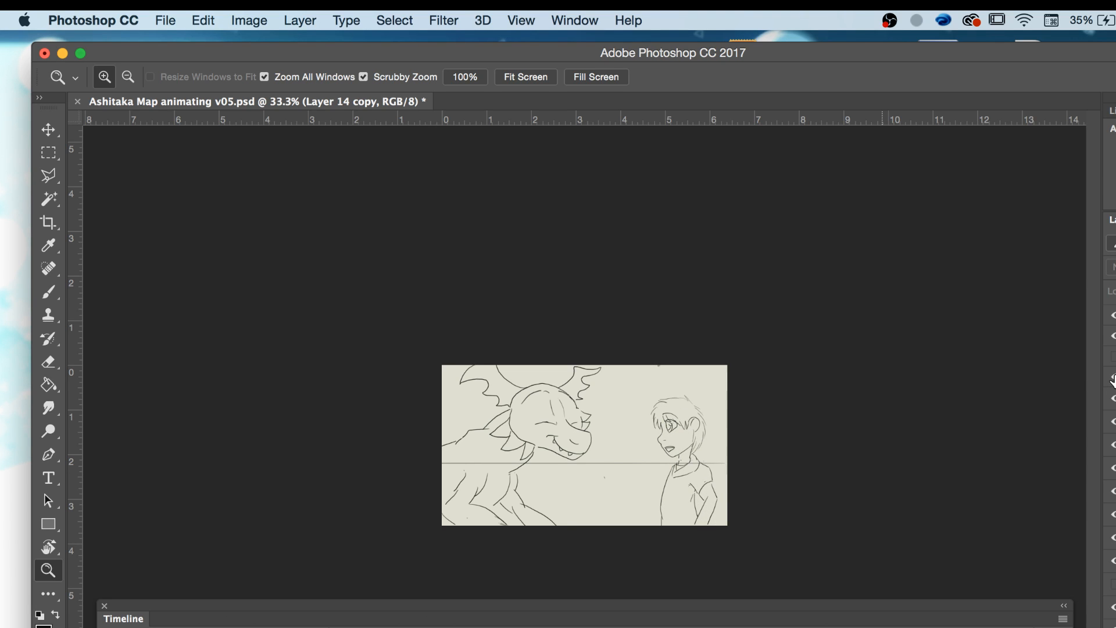
scroll(1113, 459, "down", 4)
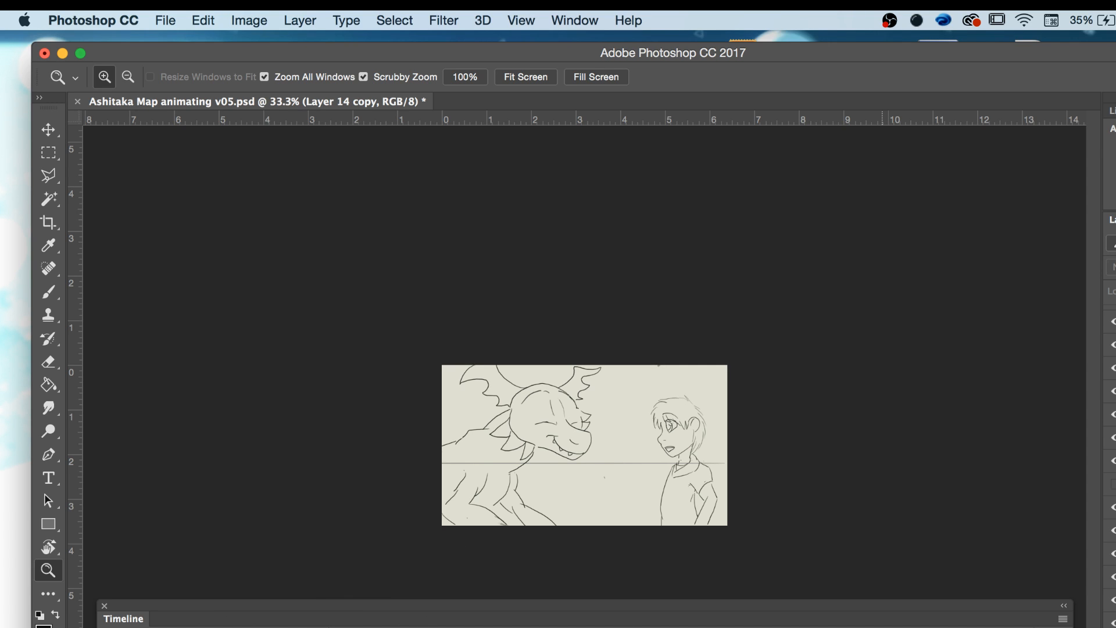
left_click(1113, 507)
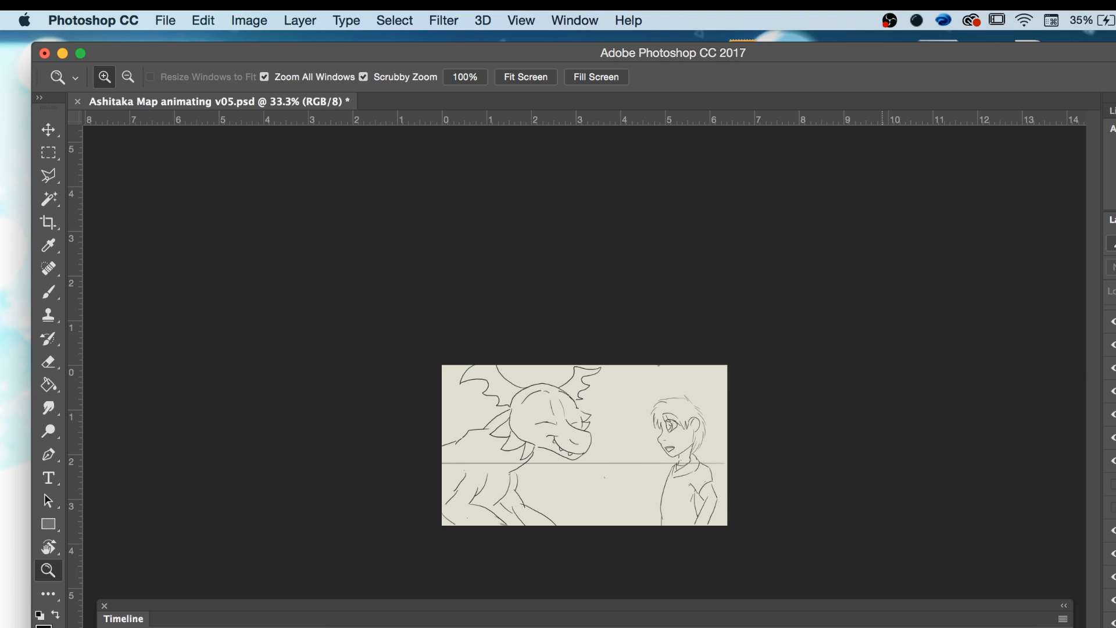
left_click(1115, 507)
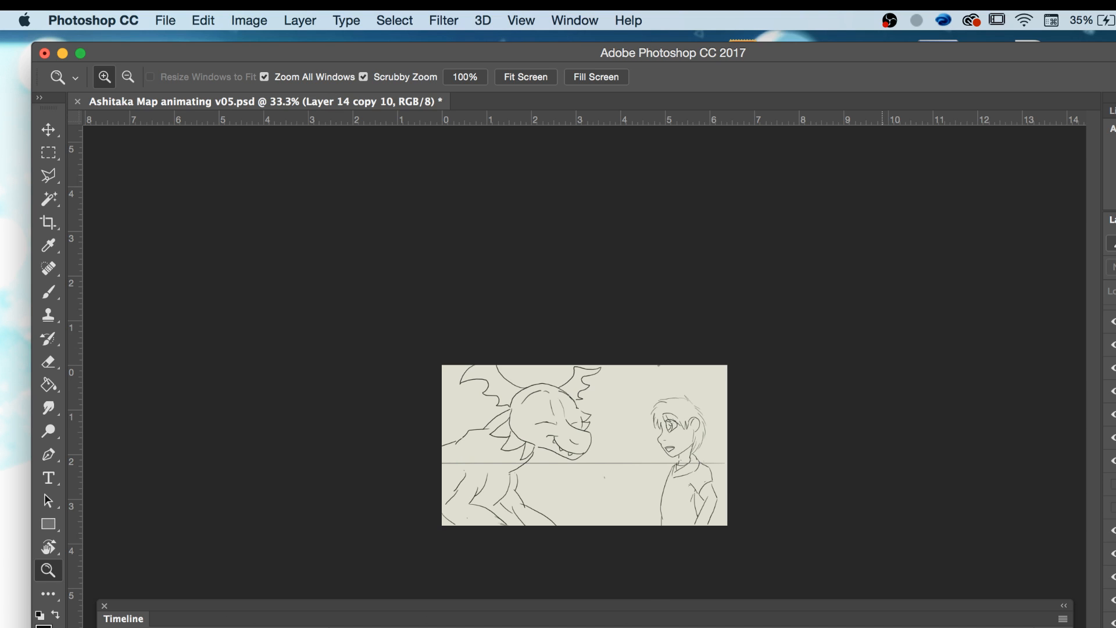
left_click(166, 18)
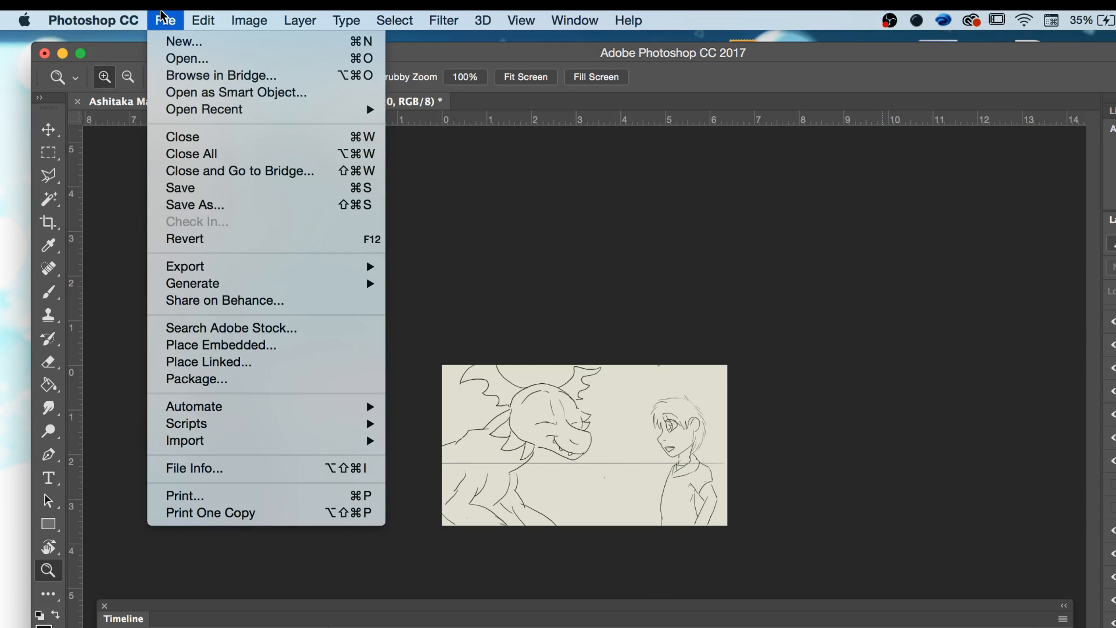
left_click(173, 192)
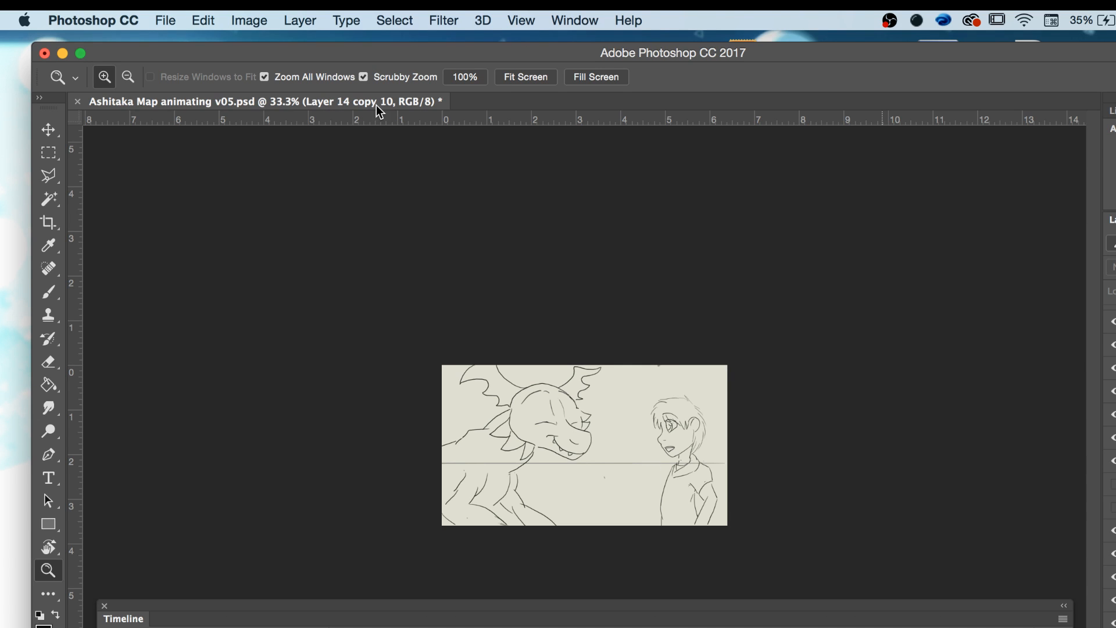
Step back one history state and move the playhead to the frame of the grinning horned creature.
left_click(196, 14)
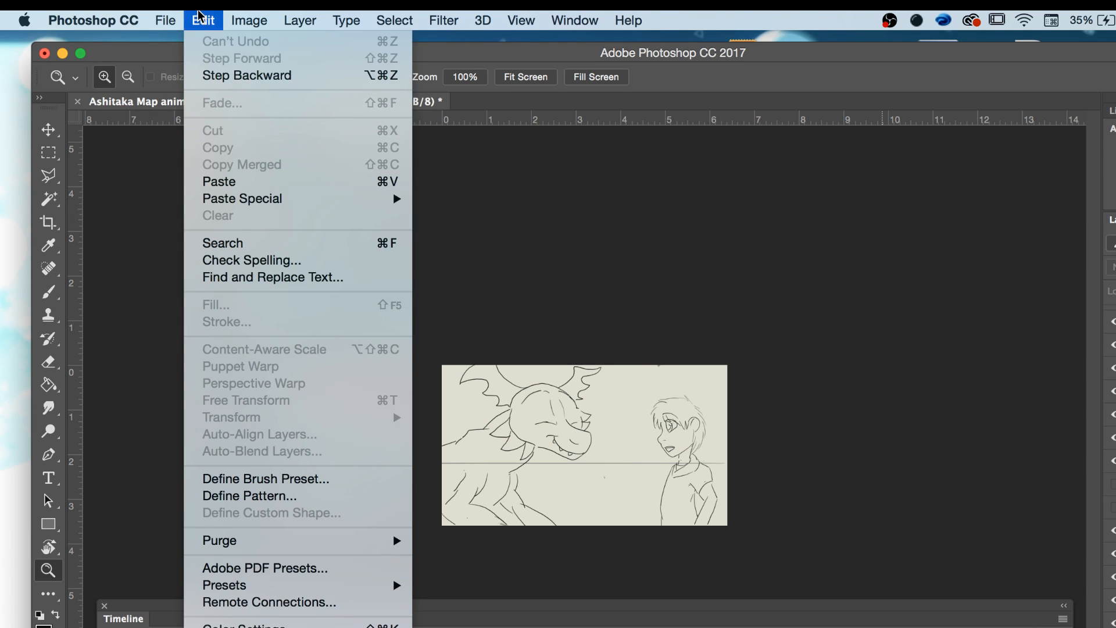
left_click(213, 77)
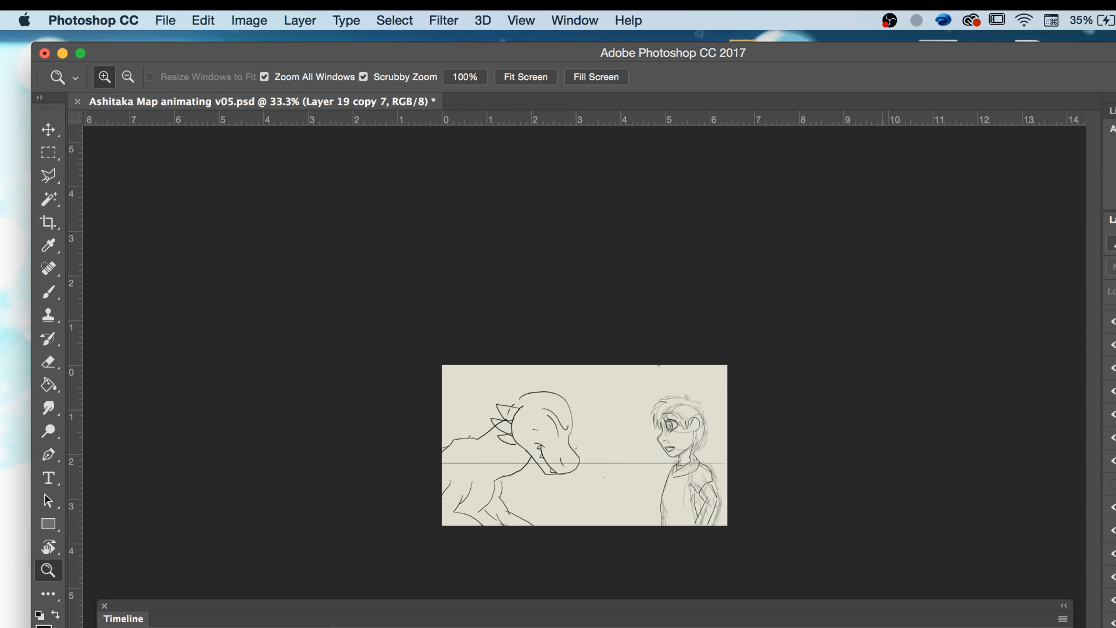
left_click(1035, 627)
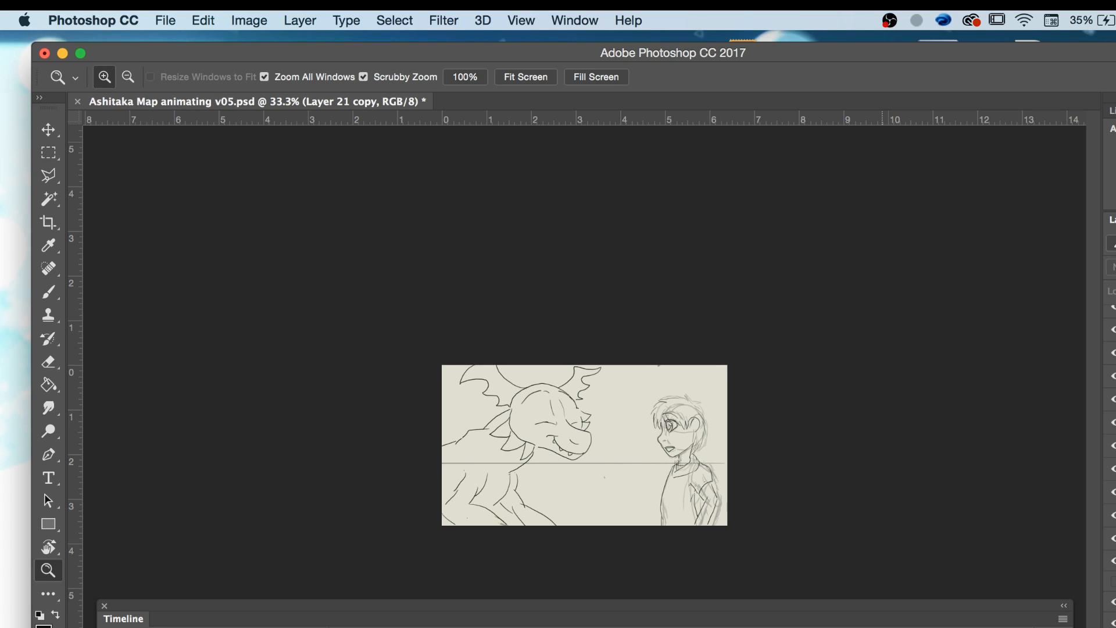
Delete the unneeded layer next to Layer 21 copy in the creature's shot.
left_click(1114, 468)
left_click(1113, 492)
left_click(1113, 492)
key("Delete")
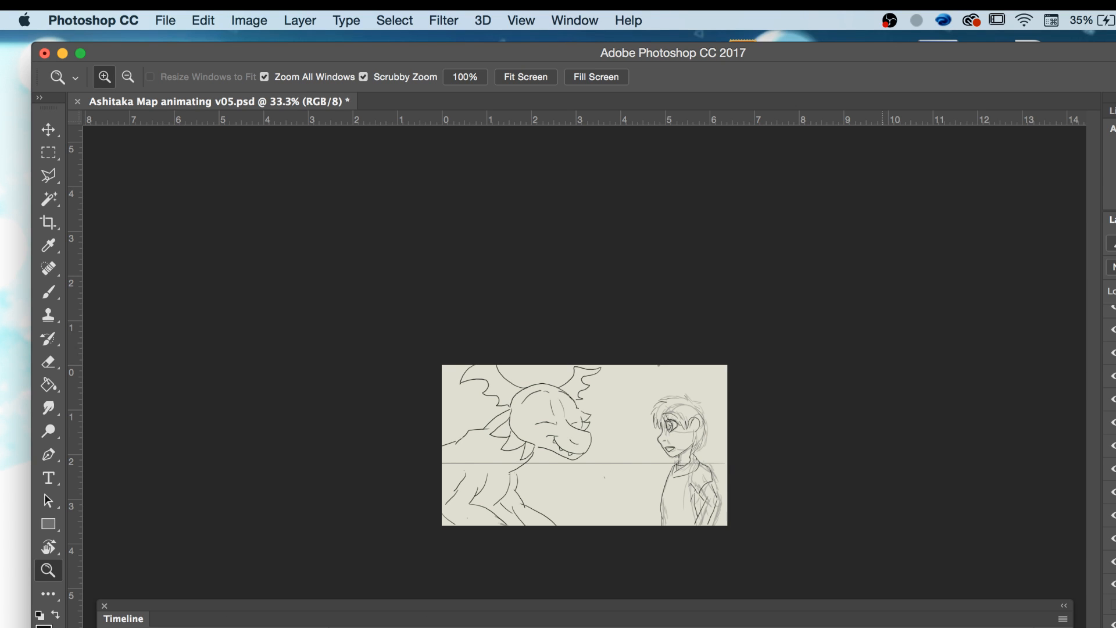
Select Layer 21 copy 14 and save the document.
left_click(1113, 469)
left_click(165, 20)
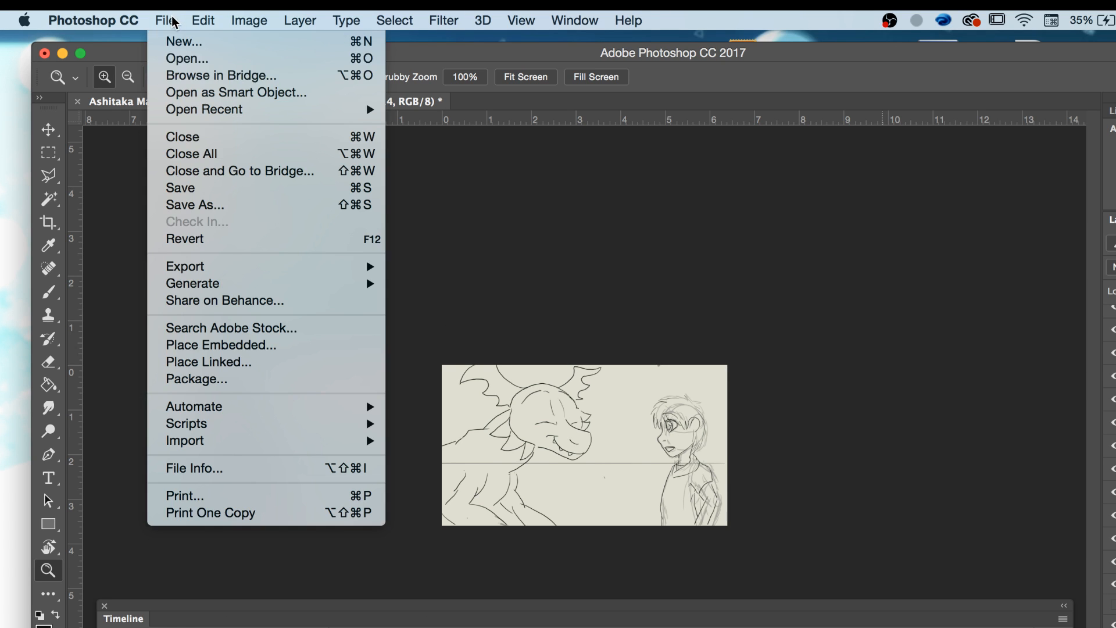
left_click(197, 190)
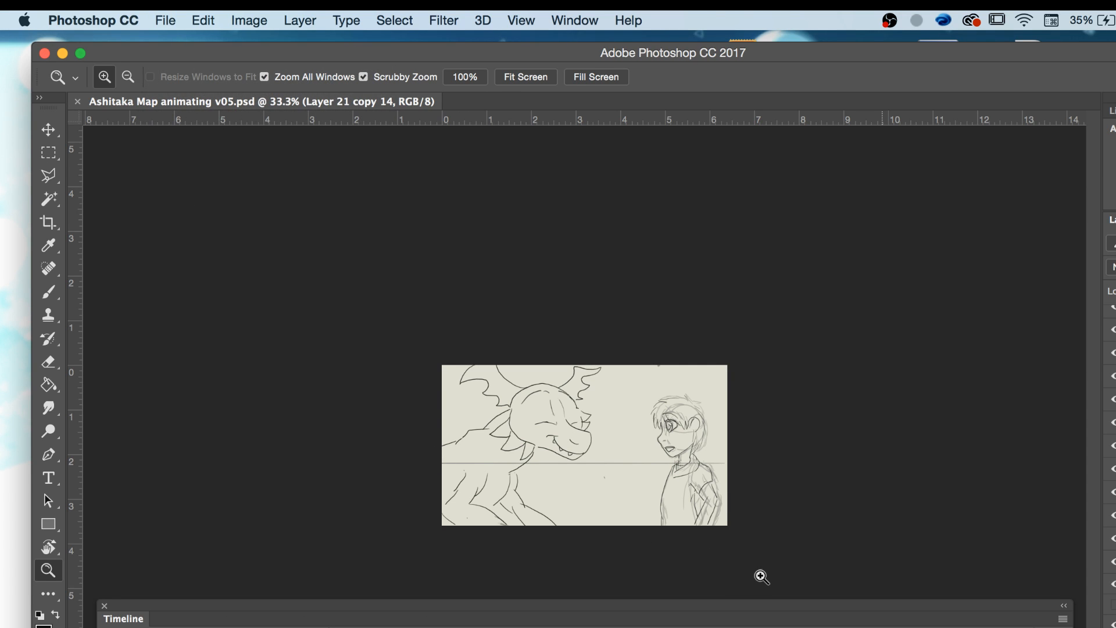
Set the Eraser size to 45 and compare the creature's lowered-head frame with the grinning frame.
left_click(520, 482)
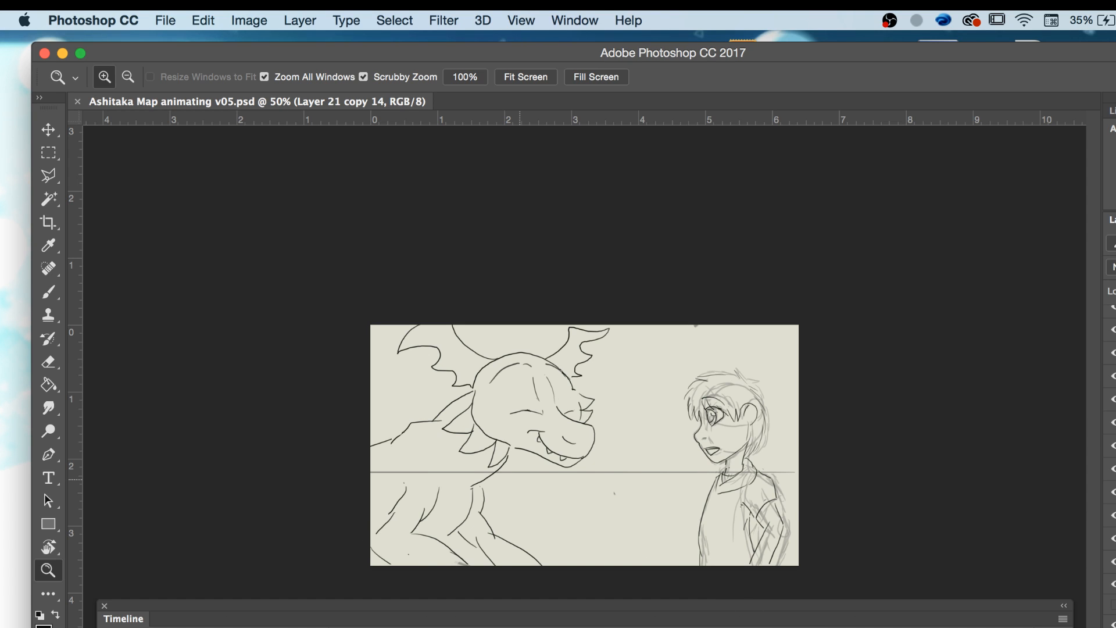
mouse_move(668, 627)
left_mouse_down()
mouse_move(689, 627)
mouse_move(637, 625)
mouse_move(686, 627)
mouse_move(666, 626)
left_mouse_up()
key("e")
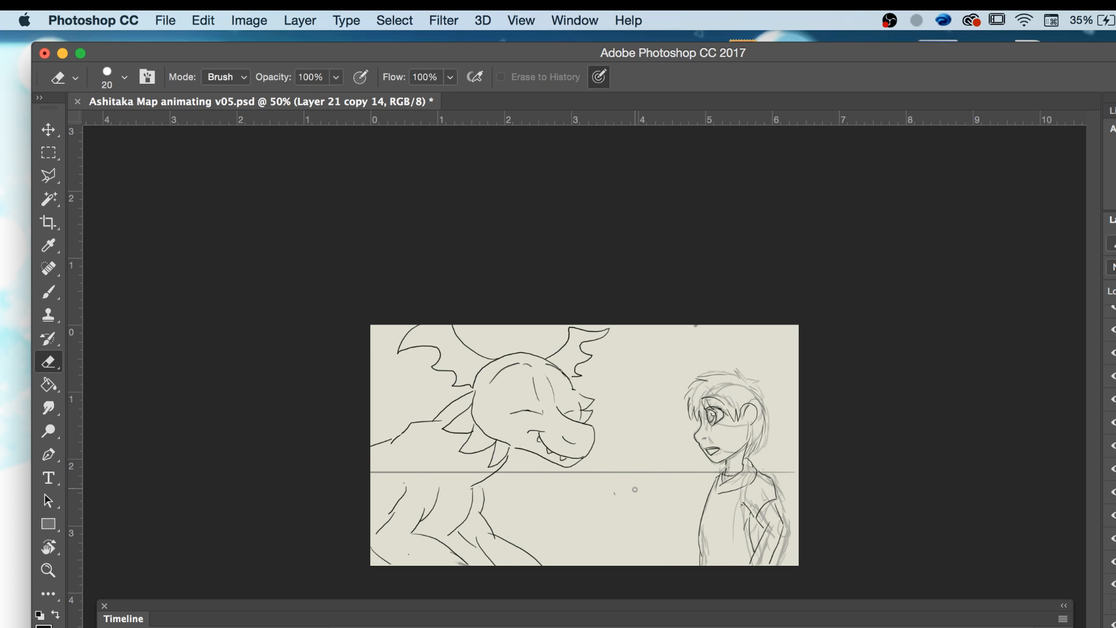
key("bracketright")
key("bracketright")
key("bracketright")
key("bracketright")
key("bracketright")
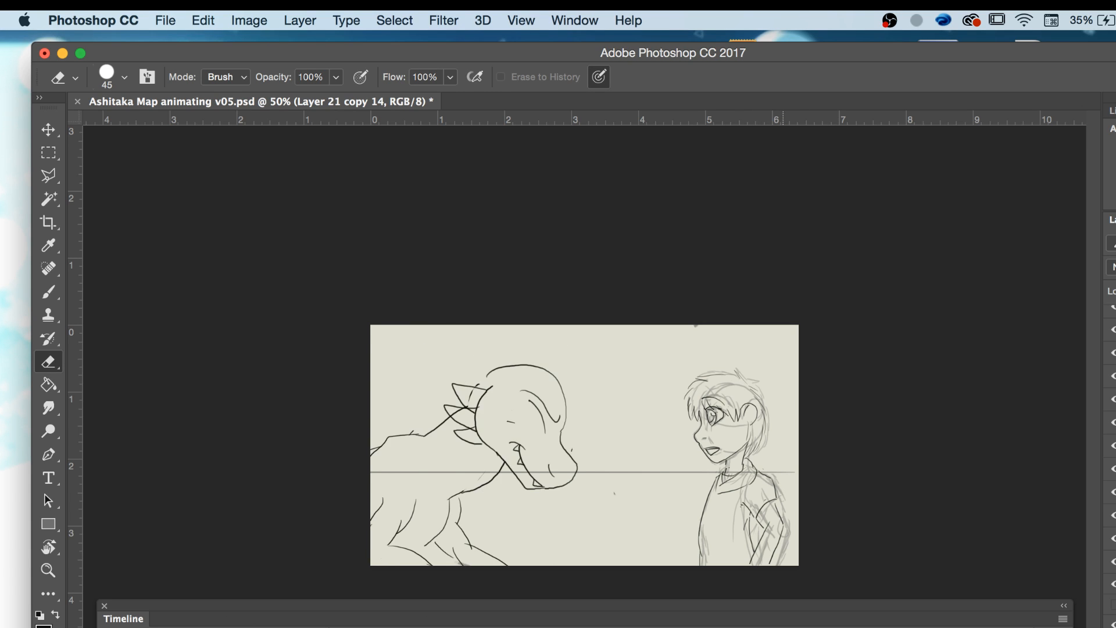
left_click_drag(669, 627, 685, 626)
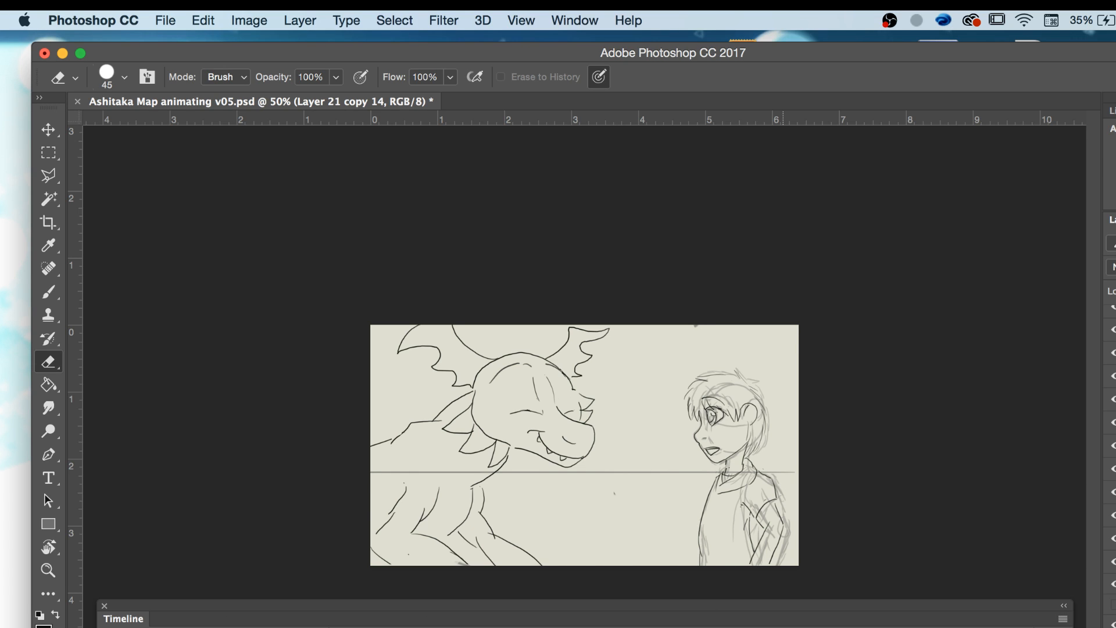
Enable onion skins for the timeline and lower the Timeline panel to uncover more of the canvas.
left_click(1063, 619)
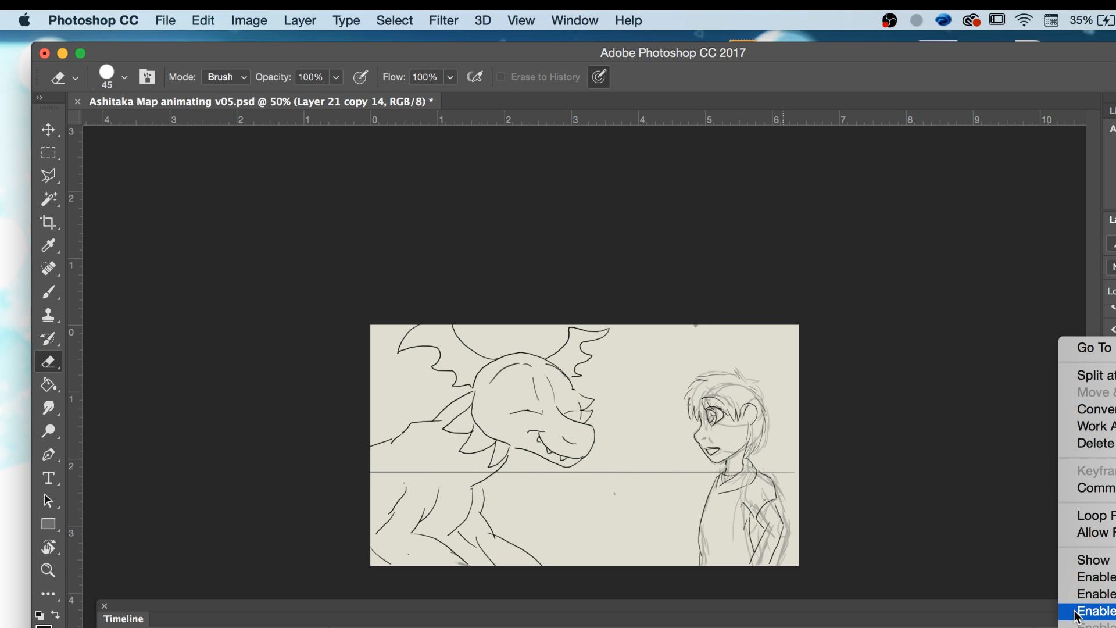
left_click(1076, 611)
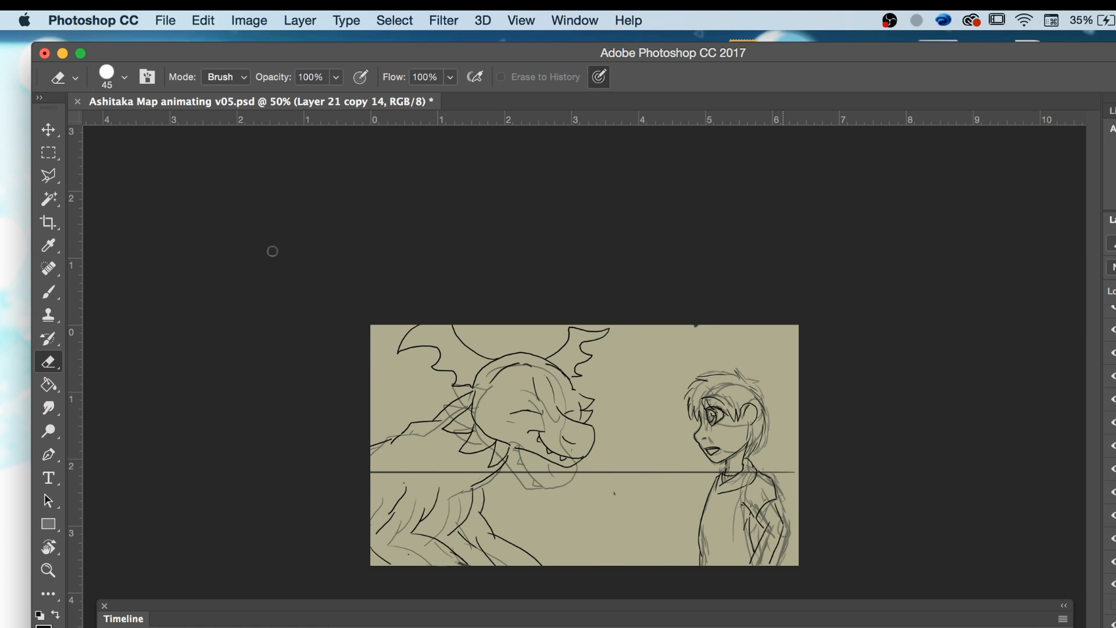
left_click(48, 130)
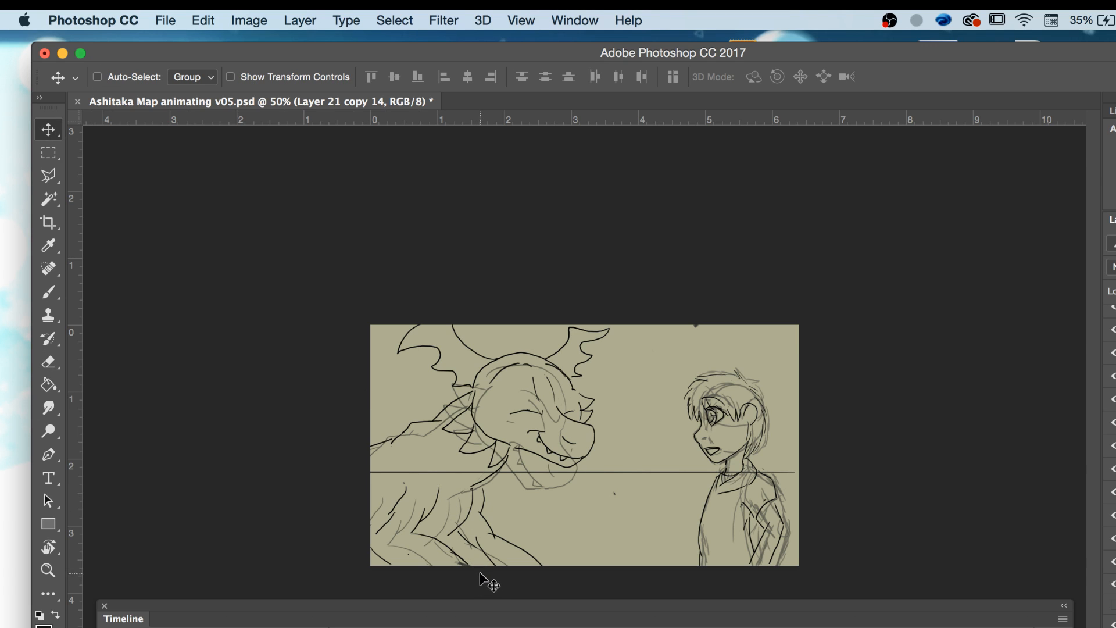
key("z")
left_click(471, 538)
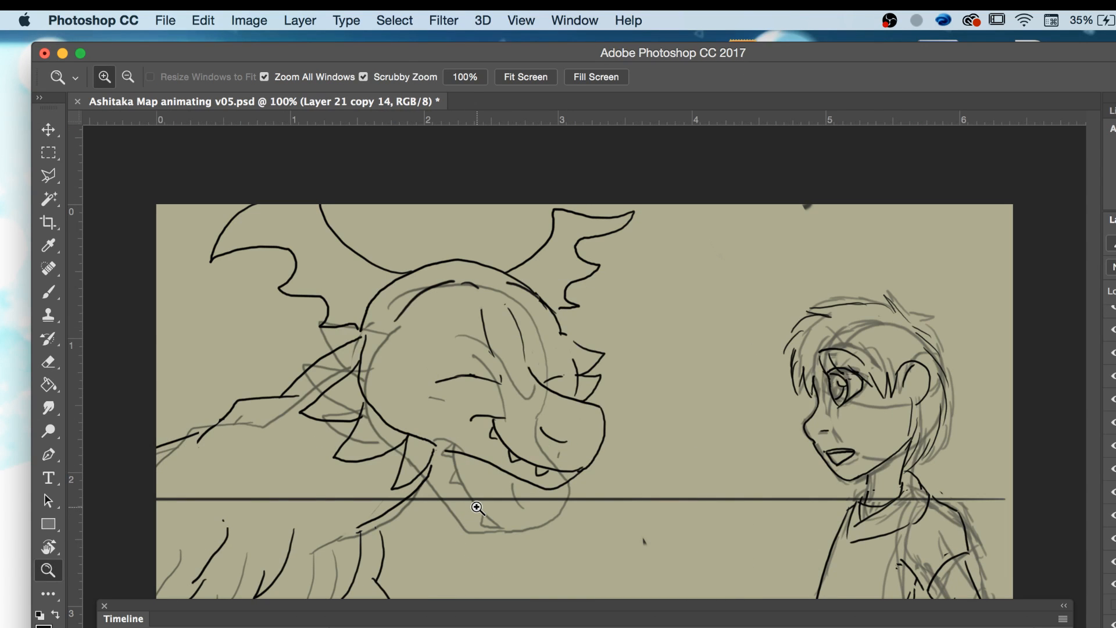
left_click_drag(417, 616, 434, 627)
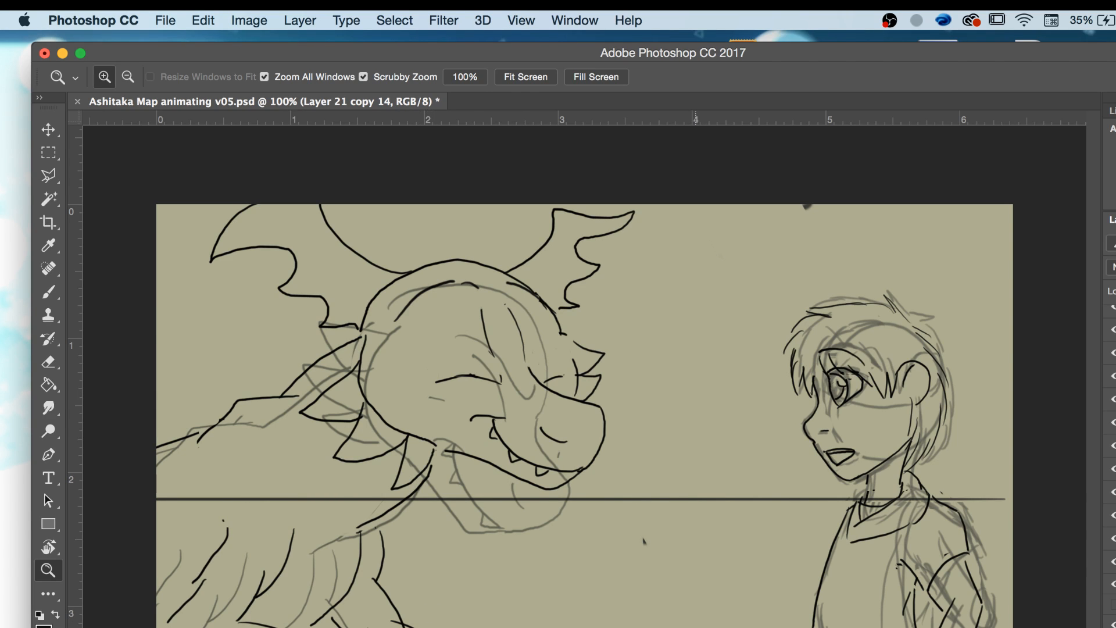
left_click_drag(713, 627, 713, 626)
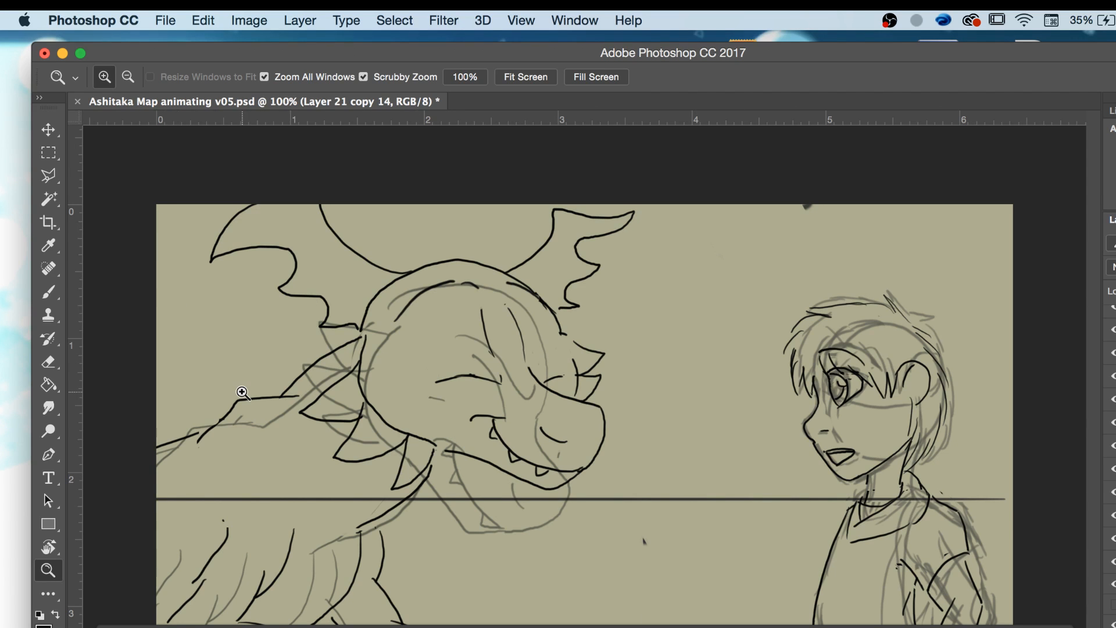
key("super+minus")
key("super+minus")
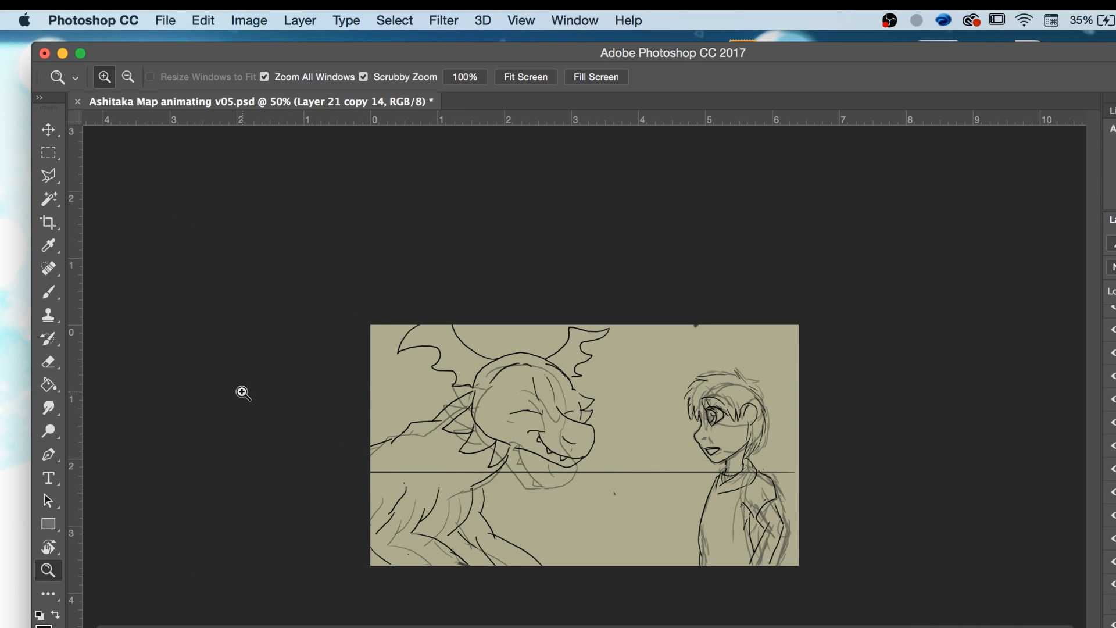
Select the creature's side of the frame with a rectangular marquee, shift the creature slightly downward, and deselect.
left_click(47, 153)
left_click_drag(364, 259, 634, 597)
key("v")
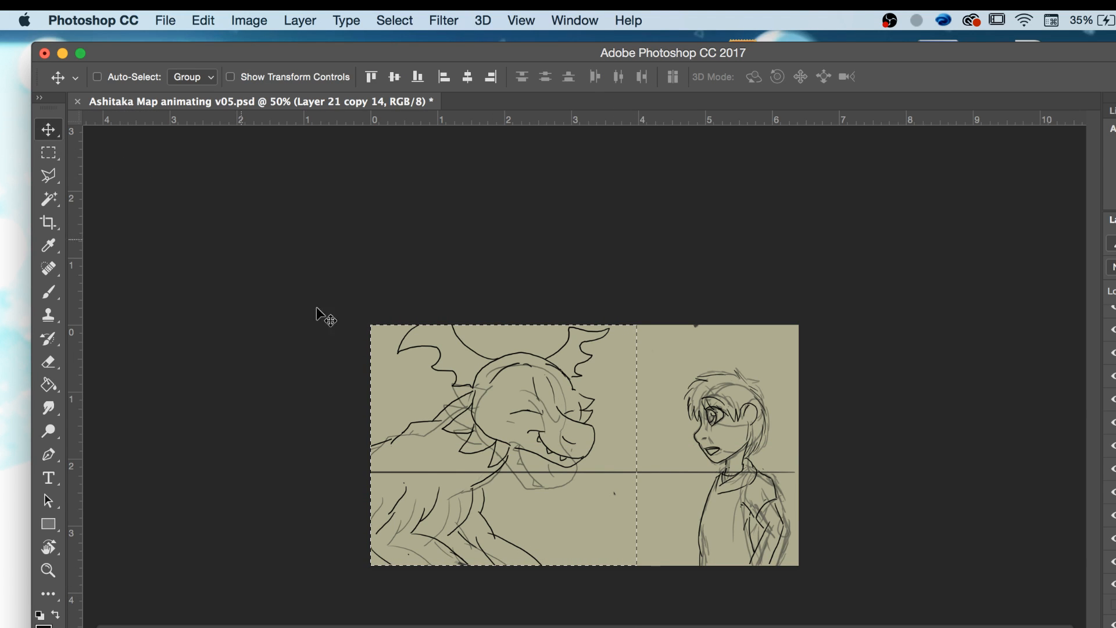
left_click_drag(474, 487, 489, 515)
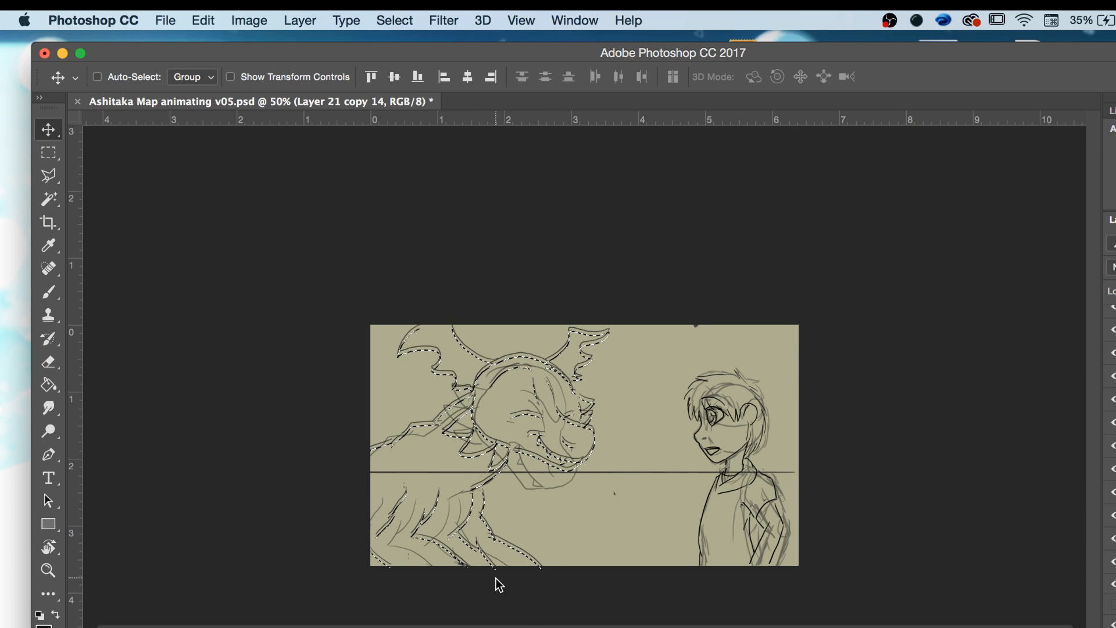
key("super+d")
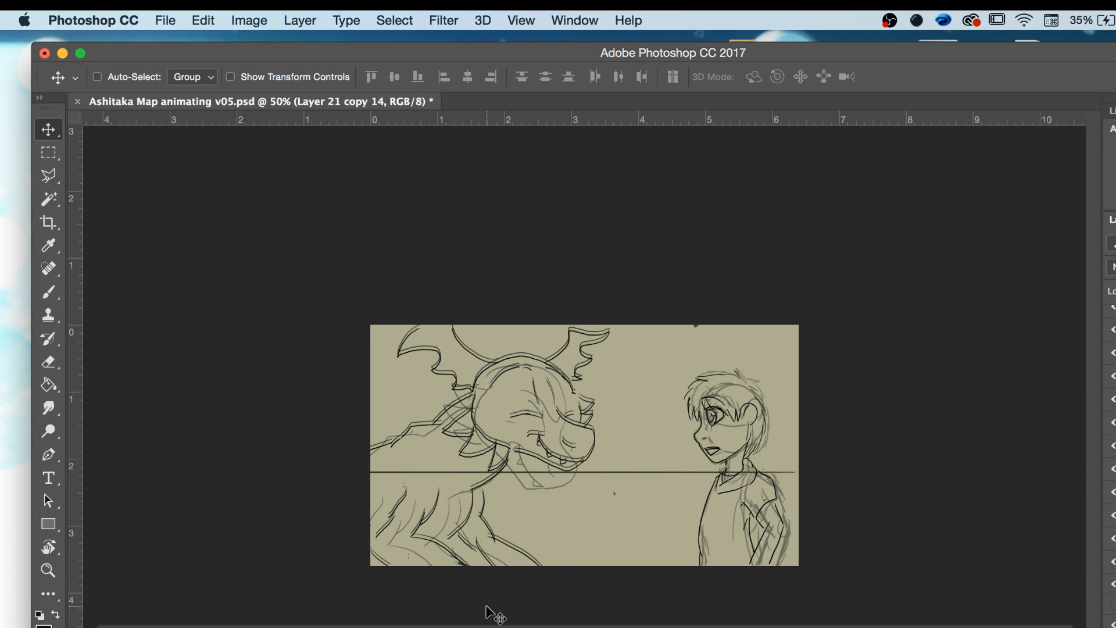
Inspect the shifted creature against its neighbouring frames, turn off onion skins, and play back the animation.
key("z")
left_click(465, 462)
left_click(448, 482)
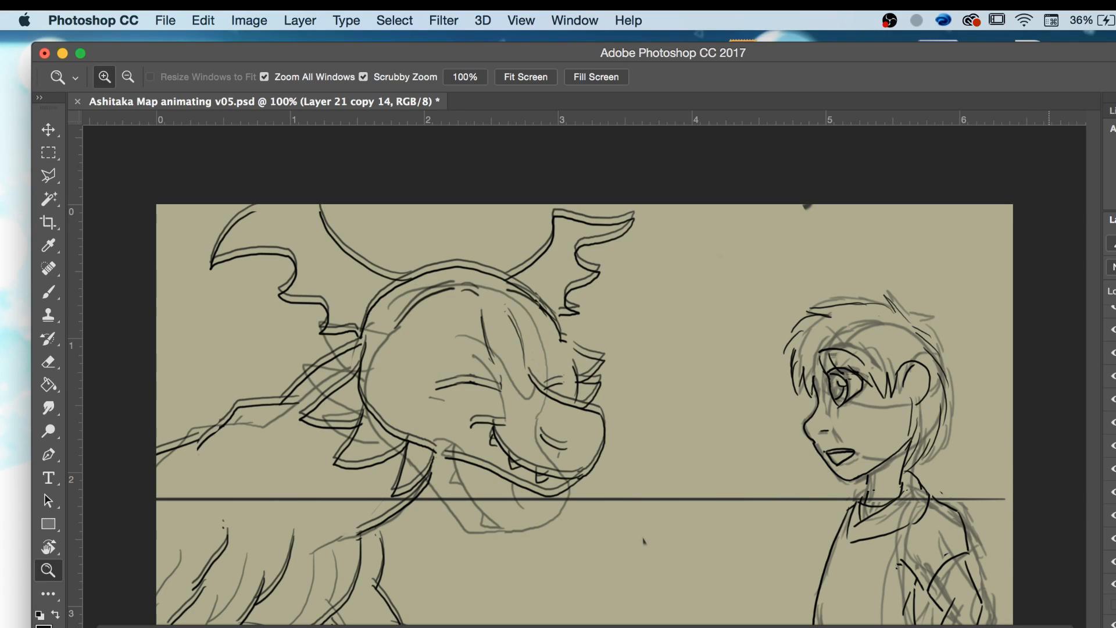
left_click(1067, 627)
left_click(1071, 611)
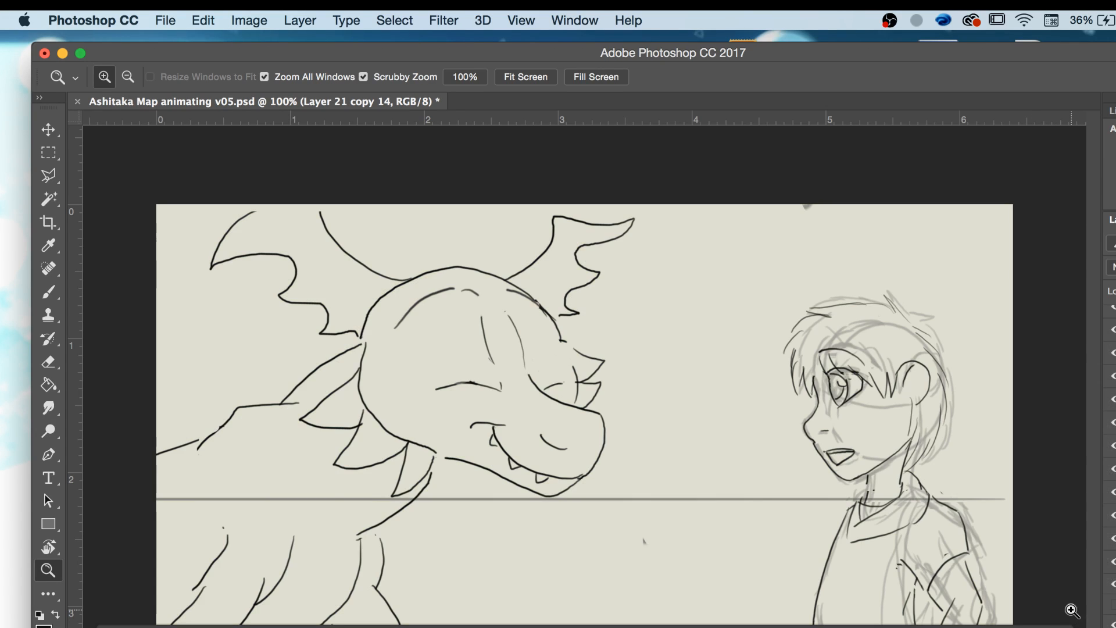
left_click(705, 577, "alt")
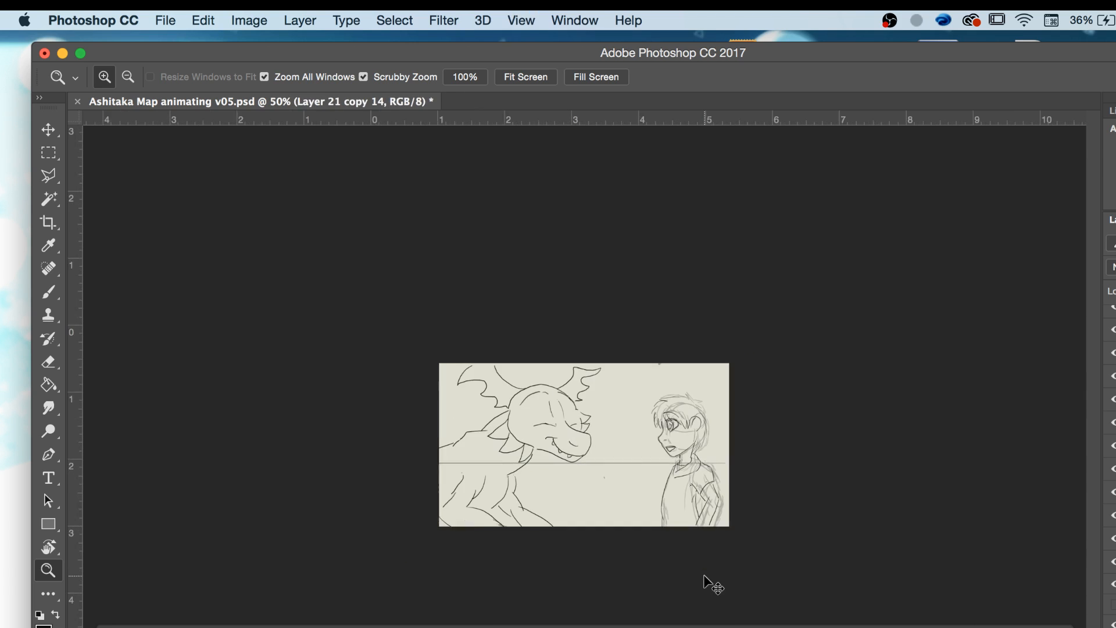
key("space")
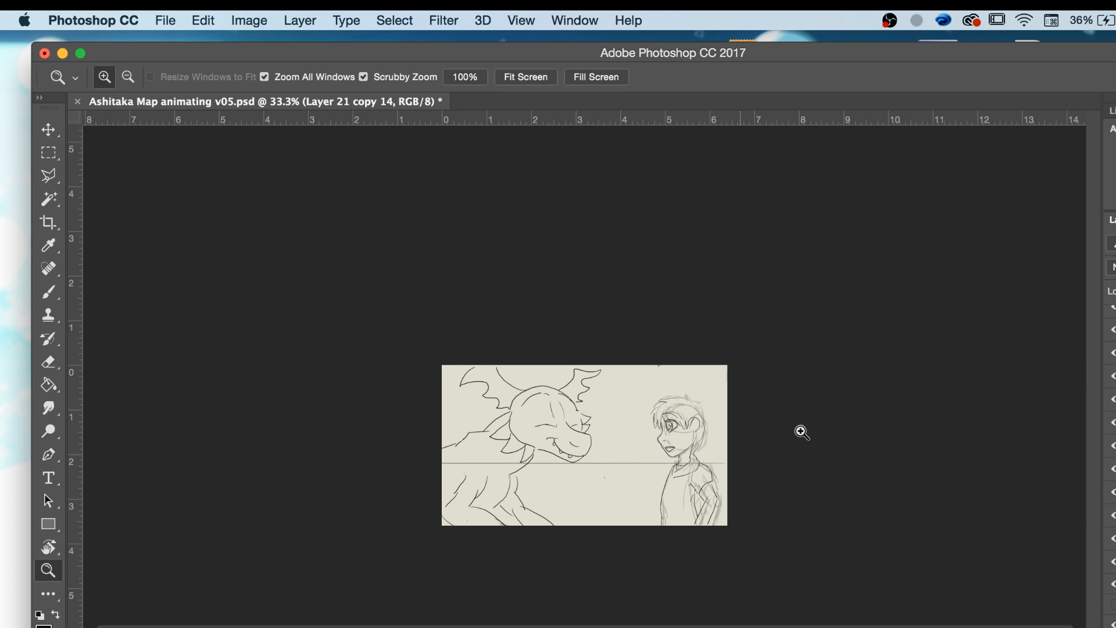
Erase the creature's head, horns and neck spikes from the frame, keeping the back line and body, and check it against neighbouring frames.
key("e")
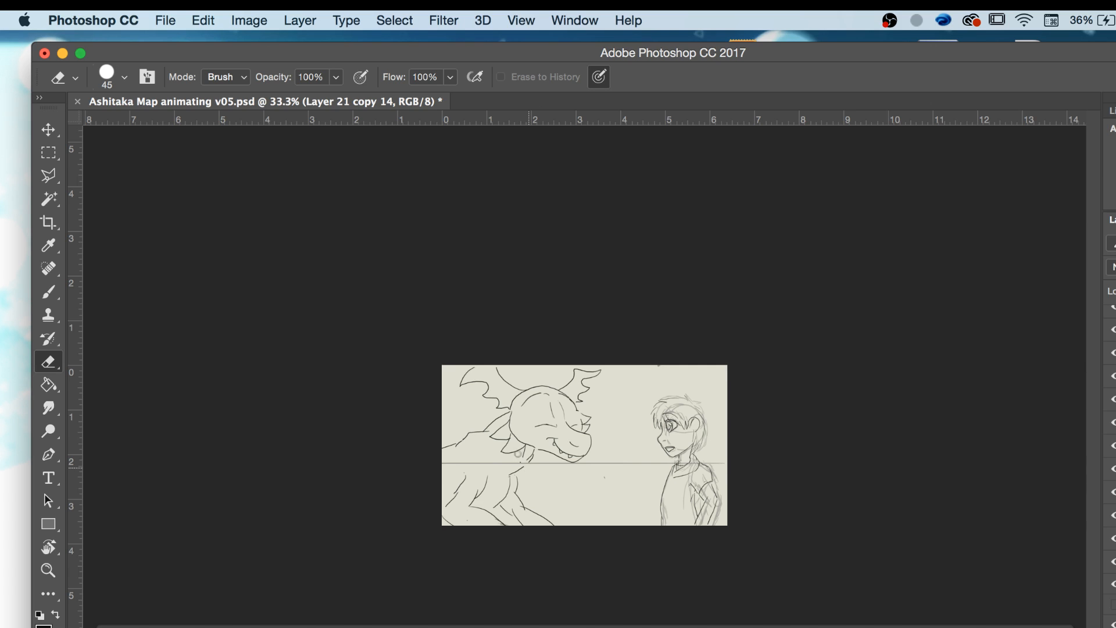
mouse_move(548, 463)
left_mouse_down()
mouse_move(545, 430)
mouse_move(595, 451)
mouse_move(565, 375)
mouse_move(619, 392)
mouse_move(598, 372)
left_mouse_up()
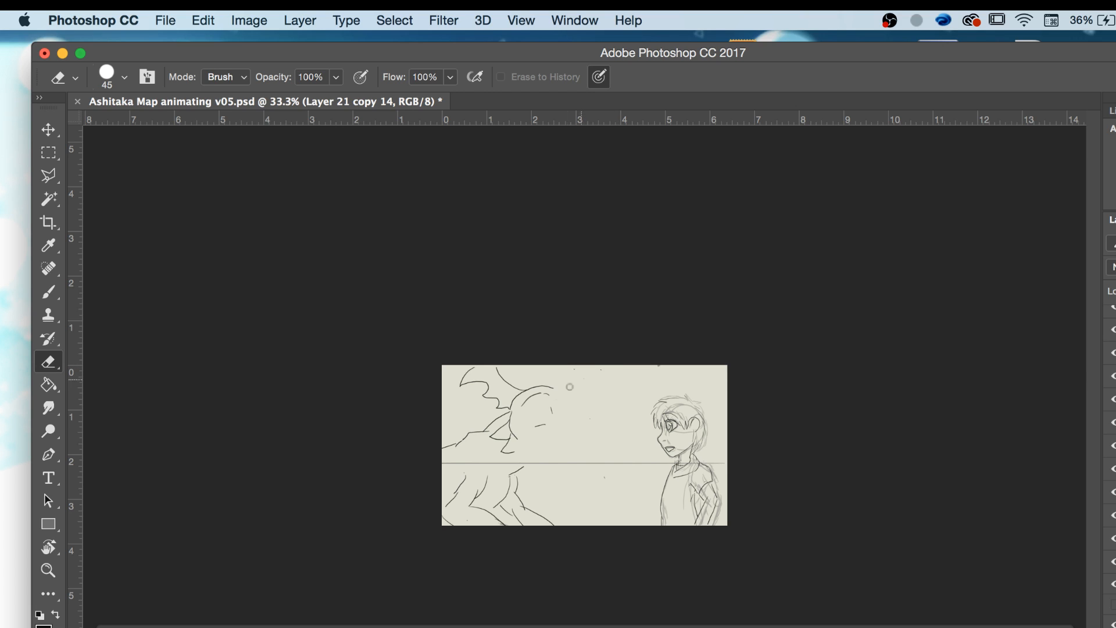
mouse_move(552, 402)
left_mouse_down()
mouse_move(532, 389)
mouse_move(521, 413)
mouse_move(545, 429)
mouse_move(525, 431)
mouse_move(519, 451)
mouse_move(507, 429)
mouse_move(493, 435)
mouse_move(513, 451)
mouse_move(511, 403)
mouse_move(562, 386)
mouse_move(540, 398)
mouse_move(481, 361)
mouse_move(453, 394)
mouse_move(482, 388)
mouse_move(505, 406)
left_mouse_up()
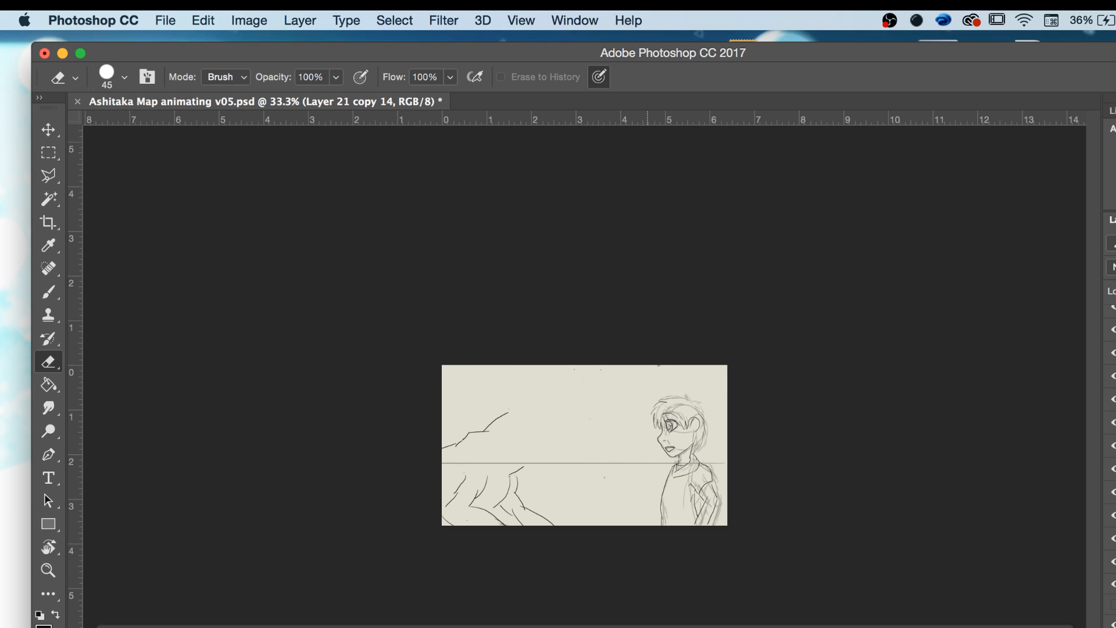
key("Right")
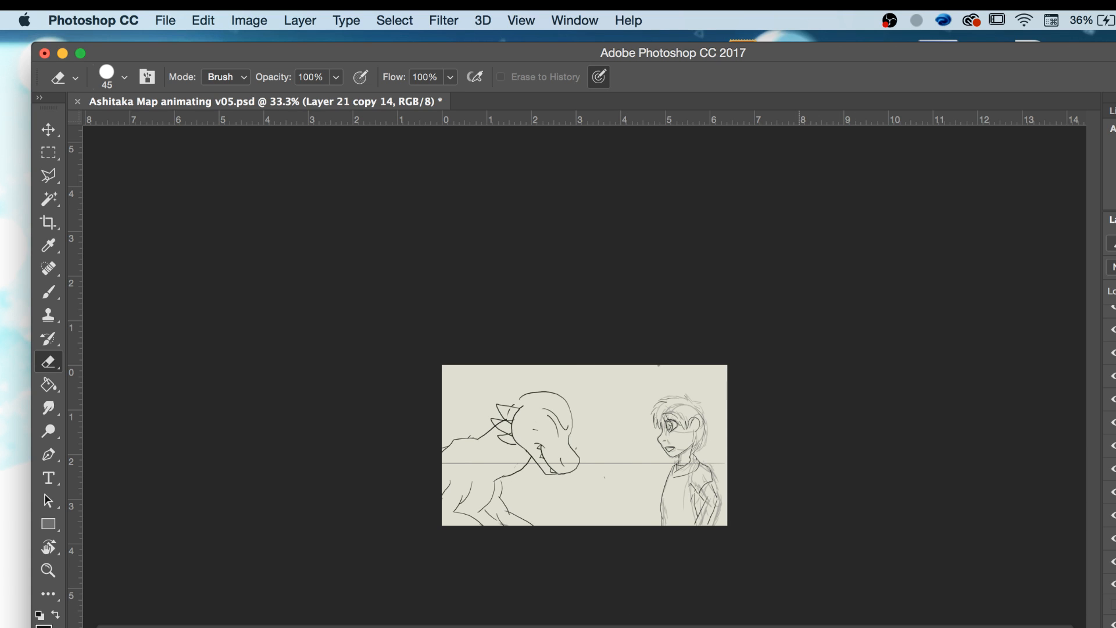
key("Left")
key("Left")
key("Right")
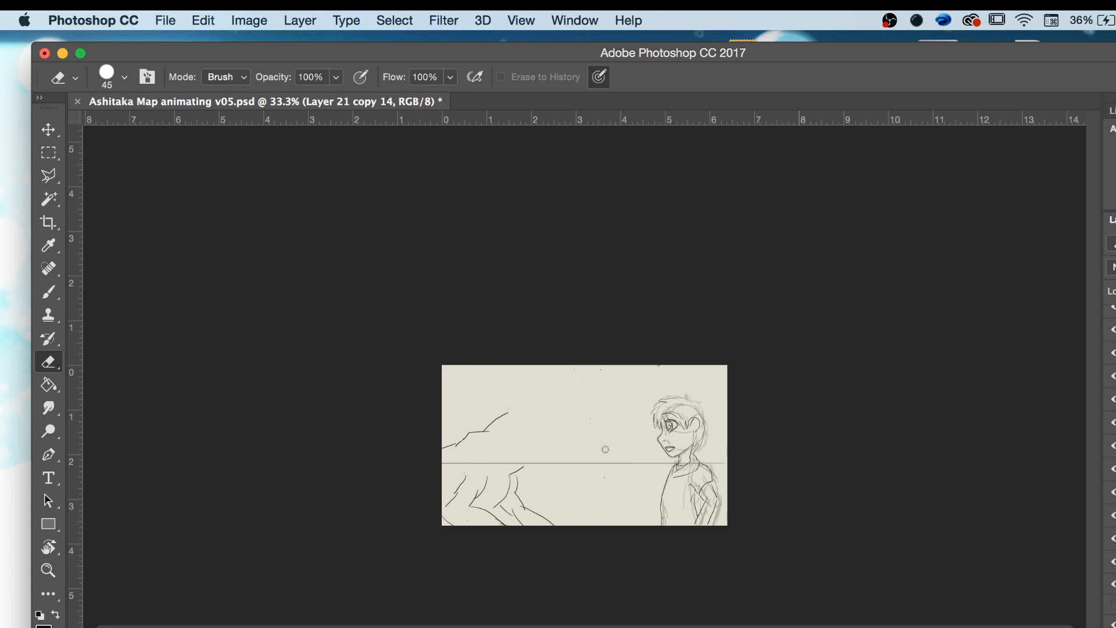
Examine the partly erased frame at closer range against the neighbouring grinning and lowered-head frames to judge the in-between head position.
key("b")
key("z")
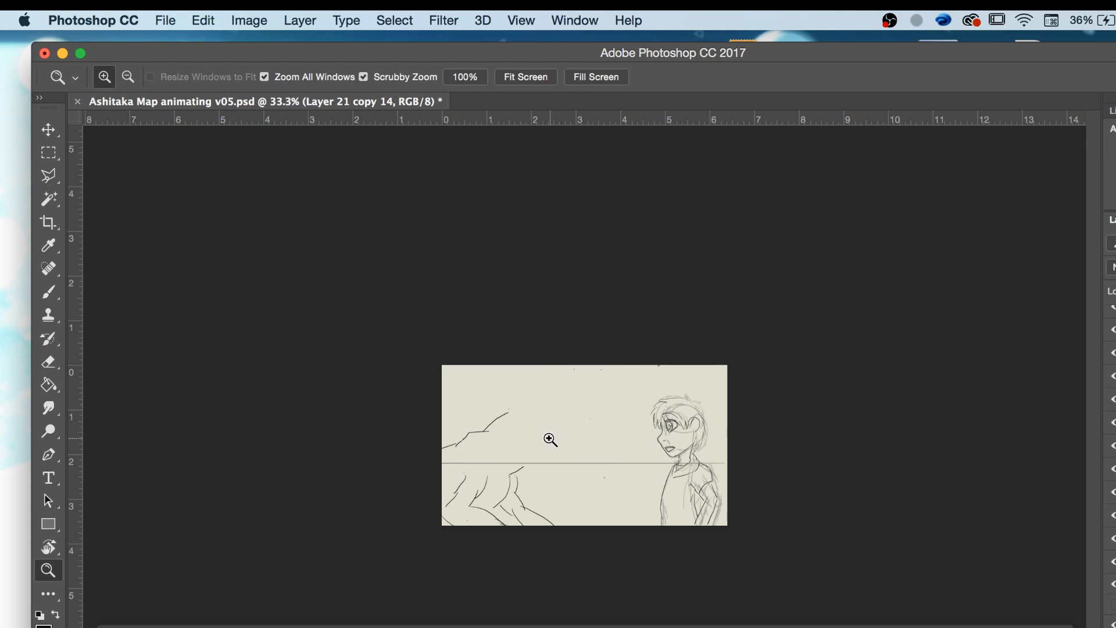
left_click(551, 438)
left_click(525, 431)
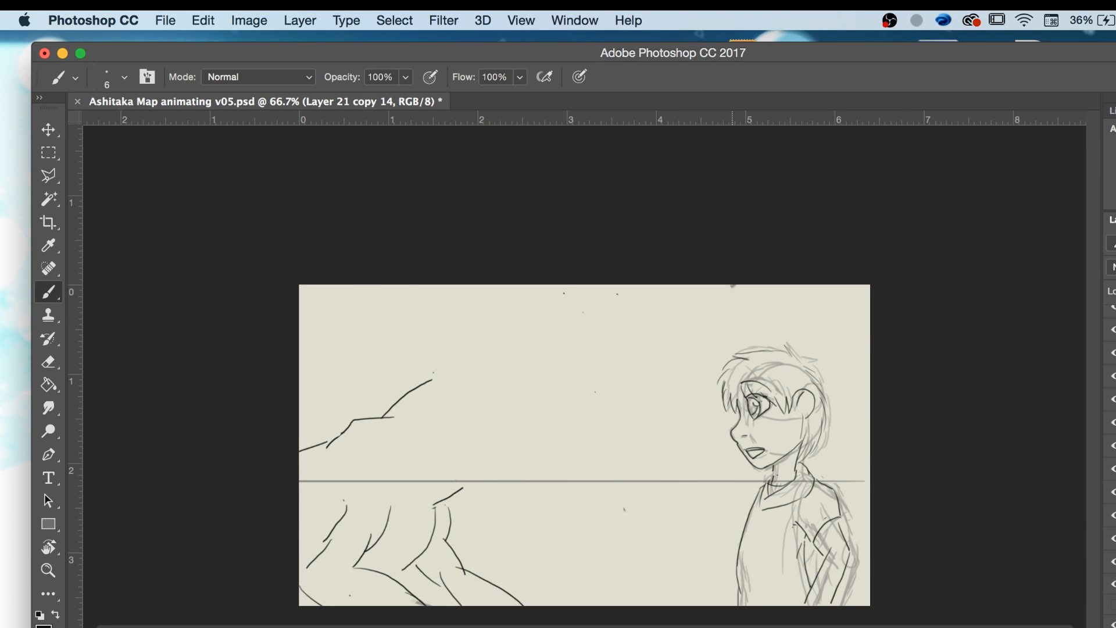
key("Left")
key("Right")
key("Right")
key("Left")
key("Left")
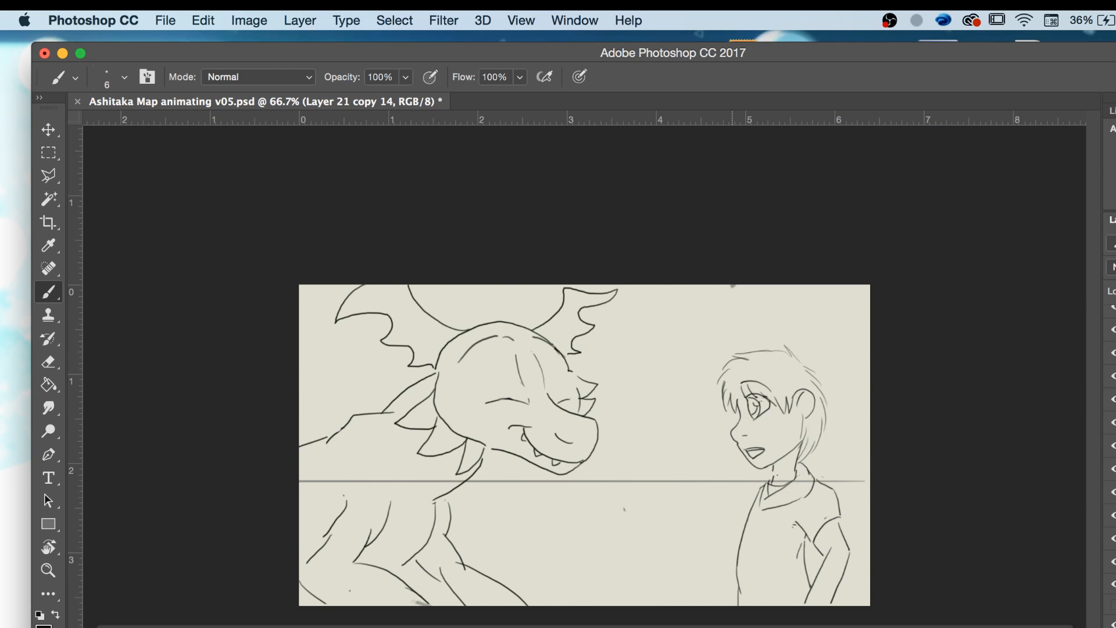
key("Left")
key("Left")
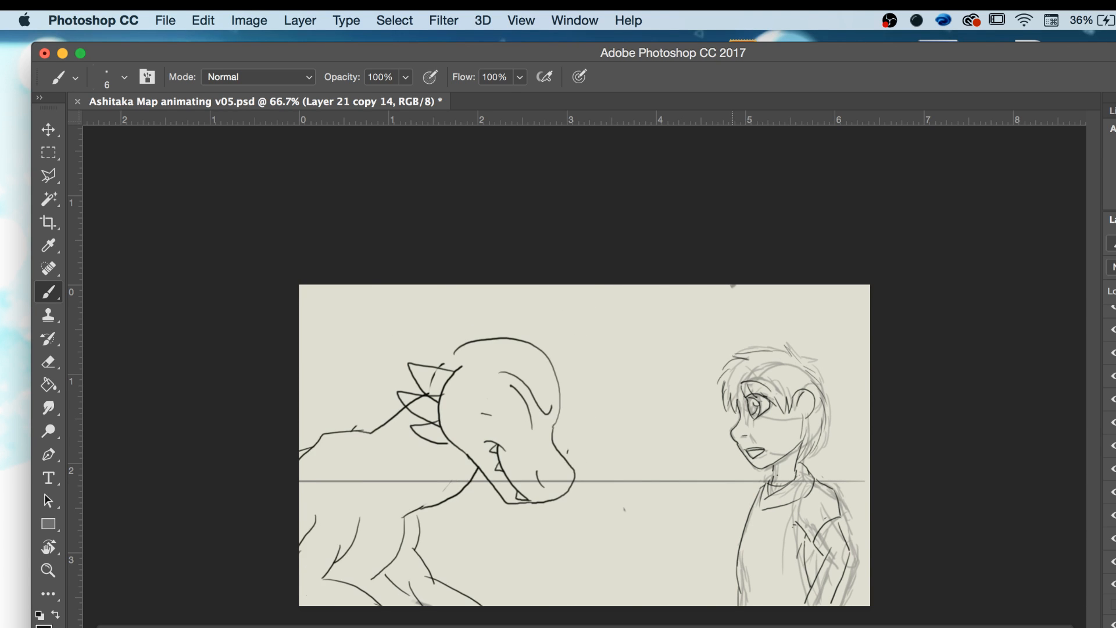
key("Right")
key("Right")
key("Left")
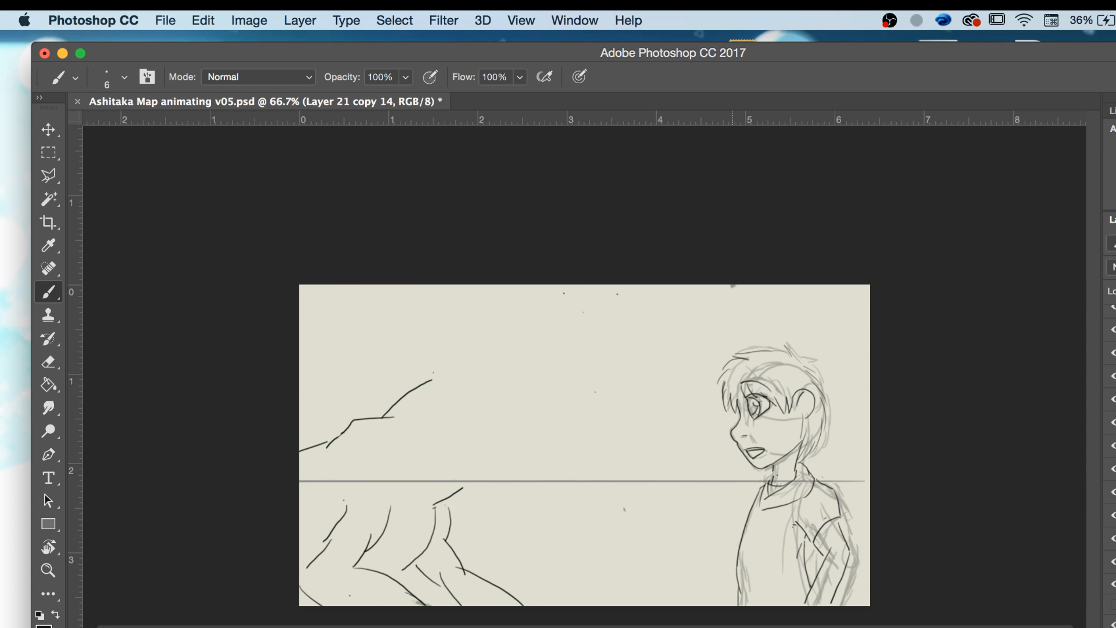
key("Left")
key("Right")
key("Right")
key("Left")
Draw the creature's new snout with the Brush, including the nostril, the upper mouth line and the cheek crease at the mouth corner.
left_click_drag(558, 415, 599, 443)
left_click_drag(599, 444, 575, 480)
key("e")
mouse_move(597, 462)
left_mouse_down()
mouse_move(568, 486)
mouse_move(578, 480)
left_mouse_up()
key("b")
left_click_drag(547, 450, 562, 460)
left_click_drag(578, 480, 514, 463)
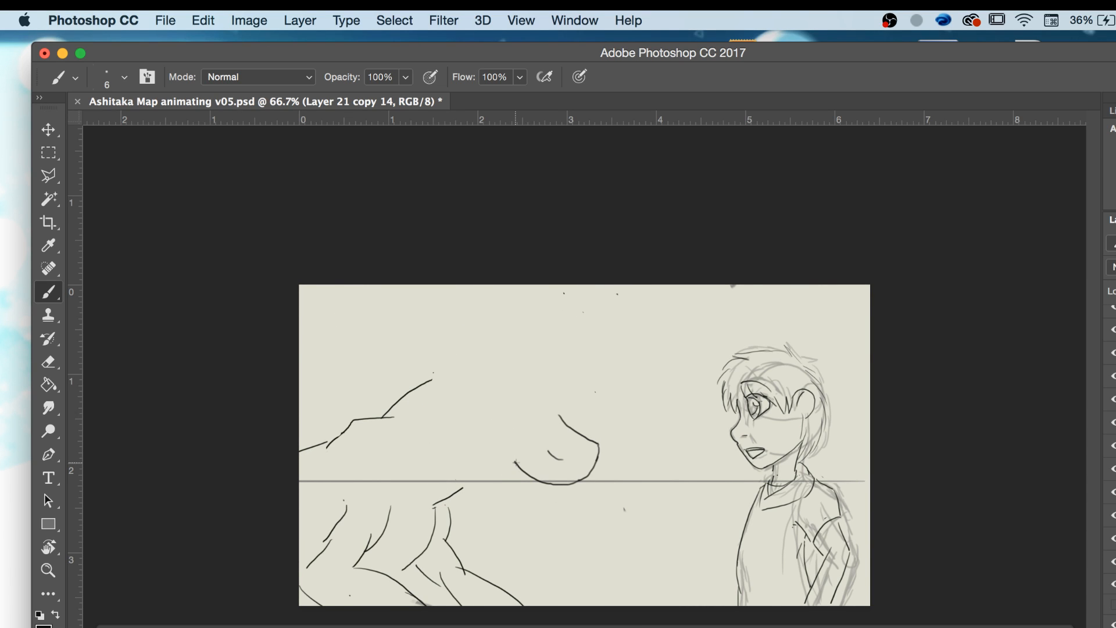
mouse_move(516, 462)
left_mouse_down()
mouse_move(515, 453)
mouse_move(499, 459)
left_mouse_up()
Compare the new snout drawing with the lowered-head and grinning frames on either side.
key("Left")
key("Right")
key("Right")
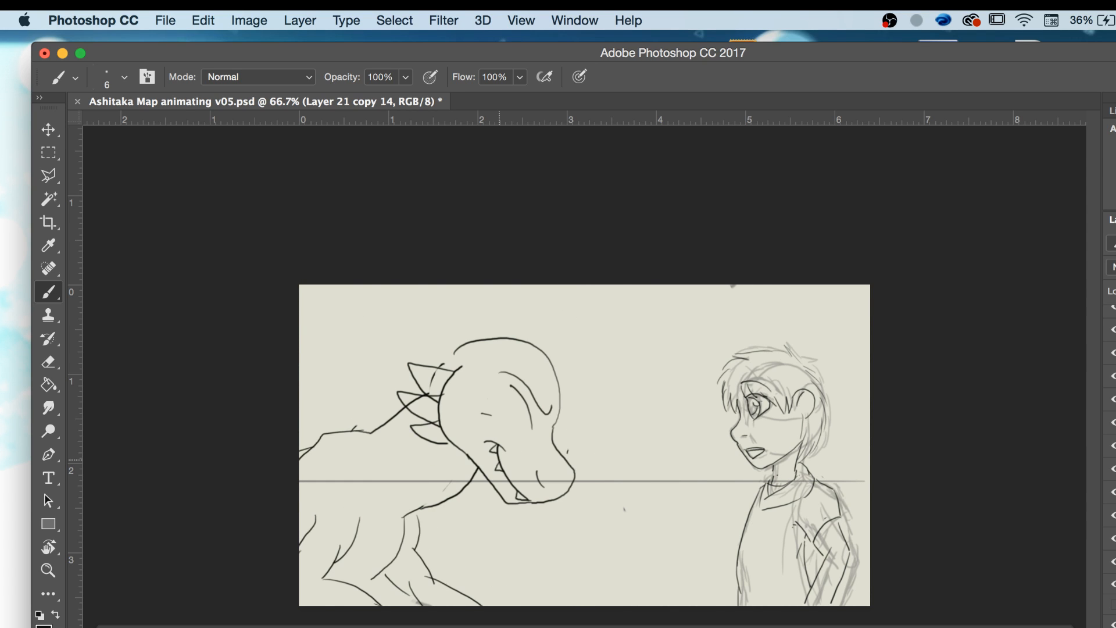
key("Right")
key("Right")
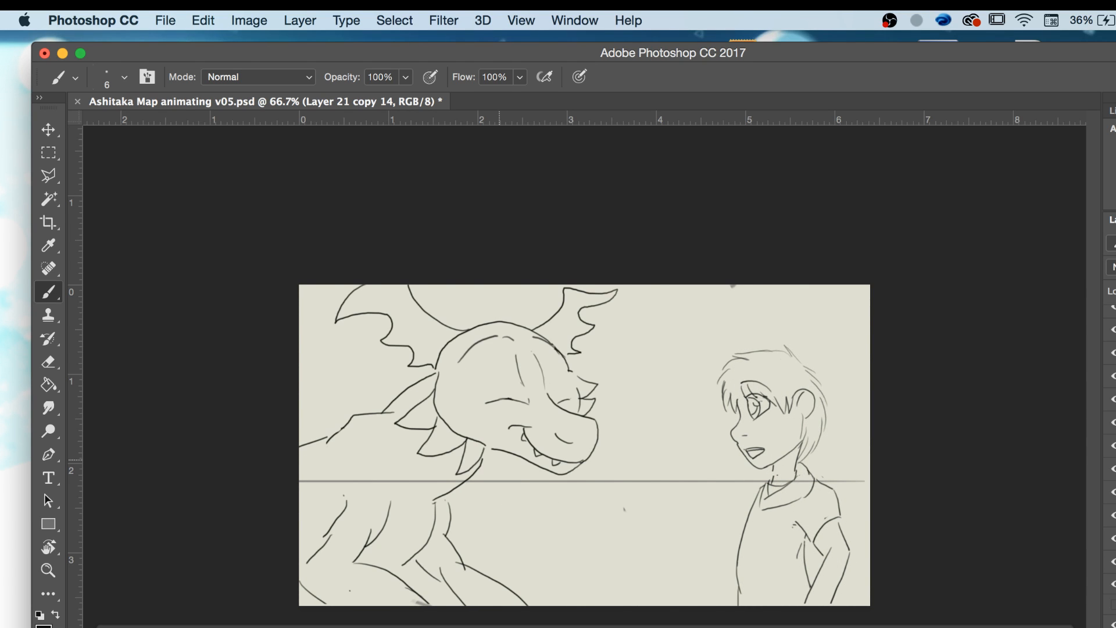
key("Right")
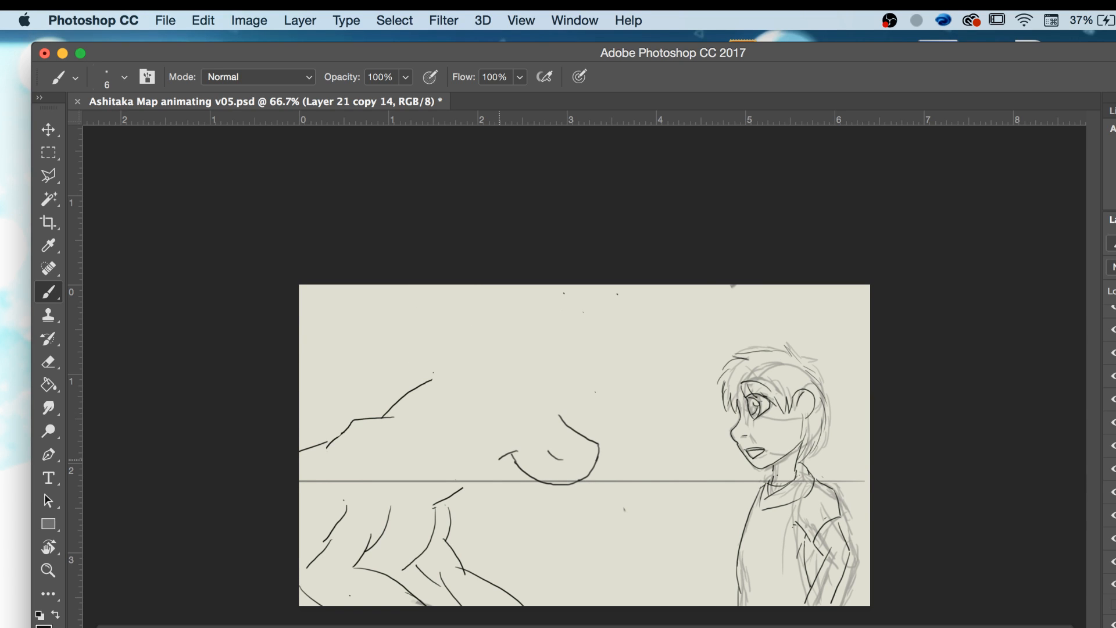
key("Right")
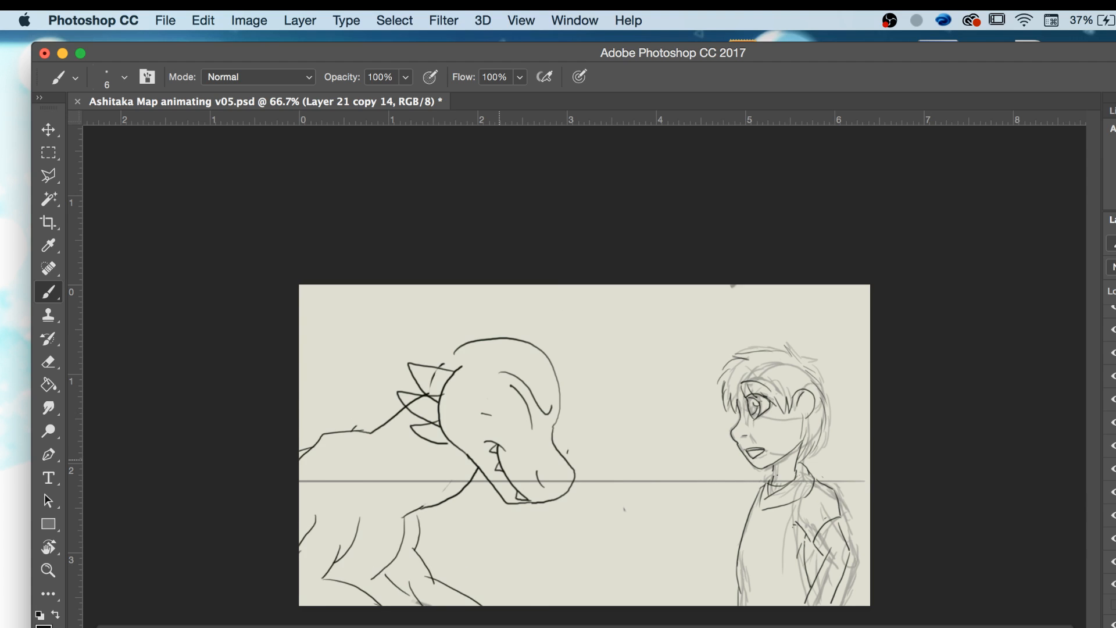
key("Right")
key("Right")
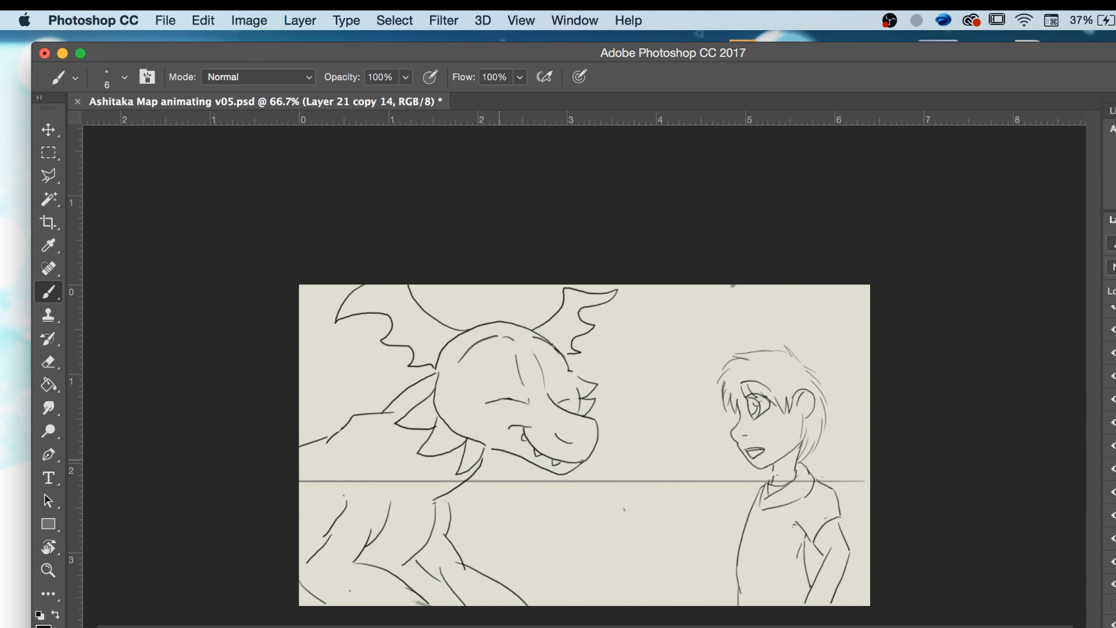
key("Right")
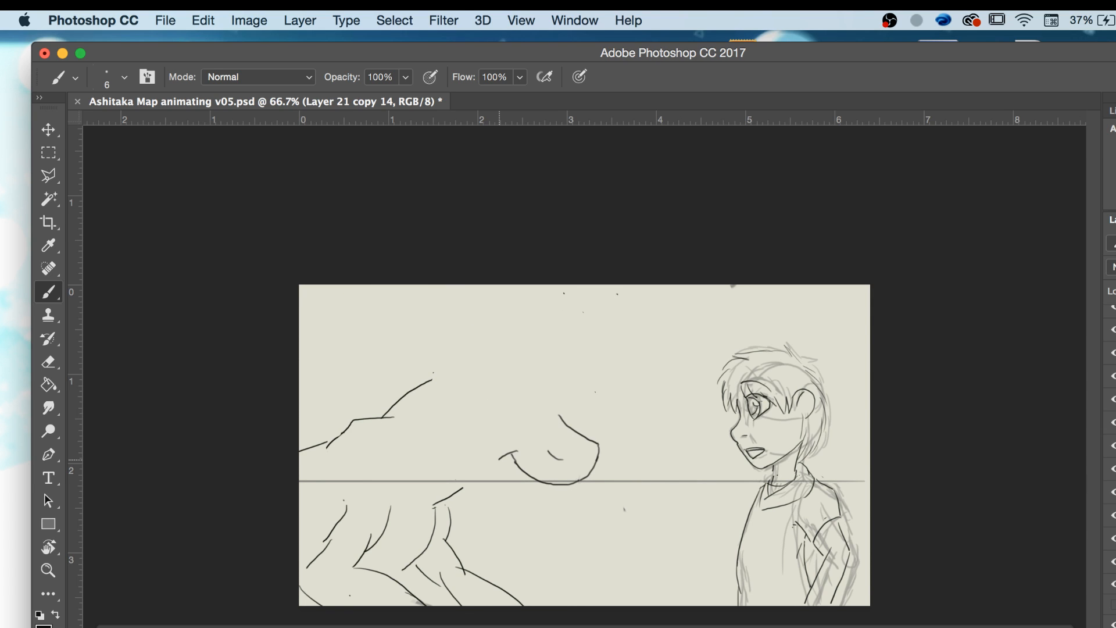
Draw the creature's lower jaw line beneath the snout and add three small pointed teeth along the upper mouth line.
mouse_move(581, 478)
left_mouse_down()
mouse_move(553, 497)
mouse_move(469, 466)
left_mouse_up()
key("z")
left_click(497, 463)
left_click(494, 496)
key("b")
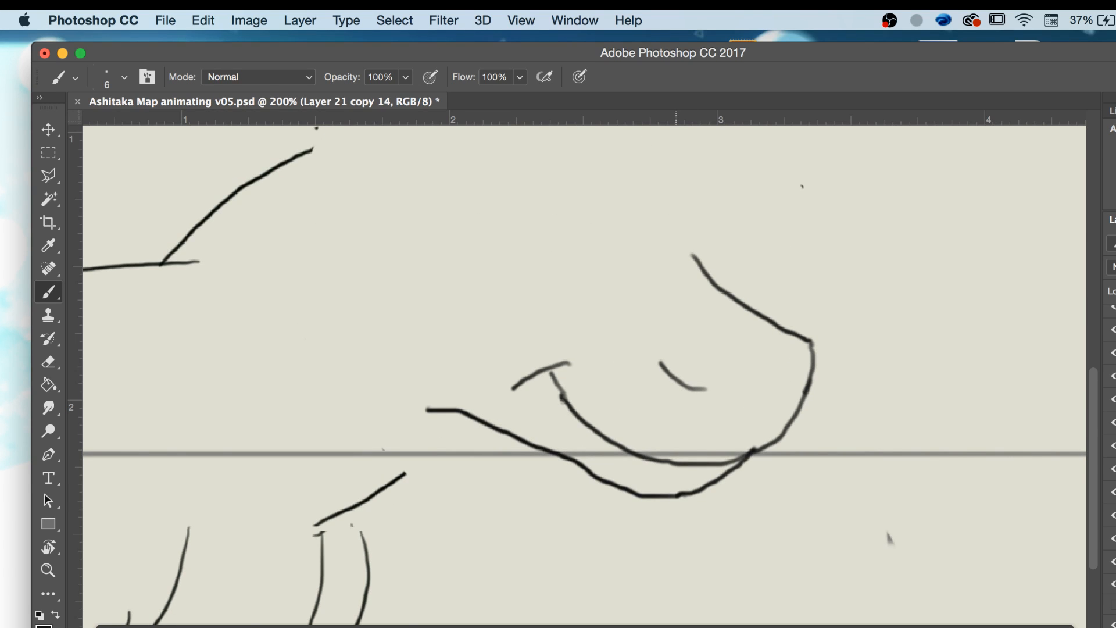
mouse_move(560, 391)
left_mouse_down()
mouse_move(558, 421)
mouse_move(579, 411)
left_mouse_up()
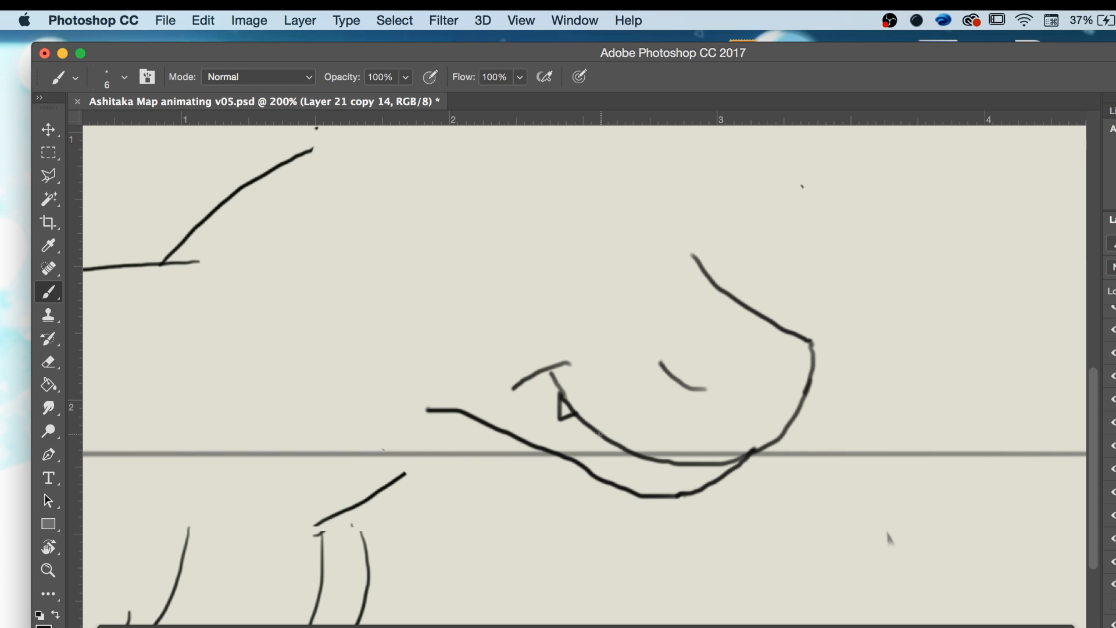
mouse_move(599, 434)
left_mouse_down()
mouse_move(605, 458)
mouse_move(637, 456)
left_mouse_up()
left_click_drag(664, 464, 688, 467)
Draw the curved forehead outline from the bridge of the snout up towards the crown of the creature's head.
key("z")
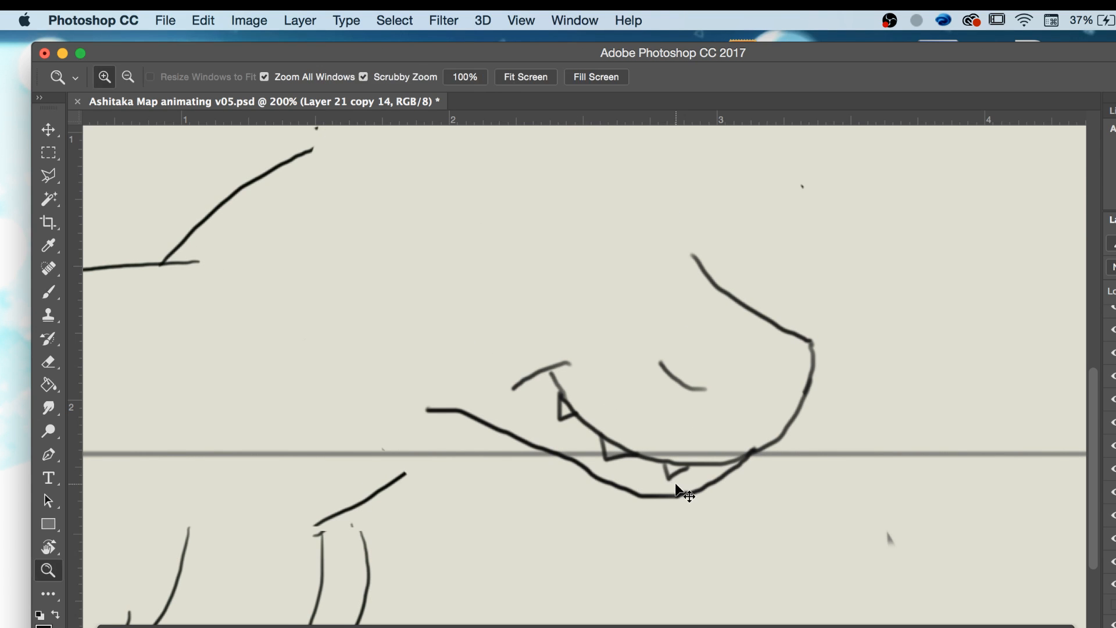
key("super+minus")
key("super+minus")
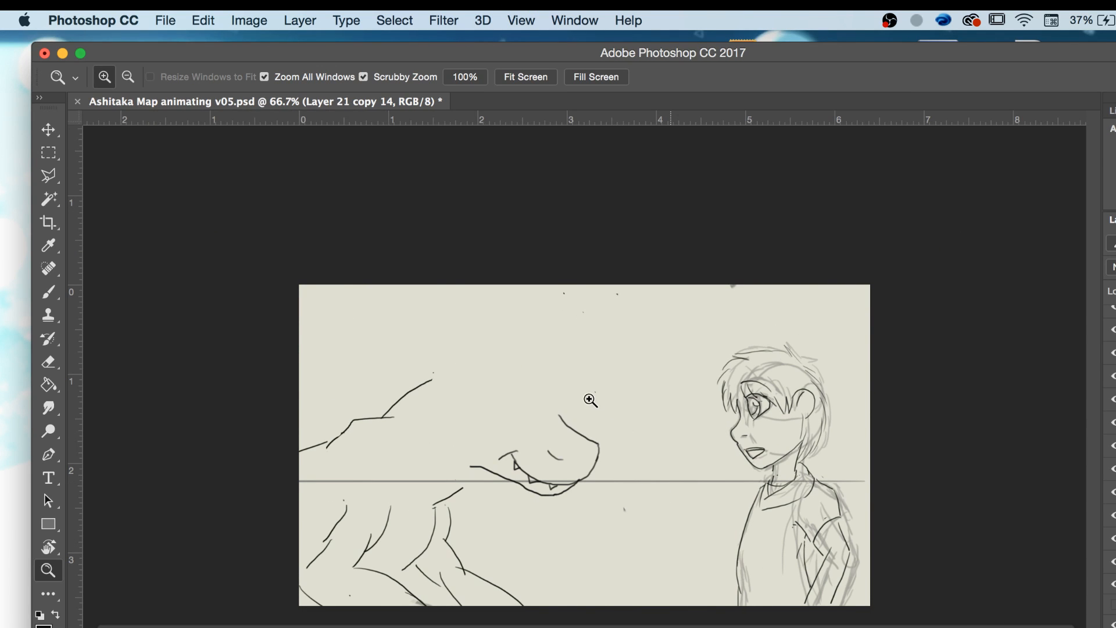
key("b")
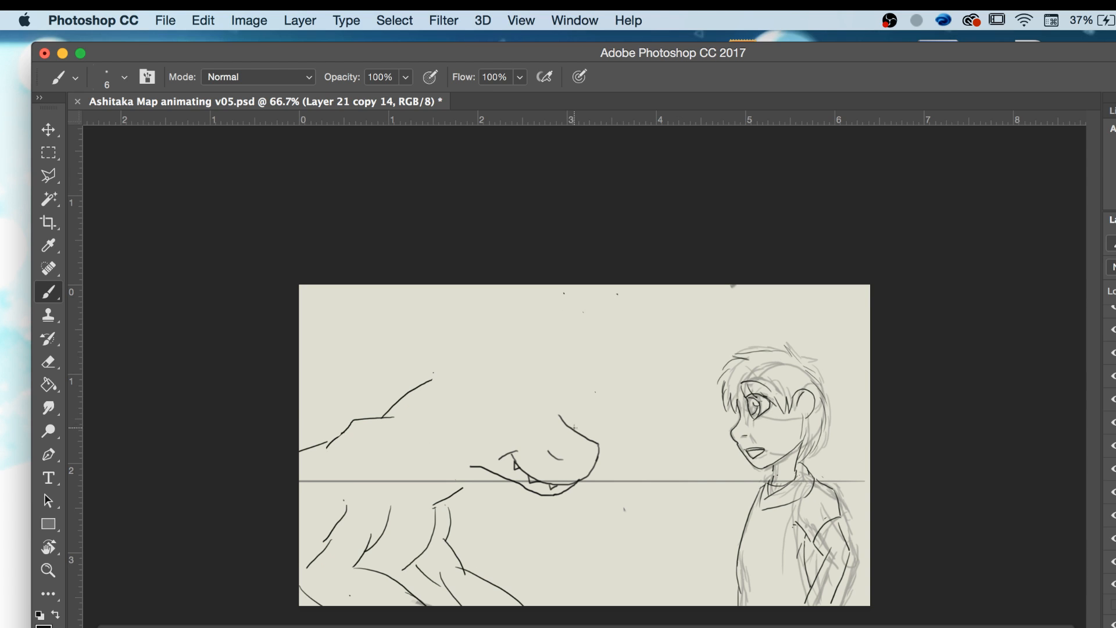
mouse_move(574, 428)
left_mouse_down()
mouse_move(576, 400)
mouse_move(534, 348)
left_mouse_up()
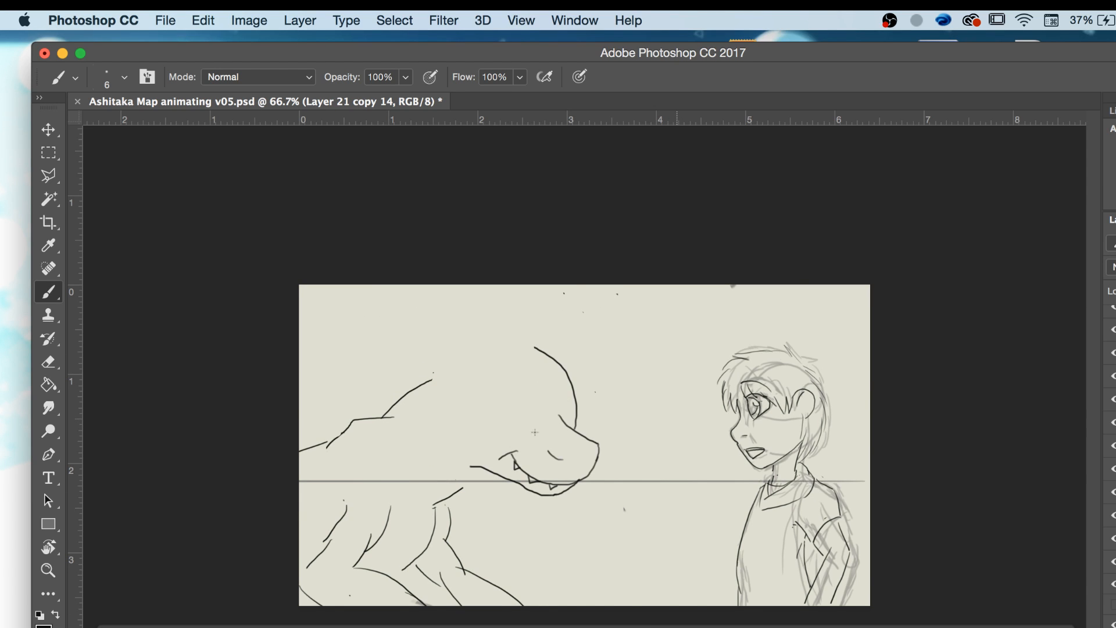
Try to draw the creature's closed-eye line above the mouth, removing each attempted stroke.
left_click_drag(535, 432, 481, 411)
key("e")
left_click(484, 410)
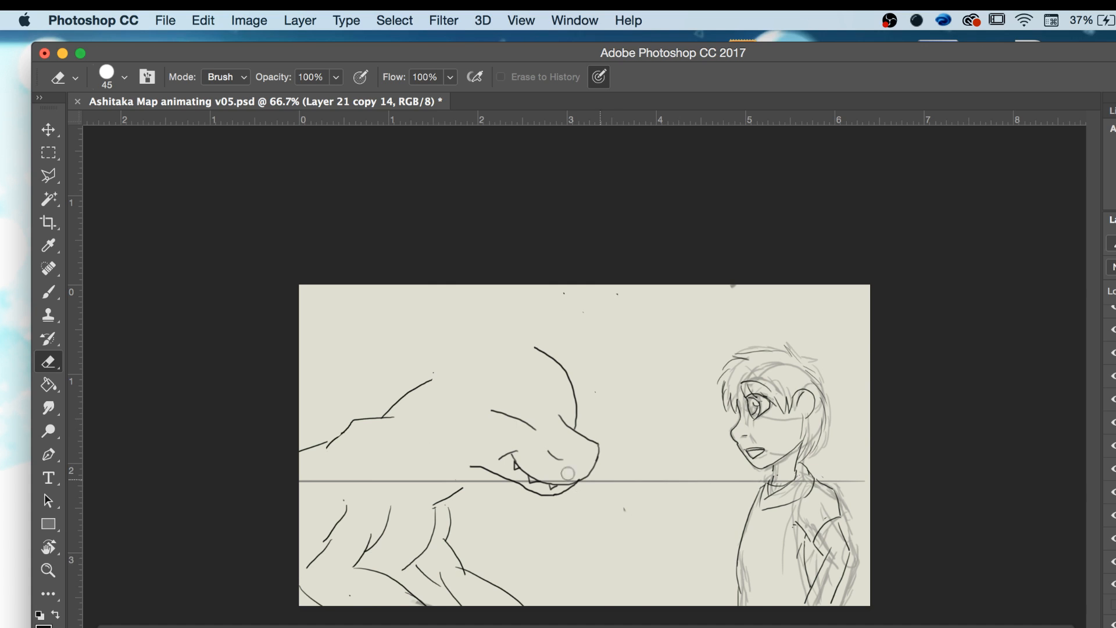
key("b")
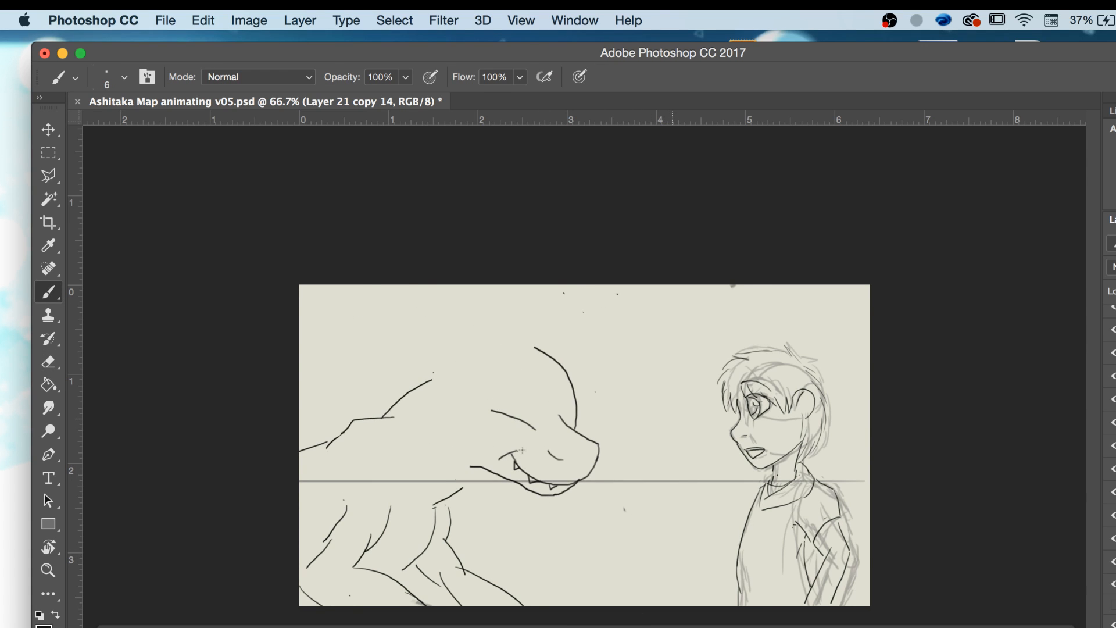
key("e")
key("b")
key("e")
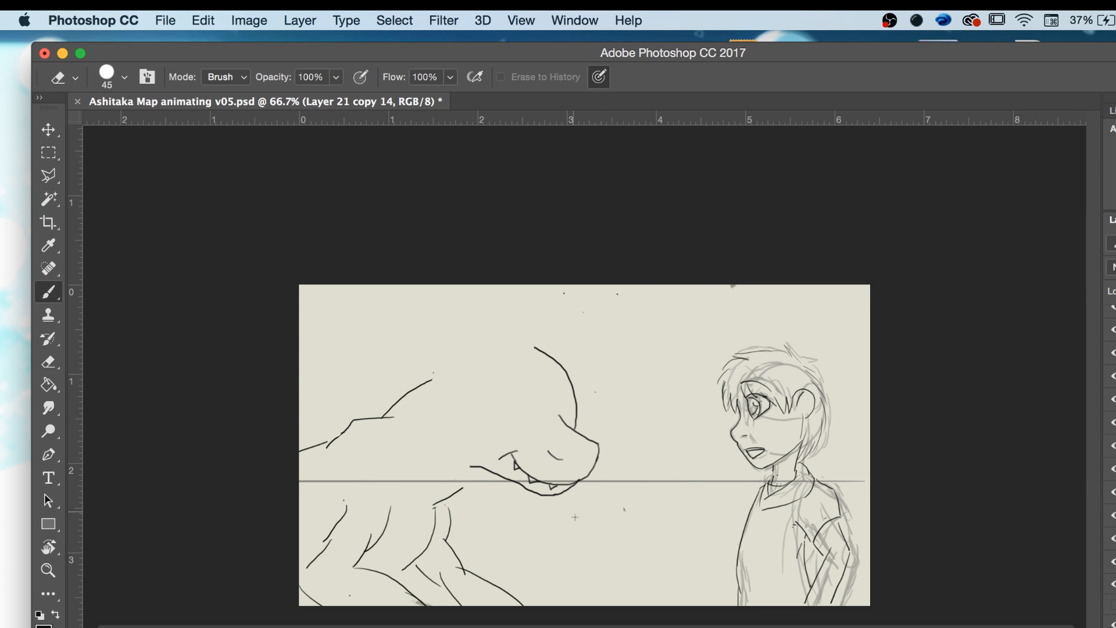
key("b")
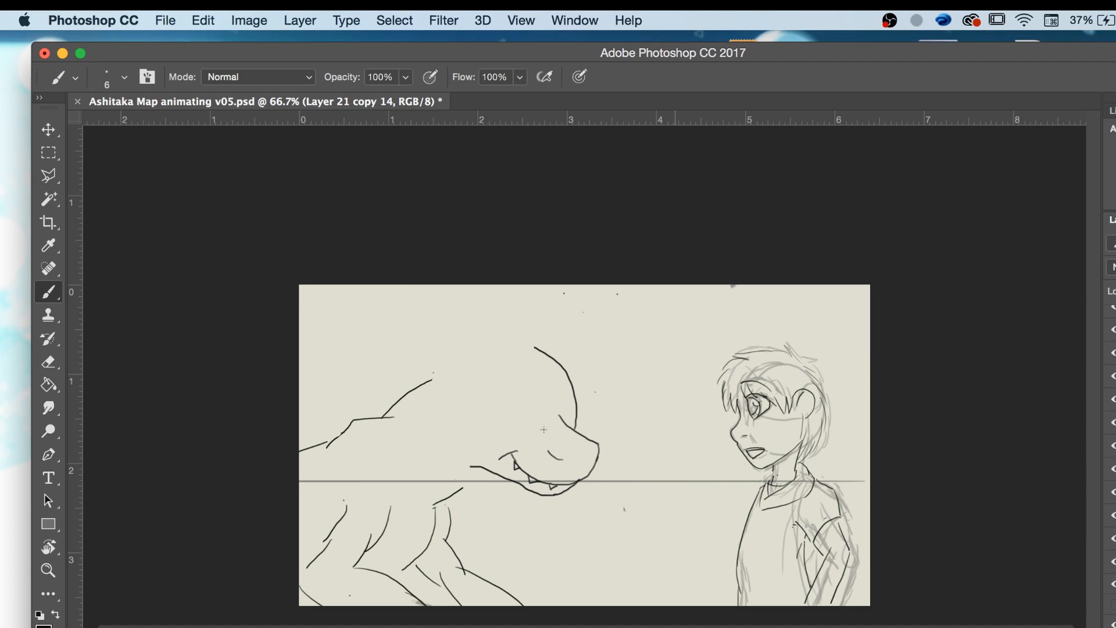
left_click_drag(544, 430, 496, 404)
key("super+z")
Draw the closed eye's curve and the short crease marks rising from its inner end, checking the placement against neighbouring frames.
left_click_drag(536, 429, 492, 418)
key("Left")
key("Right")
left_click_drag(536, 428, 531, 392)
key("Left")
key("Right")
key("Right")
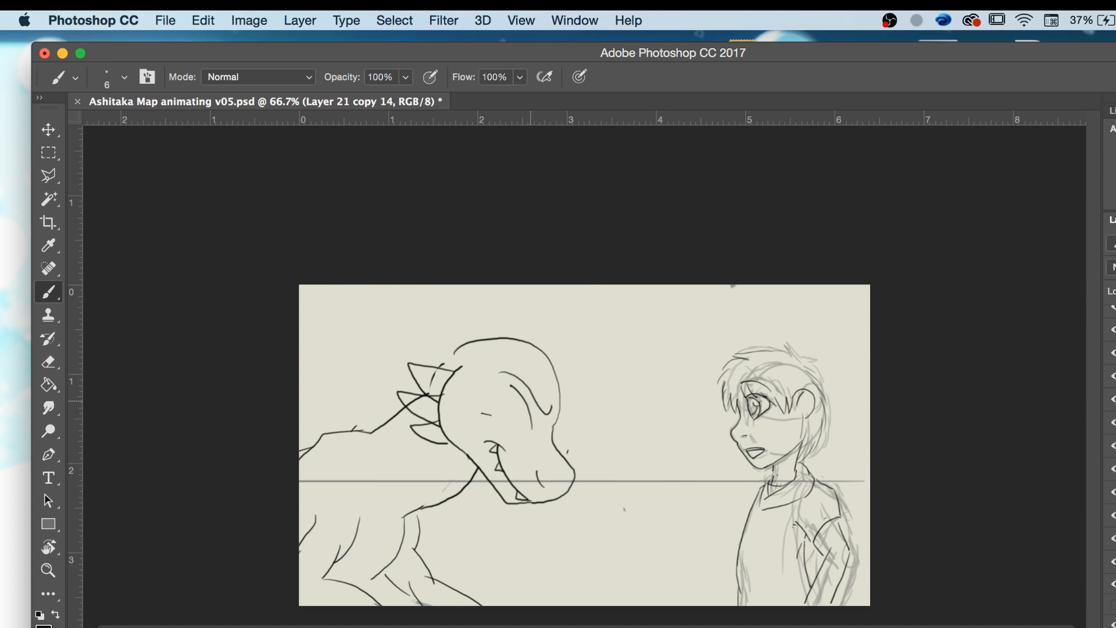
key("Left")
key("Left")
key("Right")
key("Left")
key("Right")
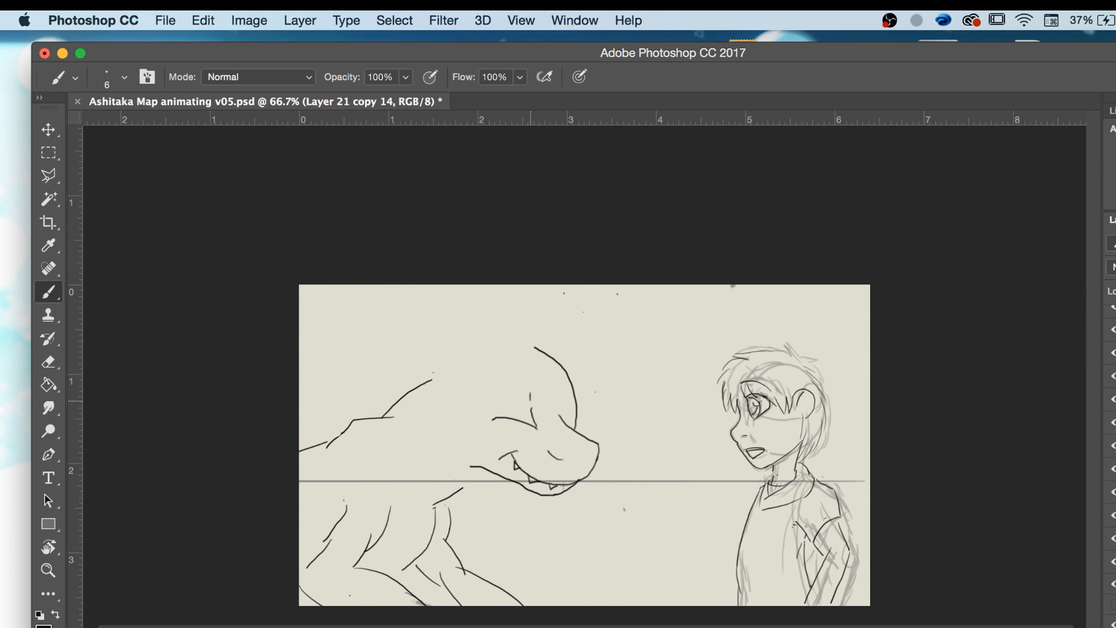
Draw the arched brow line above the closed eye and two small spikes on the far side of the face beside the snout.
mouse_move(465, 393)
left_mouse_down()
mouse_move(475, 382)
mouse_move(542, 389)
left_mouse_up()
key("Left")
key("Right")
left_click_drag(584, 426, 591, 436)
key("Left")
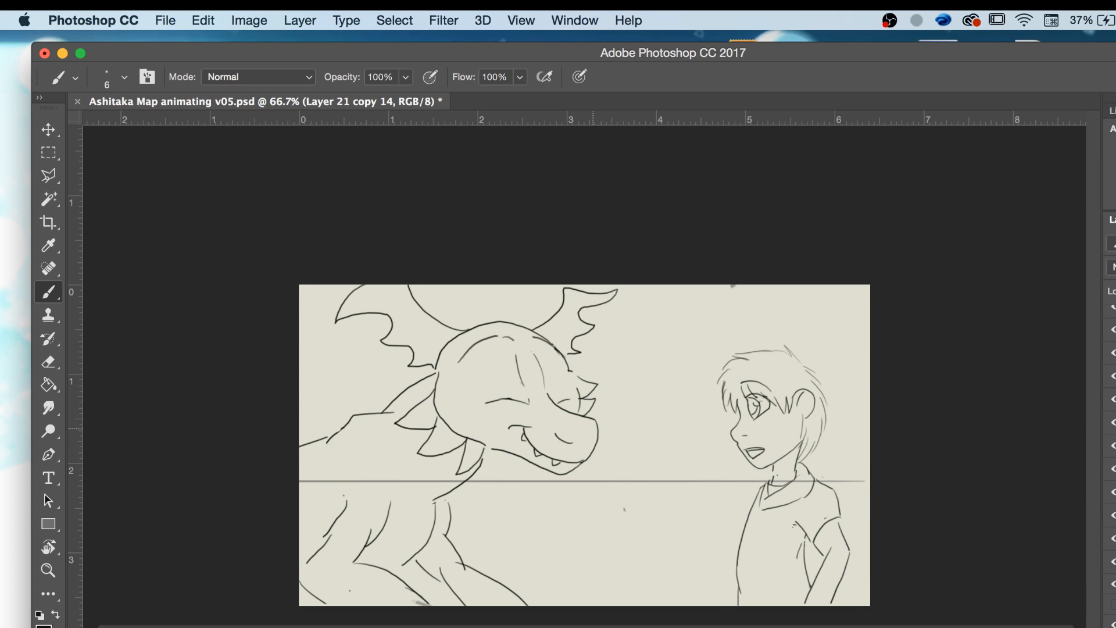
key("Right")
left_click_drag(584, 409, 580, 420)
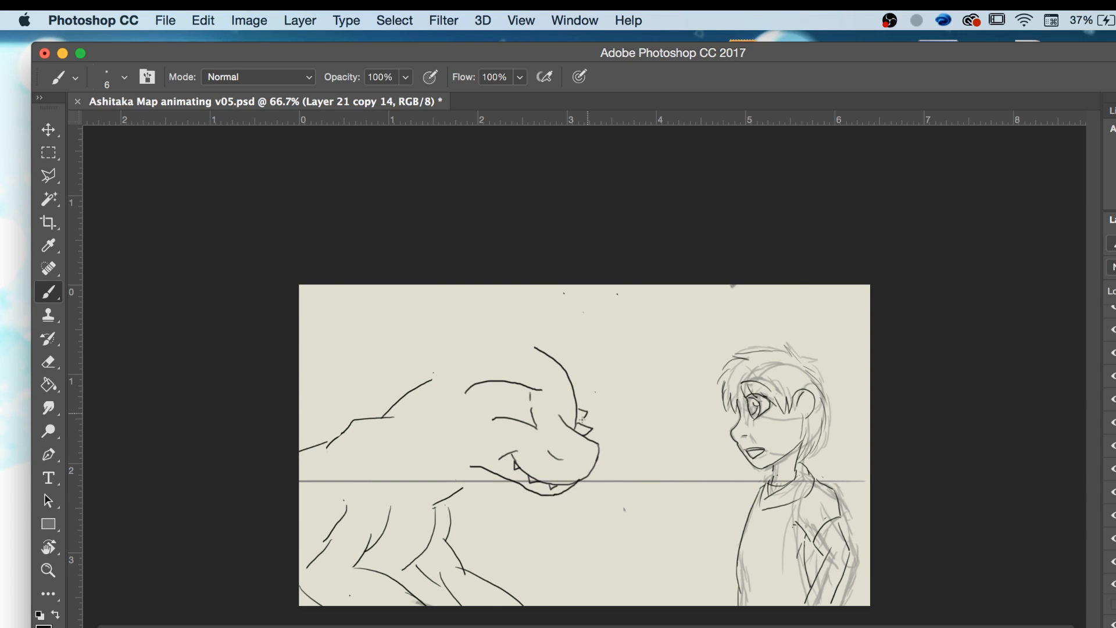
Flip between the new in-between frame and its grinning and lowered-head neighbours to examine the head's motion.
key("Left")
key("Right")
key("Left")
key("Right")
key("Left")
key("Right")
key("Left")
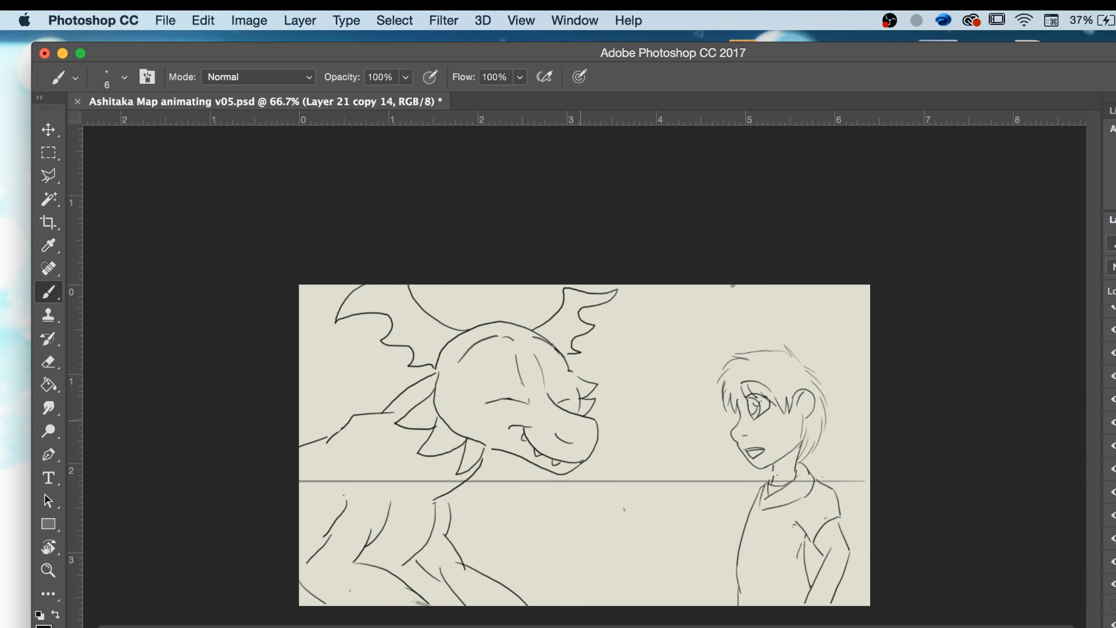
key("Right")
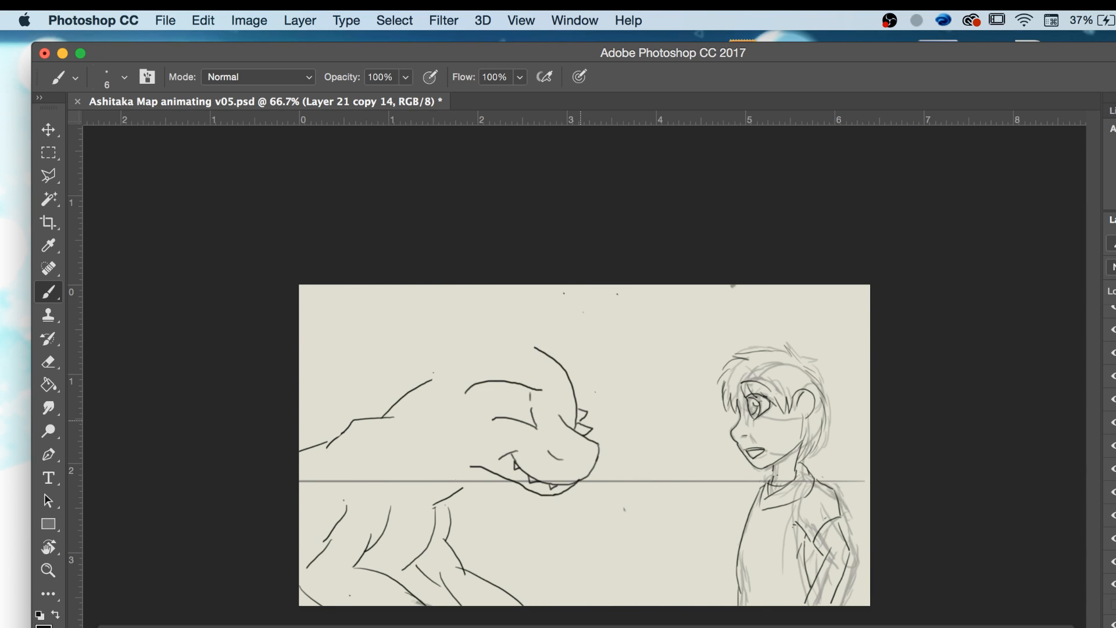
key("Left")
key("Right")
key("Left")
key("Right")
key("Left")
key("Right")
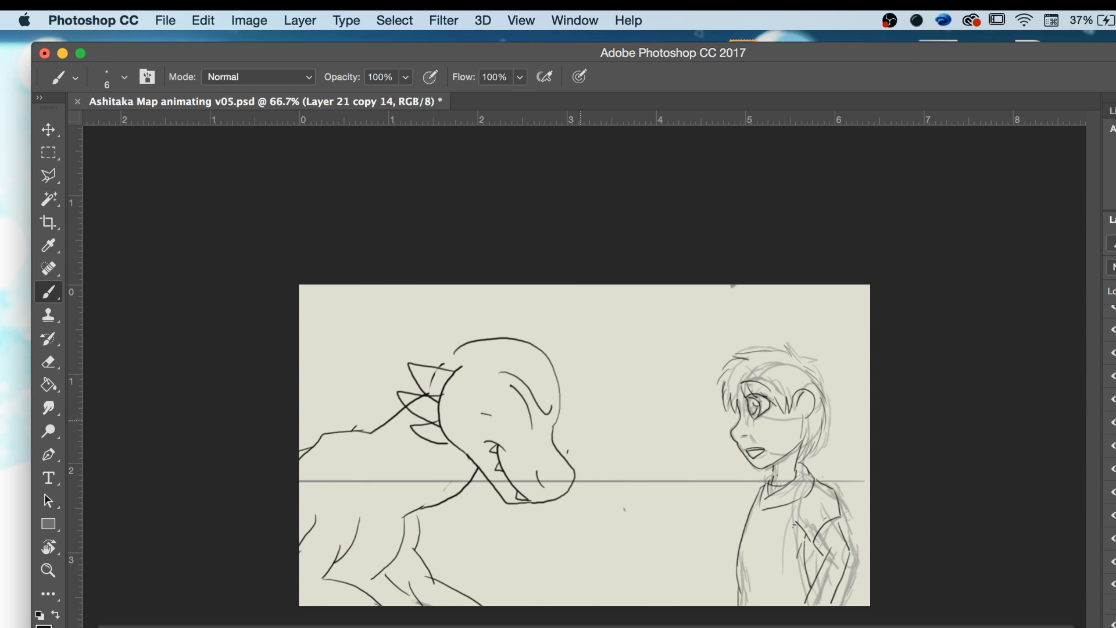
key("Left")
key("Right")
key("Right")
key("Left")
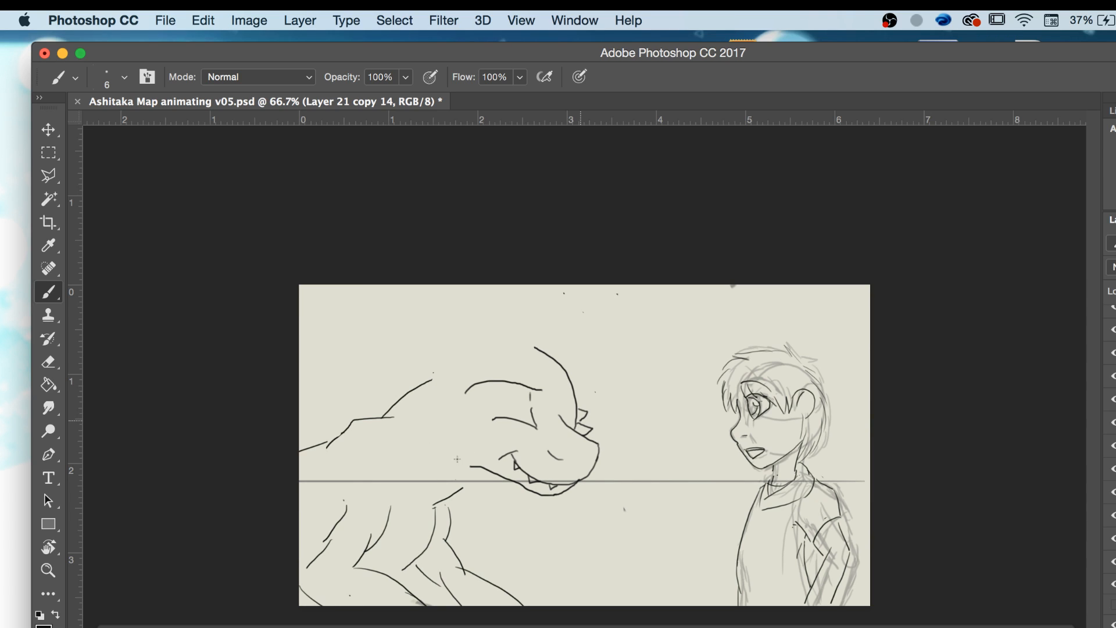
Try to draw the curve for the back of the creature's head up from the jaw, then erase it.
mouse_move(458, 463)
left_mouse_down()
mouse_move(428, 406)
mouse_move(440, 381)
left_mouse_up()
key("Left")
key("Right")
key("Left")
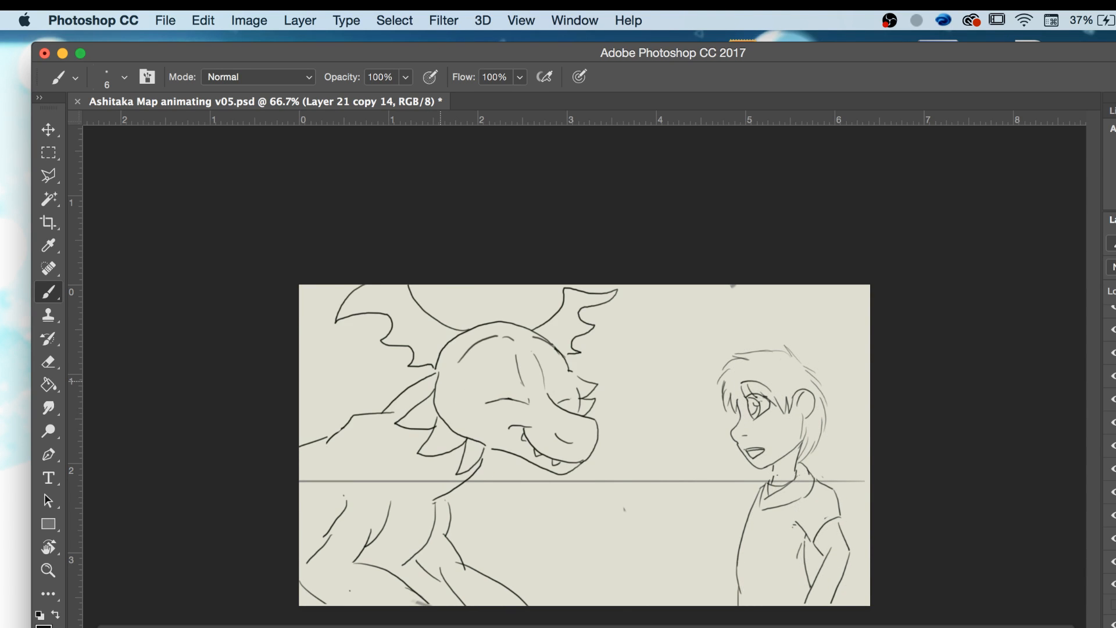
key("Right")
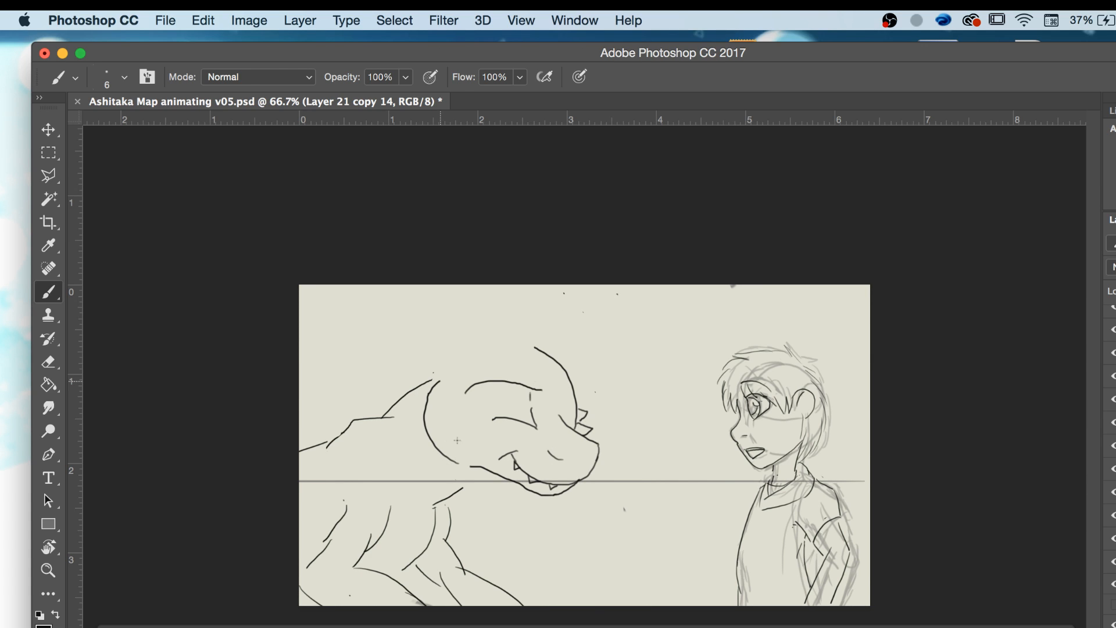
key("e")
mouse_move(427, 436)
left_mouse_down()
mouse_move(435, 392)
mouse_move(444, 430)
left_mouse_up()
key("b")
Flip between the in-between frame and its grinning and lowered-head neighbours to examine where the back of the head belongs.
key("Left")
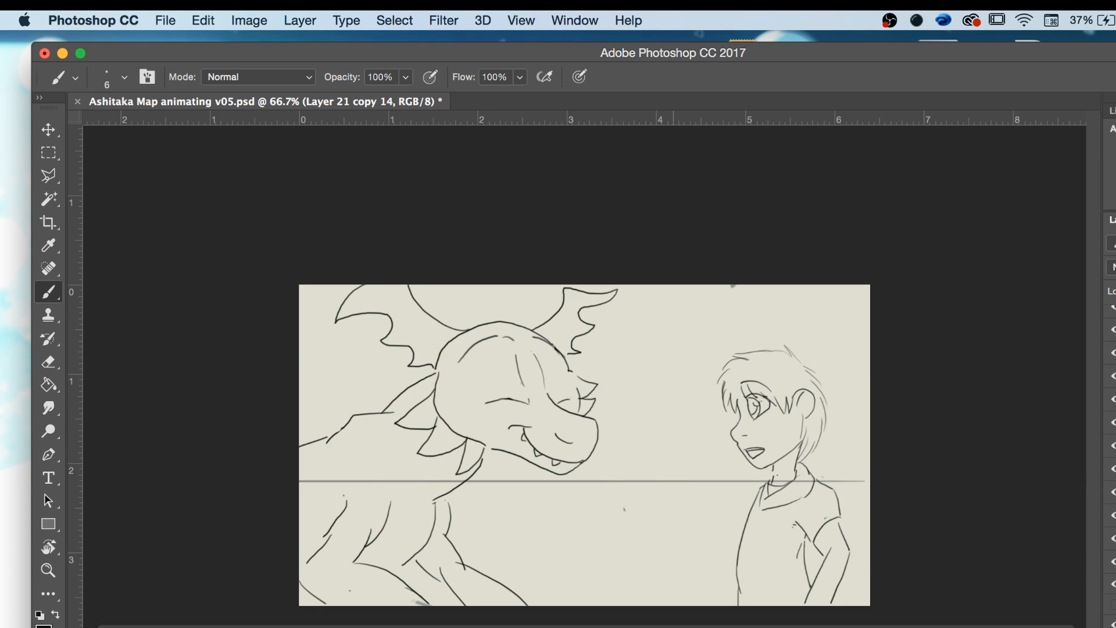
key("Right")
key("Right")
key("Left")
key("Left")
key("Right")
key("Right")
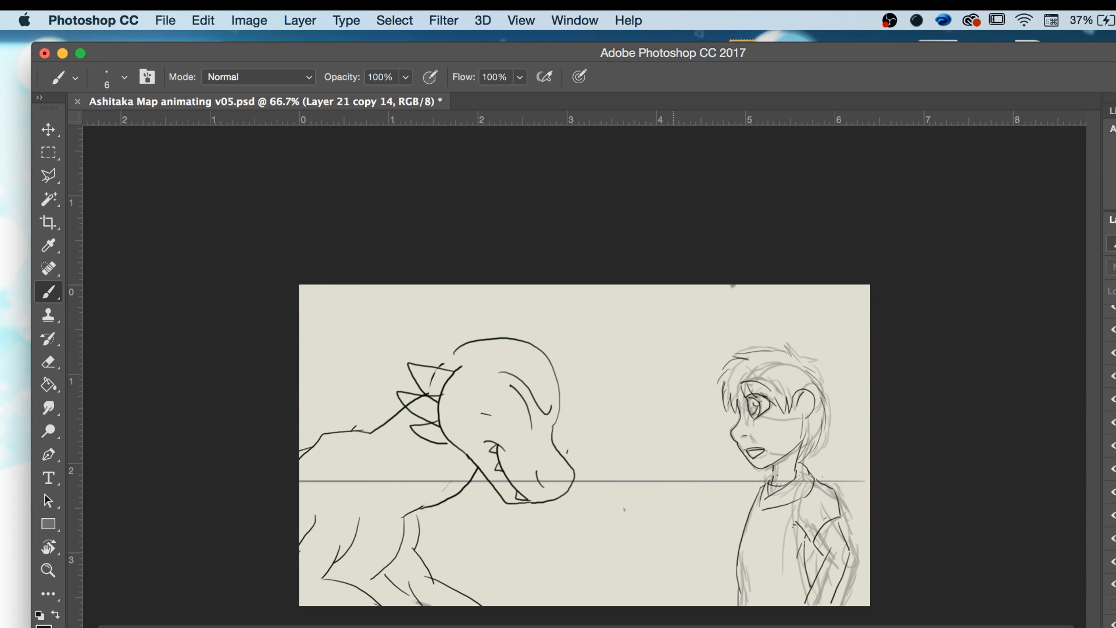
key("Left")
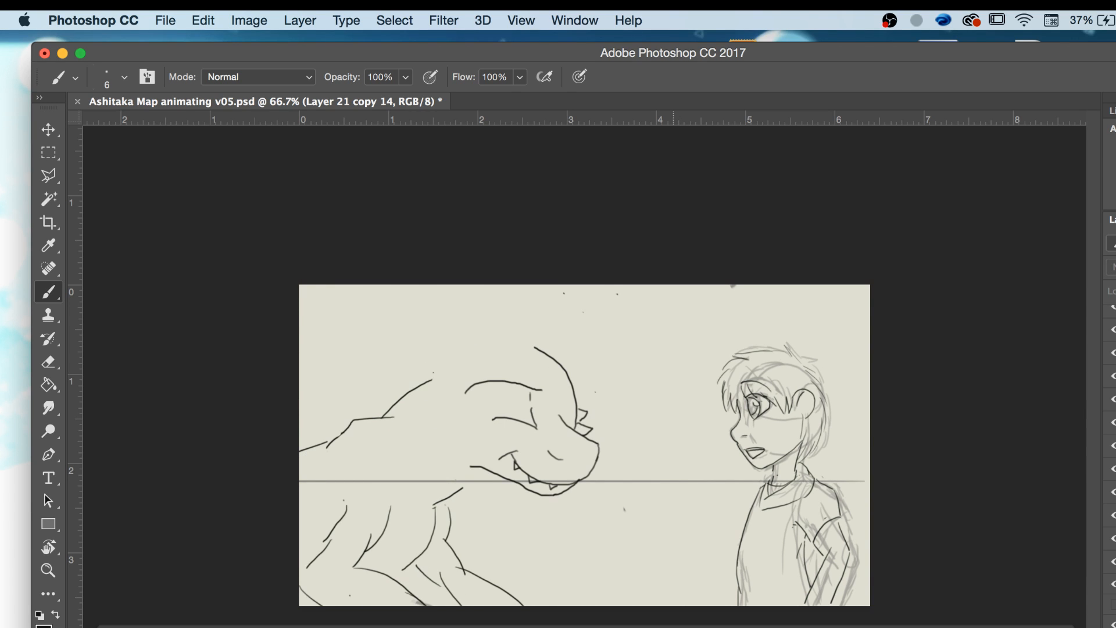
key("Left")
key("Right")
key("Left")
key("Right")
key("Right")
key("Left")
key("Left")
key("Right")
key("Left")
key("Right")
Draw the back-of-head curve from behind the jaw up towards the crown, comparing it with the neighbouring frames.
mouse_move(461, 460)
left_mouse_down()
mouse_move(428, 416)
mouse_move(456, 366)
left_mouse_up()
key("Left")
key("Right")
key("Right")
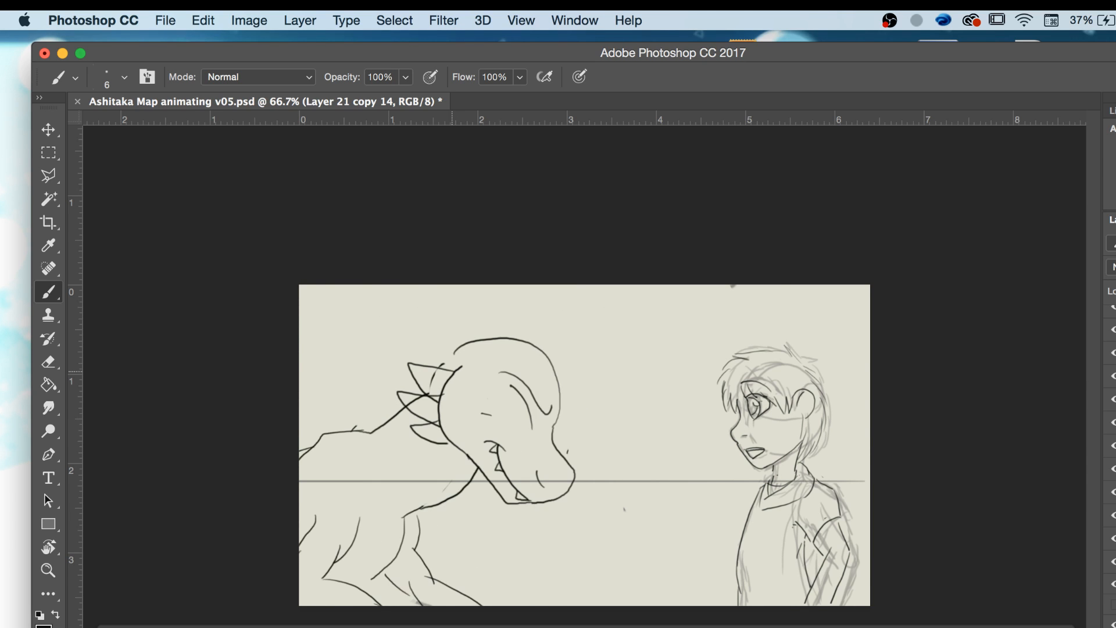
key("Left")
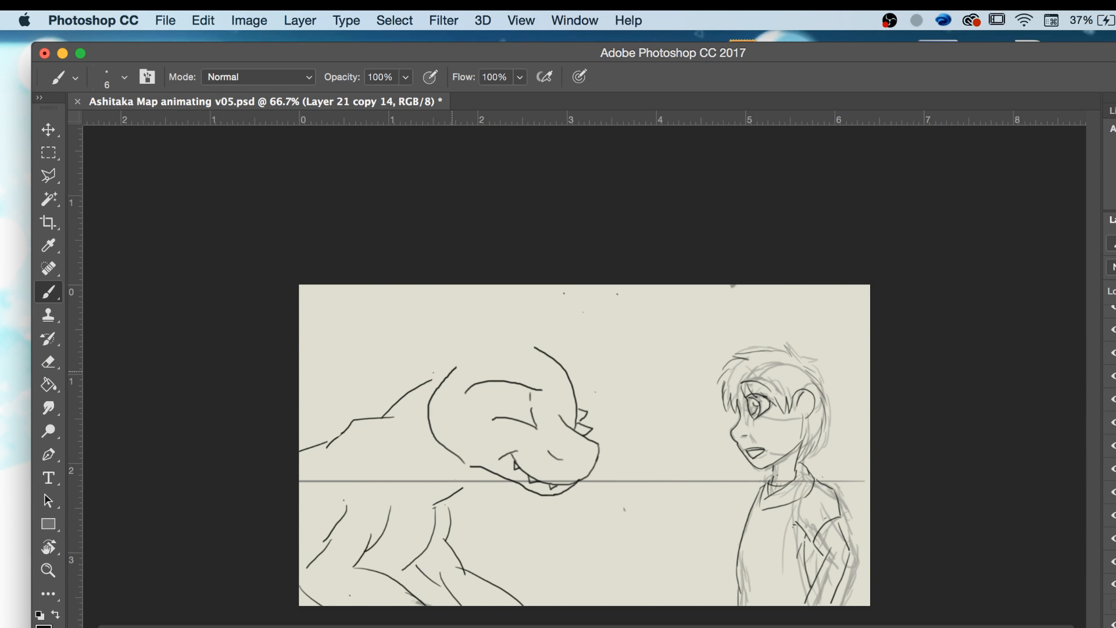
key("Right")
key("Left")
key("Left")
key("Right")
Draw the uppermost neck spike behind the creature's head on the in-between frame.
mouse_move(433, 382)
left_mouse_down()
mouse_move(383, 398)
mouse_move(429, 428)
left_mouse_up()
key("Left")
key("Right")
key("Left")
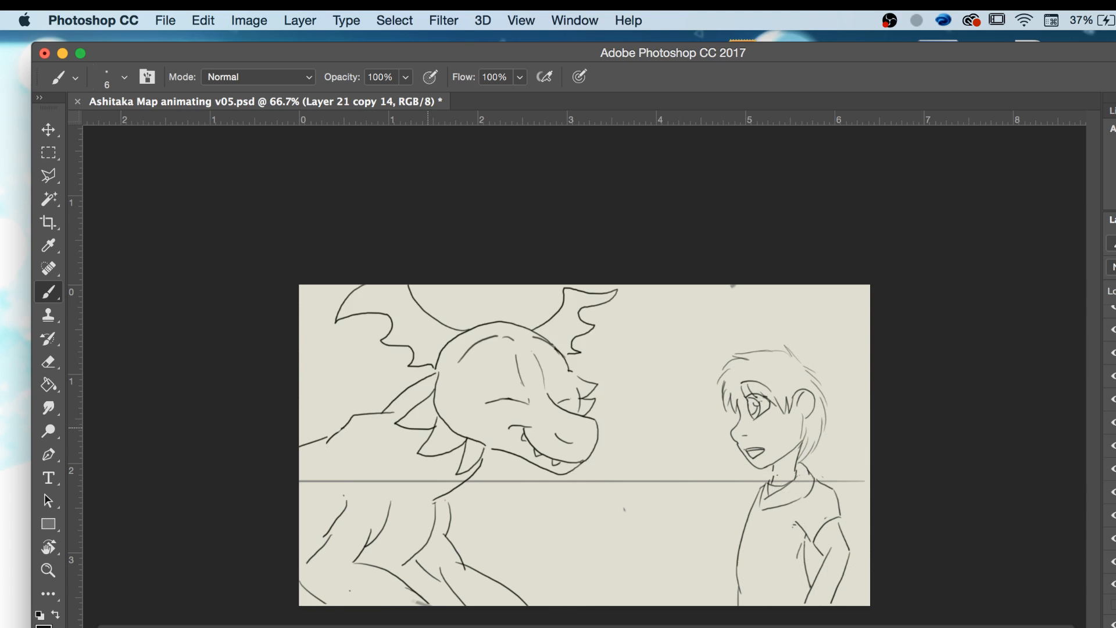
Flip through the neighbouring frames to examine how the neck spikes move with the creature's head.
key("Right")
key("Right")
key("Left")
key("Left")
key("Right")
key("Right")
key("Left")
key("Left")
key("Right")
key("Right")
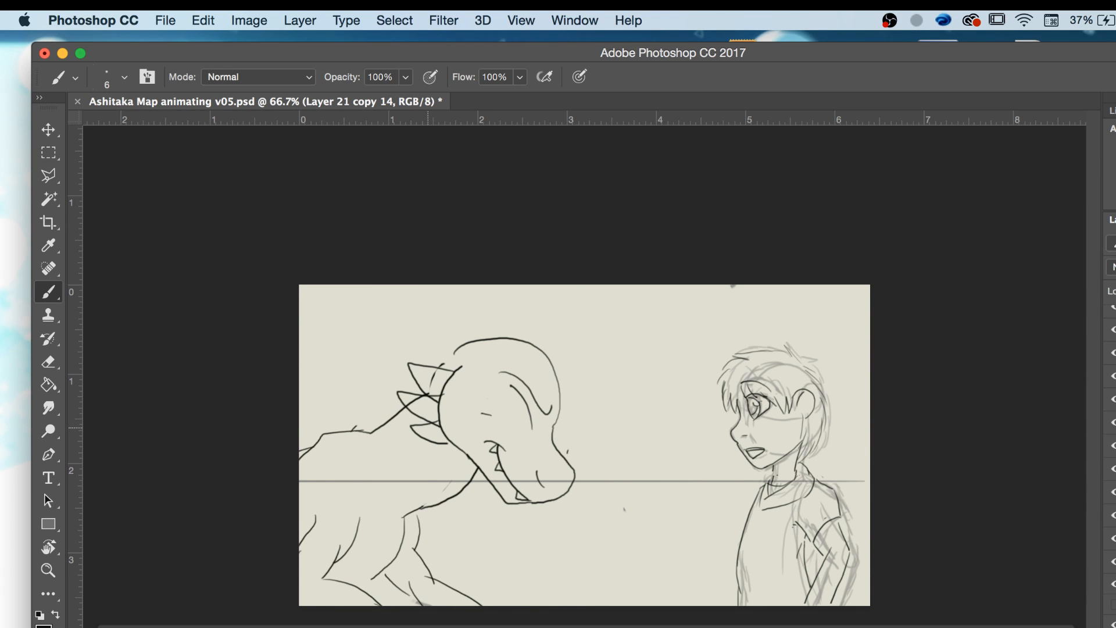
key("Left")
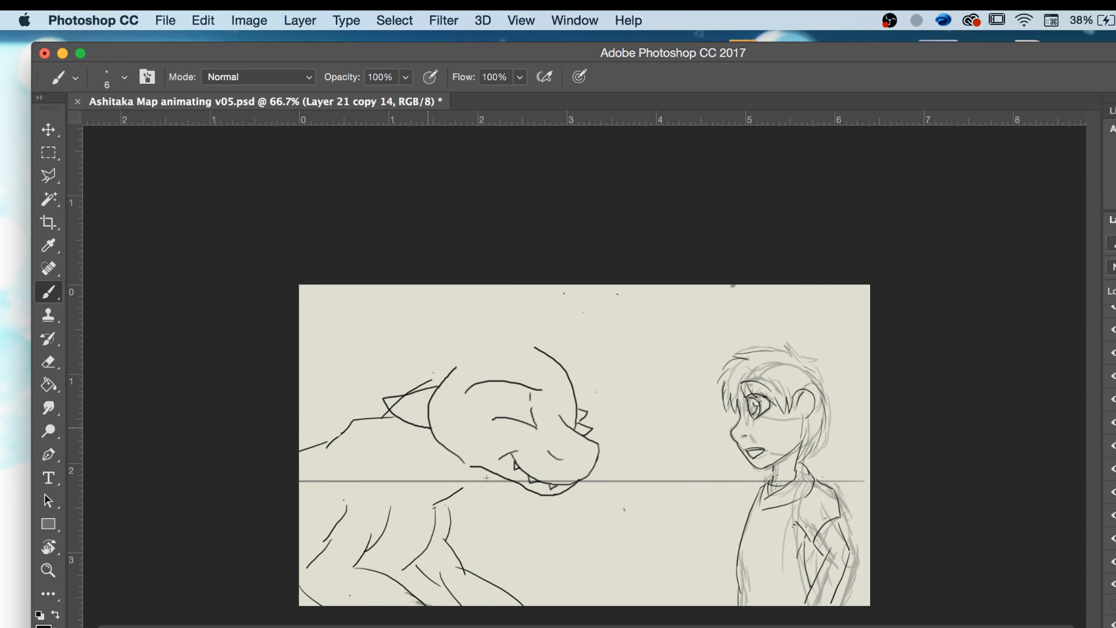
key("Left")
key("Right")
Draw the two lower neck spikes behind the jaw, checking their placement against the previous frame.
mouse_move(426, 414)
left_mouse_down()
mouse_move(385, 432)
mouse_move(440, 447)
left_mouse_up()
left_click_drag(439, 446, 457, 463)
key("Left")
key("Right")
key("Left")
key("Right")
Try to draw the crown line joining the back of the head to the forehead, undoing the first version and trimming the forehead stroke.
left_click_drag(457, 368, 542, 350)
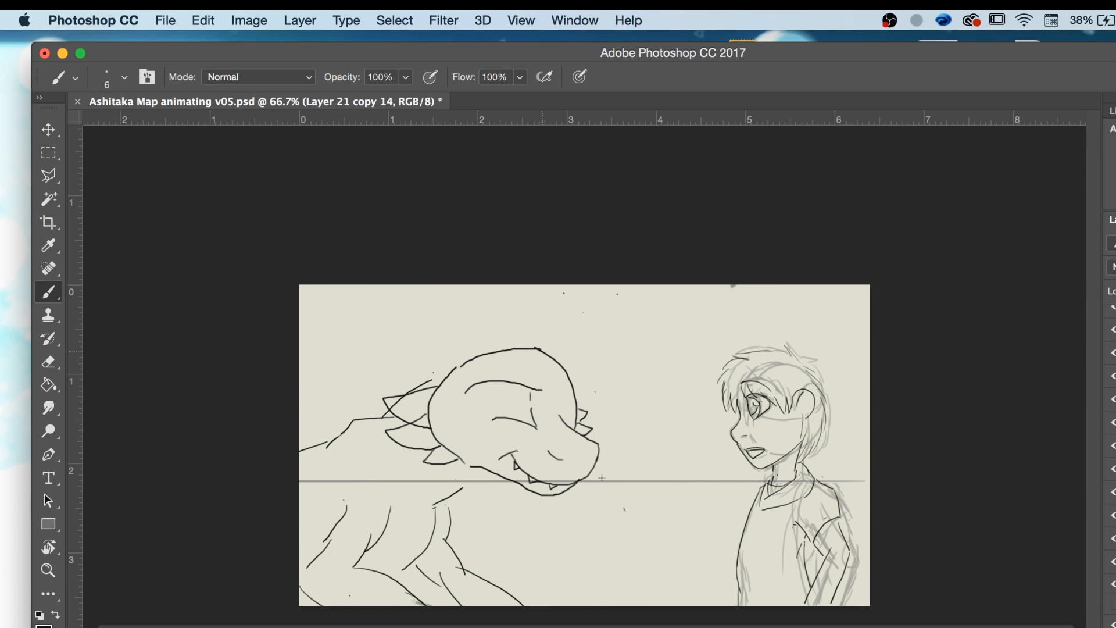
key("super+z")
key("e")
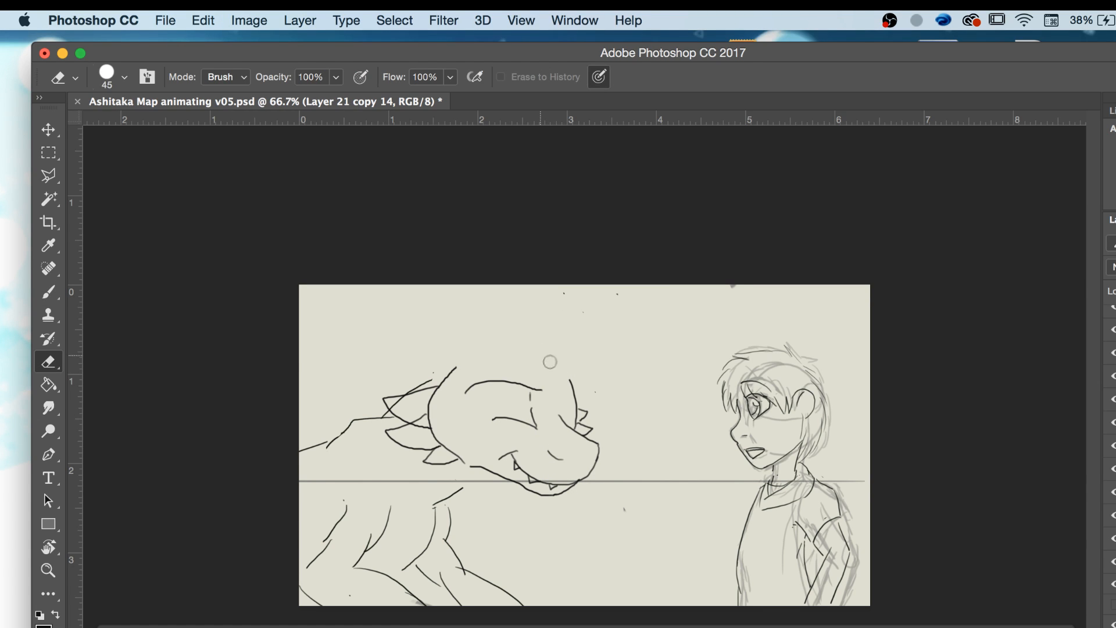
key("b")
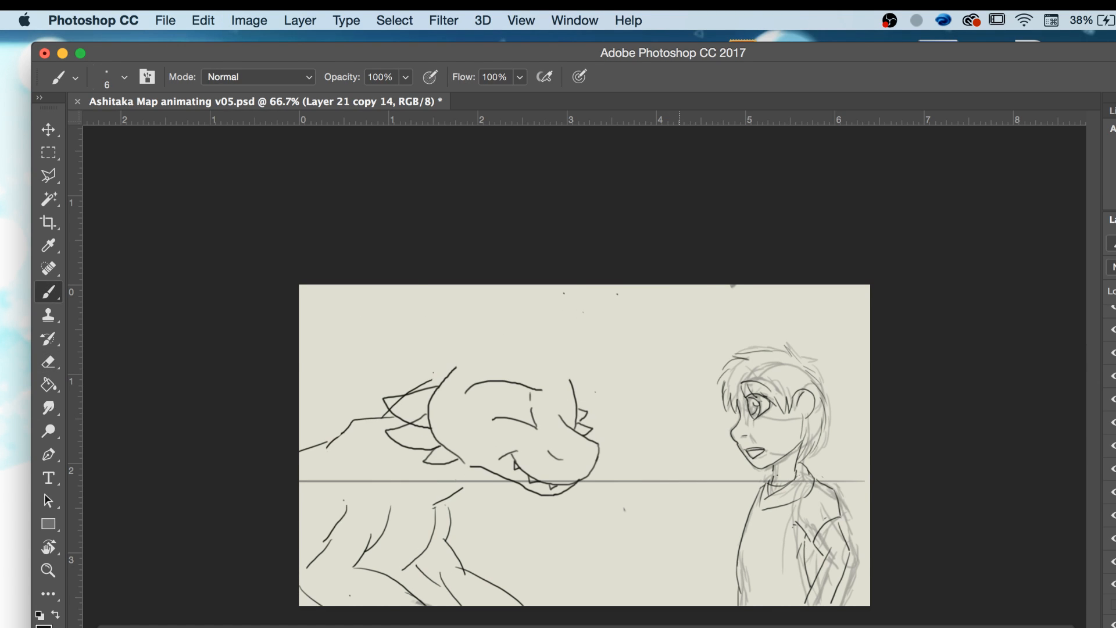
mouse_move(458, 368)
left_mouse_down()
mouse_move(523, 354)
mouse_move(571, 379)
left_mouse_up()
key("Left")
key("Right")
key("Right")
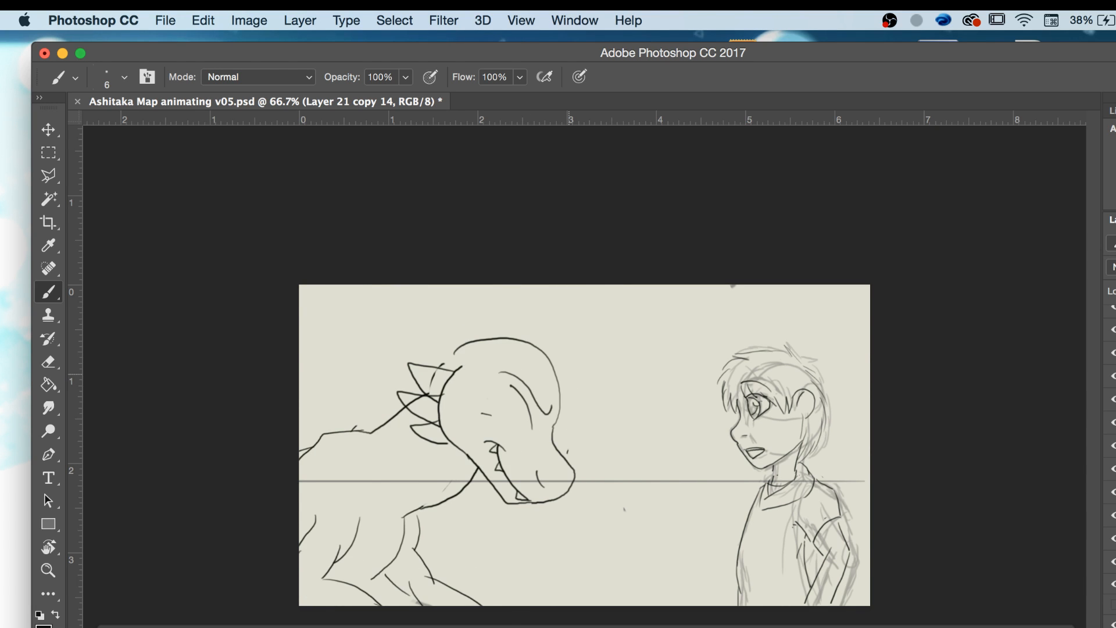
key("Left")
key("Left")
key("Right")
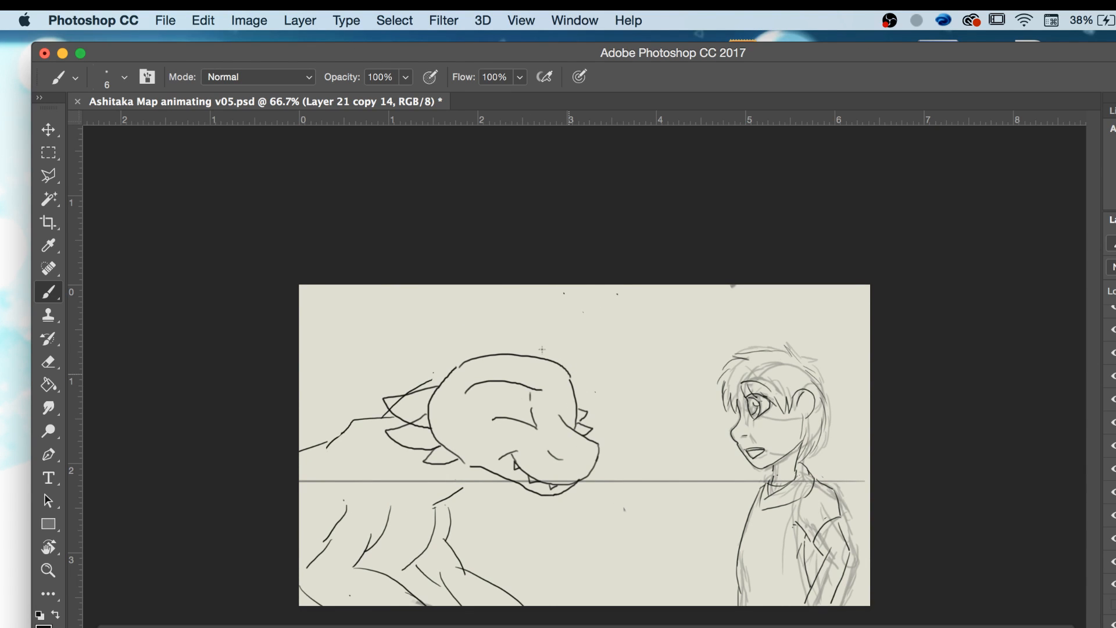
Erase the crown line and the forehead outline above the far-side face spikes.
key("e")
mouse_move(572, 386)
left_mouse_down()
mouse_move(559, 365)
mouse_move(495, 351)
mouse_move(529, 348)
mouse_move(465, 364)
mouse_move(479, 368)
left_mouse_up()
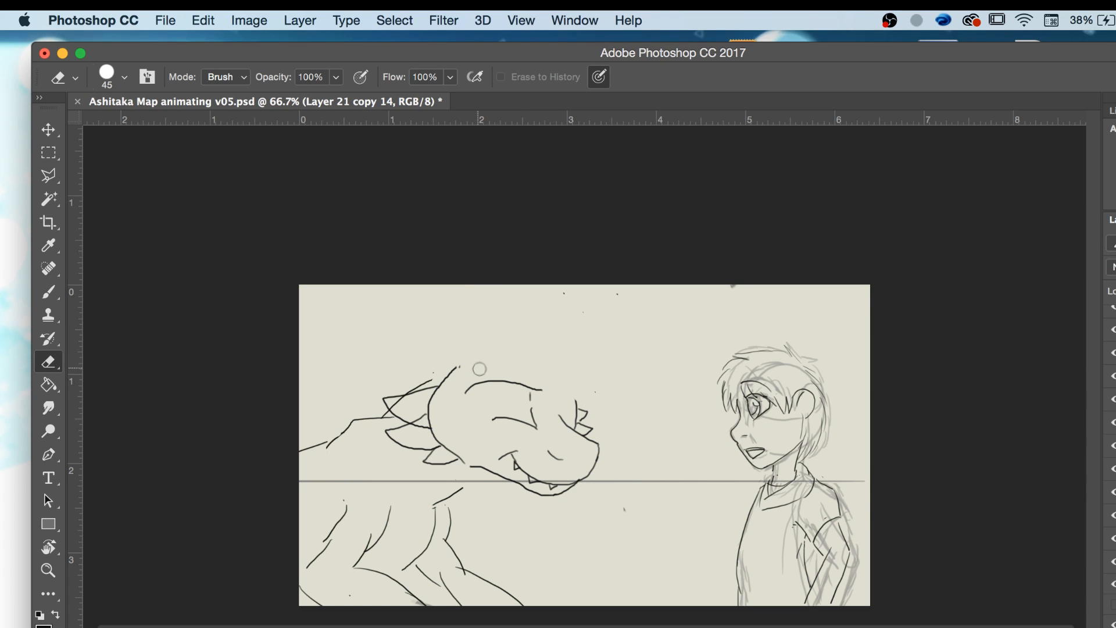
key("b")
key("Left")
key("Right")
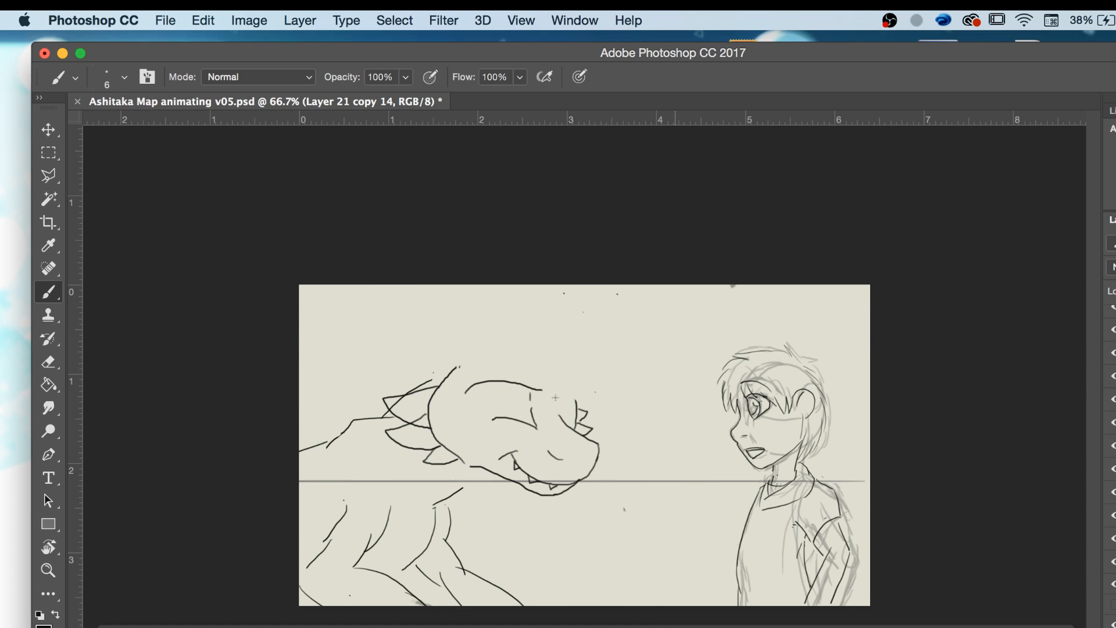
Redraw the head outline as one stroke from the back of the head over the crown down to the far-side spikes.
mouse_move(579, 394)
left_mouse_down()
mouse_move(545, 345)
mouse_move(502, 340)
mouse_move(461, 356)
mouse_move(503, 344)
mouse_move(556, 375)
left_mouse_up()
key("ctrl+z")
key("ctrl+z")
mouse_move(459, 365)
left_mouse_down()
mouse_move(518, 352)
mouse_move(559, 369)
mouse_move(576, 400)
left_mouse_up()
key("Left")
key("Right")
key("Right")
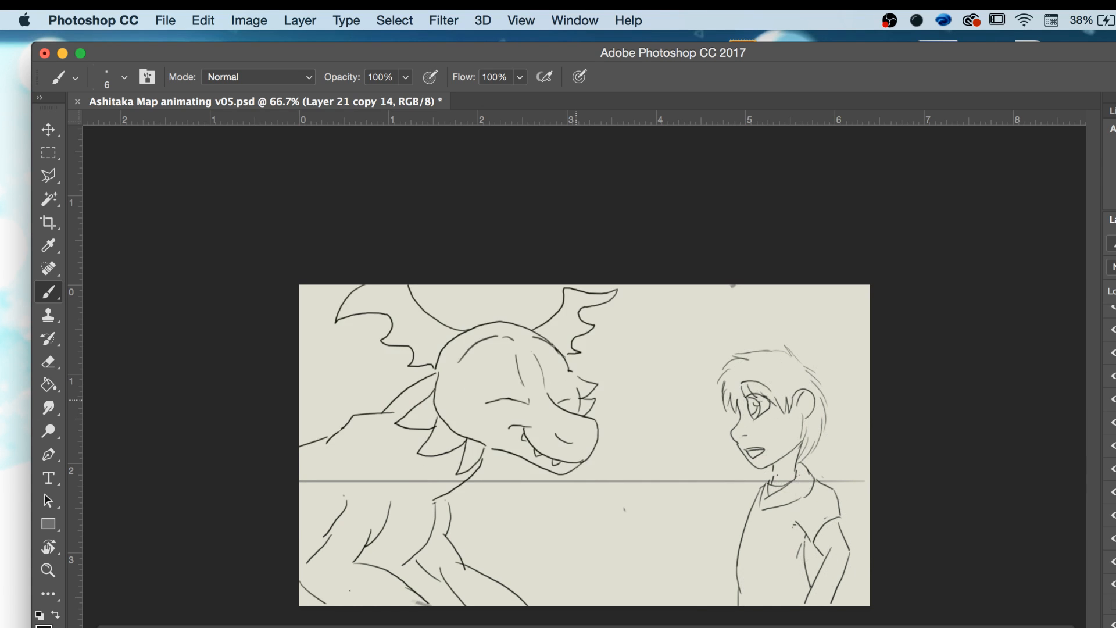
Look through the frames with the whole canvas in view and save the animation file.
key("Left")
key("Left")
key("Left")
key("Left")
key("Left")
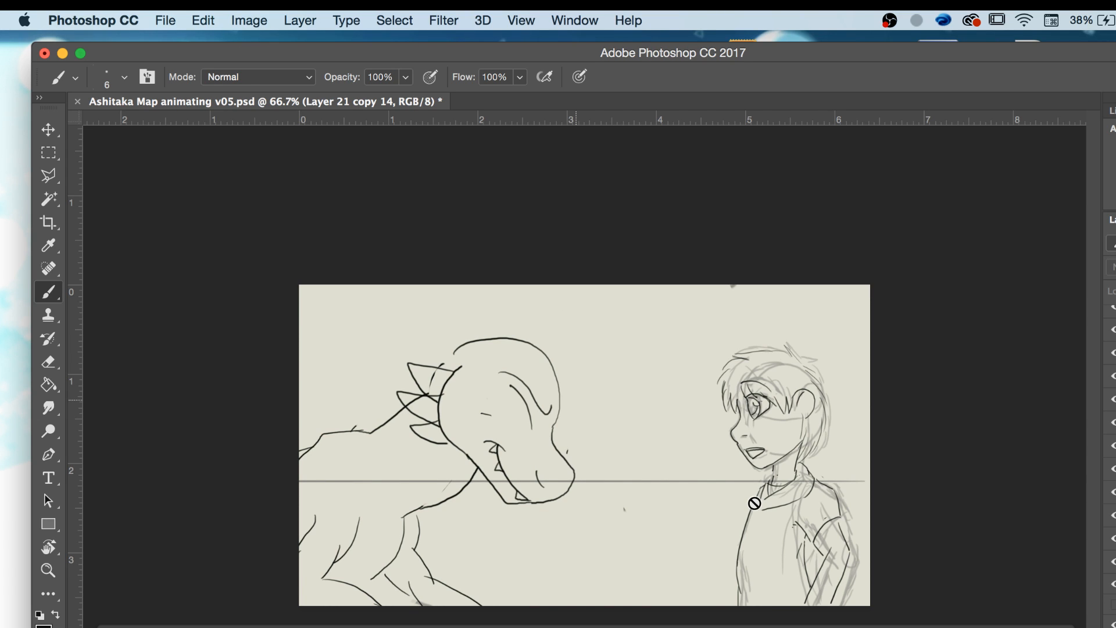
key("z")
key("super+minus")
key("super+minus")
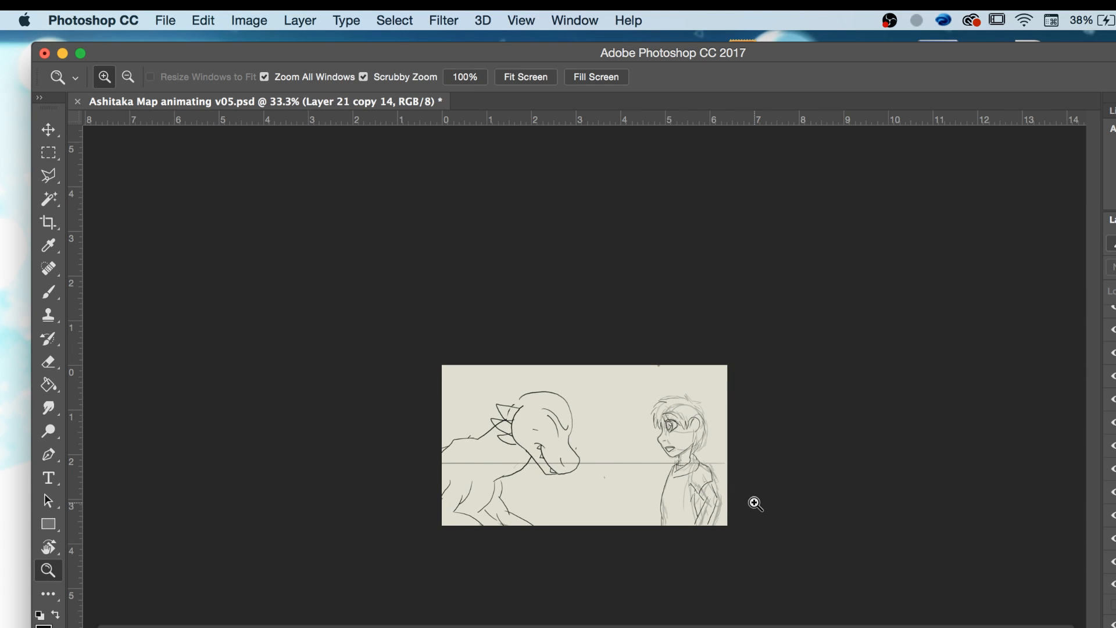
left_click(166, 21)
left_click(186, 189)
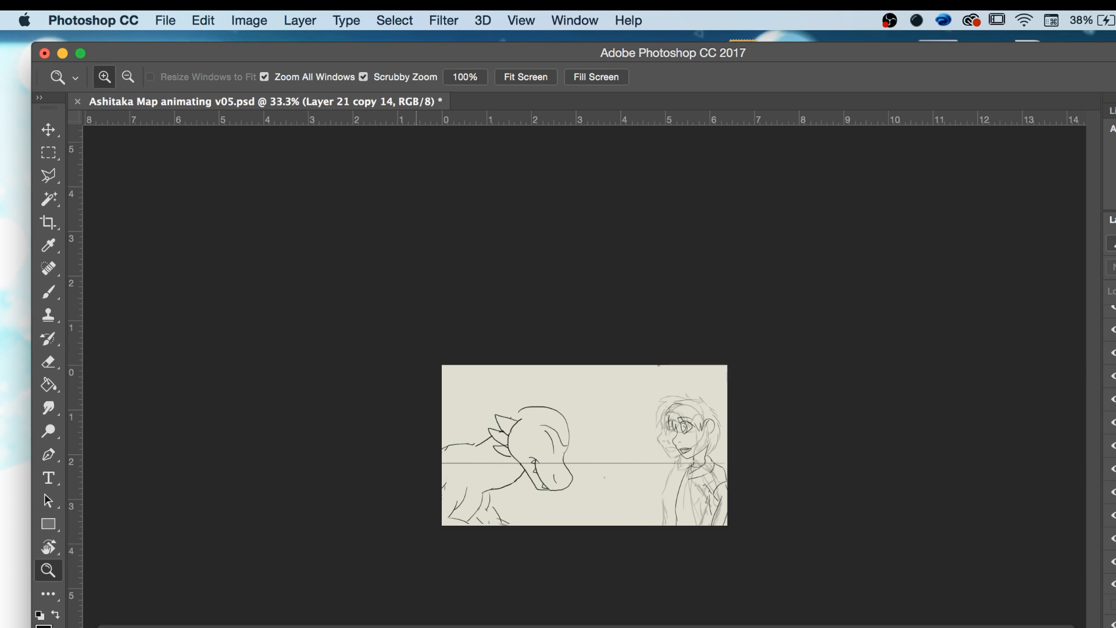
left_click(167, 20)
left_click(179, 188)
Erase the whole creature from the lowest-head frame on Layer 21 copy 15, enlarging the eraser to 100 px for the head.
scroll(1113, 465, "down", 5)
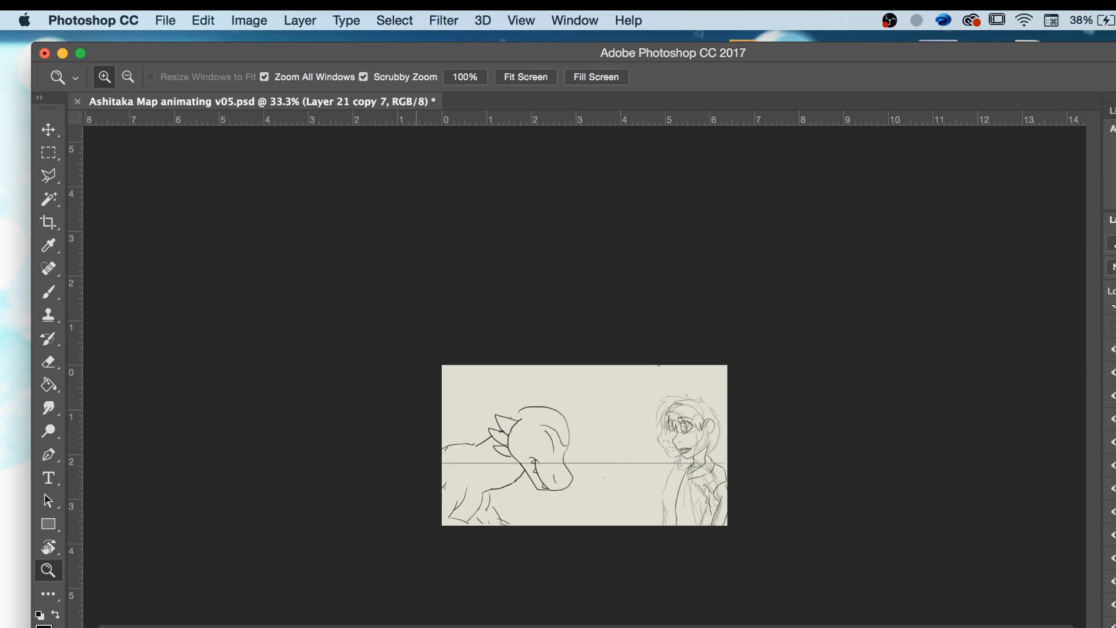
left_click(1114, 442)
left_click(1114, 442)
key("e")
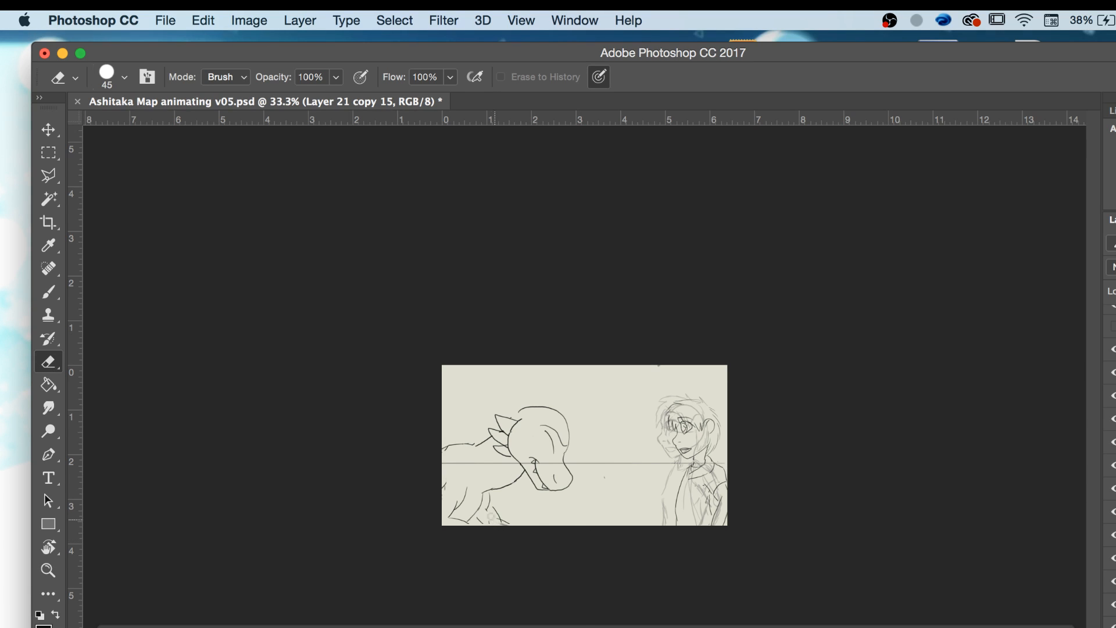
mouse_move(498, 508)
left_mouse_down()
mouse_move(489, 498)
mouse_move(500, 534)
mouse_move(457, 509)
mouse_move(458, 522)
mouse_move(470, 484)
mouse_move(445, 492)
mouse_move(524, 484)
left_mouse_up()
key("bracketright")
key("bracketright")
key("bracketright")
key("bracketright")
key("bracketright")
key("bracketright")
key("bracketright")
key("bracketright")
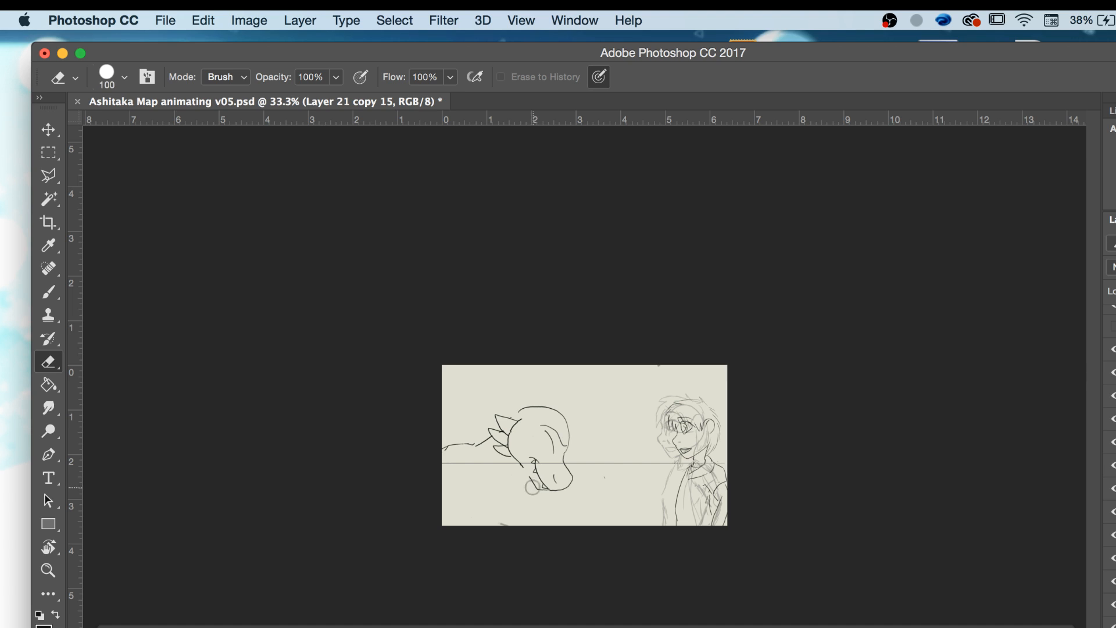
mouse_move(529, 487)
left_mouse_down()
mouse_move(527, 390)
mouse_move(547, 400)
mouse_move(562, 522)
mouse_move(481, 427)
mouse_move(444, 468)
left_mouse_up()
key("b")
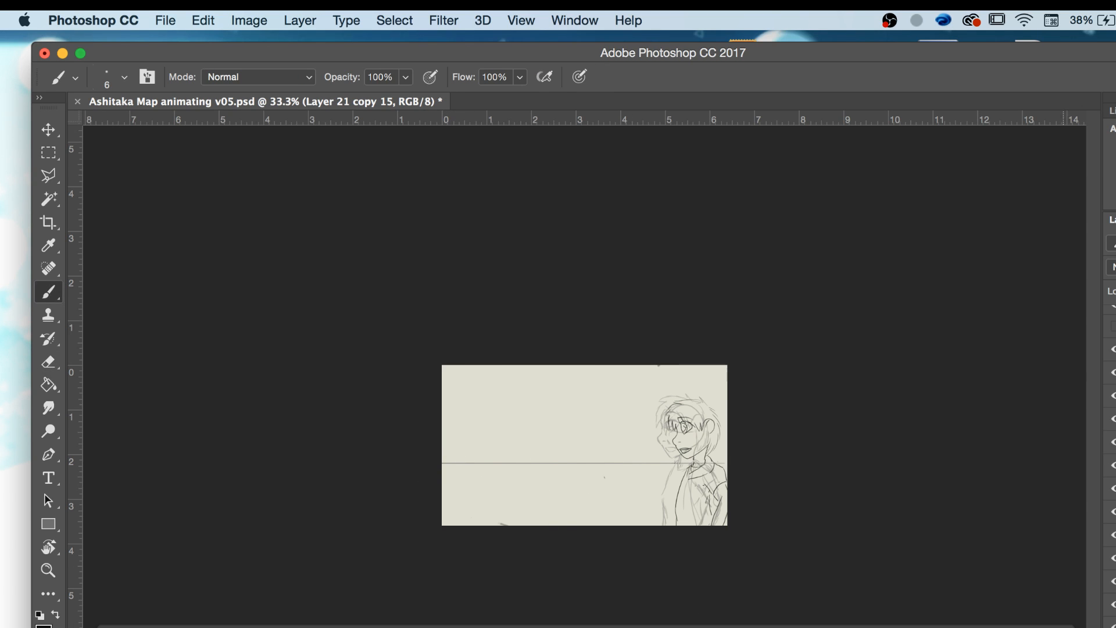
Enable onion skins so the creature's neighbouring poses show through the emptied frame as a drawing guide.
right_click(1055, 617)
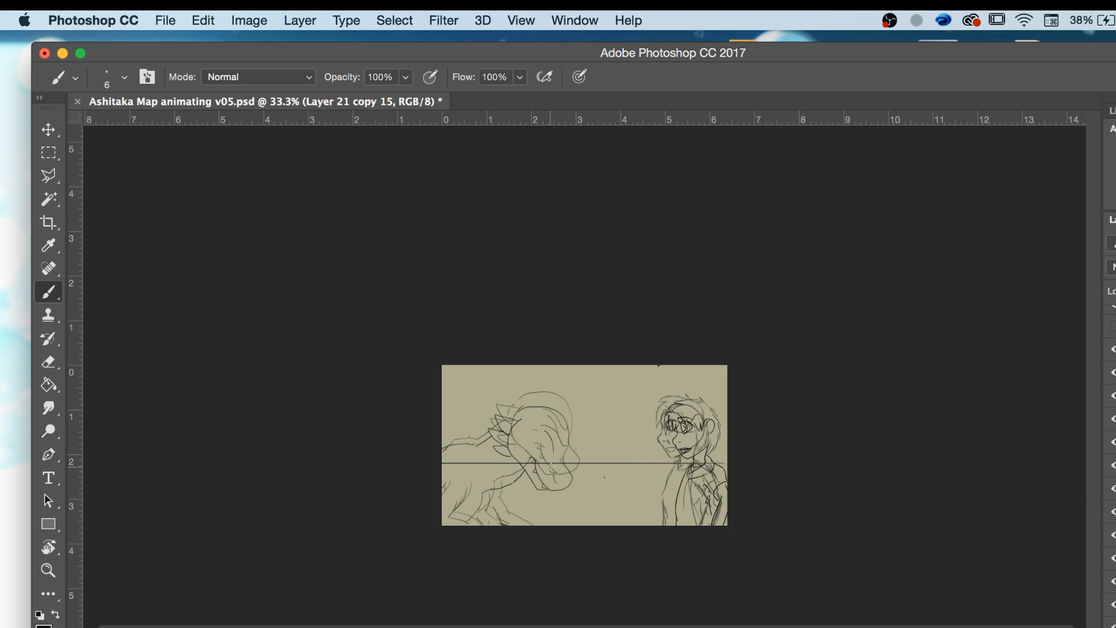
key("z")
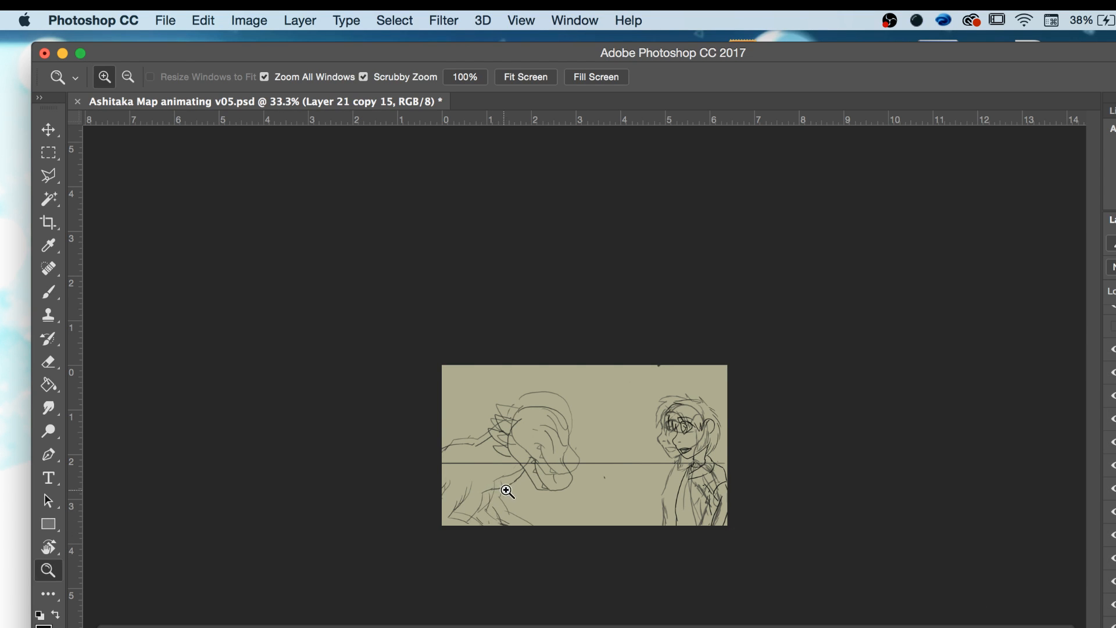
left_click(534, 451)
left_click(505, 450)
key("b")
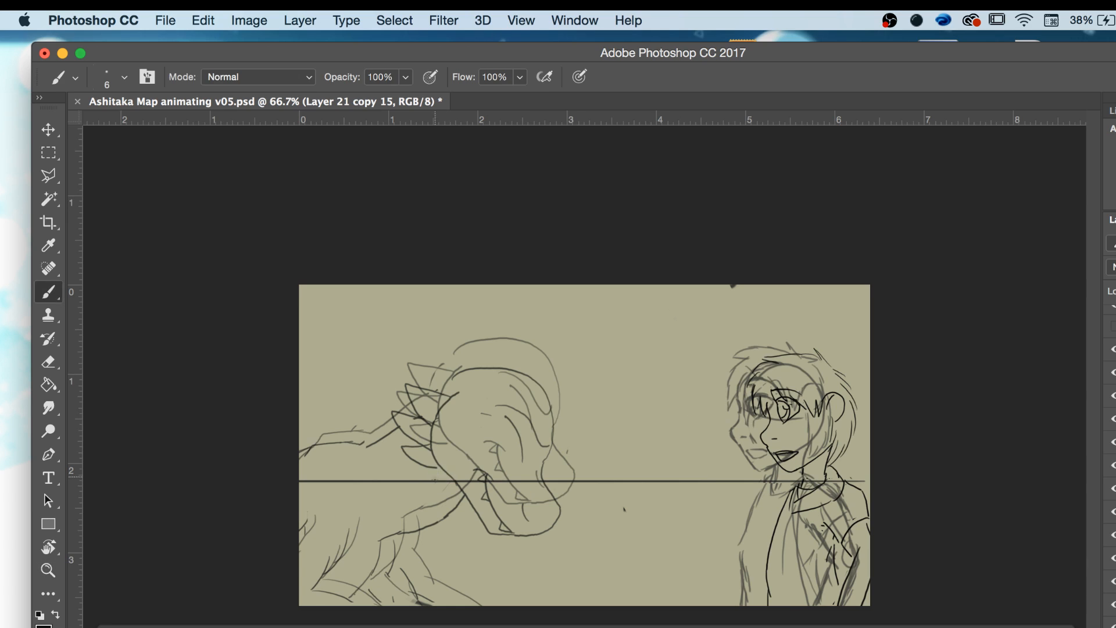
key("Right")
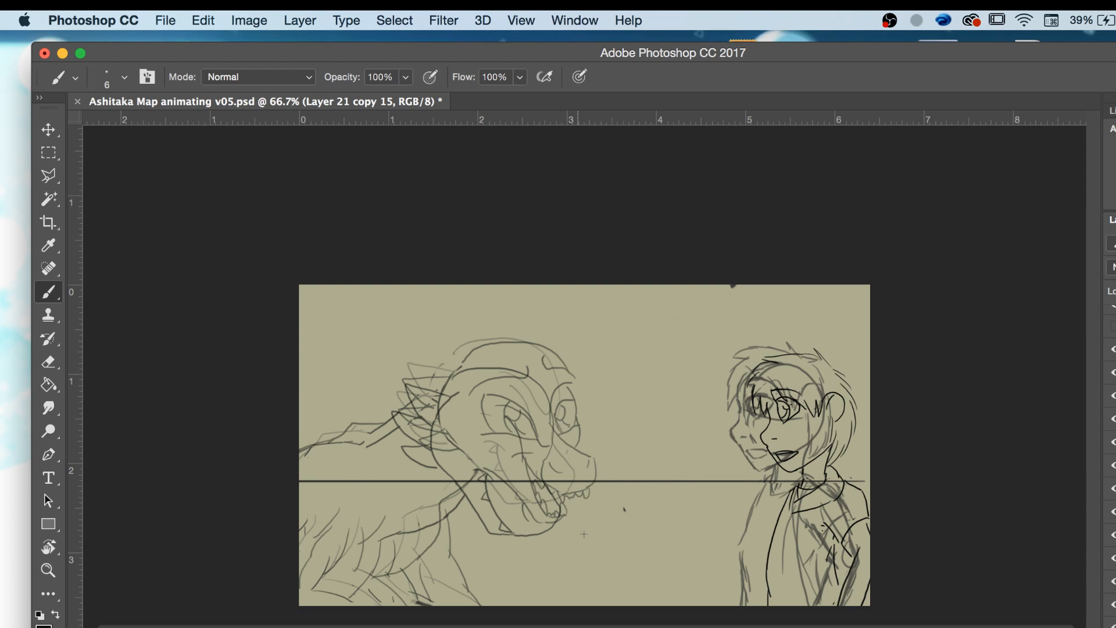
left_click(625, 510)
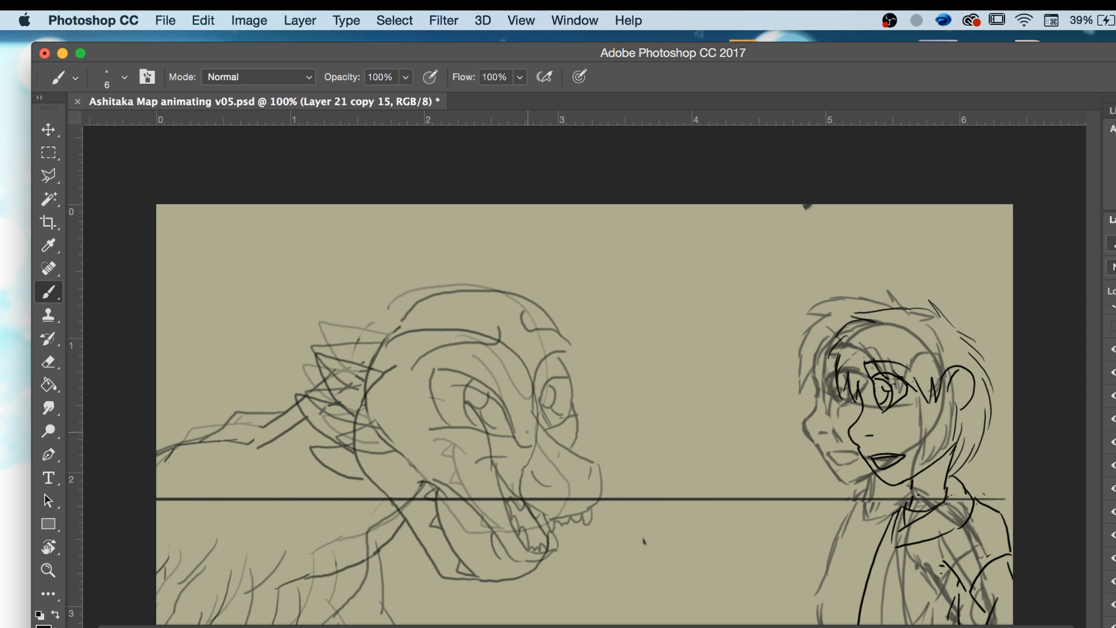
Draw the bridge and rounded tip of the creature's snout between the onion-skinned poses, undoing the stroke for its underside.
left_click_drag(525, 426, 577, 473)
left_click_drag(578, 474, 578, 511)
left_click_drag(575, 514, 517, 506)
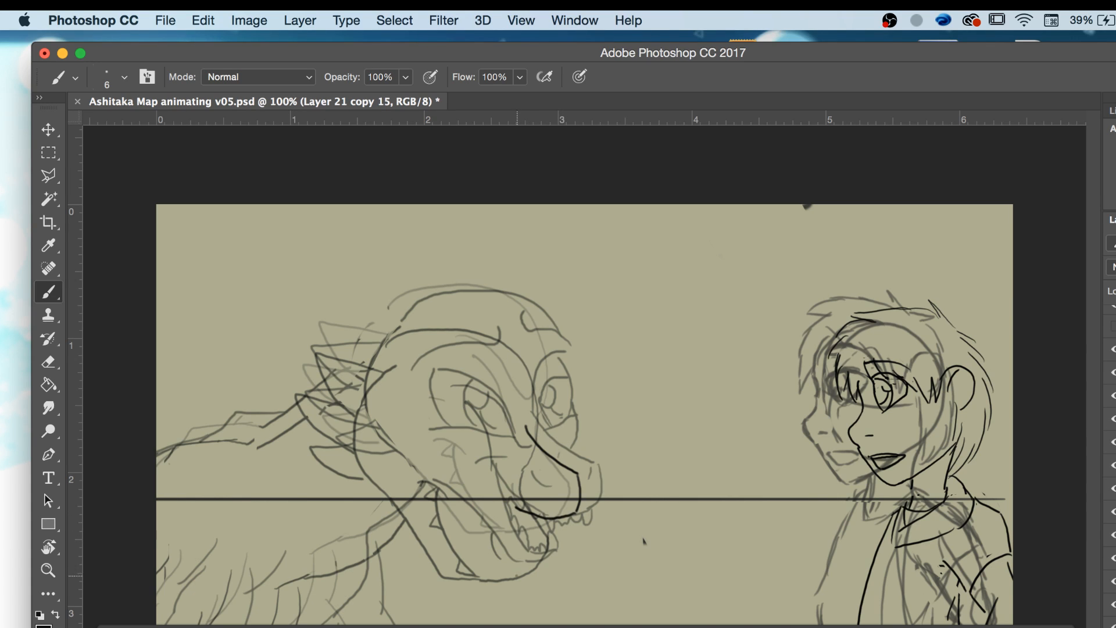
key("super+z")
Save the animation file and turn off onion skins.
left_click(167, 19)
left_click(167, 188)
left_click(1064, 627)
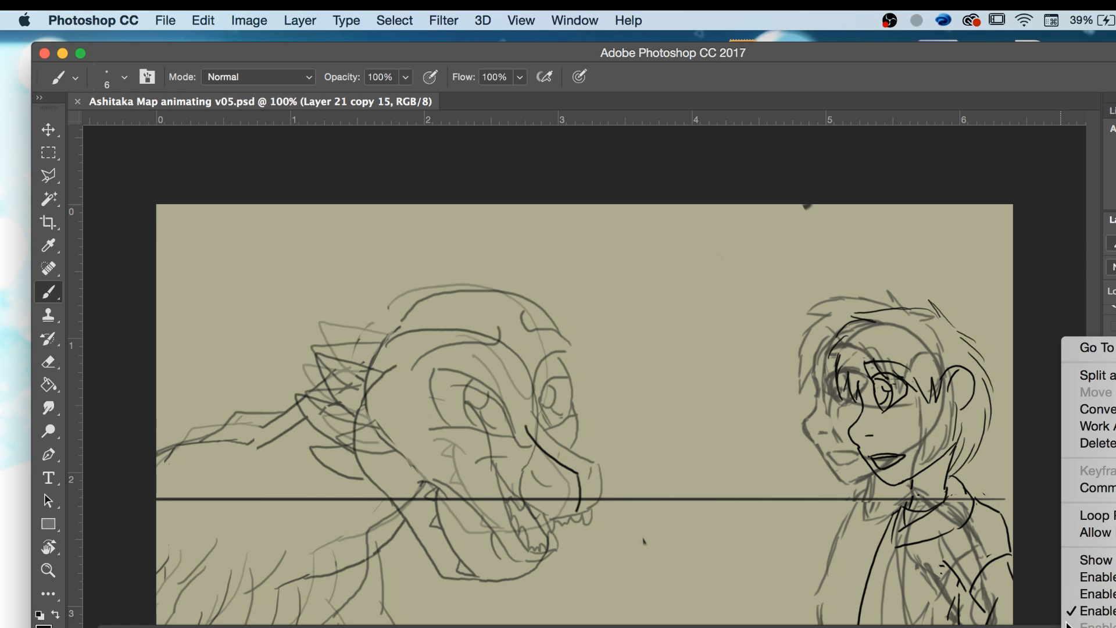
left_click(1087, 613)
left_click(533, 627)
key("space")
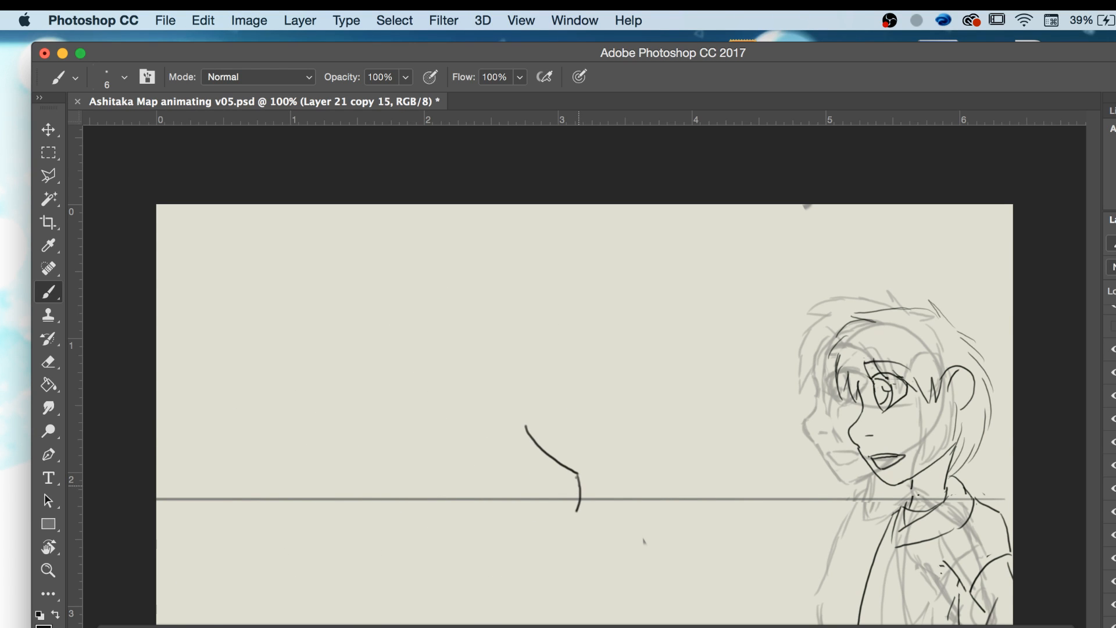
Draw the two nostril marks and the curved underside of the snout back to the mouth corner, checking against neighbouring frames.
left_click_drag(578, 477, 569, 492)
left_click_drag(509, 482, 527, 496)
key("Left")
key("Right")
key("Right")
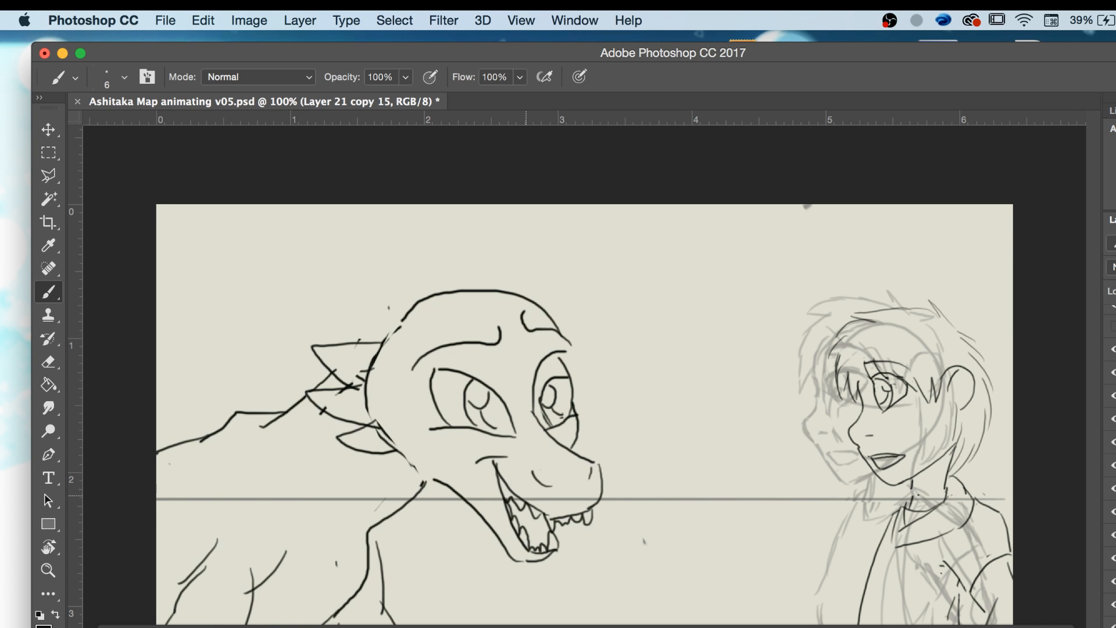
key("Left")
key("super+Left")
left_click(570, 527)
mouse_move(577, 512)
left_mouse_down()
mouse_move(567, 525)
mouse_move(513, 529)
mouse_move(476, 482)
left_mouse_up()
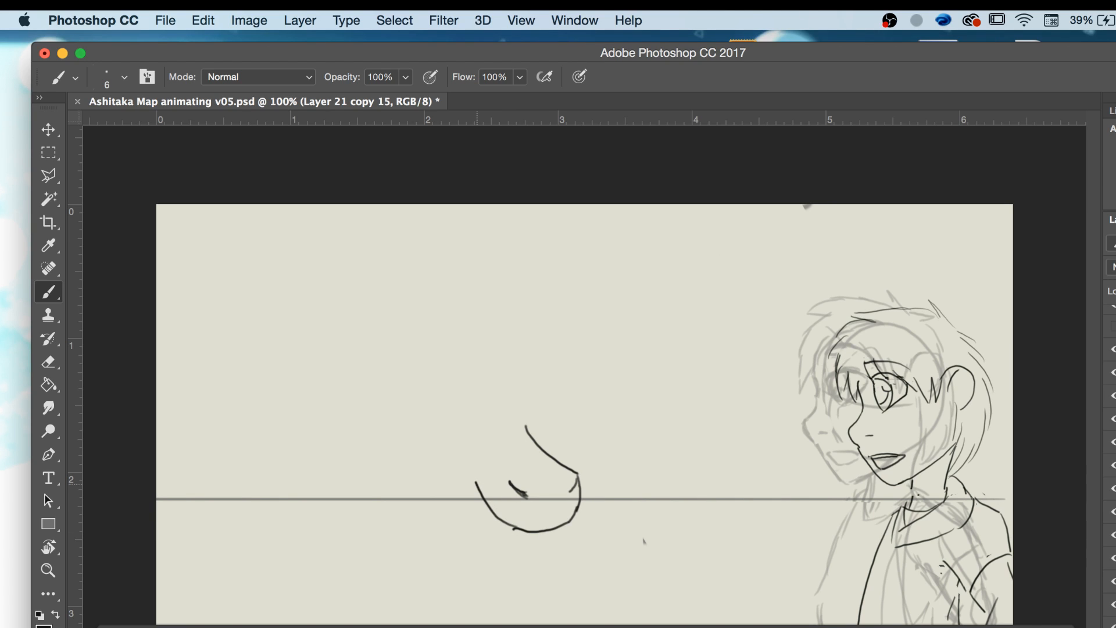
Compare the partly drawn snout with the creature's poses in the neighbouring frames.
key("Left")
key("Right")
key("Right")
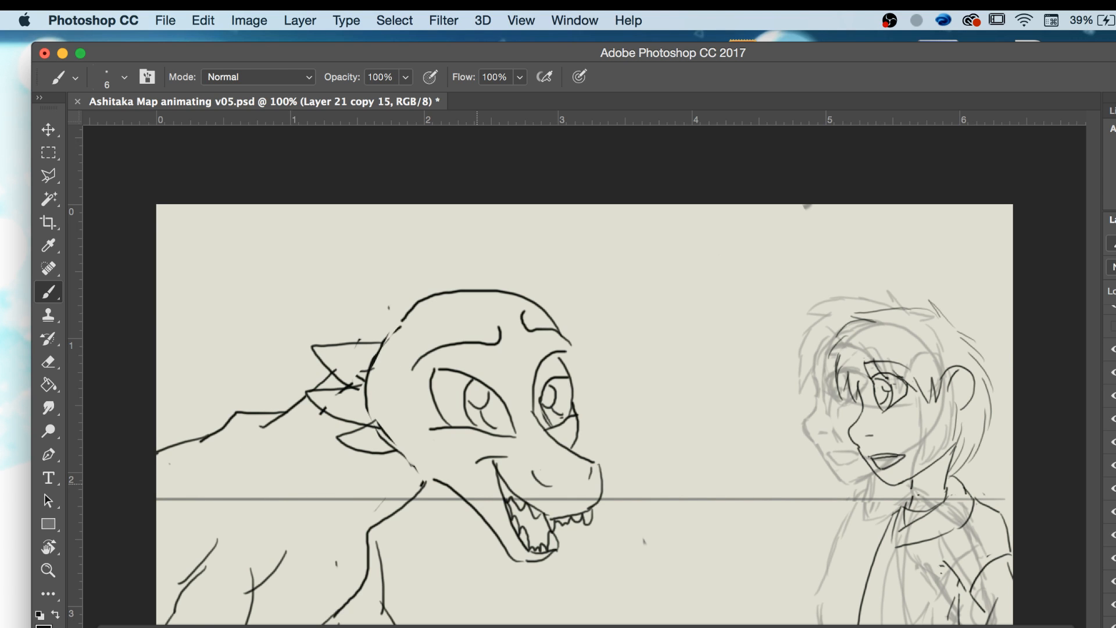
key("Left")
key("Left")
key("Right")
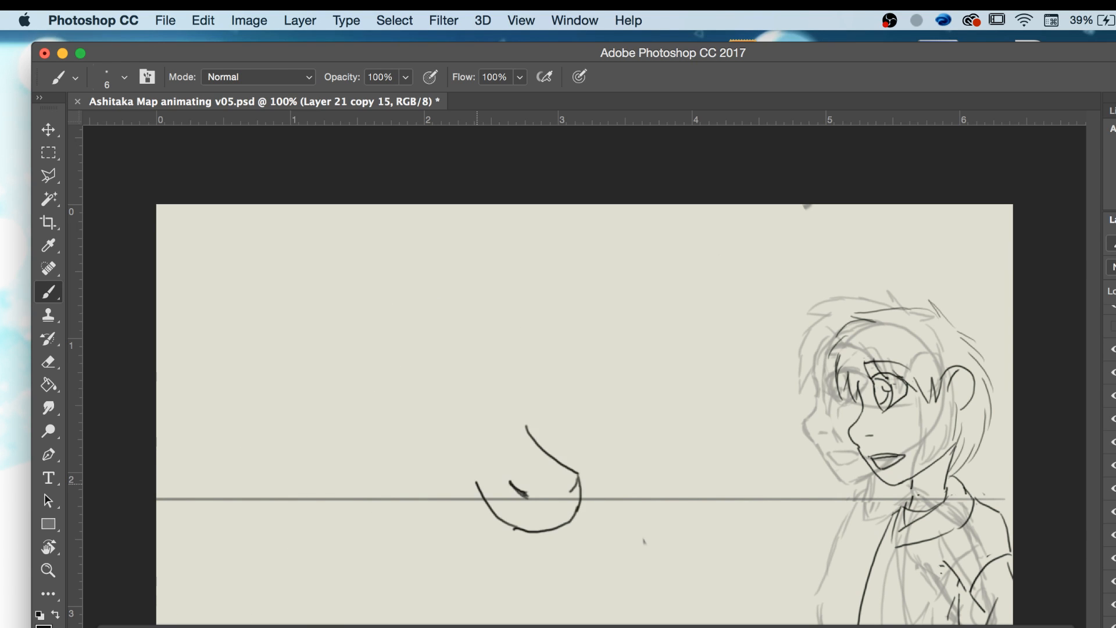
key("Right")
key("Left")
key("Left")
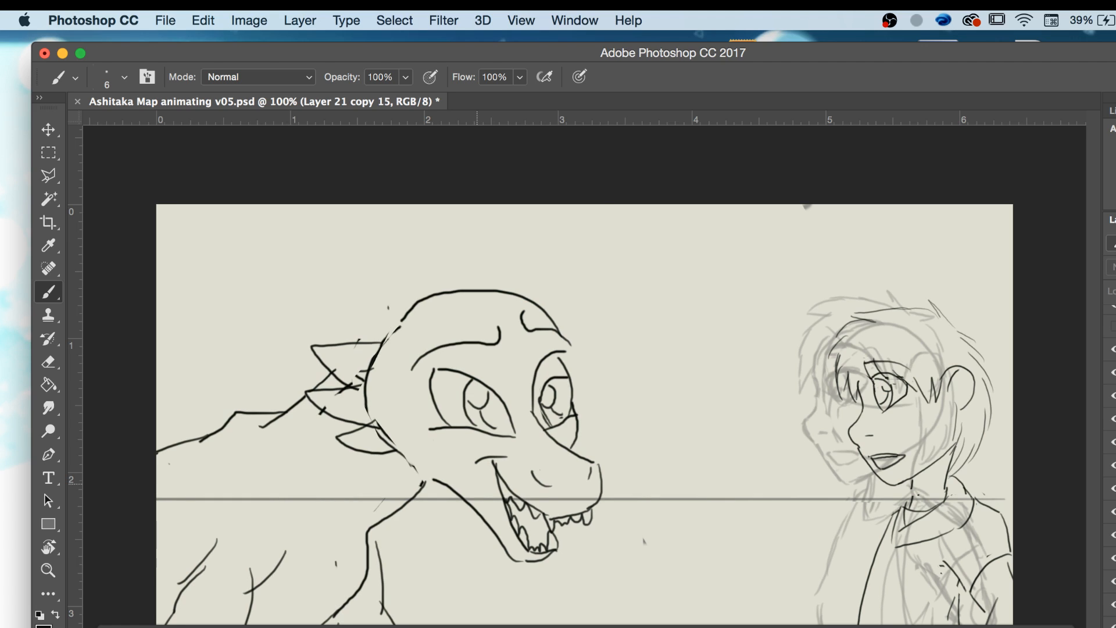
key("Right")
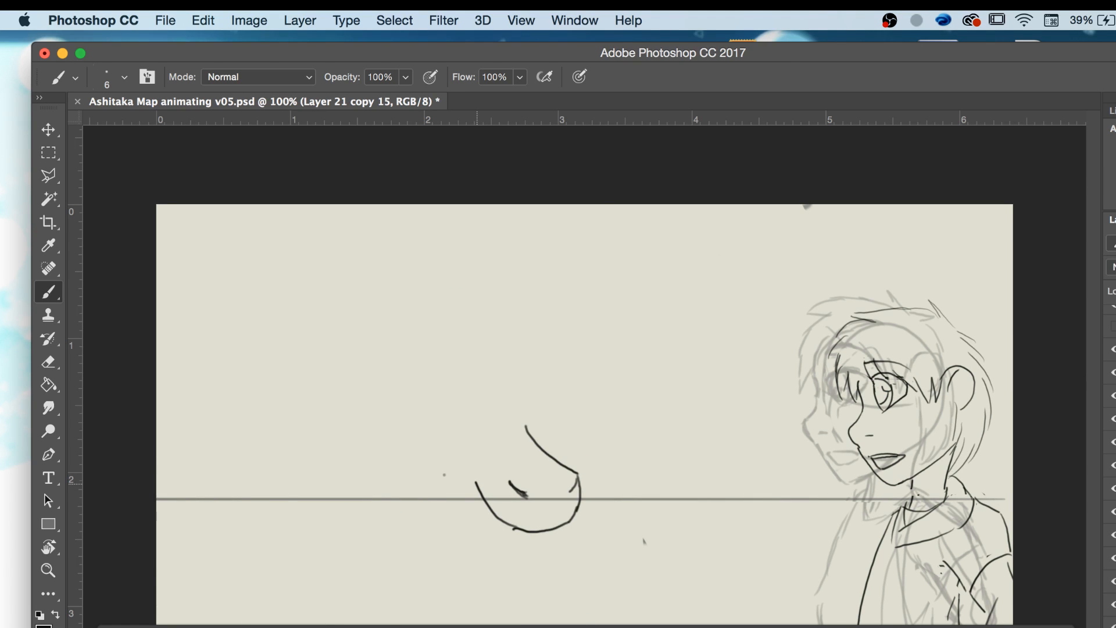
Draw the short crease at the mouth corner and a slanting mouth line running down past the snout's underside, undoing the first crease stroke.
left_click_drag(446, 478, 481, 470)
key("super+z")
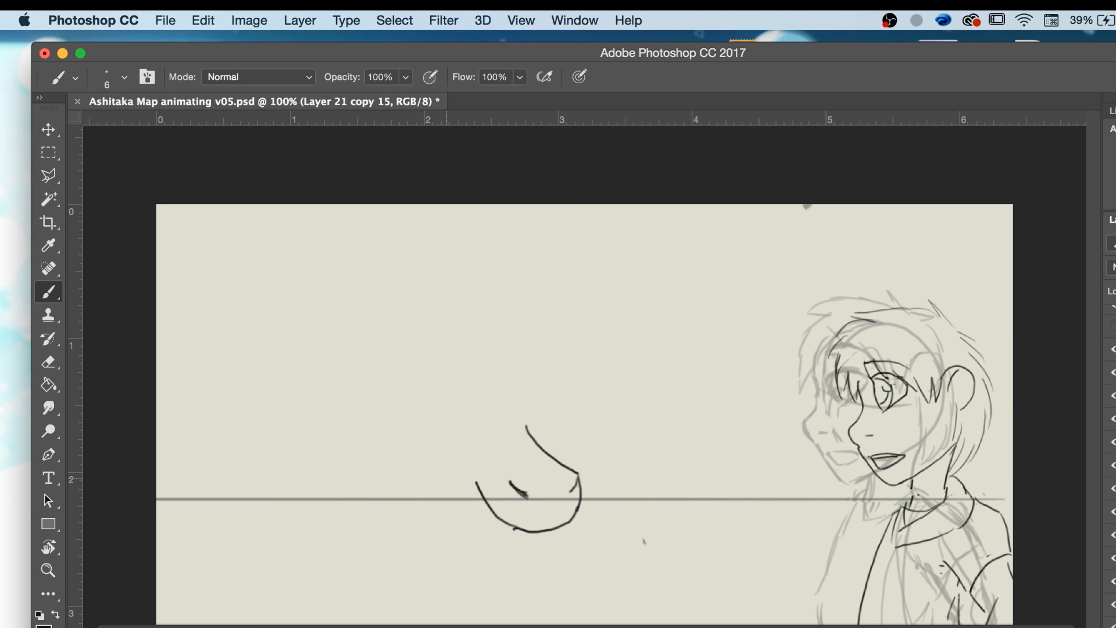
key("Left")
key("Right")
key("Left")
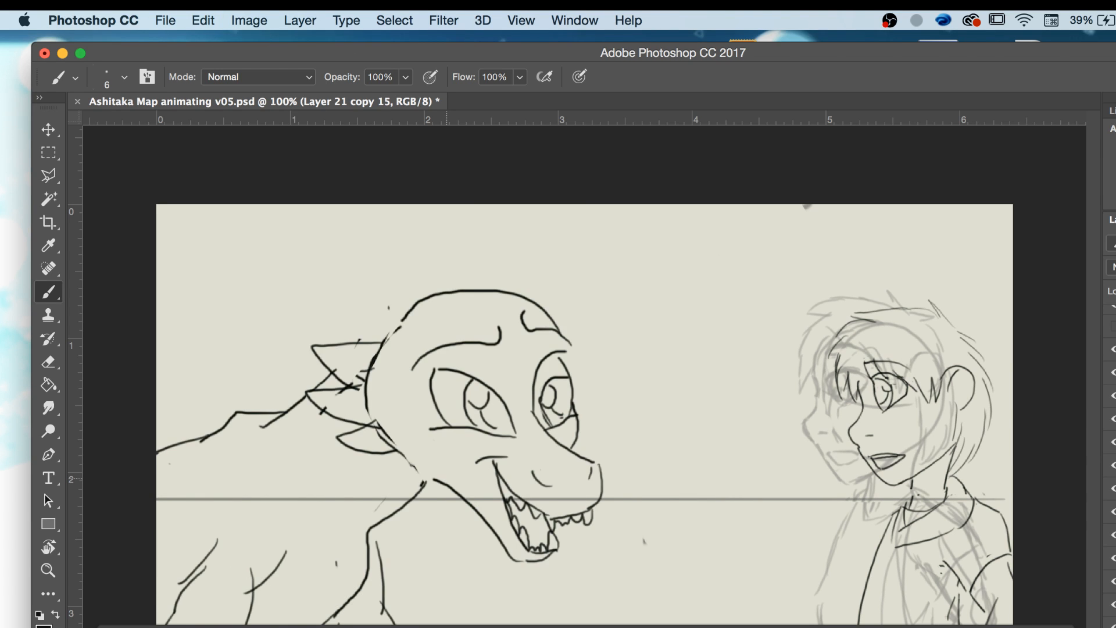
key("Right")
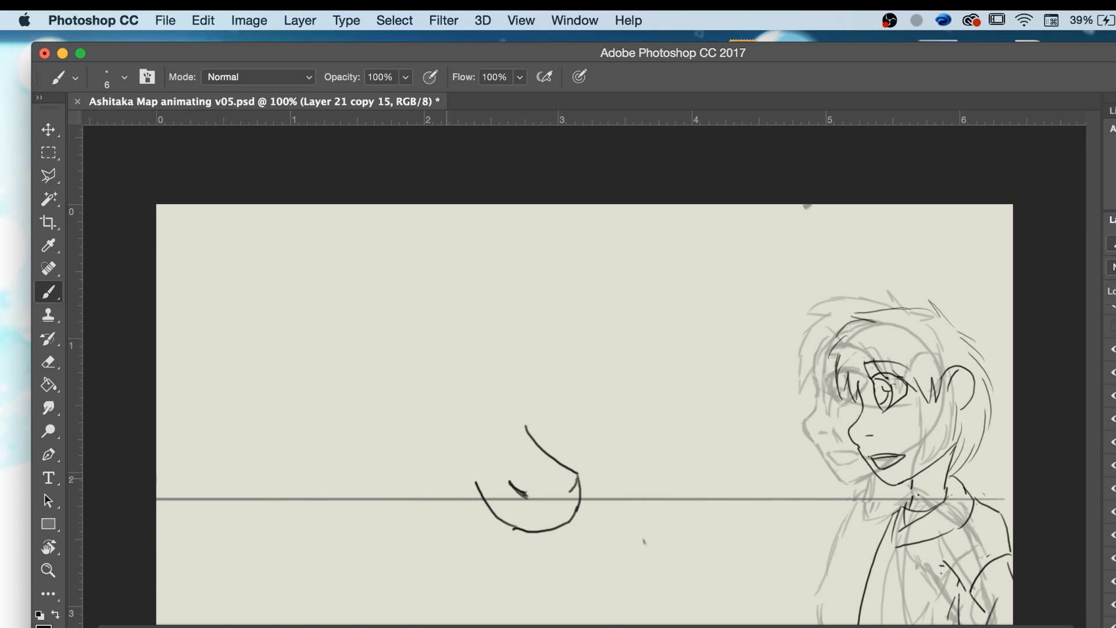
key("Left")
key("Right")
key("Left")
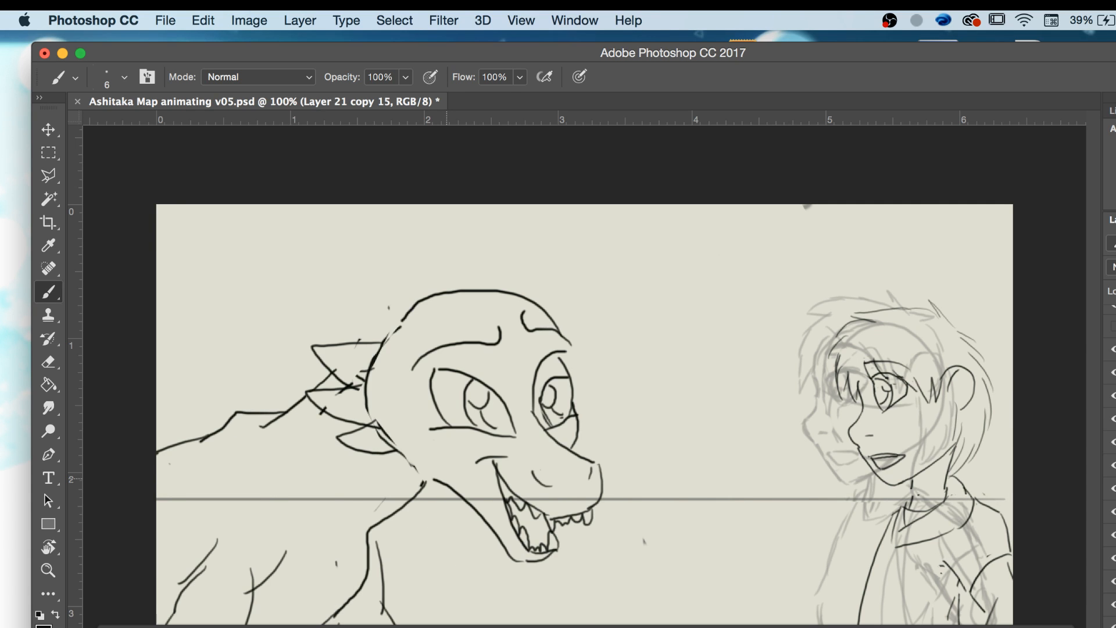
key("Right")
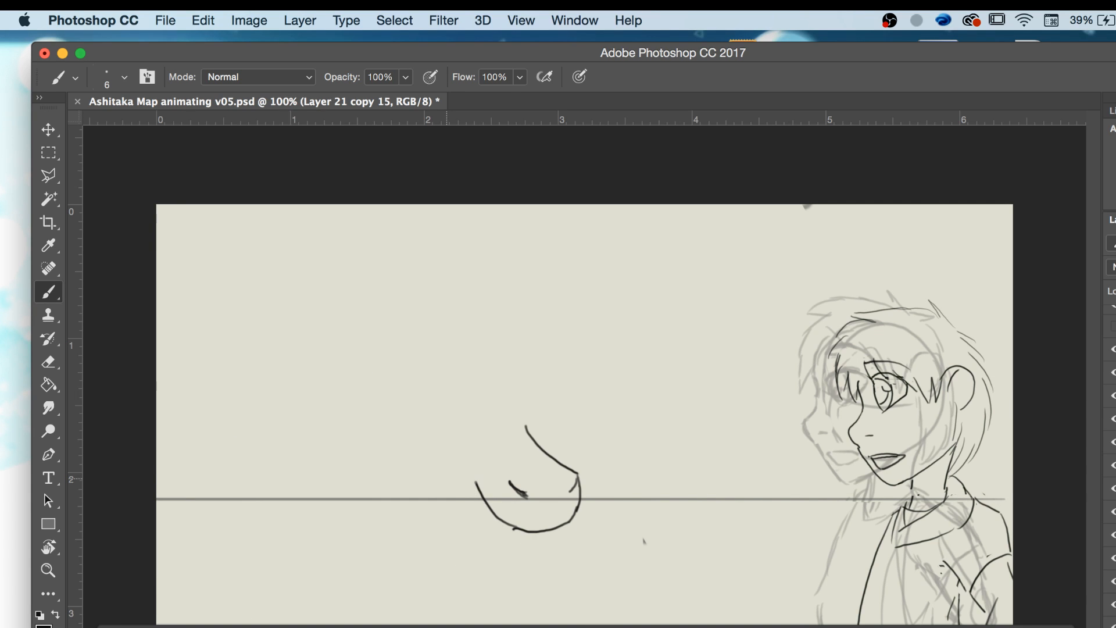
mouse_move(482, 470)
left_mouse_down()
mouse_move(466, 478)
mouse_move(538, 557)
left_mouse_up()
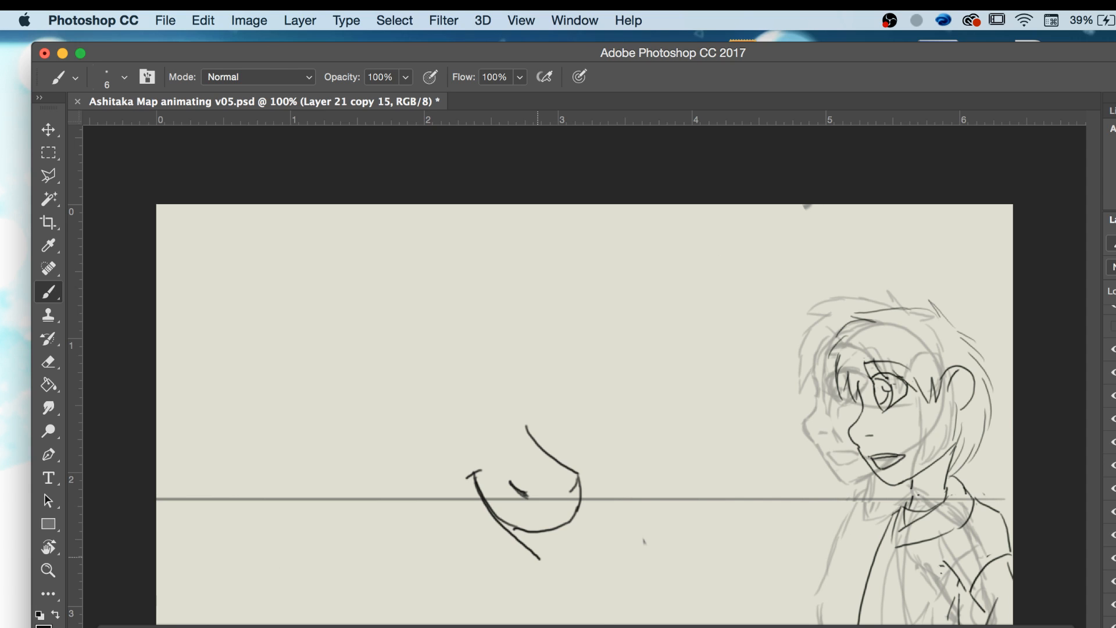
Erase the overshooting end of the mouth line below the snout at size 50 and draw a row of small teeth along the underside.
key("e")
key("bracketleft")
key("bracketleft")
key("bracketleft")
key("bracketleft")
key("bracketleft")
key("bracketleft")
key("bracketleft")
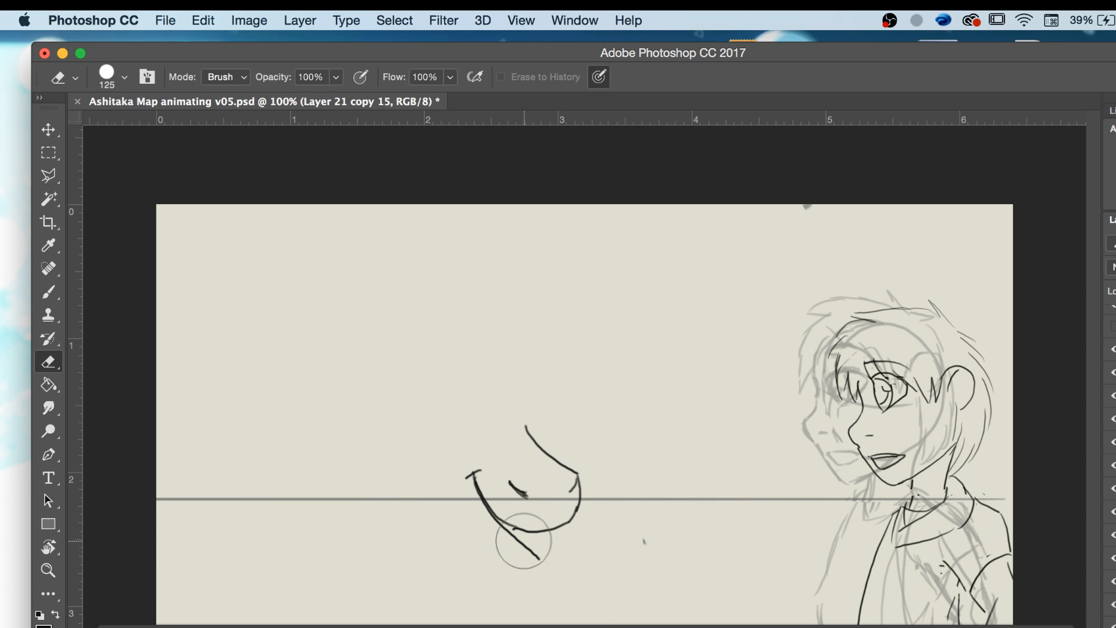
mouse_move(539, 552)
left_mouse_down()
mouse_move(512, 535)
mouse_move(553, 541)
mouse_move(507, 527)
mouse_move(558, 537)
mouse_move(512, 529)
left_mouse_up()
key("b")
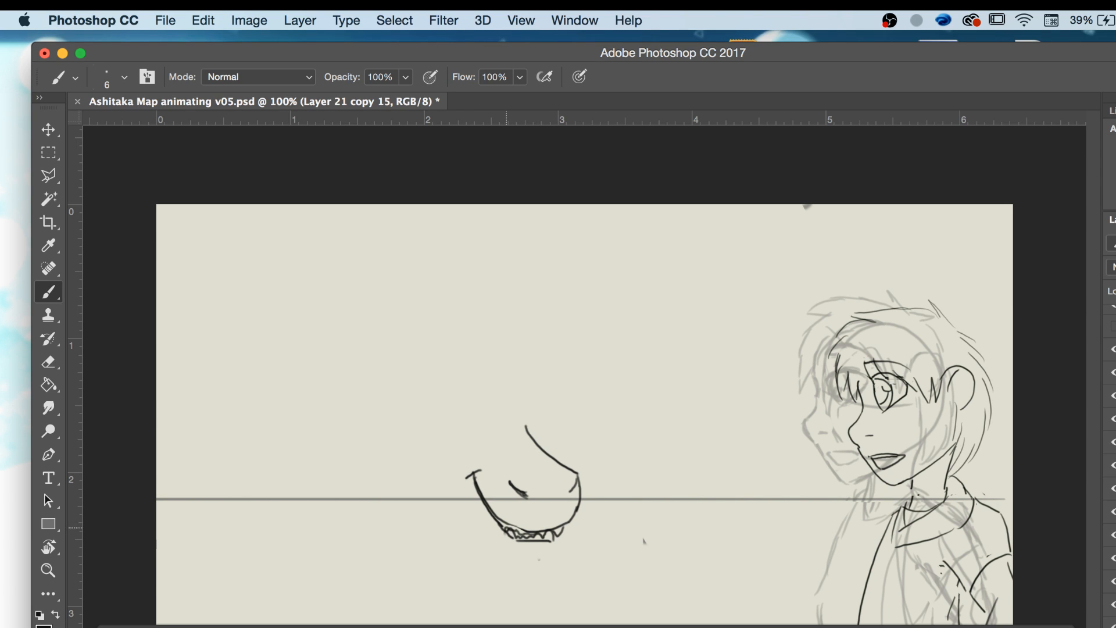
Draw the curved tip of the lower jaw below the teeth, using the neighbouring frames as reference.
key("Left")
key("Right")
key("Right")
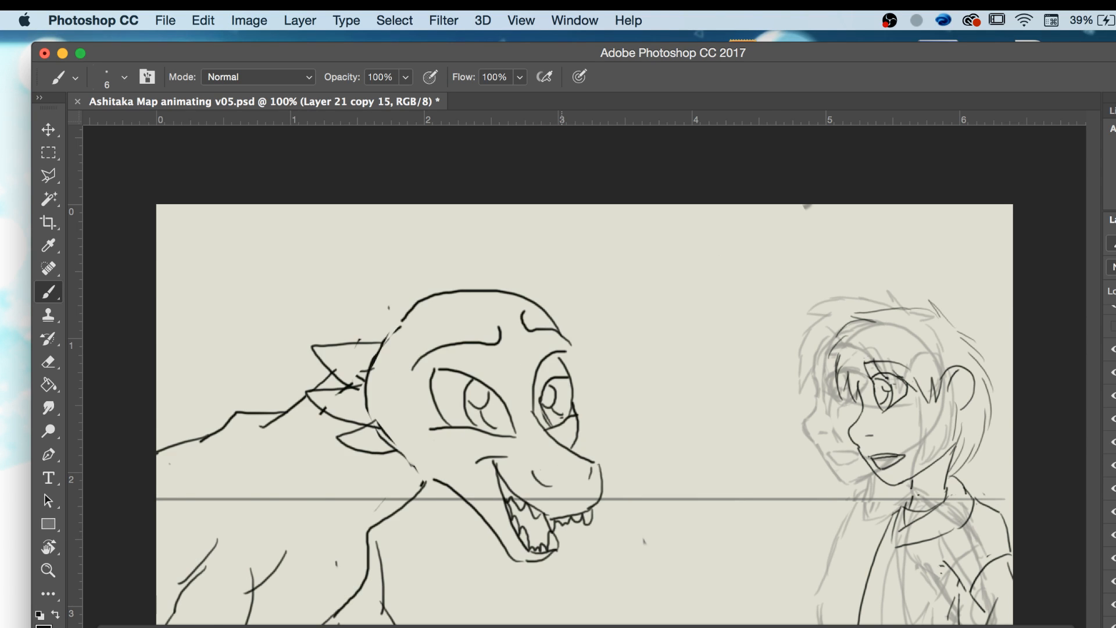
key("Left")
key("Left")
key("Right")
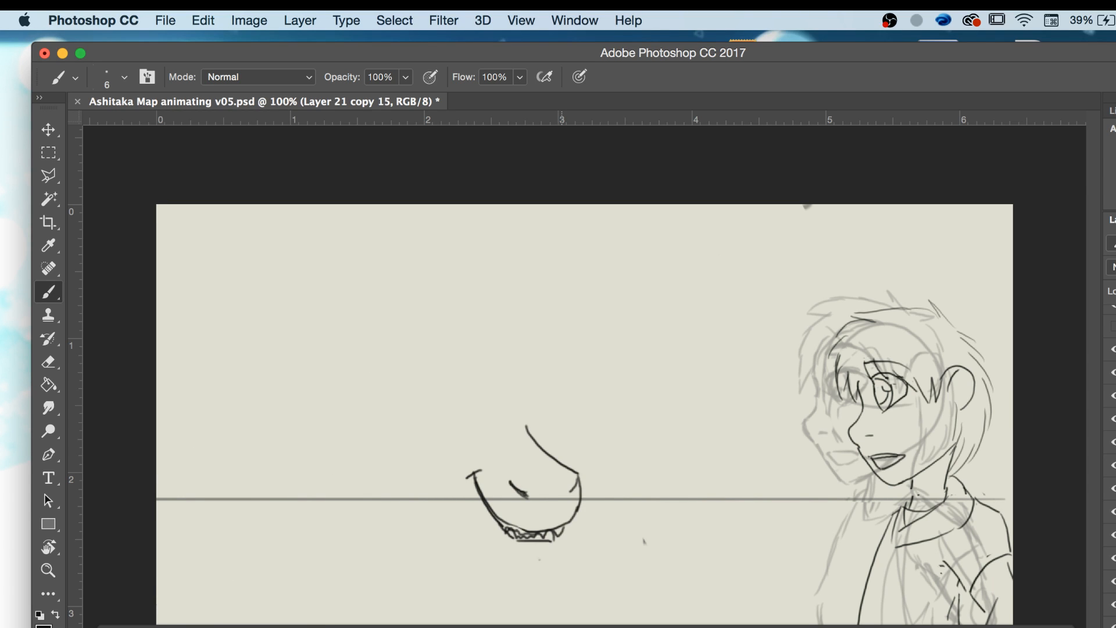
key("Left")
key("Right")
left_click(550, 575)
left_click_drag(550, 543, 501, 557)
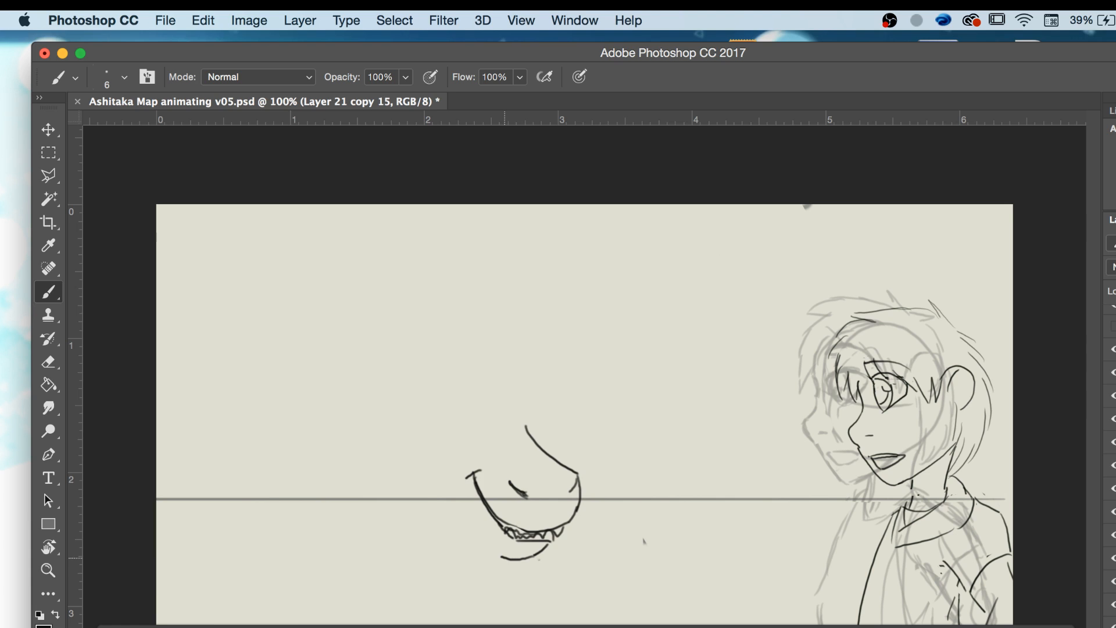
Extend the lower jaw with a curved line from its tip back toward the throat, checking it against the adjacent frames.
key("Left")
key("Right")
key("Right")
key("Left")
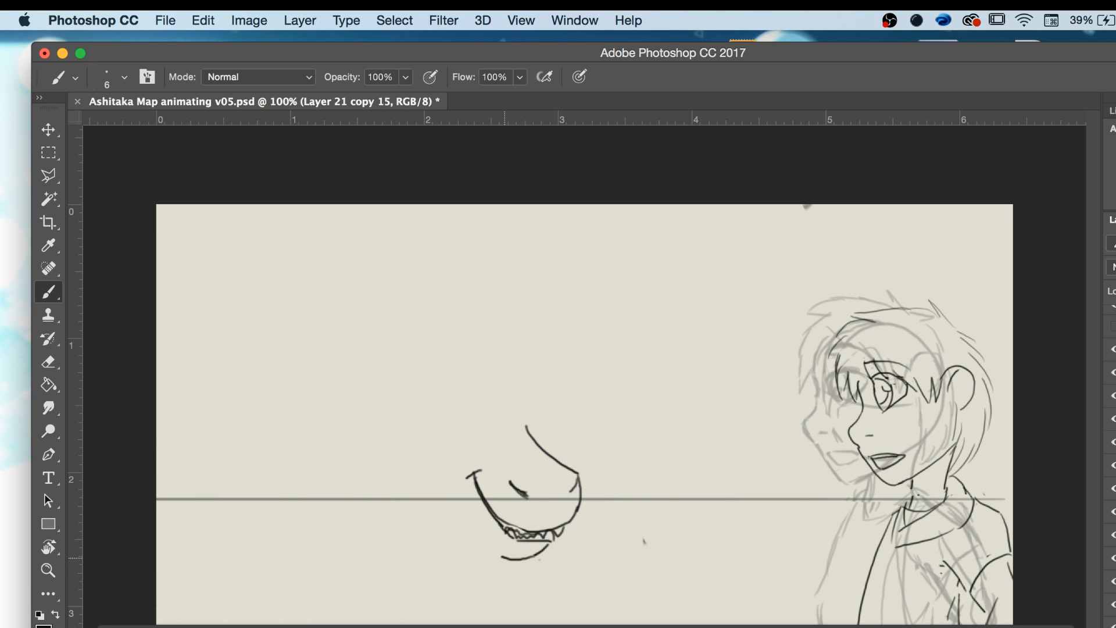
left_click(513, 573)
left_click_drag(499, 557, 420, 497)
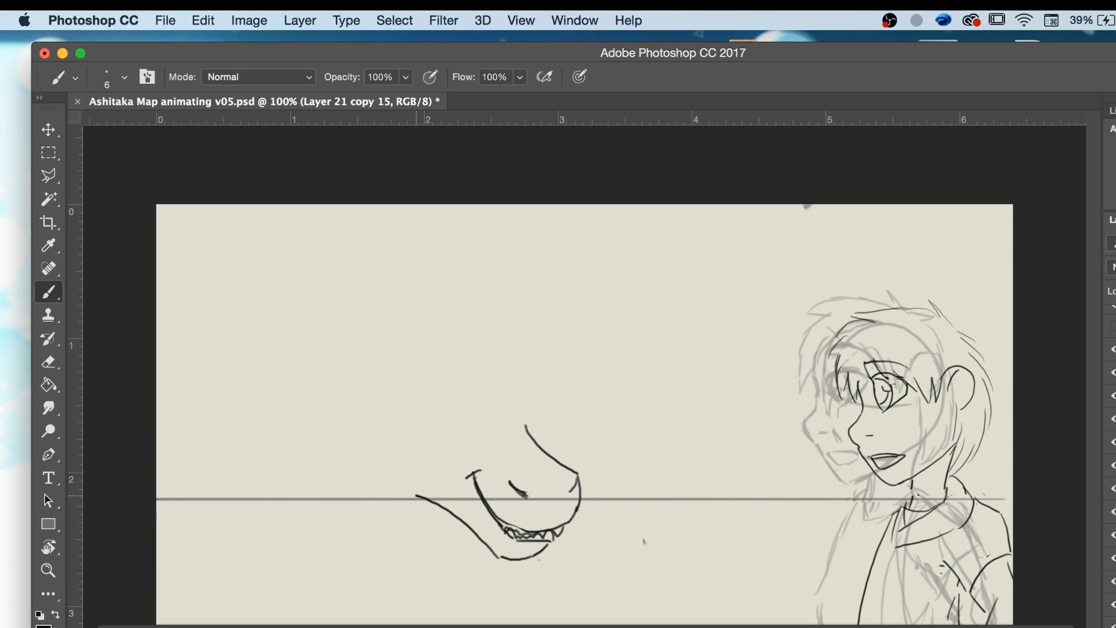
left_click_drag(527, 426, 564, 392)
mouse_move(536, 446)
left_mouse_down()
mouse_move(572, 414)
mouse_move(564, 406)
mouse_move(543, 425)
left_mouse_up()
key("e")
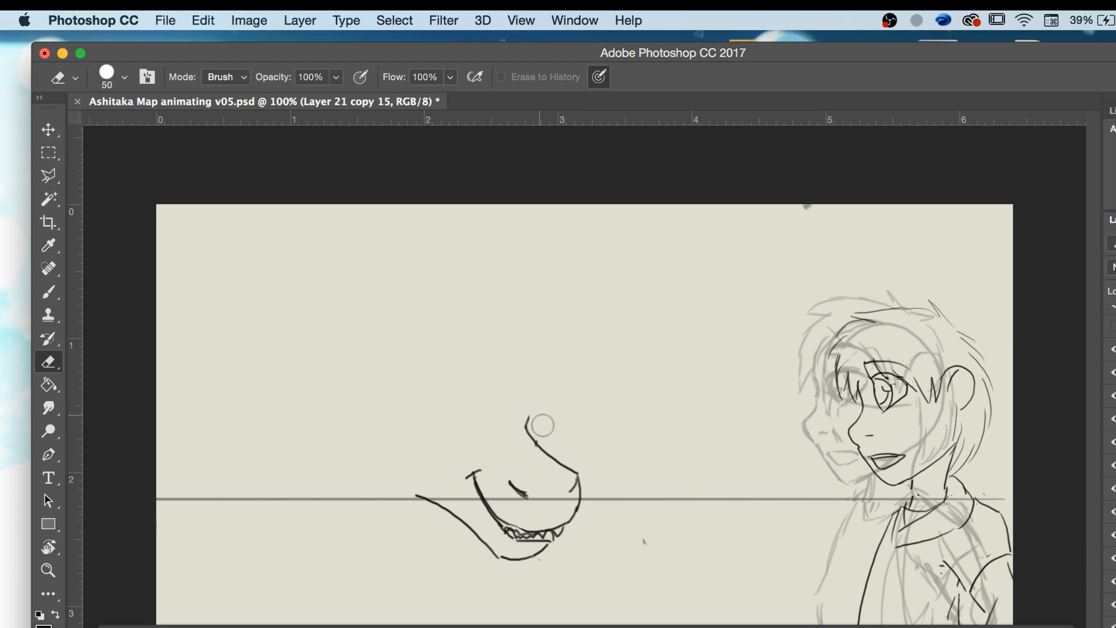
key("b")
Flip through the neighbouring frames to check where the far eye sits relative to the snout bridge.
key("Left")
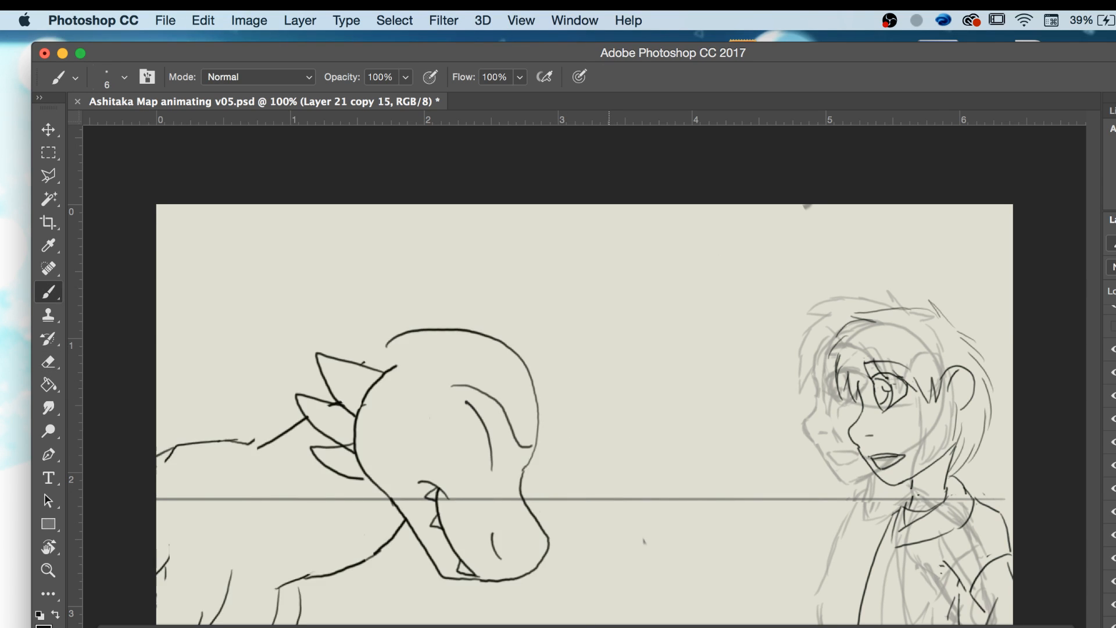
key("Right")
key("Right")
key("Left")
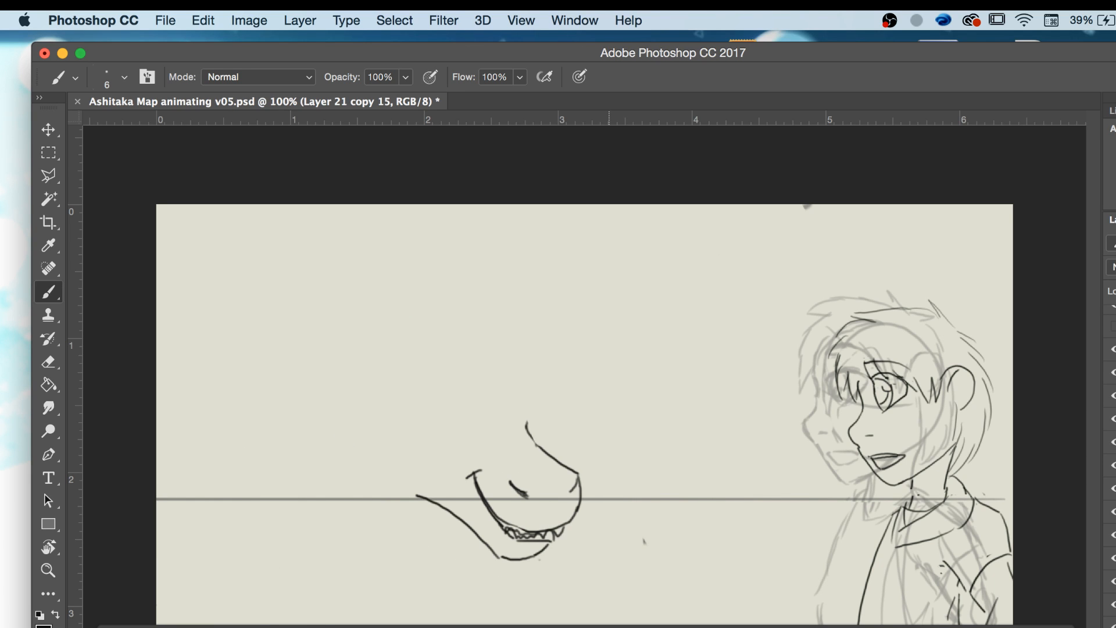
key("Right")
key("Left")
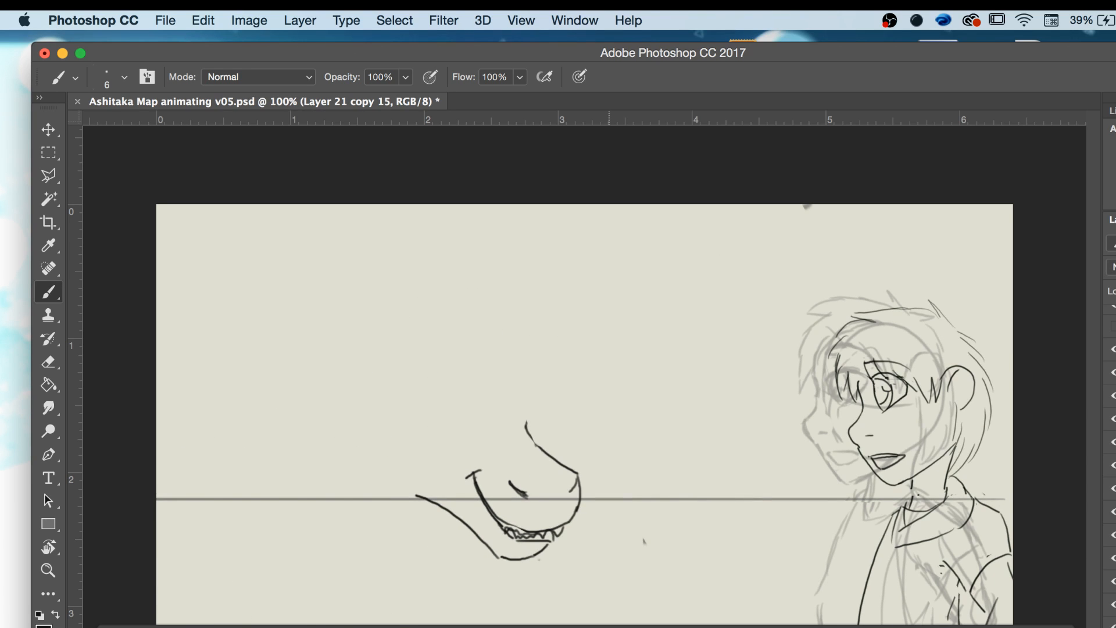
key("Left")
key("Right")
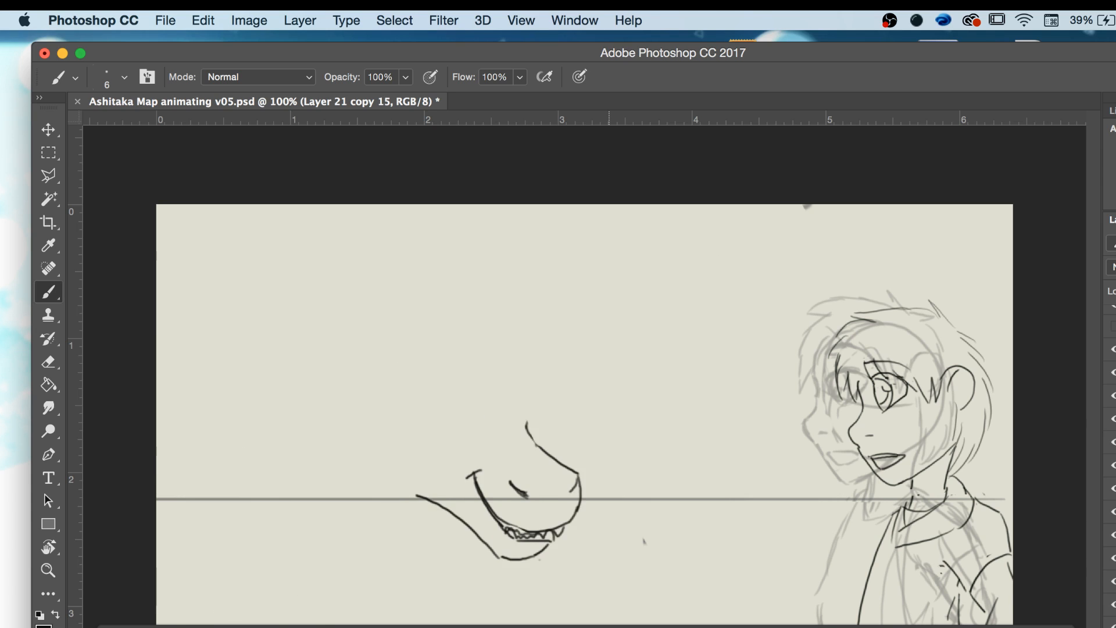
key("Right")
key("Left")
key("super+Left")
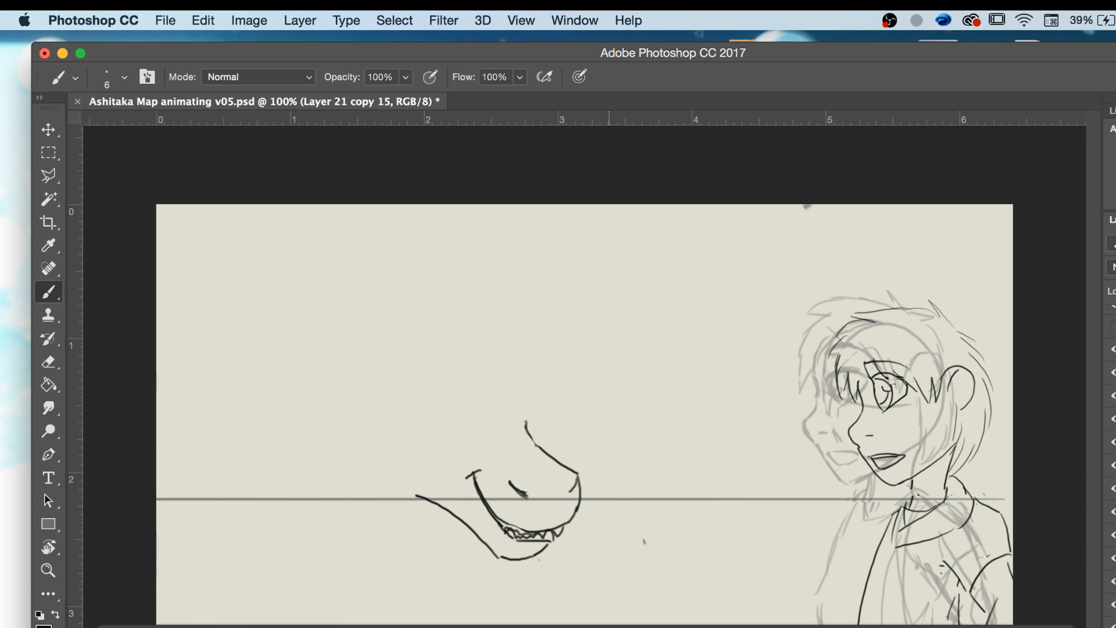
Try a curved upper outline for the far eye above the snout bridge, and undo it.
left_click_drag(526, 424, 568, 390)
key("super+z")
key("Left")
key("Right")
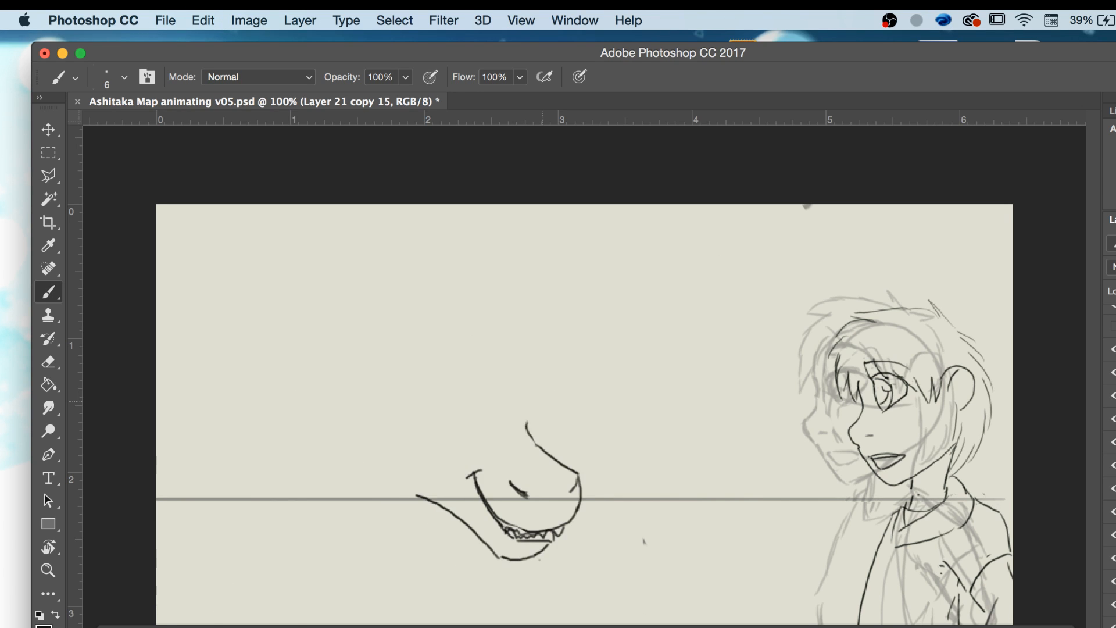
Compare the unfinished head with the previous and next poses to judge the far eye's shape.
key("Right")
key("Left")
key("Left")
key("Right")
key("Right")
key("Left")
key("Right")
key("Left")
key("Right")
key("Left")
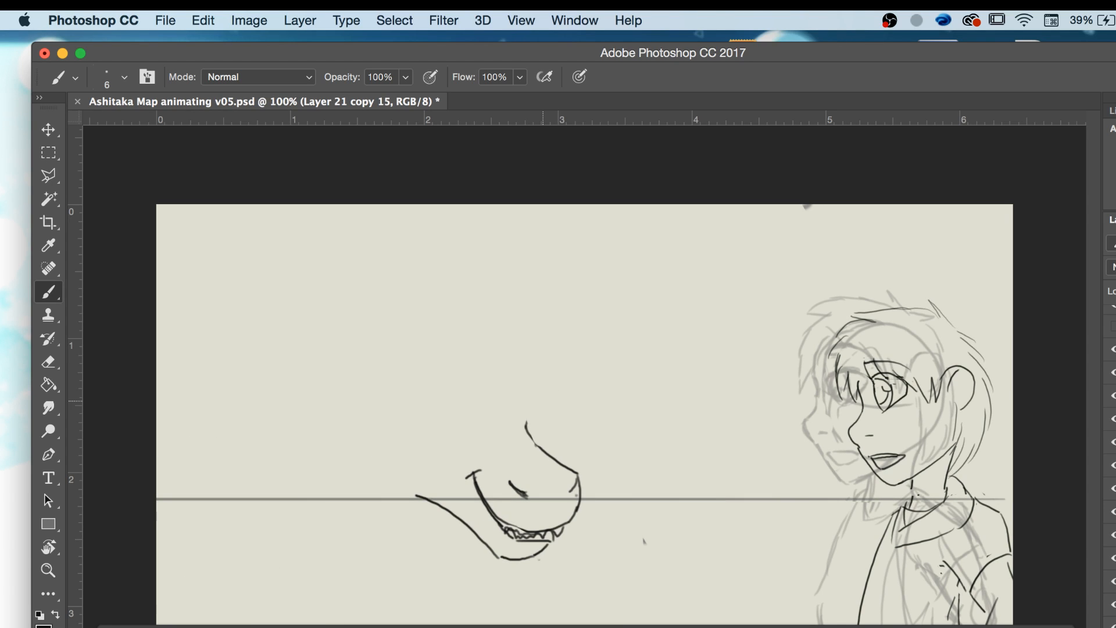
Draw the far eye's outline above the snout bridge with an arched upper lid, outer edge and lower lid, checking against adjacent frames.
left_click_drag(525, 424, 567, 382)
mouse_move(536, 446)
left_mouse_down()
mouse_move(569, 419)
mouse_move(565, 392)
left_mouse_up()
key("Right")
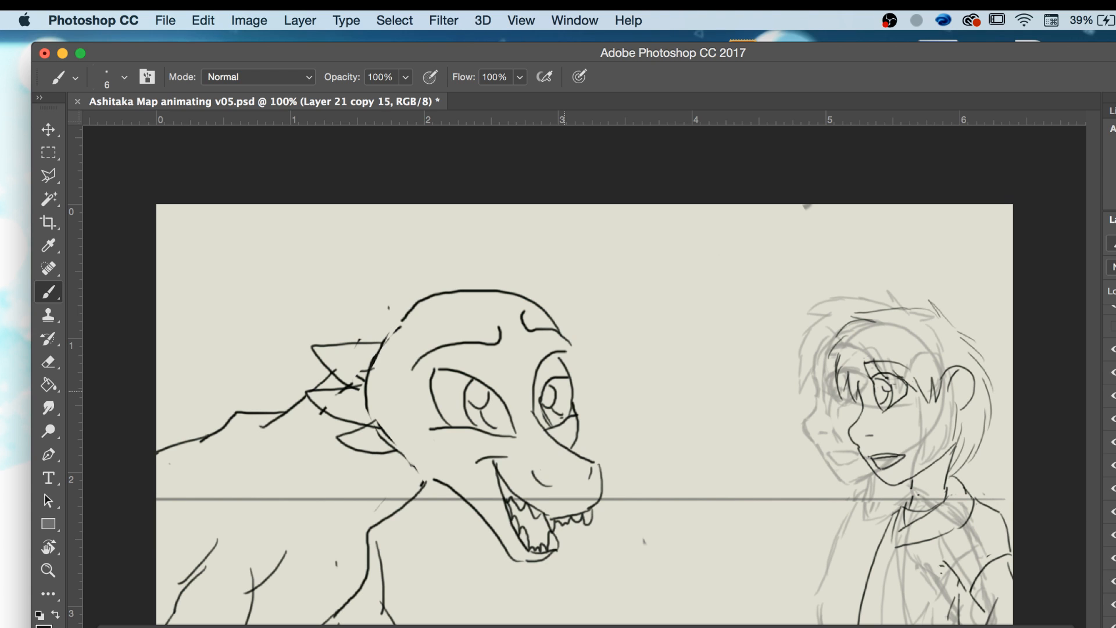
key("Left")
key("Left")
key("Right")
key("Right")
key("Left")
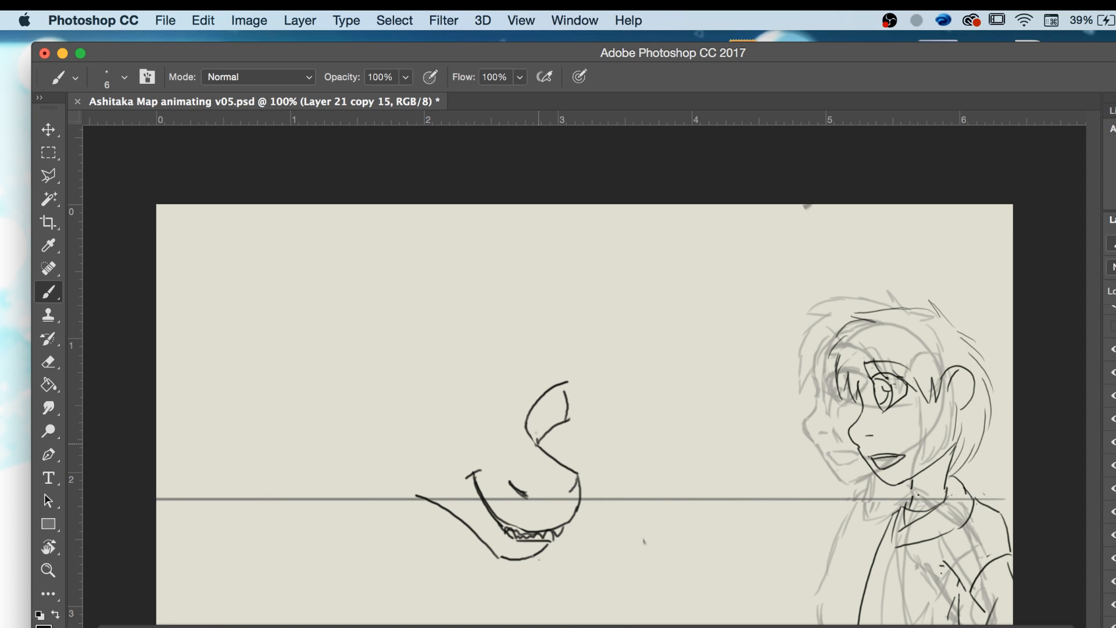
Draw the iris and pupil lines inside the far eye, and compare them with the neighbouring frames.
left_click_drag(536, 444, 569, 414)
mouse_move(555, 423)
left_mouse_down()
mouse_move(538, 431)
mouse_move(549, 429)
left_mouse_up()
key("Left")
key("Right")
key("Right")
key("Left")
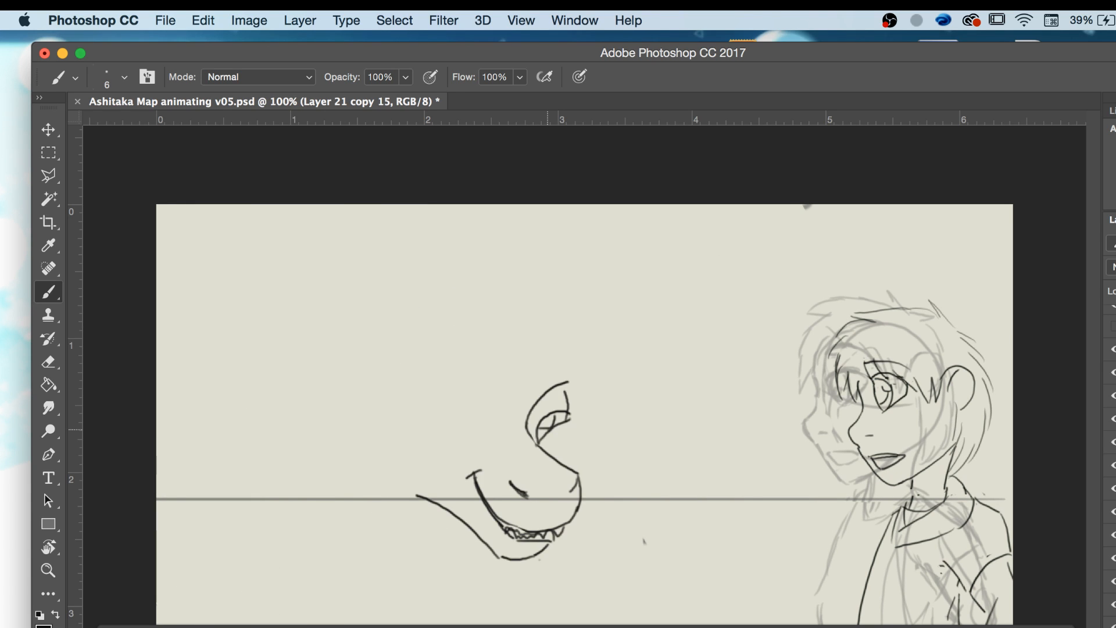
Examine the neighbouring frames for the position and angle of the creature's near eye.
key("Left")
key("Right")
key("Right")
key("Left")
key("Left")
key("Right")
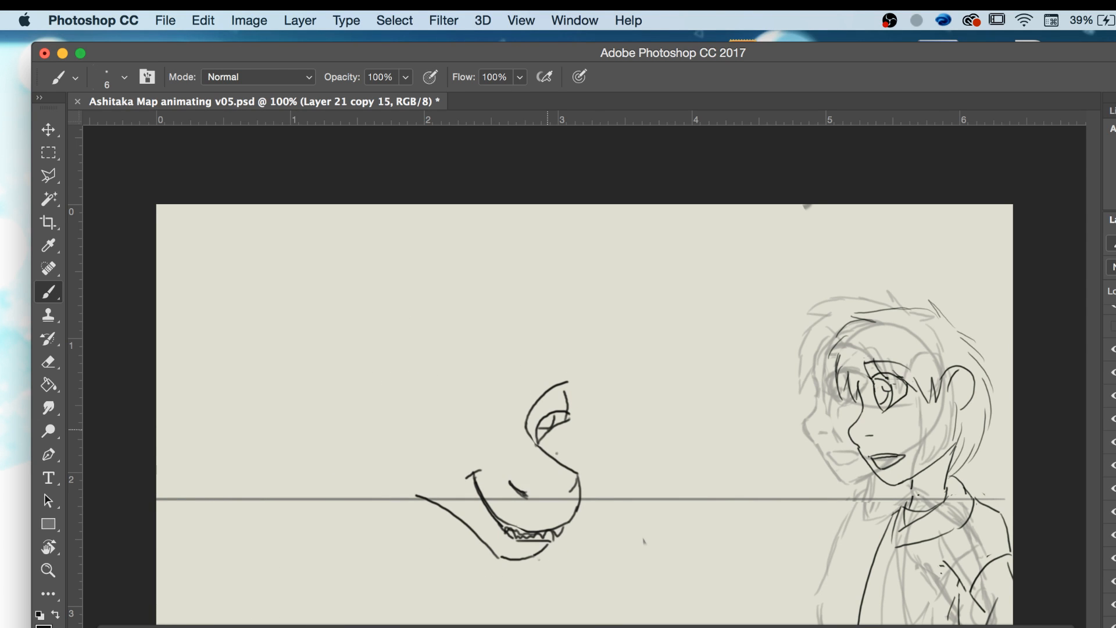
key("Left")
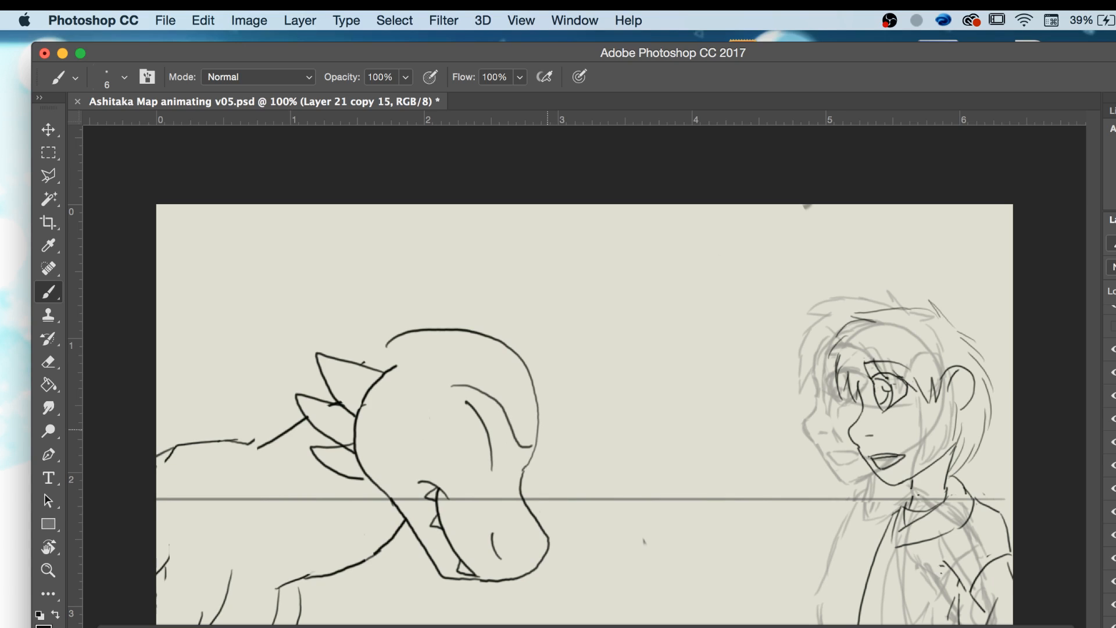
key("Right")
key("Left")
key("Right")
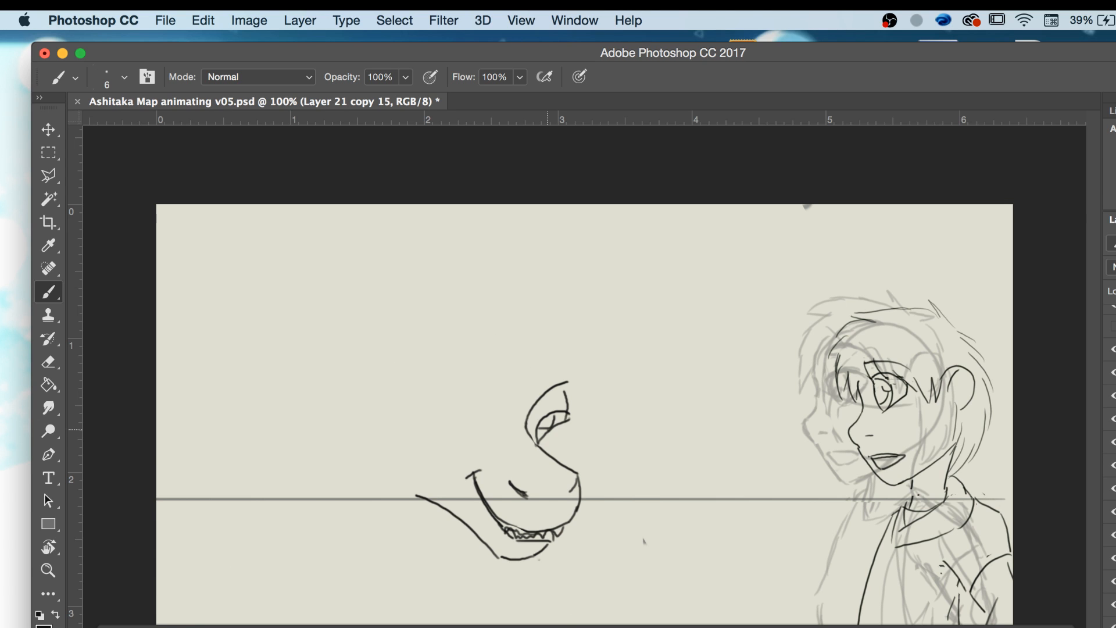
key("Left")
key("Right")
key("Left")
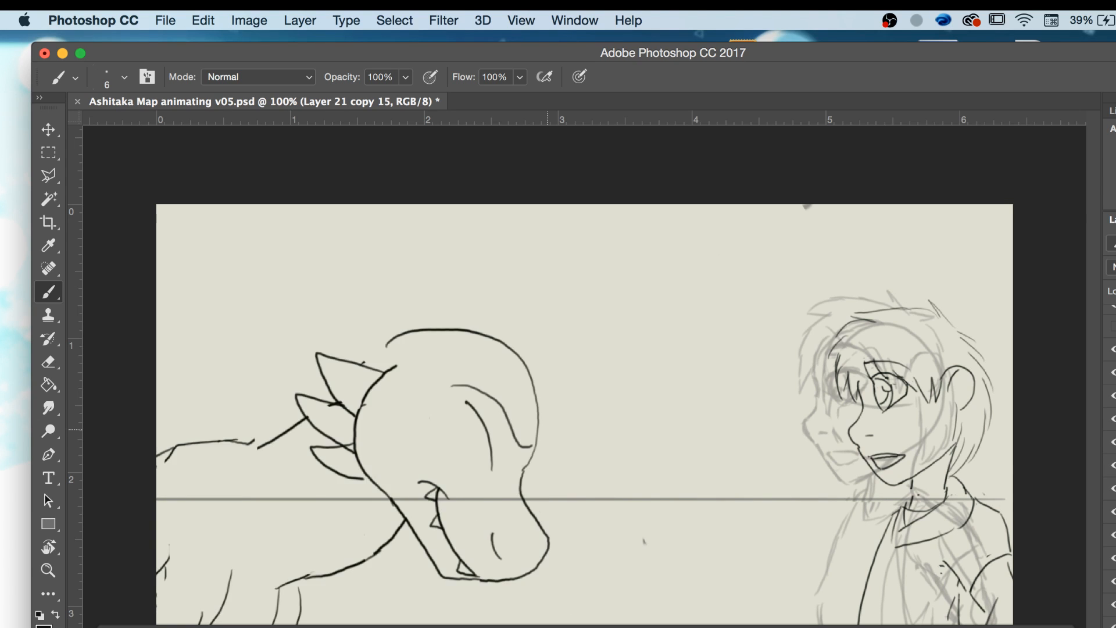
Draw the near eye's outline with an arched upper lid and a slanting lower lid, checking it against the previous frame.
key("Right")
mouse_move(438, 401)
left_mouse_down()
mouse_move(498, 428)
mouse_move(469, 441)
mouse_move(413, 410)
mouse_move(427, 414)
mouse_move(437, 378)
left_mouse_up()
key("Left")
key("Right")
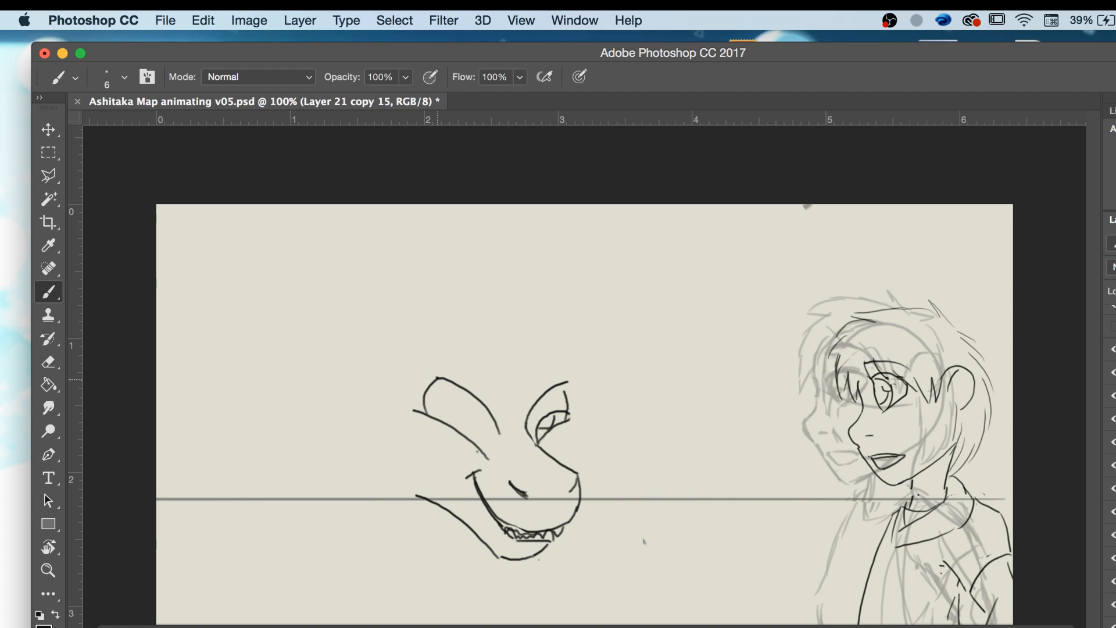
Draw the iris, pupil and inner corner of the near eye, and compare them with the adjacent frames.
mouse_move(485, 454)
left_mouse_down()
mouse_move(498, 425)
mouse_move(470, 416)
mouse_move(491, 419)
mouse_move(480, 445)
left_mouse_up()
key("Left")
key("Right")
key("Right")
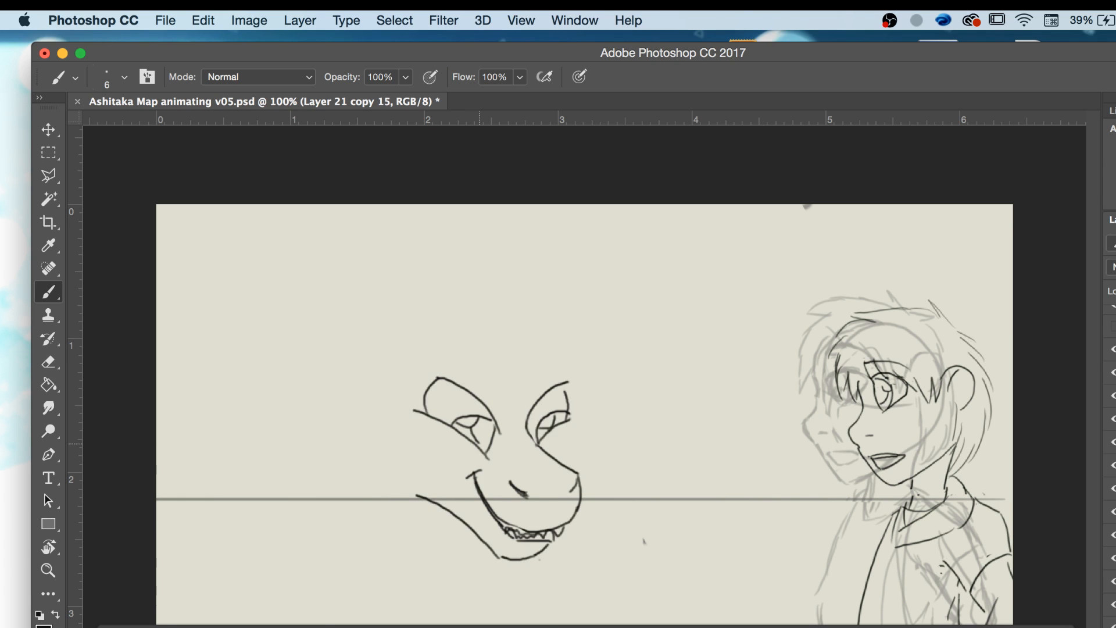
key("Left")
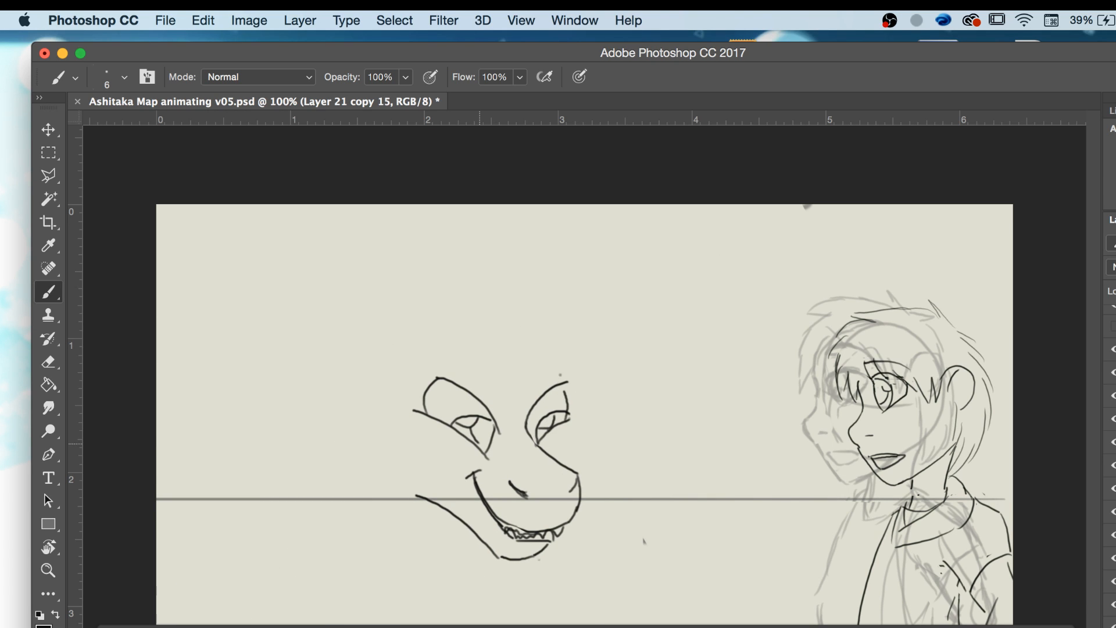
Draw wavy brow lines above the creature's far and near eyes, and compare them with the neighbouring frames.
mouse_move(574, 368)
left_mouse_down()
mouse_move(527, 376)
mouse_move(510, 361)
left_mouse_up()
left_click_drag(413, 366, 498, 358)
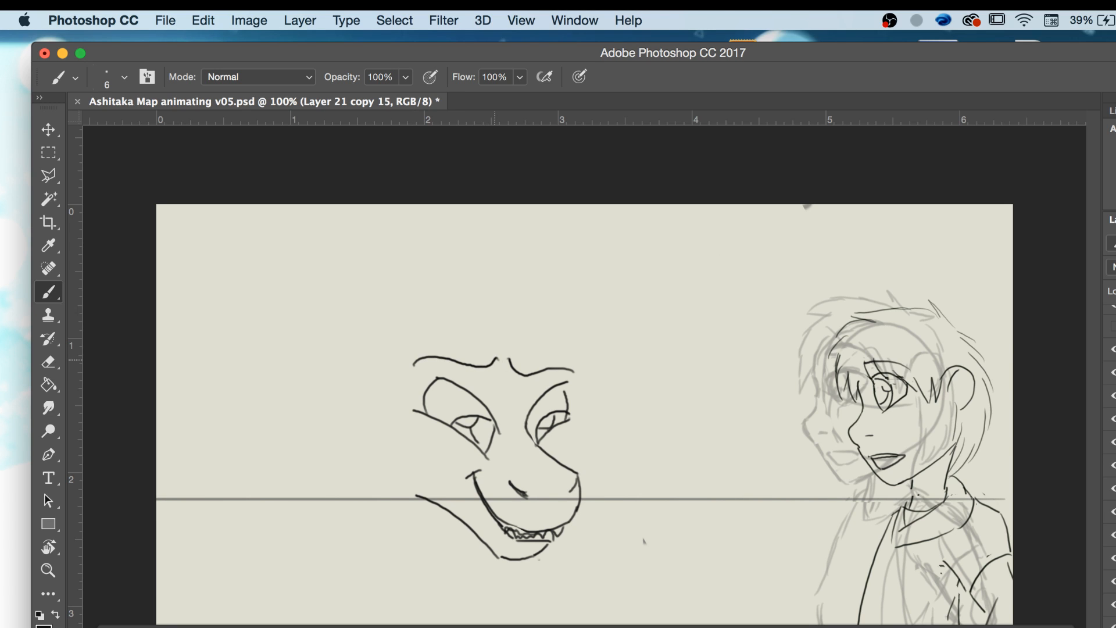
key("Right")
key("Left")
key("Left")
key("Right")
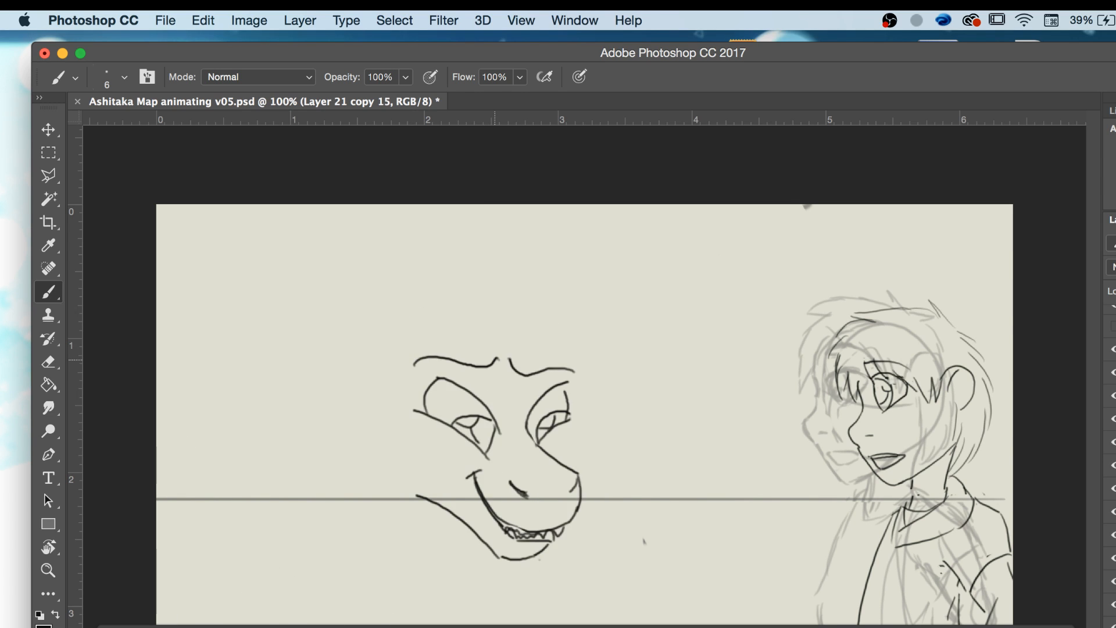
Check the next frame and draw the far eye's outer edge, curving down to the snout.
key("Right")
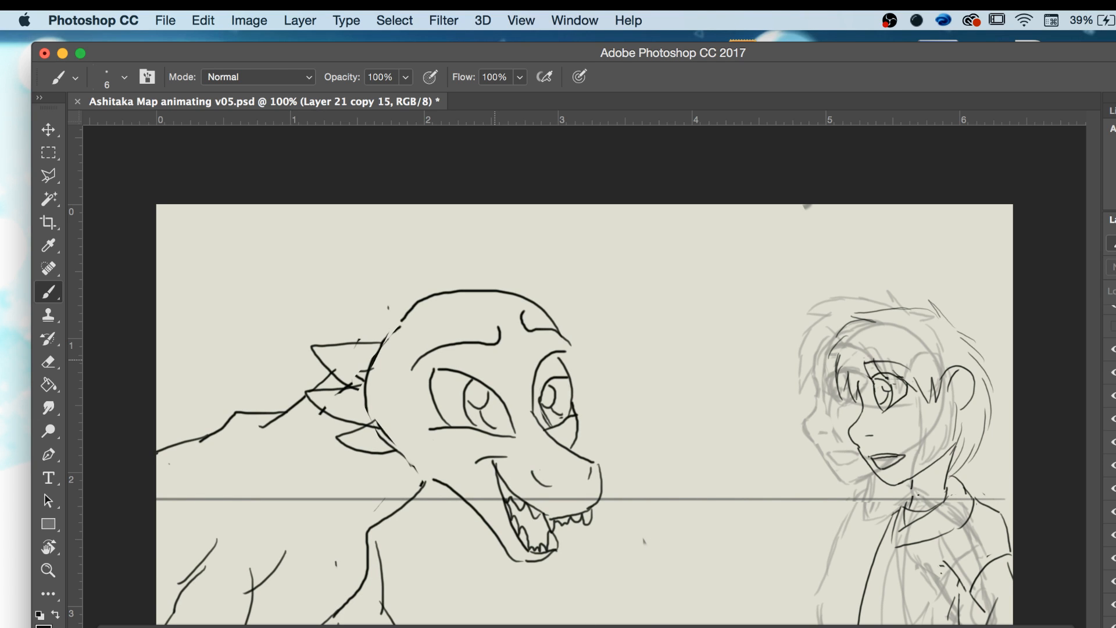
key("Left")
left_click_drag(560, 466, 567, 421)
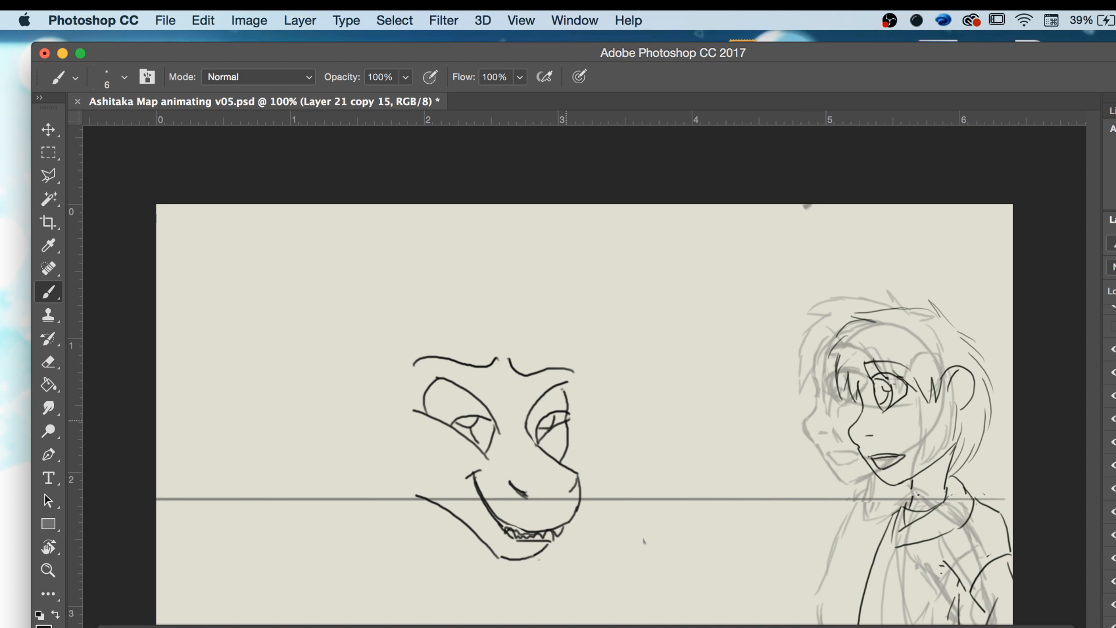
Draw a neck line under the jaw and the rounded crown and back of the head, comparing them with neighbouring frames.
key("space")
left_click_drag(423, 503, 376, 558)
key("space")
mouse_move(387, 489)
left_mouse_down()
mouse_move(372, 421)
mouse_move(418, 336)
mouse_move(496, 330)
mouse_move(559, 369)
left_mouse_up()
key("Left")
key("Left")
key("Right")
key("Right")
key("Left")
key("Right")
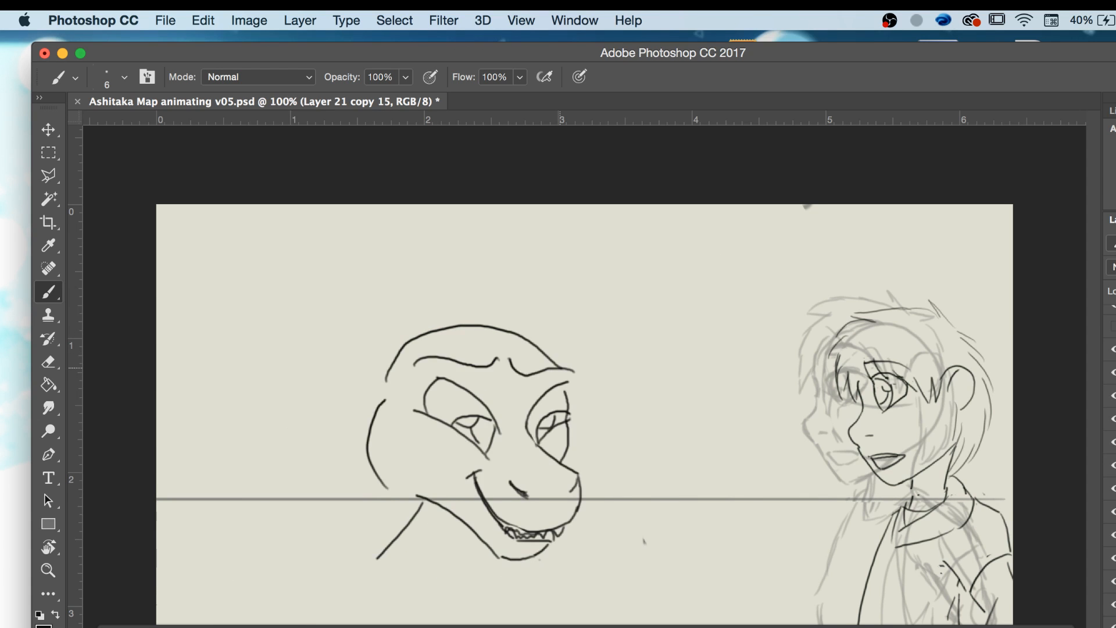
Draw the lower and middle pointed spikes behind the creature's head, checking each against the previous frame.
mouse_move(343, 460)
left_mouse_down()
mouse_move(326, 478)
mouse_move(384, 489)
left_mouse_up()
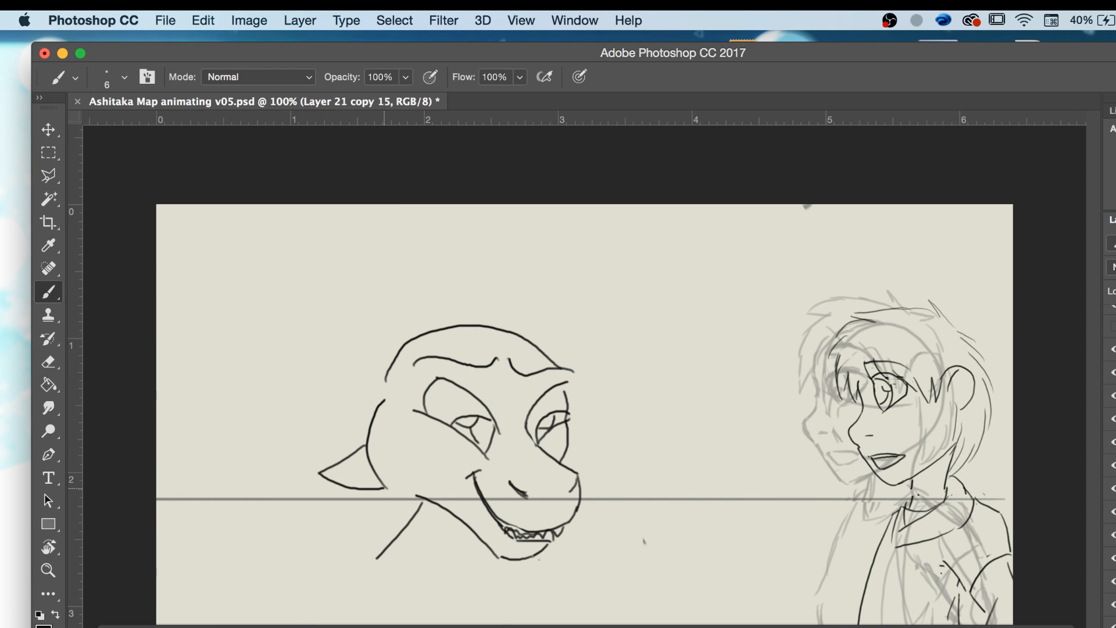
key("Left")
key("Right")
mouse_move(381, 401)
left_mouse_down()
mouse_move(300, 414)
mouse_move(362, 448)
left_mouse_up()
key("Left")
key("Right")
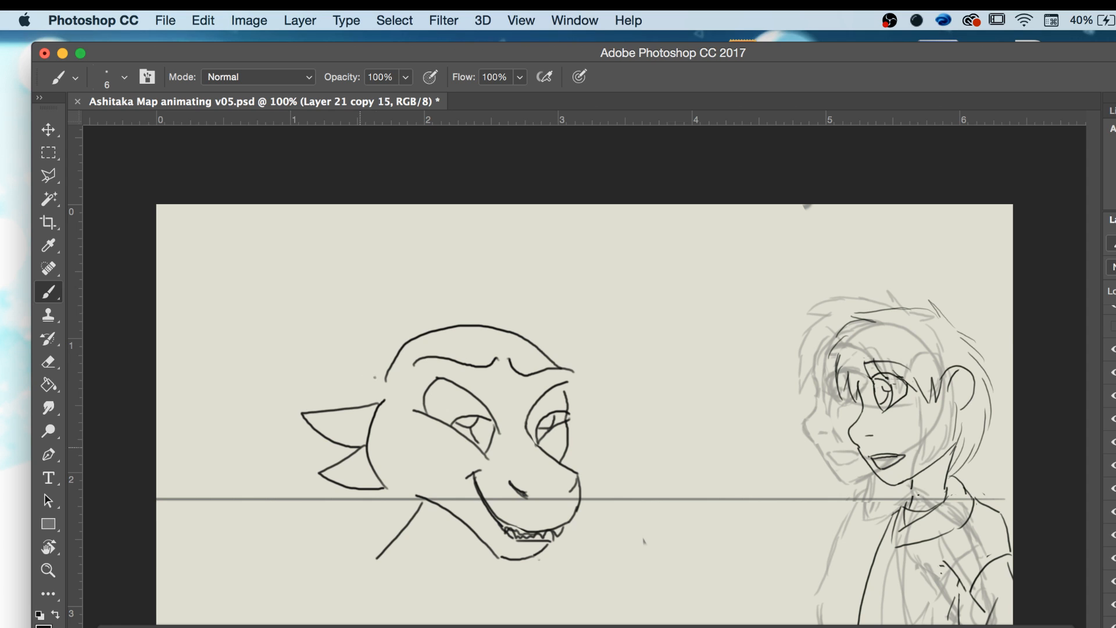
Draw the uppermost spike at the back of the head and compare it with the adjacent frames.
left_click_drag(377, 377, 347, 404)
key("Left")
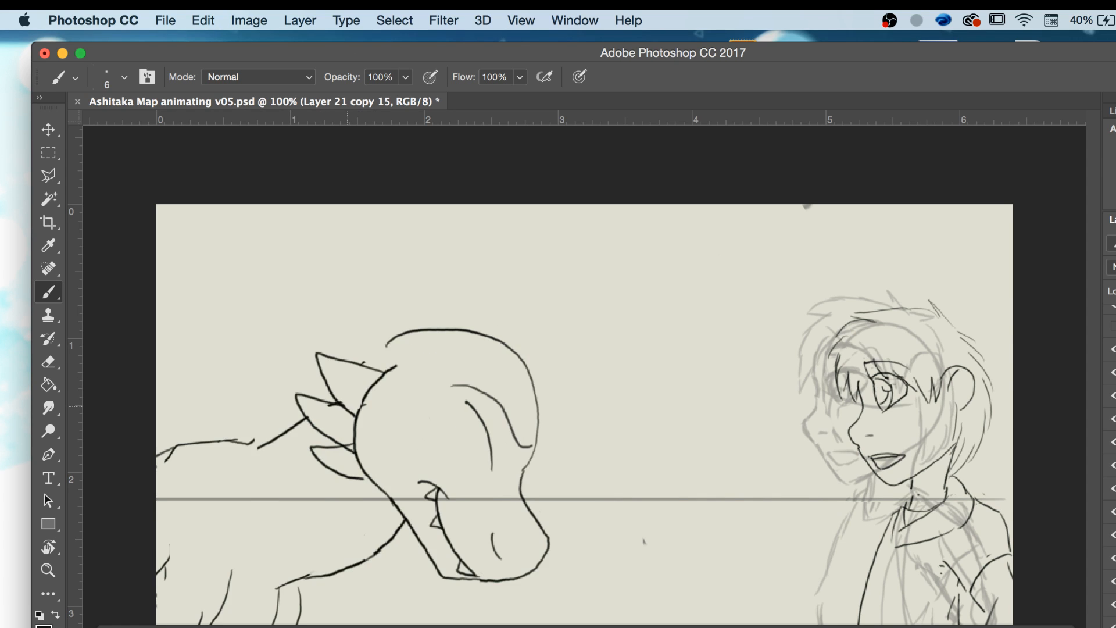
key("Right")
key("Left")
key("Right")
key("Right")
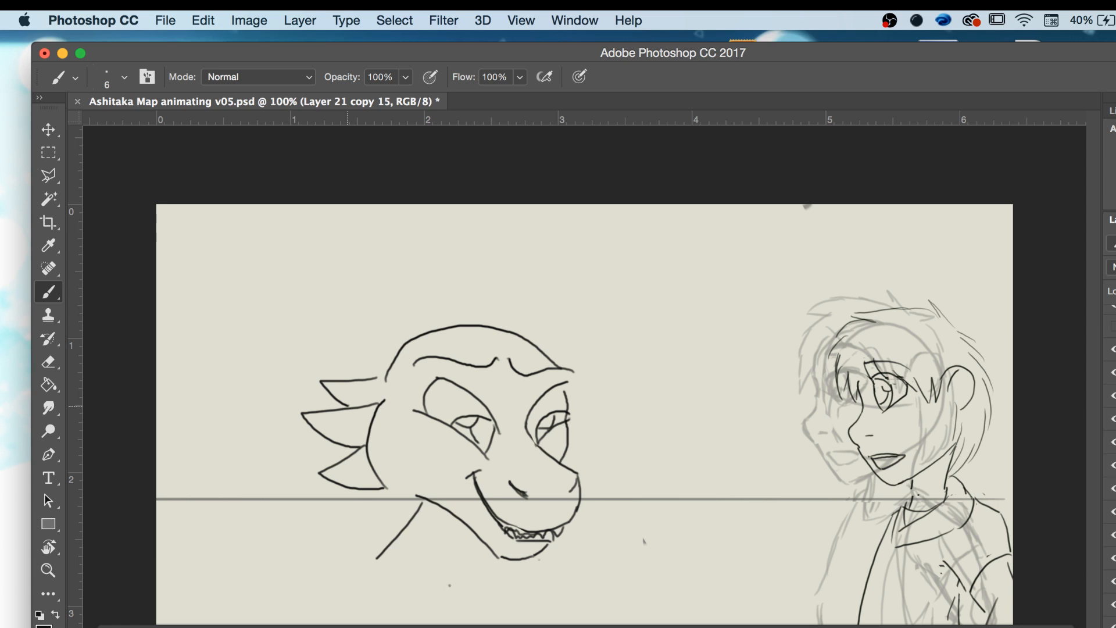
Erase the neck line below the jaw, check the previous frame, and save the document.
key("e")
left_click_drag(368, 553, 415, 519)
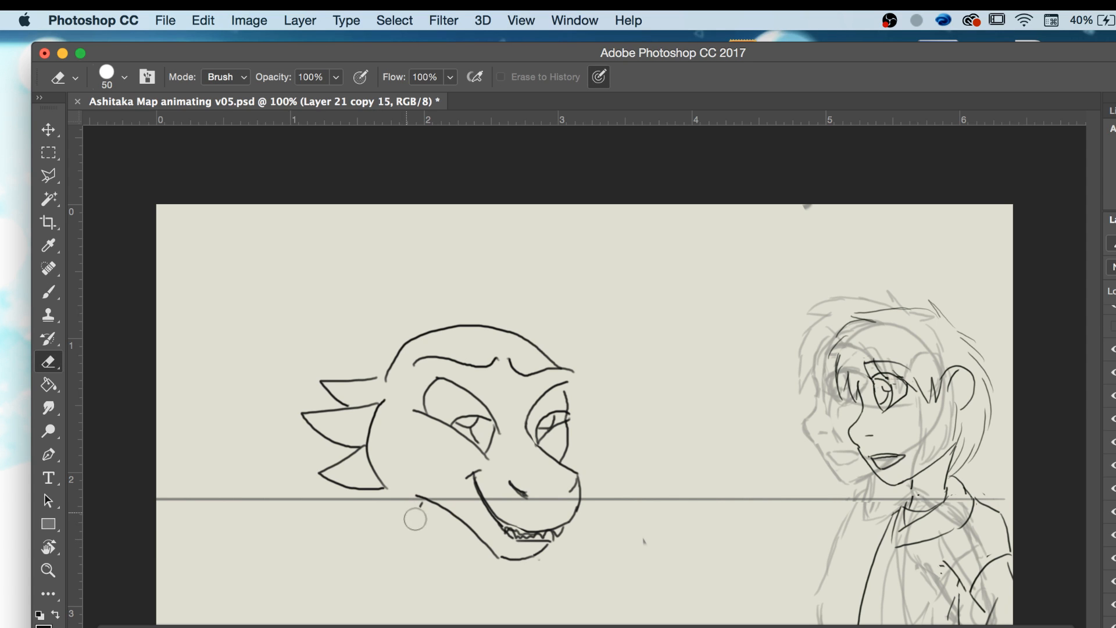
key("b")
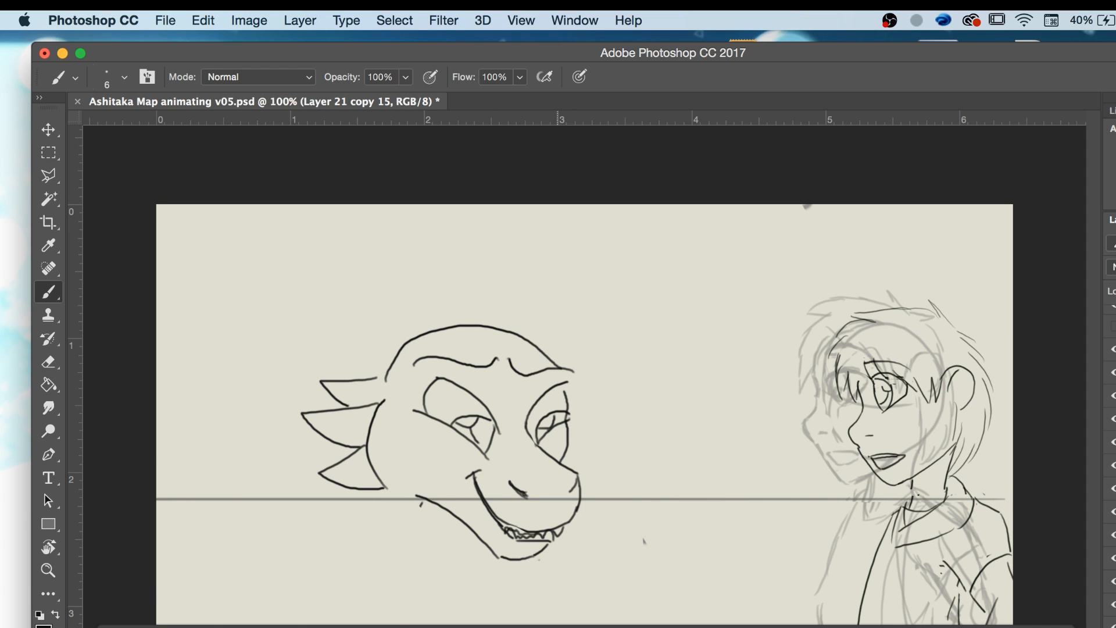
key("Left")
key("Right")
left_click(166, 21)
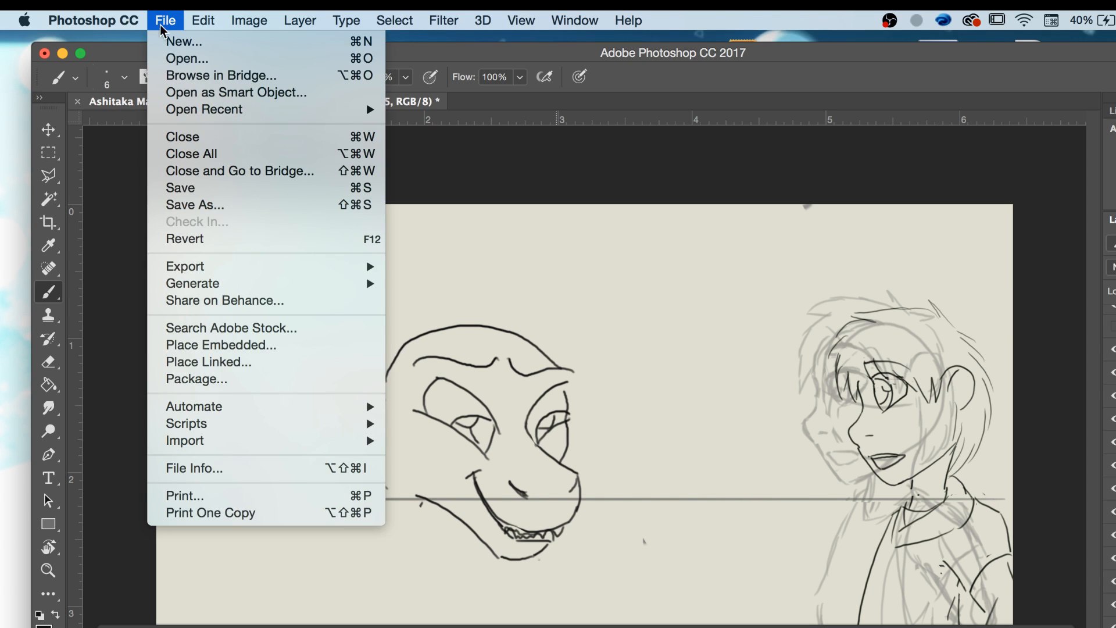
left_click(185, 186)
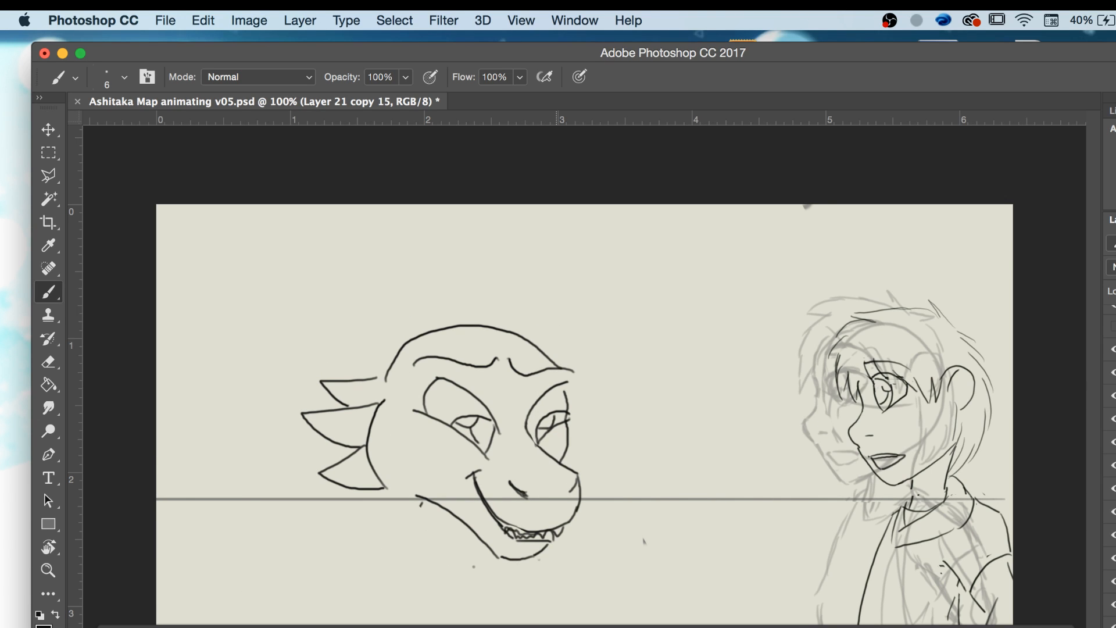
Draw the creature's throat, chest and foreleg lines plus a short back line behind the spikes, using neighbouring frames as reference.
key("z")
key("super+minus")
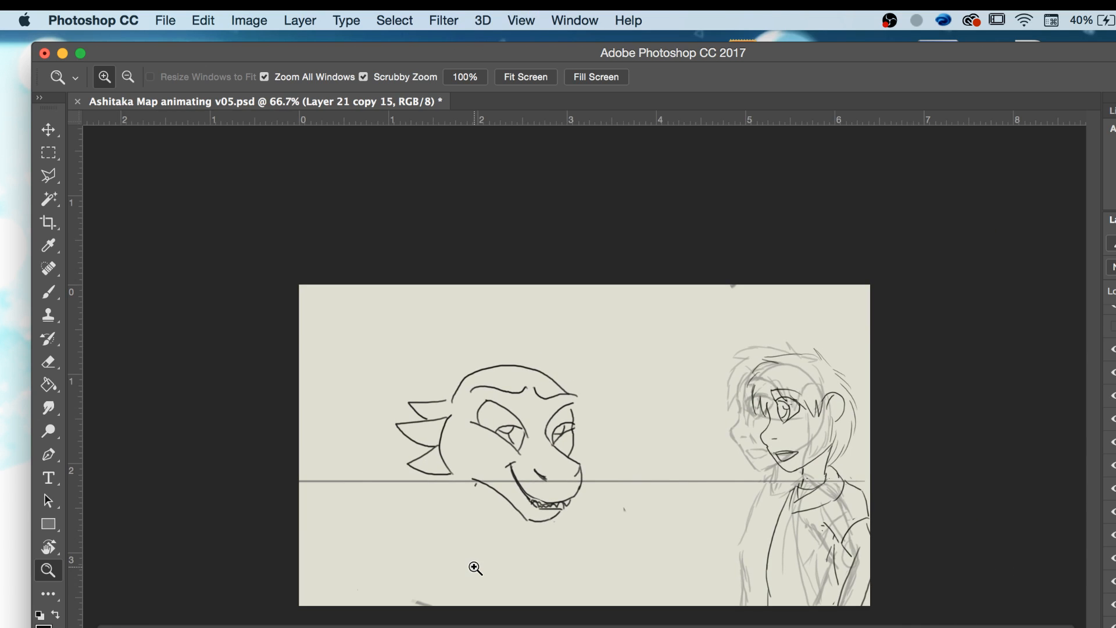
key("b")
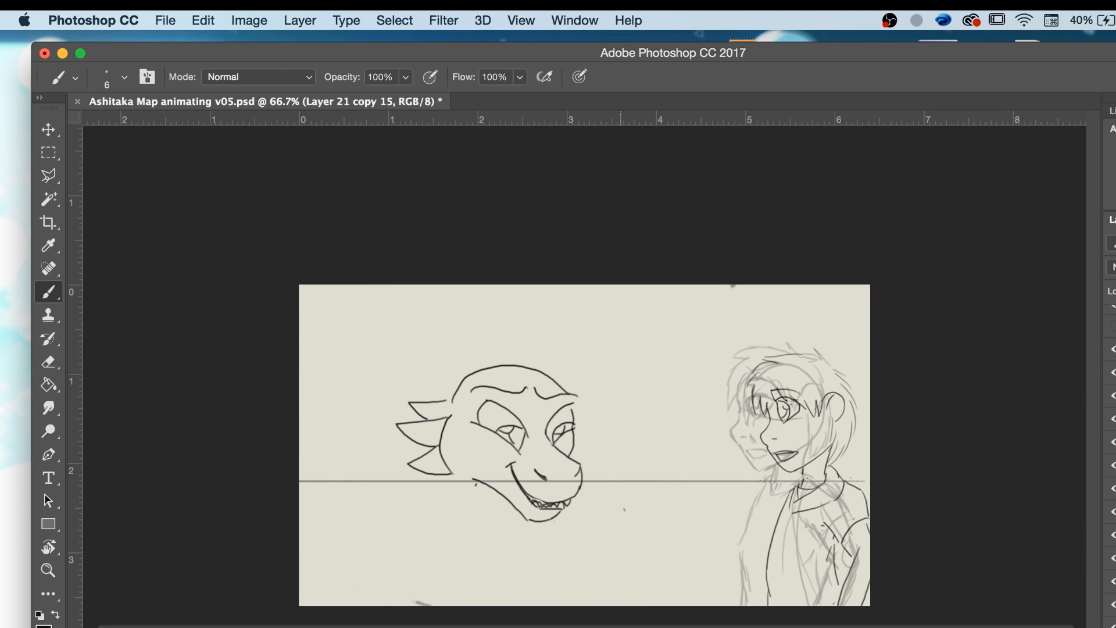
left_click_drag(491, 493, 444, 536)
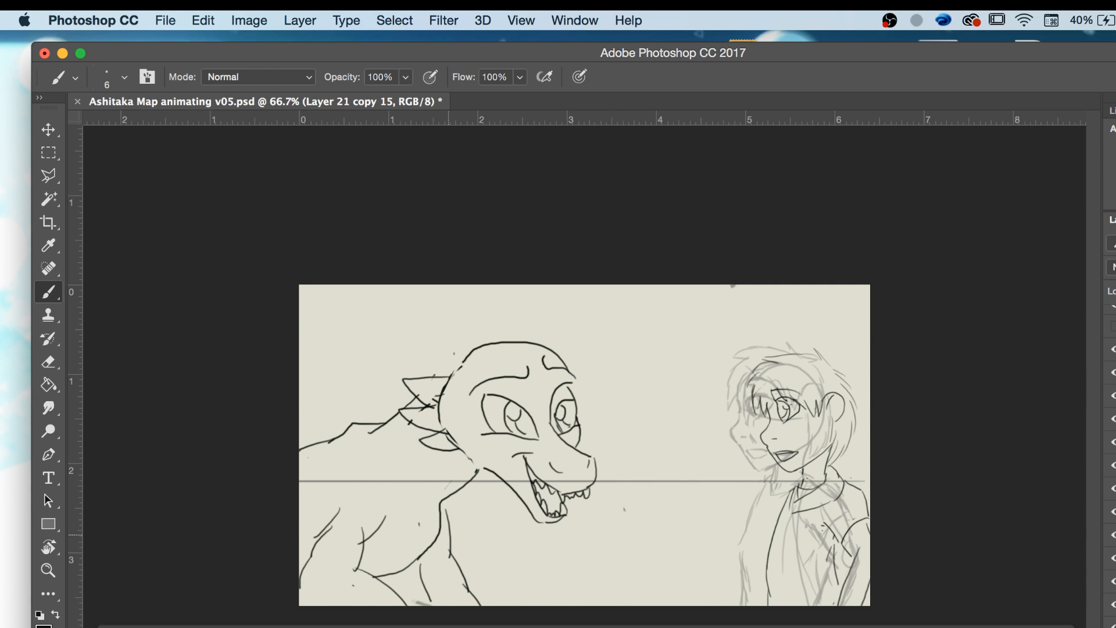
left_click_drag(442, 538, 424, 567)
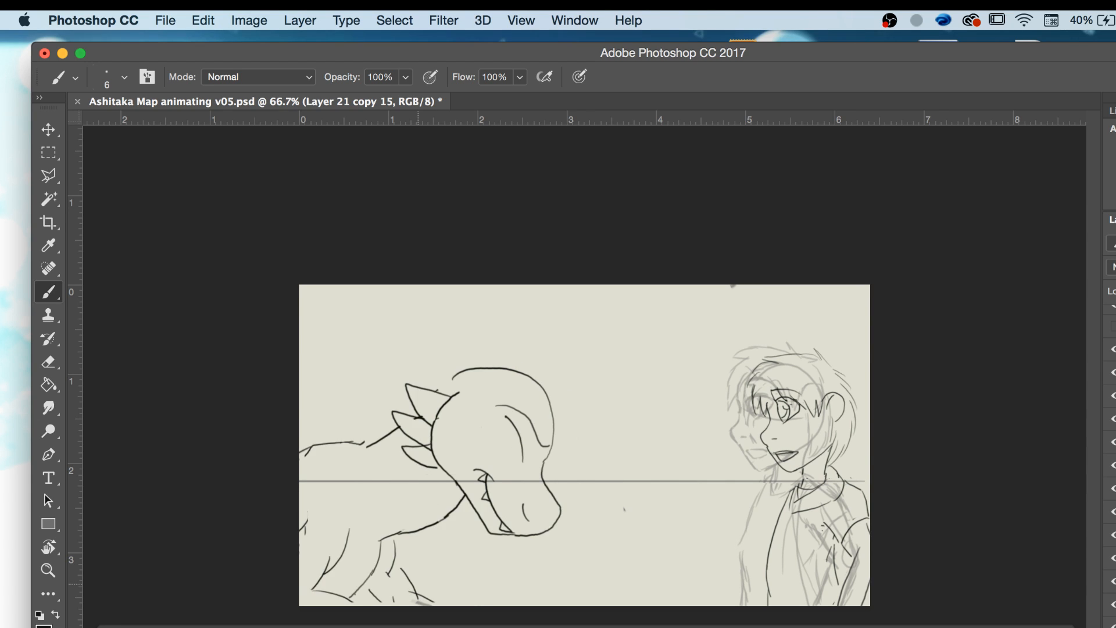
left_click_drag(406, 433, 387, 468)
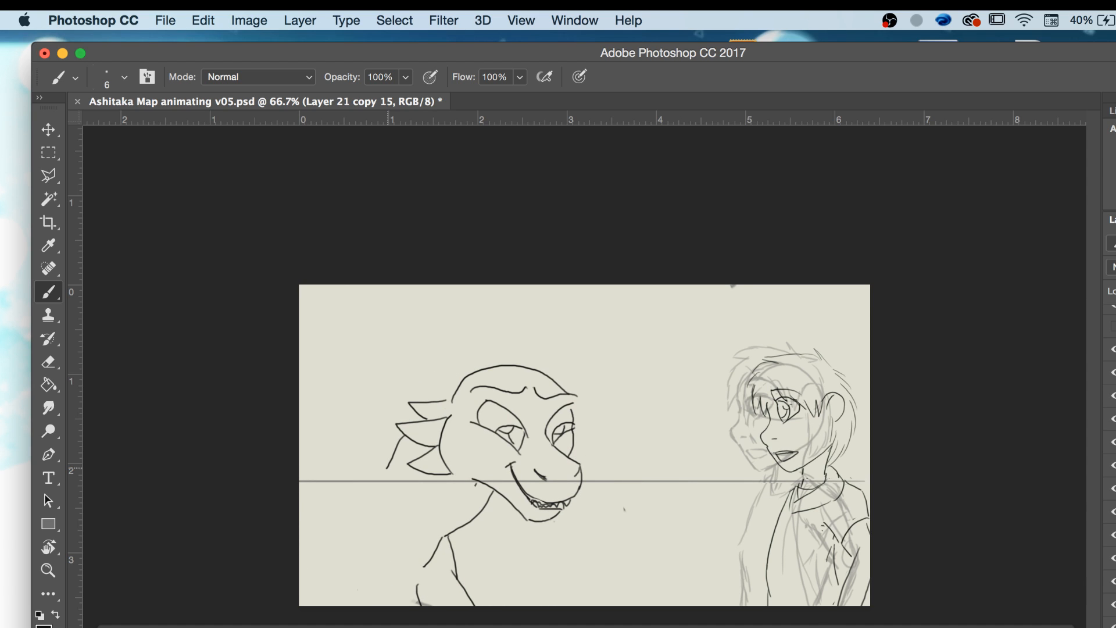
Enable onion skins, erase the short back line behind the spikes, and undo the trial stroke made in its place.
left_click(1075, 626)
left_click(1093, 610)
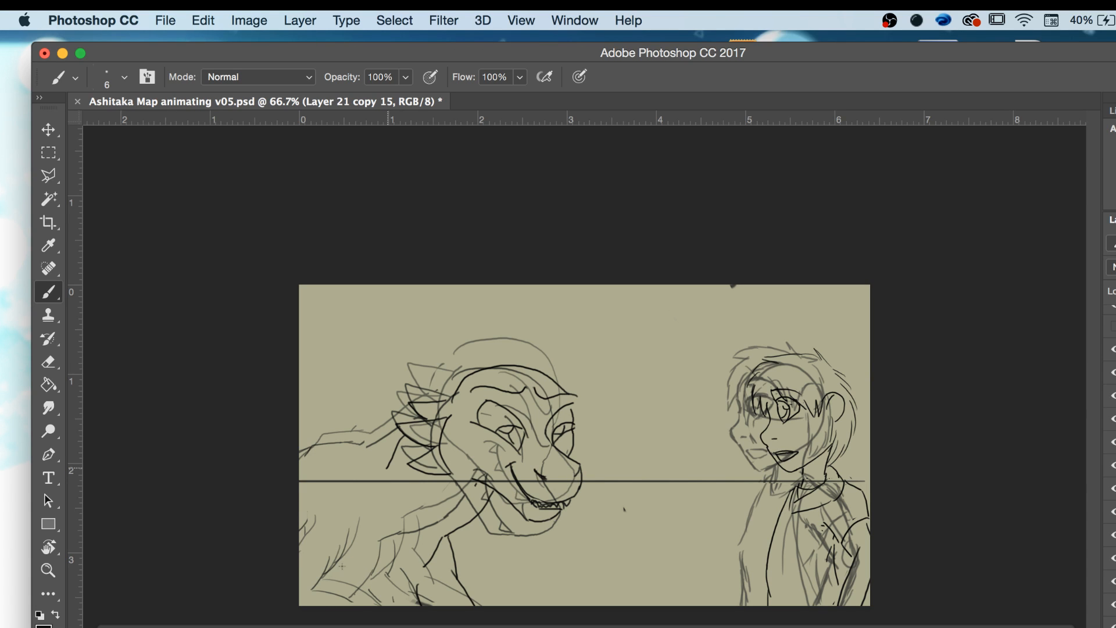
key("super+equal")
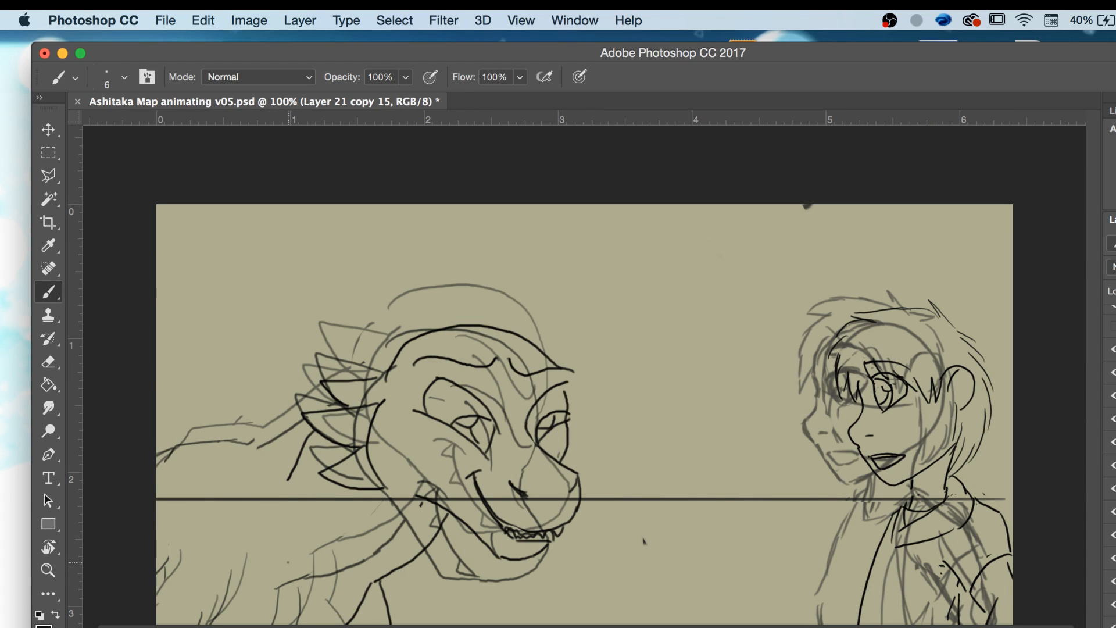
key("e")
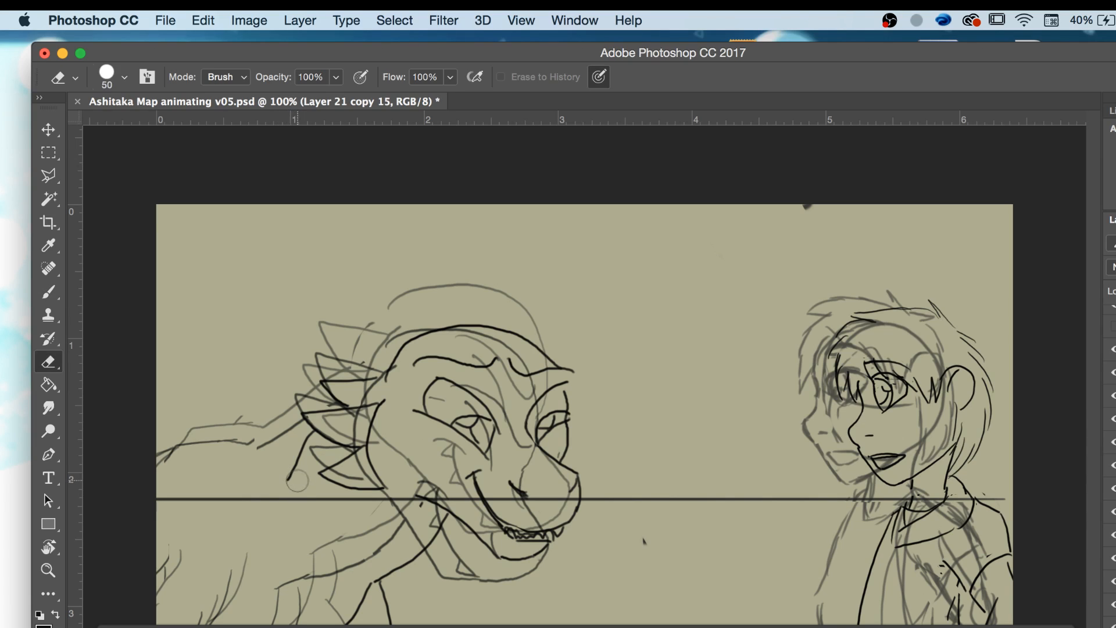
key("b")
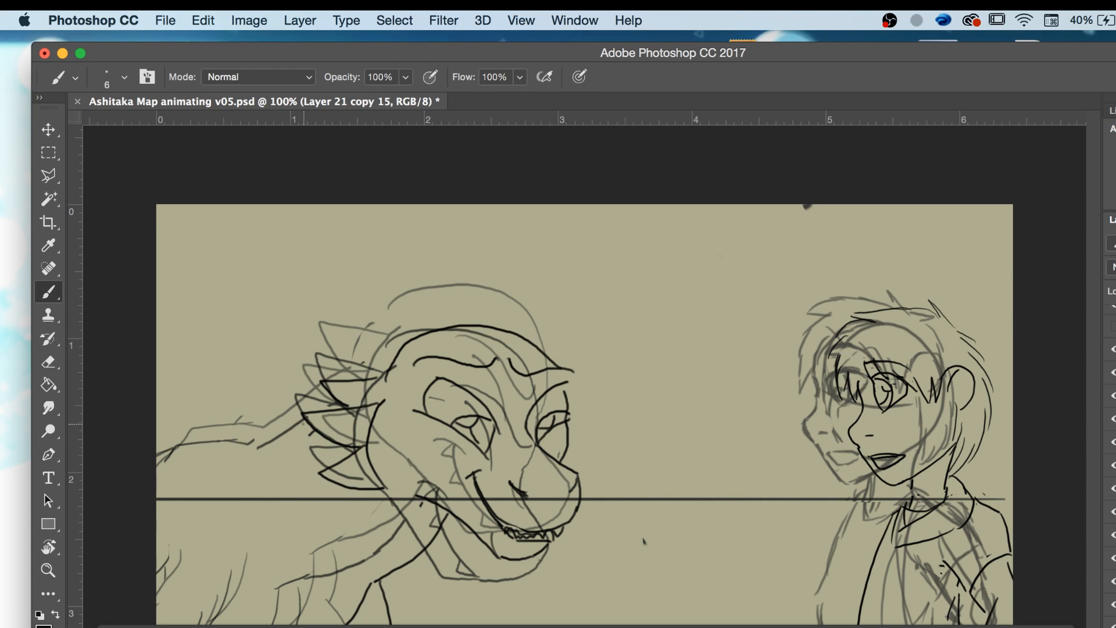
left_click_drag(308, 429, 273, 460)
key("super+z")
key("e")
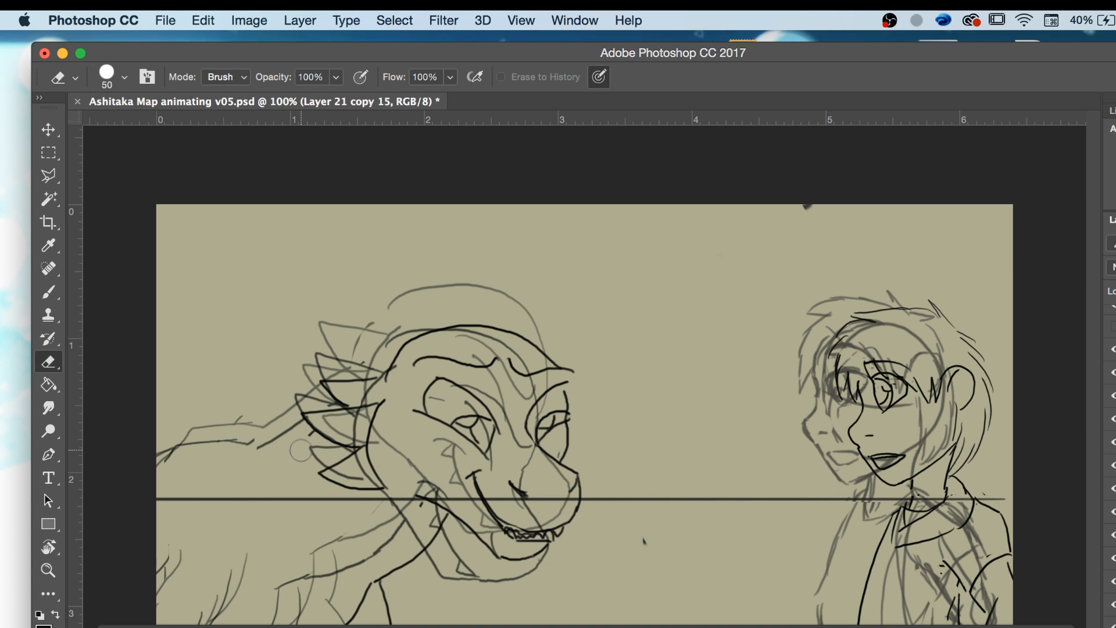
Draw the nape and back outline from the spikes to the canvas edge, following the onion-skinned poses.
key("b")
left_click_drag(323, 397, 256, 437)
key("e")
key("b")
mouse_move(281, 428)
left_mouse_down()
mouse_move(266, 440)
mouse_move(200, 429)
mouse_move(156, 462)
left_mouse_up()
left_click_drag(203, 431, 157, 461)
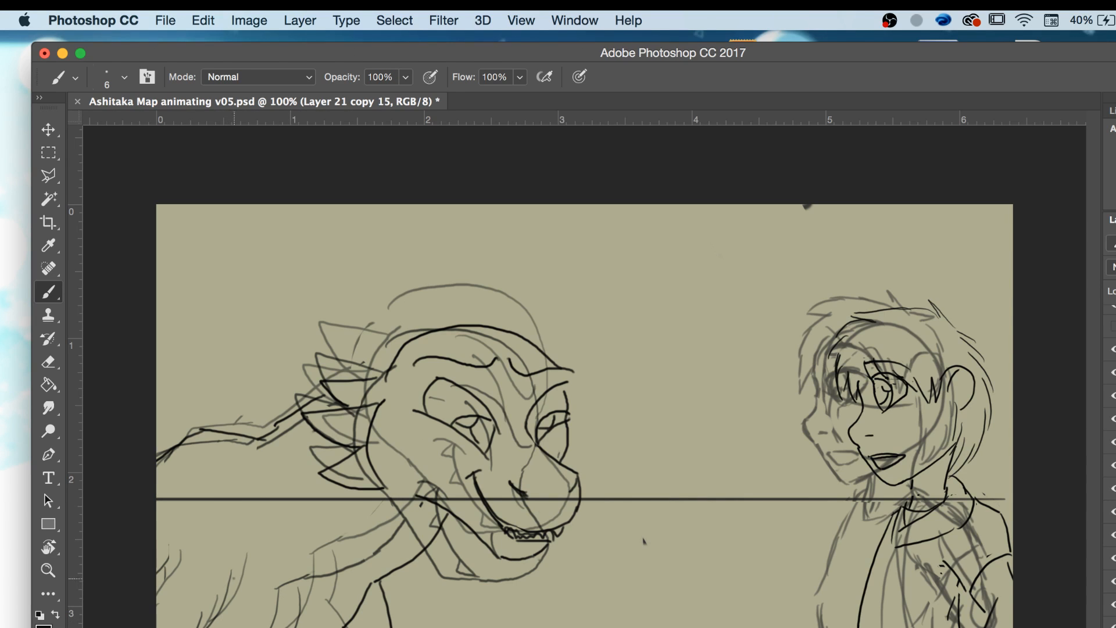
Draw the shoulder and foreleg contour strokes on the body, and disable onion skins.
mouse_move(239, 567)
left_mouse_down()
mouse_move(230, 607)
mouse_move(207, 627)
left_mouse_up()
left_click_drag(167, 557, 157, 579)
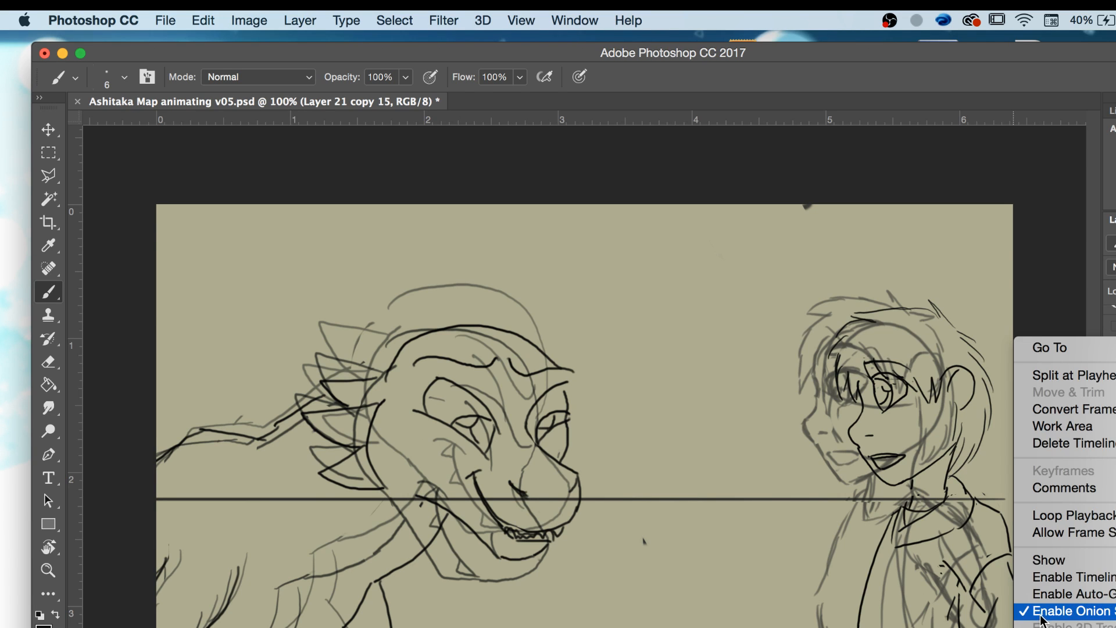
left_click(1047, 605)
View the whole canvas and play the animation to review the creature's movement with the body lines added.
key("z")
key("super+minus")
key("super+minus")
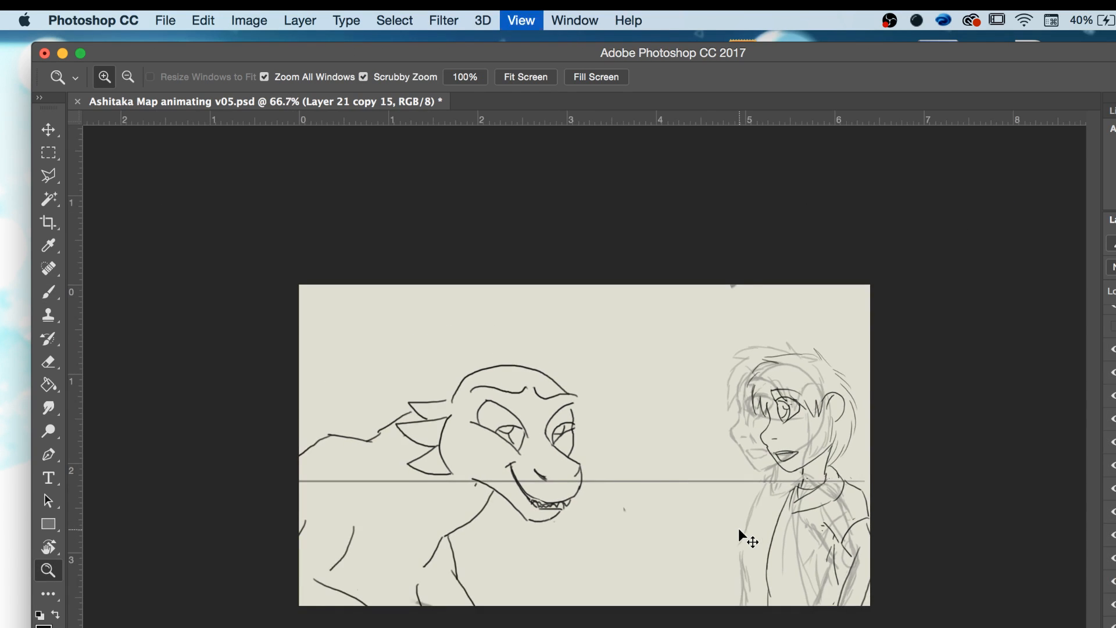
key("space")
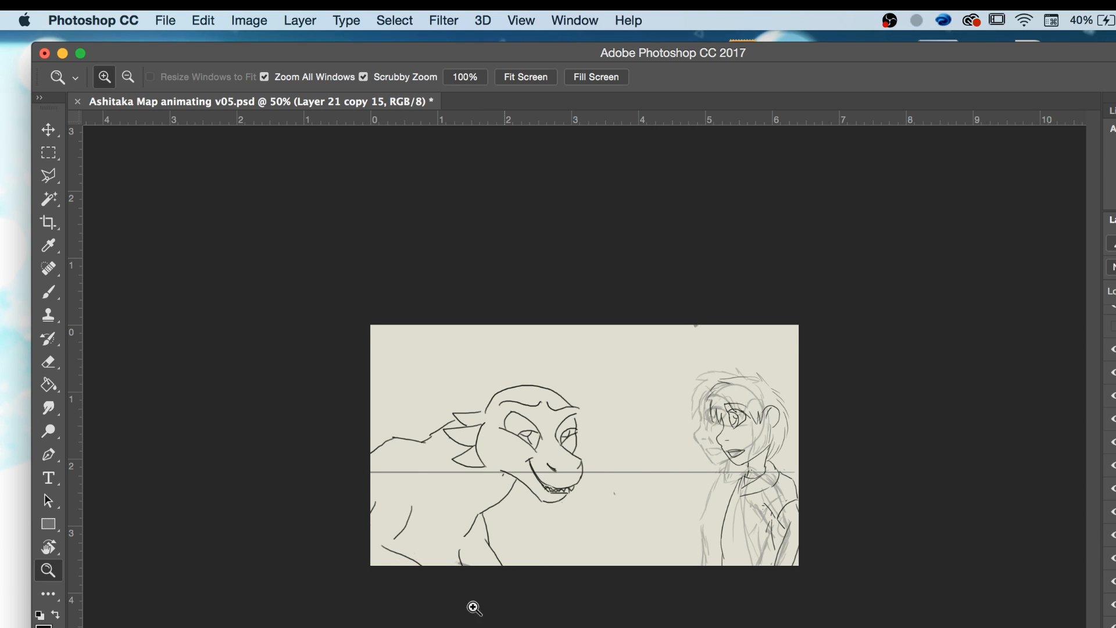
key("space")
Draw the curved belly line beside the foreleg, and erase the back outline between the spikes and the canvas edge.
key("b")
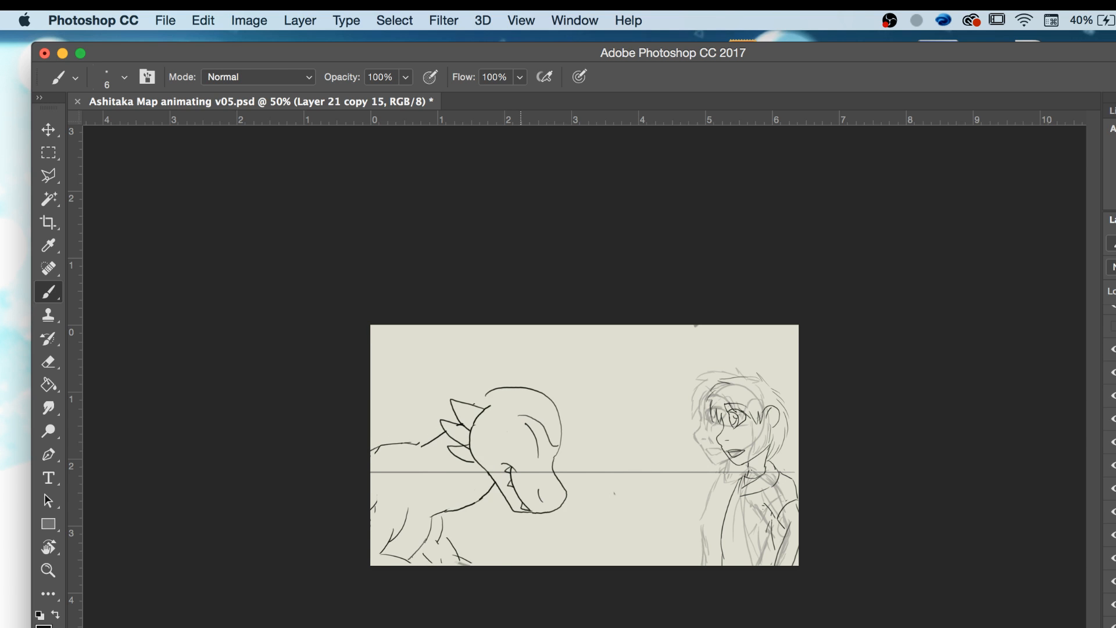
key("z")
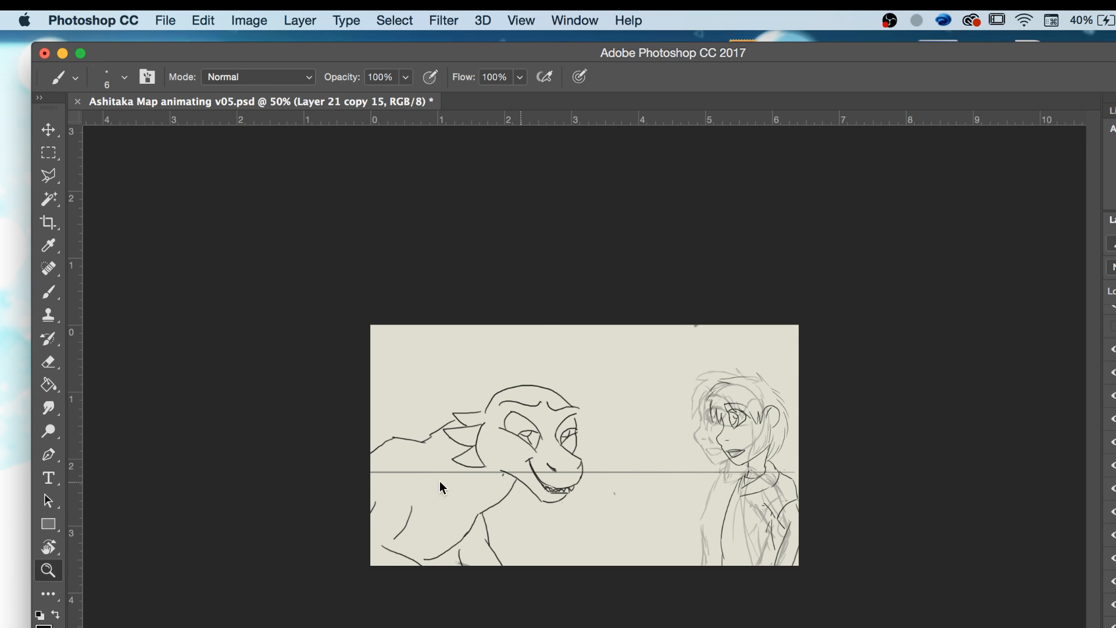
key("super+equal")
key("e")
mouse_move(376, 428)
left_mouse_down()
mouse_move(402, 413)
mouse_move(294, 462)
left_mouse_up()
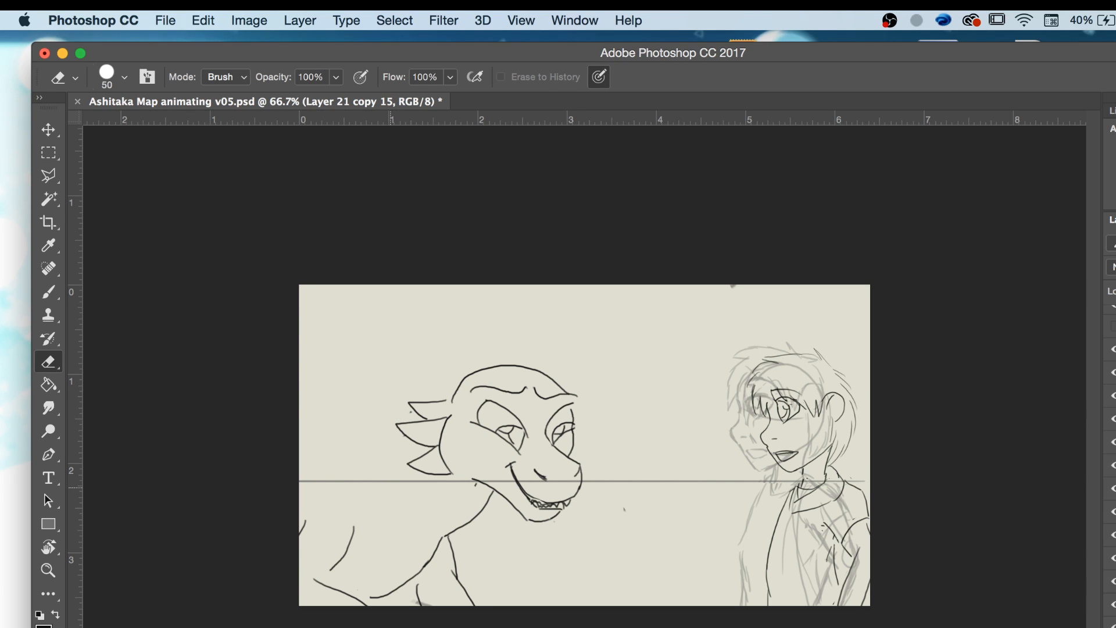
Redraw the nape and a lower back outline reaching the canvas edge, comparing them with the previous frame.
key("b")
key("Left")
key("Right")
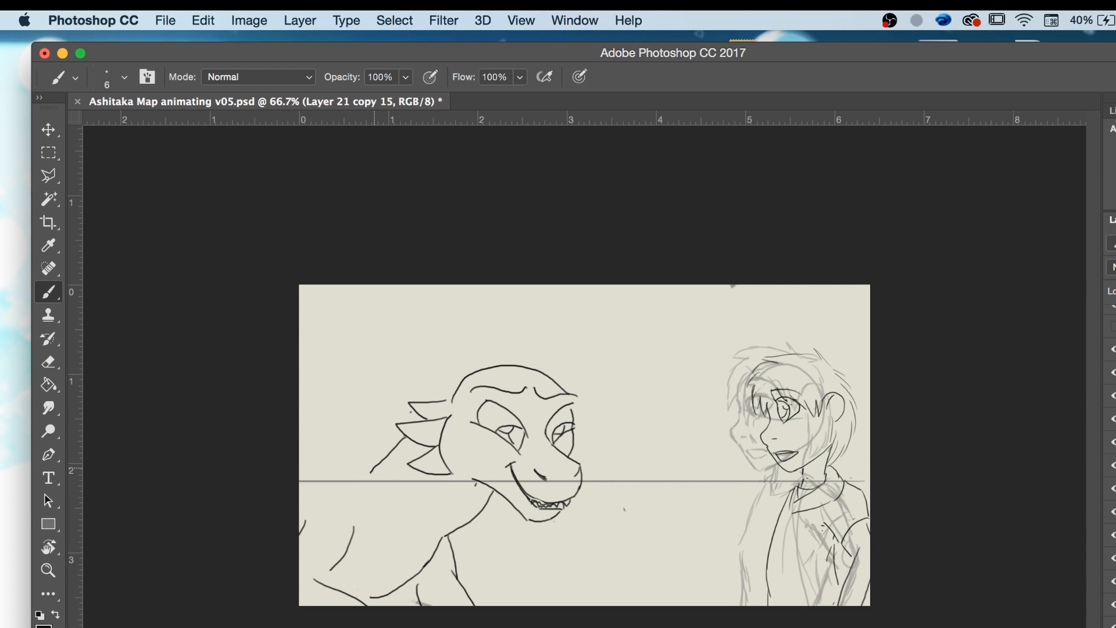
key("Left")
key("Right")
key("Left")
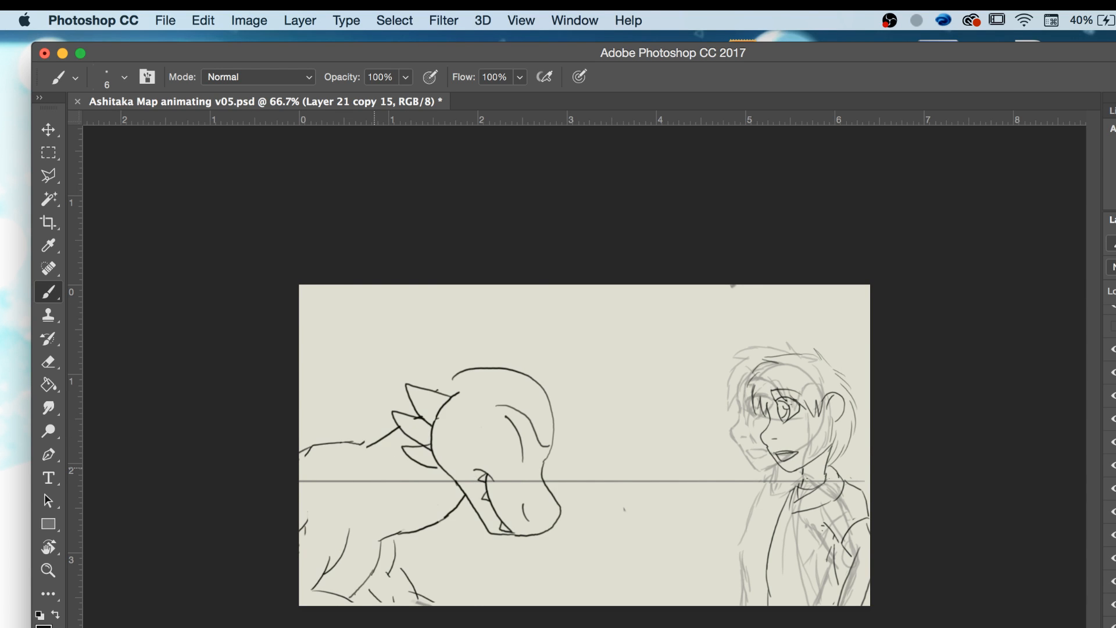
key("Right")
mouse_move(375, 471)
left_mouse_down()
mouse_move(342, 467)
mouse_move(299, 486)
left_mouse_up()
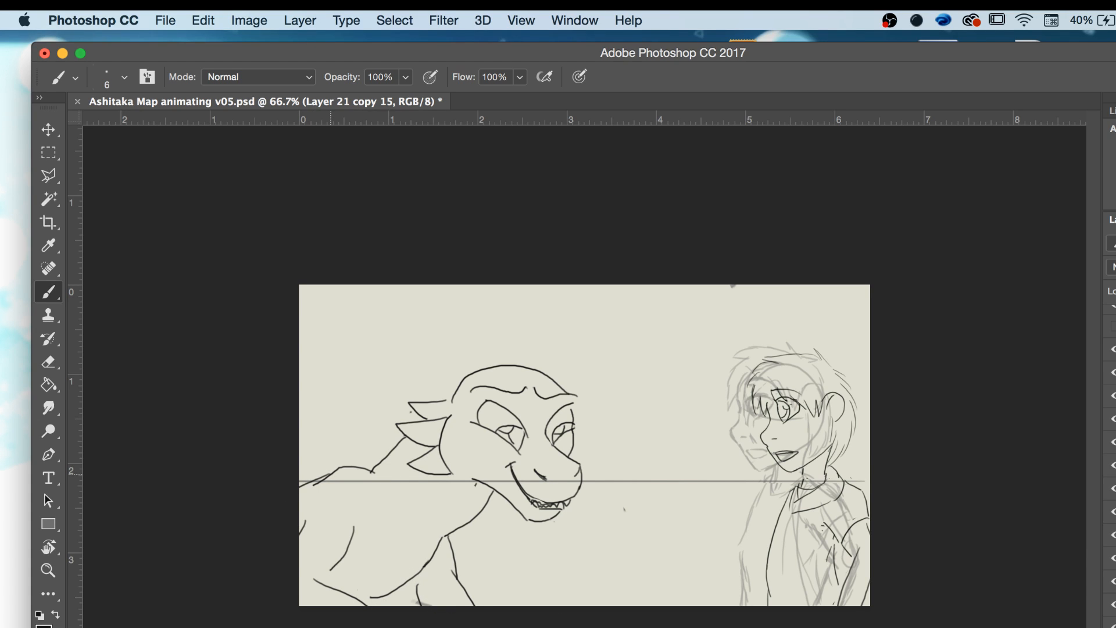
Play the animation and view it at a smaller size to check the redrawn back outline in motion.
key("space")
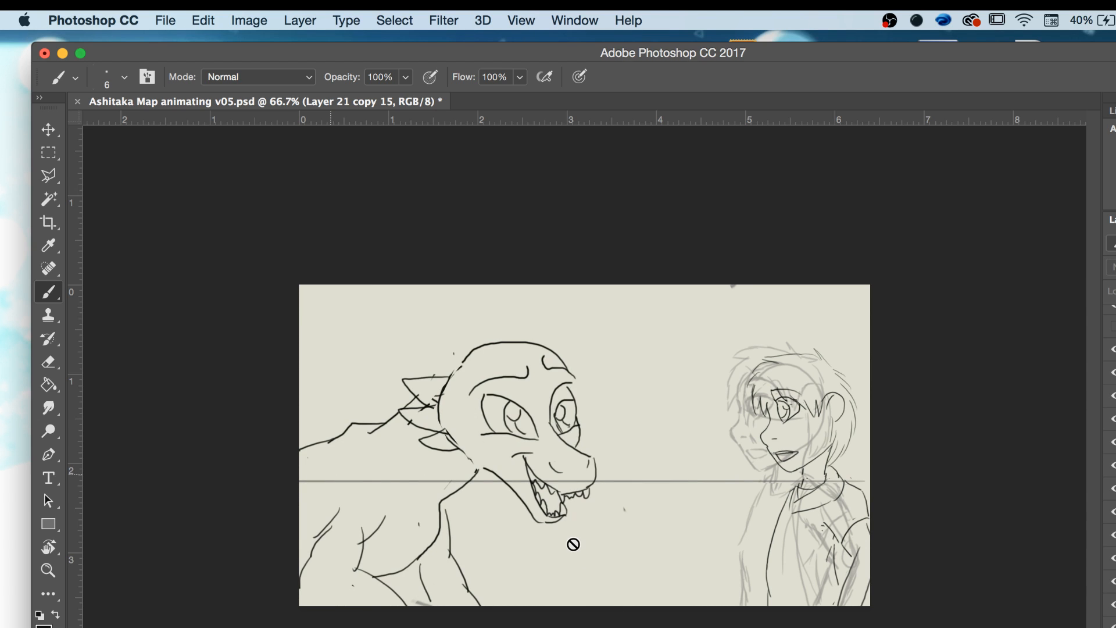
key("z")
left_click(573, 543, "alt")
left_click(573, 542, "alt")
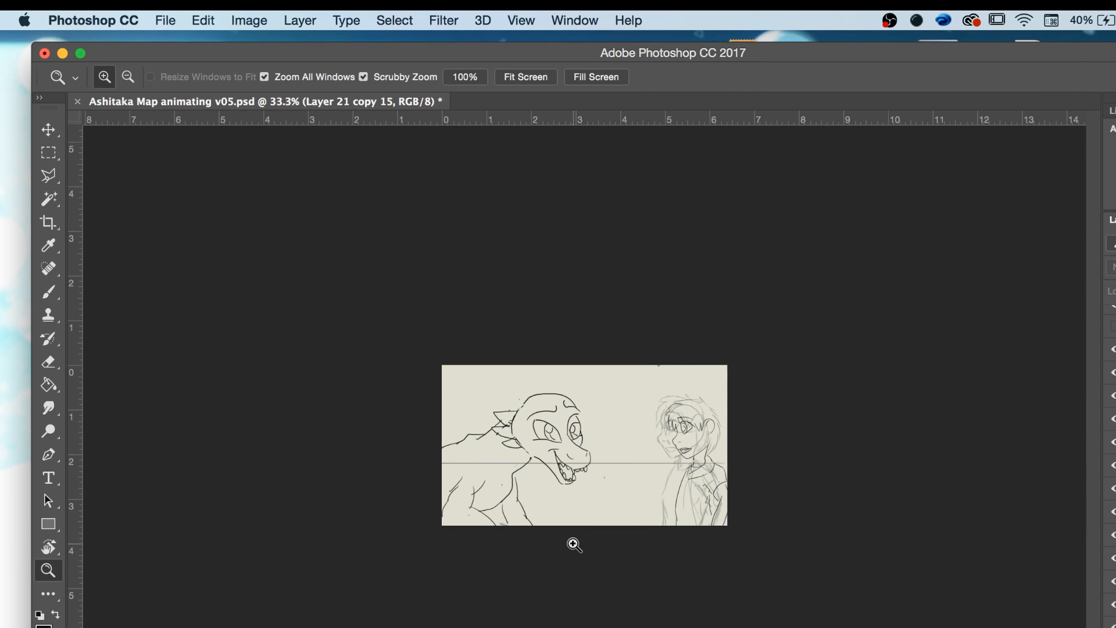
Save the document and play the animation to review the creature's movement at 50% zoom.
left_click(590, 483)
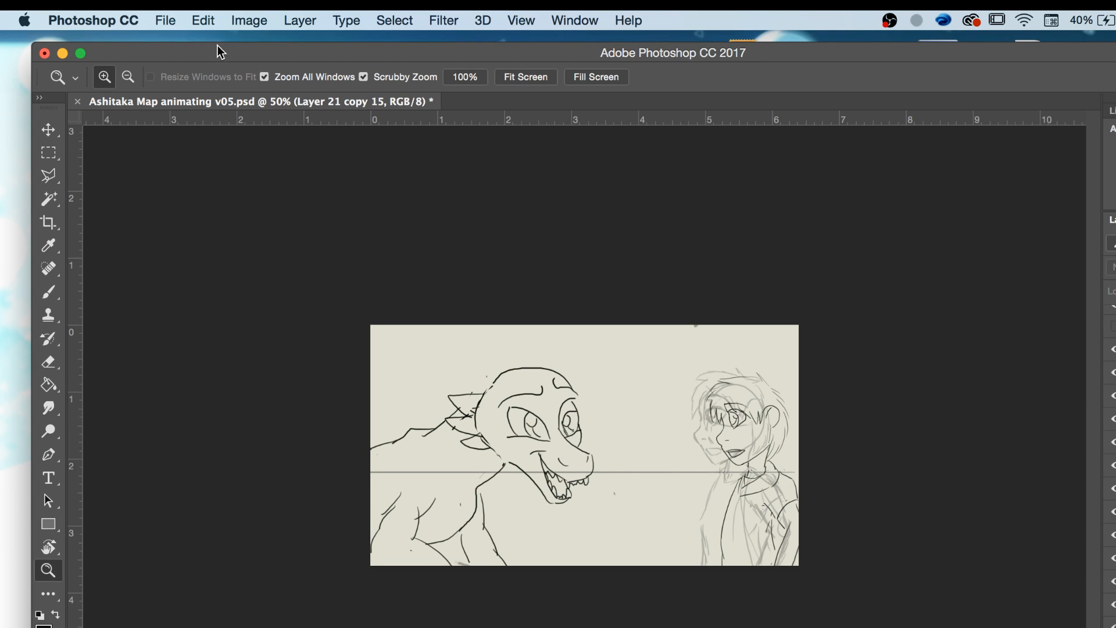
left_click(167, 21)
left_click(198, 190)
key("space")
left_click_drag(585, 626, 582, 602)
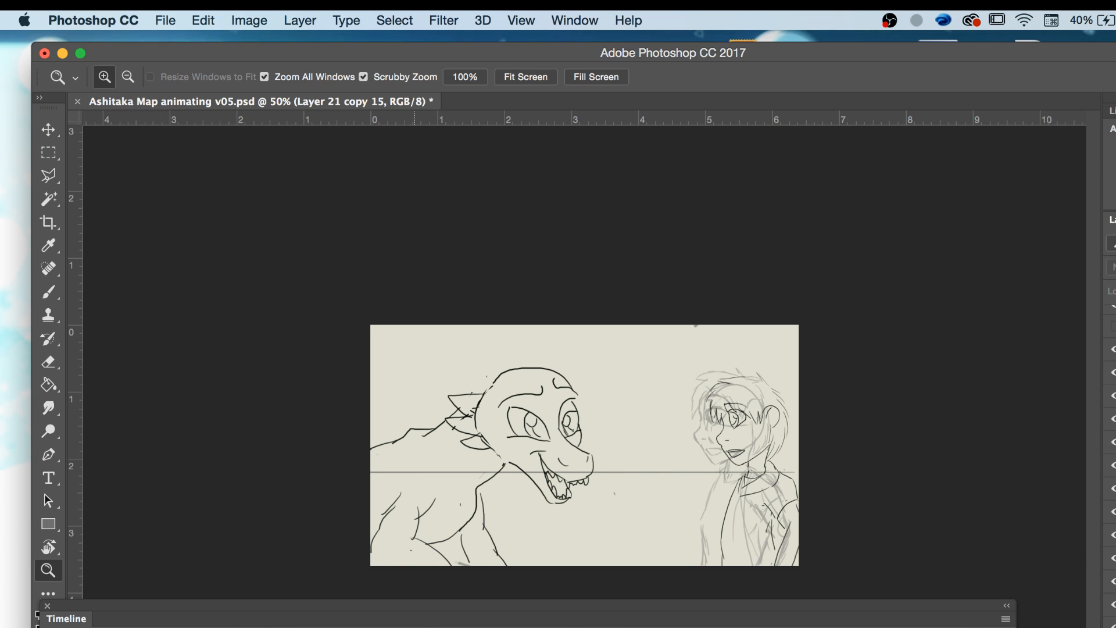
key("space")
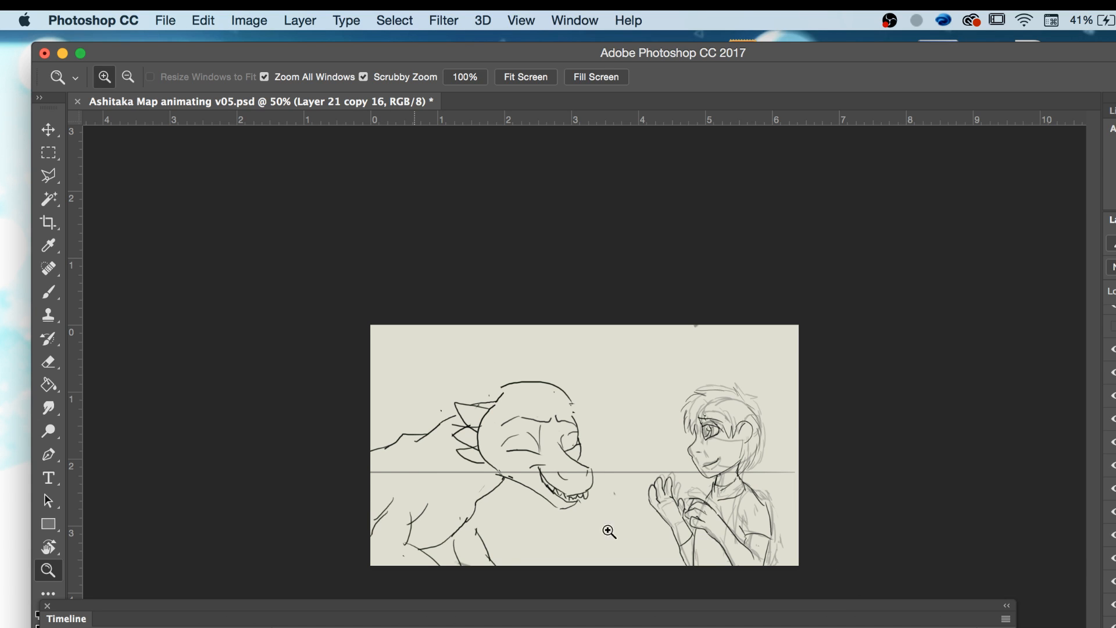
Erase the whole creature drawing on Layer 21 copy 16 with the eraser enlarged to 150.
key("e")
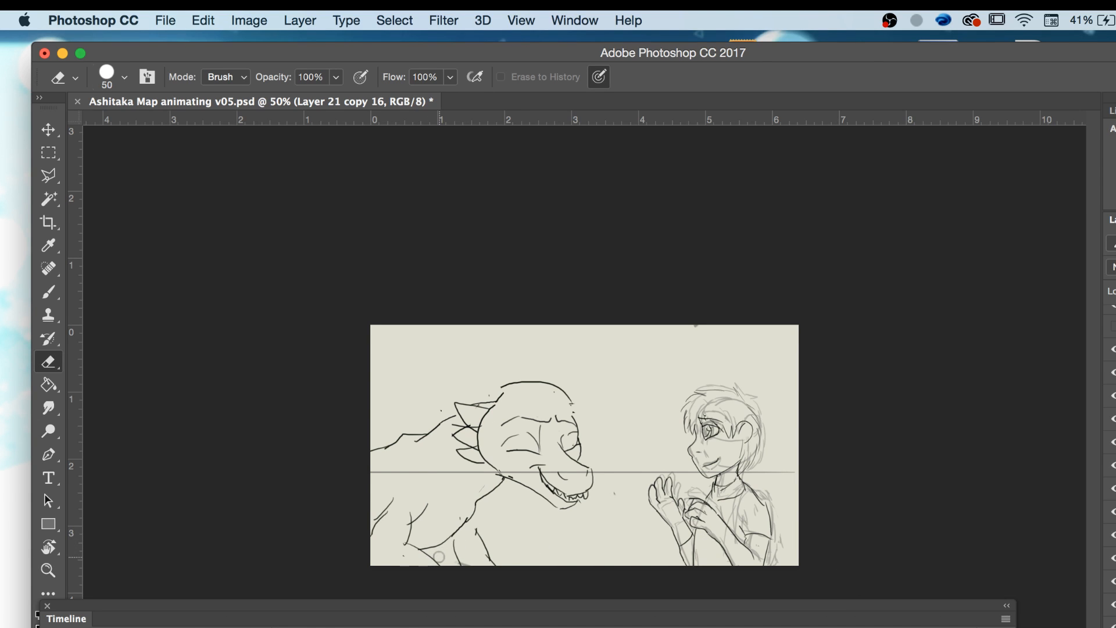
key("bracketright")
key("bracketright")
key("bracketright")
key("bracketright")
key("bracketright")
key("bracketright")
key("bracketright")
mouse_move(429, 526)
left_mouse_down()
mouse_move(432, 560)
mouse_move(378, 511)
mouse_move(441, 468)
mouse_move(490, 523)
mouse_move(465, 535)
mouse_move(516, 490)
mouse_move(613, 439)
mouse_move(603, 476)
mouse_move(591, 443)
mouse_move(543, 448)
mouse_move(500, 481)
mouse_move(386, 463)
mouse_move(373, 473)
left_mouse_up()
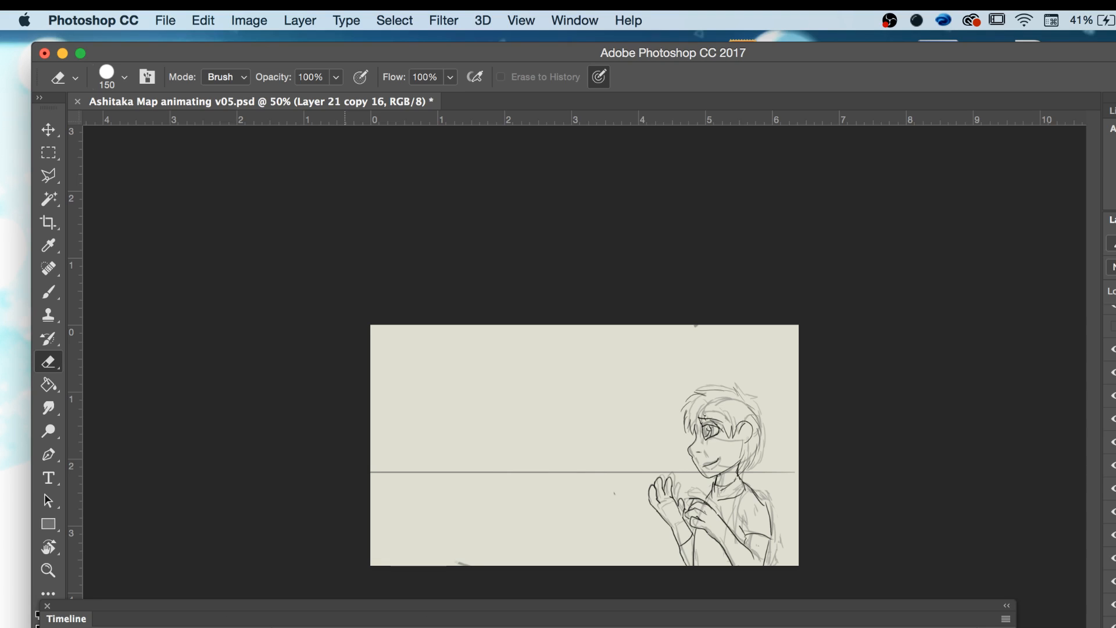
Enable onion skins for the timeline and go to the emptied frame between the creature's two poses.
key("Right")
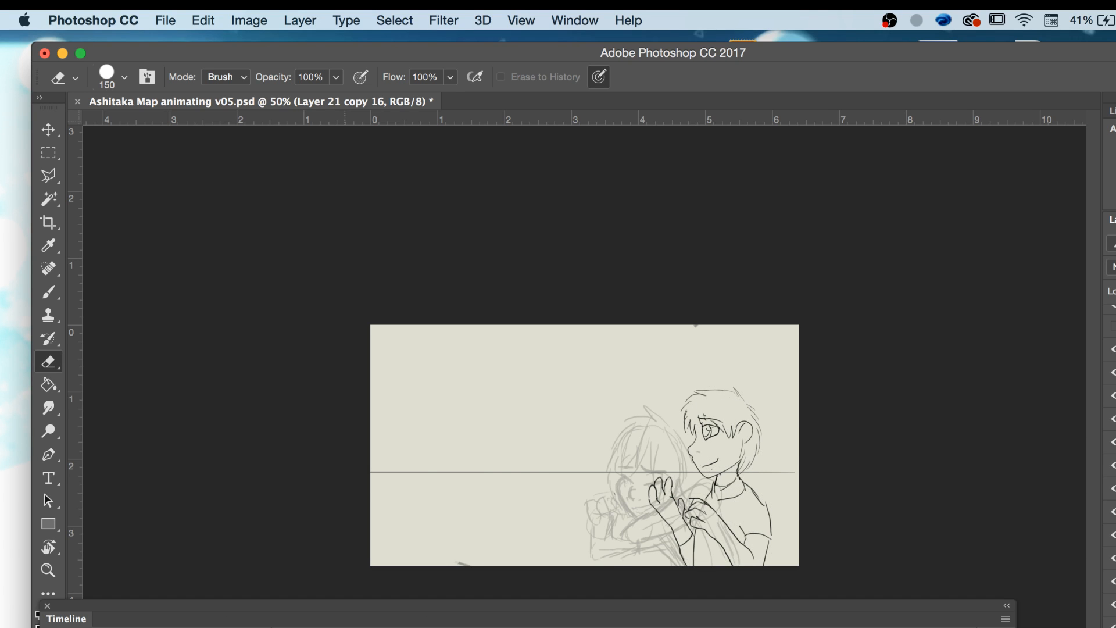
left_click(1006, 618)
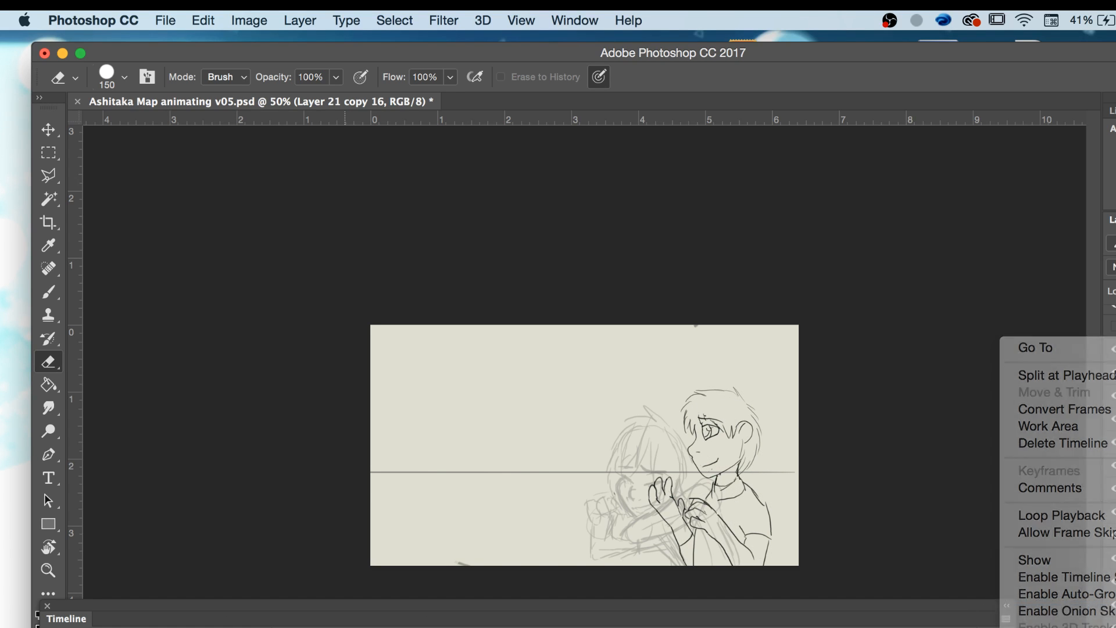
left_click(1008, 607)
key("Right")
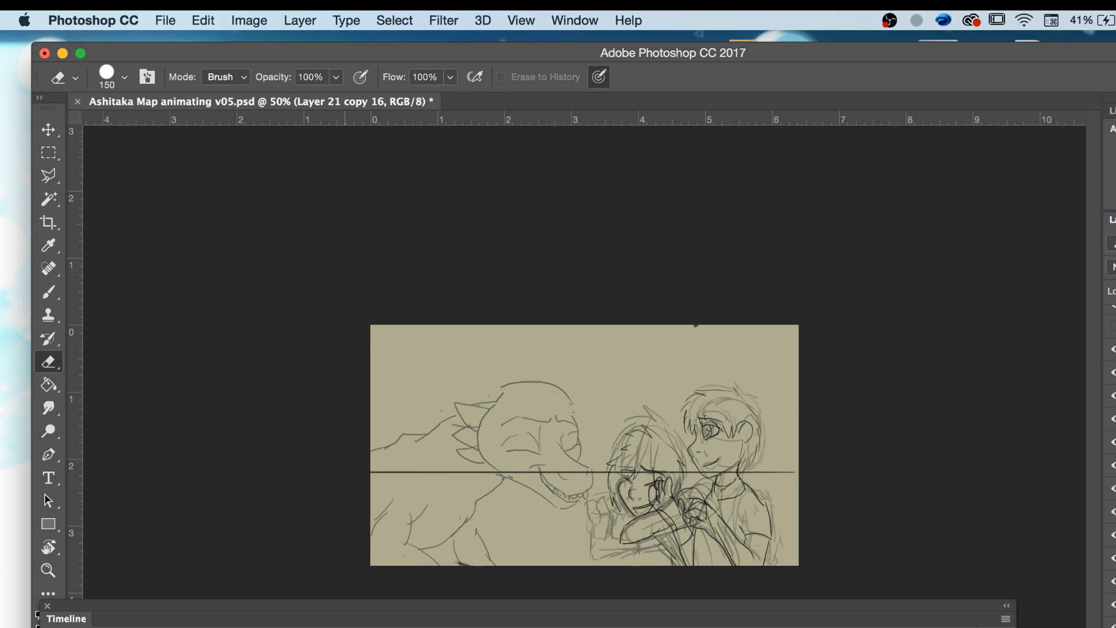
key("Right")
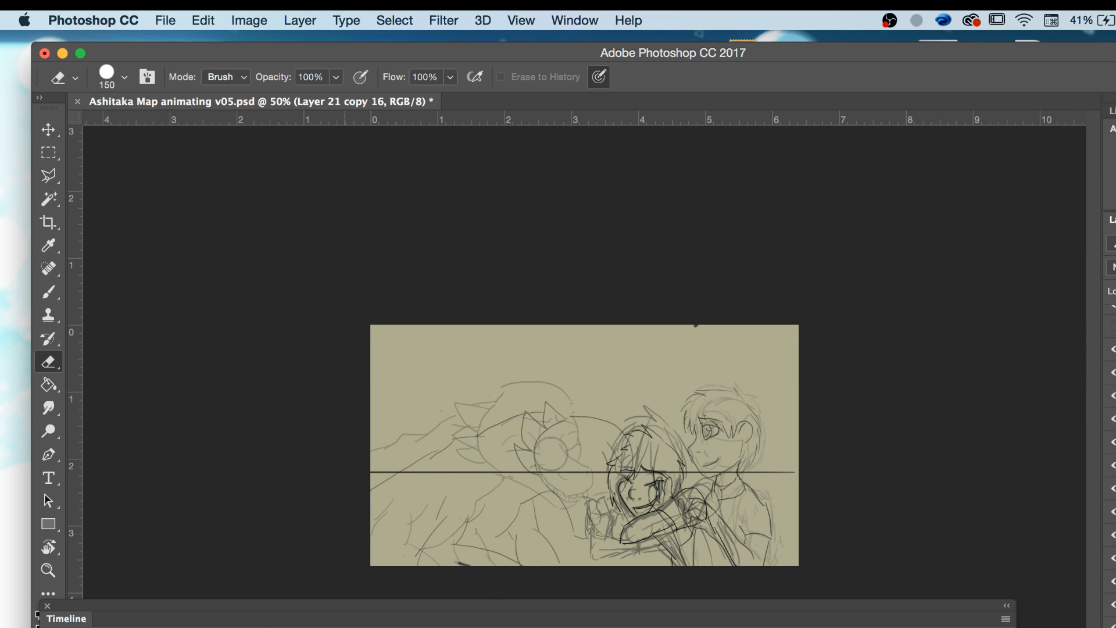
Draw the creature's forehead, snout, open toothed mouth, jaw, brow, eye curve and nostril between the onion-skinned poses with the size 6 brush.
key("z")
left_click(532, 446)
left_click(526, 444)
key("b")
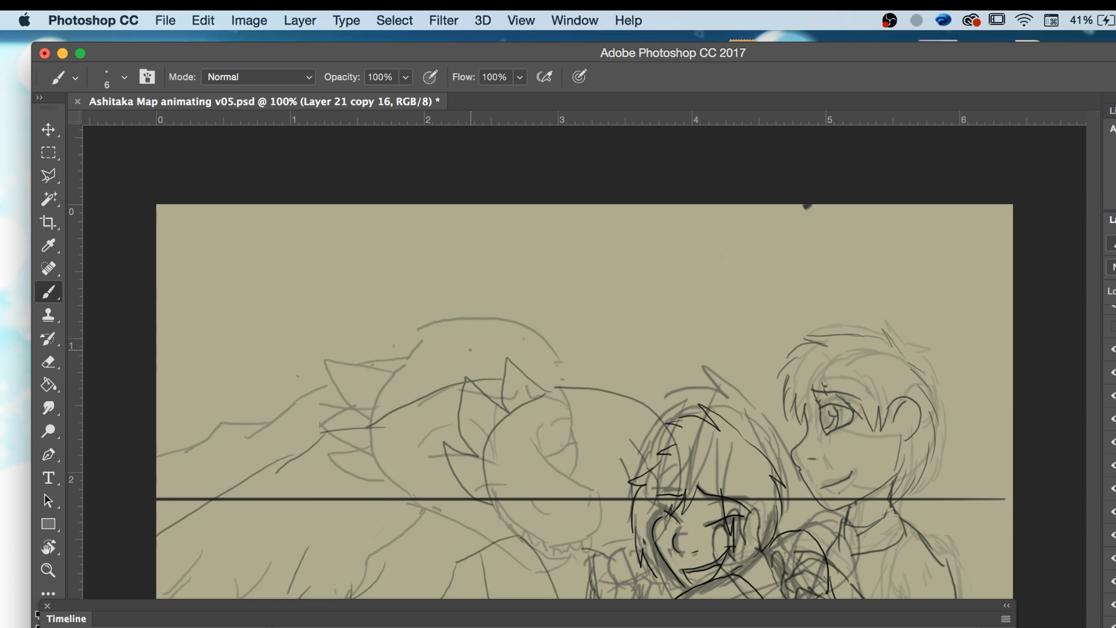
mouse_move(462, 347)
left_mouse_down()
mouse_move(586, 388)
mouse_move(603, 447)
left_mouse_up()
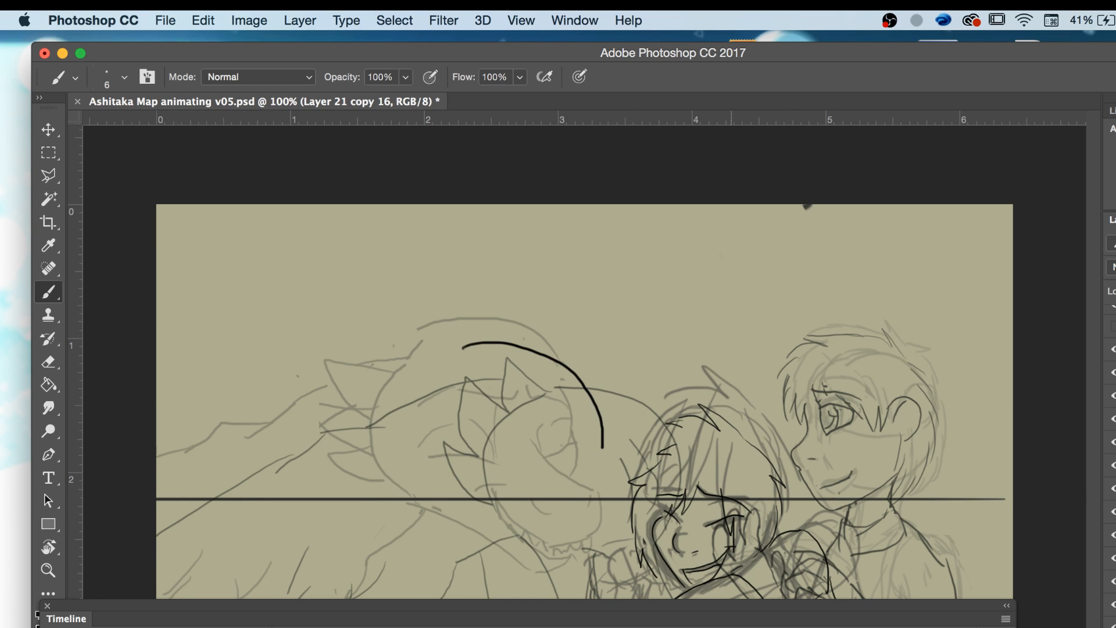
left_click_drag(670, 606, 666, 627)
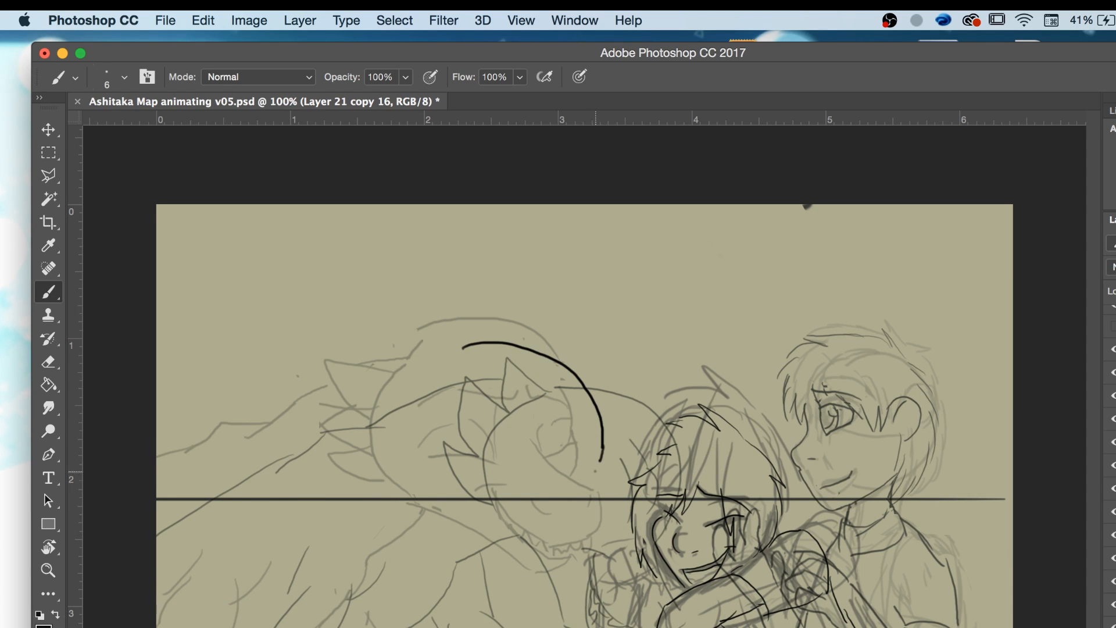
mouse_move(599, 464)
left_mouse_down()
mouse_move(657, 507)
mouse_move(610, 547)
mouse_move(547, 478)
mouse_move(561, 477)
mouse_move(551, 521)
mouse_move(580, 564)
mouse_move(538, 559)
mouse_move(511, 518)
mouse_move(468, 494)
left_mouse_up()
mouse_move(605, 545)
left_mouse_down()
mouse_move(588, 549)
mouse_move(547, 504)
mouse_move(580, 553)
left_mouse_up()
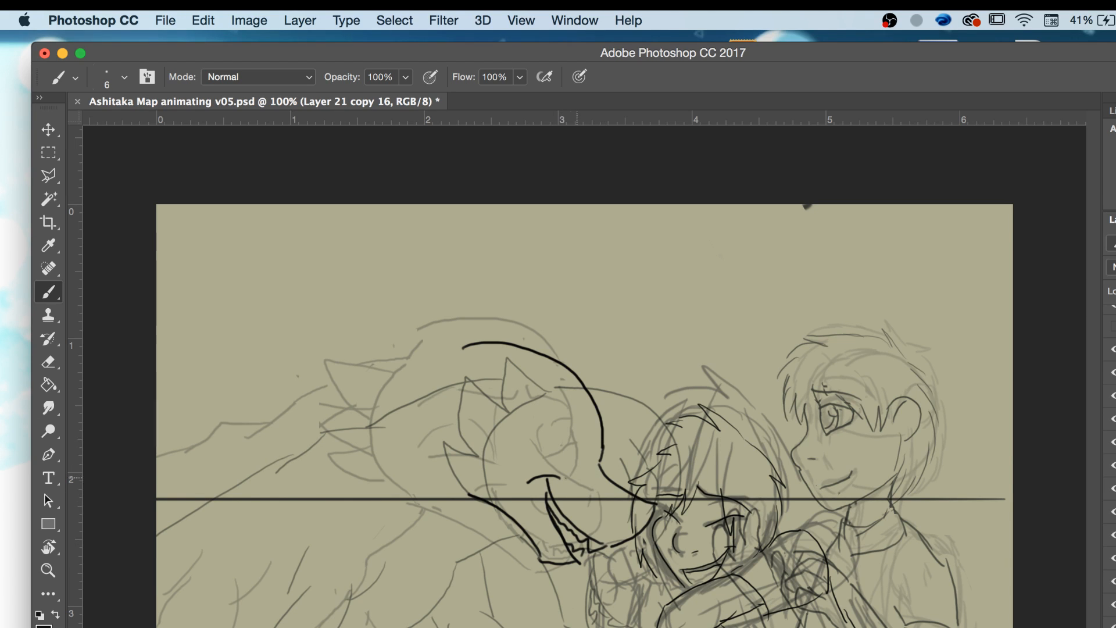
mouse_move(575, 457)
left_mouse_down()
mouse_move(529, 402)
mouse_move(539, 377)
mouse_move(586, 405)
left_mouse_up()
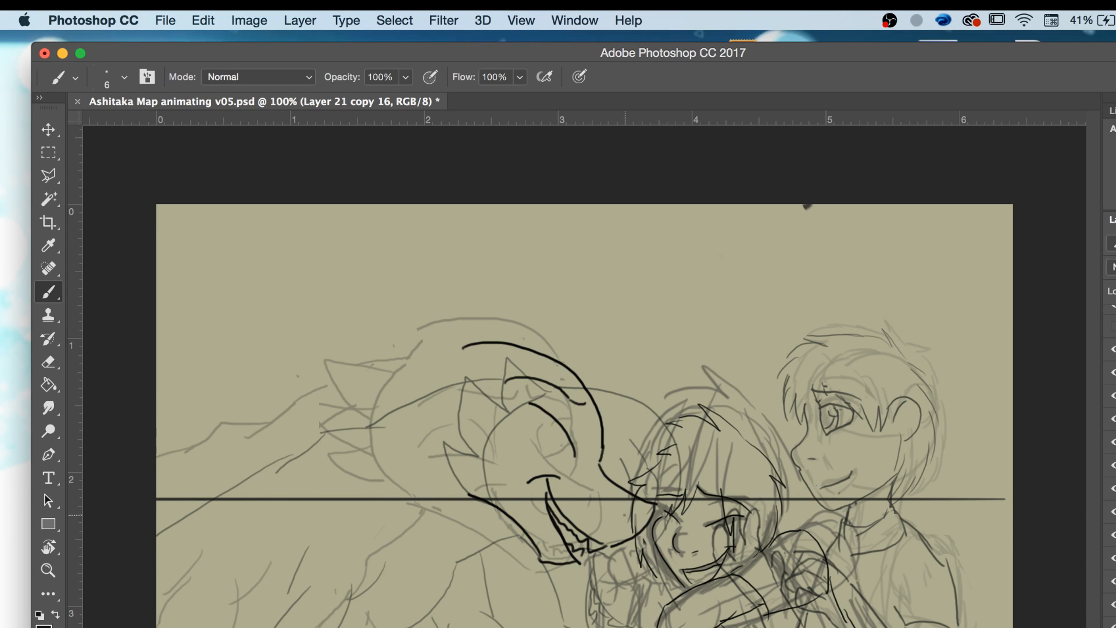
left_click_drag(613, 504, 622, 515)
Disable onion skins, compare the neighbouring frame, and move the new head drawing slightly toward the boy and down.
left_click(1112, 626)
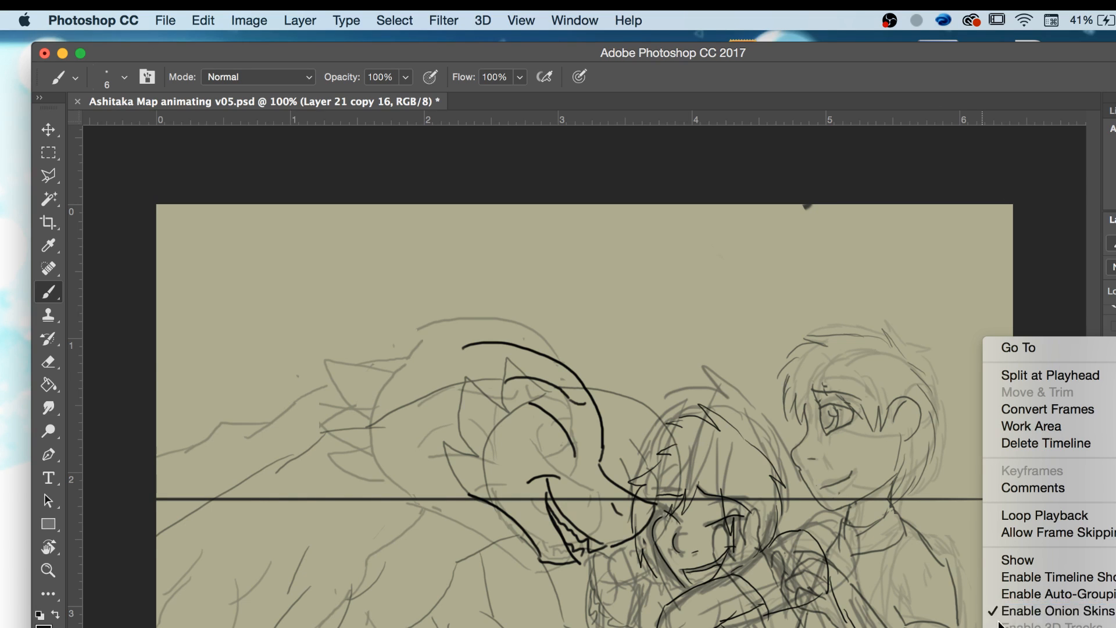
left_click(1058, 612)
left_click(709, 626)
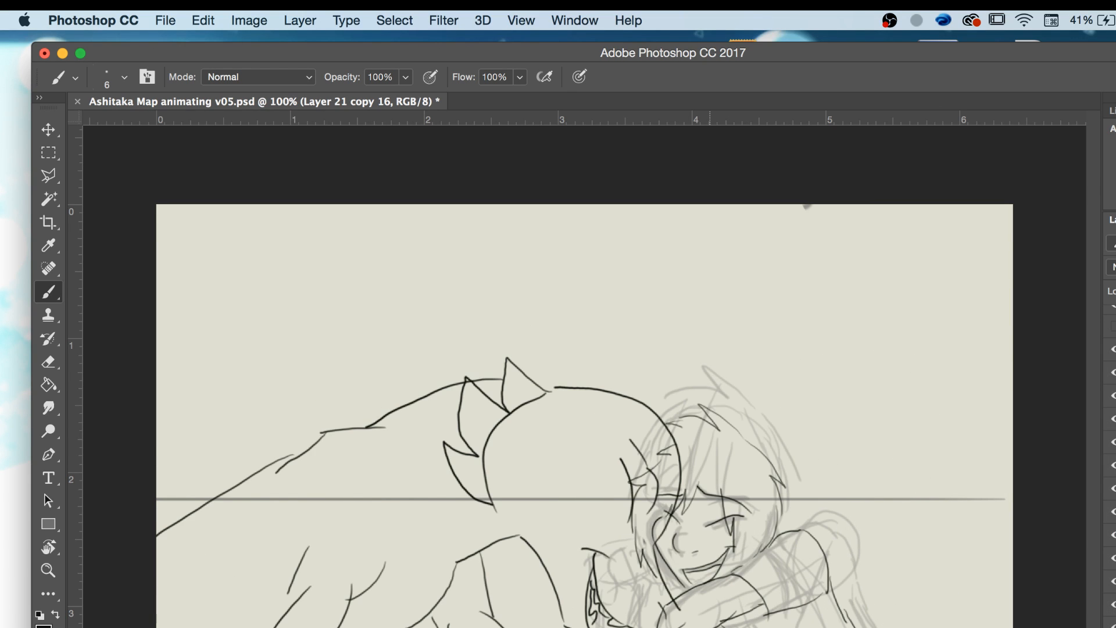
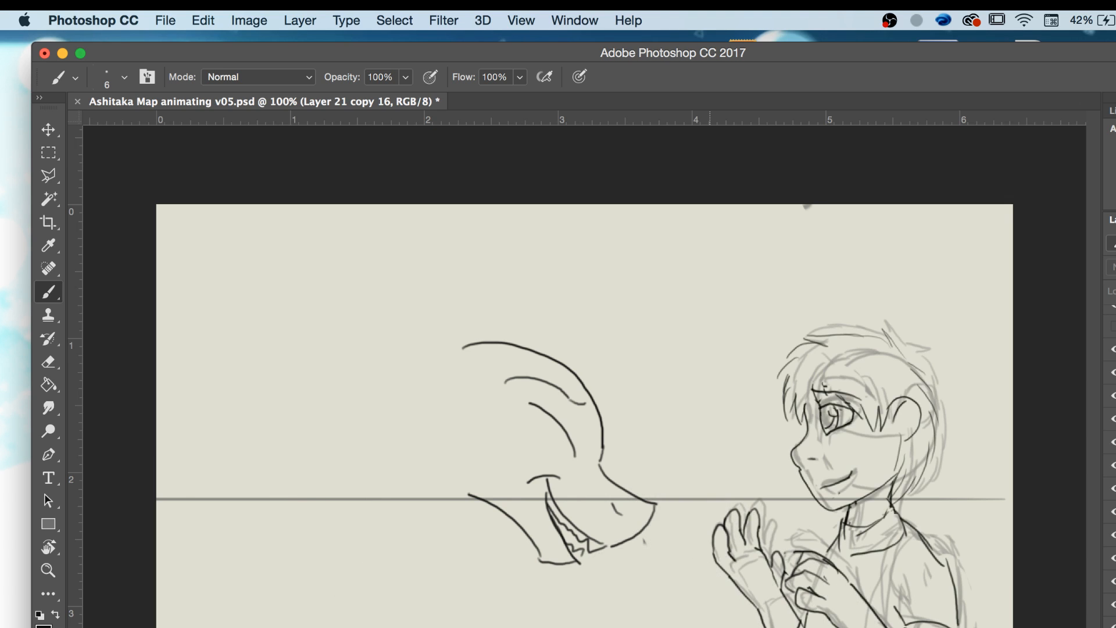
left_click(48, 129)
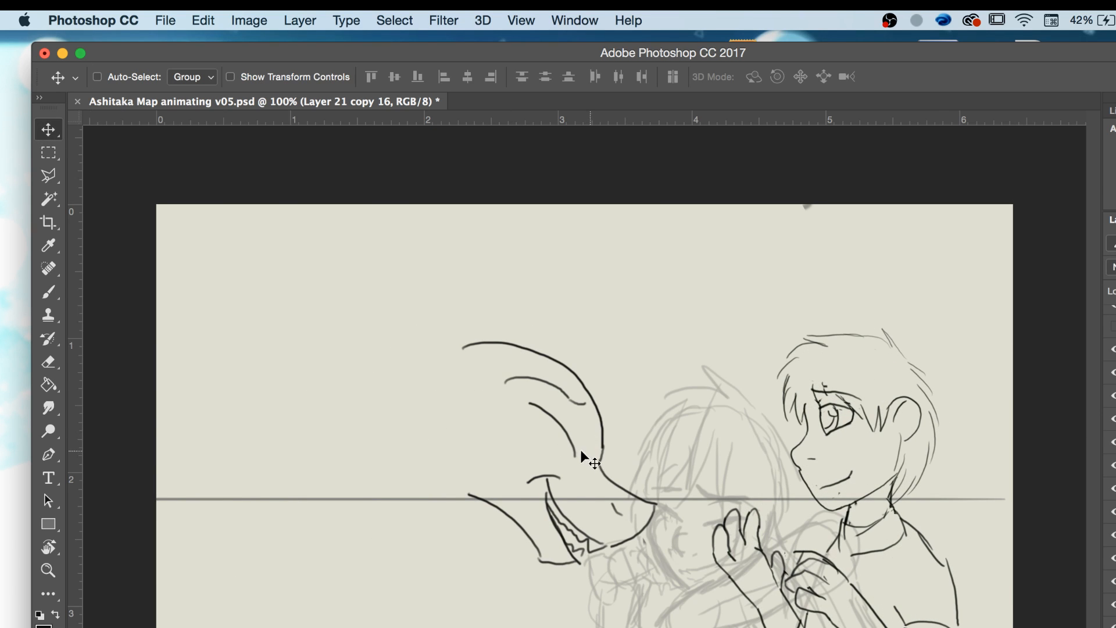
left_click_drag(606, 472, 631, 477)
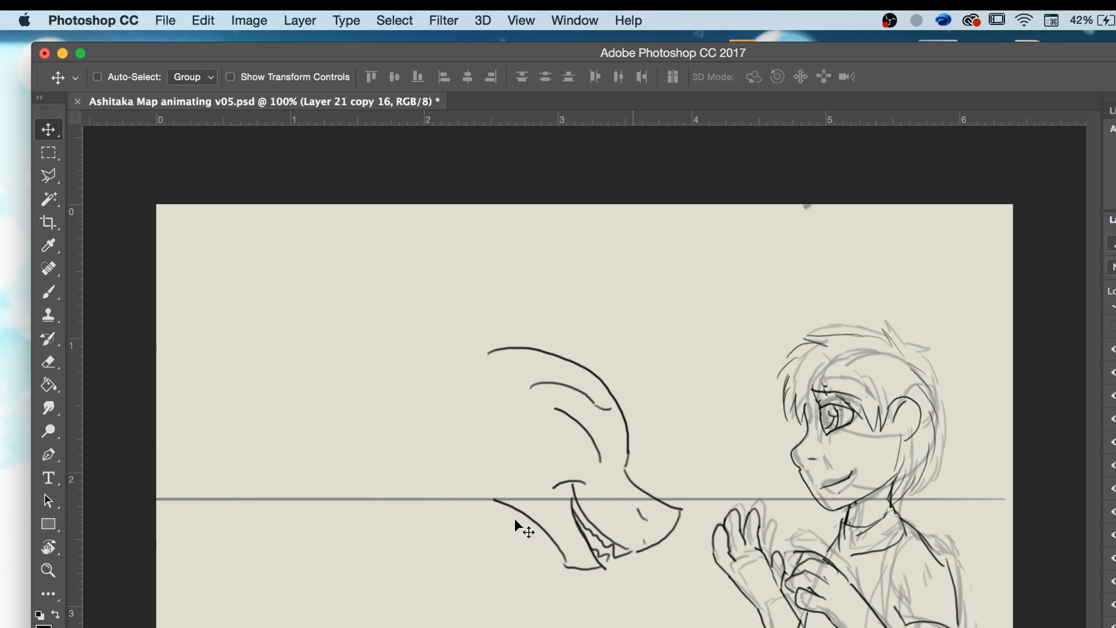
Draw the back of the creature's head with three pointed spikes, comparing it with the neighbouring frames.
key("b")
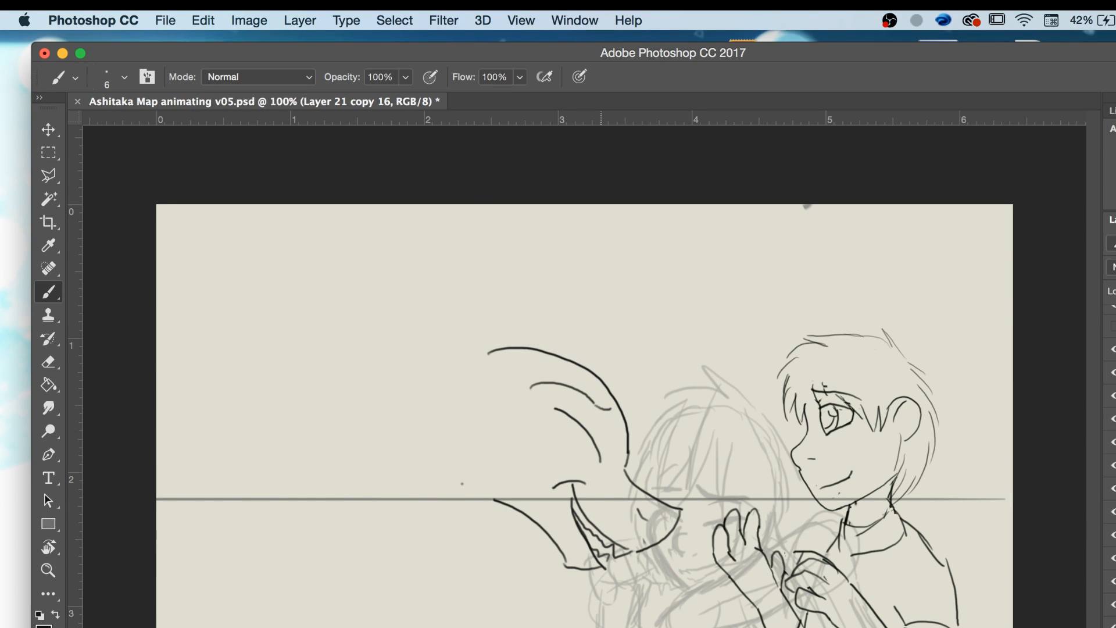
mouse_move(459, 485)
left_mouse_down()
mouse_move(459, 370)
mouse_move(488, 353)
mouse_move(410, 347)
mouse_move(438, 393)
mouse_move(396, 387)
mouse_move(439, 447)
mouse_move(410, 446)
mouse_move(450, 488)
left_mouse_up()
key("Left")
key("Right")
key("Right")
key("Left")
key("Left")
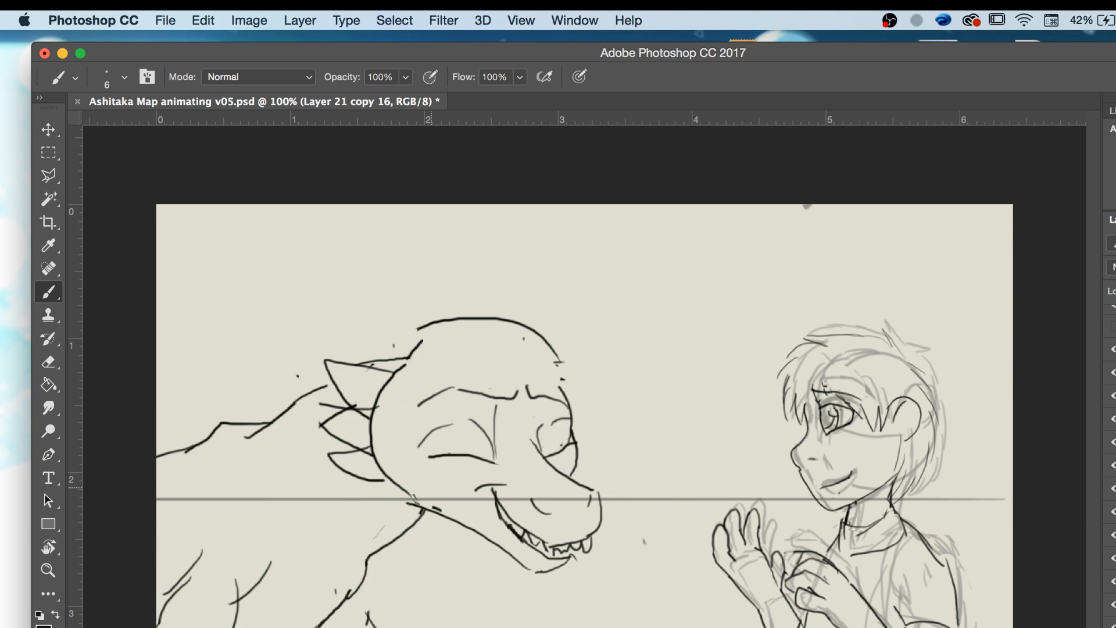
Flip back and forth between the new head and the adjacent frames to examine the head and spike movement.
key("Right")
key("Right")
key("Right")
key("Left")
key("Left")
key("Left")
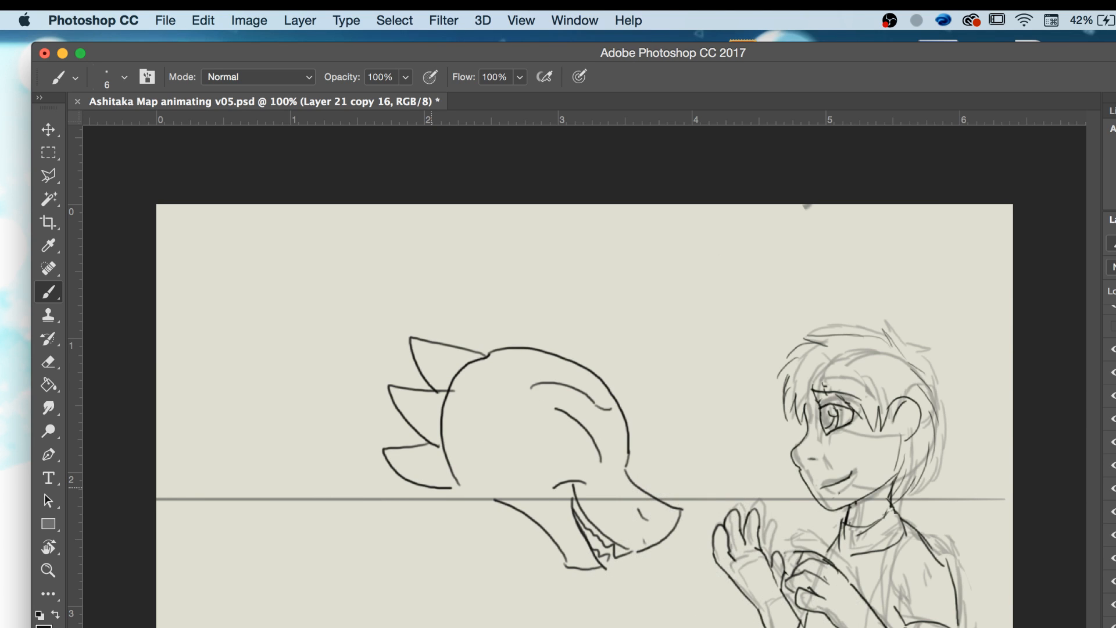
key("Right")
key("Left")
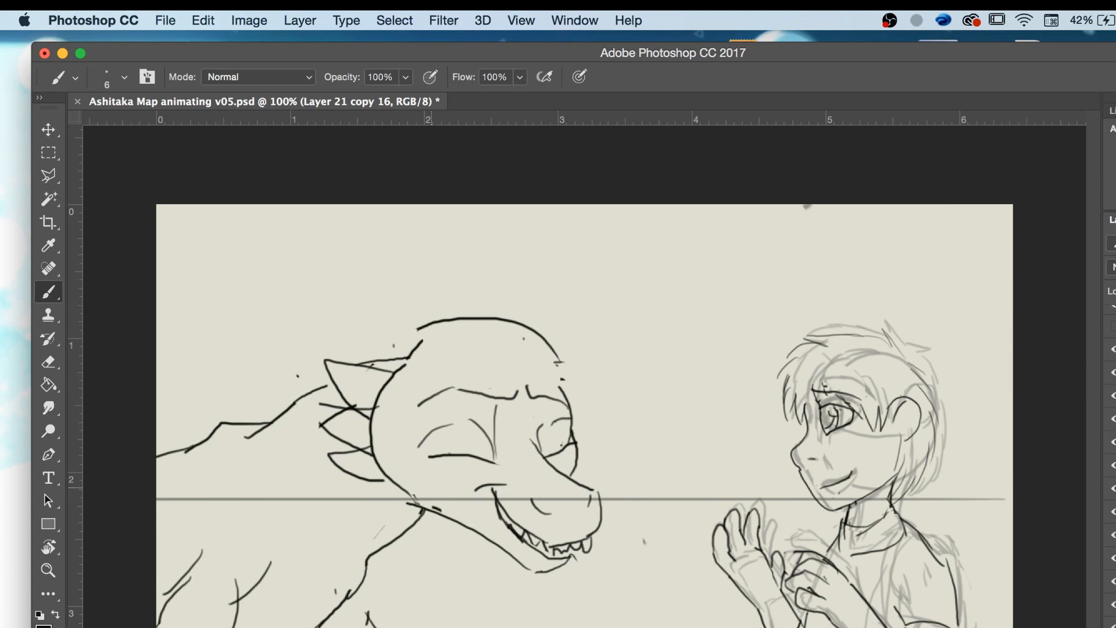
key("Right")
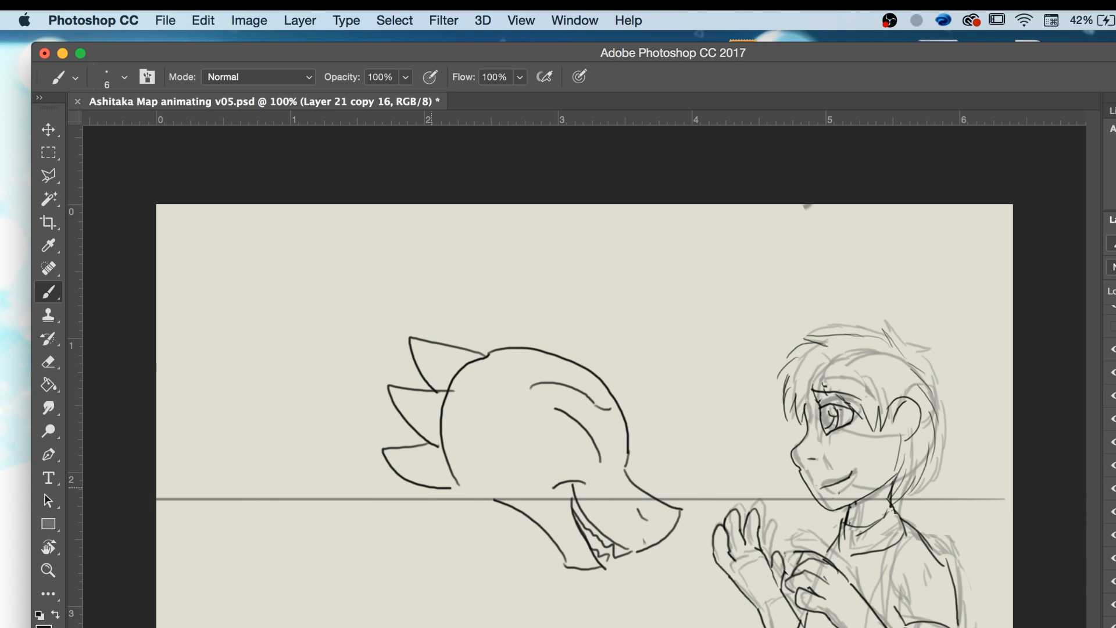
key("Left")
key("Right")
Draw the chest line from under the creature's jaw down toward the foreleg, and compare it with the previous frame.
left_click_drag(507, 507, 400, 627)
key("Left")
key("Right")
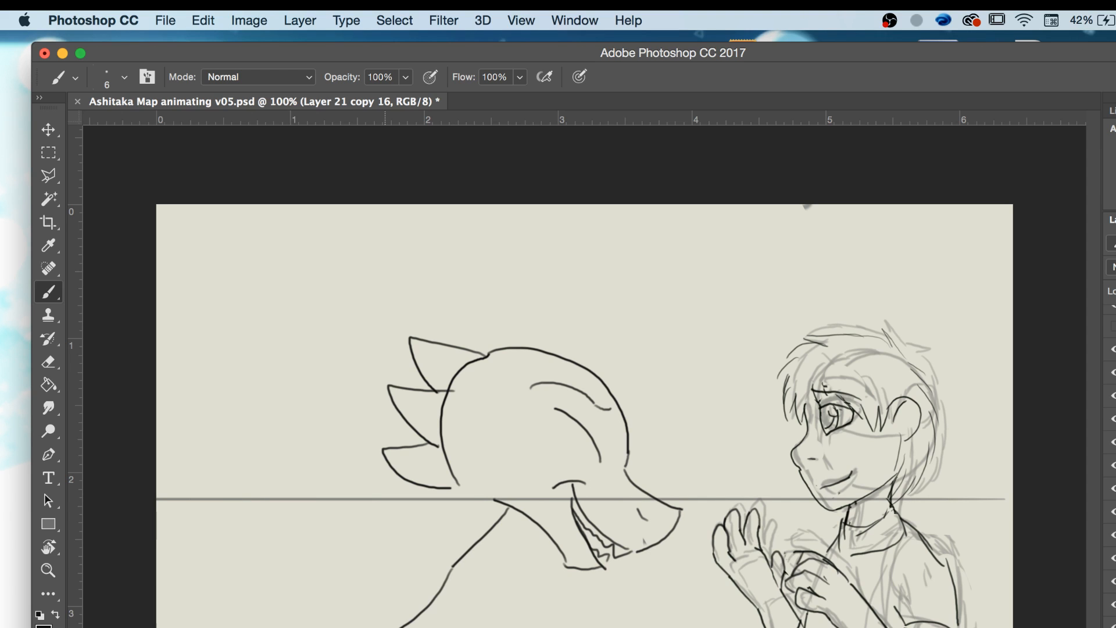
Flip repeatedly through the neighbouring frames to examine how the chest line and back outline should move.
key("Left")
key("Right")
key("Left")
key("Right")
key("Right")
key("Left")
key("Left")
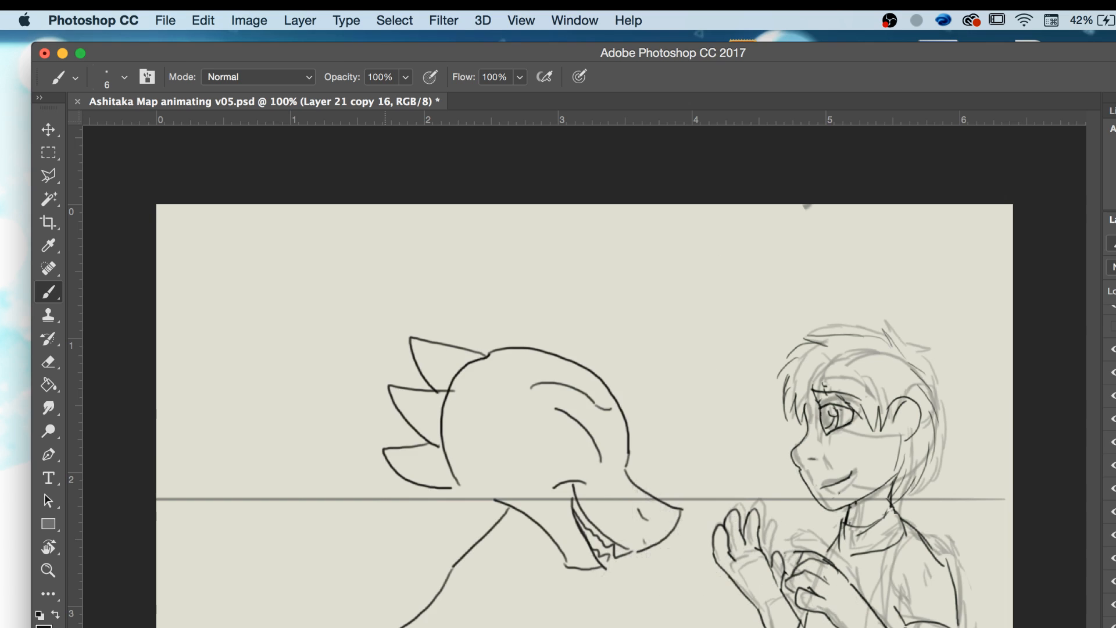
key("Right")
key("Left")
key("Right")
key("Right")
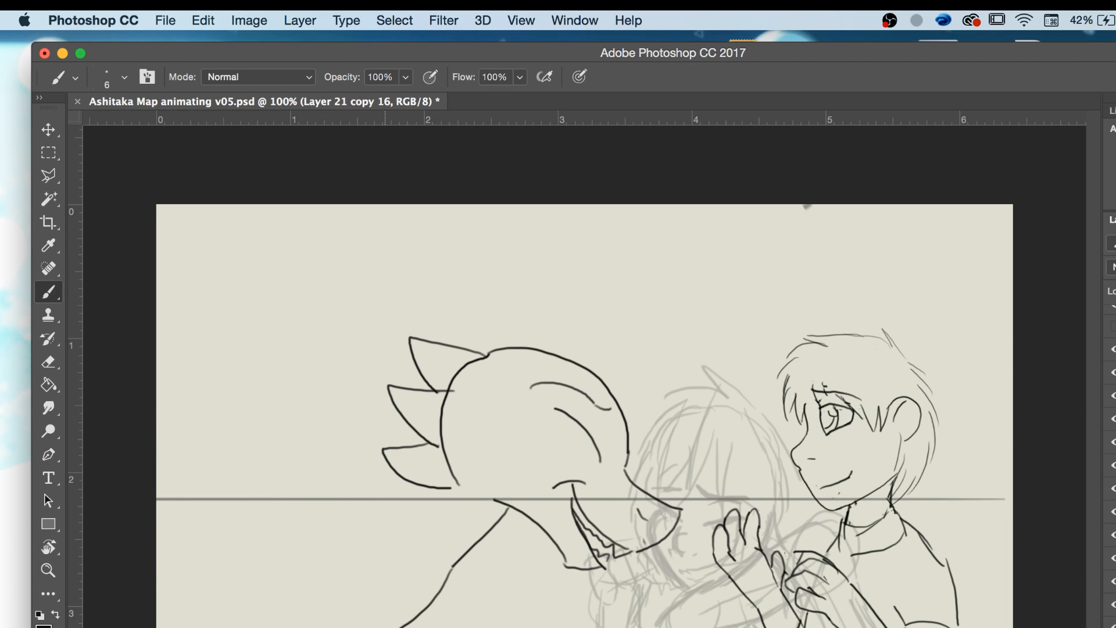
key("Right")
key("Left")
key("Right")
key("Right")
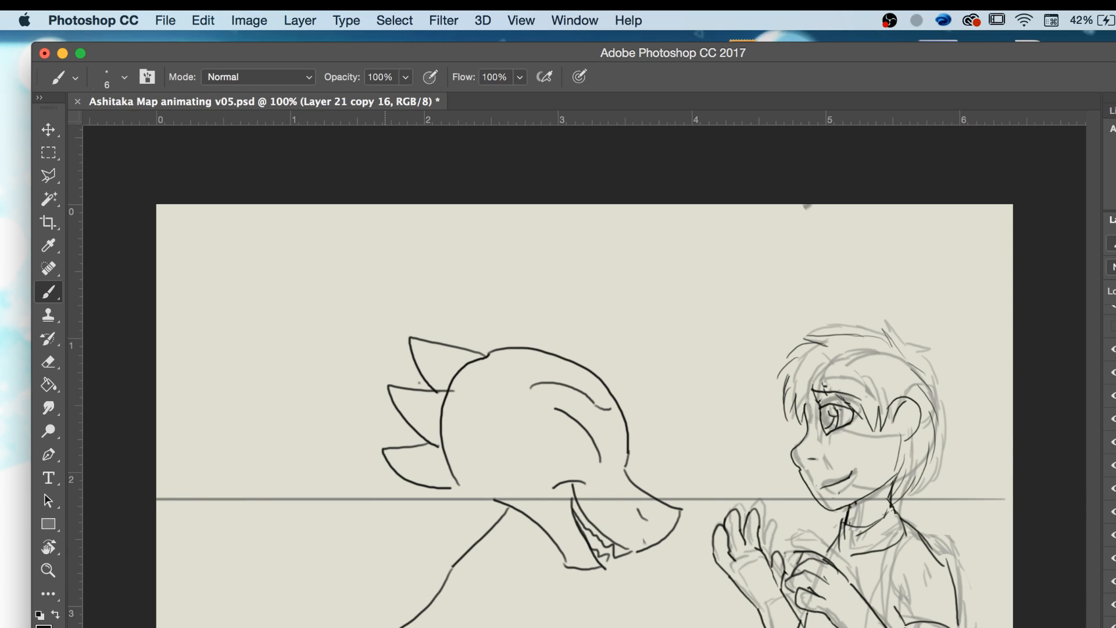
key("Left")
key("Right")
key("Left")
key("Right")
key("Left")
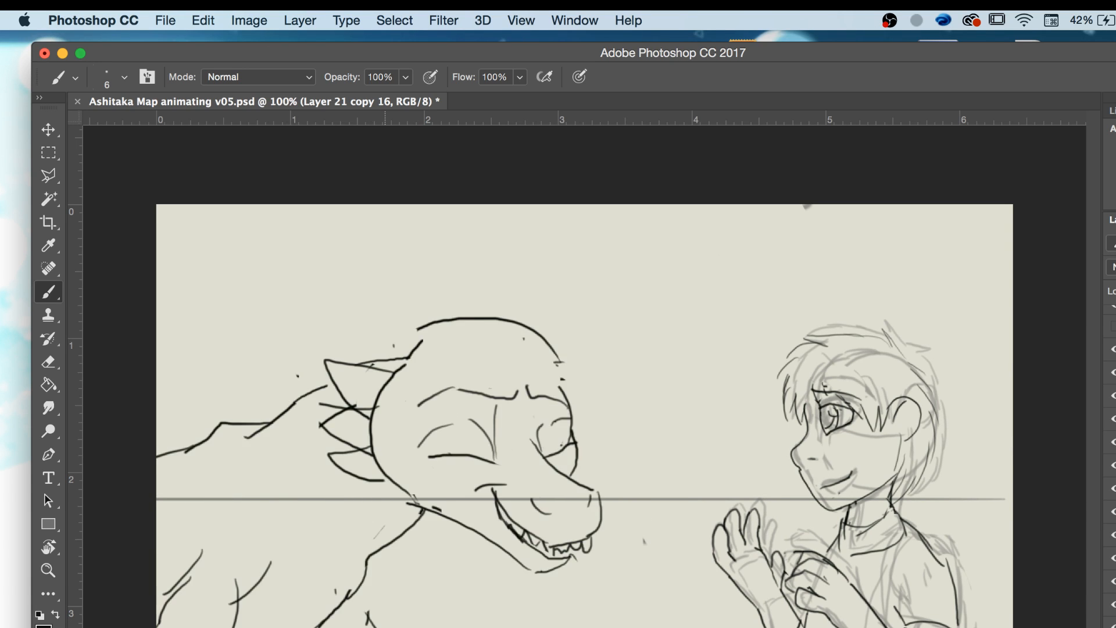
Draw a short upper back line curving down behind the creature's top spike, and compare it with the adjacent frames.
key("Right")
key("Right")
key("Left")
key("Left")
key("Right")
left_click_drag(412, 366, 349, 420)
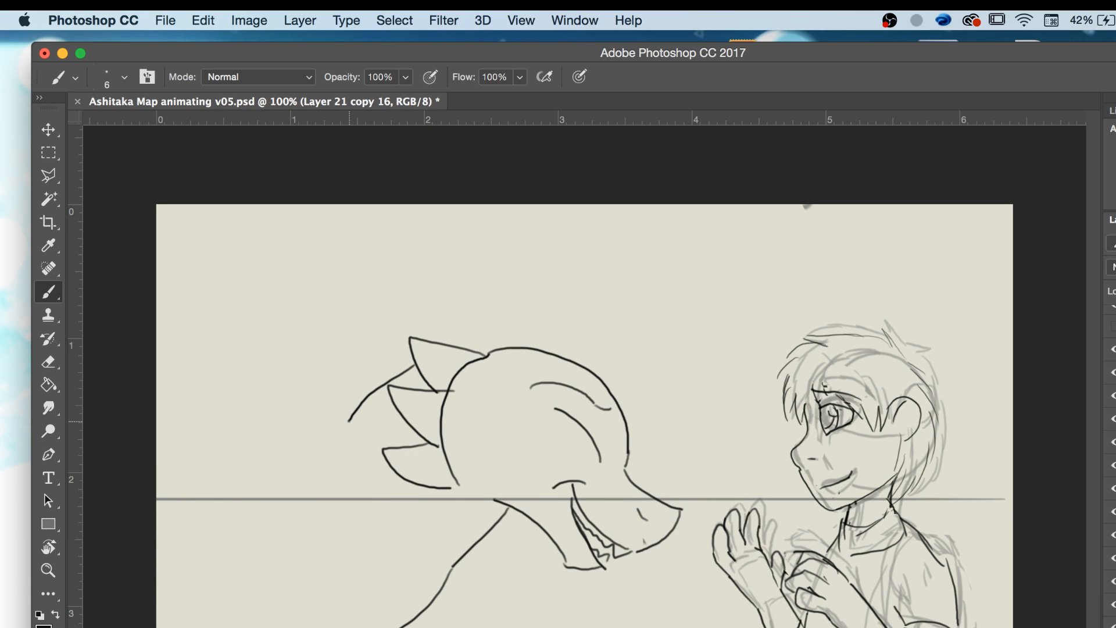
key("Left")
key("Right")
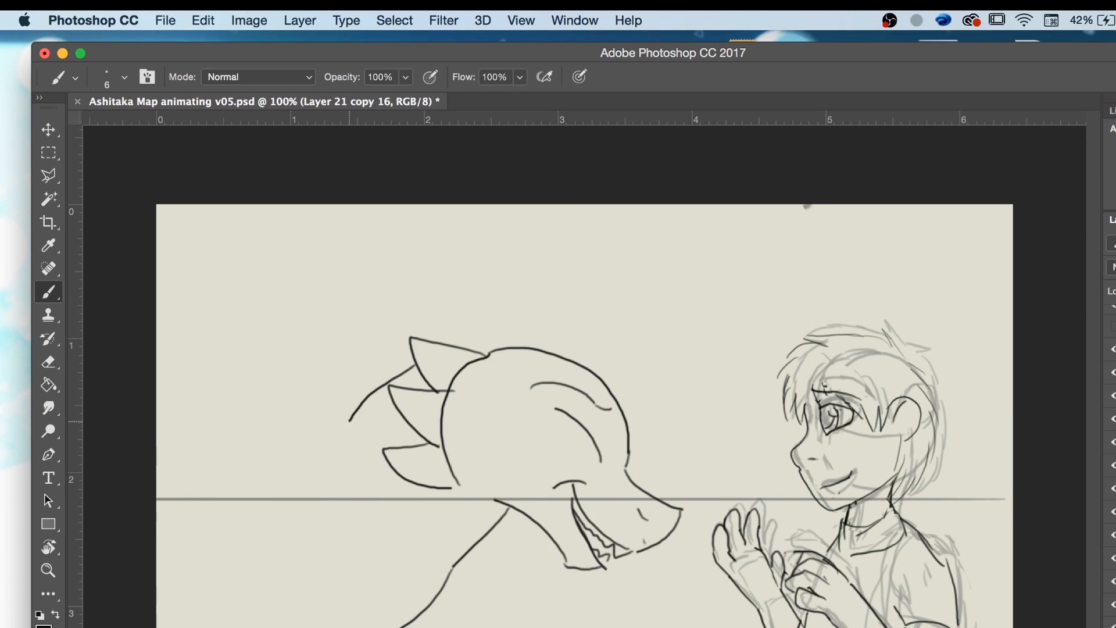
key("Right")
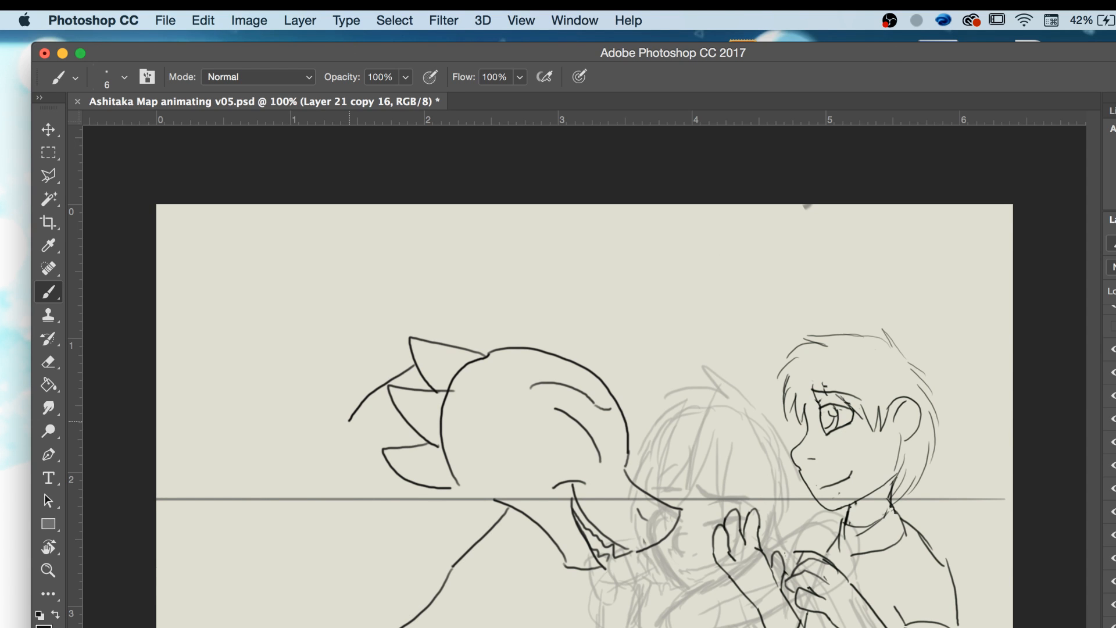
key("Right")
key("Left")
key("Left")
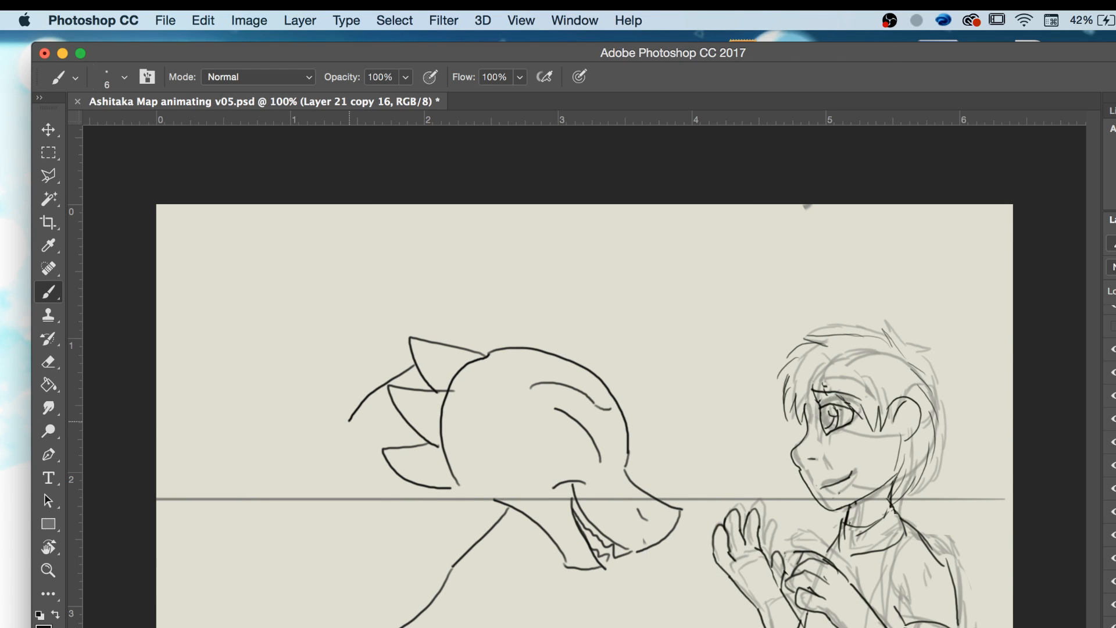
key("Right")
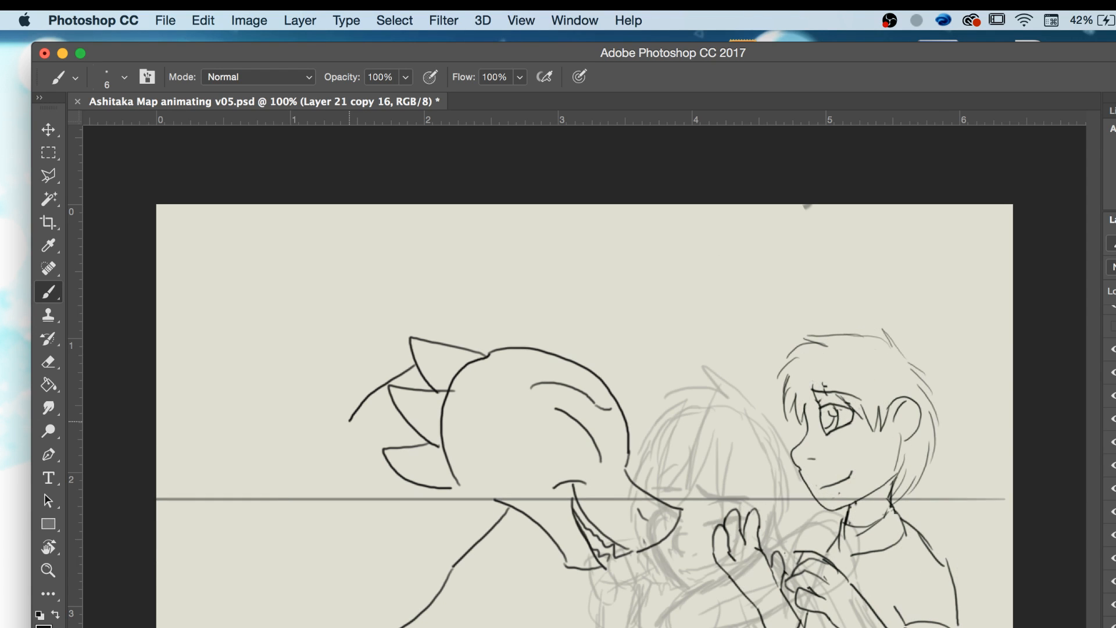
Flip between the current frame and its neighbours to examine how the creature's foreleg should move.
left_click(555, 20)
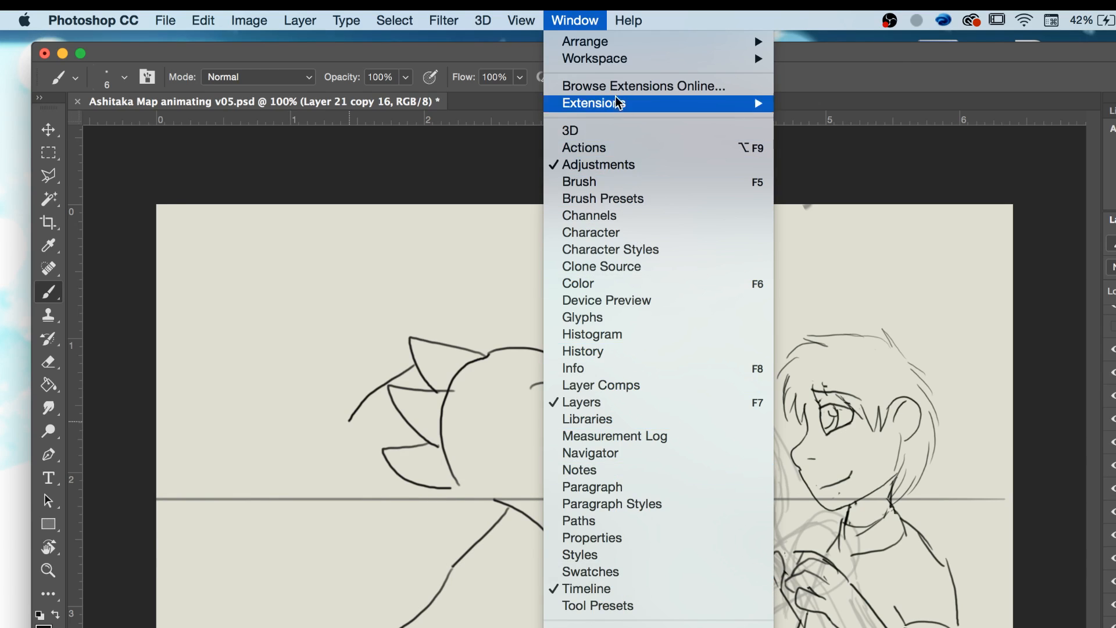
left_click(574, 21)
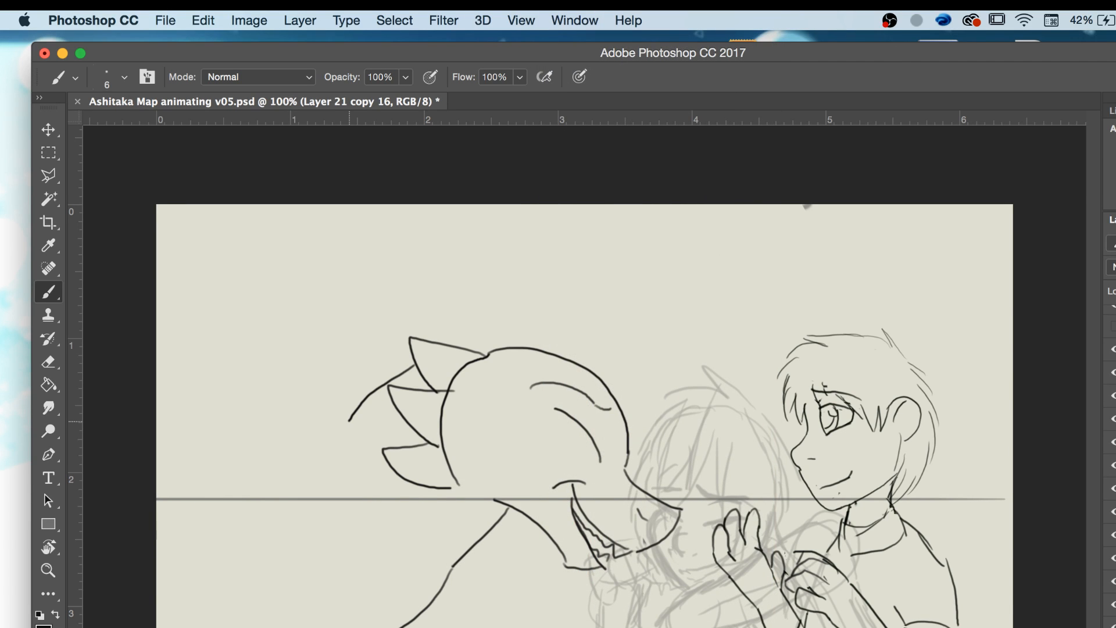
key("Left")
key("Left")
key("Right")
key("Right")
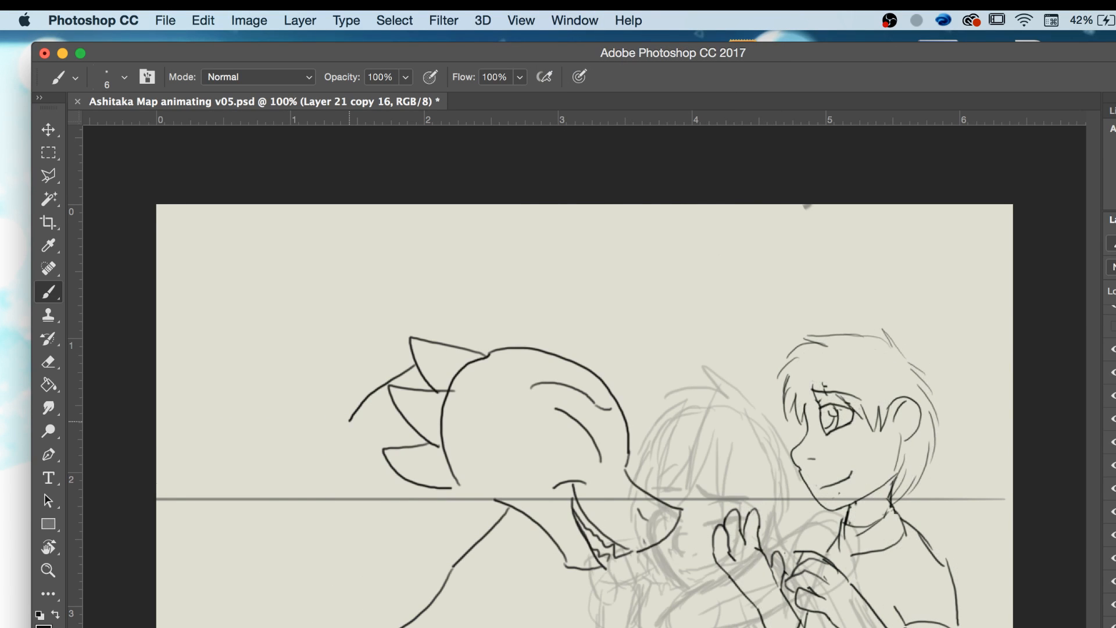
key("Left")
key("Left")
key("Right")
key("Right")
key("Right")
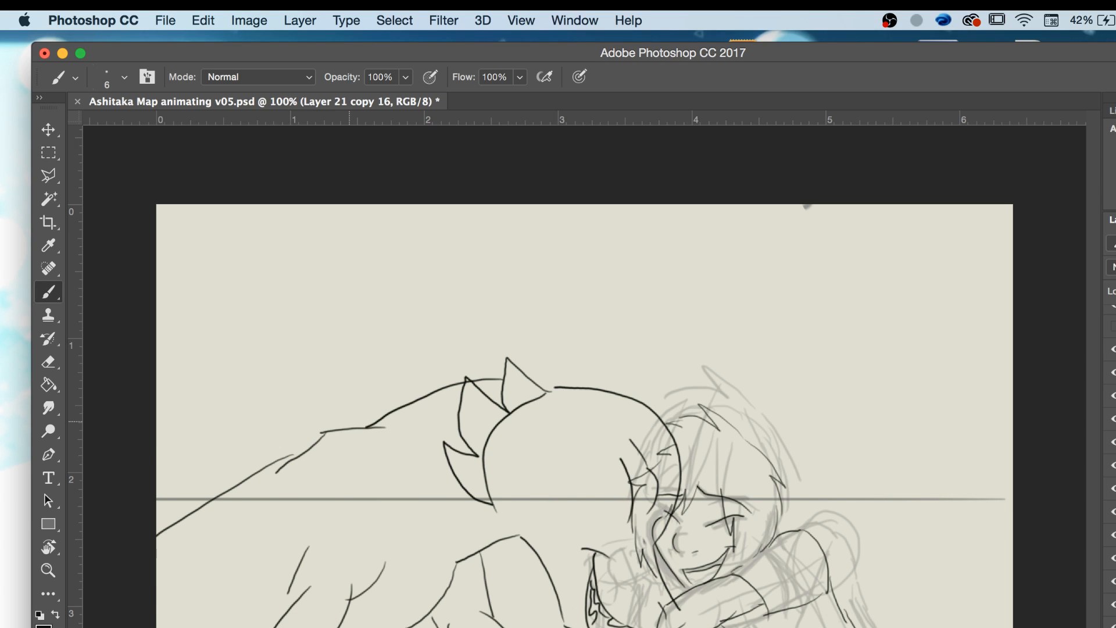
key("Left")
key("Left")
Draw a foreleg line running down from the bend in the creature's chest line, and compare it with the neighbouring frames.
left_click_drag(452, 567, 460, 627)
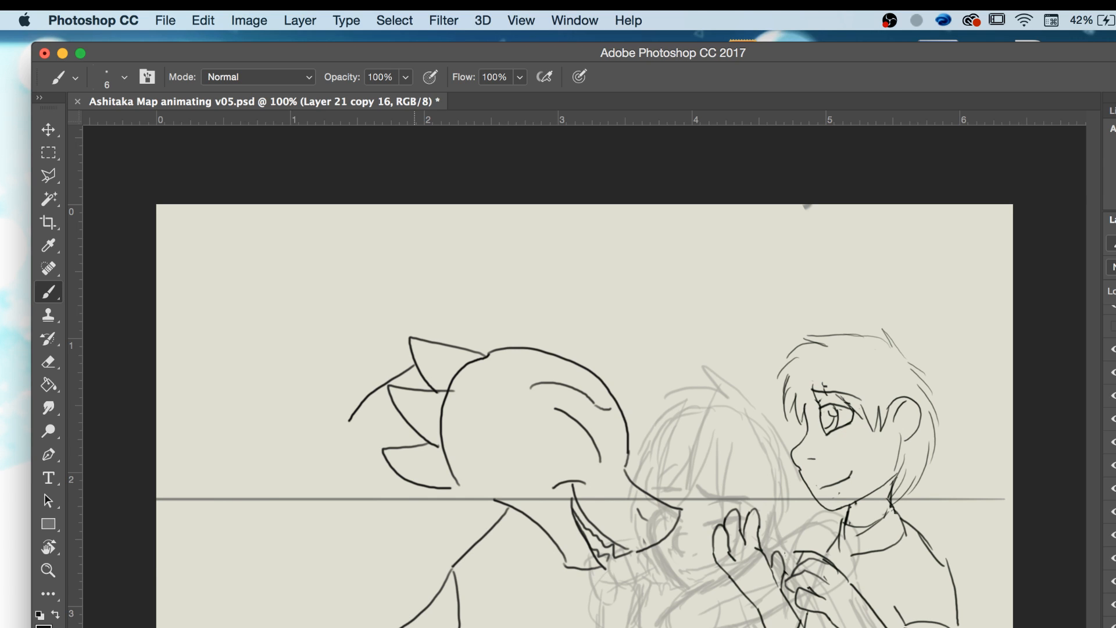
key("Left")
key("Left")
key("Right")
key("Right")
key("Right")
key("Right")
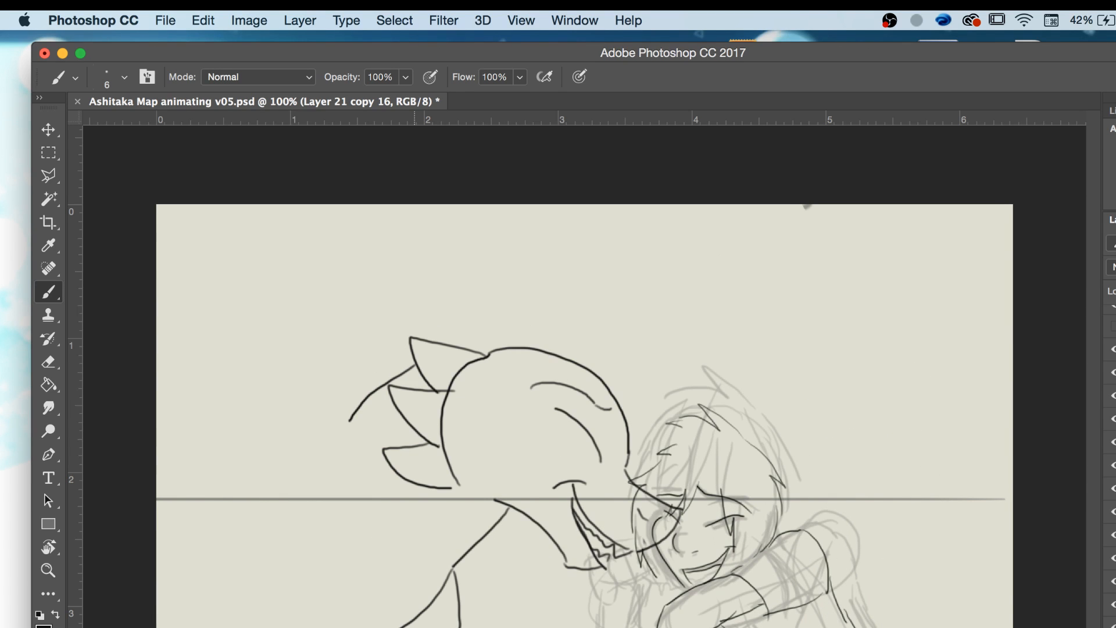
key("Left")
key("Left")
key("Left")
key("Right")
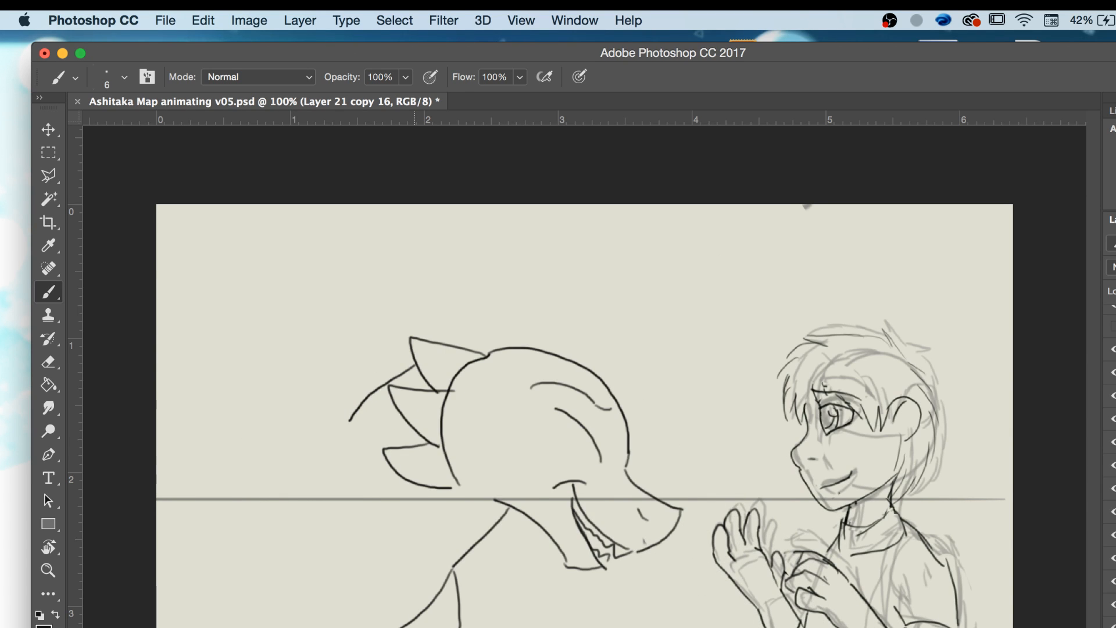
Draw a short diagonal shoulder crease inside the creature's body, behind the chest line, and check it against the adjacent frames.
left_click_drag(322, 577, 280, 608)
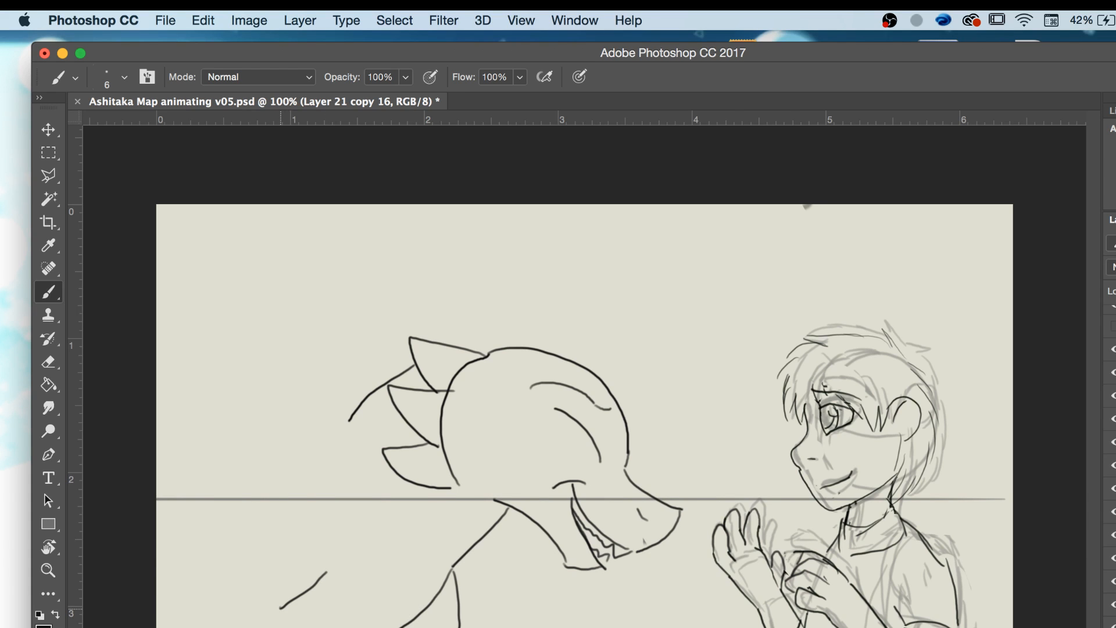
key("Left")
key("Right")
key("Right")
key("Right")
key("Left")
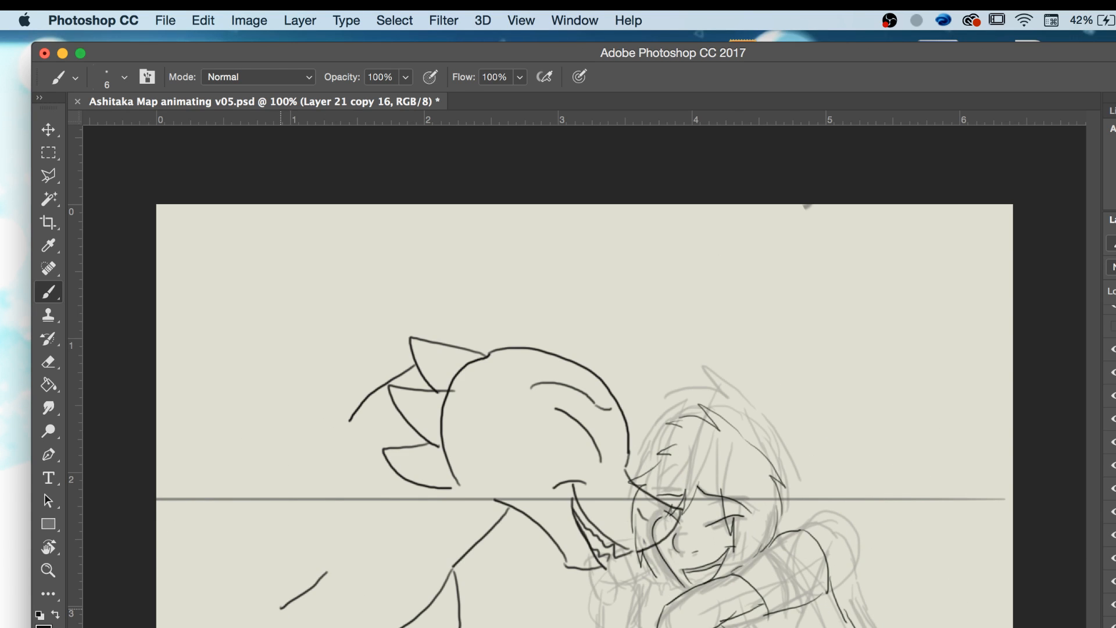
Draw a short, steep body stroke behind the shoulder crease, and compare its placement with the frames on either side.
left_click_drag(236, 553, 223, 595)
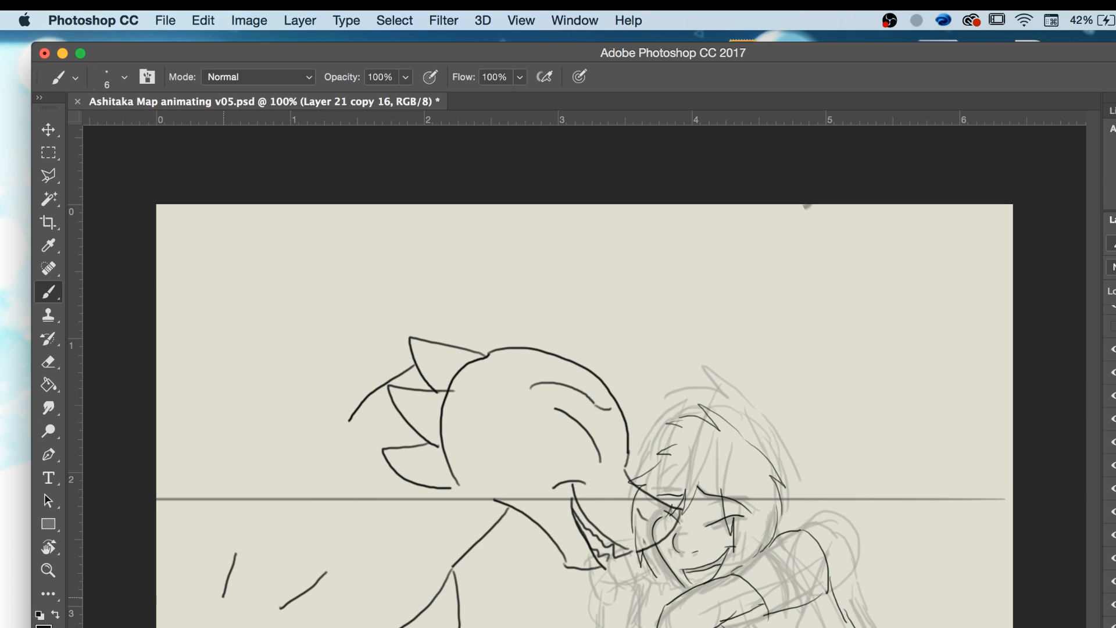
key("Left")
key("Left")
key("Right")
key("Right")
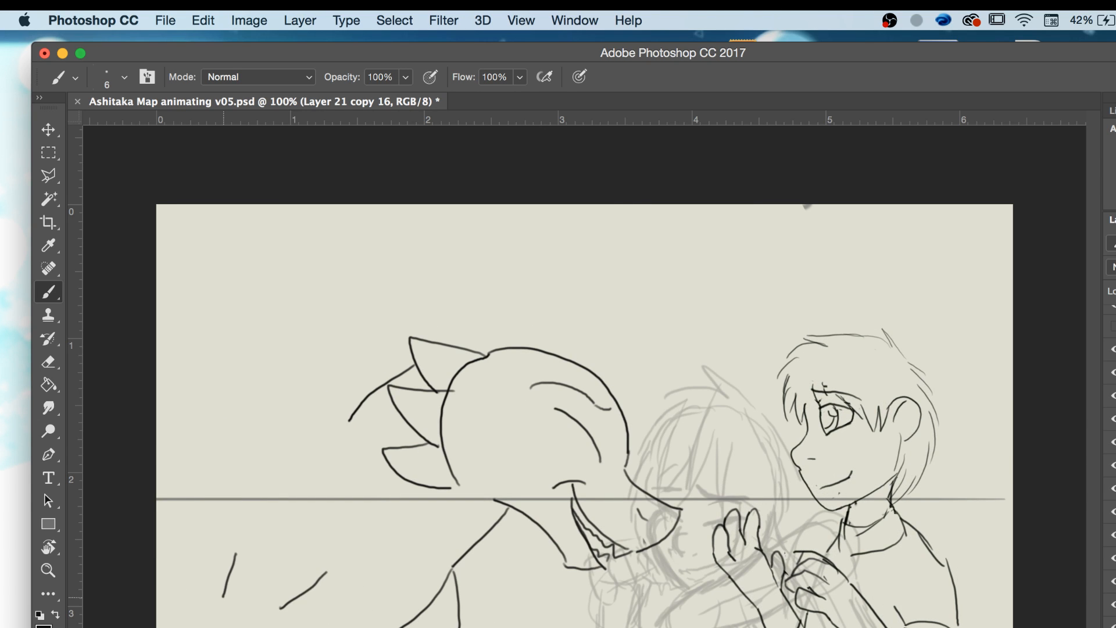
key("Right")
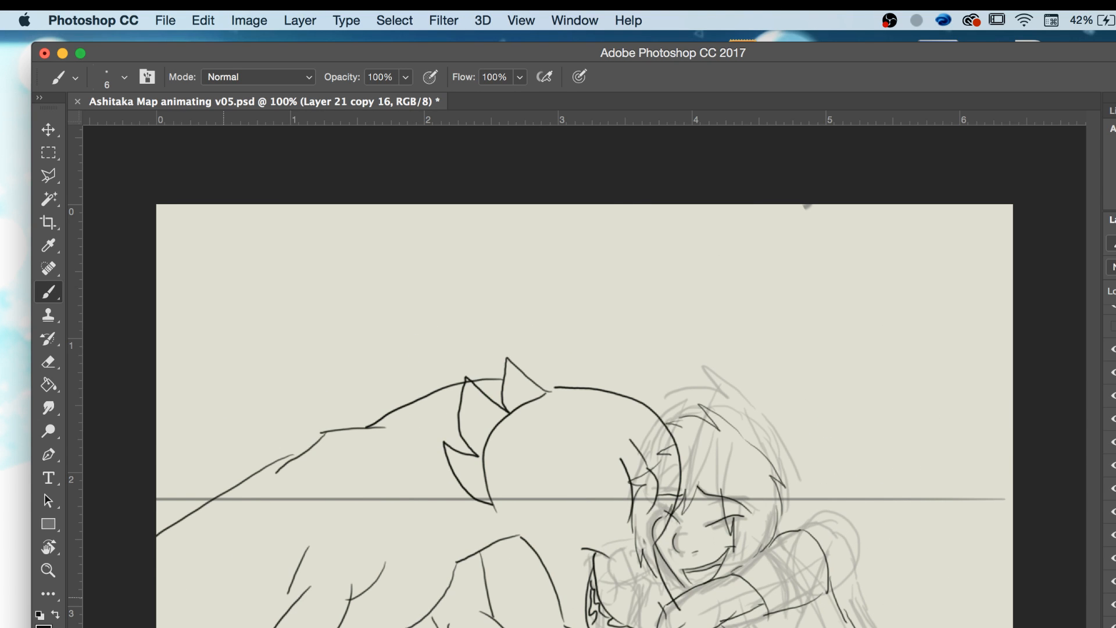
key("Left")
key("Left")
key("Left")
key("Right")
key("Right")
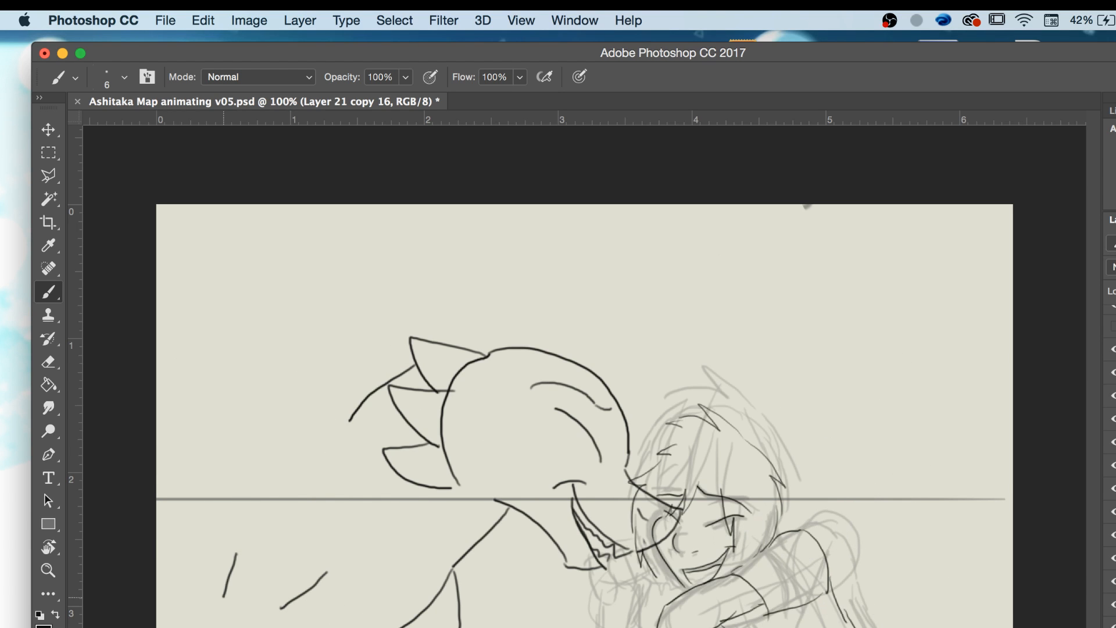
Draw a short limb line descending from the lower end of the shoulder crease, and compare it with the previous frames.
left_click_drag(282, 594, 297, 627)
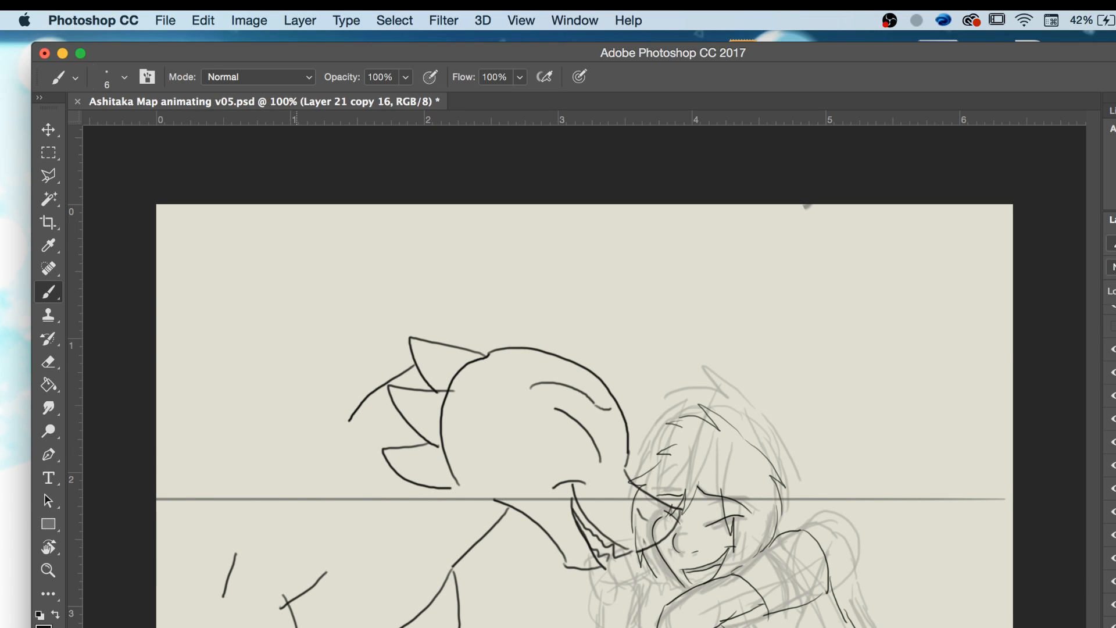
key("Left")
key("Left")
key("Left")
key("Right")
key("Right")
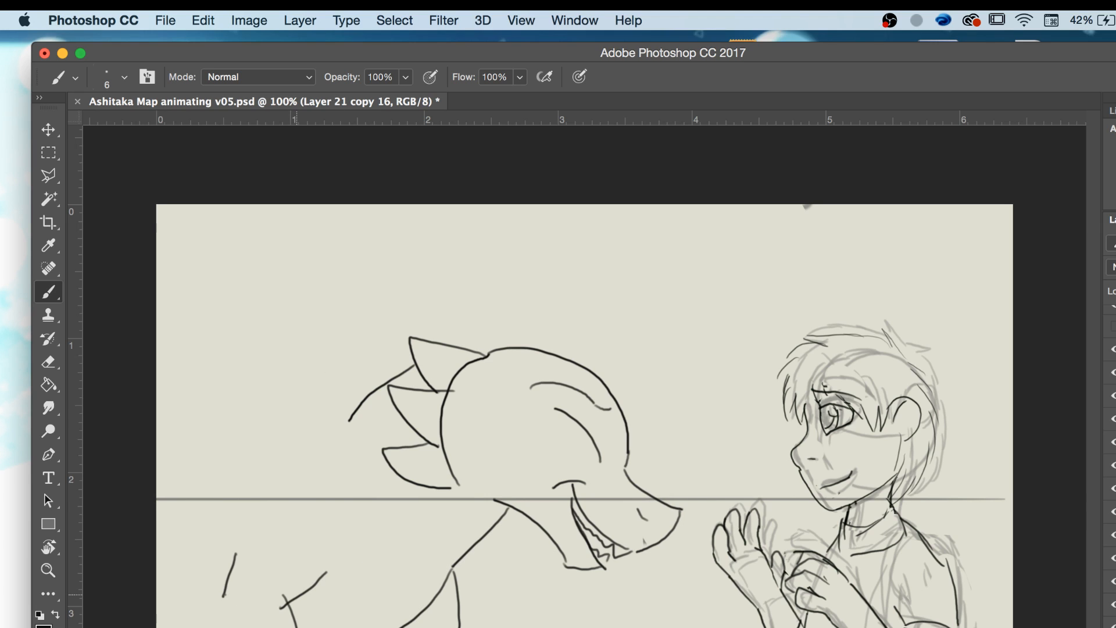
Extend the steep stroke behind the shoulder crease further down, and check it against the adjacent frames.
left_click_drag(223, 594, 218, 627)
key("Left")
key("Right")
key("Right")
key("Right")
key("Right")
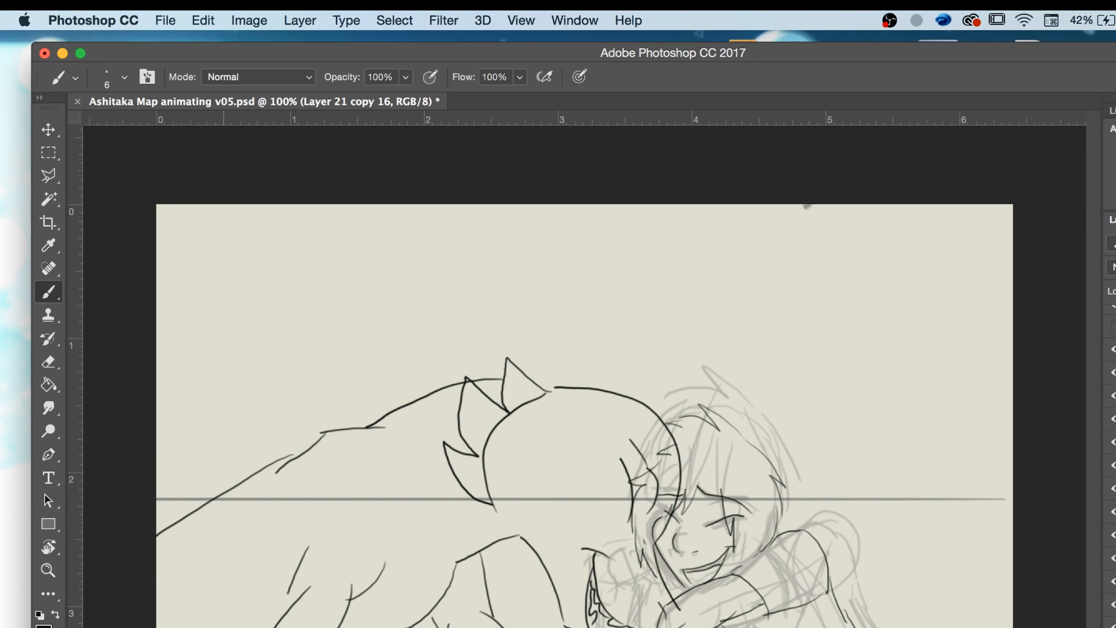
Flip back and forth through the neighbouring frames to examine the movement of the new shoulder and leg lines.
key("Left")
key("Left")
key("Left")
key("Right")
key("Right")
key("Right")
key("Right")
key("Left")
key("Left")
key("Left")
key("Left")
key("Right")
key("Right")
key("Right")
key("Right")
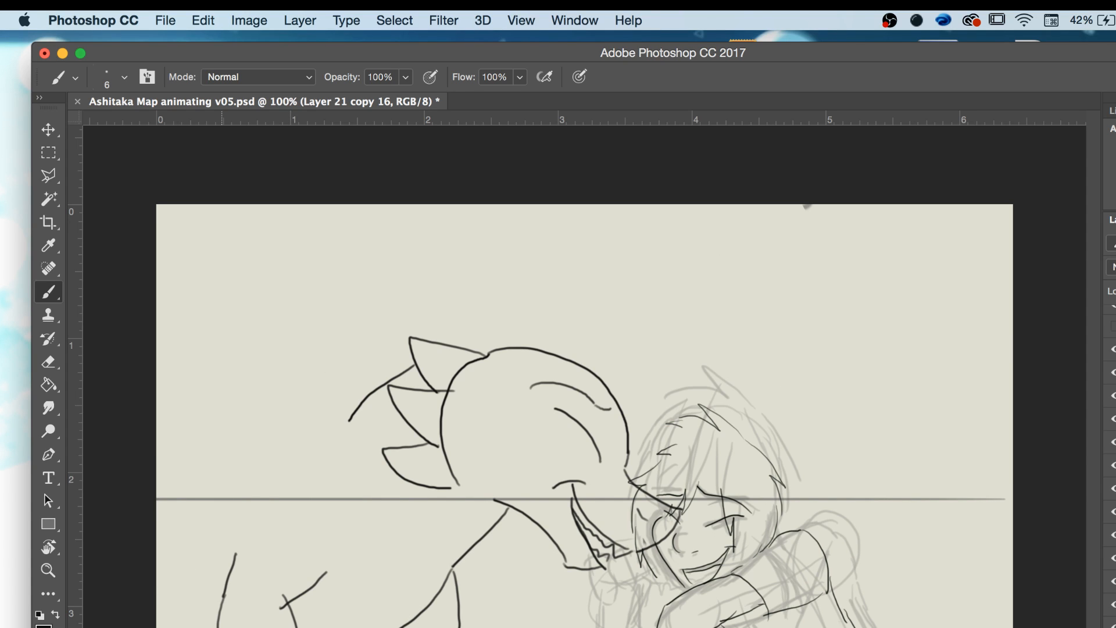
Reduce the eraser's size and return to the Brush tool.
key("e")
key("bracketleft")
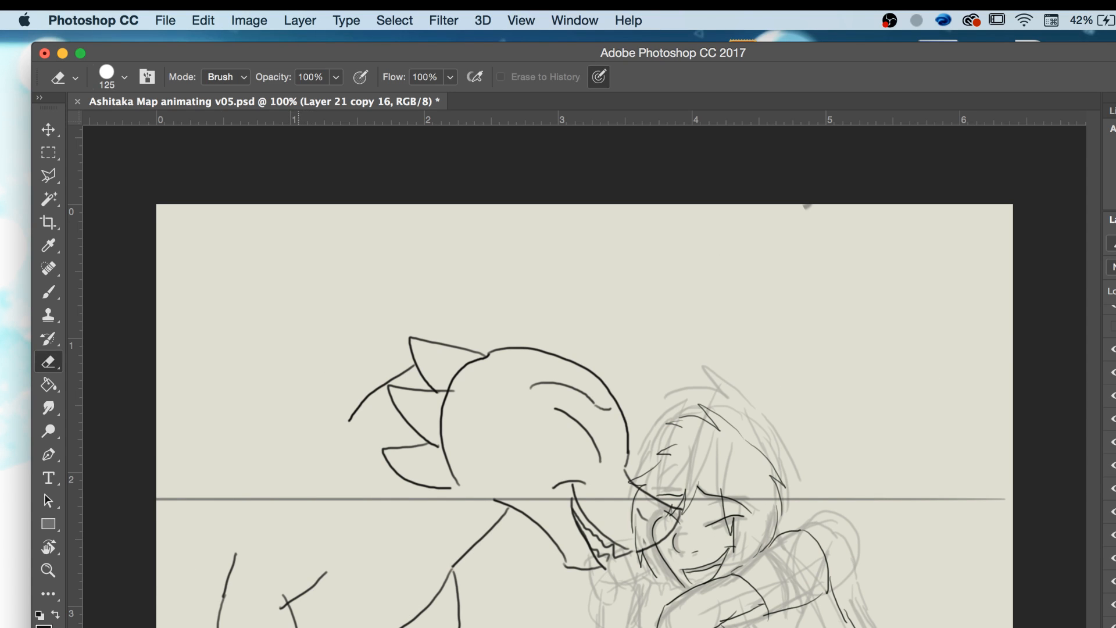
key("bracketleft")
key("bracketleft")
key("bracketleft")
key("bracketleft")
key("bracketleft")
key("bracketleft")
key("b")
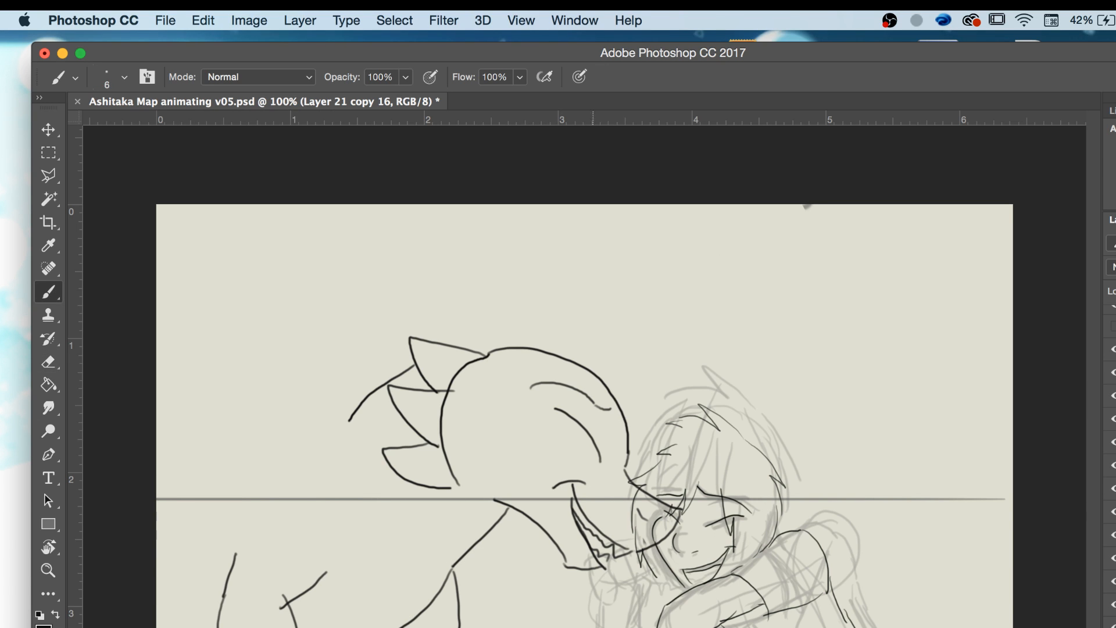
Flip repeatedly through the surrounding frames to examine how the creature's back ridge and body should move.
key("Left")
key("Left")
key("Left")
key("Right")
key("Right")
key("Right")
key("Right")
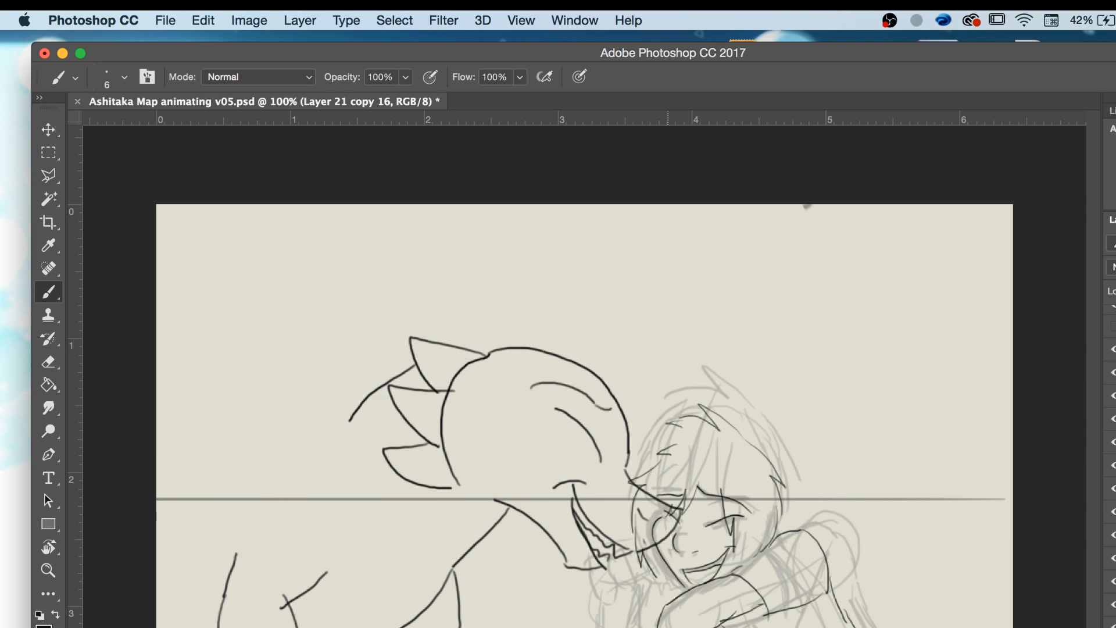
key("Left")
key("Left")
key("Left")
key("Right")
key("Right")
key("Right")
key("Left")
key("Left")
key("Left")
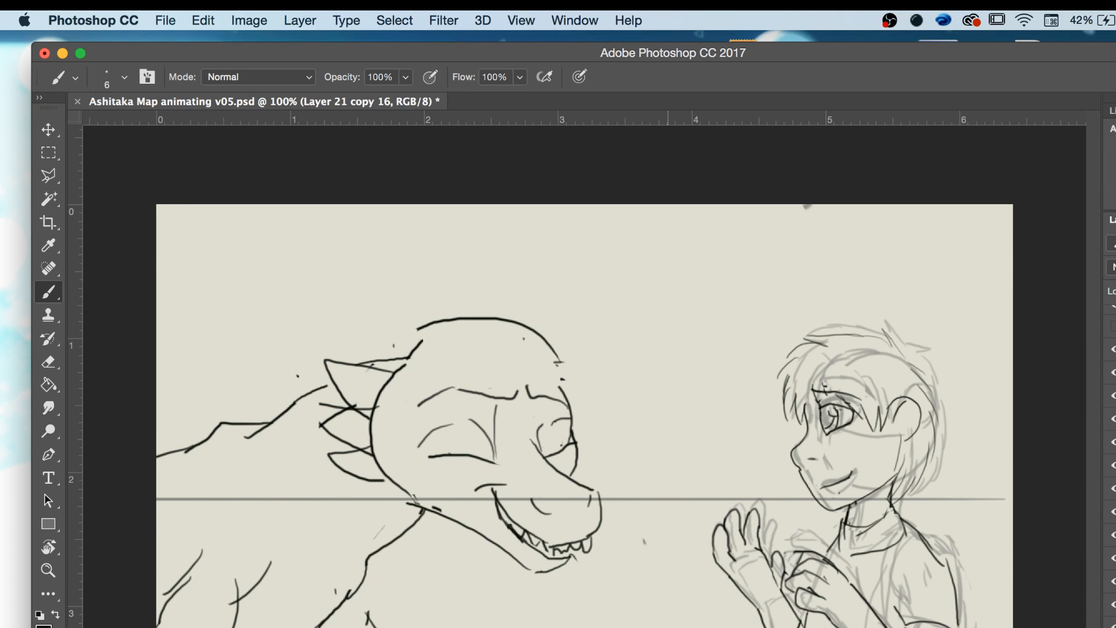
key("Right")
key("Right")
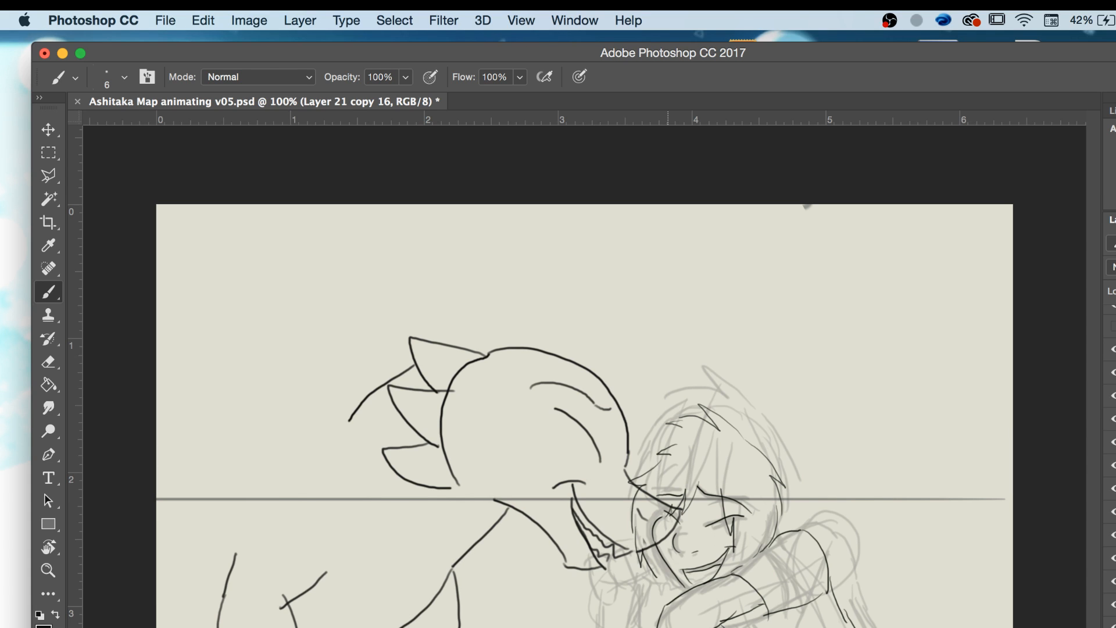
key("Left")
key("Left")
key("Left")
key("Right")
key("Right")
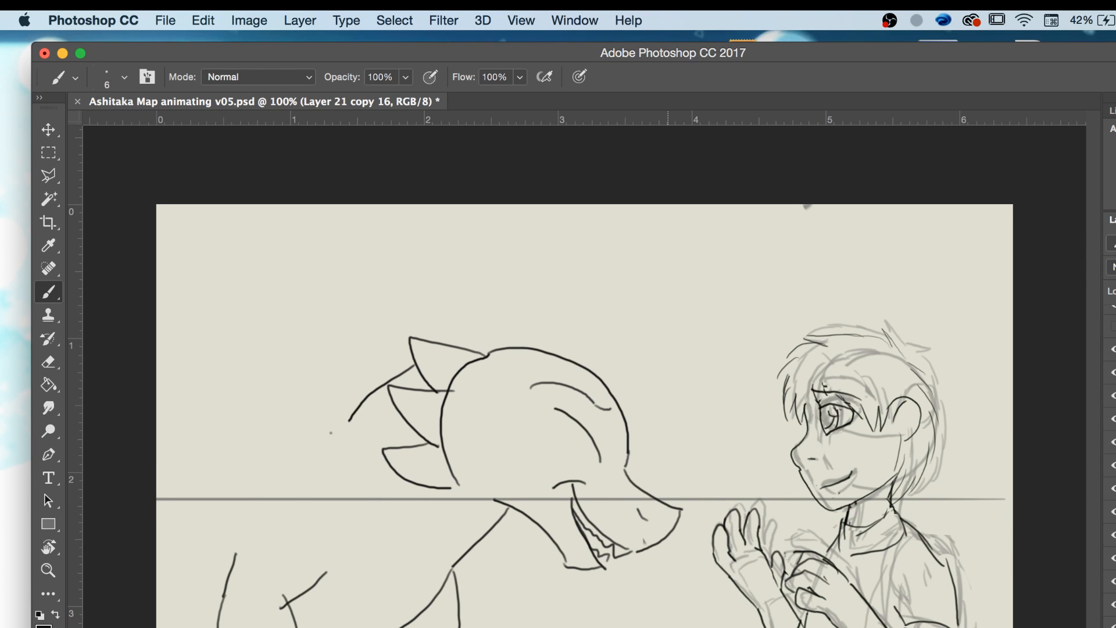
Draw the angular ridge on the creature's back, below the upper back line, and compare it with the previous frames.
mouse_move(345, 434)
left_mouse_down()
mouse_move(304, 430)
mouse_move(256, 474)
left_mouse_up()
key("Left")
key("Right")
key("Right")
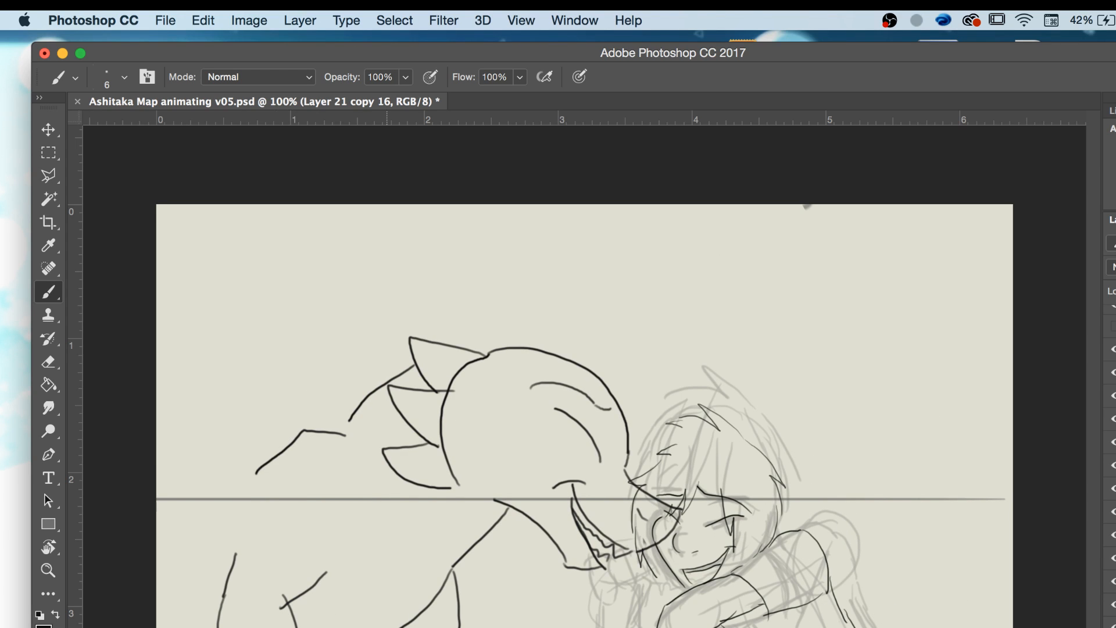
key("Left")
key("Left")
key("Left")
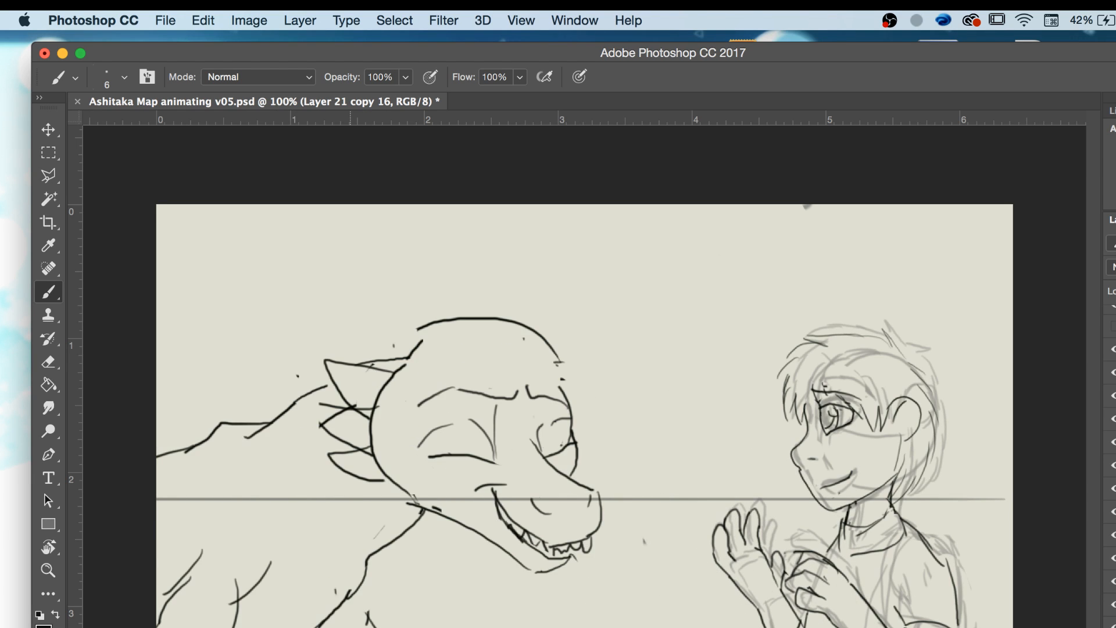
key("Right")
key("Right")
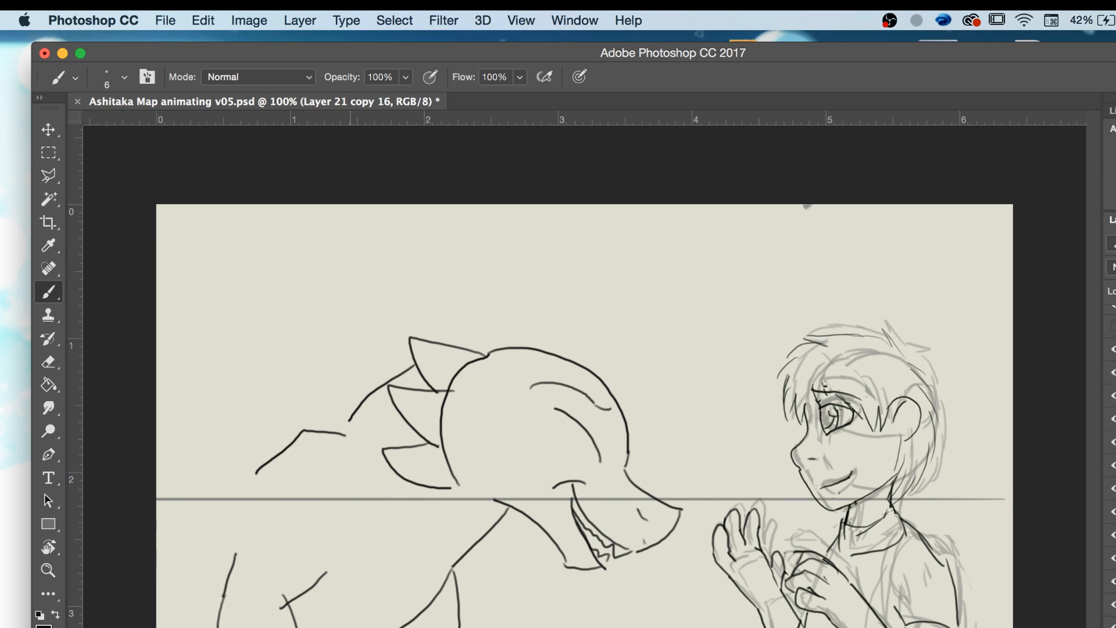
key("Left")
key("Right")
Draw the lower back line sloping from the back ridge to the canvas edge, and compare it with the adjacent frames.
left_click_drag(256, 472, 154, 555)
key("super+z")
key("Left")
key("Right")
mouse_move(257, 472)
left_mouse_down()
mouse_move(175, 540)
mouse_move(157, 568)
left_mouse_up()
key("Left")
key("Right")
key("Right")
key("Right")
key("Right")
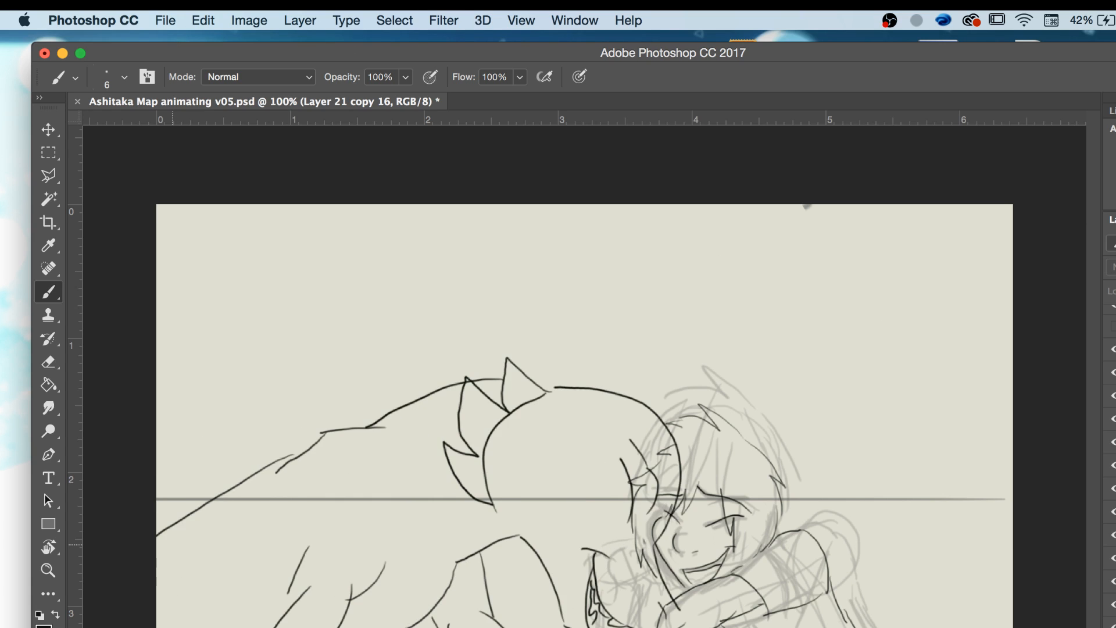
key("Left")
key("Left")
key("Left")
key("Right")
key("Right")
key("Right")
Zoom out to 33.3% and flip through the sequence to examine the creature's overall movement toward the boy.
key("z")
key("super+minus")
key("super+minus")
key("super+minus")
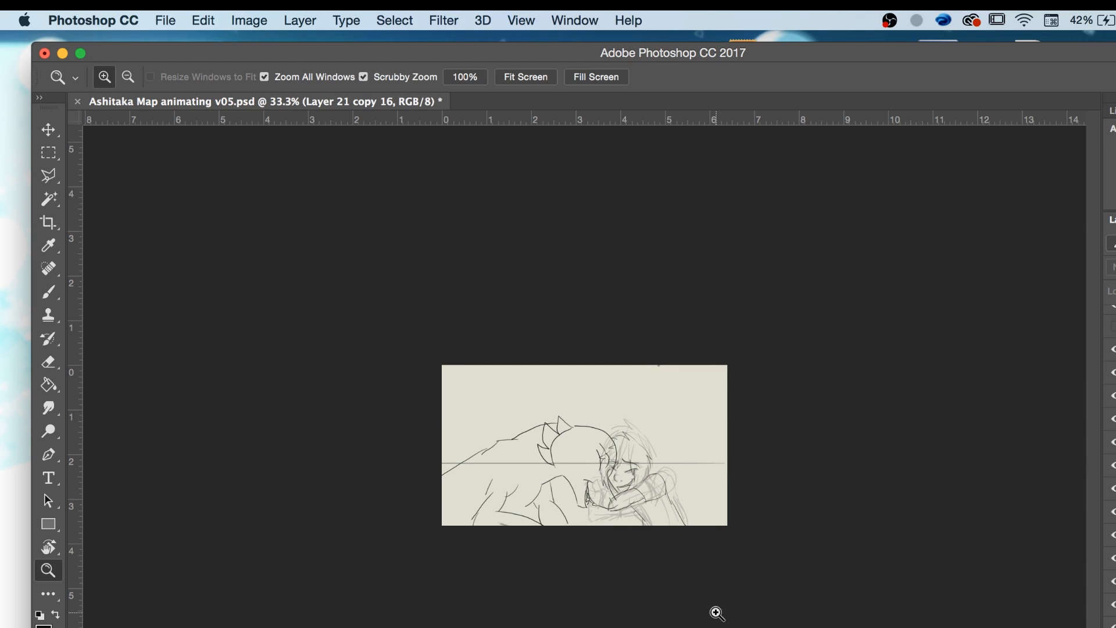
key("Right")
key("Right")
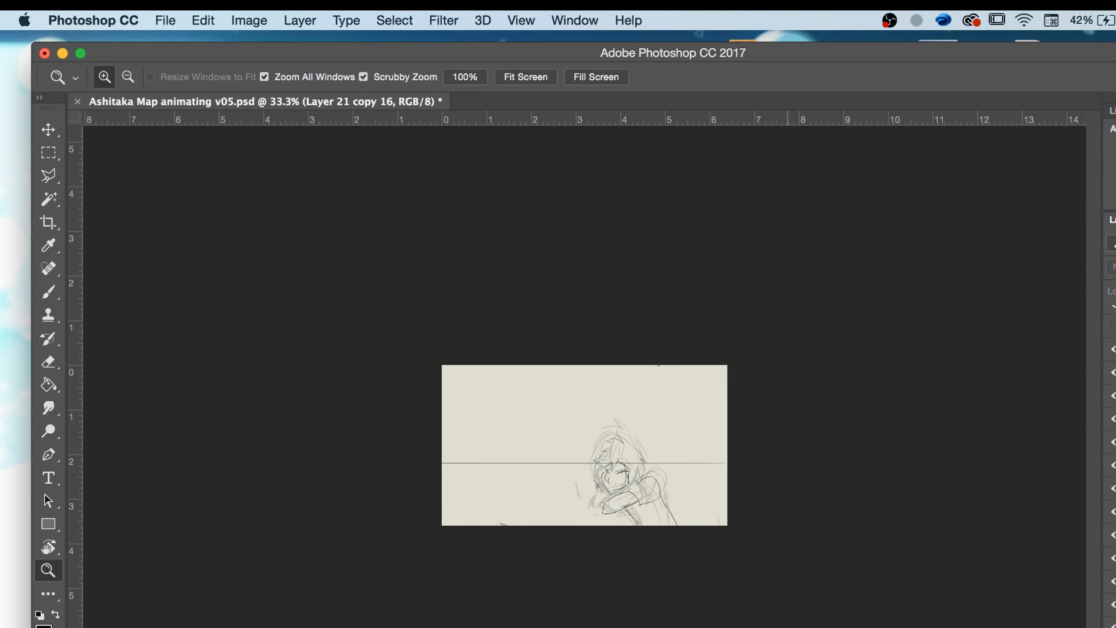
key("Left")
key("Left")
key("Right")
key("Right")
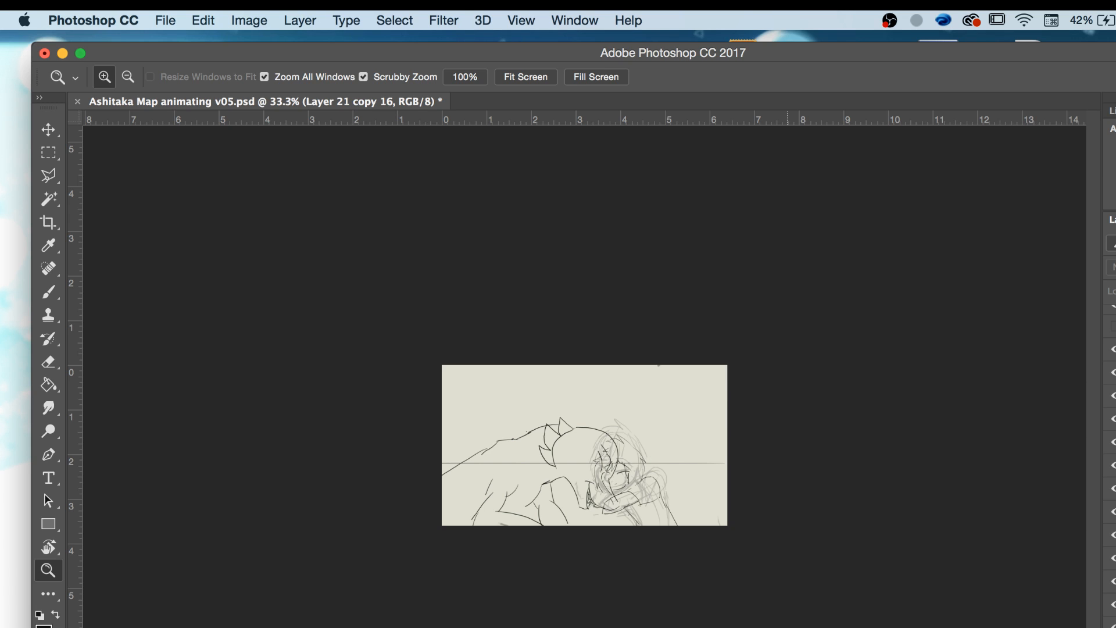
key("Right")
key("Right")
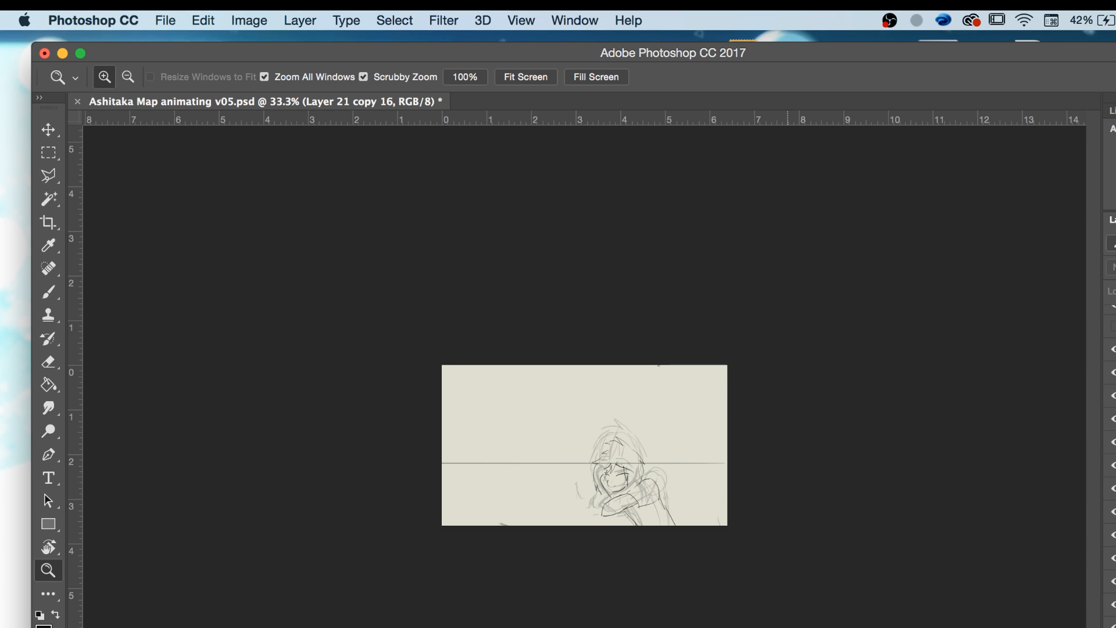
key("Left")
key("Left")
key("Left")
key("Left")
key("Left")
key("Left")
key("Left")
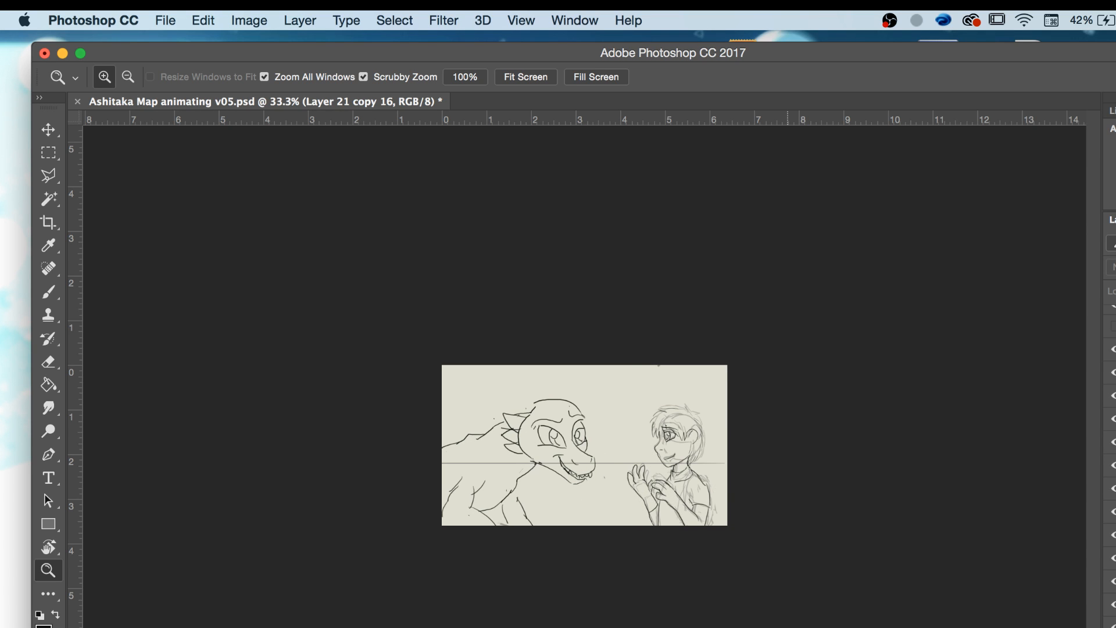
Save the animation document and play back the sequence.
left_click(167, 20)
left_click(165, 20)
left_click(163, 17)
left_click(180, 189)
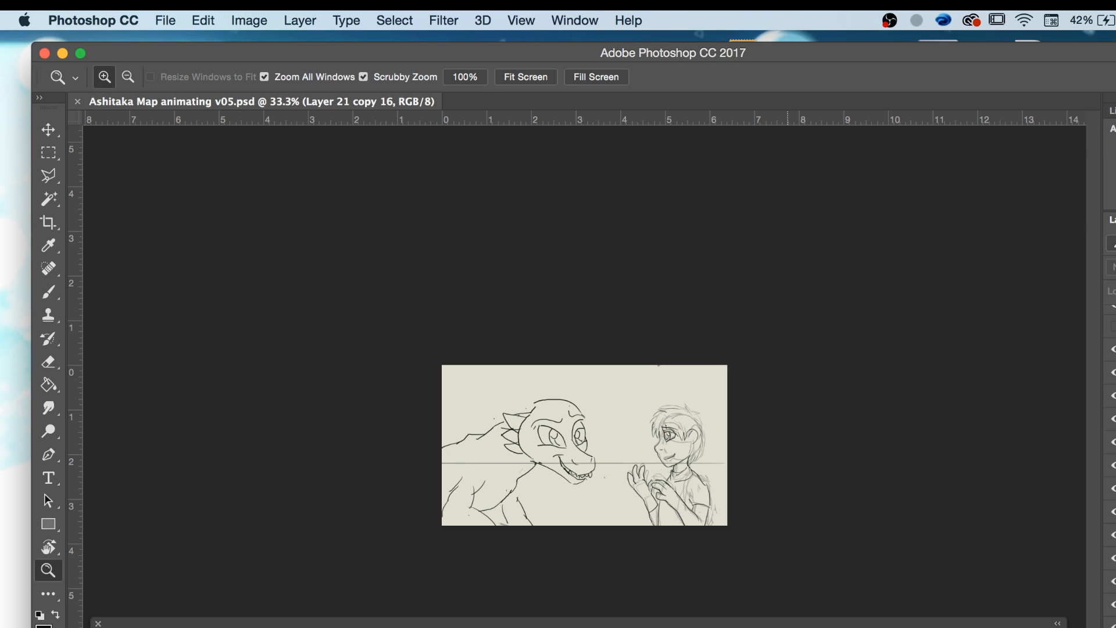
key("space")
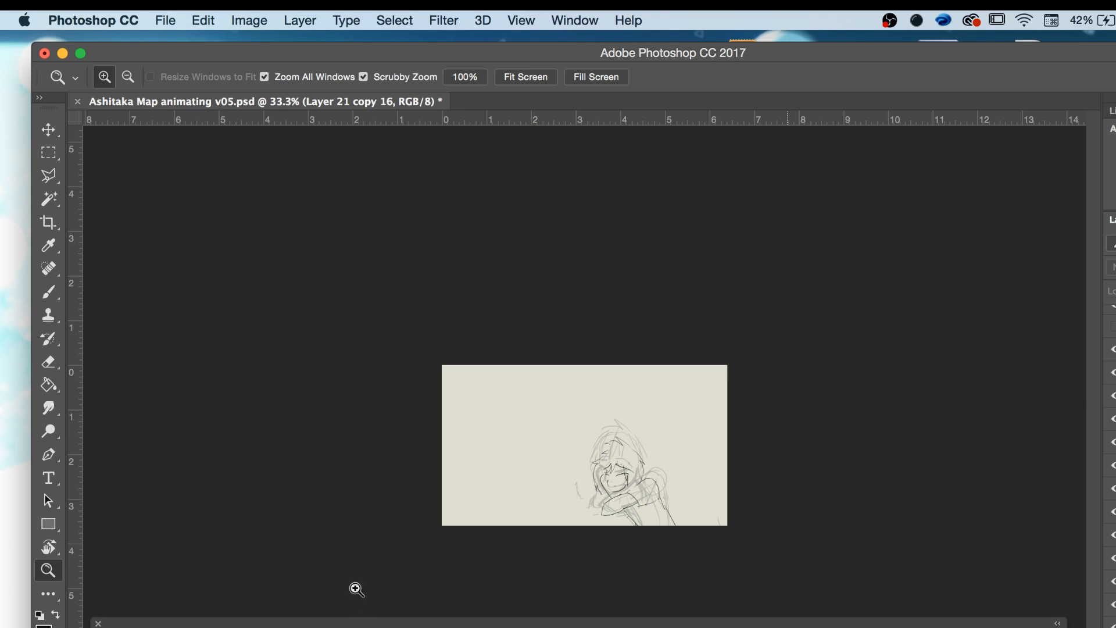
Save the document again and close its window.
left_click(158, 19)
left_click(189, 188)
left_click(44, 53)
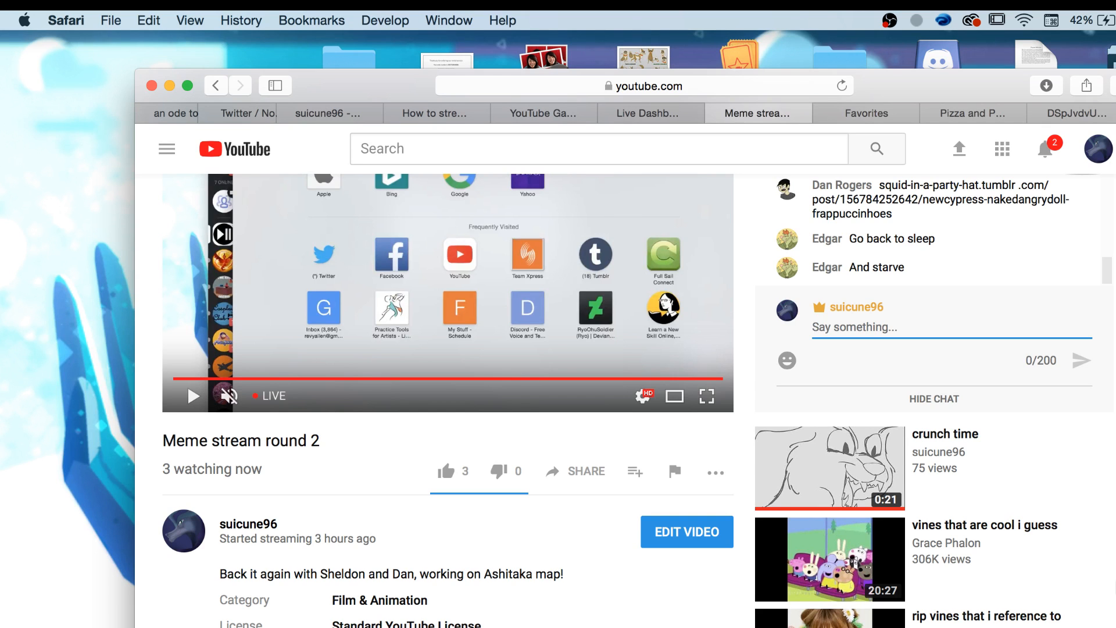
Look over the live stream's YouTube page and chat, and open the live streaming dashboard.
scroll(582, 402, "down", 5)
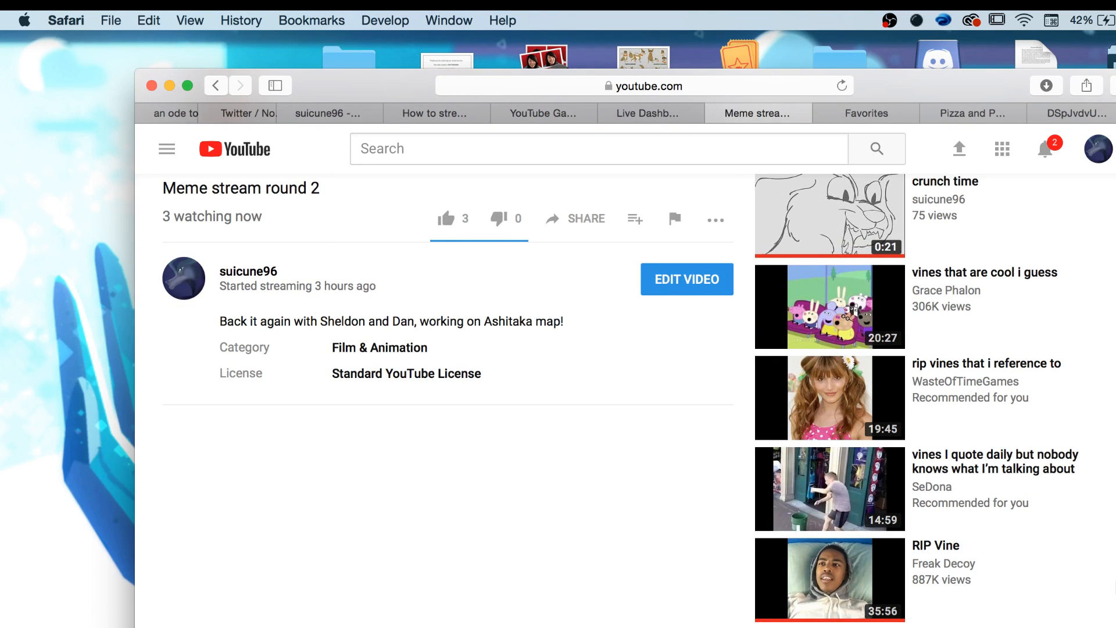
scroll(581, 401, "up", 7)
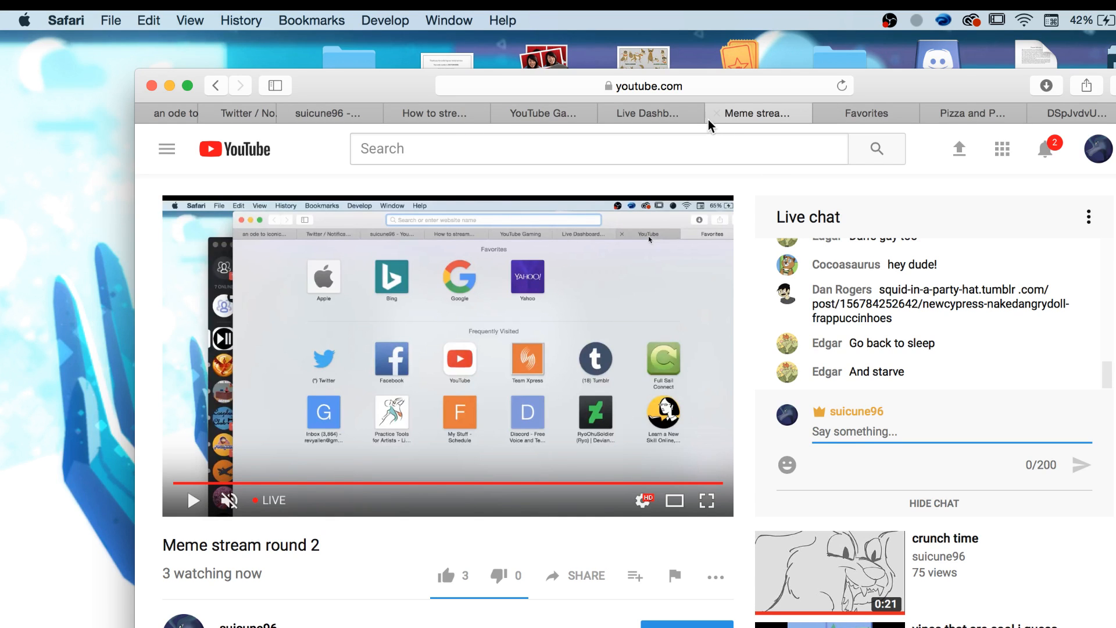
left_click(688, 114)
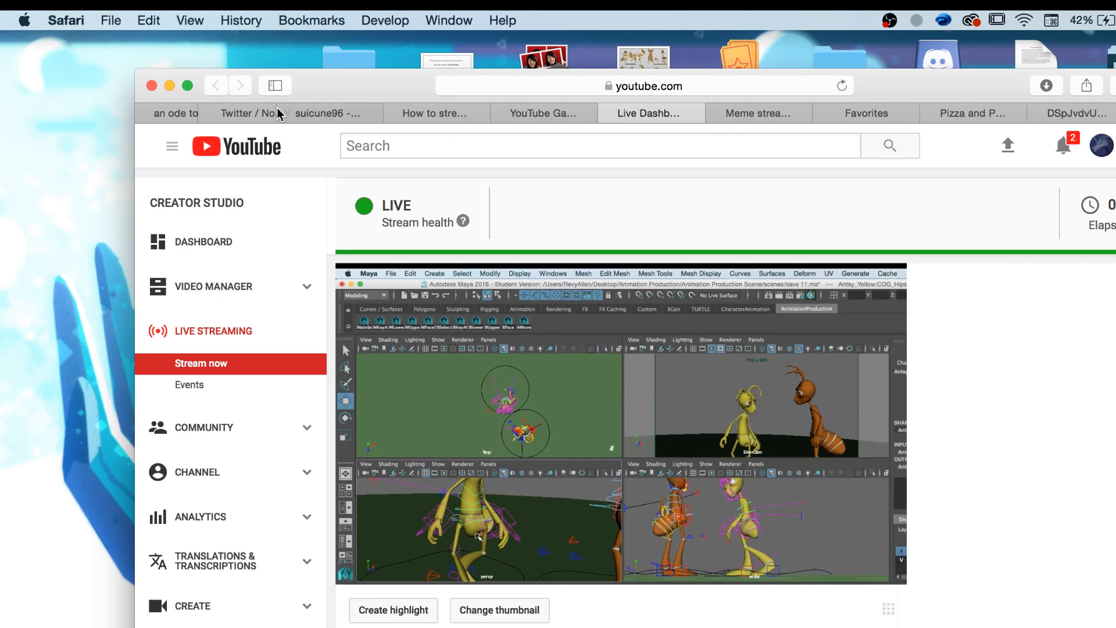
Minimise the browser window and switch to OBS.
left_click(169, 86)
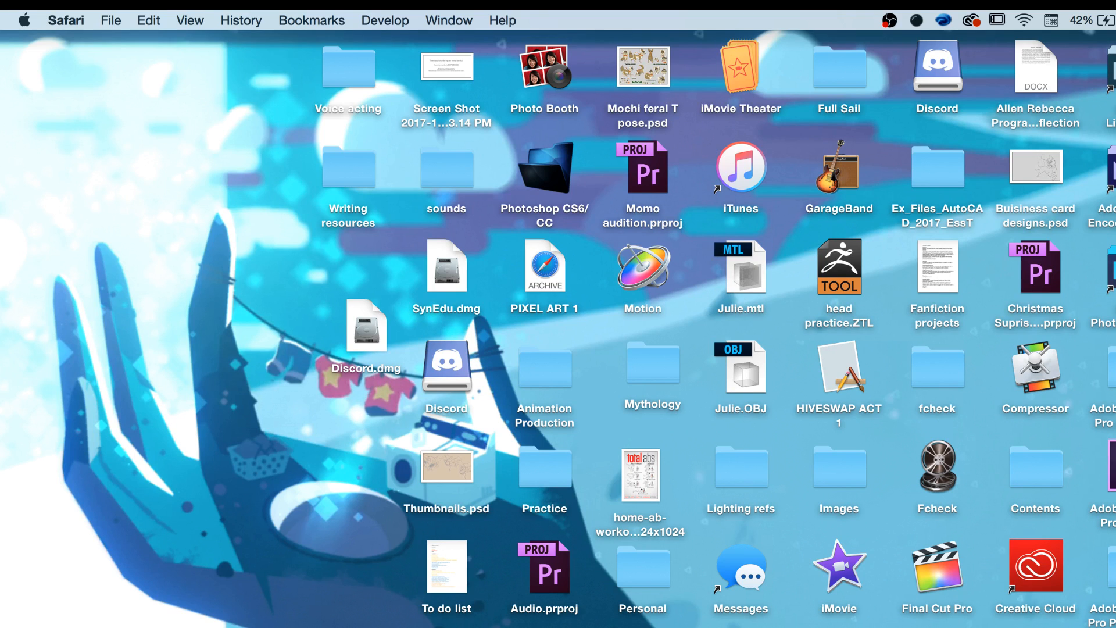
left_click(942, 626)
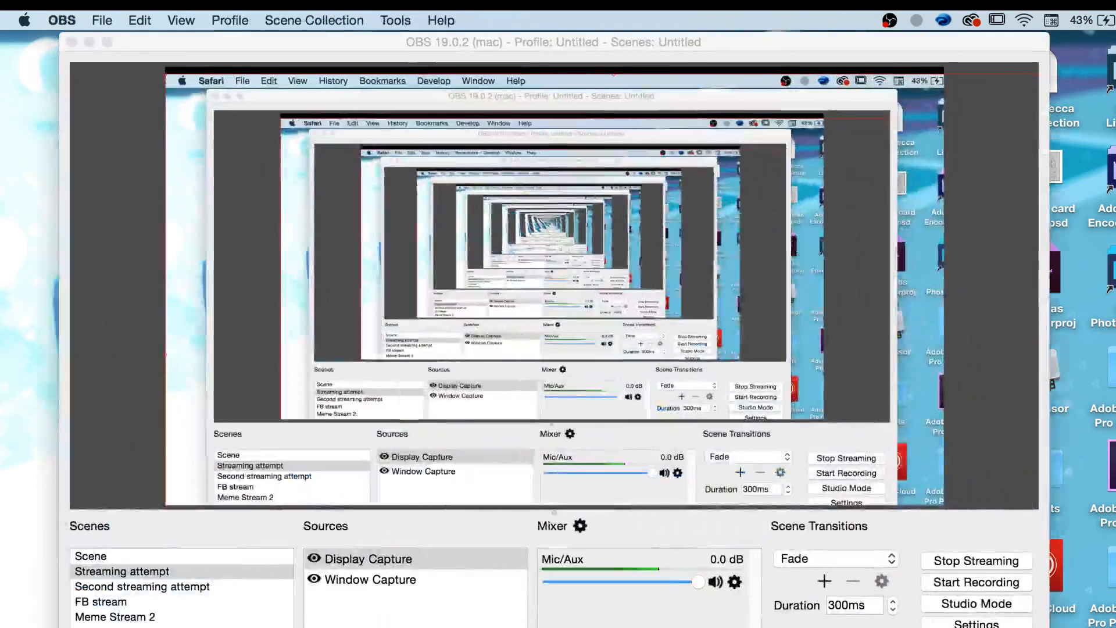